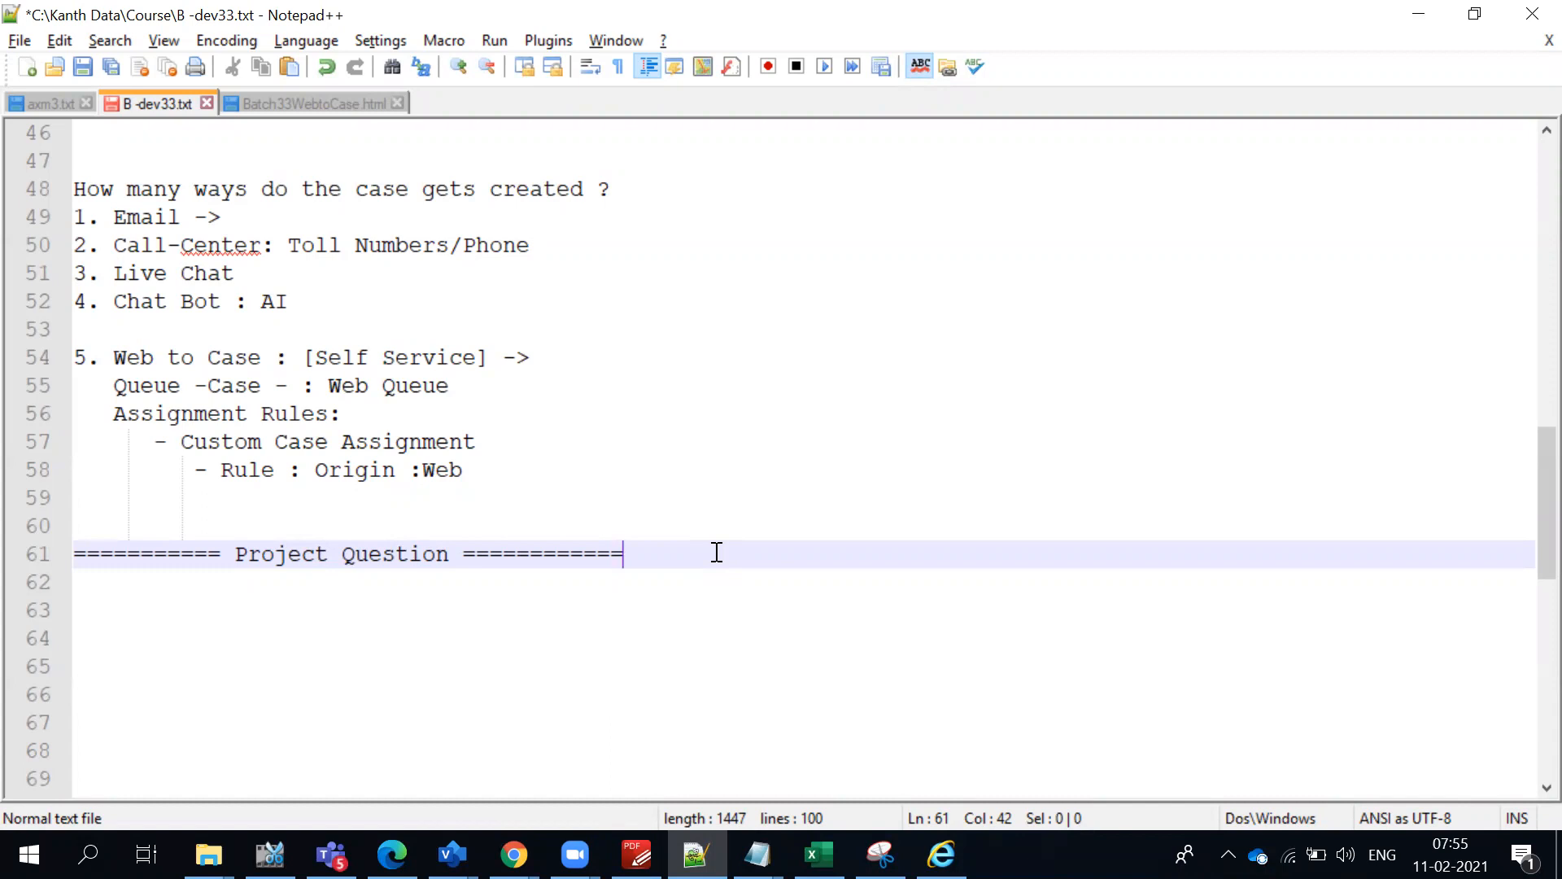
- Add the question "How to delete user in Salesforce ?" below the Project Question heading, leaving one blank line between them
key(Return)
key(Return)
text(How)
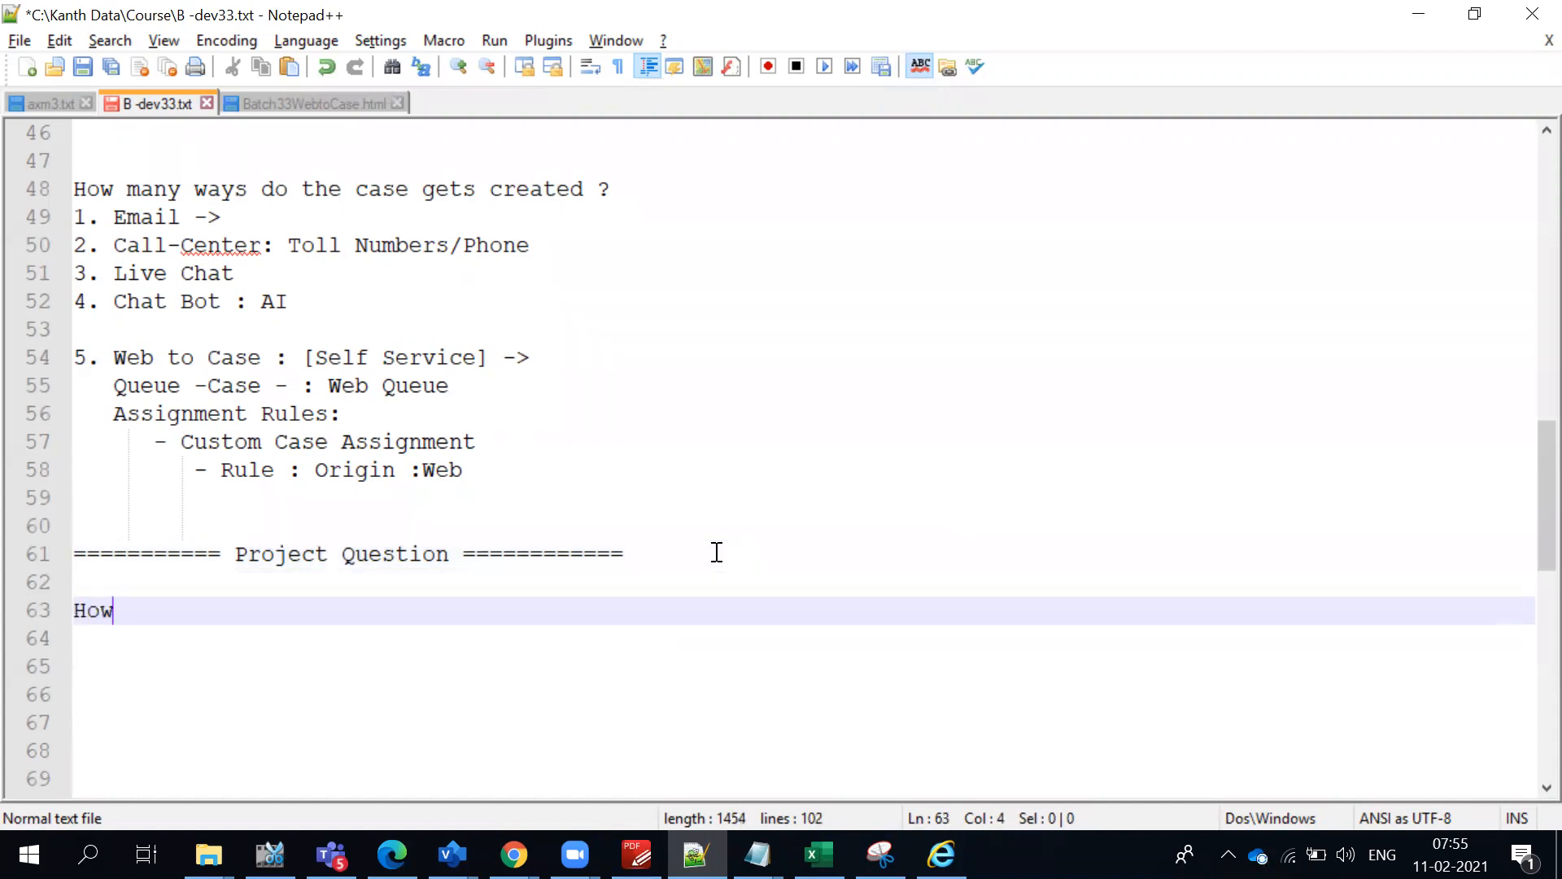
text( to delete )
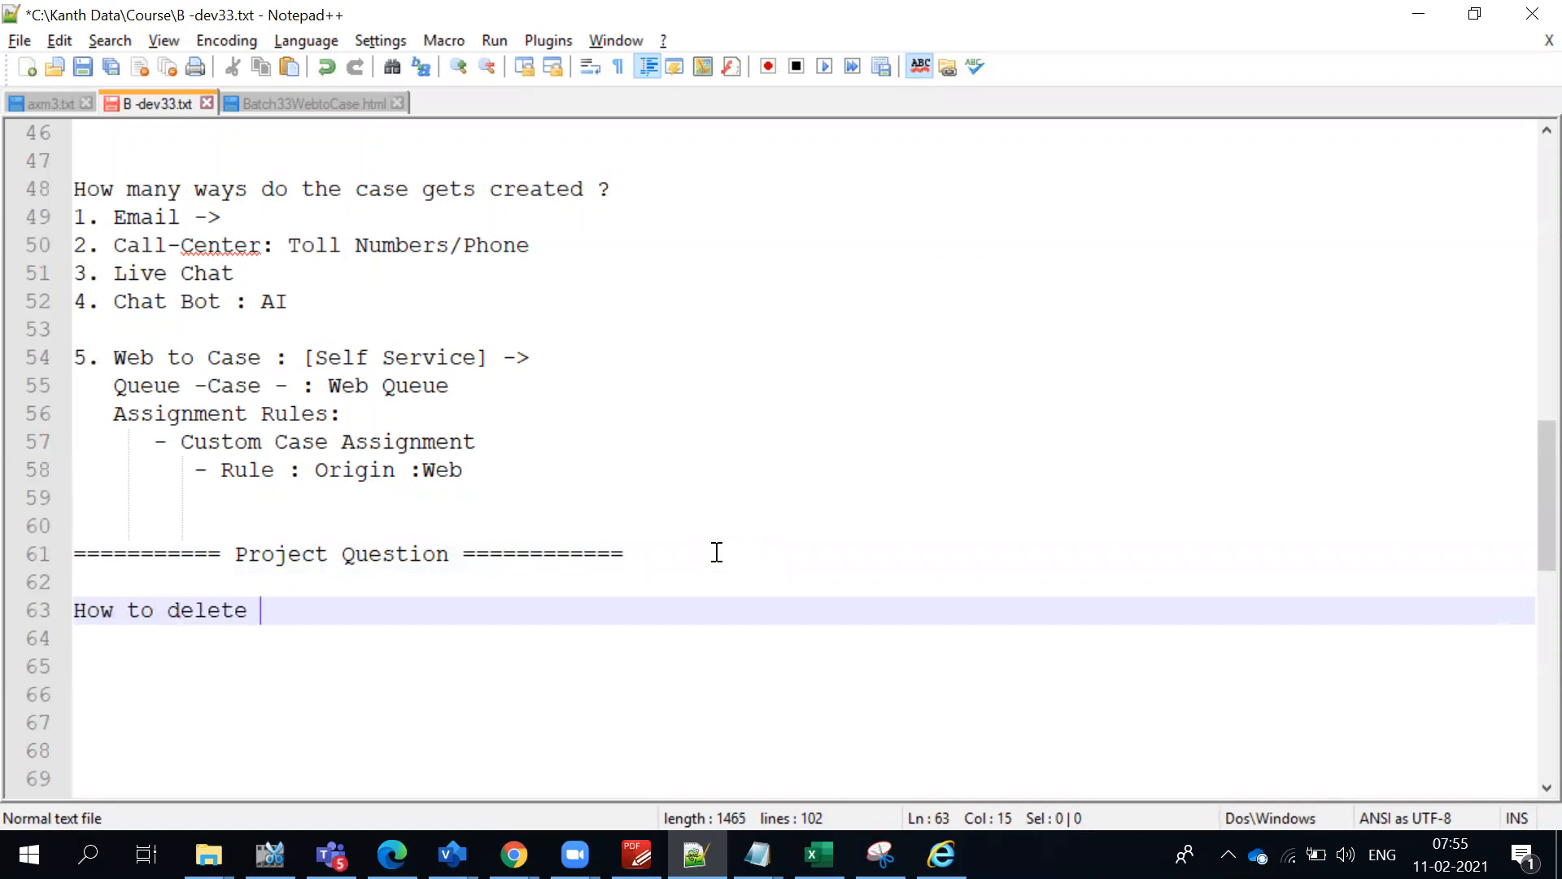
text(user in Salesfo)
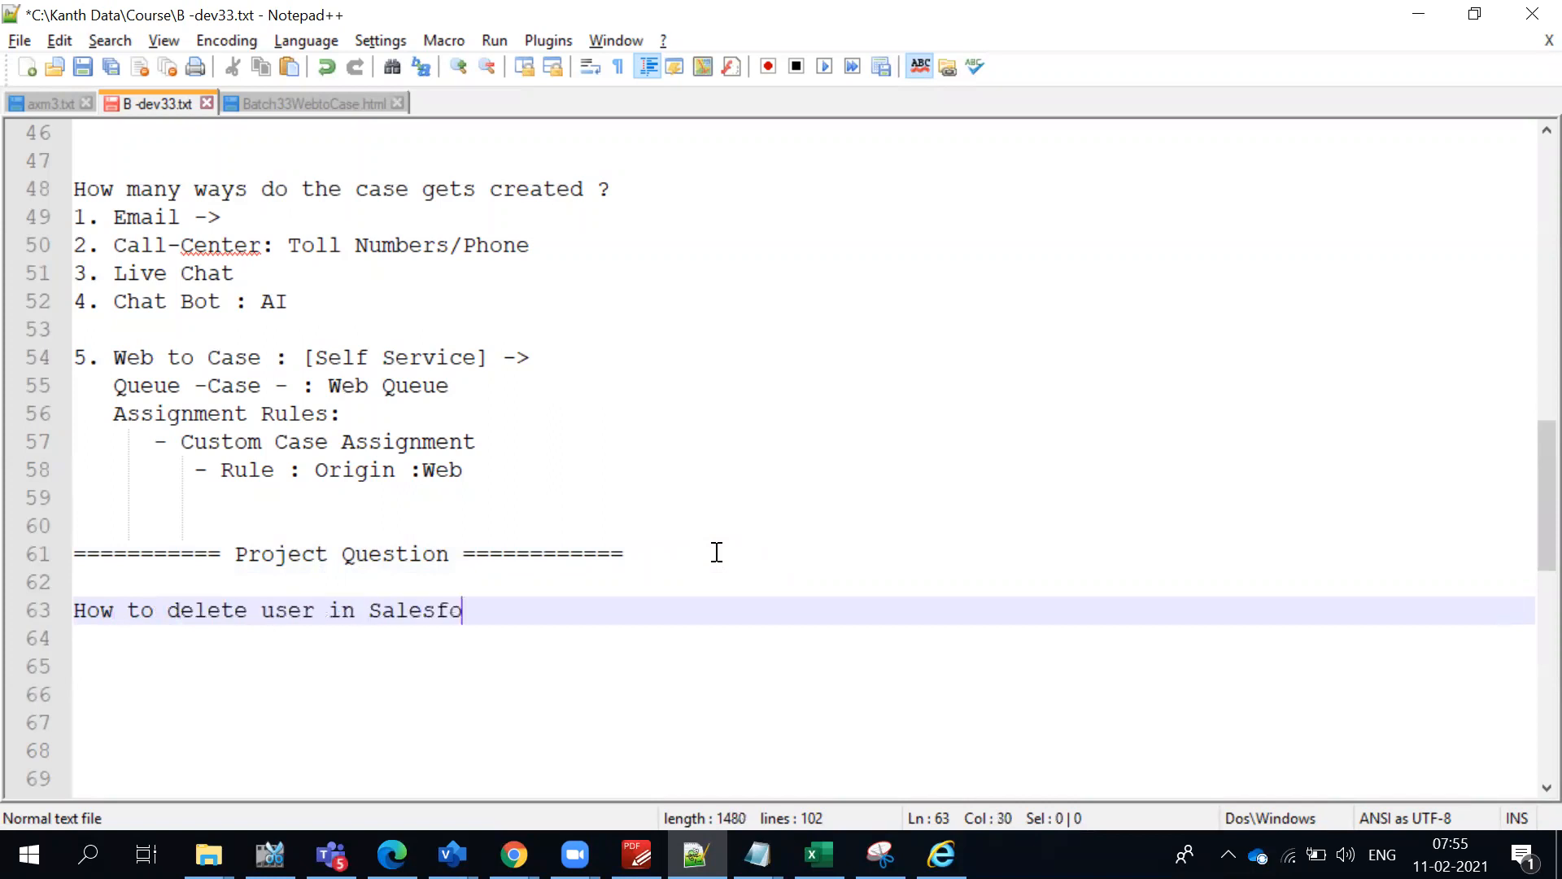
text(rce ?)
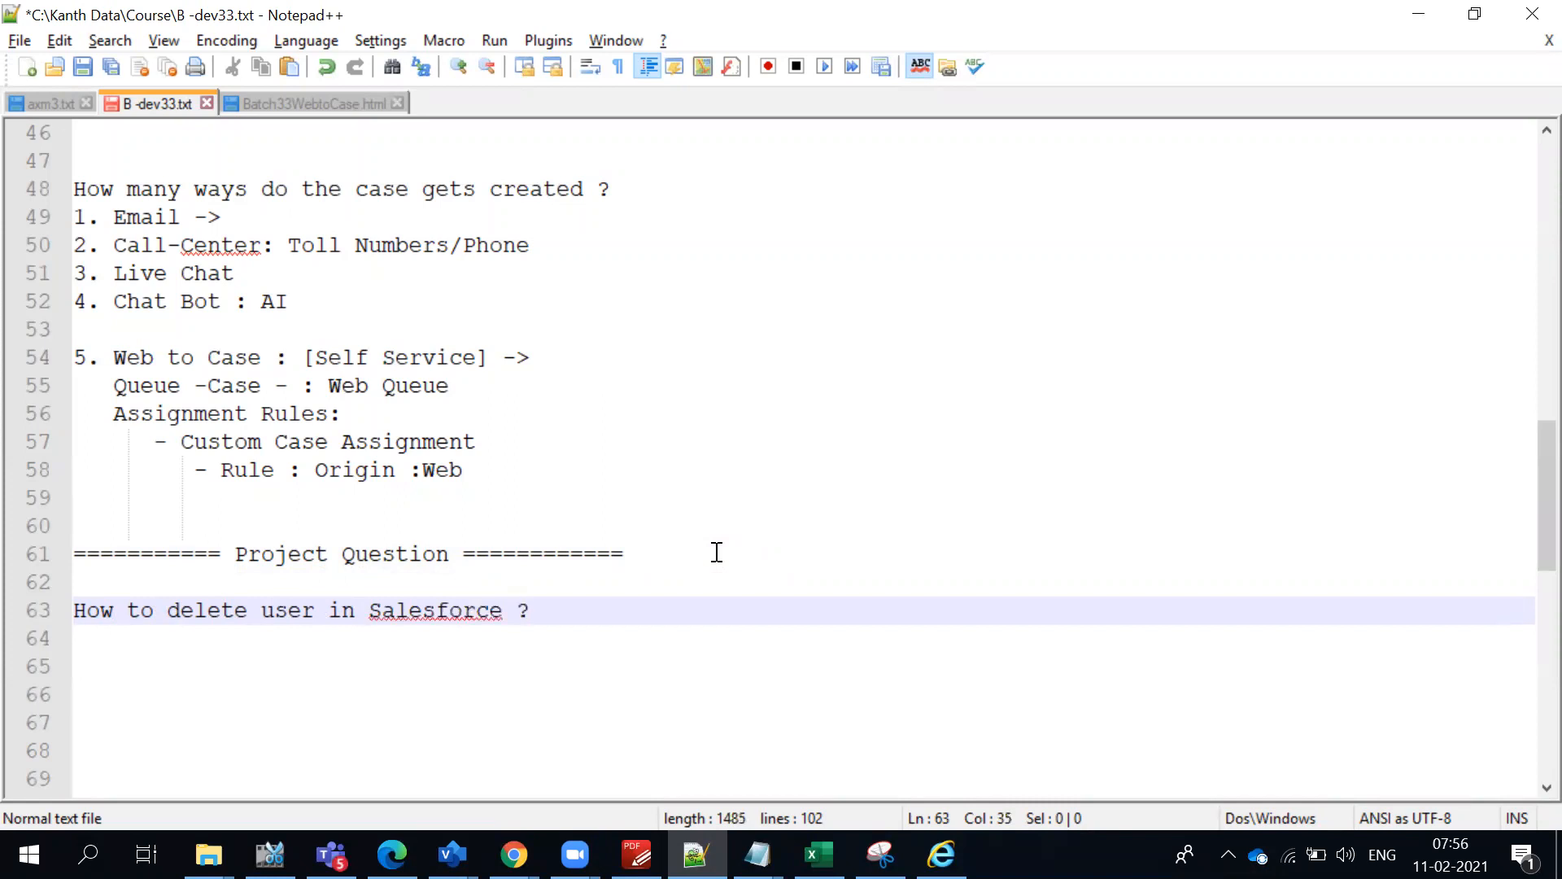
- Add the bullet answer "- Yes We can Inactive the user." under the delete-user question, followed by a blank line
key(Return)
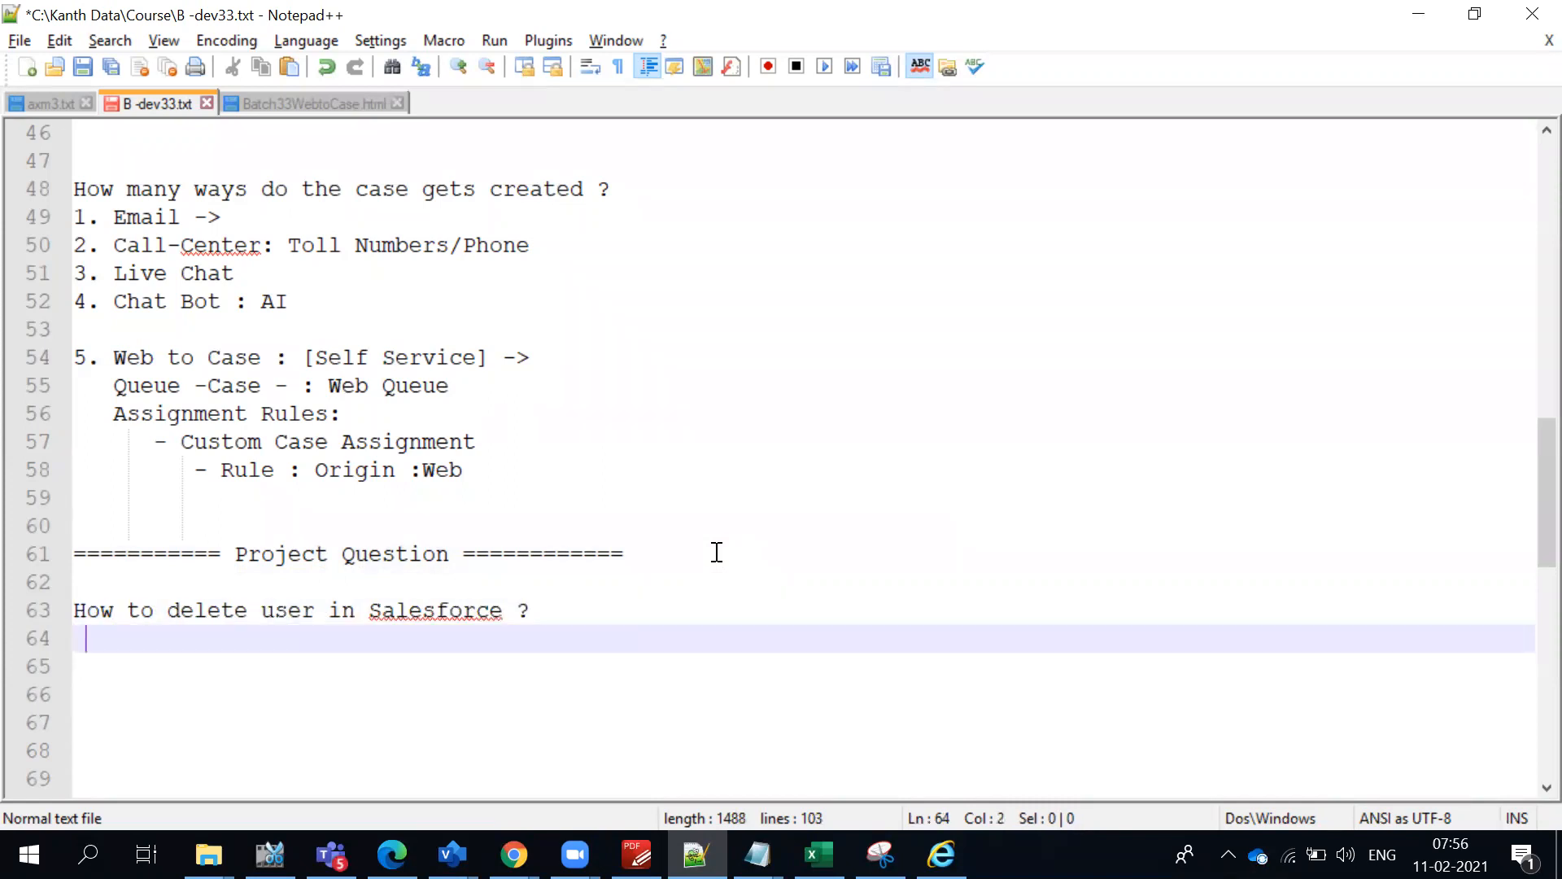
key(BackSpace)
text(- Yes We)
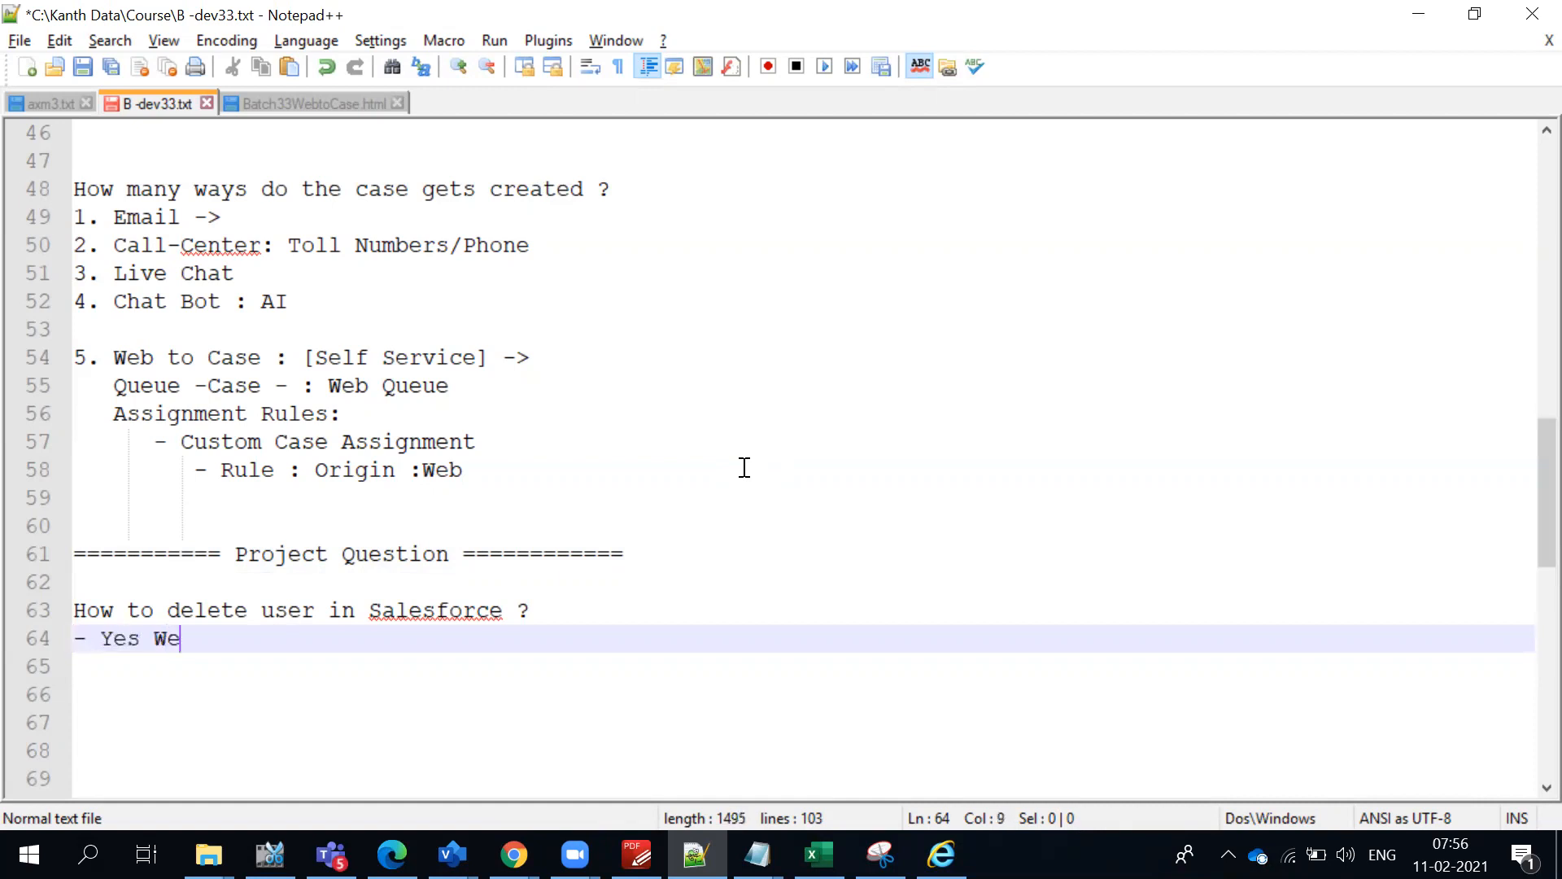
text( can Ina)
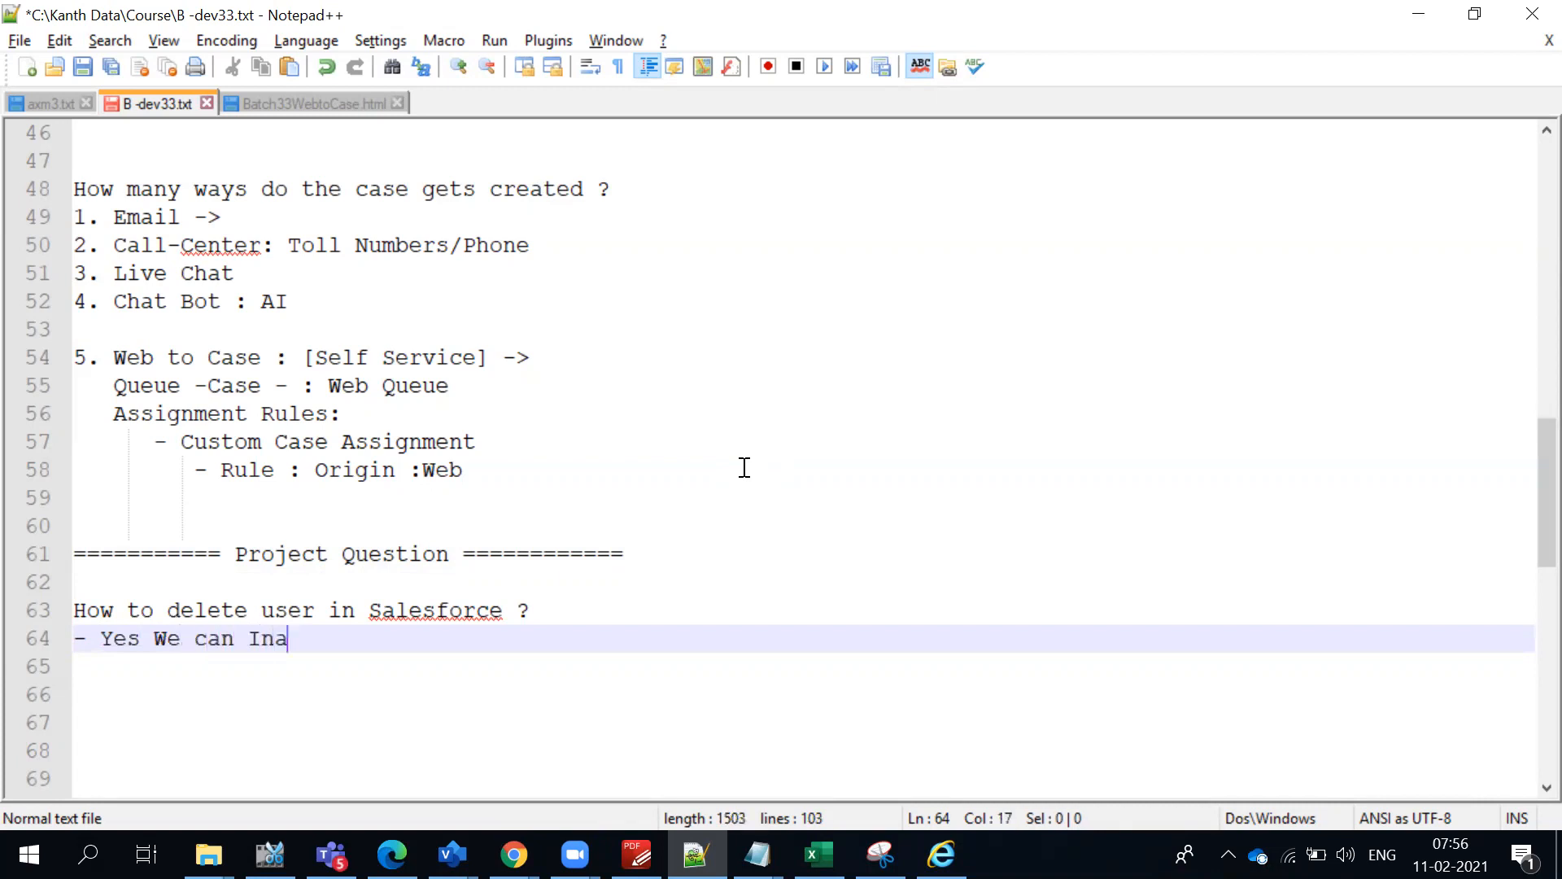
text(ctive the use)
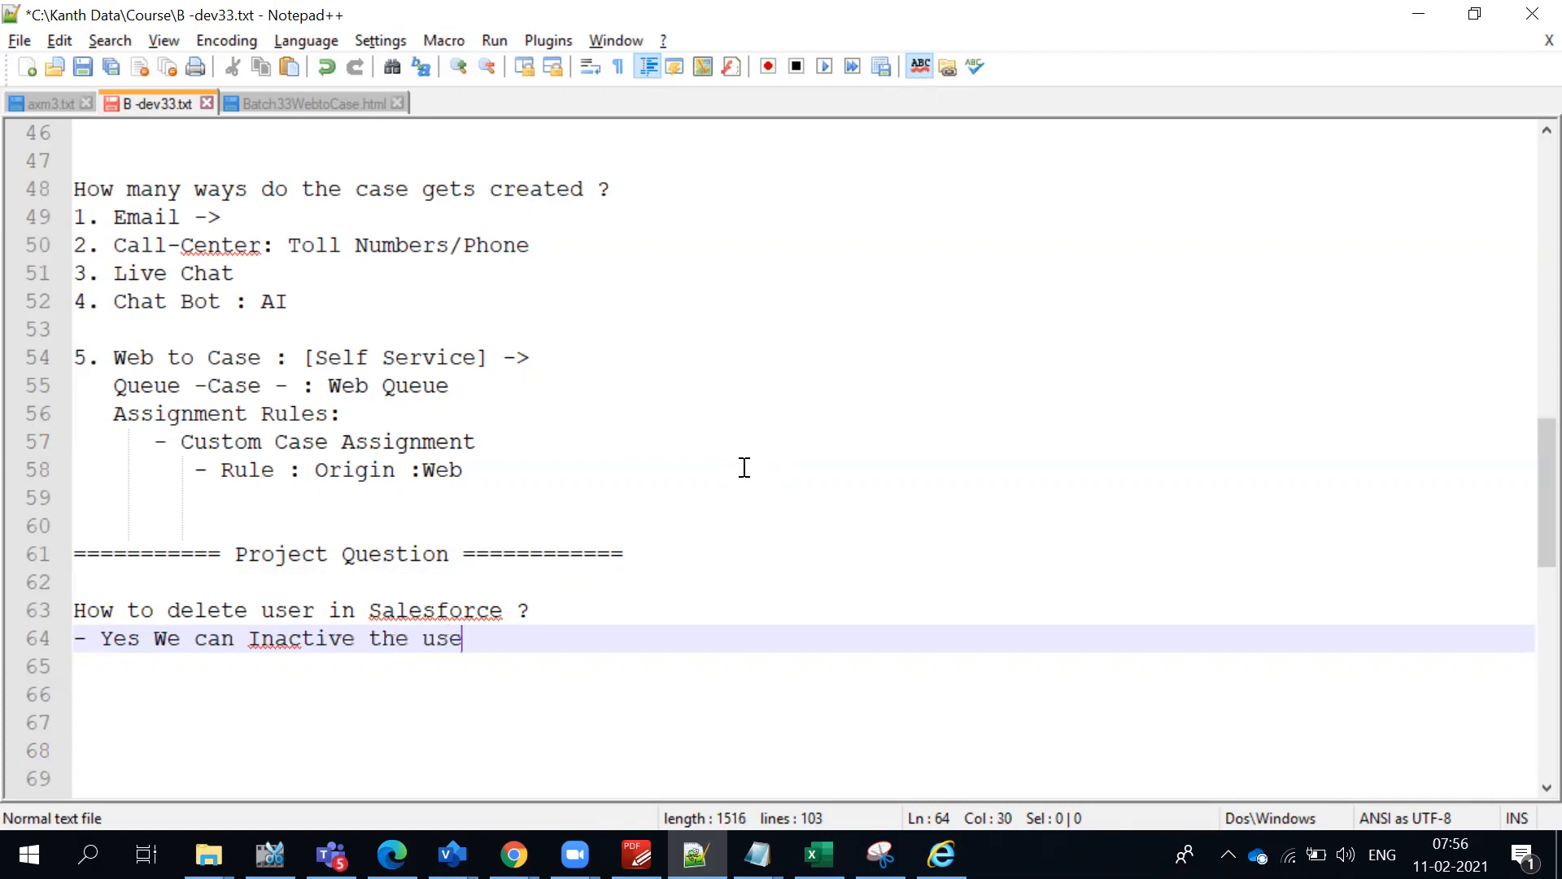
text(r.)
key(Return)
key(Return)
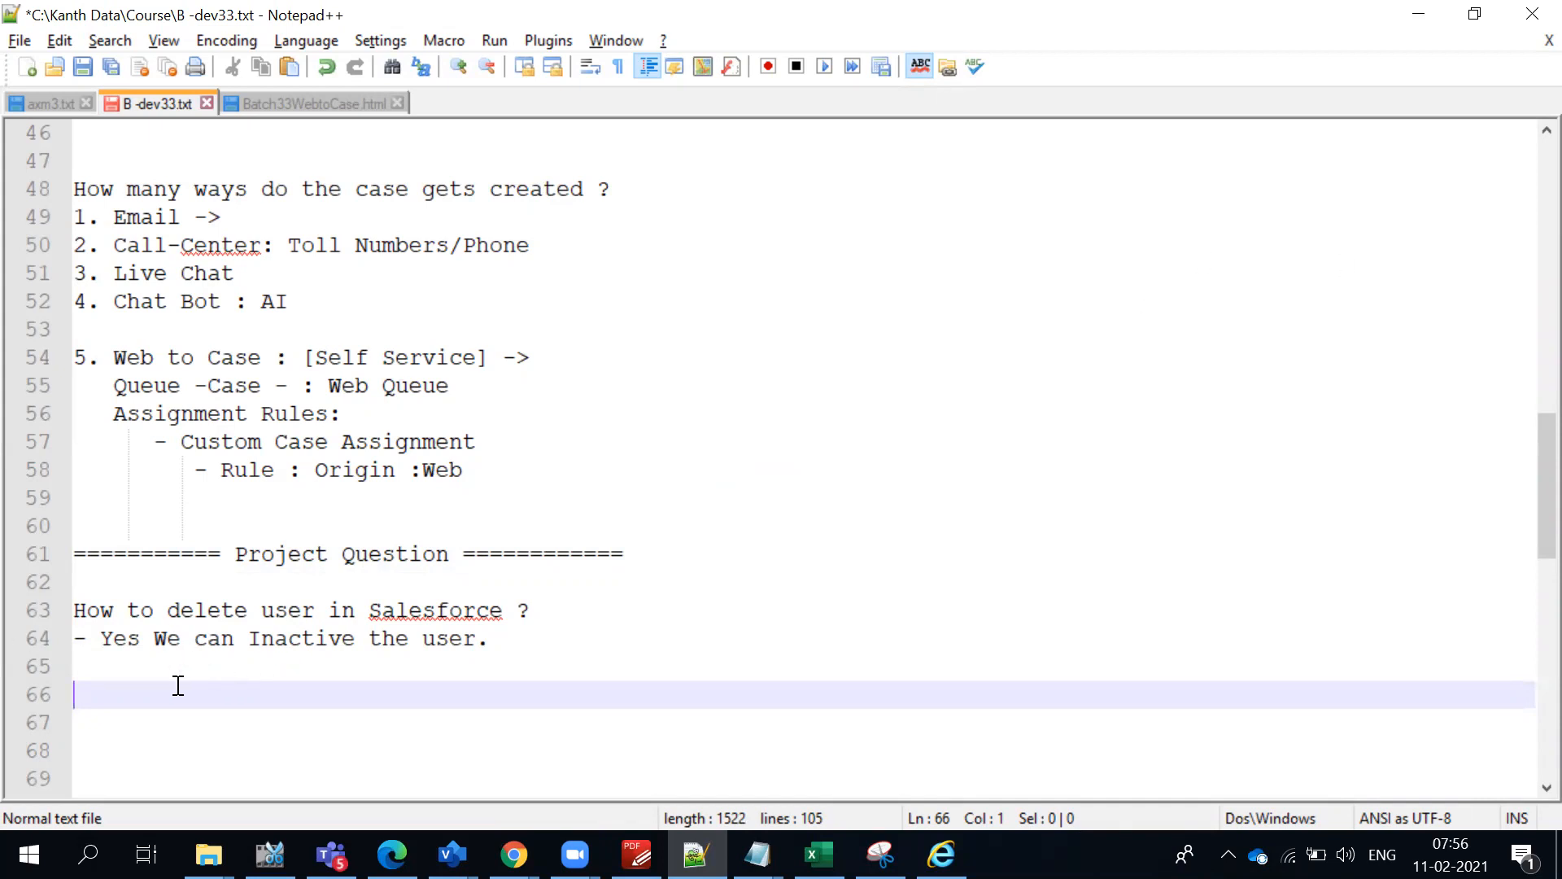
- Write the second question "What you mean by Freeze a user ?" and start a dash bullet on the line below it
text(What is)
key(BackSpace)
key(BackSpace)
key(BackSpace)
text(you mean )
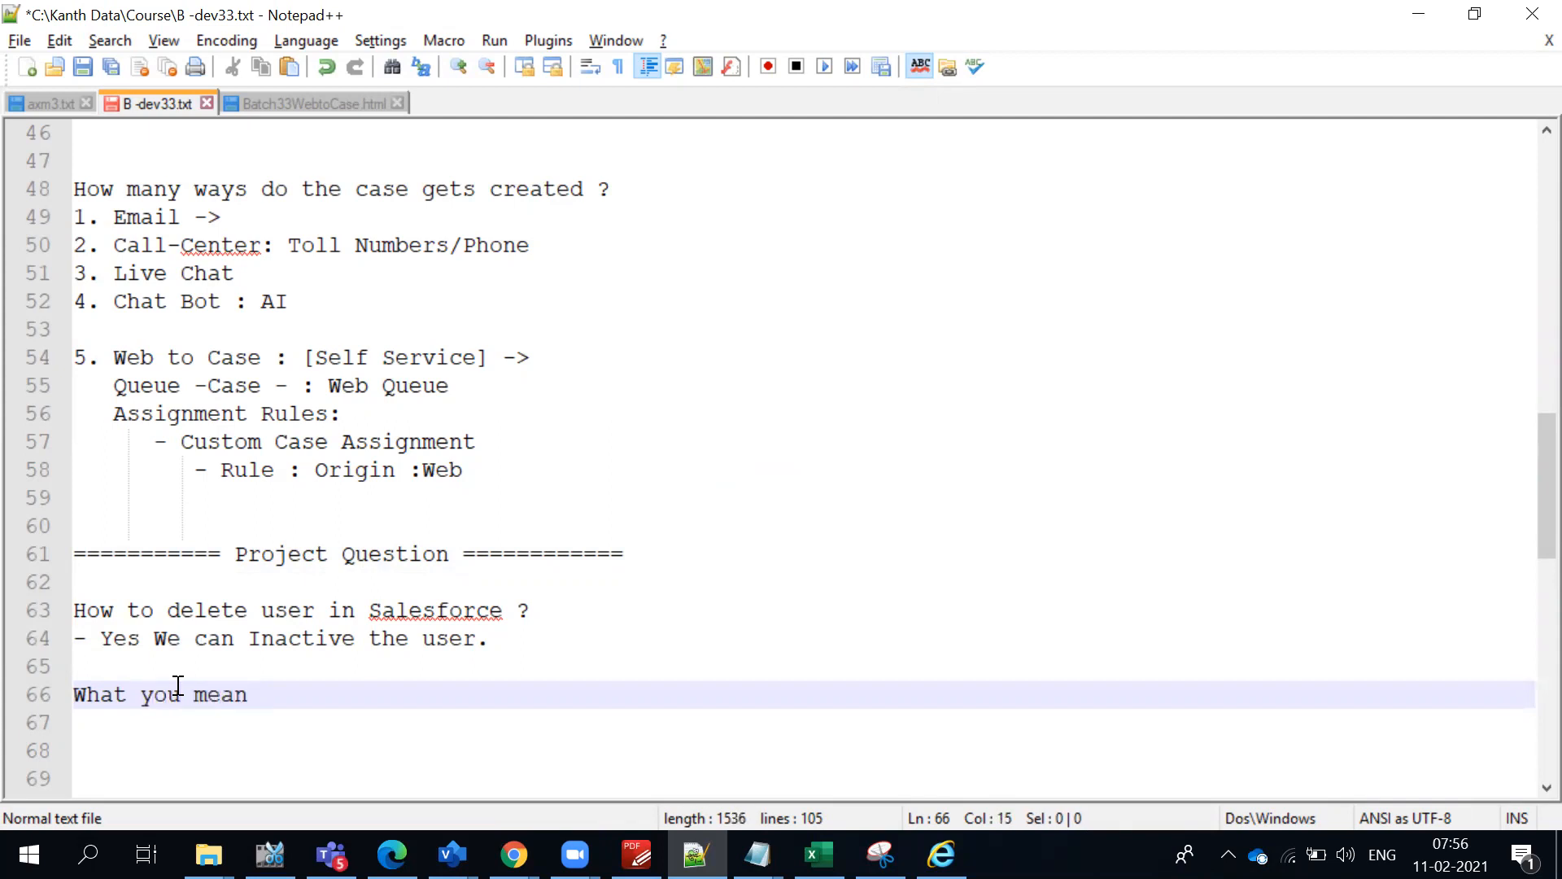
text(by Free)
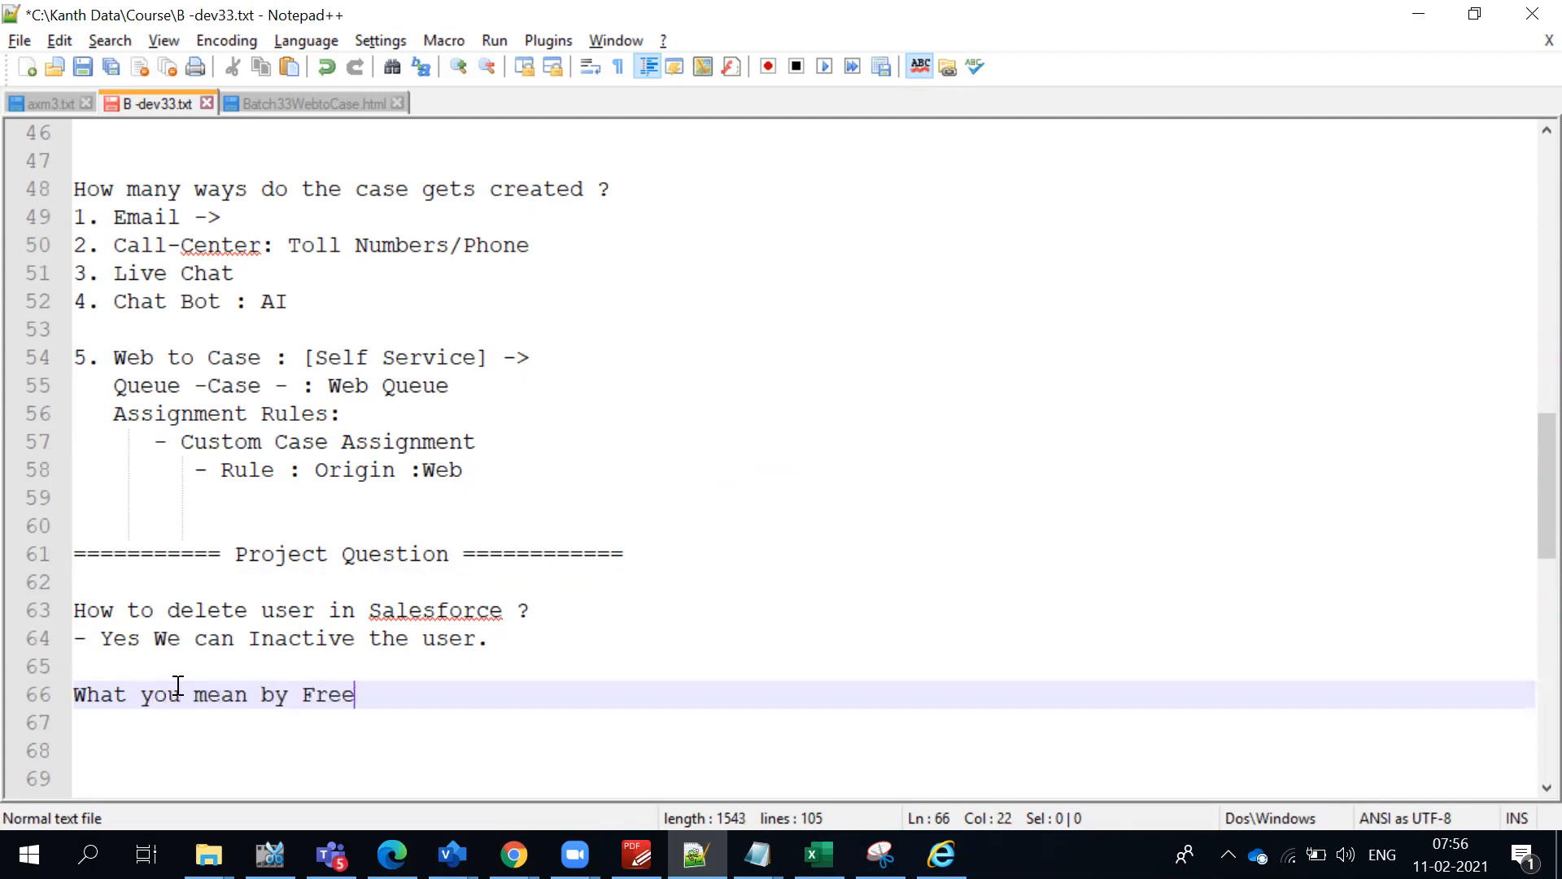
text(ze a user ?)
key(Return)
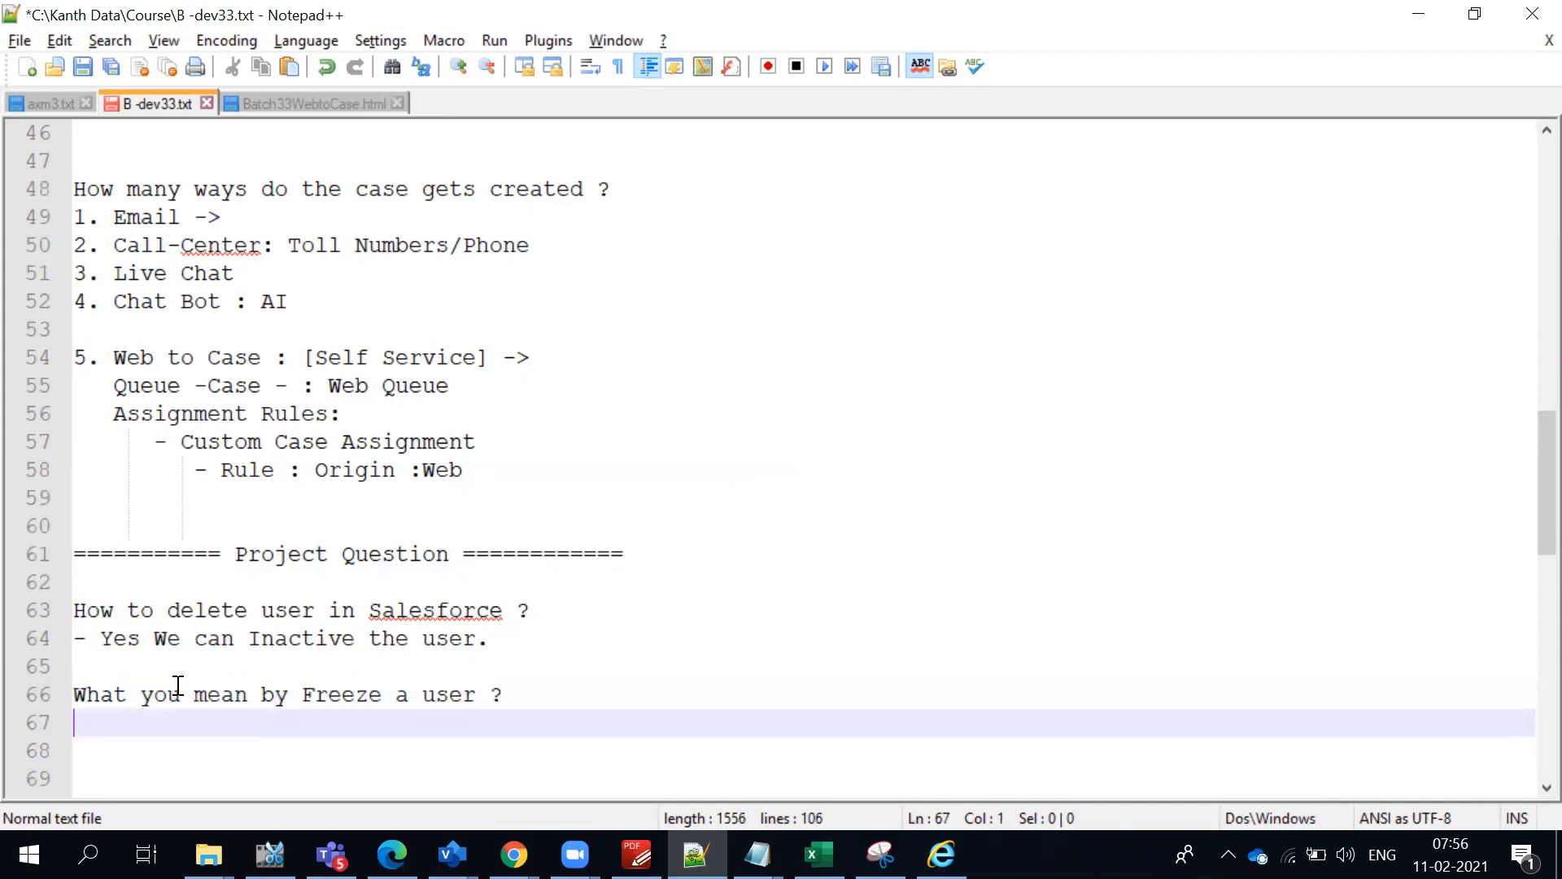
text(-)
- Append "whould release the Licence count." to the answer about making the user inactive
click(586, 644)
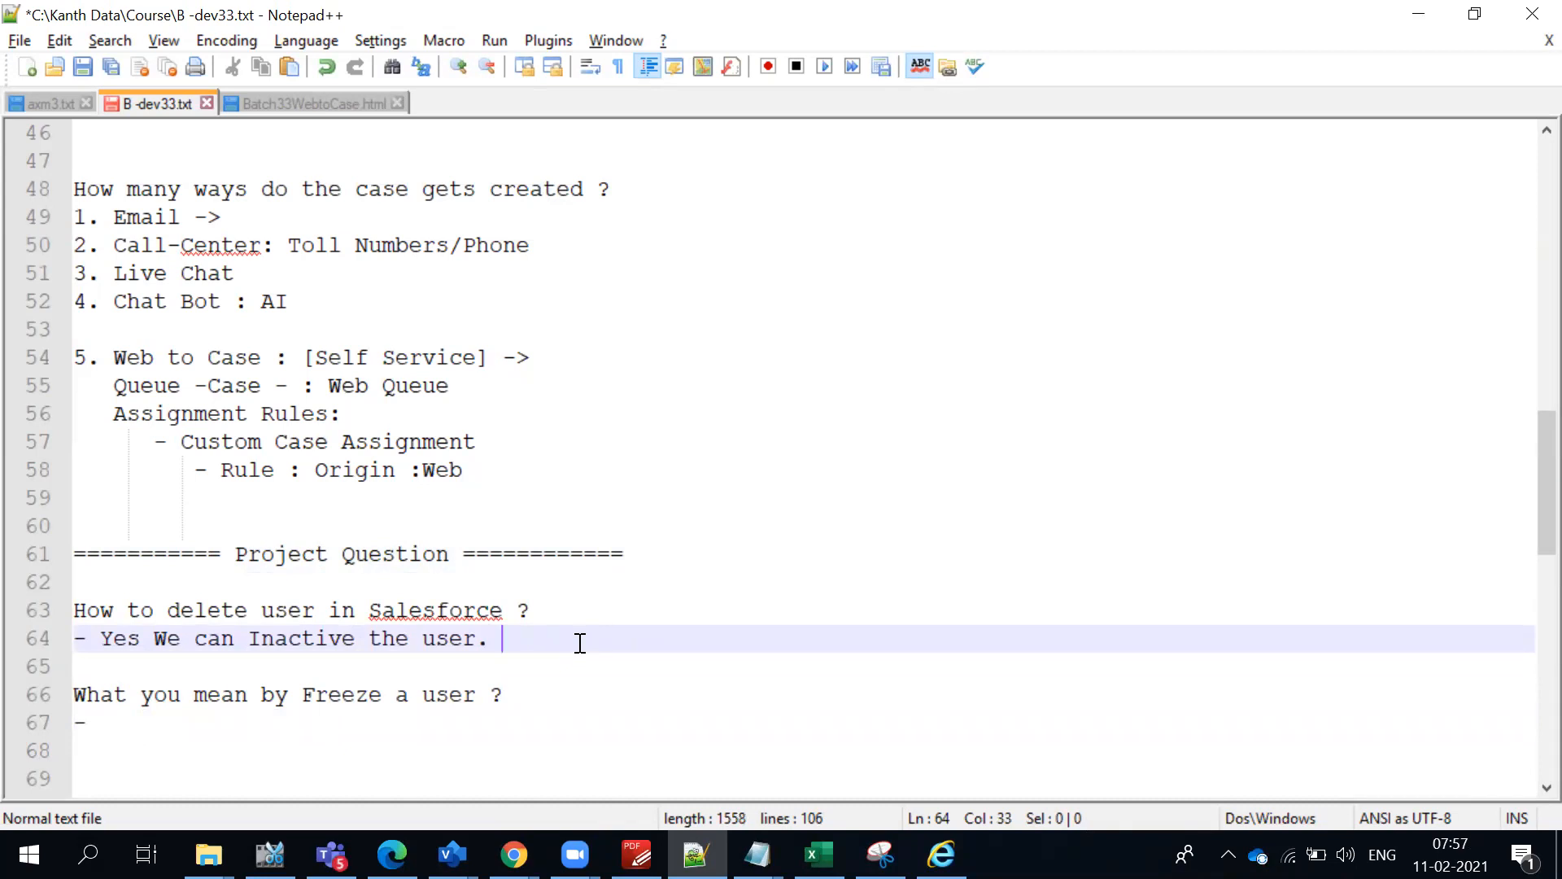
text(whould release the )
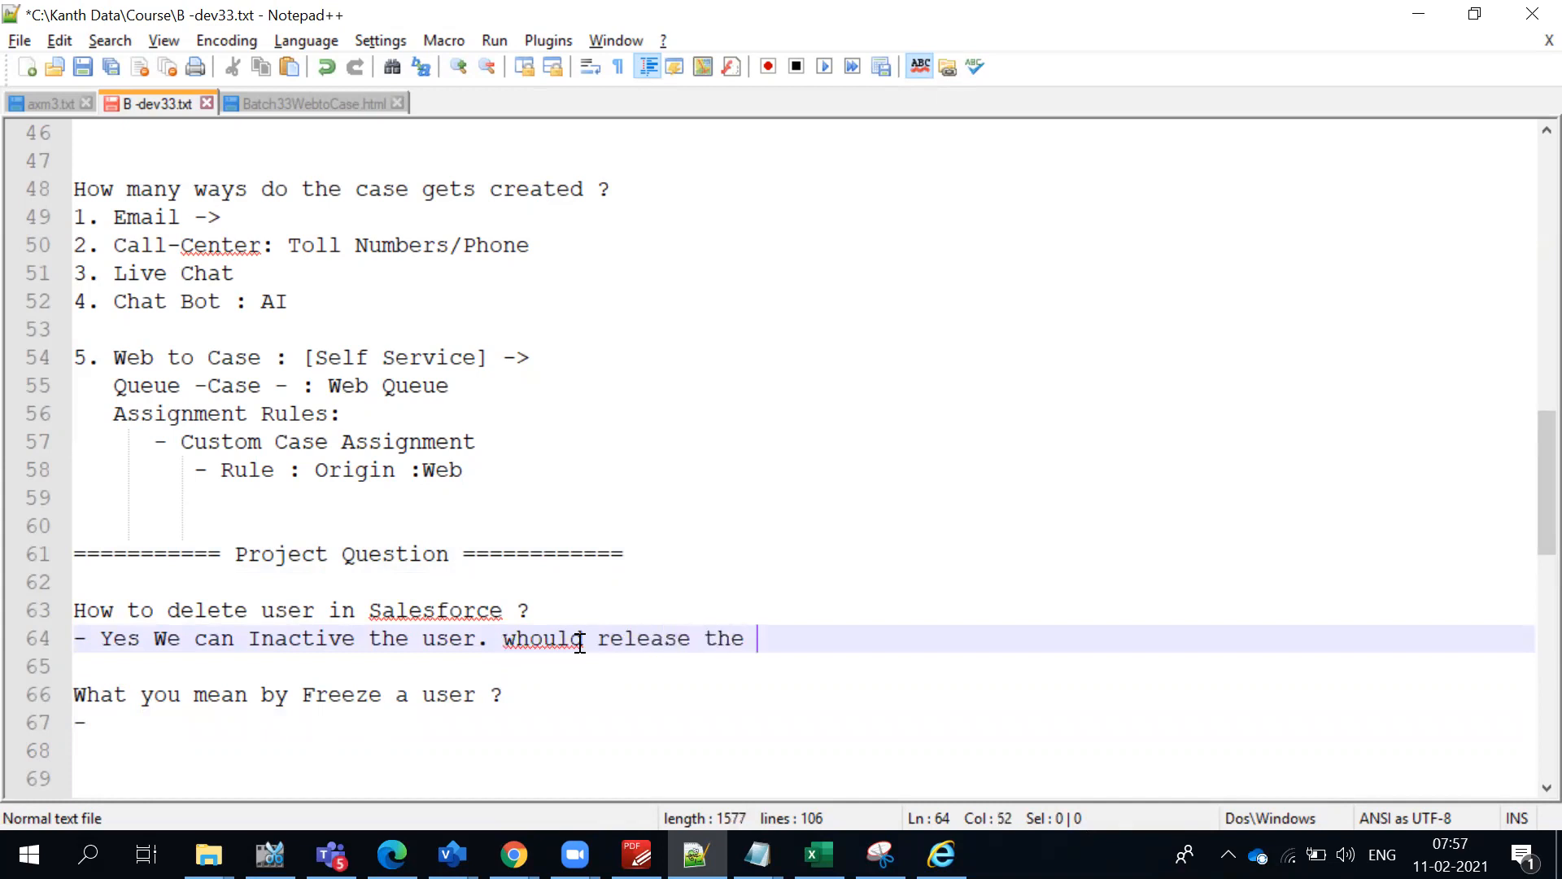
text(Licence)
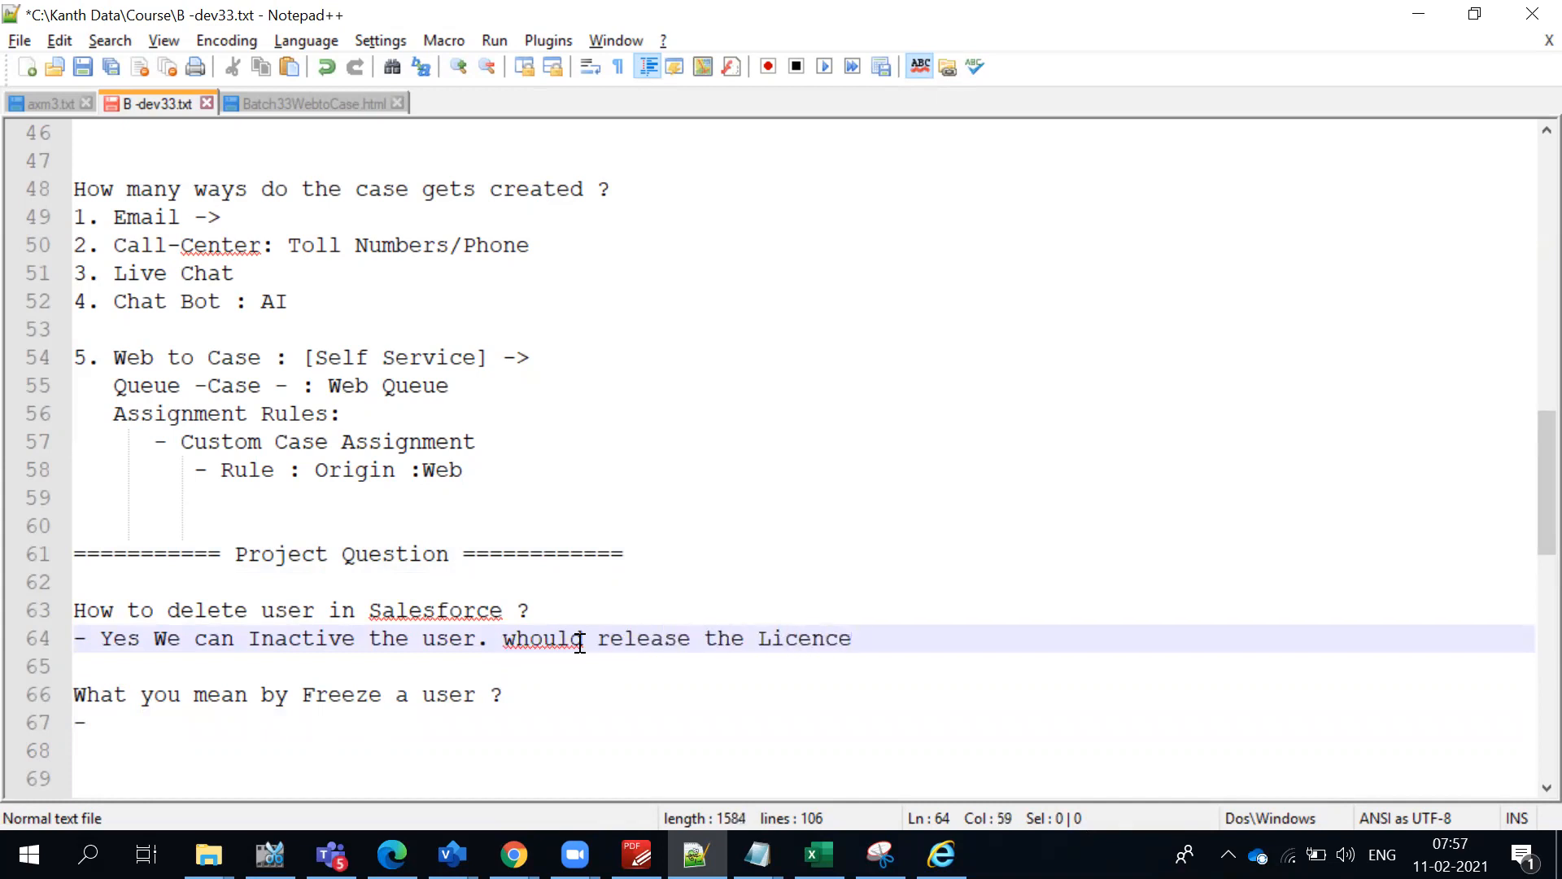
text( count.)
click(524, 697)
key(Return)
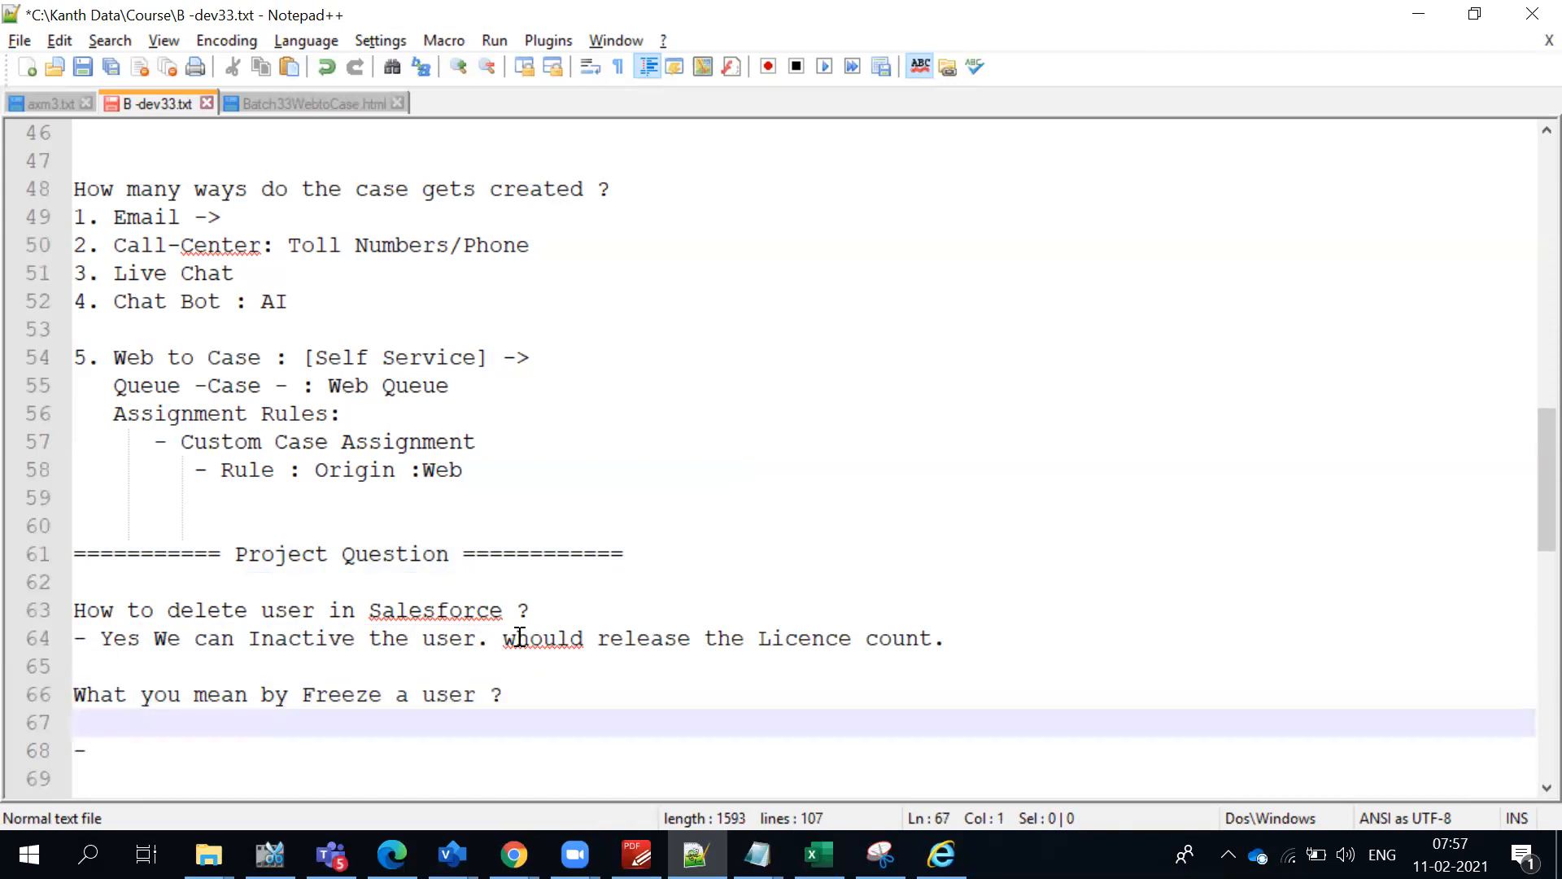
key(BackSpace)
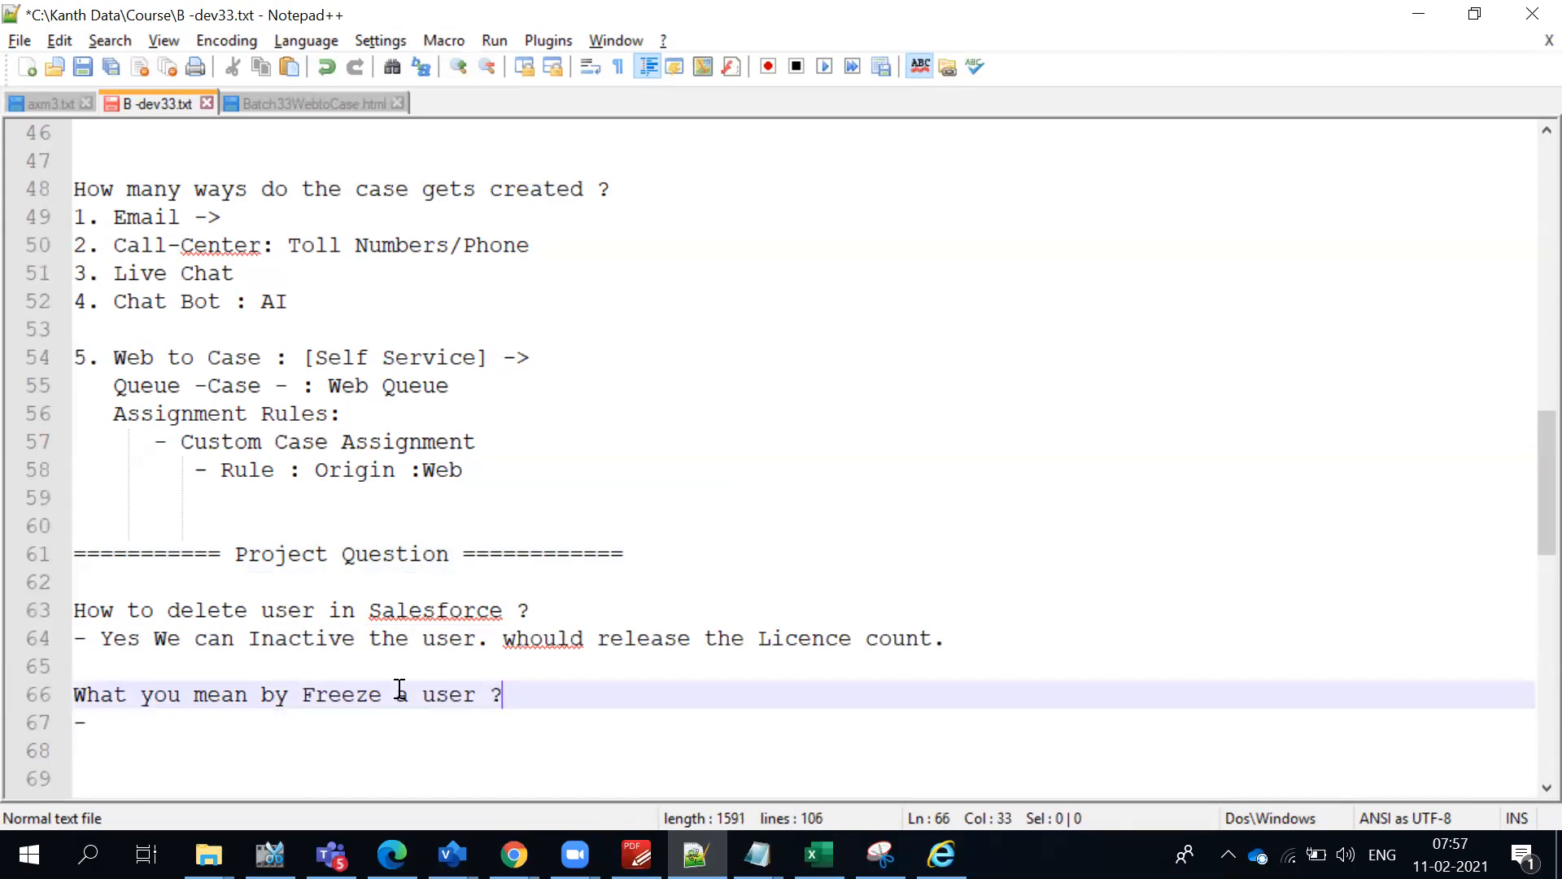
- Fill the bullet under the Freeze question with "Temporarily stops accesing the SF application"
click(385, 716)
text(T)
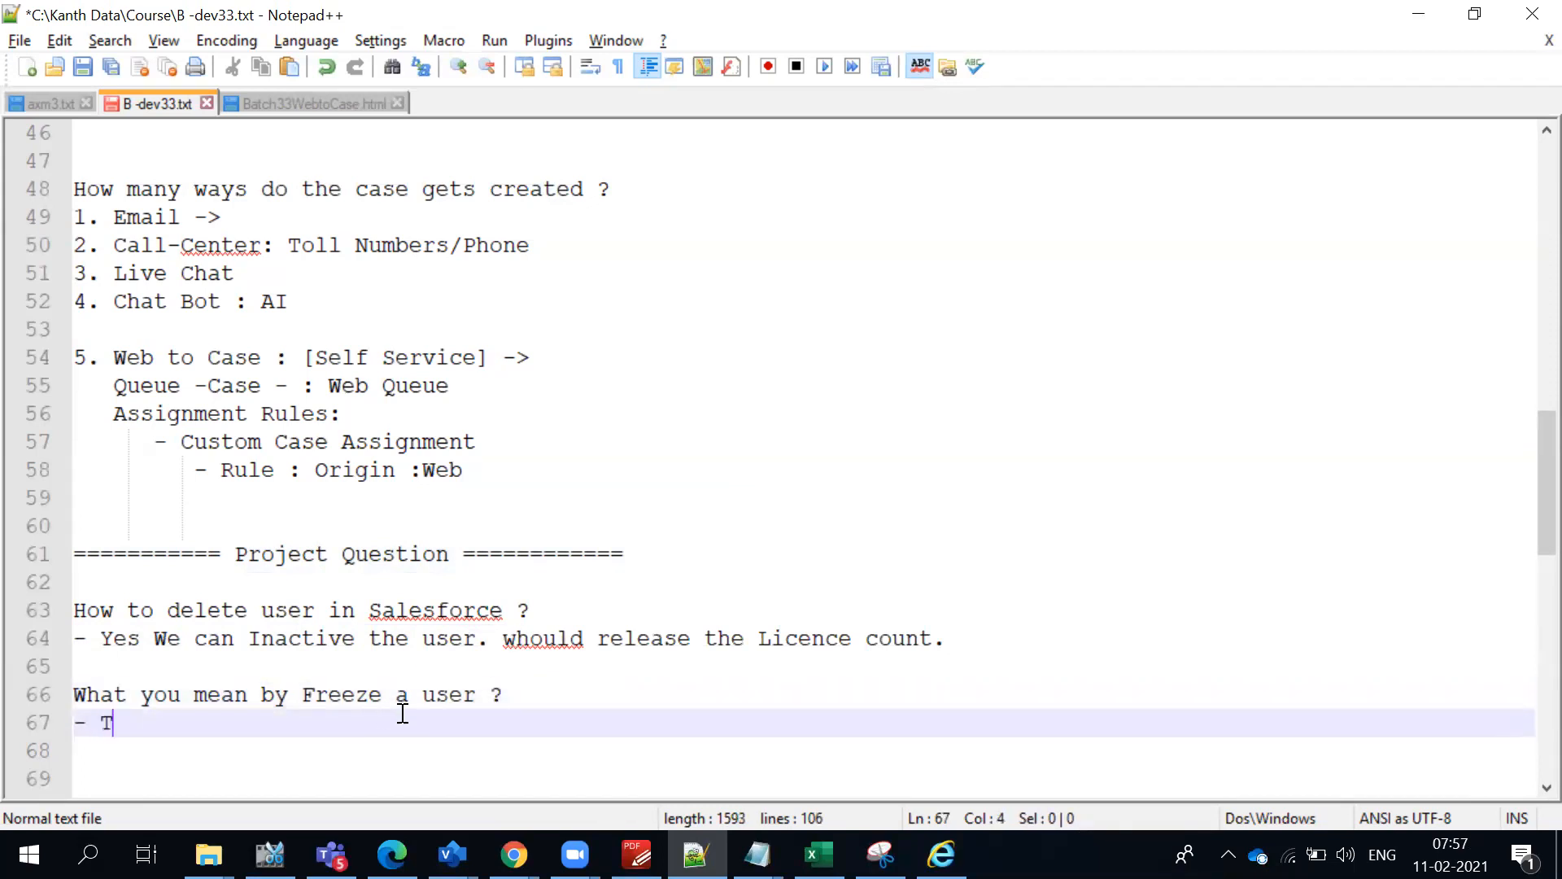
text(emporarily )
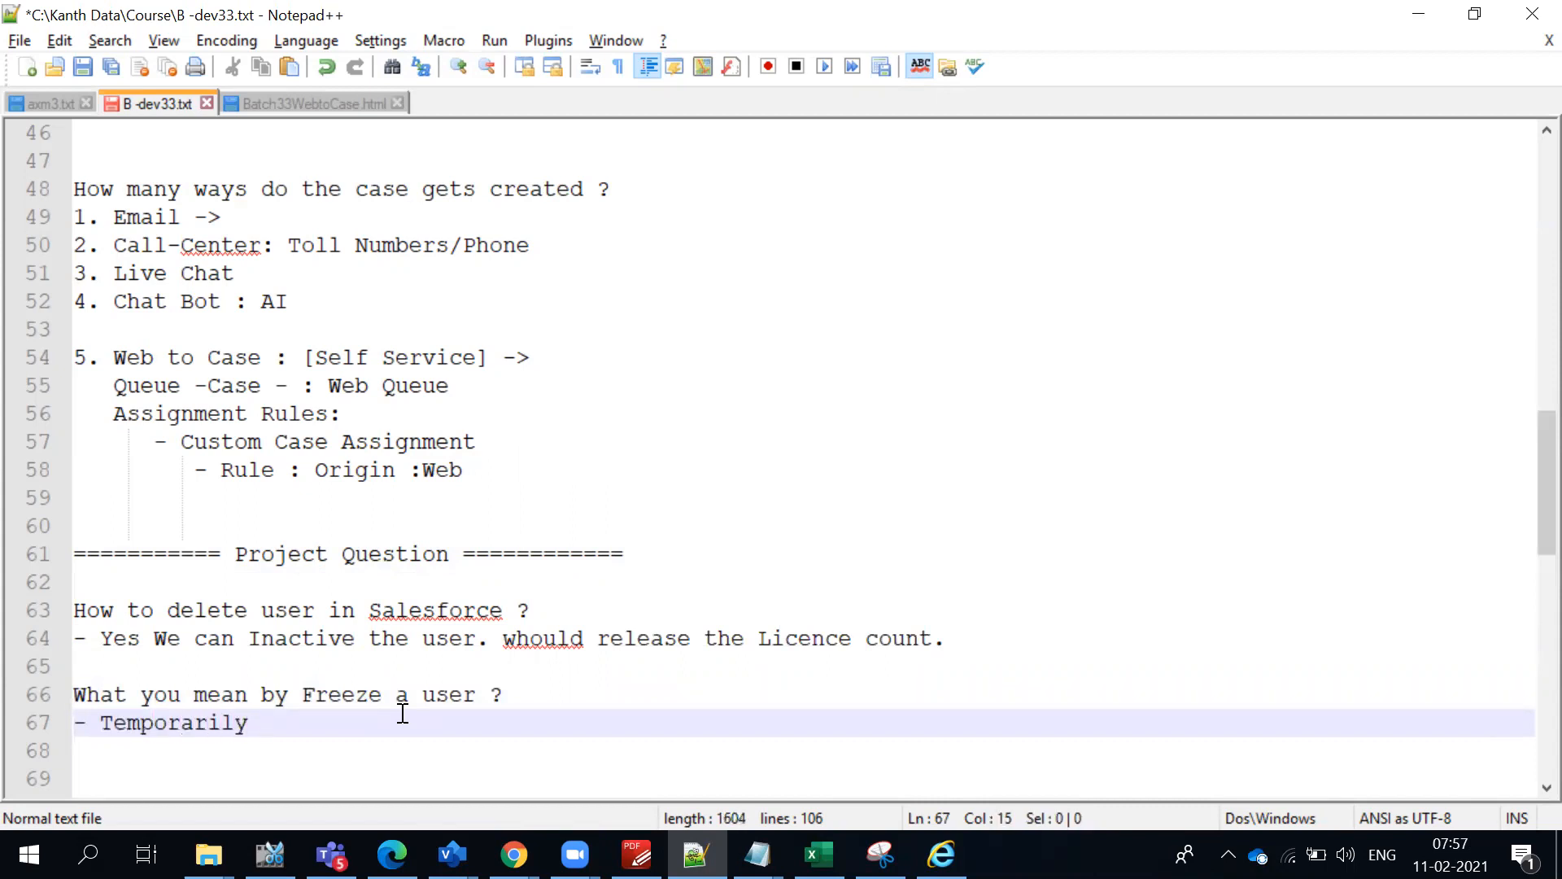
text(stops acc)
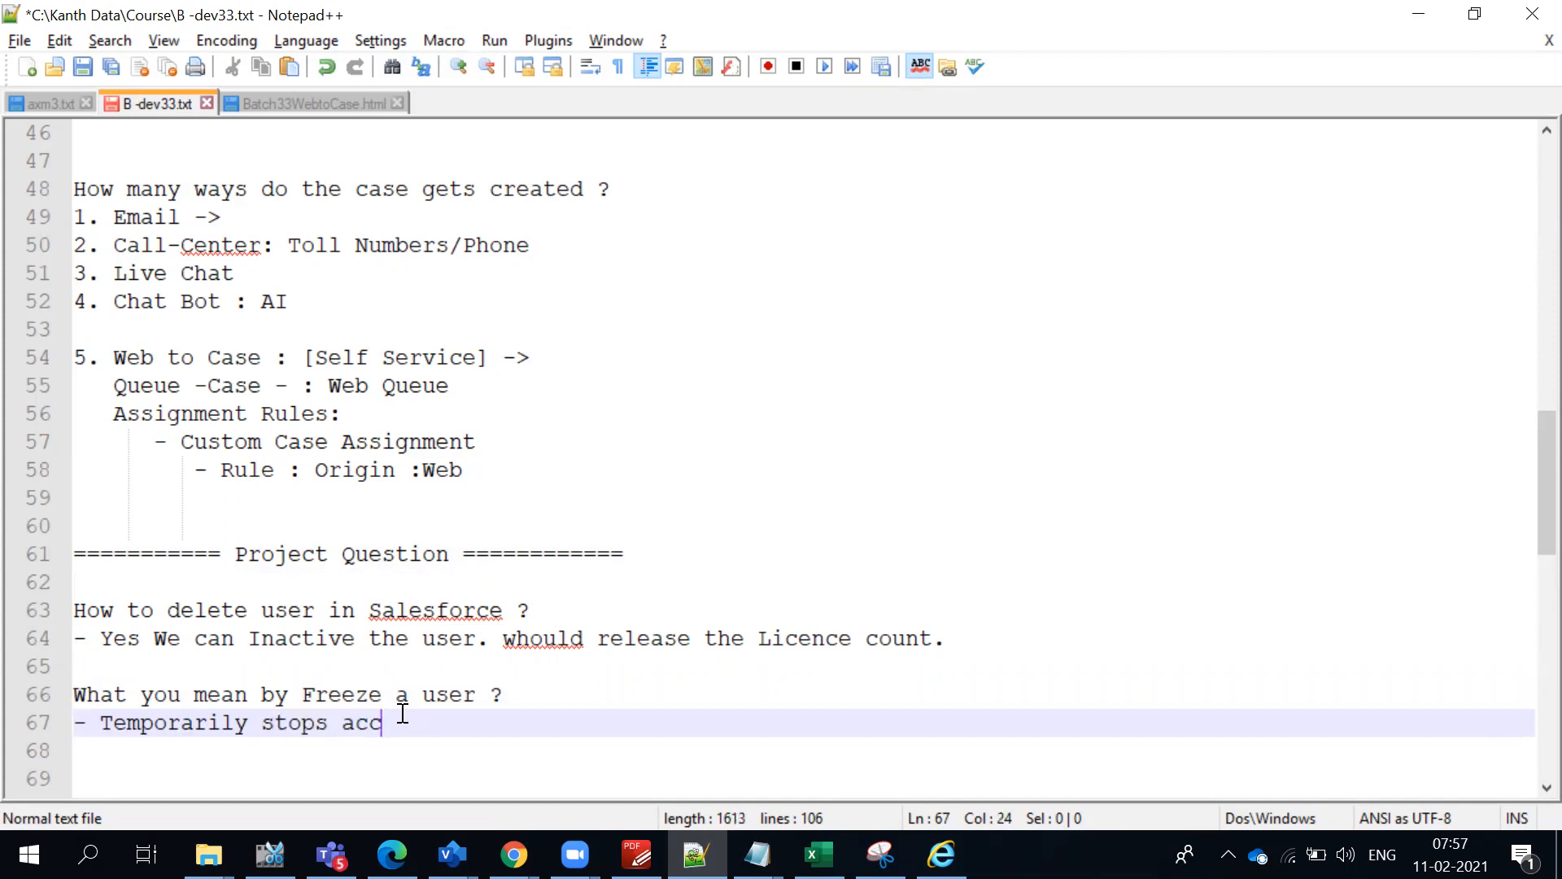
text(esing the SF application)
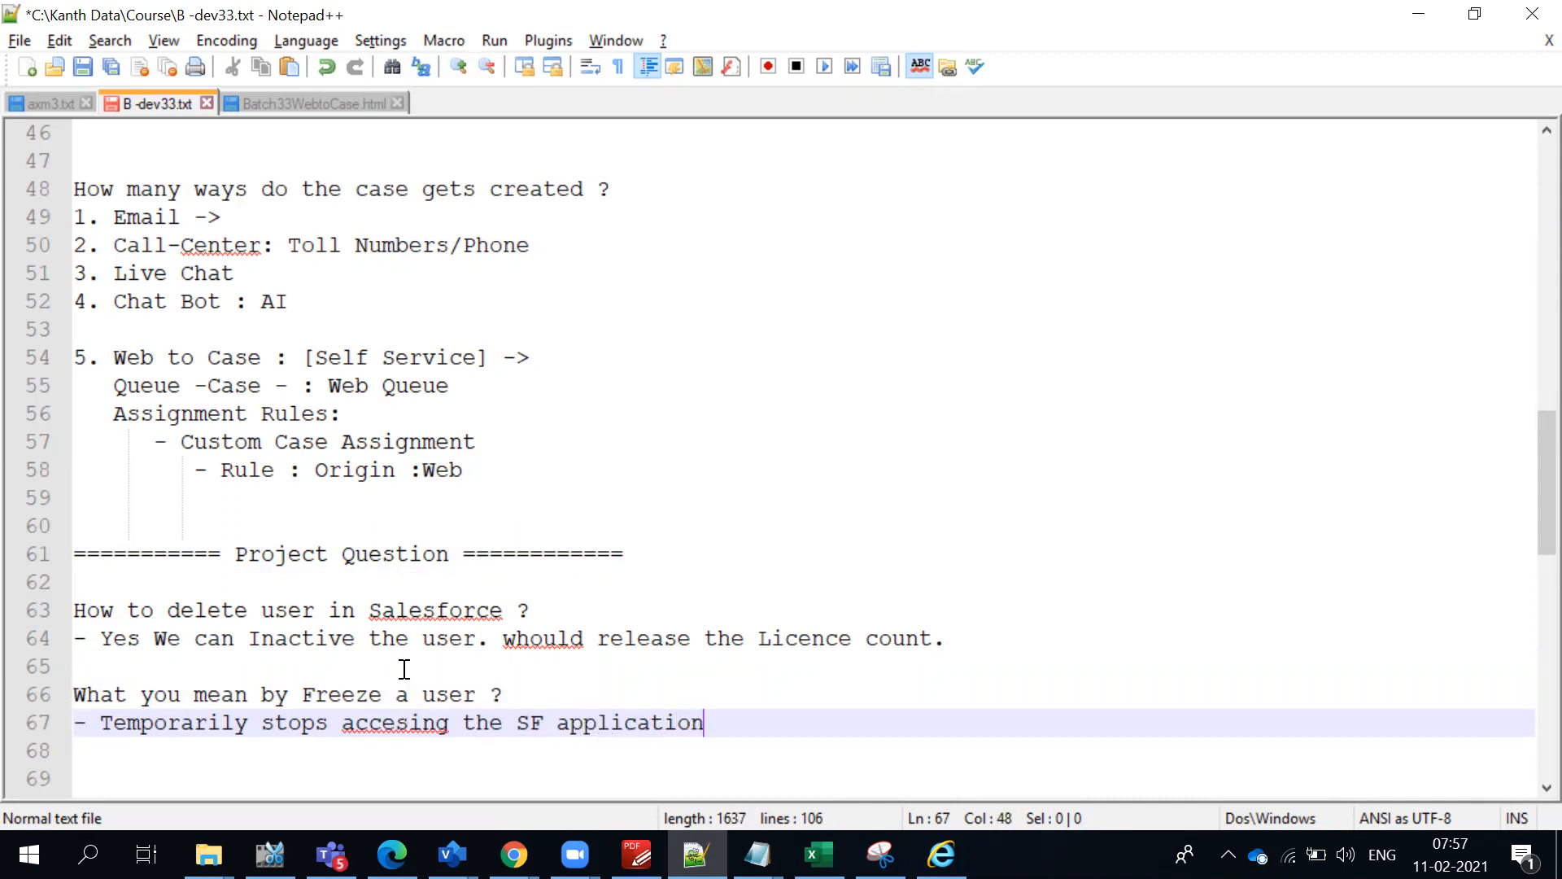
- Correct the misspelled word "accesing" to "accessing" with the spell checker's suggestion
double_click(434, 722)
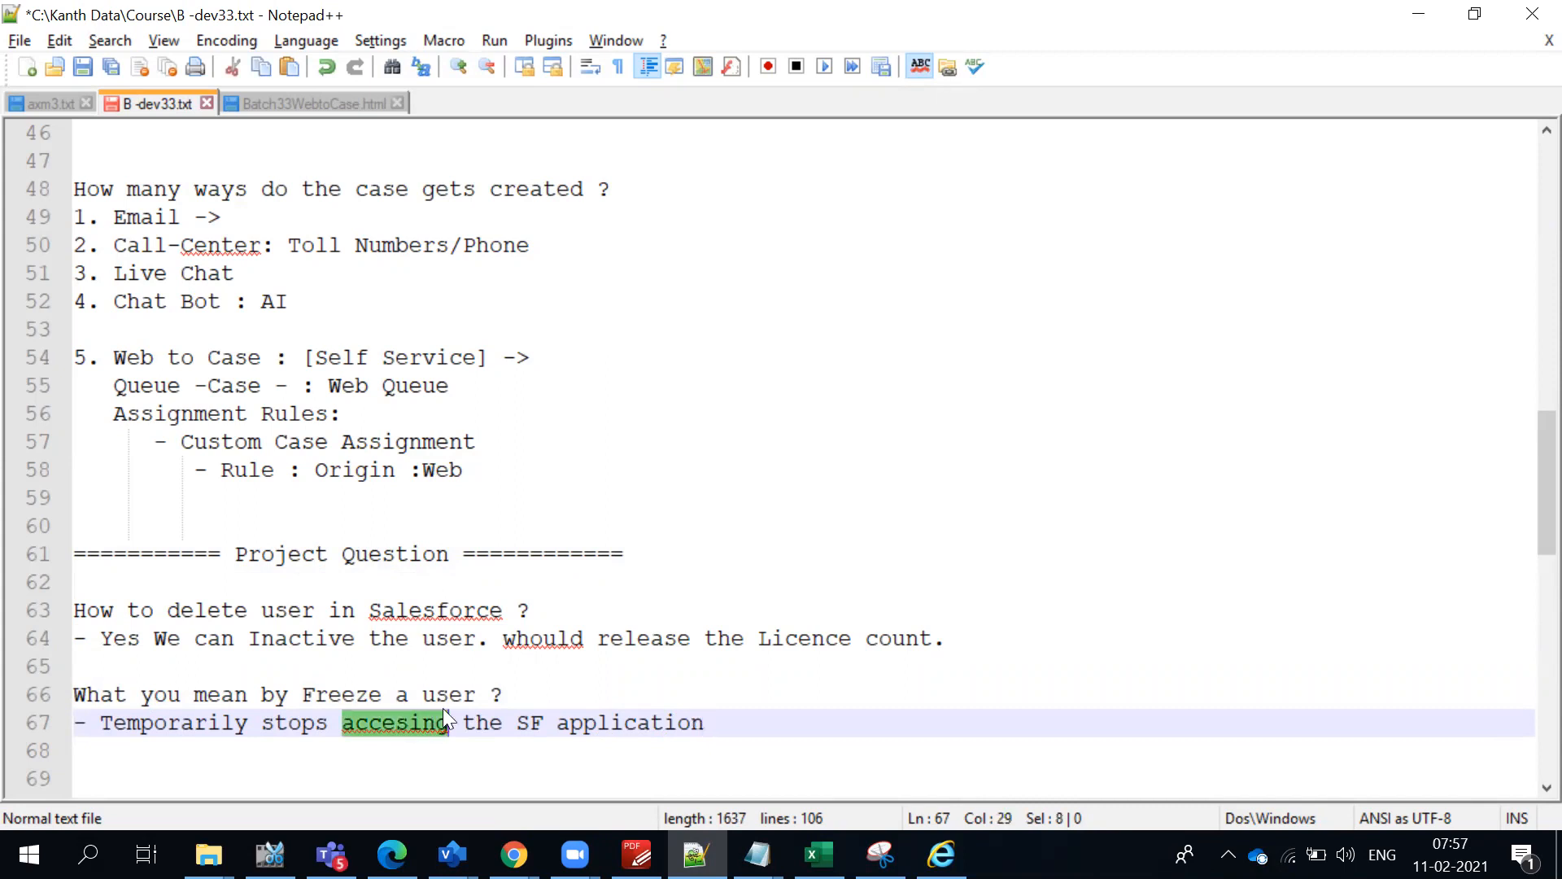
right_click(434, 723)
click(528, 227)
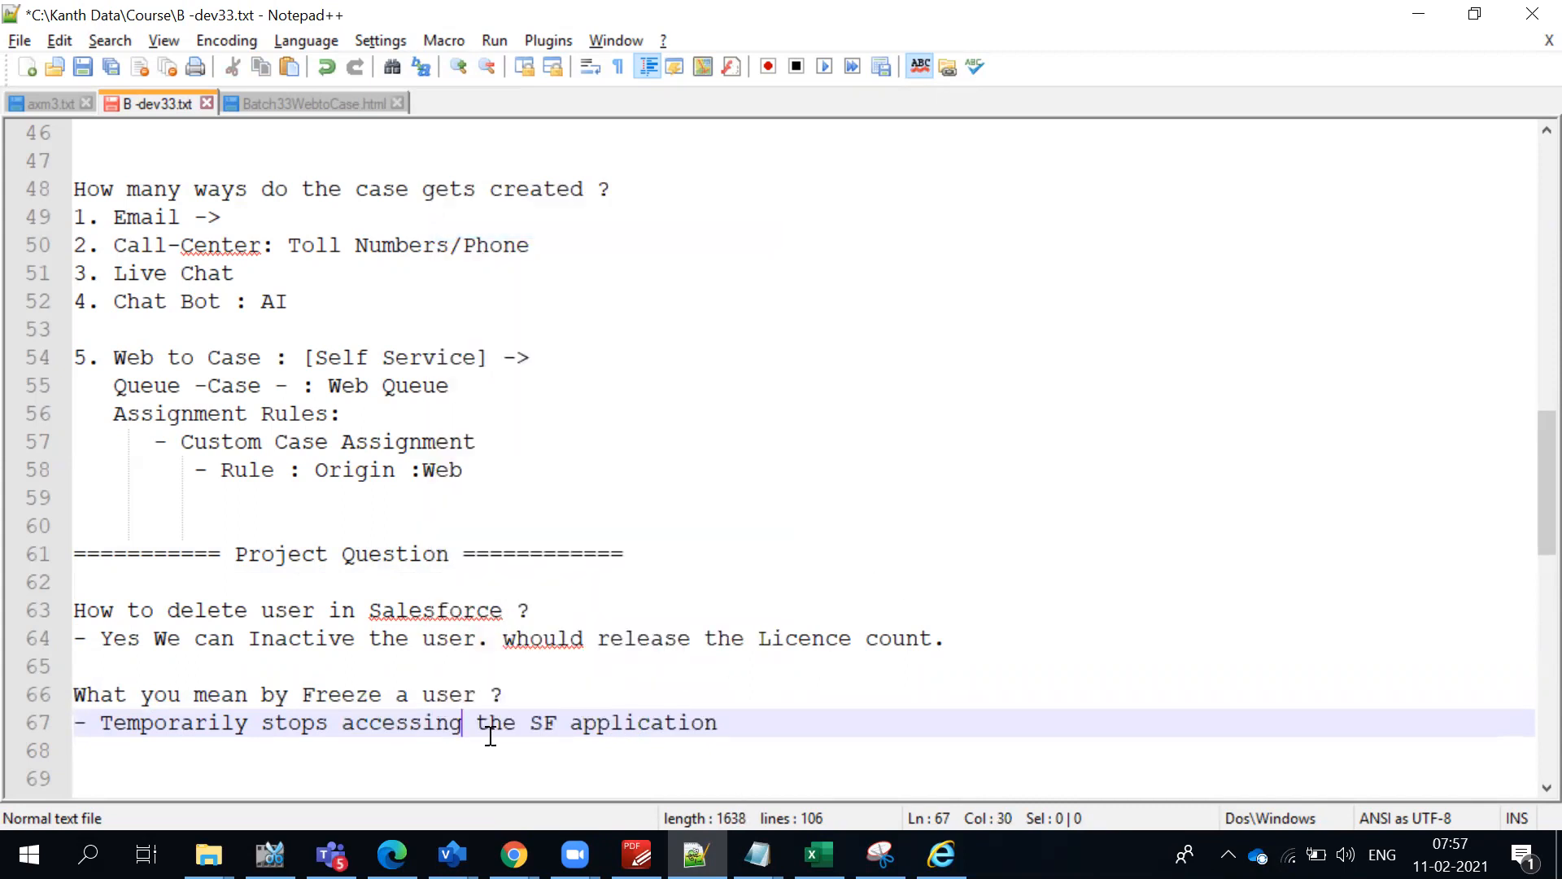
- Add a second bullet, "- Counts the Licence", to the answer for the Freeze question
click(698, 729)
click(722, 728)
key(Return)
text(- )
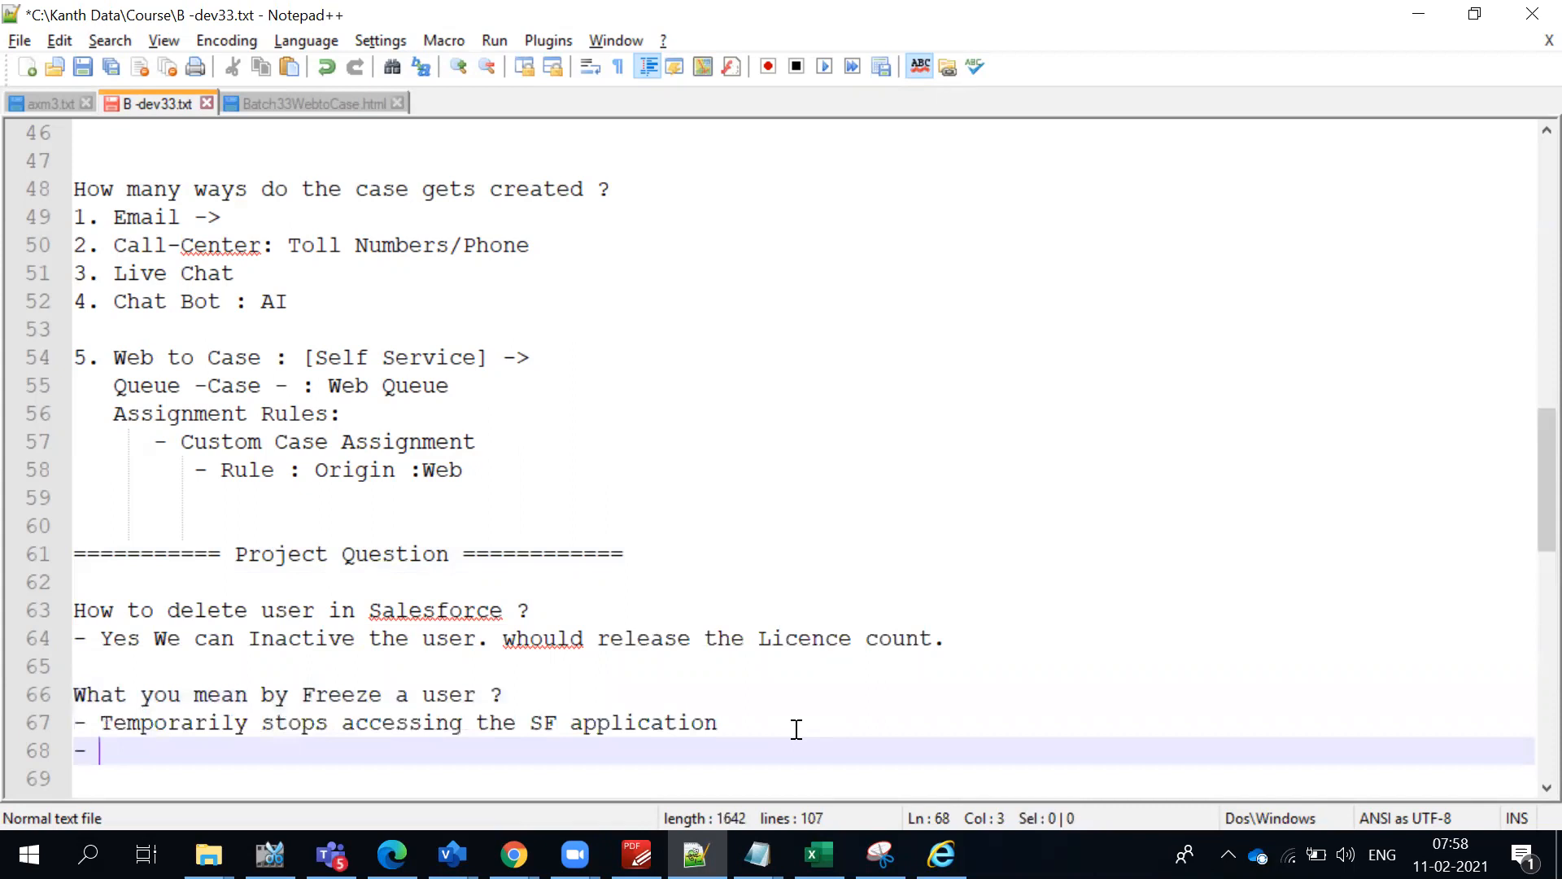
text(Counts the )
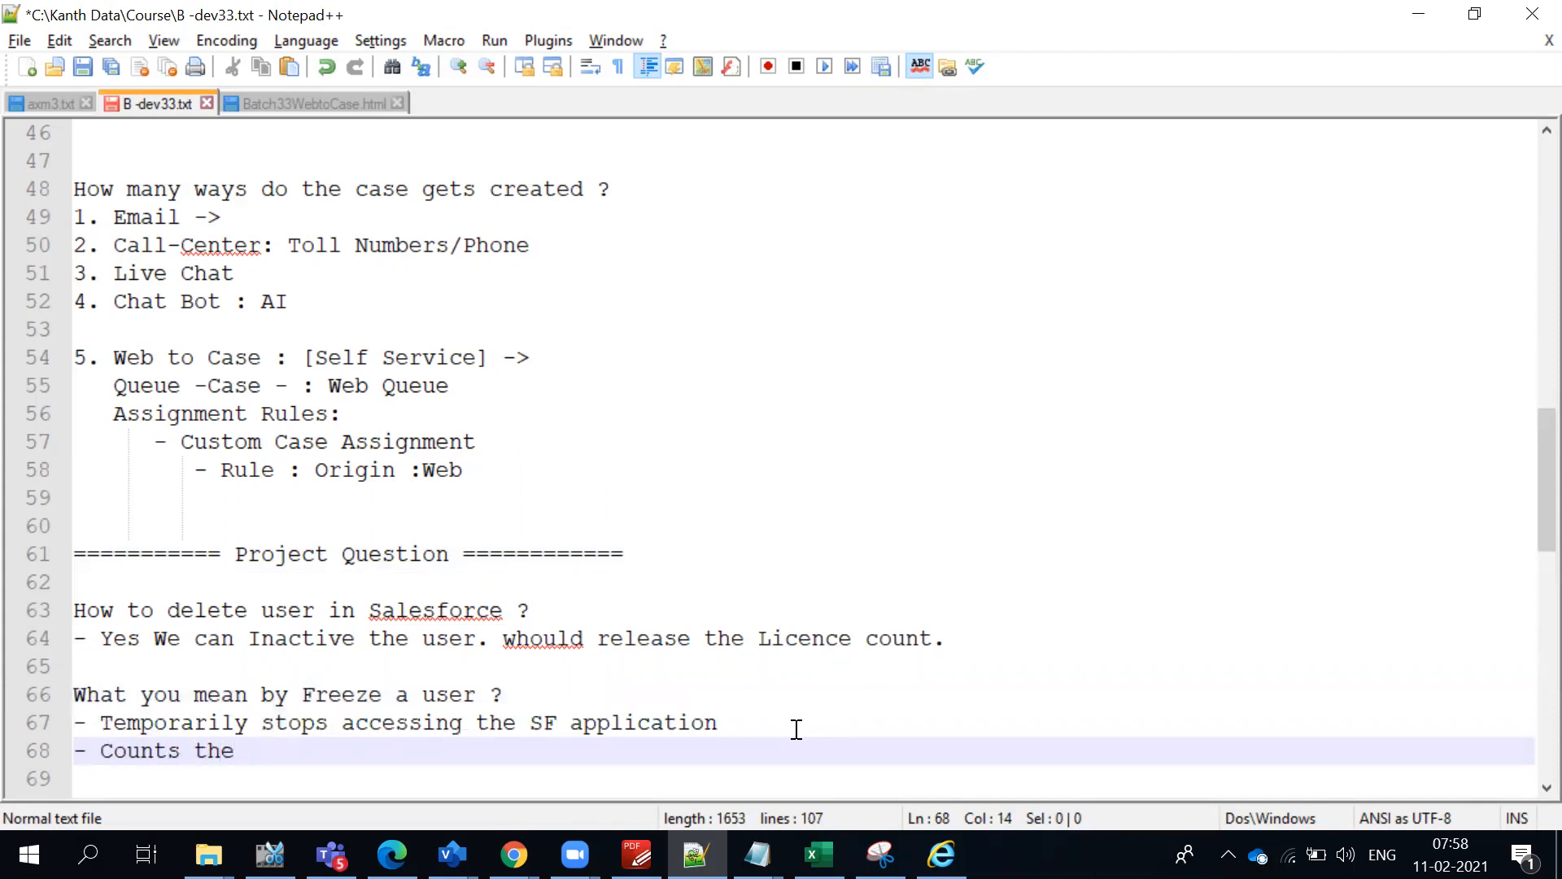
text(Licence)
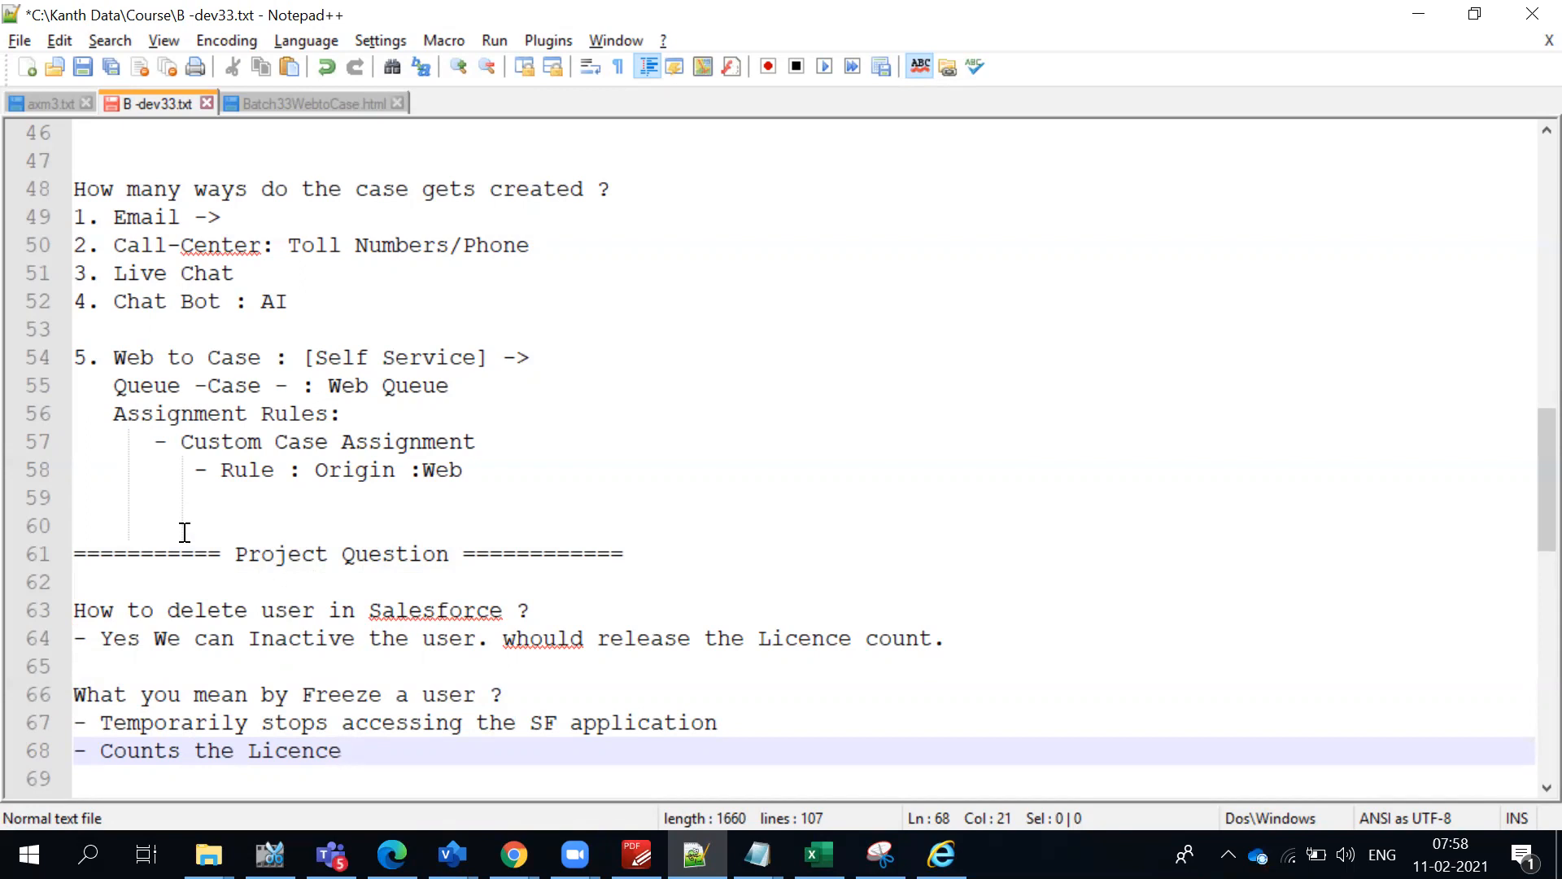
double_click(319, 695)
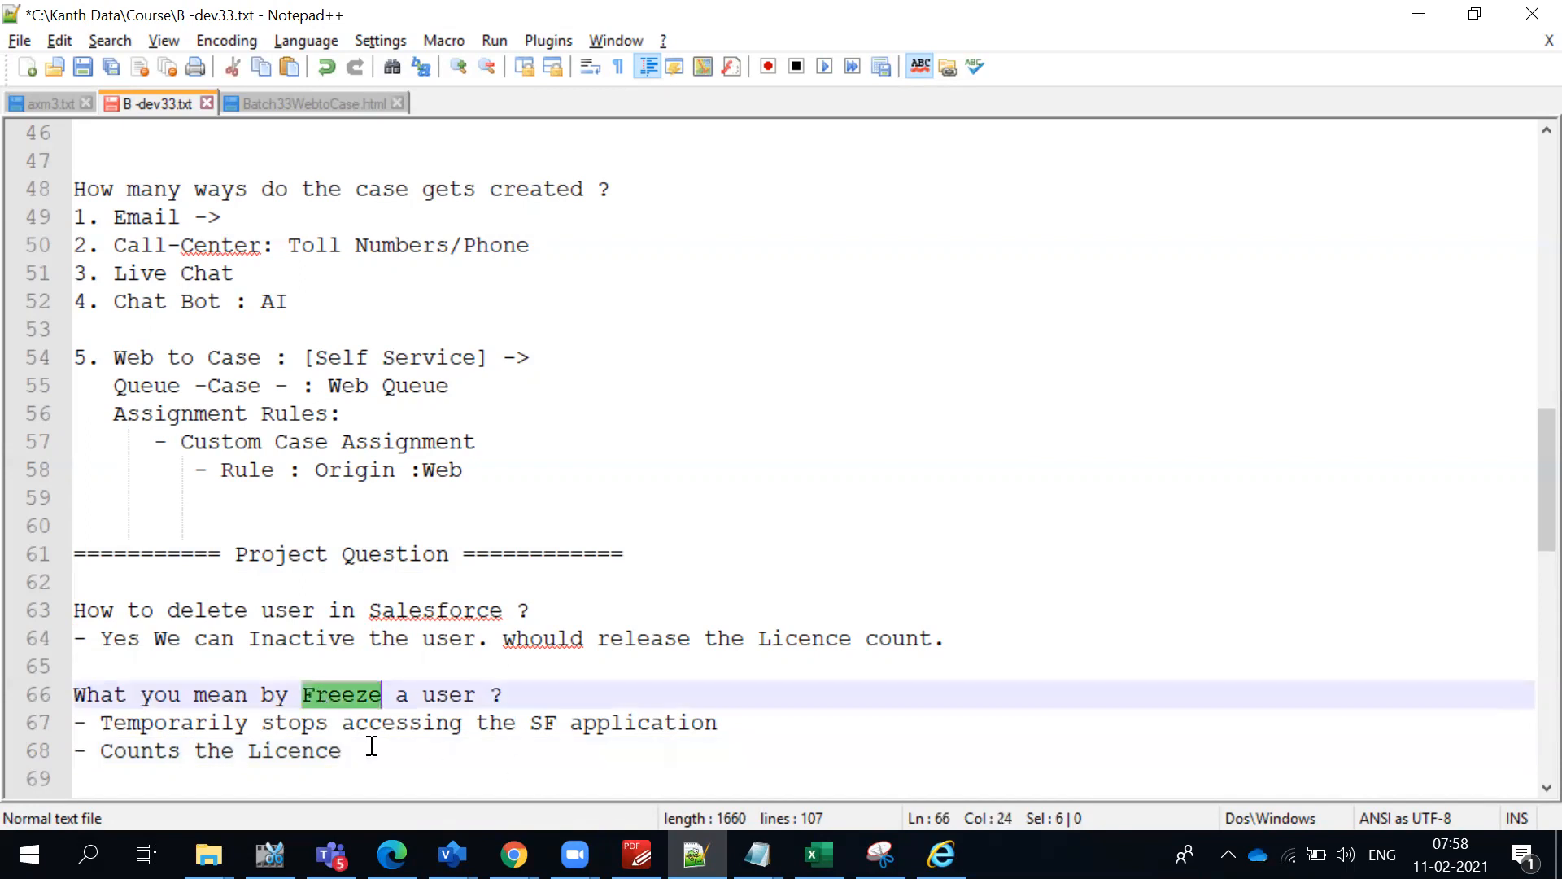
double_click(250, 744)
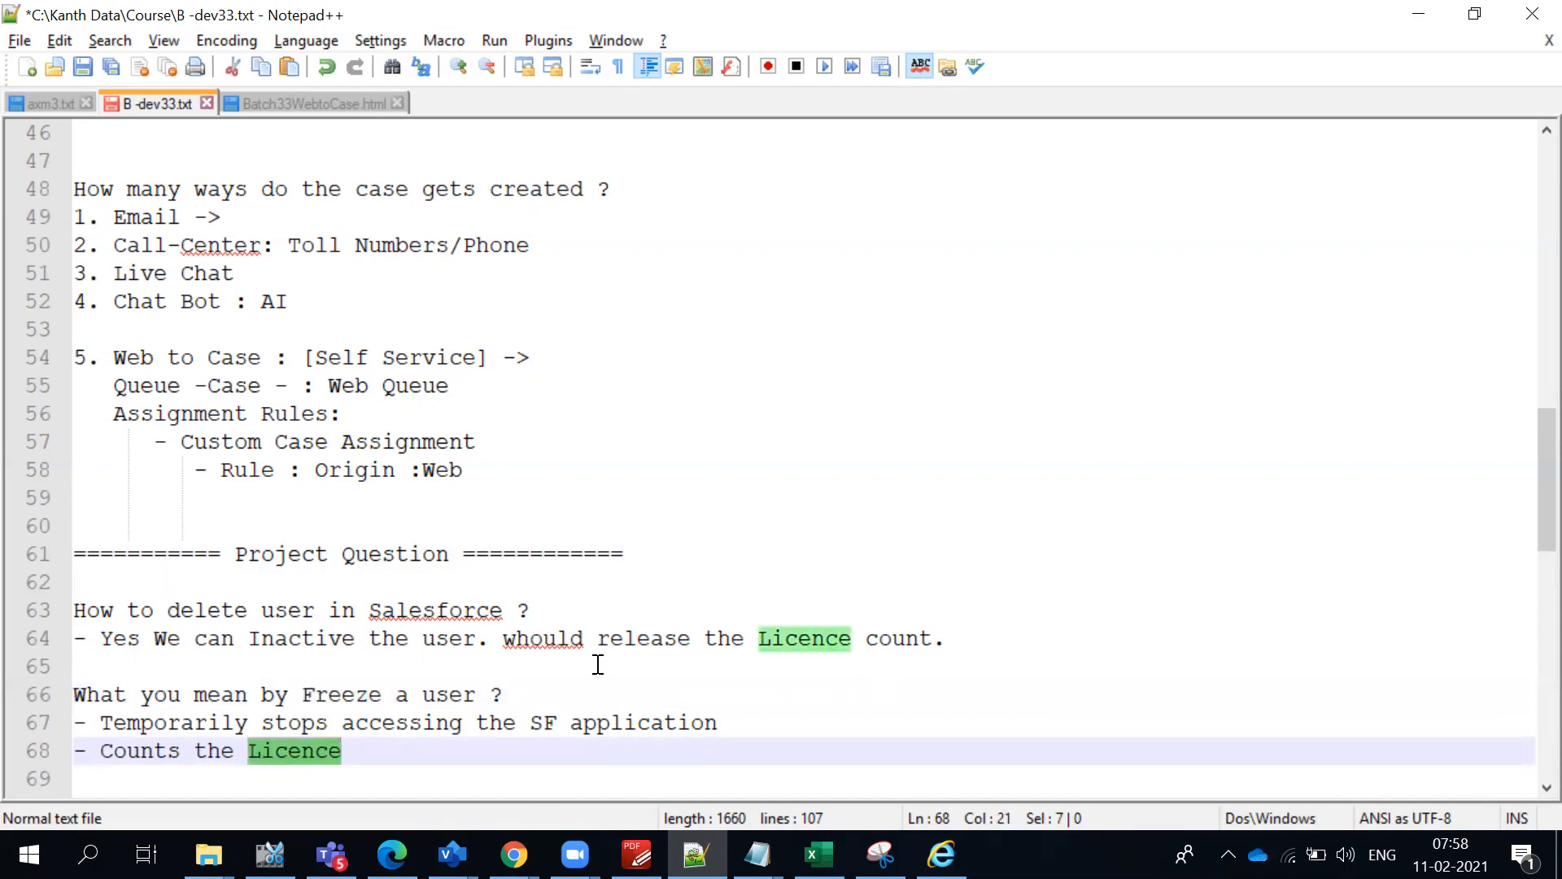
- Correct "whould" to "would" in the answer about releasing the licence count
click(531, 639)
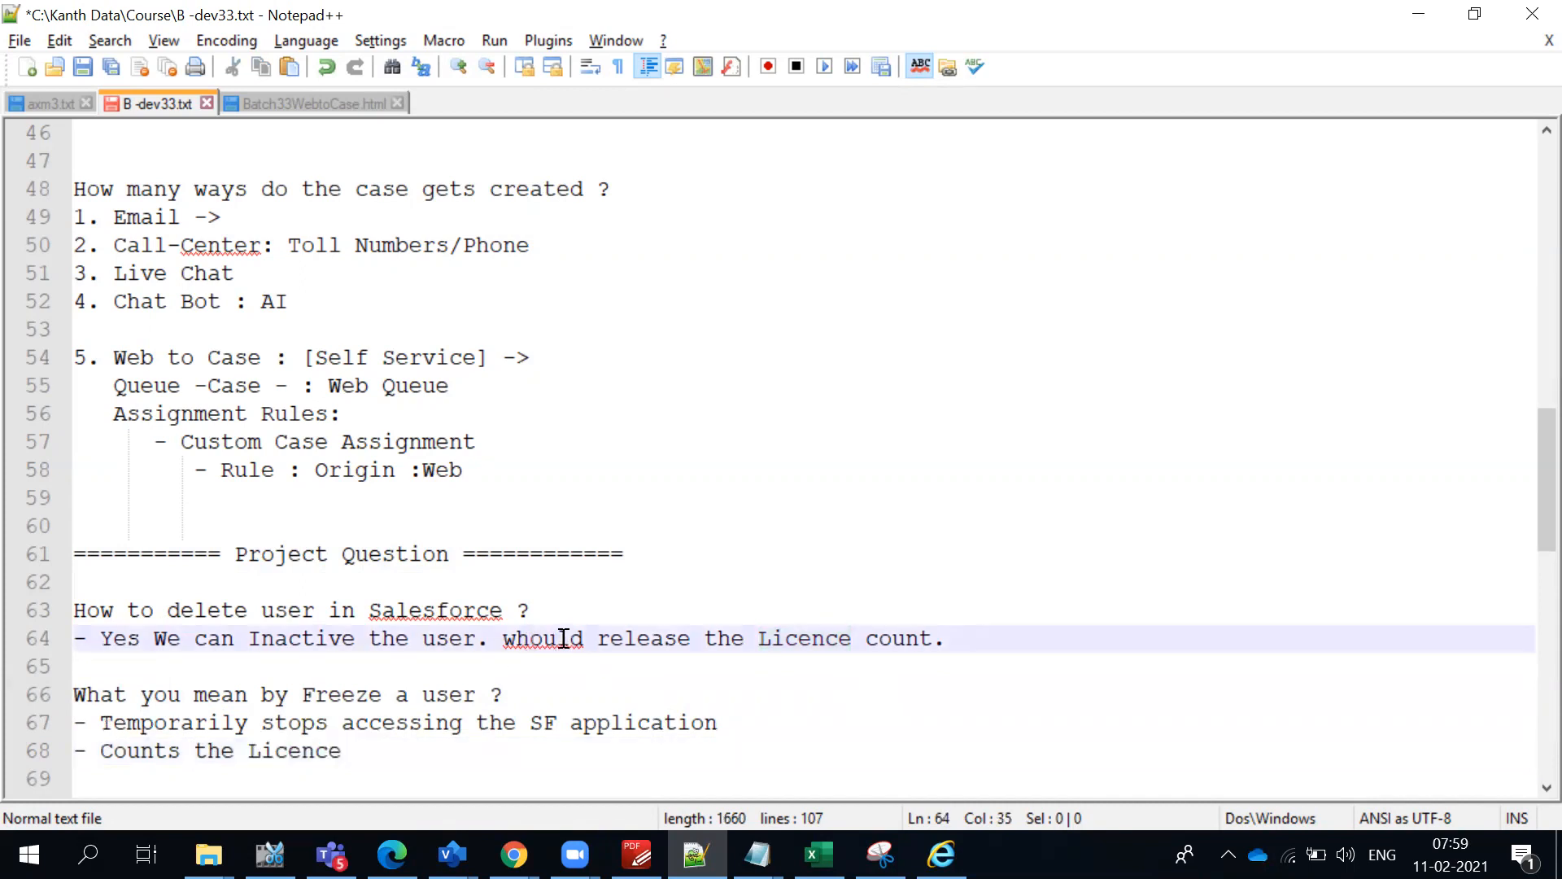
key(BackSpace)
click(662, 643)
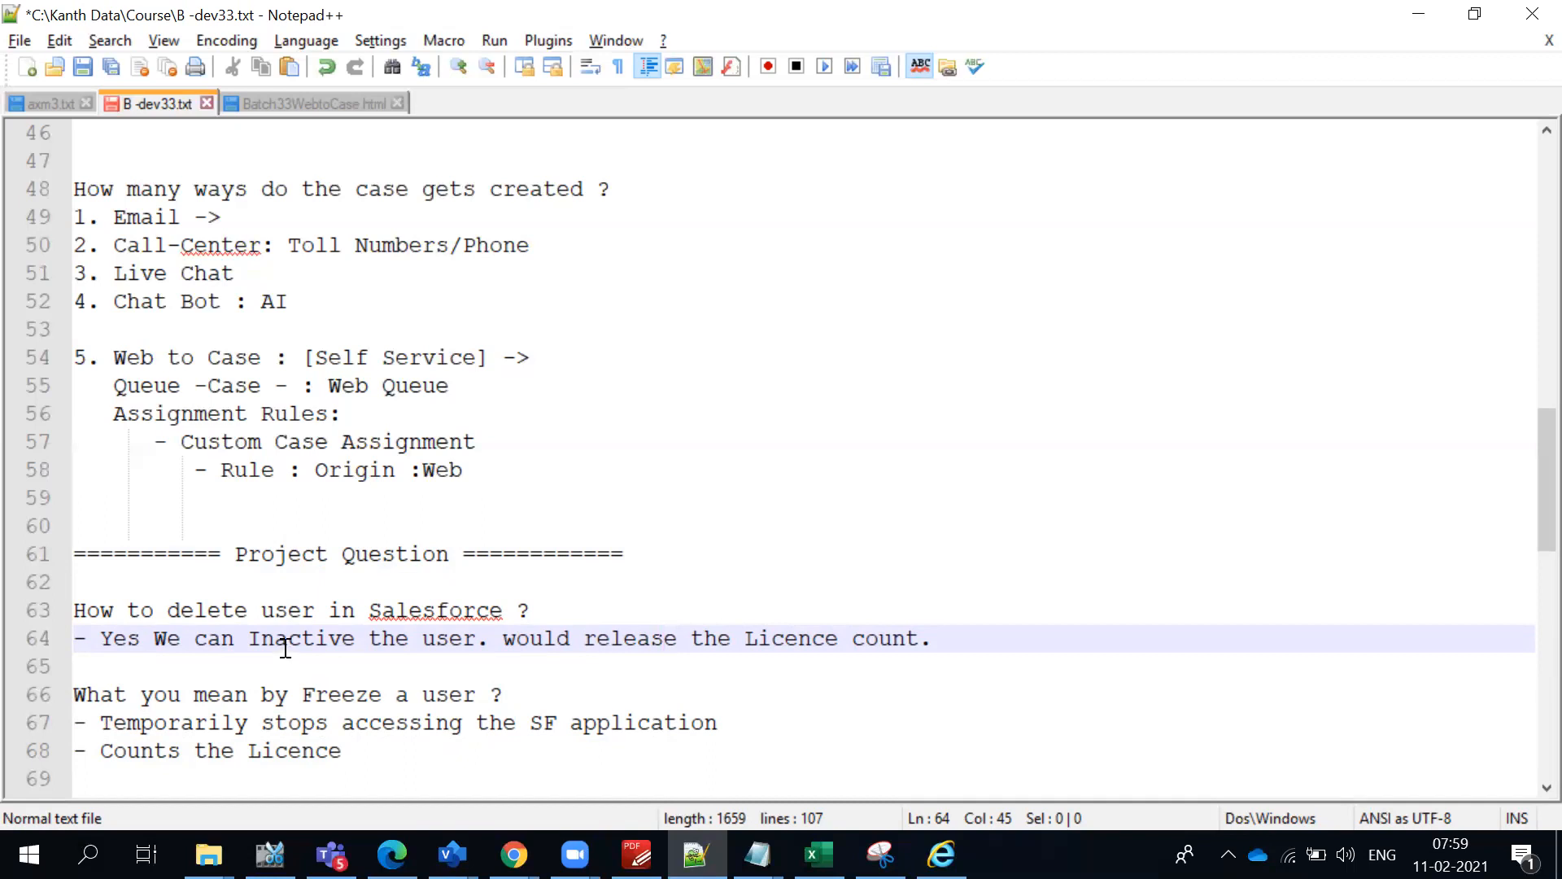
click(519, 659)
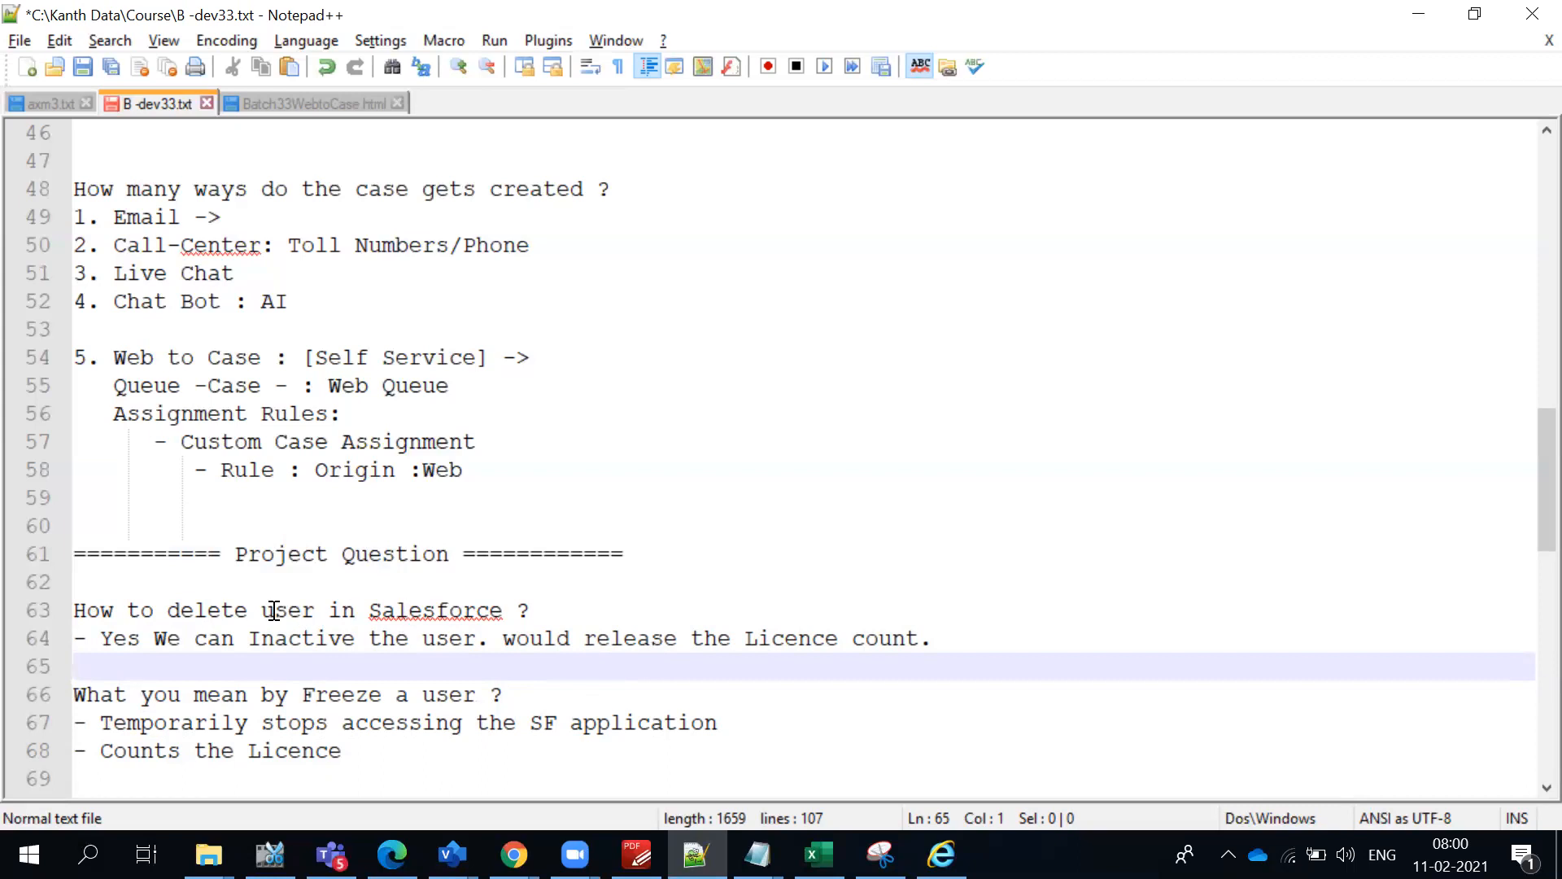
drag(351, 760, 65, 612)
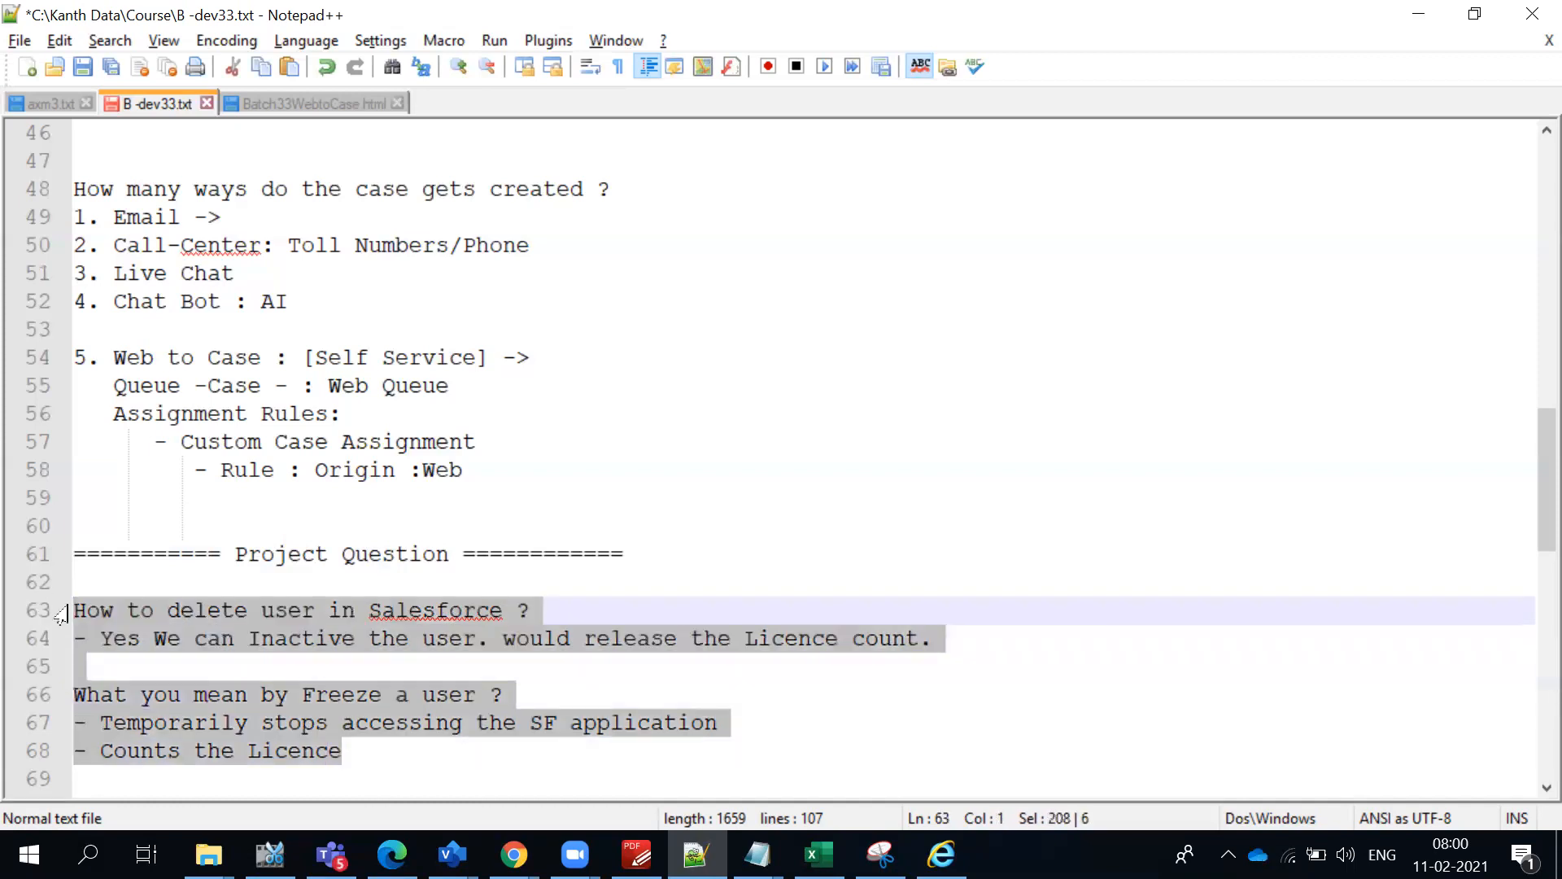
click(589, 694)
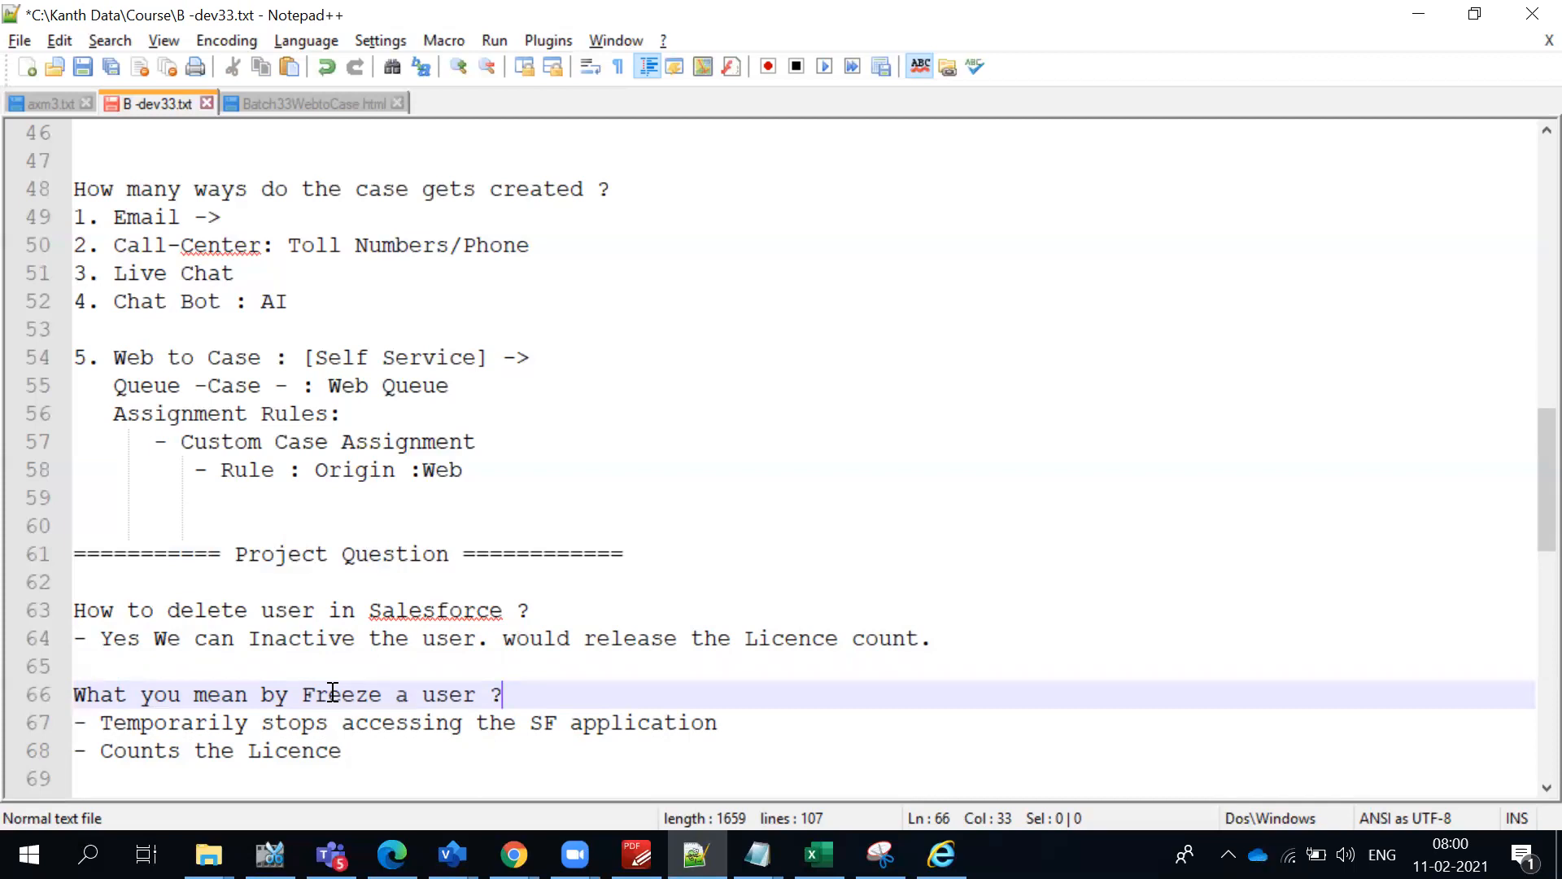
click(367, 736)
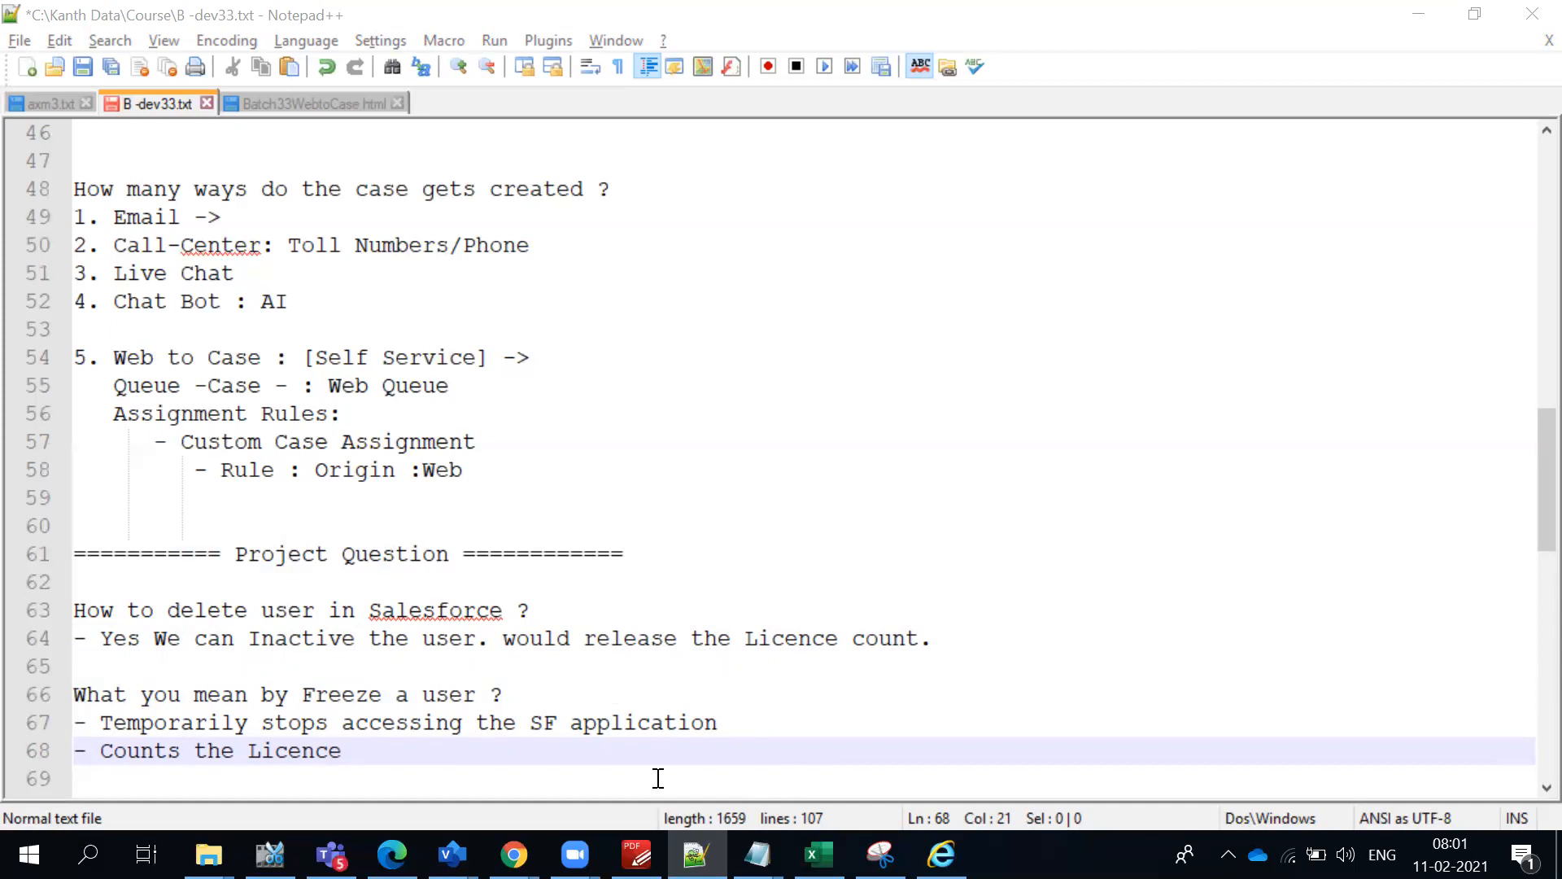
mouse_move(513, 854)
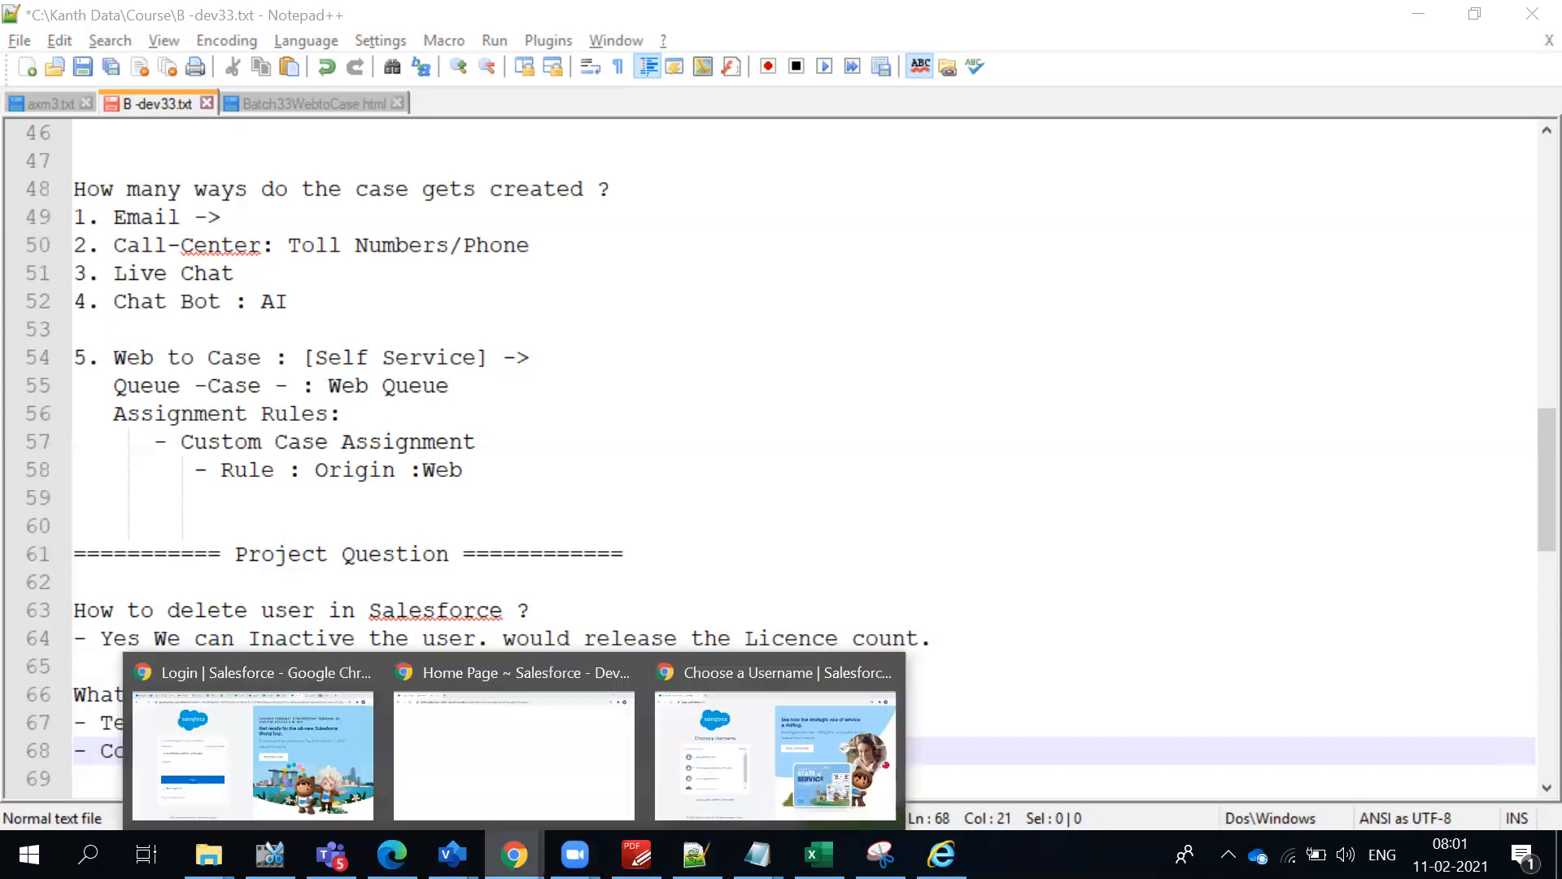
click(247, 743)
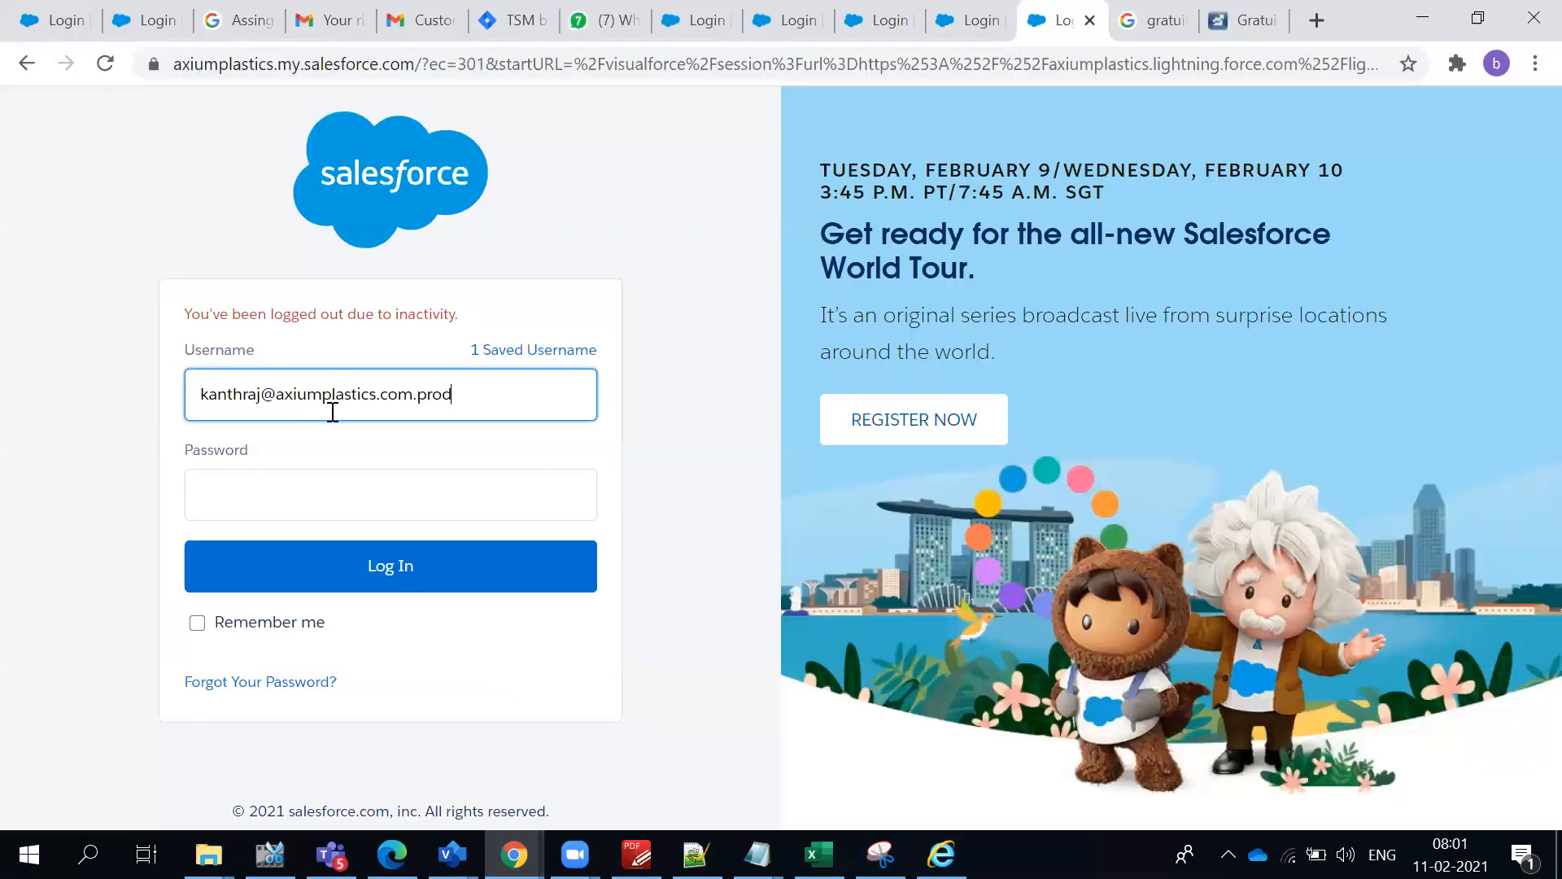
click(248, 495)
click(19, 488)
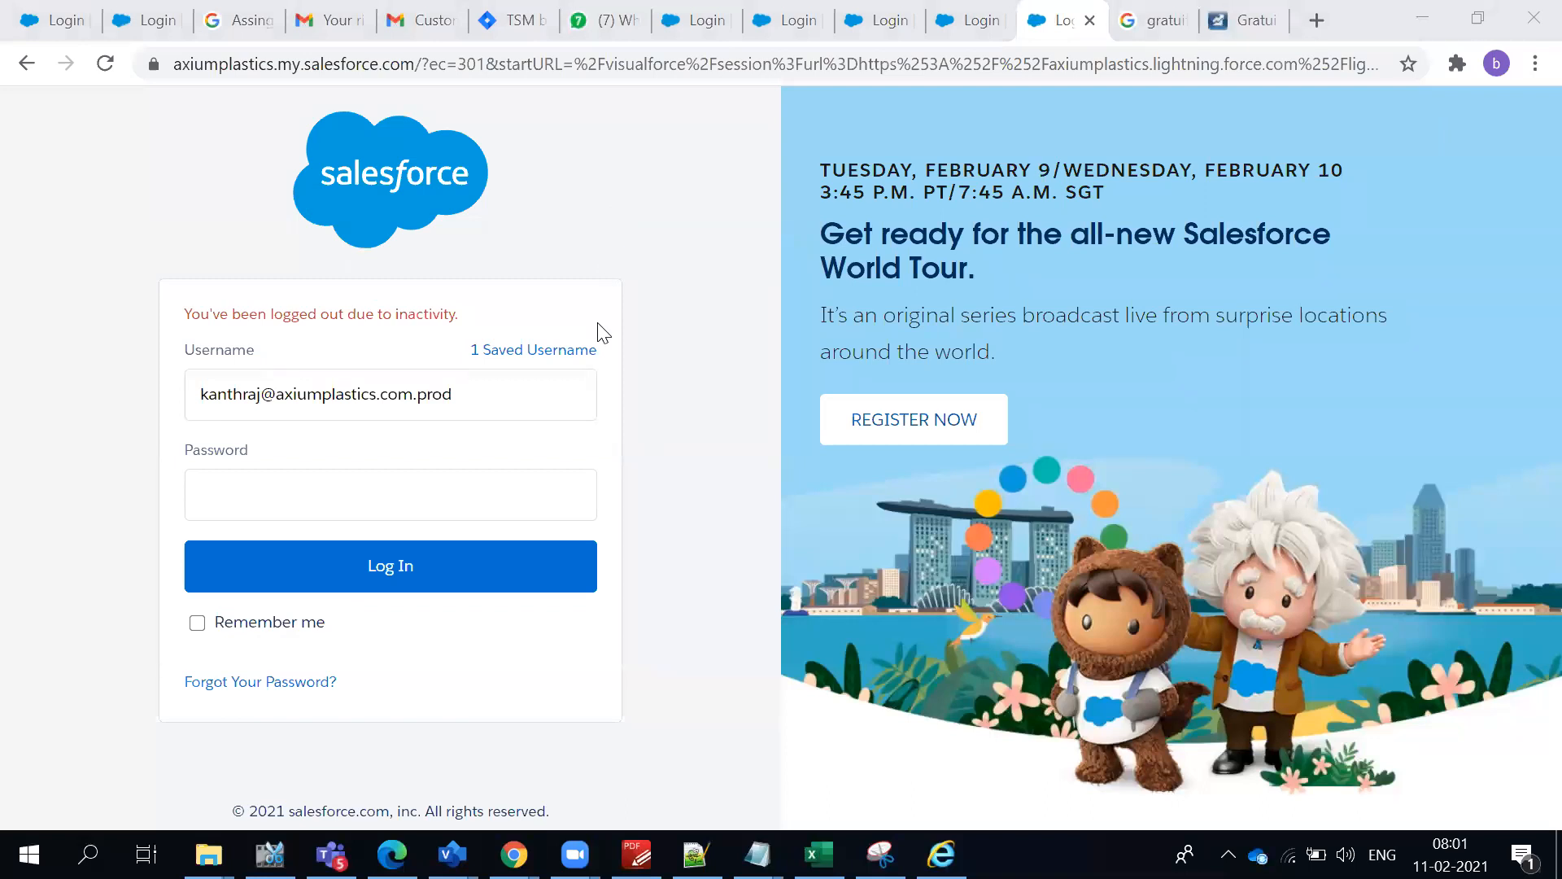
key(alt+Tab)
click(906, 205)
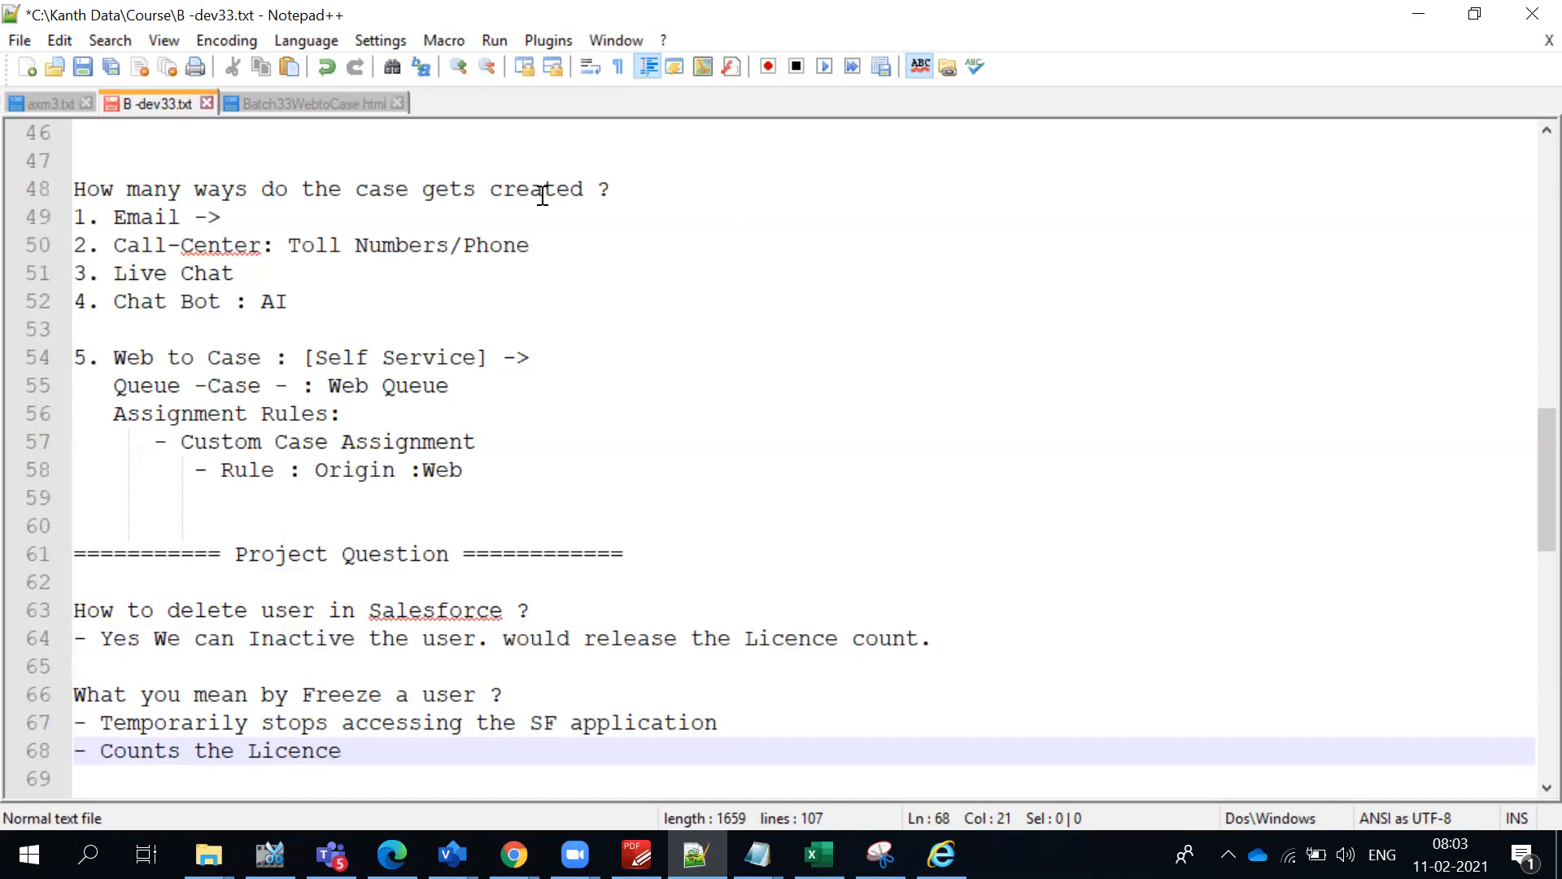
- Add a separator line of equals signs on line 70, below the answer to the Freeze question
scroll(943, 660, down, 2)
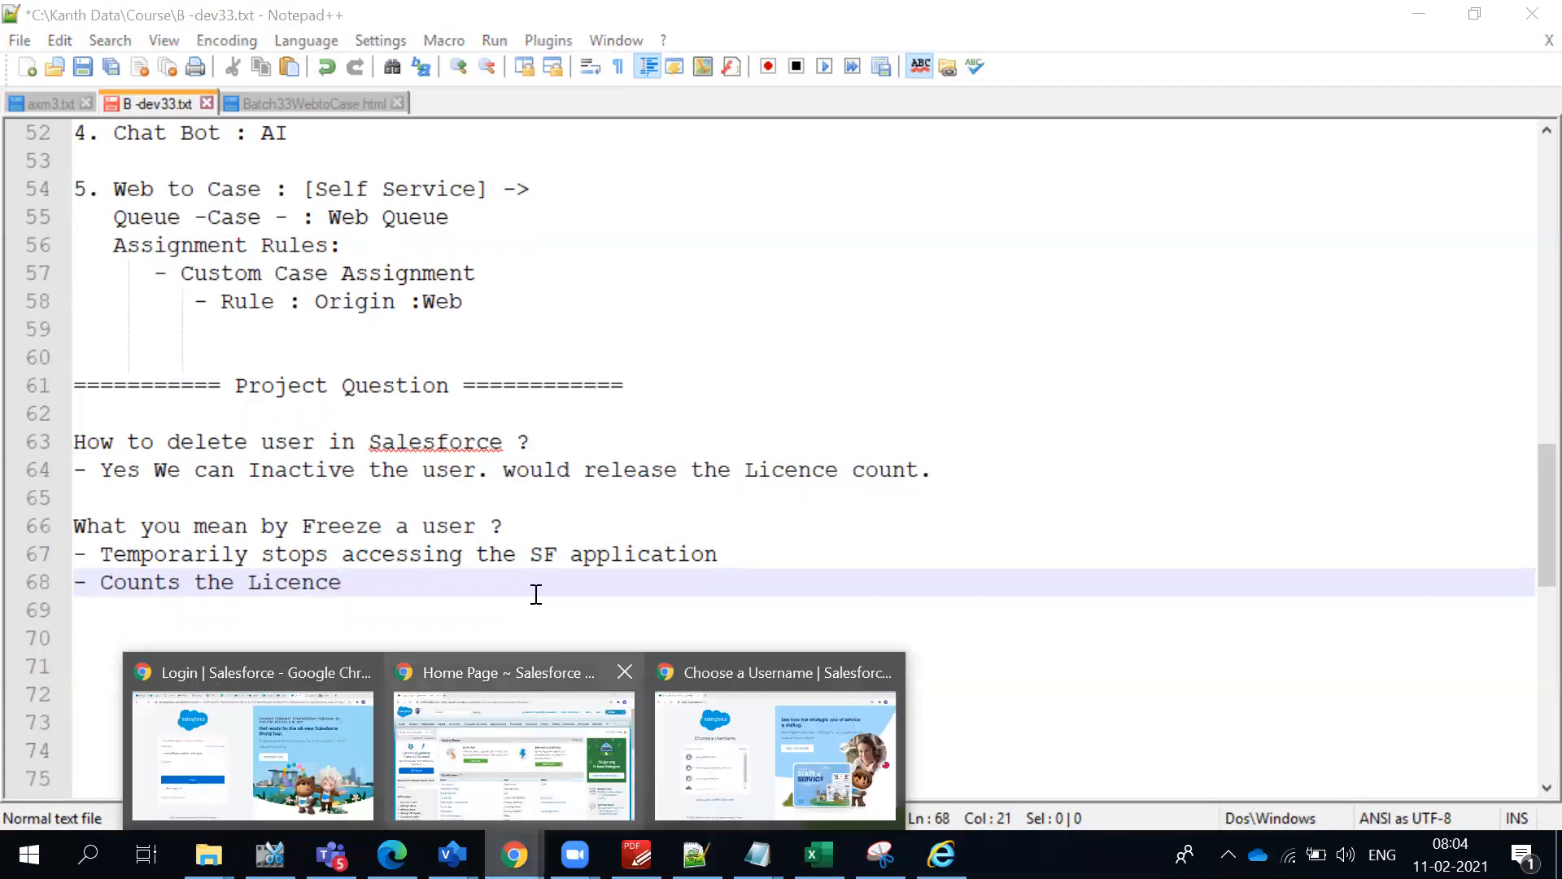
click(571, 548)
scroll(588, 553, down, 1)
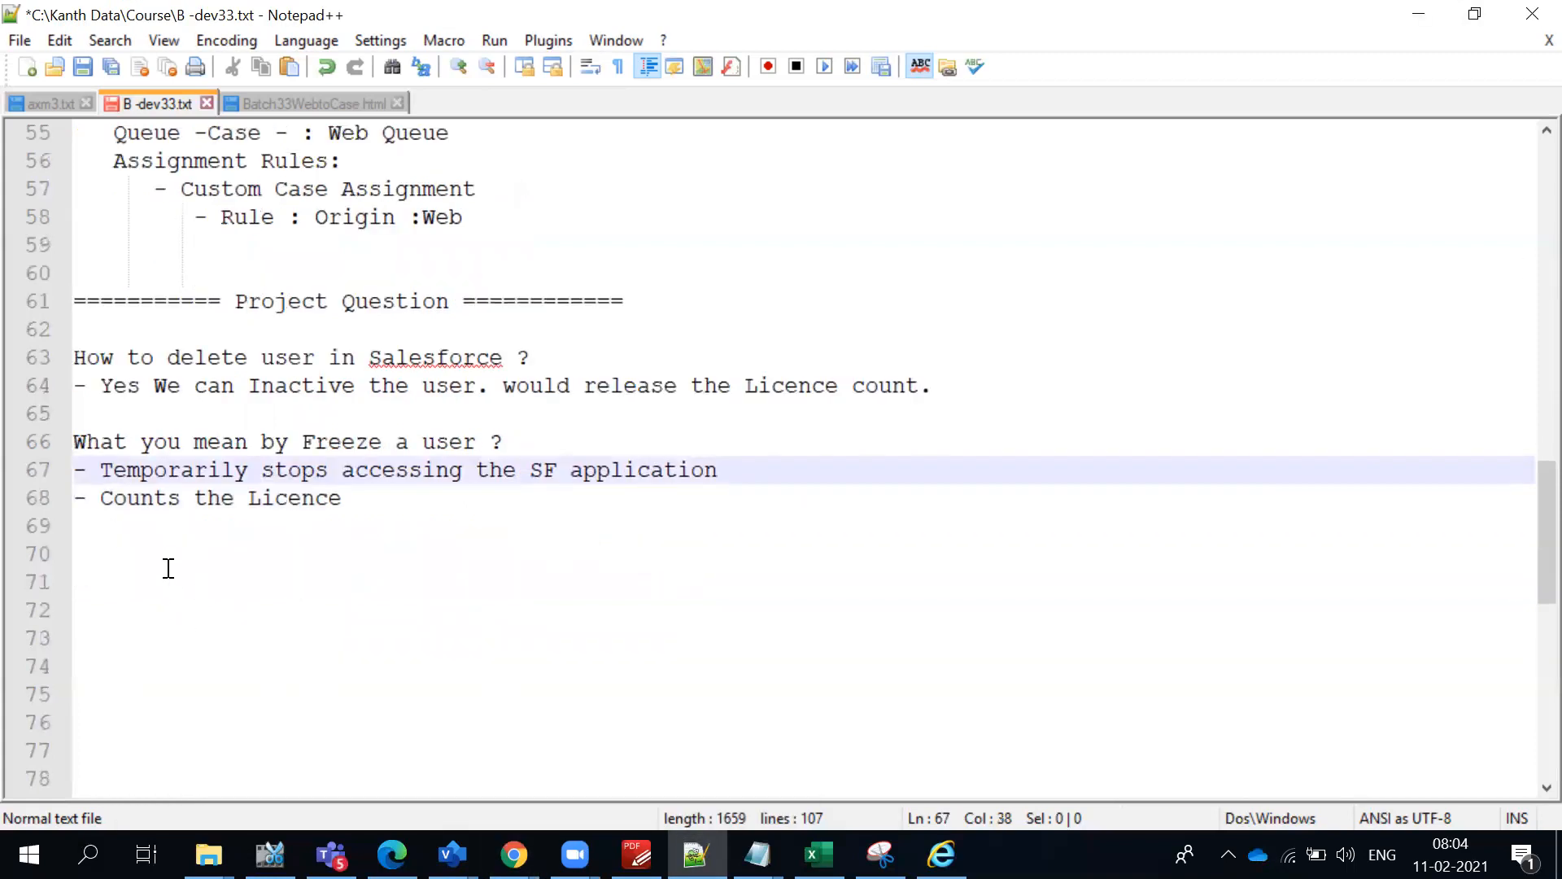
click(124, 552)
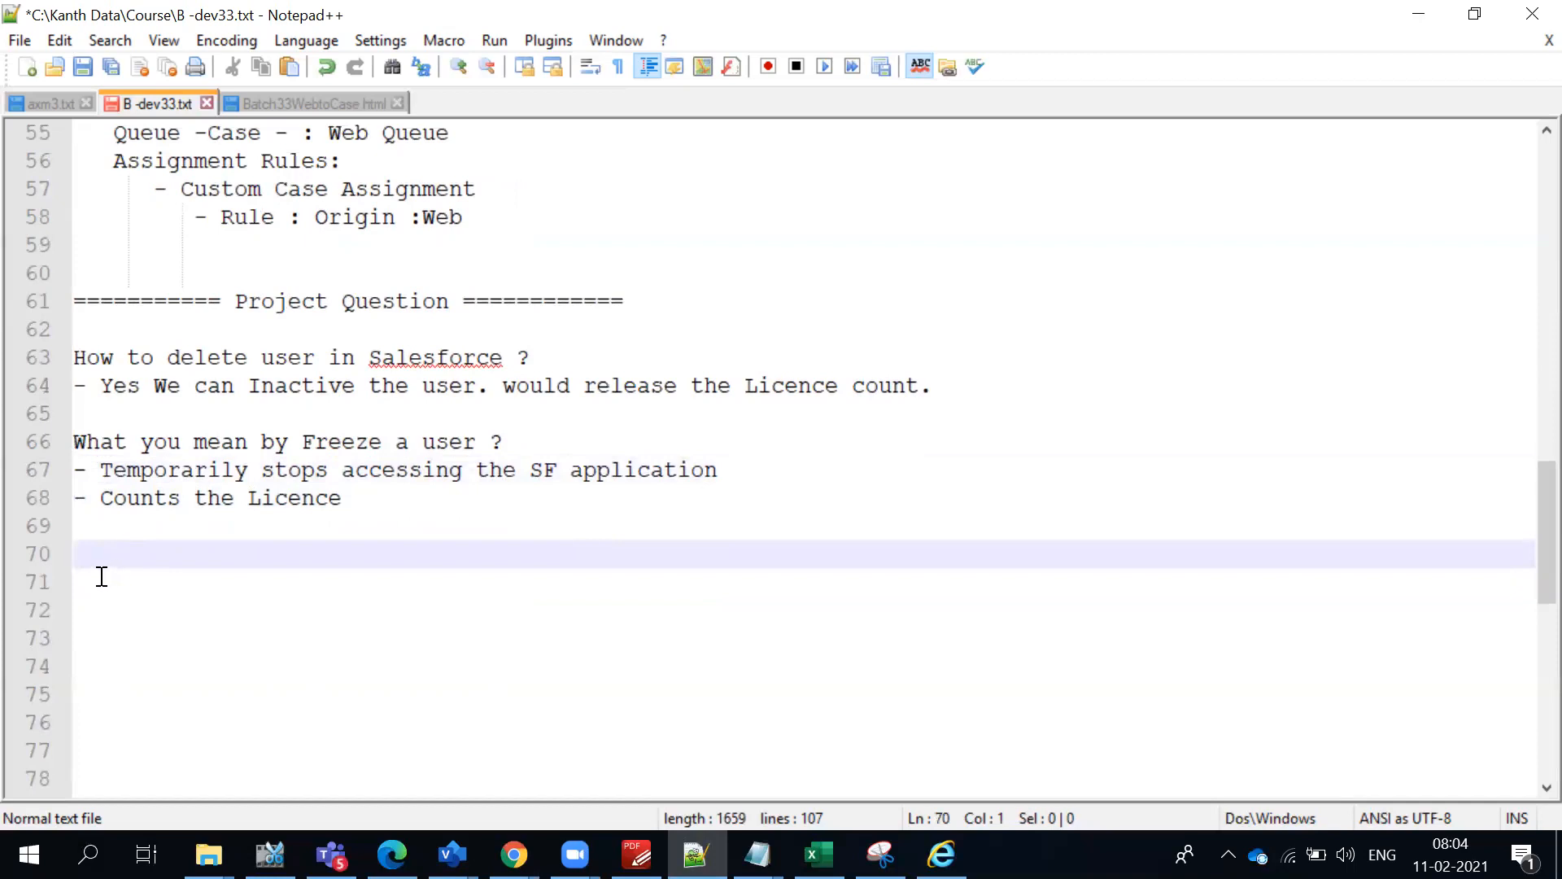
text(===============================================)
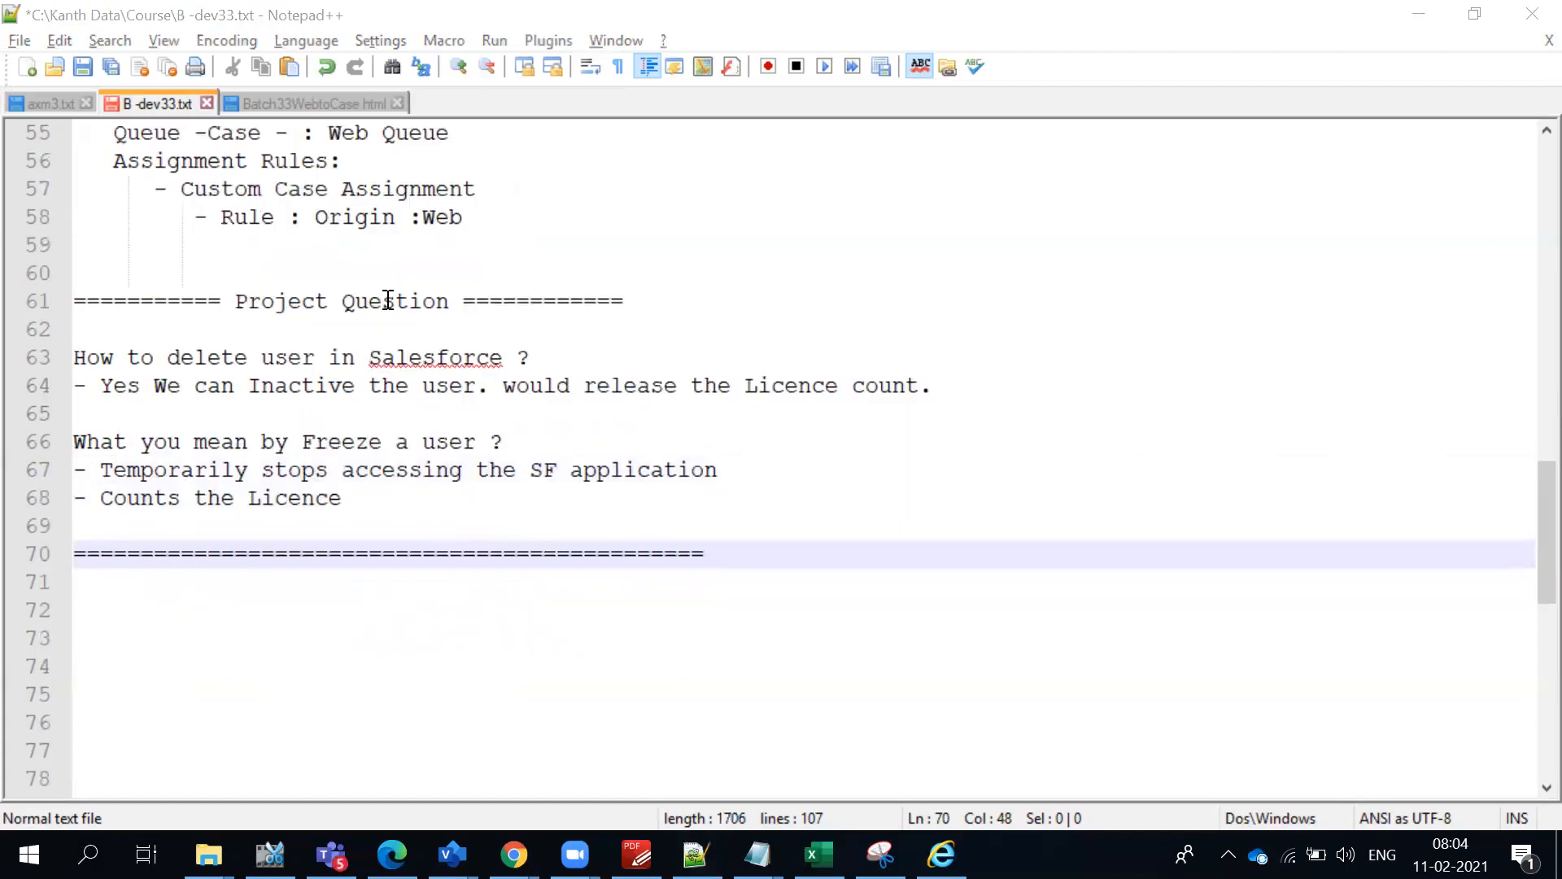
click(640, 363)
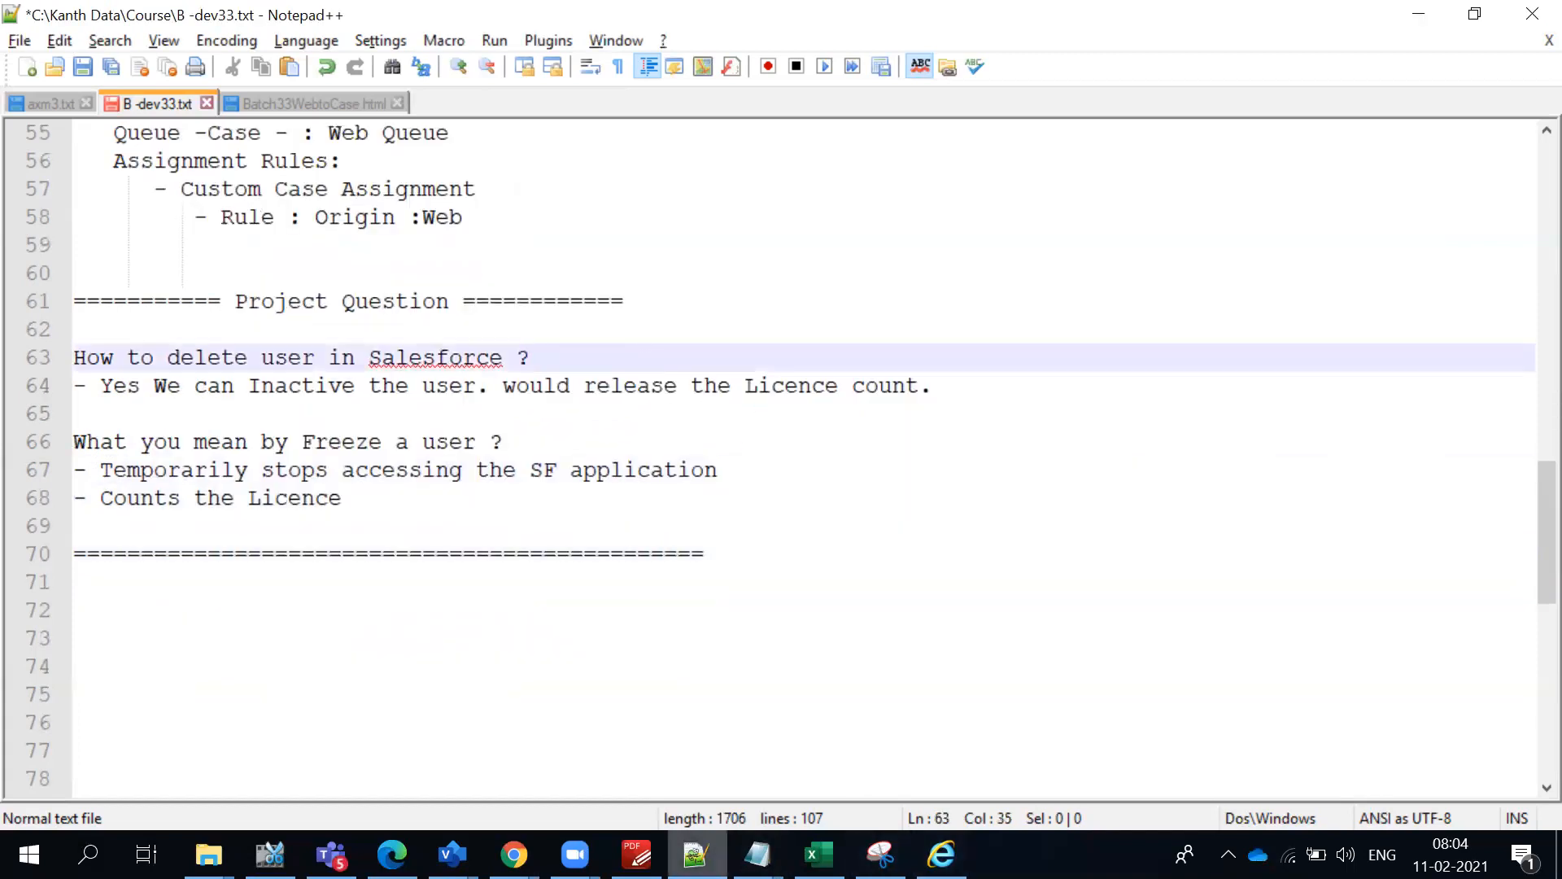
- Switch to the Salesforce course syllabus in PDF-XChange Editor and highlight "Auto Response Rule and Escalation Rules" under the Service Cloud topic
click(637, 855)
click(733, 611)
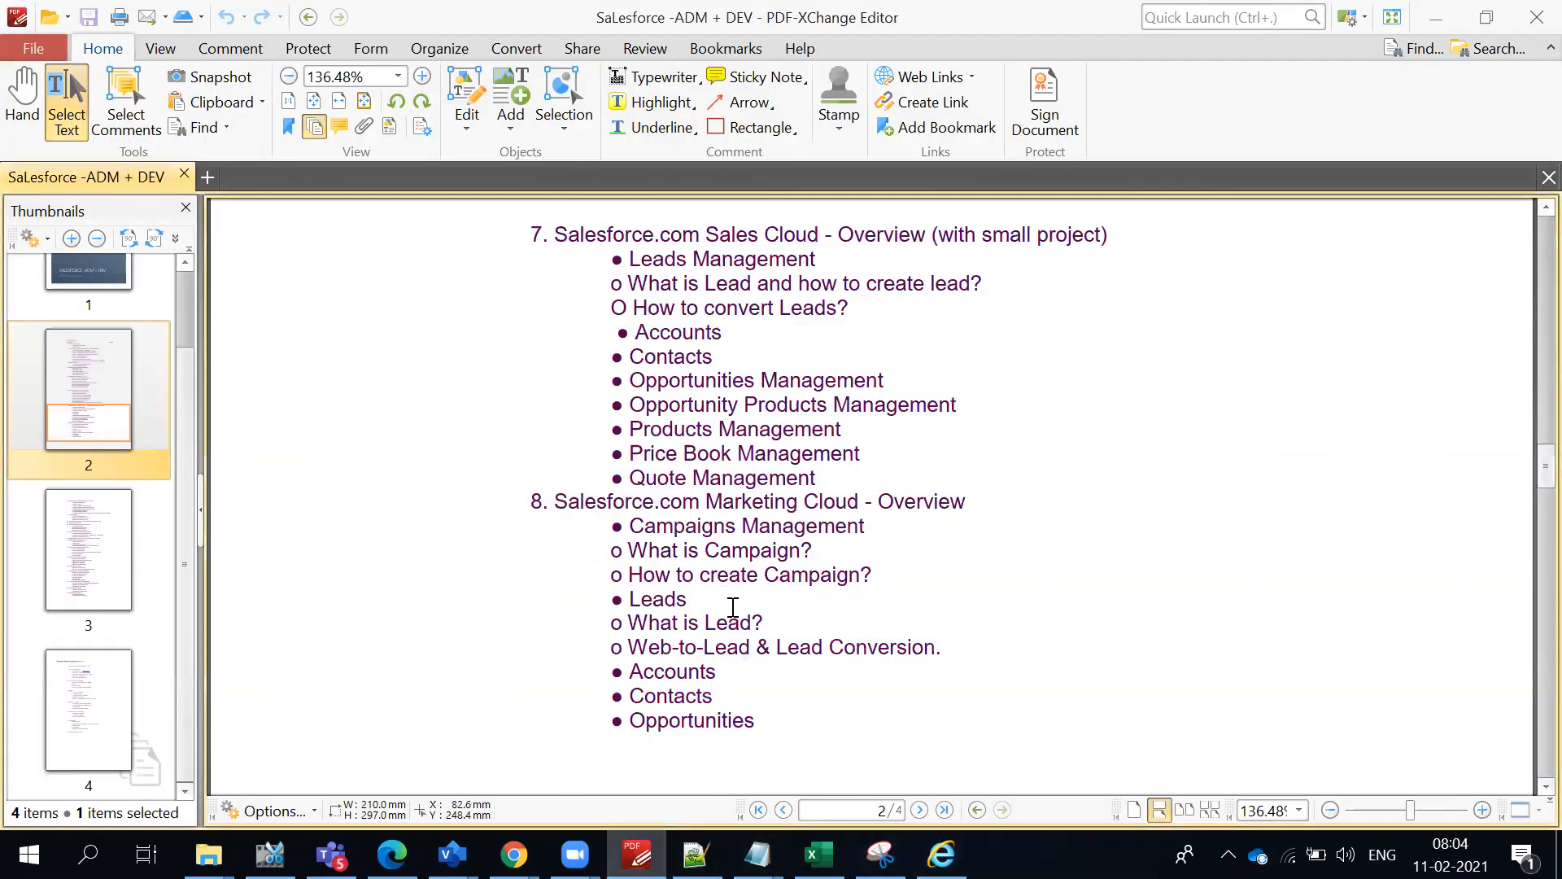
scroll(733, 607, down, 2)
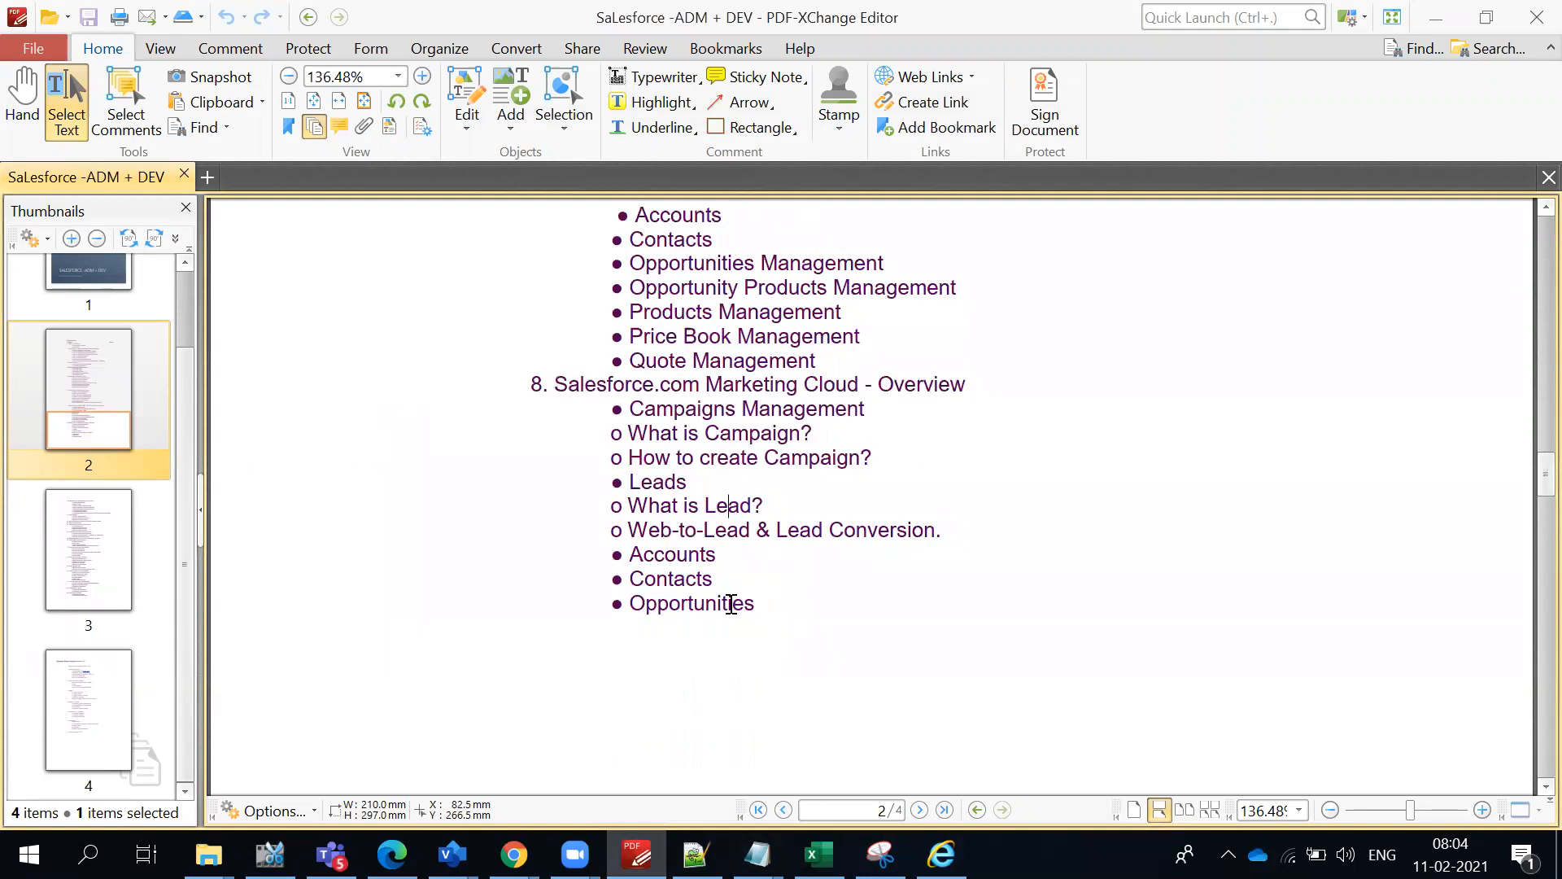
scroll(731, 603, up, 1)
scroll(730, 590, down, 15)
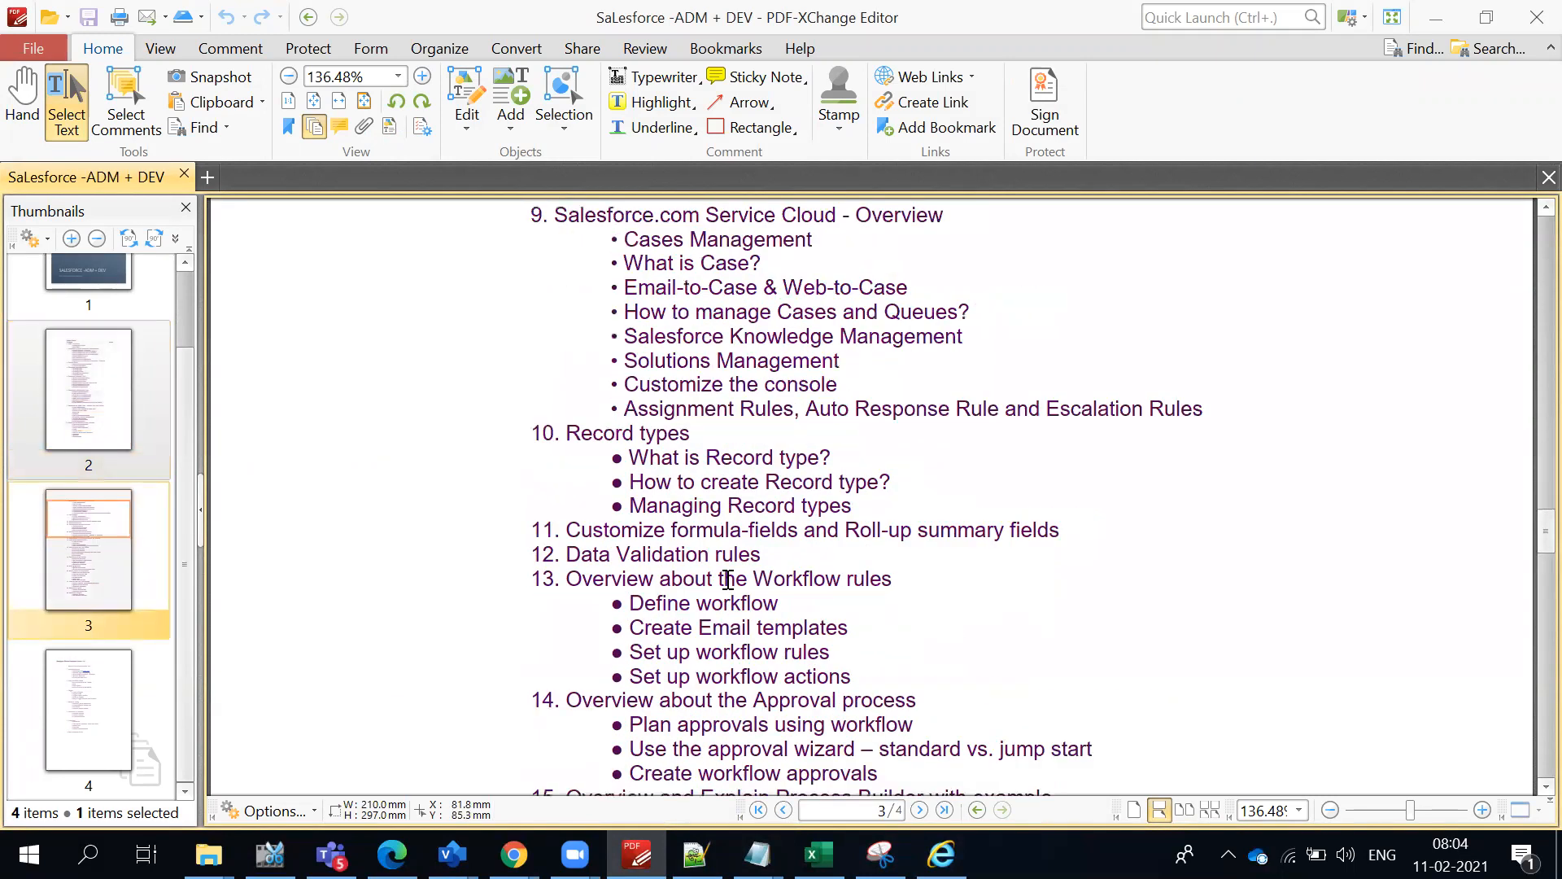
drag(802, 408, 1258, 405)
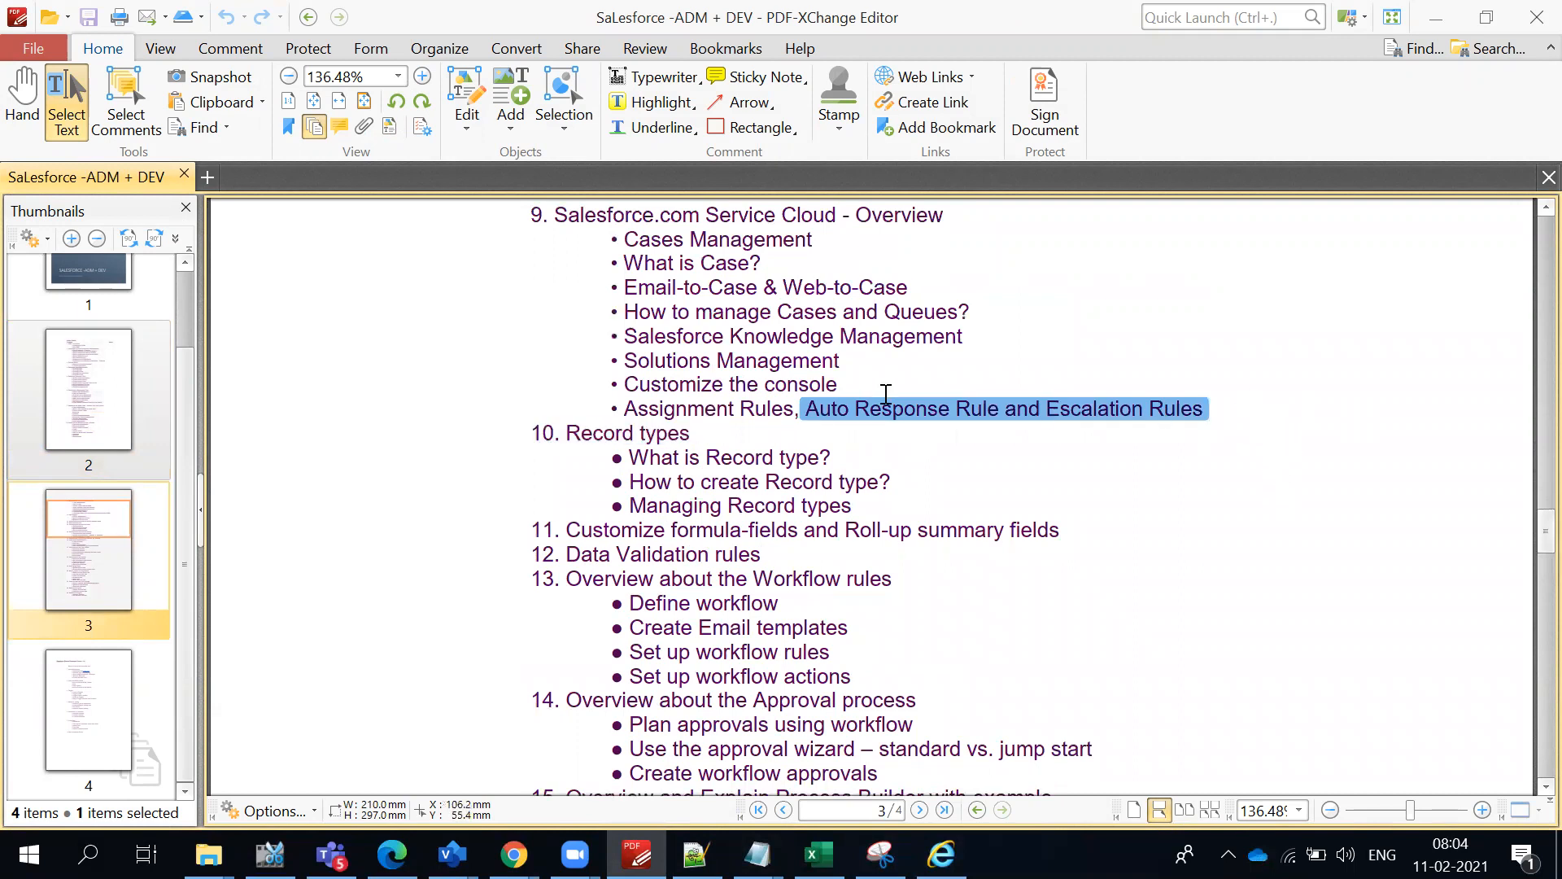
click(913, 531)
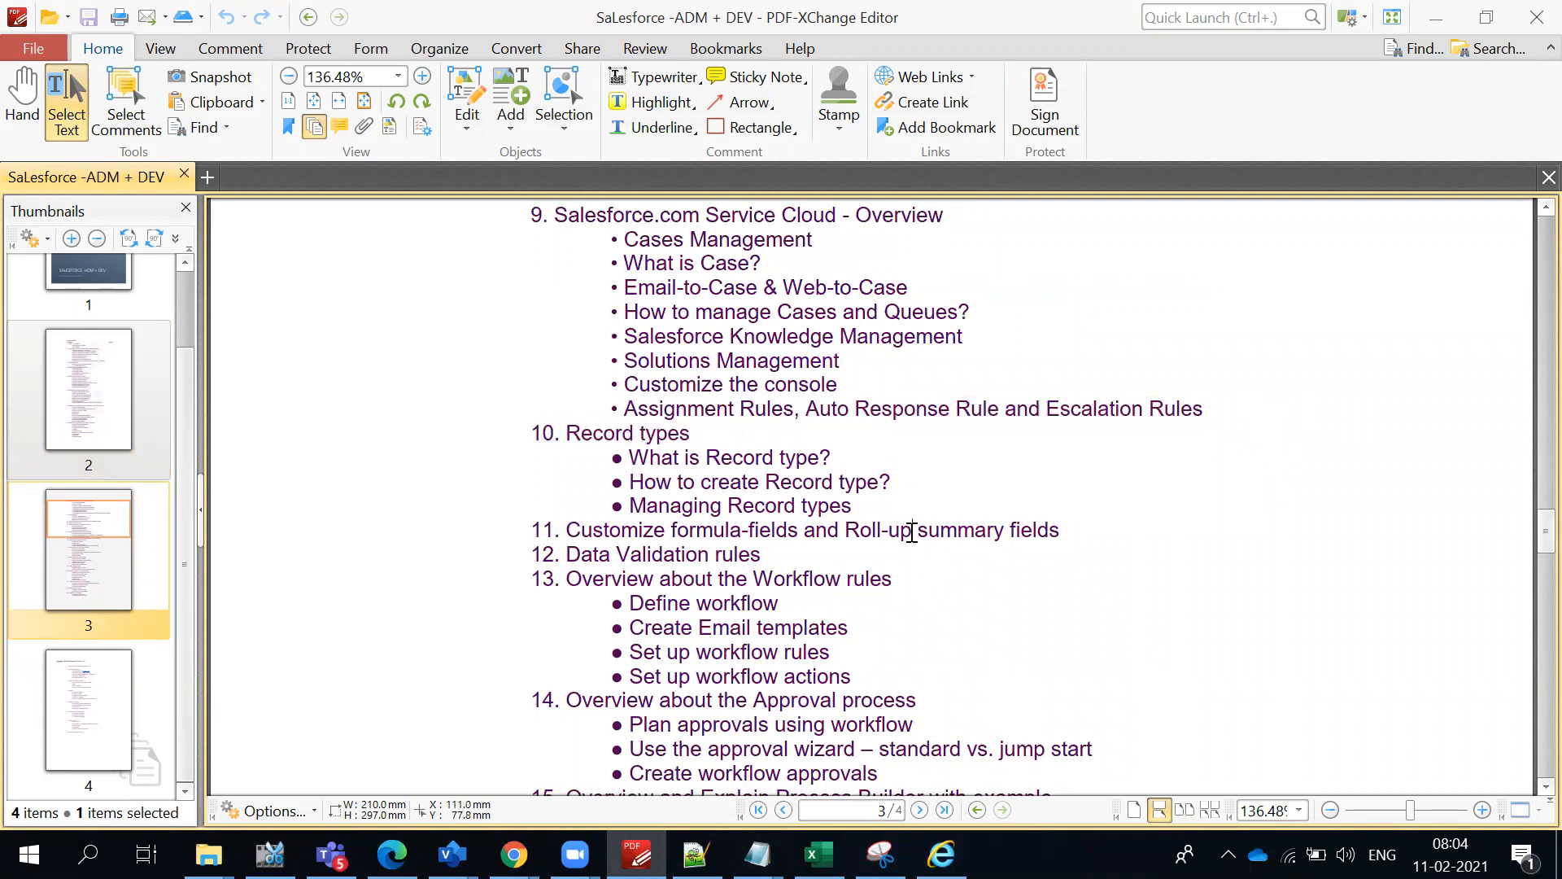
drag(804, 409, 1231, 412)
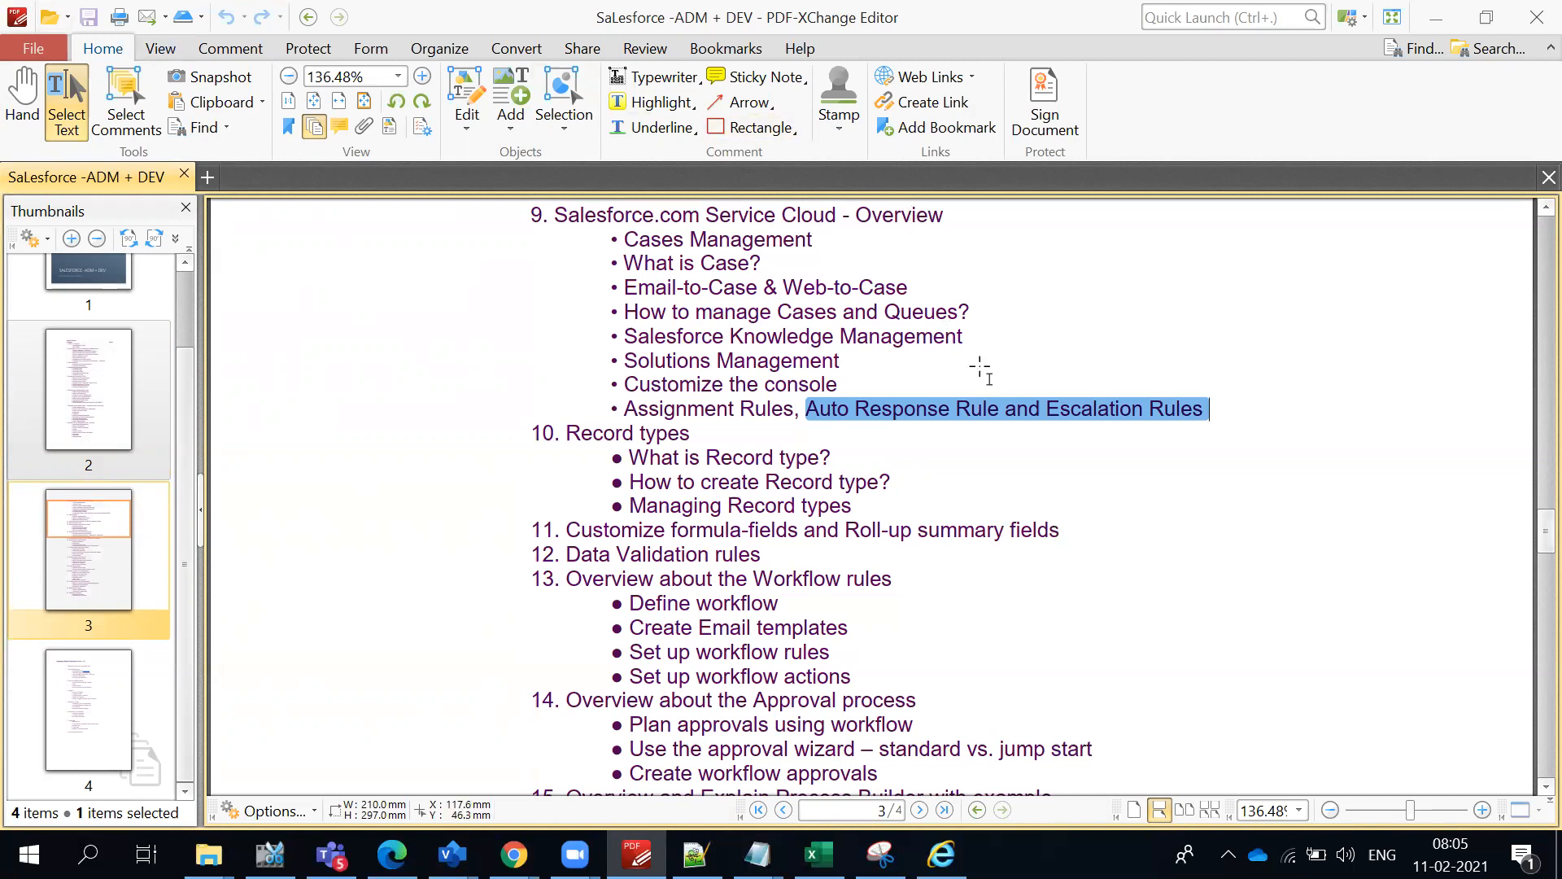
click(977, 421)
drag(802, 411, 1204, 417)
- Look through the syllabus from topic 10, Record types, to topic 23, Salesforce Packages
drag(875, 487, 556, 437)
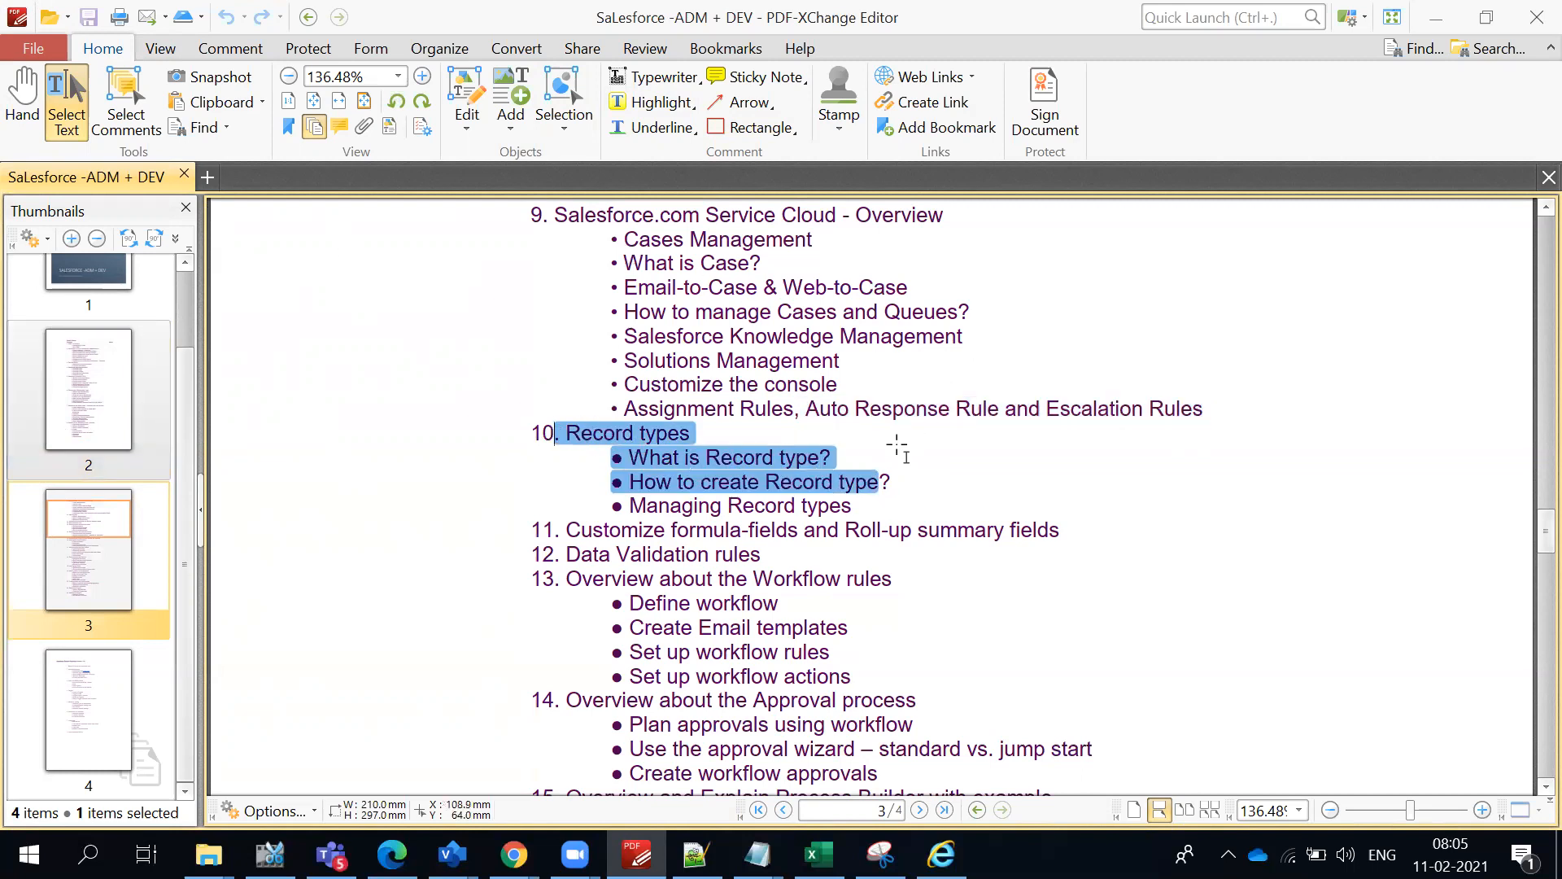
scroll(897, 445, down, 7)
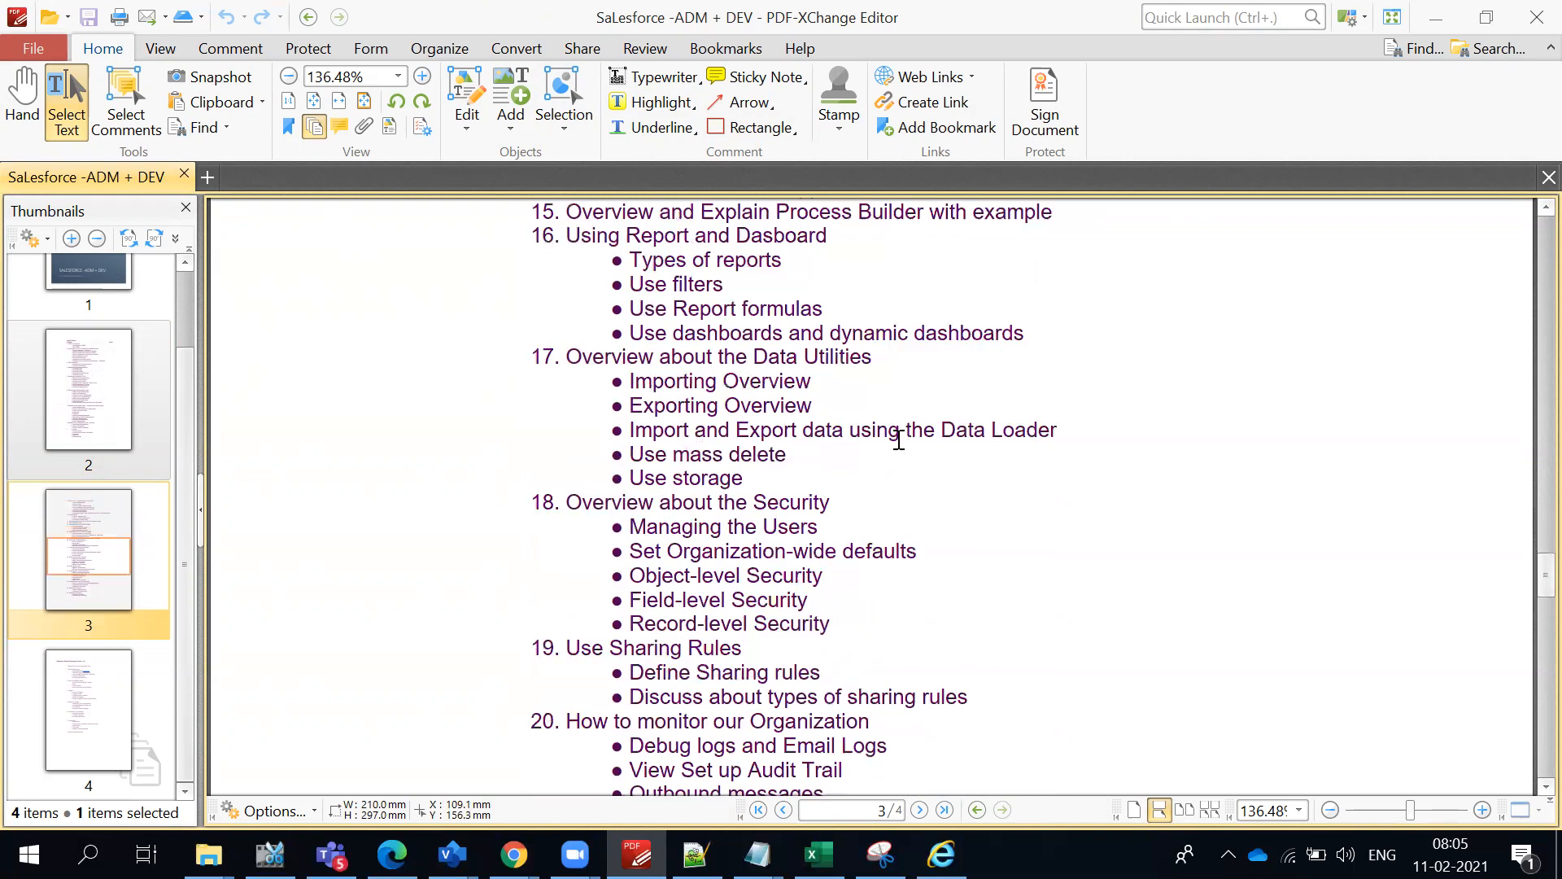
scroll(899, 441, down, 1)
scroll(898, 440, down, 4)
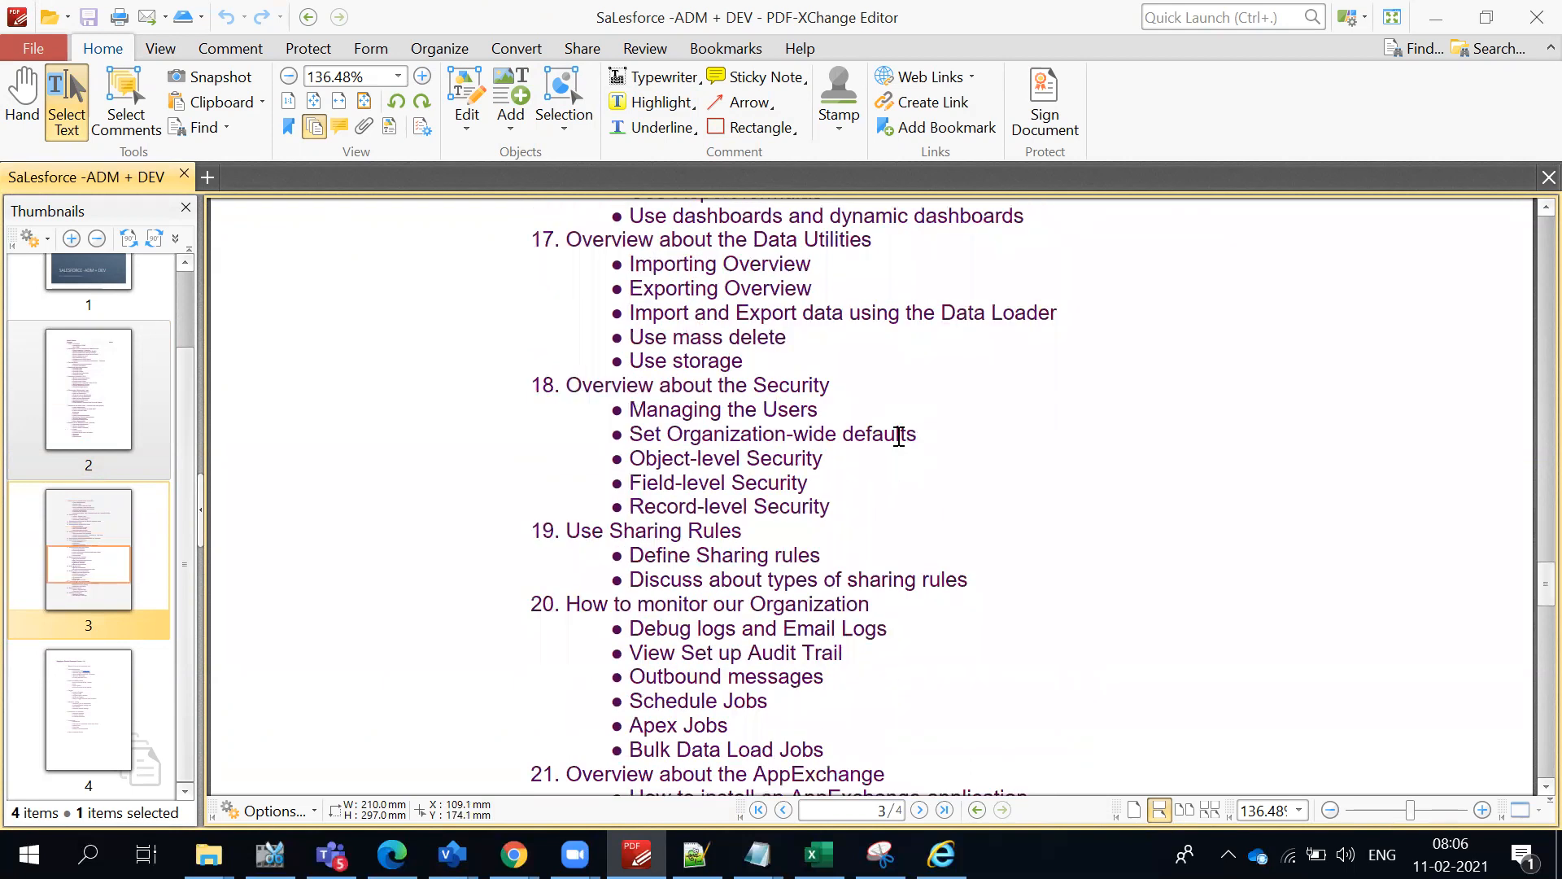
scroll(842, 454, down, 3)
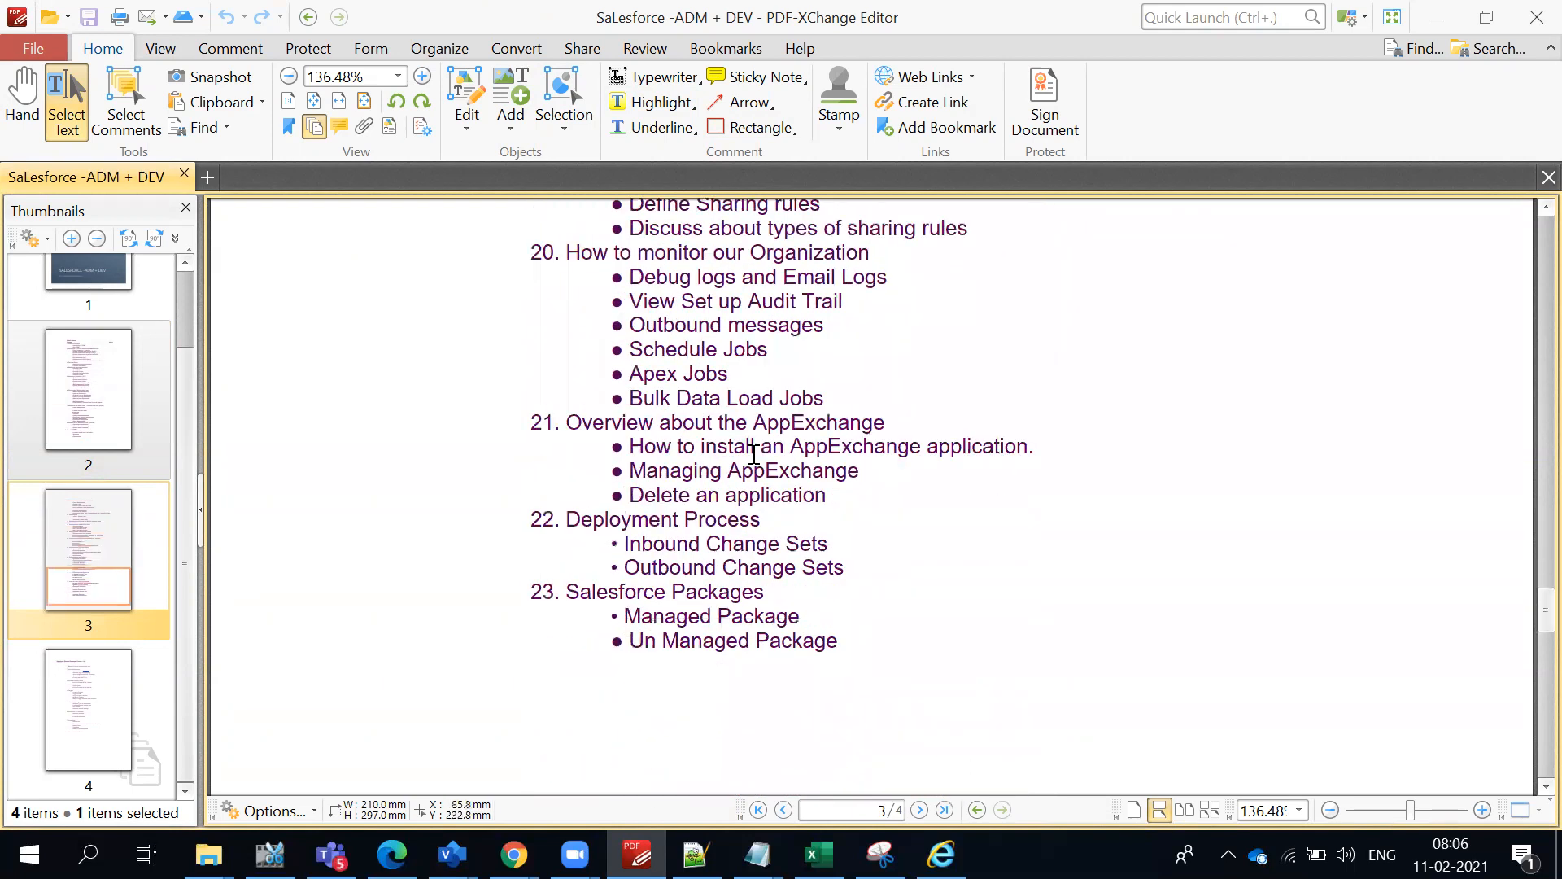
scroll(660, 436, up, 2)
drag(532, 368, 876, 713)
scroll(867, 688, up, 8)
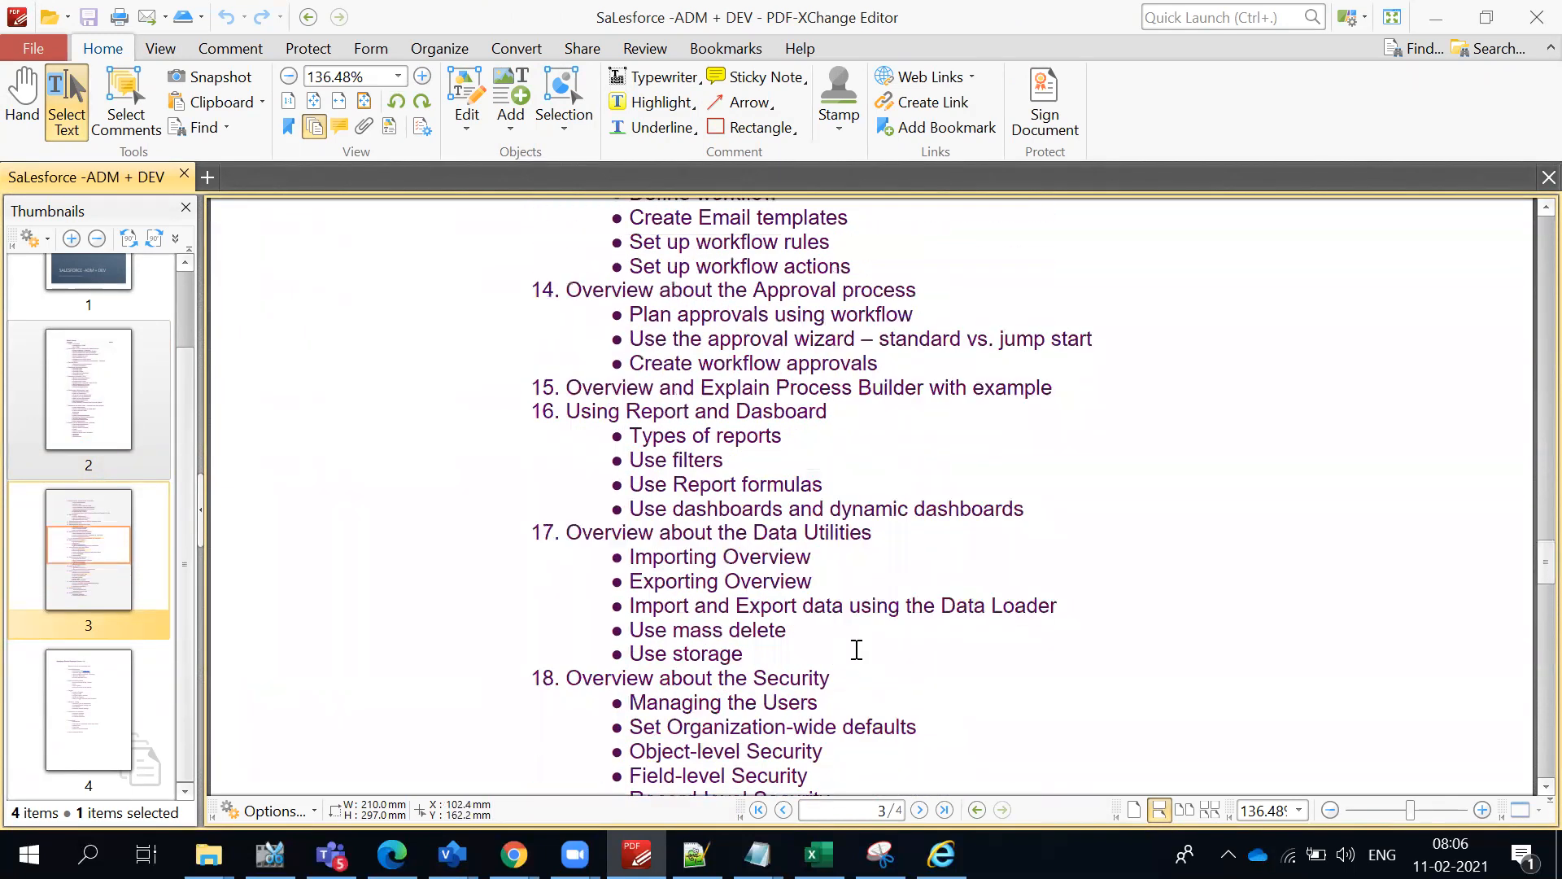
- Highlight the run of syllabus topics that ends at Field-level Security under topic 18 while reading through them
scroll(854, 651, up, 2)
drag(534, 259, 1064, 722)
scroll(882, 481, down, 3)
scroll(1074, 720, up, 6)
scroll(1085, 702, down, 9)
scroll(1085, 693, down, 5)
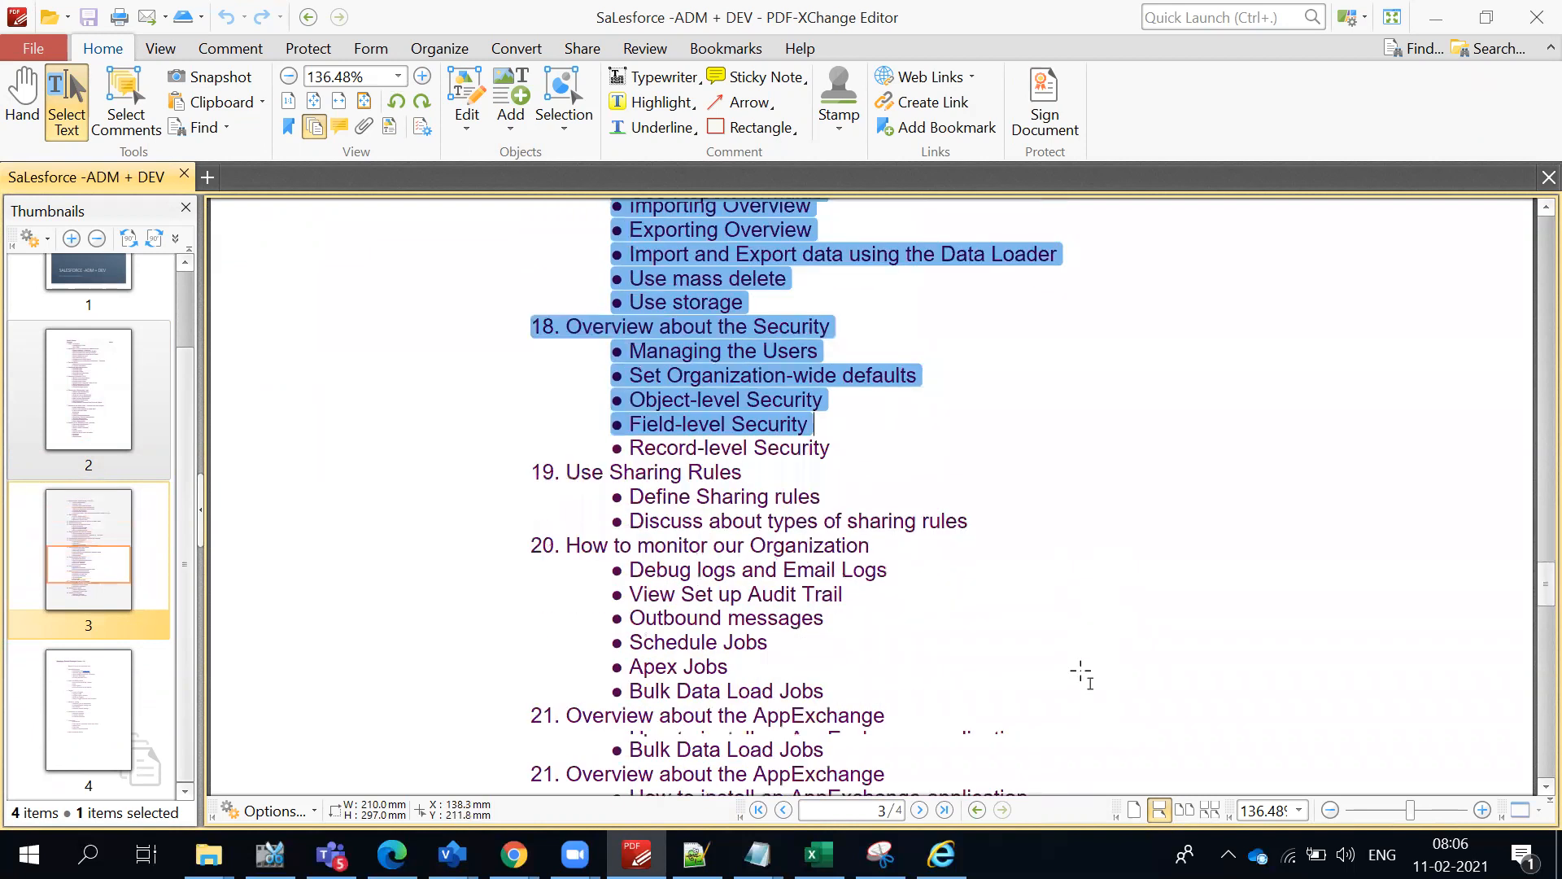
- Read on to the end of the page and highlight topics 21 to 23, from AppExchange to Salesforce Packages
drag(530, 371, 960, 743)
scroll(908, 718, down, 3)
scroll(867, 698, up, 3)
click(682, 609)
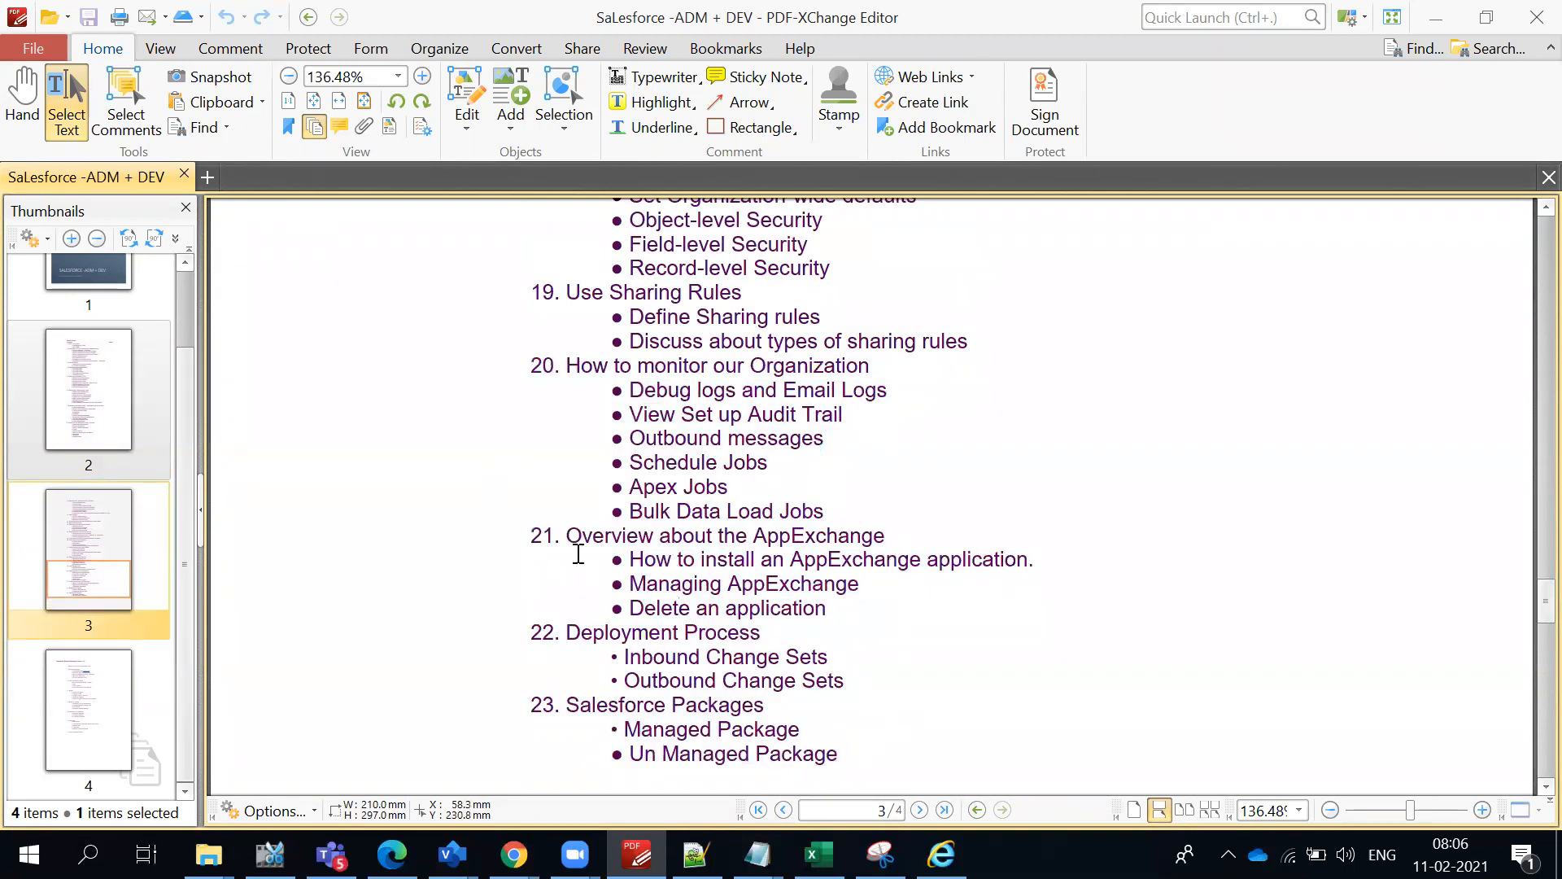
drag(532, 535, 852, 749)
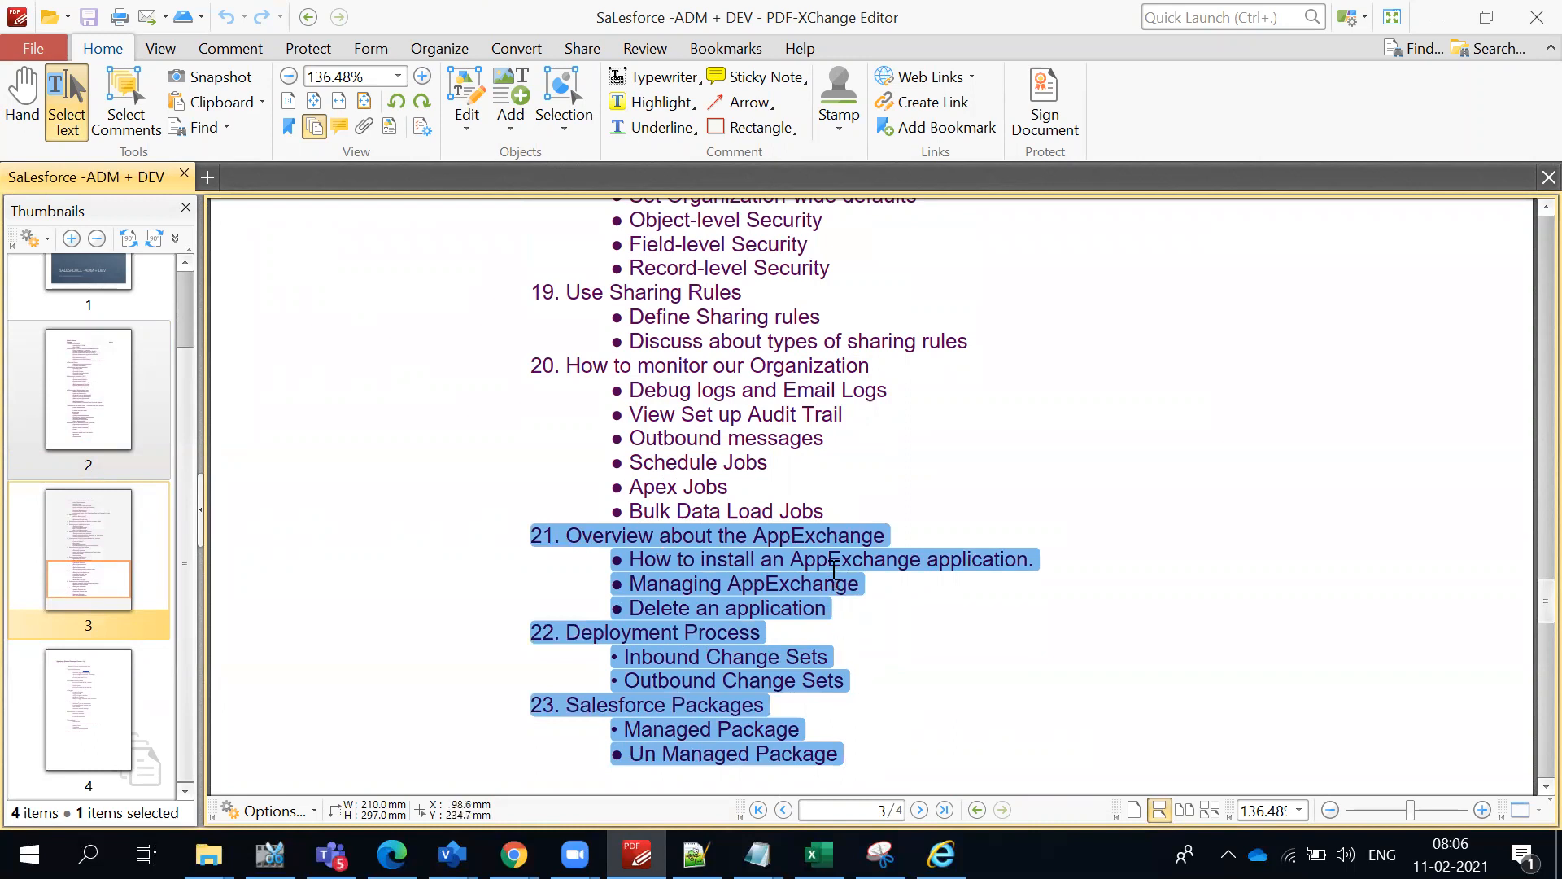
- Examine topic 20, How to monitor our Organization, highlighting its Schedule Jobs and Apex Jobs items
scroll(802, 480, up, 1)
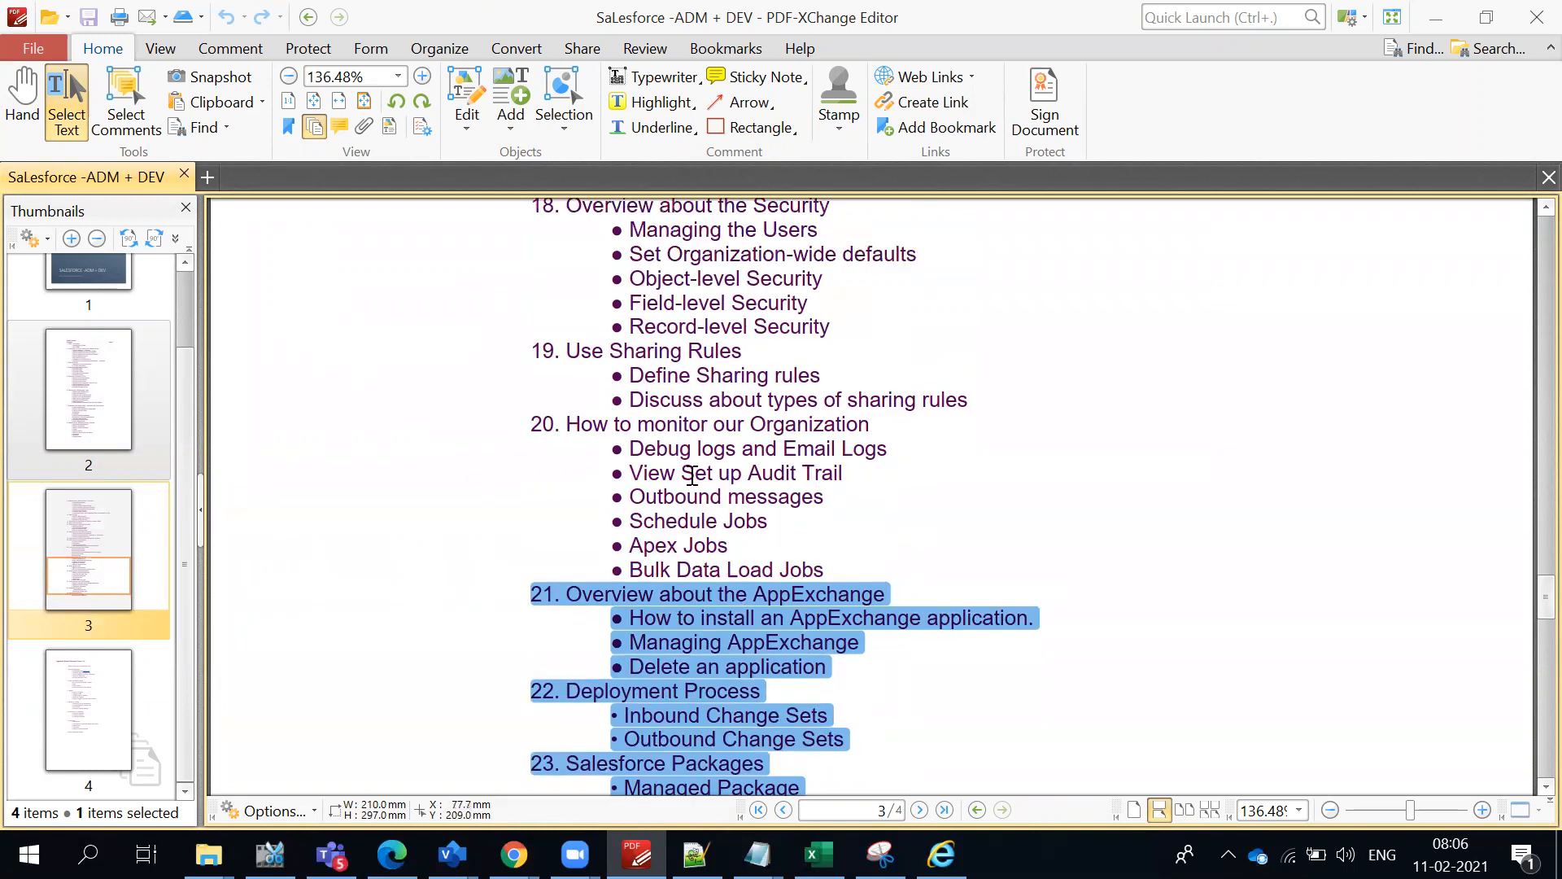
drag(535, 426, 662, 470)
click(862, 498)
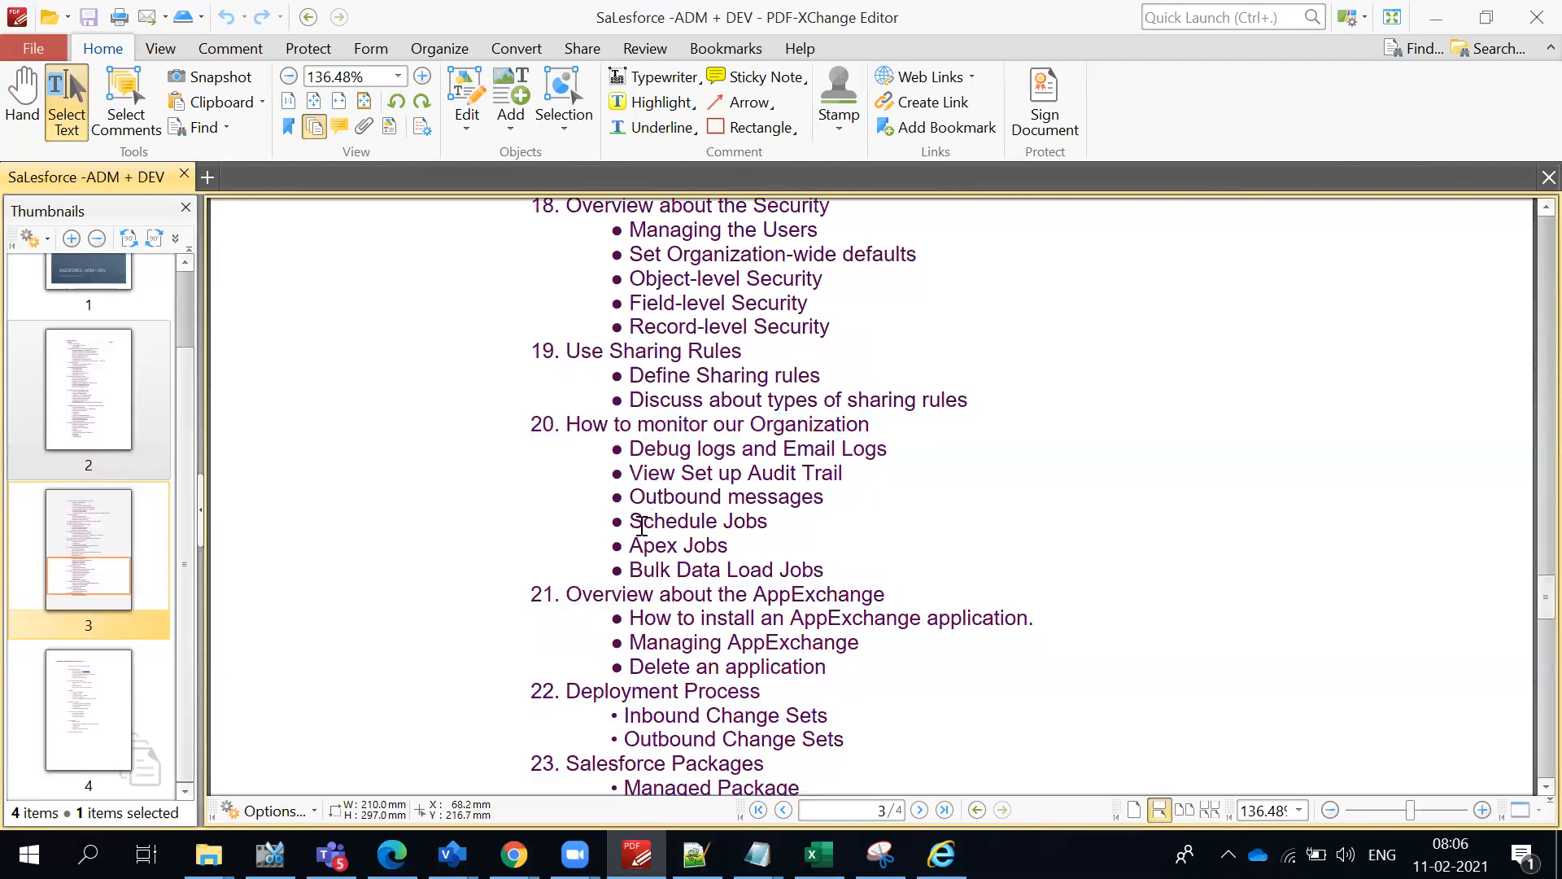
mouse_move(620, 547)
mouse_down()
mouse_move(842, 569)
mouse_move(788, 523)
mouse_move(770, 544)
mouse_move(603, 522)
mouse_up()
click(768, 545)
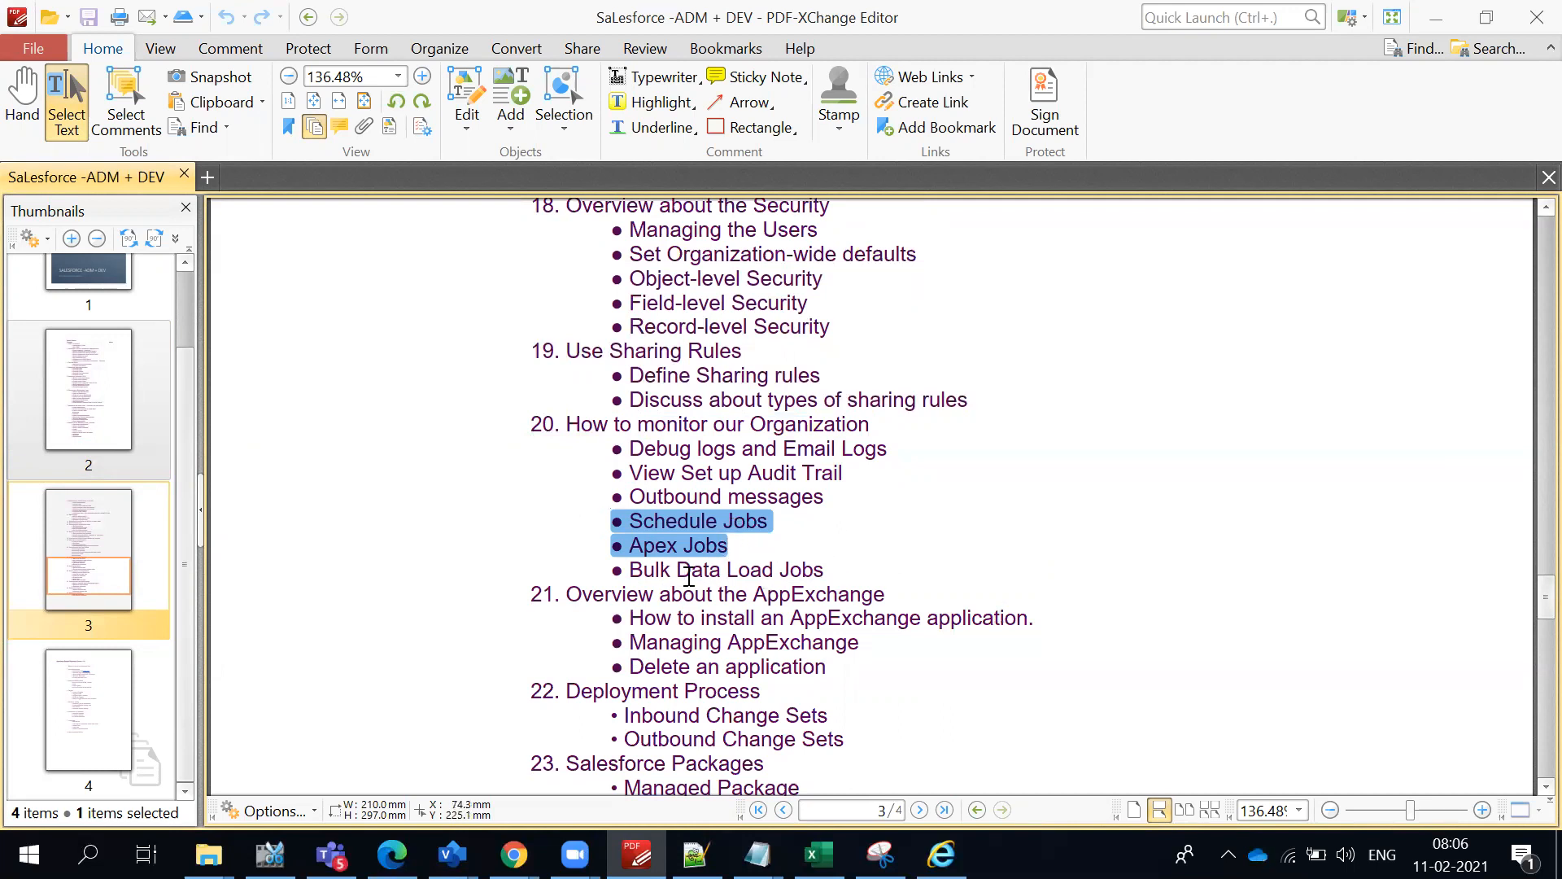
click(653, 537)
- Highlight the closing topics 20 to 23 to review them together, and clear the selection
scroll(863, 535, down, 2)
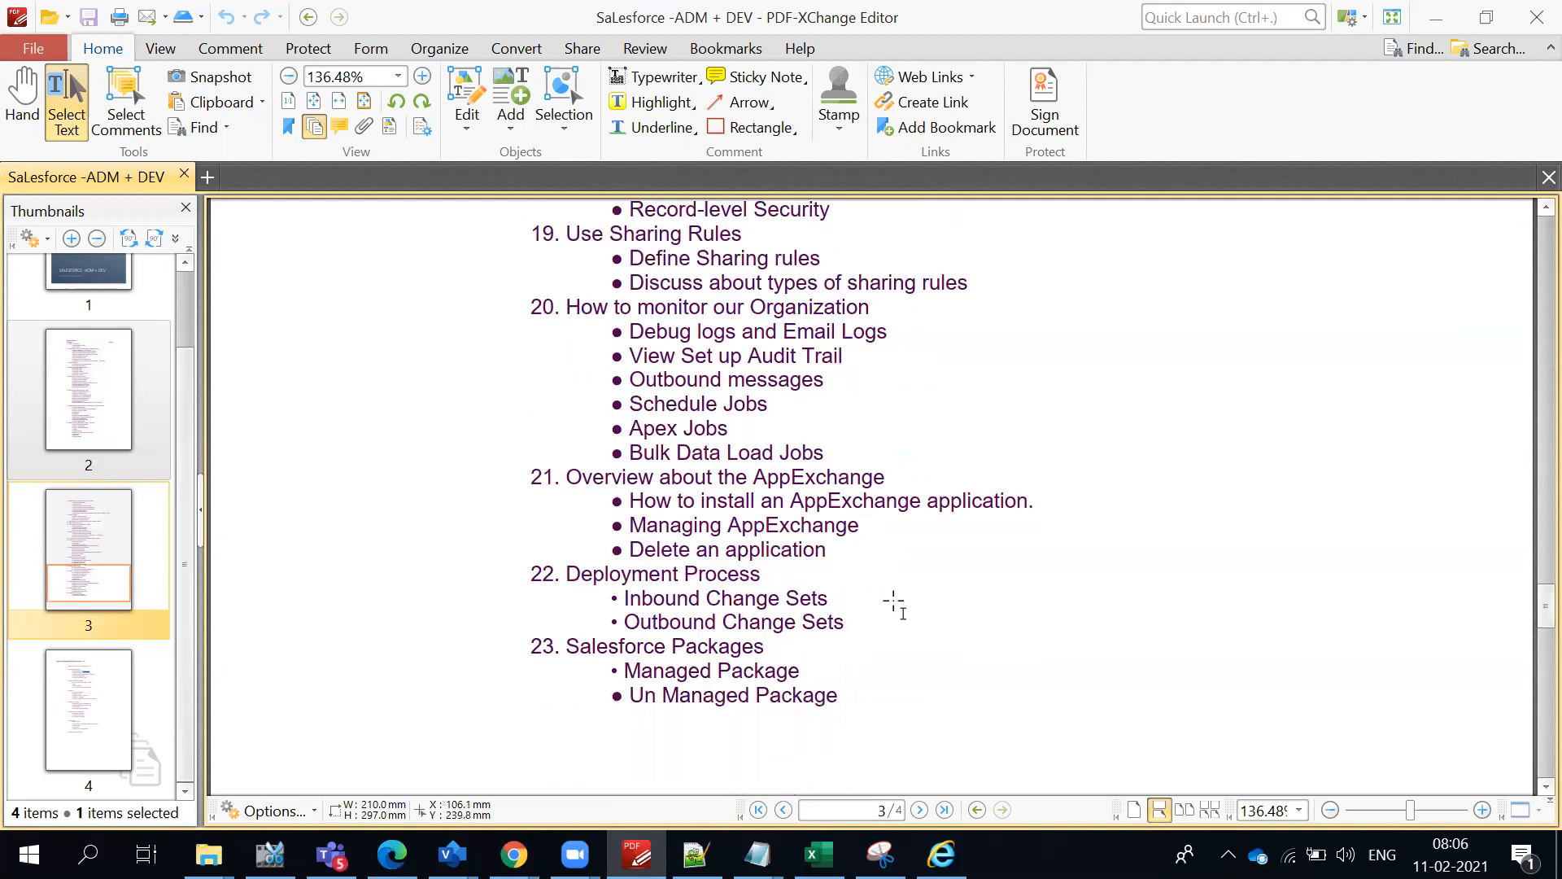
drag(872, 685, 502, 287)
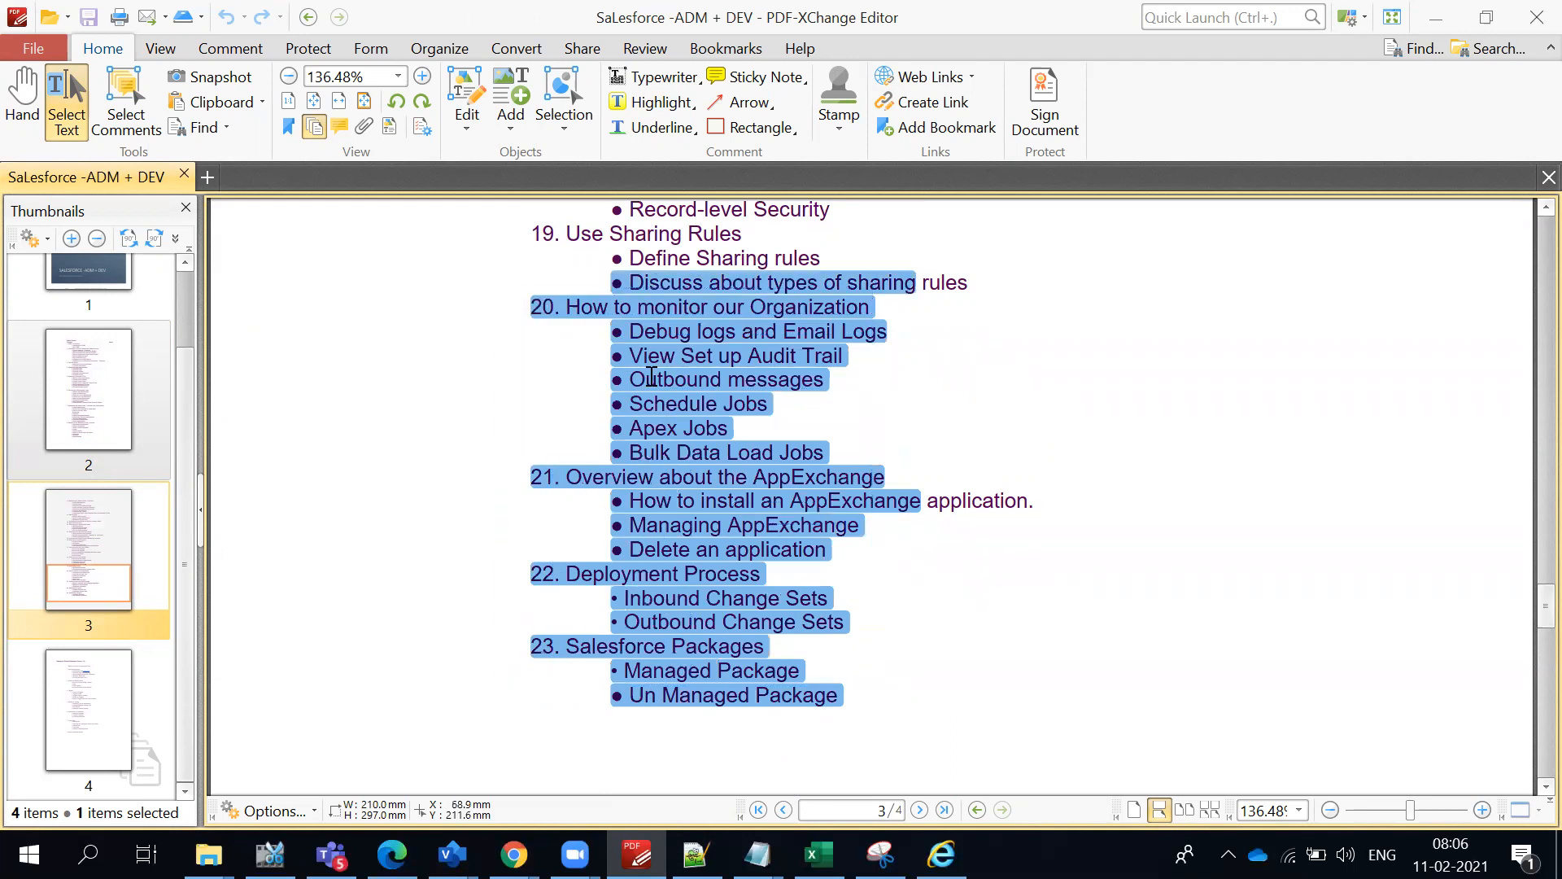
scroll(659, 378, up, 2)
scroll(797, 509, down, 2)
click(875, 551)
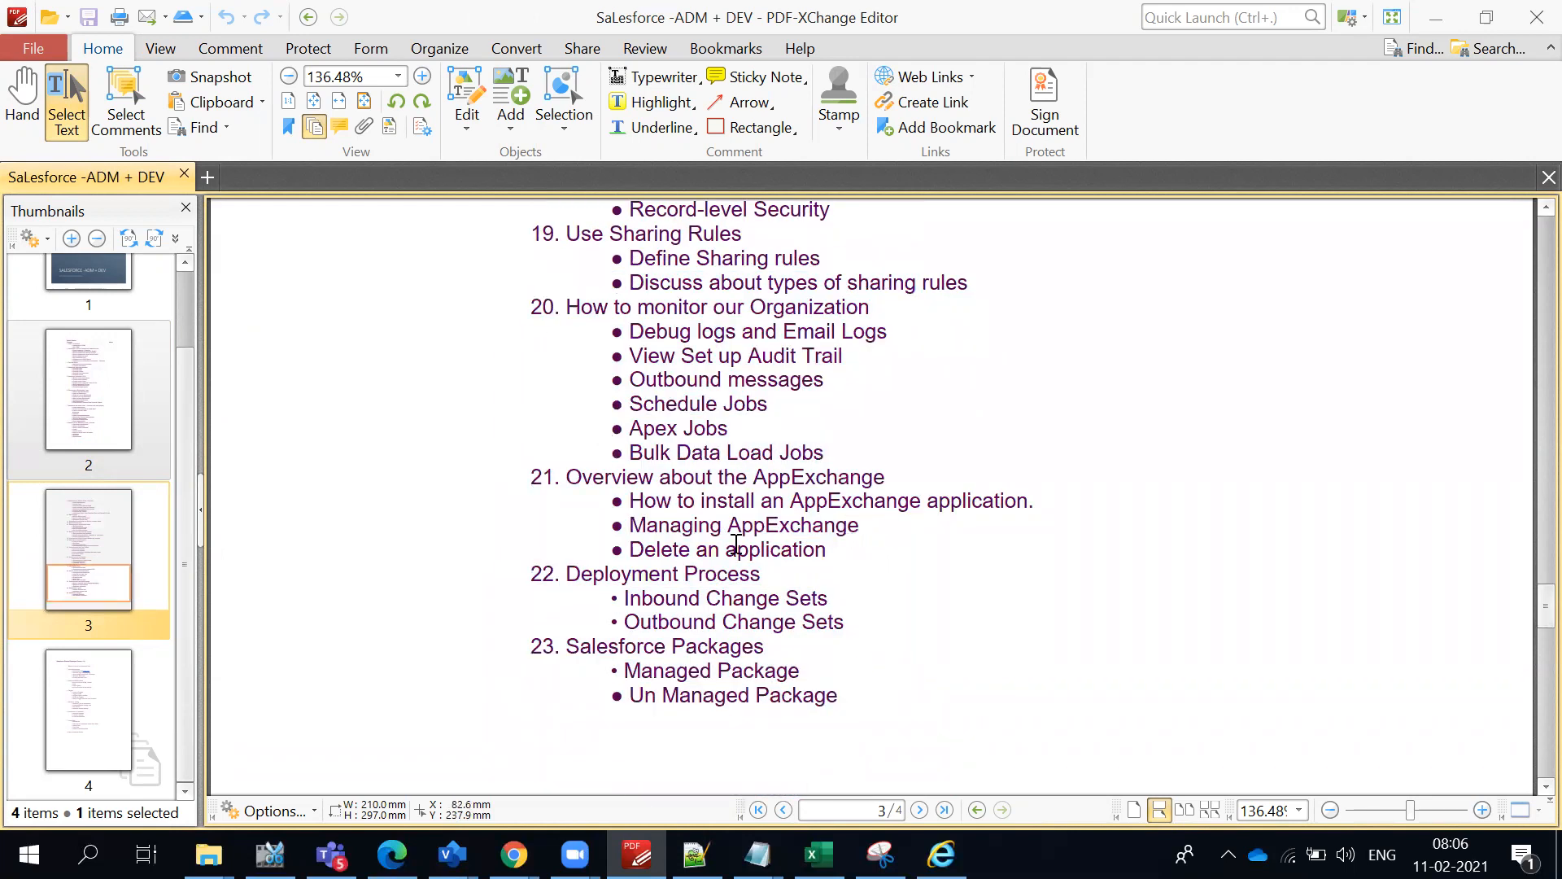
- Return to the middle topics and highlight from topic 11, formula fields, to "Use filters" under topic 16
scroll(768, 476, up, 7)
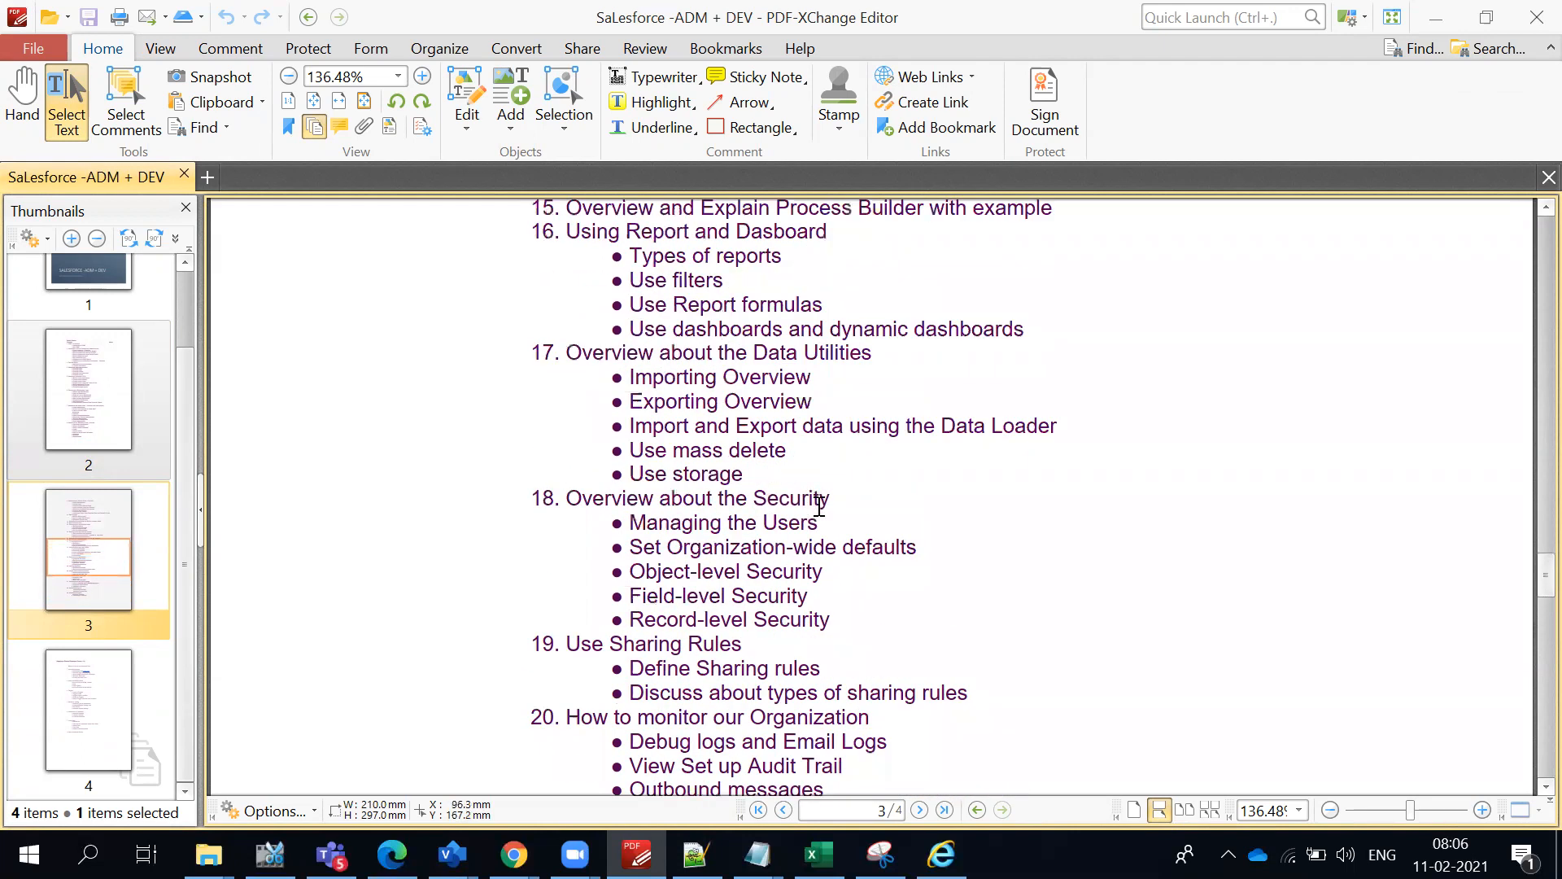
scroll(854, 520, up, 5)
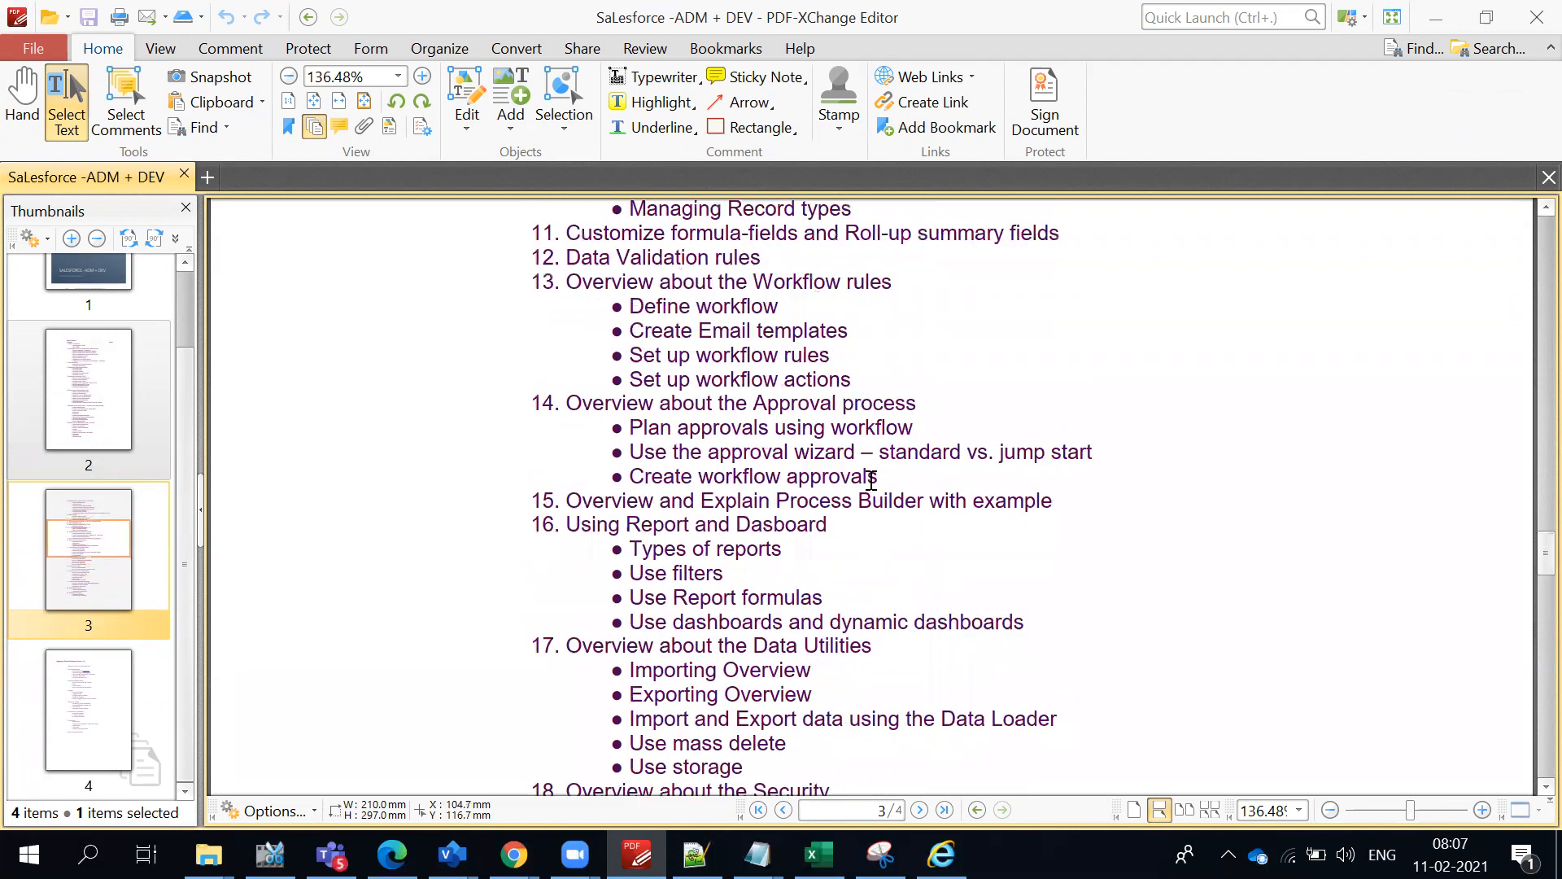
scroll(873, 480, up, 1)
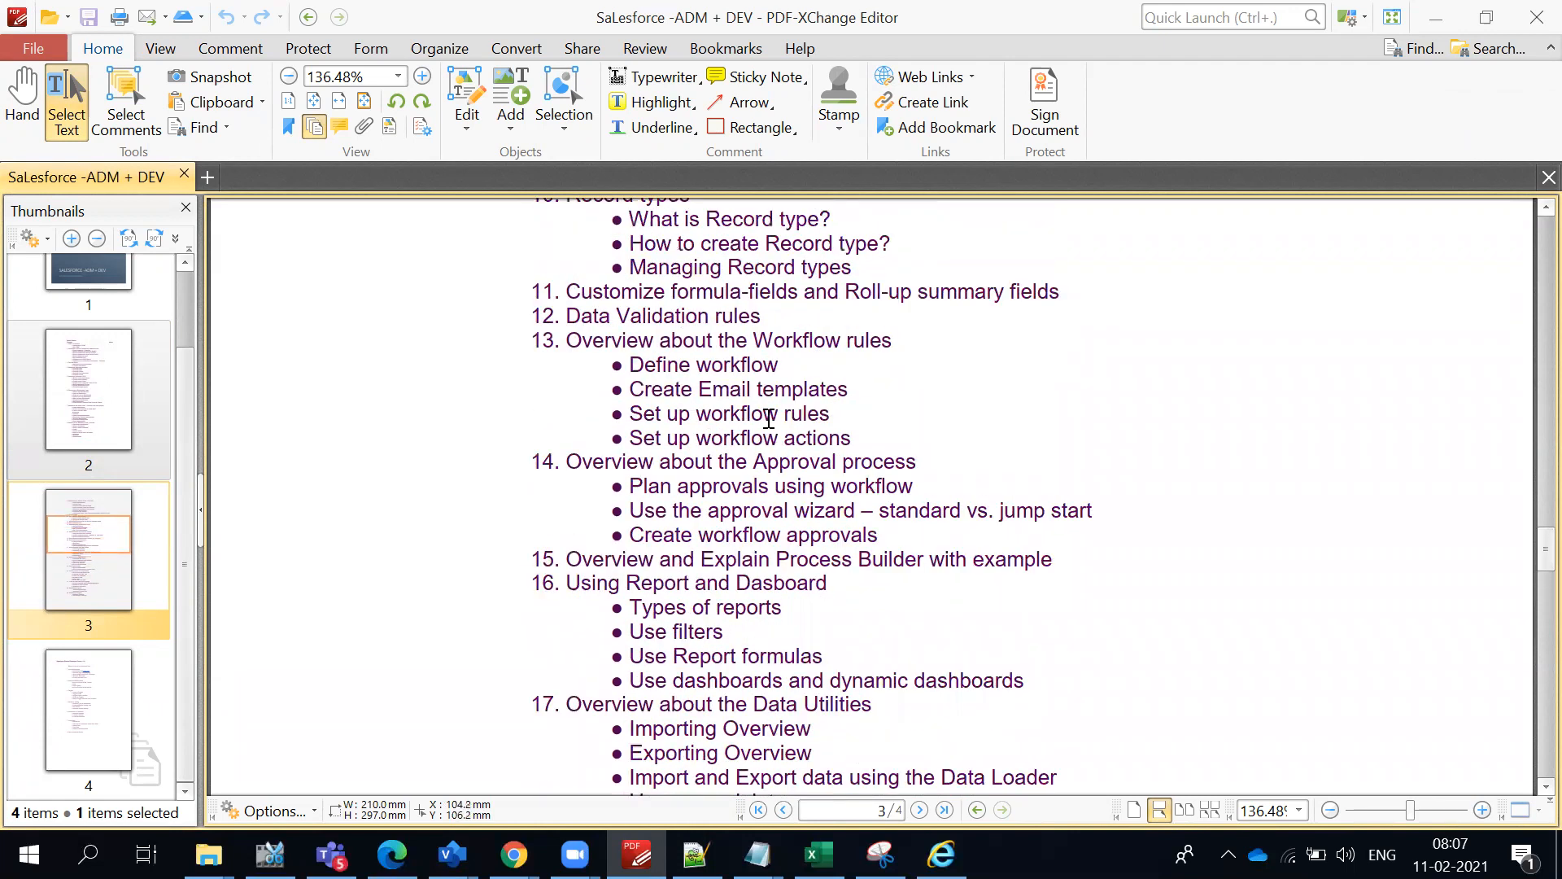
drag(537, 290, 959, 628)
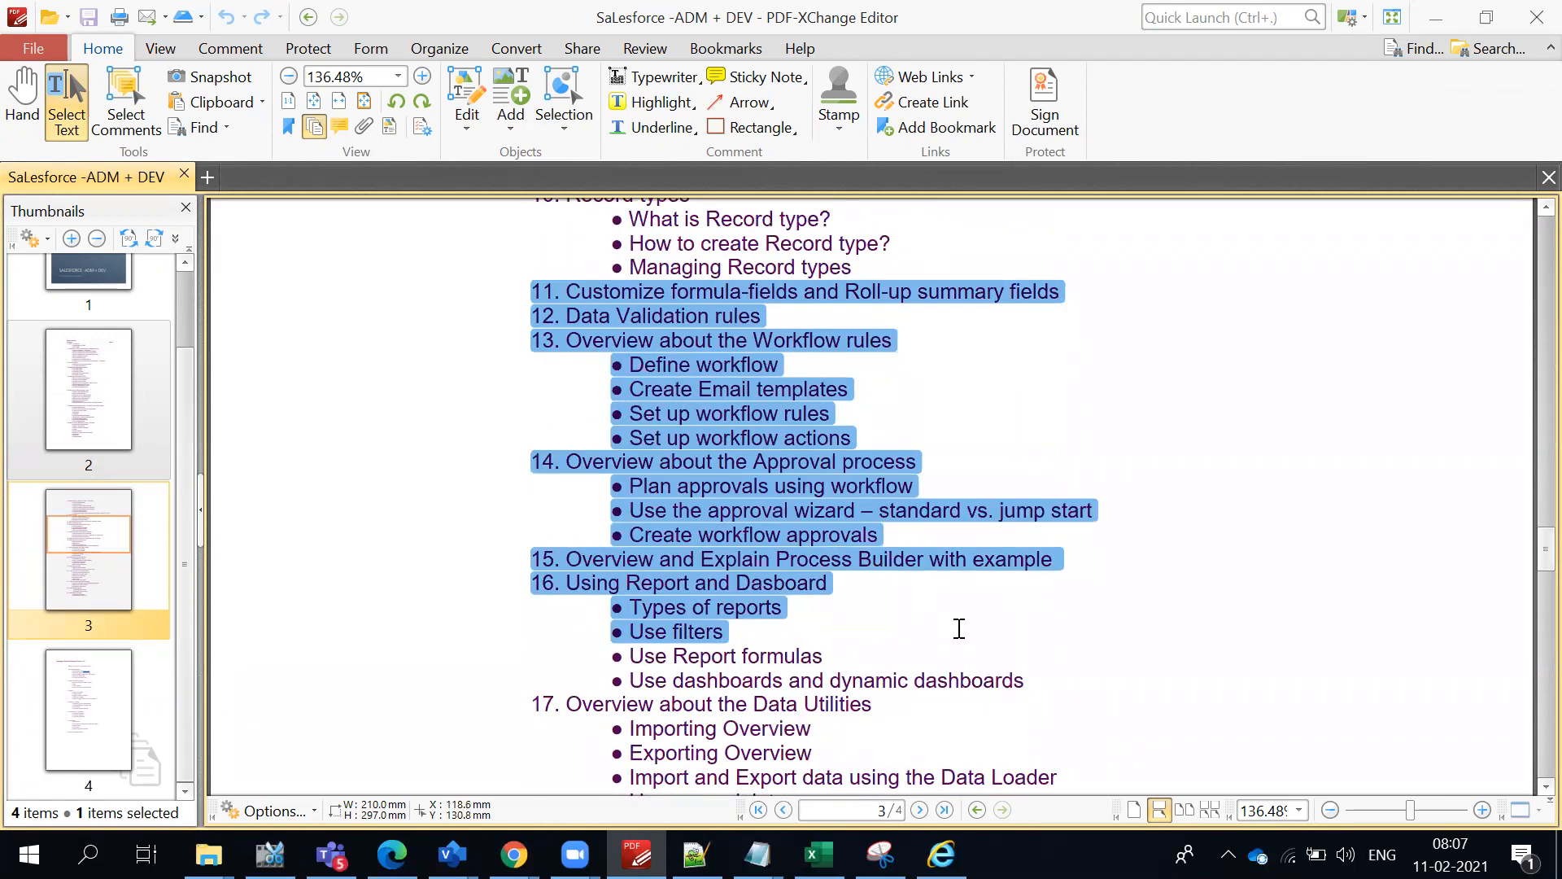
scroll(917, 598, down, 1)
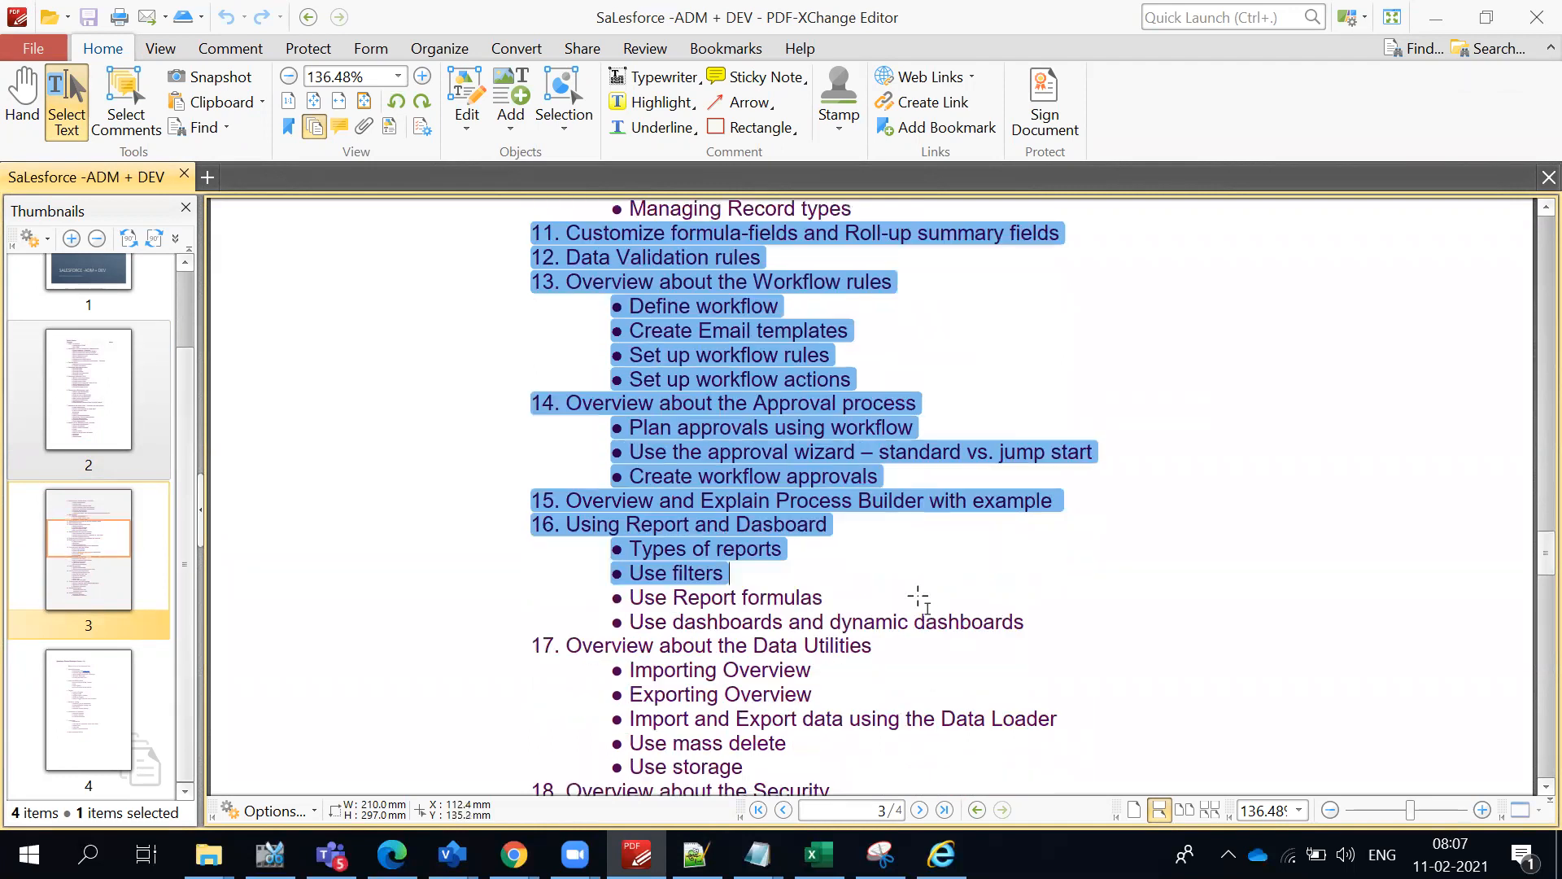
scroll(914, 579, up, 3)
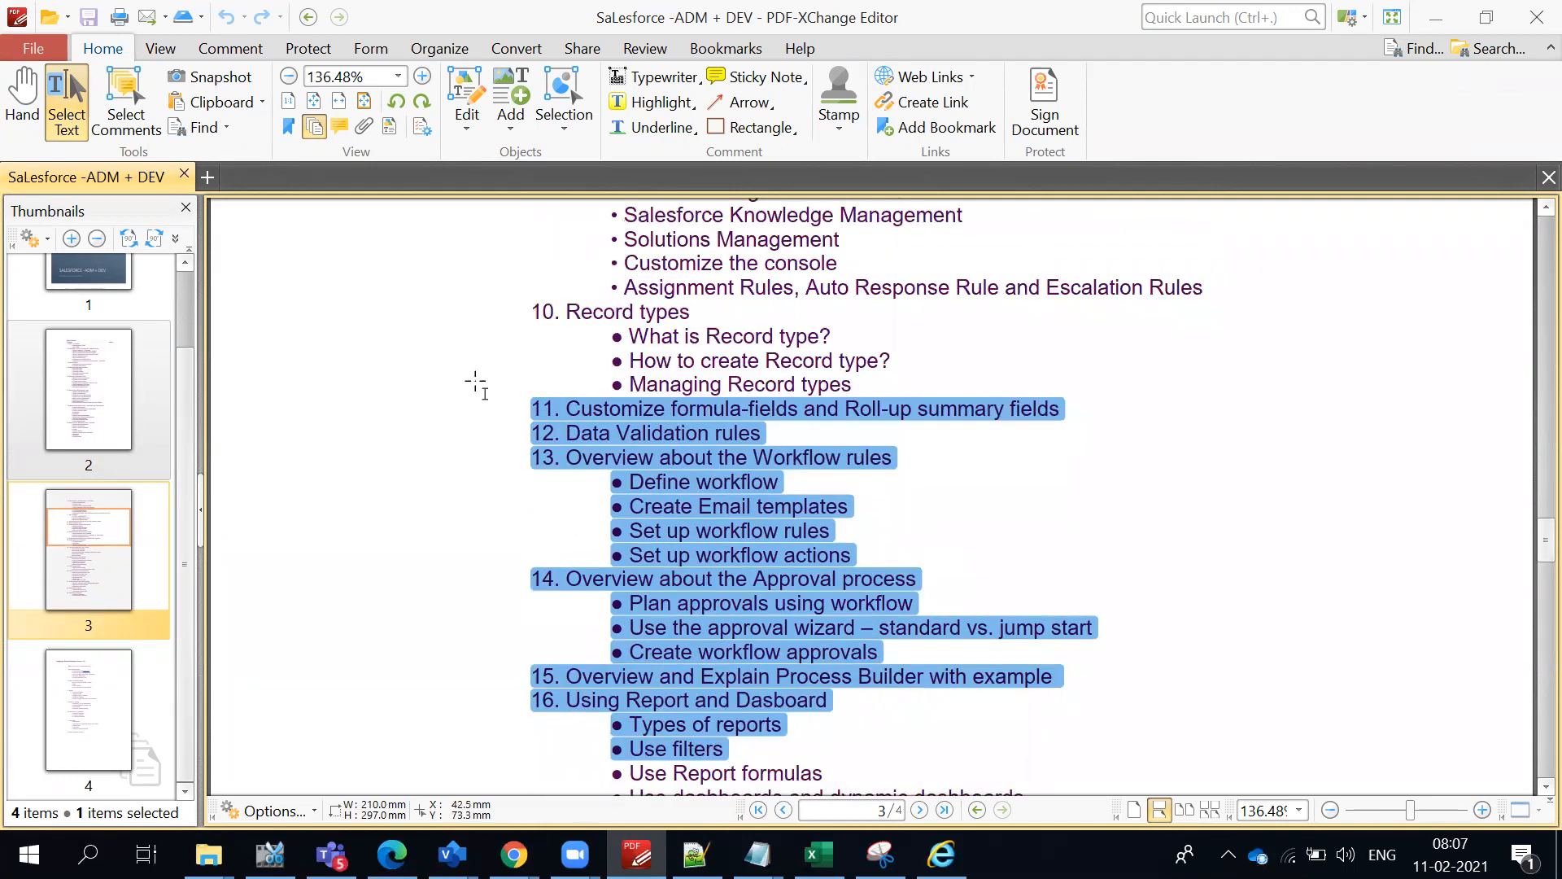
- Clear the current highlight and highlight "Auto Response Rule and Escalation Rules" at the end of topic 9, Service Cloud
scroll(730, 482, down, 3)
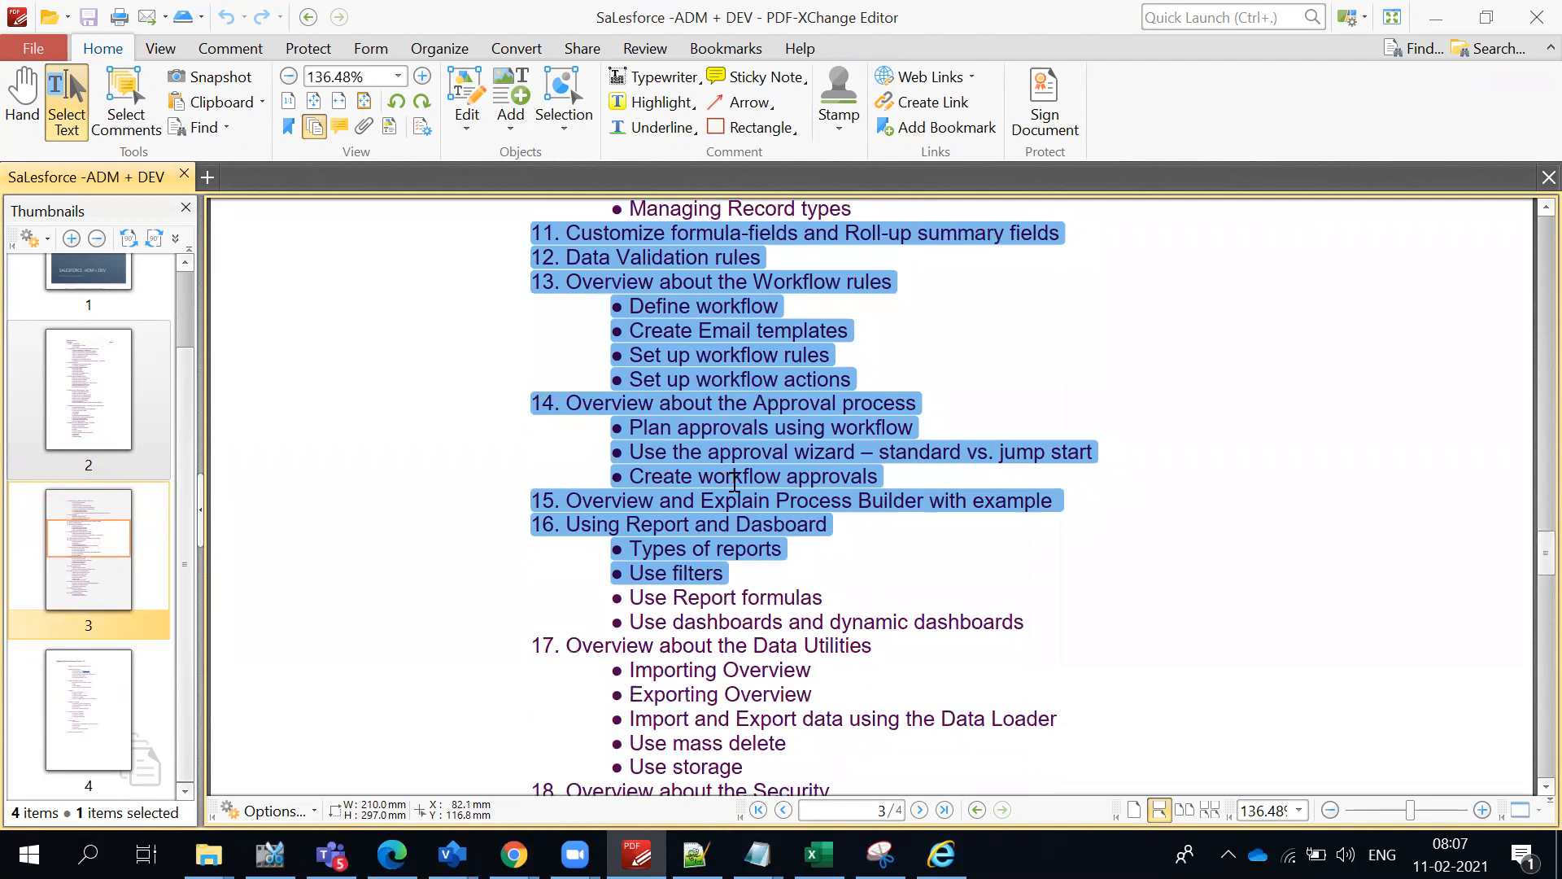
scroll(878, 493, up, 5)
click(954, 489)
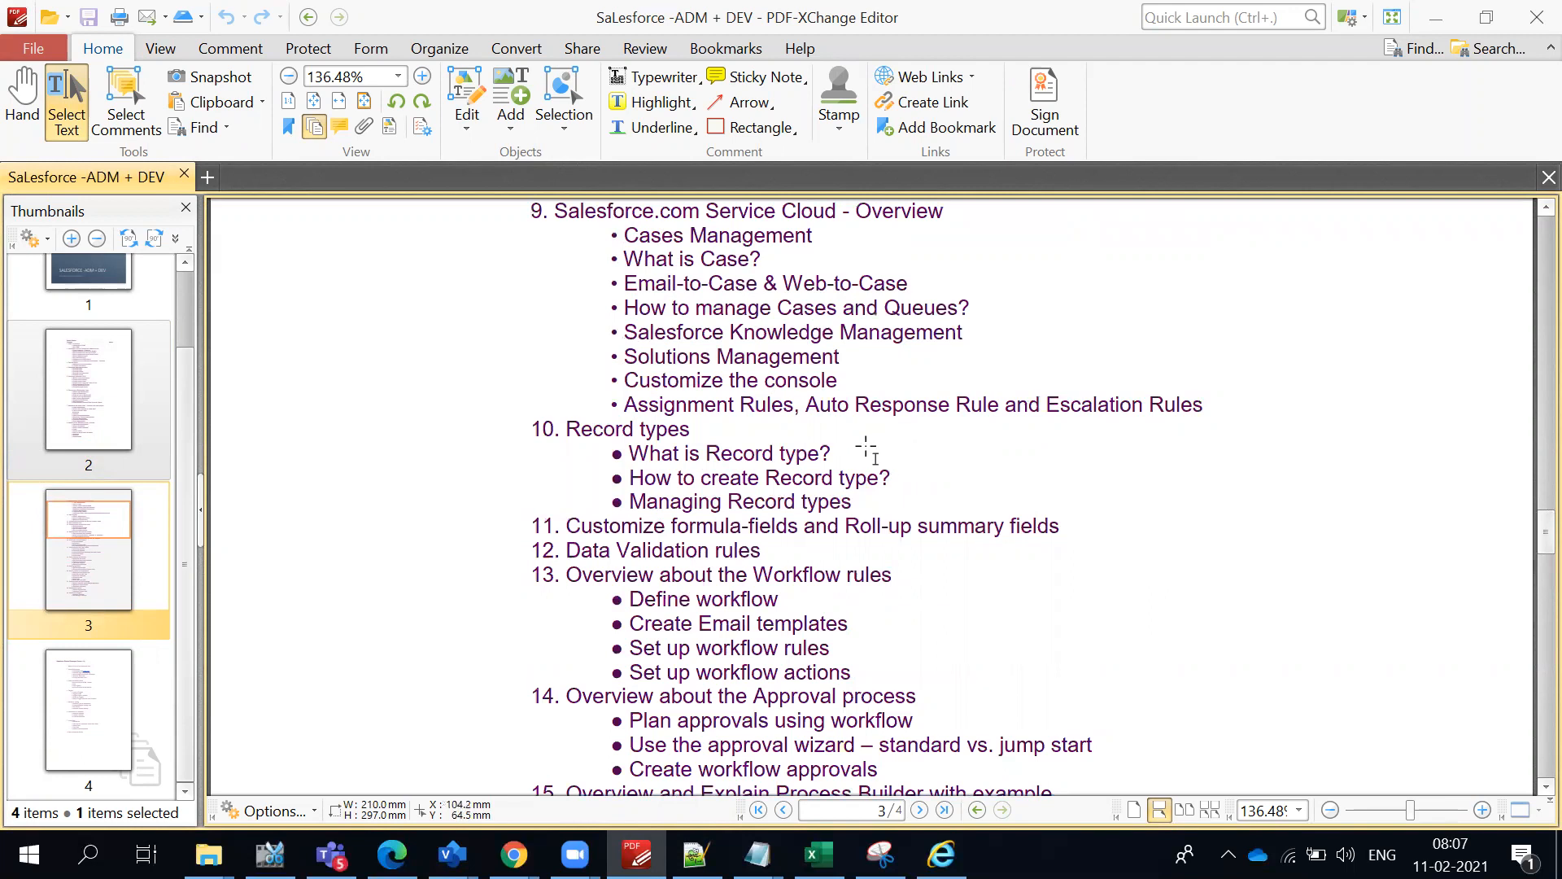
drag(808, 404, 1210, 404)
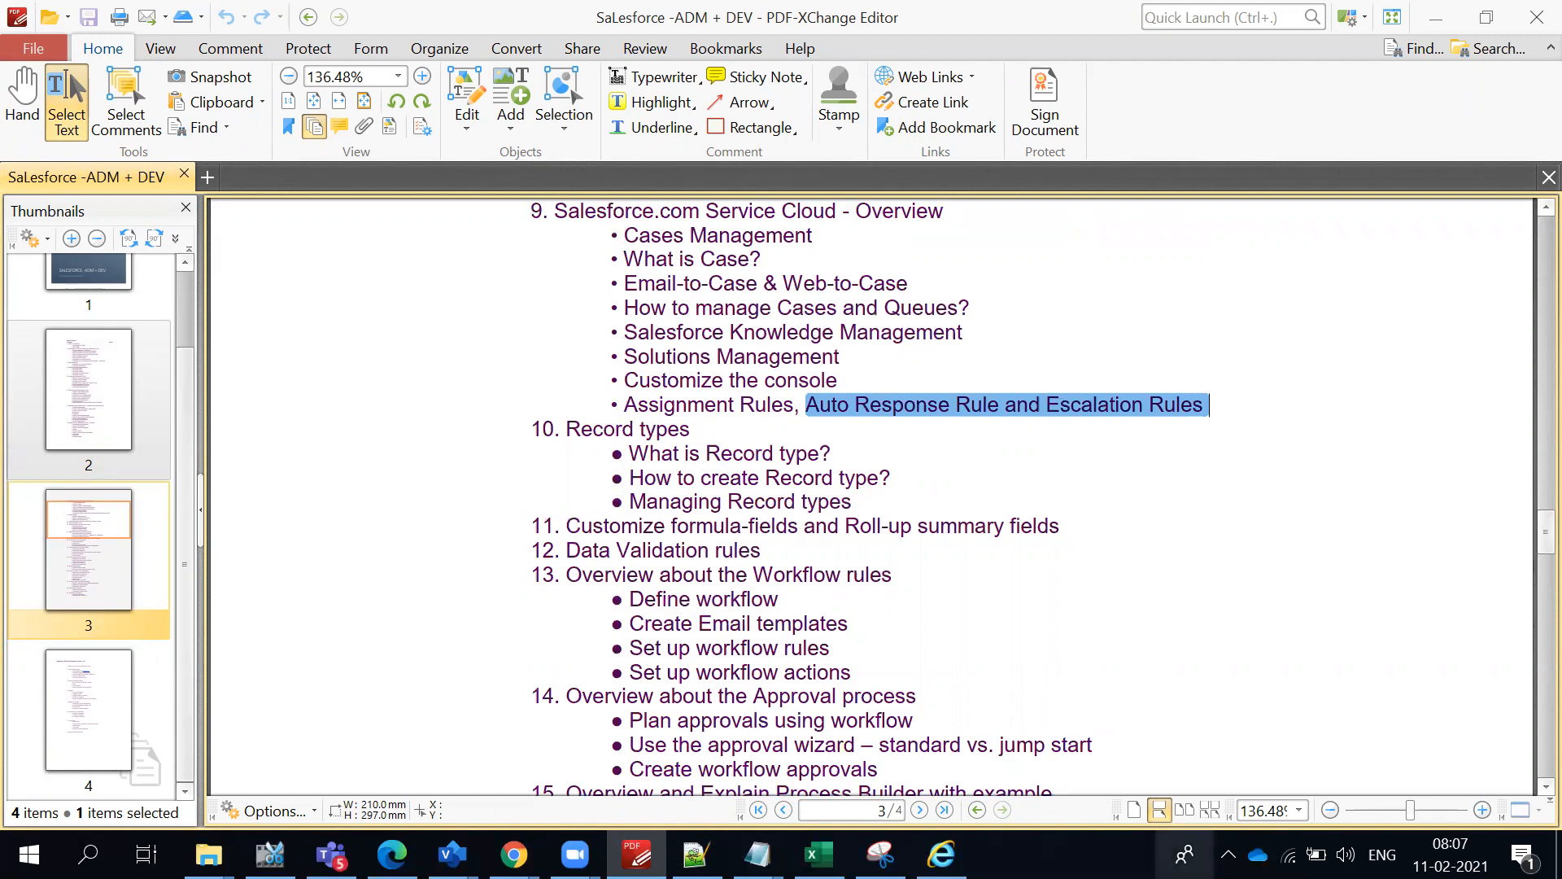
- Switch to the Salesforce home page in Chrome, change to Lightning Experience and dismiss the notification request
click(513, 854)
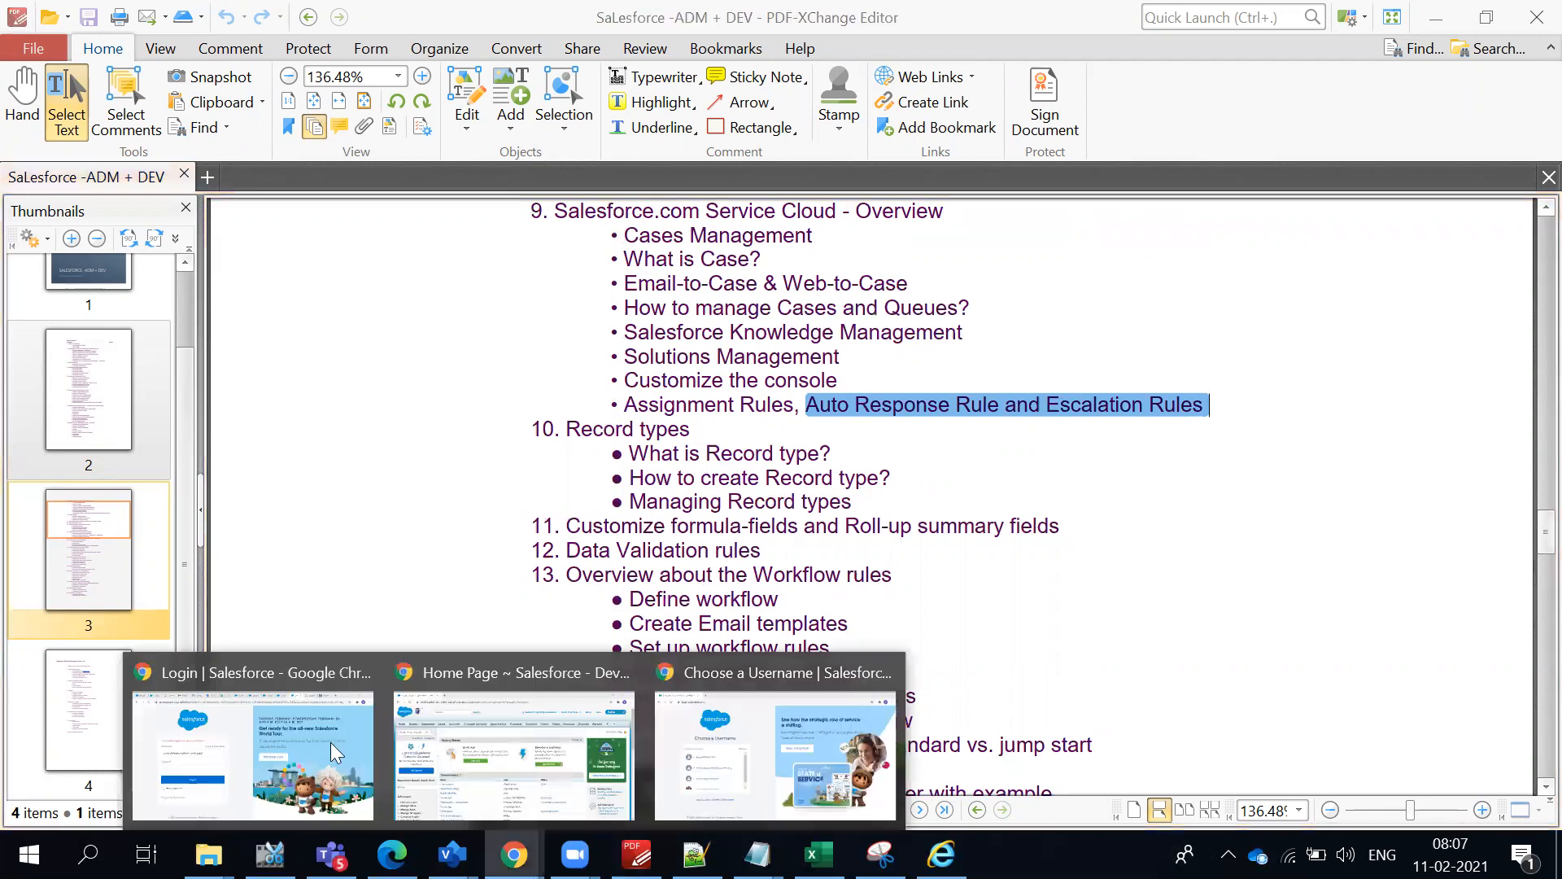
click(579, 751)
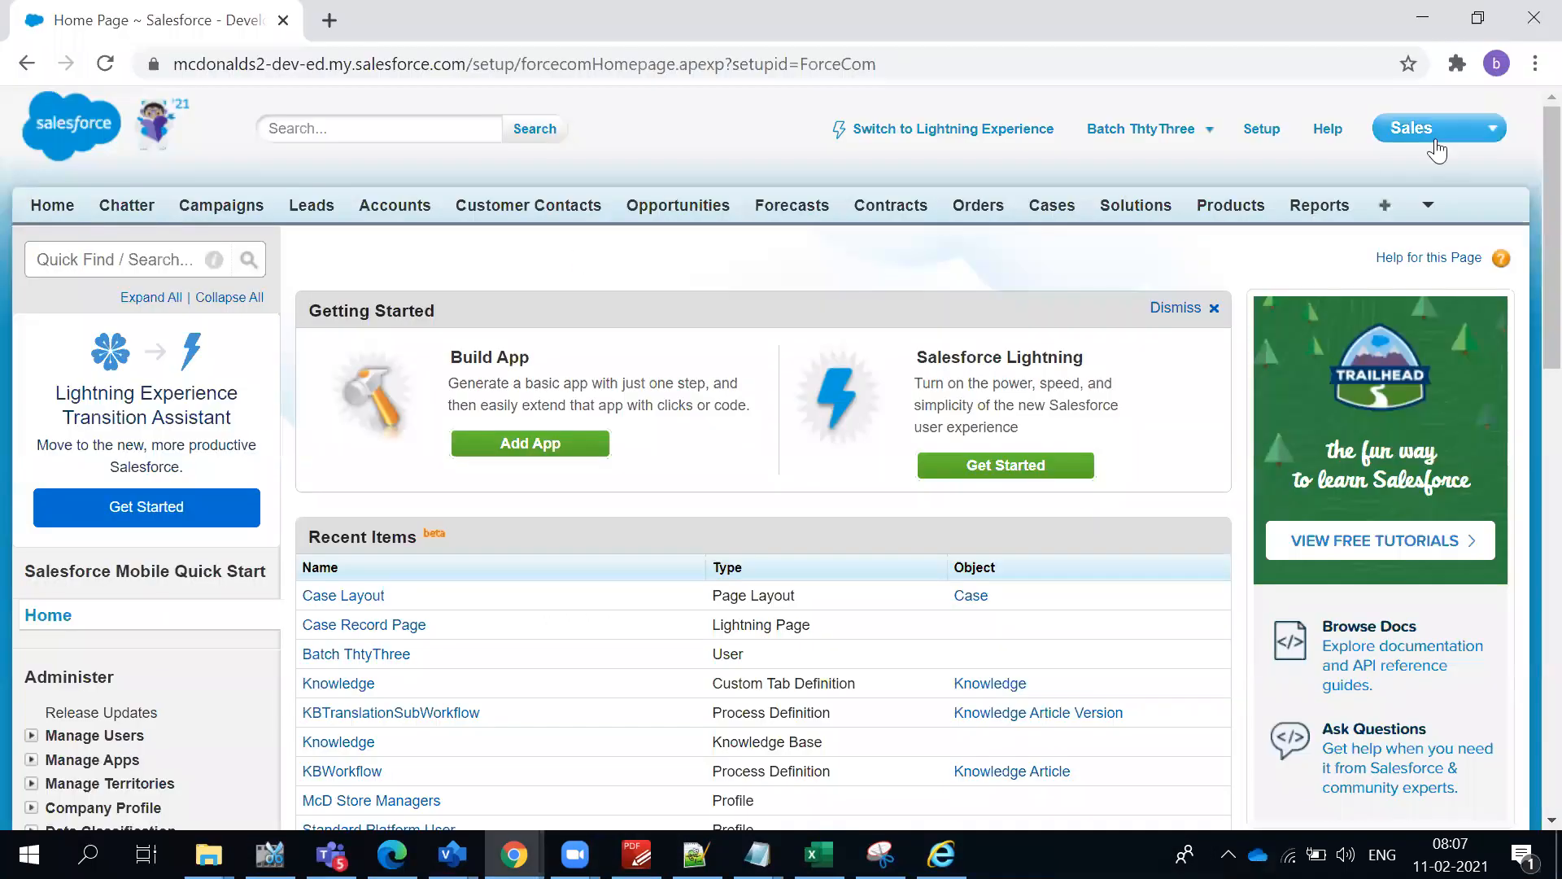
click(970, 130)
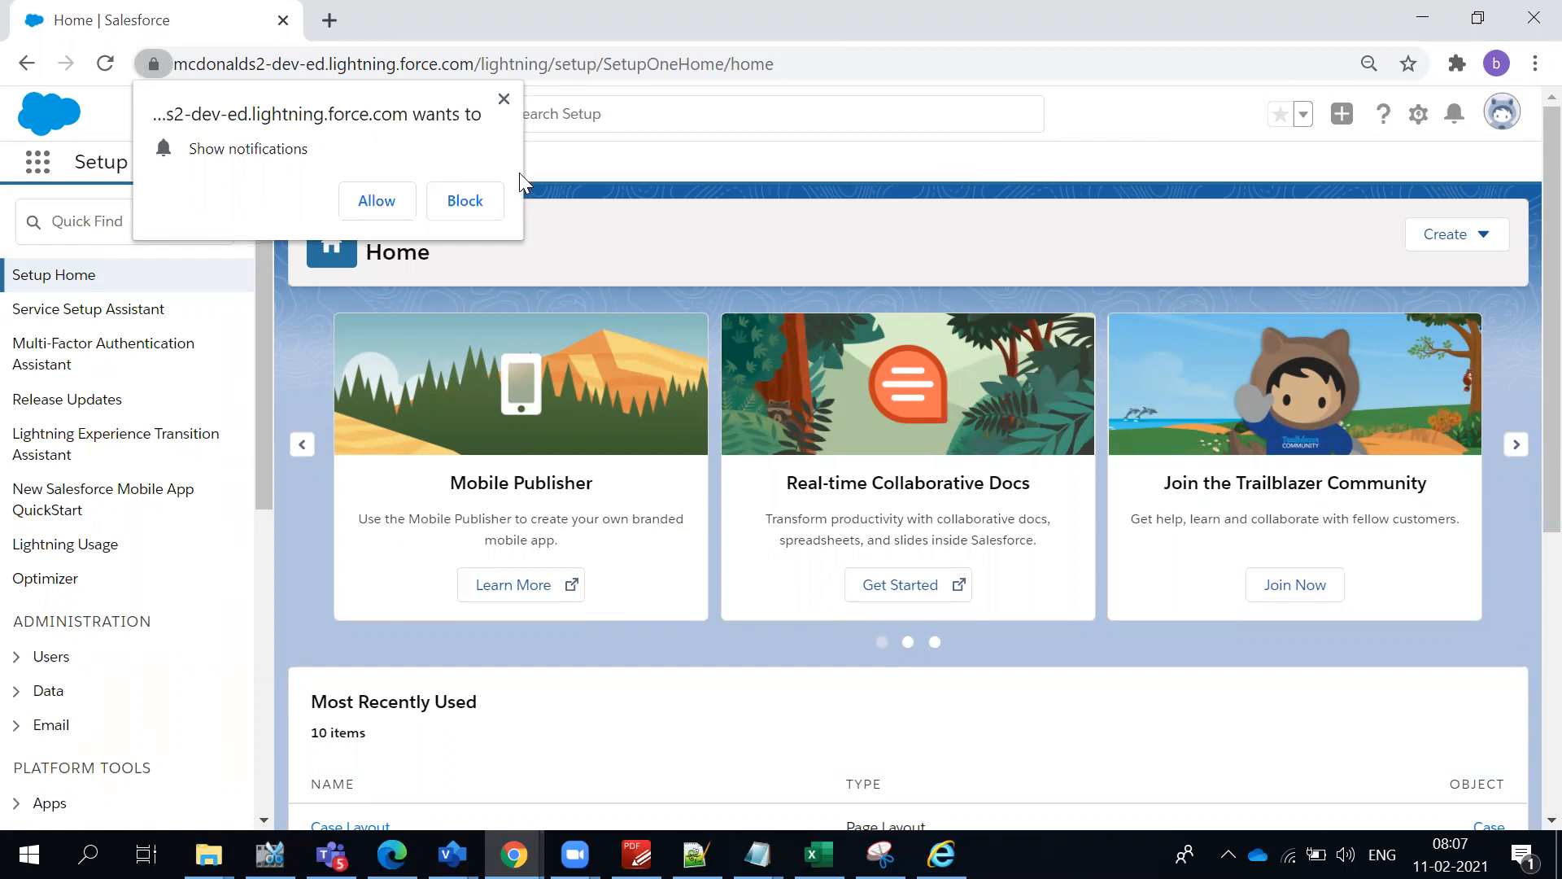
click(504, 98)
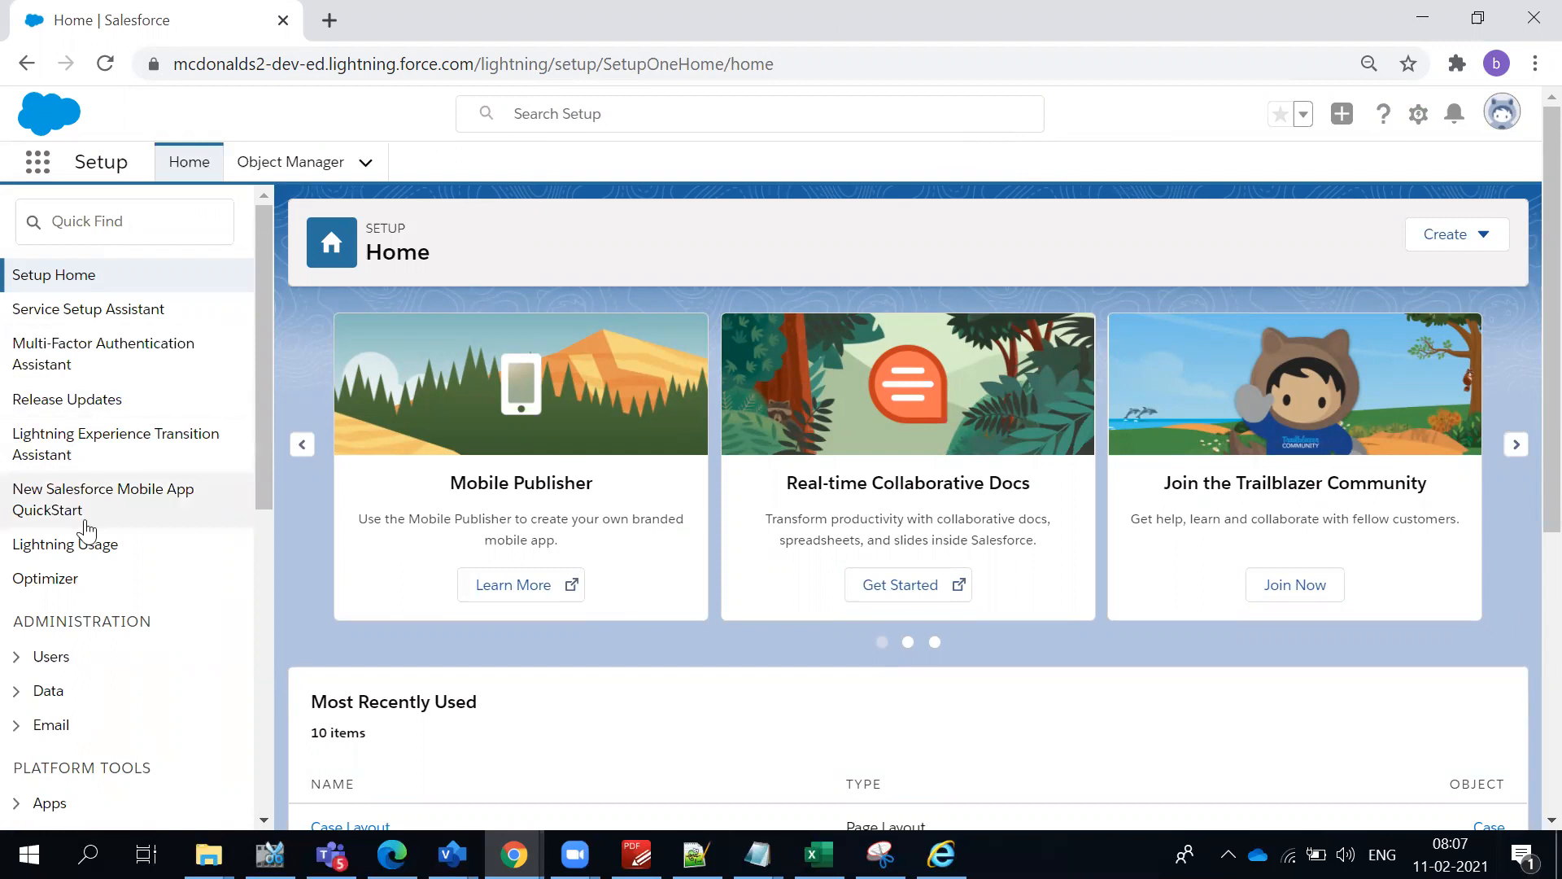
scroll(87, 530, down, 2)
scroll(87, 531, up, 2)
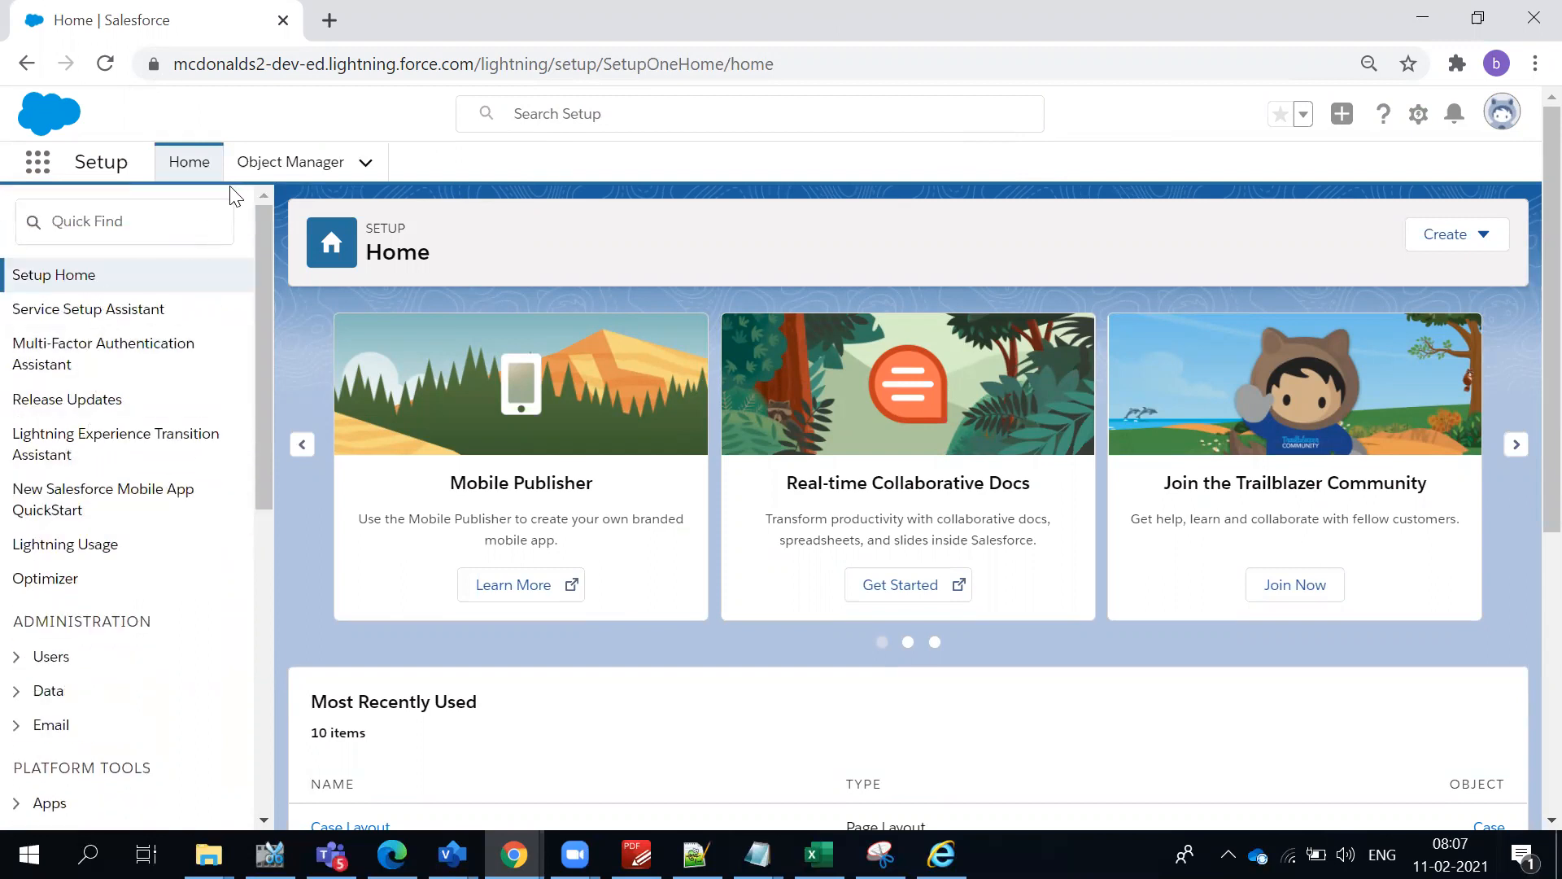
- Search Setup for "Auto" and open the Case Auto-Response Rules page under Service
click(159, 217)
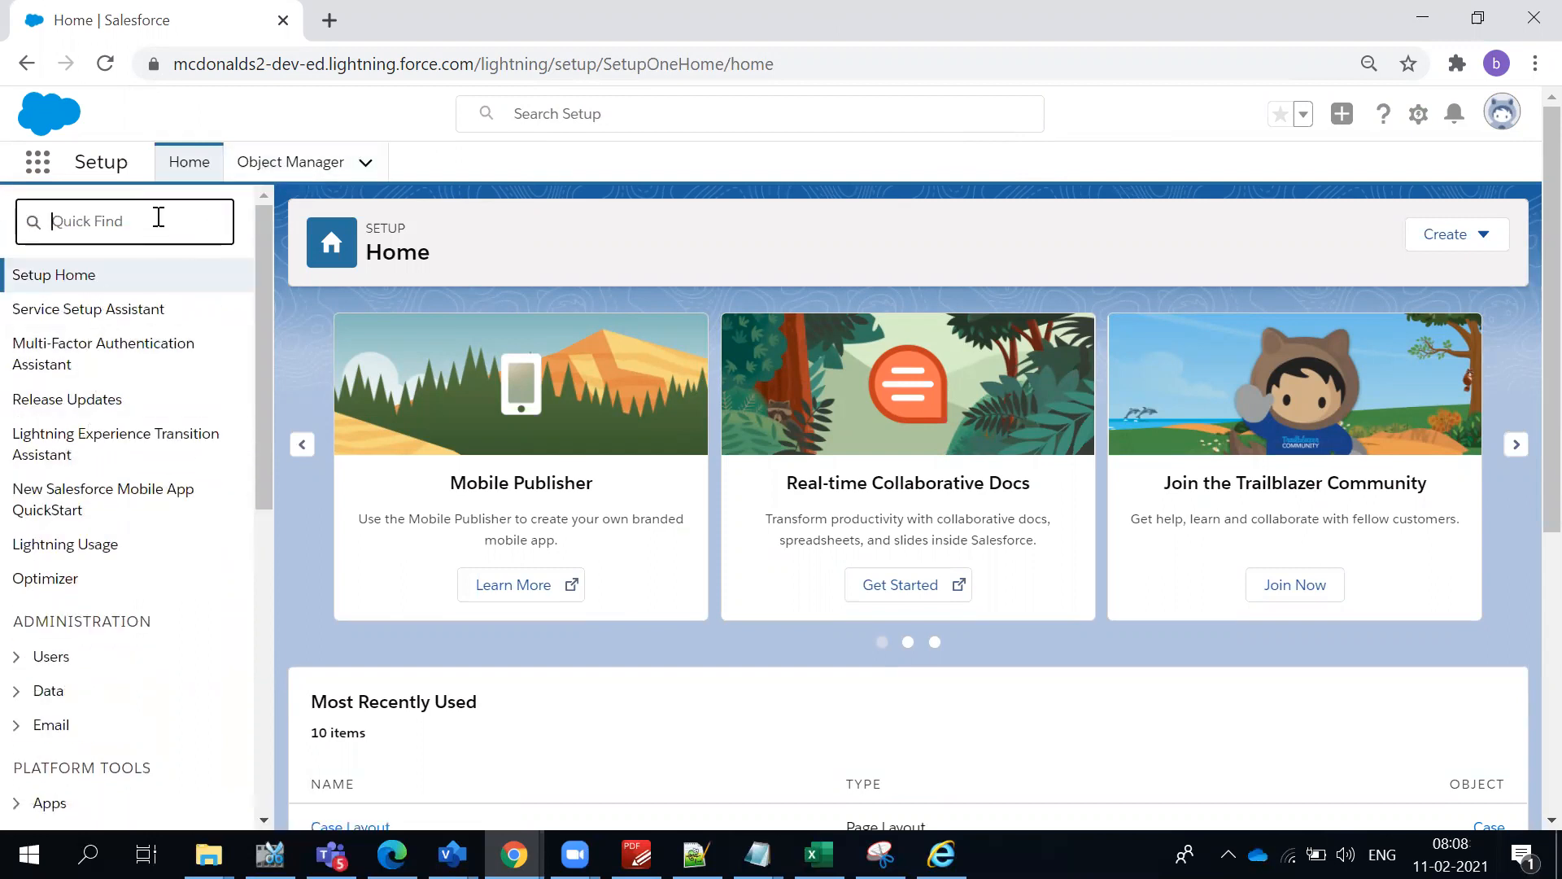
text(Auto)
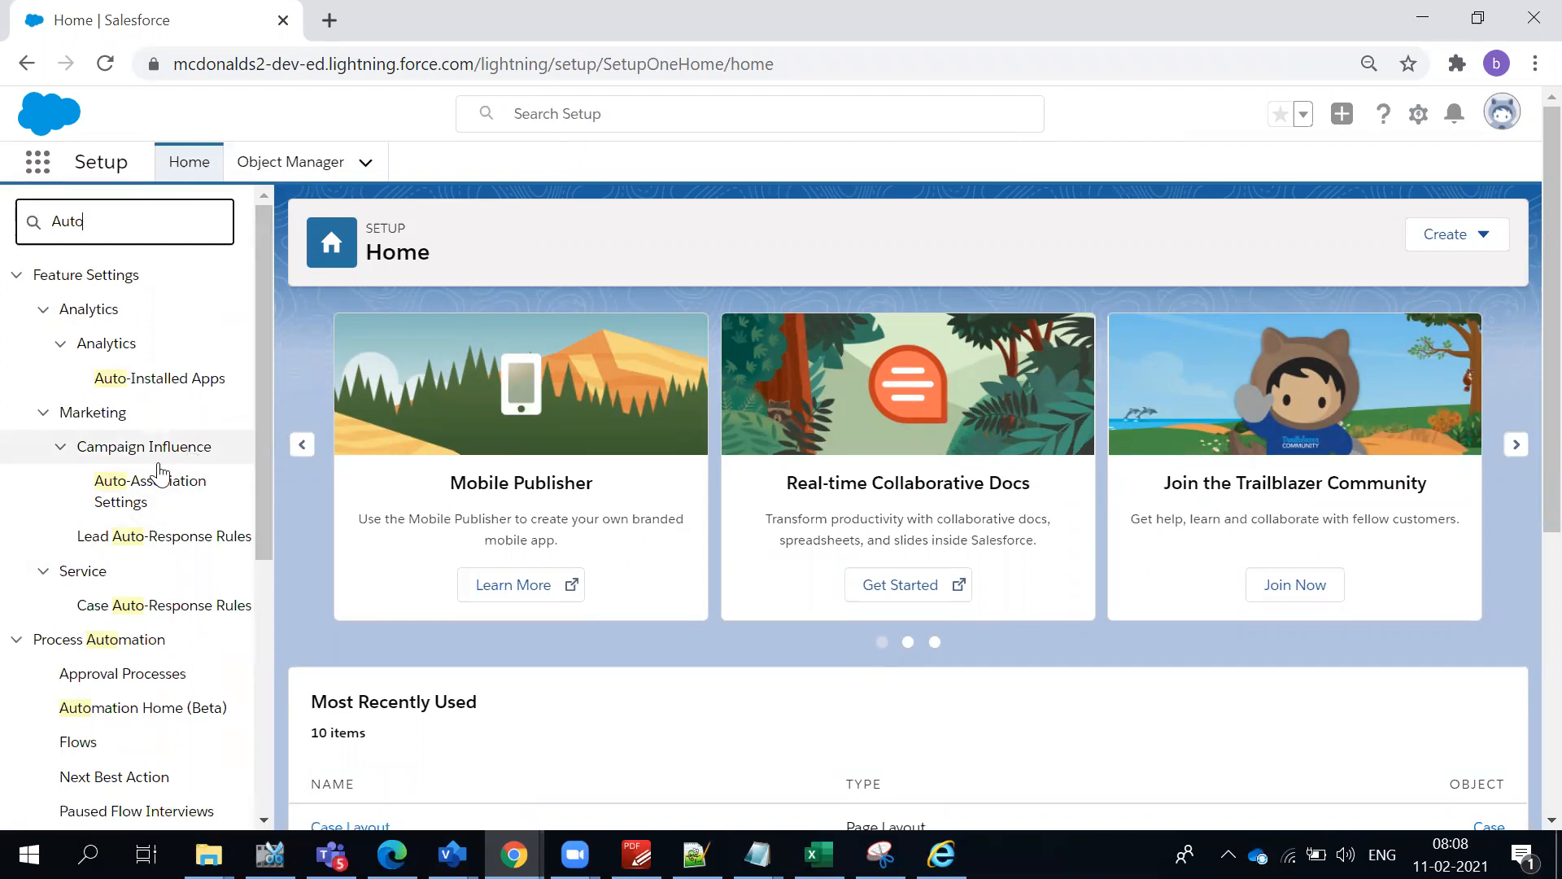
scroll(159, 480, down, 5)
scroll(158, 488, up, 3)
click(145, 486)
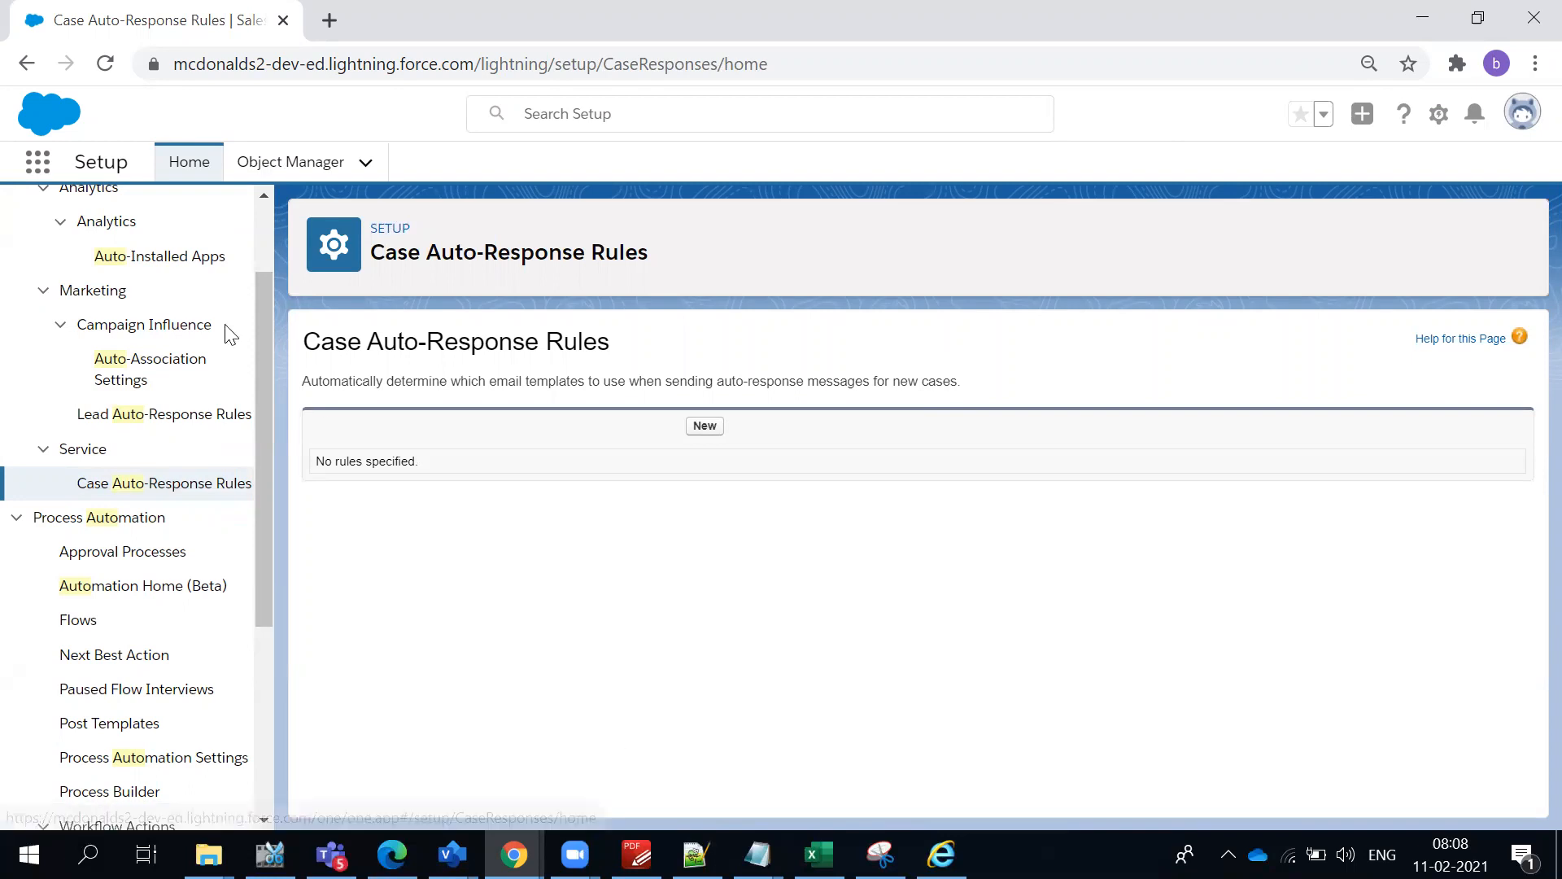
scroll(61, 198, down, 1)
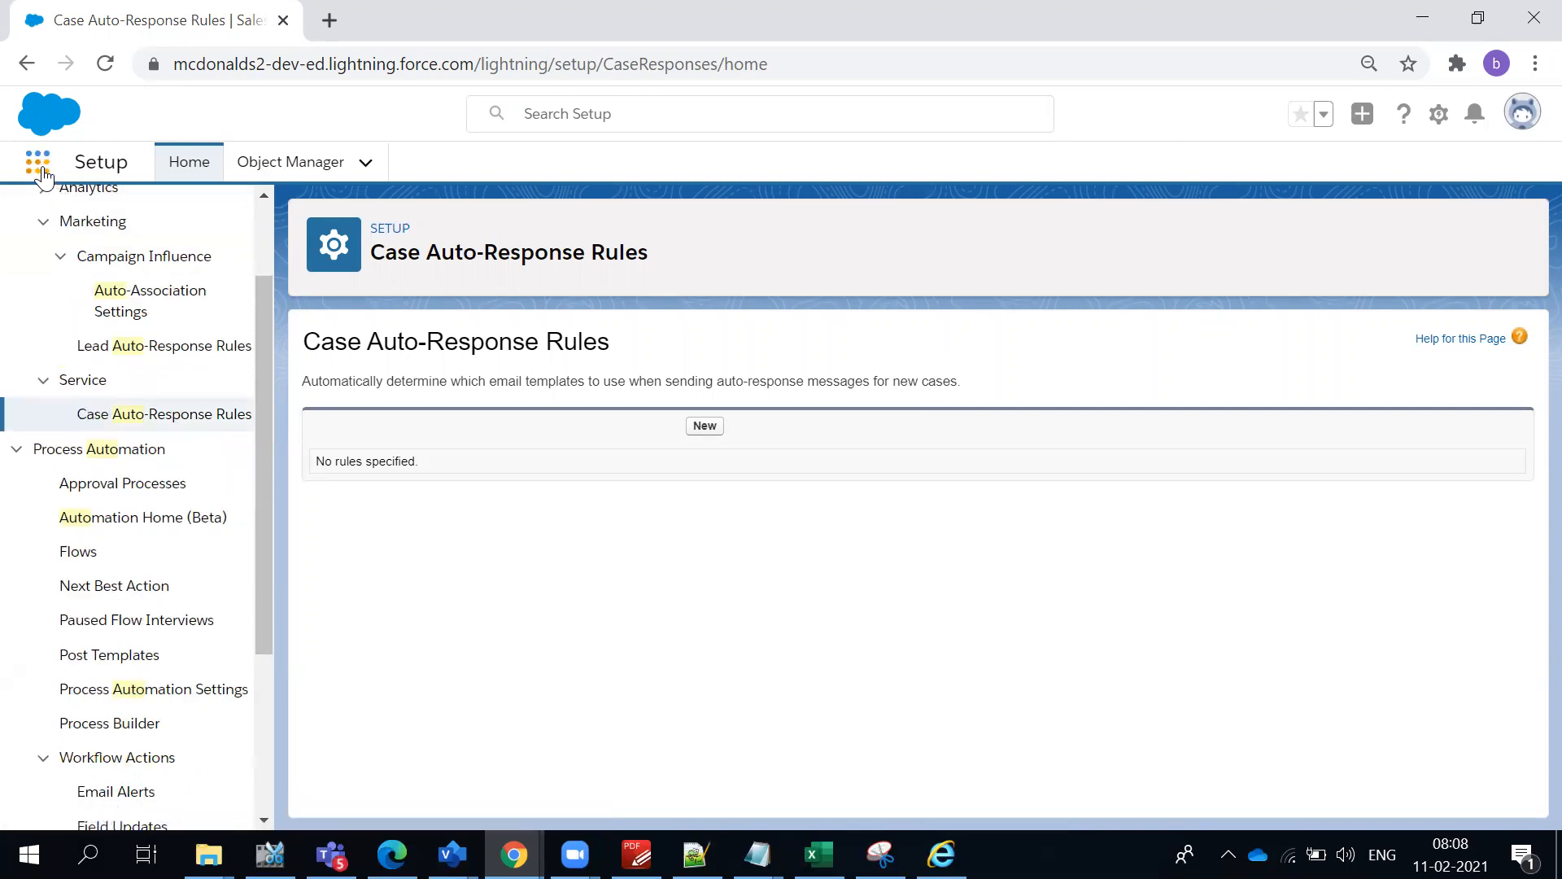
- Find the Cases item by searching the apps and items for "case", and open it in a new browser tab
click(38, 162)
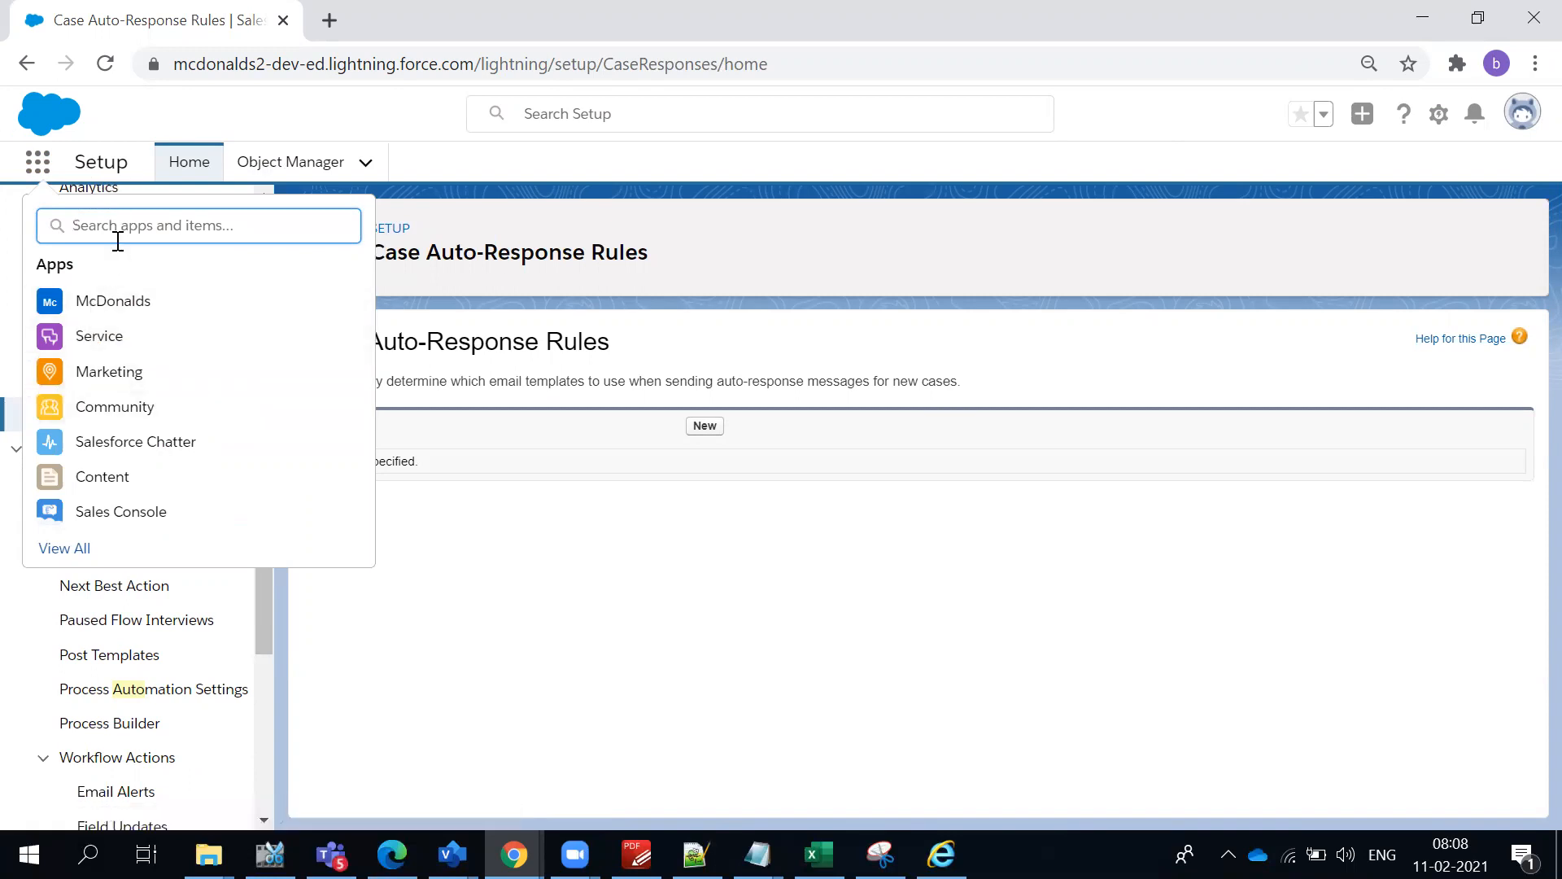
text(x)
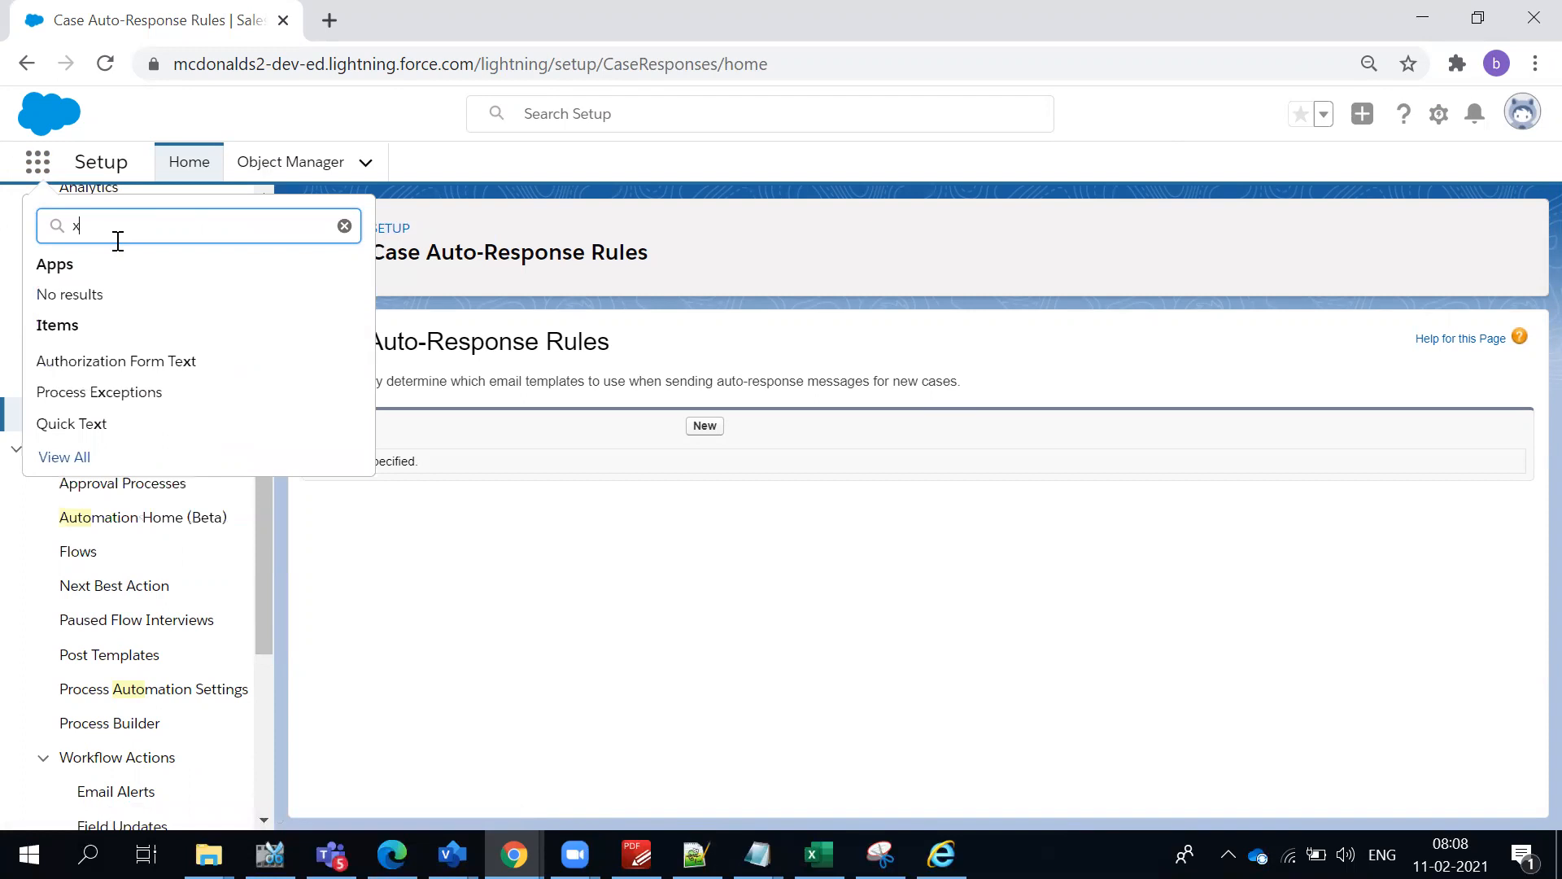
key(BackSpace)
text(case)
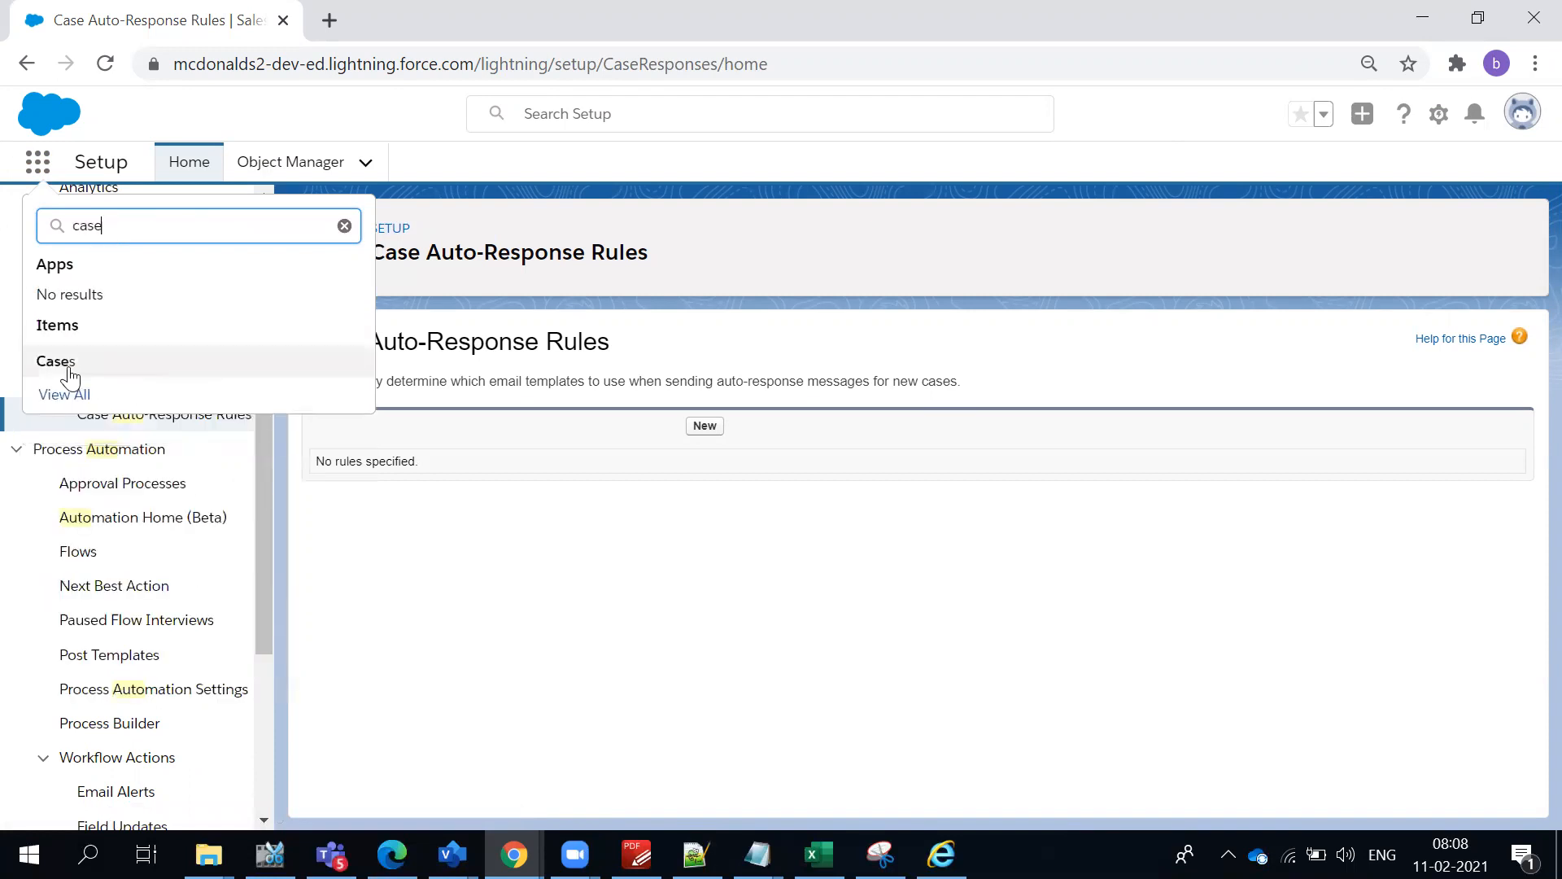
click(70, 375)
click(400, 29)
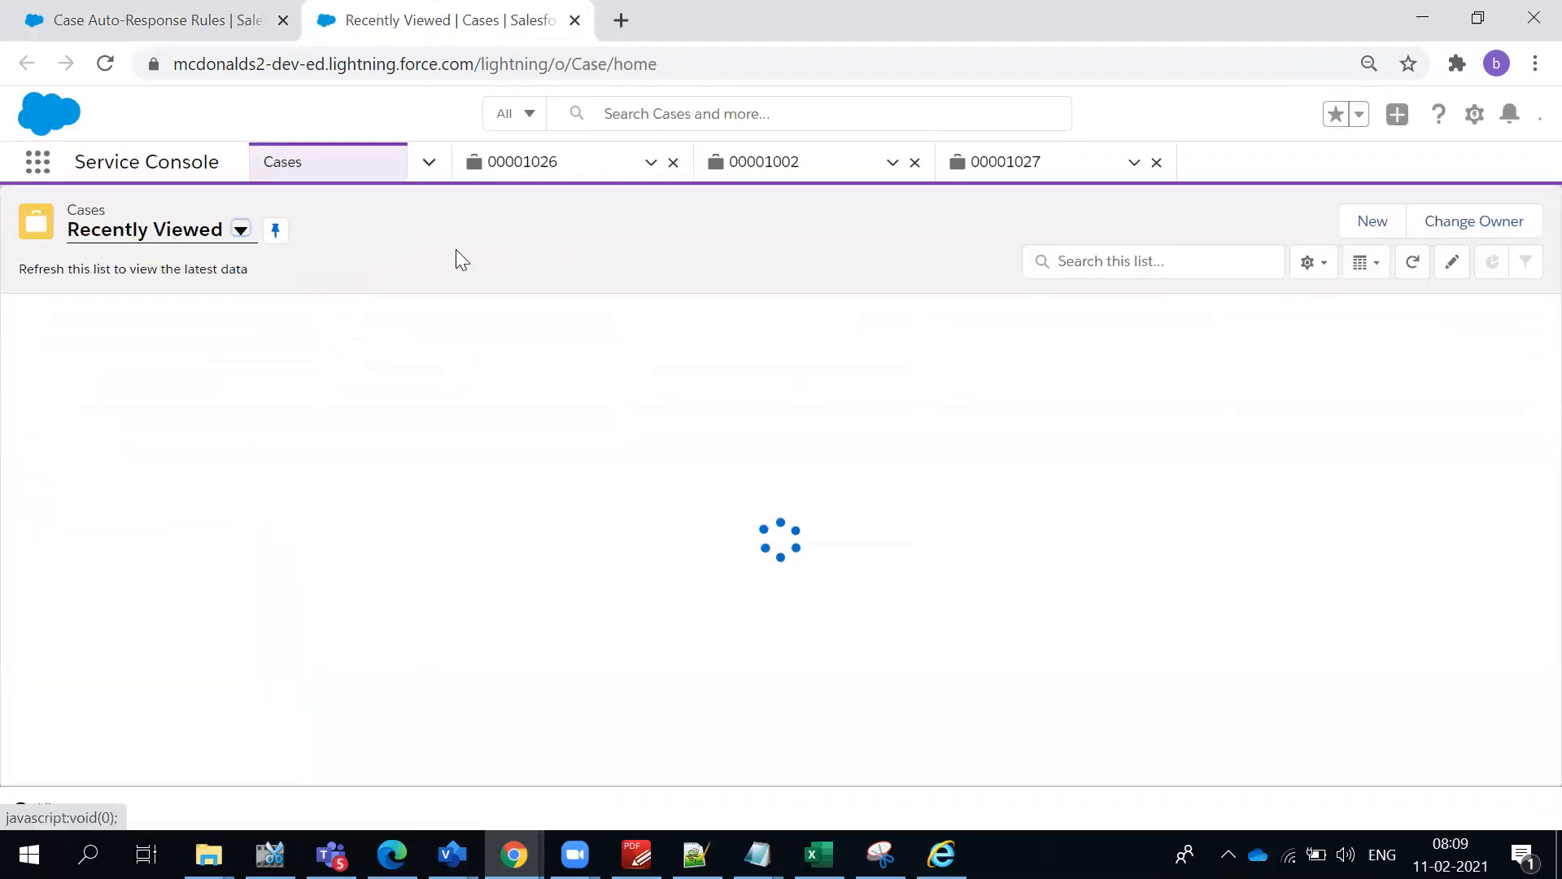
- Start a new case and choose the SF Training Institute contact as its customer contact by searching for the name
click(1375, 236)
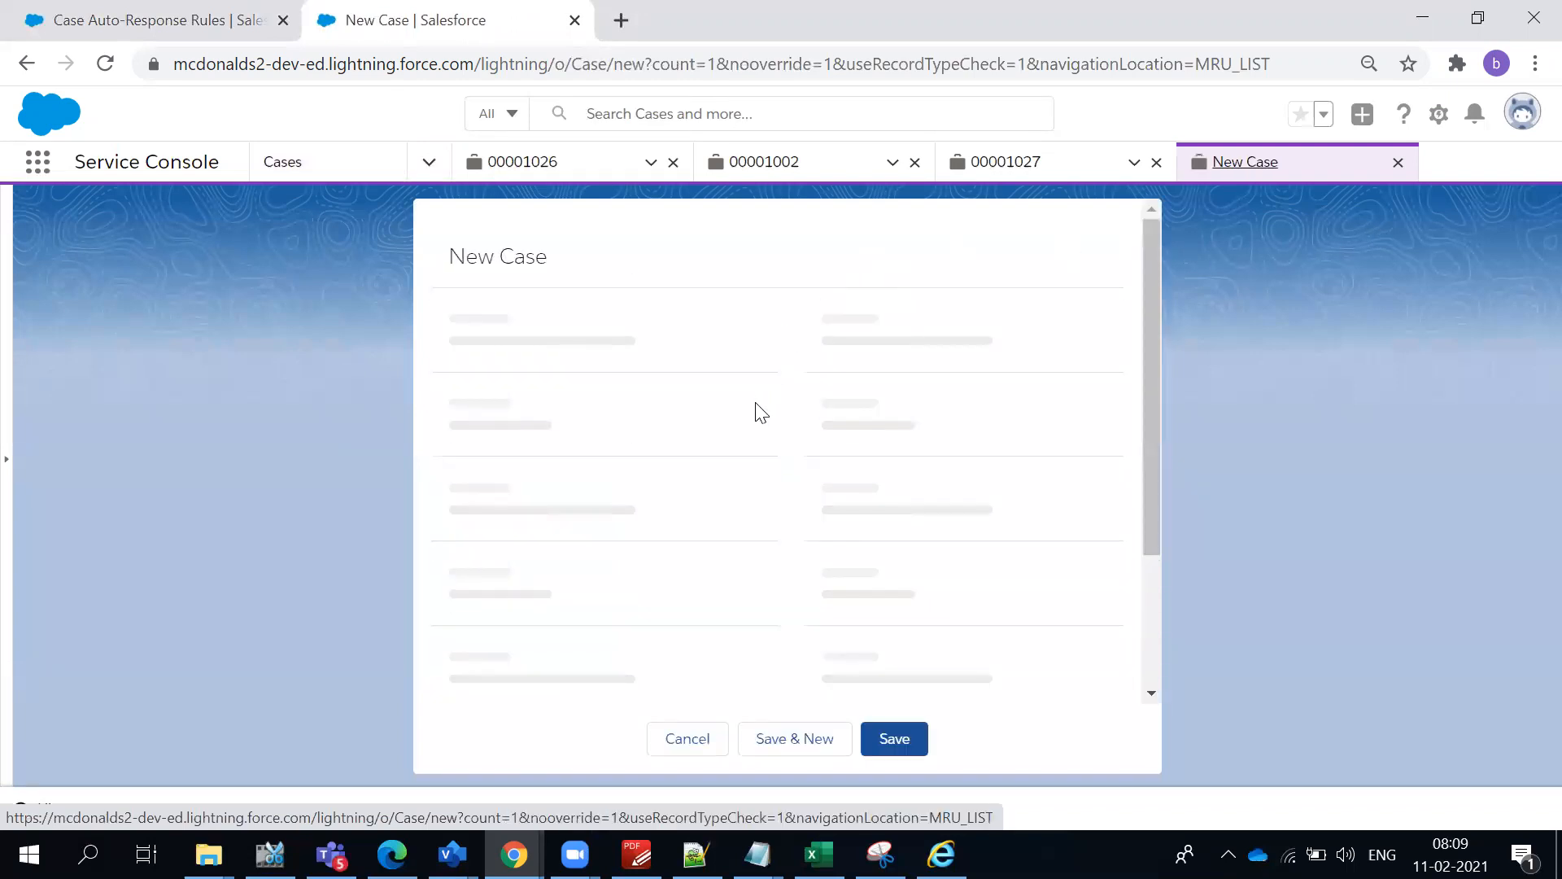
click(592, 535)
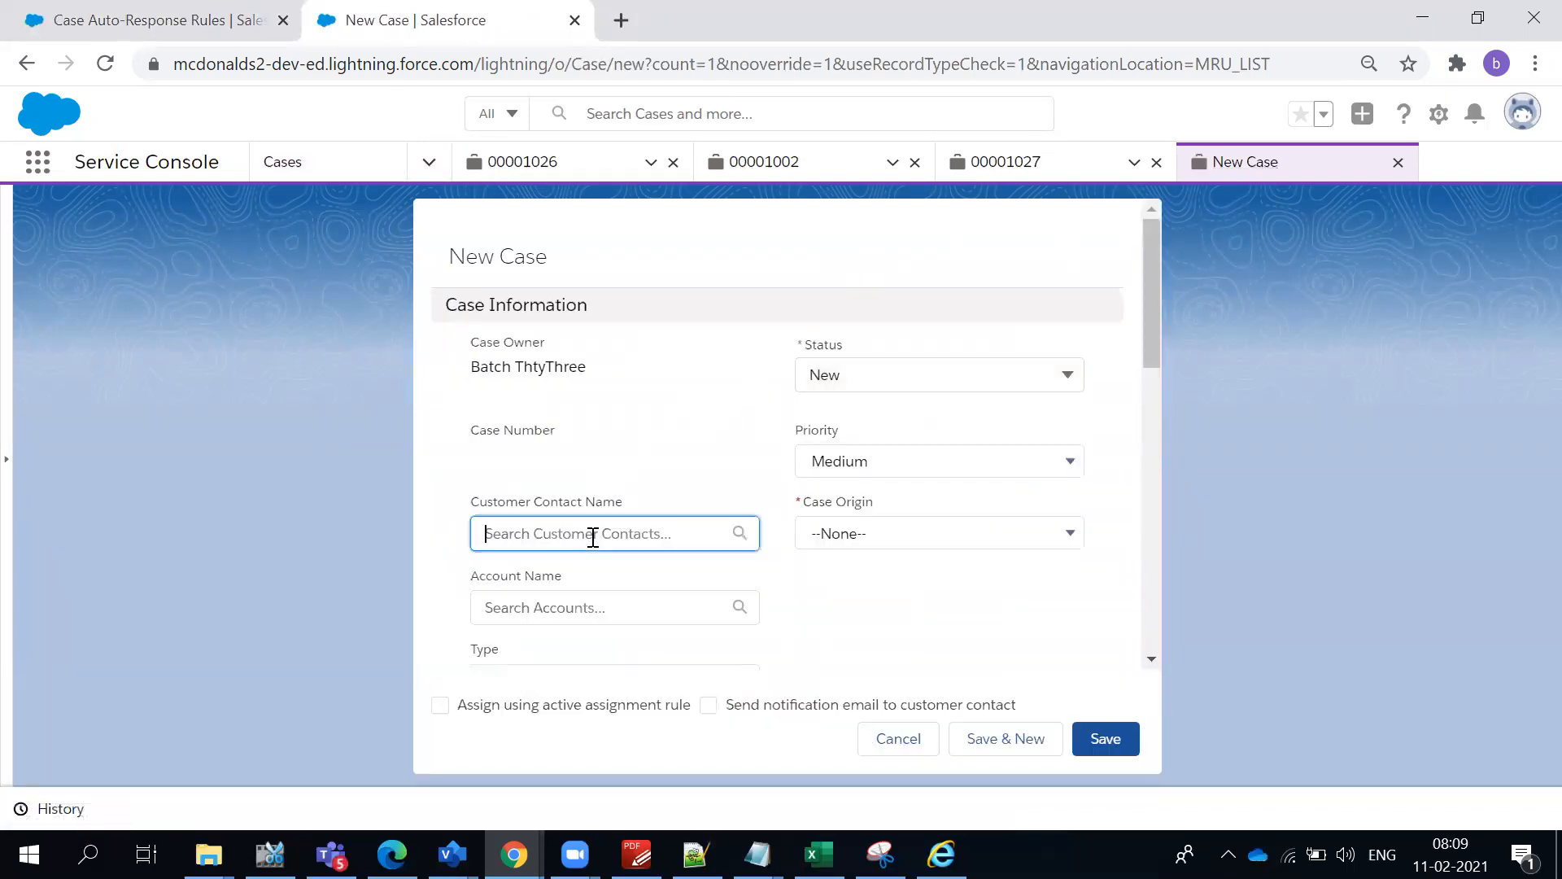
scroll(623, 659, down, 2)
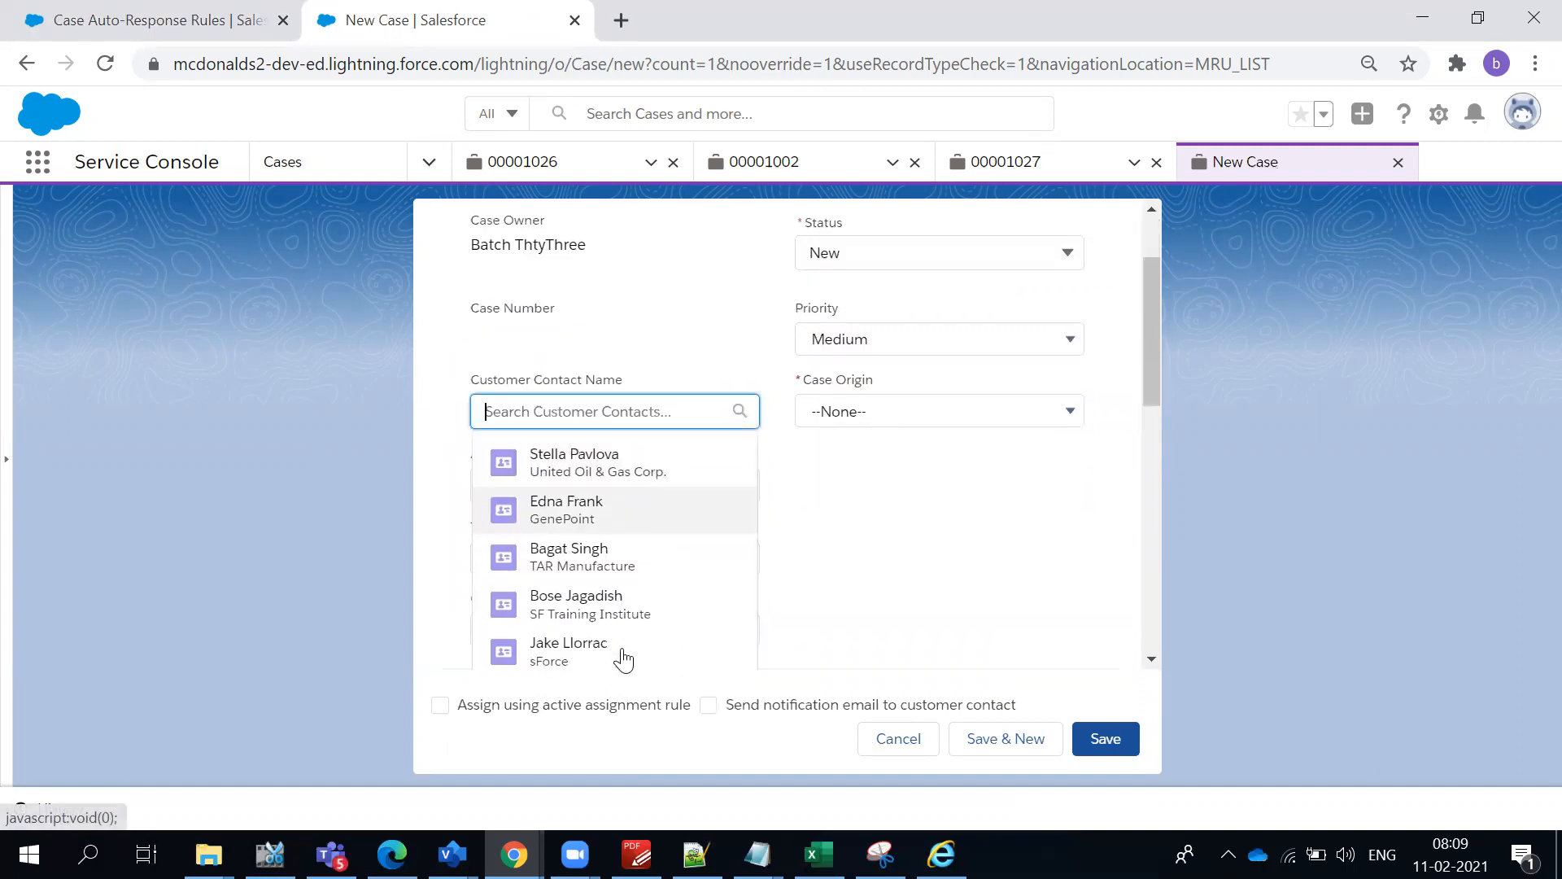
scroll(620, 659, down, 3)
scroll(632, 556, up, 3)
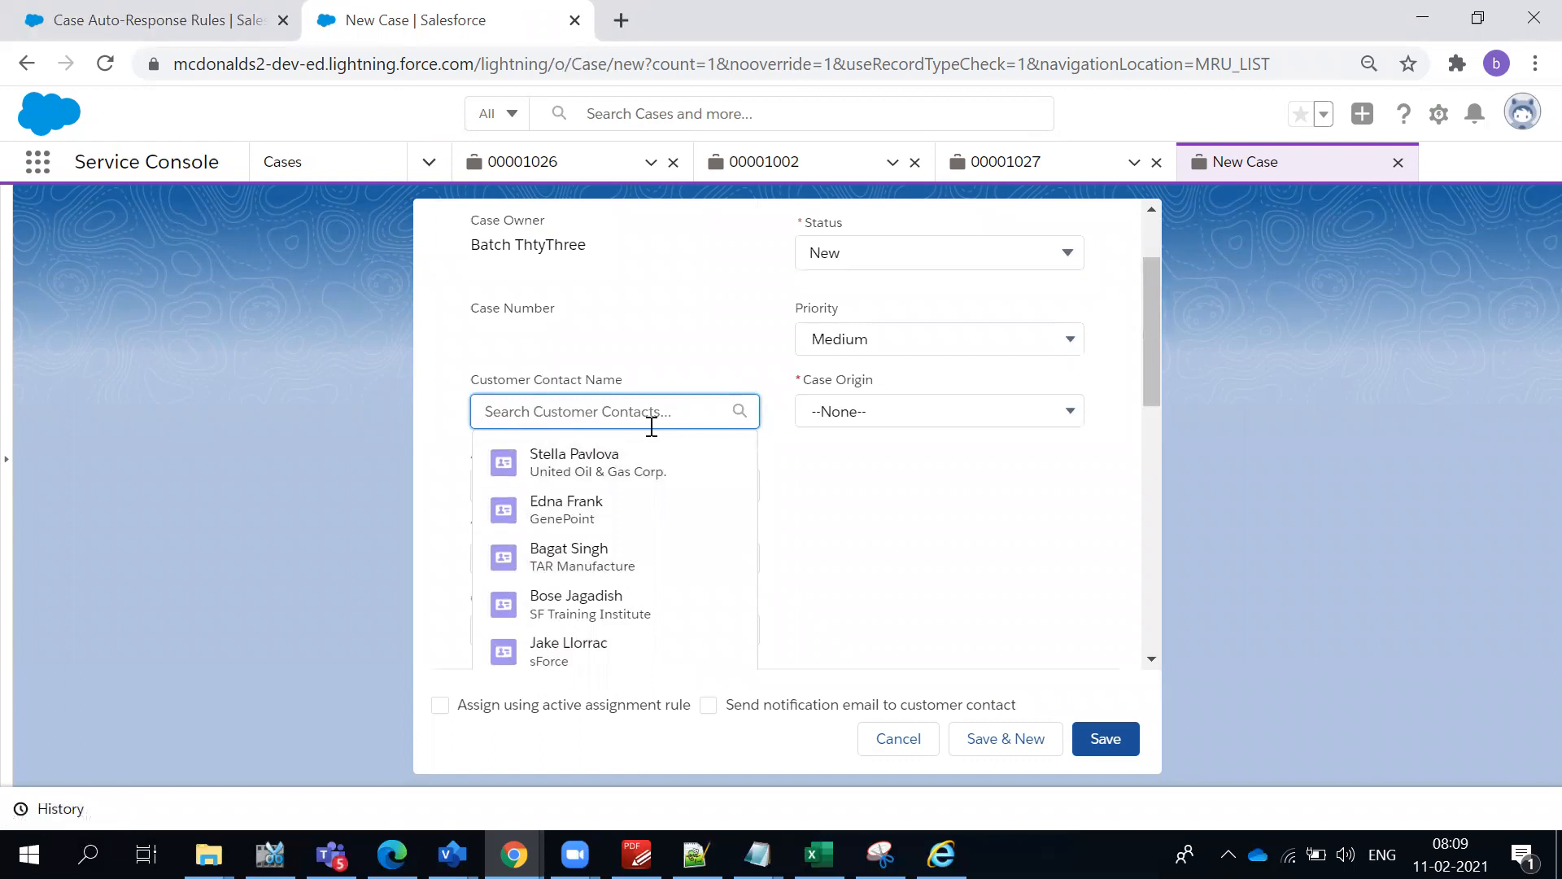
text(Ja)
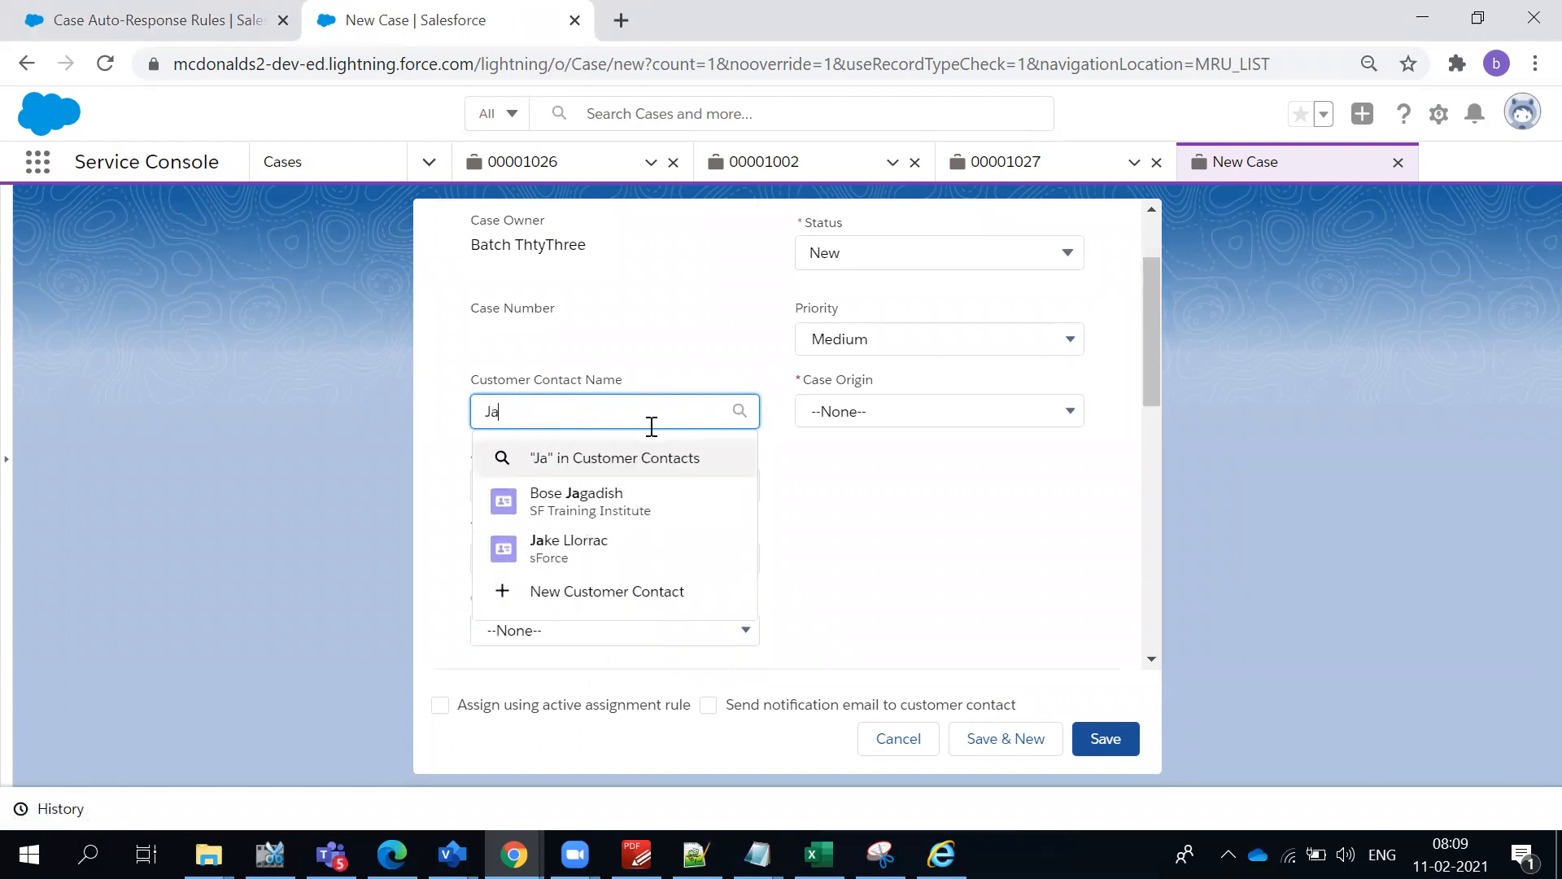
click(687, 517)
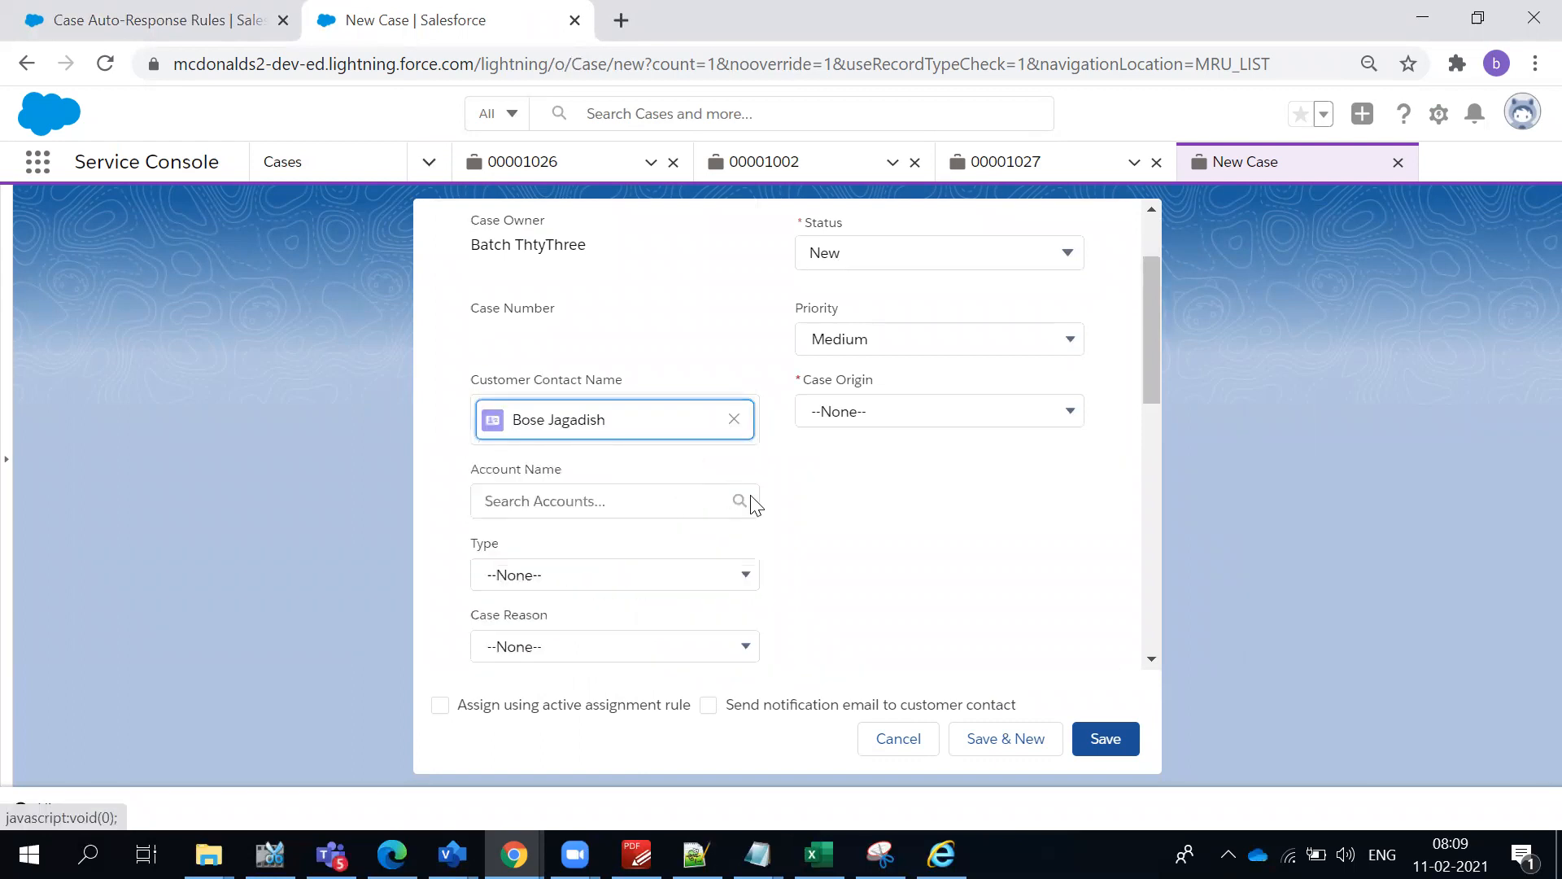
- Set the case's account to SF Training Institute, its type to Other and its case reason to Feedback
click(541, 487)
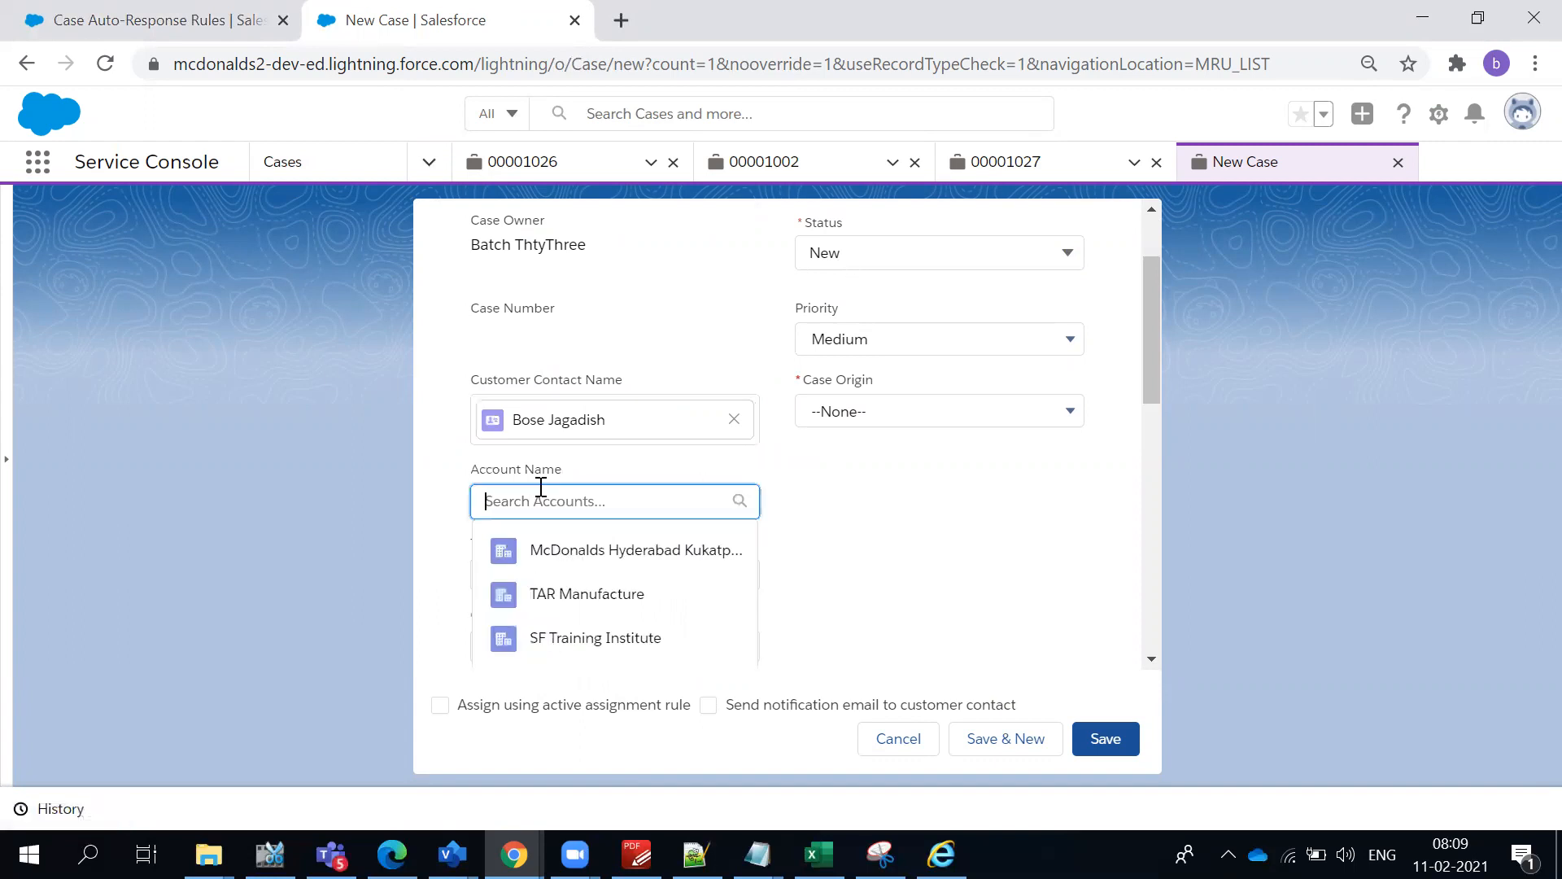
click(556, 637)
click(549, 600)
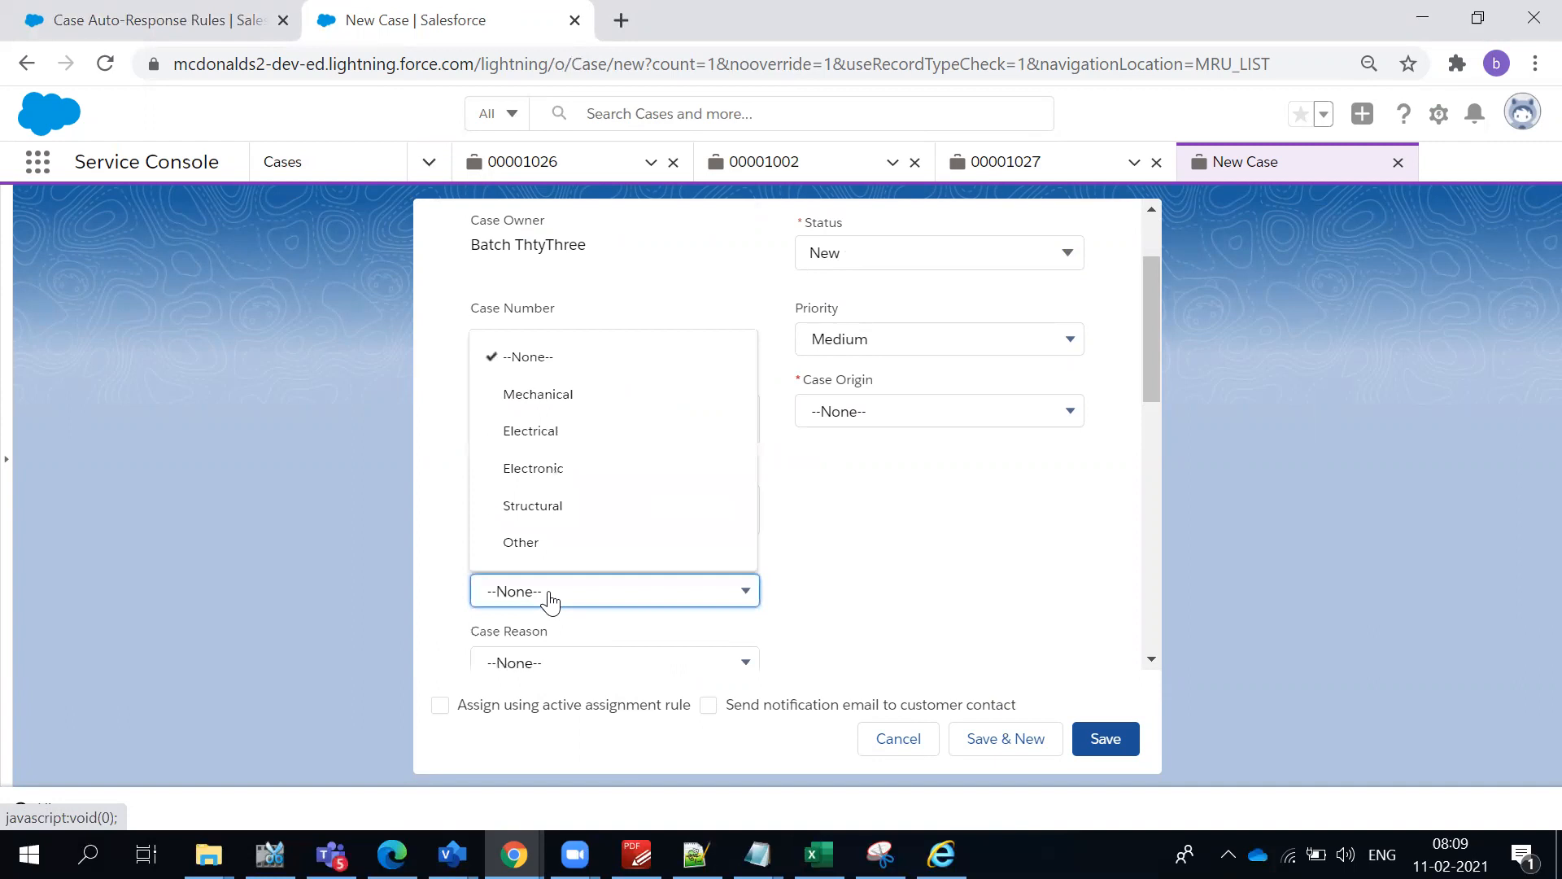
click(534, 545)
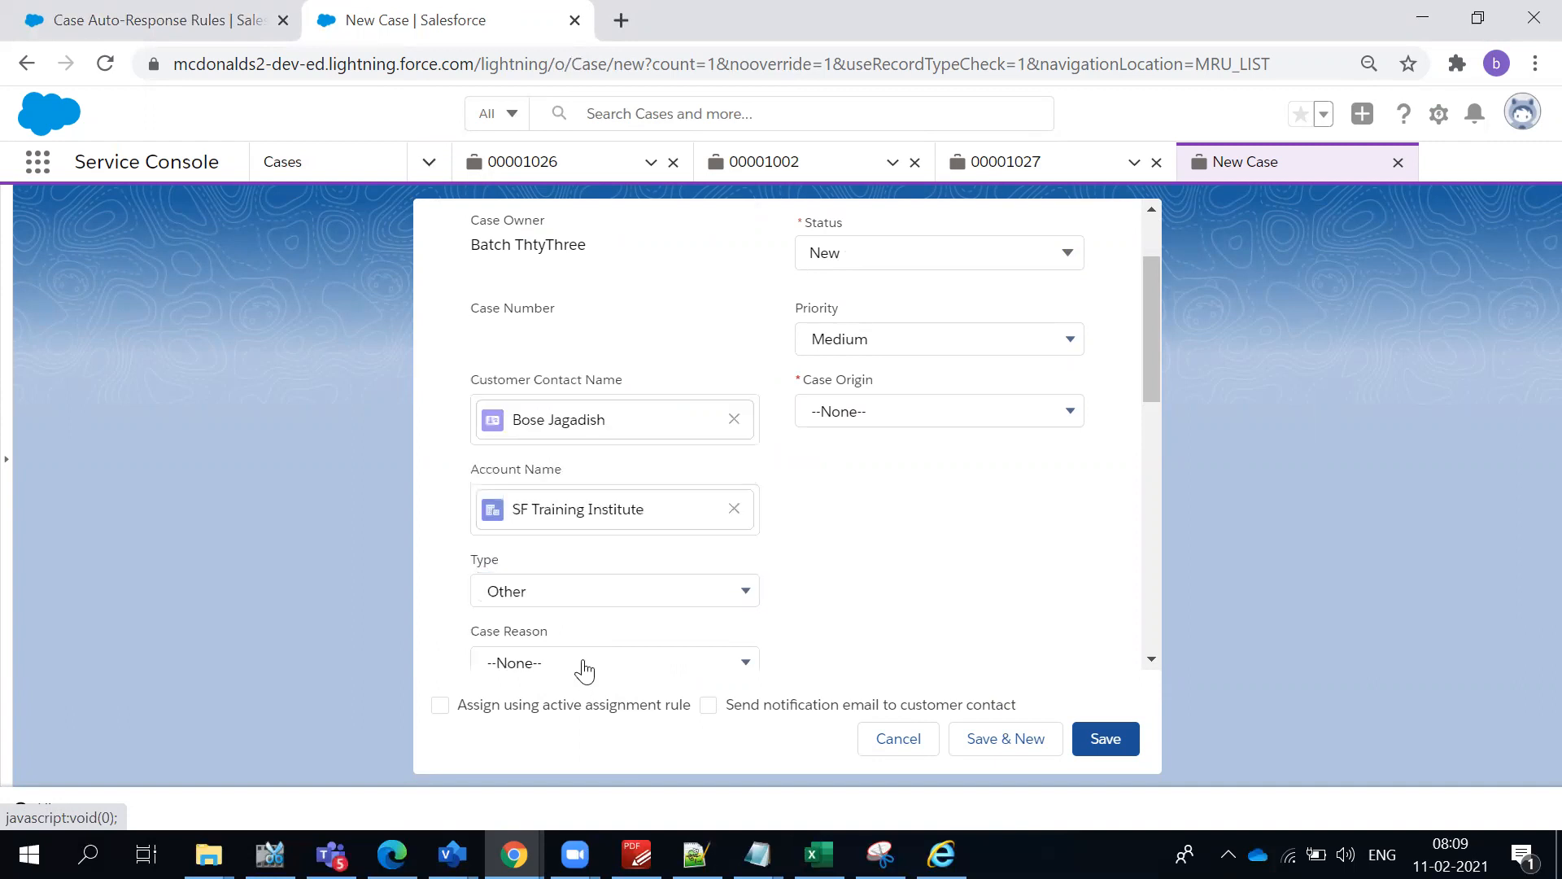
click(582, 664)
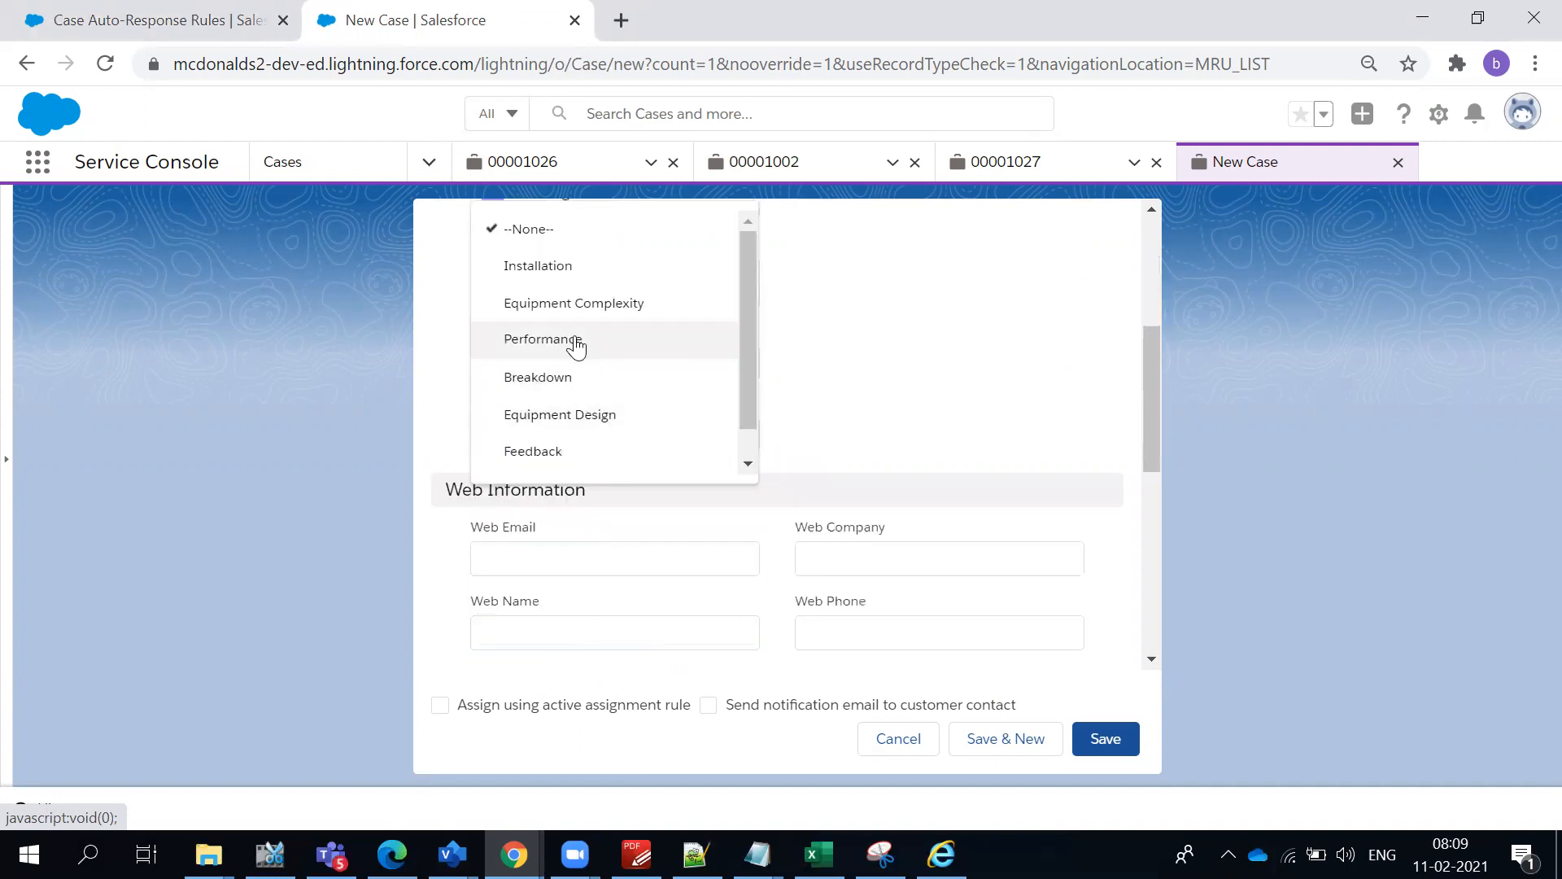
click(572, 451)
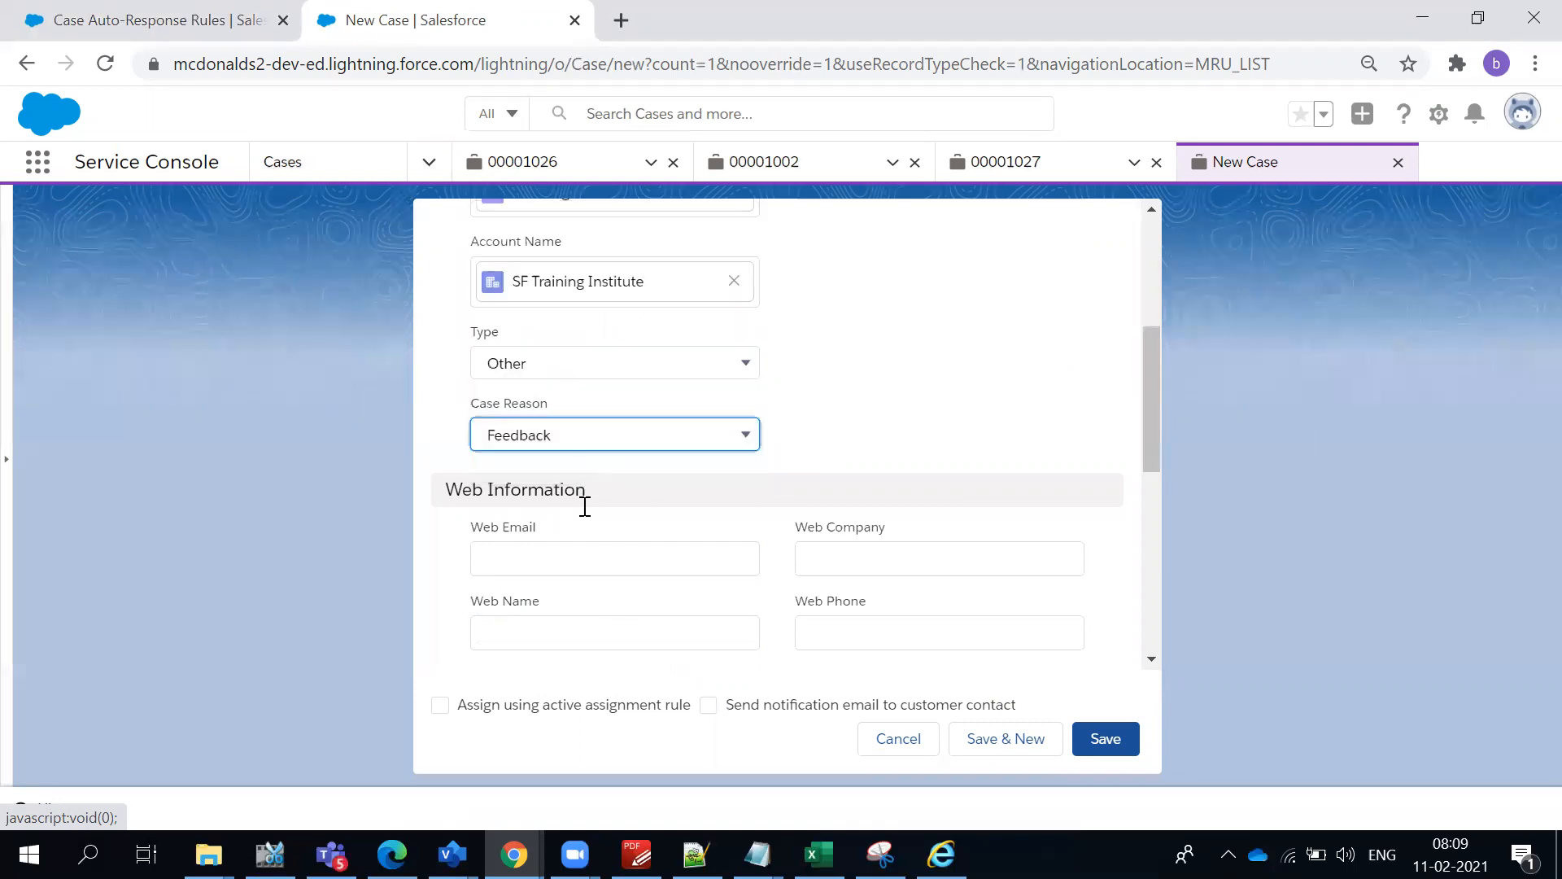
- Enter "Food Meals are good these days" as the case's subject and copy the same text into its description
scroll(586, 528, down, 5)
click(586, 588)
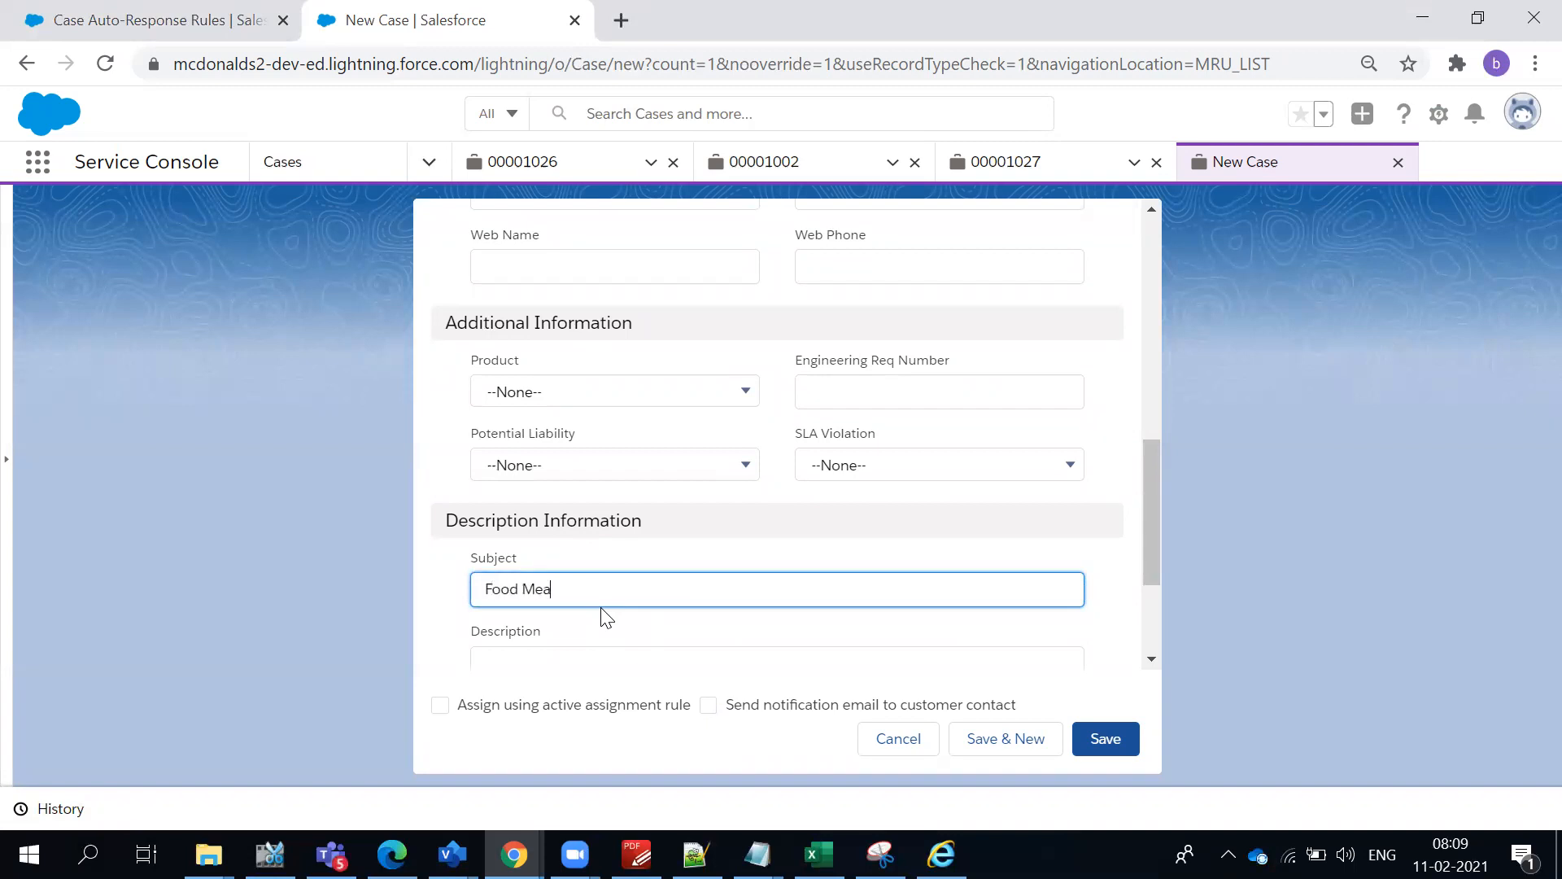
text(Food Meals are good these days)
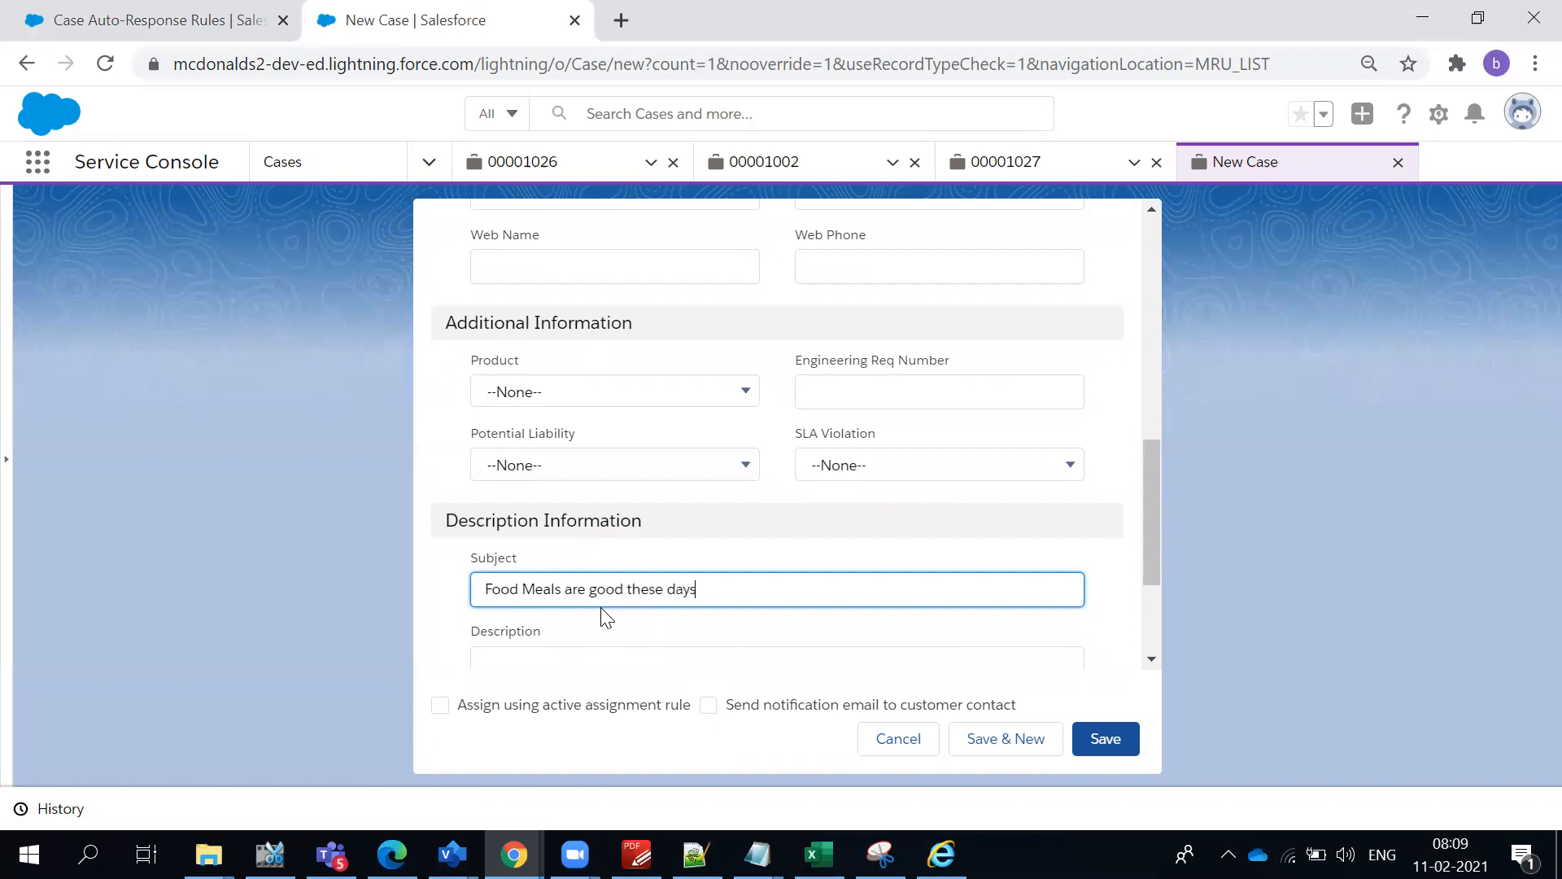
triple_click(632, 591)
key(ctrl+c)
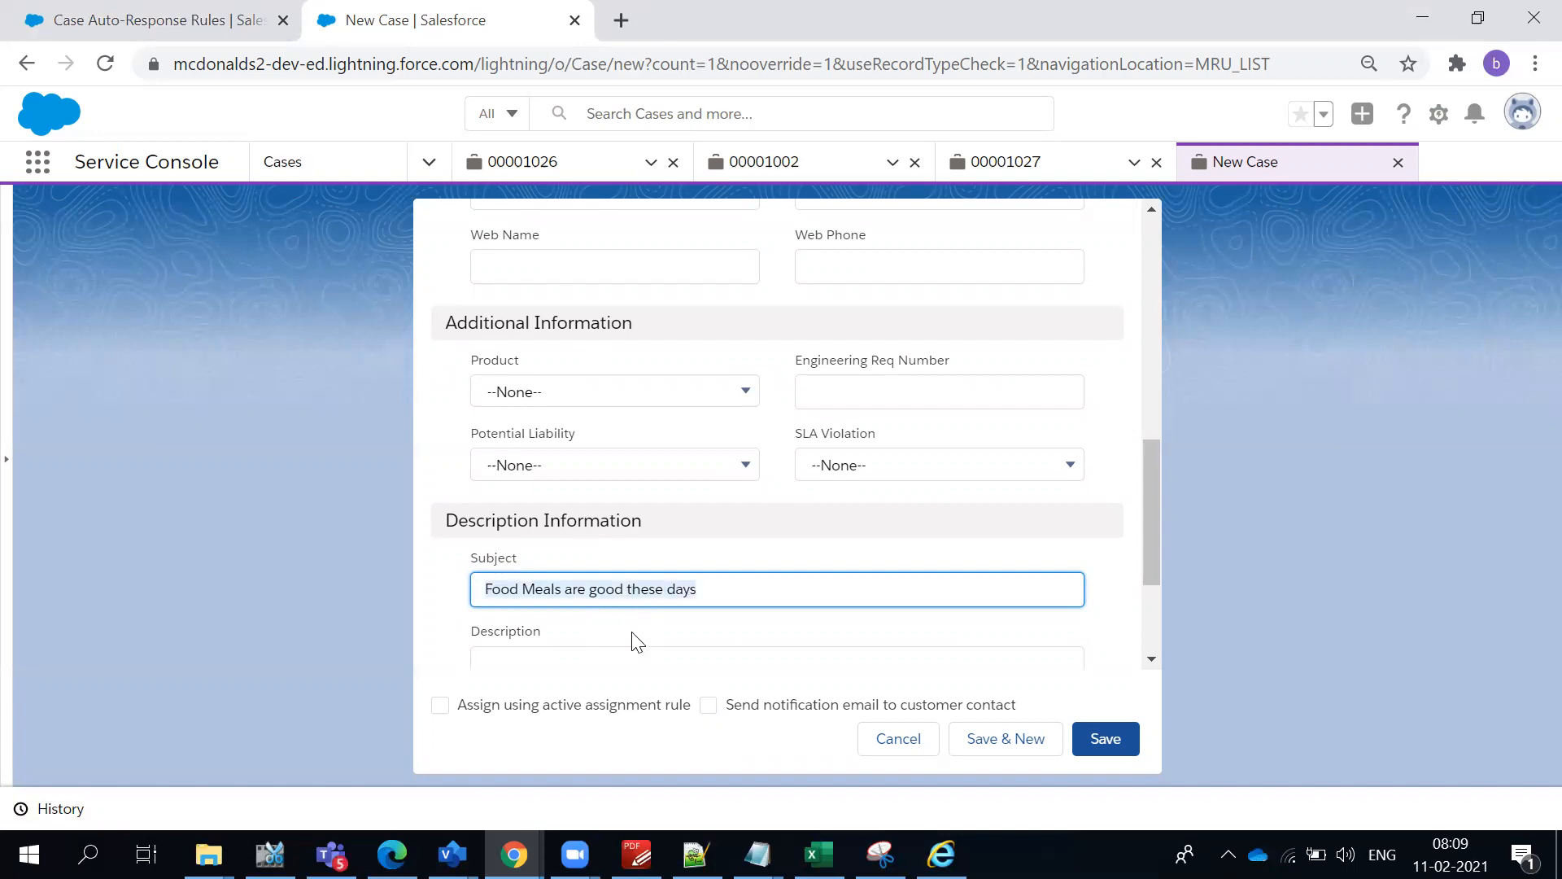
click(620, 661)
key(ctrl+v)
scroll(630, 651, down, 3)
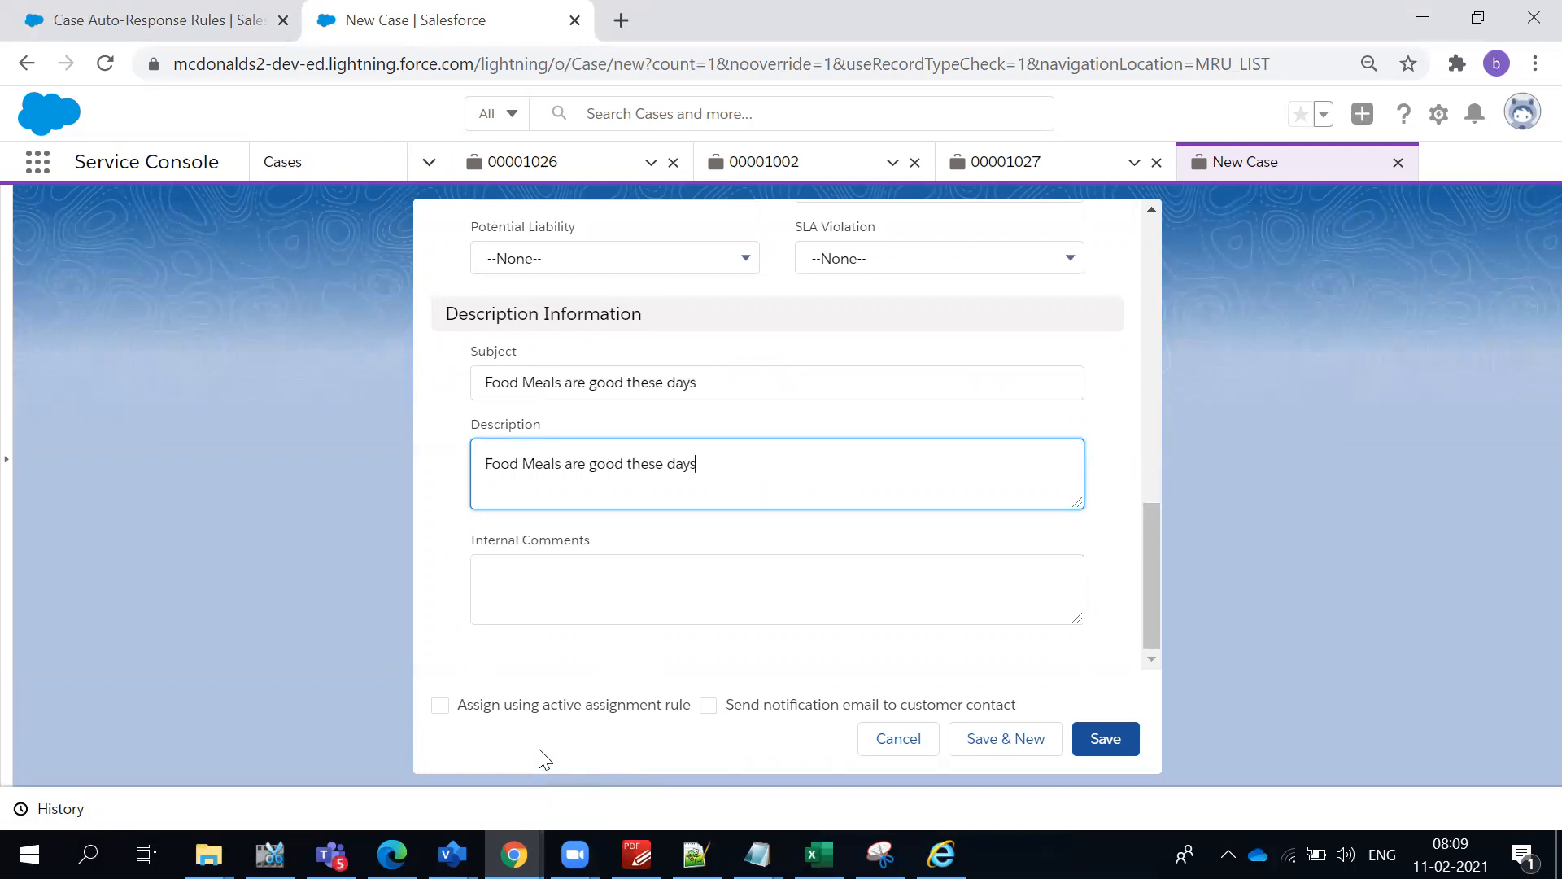
click(742, 751)
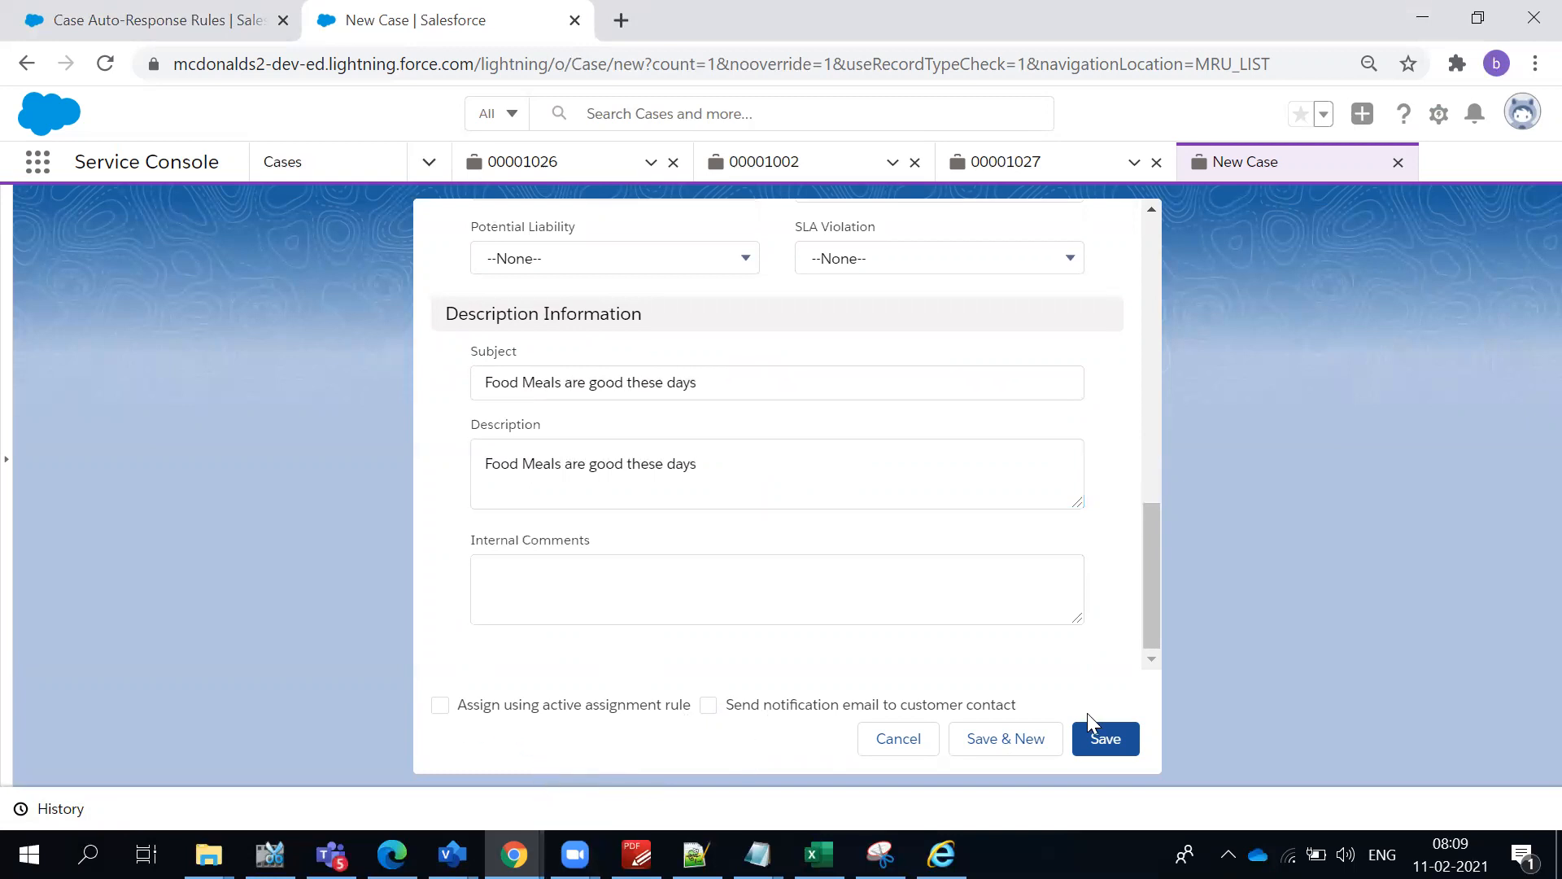
- Set the new case's Case Origin to Phone
scroll(805, 631, up, 5)
scroll(805, 631, up, 5)
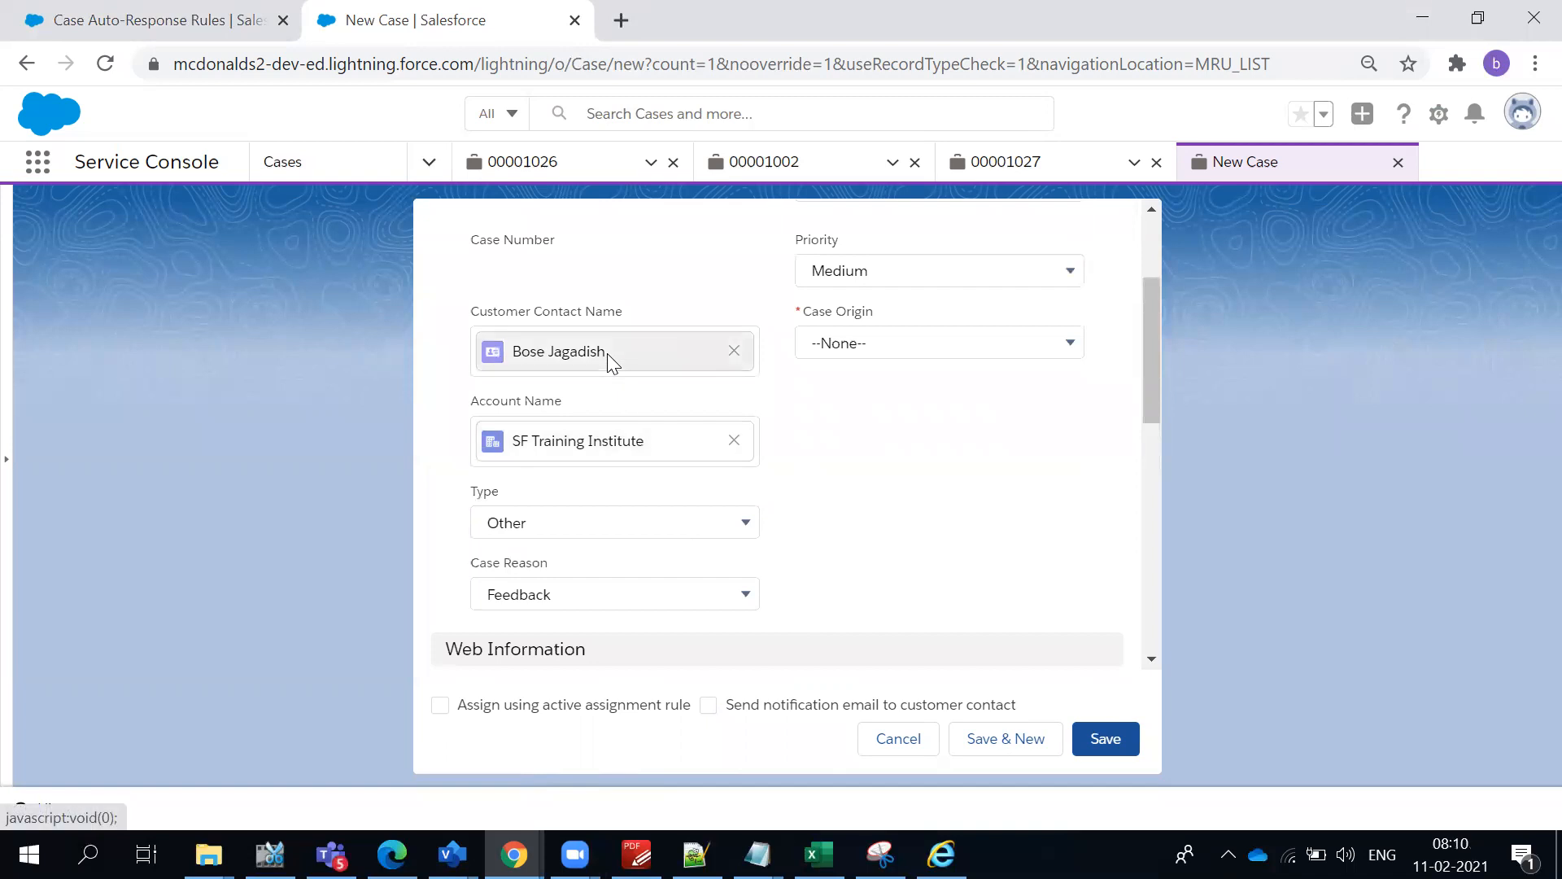
click(854, 355)
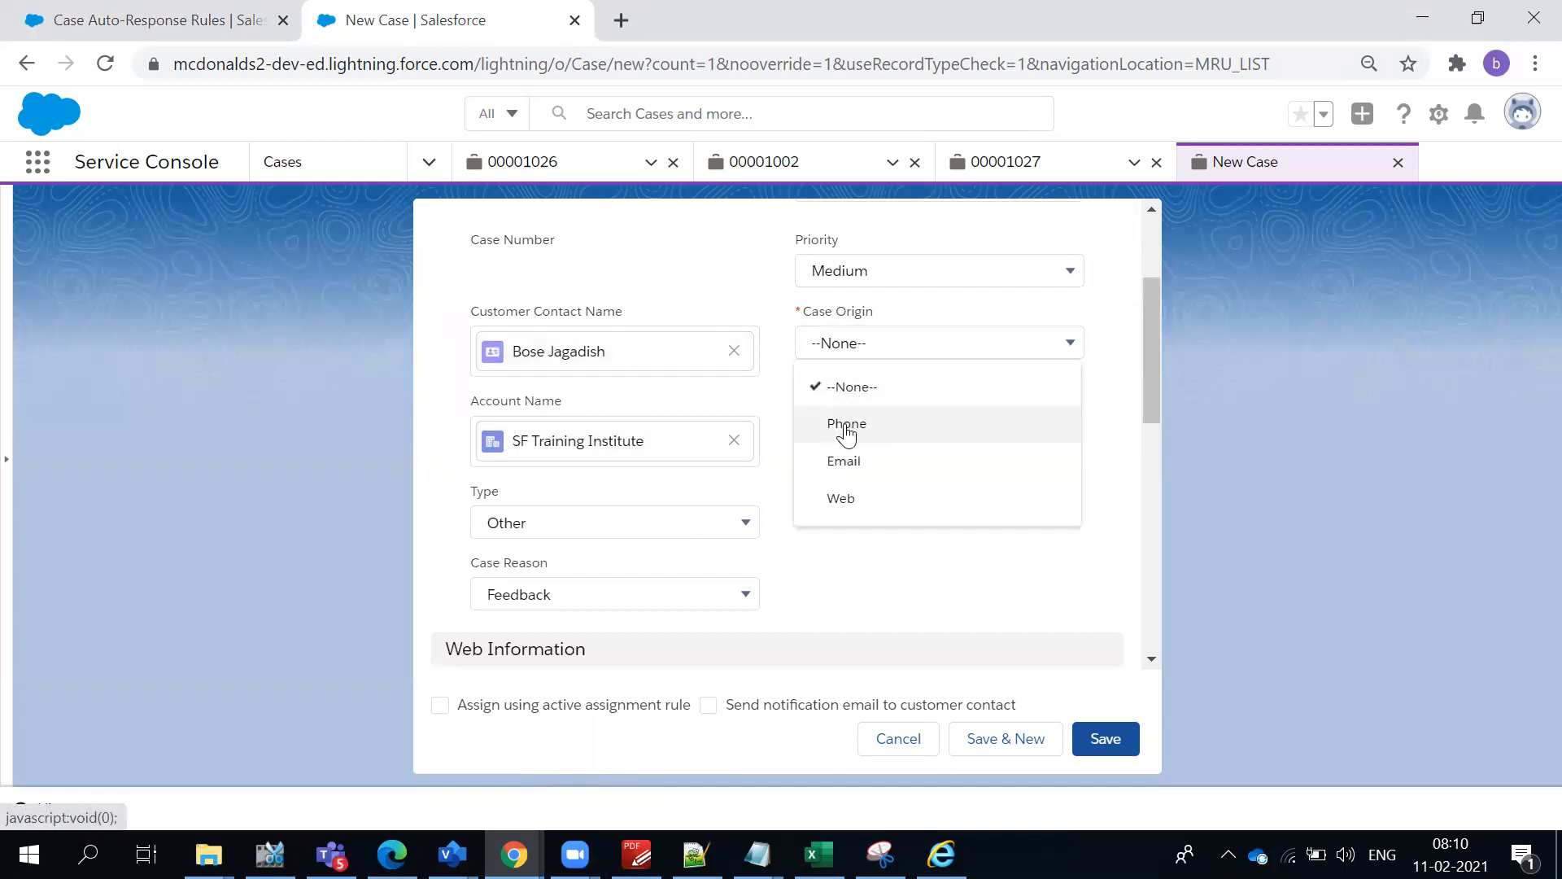
click(847, 431)
scroll(636, 520, up, 3)
click(623, 540)
click(738, 122)
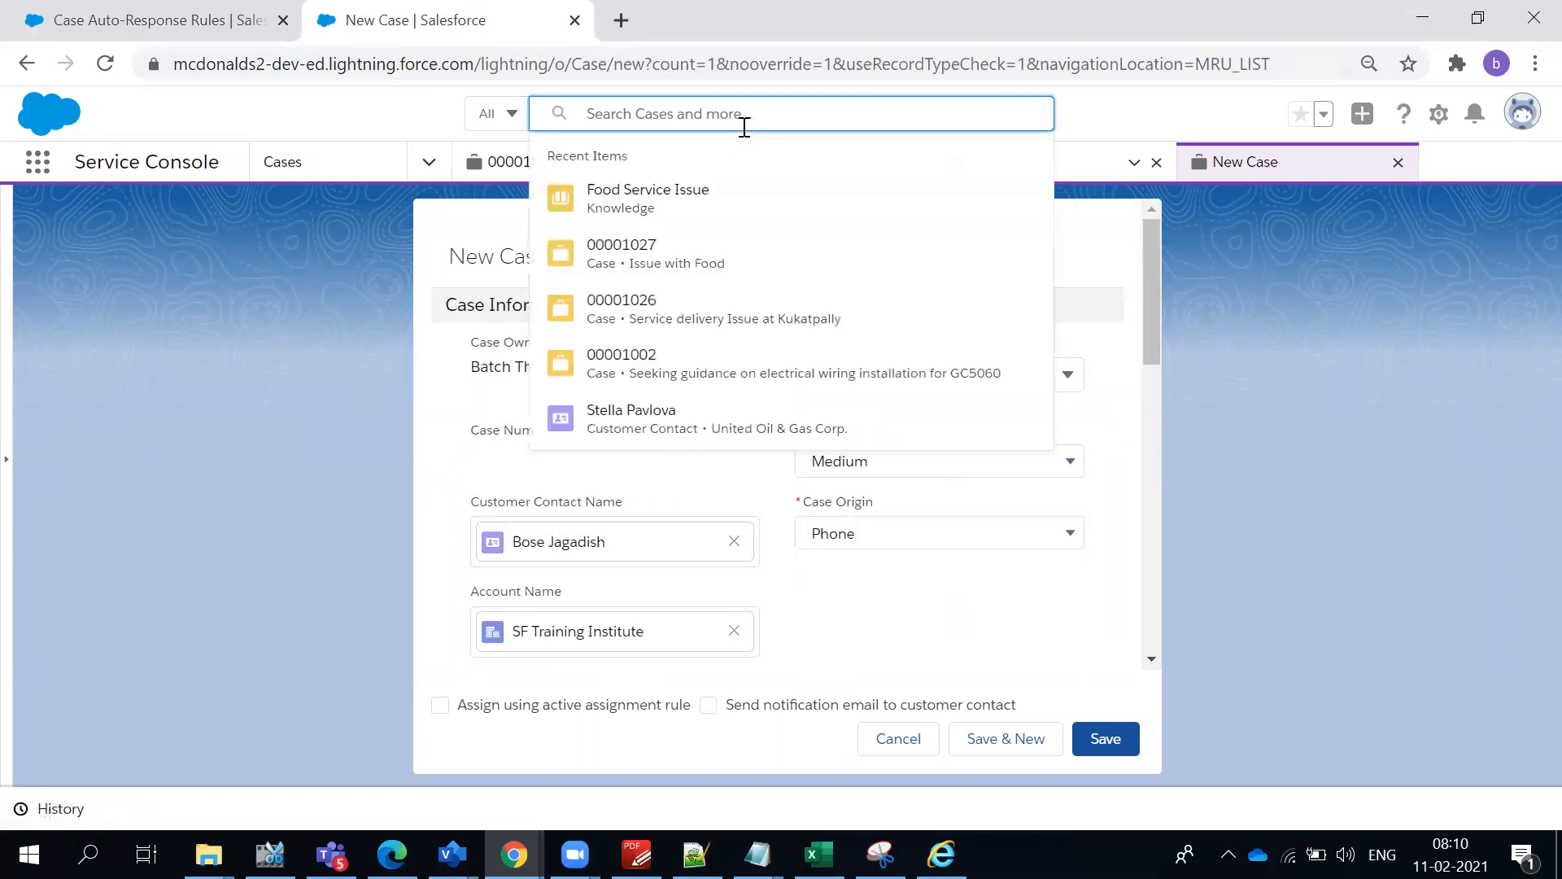
text(bose)
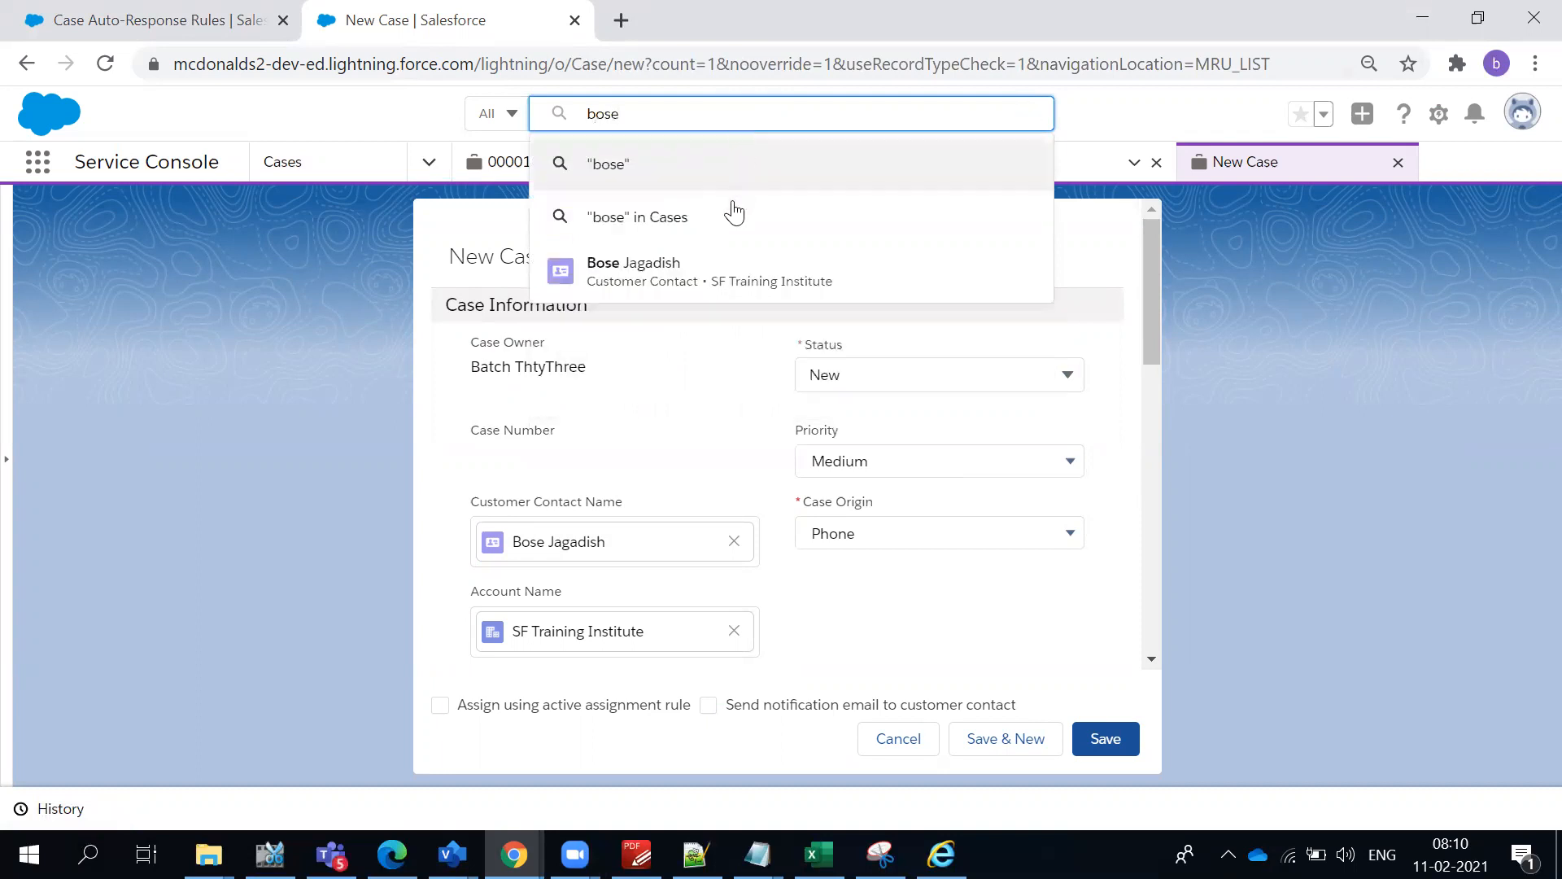
right_click(625, 265)
key(Escape)
click(647, 14)
click(865, 20)
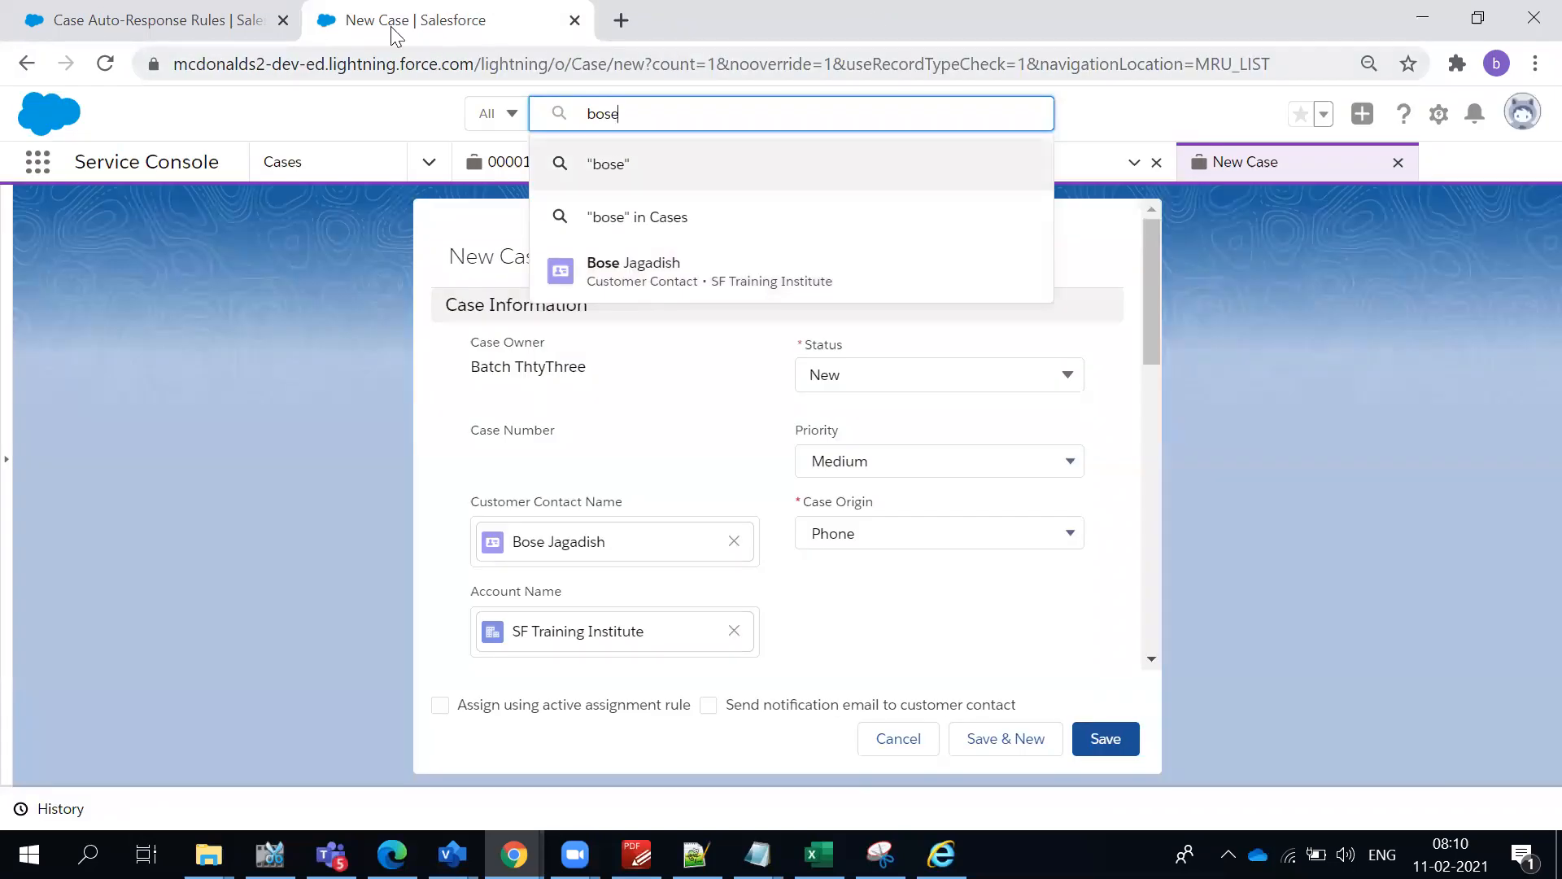
click(213, 16)
click(492, 25)
- Duplicate the new case's browser tab and open the customer contact's record there by searching for "bose"
right_click(489, 18)
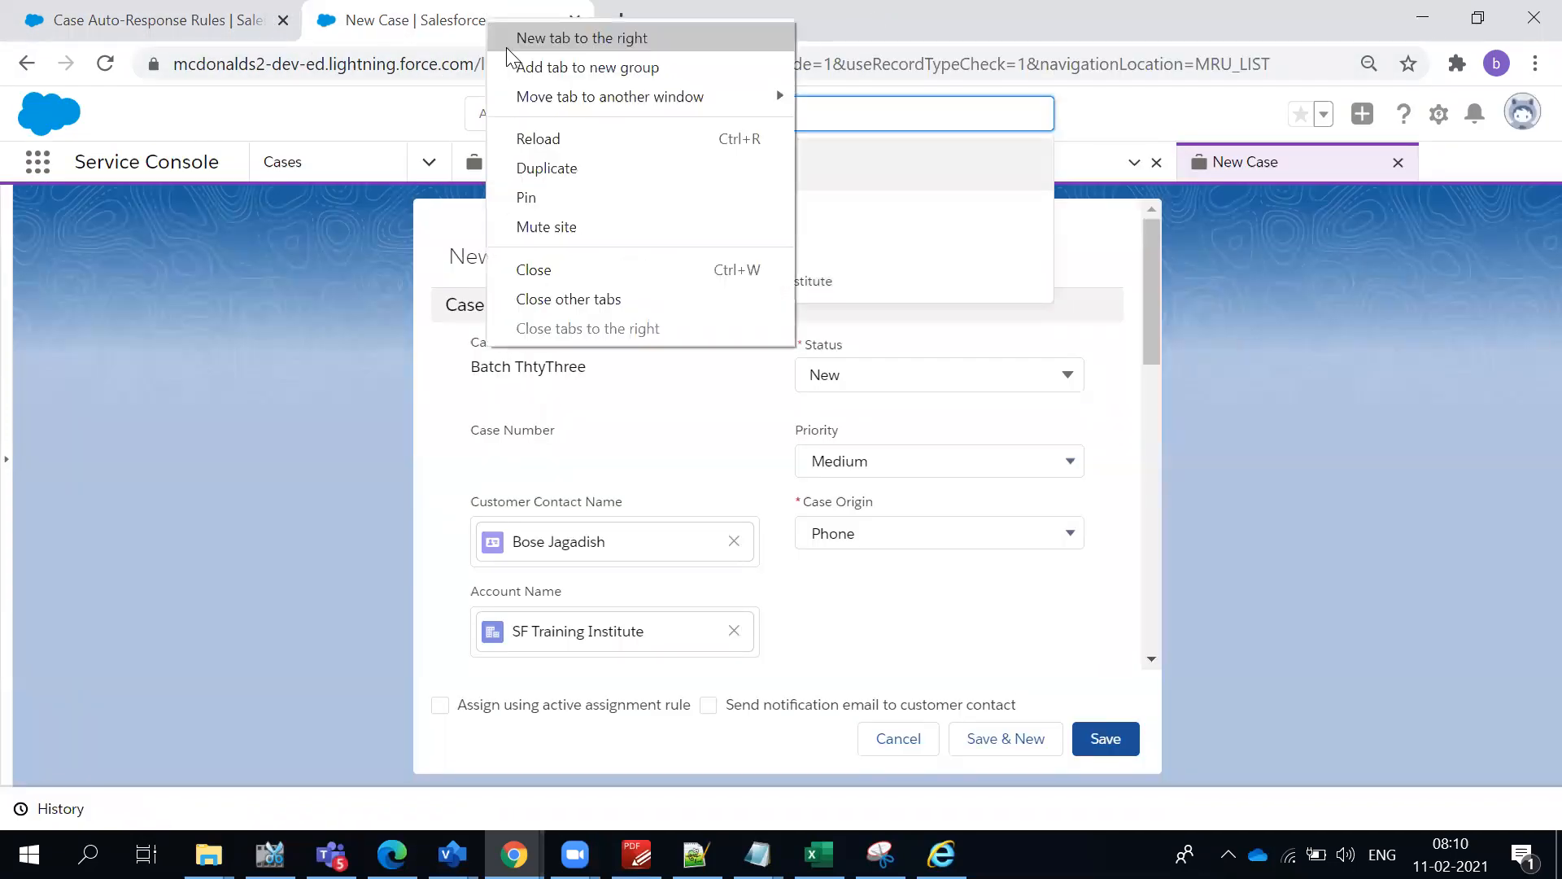
click(561, 167)
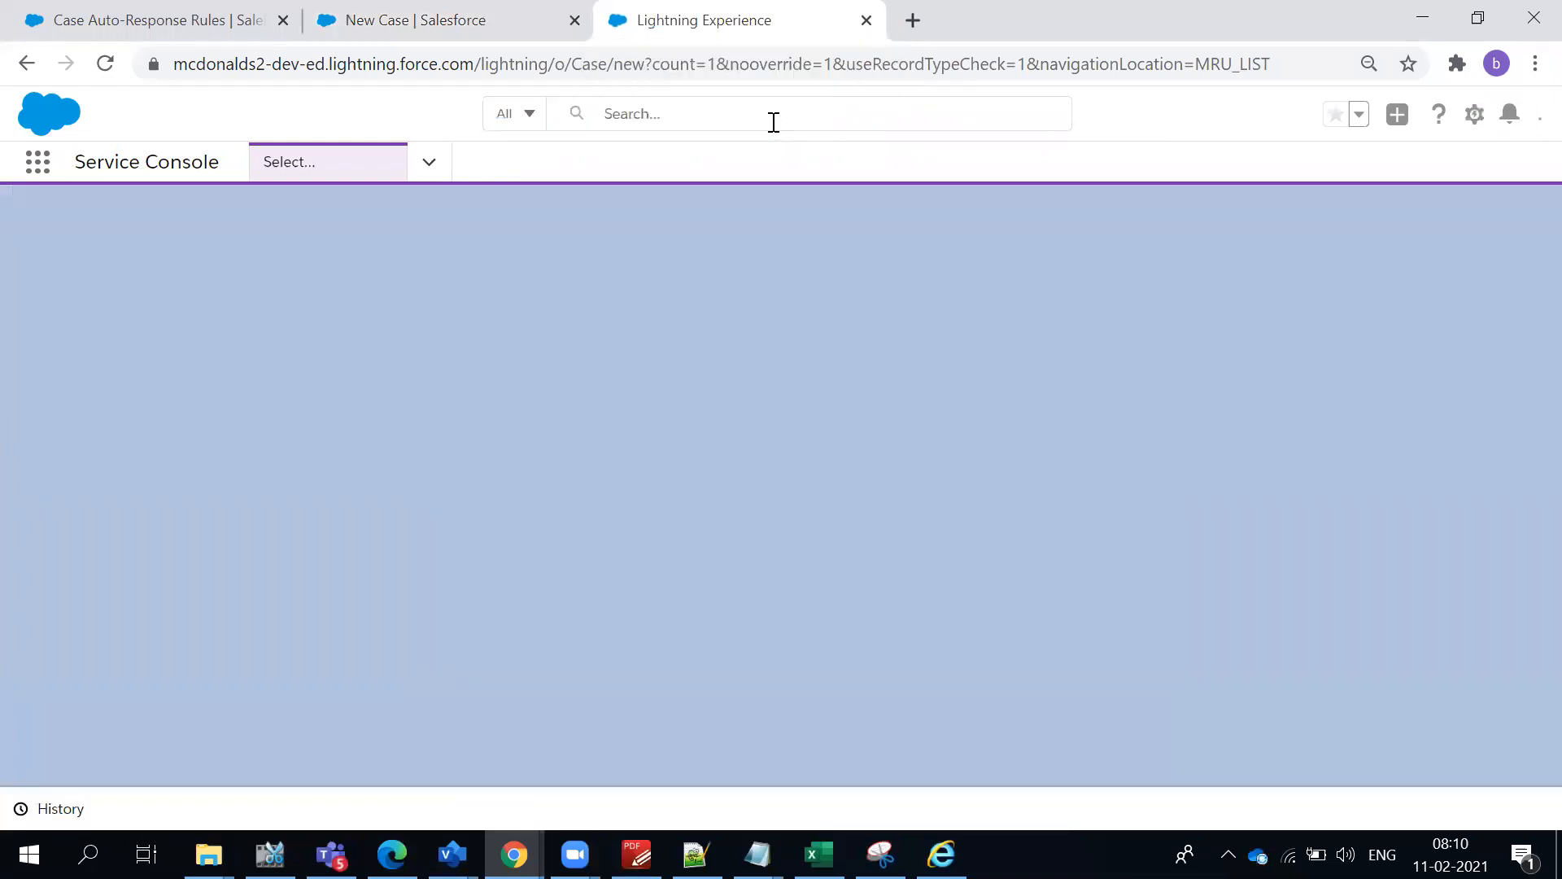
click(769, 104)
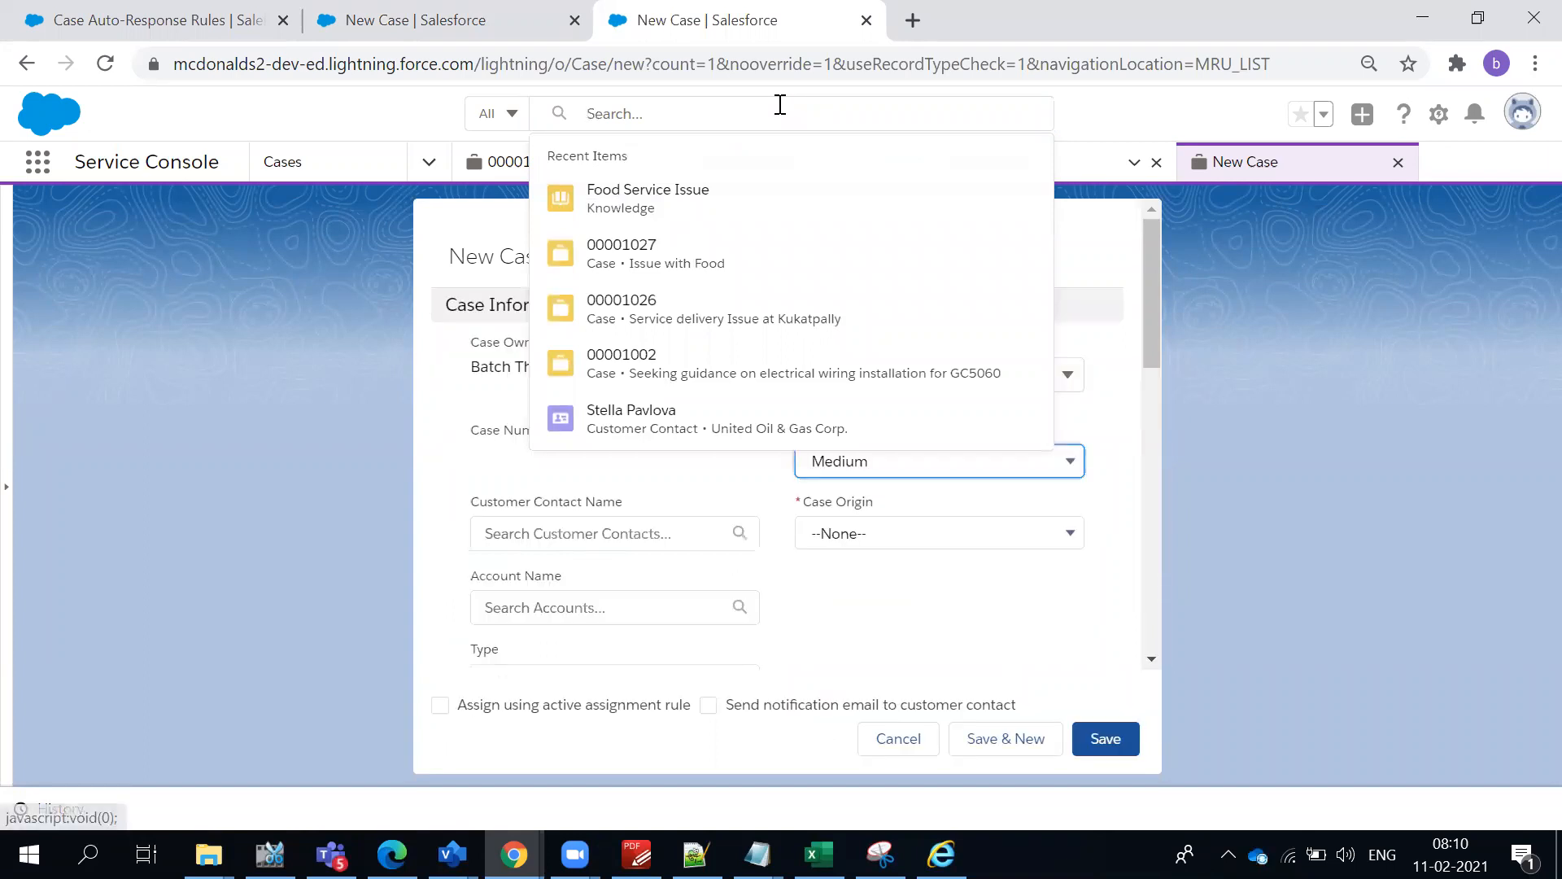
key(Down)
click(780, 104)
text(bo)
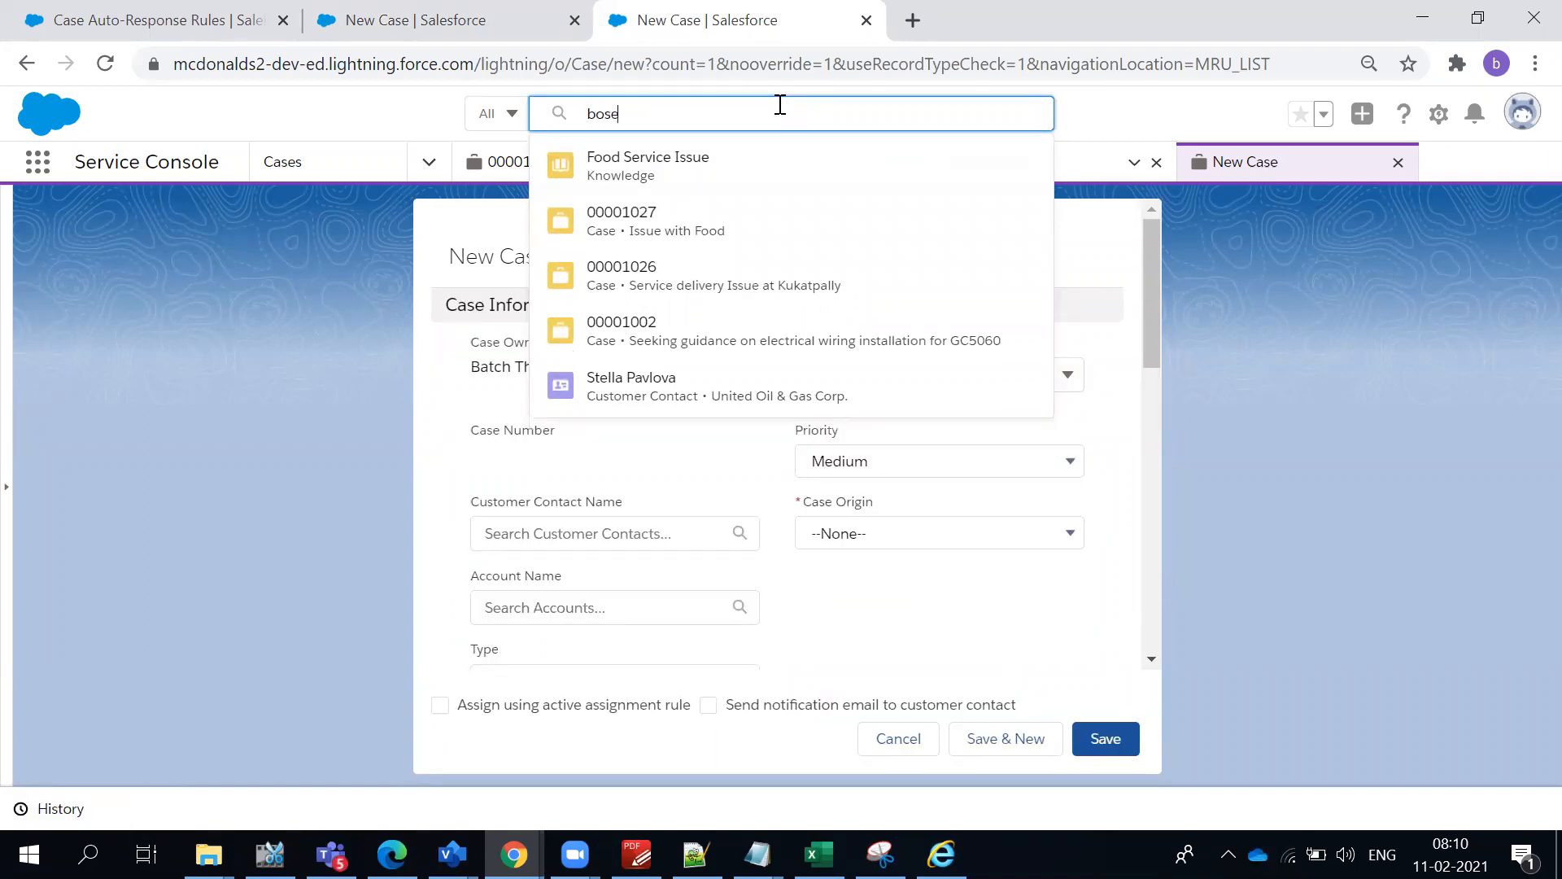
text(se)
click(632, 231)
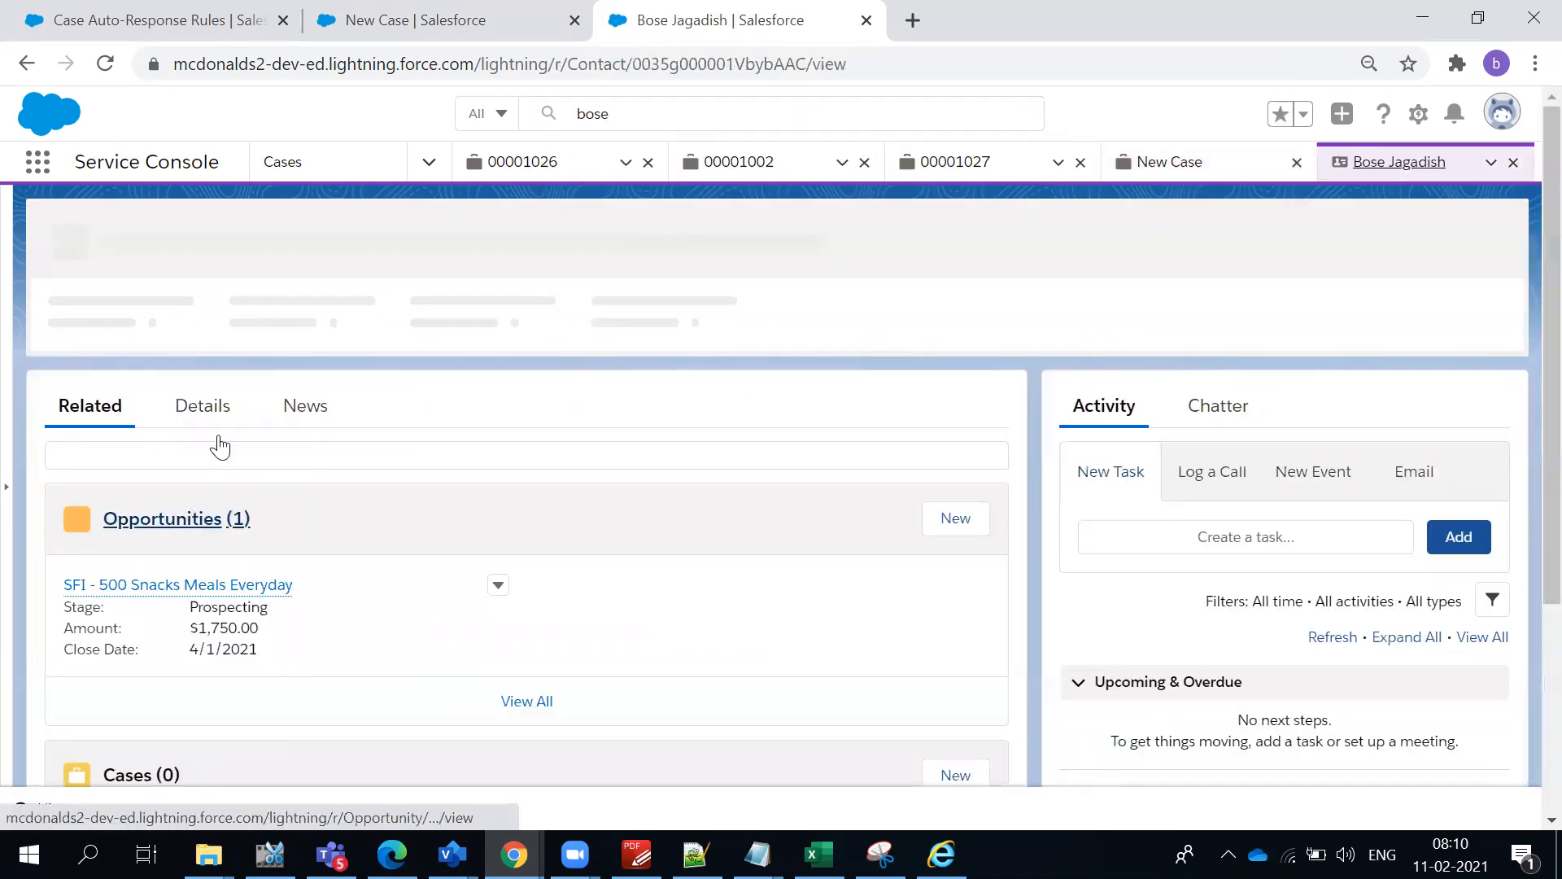
- Replace the e-mail address in the contact's details with a working Gmail address and save the record
click(210, 400)
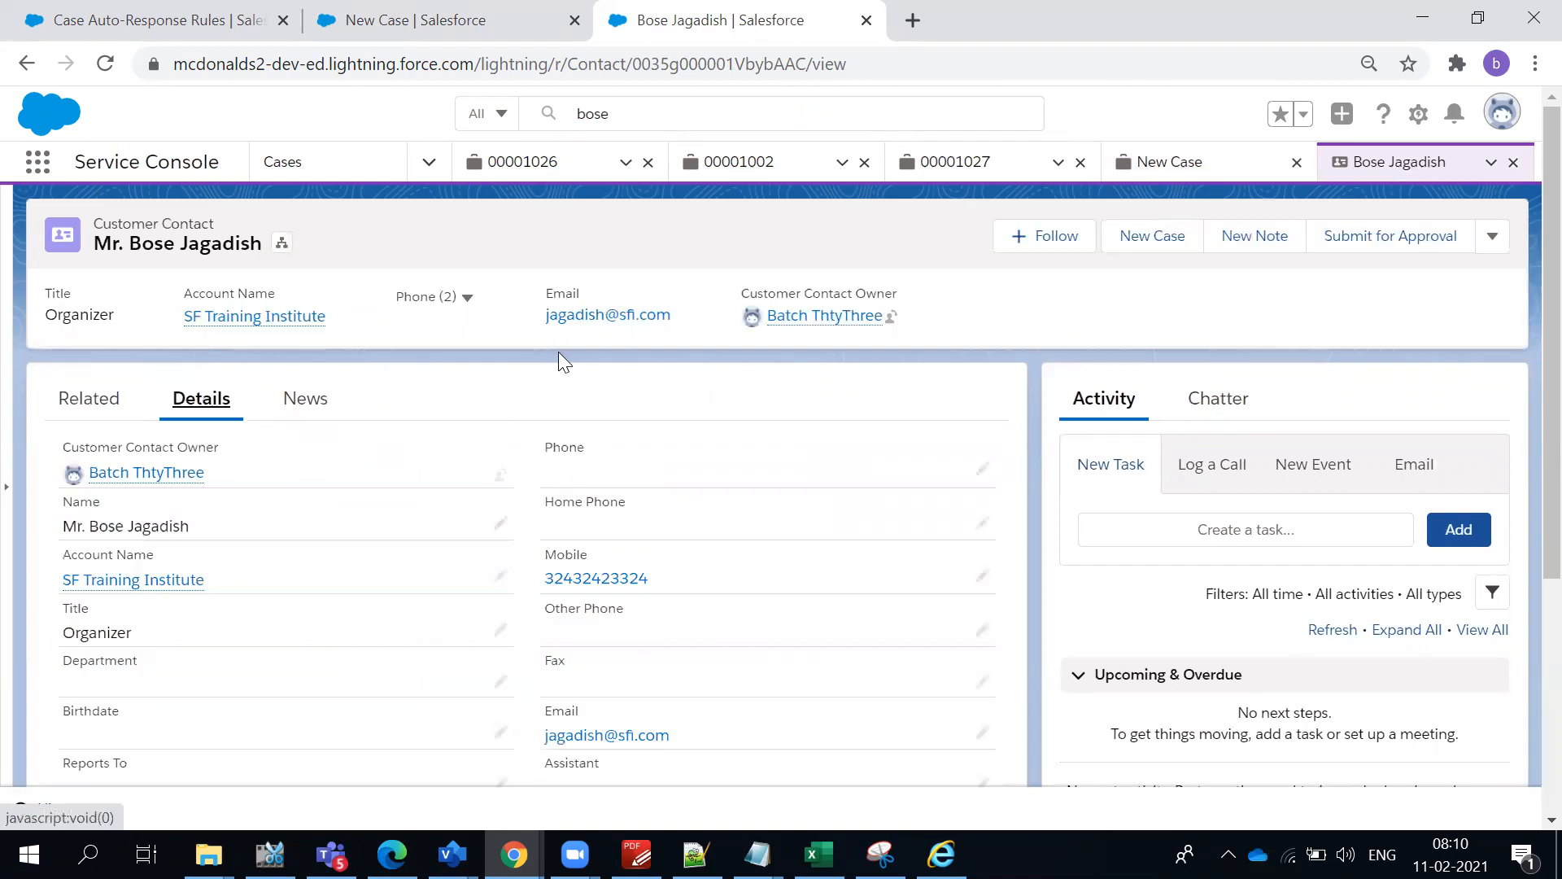
scroll(620, 519, down, 1)
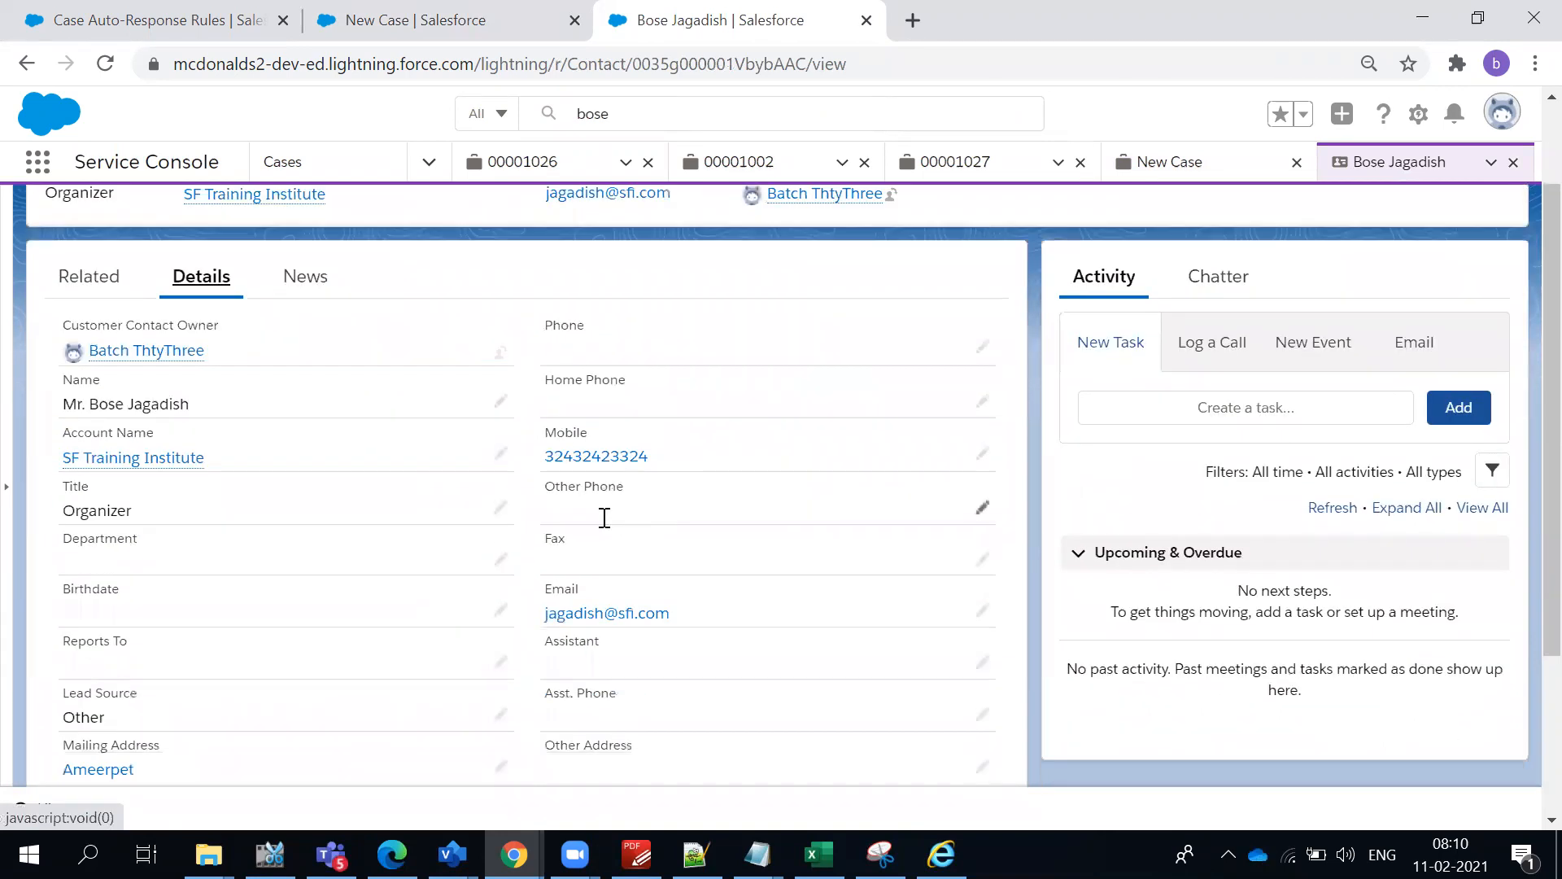
click(982, 610)
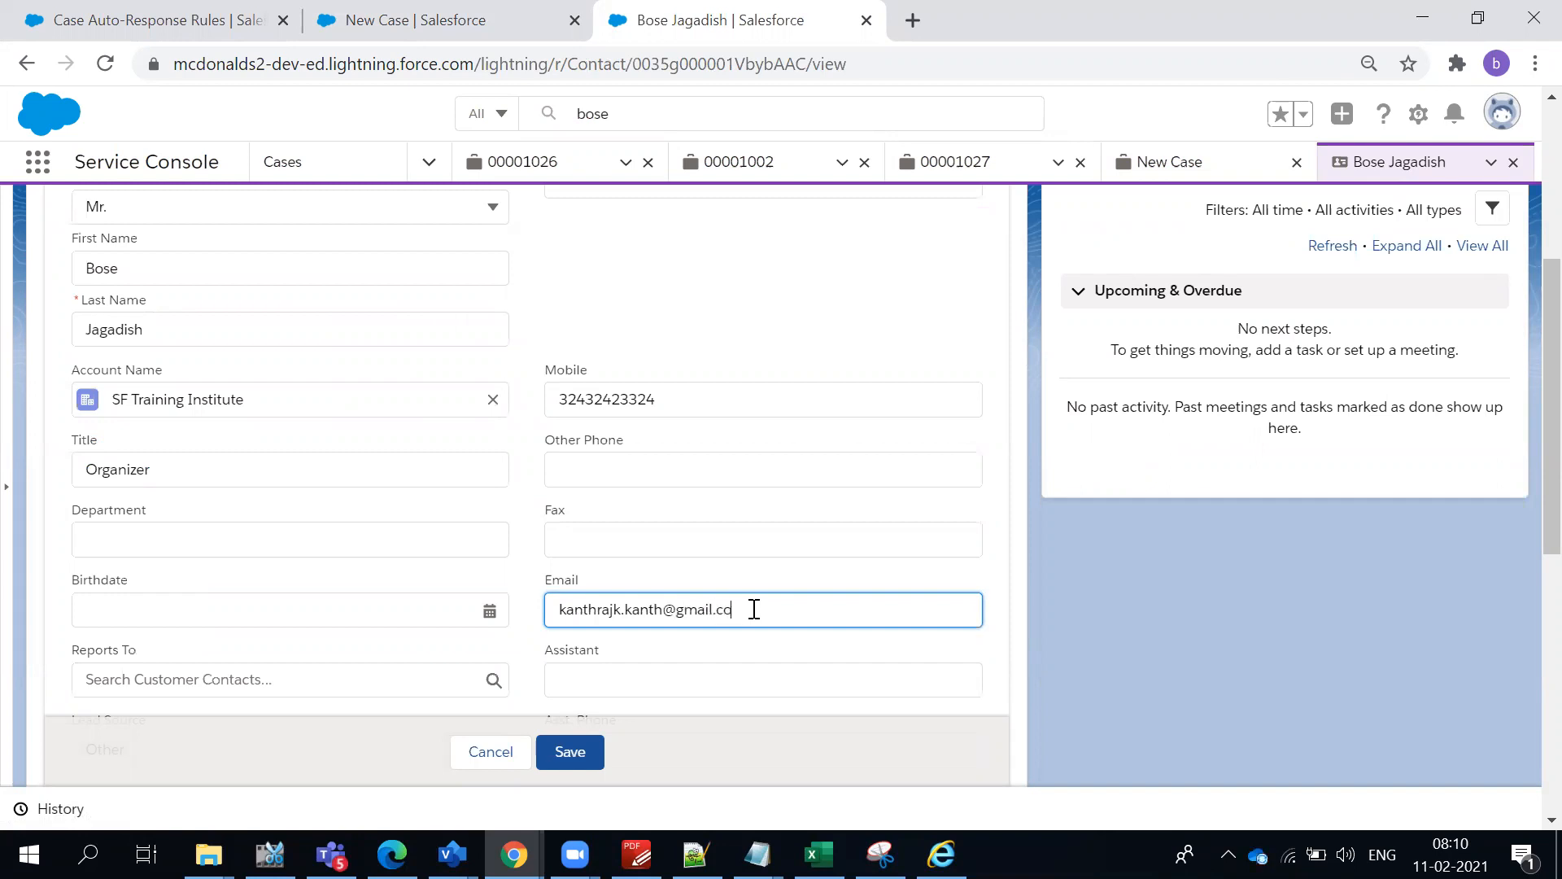
click(570, 750)
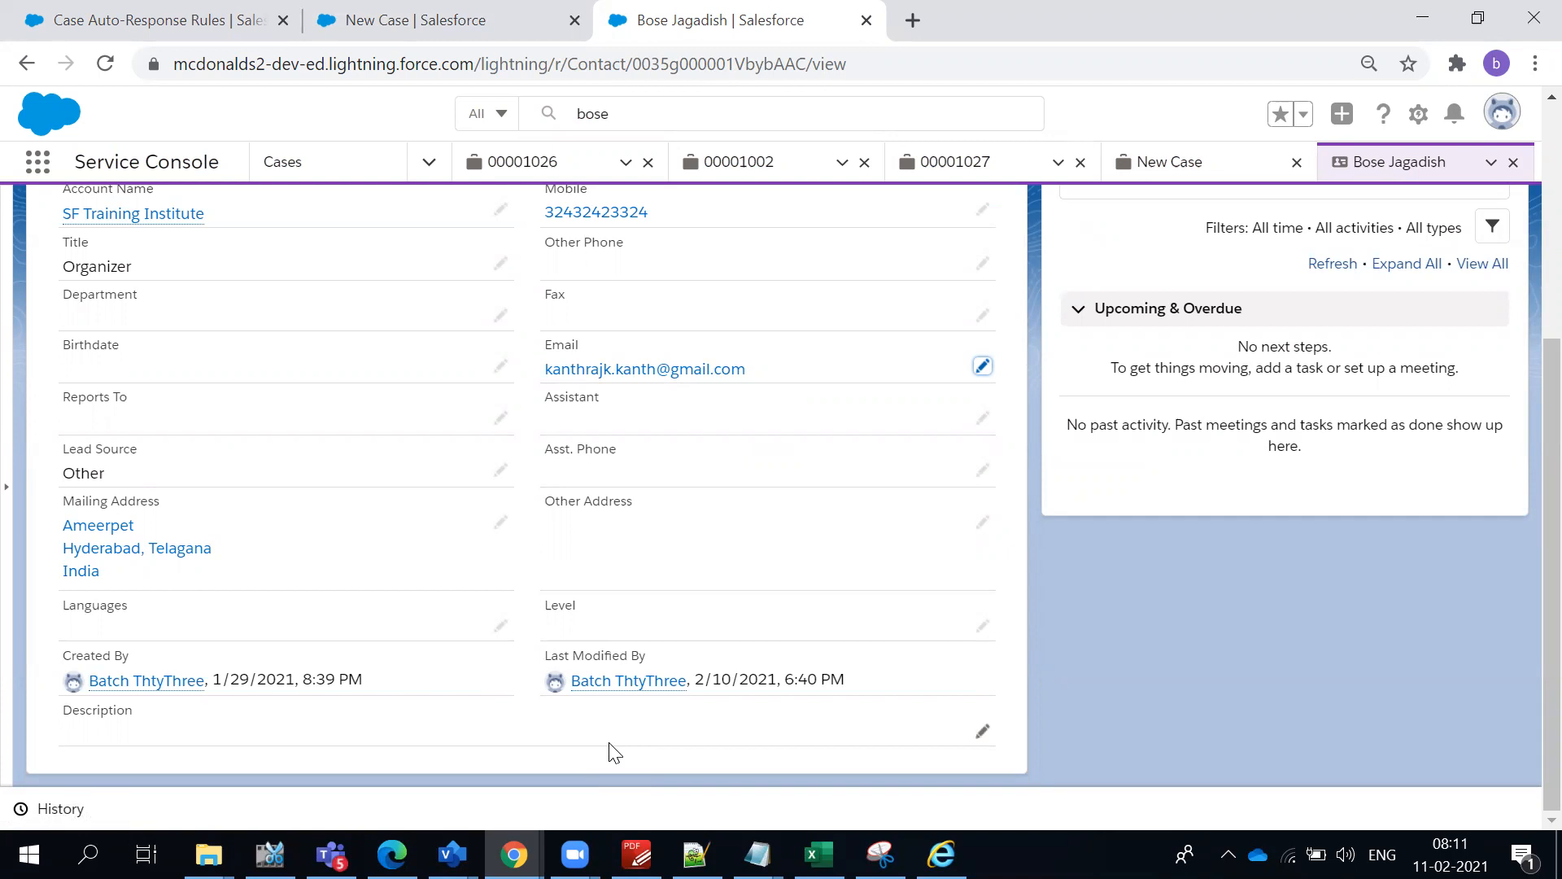
- Go back to the browser tab with the filled-in new case and save the case
click(404, 36)
click(608, 379)
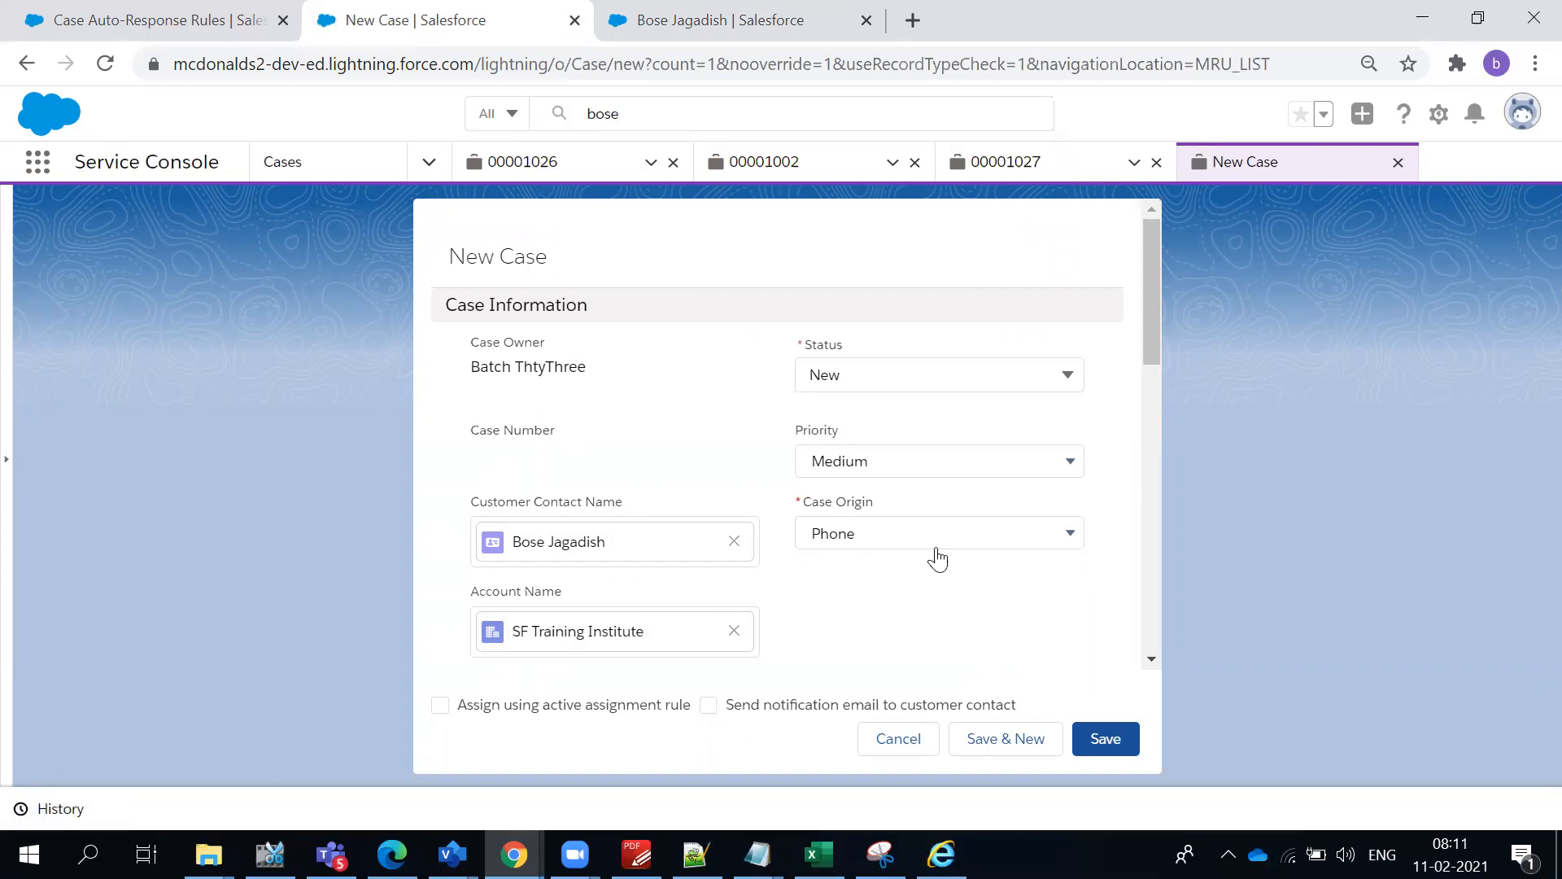
click(1113, 747)
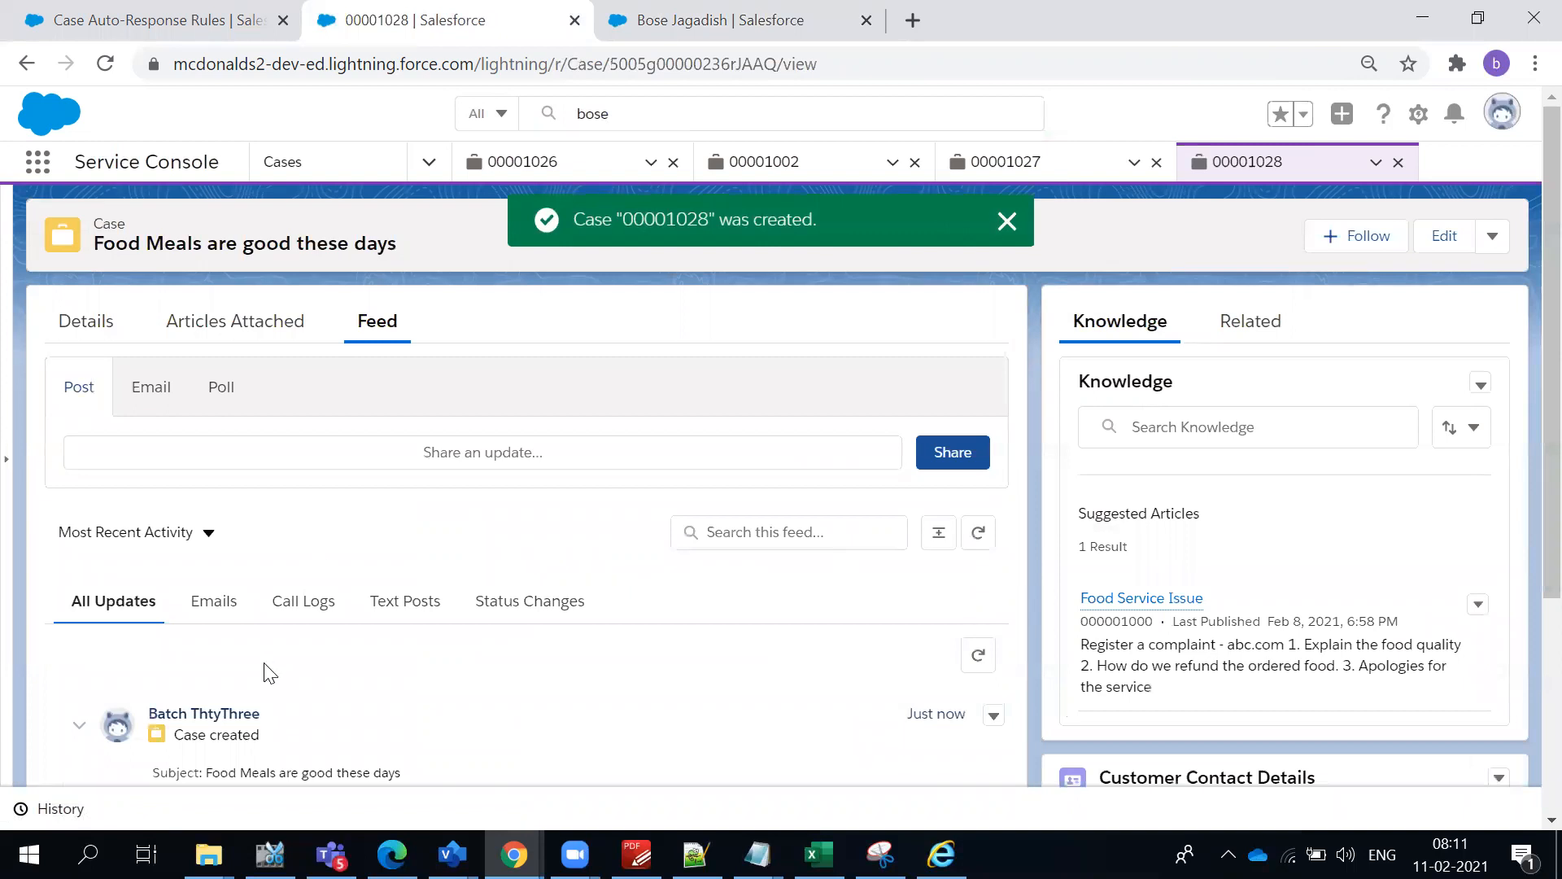
- Check the saved case's feed for updates and for any e-mails sent to the customer contact
scroll(247, 683, down, 4)
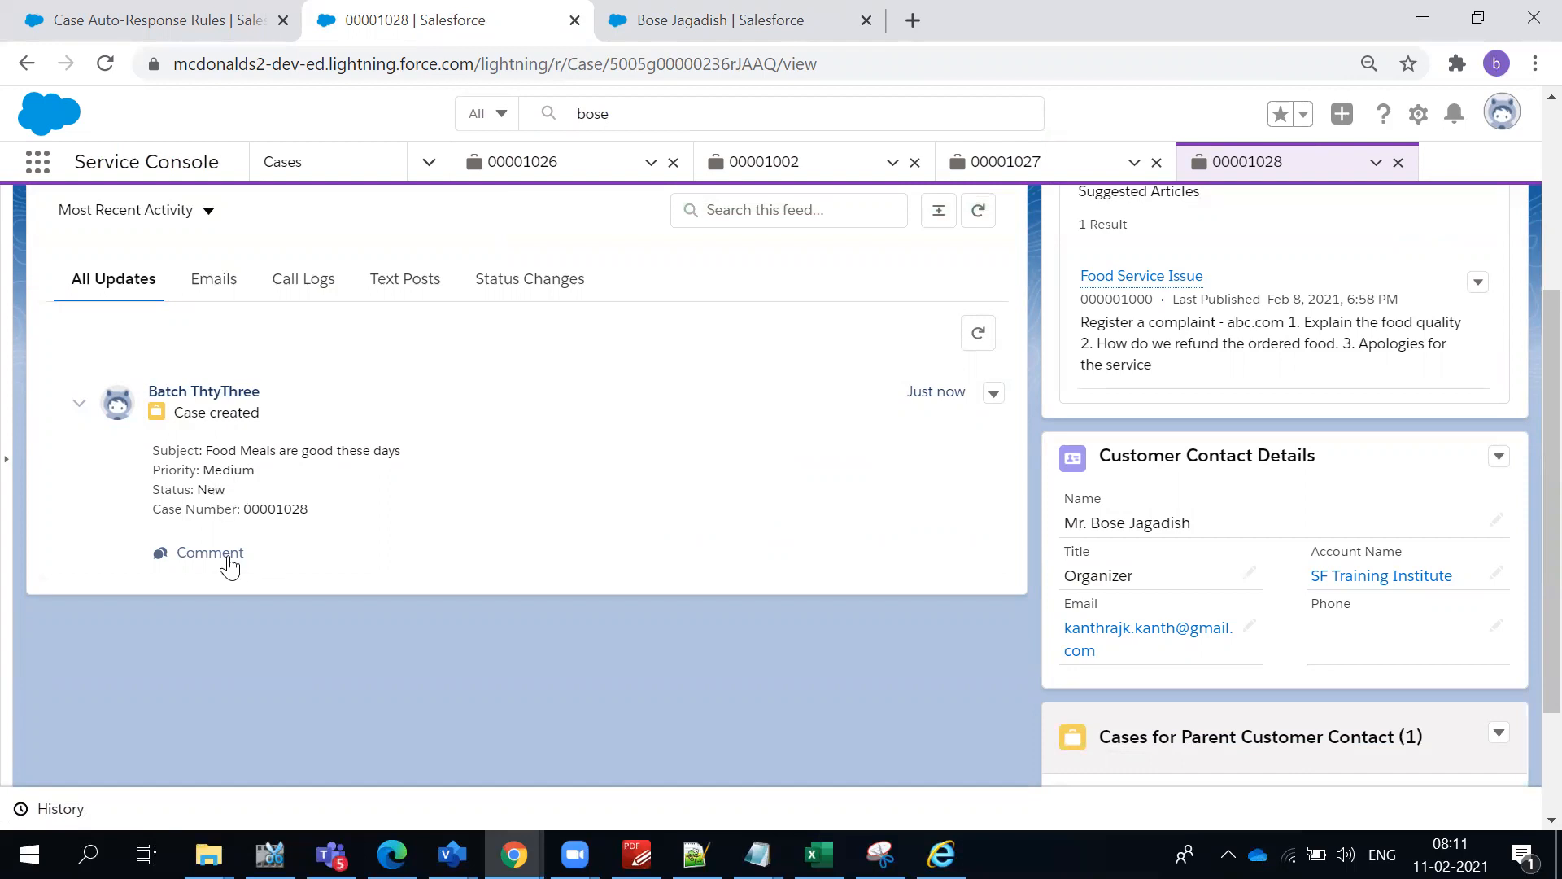
scroll(224, 545, up, 3)
click(213, 521)
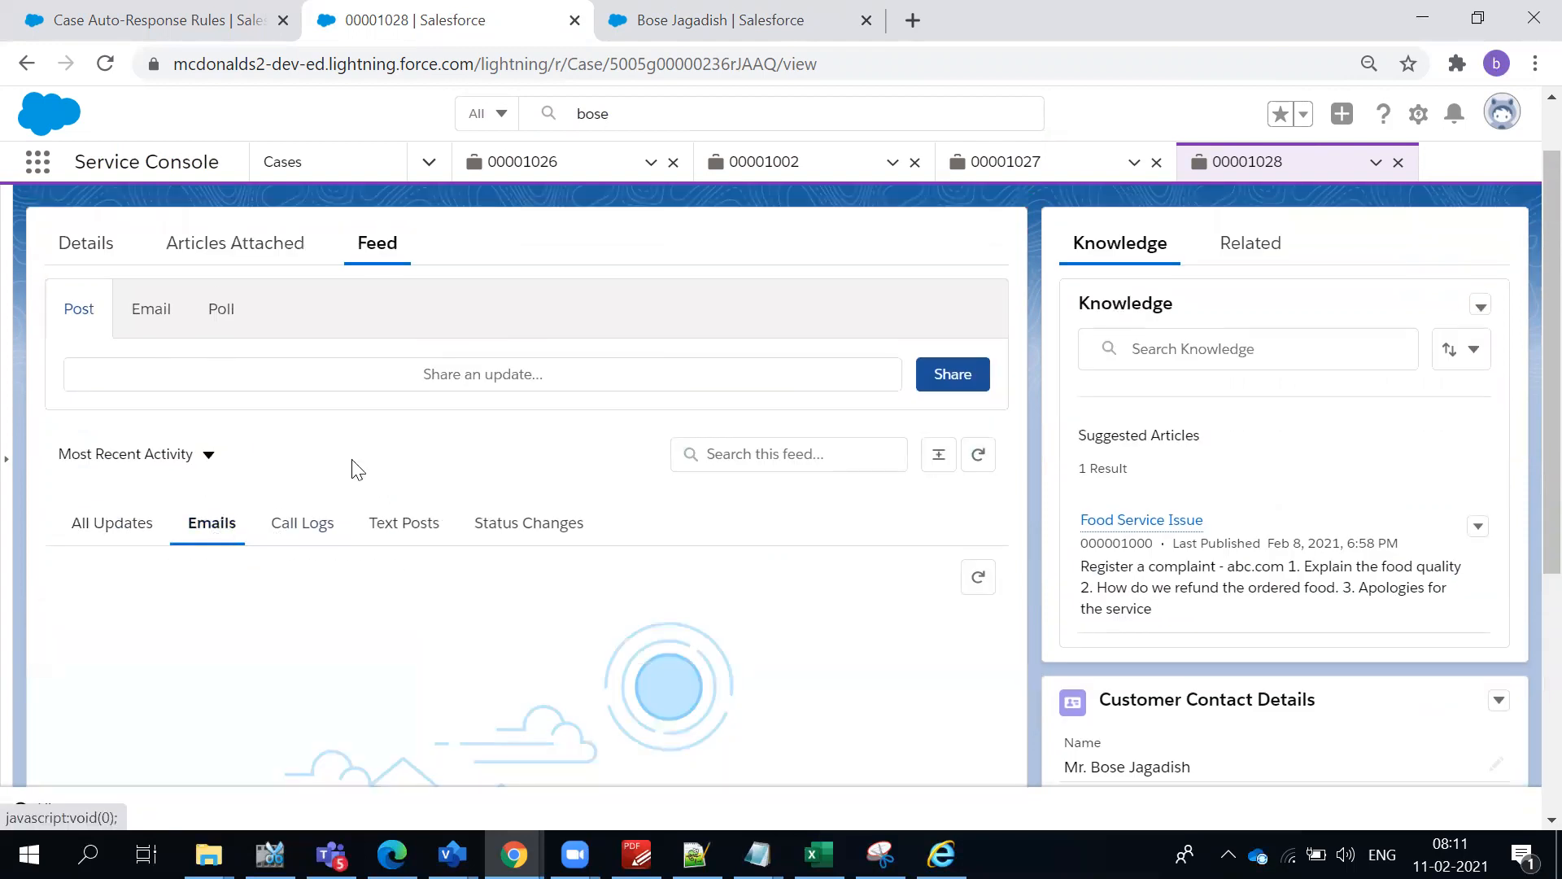
scroll(348, 464, down, 3)
scroll(352, 465, up, 3)
scroll(332, 465, down, 3)
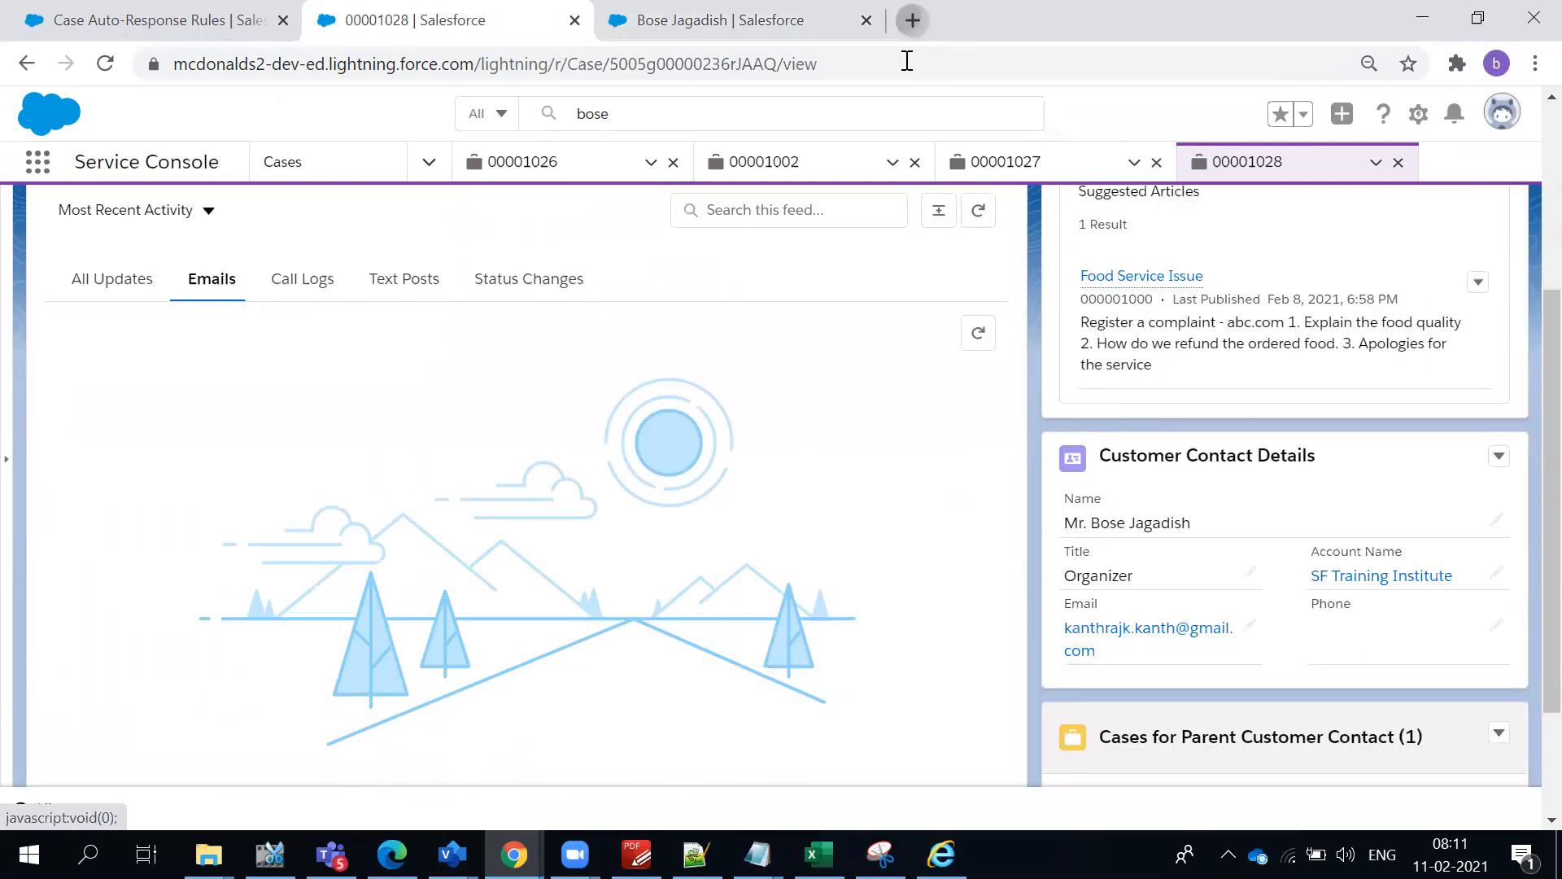
key(ctrl+t)
text(gmail.com)
key(Return)
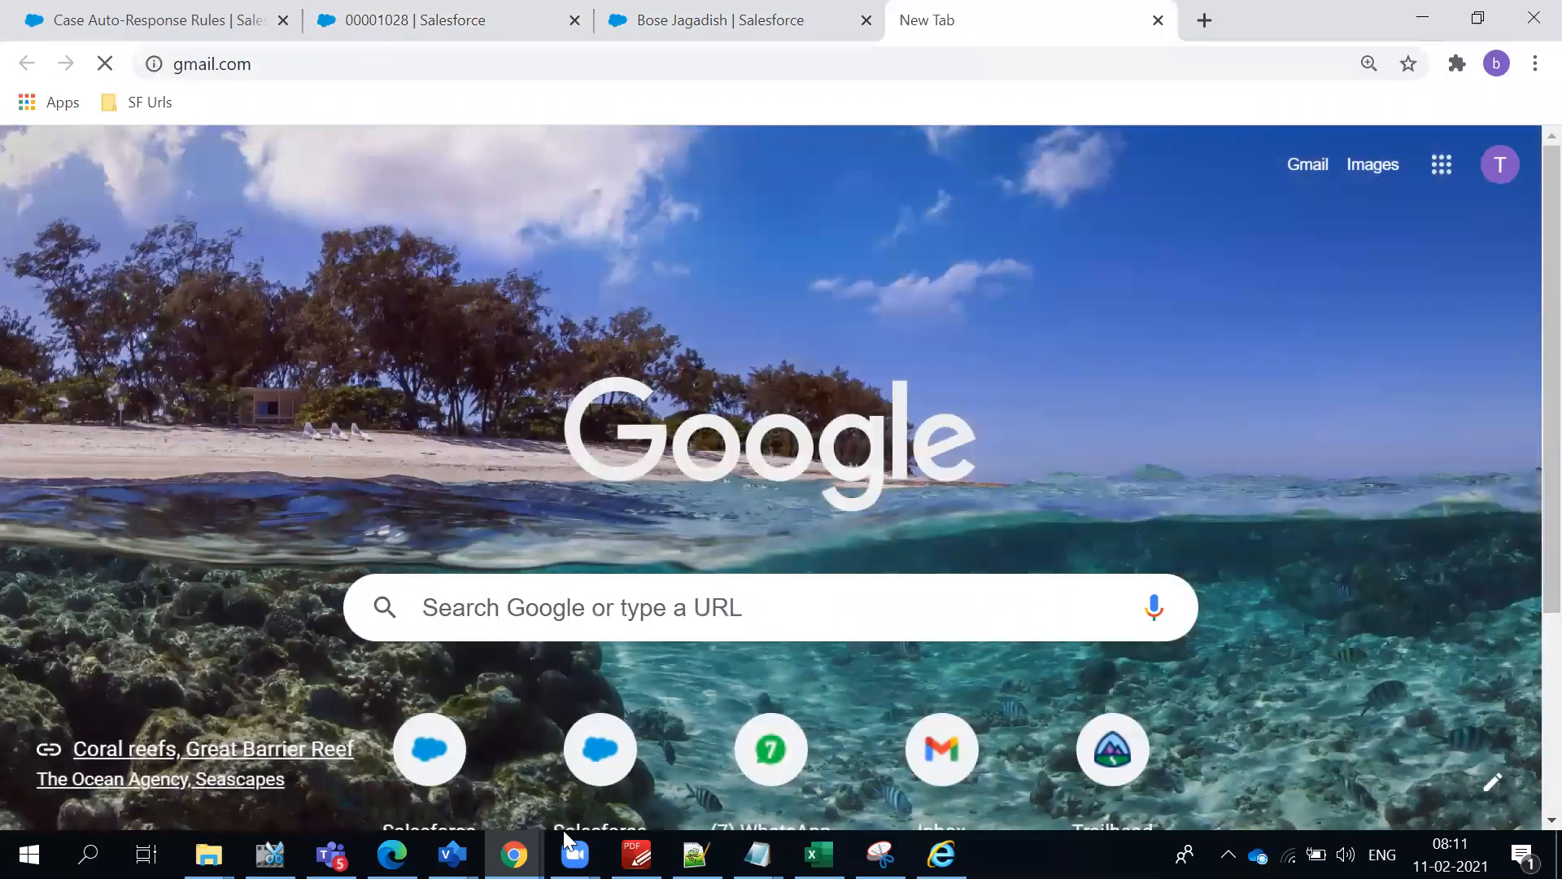
- Switch to Gmail in the other Chrome window and refresh the inbox to check for an automatic reply
mouse_move(513, 853)
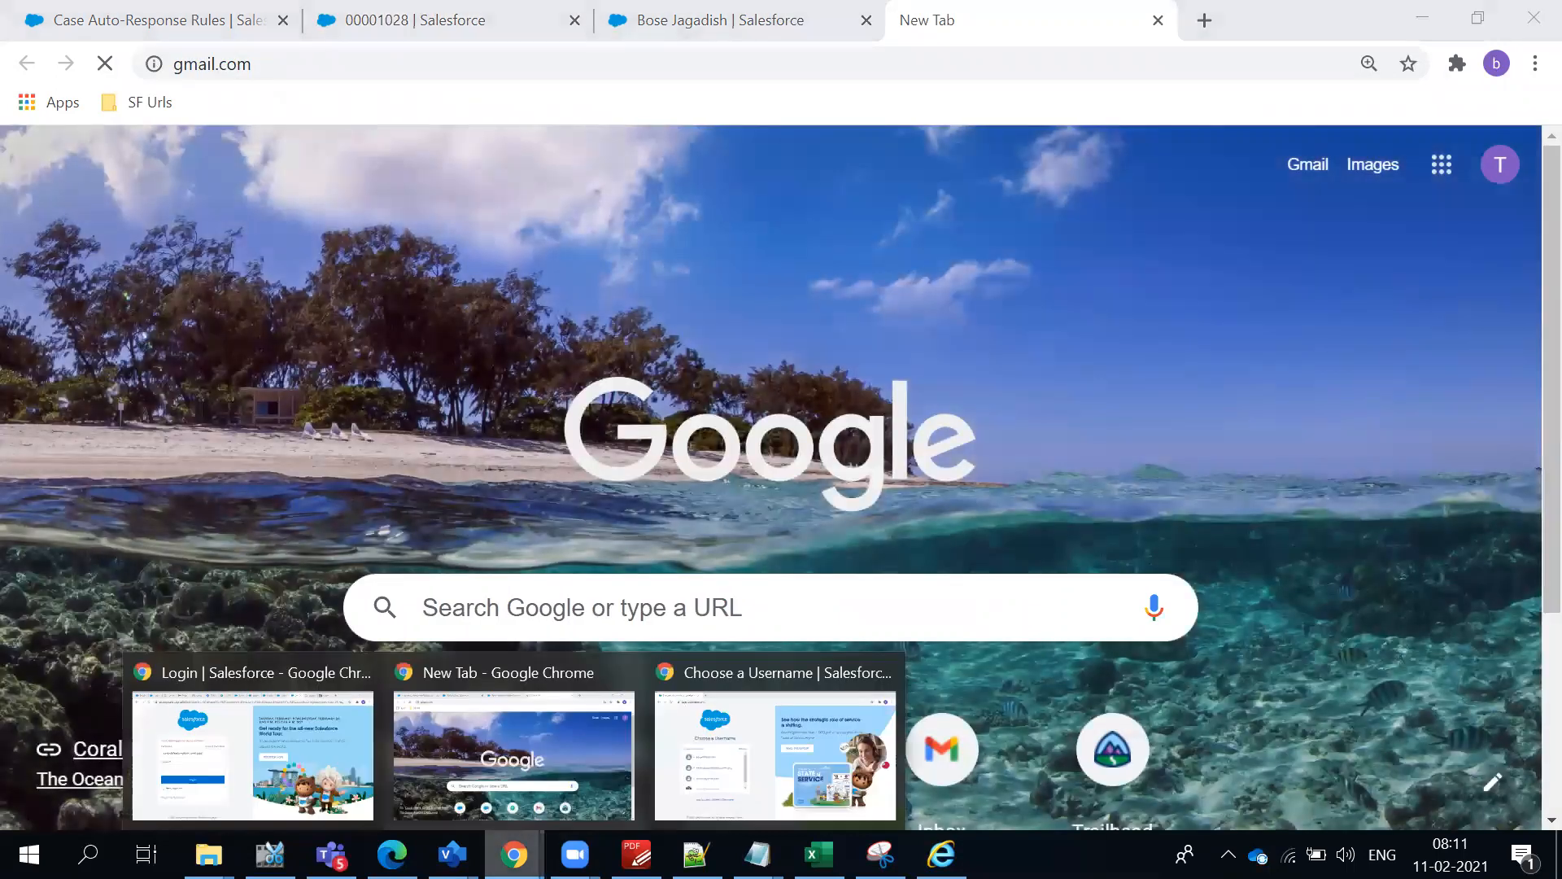
click(203, 736)
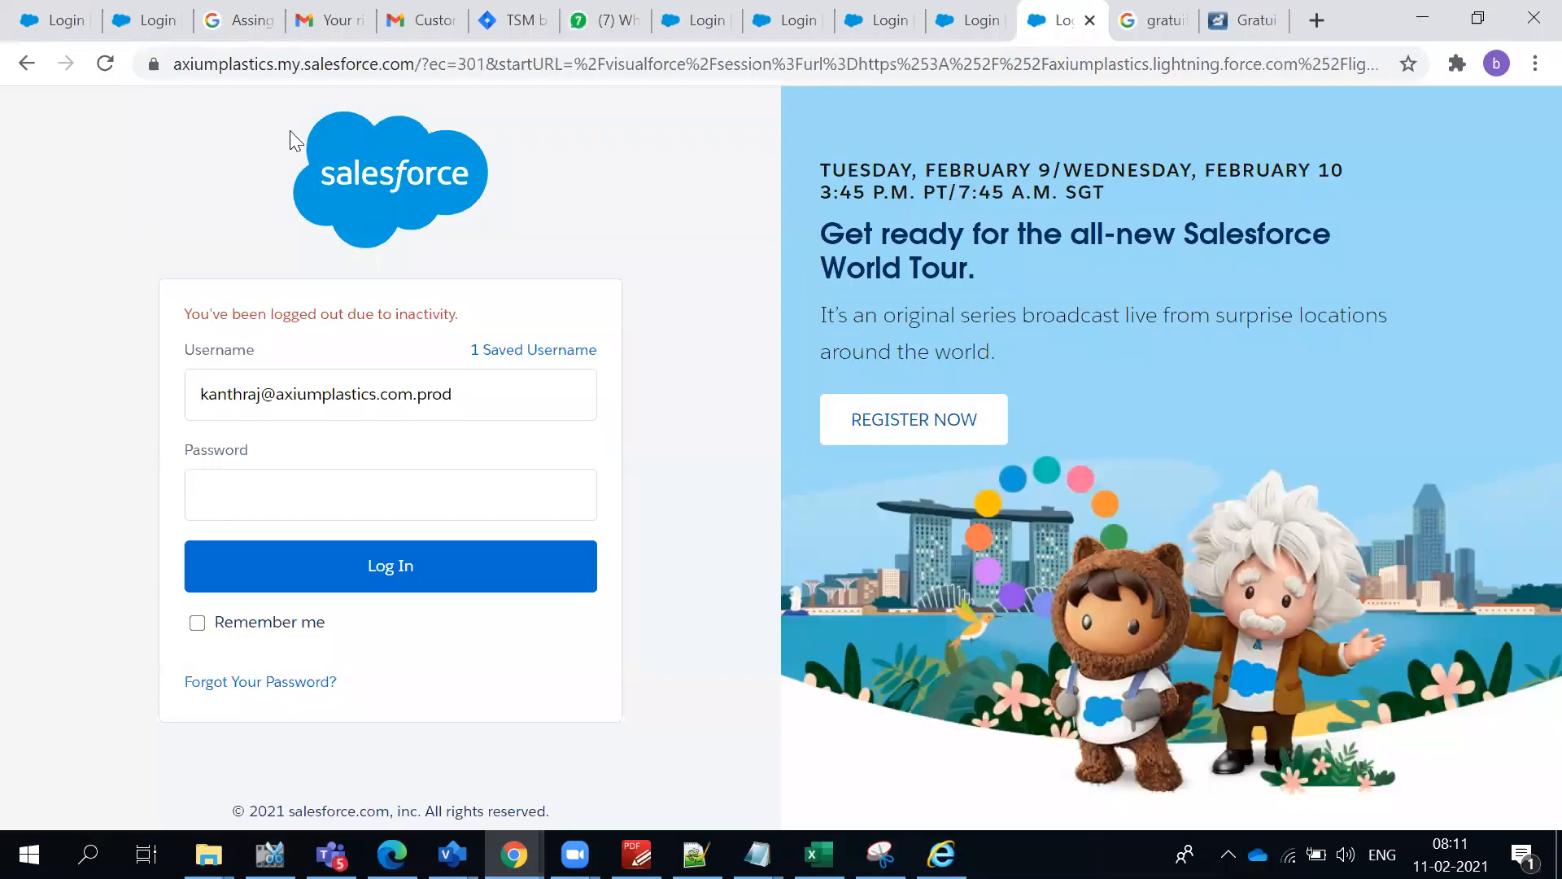
click(301, 22)
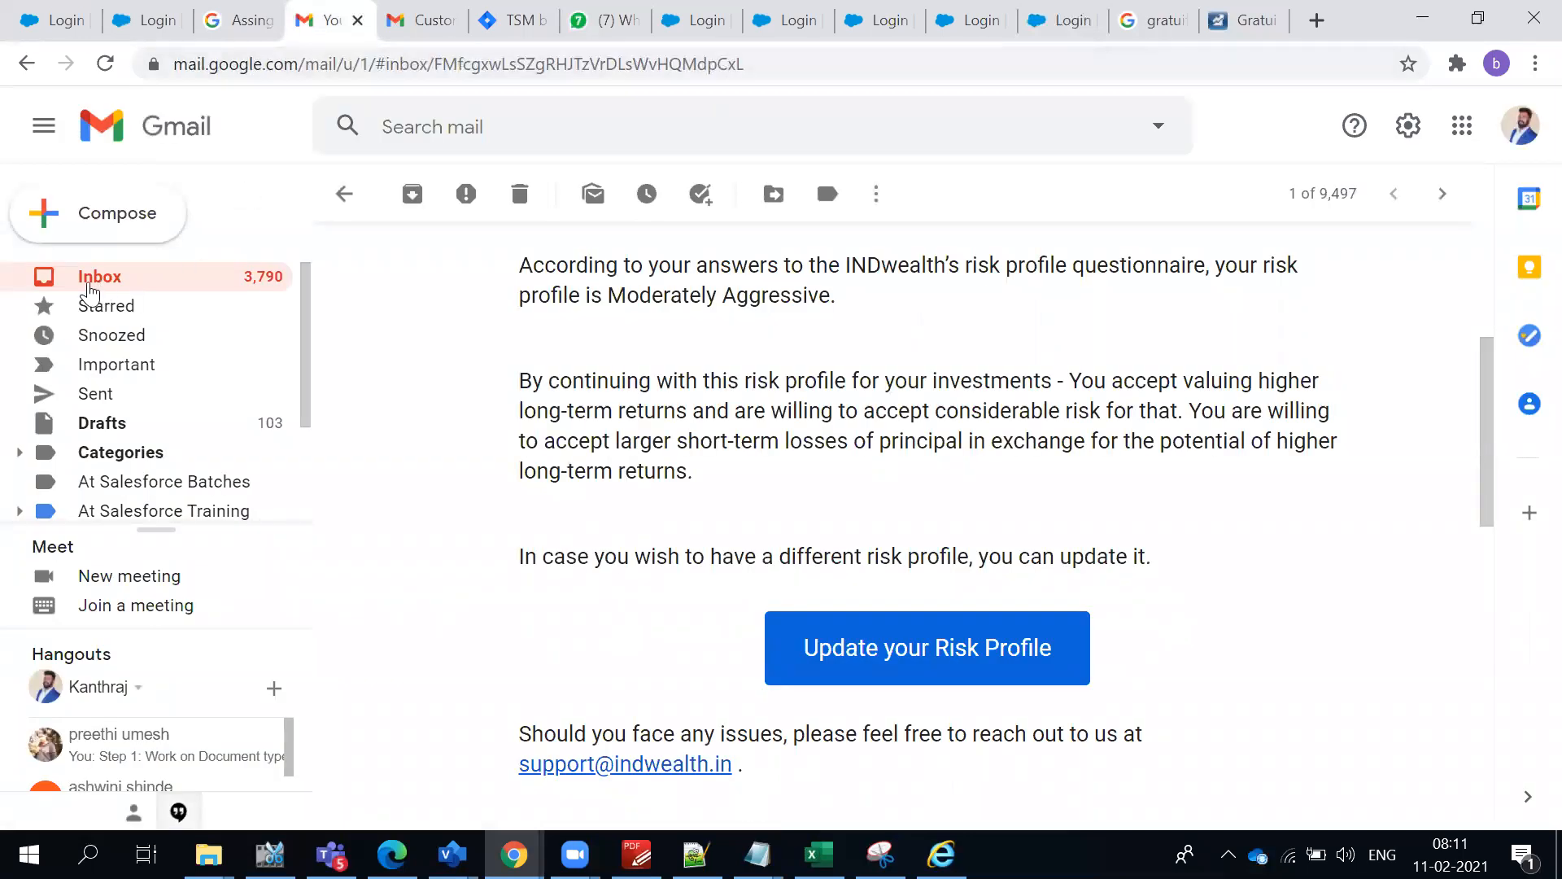
click(88, 287)
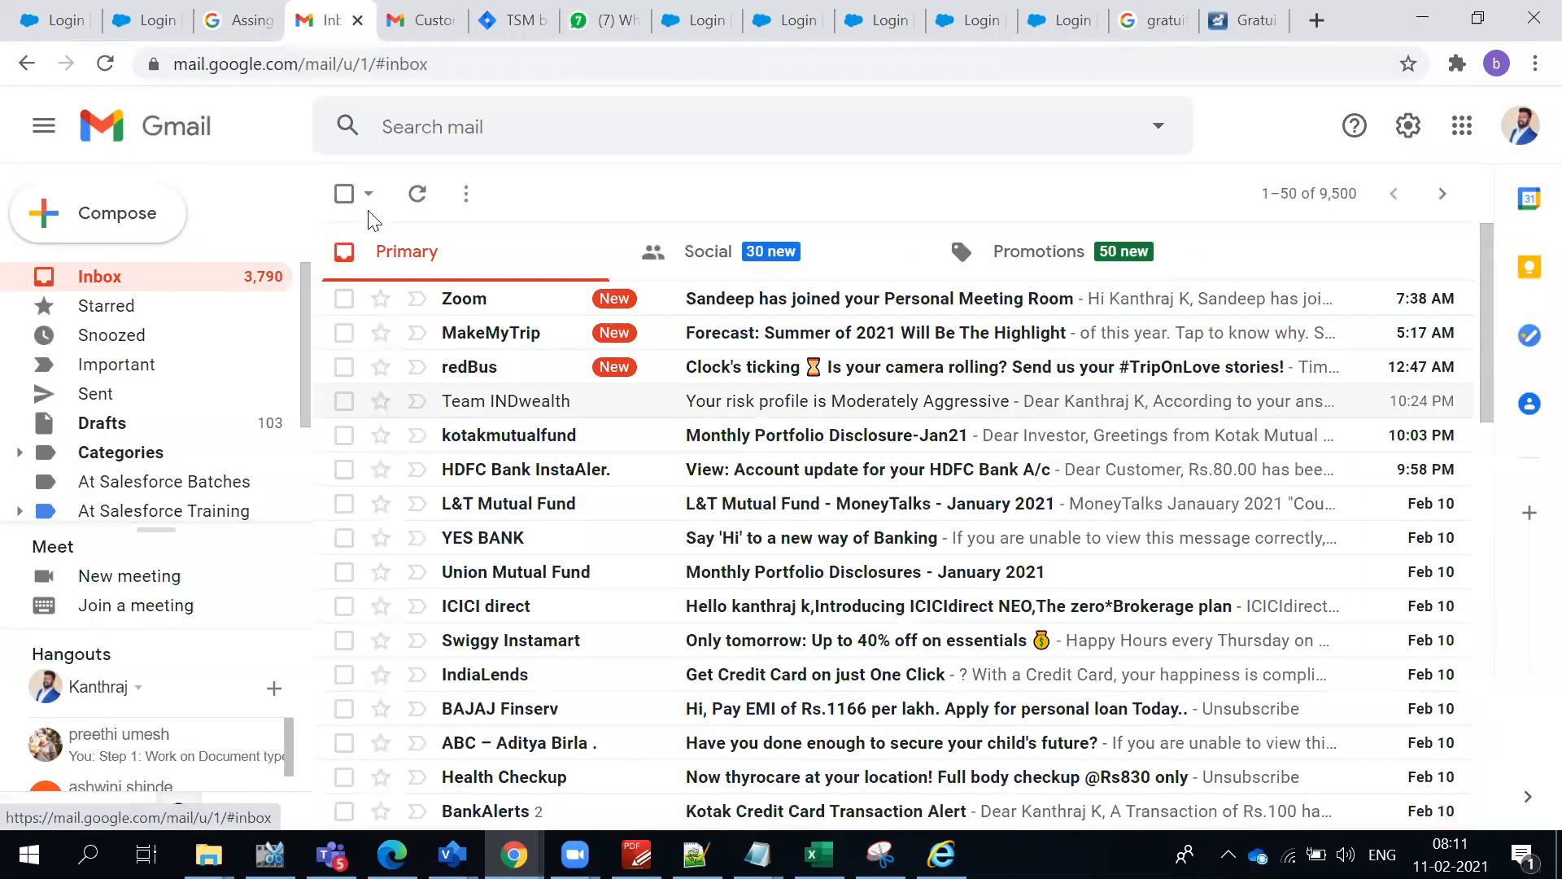
click(412, 199)
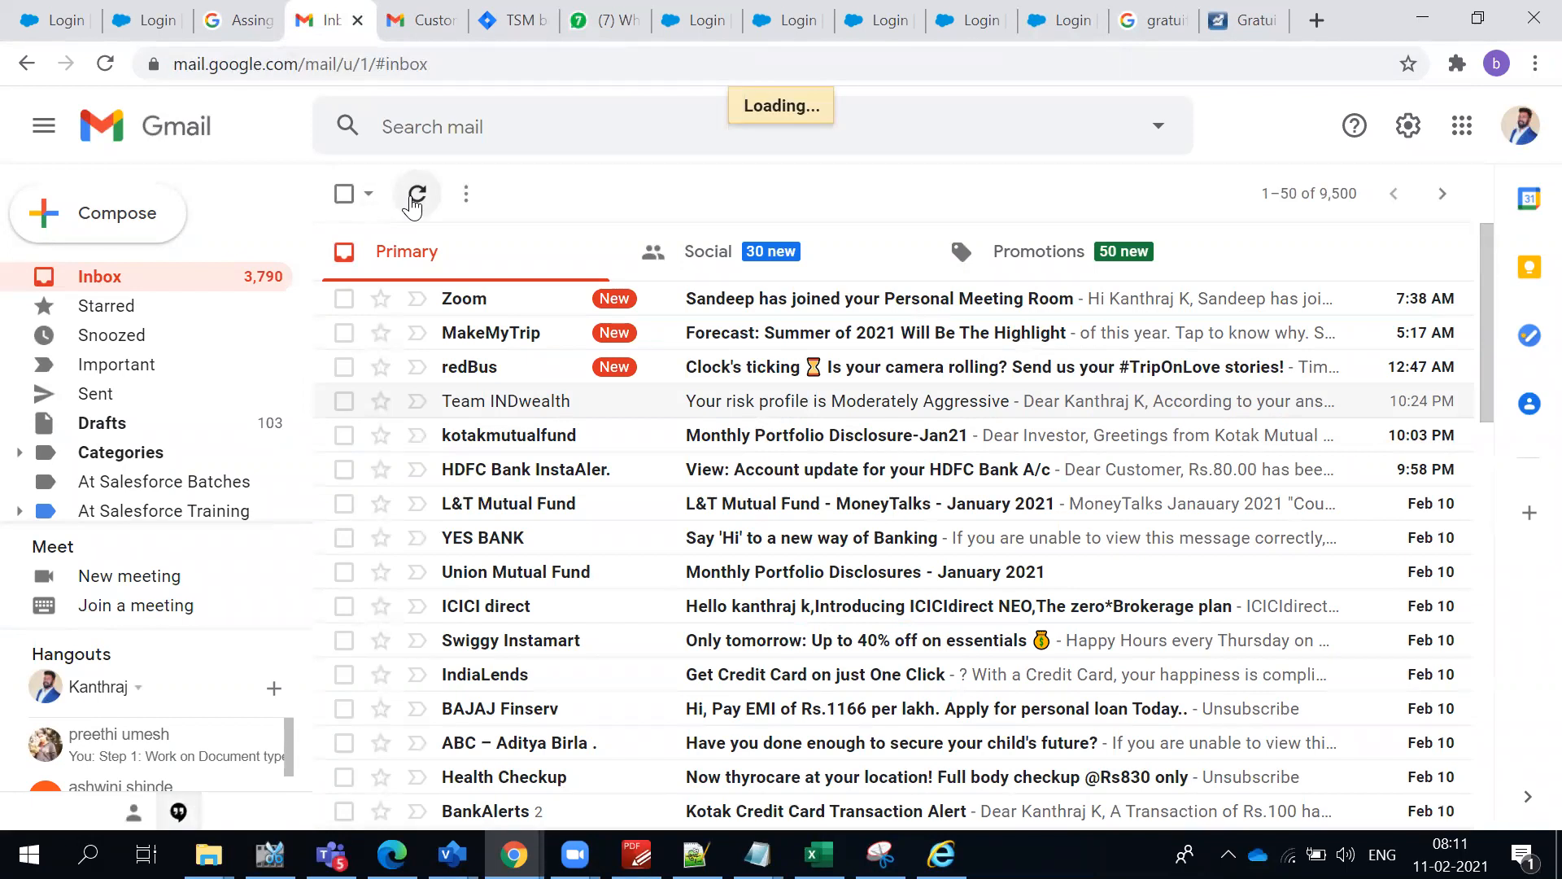
click(412, 202)
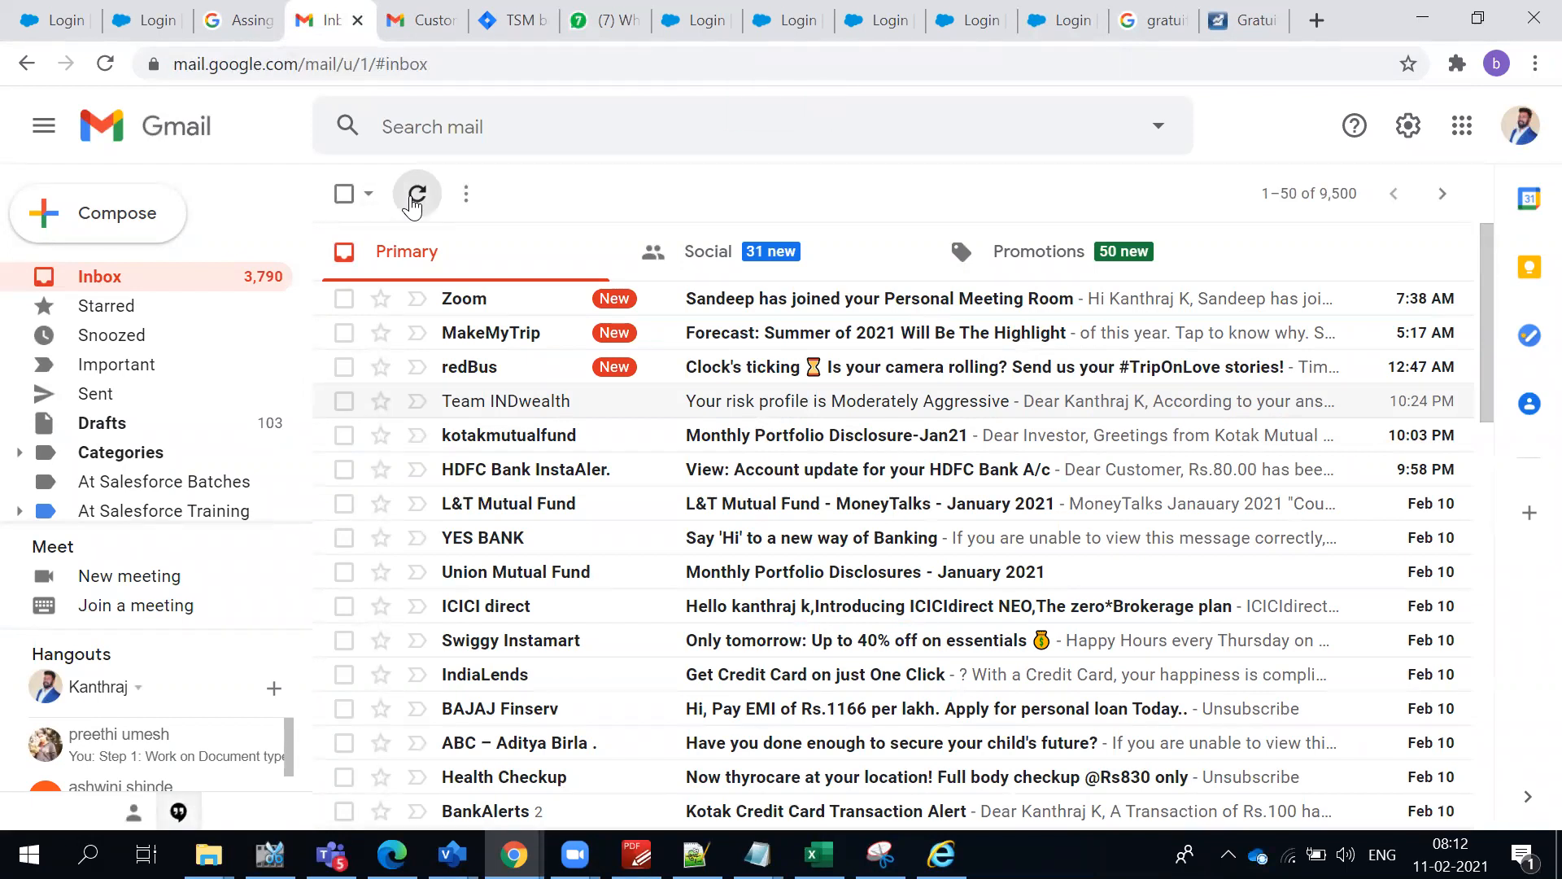
click(413, 202)
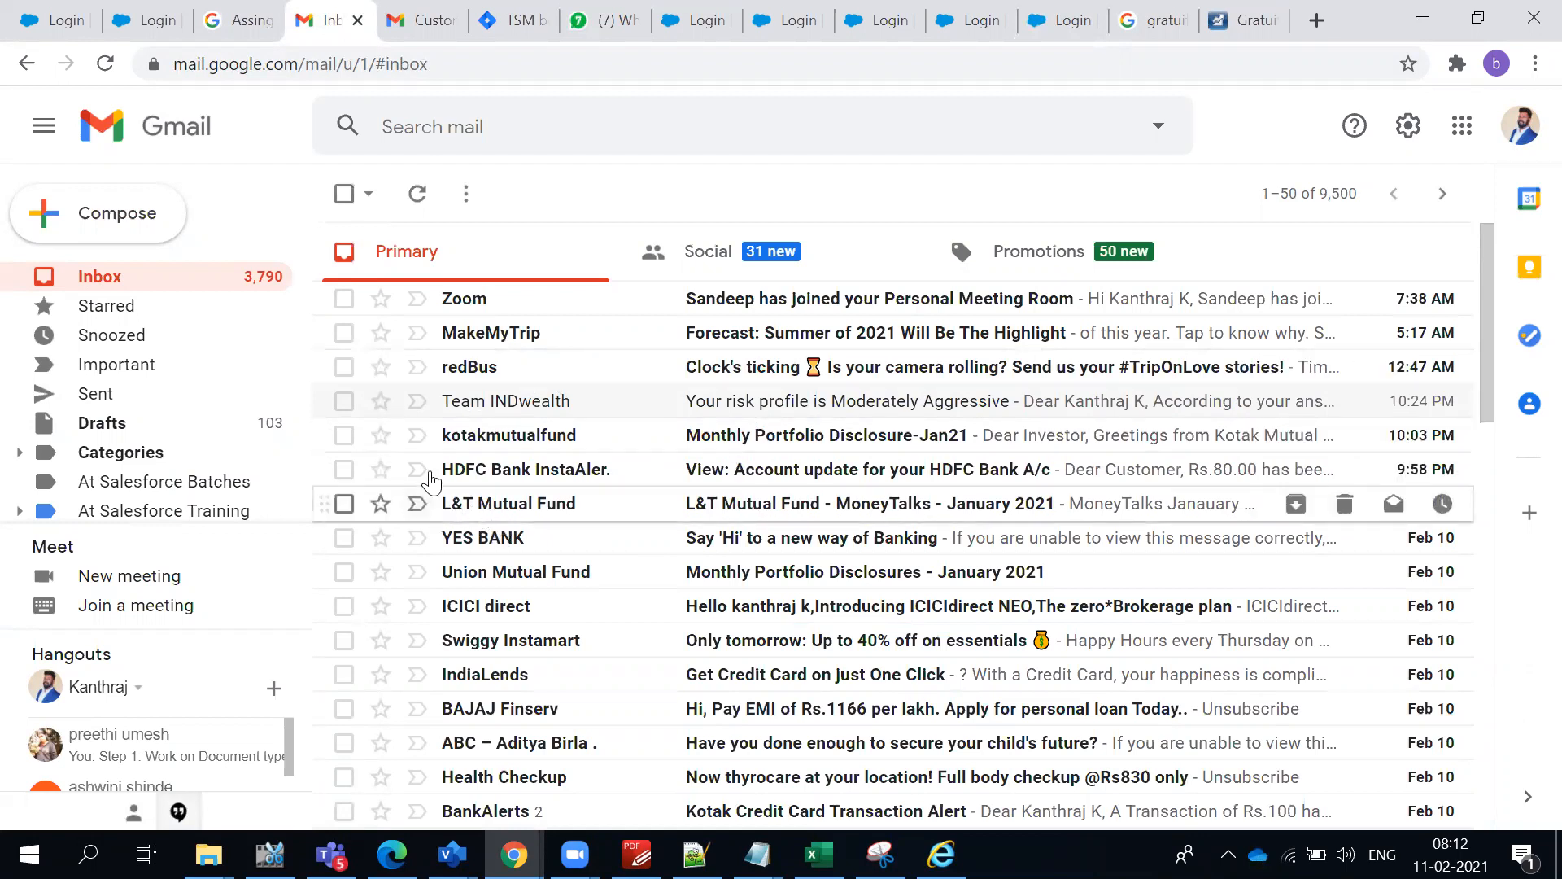
click(419, 196)
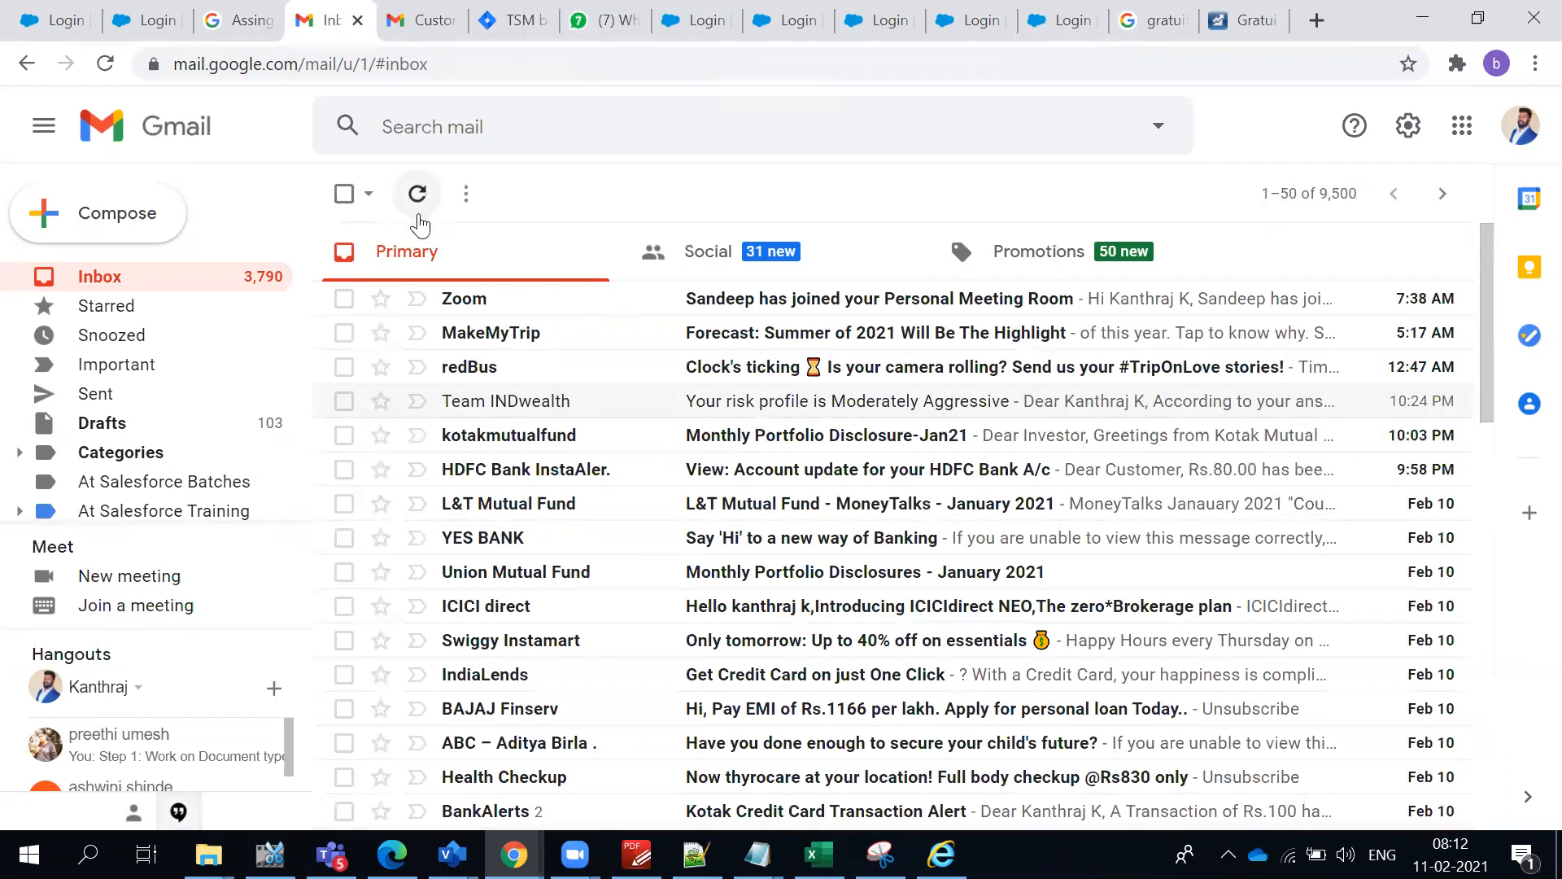
- Return to the Salesforce window, close the extra Gmail page and bring up the Case Auto-Response Rules setup page with the App Launcher dismissed
key(alt+Tab)
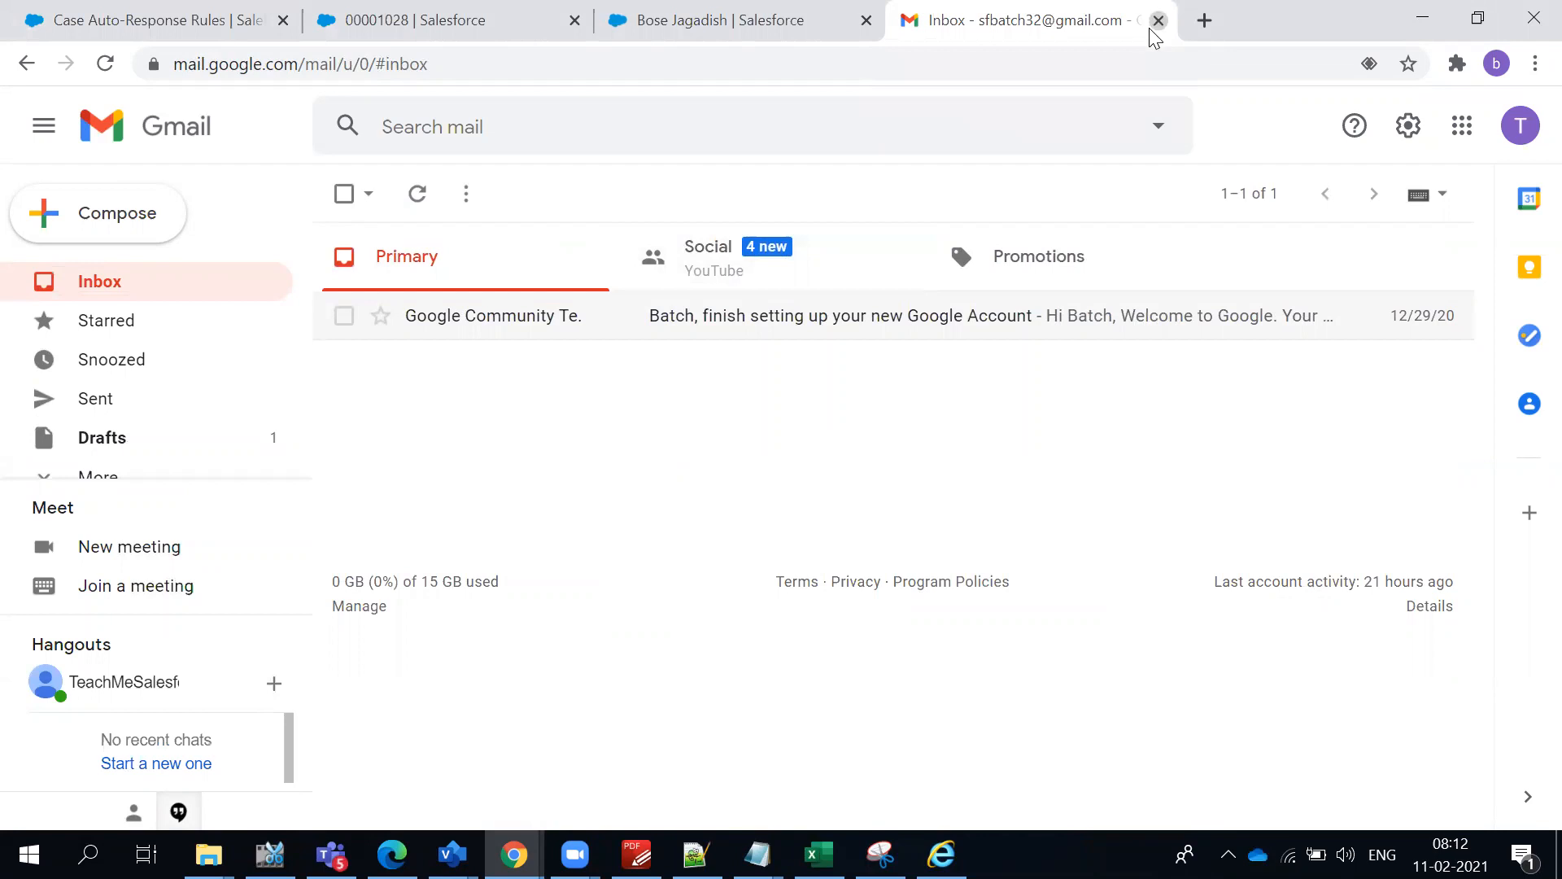
click(1157, 21)
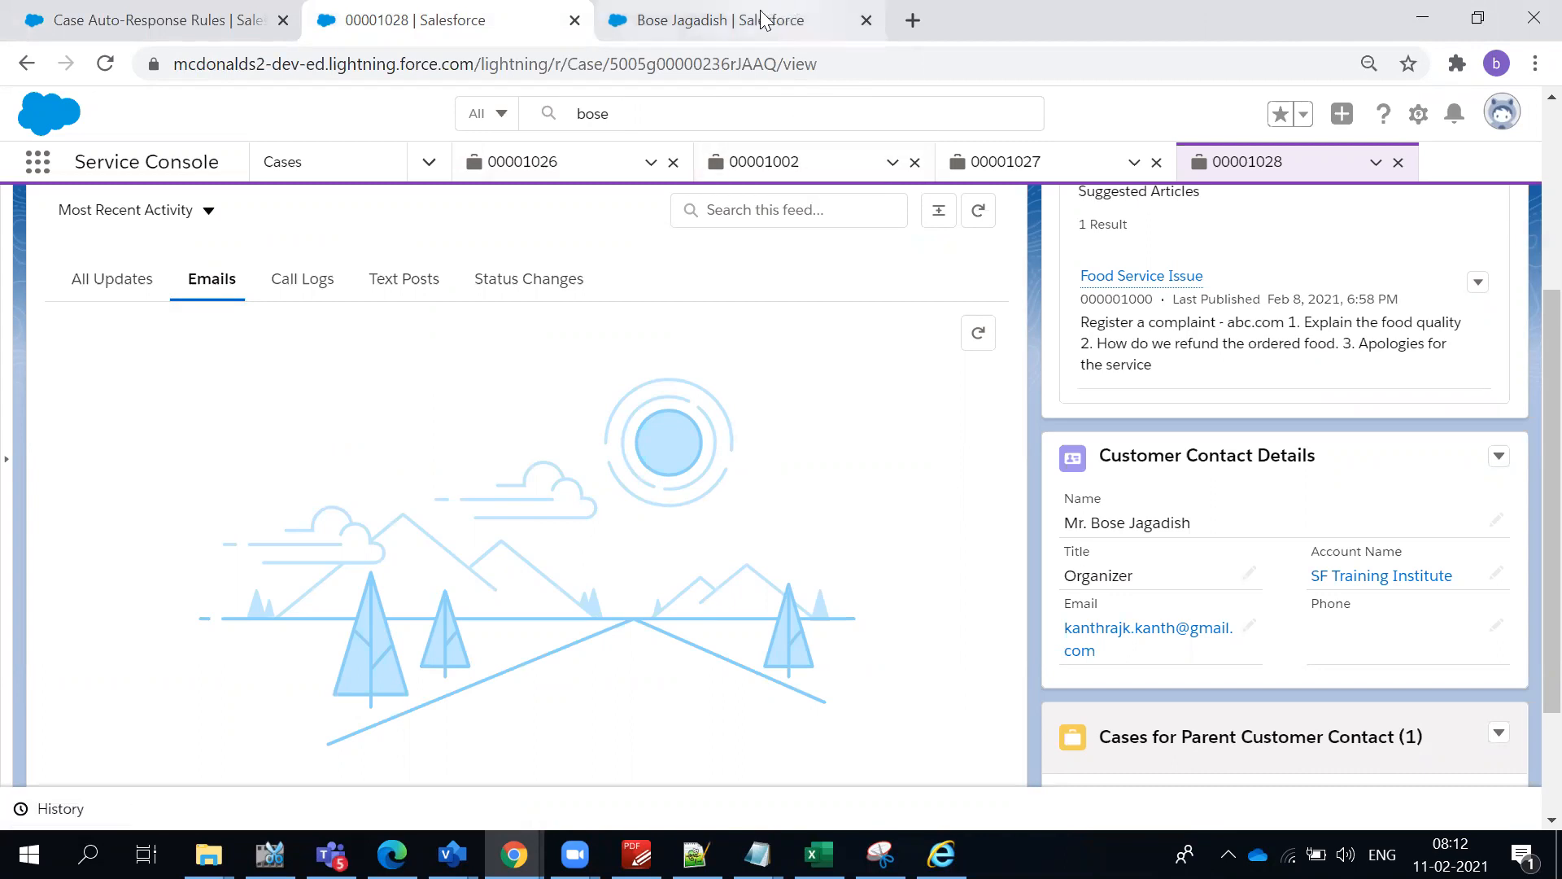
click(785, 12)
click(382, 17)
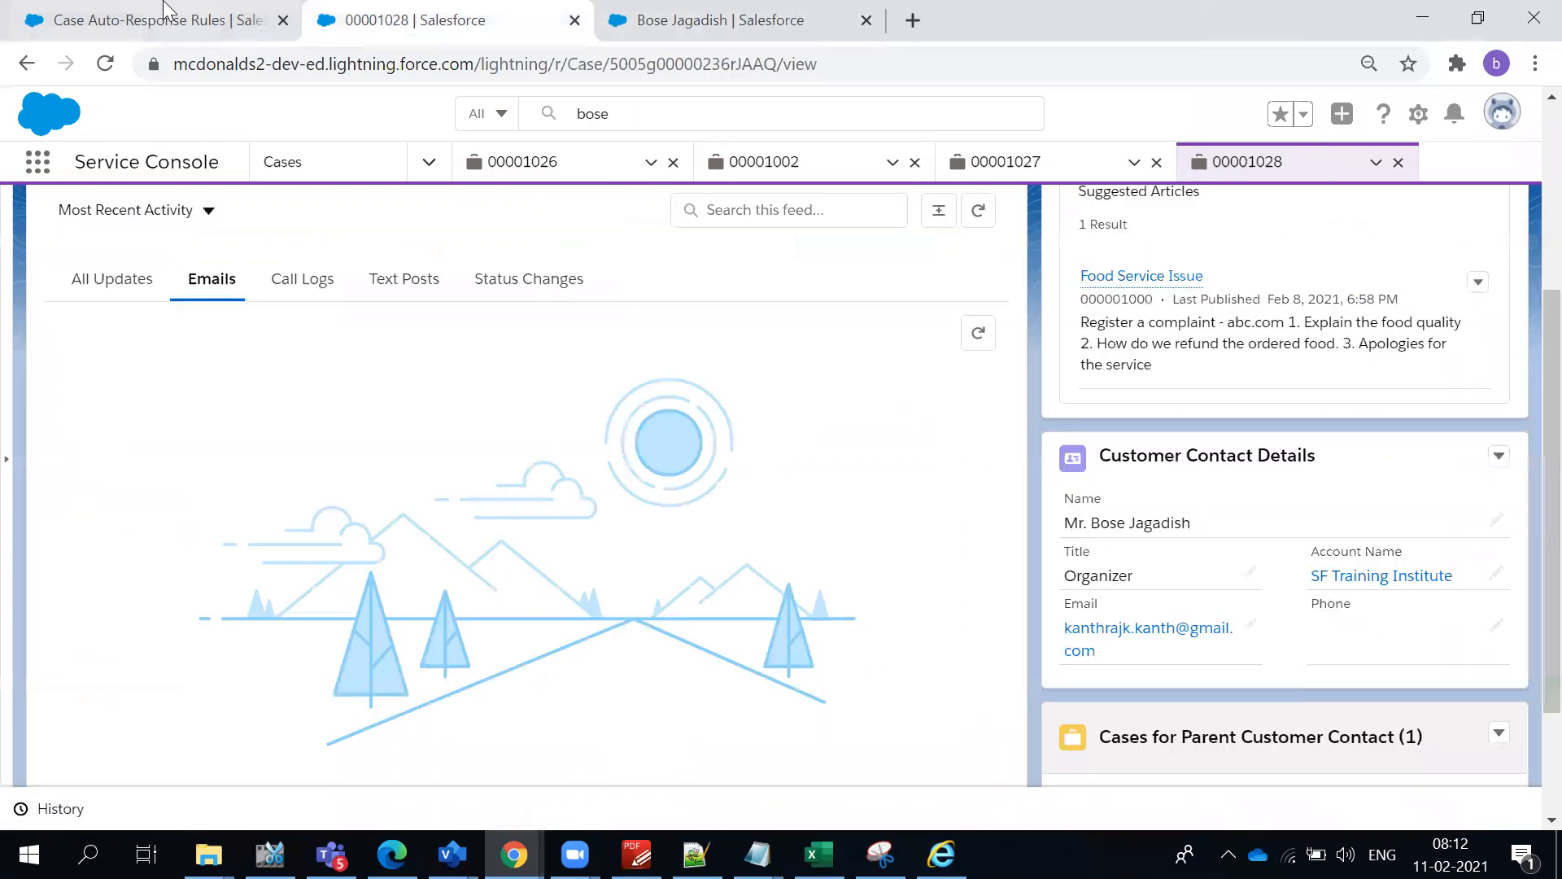
click(168, 11)
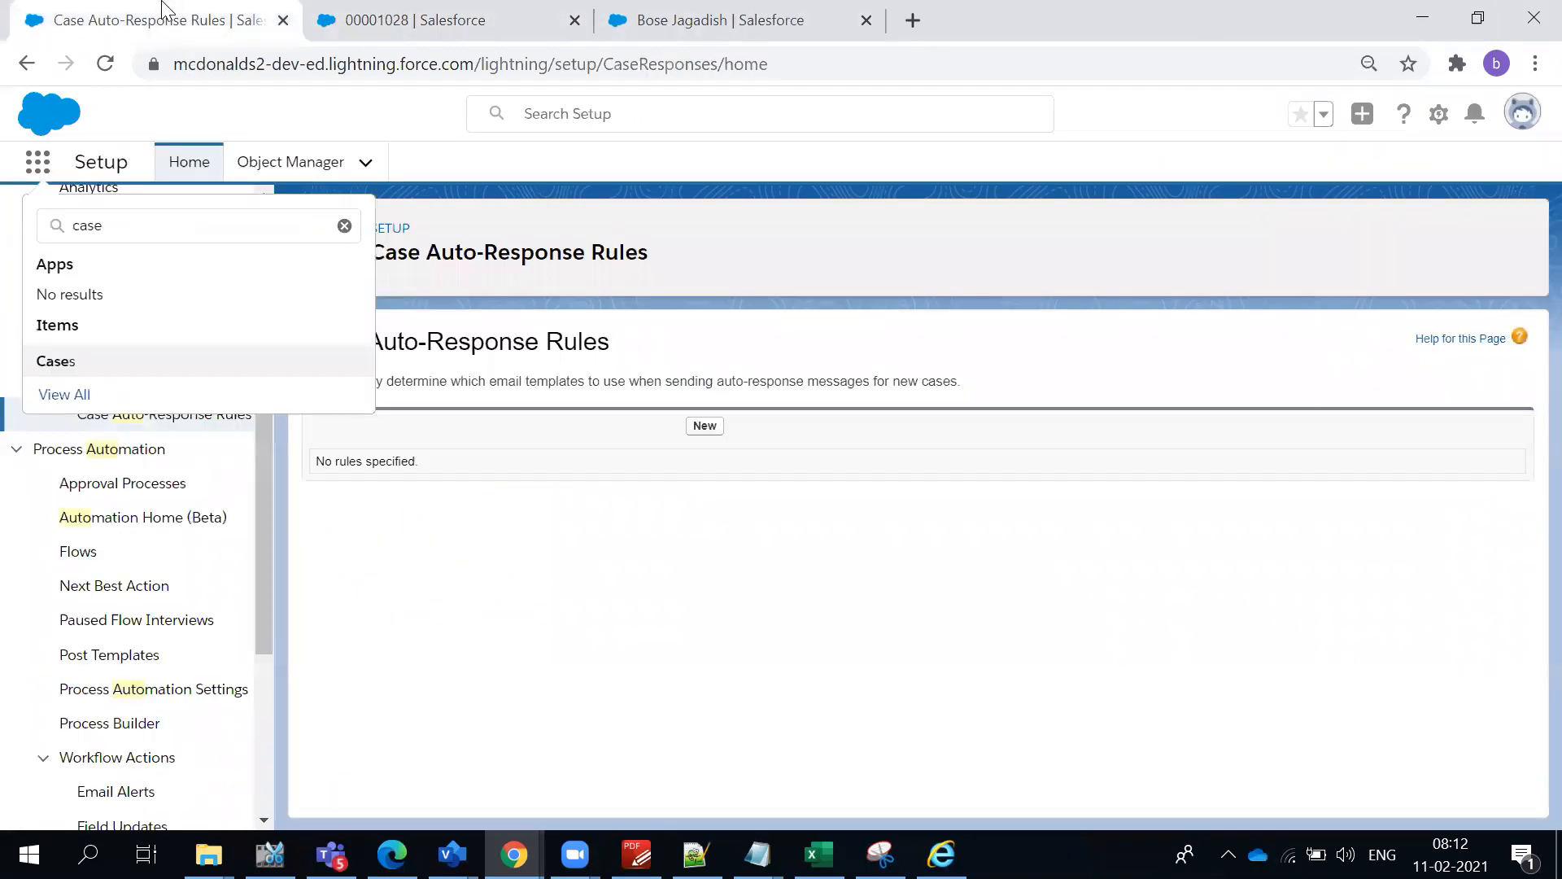
click(344, 225)
click(397, 443)
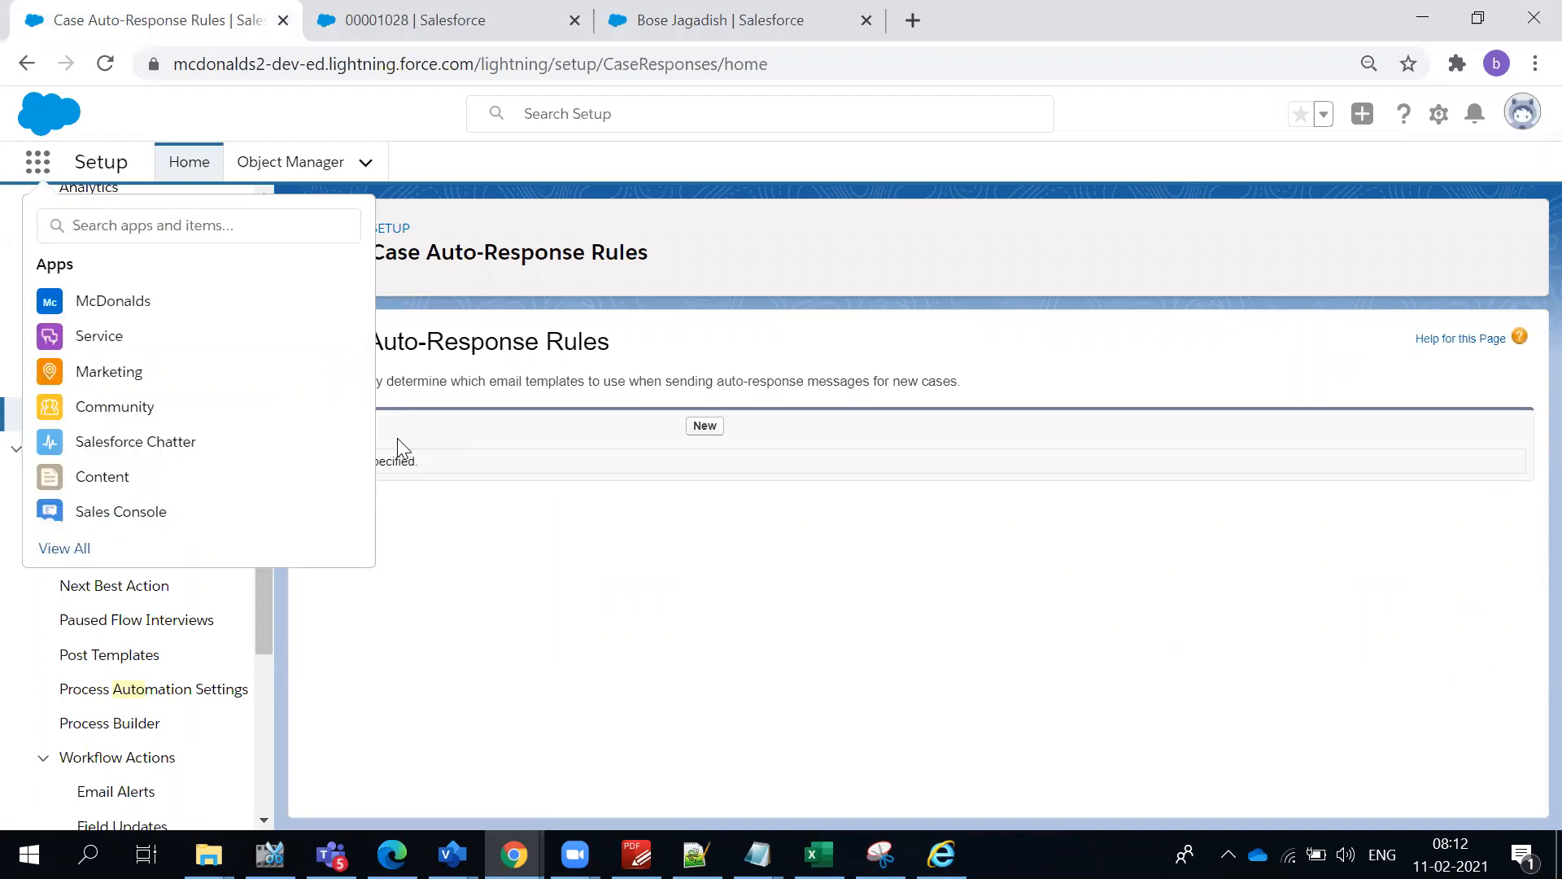
click(601, 202)
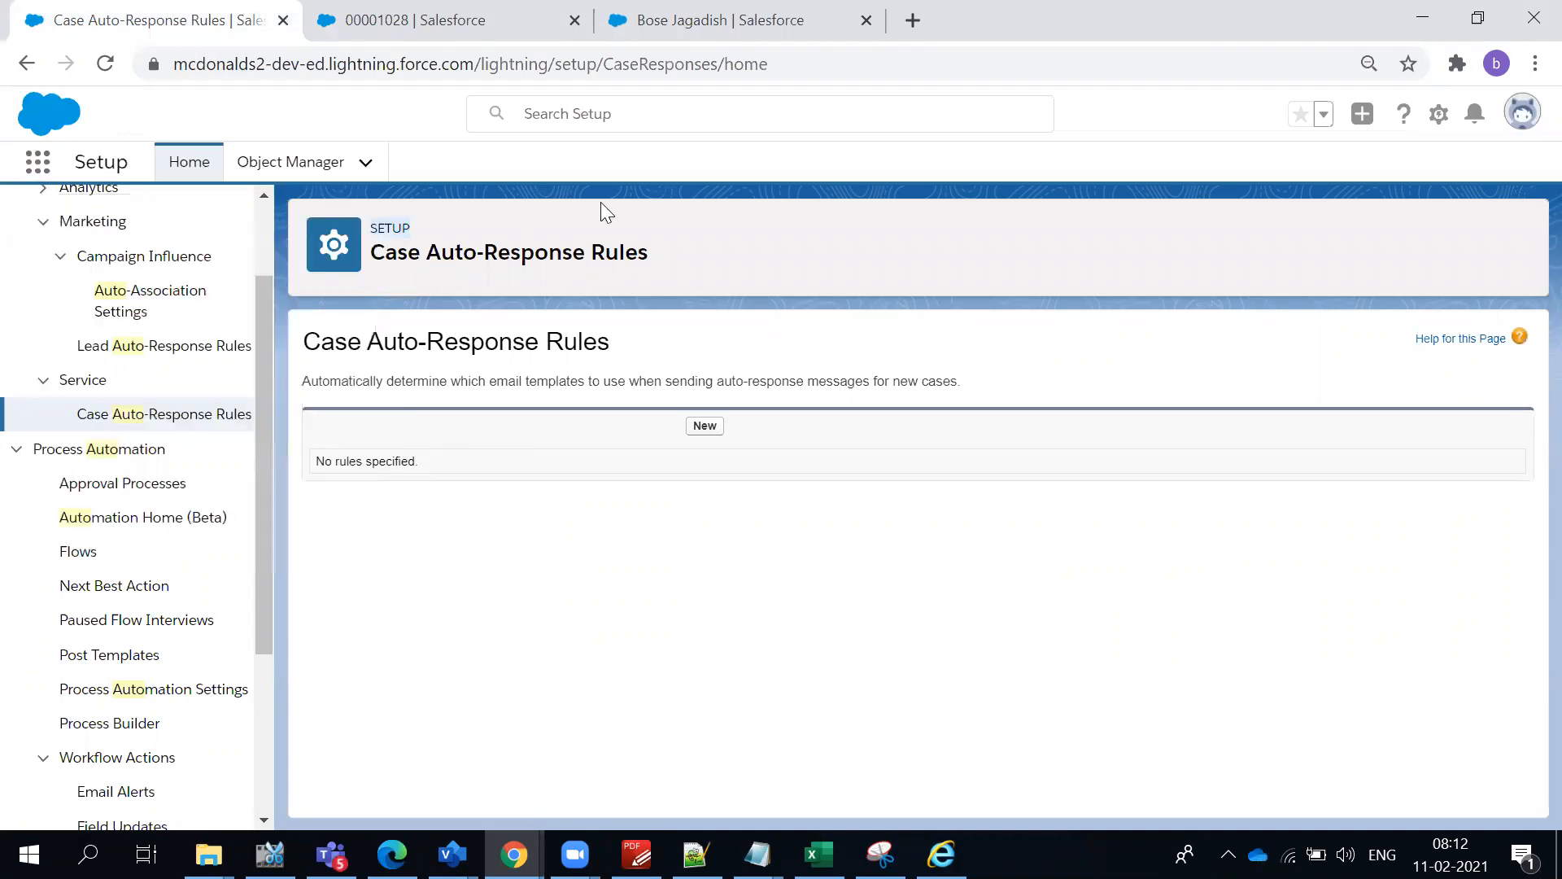
- Create a case auto-response rule named AutomateCase, make it active and save it
click(701, 428)
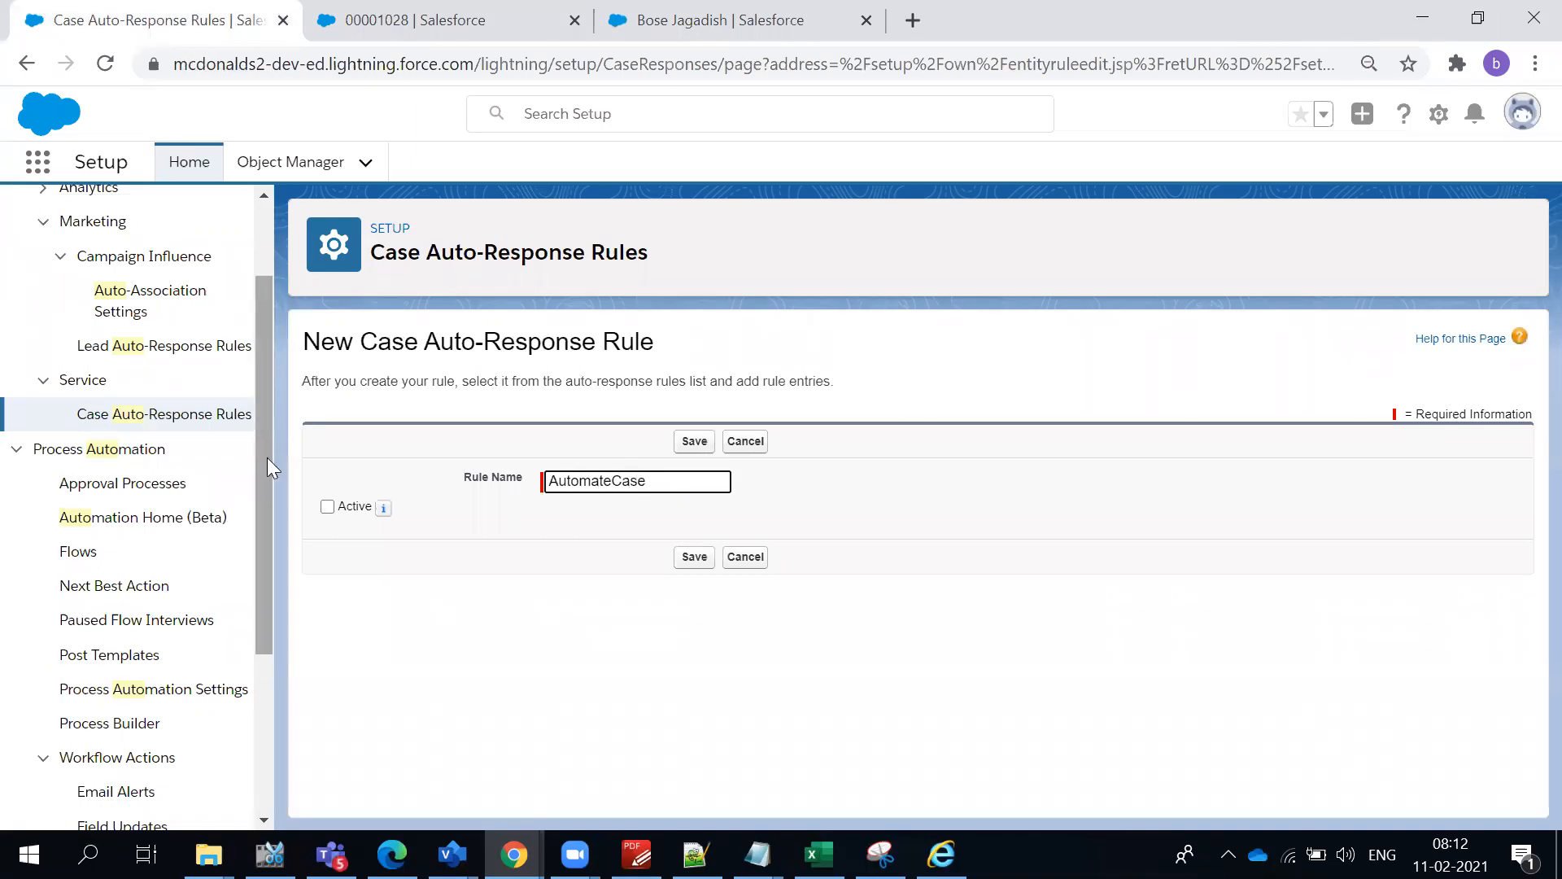
click(331, 513)
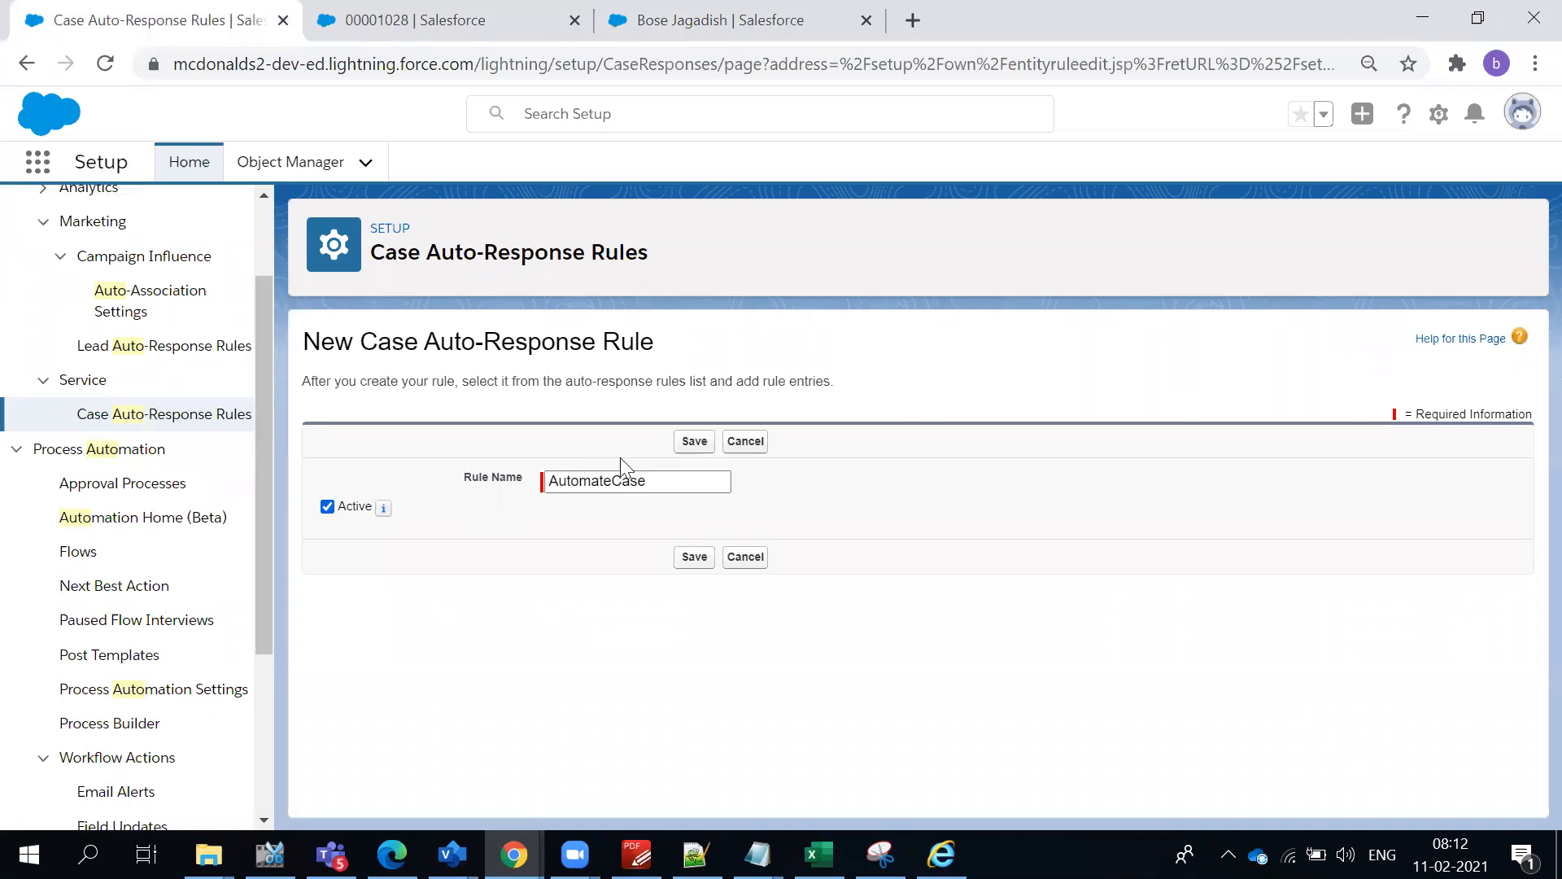
click(690, 442)
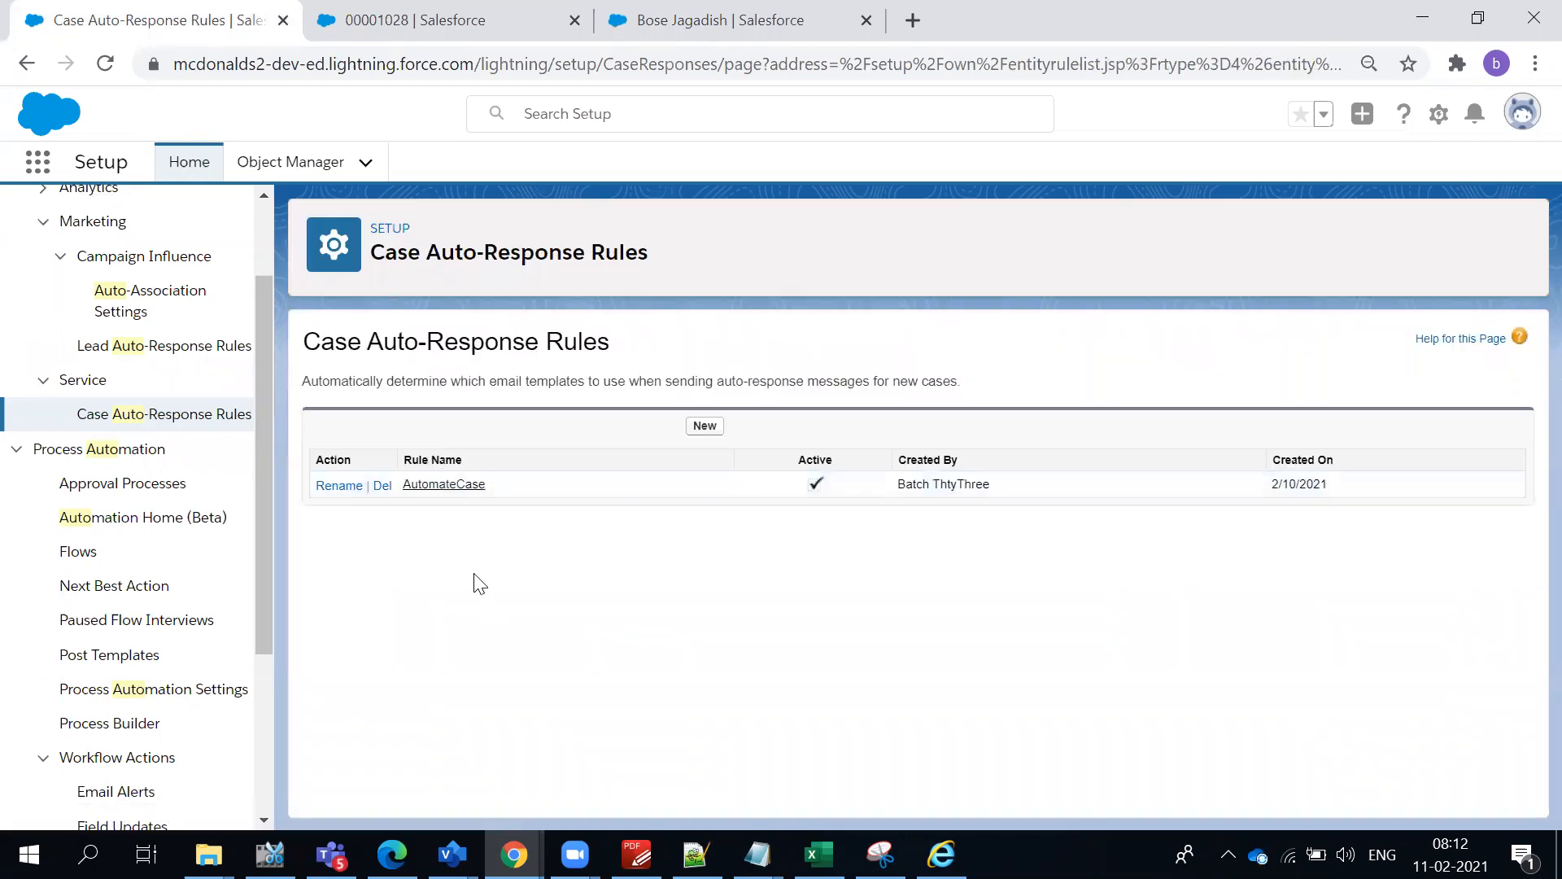
- Open the AutomateCase rule and start a new rule entry with sort order 1
click(418, 486)
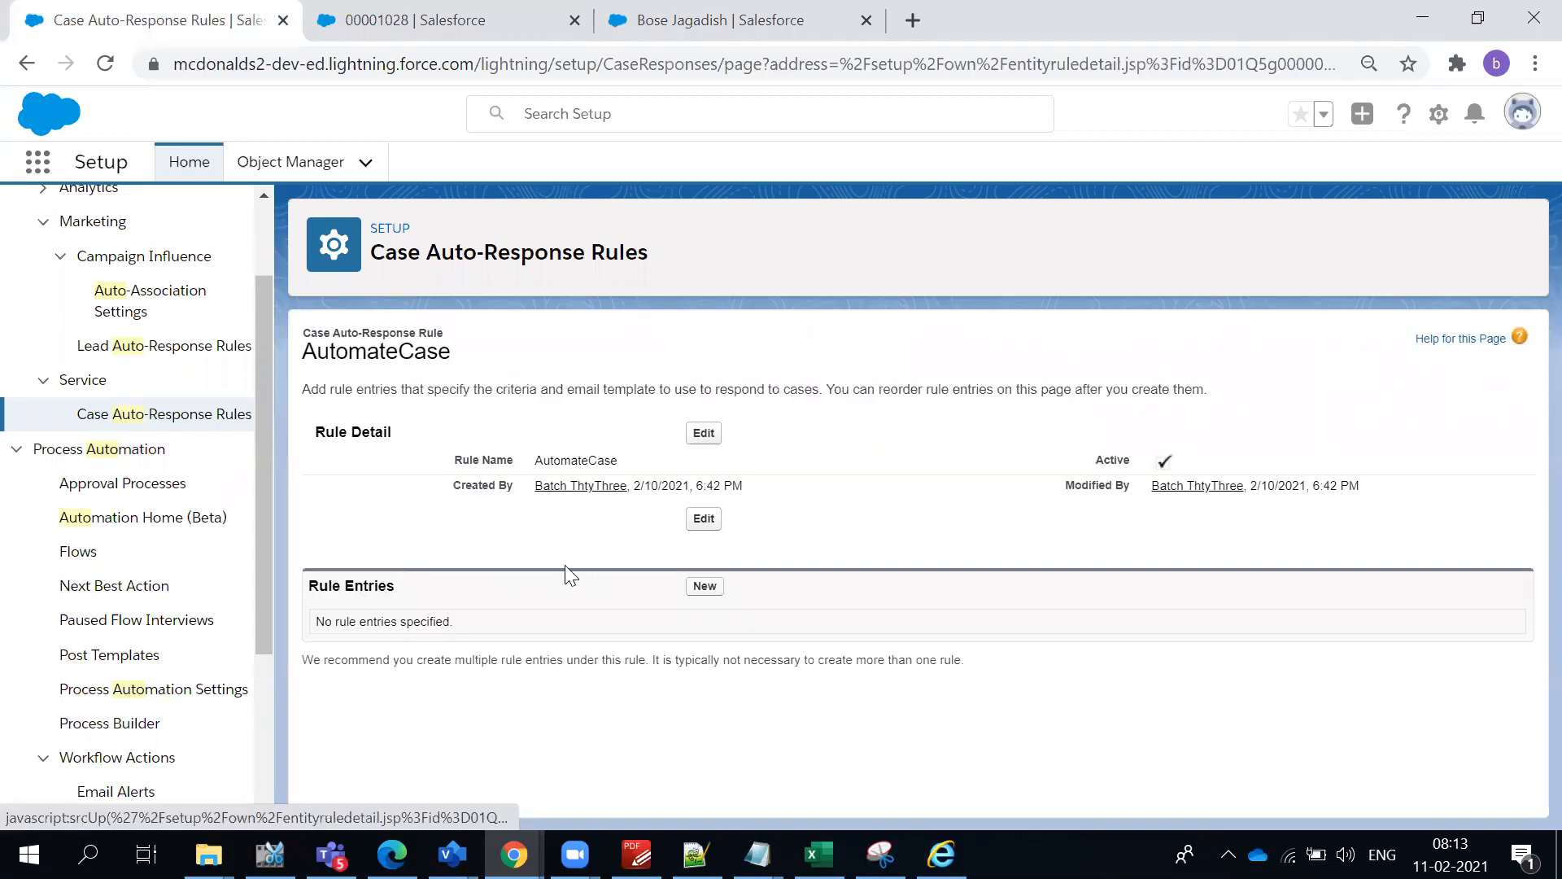
click(705, 586)
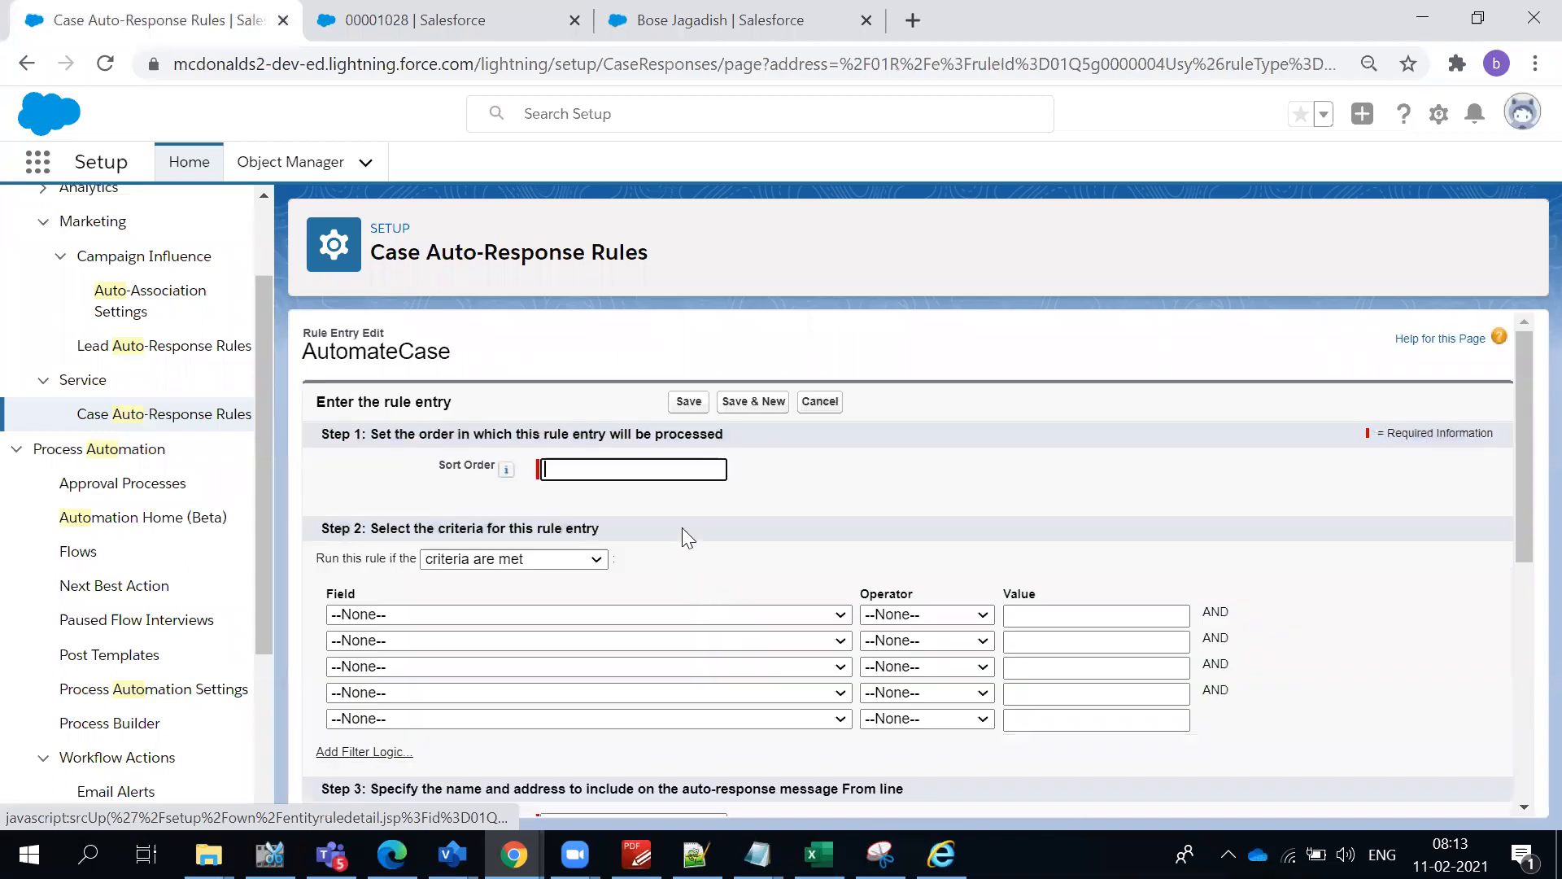
text(1)
- Review the available criteria fields and the entry form's sections for sender, email template, recipients and survey
click(514, 614)
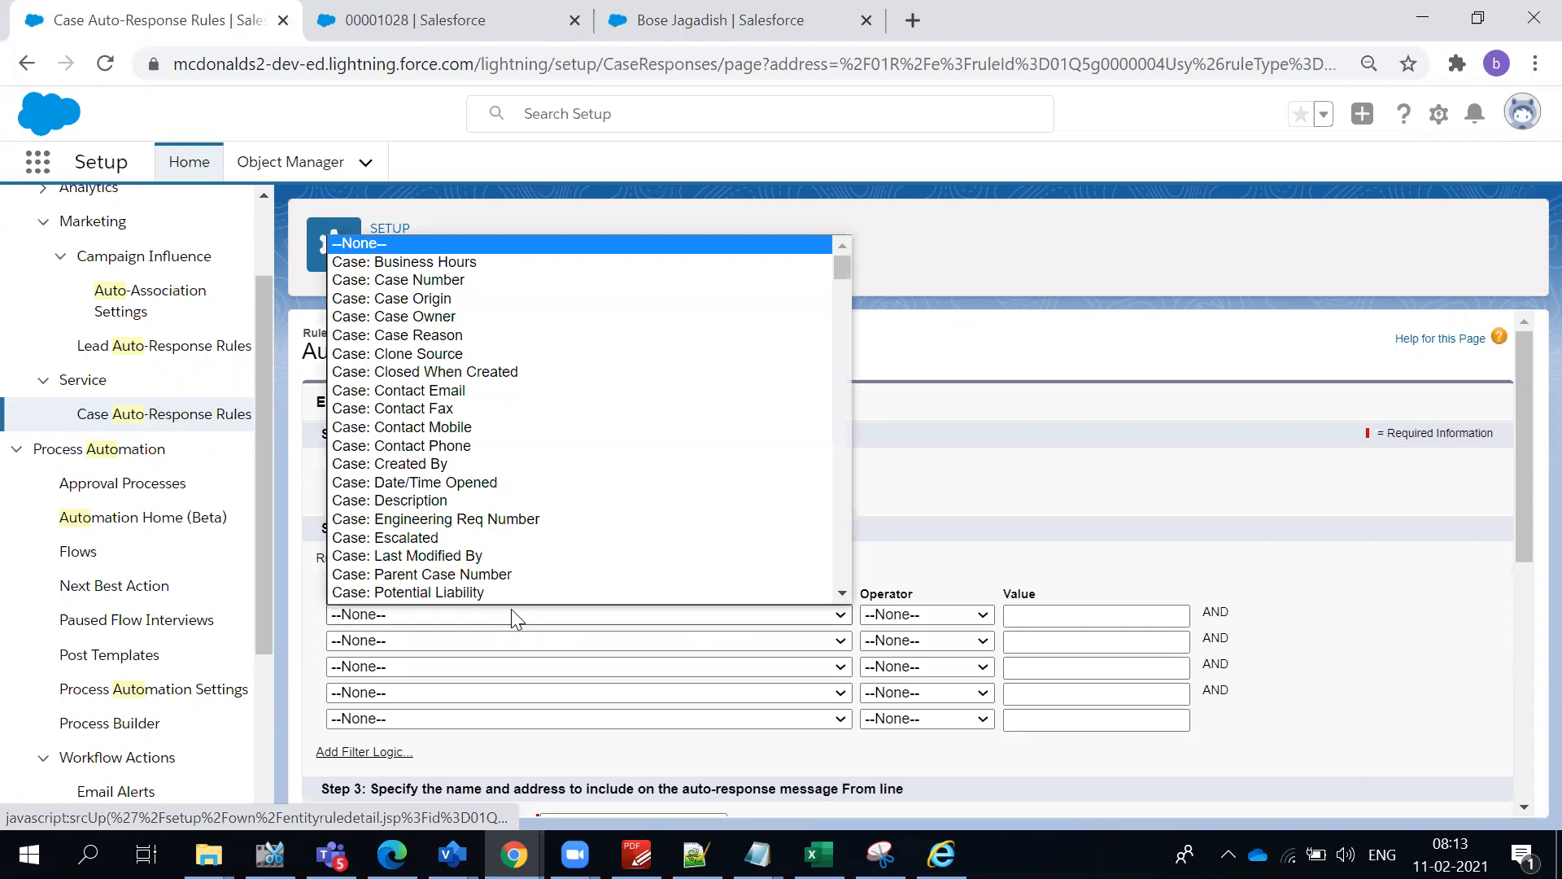
scroll(501, 589, down, 1)
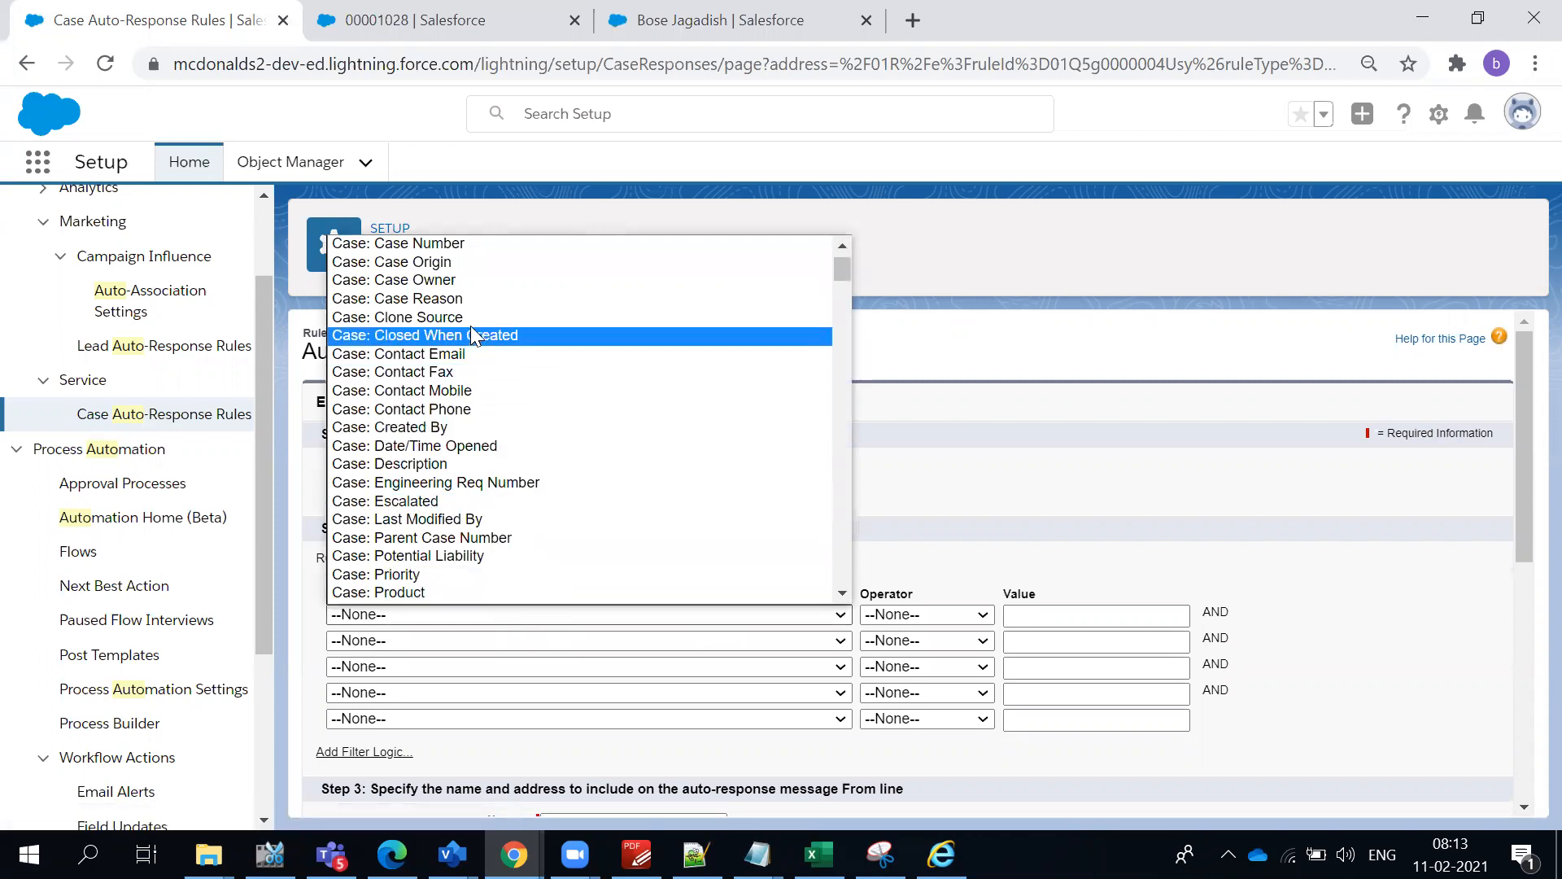
click(1057, 471)
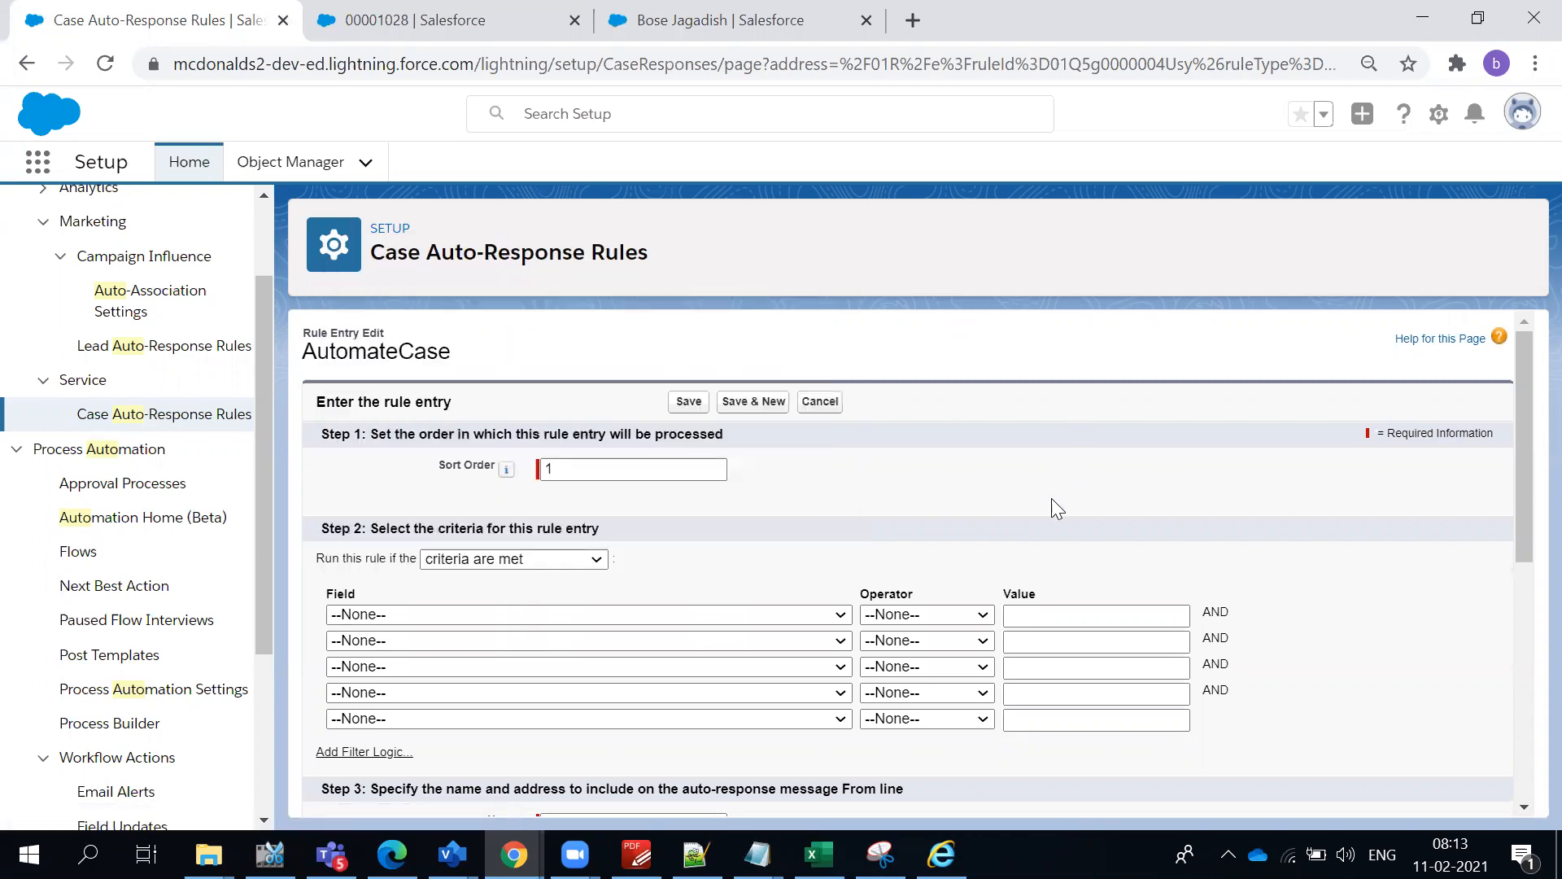
scroll(1050, 500, down, 3)
scroll(939, 579, down, 3)
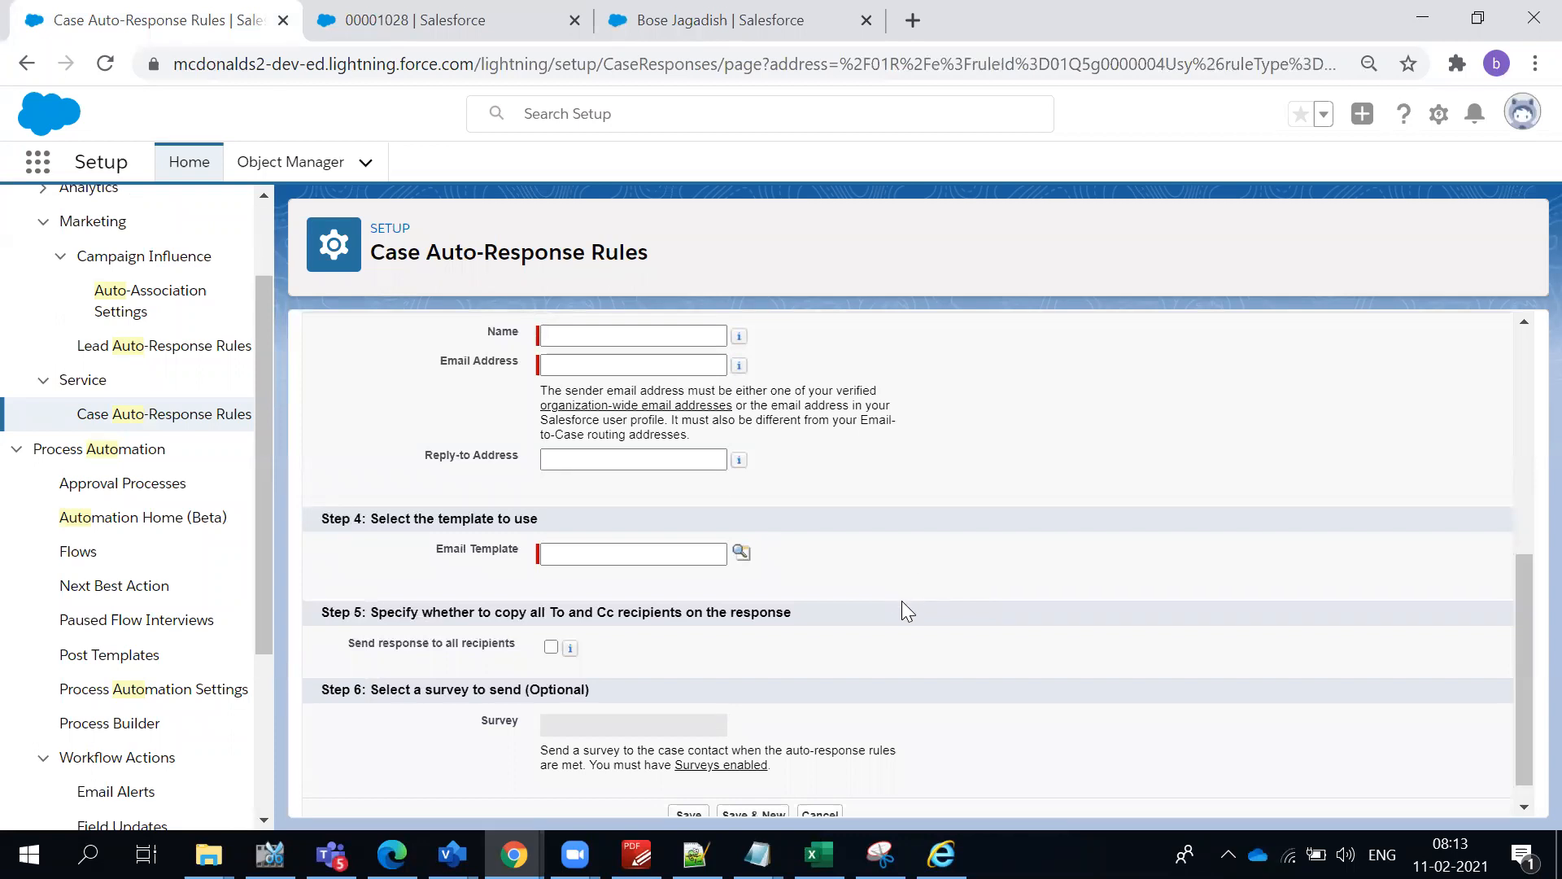
scroll(903, 602, down, 1)
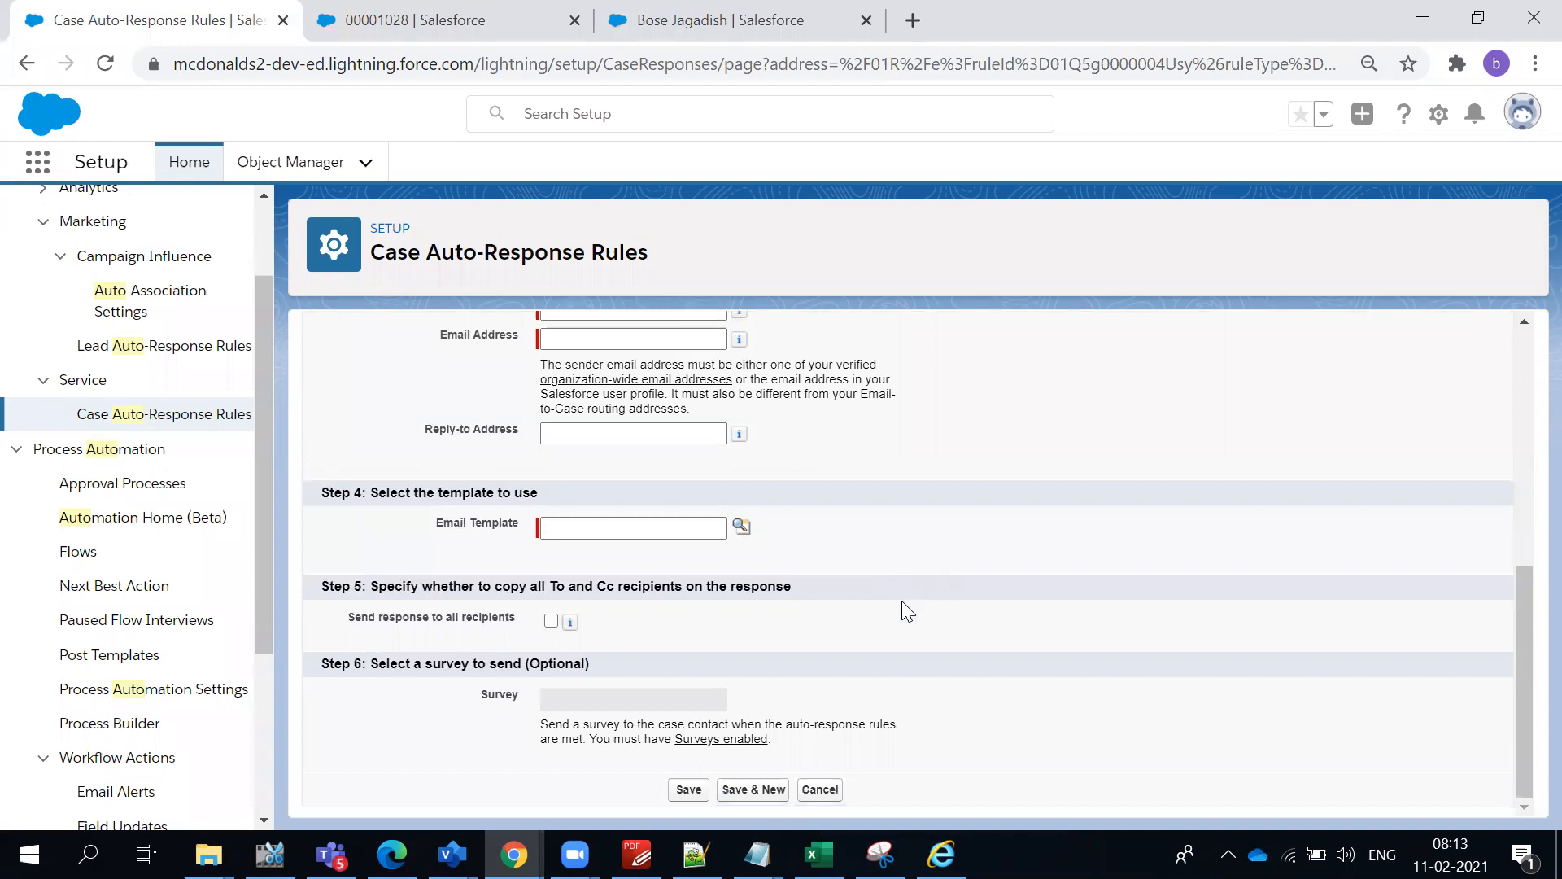
scroll(901, 600, up, 5)
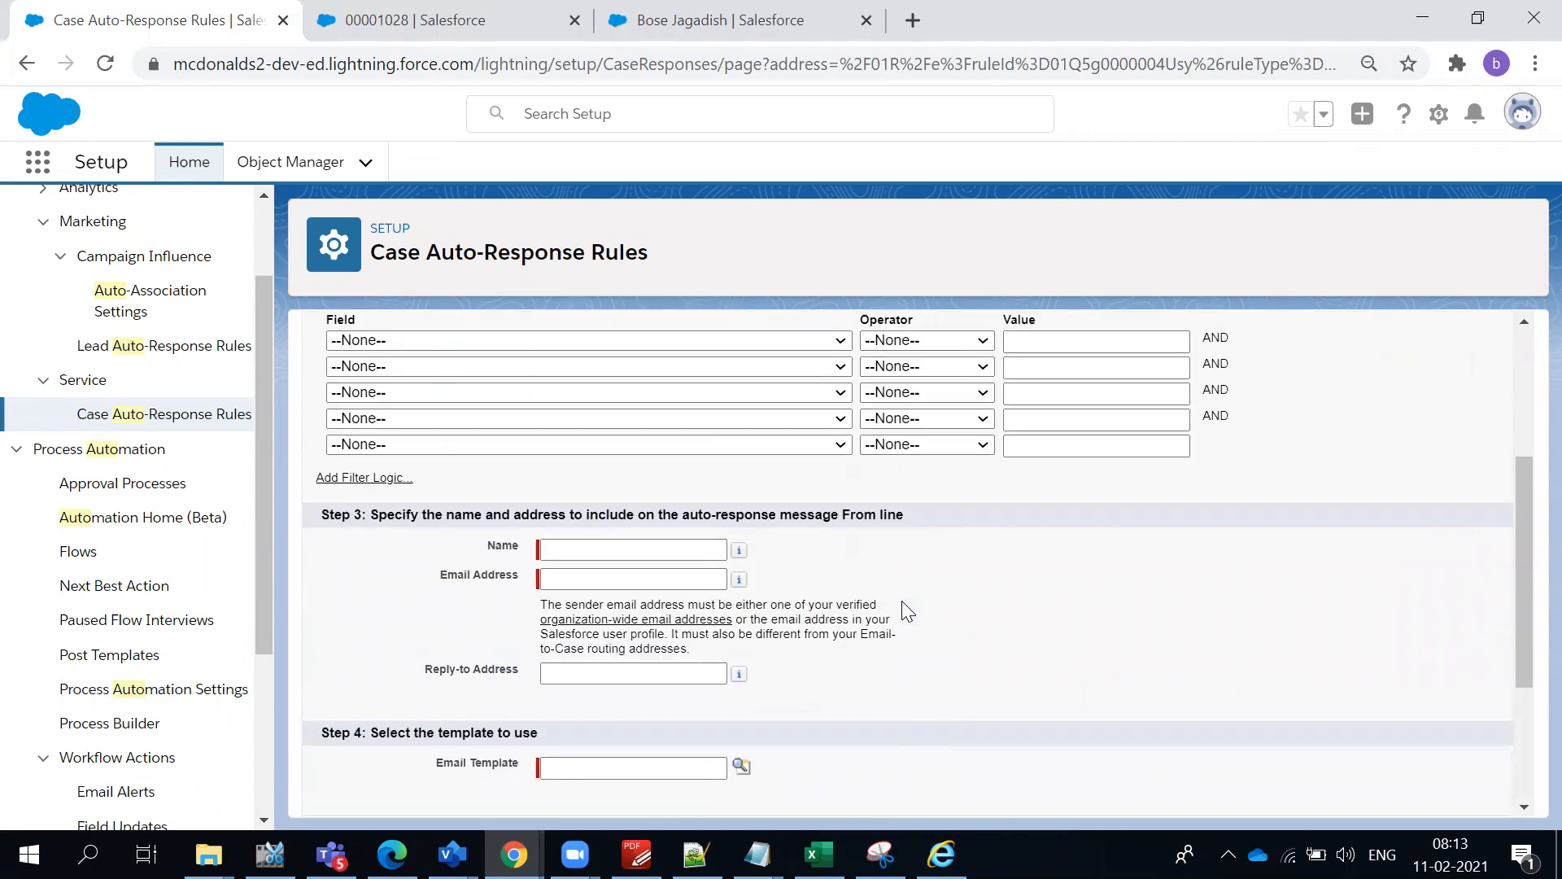
scroll(899, 600, up, 2)
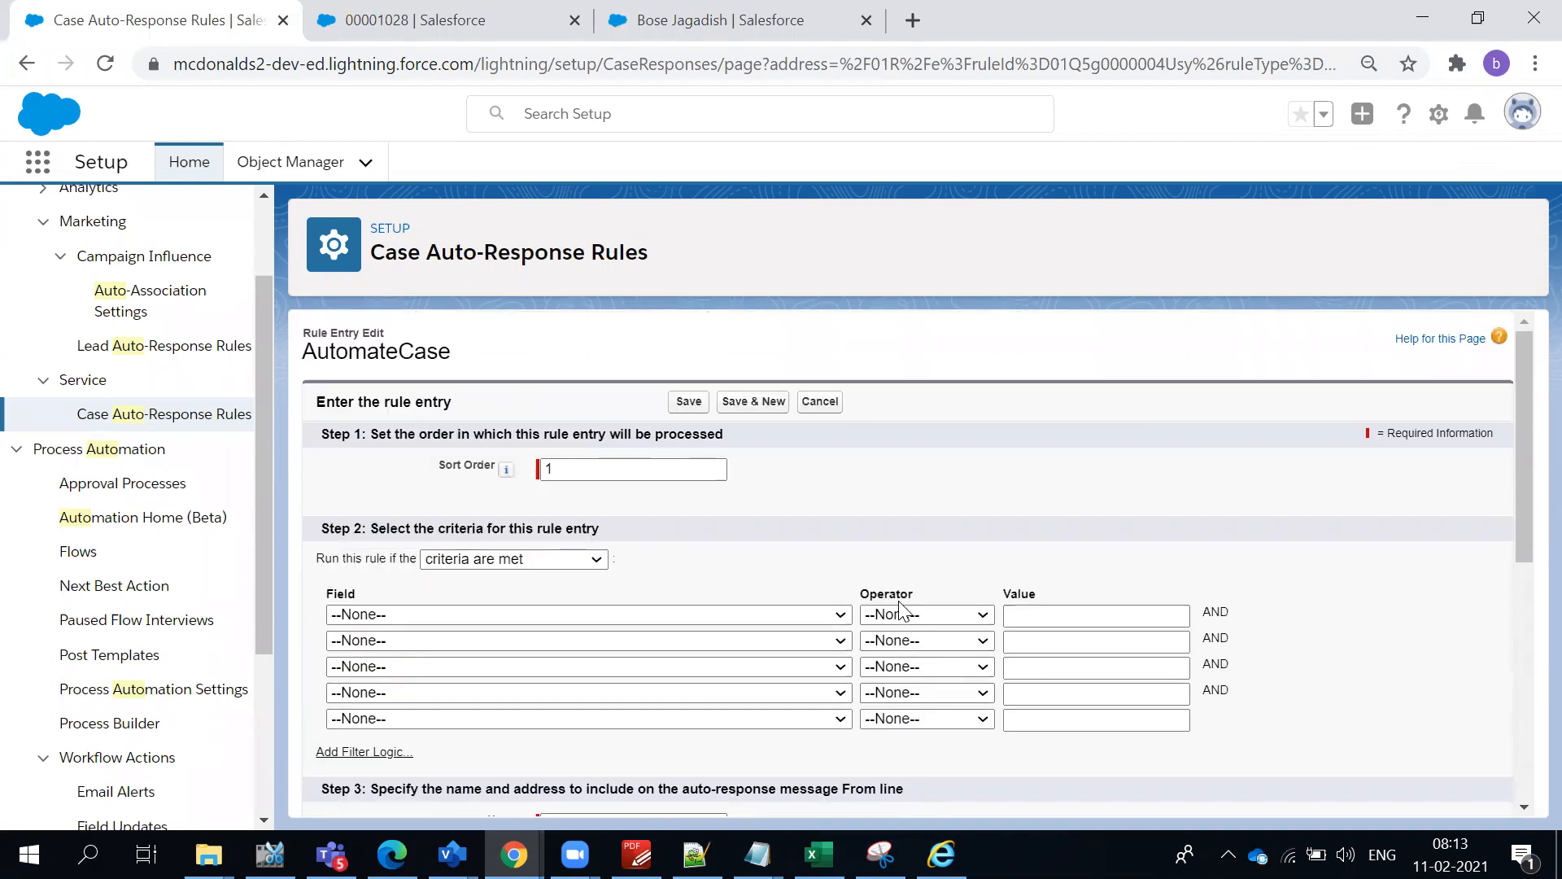
scroll(901, 612, down, 5)
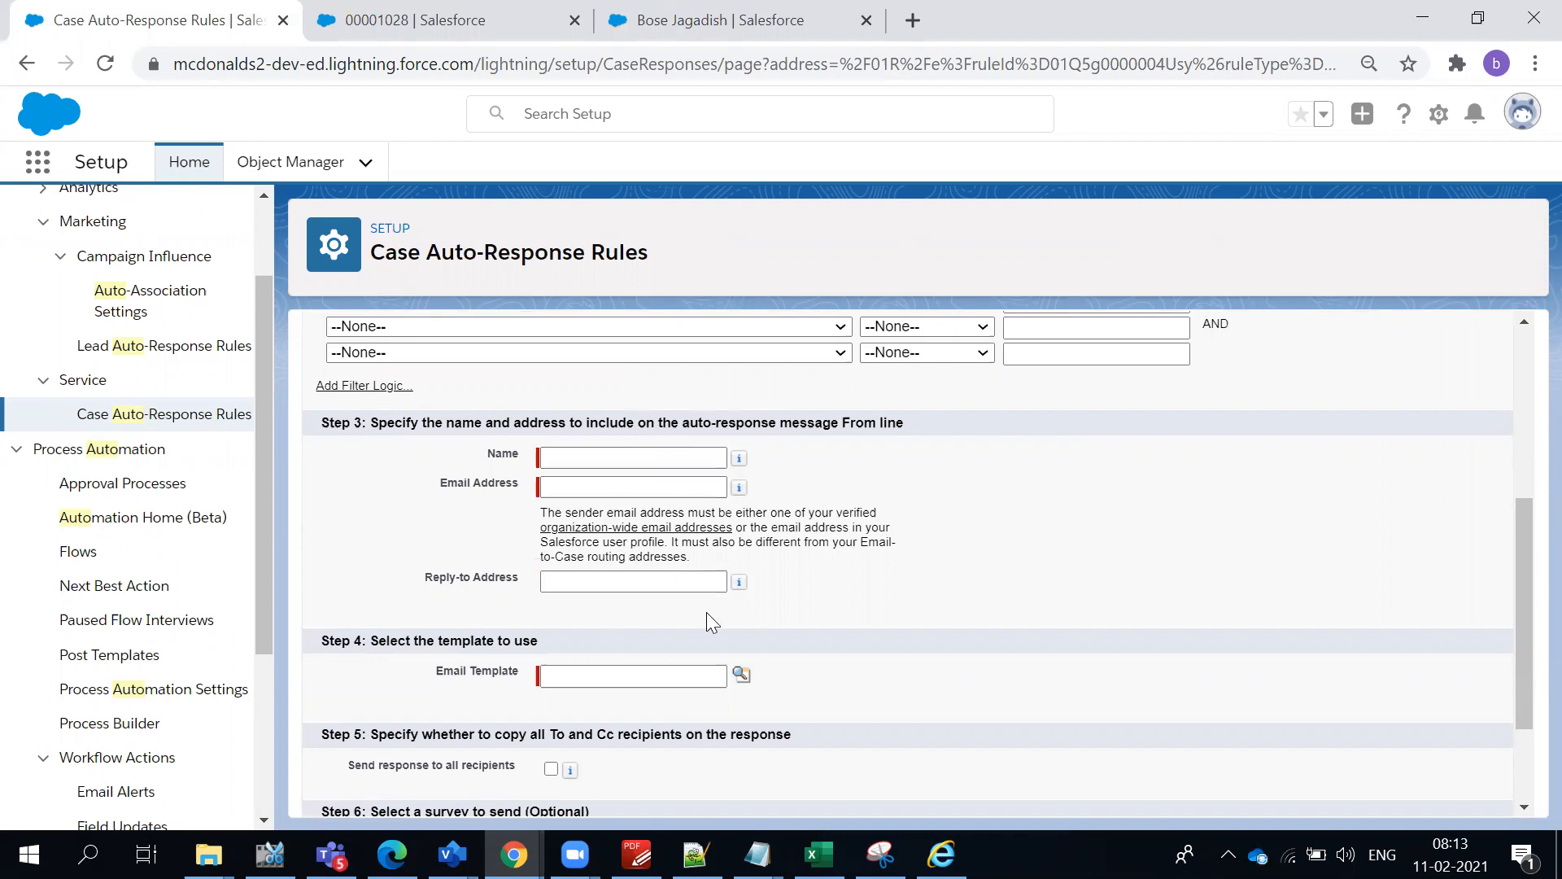
scroll(926, 621, down, 1)
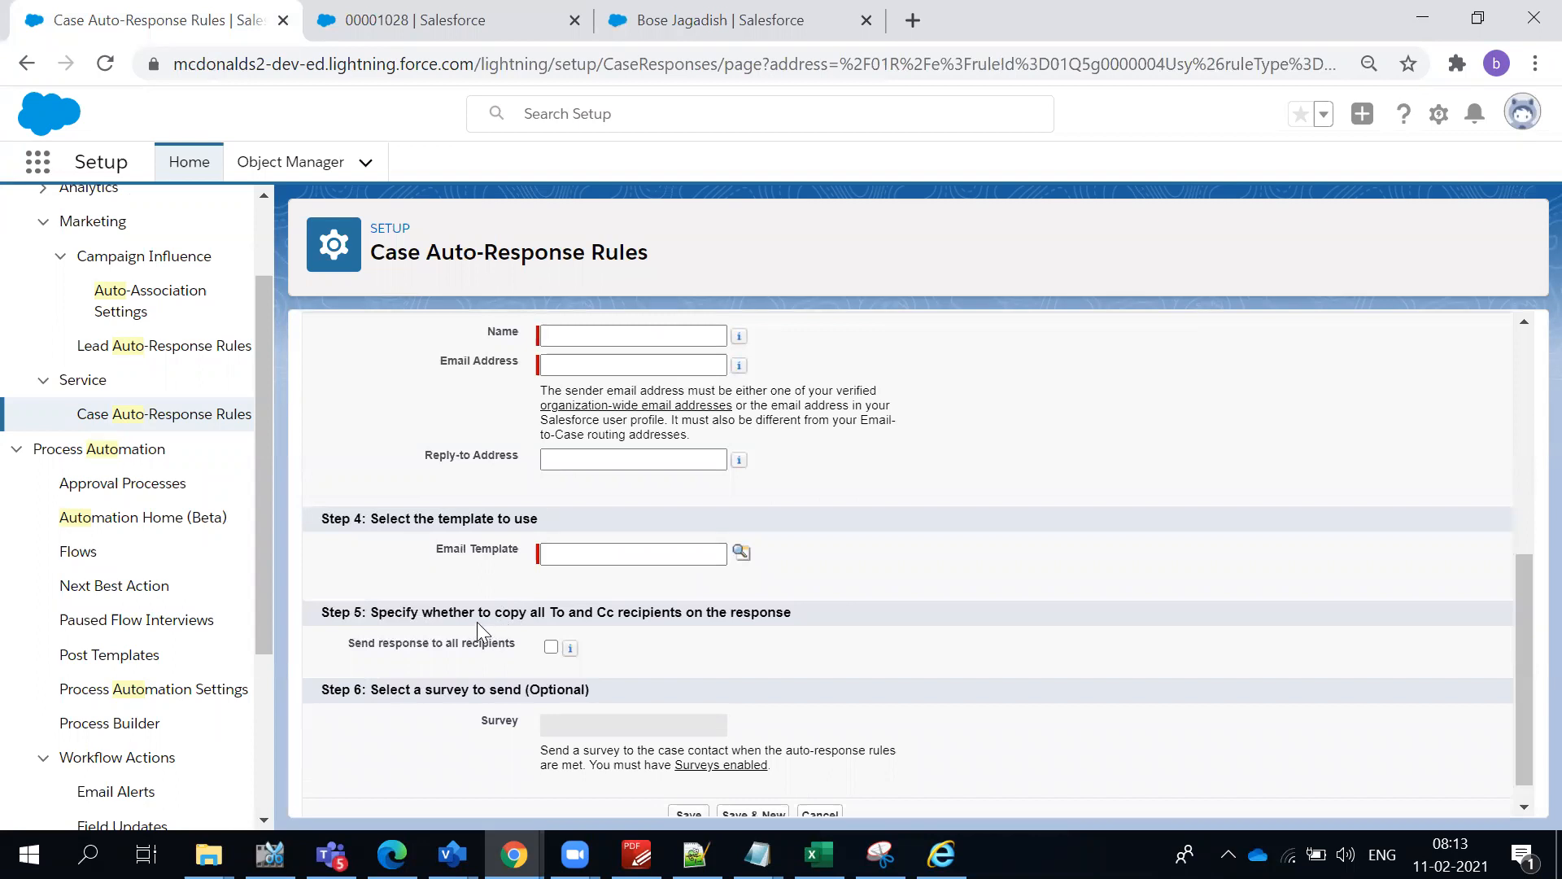
scroll(533, 617, down, 1)
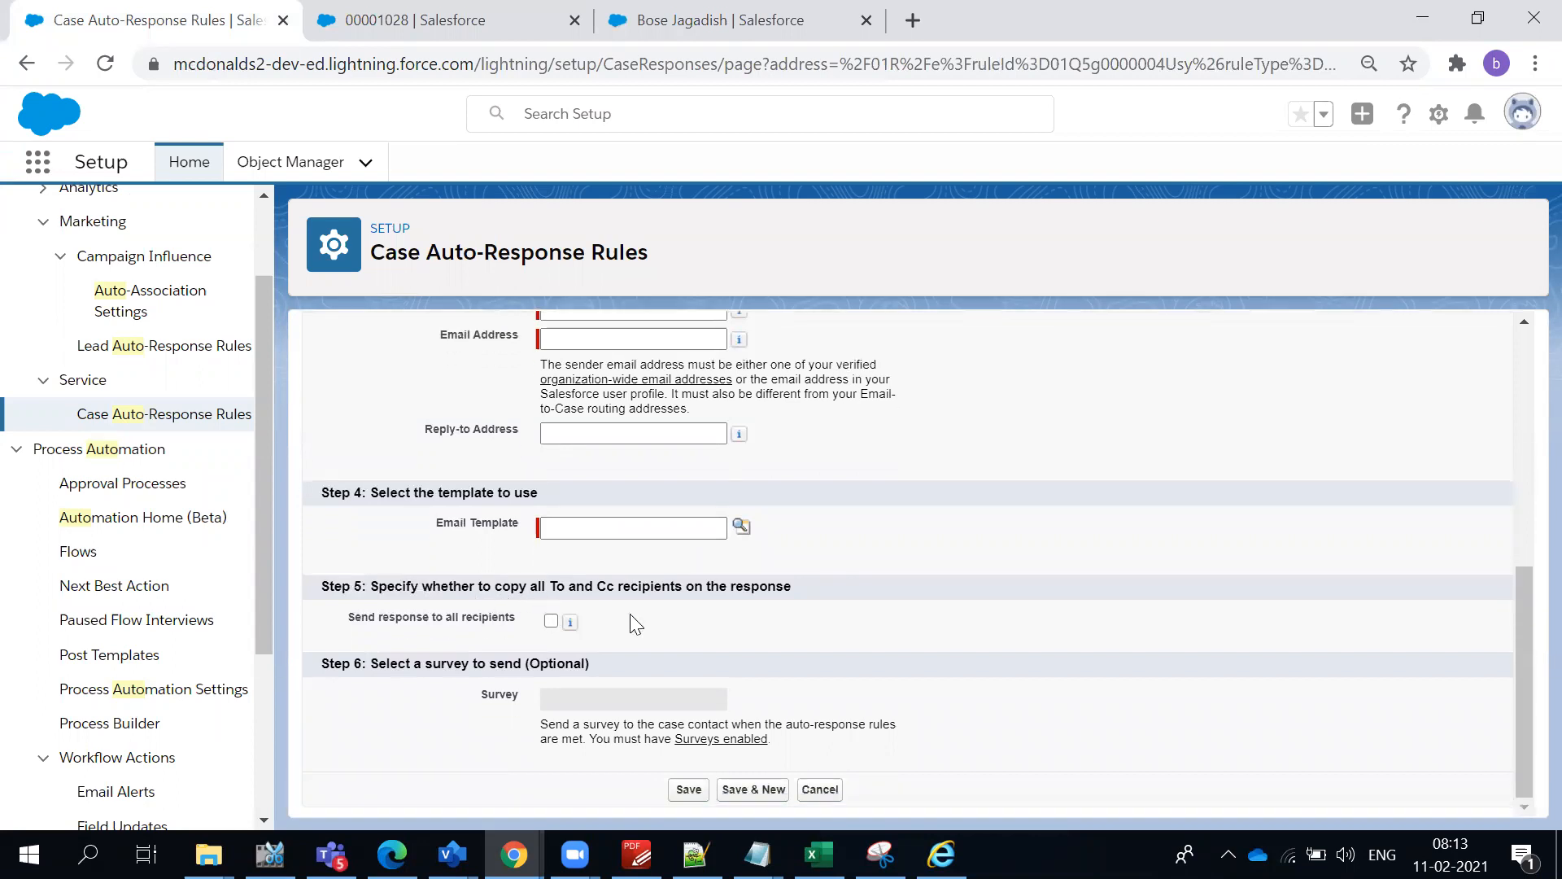
scroll(801, 616, up, 5)
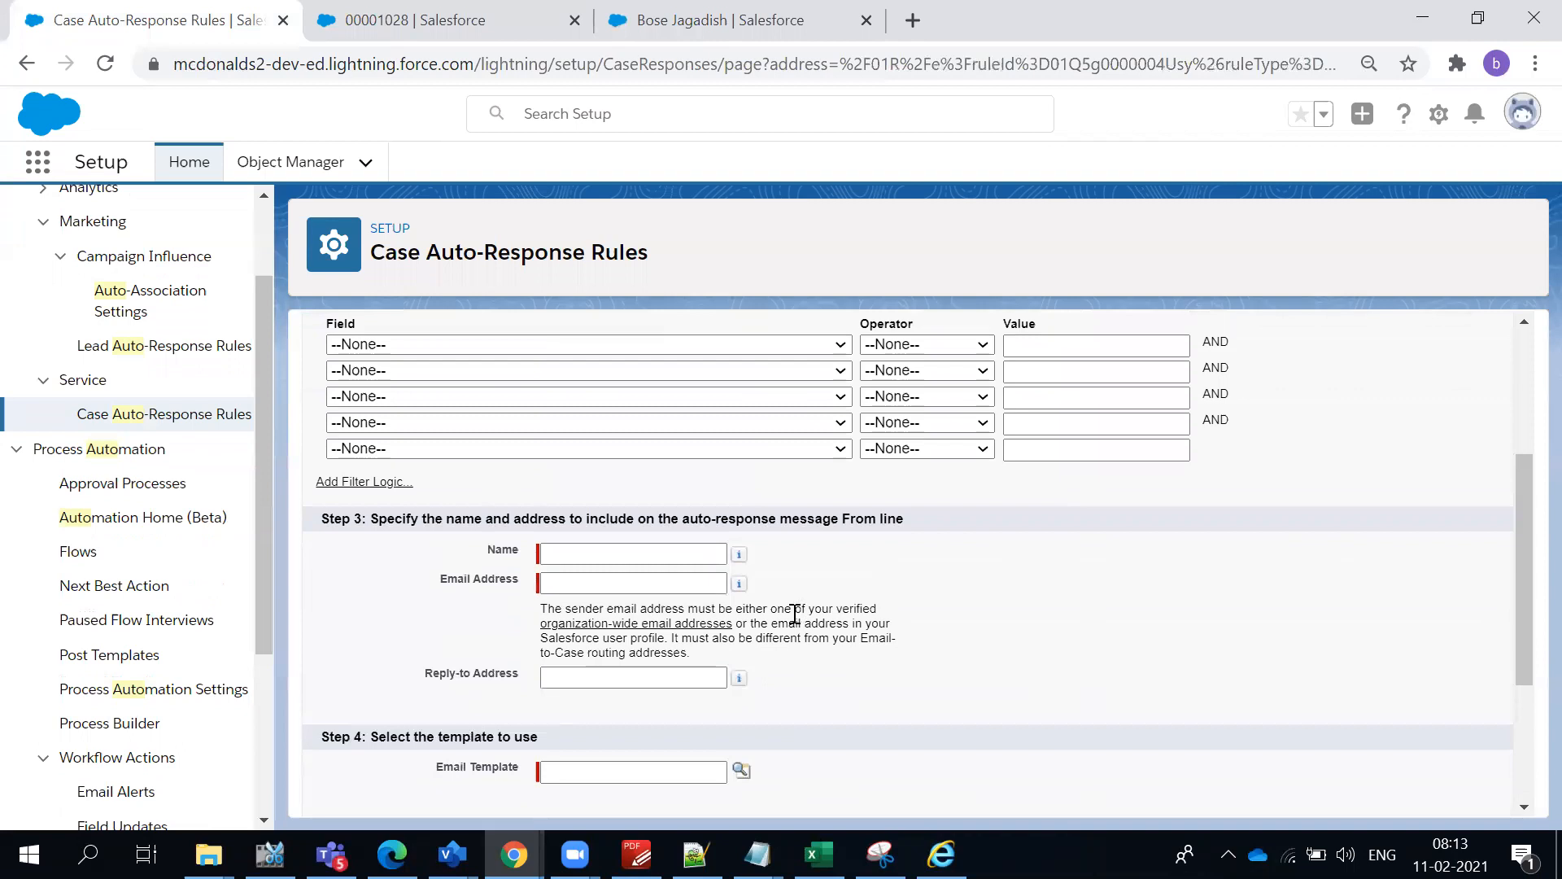
scroll(788, 613, up, 2)
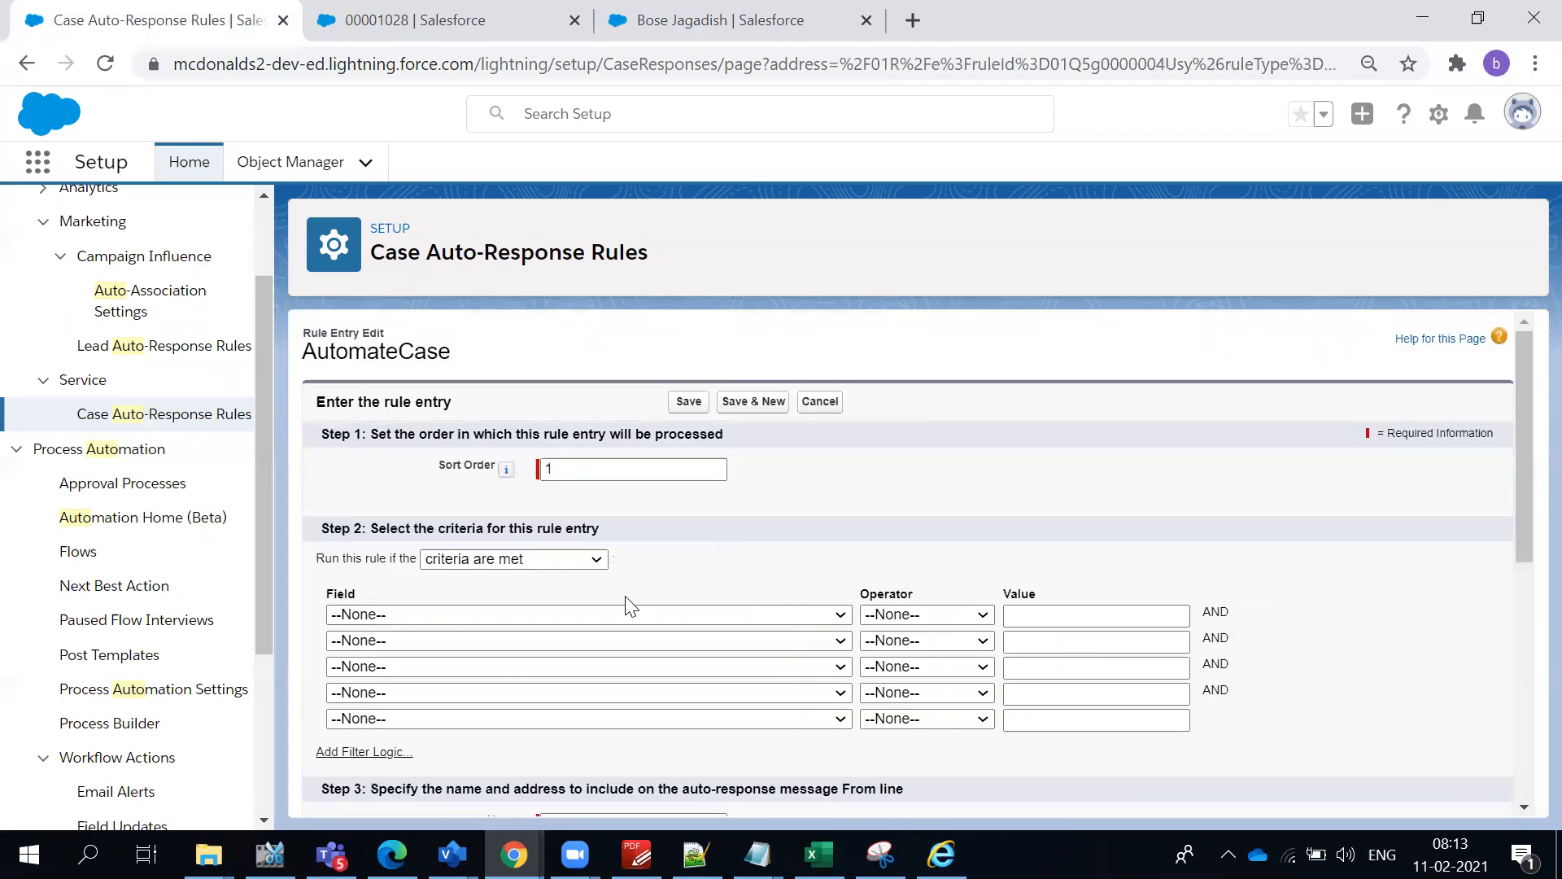
- Set the first criterion's field to Case: Case Origin with the operator equals
click(616, 616)
scroll(570, 488, down, 1)
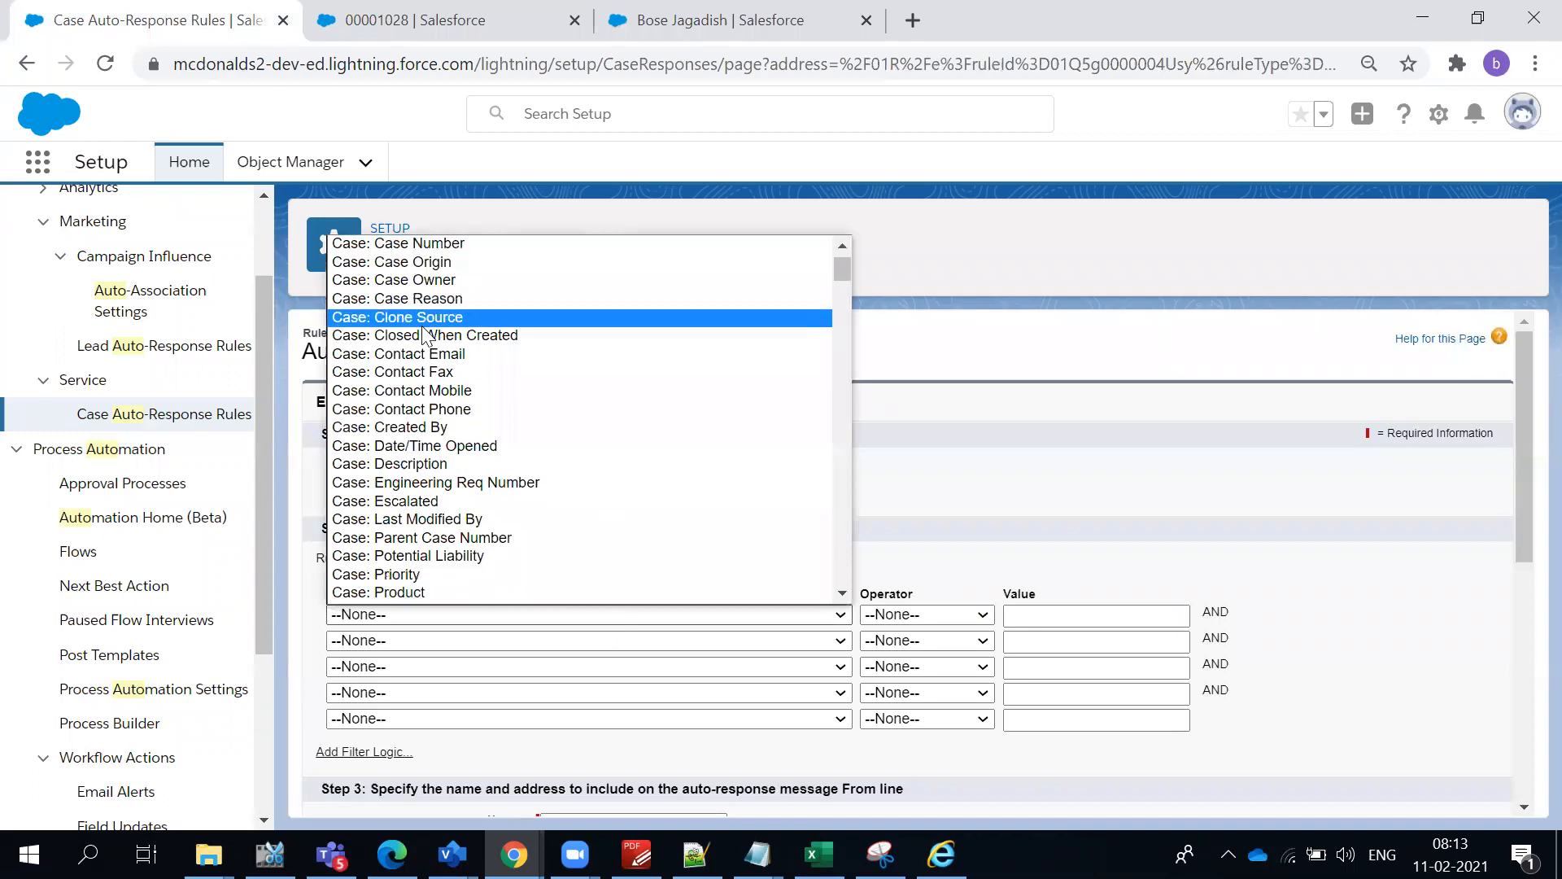
click(431, 263)
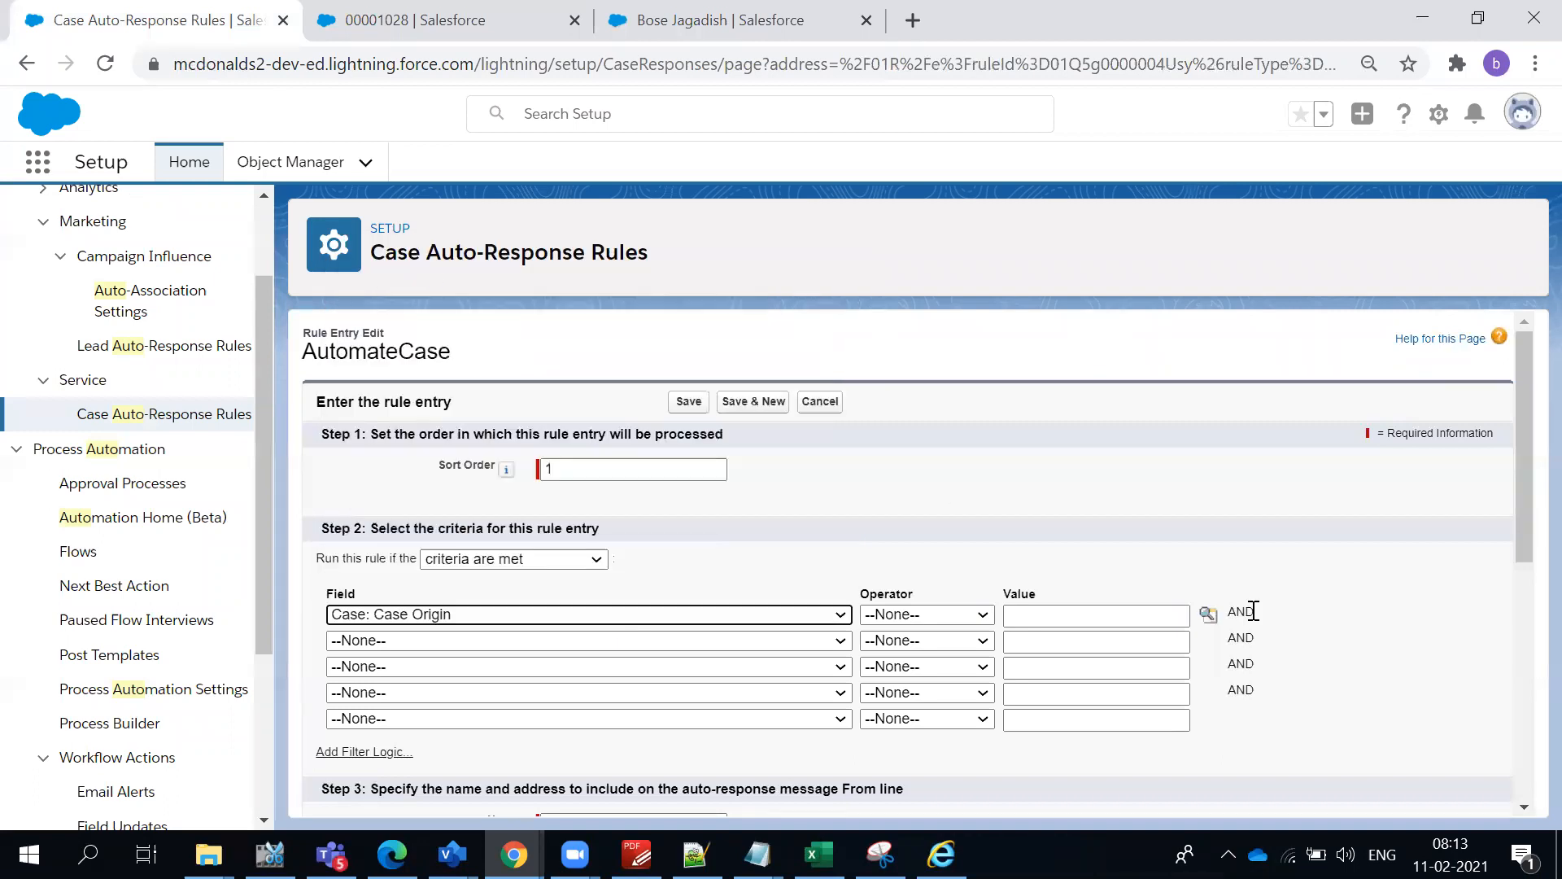
click(985, 616)
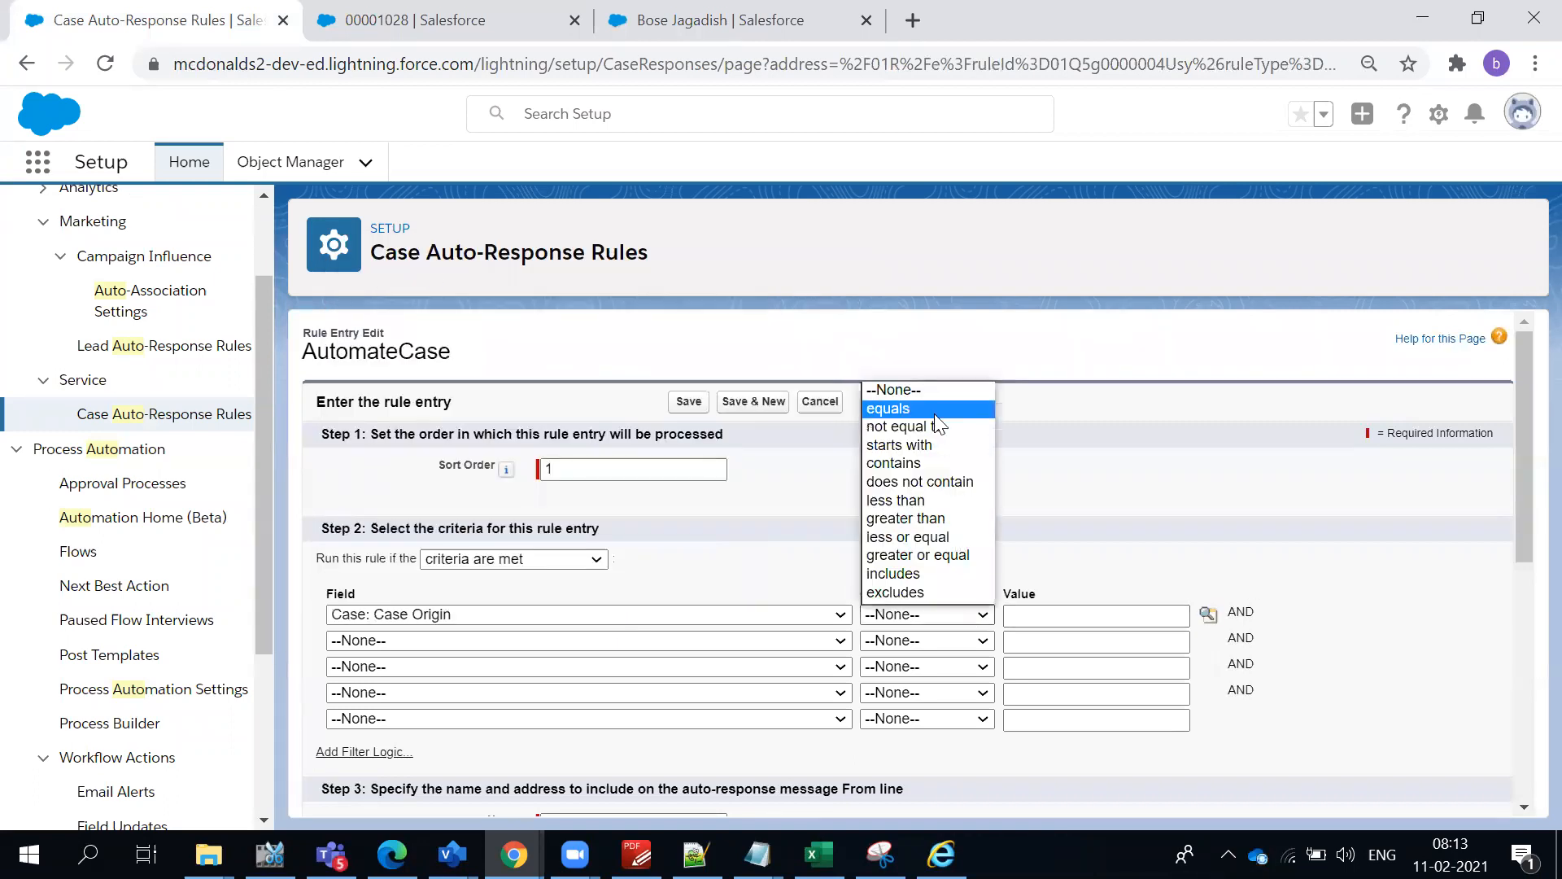
click(899, 406)
- Look up the Case Origin picklist values and insert only Phone as the first criterion's value
click(1208, 613)
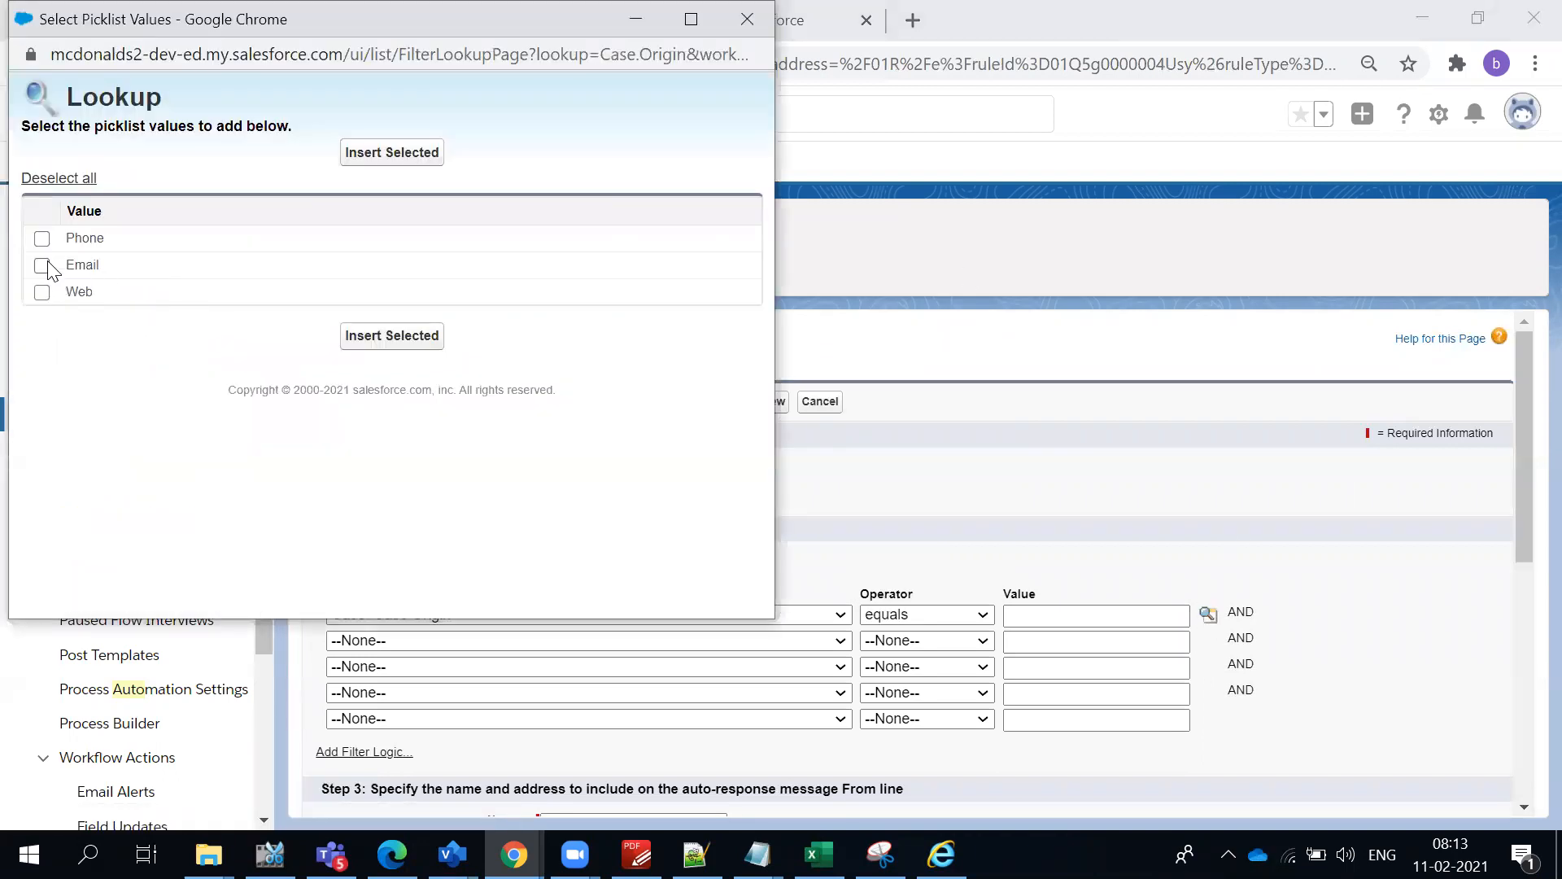
click(41, 238)
click(41, 265)
click(41, 292)
click(42, 265)
click(41, 292)
click(409, 162)
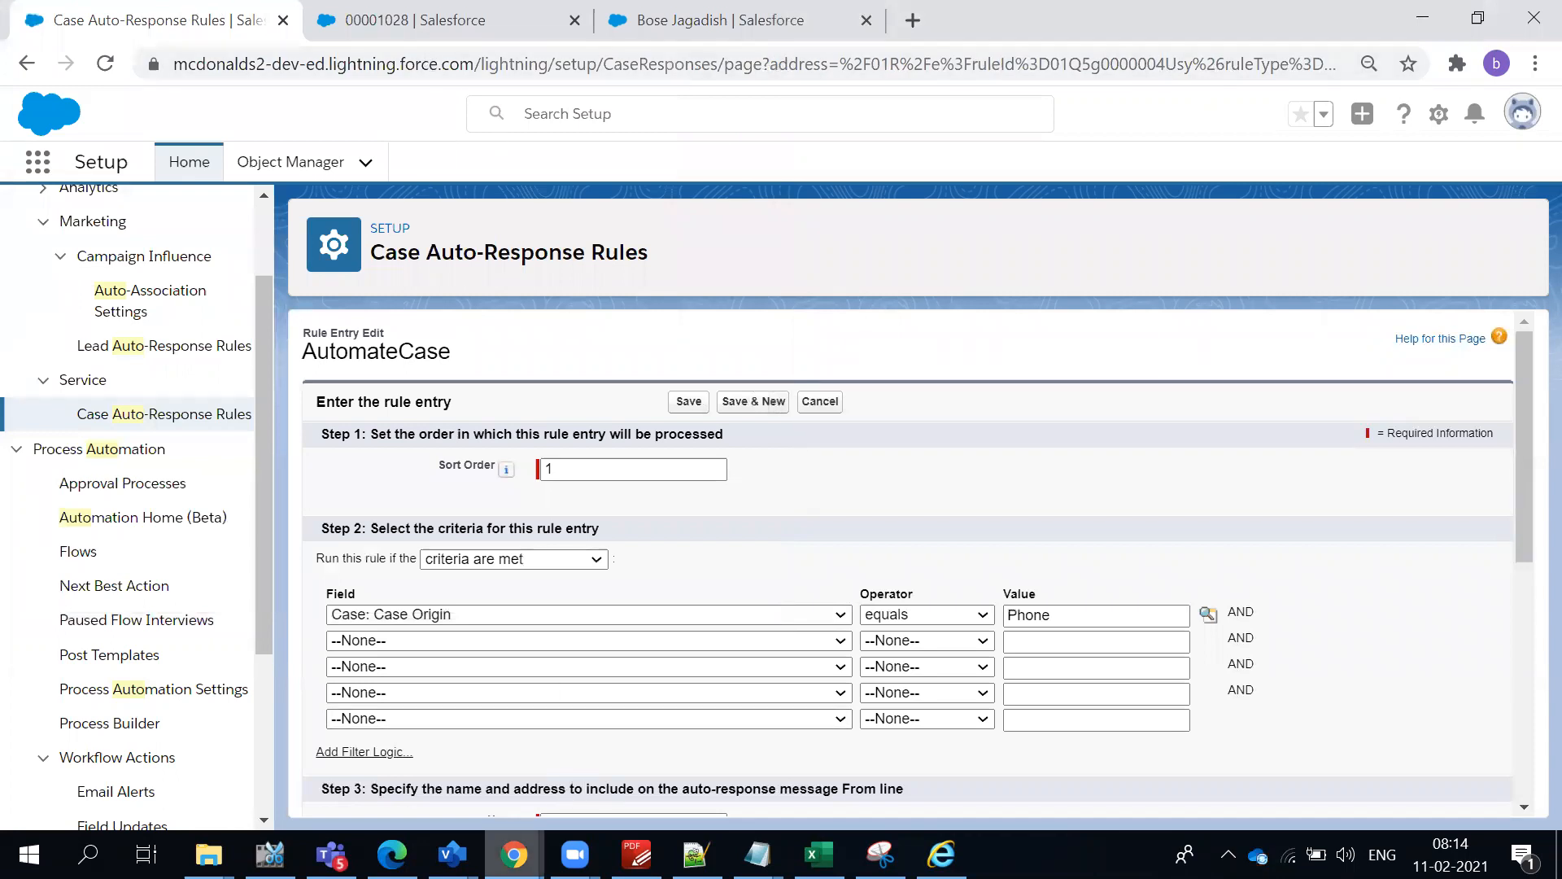
- Switch to Gmail in the other Chrome window and try searching the mailbox by the contact's name
mouse_move(514, 855)
click(350, 781)
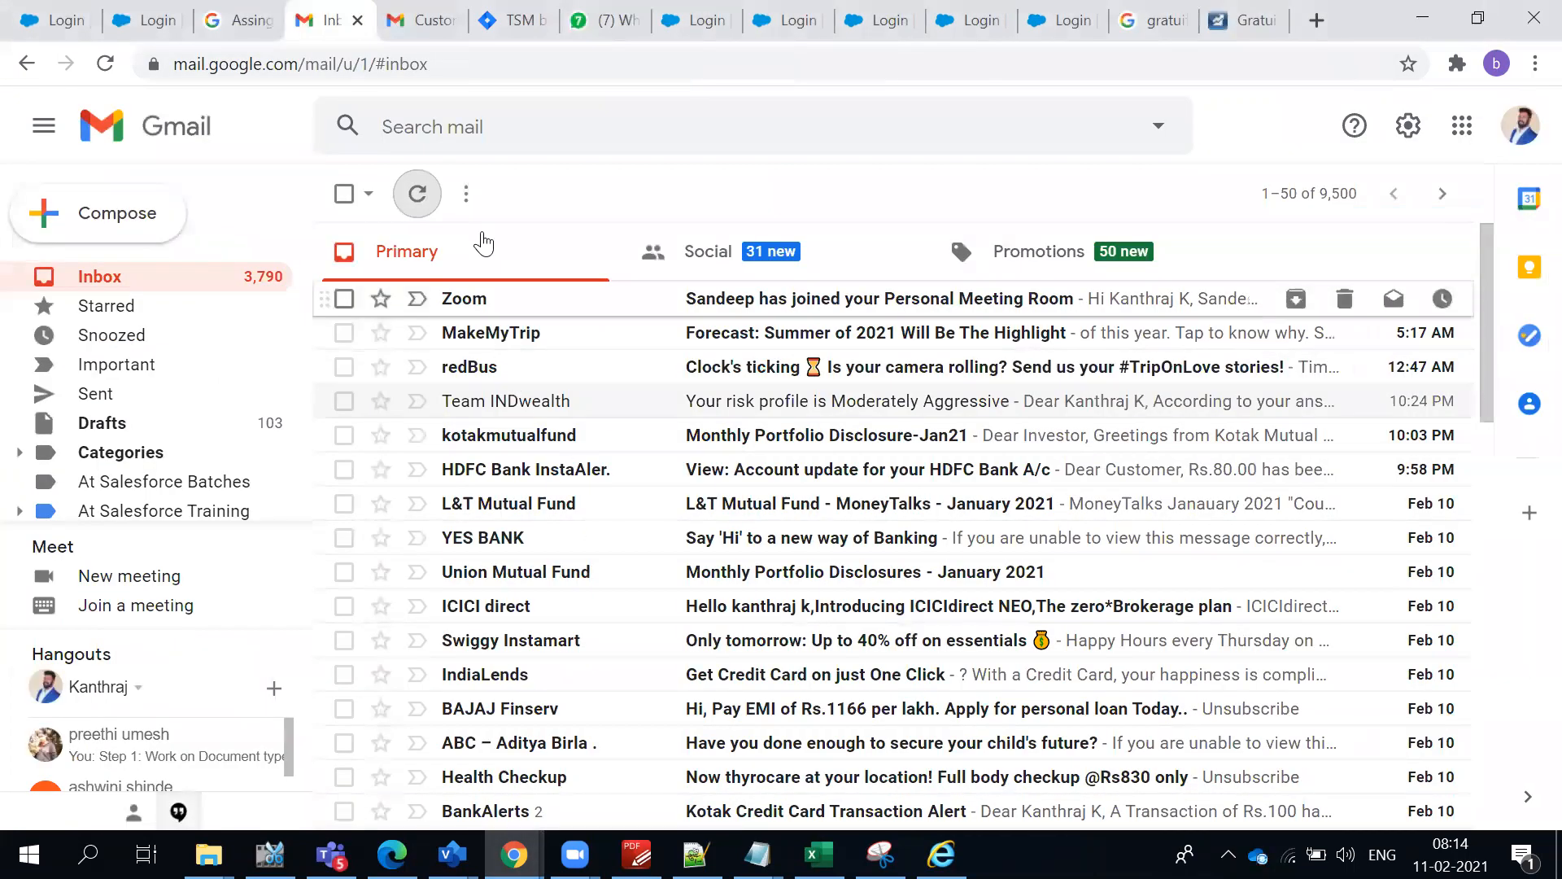
click(494, 128)
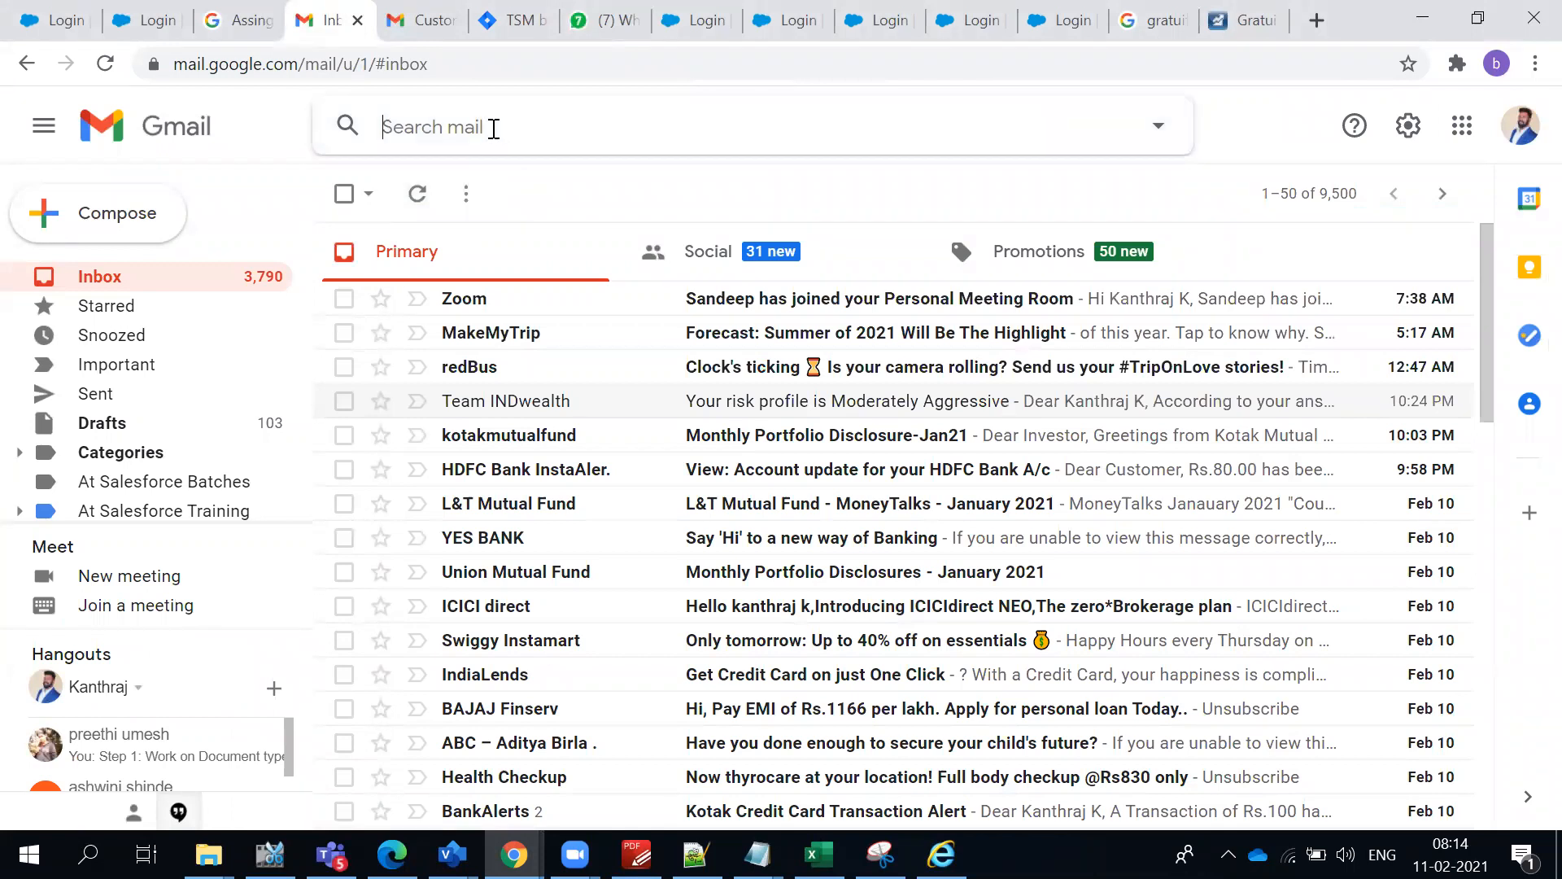
text(ja)
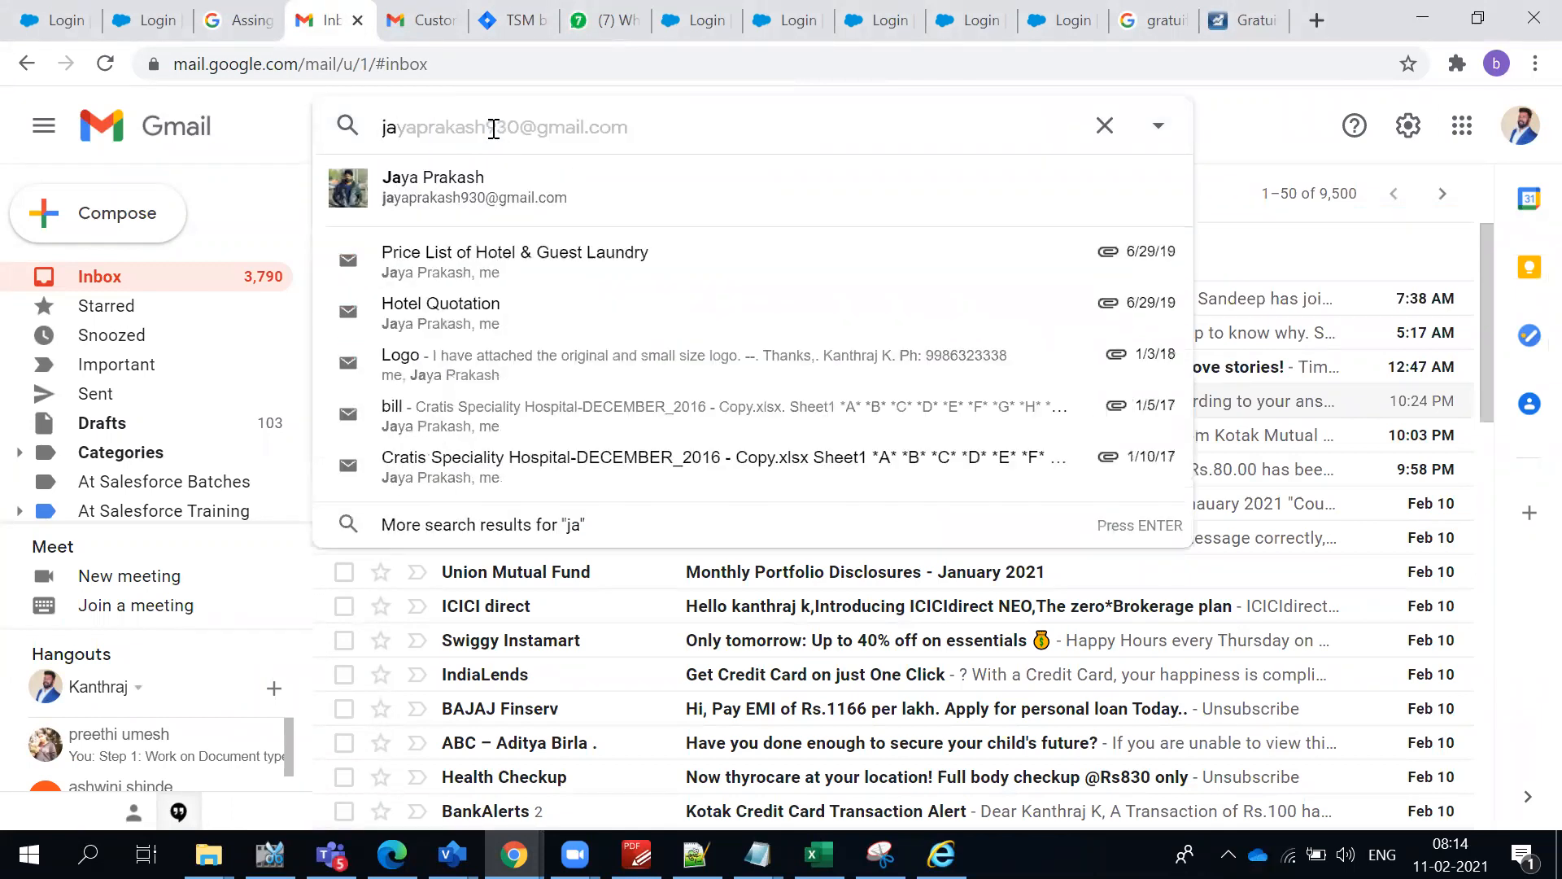
key(BackSpace)
key(BackSpace)
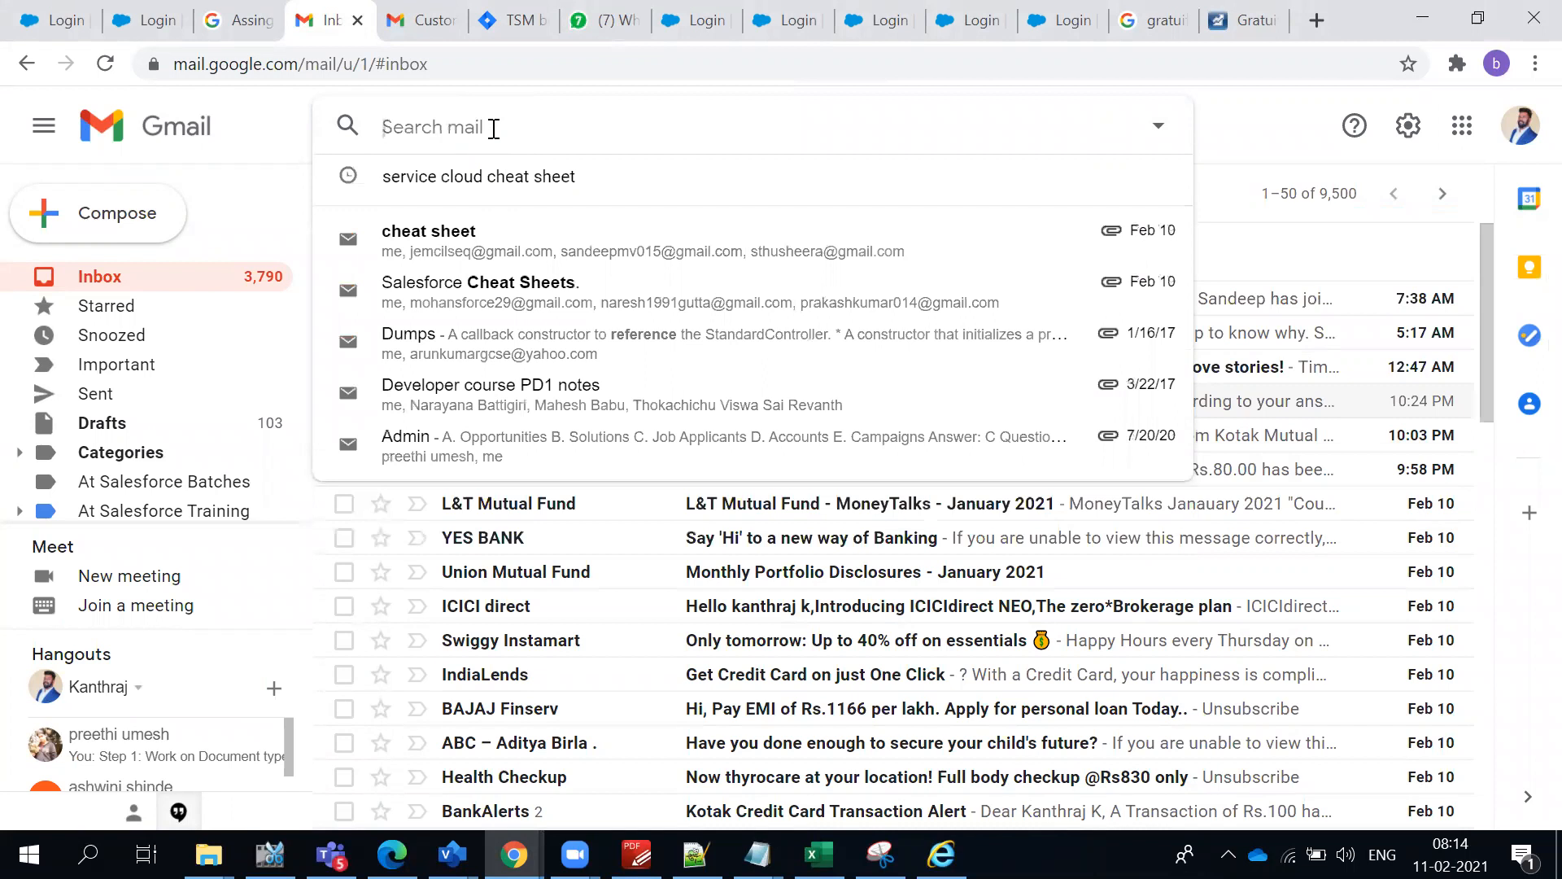
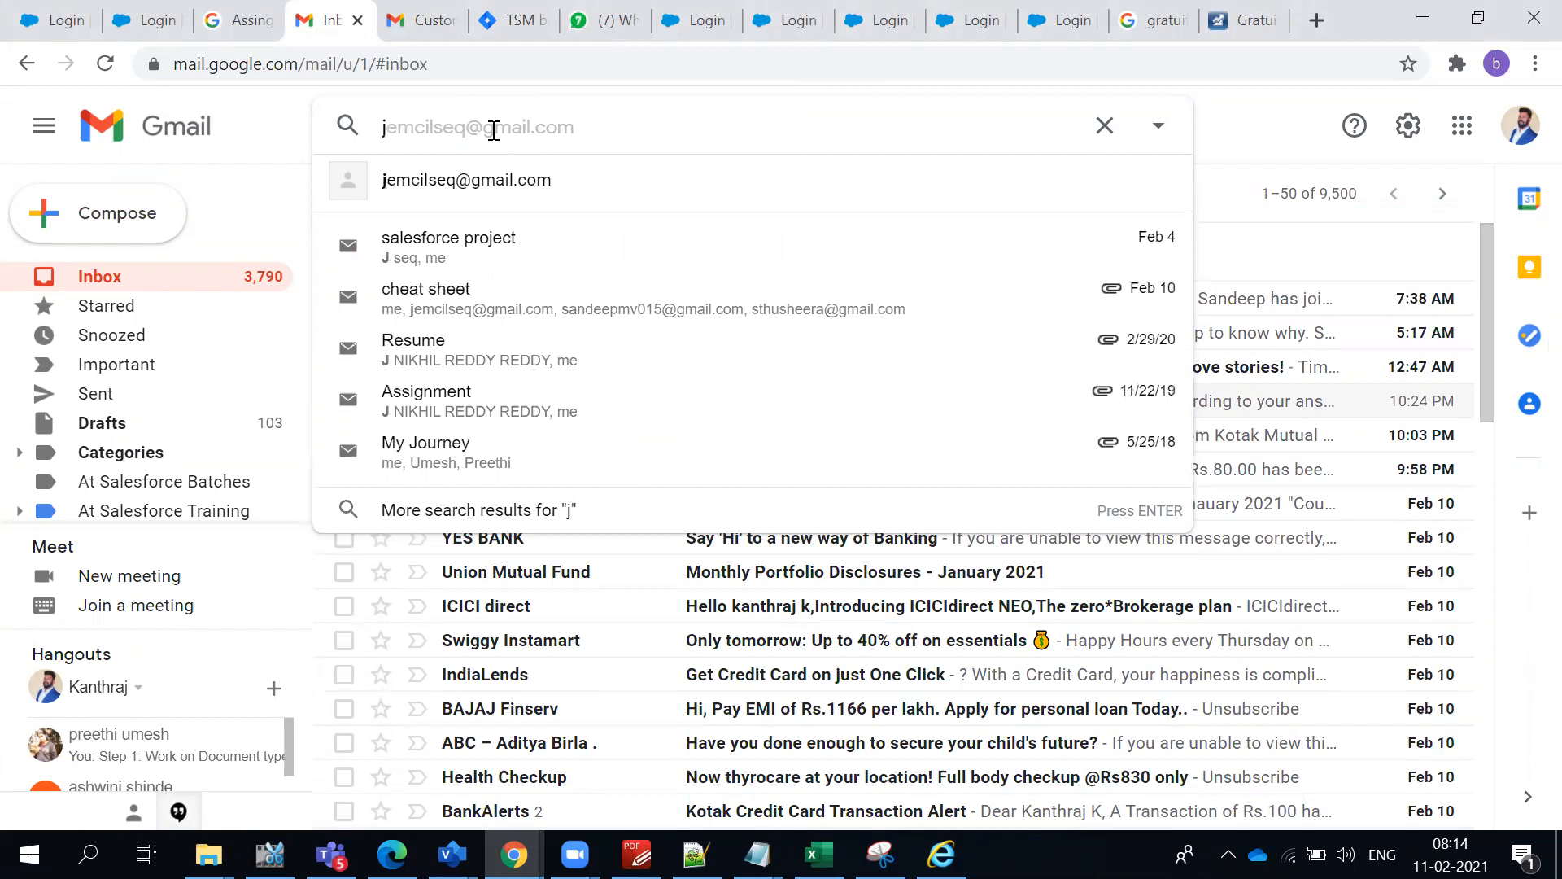
- Search the mailbox for "case" and look through the results and search suggestions for case-related e-mails
text(case)
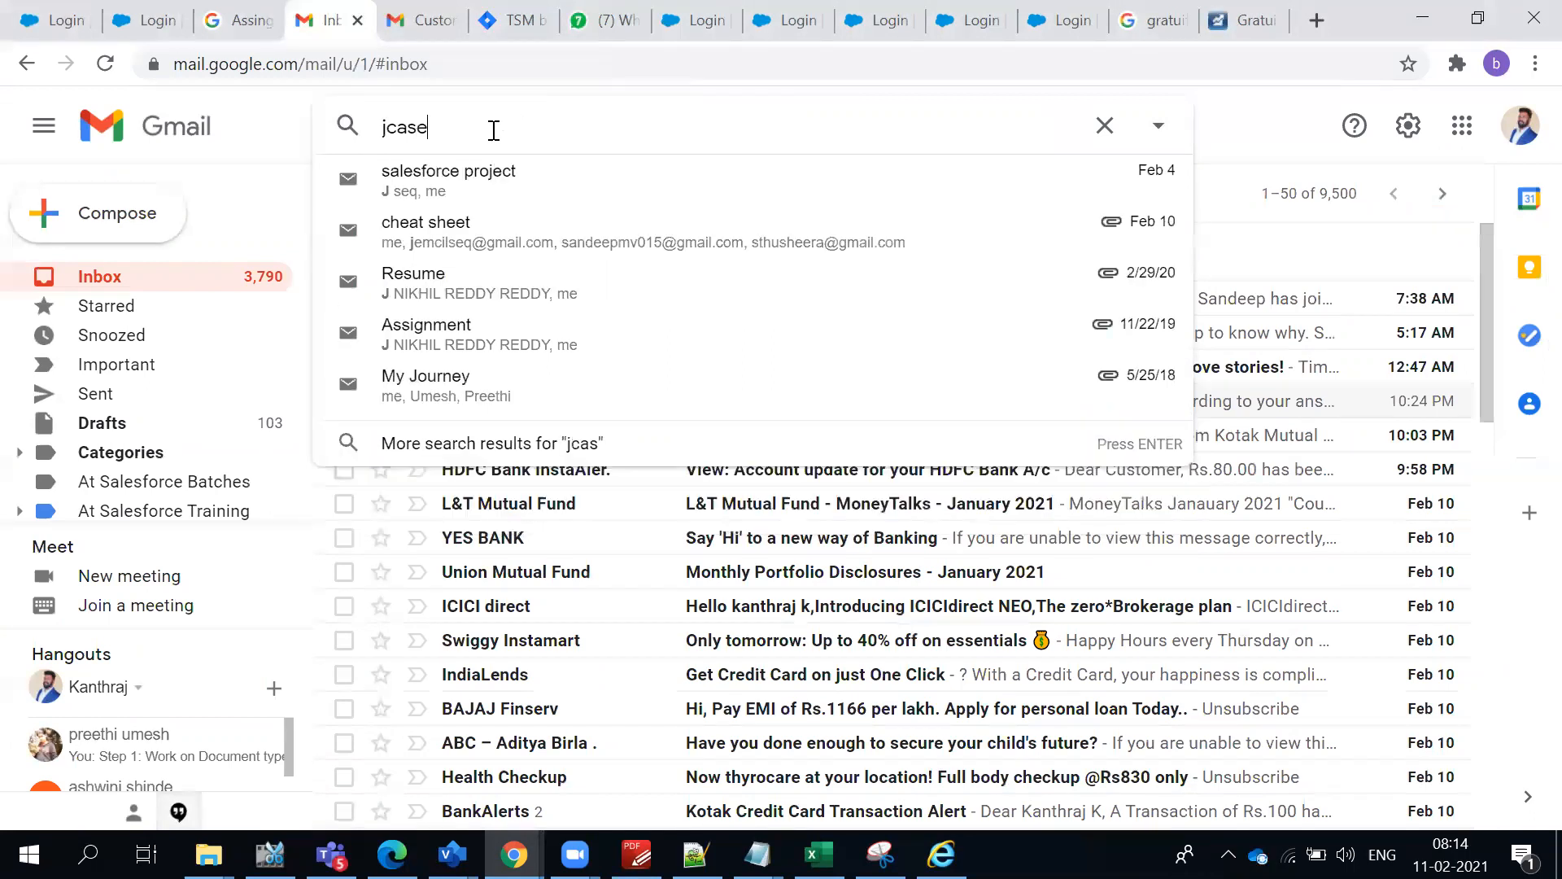
key(BackSpace)
key(BackSpace)
key(BackSpace)
key(BackSpace)
key(BackSpace)
text(case)
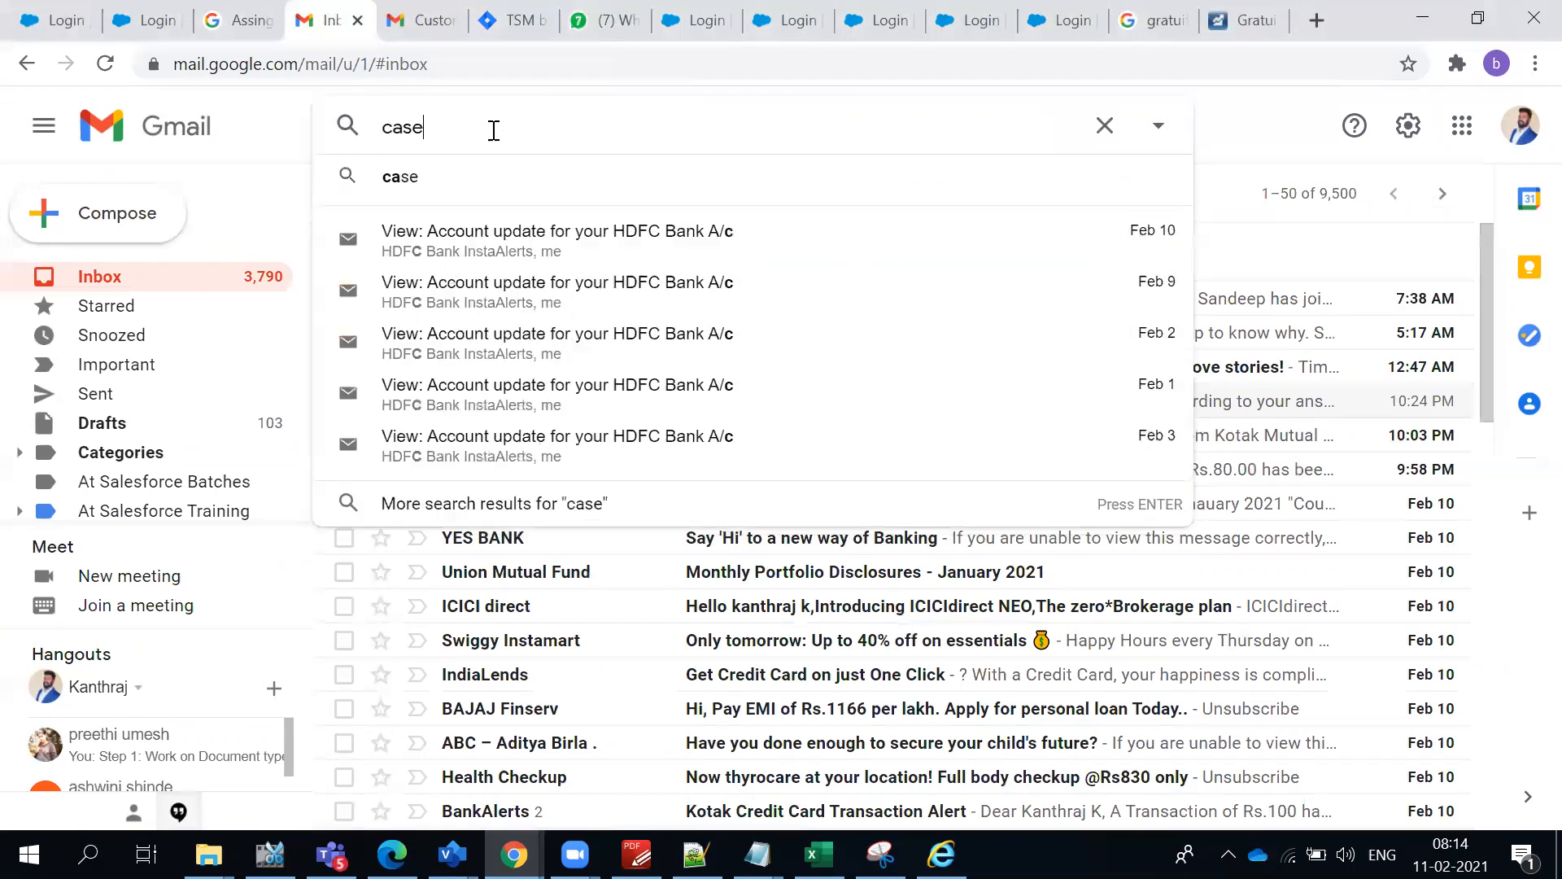
key(Return)
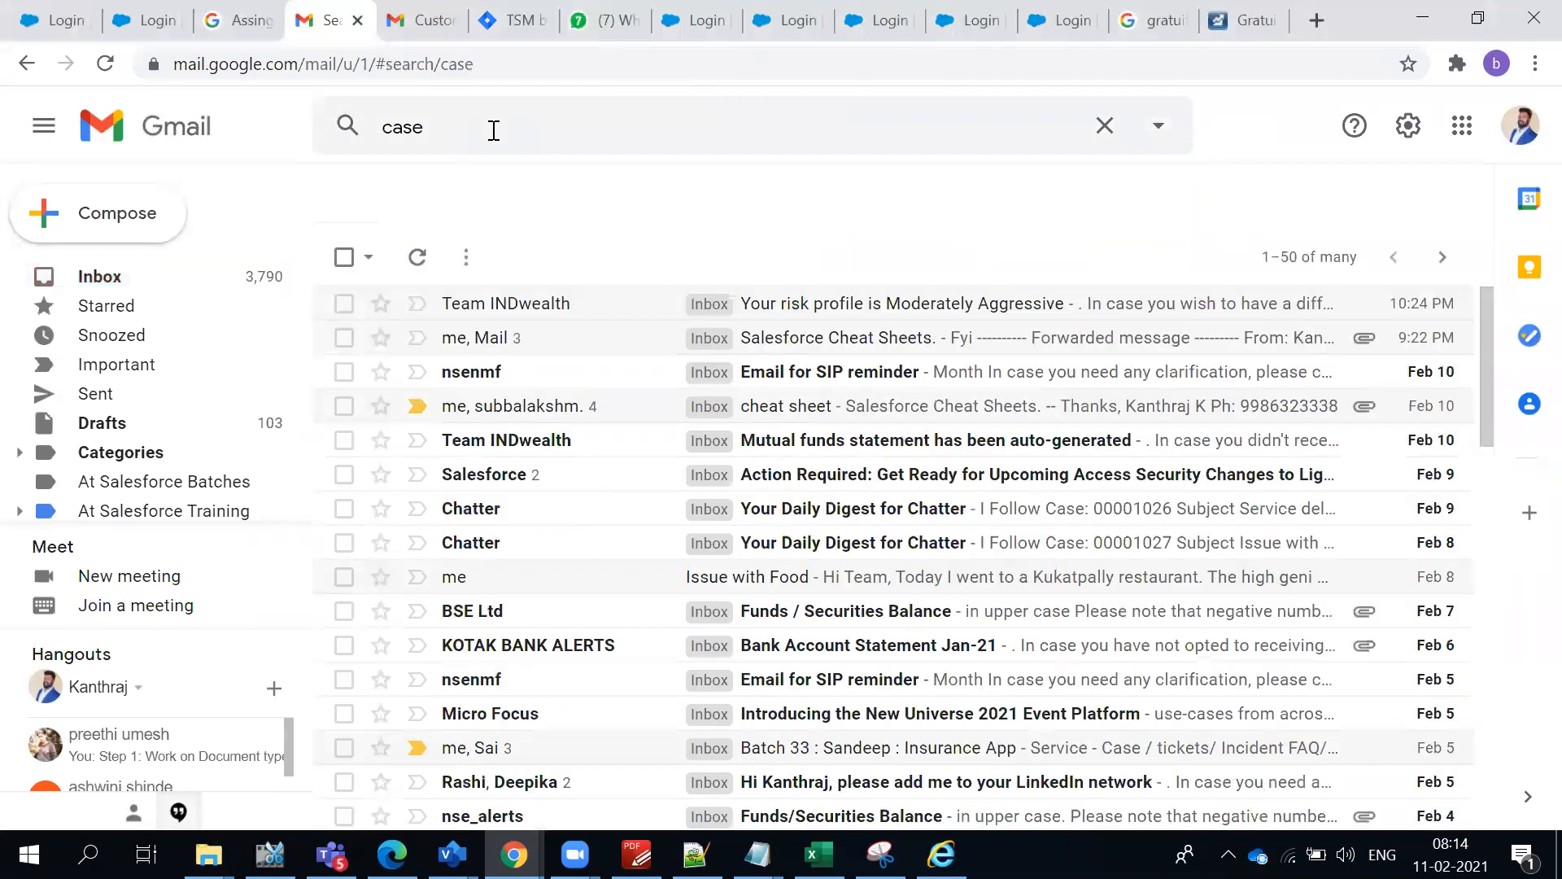
scroll(787, 476, down, 3)
scroll(793, 660, down, 10)
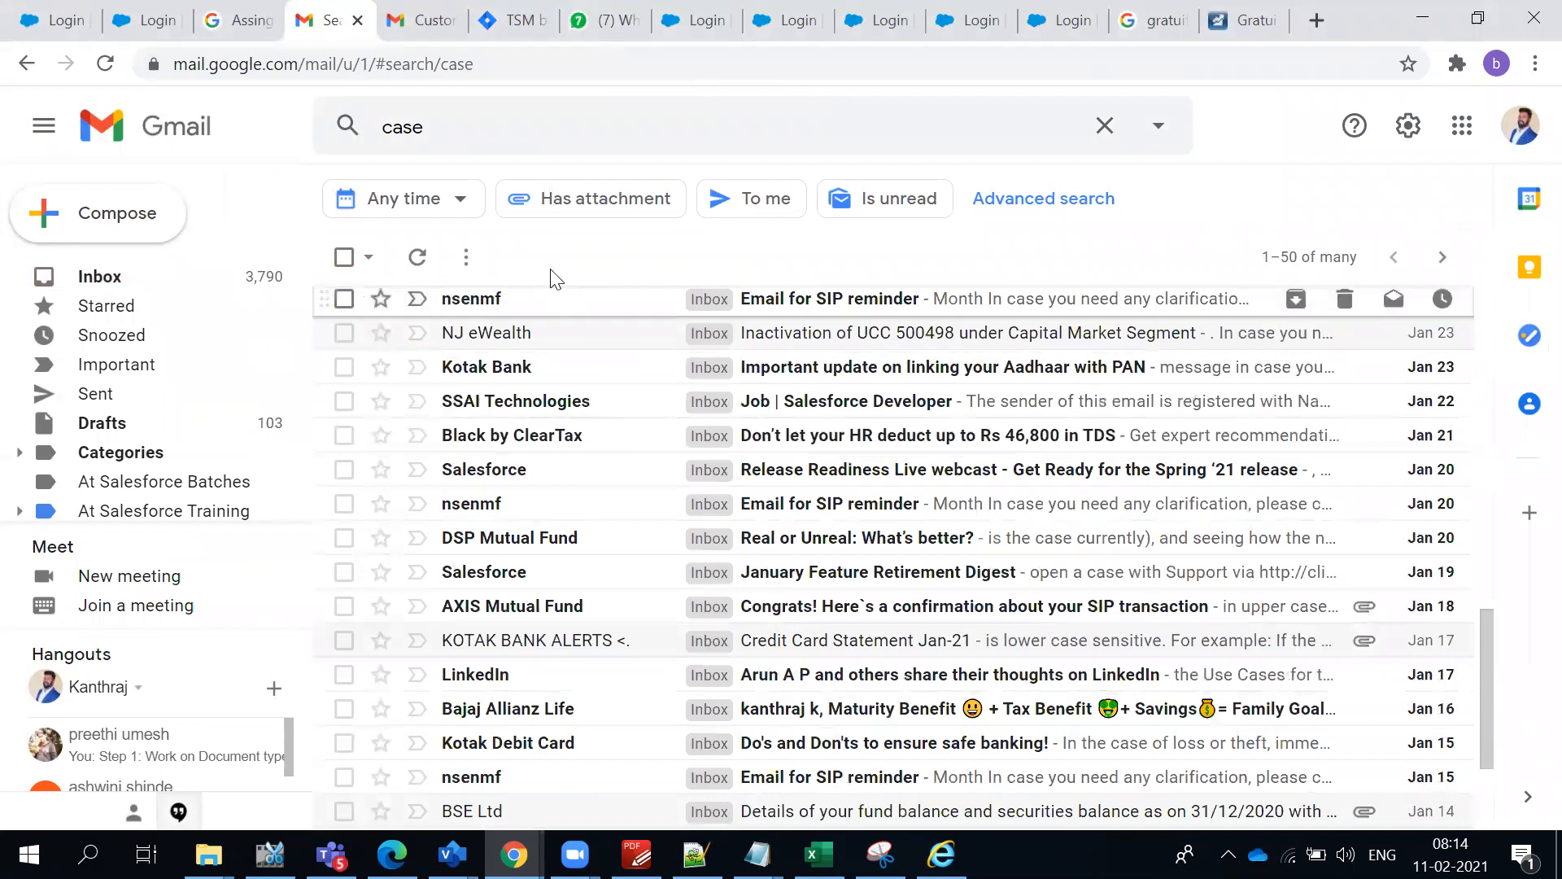
click(462, 127)
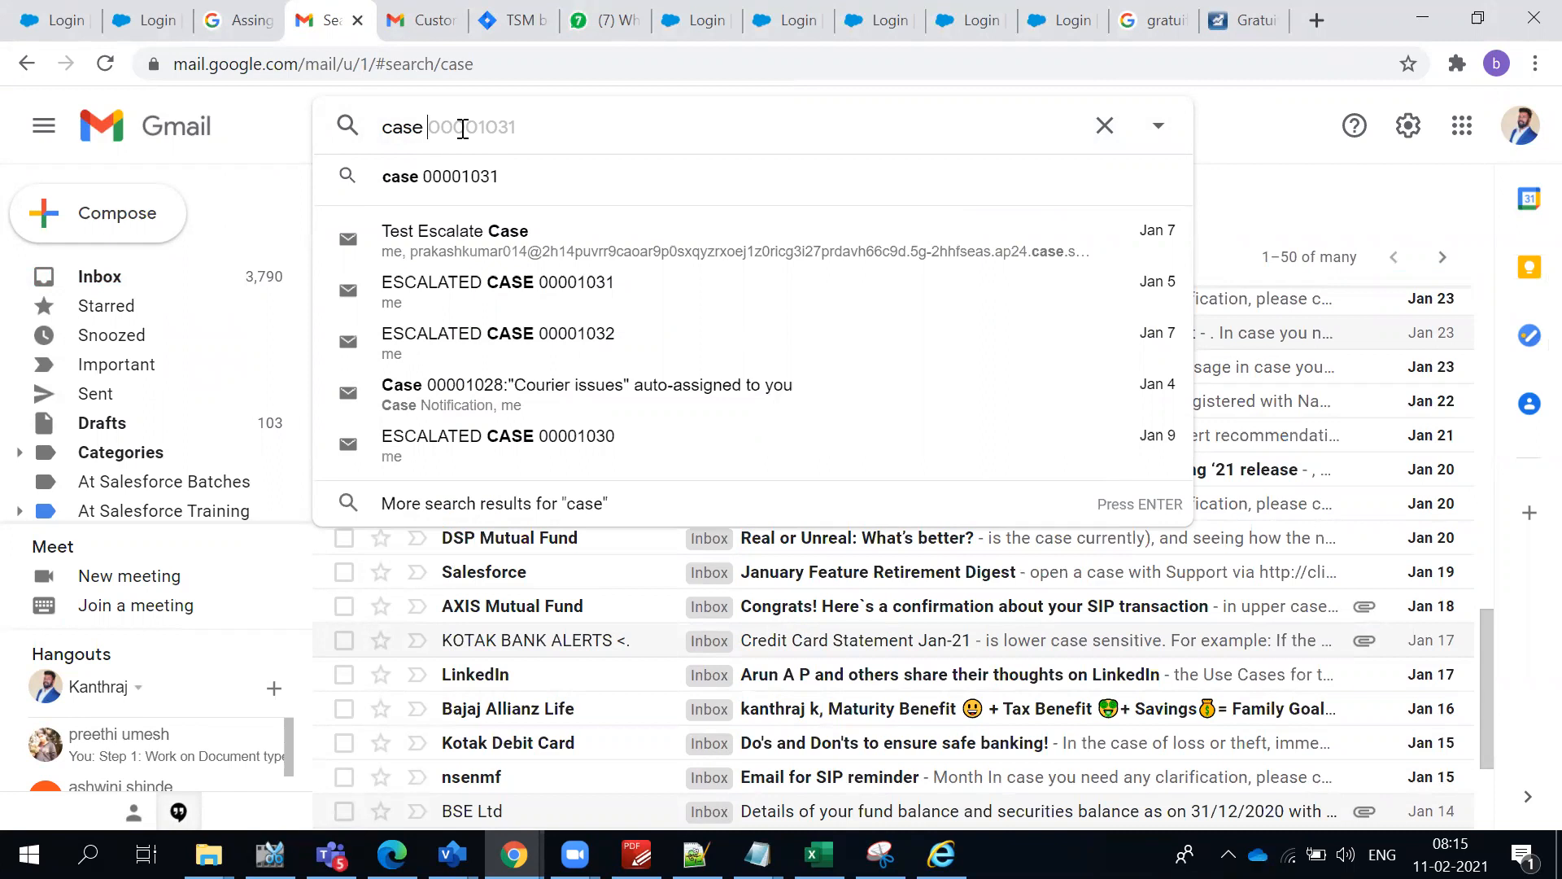
- Dismiss the mail search suggestions and return to the AutomateCase rule entry form in the Salesforce window
click(1237, 140)
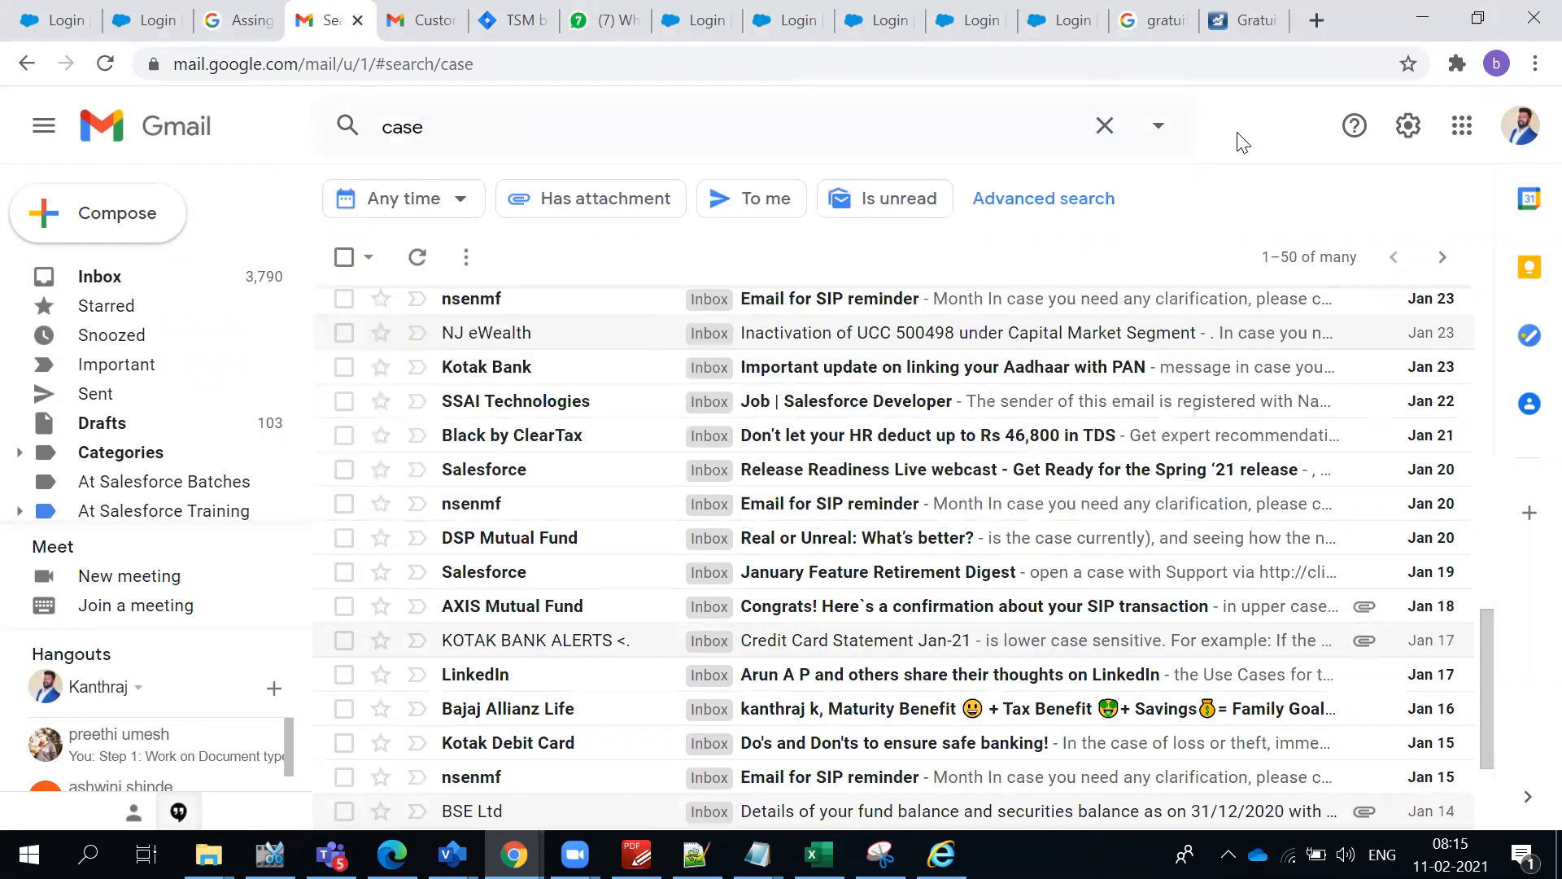
key(alt+Tab)
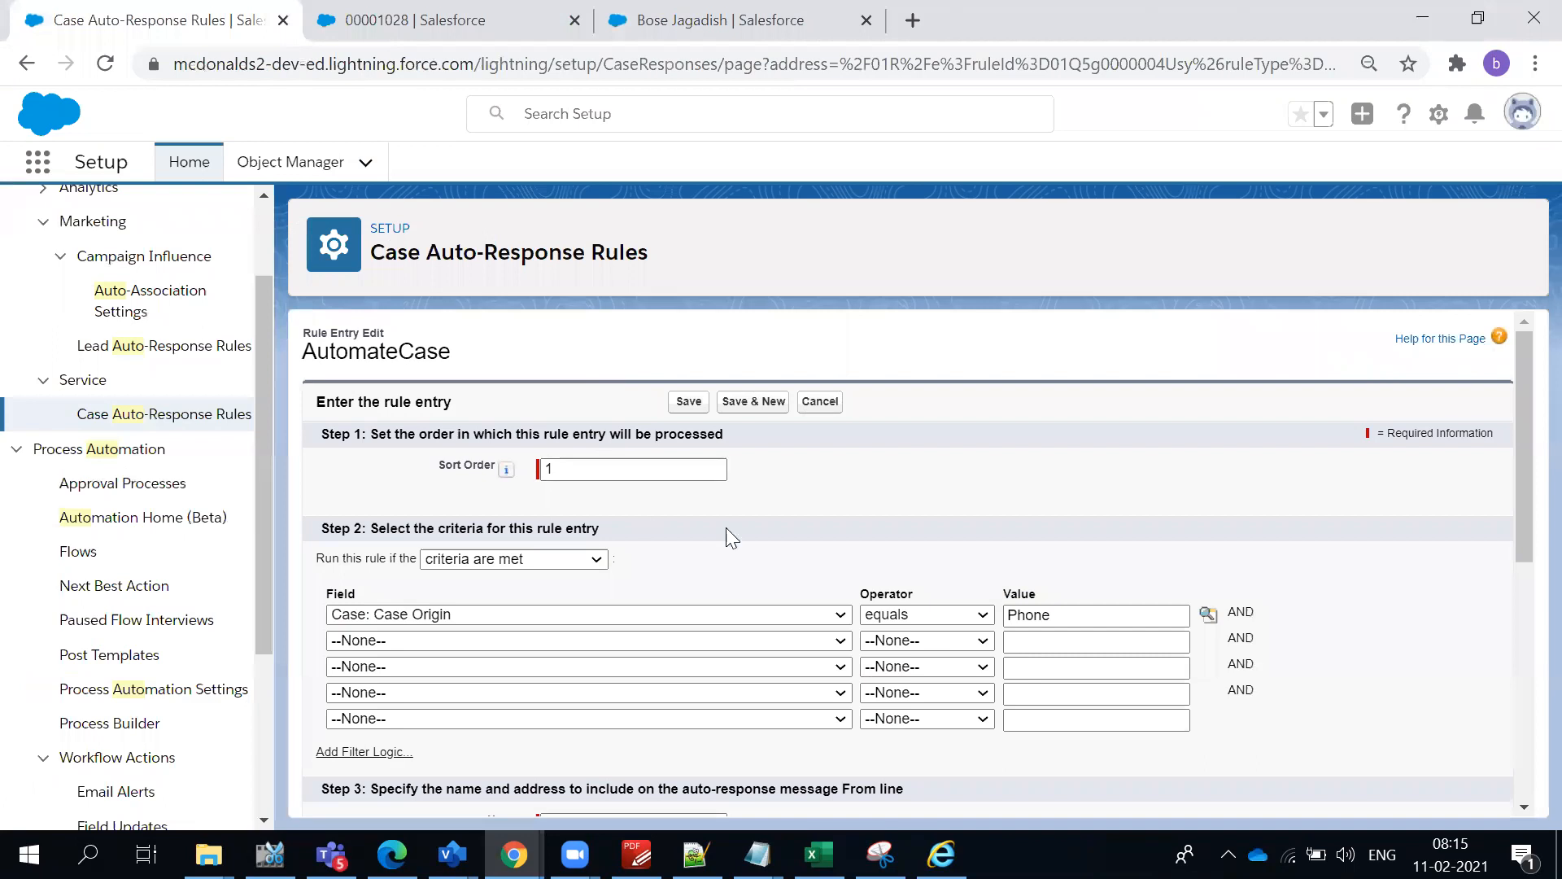
scroll(822, 504, down, 1)
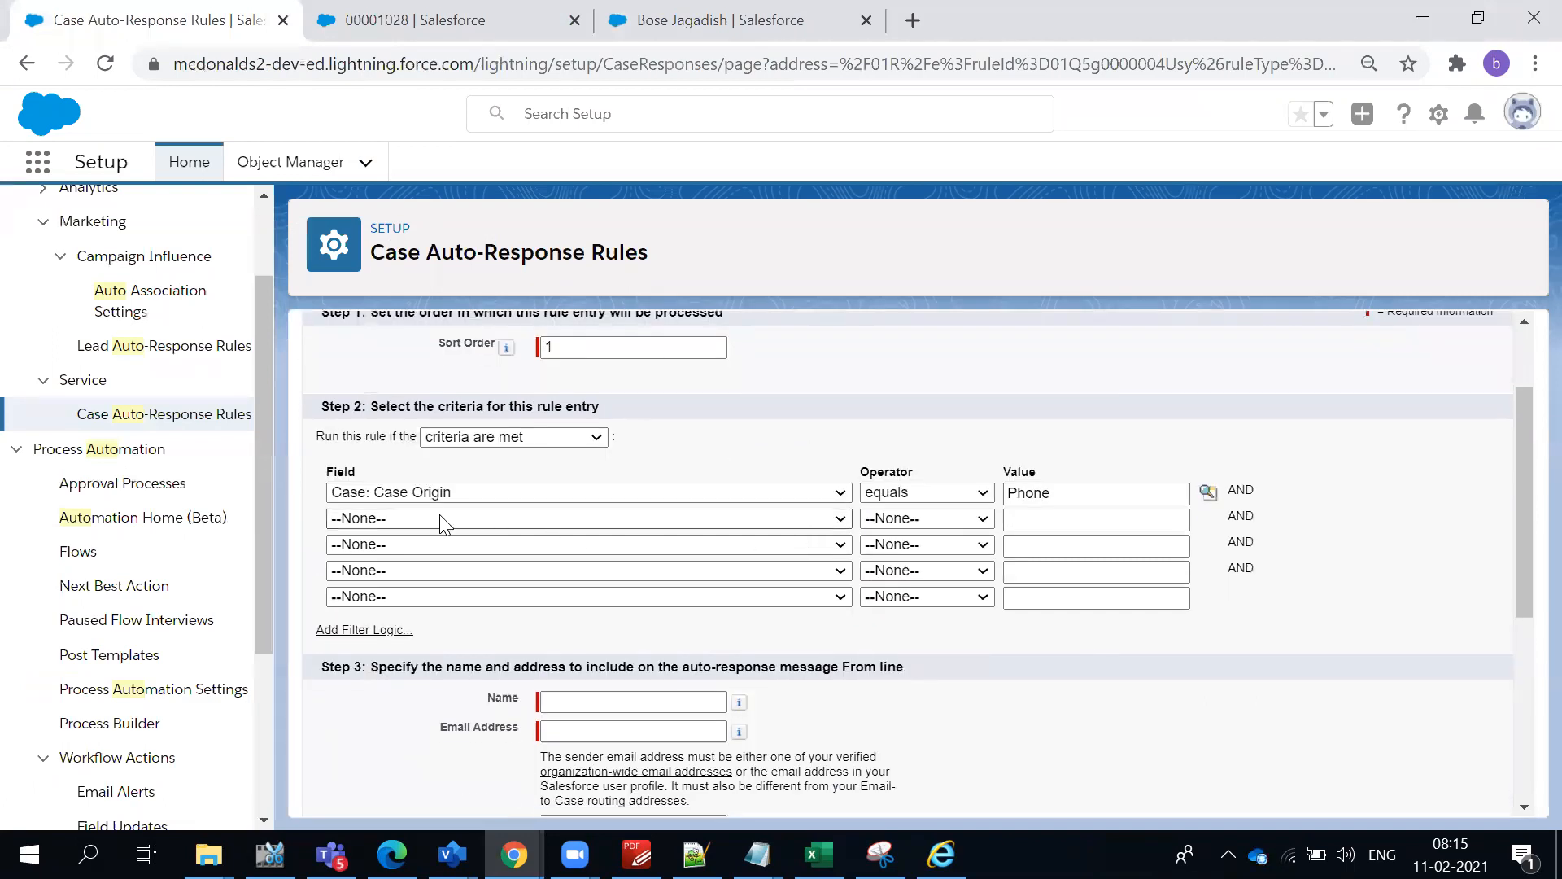
- Set the auto-response sender name to "No Reply : McDonalds" in the rule entry
scroll(668, 567, up, 1)
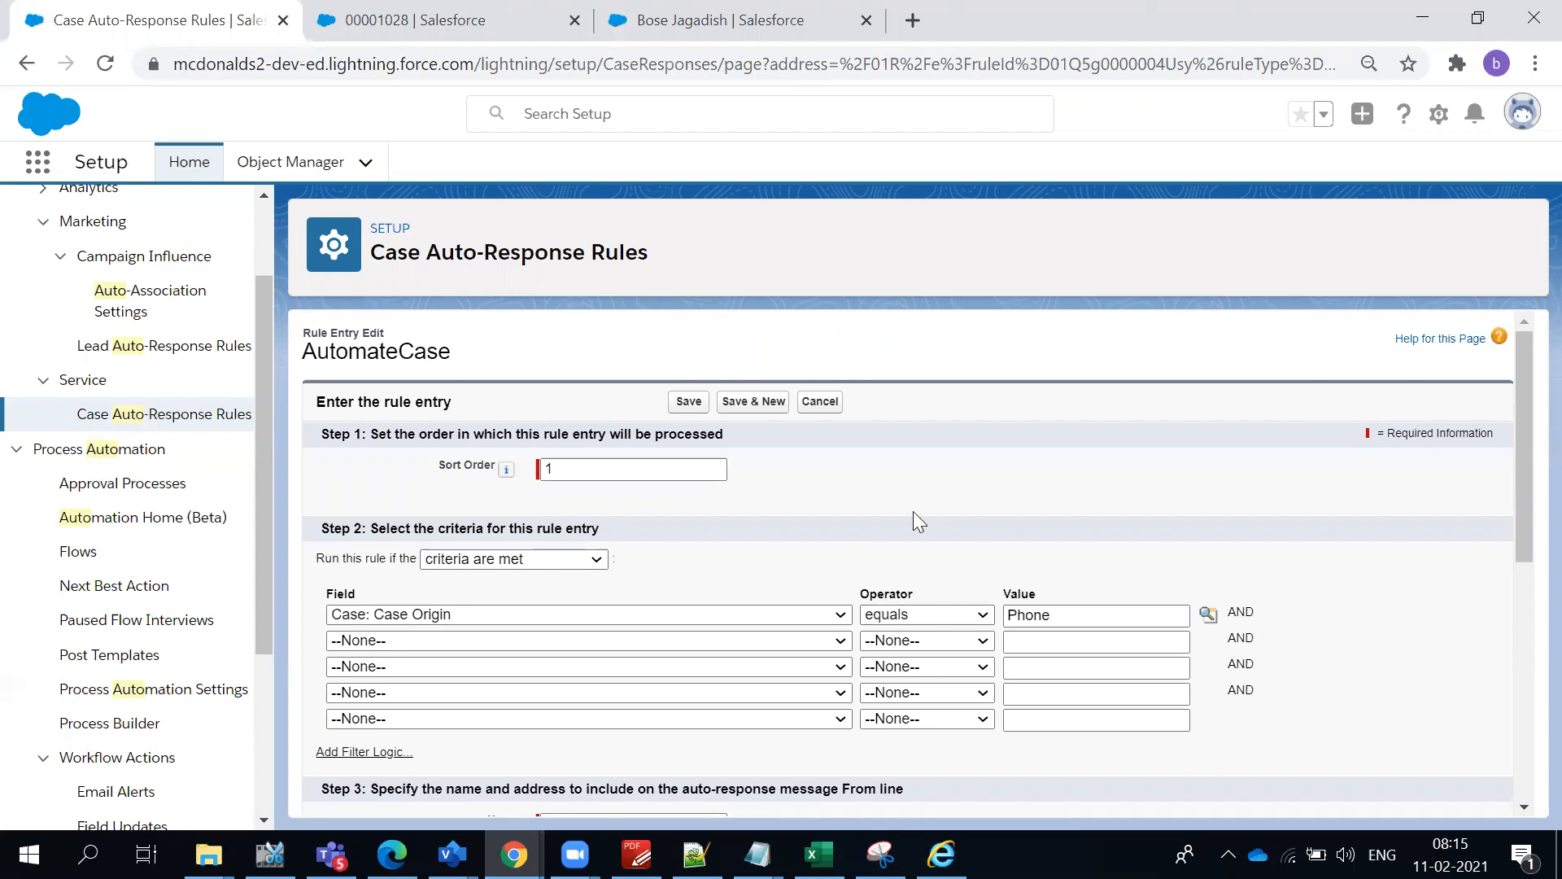
scroll(912, 511, down, 4)
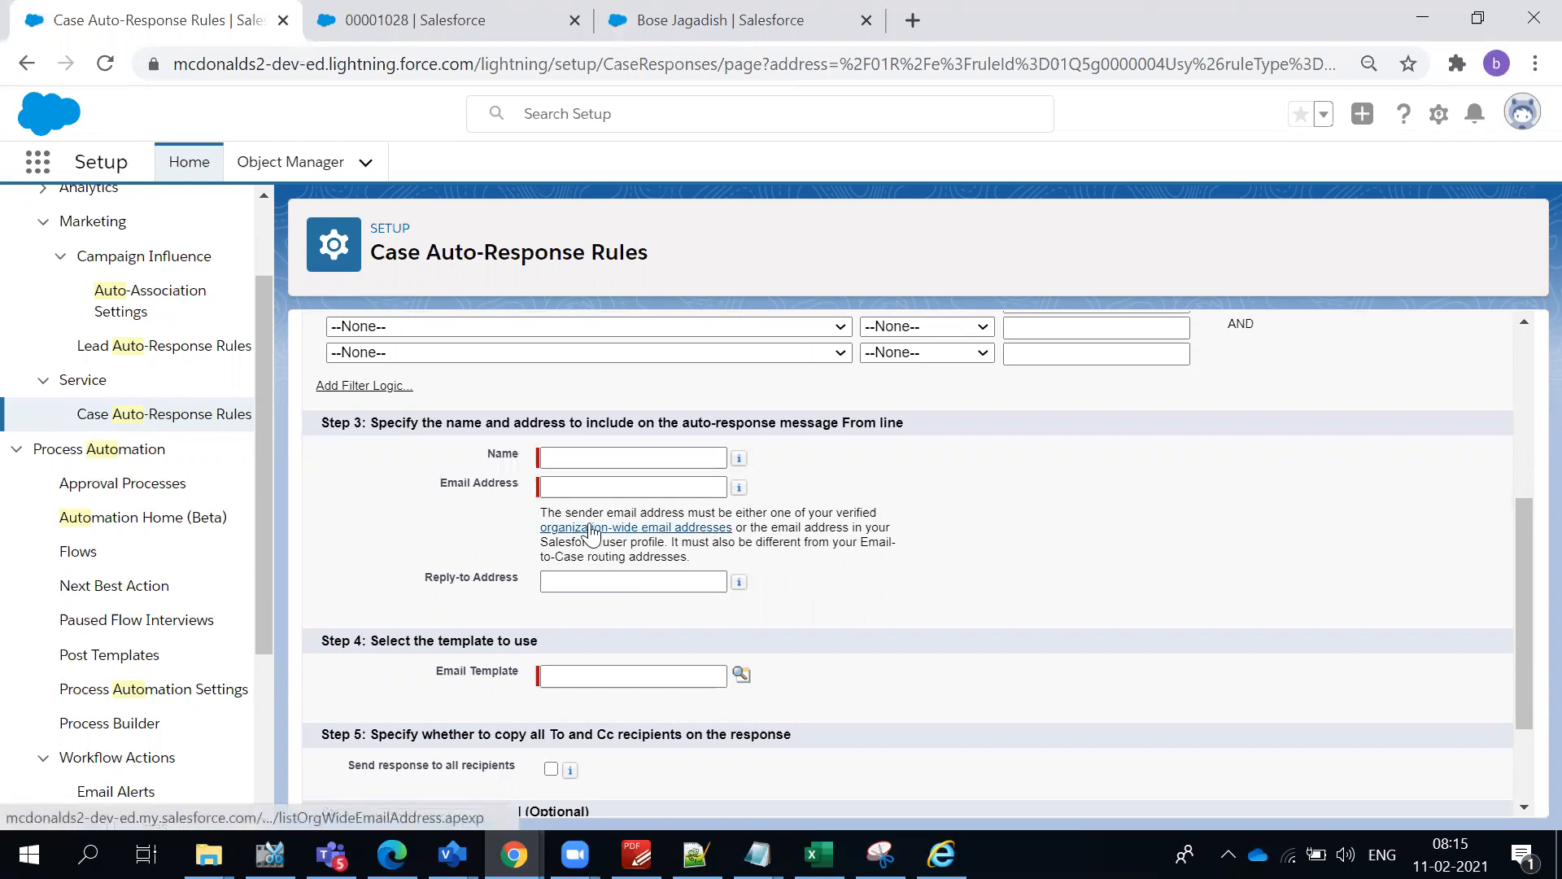
click(645, 461)
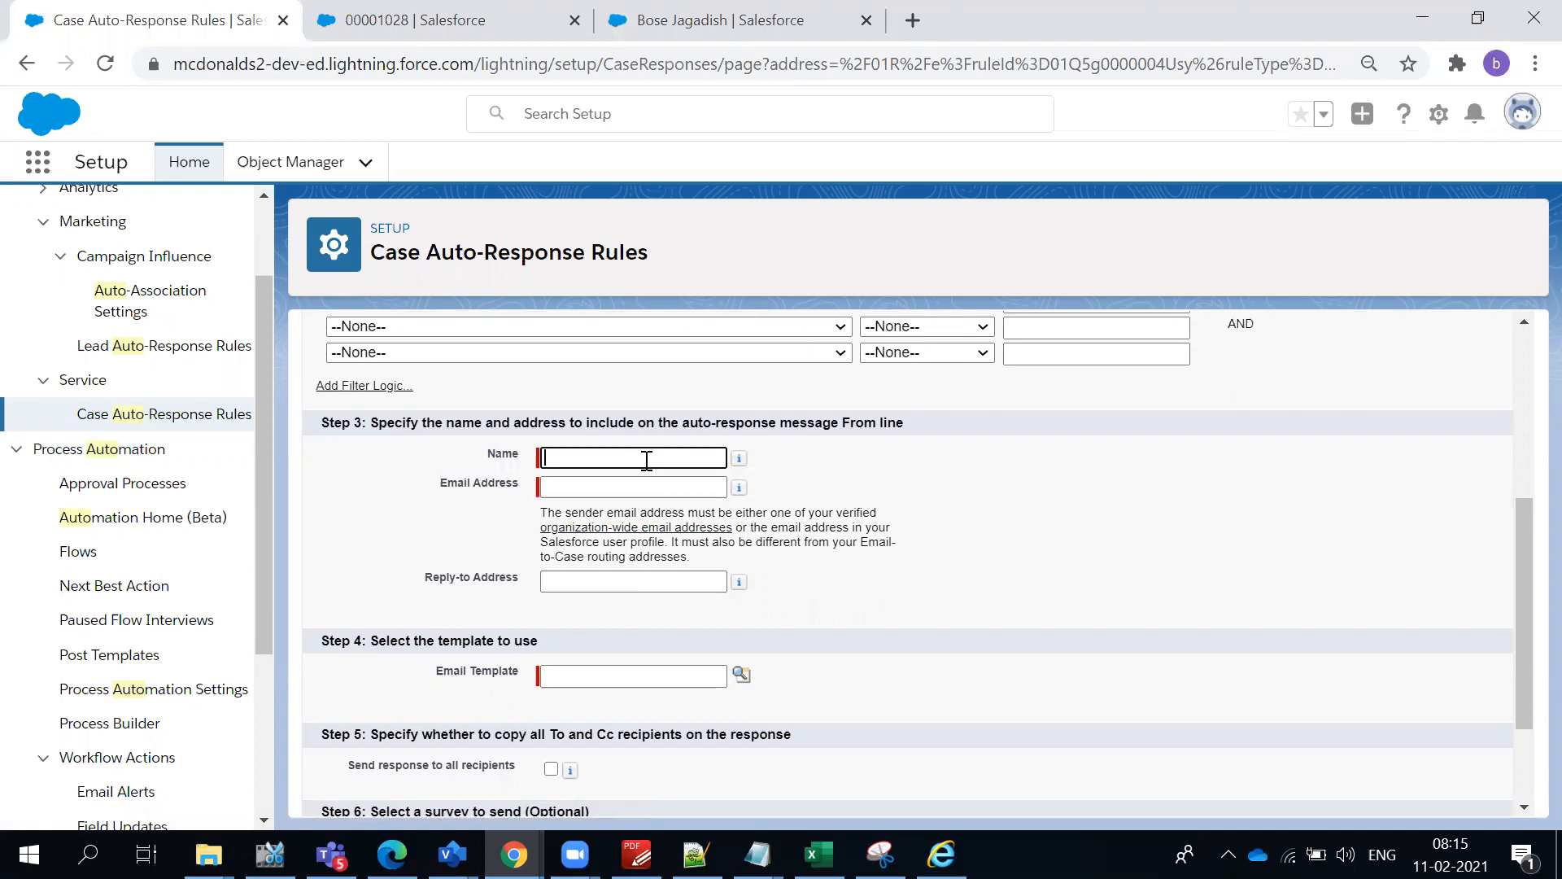
text(No Reply )
text(Ema)
text(Mc)
text(Donal)
text(ds)
click(962, 537)
- Check the sender email address requirements in the rule entry and open the organization-wide email addresses page
click(669, 489)
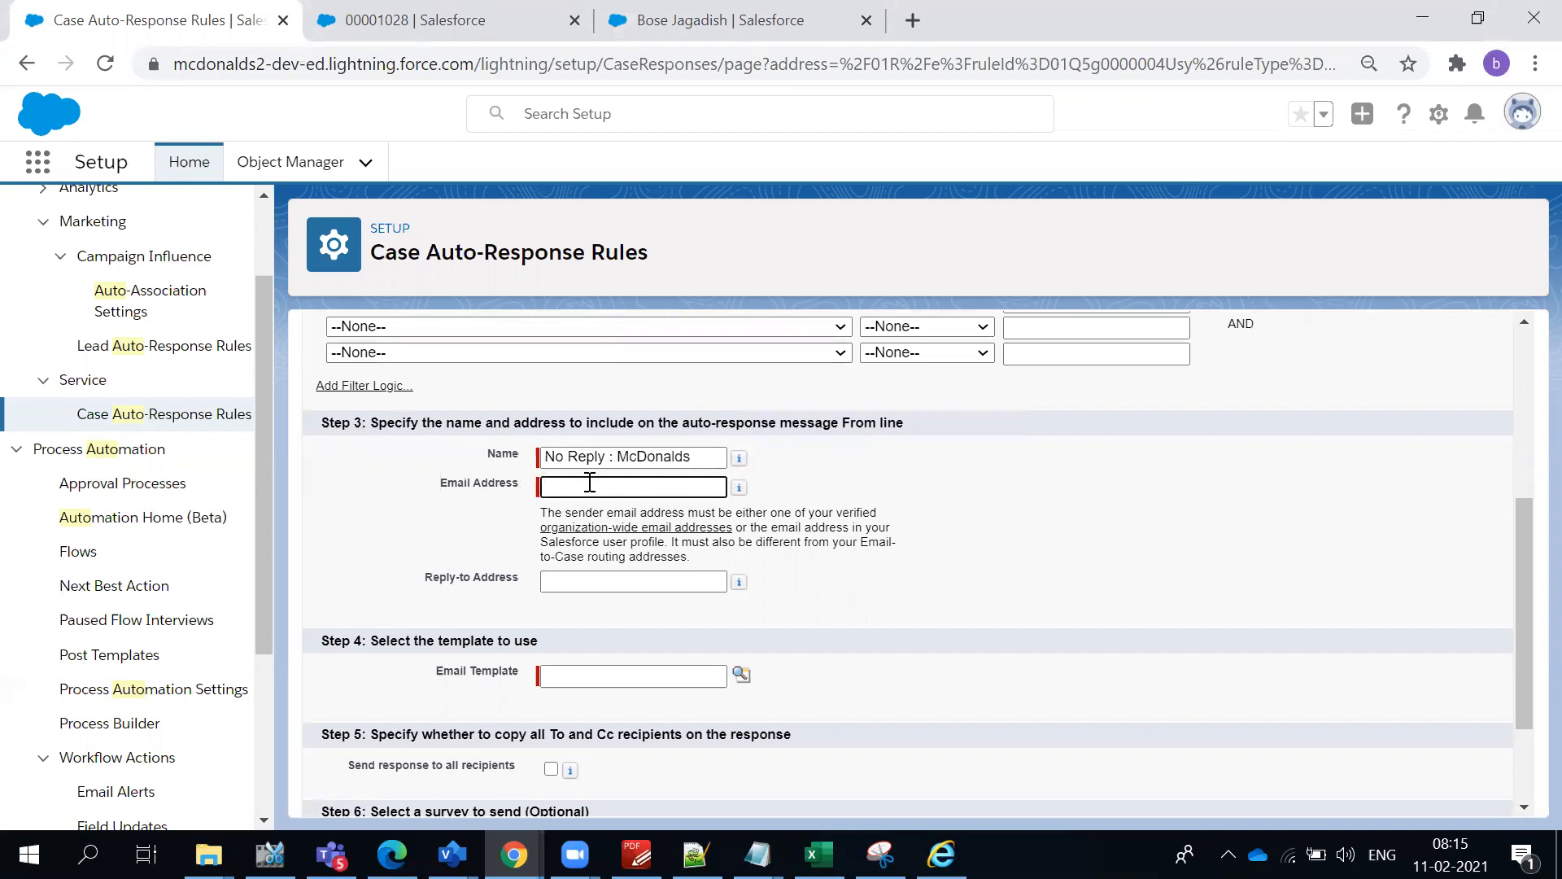
double_click(593, 512)
click(593, 512)
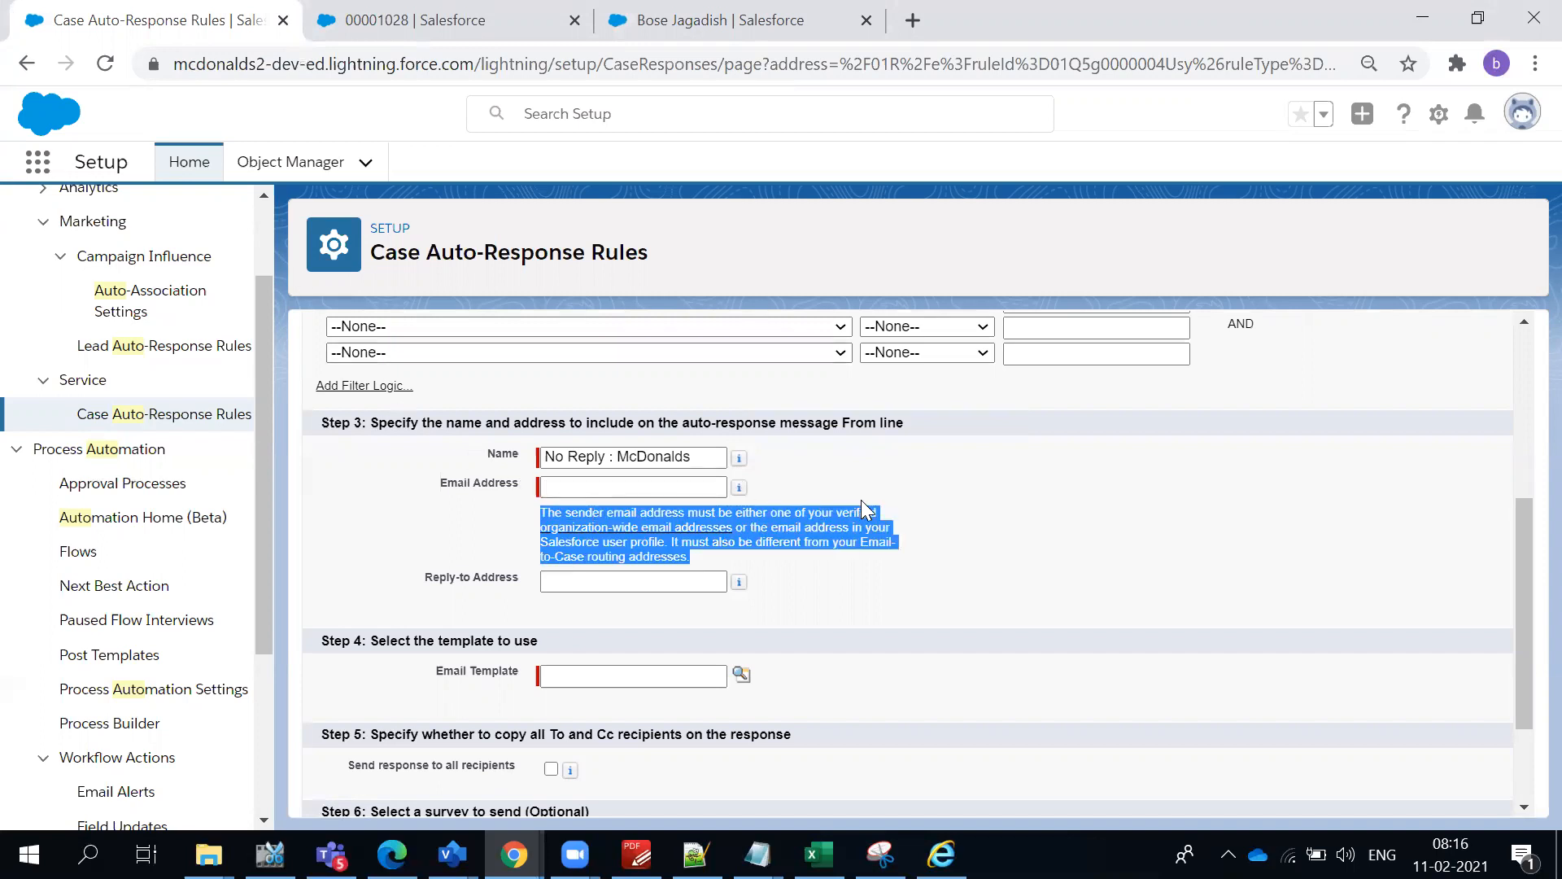
click(667, 534)
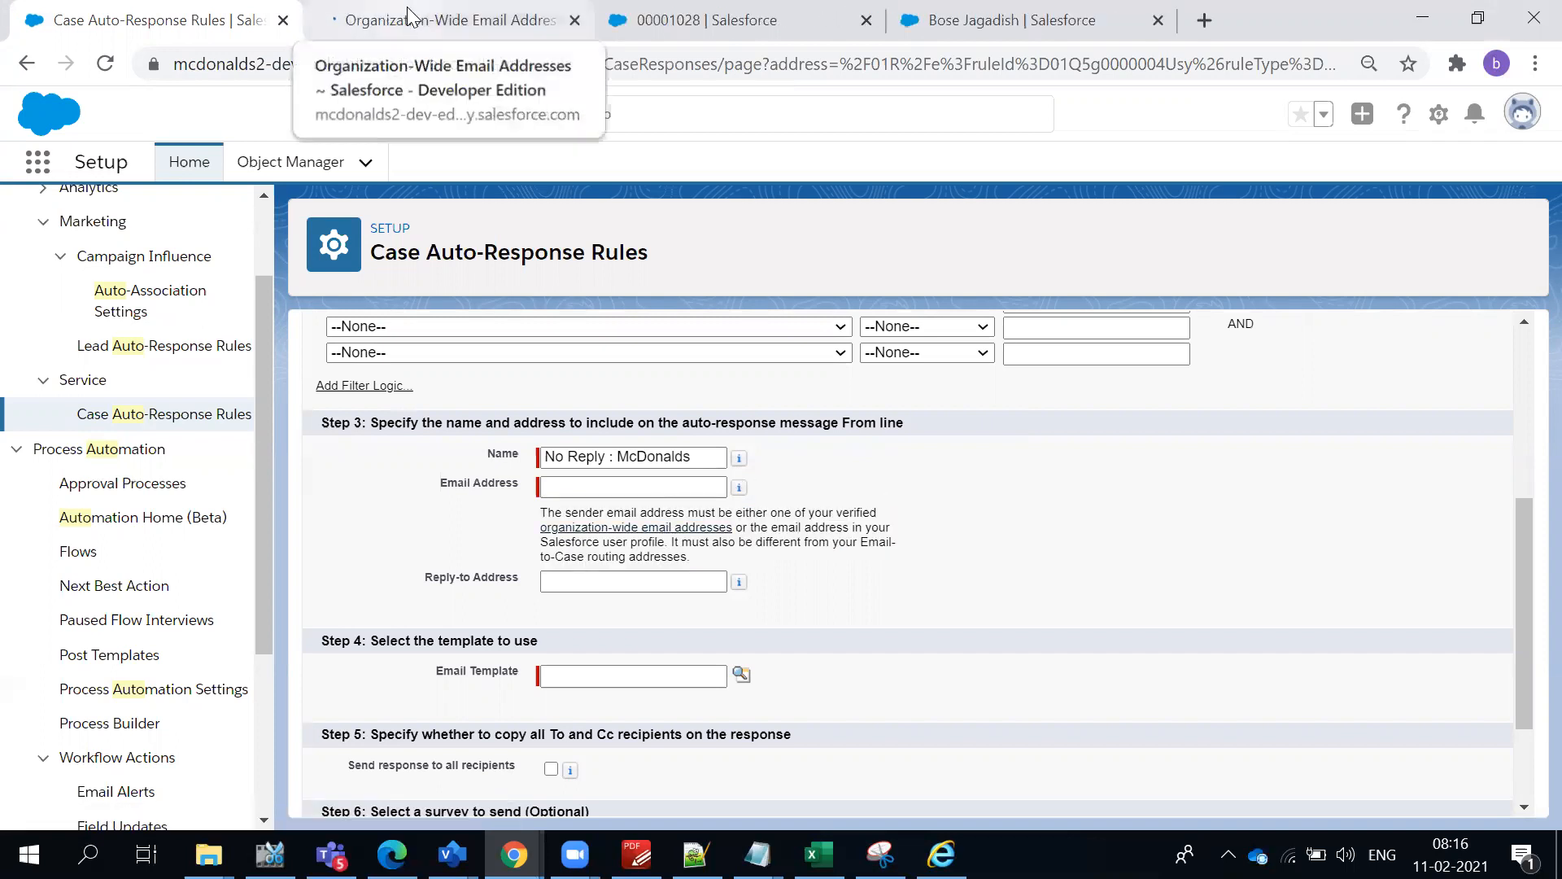
click(408, 10)
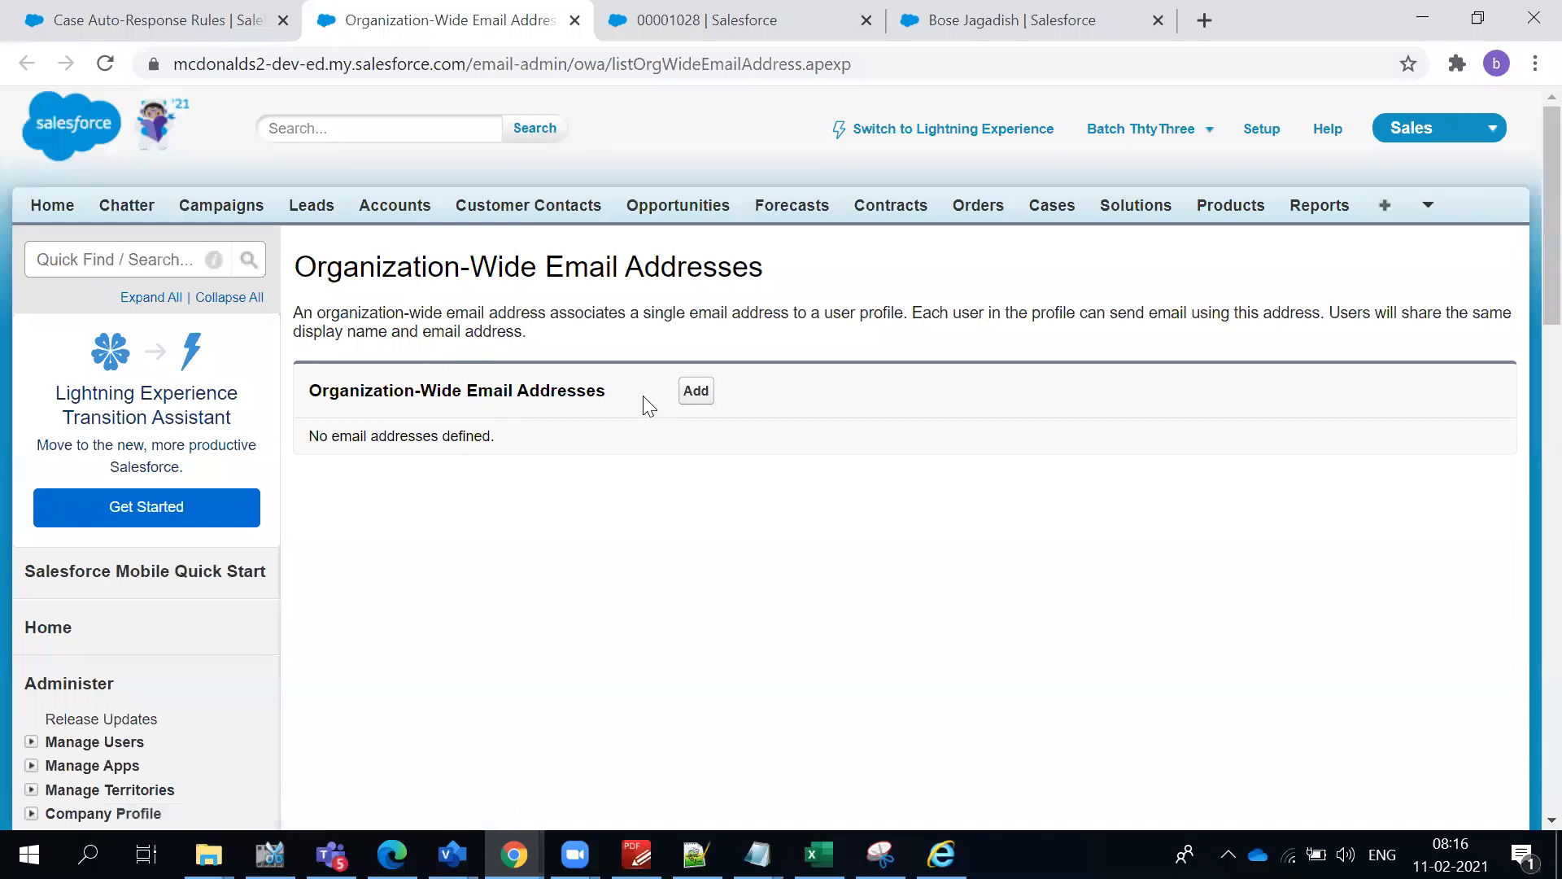
- Add a new organization-wide email address with the display name "No Reply"
triple_click(544, 387)
drag(619, 271, 621, 266)
click(694, 399)
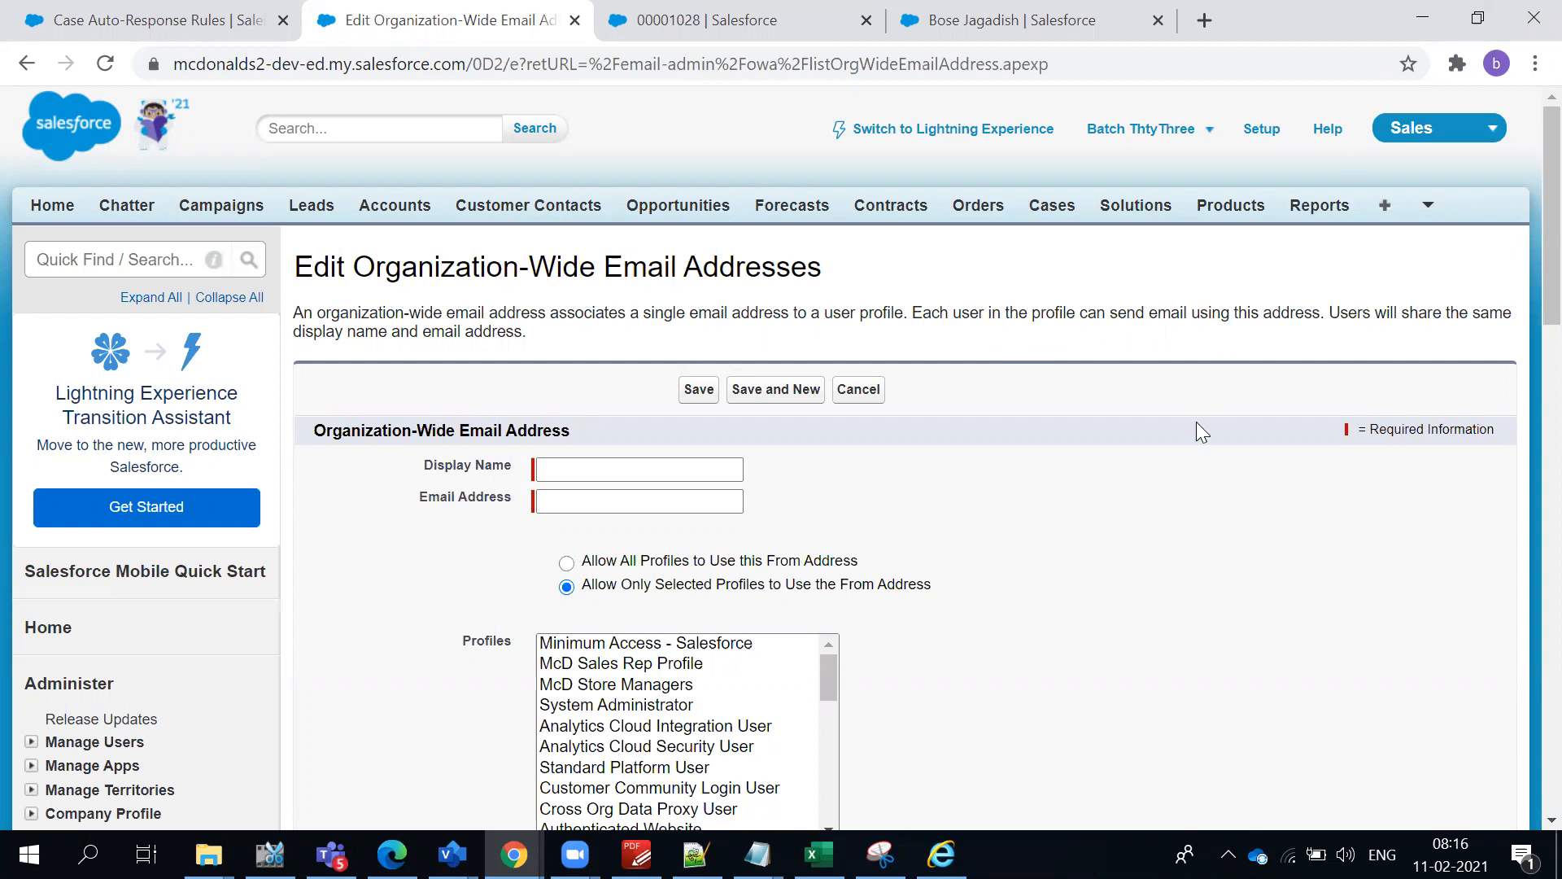
click(545, 464)
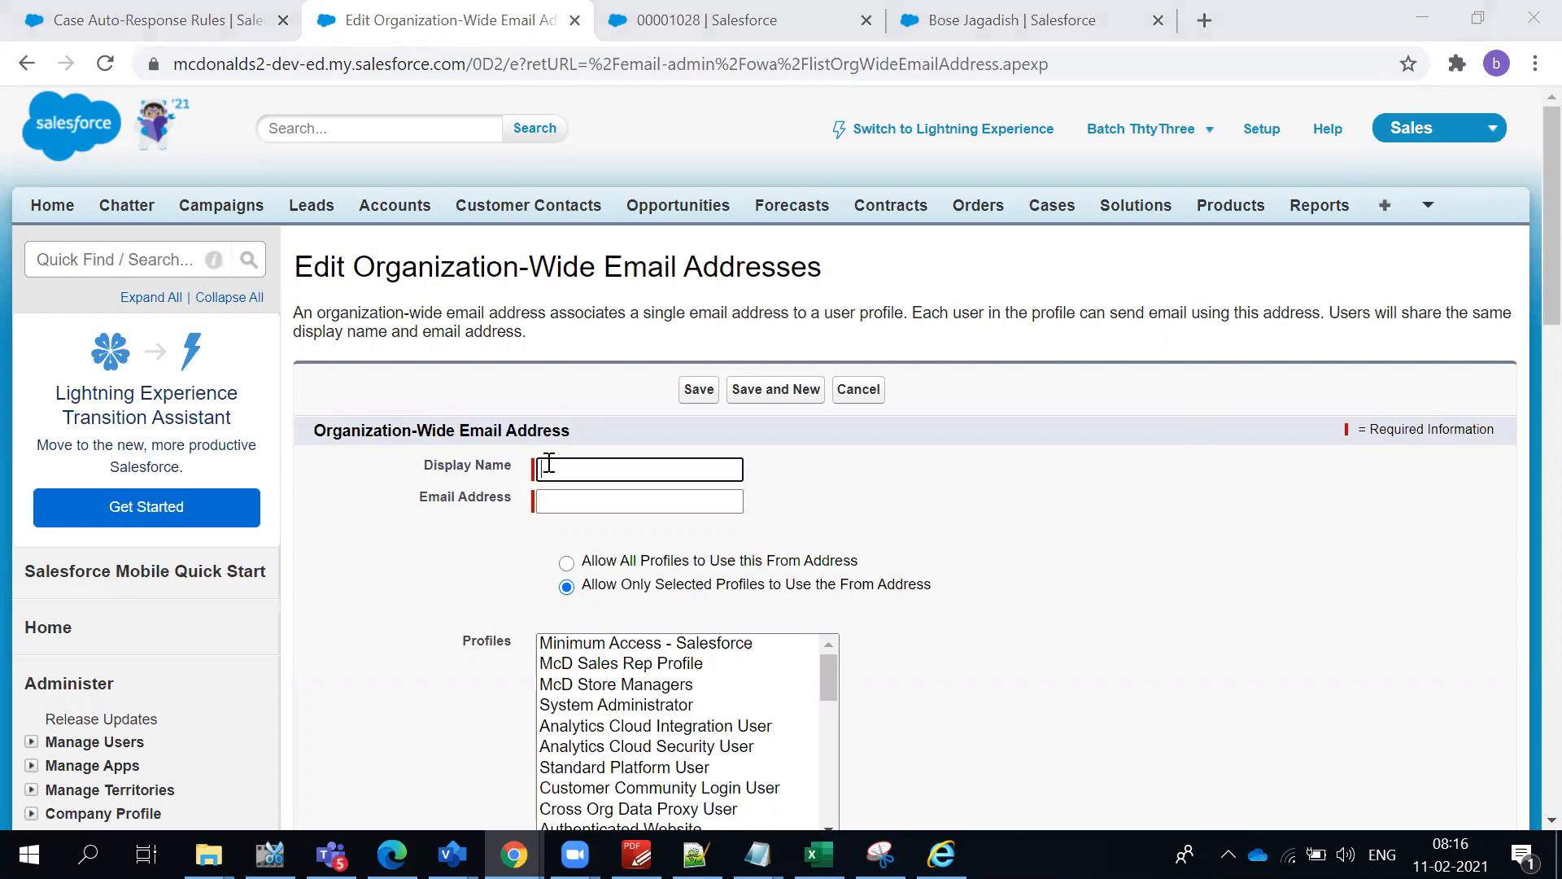
text(No Reply)
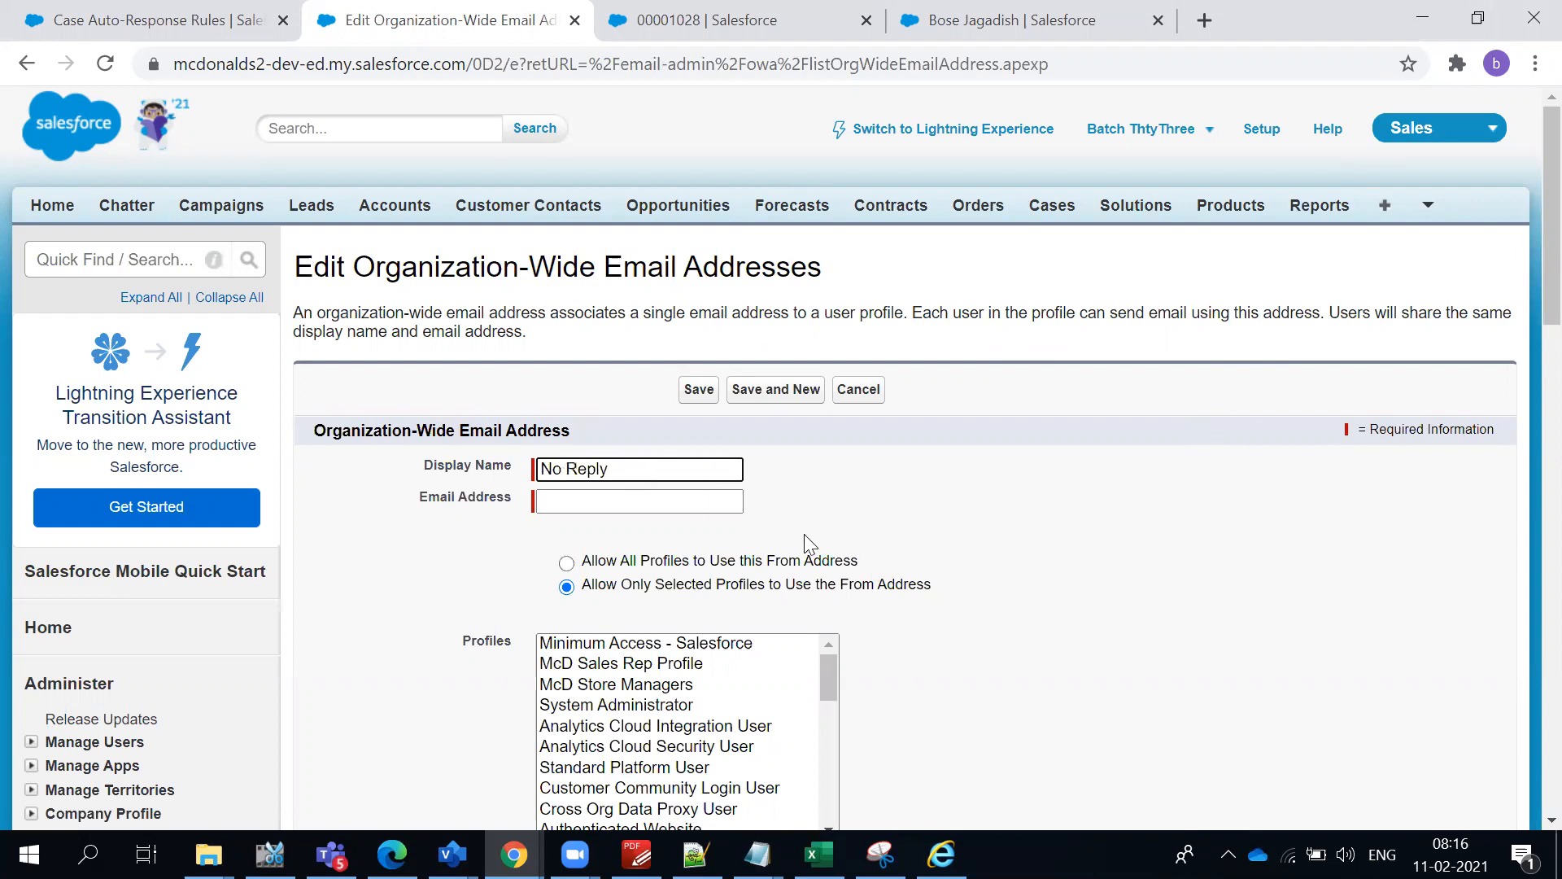
click(728, 502)
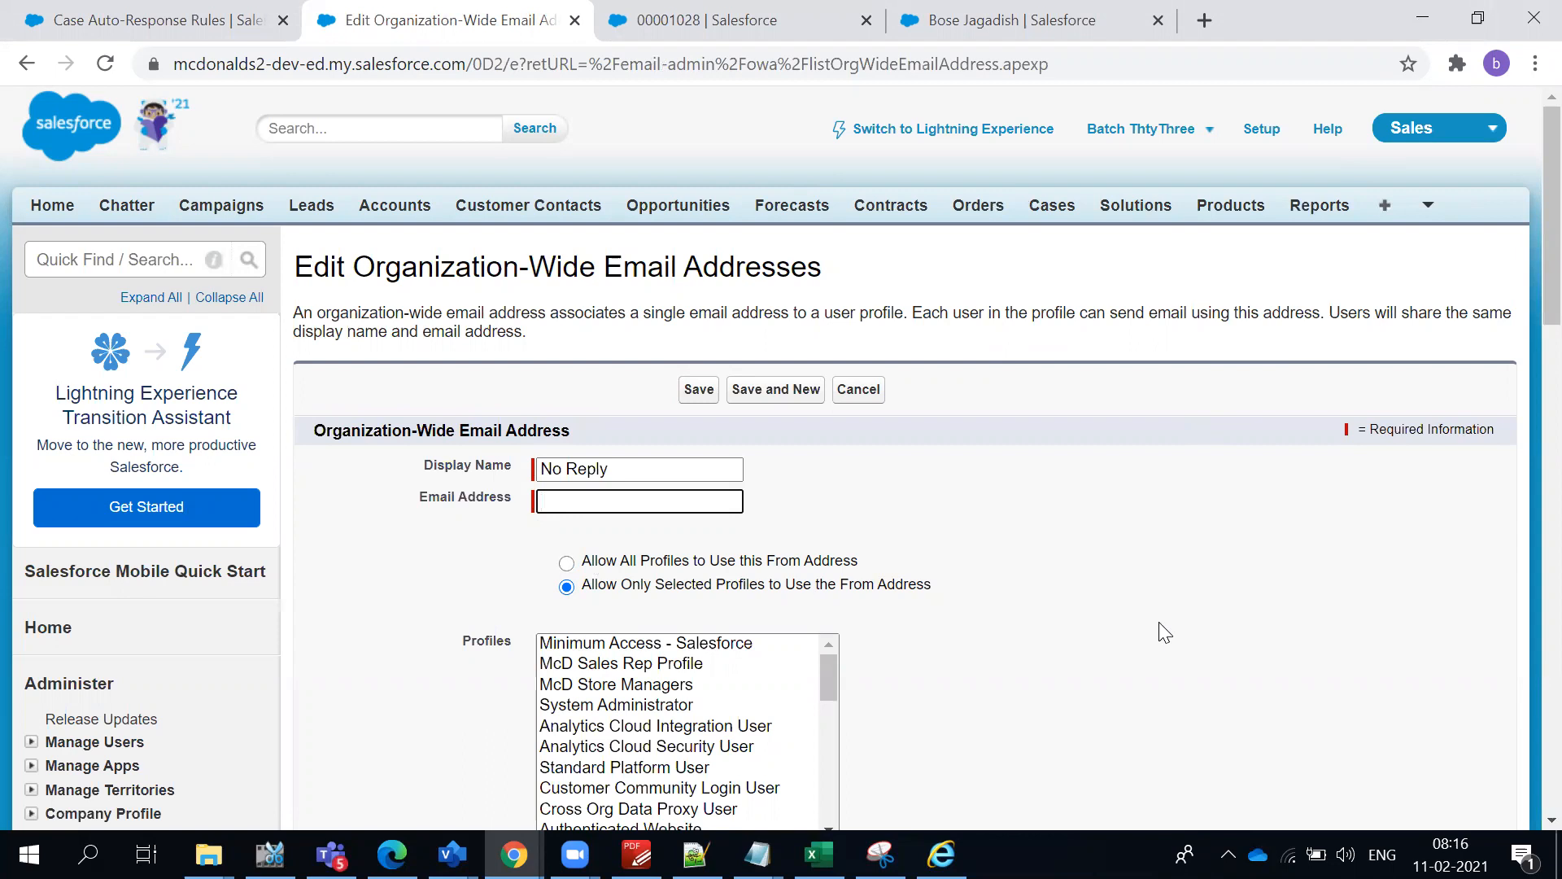
text(S)
key(BackSpace)
- Switch to Notepad++ and add an "Auto Response Rule :" note for the sender person's email below the last separator in B -dev33.txt
click(696, 854)
click(391, 471)
scroll(391, 470, up, 5)
scroll(391, 471, up, 13)
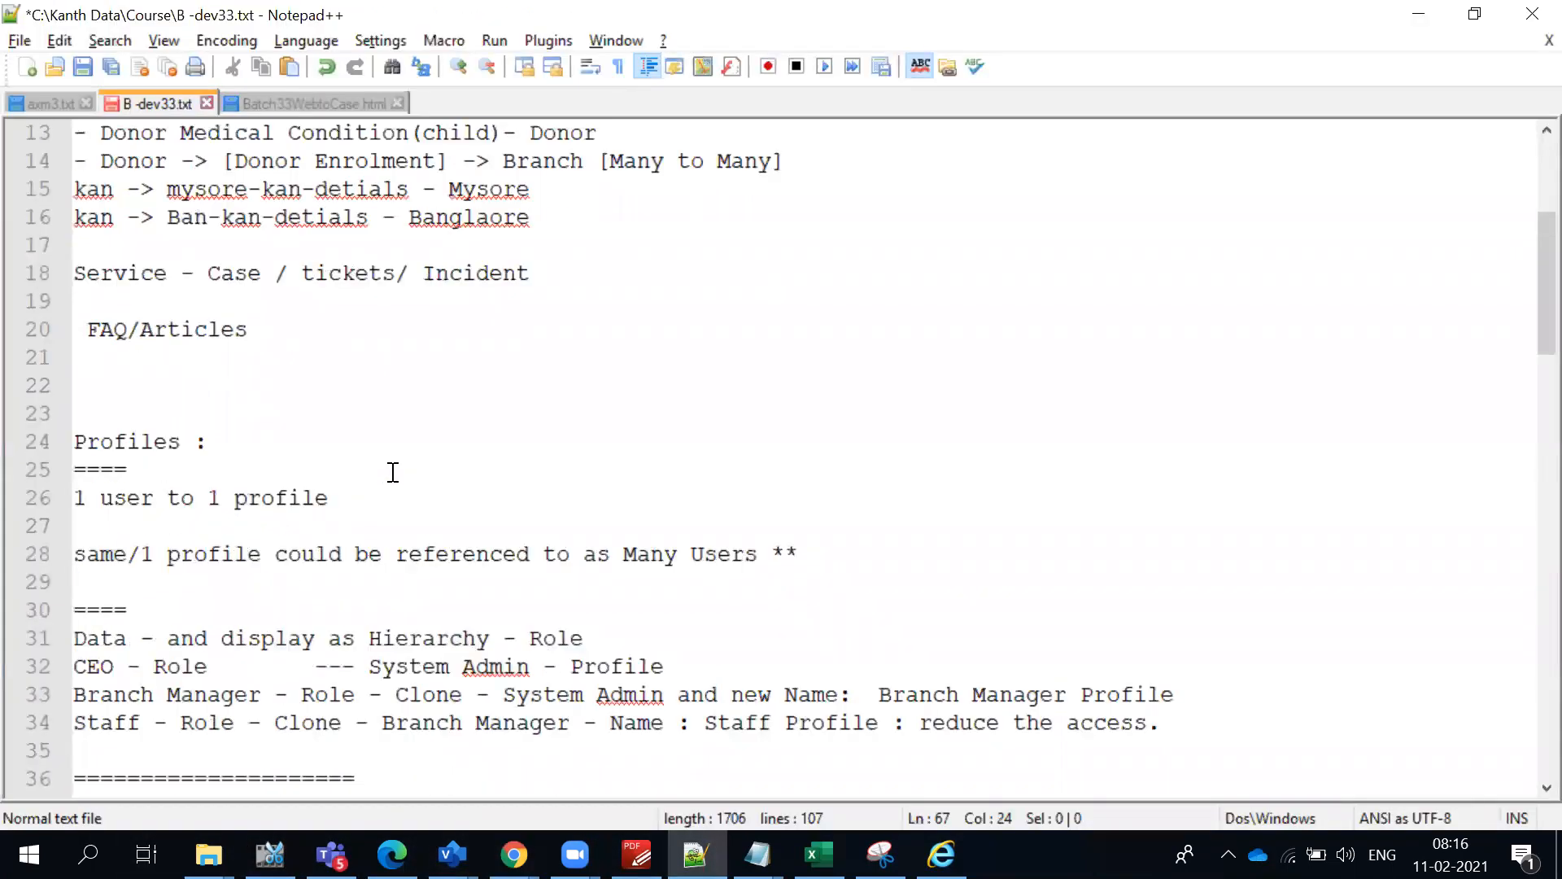
scroll(393, 472, down, 19)
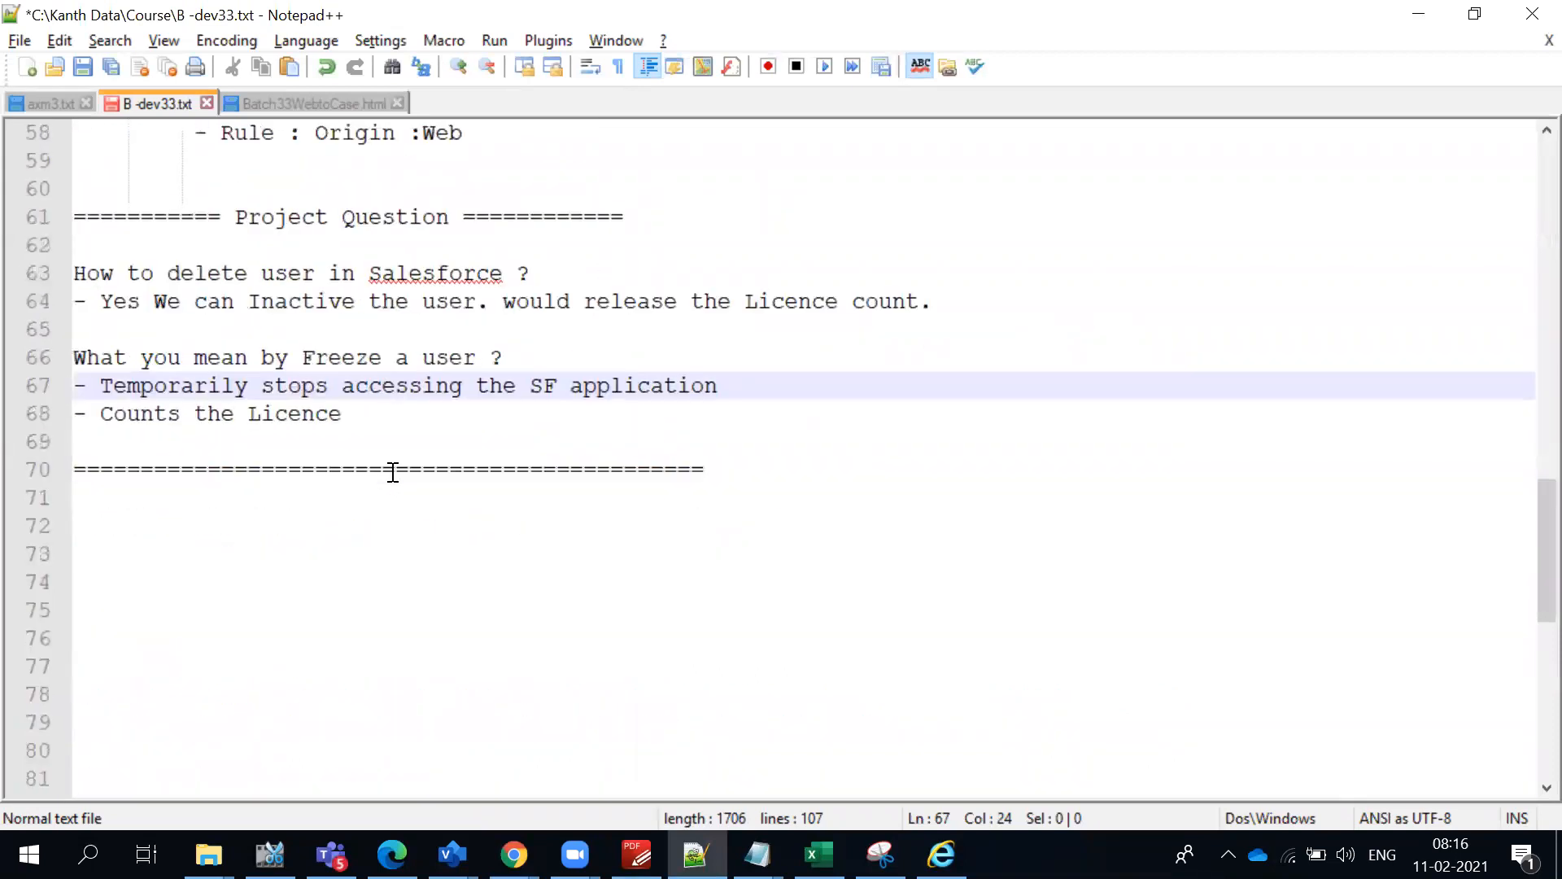
click(397, 487)
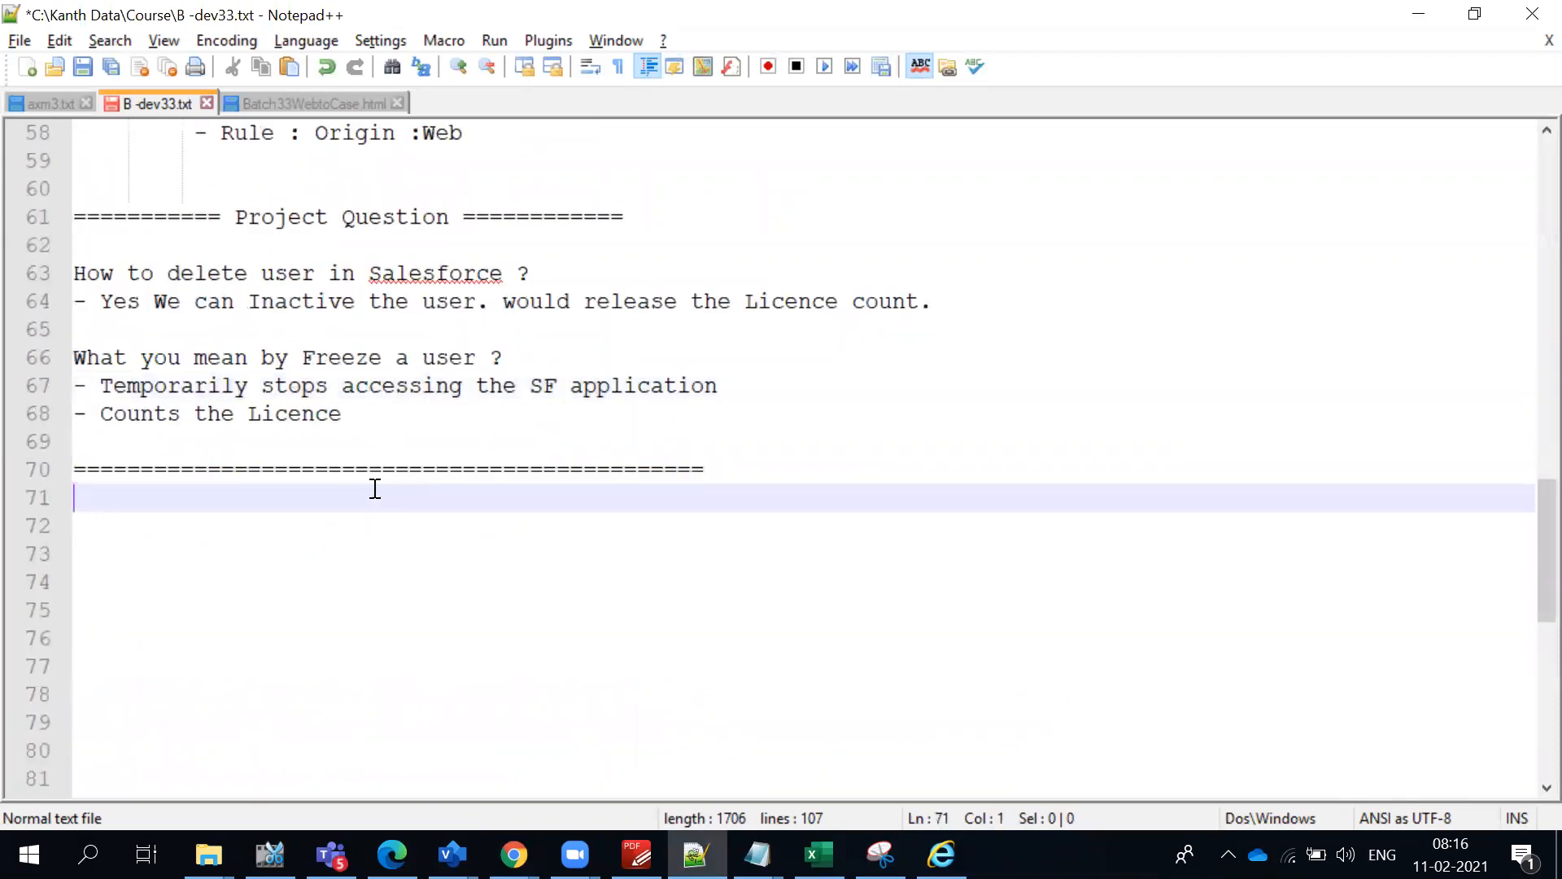
key(Return)
text(A)
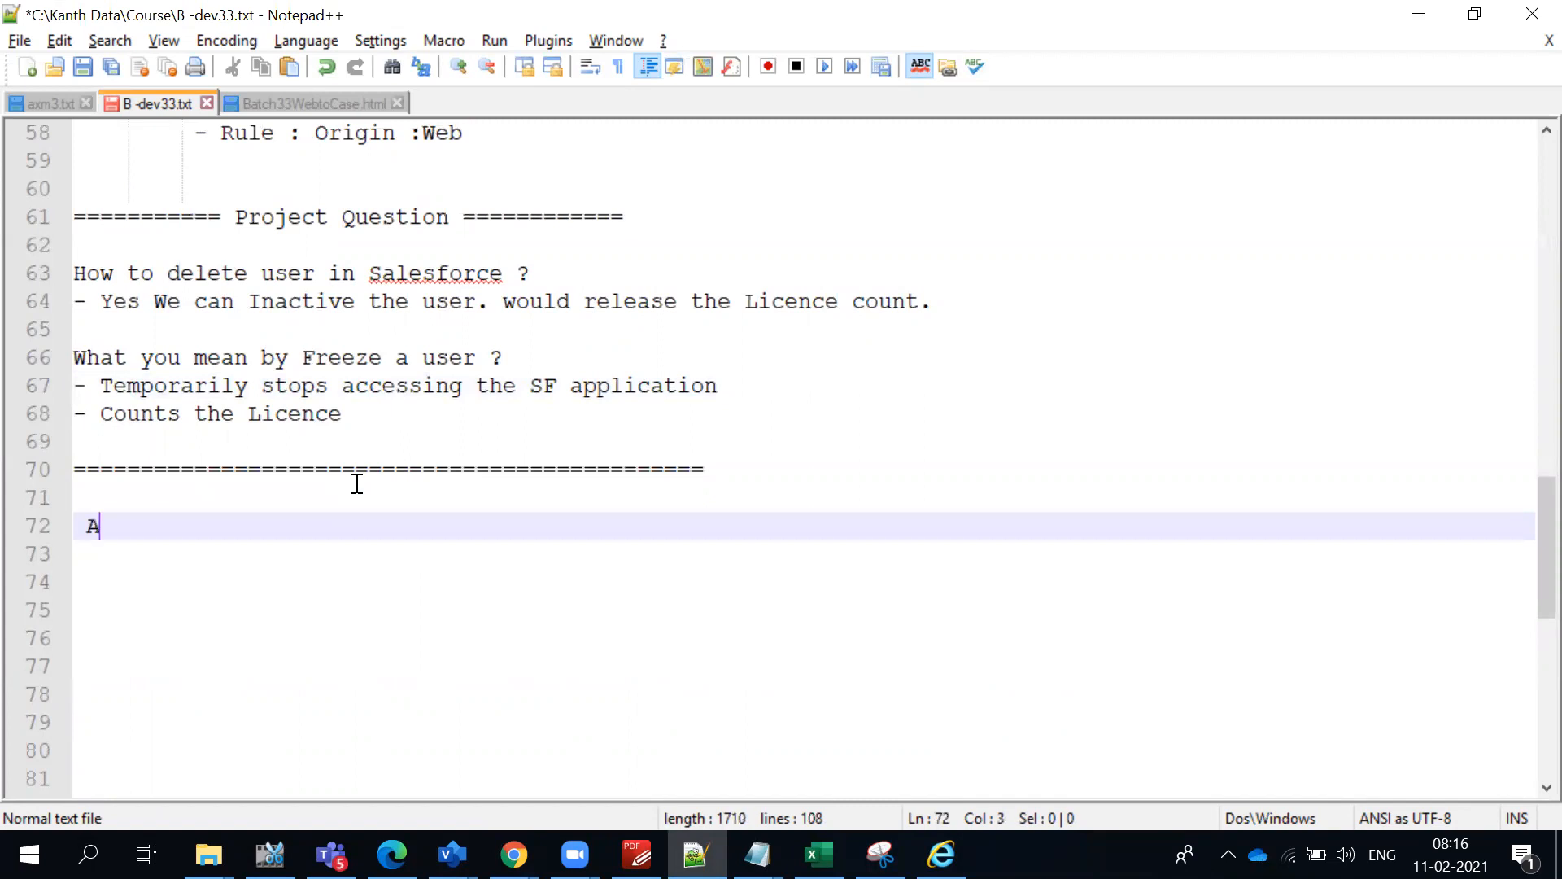
text(uto Res)
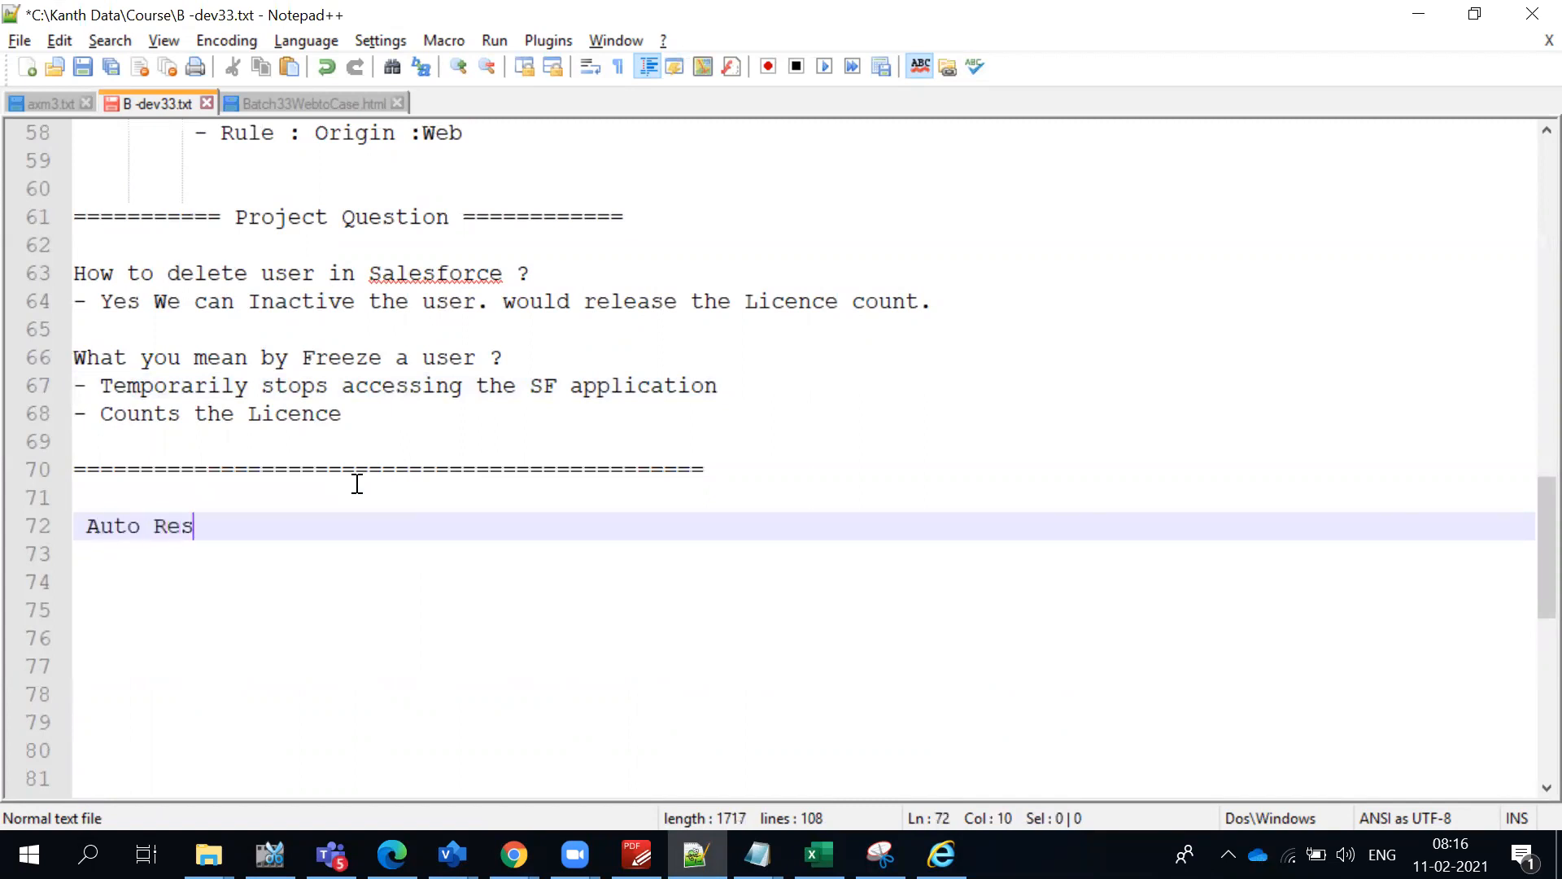
text(ponse Rule)
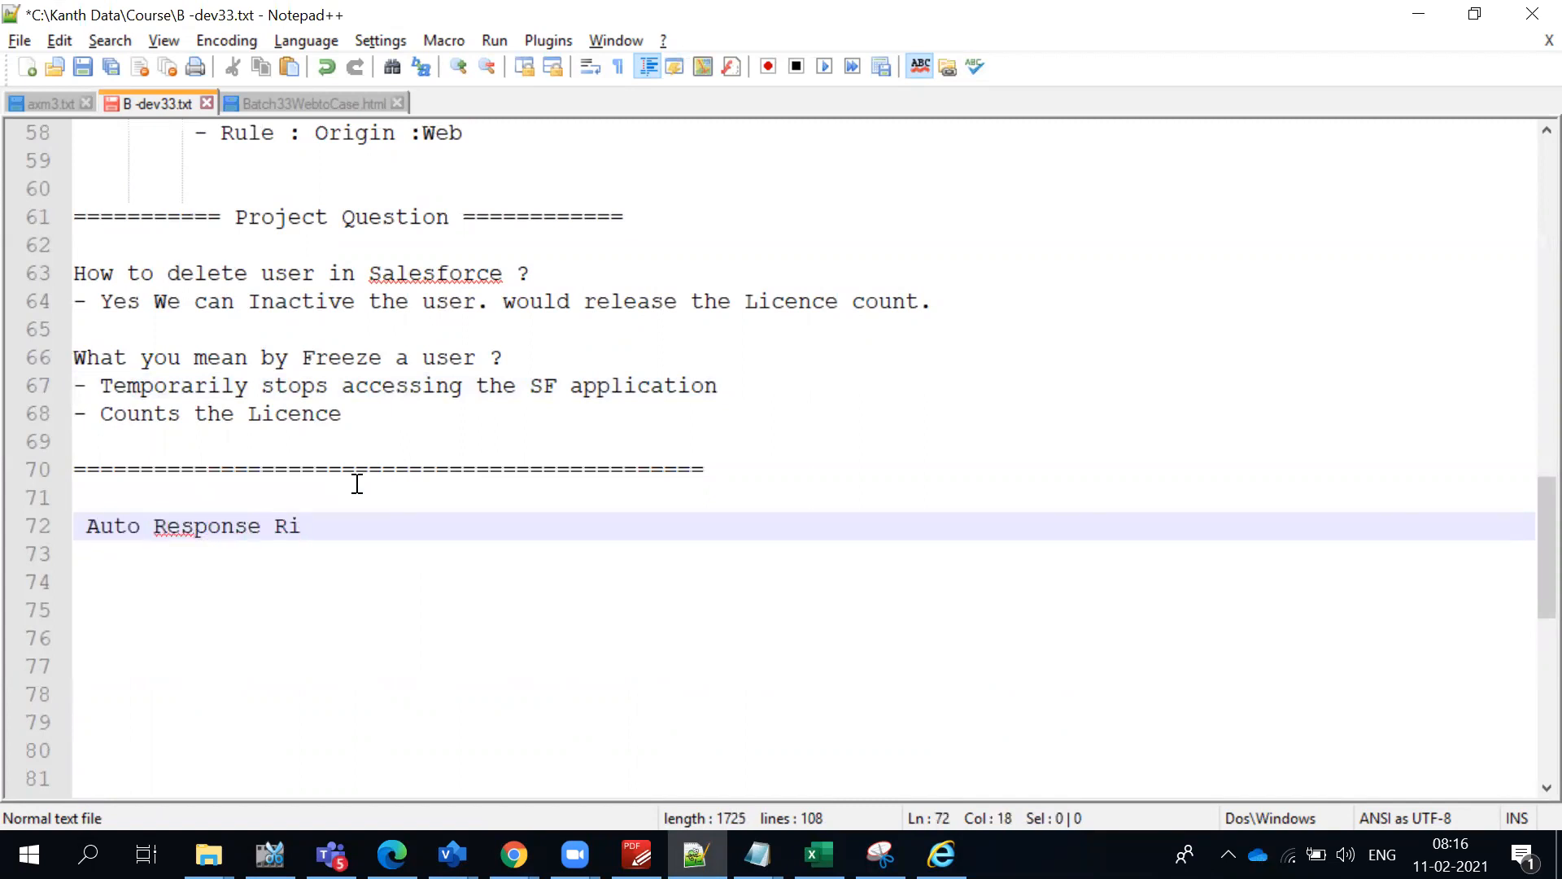
text( : Sand)
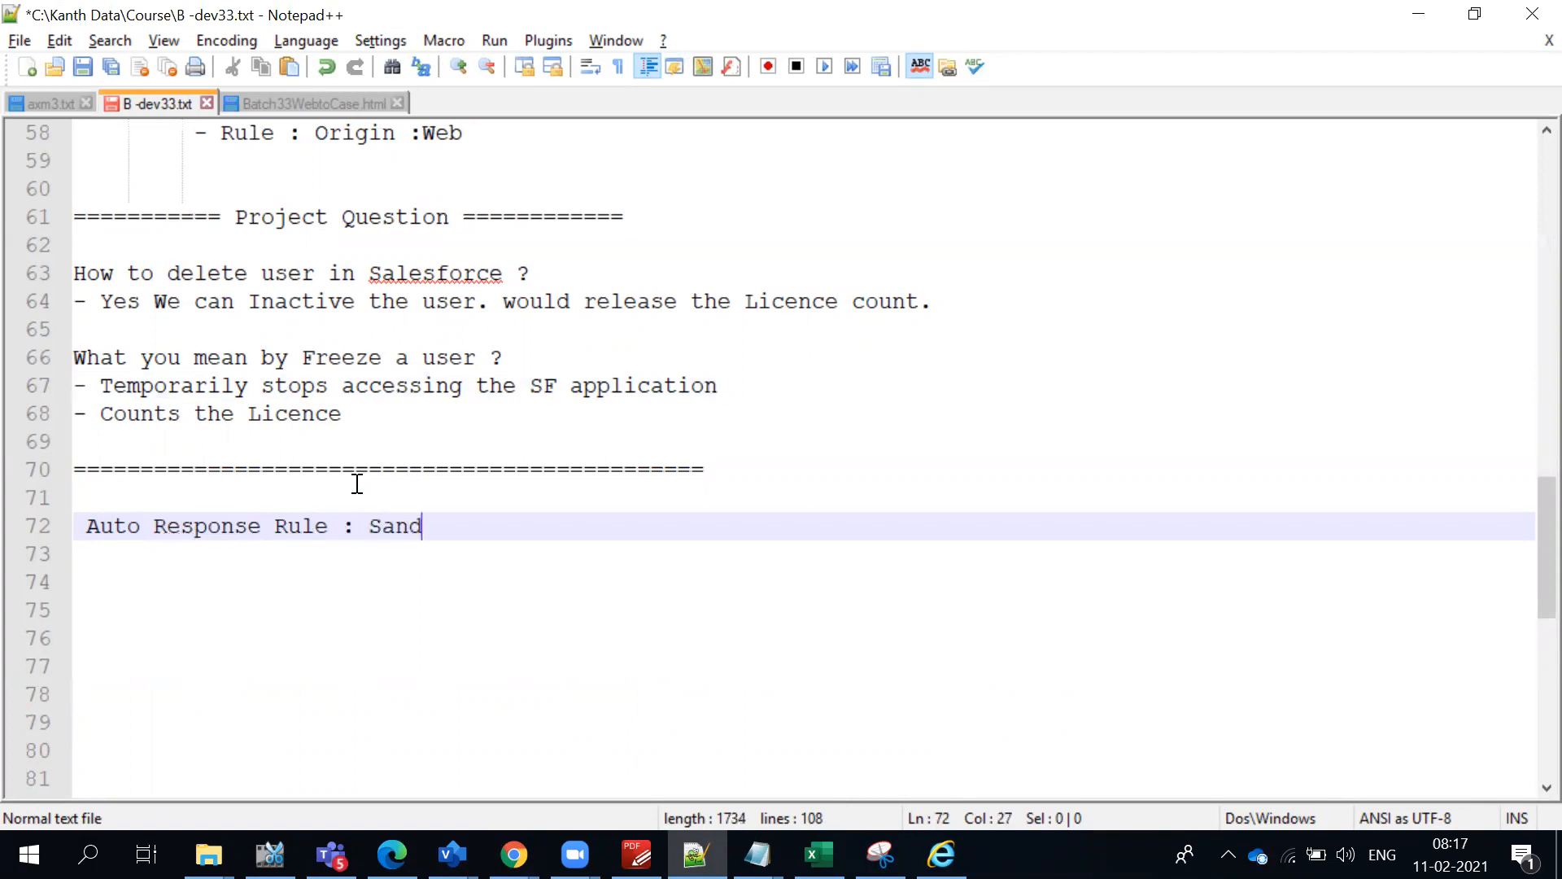
text(eep Email)
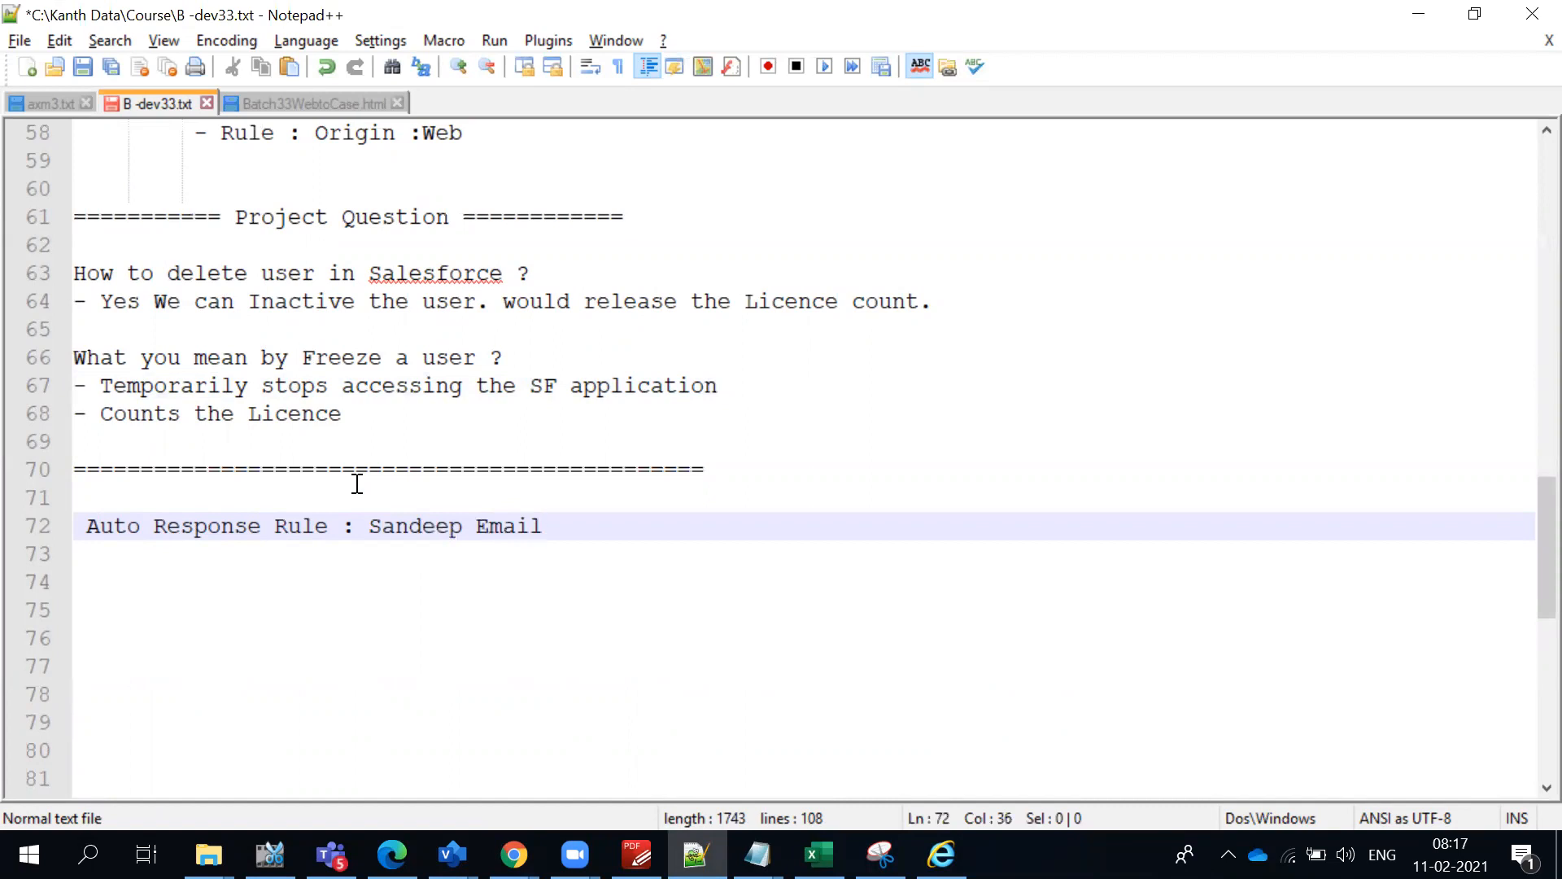
click(513, 581)
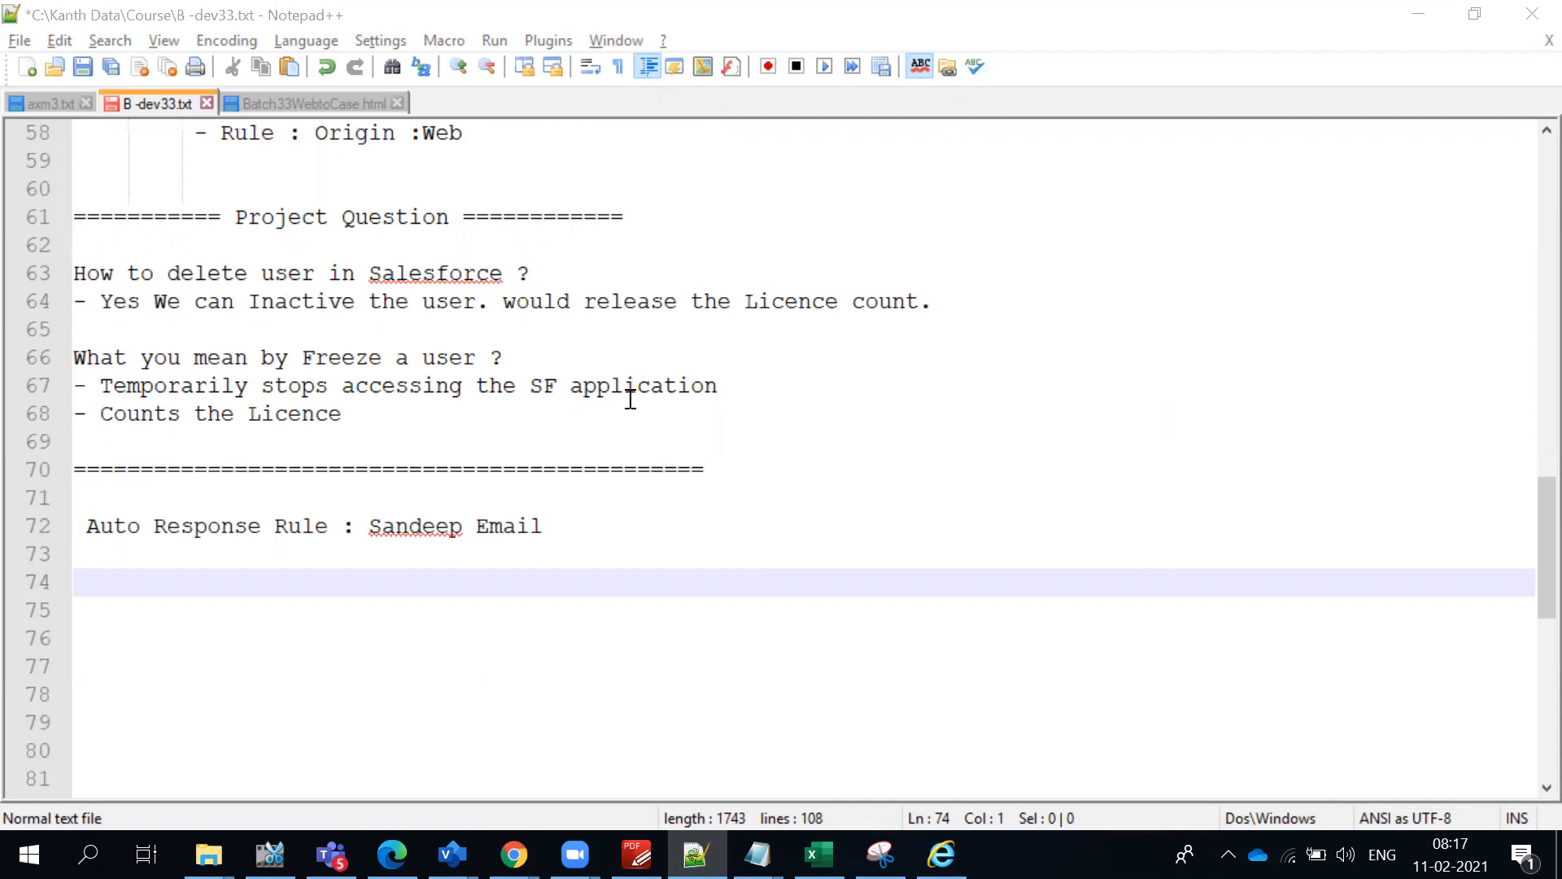
double_click(446, 527)
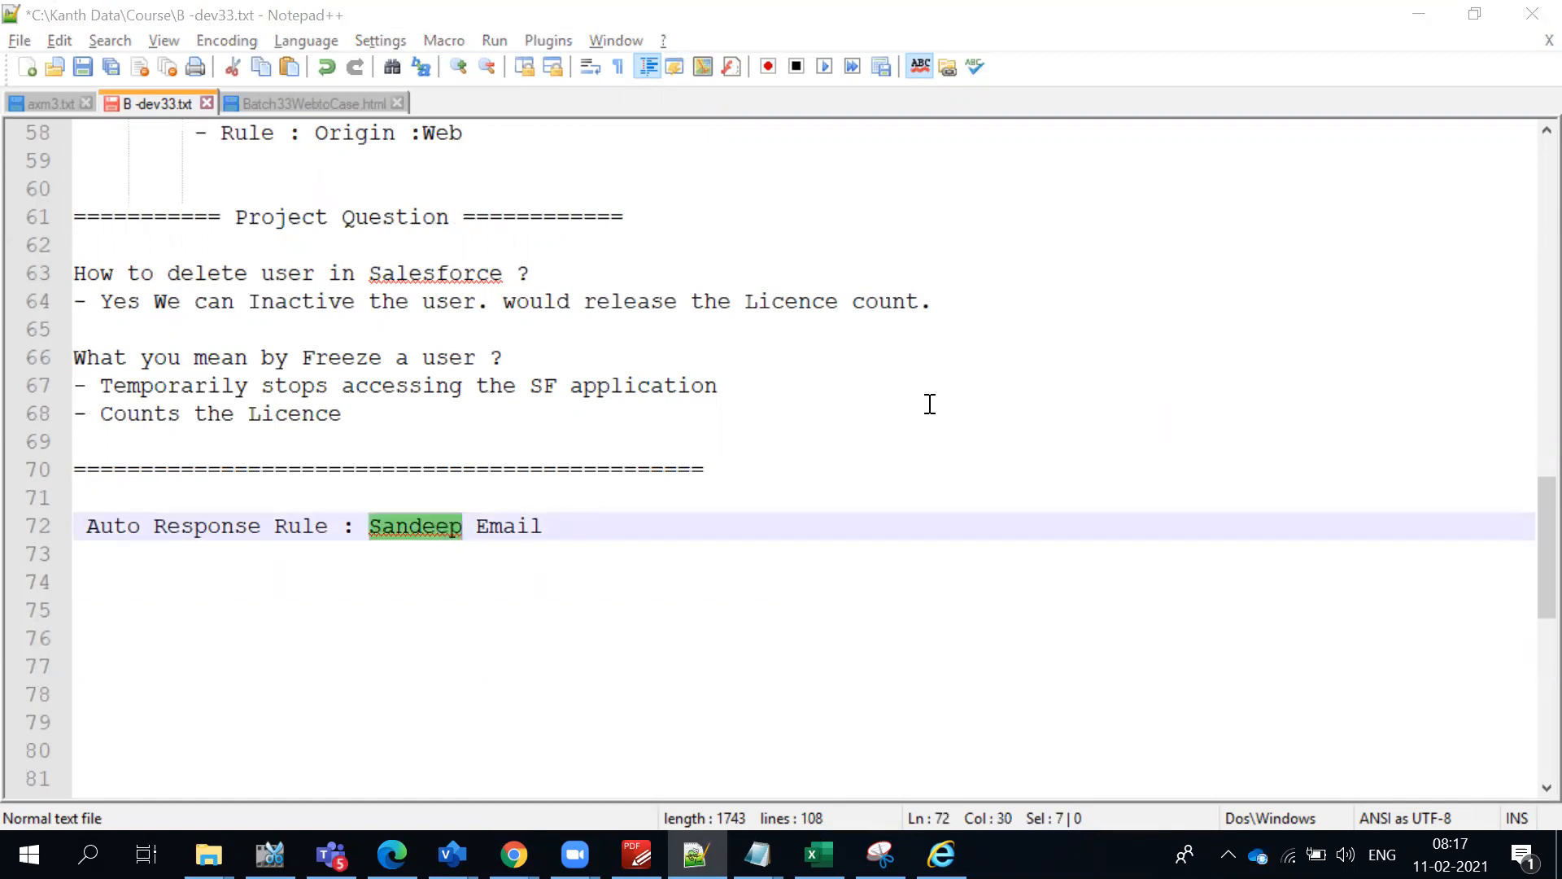
click(513, 537)
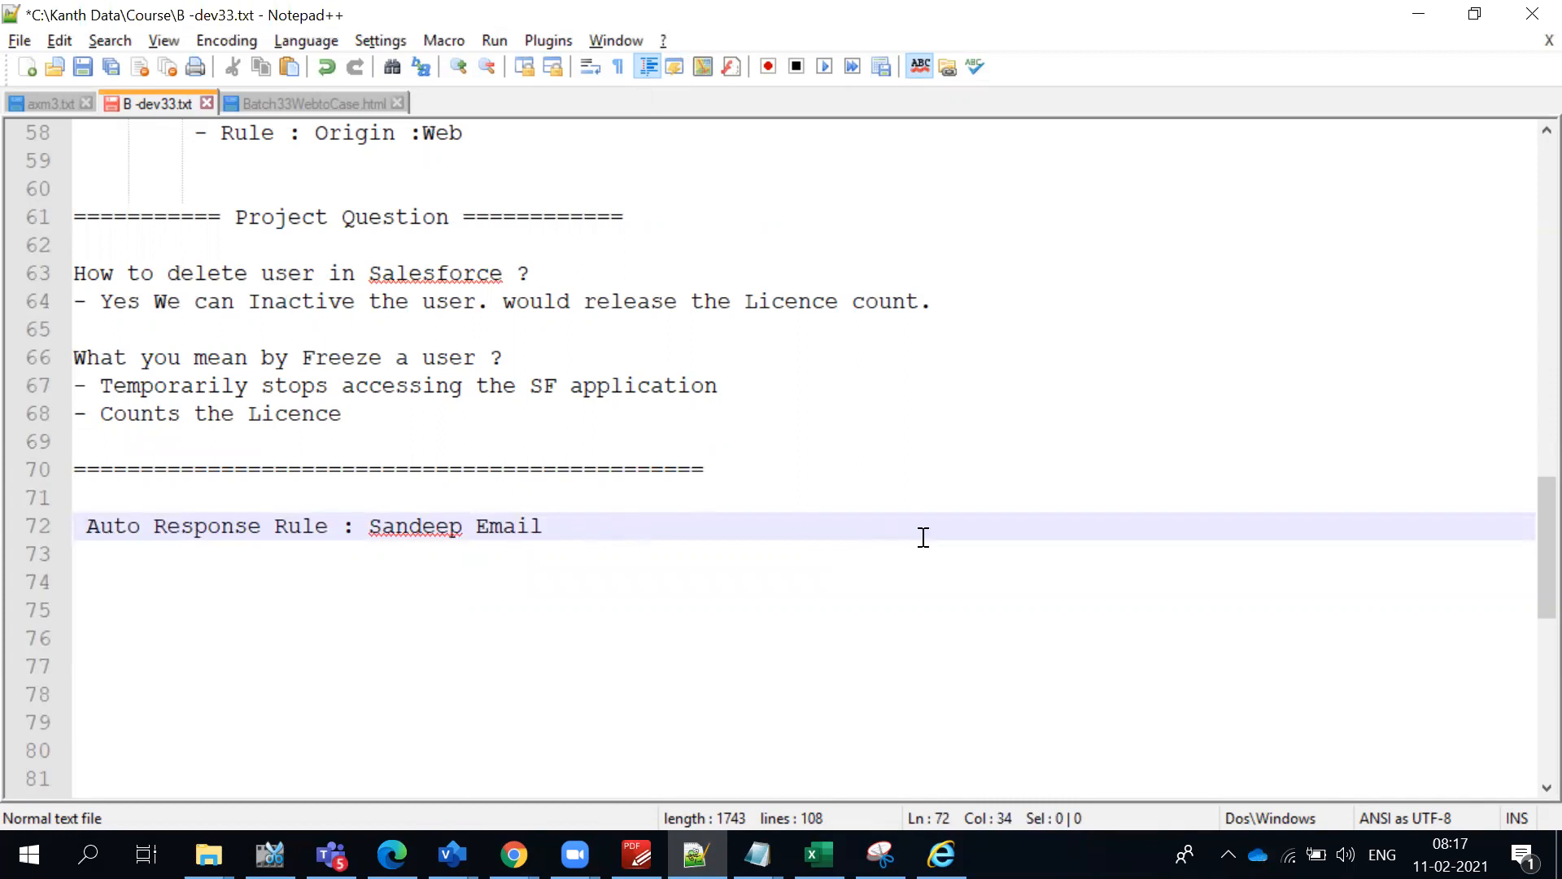
click(590, 522)
- Switch back to Chrome, paste the sender's email address, allow all profiles to use it, and save the organization-wide address
key(alt+Tab)
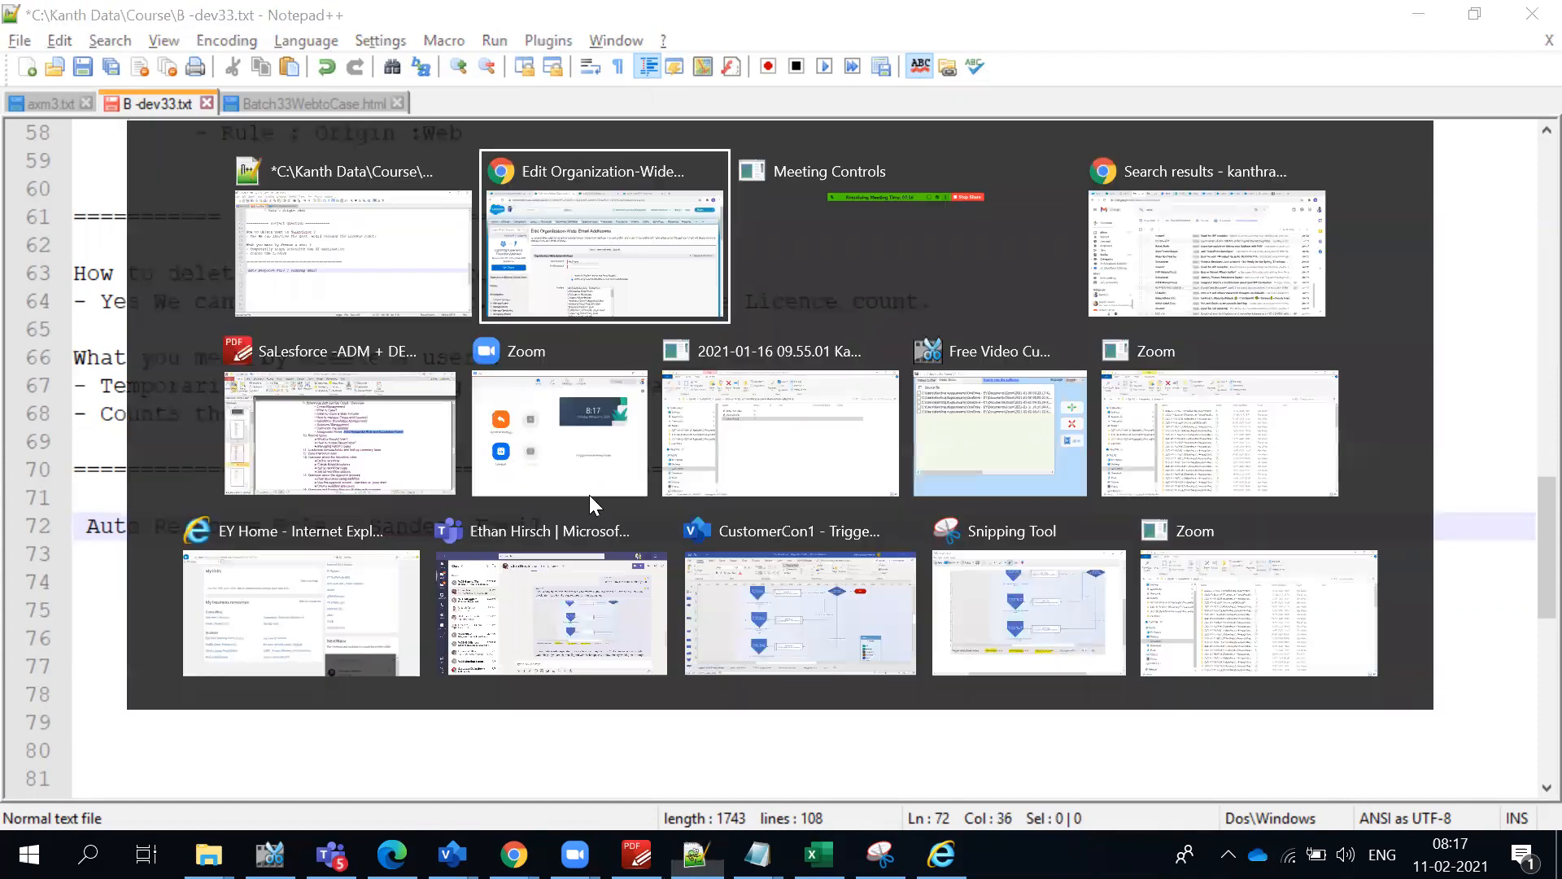
key(alt+Tab)
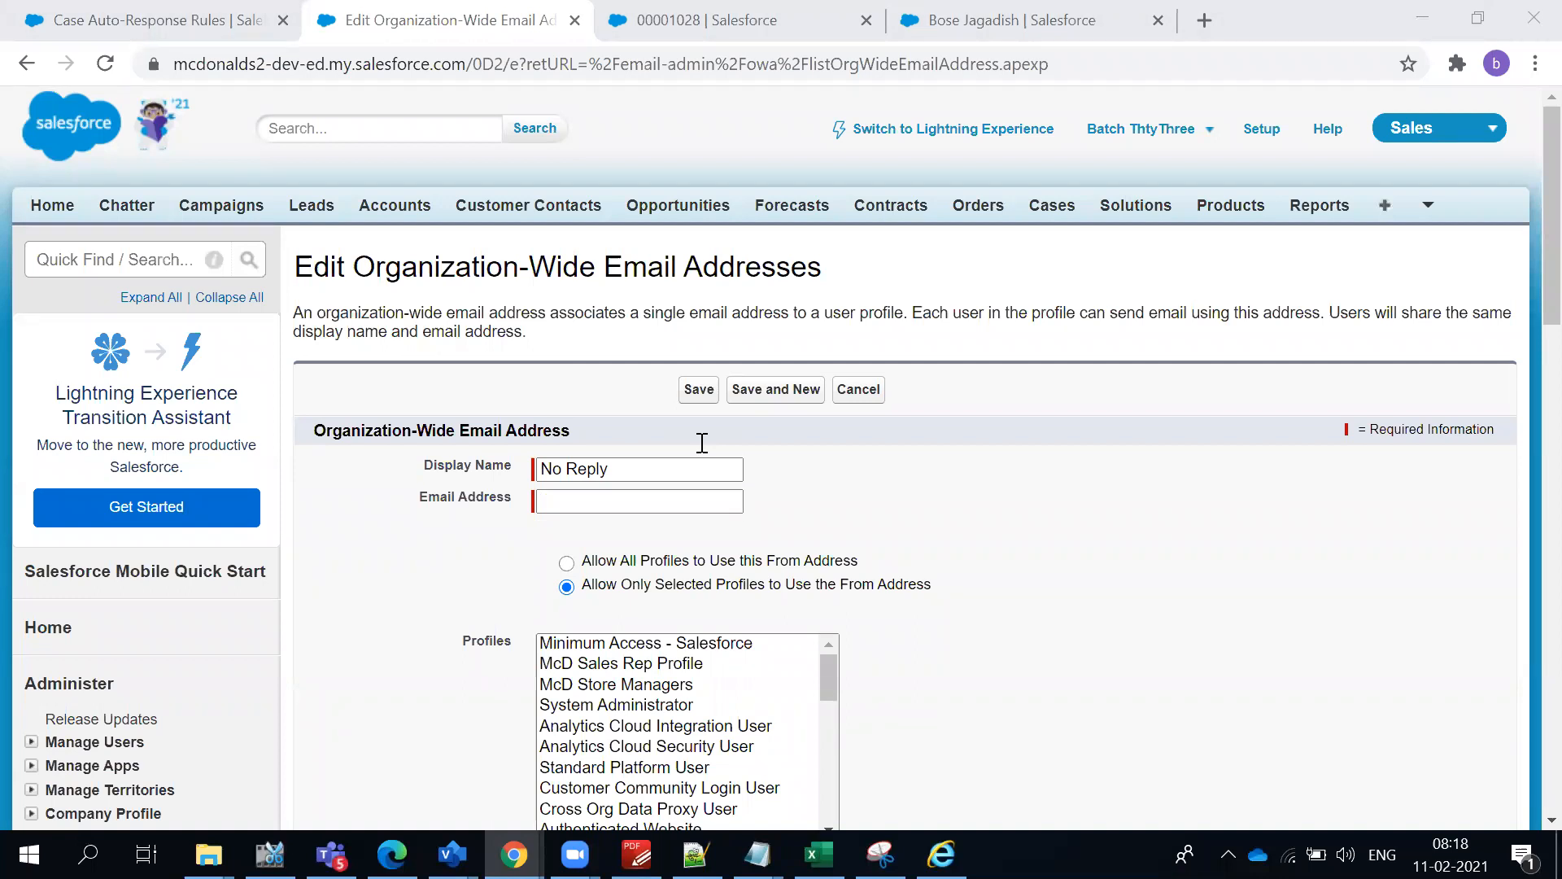
click(605, 500)
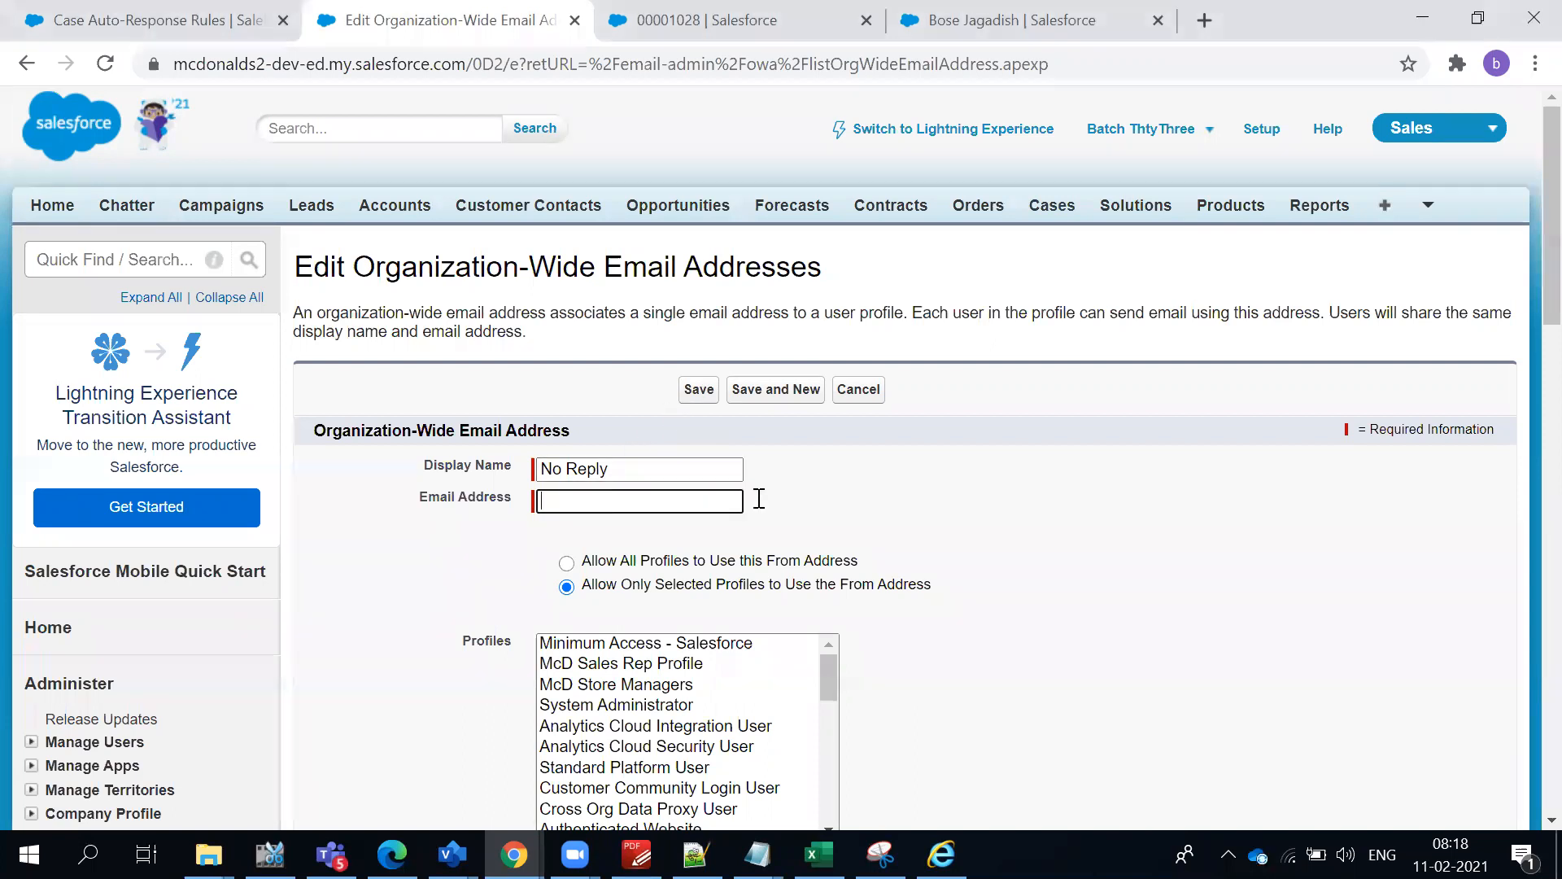
key(ctrl+v)
scroll(962, 503, down, 4)
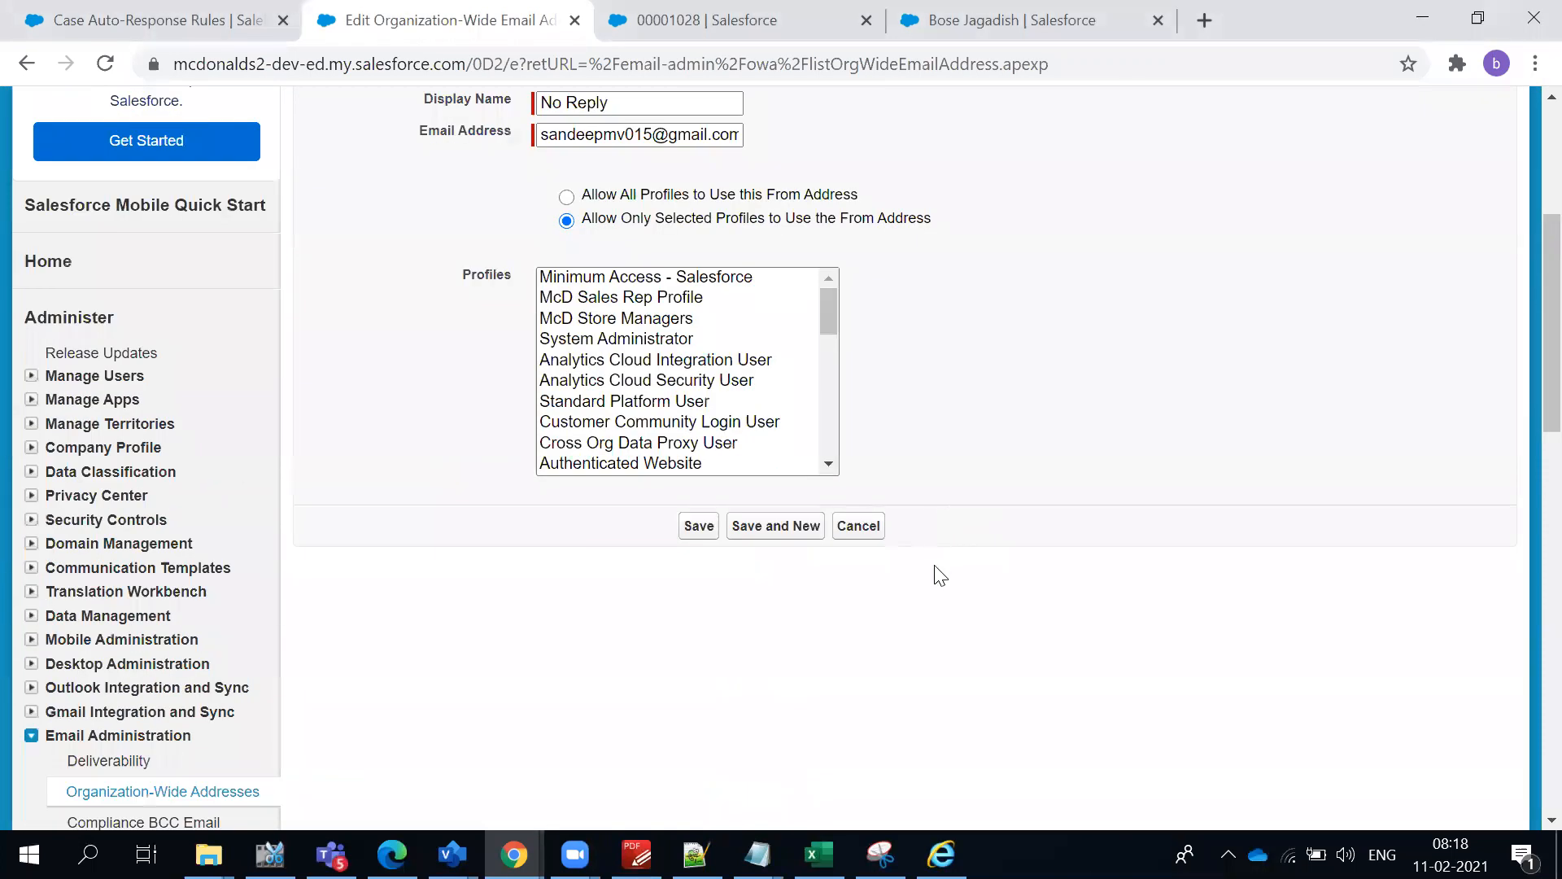
click(562, 198)
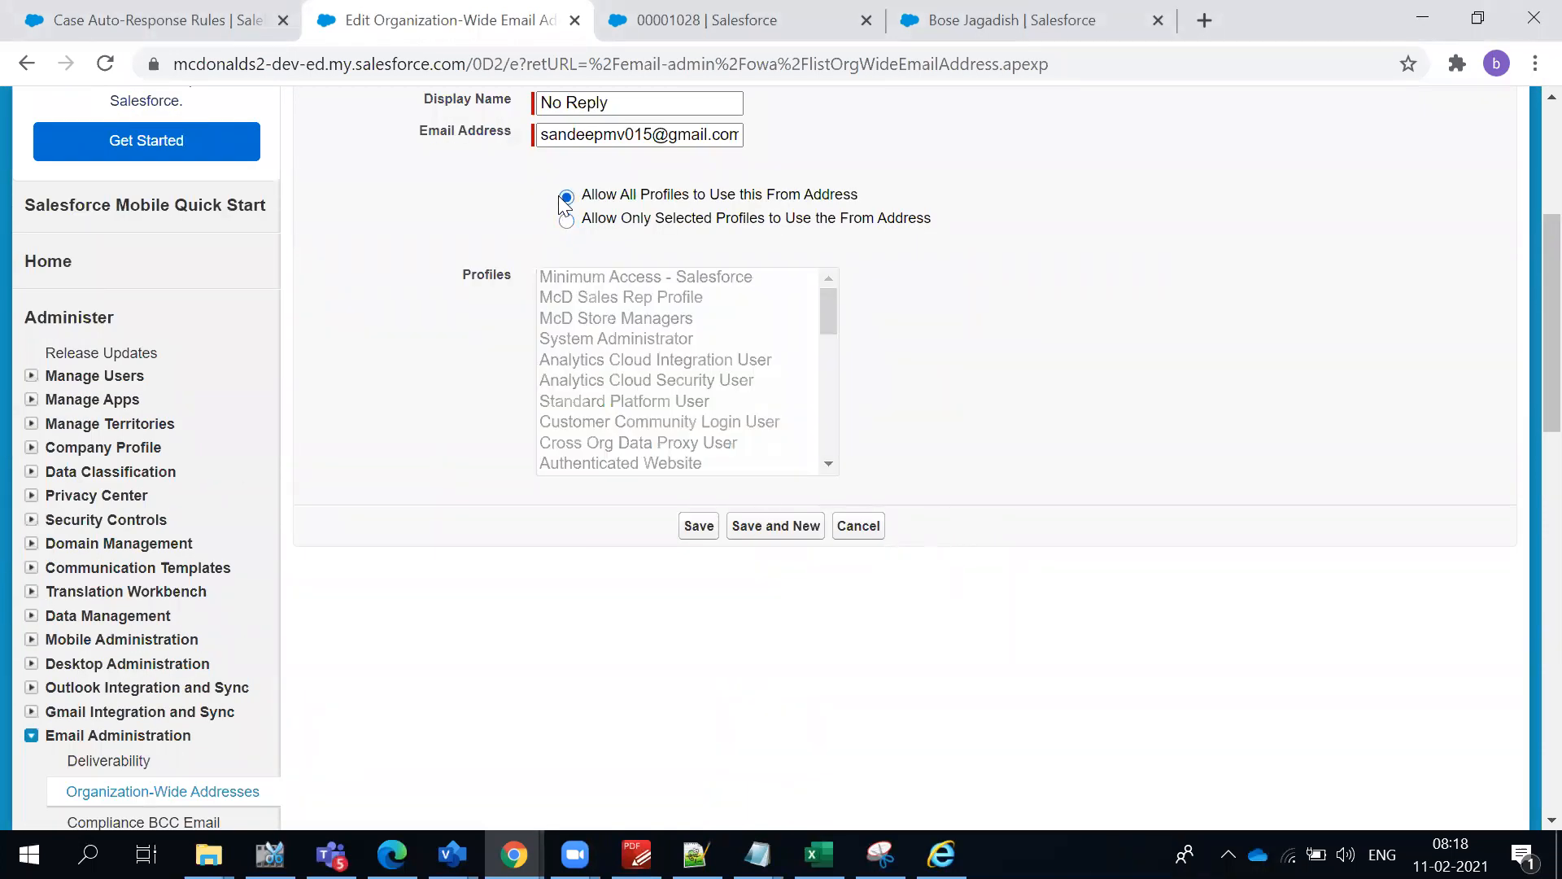
click(701, 530)
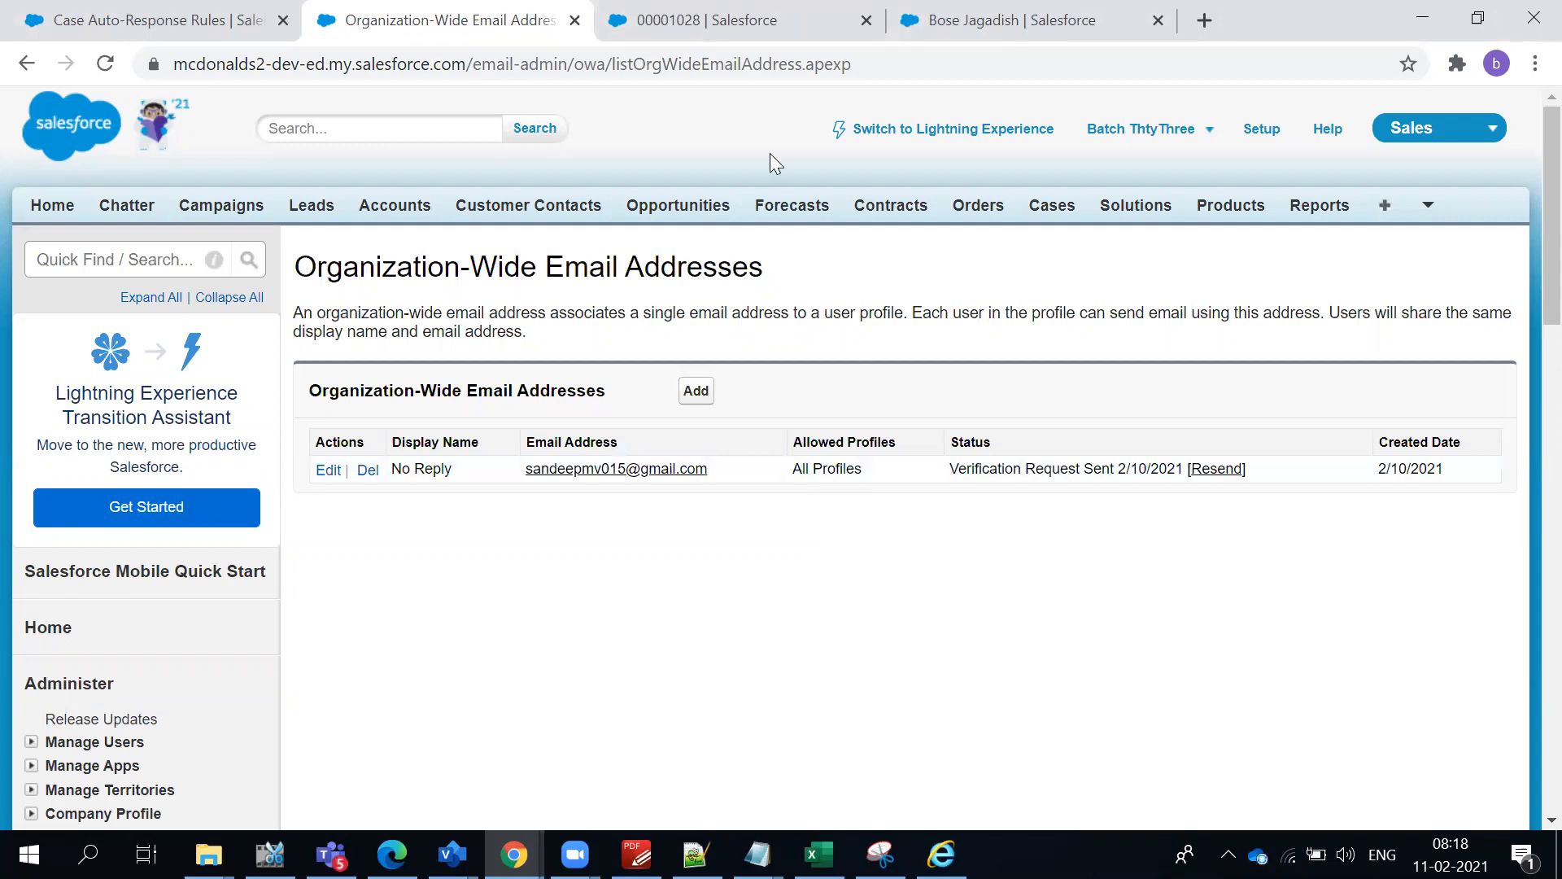
- Compare the organization-wide address list with the rule entry's sender requirements and review the entry's sort order and criteria
click(232, 15)
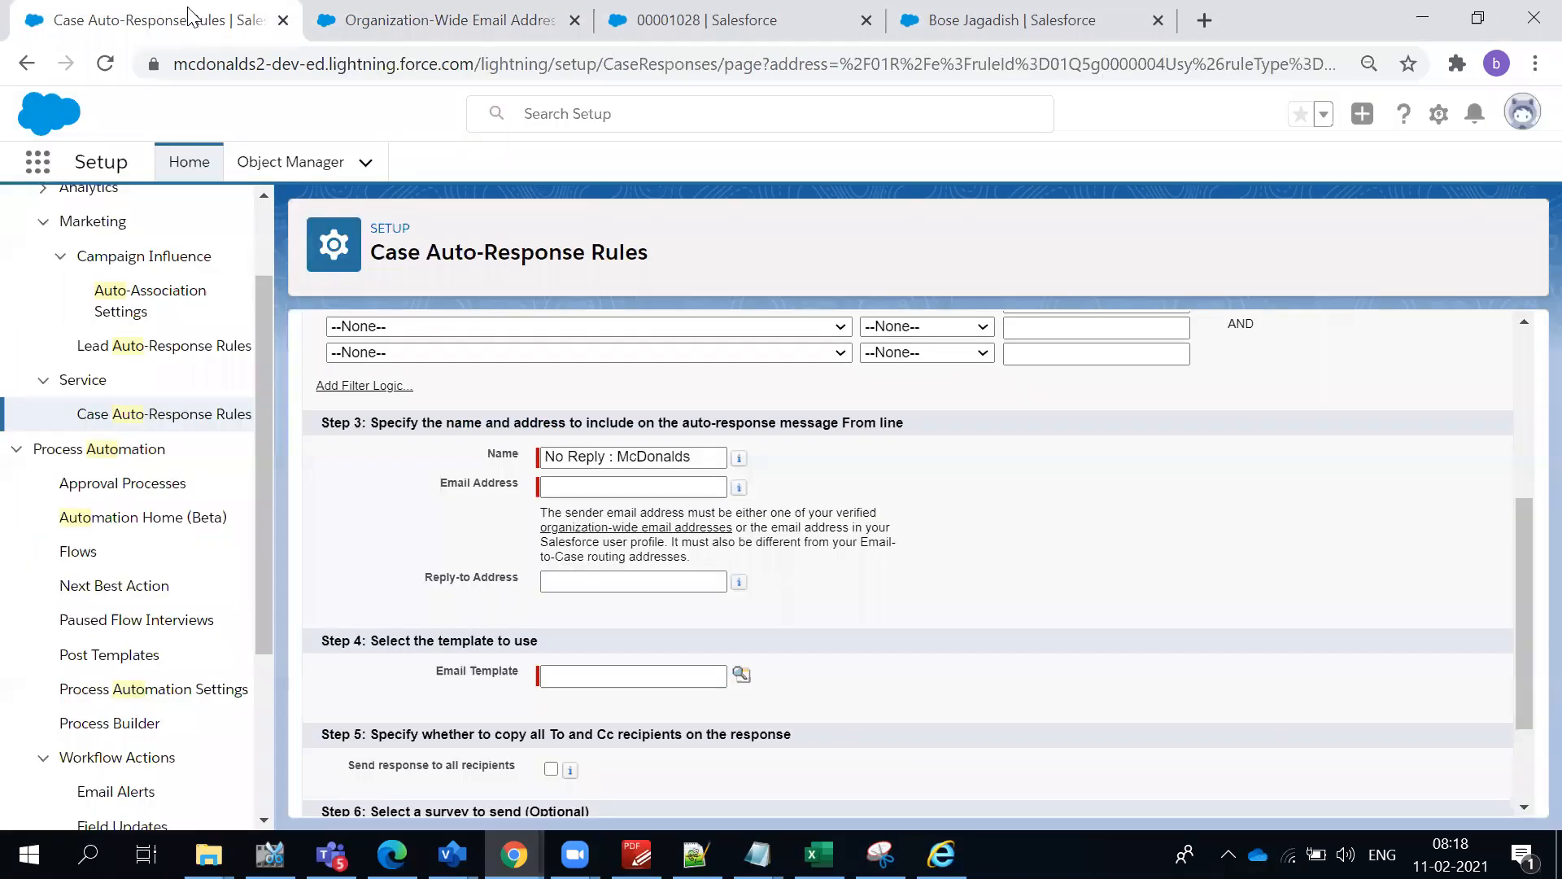
click(506, 12)
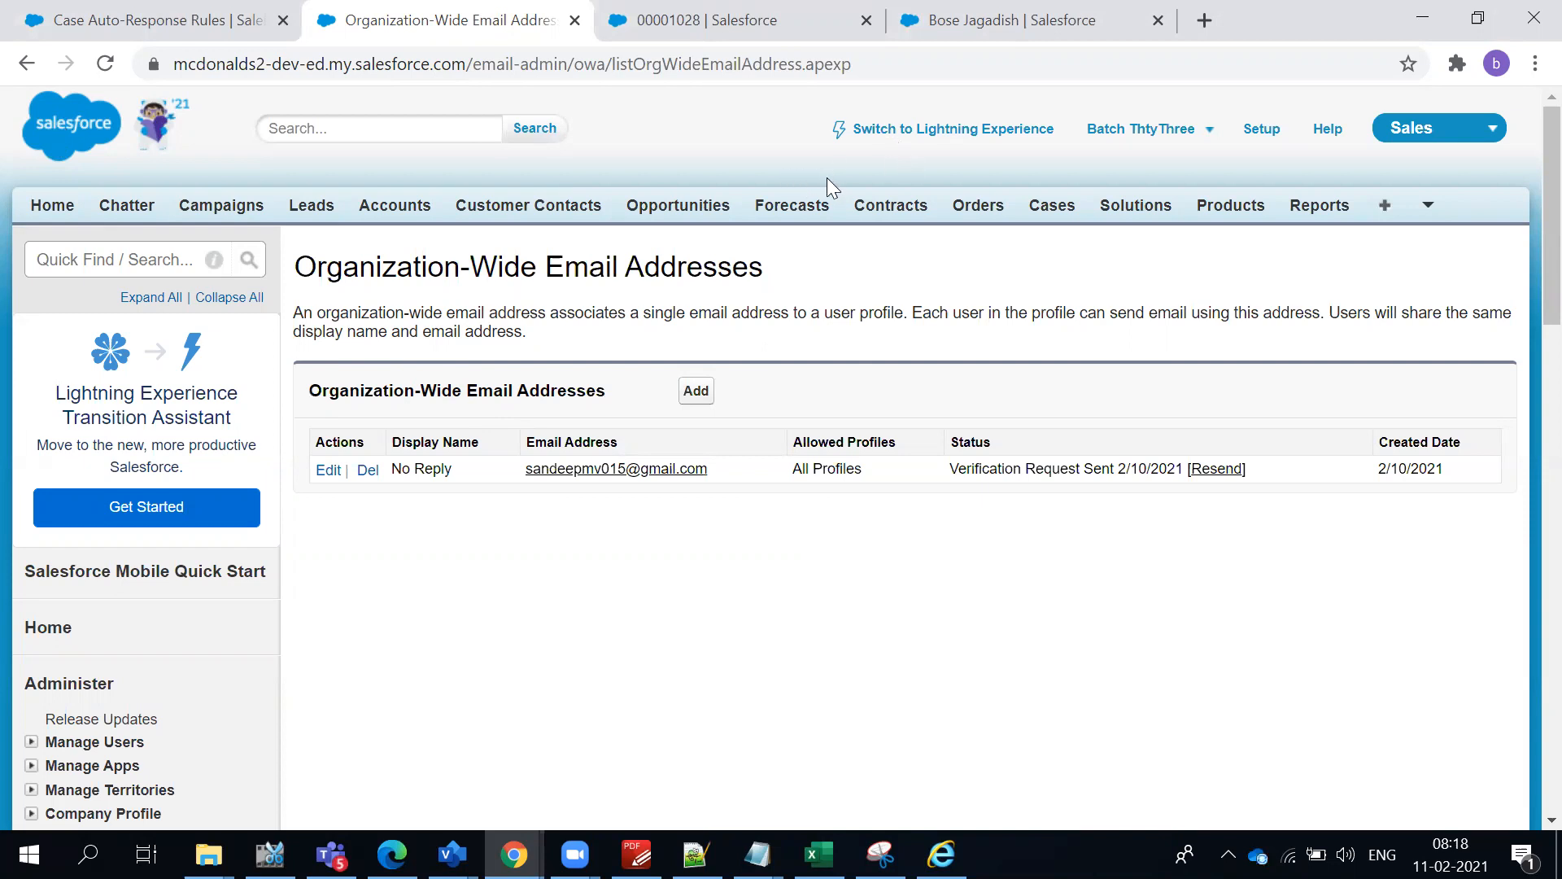
click(192, 25)
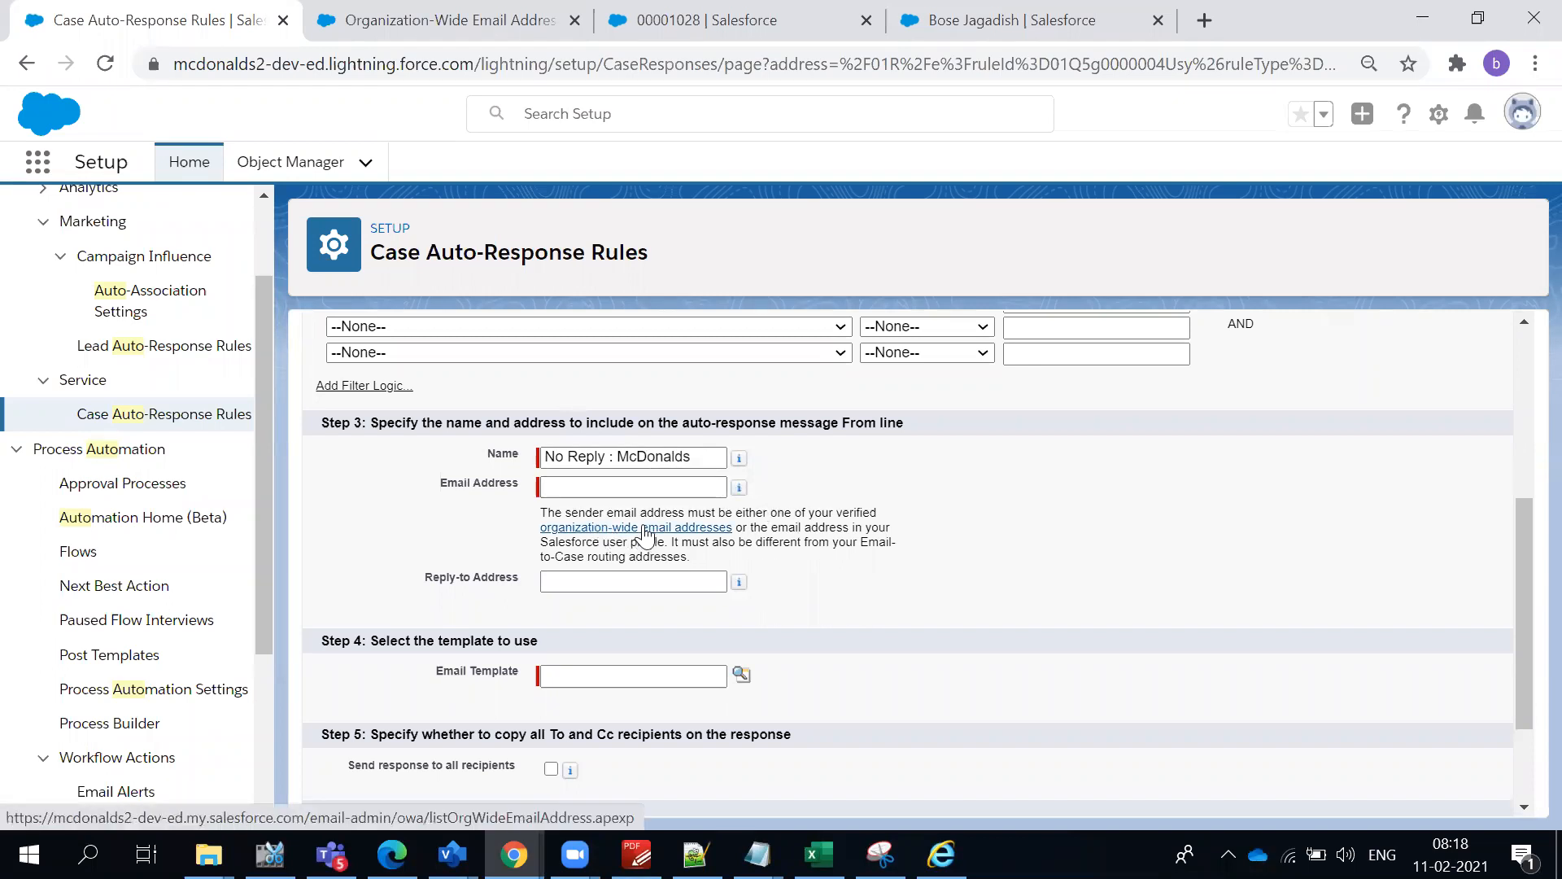
click(451, 31)
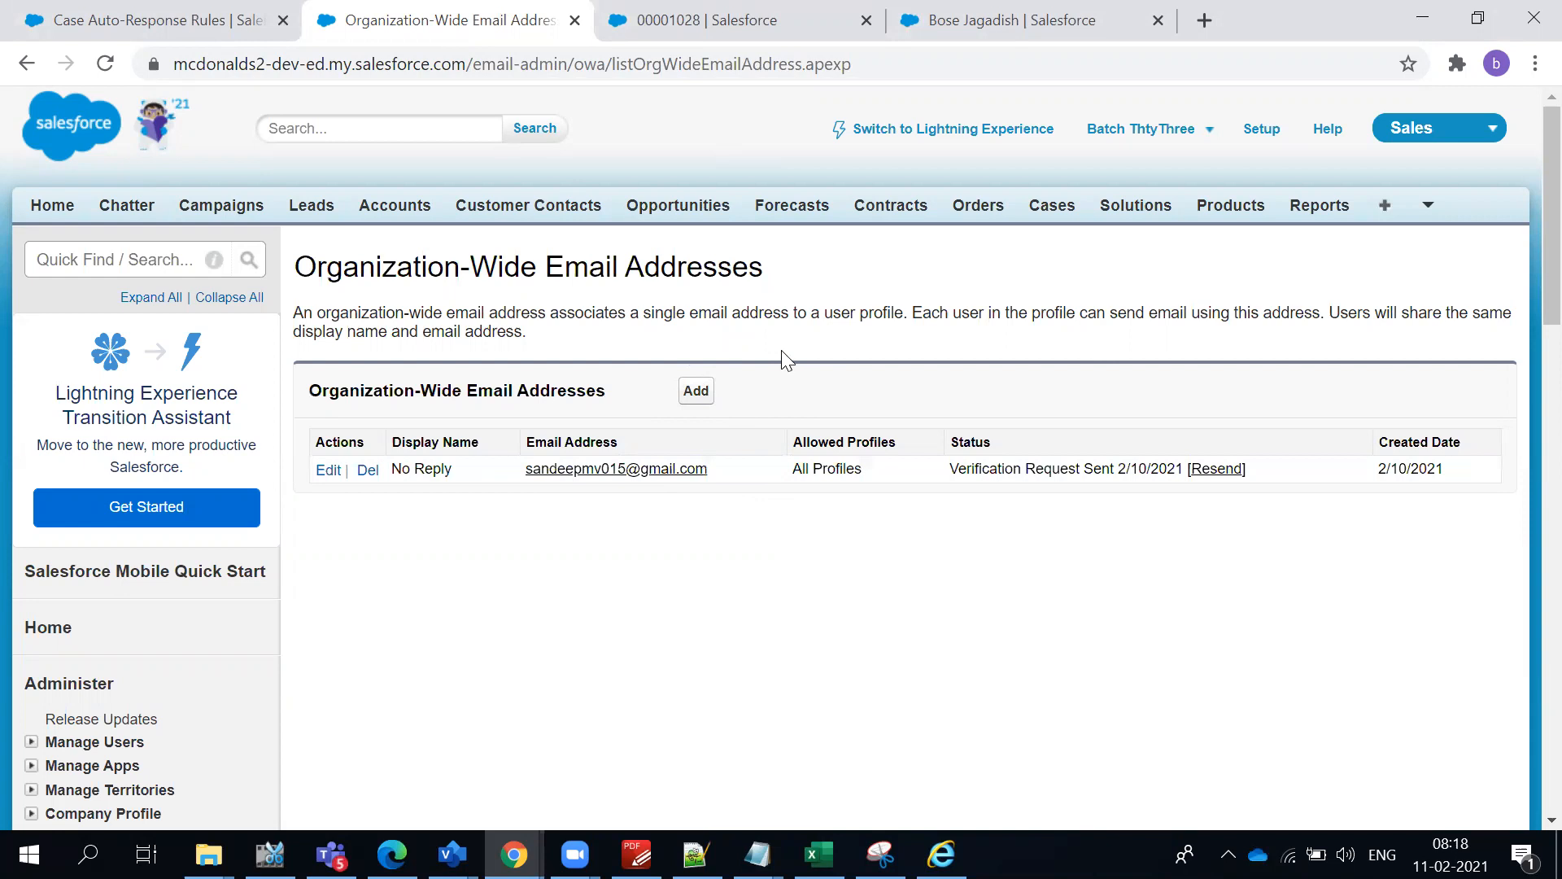
triple_click(773, 307)
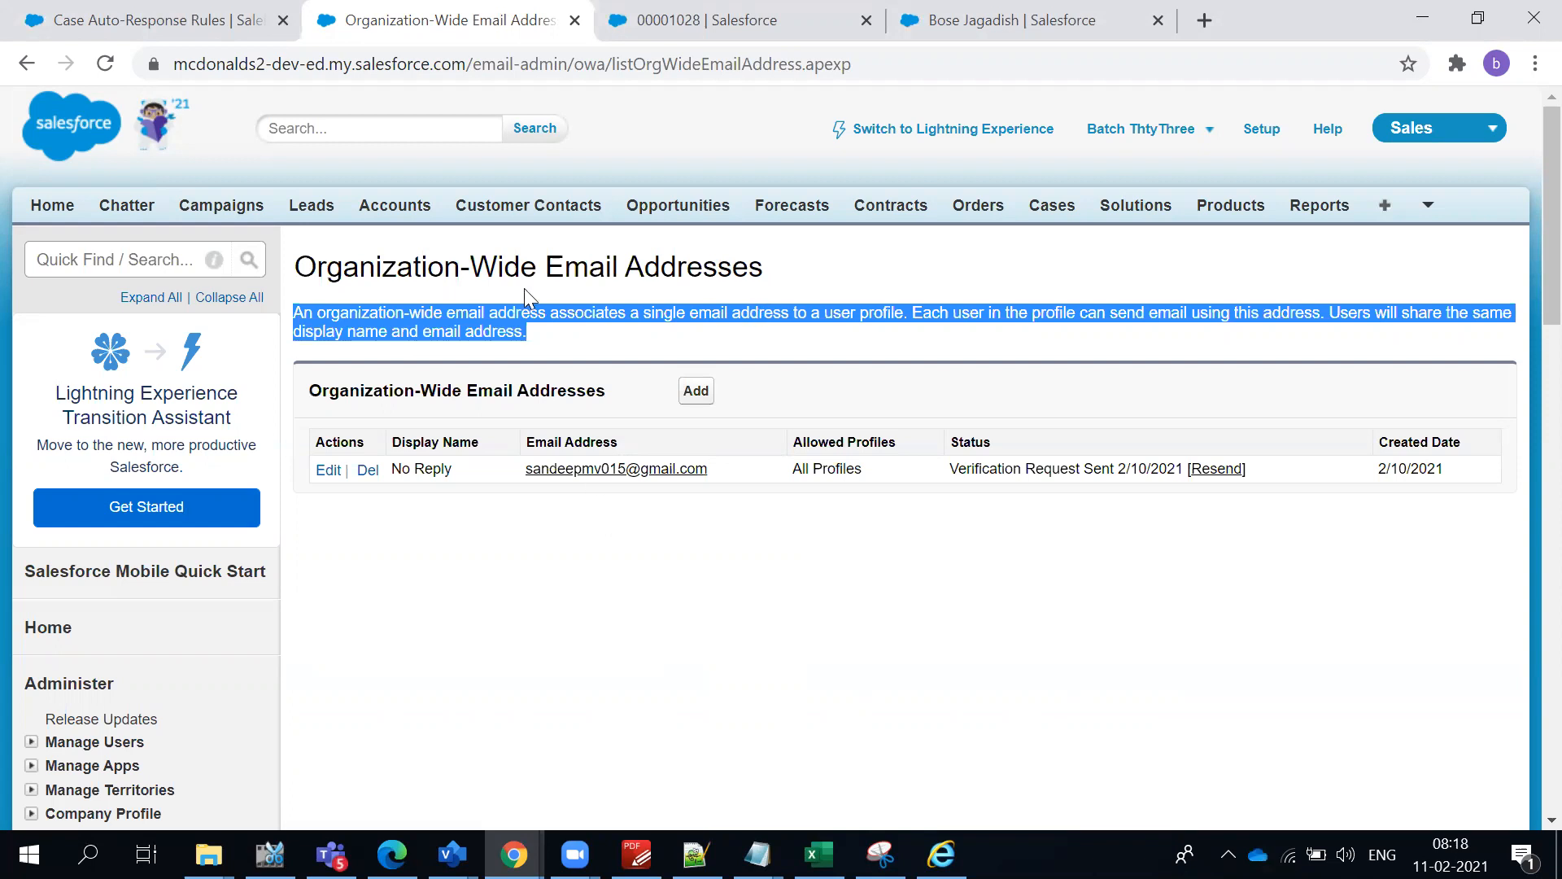
click(216, 19)
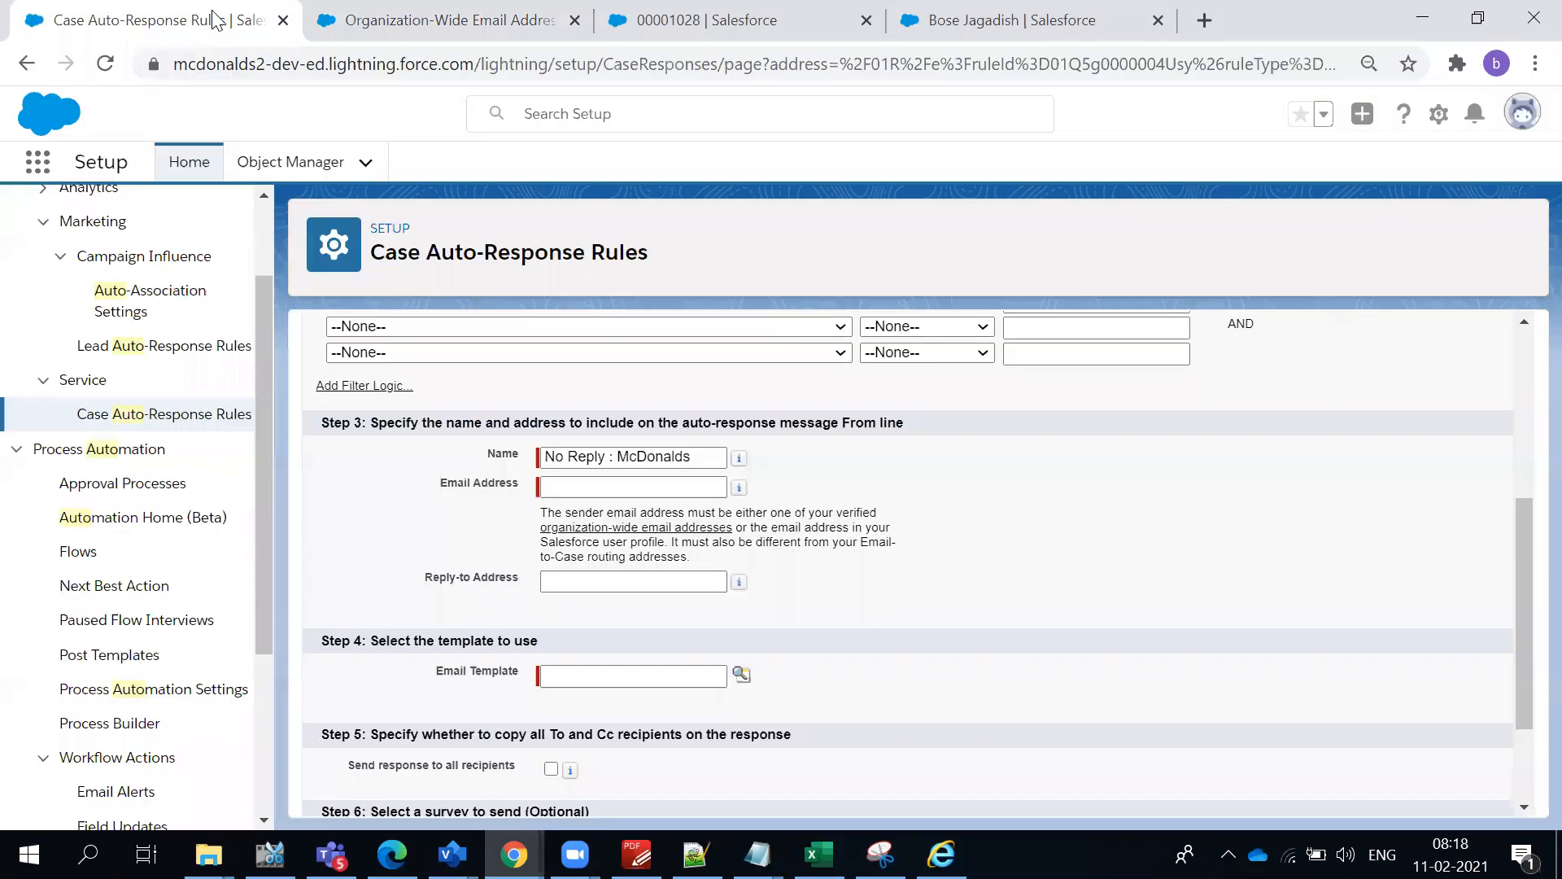
triple_click(902, 425)
scroll(929, 465, up, 3)
click(877, 382)
scroll(879, 474, up, 2)
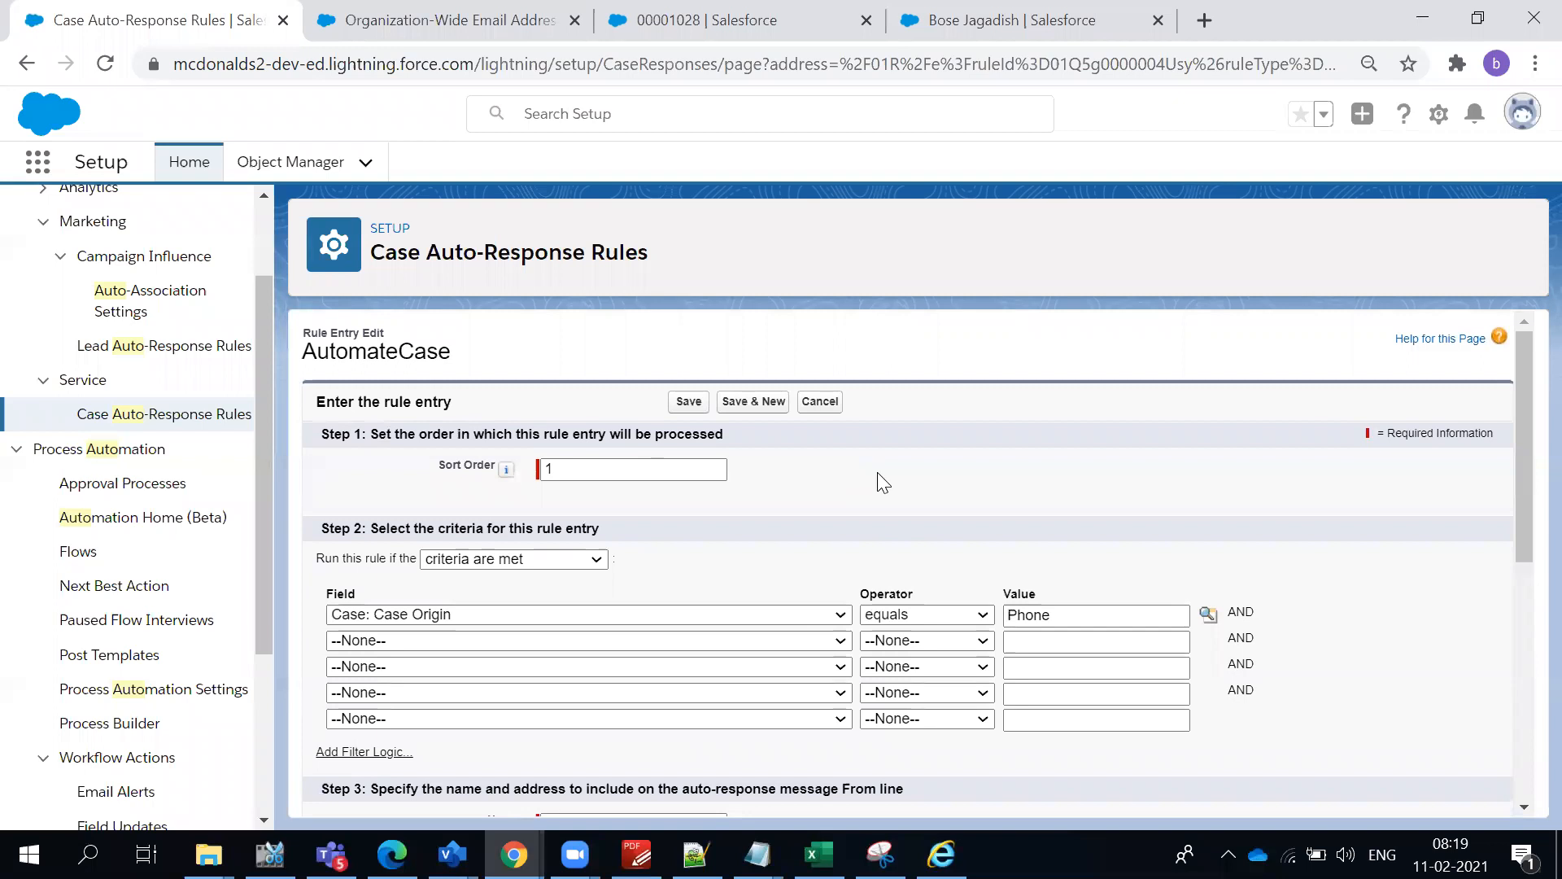
- Reload the Organization-Wide Email Addresses list and check the verification status of the No Reply address
scroll(865, 507, down, 3)
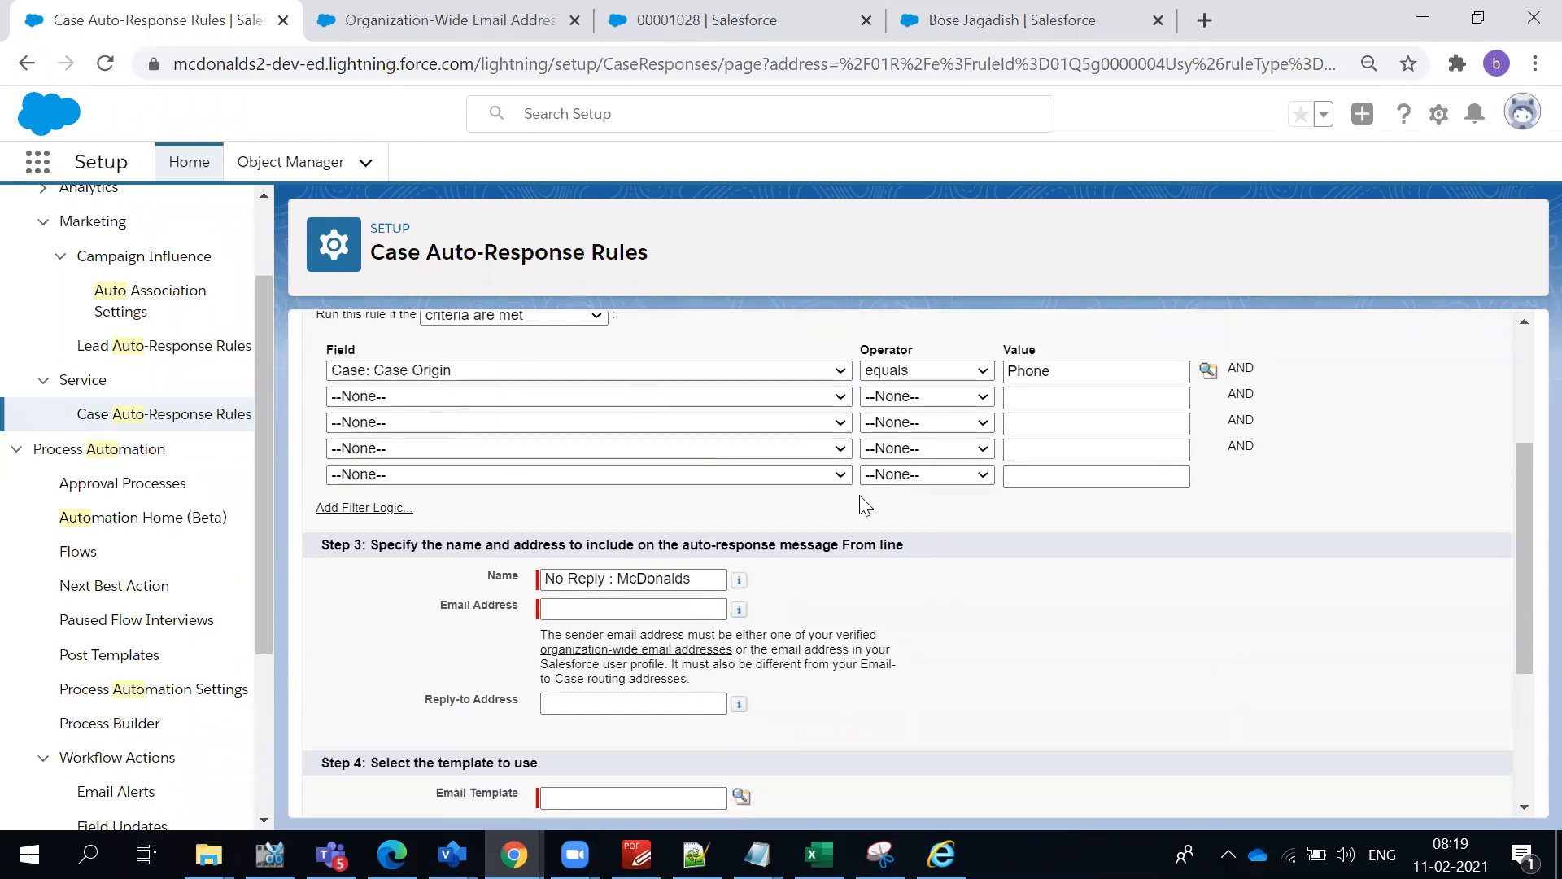
click(732, 23)
click(463, 31)
click(466, 62)
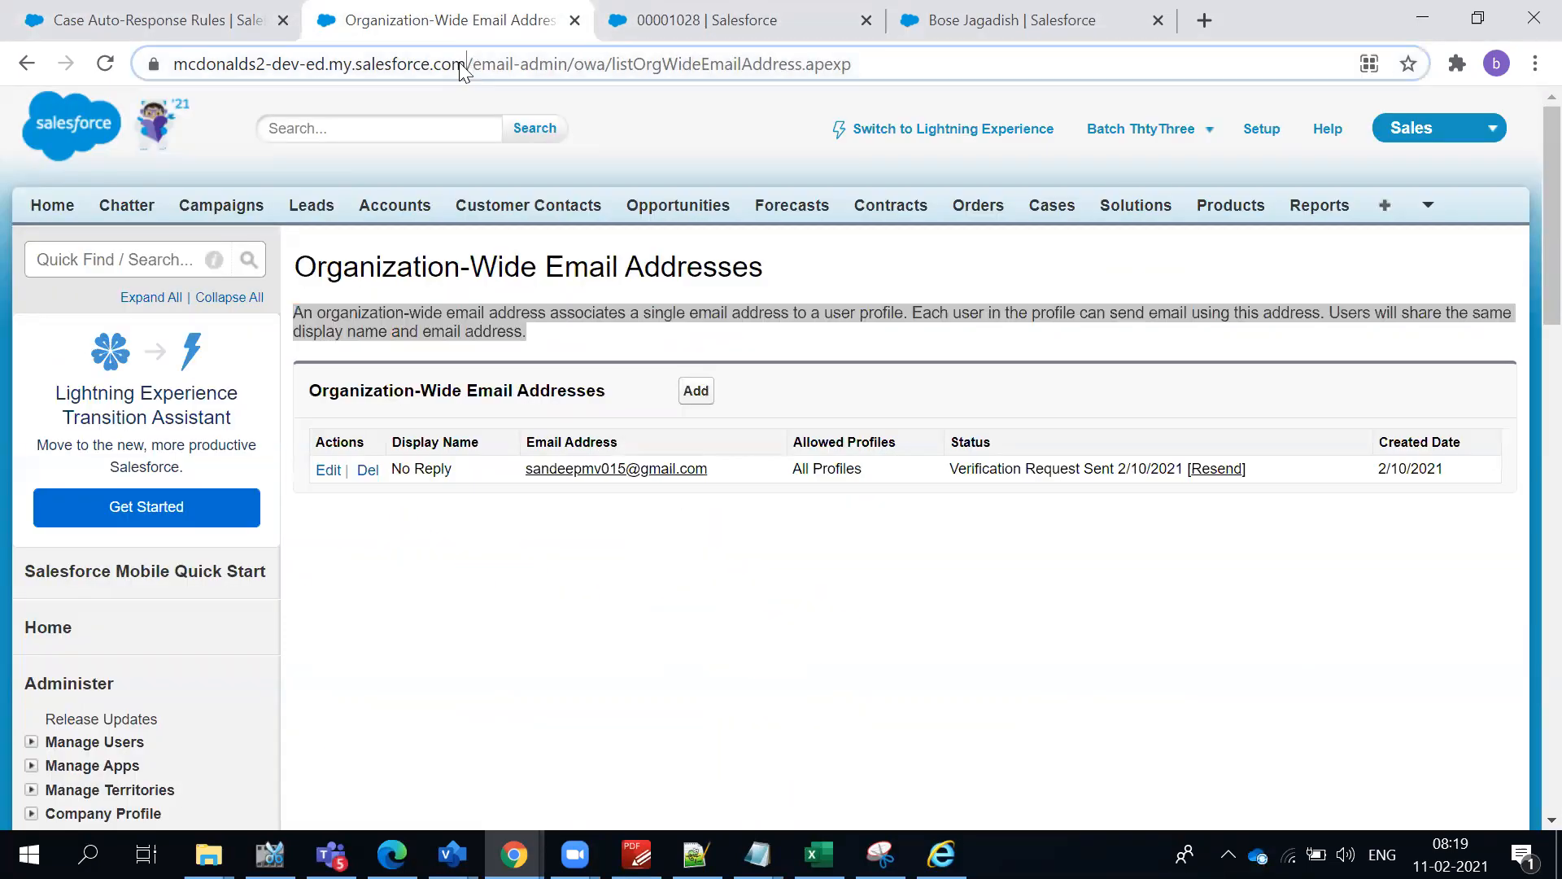
key(Return)
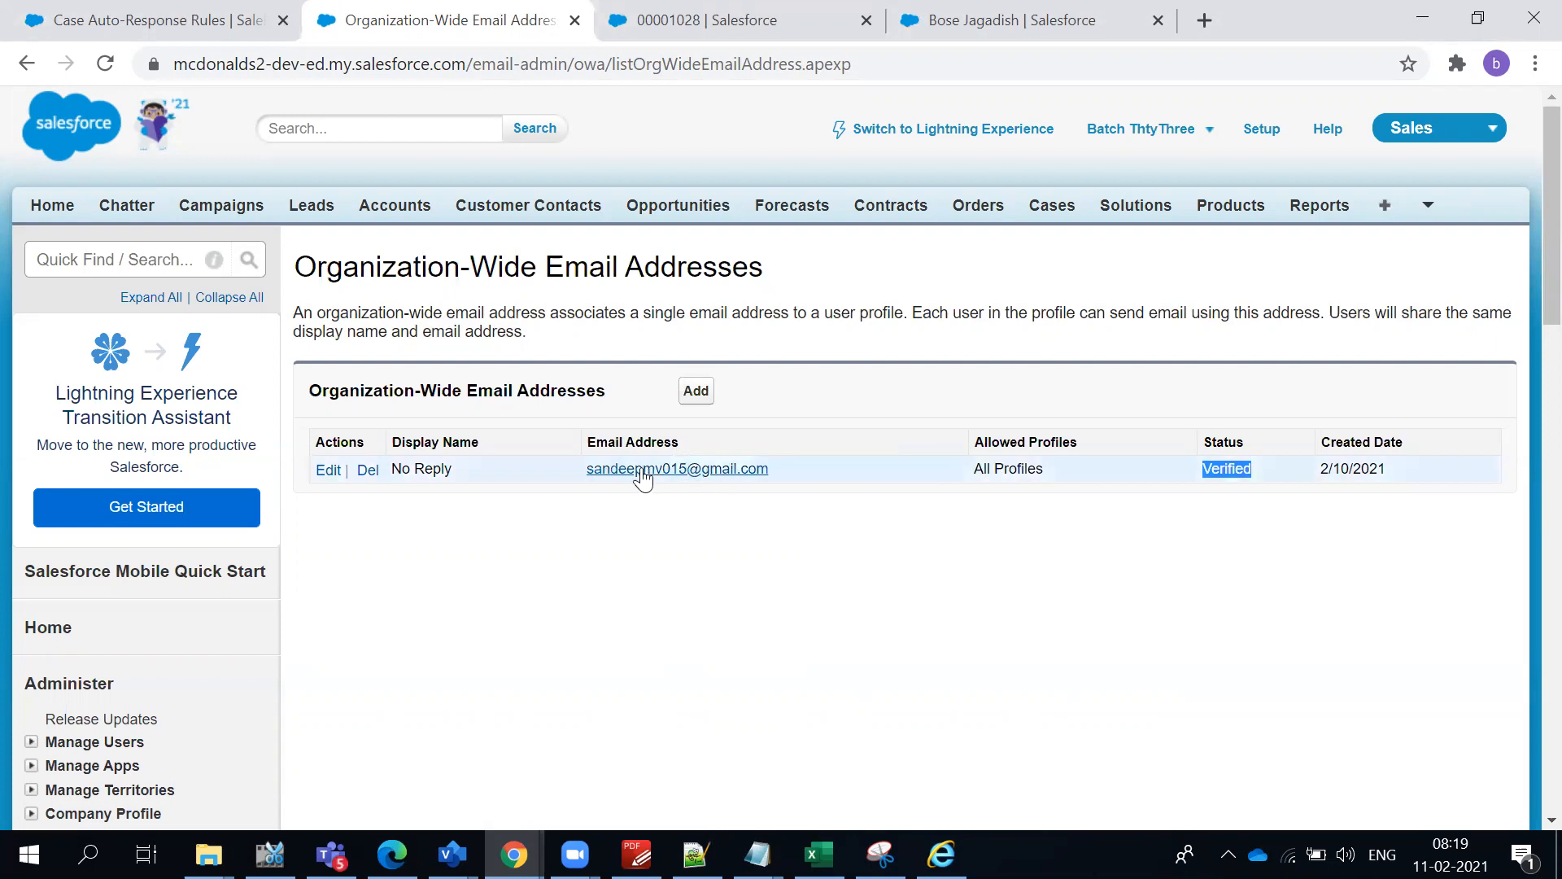
- Copy the No Reply organization-wide email address and paste it as the sender Email Address of the AutomateCase rule entry
drag(771, 470, 586, 470)
key(ctrl+c)
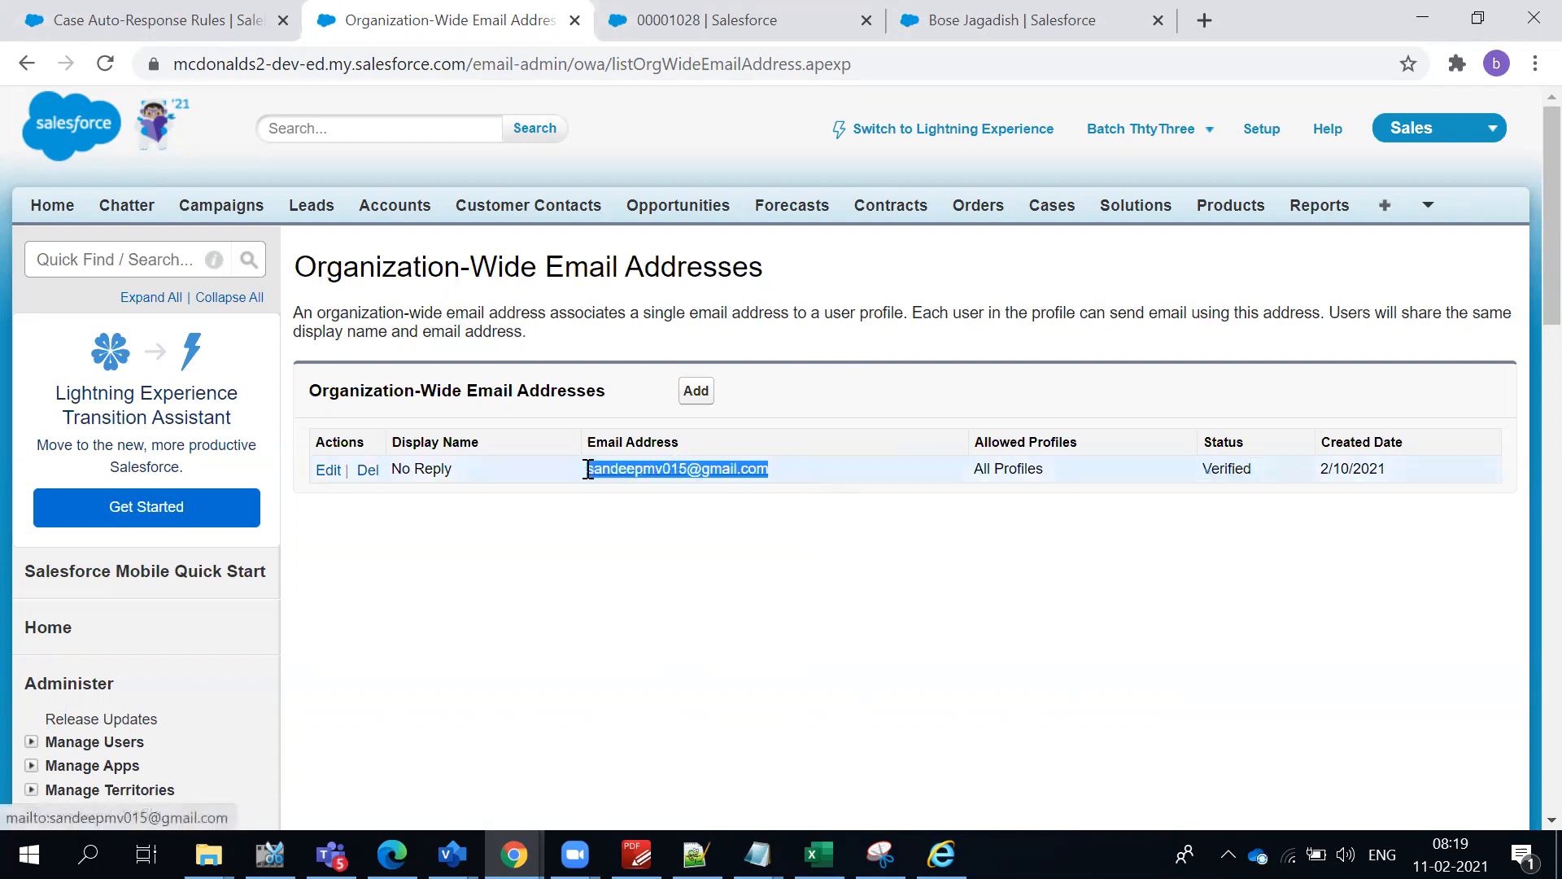
click(735, 623)
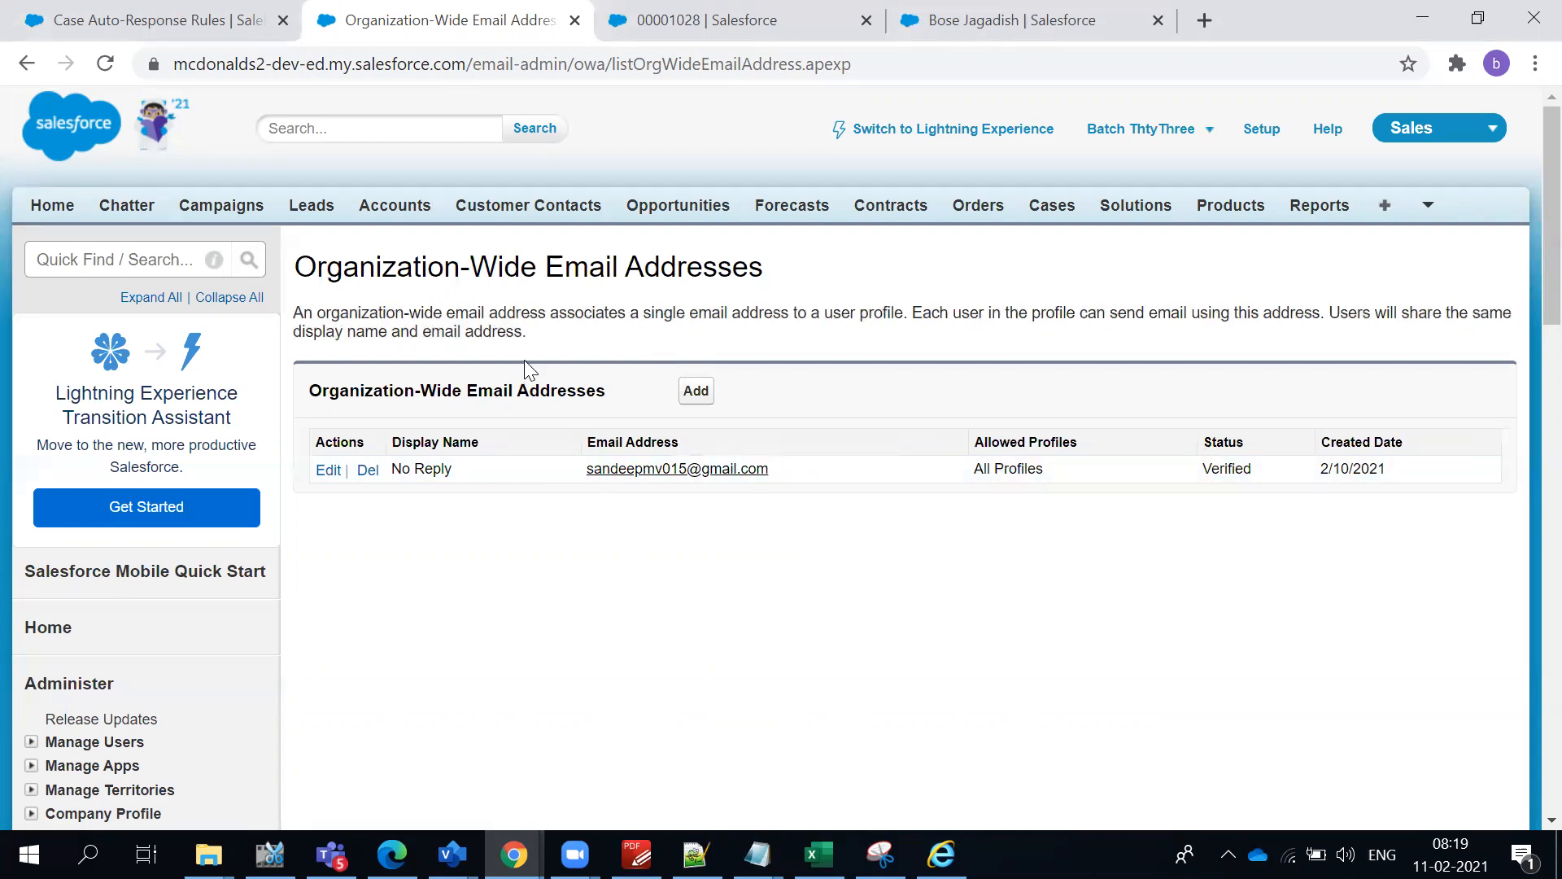
click(108, 18)
click(628, 609)
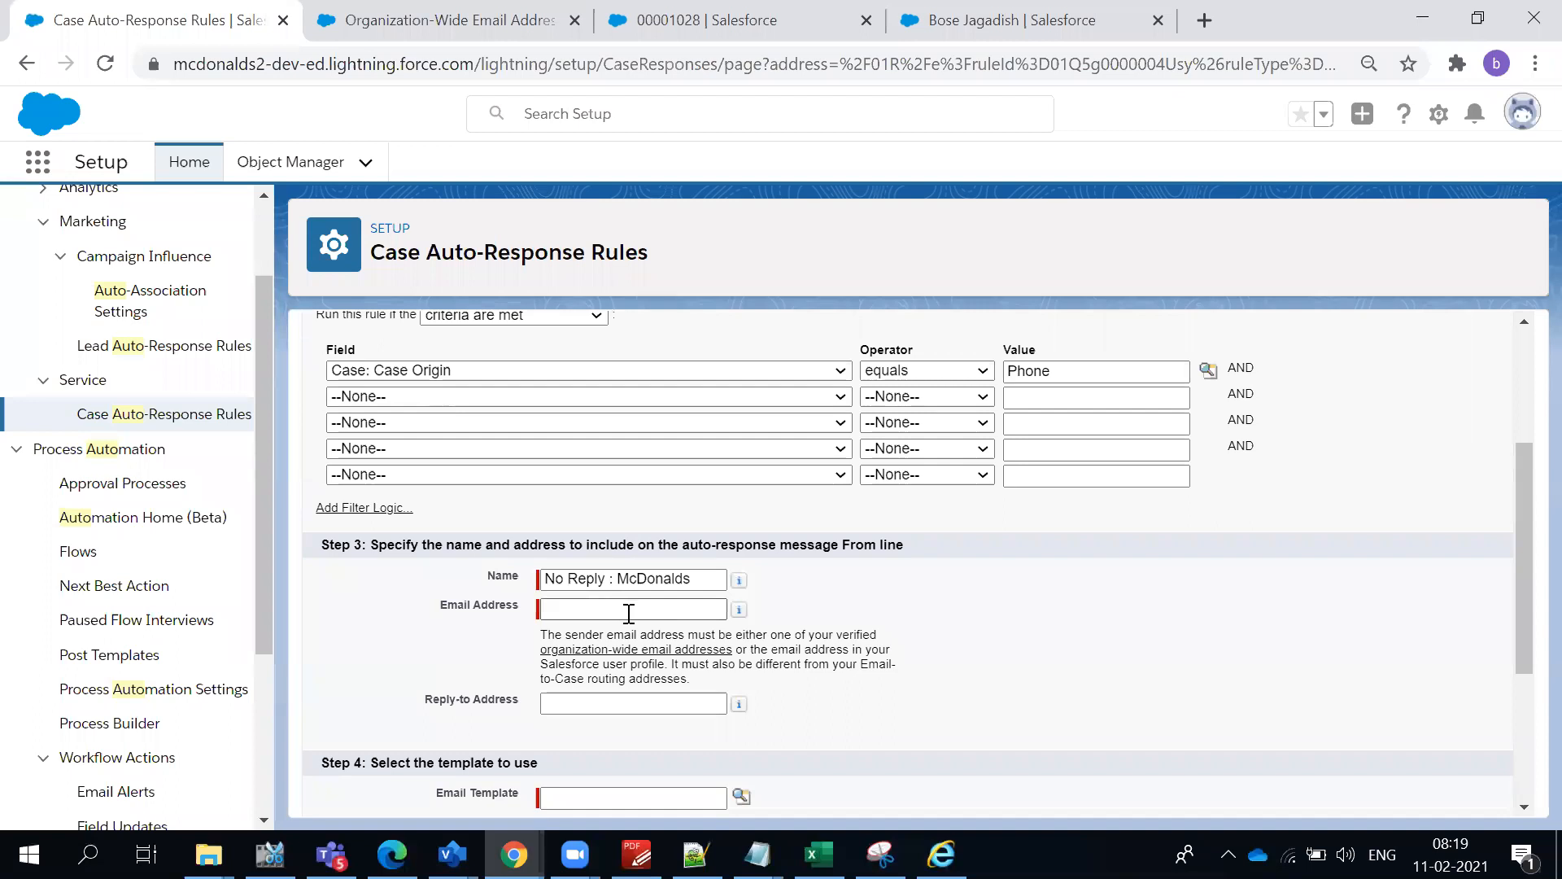
key(ctrl+v)
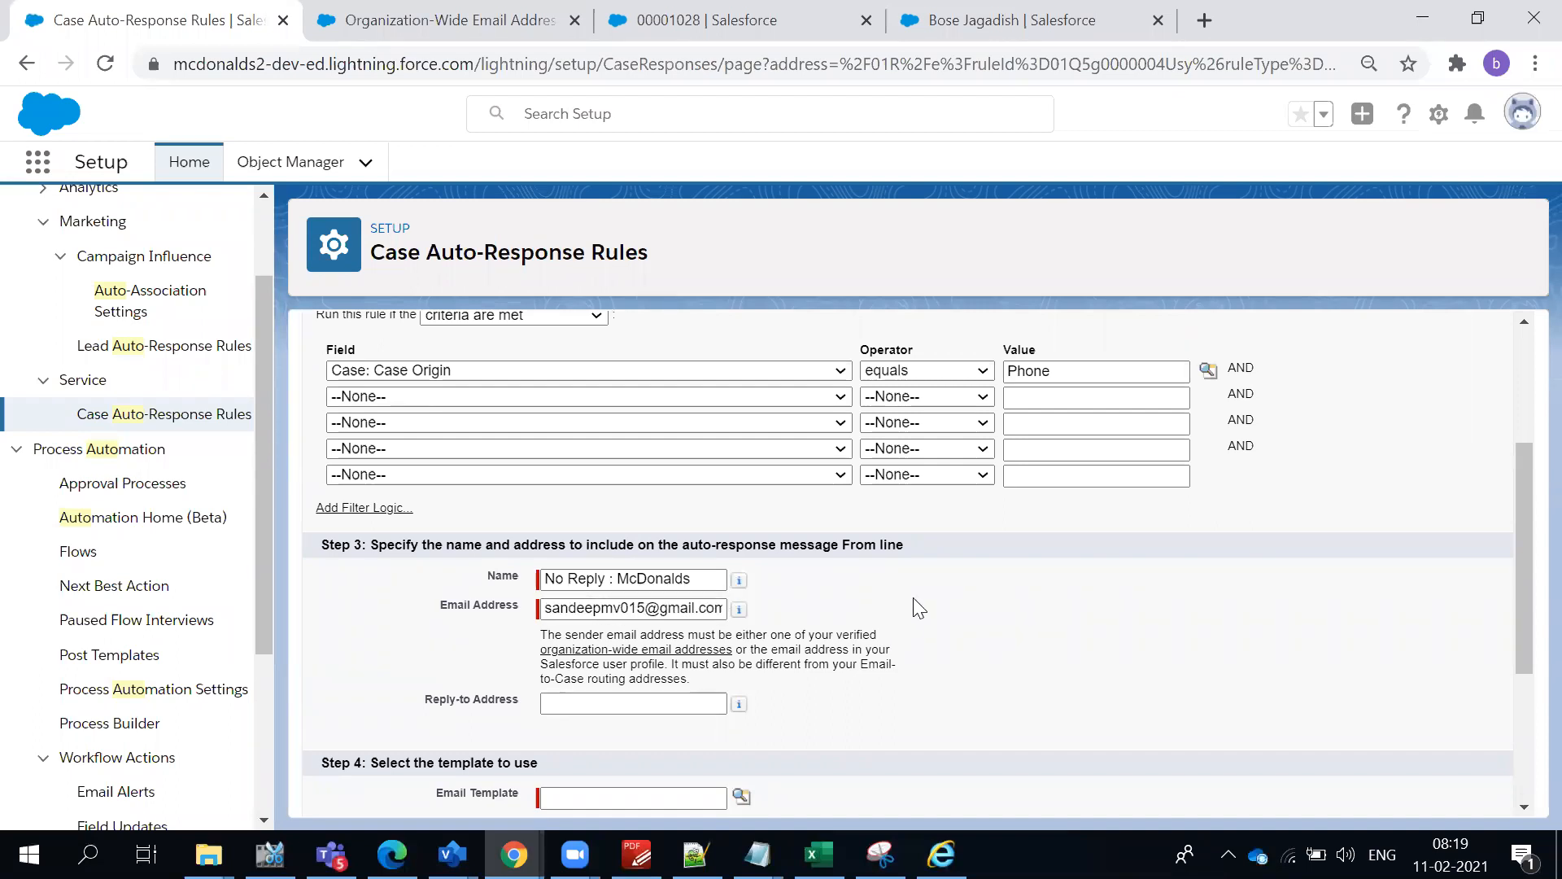
- Look up the classic email templates and assign Support: Case Response as the rule entry's email template
scroll(903, 594, down, 3)
click(683, 546)
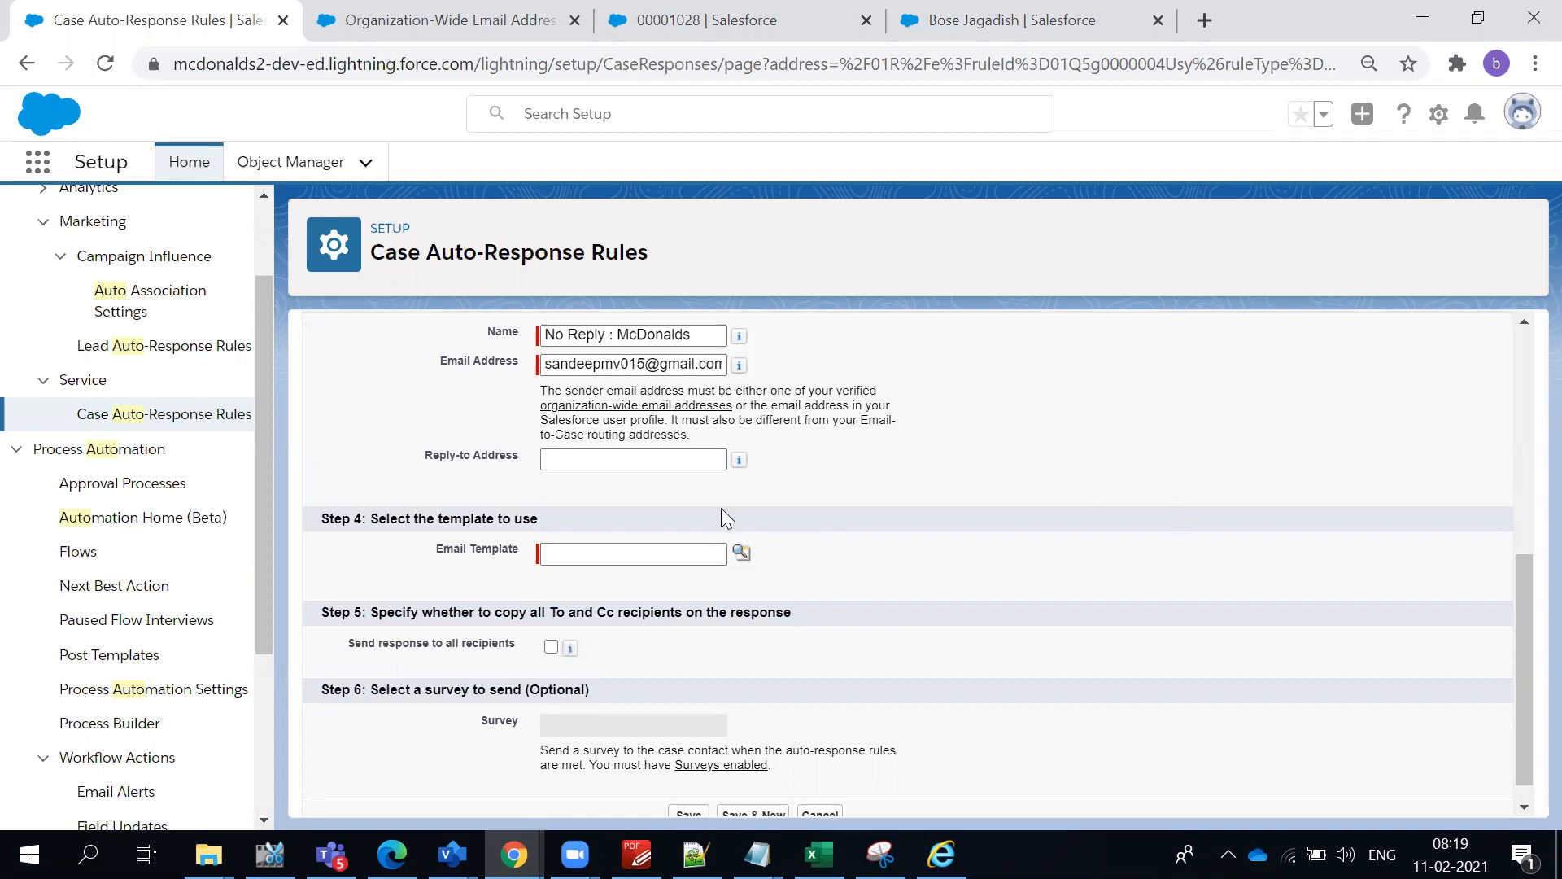
click(743, 553)
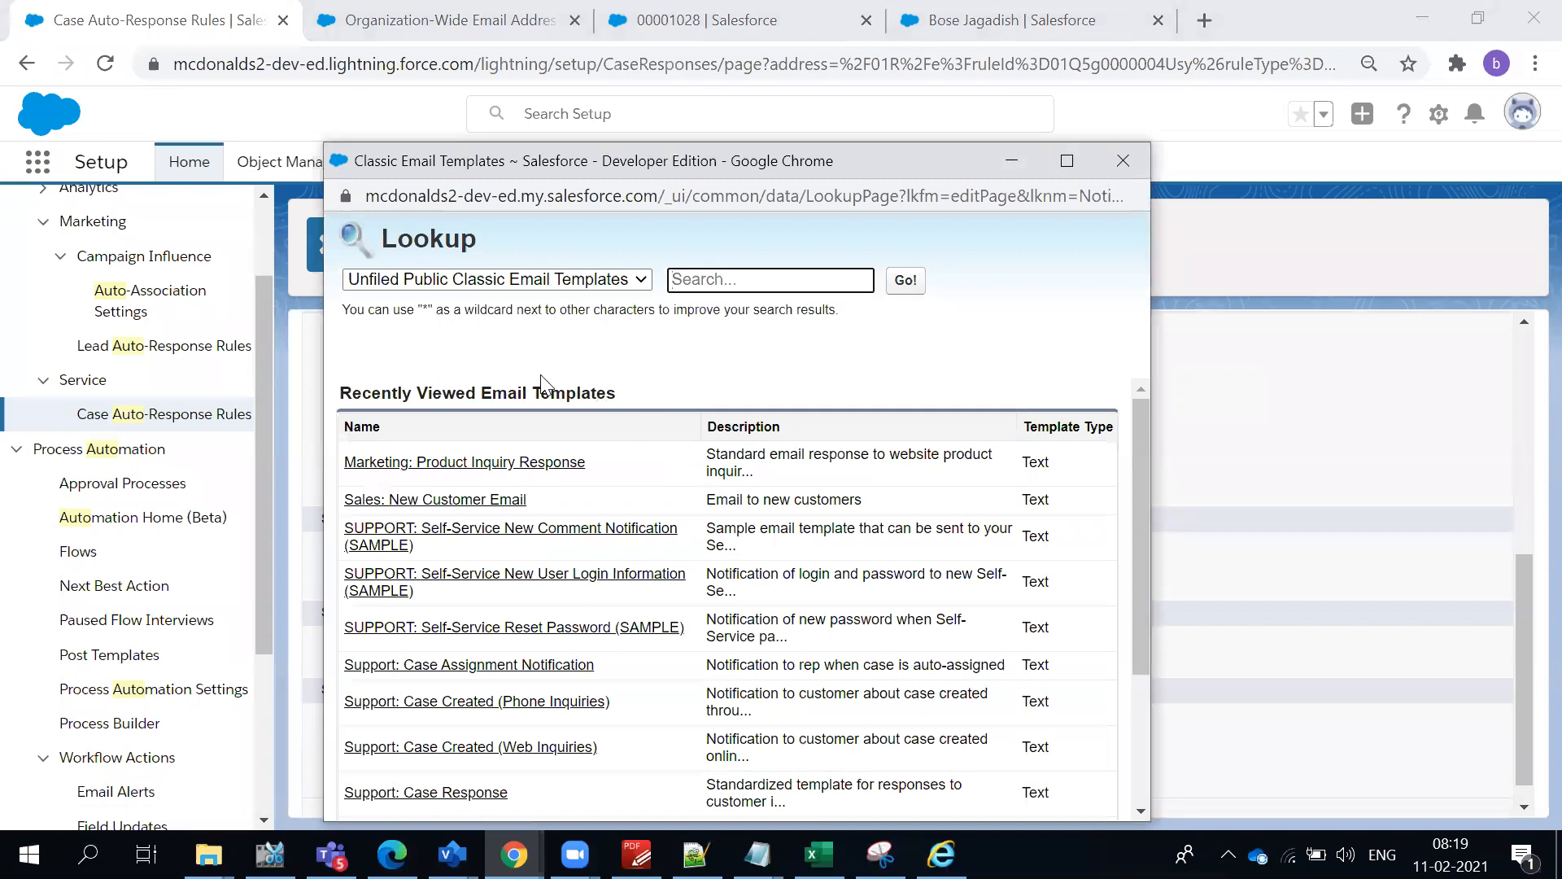
scroll(593, 495, down, 1)
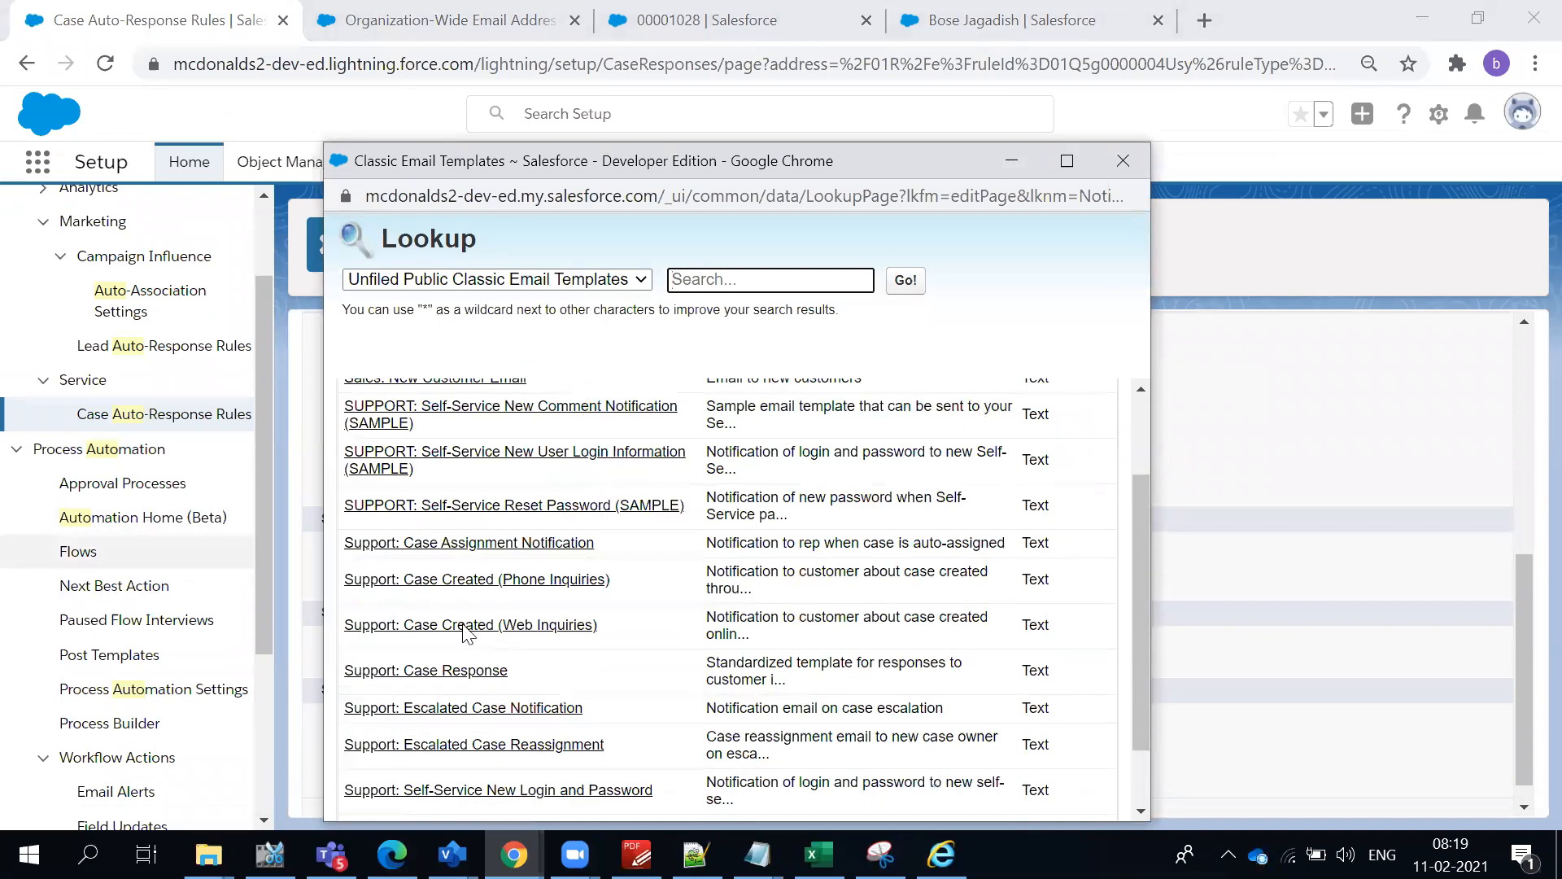
scroll(573, 665, down, 1)
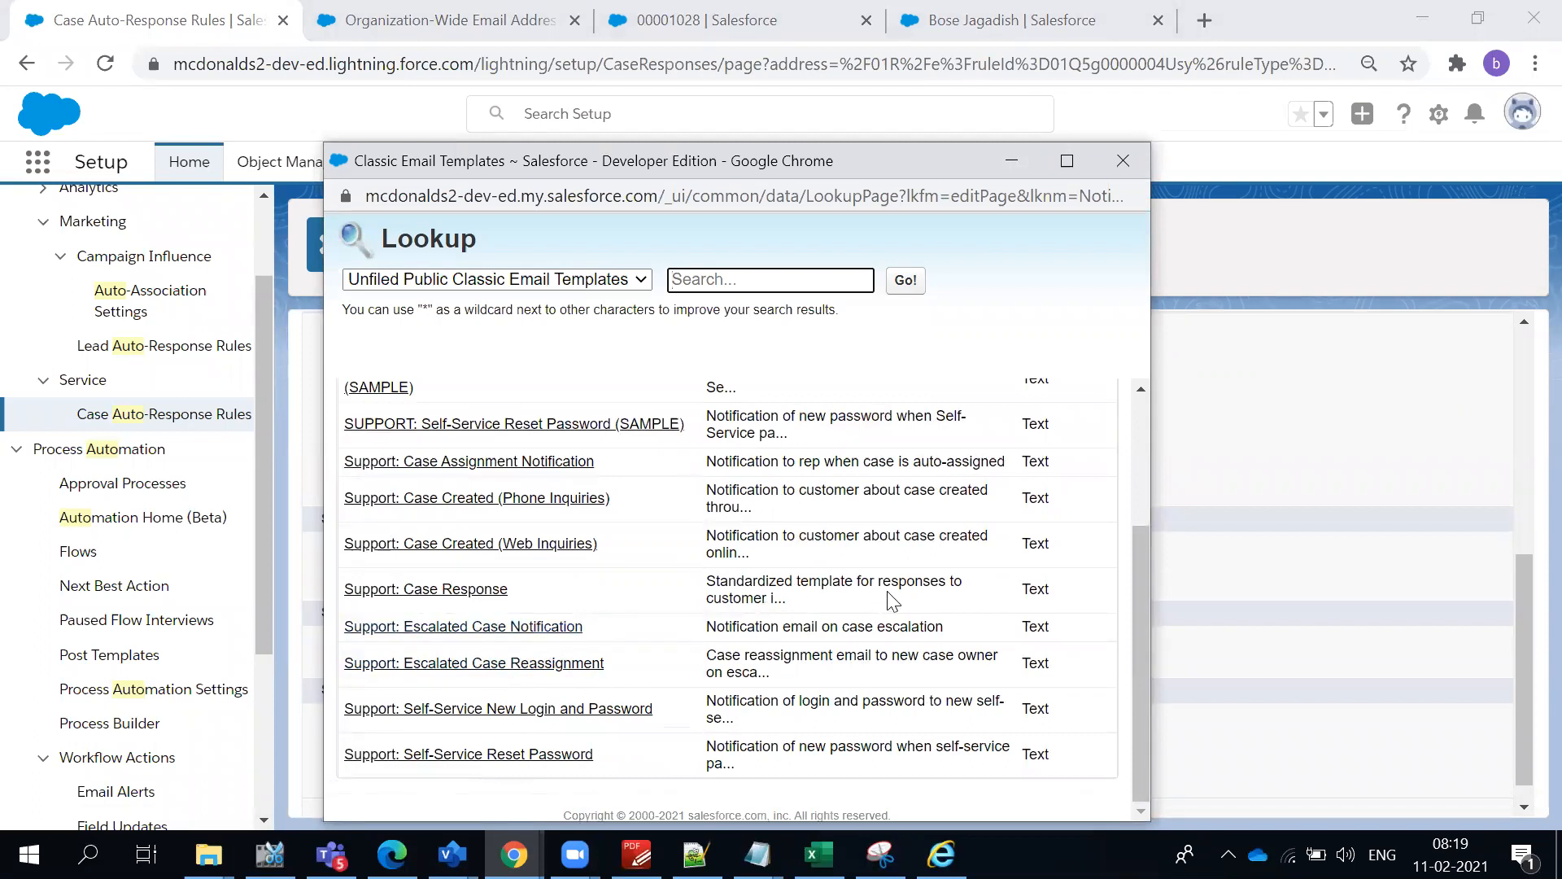
click(453, 589)
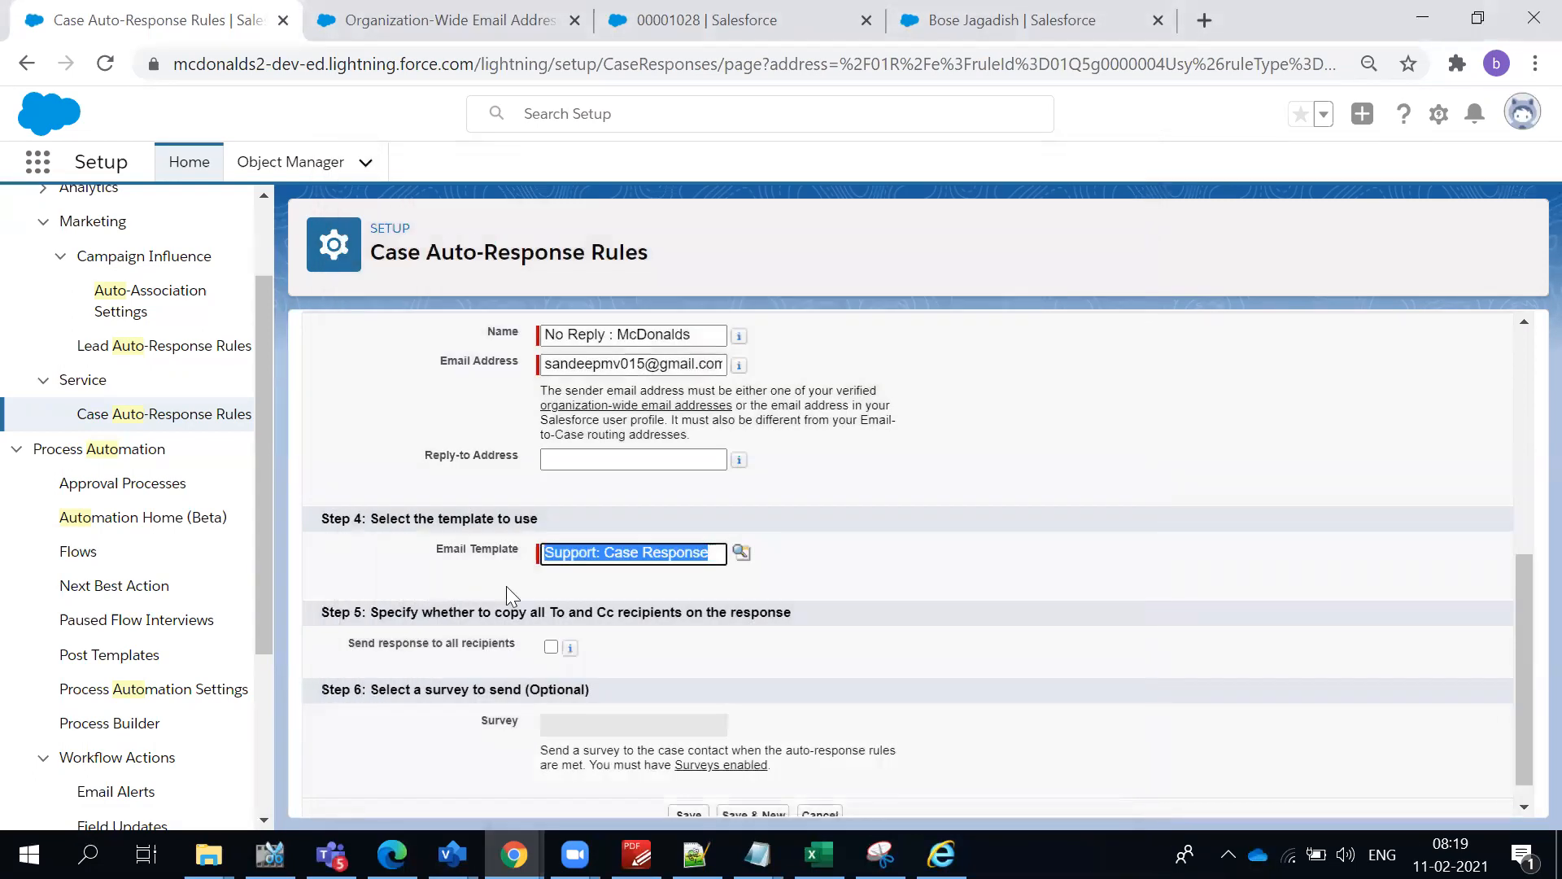
click(614, 560)
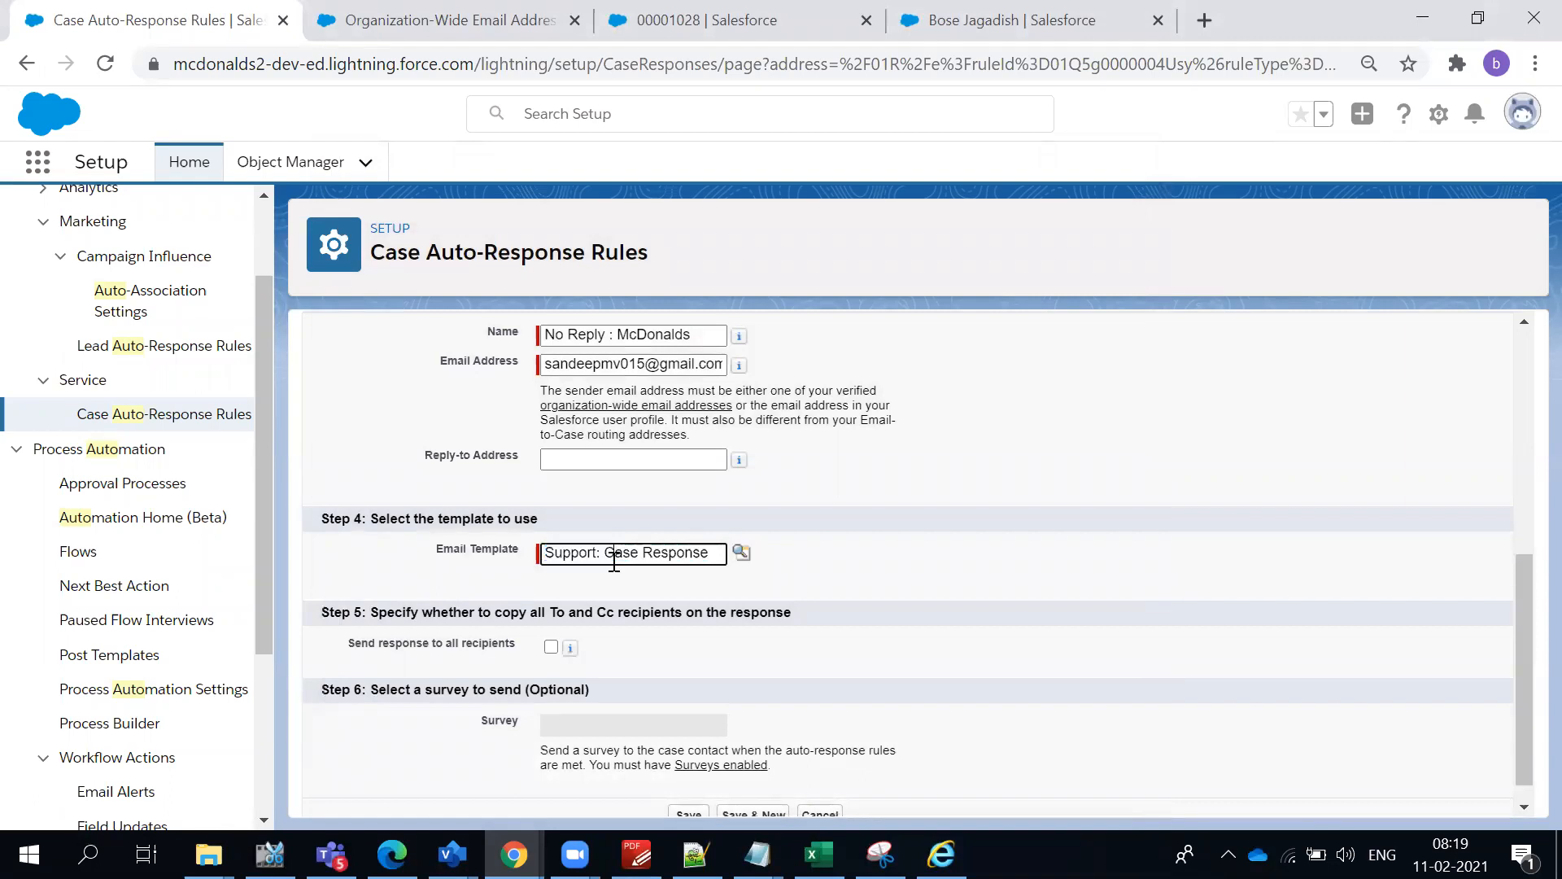
scroll(673, 589, down, 1)
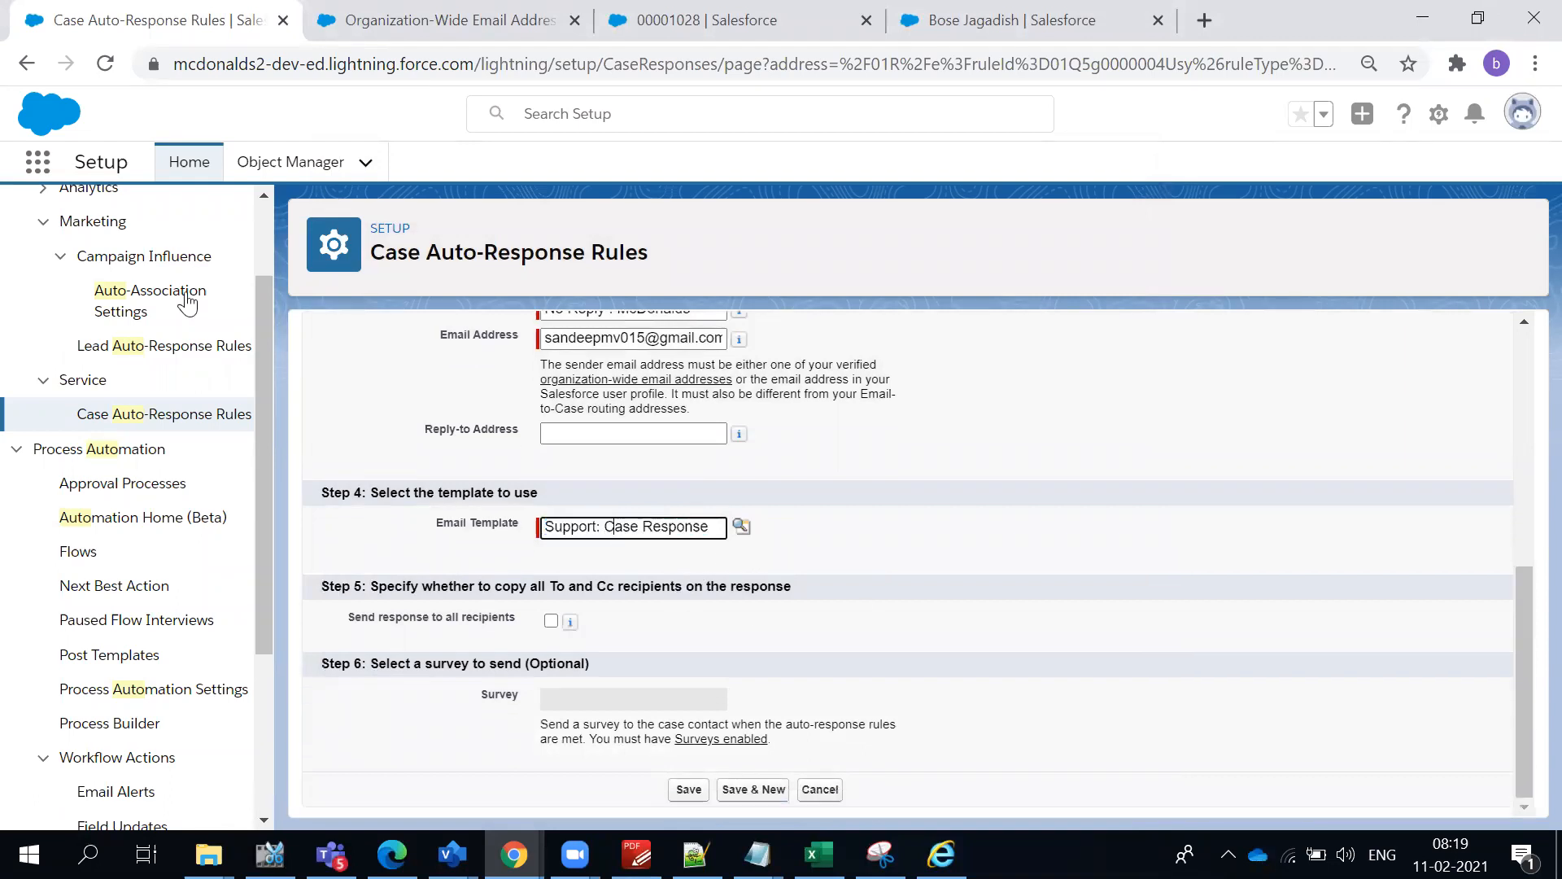
- Search Setup for "templa" and open Classic Email Templates in a separate browser tab
scroll(182, 314, up, 2)
double_click(118, 231)
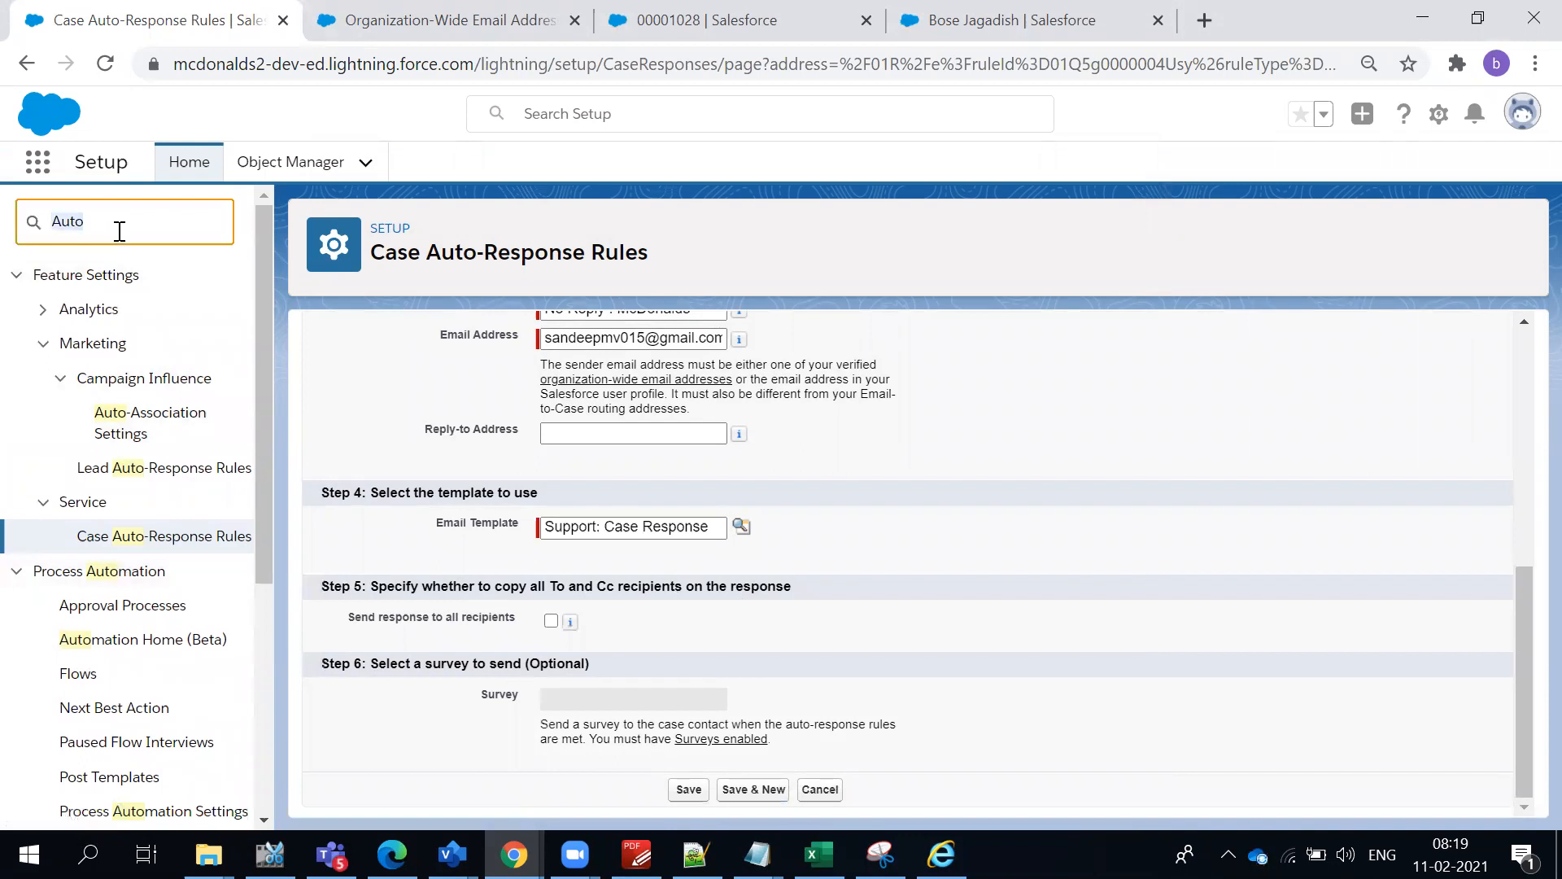
text(templa)
ctrl+click(120, 311)
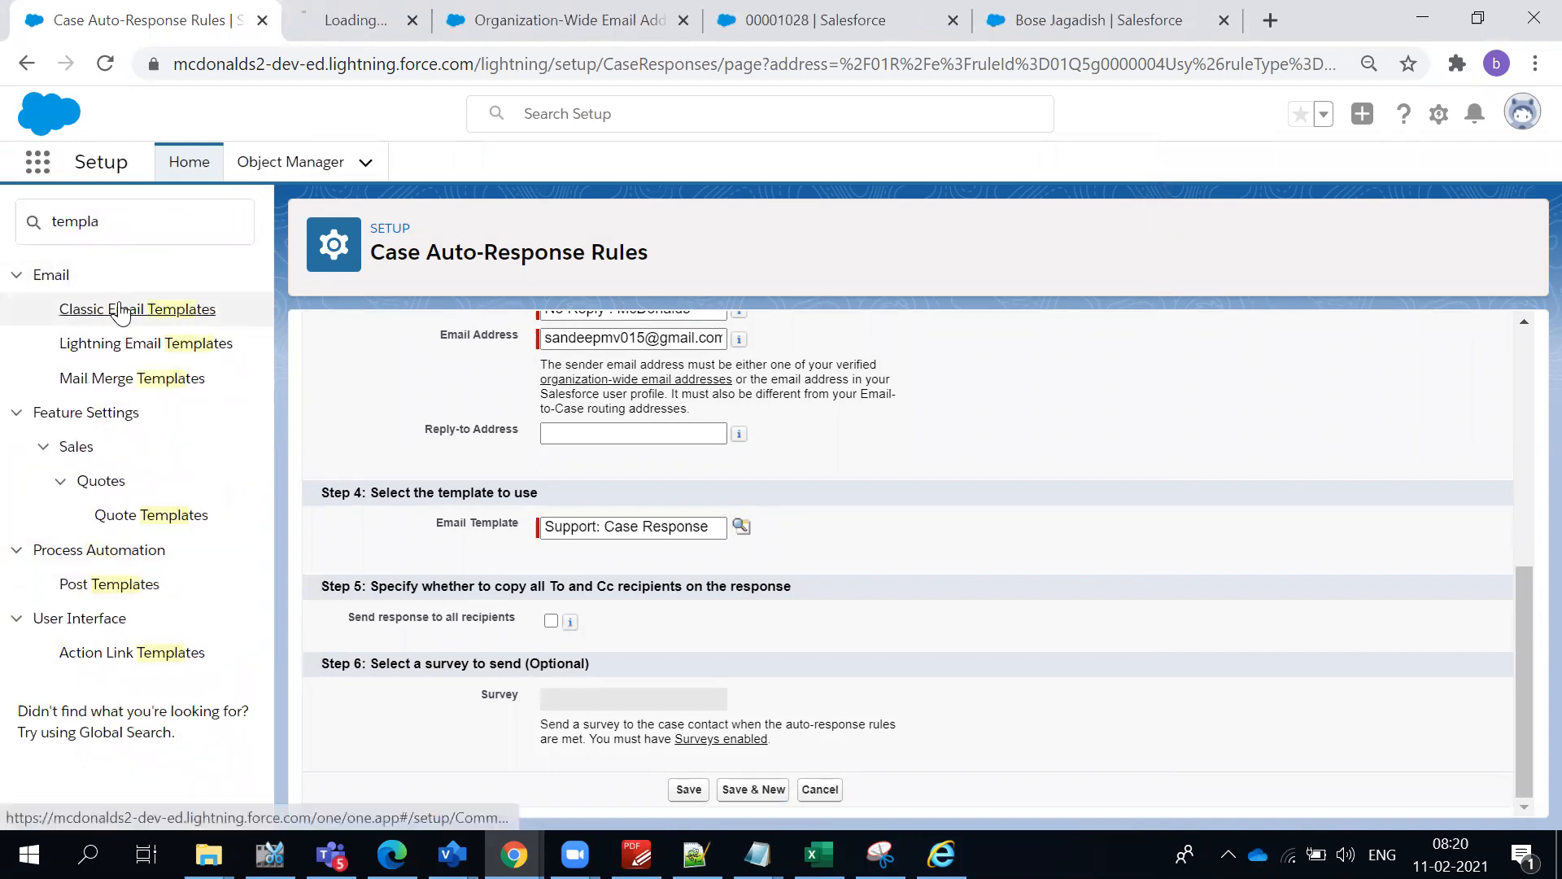
click(316, 13)
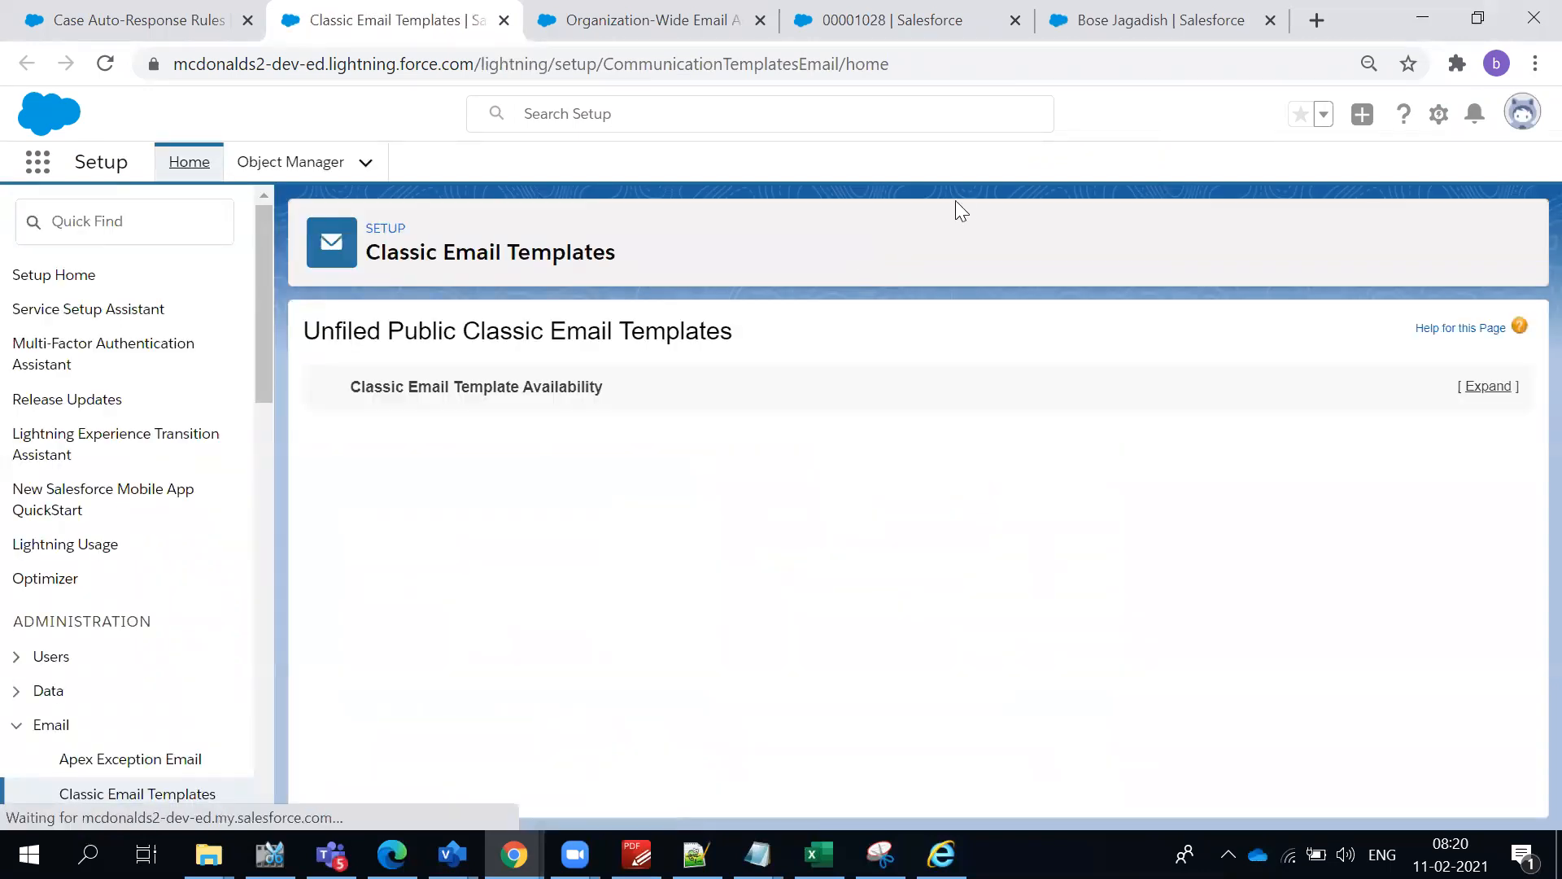
- Open the Support: Case Response template, examine the merge fields in its plain text preview, and return to the template list
scroll(708, 393, down, 5)
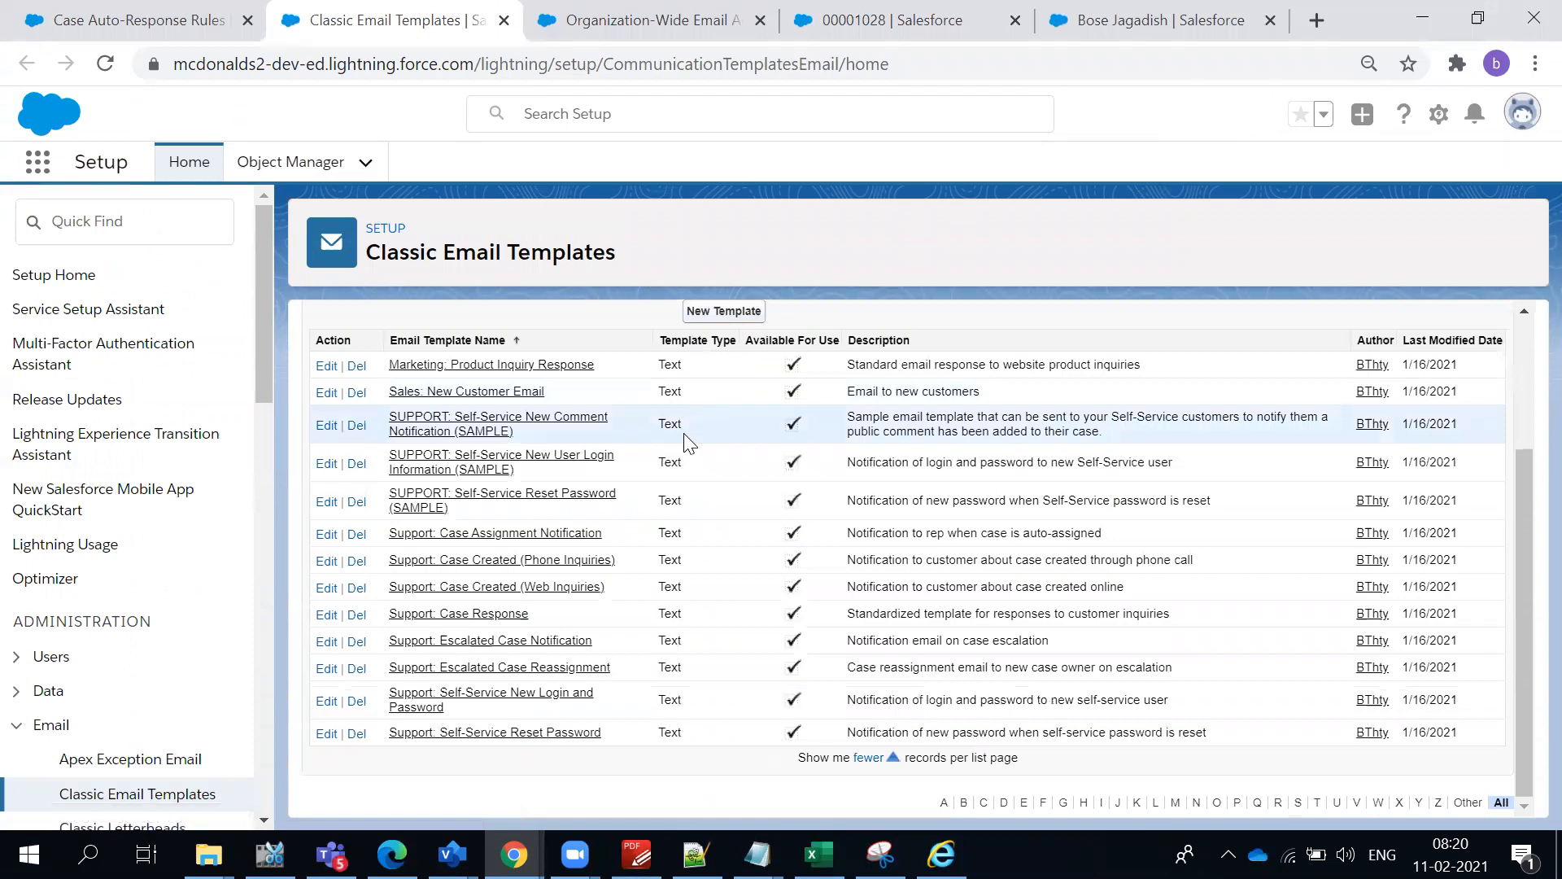
click(456, 615)
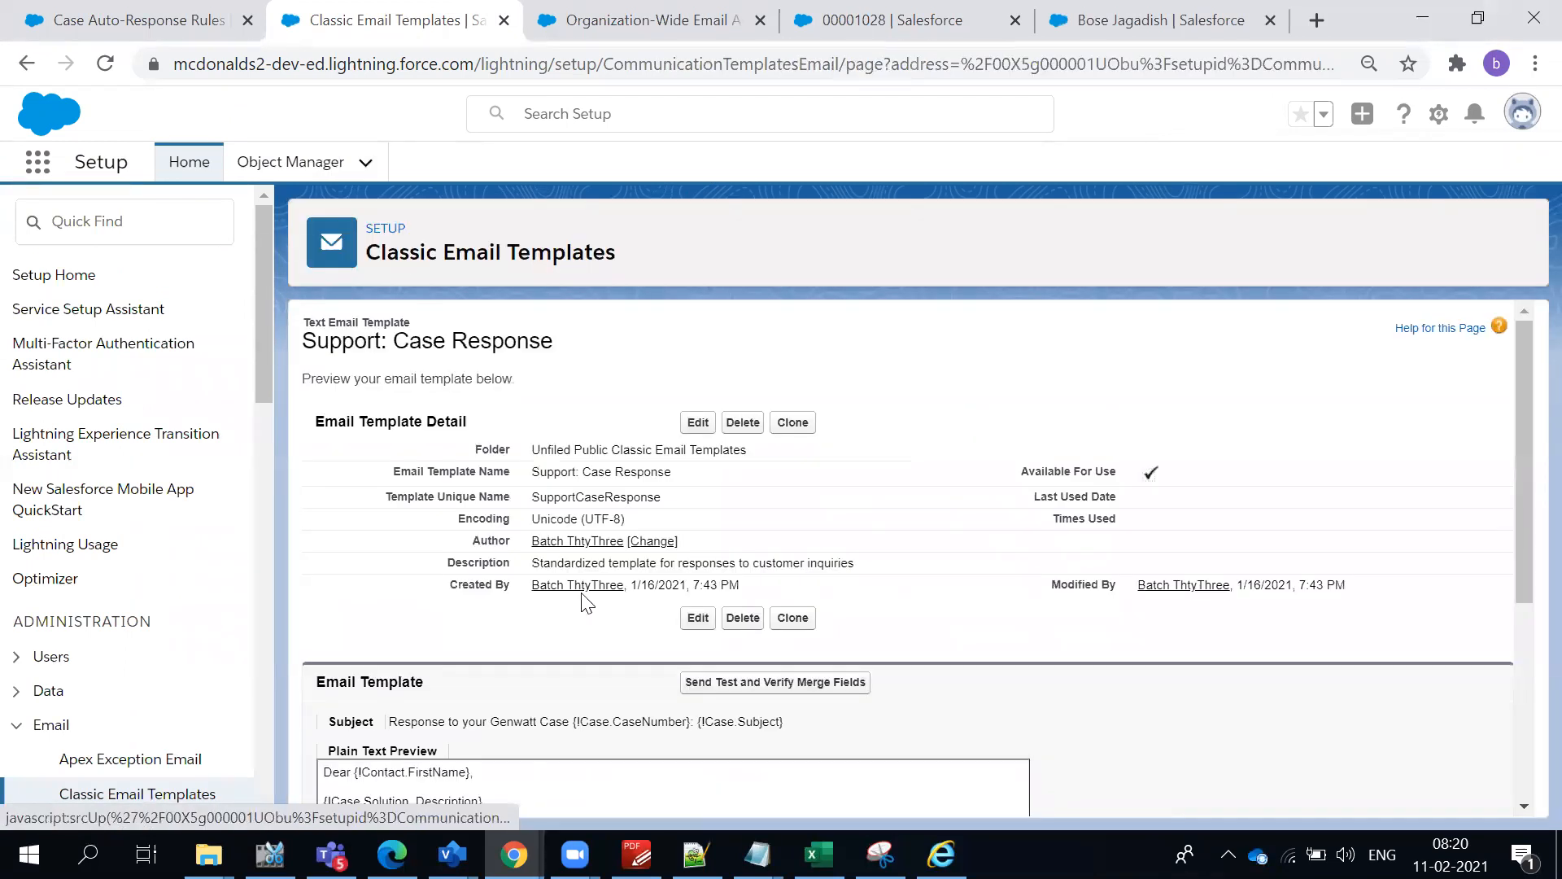
scroll(583, 607, down, 5)
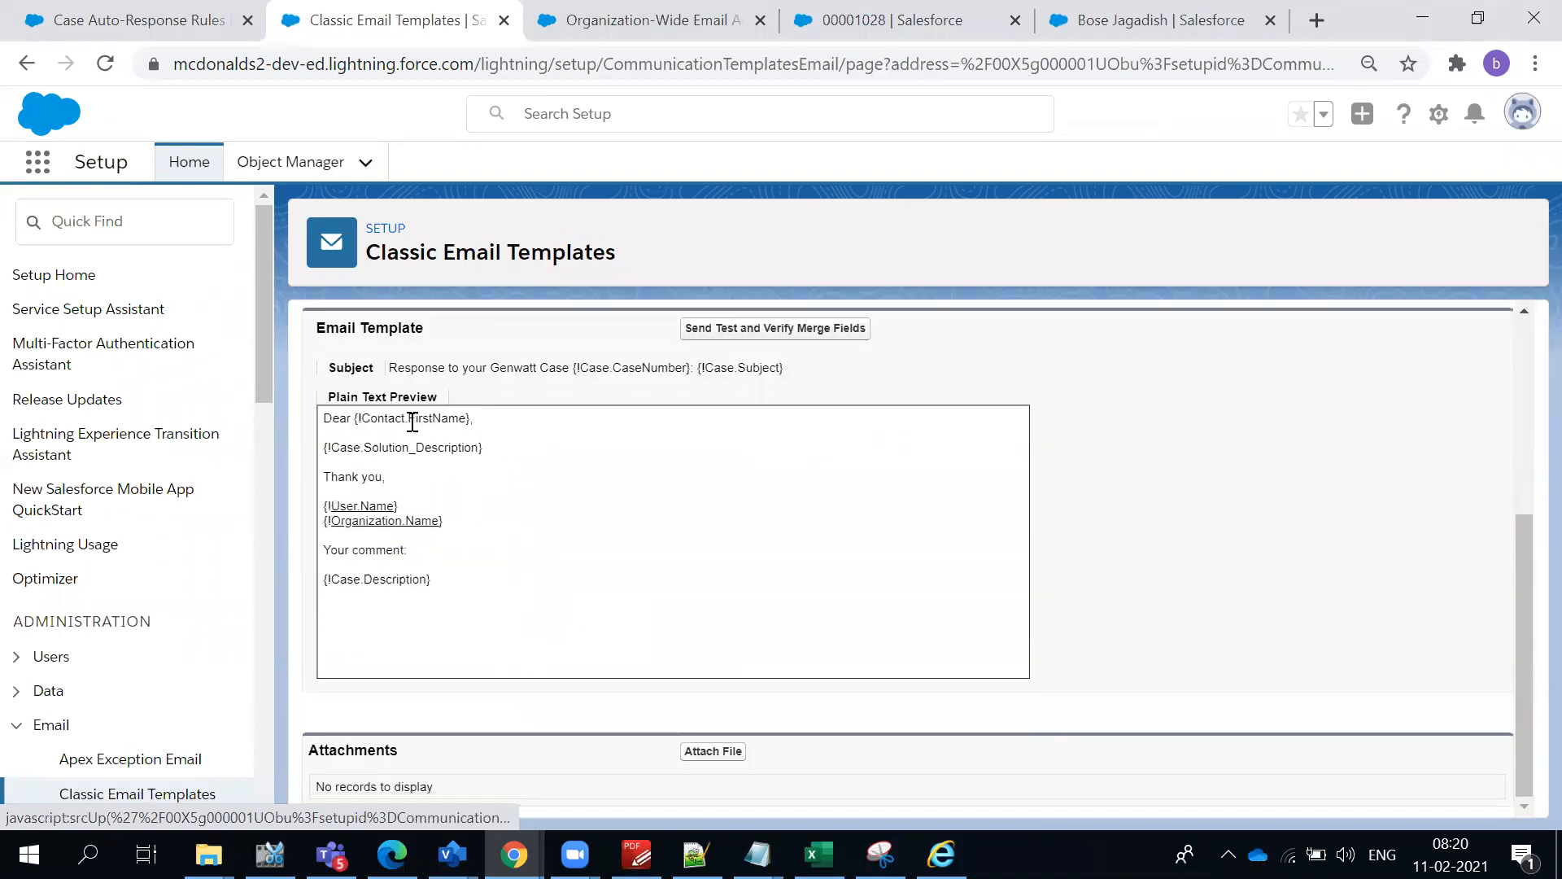
double_click(445, 420)
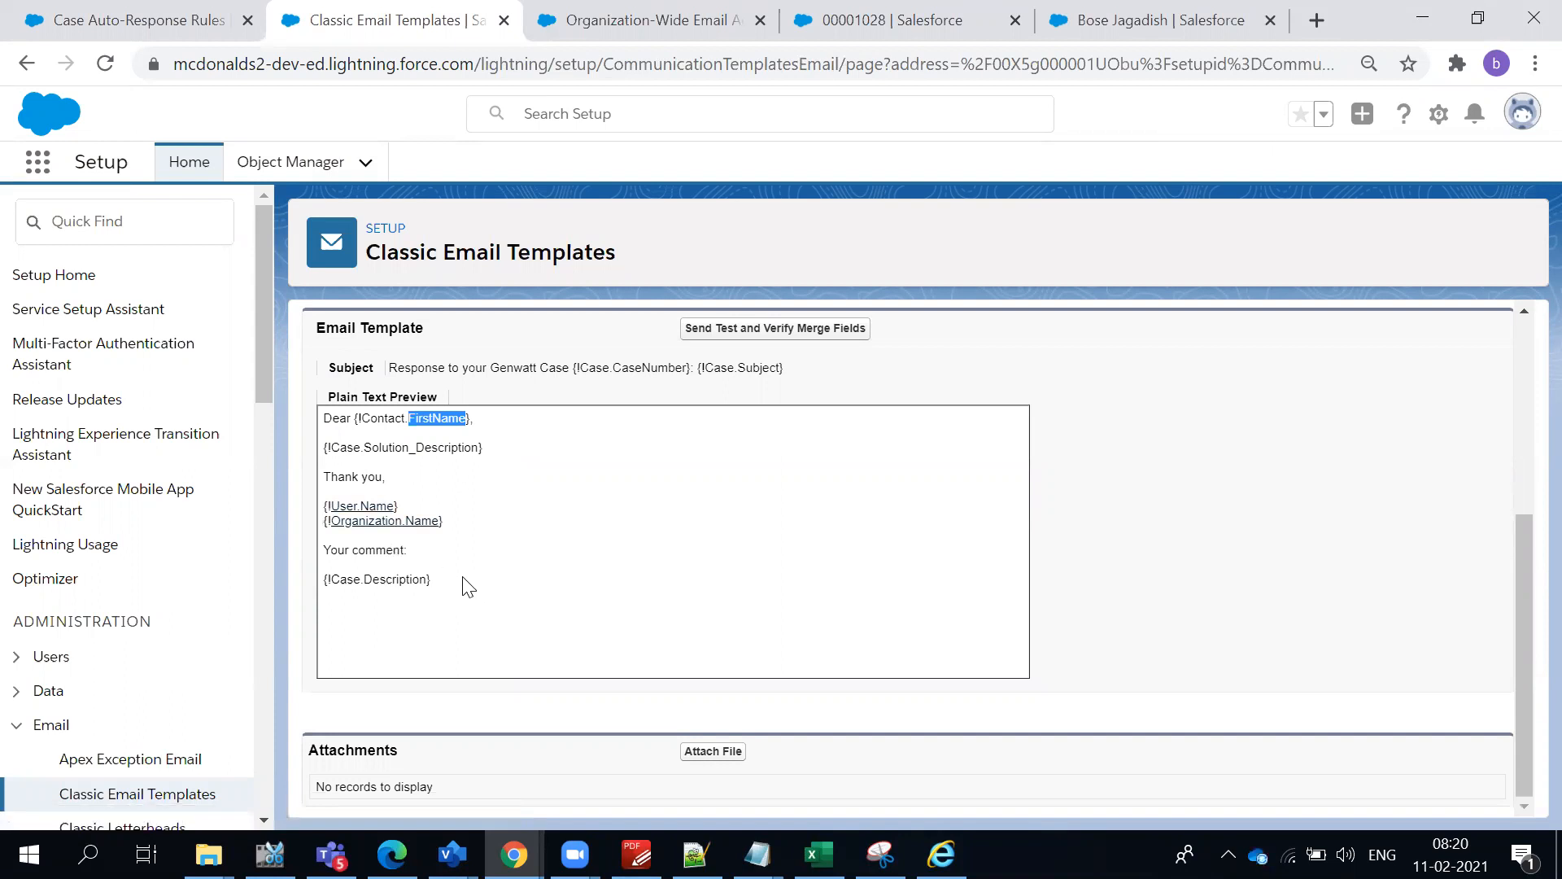
double_click(415, 447)
click(459, 518)
click(23, 65)
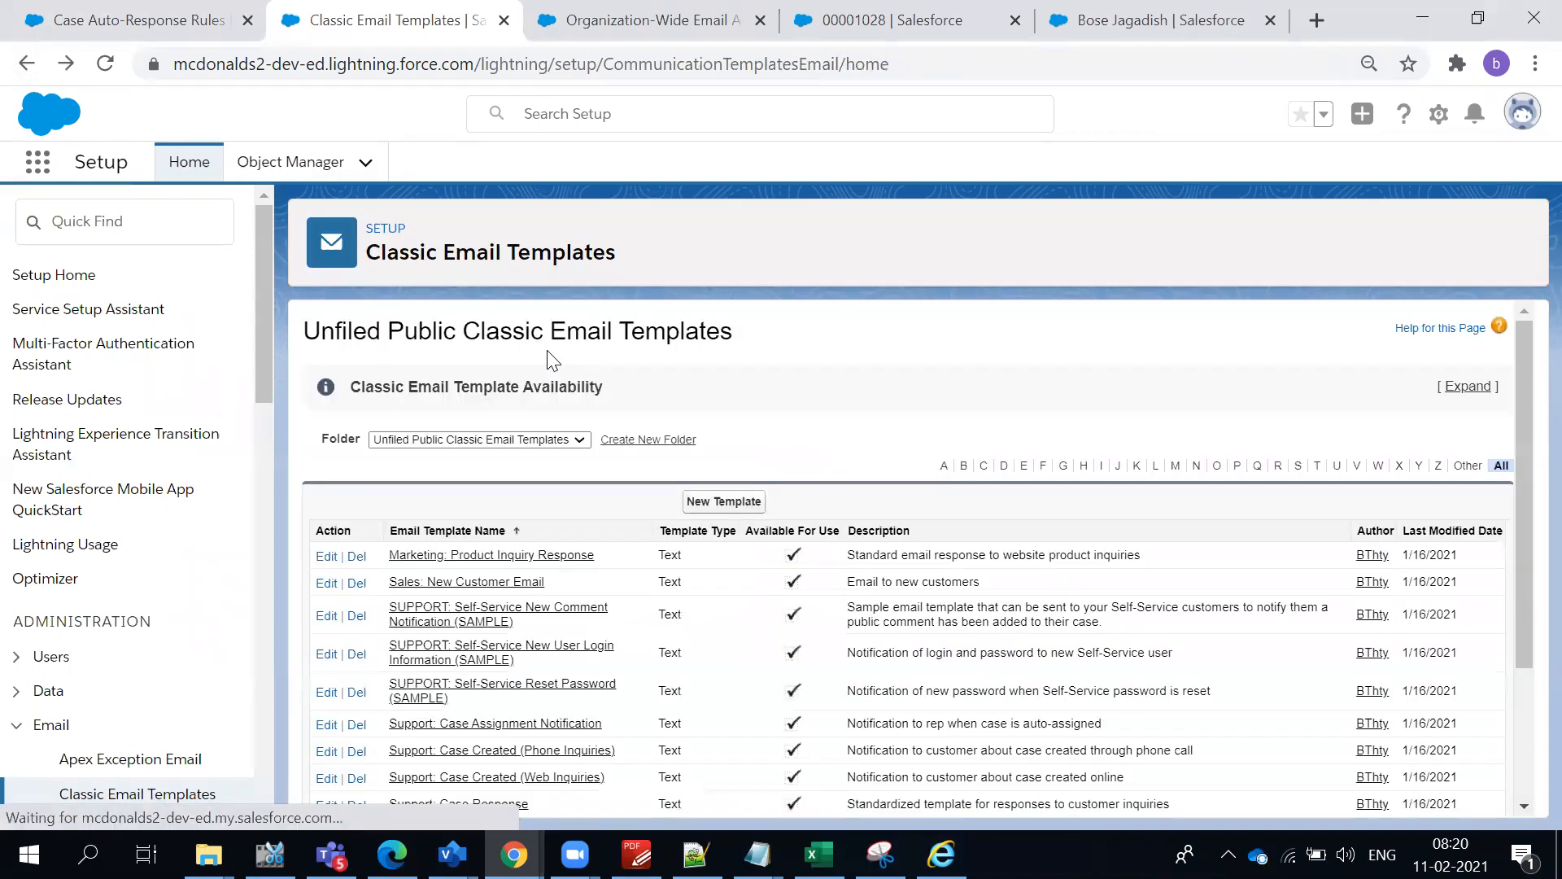
- Open the Support: Case Created (Phone Inquiries) template and examine its subject, body text and name
scroll(543, 509, down, 1)
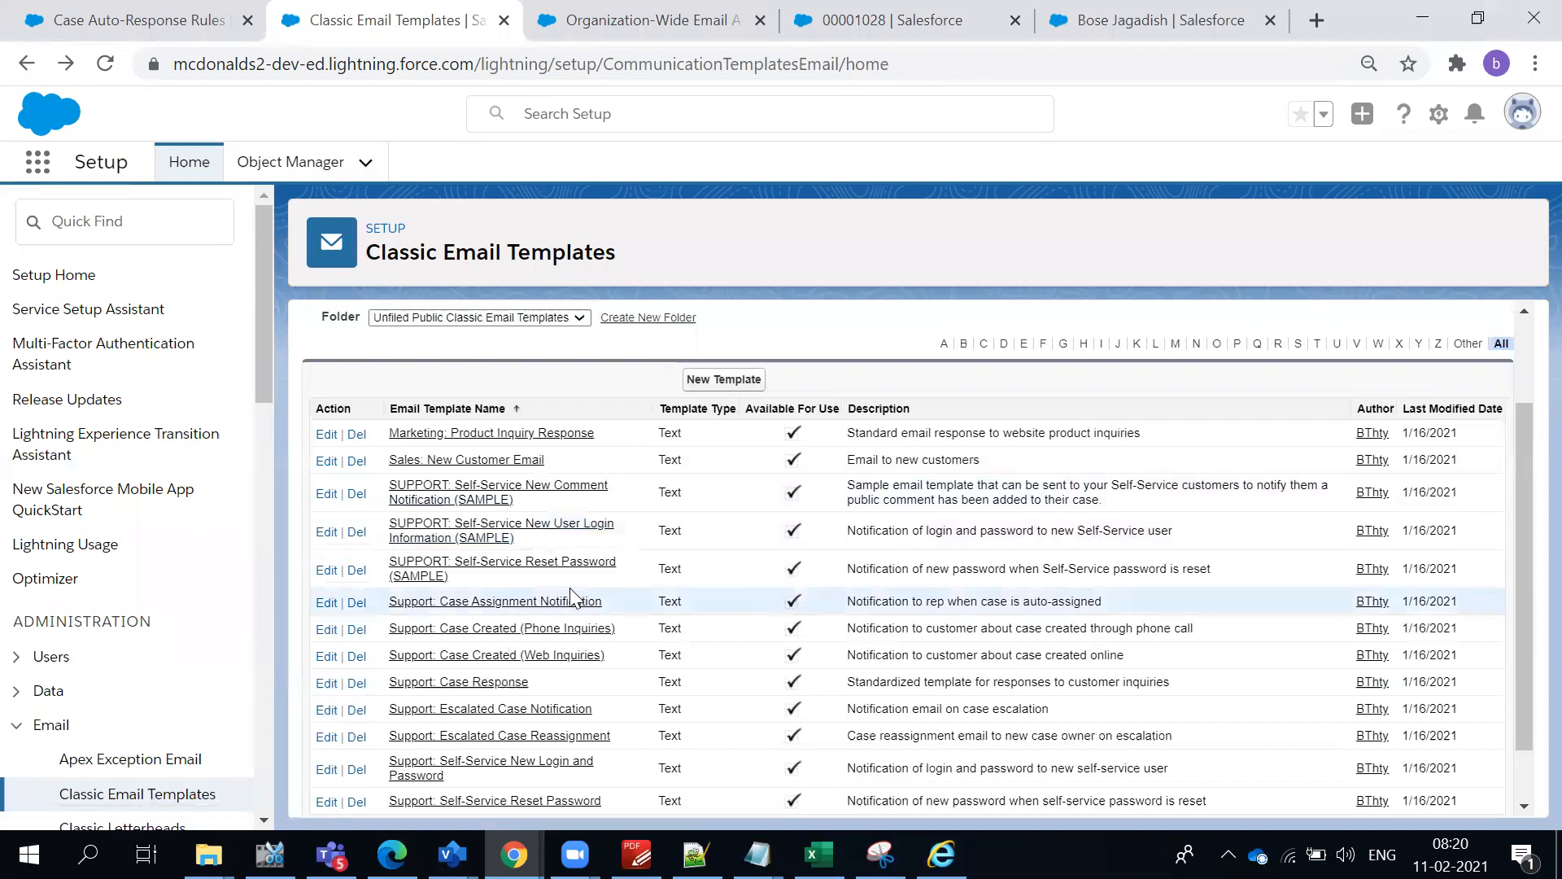
scroll(565, 606, down, 1)
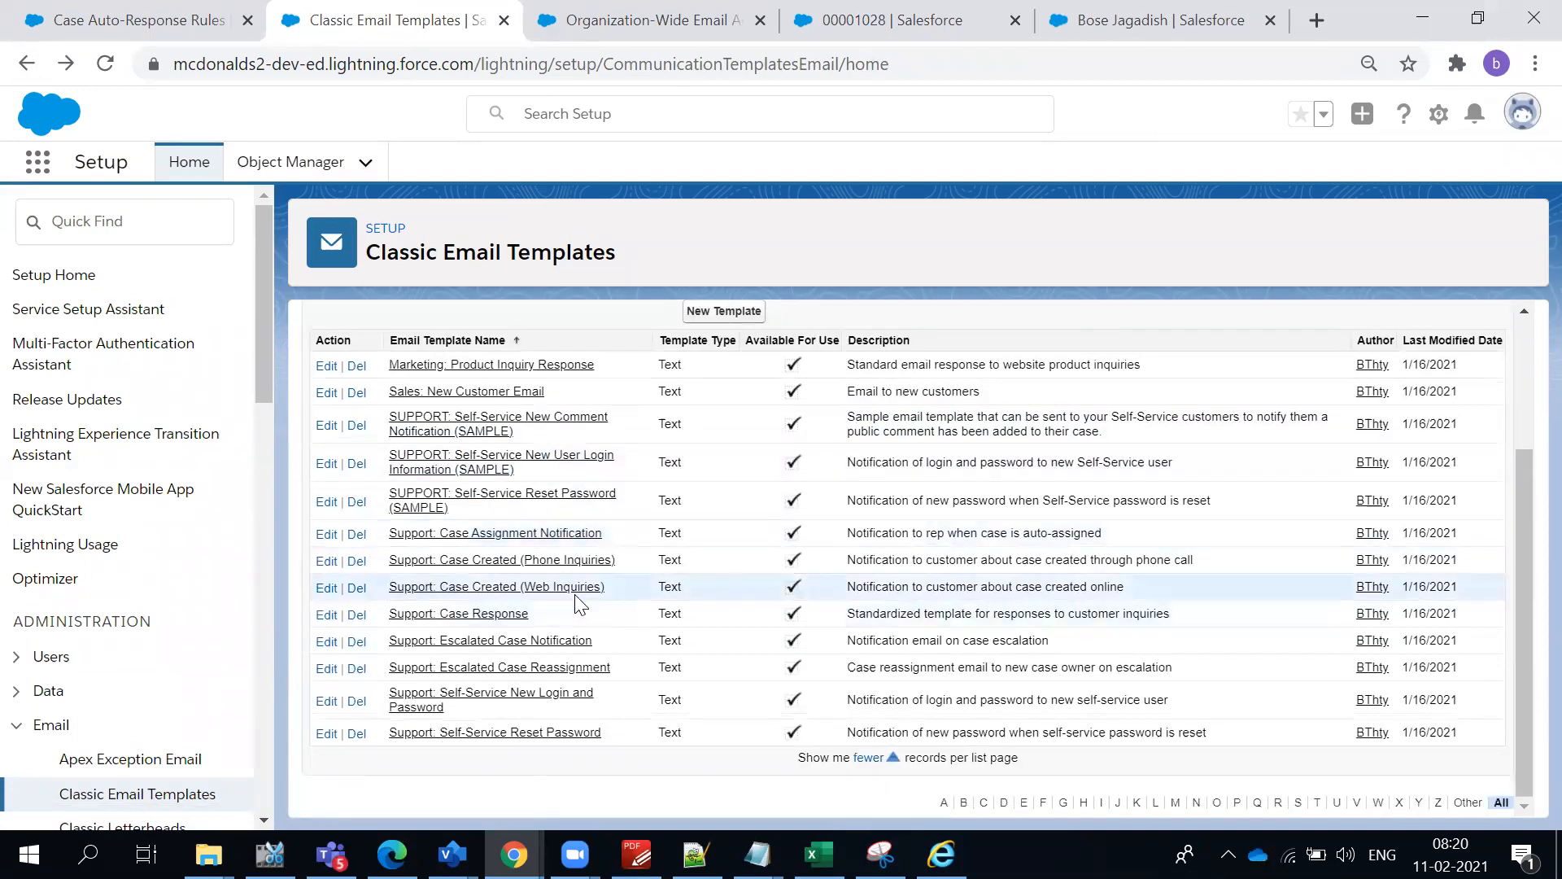
click(500, 562)
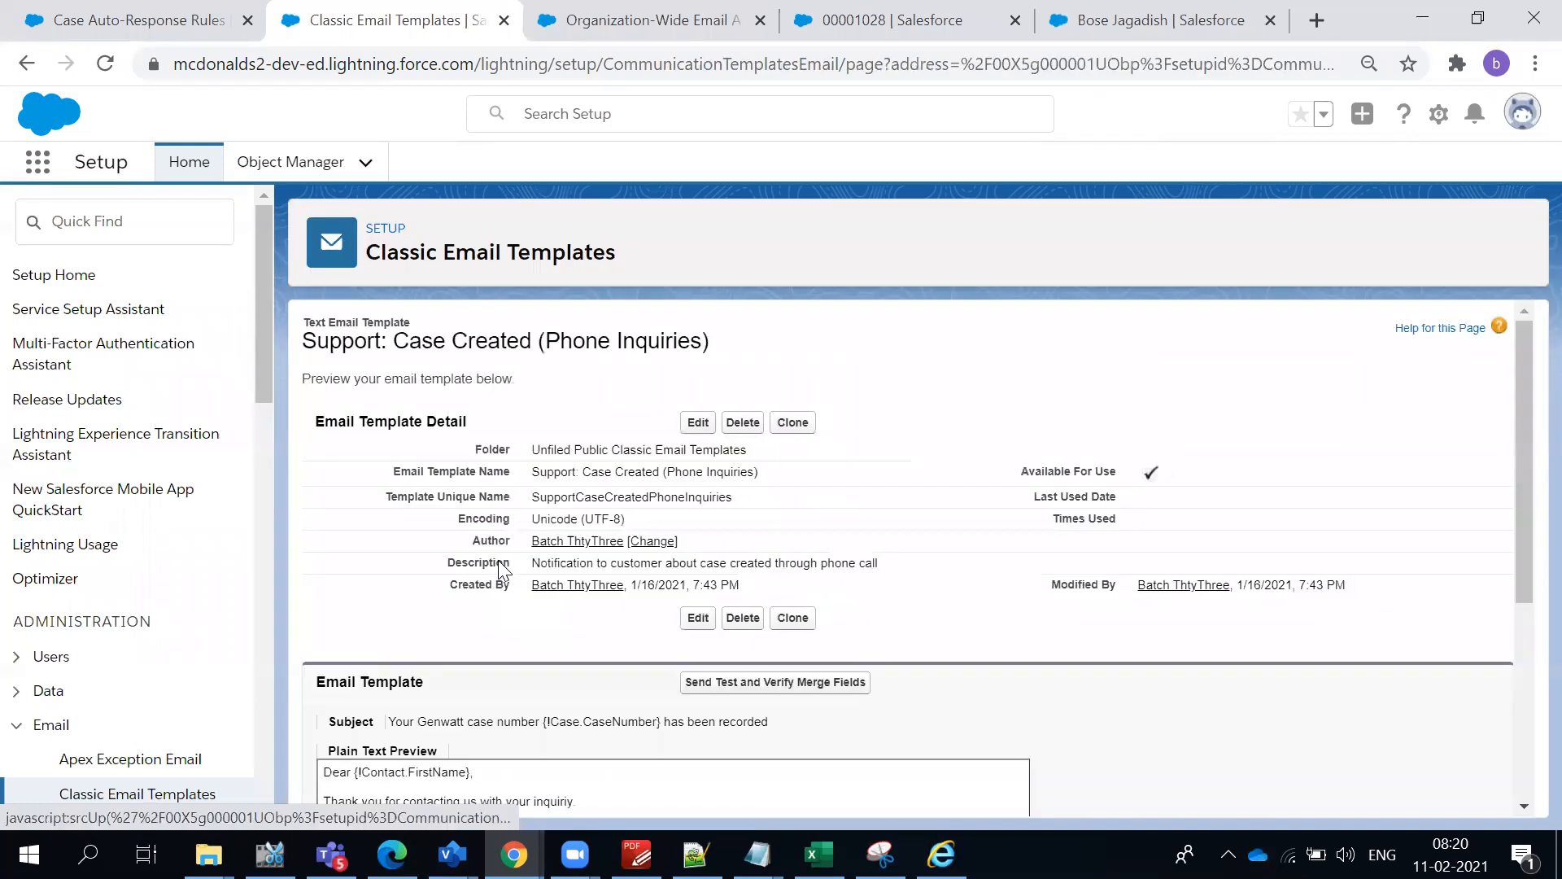
scroll(568, 592, down, 4)
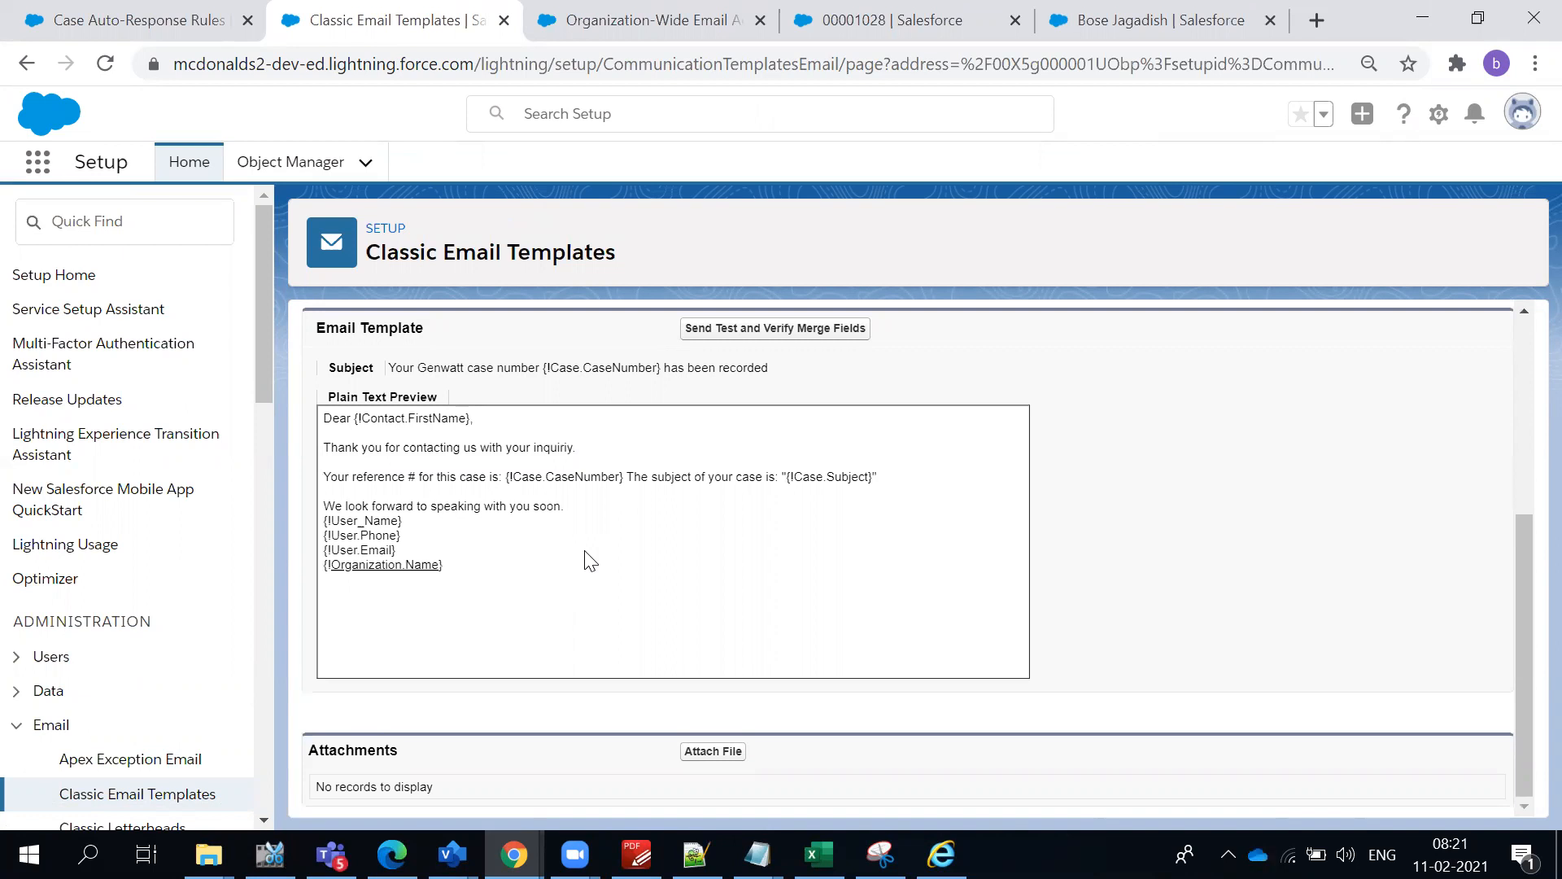
scroll(504, 411, up, 4)
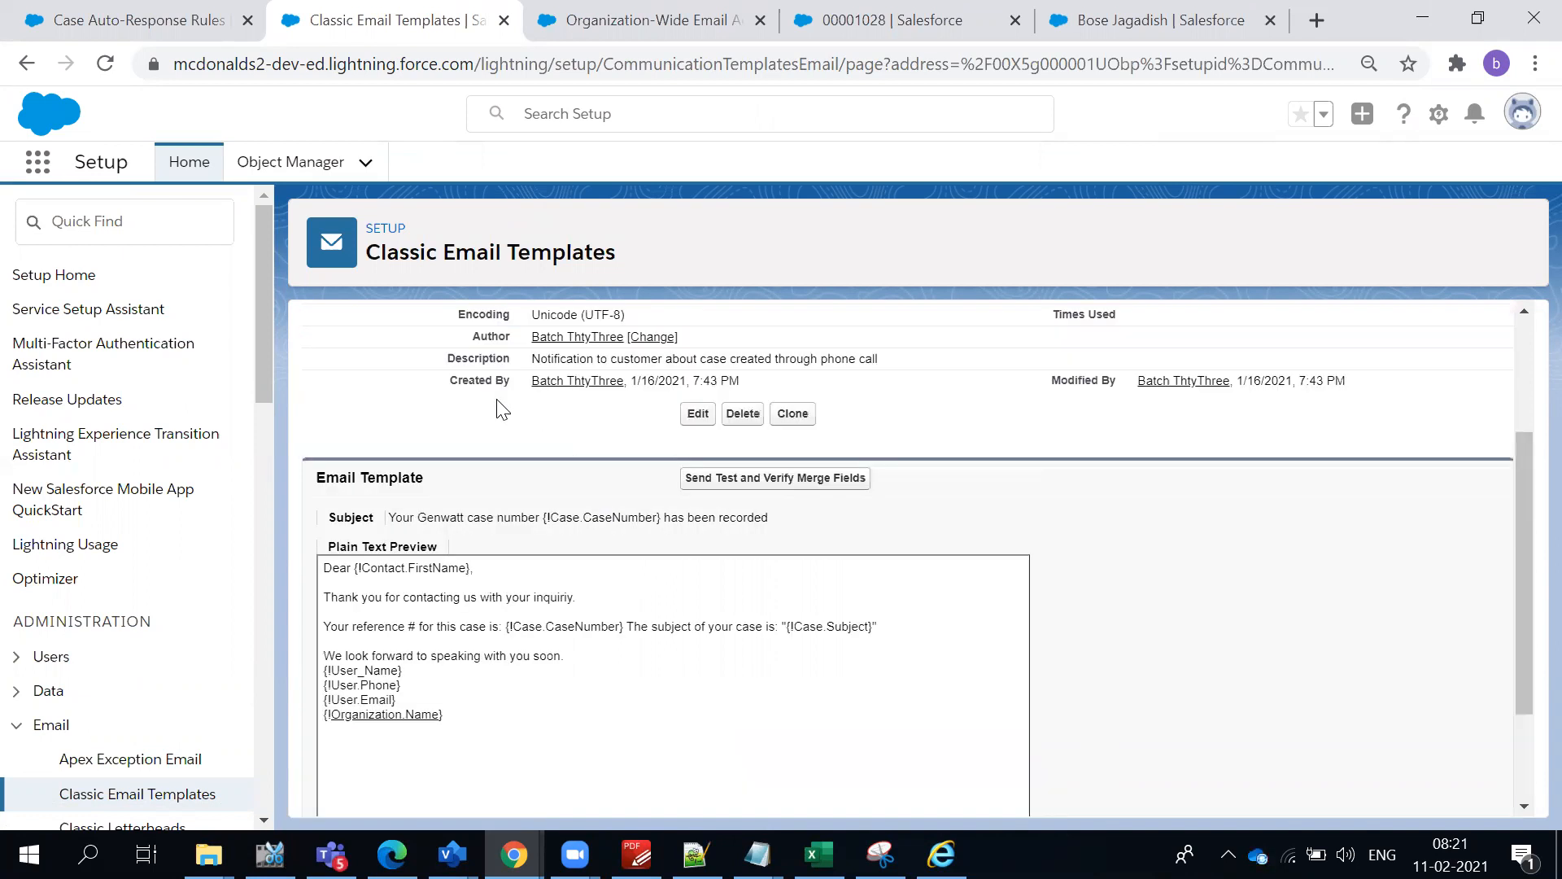
triple_click(490, 345)
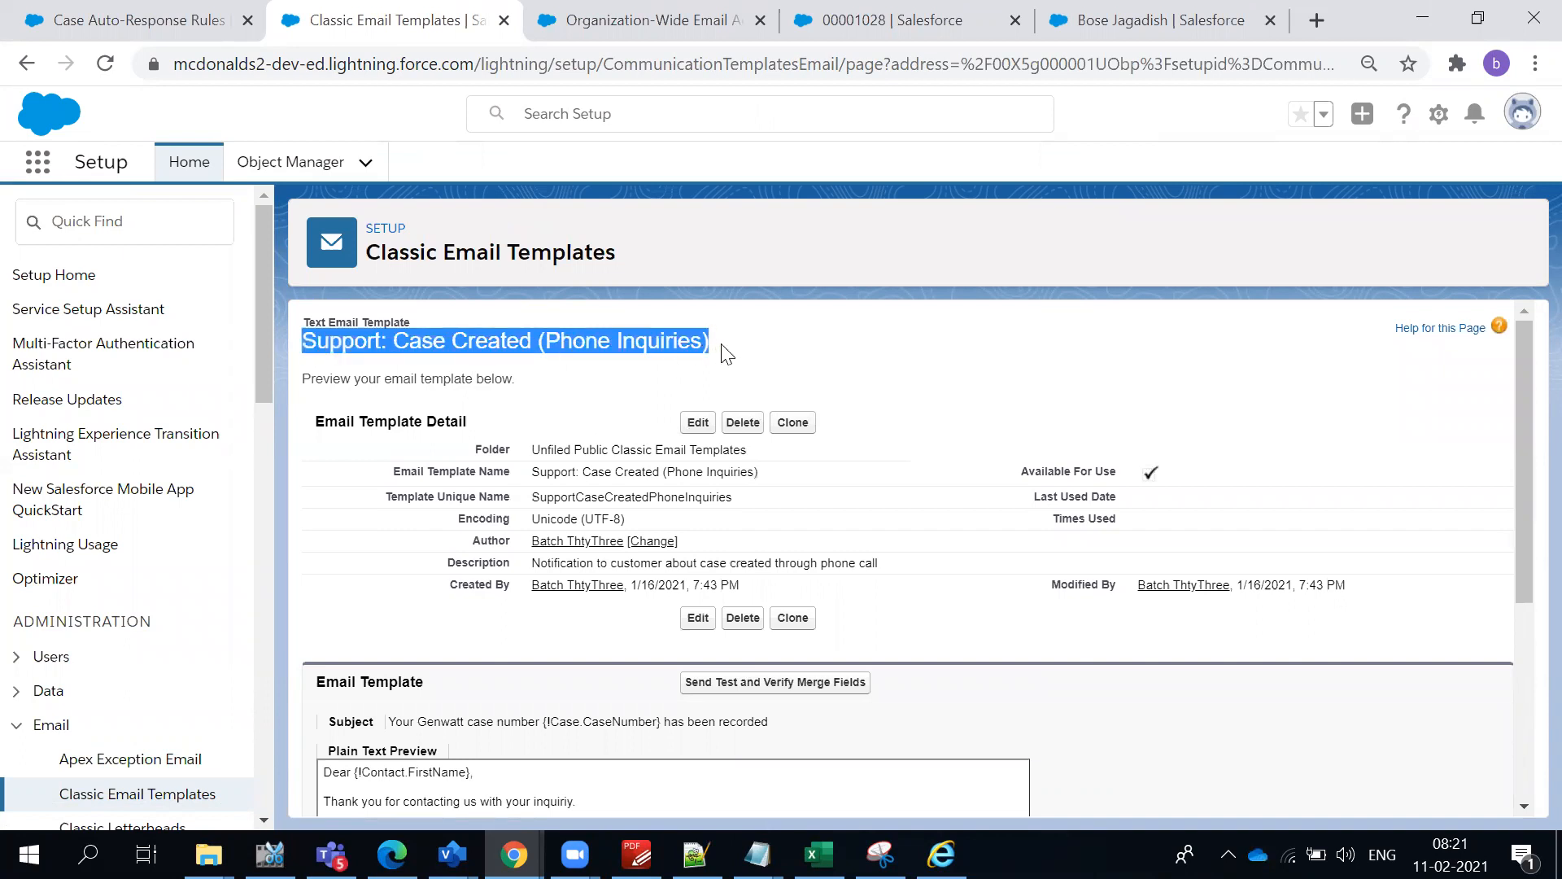
- Return to the AutomateCase rule entry, change its email template to Support: Case Created (Phone Inquiries), and review the entry's settings
click(623, 18)
click(513, 16)
click(138, 20)
click(741, 527)
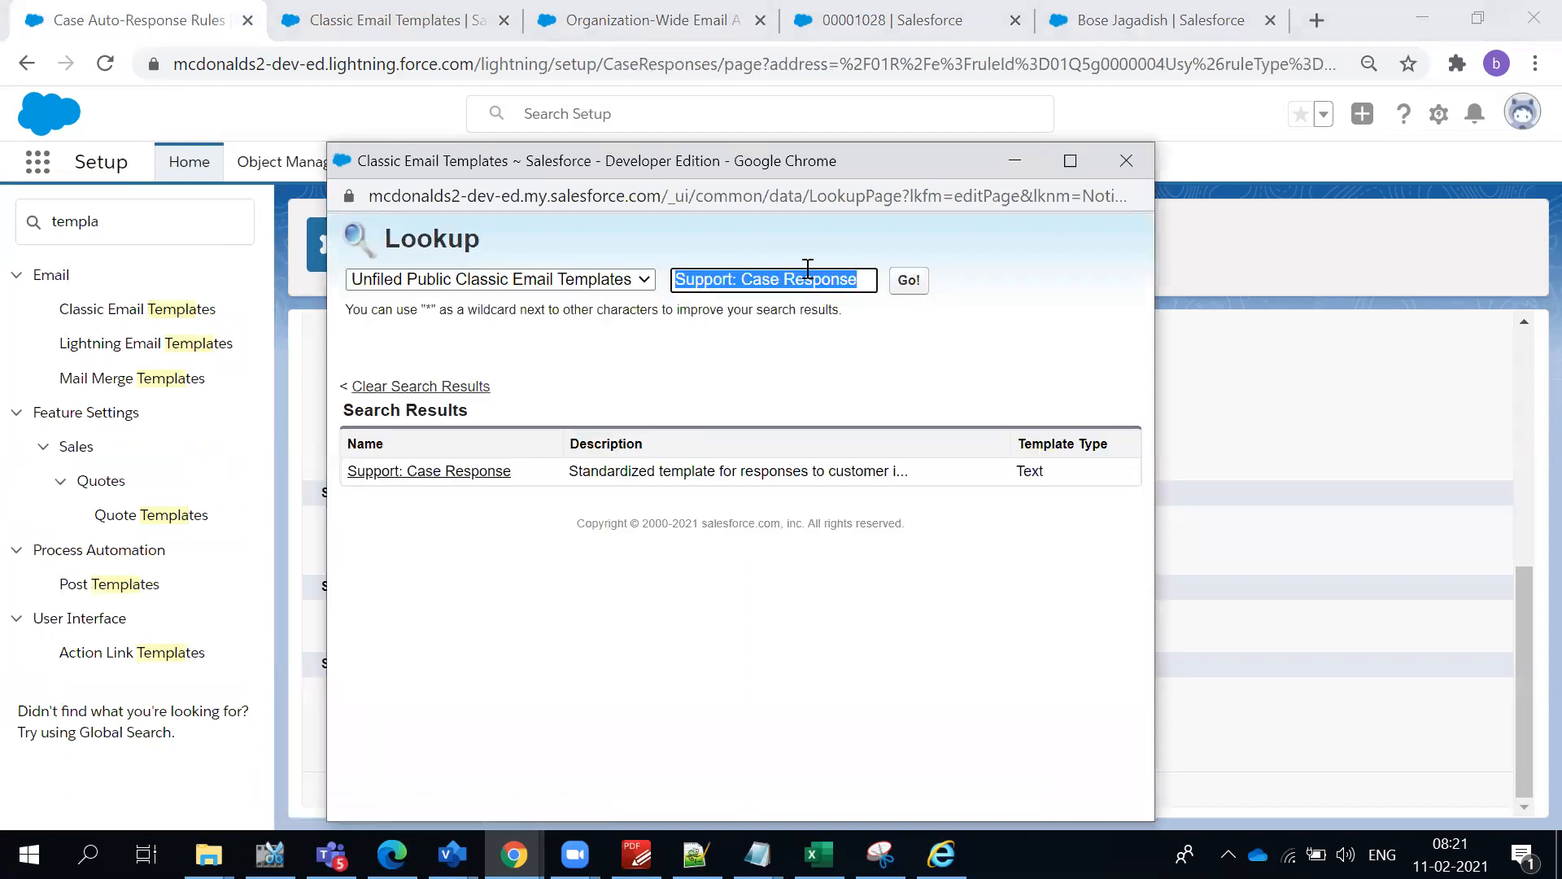
key(BackSpace)
click(909, 281)
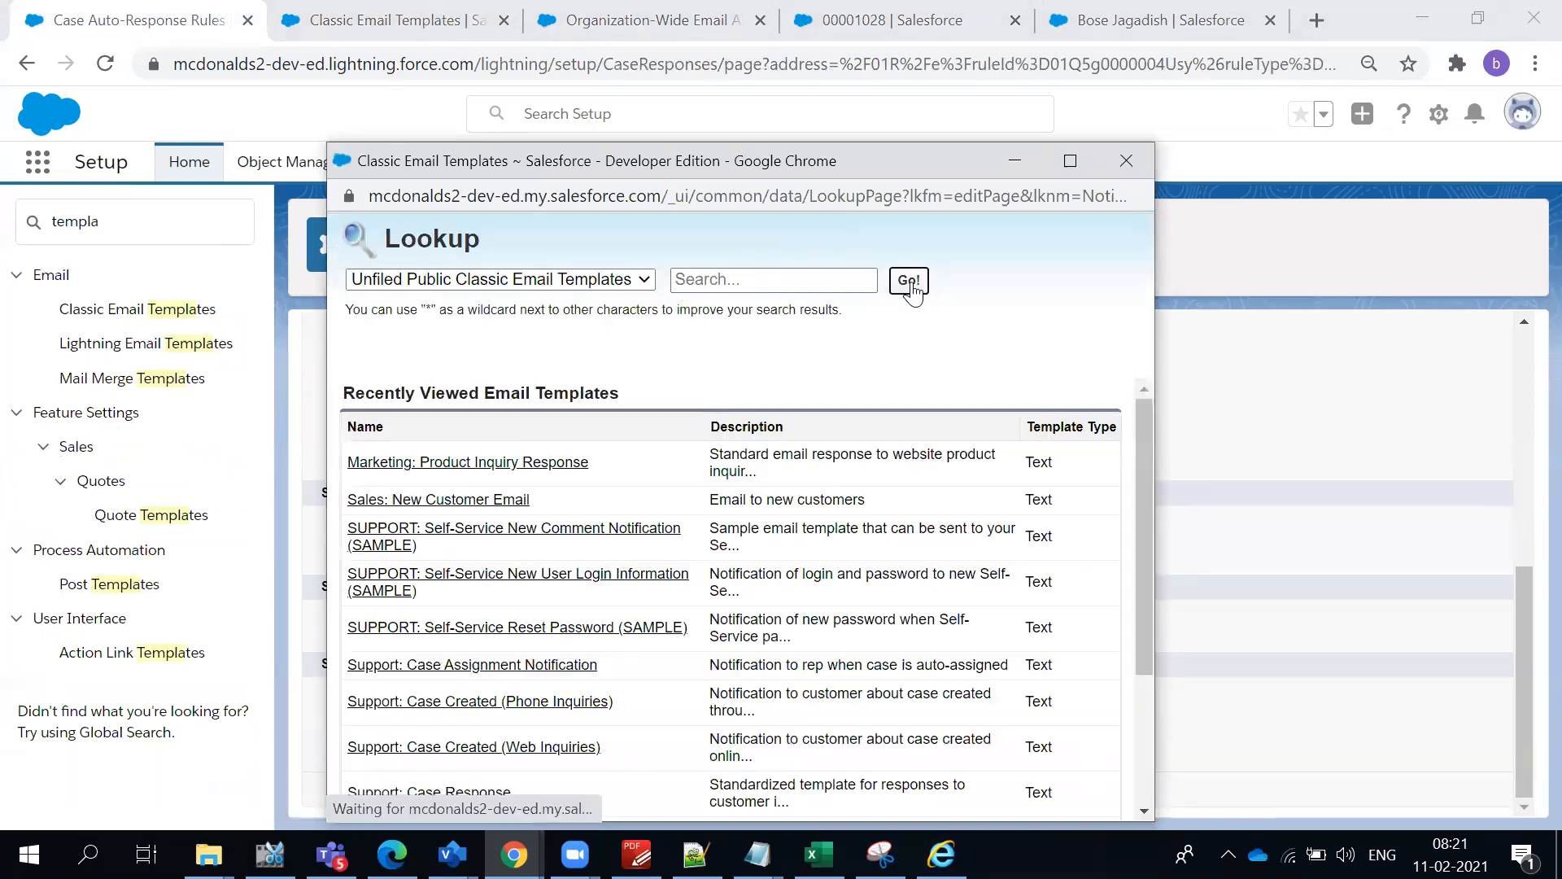
click(482, 703)
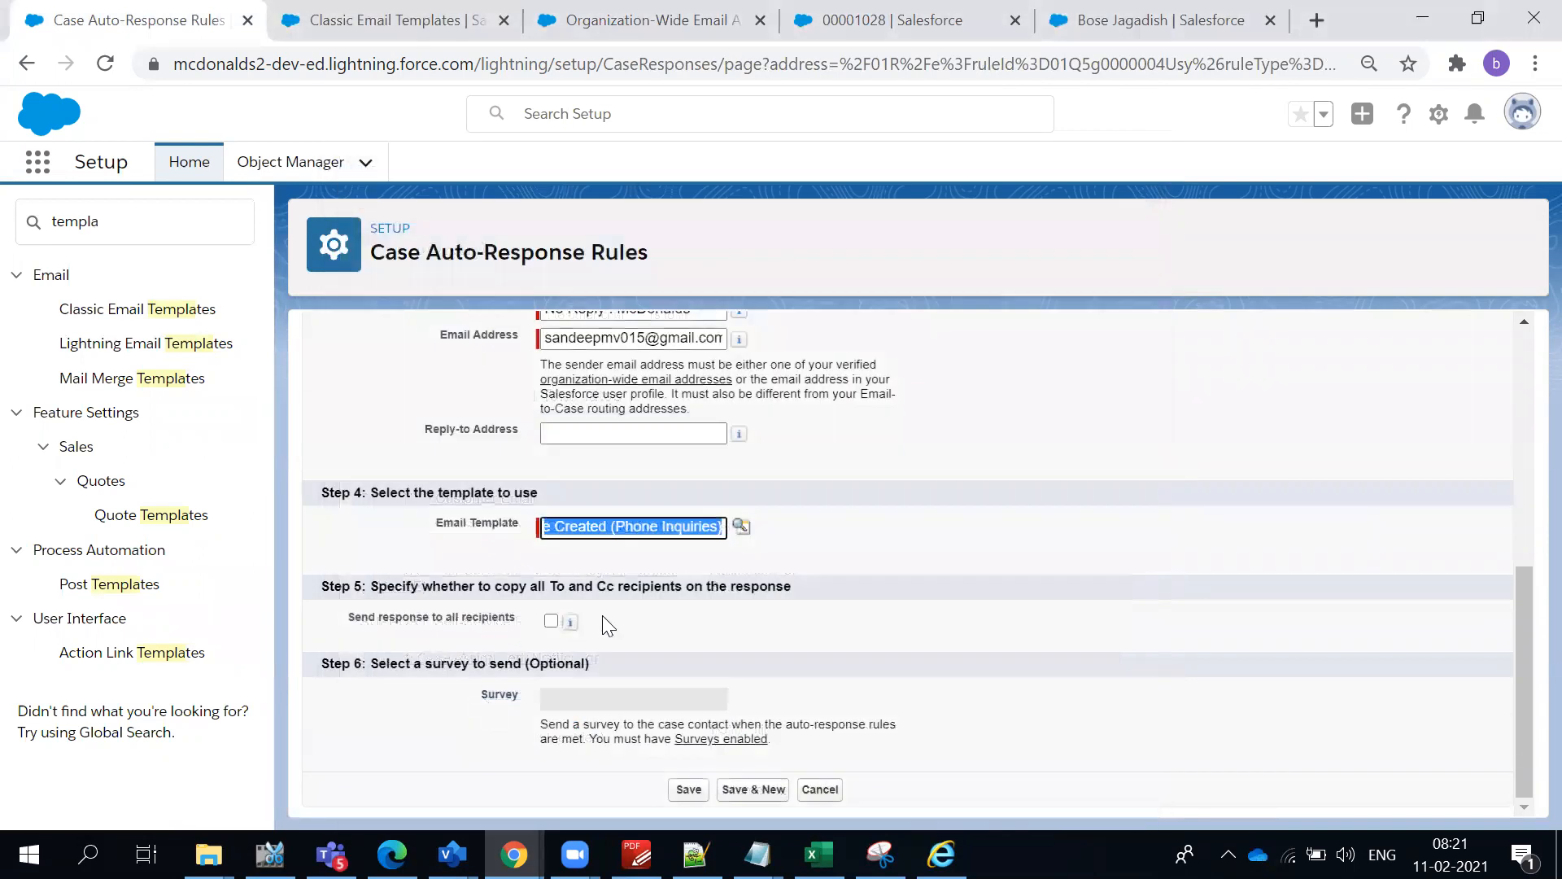
click(722, 614)
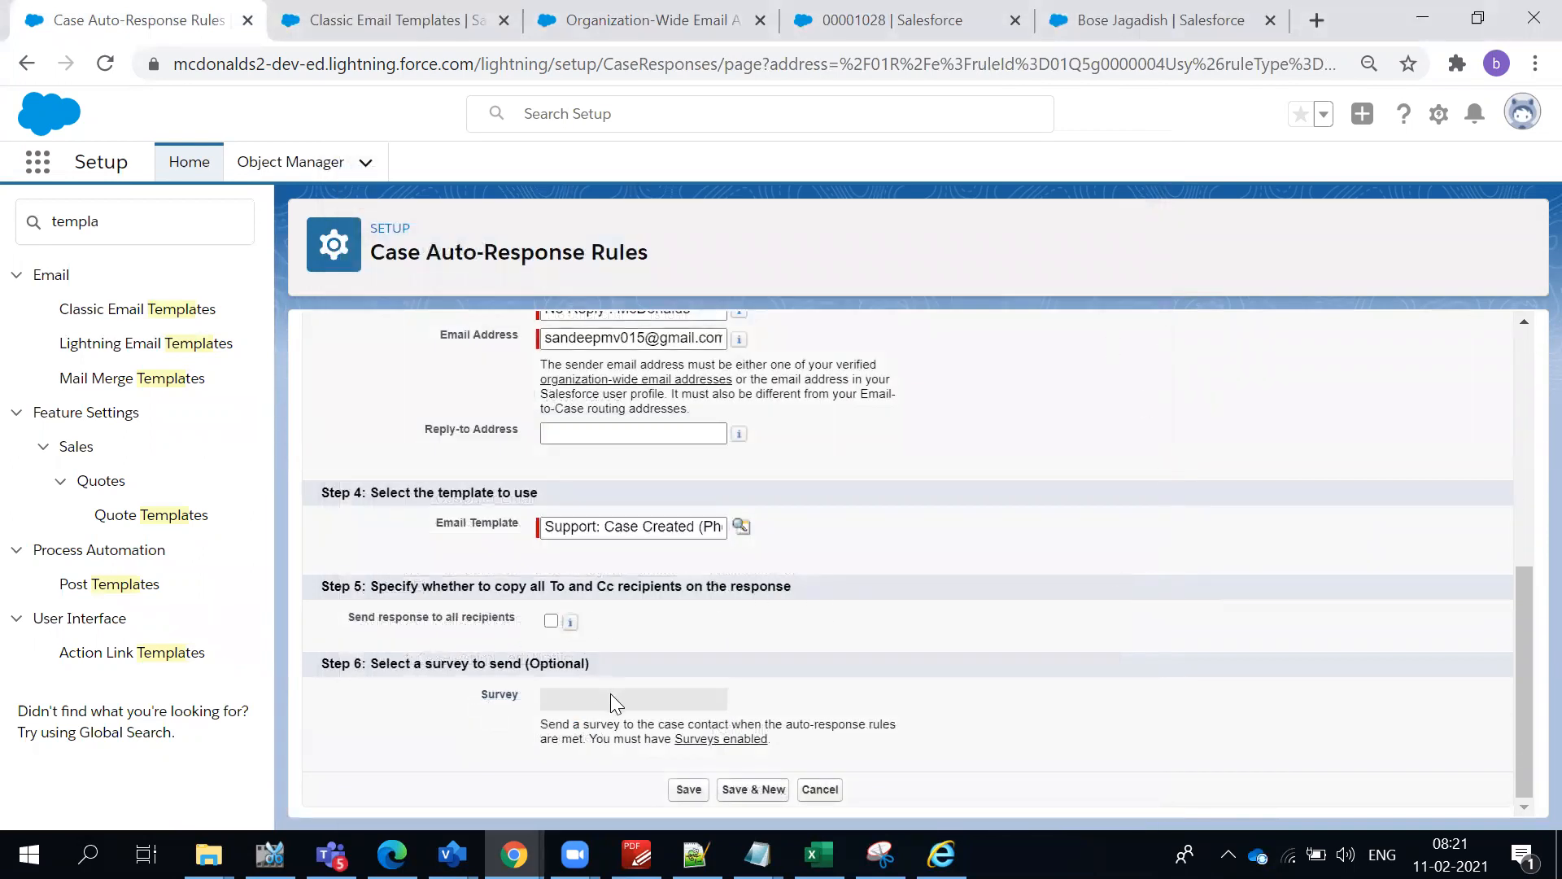
scroll(637, 580, up, 3)
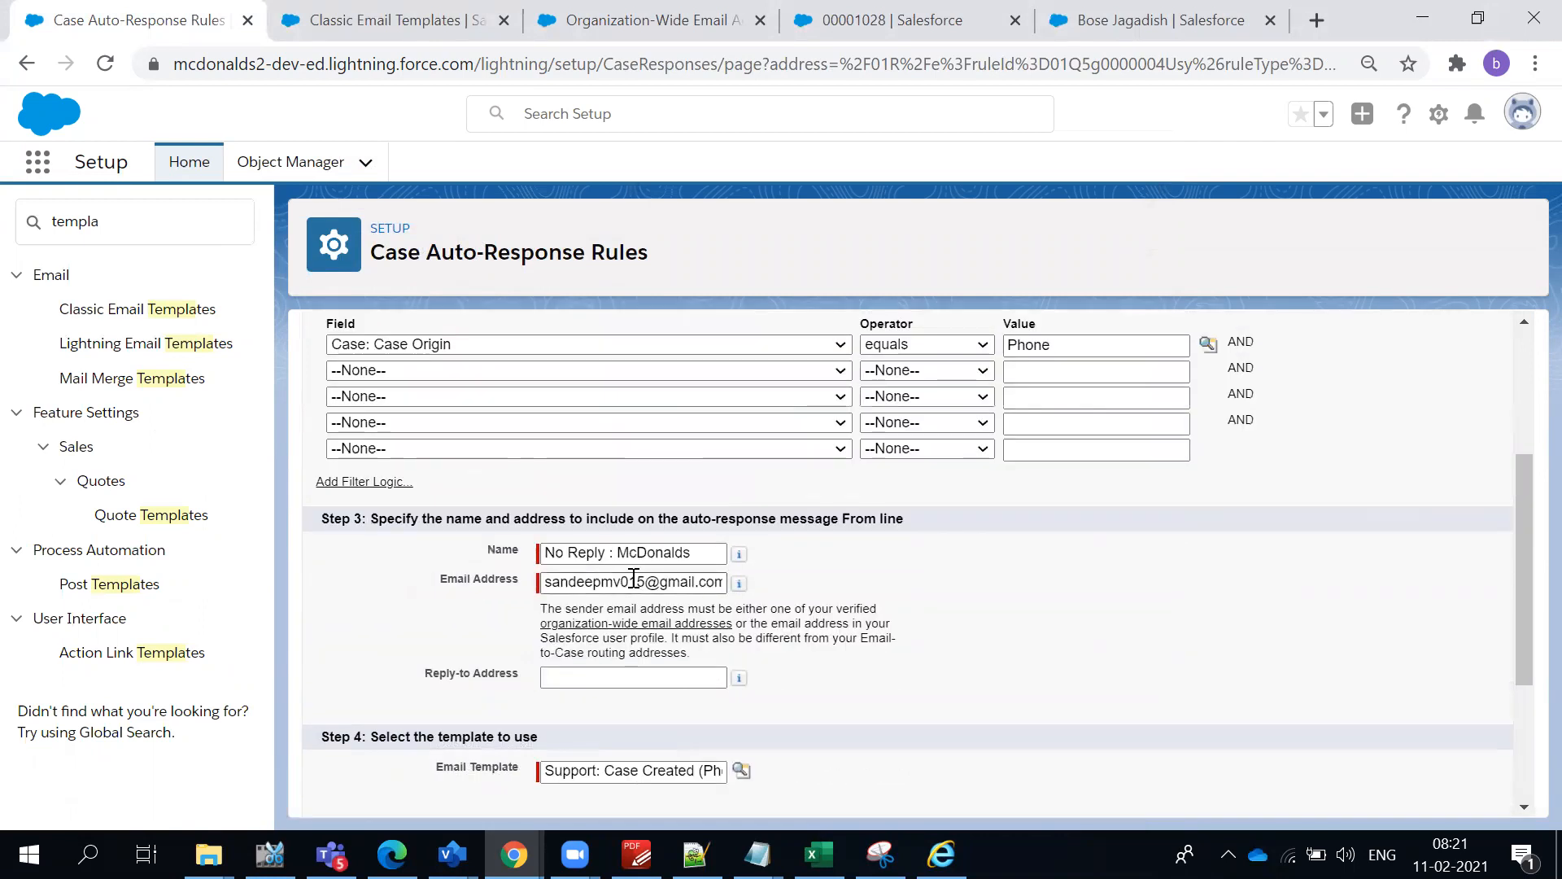
scroll(753, 575, up, 3)
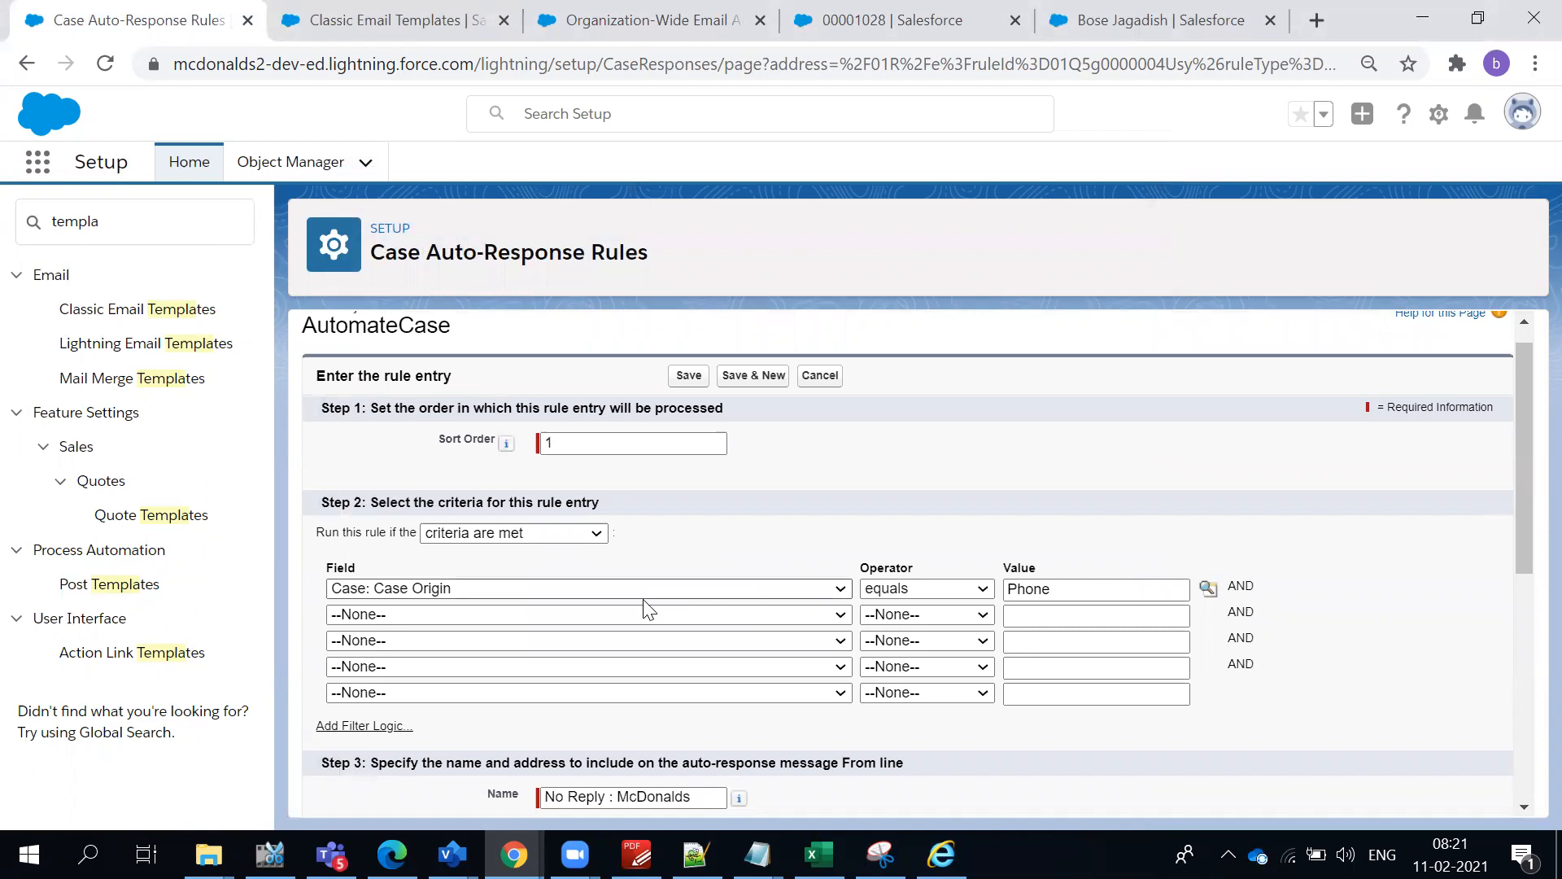
- Open the survey settings linked from the rule entry's optional survey section and enable Surveys
scroll(952, 587, down, 3)
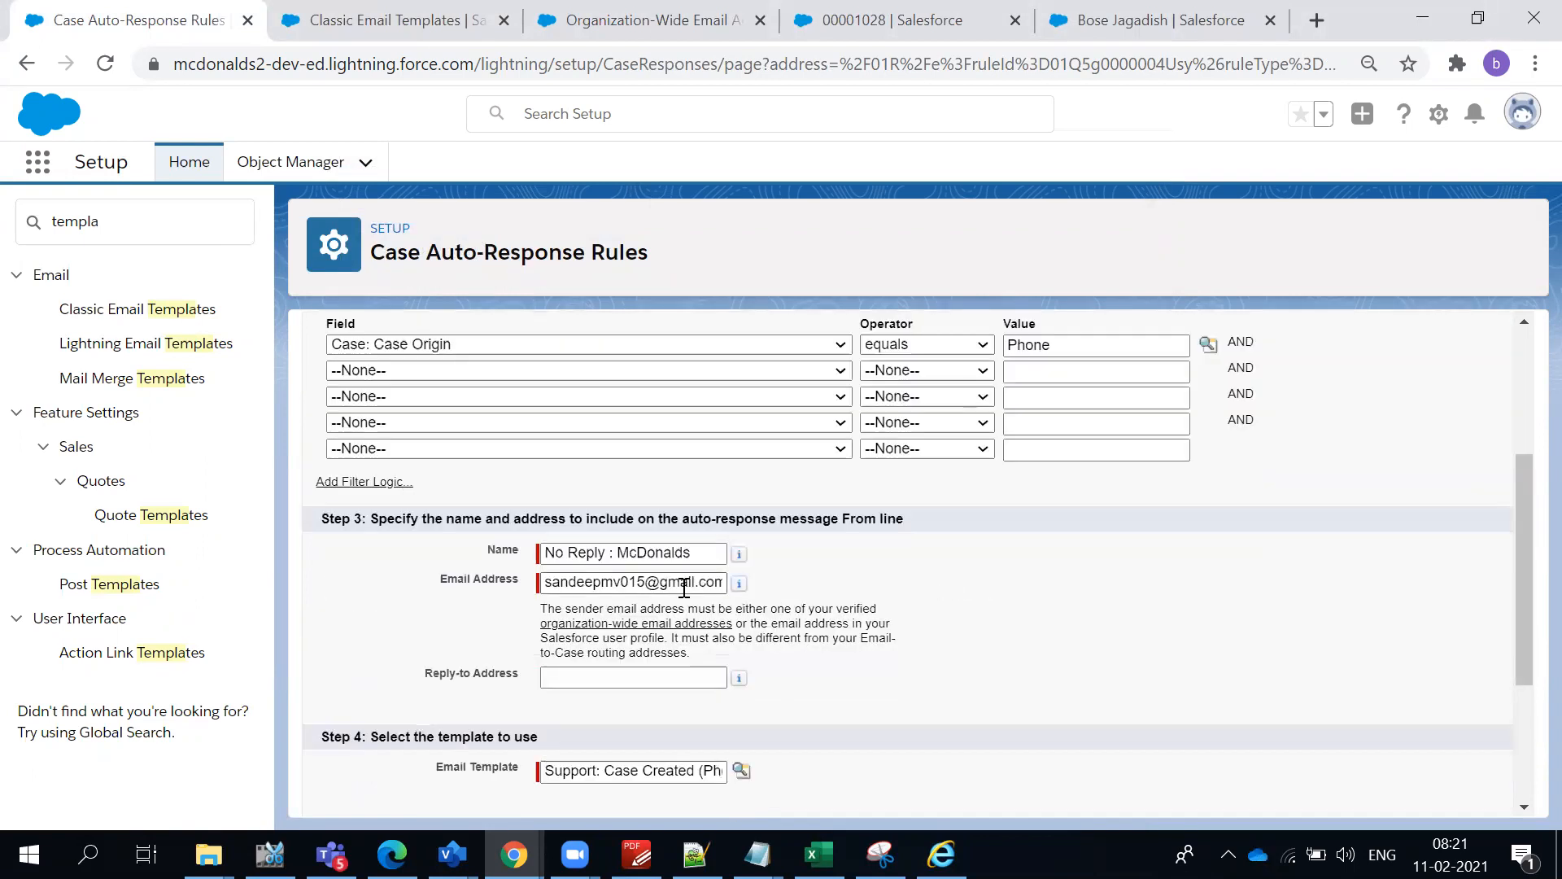
drag(533, 555, 501, 579)
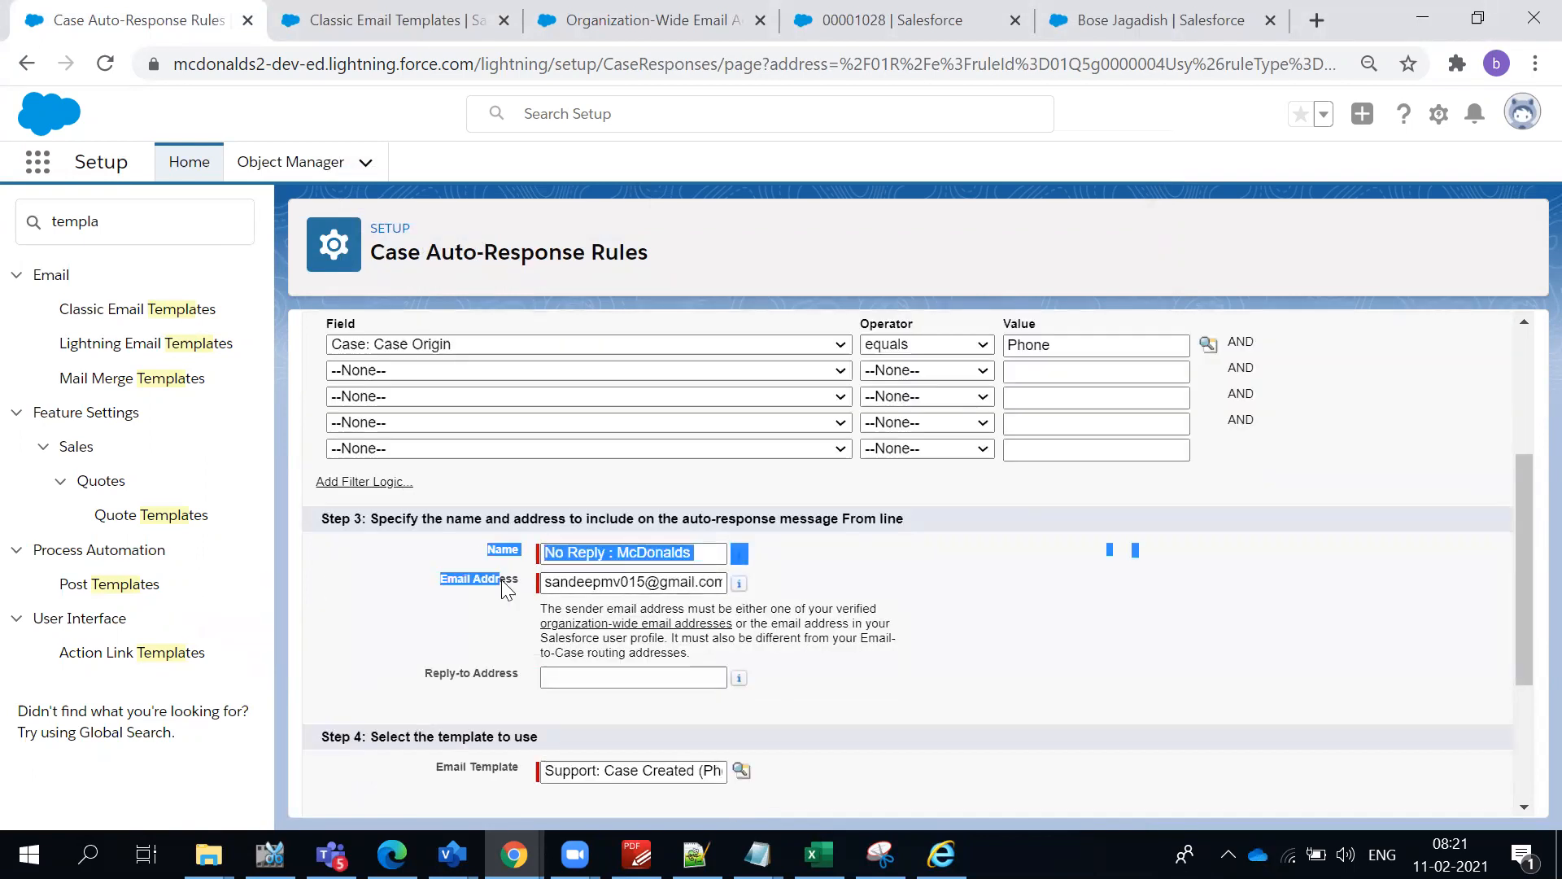
scroll(714, 671, down, 3)
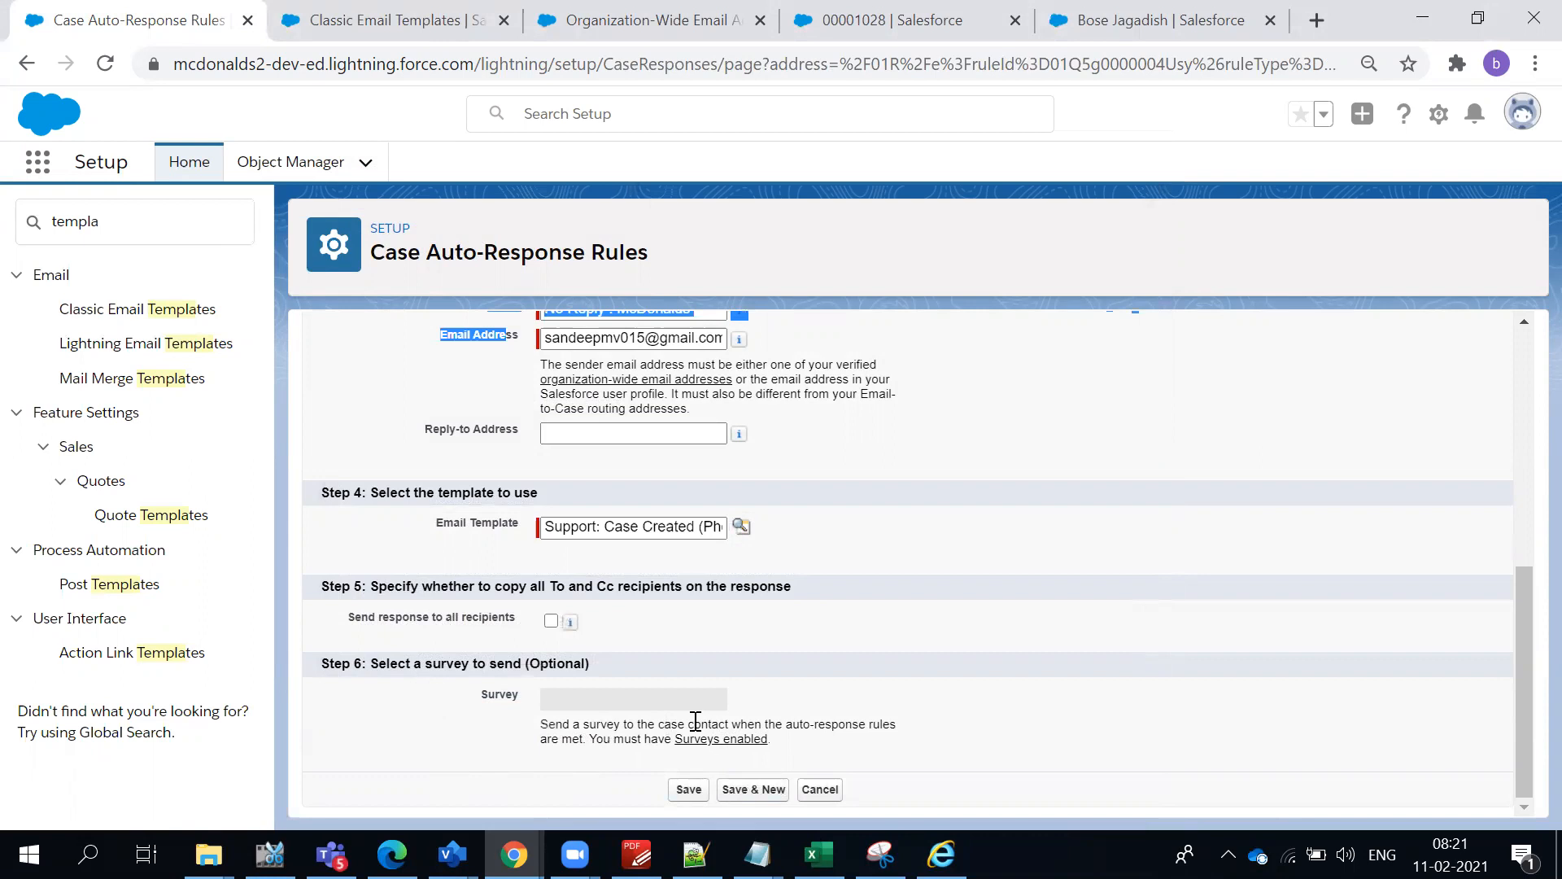
click(731, 739)
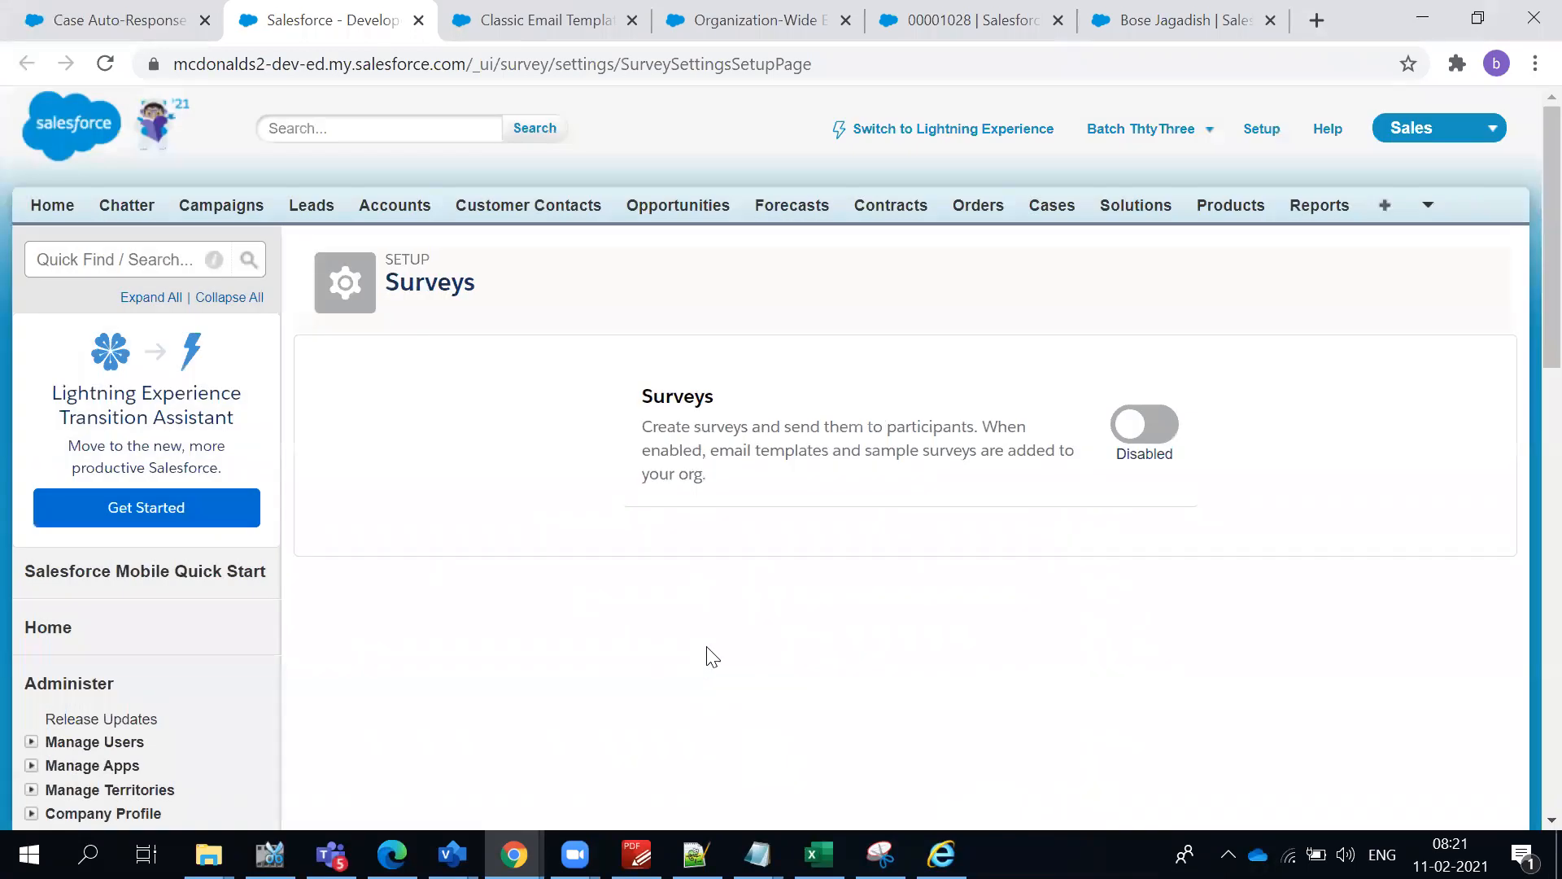
click(1173, 431)
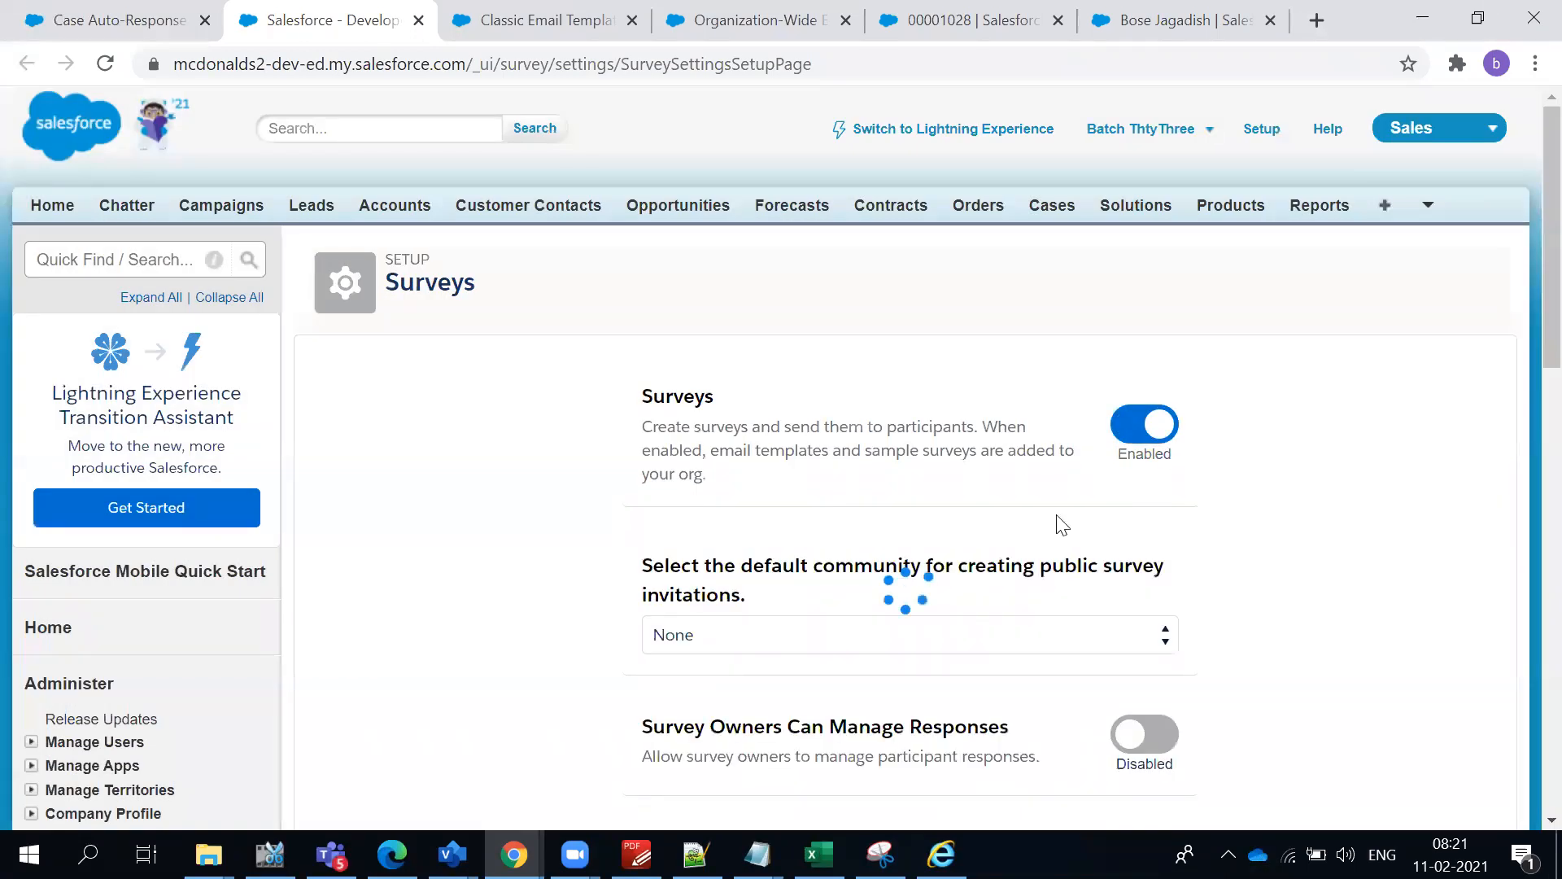
- Enable Survey Owners Can Manage Responses in the survey settings
scroll(929, 598, down, 1)
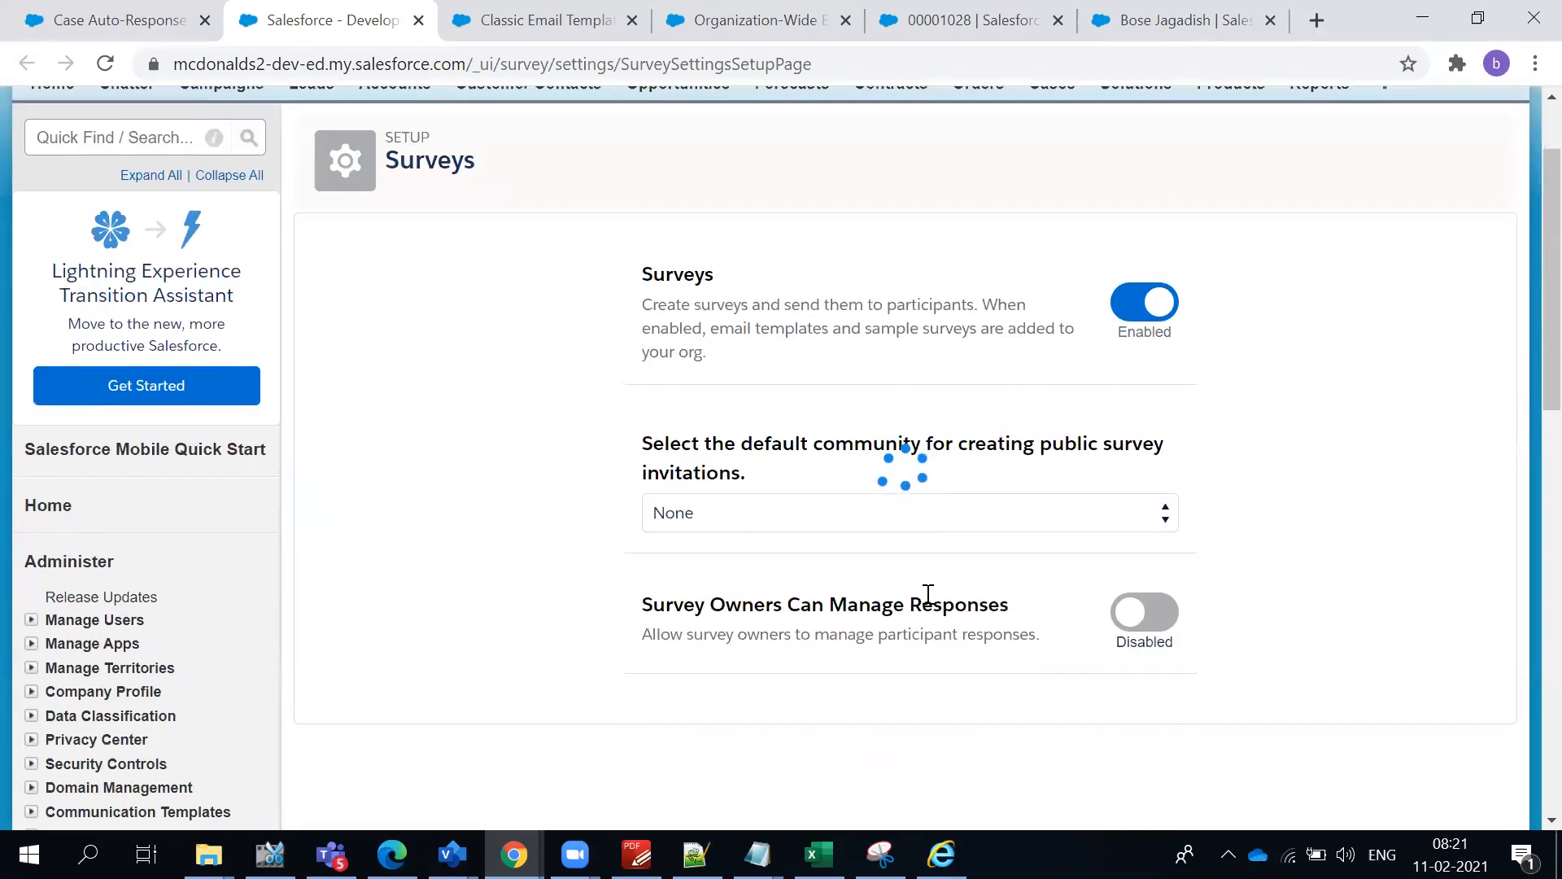
click(864, 521)
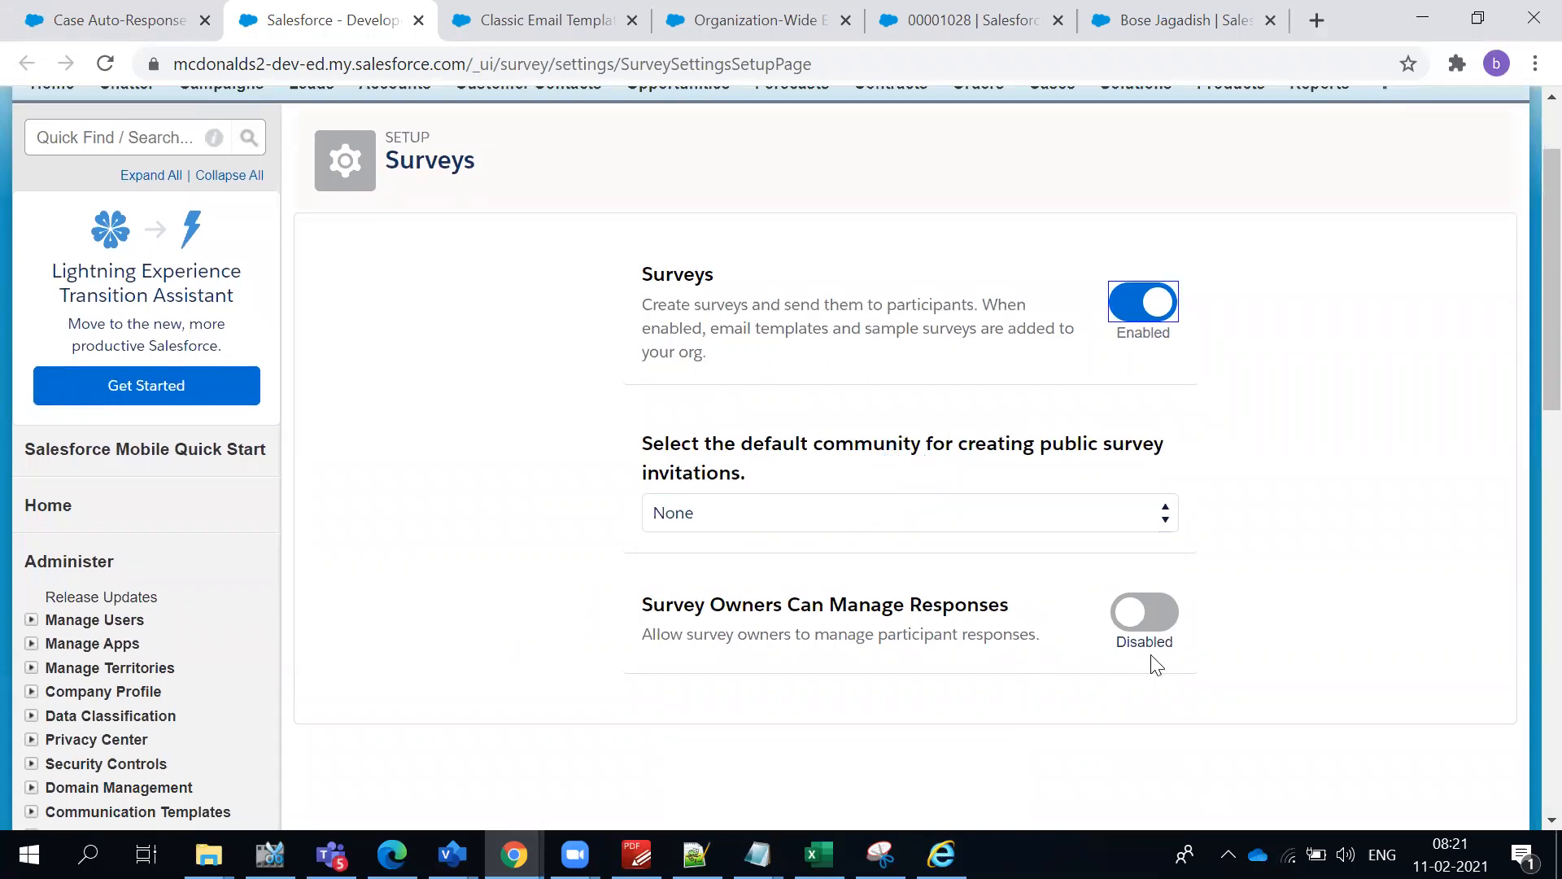
click(1137, 623)
scroll(960, 610, down, 3)
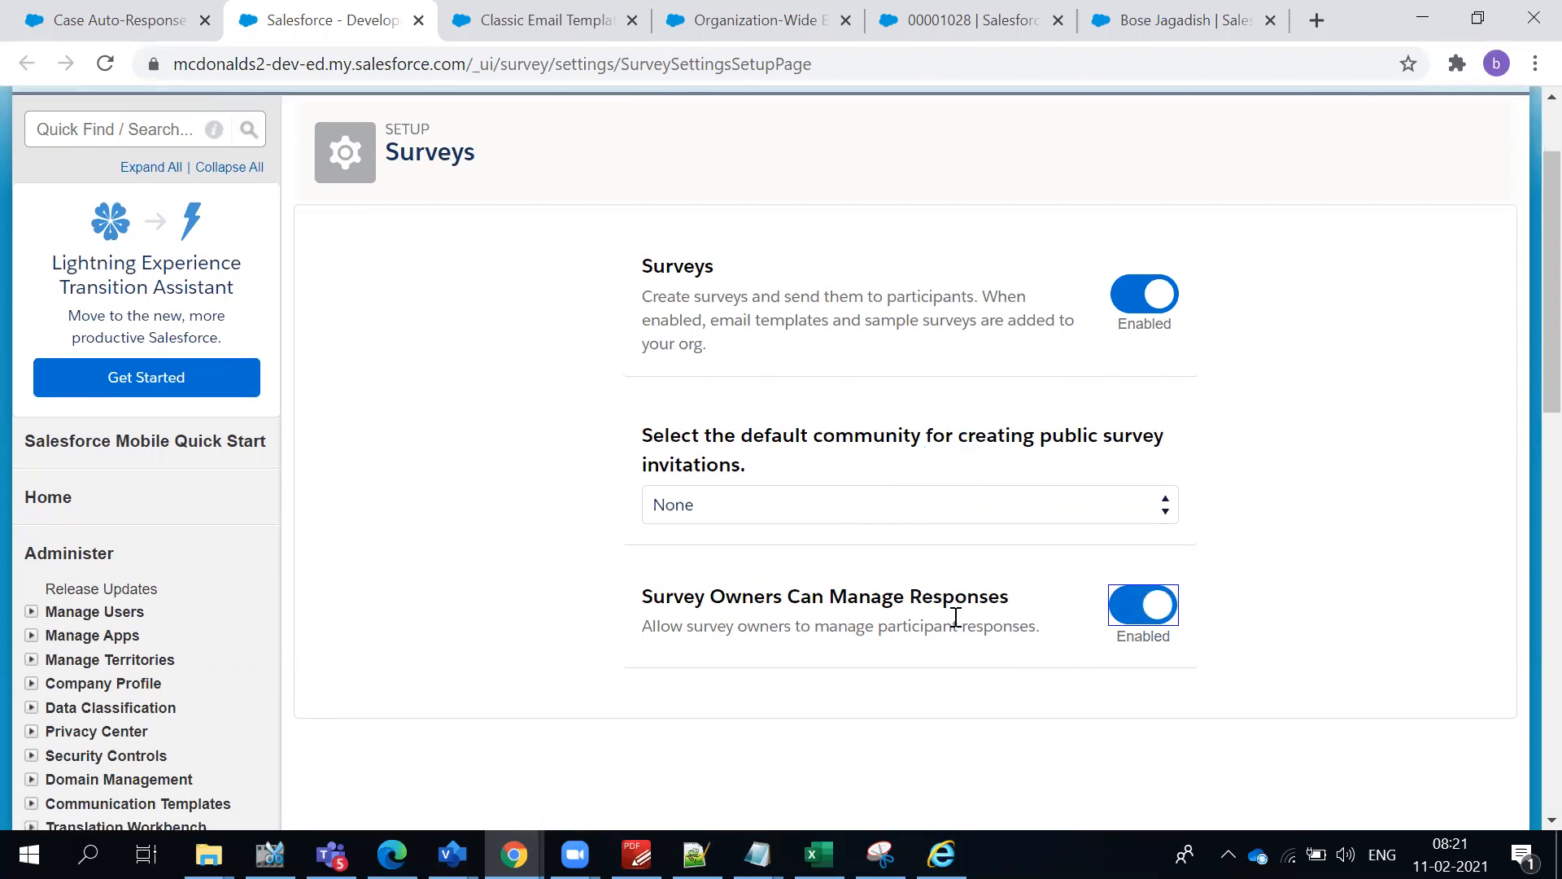
scroll(980, 573, up, 4)
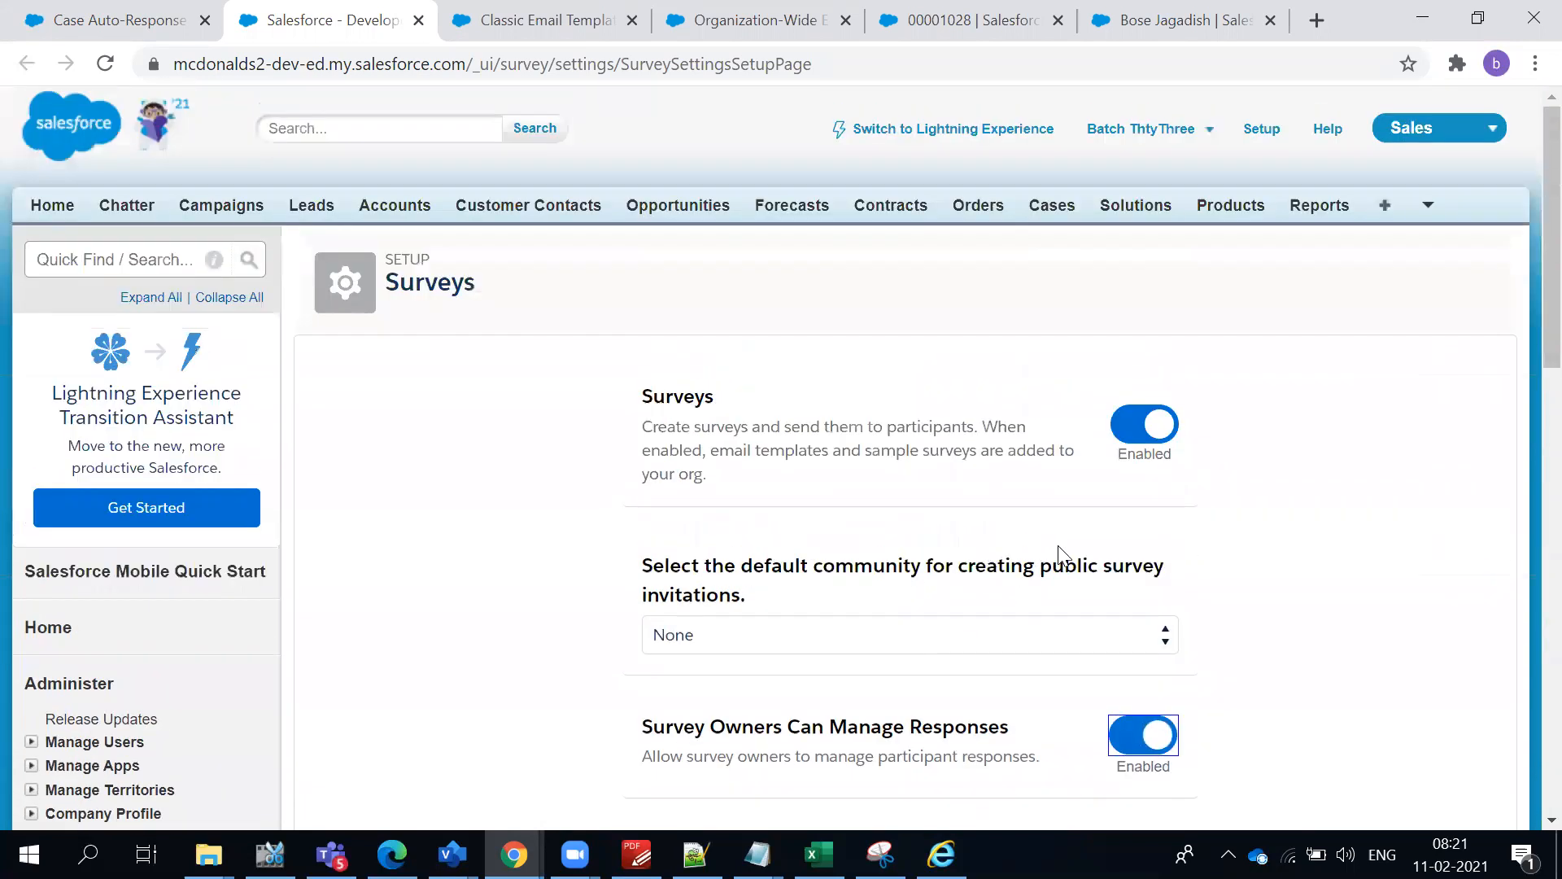
- Return to the AutomateCase rule entry for phone-origin cases and save it
click(175, 18)
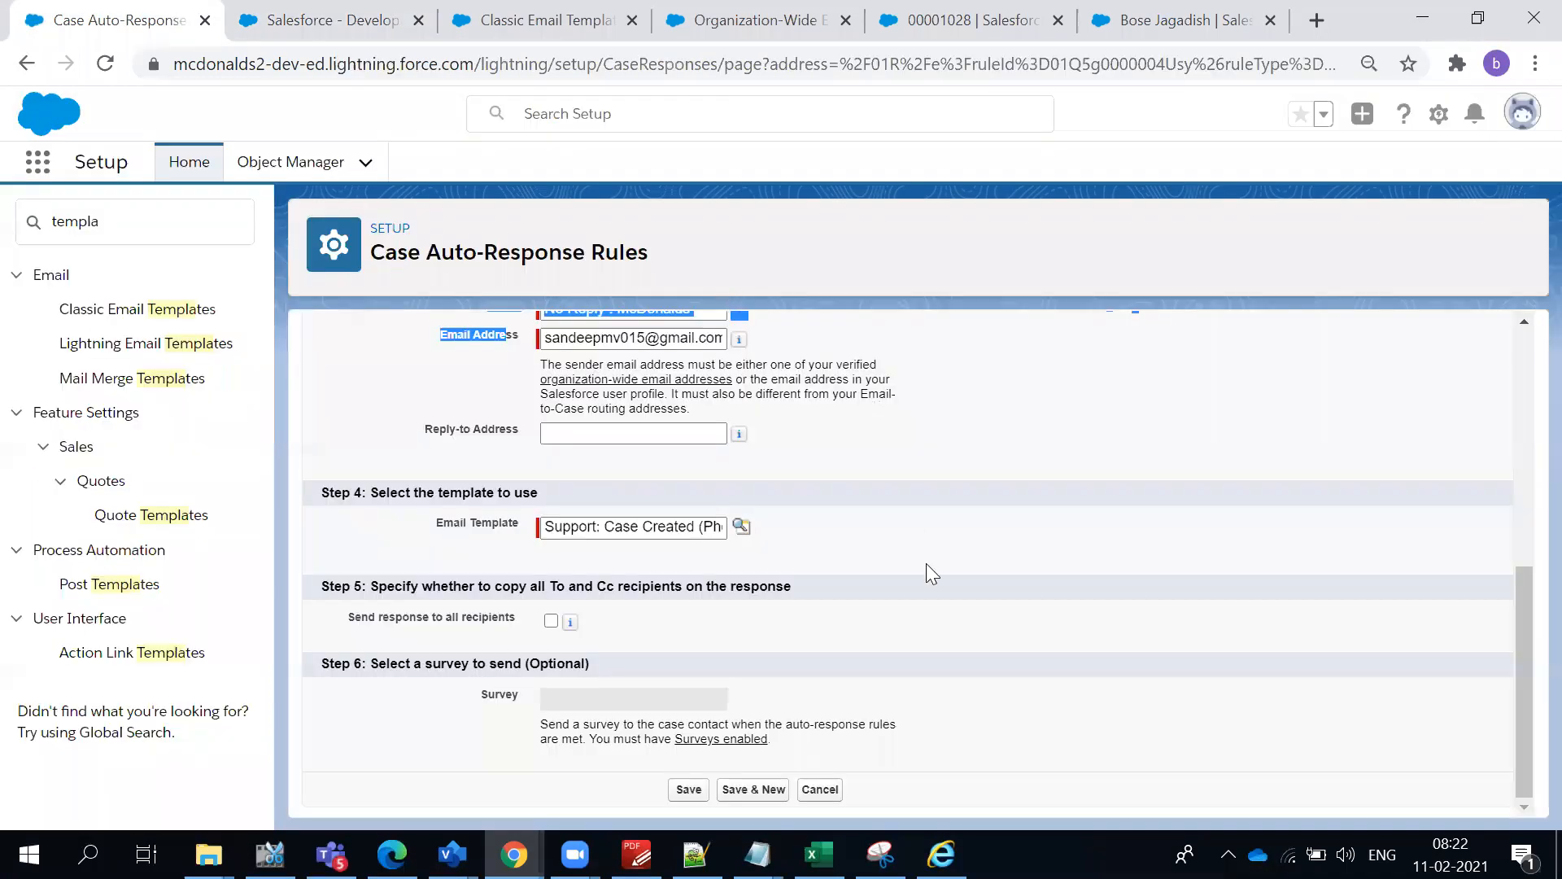
click(675, 646)
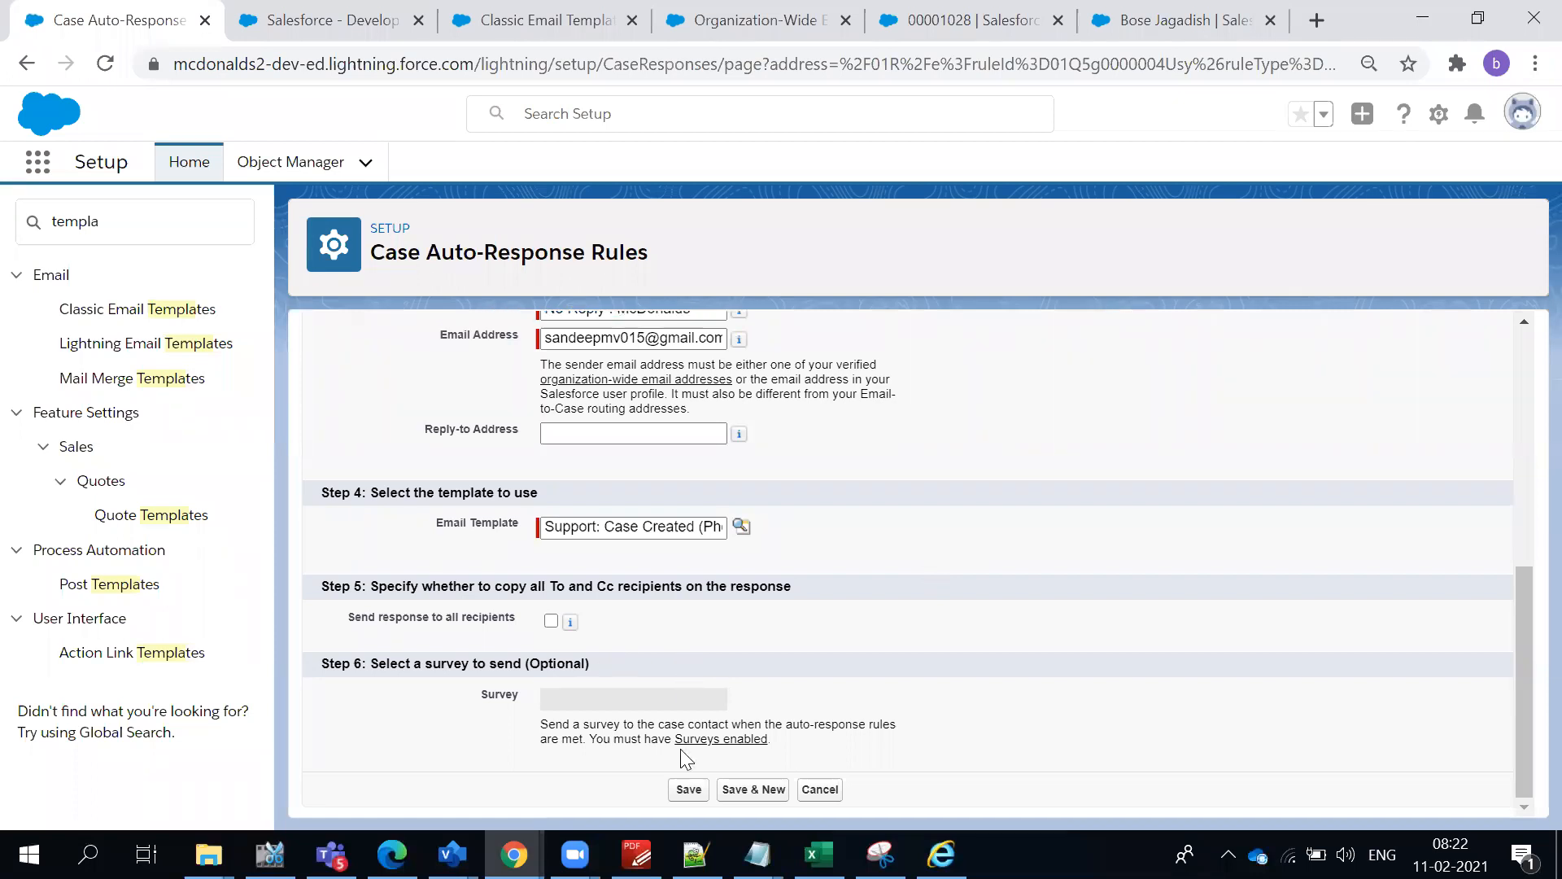
click(688, 790)
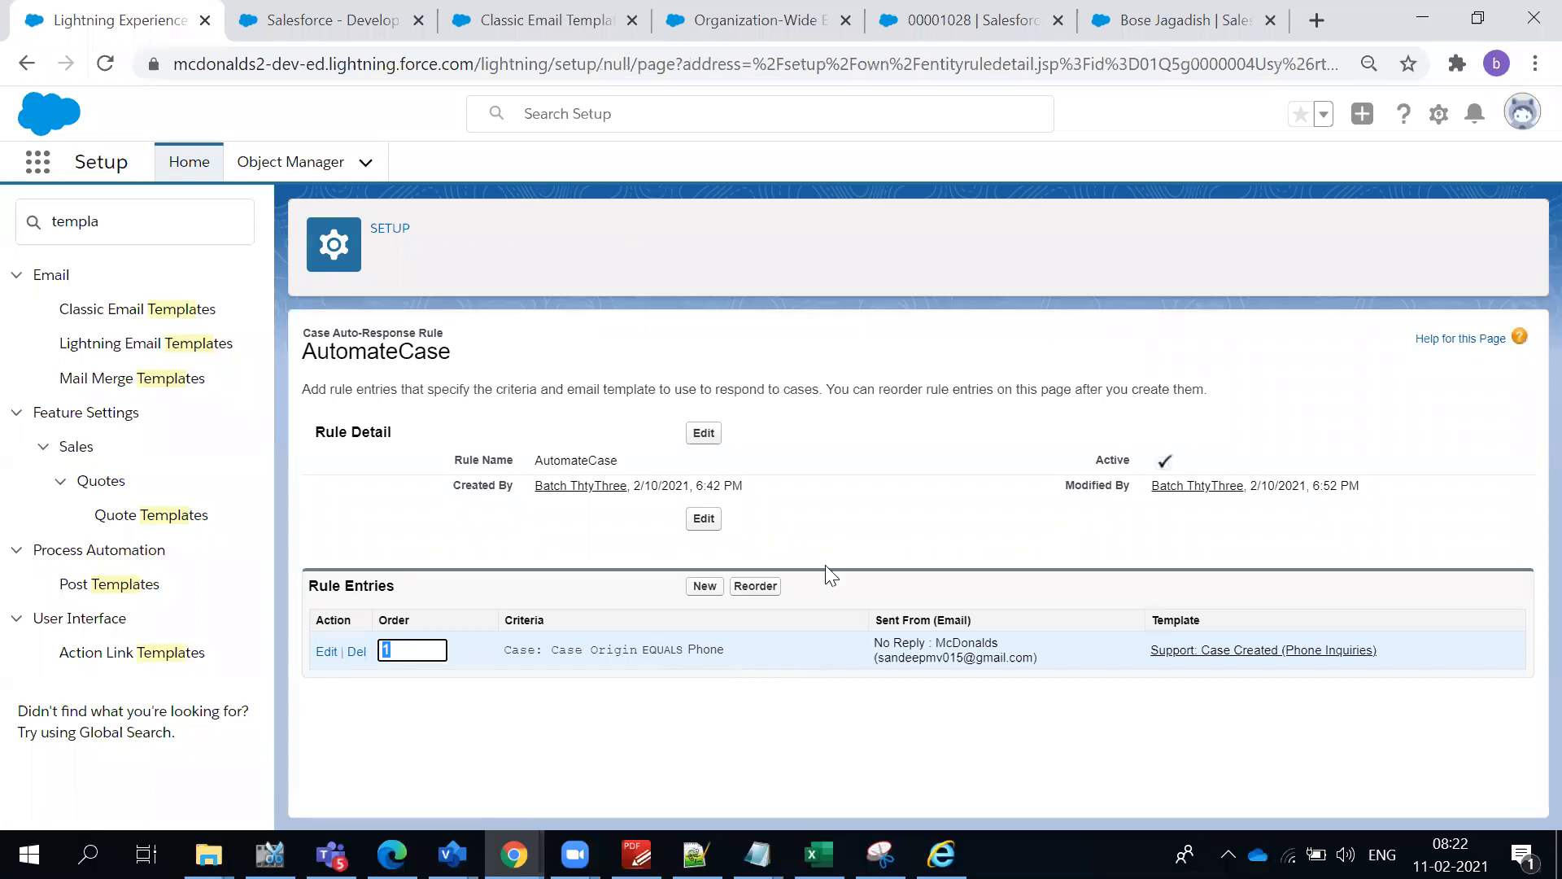
click(892, 494)
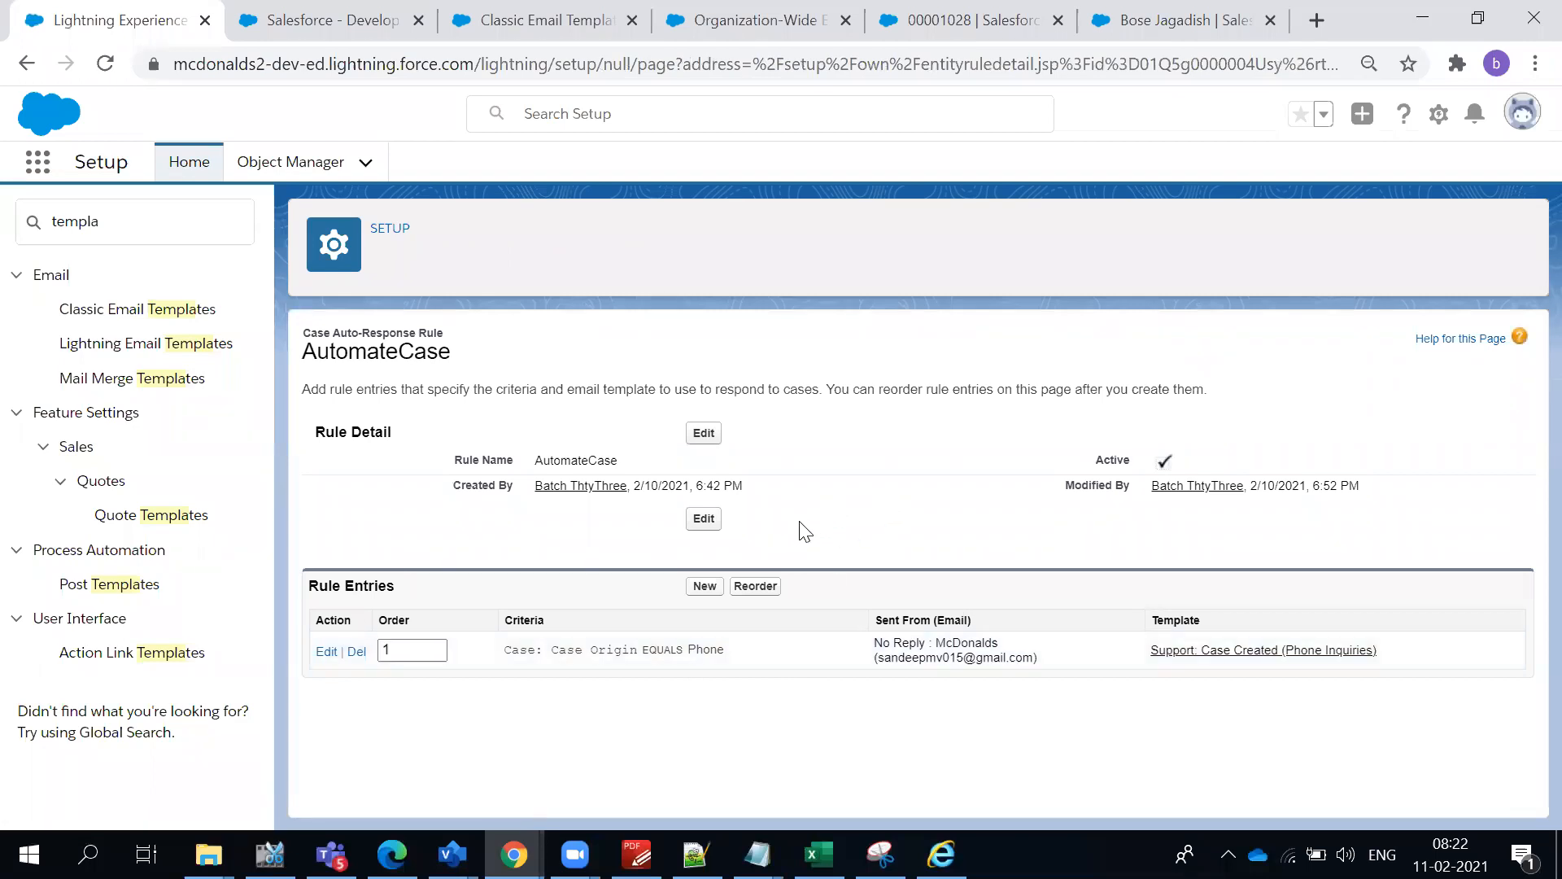
- Reopen the phone-origin rule entry for editing and select Customer Satisfaction as the survey to send
click(327, 652)
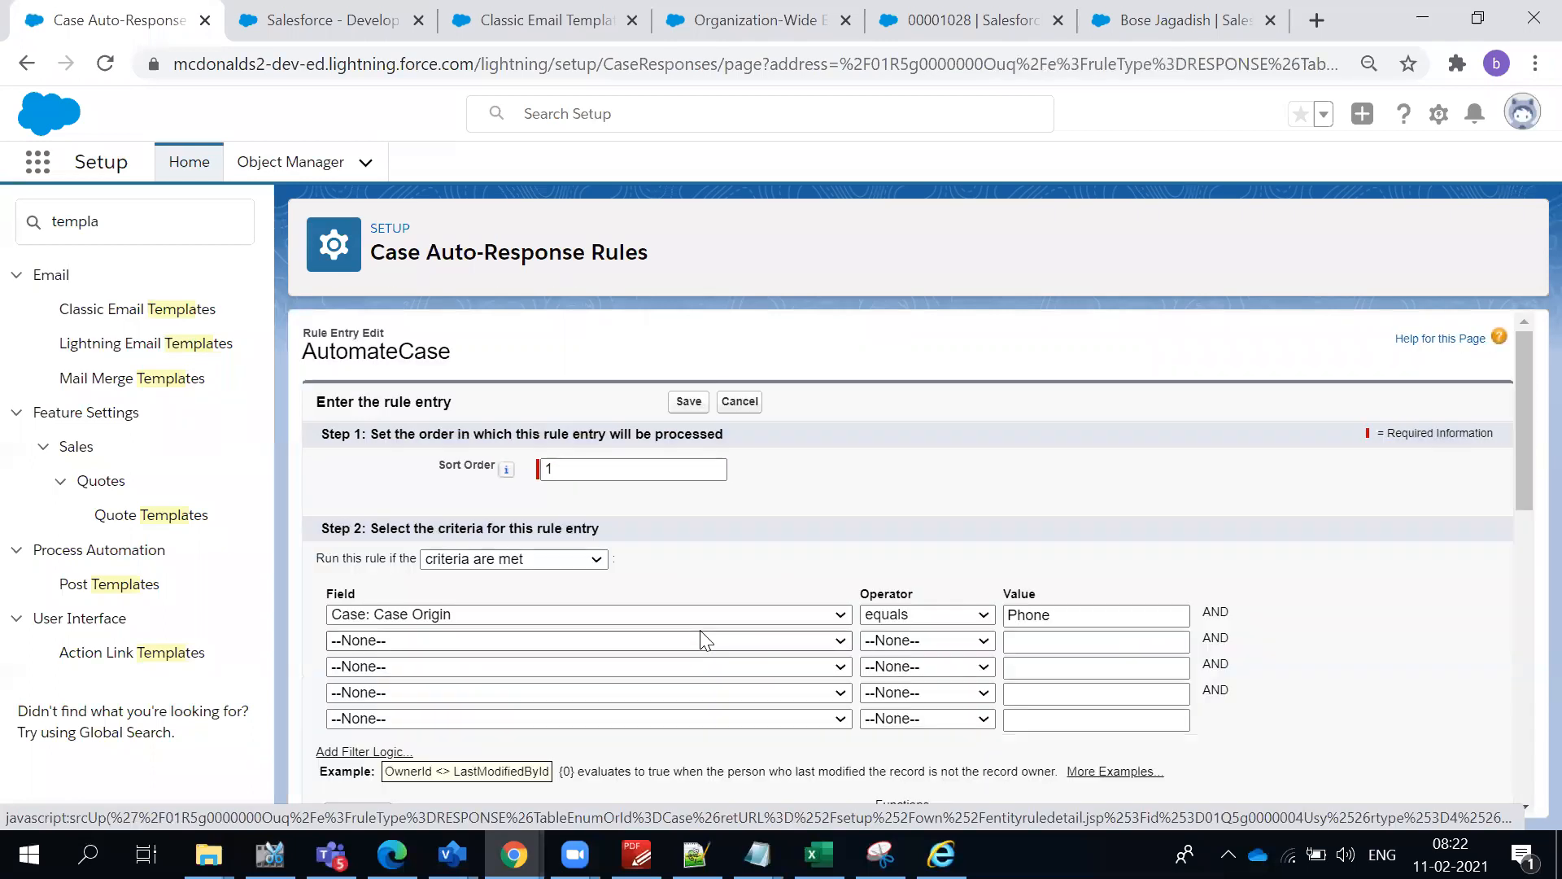
scroll(698, 637, down, 10)
click(739, 699)
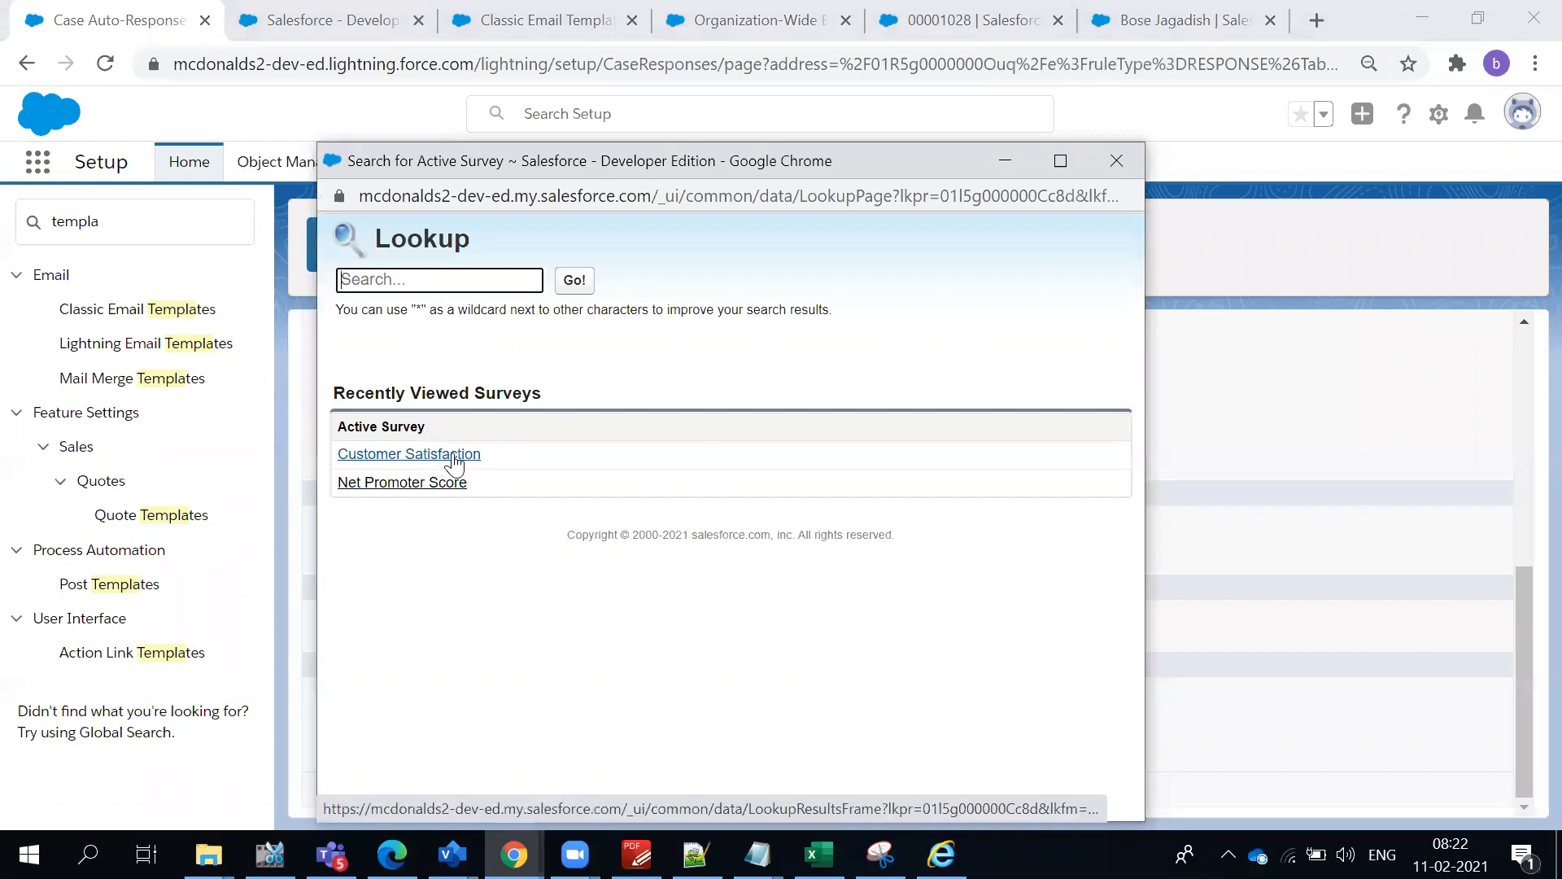
click(456, 456)
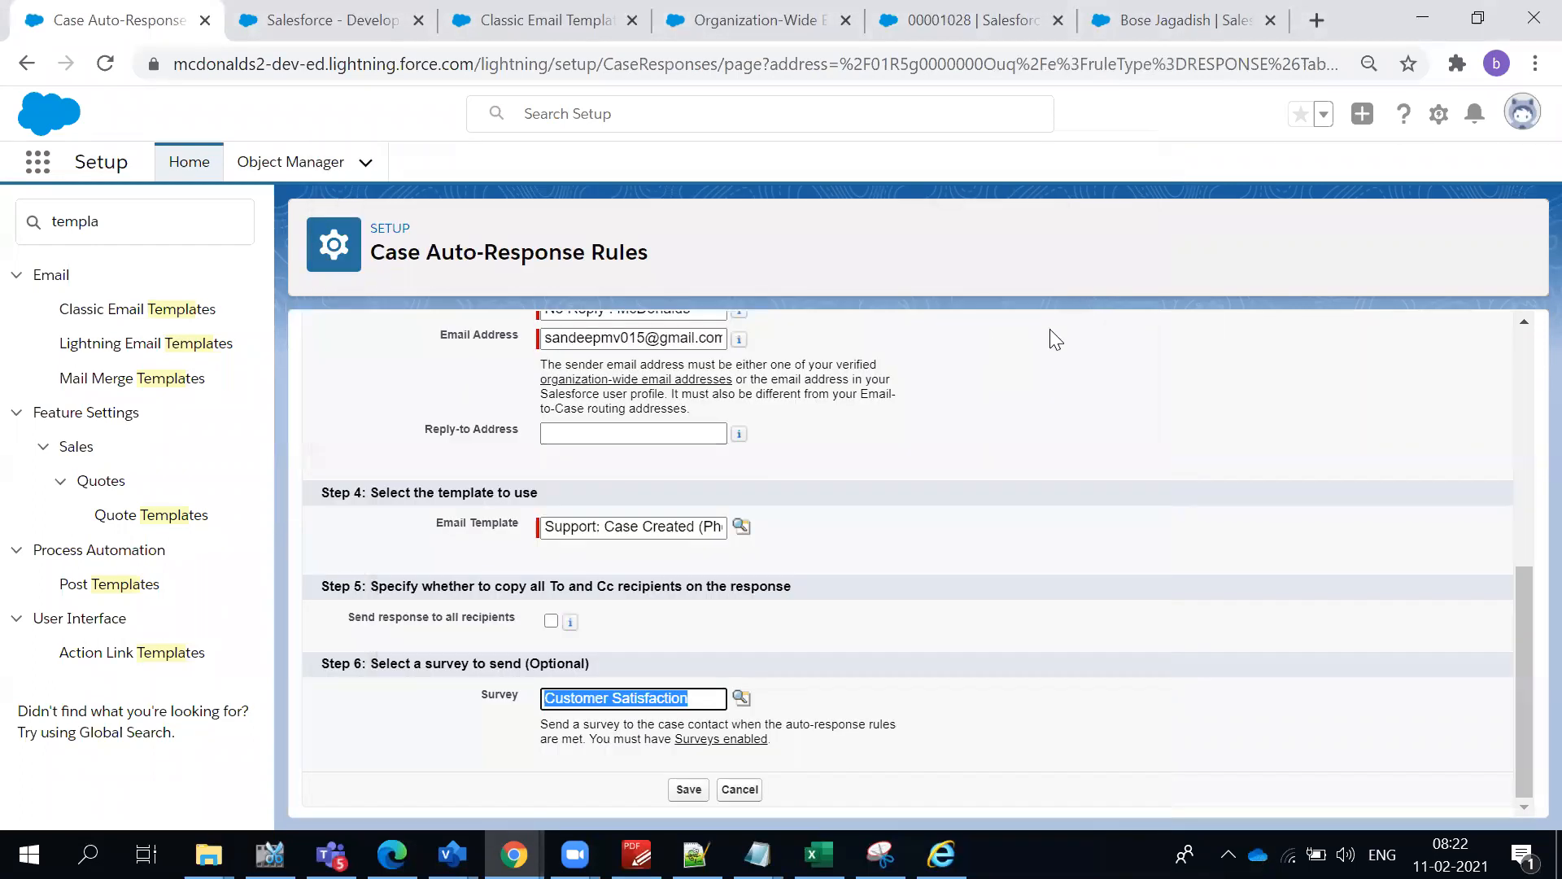
- Review the entry's criteria, sender and template settings, save it, and check its criteria in the AutomateCase rule entries
scroll(1036, 503, up, 10)
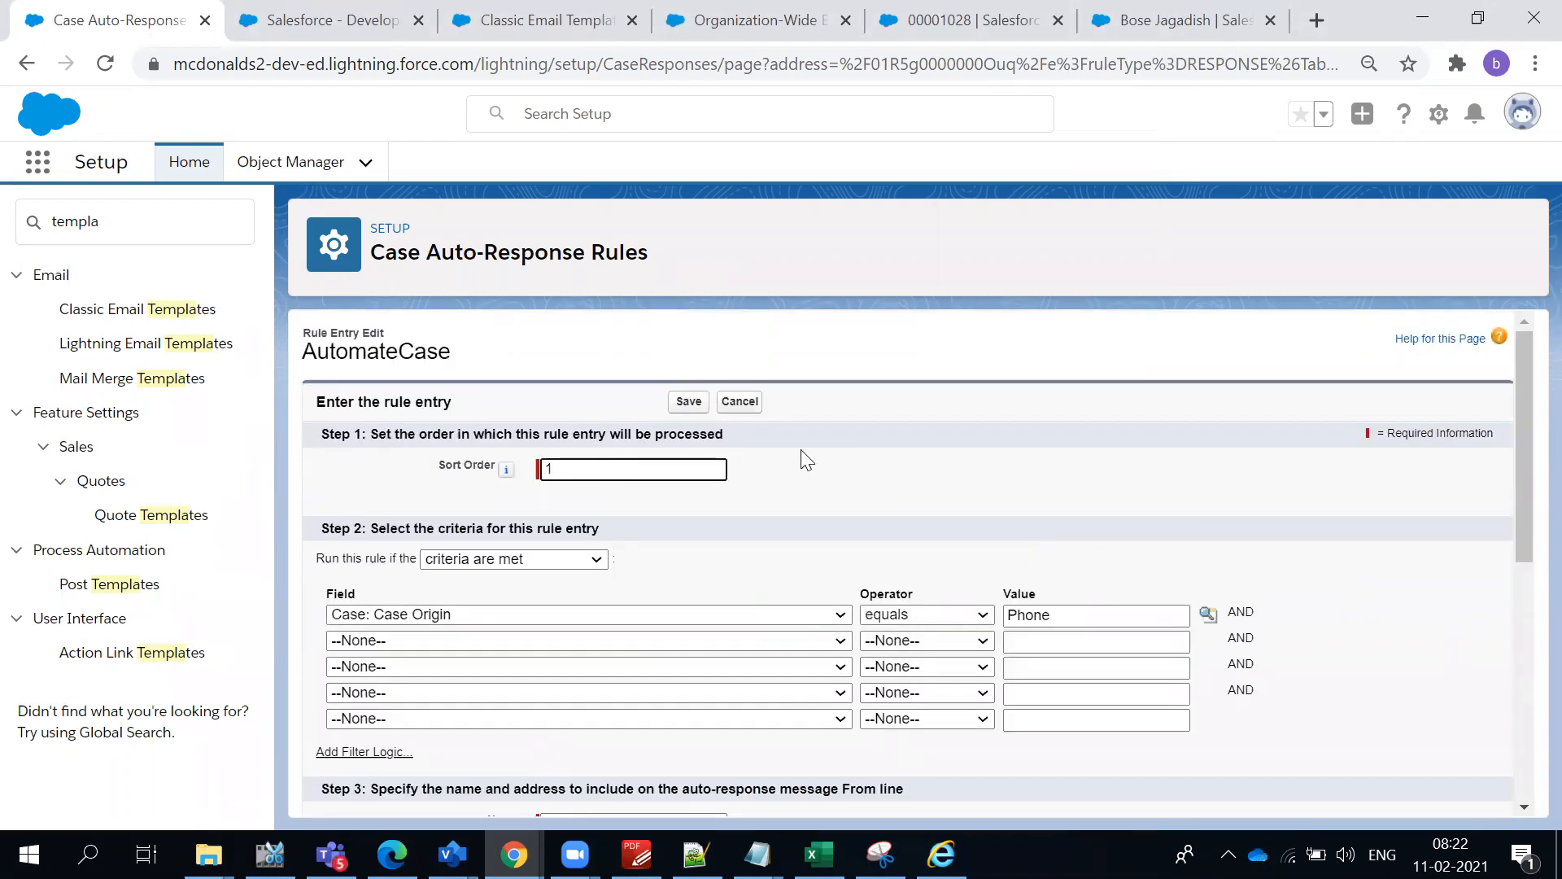
scroll(683, 419, down, 6)
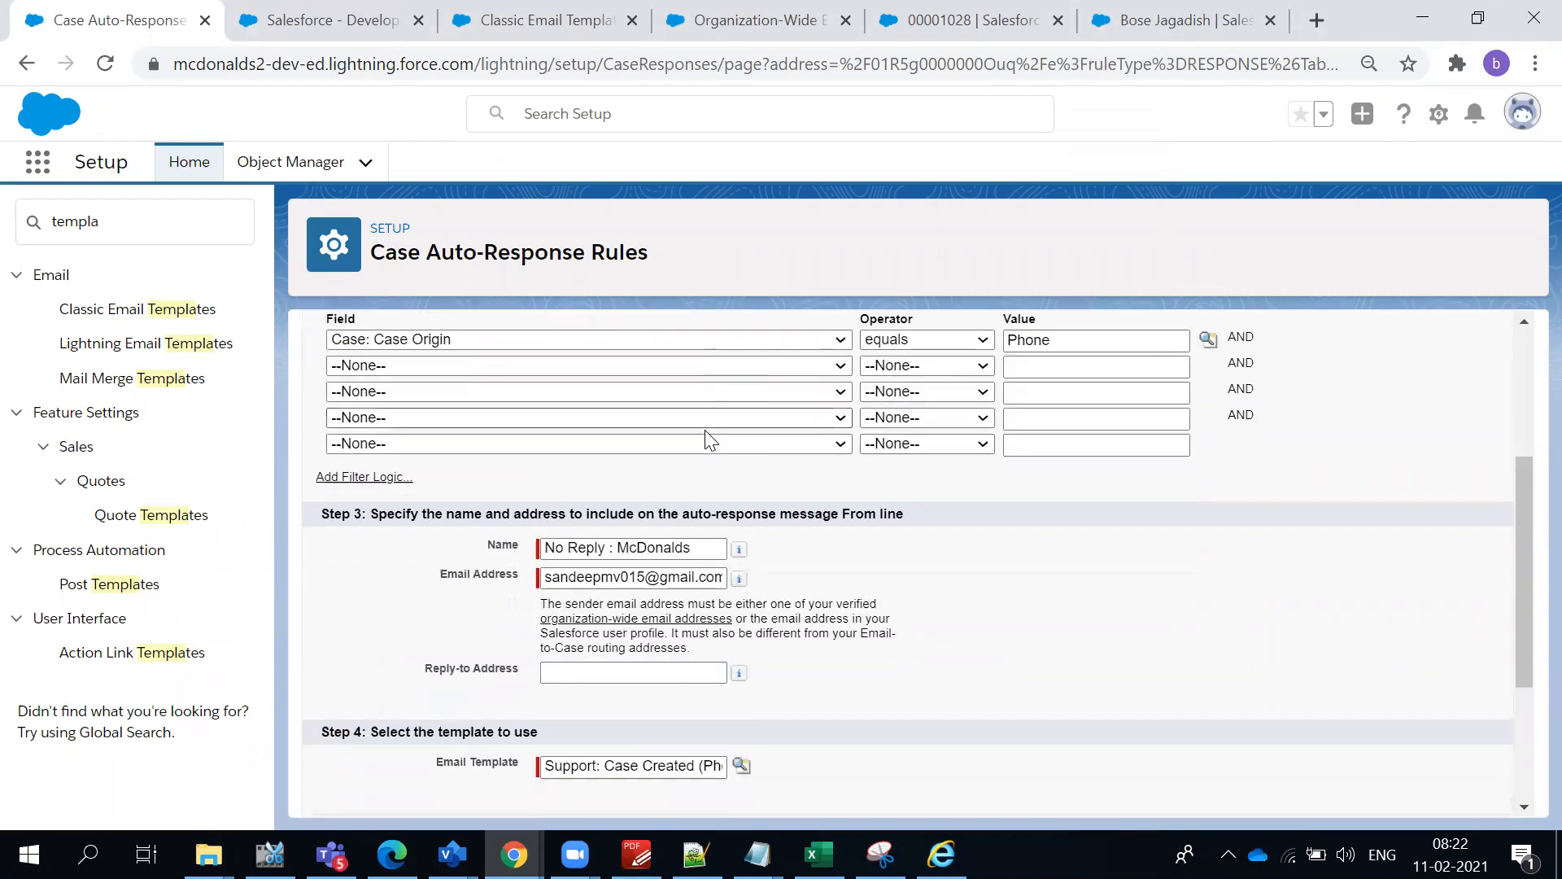
scroll(757, 455, up, 6)
click(683, 404)
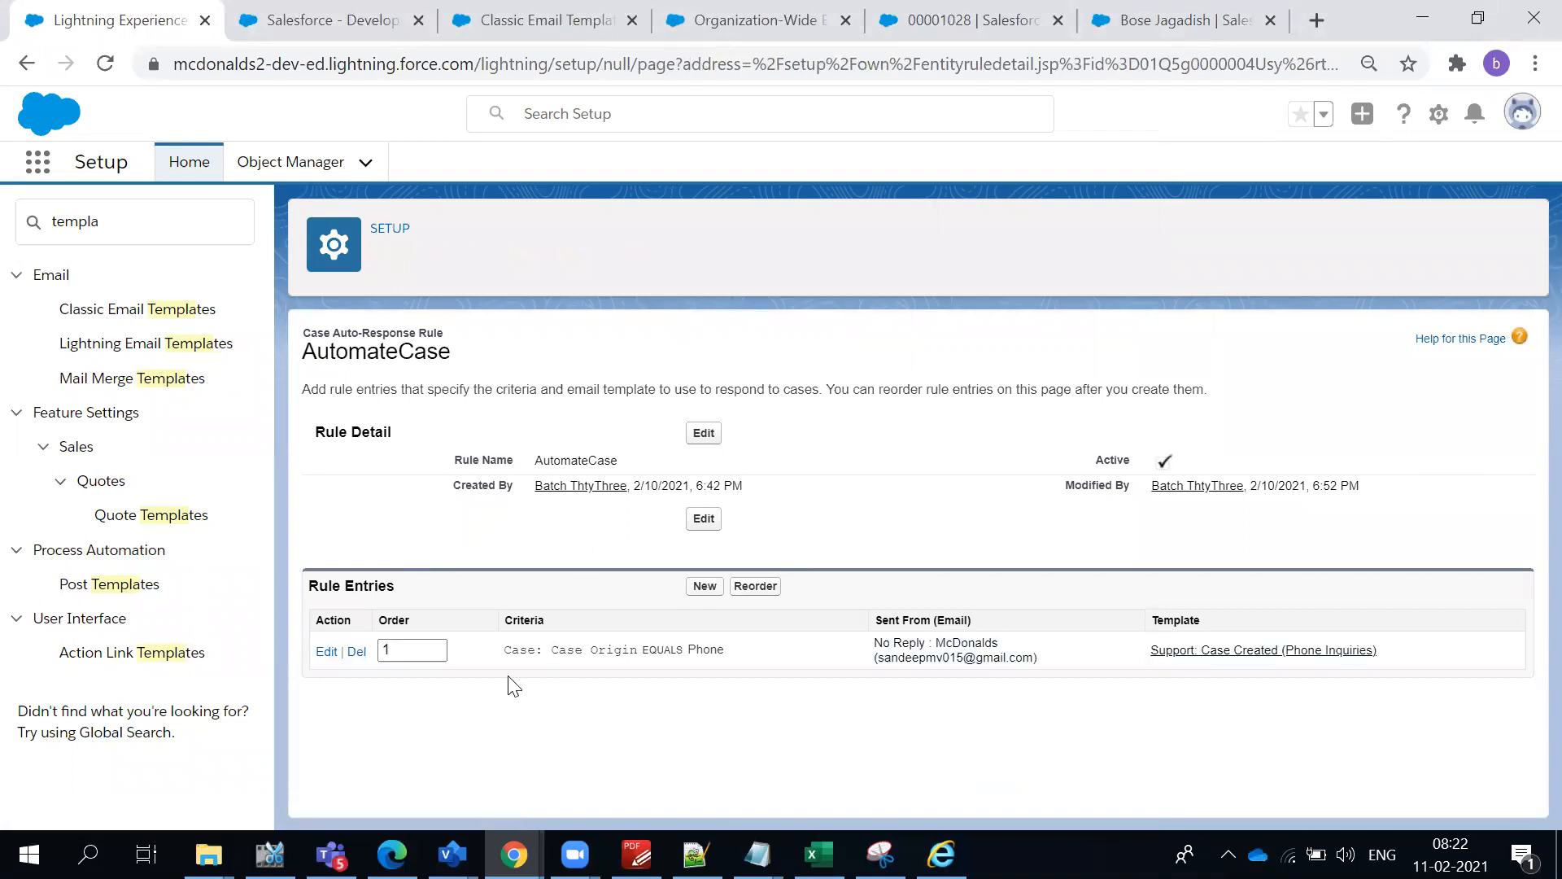
drag(500, 655, 708, 669)
click(448, 732)
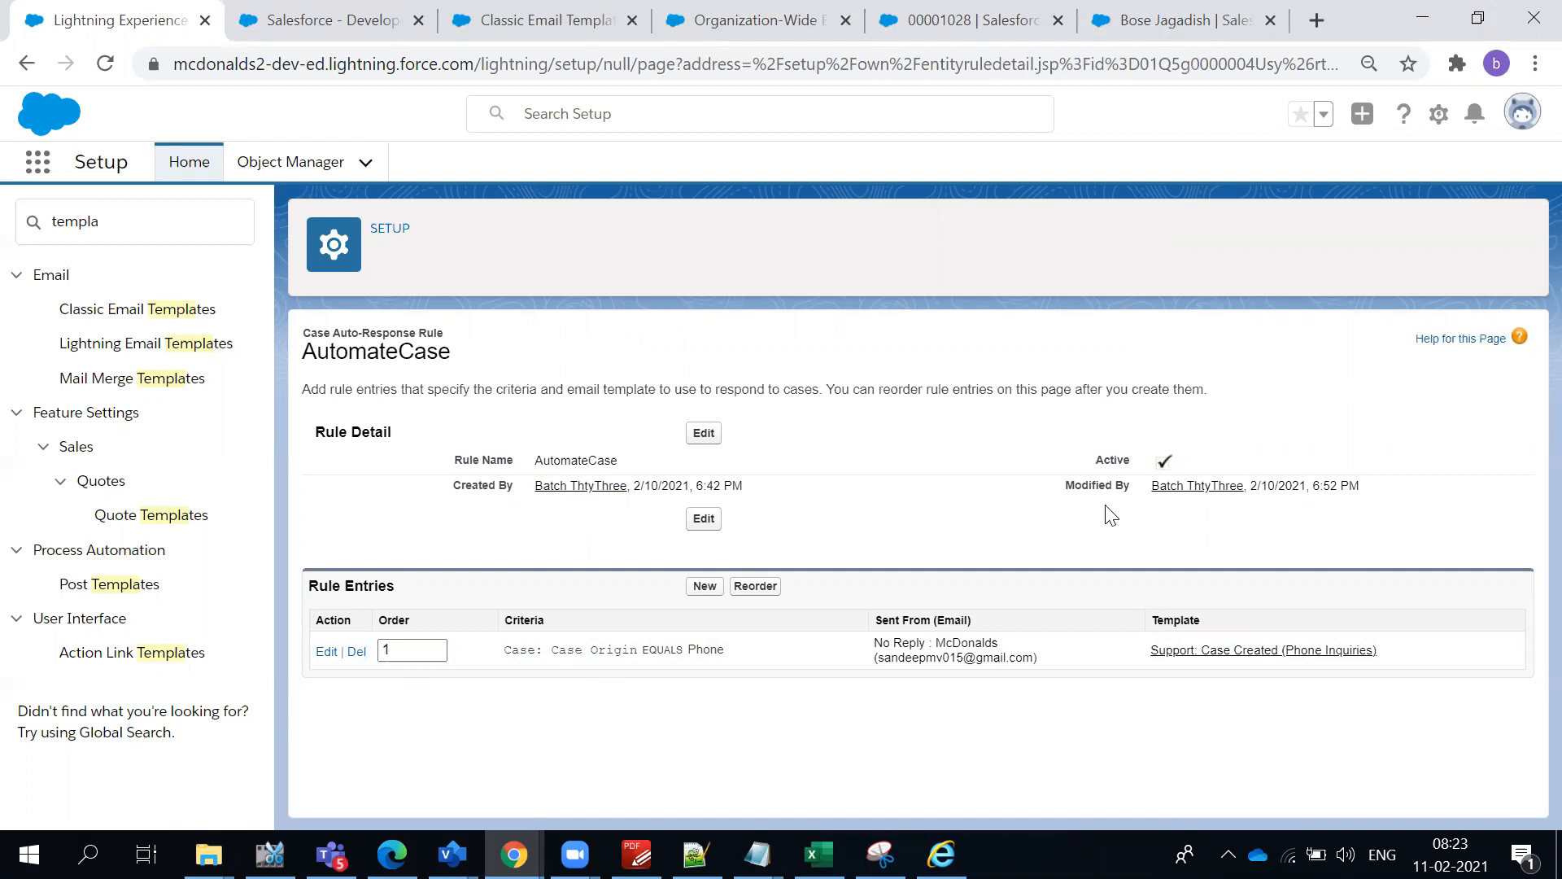
- Review the AutomateCase rule's active status and its entry's criteria and sender
double_click(387, 350)
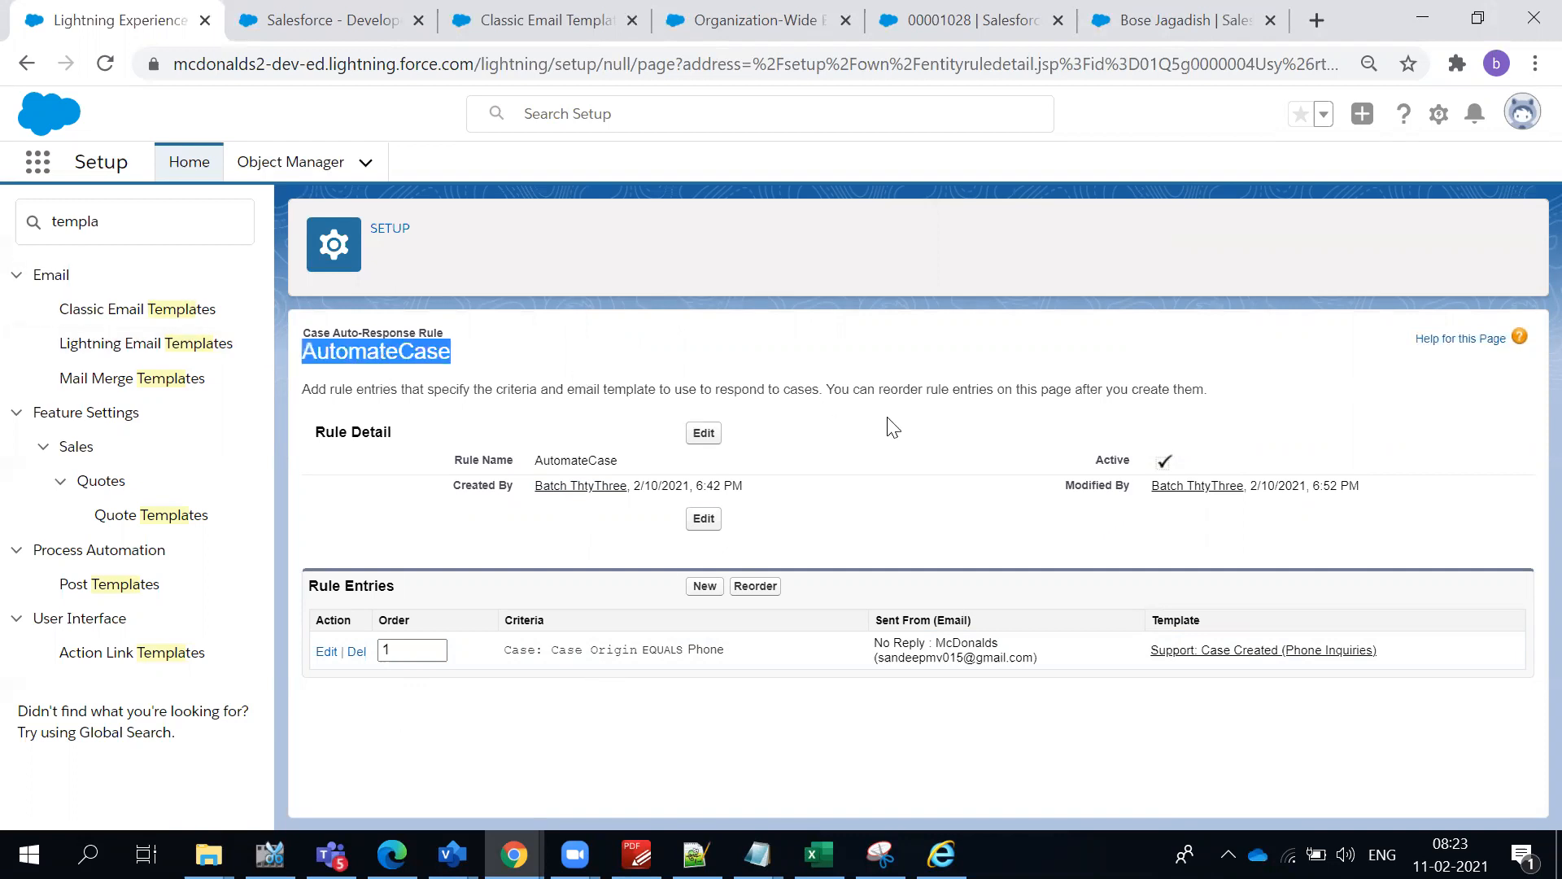
double_click(1108, 459)
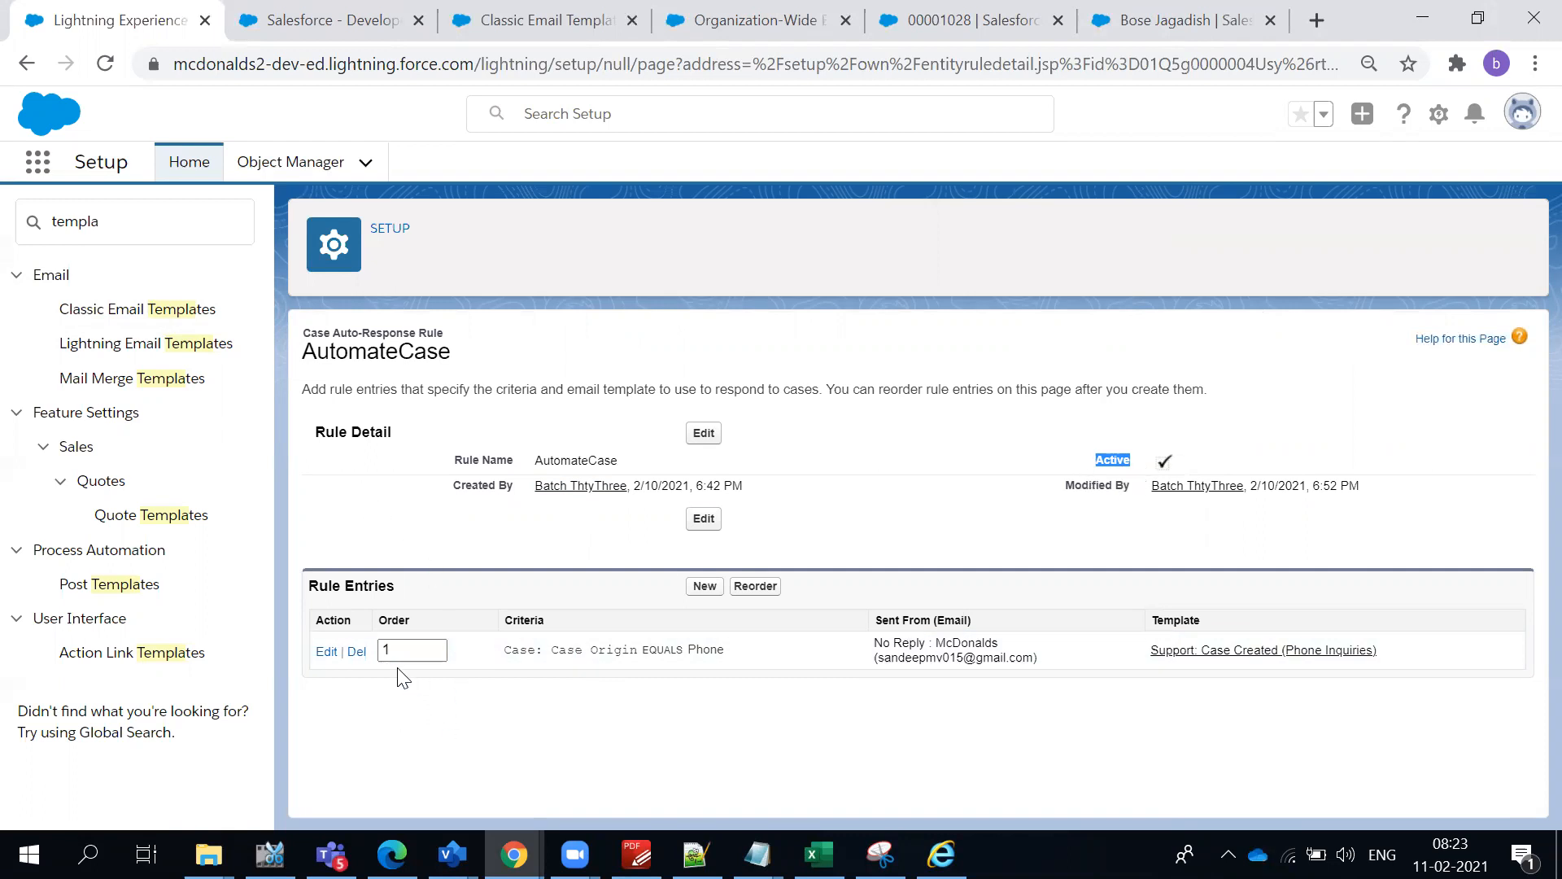
drag(502, 651, 749, 651)
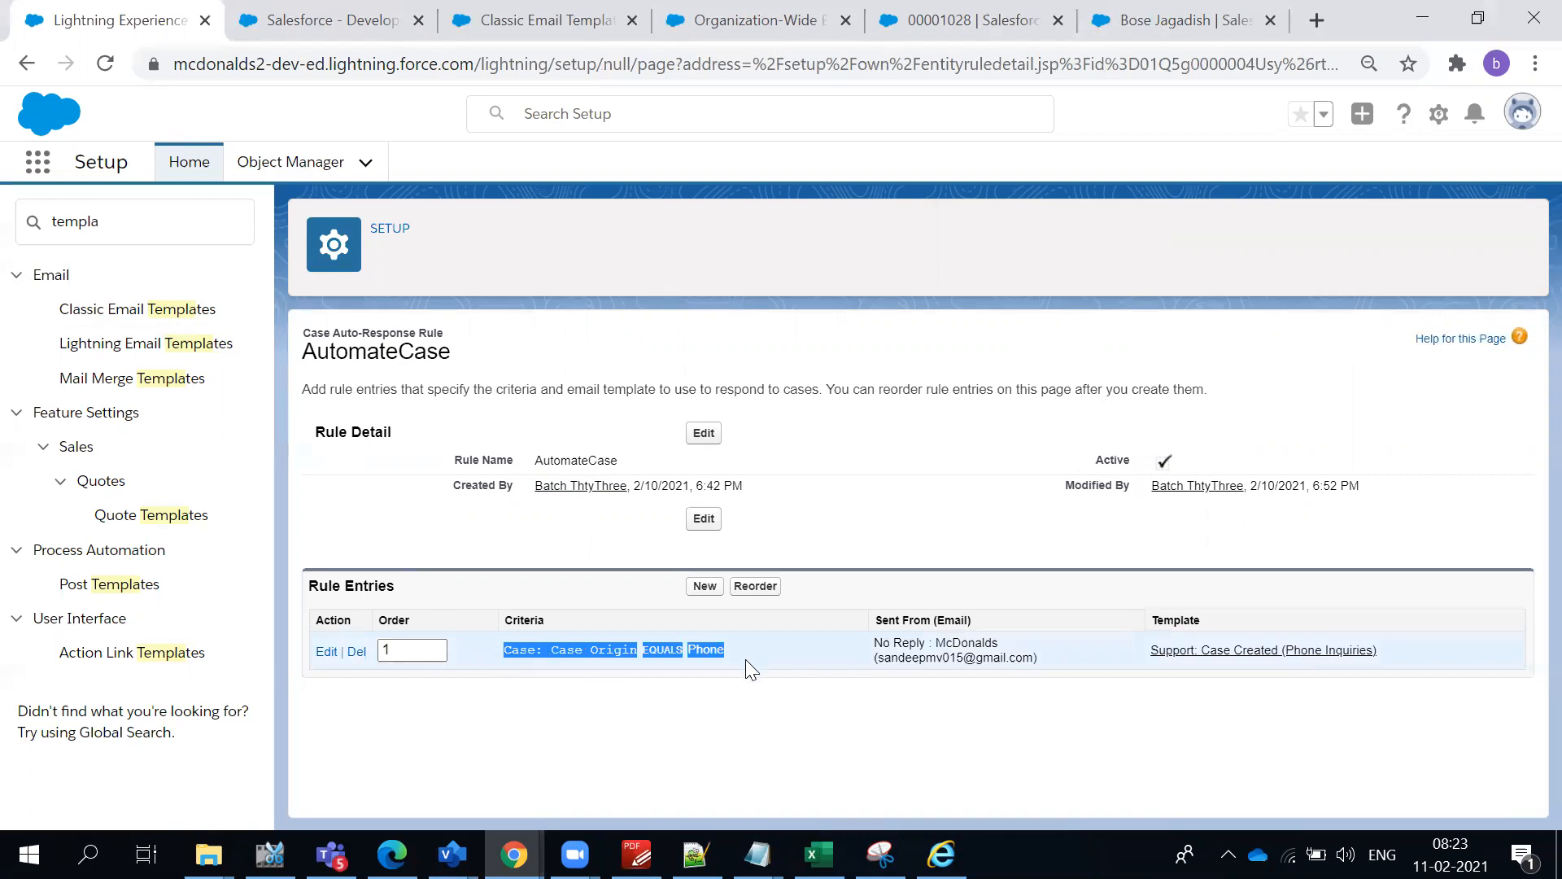
click(733, 688)
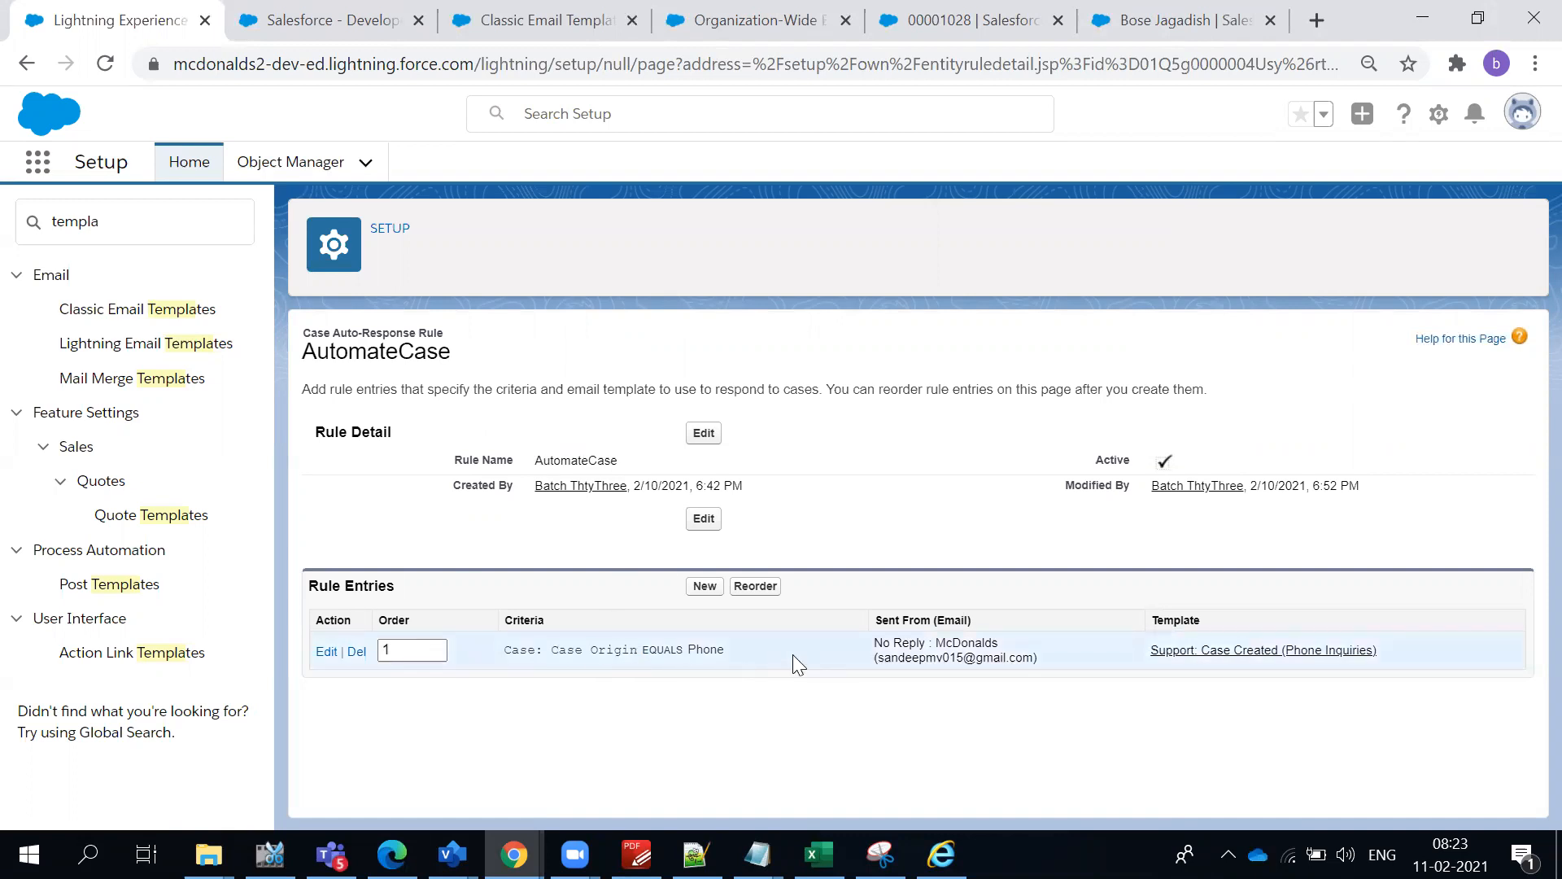
drag(883, 649, 993, 659)
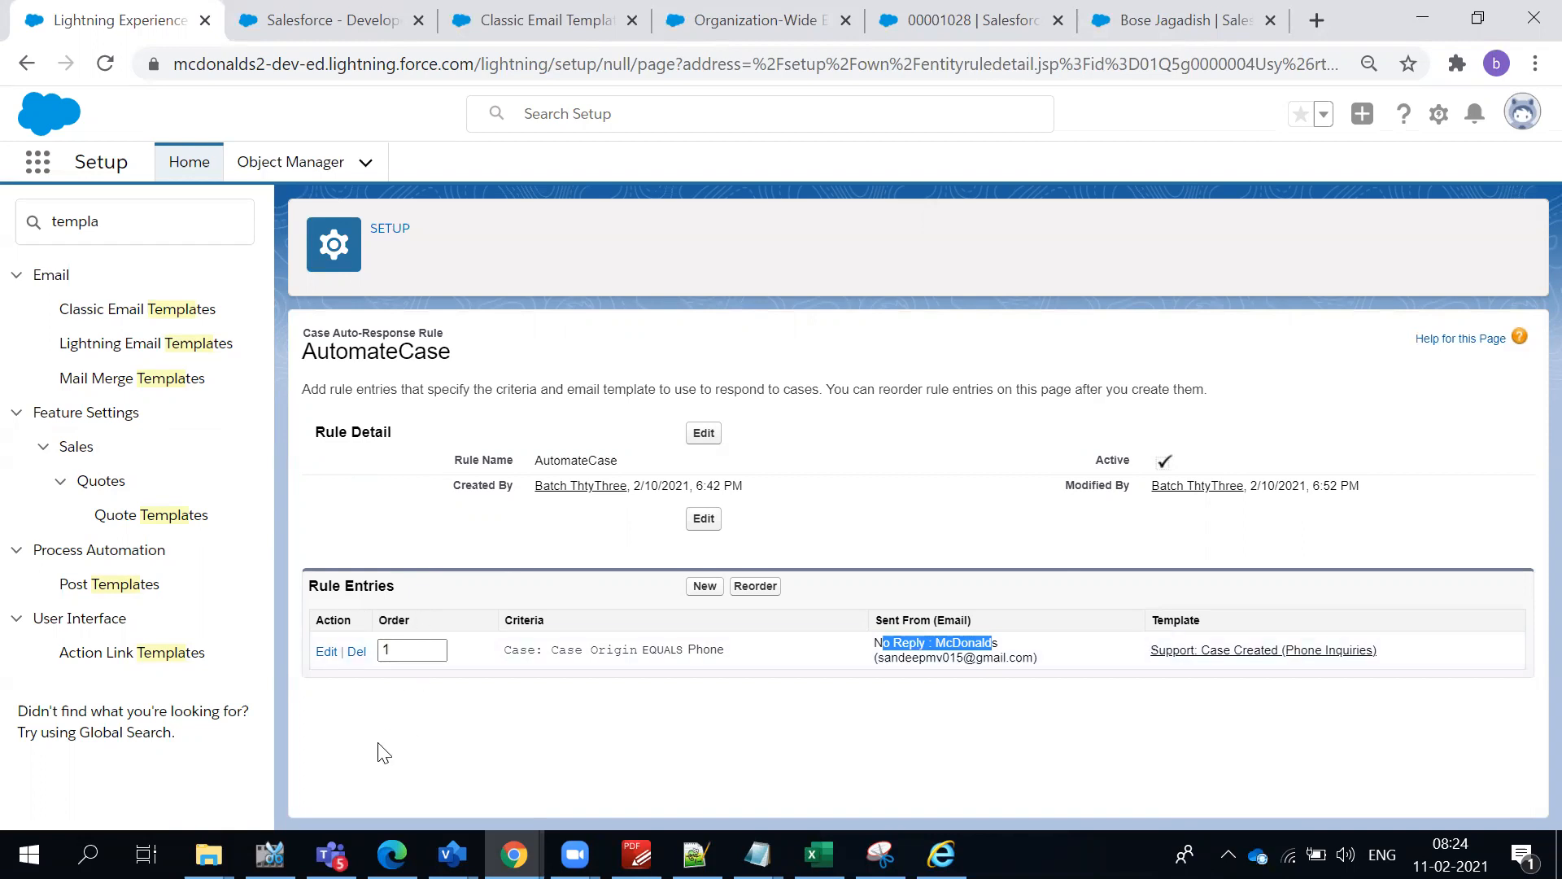
click(409, 480)
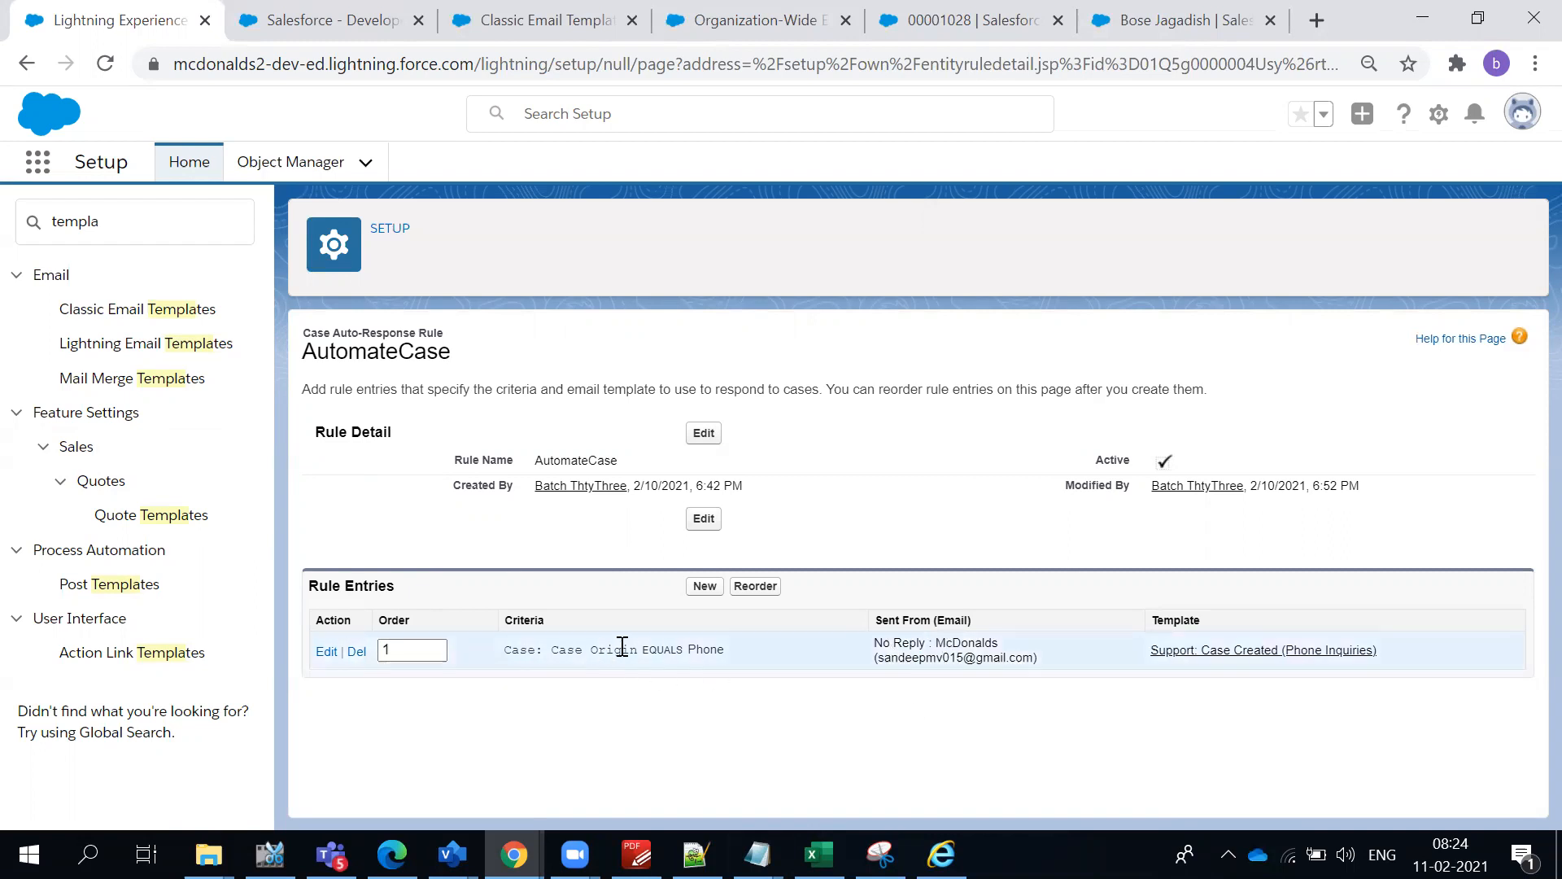
drag(622, 647, 764, 641)
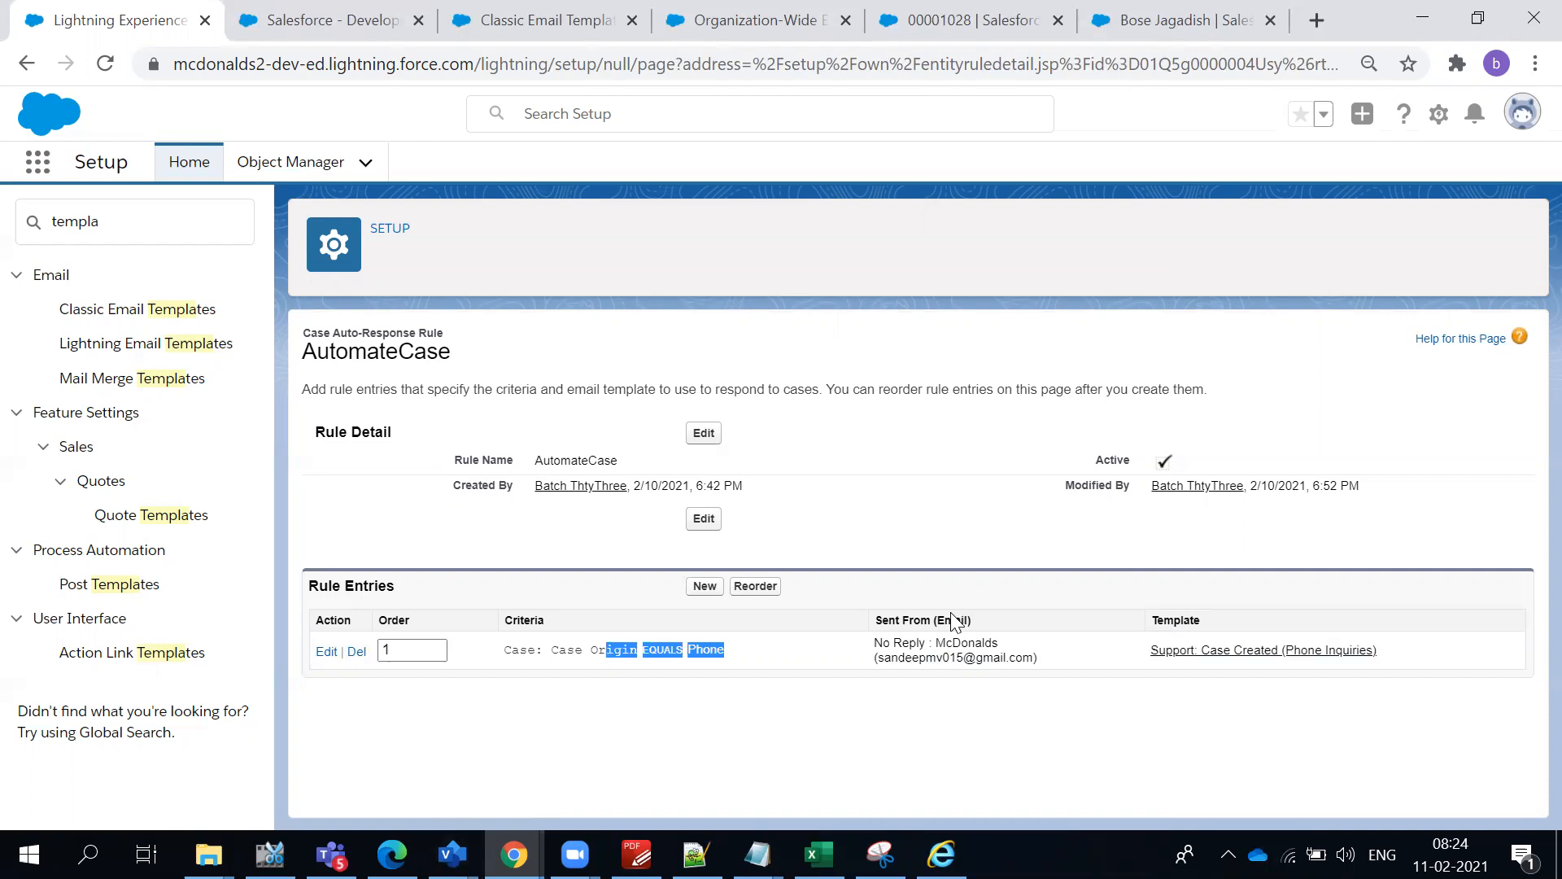
click(640, 700)
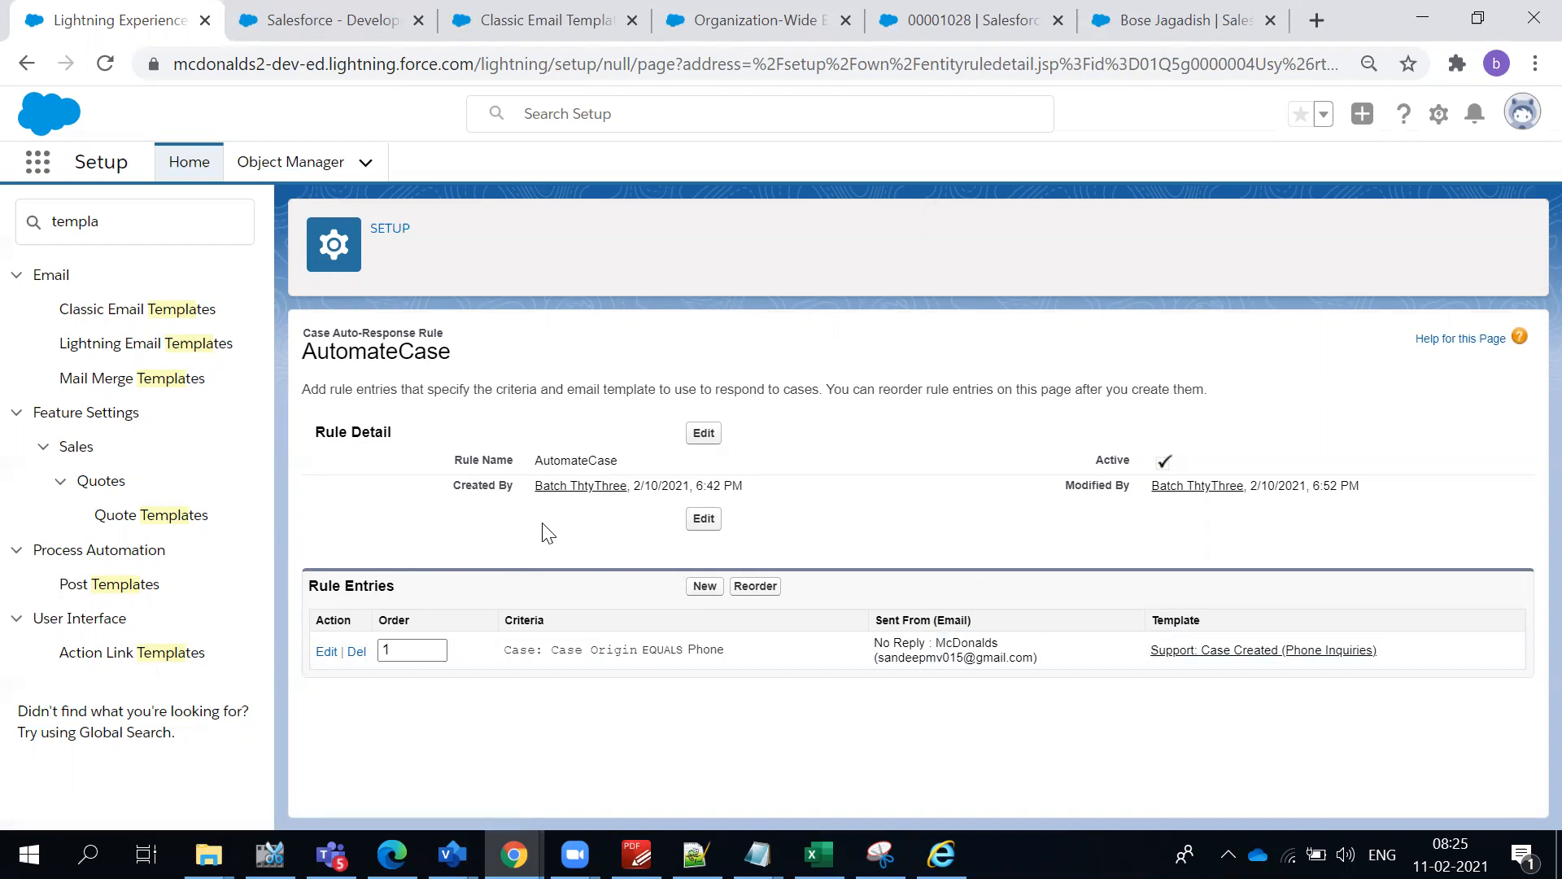
triple_click(589, 646)
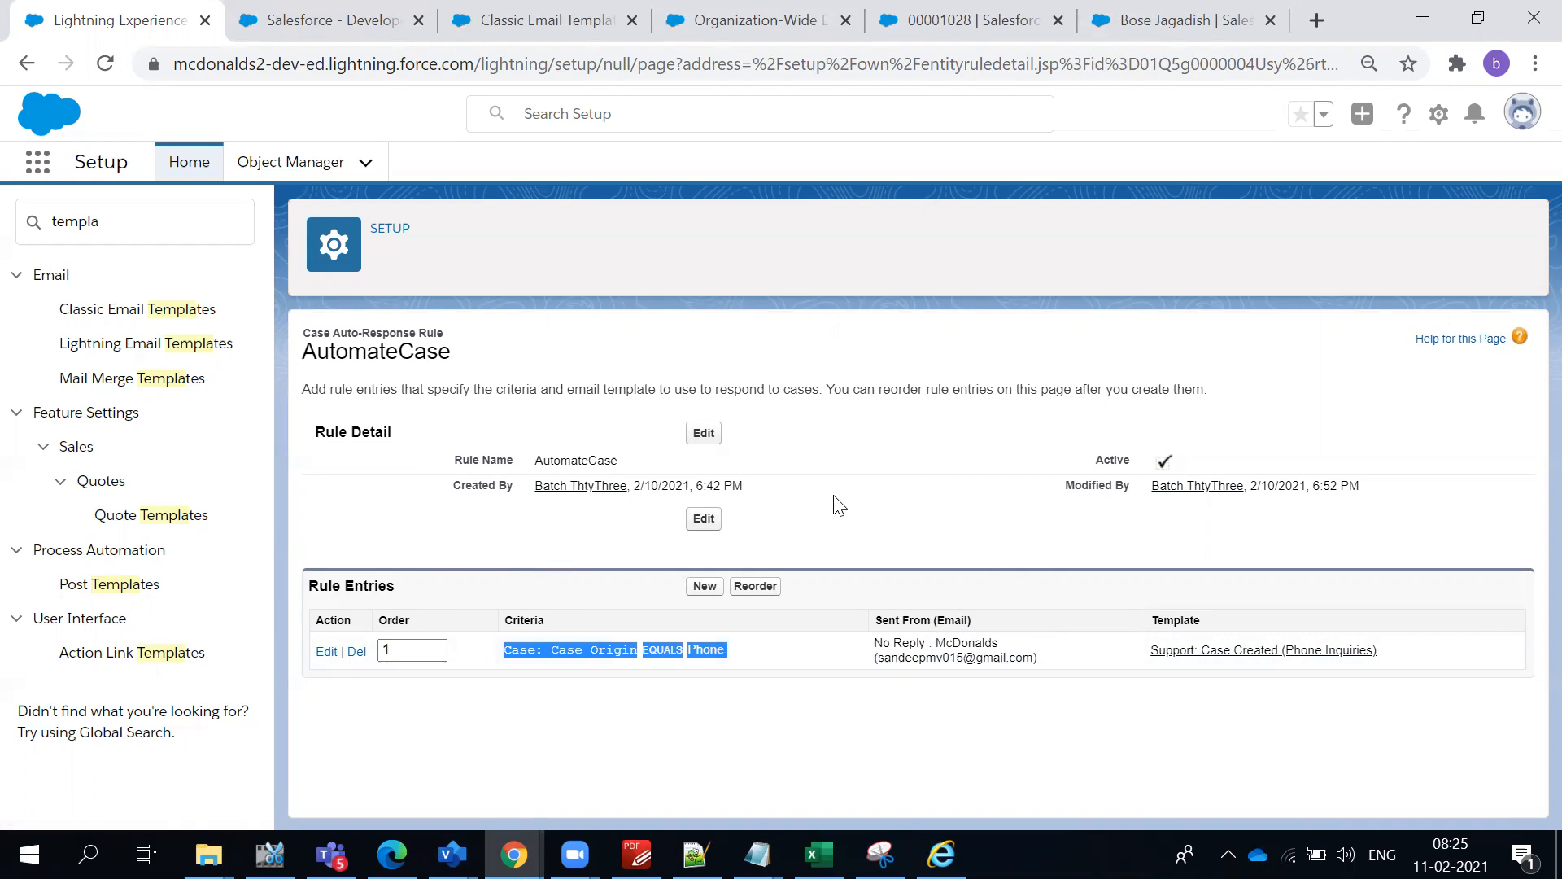
click(626, 721)
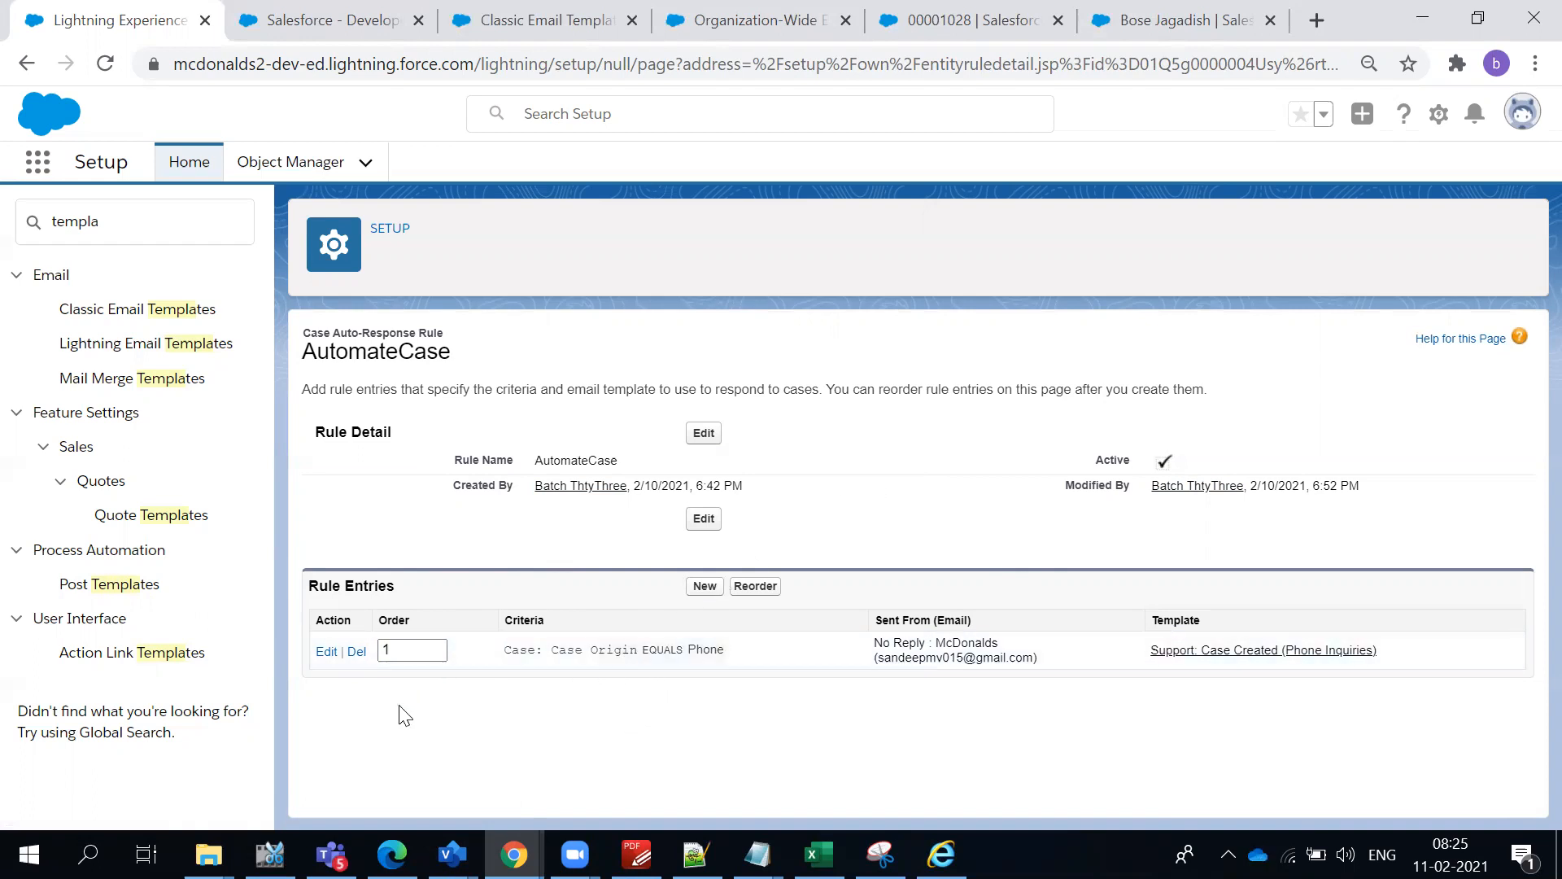
drag(641, 650, 765, 656)
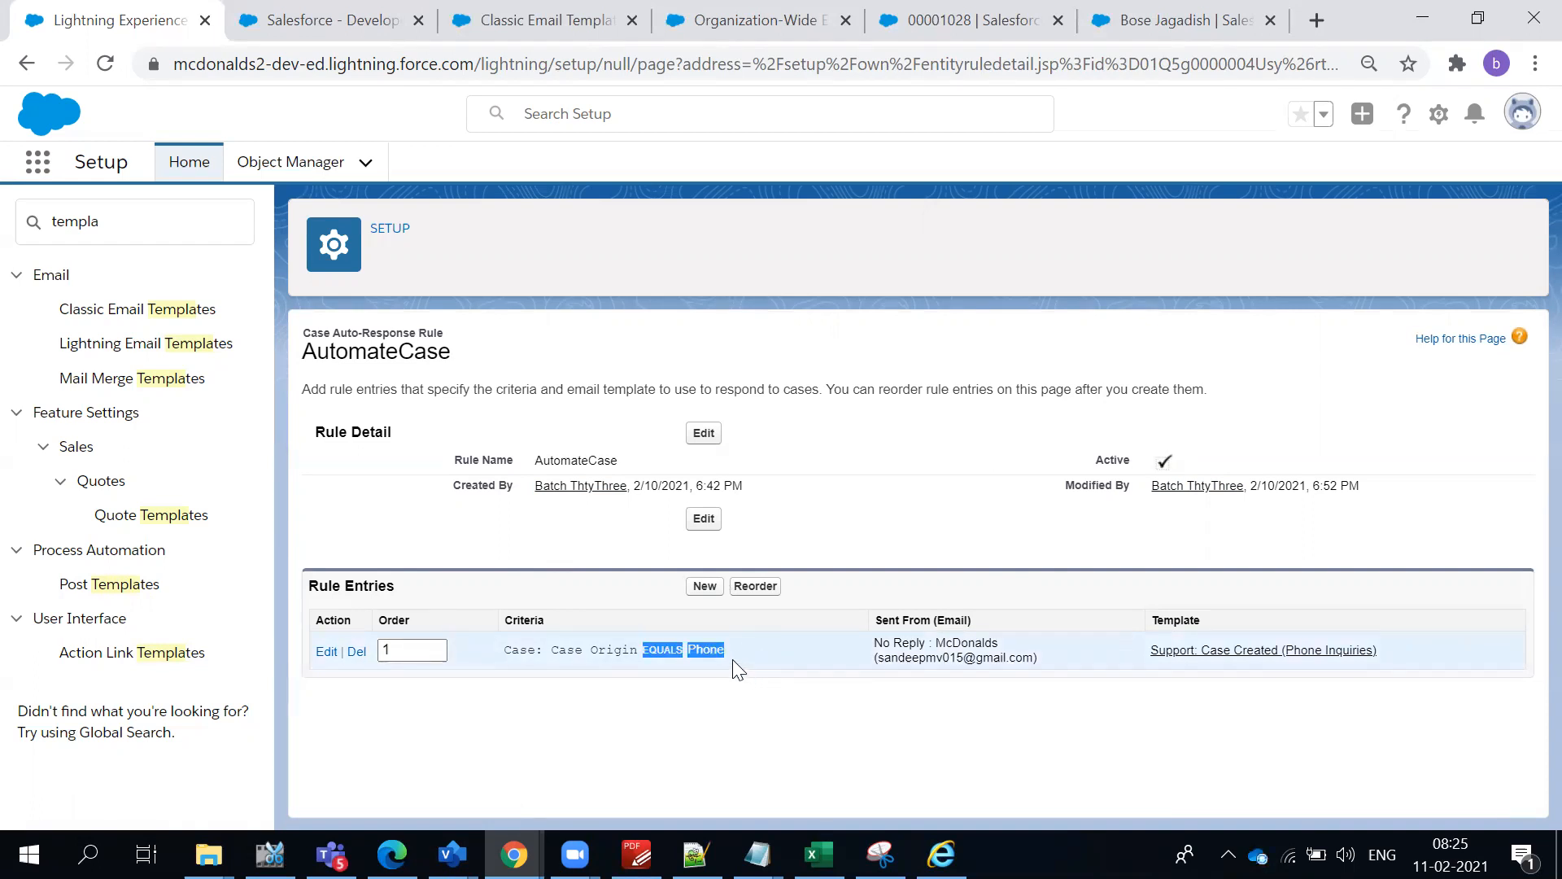
click(883, 419)
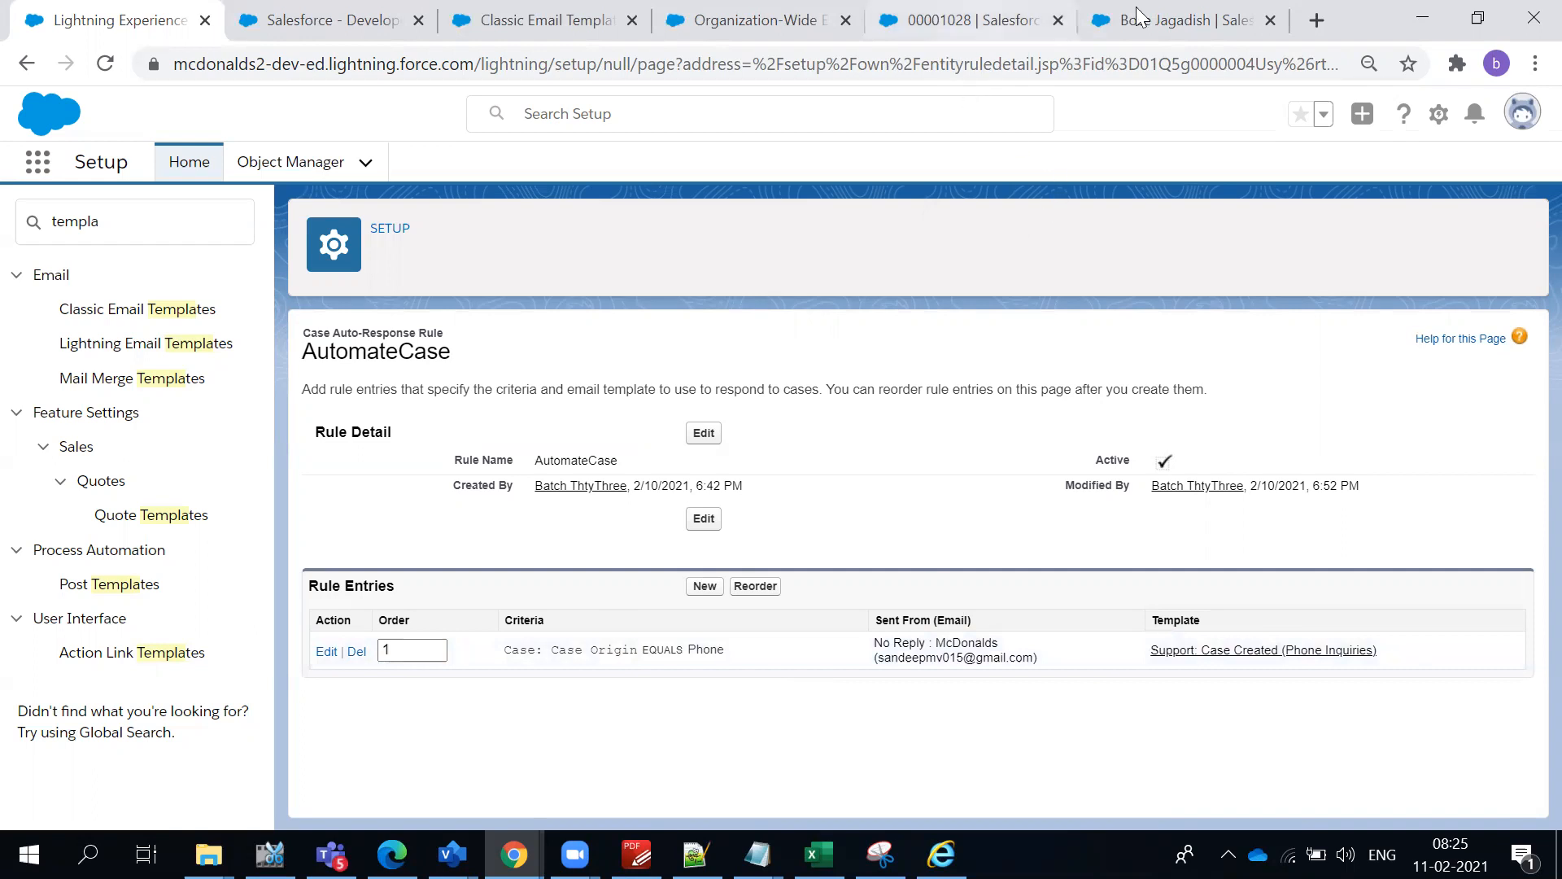
- Switch to the Service Console, open the Cases list and start a new case
click(1031, 18)
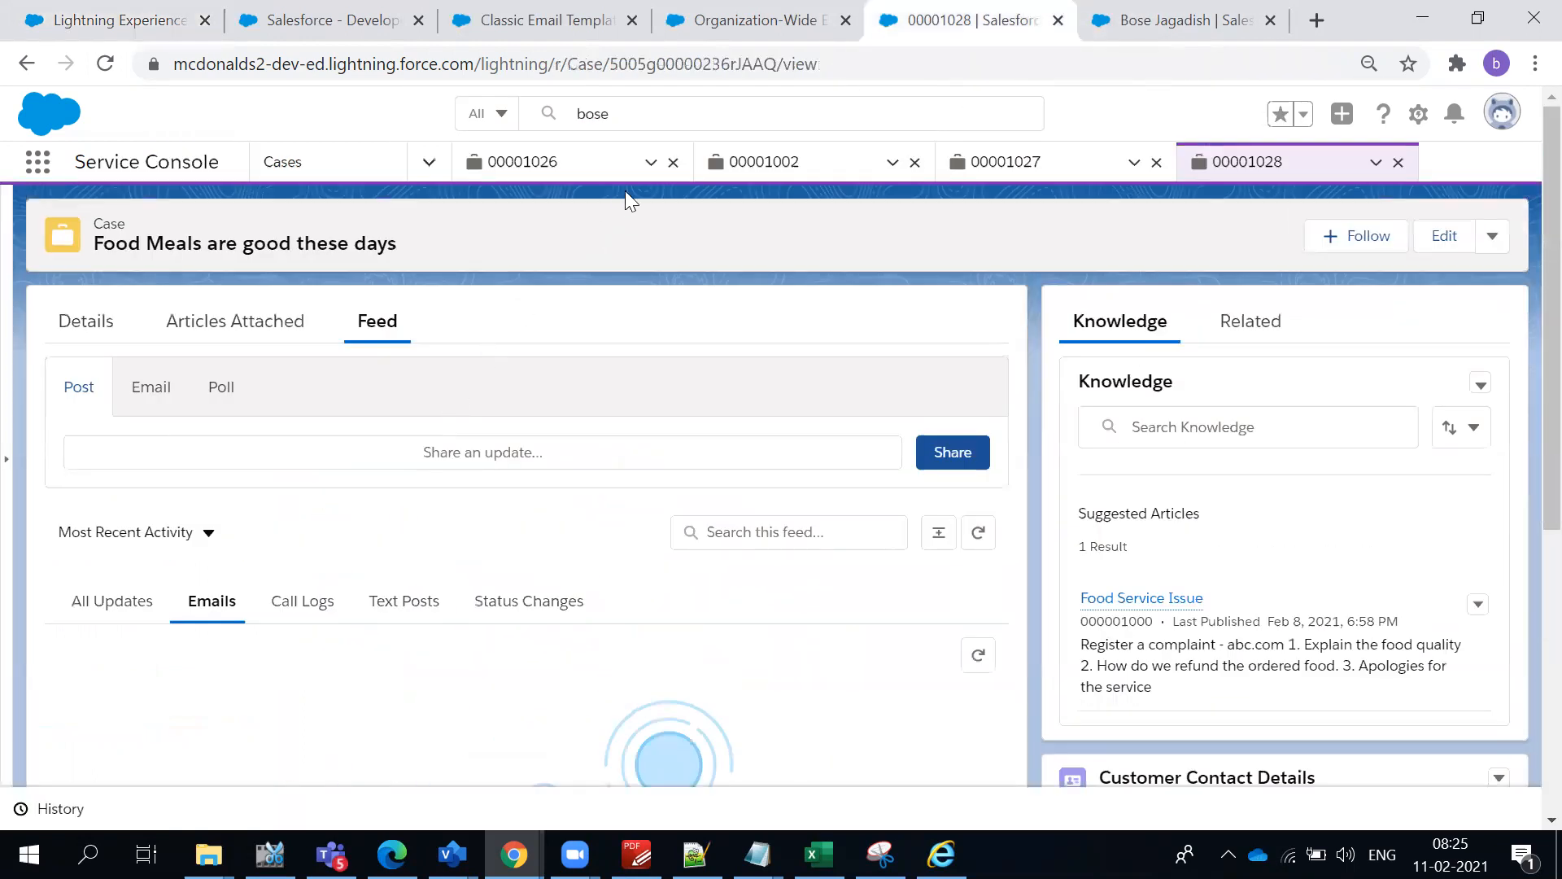
click(628, 115)
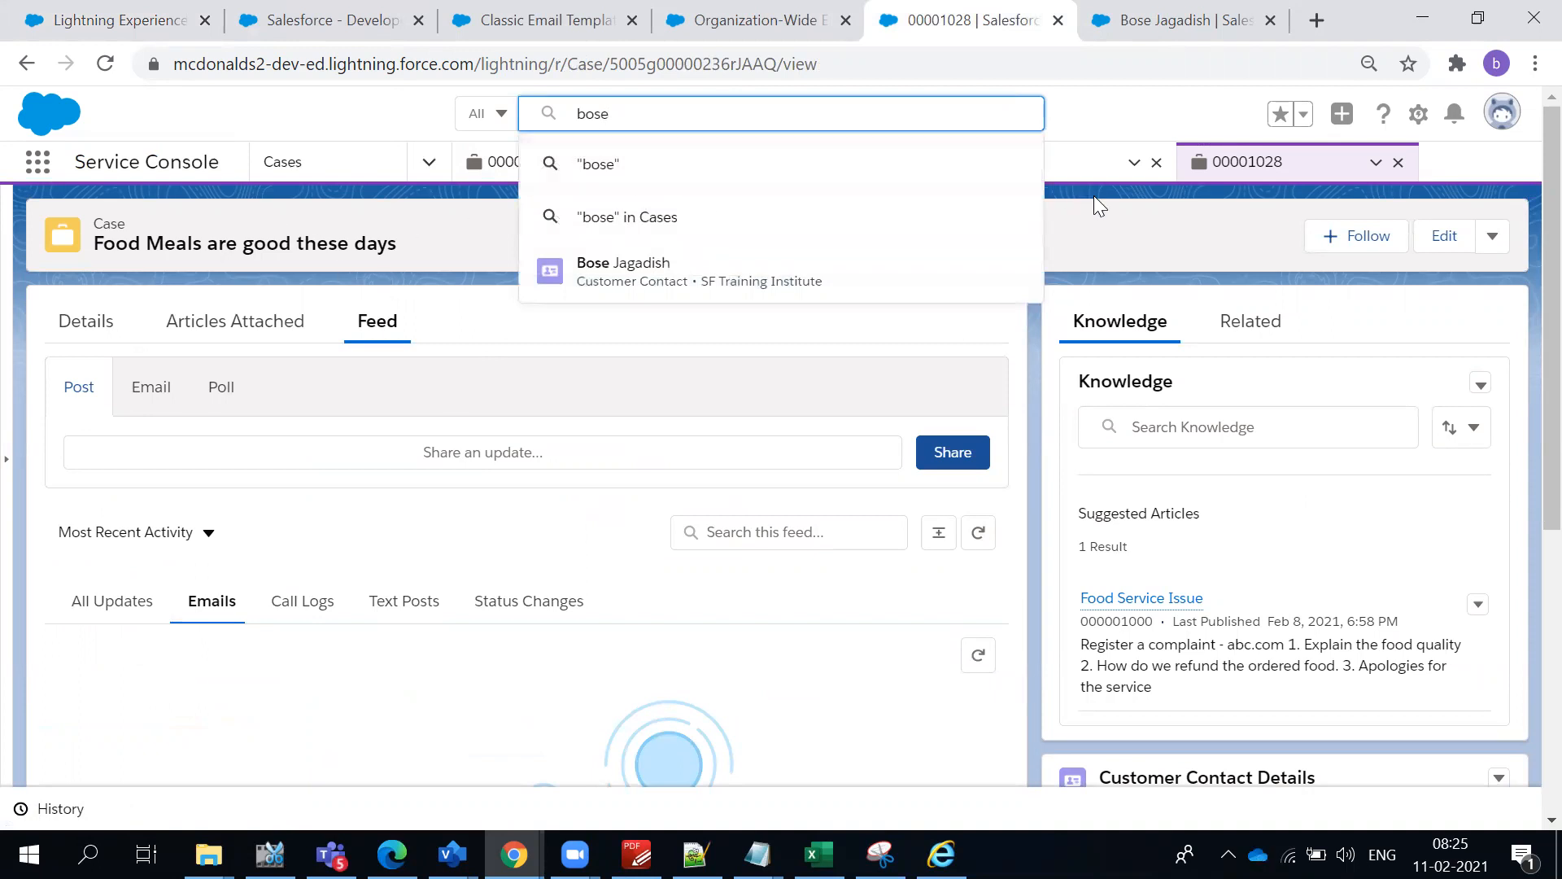
click(429, 161)
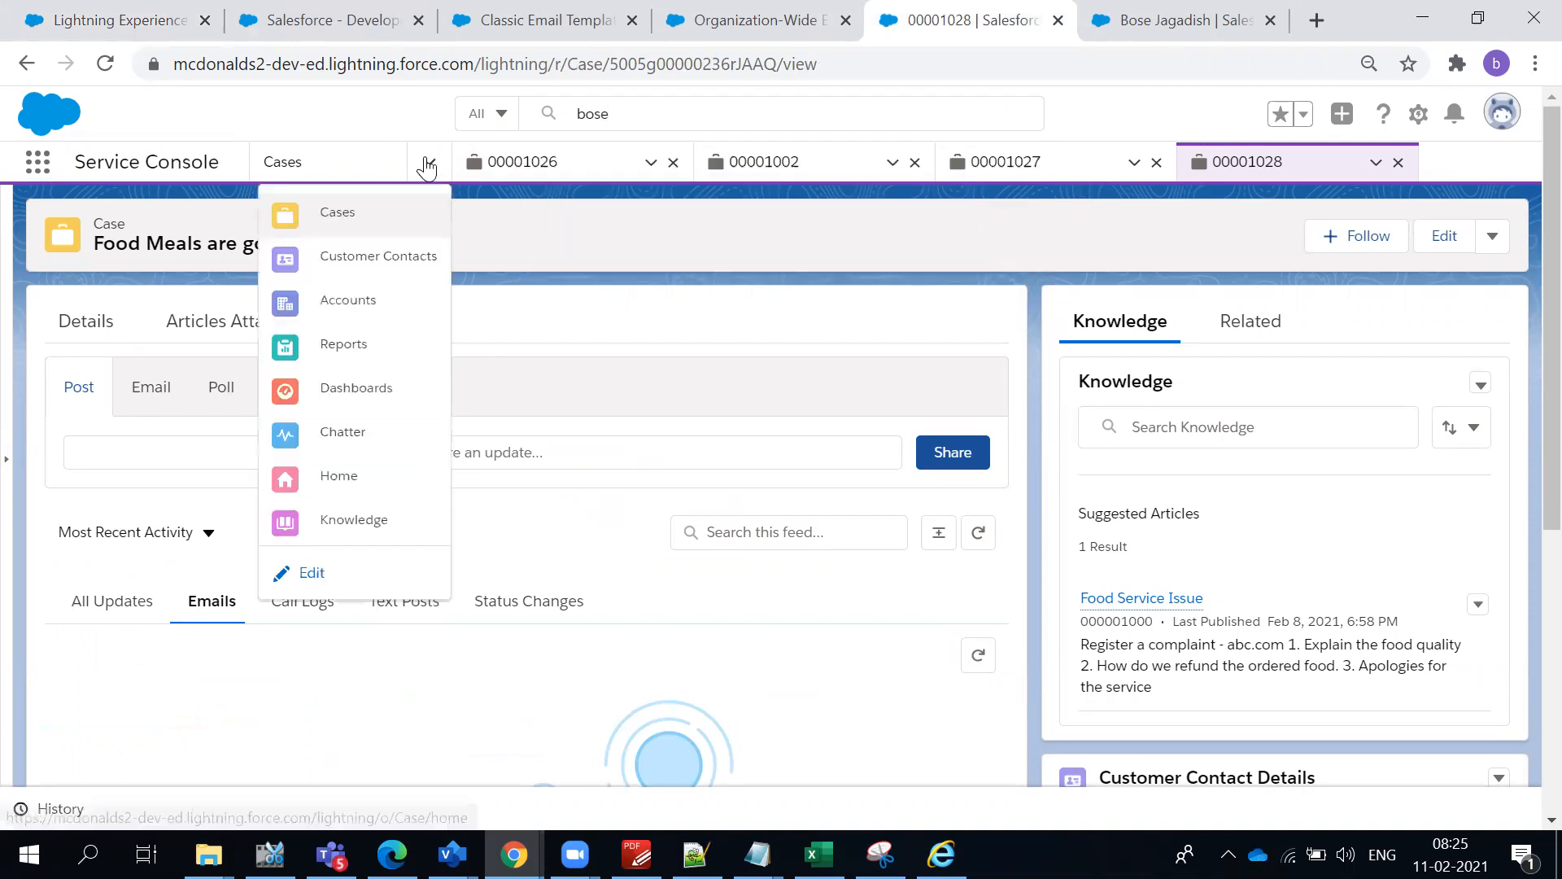
click(335, 214)
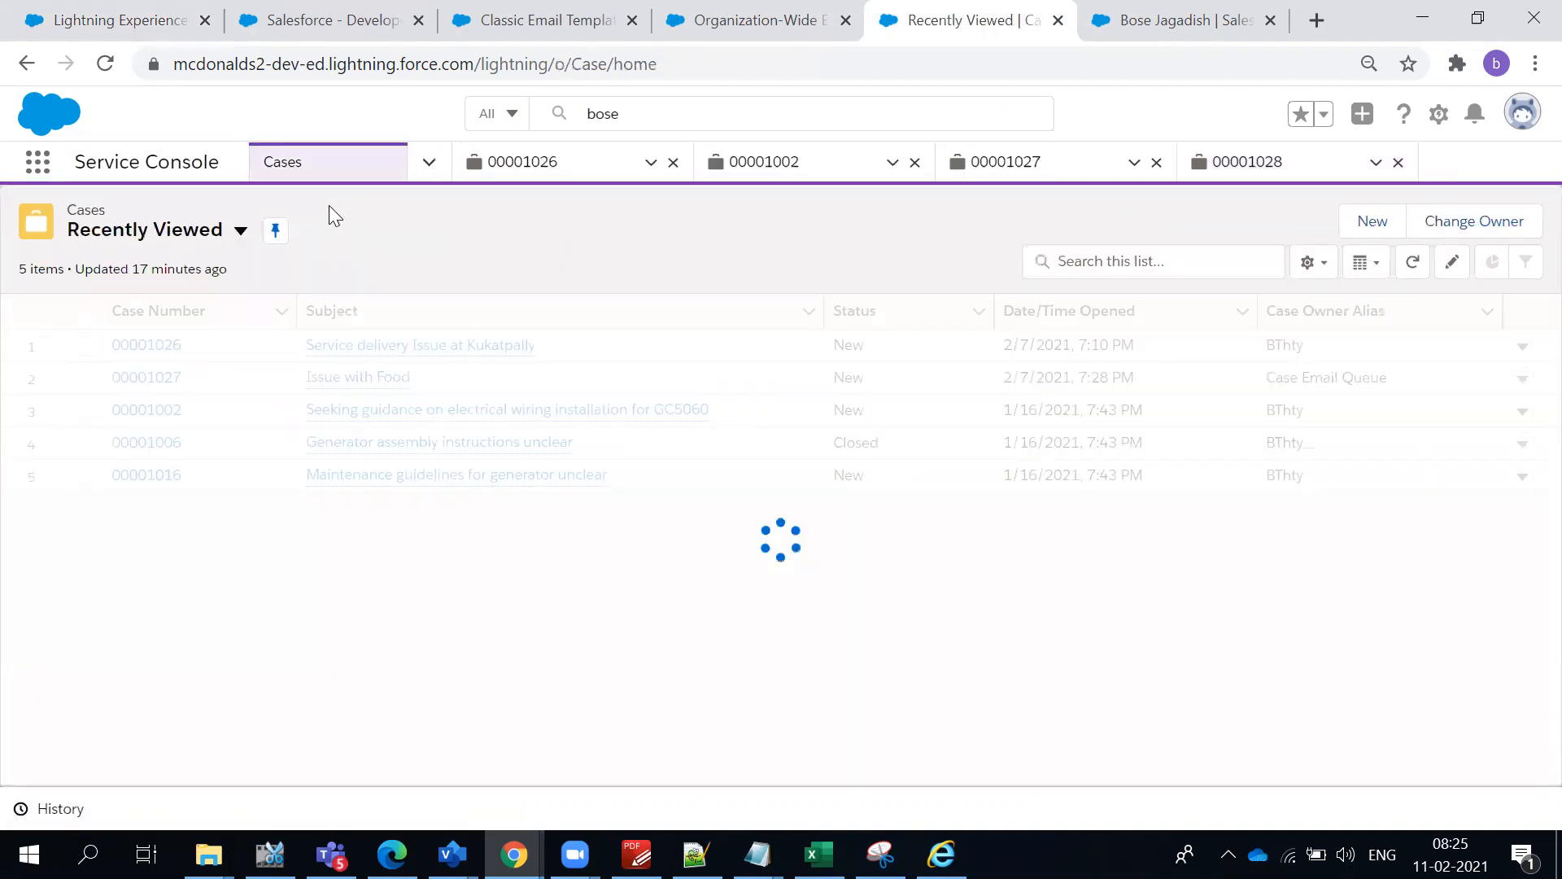
click(1373, 228)
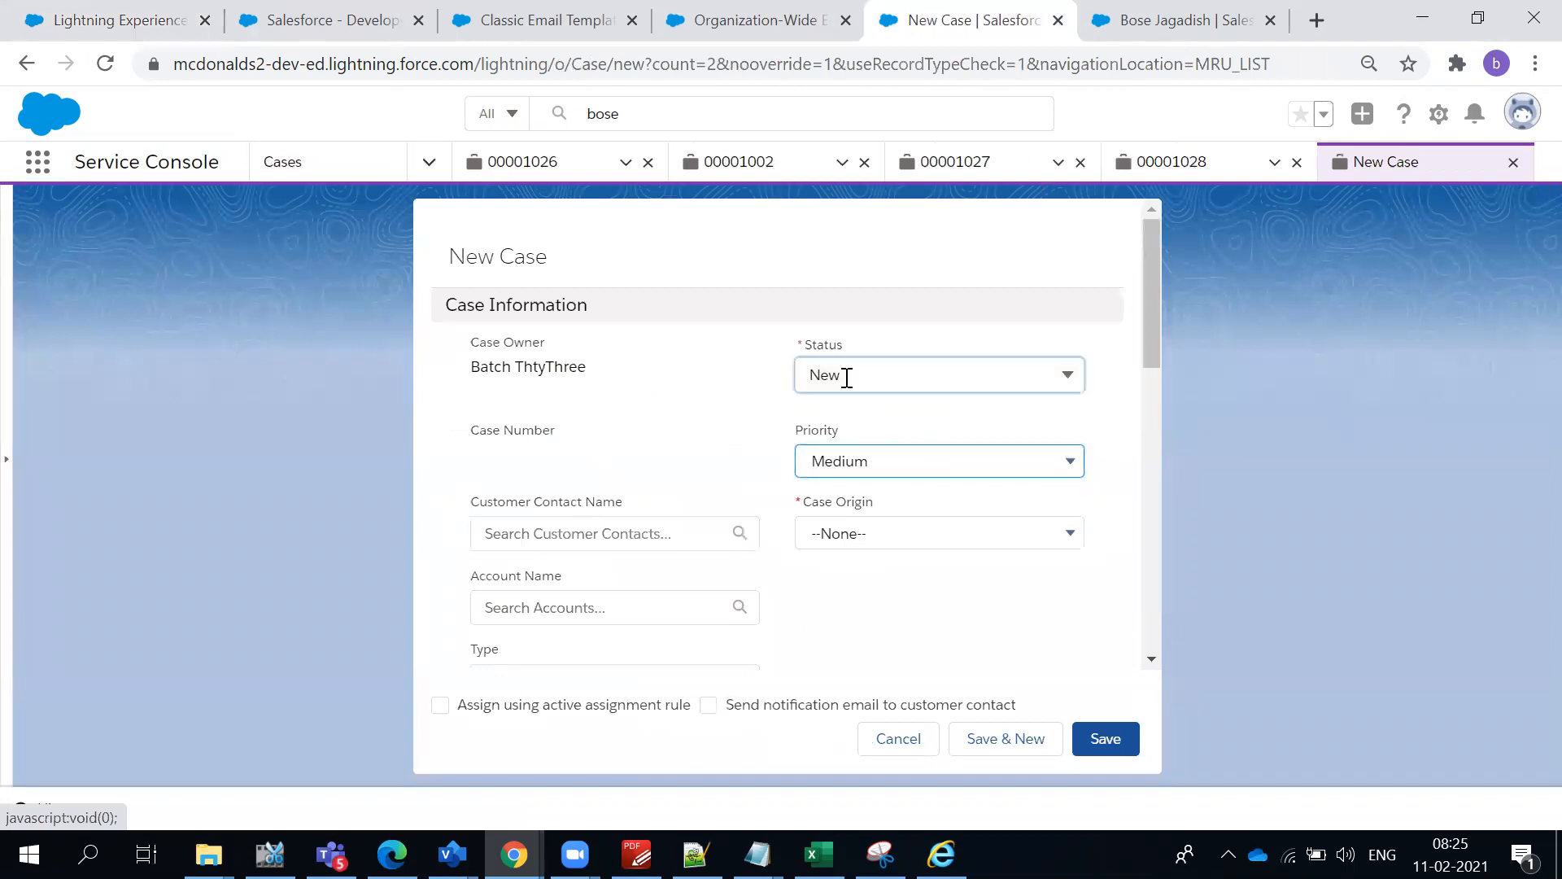
- Set the new case's origin to Phone and select the recently used customer contact
click(846, 377)
click(726, 371)
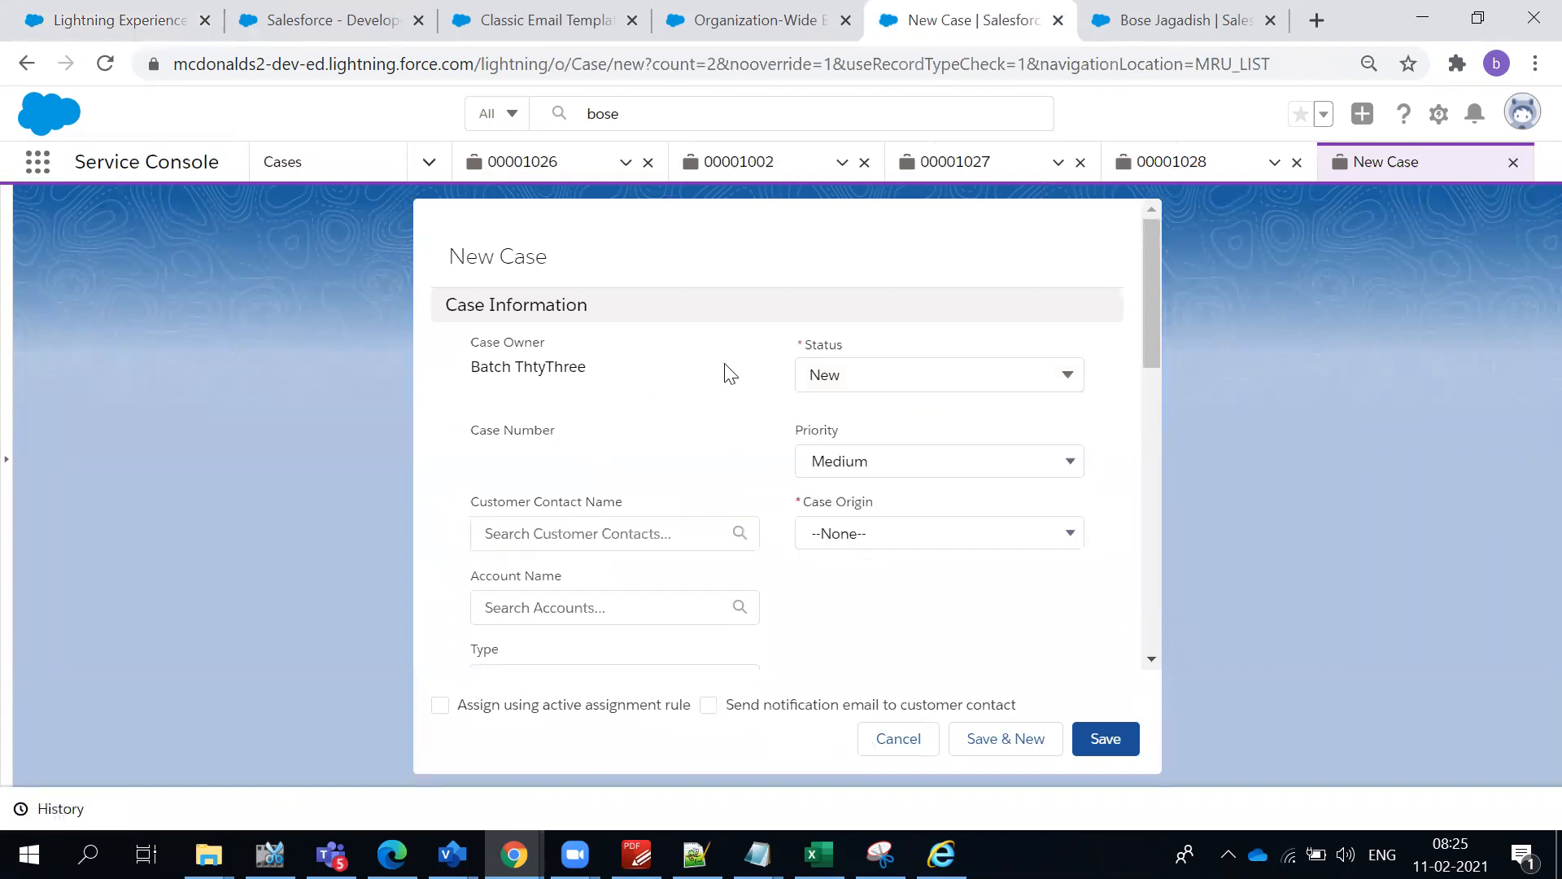
click(860, 533)
click(830, 560)
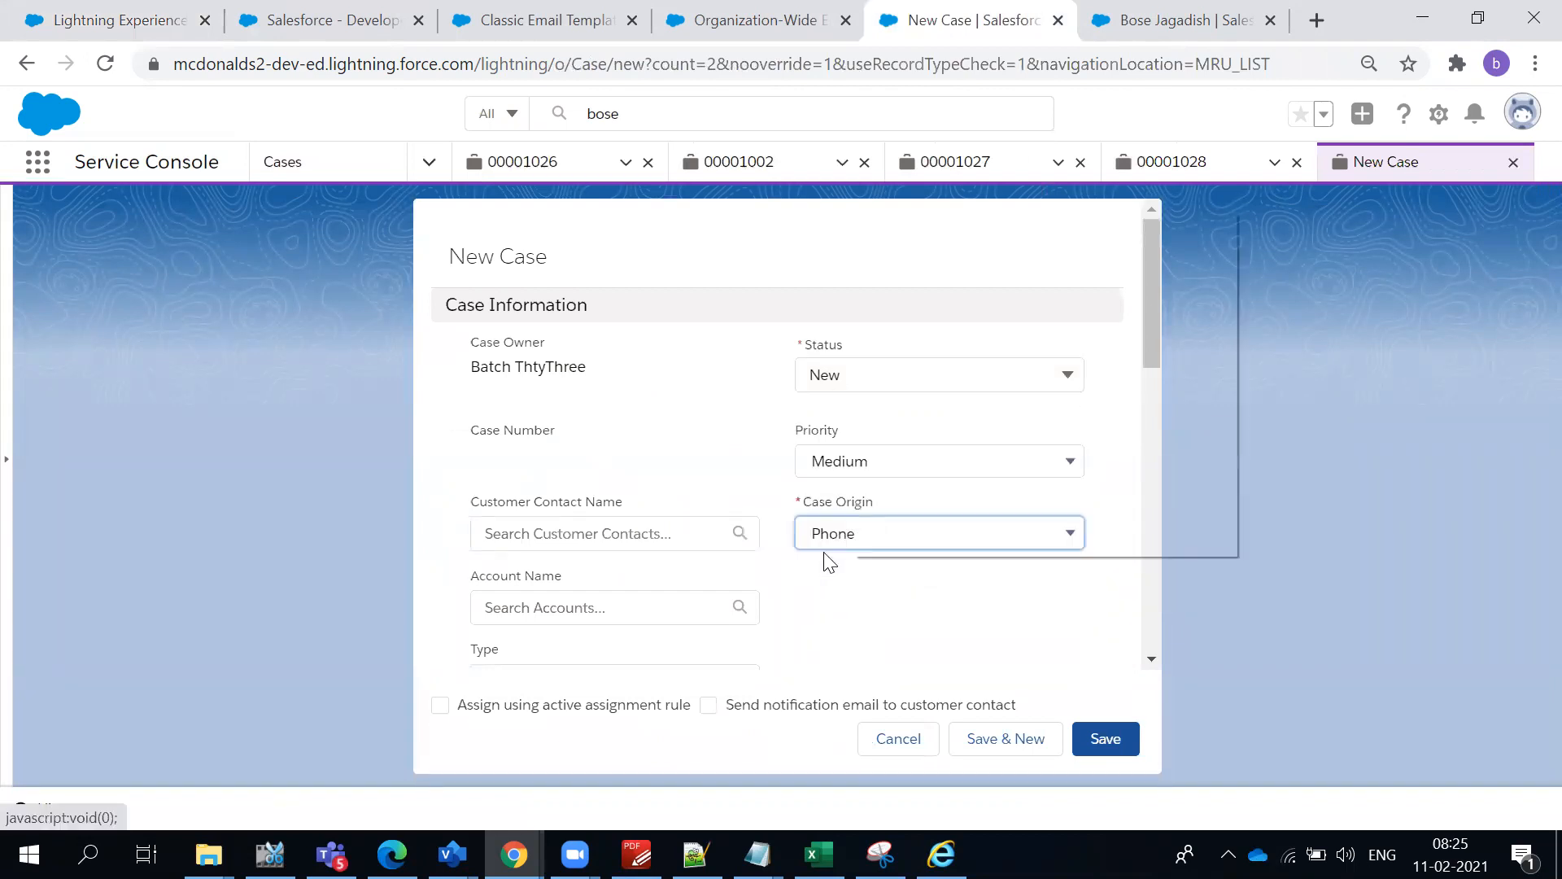
click(622, 527)
click(588, 603)
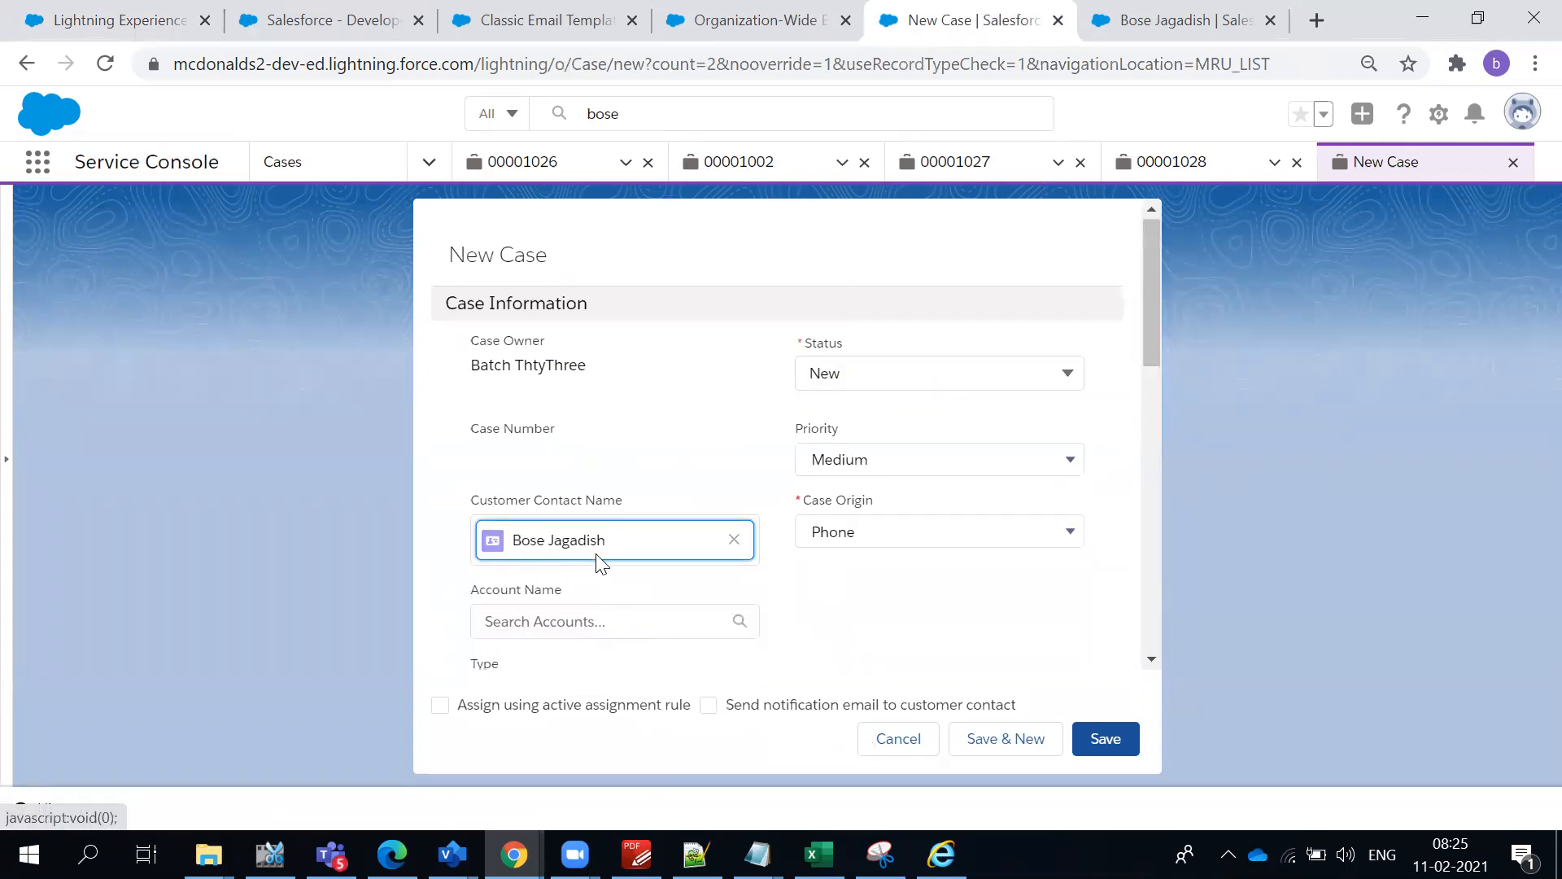
- Check the e-mail on the customer contact's open record and return to the new case form
scroll(599, 554, down, 3)
click(1188, 20)
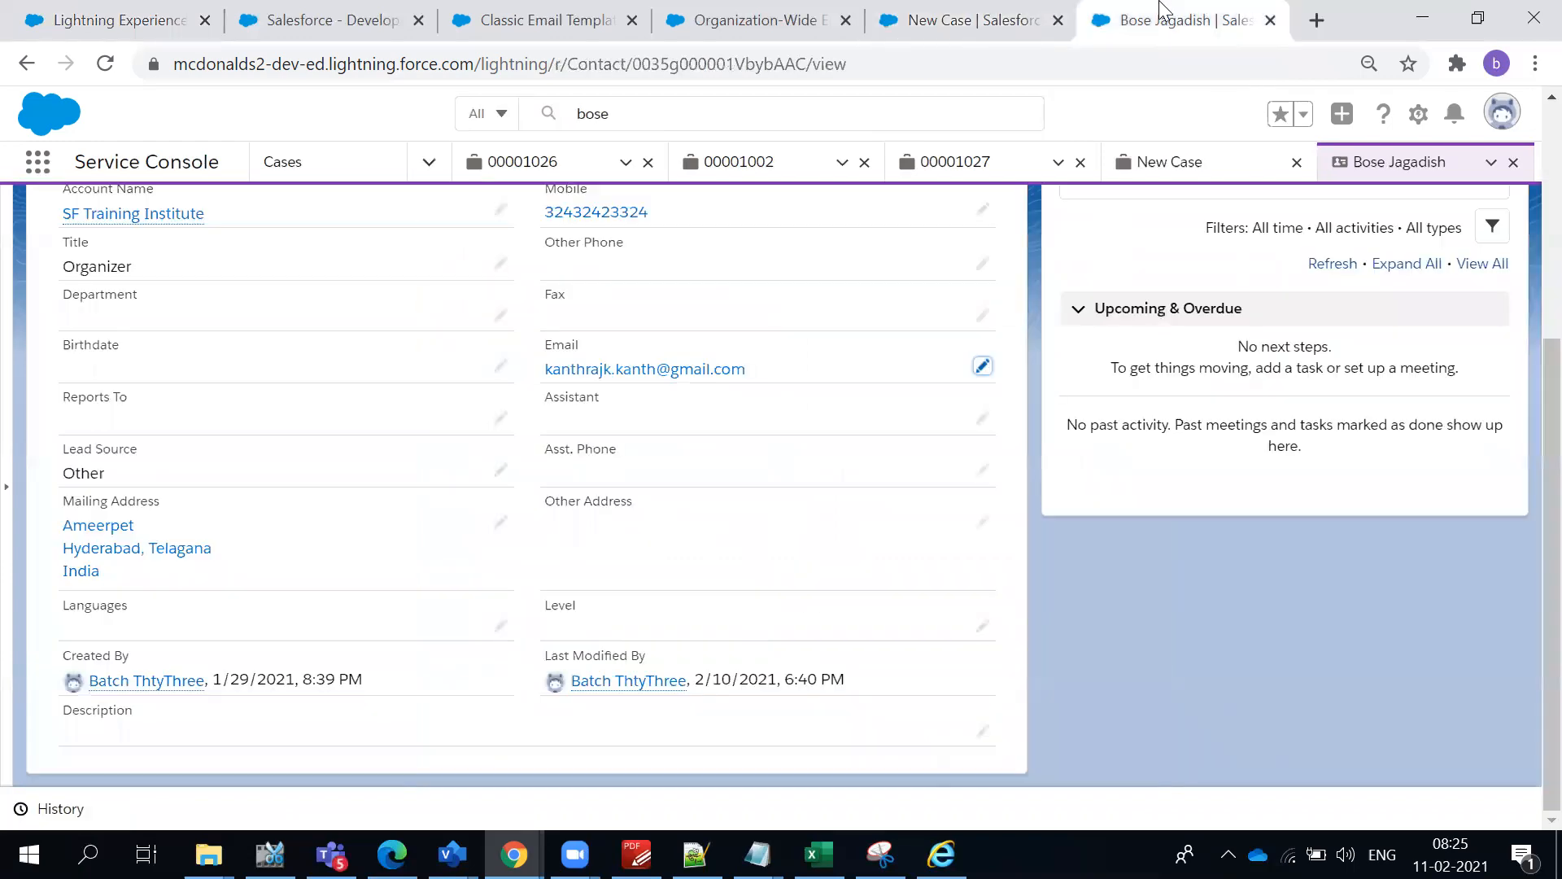
click(967, 25)
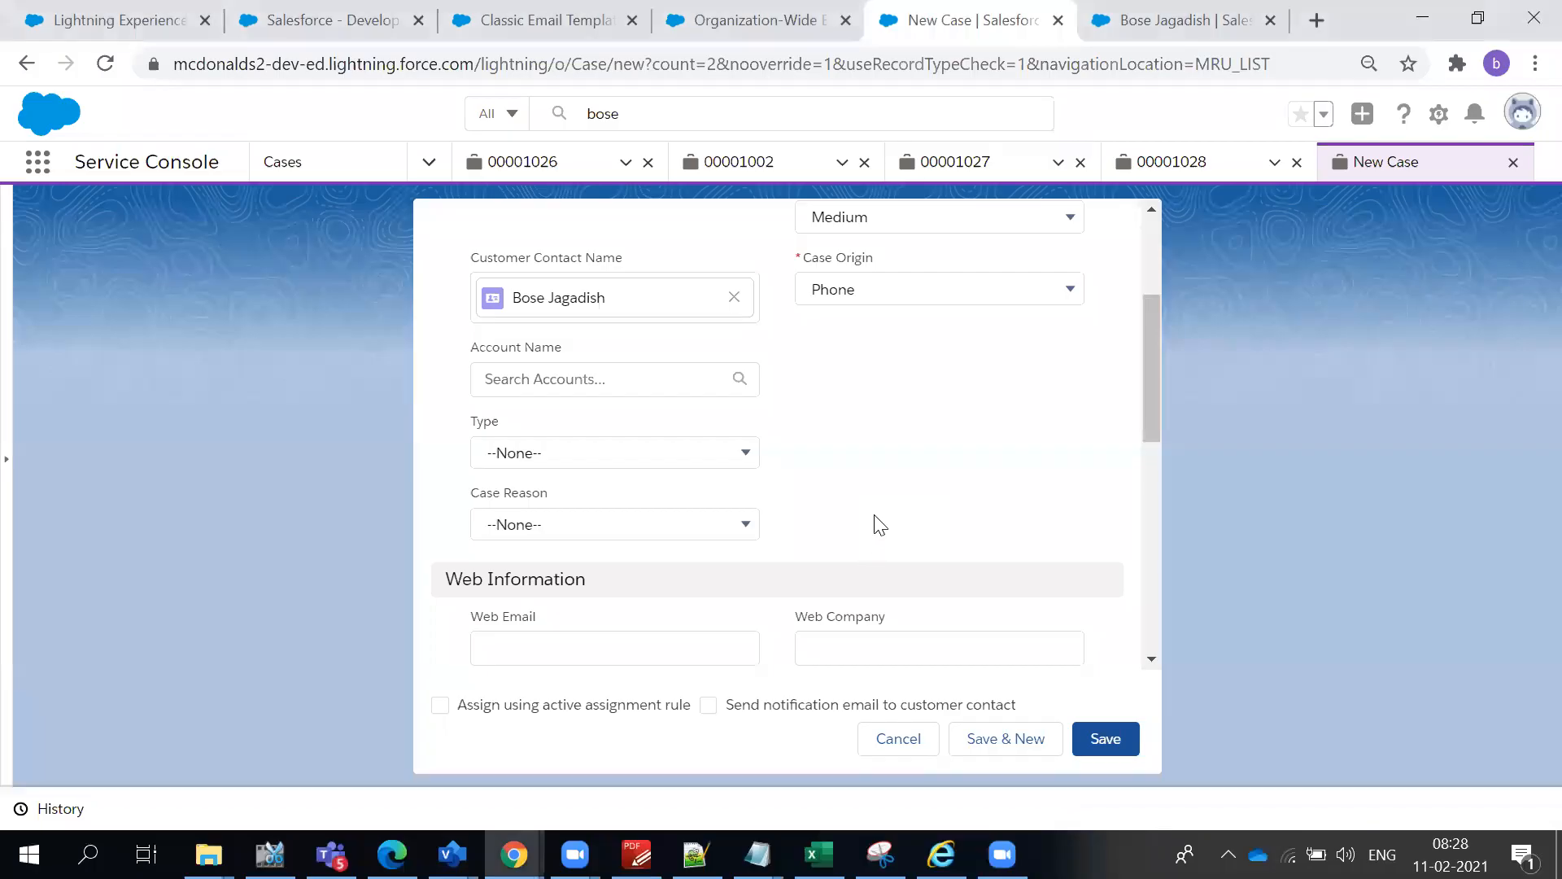
- Set the new case's account to SF Training Institute
scroll(879, 525, up, 2)
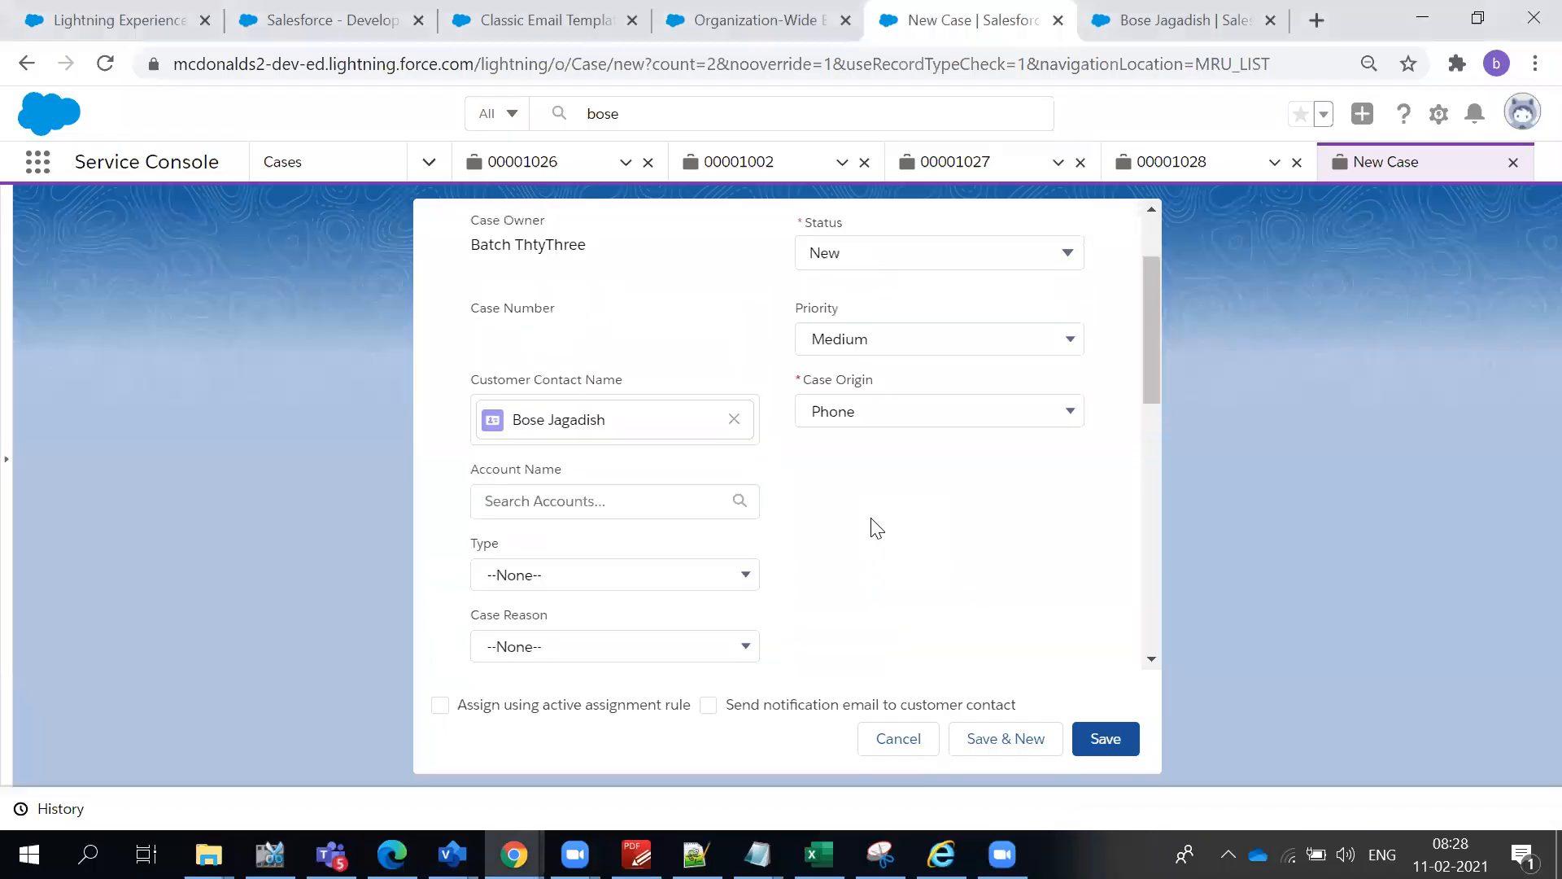
click(673, 493)
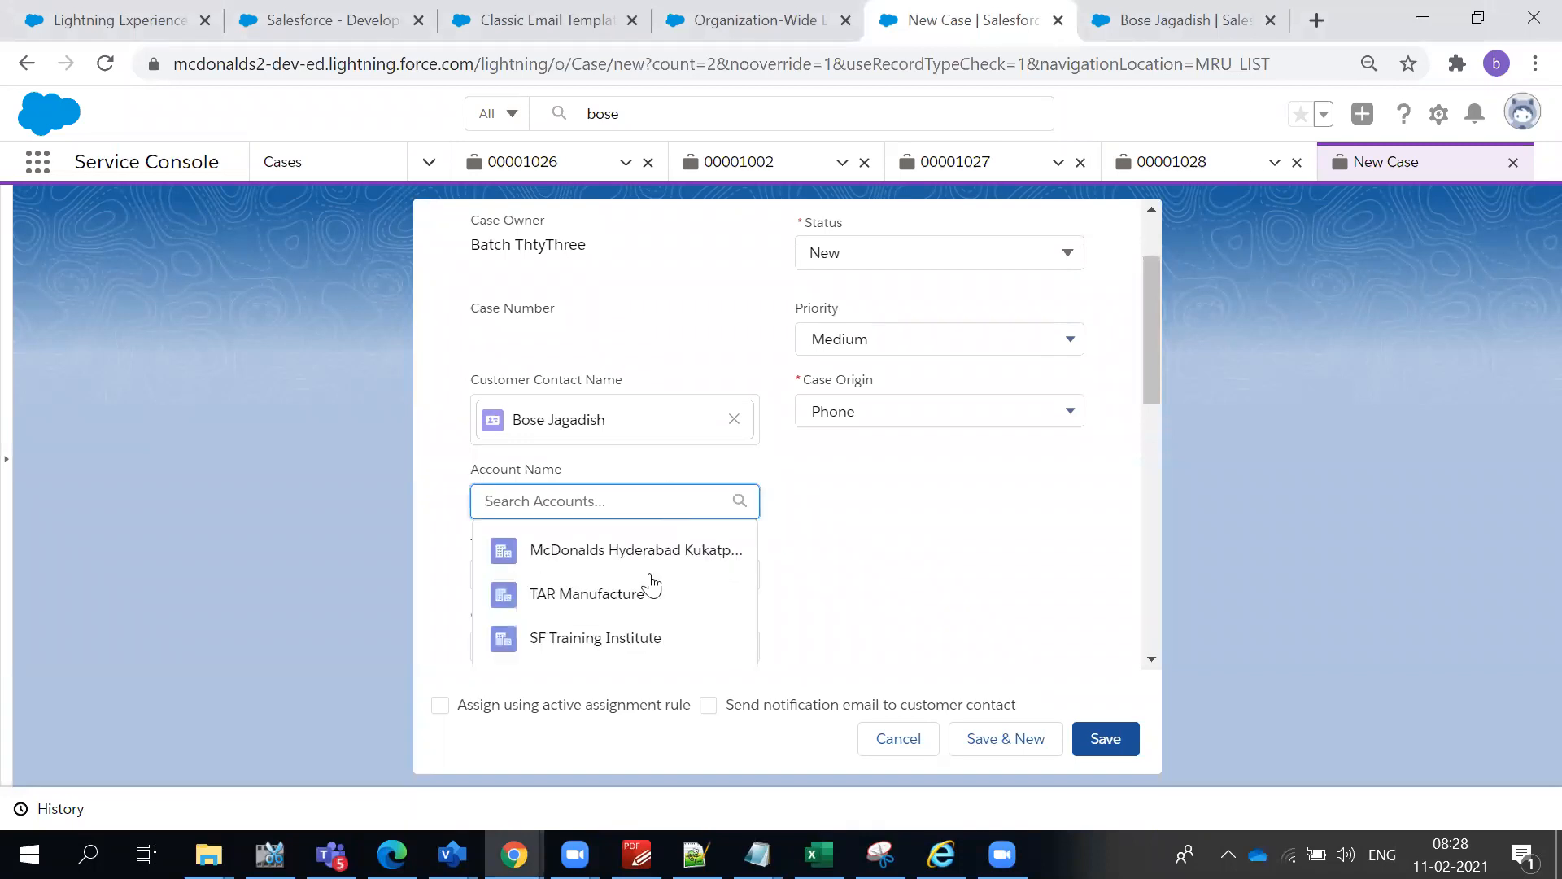
click(636, 632)
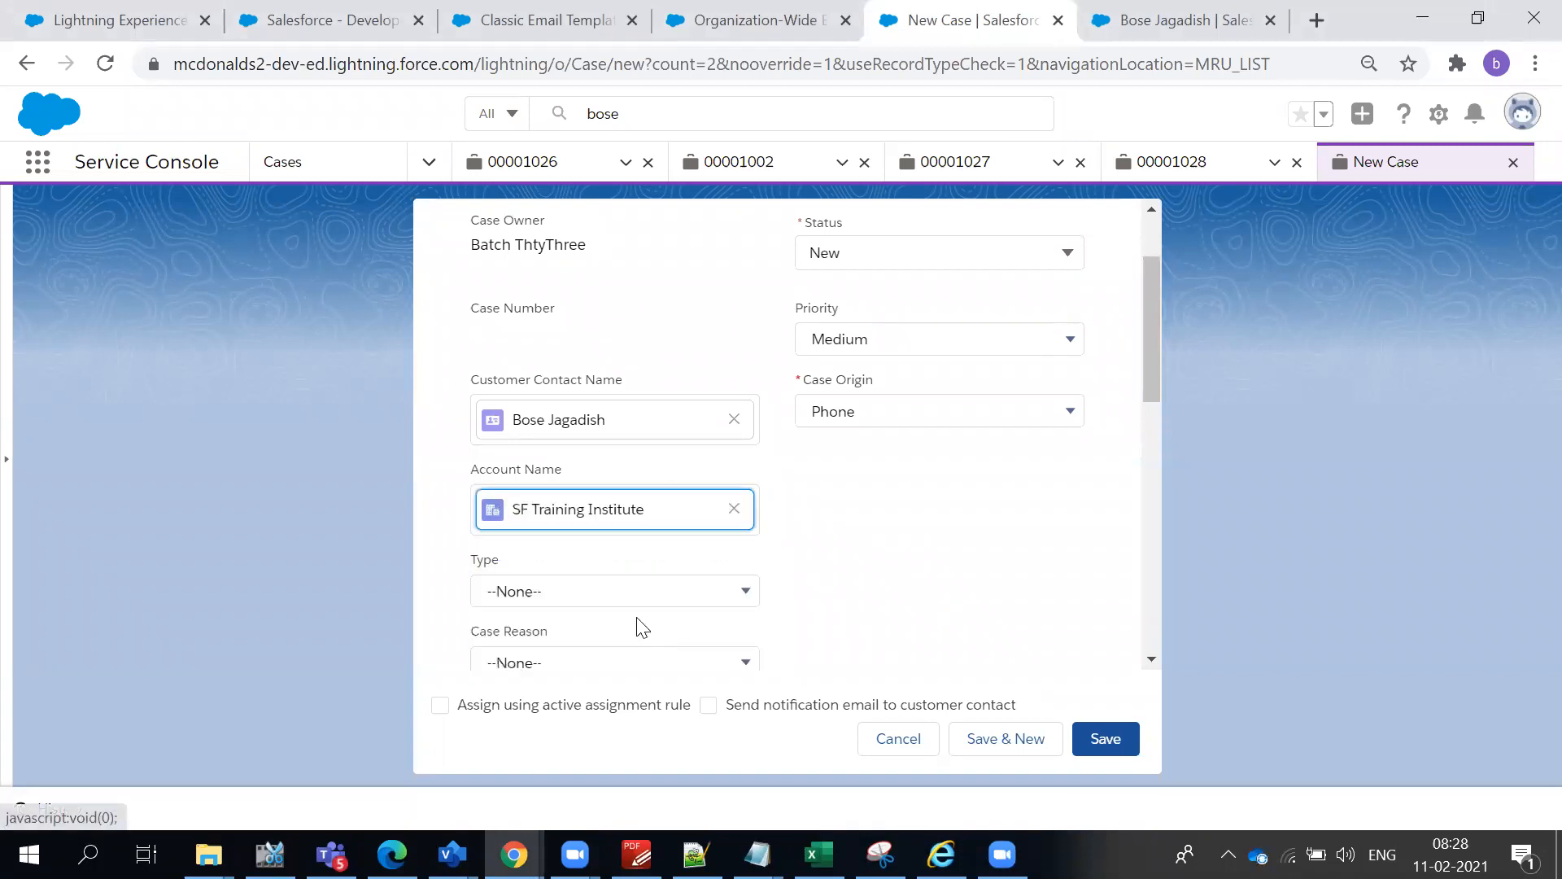
- Set both the case's type and its case reason to Other
click(630, 594)
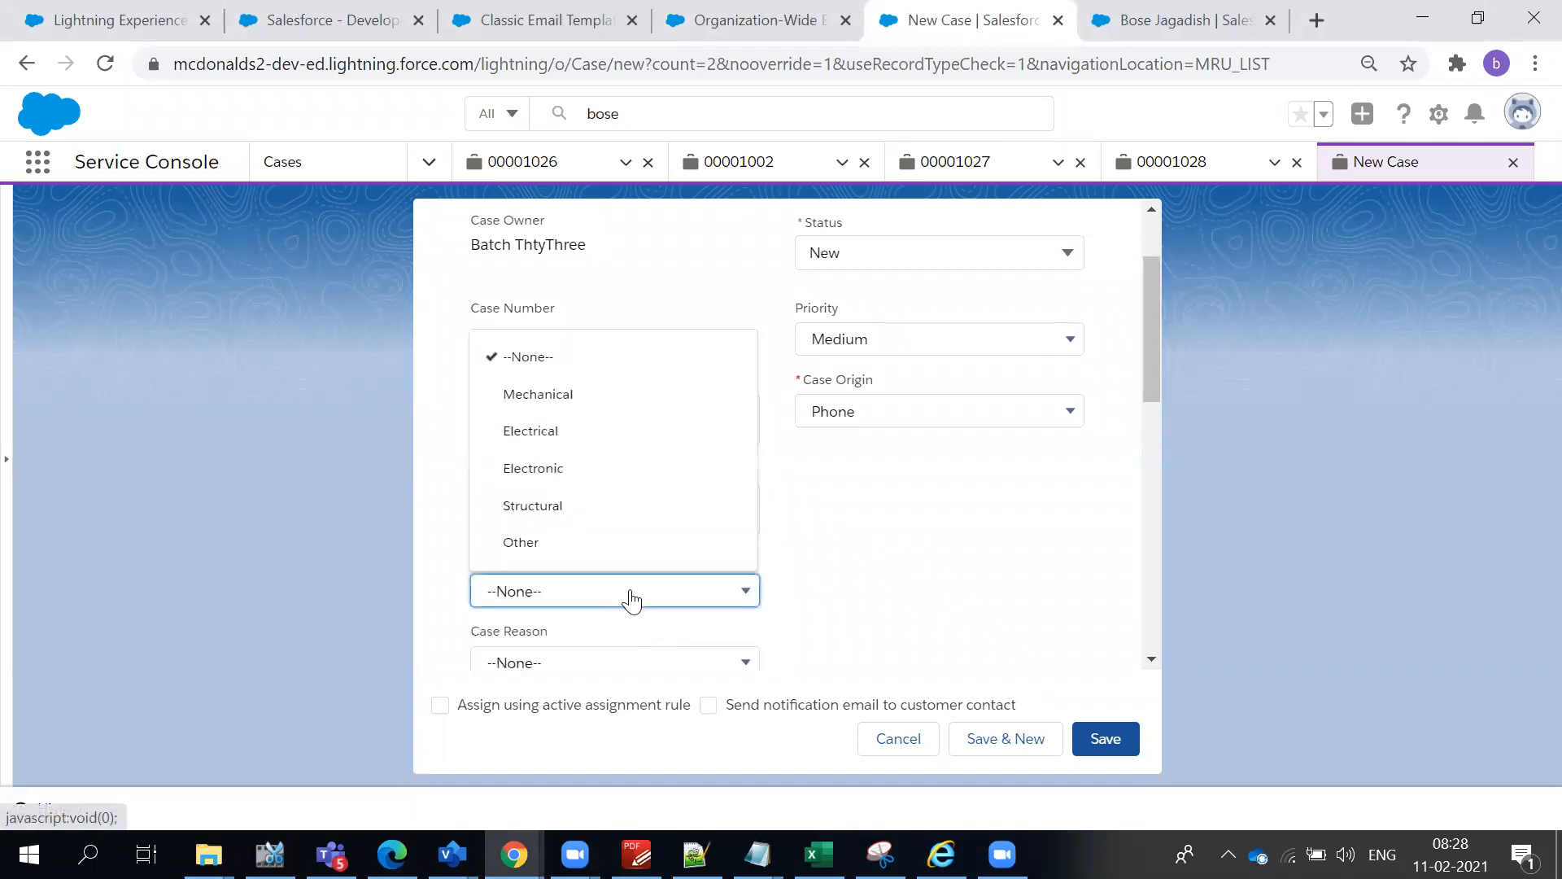
click(602, 546)
click(550, 672)
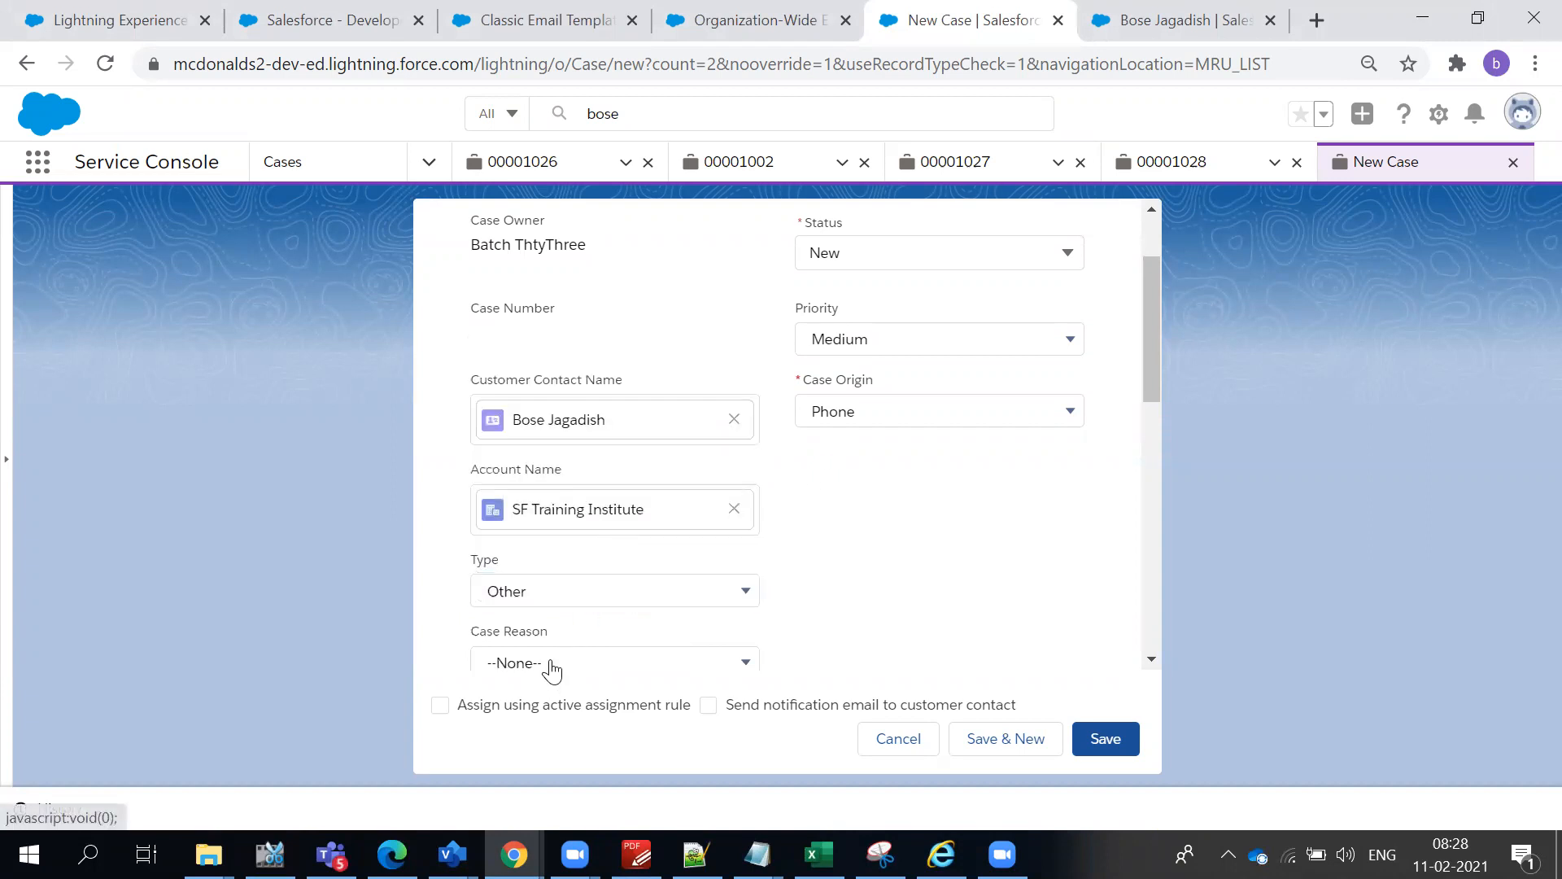
click(550, 665)
scroll(558, 453, down, 1)
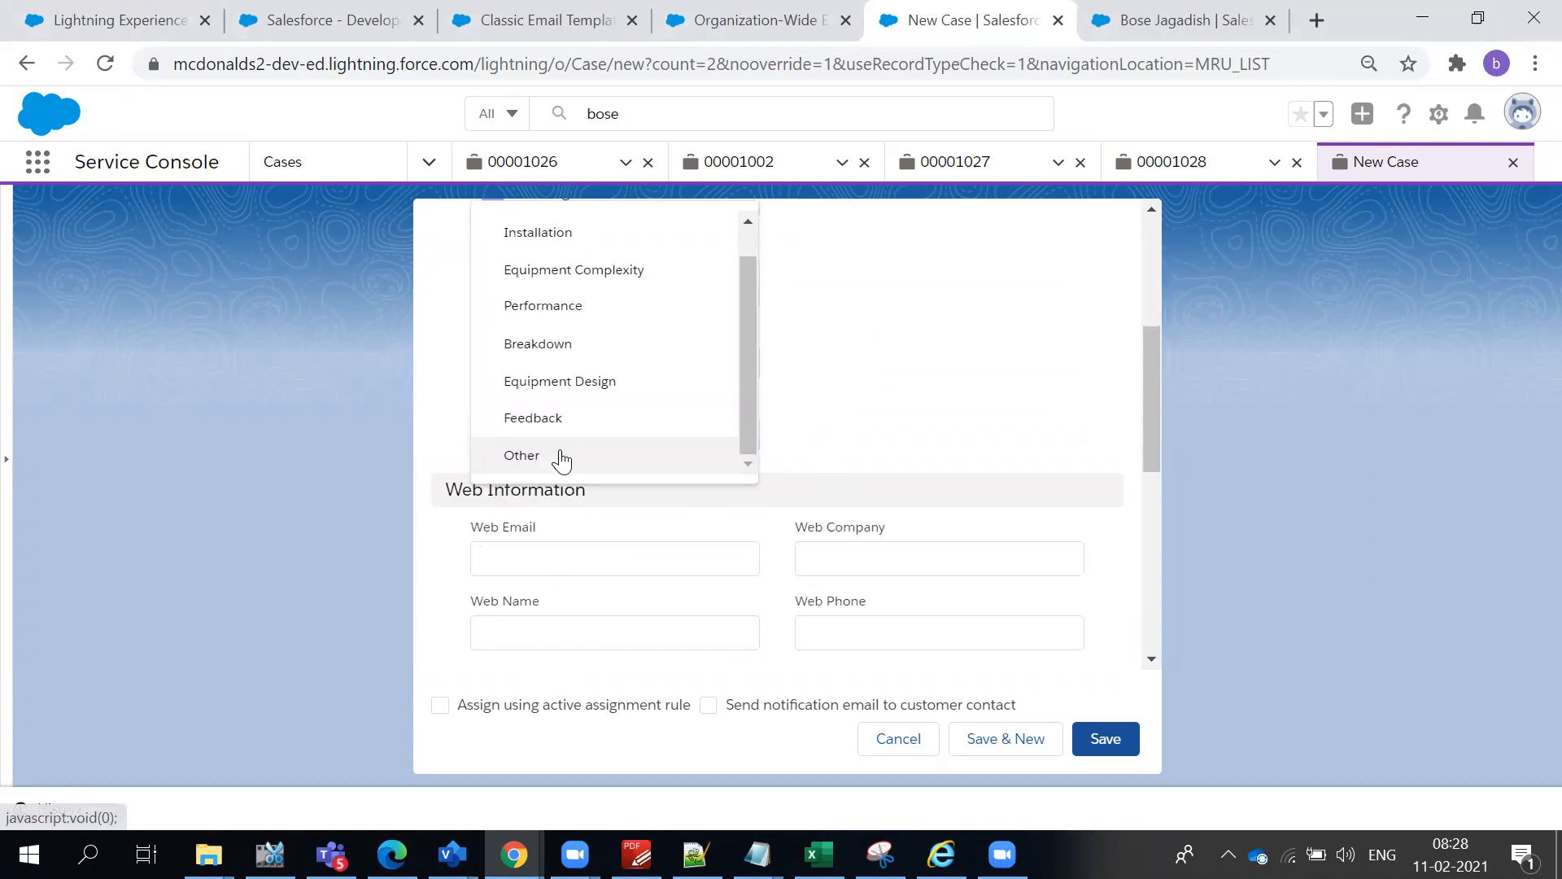
click(540, 454)
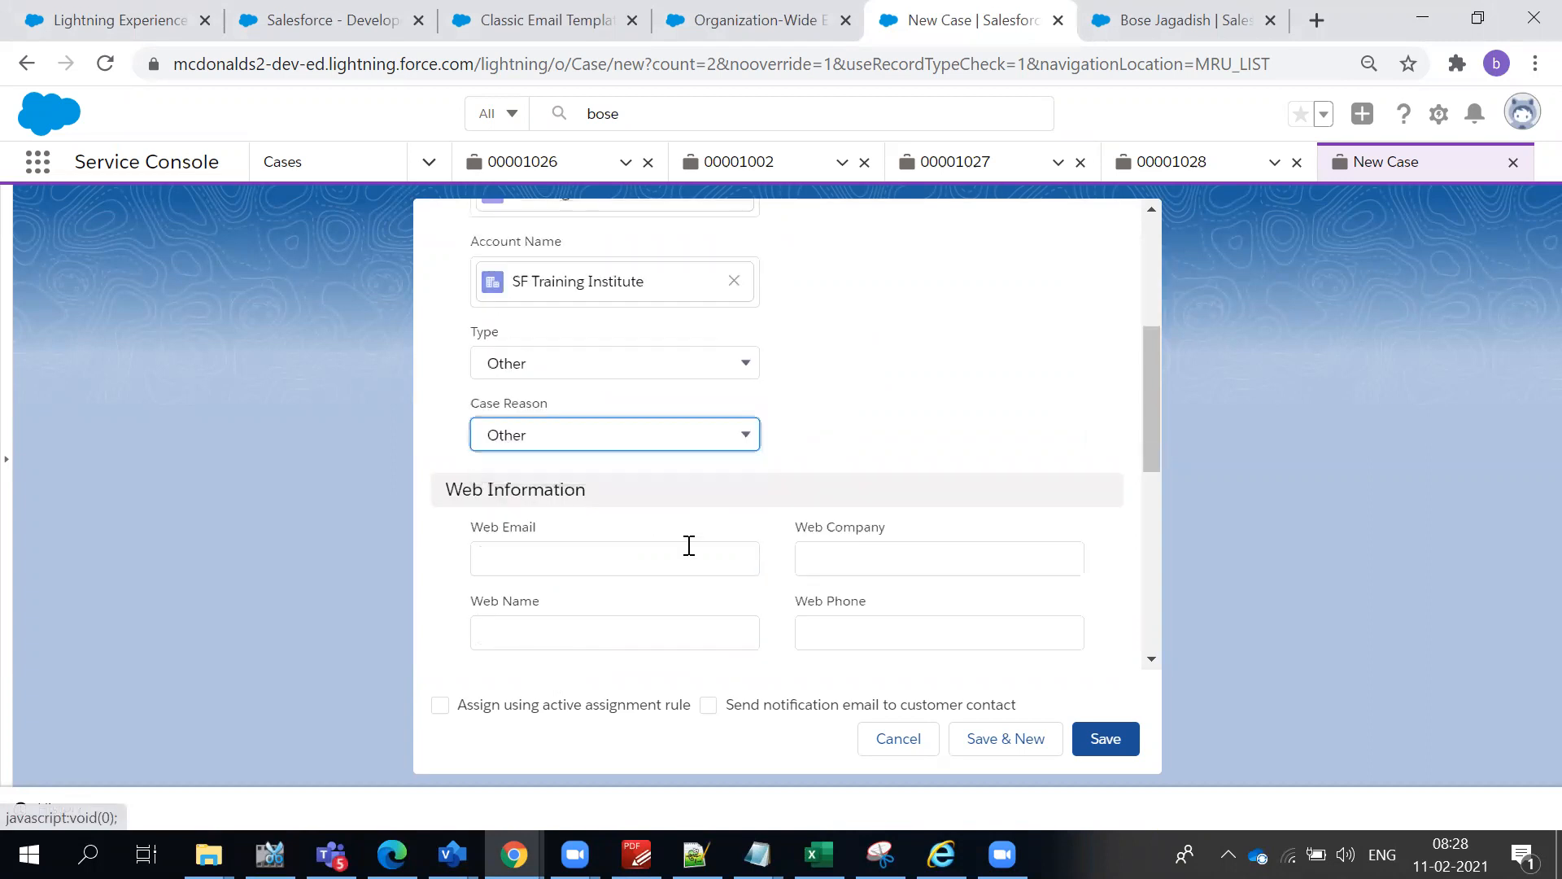
scroll(691, 549, down, 3)
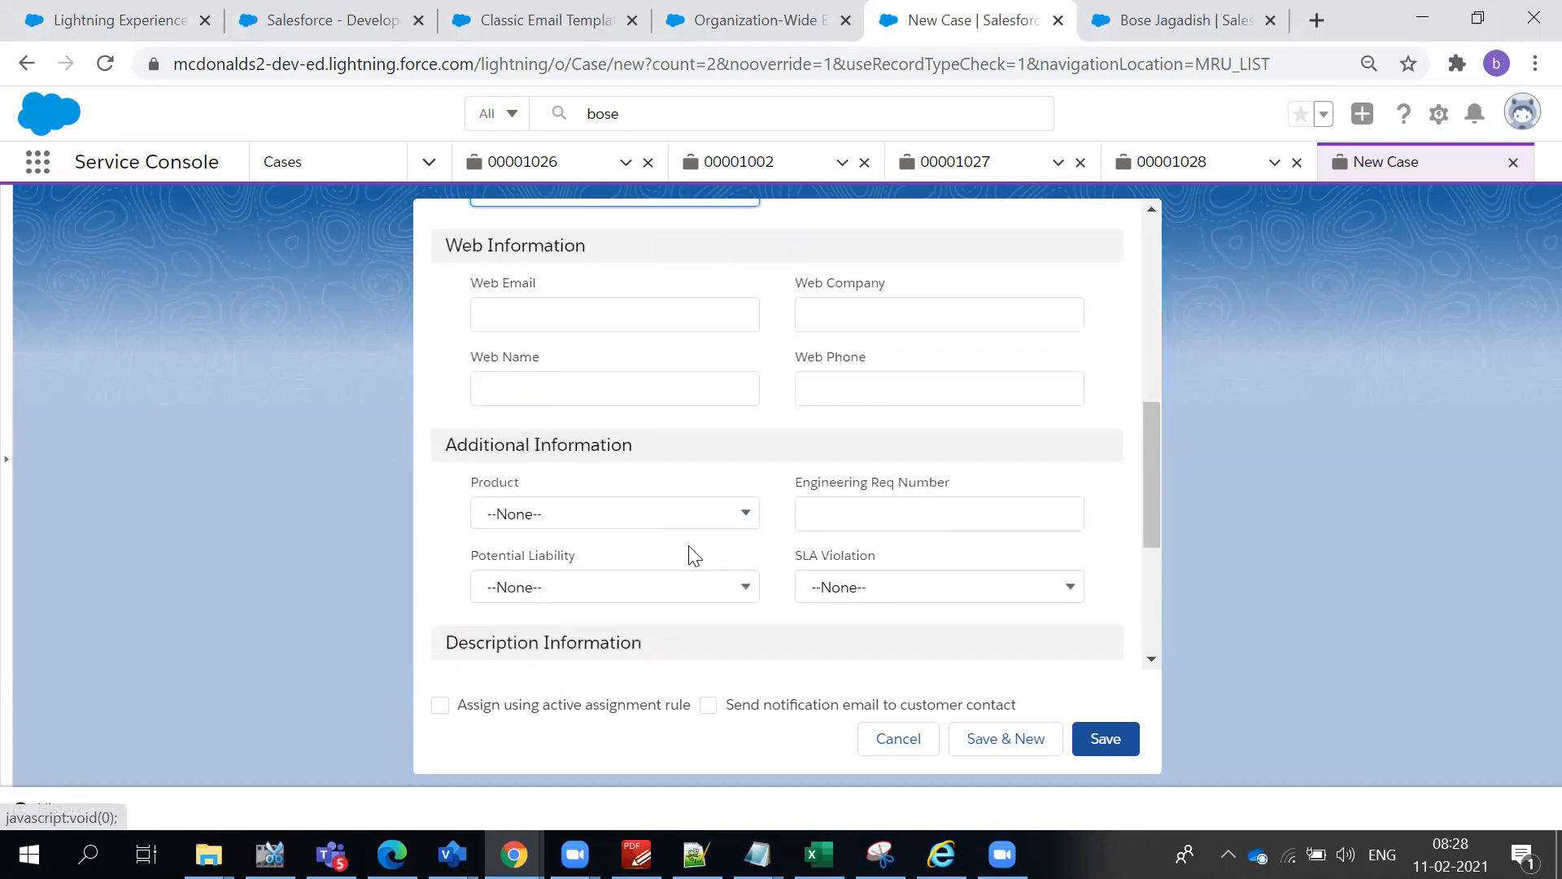
click(576, 517)
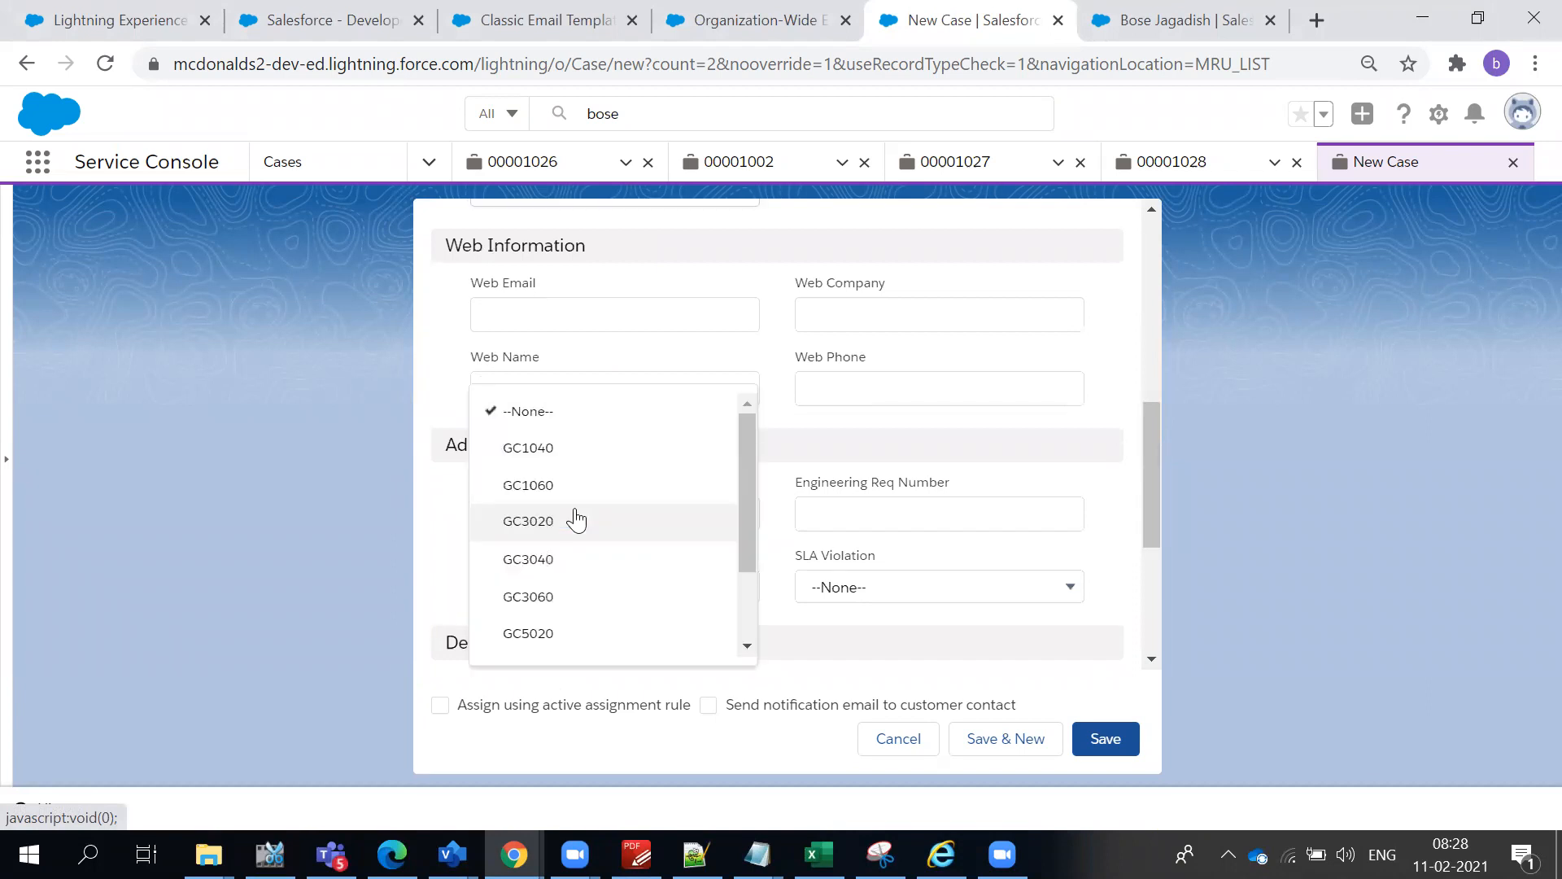
scroll(576, 519, down, 4)
scroll(577, 519, up, 3)
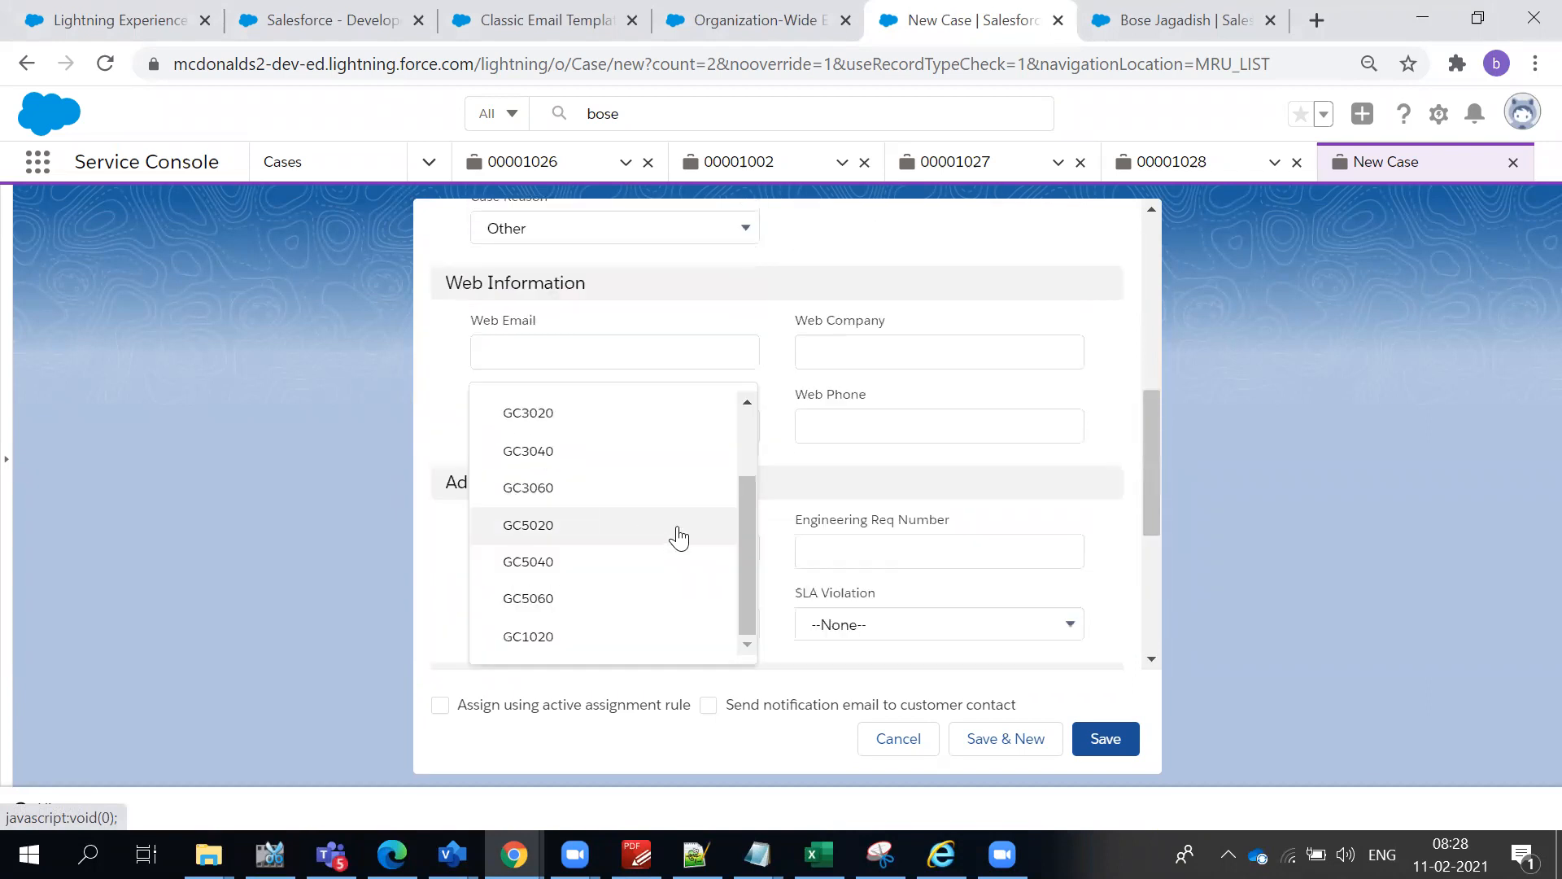
drag(751, 529, 742, 620)
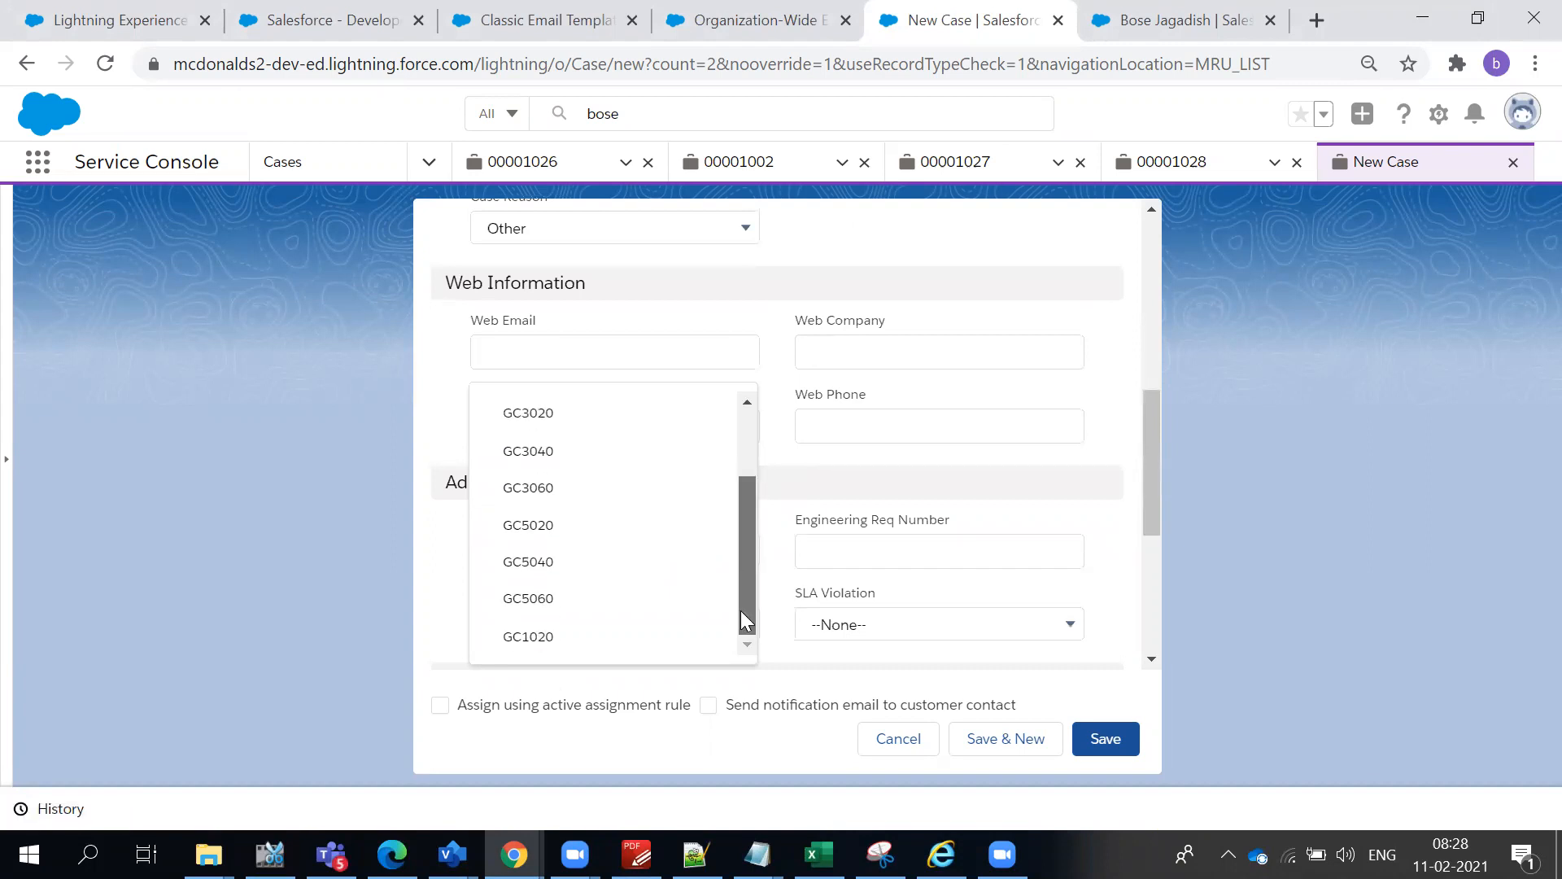
click(944, 516)
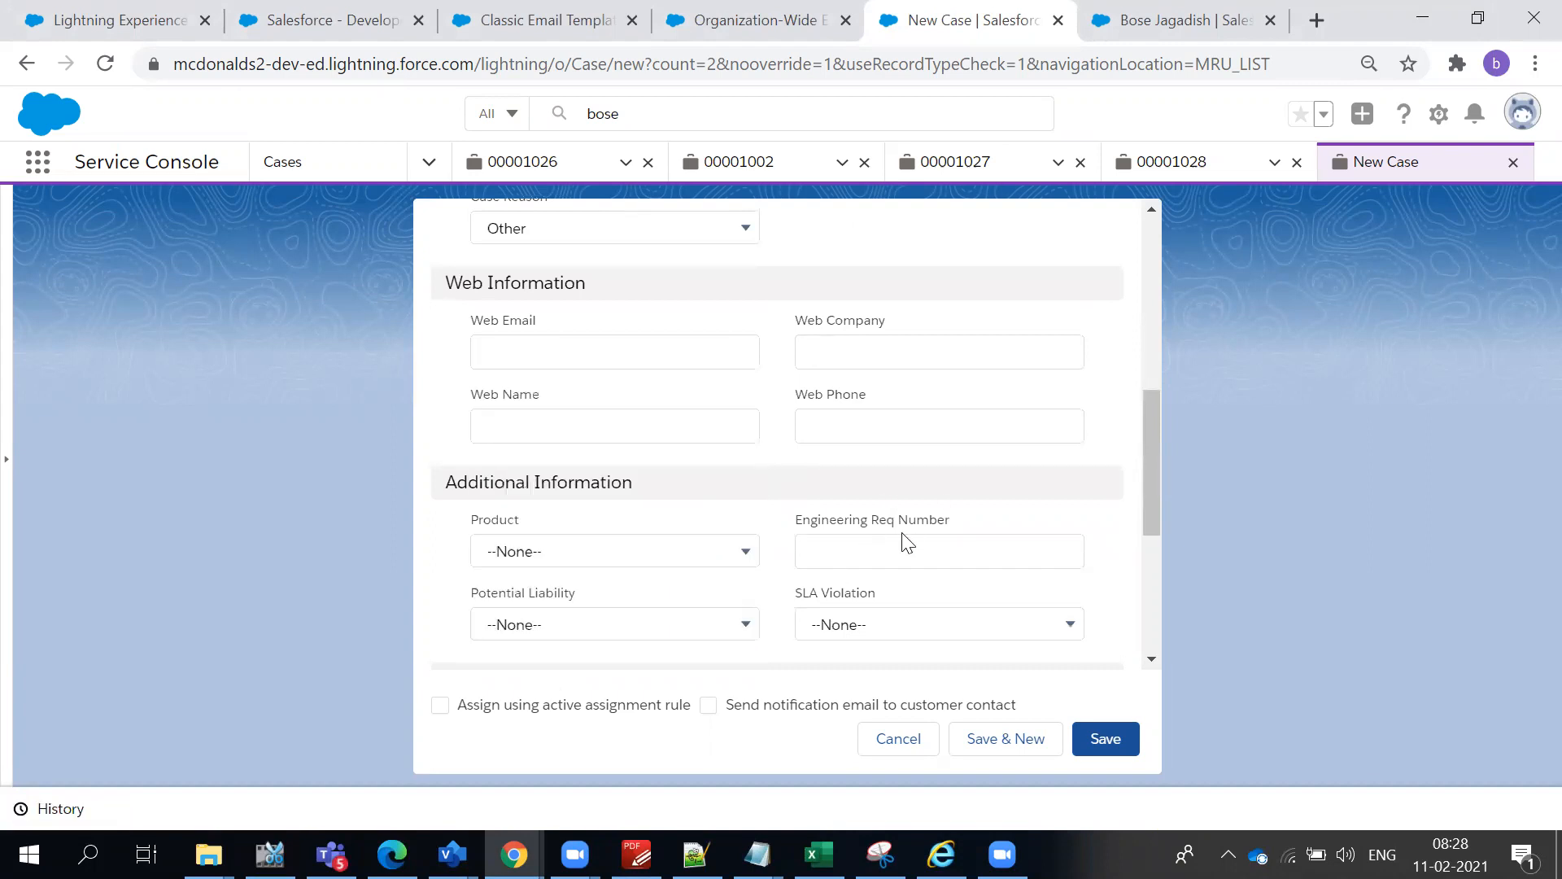
- Enter "McDonalds Restaurants required in our fav area" as the new case's subject
scroll(903, 537, down, 3)
click(655, 508)
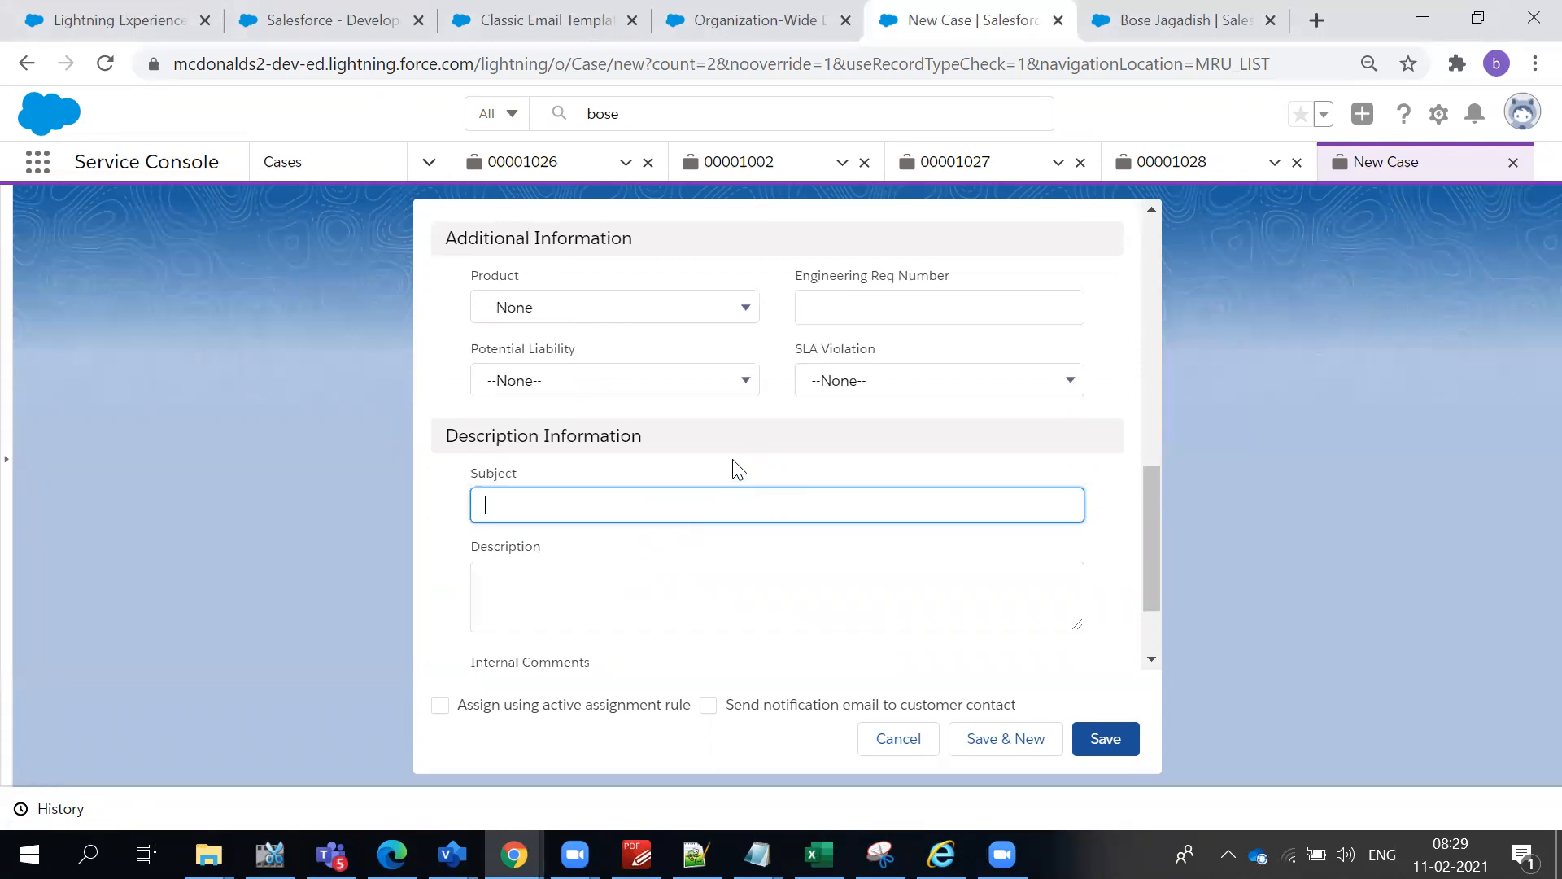
text(McDonalds)
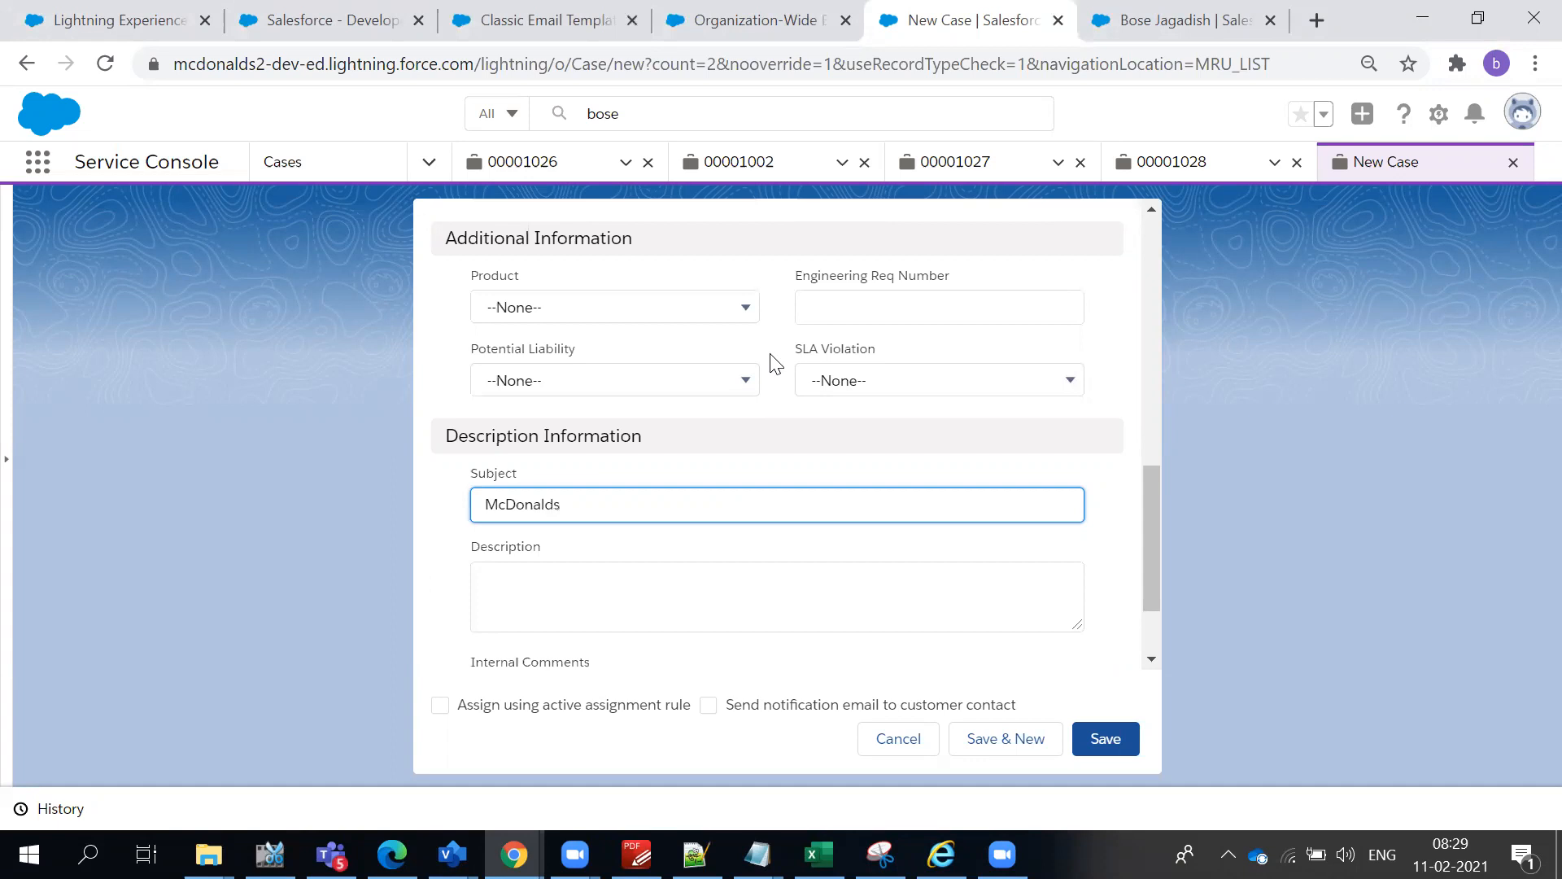
text(Restaurants required in our fav area)
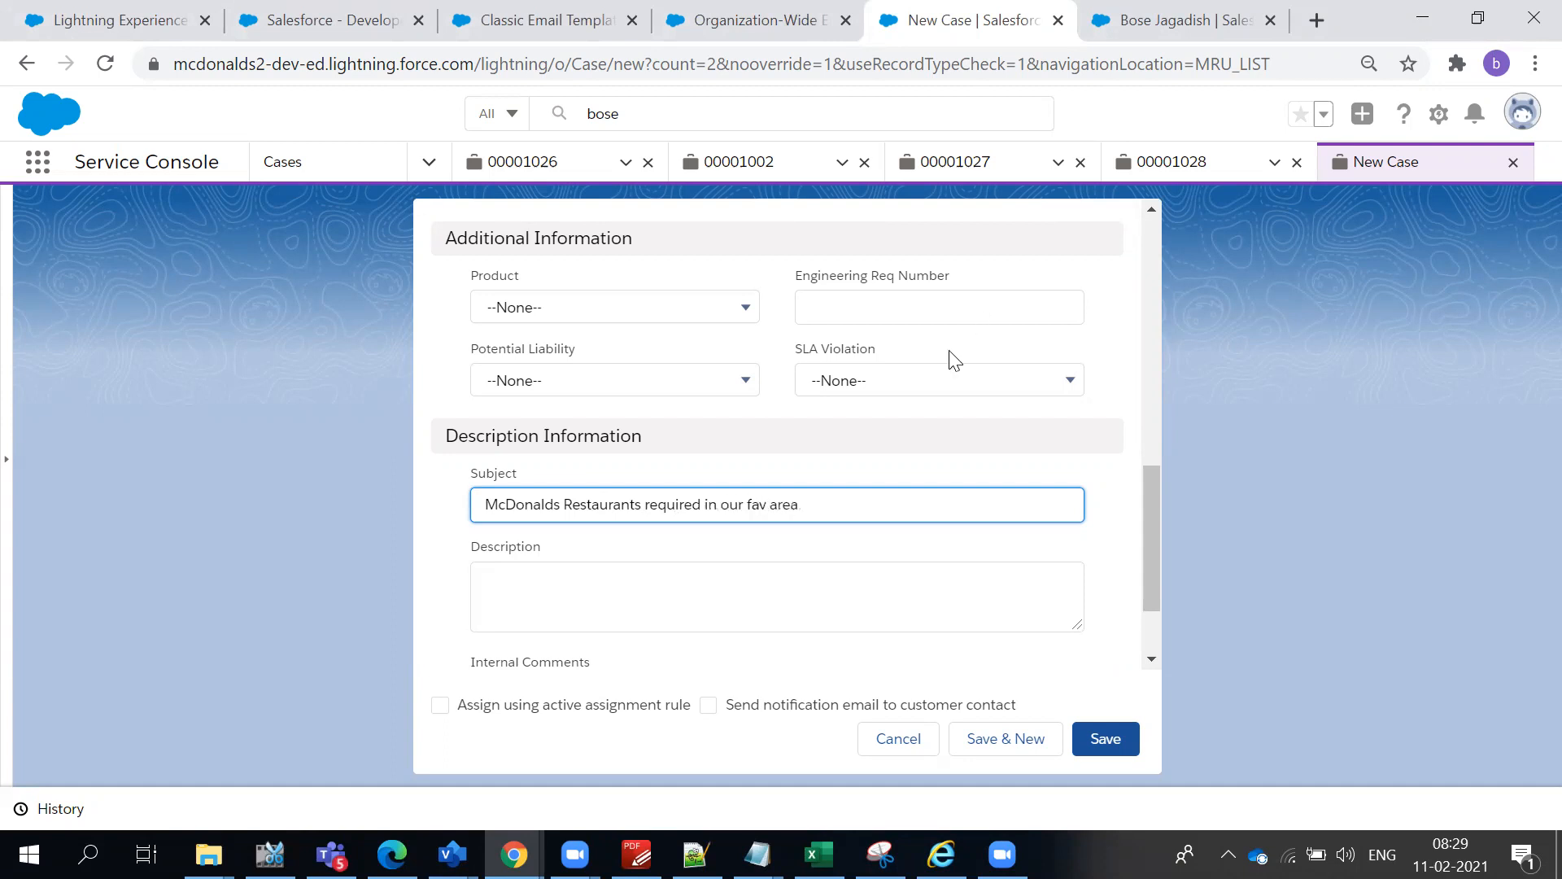
- Copy the subject text into the case's description and append "RR nagar"
triple_click(789, 497)
key(ctrl+c)
click(745, 601)
key(ctrl+v)
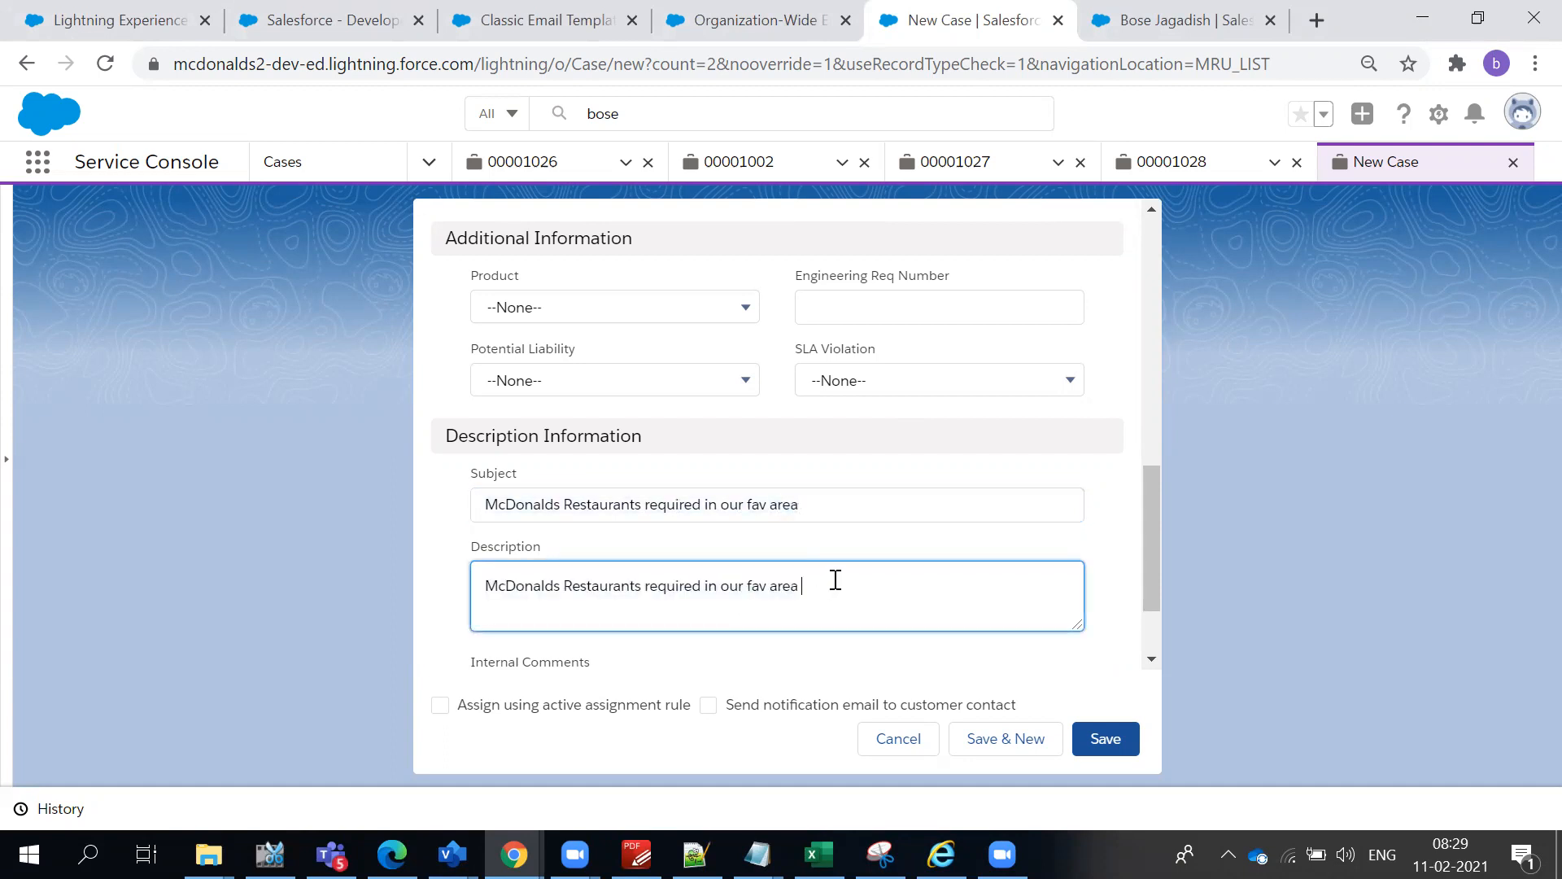
text(RR nagar)
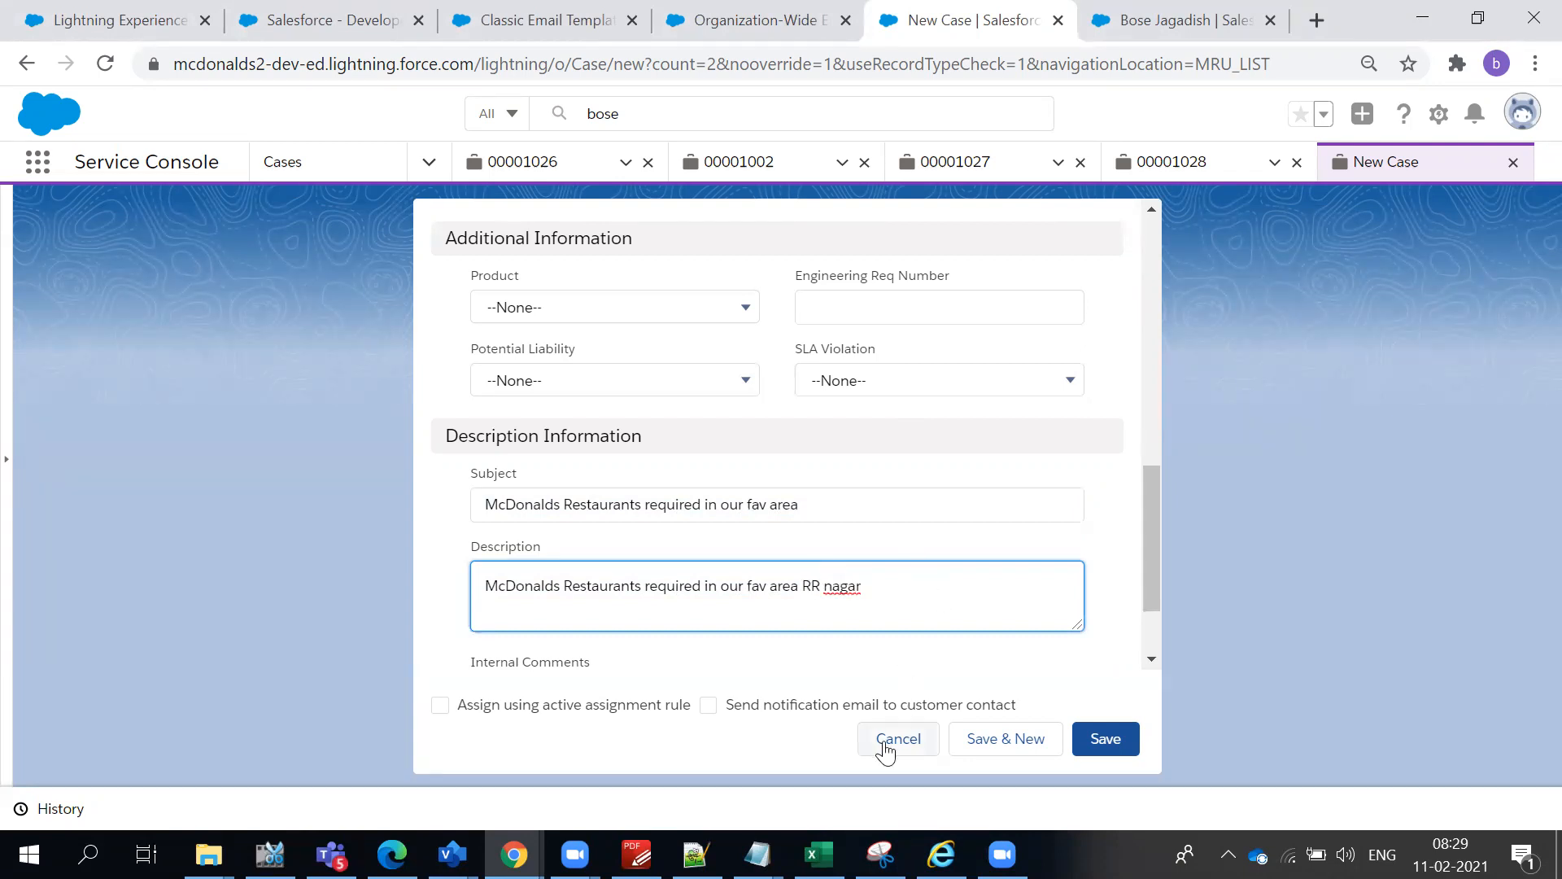
- Review the completed case information and save the new case
scroll(977, 649, up, 5)
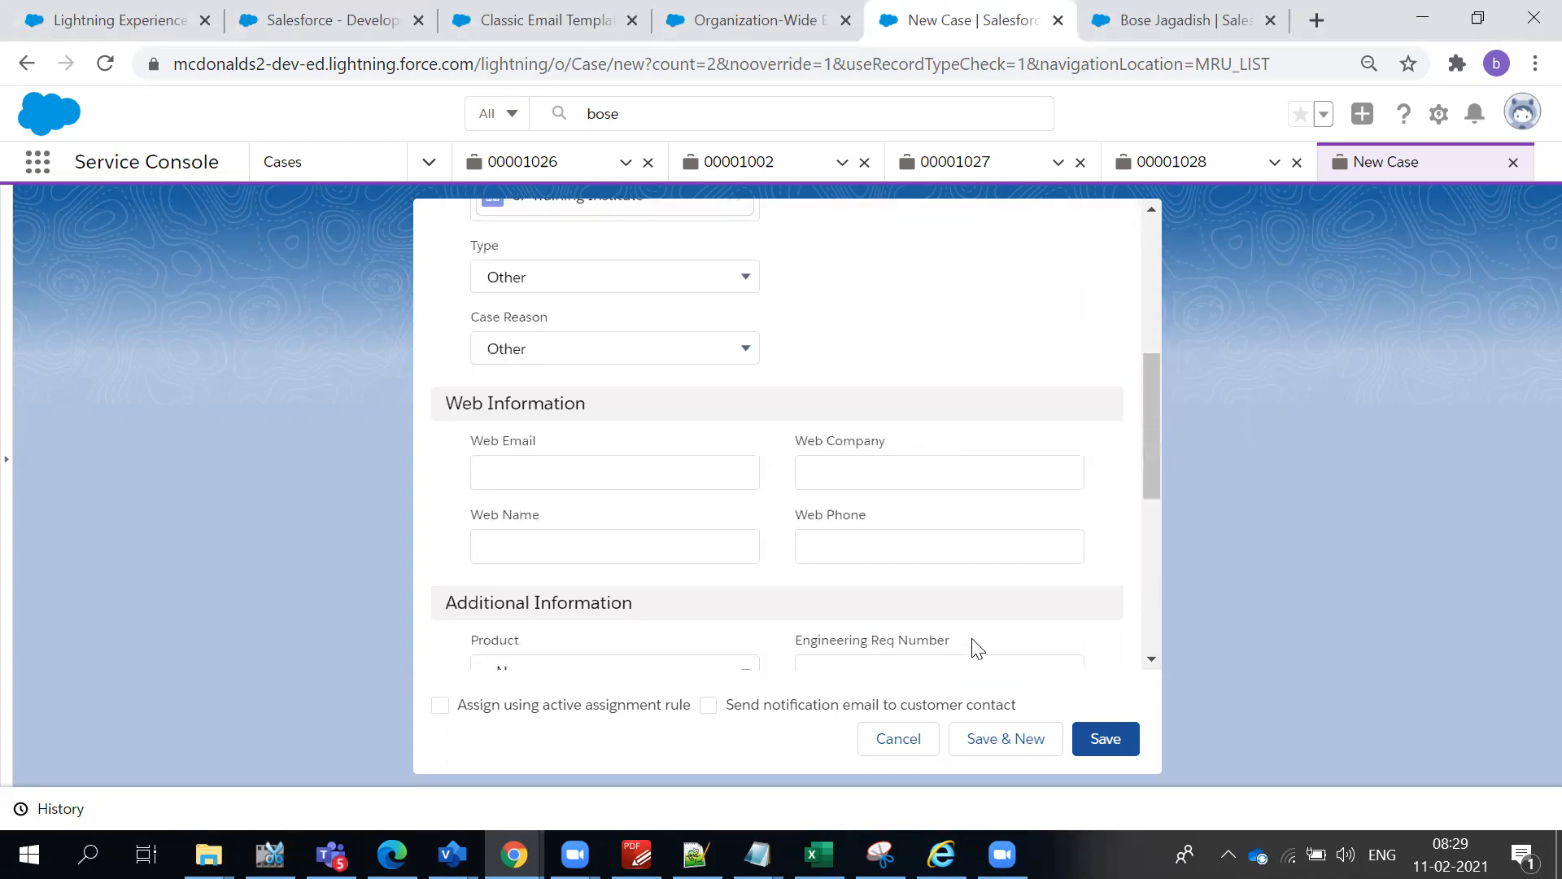
scroll(1060, 491, up, 5)
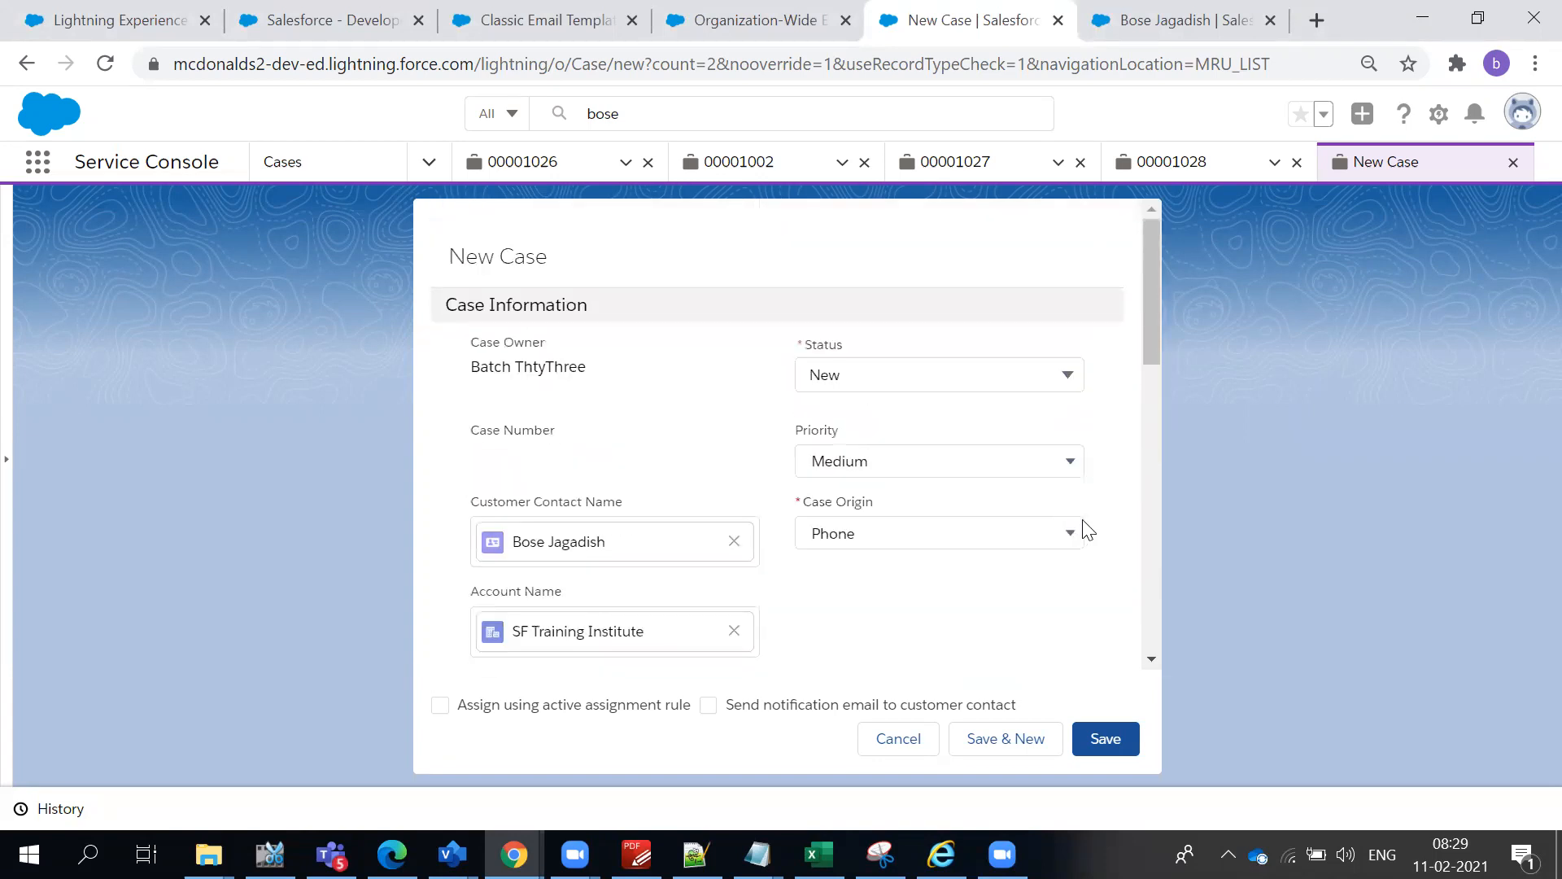
scroll(1086, 554, down, 10)
click(1099, 737)
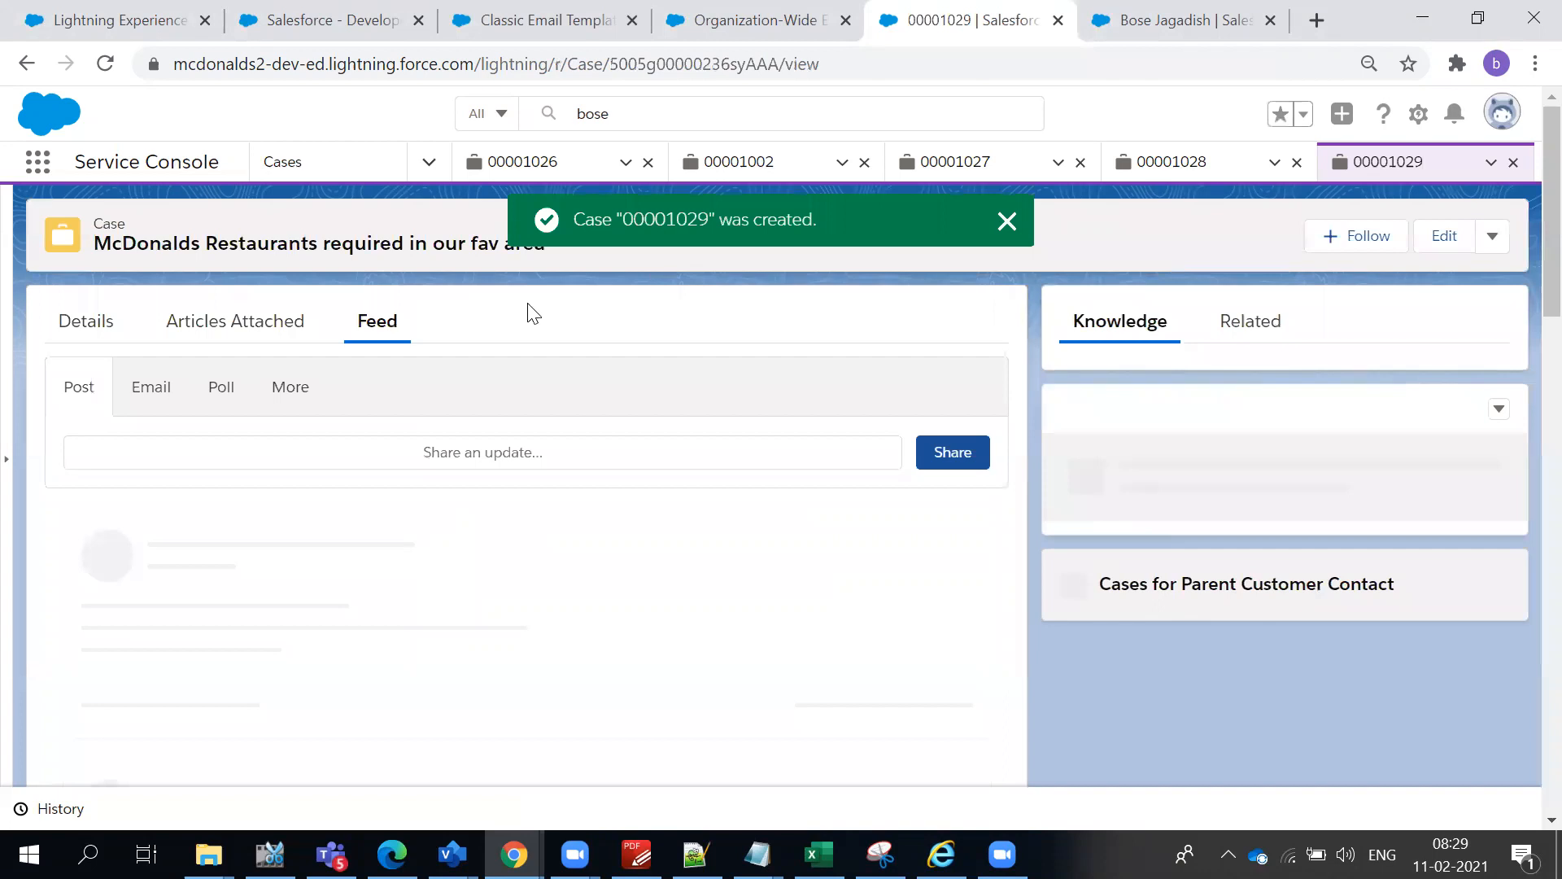
- Check the new case's feed, both all updates and e-mails, for the auto-response message
scroll(447, 510, down, 3)
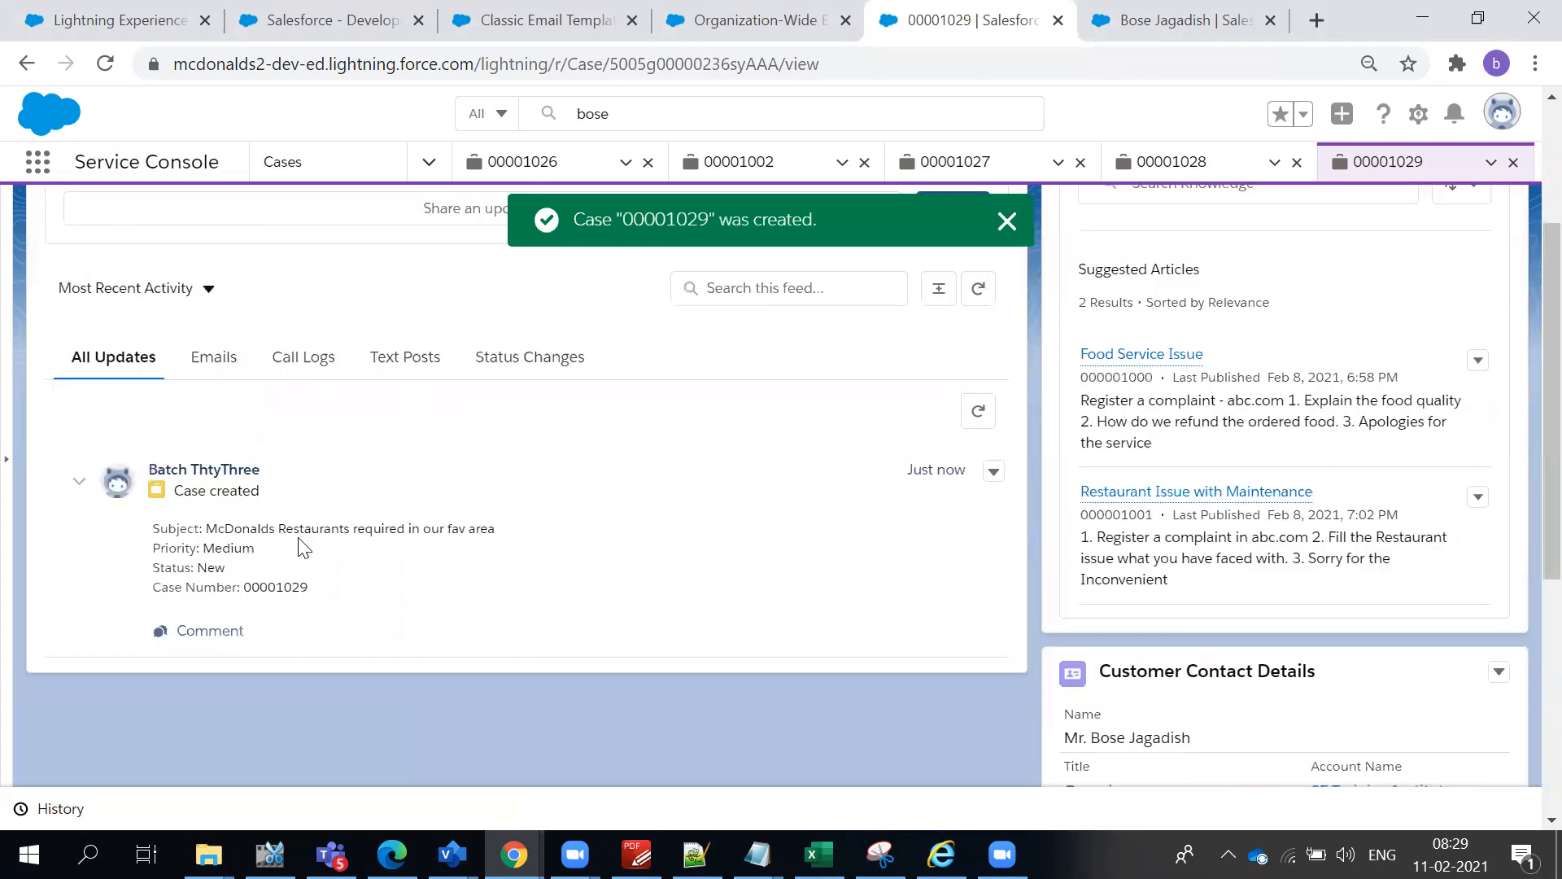
click(223, 366)
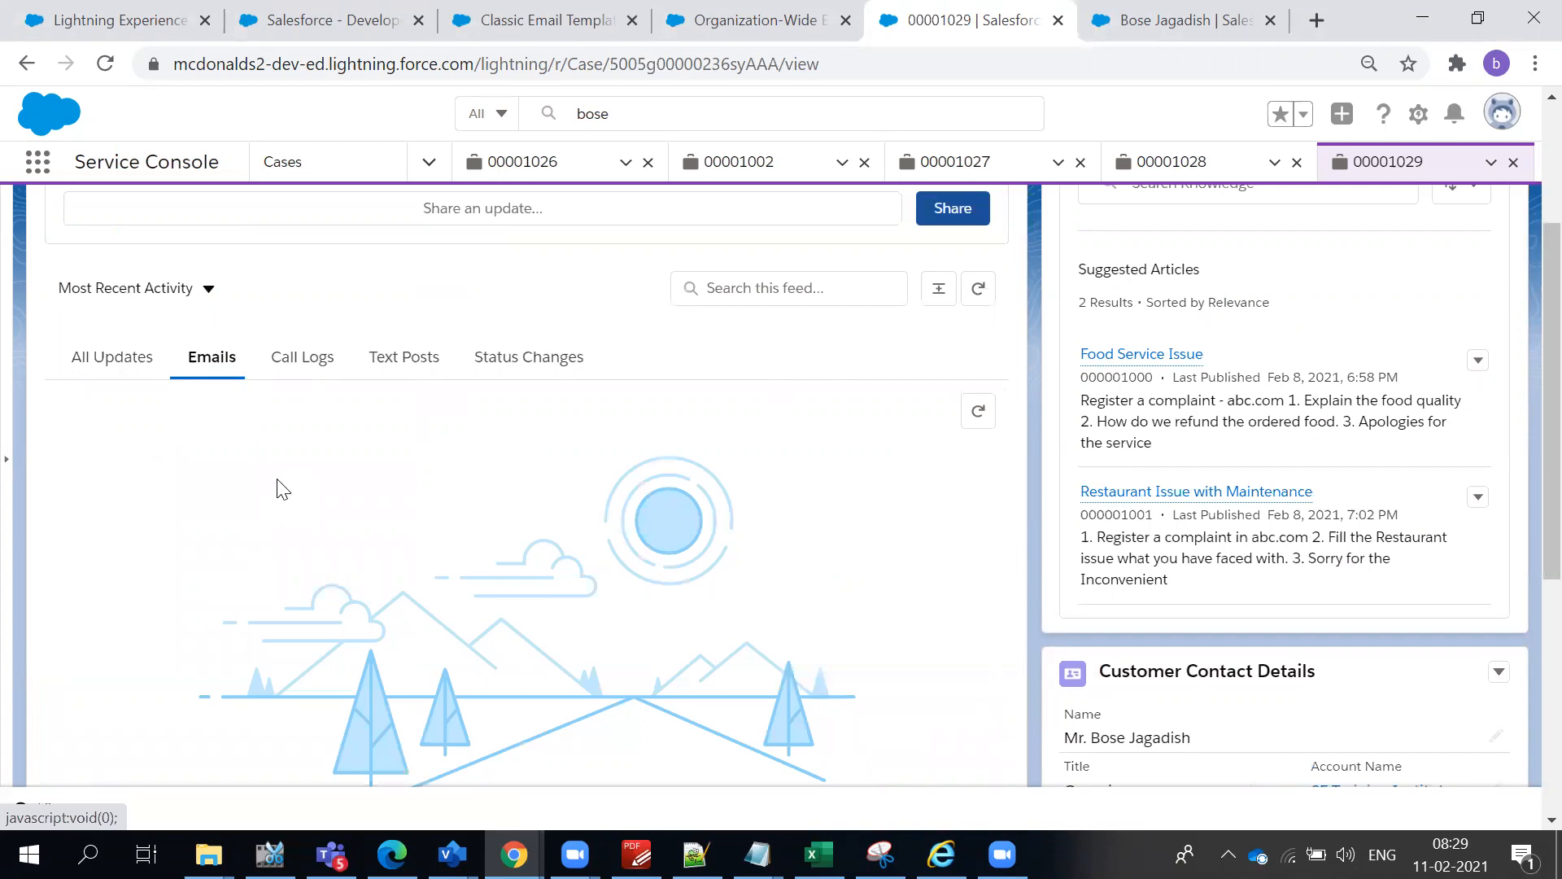
scroll(277, 485, down, 4)
scroll(111, 373, up, 4)
click(112, 373)
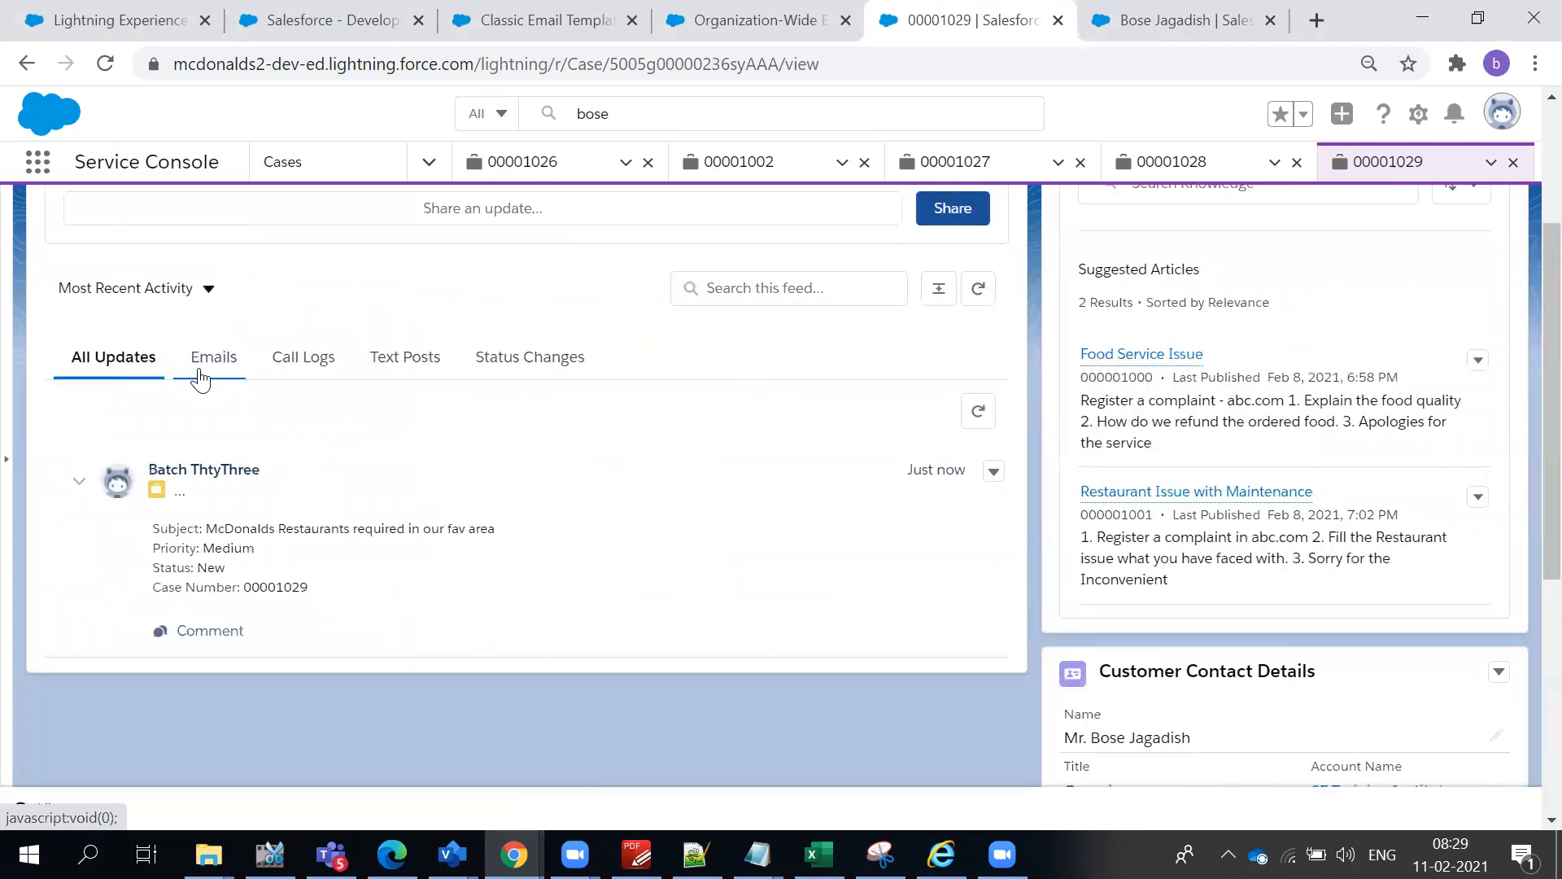
click(202, 370)
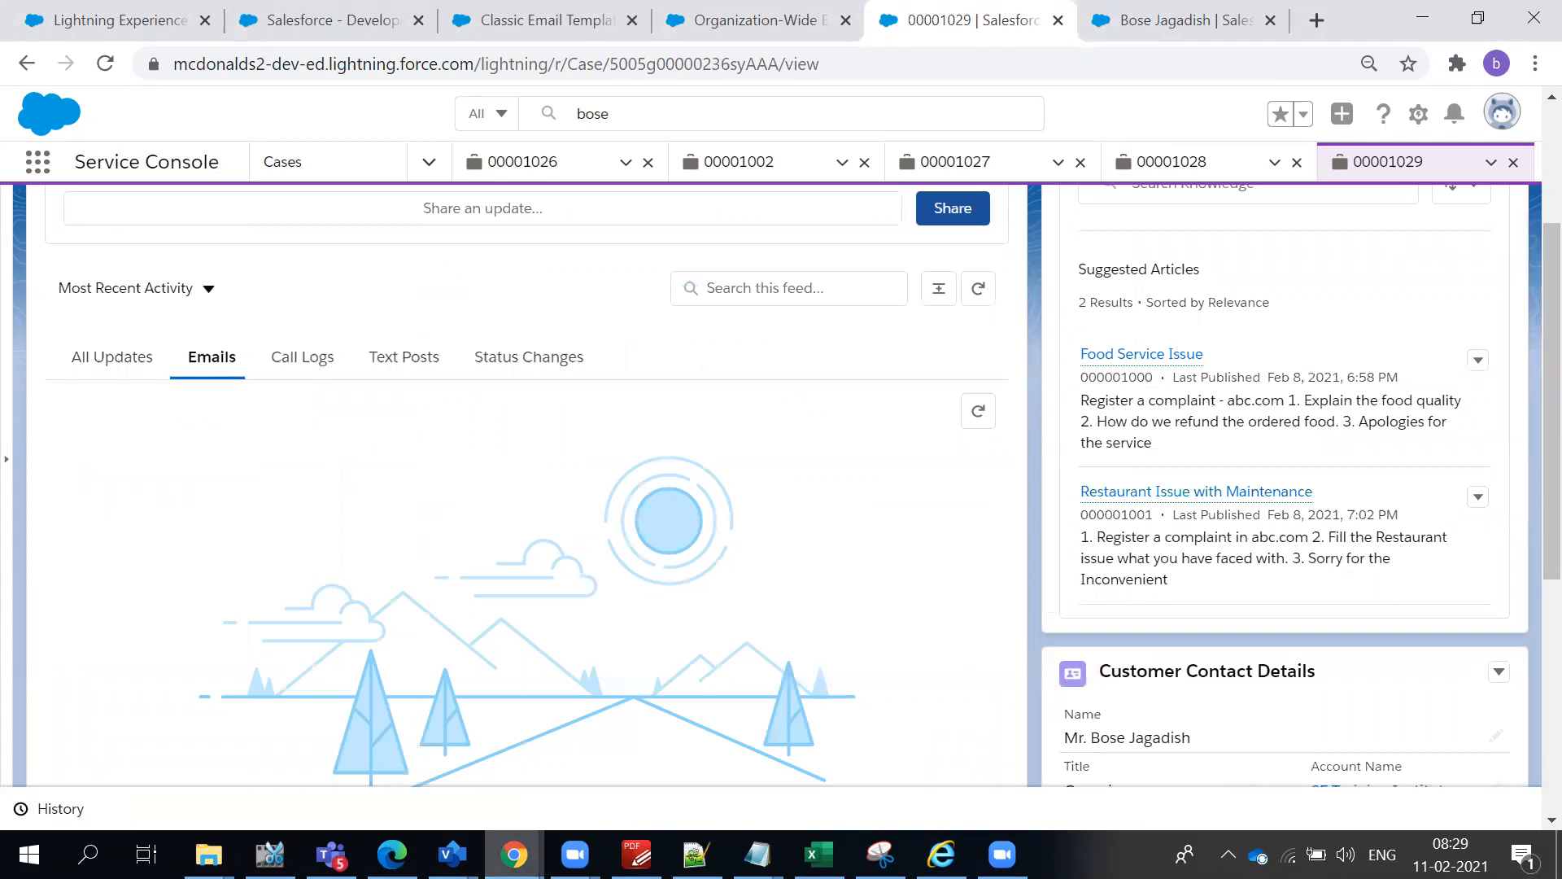
- Switch to Gmail, refresh the inbox to look for the auto-response e-mail, and return to Salesforce
click(515, 854)
click(336, 812)
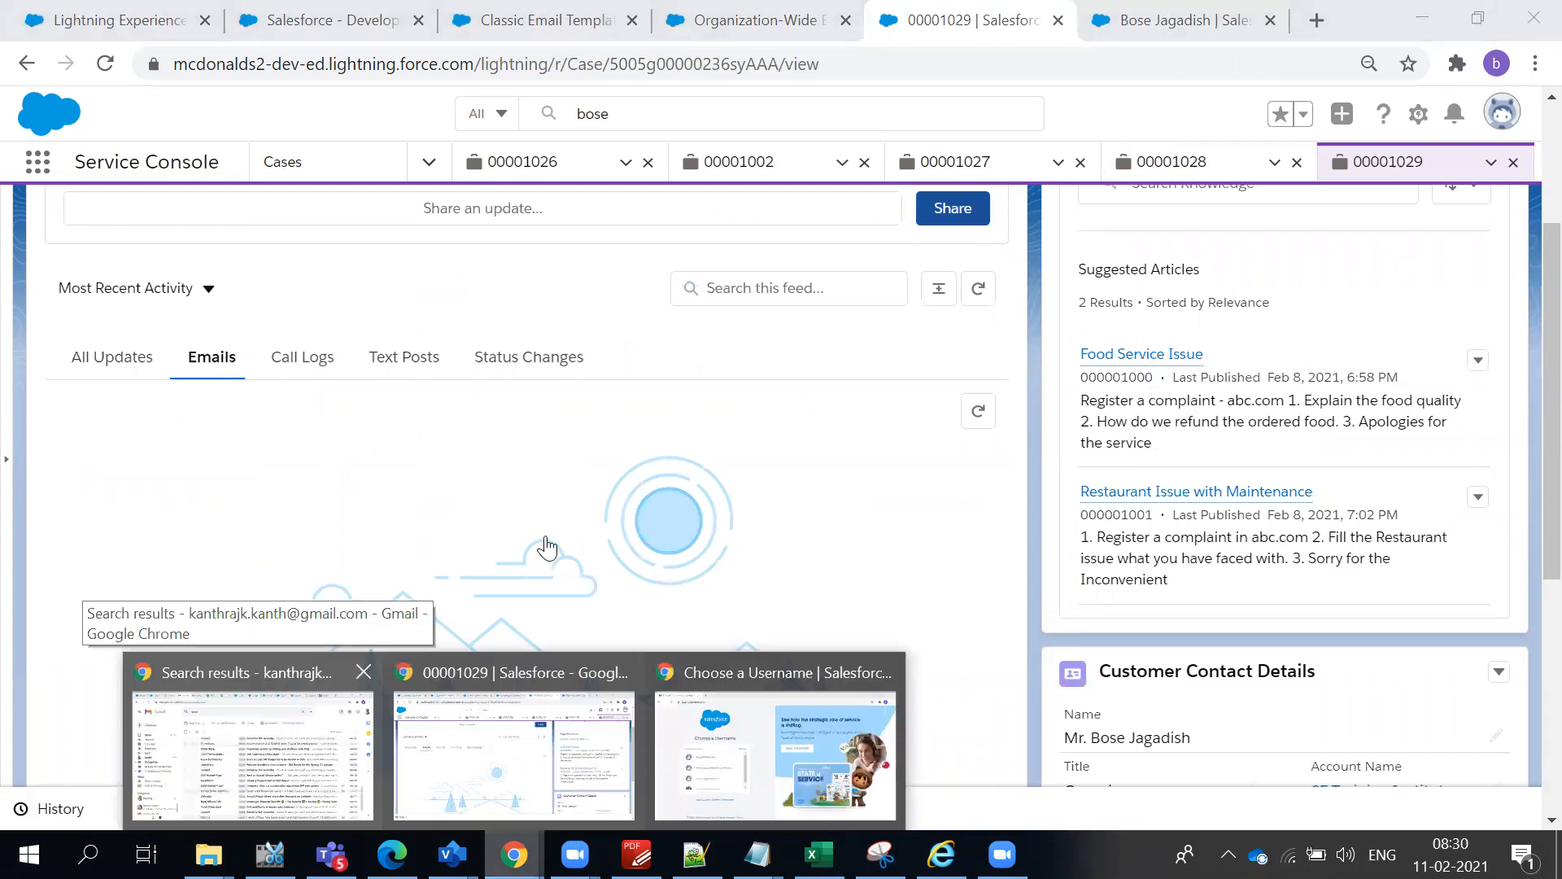
scroll(547, 547, up, 15)
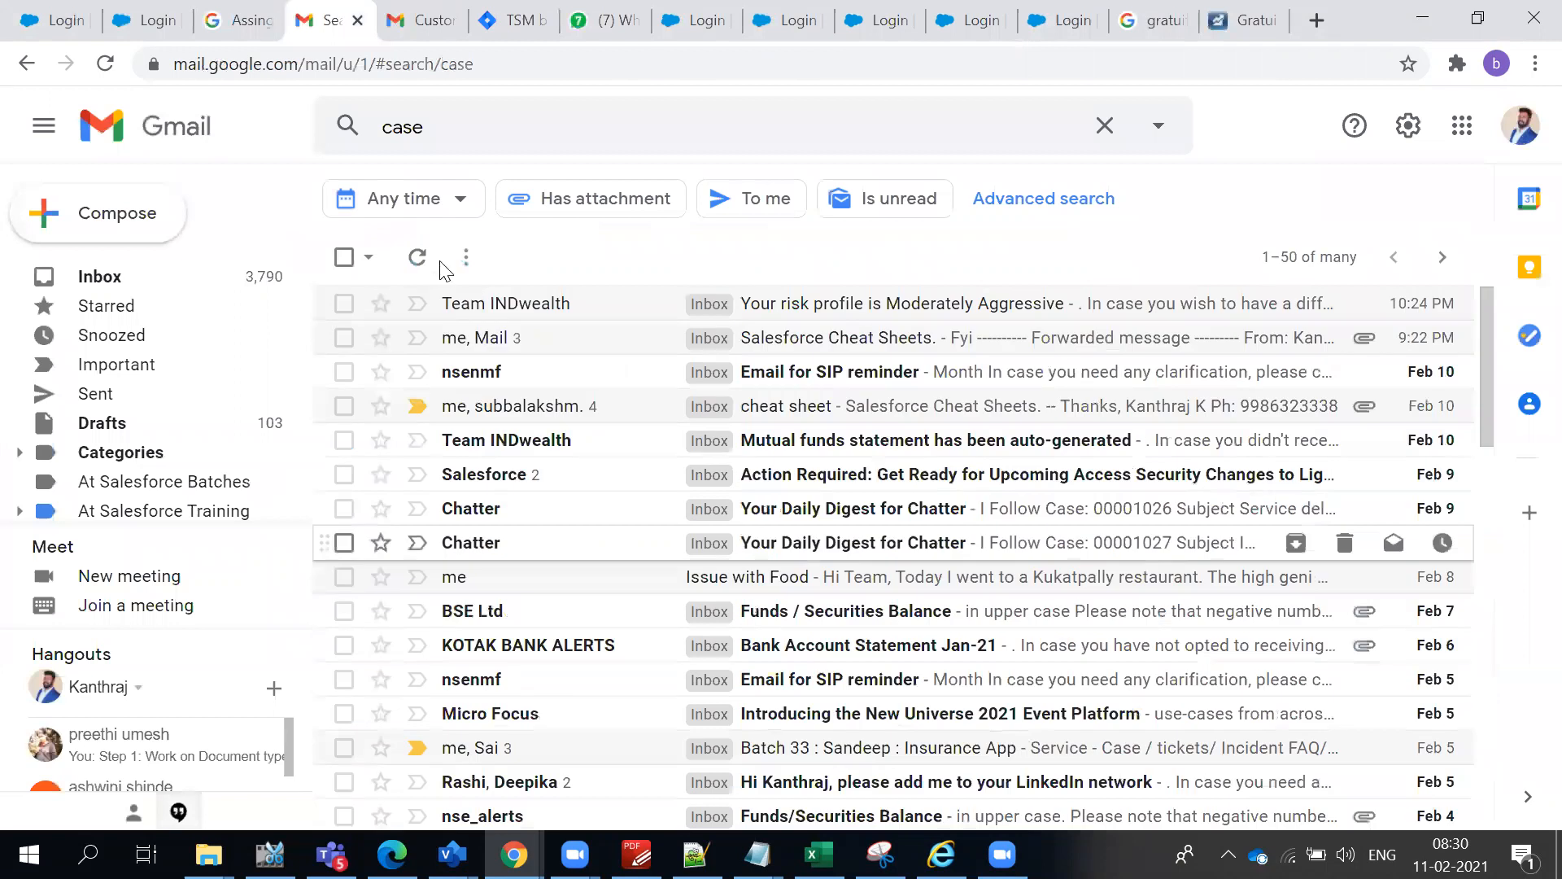
click(419, 258)
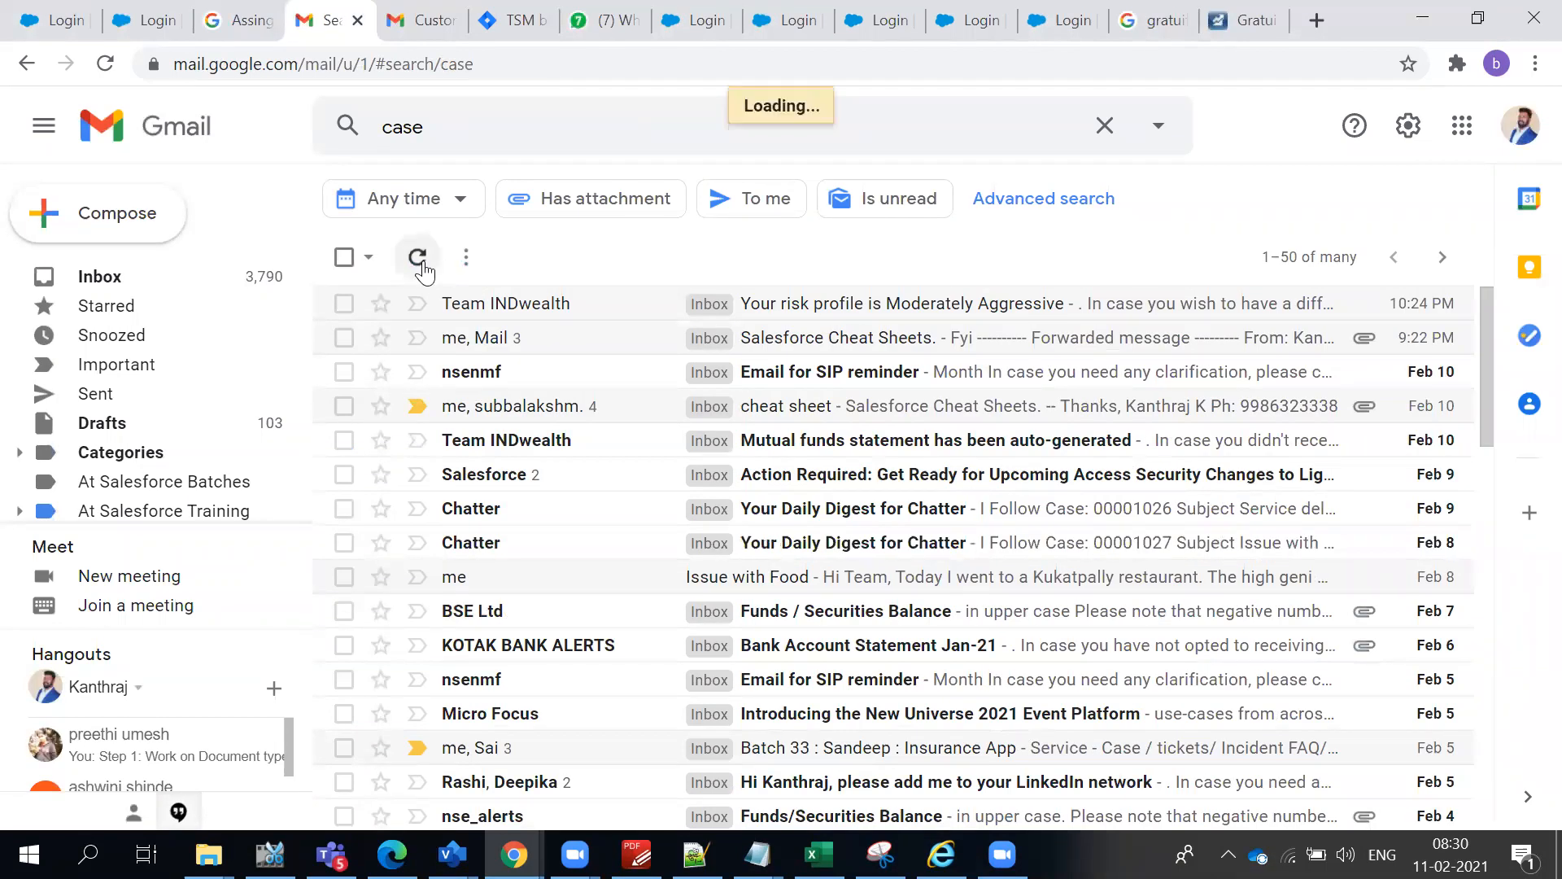
click(100, 278)
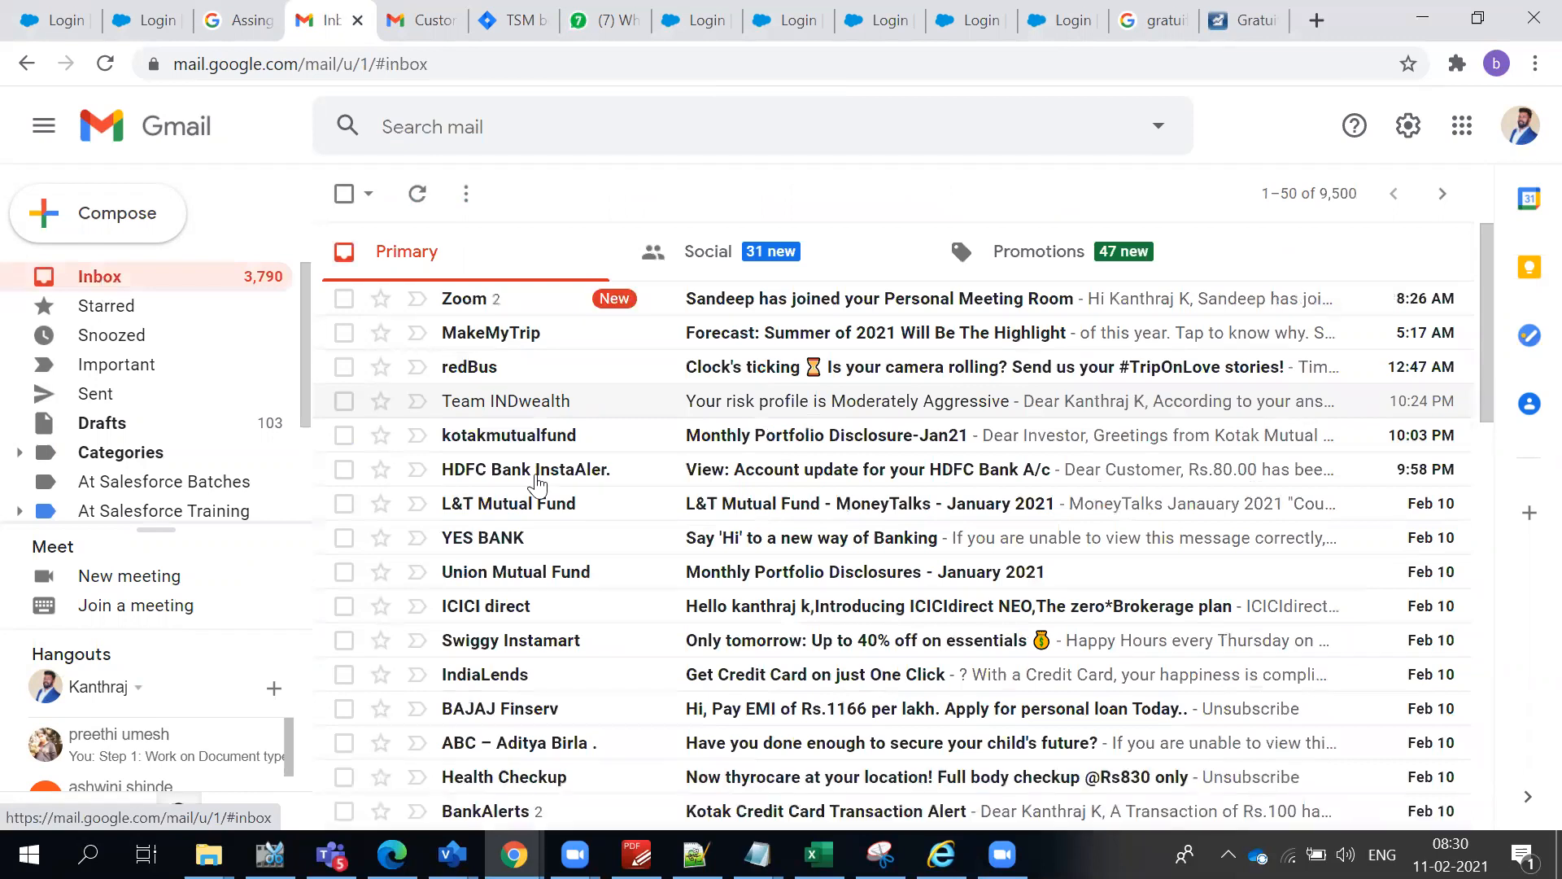
click(415, 195)
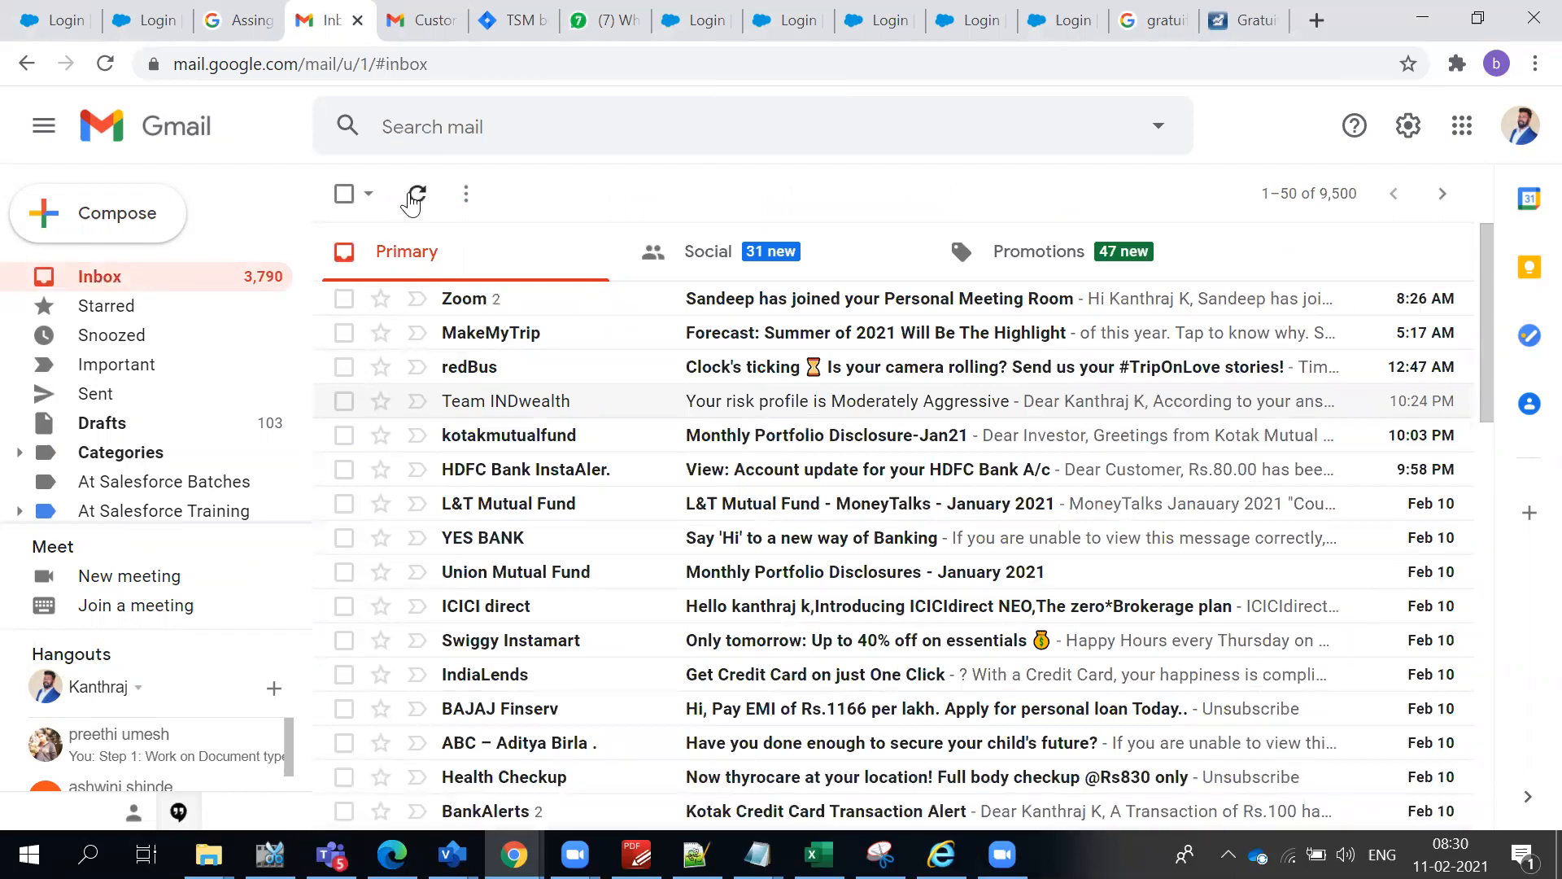
click(415, 196)
key(alt+Tab)
- Check the organization-wide e-mail address and the e-mail on the customer contact's record
click(576, 24)
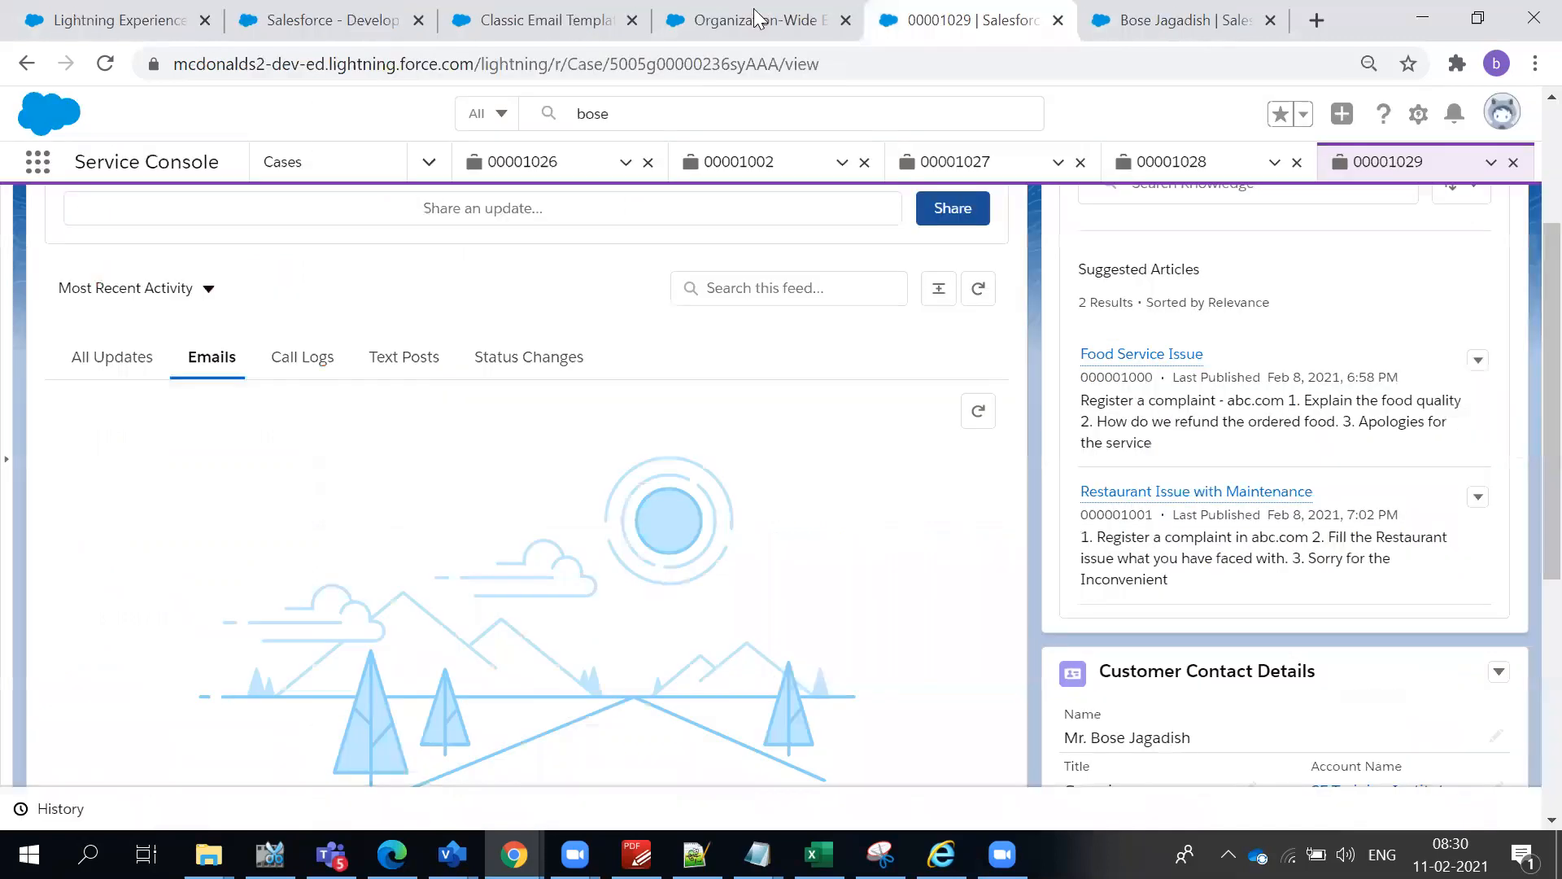
click(757, 18)
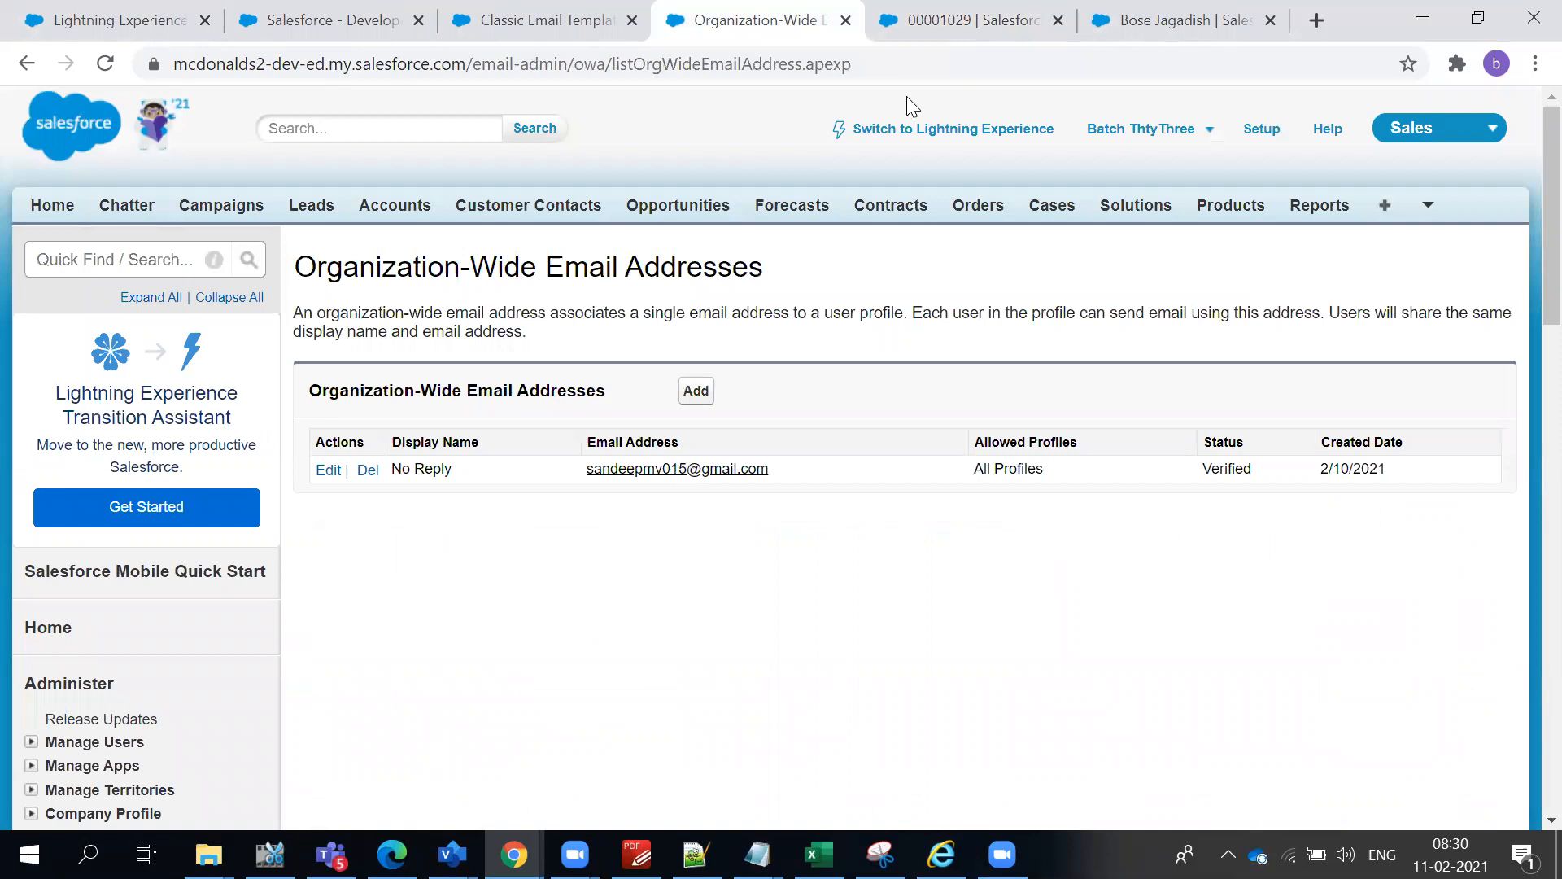
click(935, 20)
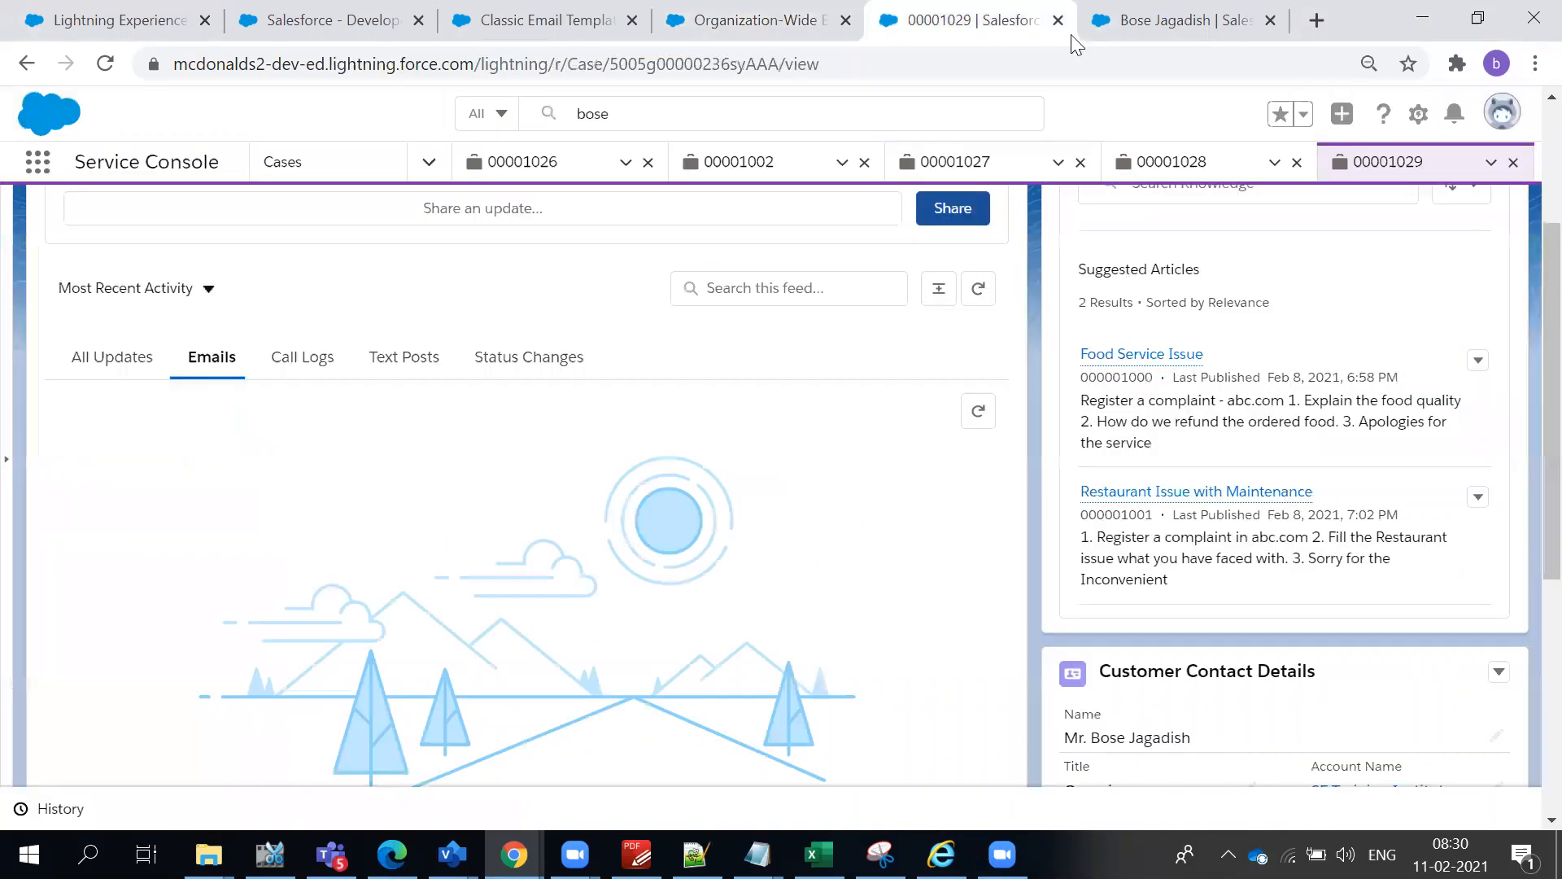
click(1175, 31)
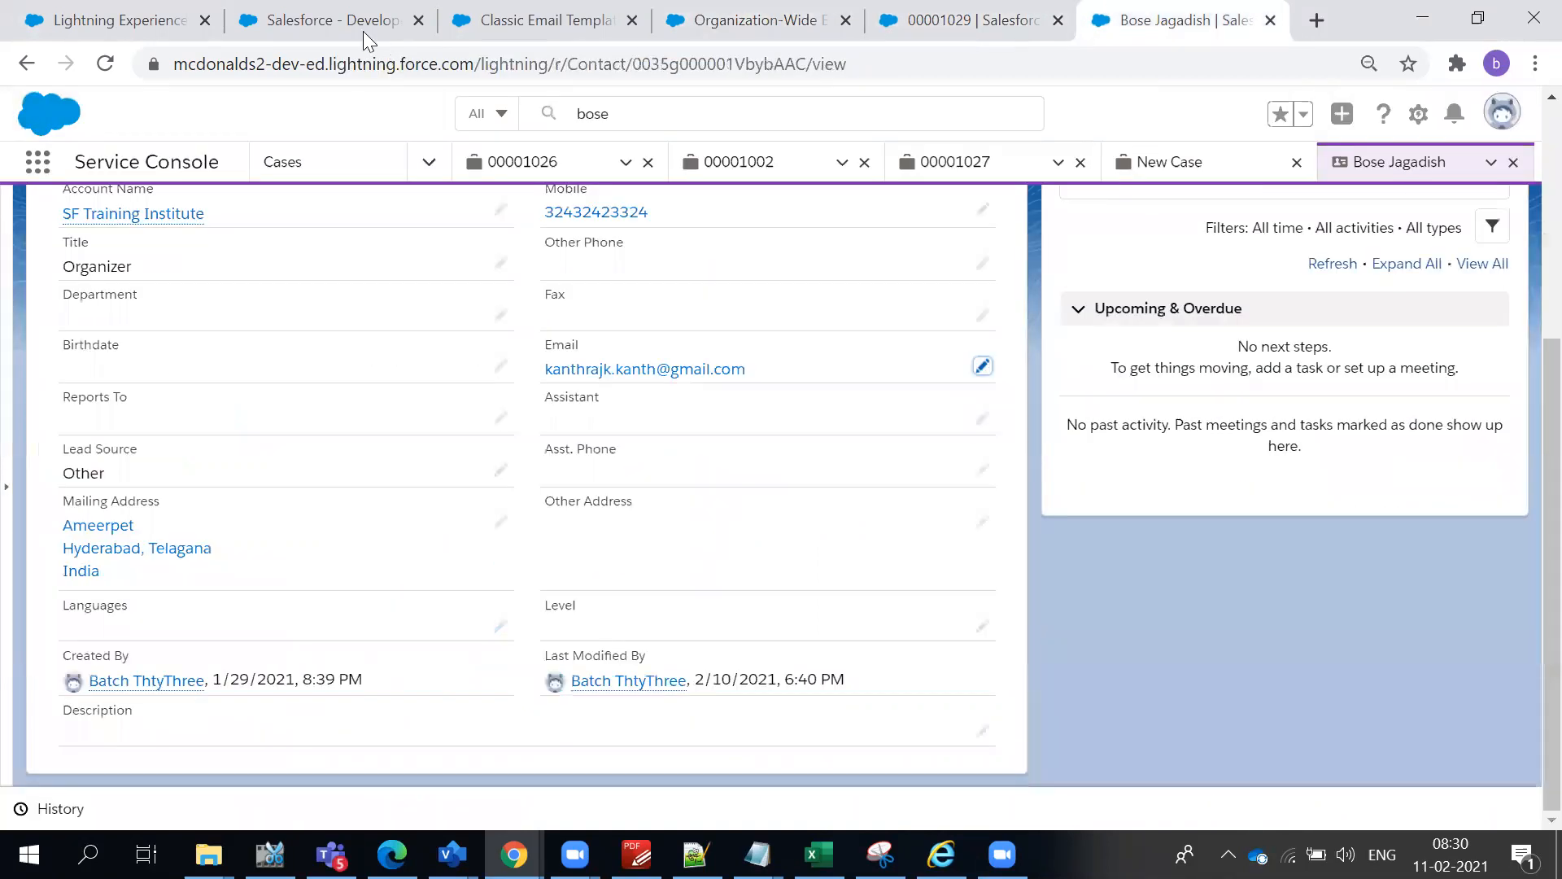
- Review the AutomateCase rule entry's criteria, sender address and e-mail template
click(172, 16)
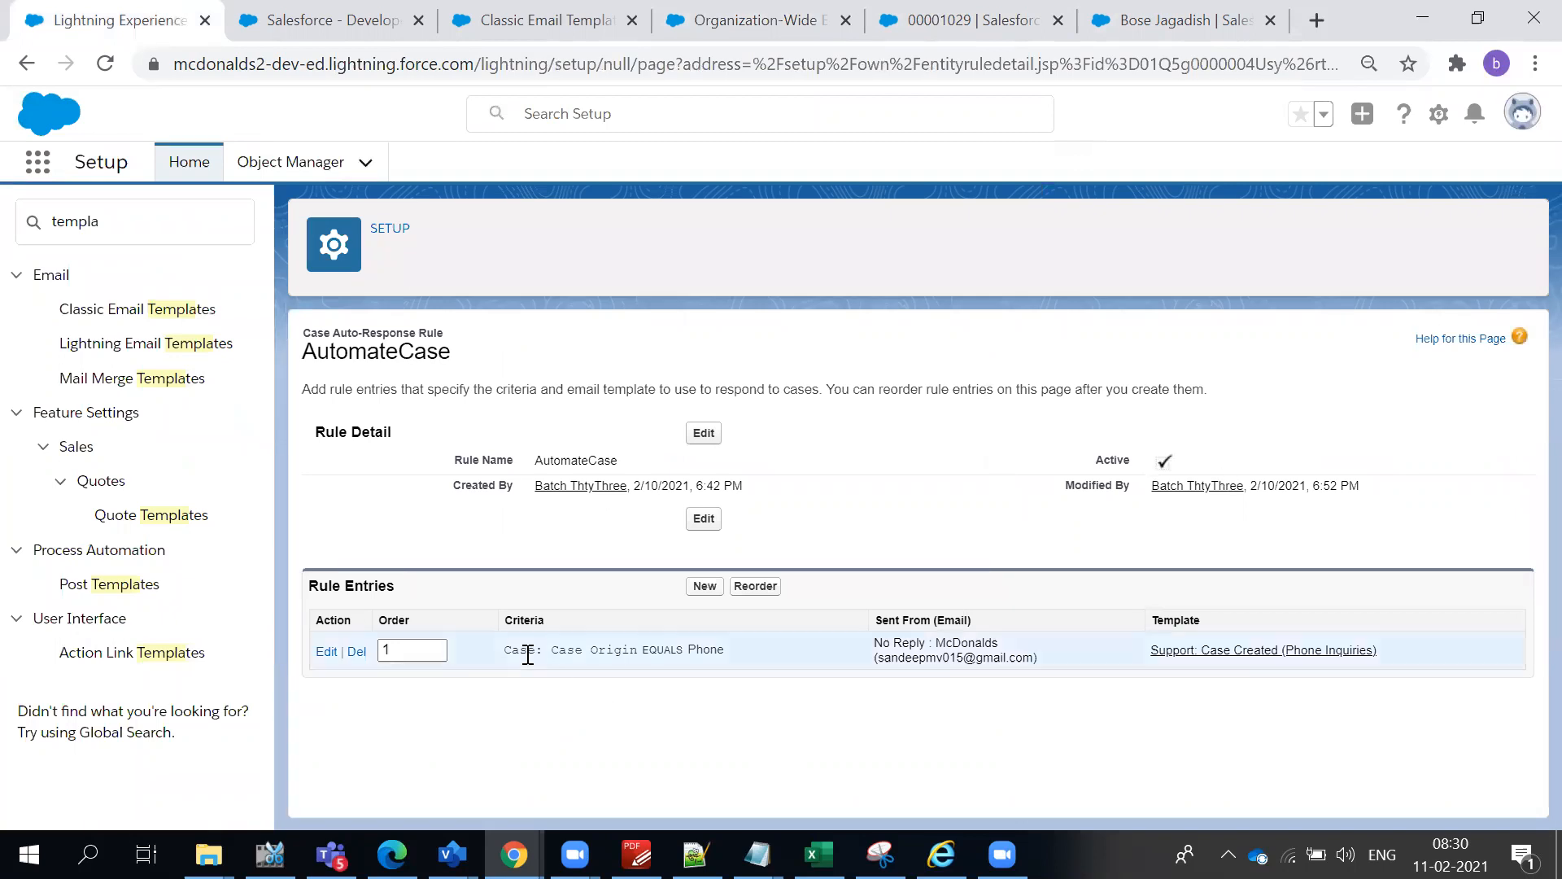
drag(503, 651, 743, 652)
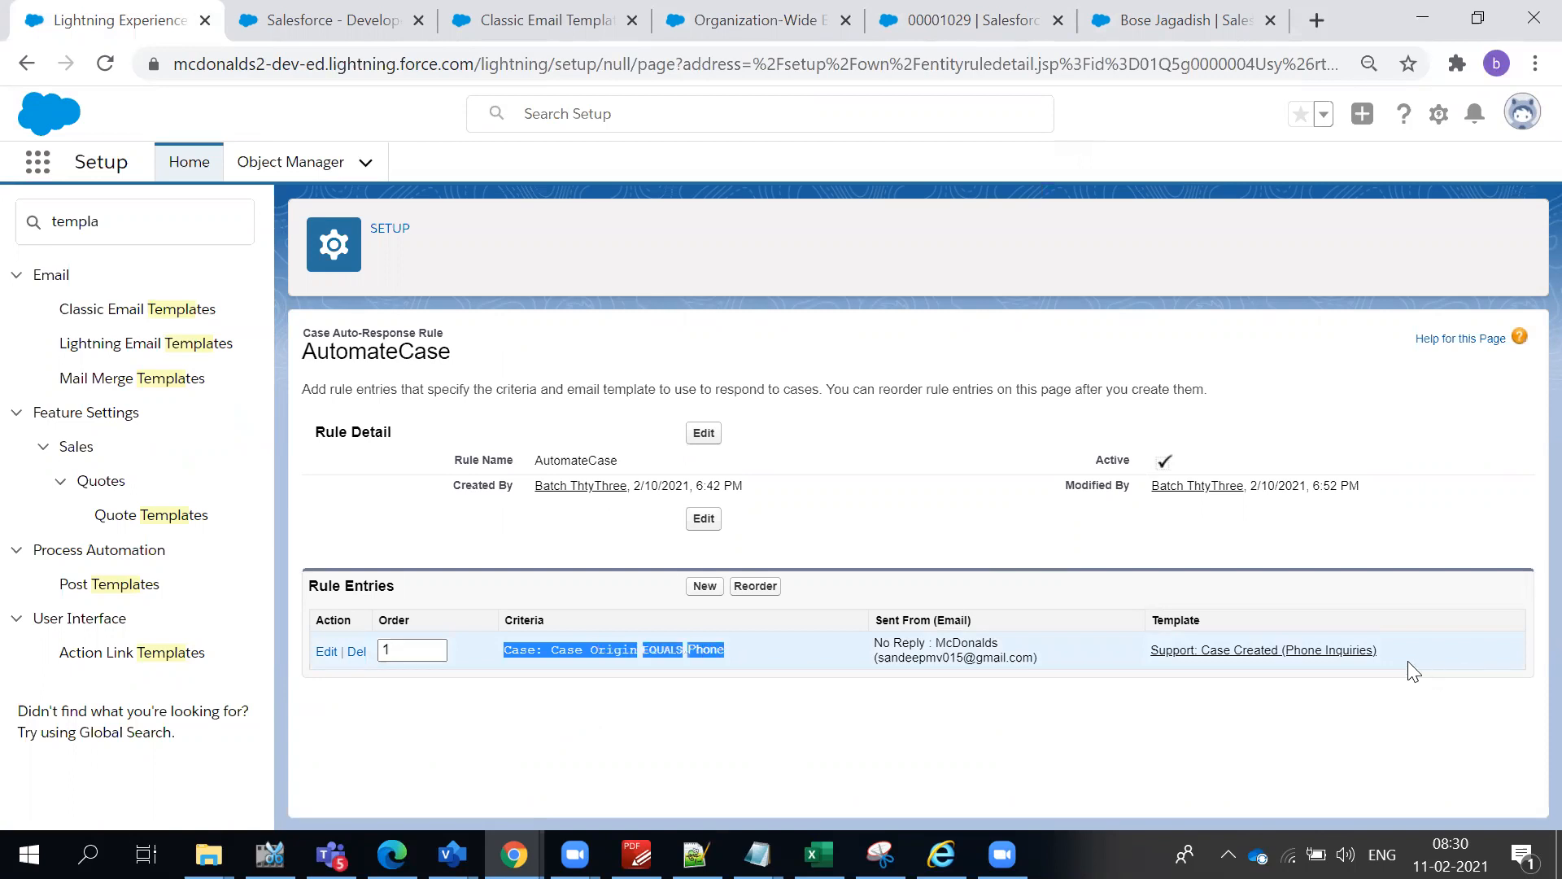
drag(1414, 671, 870, 641)
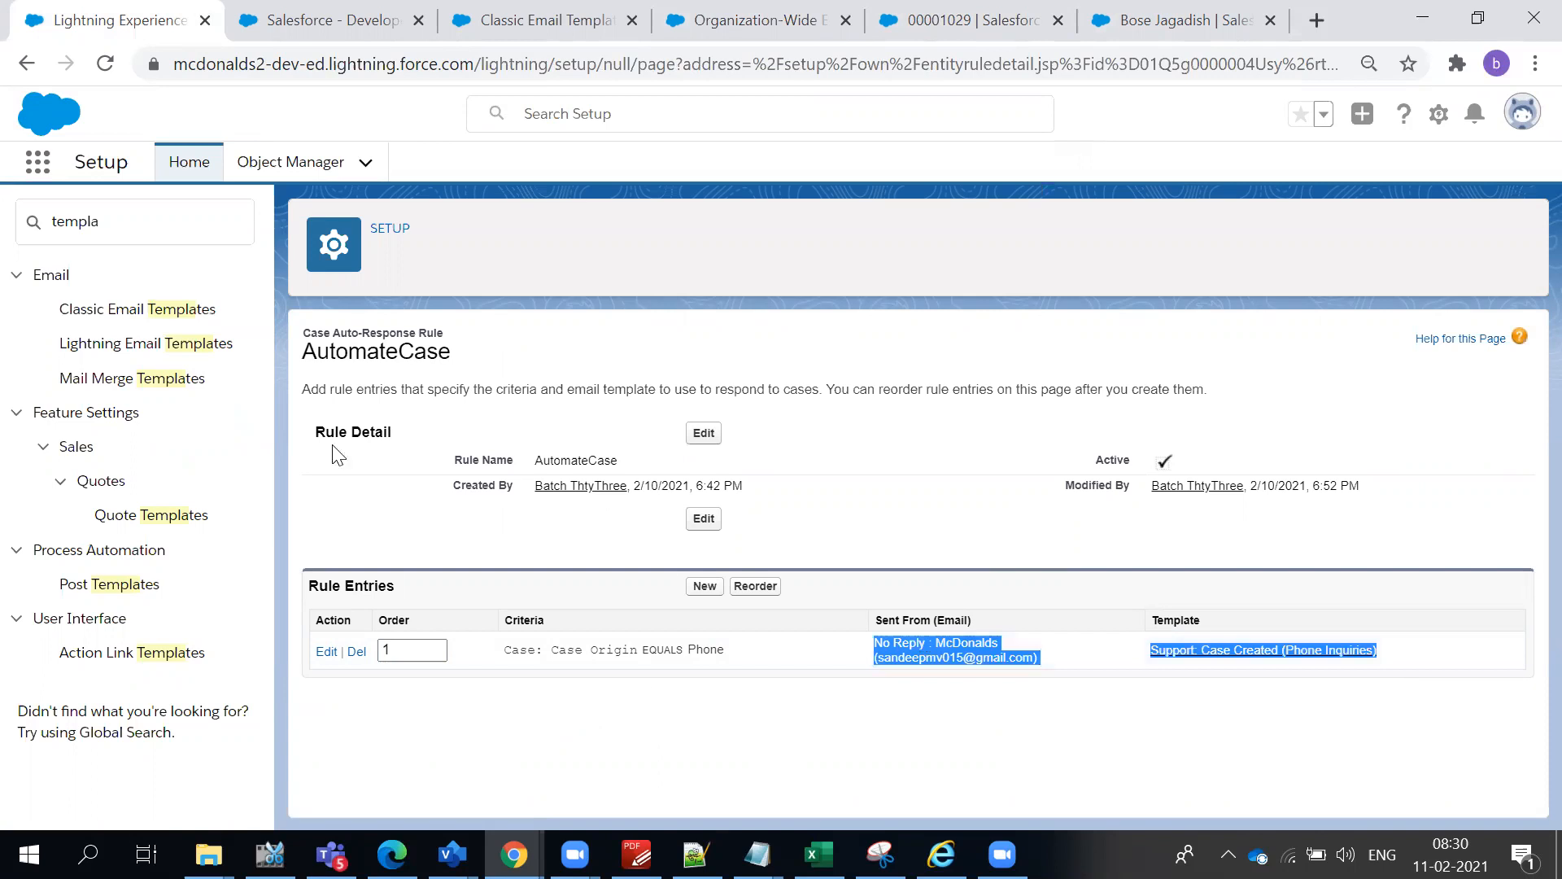
click(346, 462)
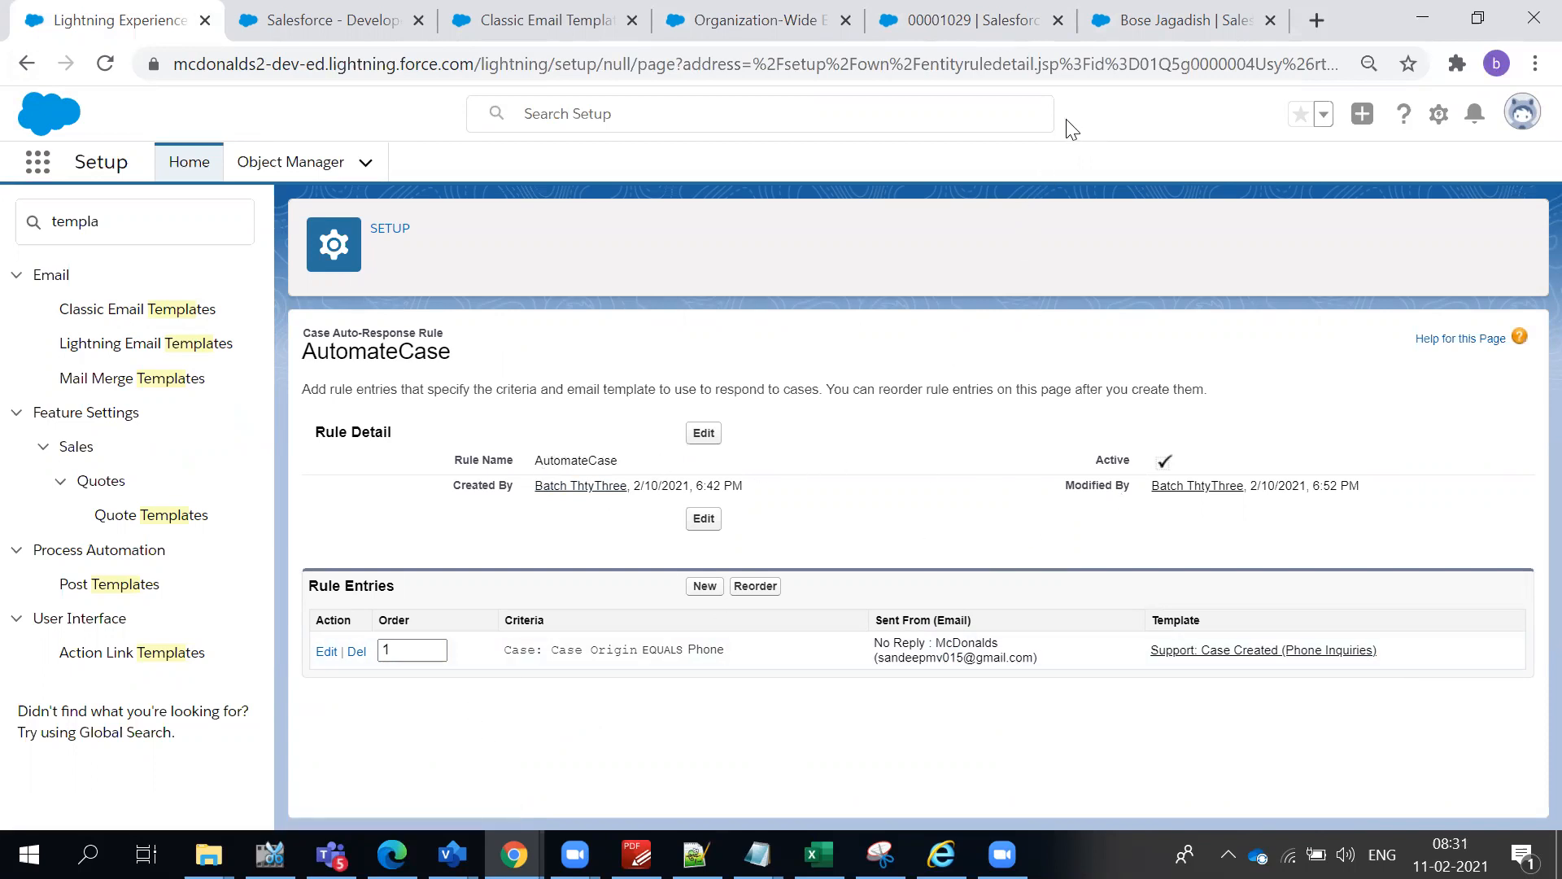
- Refresh the Gmail inbox once more to look for the auto-response e-mail and return to Salesforce
key(alt+Tab)
click(402, 198)
key(alt+Tab)
- Review the customer contact's details and return to the new case's e-mail feed
click(1155, 9)
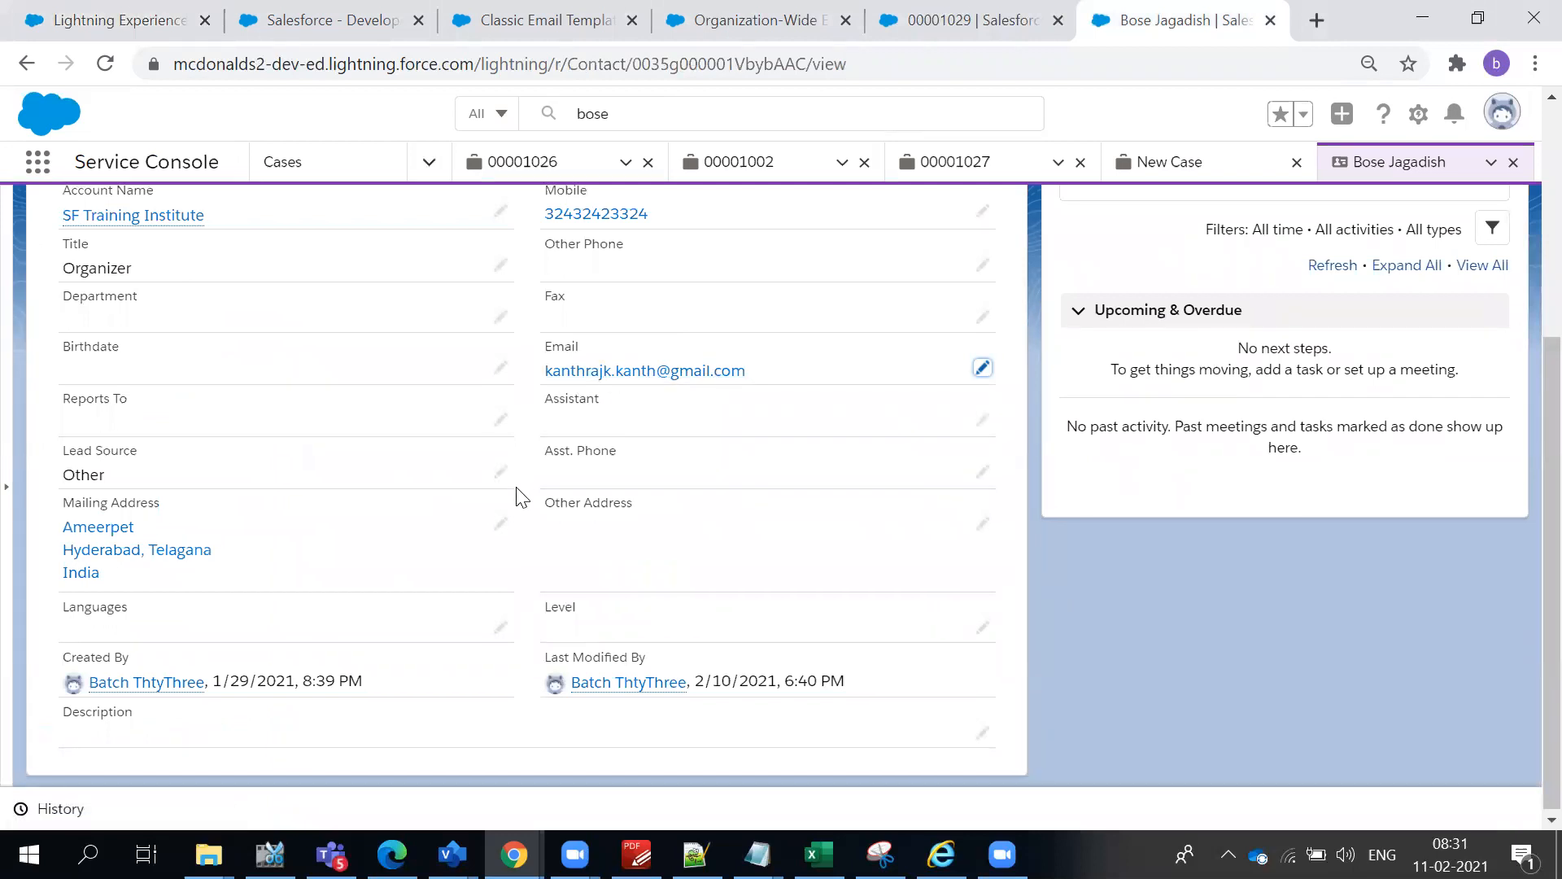
scroll(520, 496, up, 3)
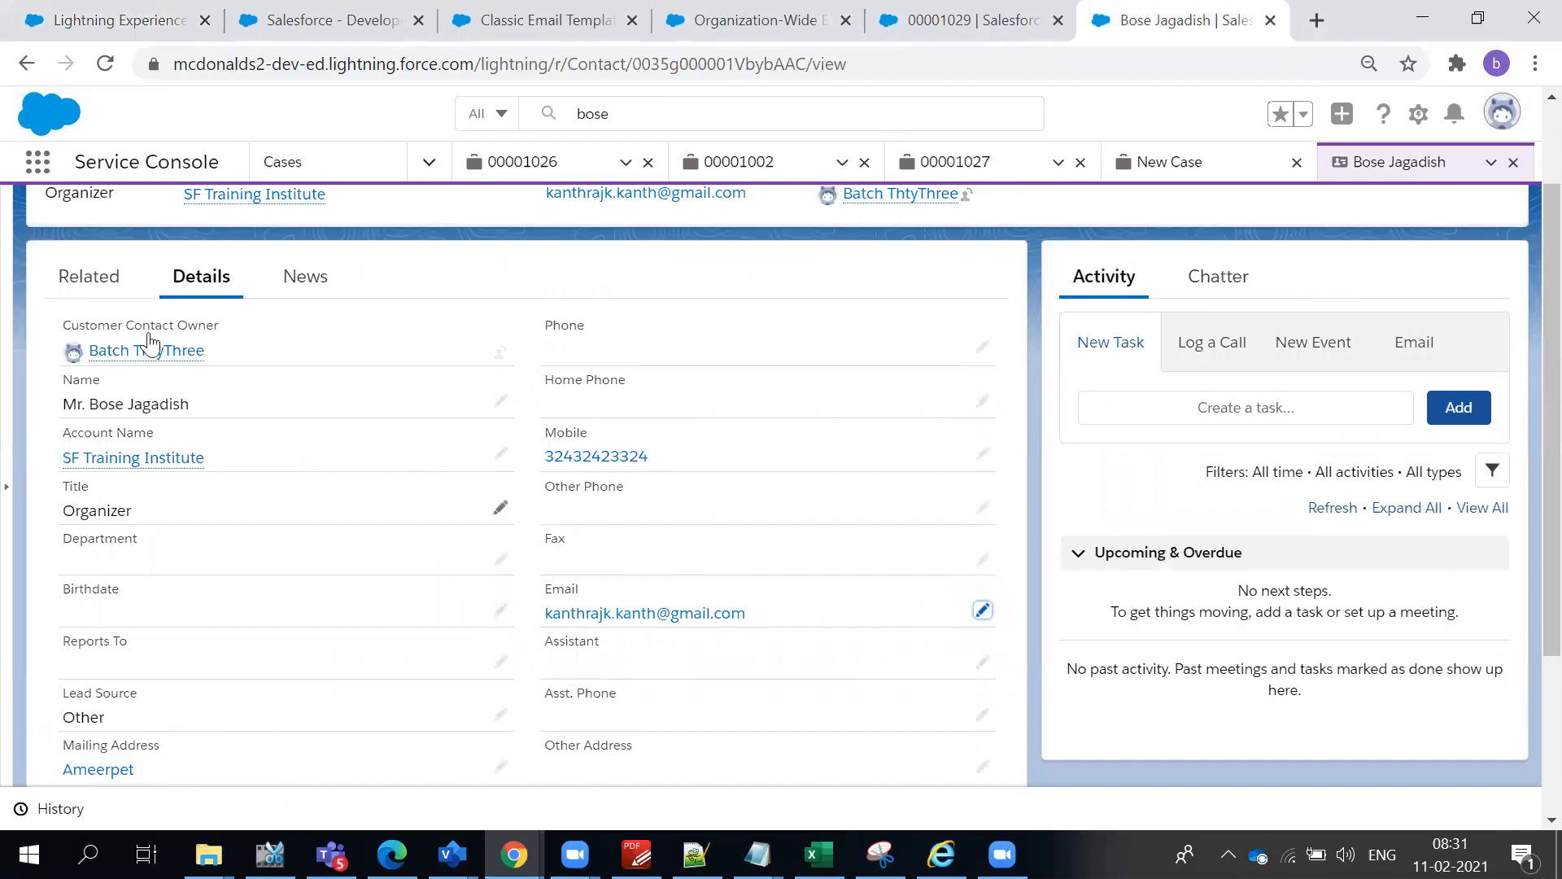
scroll(221, 337, up, 2)
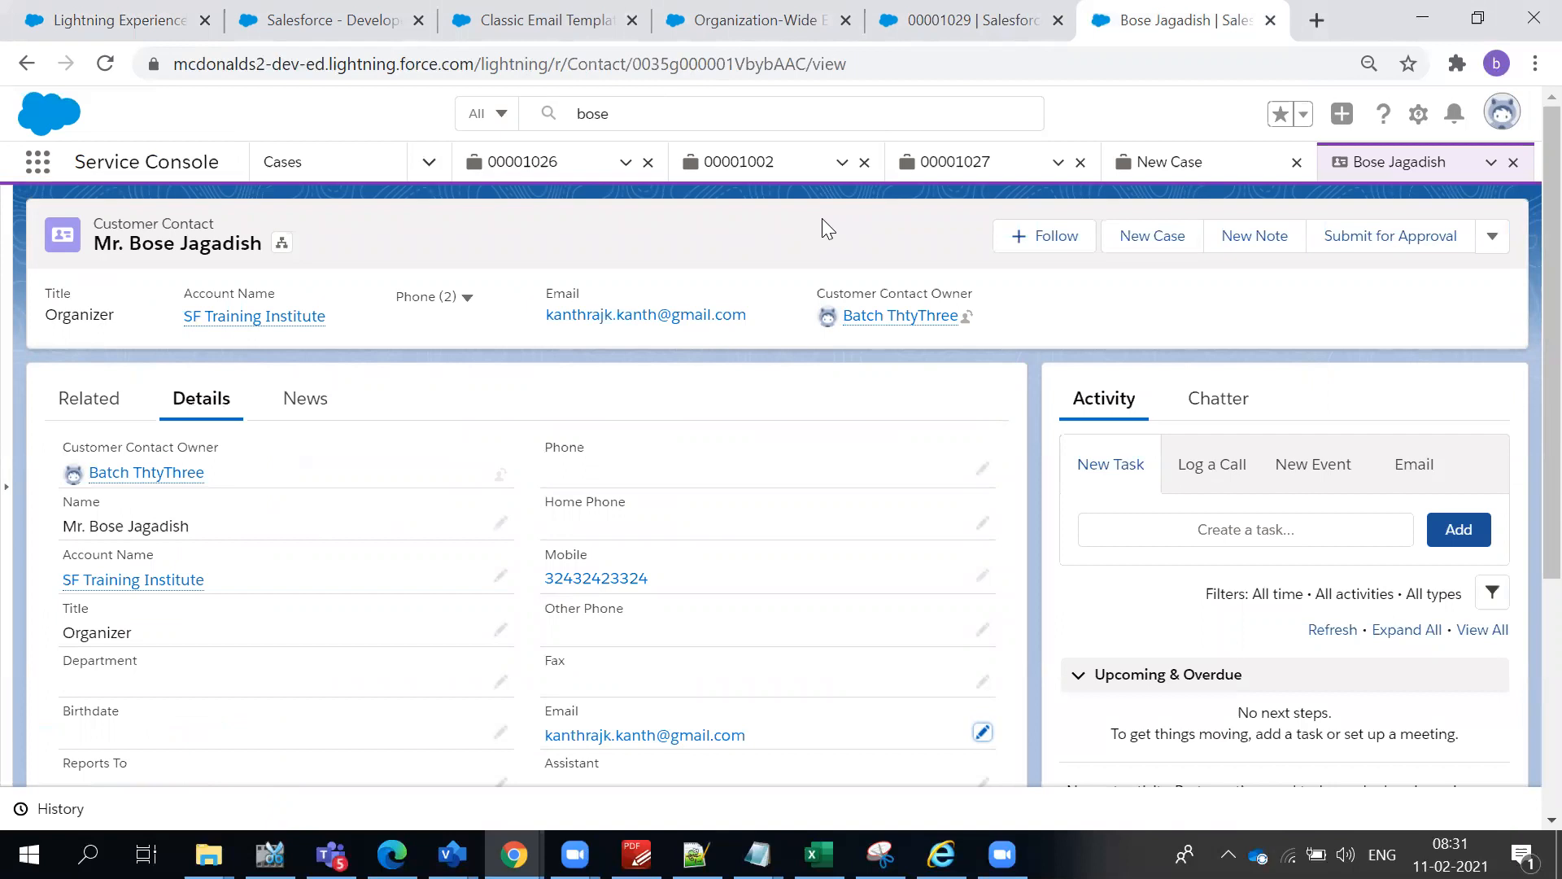
click(973, 21)
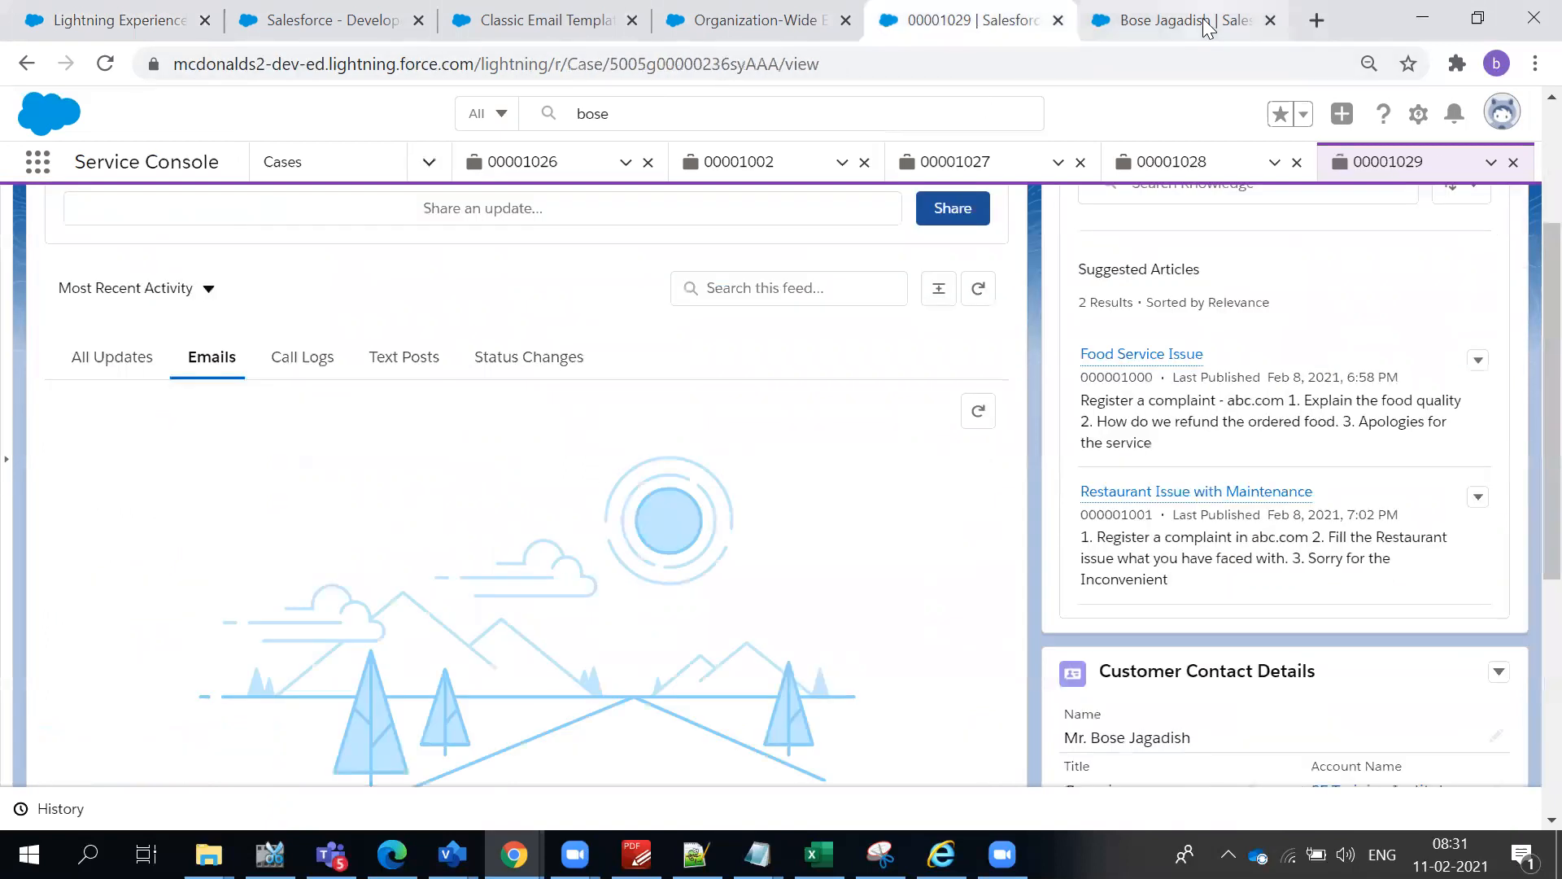
- Review the organization-wide e-mail address and the text of the Support: Case Created (Phone Inquiries) template
click(740, 26)
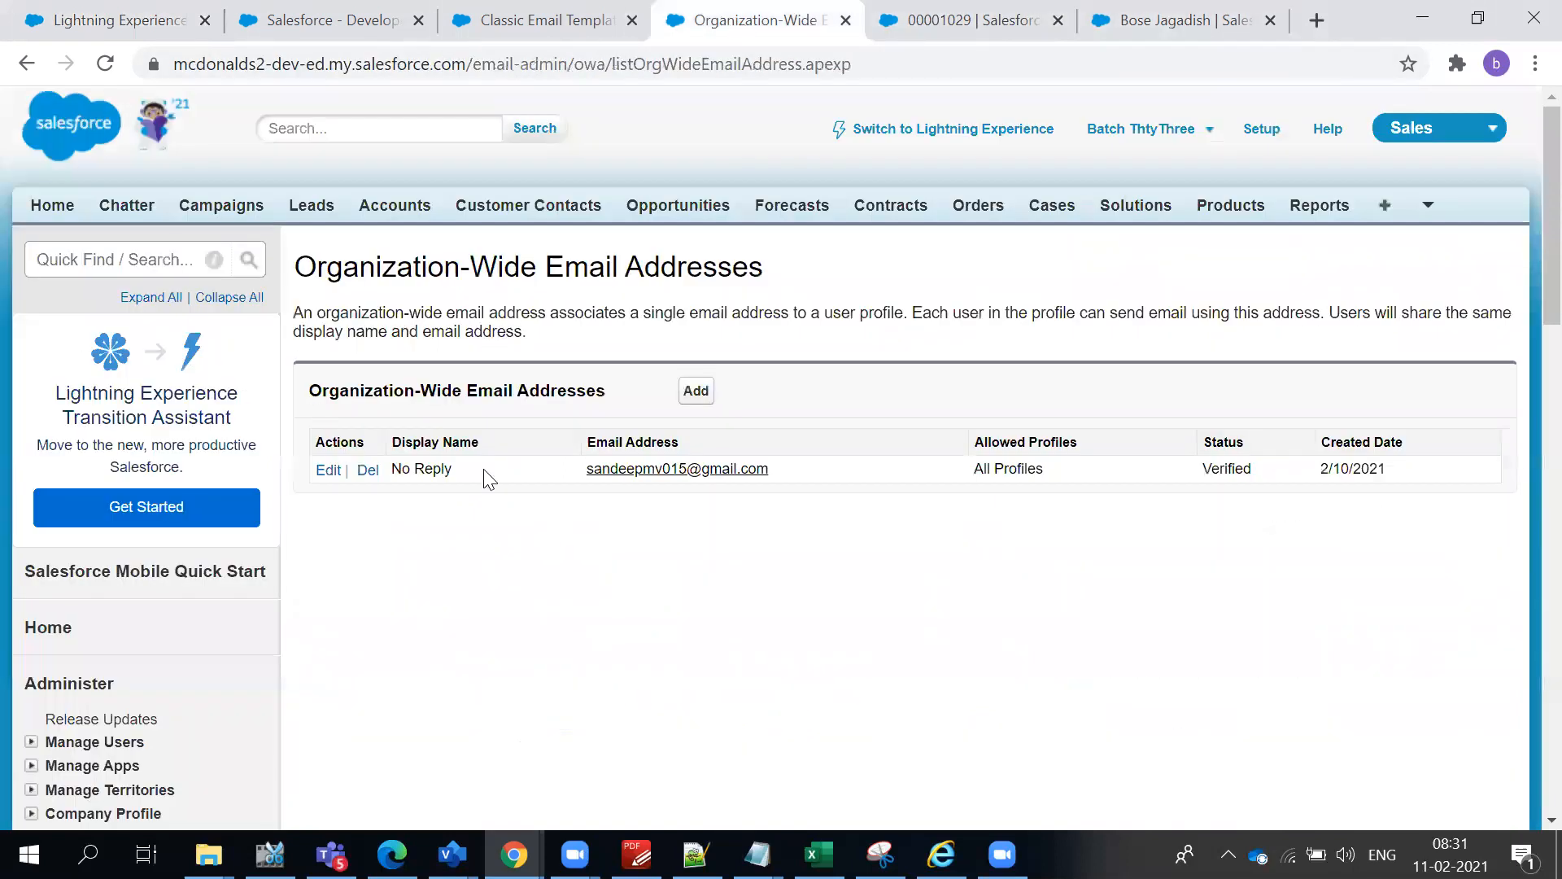
click(511, 10)
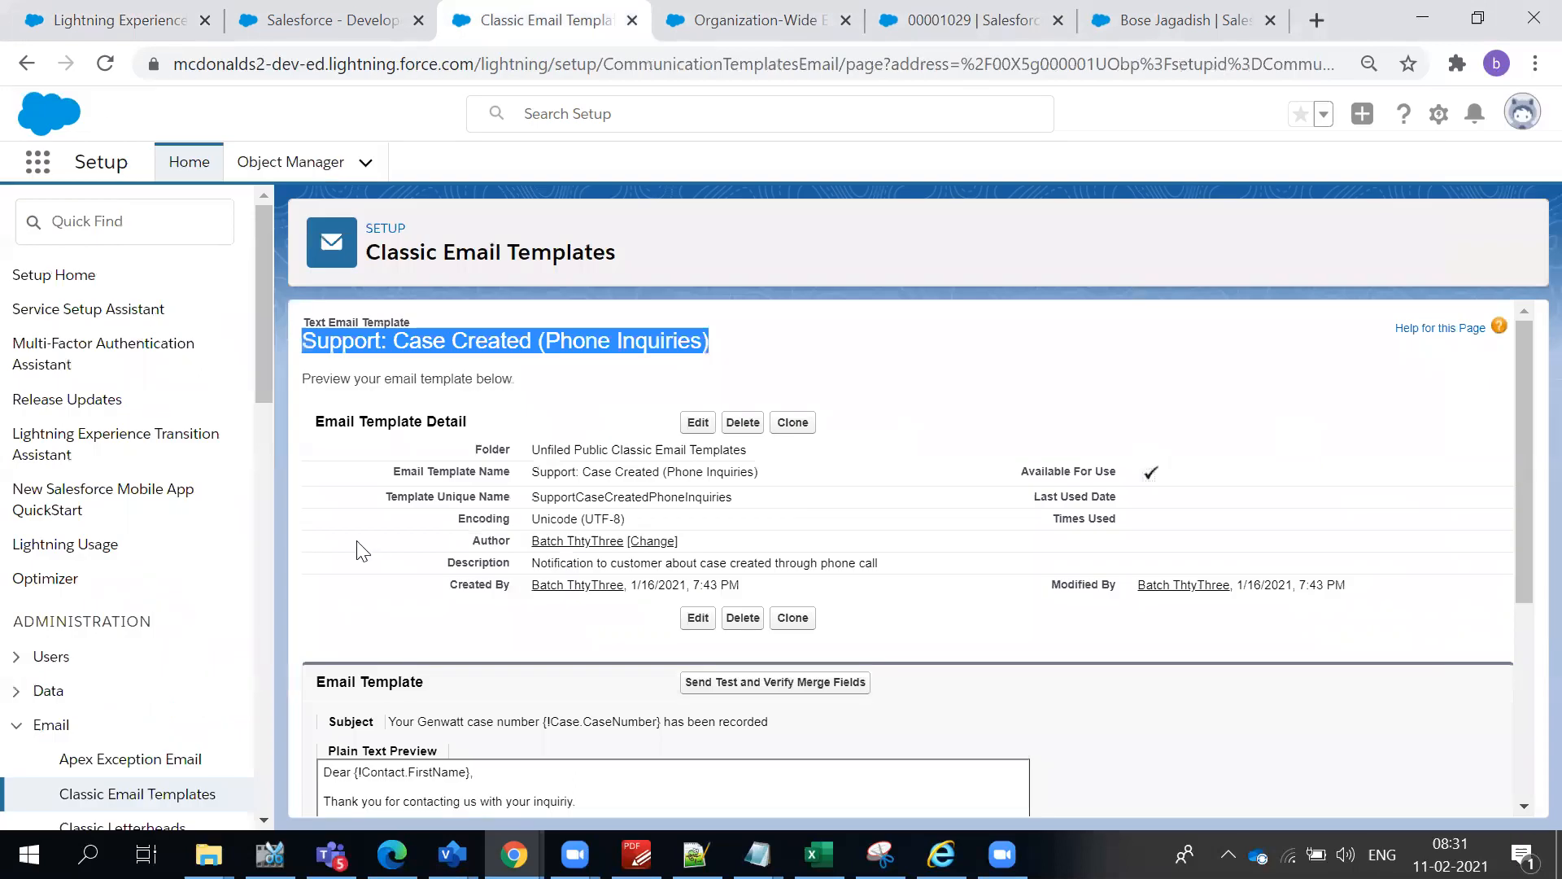
scroll(484, 560, down, 4)
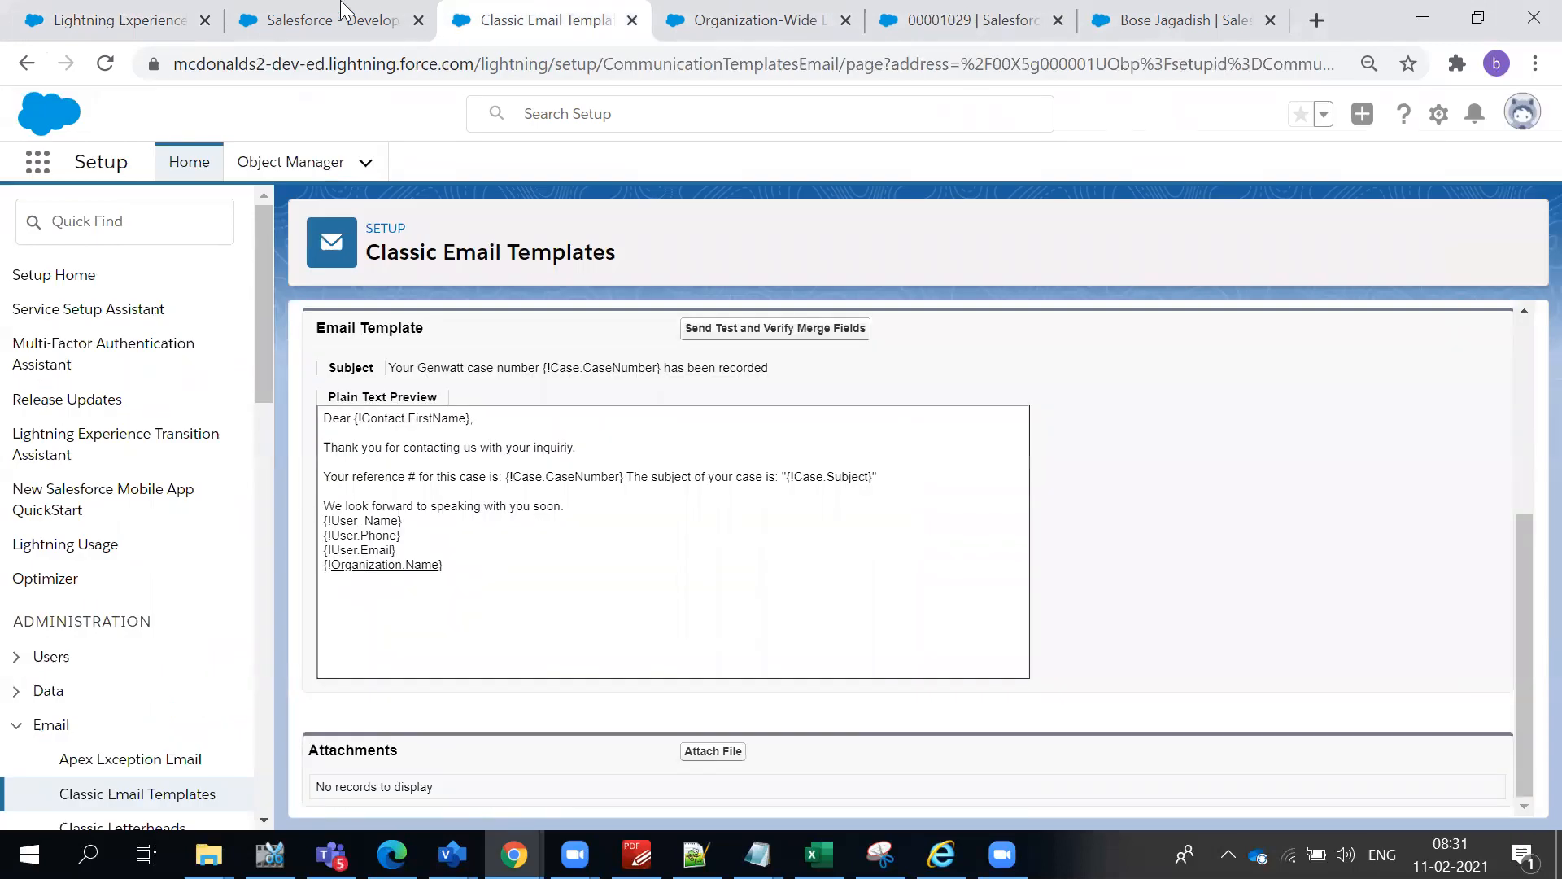
- Review the AutomateCase rule's details and its entry's sender address
click(252, 22)
click(180, 25)
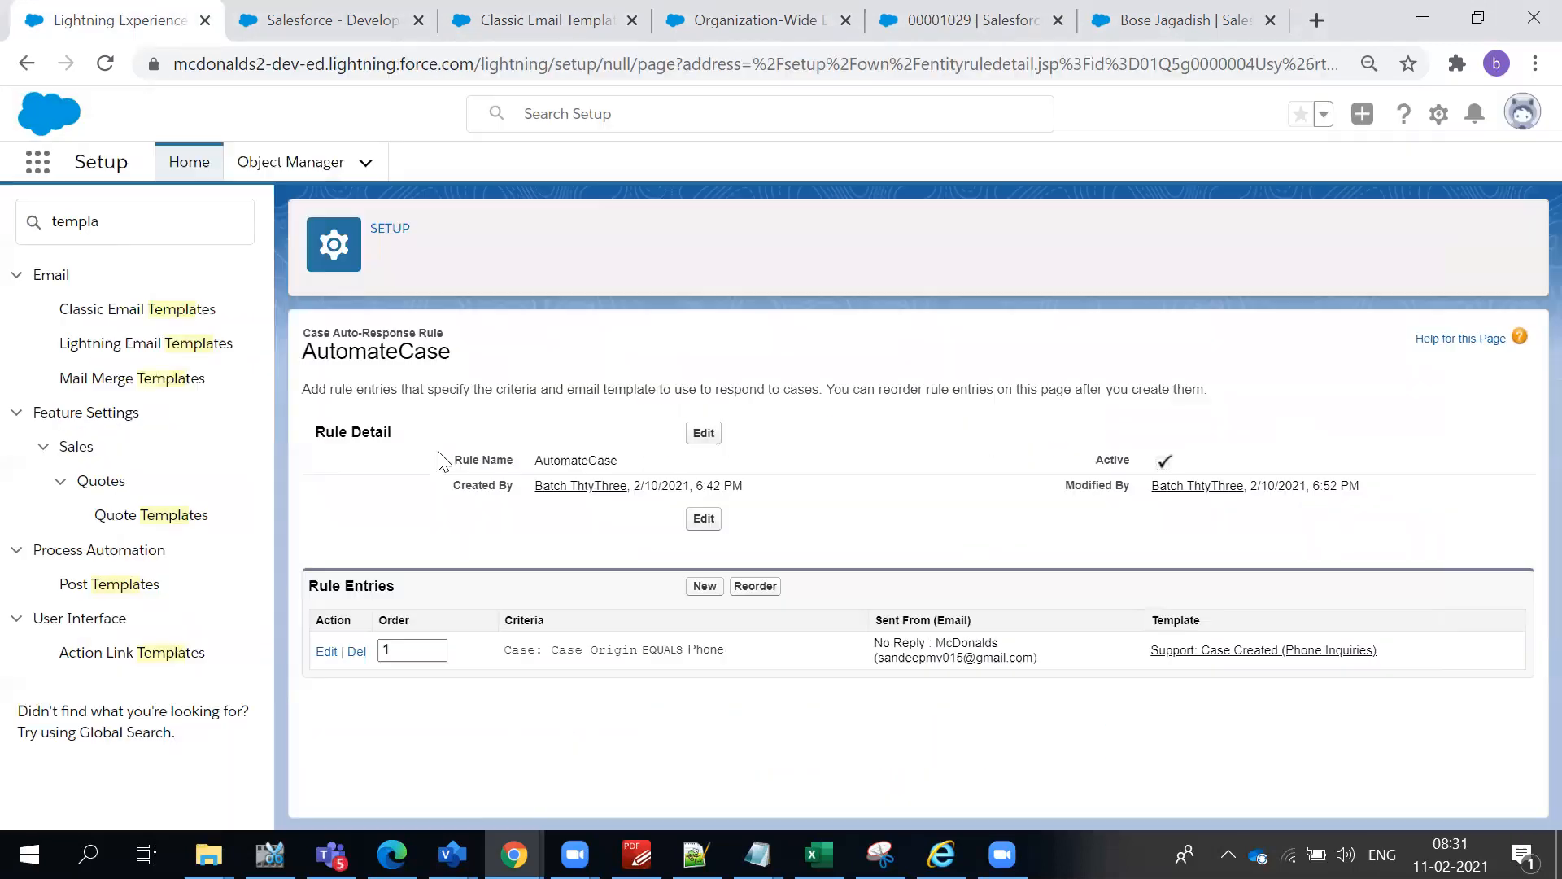
click(106, 231)
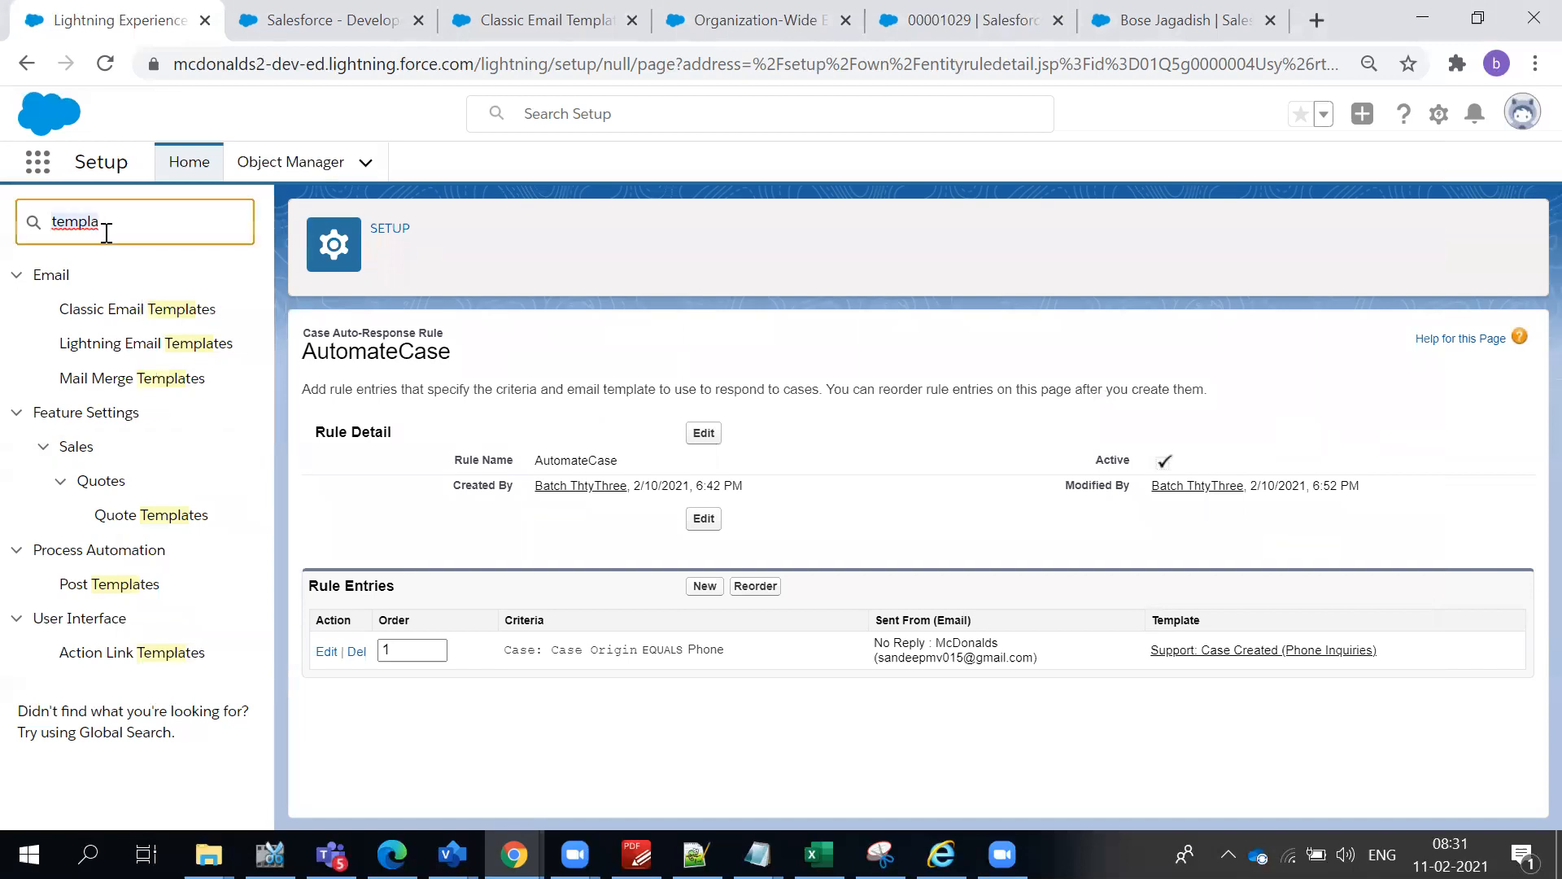
click(25, 65)
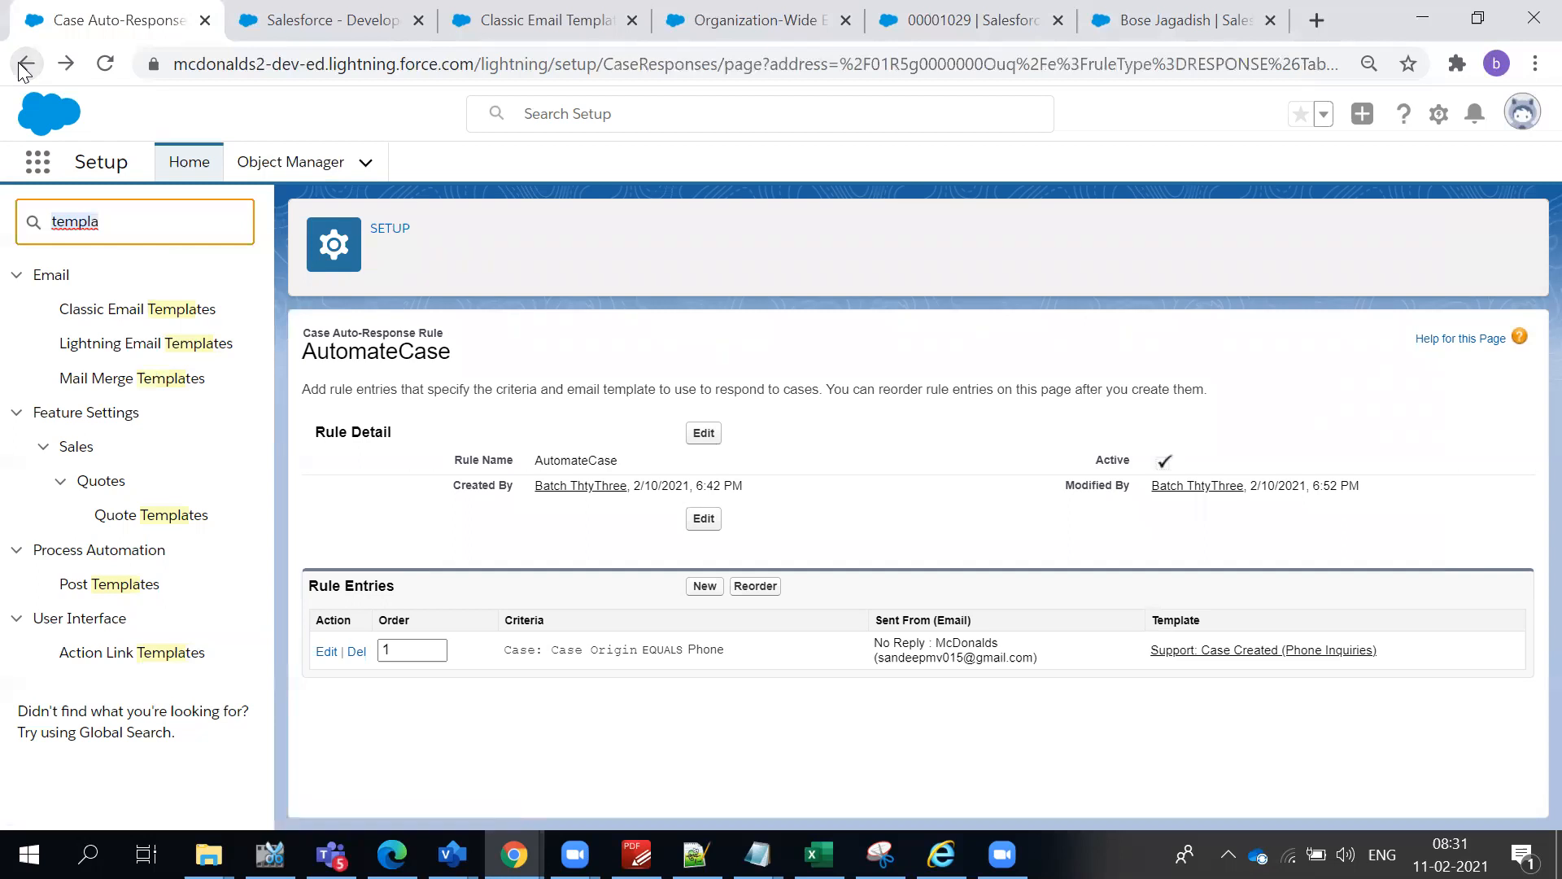
click(909, 612)
drag(899, 664, 975, 660)
click(993, 674)
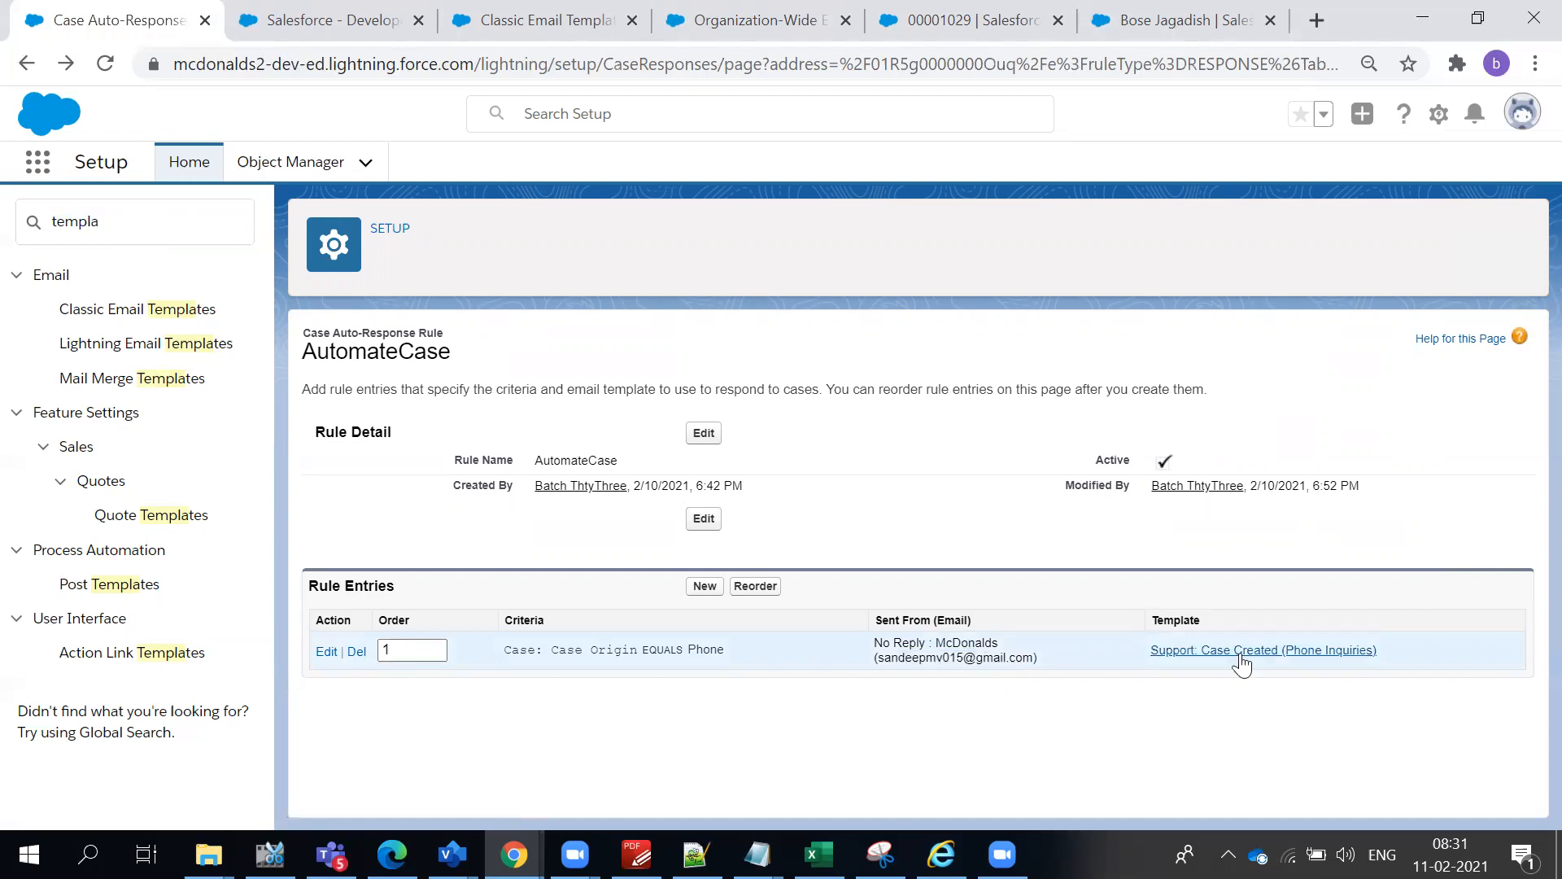
- Search Setup for "Auto" and open the AutomateCase rule from the Case Auto-Response Rules
click(196, 220)
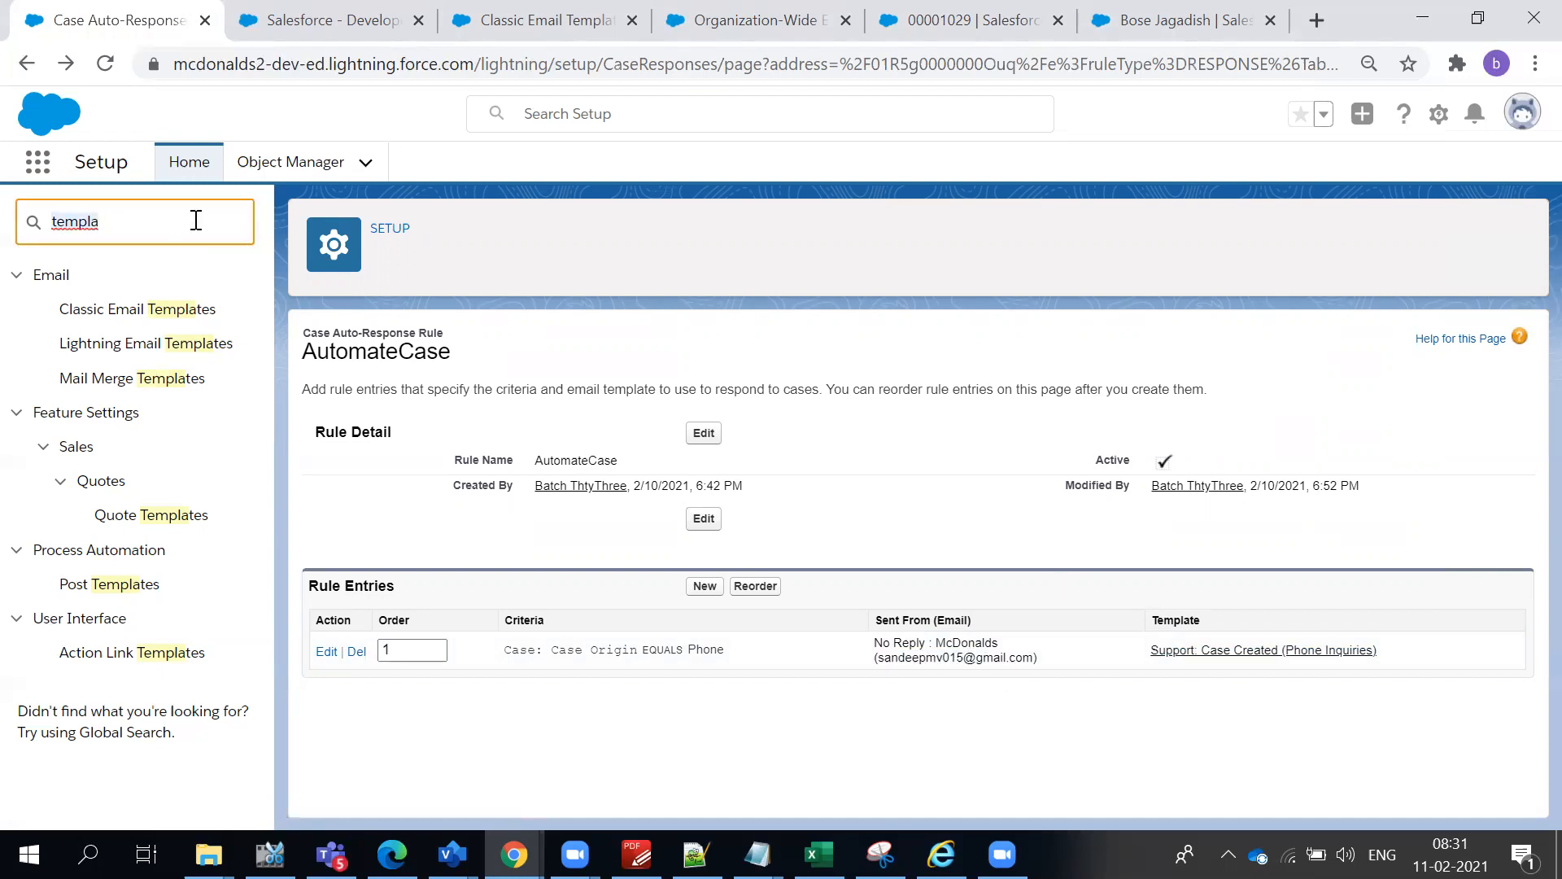
key(ctrl+a)
text(Aur)
key(BackSpace)
text(t)
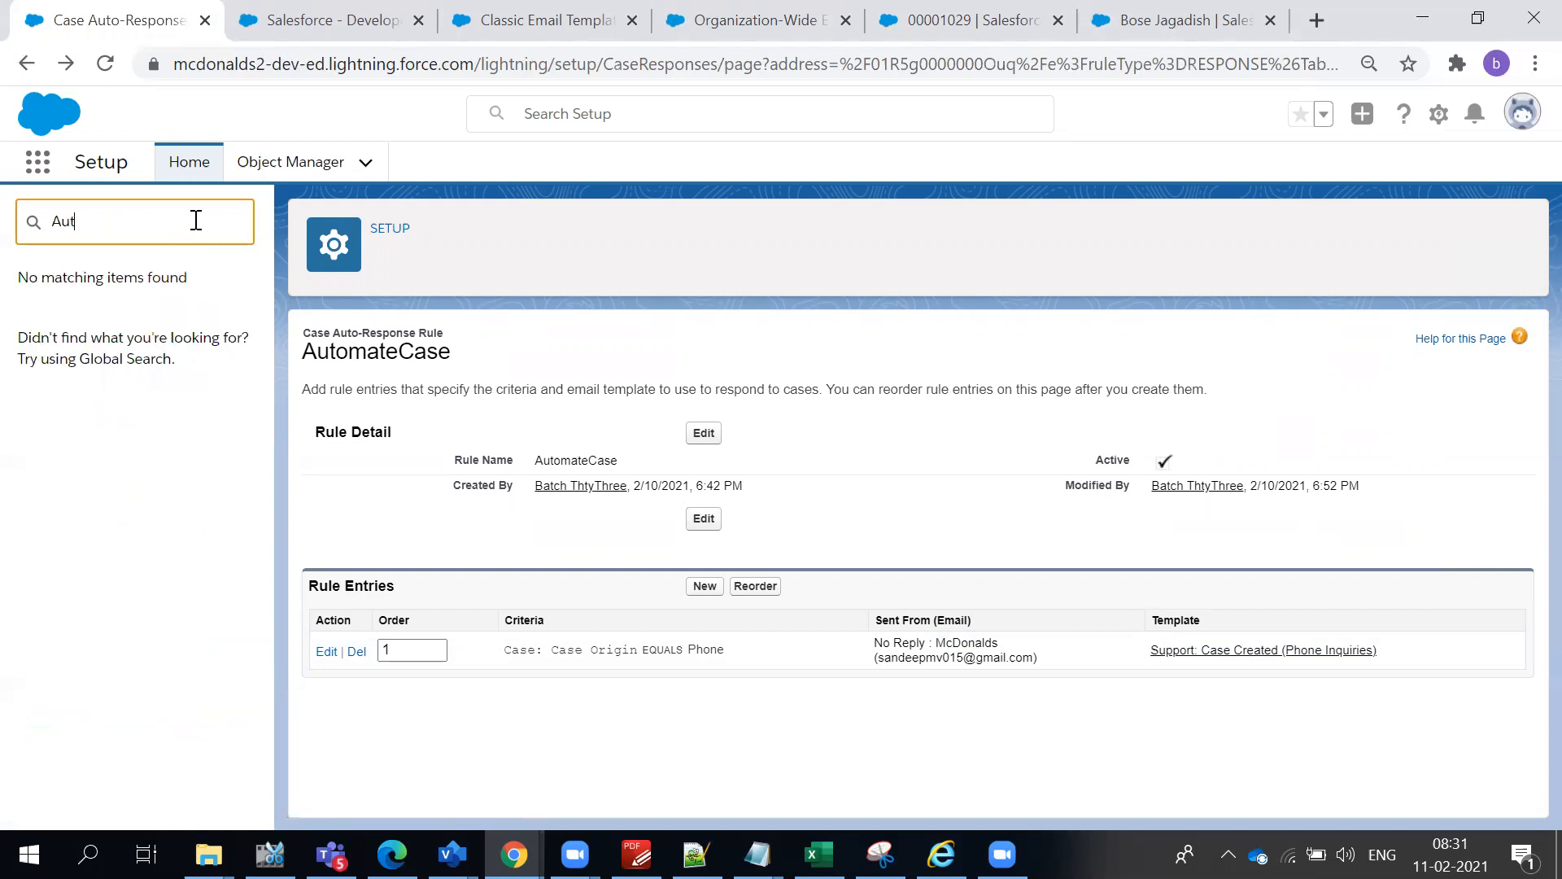
text(o)
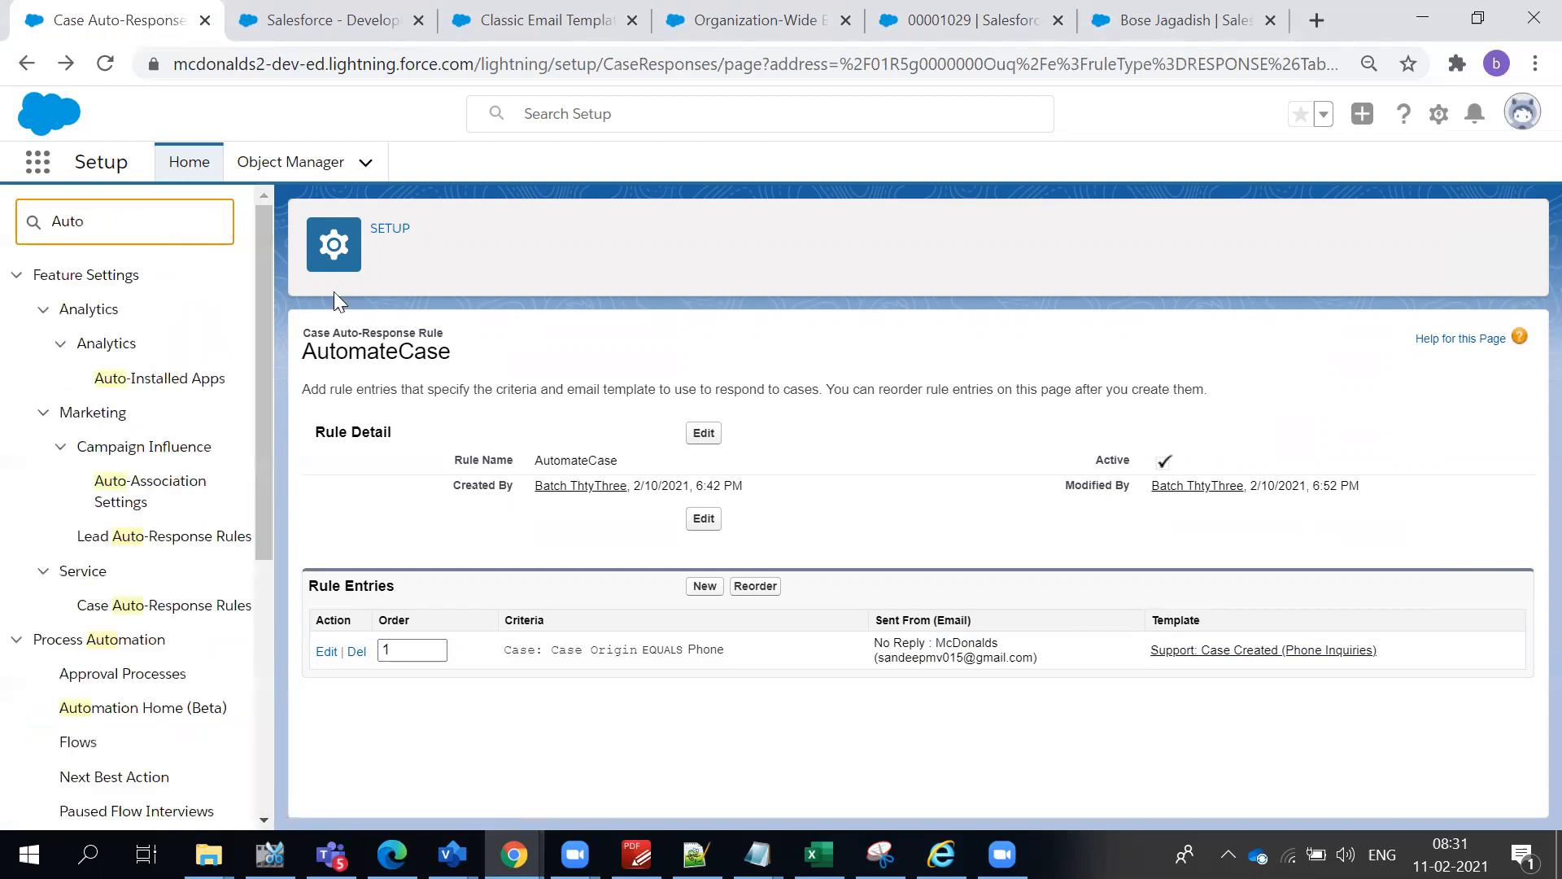
click(112, 607)
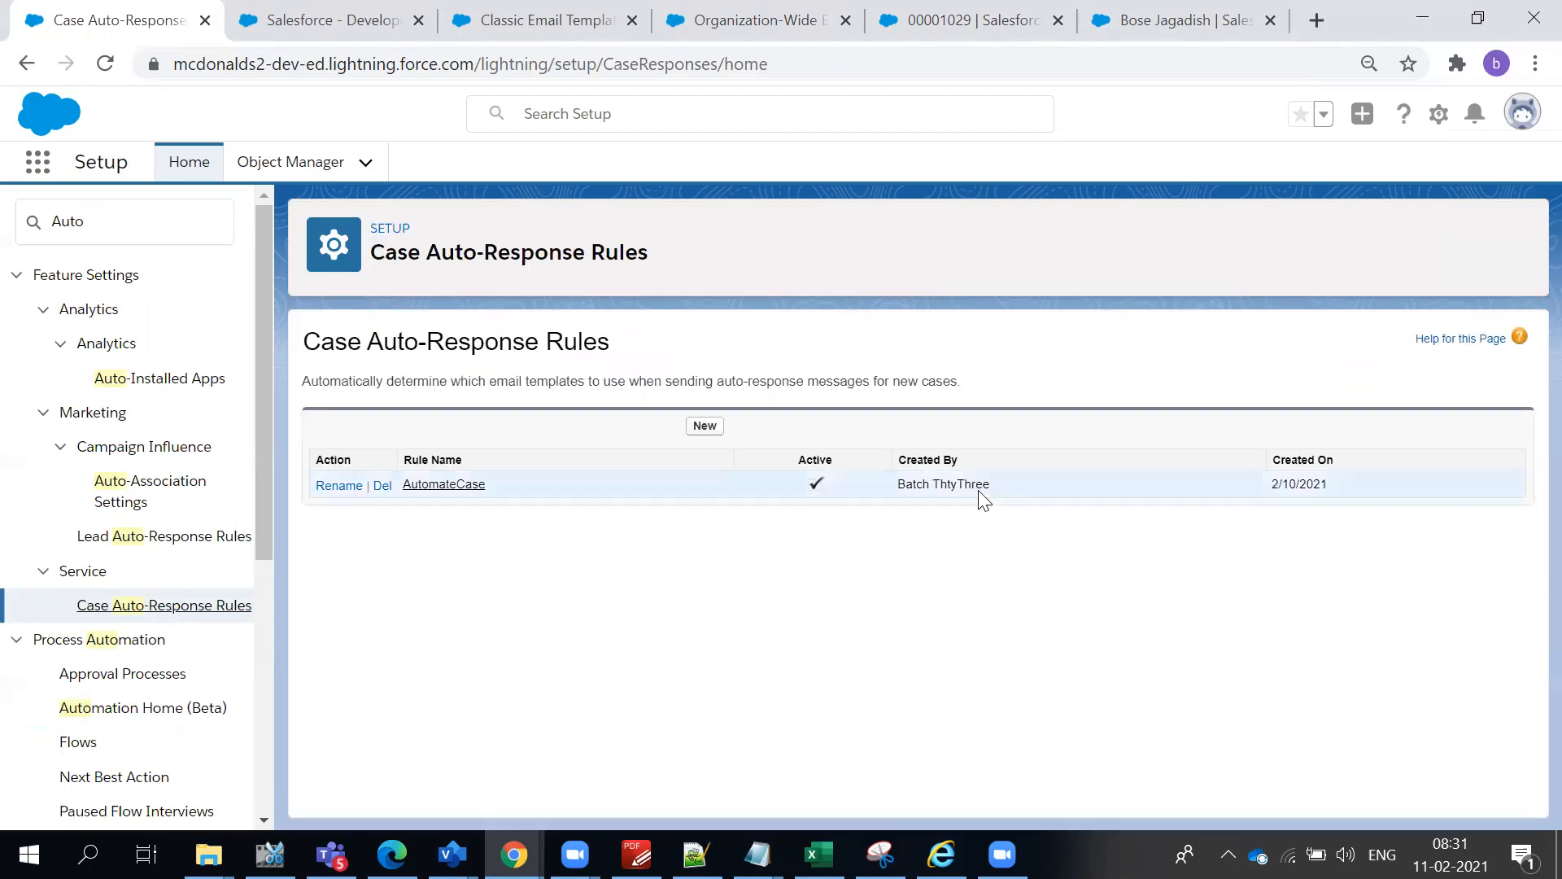
click(453, 486)
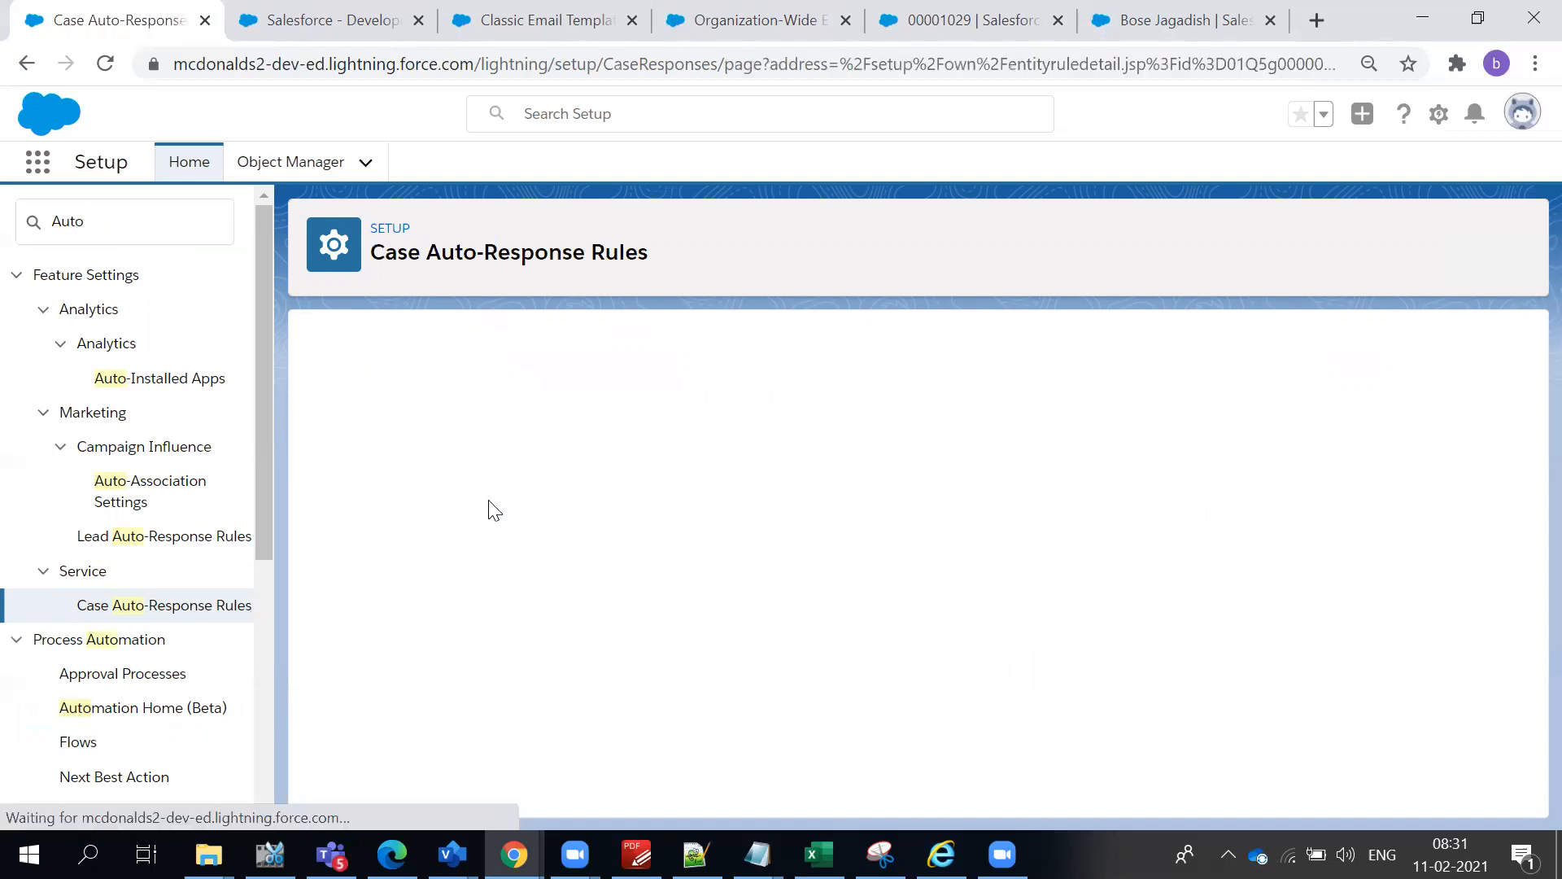
- Edit the Phone-origin rule entry to send the response to all recipients, and save it
click(325, 652)
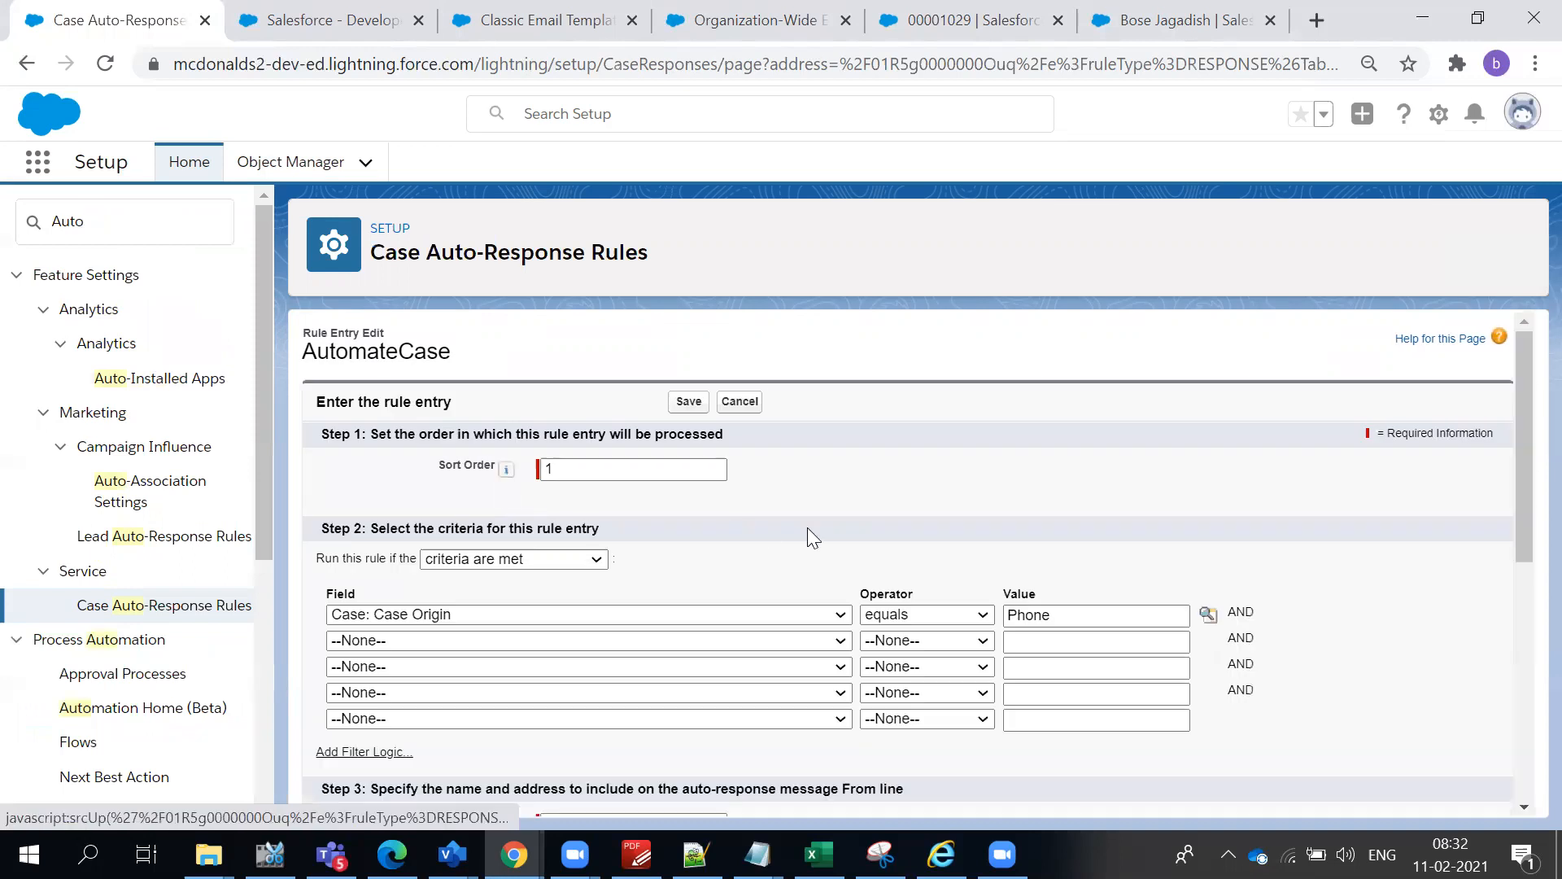
scroll(808, 529, down, 1)
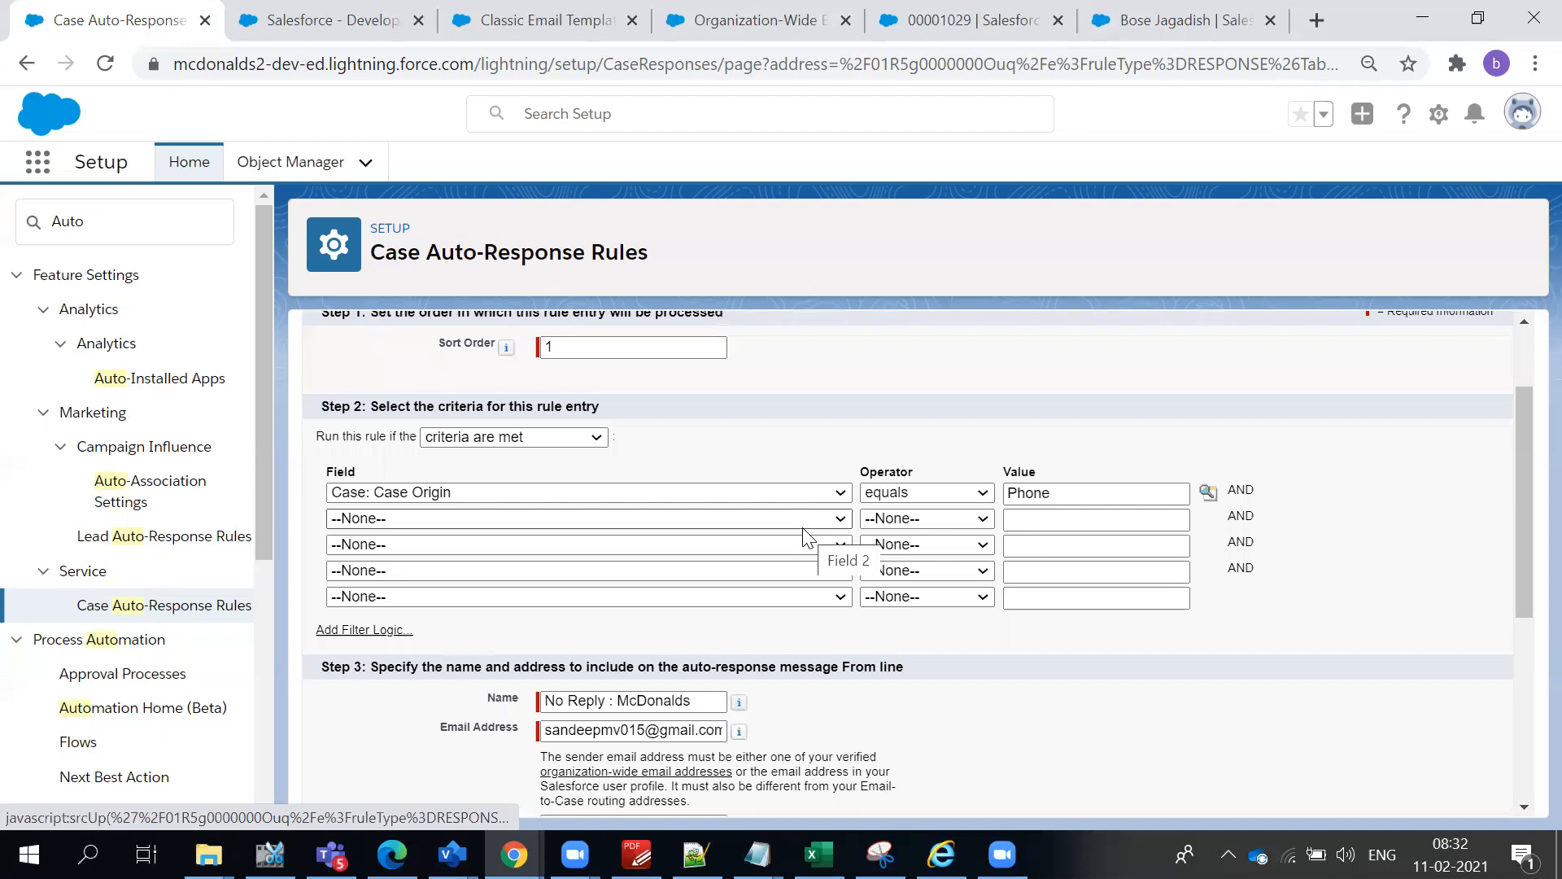
scroll(803, 538, down, 3)
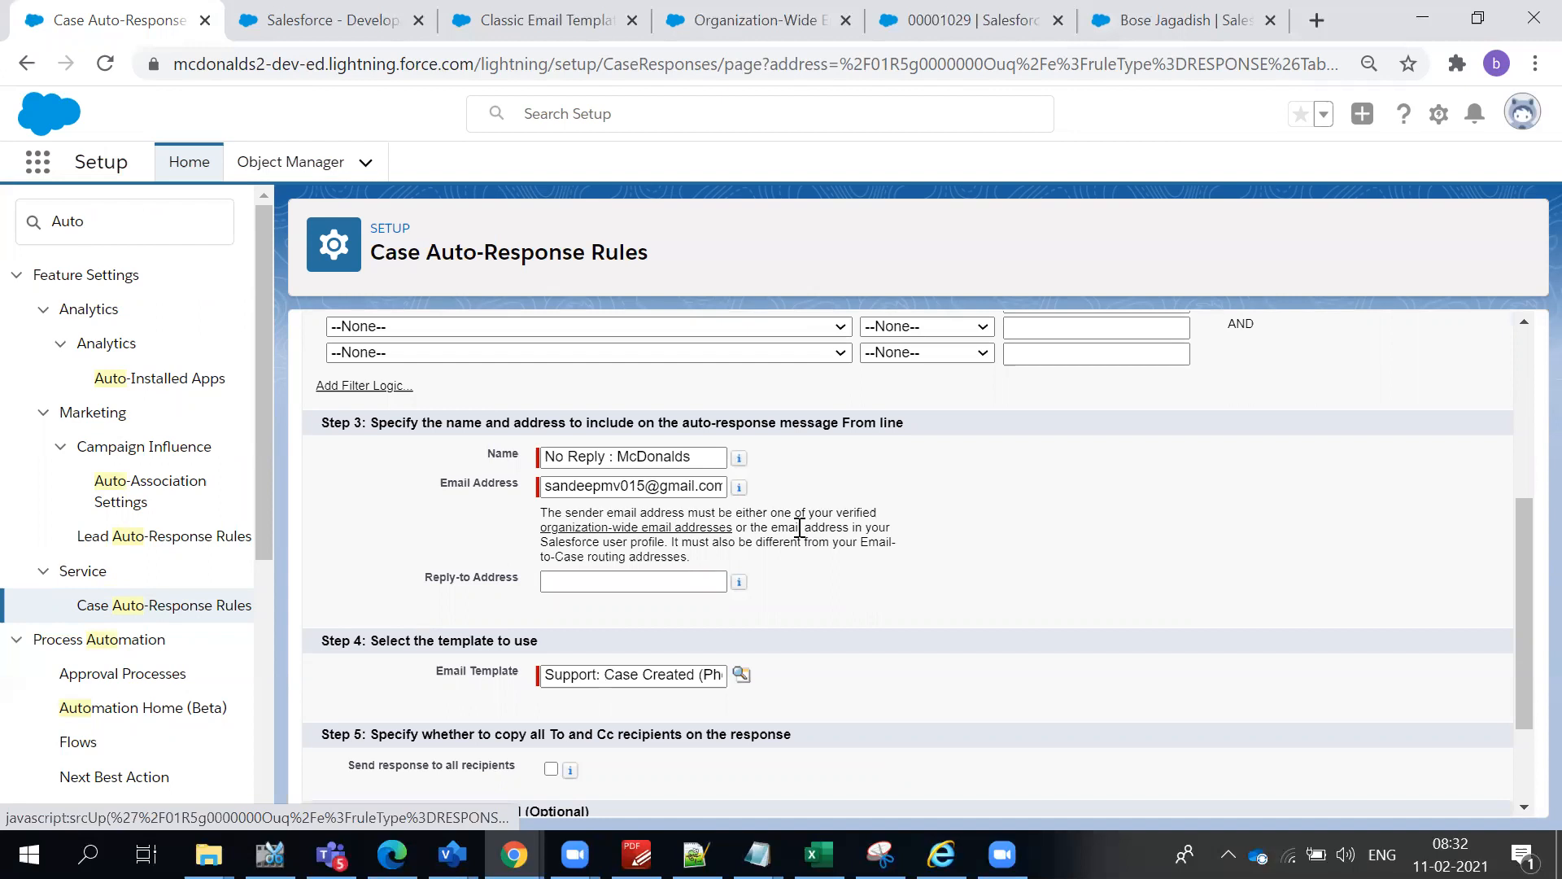
scroll(800, 529, down, 1)
scroll(802, 537, down, 1)
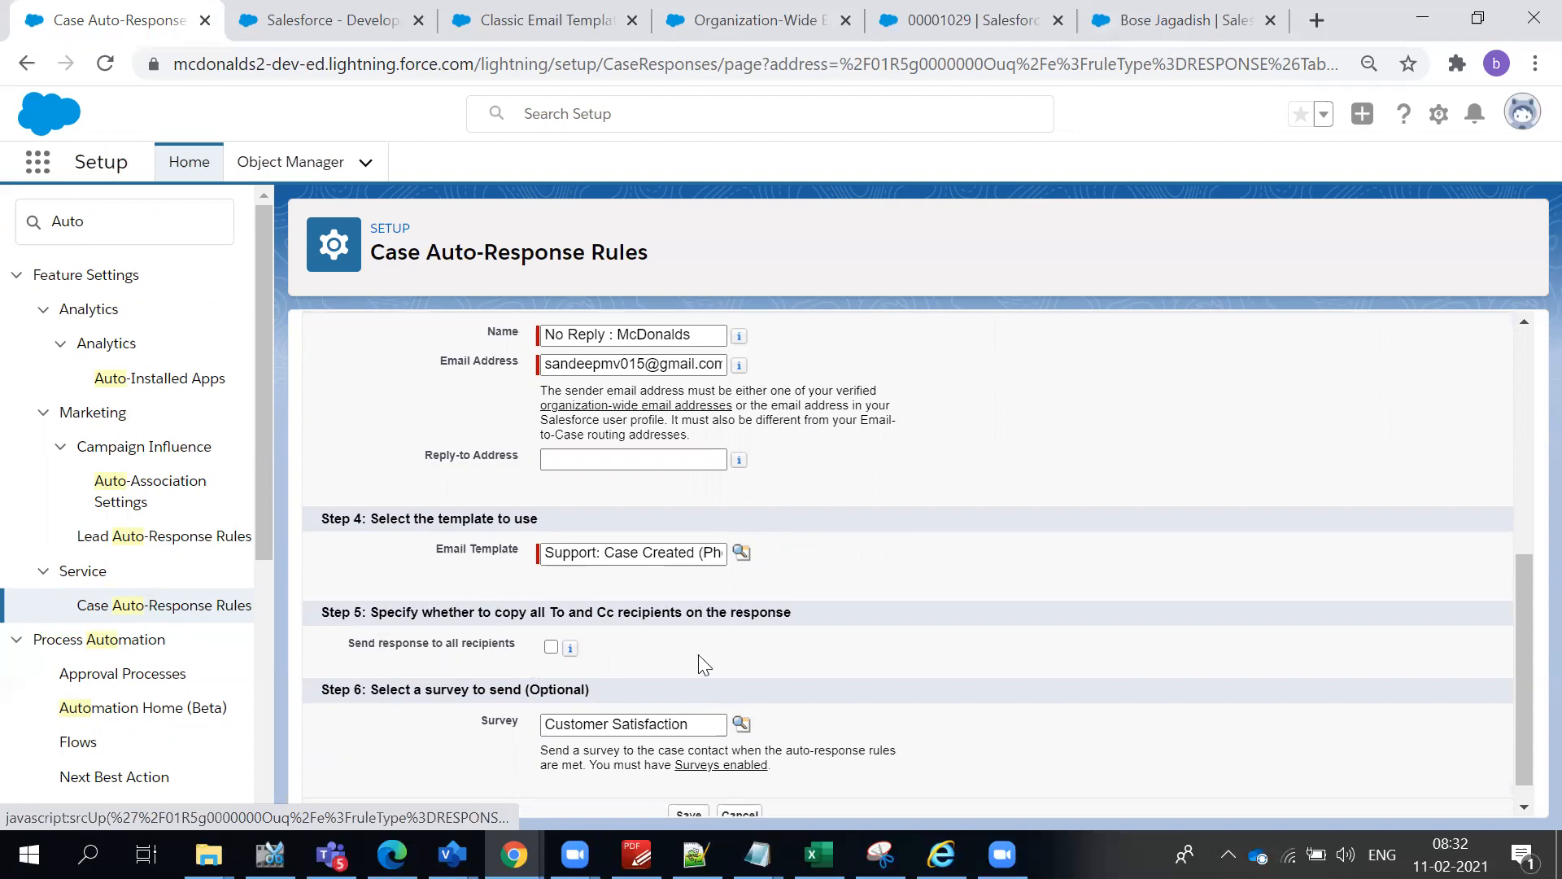
scroll(698, 654, down, 1)
mouse_move(571, 622)
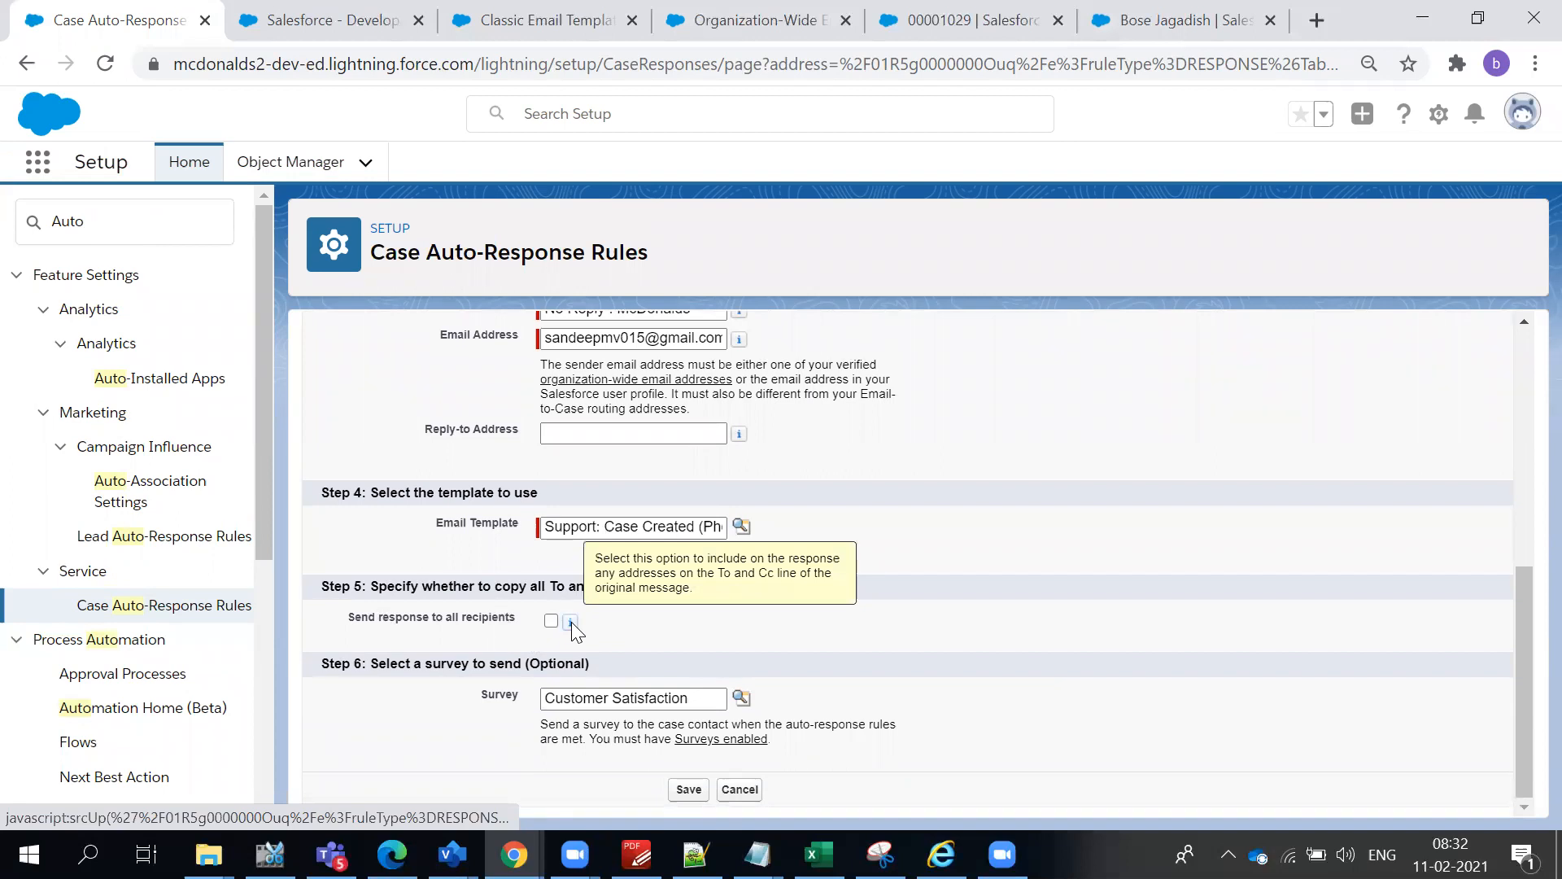
click(551, 621)
click(688, 790)
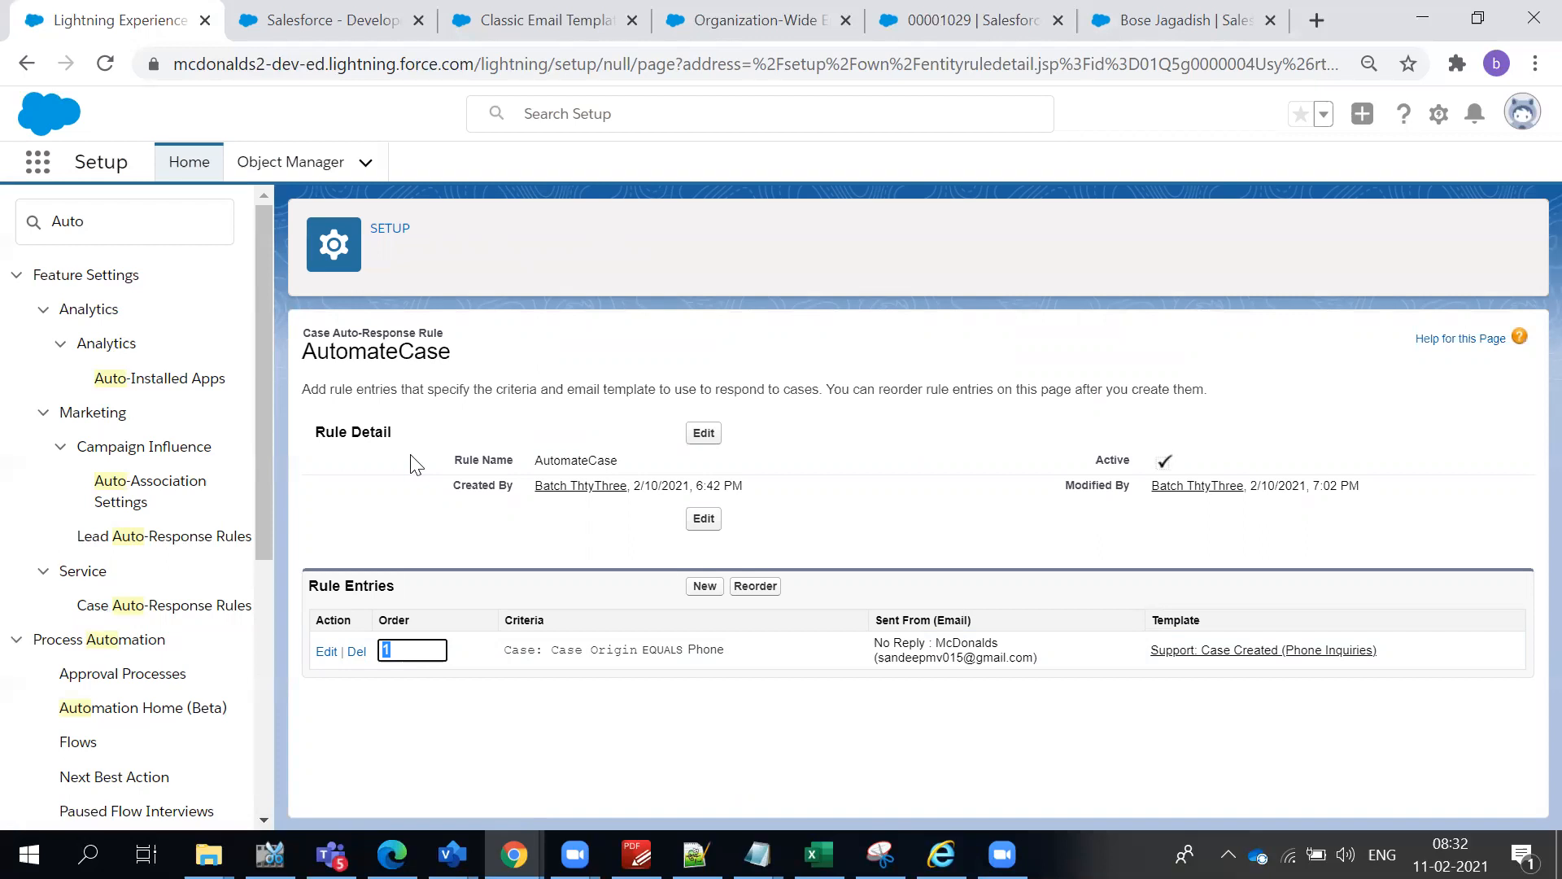
double_click(462, 387)
triple_click(462, 386)
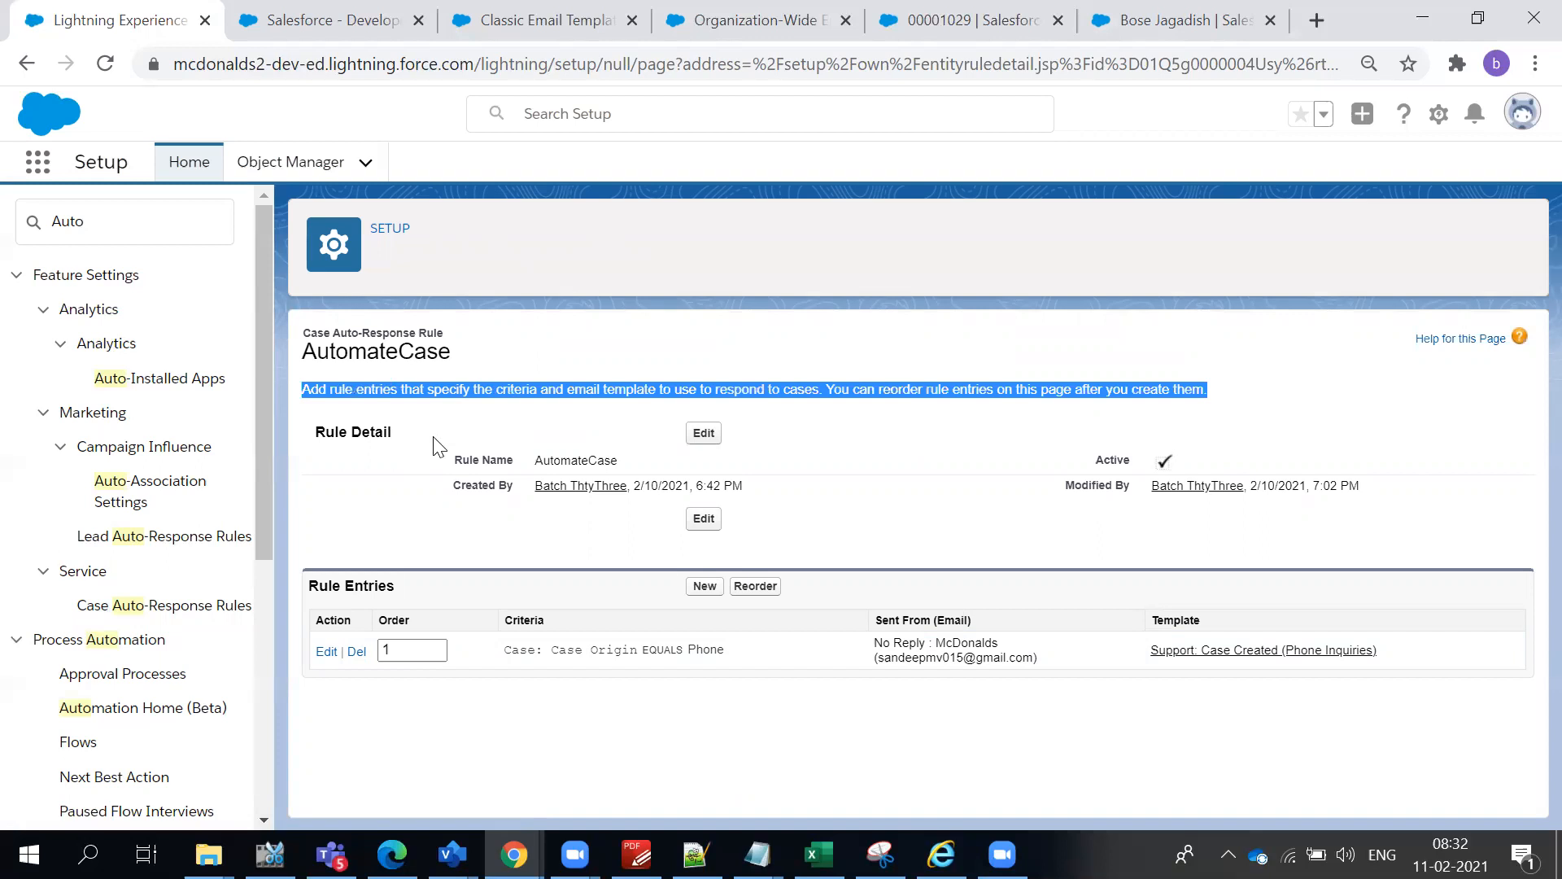
- Return to the blank new case form in the Service Console and select the customer contact
click(1160, 21)
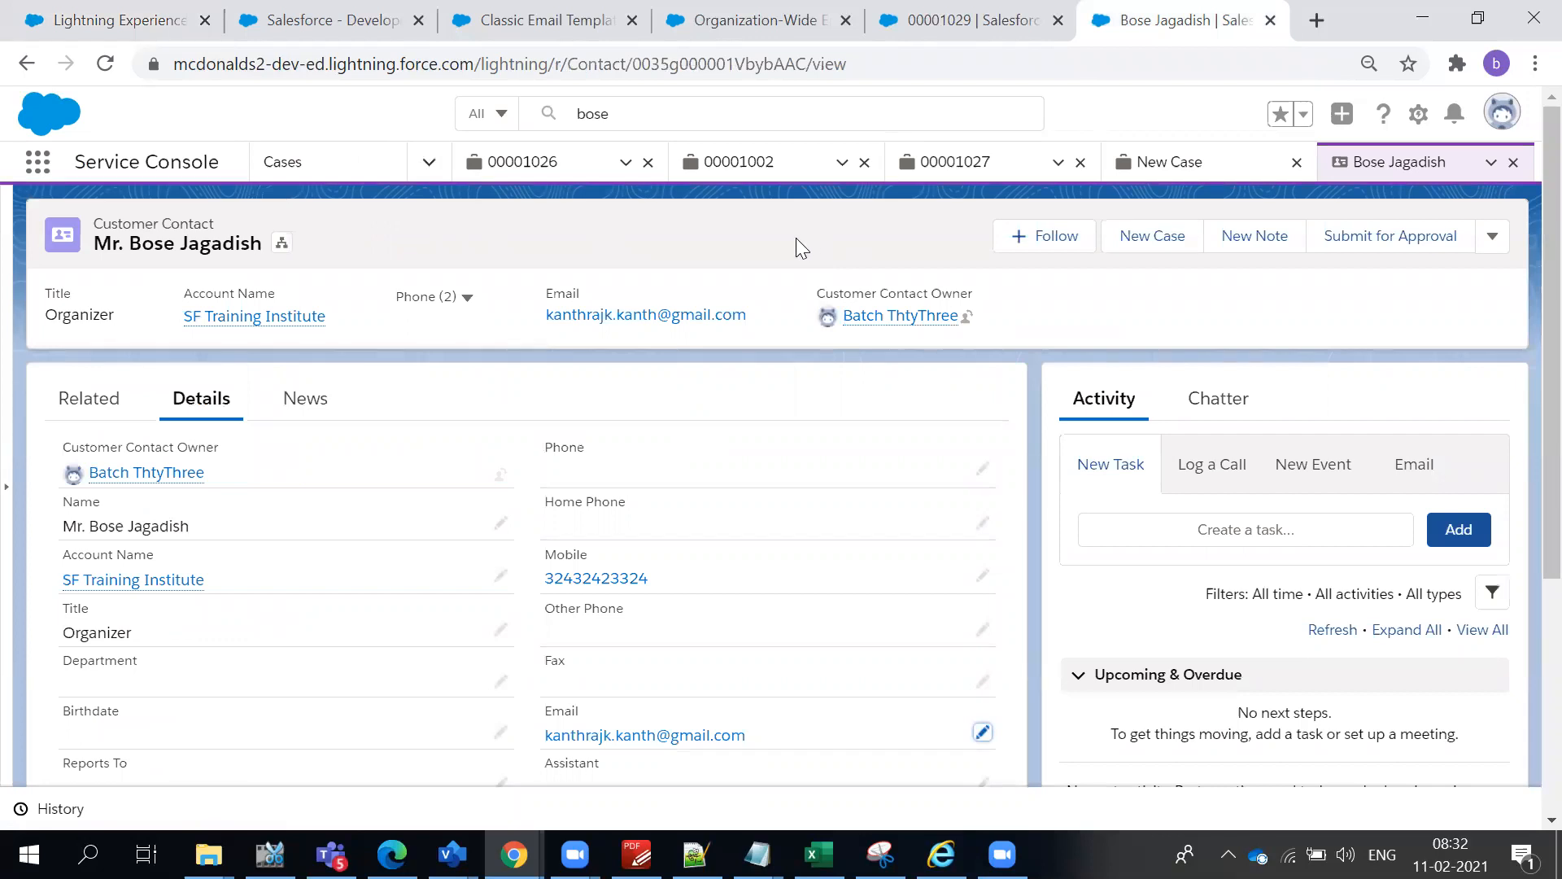
click(1185, 172)
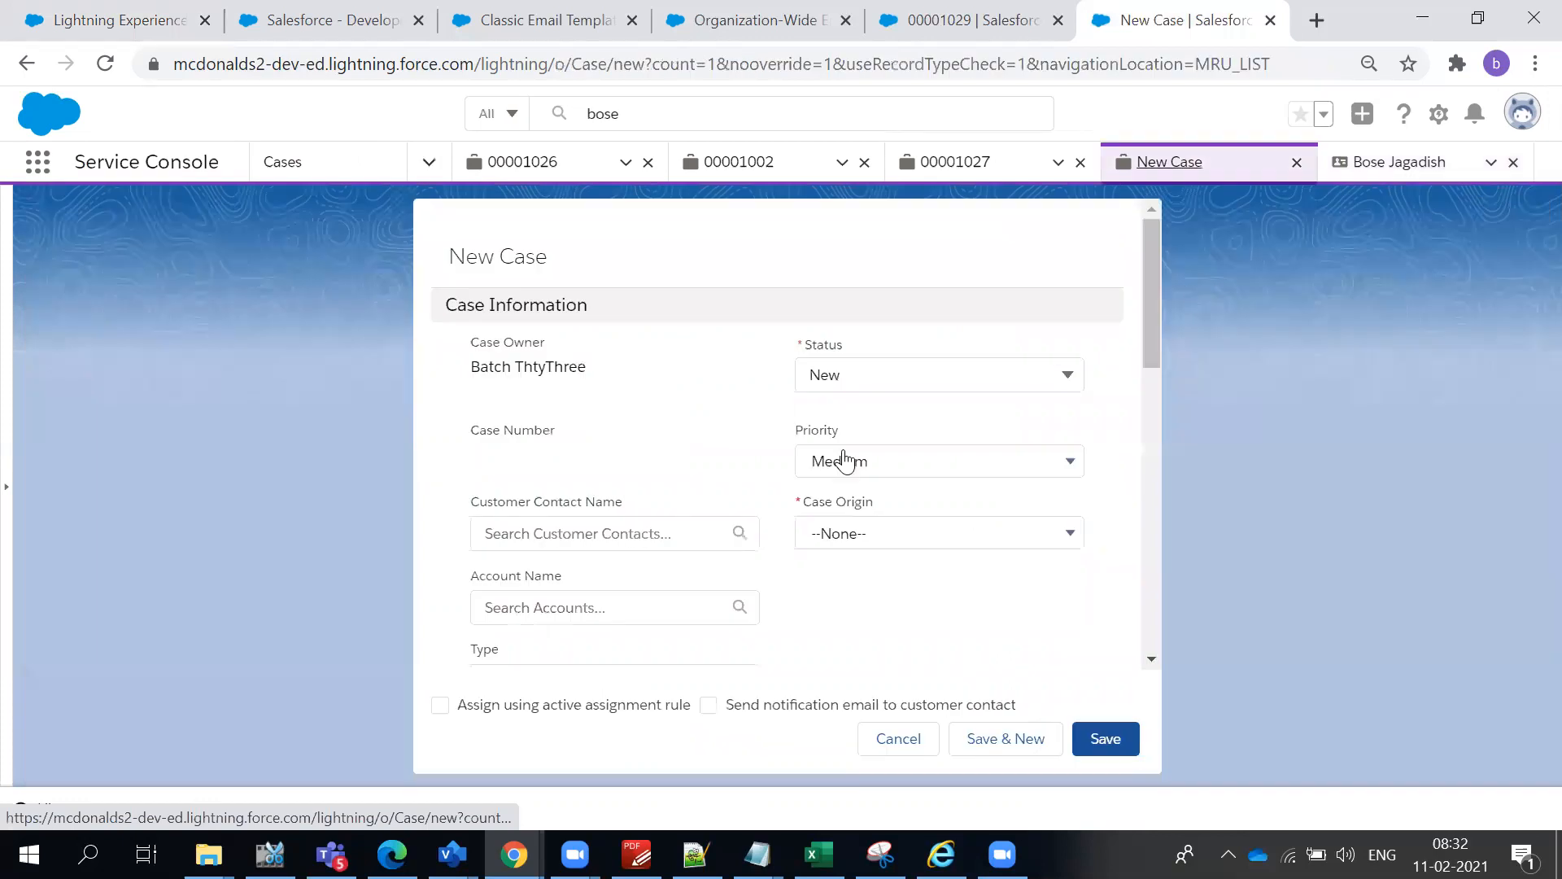
scroll(895, 480, down, 5)
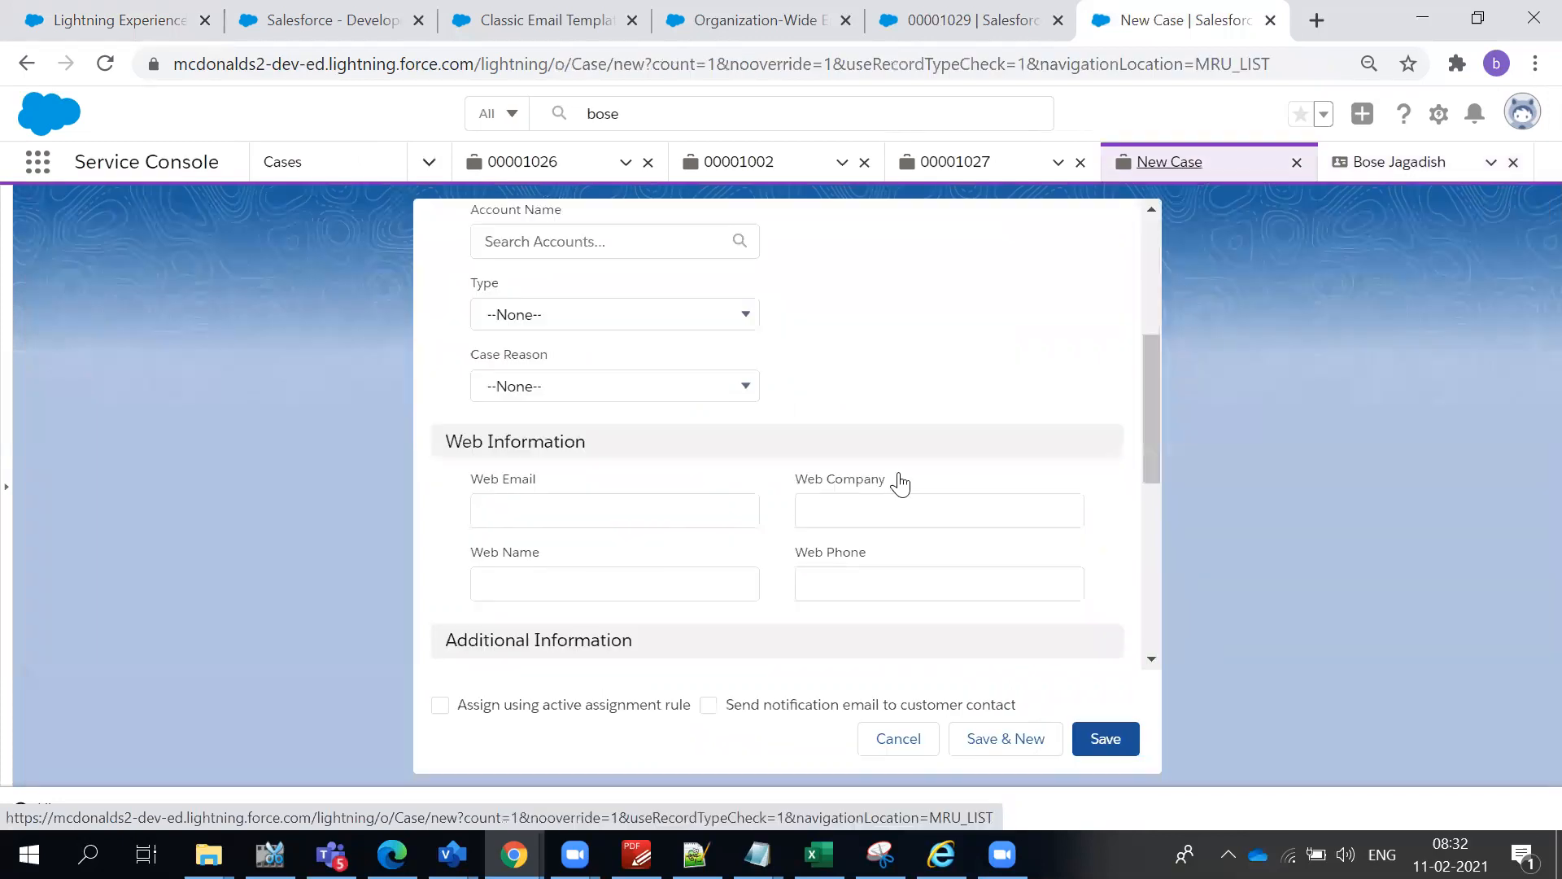
scroll(900, 483, up, 5)
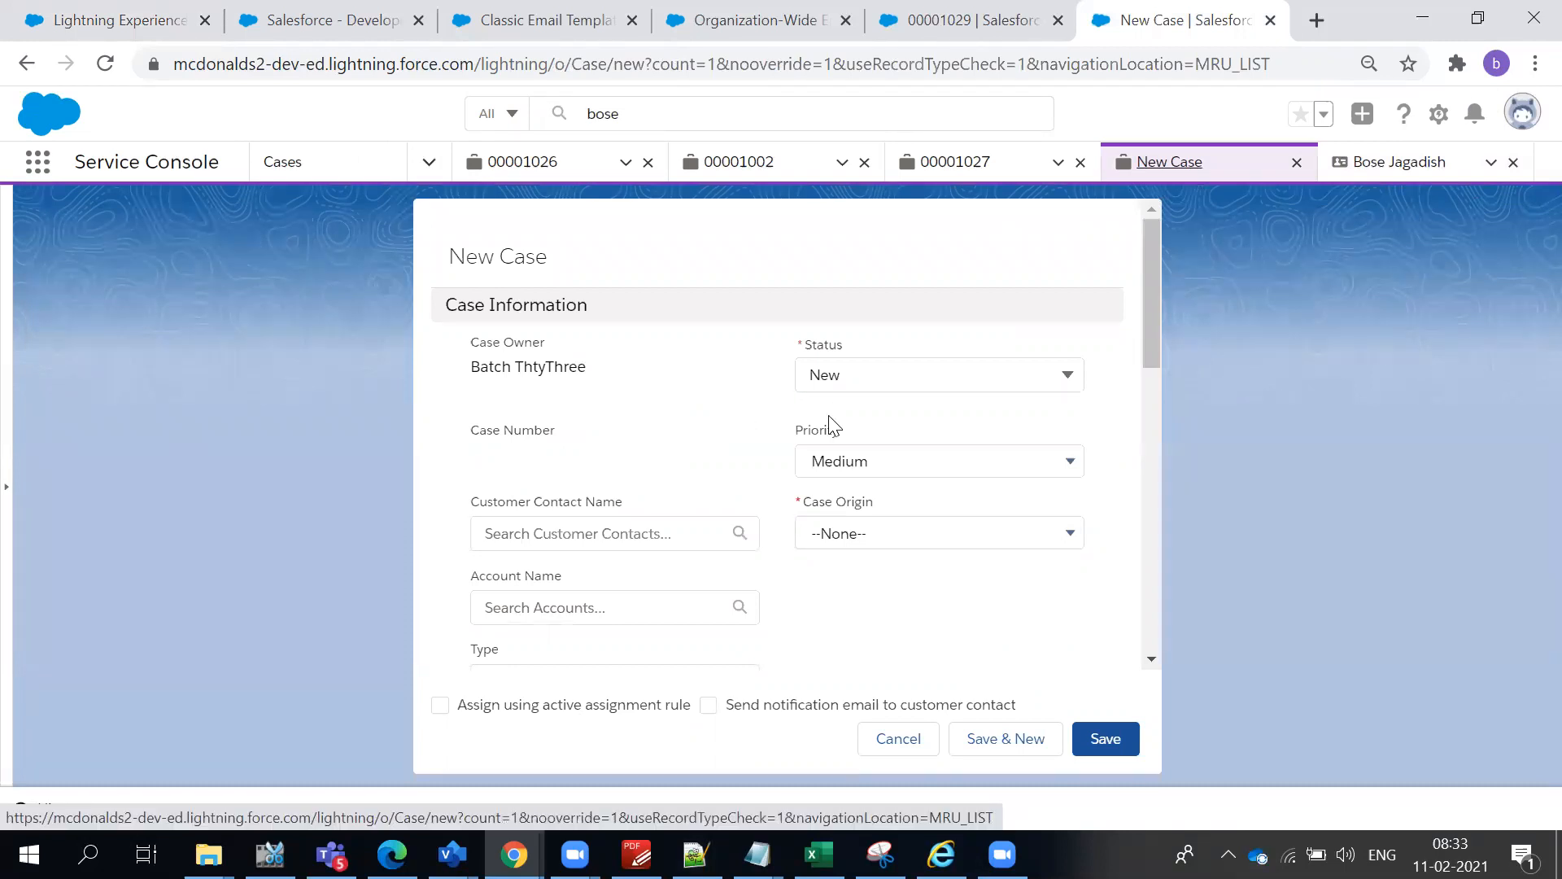
click(593, 545)
click(582, 618)
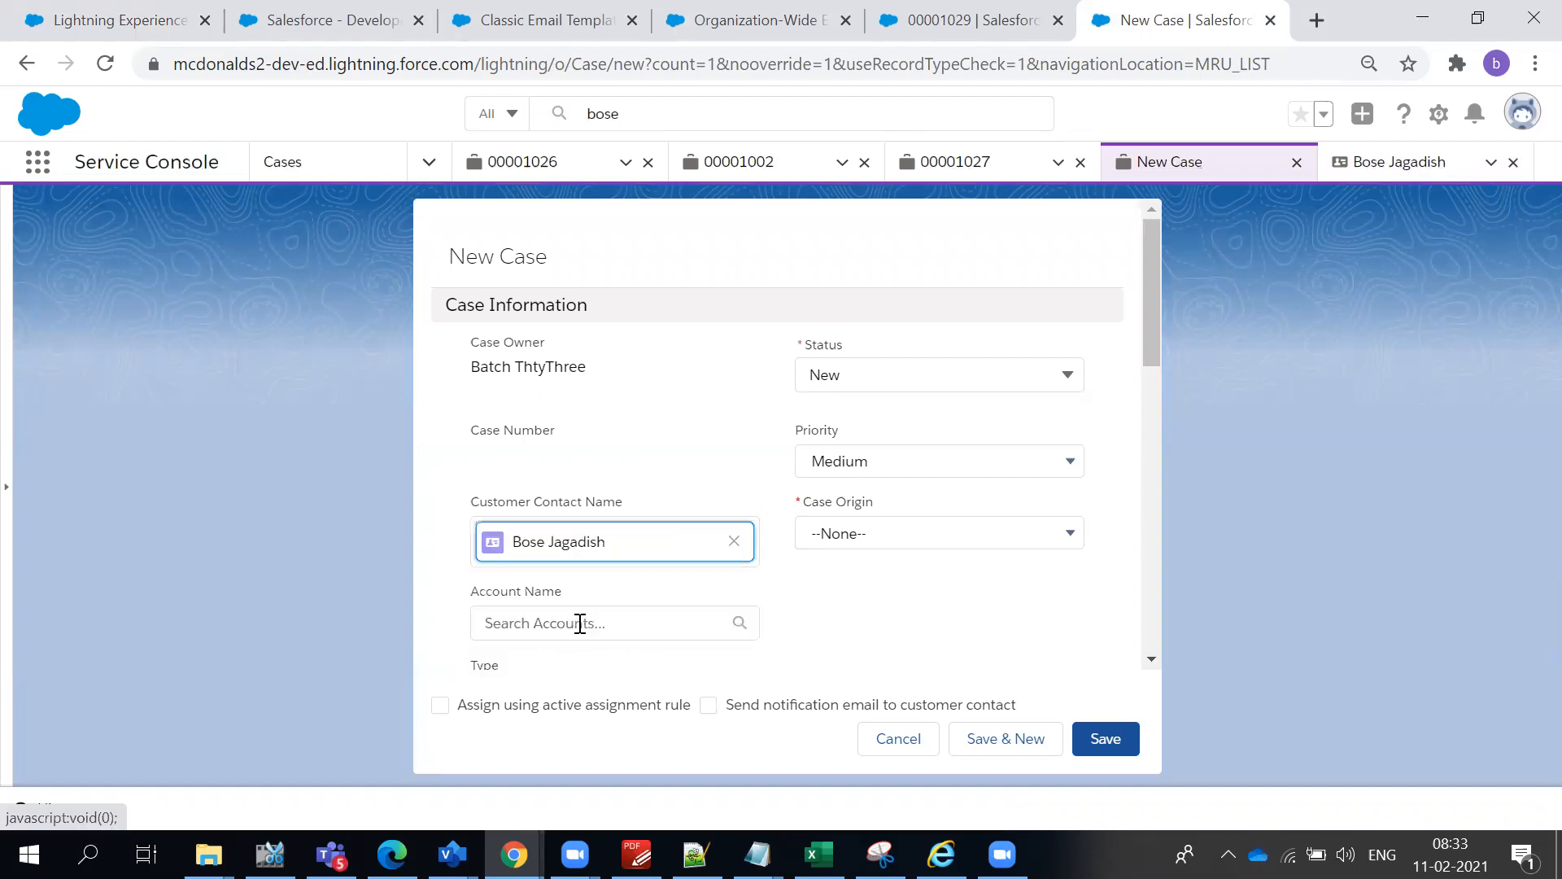
click(581, 624)
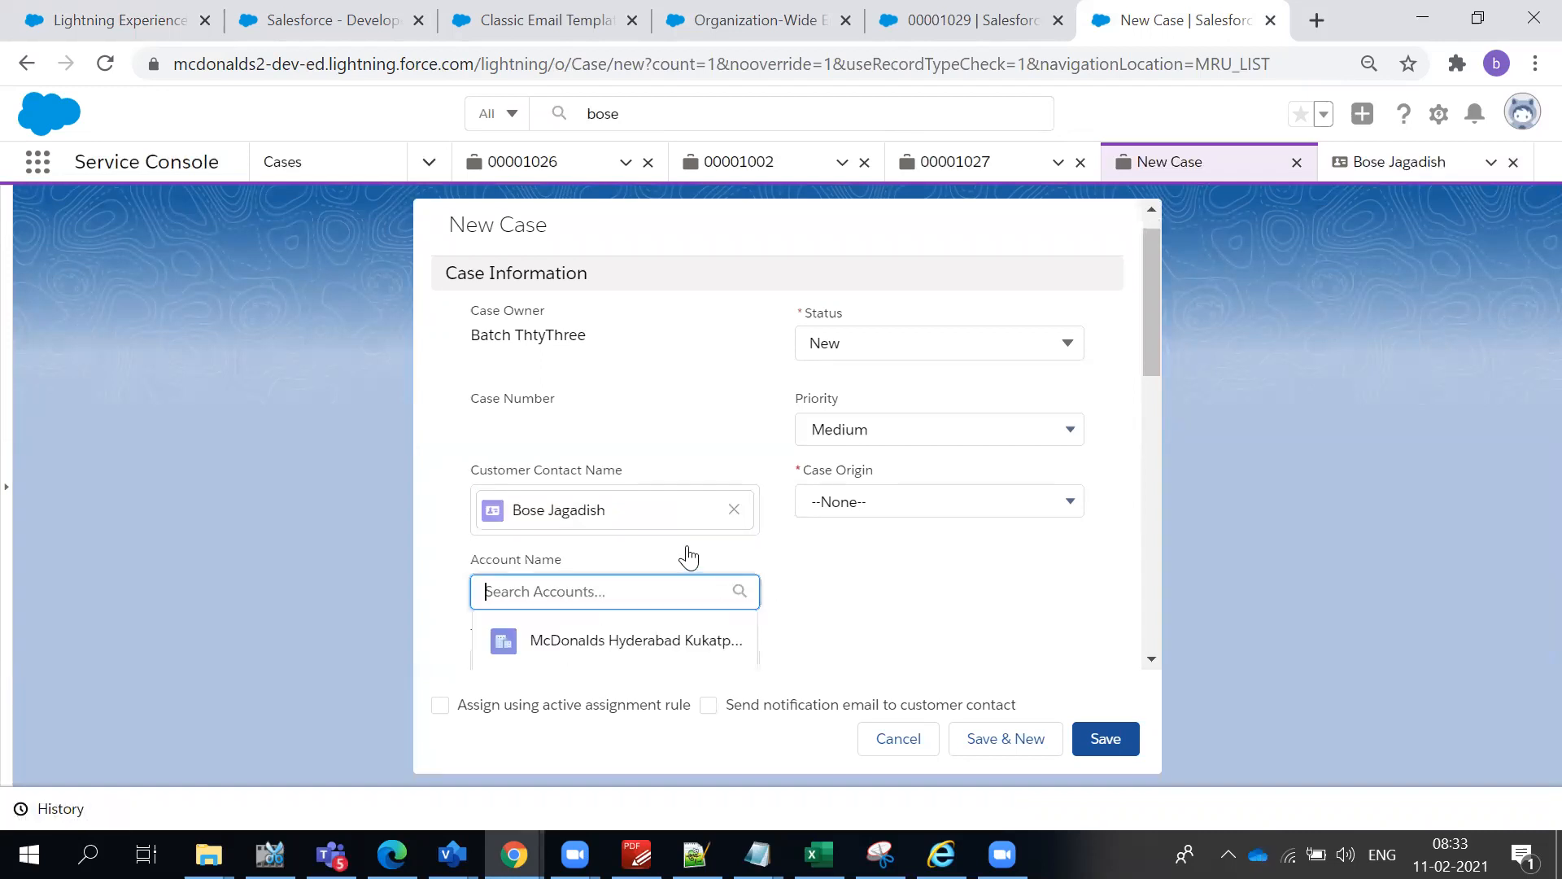
scroll(689, 559, down, 1)
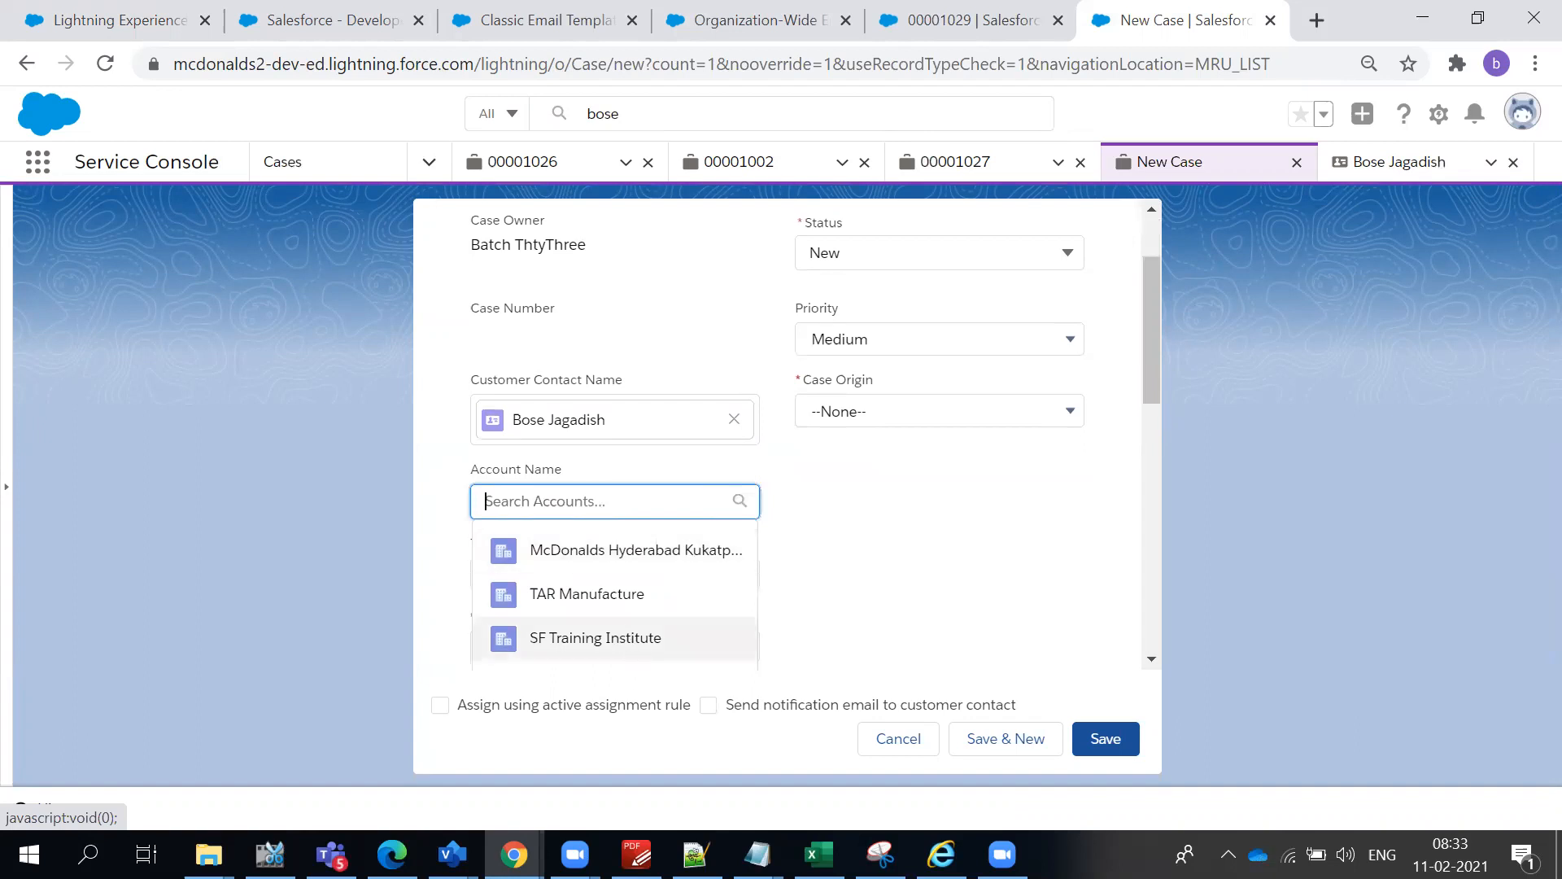
click(392, 854)
right_click(392, 855)
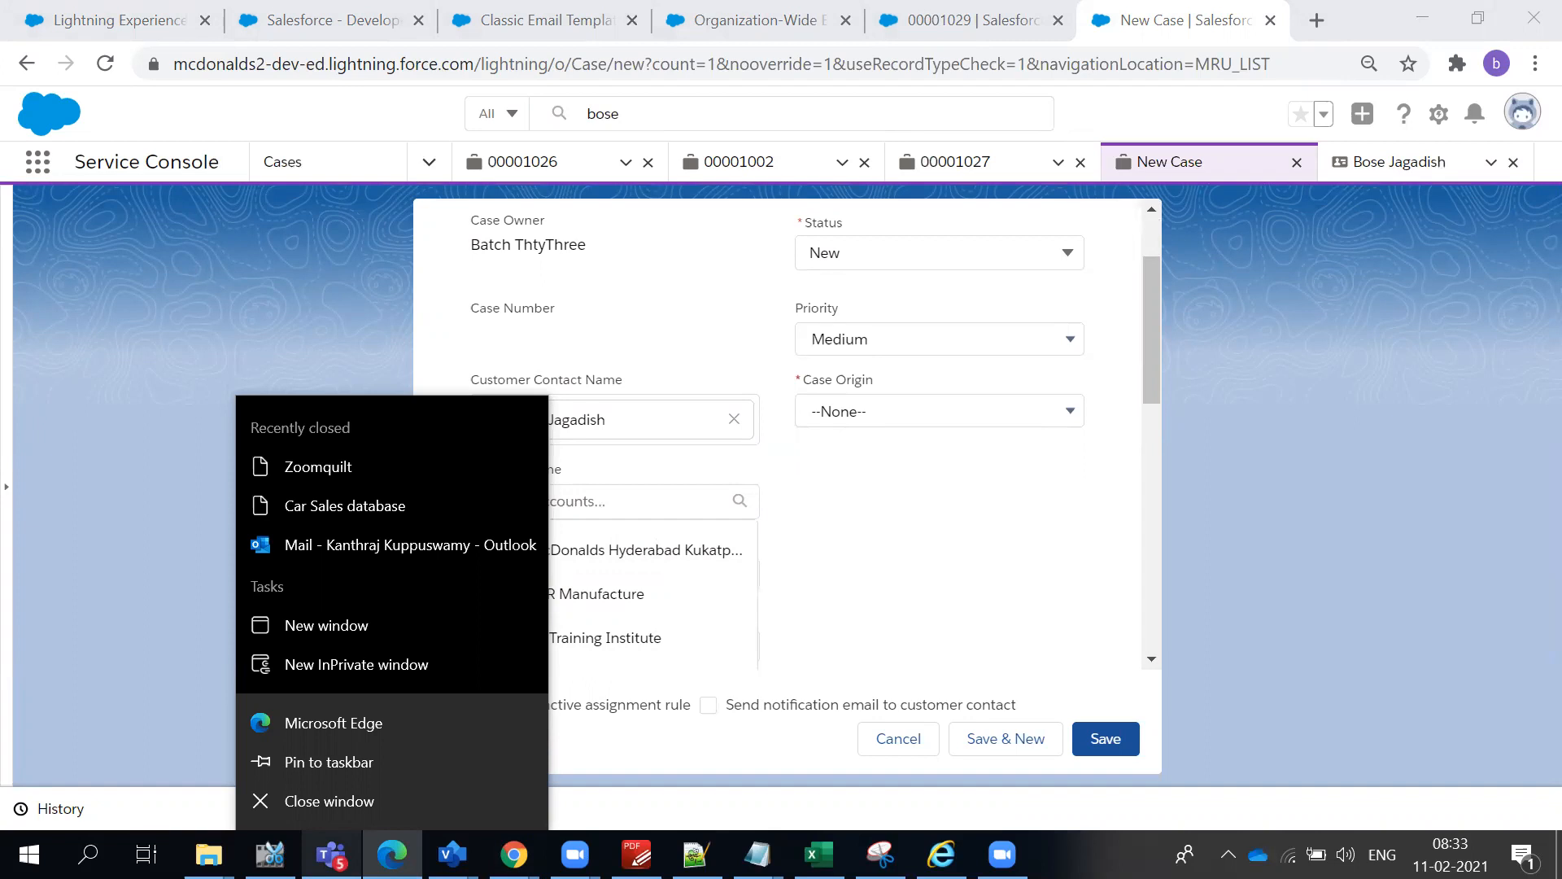
click(809, 534)
- Set the case's account to SF Training Institute and its origin to Phone
click(637, 508)
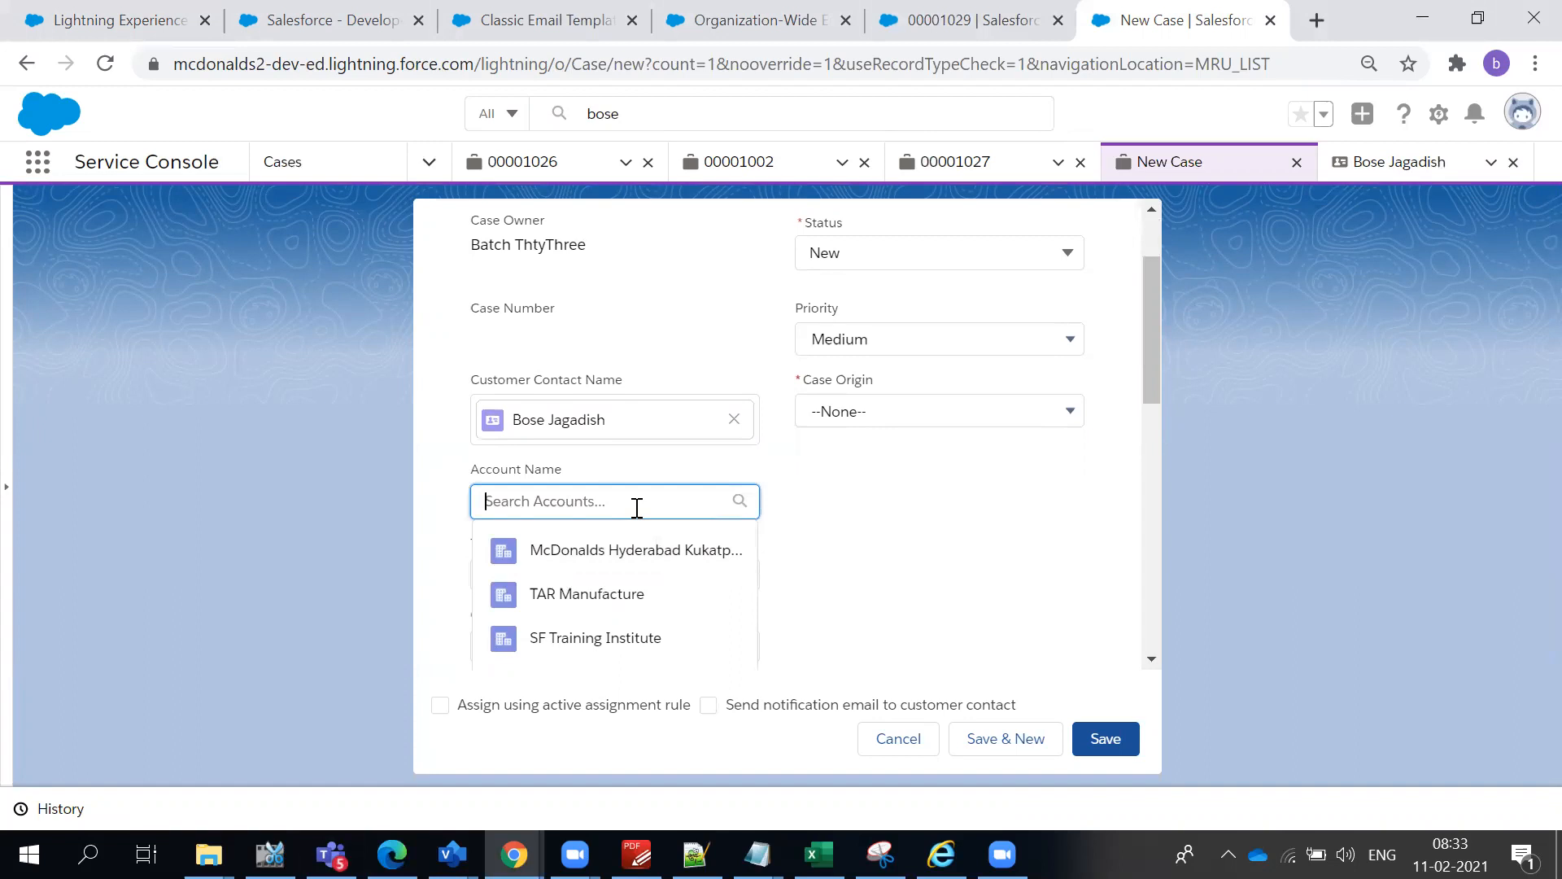
click(632, 638)
click(848, 415)
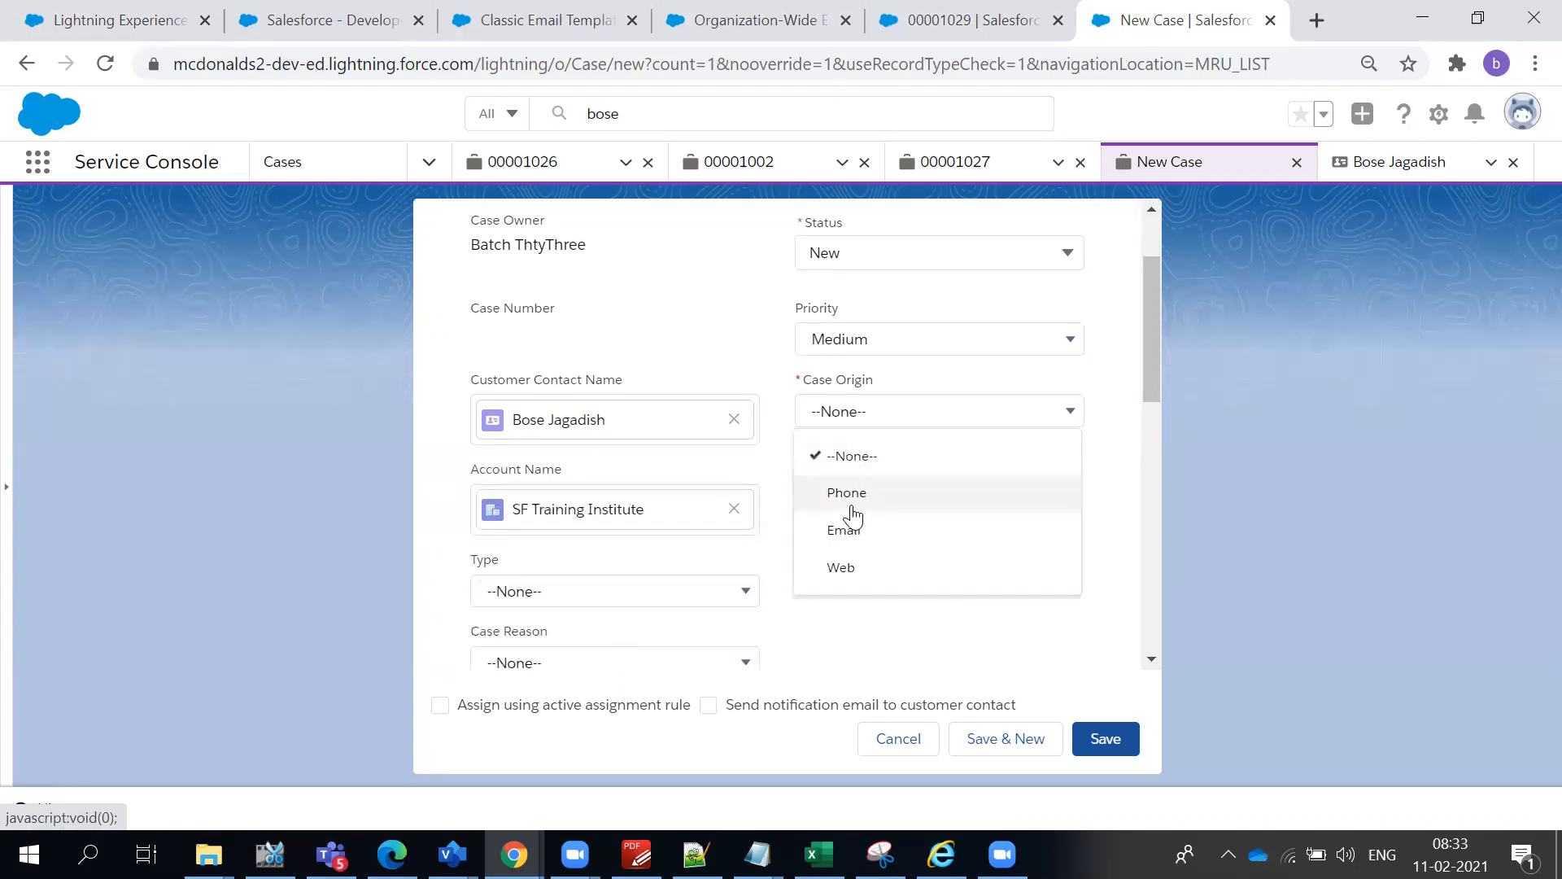
click(846, 493)
scroll(823, 255, up, 2)
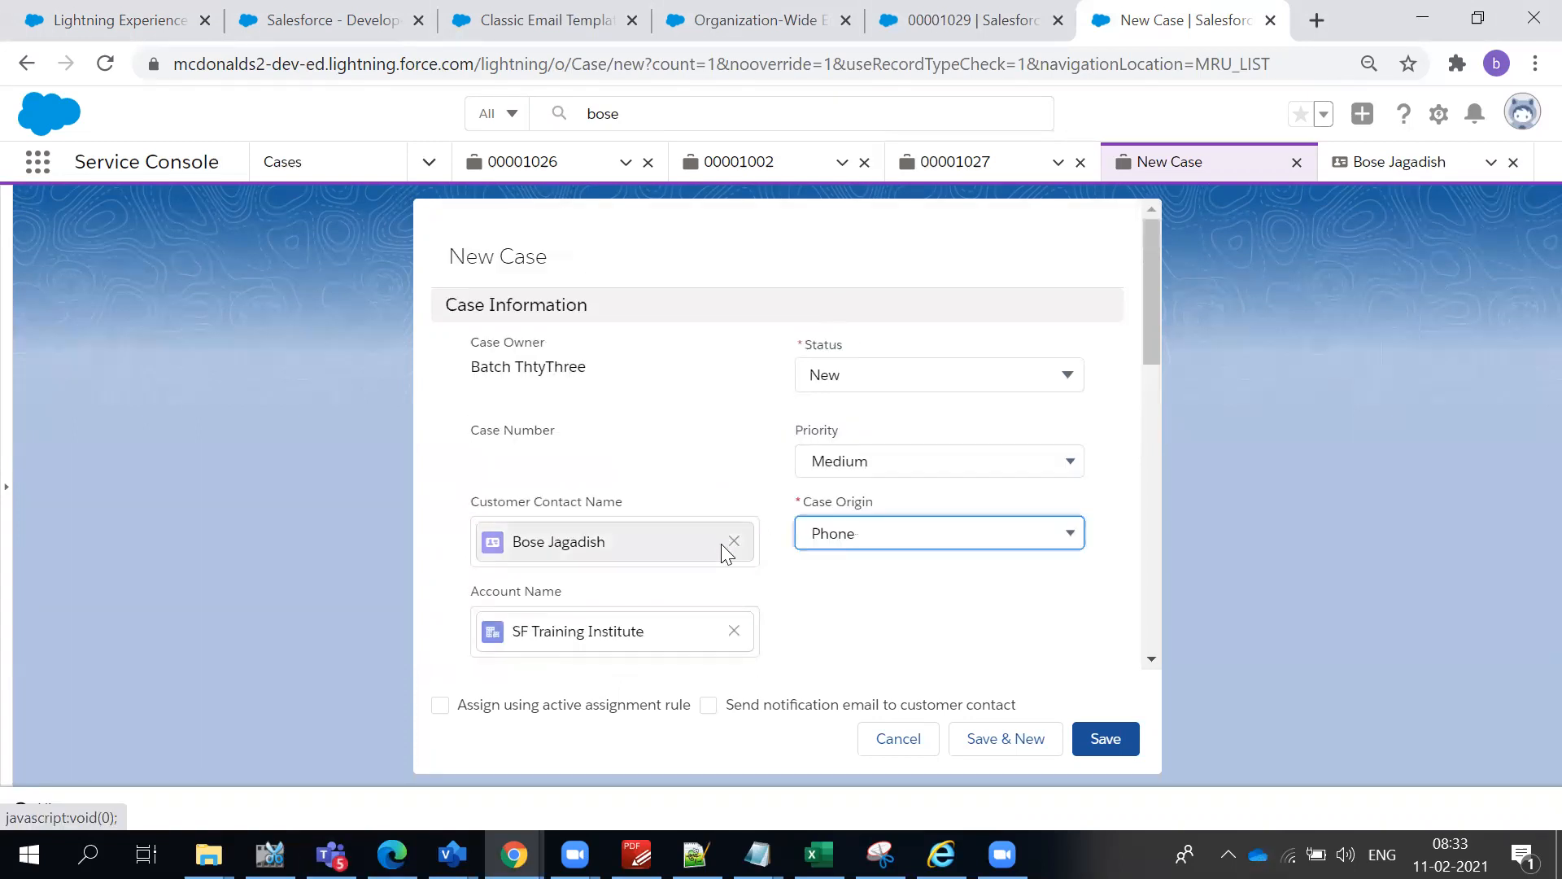
- Enter "Case on McD" as the case subject and save the case
scroll(726, 553, down, 5)
click(539, 358)
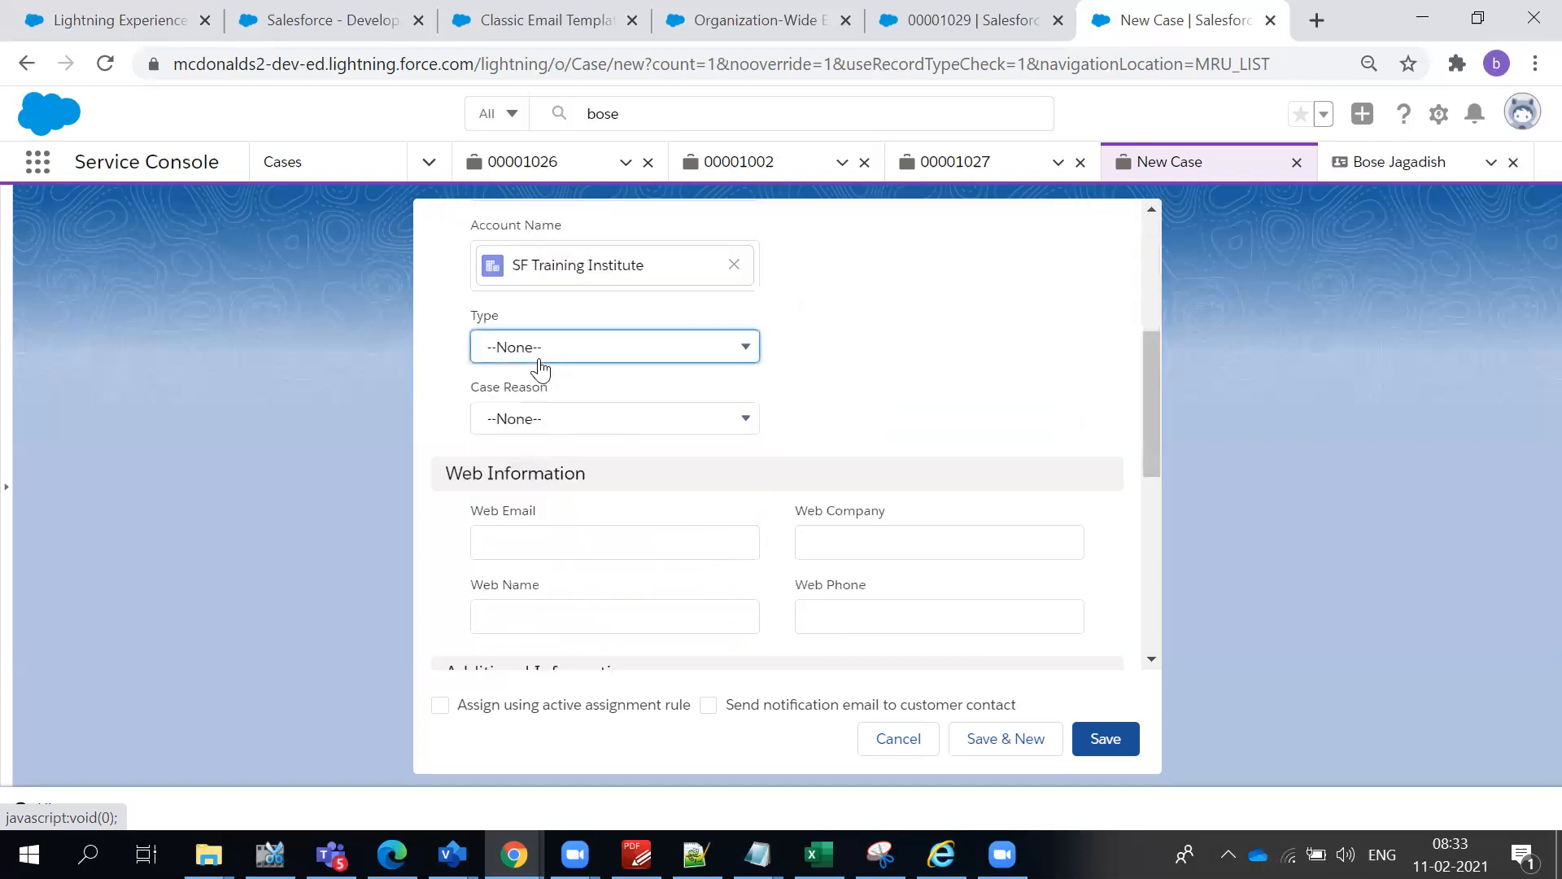
click(907, 471)
scroll(602, 643, down, 5)
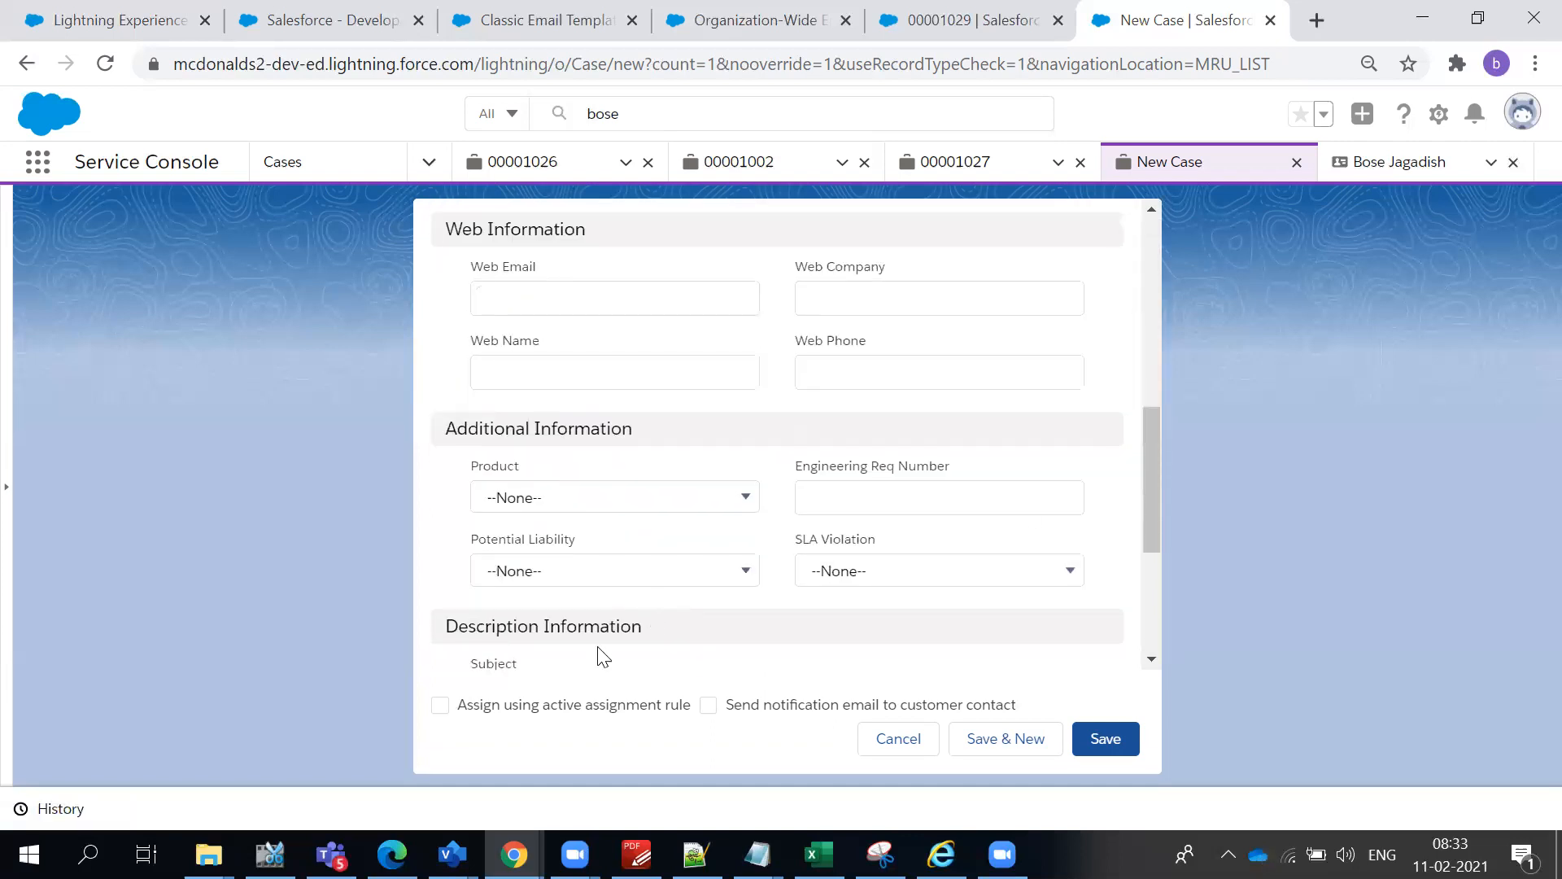
scroll(606, 633, down, 2)
click(586, 460)
text(Cas)
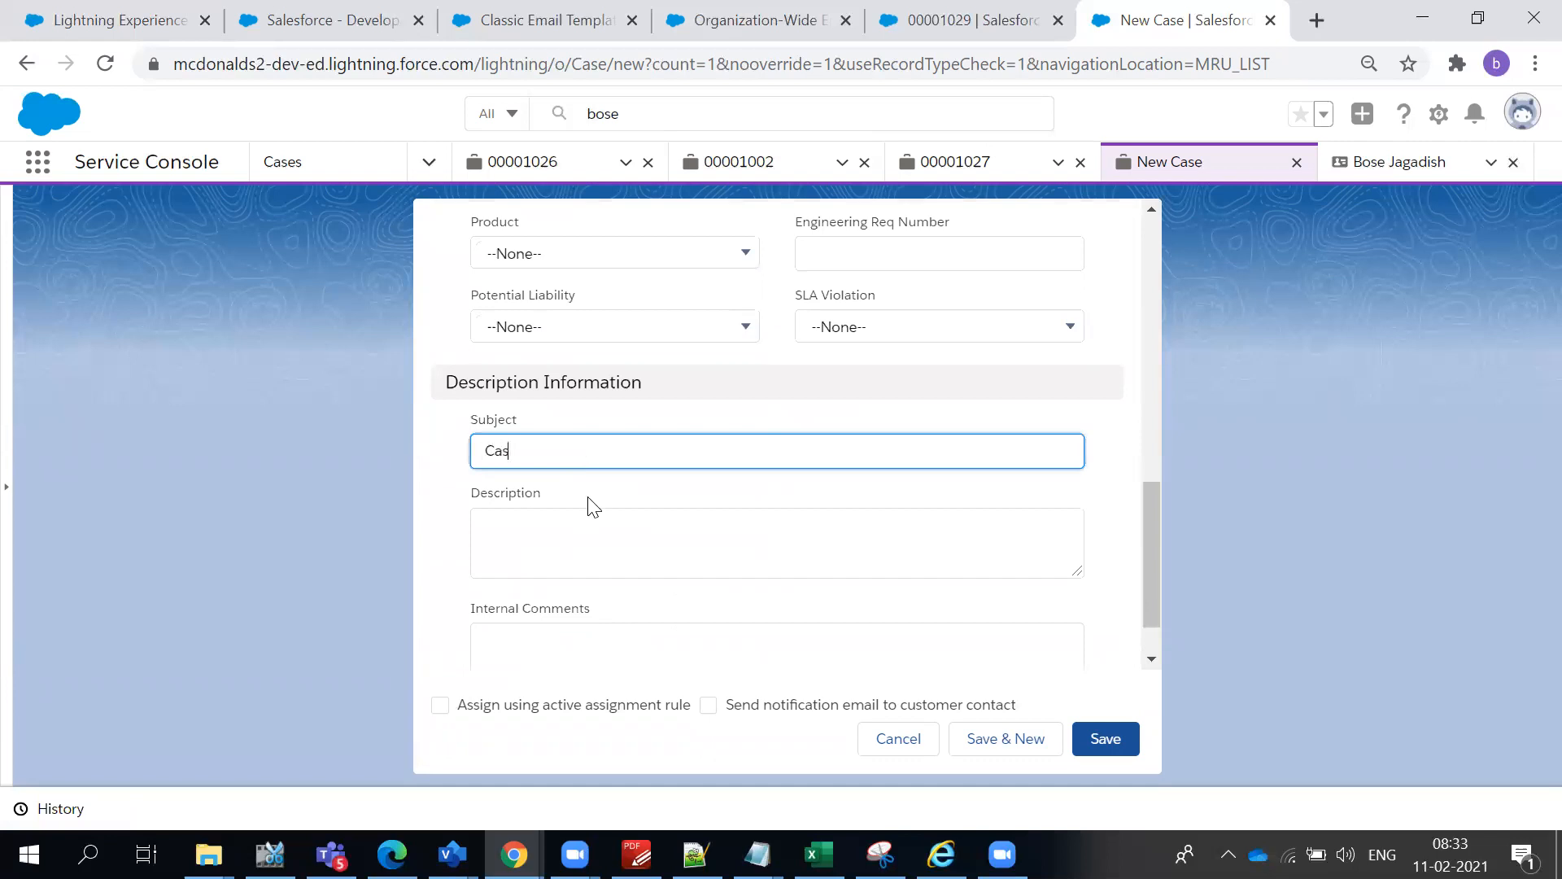
text(e cn McD)
click(1100, 742)
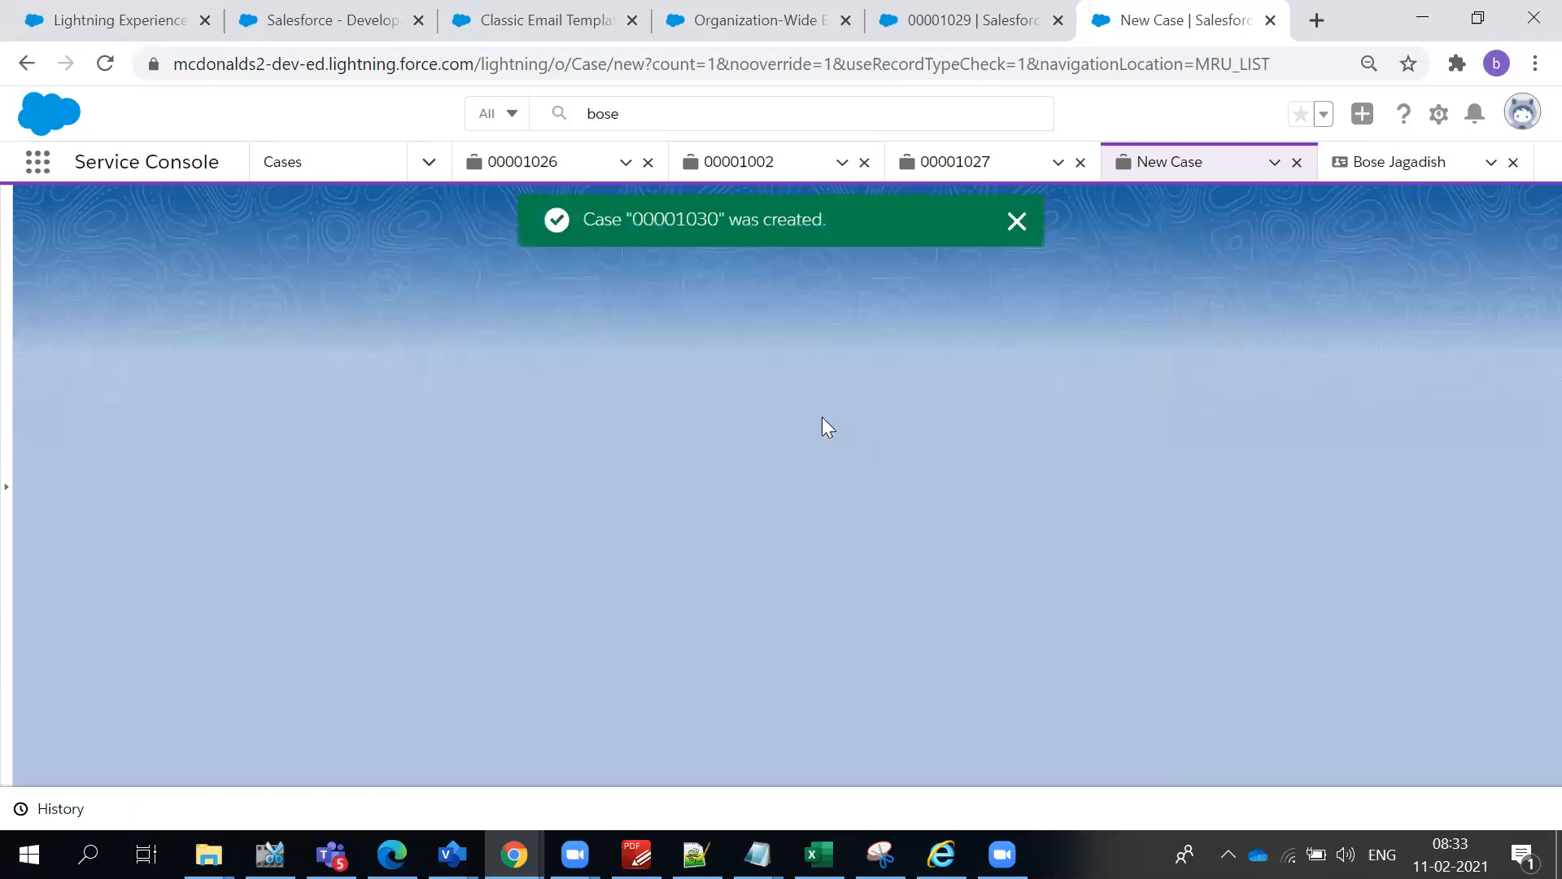
- Switch to Gmail, refresh the inbox to look for the new case's auto-response, and return to Salesforce
key(alt+Tab)
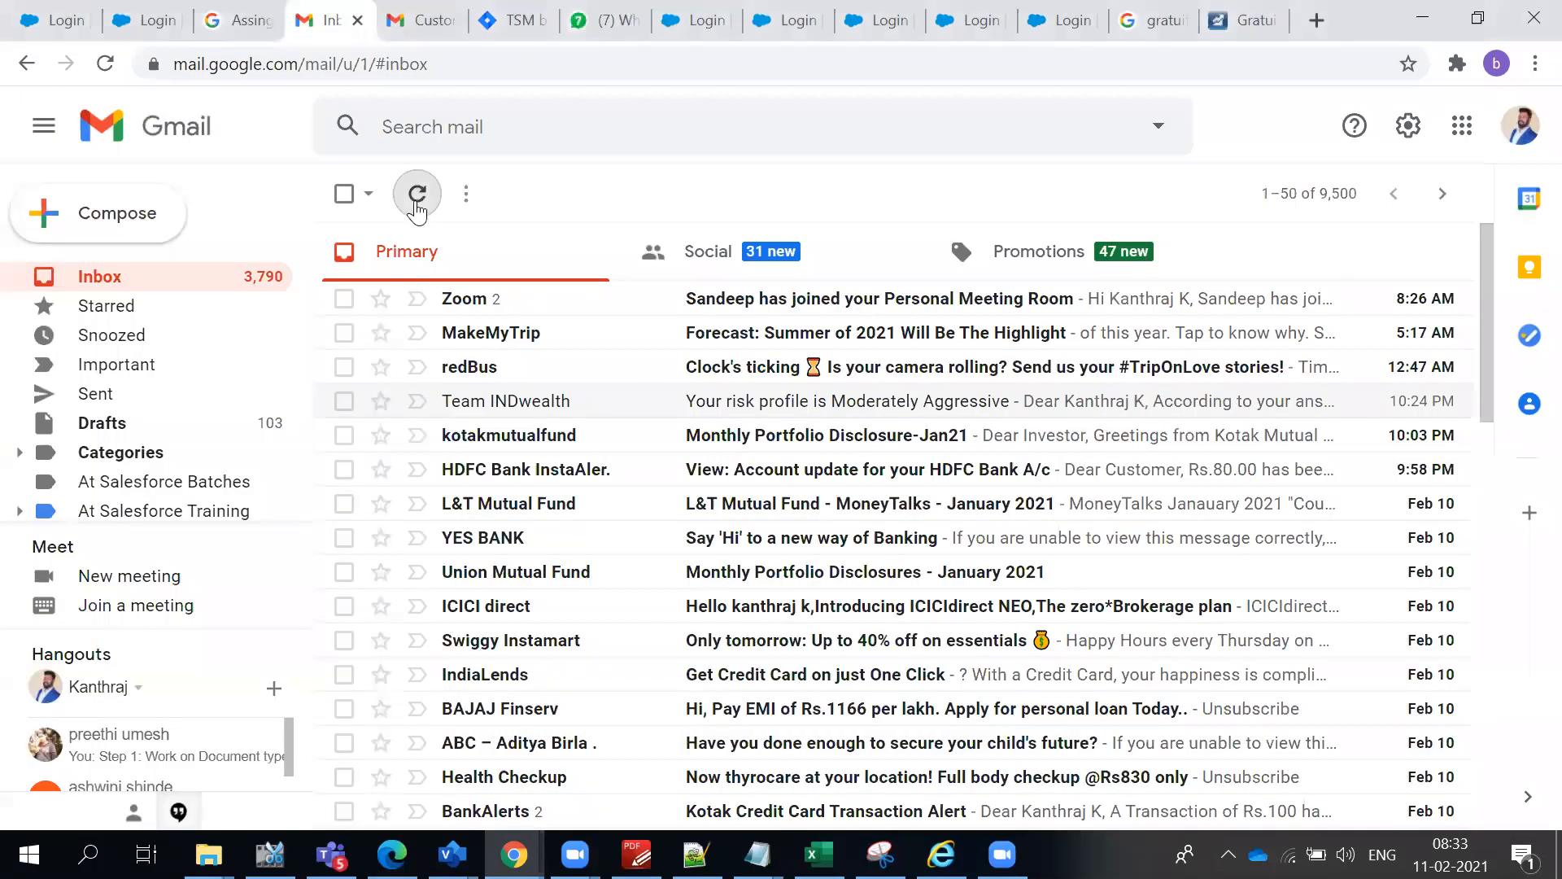
click(416, 204)
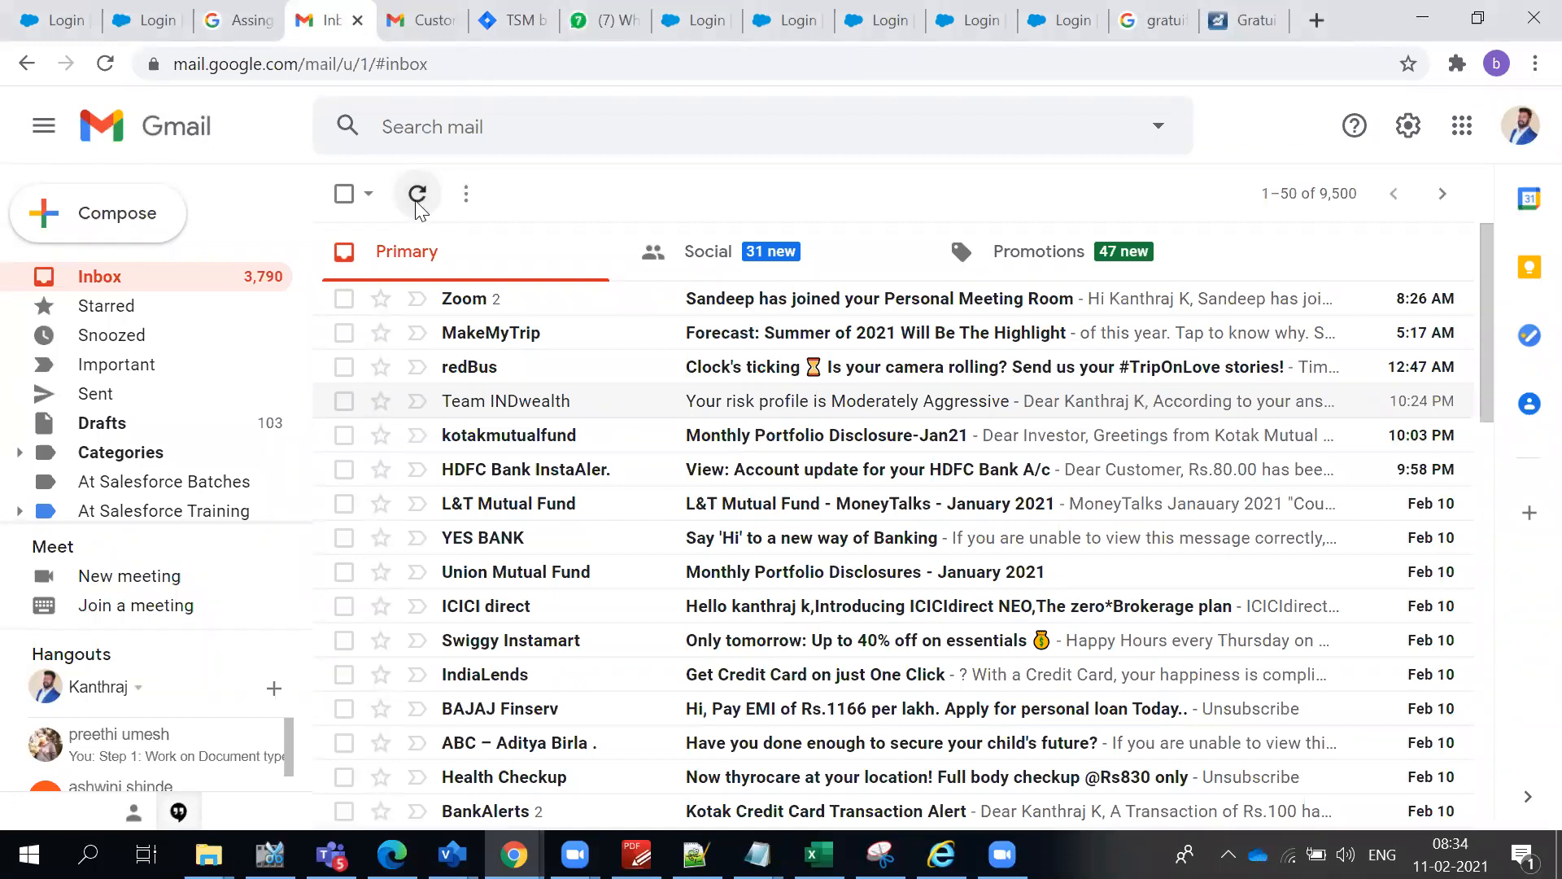
key(alt+Tab)
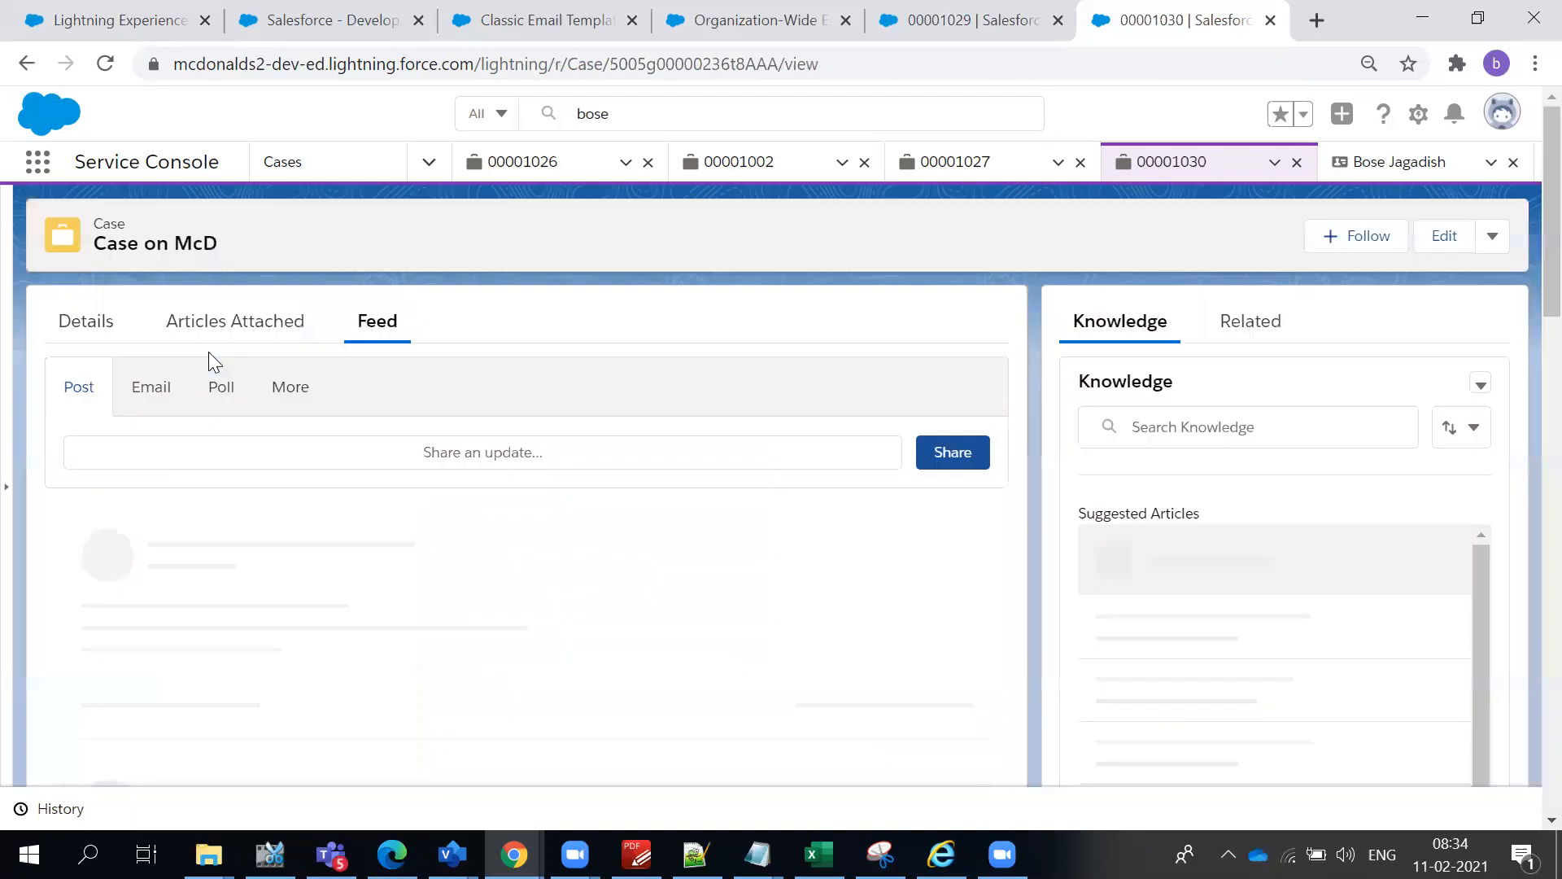
- Check the Case on McD feed's emails and all updates for an auto-response
click(213, 602)
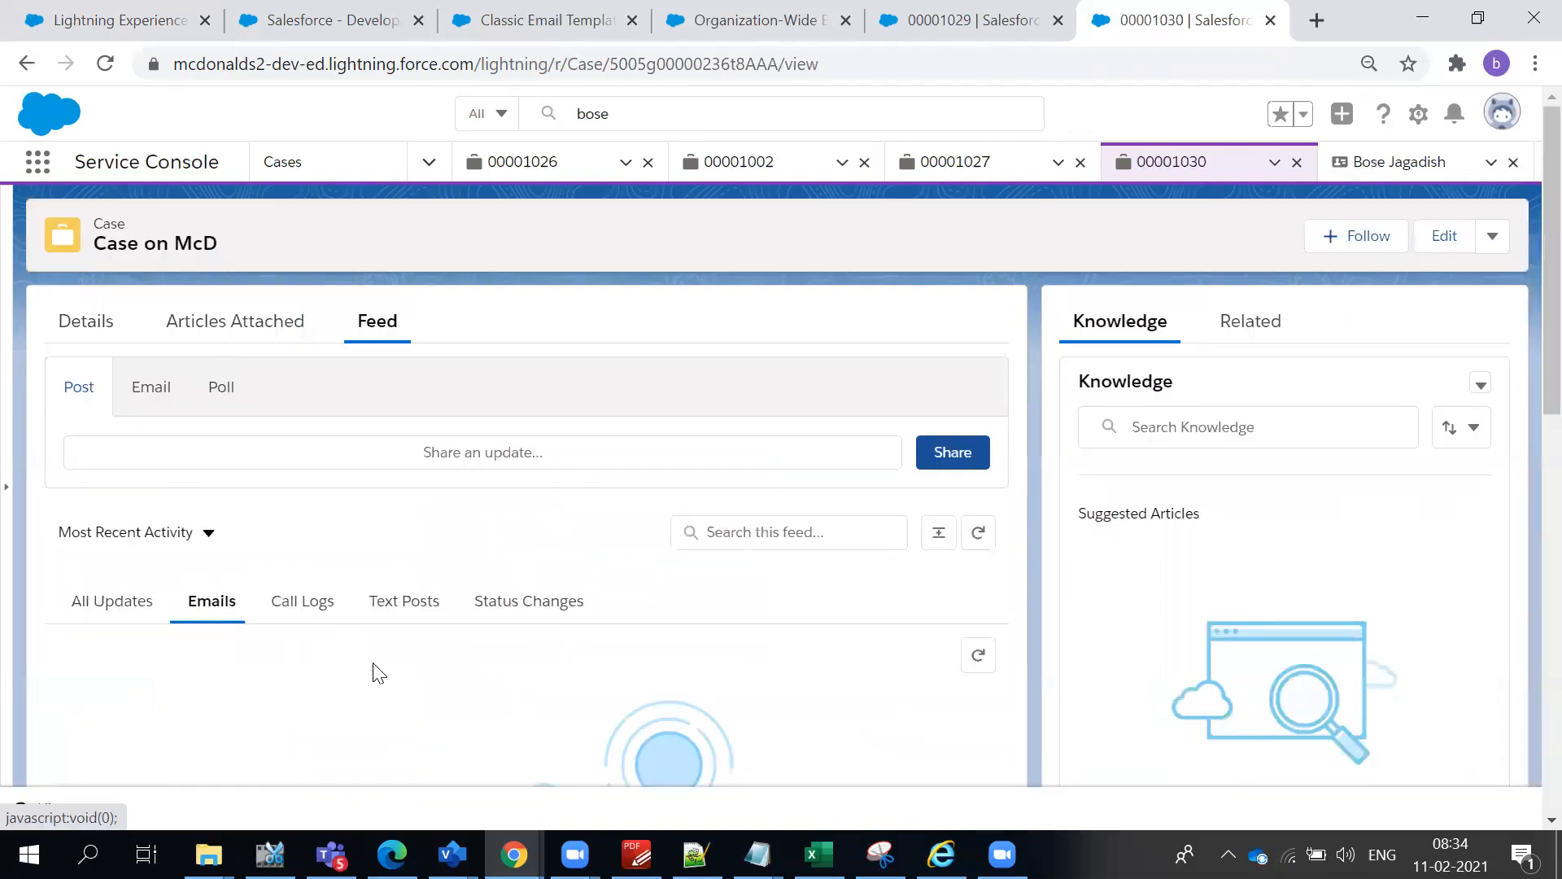
scroll(374, 670, down, 1)
scroll(382, 643, down, 4)
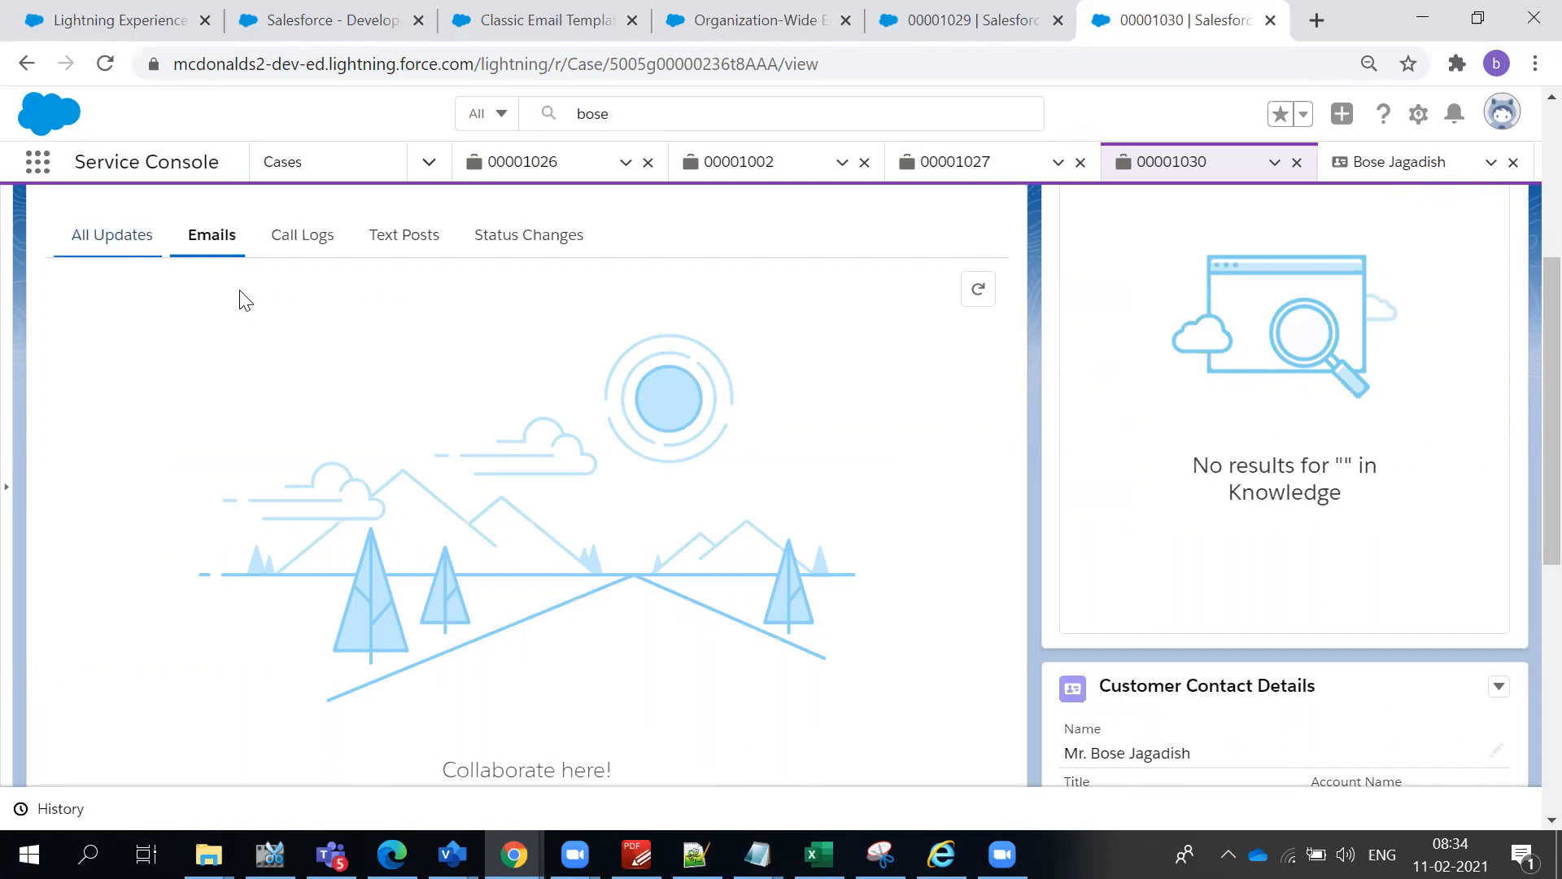
scroll(250, 291, up, 5)
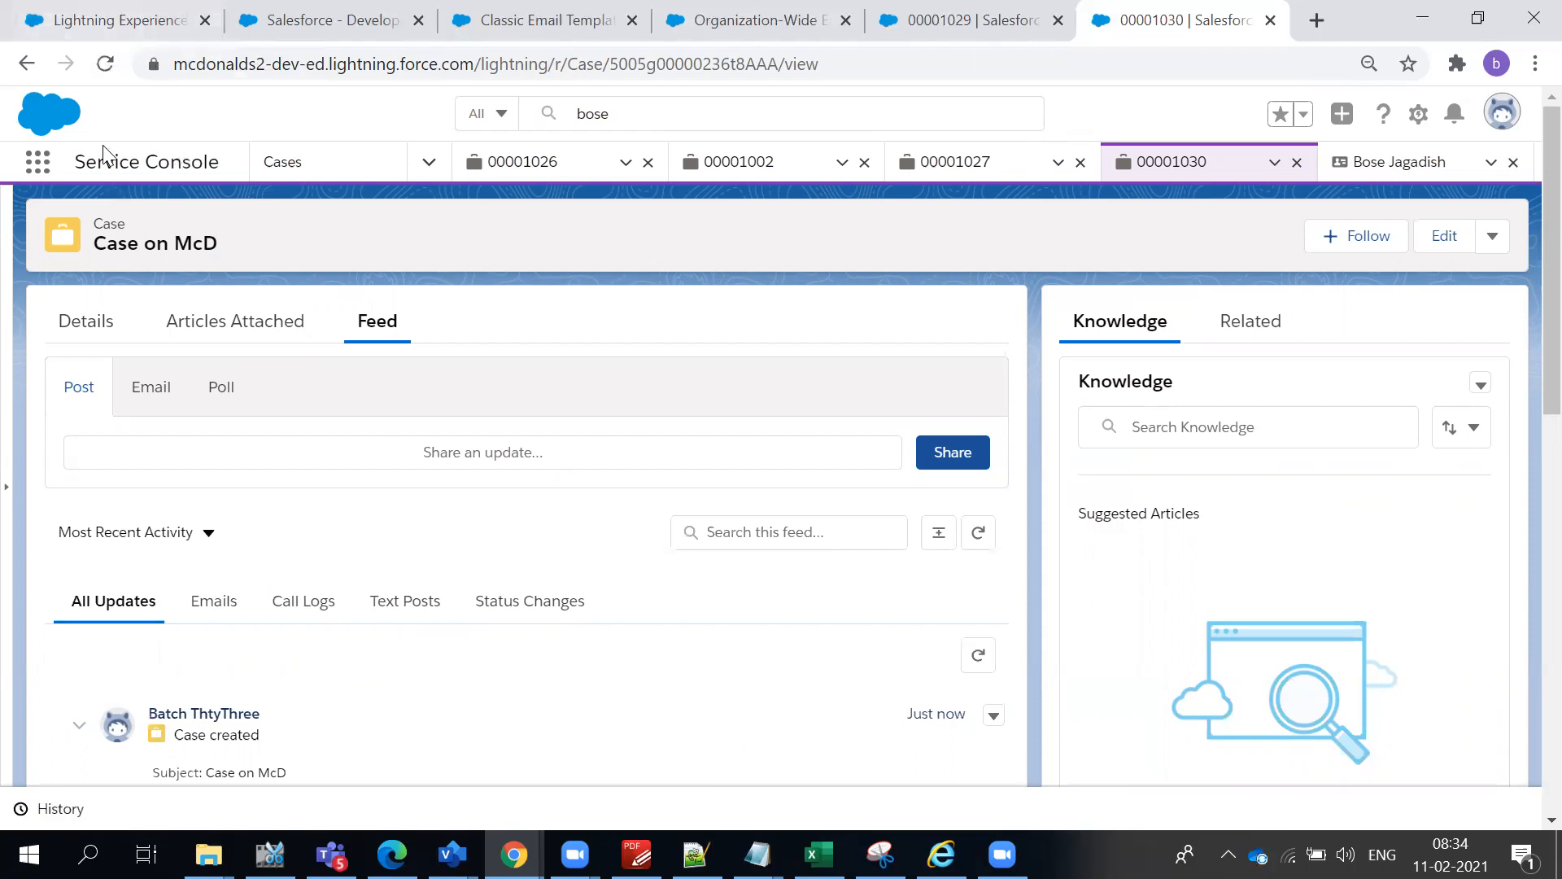
- Return to the AutomateCase rule in Setup, search the setup pages for "deliver" and open the Deliverability settings
click(981, 16)
click(184, 11)
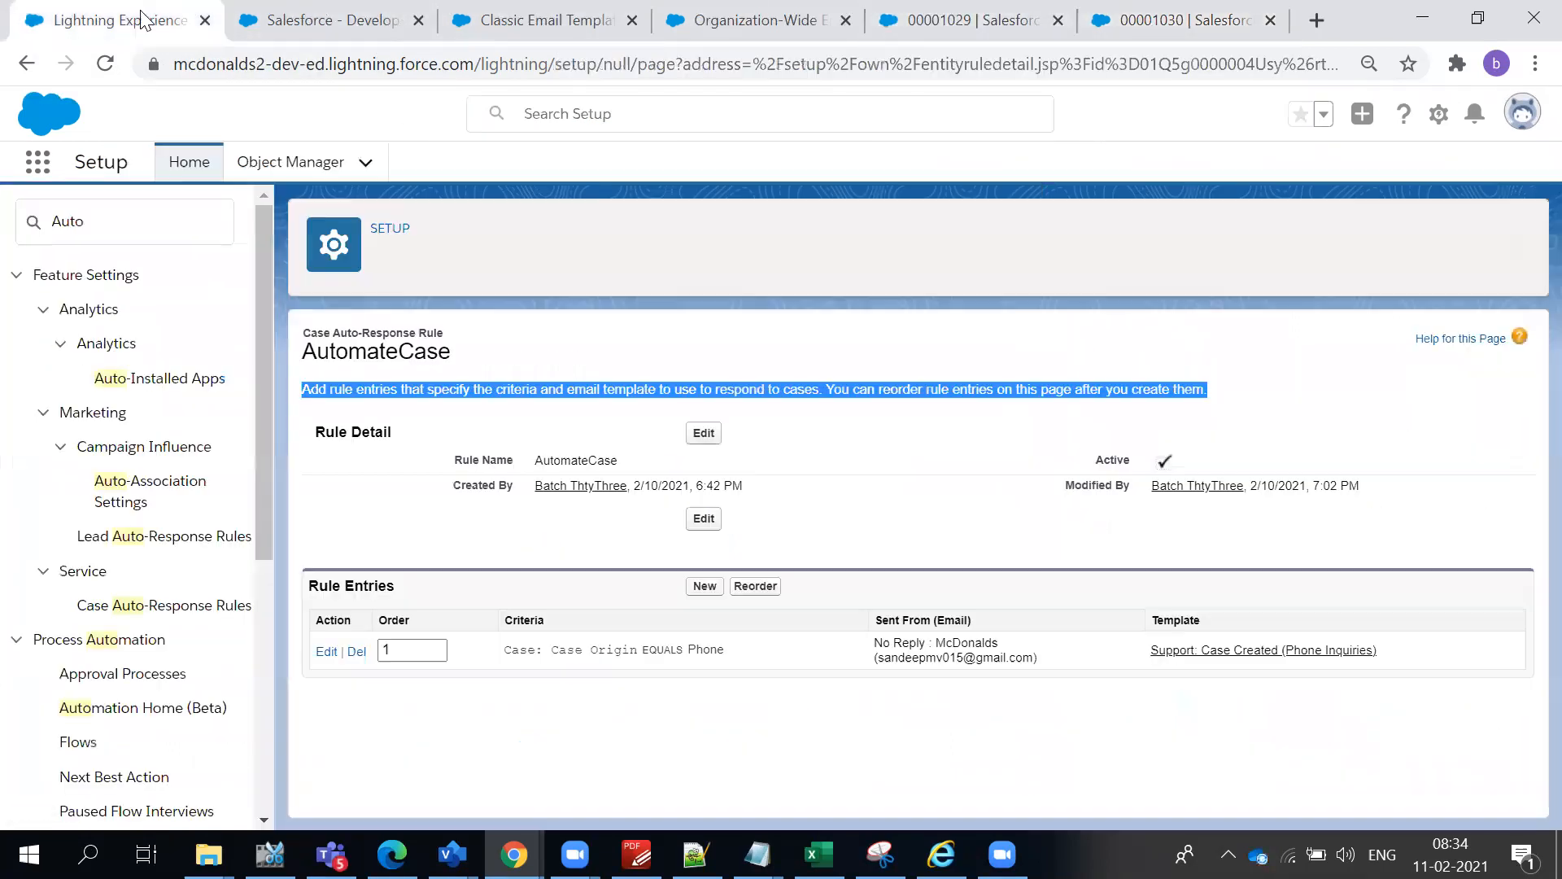
click(113, 209)
text(email)
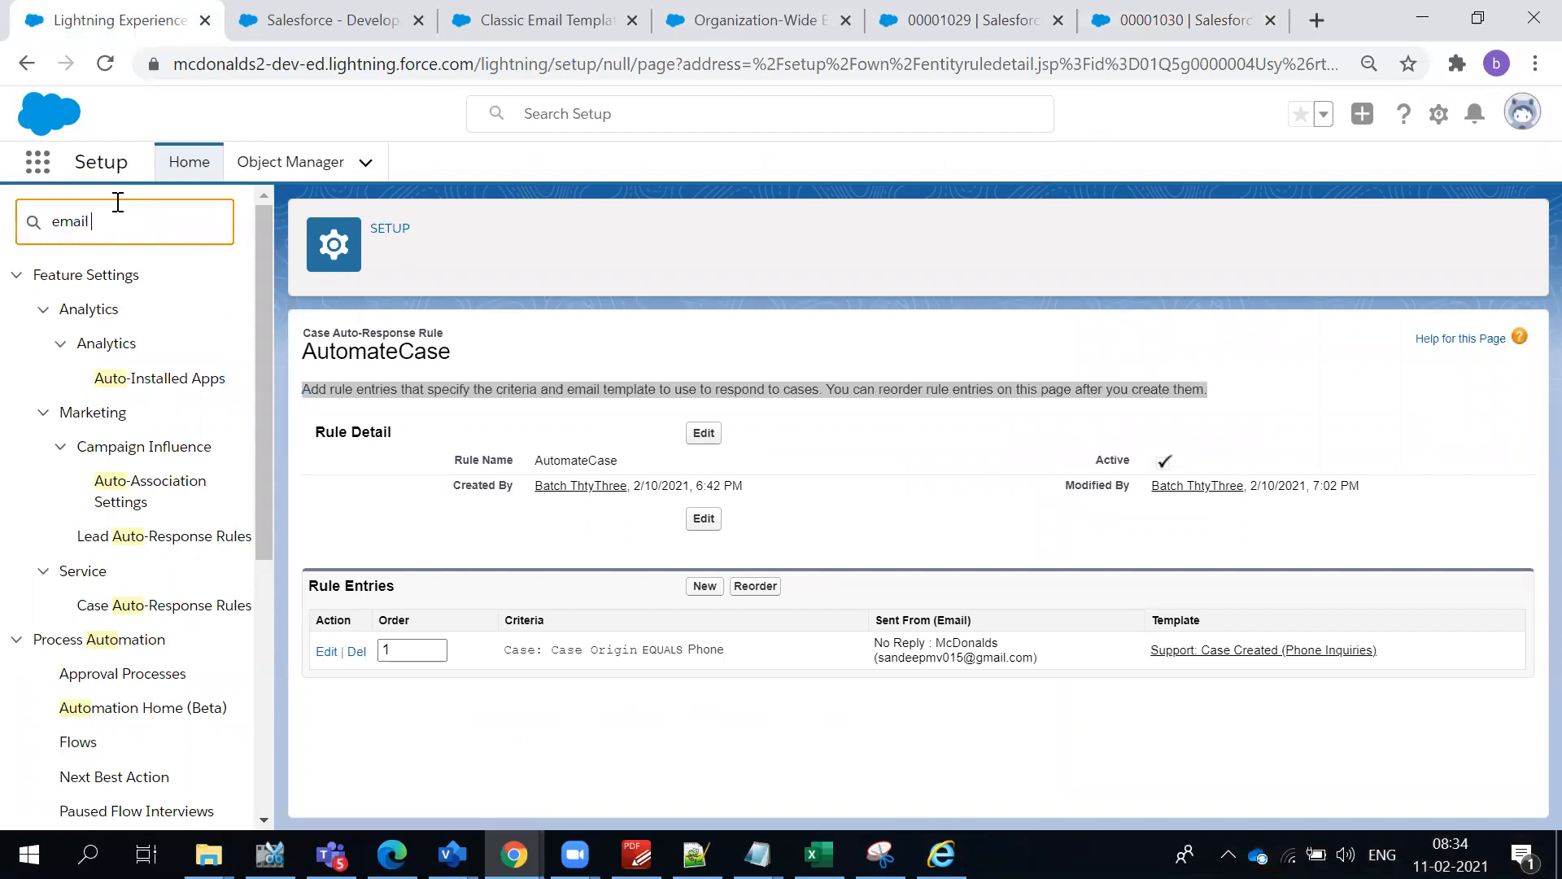
text( di)
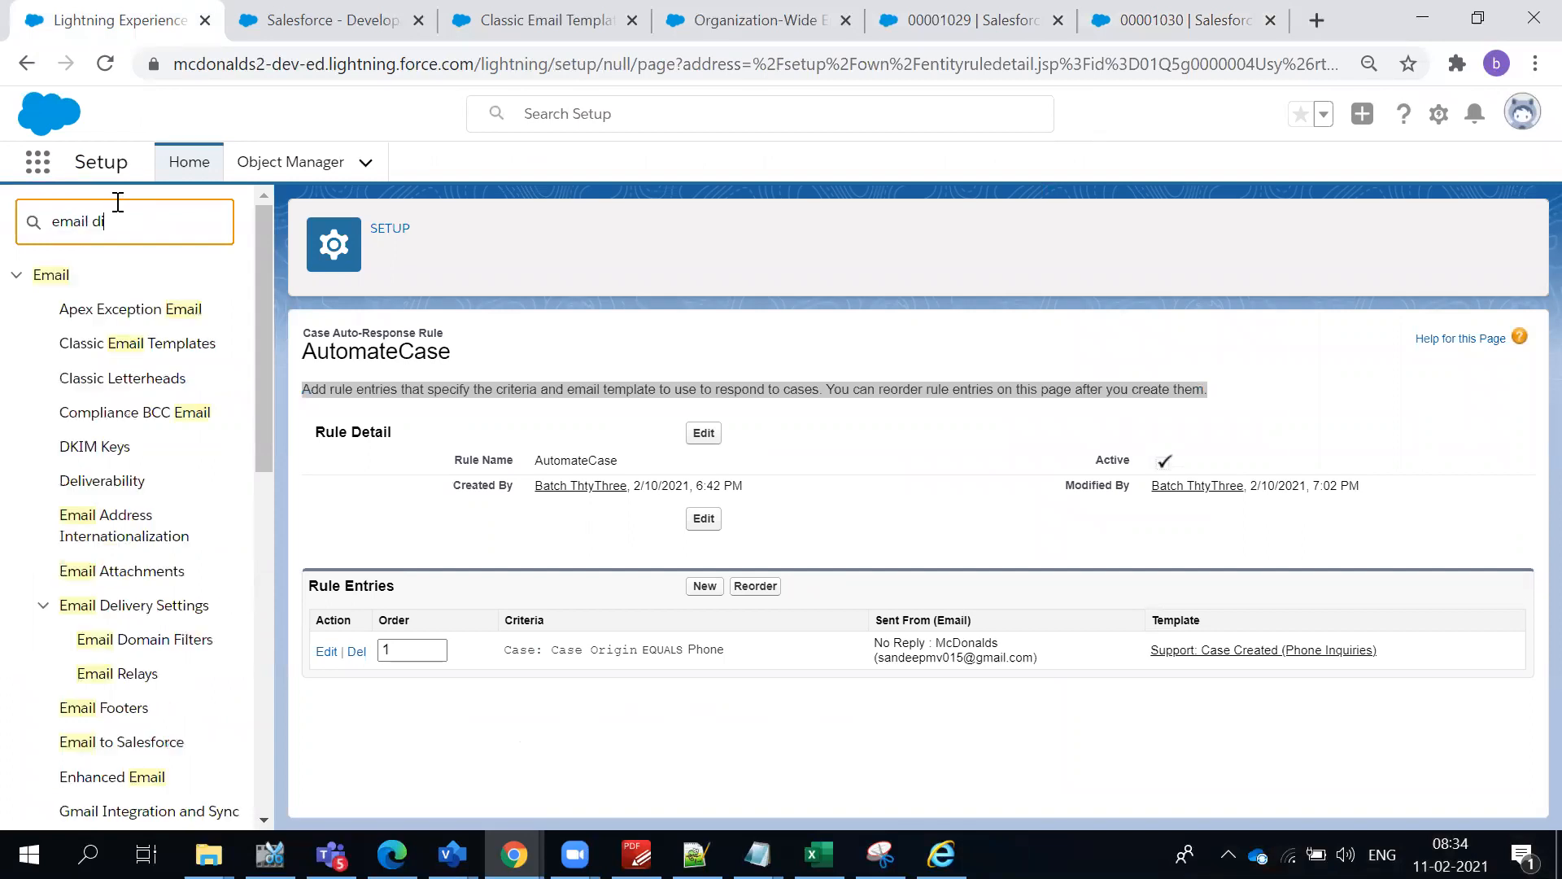
key(BackSpace)
key(BackSpace)
key(BackSpace)
key(BackSpace)
key(BackSpace)
key(BackSpace)
key(BackSpace)
key(BackSpace)
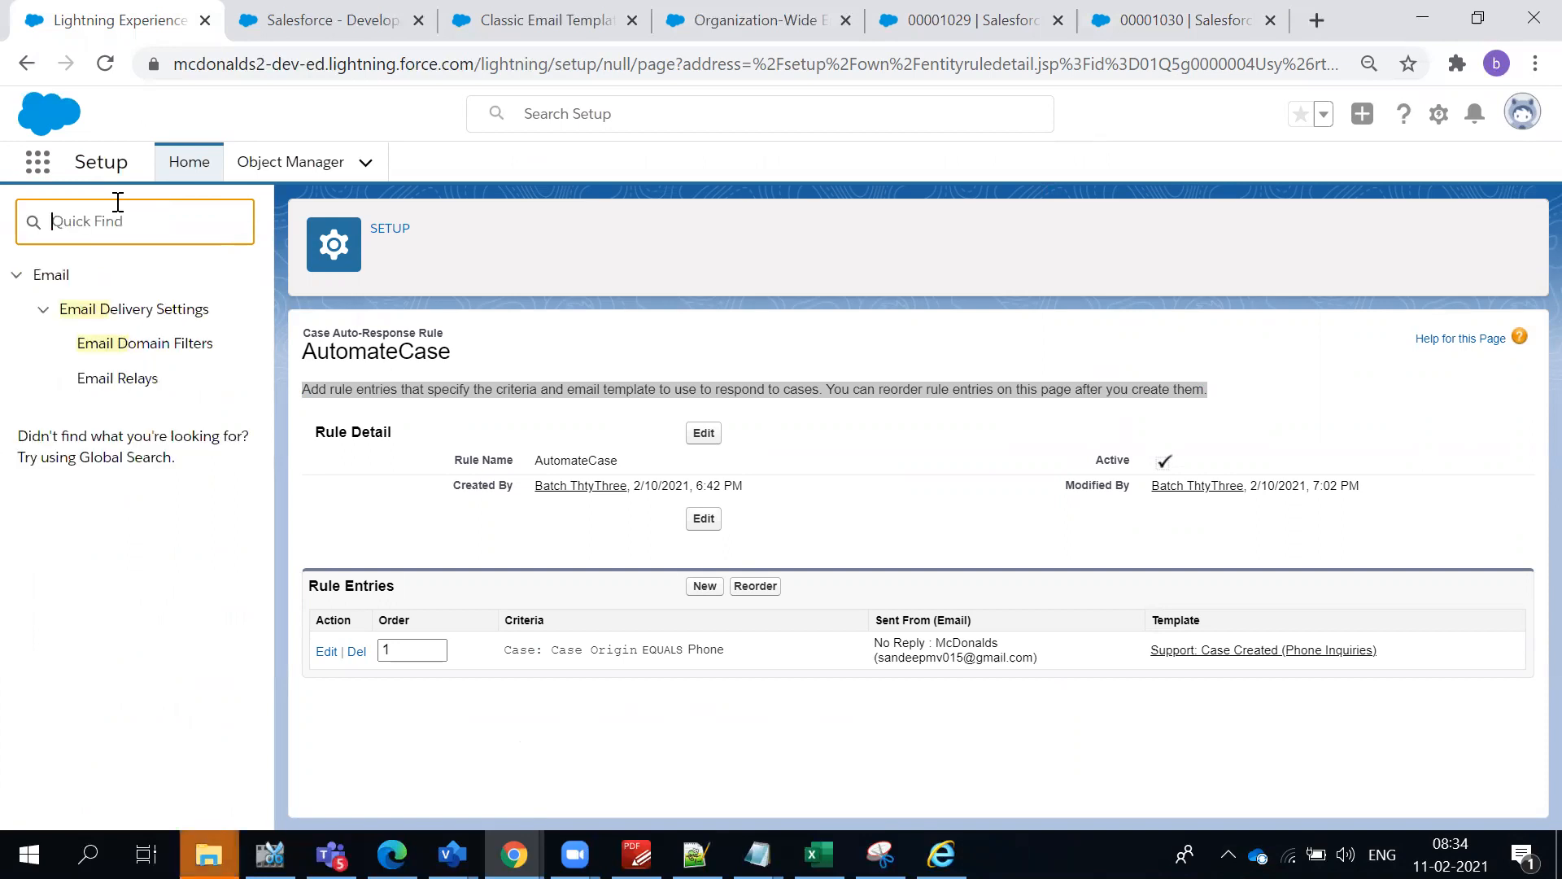
text(deliver)
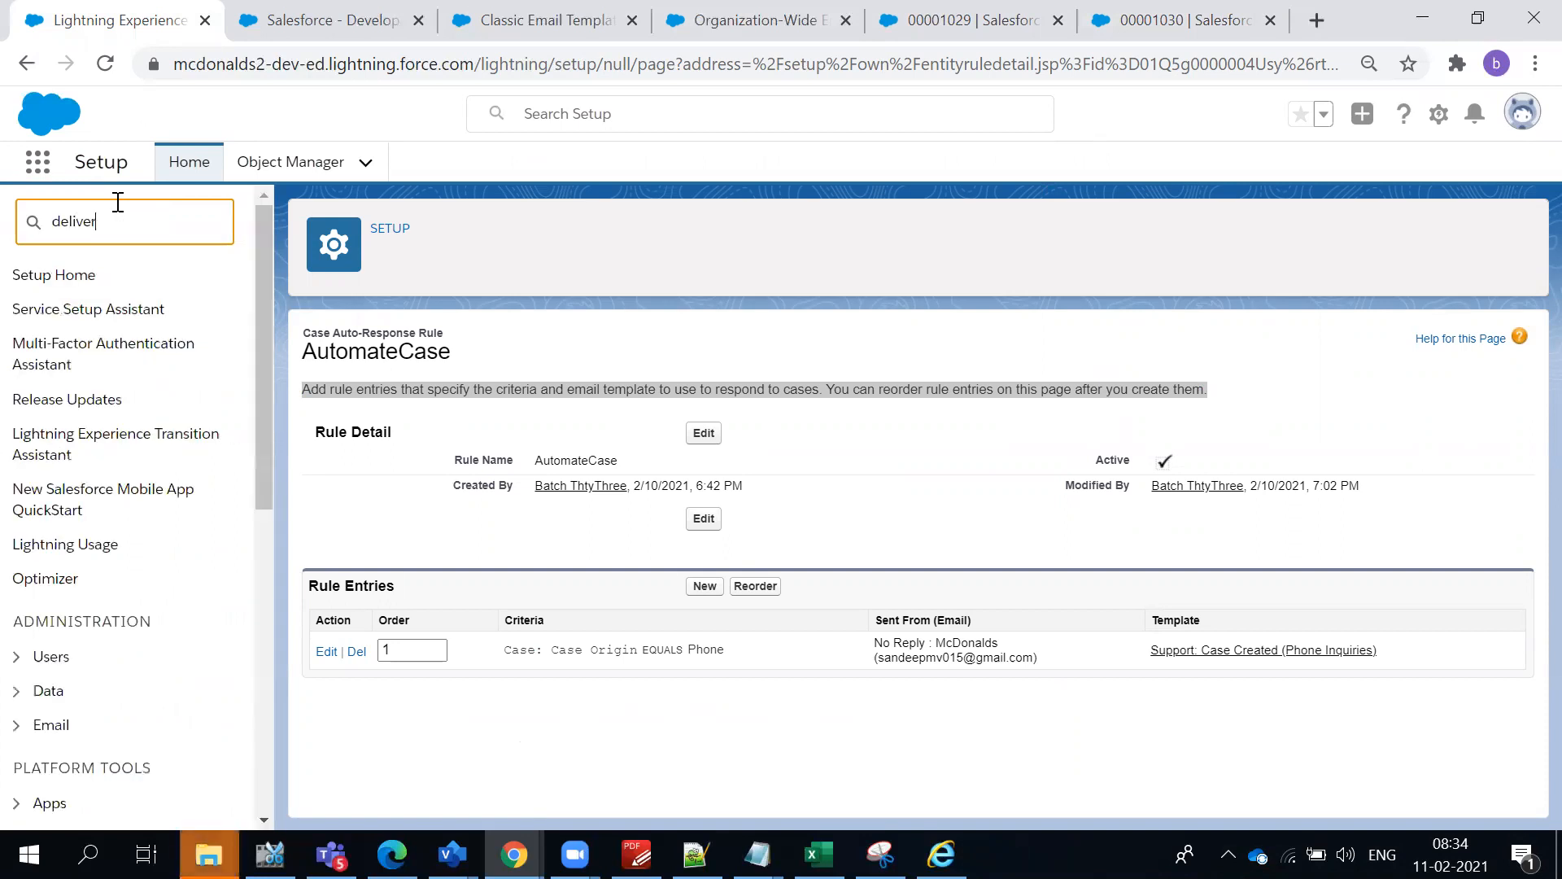
click(93, 311)
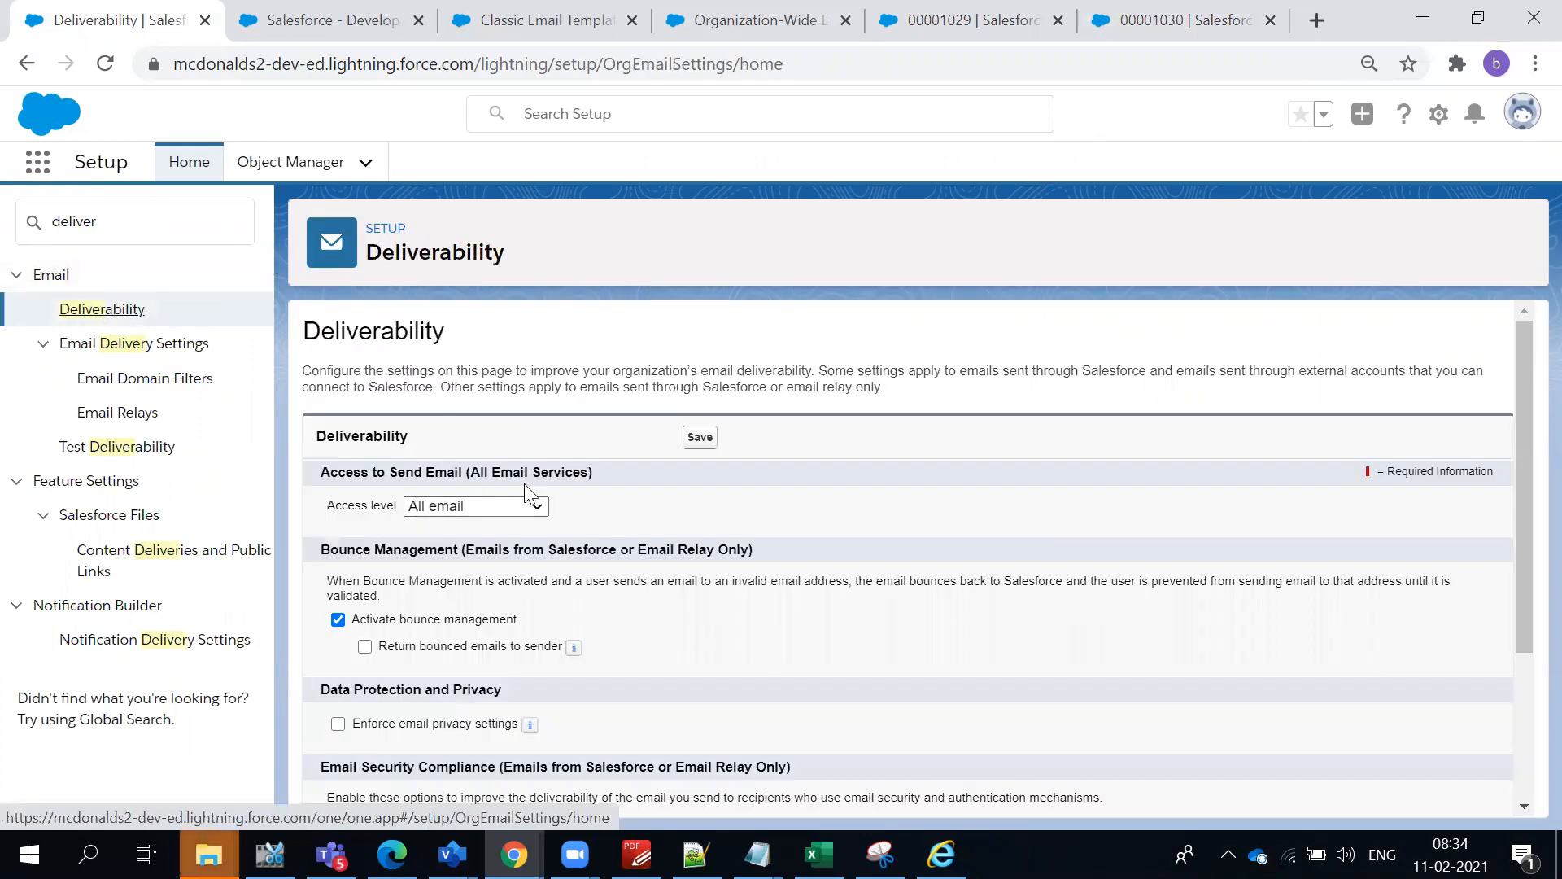
- Review the Deliverability settings, including the access level options for sending email
scroll(529, 483, down, 2)
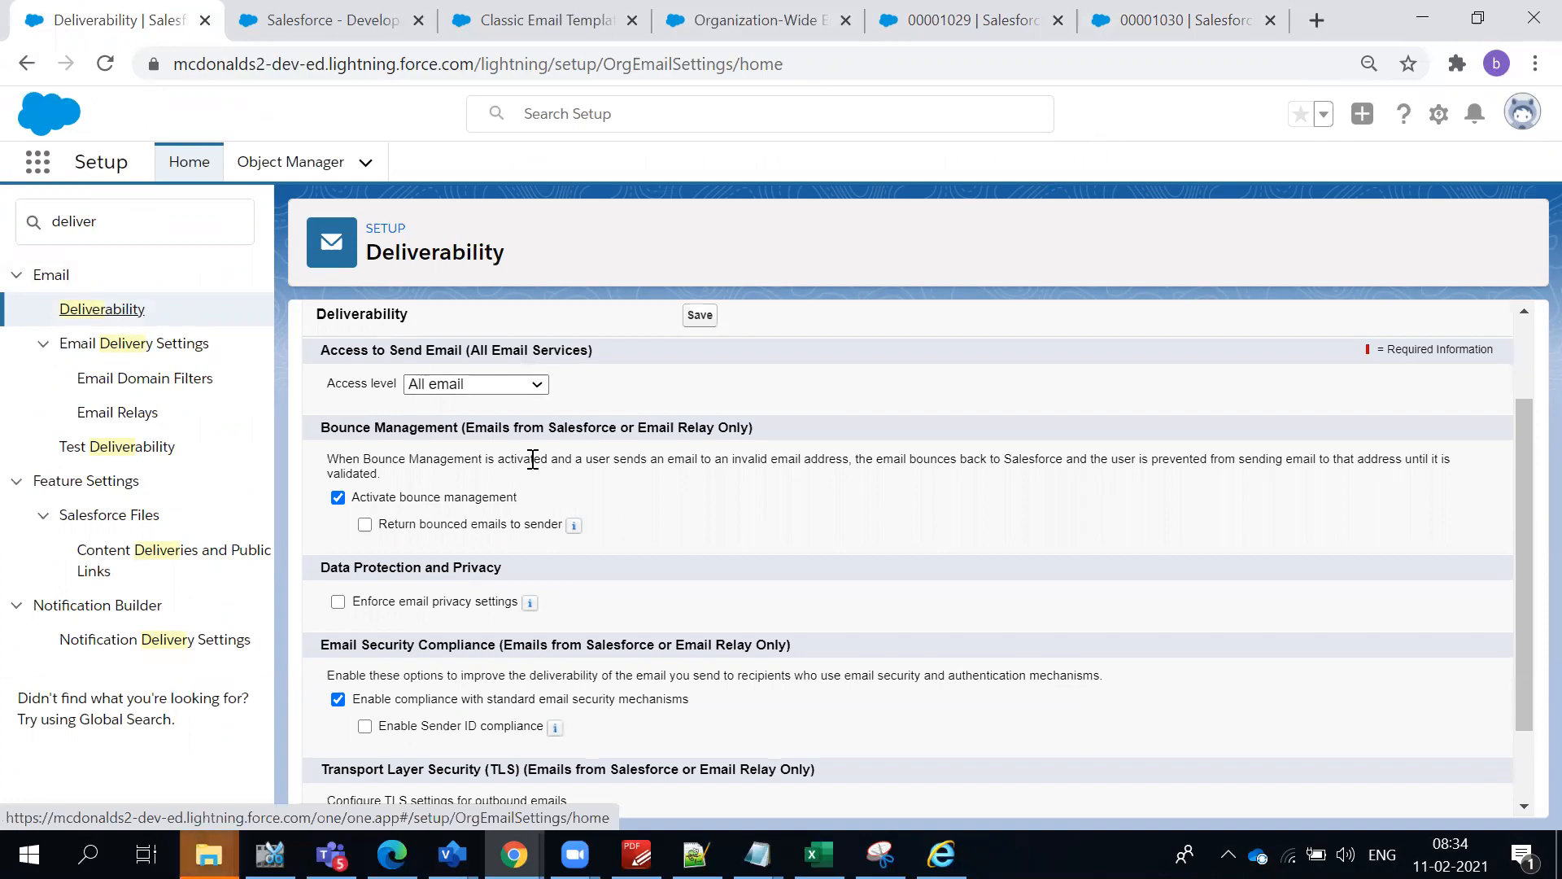
scroll(528, 460, down, 1)
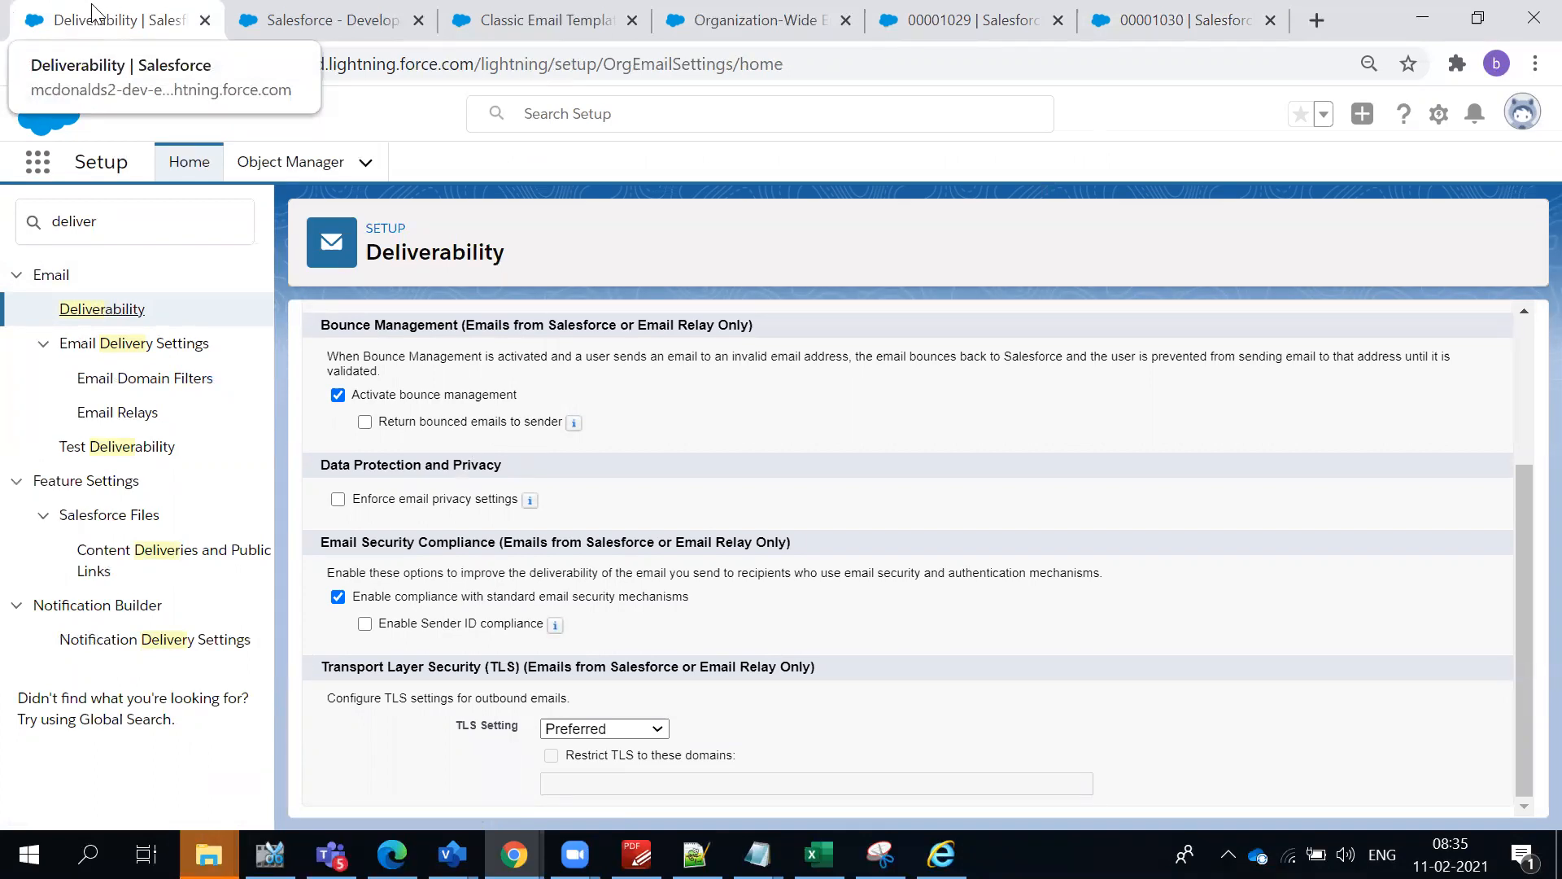
scroll(500, 317, up, 3)
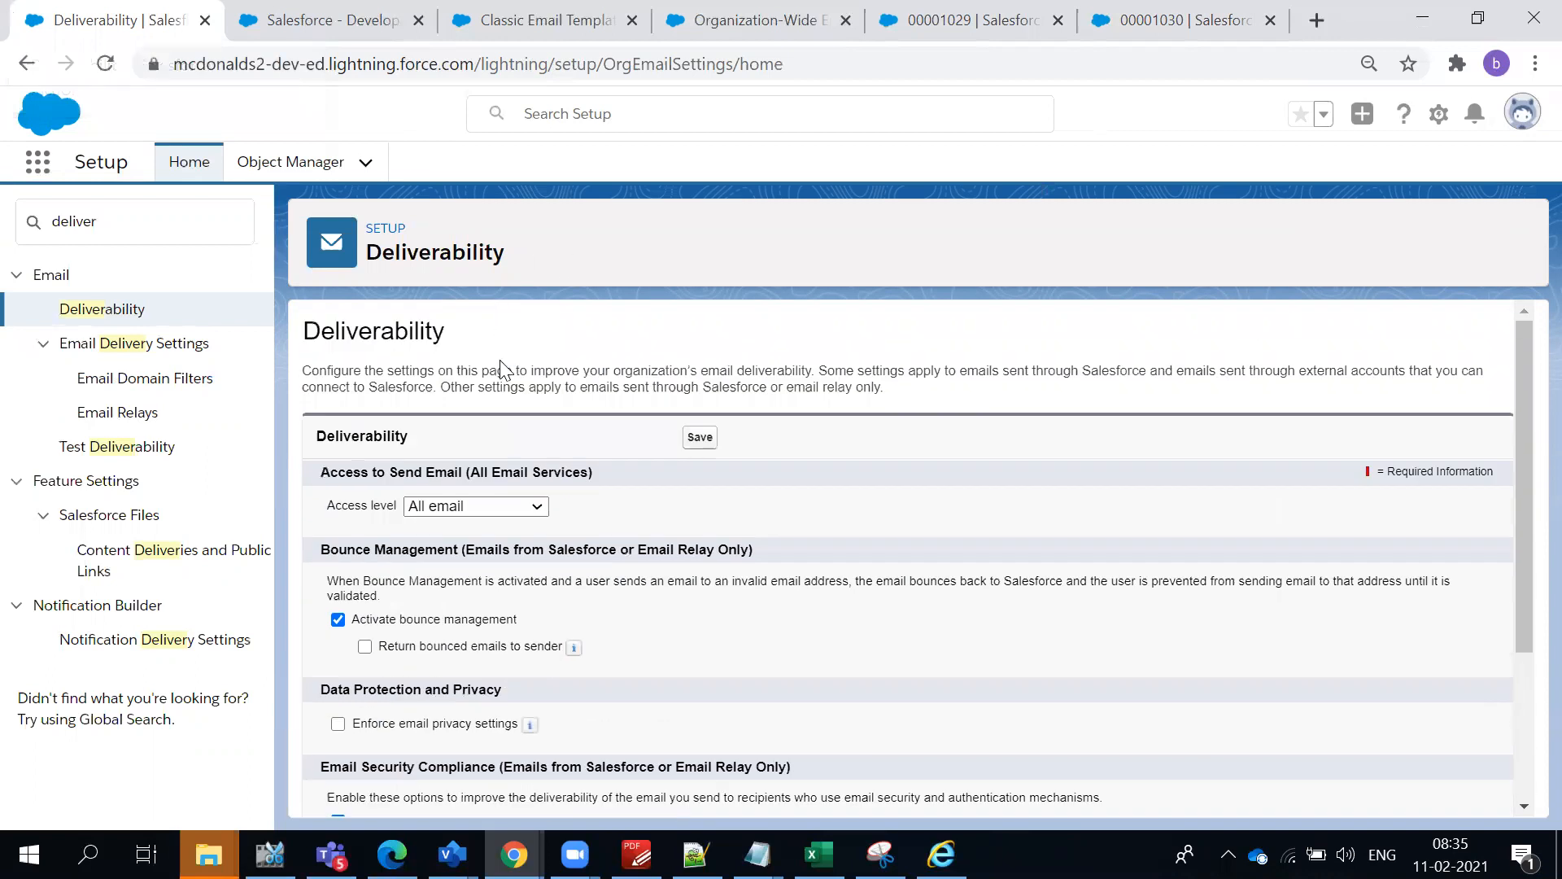
click(450, 513)
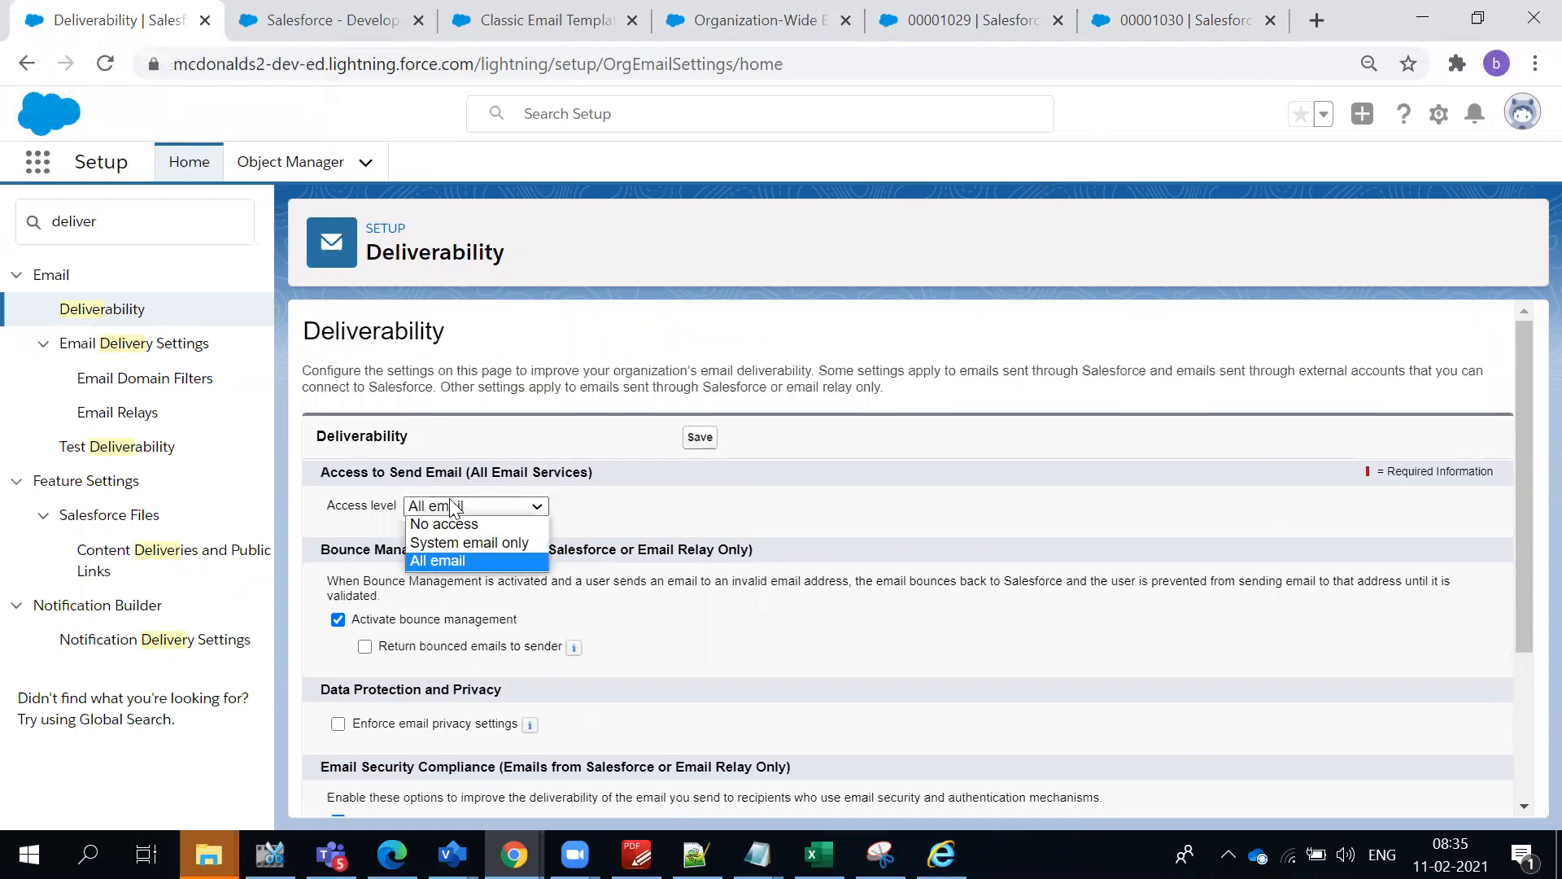
click(483, 439)
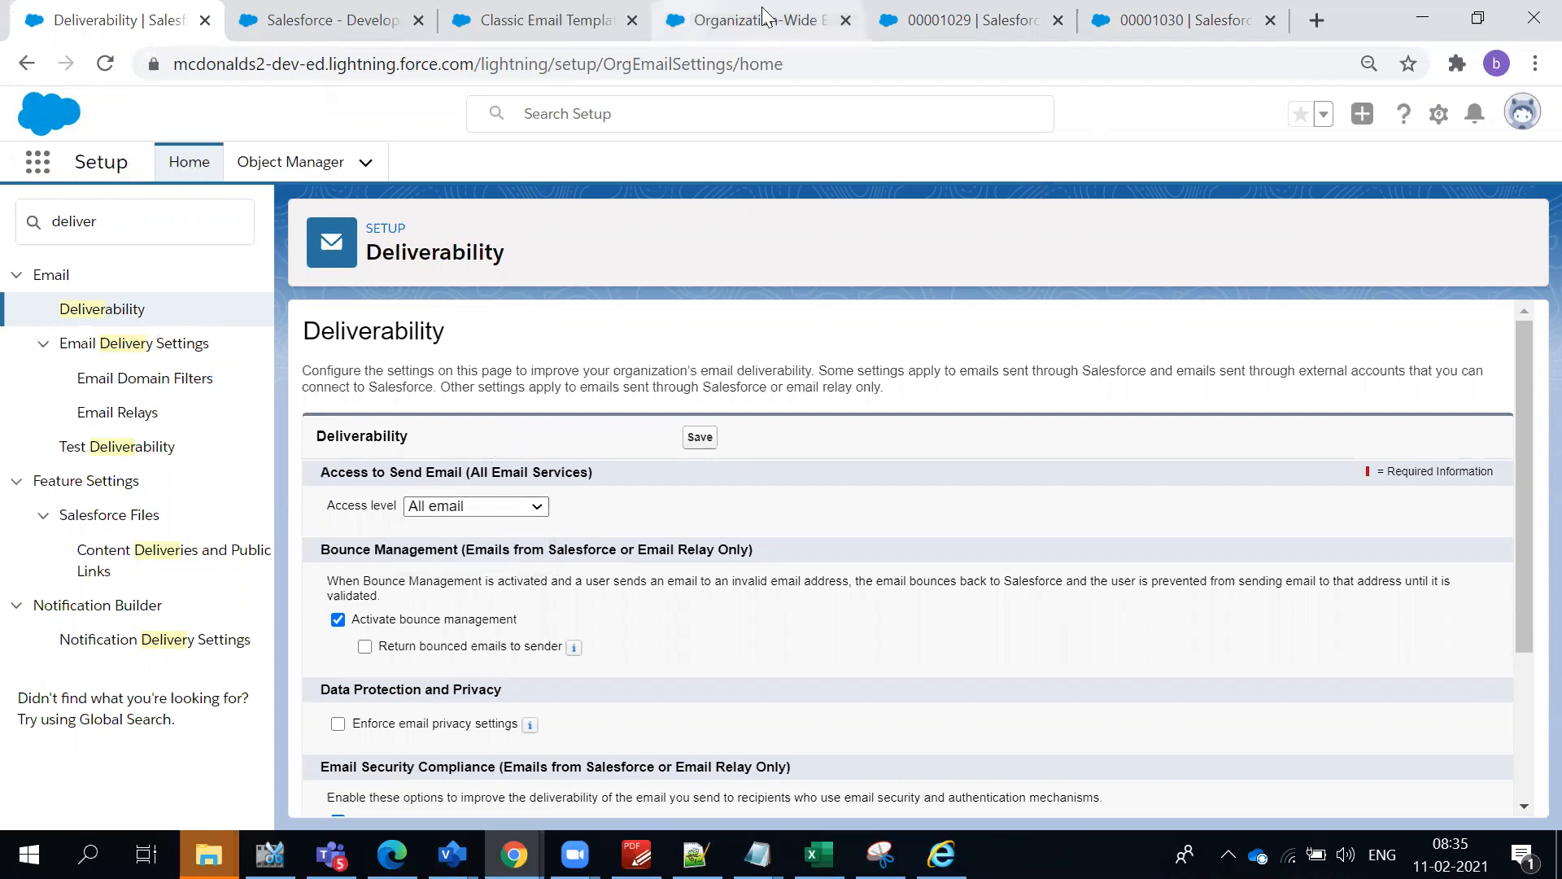
- Go back to the AutomateCase rule, add Email alongside Phone in its entry's Case Origin criterion, and save
click(30, 74)
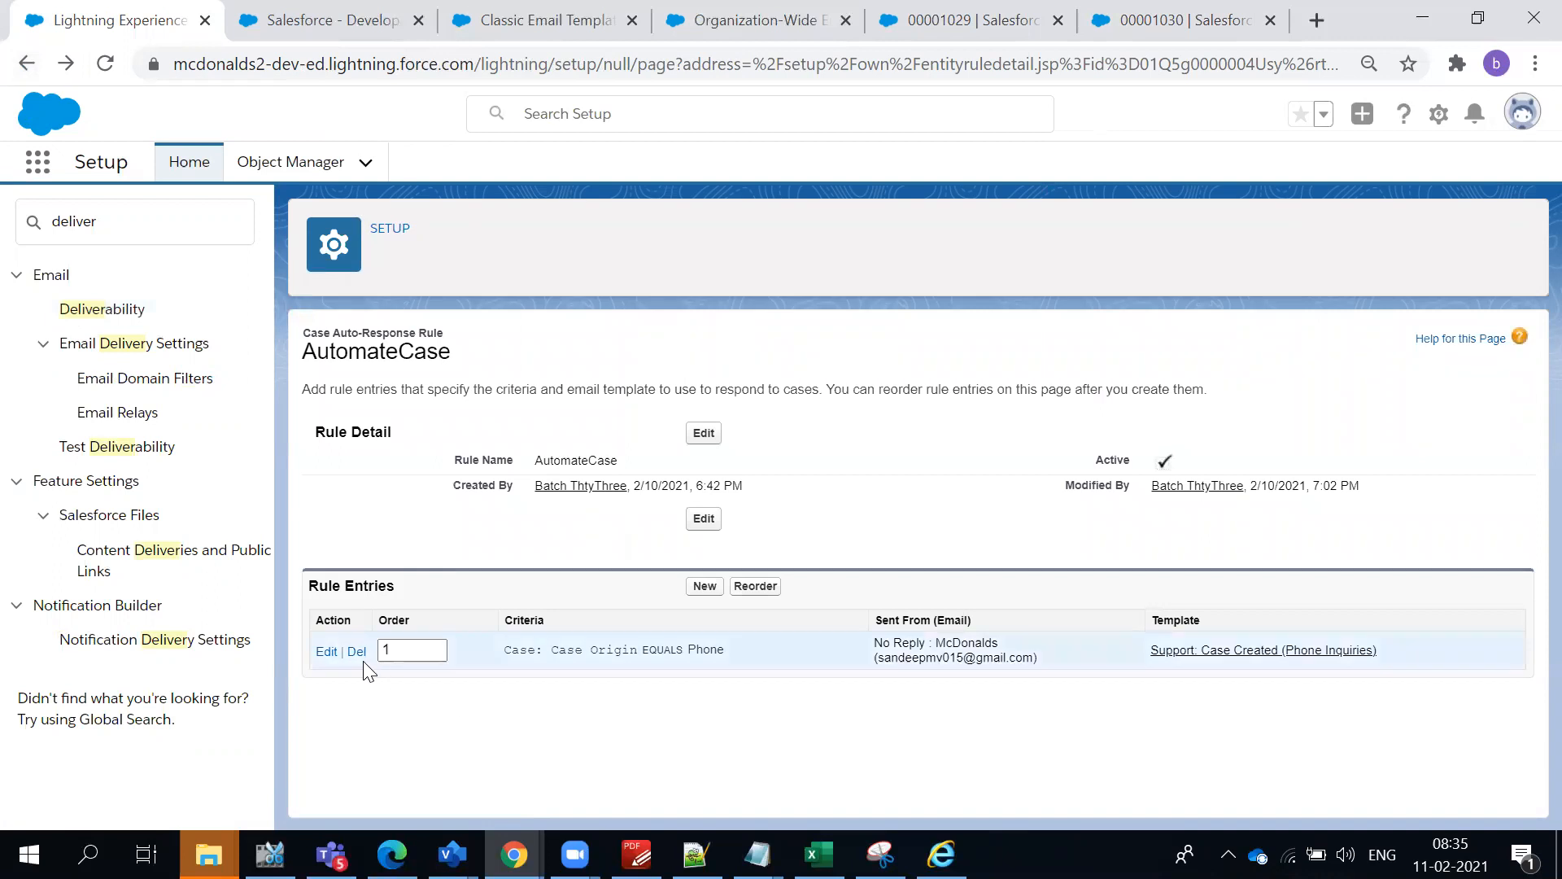
click(328, 652)
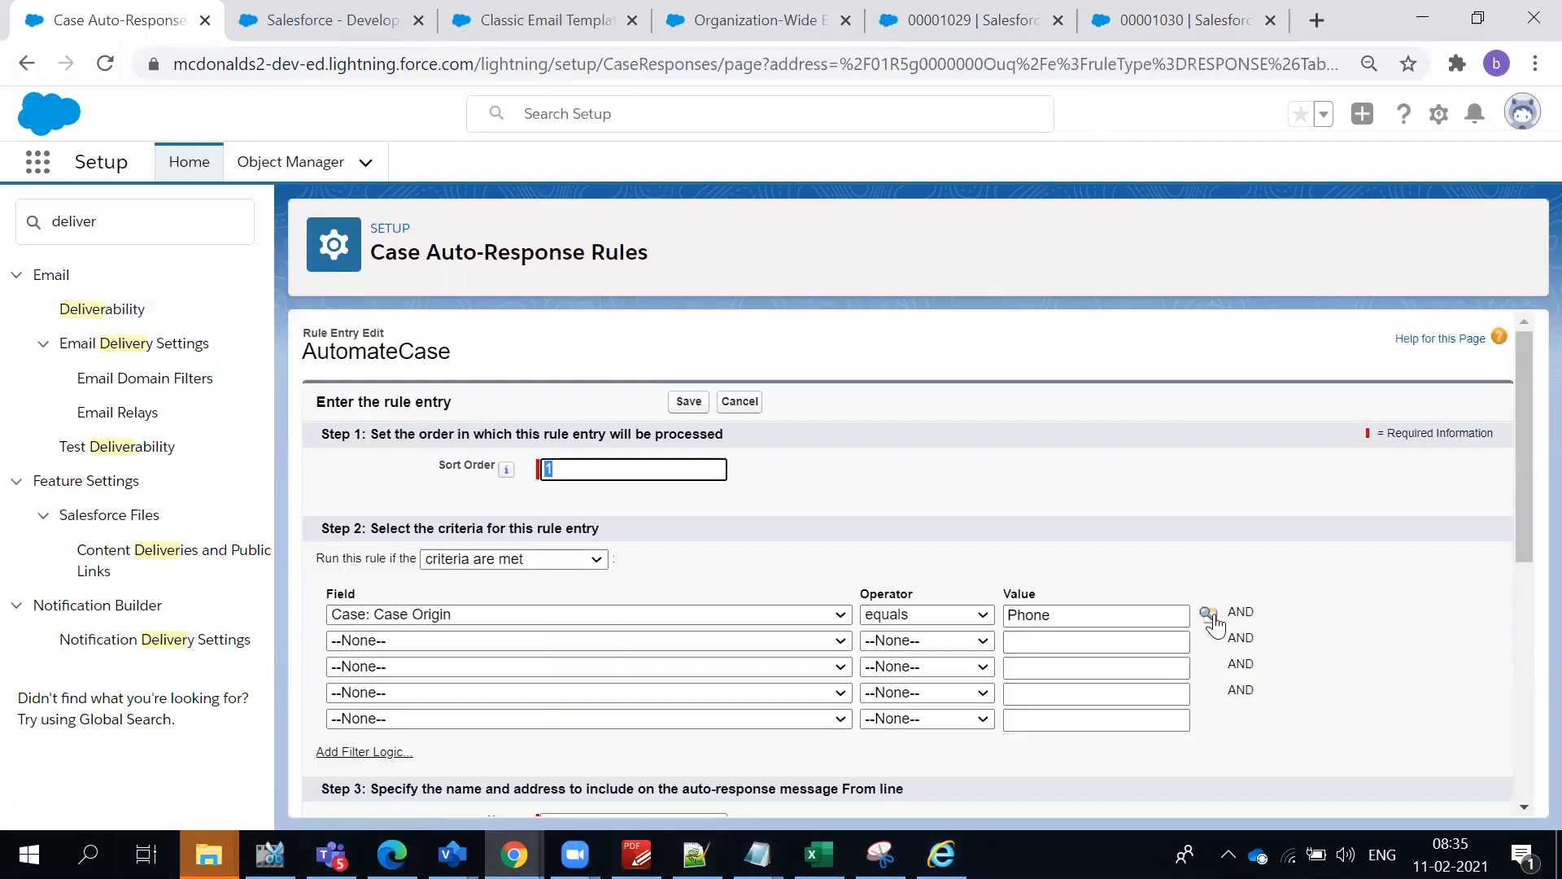
click(1209, 617)
click(42, 265)
click(394, 154)
click(685, 405)
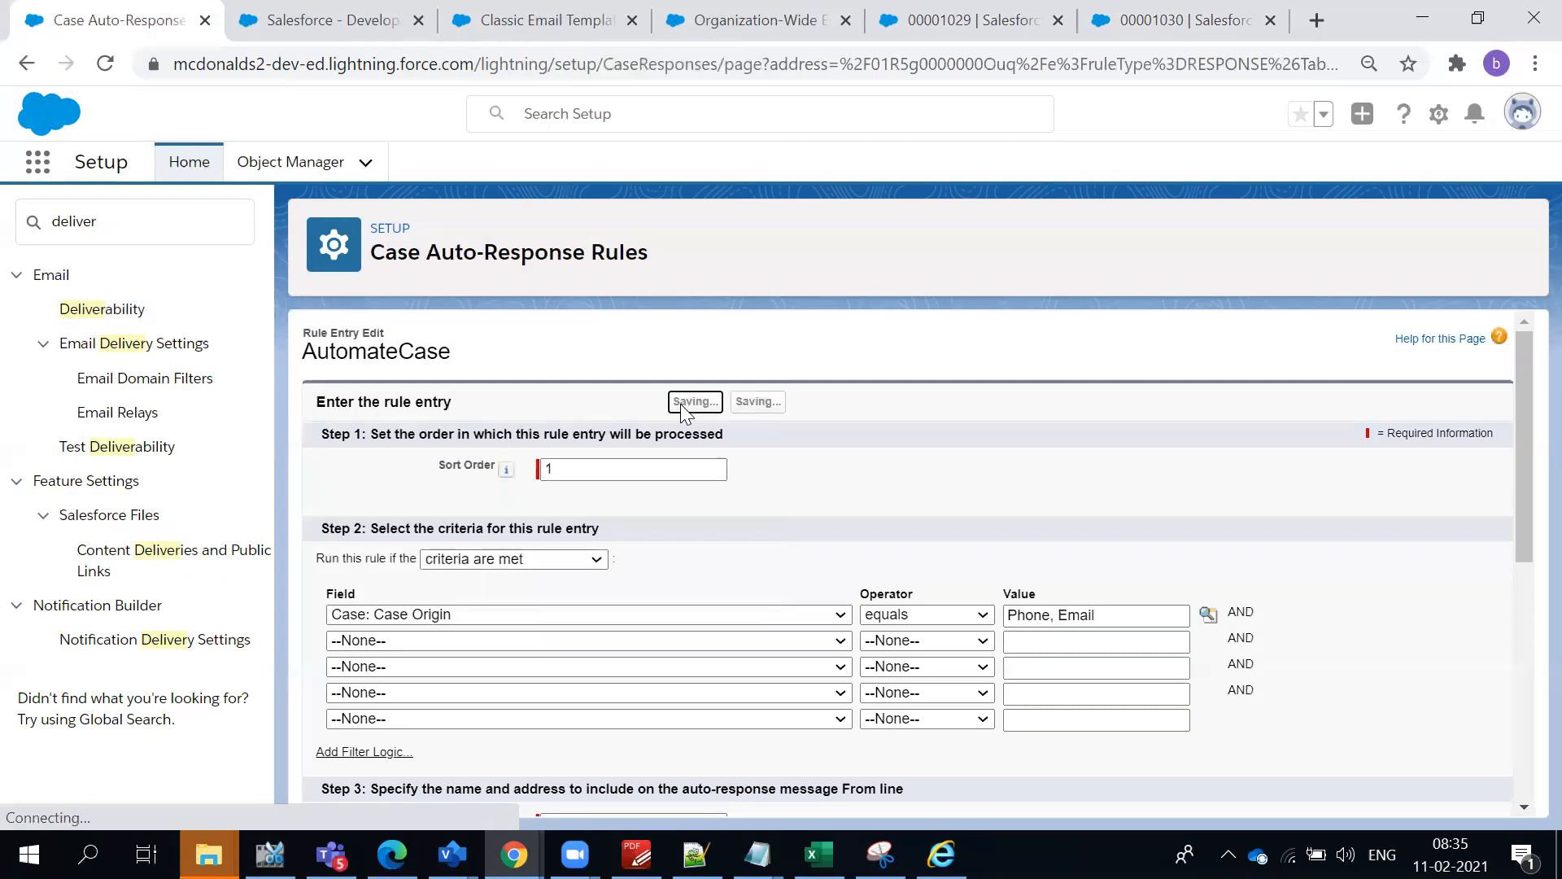
- Search the setup pages for "email", open Email-to-Case past its introduction, and bring up its routing addresses
click(110, 232)
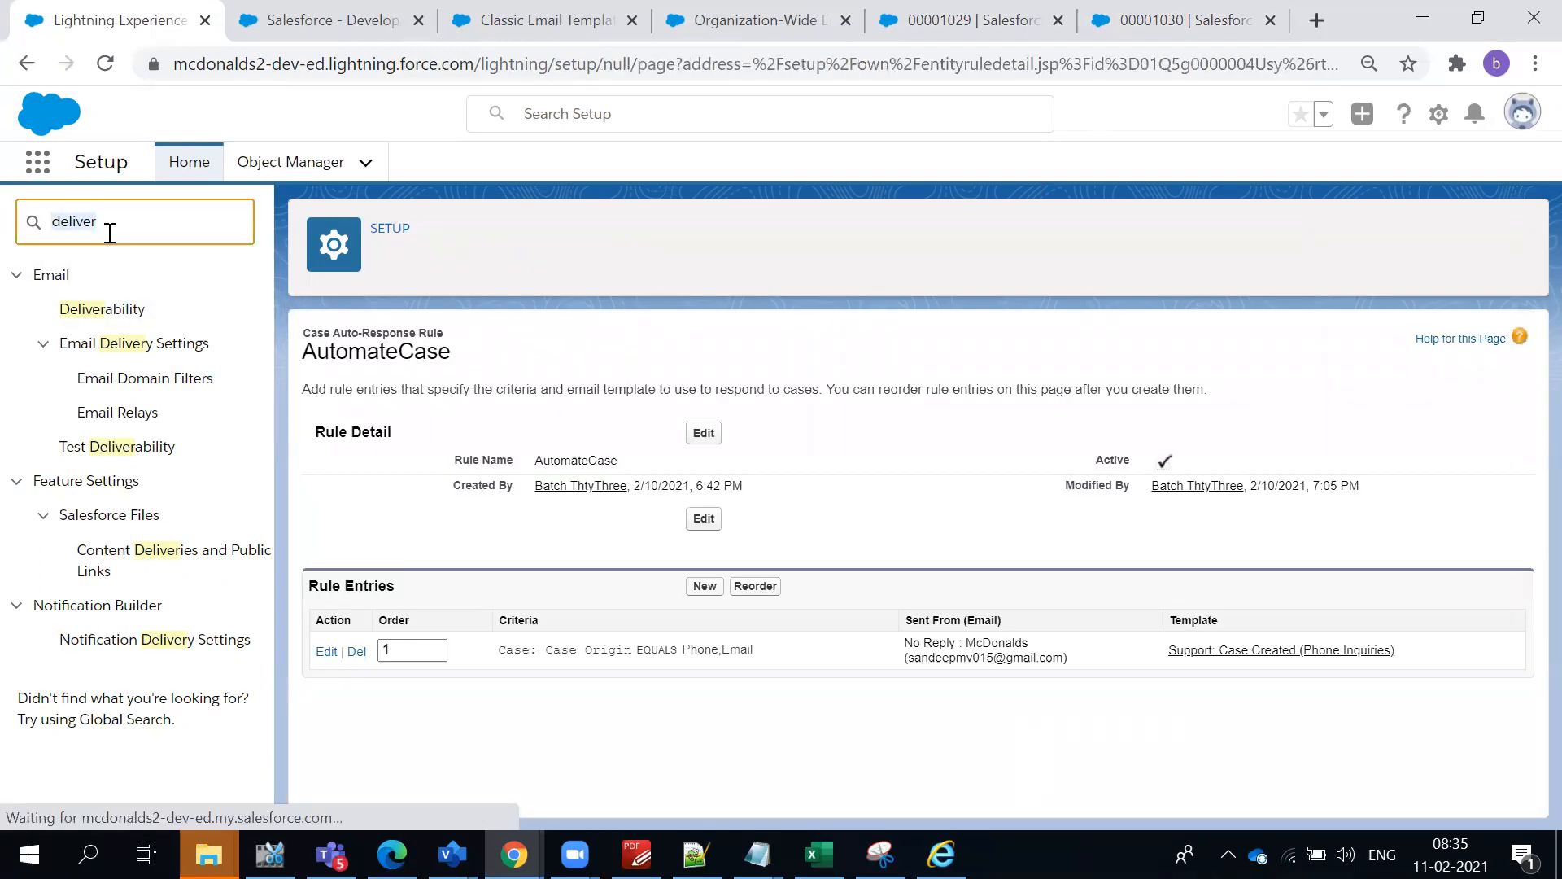
text(email)
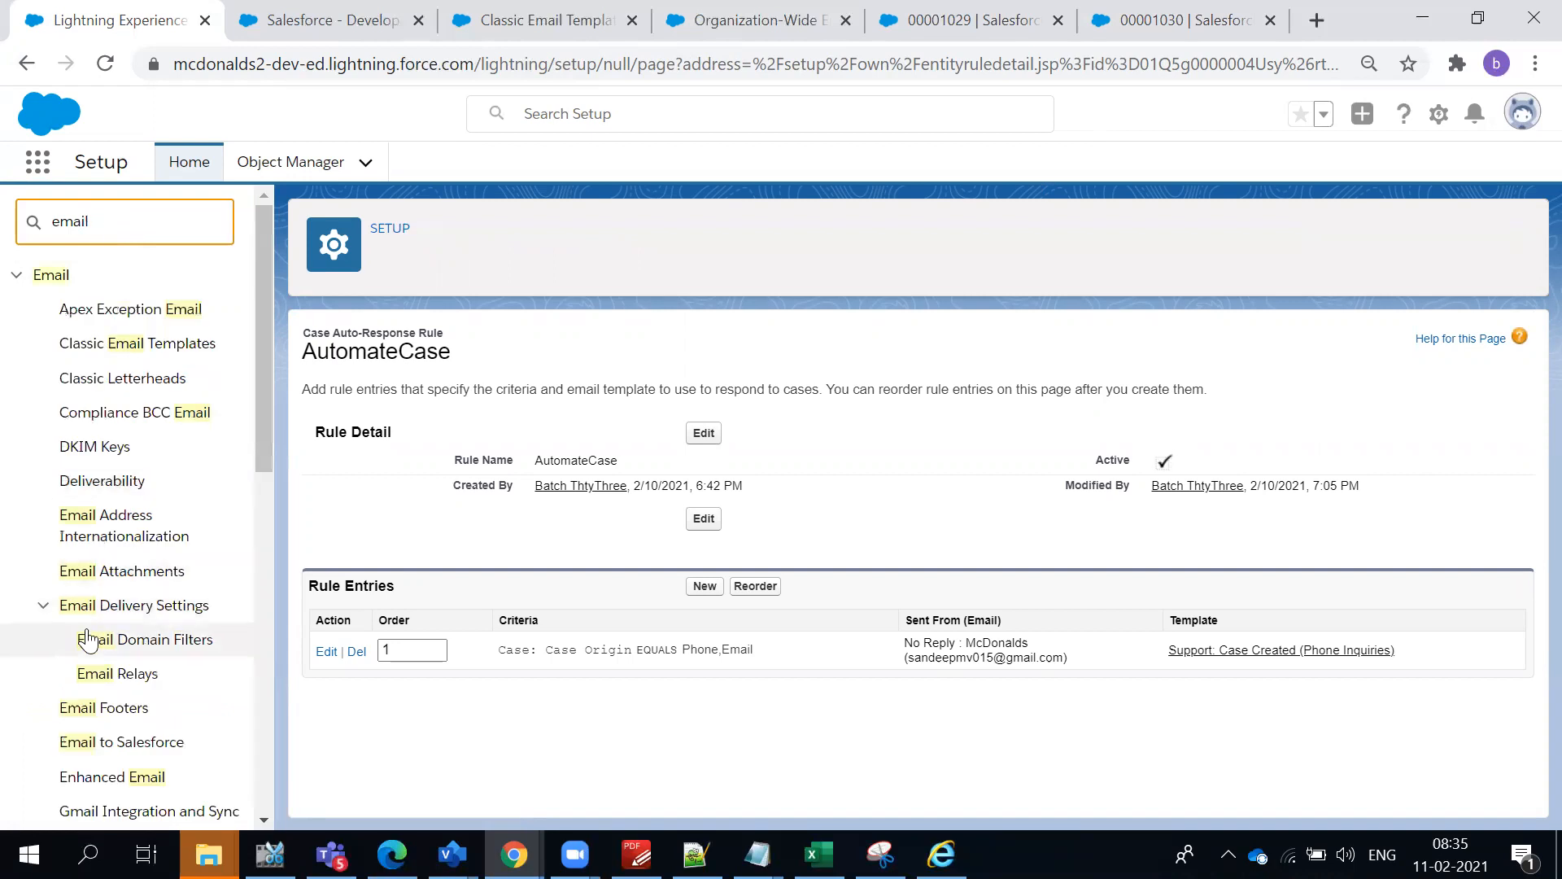
scroll(112, 698, down, 3)
scroll(124, 735, down, 3)
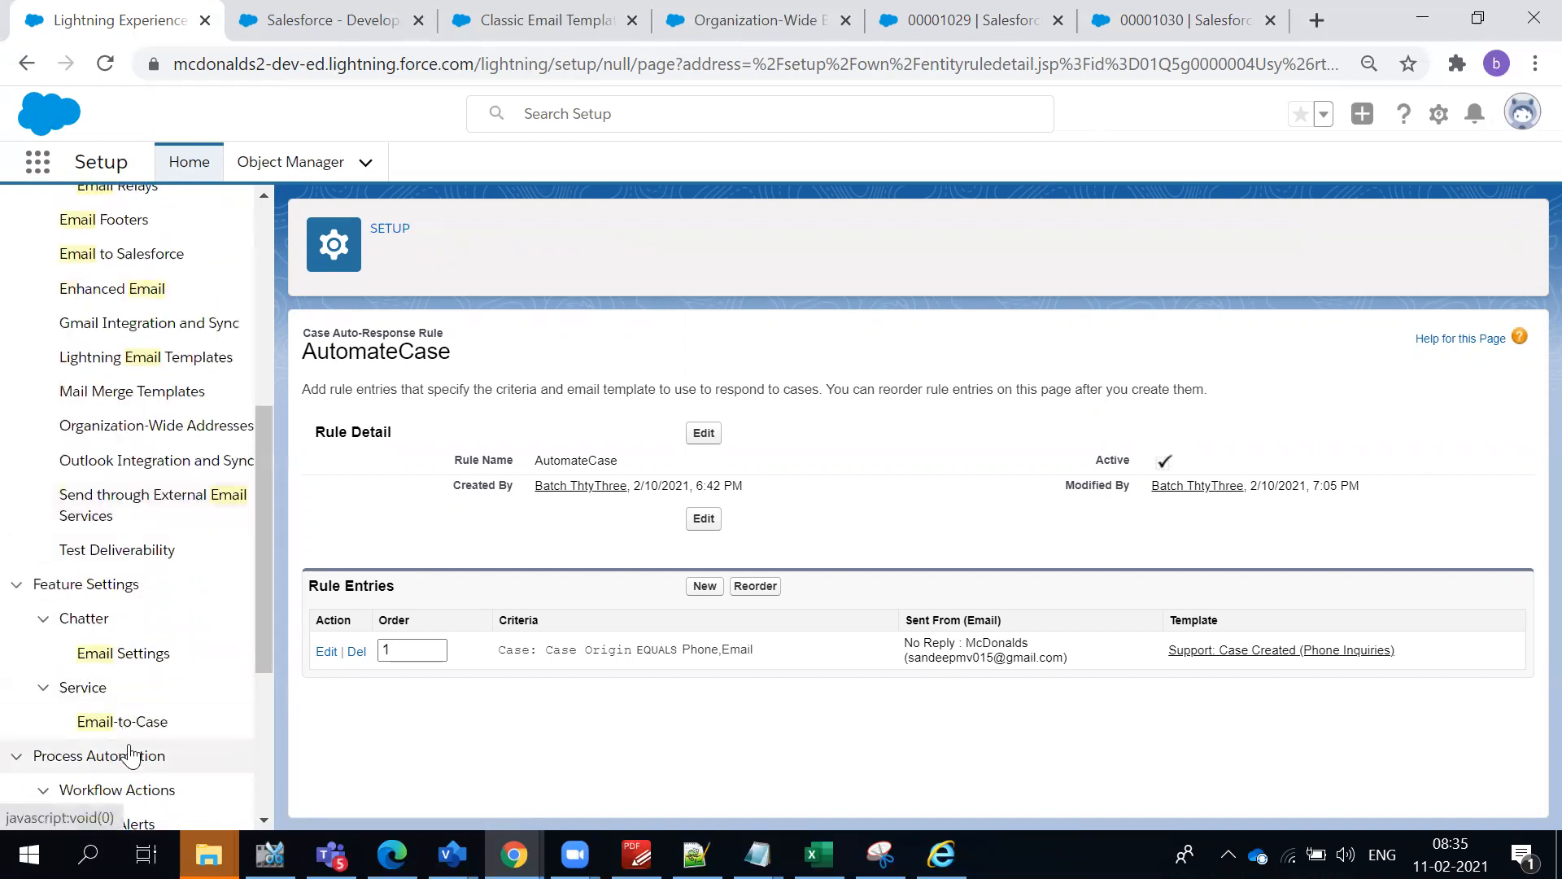
click(128, 726)
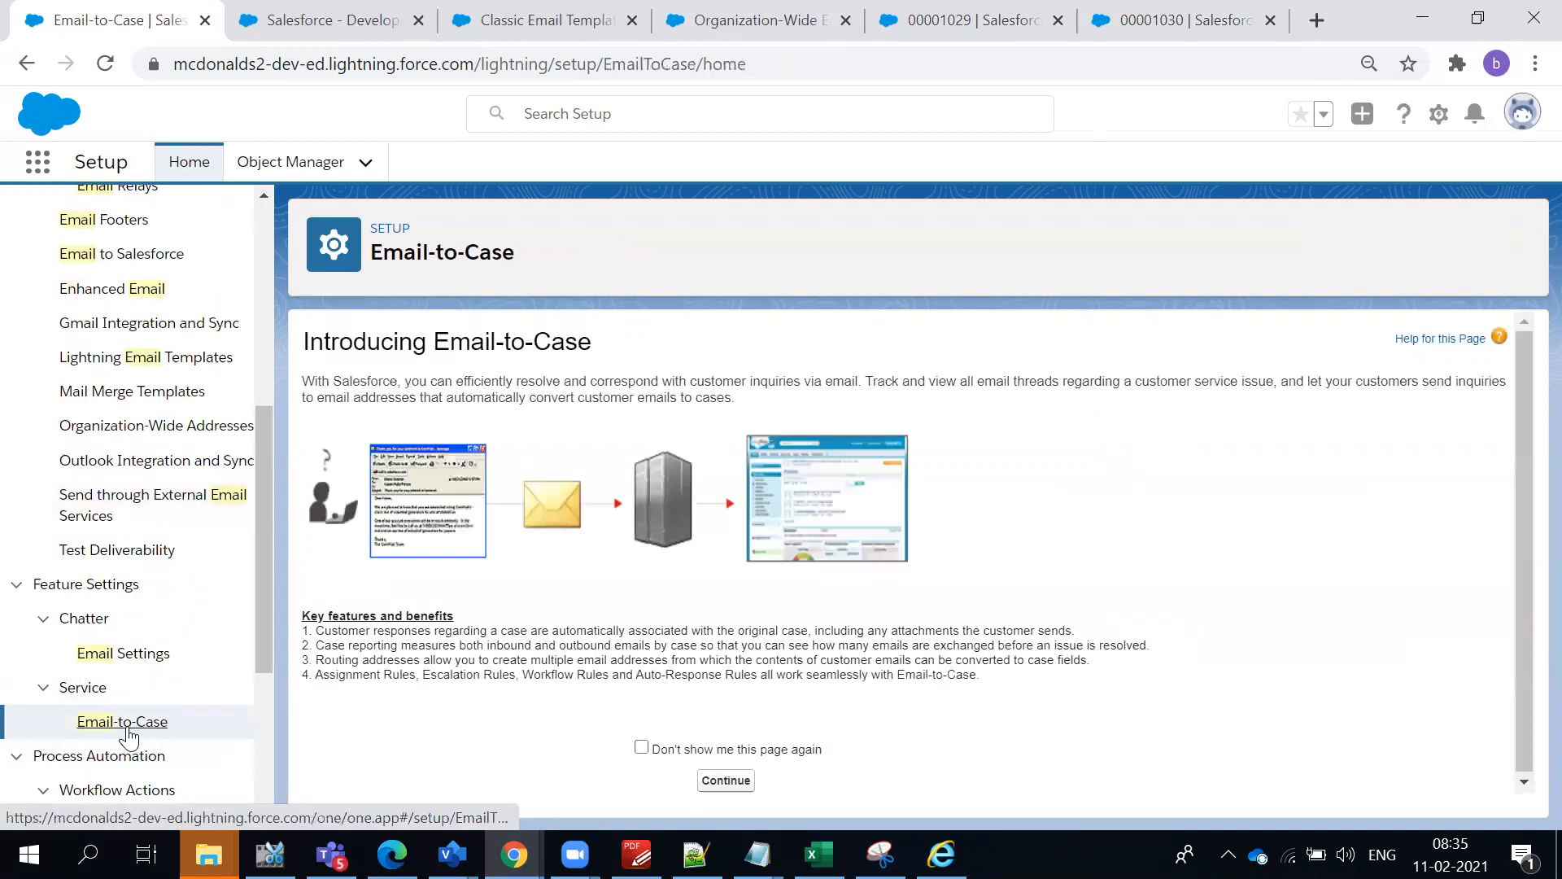
click(742, 779)
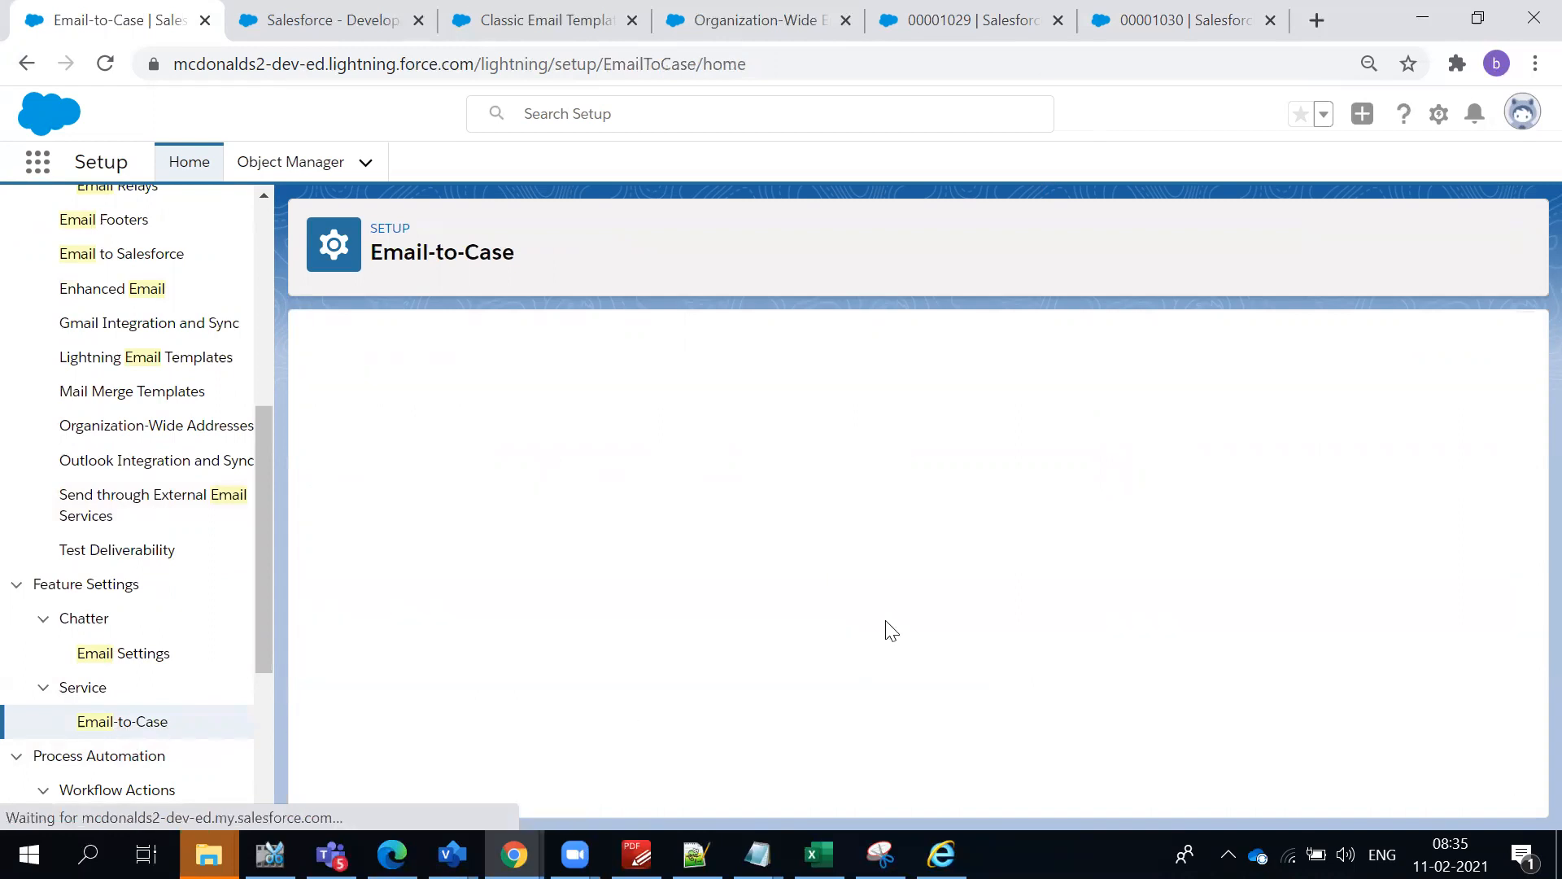
scroll(935, 647, down, 10)
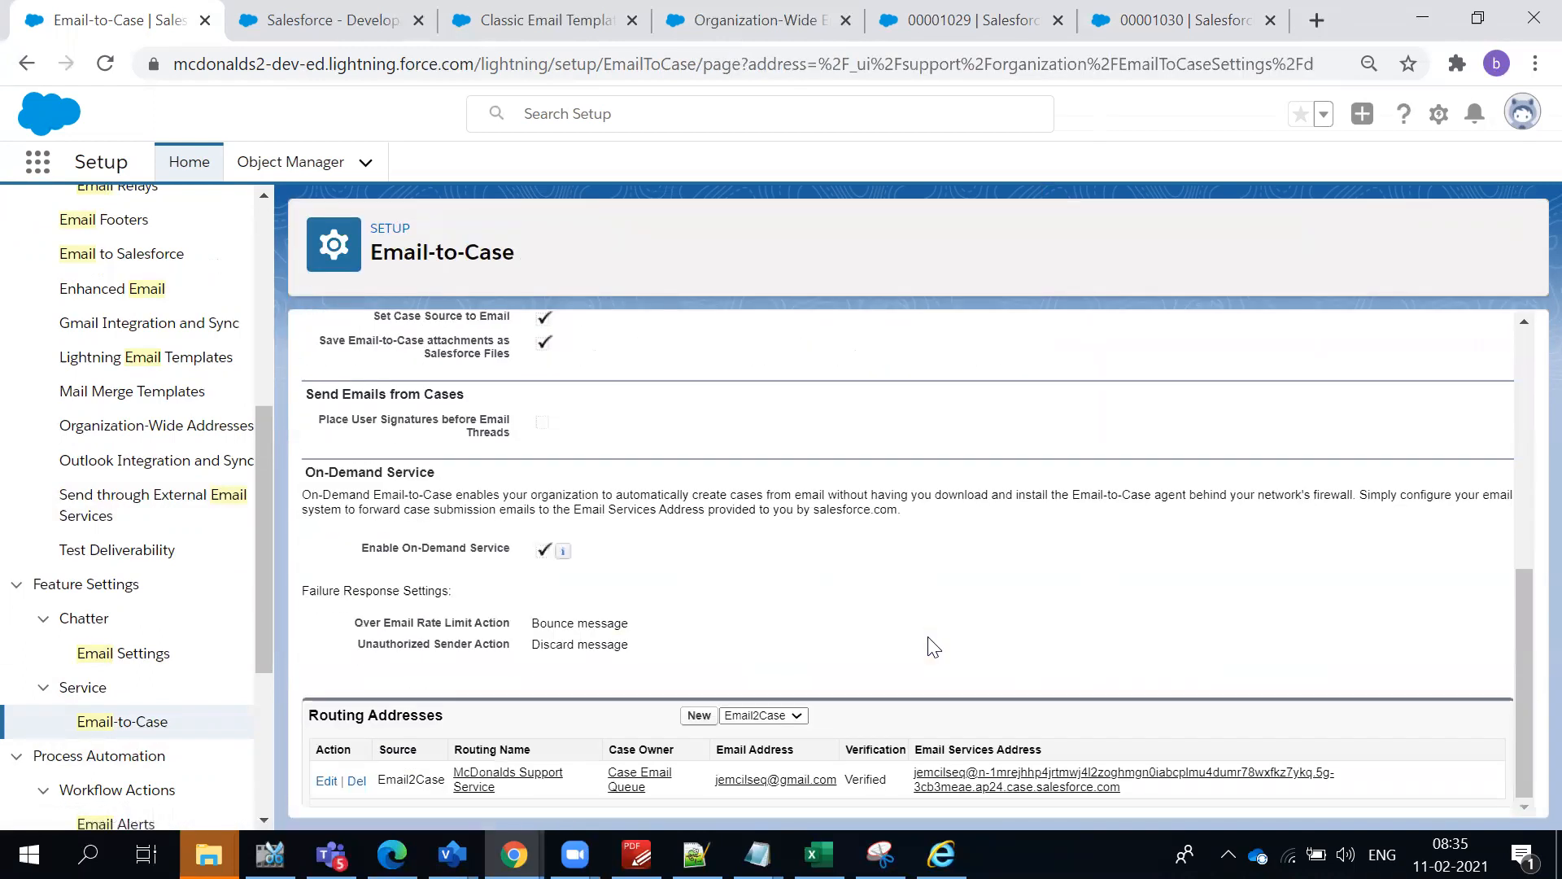
- Copy the McDonalds Support Service routing's email services address and paste it as the recipient of a new Gmail message
drag(1119, 788, 915, 771)
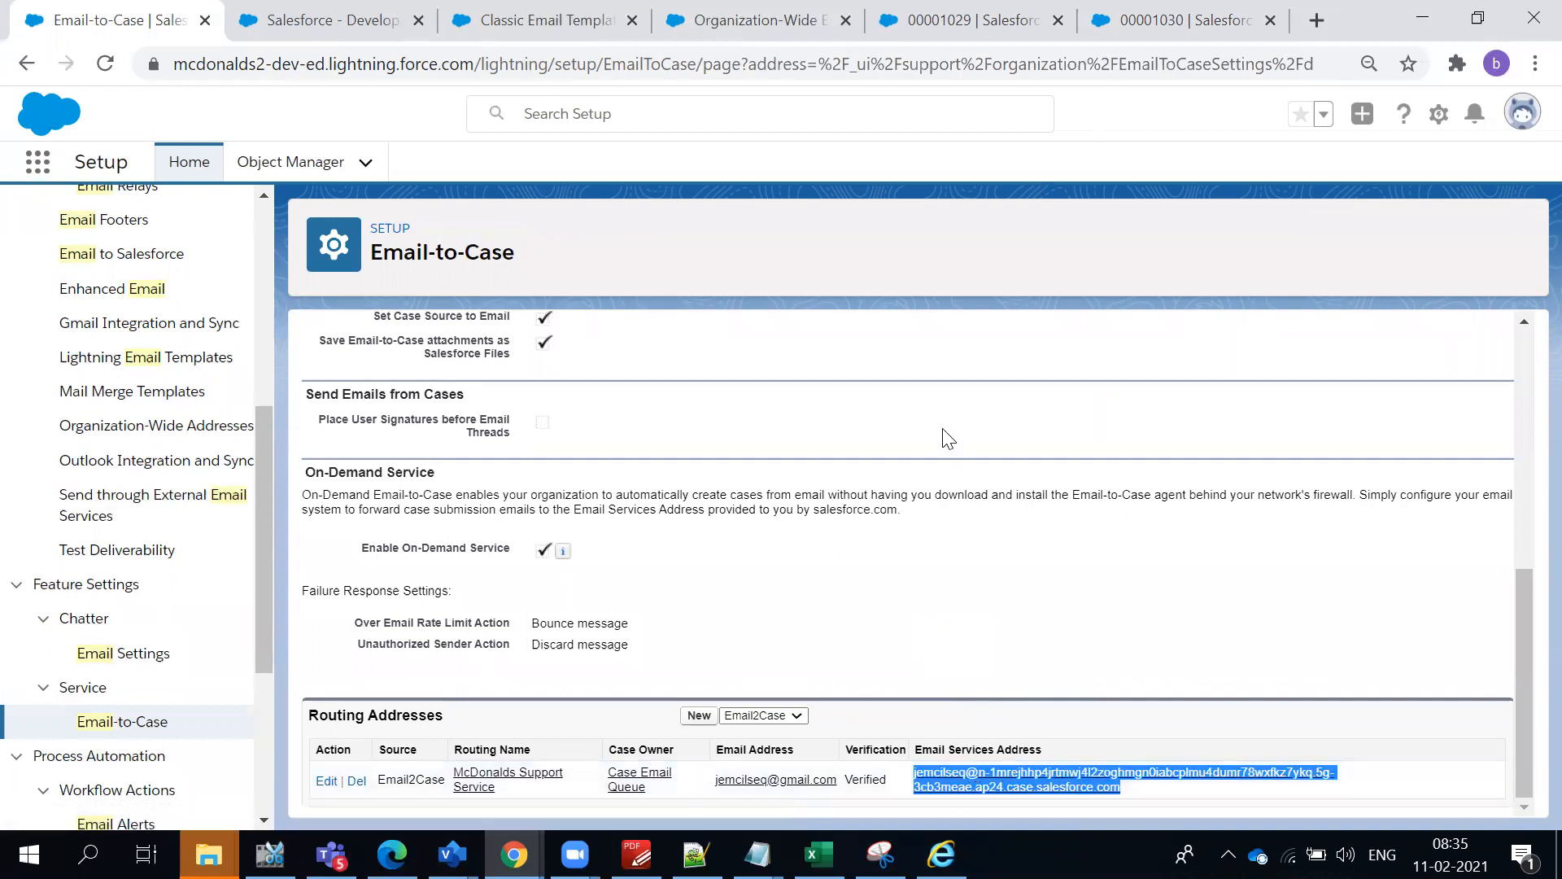
key(alt+Tab)
click(175, 219)
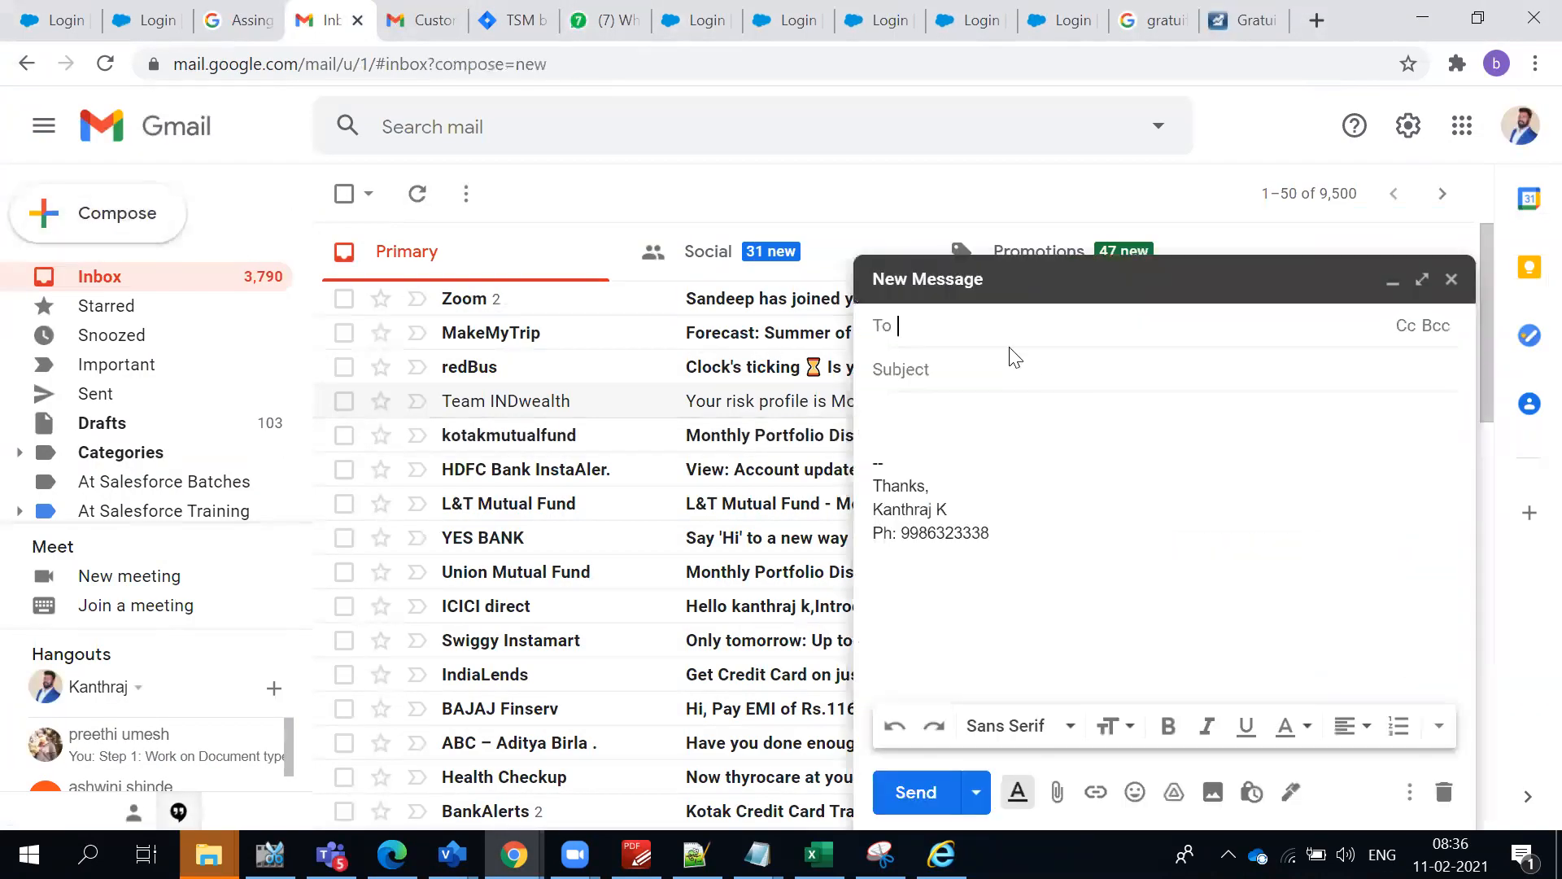
key(ctrl+v)
- Enter "McDonalds Issue with Food" as the message subject
click(936, 368)
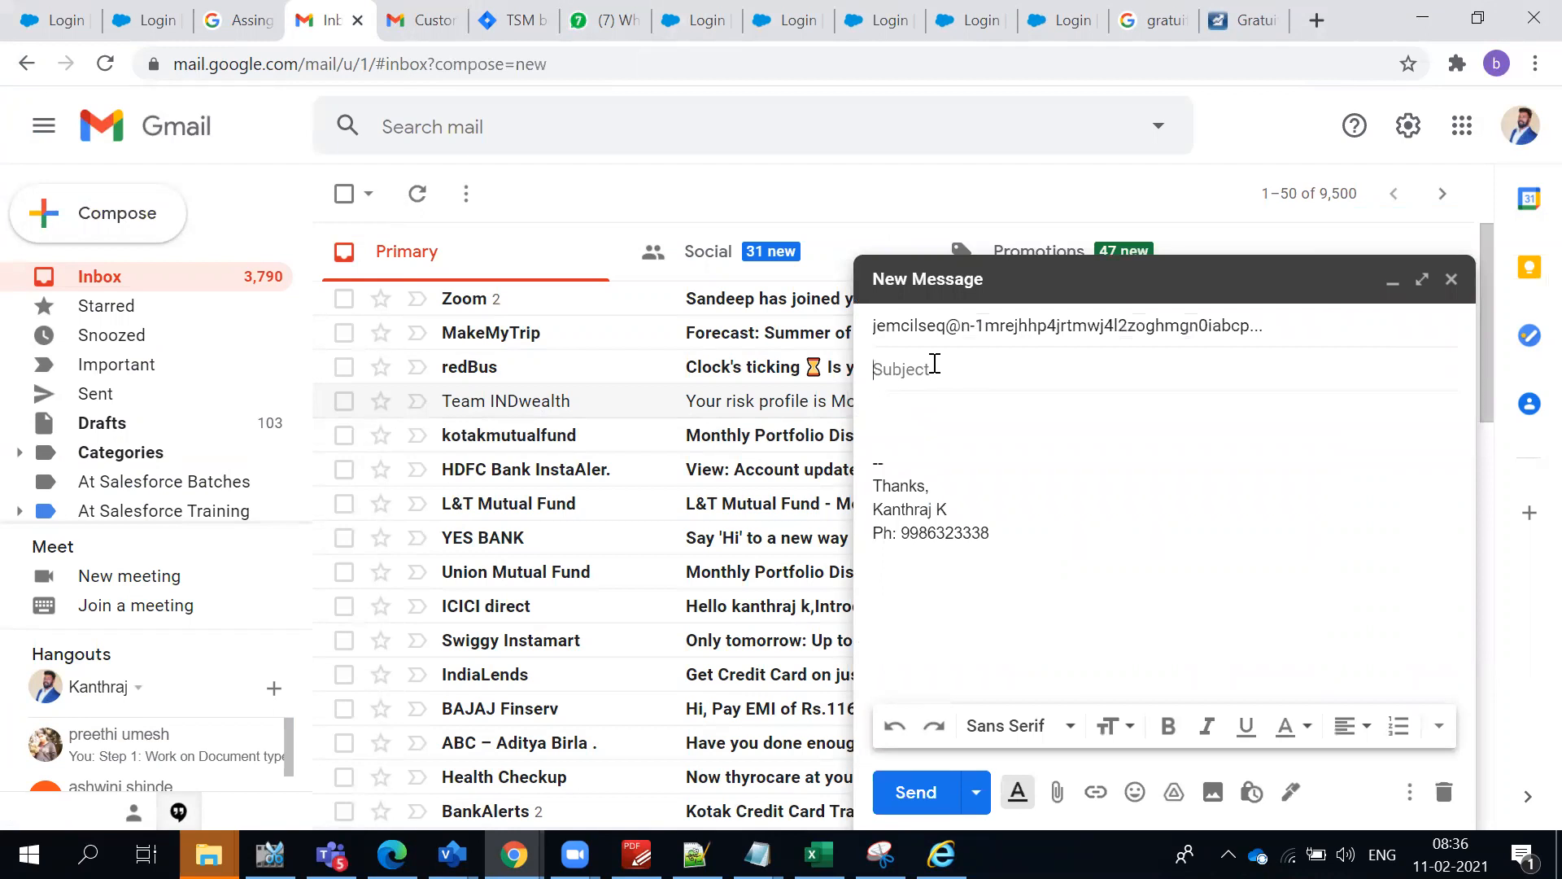
text(M)
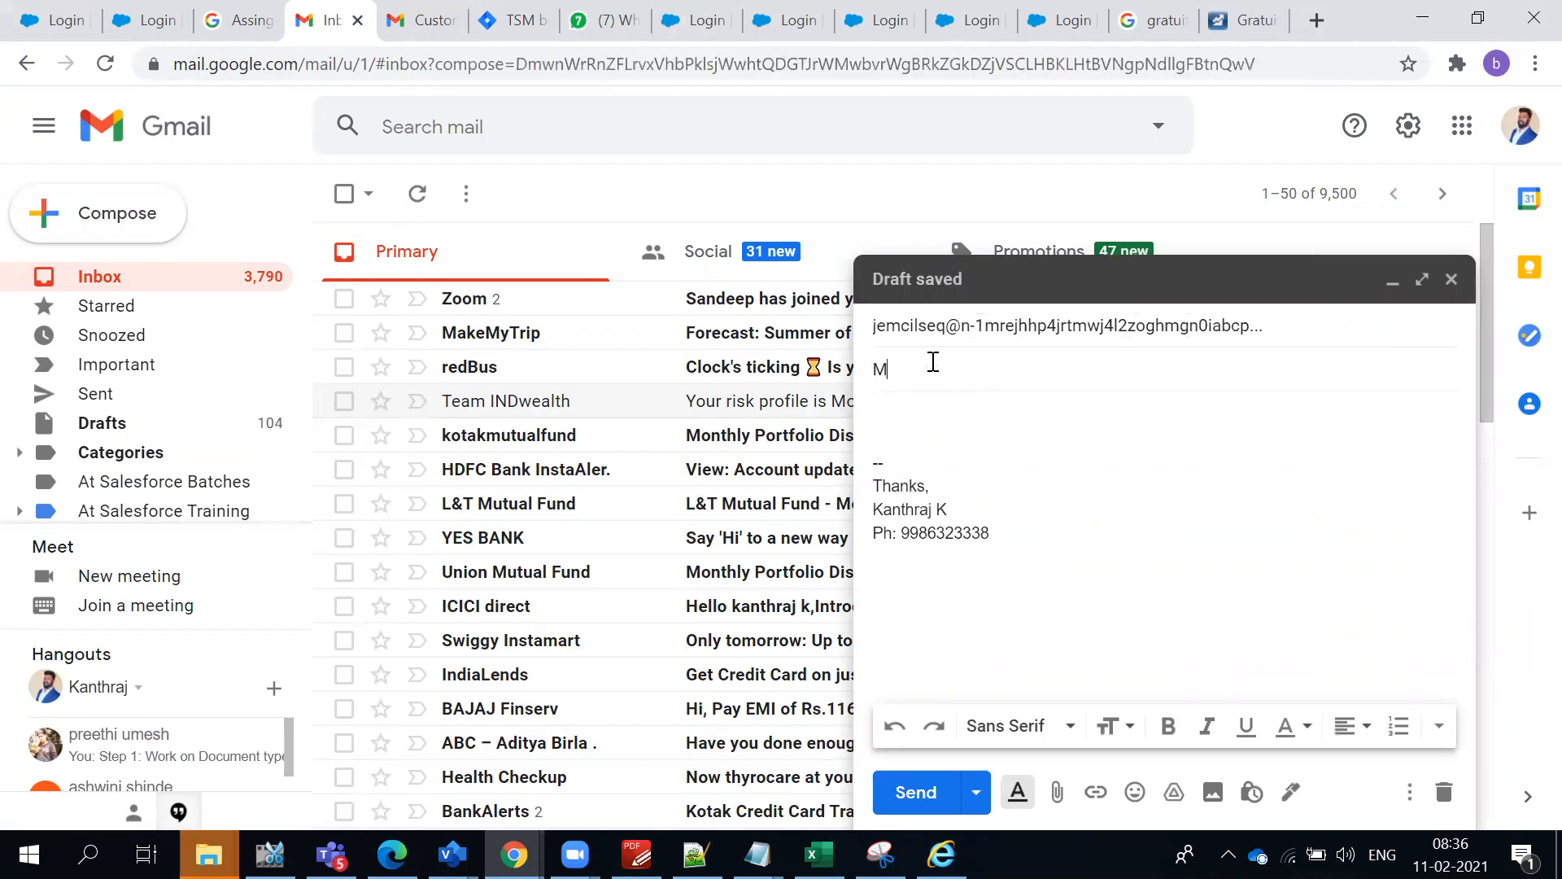
text(cdonalds Issue with Food)
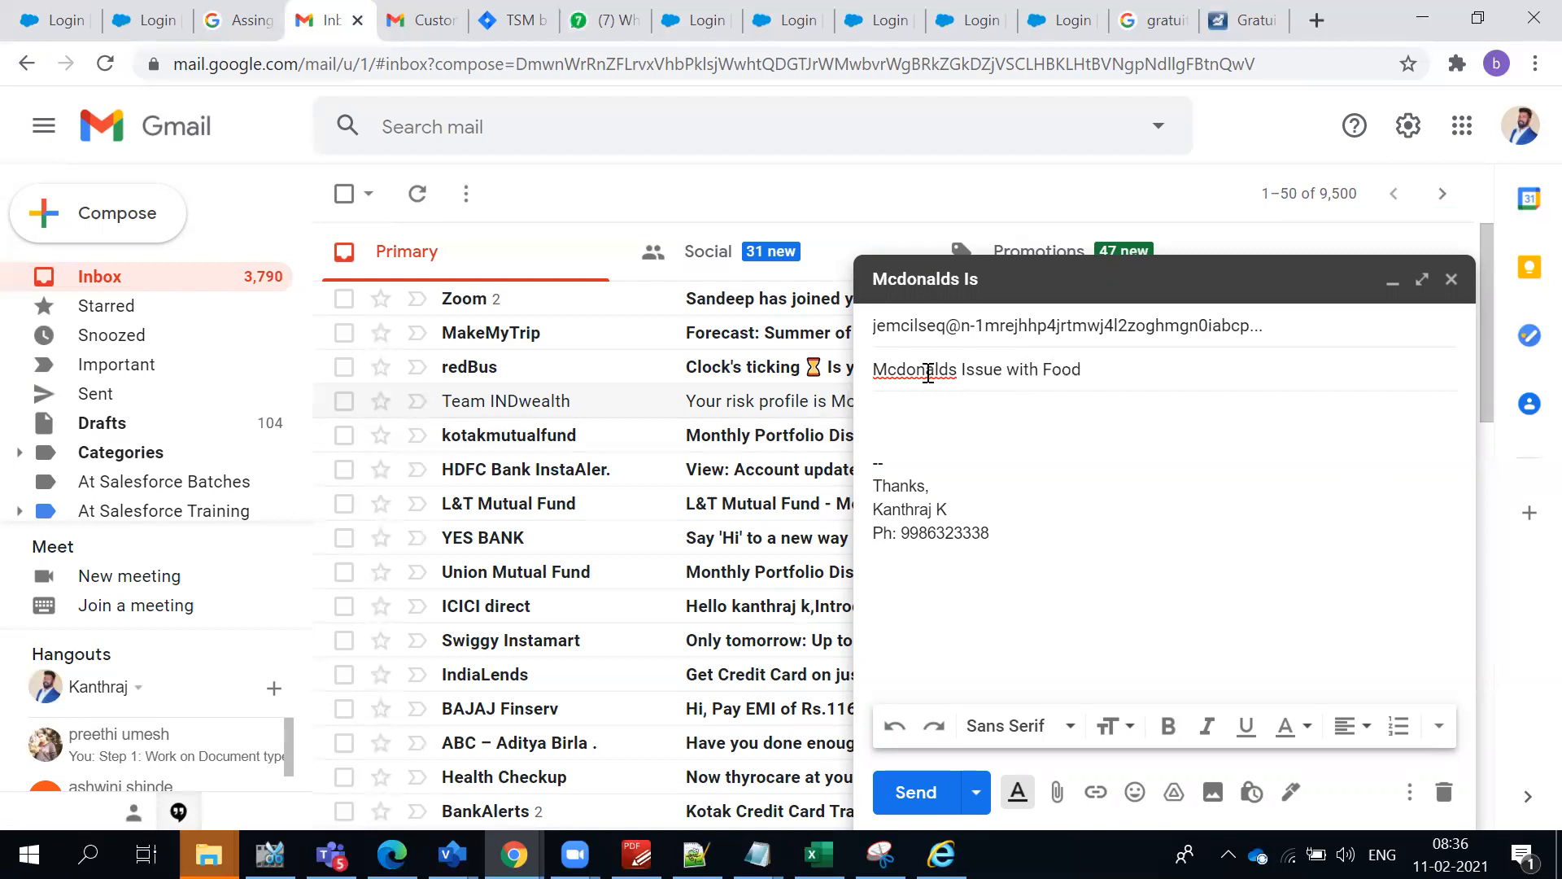
click(915, 371)
key(BackSpace)
text(D)
- Write "Hi team please connect back with me" above the signature in the message body and send the e-mail
click(972, 439)
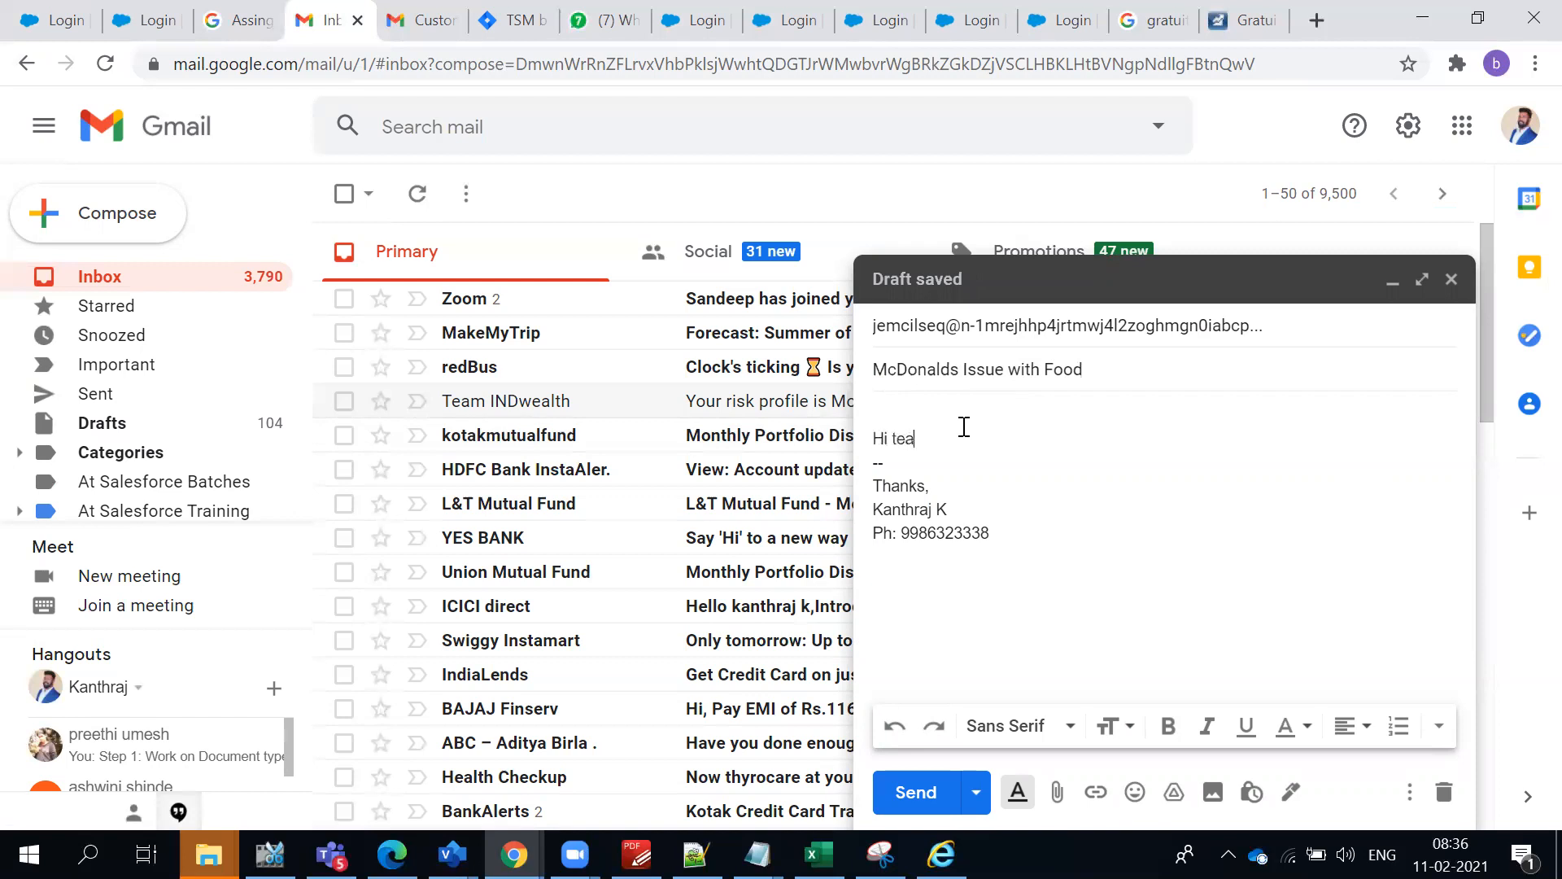
text(Hi team please connect back with me)
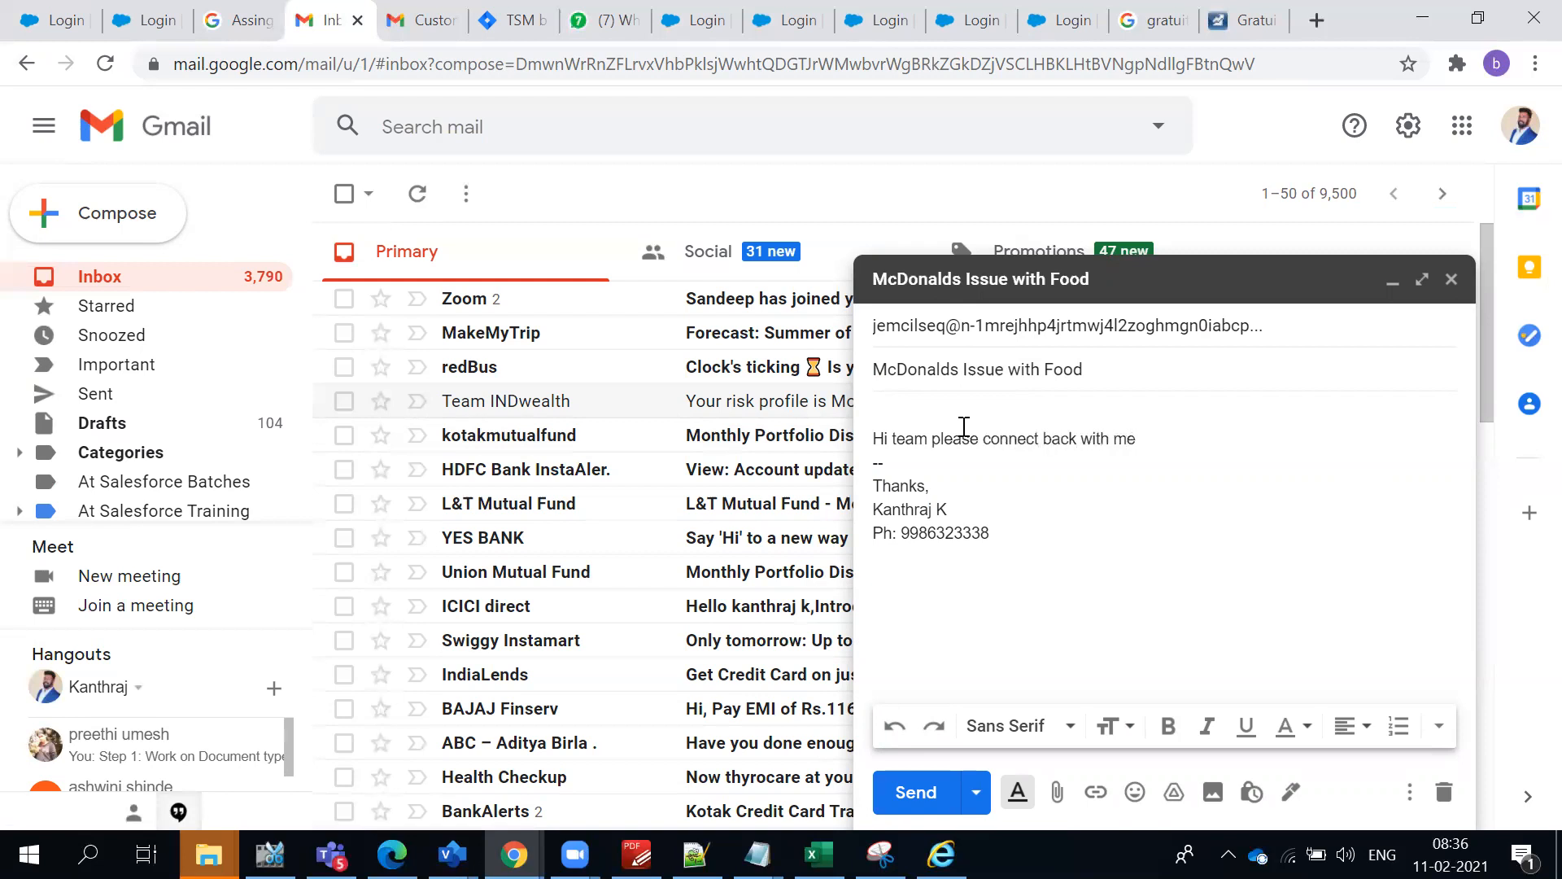
key(Return)
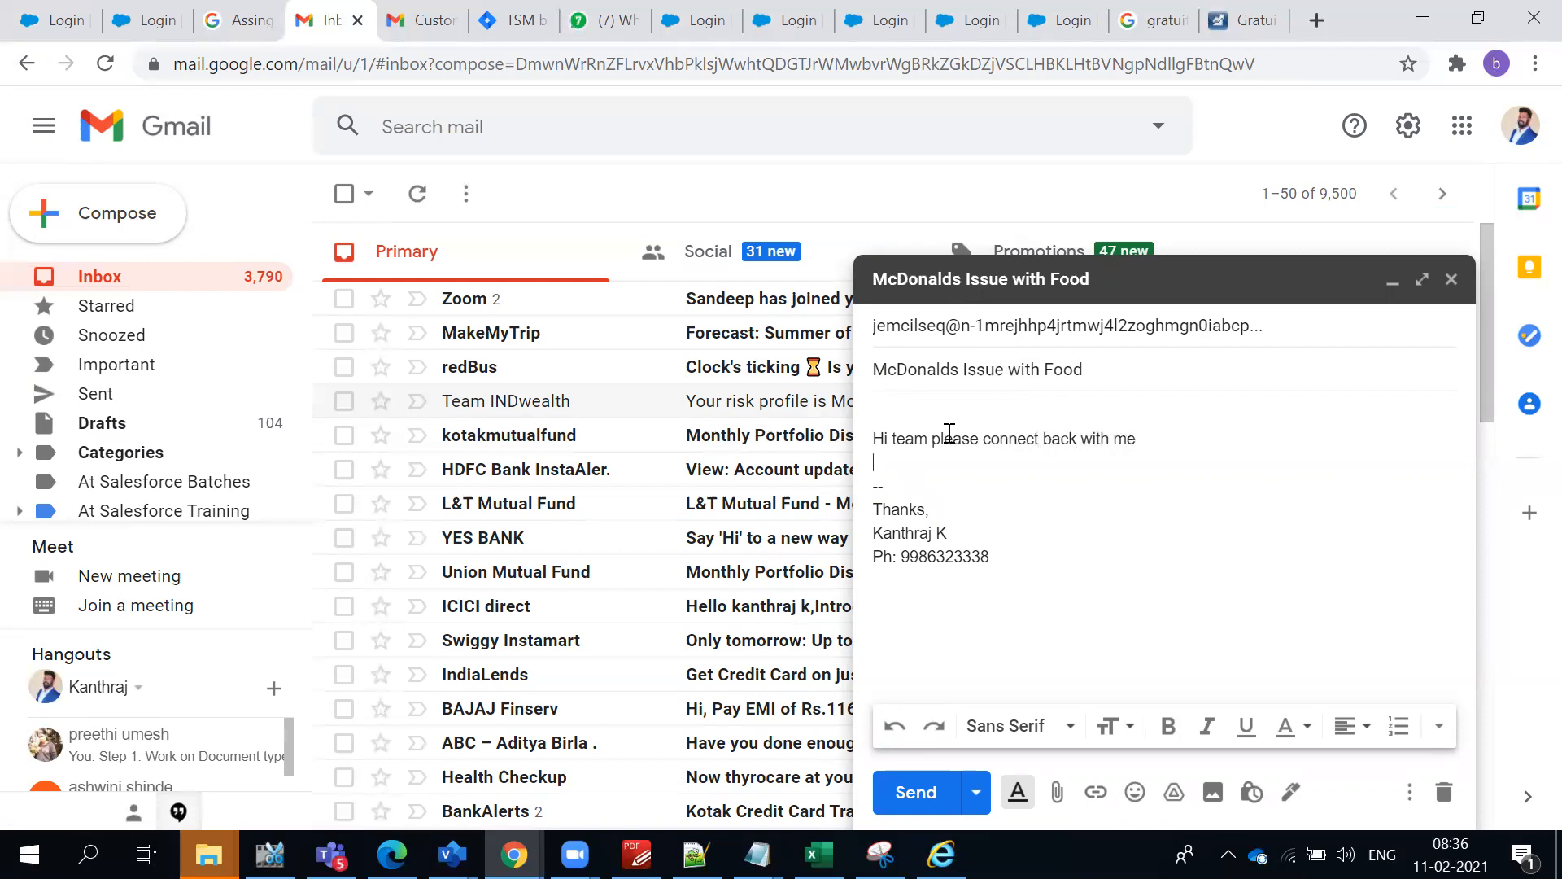
click(901, 769)
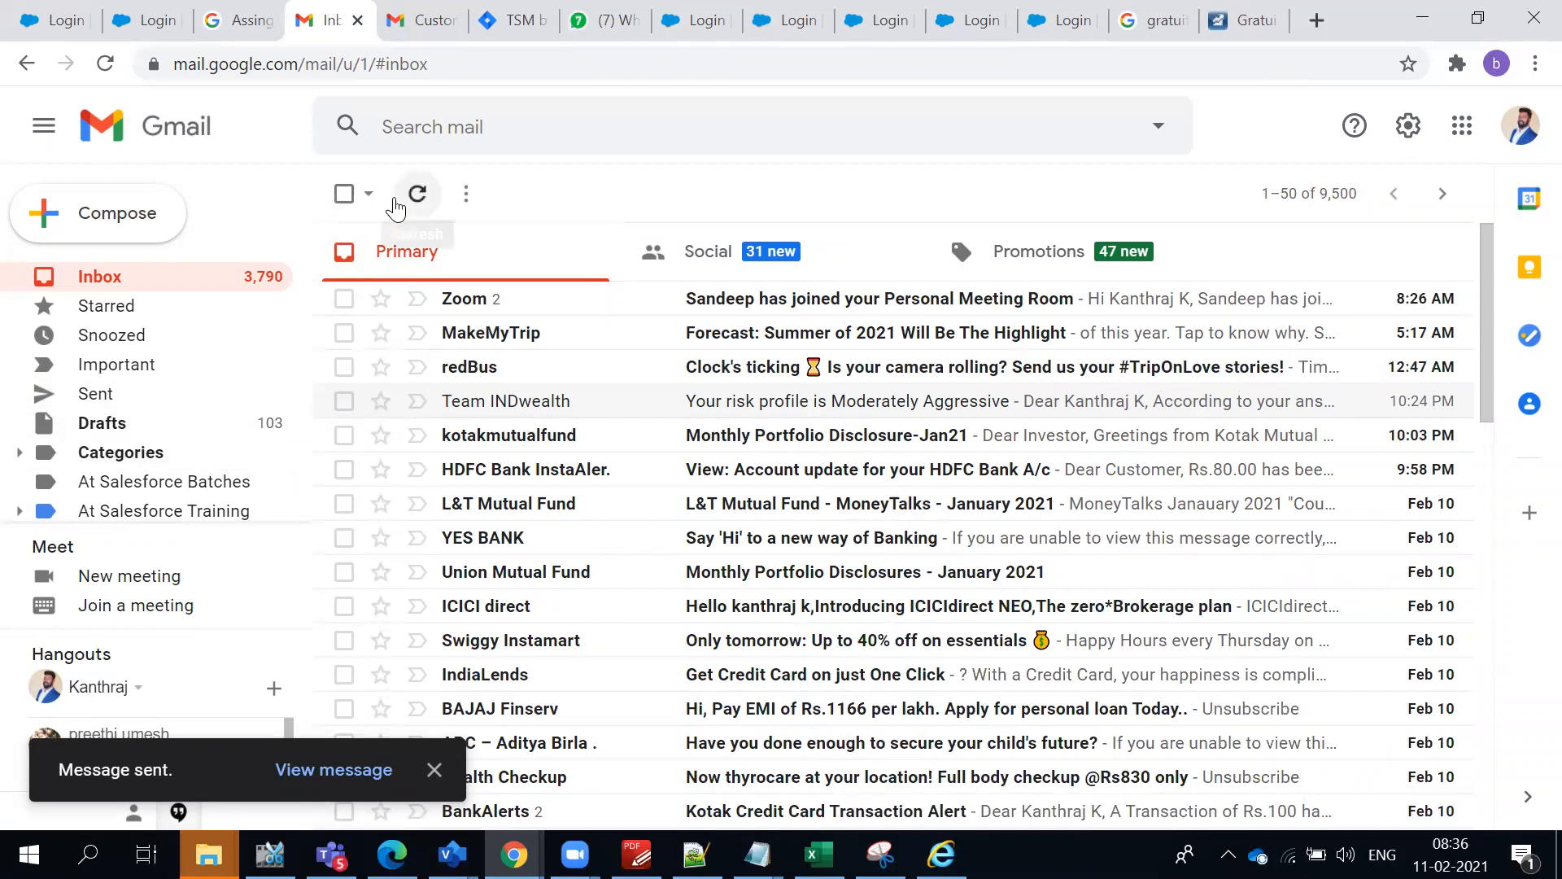
- Refresh the Gmail inbox to look for the auto-response, then switch back to the Email-to-Case settings in Salesforce
click(422, 210)
click(423, 210)
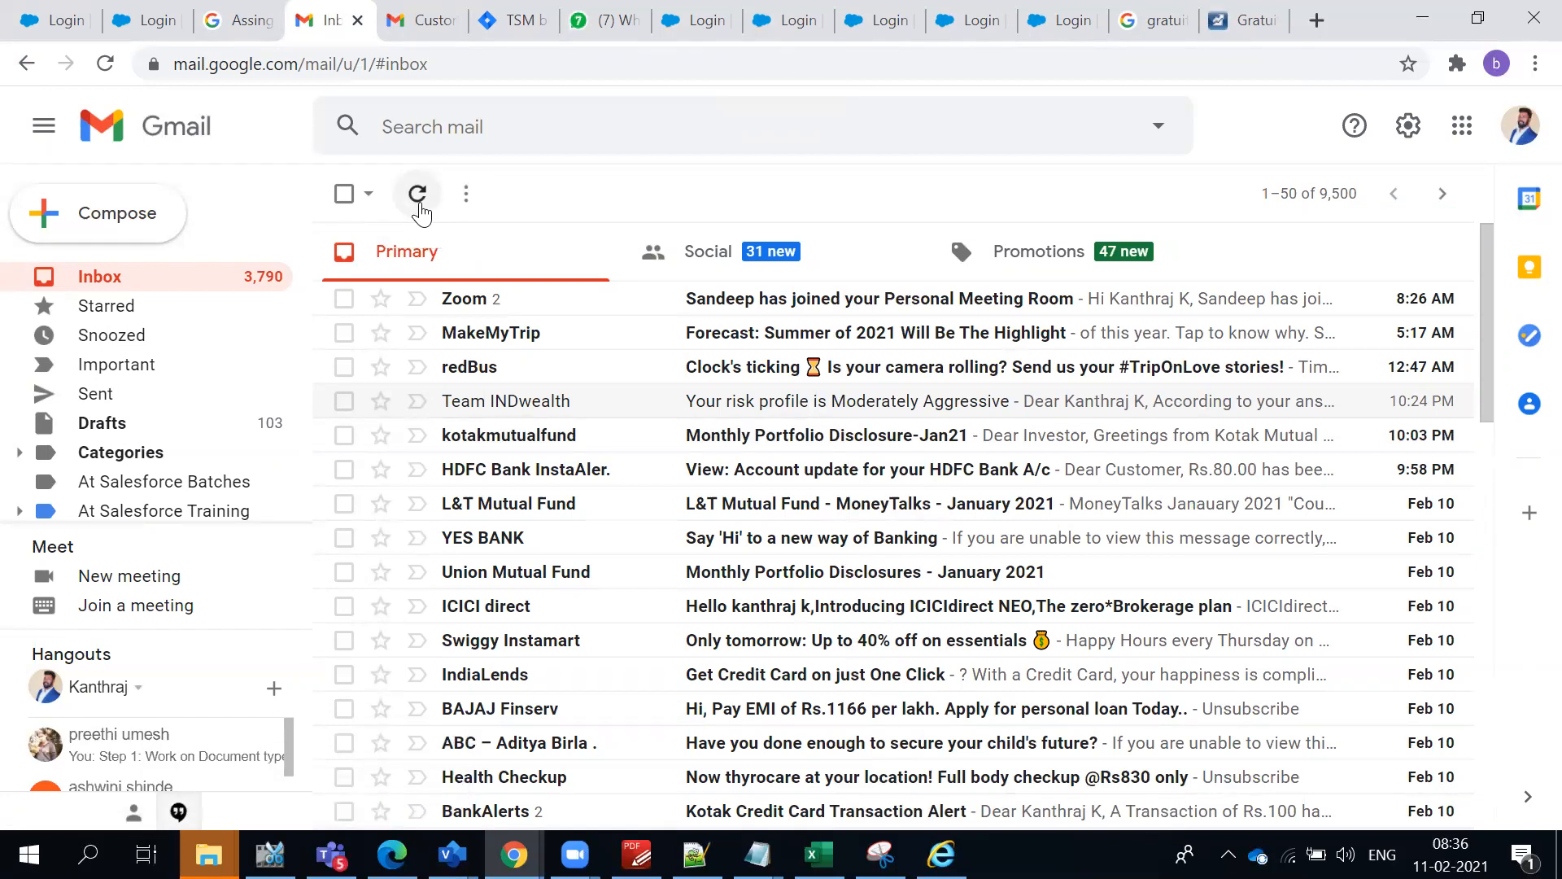
click(416, 207)
key(alt+Tab)
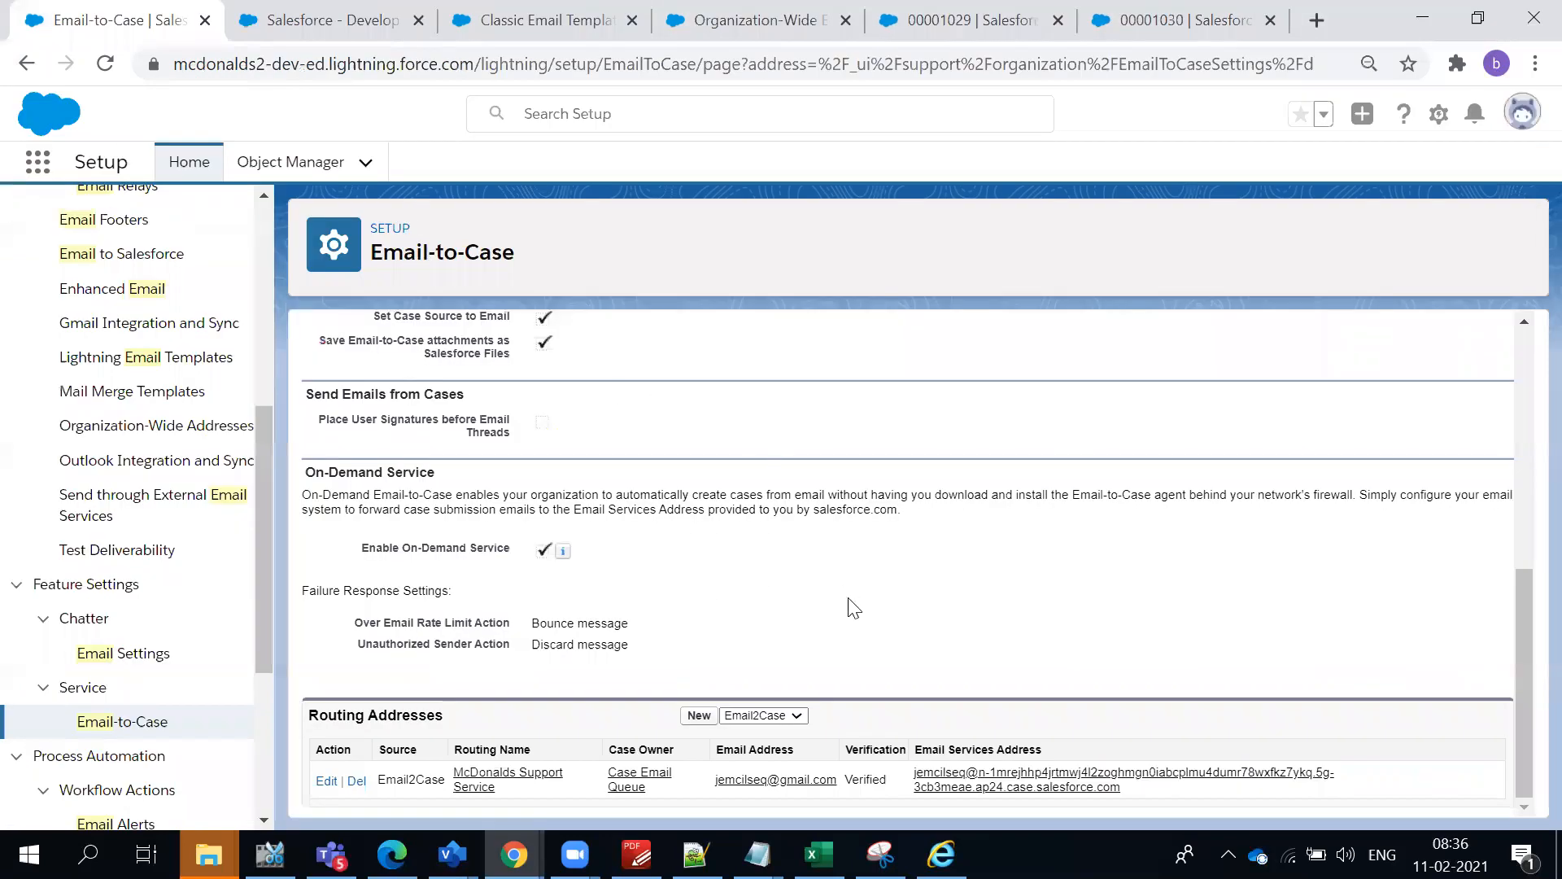
scroll(575, 383, up, 5)
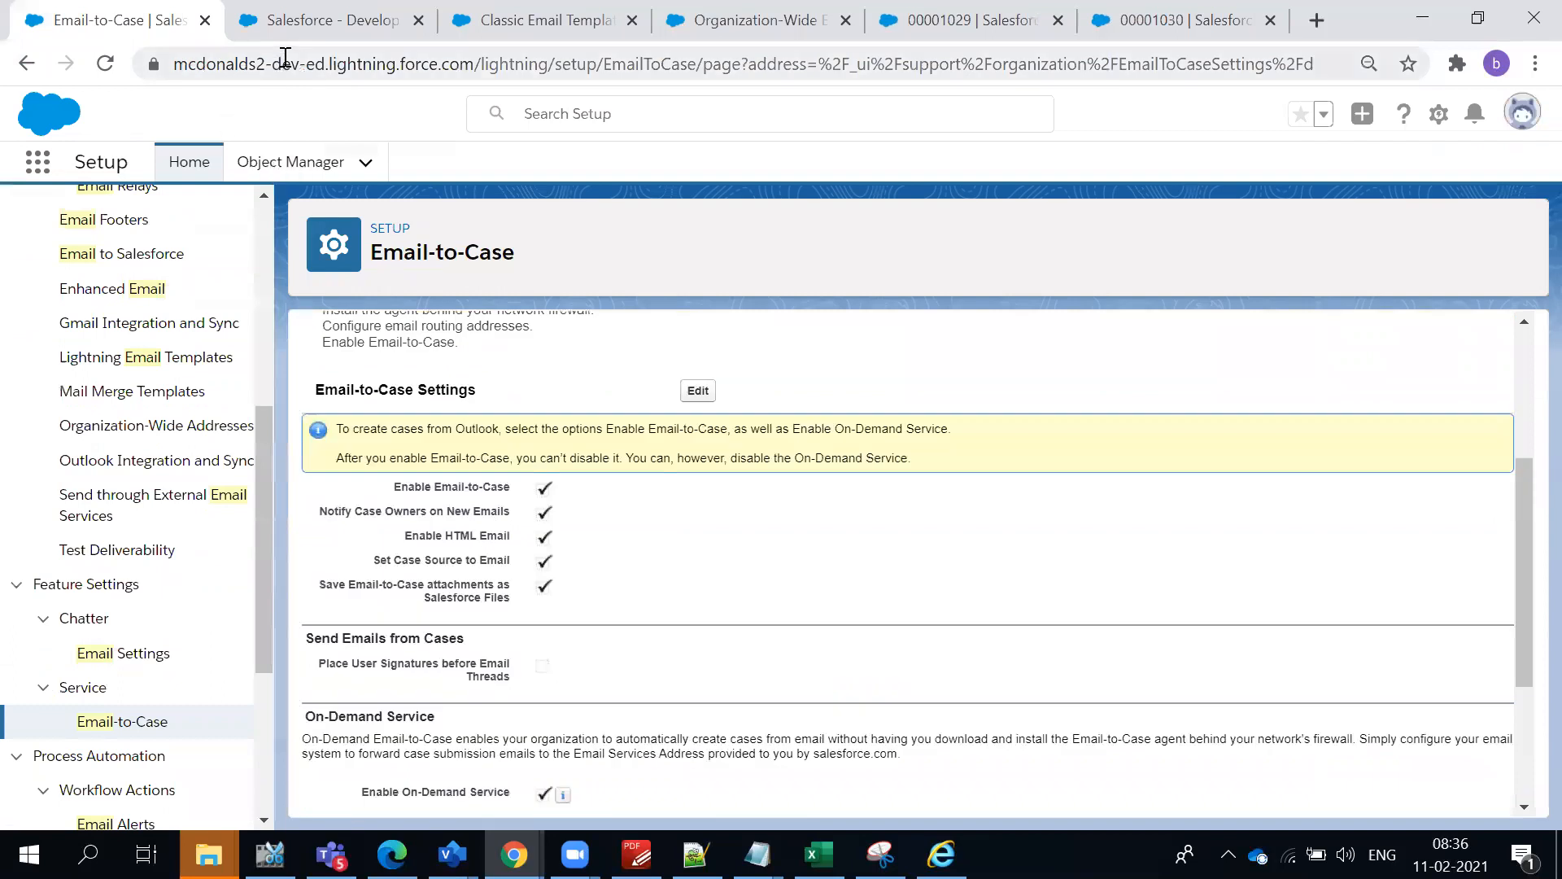
- Open the "Issue with Food" case from the Service Console's recently viewed cases, read its logged e-mails, and return to the list
click(765, 20)
click(926, 23)
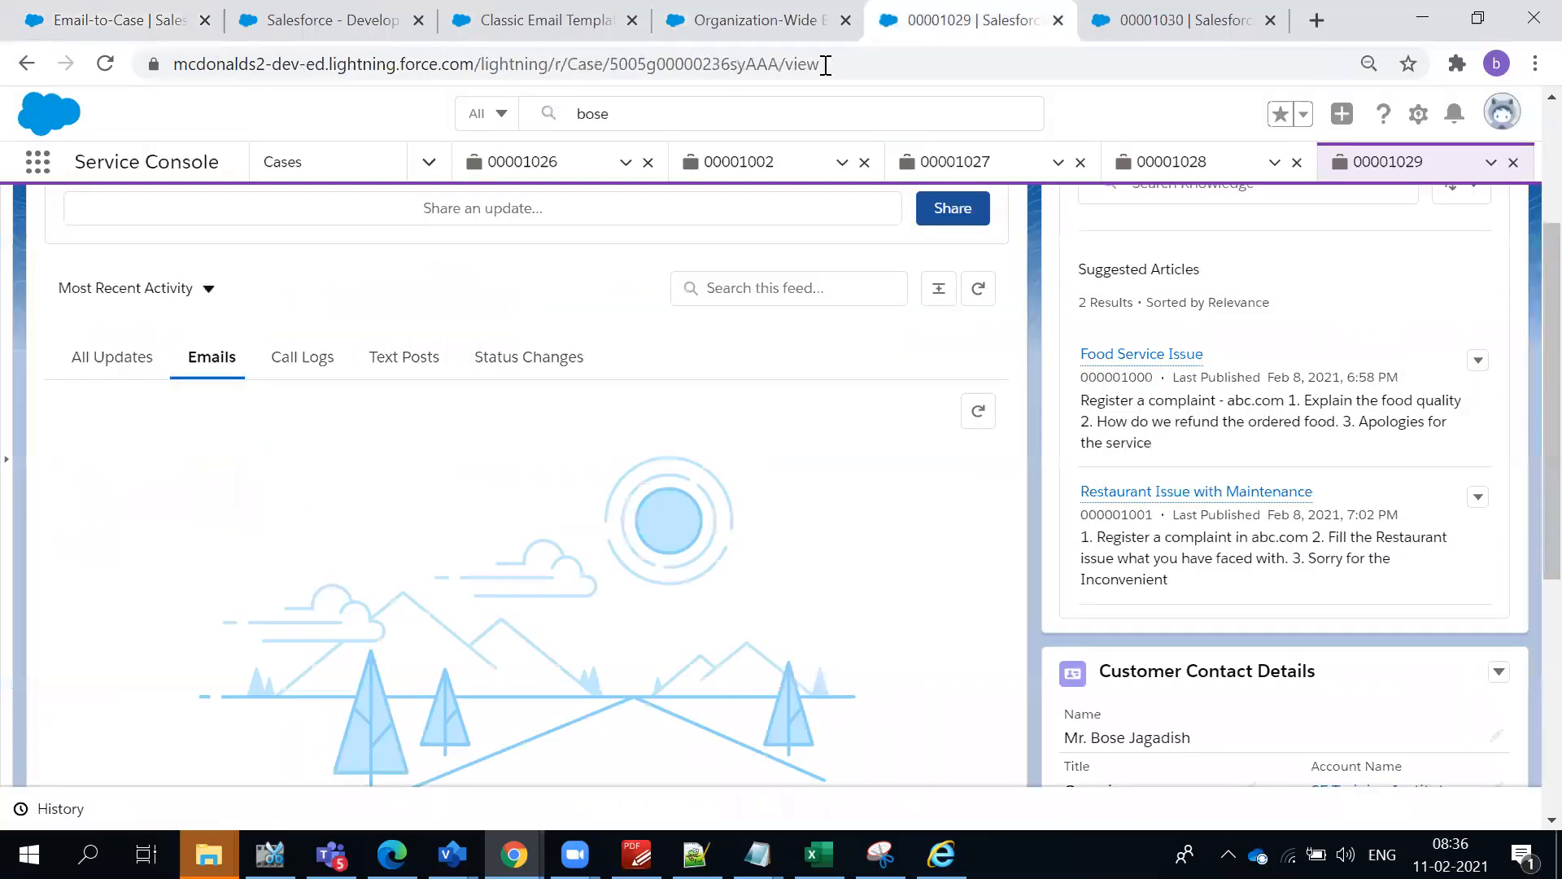
click(314, 167)
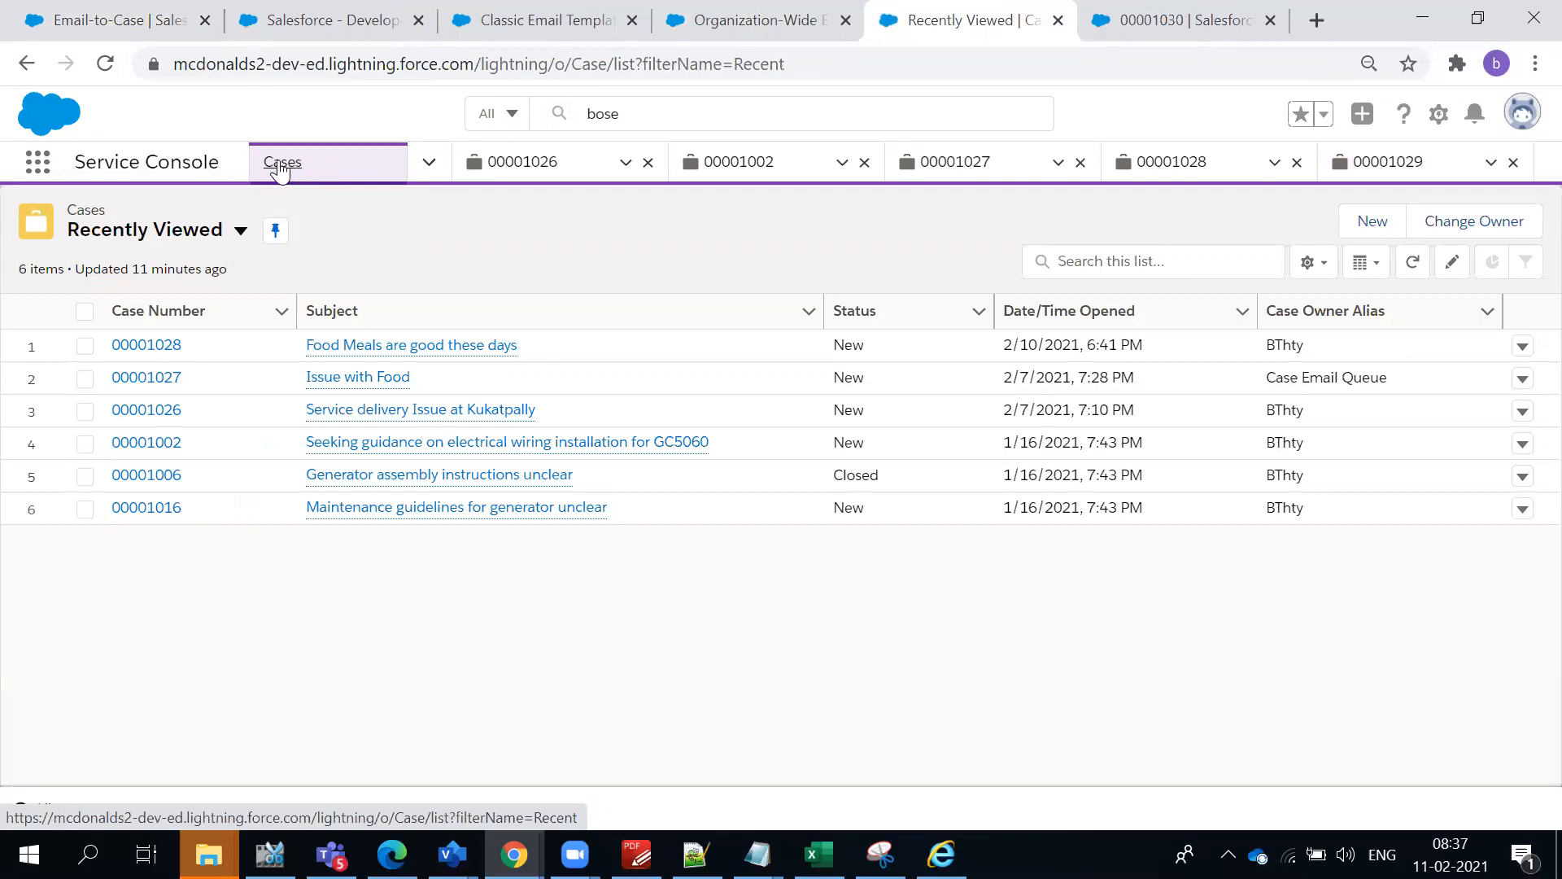
click(170, 383)
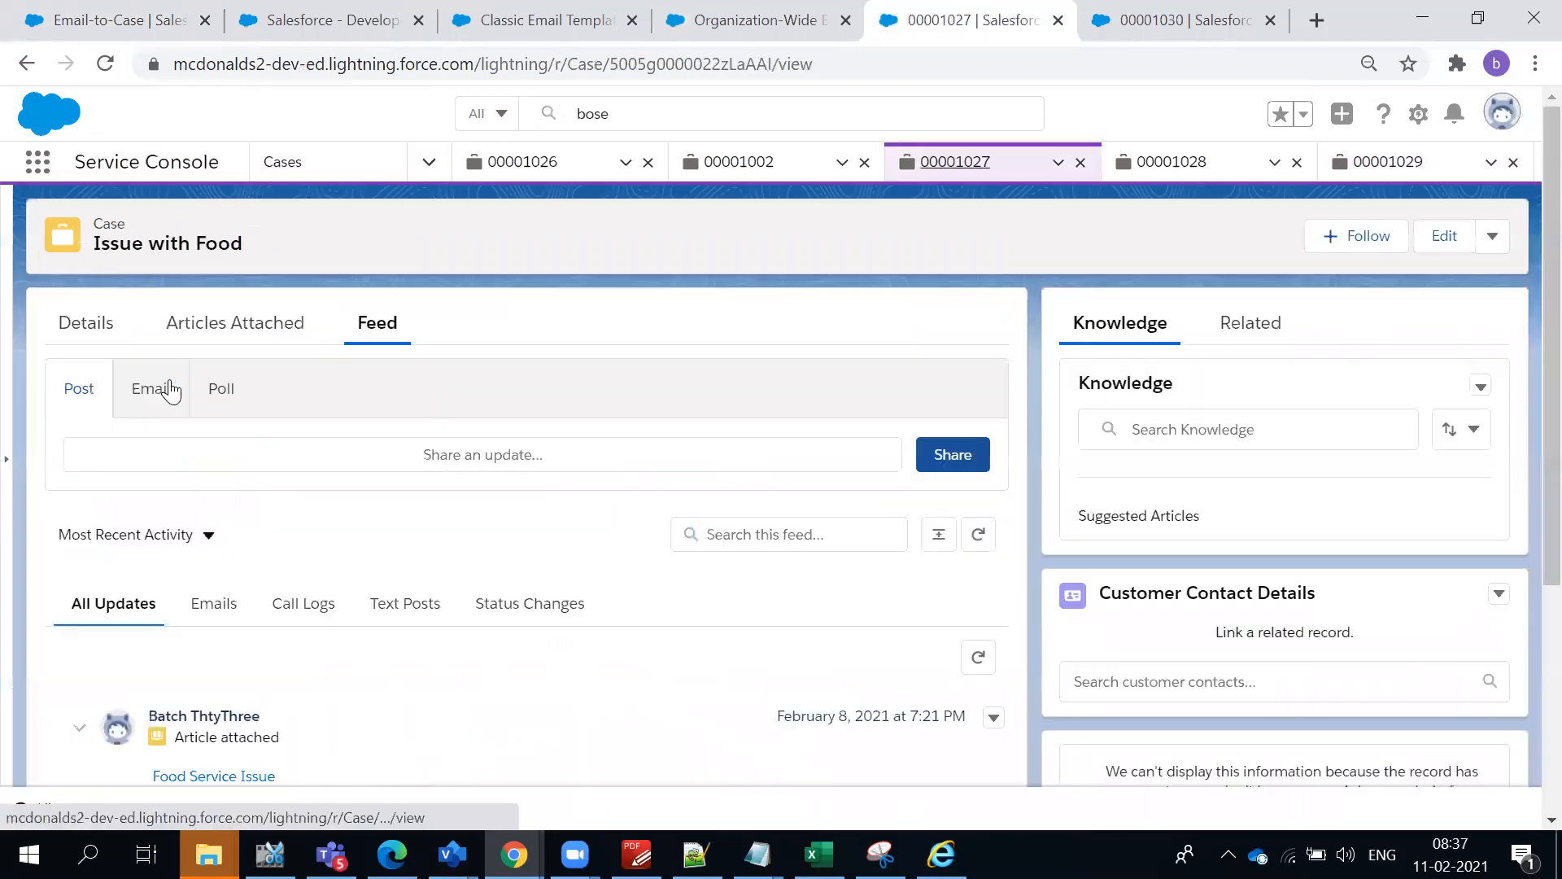
click(200, 620)
scroll(423, 713, down, 2)
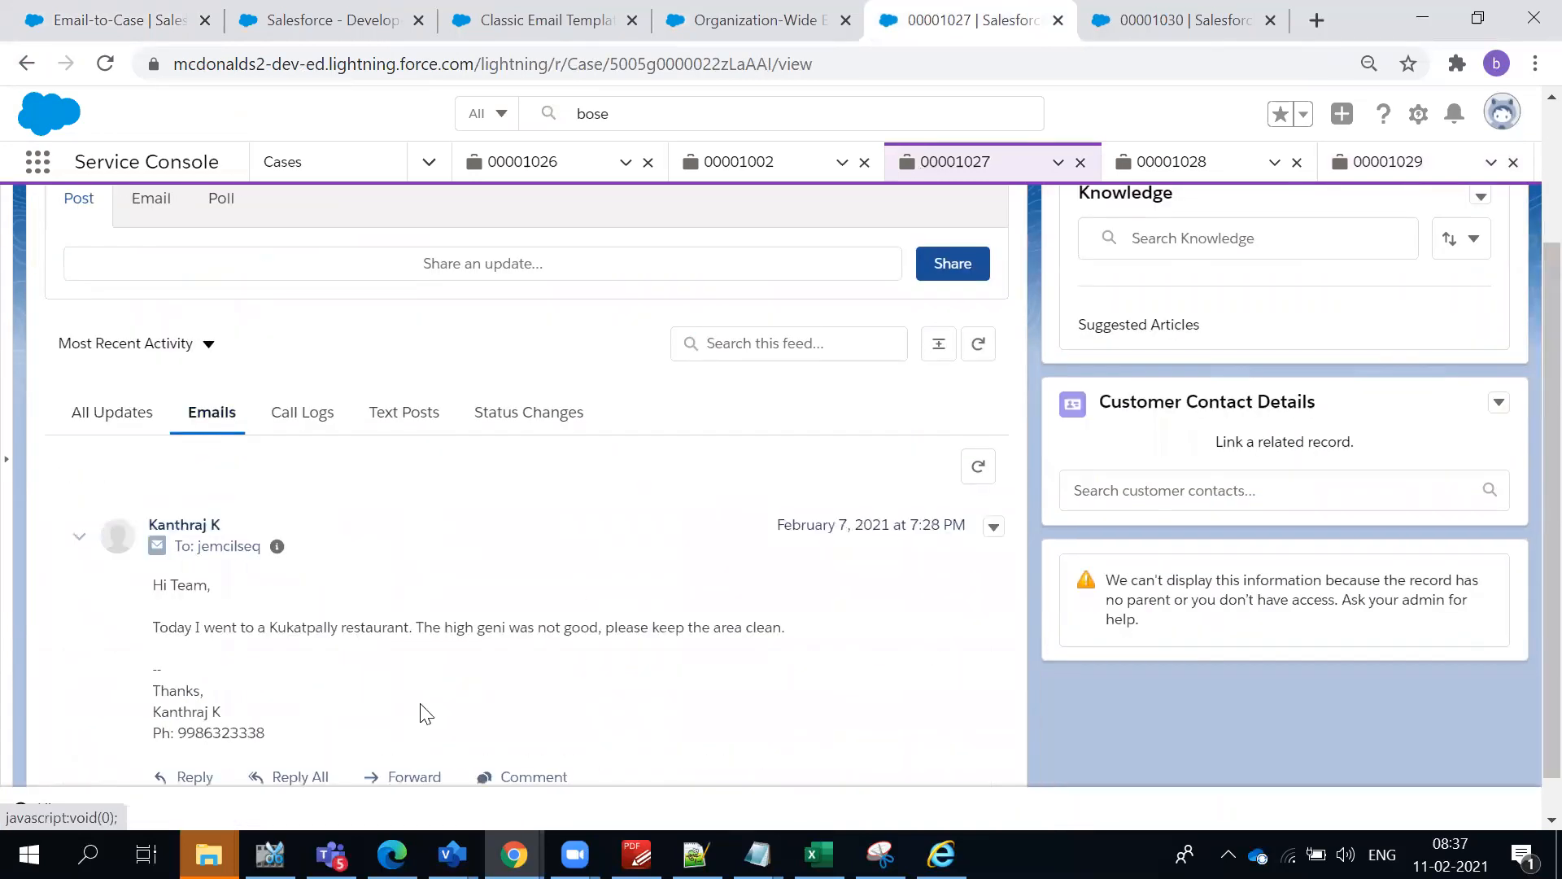
scroll(423, 714, down, 1)
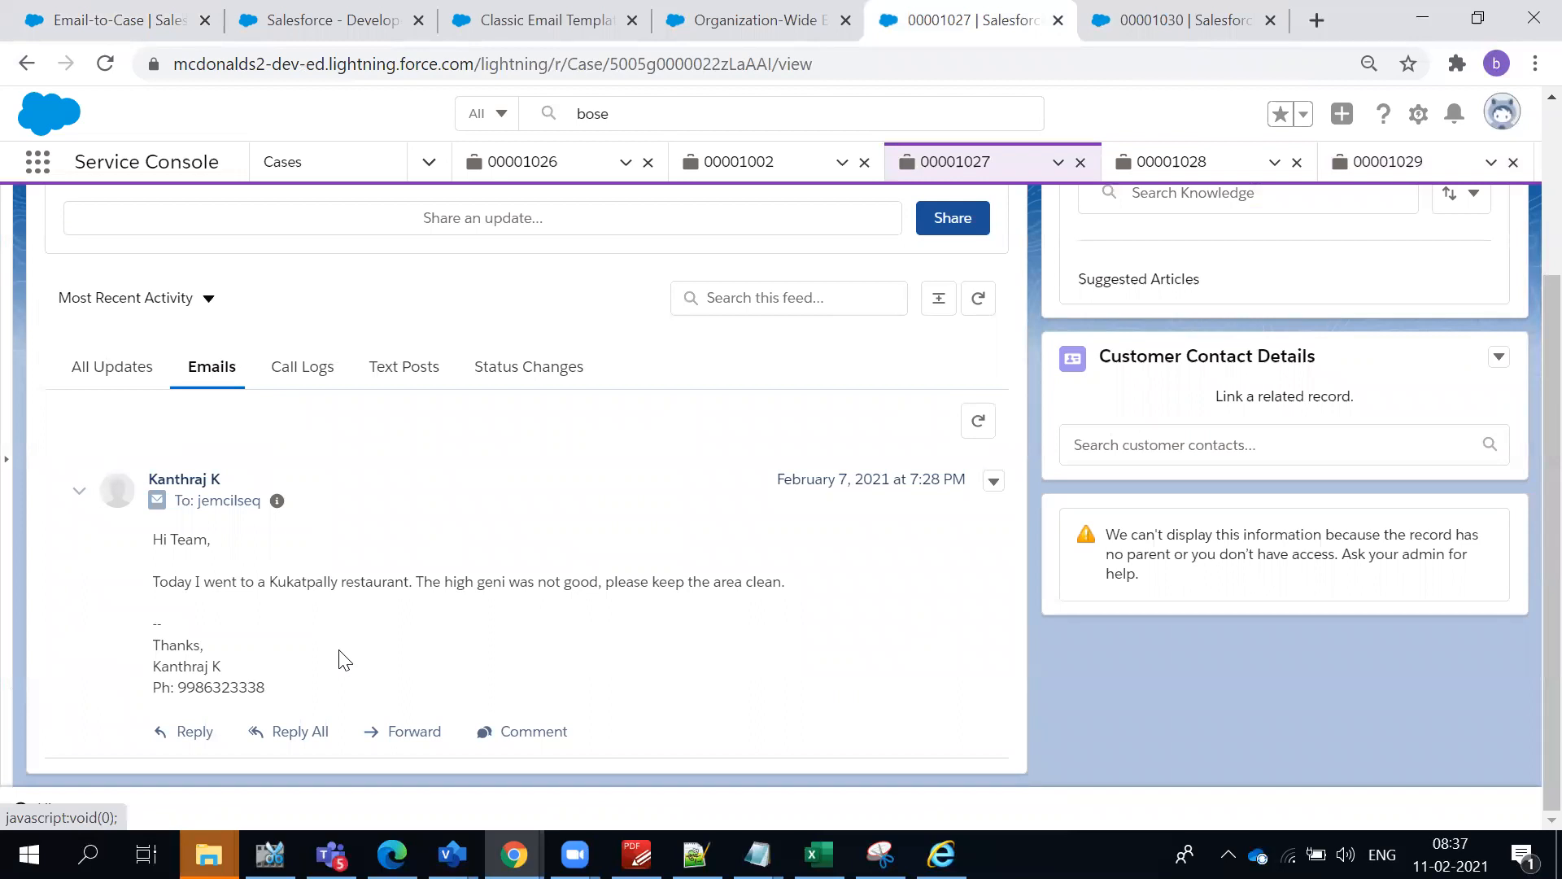
scroll(328, 644, up, 3)
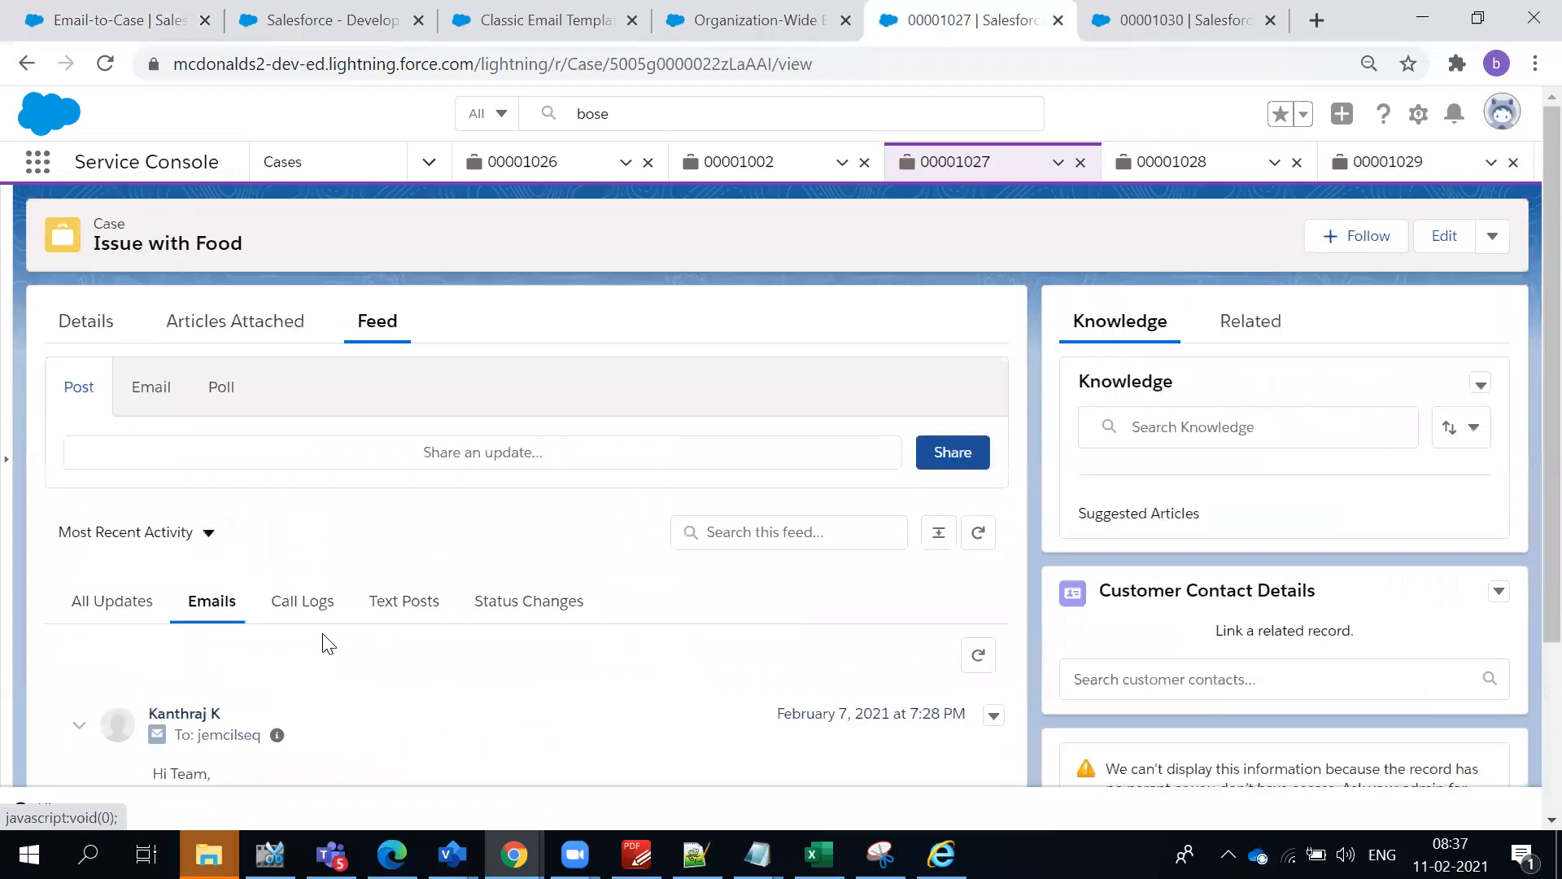
click(19, 67)
- Switch to Gmail, check the inbox and the Sent folder for the "McDonalds Issue with Food" message, and return to the Salesforce cases
key(alt+Tab)
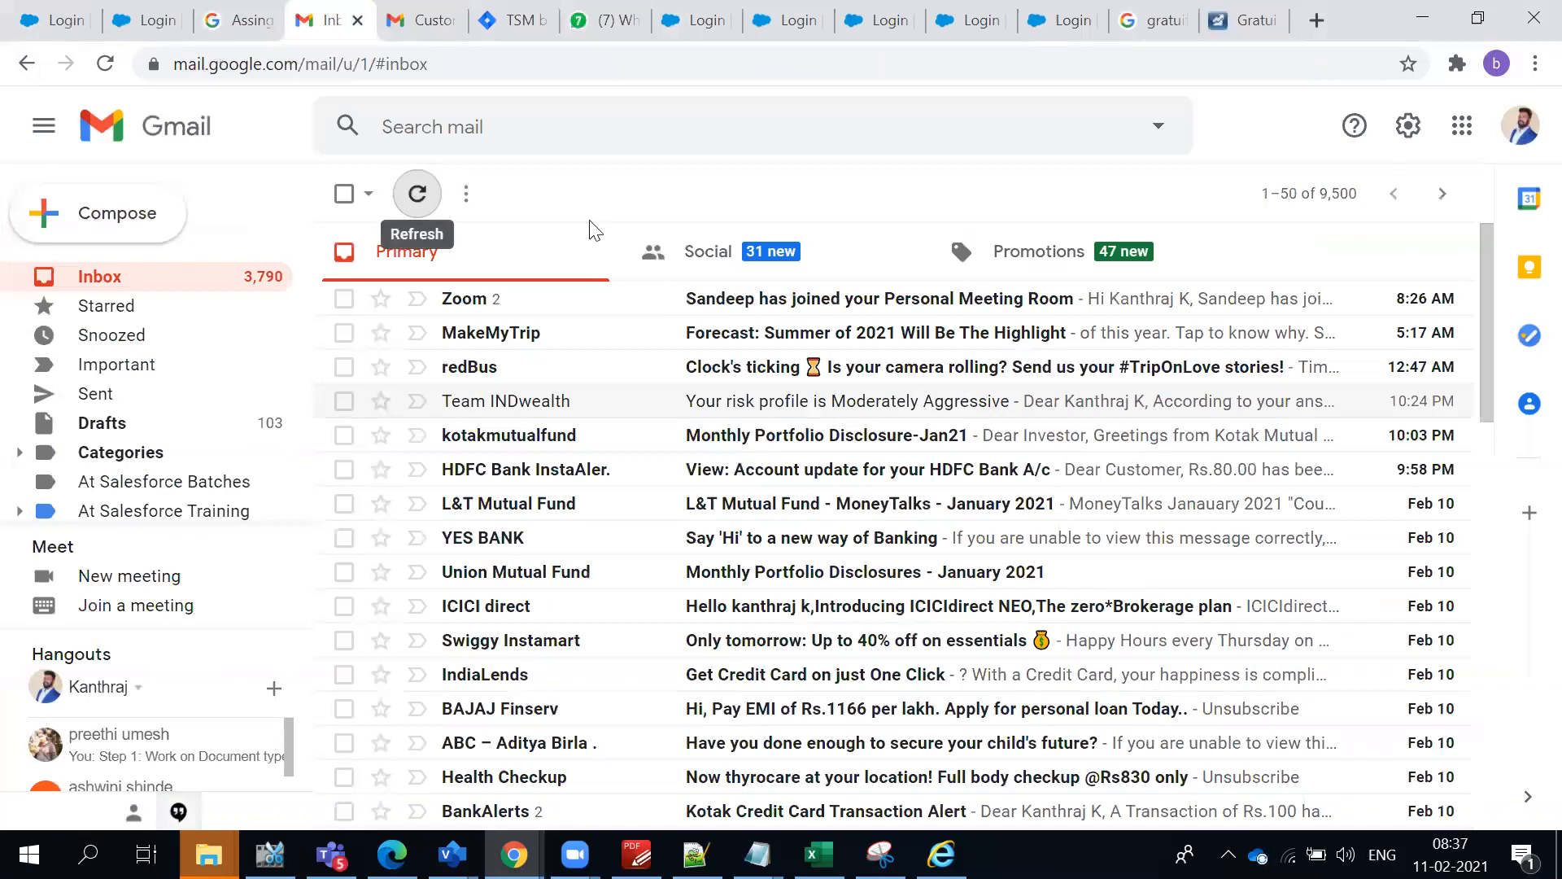
key(alt+Tab)
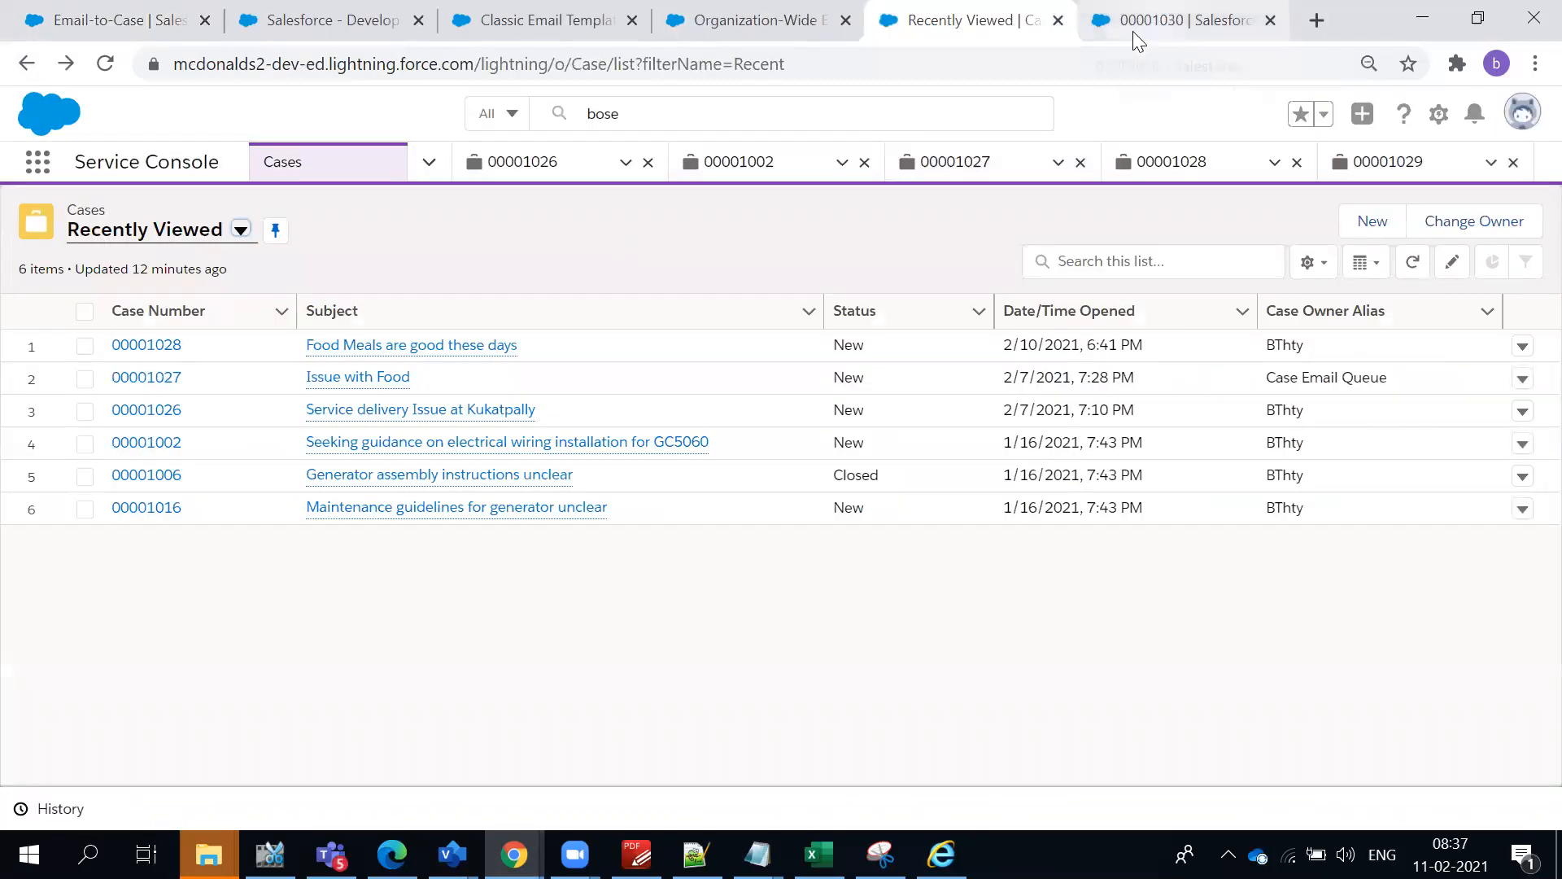
key(alt+Tab)
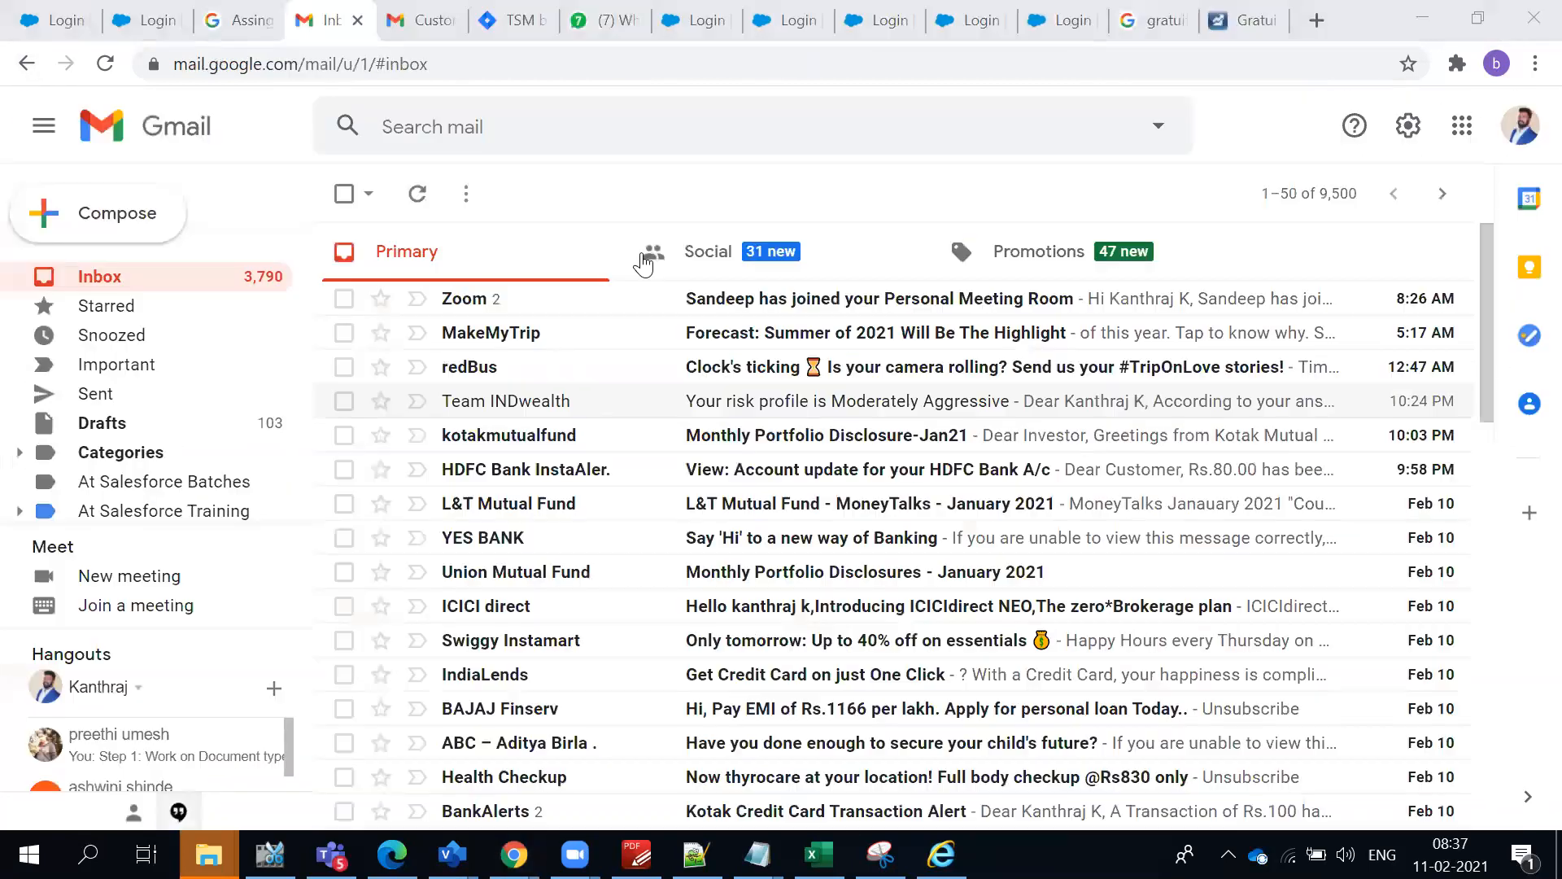
click(72, 395)
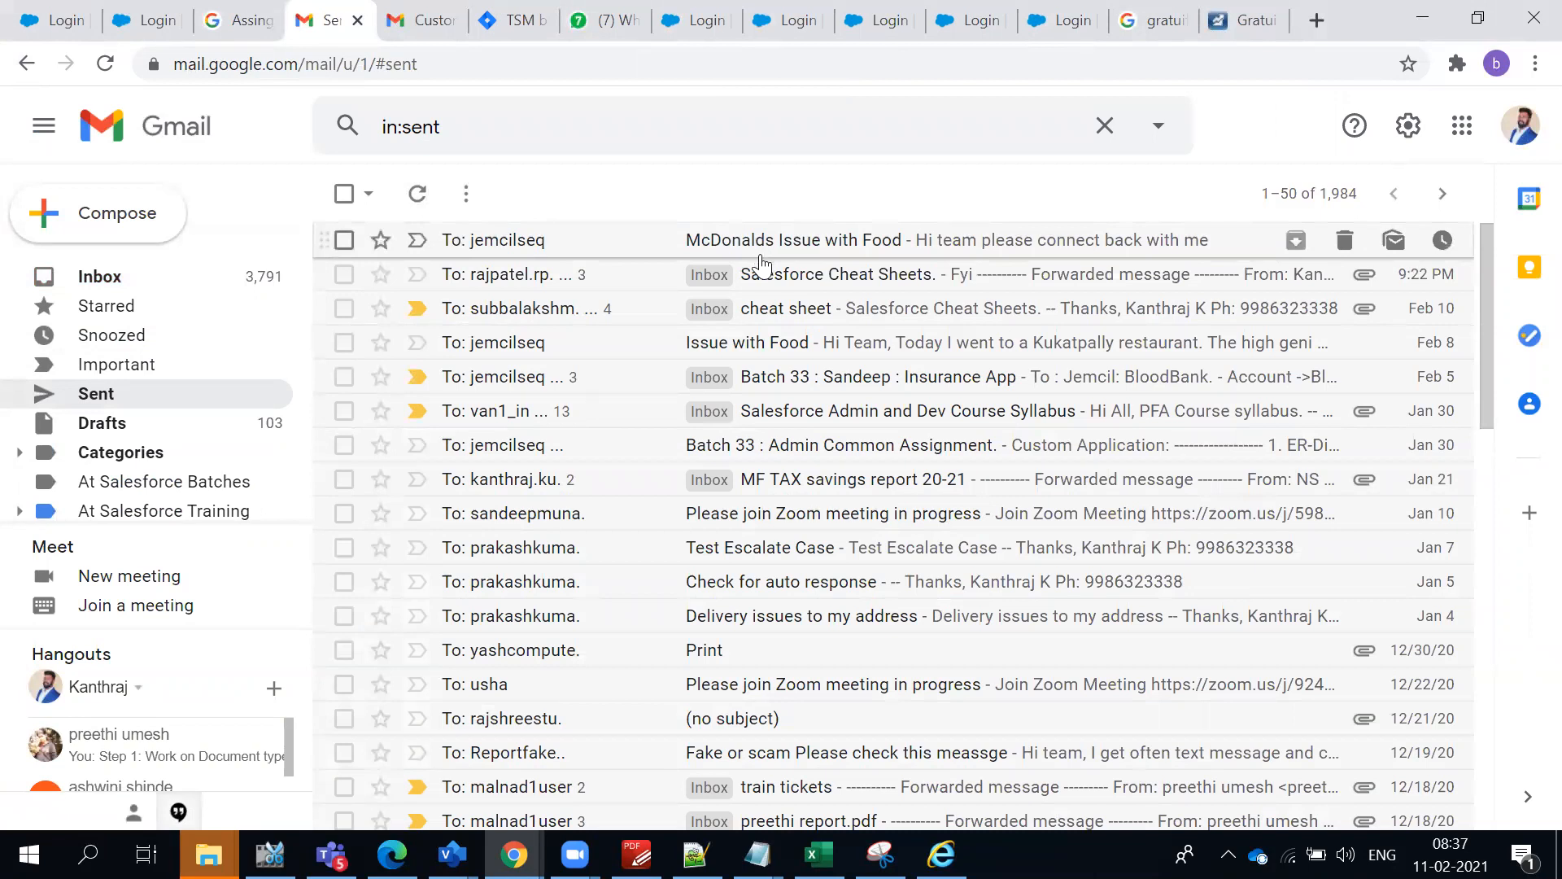
key(alt+Tab)
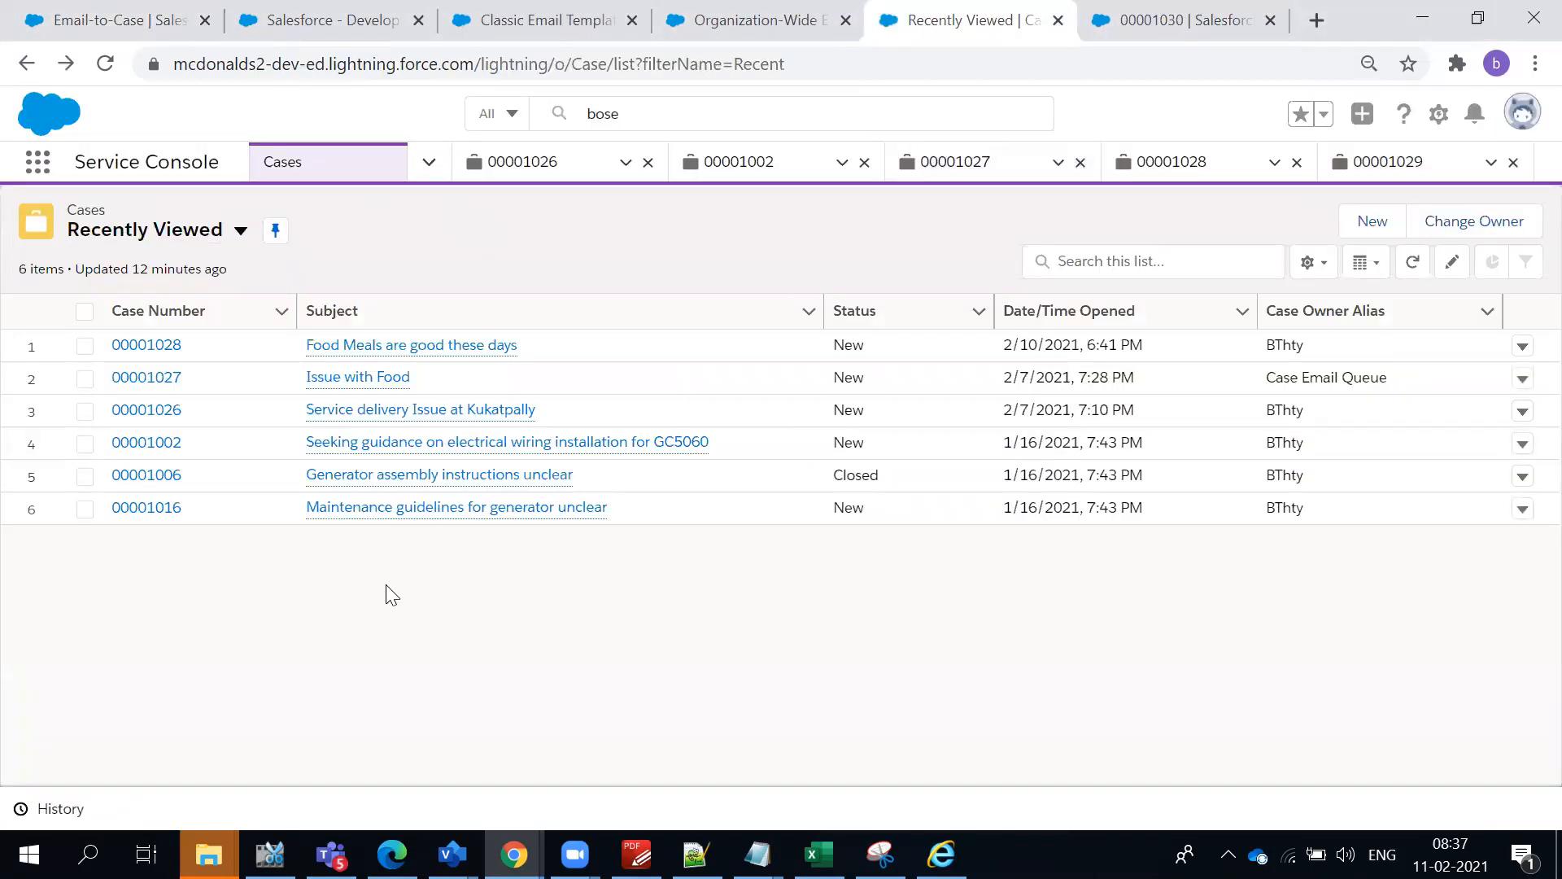
- Switch the case list to All Open Cases and open the "McDonalds Issue with Food" case
click(213, 231)
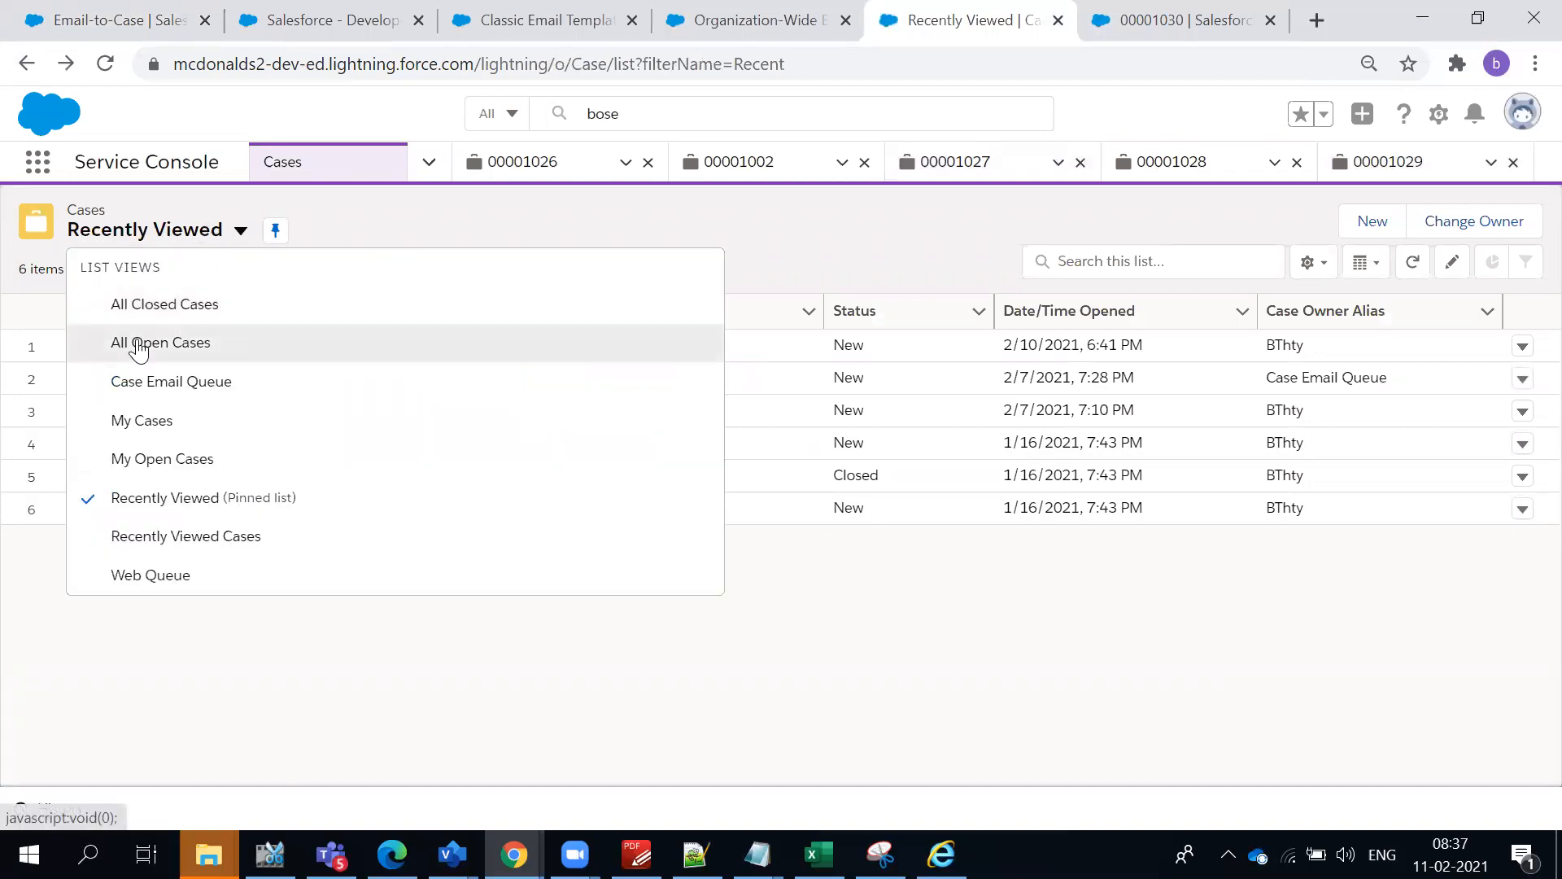
click(138, 345)
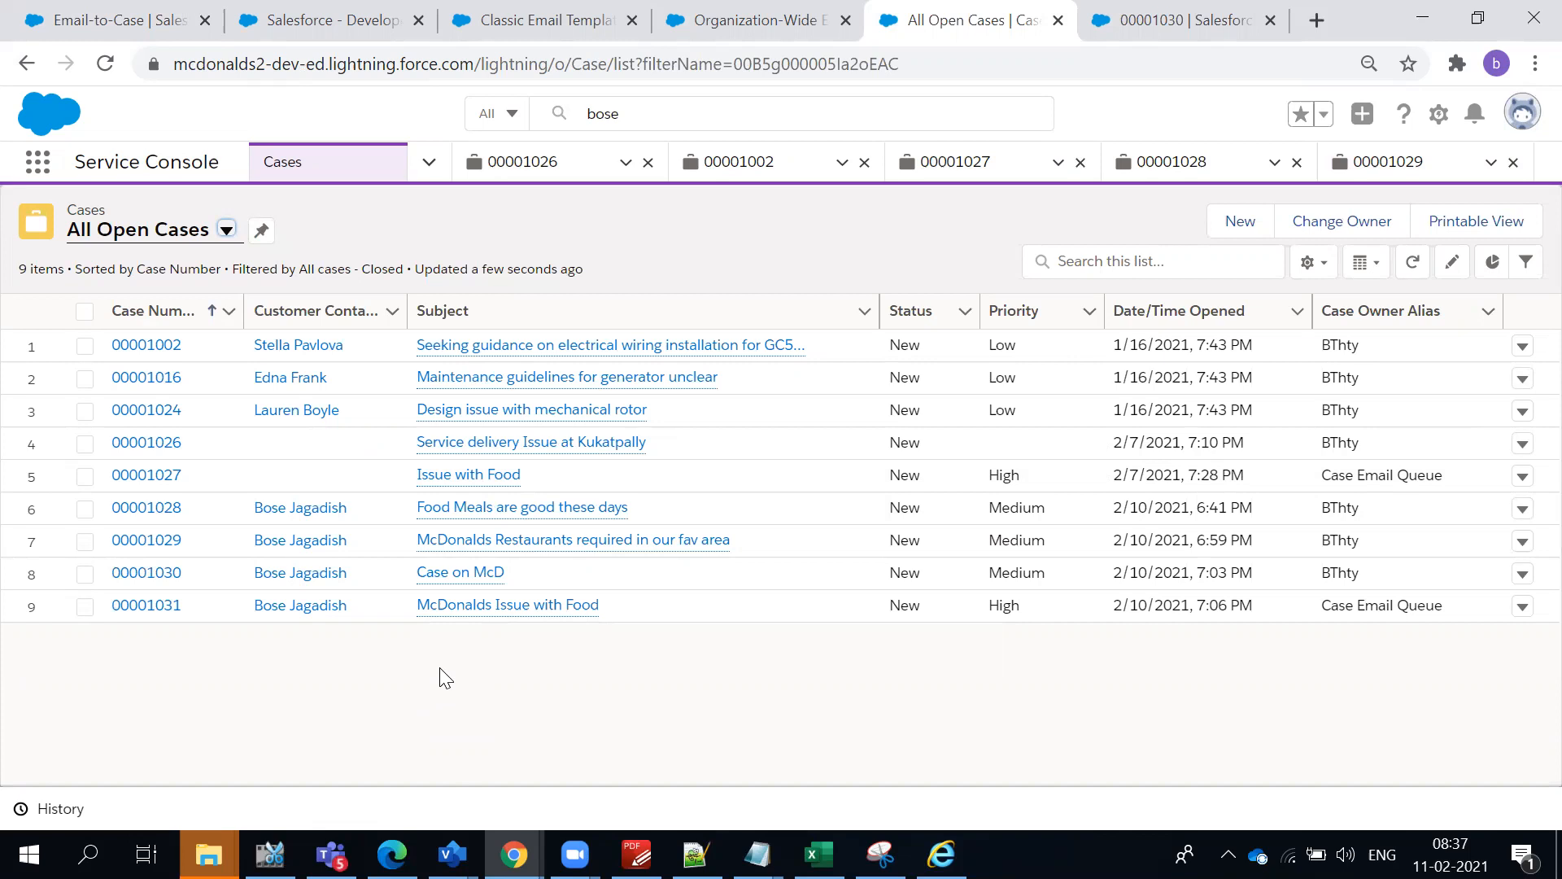
click(151, 616)
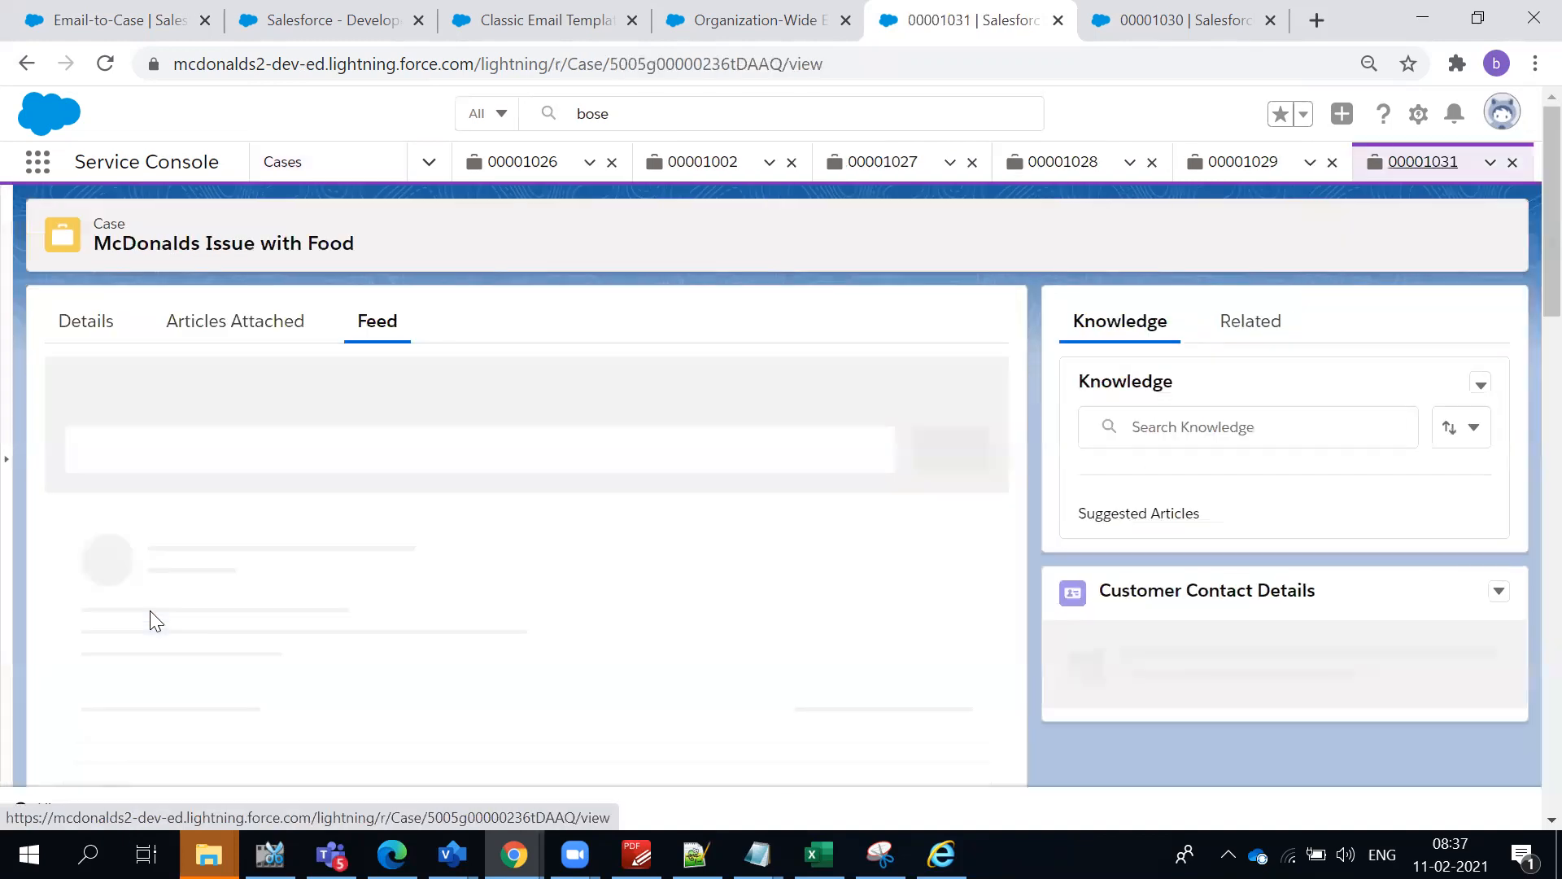
- Expand the auto-response e-mail in the case feed and examine its thank-you text and the line with case reference and subject
scroll(546, 582, down, 1)
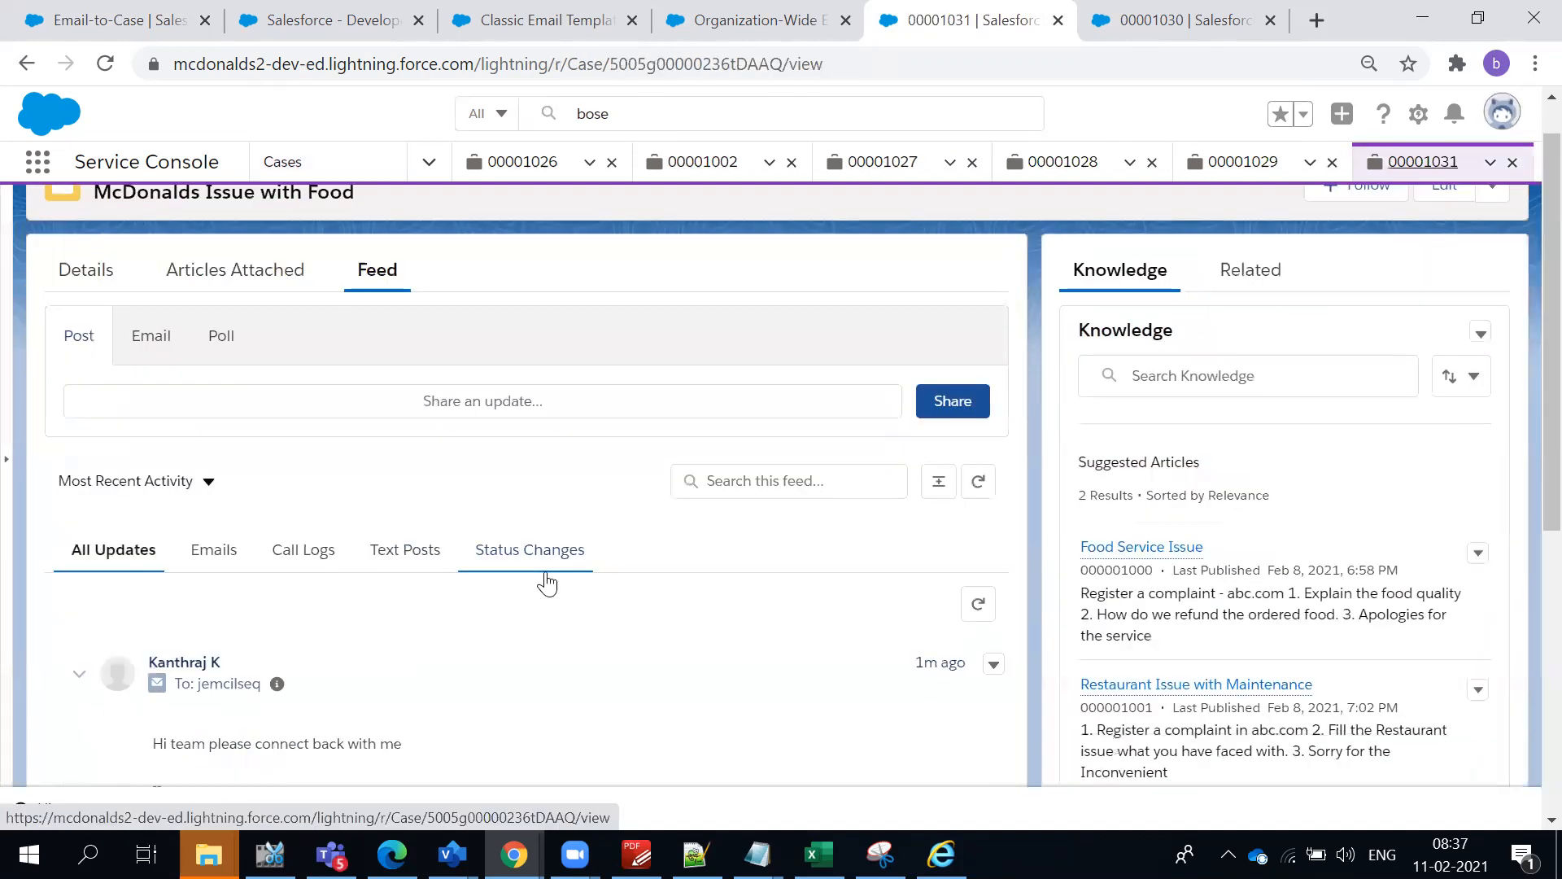
scroll(547, 582, down, 3)
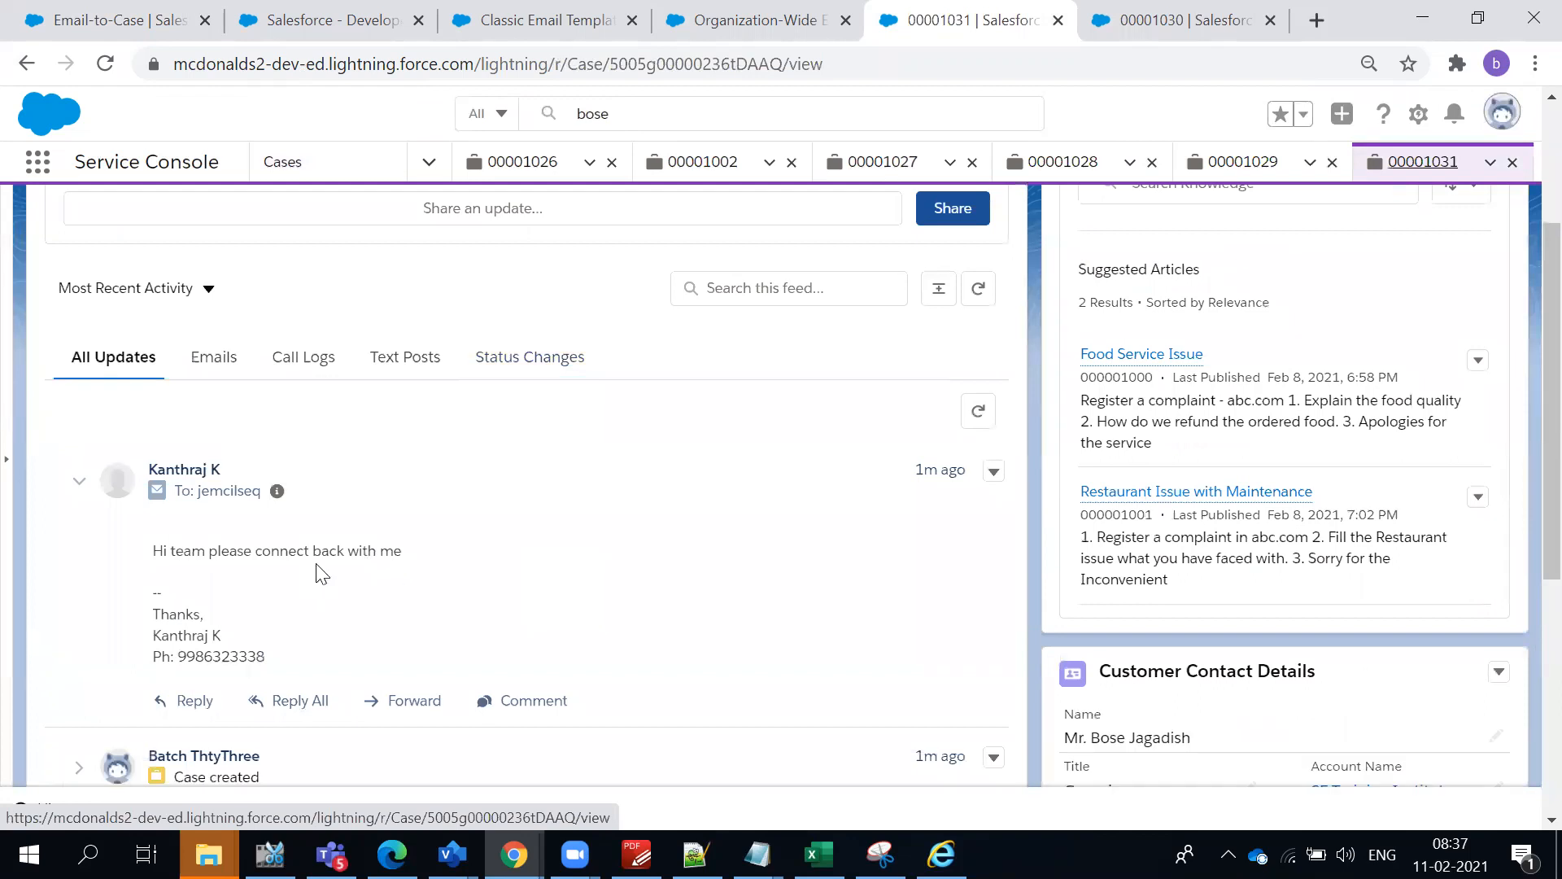
scroll(329, 579, down, 5)
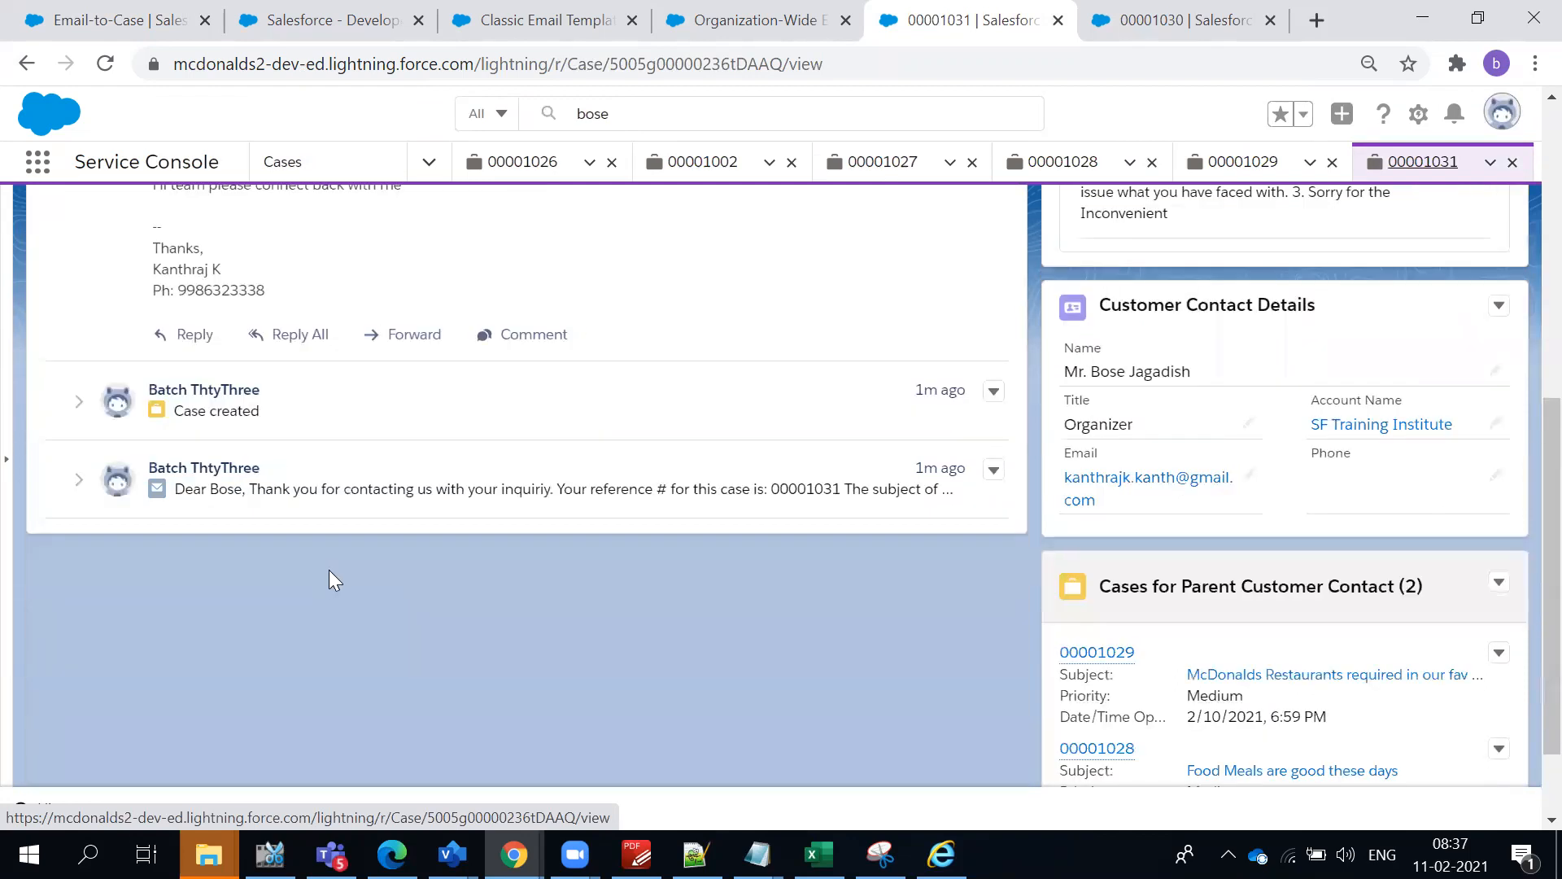
click(326, 493)
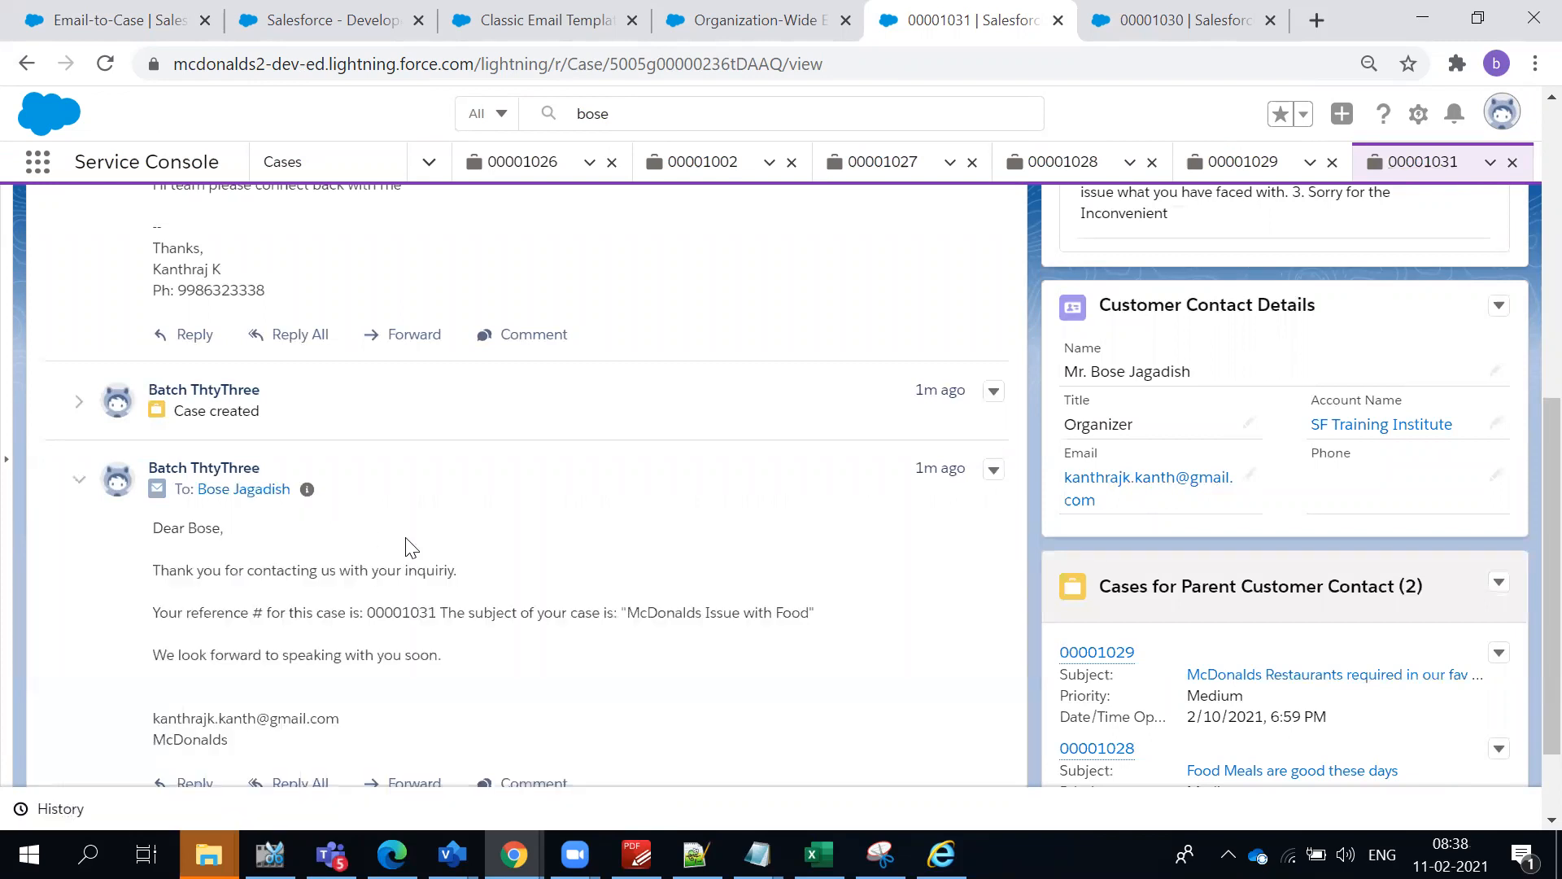
scroll(417, 603, down, 2)
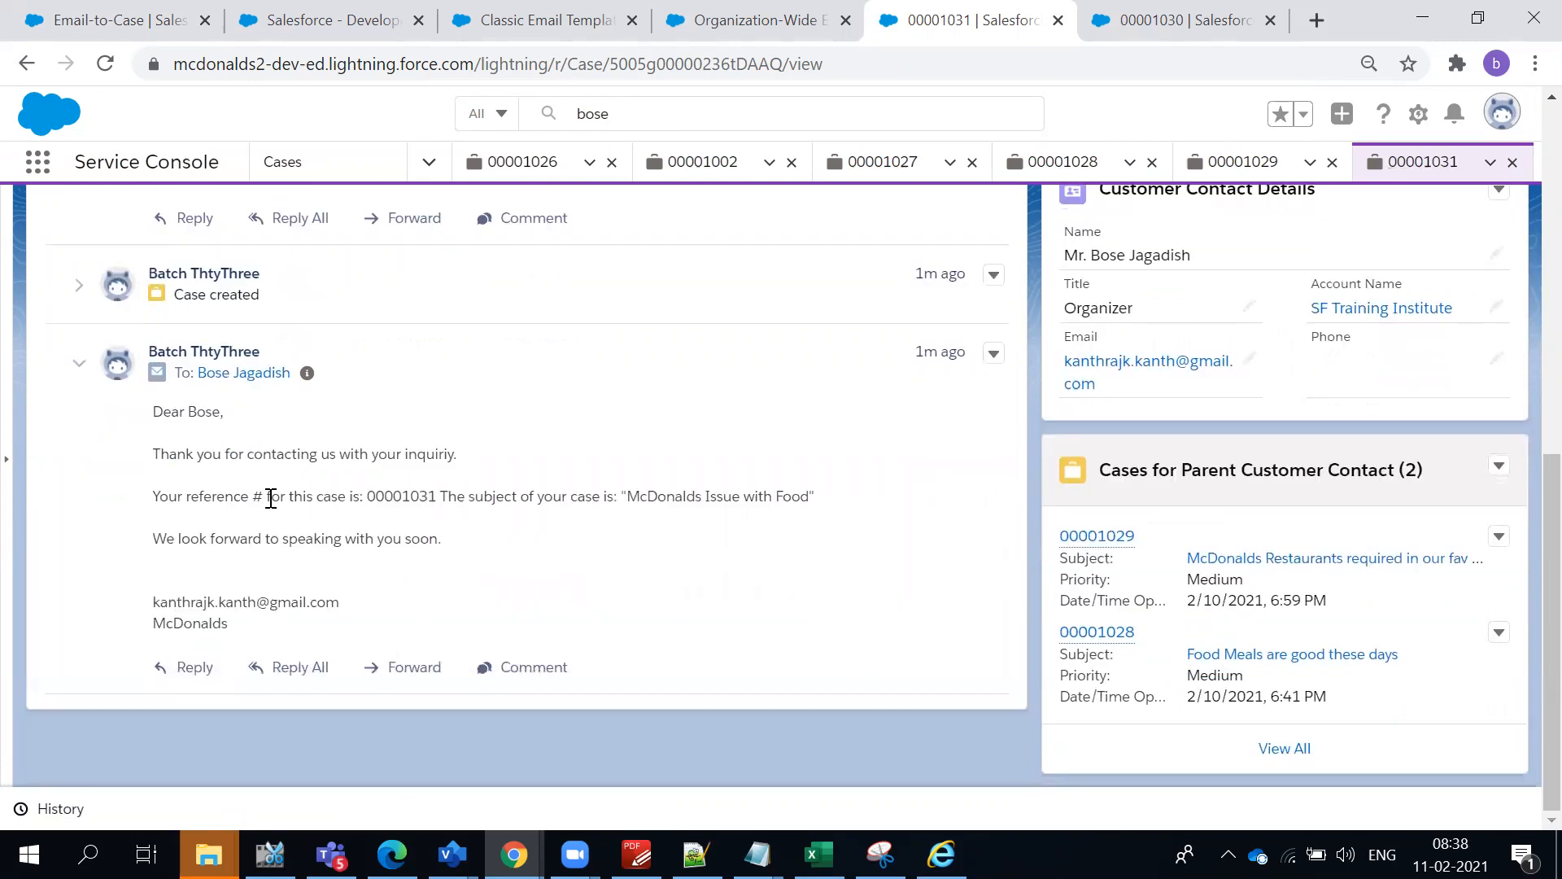
double_click(259, 459)
click(258, 460)
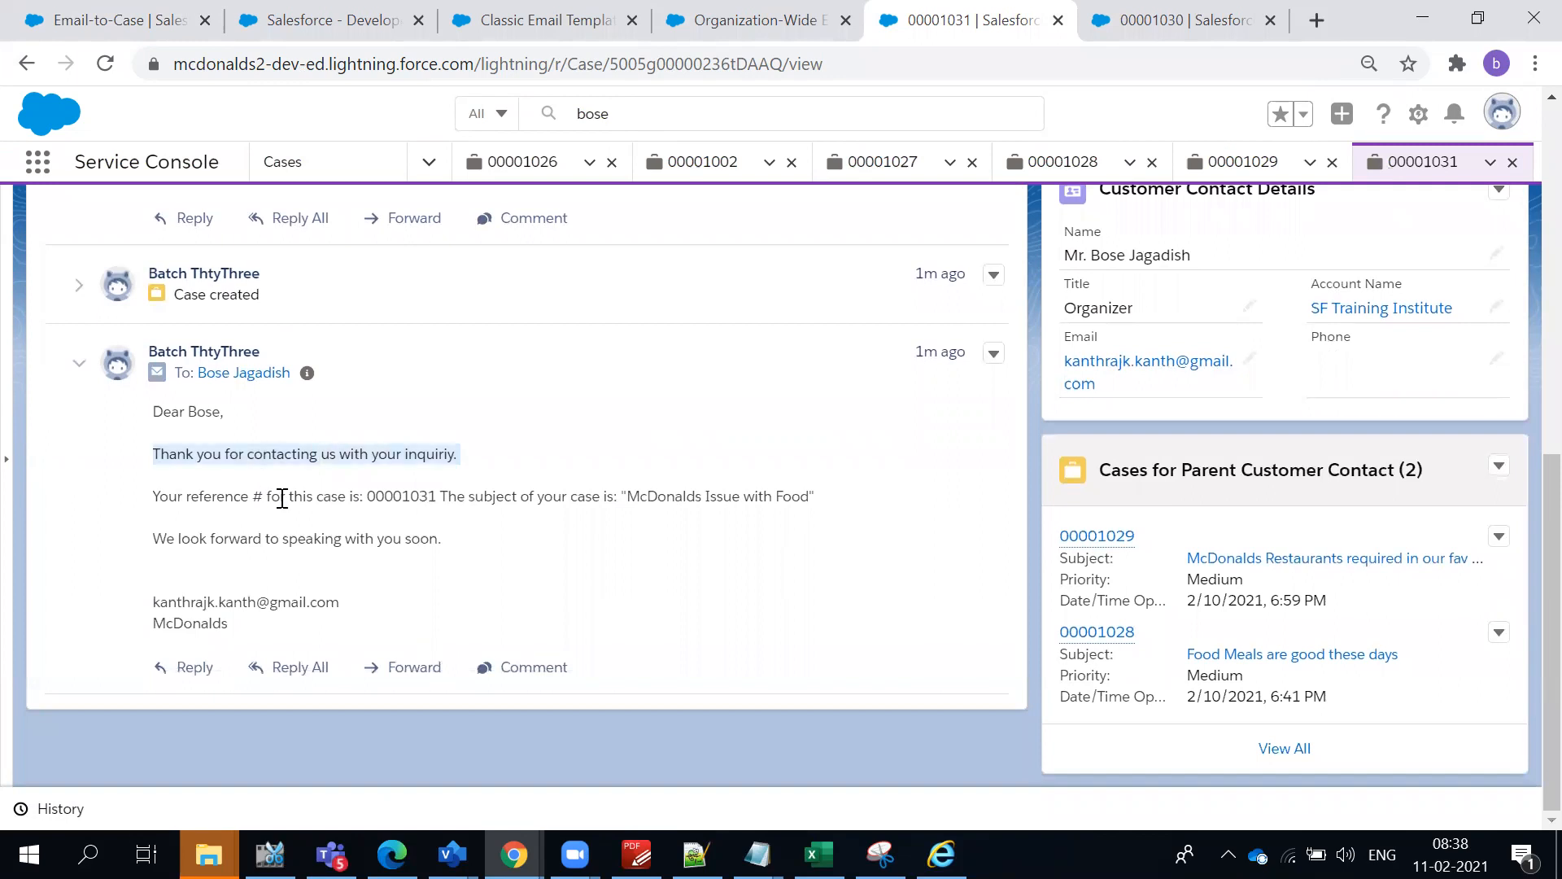
triple_click(407, 496)
click(423, 530)
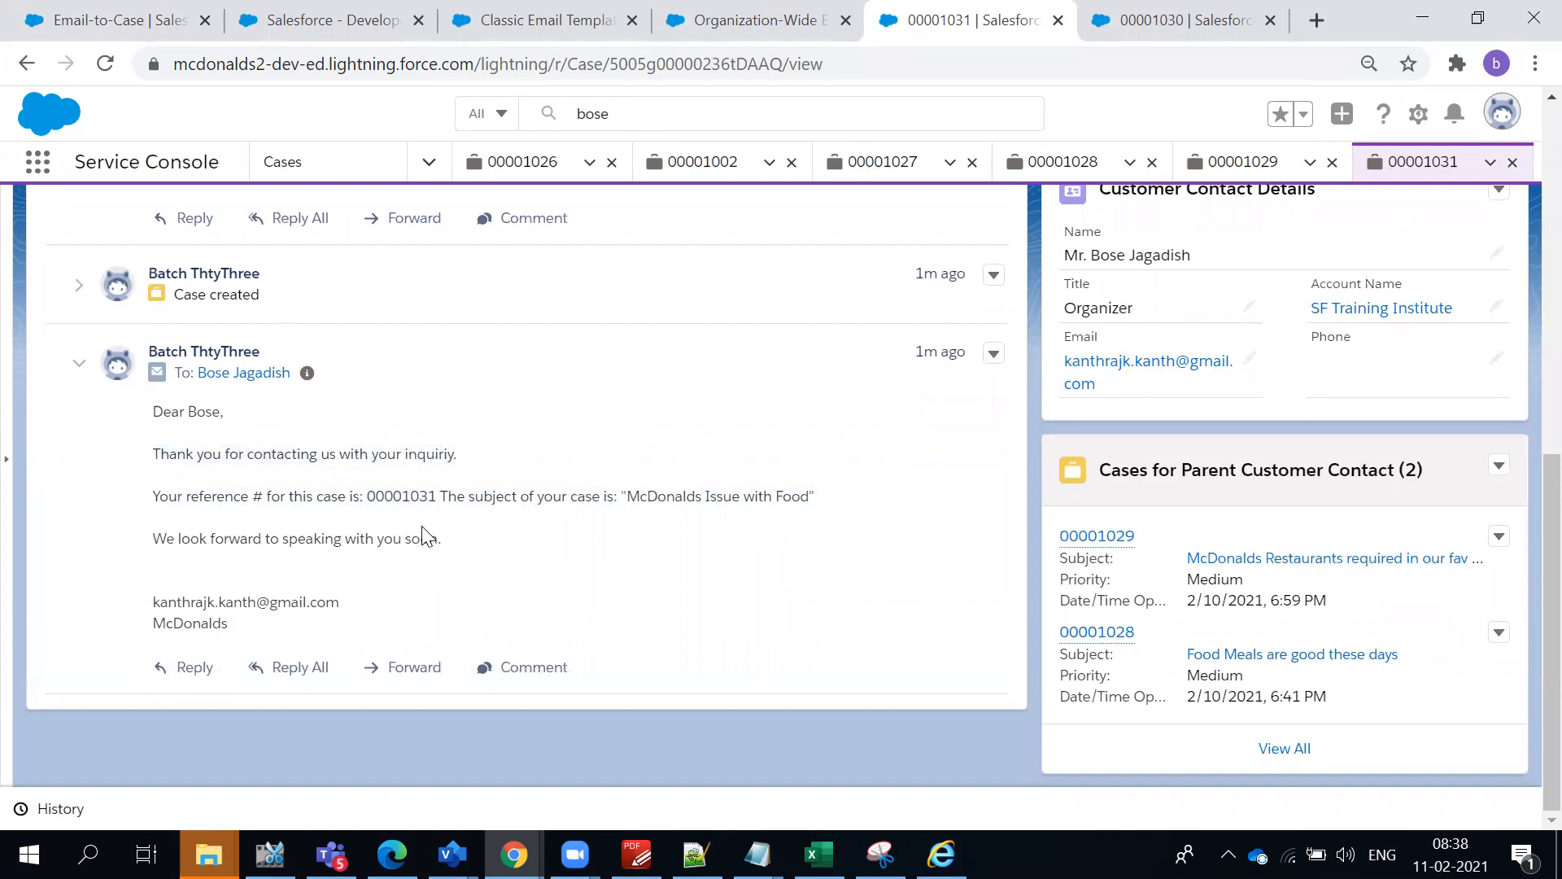
- Switch to Gmail, refresh the inbox and open the auto-response e-mail about the recorded case
key(alt+Tab)
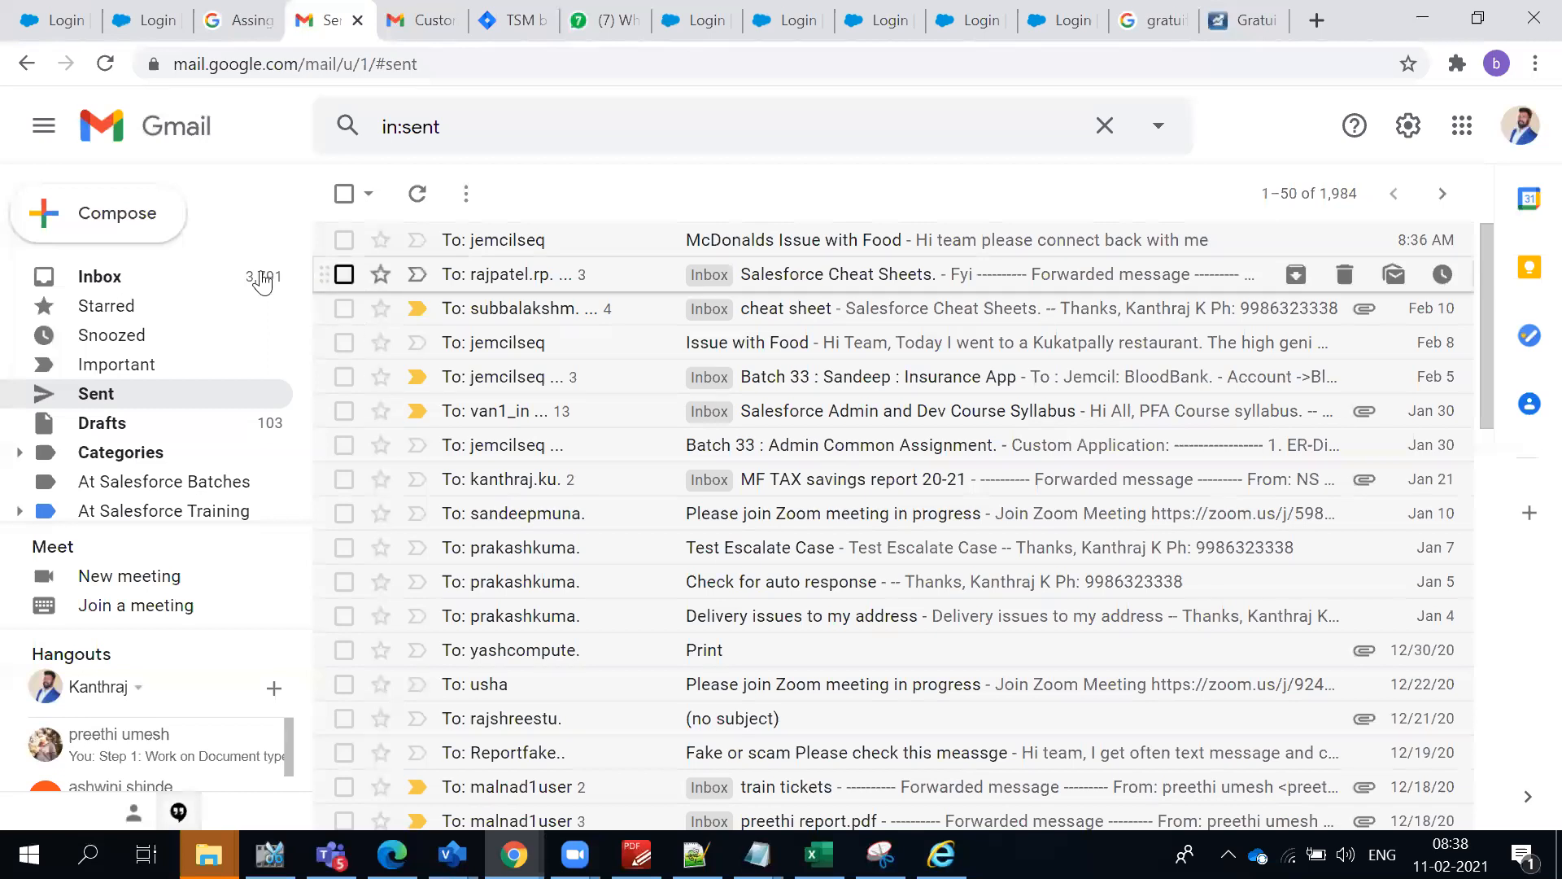
click(99, 278)
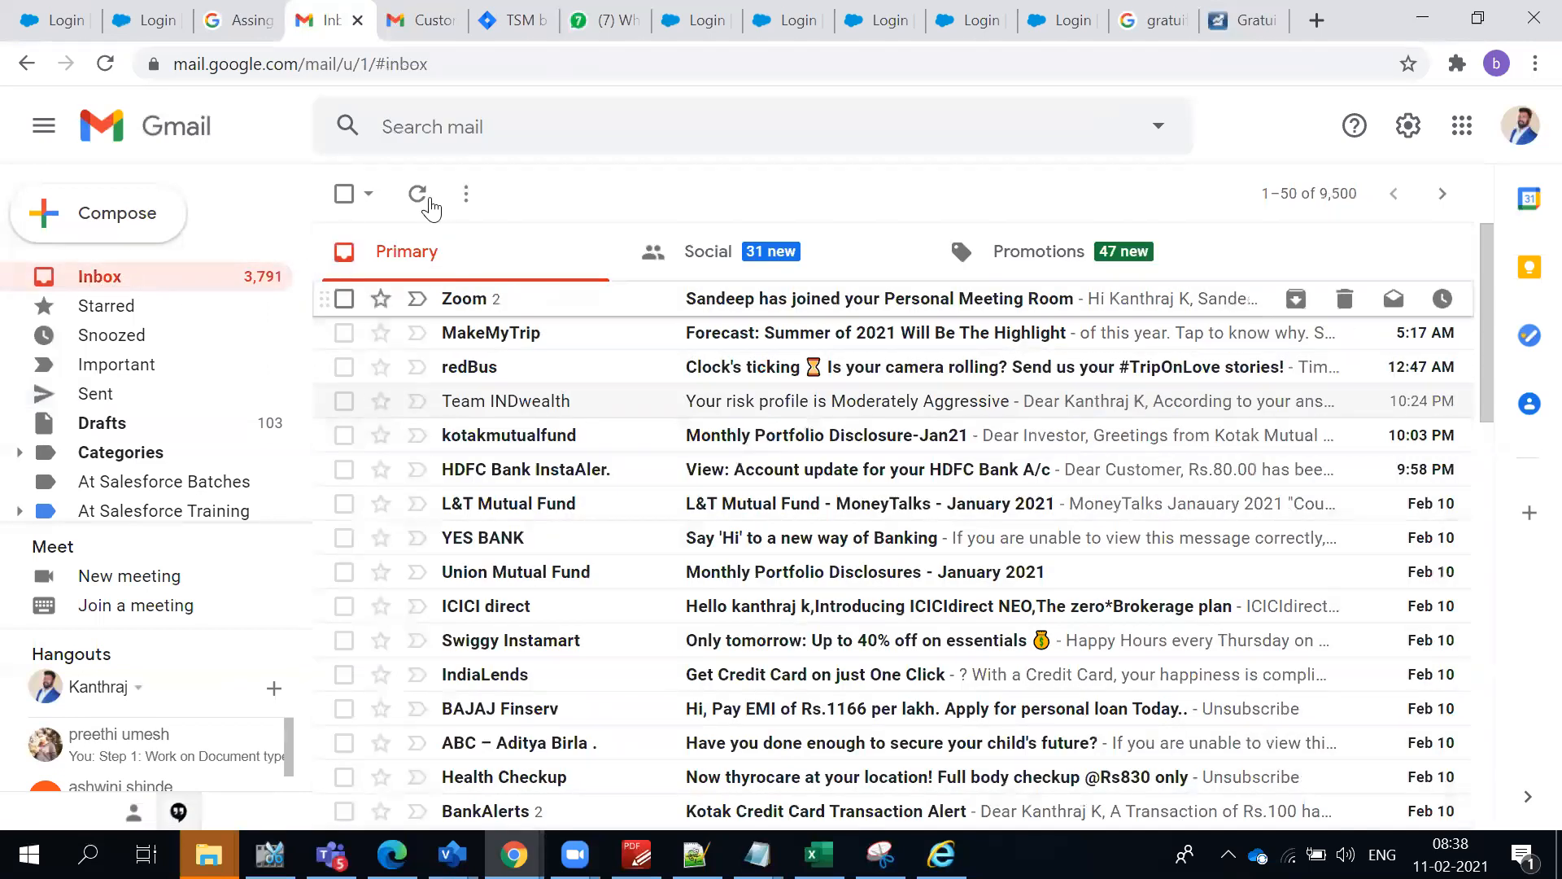
click(419, 194)
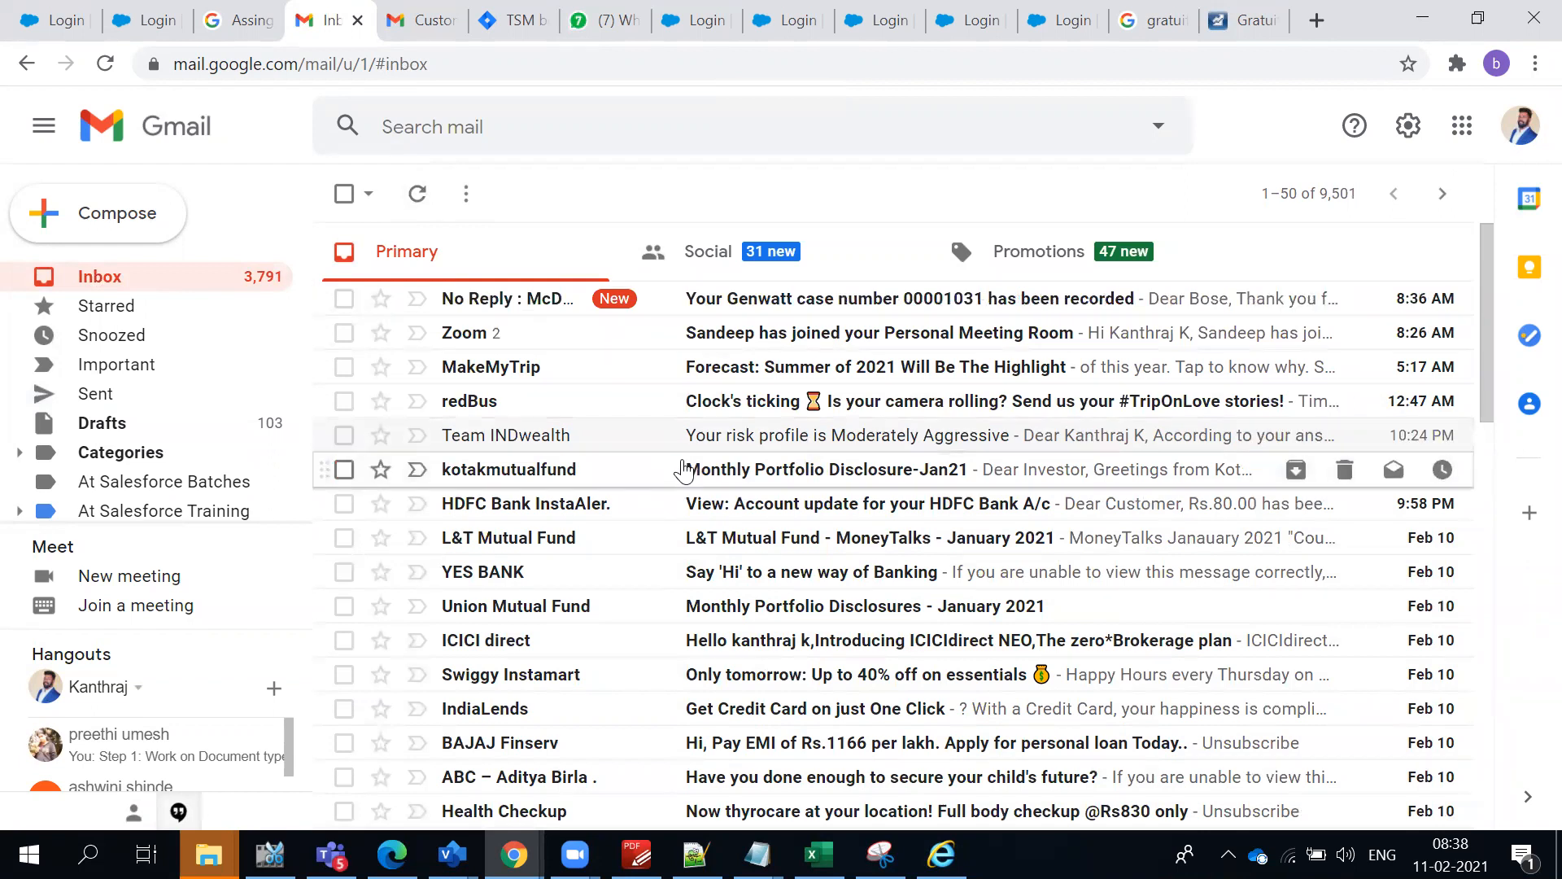
click(735, 299)
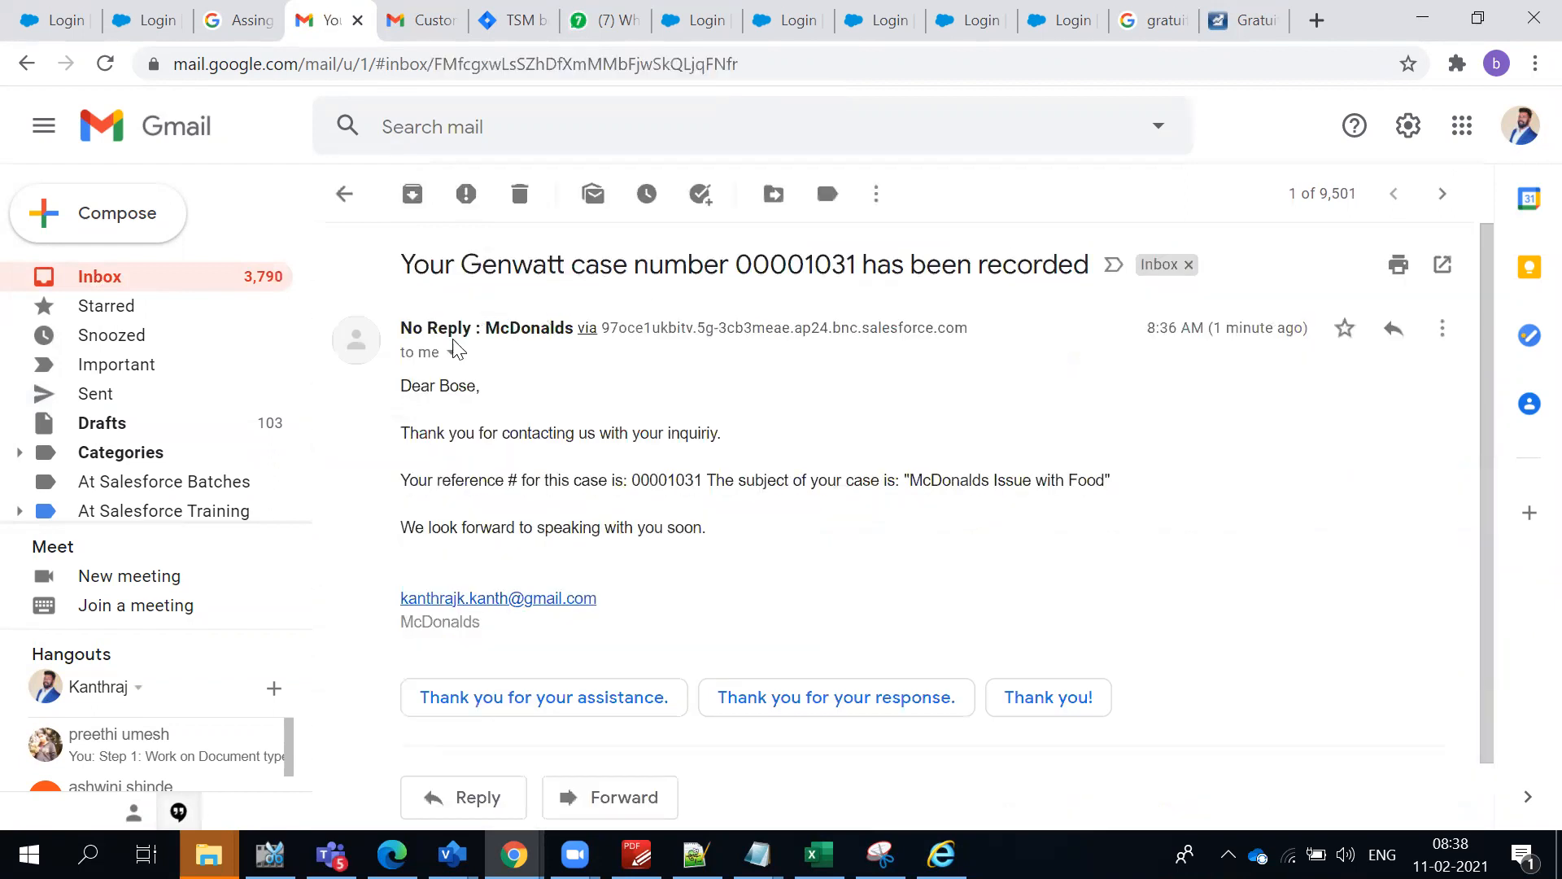
- Check the sender name "No Reply : McDonalds" in the header of the auto-response e-mail
triple_click(521, 333)
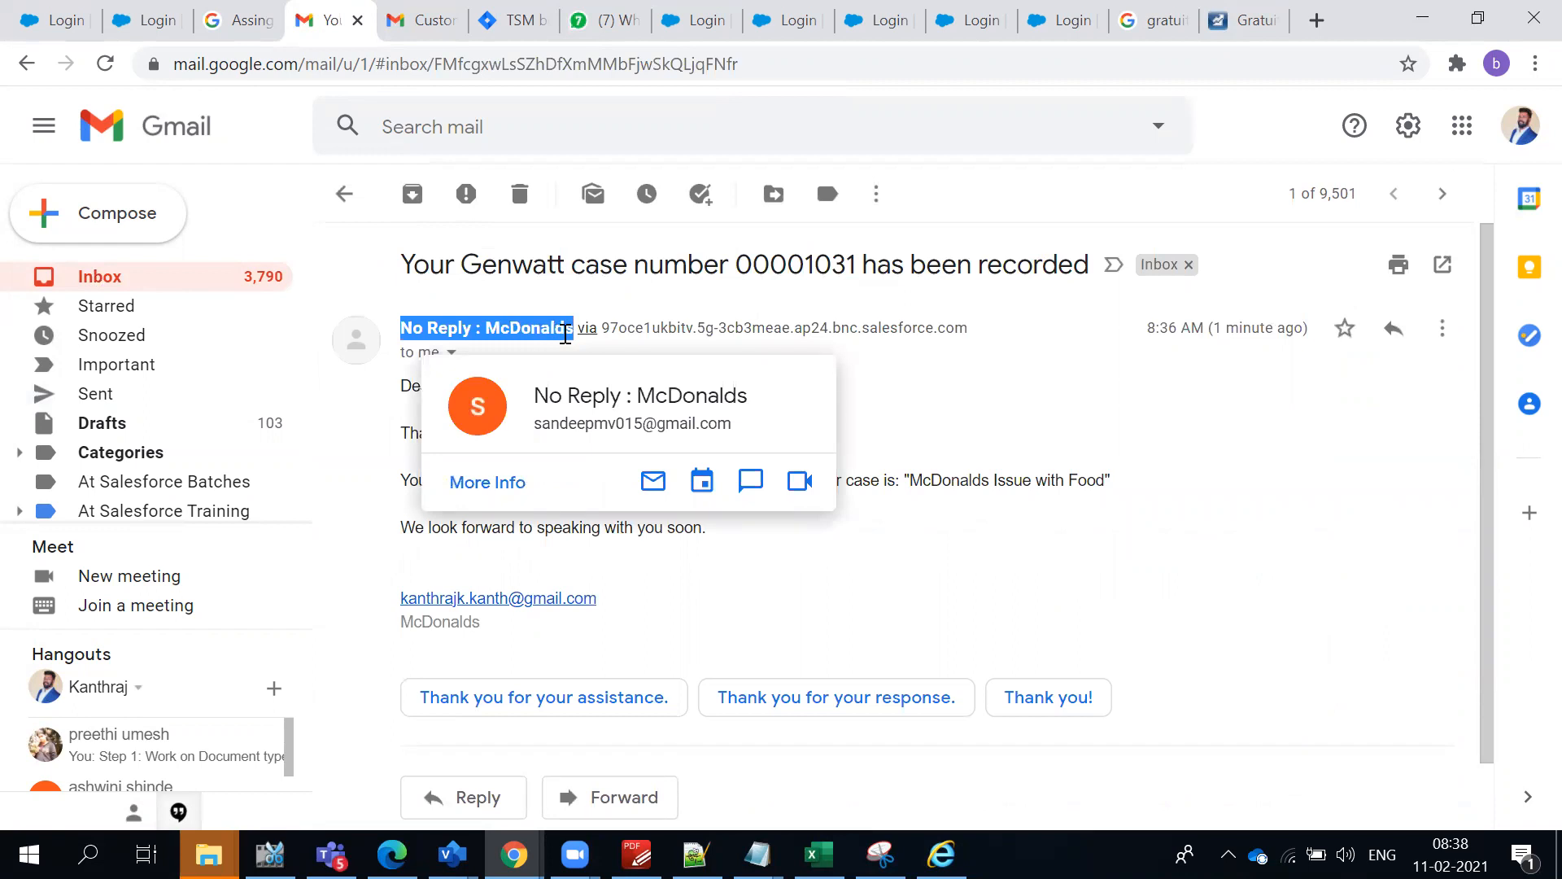
click(967, 382)
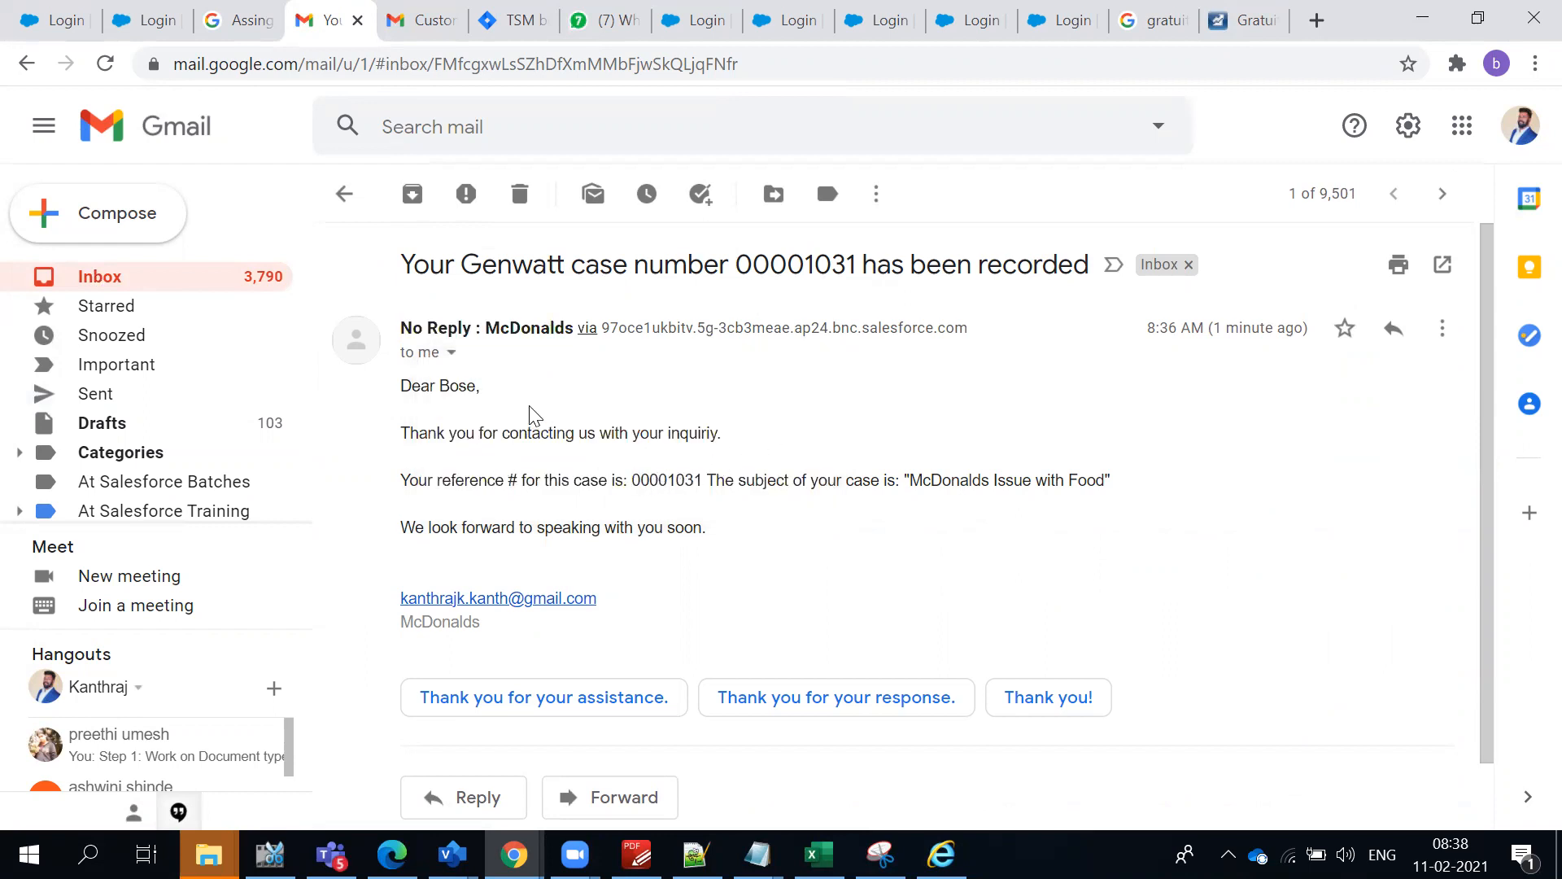
drag(412, 327, 562, 320)
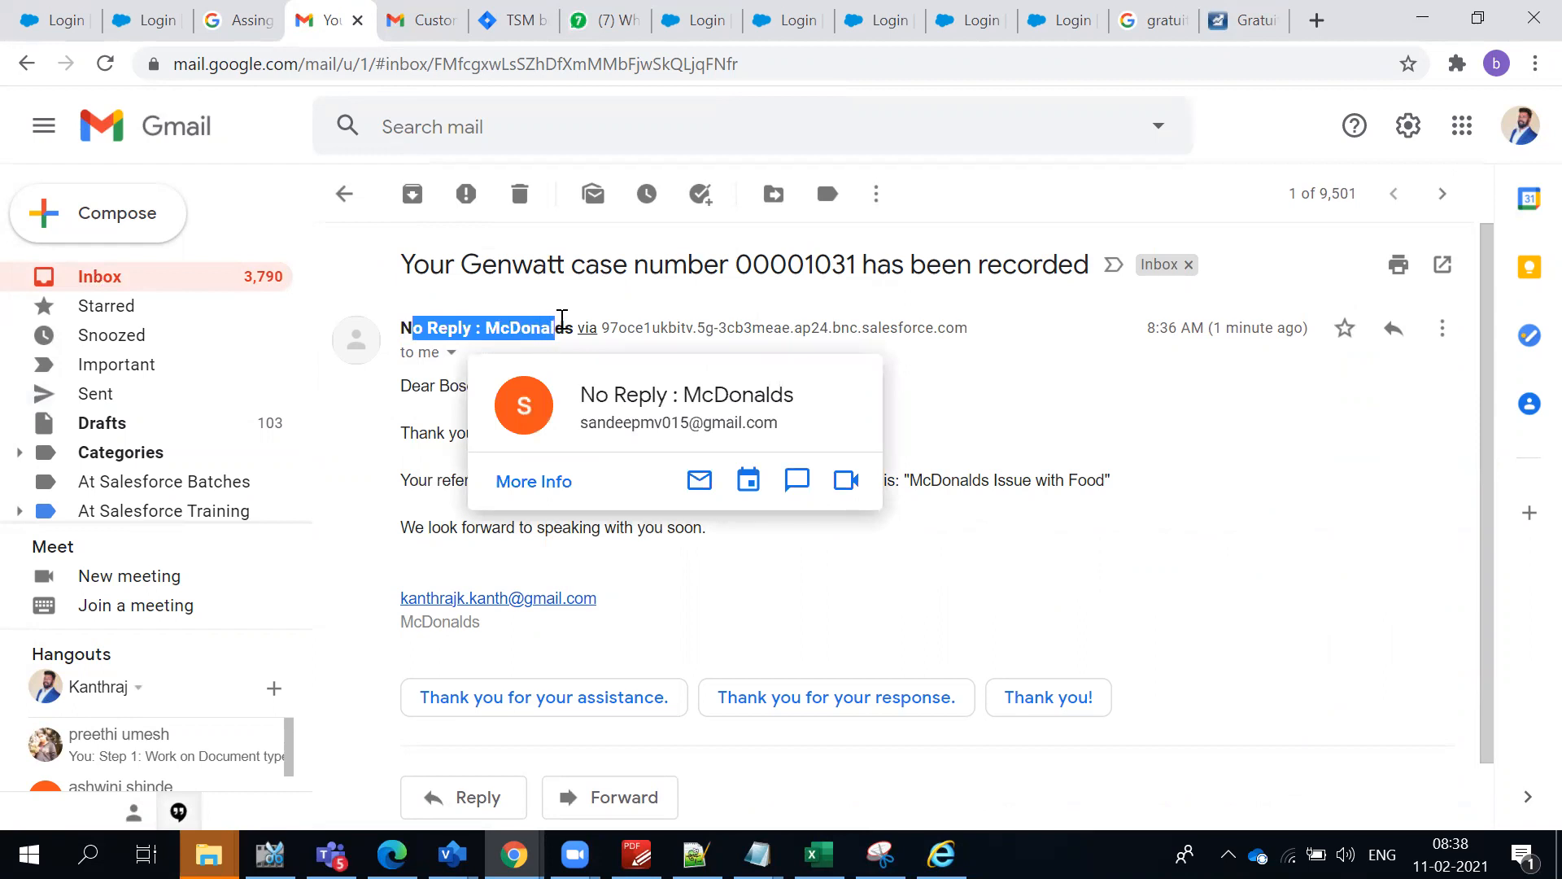
click(699, 604)
- Return to the Email-to-Case settings in Salesforce Setup and review the On-Demand Service and Routing Addresses sections
key(alt+Tab)
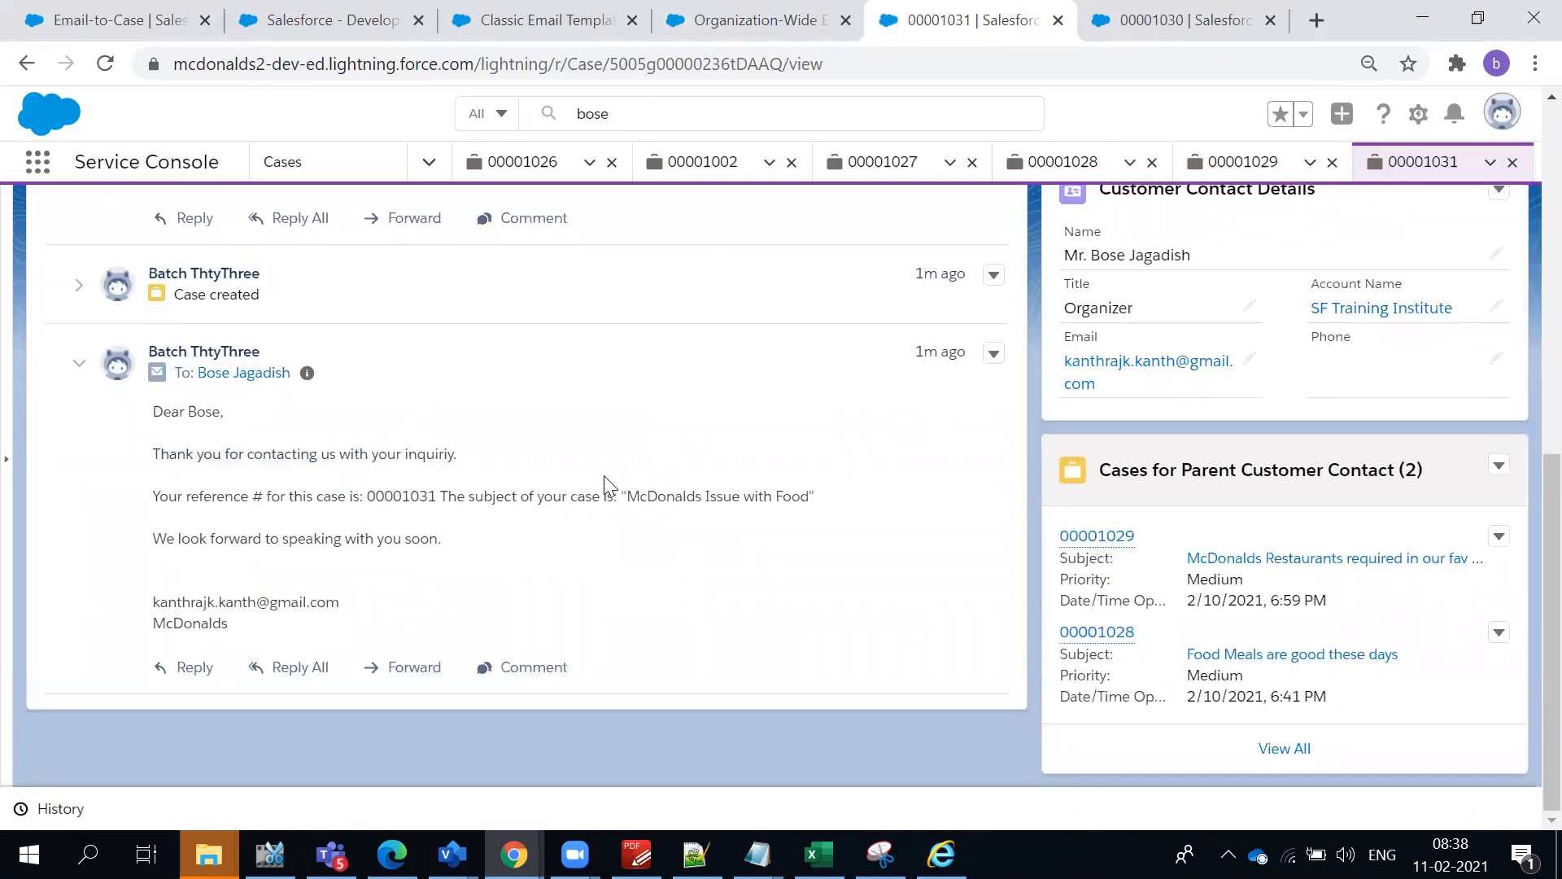
click(362, 13)
click(130, 19)
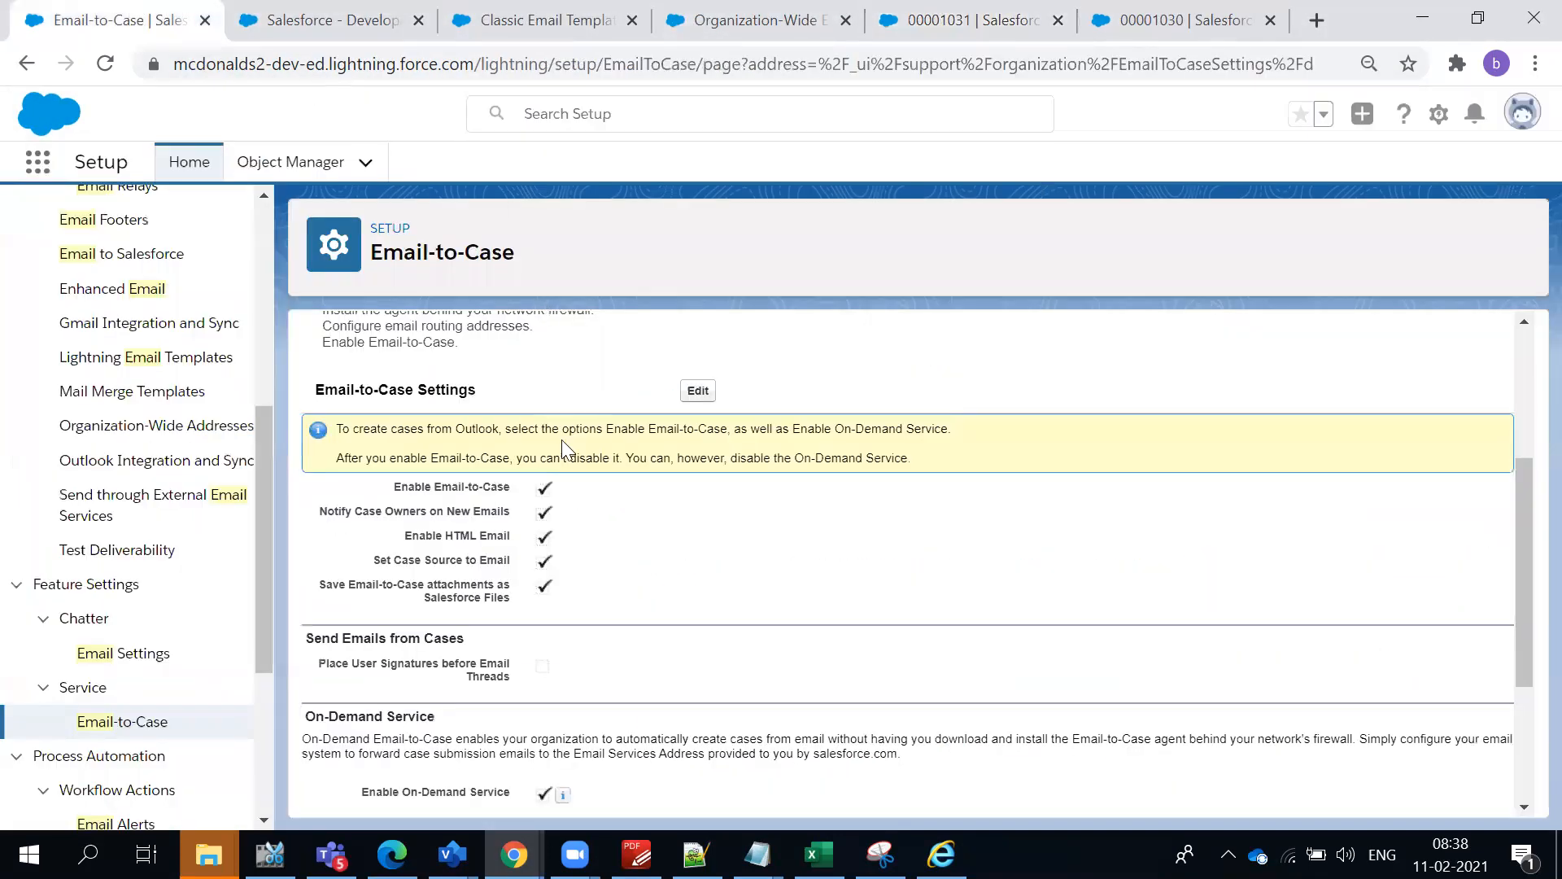
scroll(564, 453, down, 3)
scroll(566, 447, up, 4)
scroll(566, 447, down, 4)
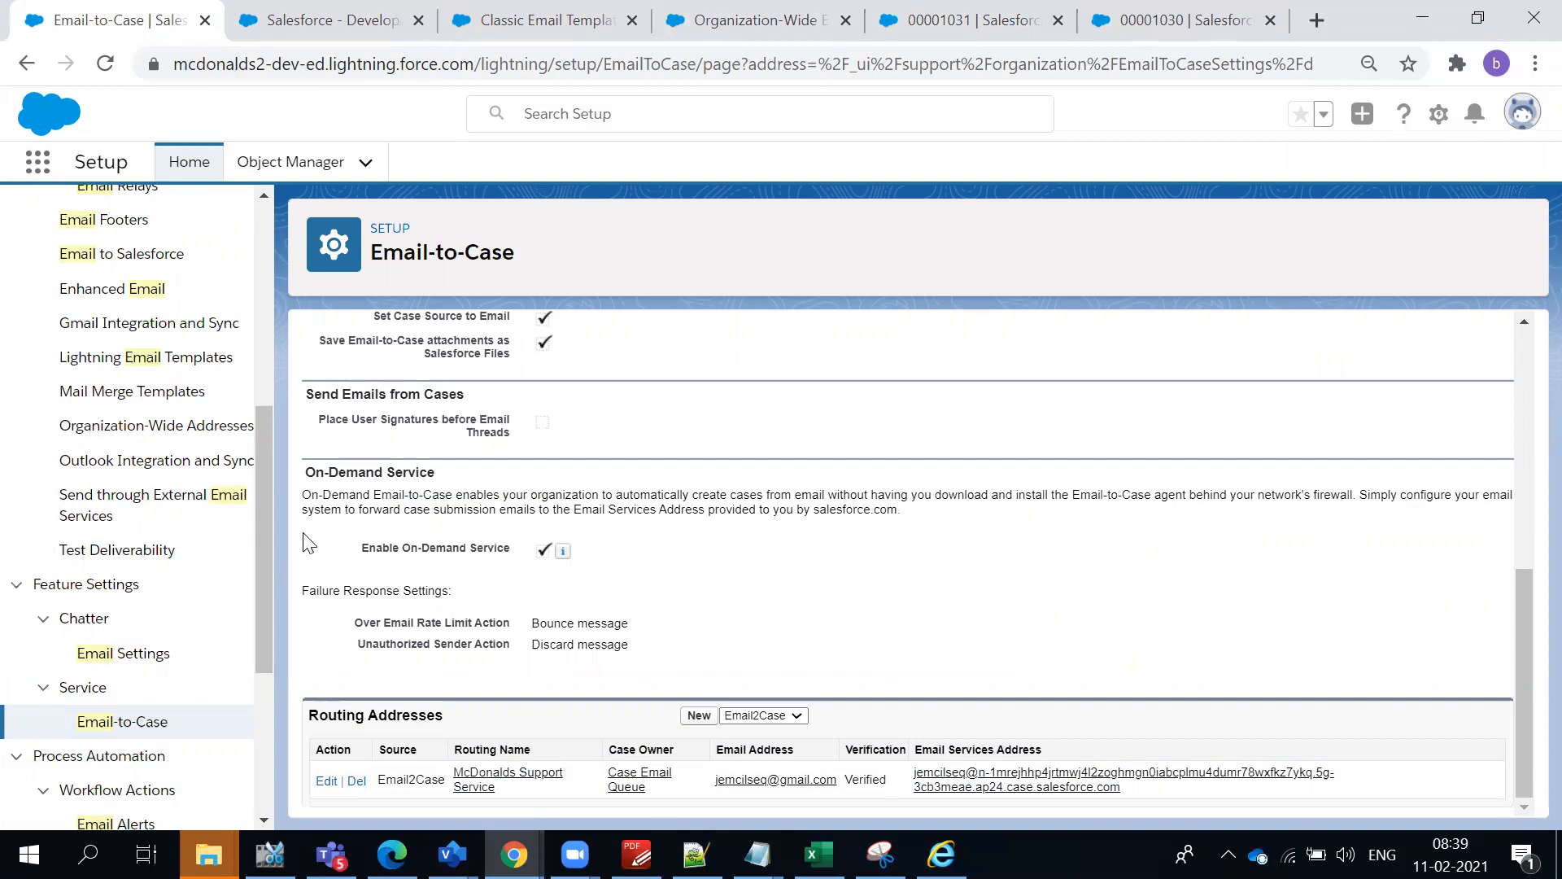
scroll(232, 496, up, 6)
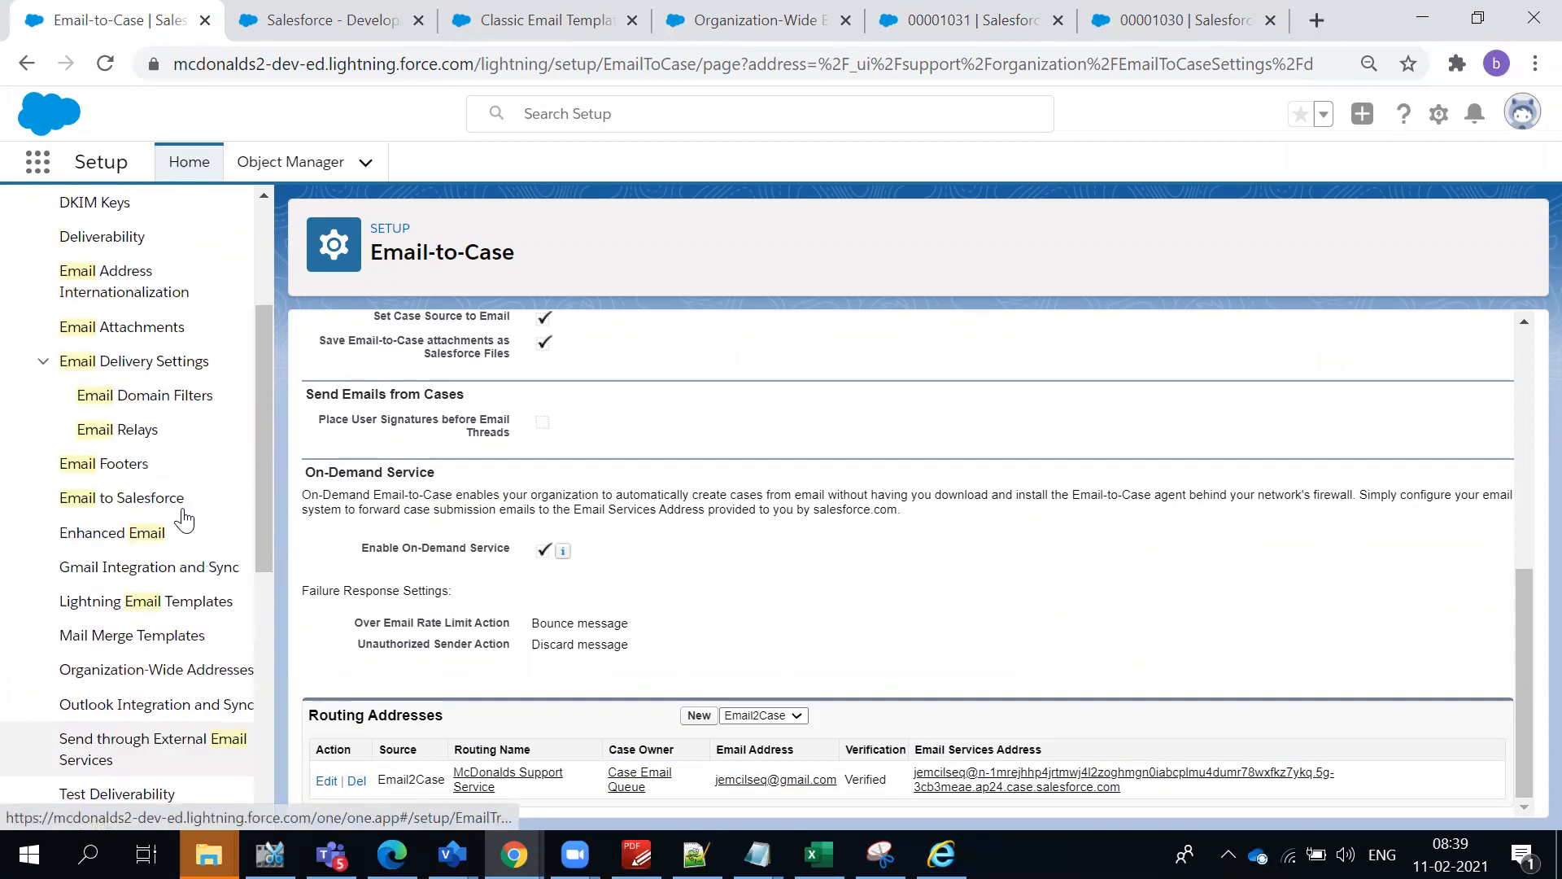
- Search Setup for "auto" and open the Case Auto-Response Rules
double_click(94, 232)
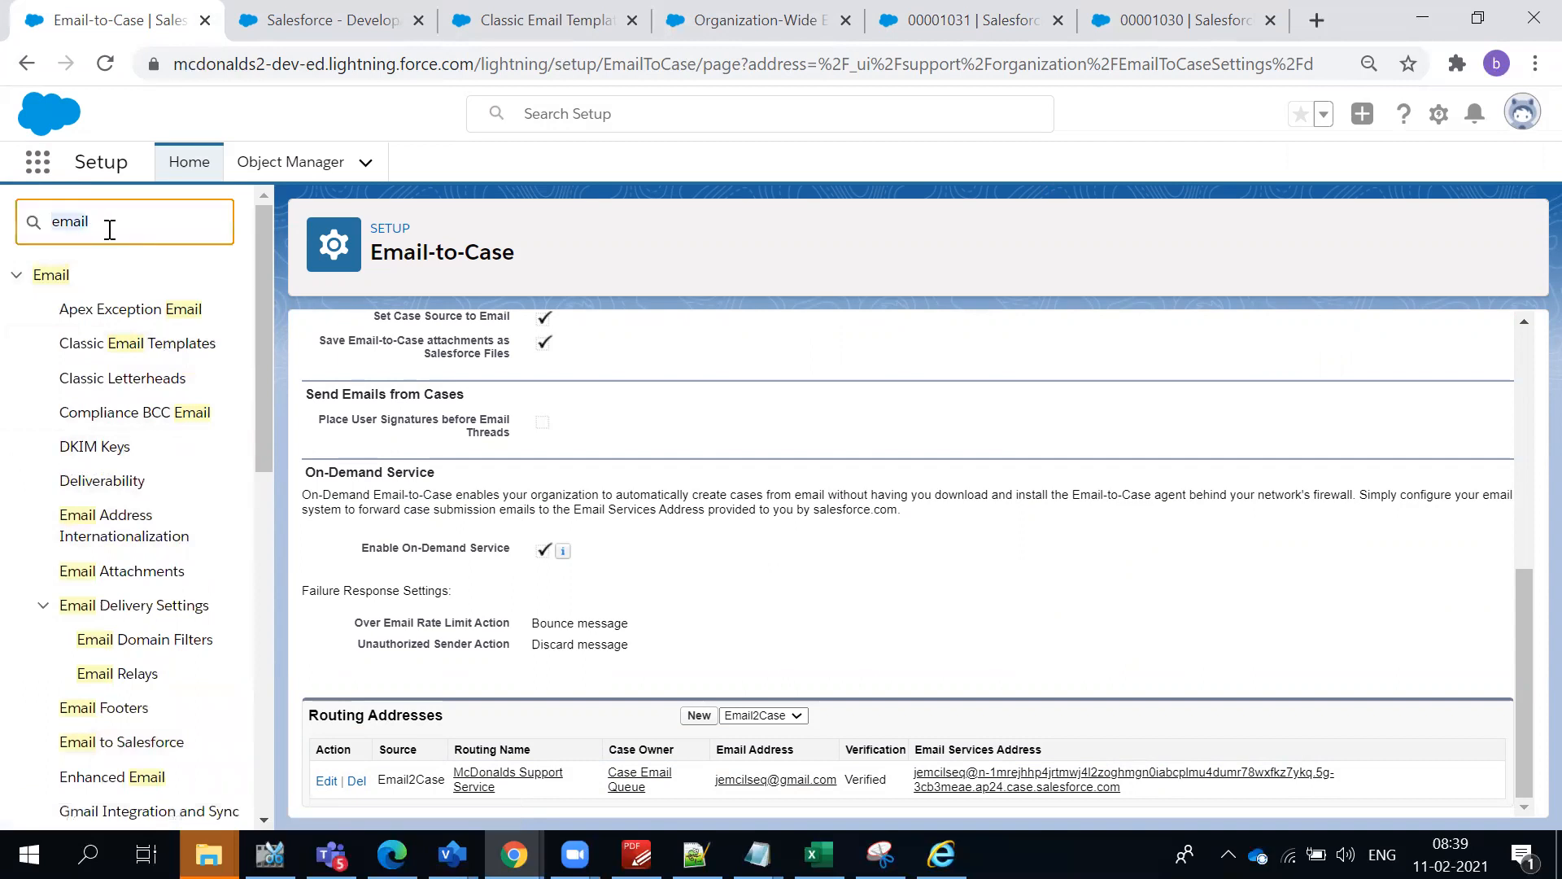
text(auto)
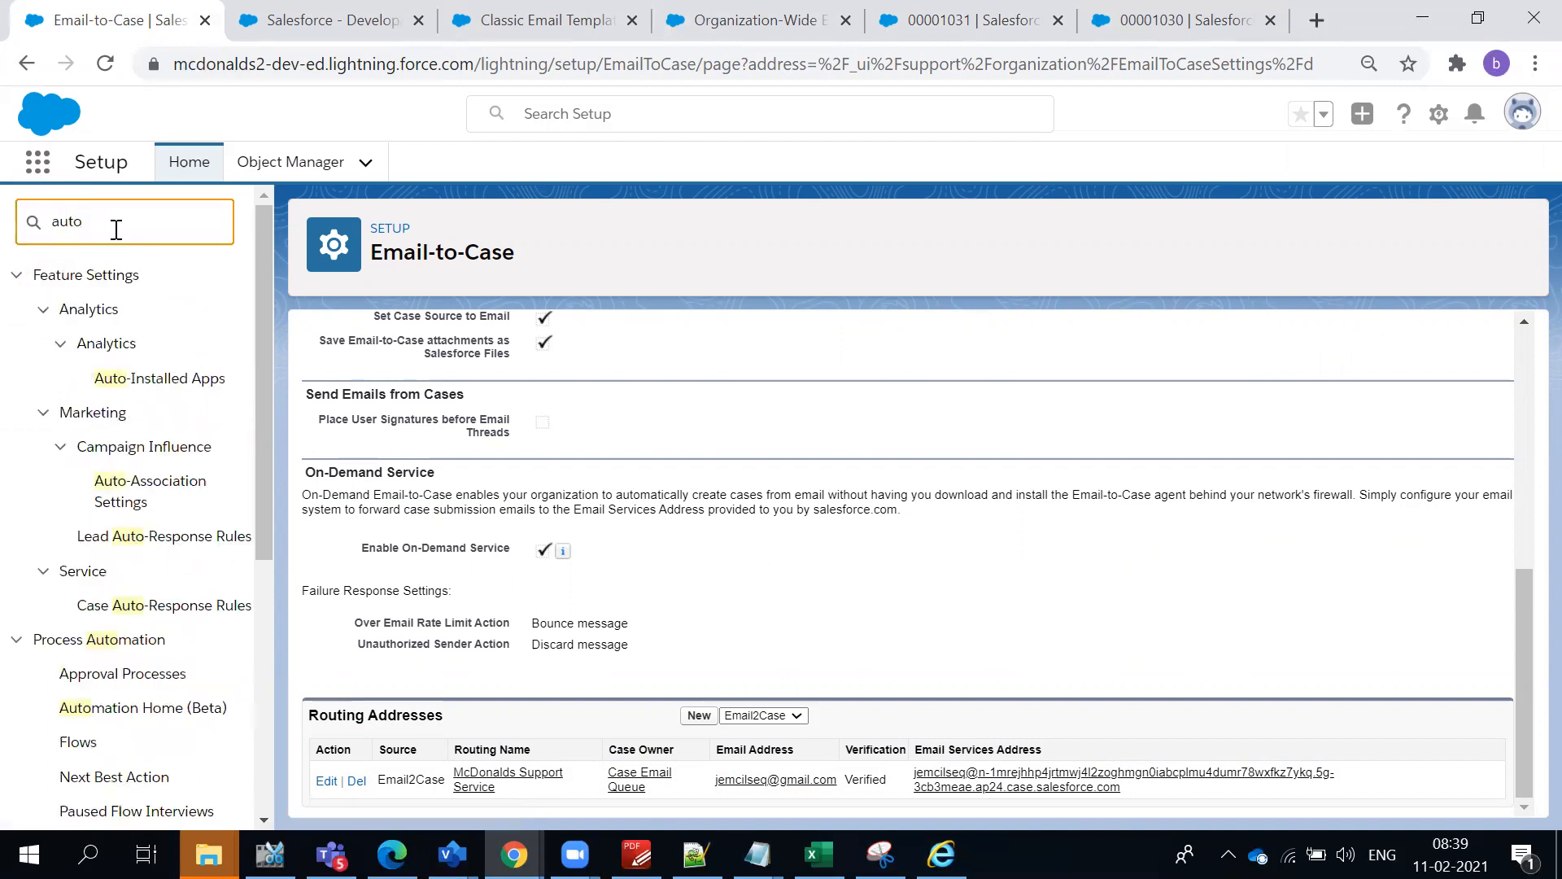
click(122, 603)
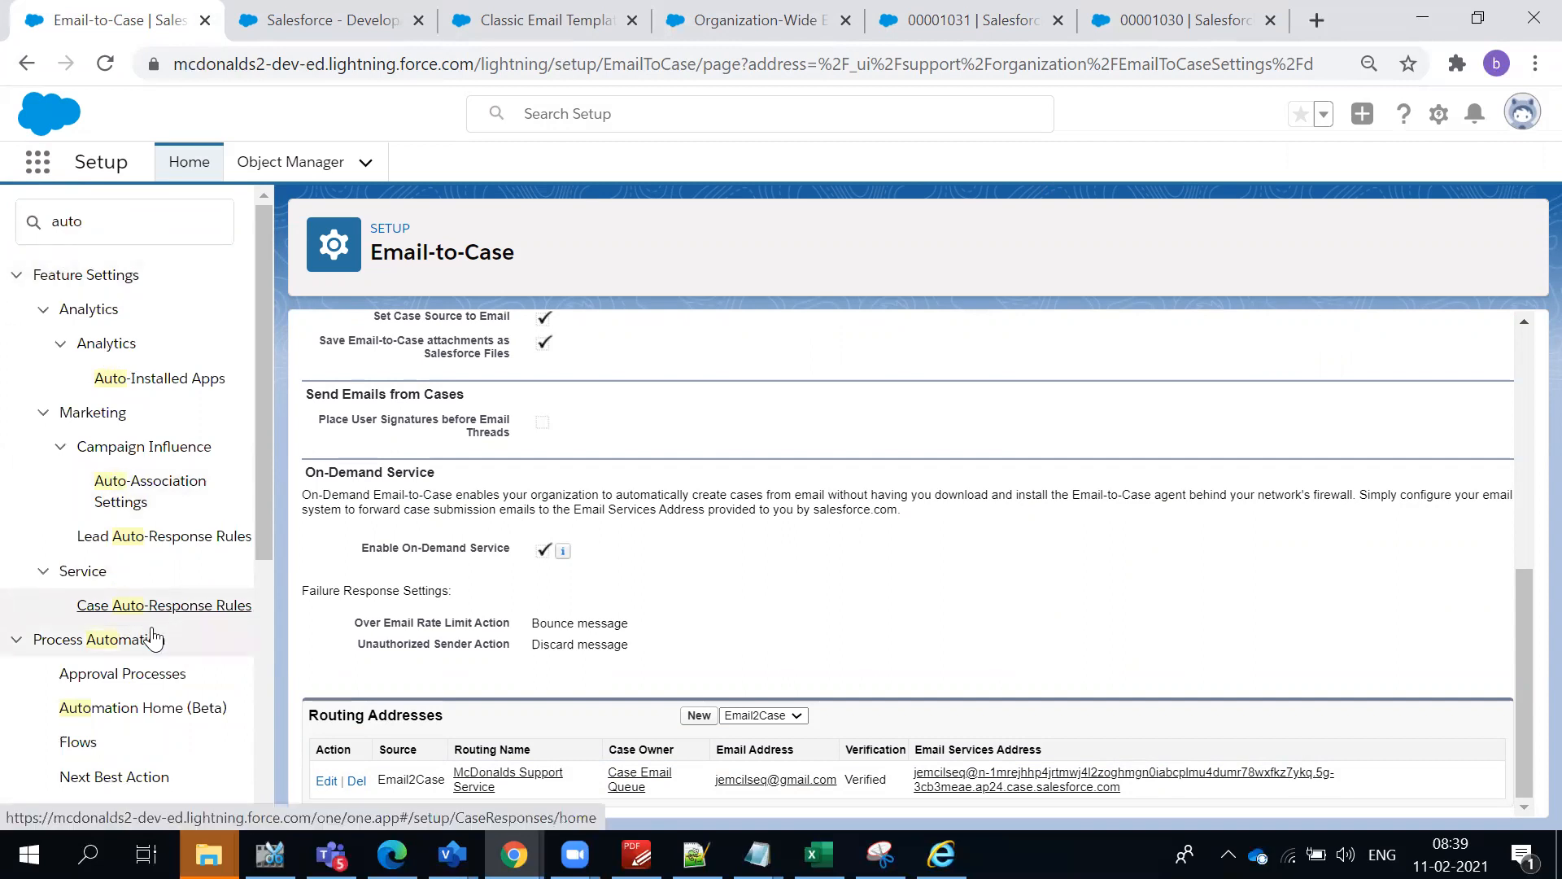
- Open the AutomateCase rule from the Case Auto-Response Rules list
click(147, 606)
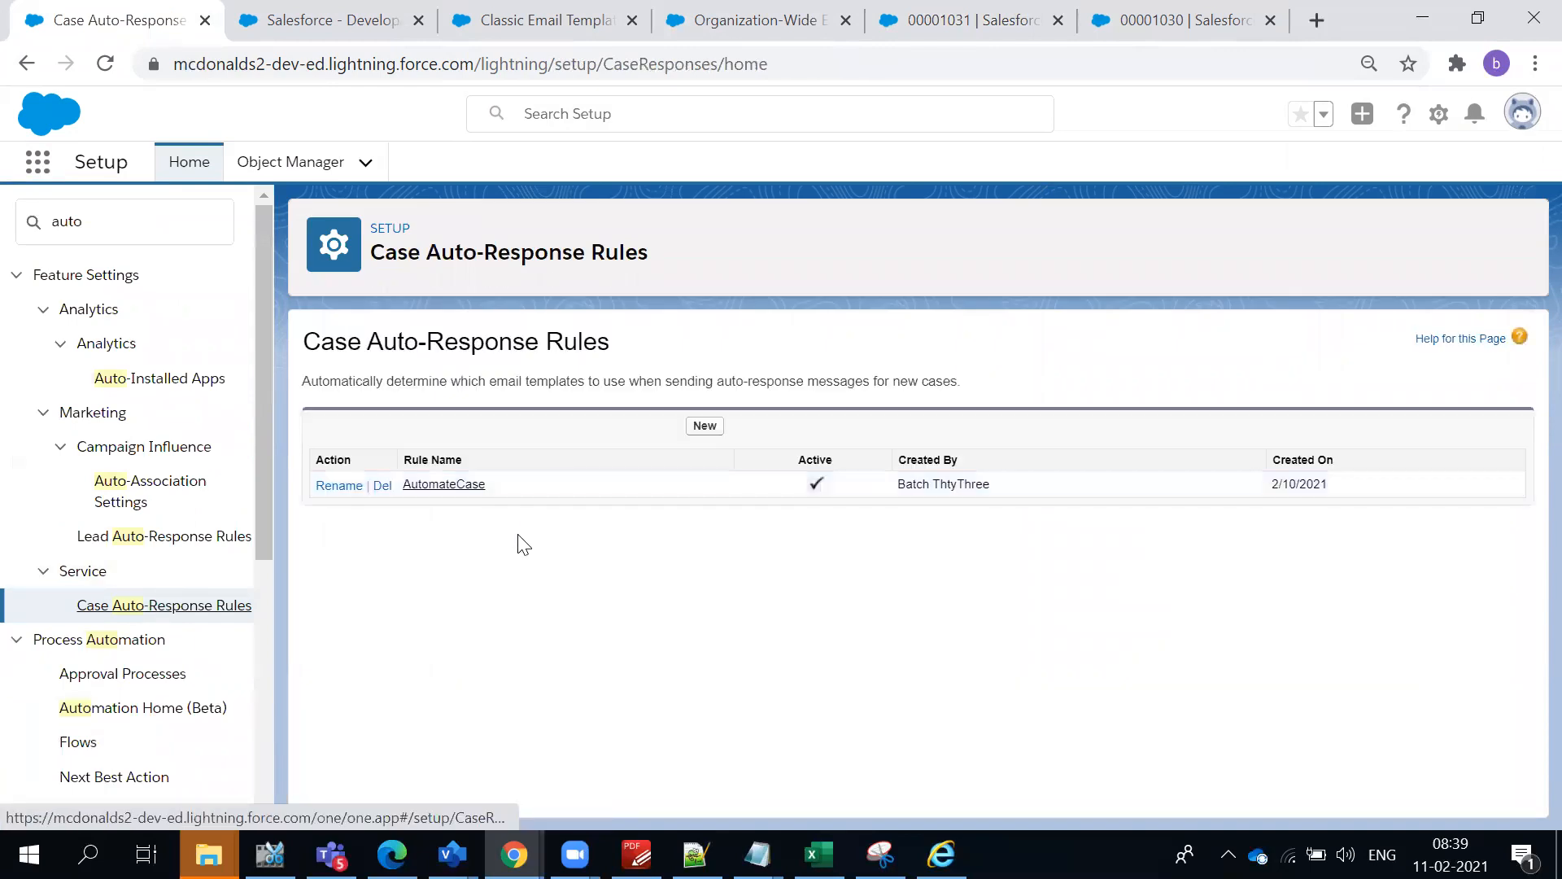
click(456, 486)
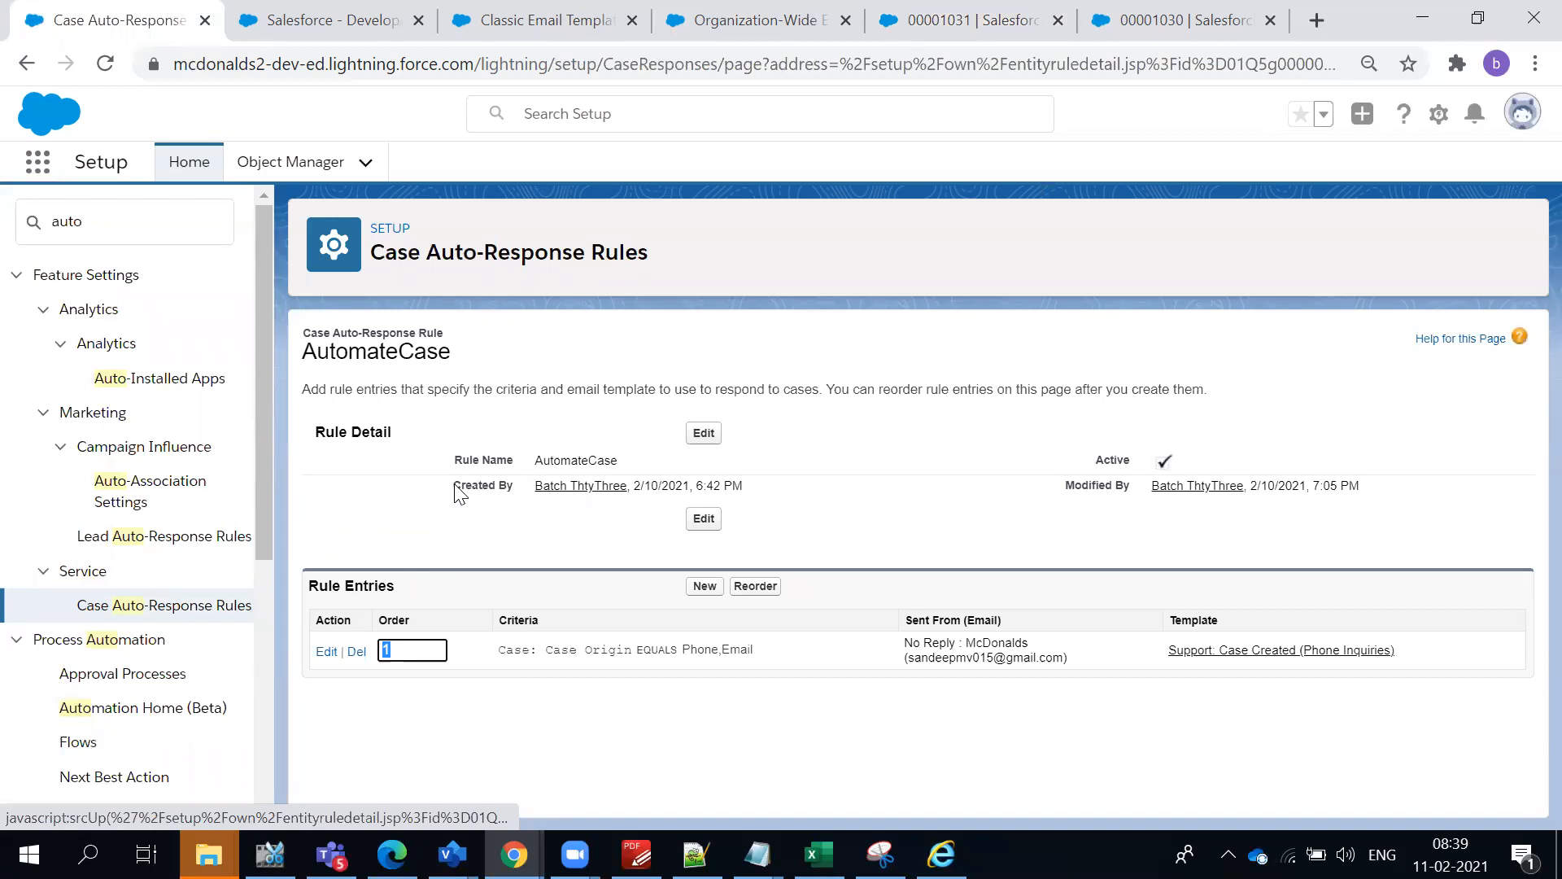
click(540, 440)
- Look through the open case records, the Organization-Wide Email Addresses page and the Classic Email Templates page
click(1143, 23)
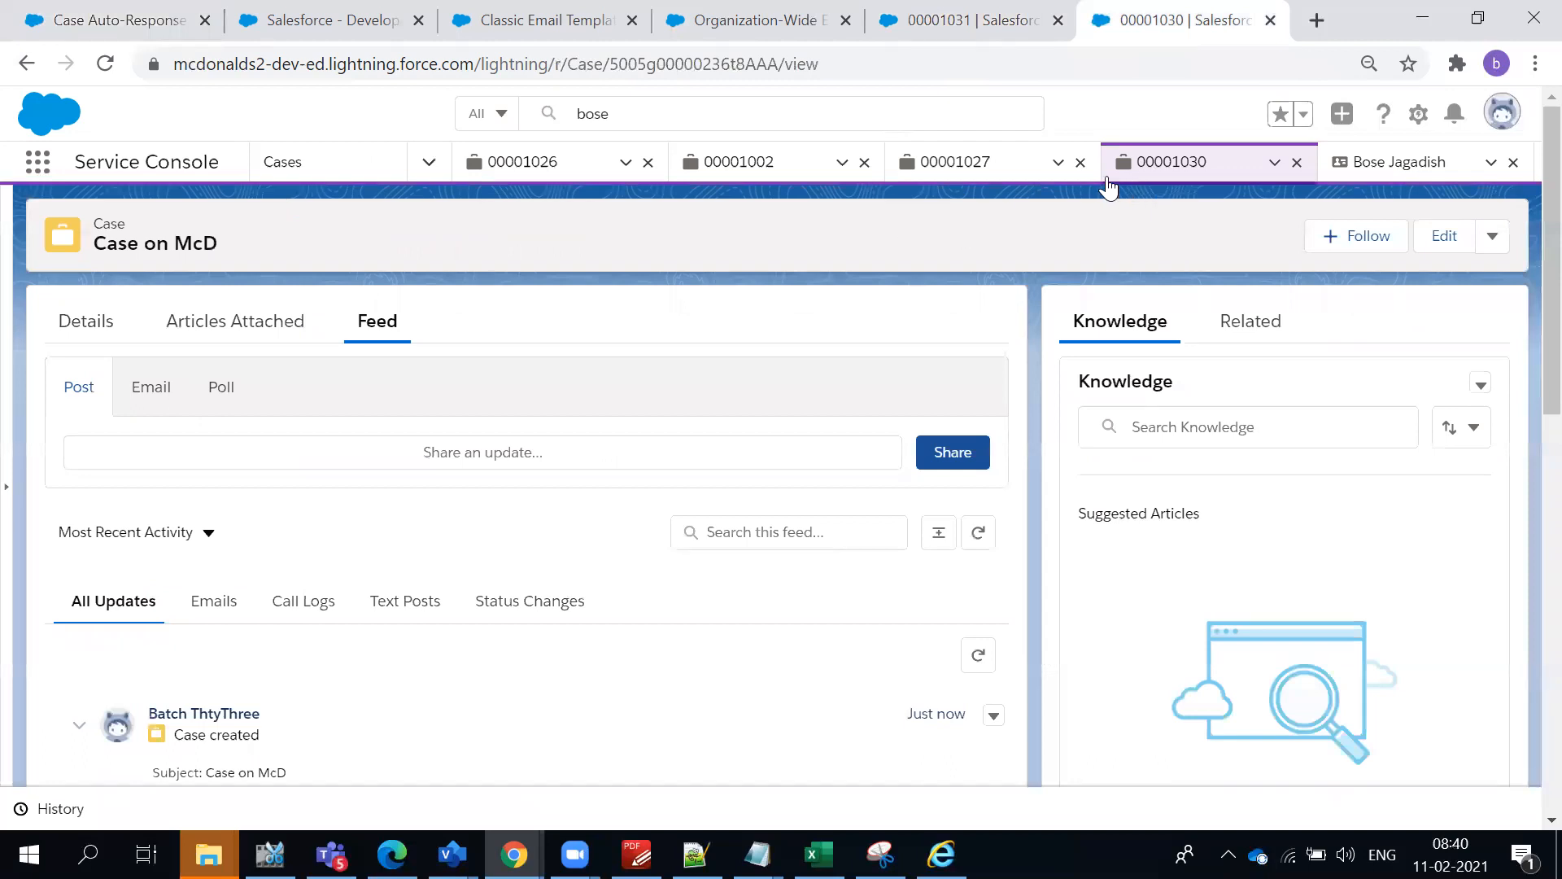
click(1003, 11)
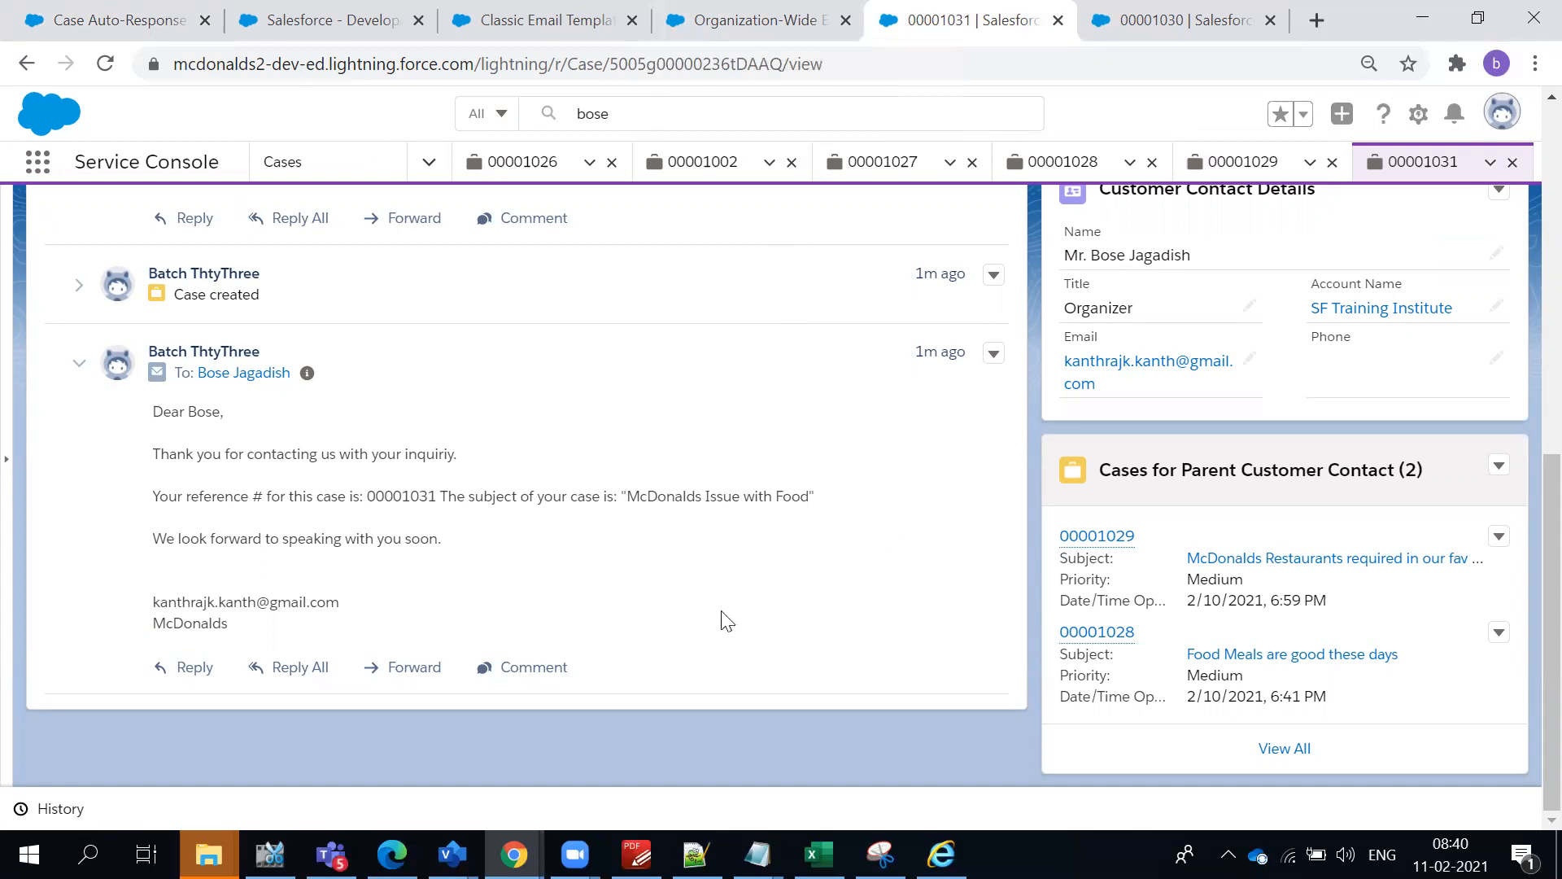
click(750, 18)
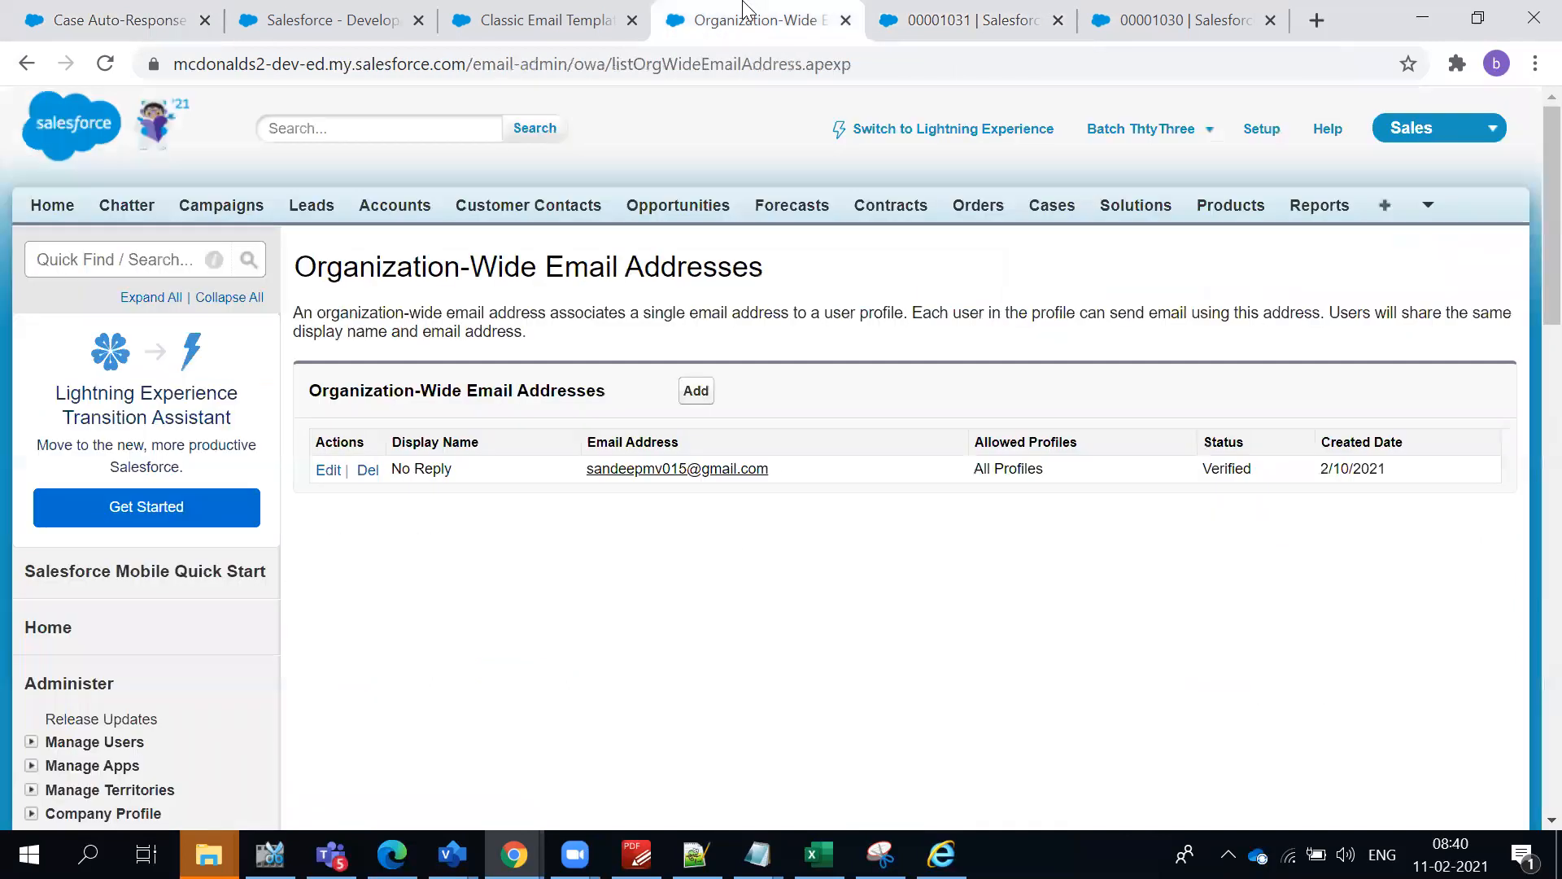
click(496, 26)
scroll(453, 368, up, 4)
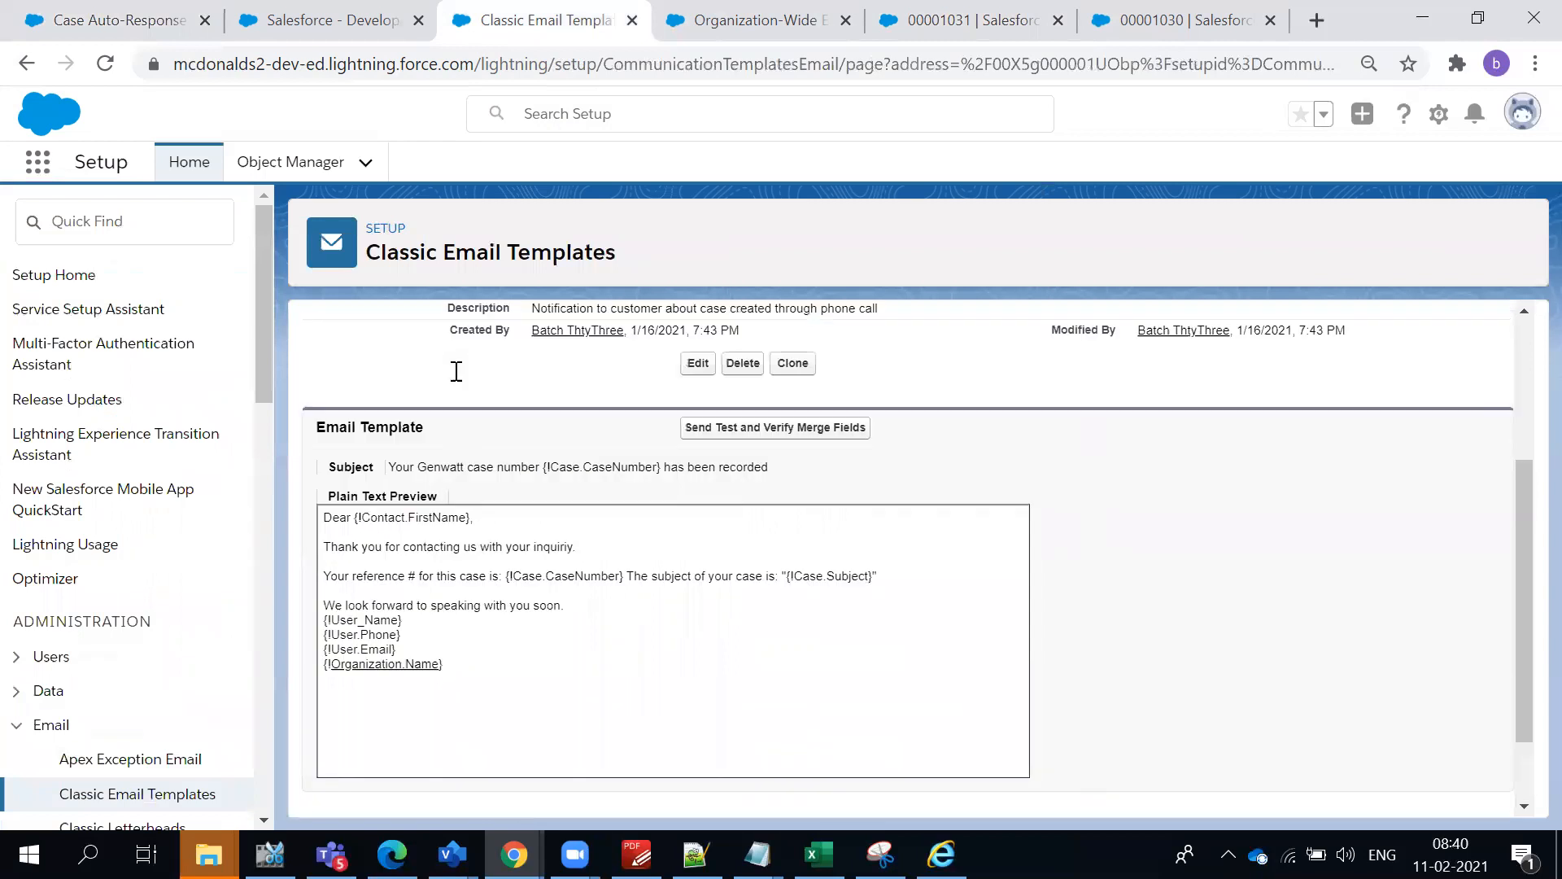
- Return to the AutomateCase rule and check its entry's Case Origin criteria and Sent From name
click(223, 22)
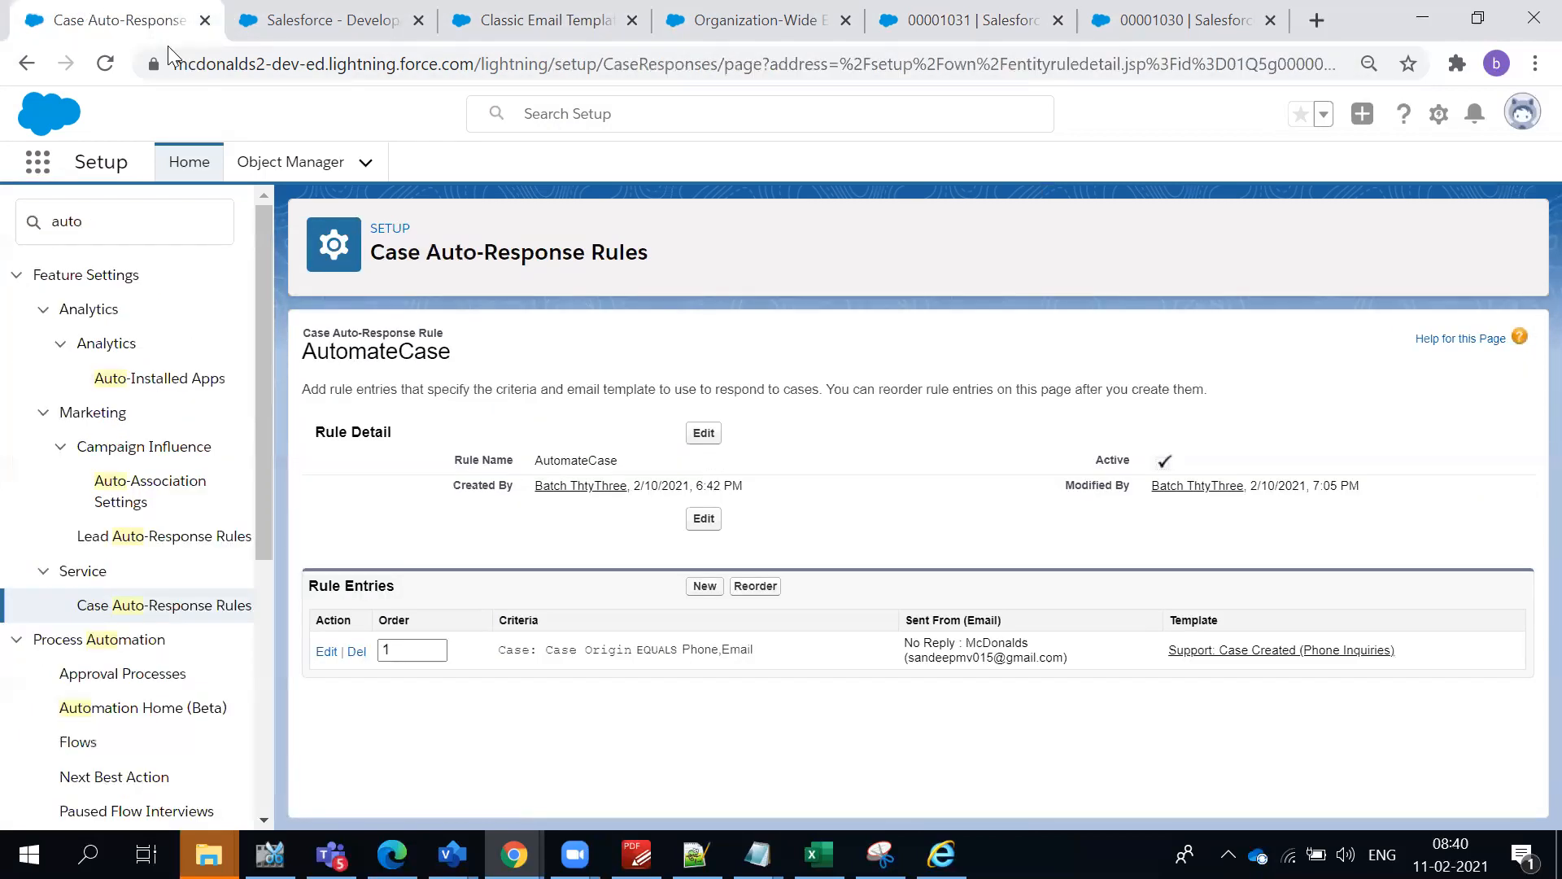
drag(556, 651, 718, 648)
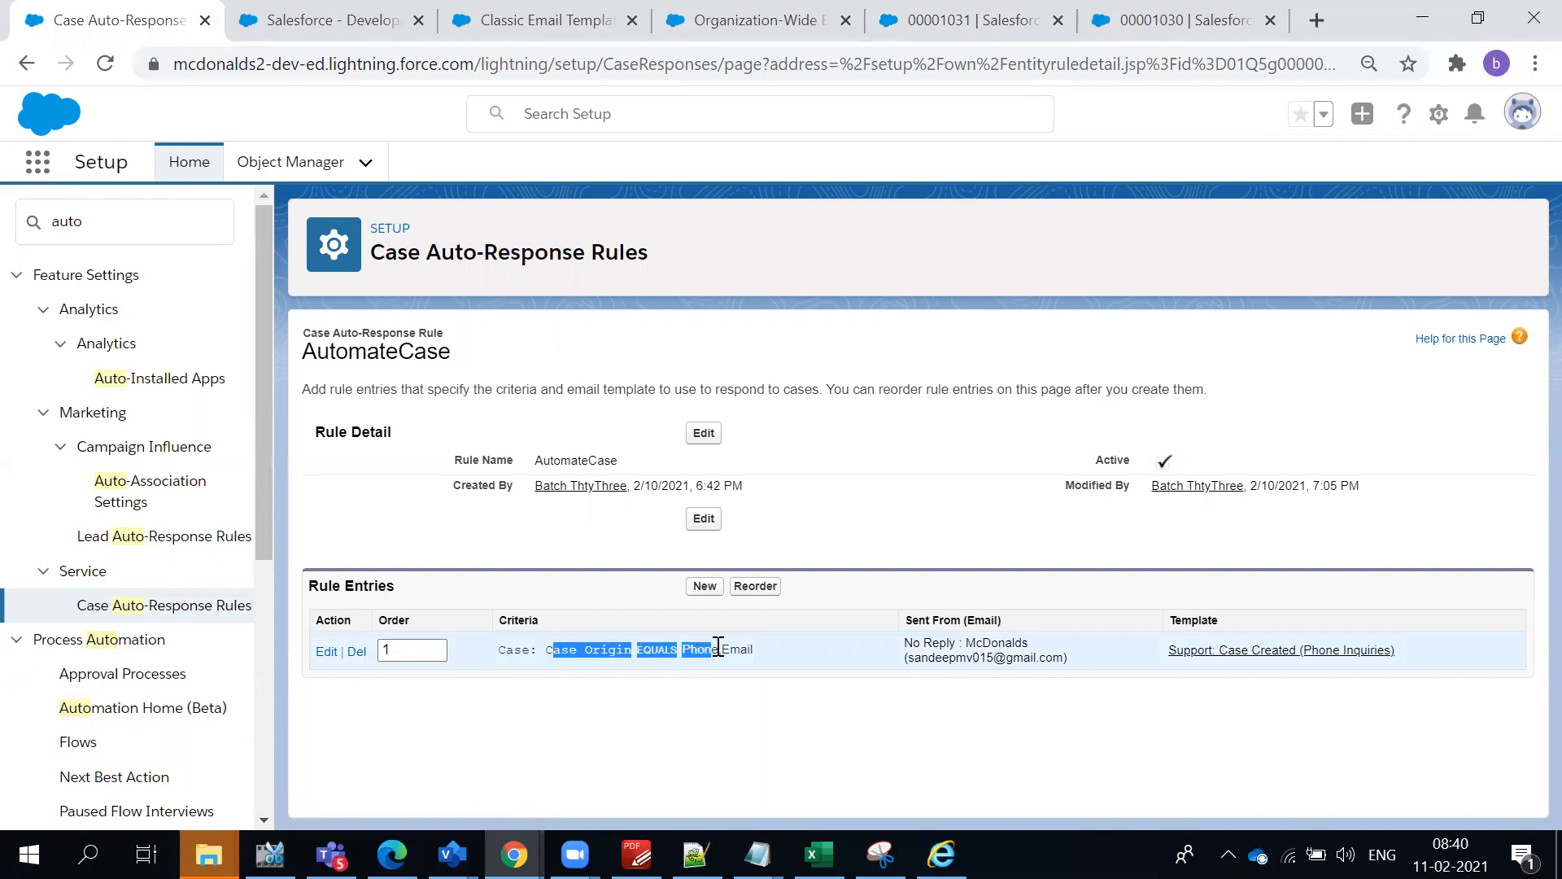
click(770, 649)
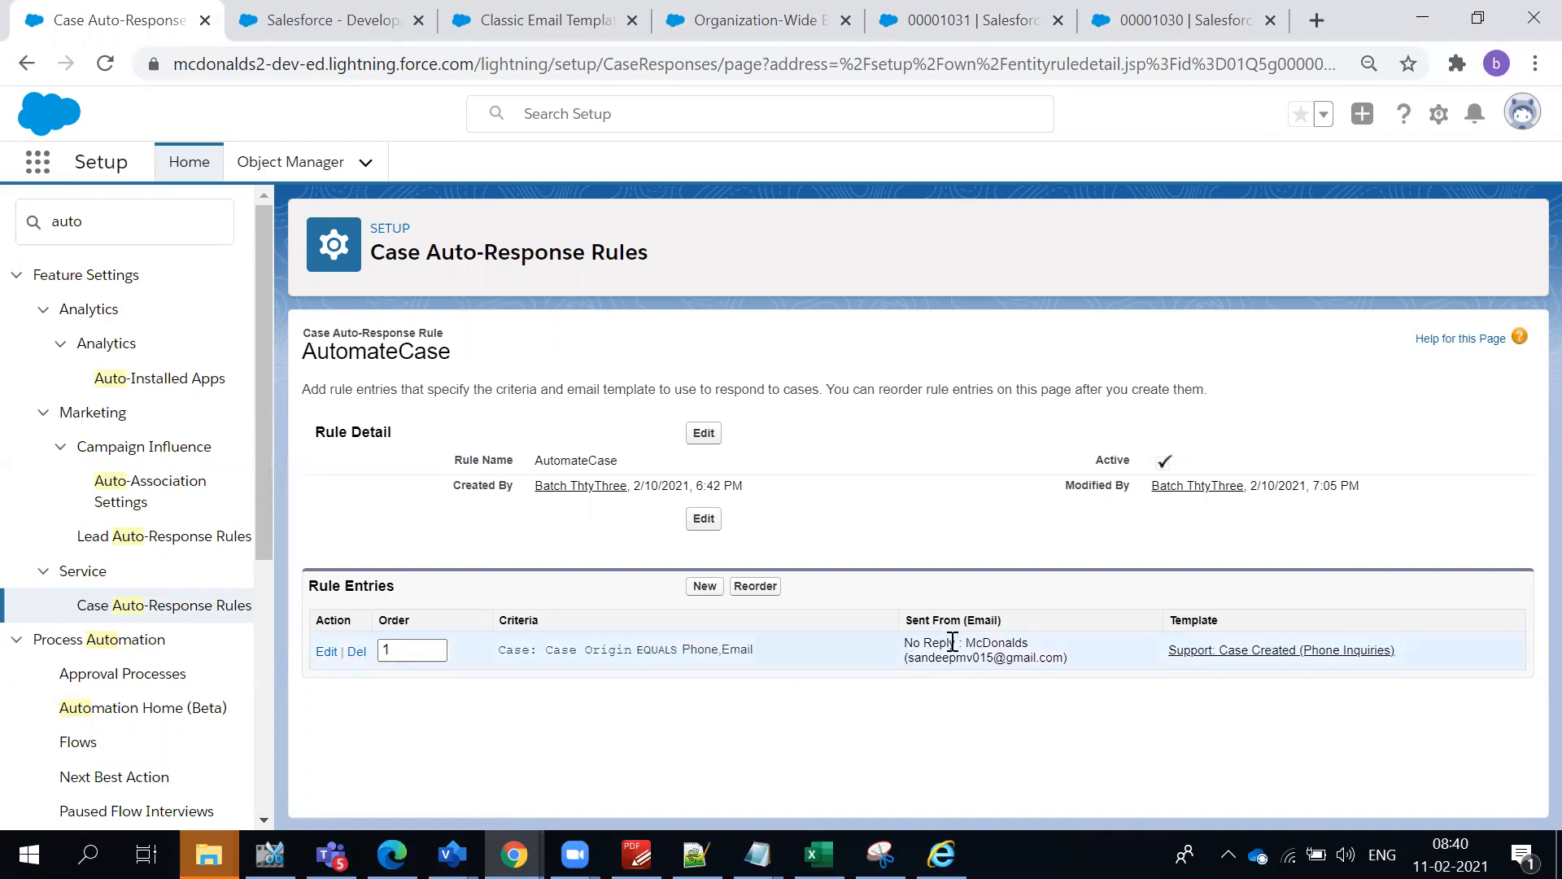
drag(906, 644, 1029, 639)
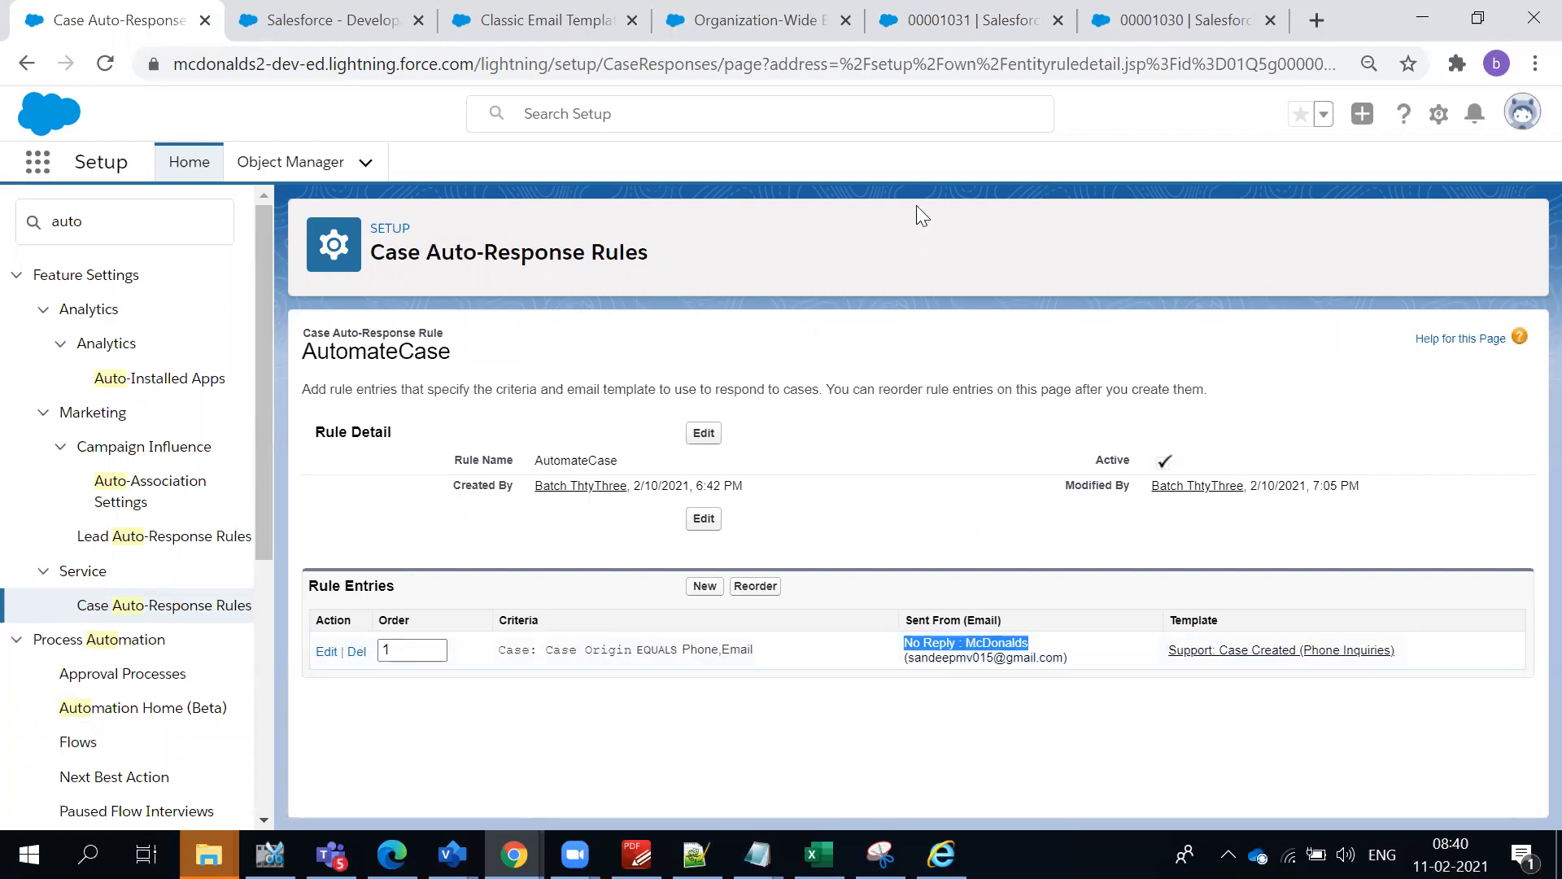
- Switch to Gmail, check the auto-response e-mail's sender name and body, and reopen that e-mail from the inbox
key(alt+Tab)
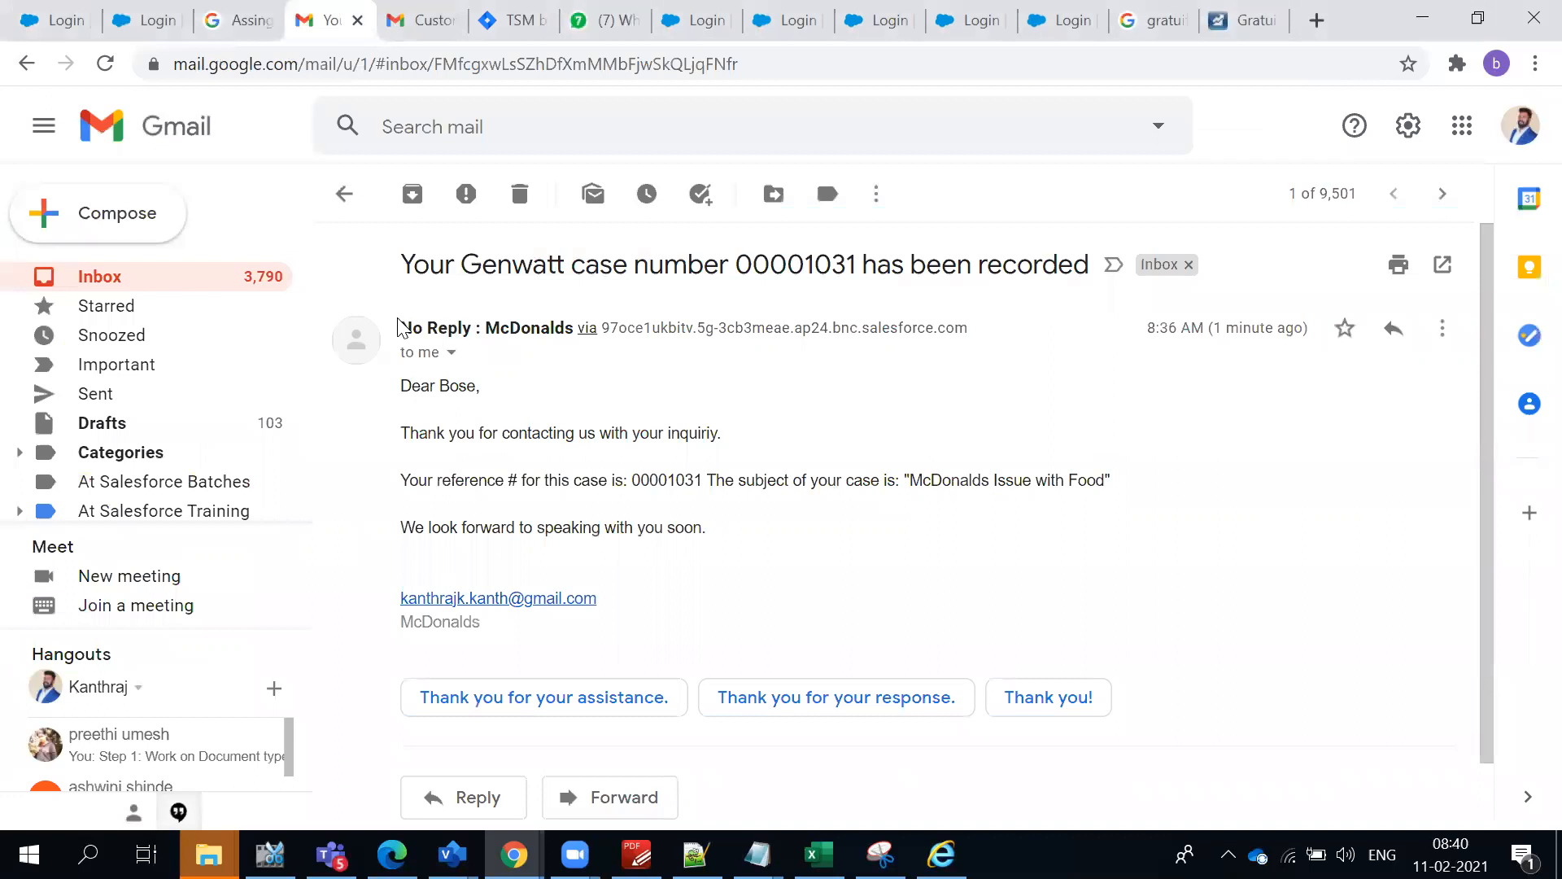
drag(399, 327, 564, 327)
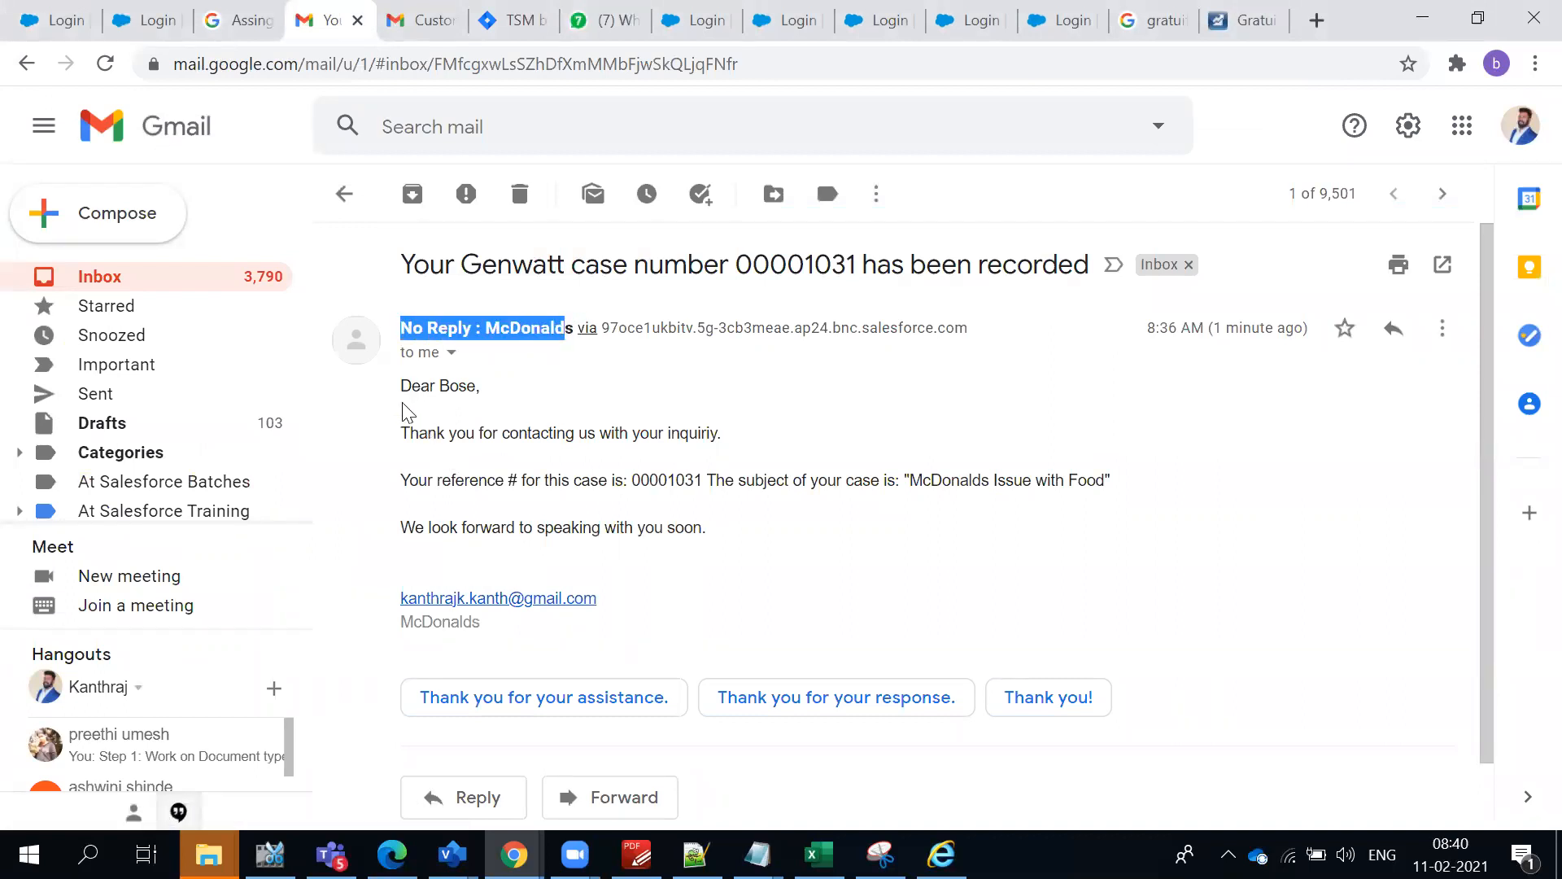
drag(402, 407, 776, 584)
click(776, 584)
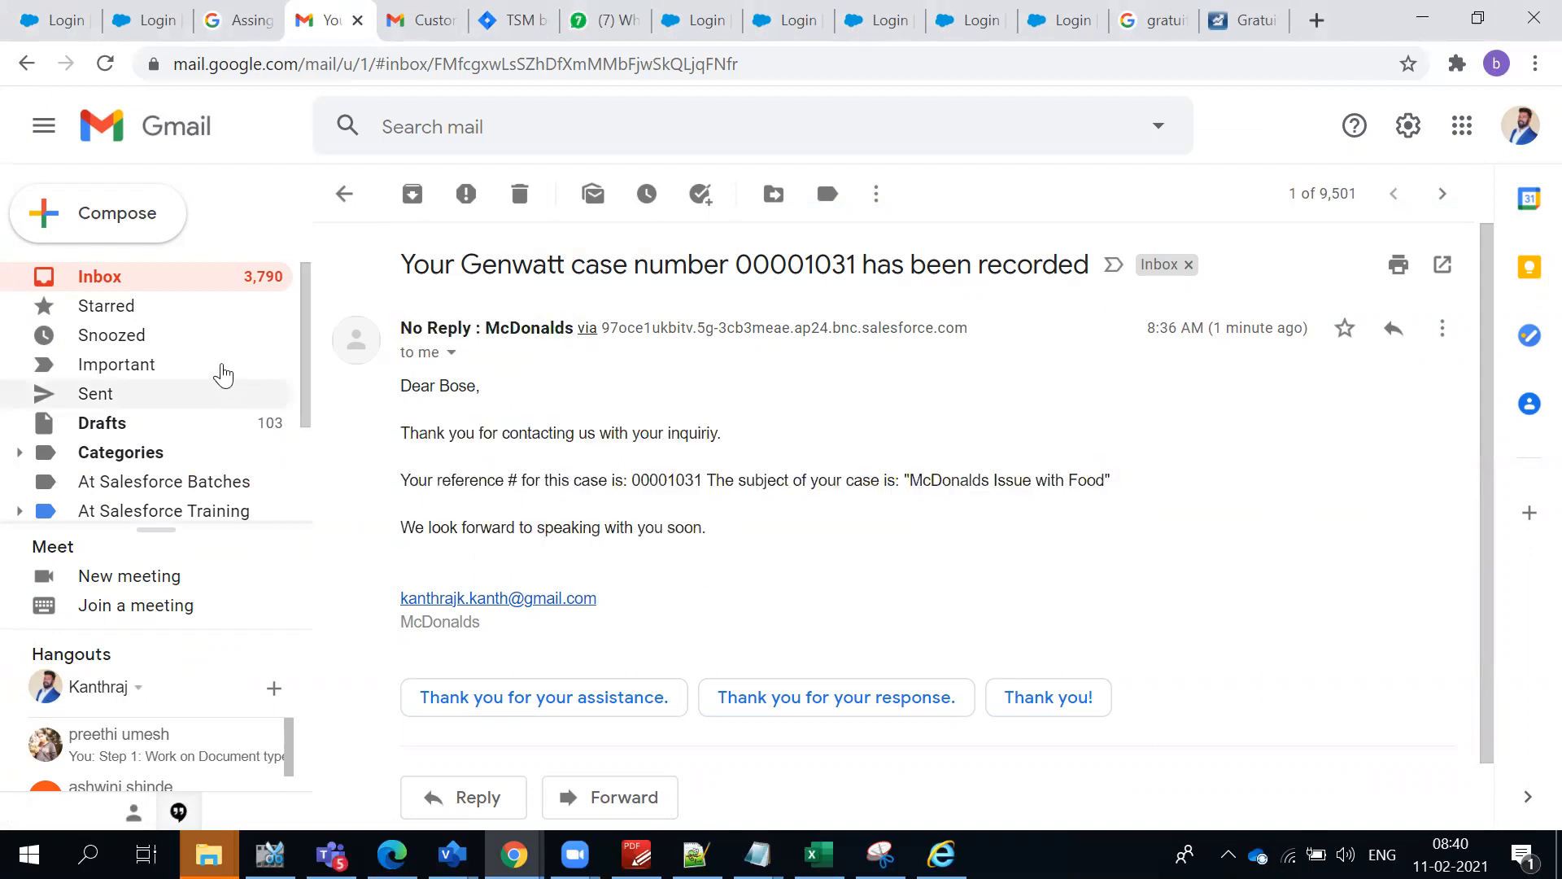
click(185, 289)
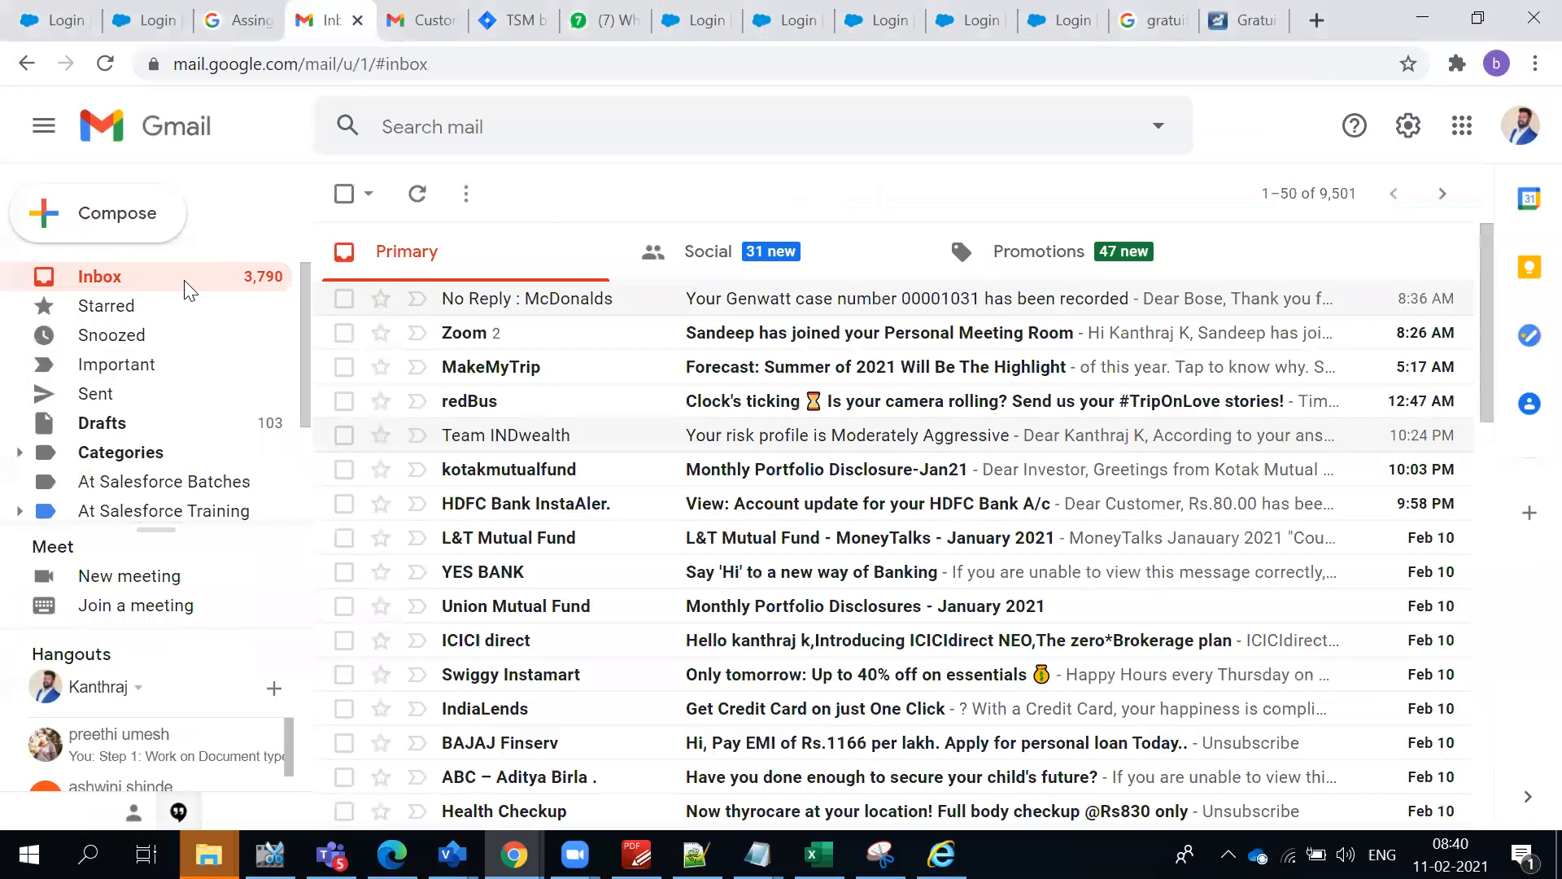
click(548, 300)
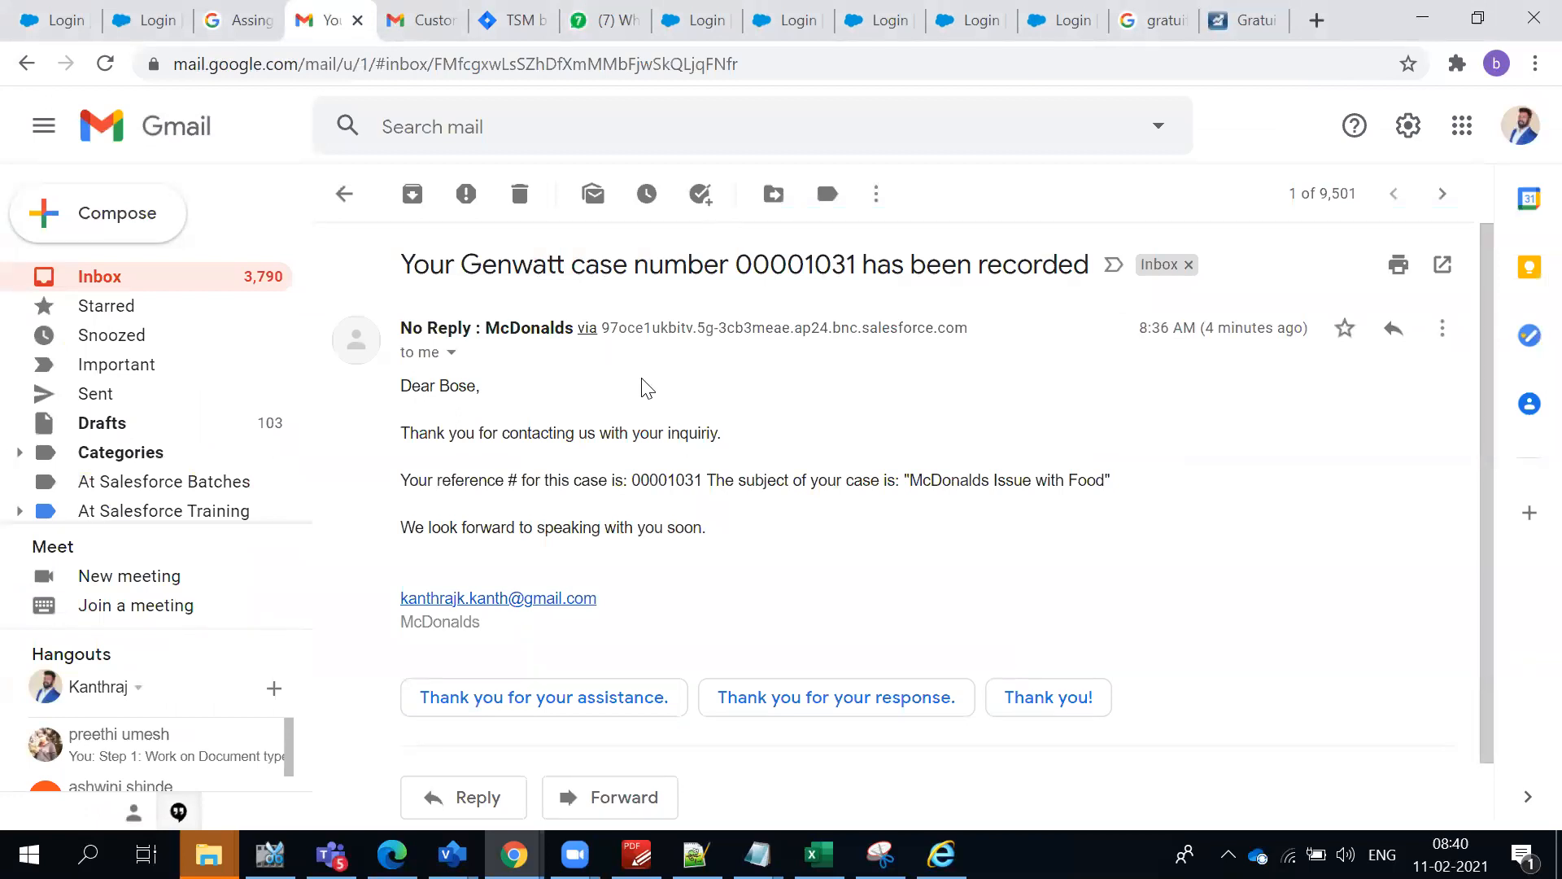
- Switch back to Salesforce and start a new case from the Cases list in the Service Console
key(alt+Tab)
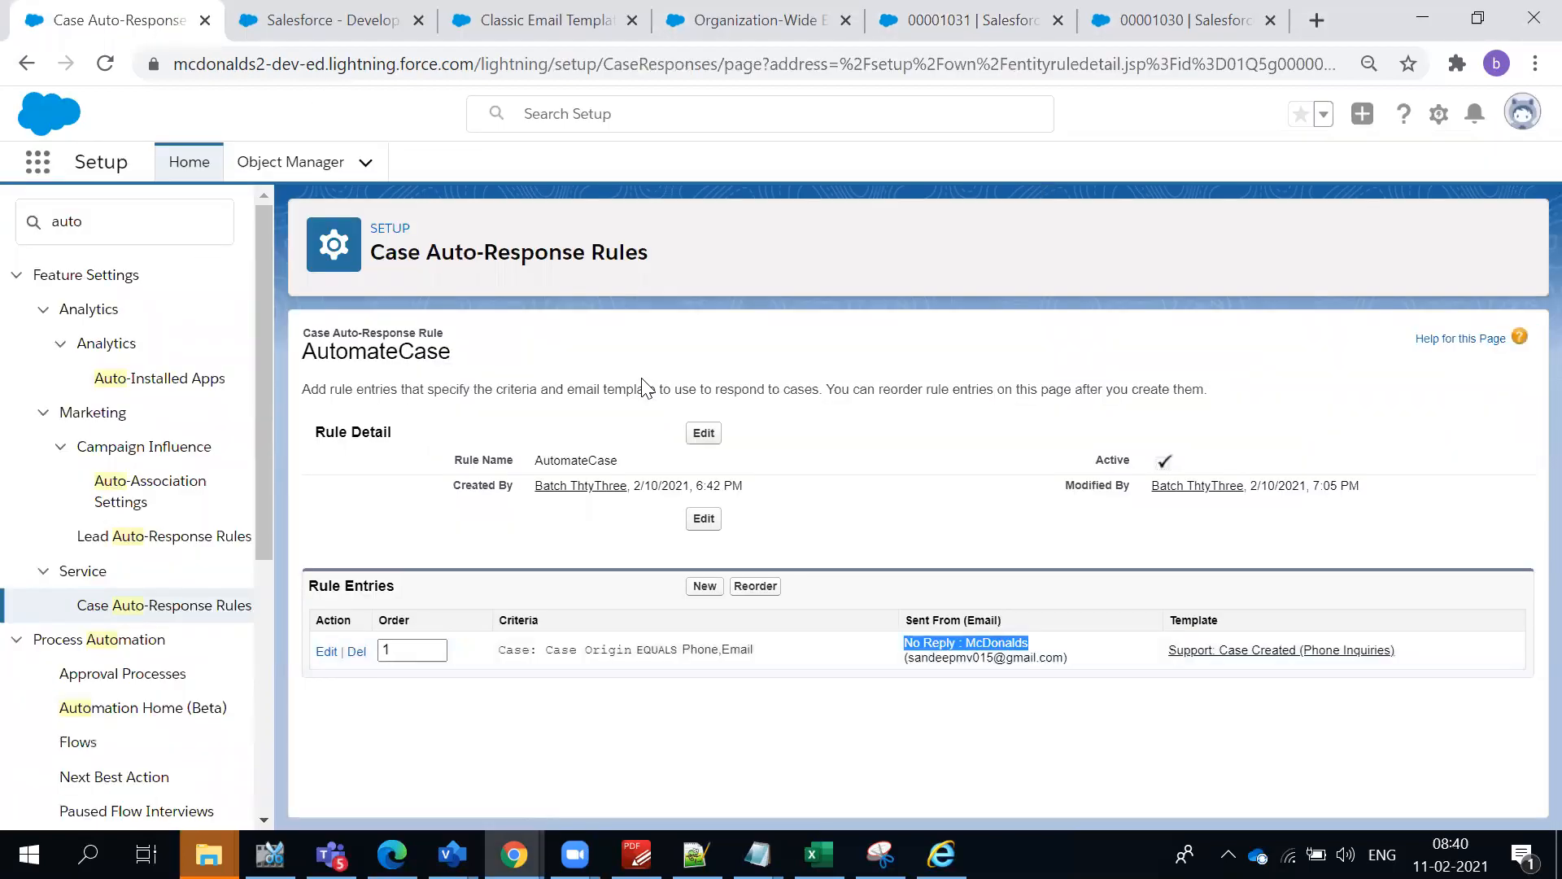
click(1151, 22)
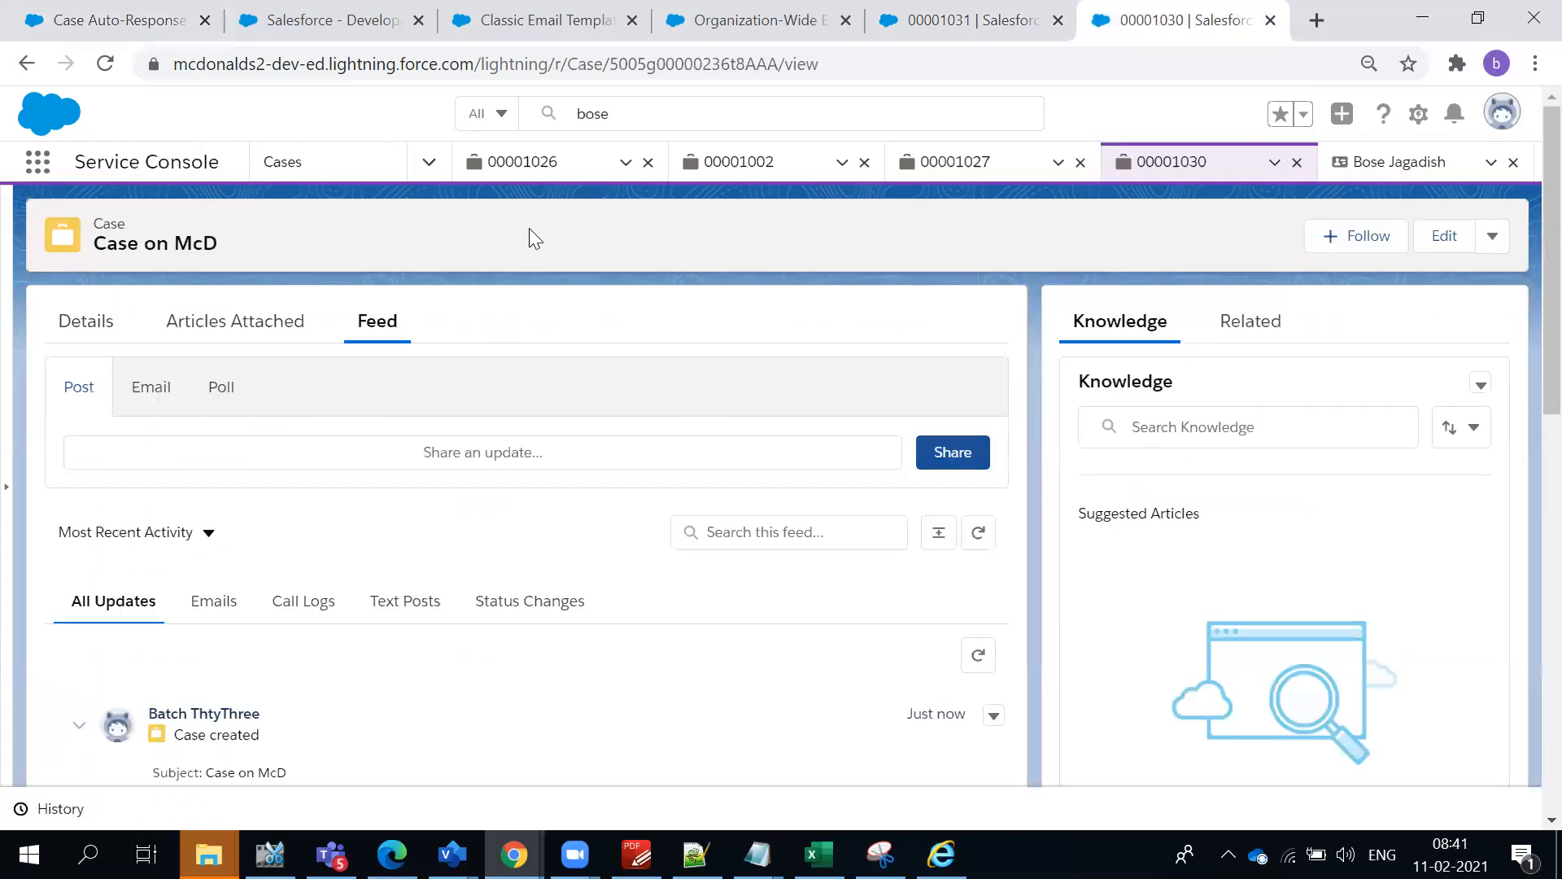
click(283, 161)
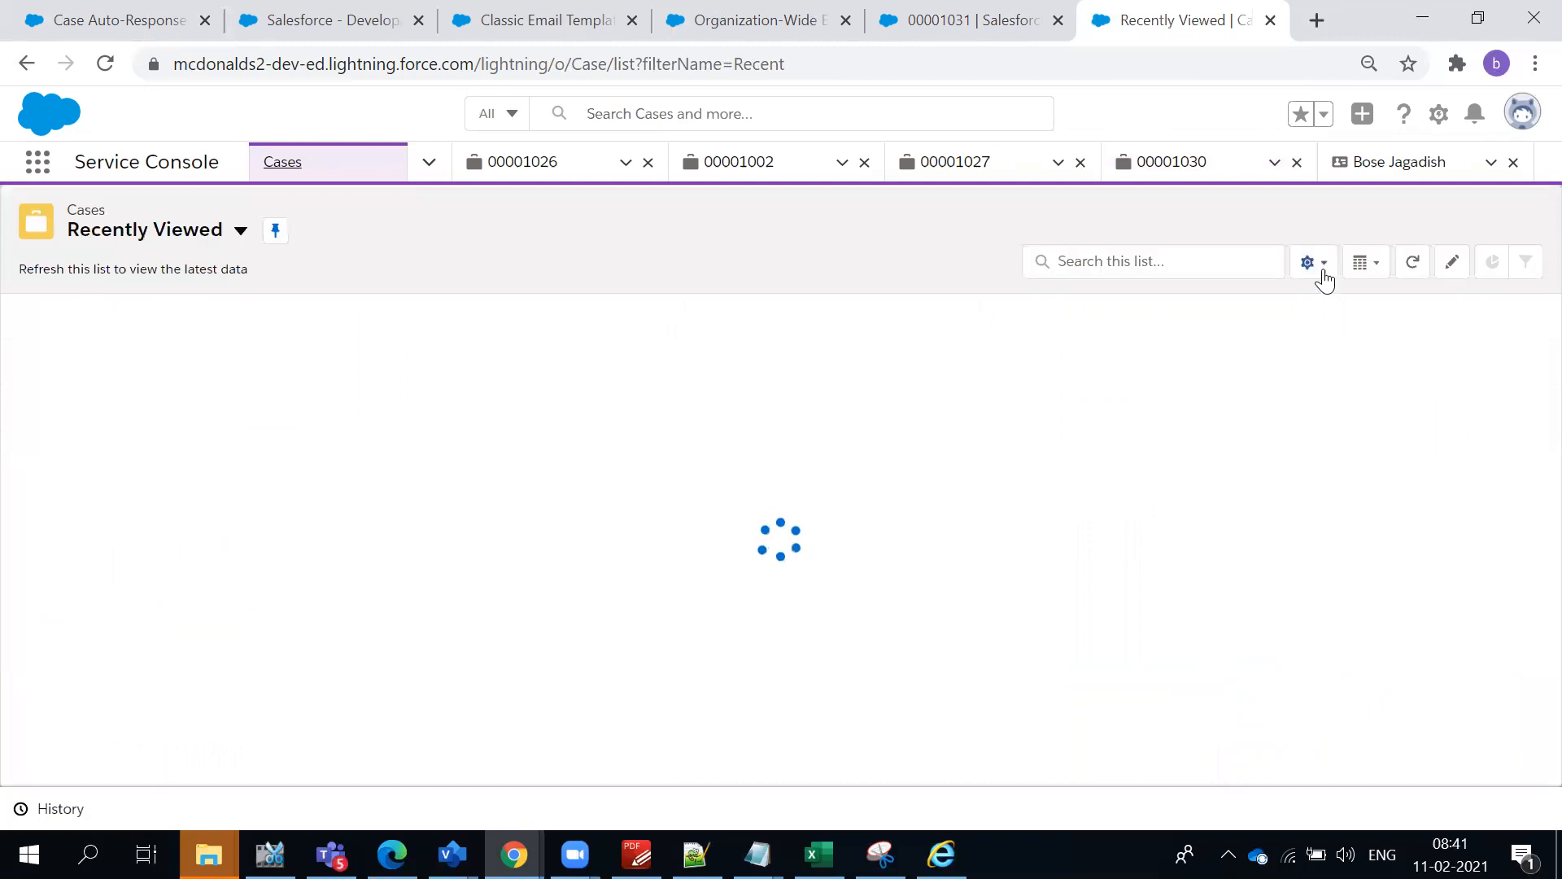
click(1383, 234)
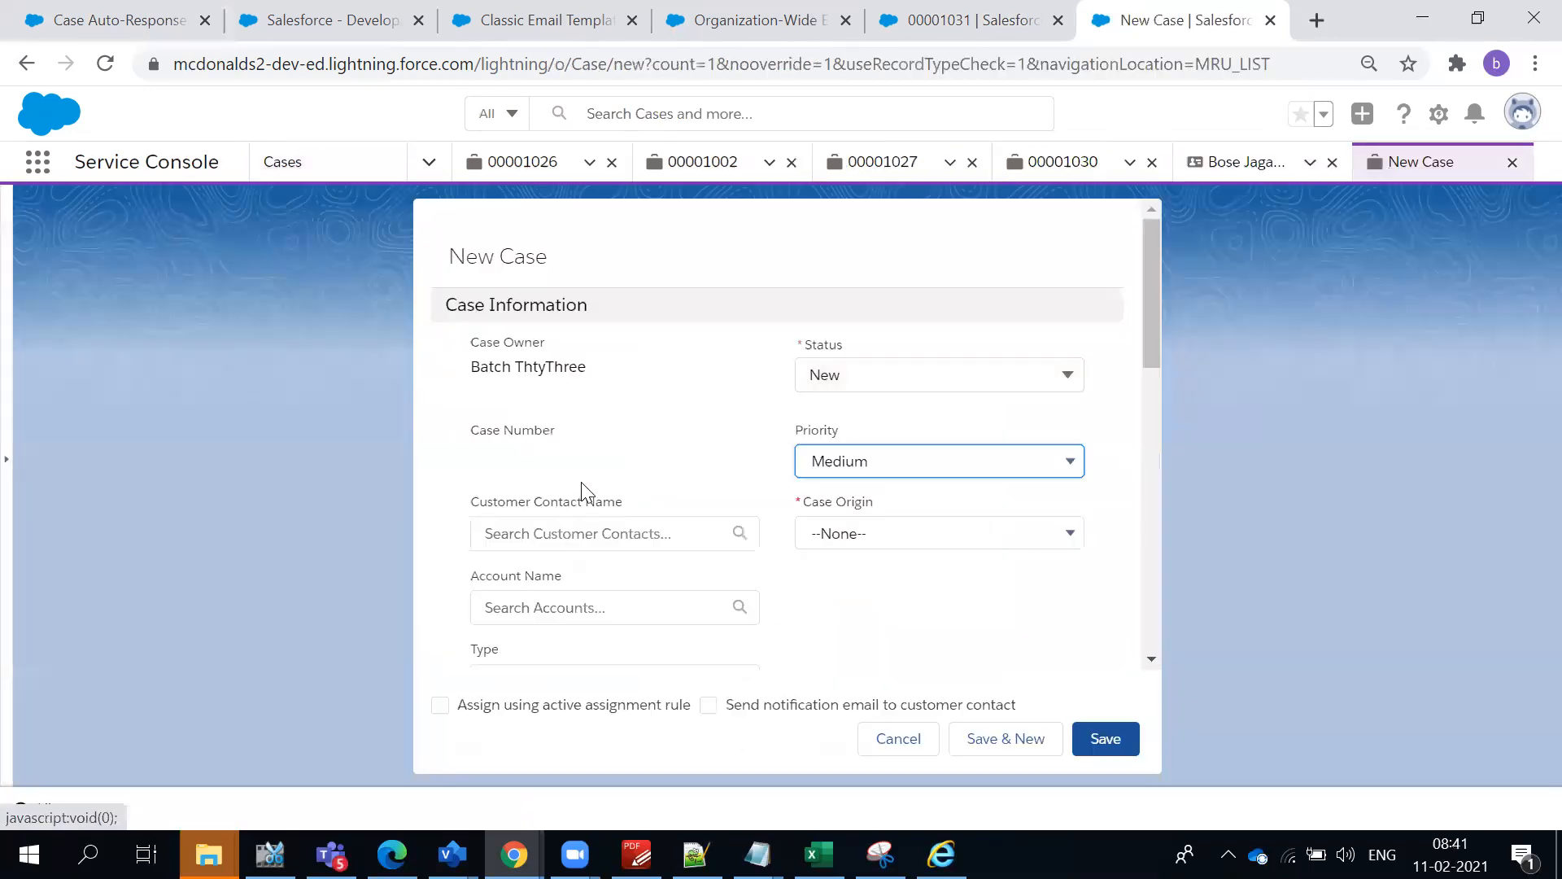
- Fill in the customer contact, set Case Origin to Phone and choose SF Training Institute as the account
scroll(585, 488, down, 2)
click(540, 411)
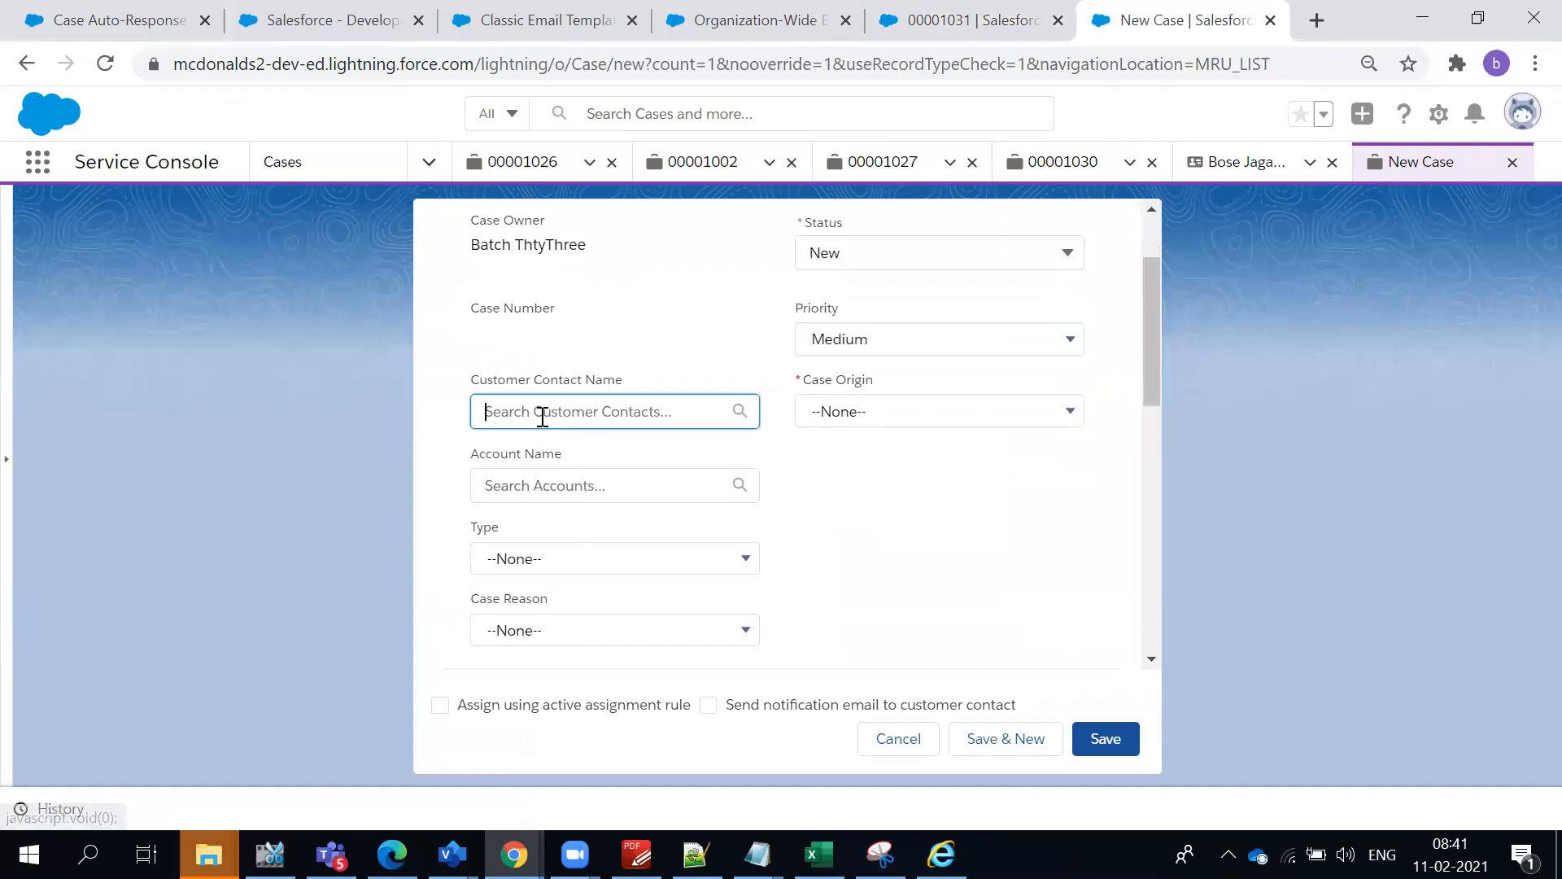
click(699, 462)
click(829, 412)
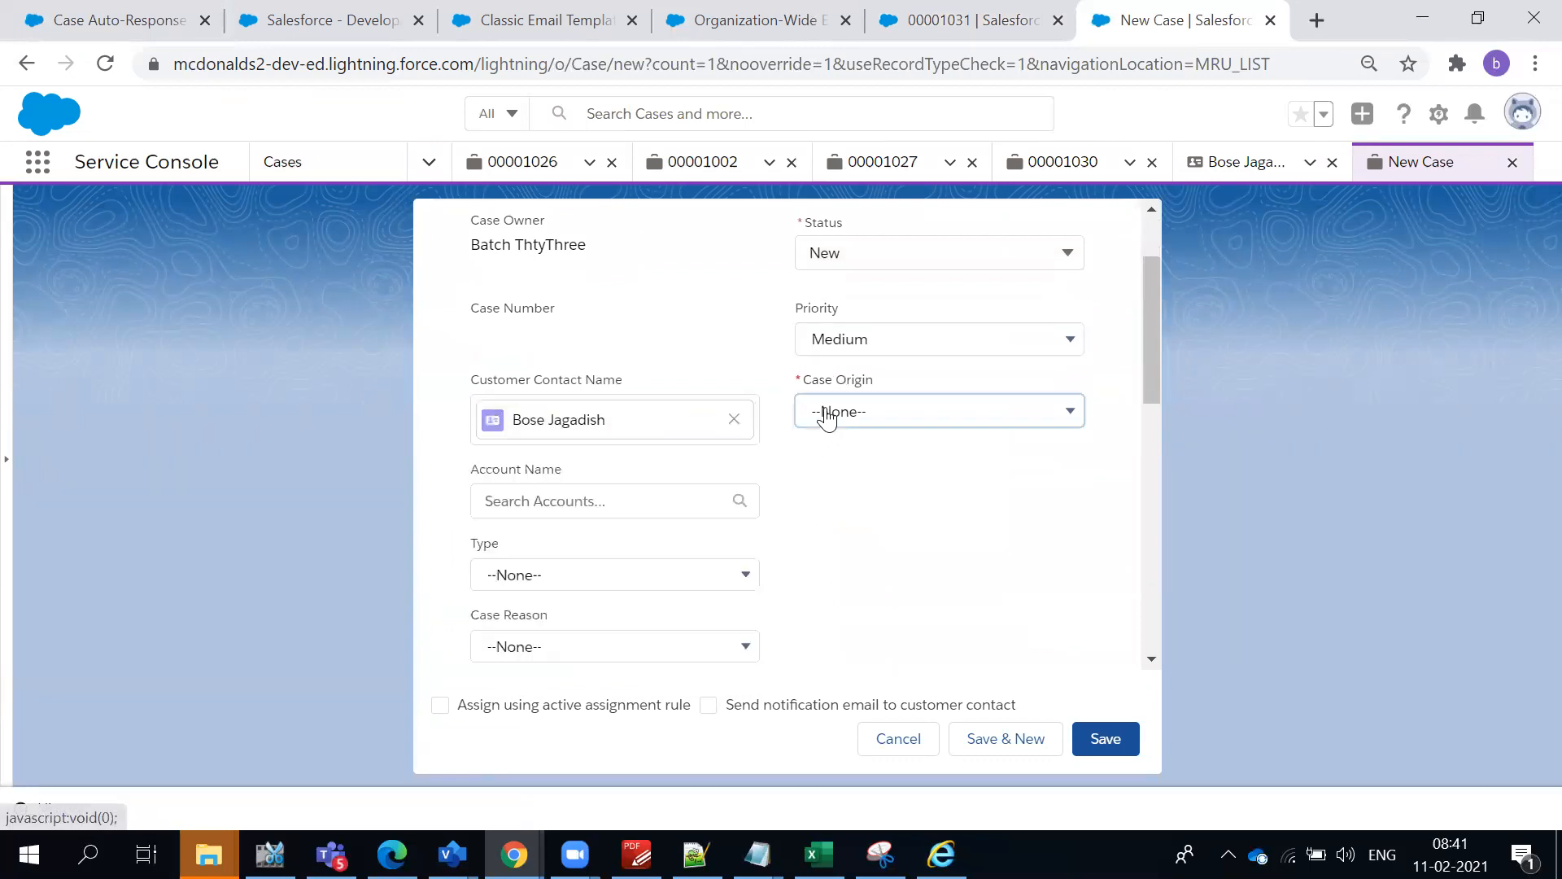
click(844, 494)
click(631, 490)
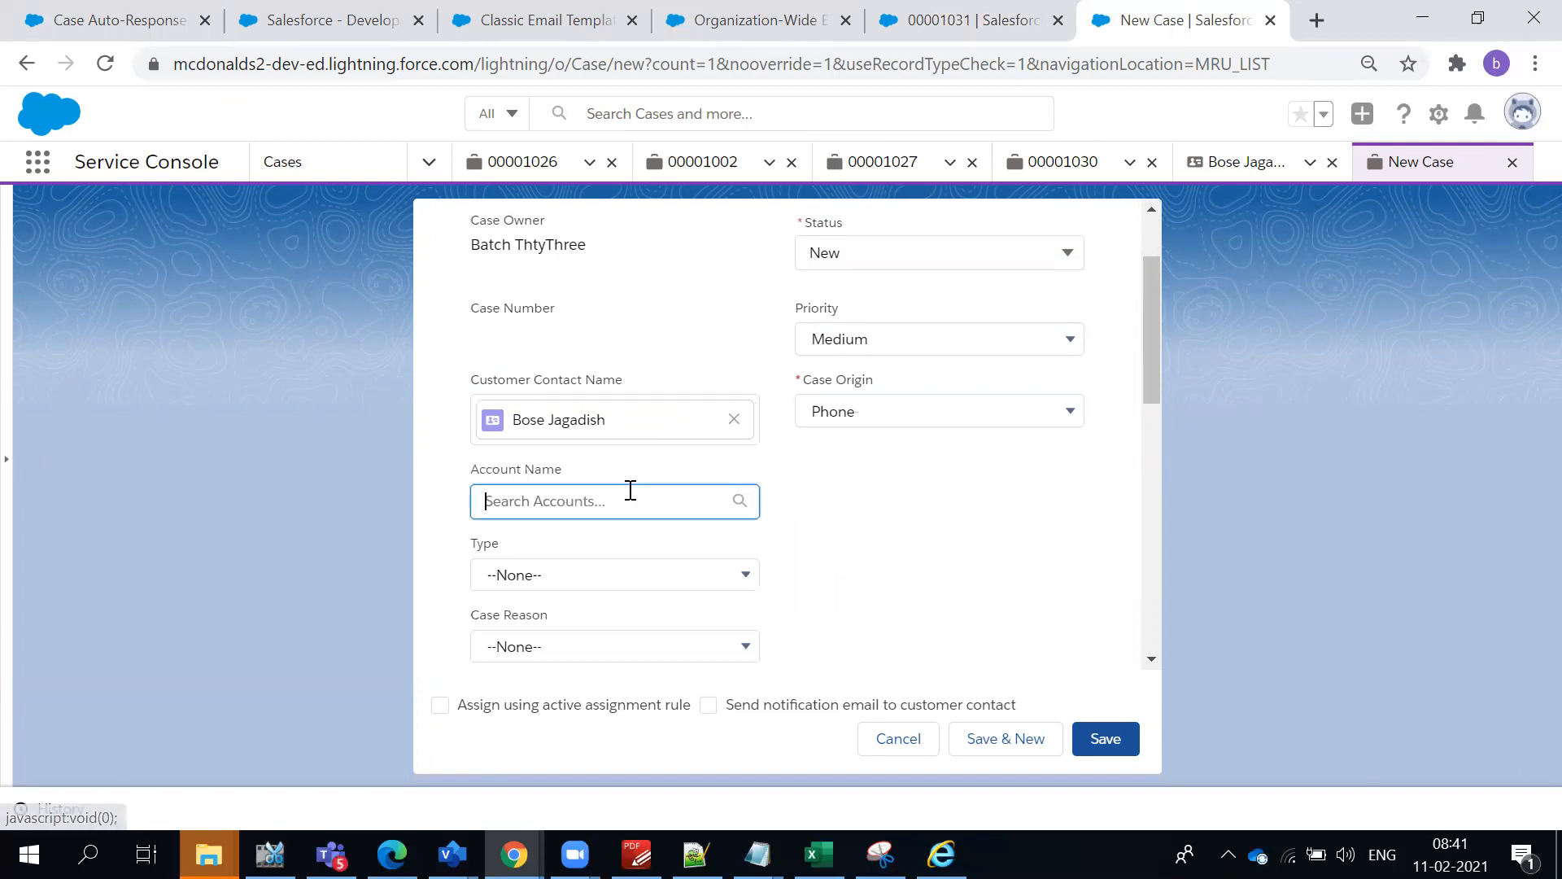
click(576, 639)
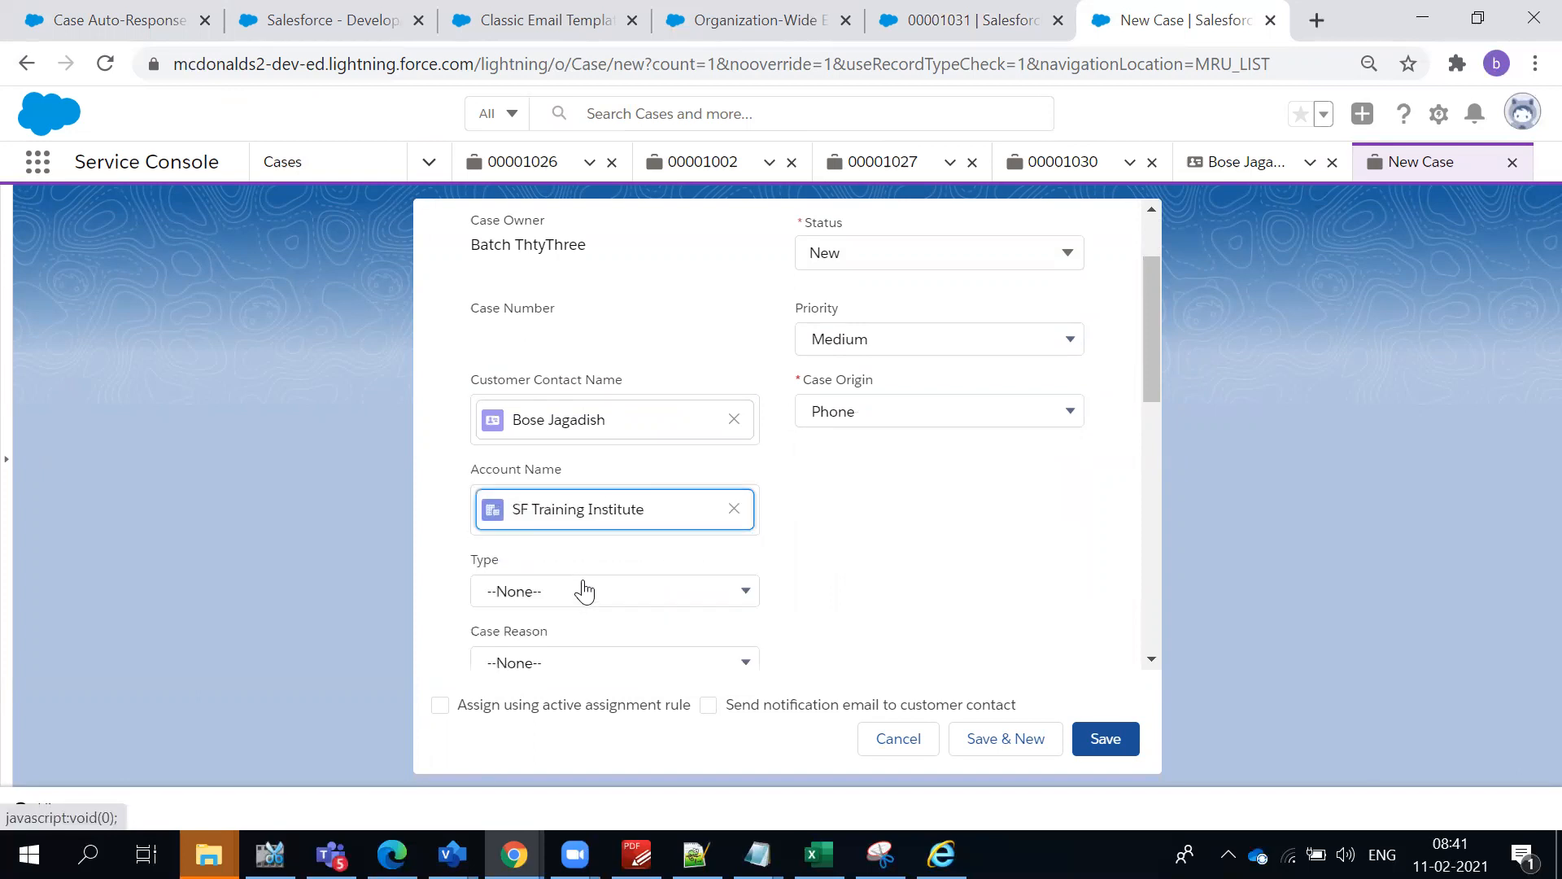
- Enter "Test Case with Phone" as the new case's subject
scroll(574, 500, down, 4)
scroll(574, 460, down, 4)
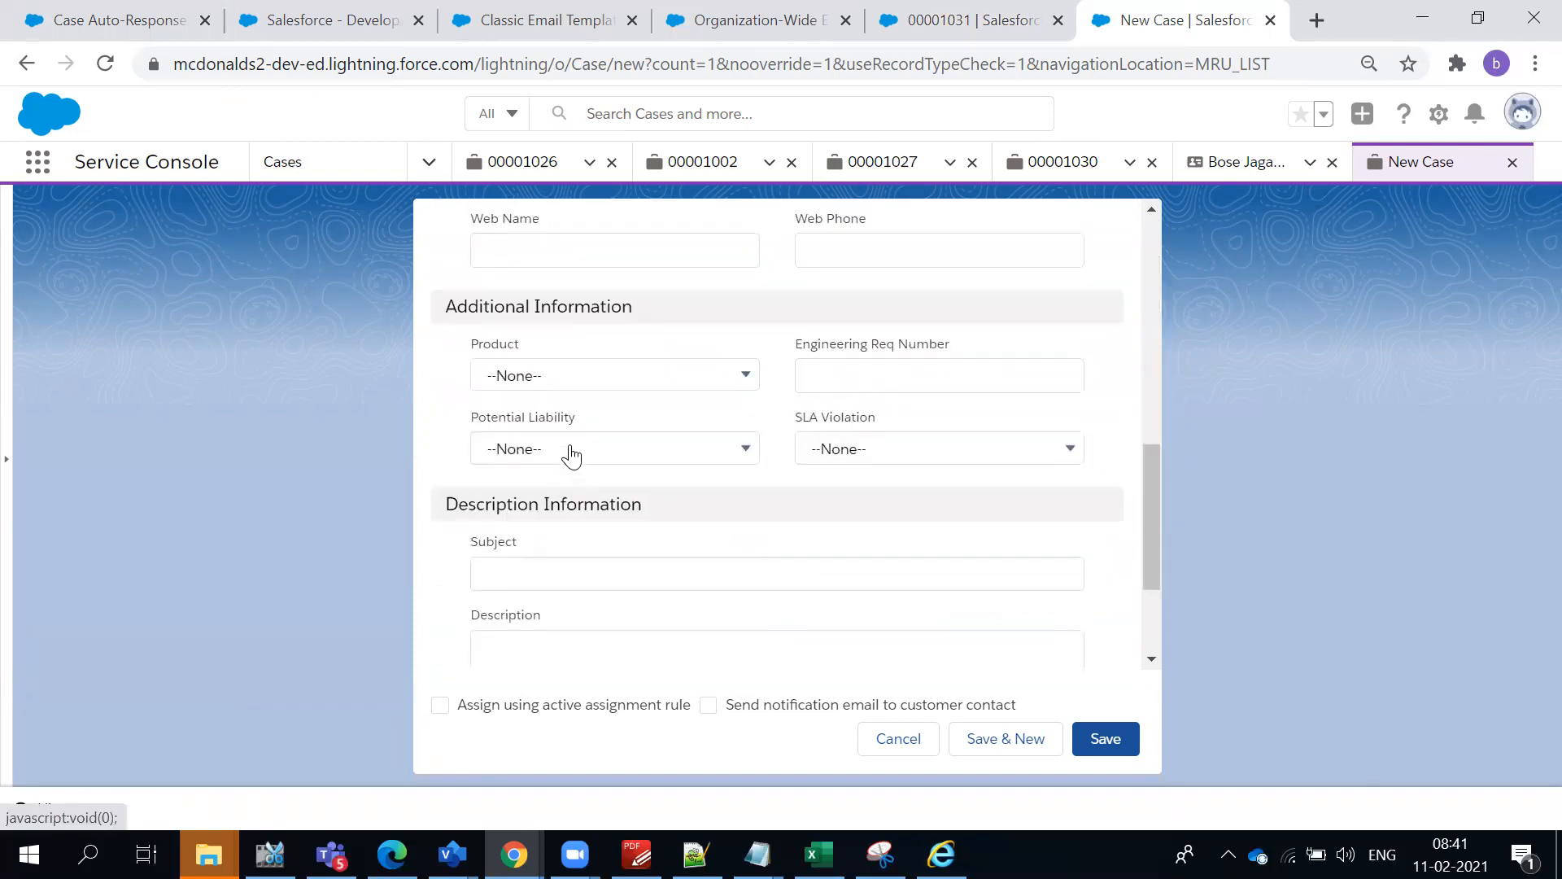
scroll(618, 470, down, 2)
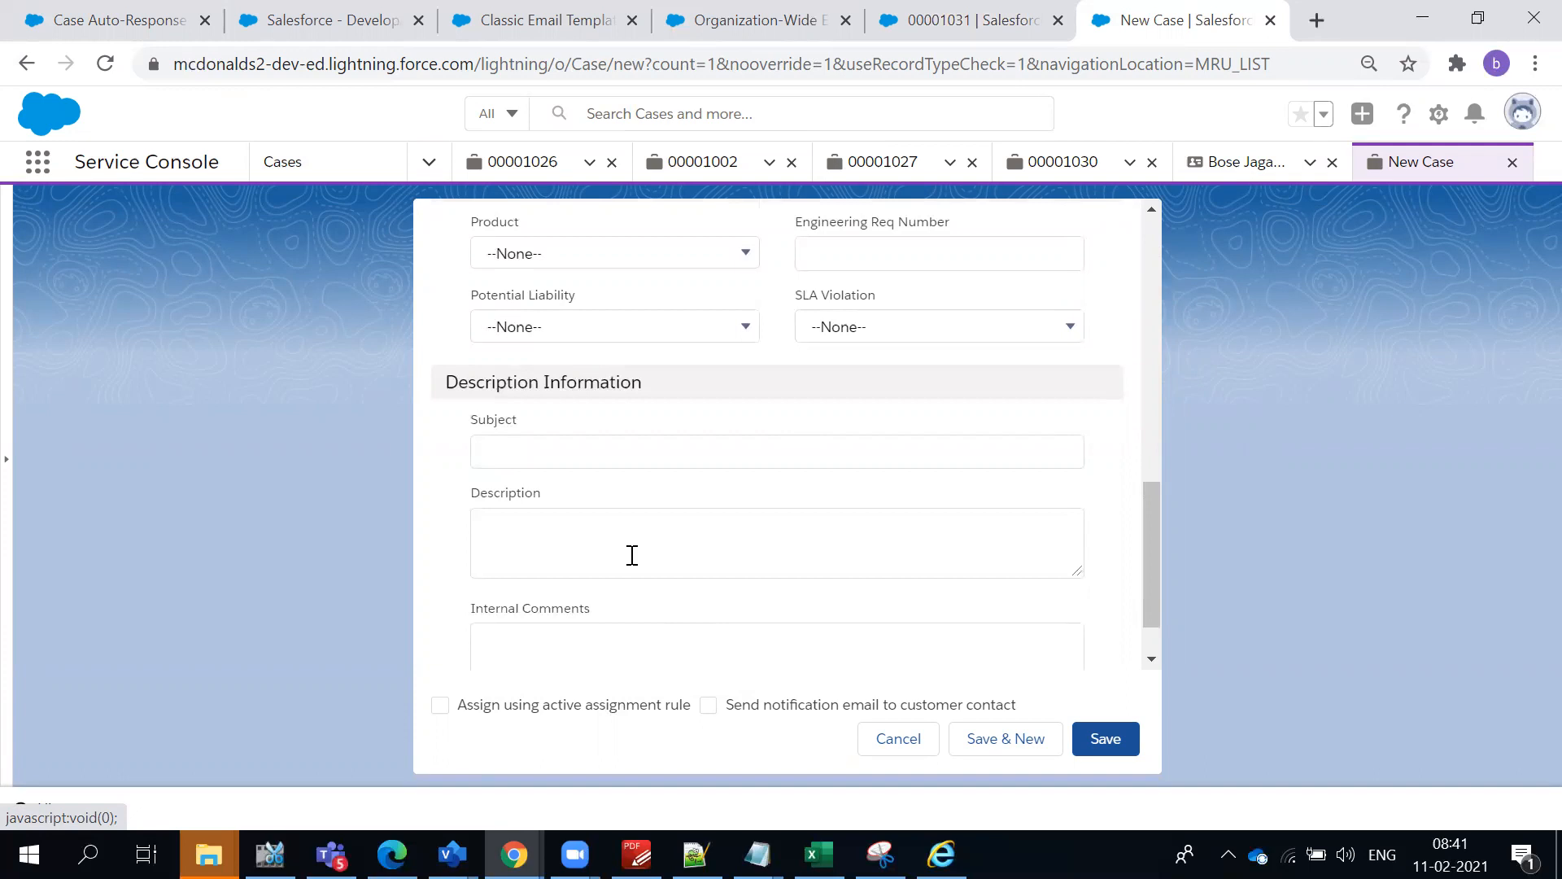
click(552, 454)
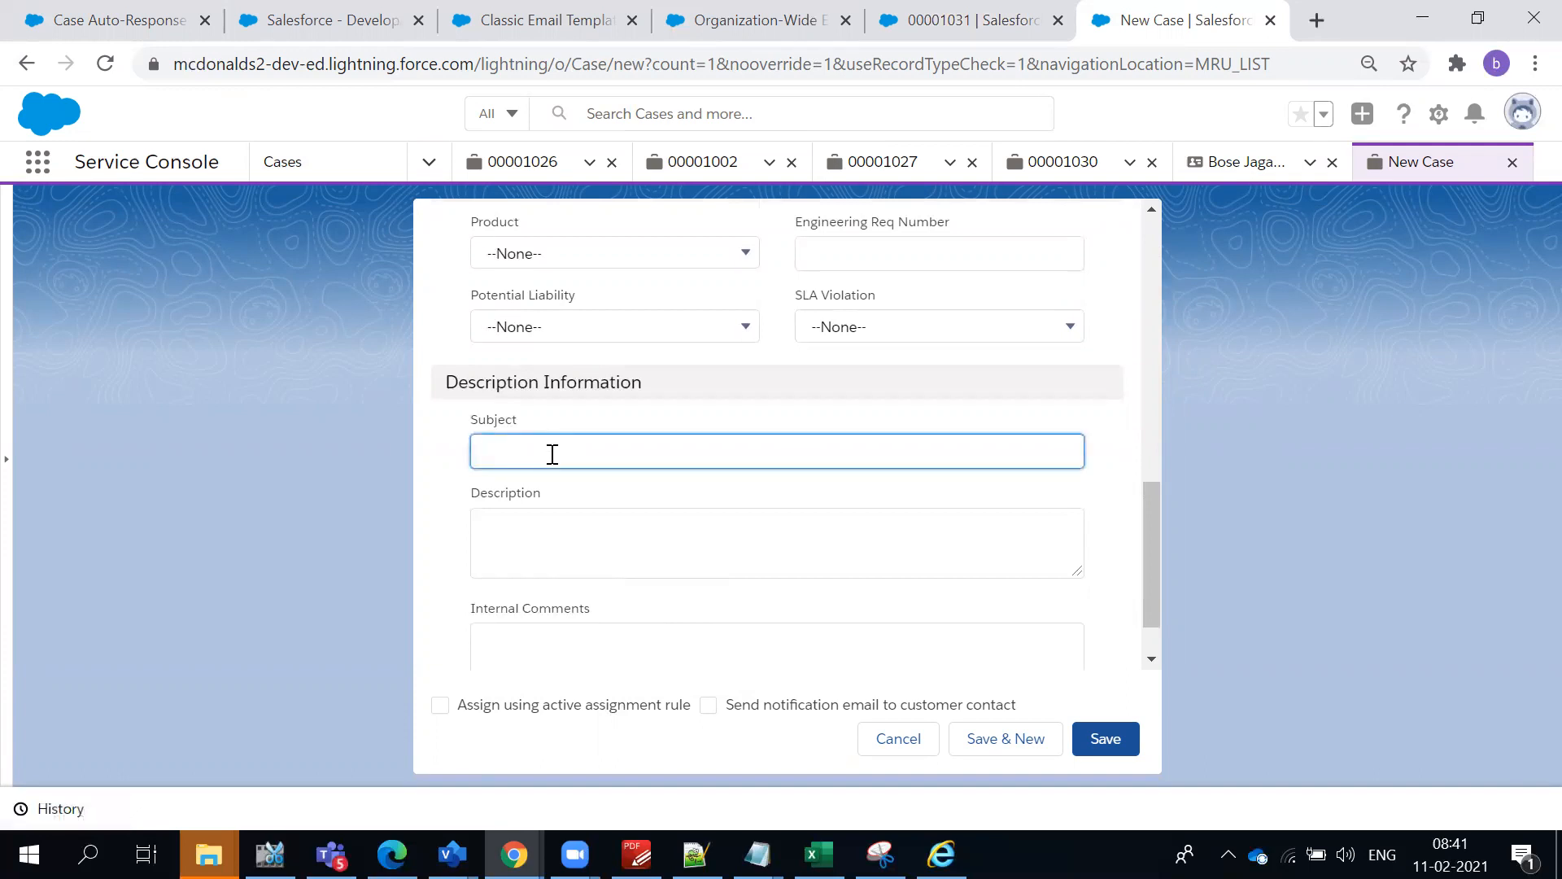
text(Test)
text( Cre)
key(BackSpace)
key(BackSpace)
text(Case with Phone)
- Enable assignment by the active assignment rule and the notification email to the customer contact, and save the case
click(424, 708)
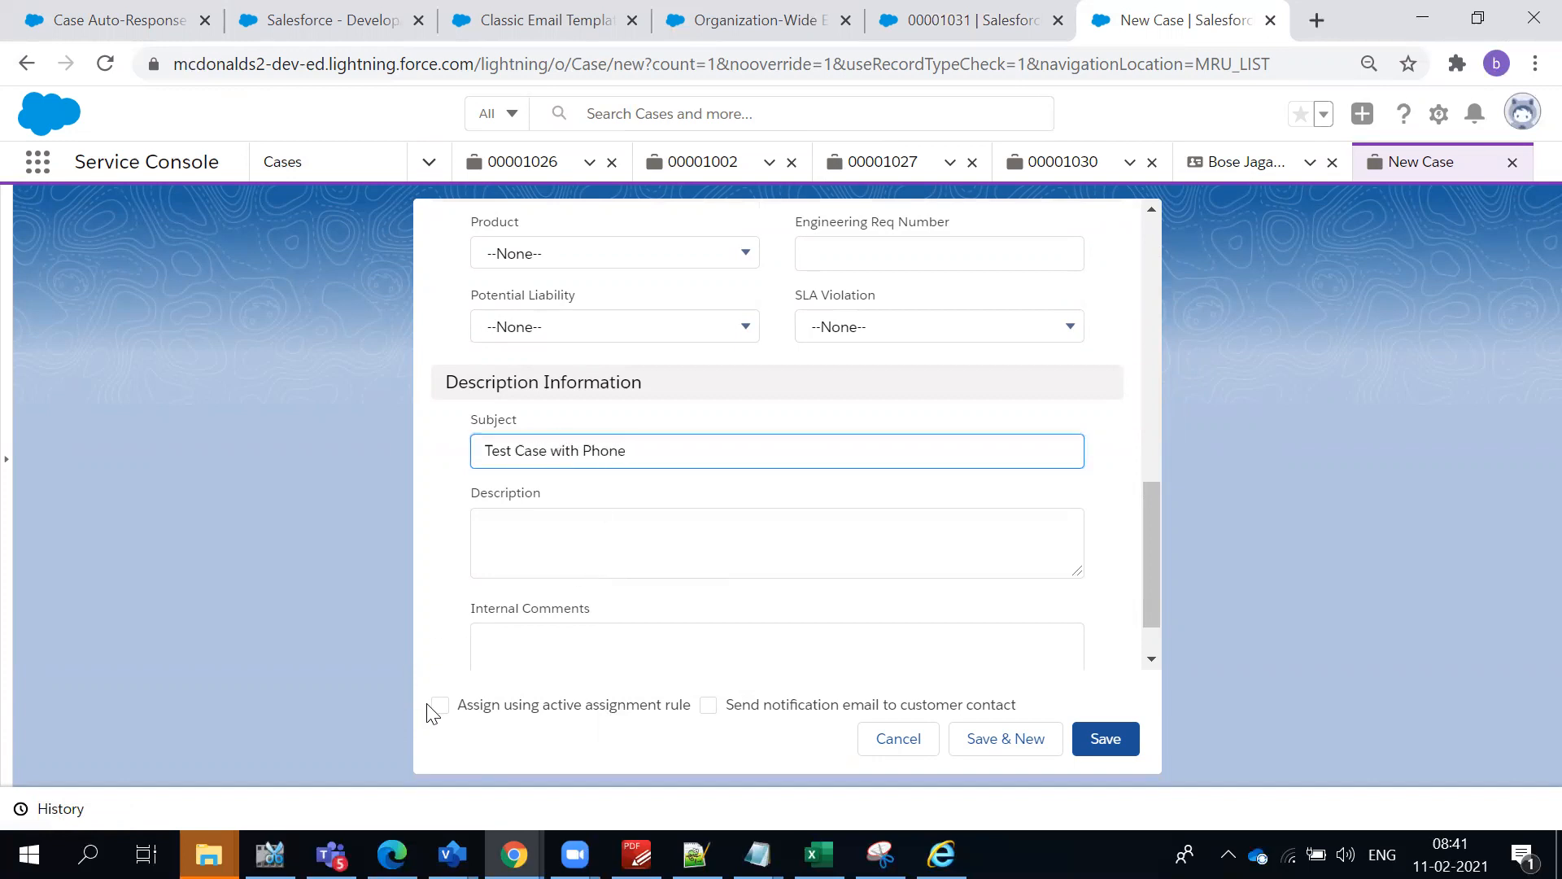
click(440, 705)
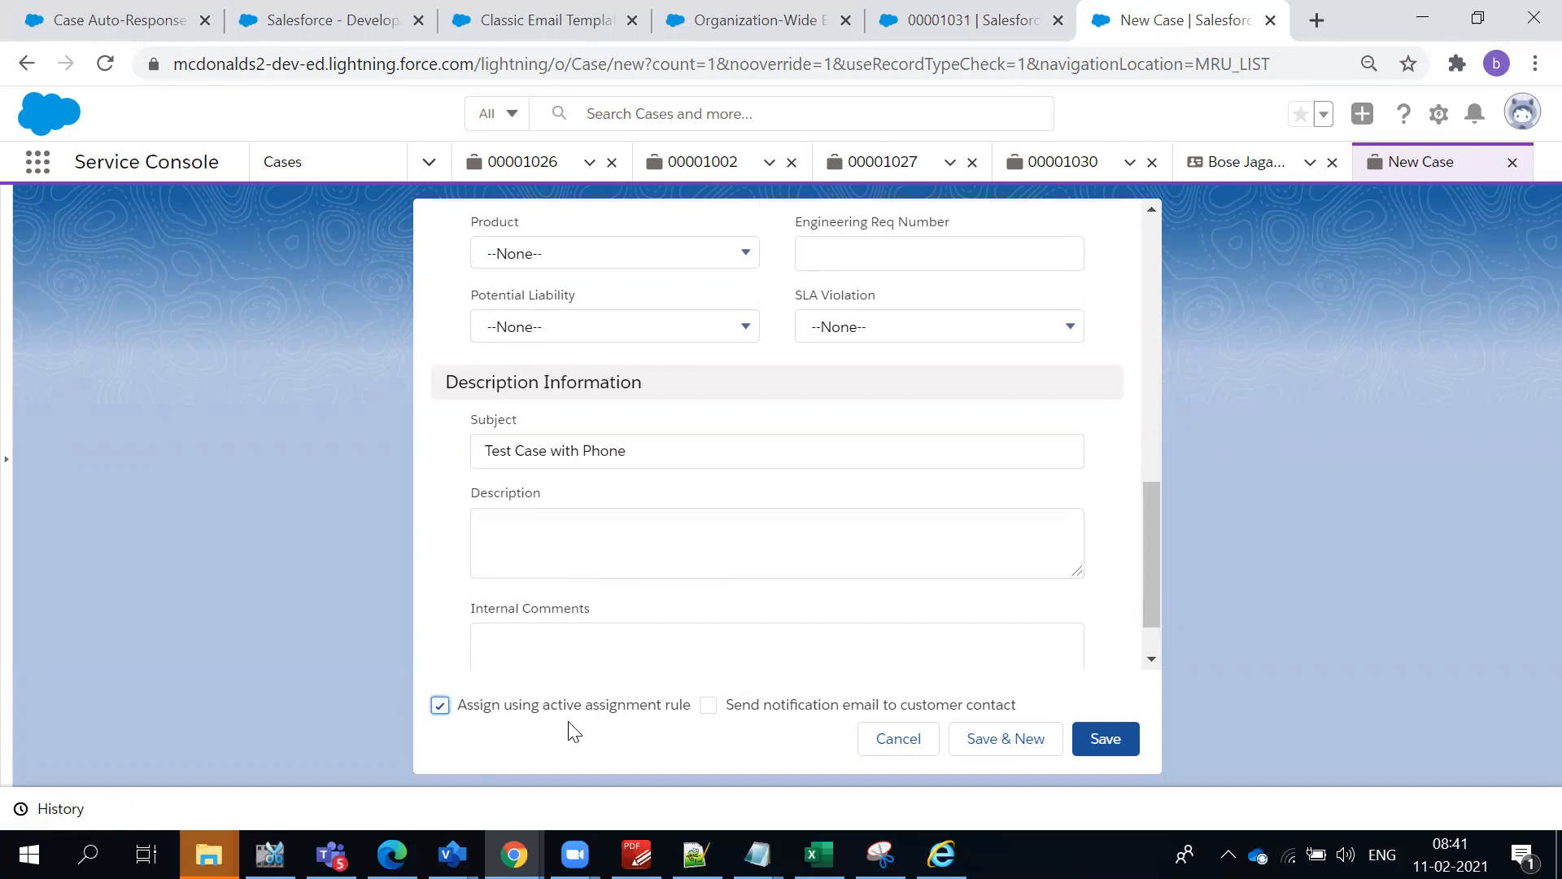
click(716, 705)
scroll(886, 632, down, 1)
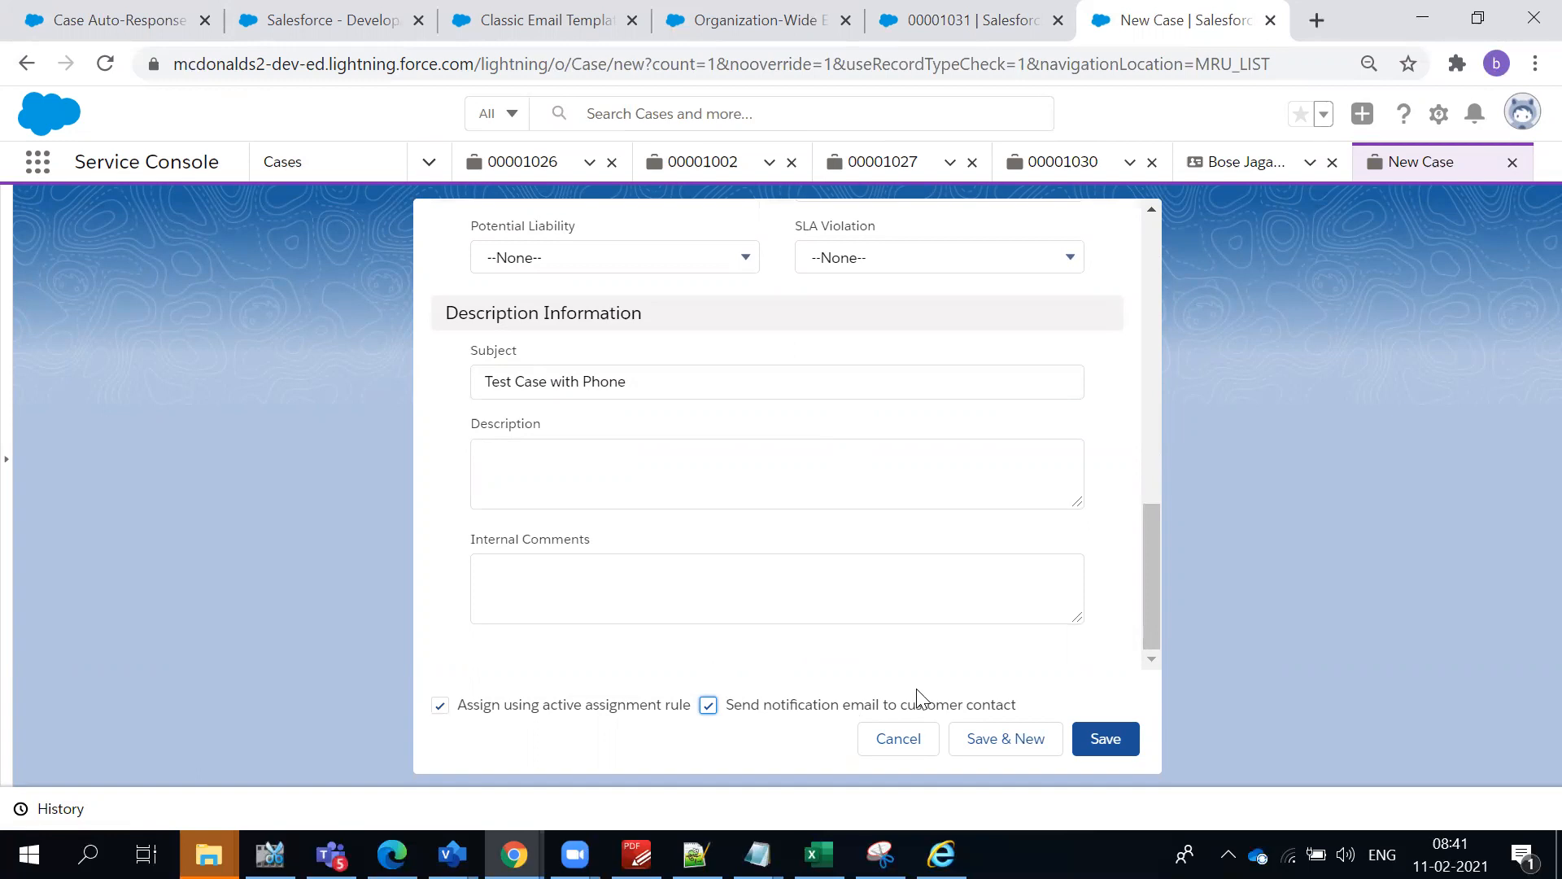
click(1100, 739)
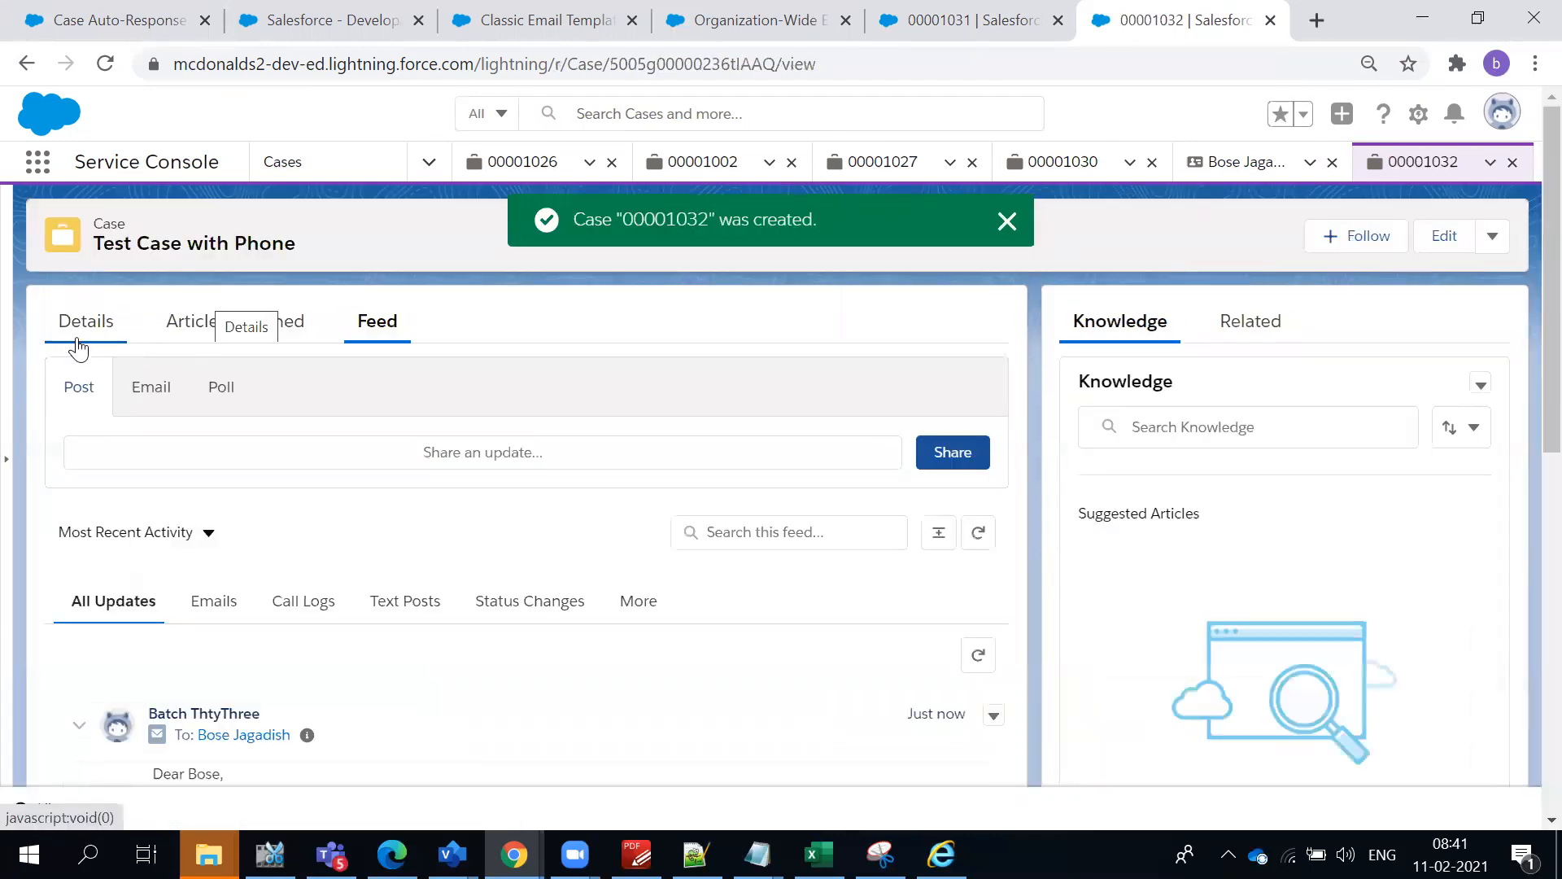
- Review the auto-response e-mail in the new case's feed and the customer contact details
scroll(404, 628, down, 5)
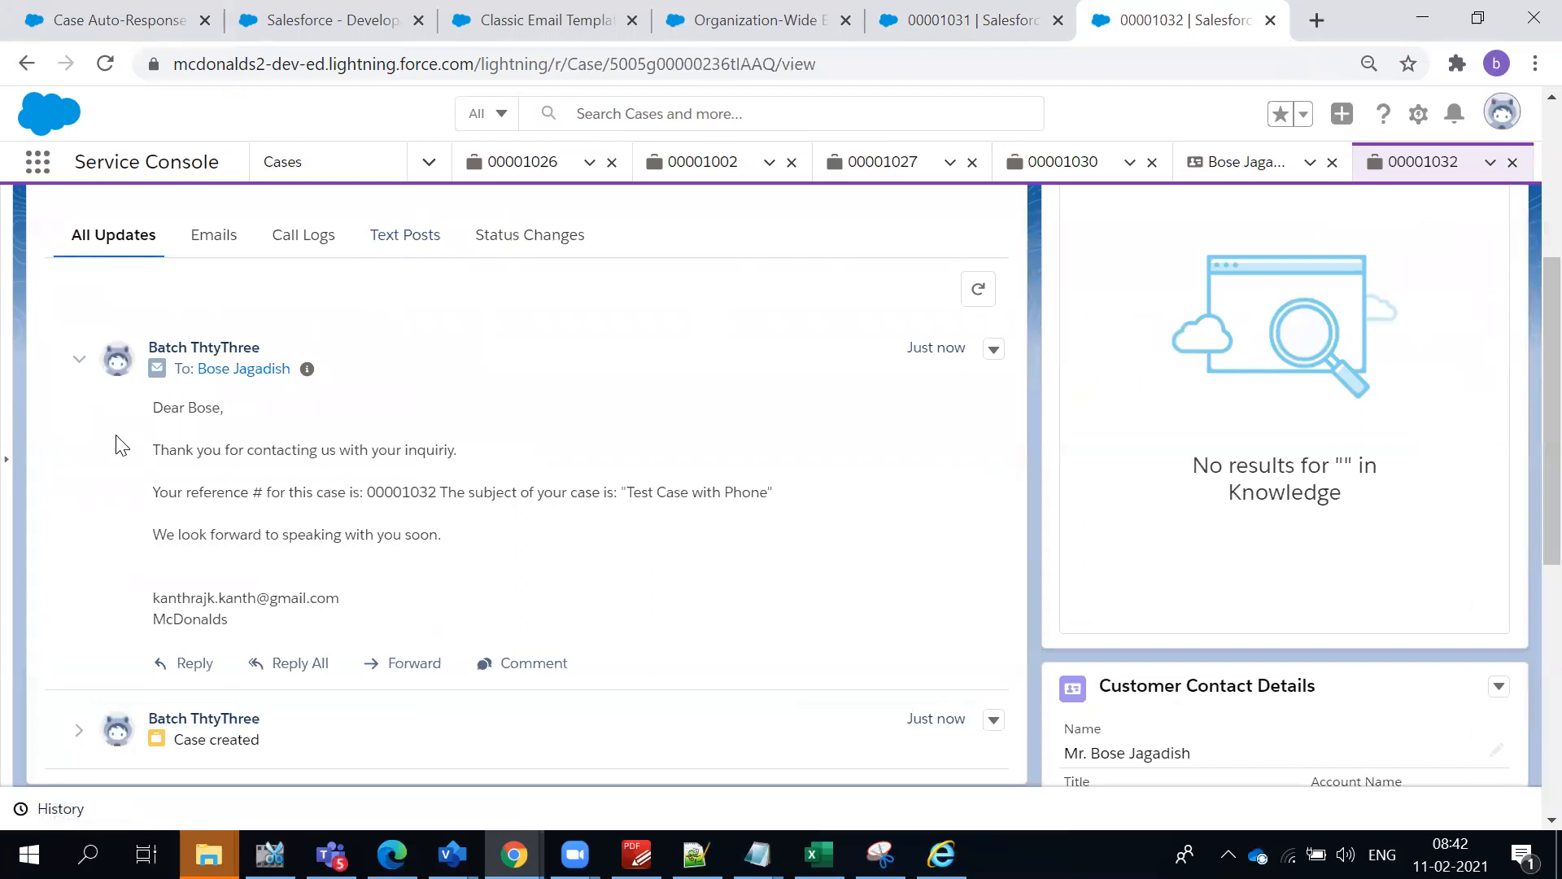
drag(161, 411, 420, 632)
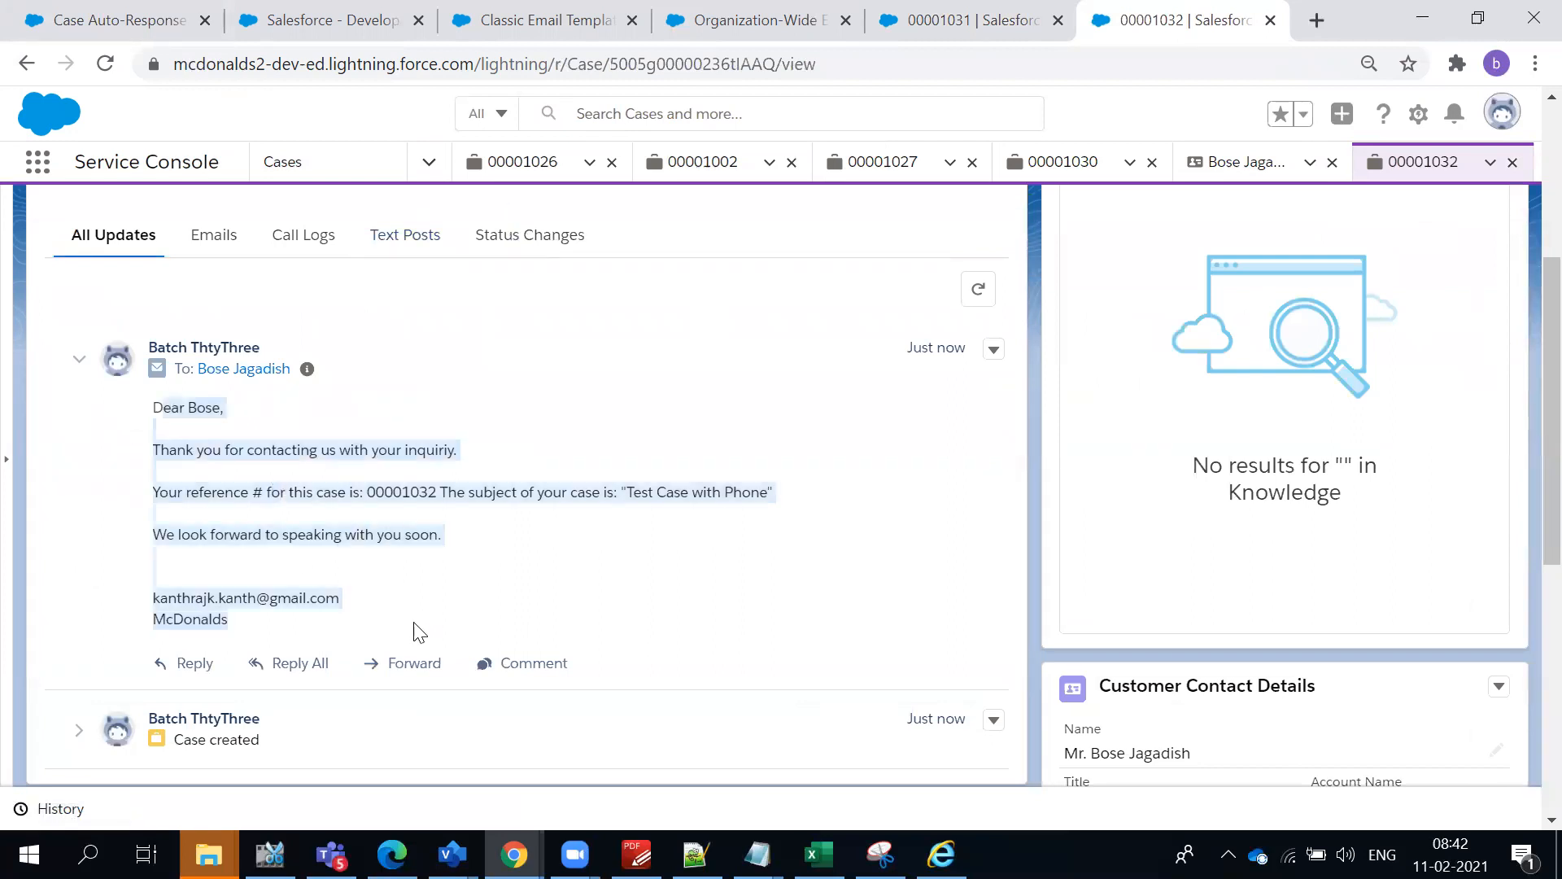
click(461, 620)
scroll(462, 620, up, 5)
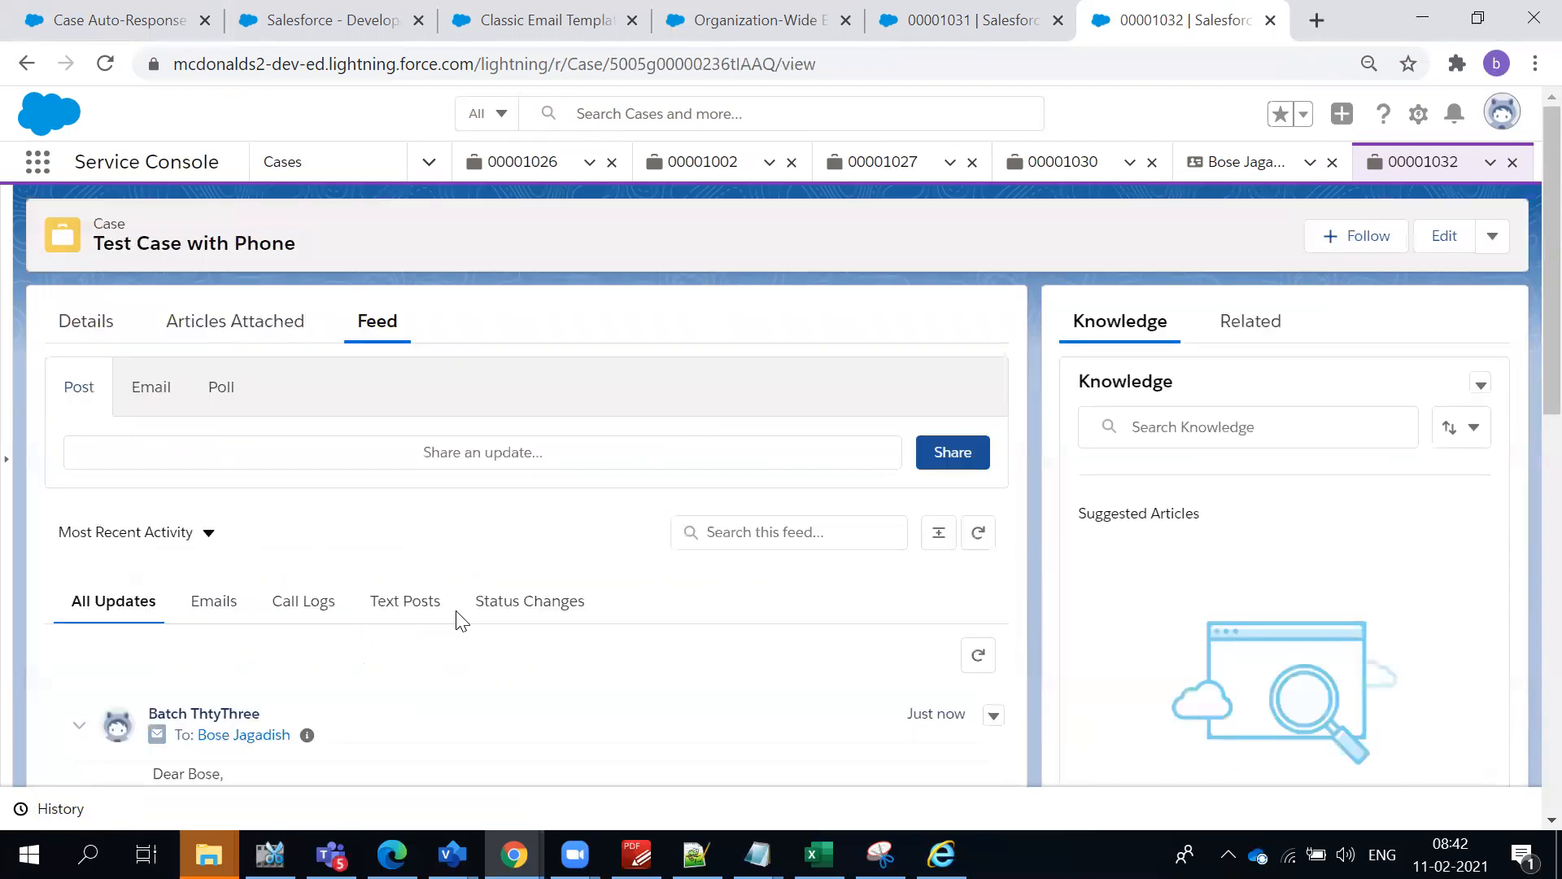
scroll(455, 610, down, 13)
scroll(456, 610, up, 3)
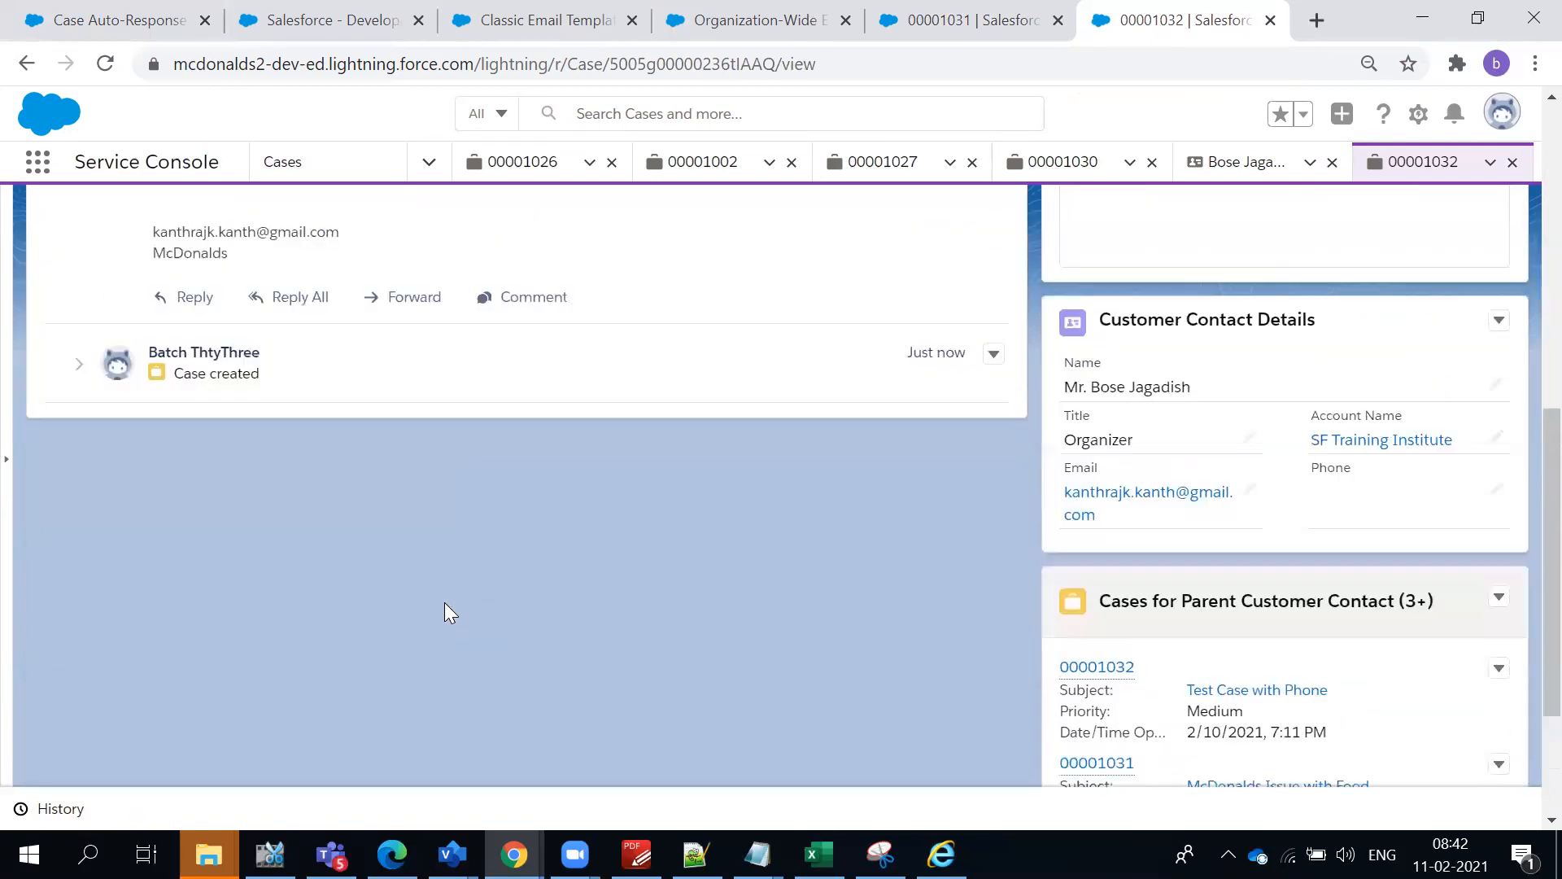
scroll(257, 433, up, 4)
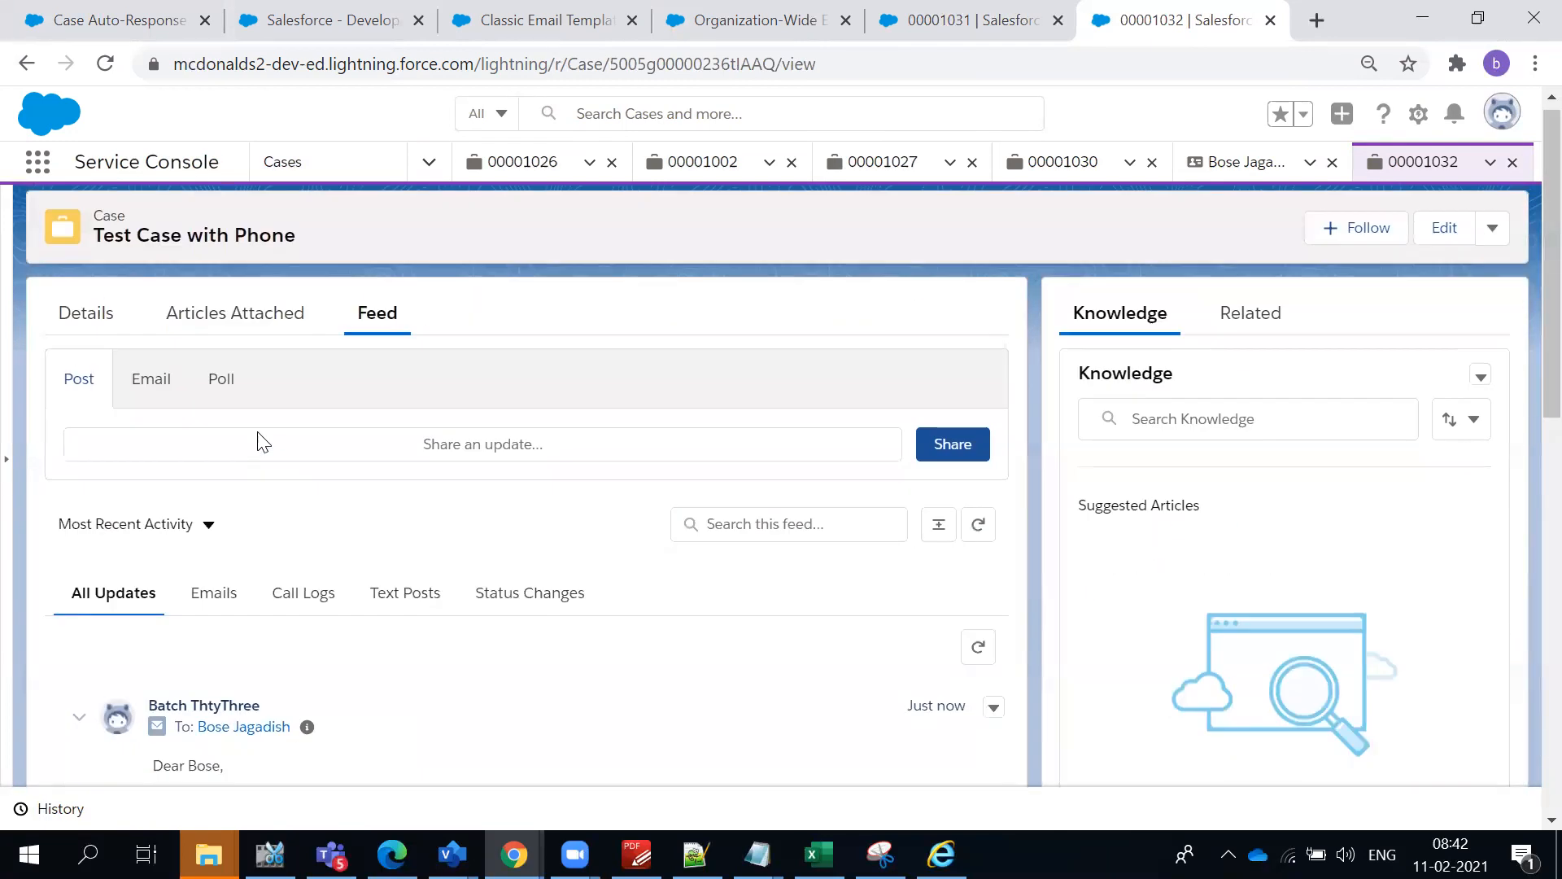
- Filter the Phone case's feed to e-mails, read the auto-response, and check the AutomateCase rule in Setup
click(210, 601)
scroll(314, 558, down, 9)
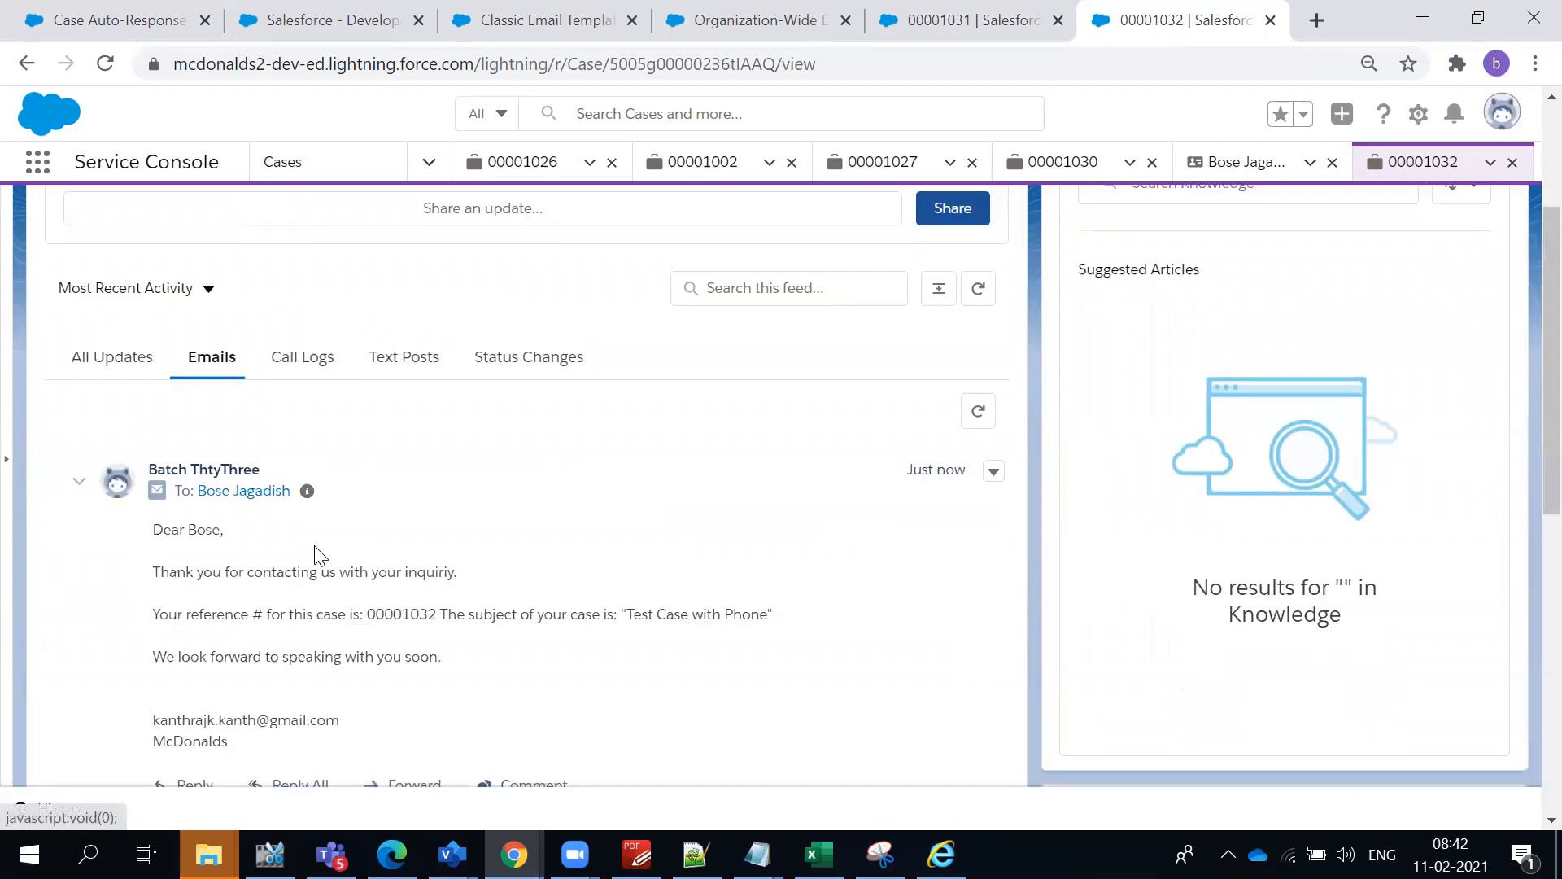
scroll(314, 549, up, 3)
drag(146, 410, 415, 586)
click(450, 586)
click(180, 14)
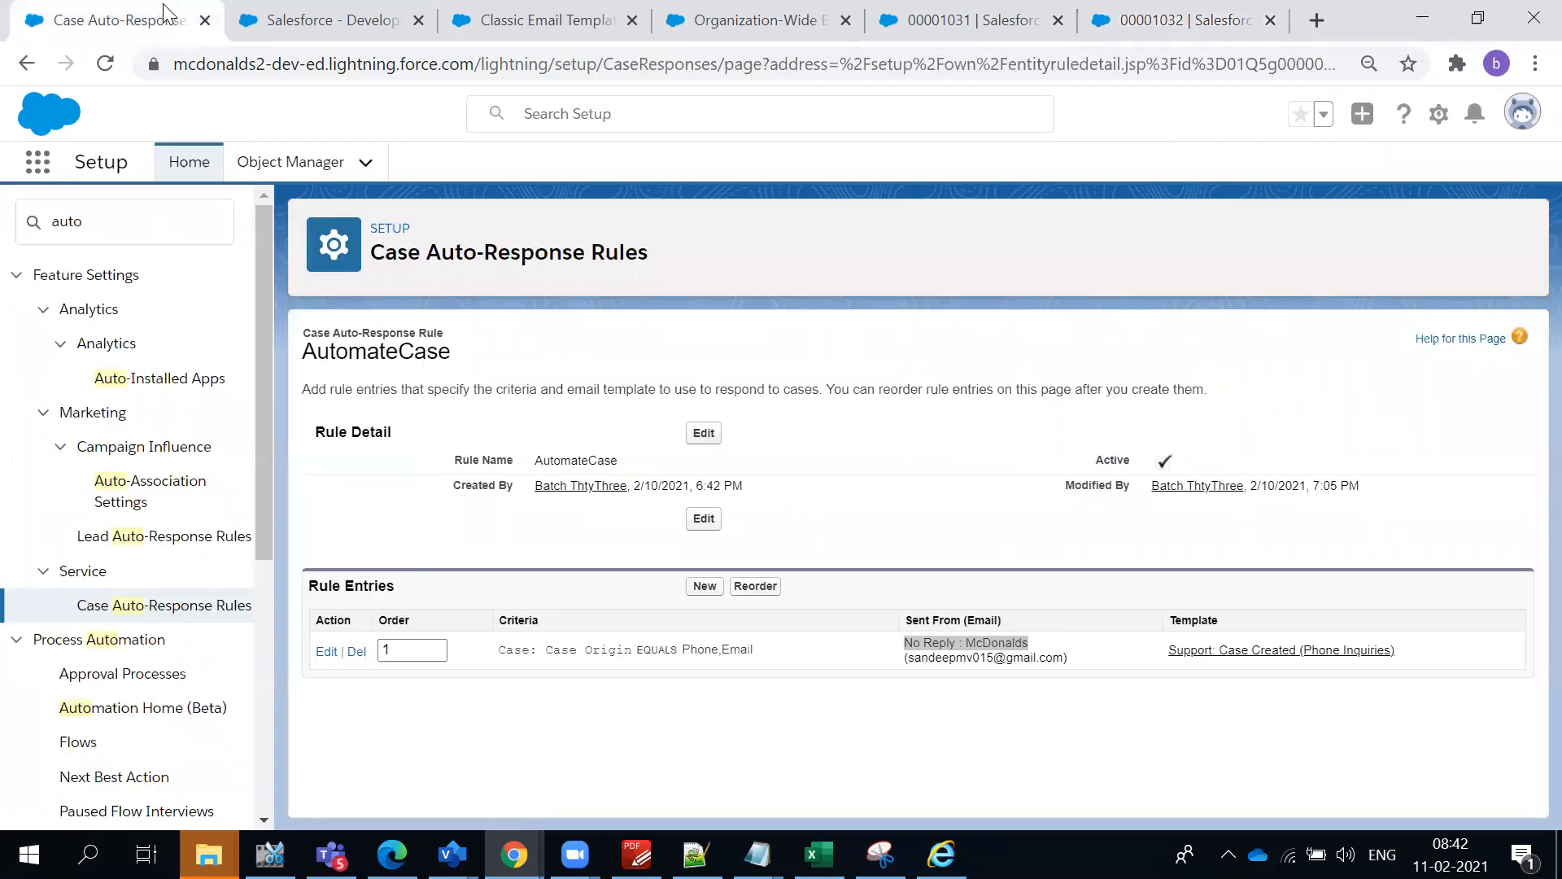
- Switch to Gmail, refresh the inbox, and open the auto-response e-mail for the newly created Phone case
key(alt+Tab)
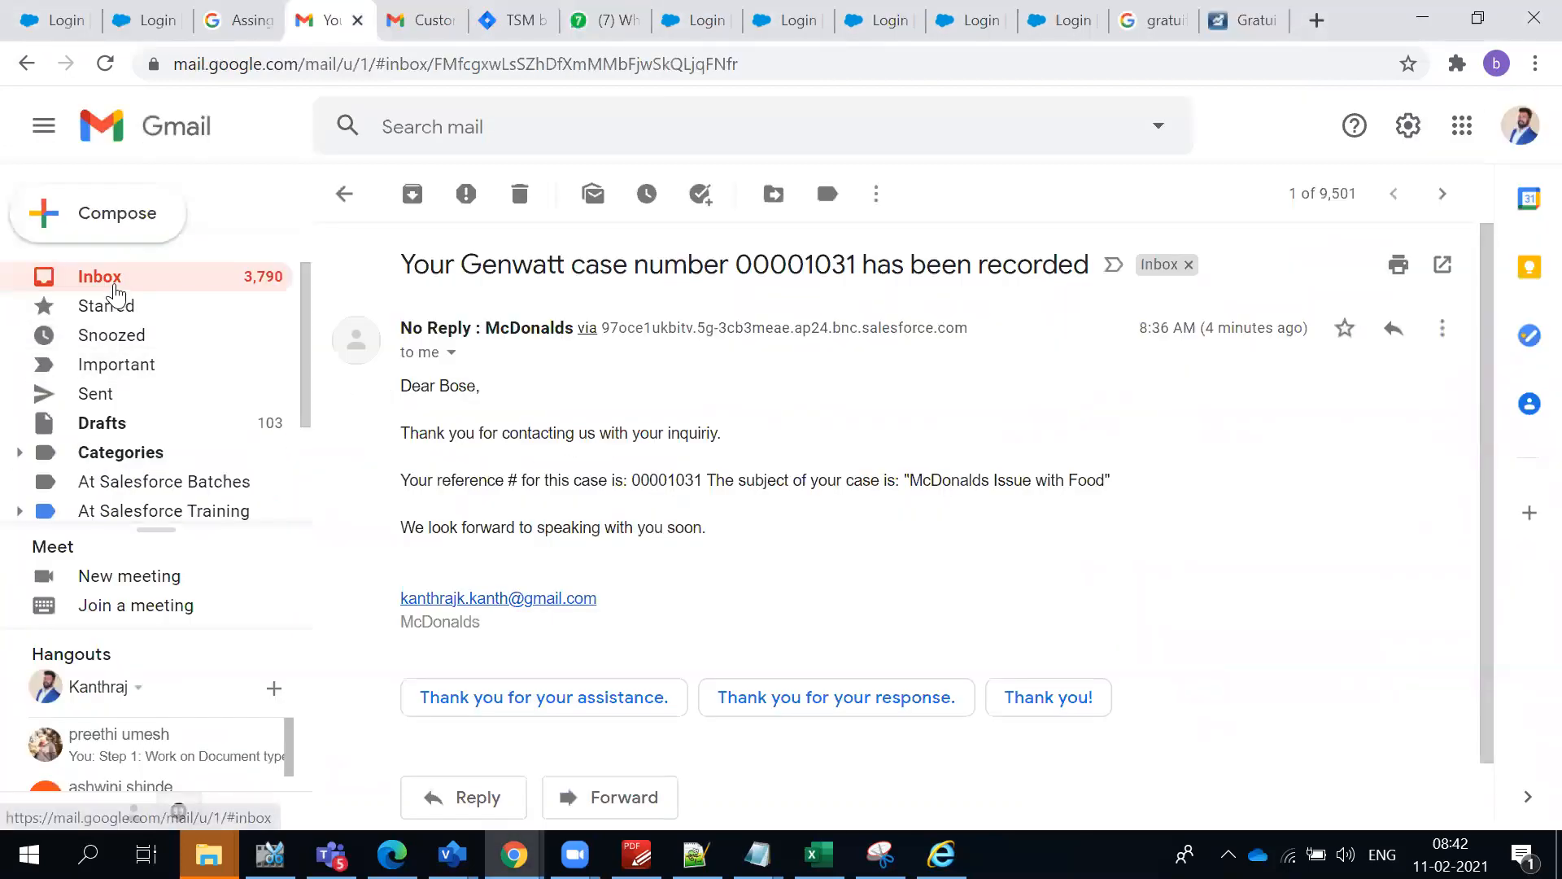
click(116, 291)
click(436, 203)
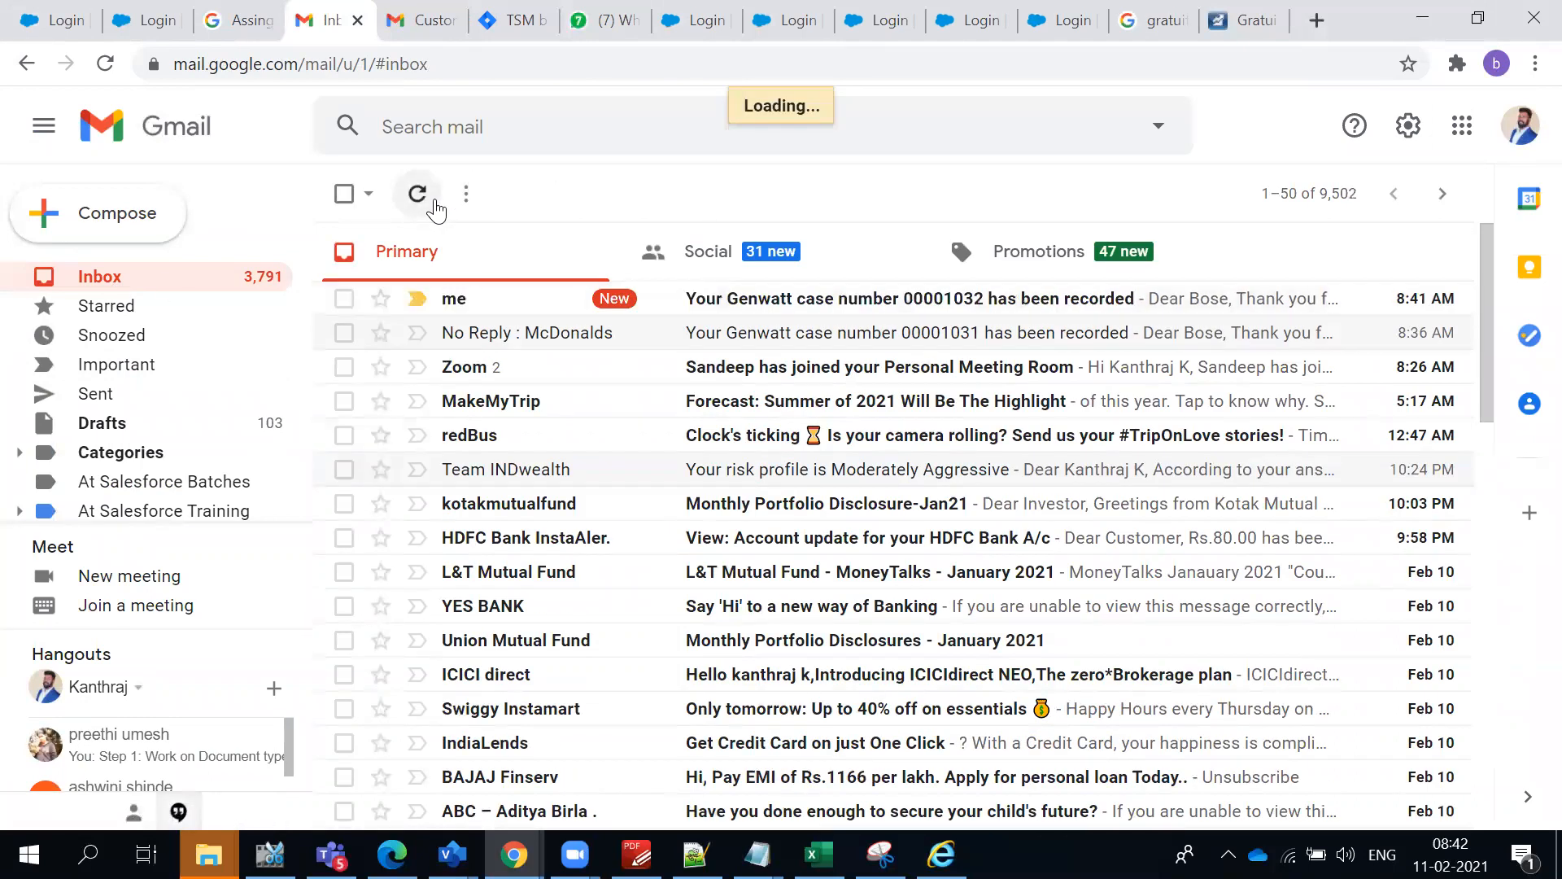
click(434, 202)
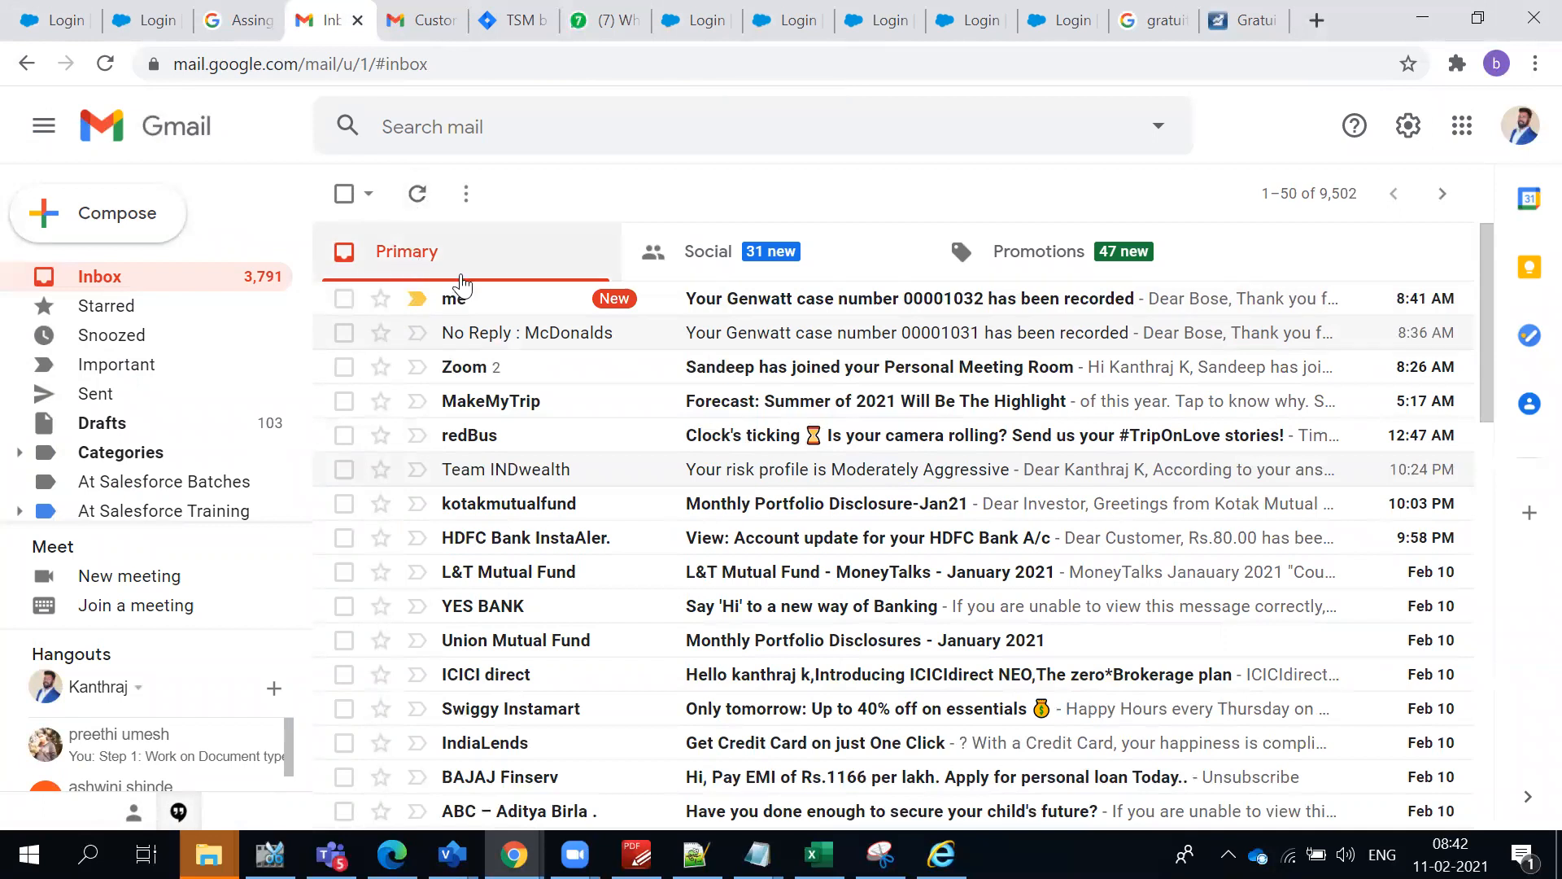
click(792, 310)
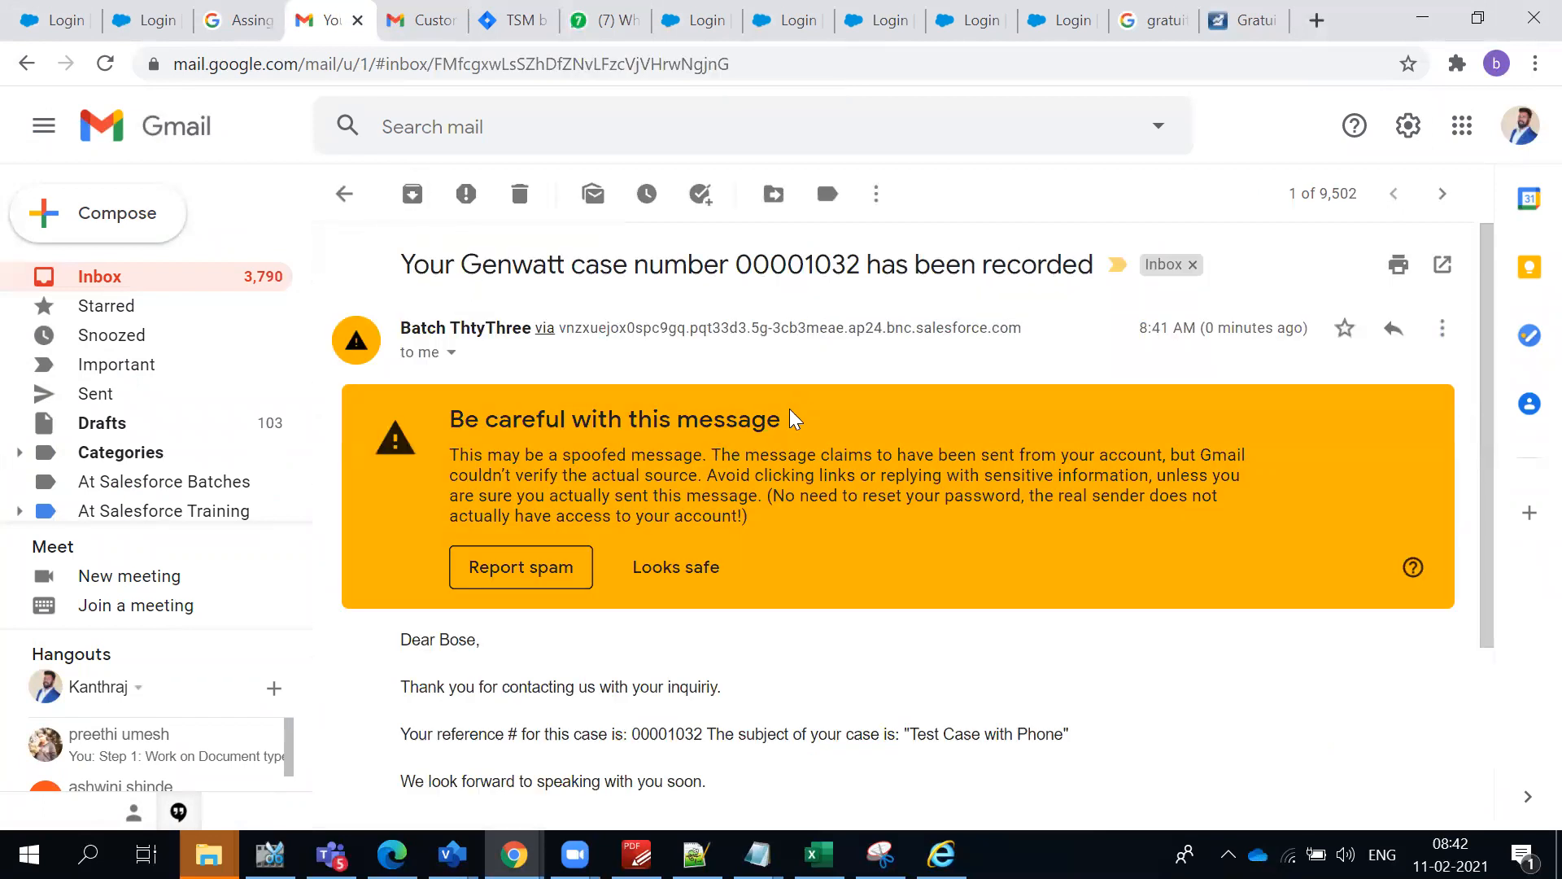
- Mark the Phone case's auto-response e-mail as safe, return to the inbox, and refresh it
scroll(780, 446, down, 3)
scroll(779, 446, up, 3)
click(685, 568)
click(344, 194)
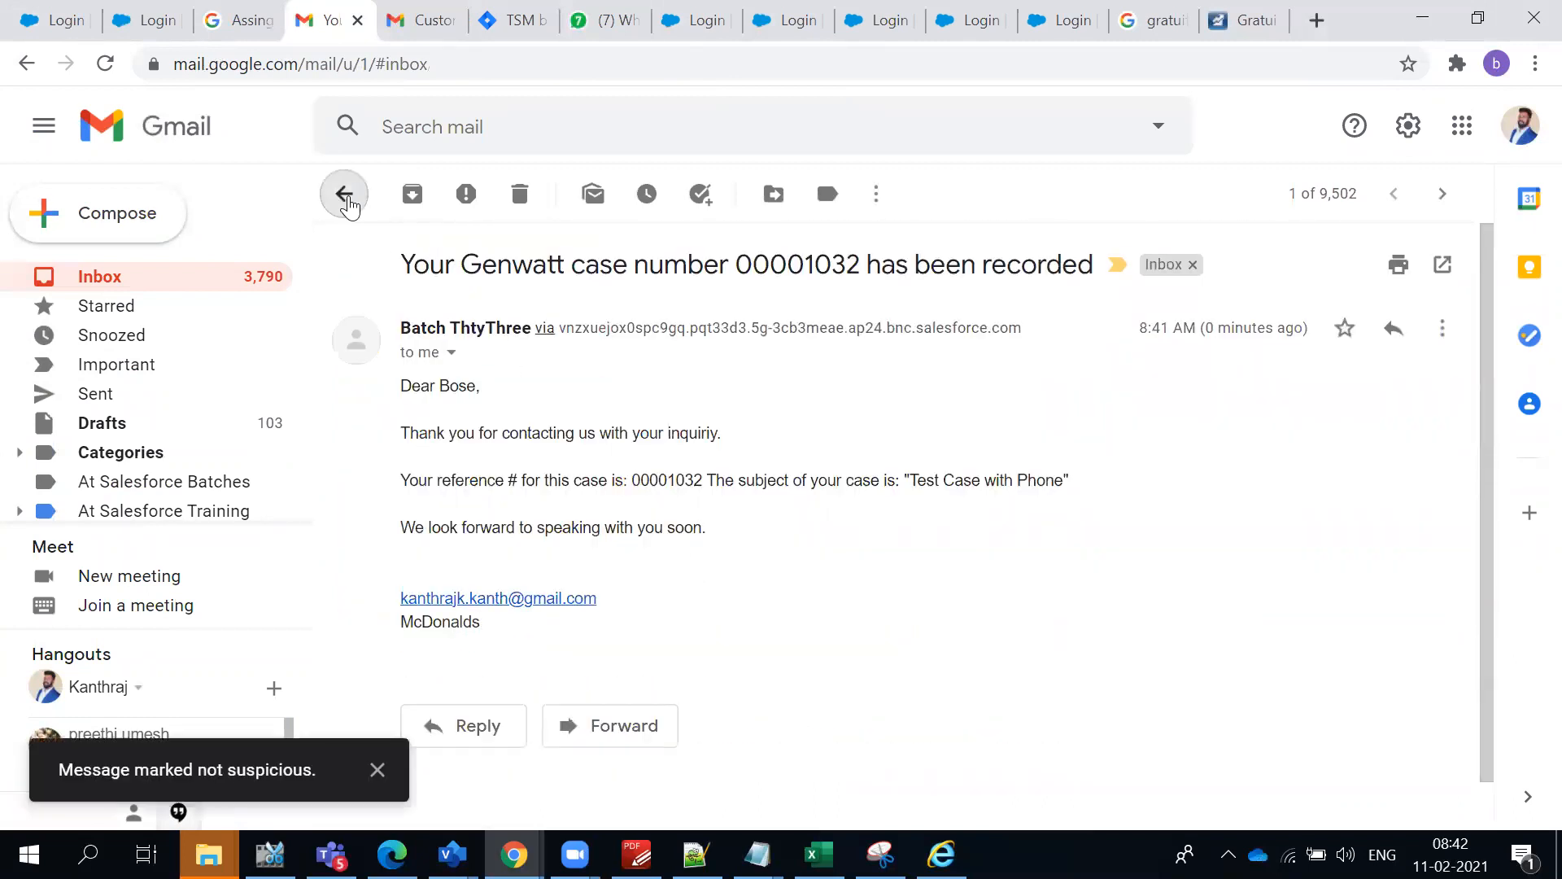
click(437, 205)
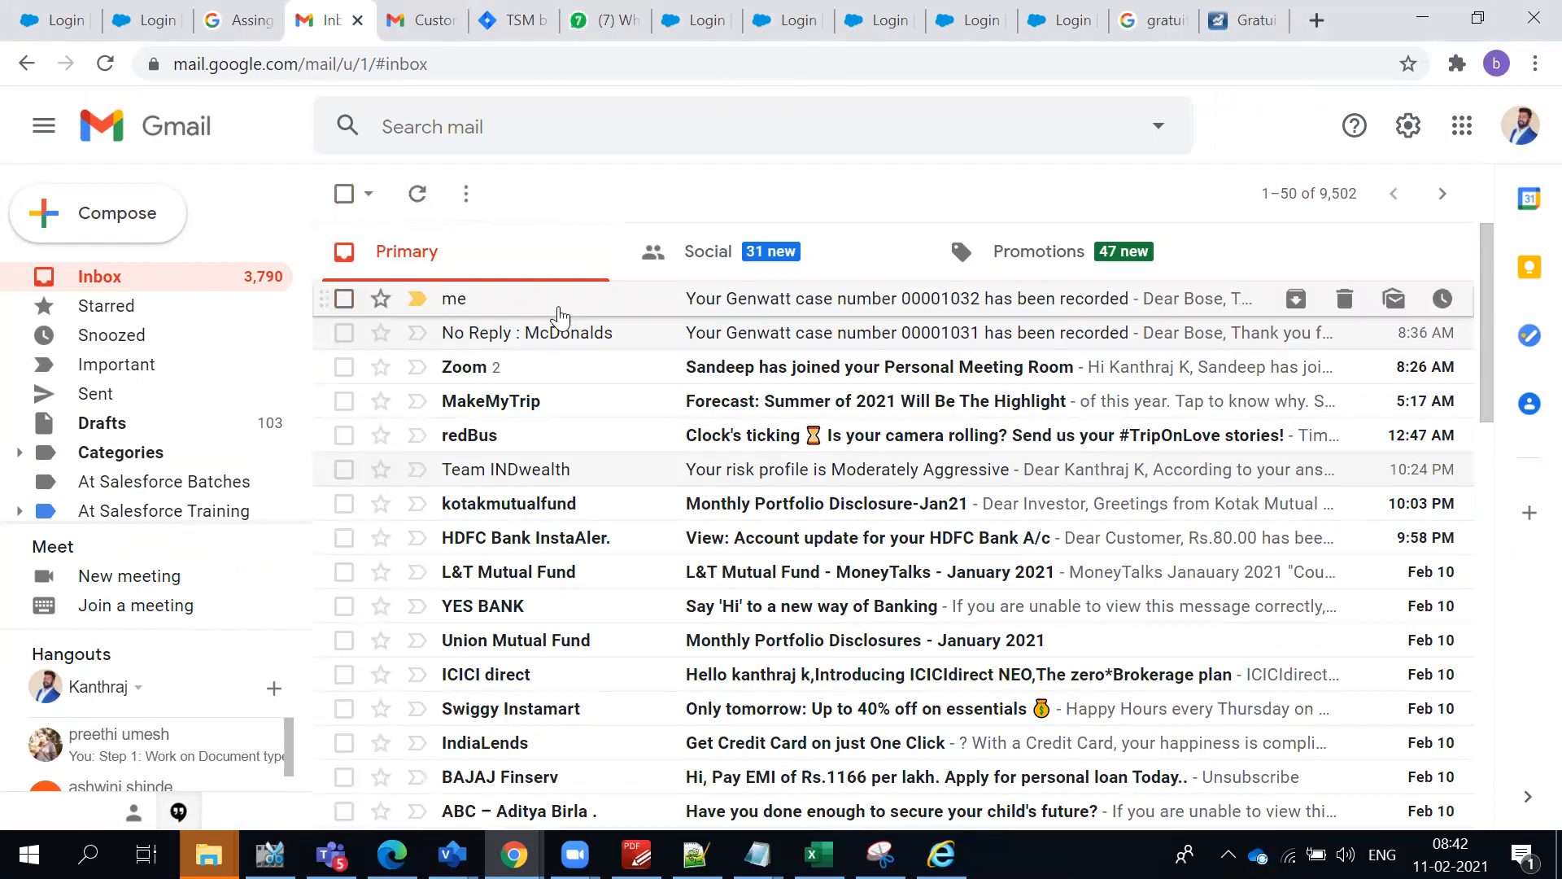
- Compare the senders of the auto-response e-mails for "Test Case with Phone" and "McDonalds Issue with Food"
click(418, 333)
click(417, 333)
click(524, 340)
click(342, 193)
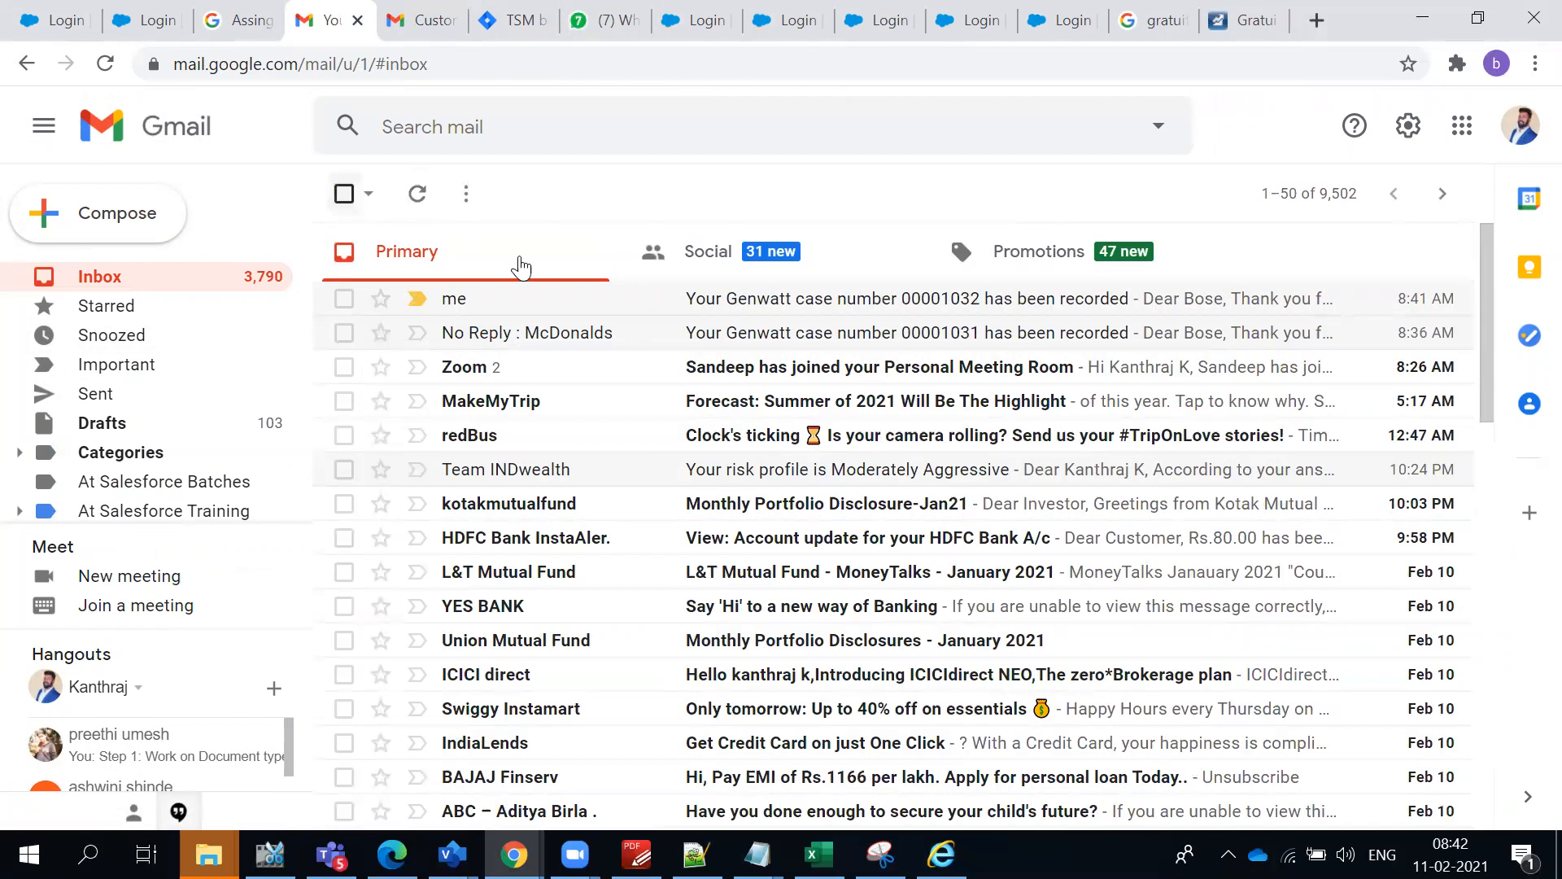
click(735, 312)
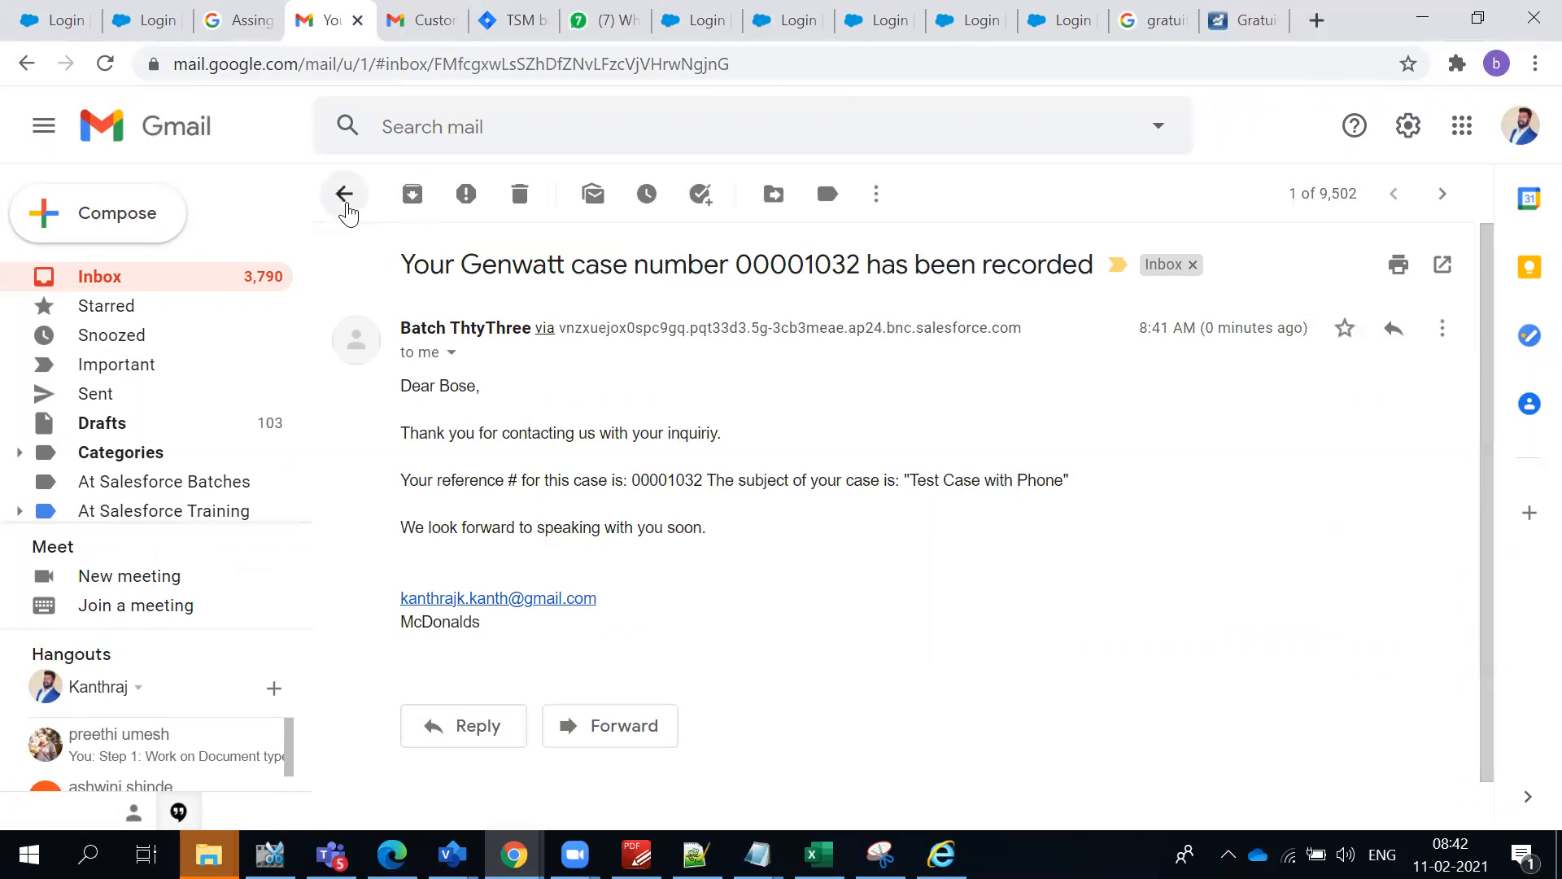
click(344, 194)
click(618, 339)
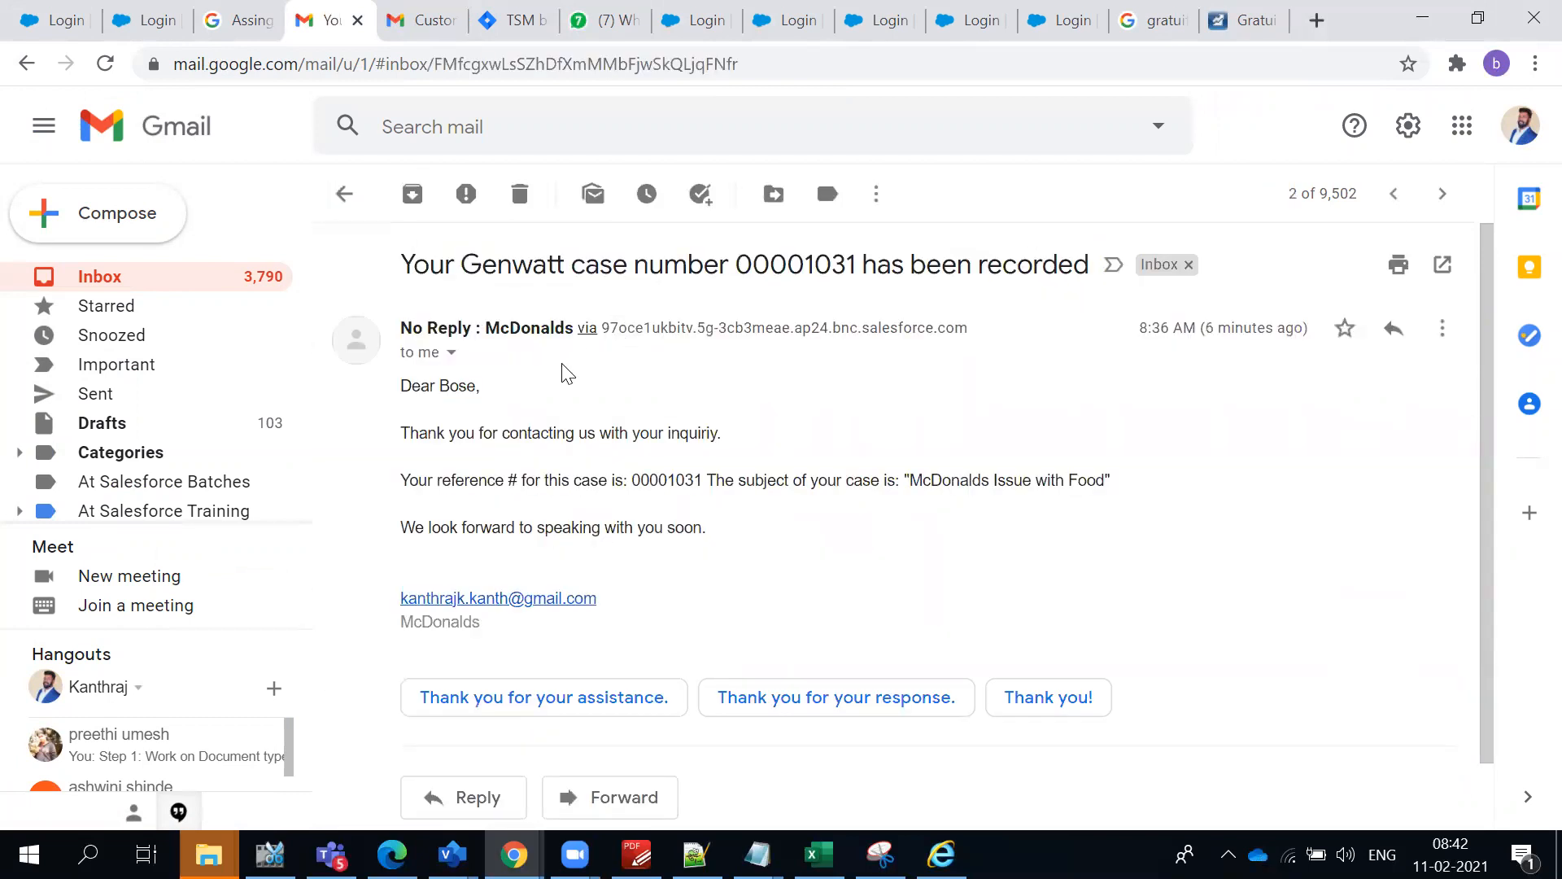
click(128, 291)
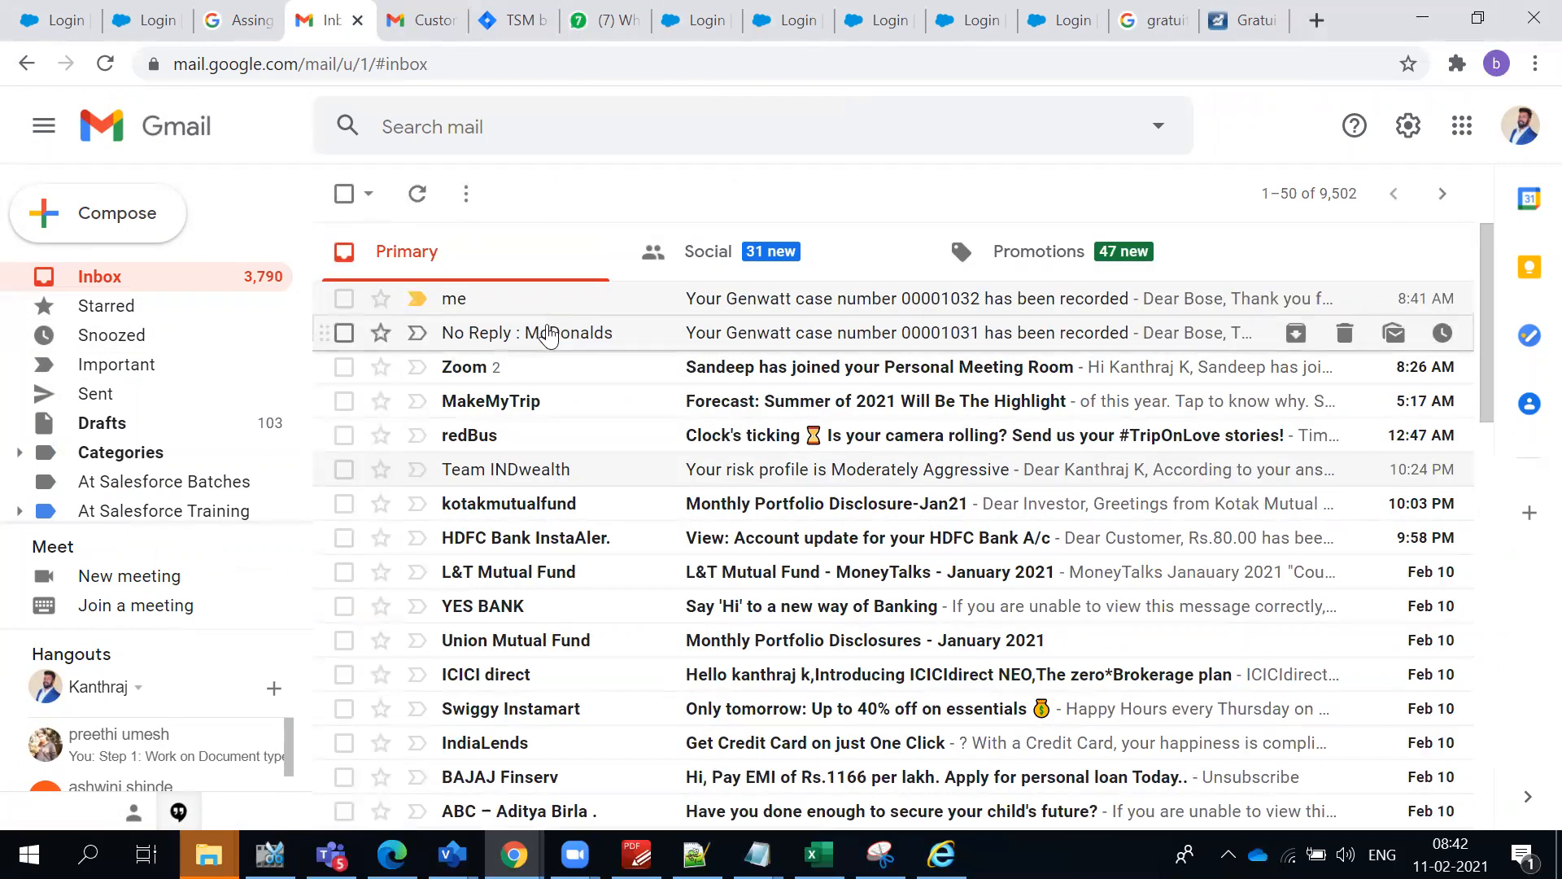
- Read the body of the "Test Case with Phone" auto-response and reopen the "McDonalds Issue with Food" e-mail
mouse_move(549, 334)
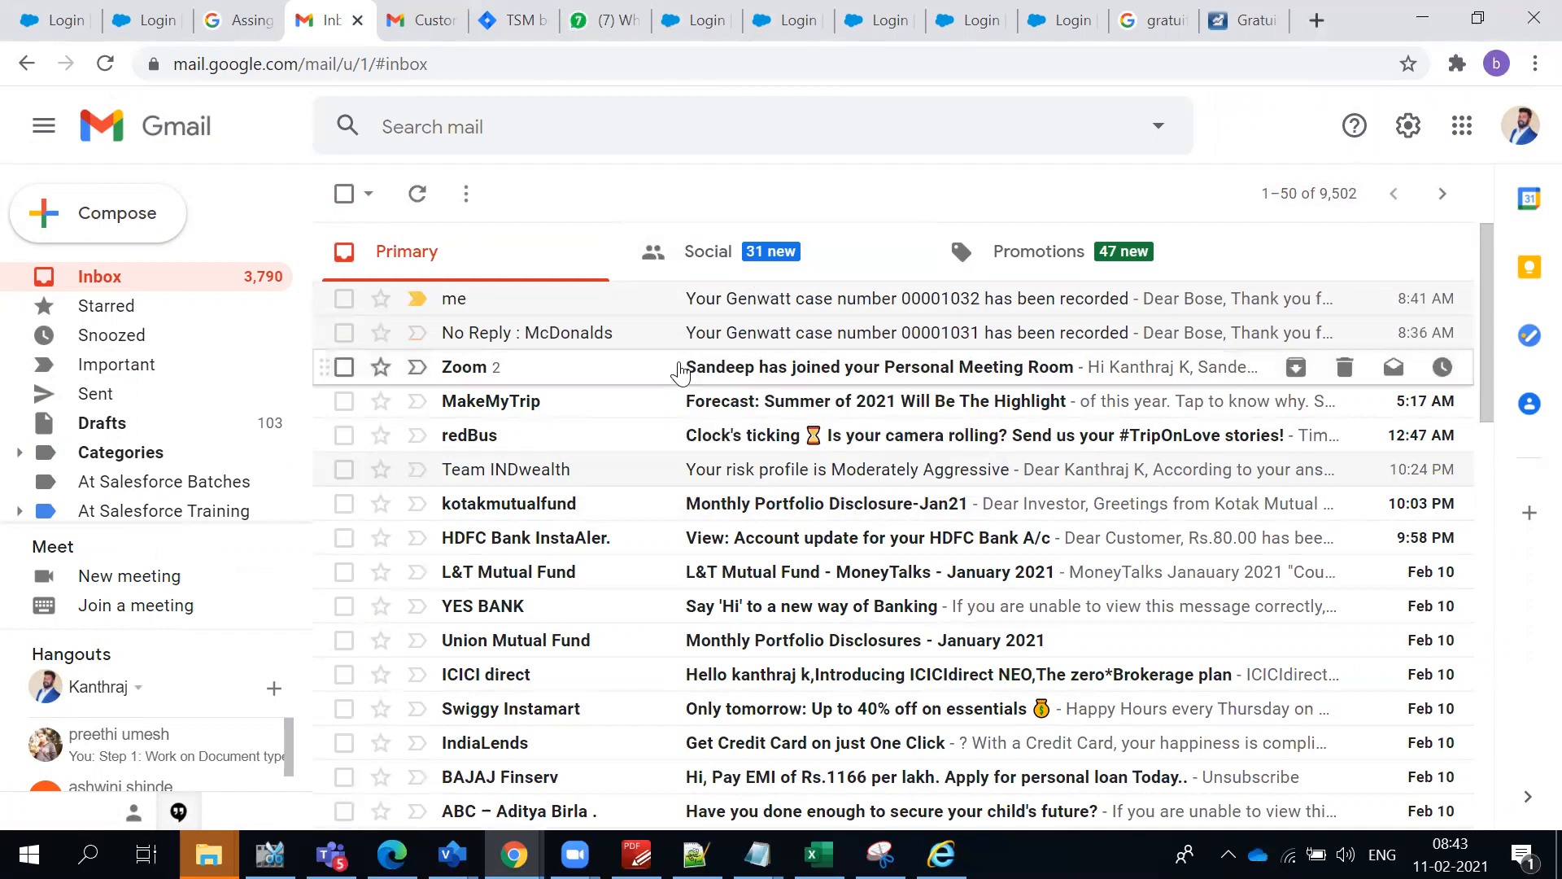
click(719, 307)
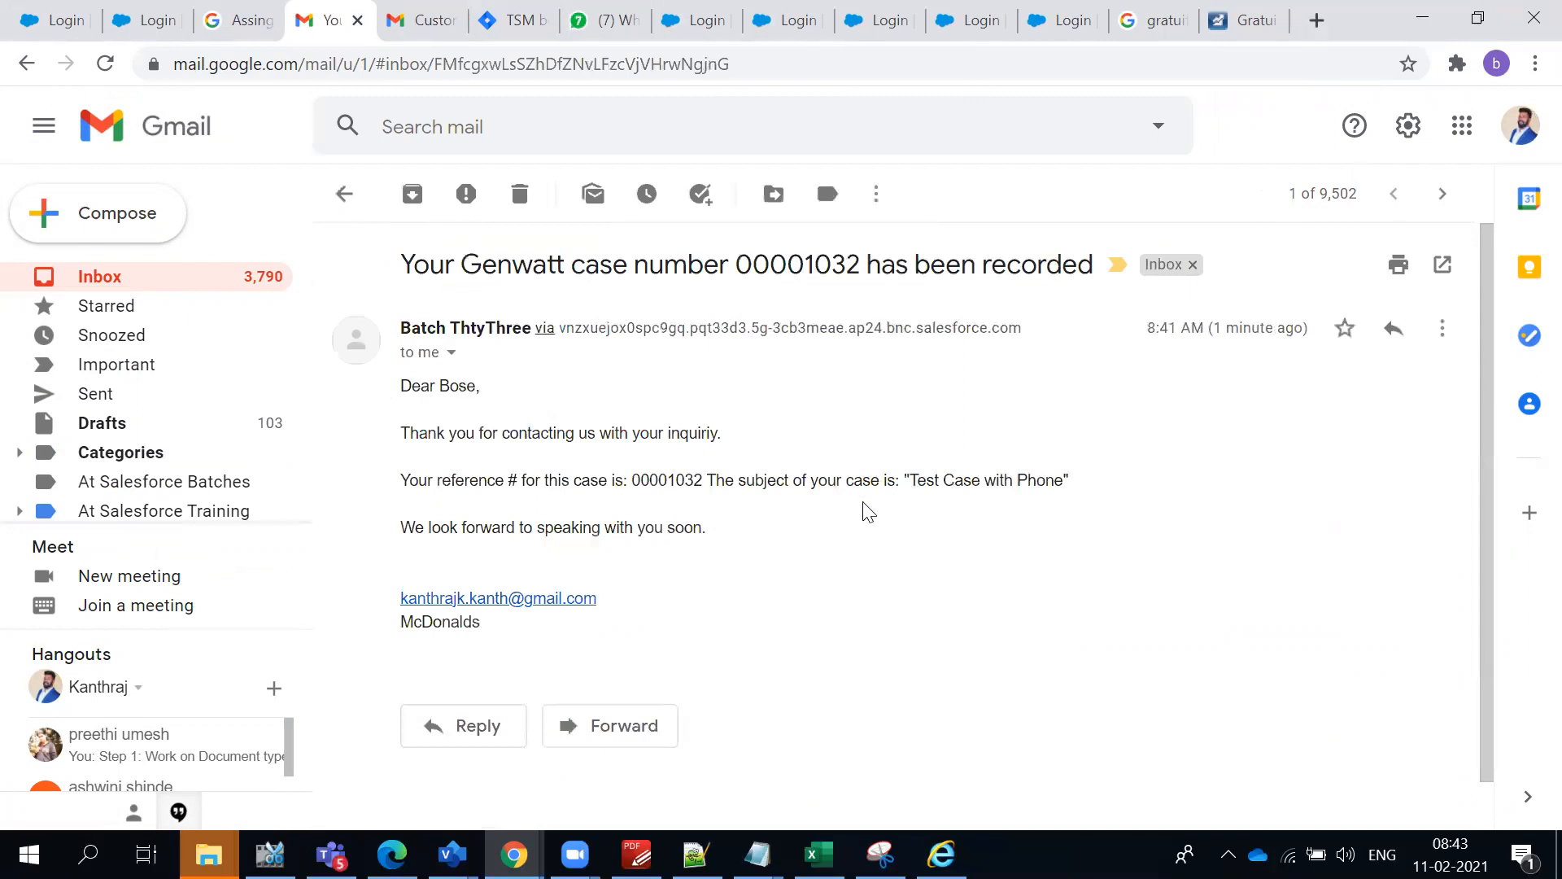
drag(813, 567, 415, 380)
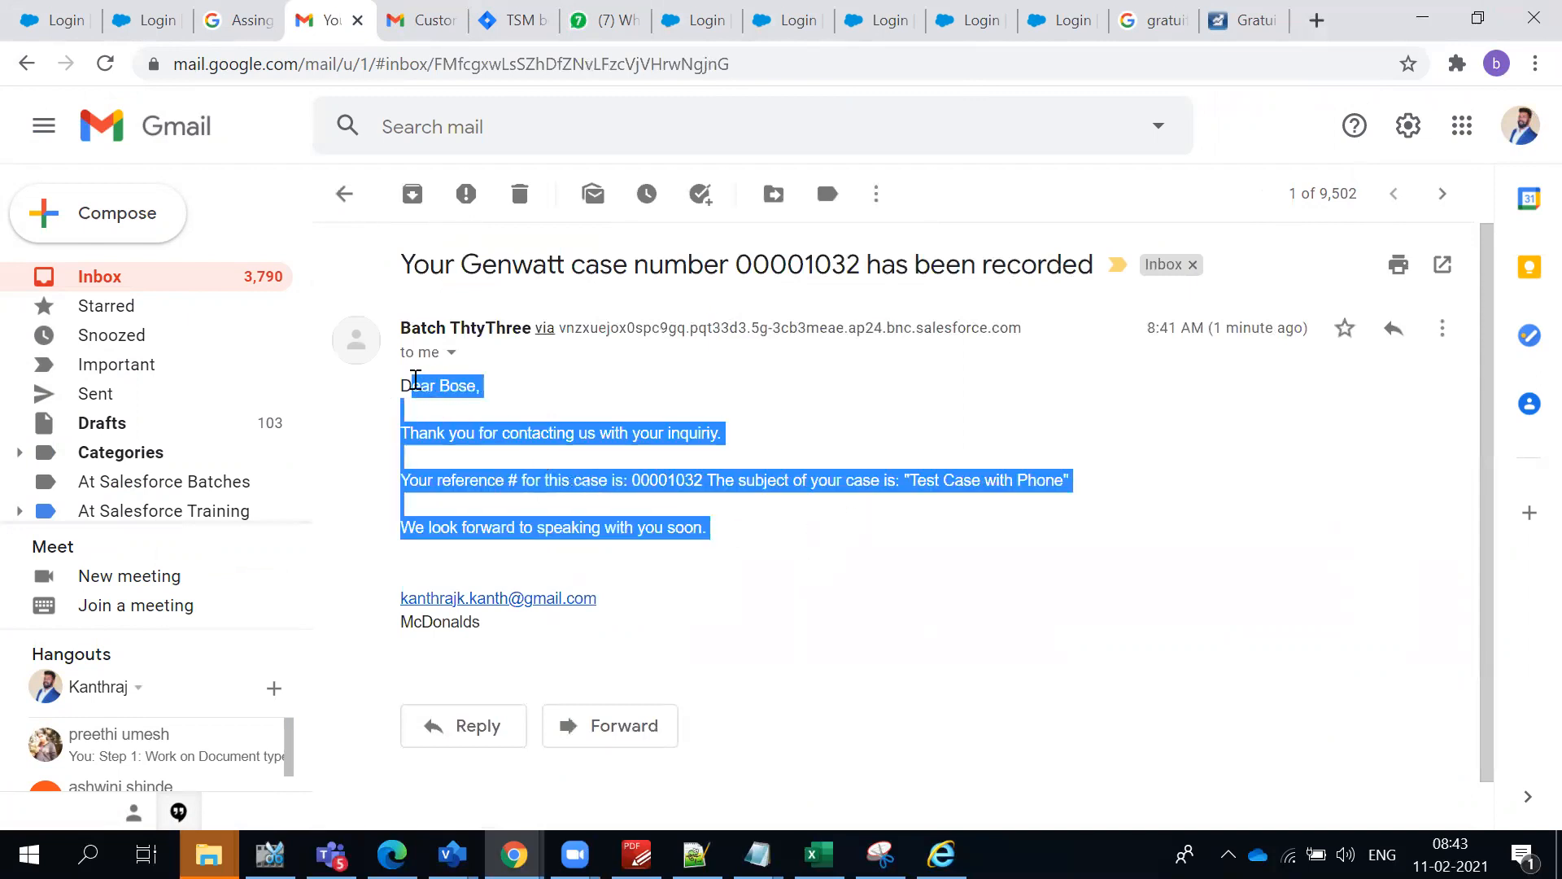
click(777, 542)
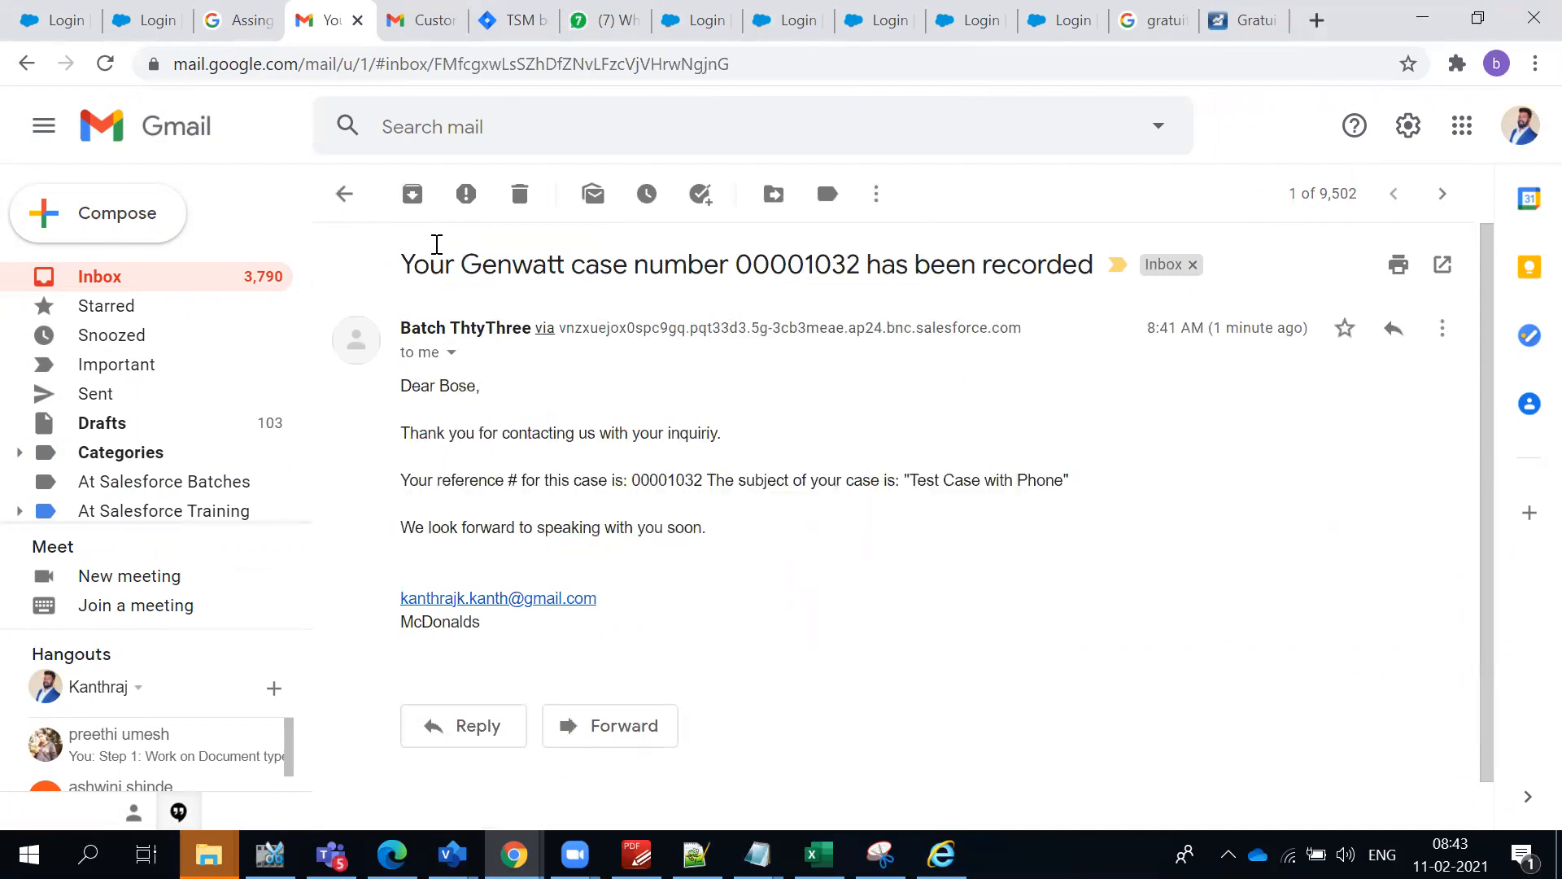
click(344, 193)
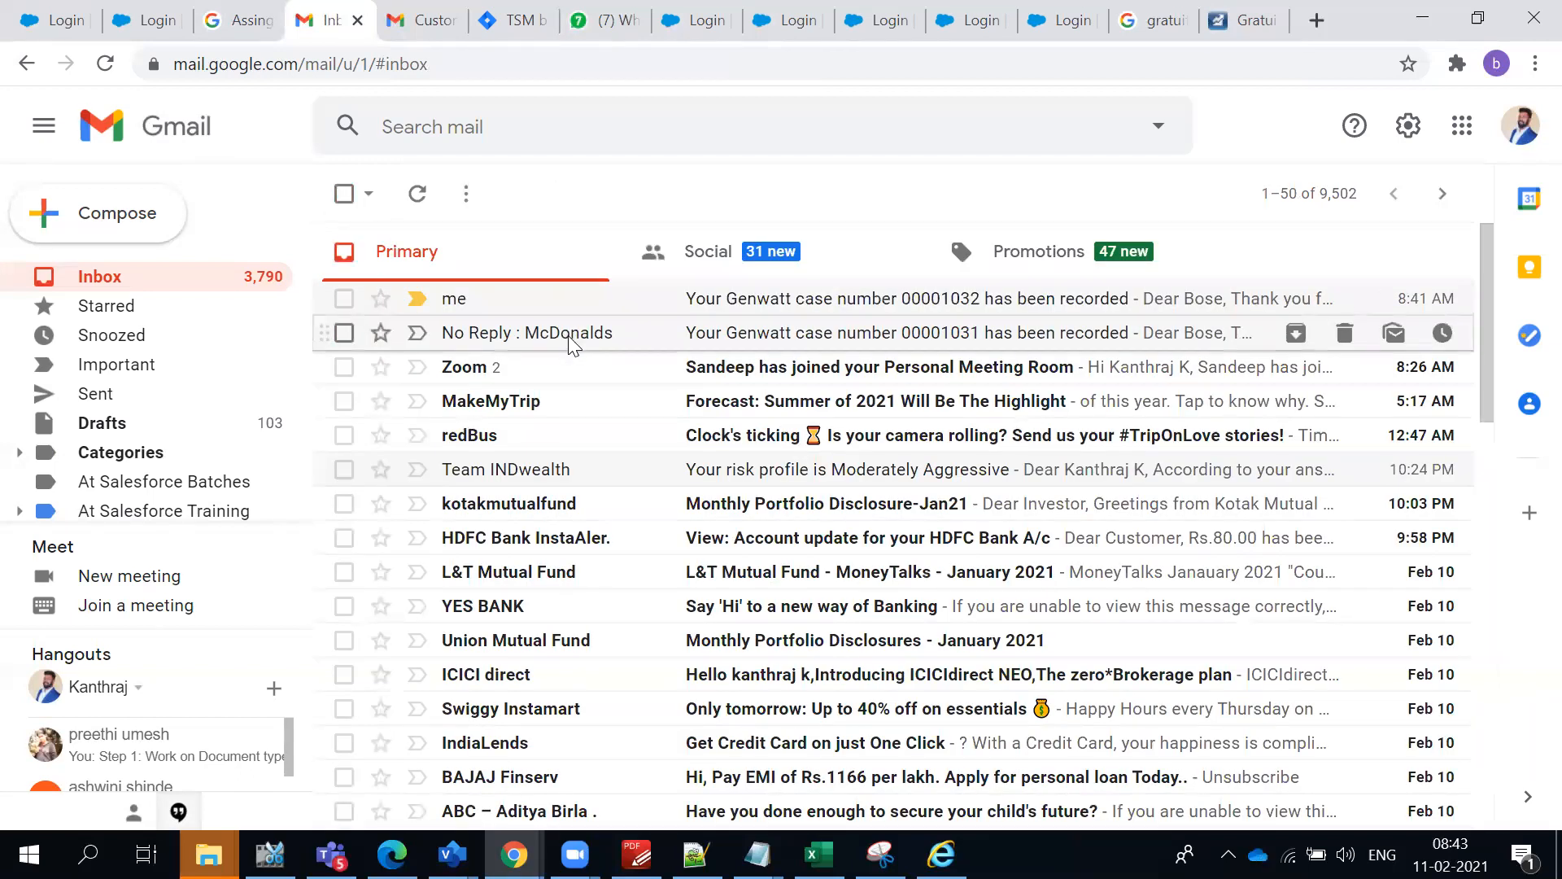
click(568, 334)
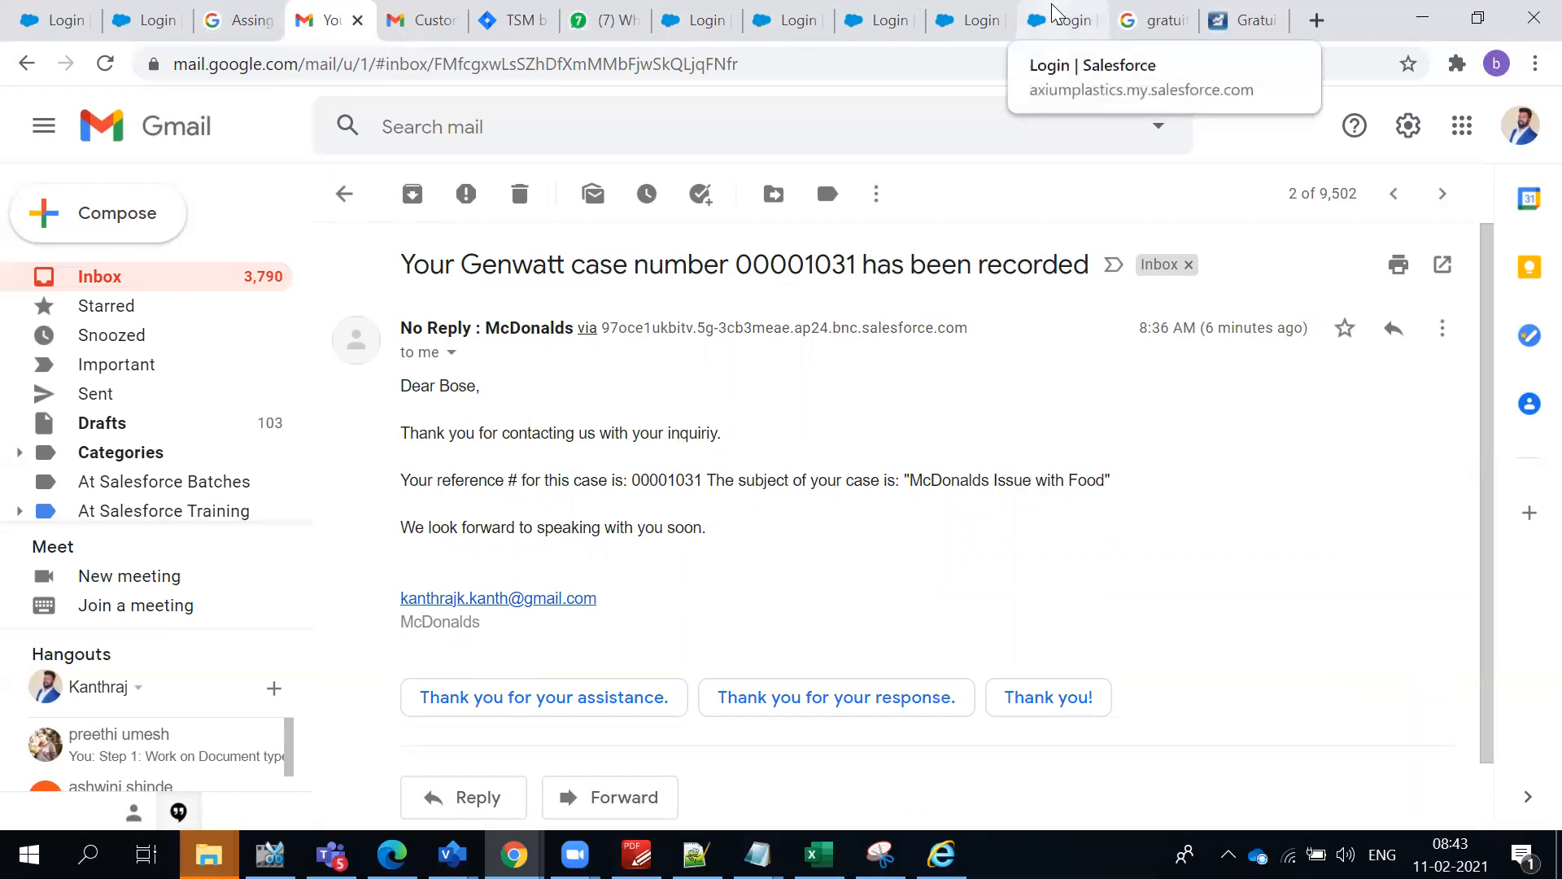
- Switch back to Salesforce and review the Phone case's e-mail feed and customer contact details
key(alt+Tab)
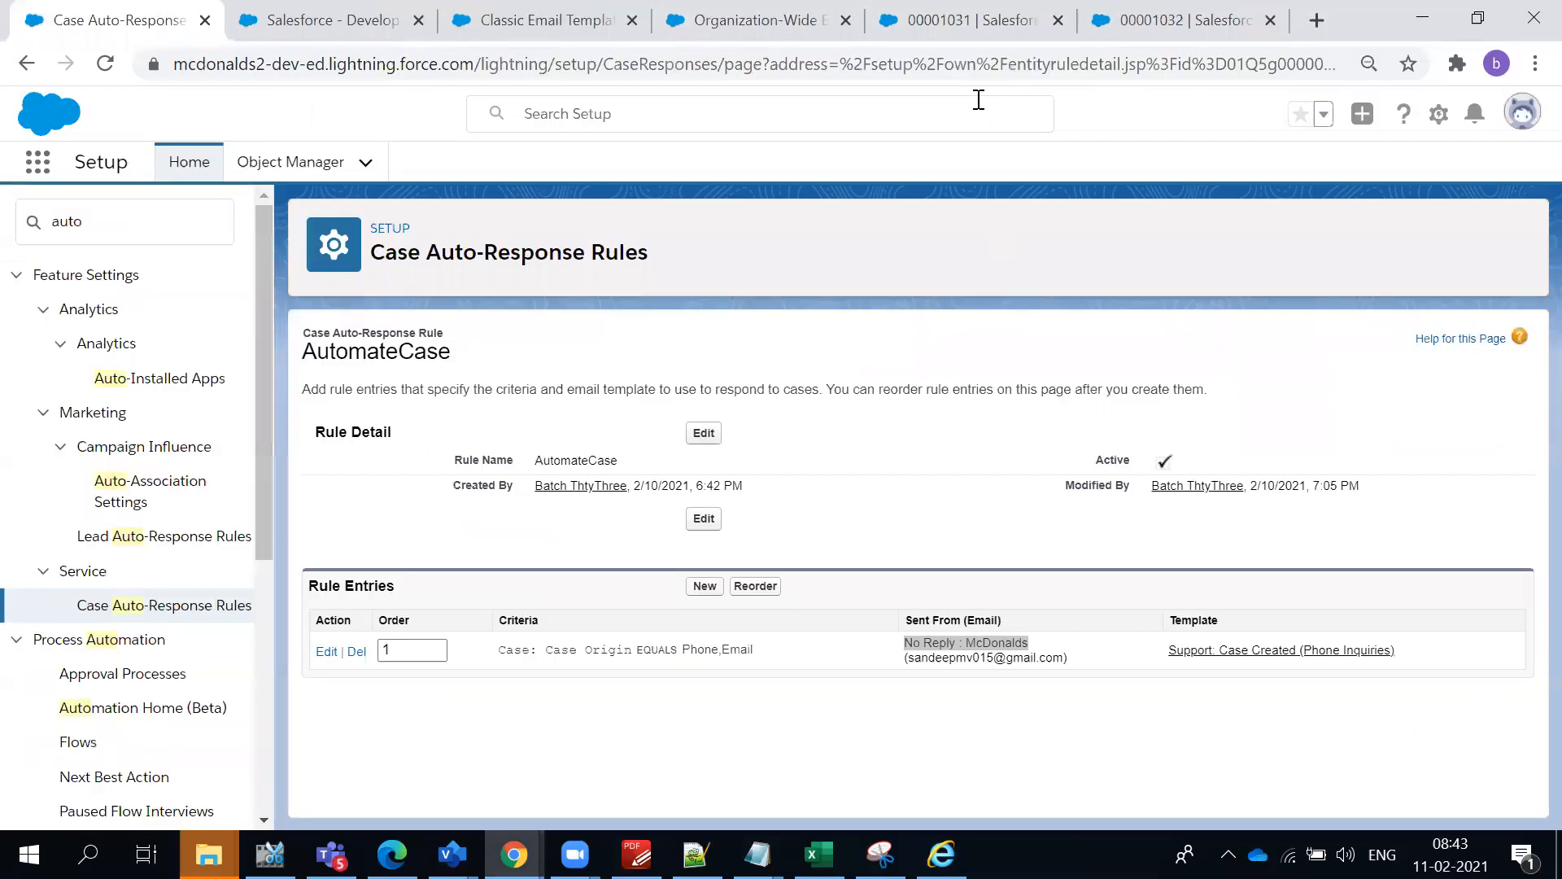
click(1130, 24)
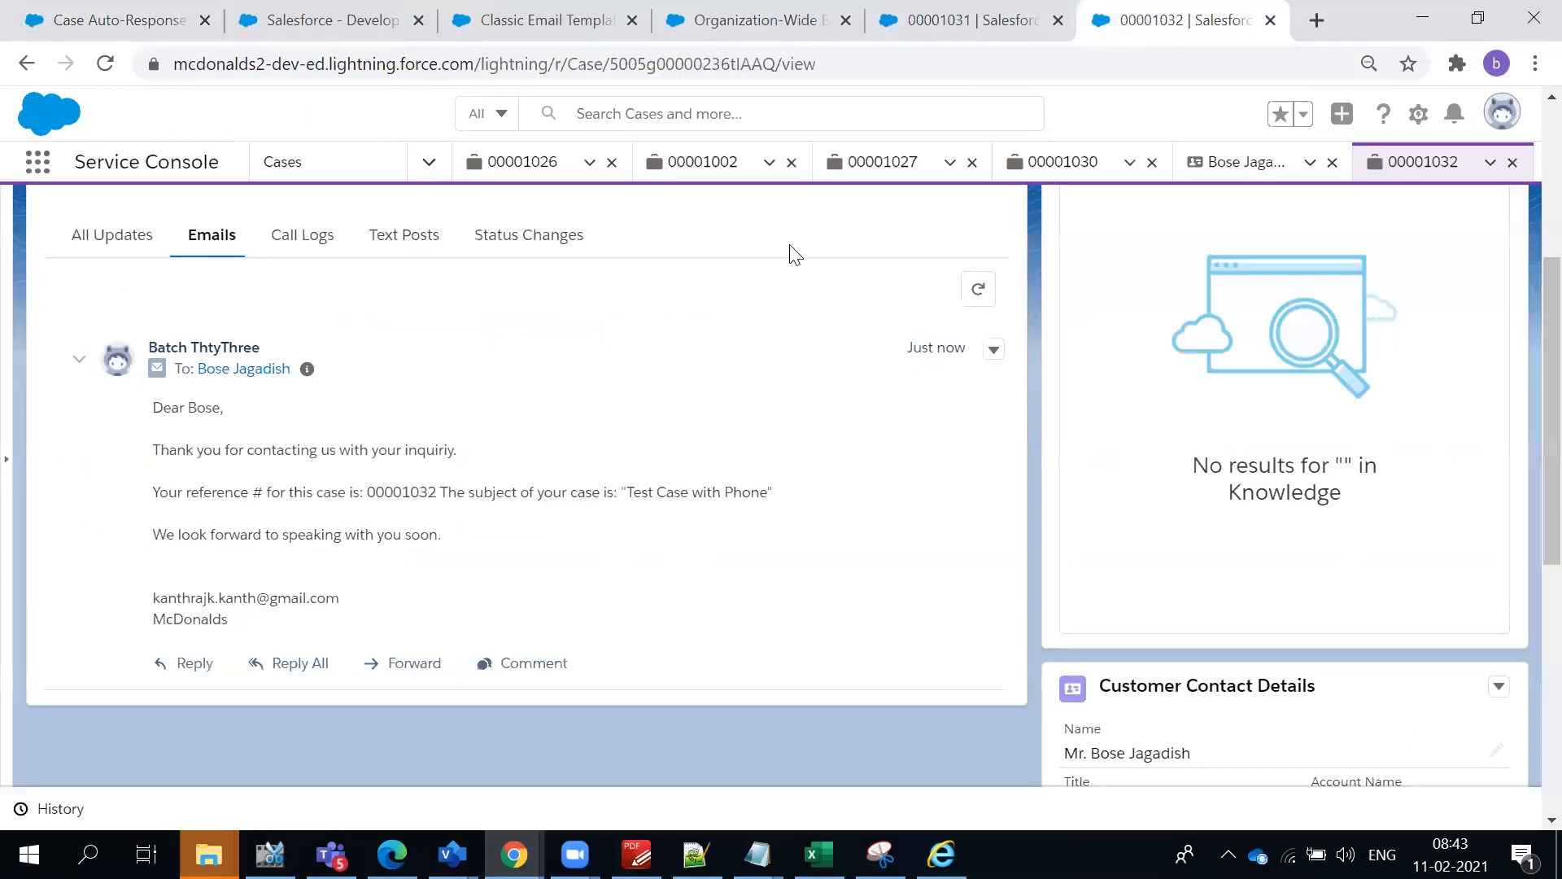
scroll(789, 248, up, 5)
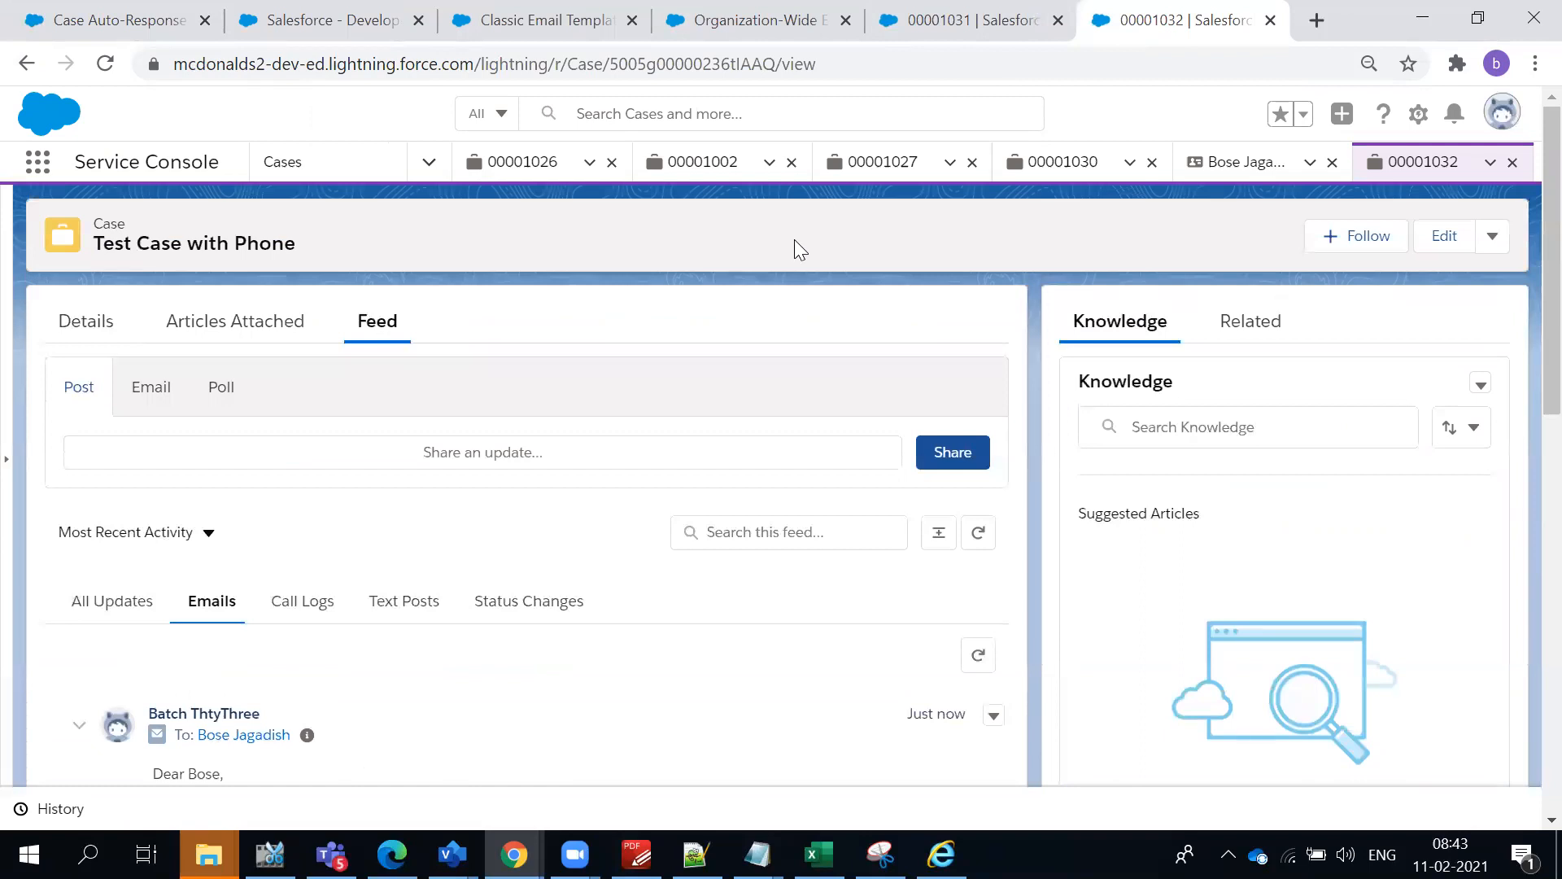
scroll(794, 239, down, 3)
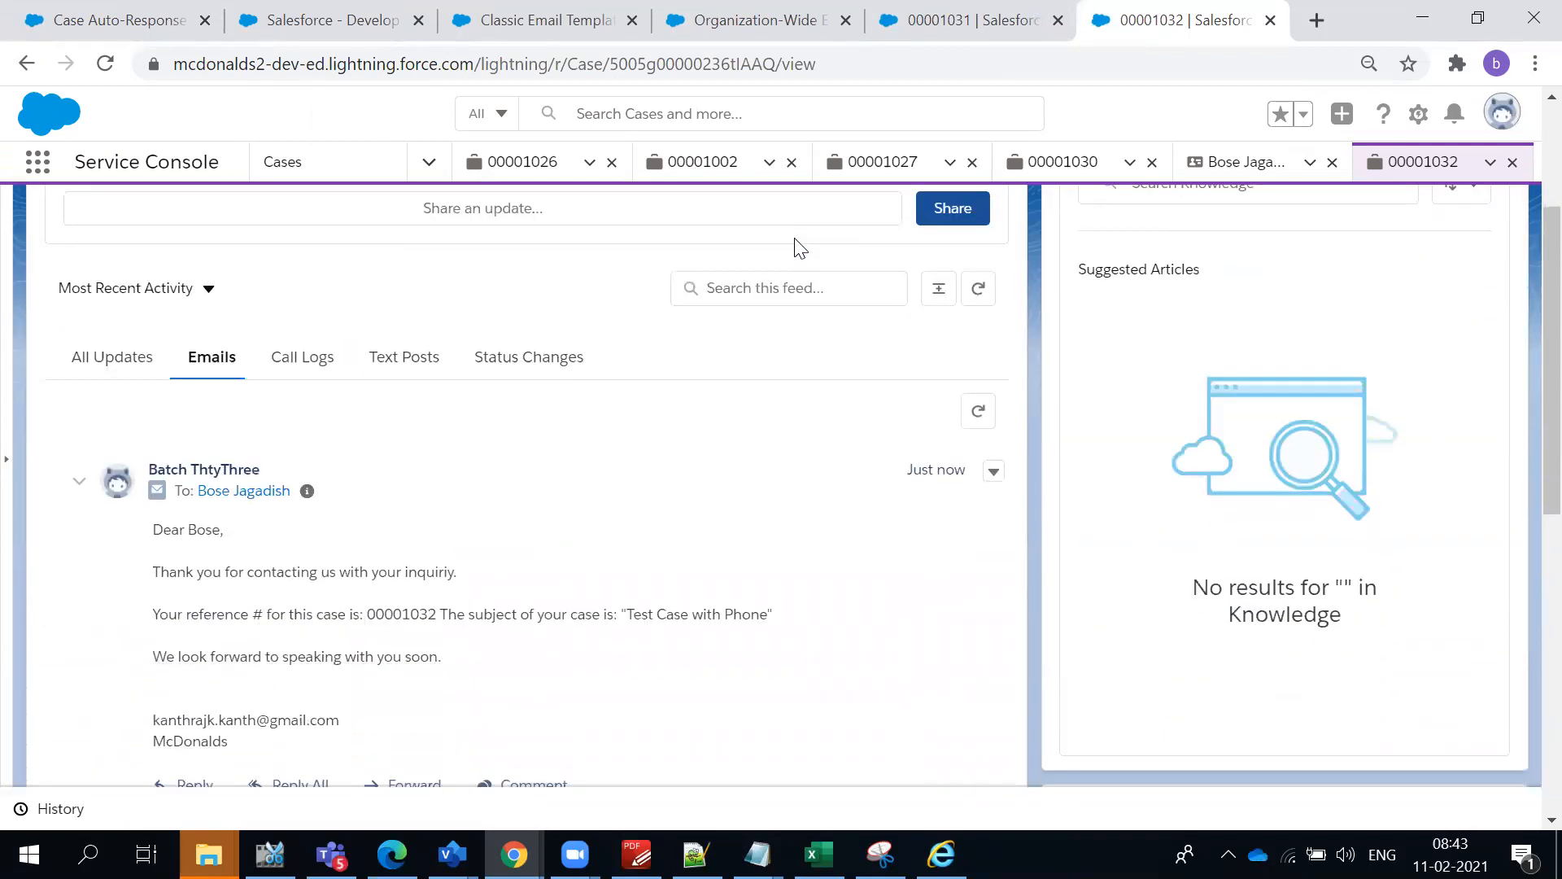
scroll(800, 246, down, 2)
scroll(797, 237, down, 6)
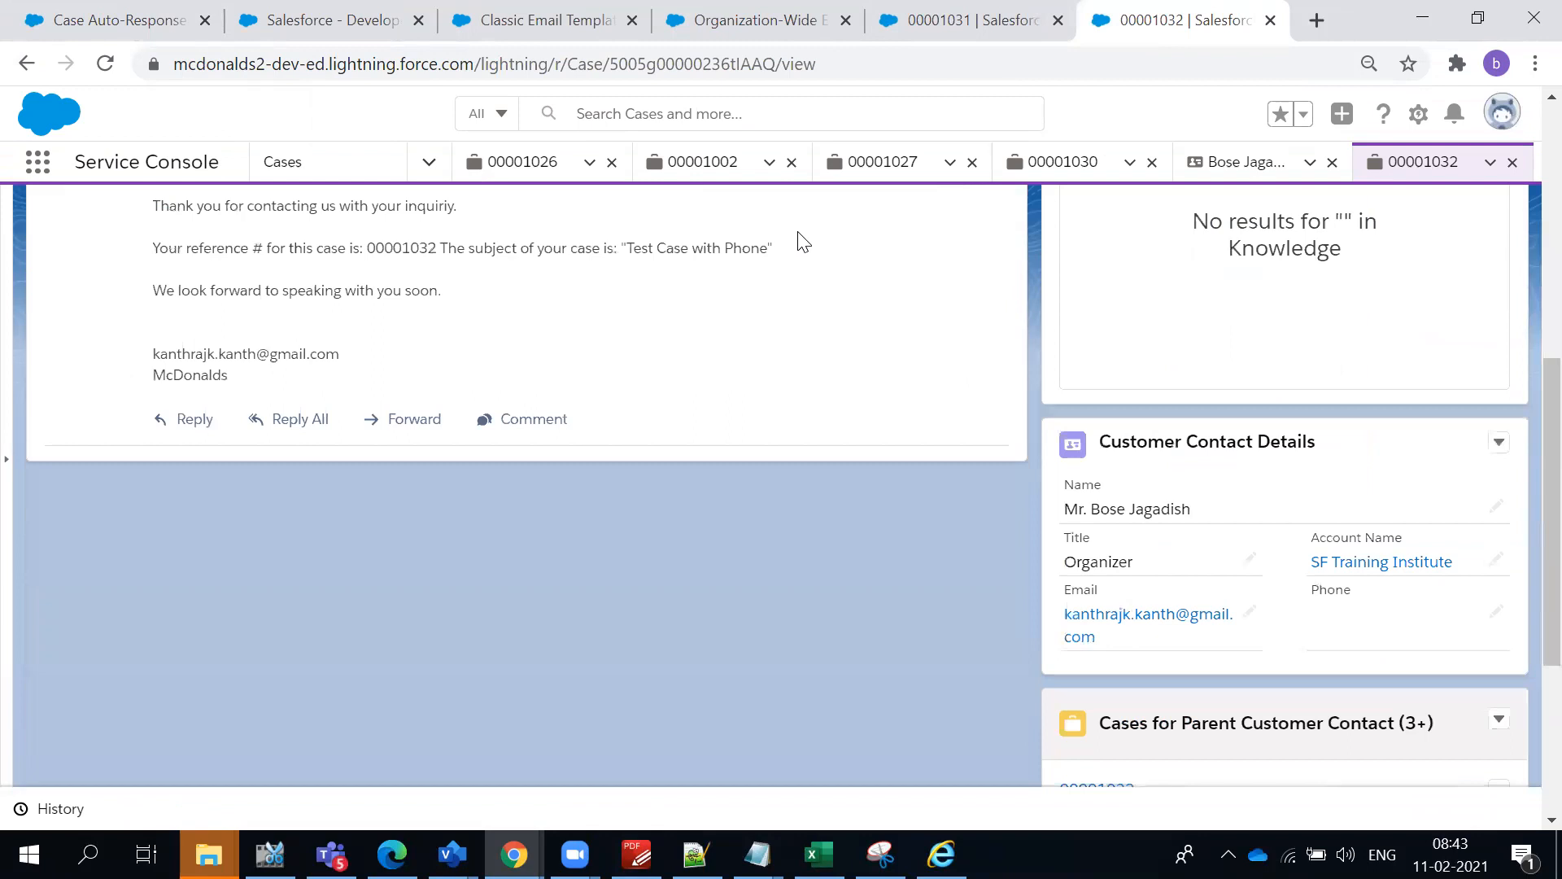
scroll(797, 238, up, 2)
scroll(796, 237, up, 10)
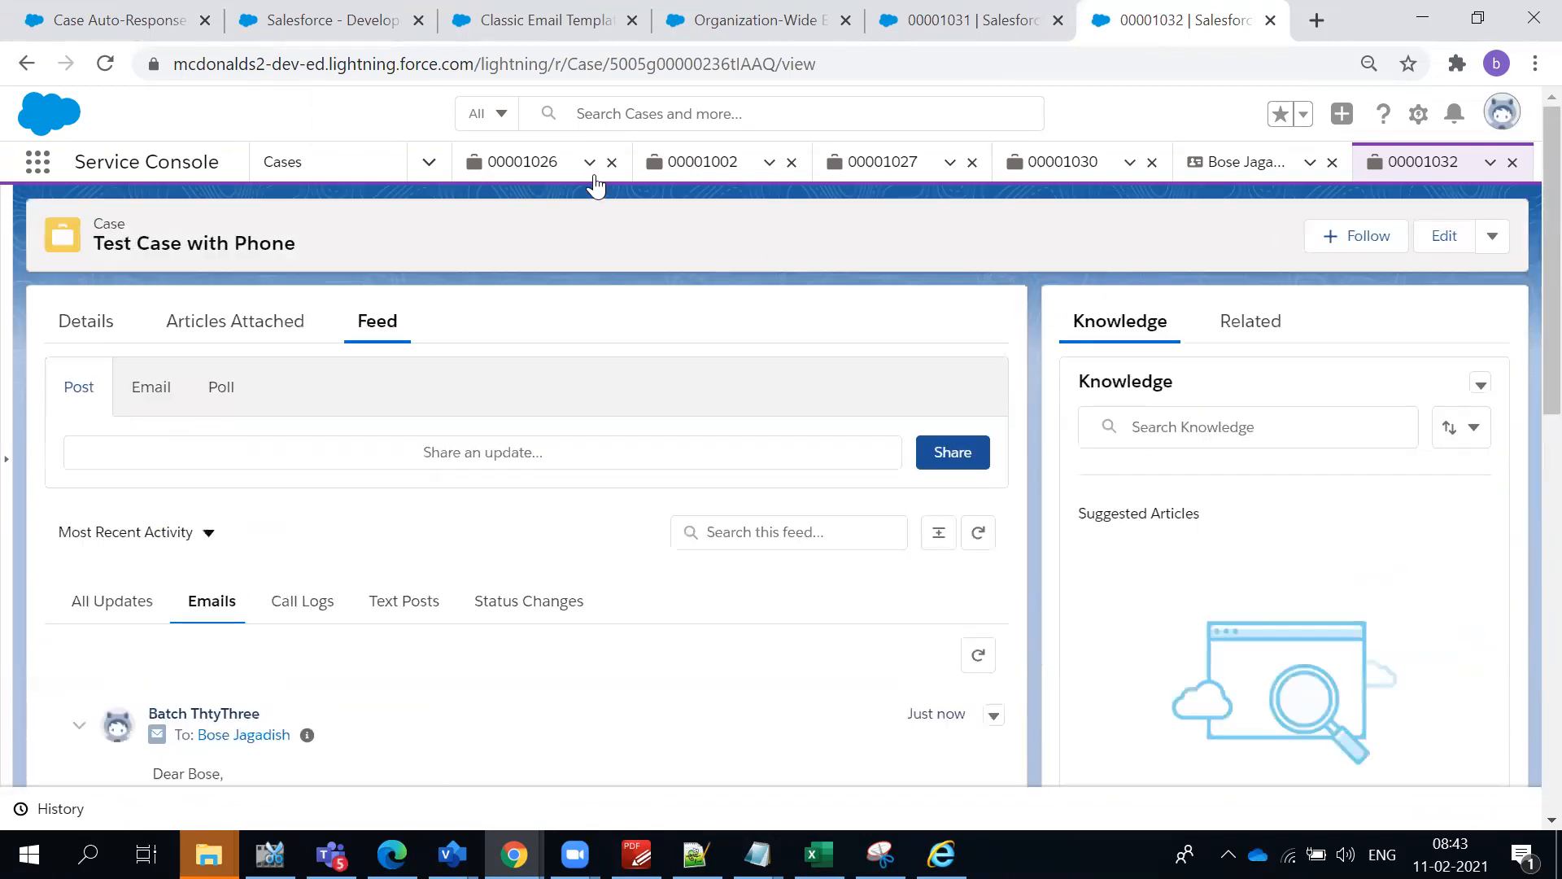
- Open a blank new case form, examine the option to send a notification email to the customer contact, and cancel the form
click(322, 162)
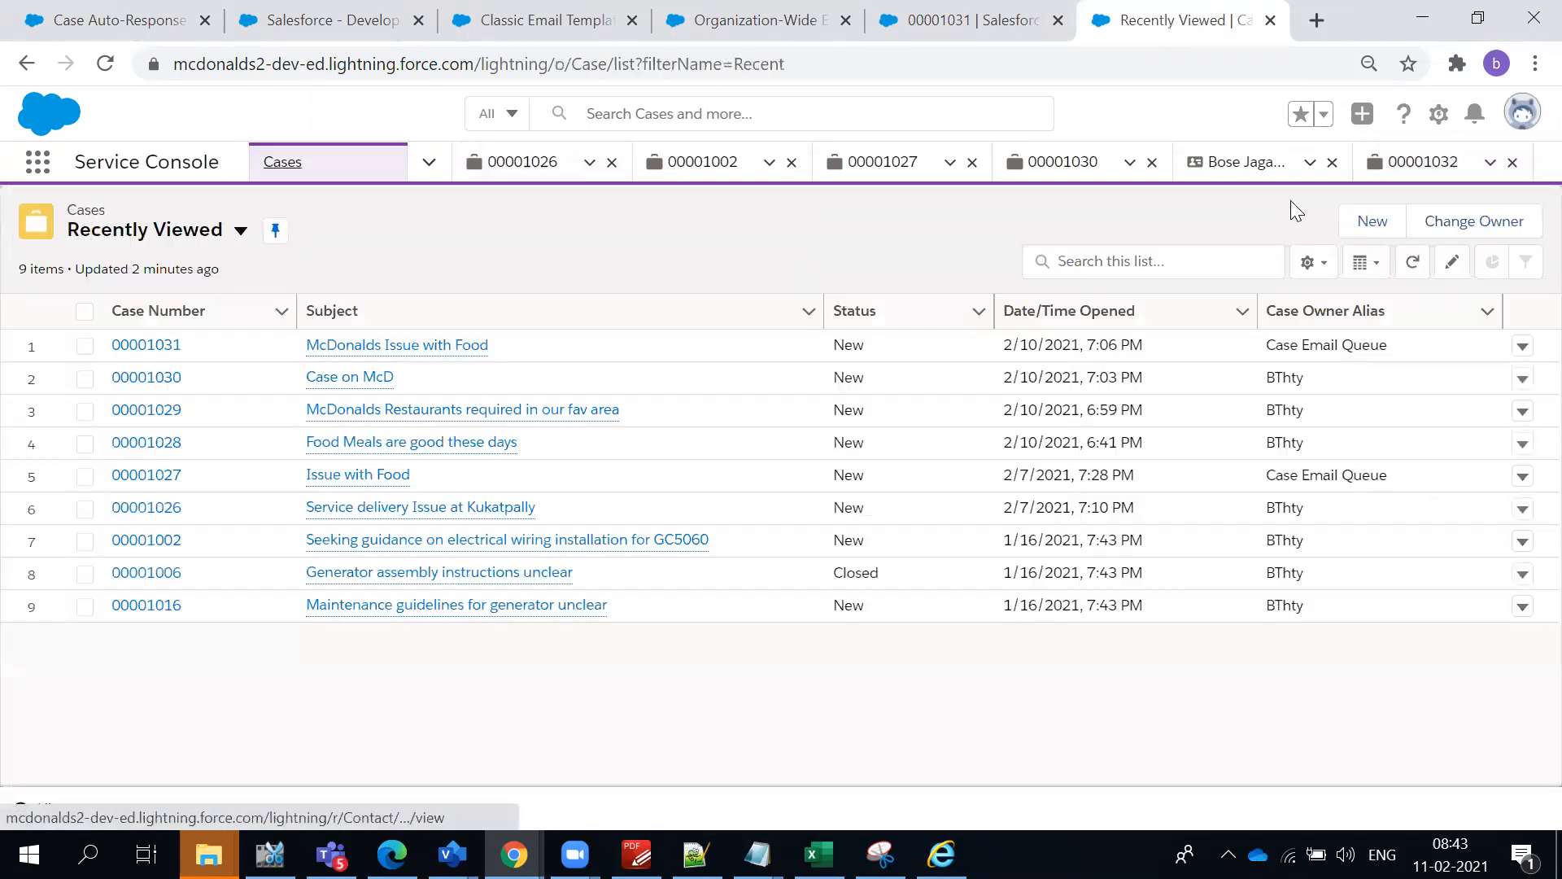
click(1355, 220)
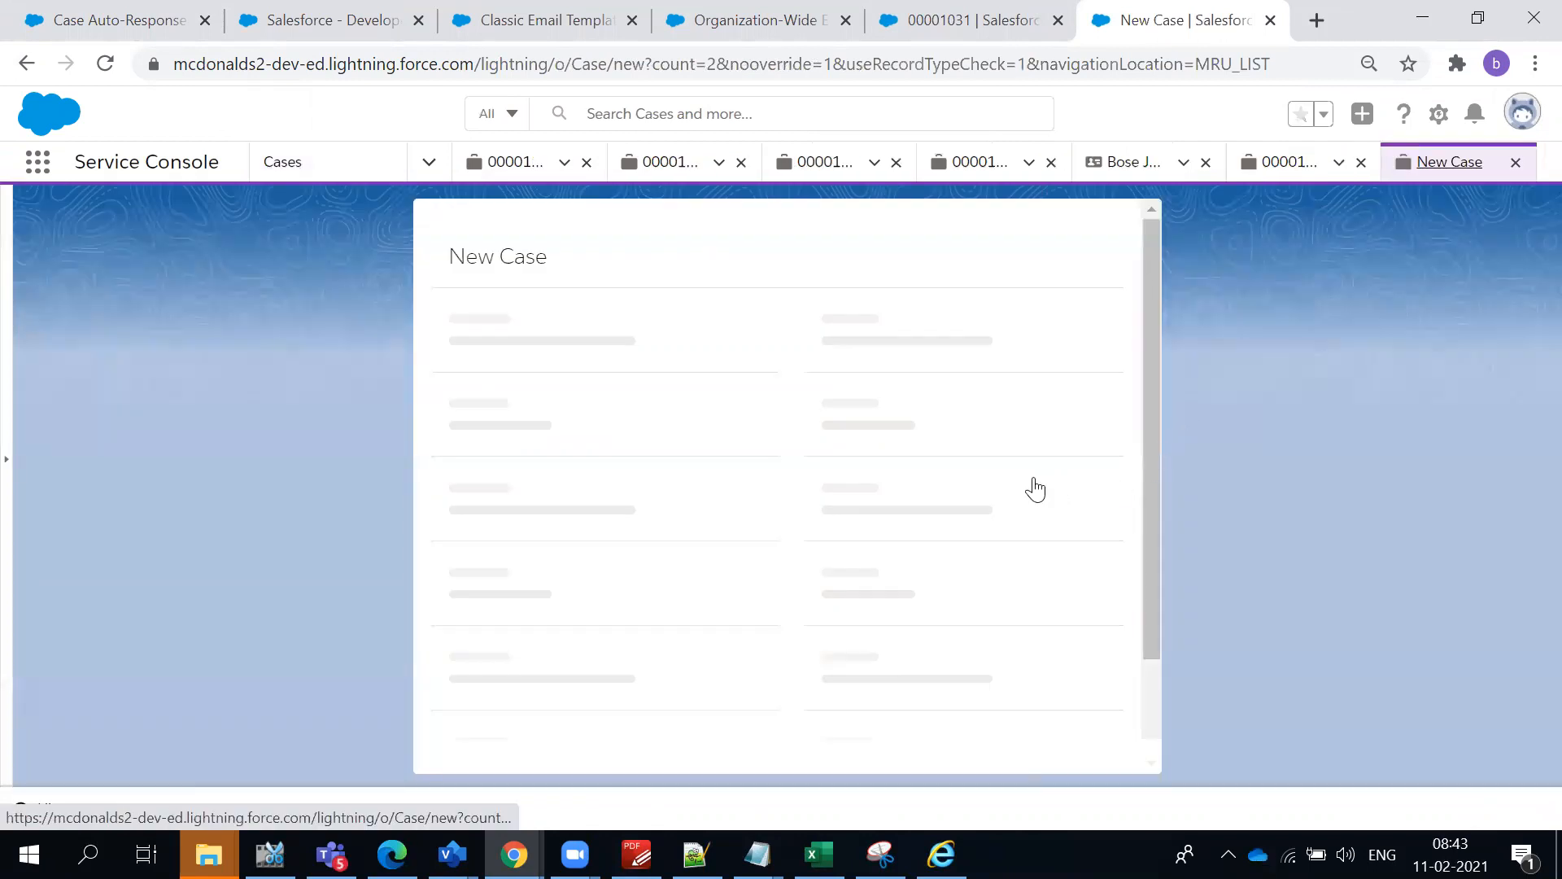
drag(725, 705, 1018, 706)
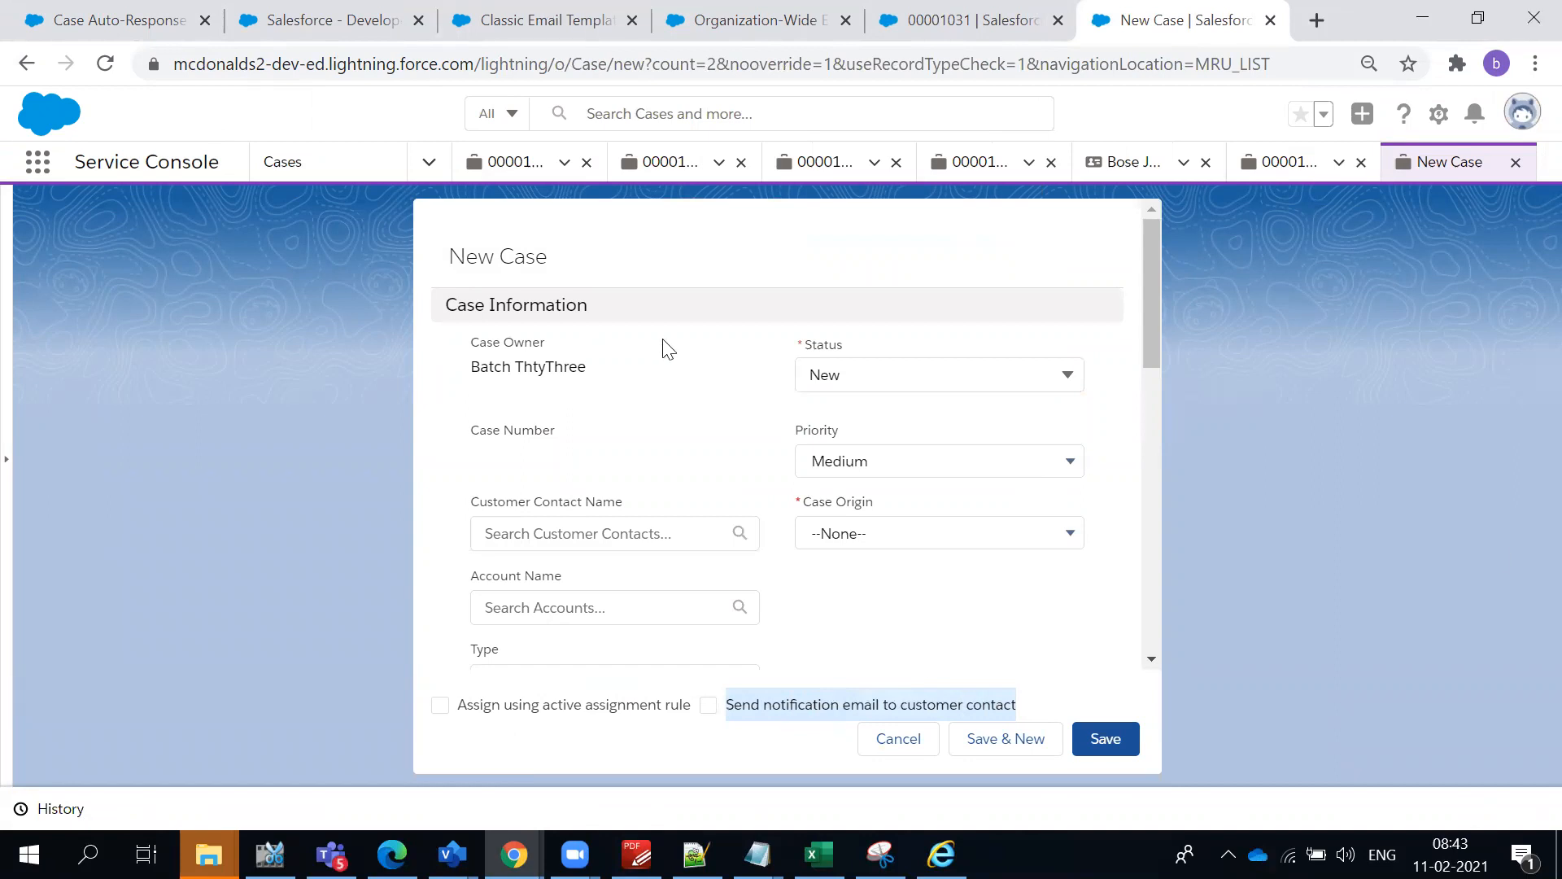
double_click(530, 259)
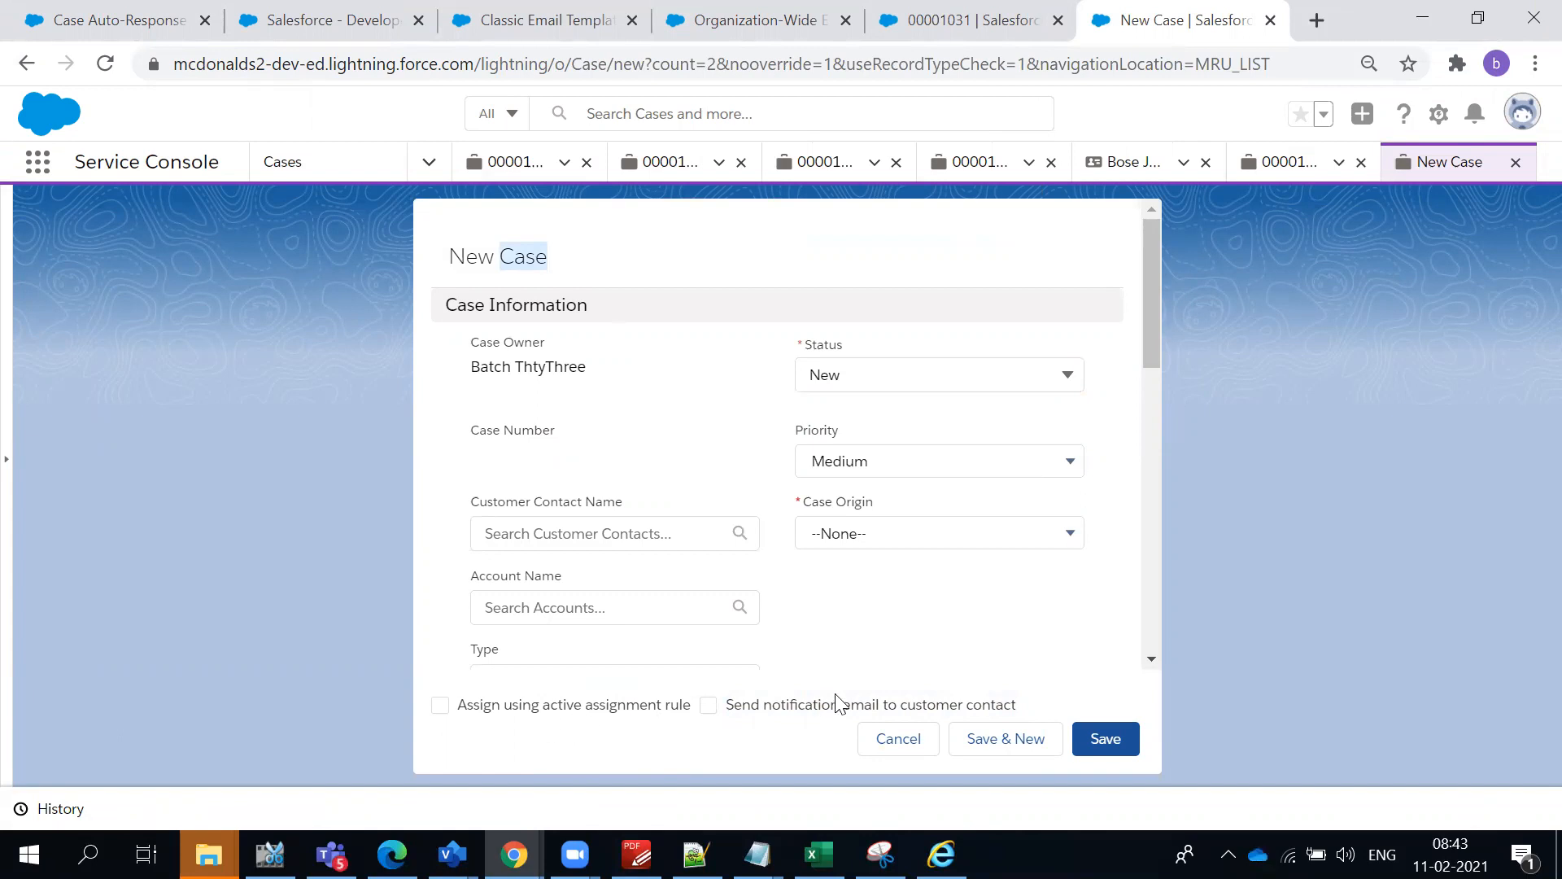
click(895, 738)
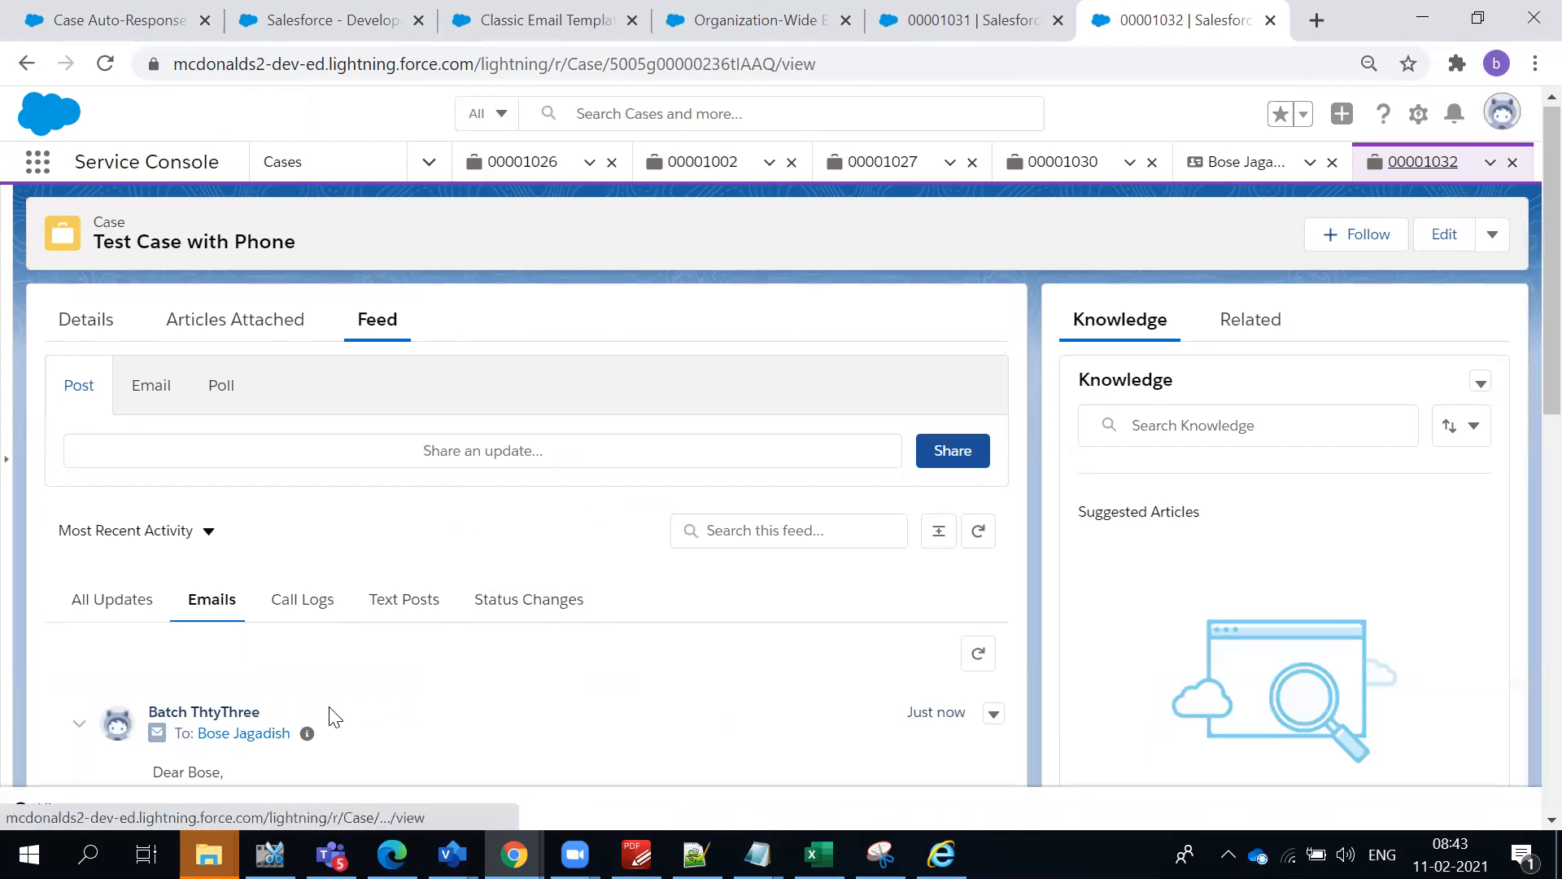
- Search Google in a new browser tab for "auto response rules in salesforce" and open the "Set Up Auto-Response Rules" Salesforce Help article
scroll(329, 716, down, 5)
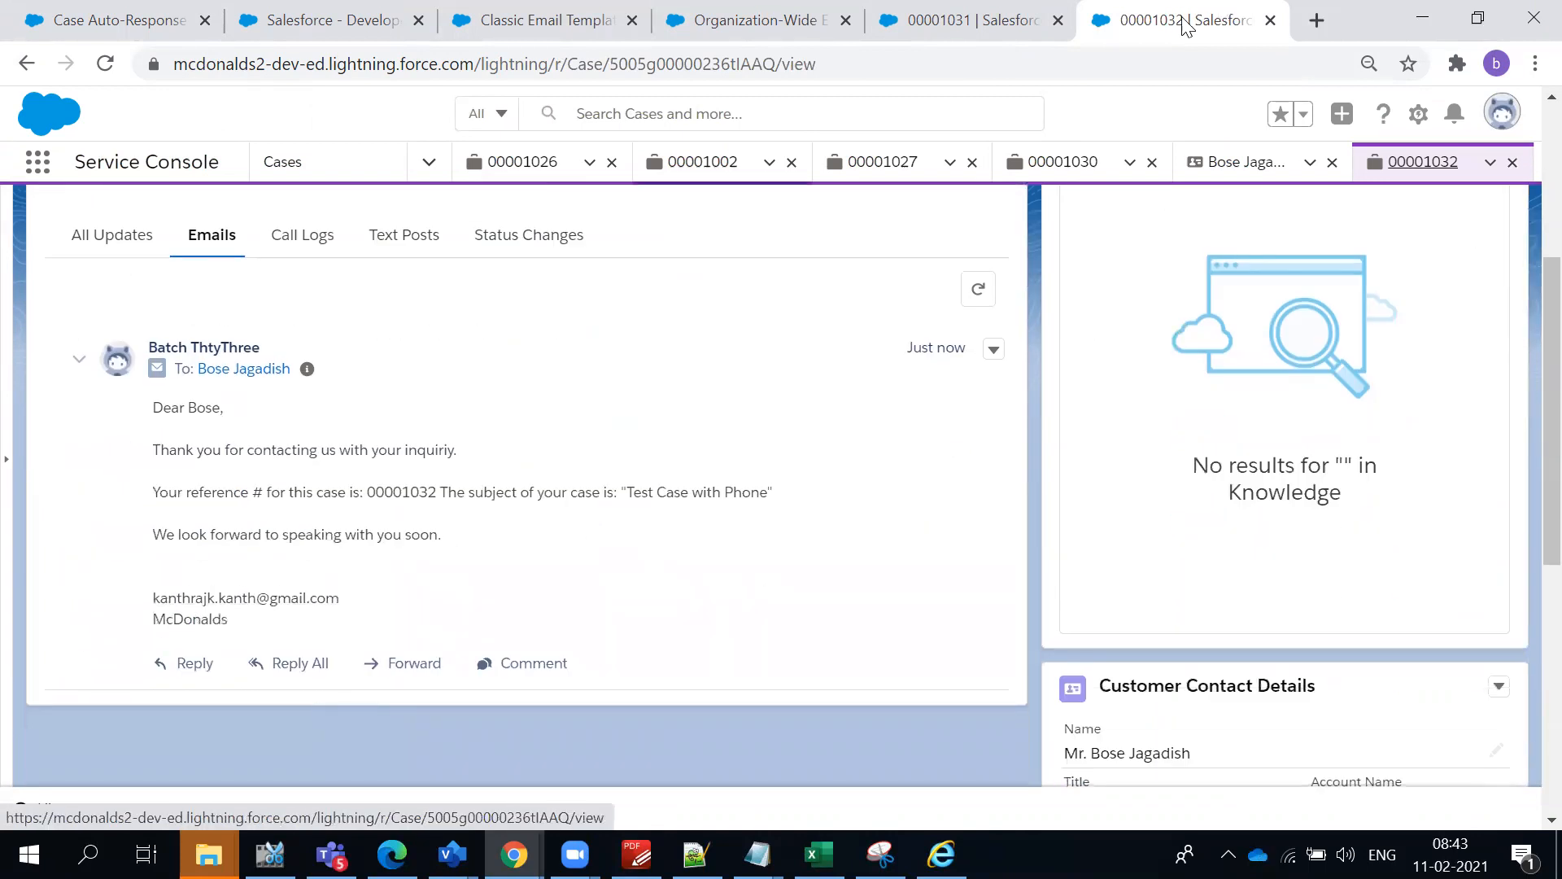
click(1303, 24)
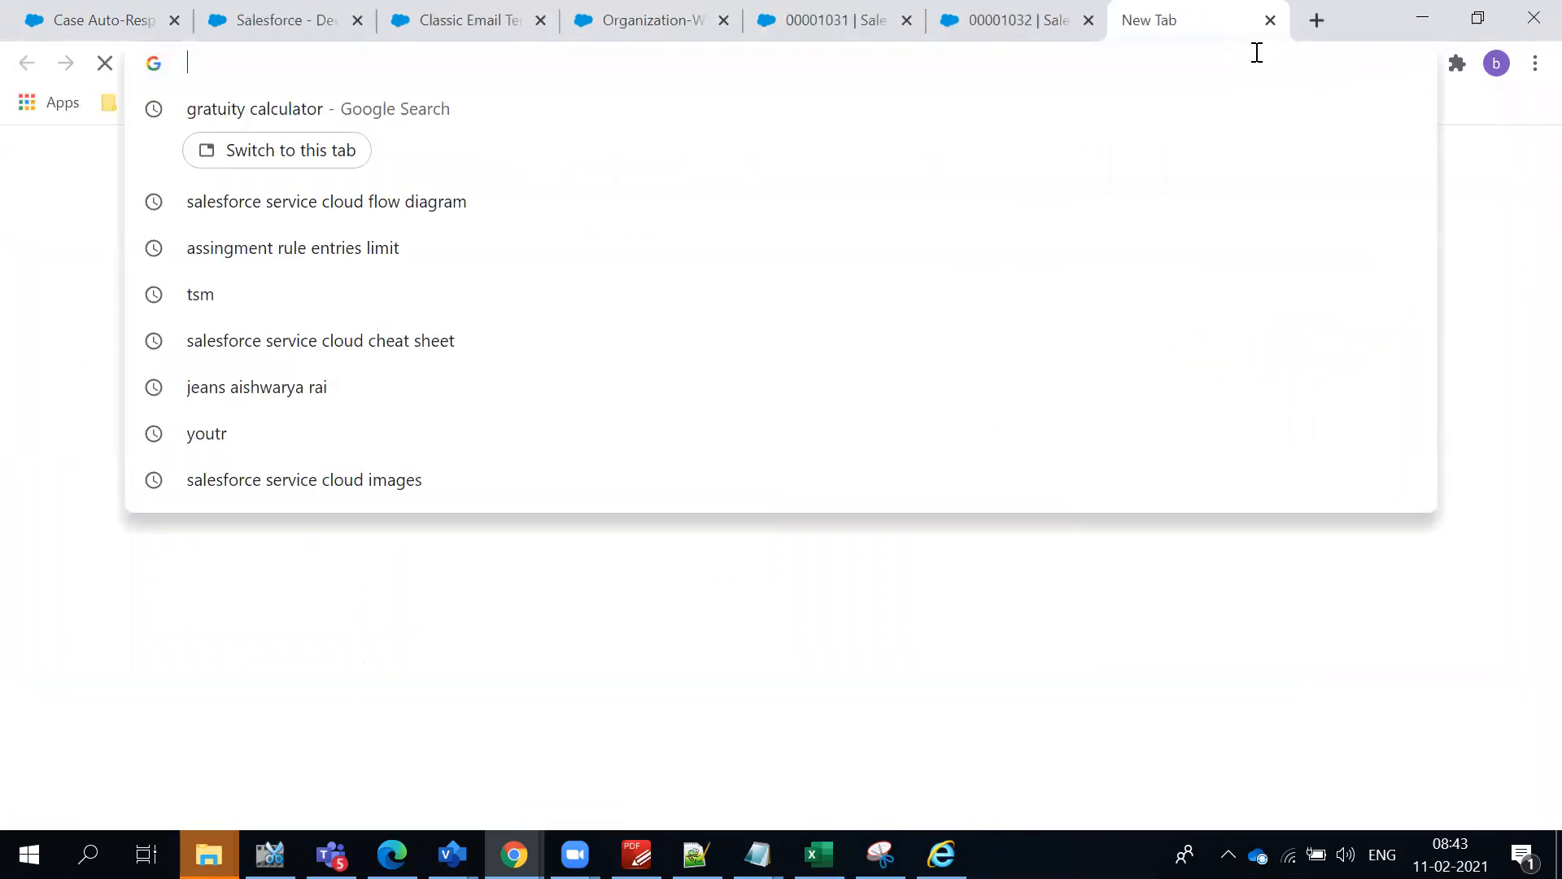
text(Auto re)
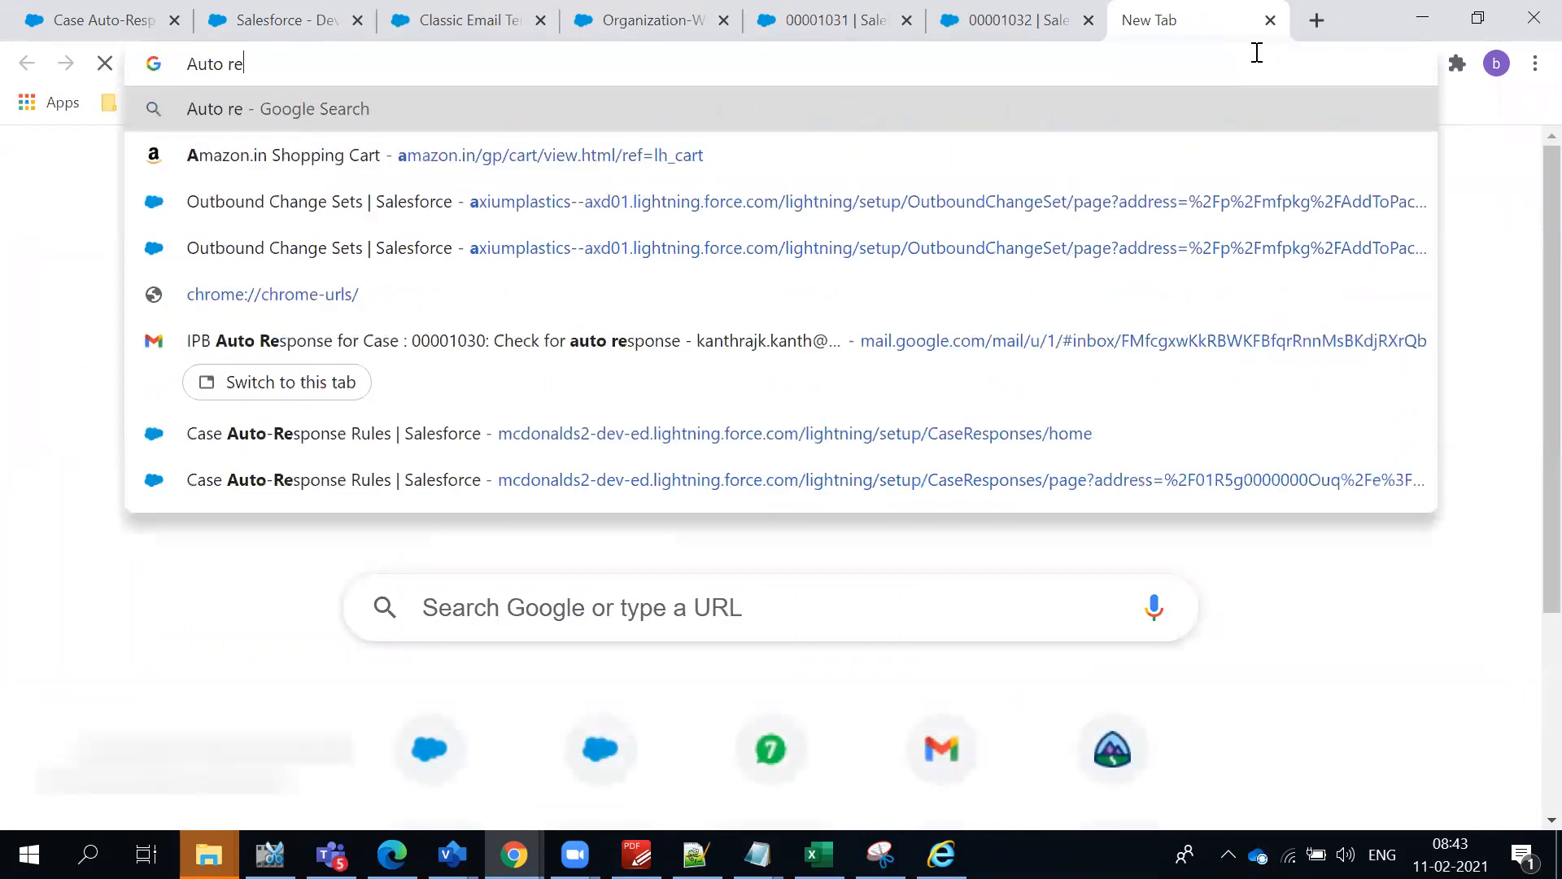
text(sponse r)
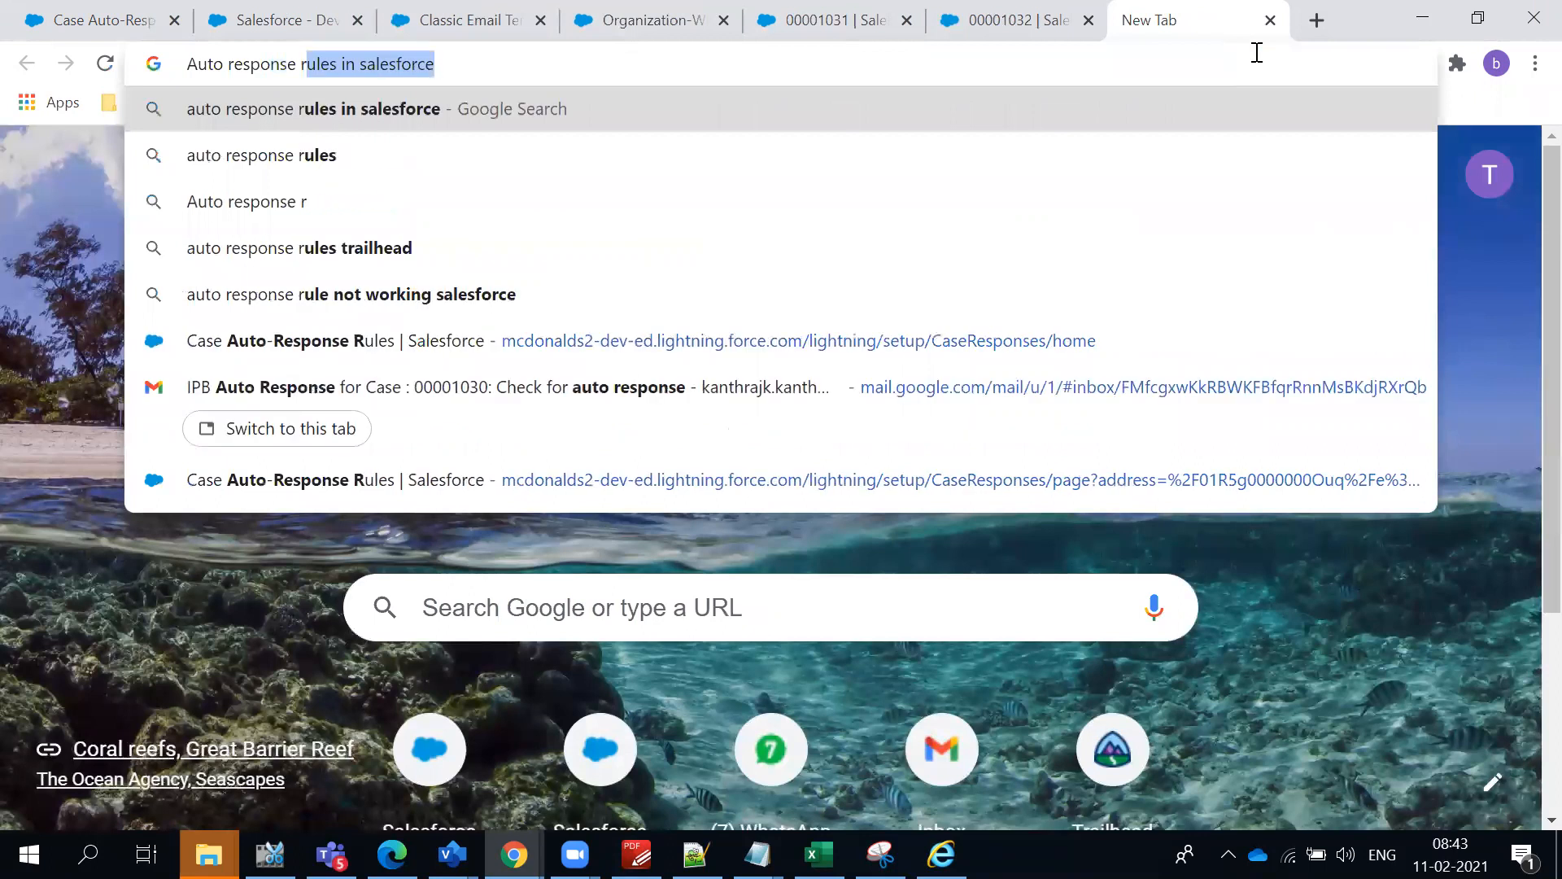
key(Return)
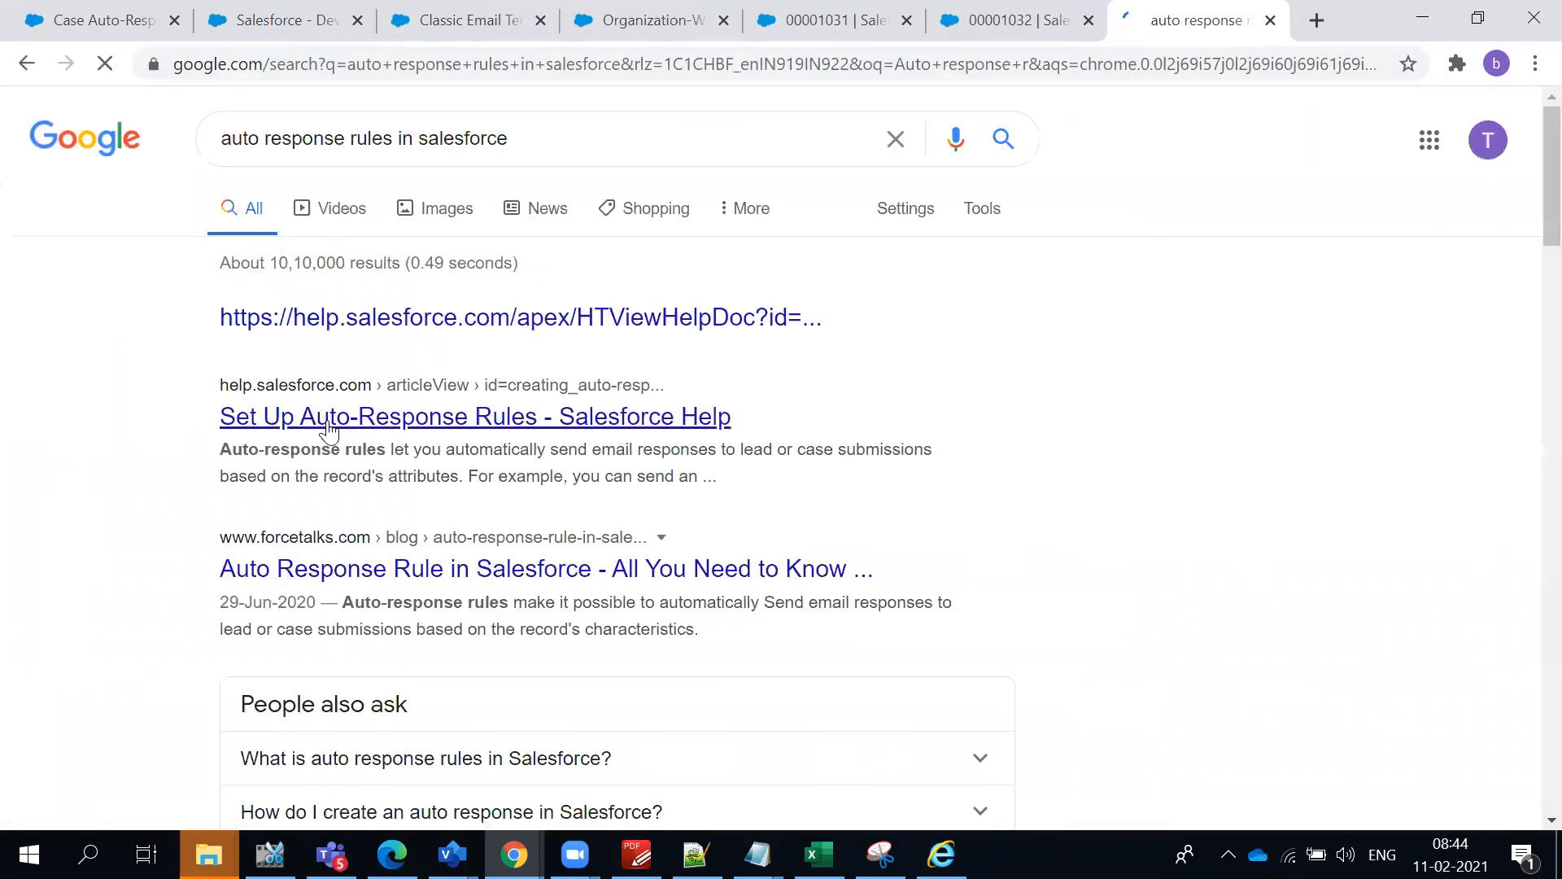
ctrl+click(328, 430)
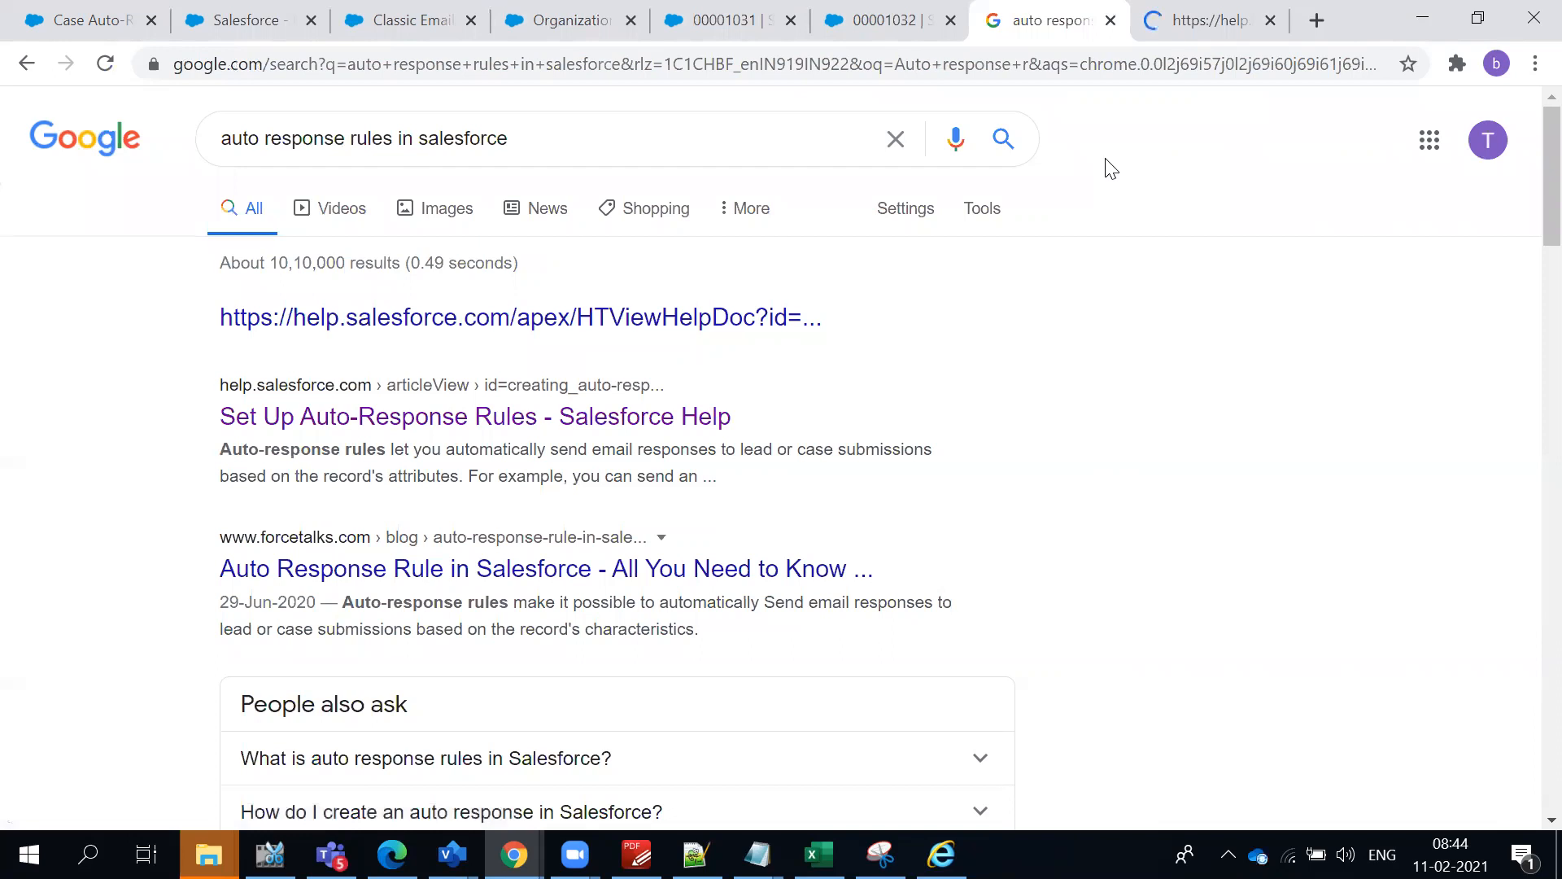
- Read the "Set Up Auto-Response Rules" help article from its introduction through the rule entry instructions to the related article on workflow email alerts
click(1191, 34)
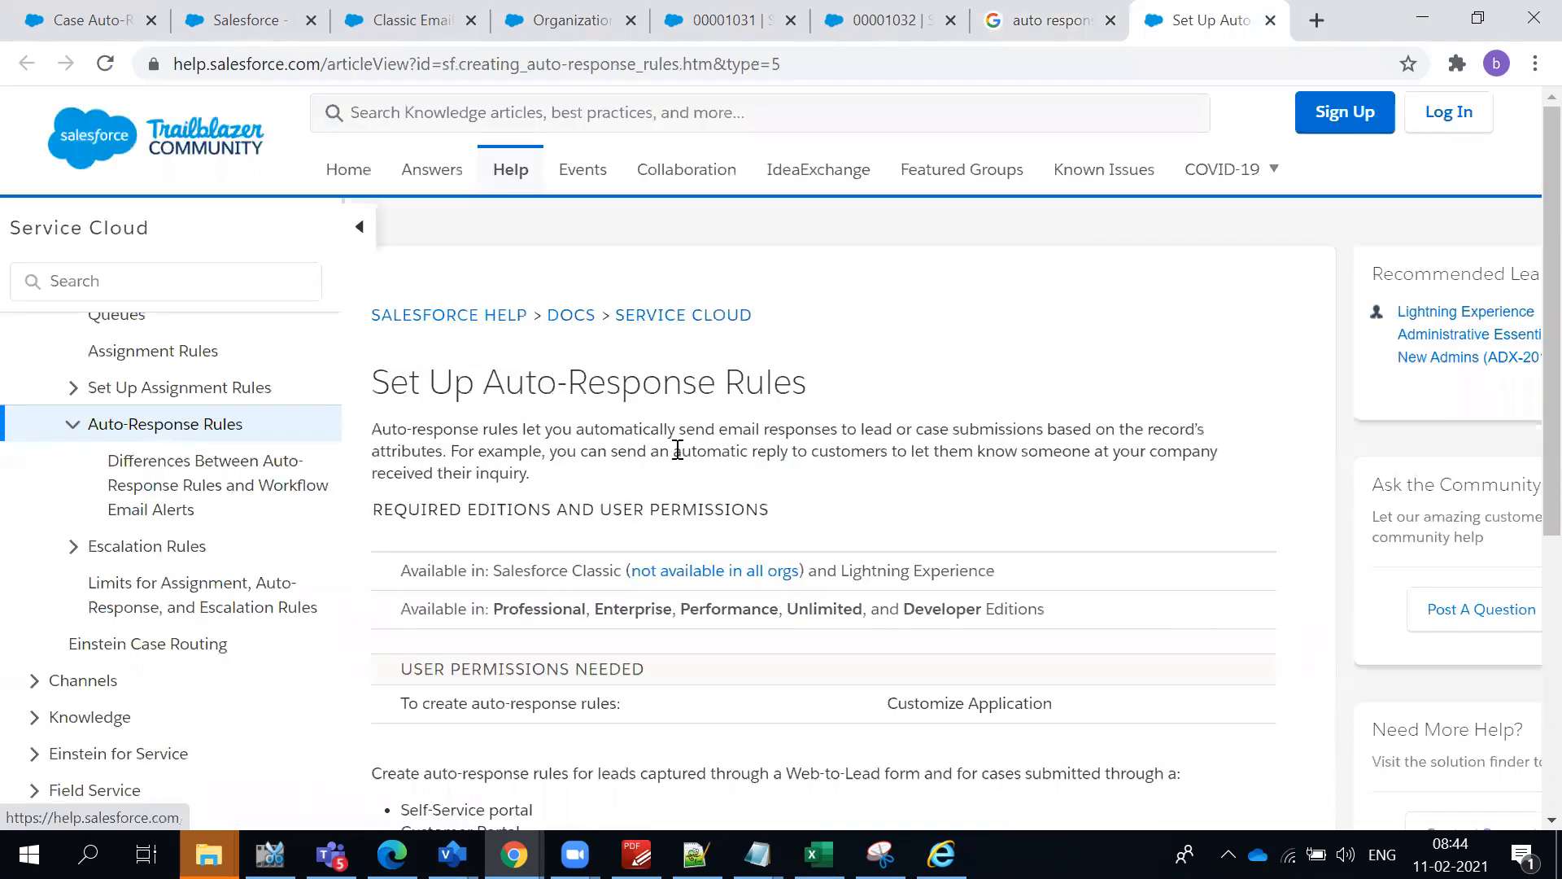
drag(374, 433, 577, 461)
click(577, 461)
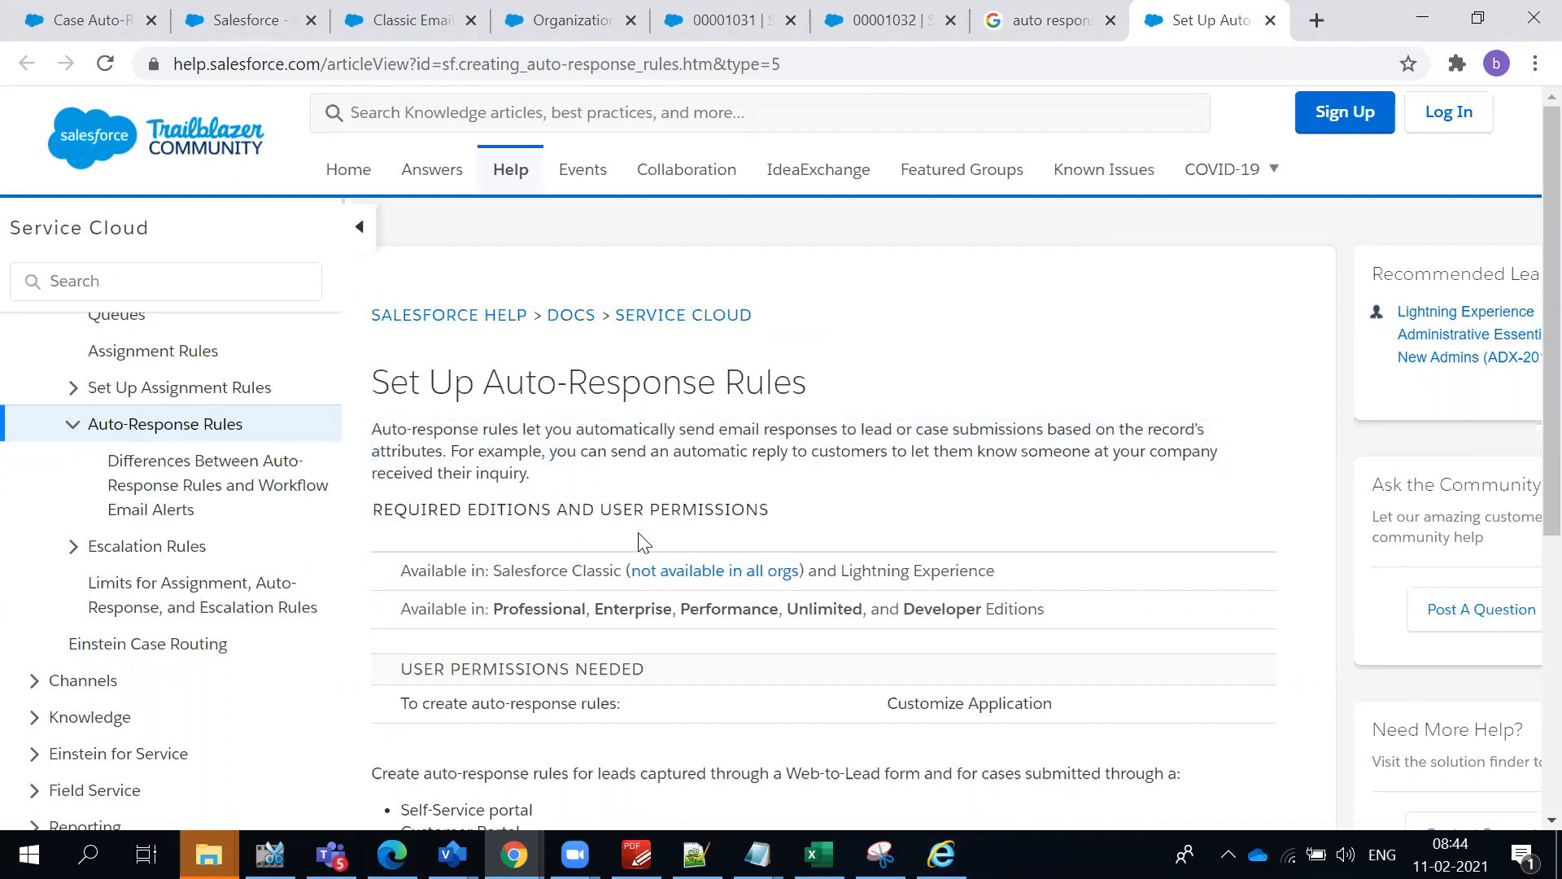
scroll(642, 535, down, 3)
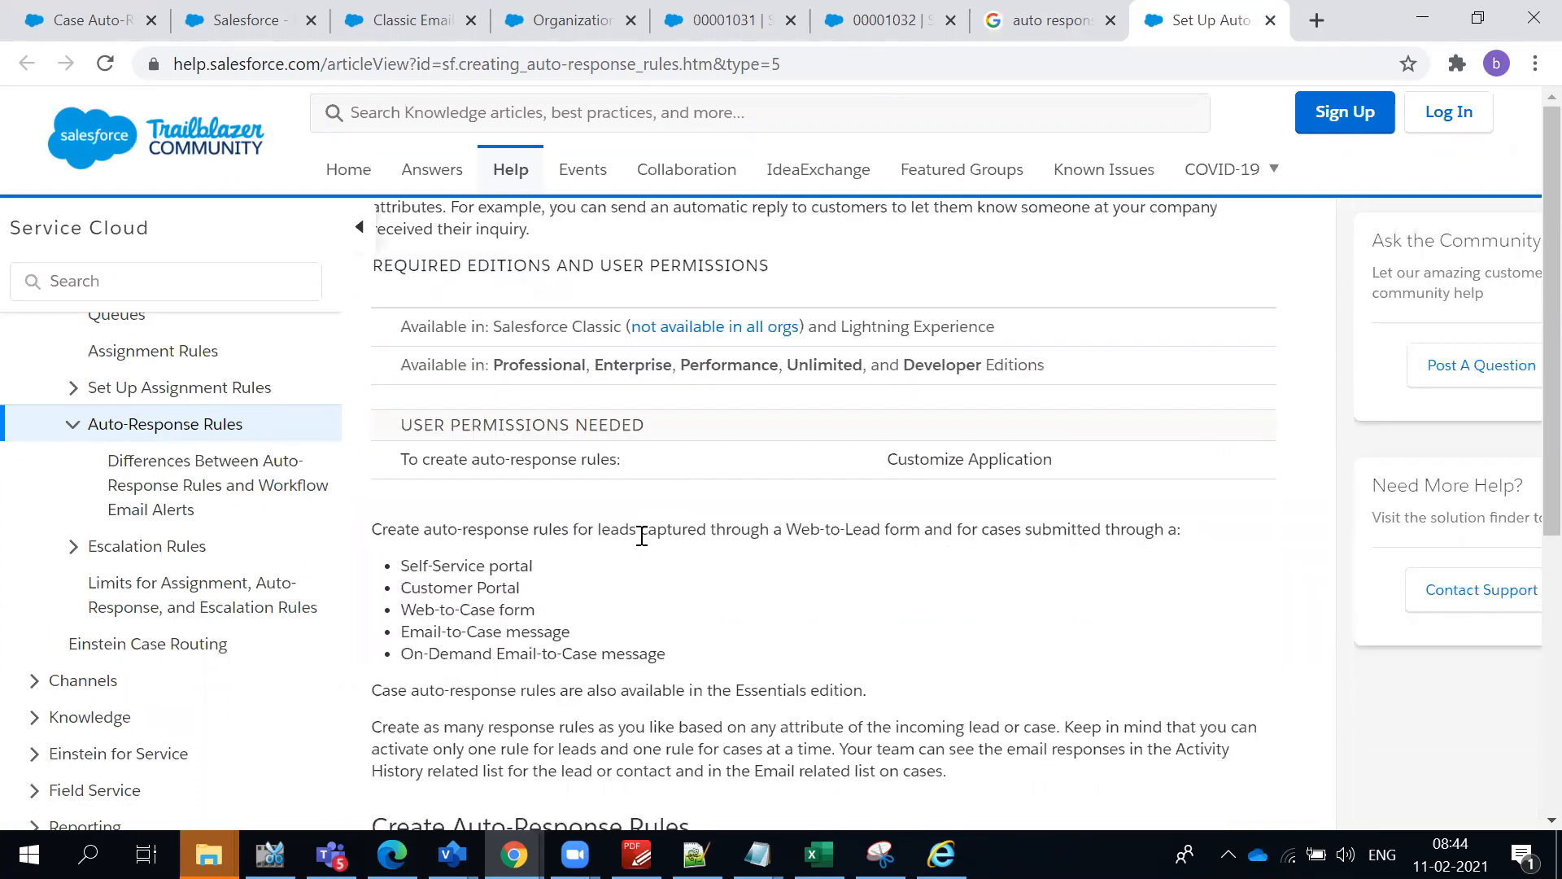
scroll(642, 535, down, 3)
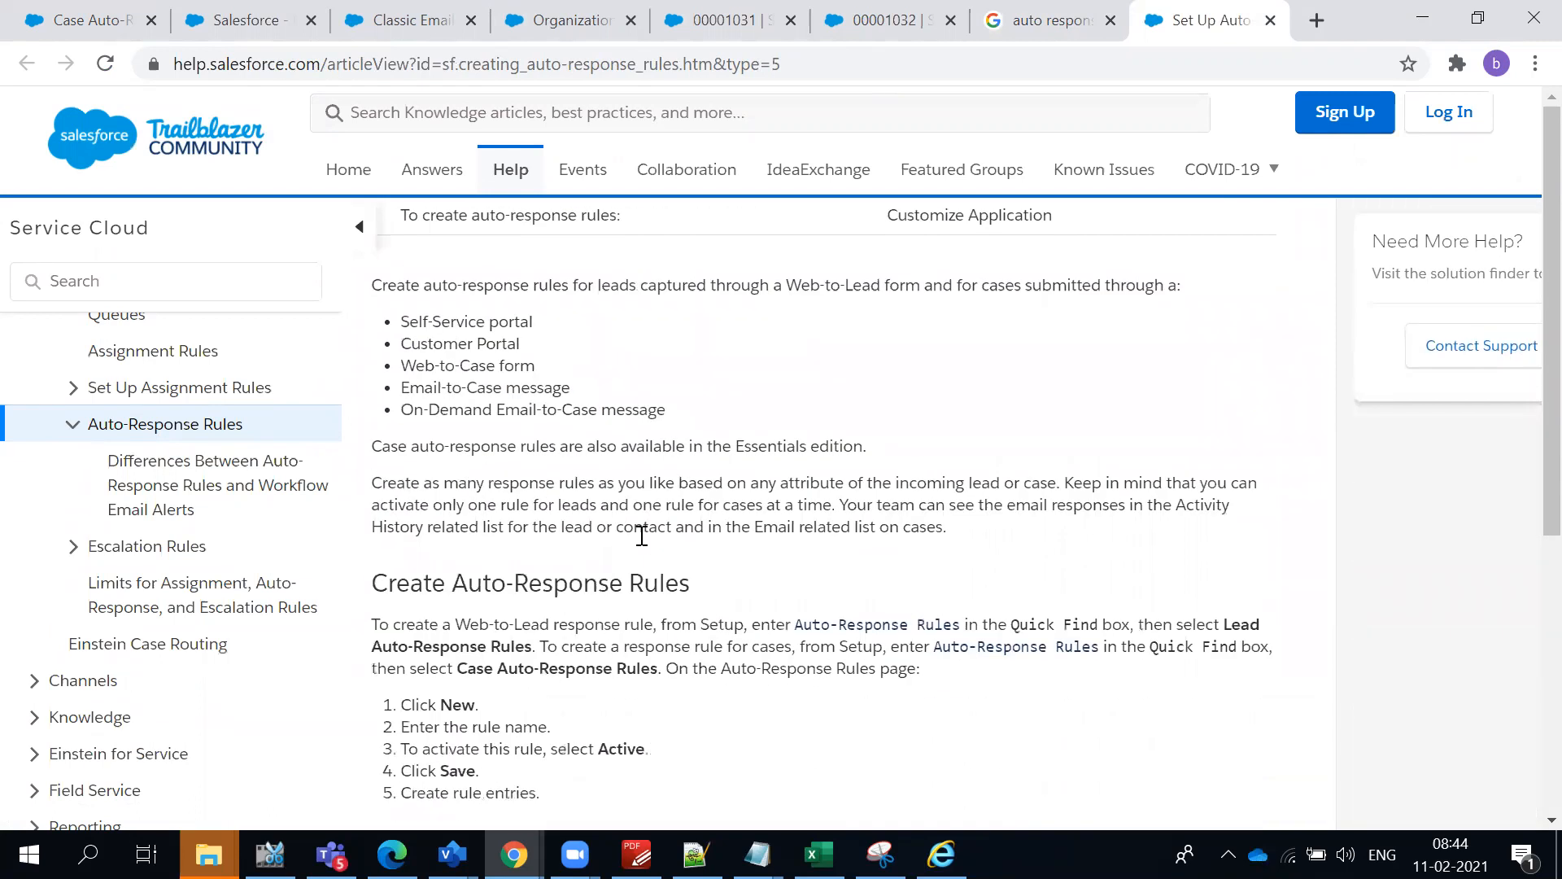
scroll(642, 534, down, 6)
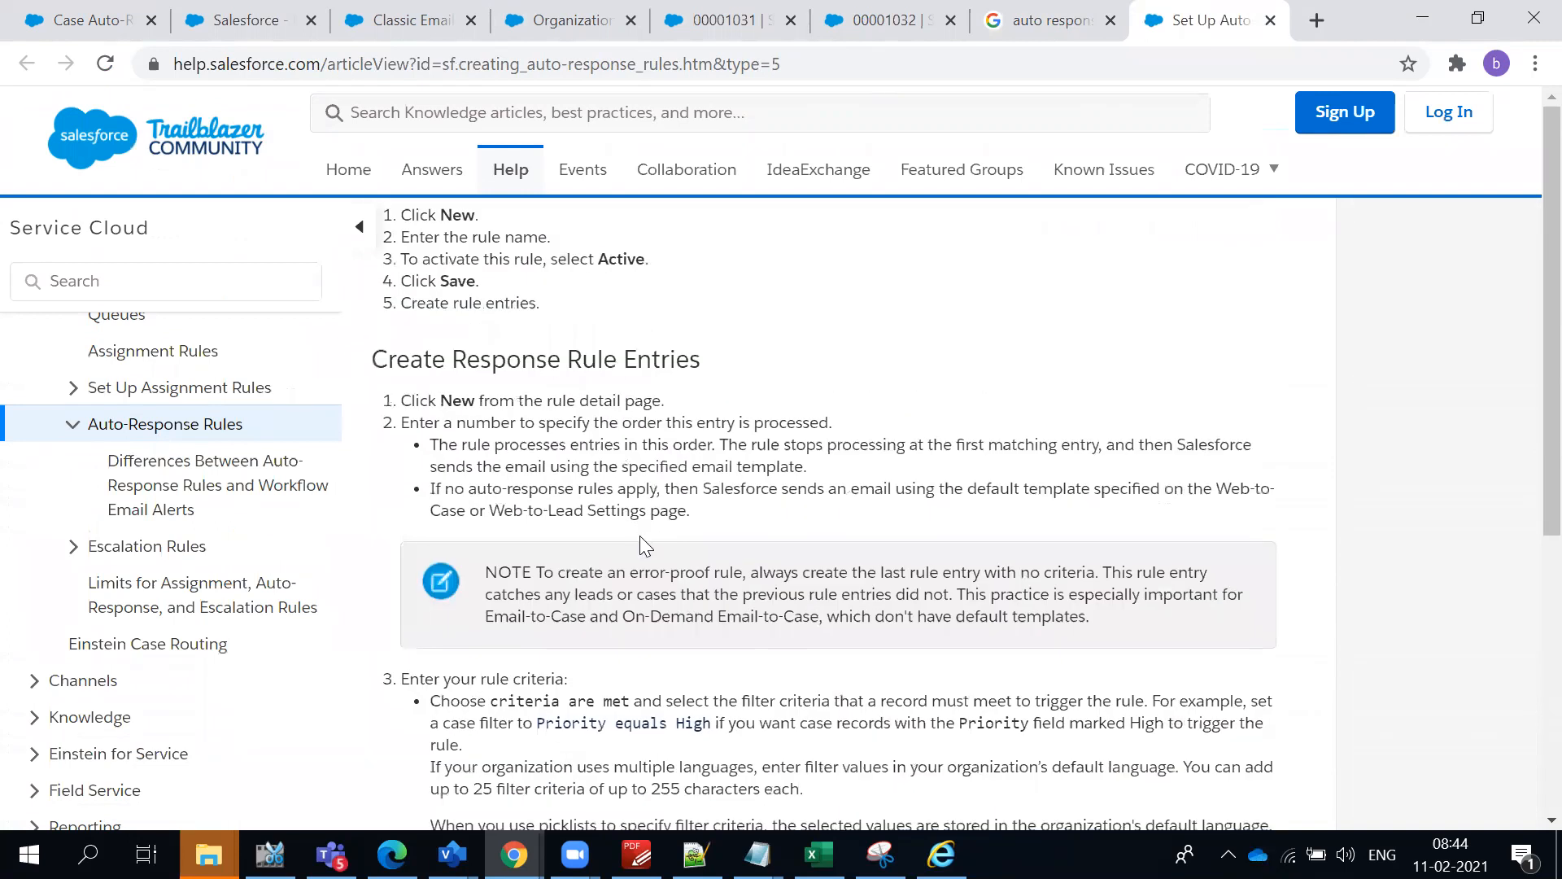
scroll(640, 538, down, 1)
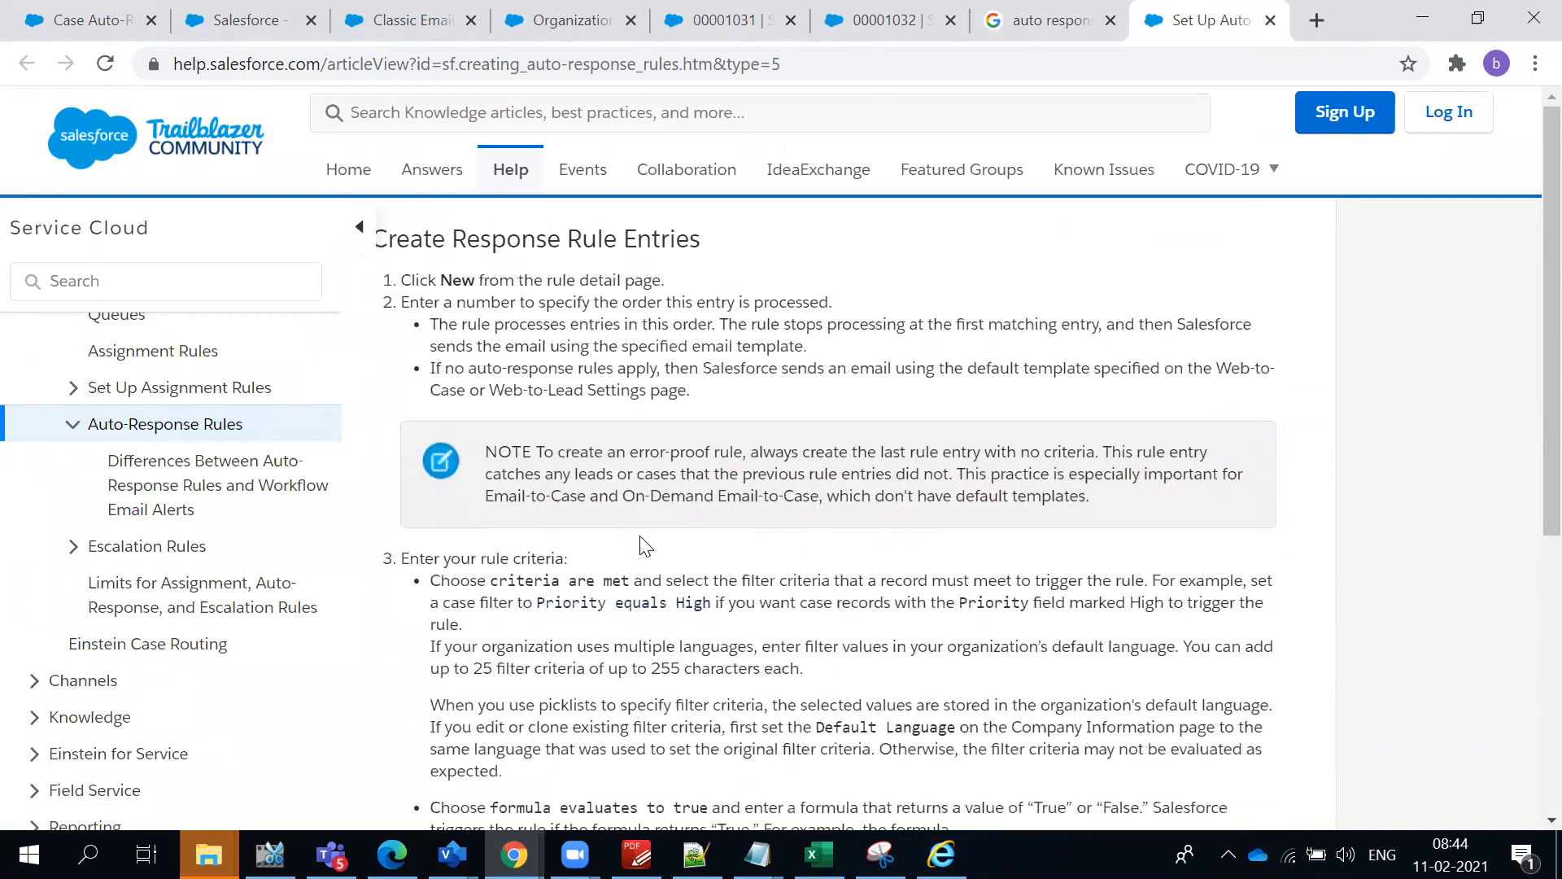
scroll(641, 541, down, 3)
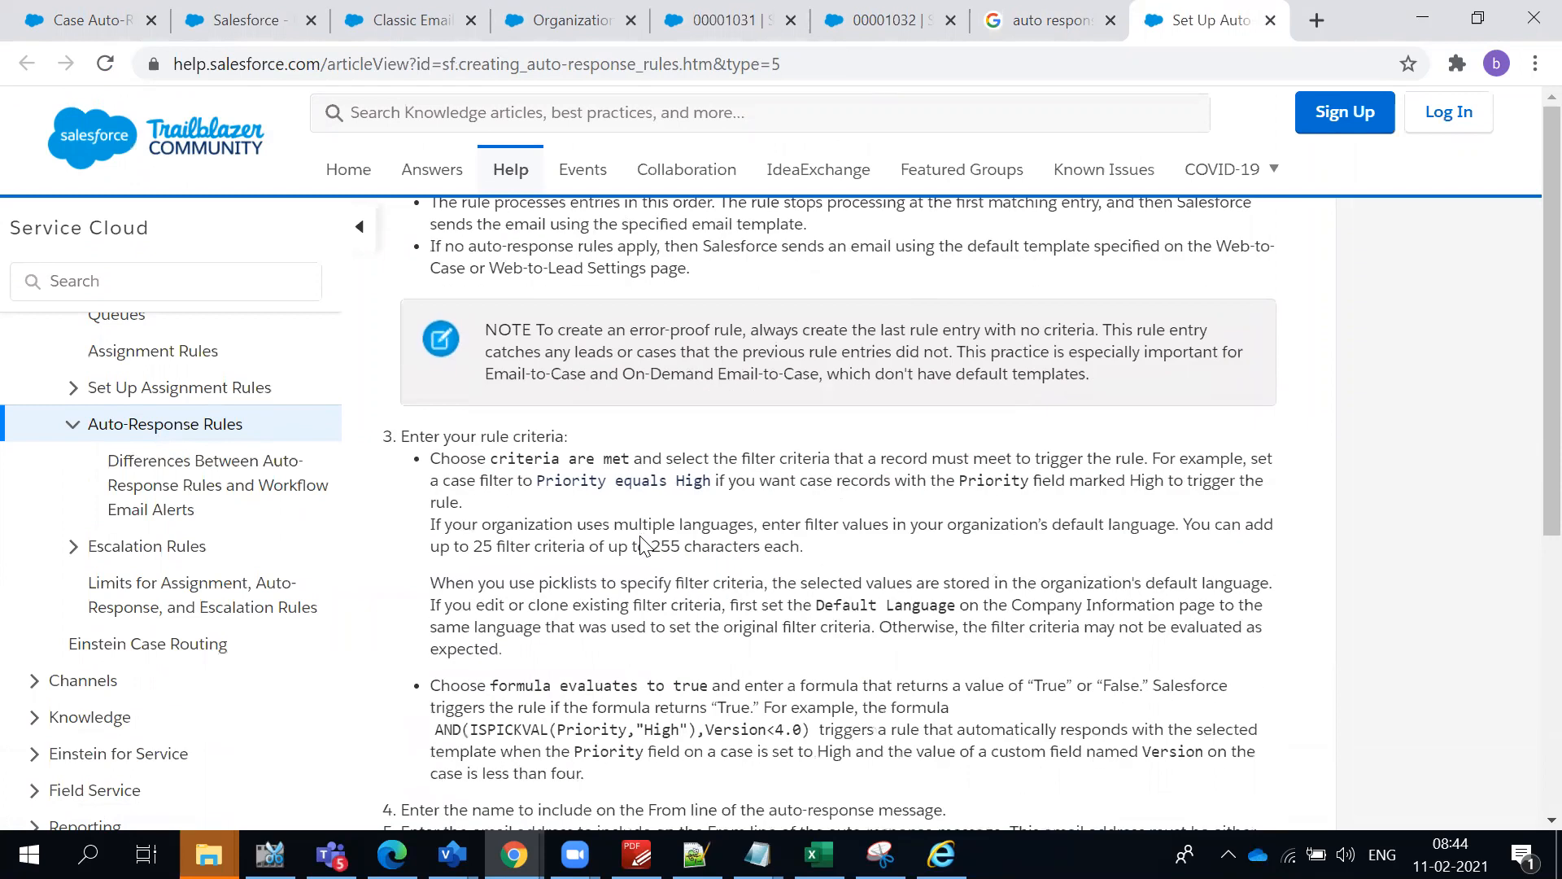
scroll(641, 544, down, 3)
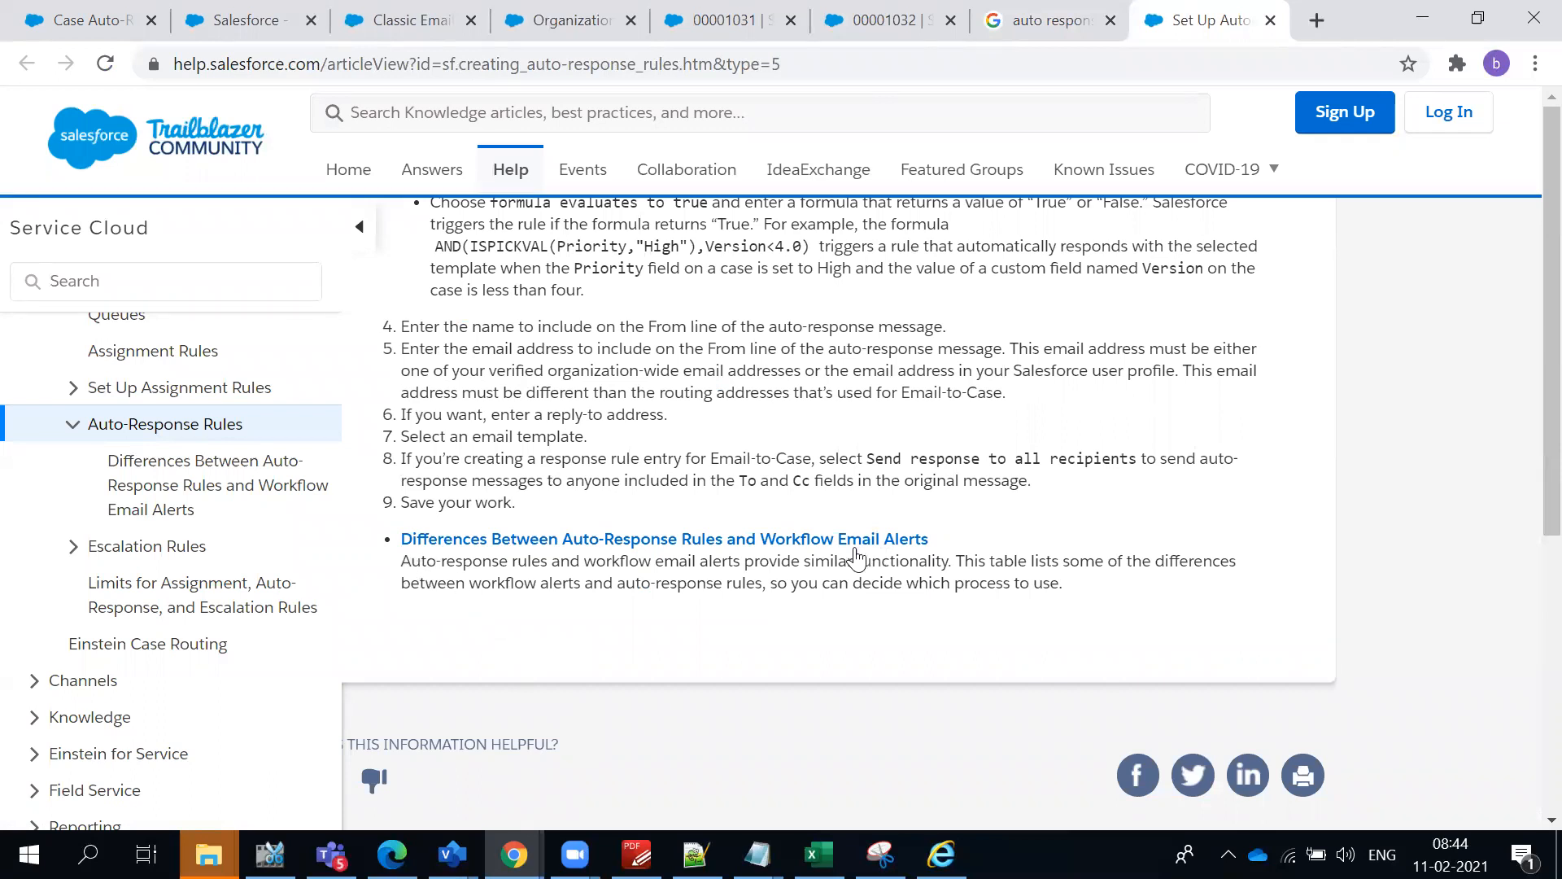
drag(942, 547, 978, 568)
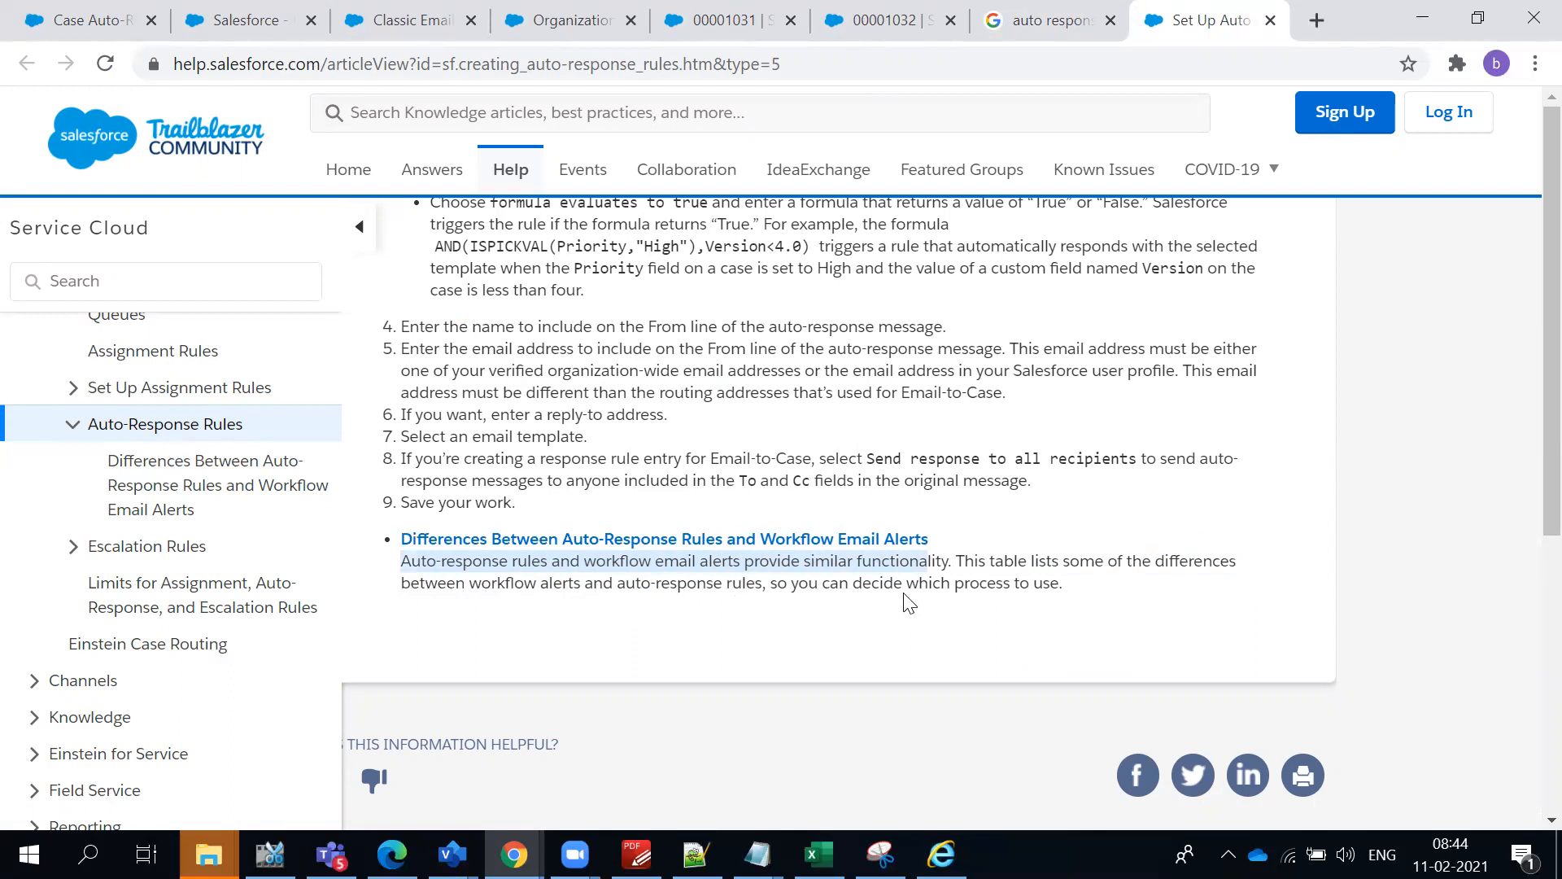
click(1044, 587)
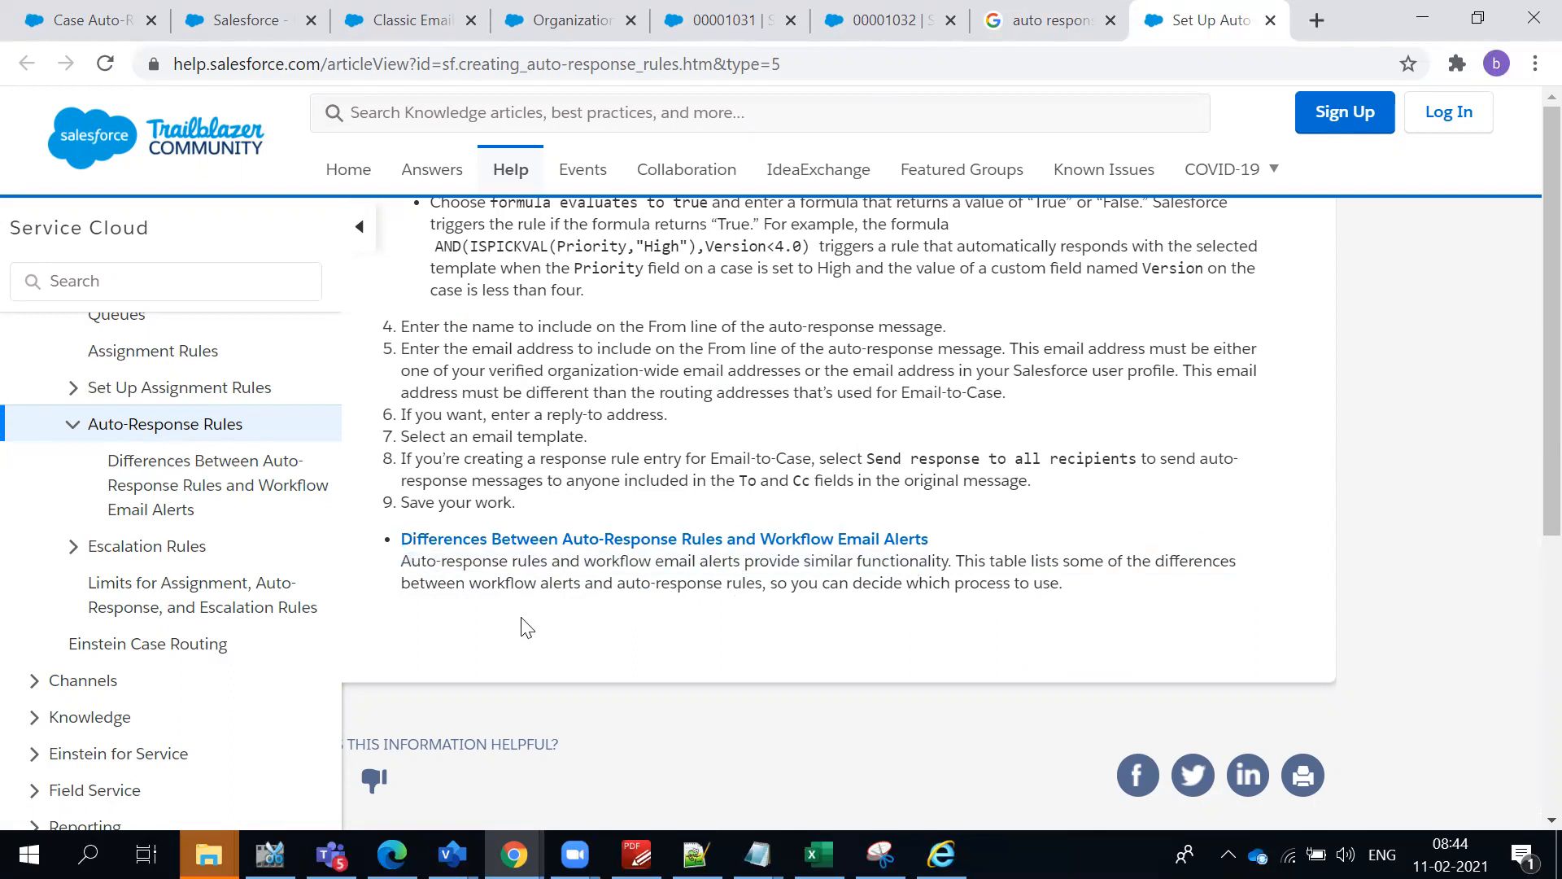
- Open the "Differences Between Auto-Response Rules and Workflow Email Alerts" article and study the auto-response rules row of its comparison table
click(471, 541)
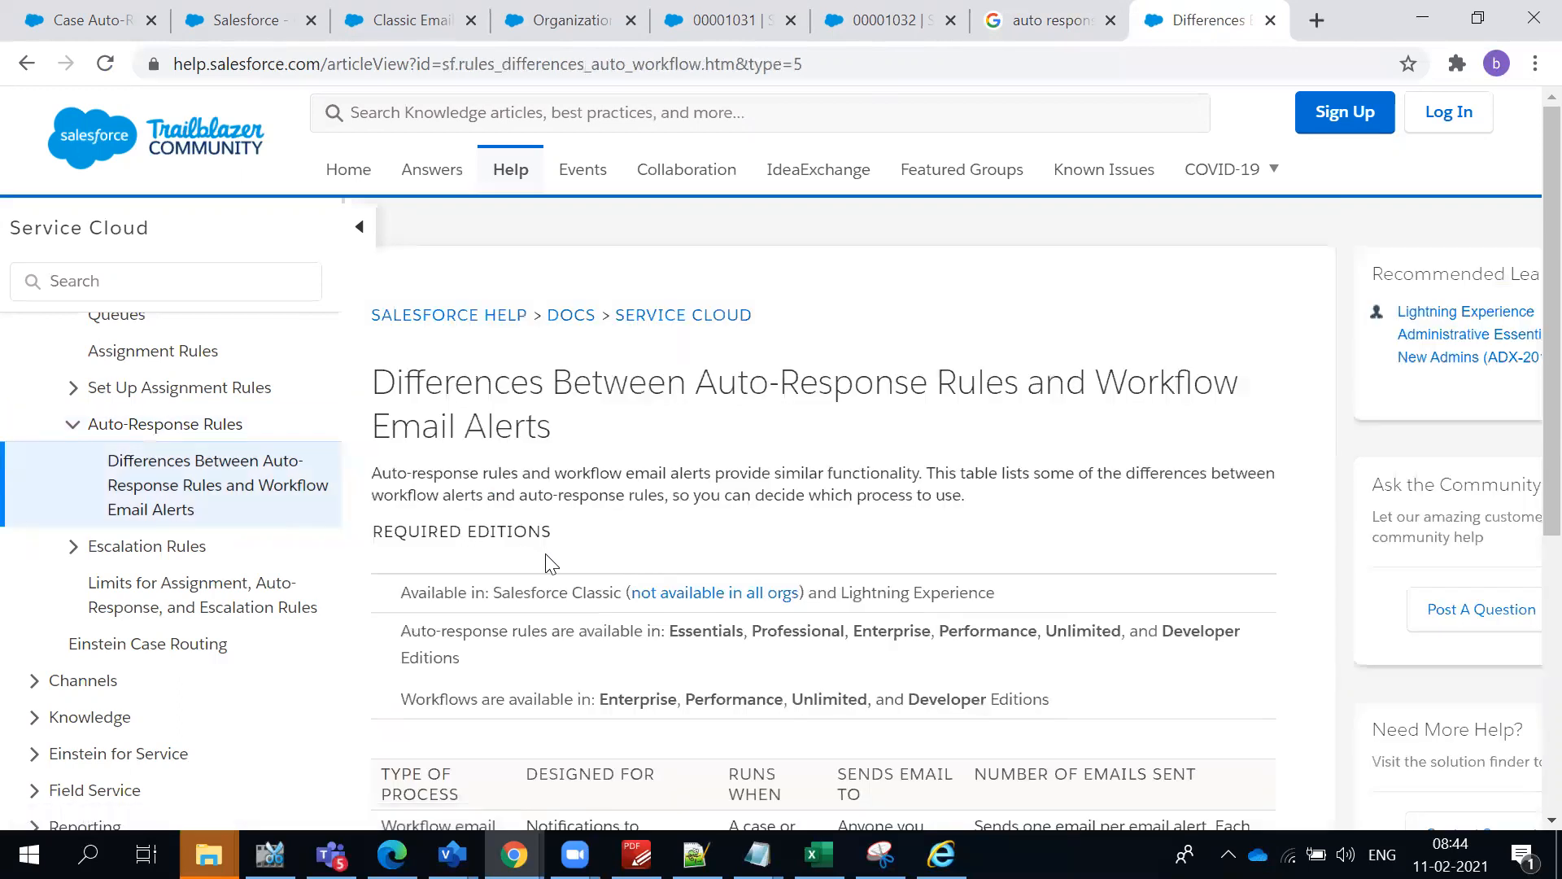
scroll(551, 563, down, 5)
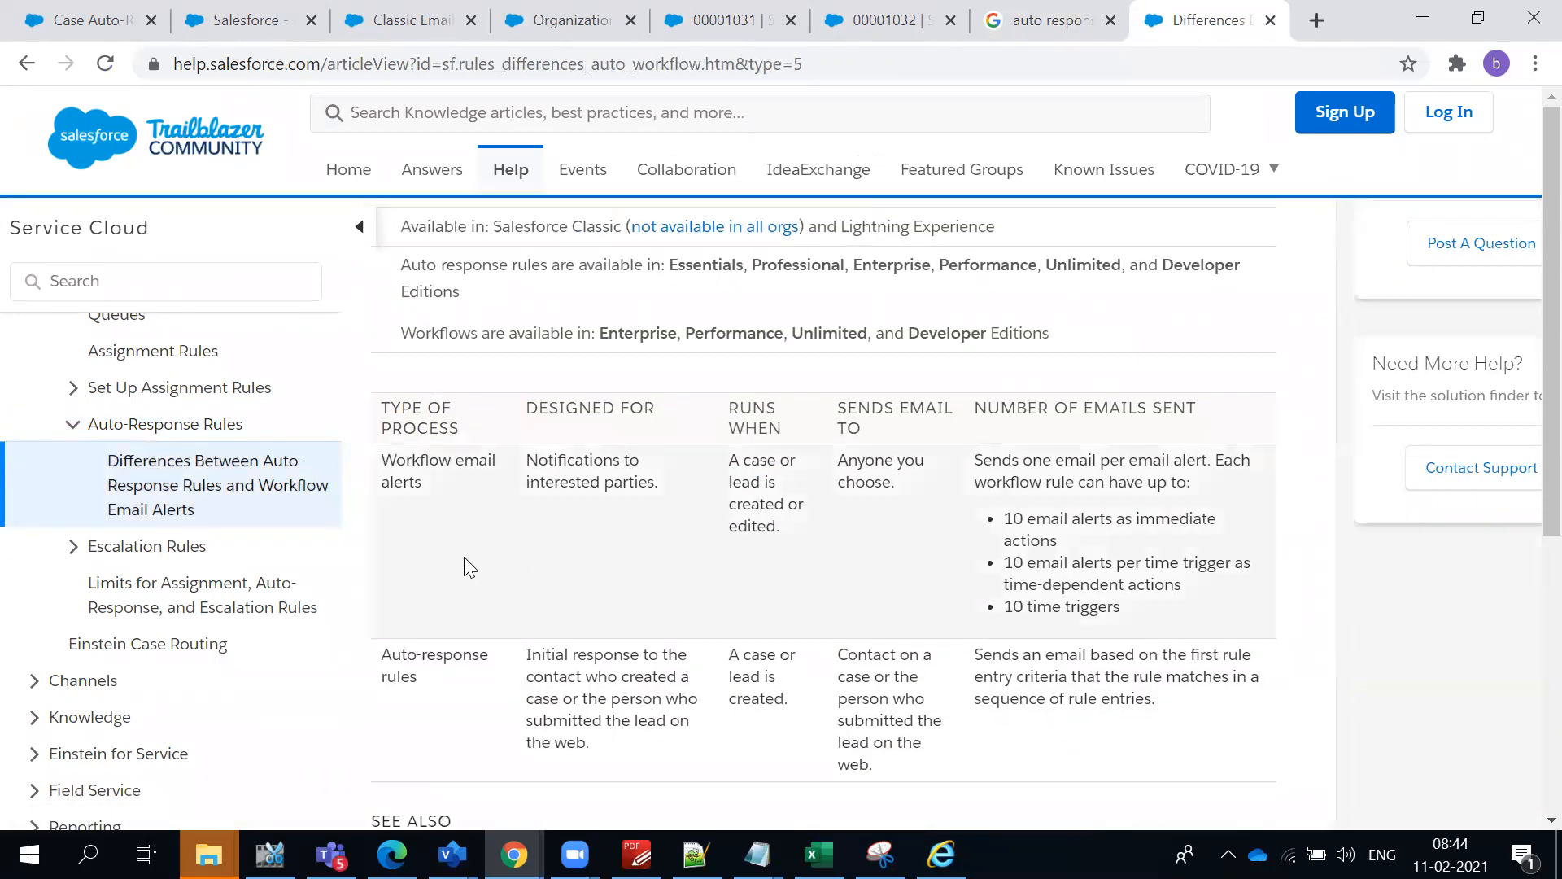
scroll(560, 625, down, 2)
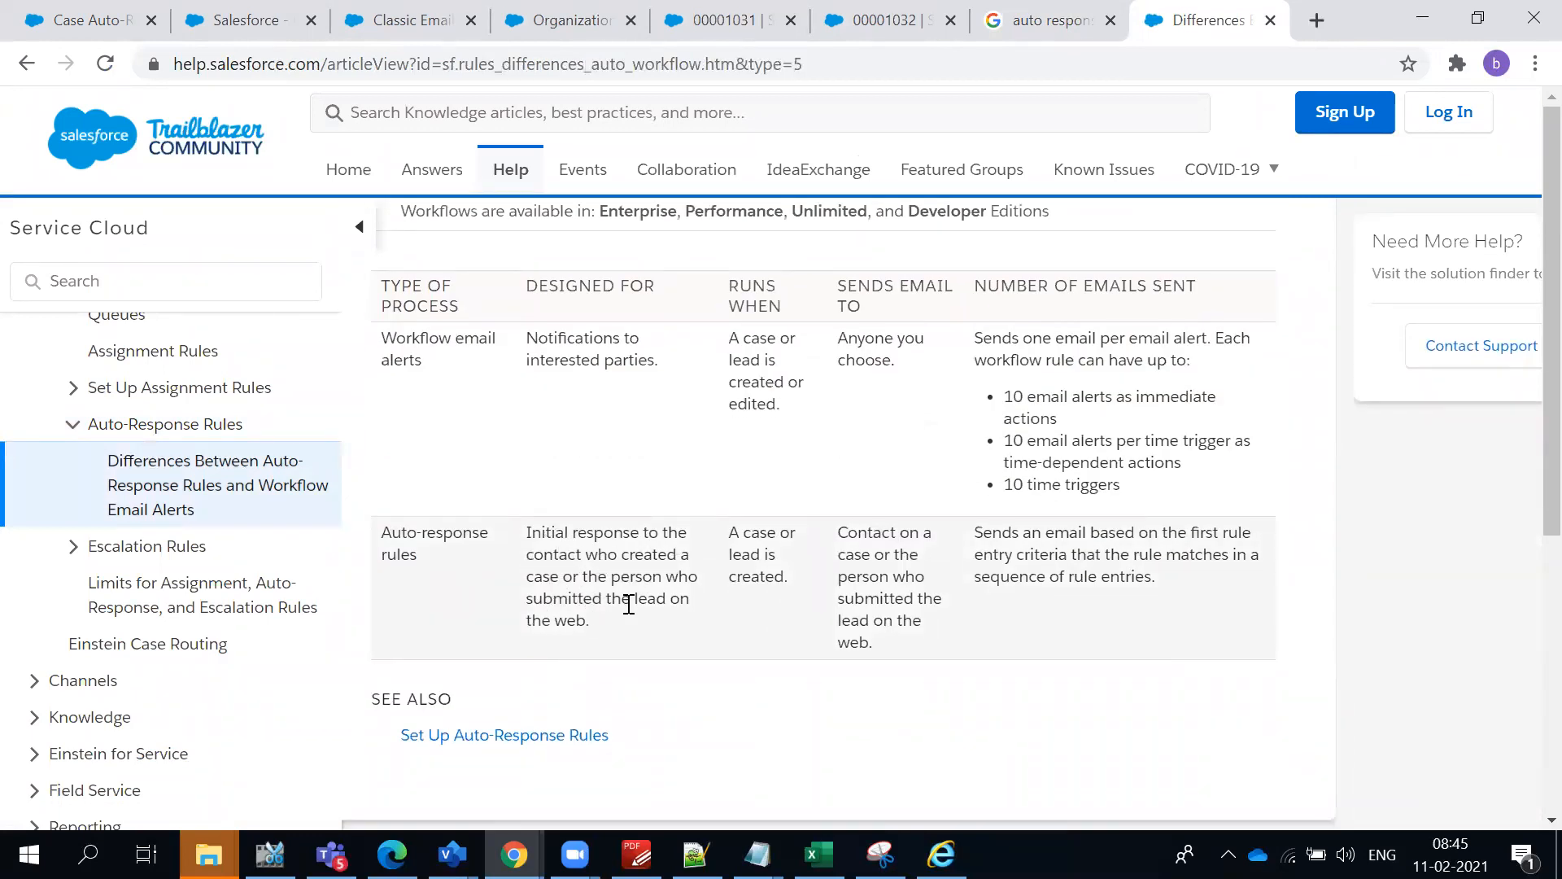
drag(588, 622, 563, 554)
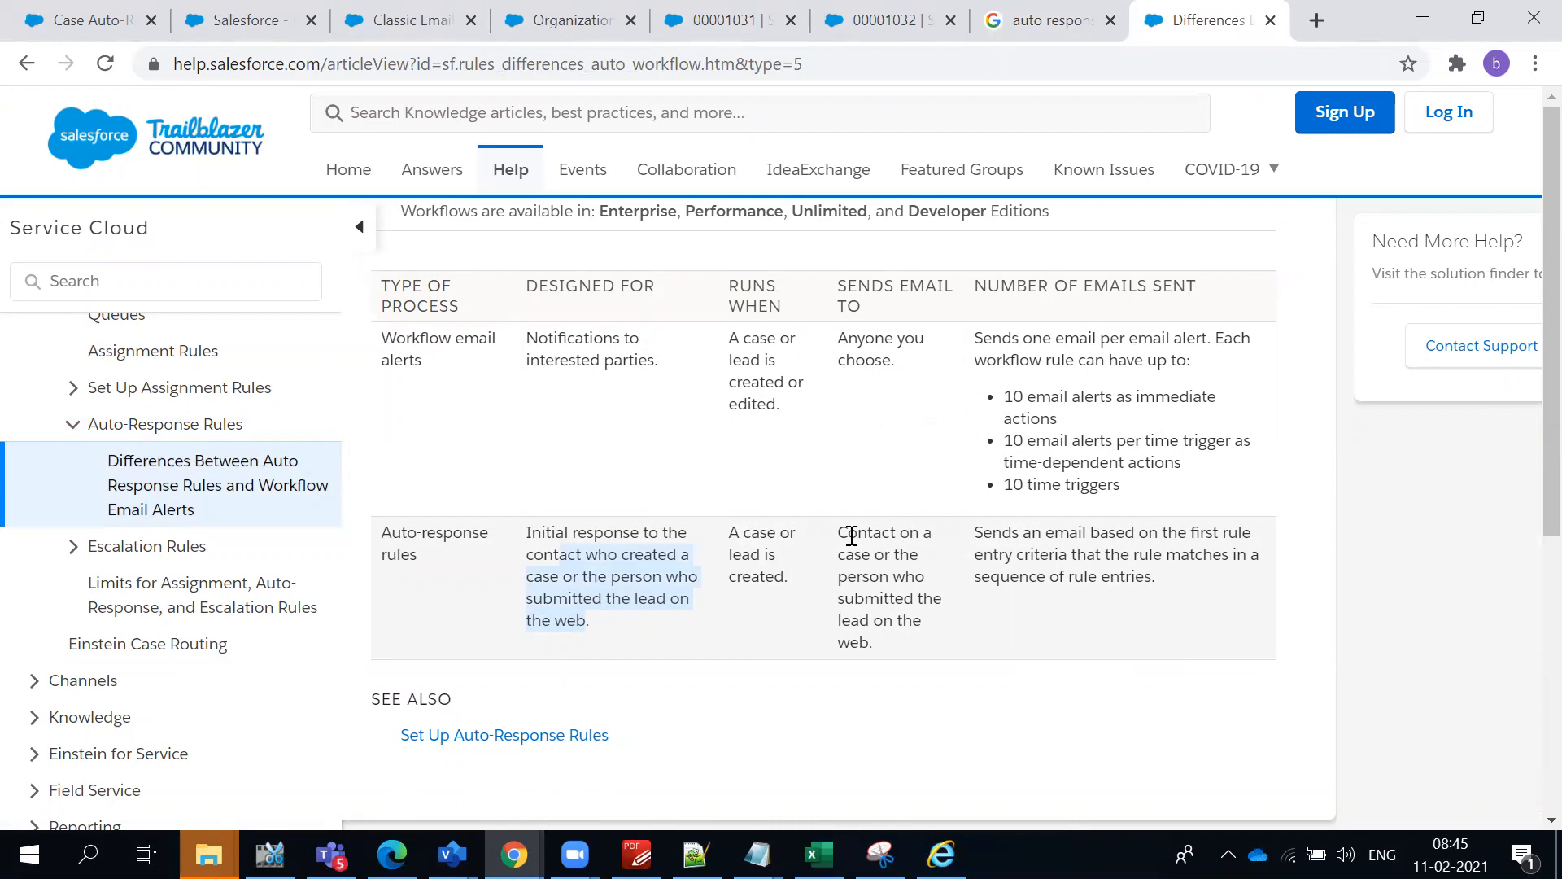
drag(838, 534, 892, 646)
drag(975, 533, 1207, 582)
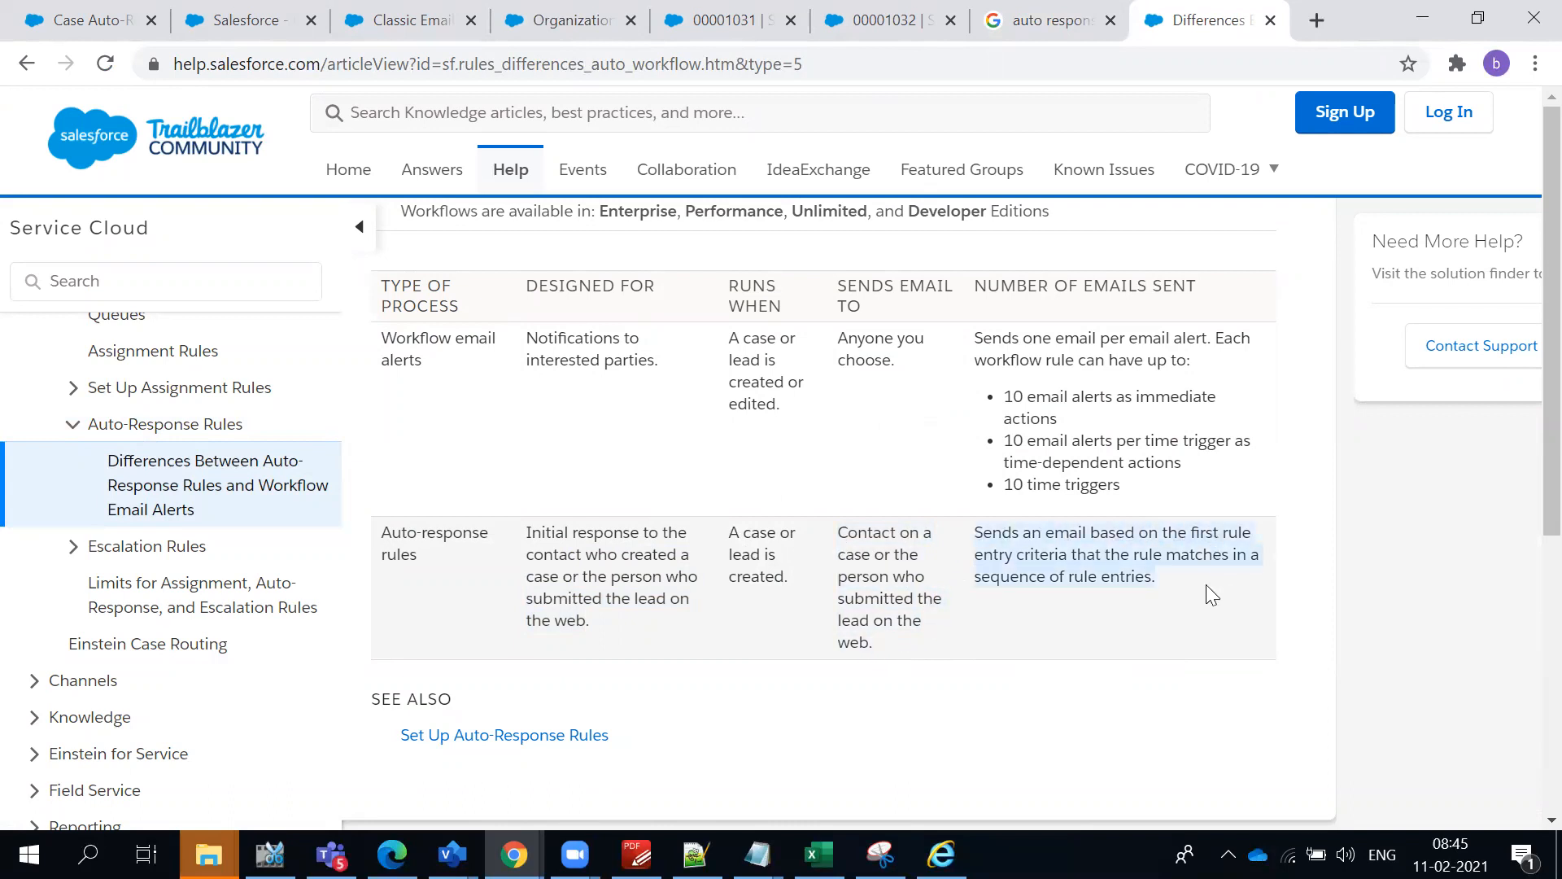
click(1195, 585)
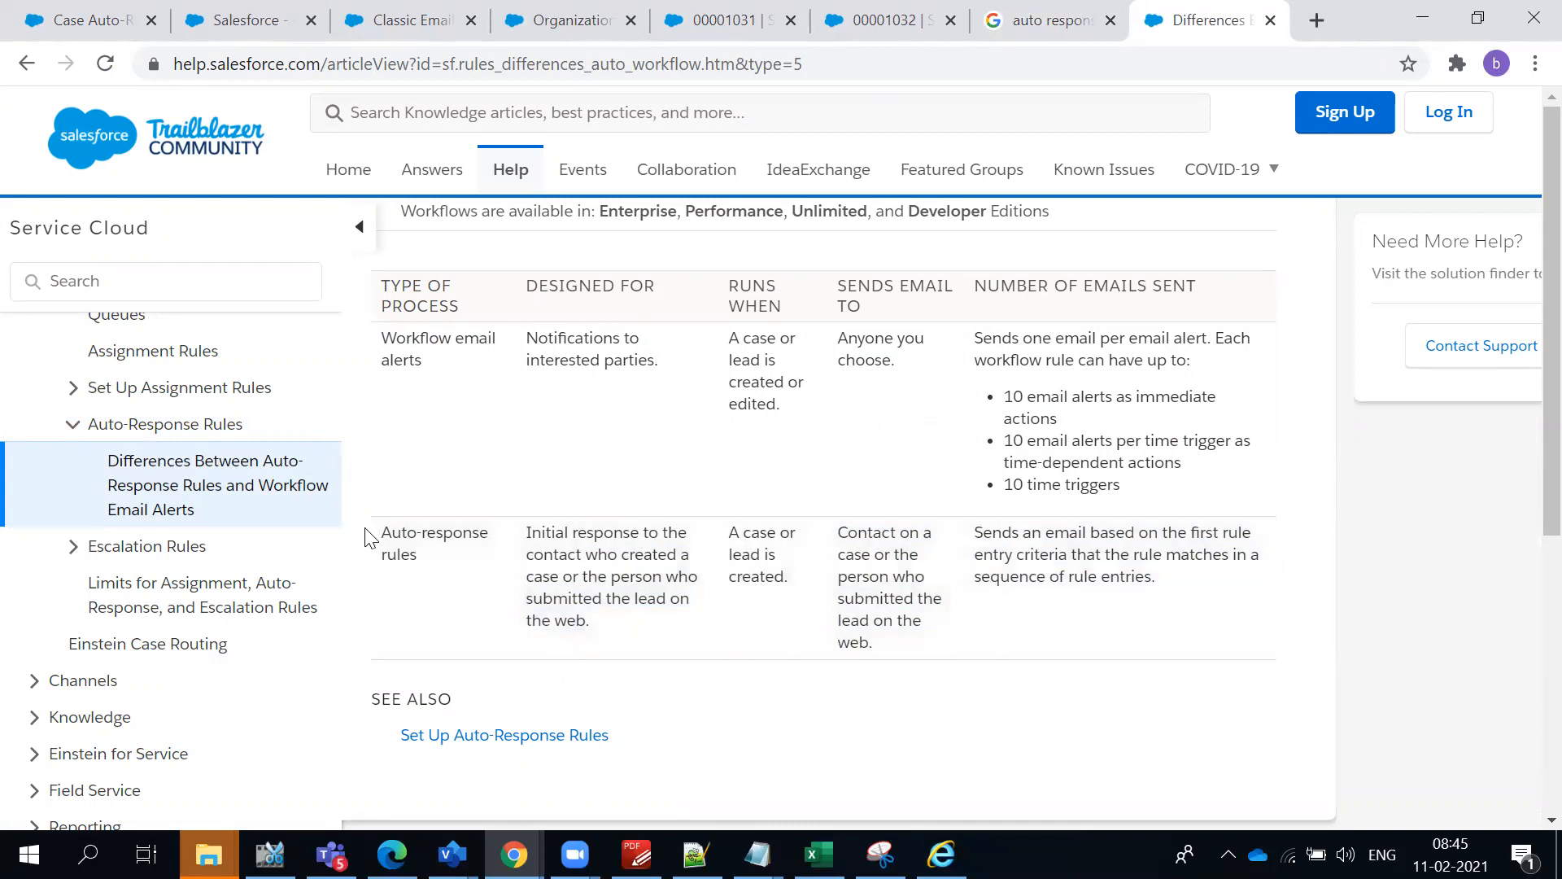
drag(378, 533, 1172, 596)
click(1042, 631)
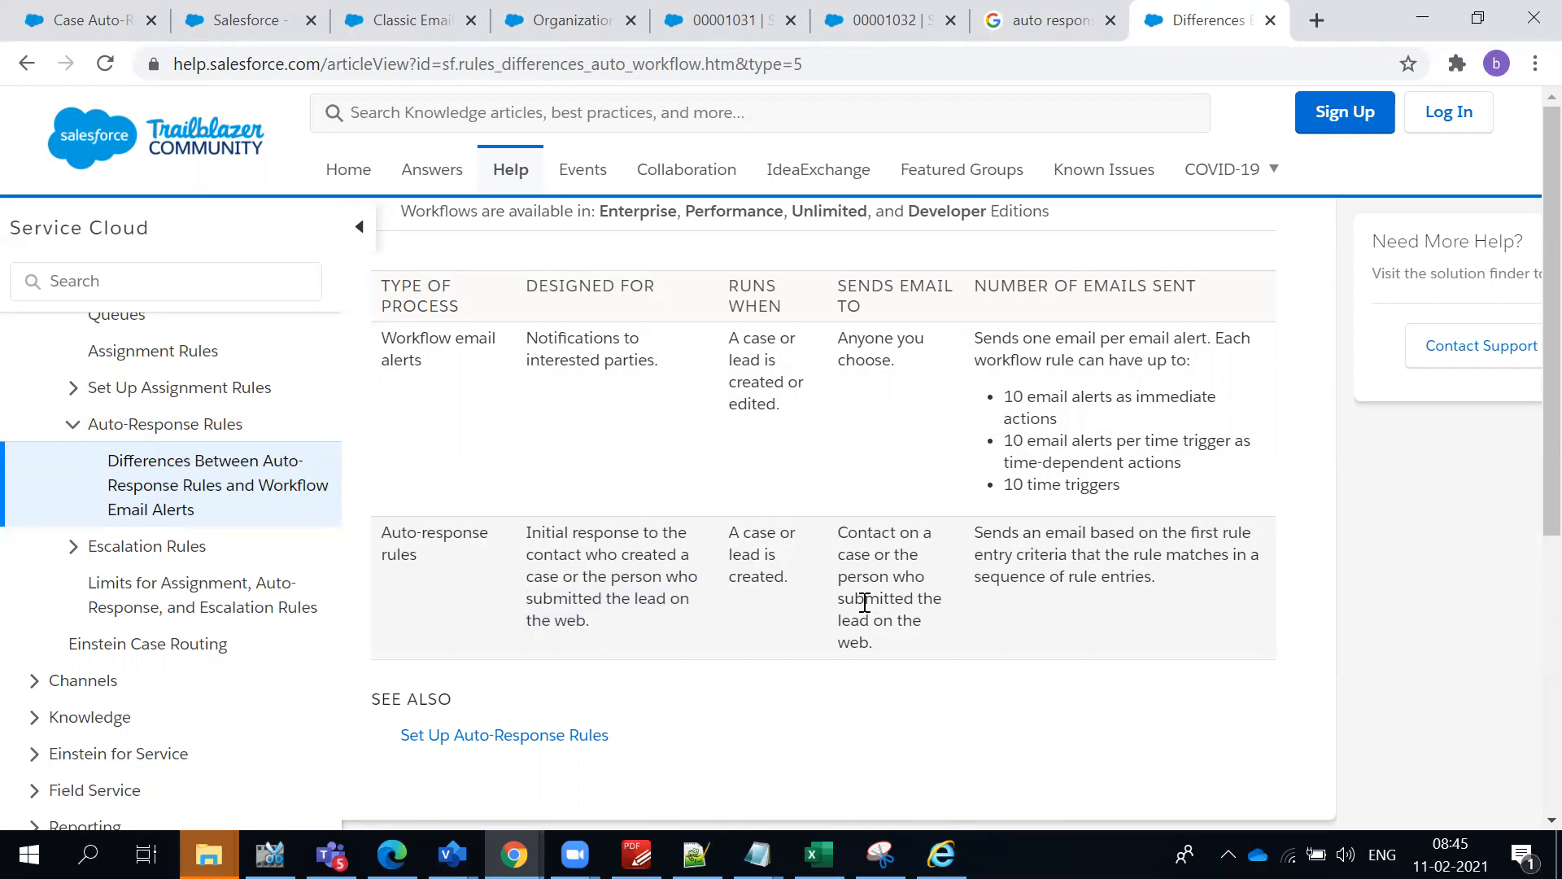
drag(1071, 631, 396, 533)
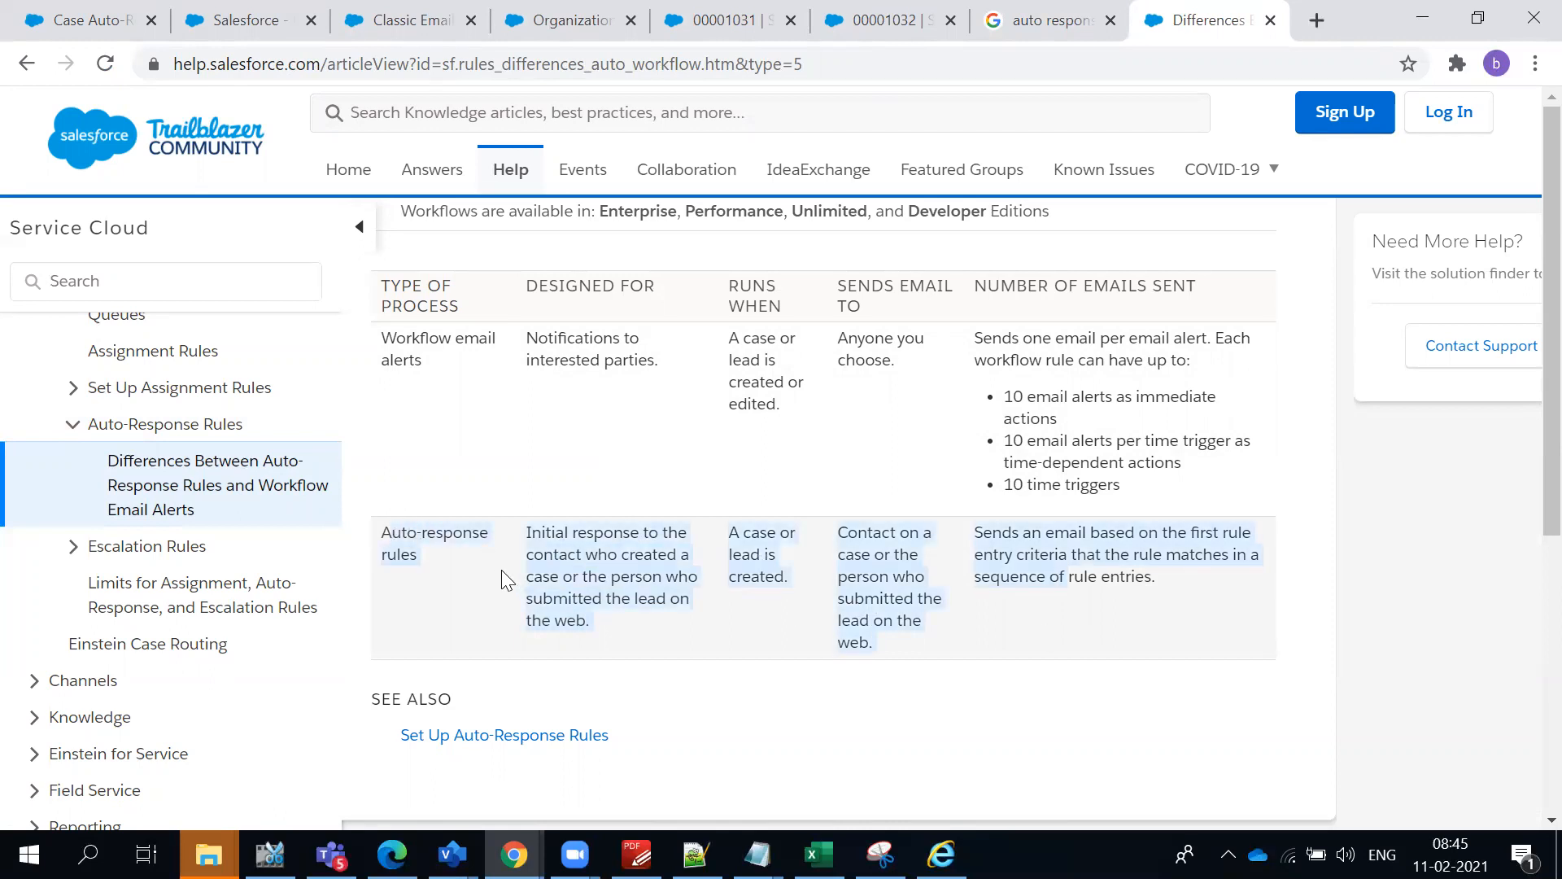
click(517, 531)
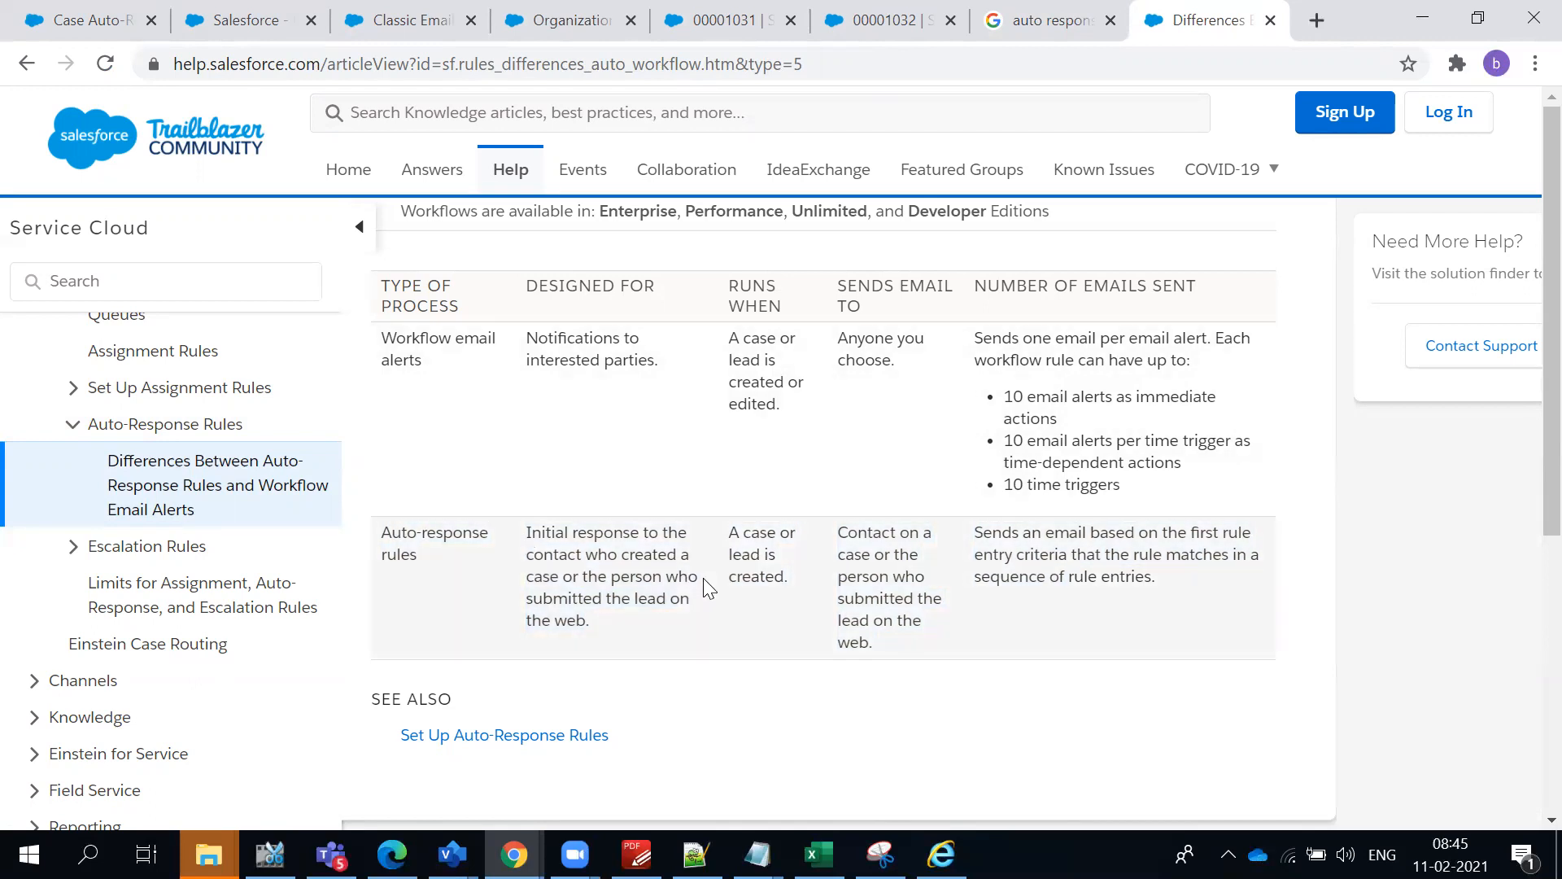
- Switch to Gmail and examine the sender name and message body of the "McDonalds Issue with Food" auto-response
key(alt+Tab)
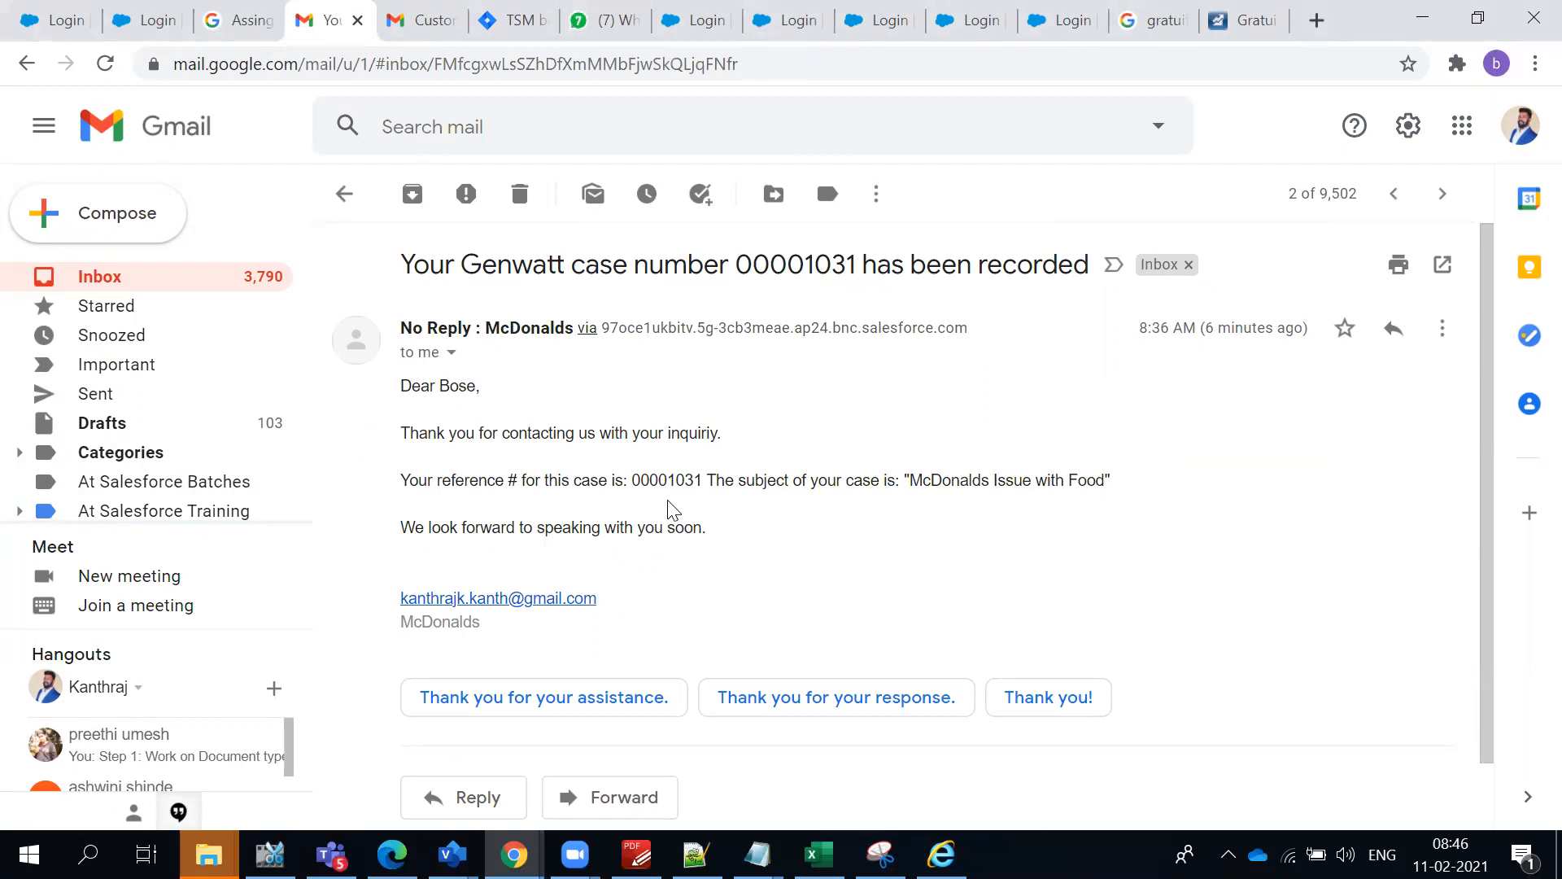
drag(400, 328, 561, 329)
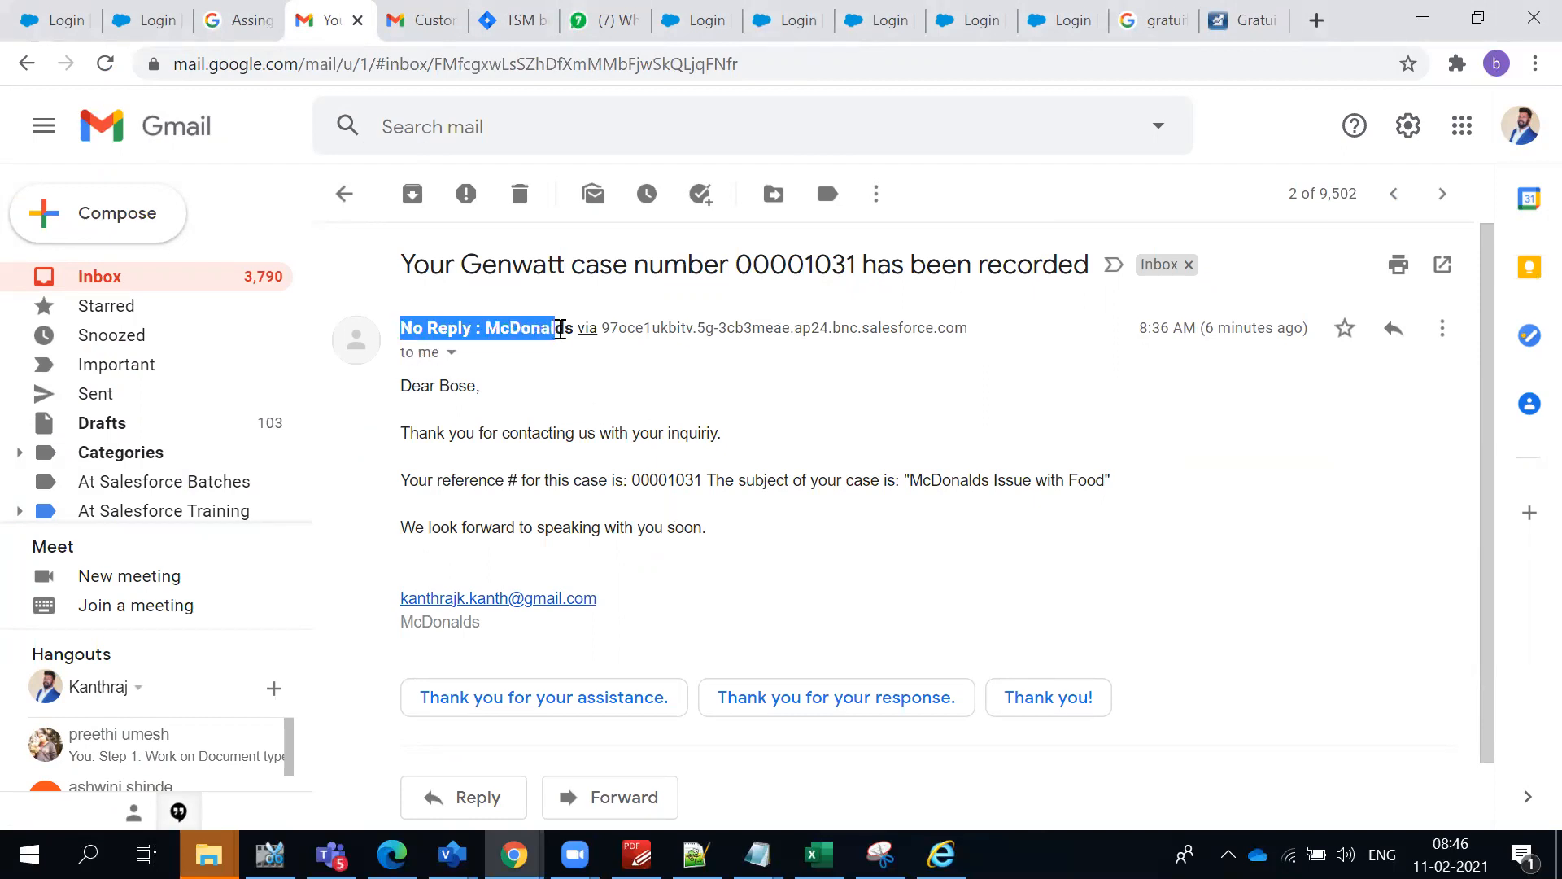
click(1058, 509)
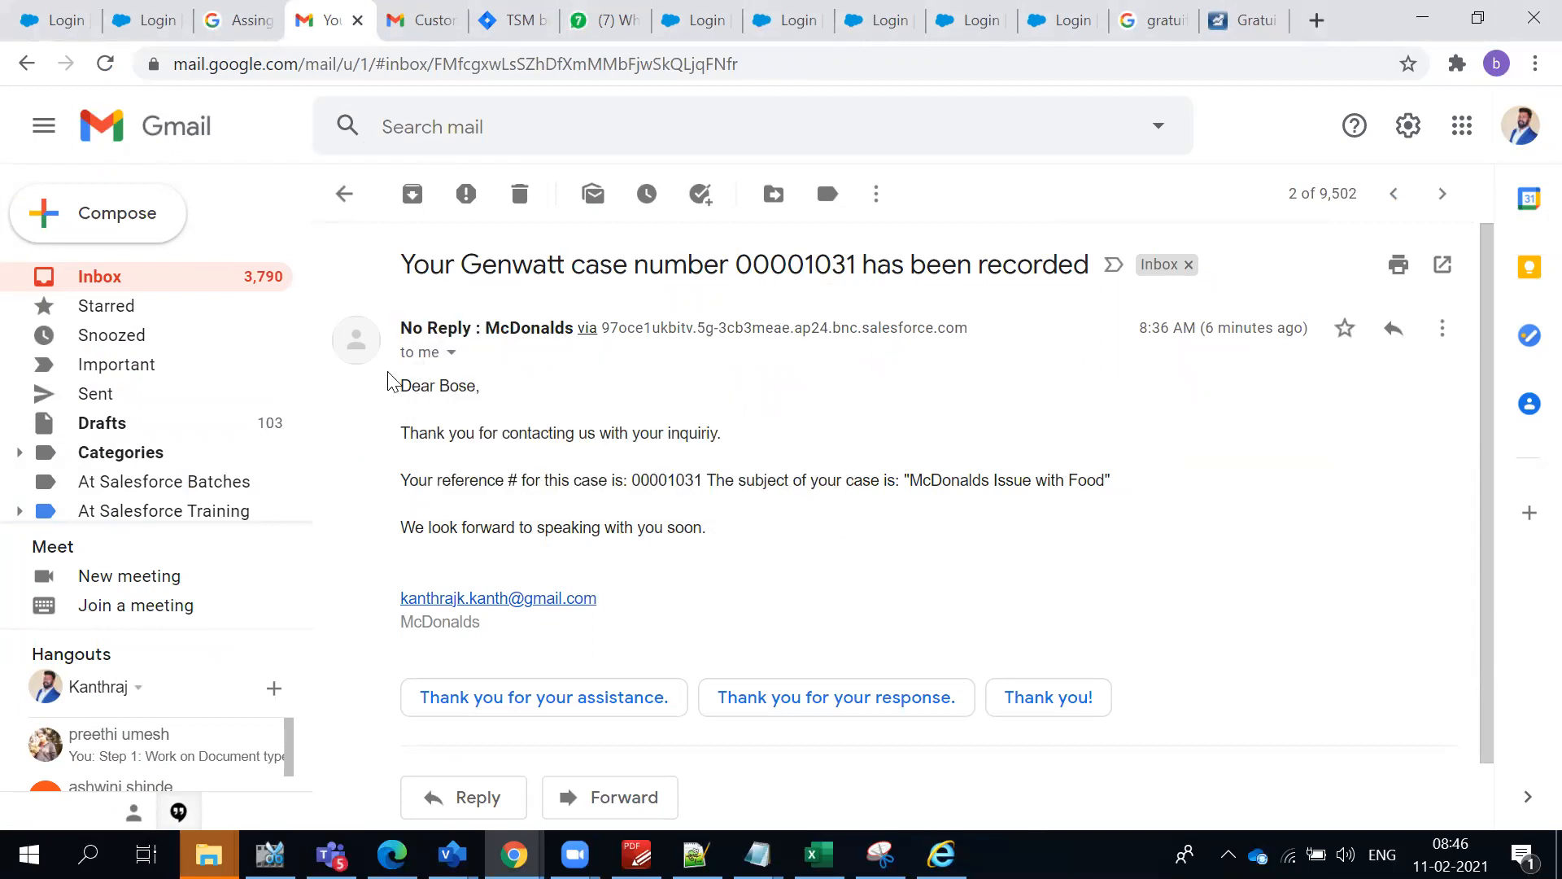
mouse_move(484, 633)
mouse_down()
mouse_move(401, 428)
mouse_move(708, 499)
mouse_move(396, 399)
mouse_up()
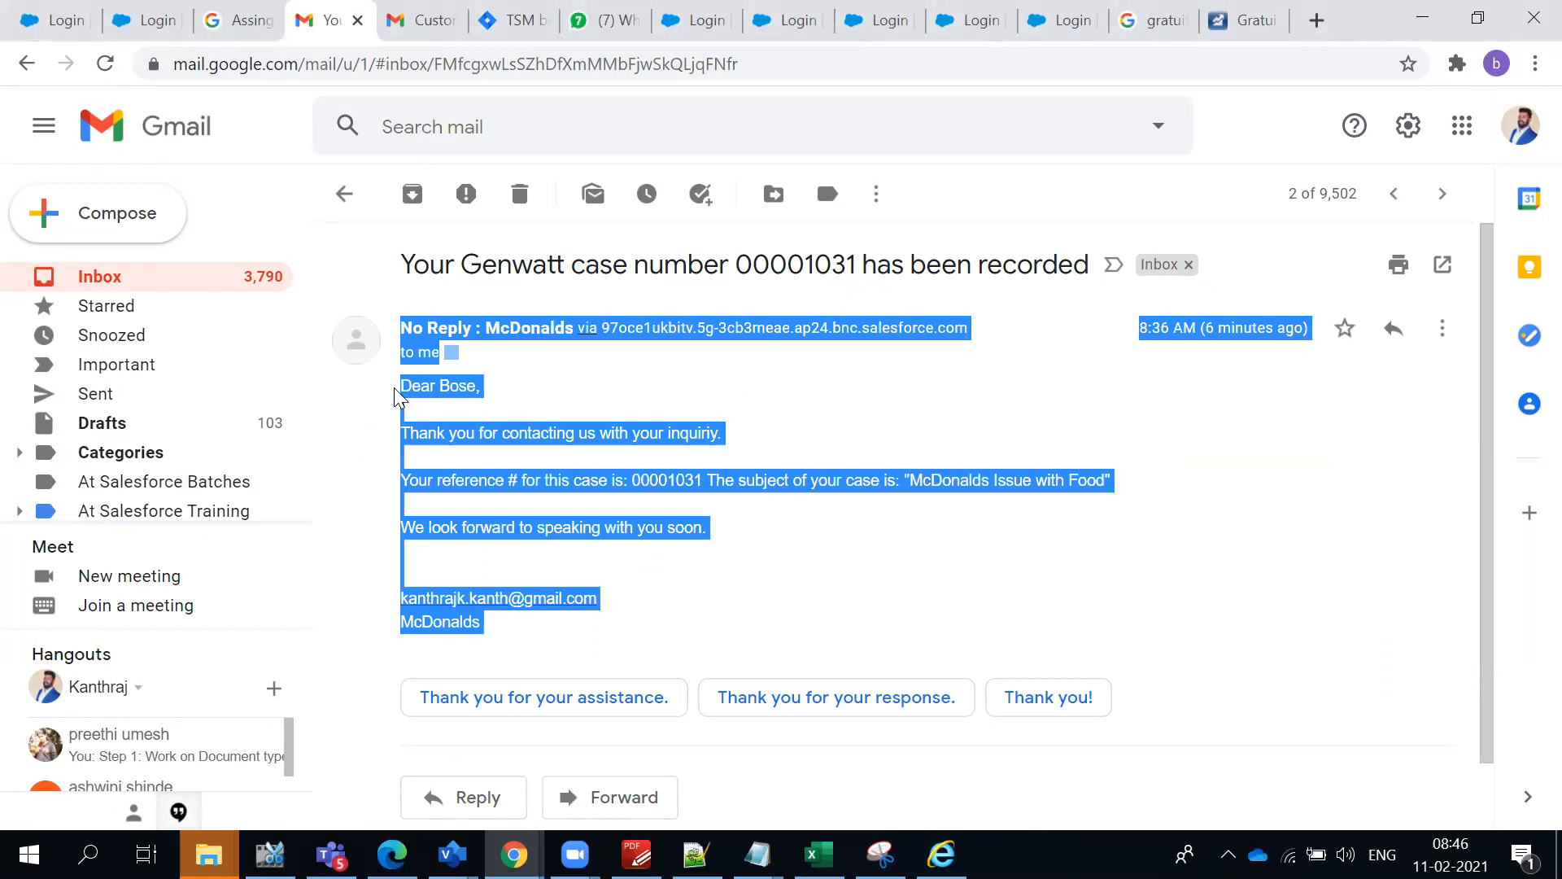
click(587, 399)
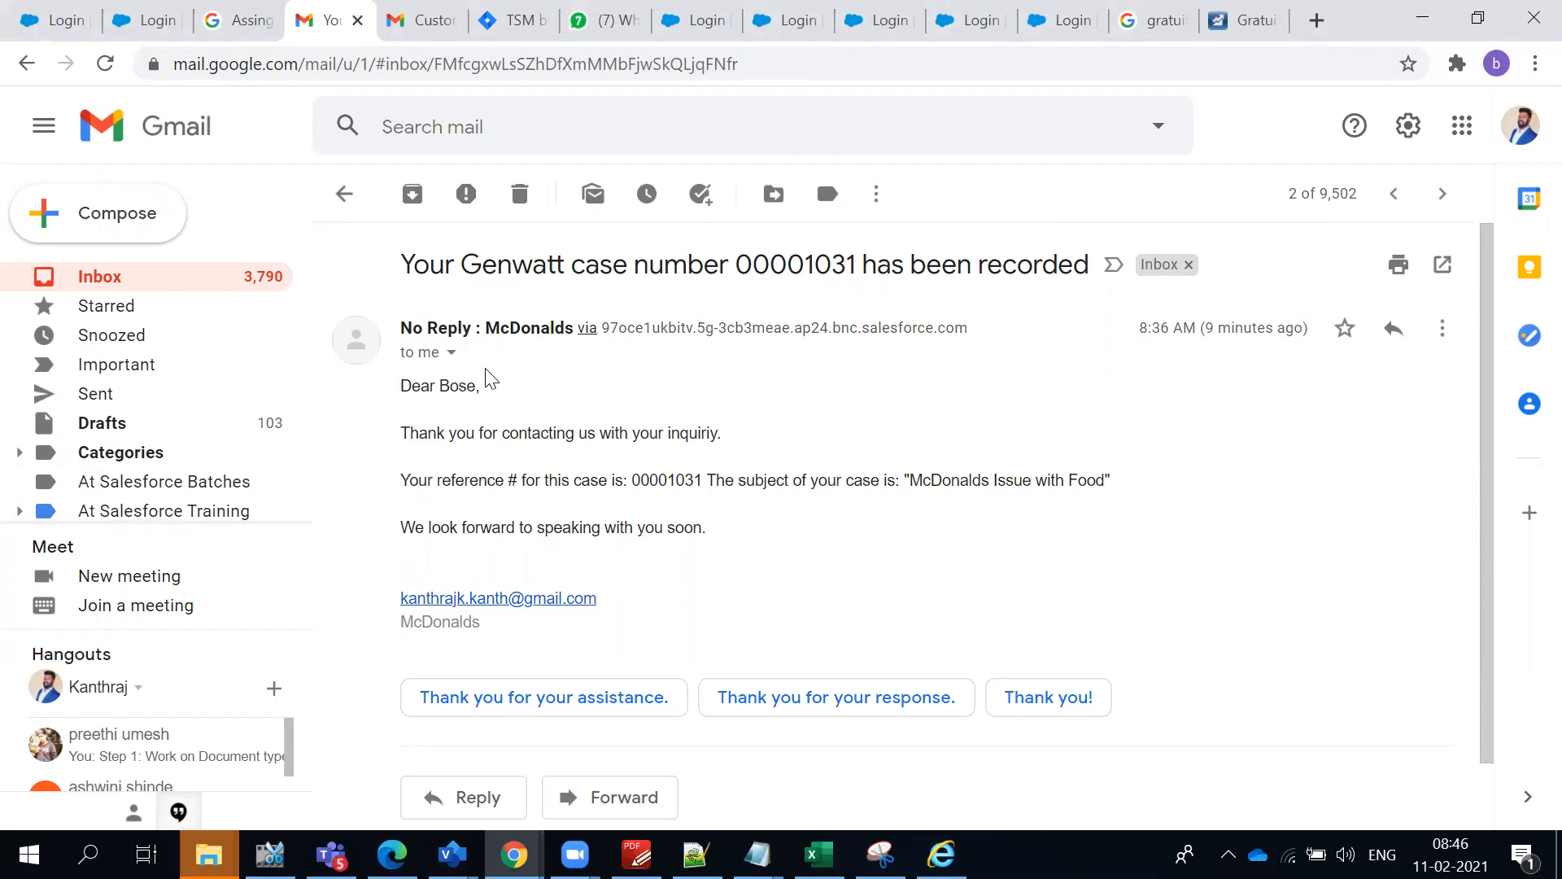
- Check the sender name of the "Test Case with Phone" auto-response and reopen the "McDonalds Issue with Food" e-mail for comparison
click(201, 291)
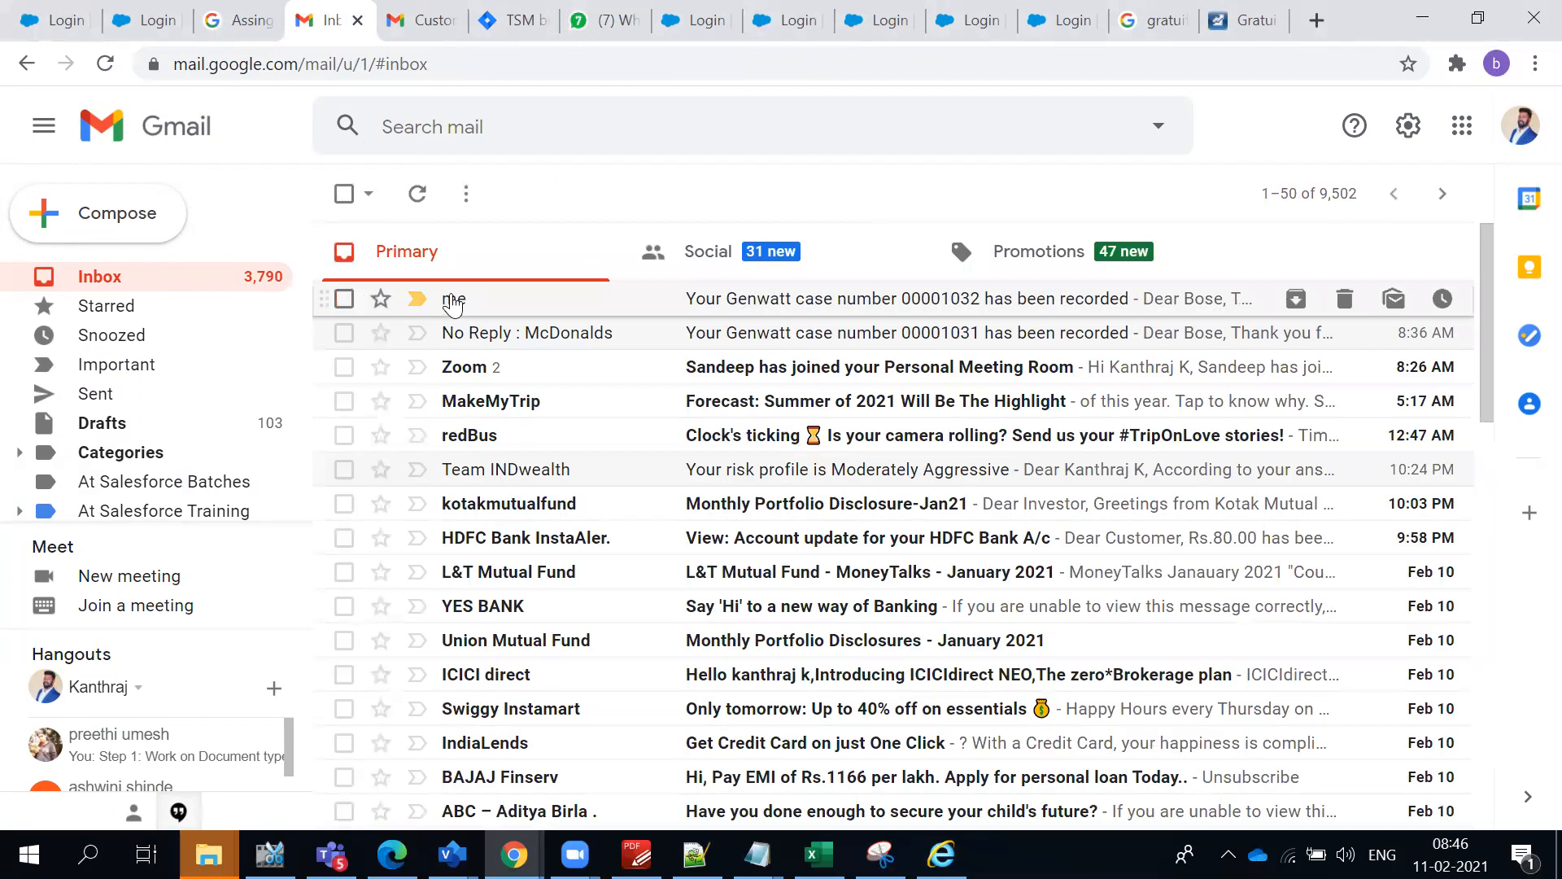
click(639, 311)
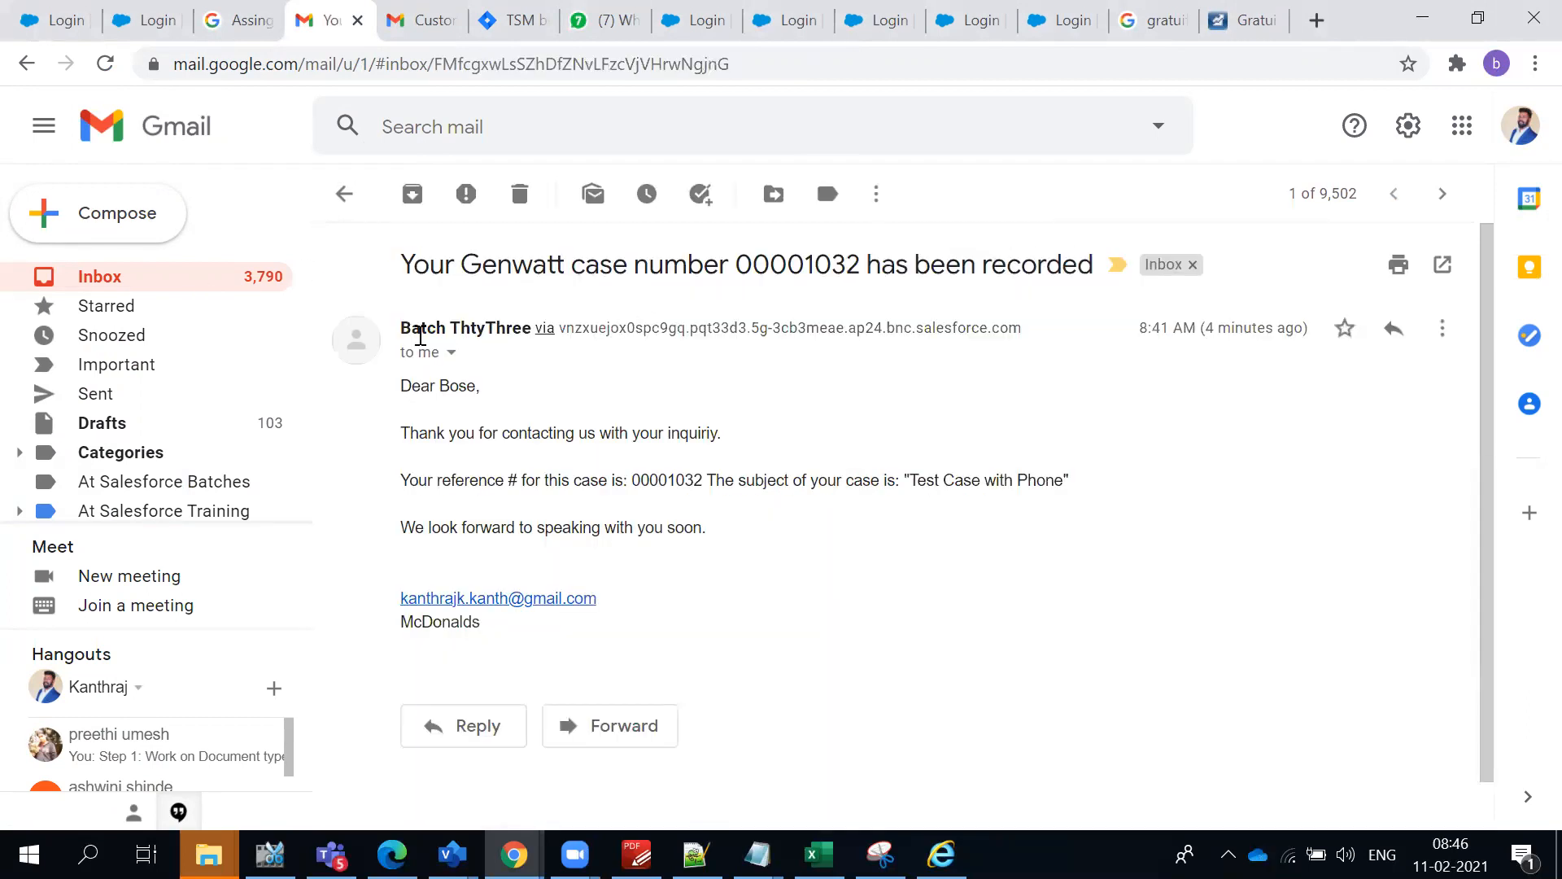
drag(402, 329, 529, 326)
click(923, 436)
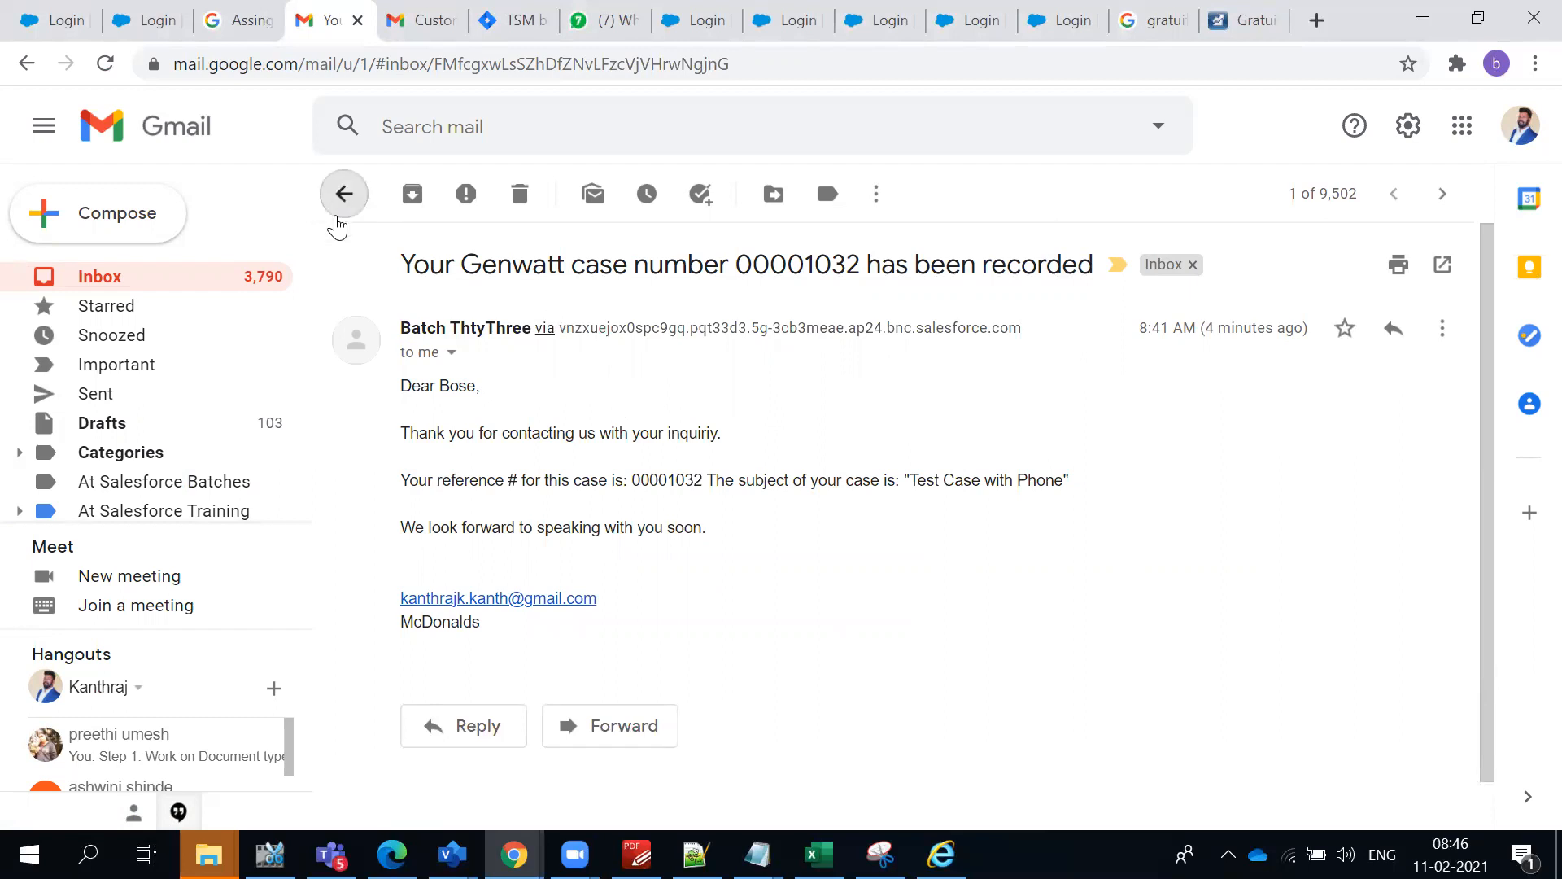
click(340, 221)
click(491, 338)
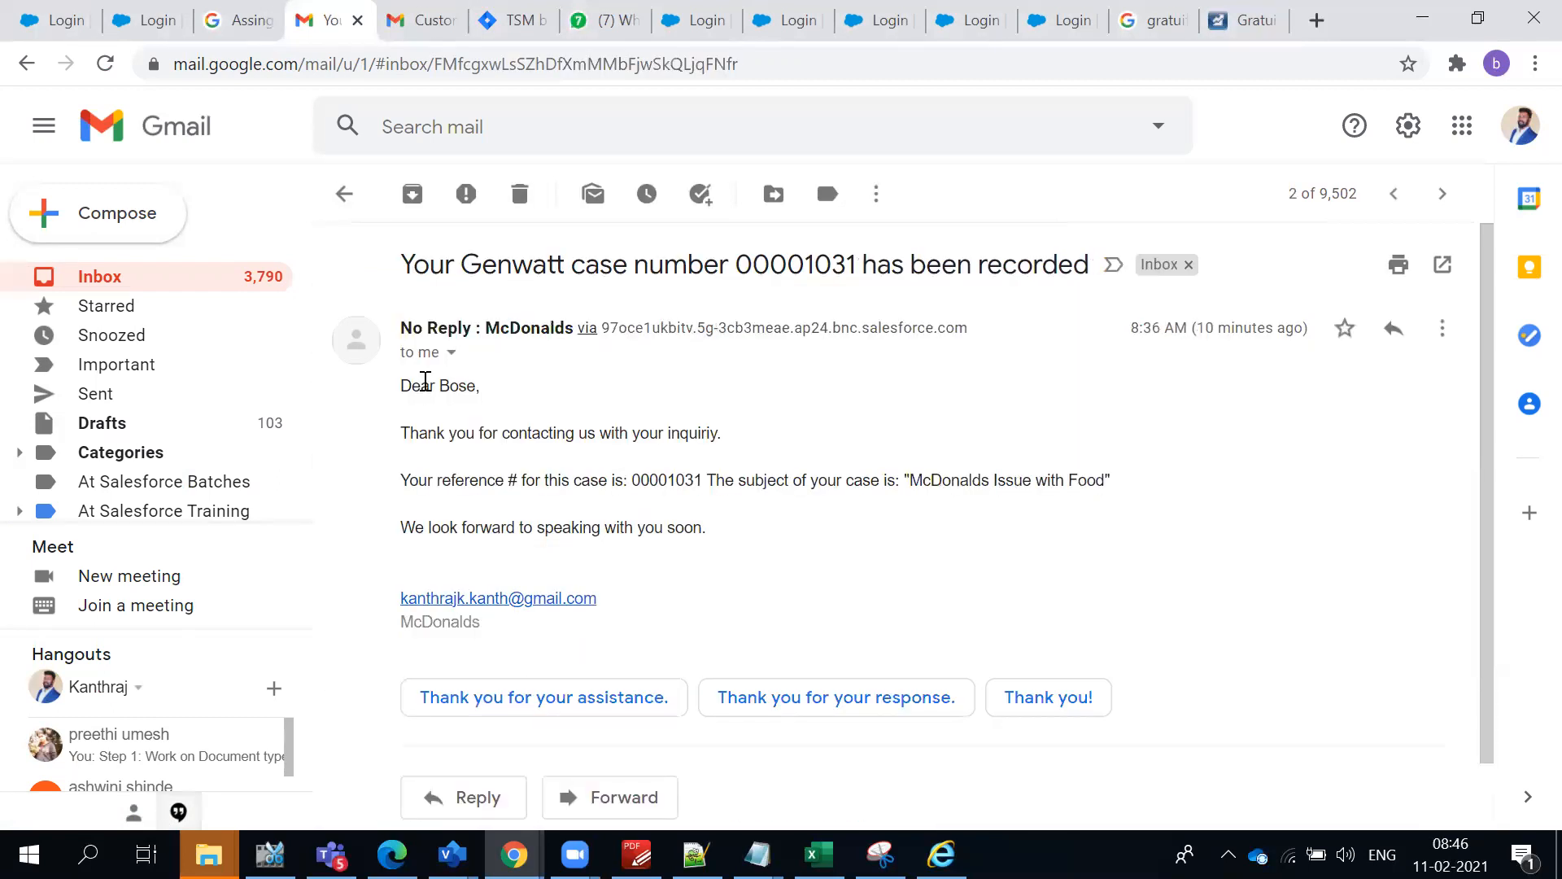
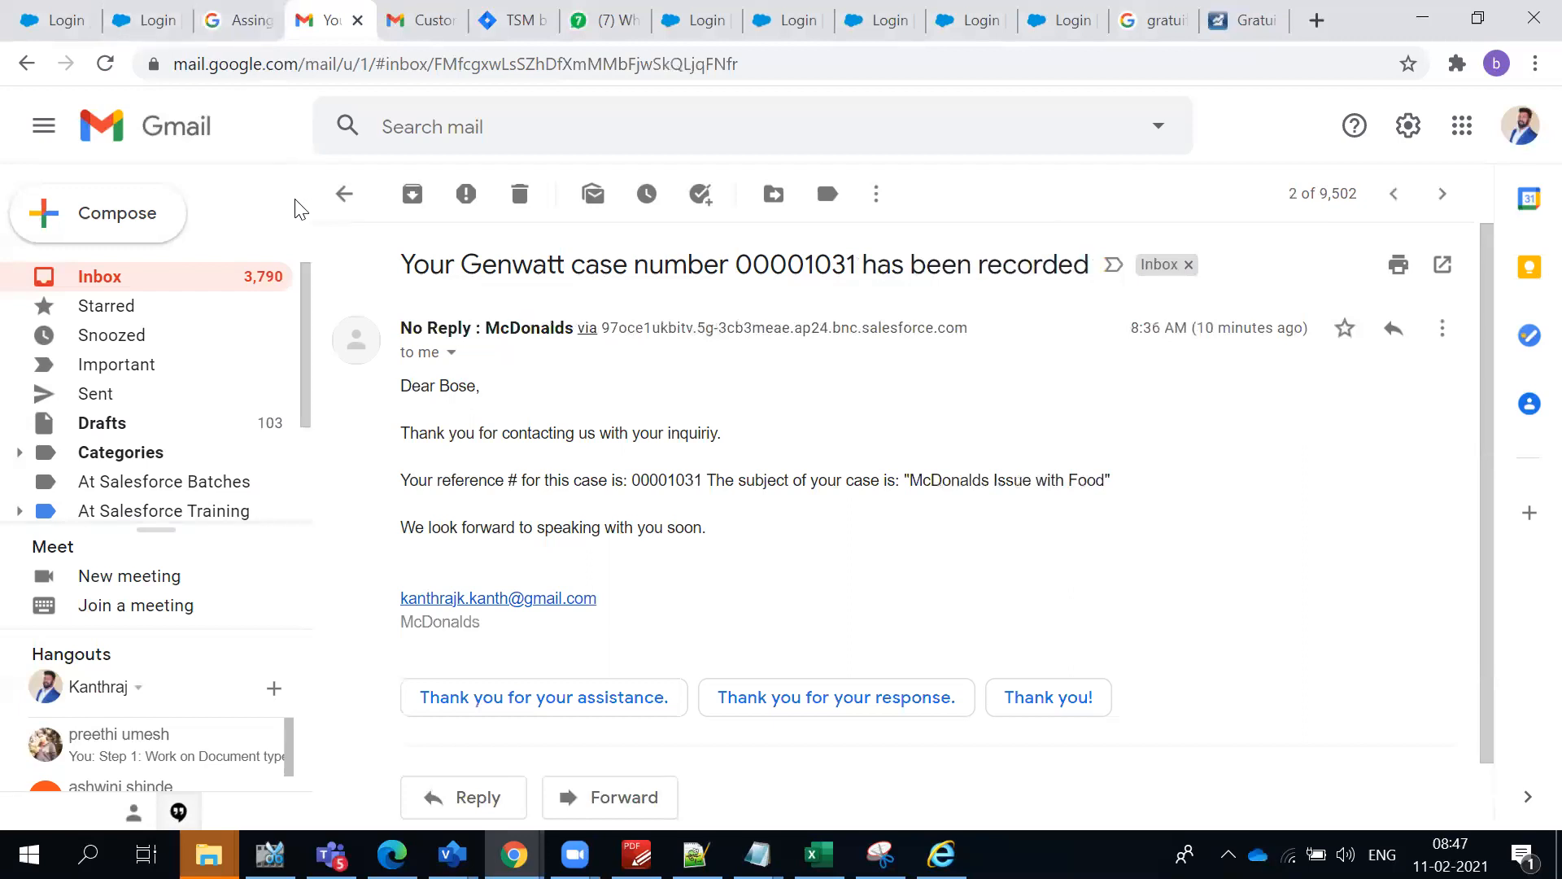
- Return to Salesforce Setup from Gmail and open the Escalation Rules page by searching for "escal"
key(alt+Tab)
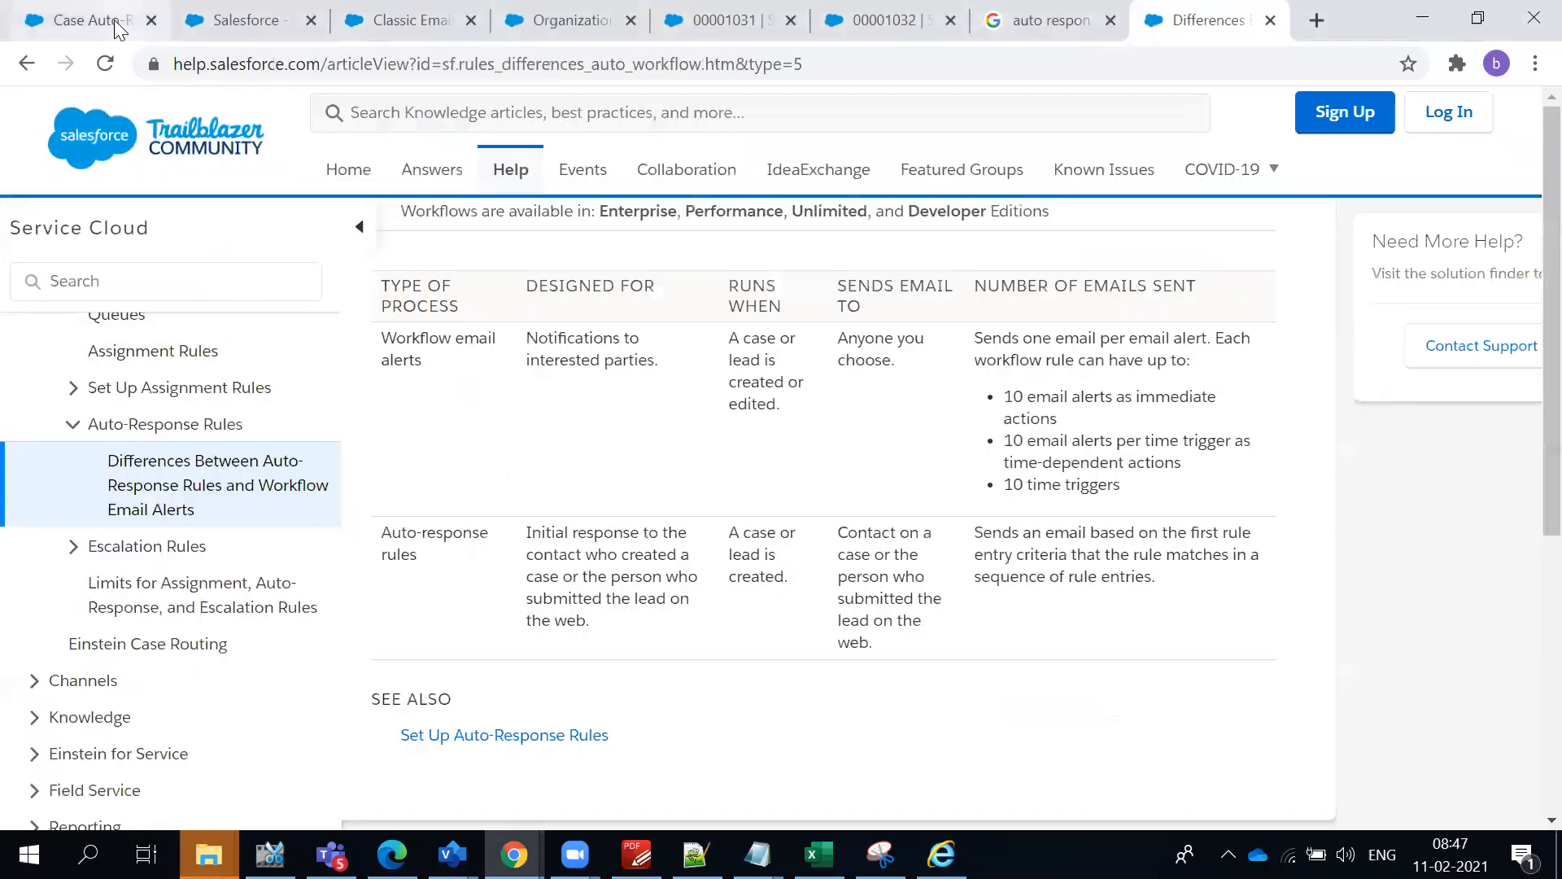
click(118, 28)
double_click(115, 215)
text(e)
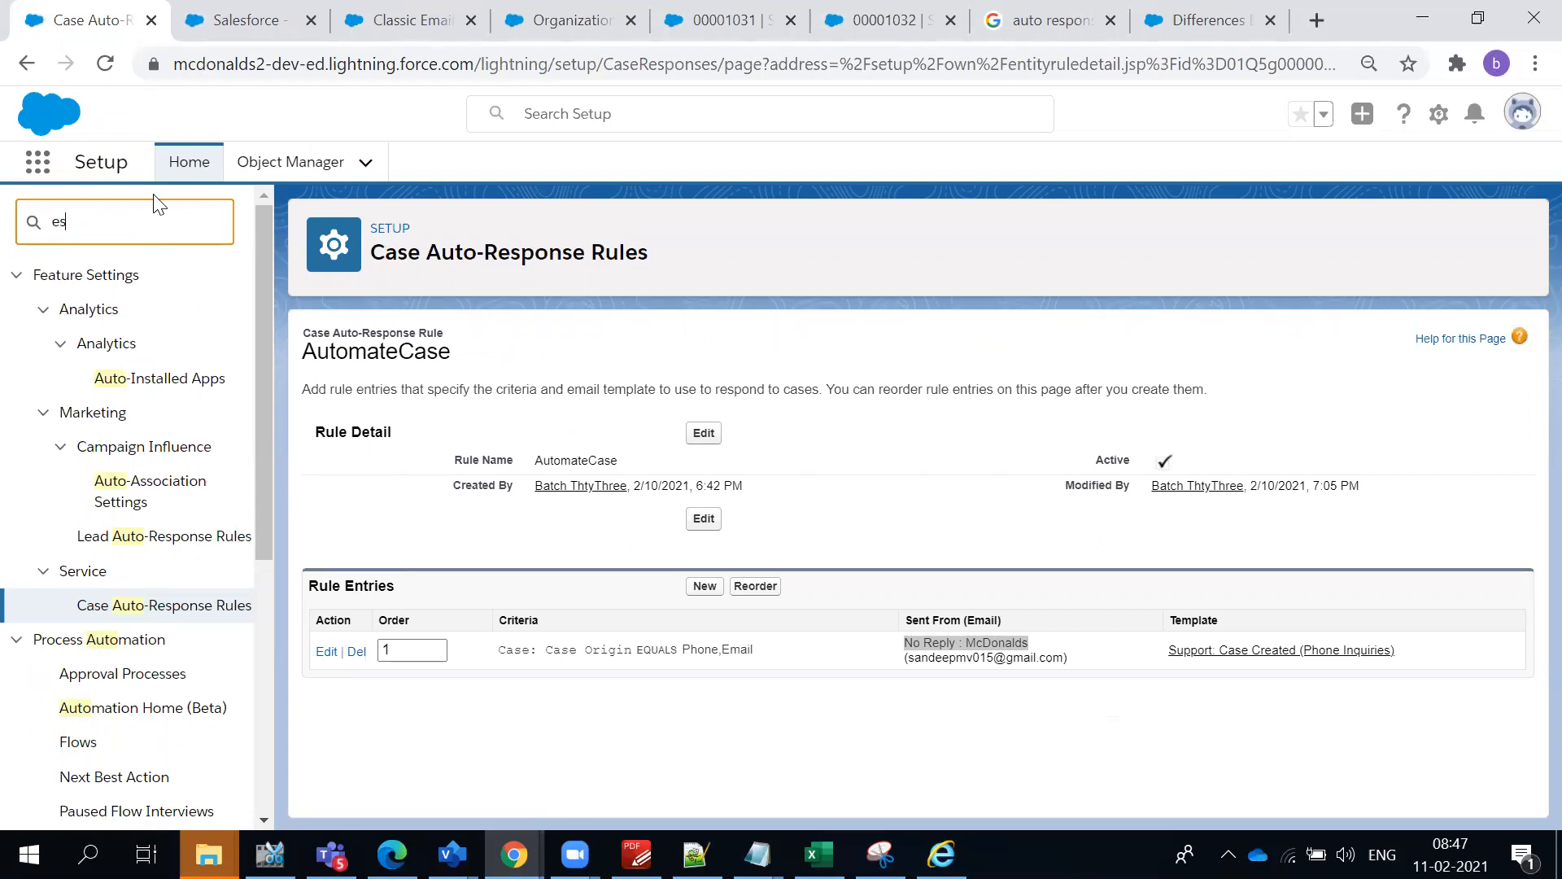
text(scal)
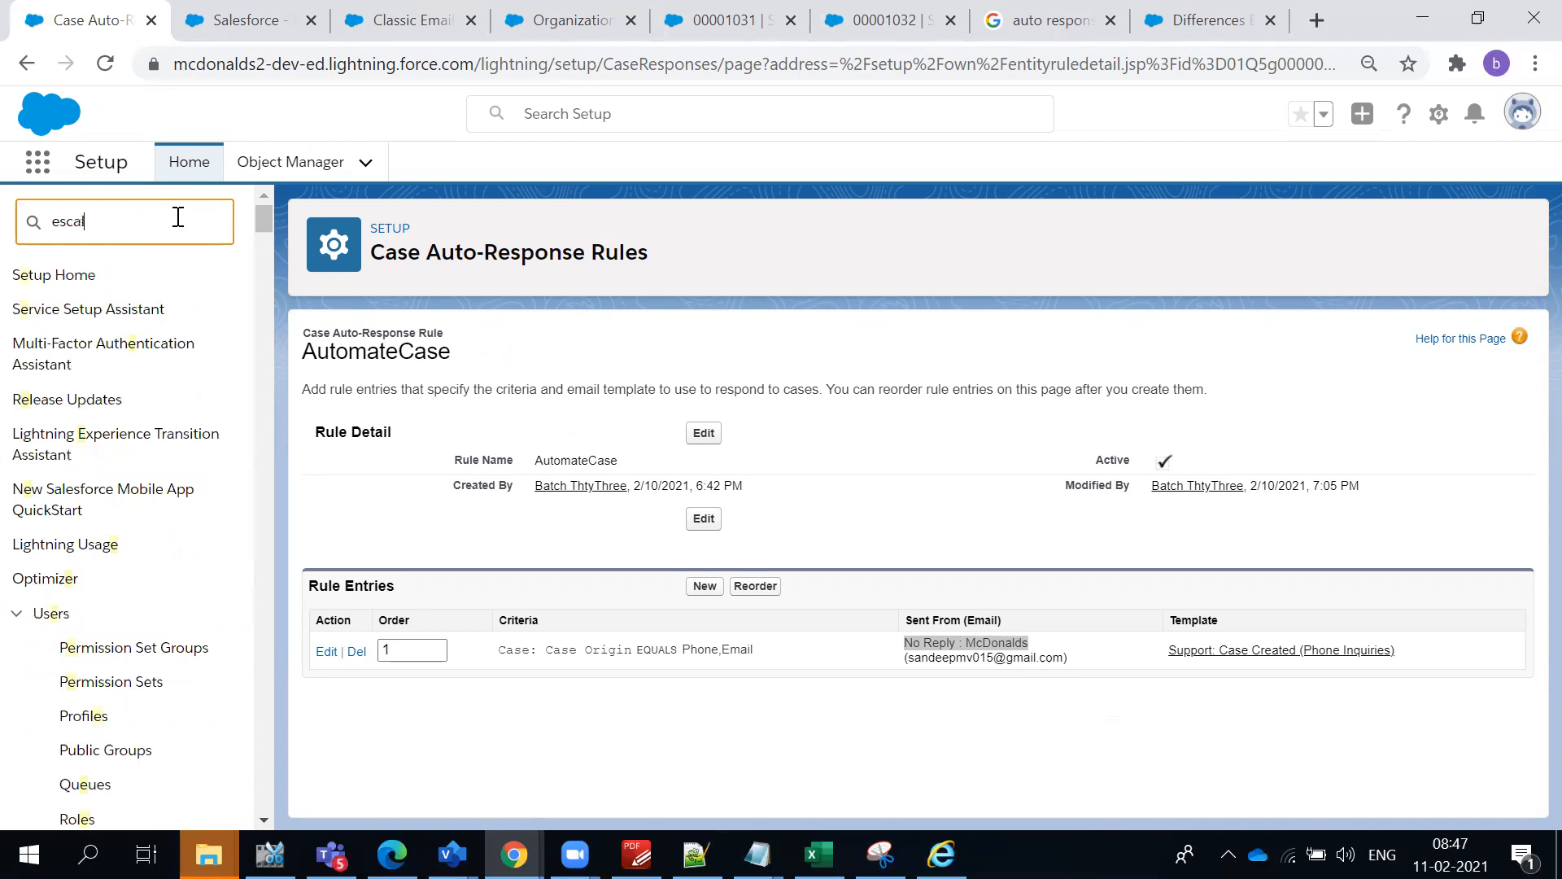
click(112, 350)
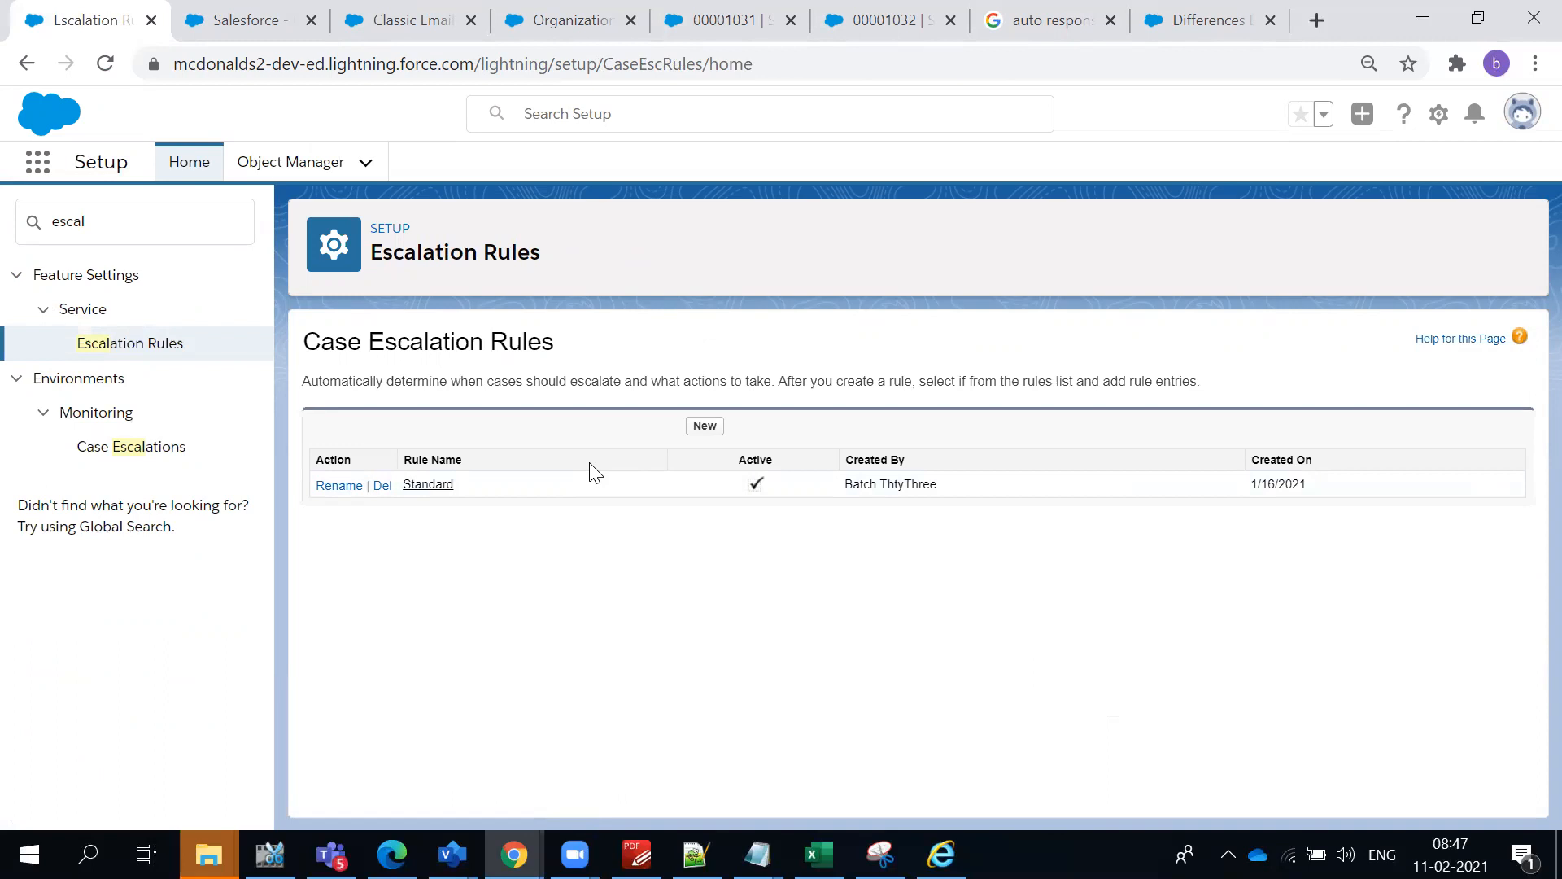
- Create an active case escalation rule named CaseEscalate and save it
double_click(418, 383)
click(643, 558)
click(699, 428)
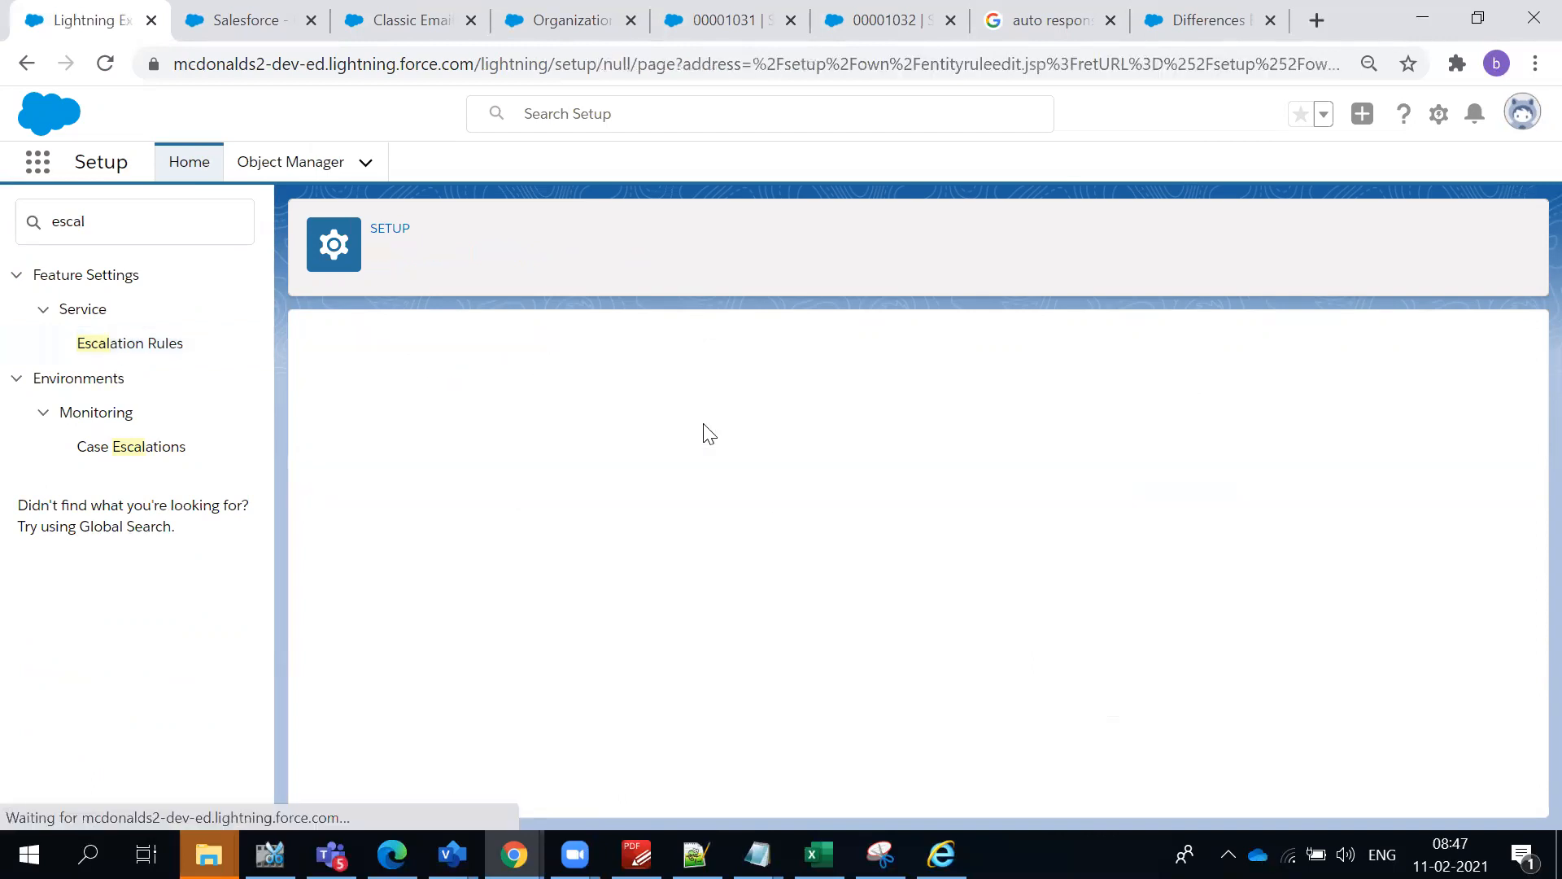
text(CaseE)
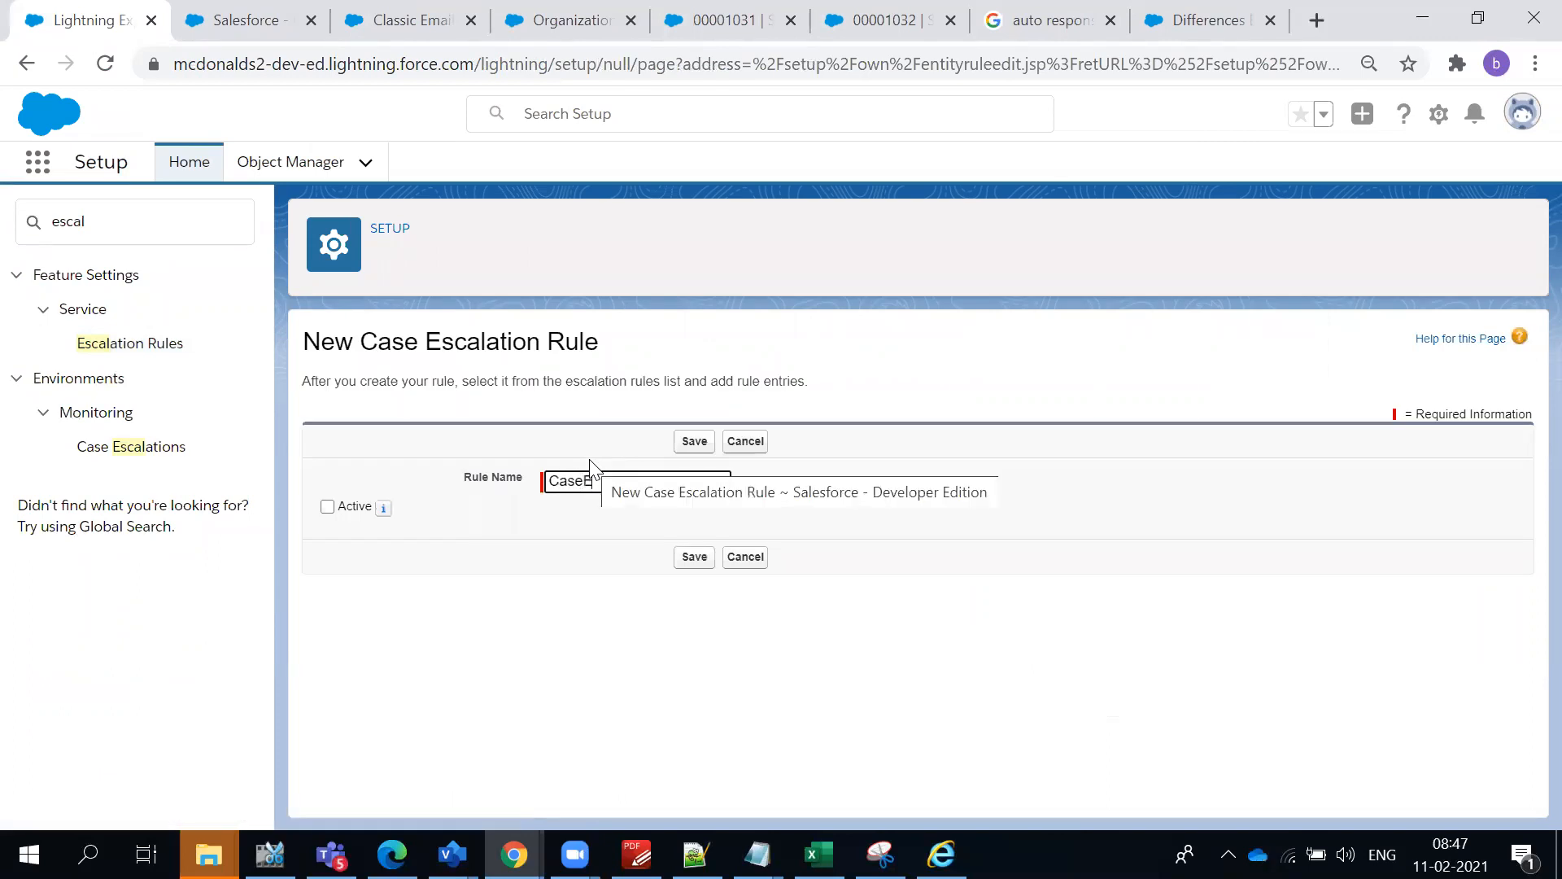
text(scale)
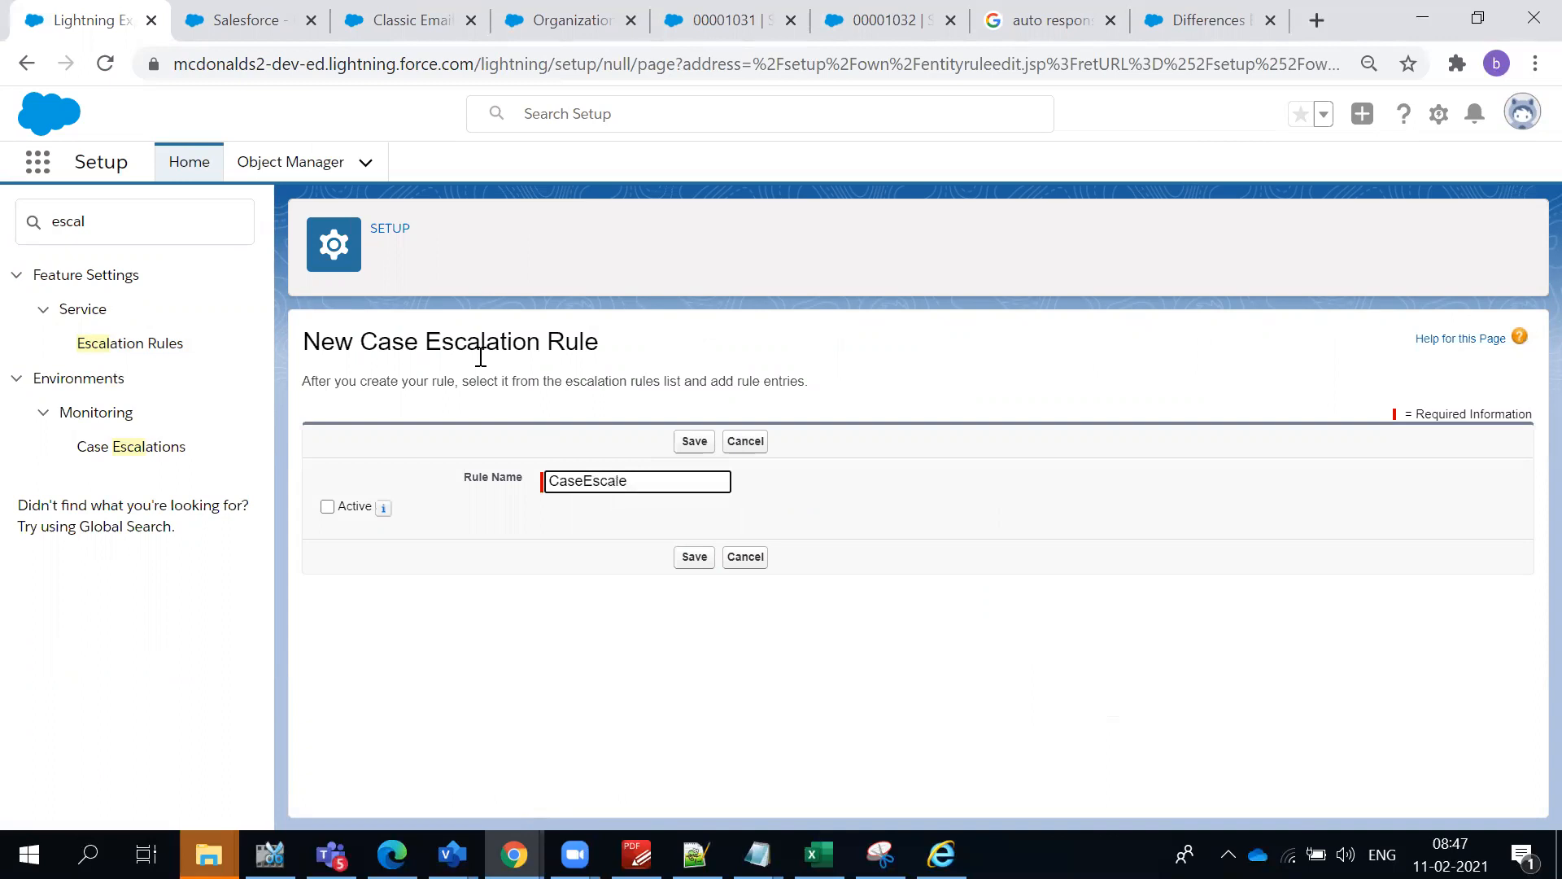
text(\ate)
key(BackSpace)
key(BackSpace)
key(BackSpace)
key(BackSpace)
key(BackSpace)
text(ate)
click(332, 508)
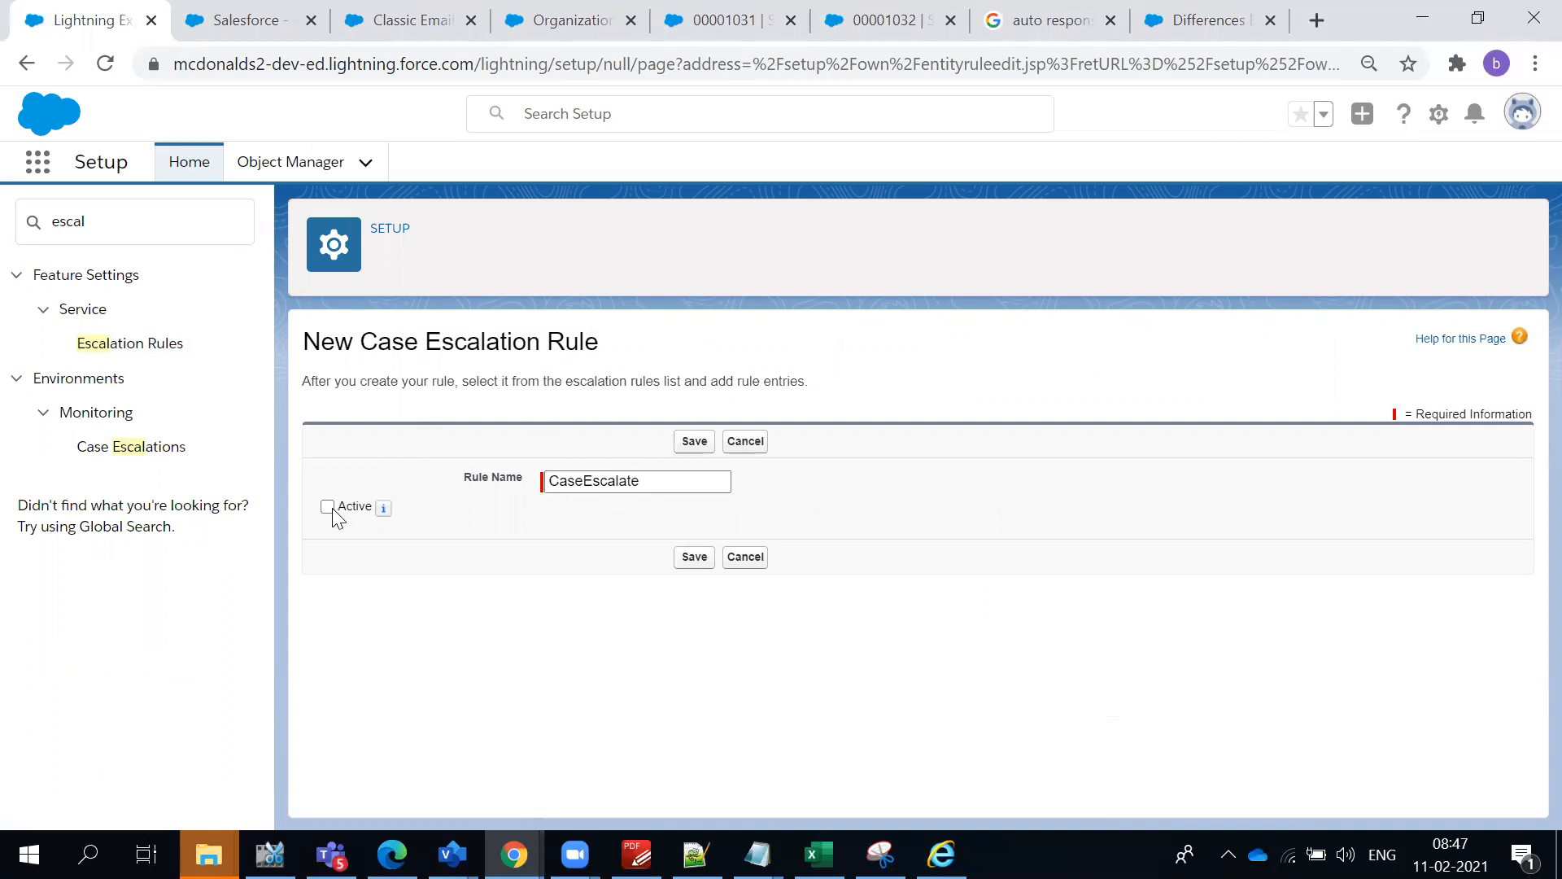
click(695, 559)
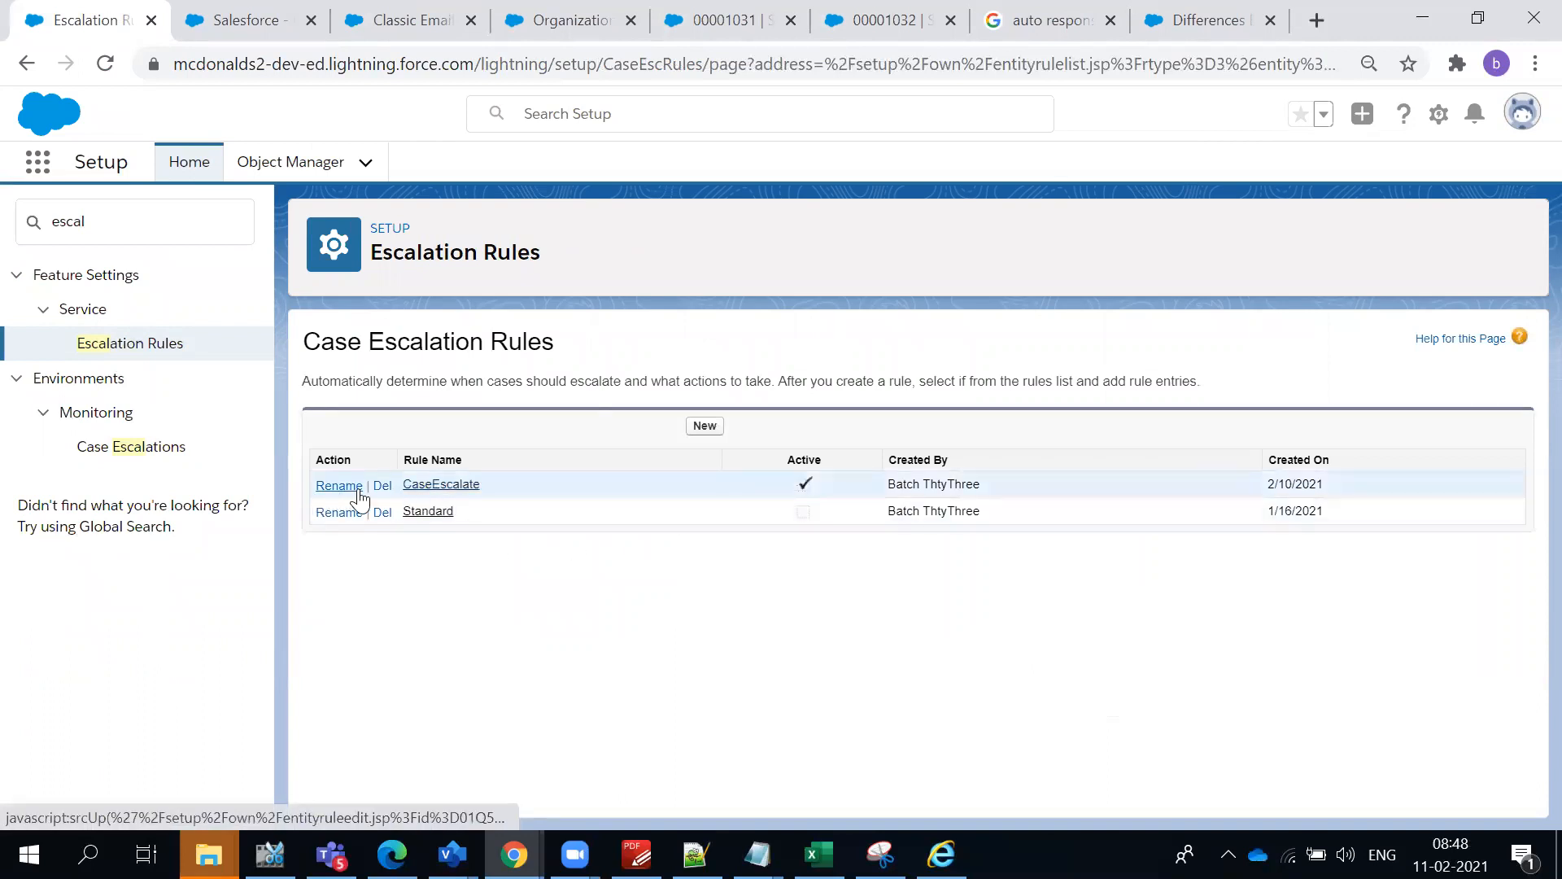
- Open the CaseEscalate rule and start a new rule entry with sort order 1
click(434, 486)
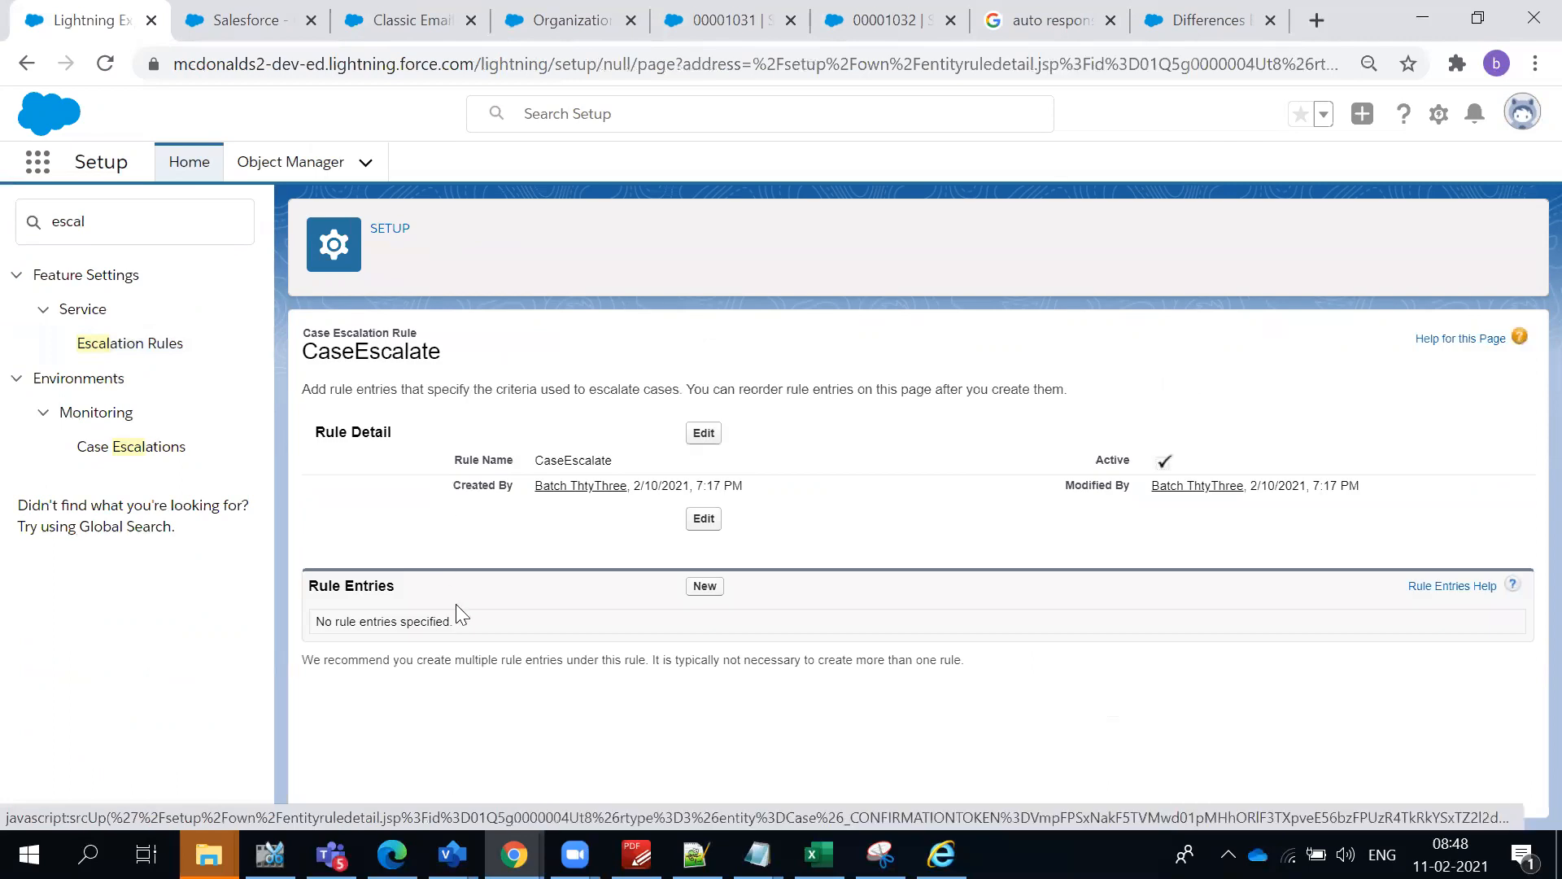
click(704, 589)
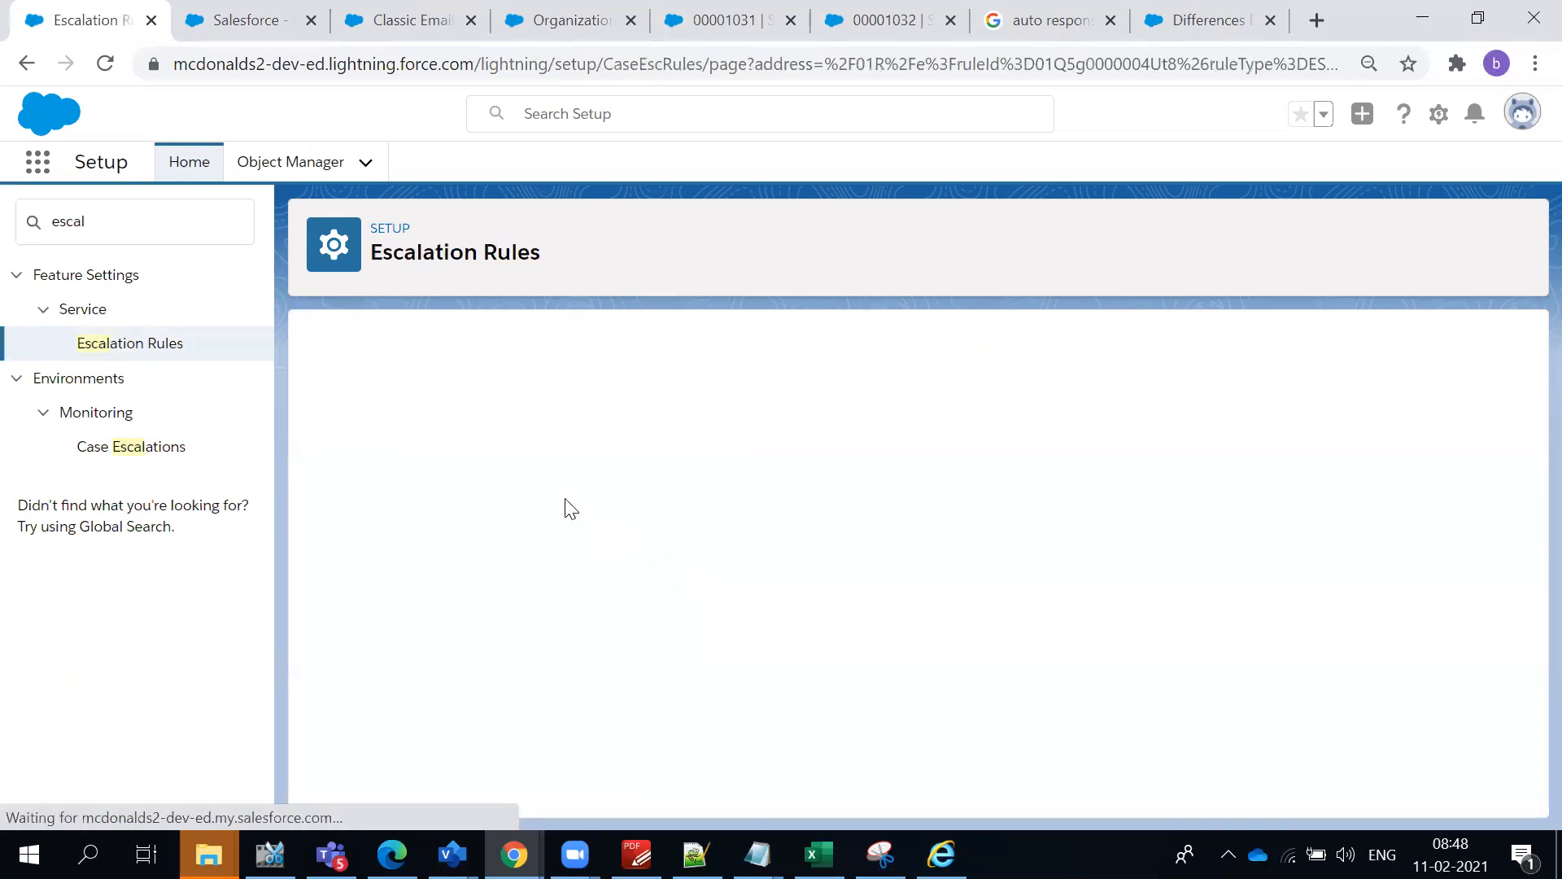
text(1)
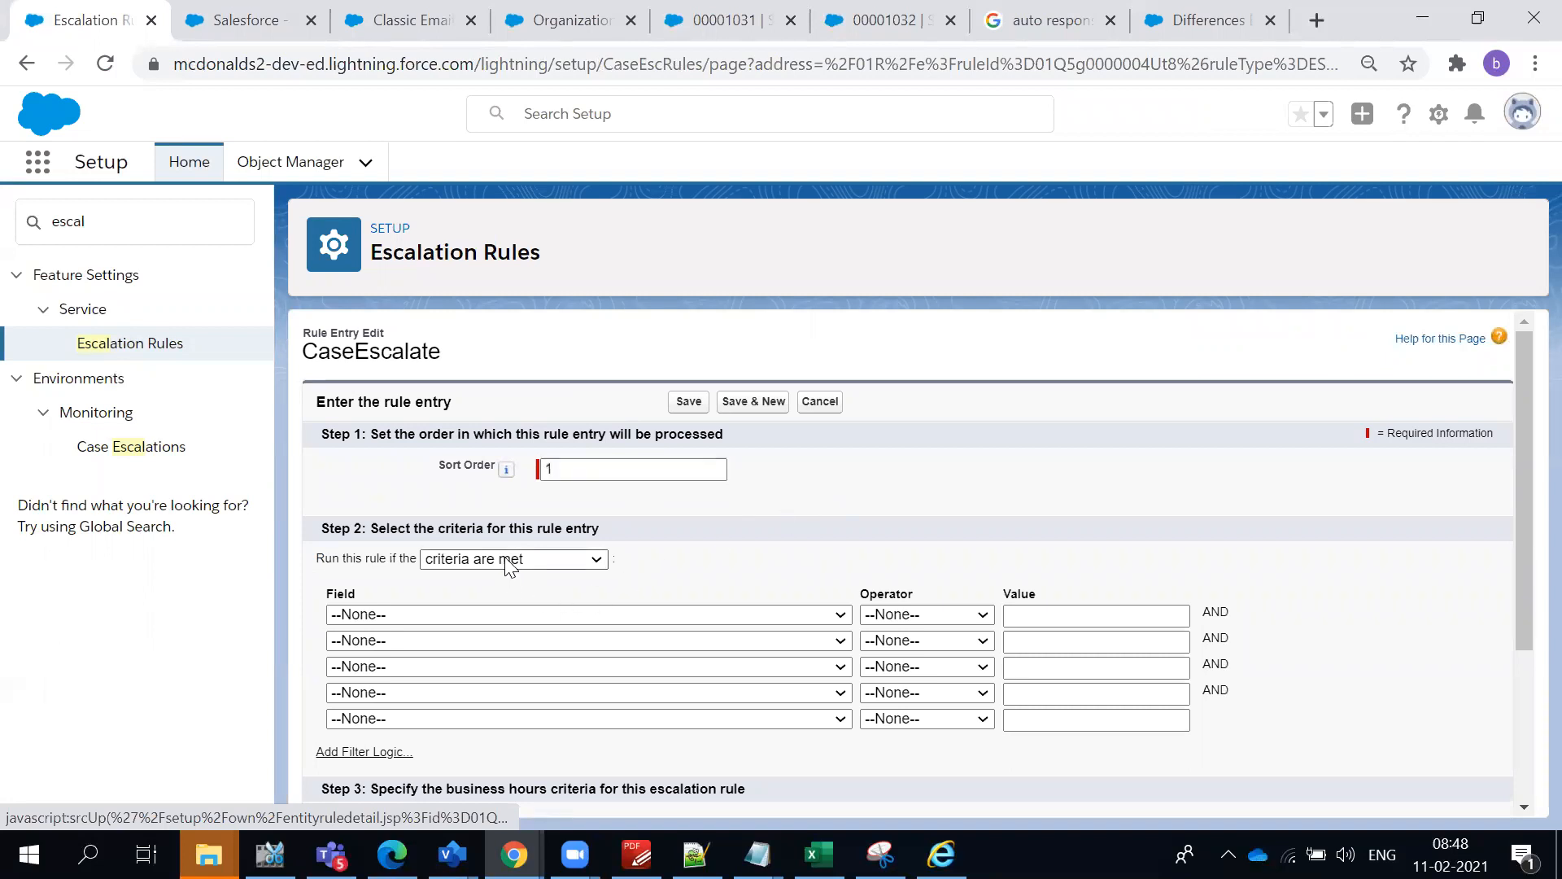
- Try the "formula evaluates to true" condition for the rule entry and switch back to "criteria are met"
click(510, 565)
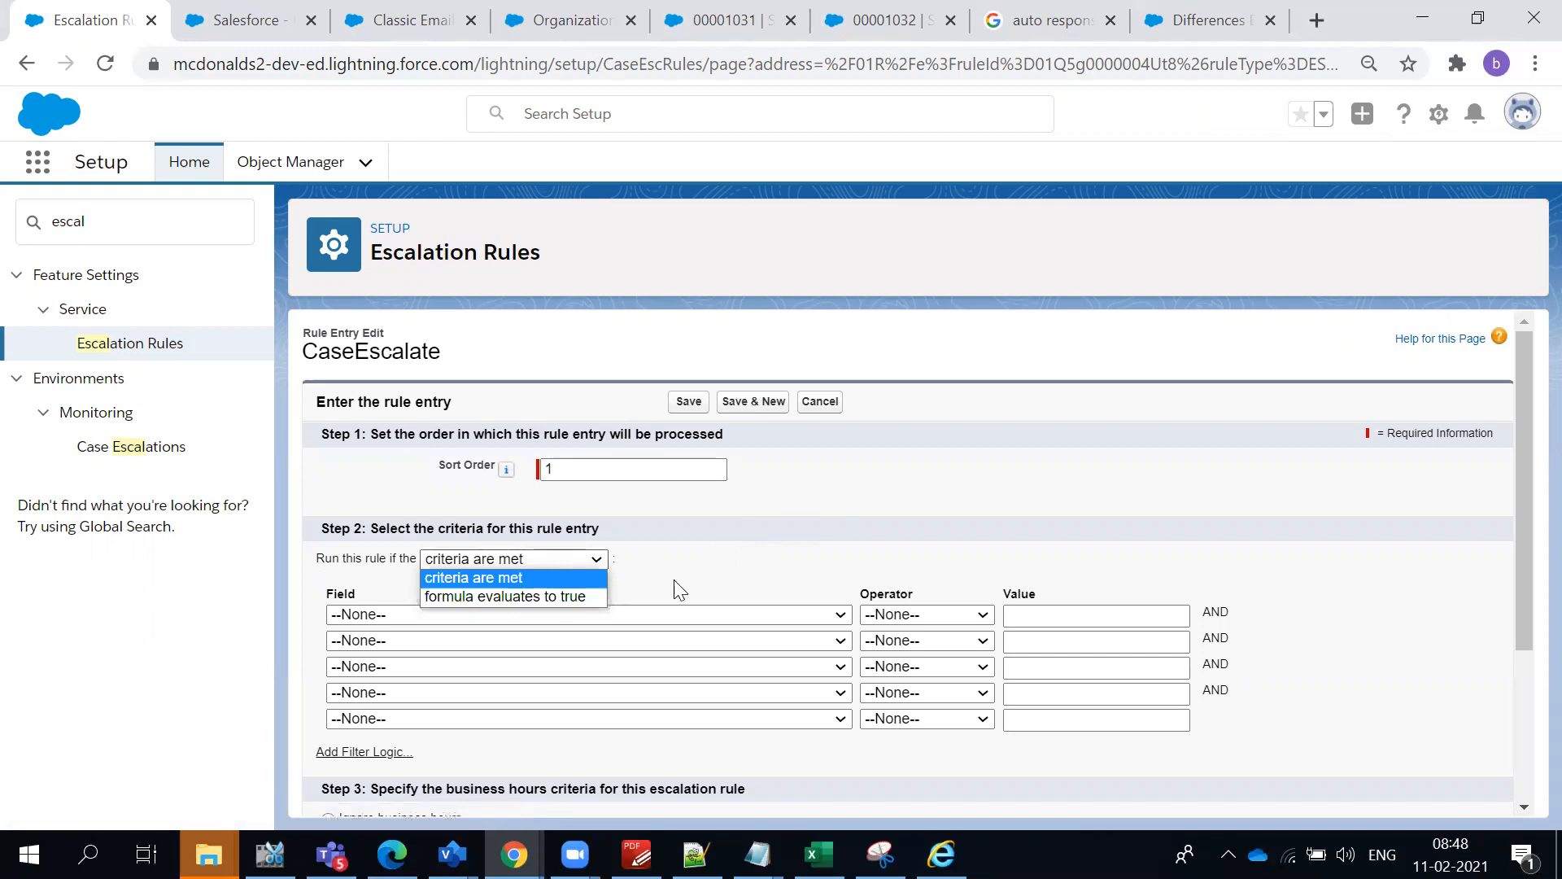
click(545, 596)
scroll(558, 631, down, 3)
scroll(558, 593, up, 2)
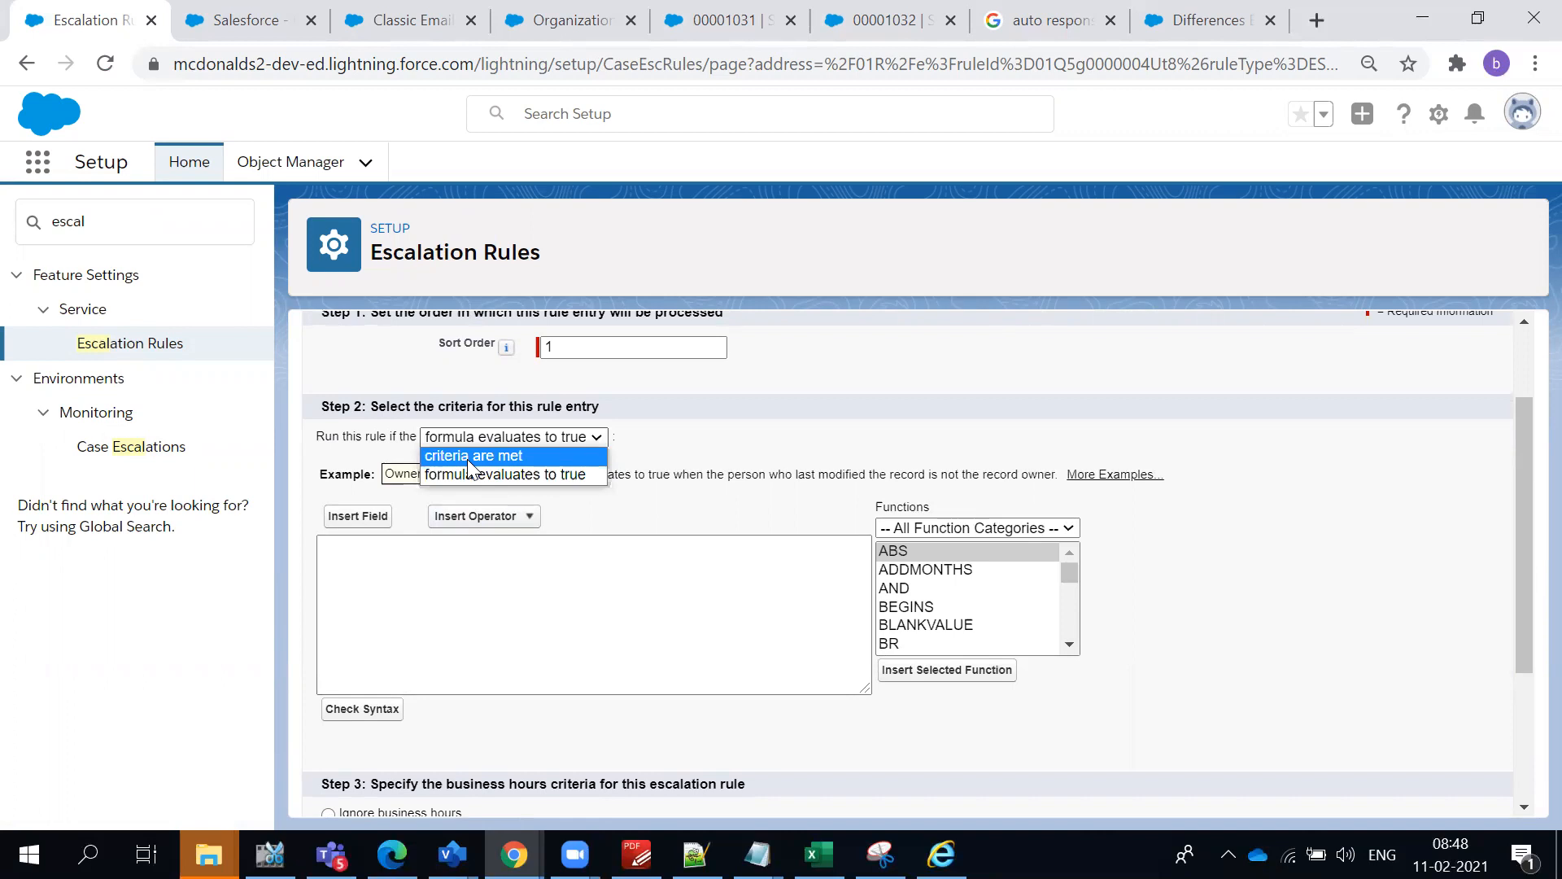
click(467, 455)
- Examine the available criteria fields and the business hours and escalation time options of the rule entry
click(535, 493)
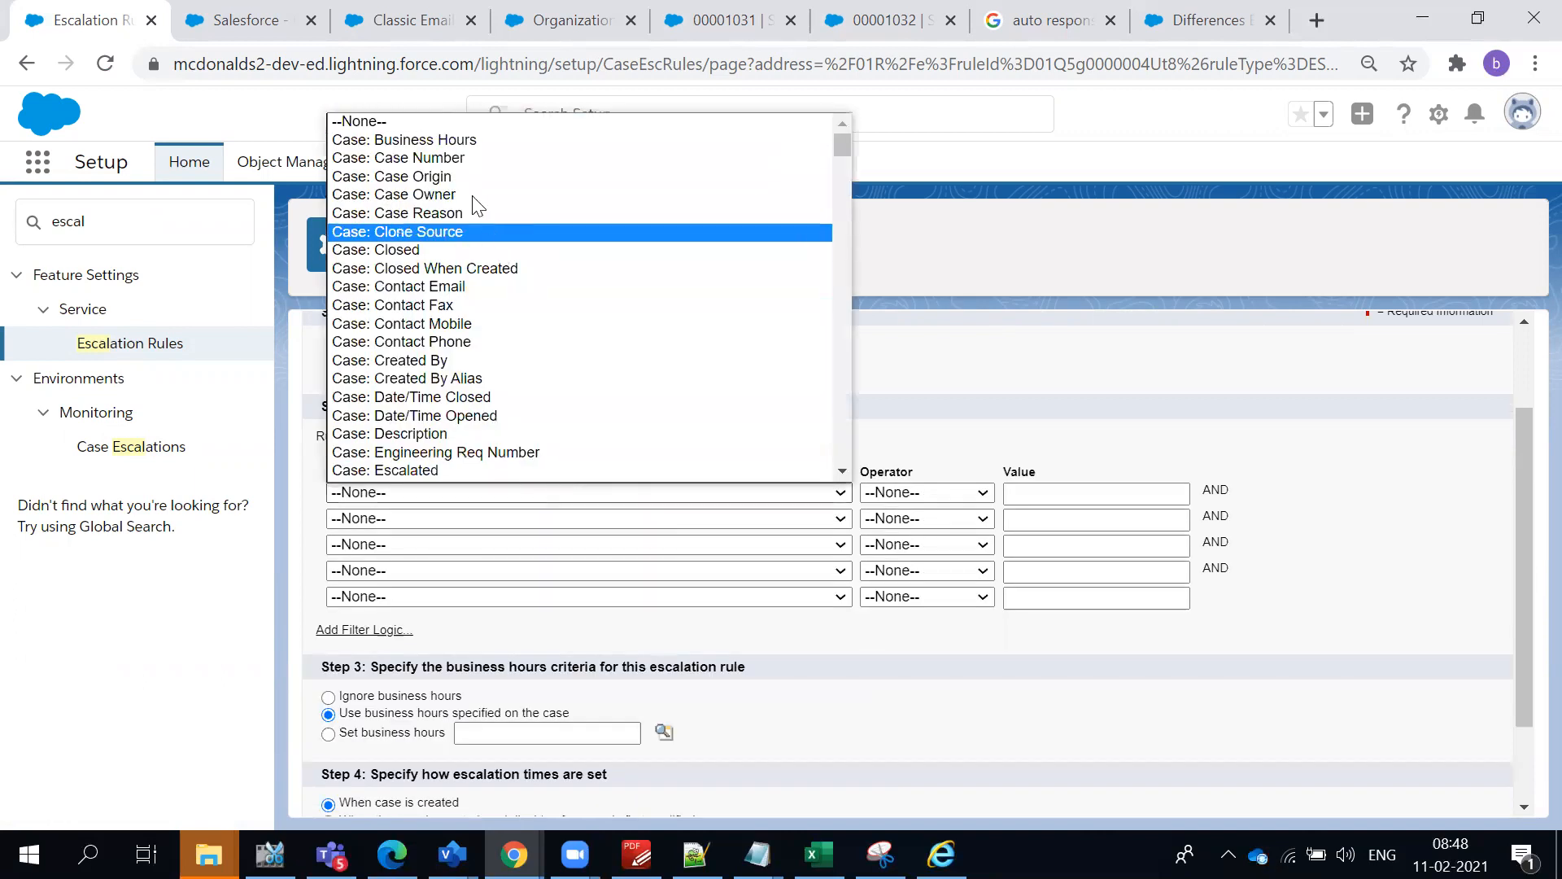
click(1070, 425)
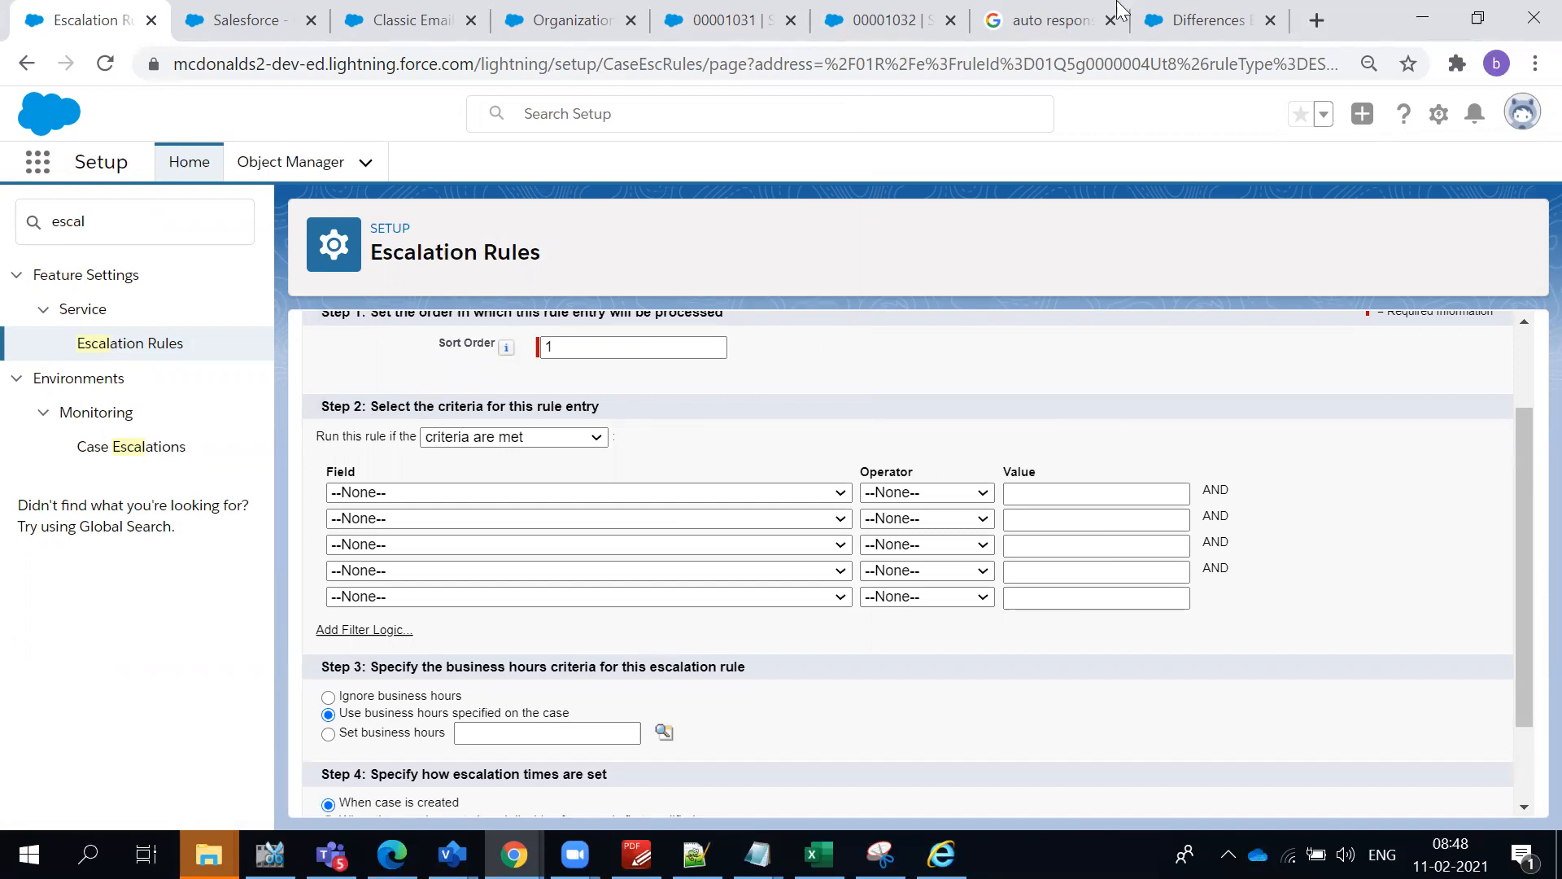
click(462, 498)
click(931, 411)
scroll(513, 497, up, 2)
scroll(600, 543, down, 3)
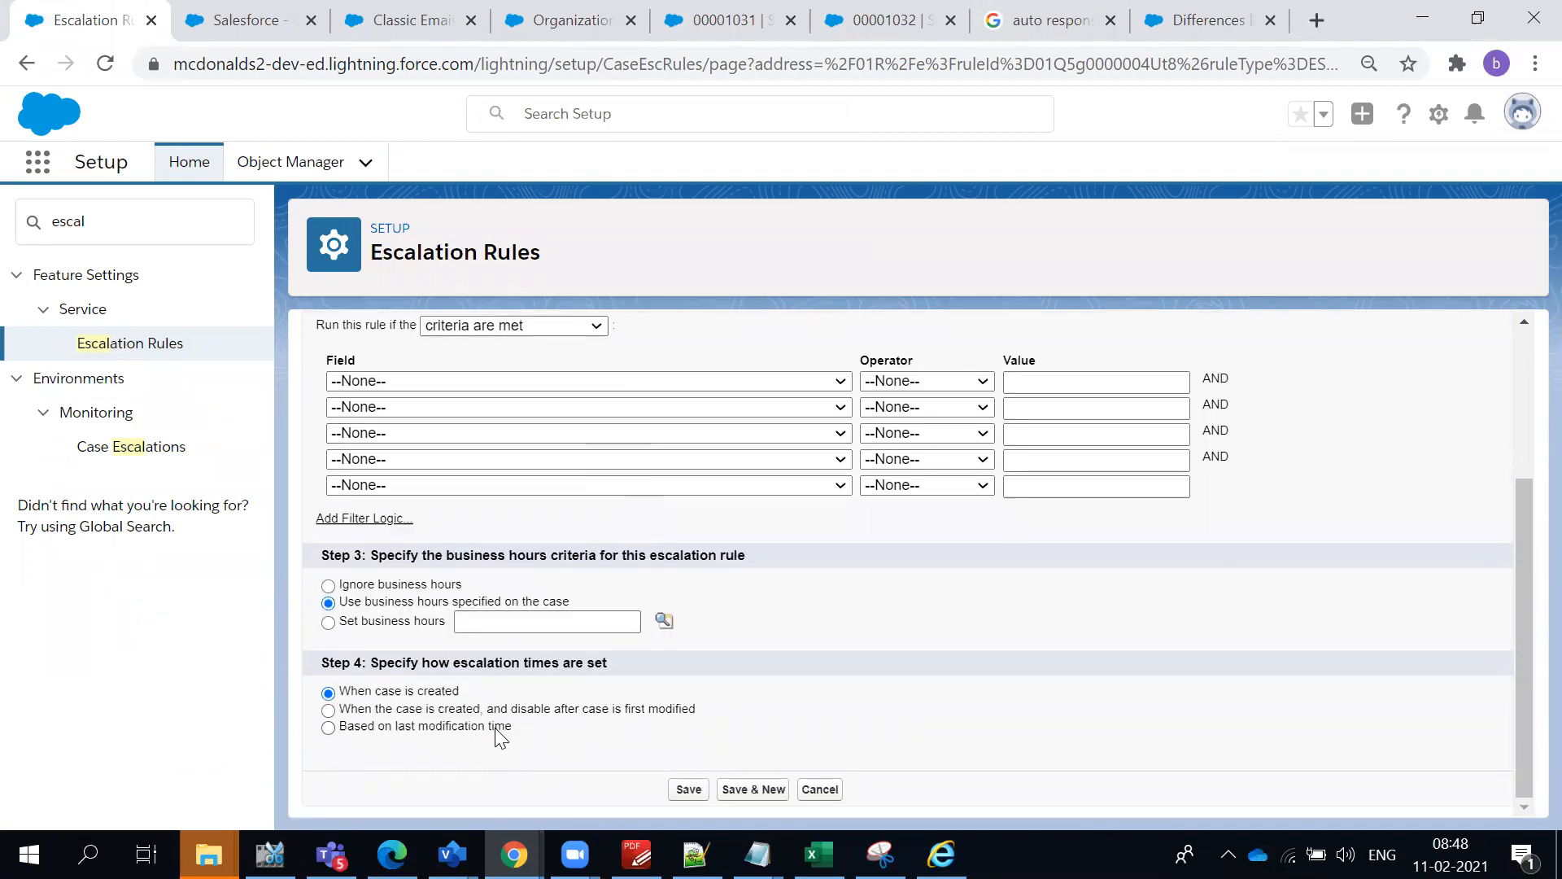
click(415, 382)
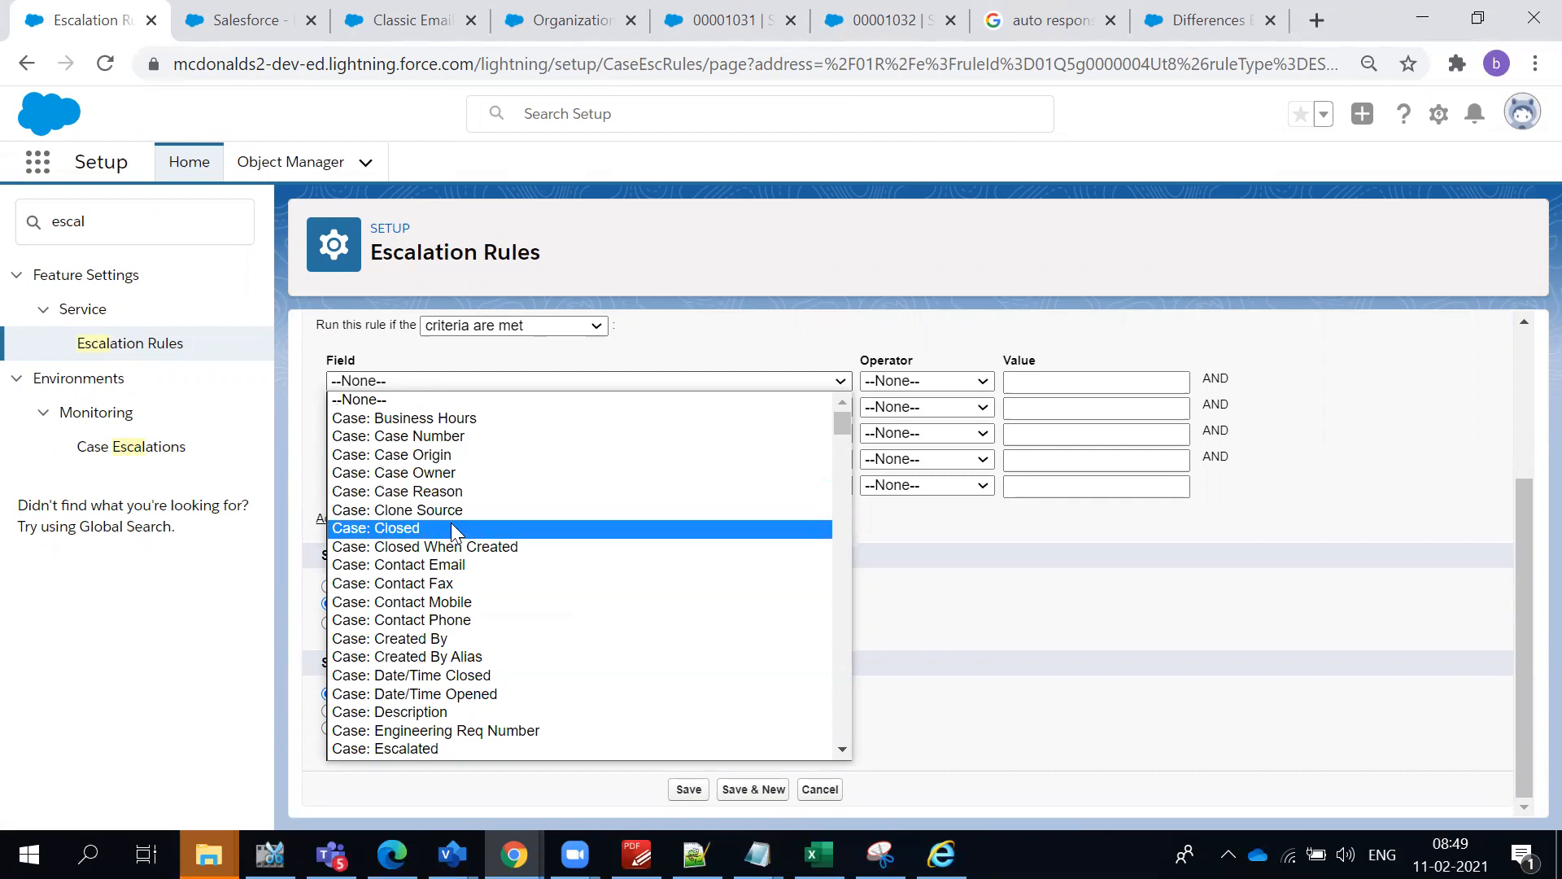
scroll(563, 700, down, 3)
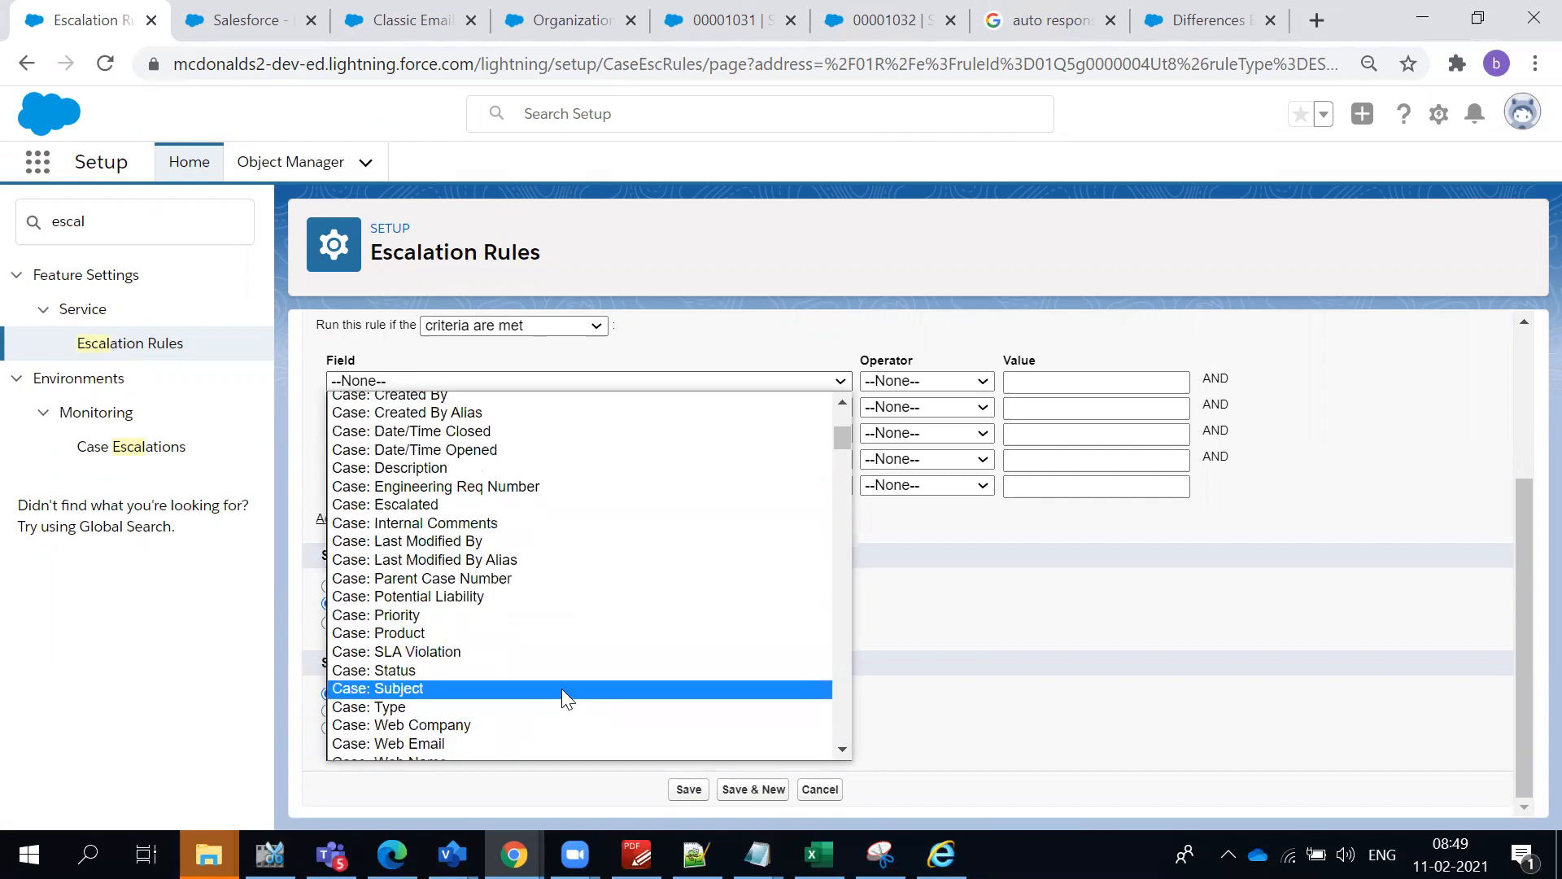
click(556, 672)
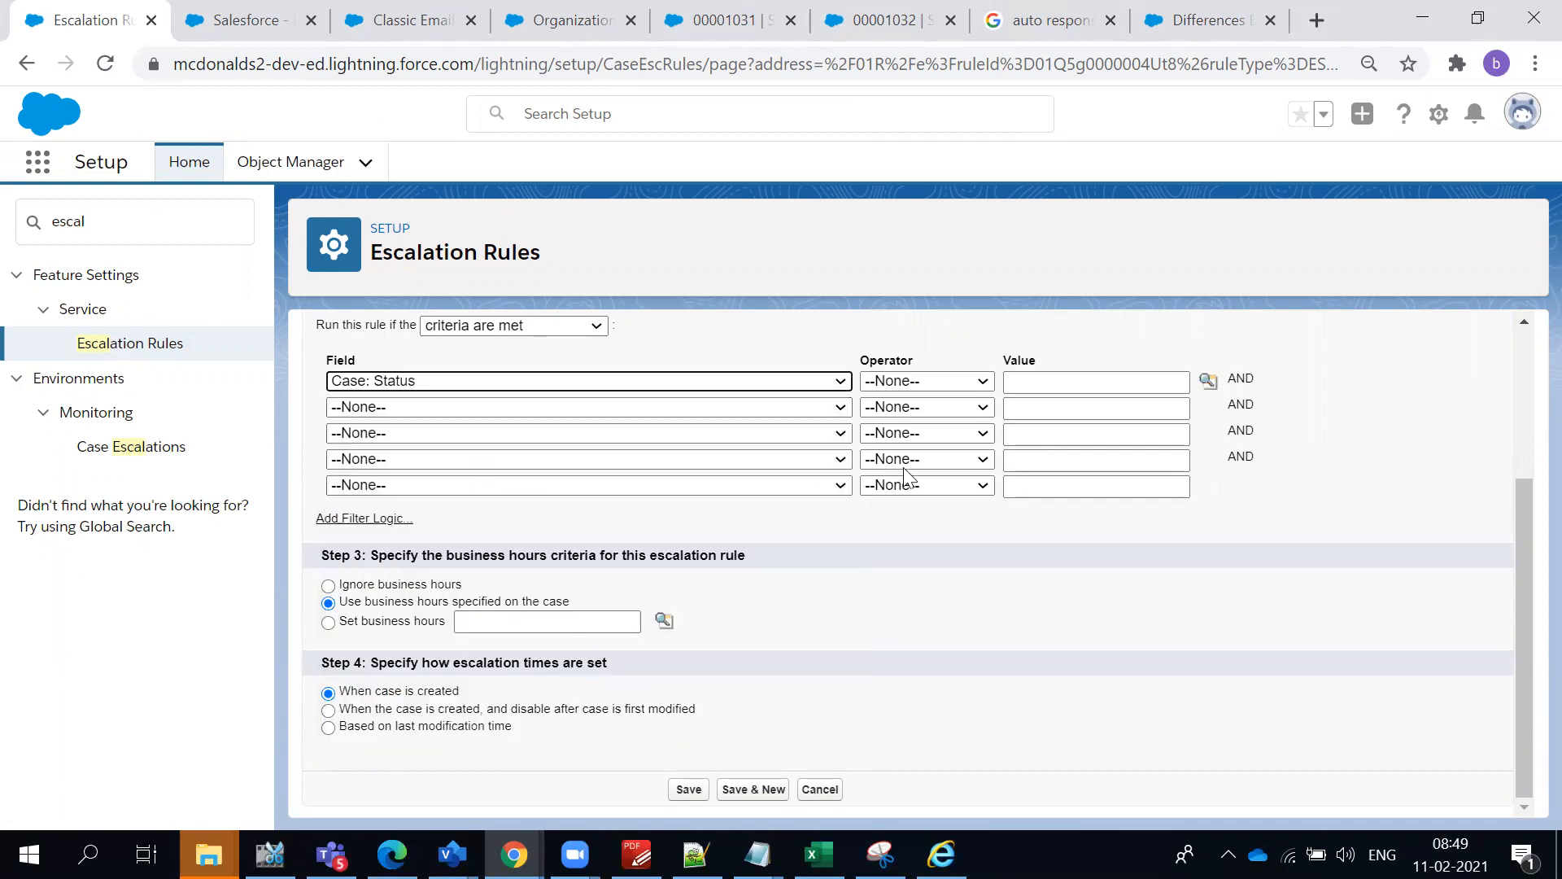
- Define the first criterion as Case: Priority equals High, picking the value from the picklist lookup
click(747, 381)
scroll(553, 627, down, 3)
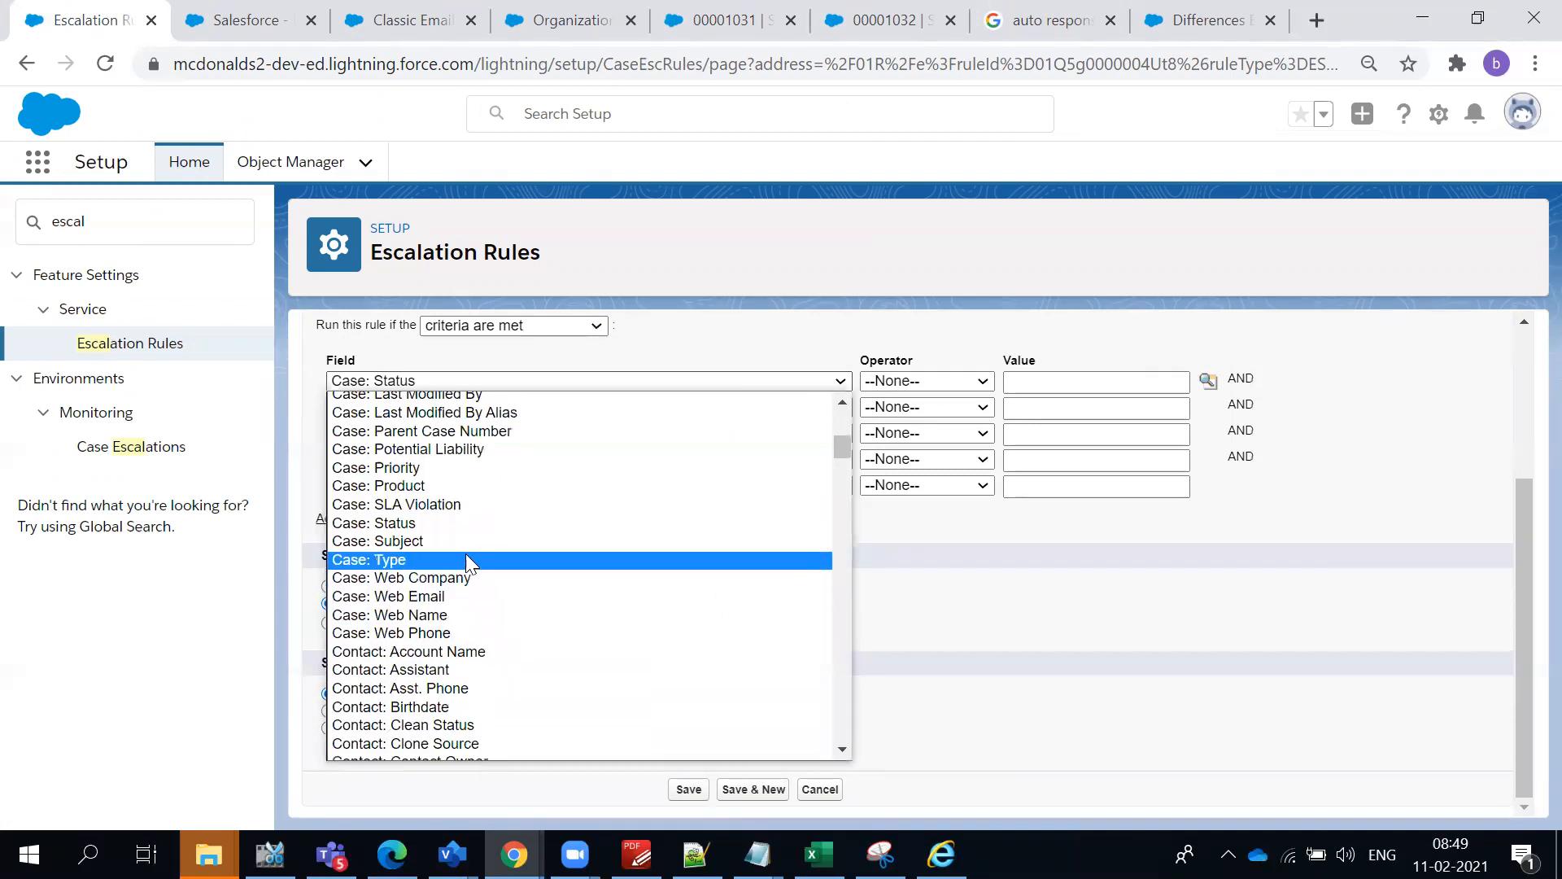
click(437, 468)
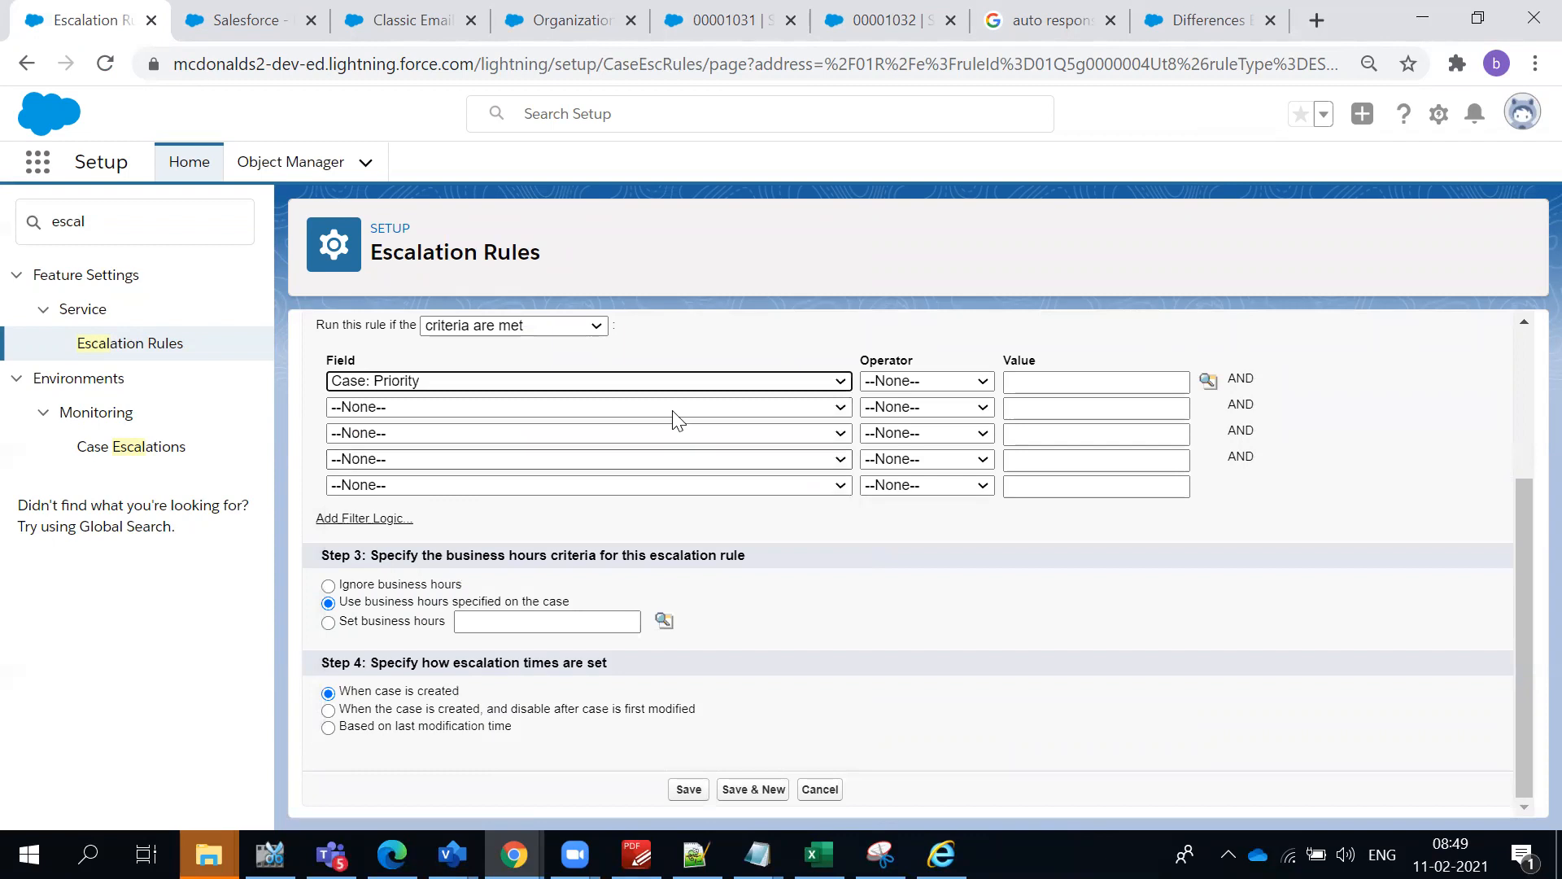
click(949, 380)
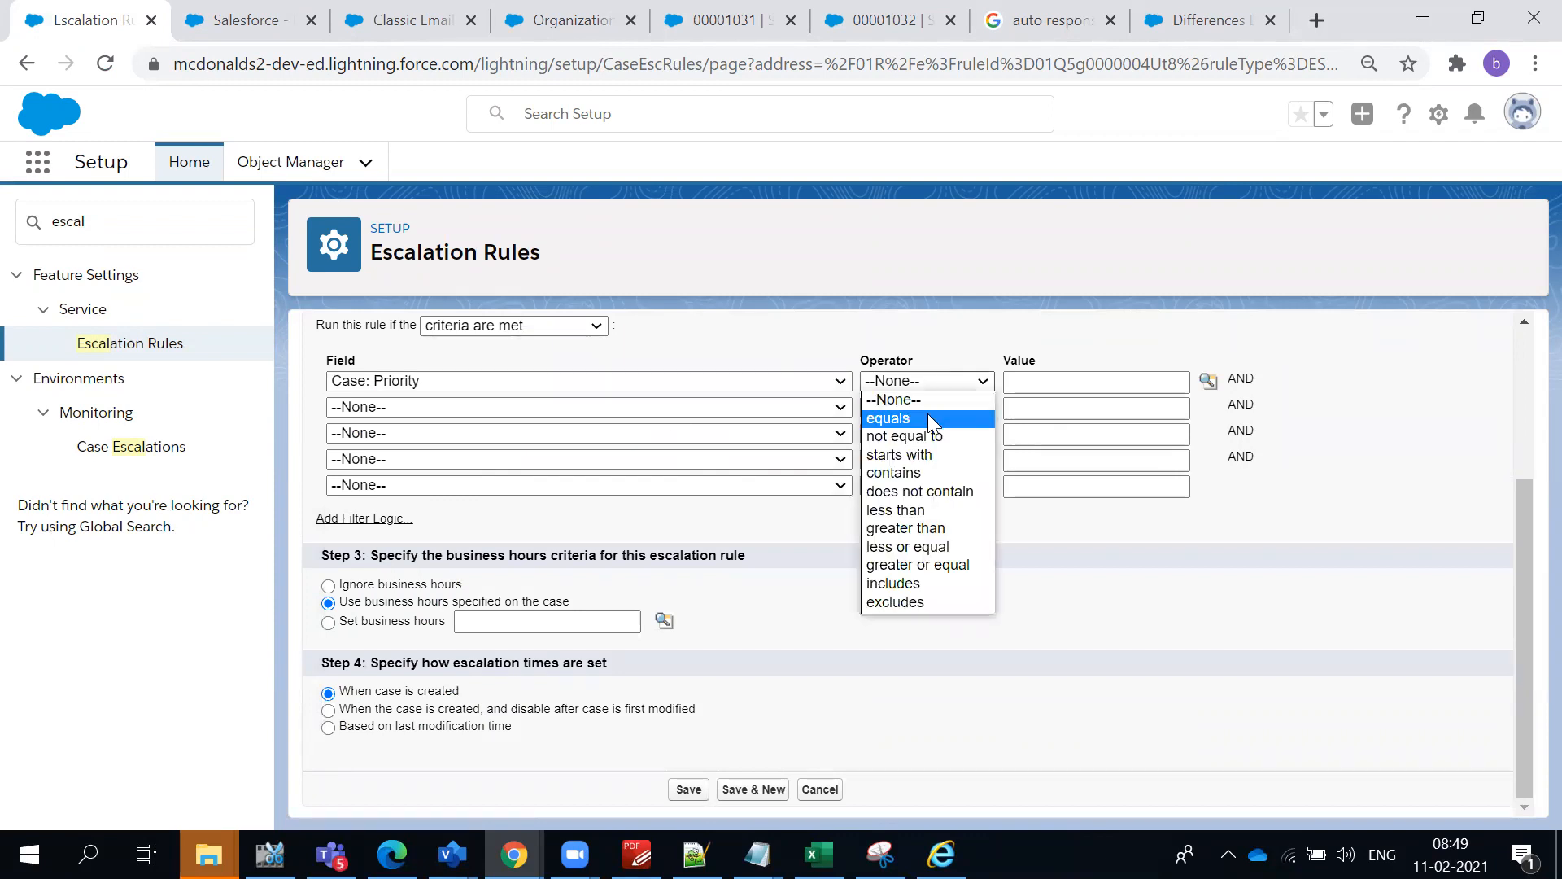
click(928, 418)
click(1209, 382)
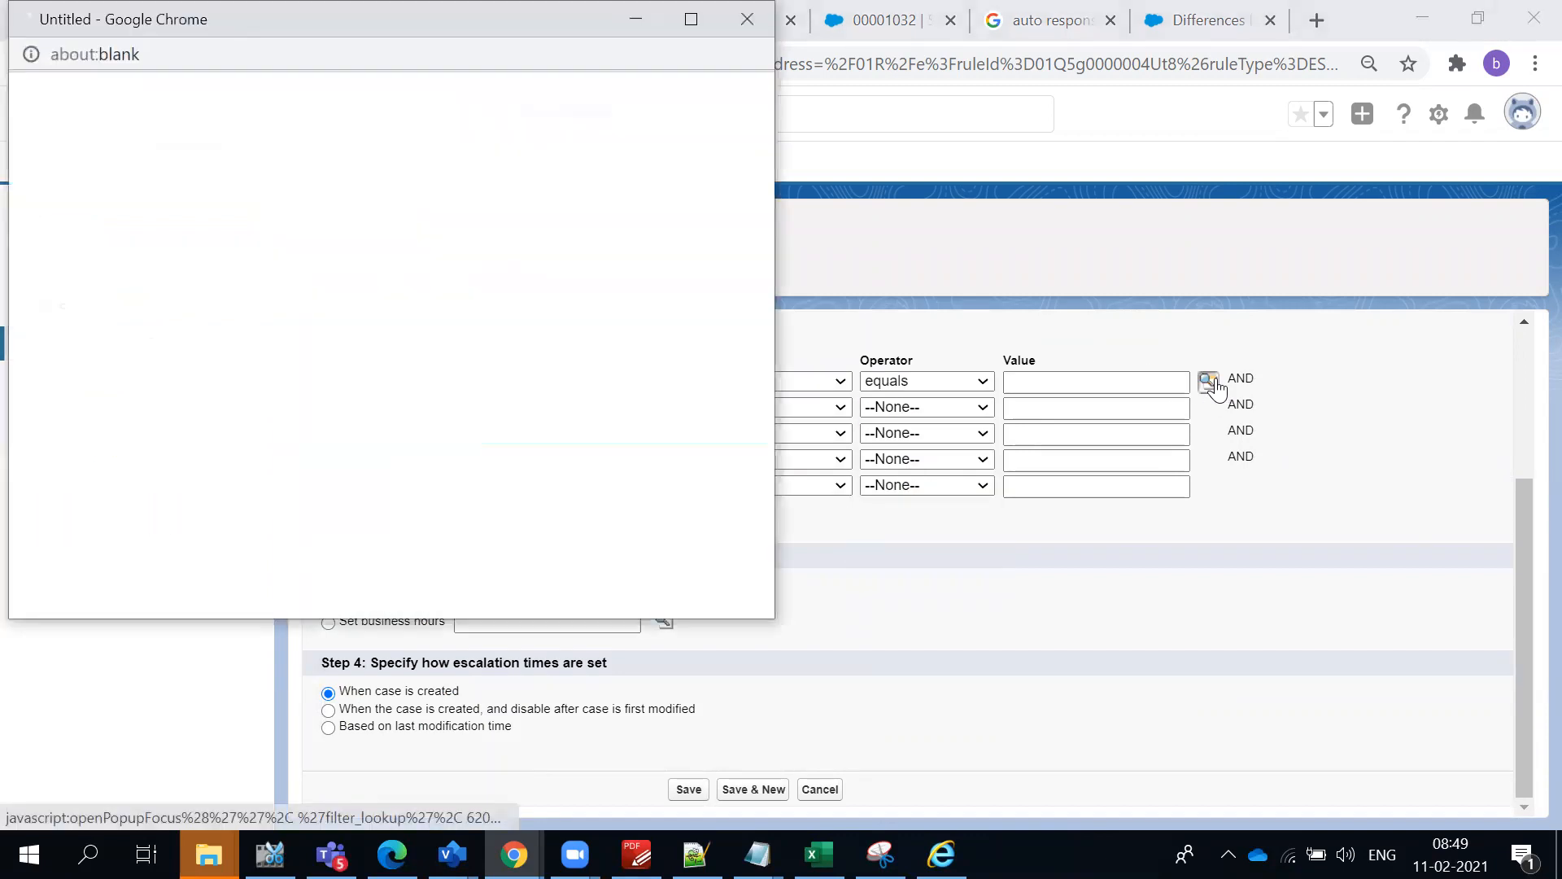
drag(86, 242, 72, 250)
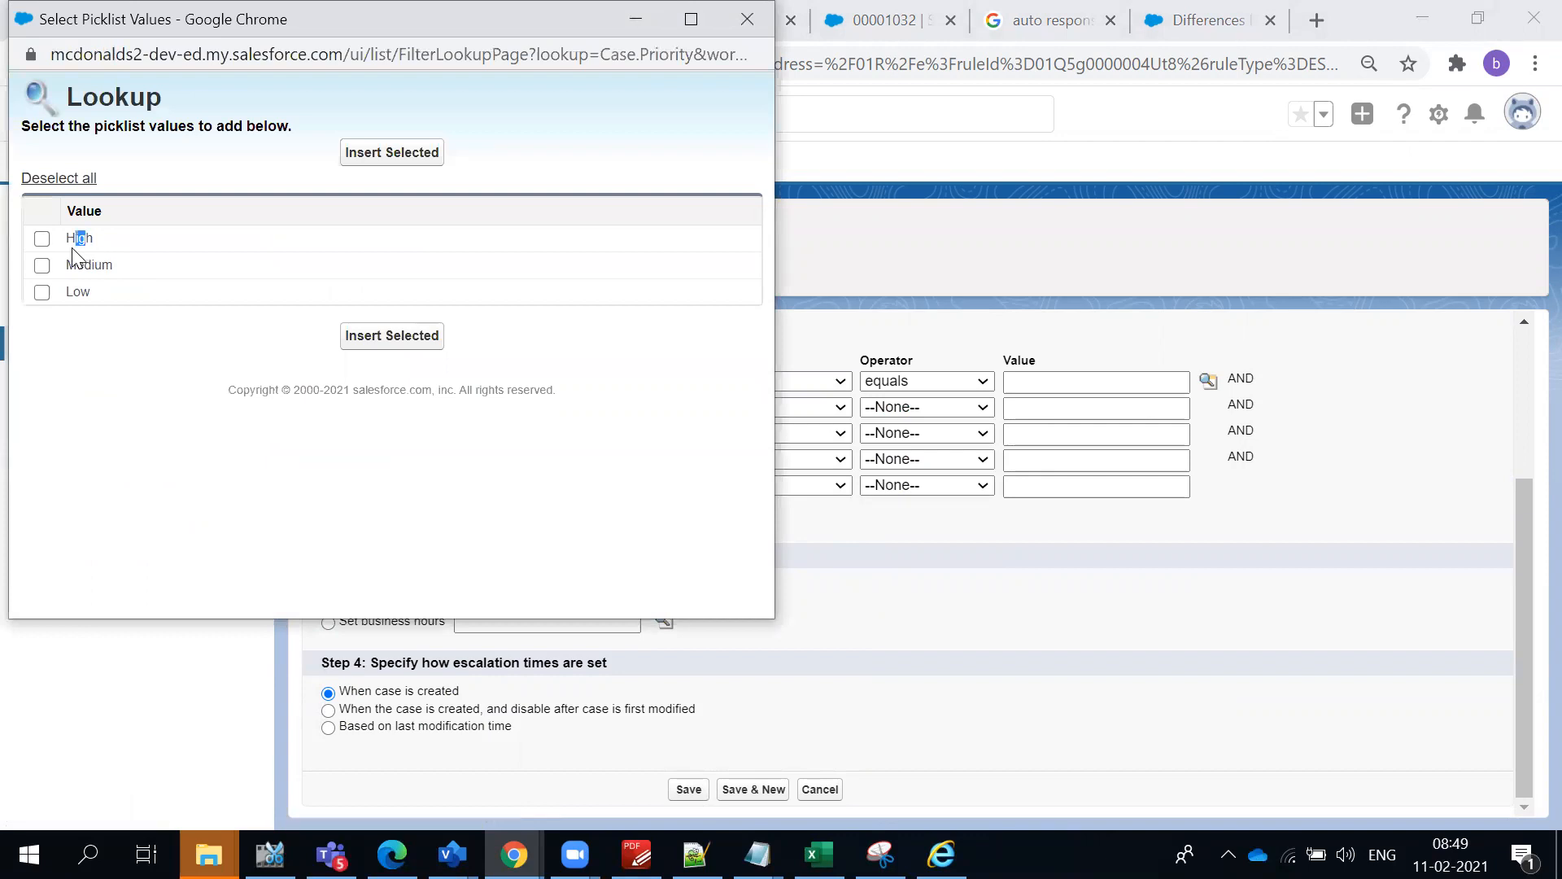
click(42, 238)
click(359, 158)
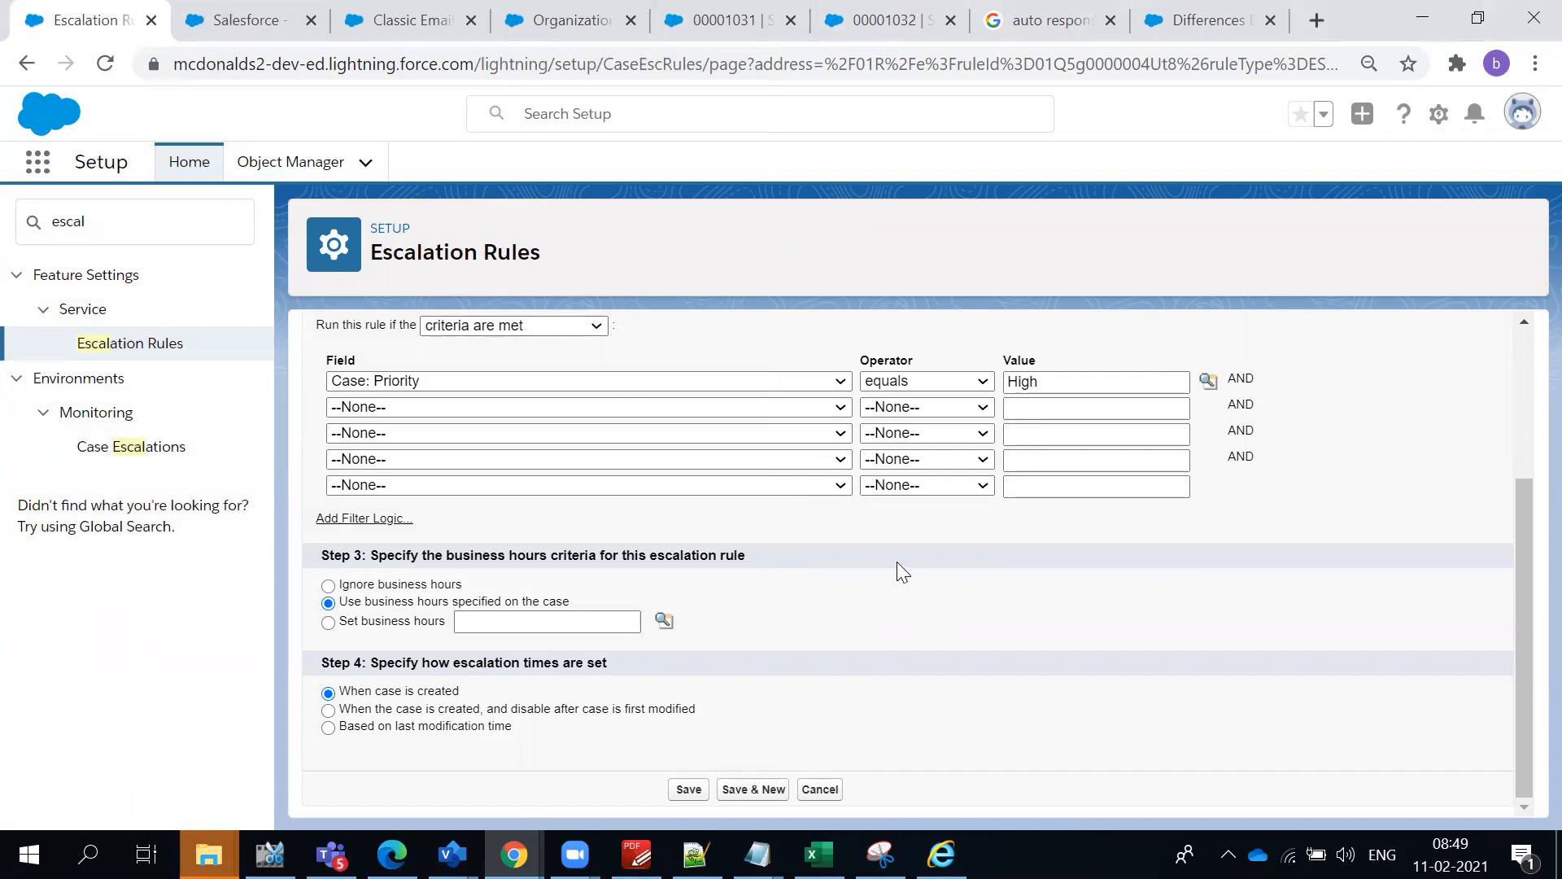
- Review the rule entry settings and the picklist values offered for Case: Priority, keeping the criterion as it is
scroll(745, 520, up, 1)
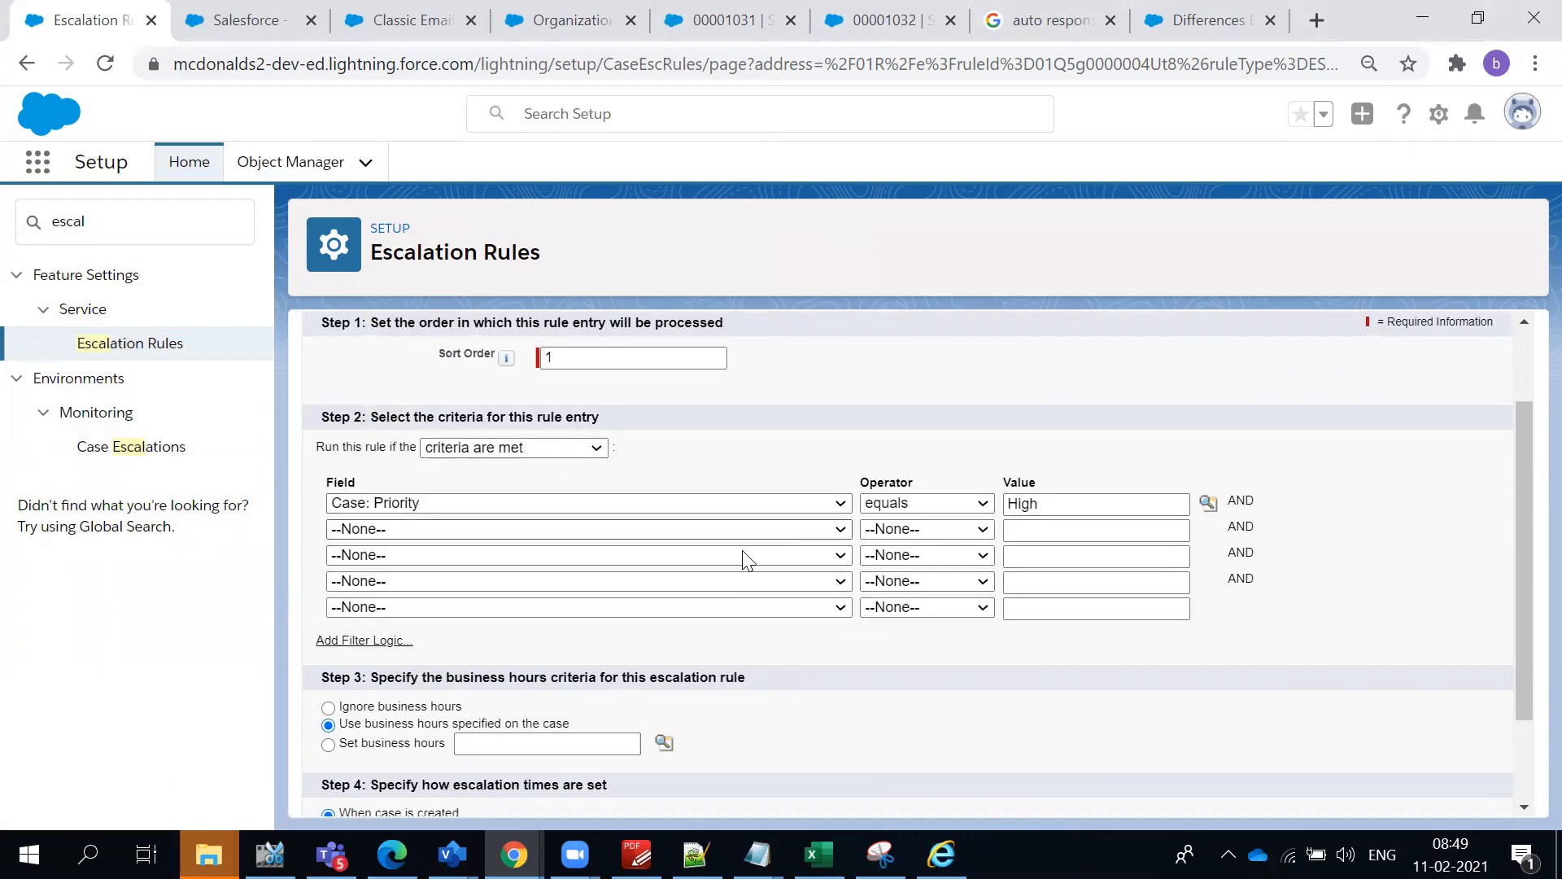
scroll(886, 651, down, 1)
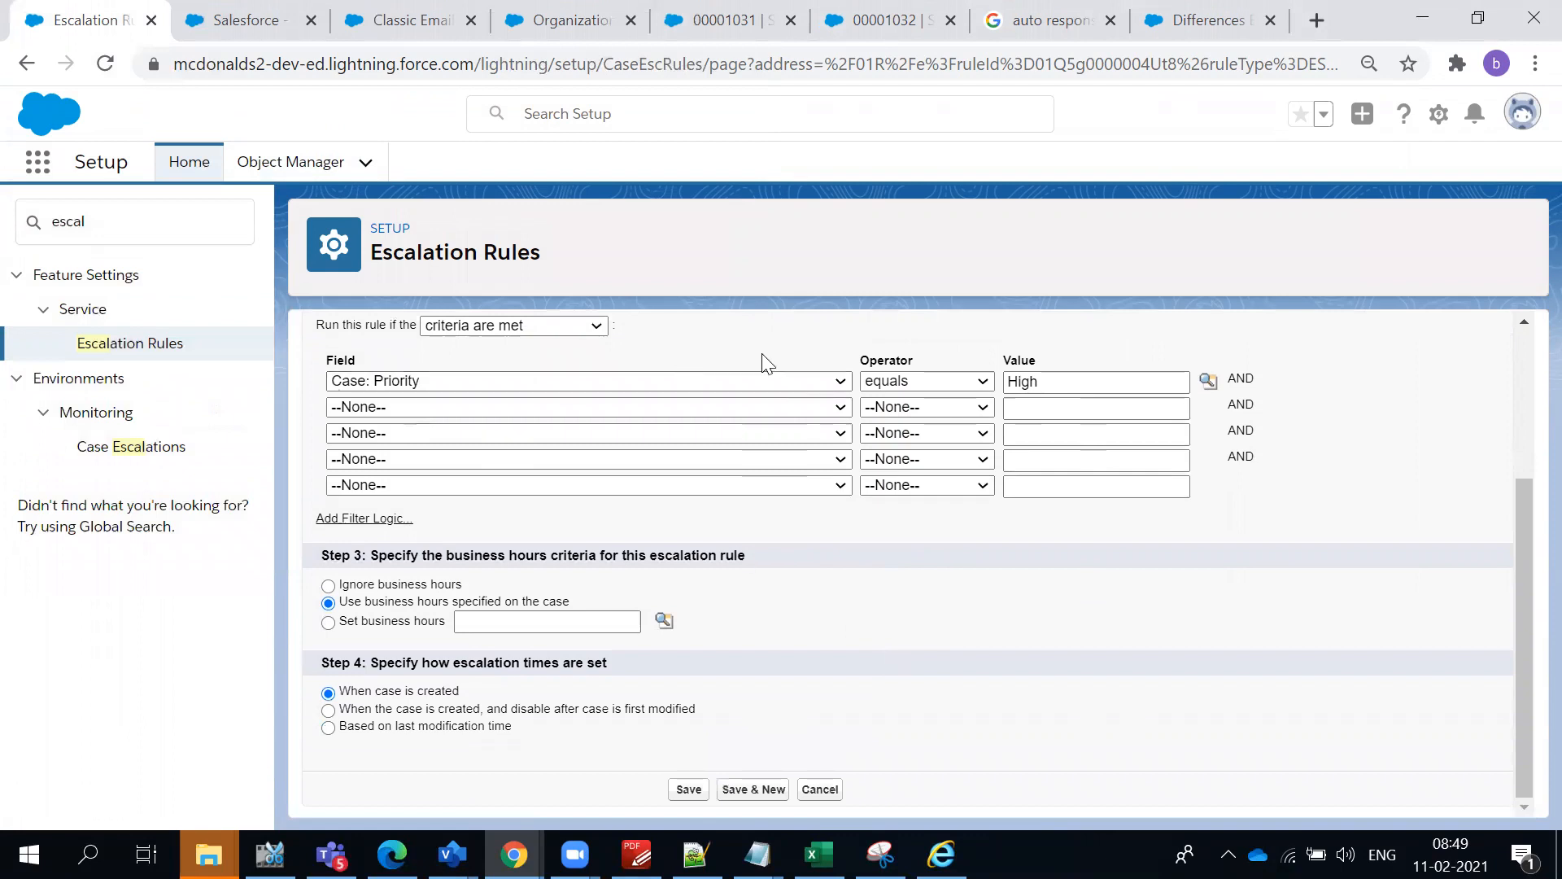
click(1205, 382)
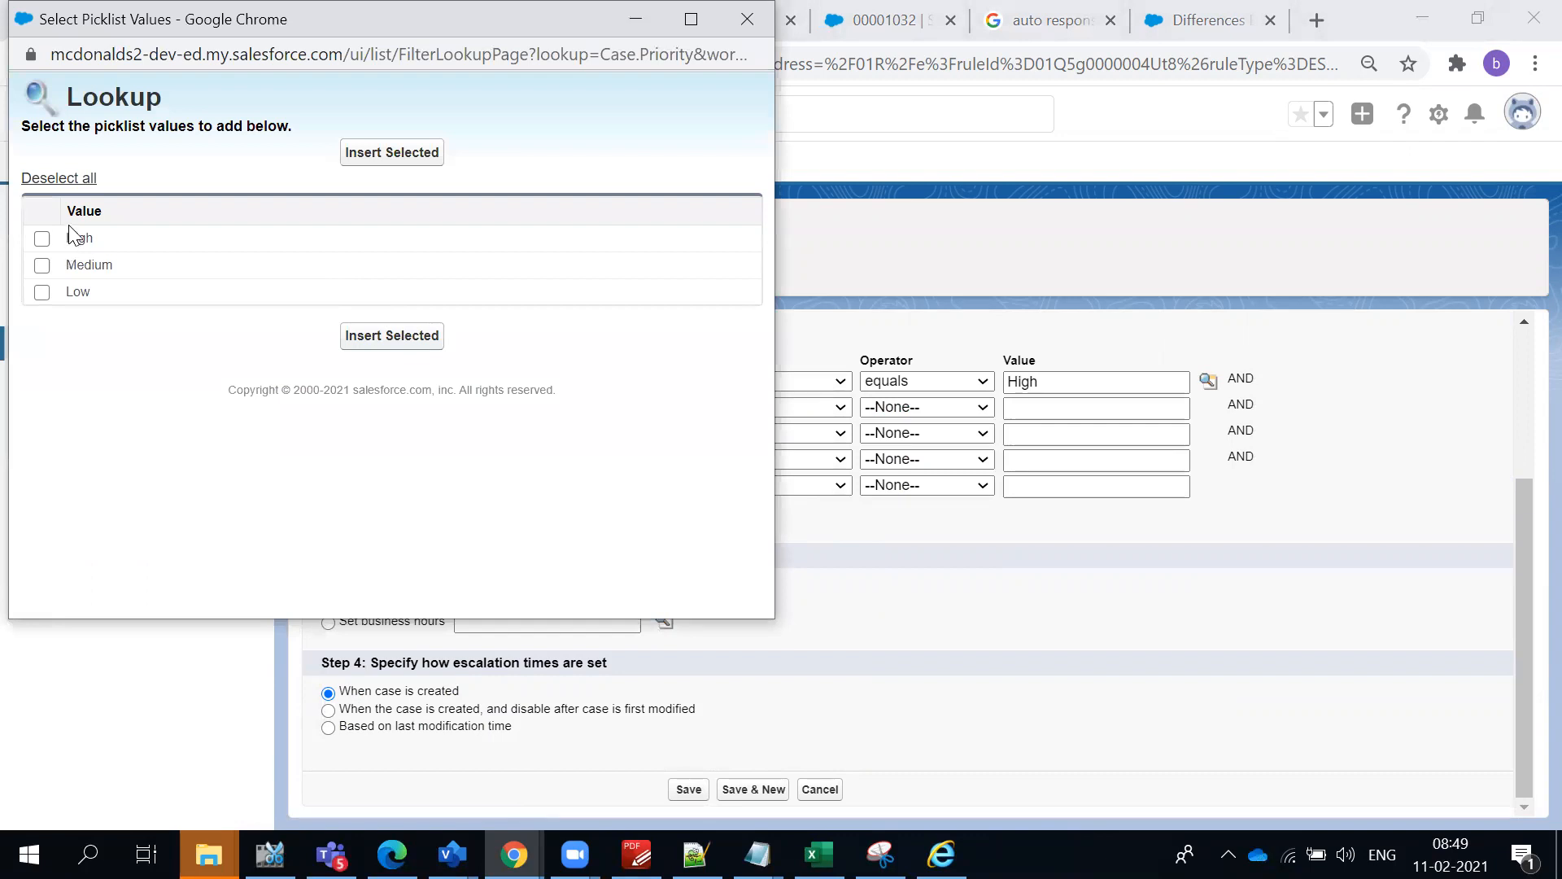
click(733, 31)
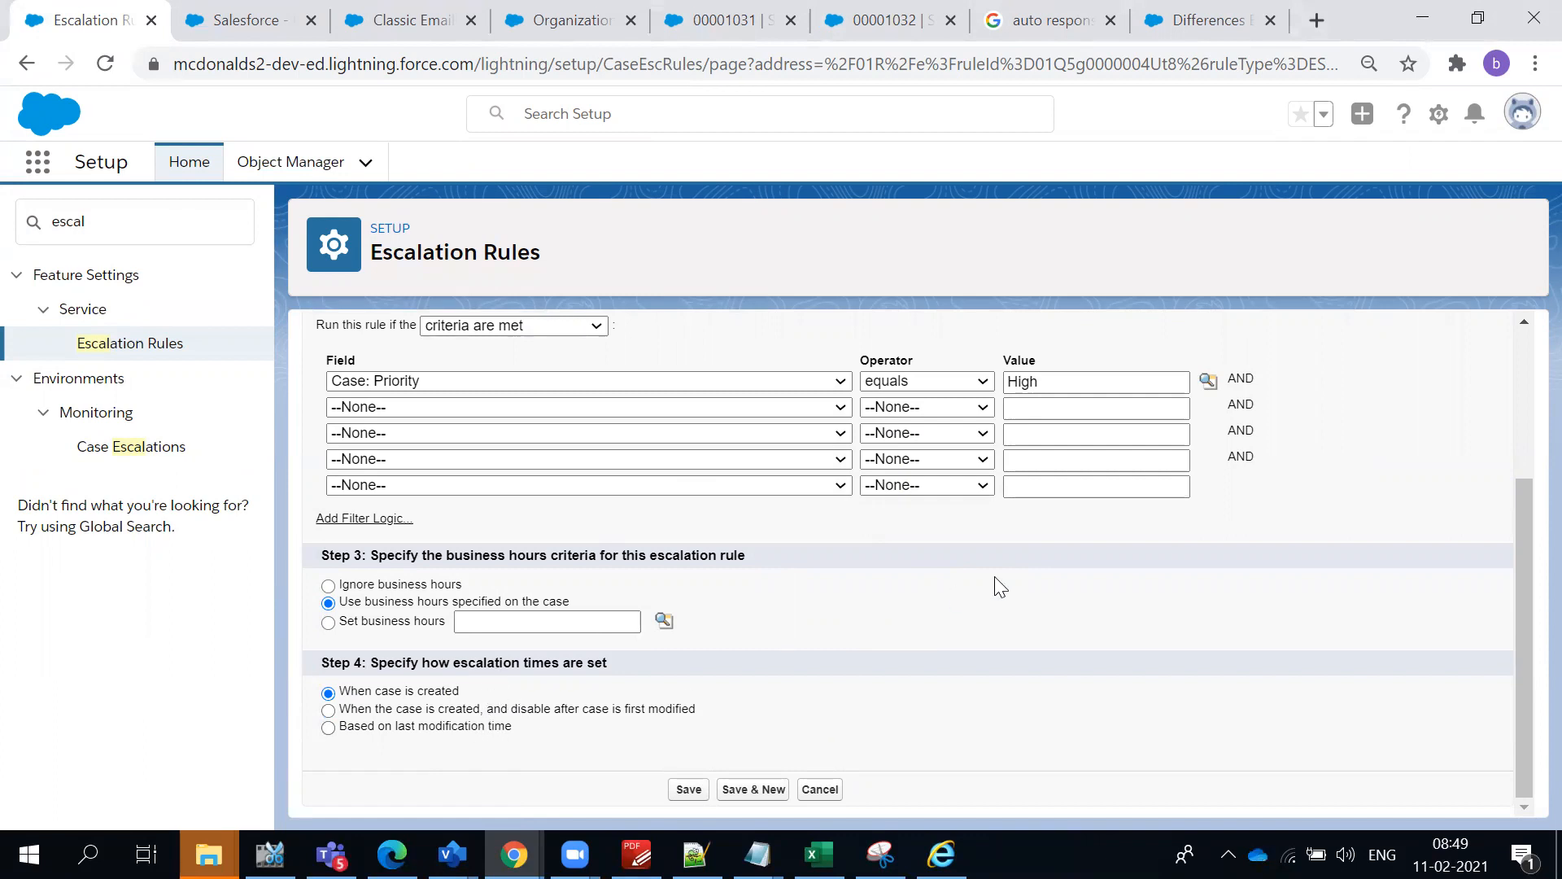
- Base escalation times on last modification time and add a second criterion, Case: Status equals New, picking the value from the picklist lookup
click(453, 735)
click(521, 404)
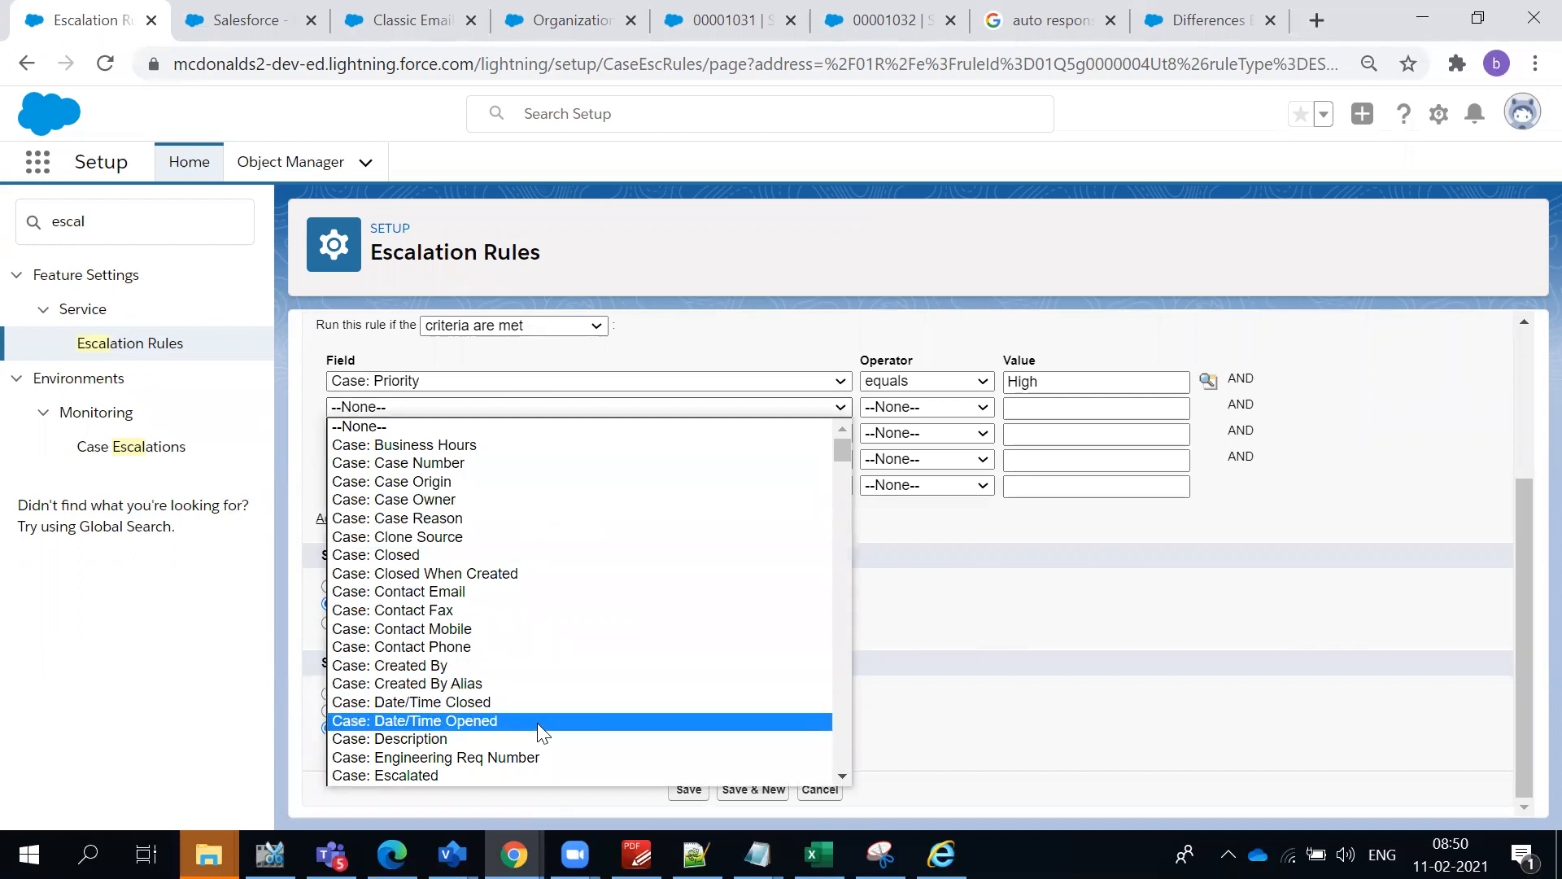
scroll(541, 708, down, 3)
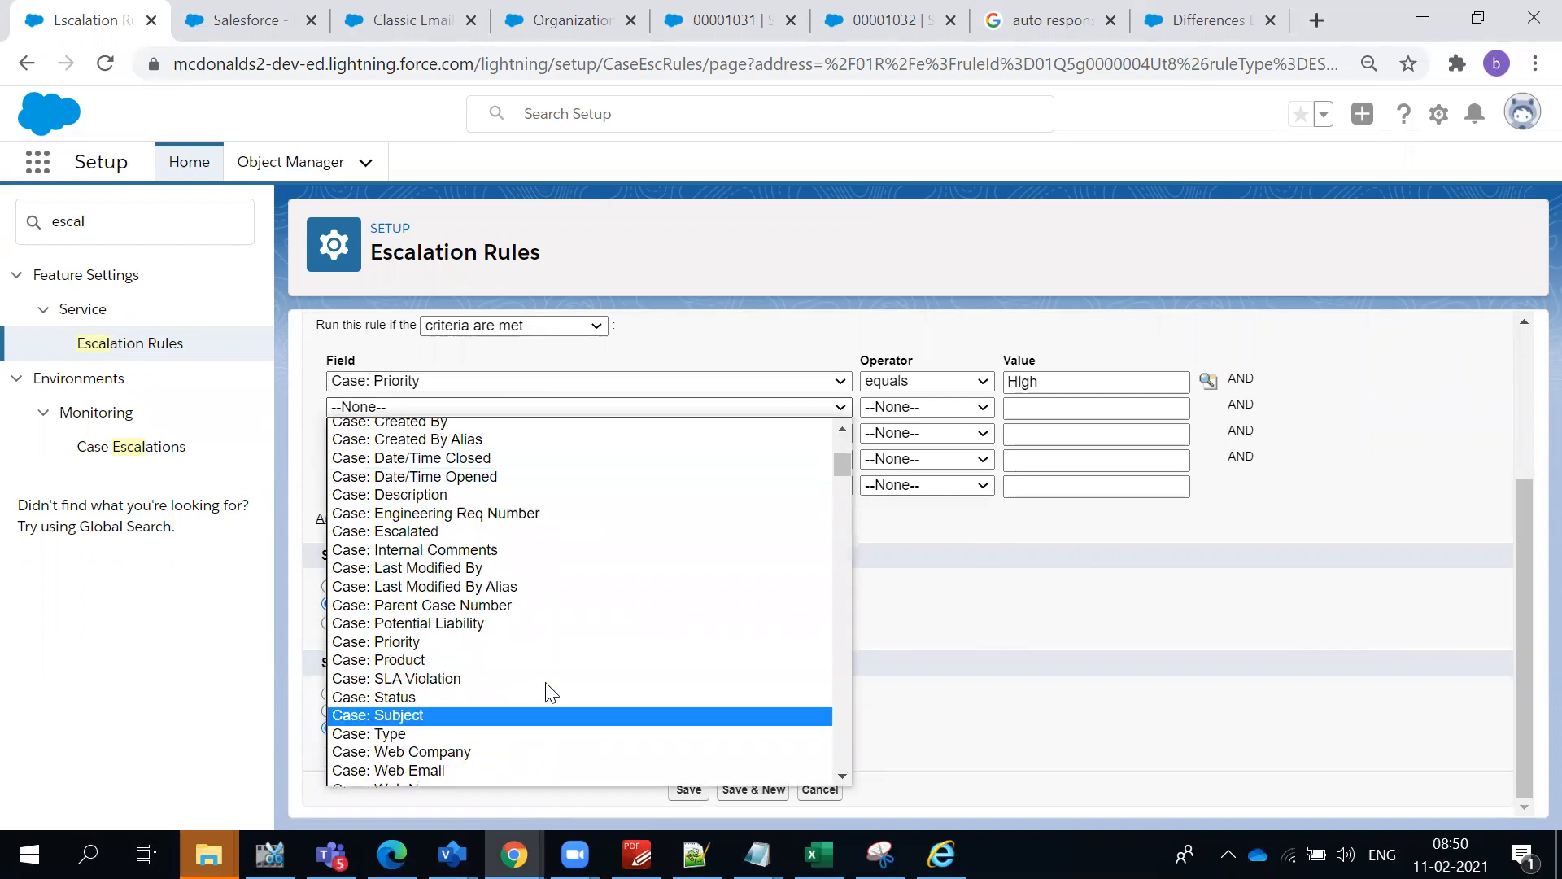
click(490, 698)
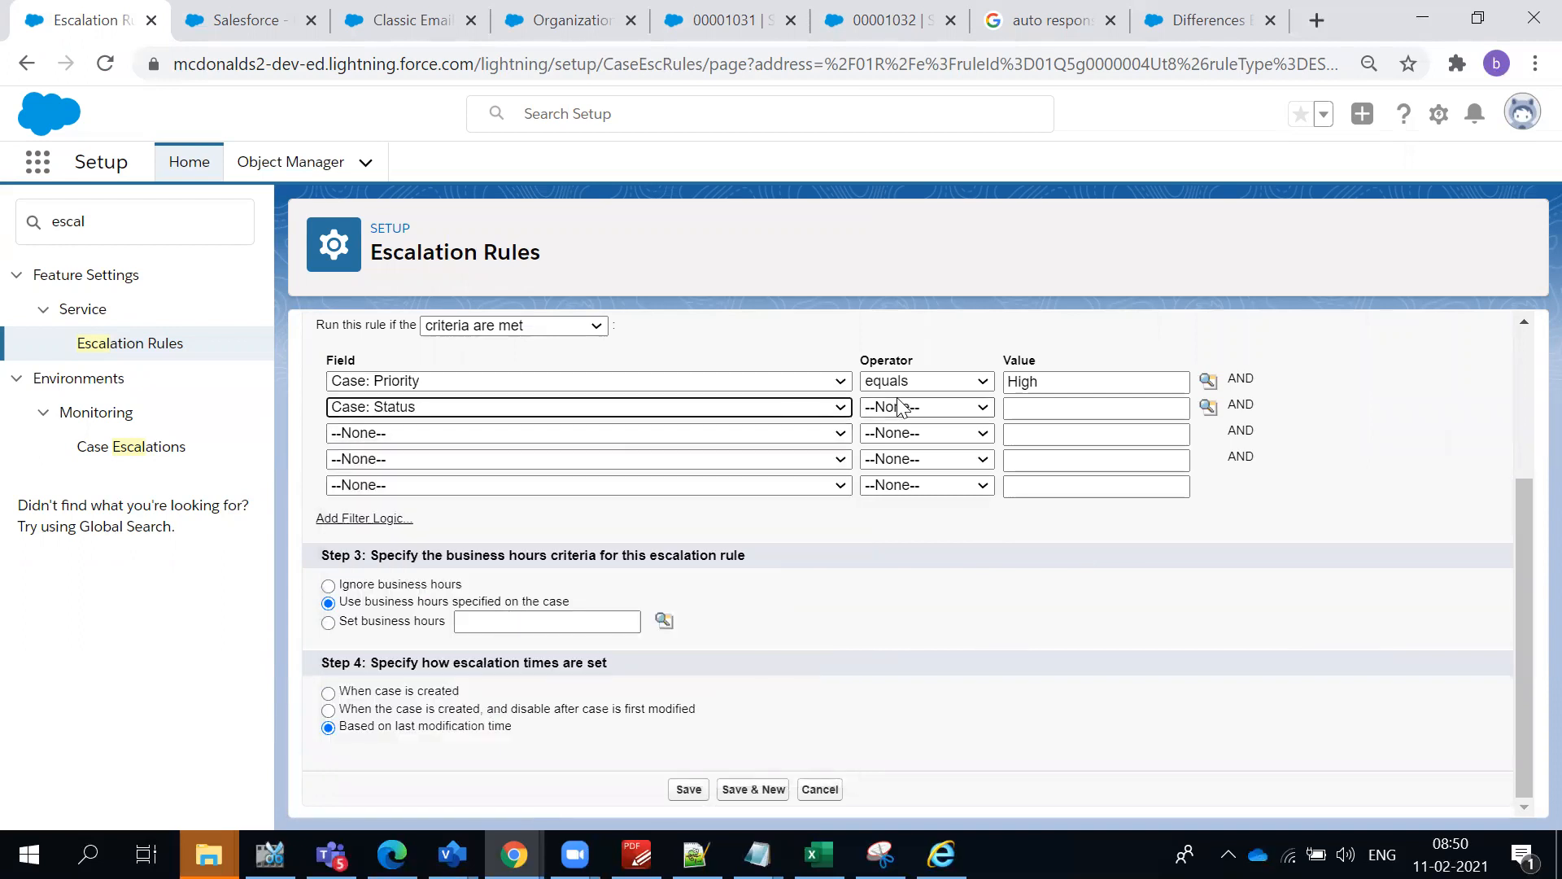
click(928, 407)
click(1006, 437)
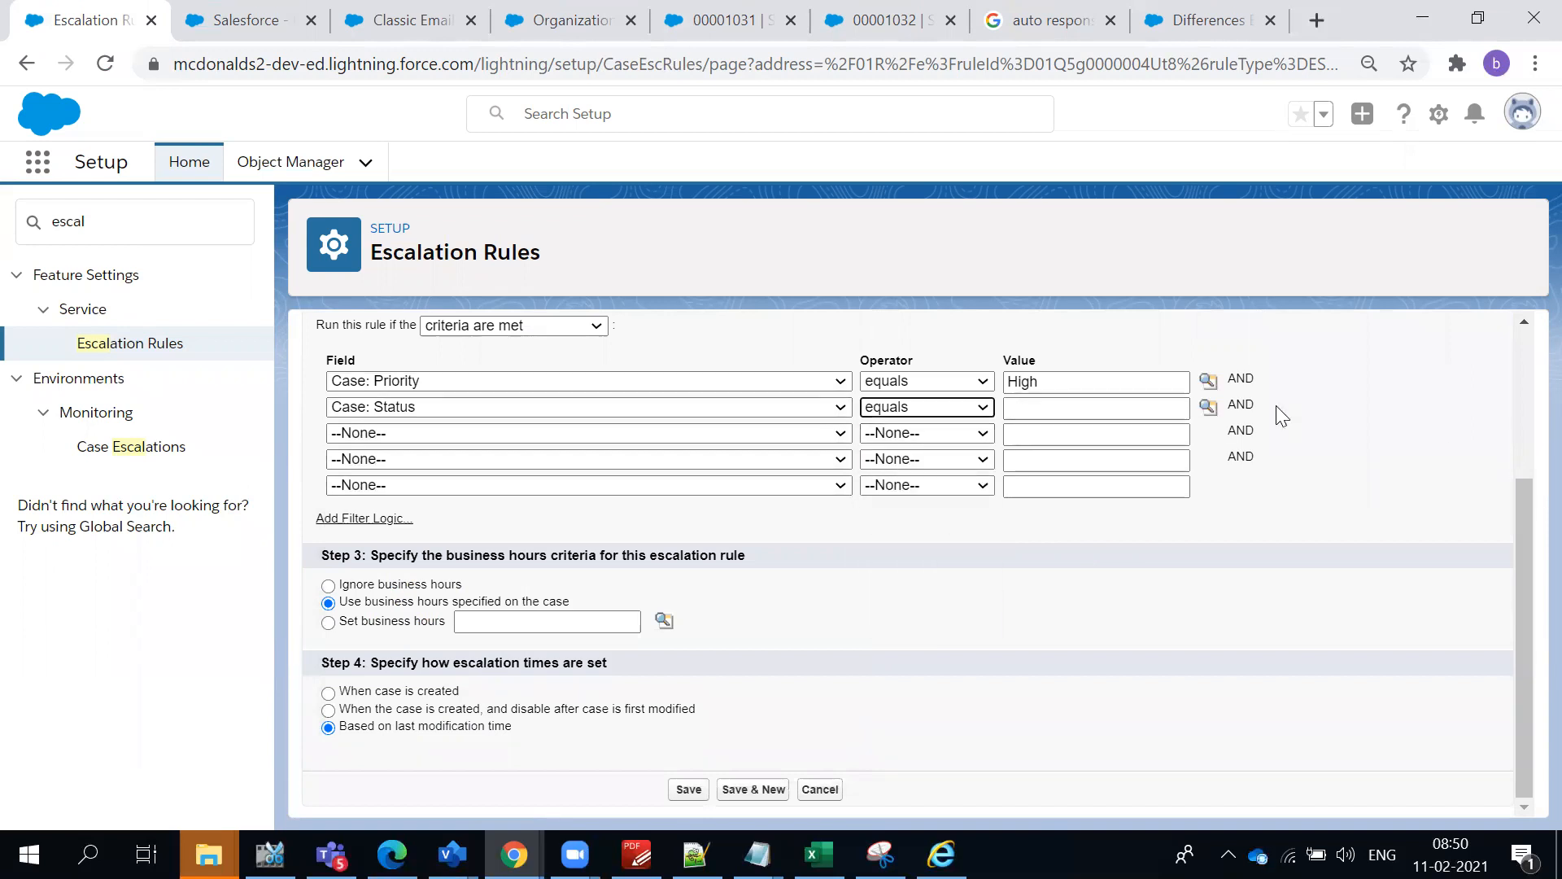
click(1208, 406)
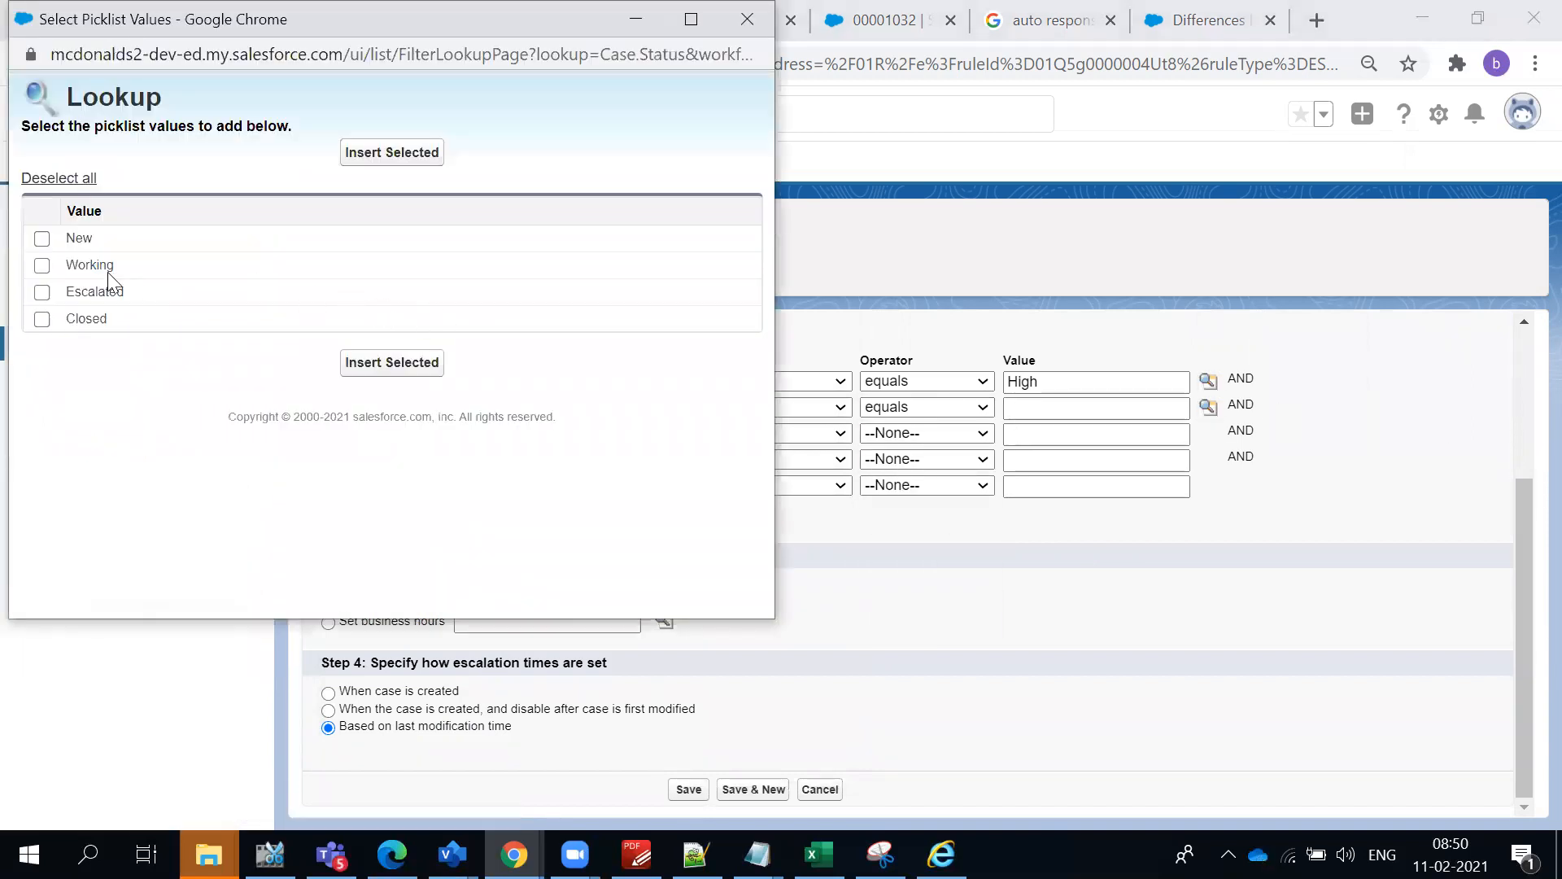
click(43, 240)
click(350, 156)
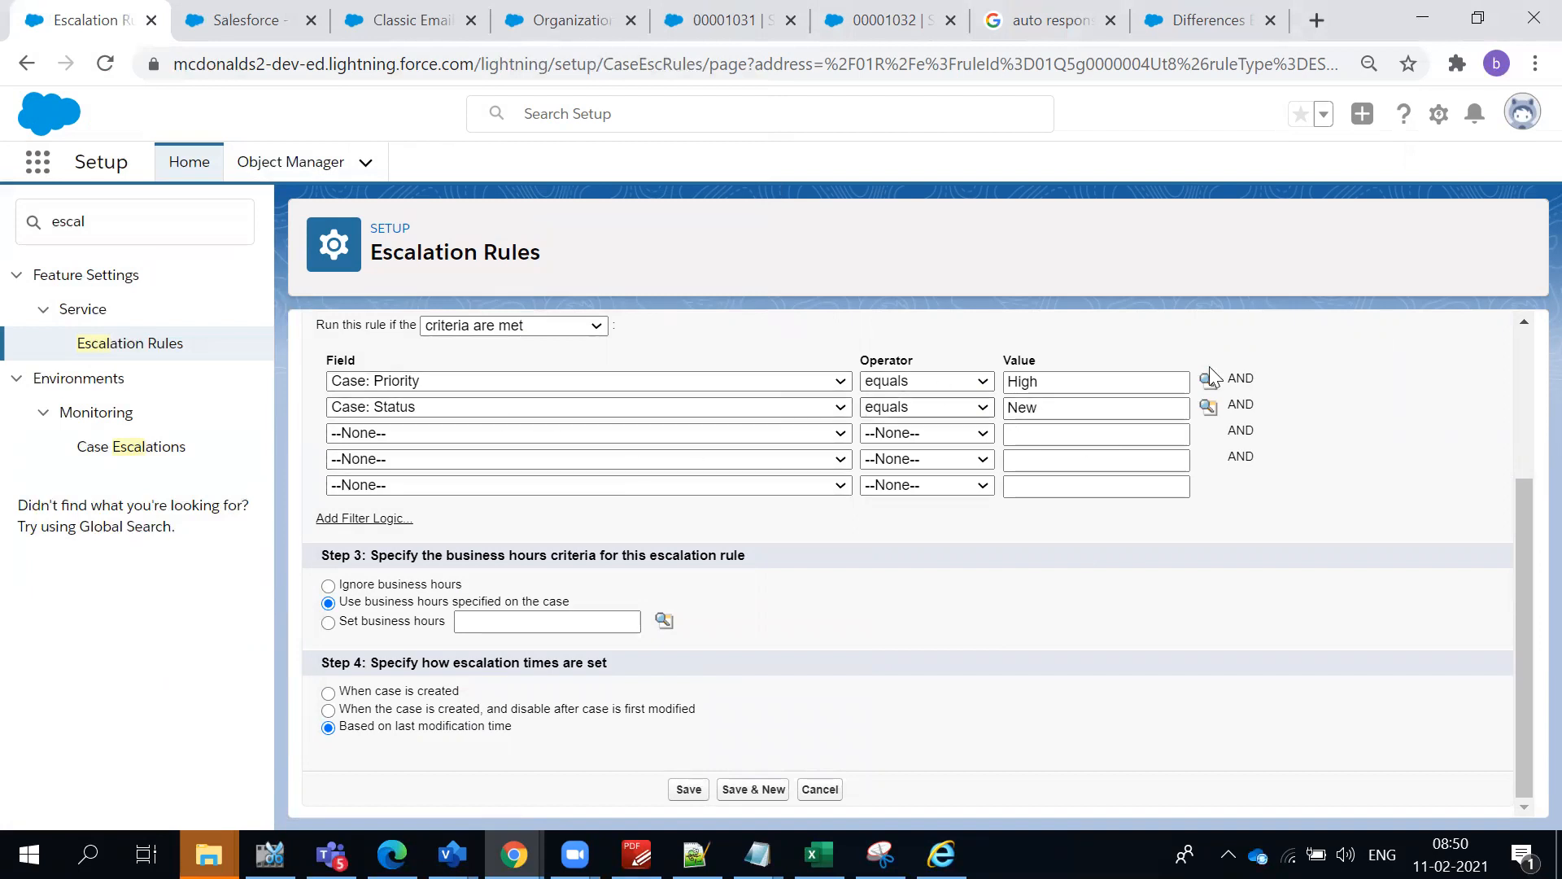
- Set the escalation times to "When case is created" and save the rule entry
click(380, 694)
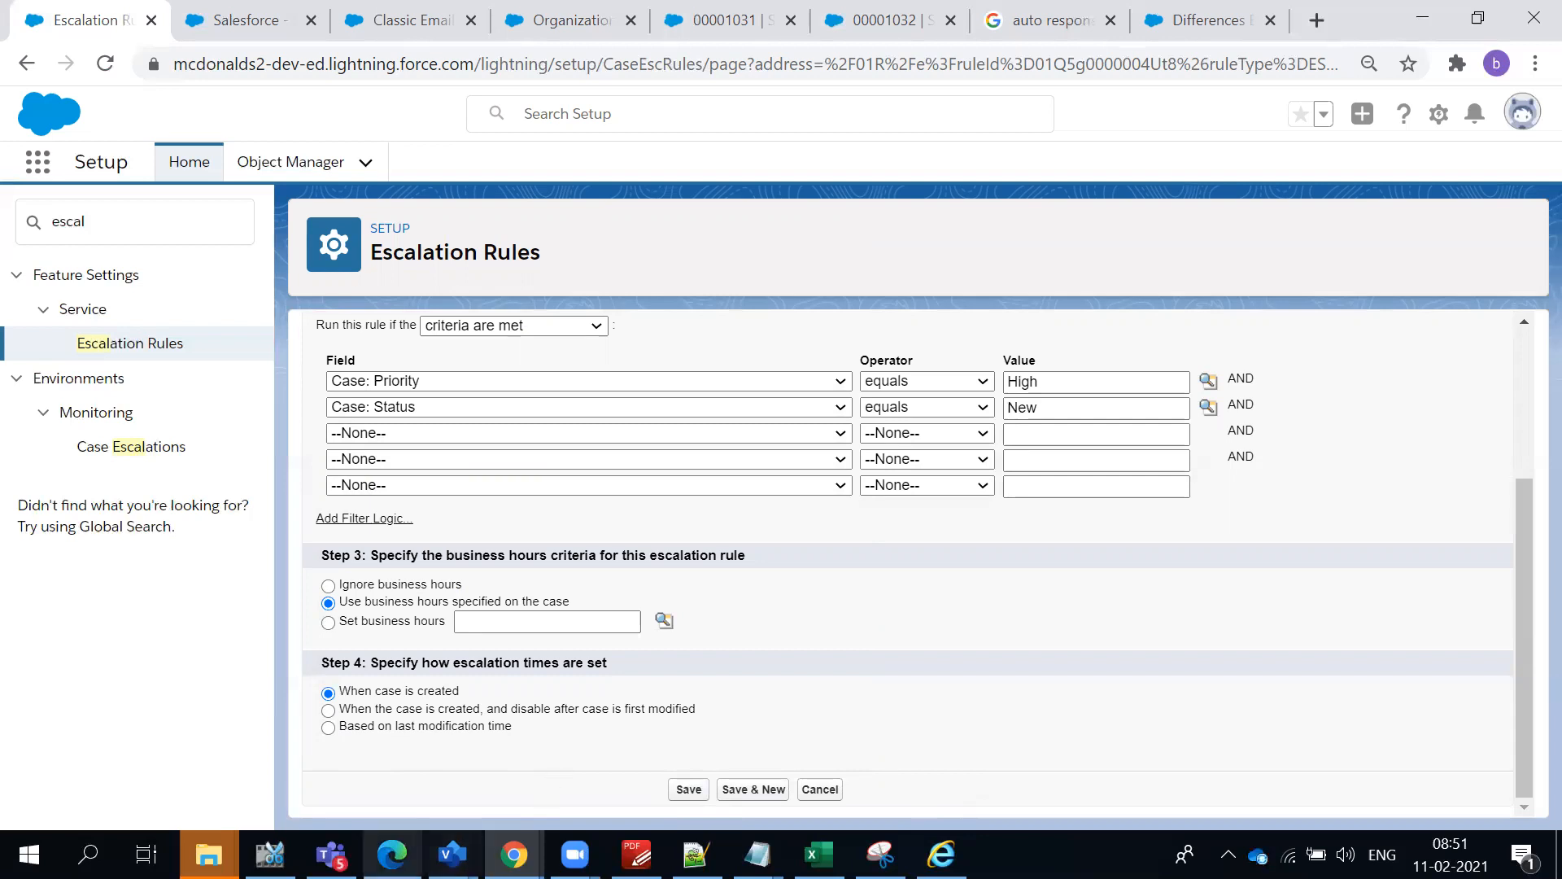
mouse_move(392, 855)
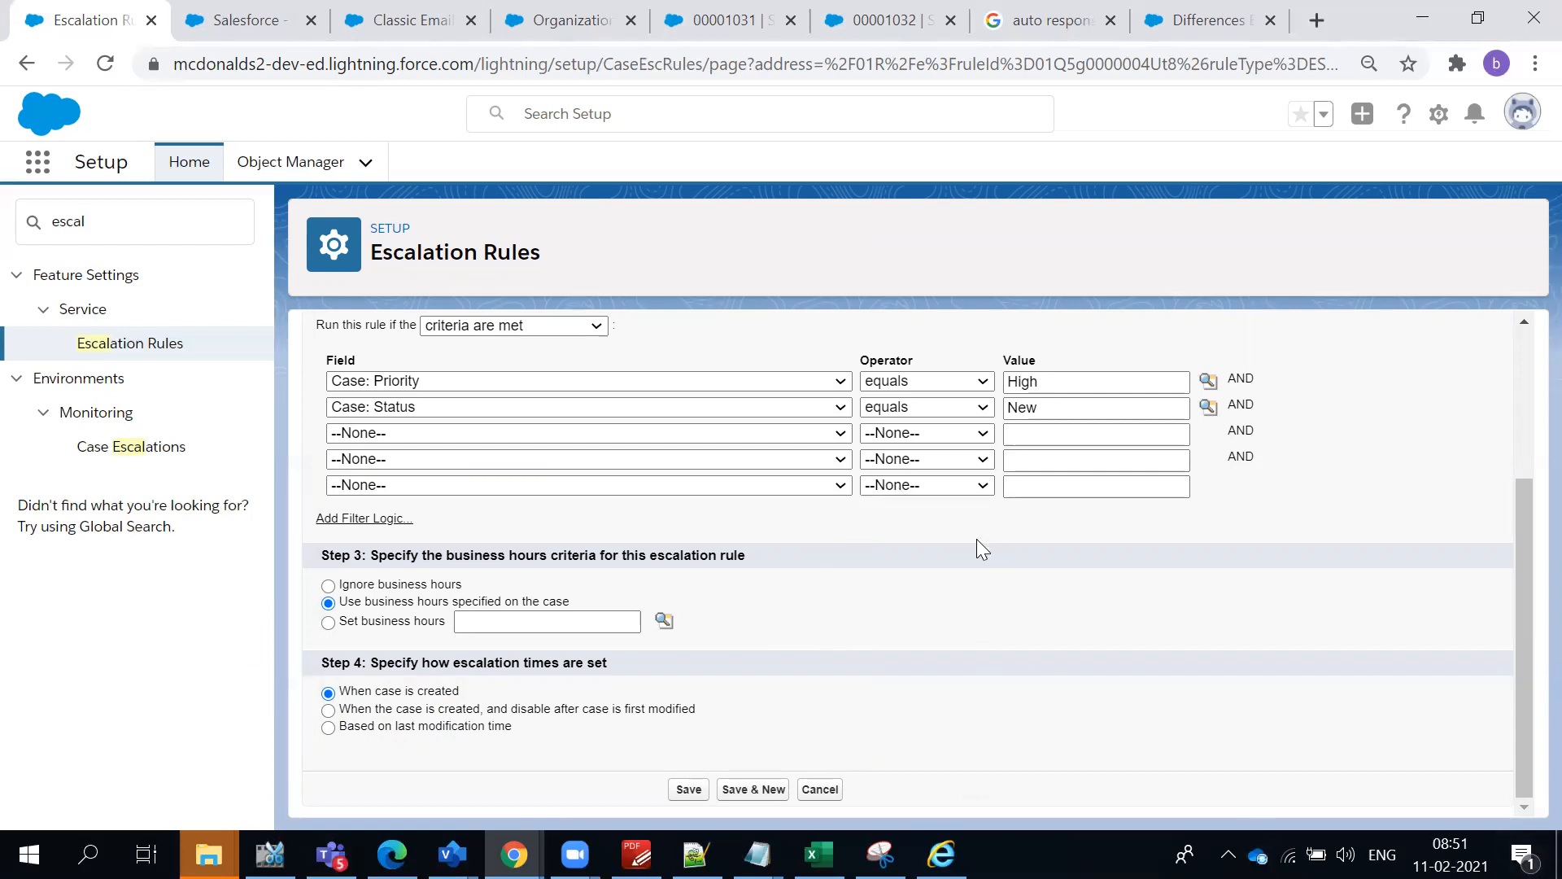
scroll(976, 539, up, 2)
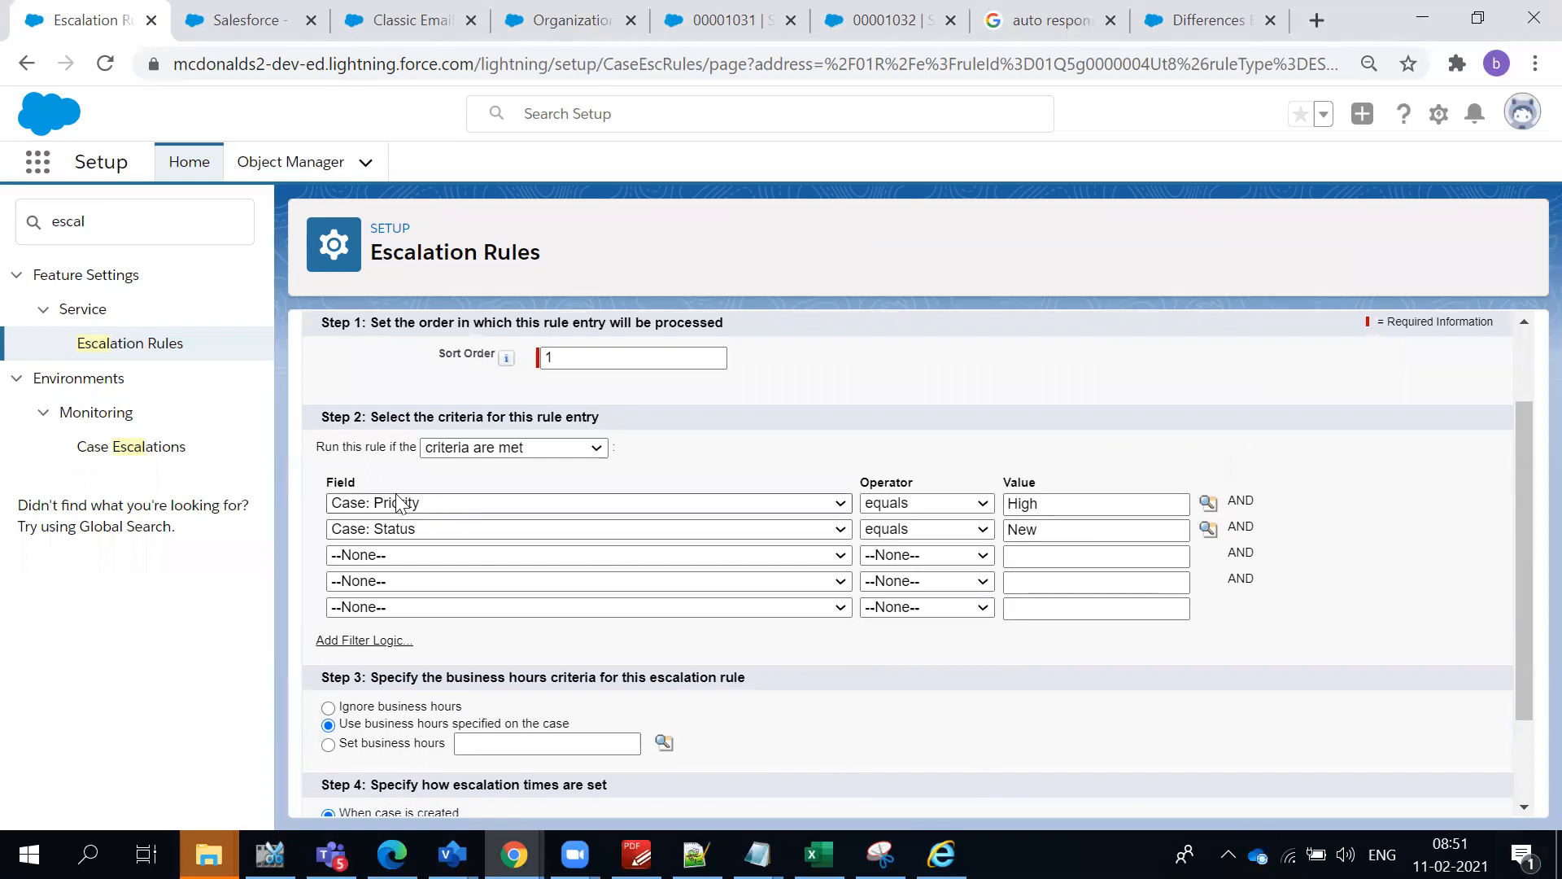
scroll(385, 764, down, 2)
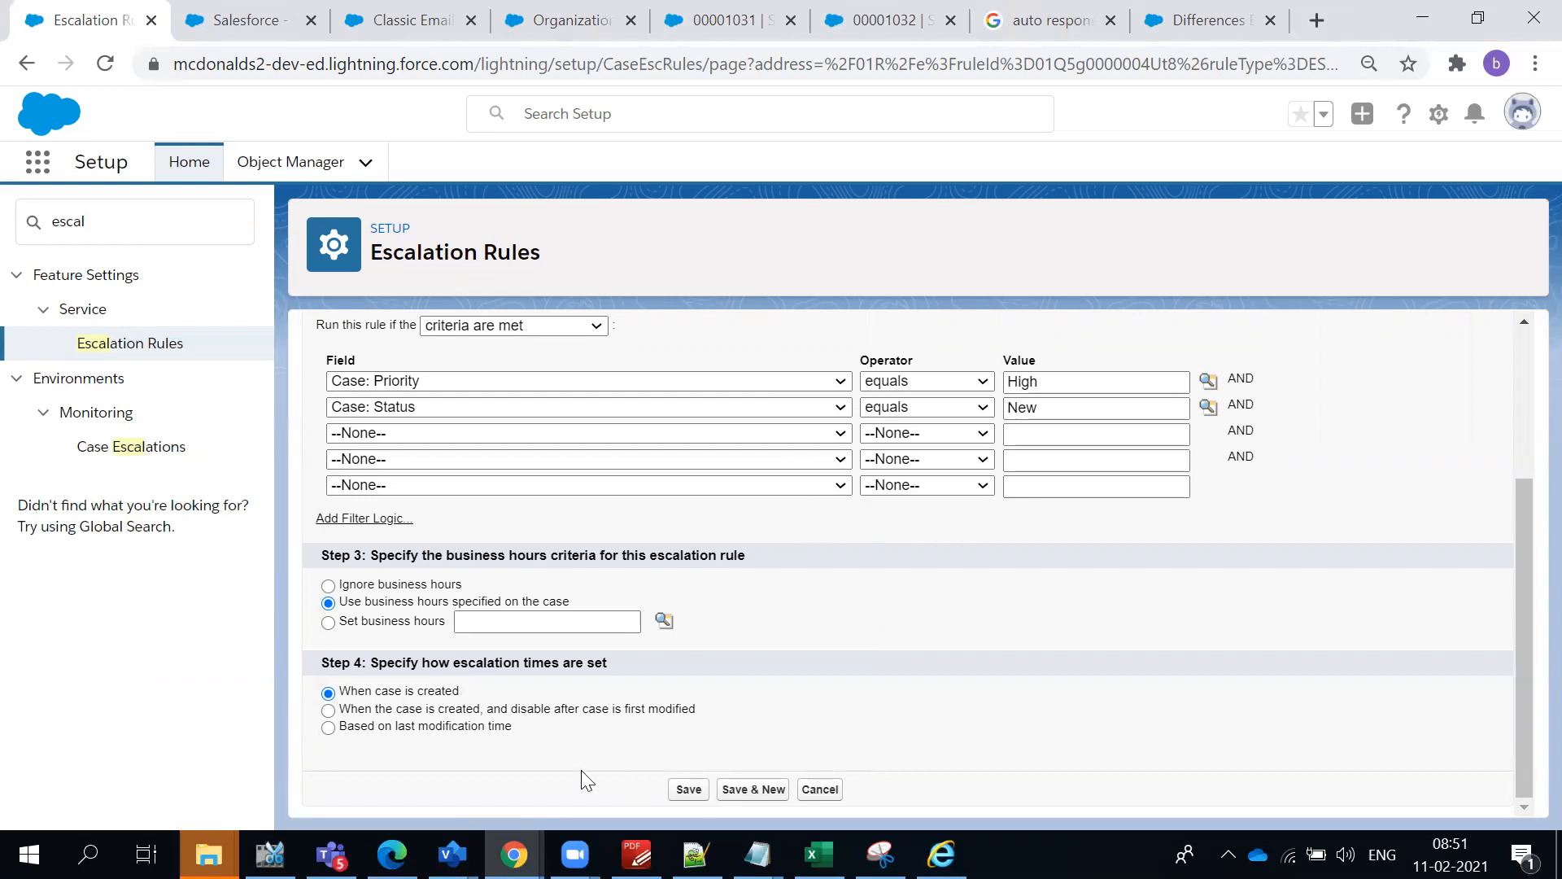
click(689, 790)
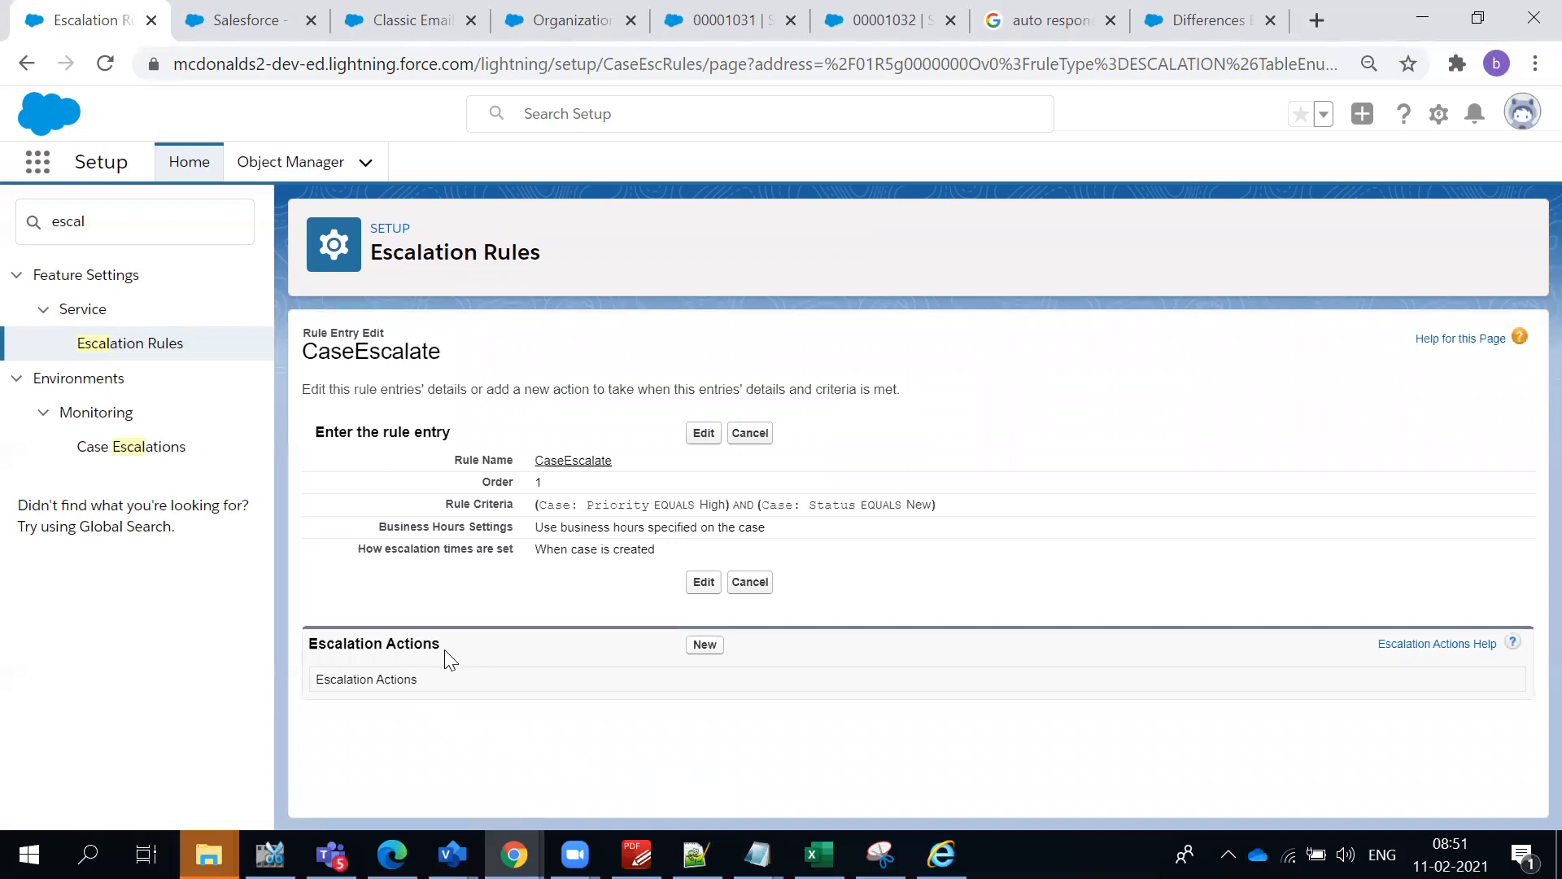
- Create a new escalation action for the rule entry with Age Over set to 0 hours and 30 minutes
click(705, 644)
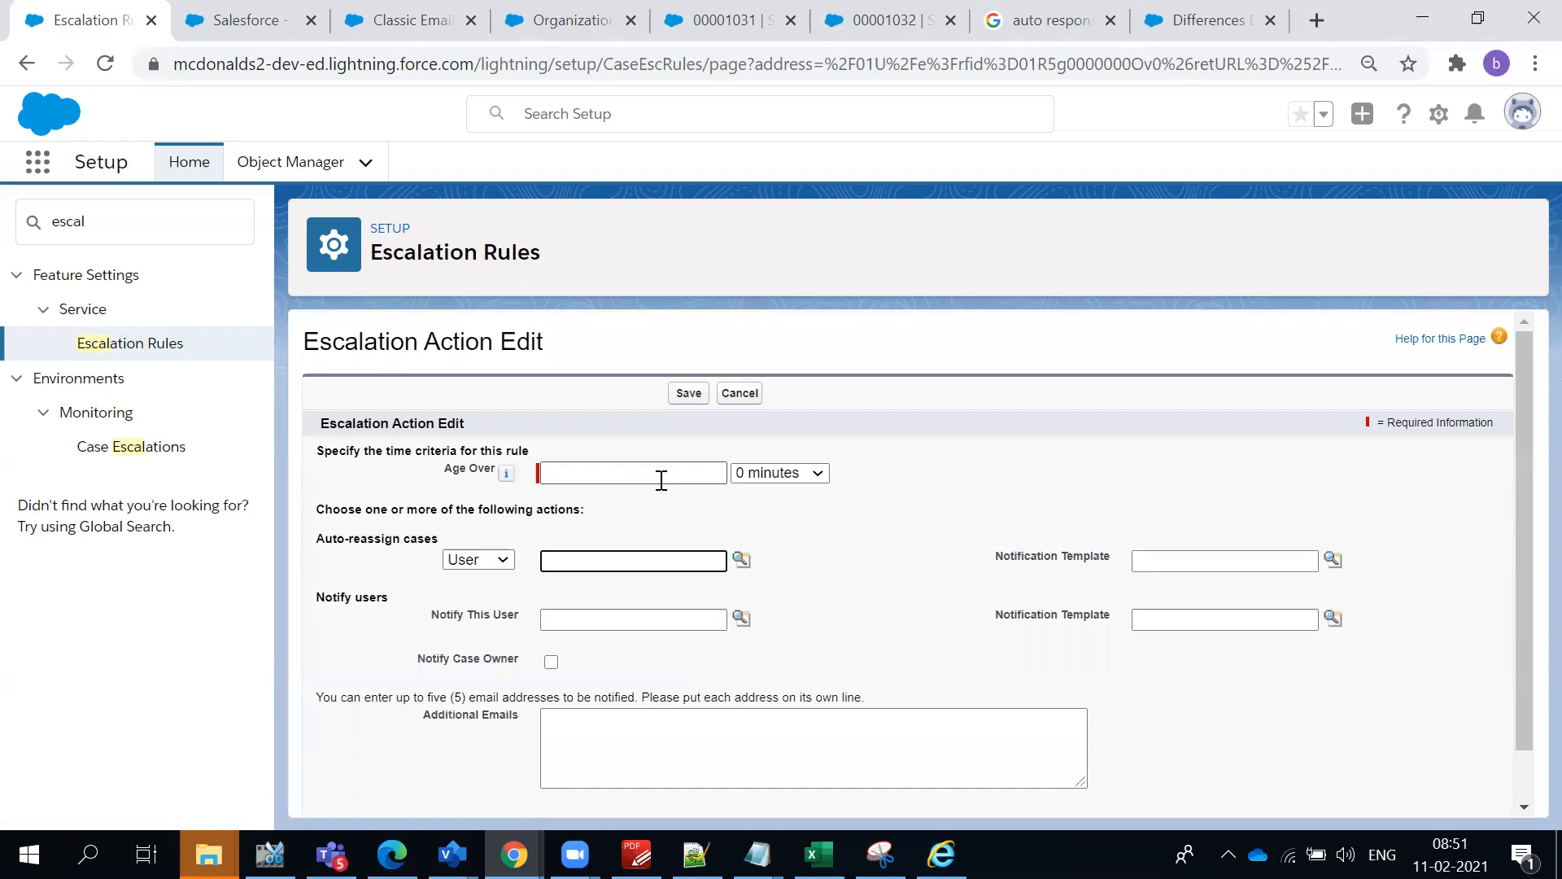
click(807, 475)
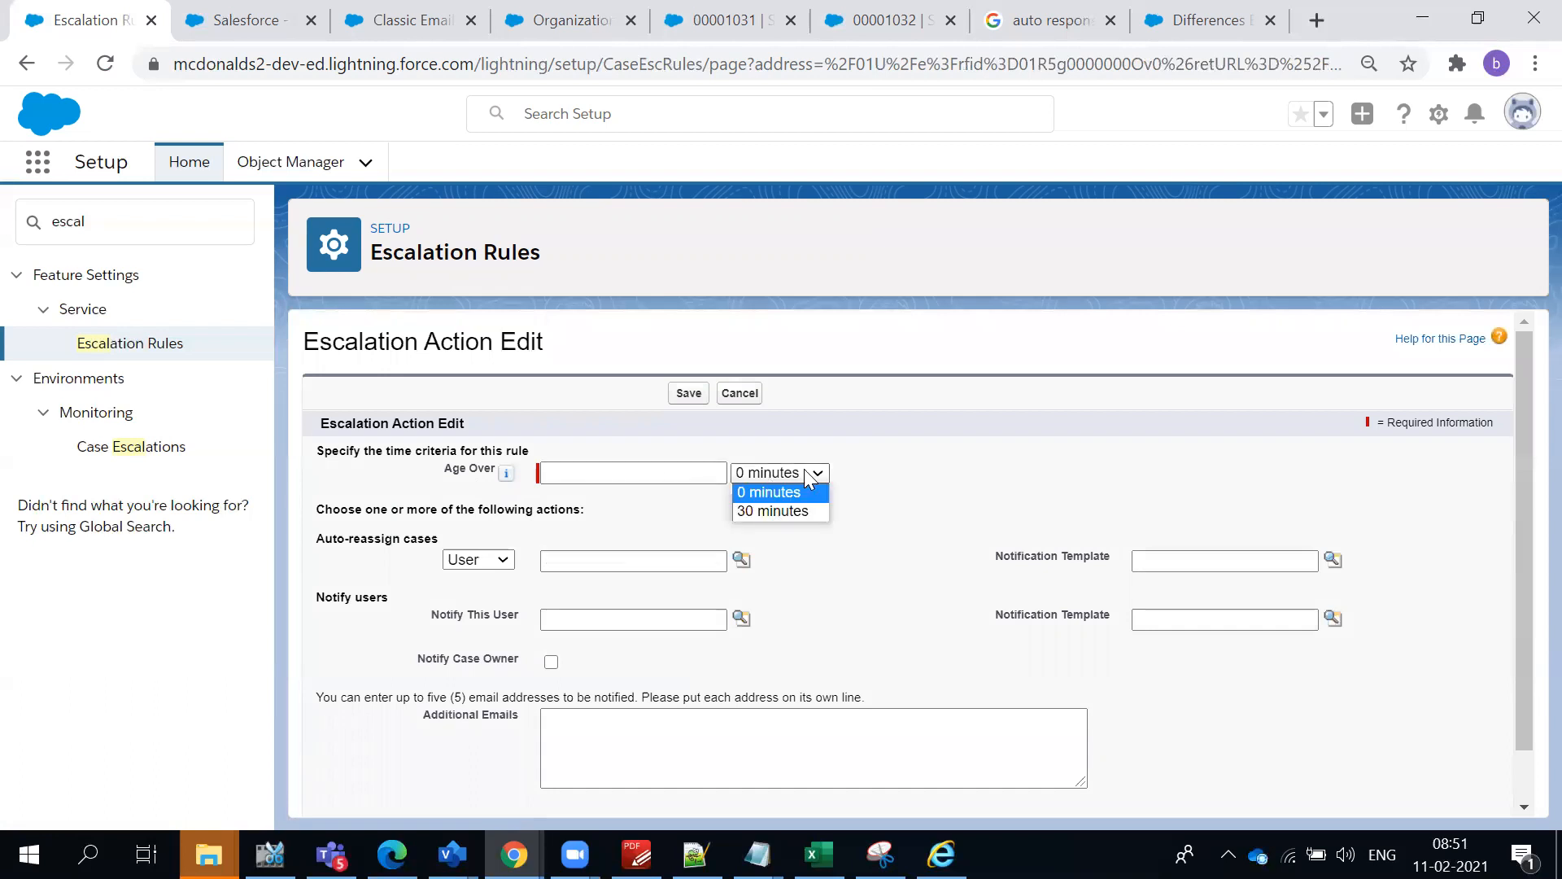
click(793, 511)
click(686, 474)
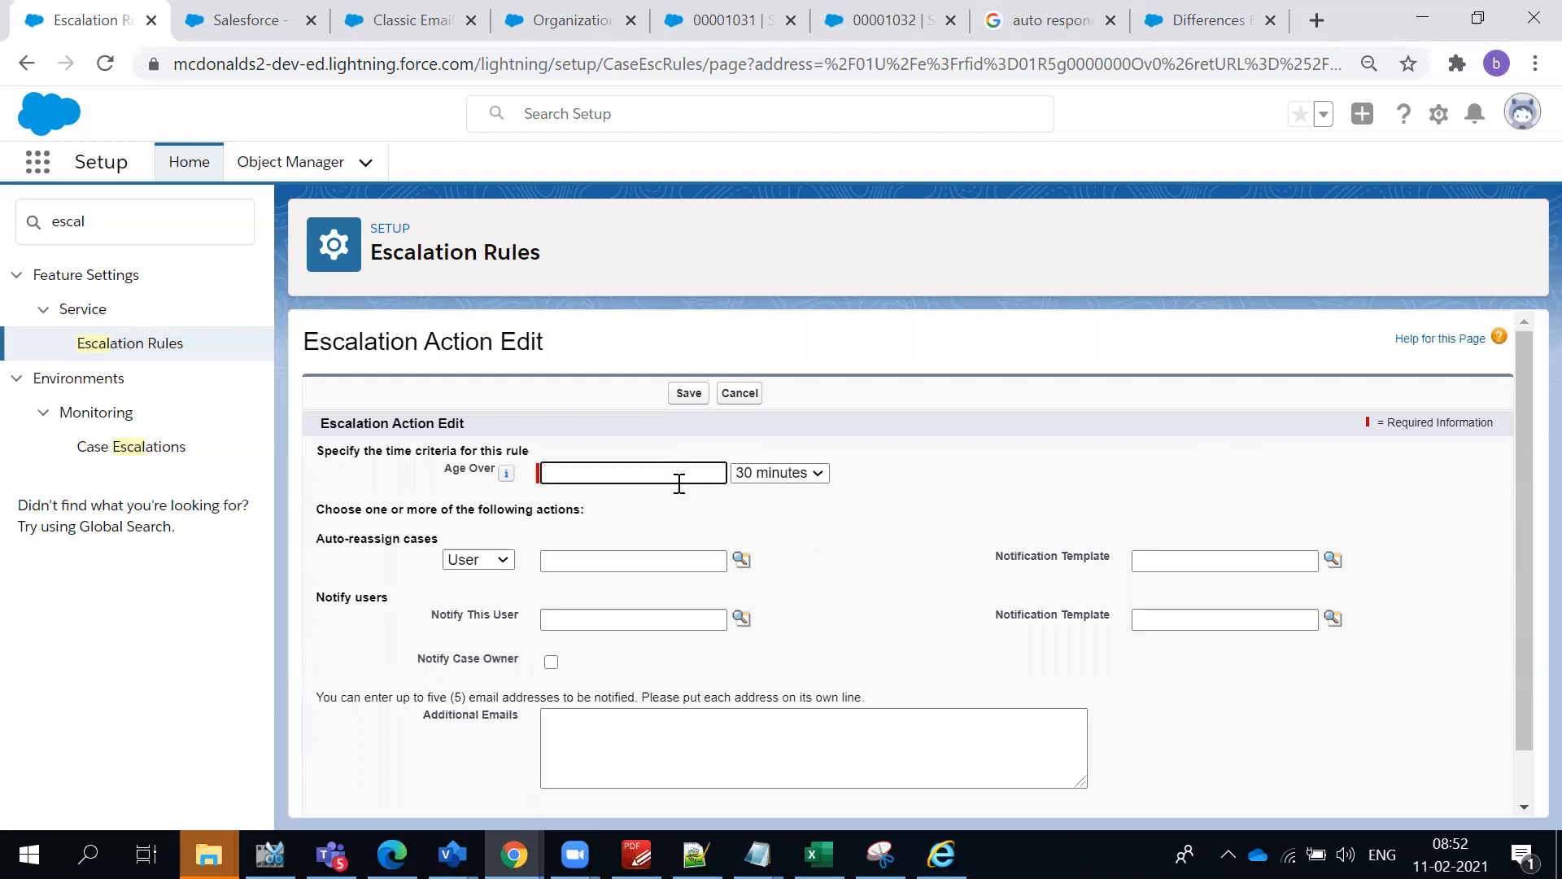
text(0)
click(831, 421)
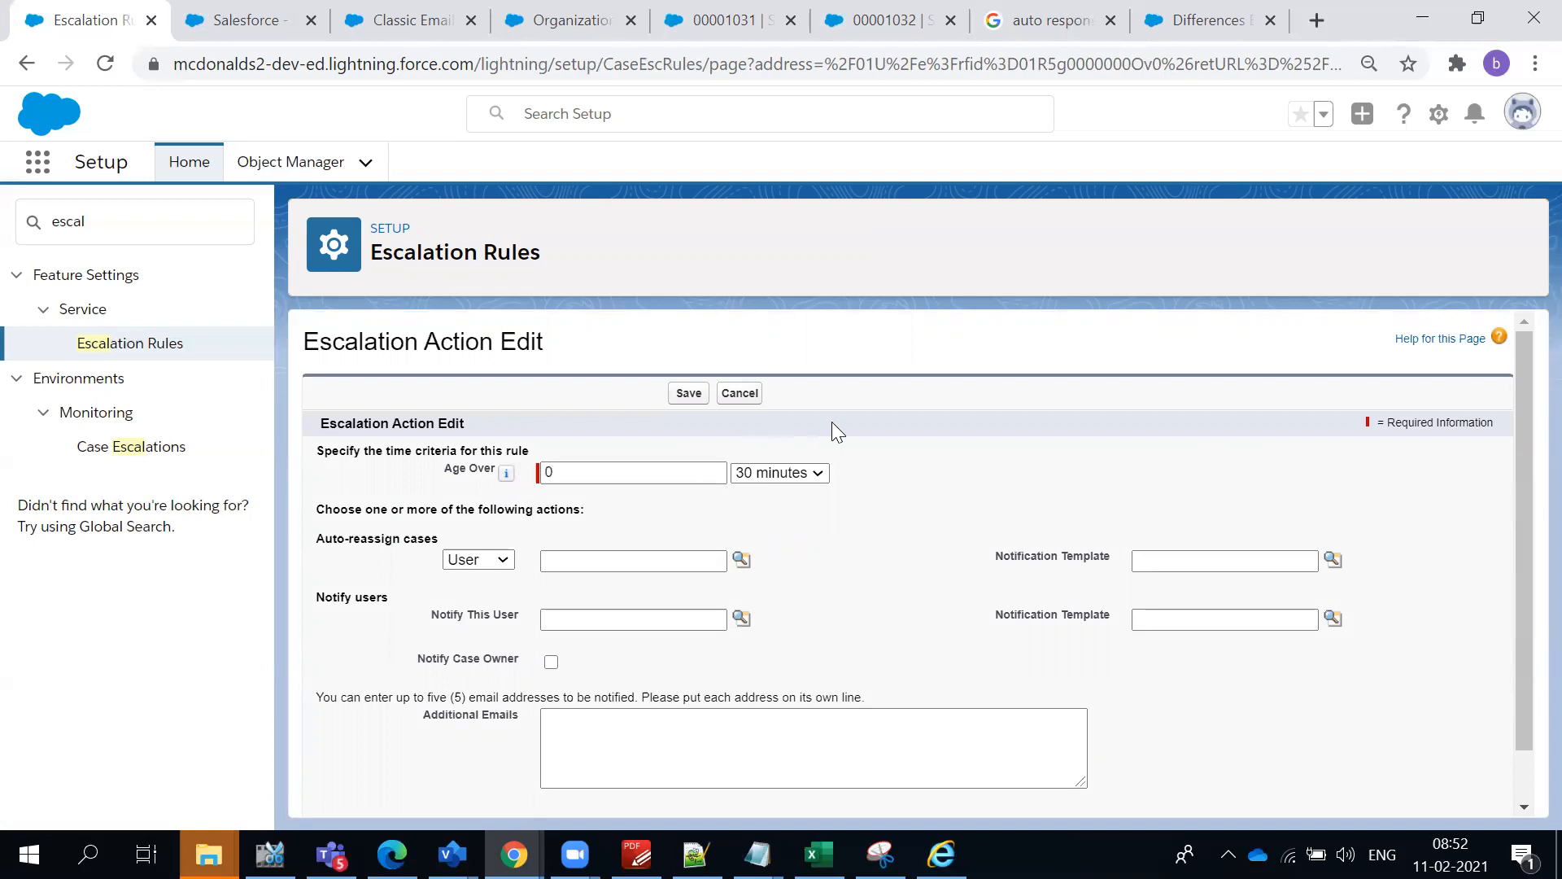
- Try 3 as the Age Over hours of the escalation action and recheck its minutes choices
click(783, 478)
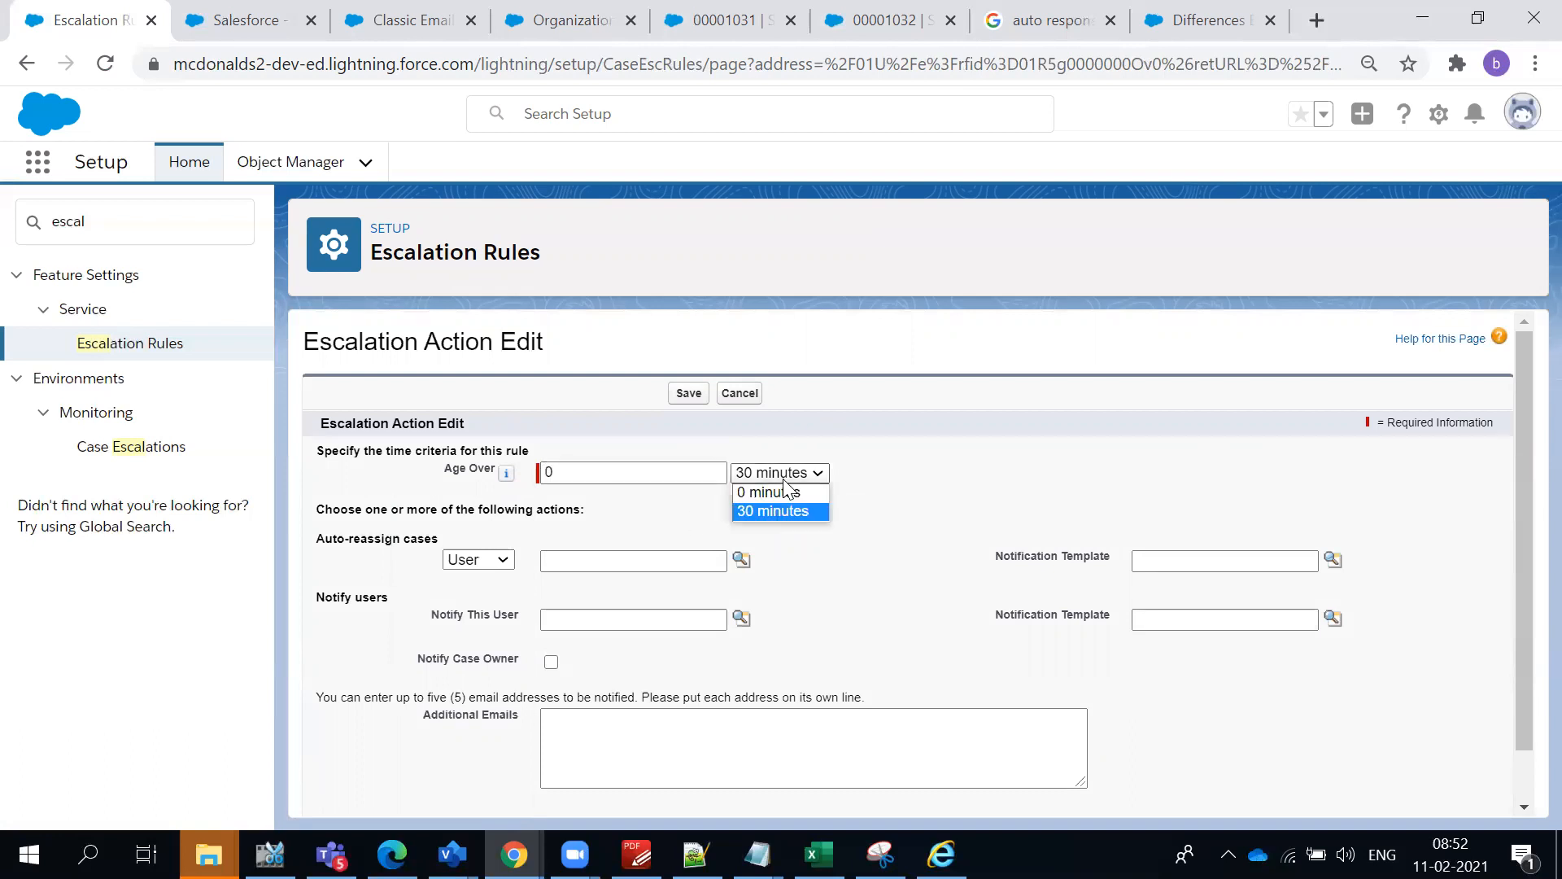
click(611, 485)
double_click(611, 482)
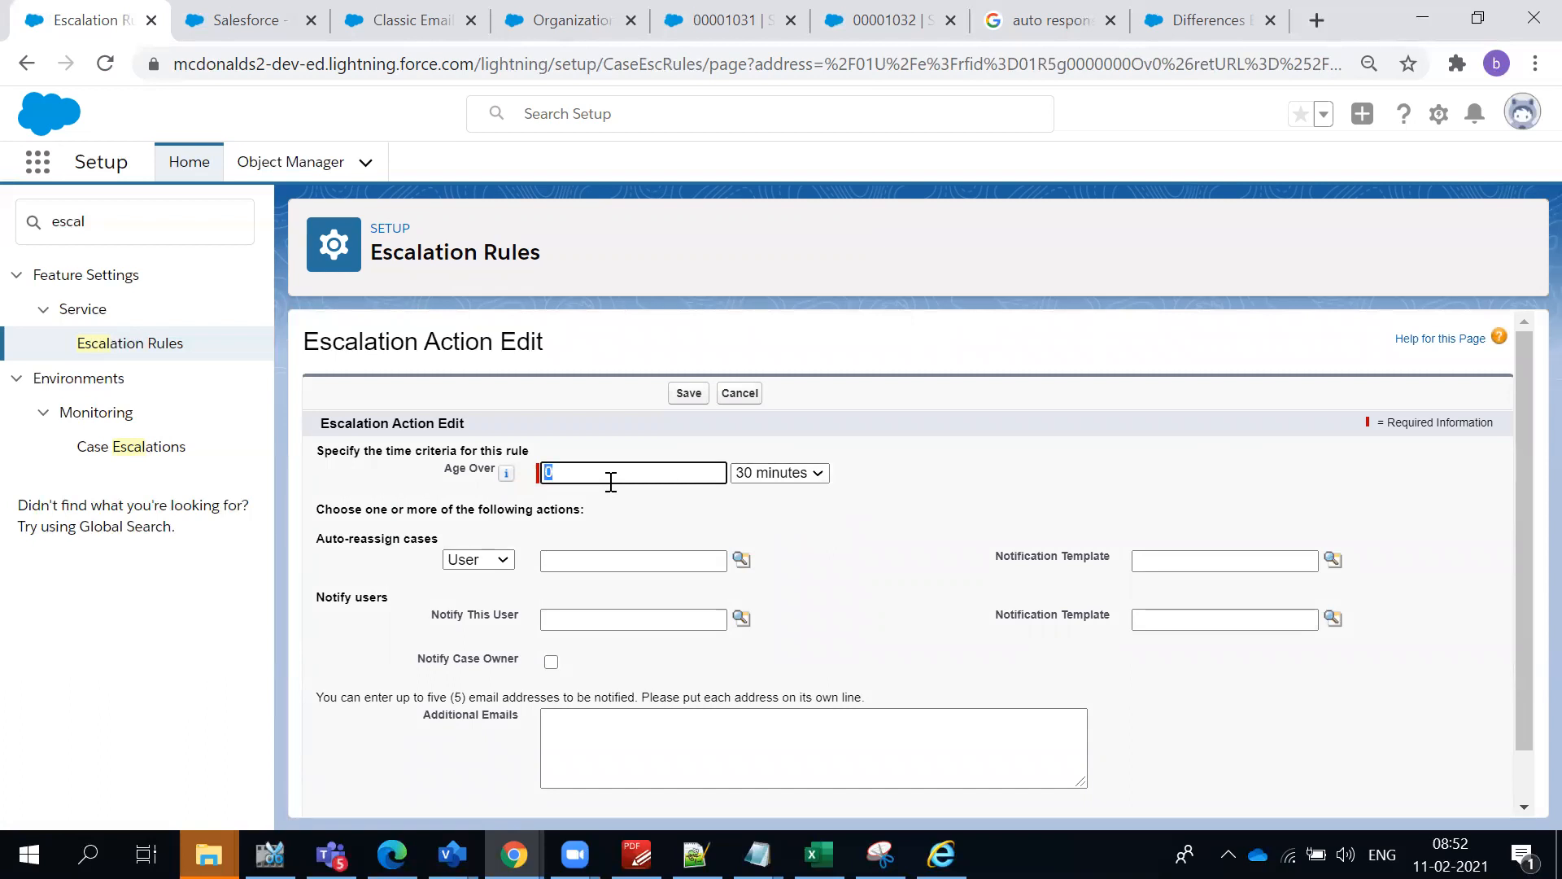
text(3)
mouse_move(507, 480)
click(804, 473)
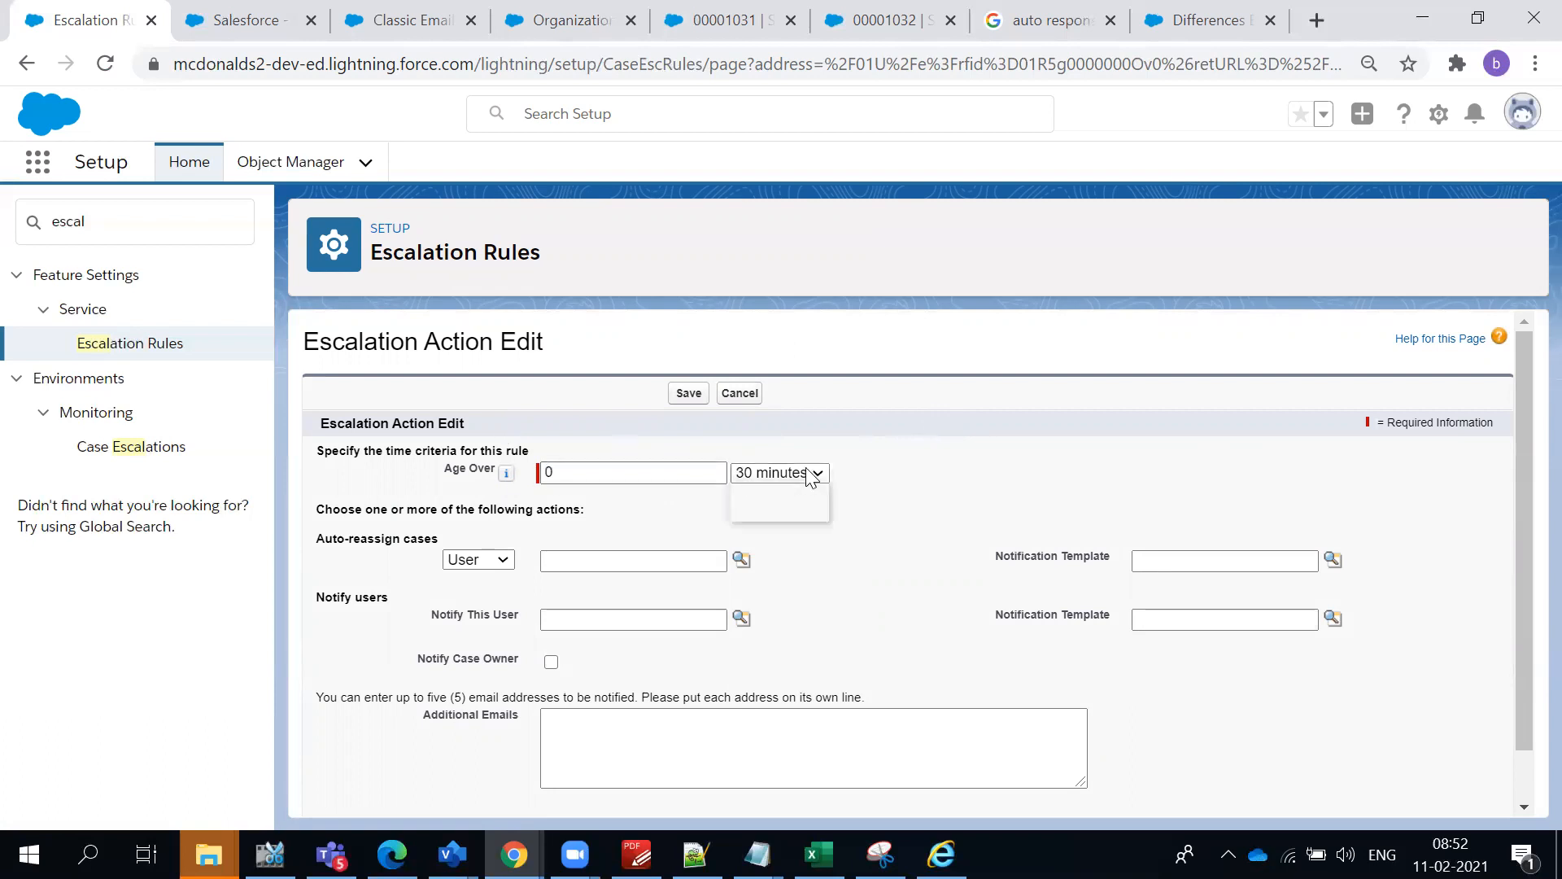
click(910, 441)
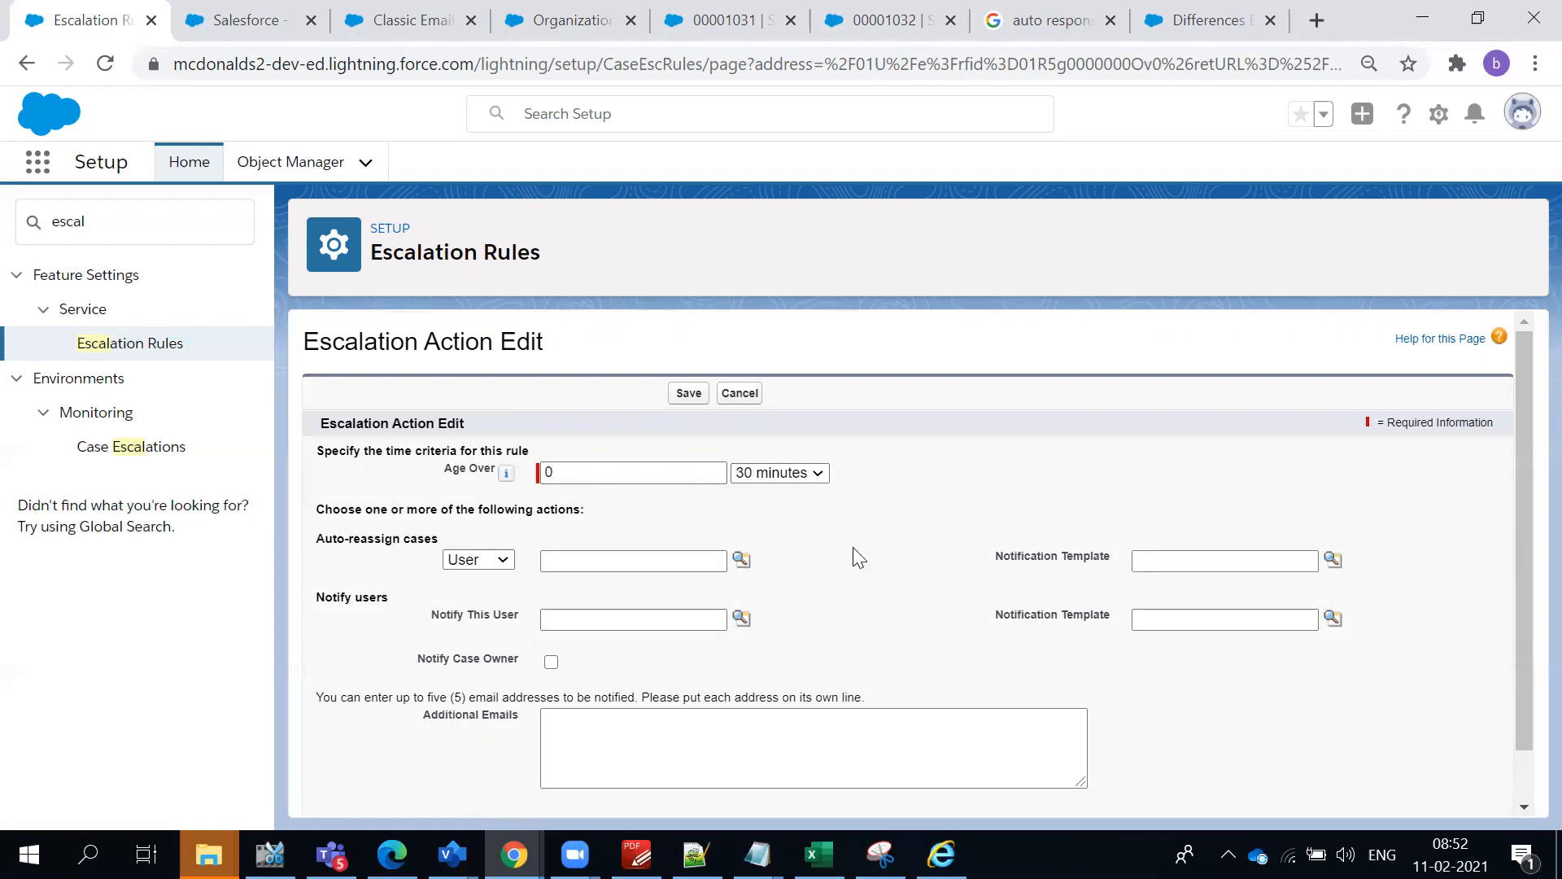
- Search Setup for "Queue" and open the Queues page in a separate browser tab
scroll(859, 558, down, 1)
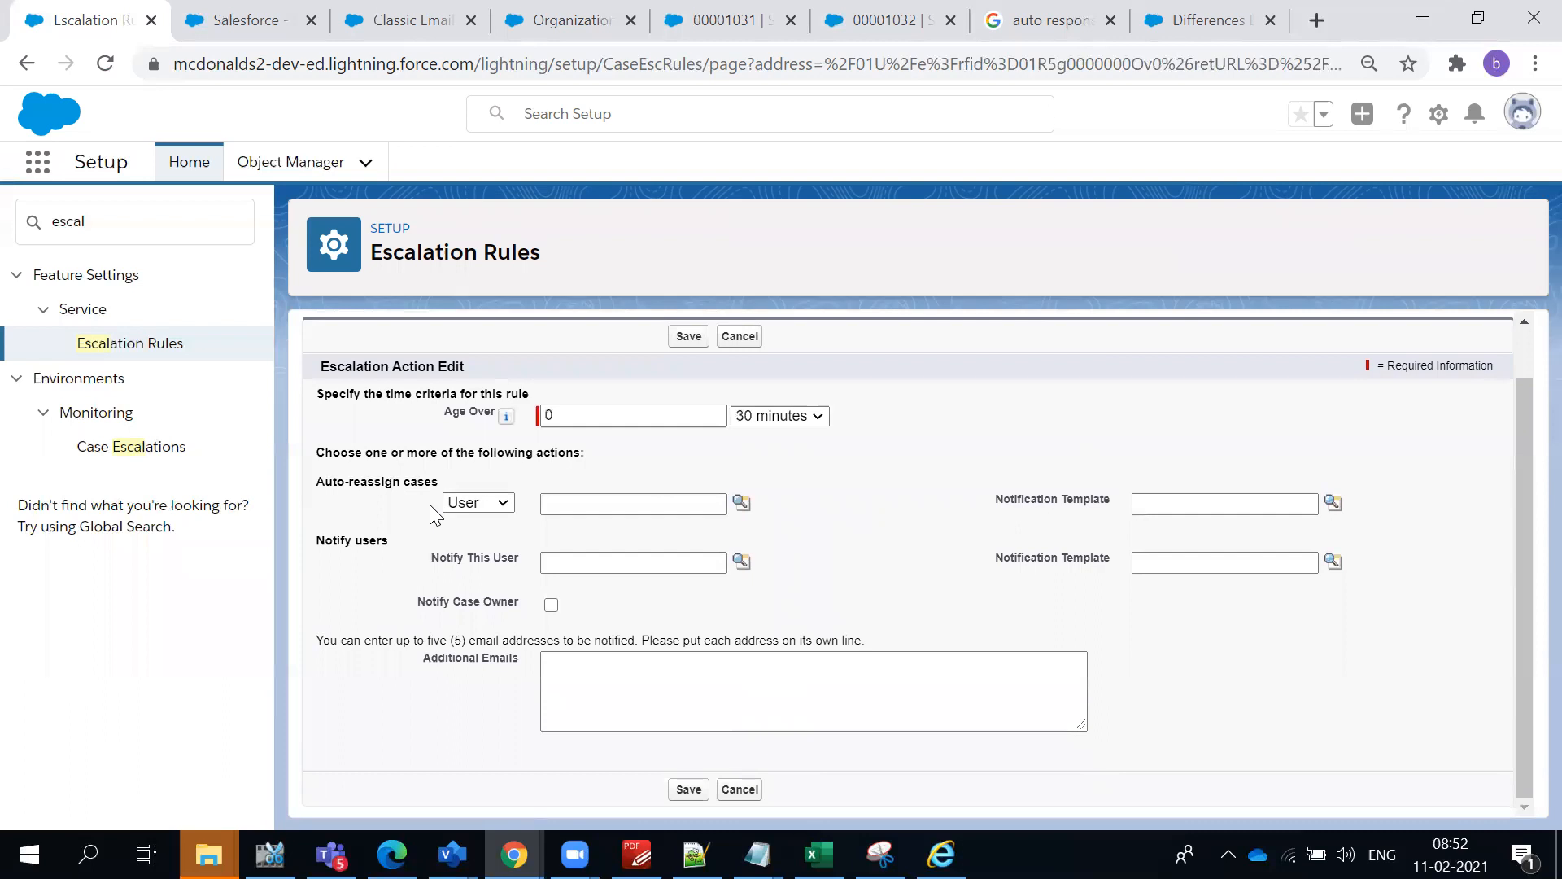
scroll(610, 500, up, 1)
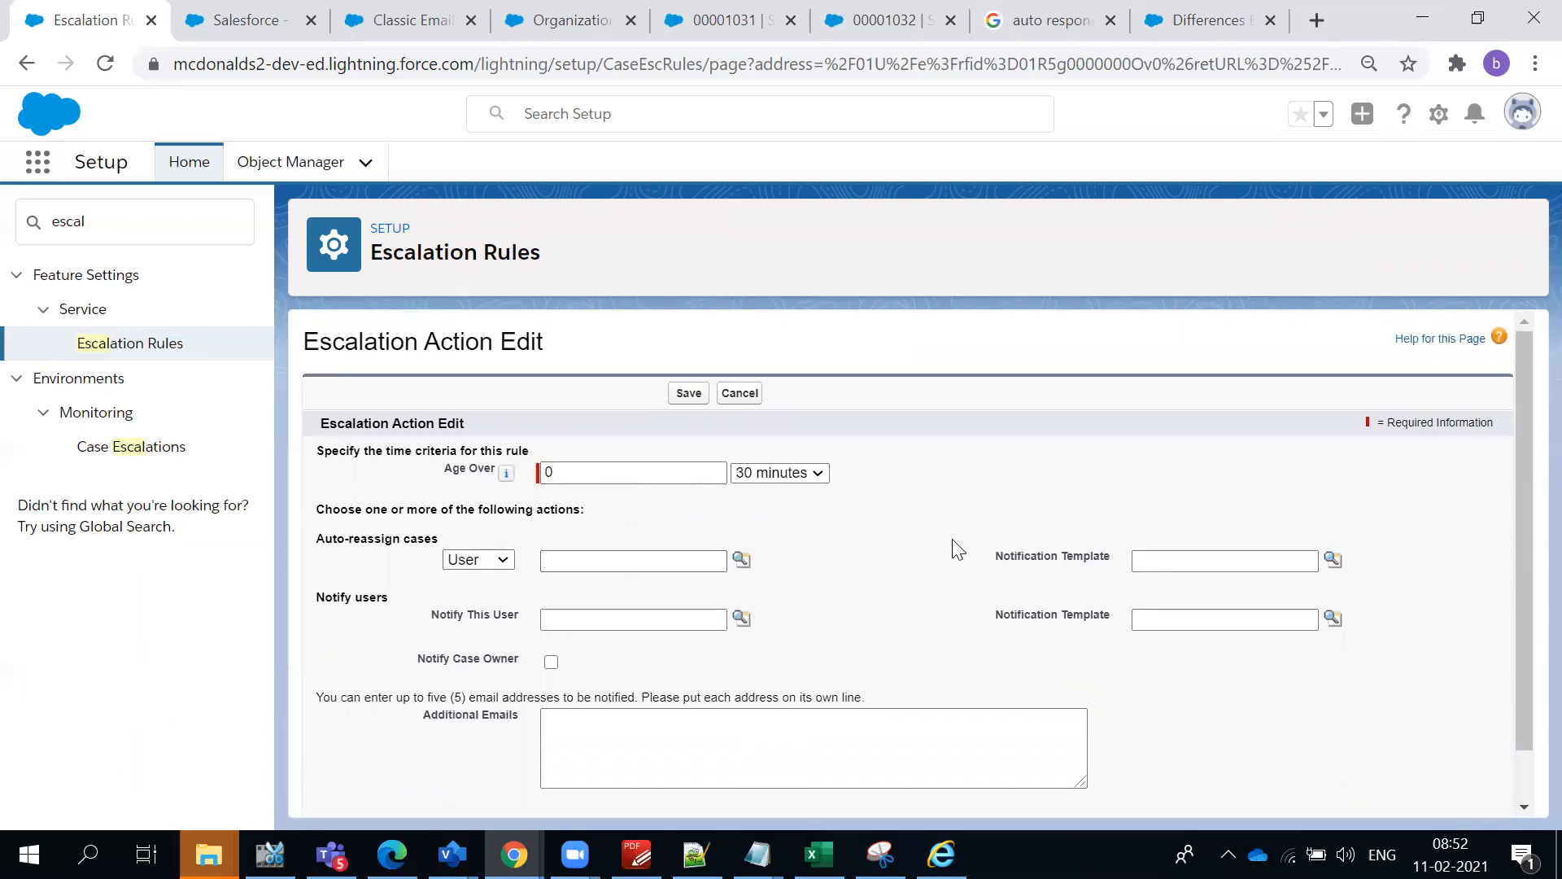
scroll(958, 550, down, 1)
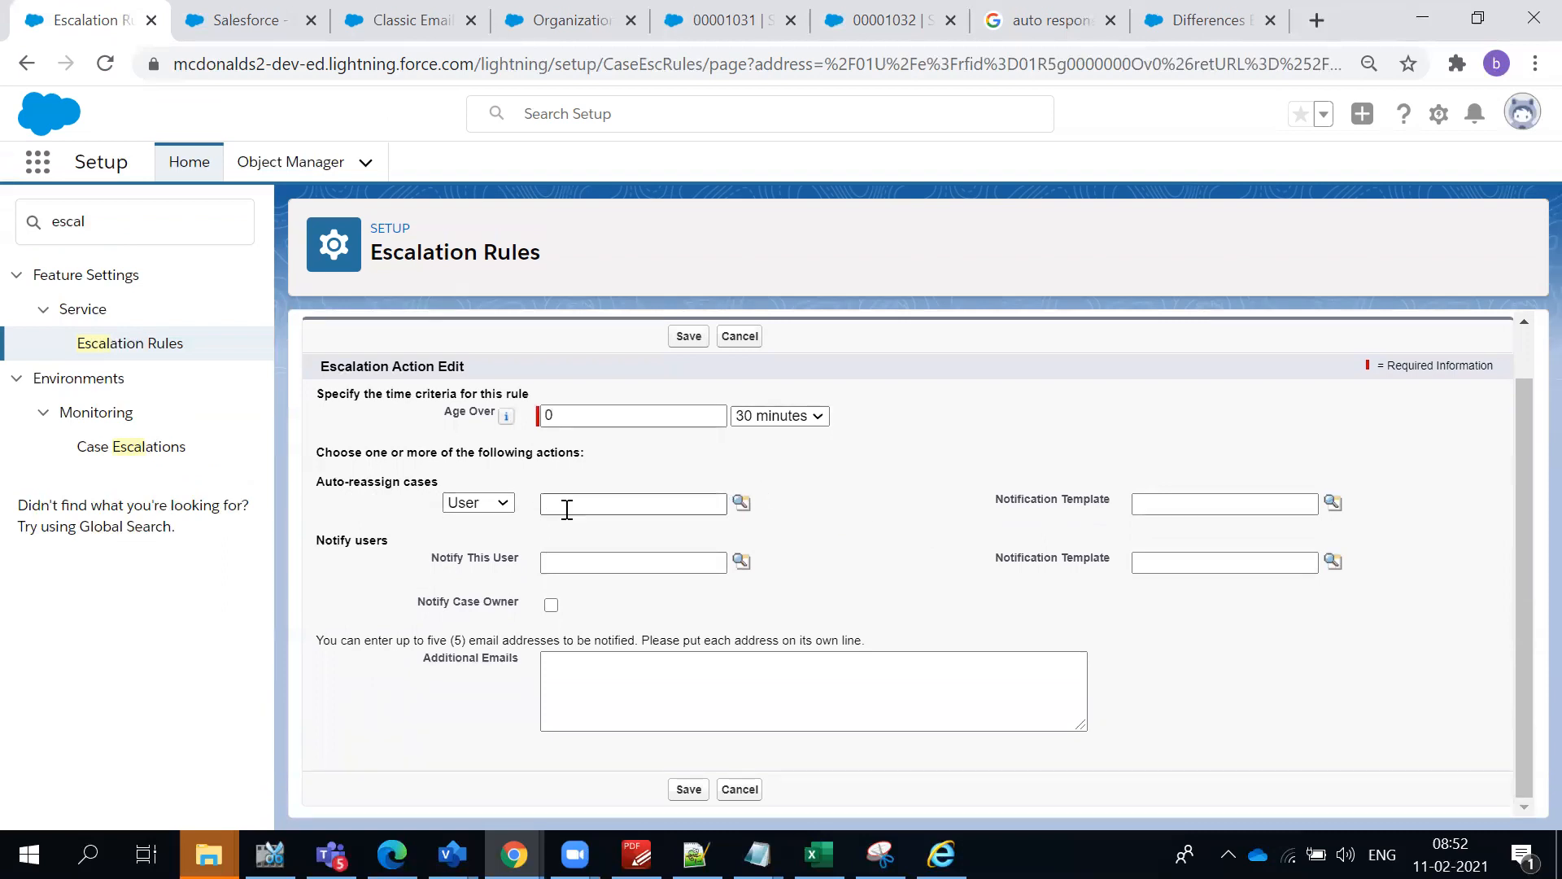
click(260, 9)
click(98, 19)
double_click(111, 225)
text(Queue)
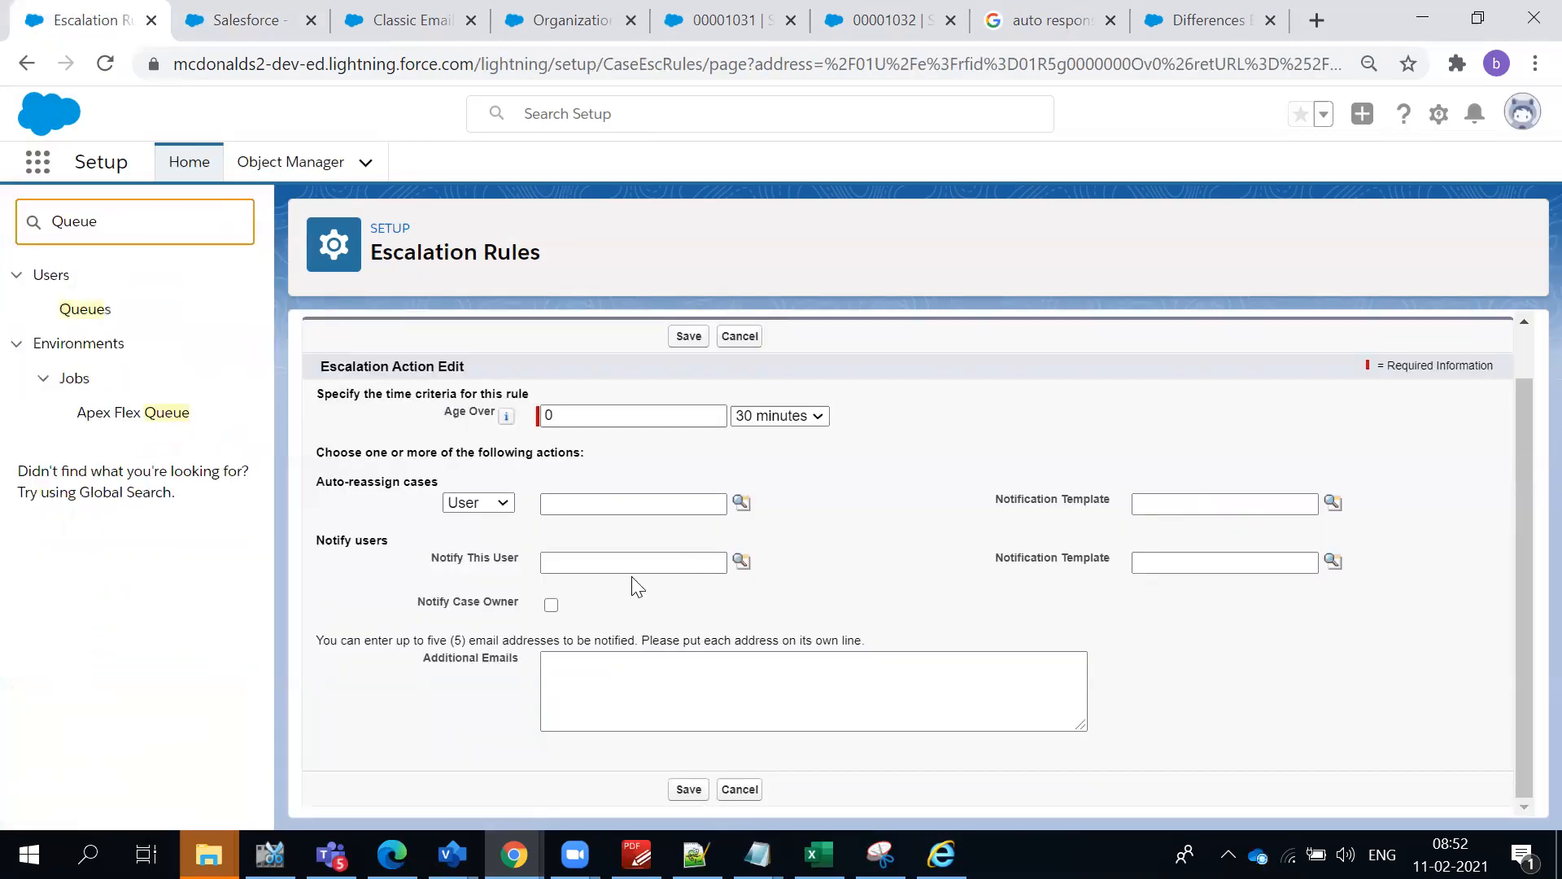
middle_click(85, 309)
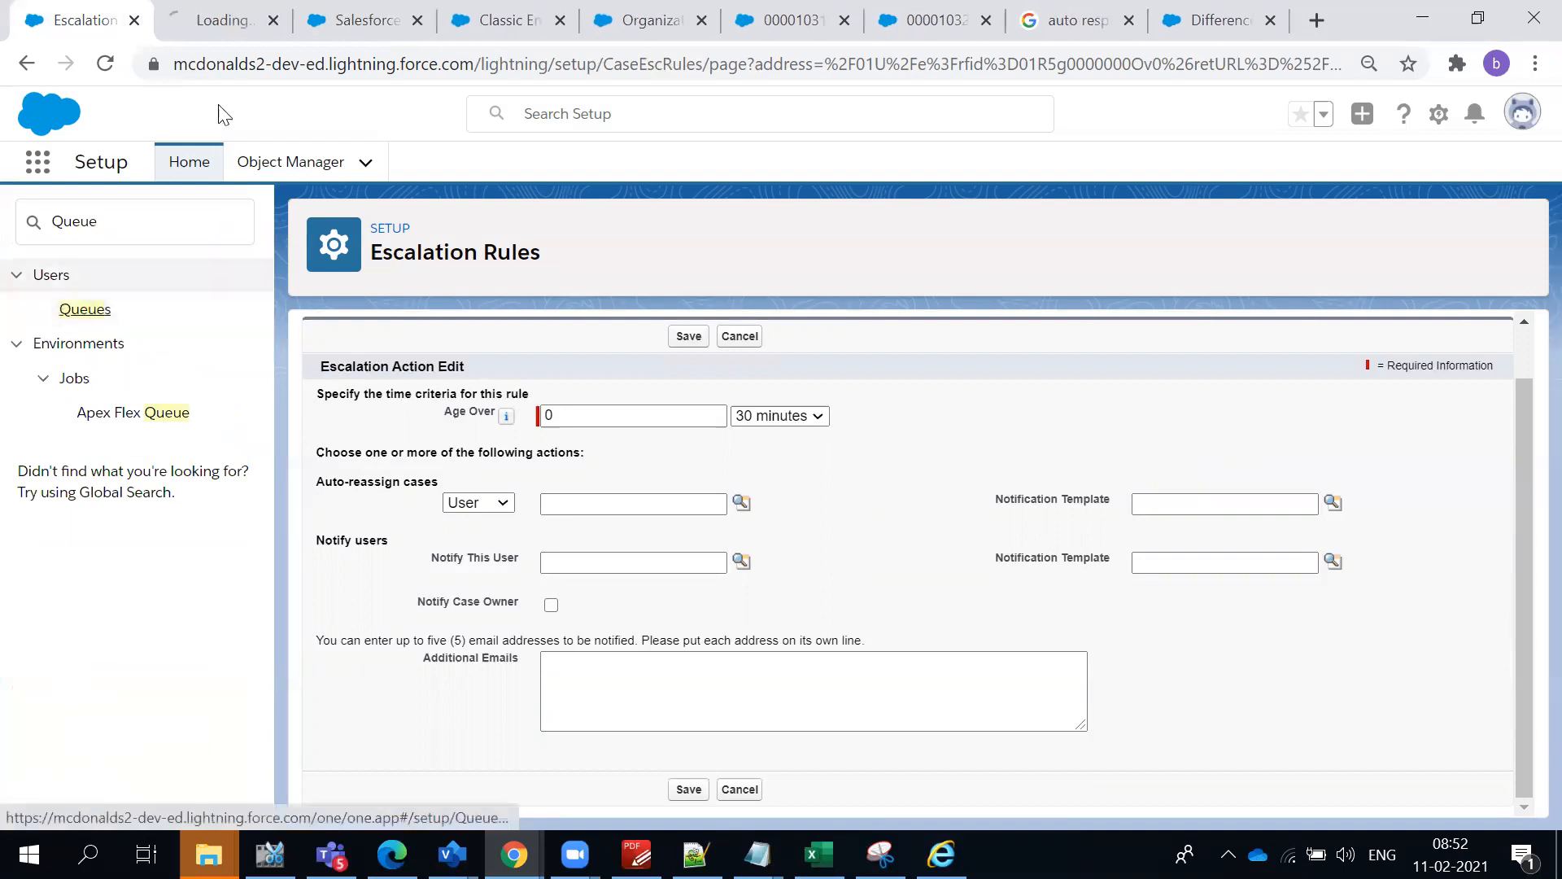
click(221, 31)
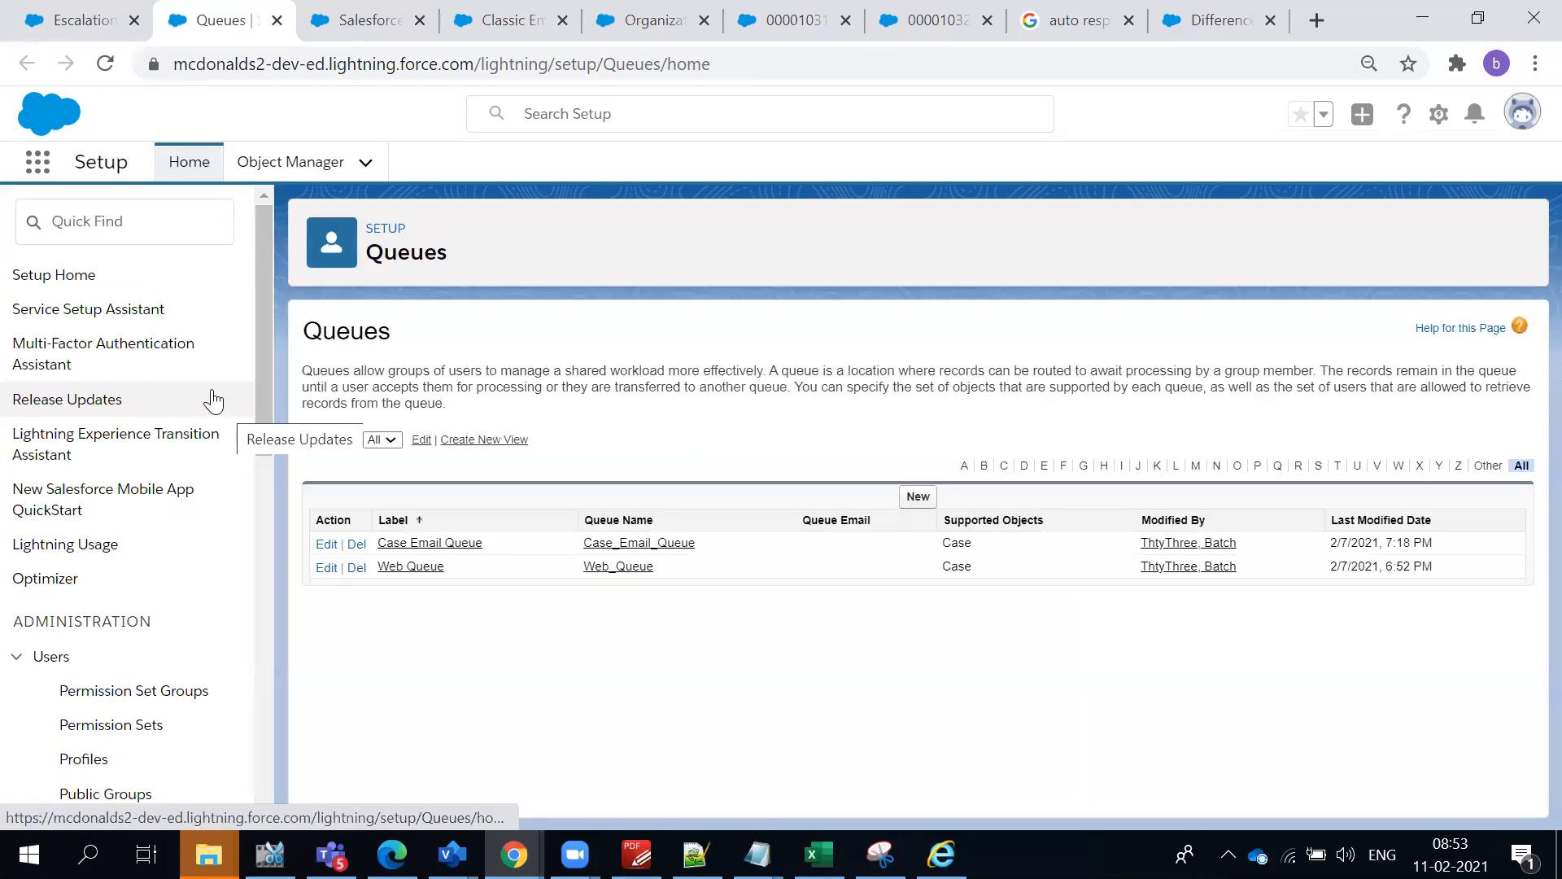
- Start a new queue with the label "L2 Team" and the queue name "L2_Team"
click(913, 496)
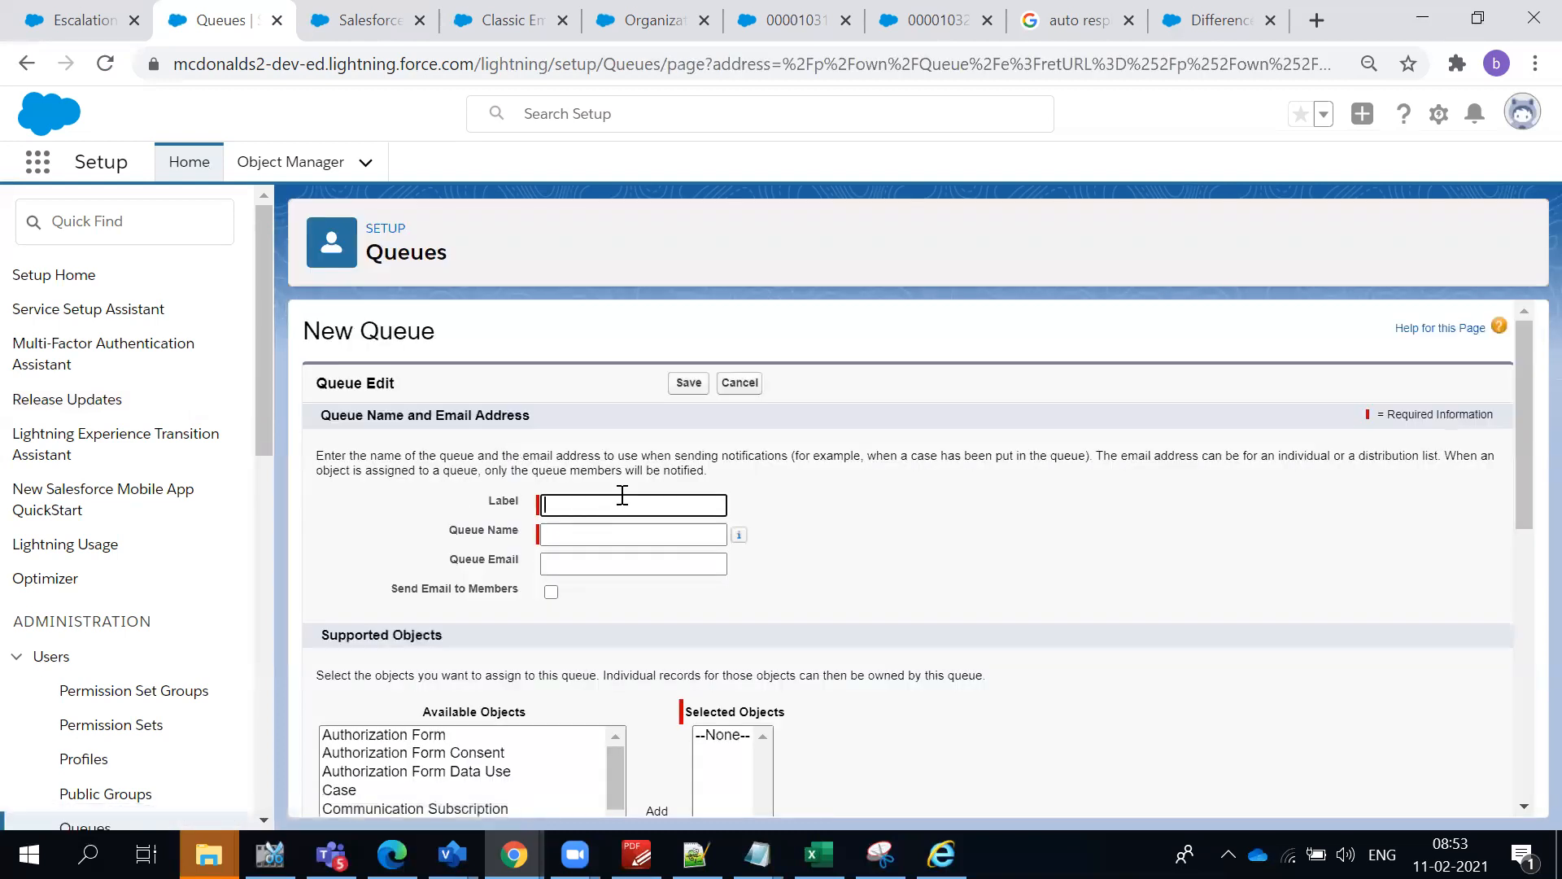
text(L2 Team)
click(661, 541)
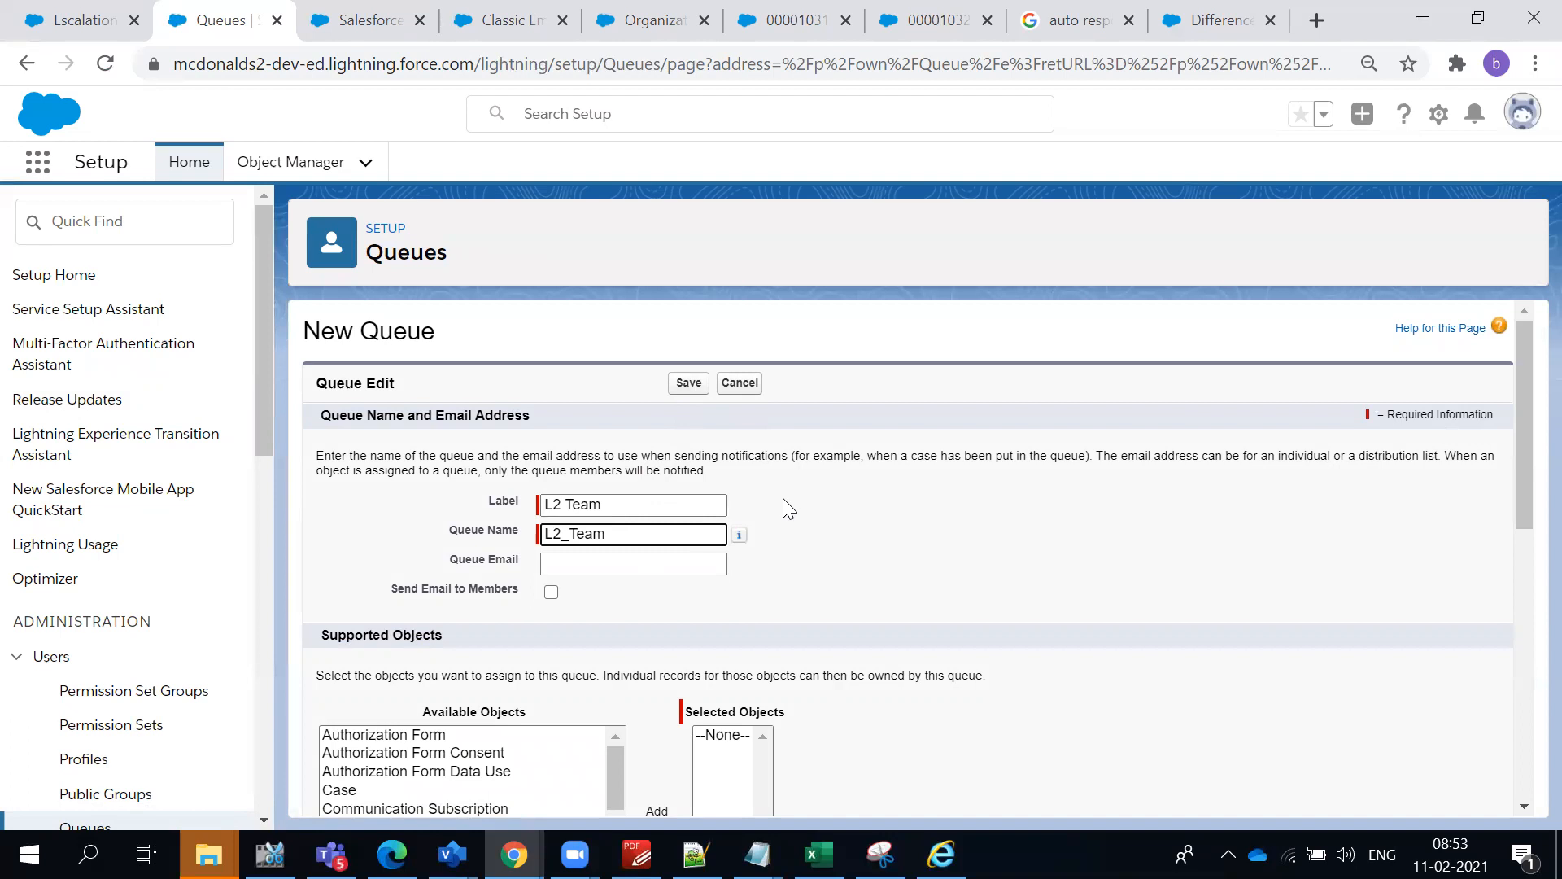
- Add Case to the supported objects of the new queue
scroll(798, 496, down, 3)
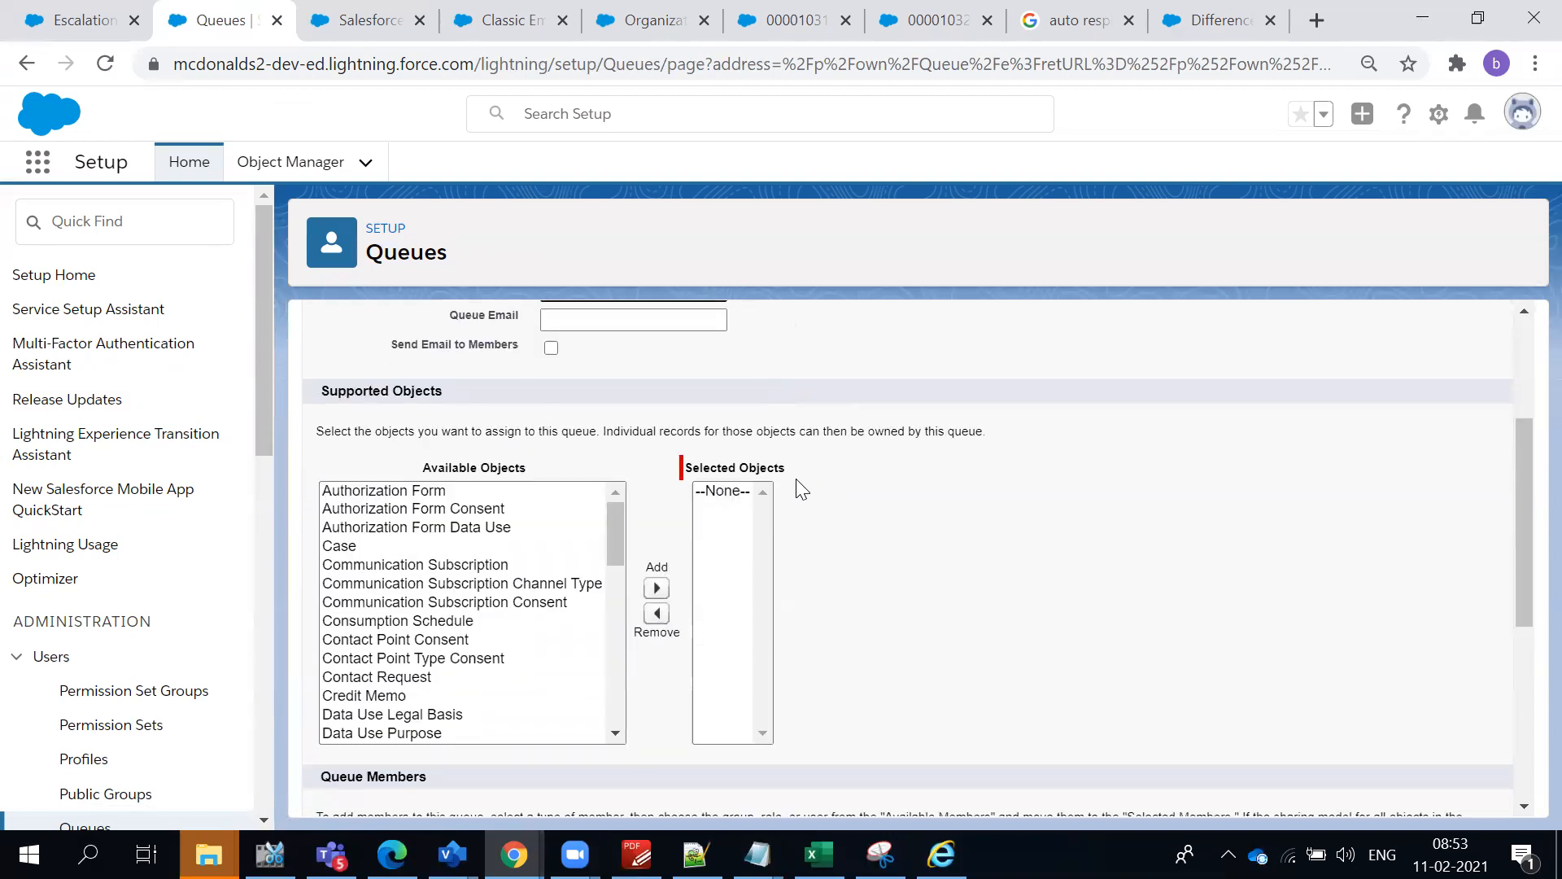
click(498, 551)
click(656, 588)
click(887, 569)
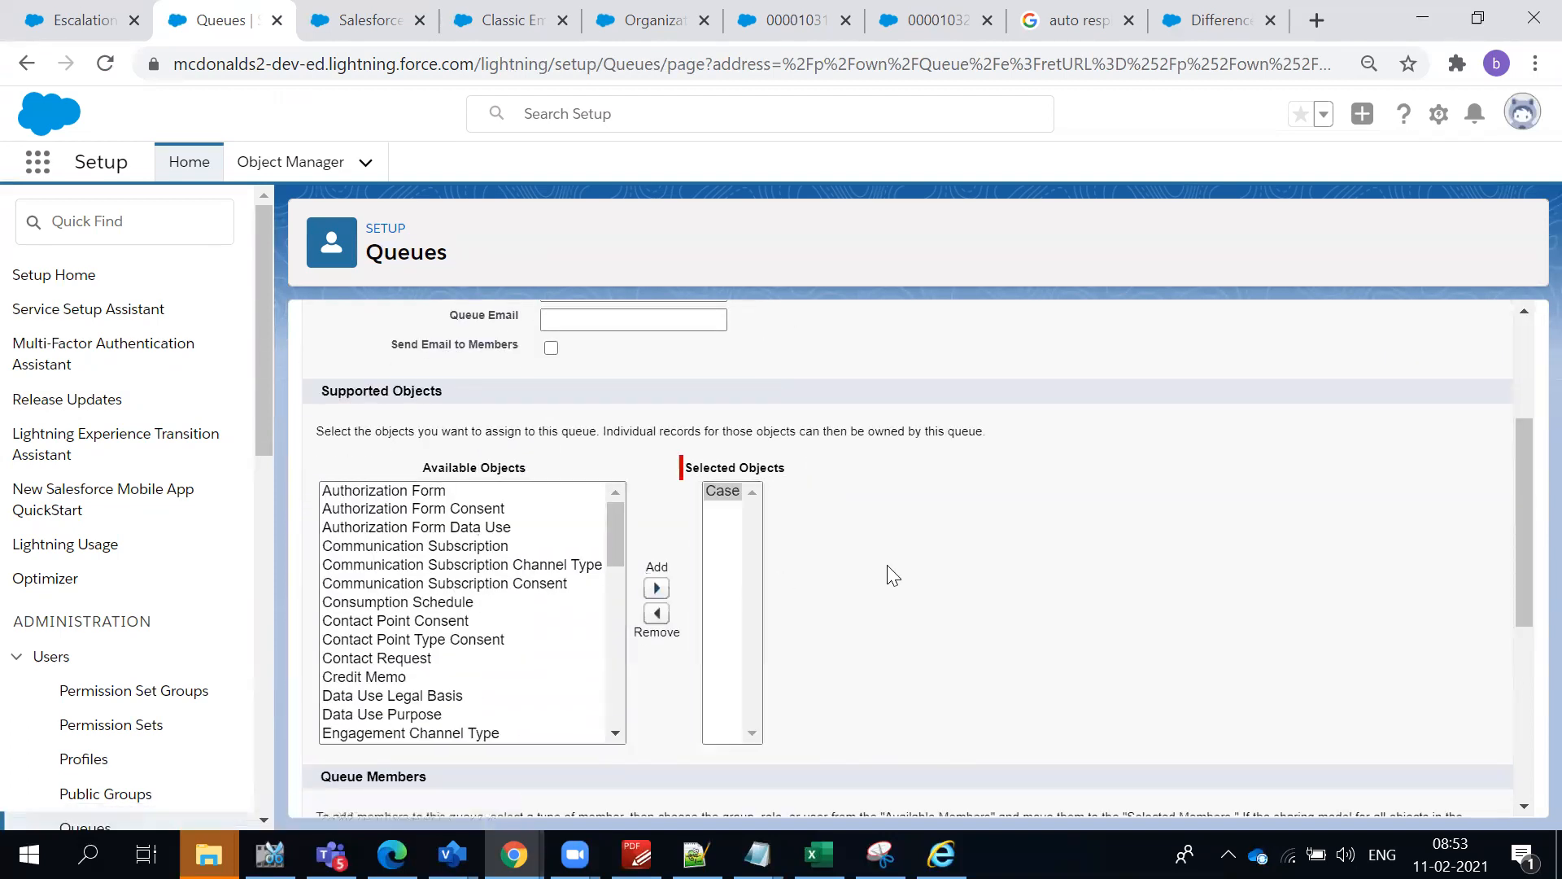
scroll(887, 569, up, 3)
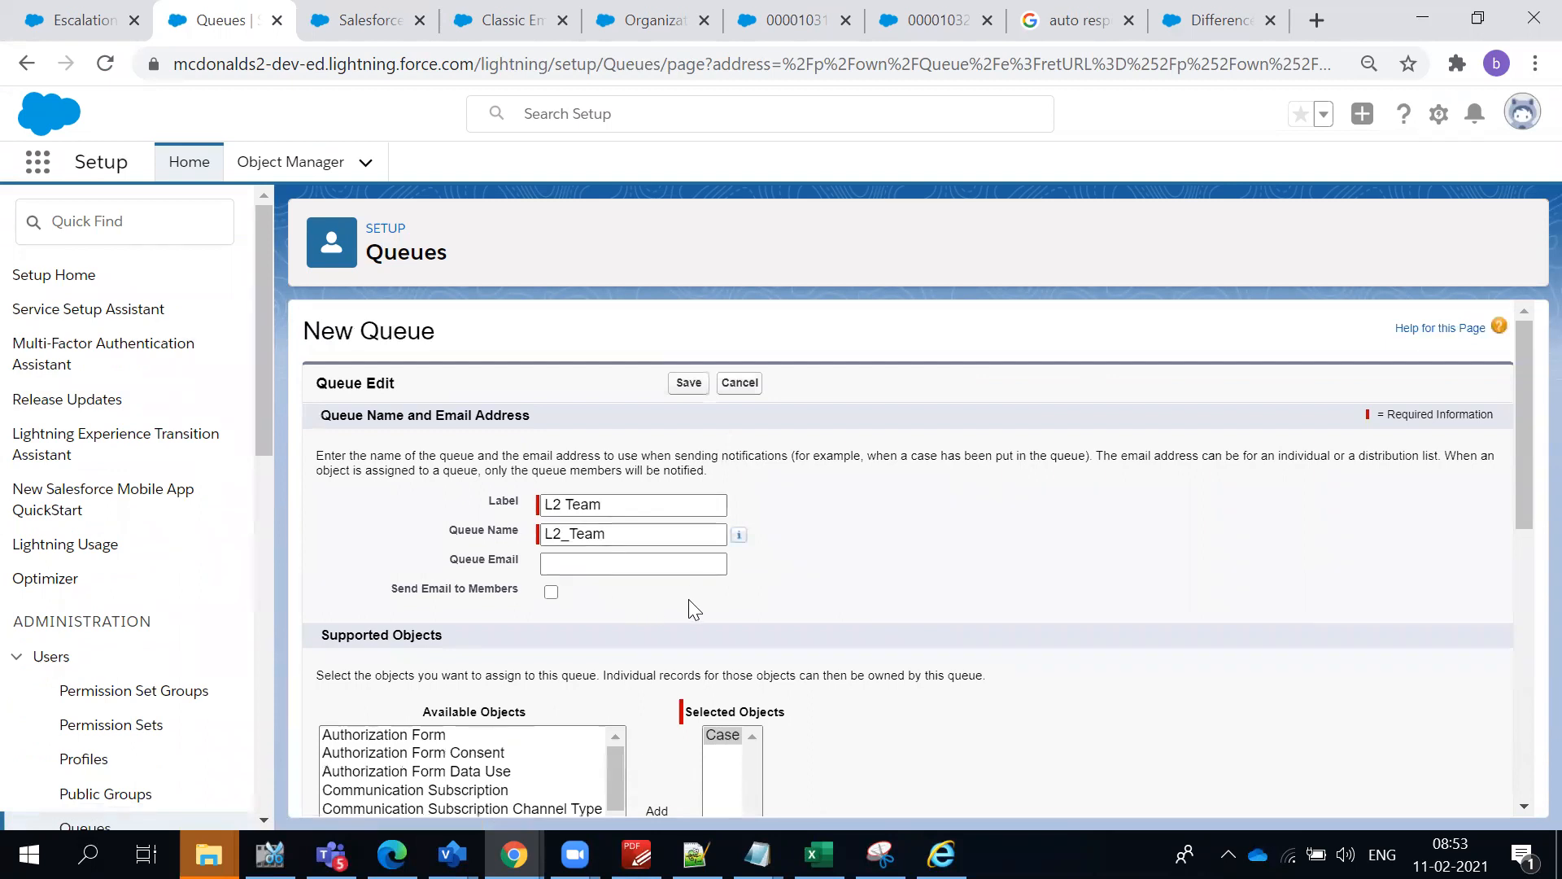
- Add the first available user to the queue's selected members
scroll(691, 608, down, 8)
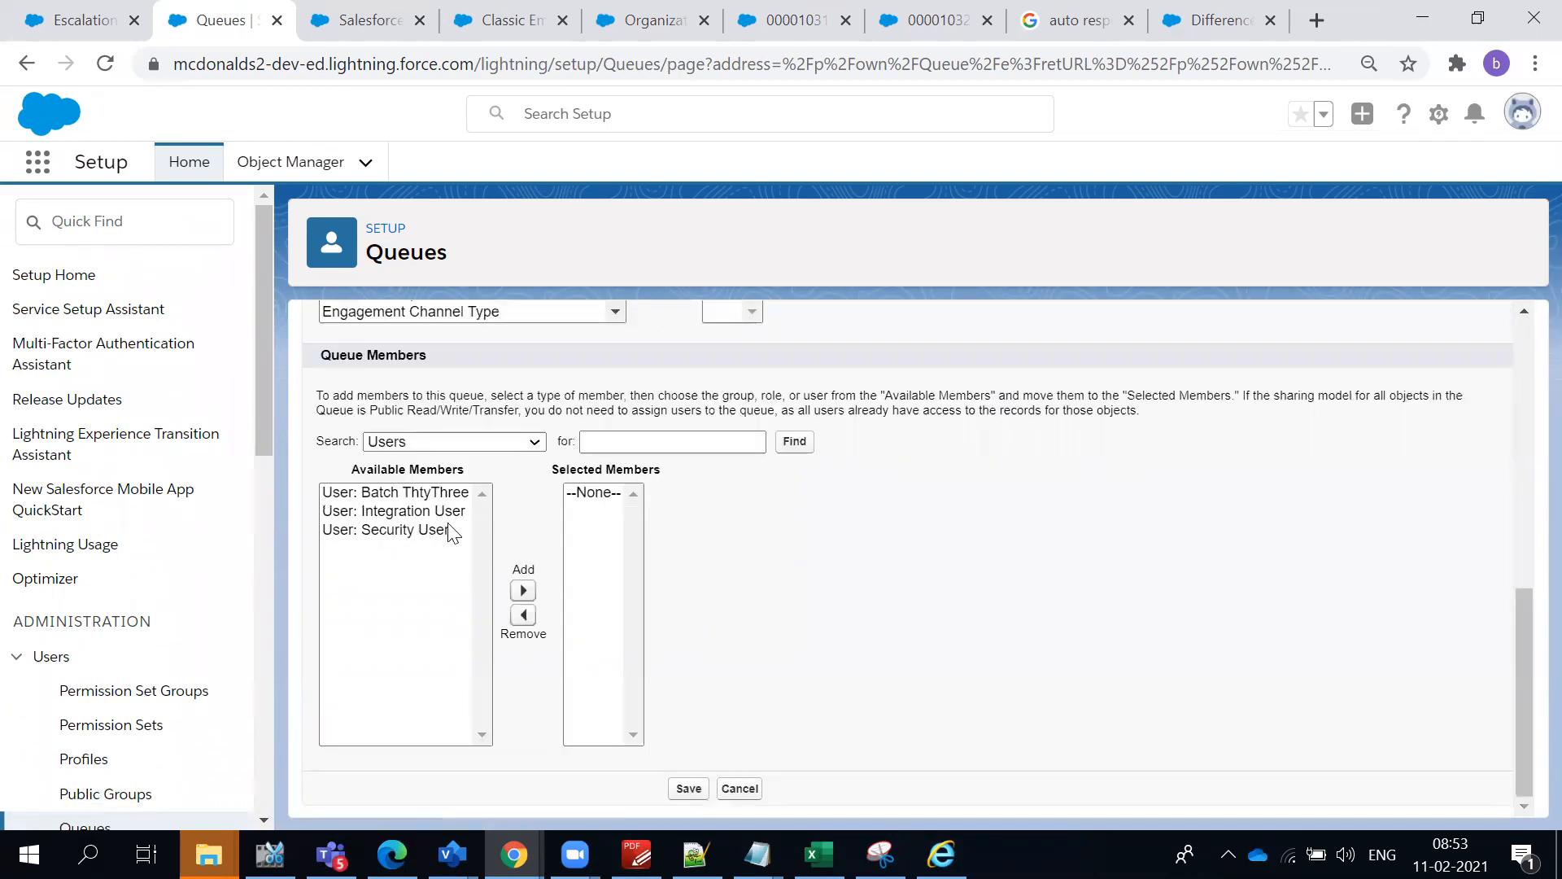
click(422, 497)
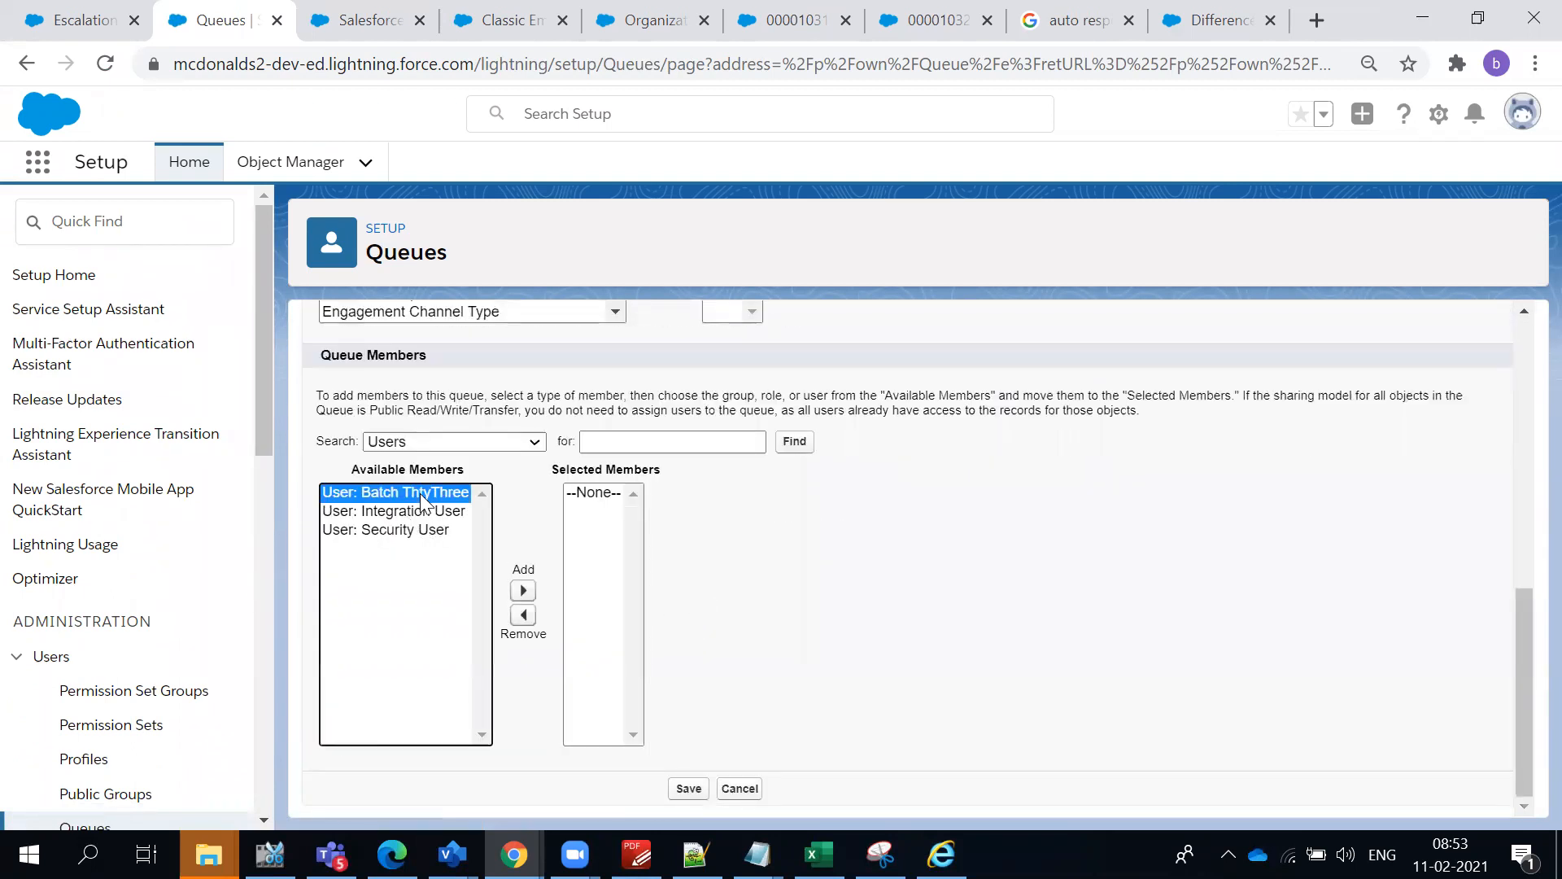
click(524, 591)
click(478, 446)
click(807, 578)
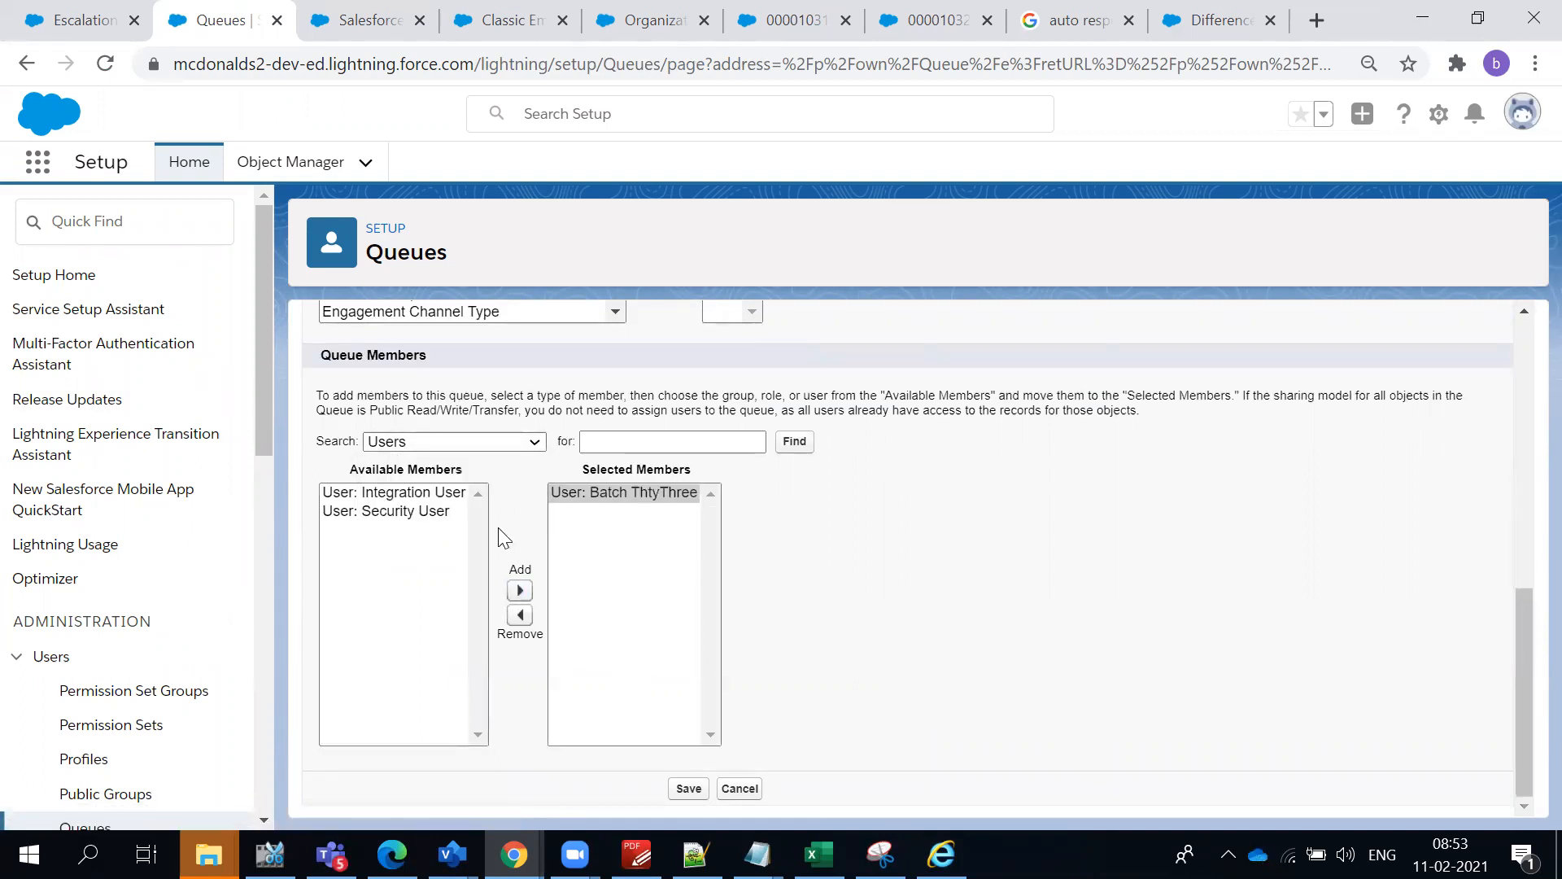
- Examine the available queue members offered under the Roles and the Roles and Subordinates member types
click(431, 442)
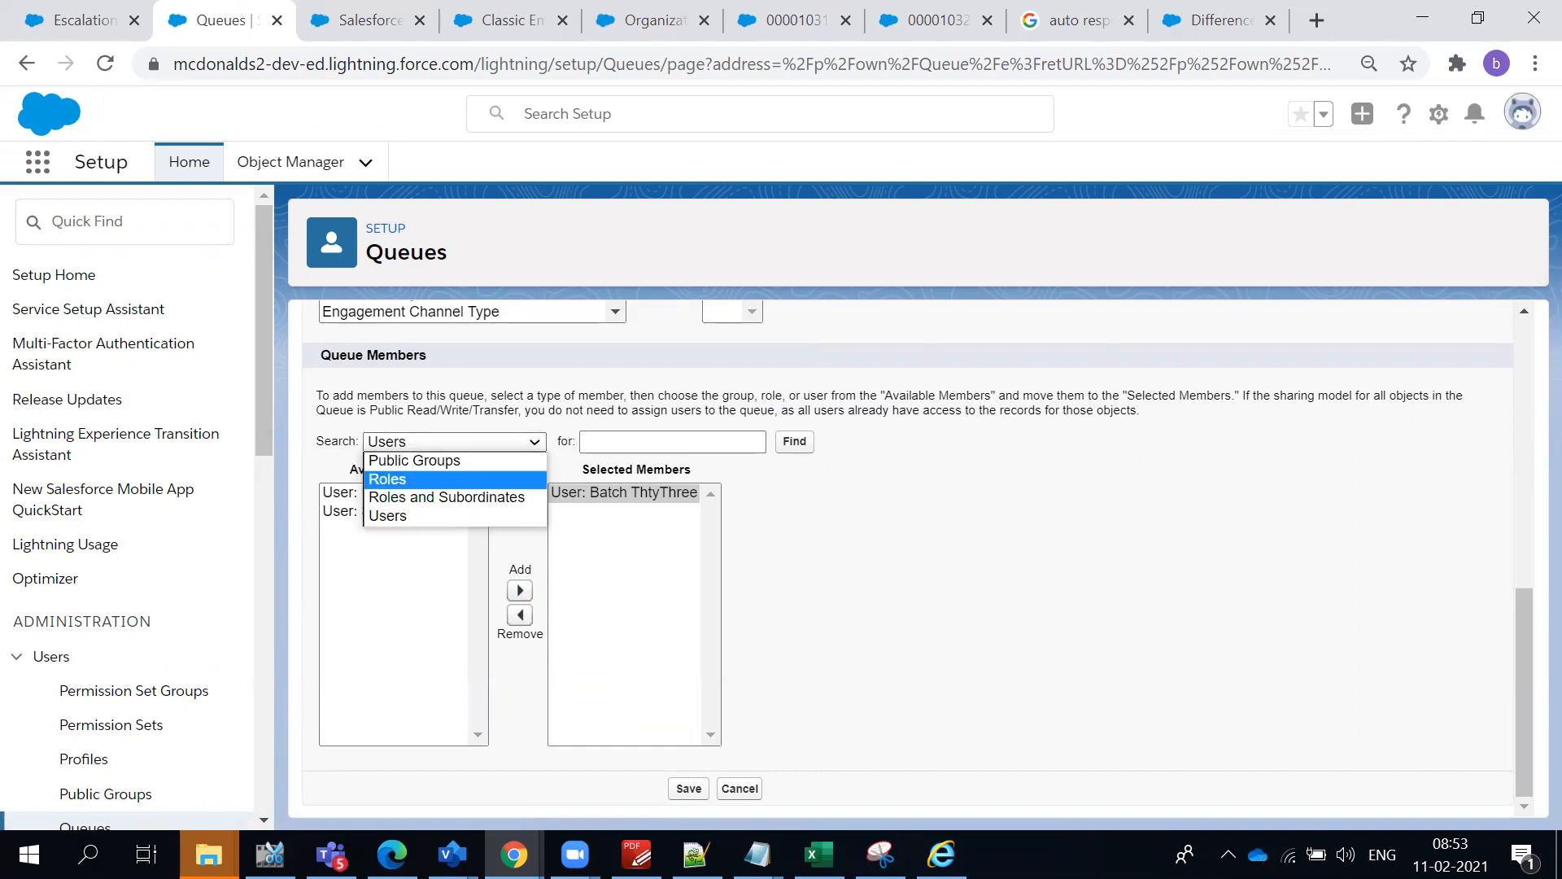
click(388, 482)
click(388, 494)
scroll(432, 561, down, 2)
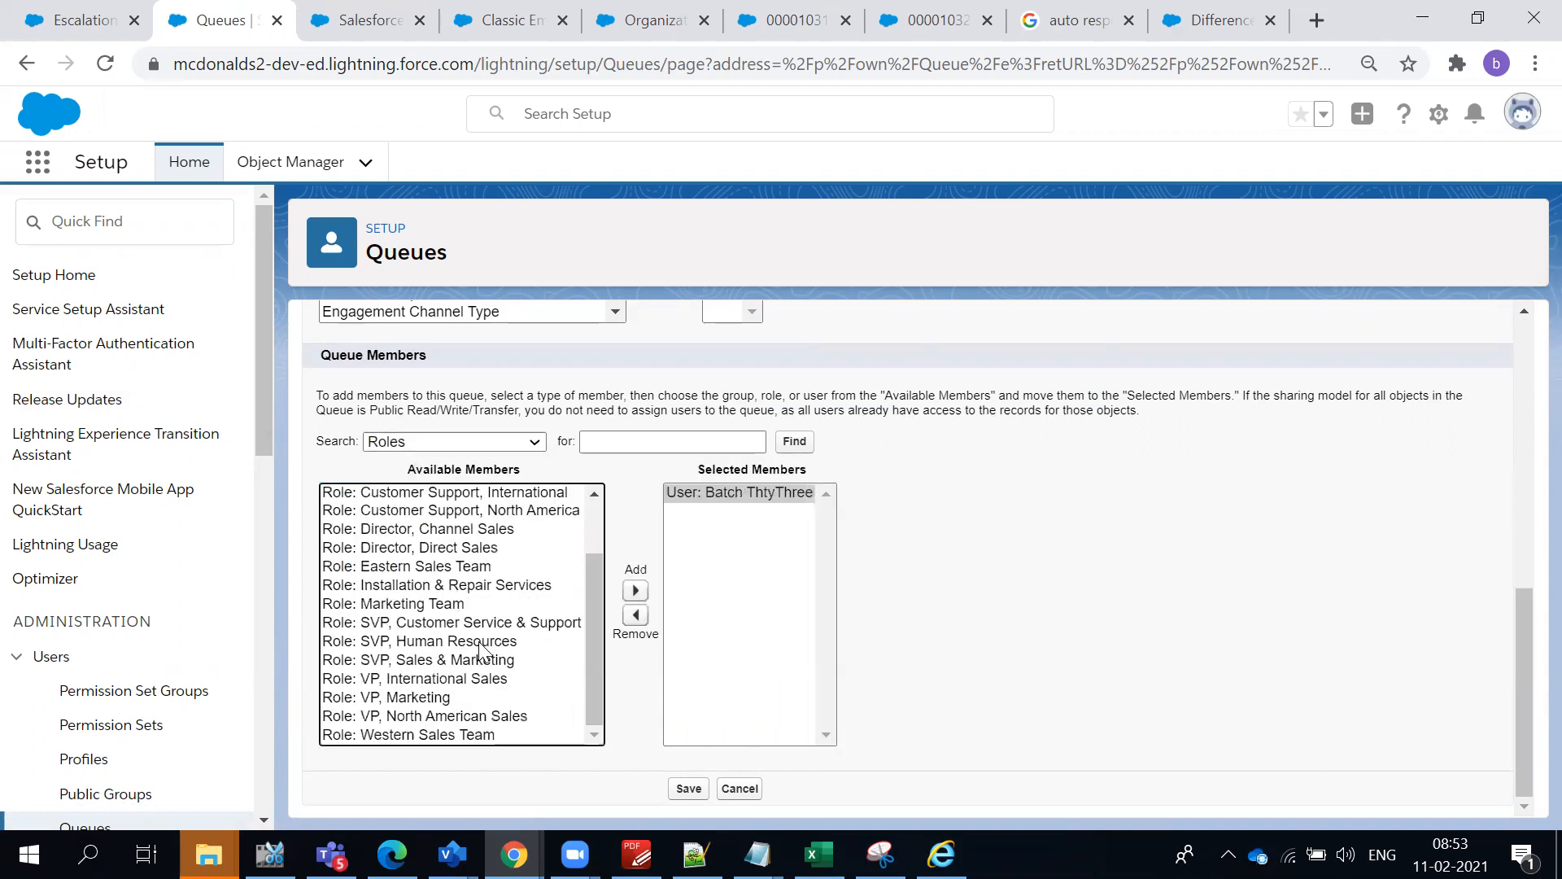
scroll(491, 648, up, 2)
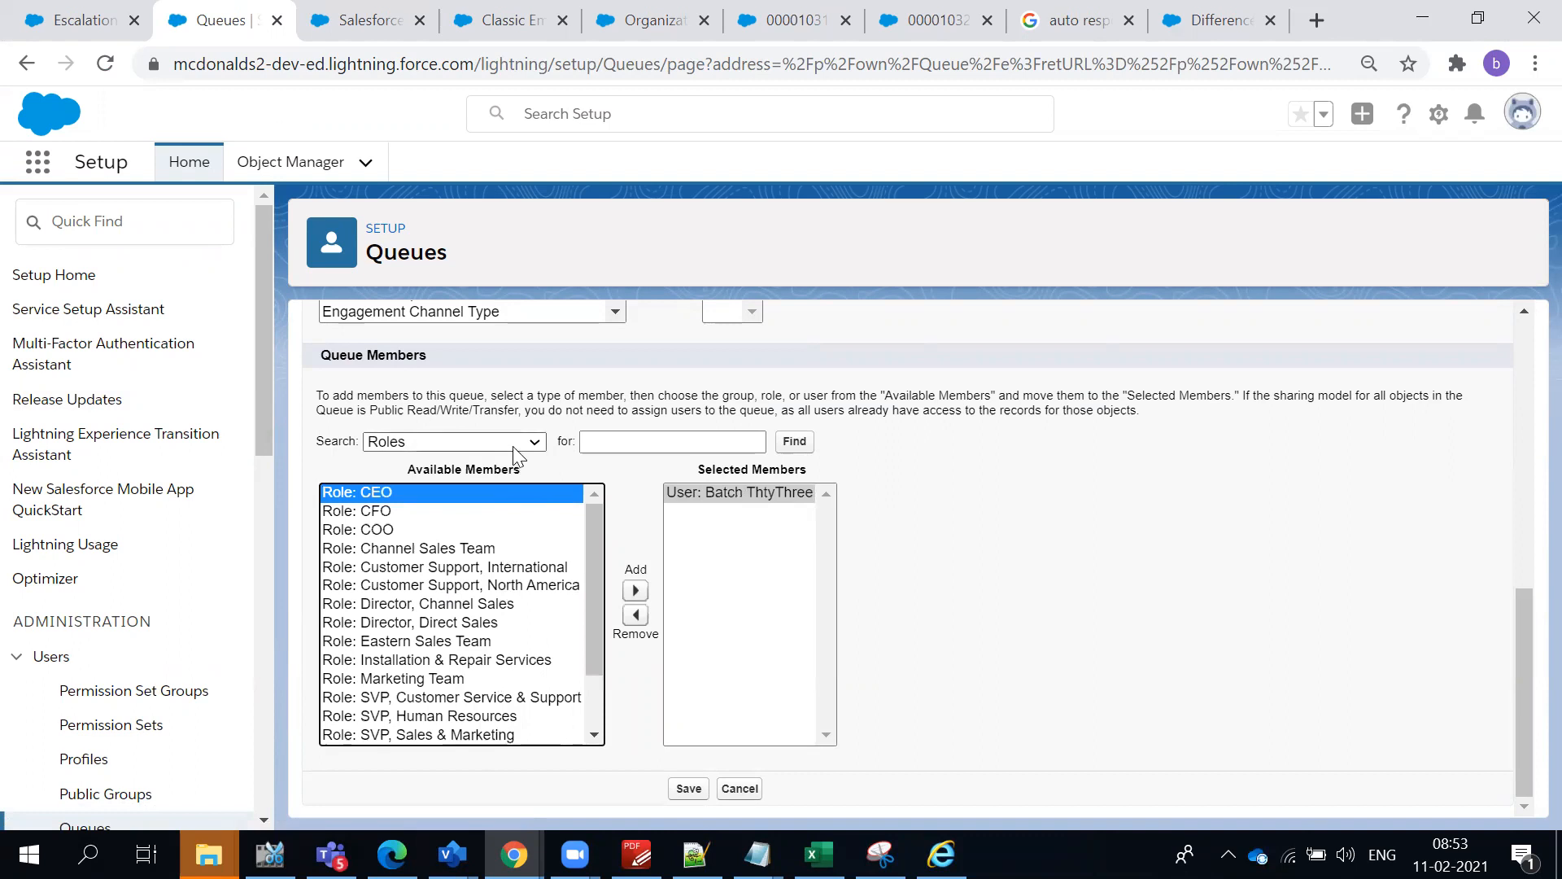
click(520, 442)
click(477, 494)
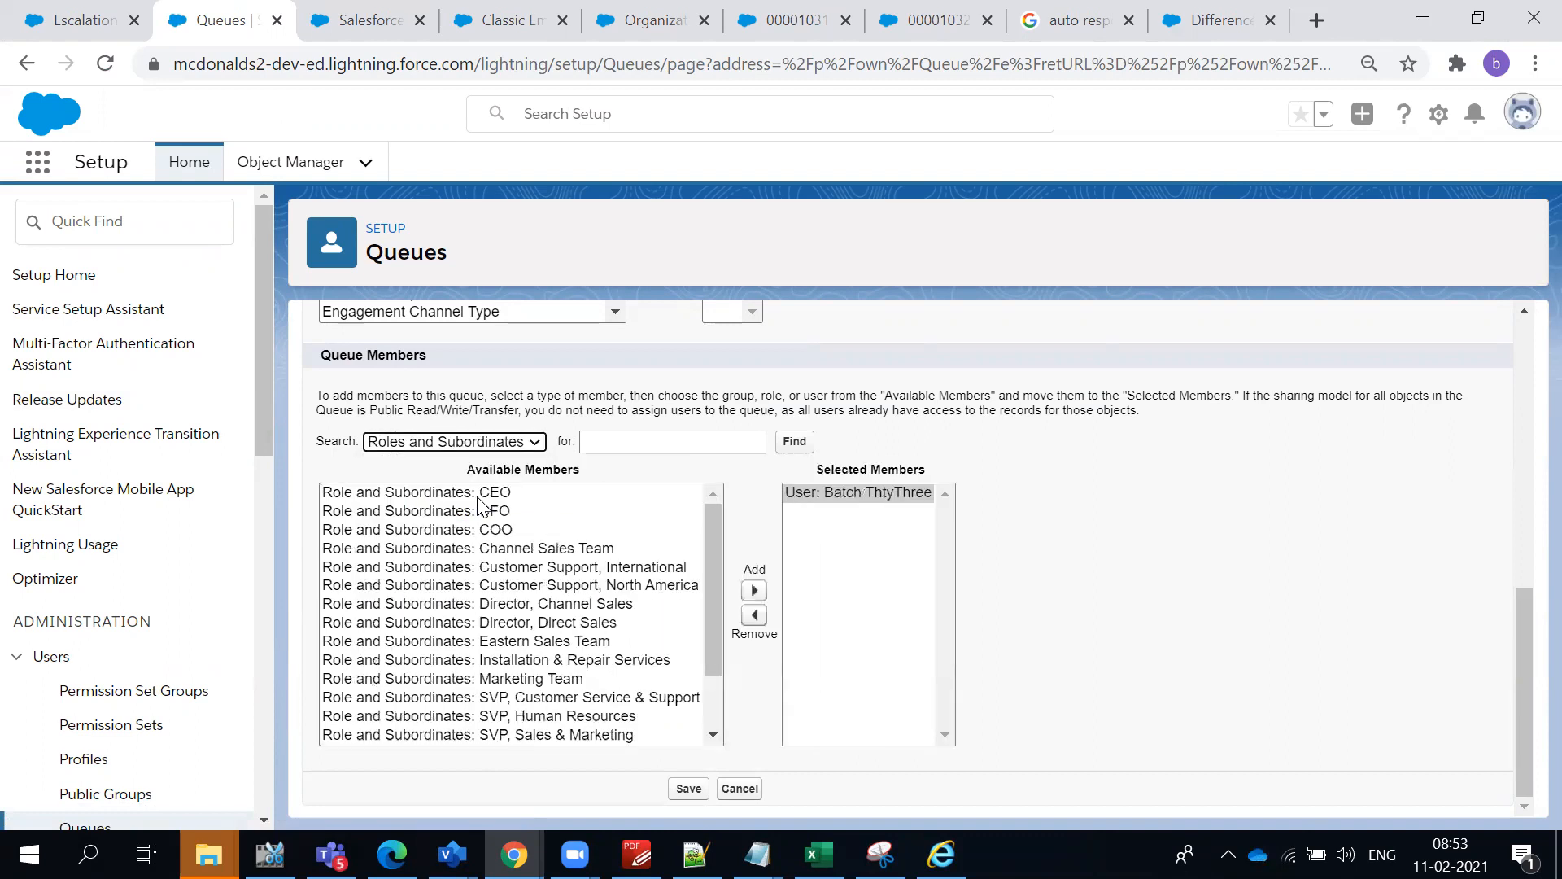
click(452, 553)
scroll(481, 584, down, 2)
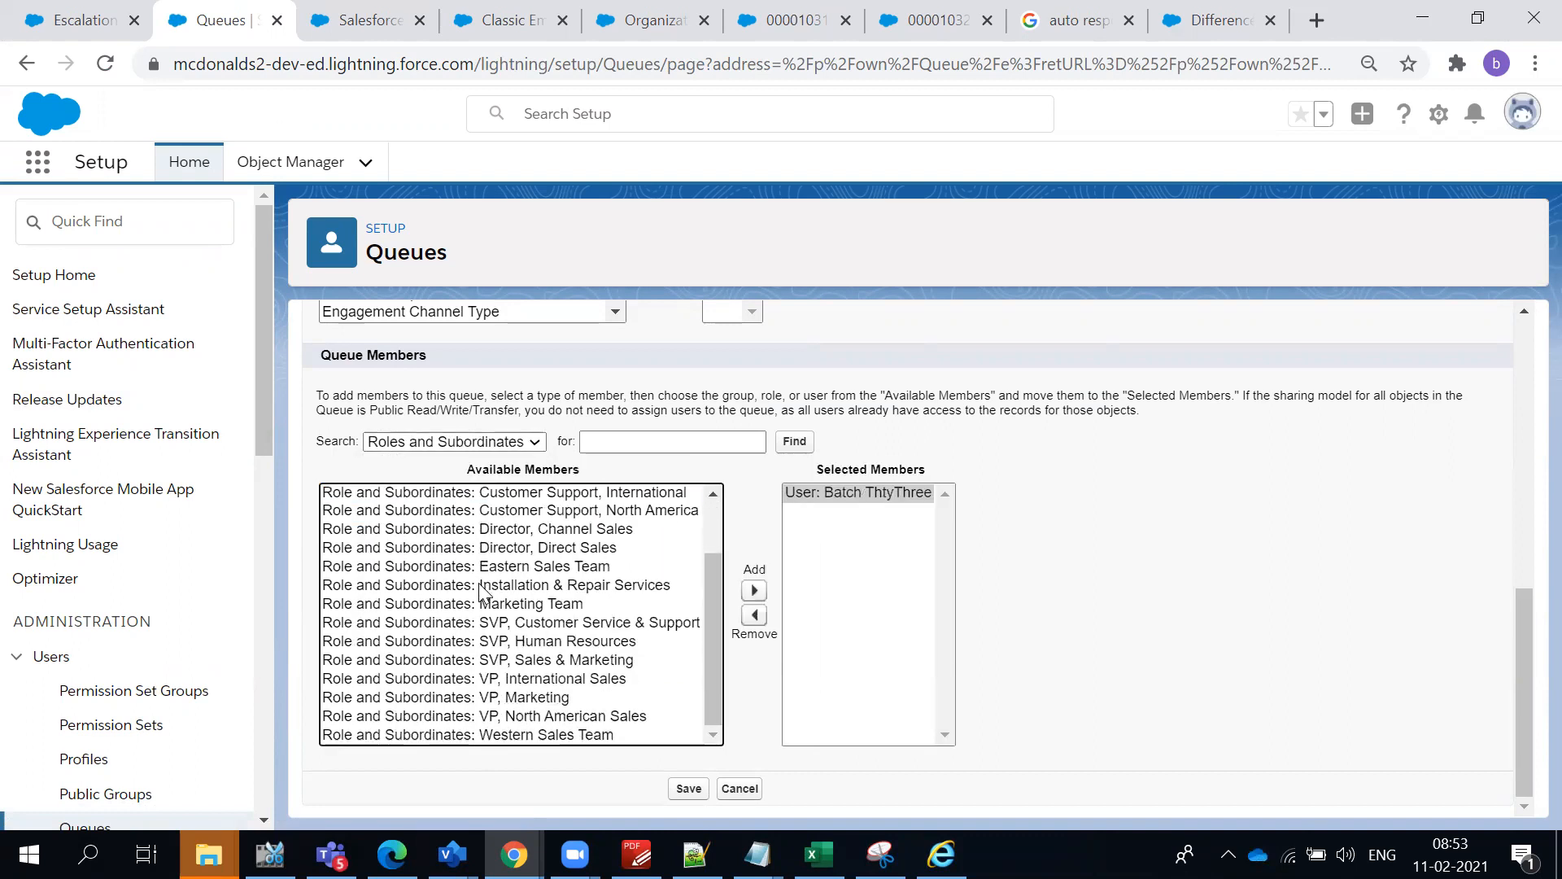
scroll(501, 561, up, 3)
scroll(886, 684, up, 3)
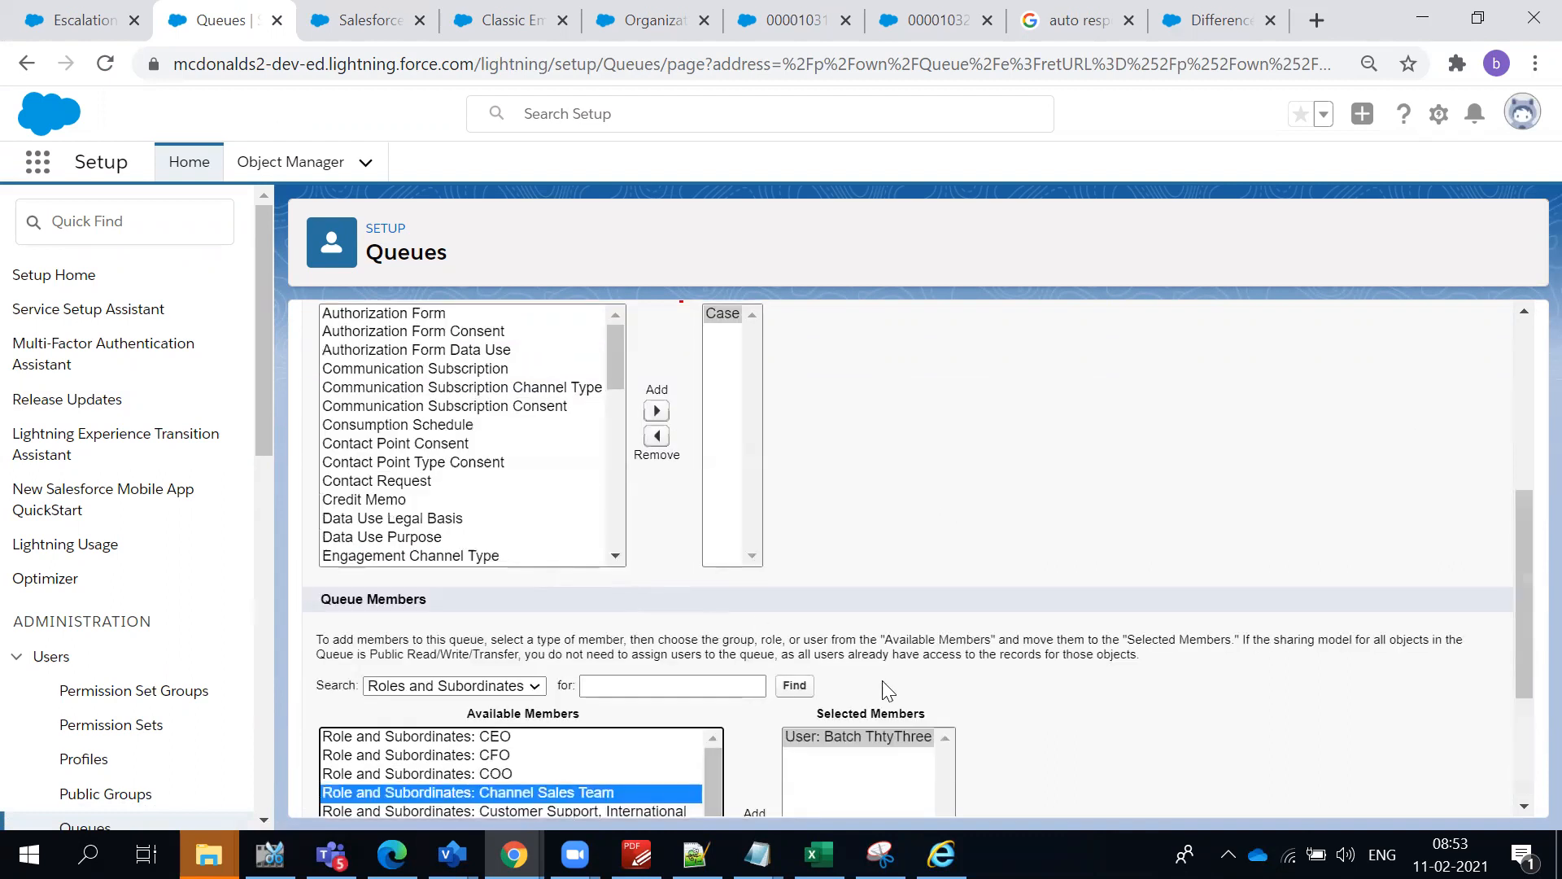
scroll(733, 693, down, 3)
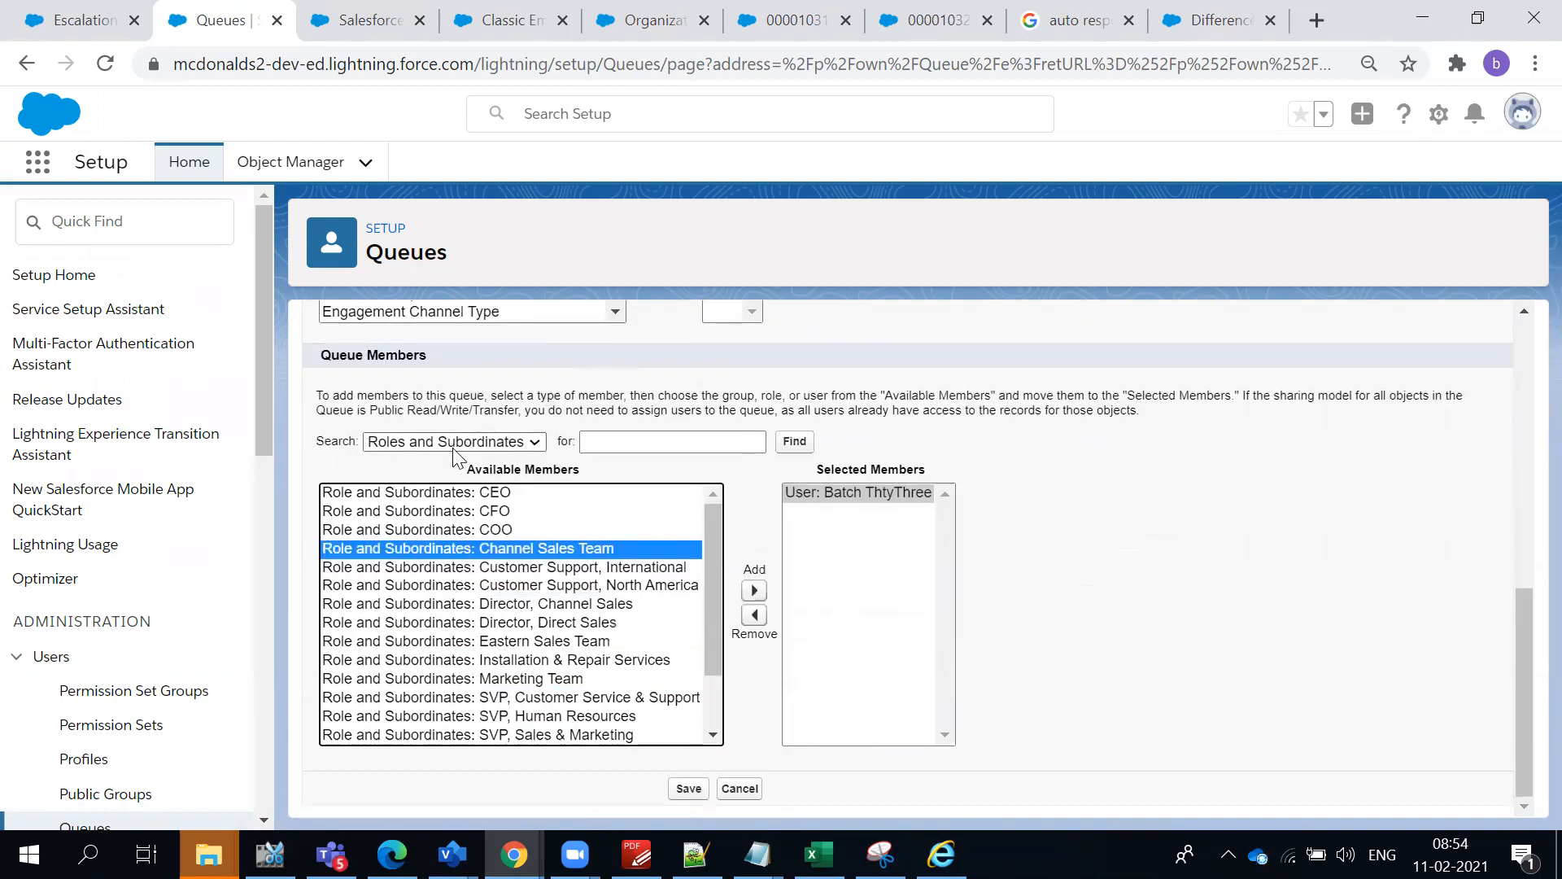
- Check the L2 Team queue's entries and save the queue
triple_click(351, 358)
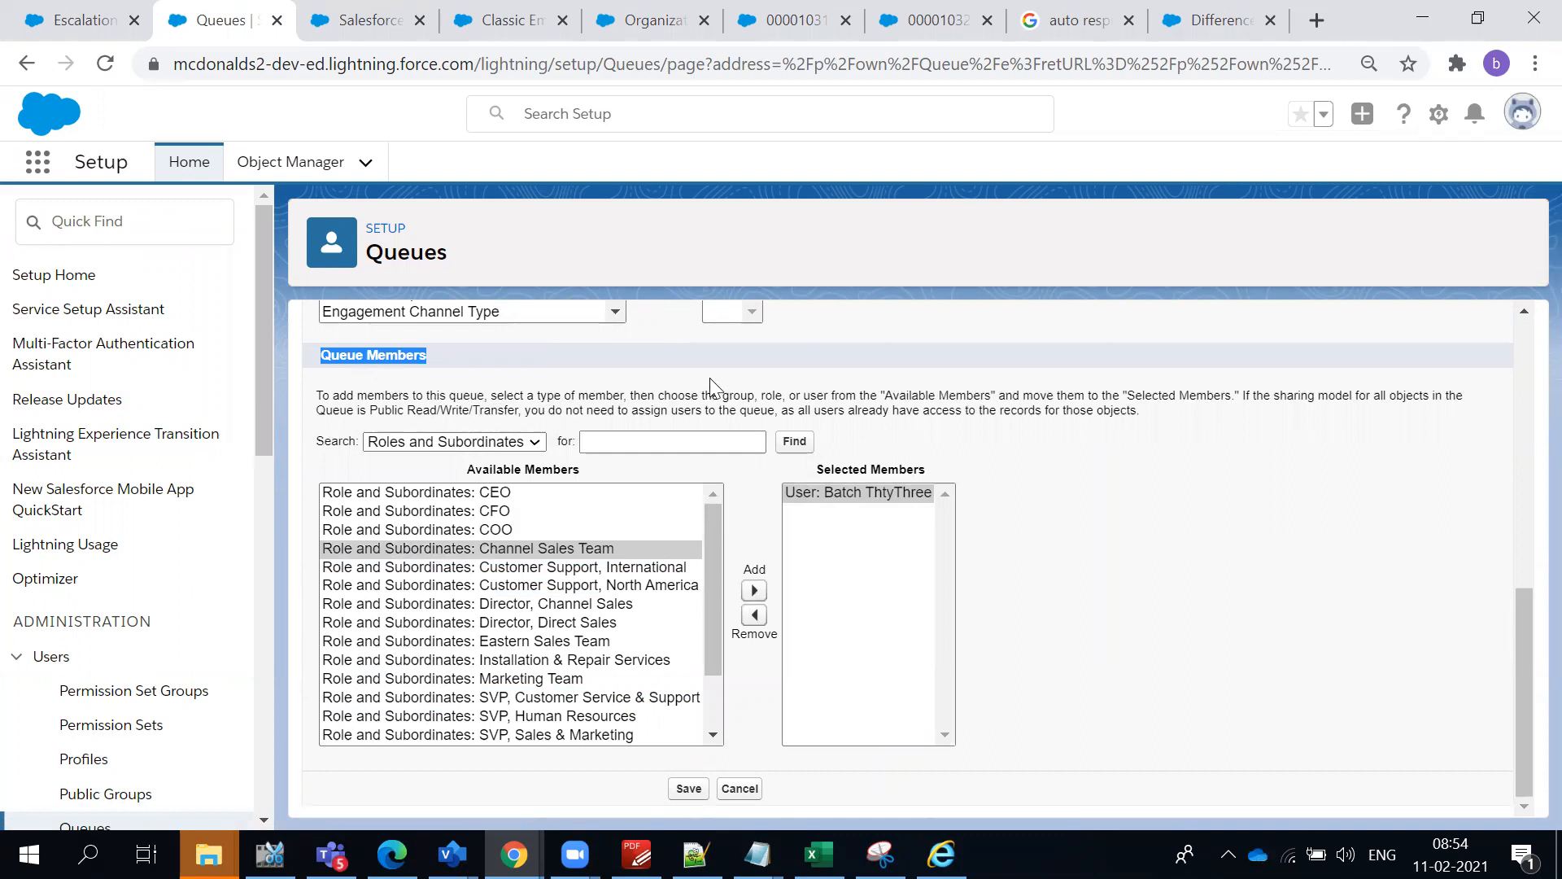
click(807, 397)
scroll(808, 397, up, 3)
scroll(808, 397, up, 5)
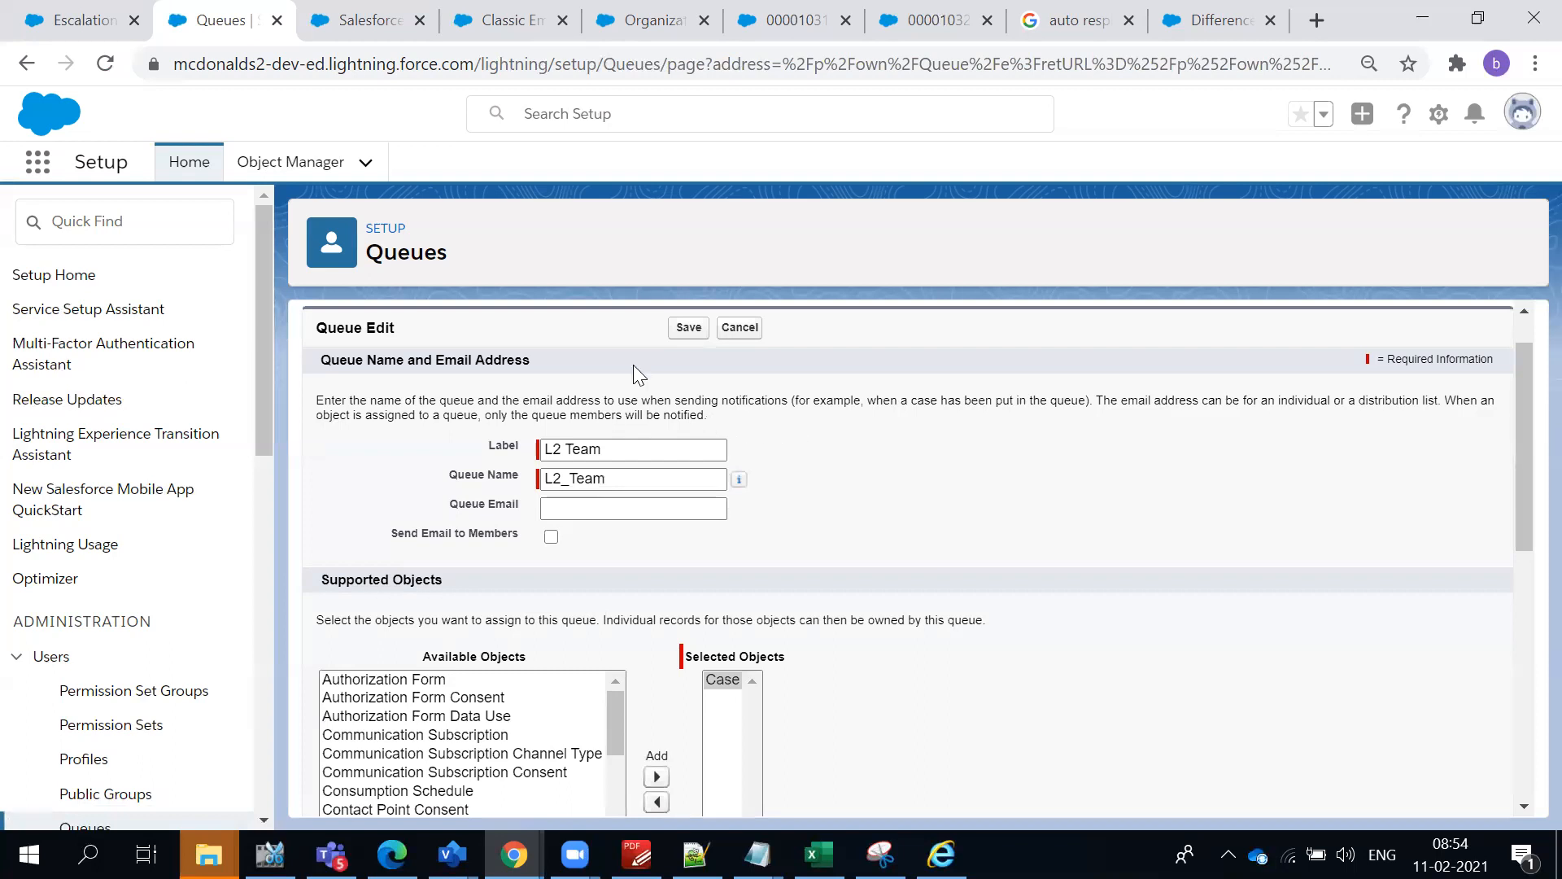
scroll(861, 461, down, 7)
click(687, 789)
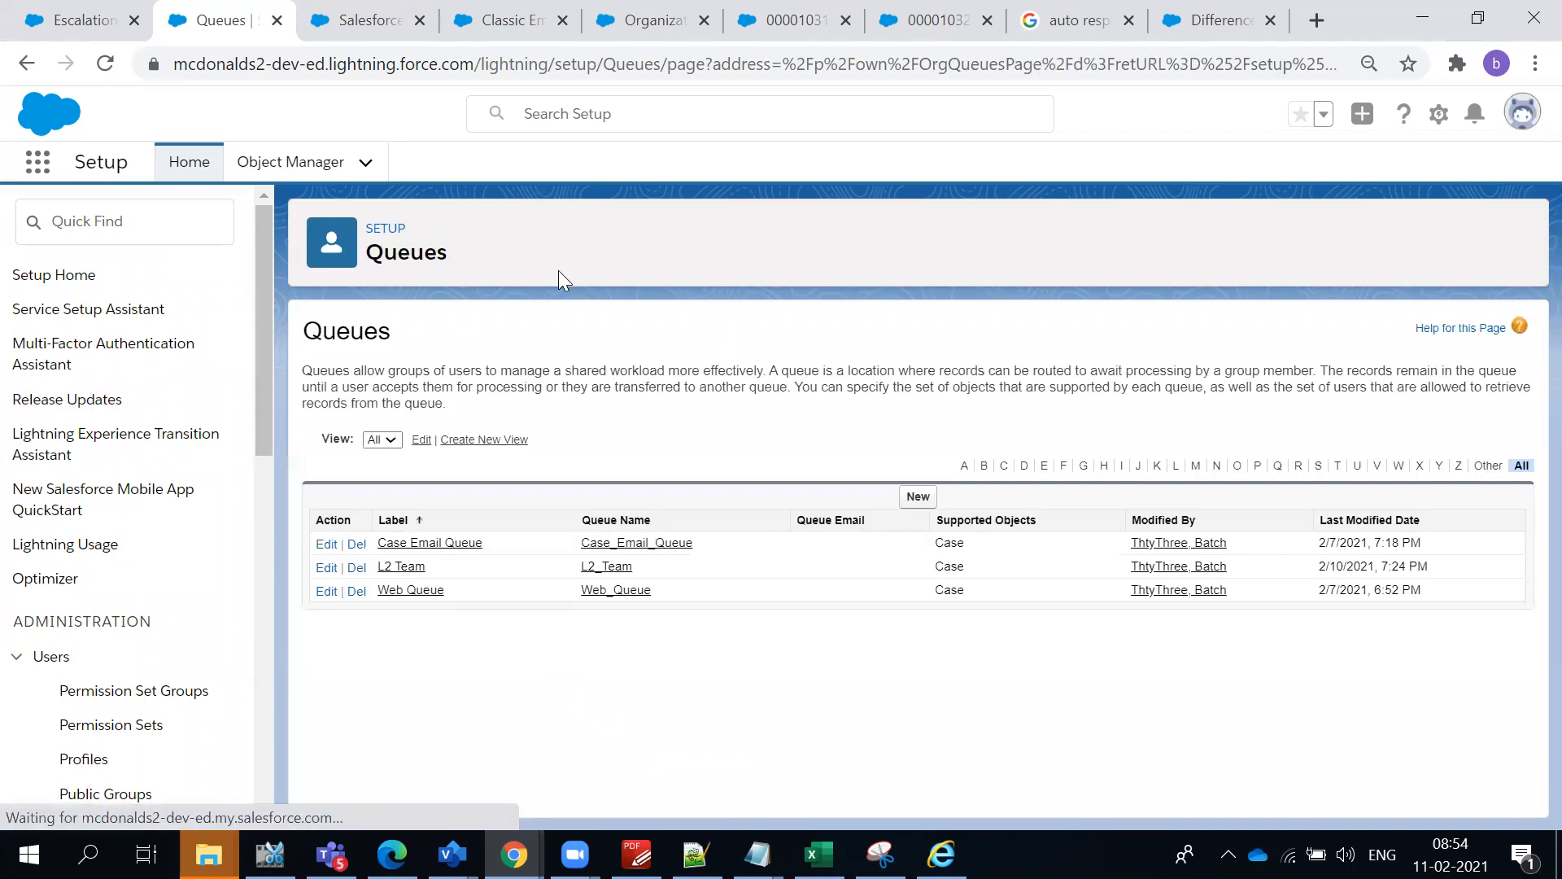
- Return to the escalation action and set its auto-reassignment to the queue L2 Team
click(72, 20)
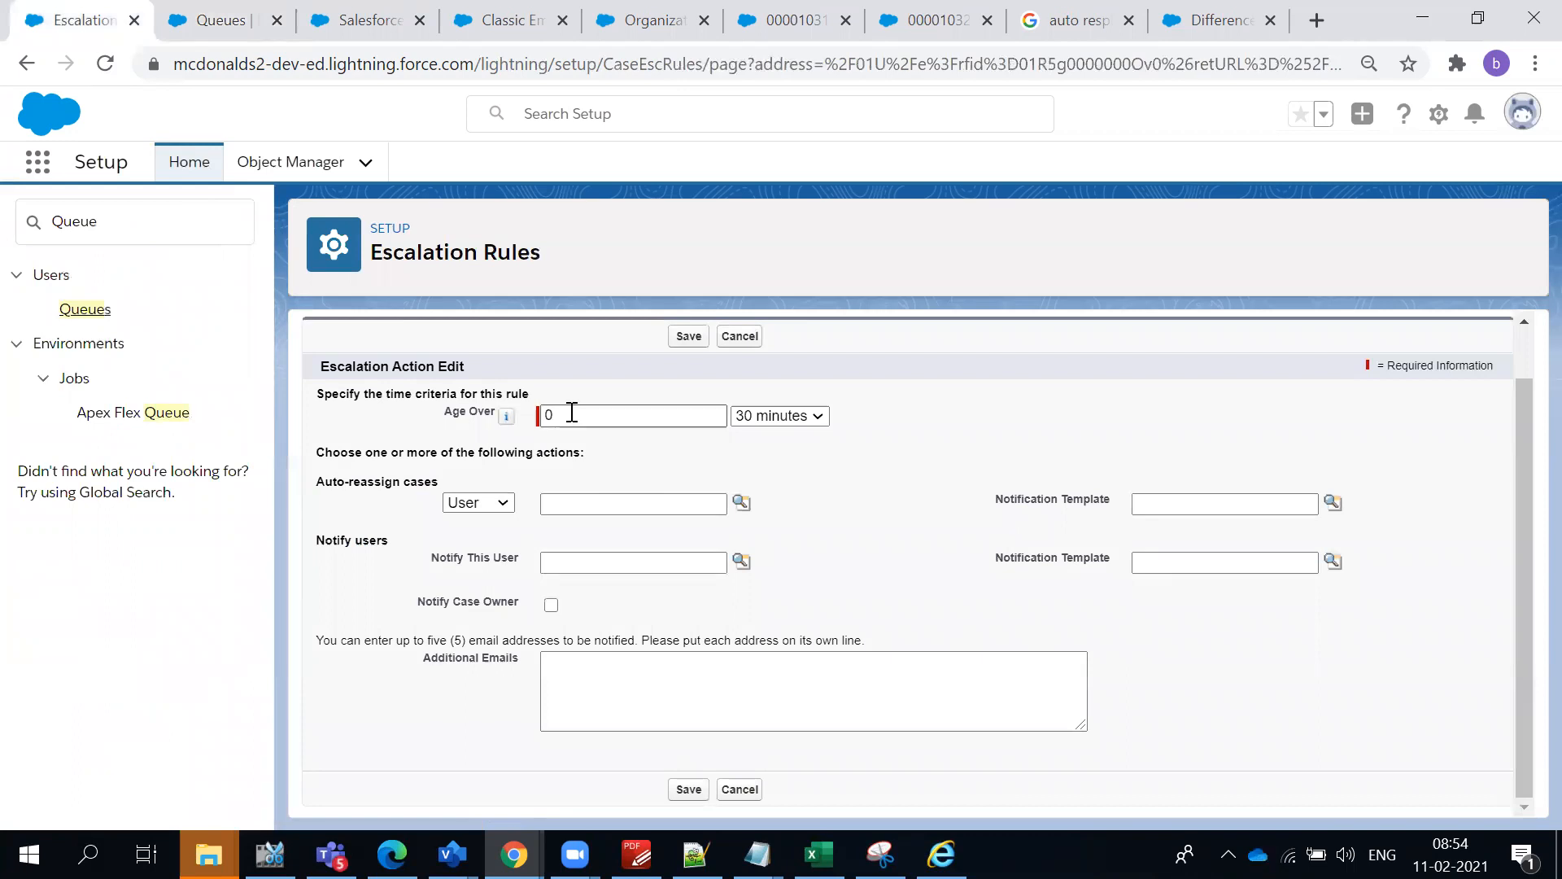
click(503, 502)
click(488, 540)
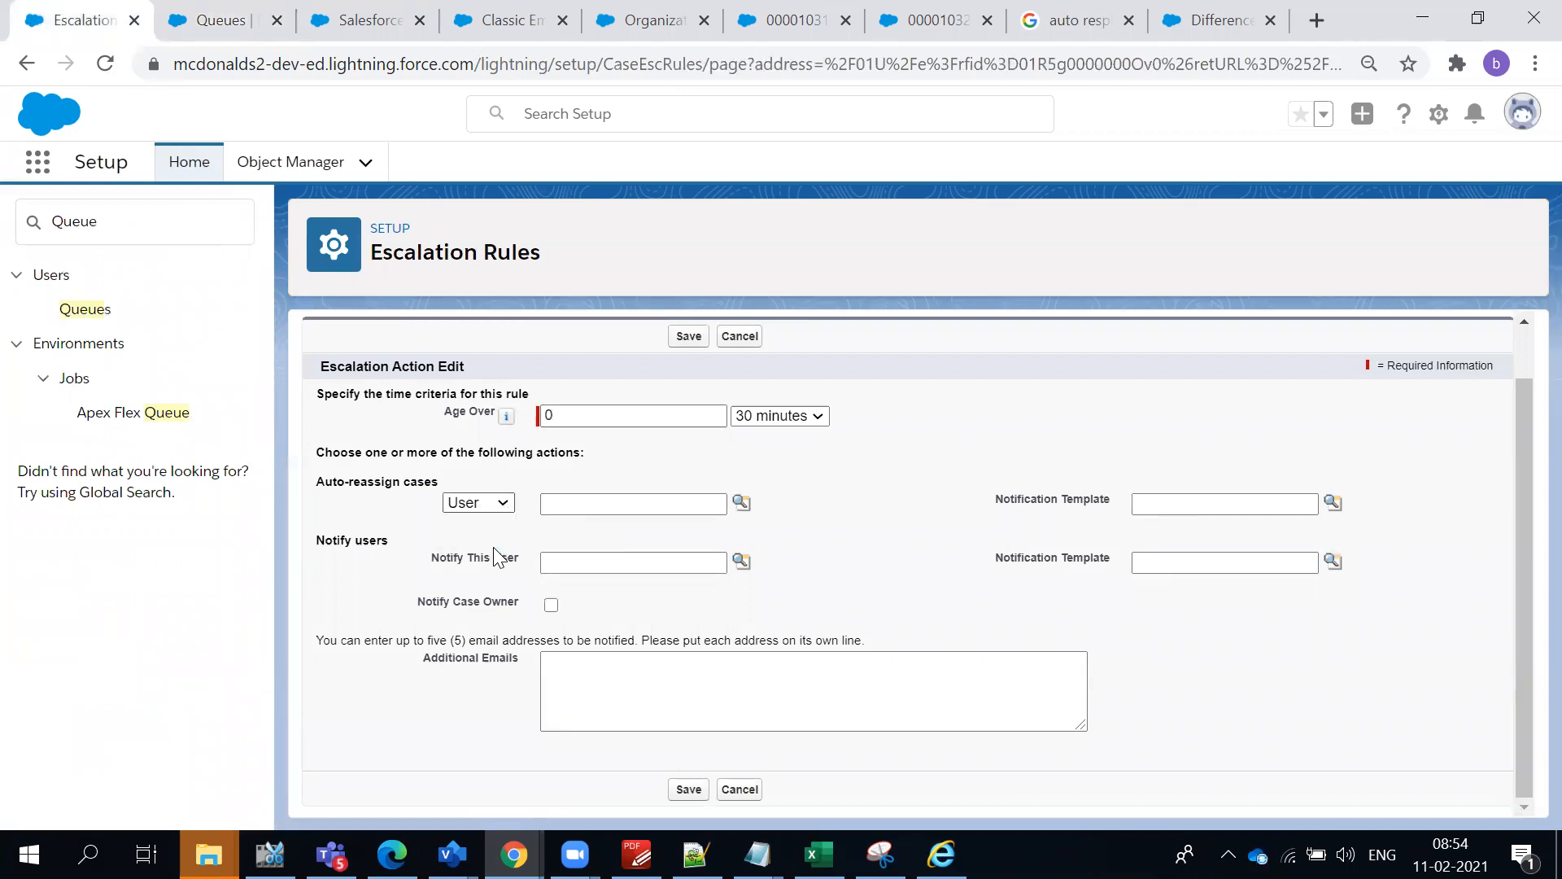
click(741, 503)
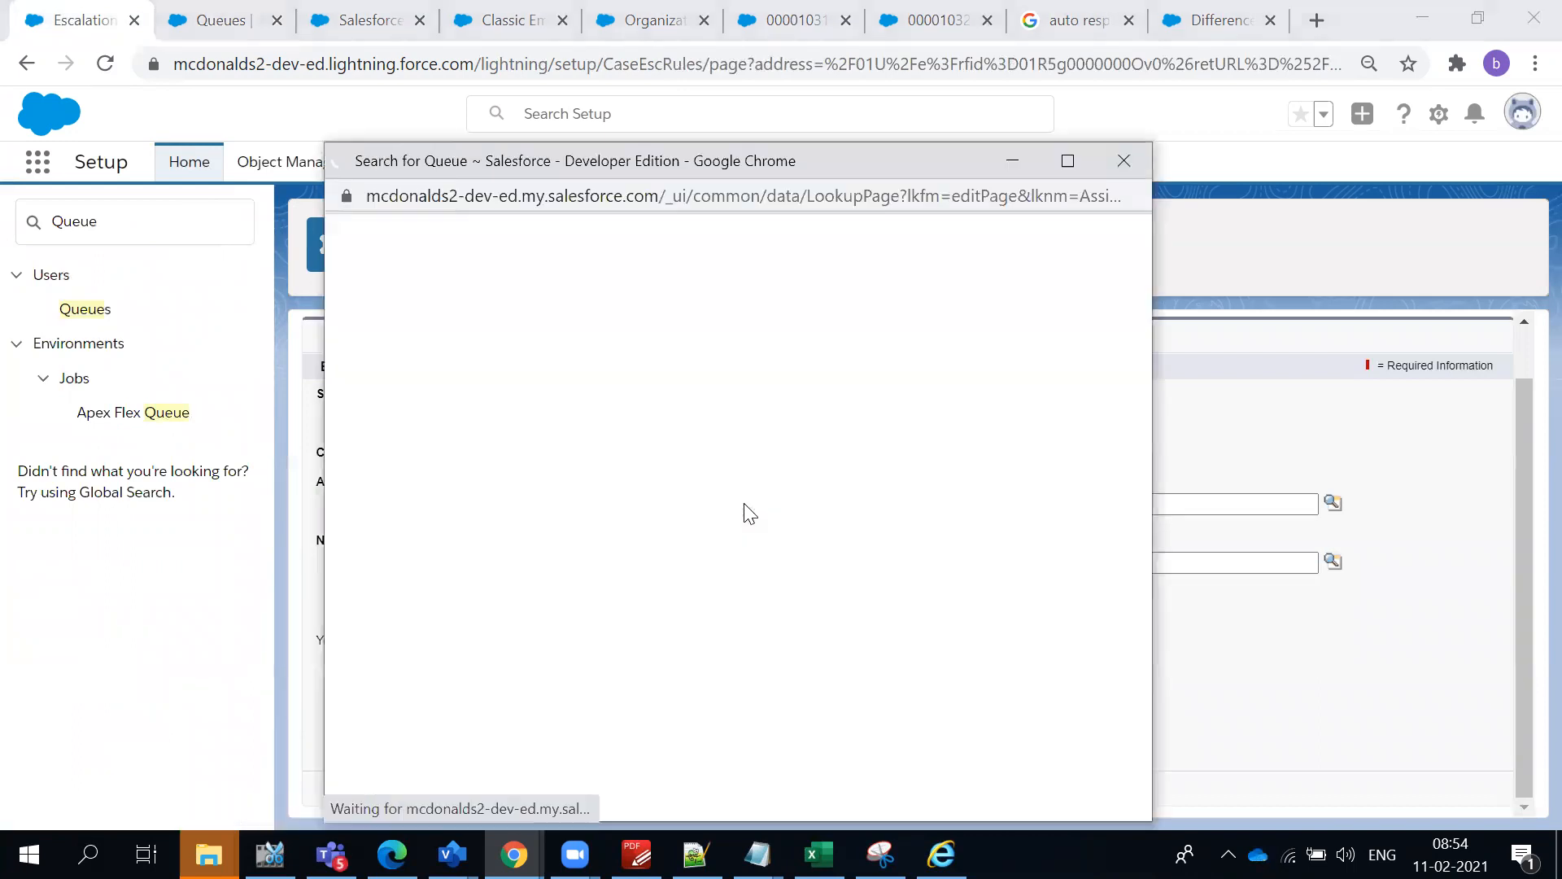
click(369, 483)
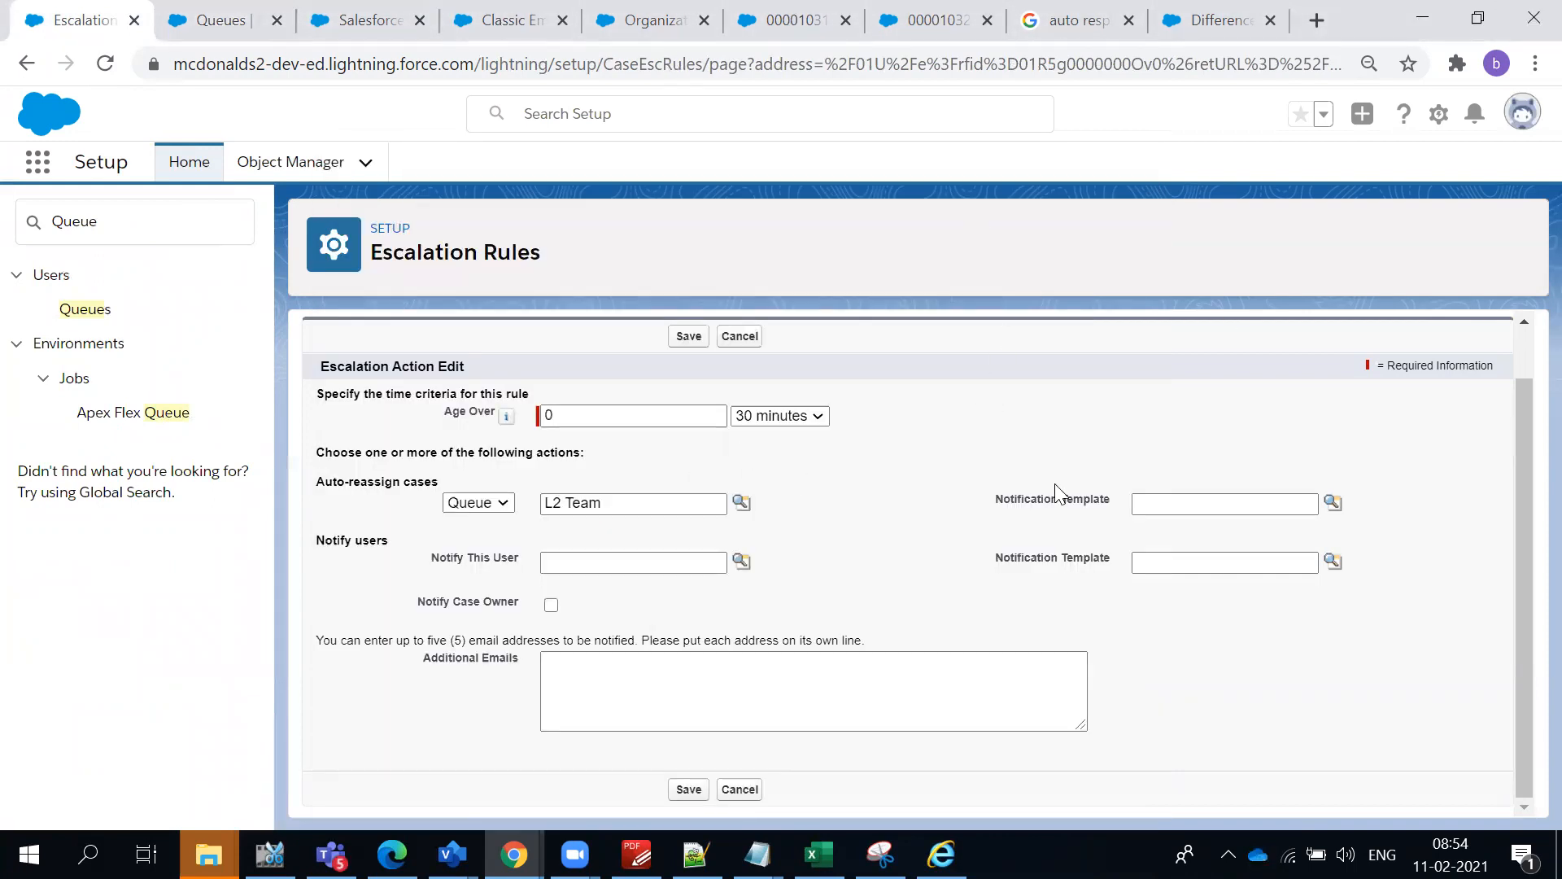
click(1333, 503)
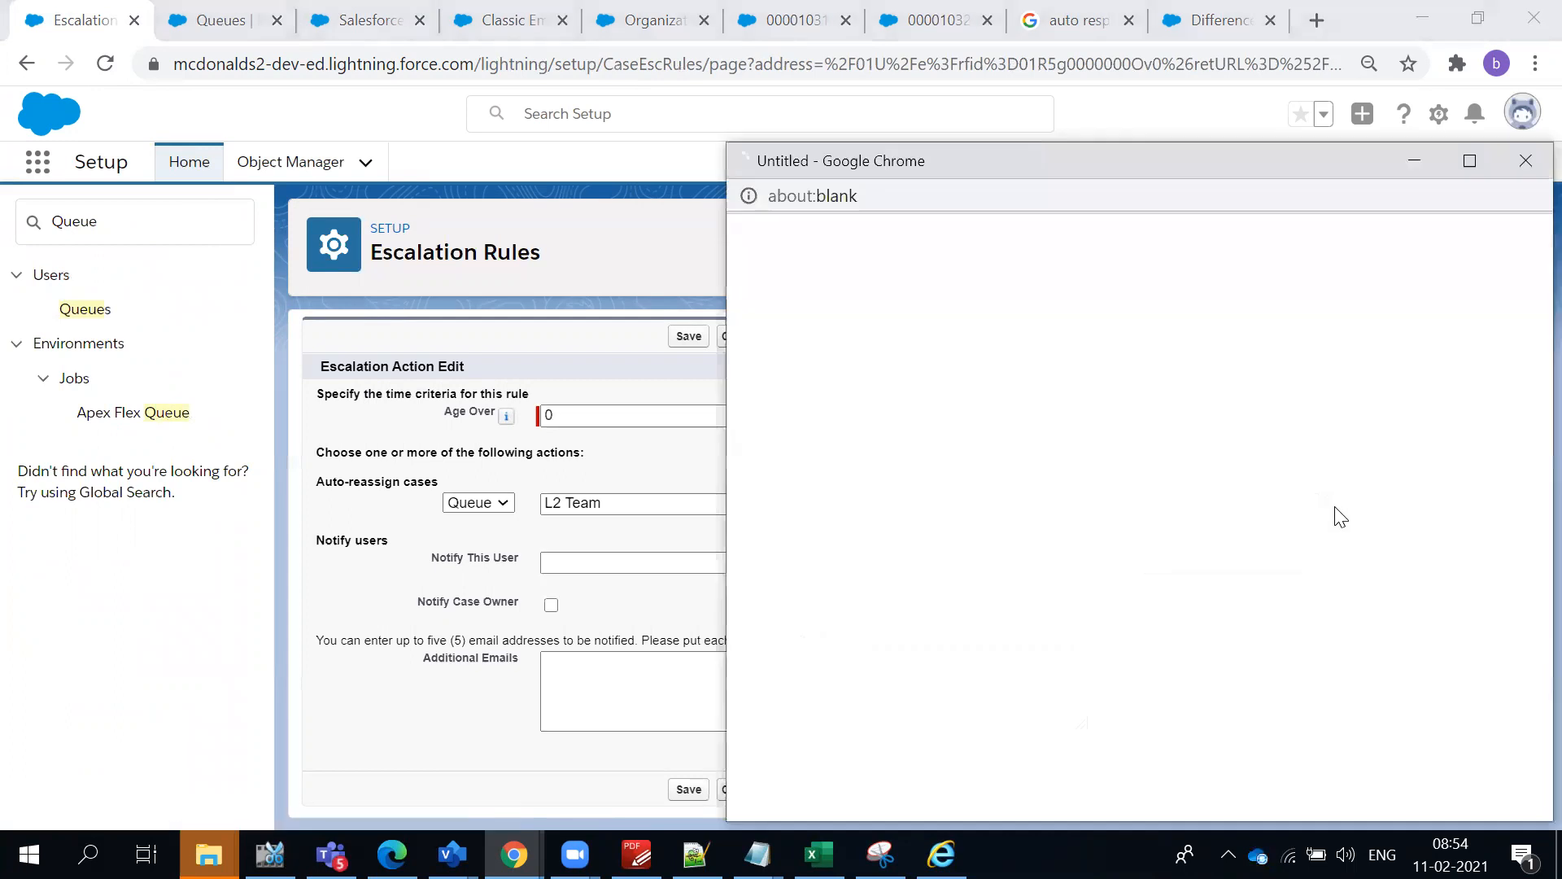
drag(898, 156, 682, 76)
scroll(789, 649, down, 3)
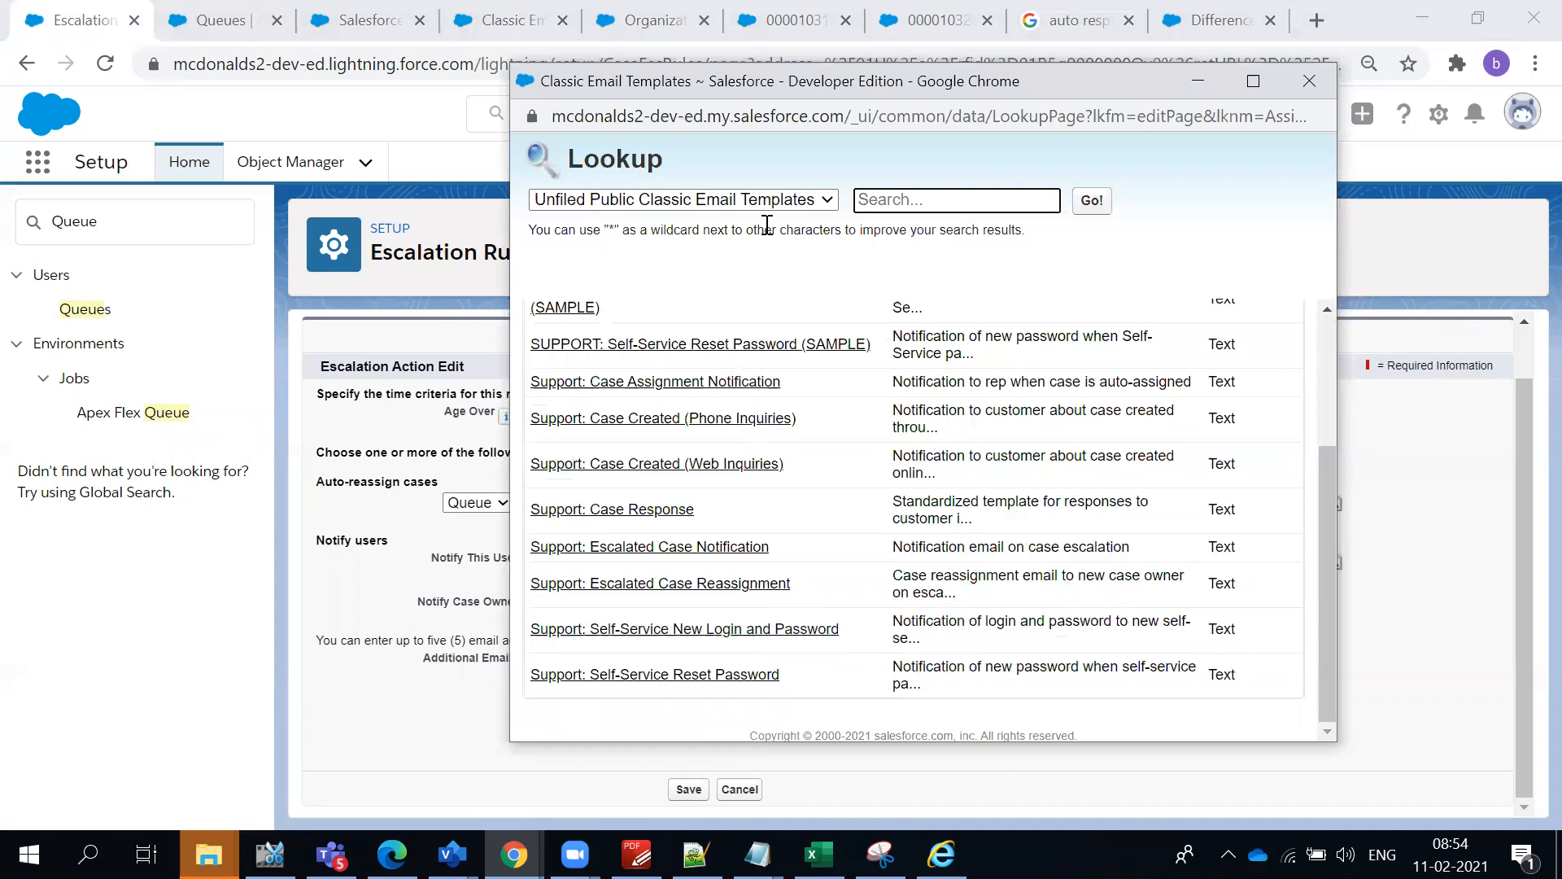
drag(651, 93, 642, 93)
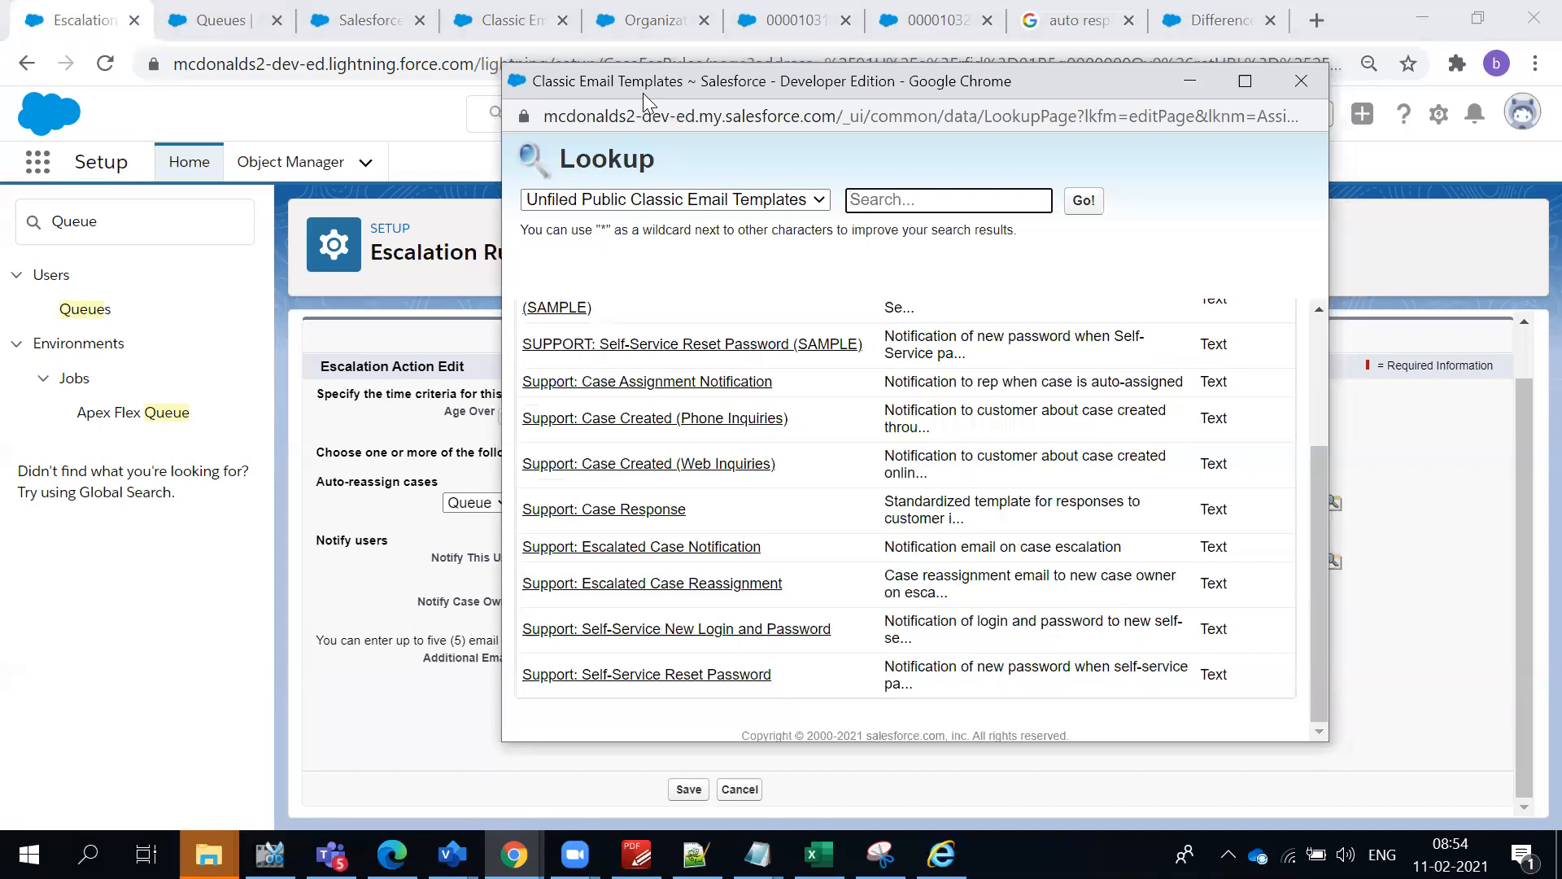
drag(643, 93, 664, 119)
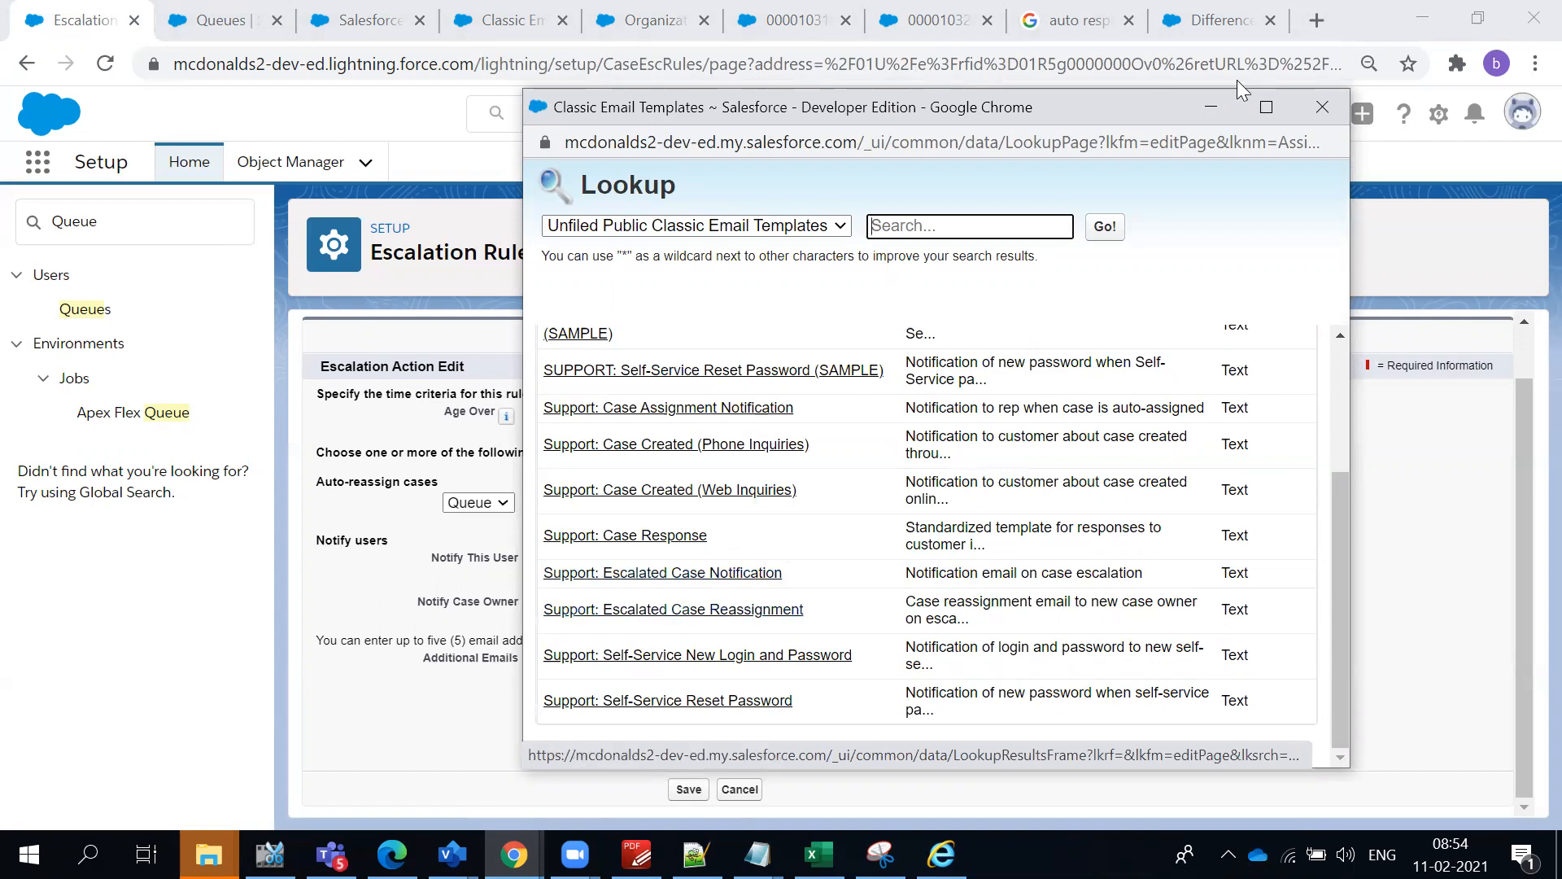
click(1322, 106)
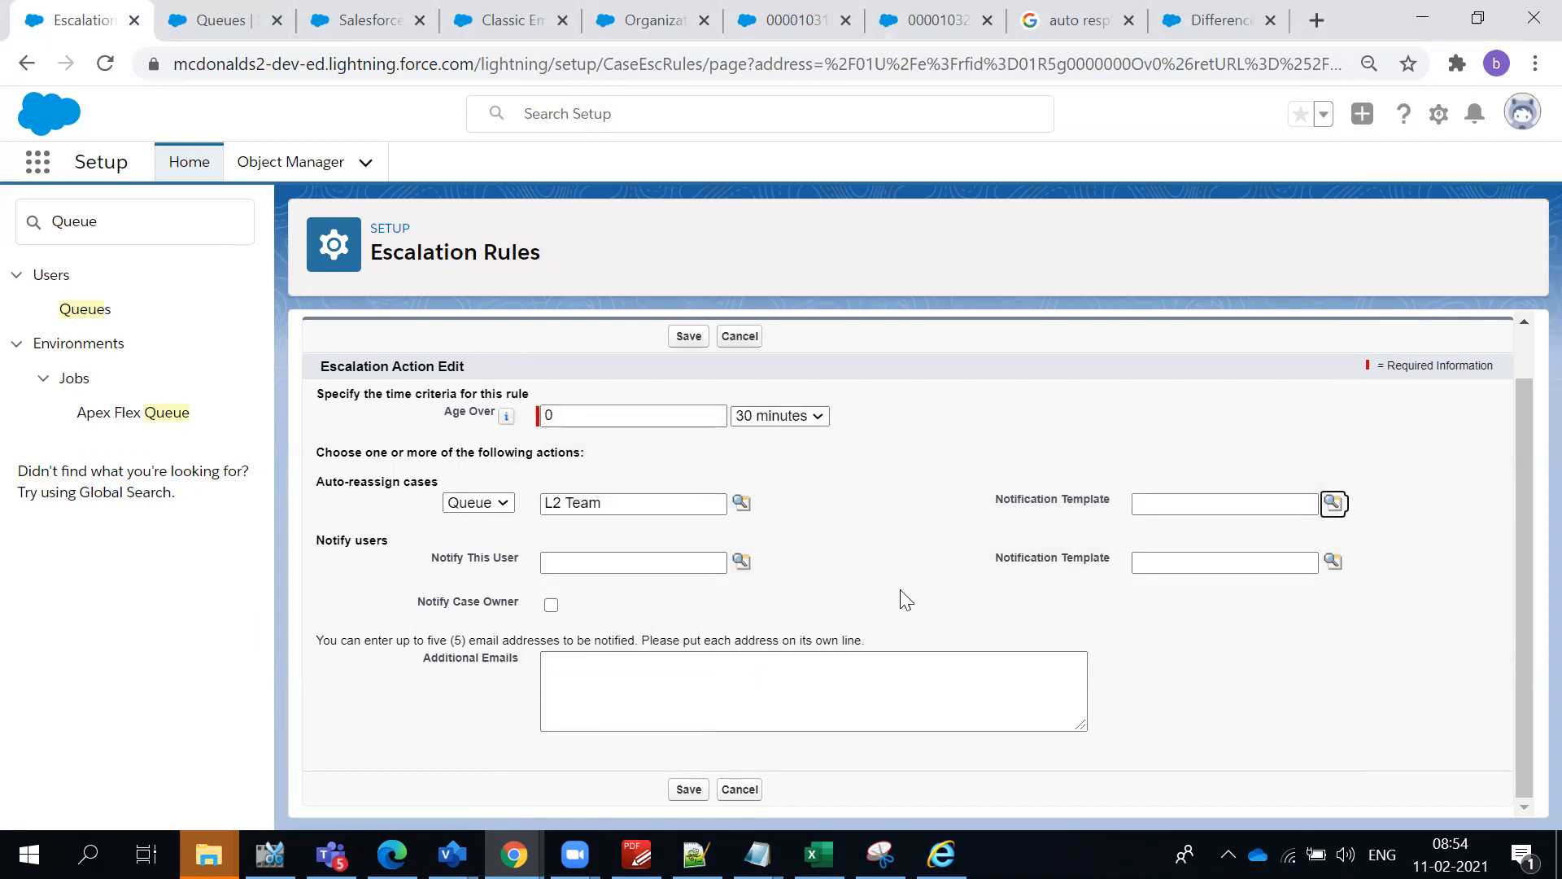
- Set the notification template for auto-reassigned cases to "Support: Escalated Case Reassignment"
scroll(905, 599, up, 1)
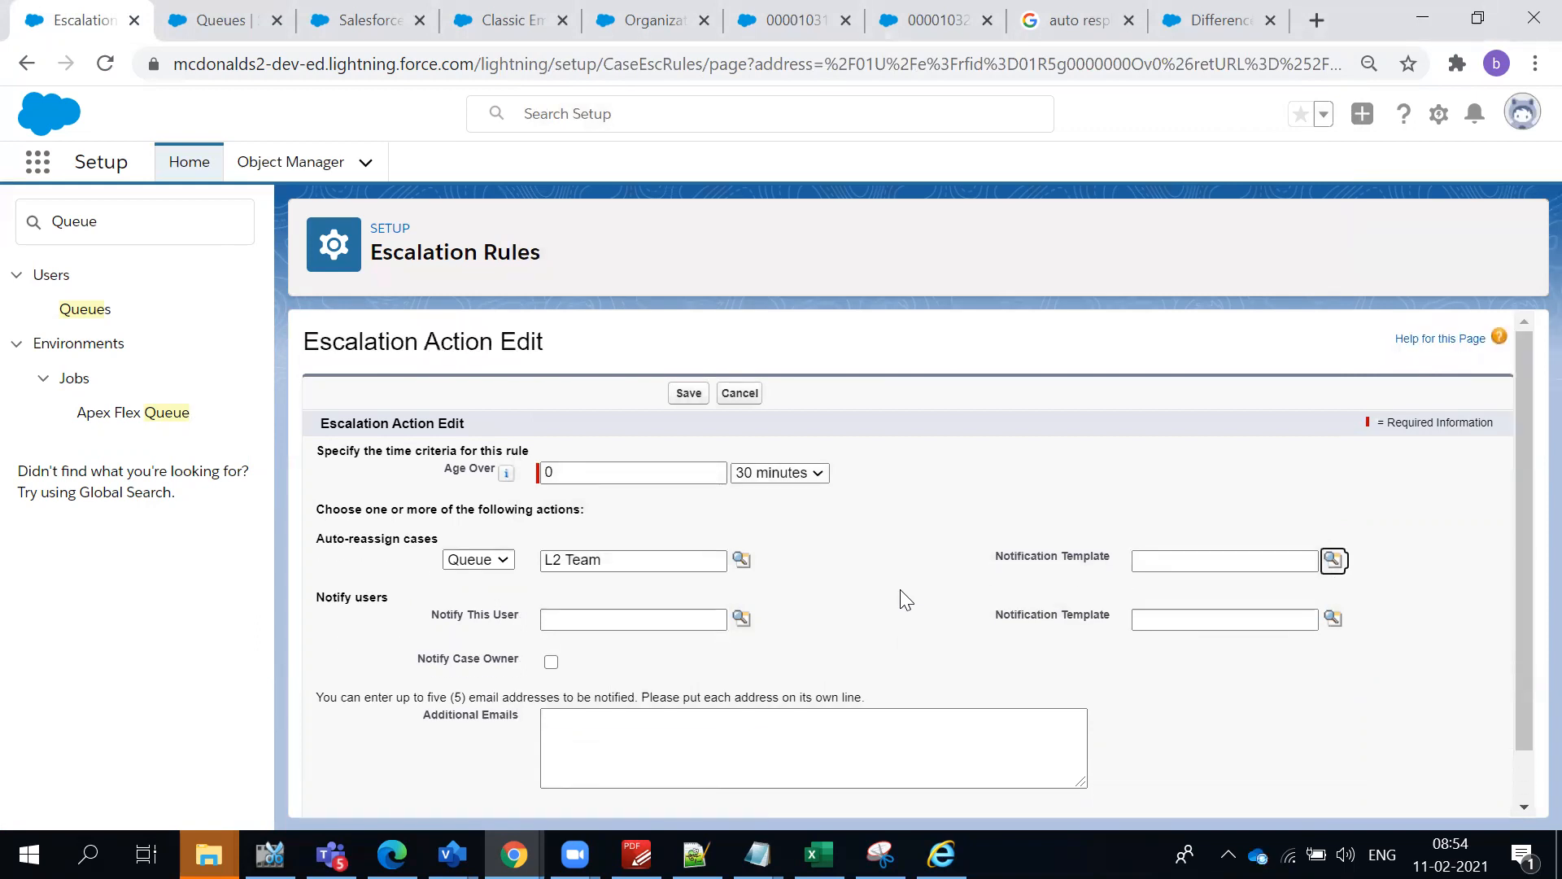
triple_click(368, 539)
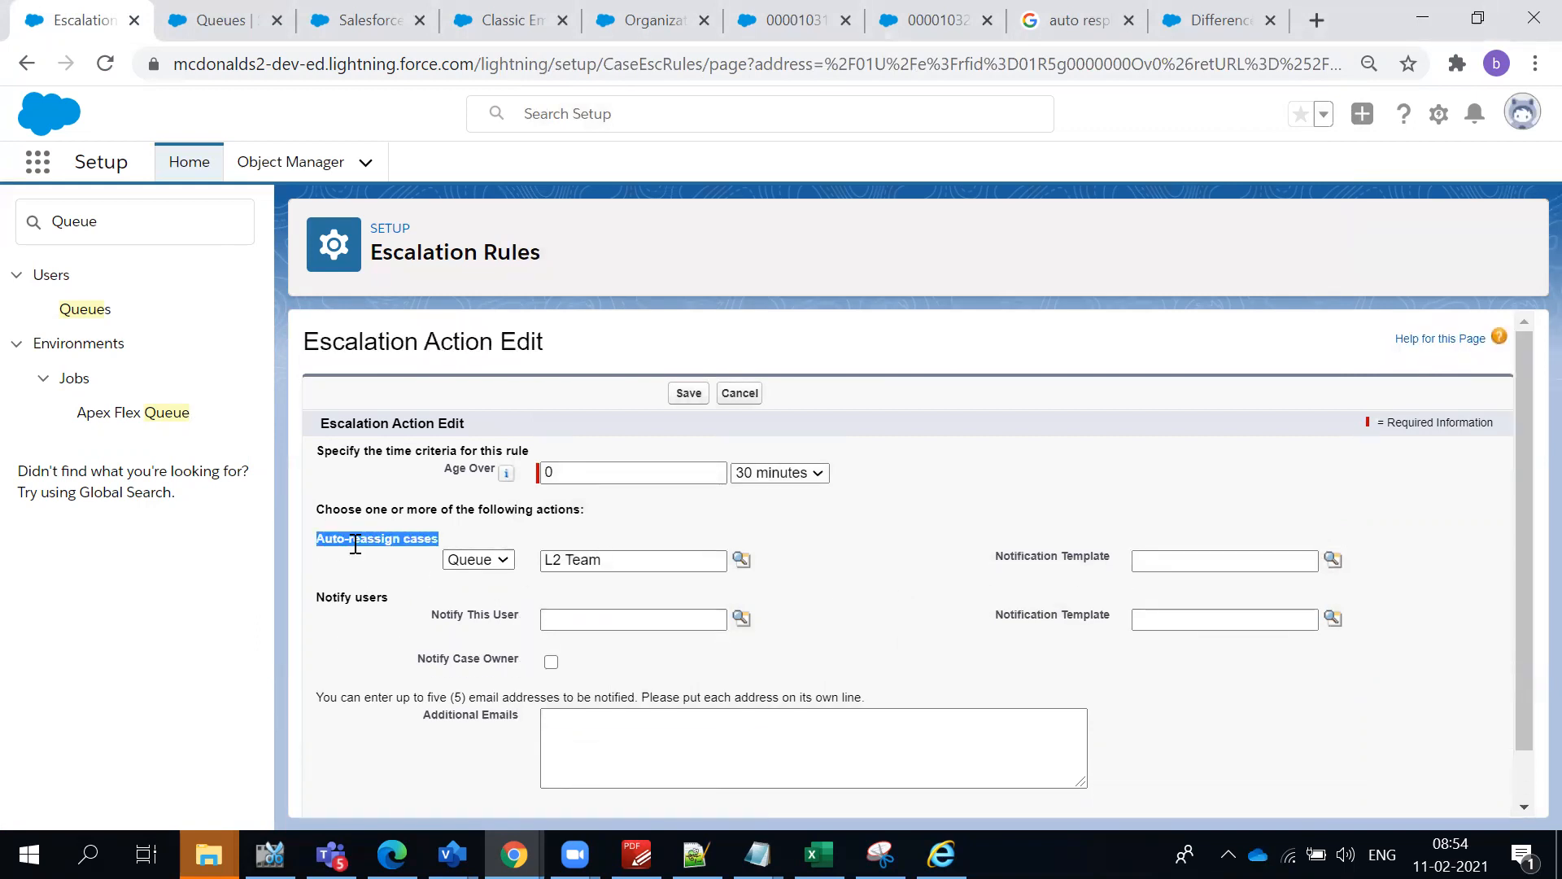
click(1328, 563)
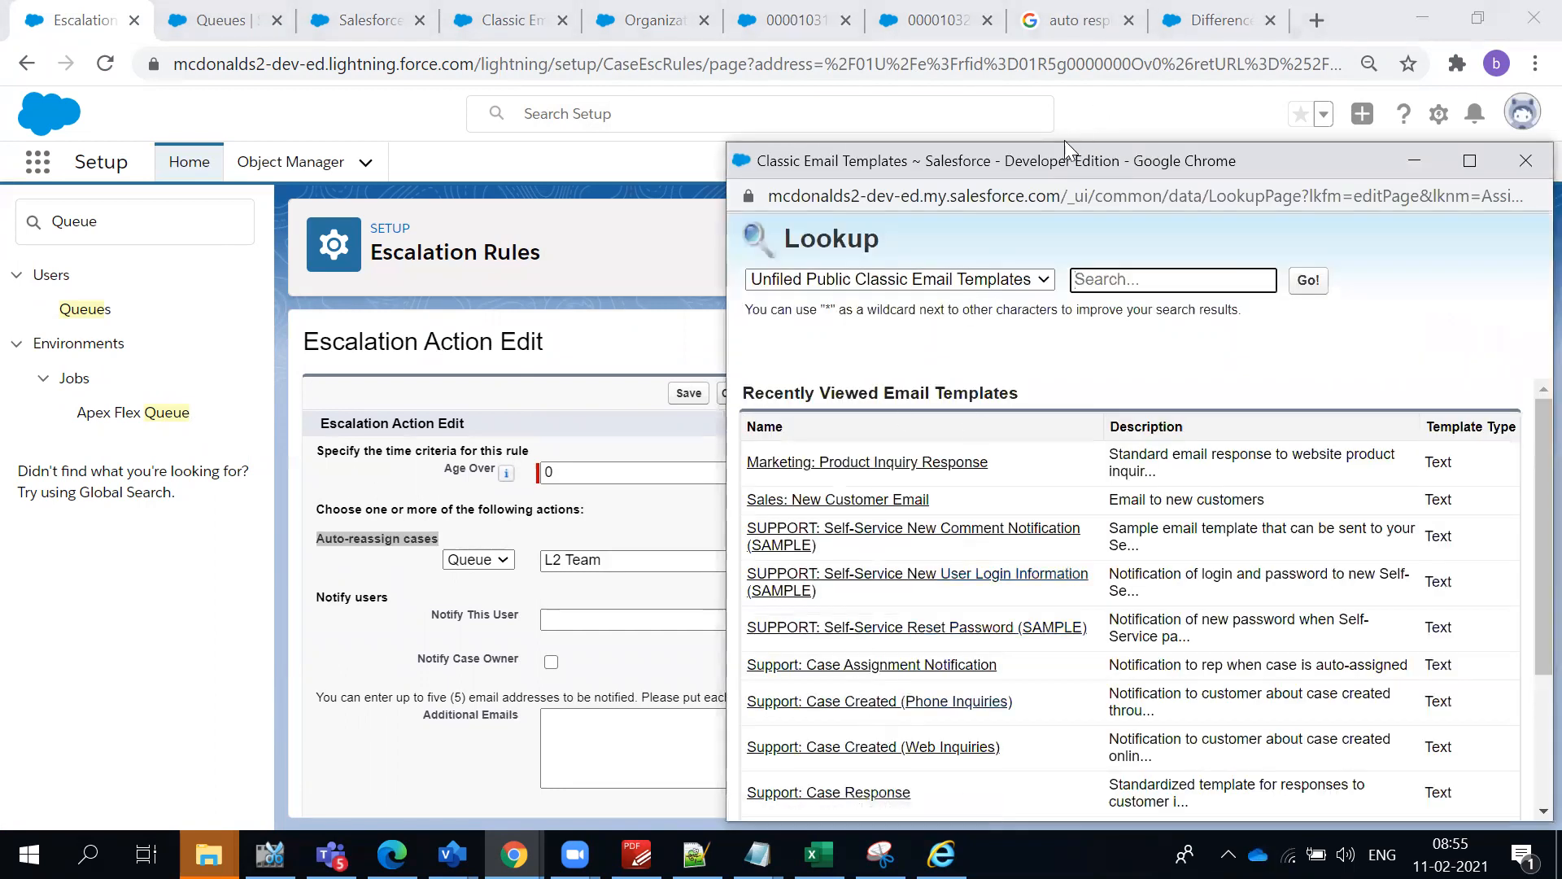
drag(1049, 161, 985, 74)
scroll(919, 517, down, 1)
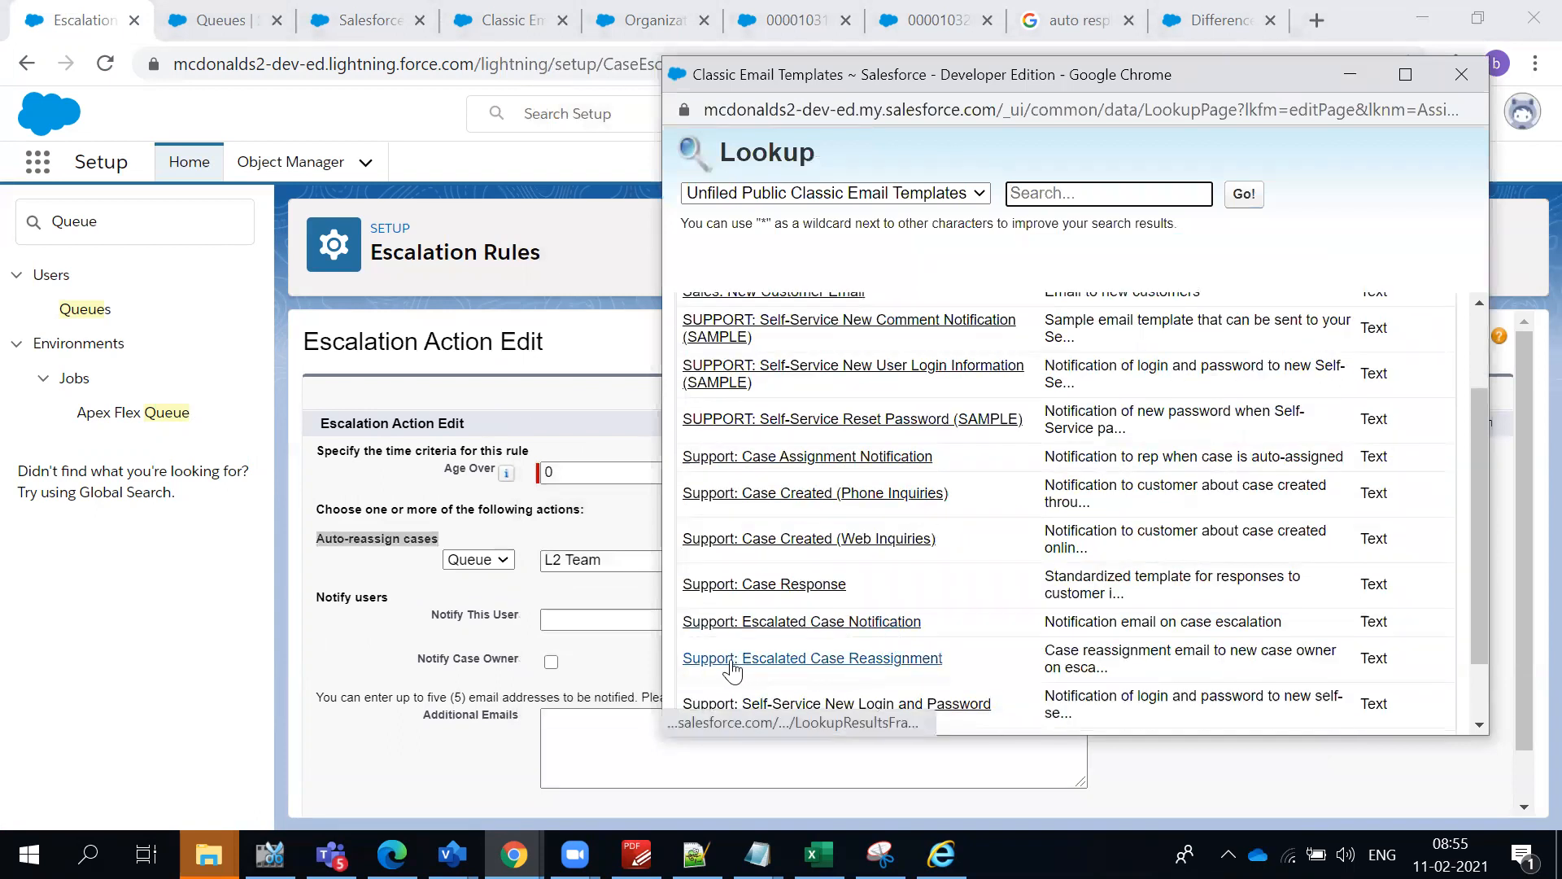
click(846, 665)
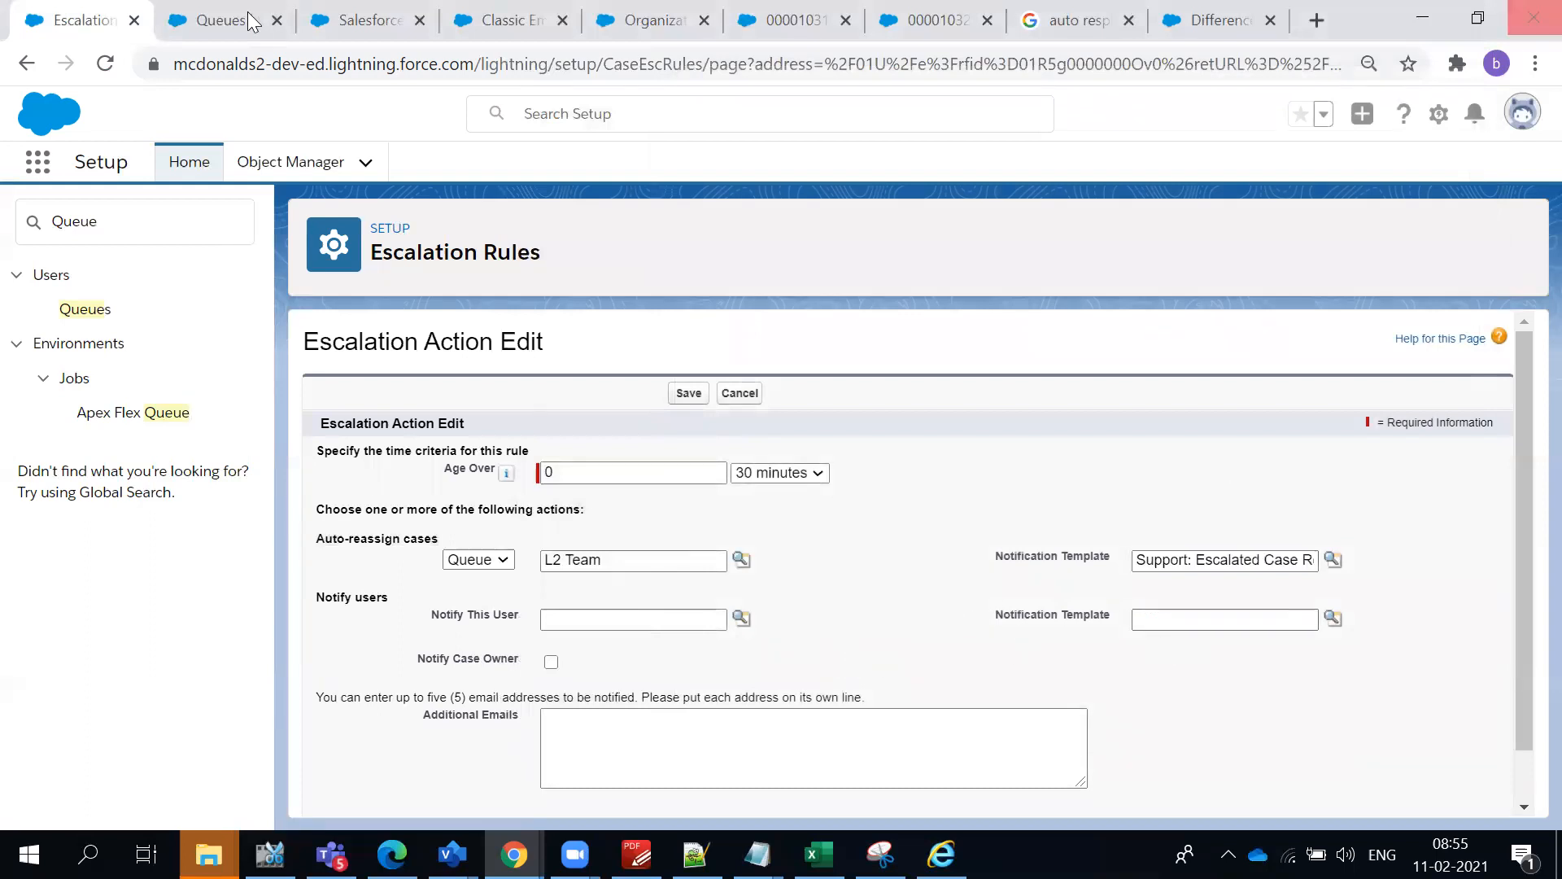
click(741, 620)
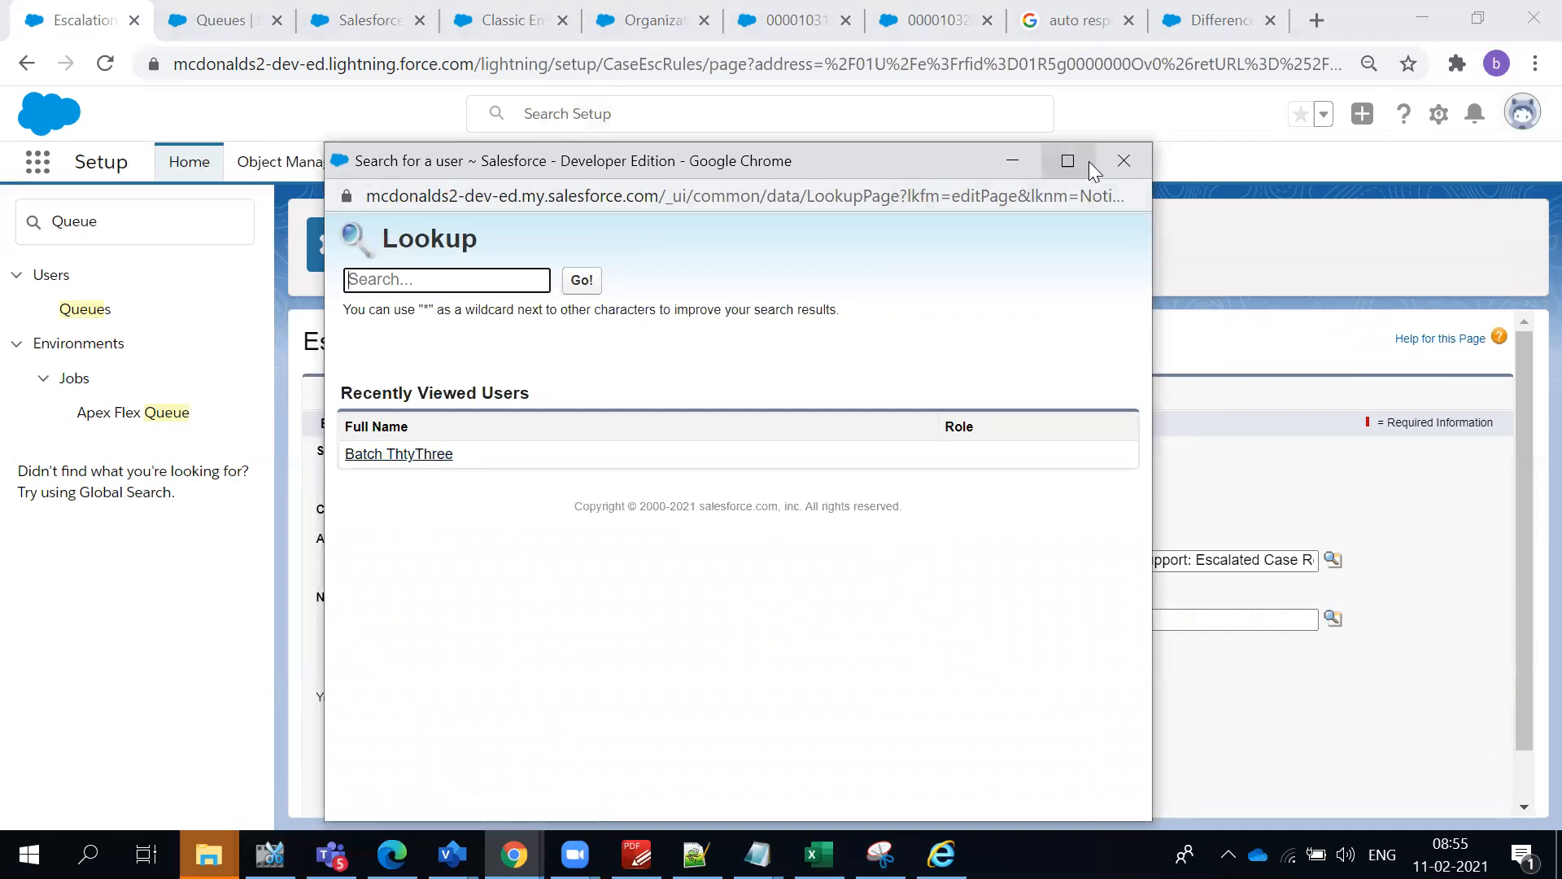
click(1121, 160)
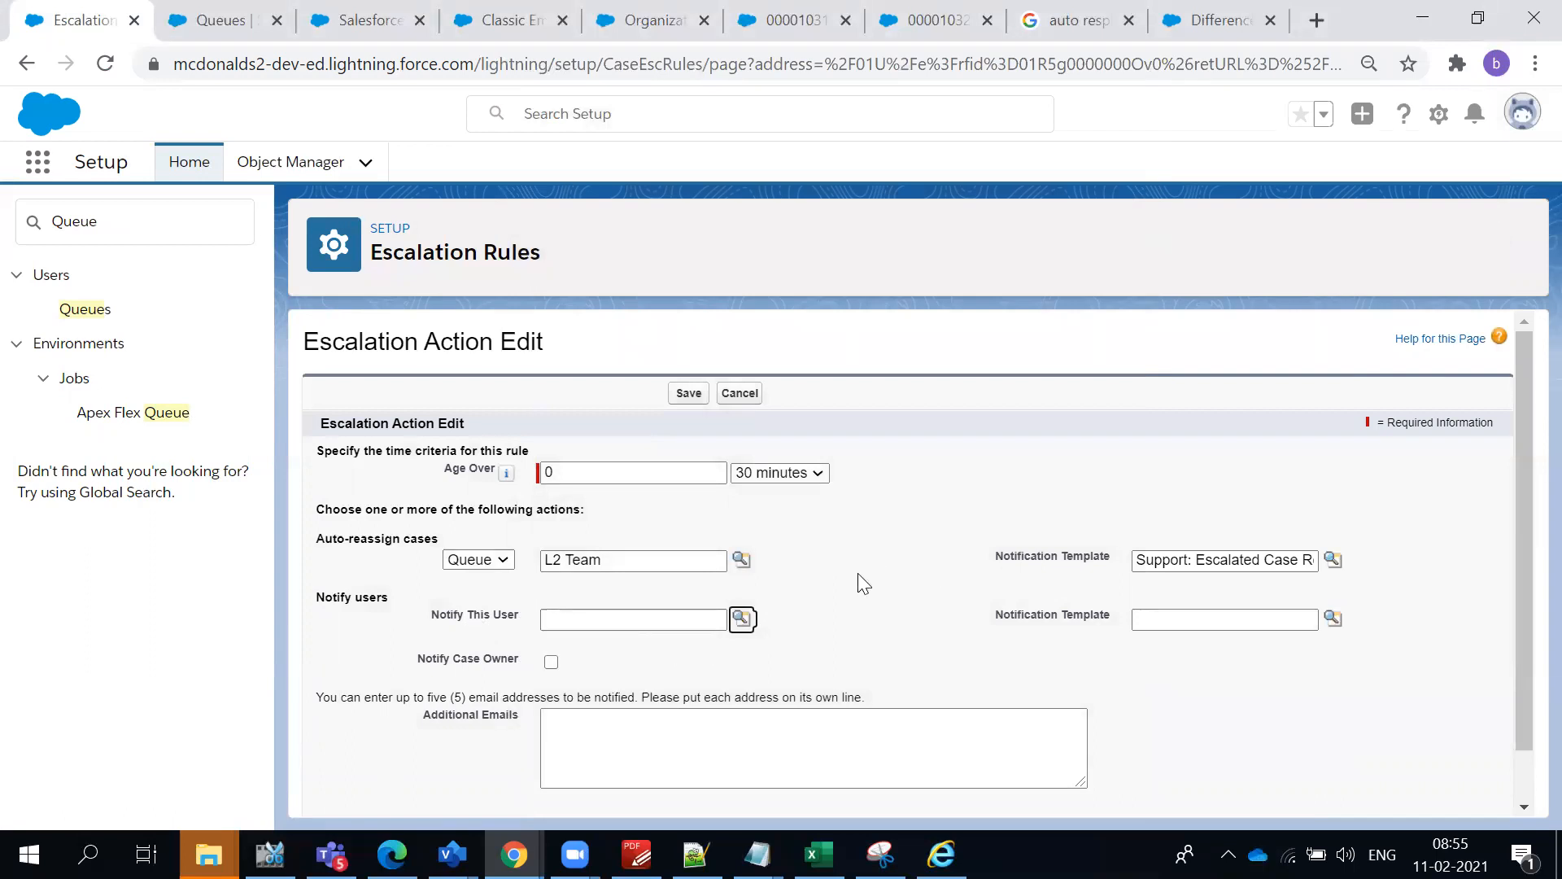
click(725, 617)
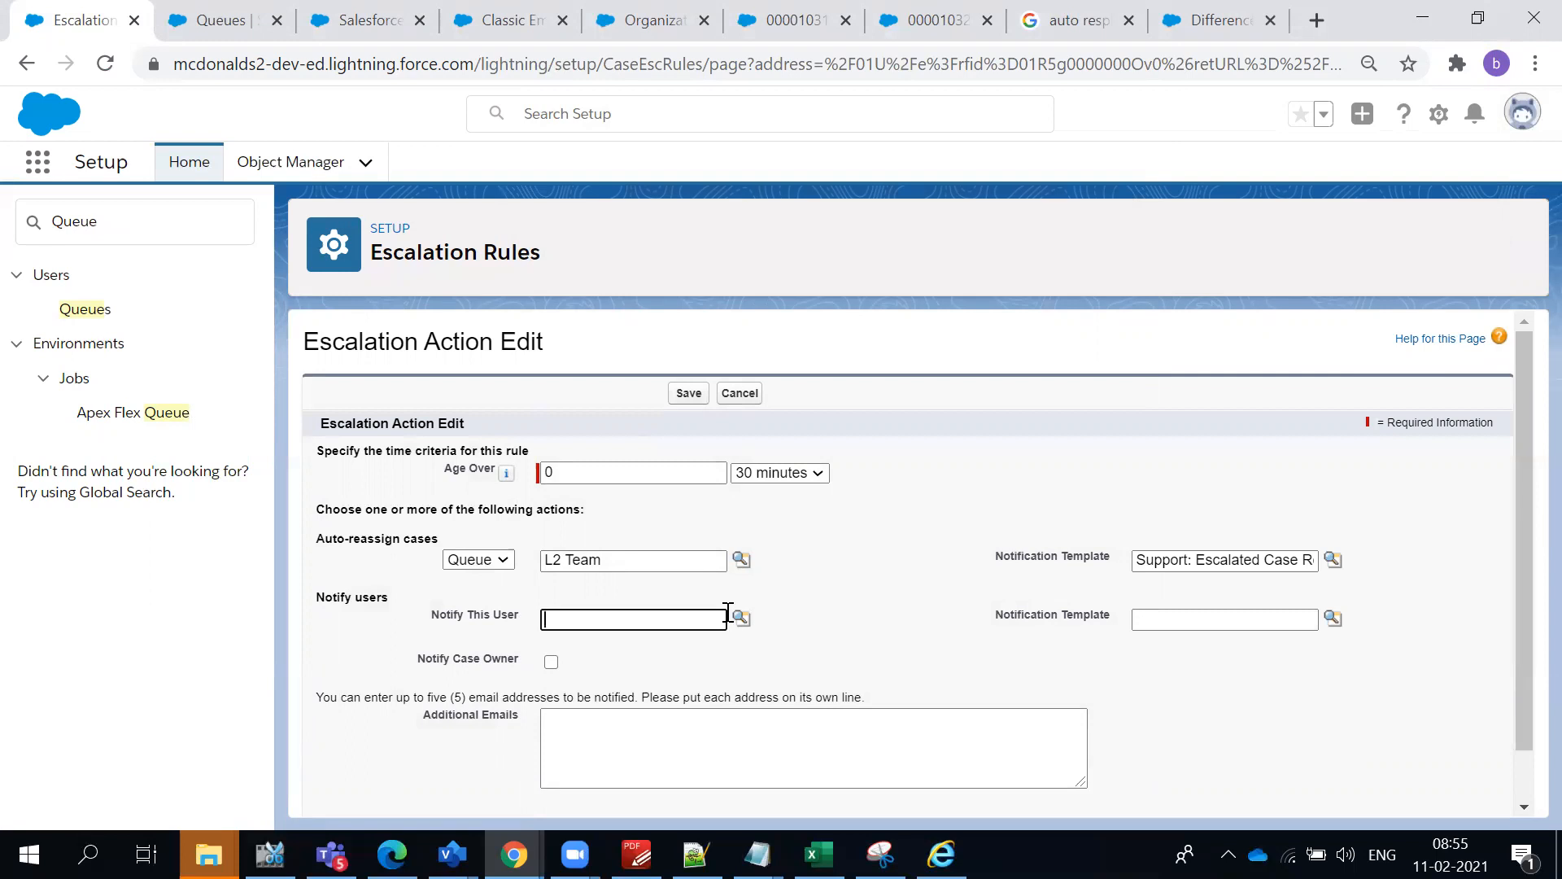
click(864, 602)
scroll(861, 600, down, 1)
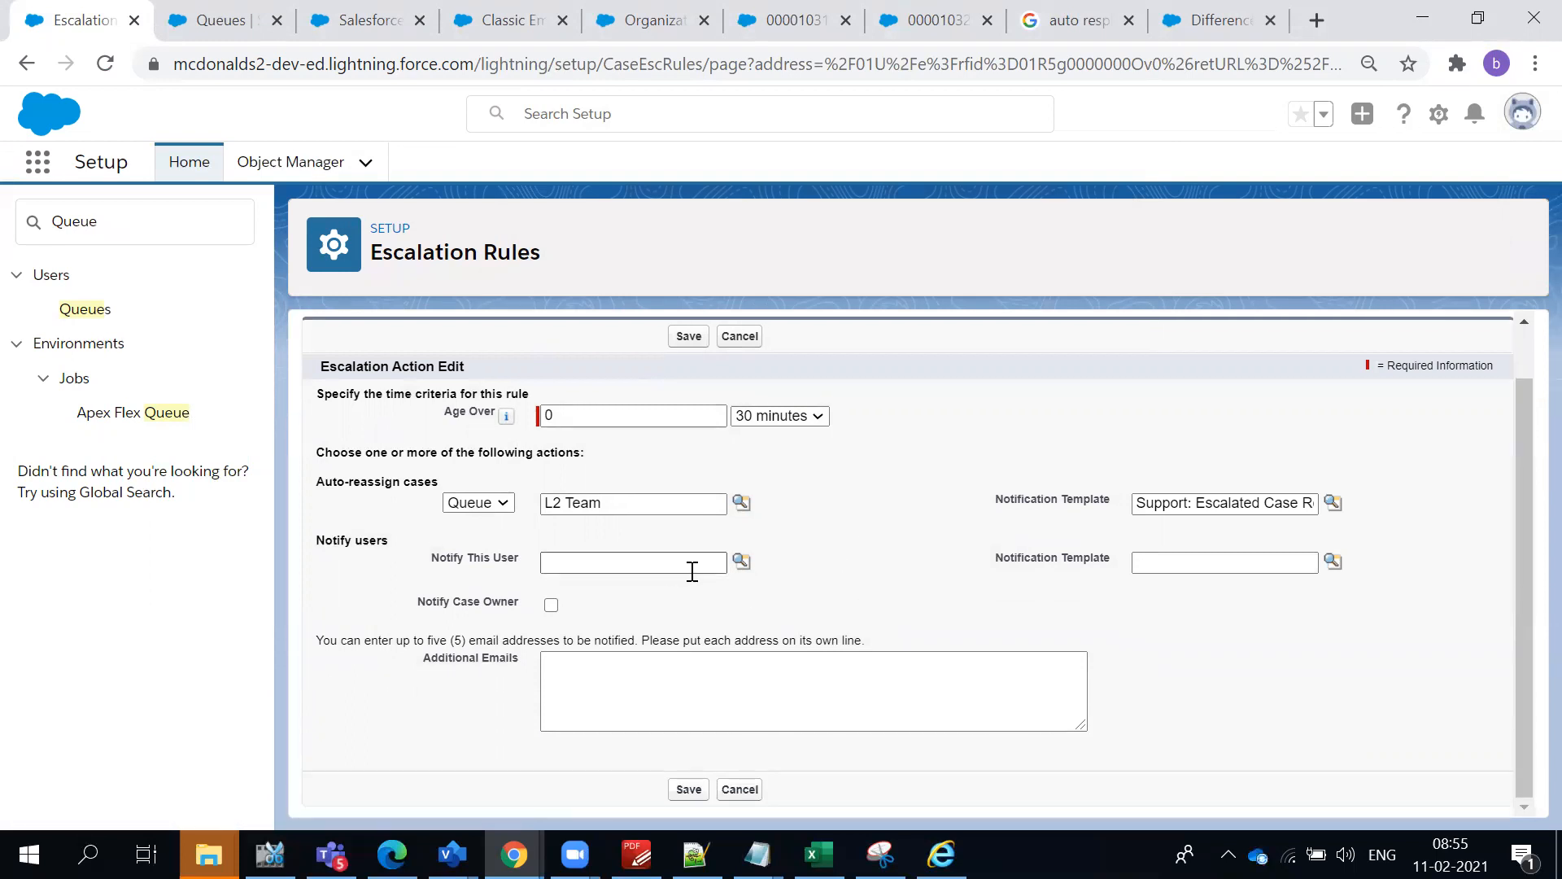
- Choose the recently viewed user as the user to notify, with the template "Support: Escalated Case Notification"
click(741, 561)
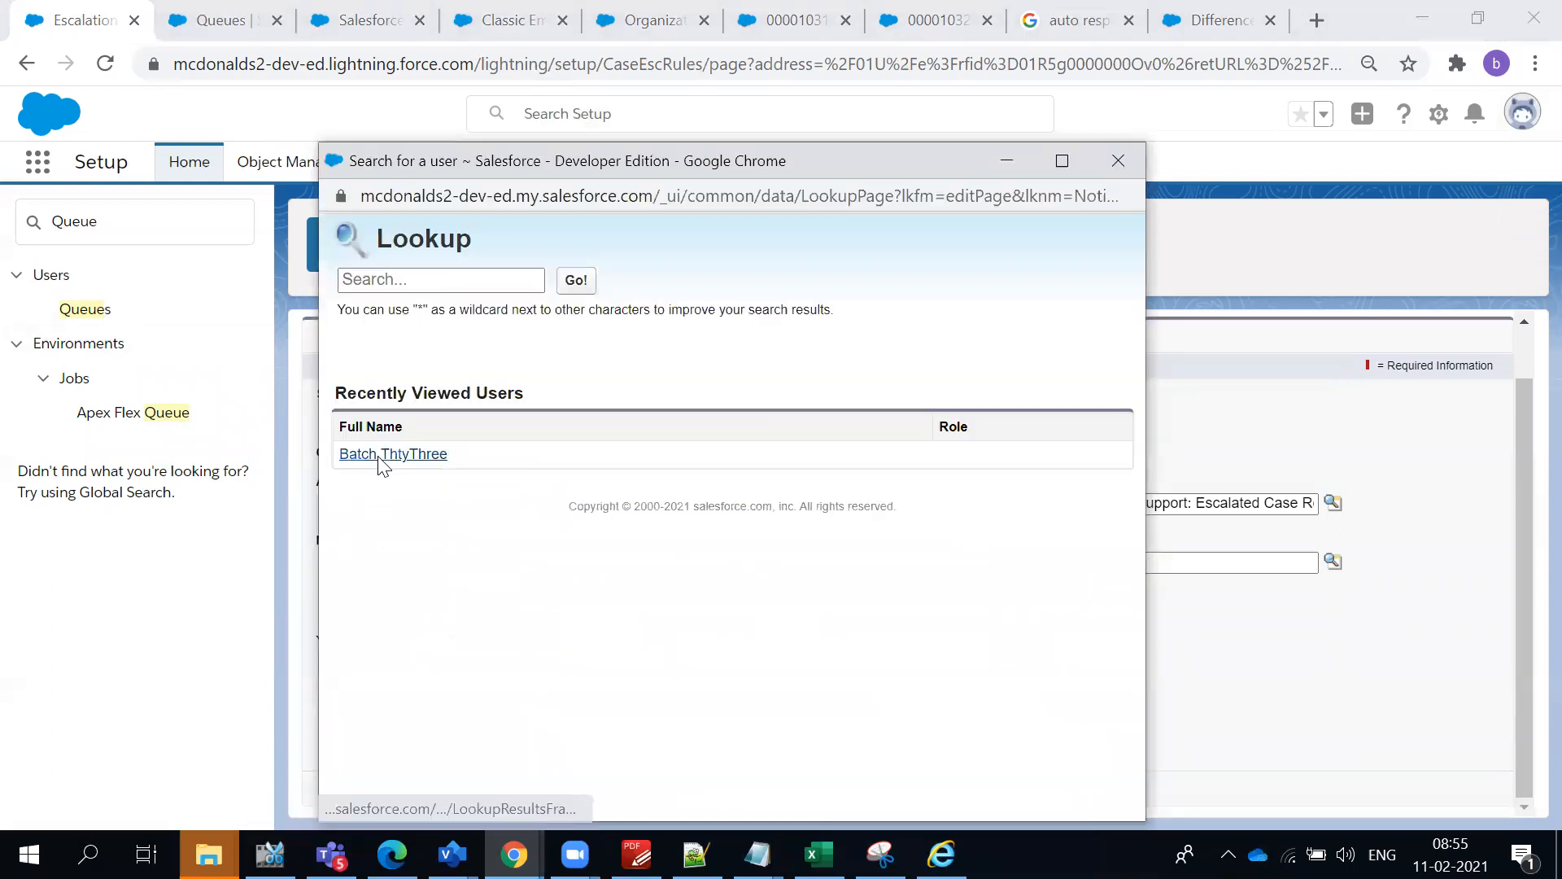
click(383, 450)
click(1333, 561)
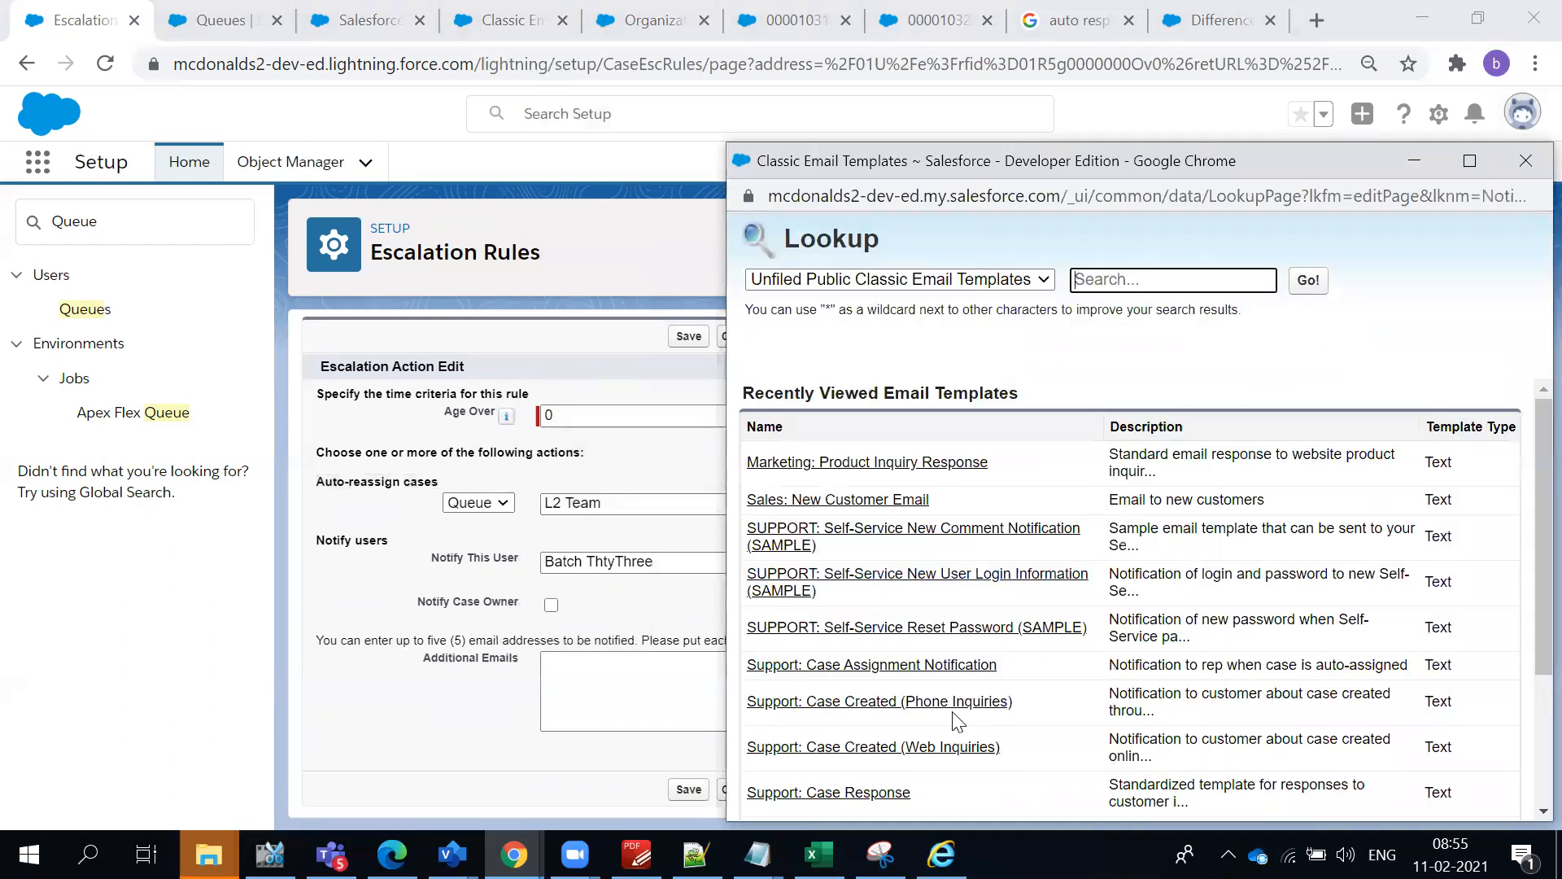
scroll(957, 720, down, 3)
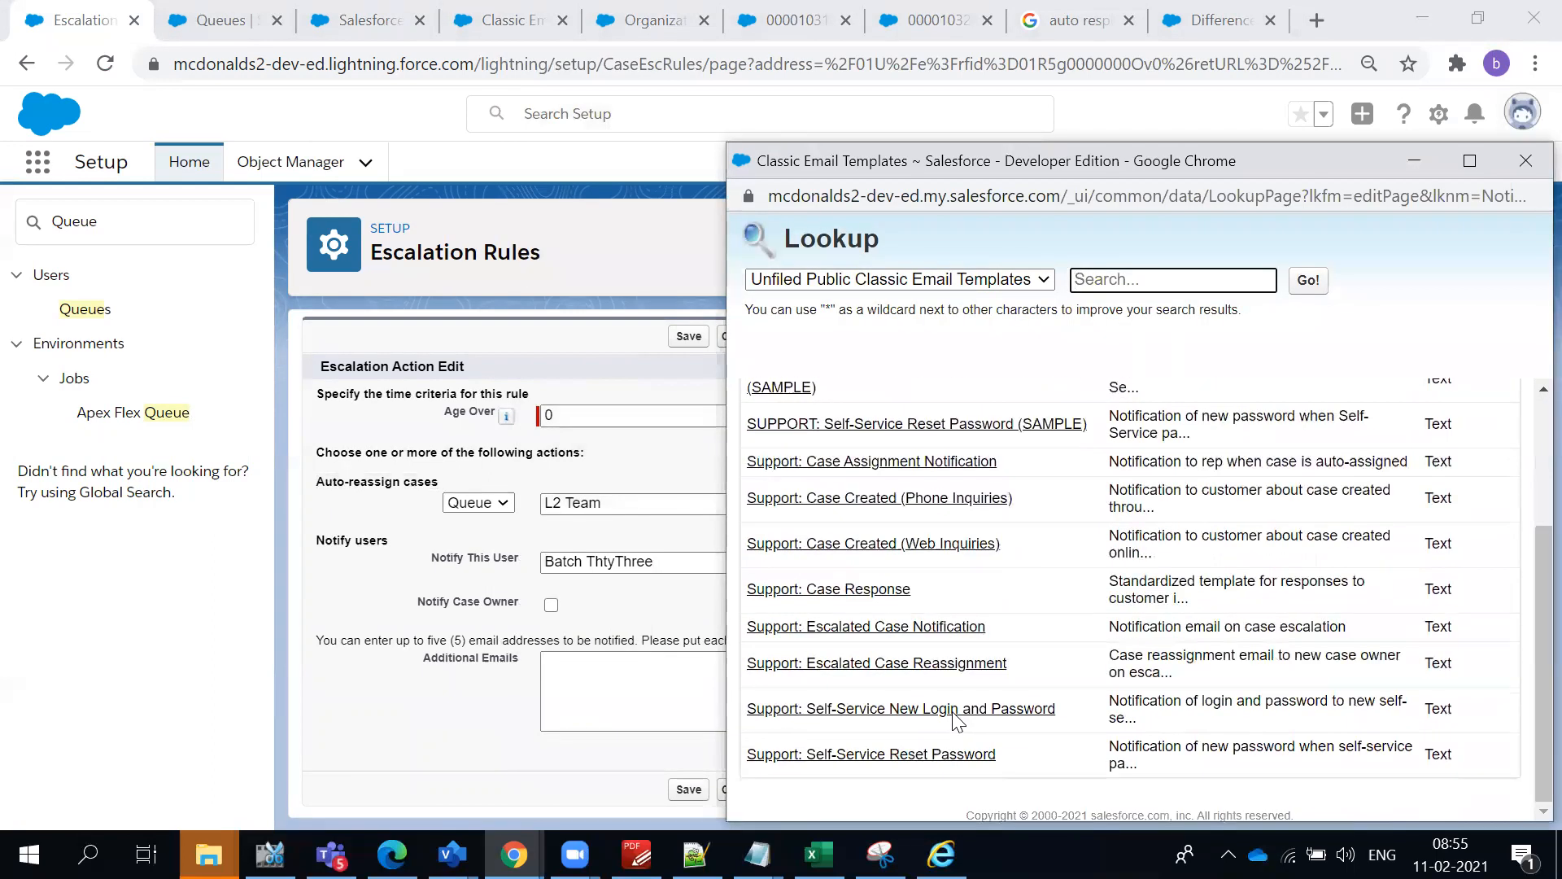
click(941, 631)
click(872, 592)
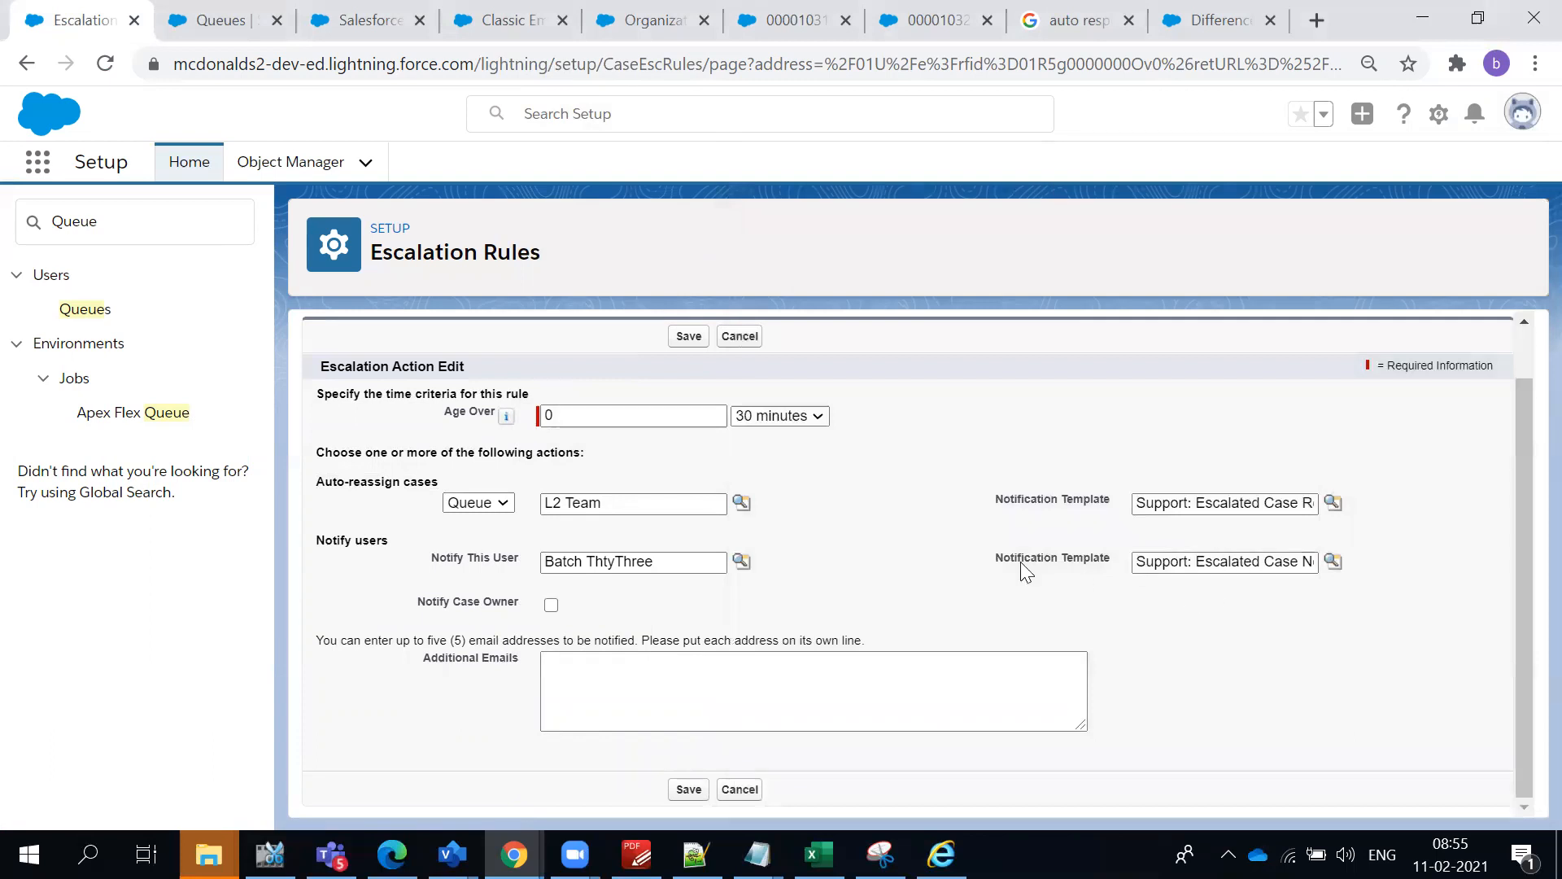
drag(368, 484, 1243, 502)
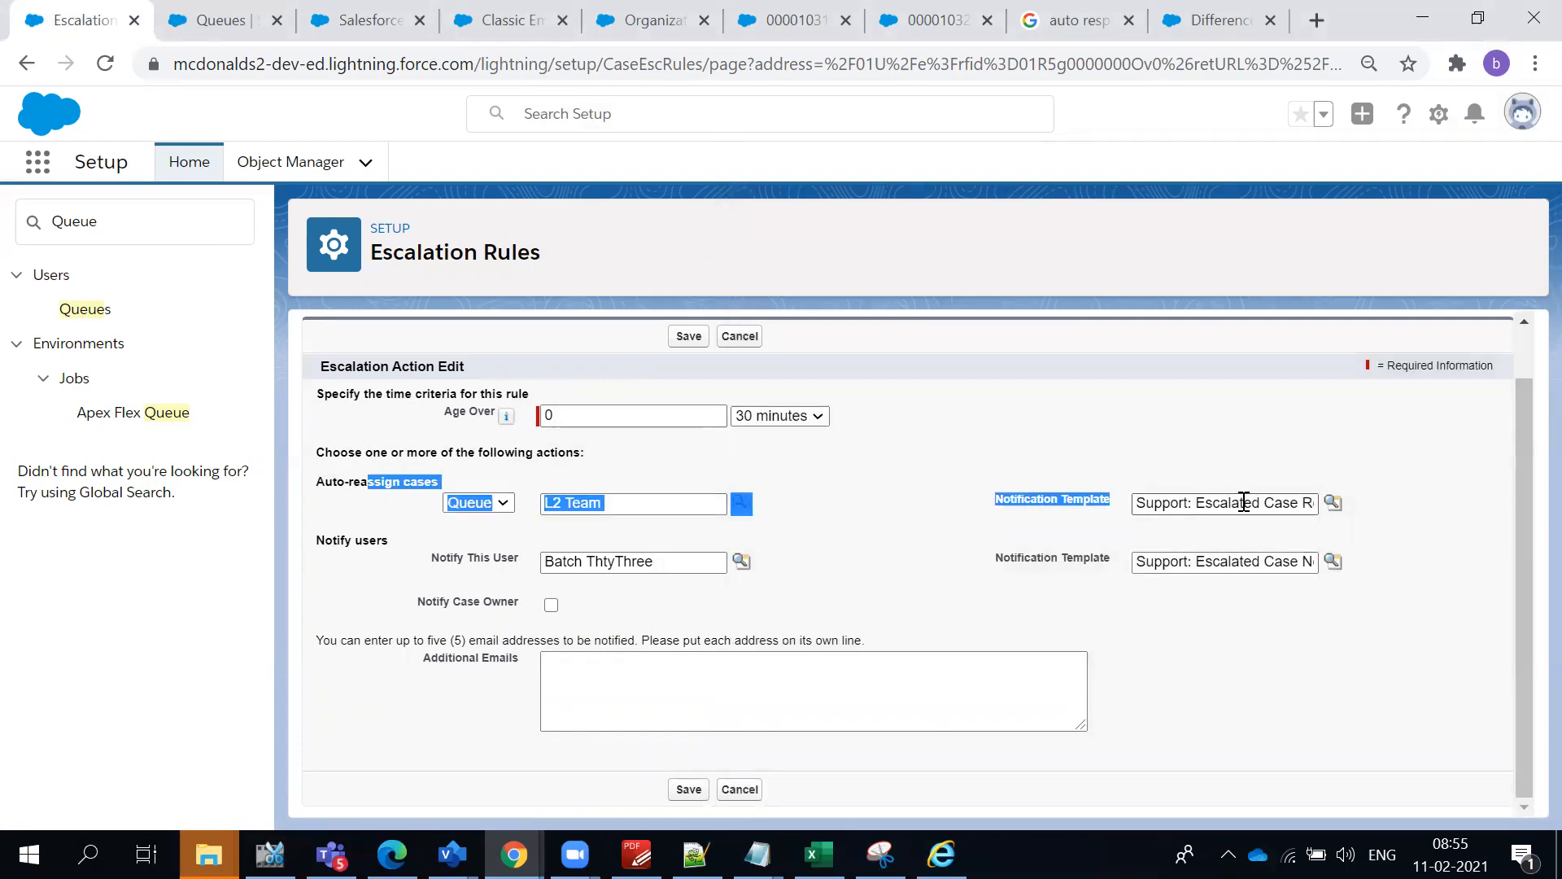
drag(325, 572, 1188, 570)
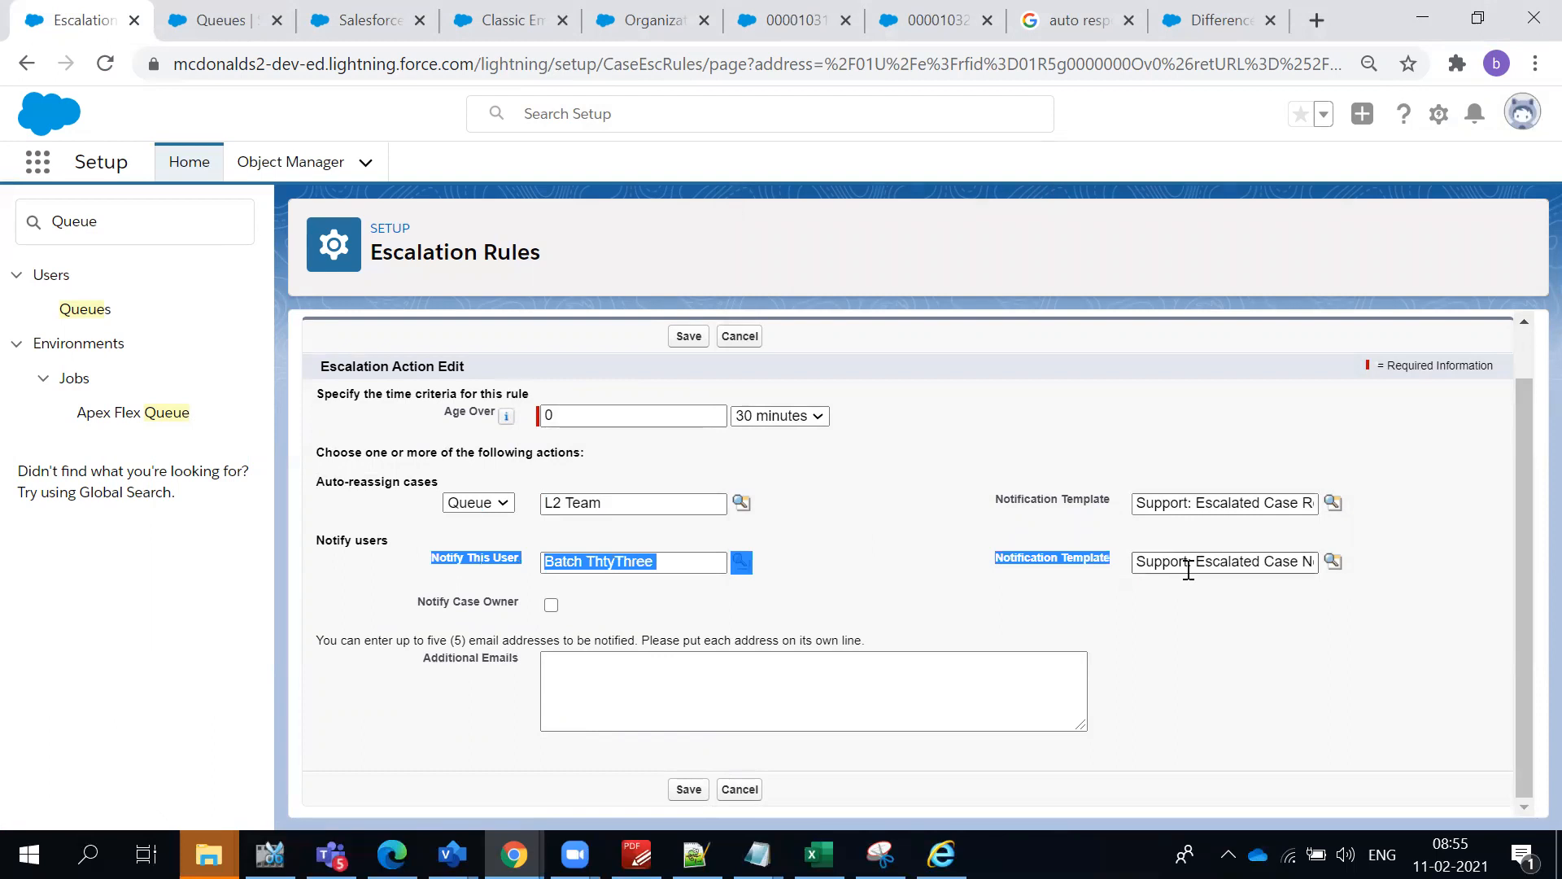
click(587, 712)
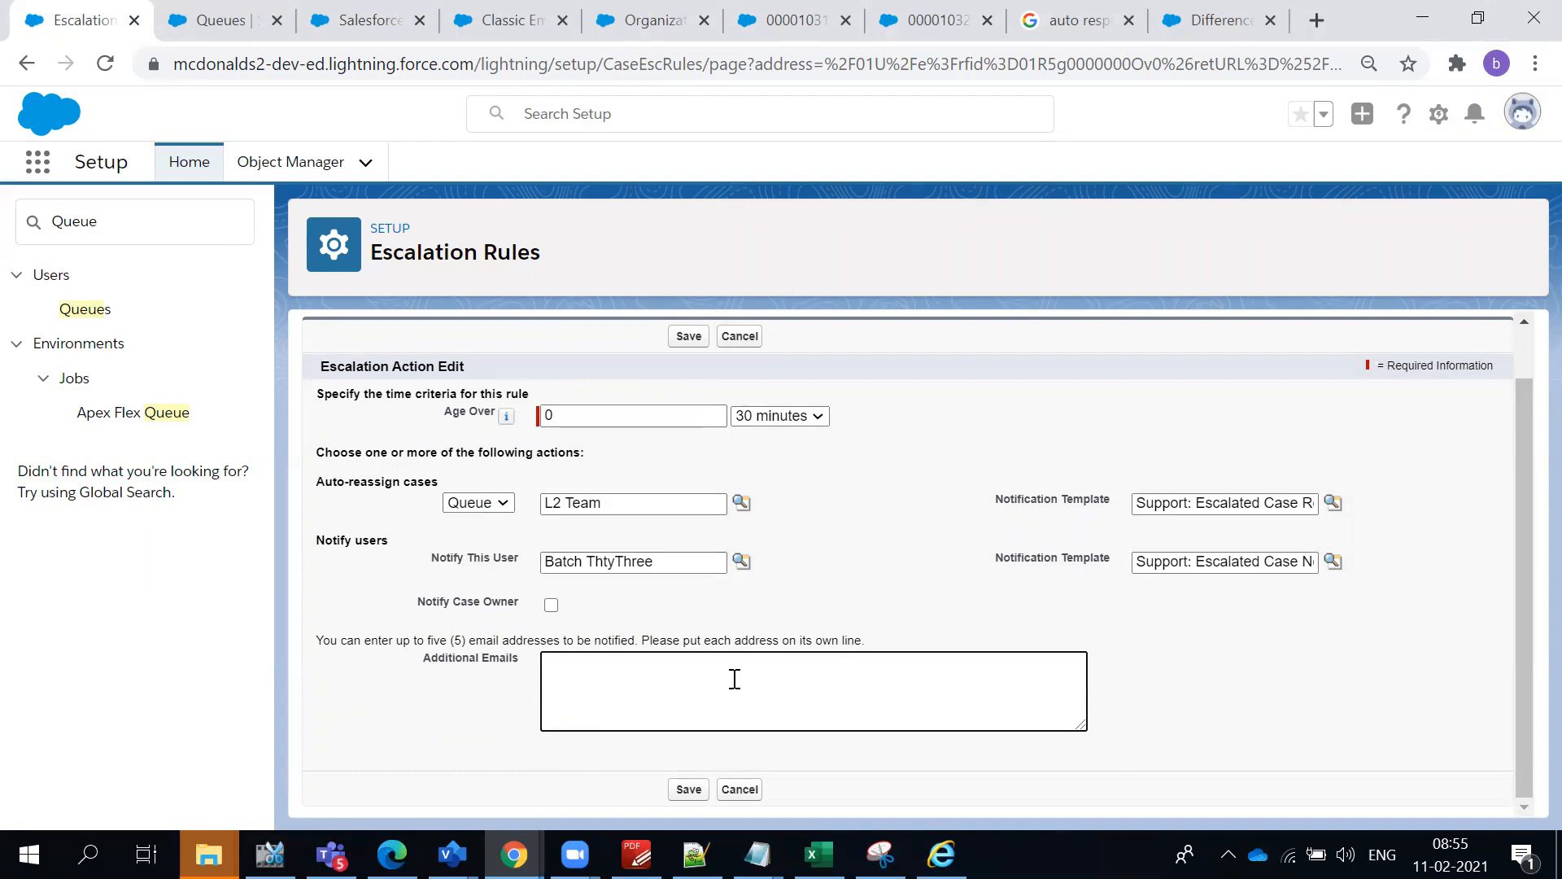
- Switch to Gmail and check the recipient details of the sent message "Issue with Food"
mouse_move(574, 855)
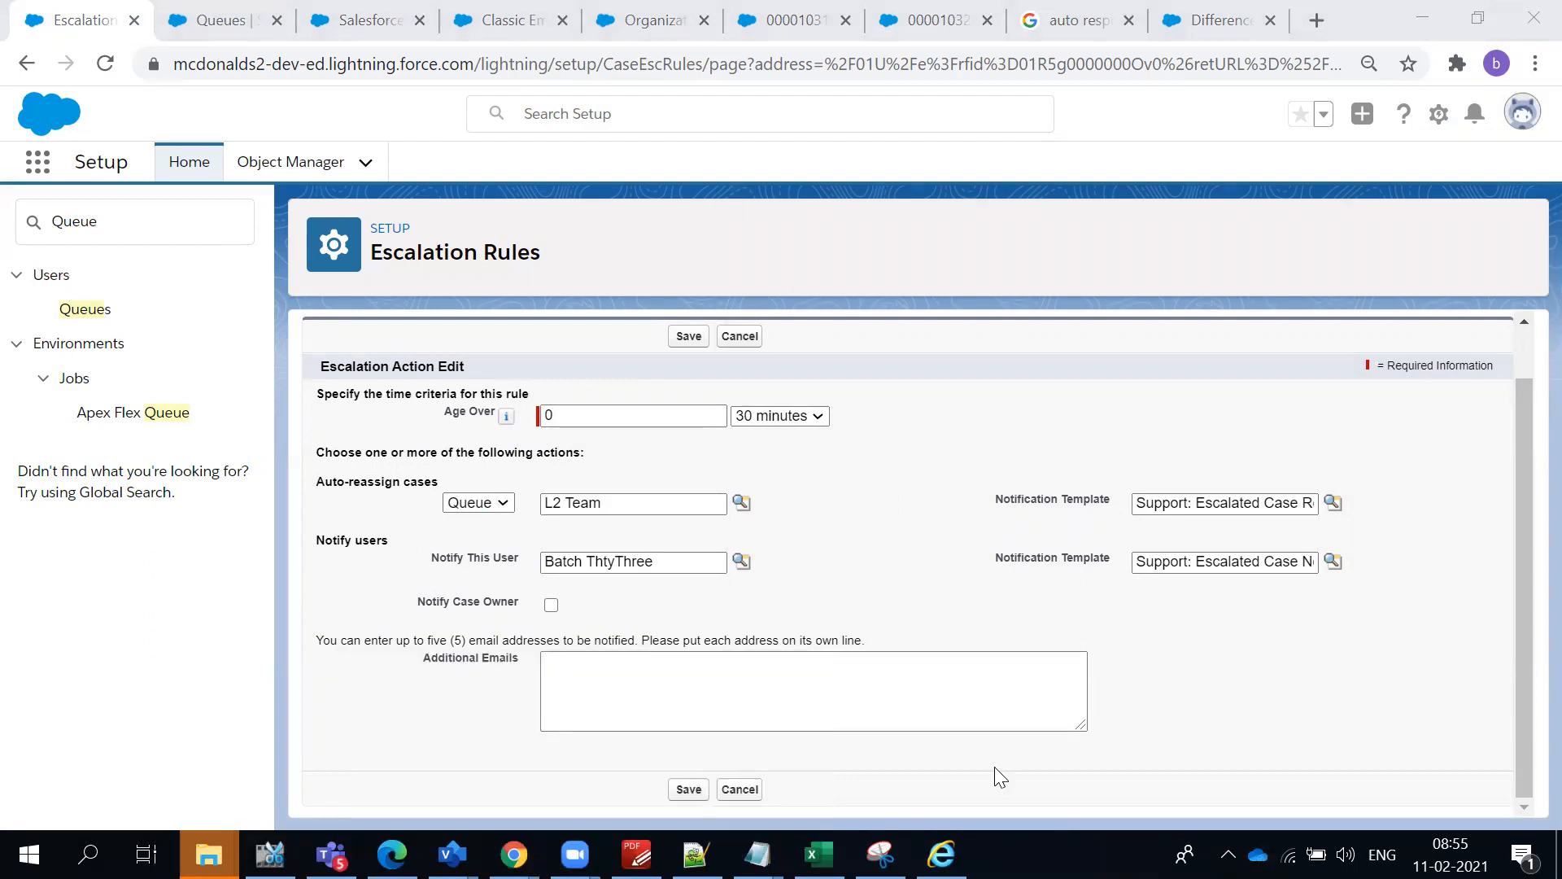
mouse_move(513, 855)
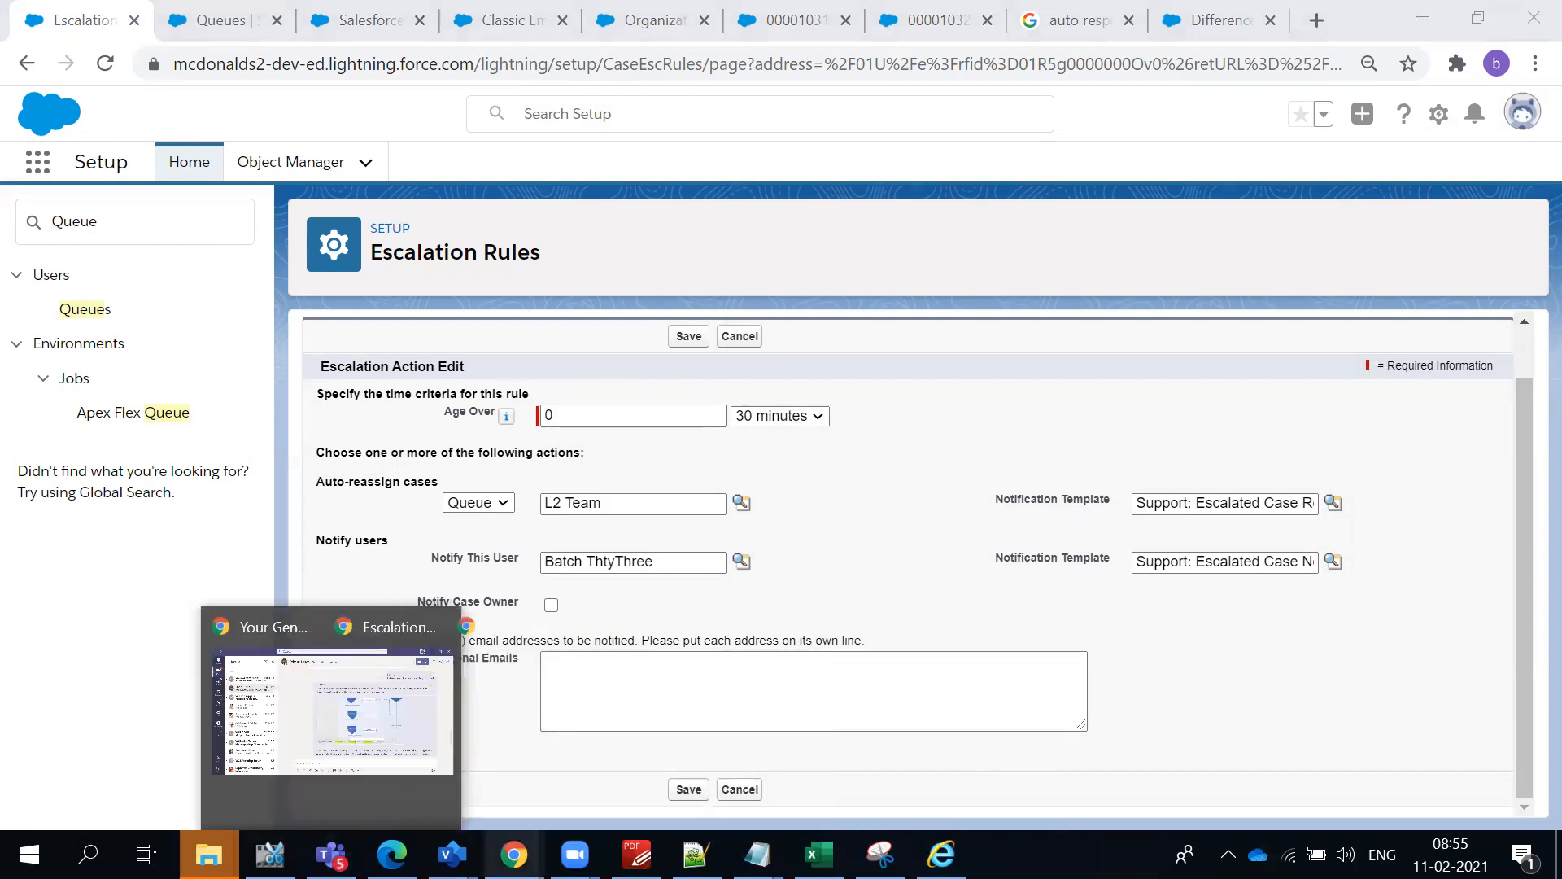
click(293, 774)
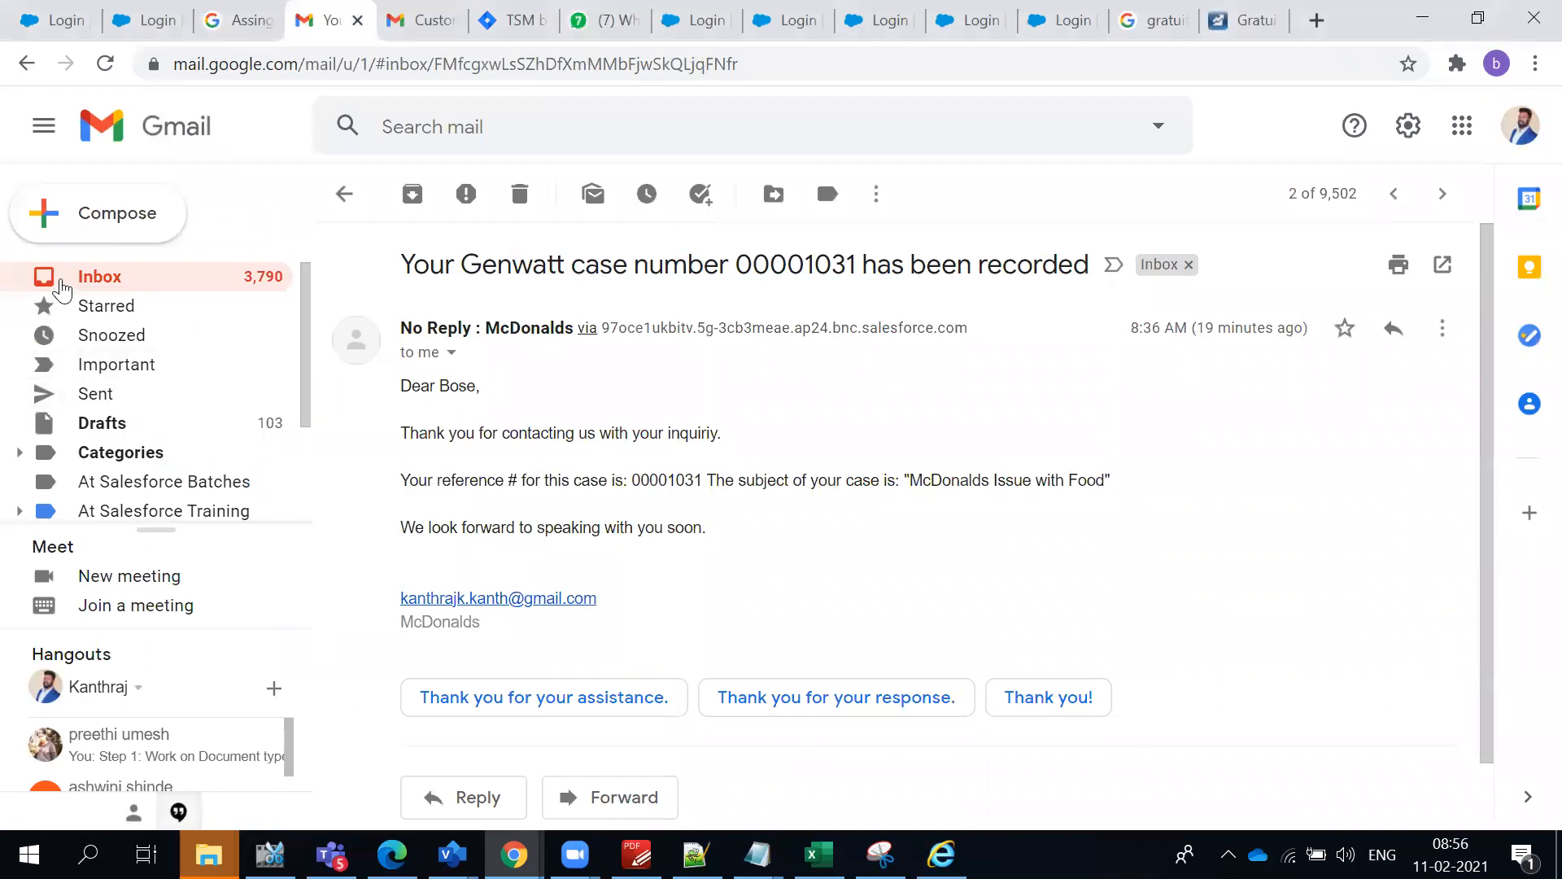
click(61, 281)
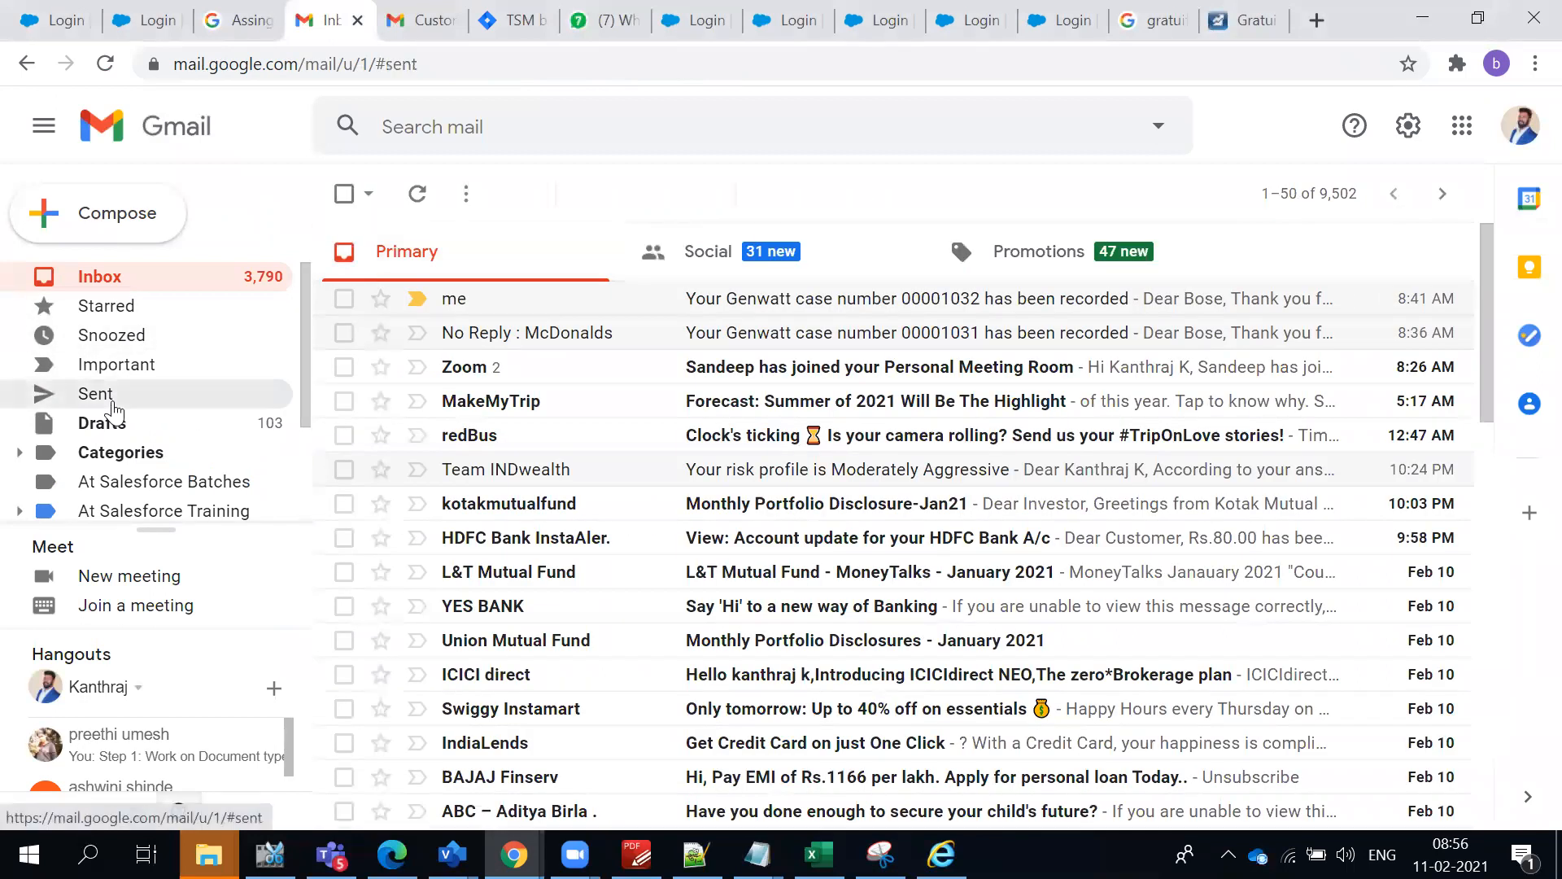
click(102, 396)
click(565, 345)
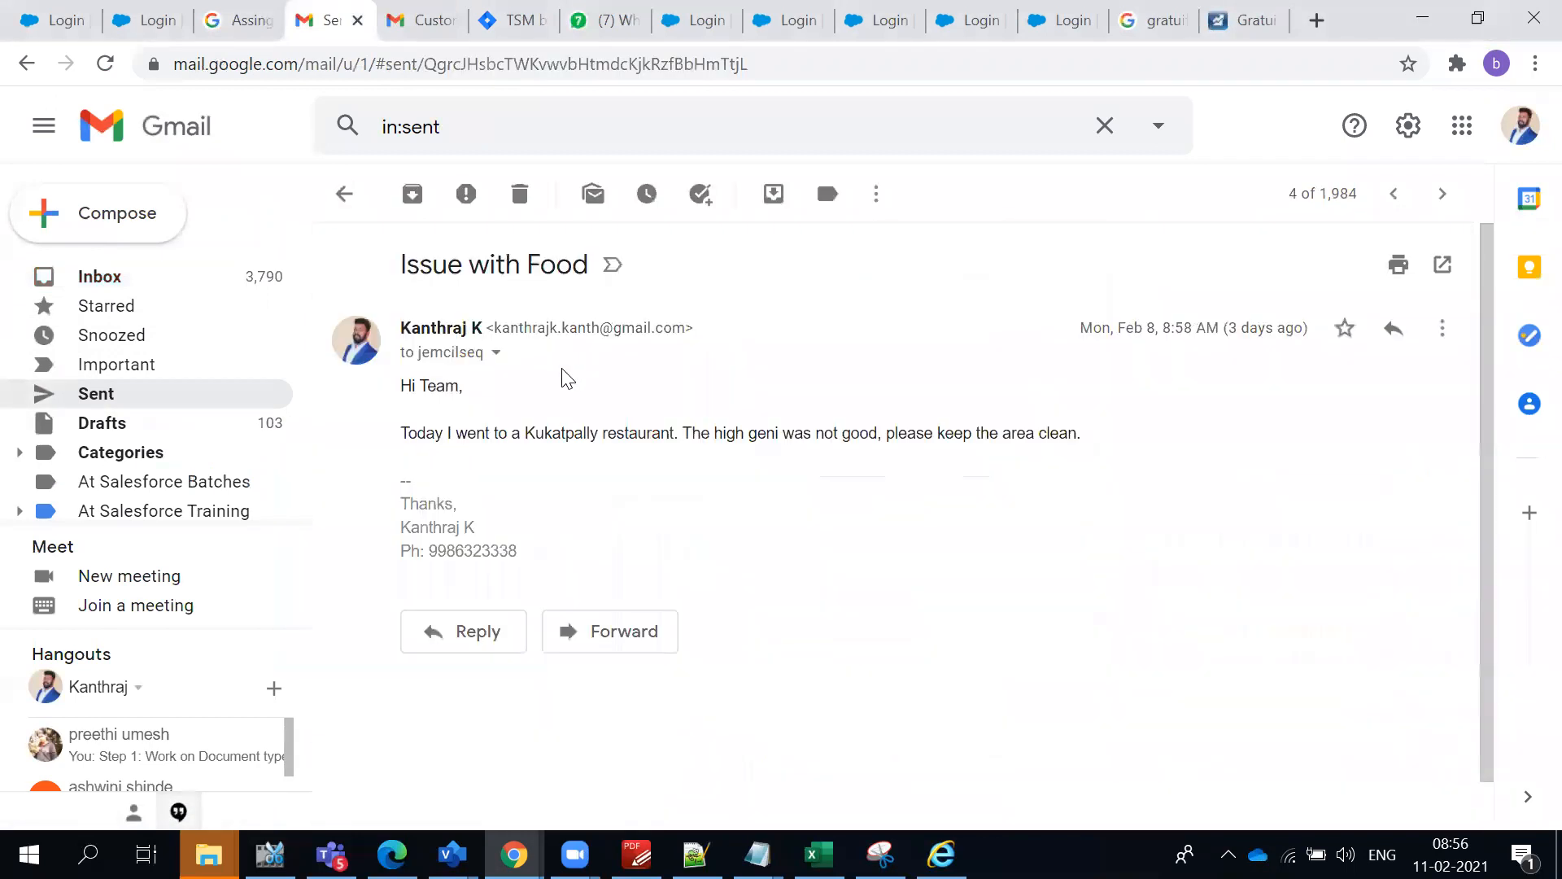
click(495, 353)
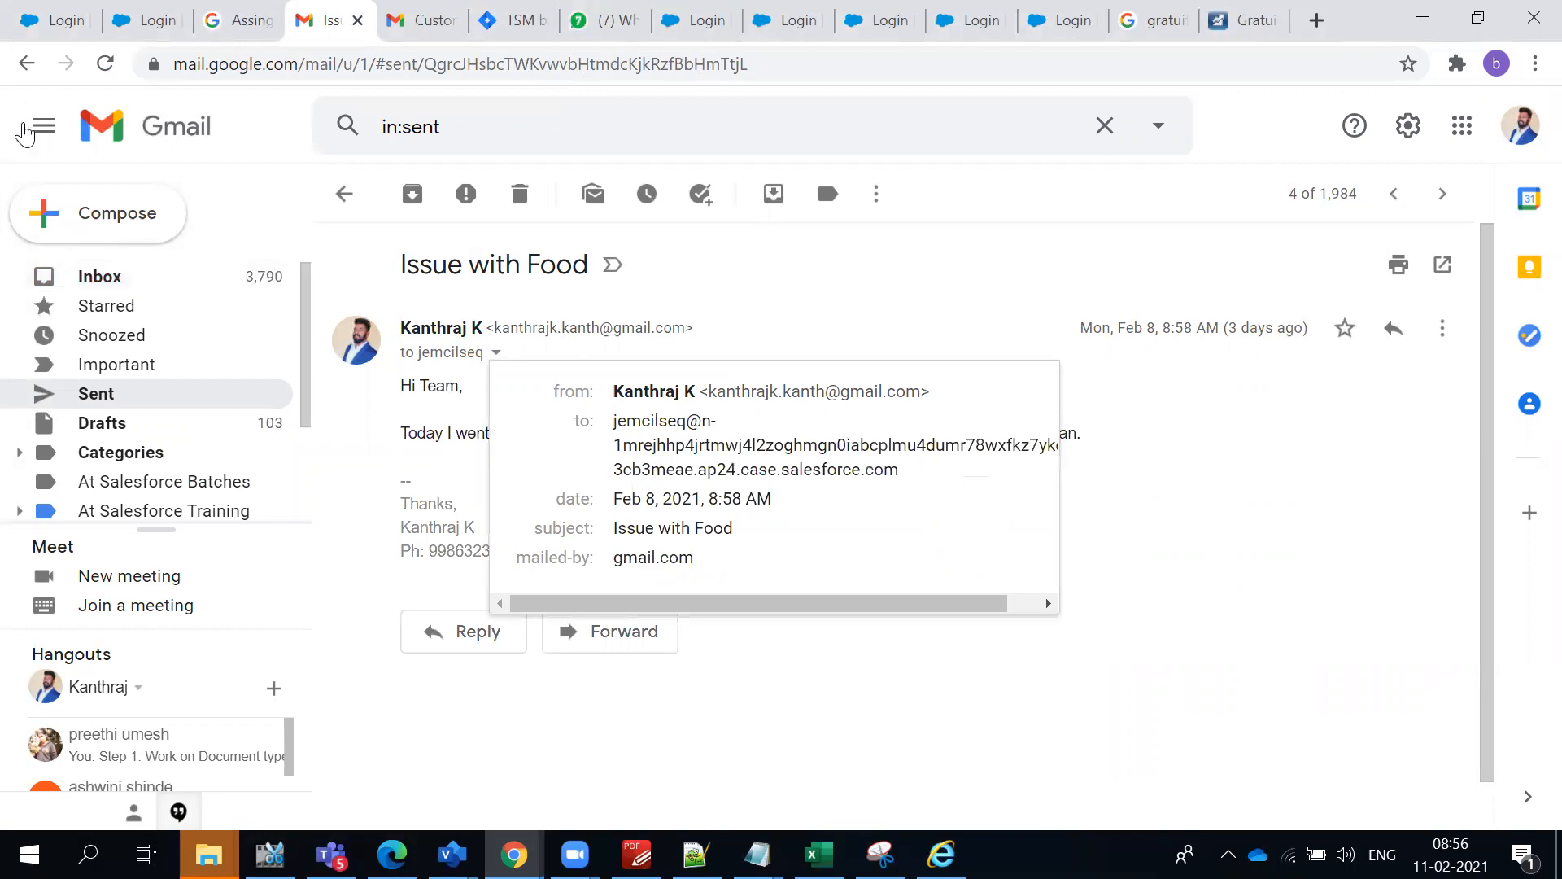
click(26, 67)
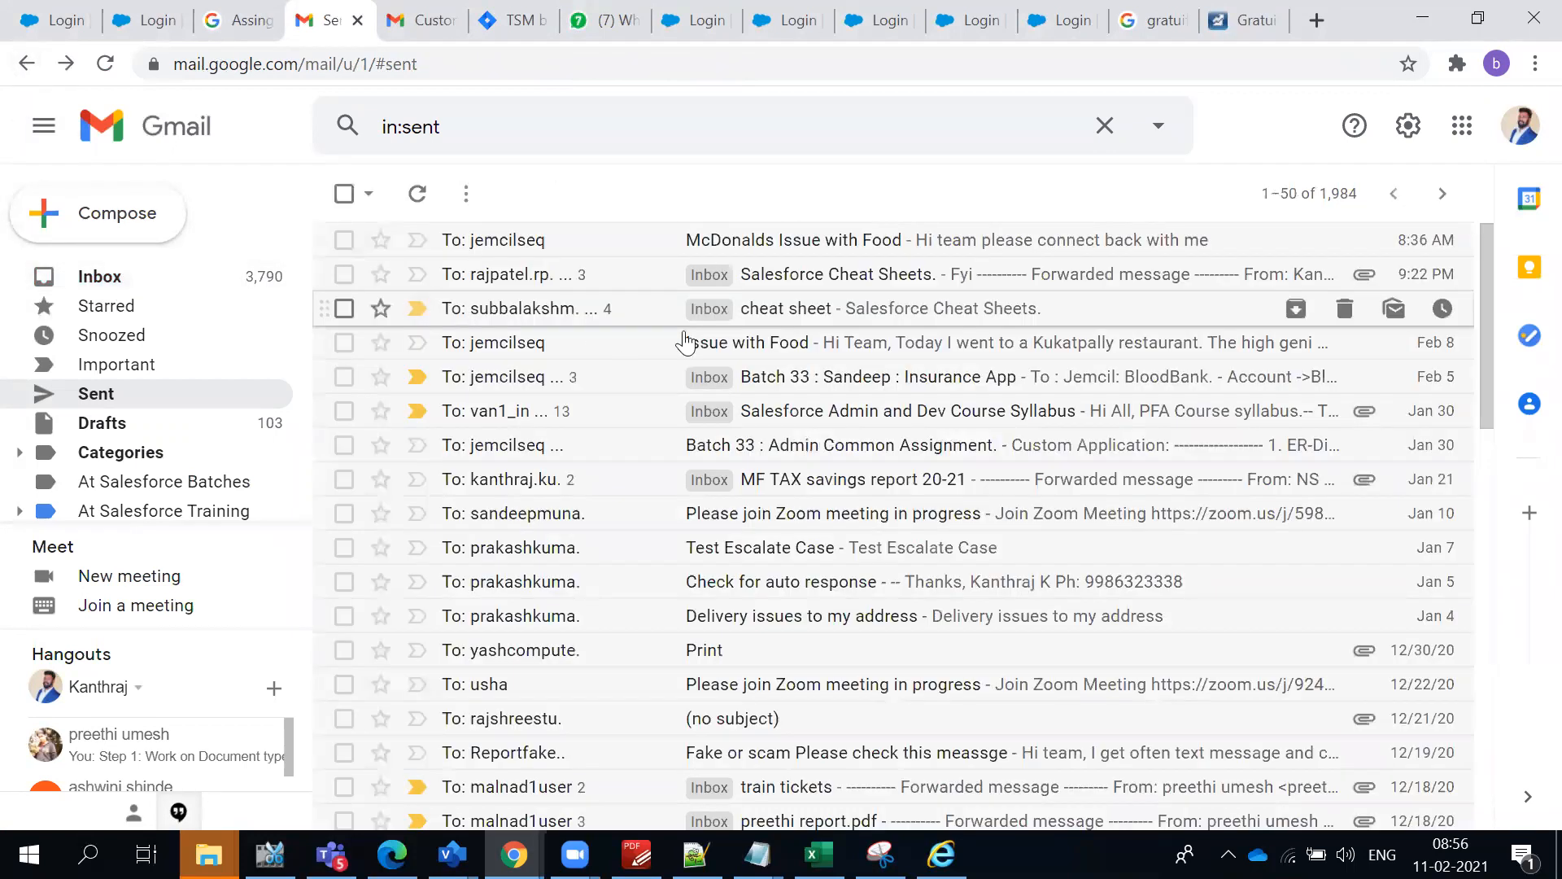
- Check the recipients of the first message in the sent "Salesforce Cheat Sheets." conversation, and return to the sent mail list
click(810, 286)
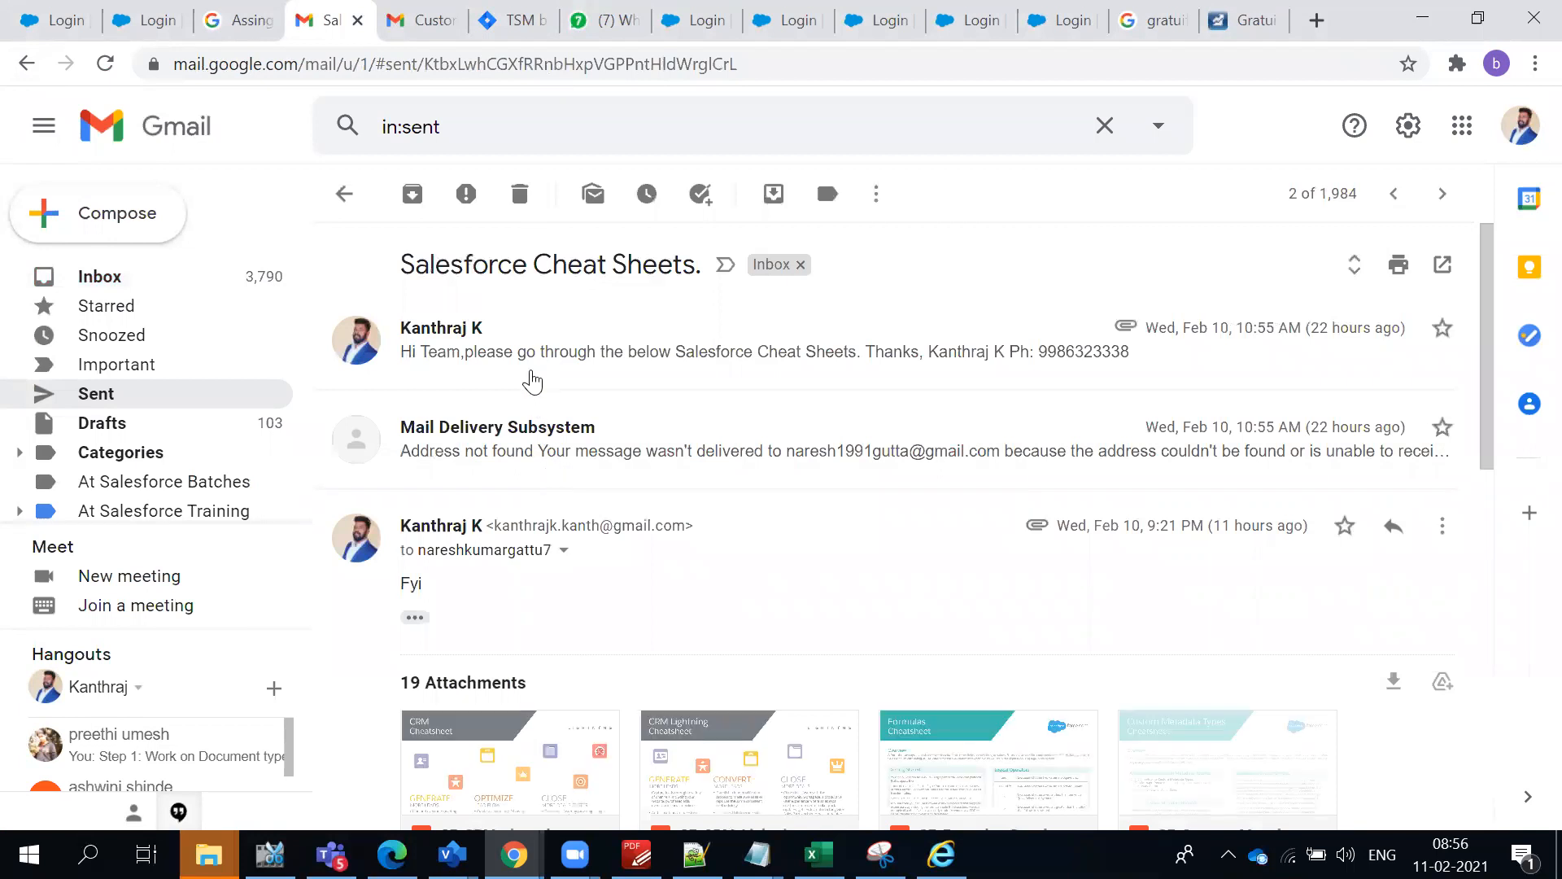
click(533, 362)
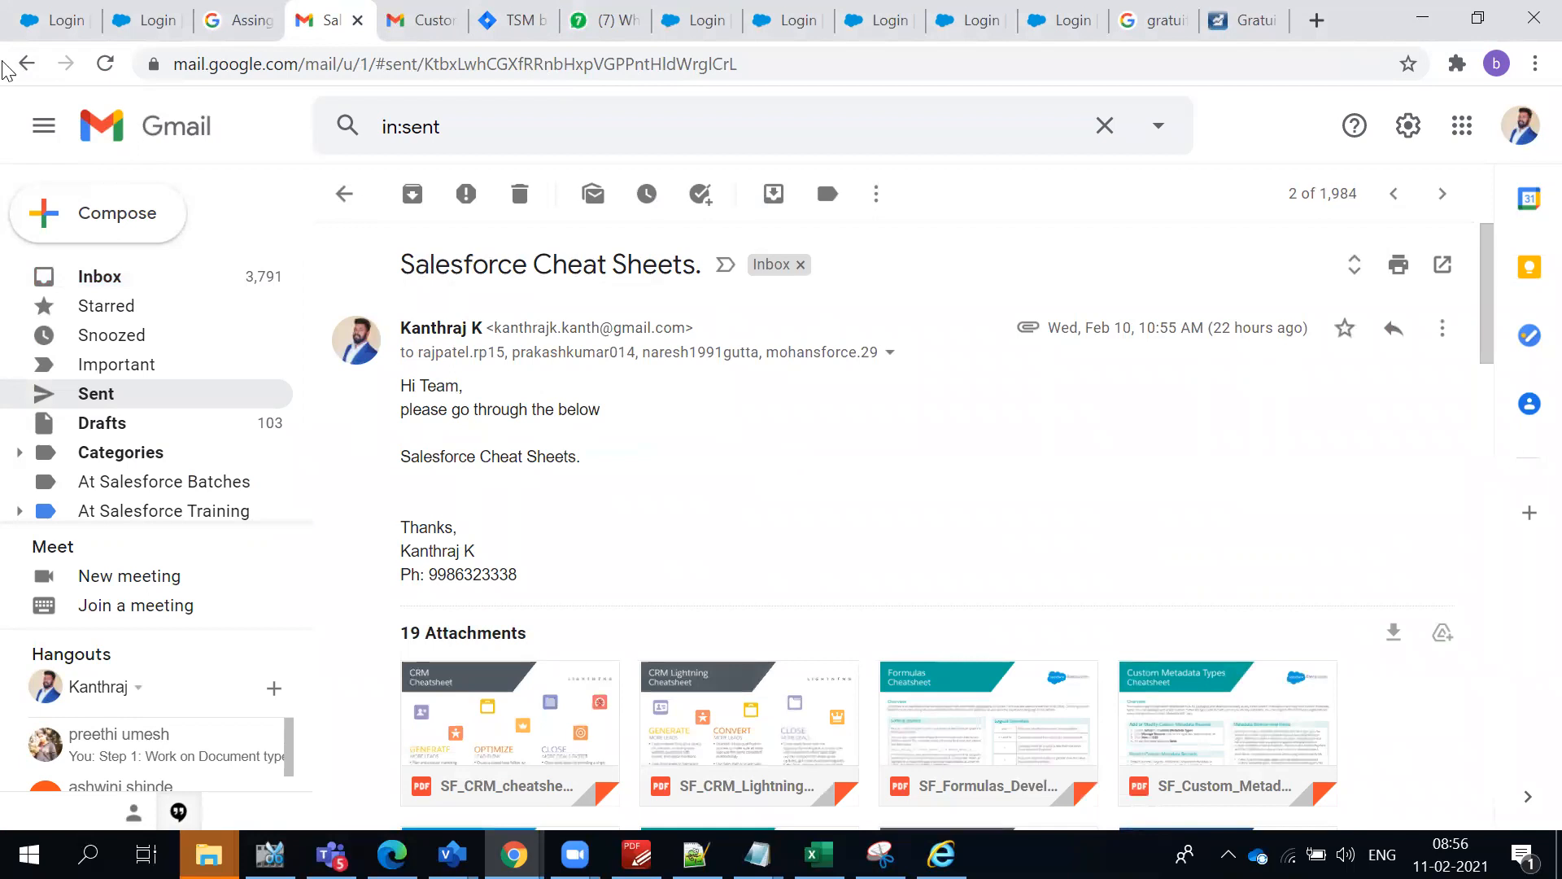
click(27, 66)
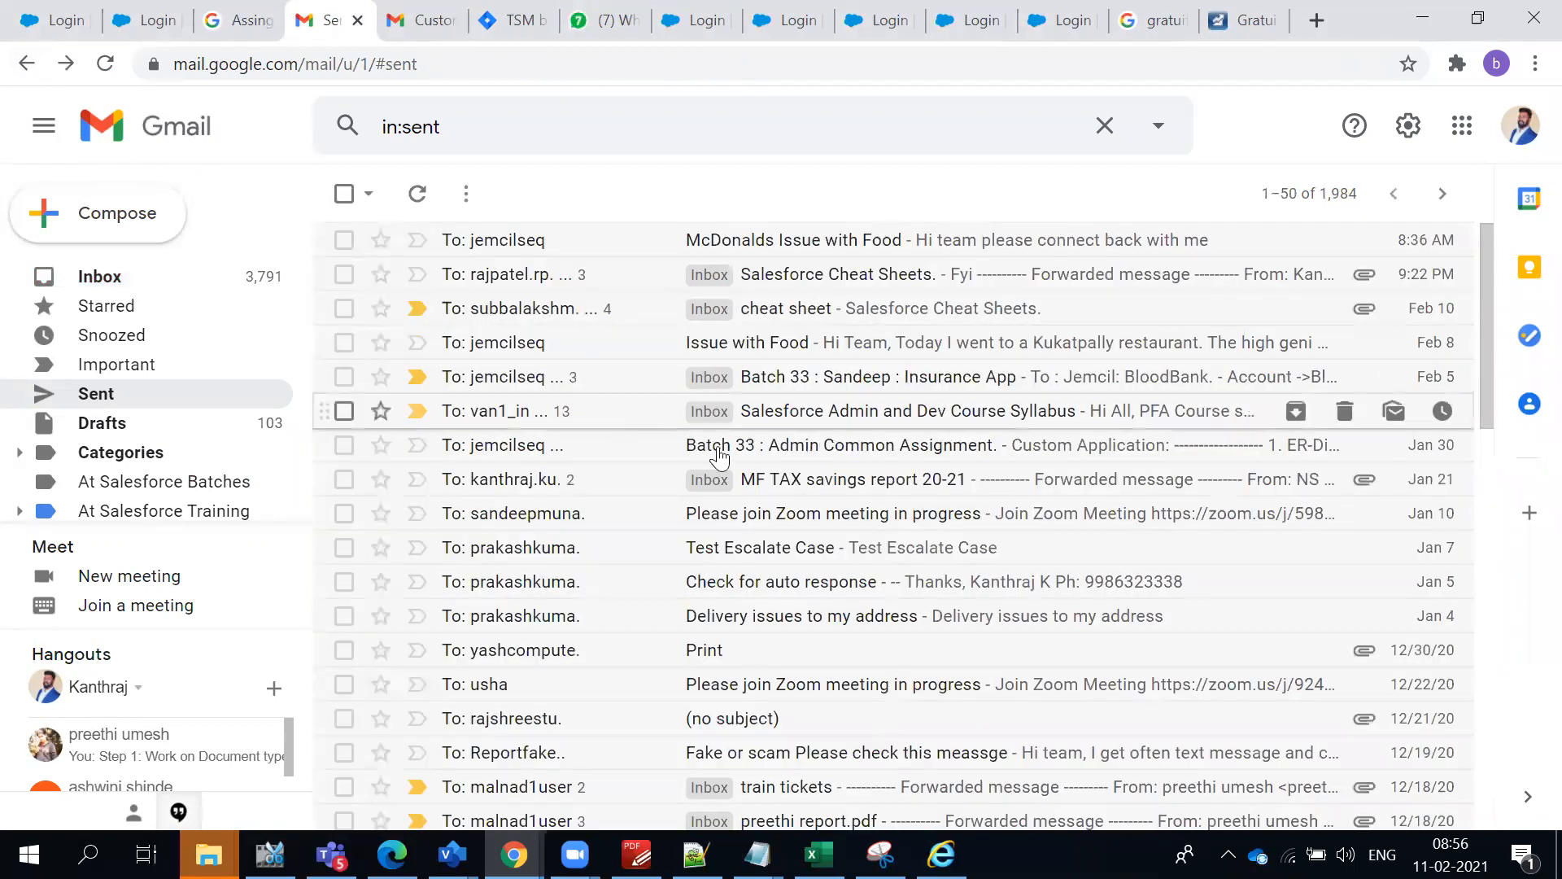
- Copy all the recipient addresses from the details of the sent message "Batch 33 : Admin Common Assignment."
click(772, 461)
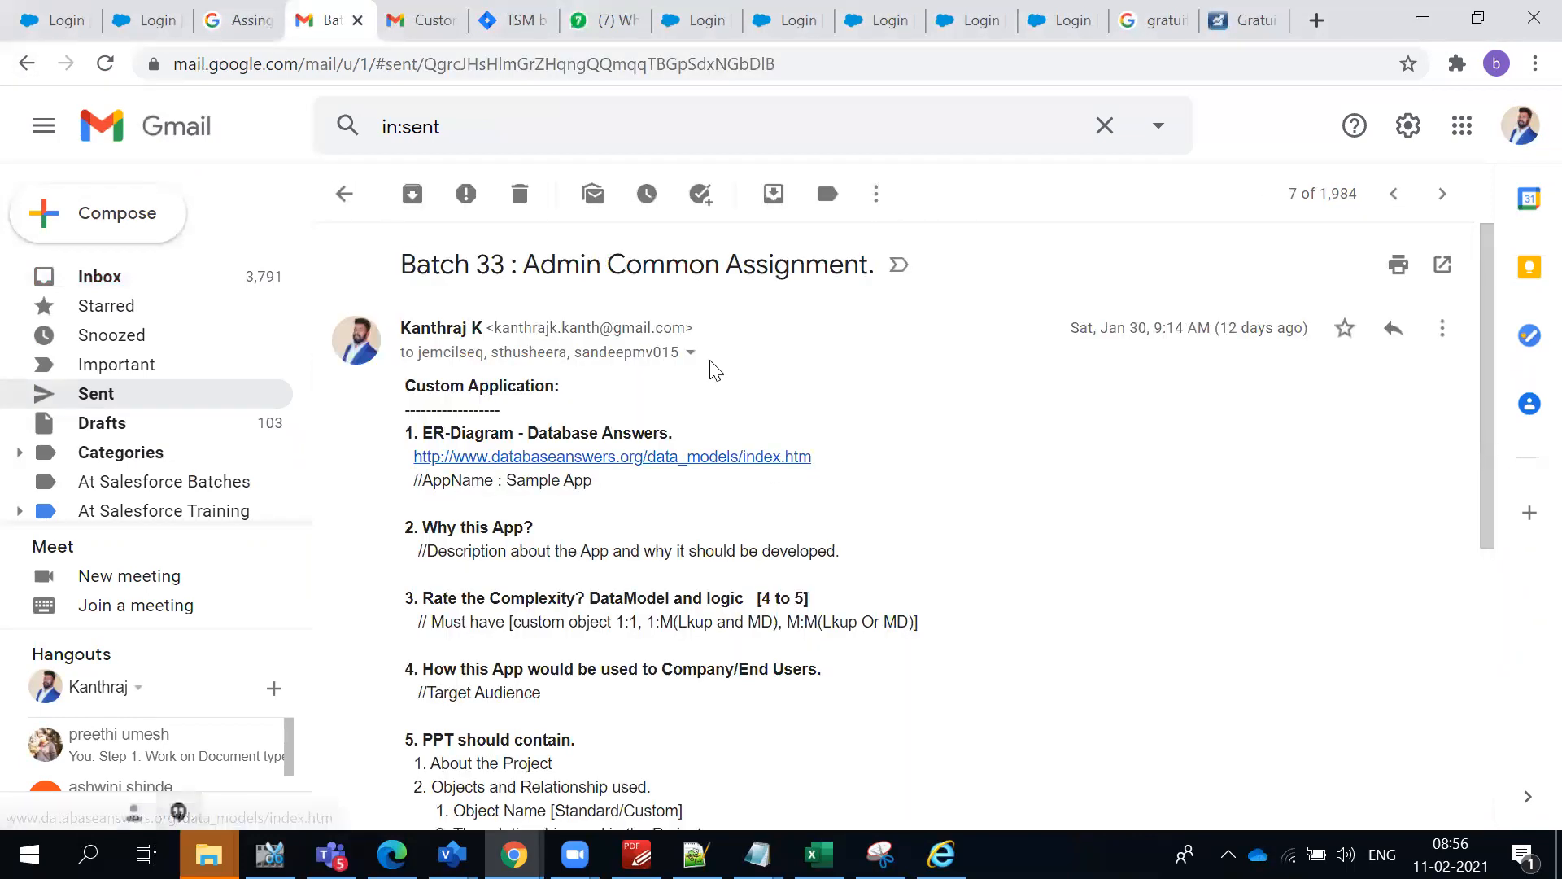
click(687, 355)
click(1004, 459)
drag(1004, 459, 810, 427)
key(ctrl+c)
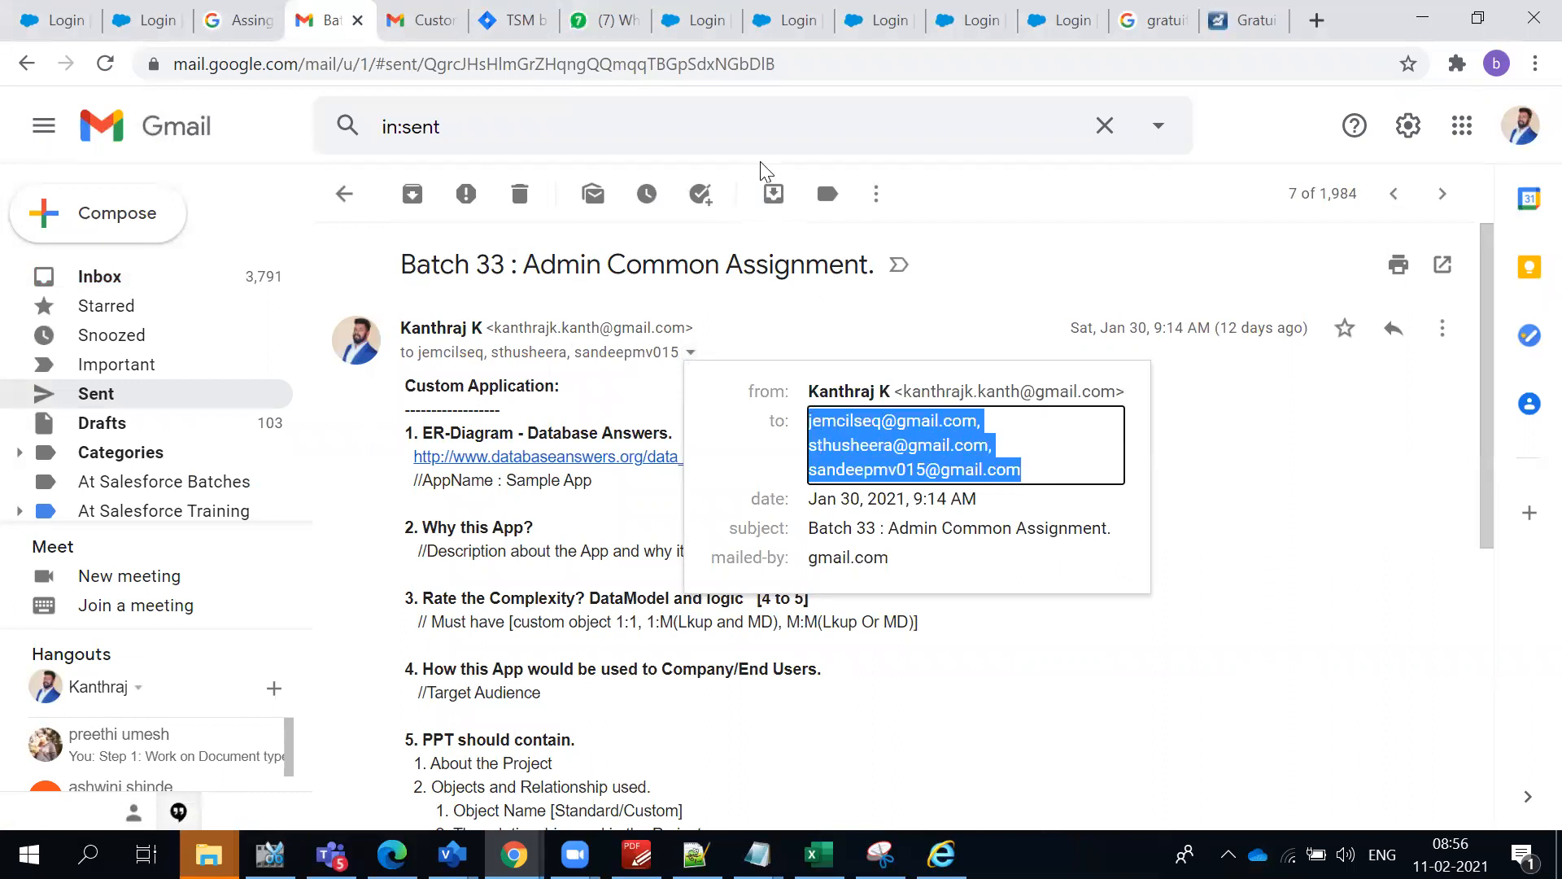
- Switch back to Salesforce, paste the copied addresses as the escalation action's additional emails without leading spaces, and save the action
key(alt+Tab)
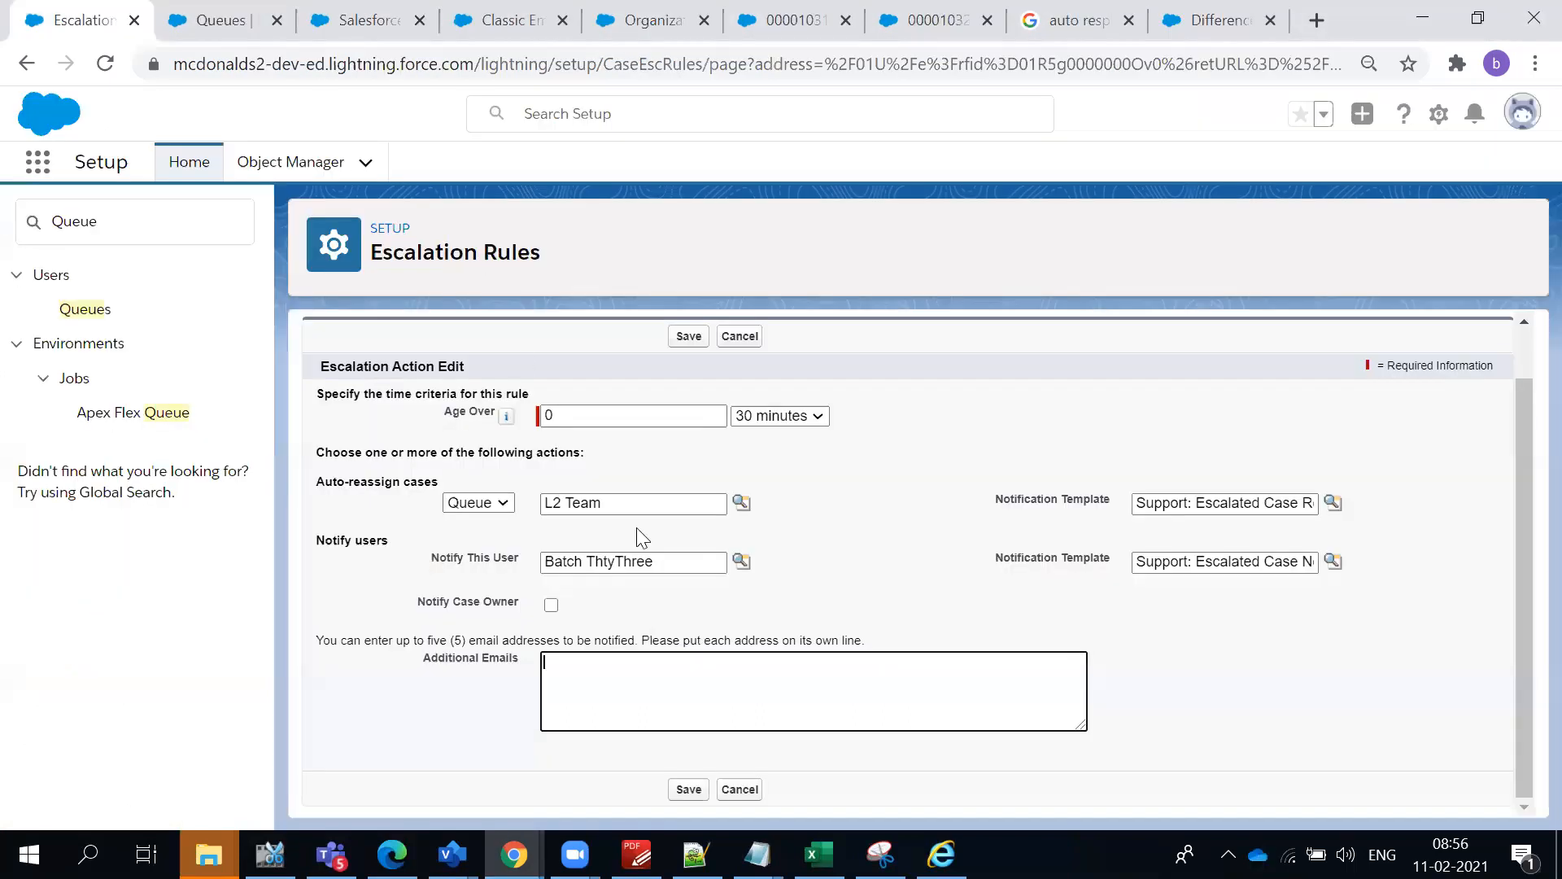
click(634, 680)
key(ctrl+v)
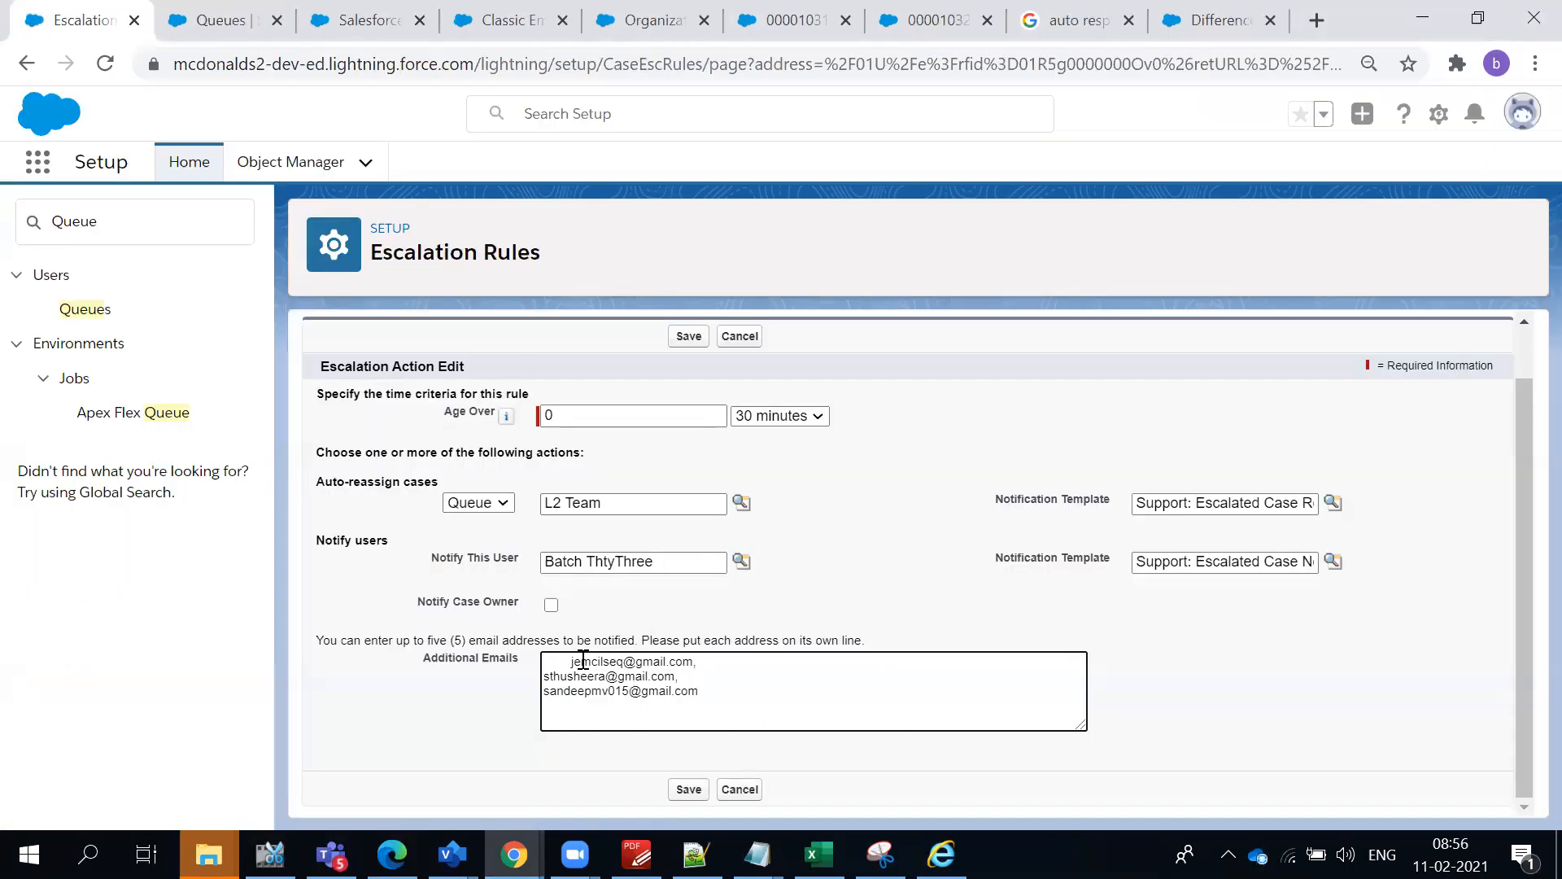
drag(573, 660, 534, 663)
key(BackSpace)
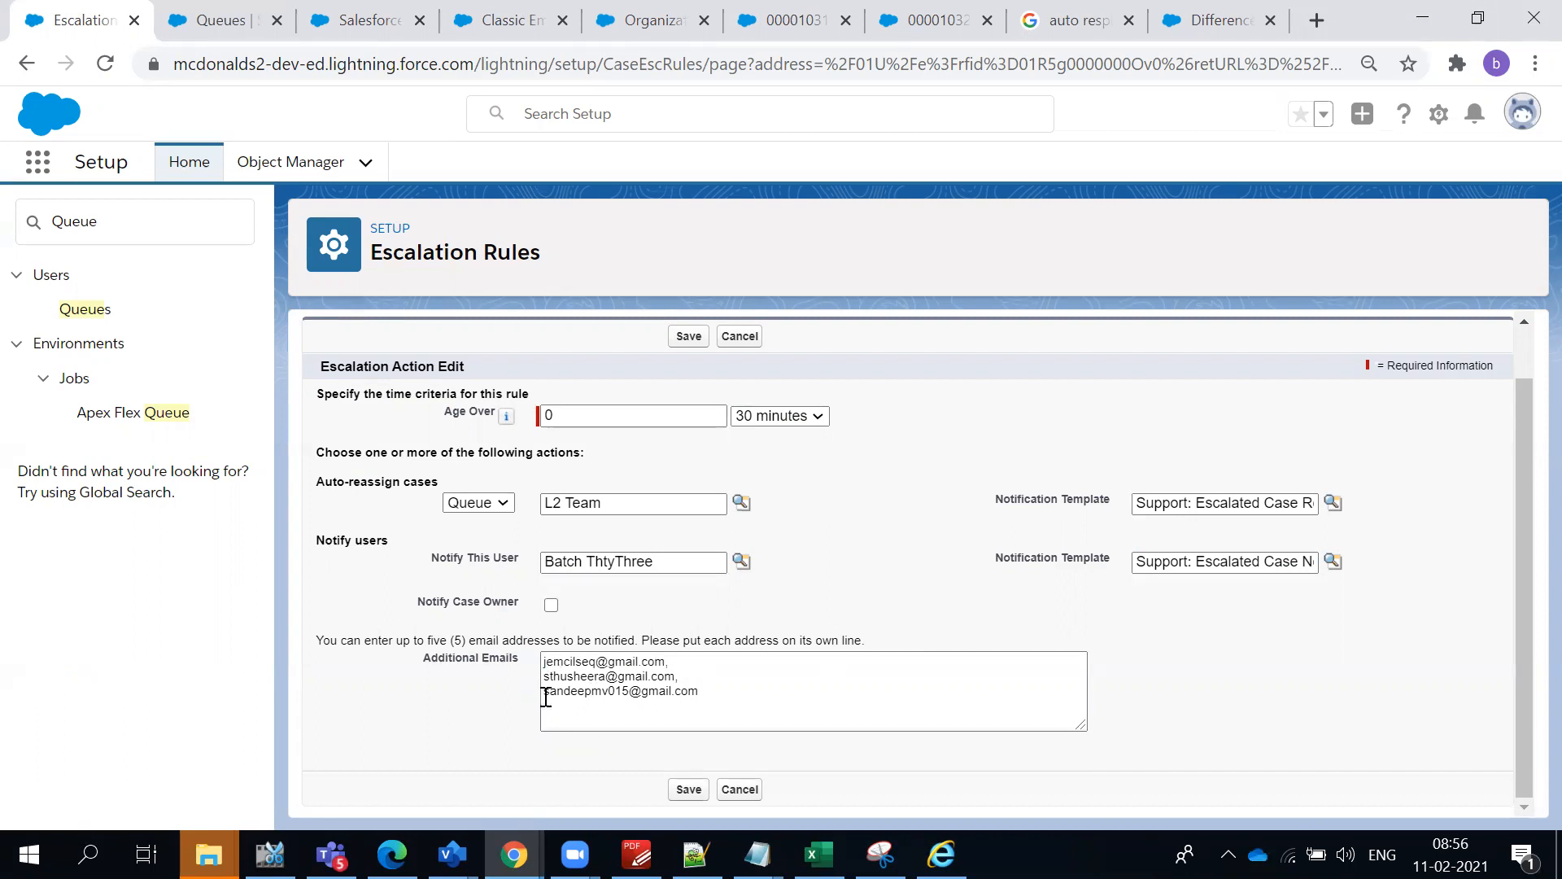
click(681, 790)
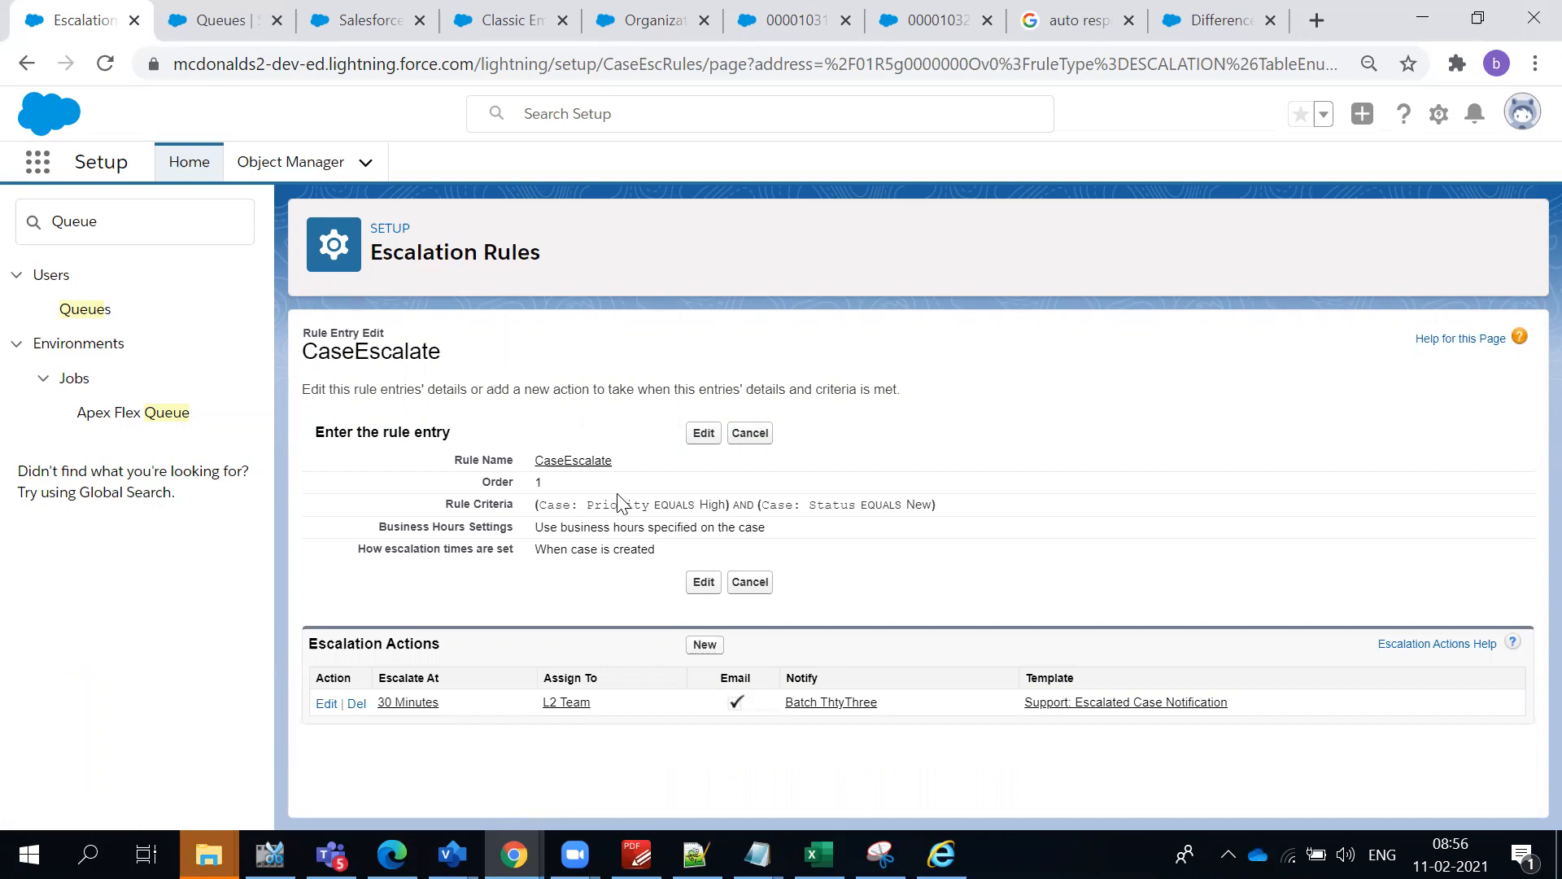
- Review the rule criteria and the name of the CaseEscalate rule entry
triple_click(829, 508)
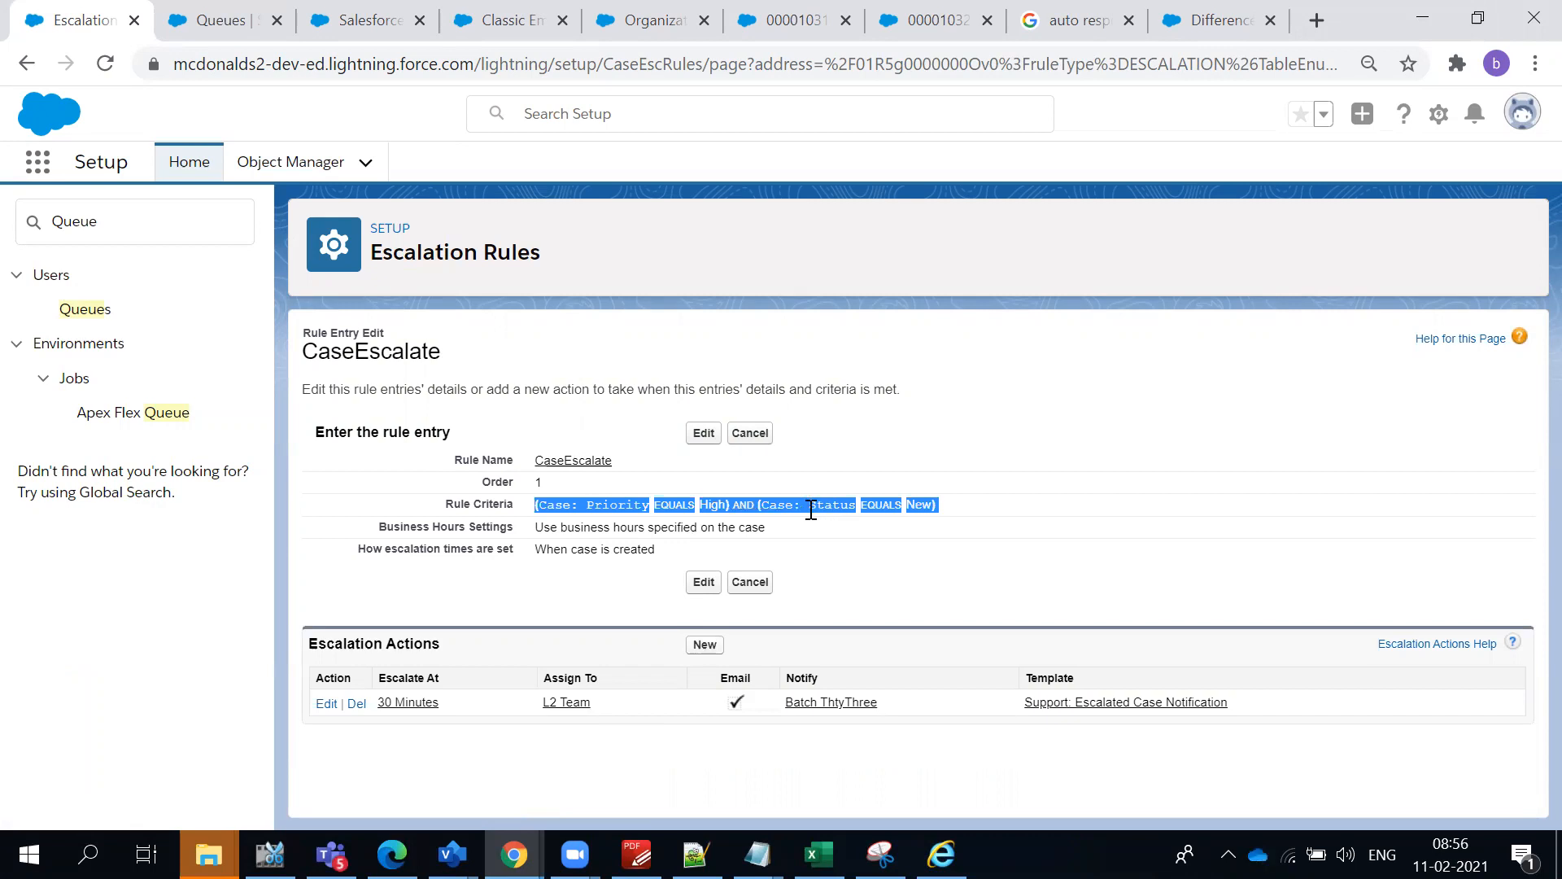
click(972, 490)
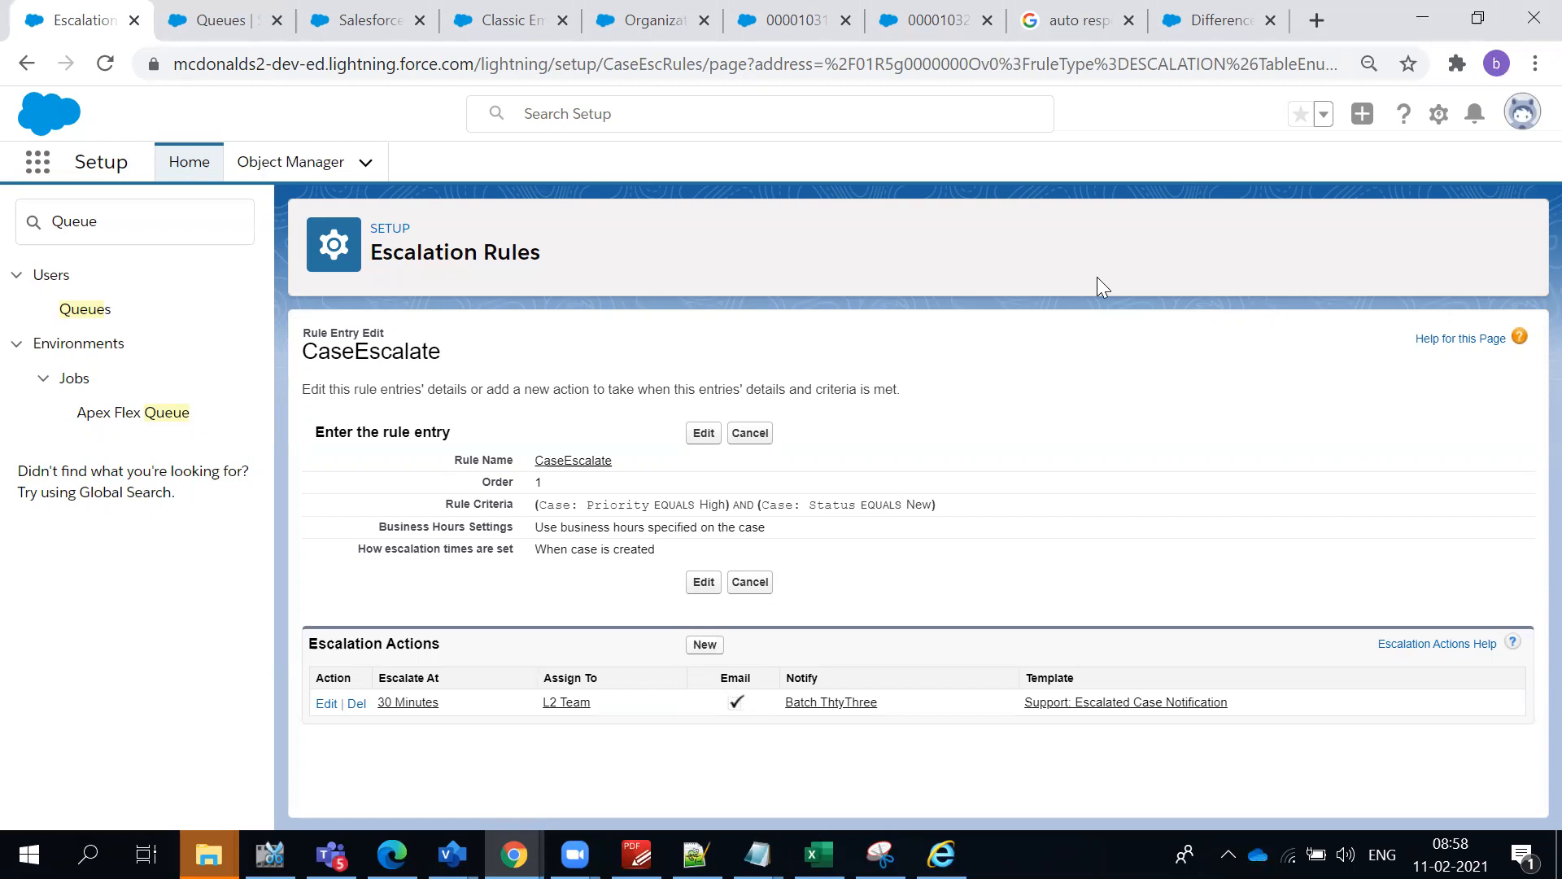
double_click(399, 354)
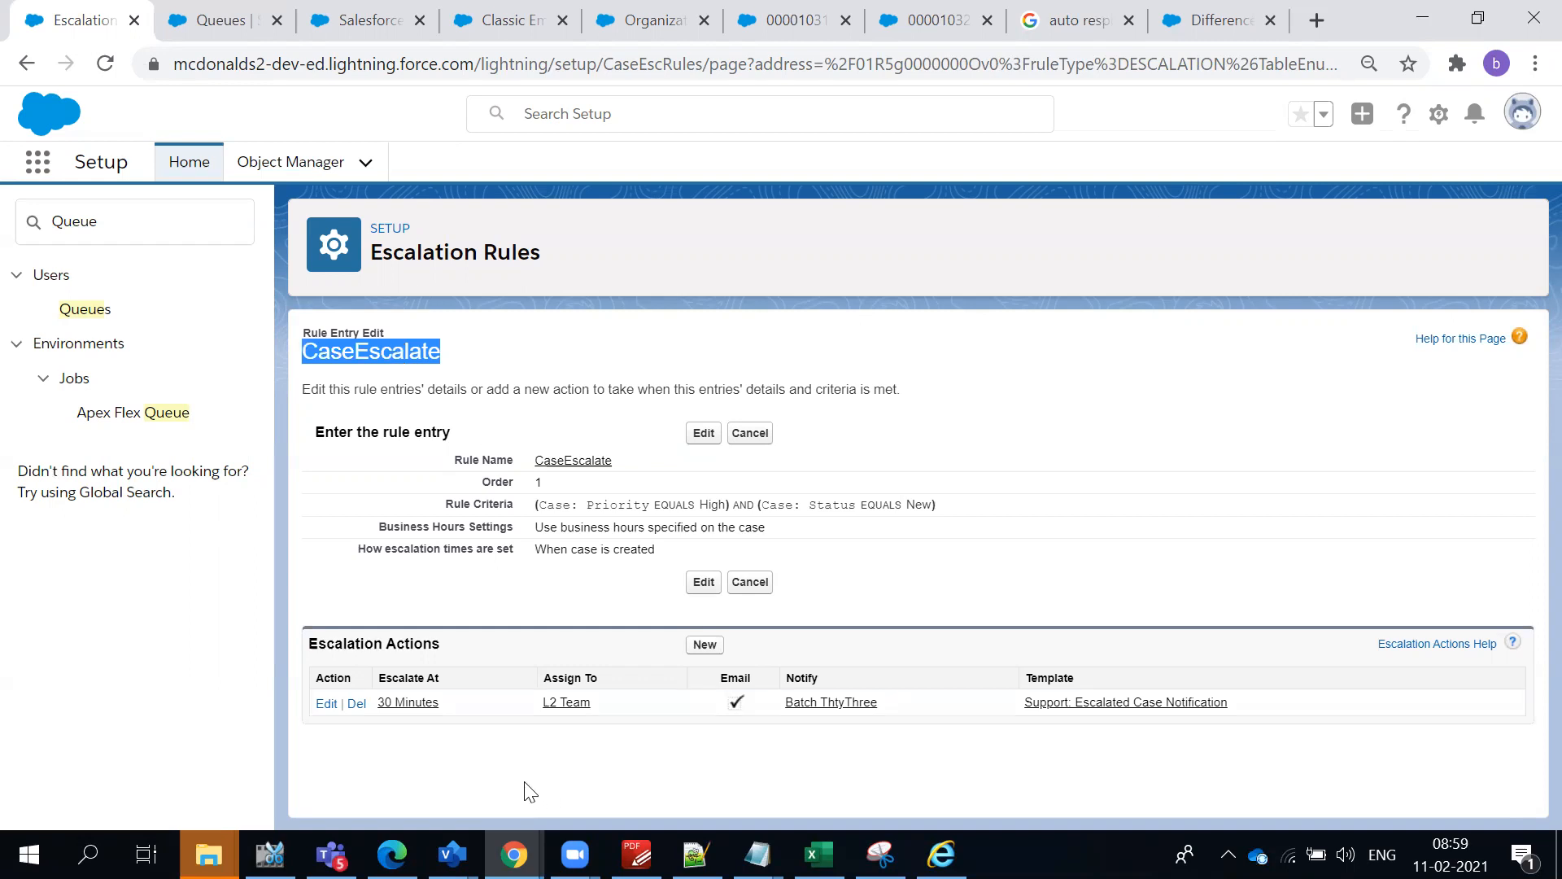
- Reopen the 30-minute escalation action, review the assignee types available for auto-reassigning cases, and leave without saving
click(328, 705)
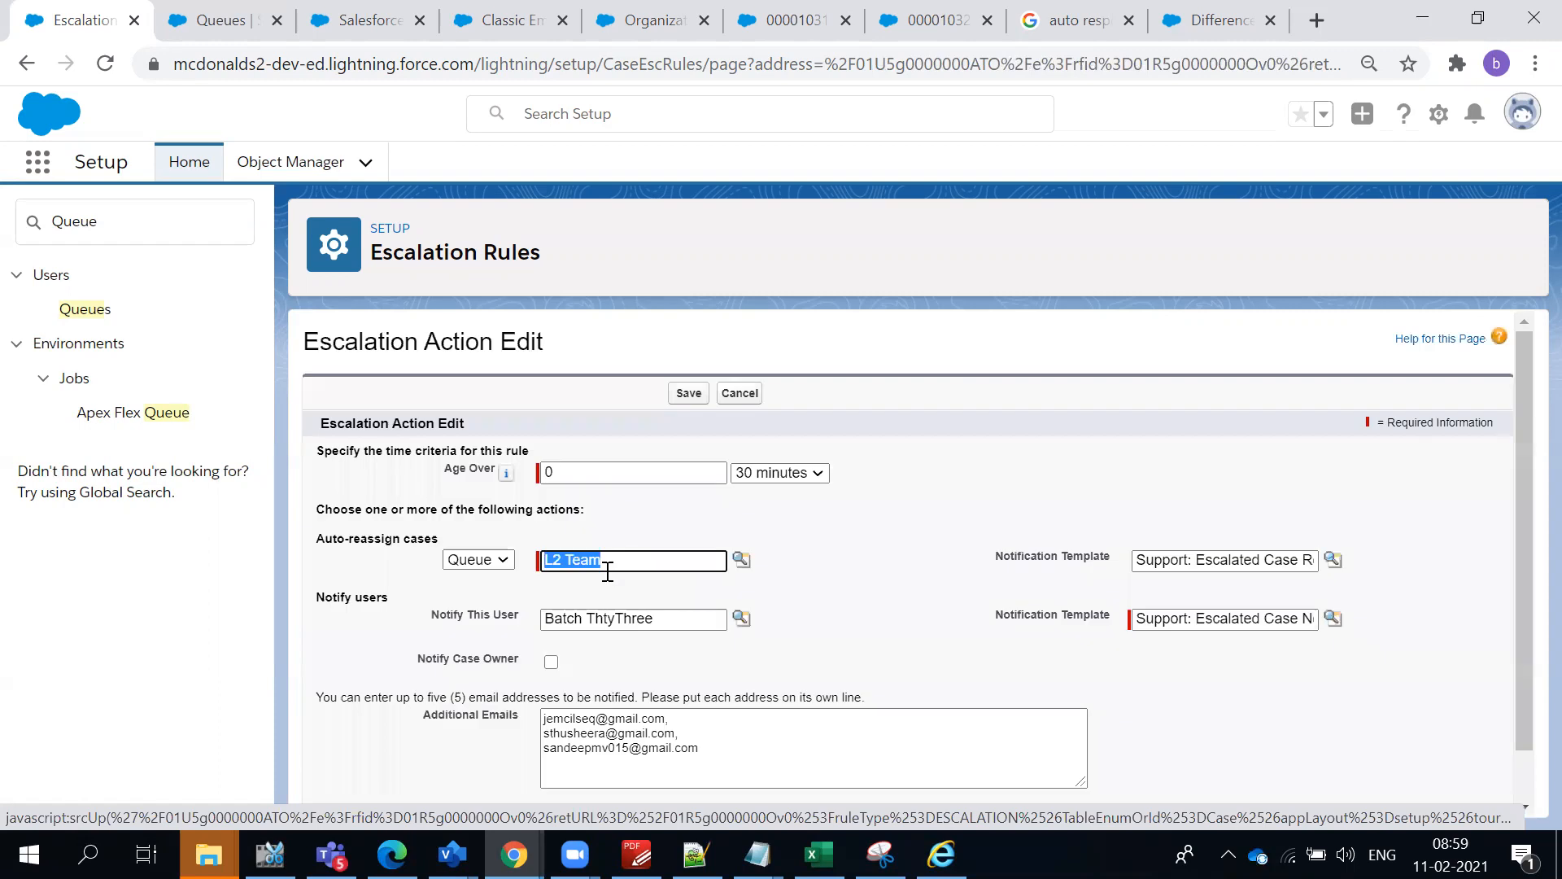
click(501, 560)
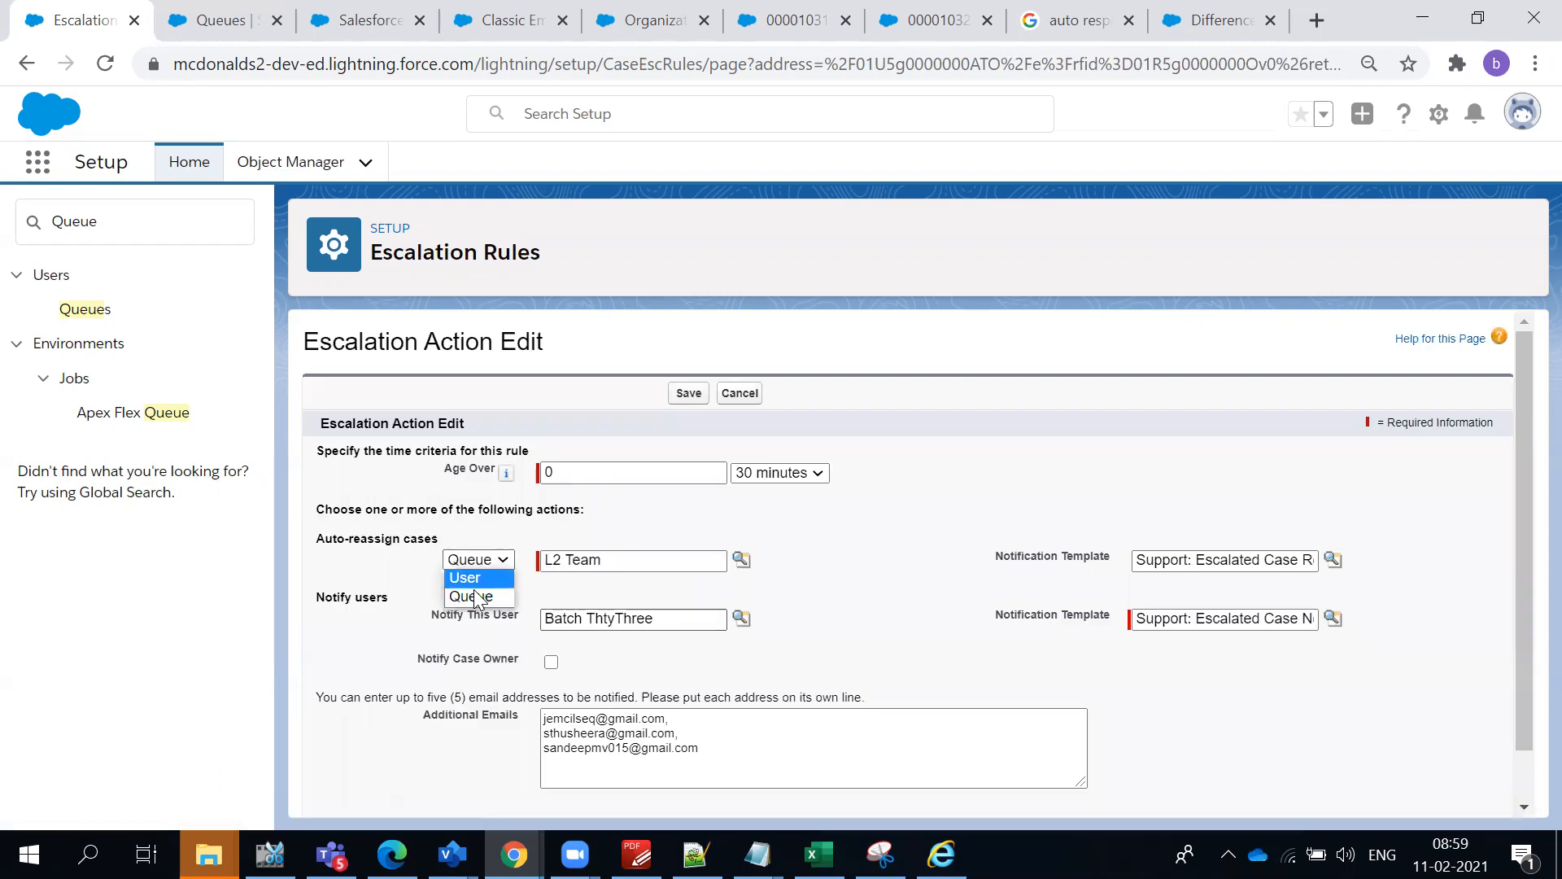
click(480, 594)
click(492, 533)
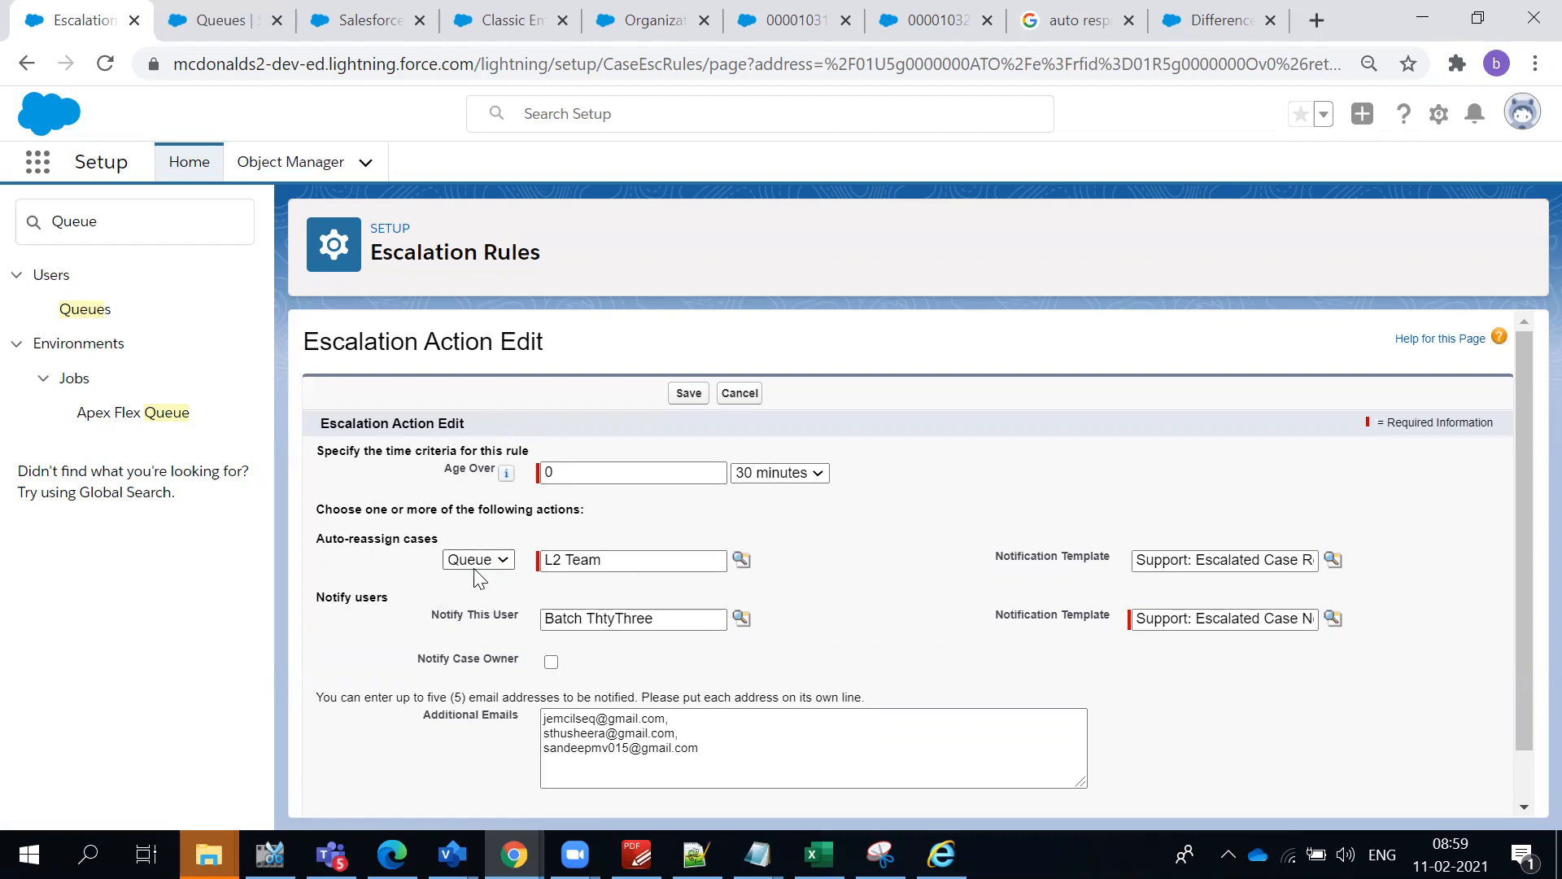
click(473, 560)
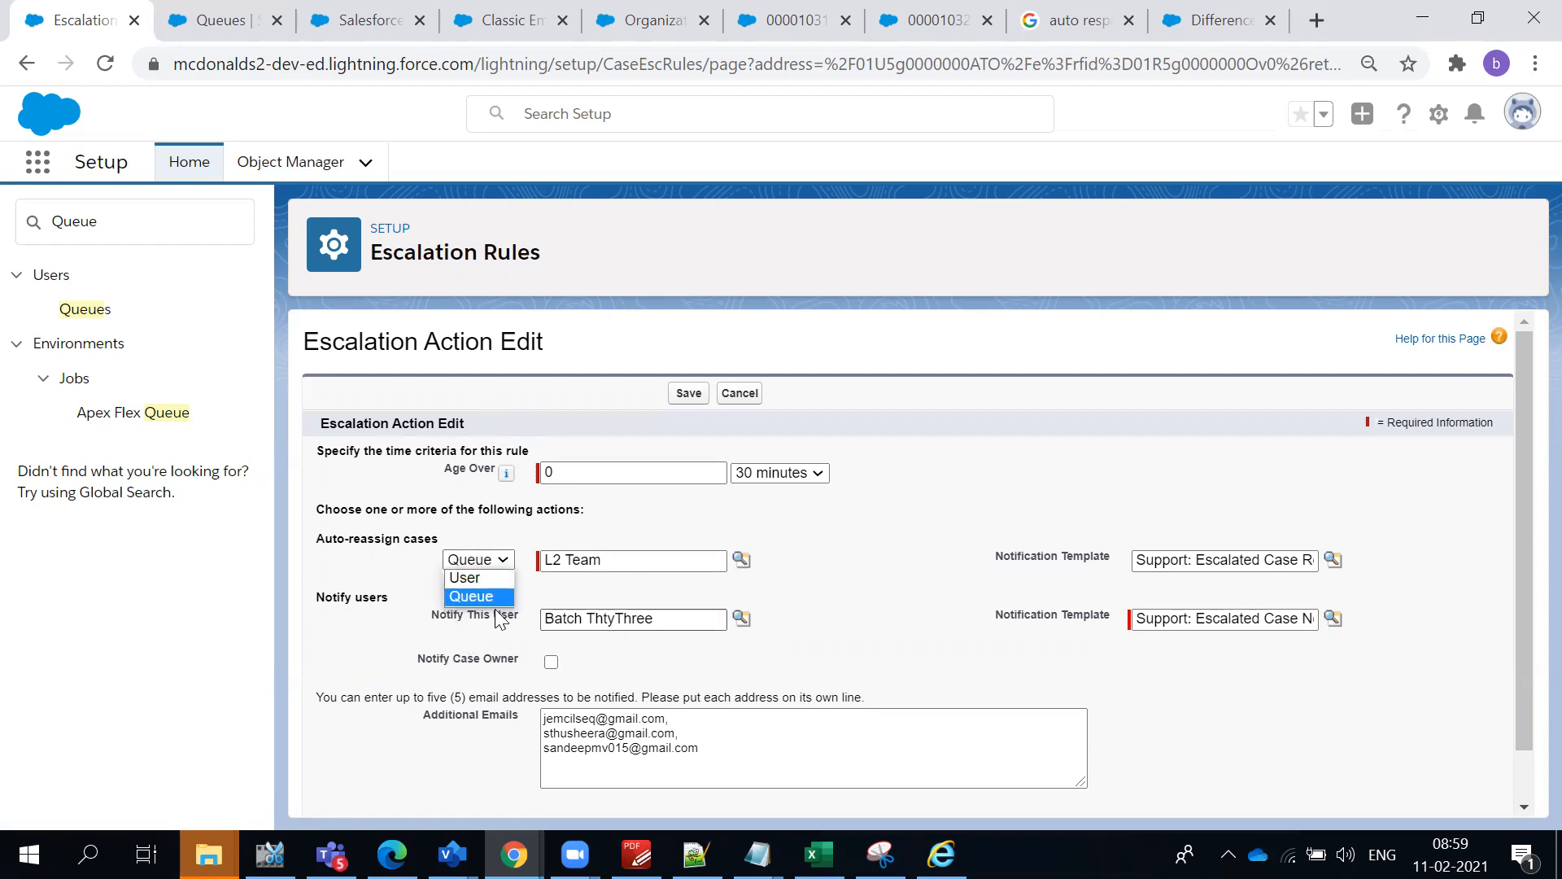
click(807, 539)
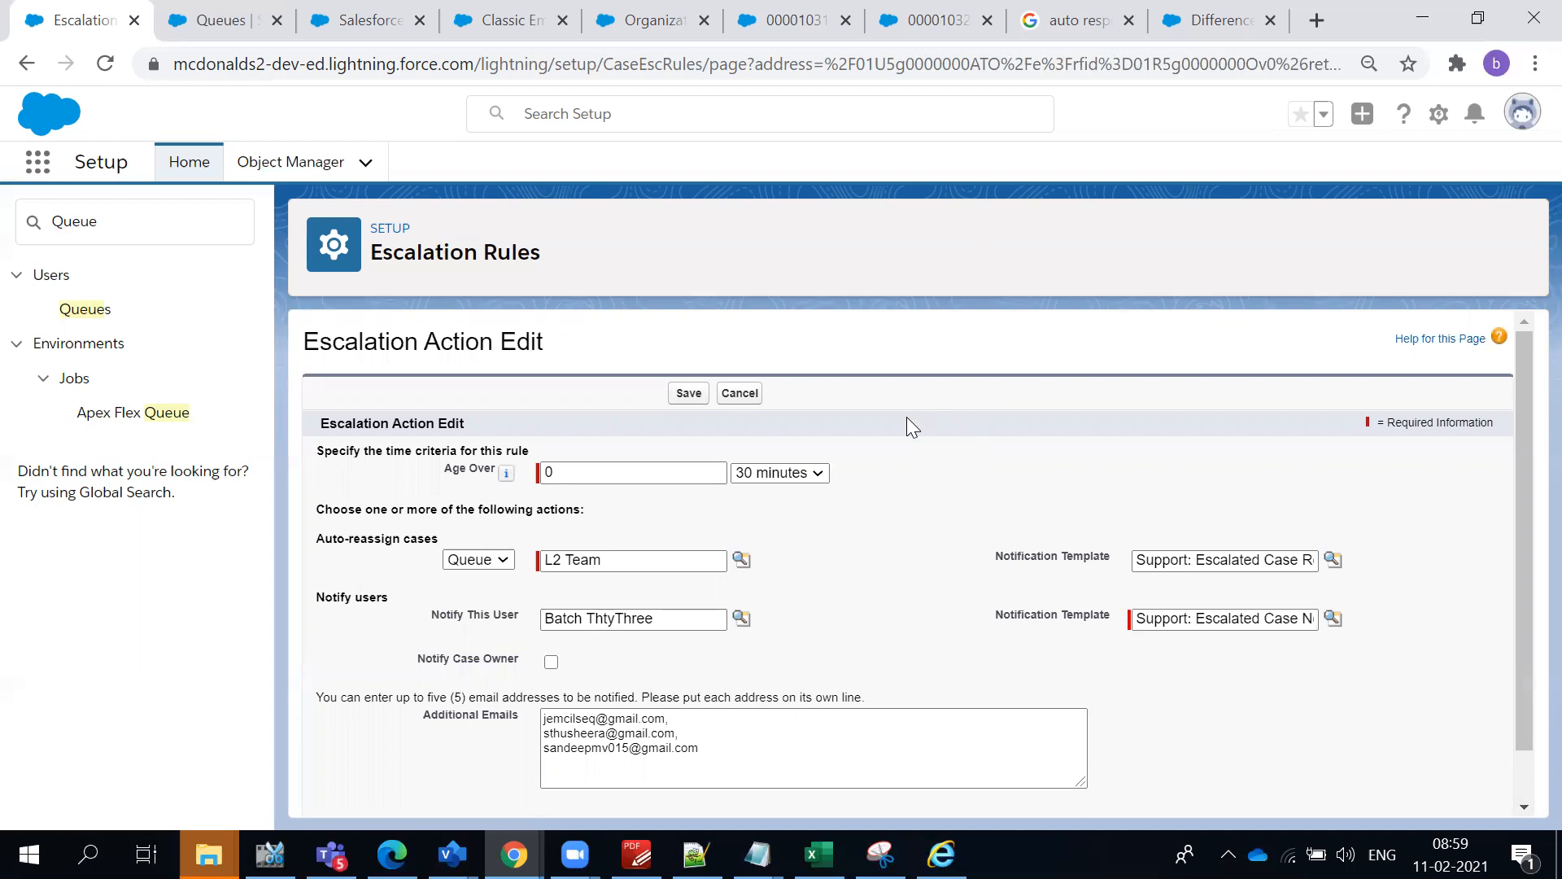
click(738, 394)
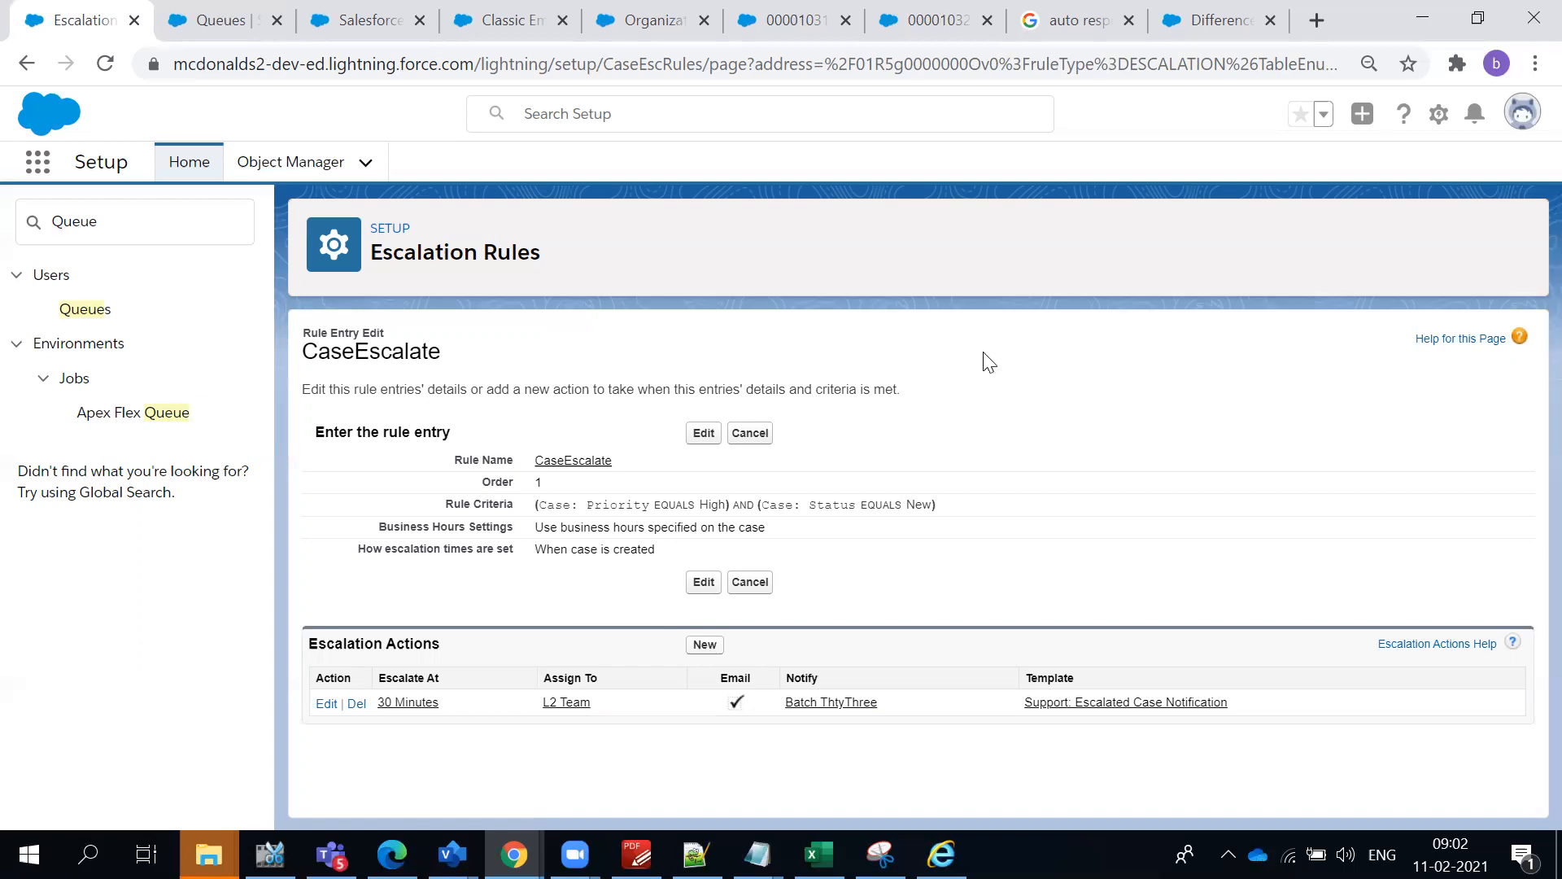
- Open the 30-minute escalation action again and review its time criteria and auto-reassignment settings
click(325, 703)
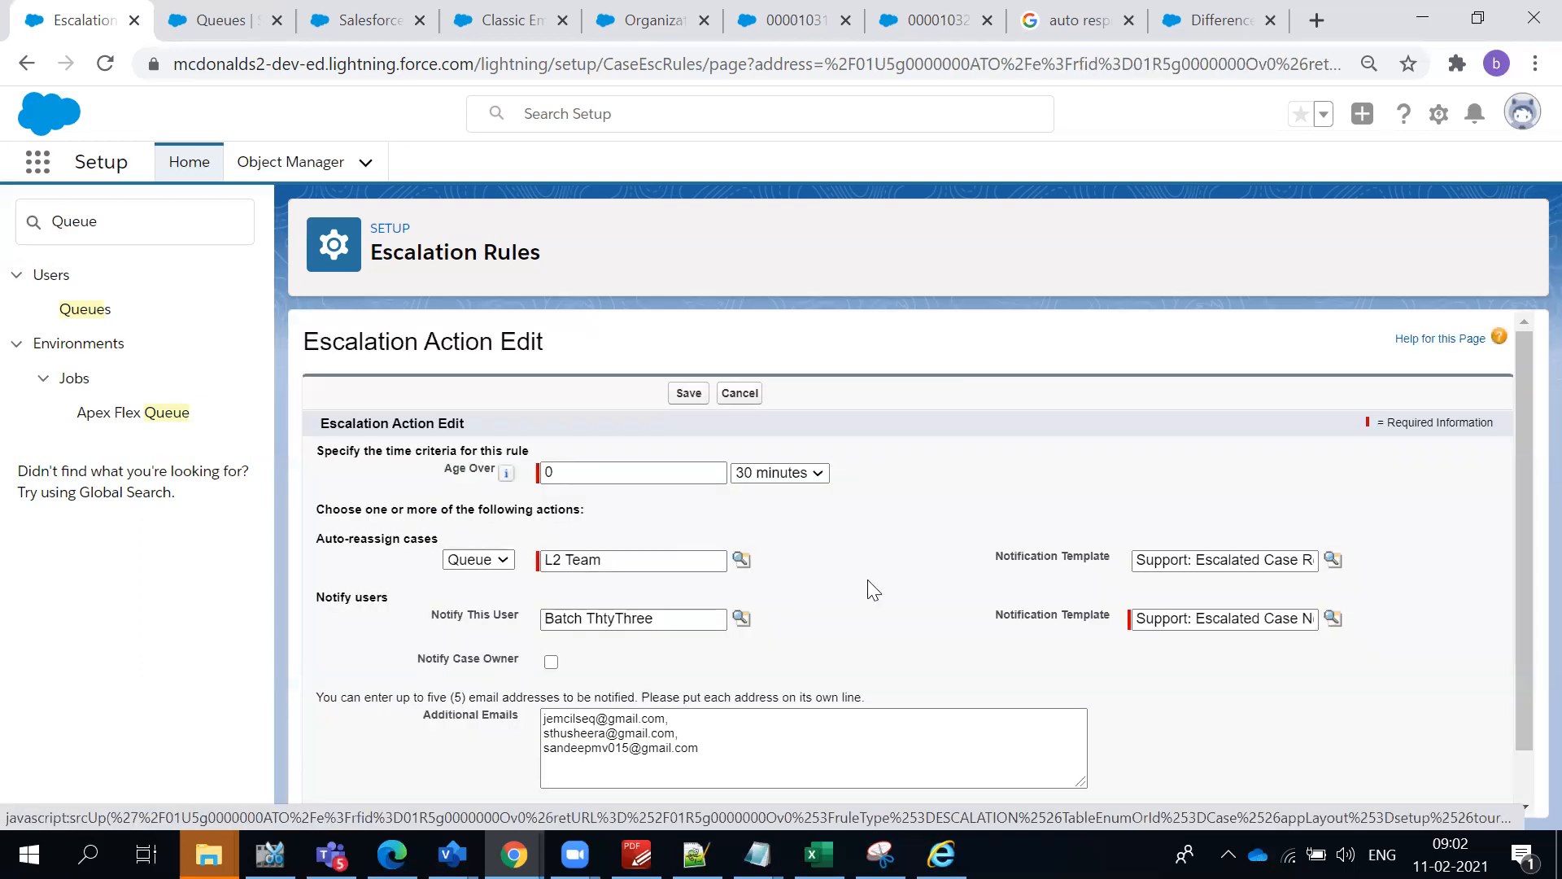
scroll(873, 589, down, 1)
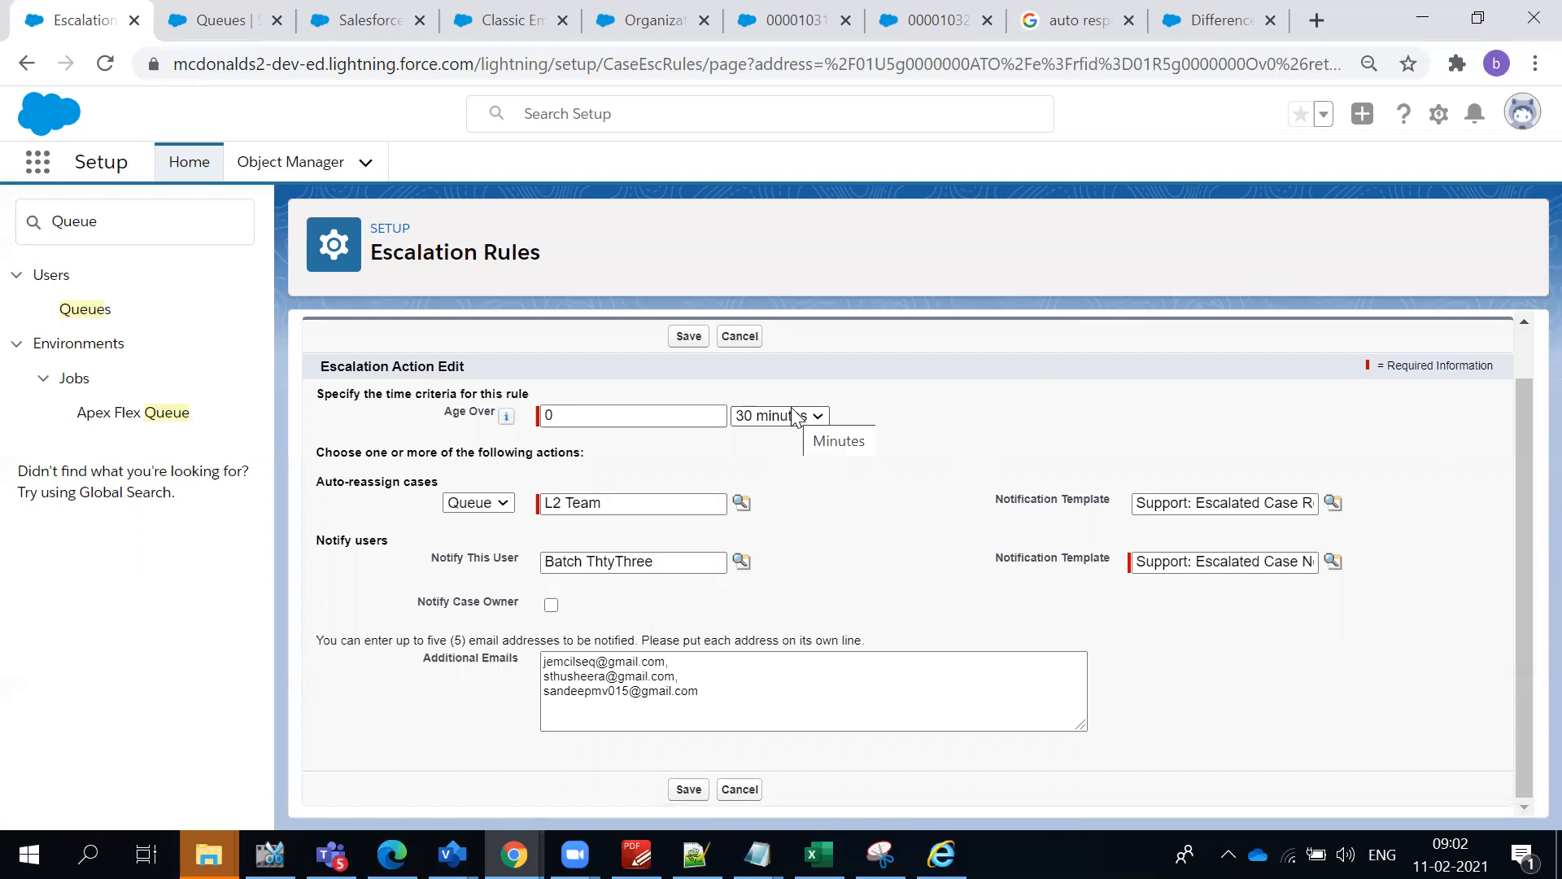
triple_click(363, 482)
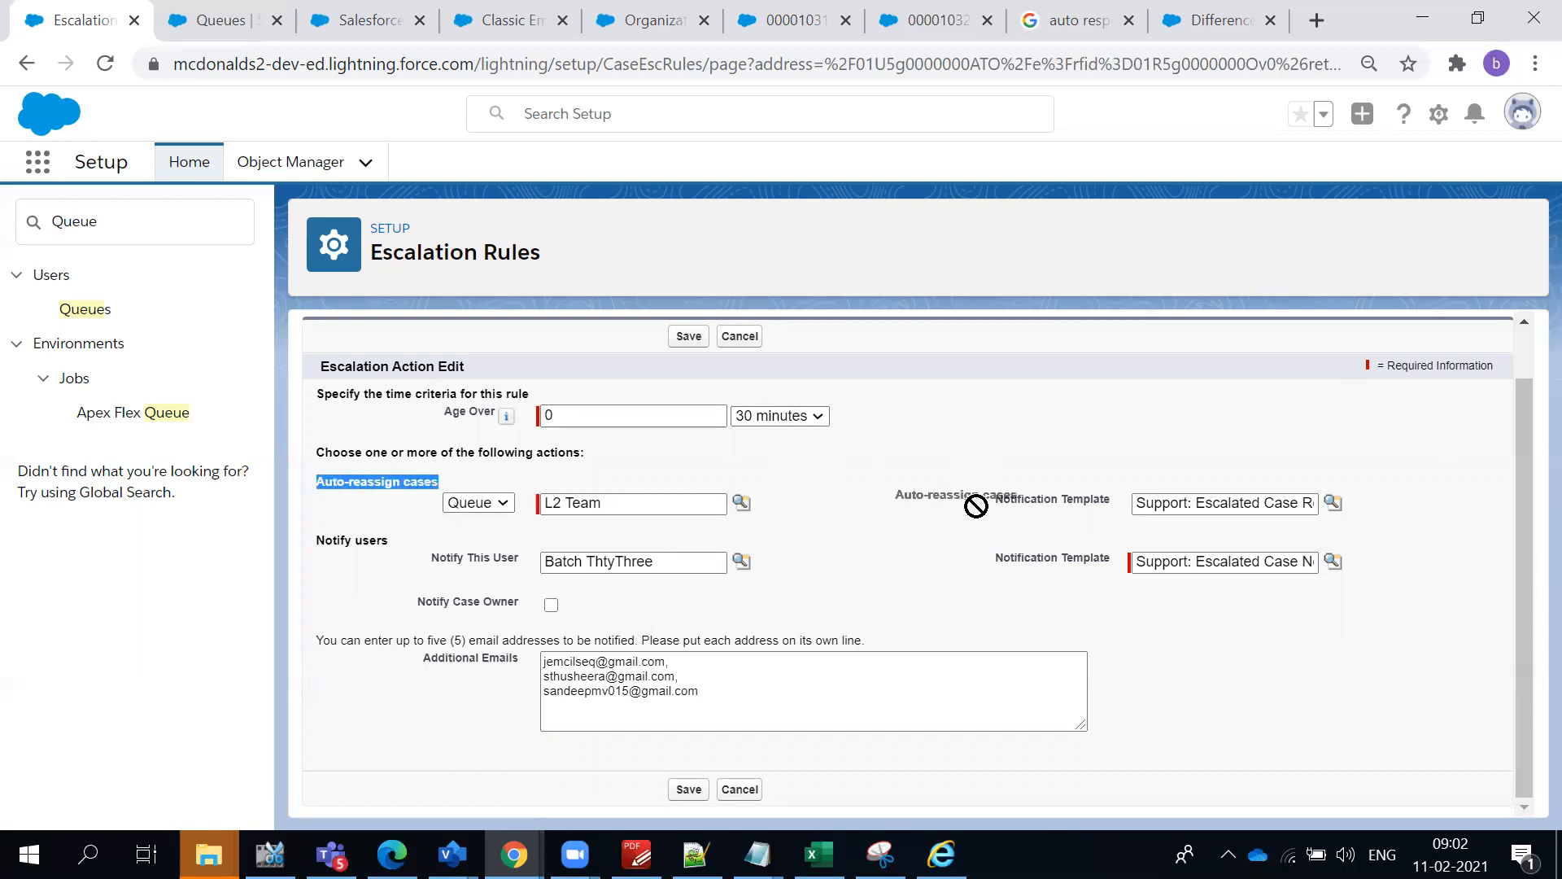
click(1020, 473)
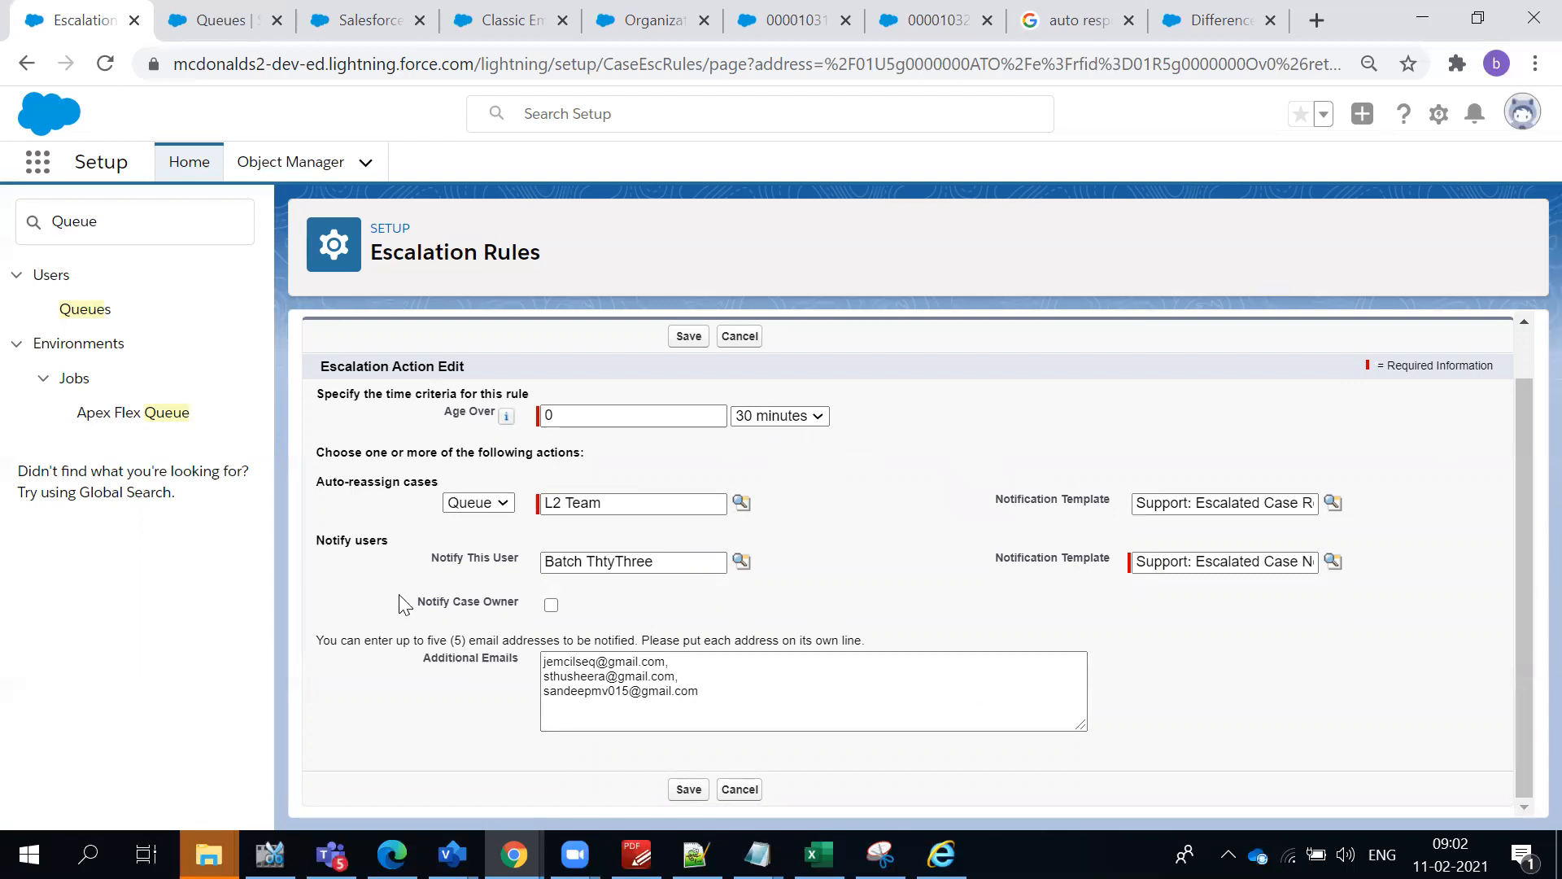
- Review the action's user notification settings, including the notified user, the additional emails and the notification template
triple_click(368, 540)
double_click(480, 558)
click(726, 608)
drag(743, 714, 441, 640)
click(398, 714)
drag(461, 575, 1369, 567)
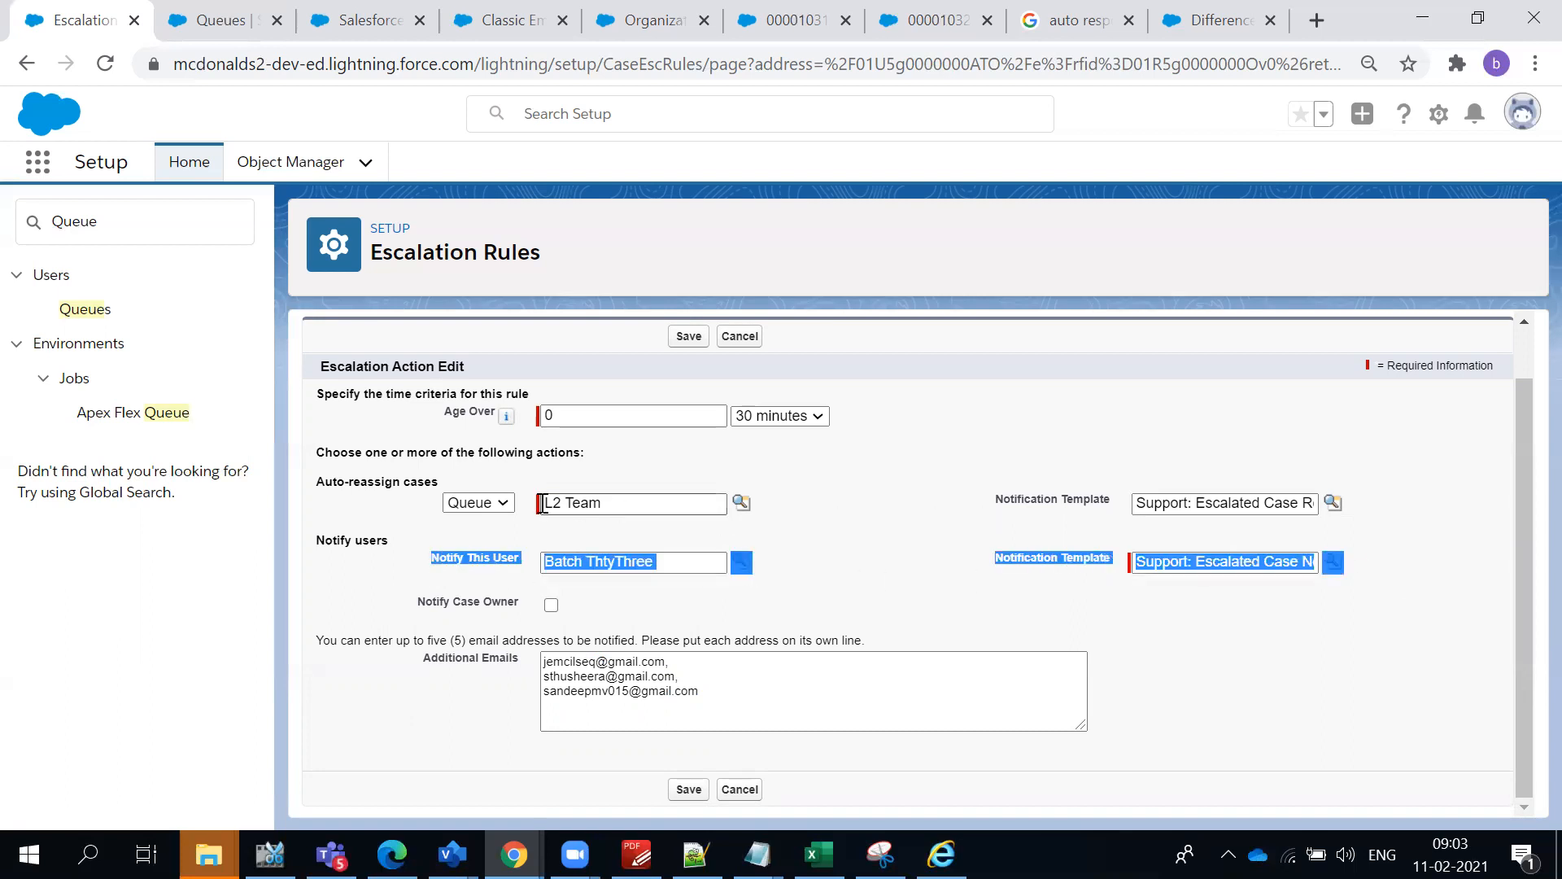
- Recheck the auto-reassign cases section and close the escalation action without saving
click(363, 510)
triple_click(362, 482)
click(895, 473)
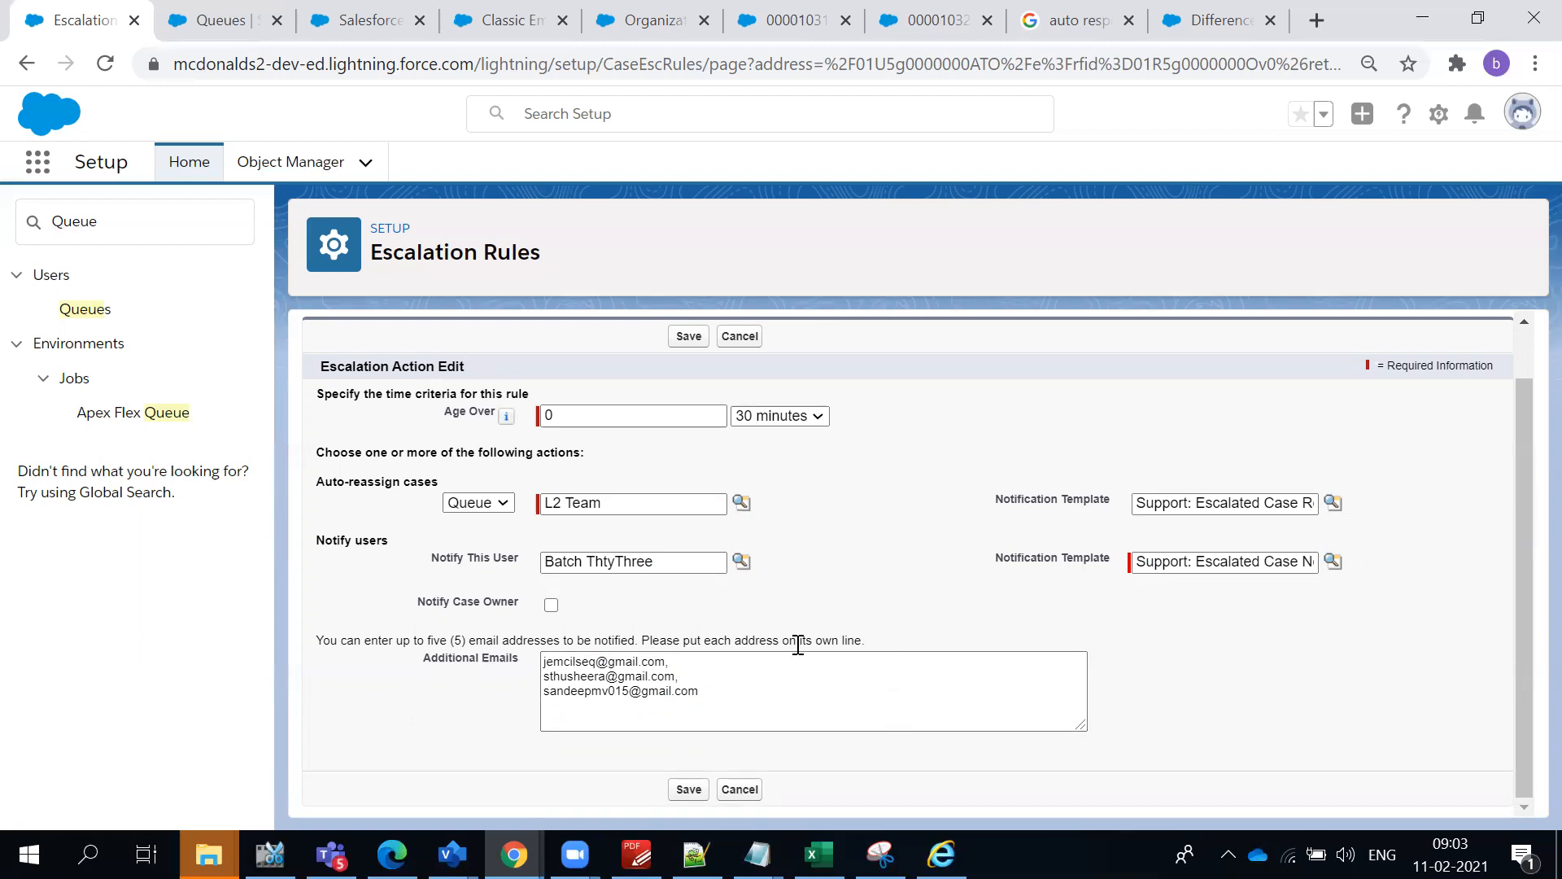
scroll(798, 644, up, 1)
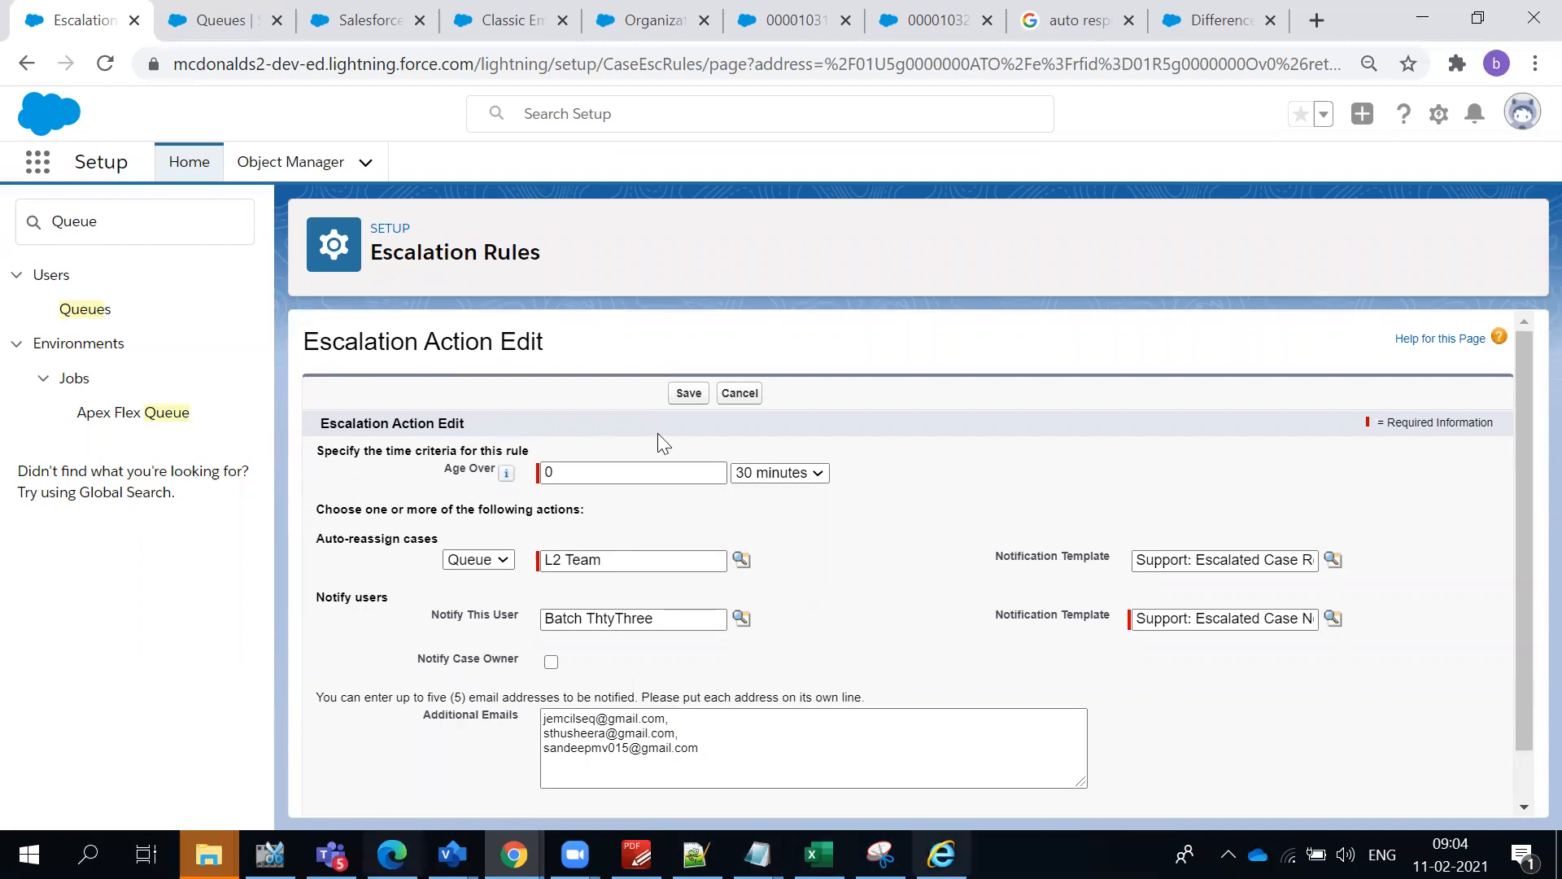
click(736, 400)
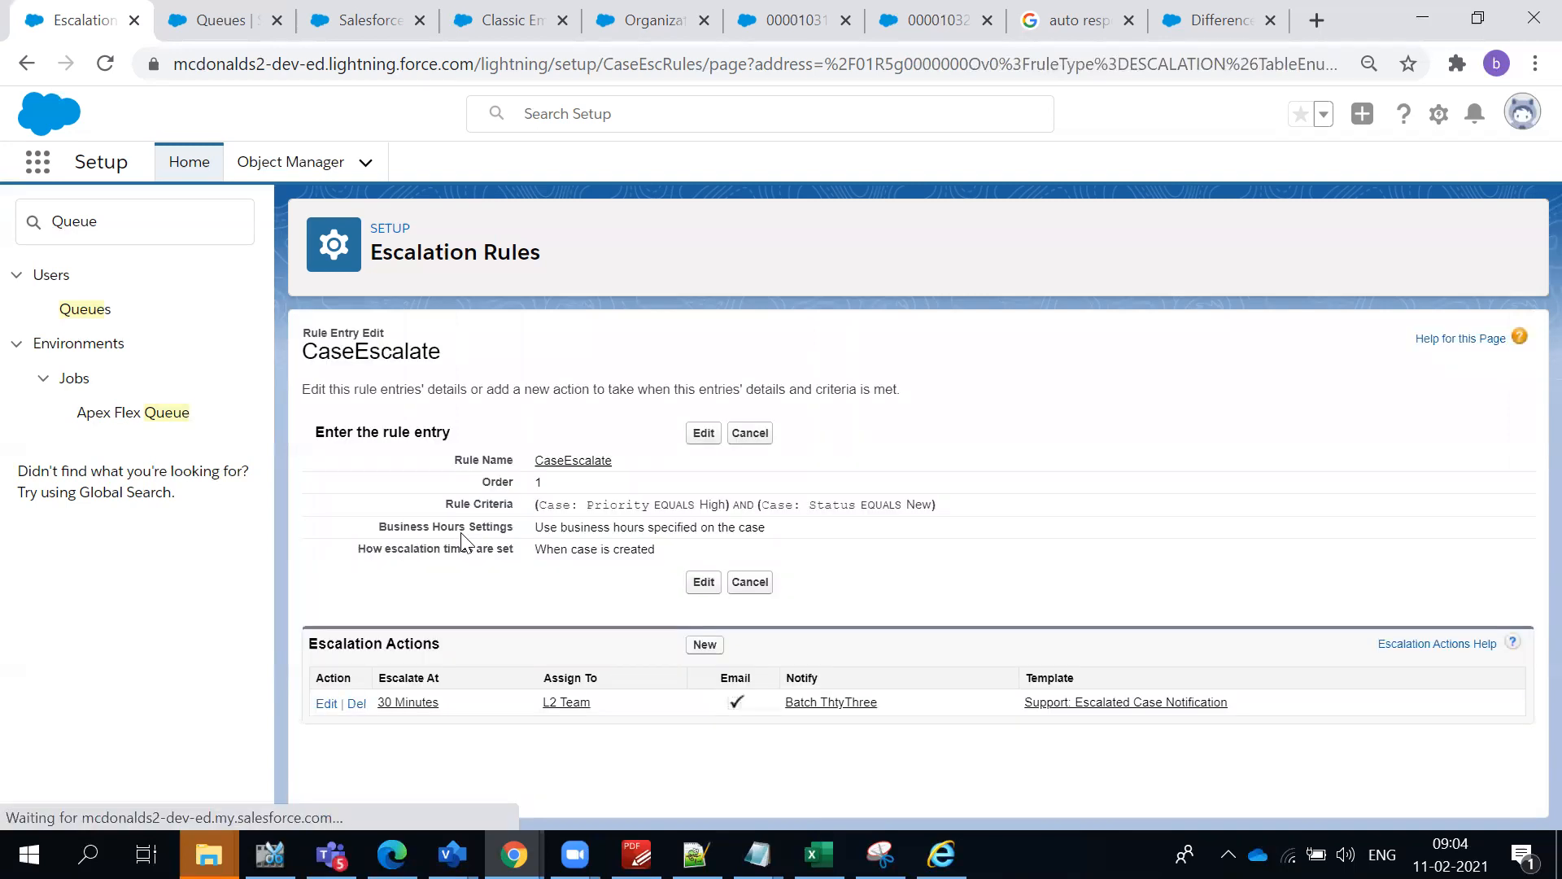
- Review the rule entry and escalation actions sections of the CaseEscalate entry
double_click(416, 433)
triple_click(389, 636)
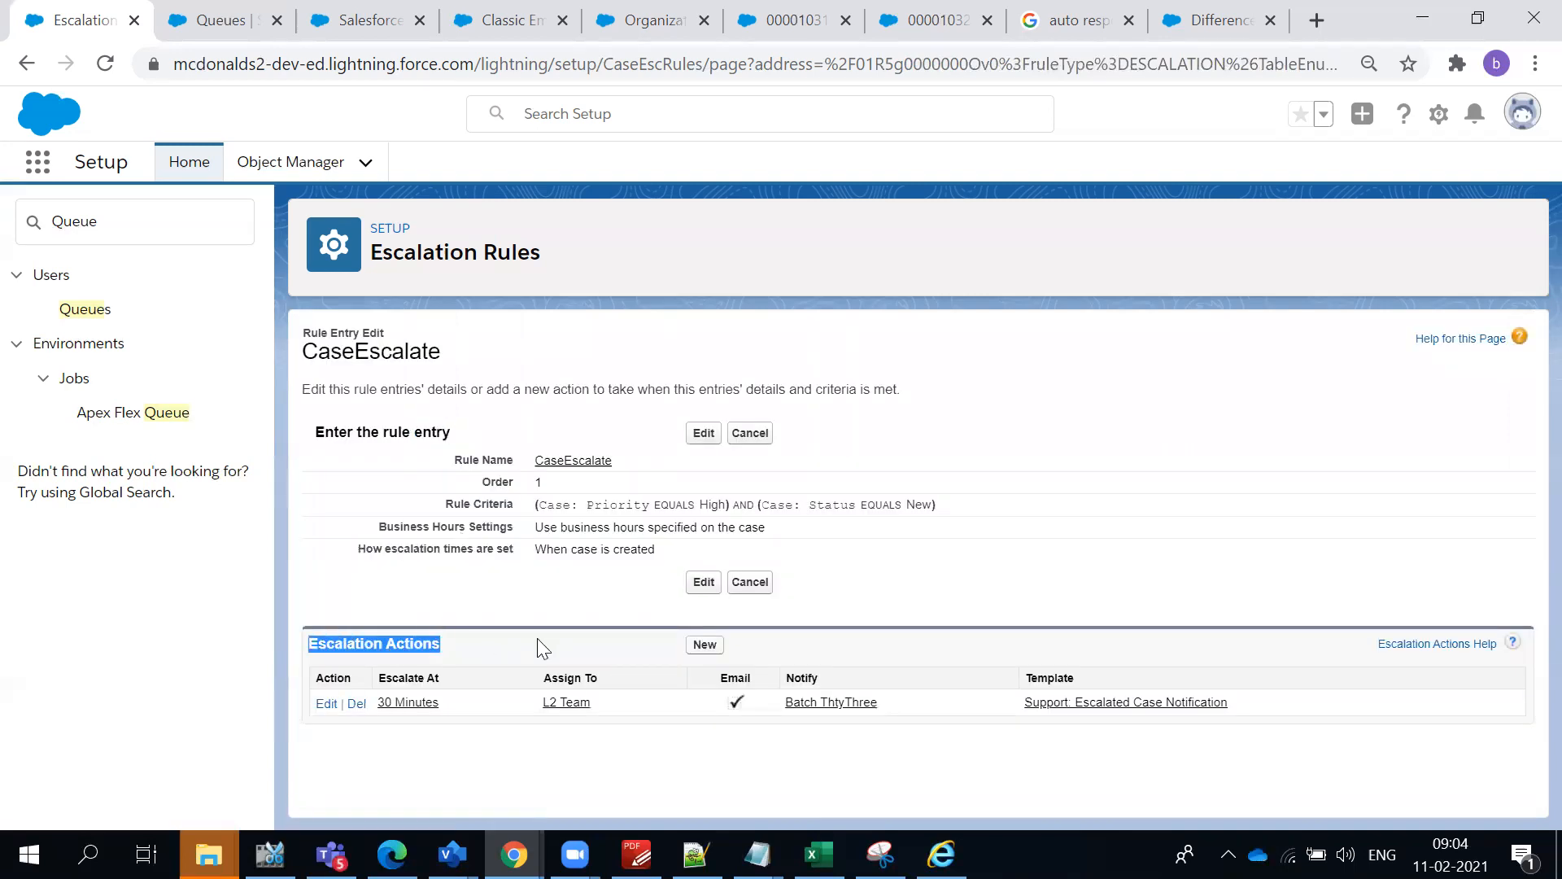
click(567, 642)
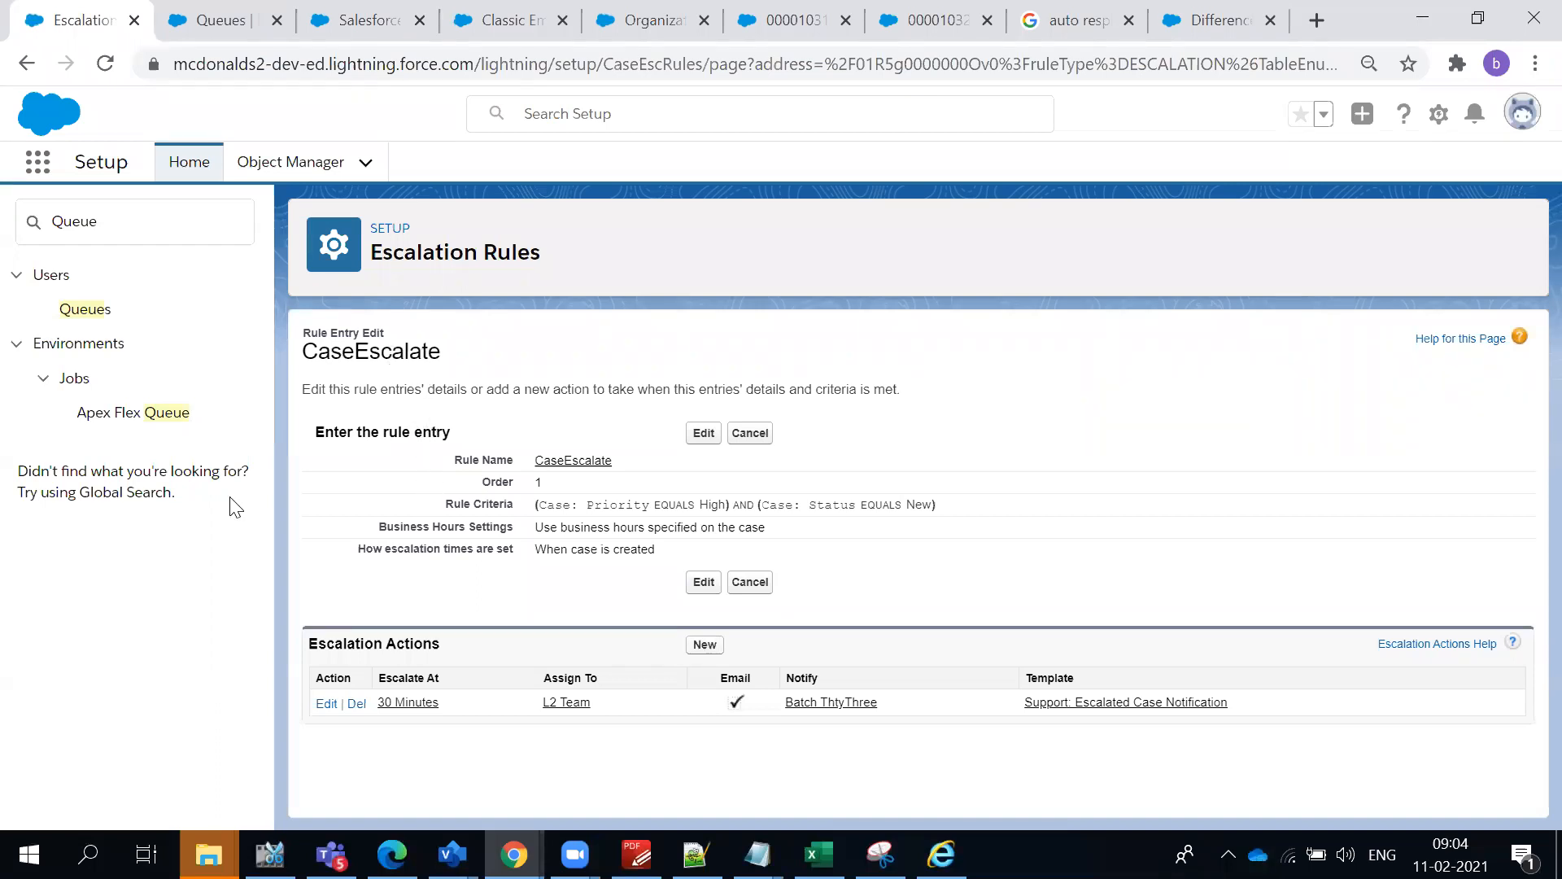
- Search Setup for "Esca", go to Escalation Rules and open the CaseEscalate rule to review its details
double_click(101, 211)
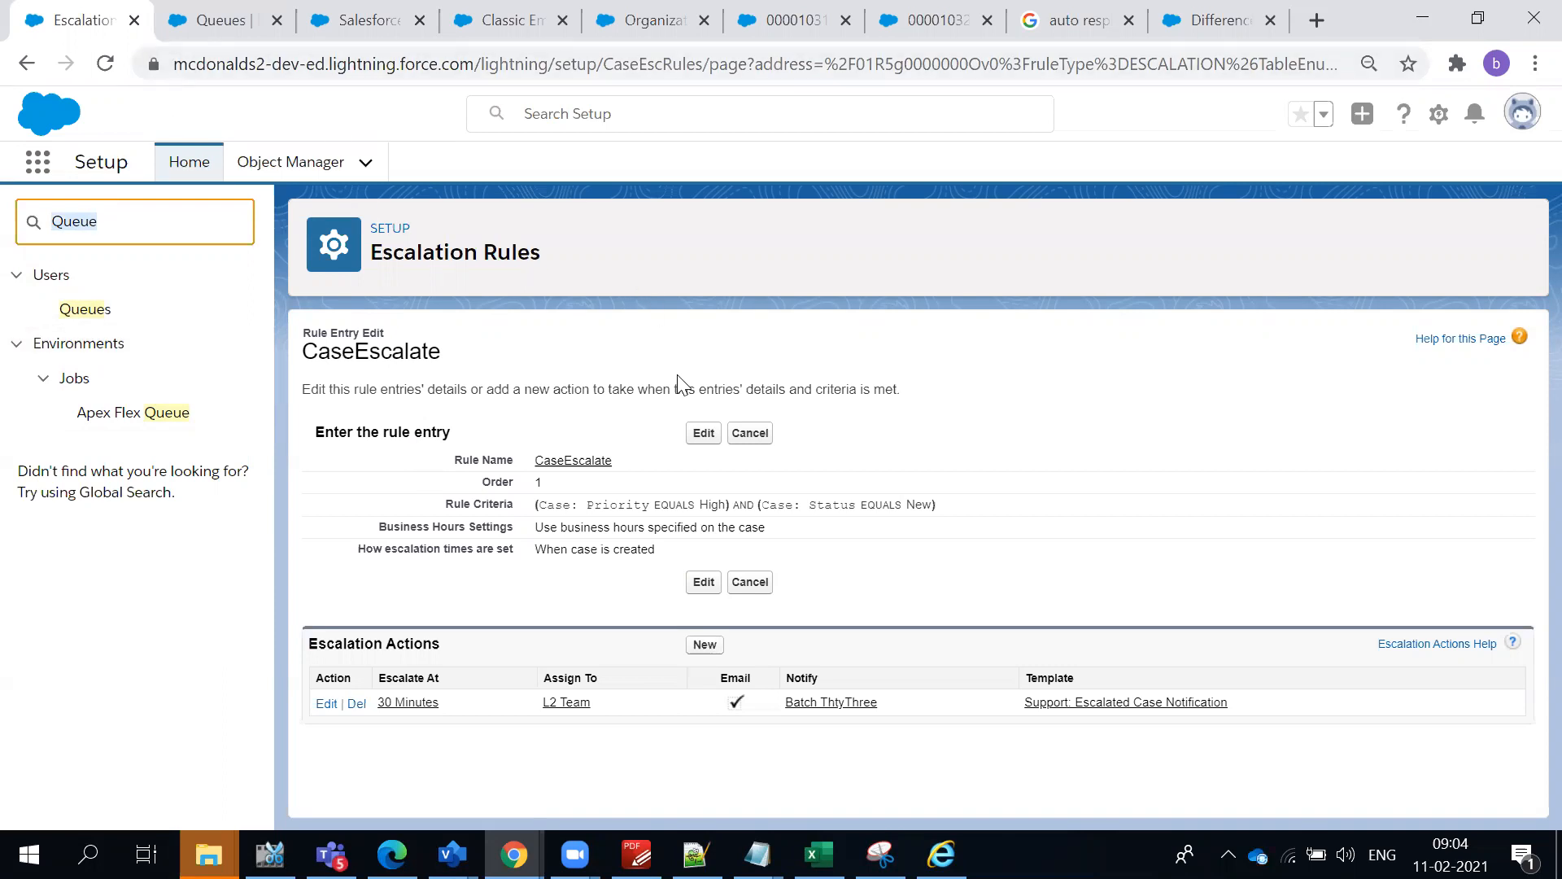
triple_click(550, 388)
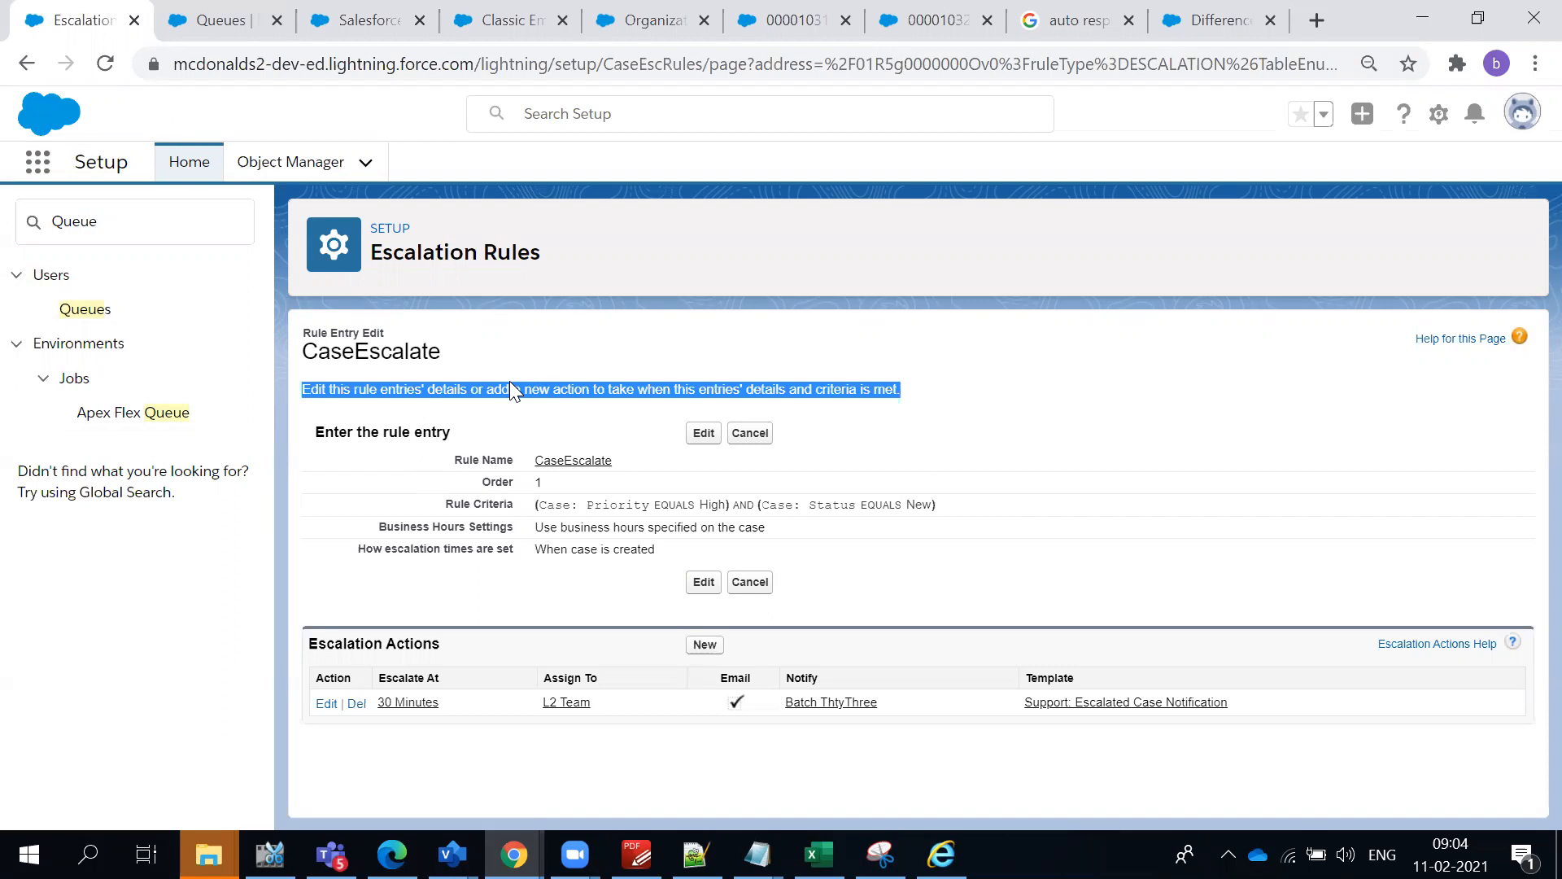
click(204, 243)
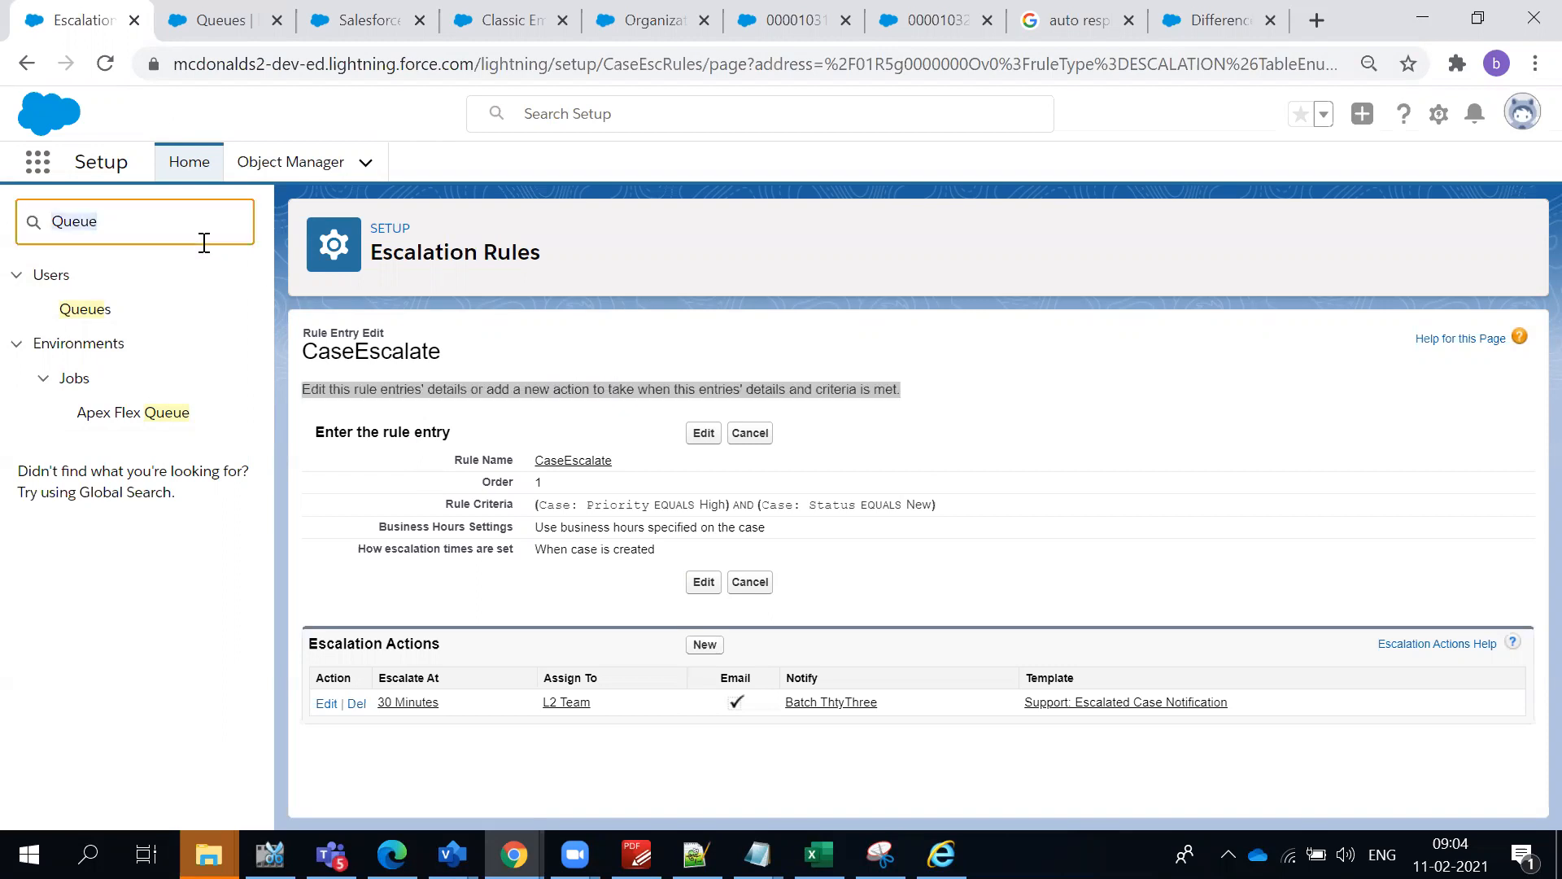
text(Esca)
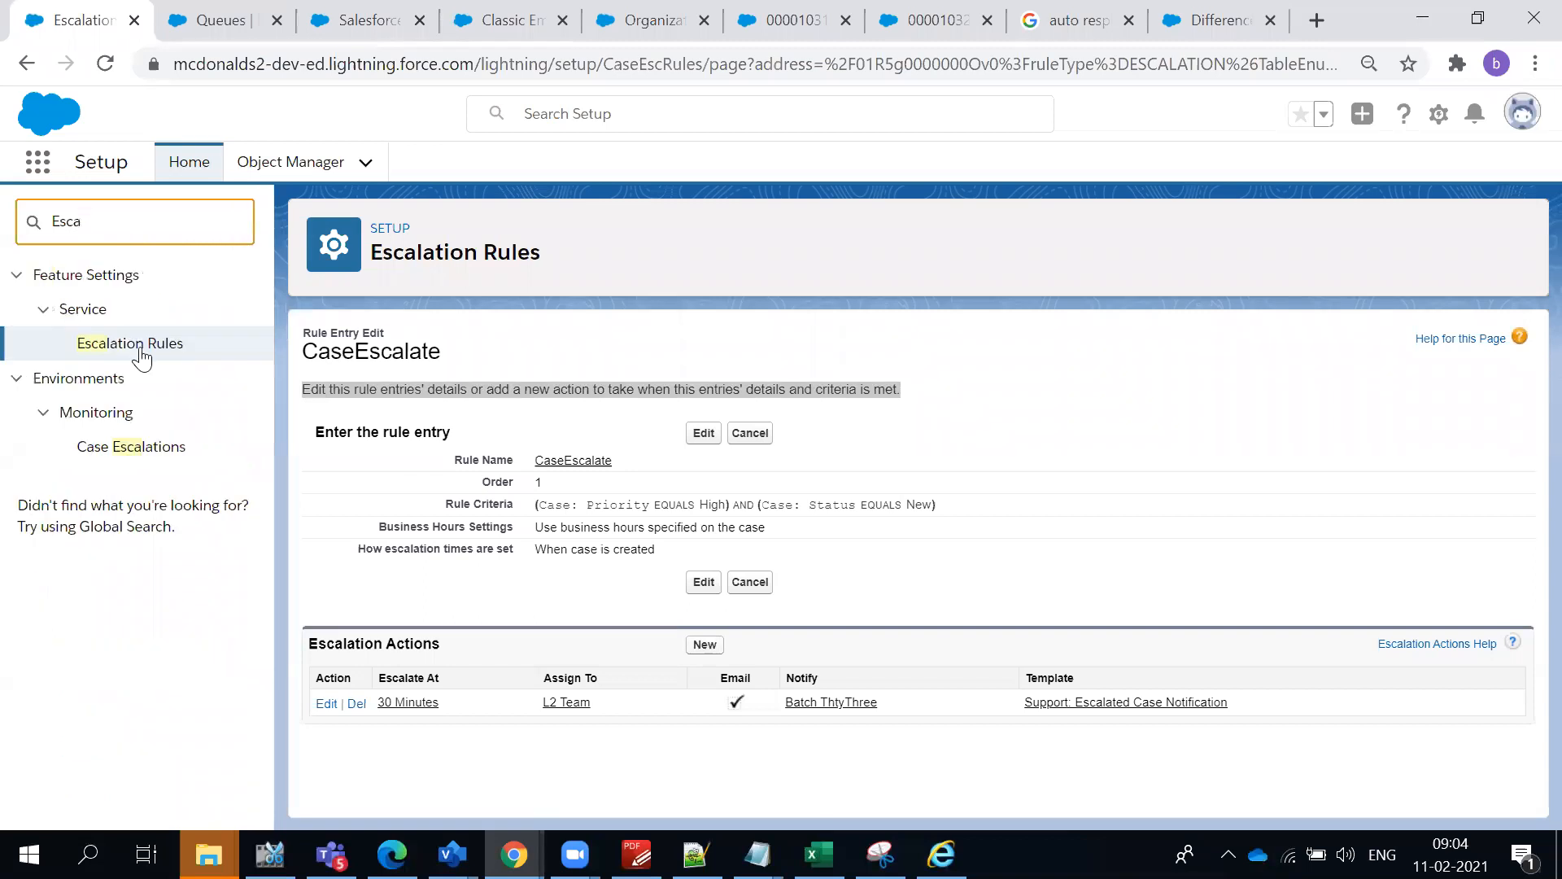
click(141, 351)
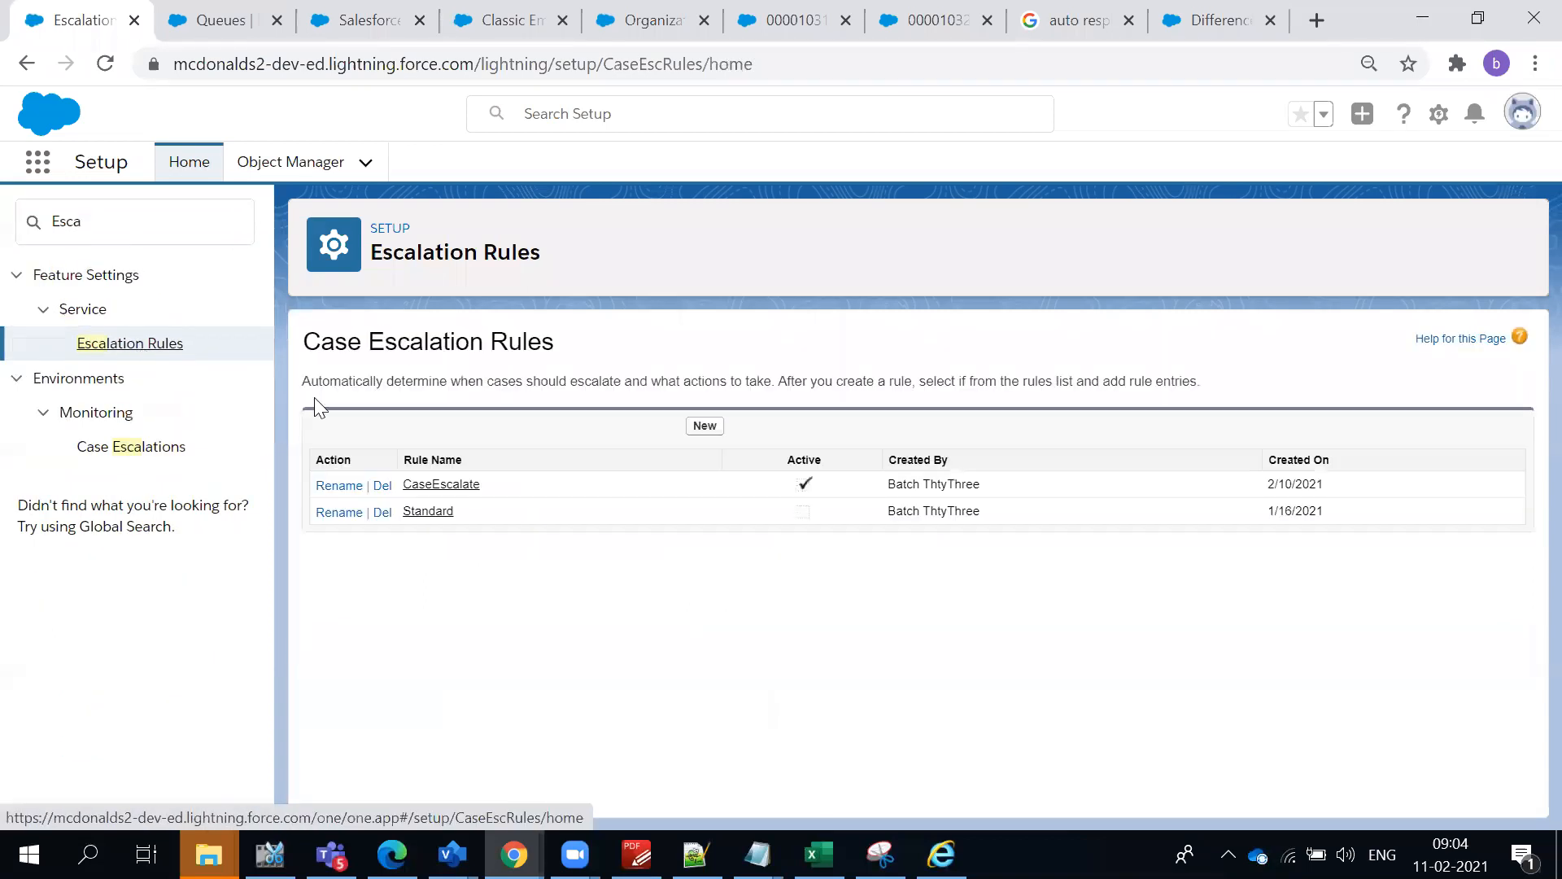
click(432, 489)
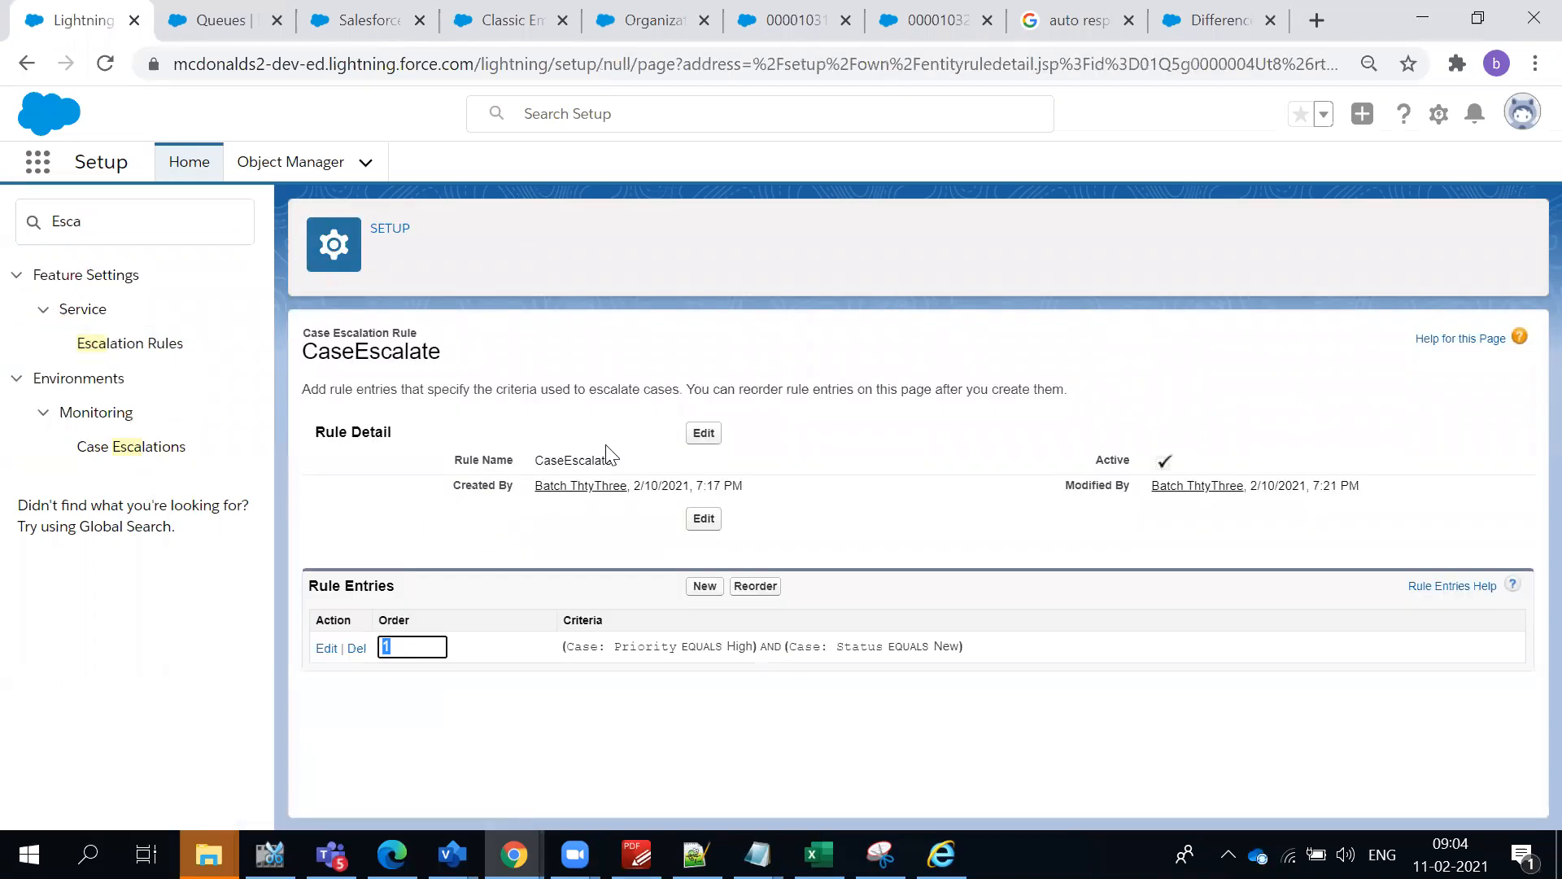
drag(542, 460, 672, 459)
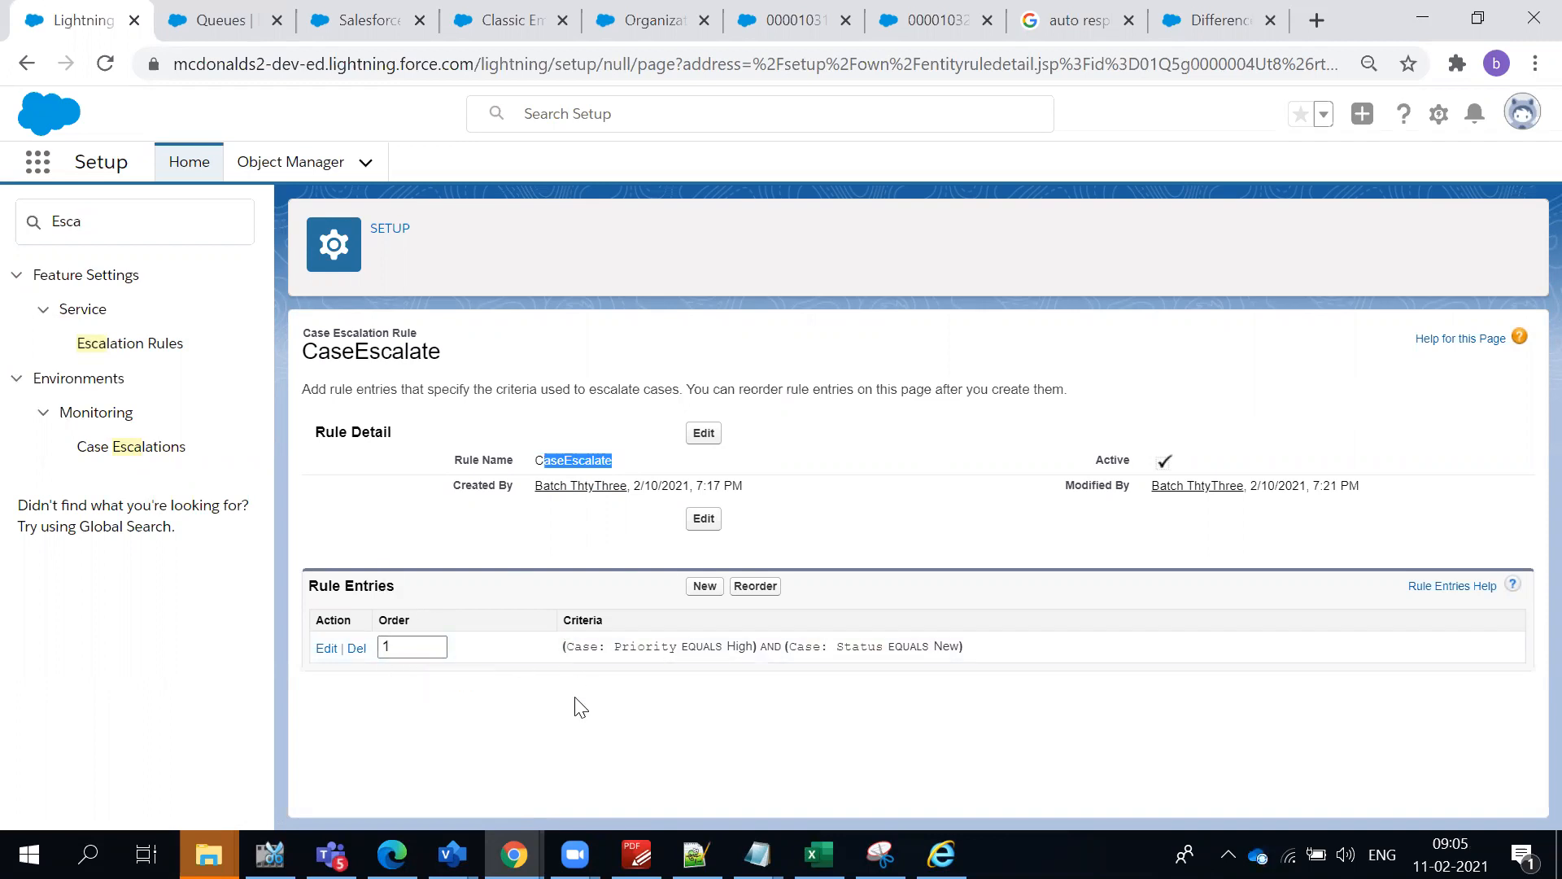
- Open the CaseEscalate rule entry and review its criteria, business hours settings and escalation actions
click(341, 705)
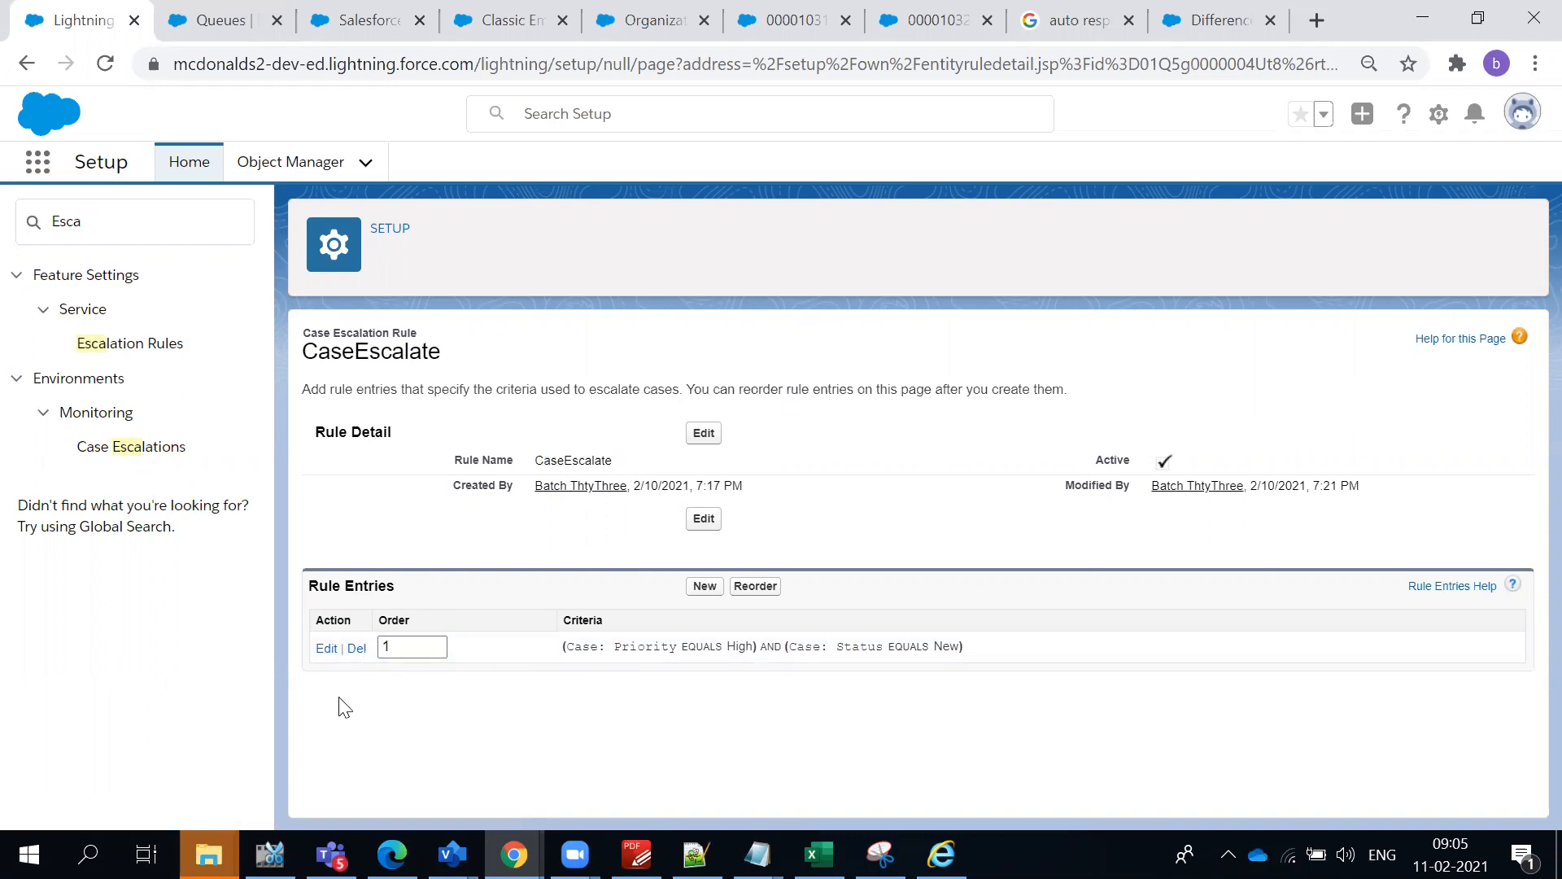
click(326, 649)
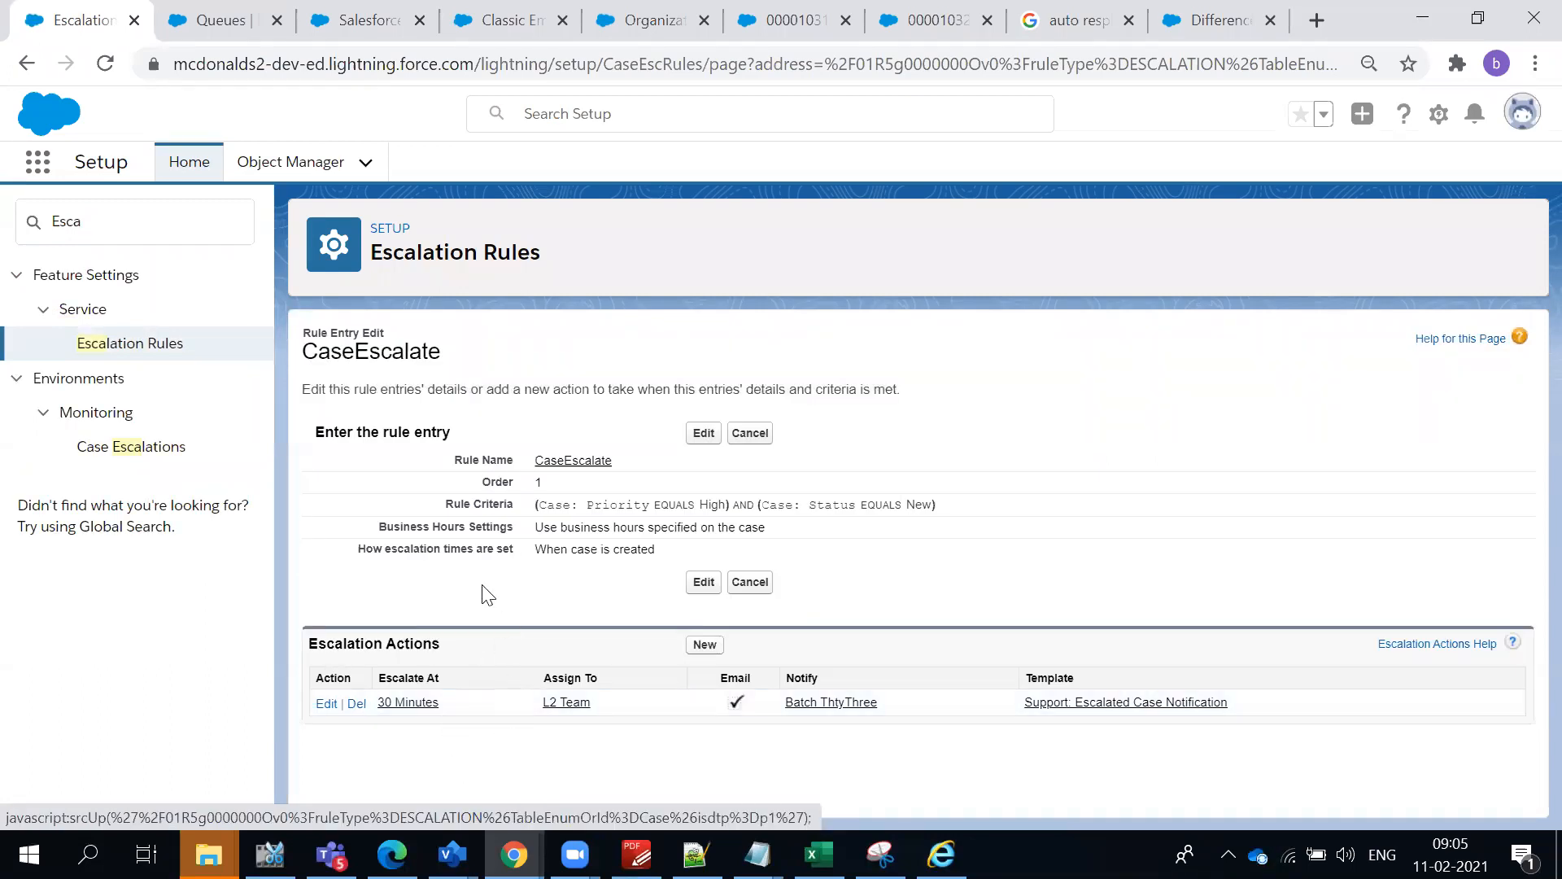
drag(394, 462, 852, 547)
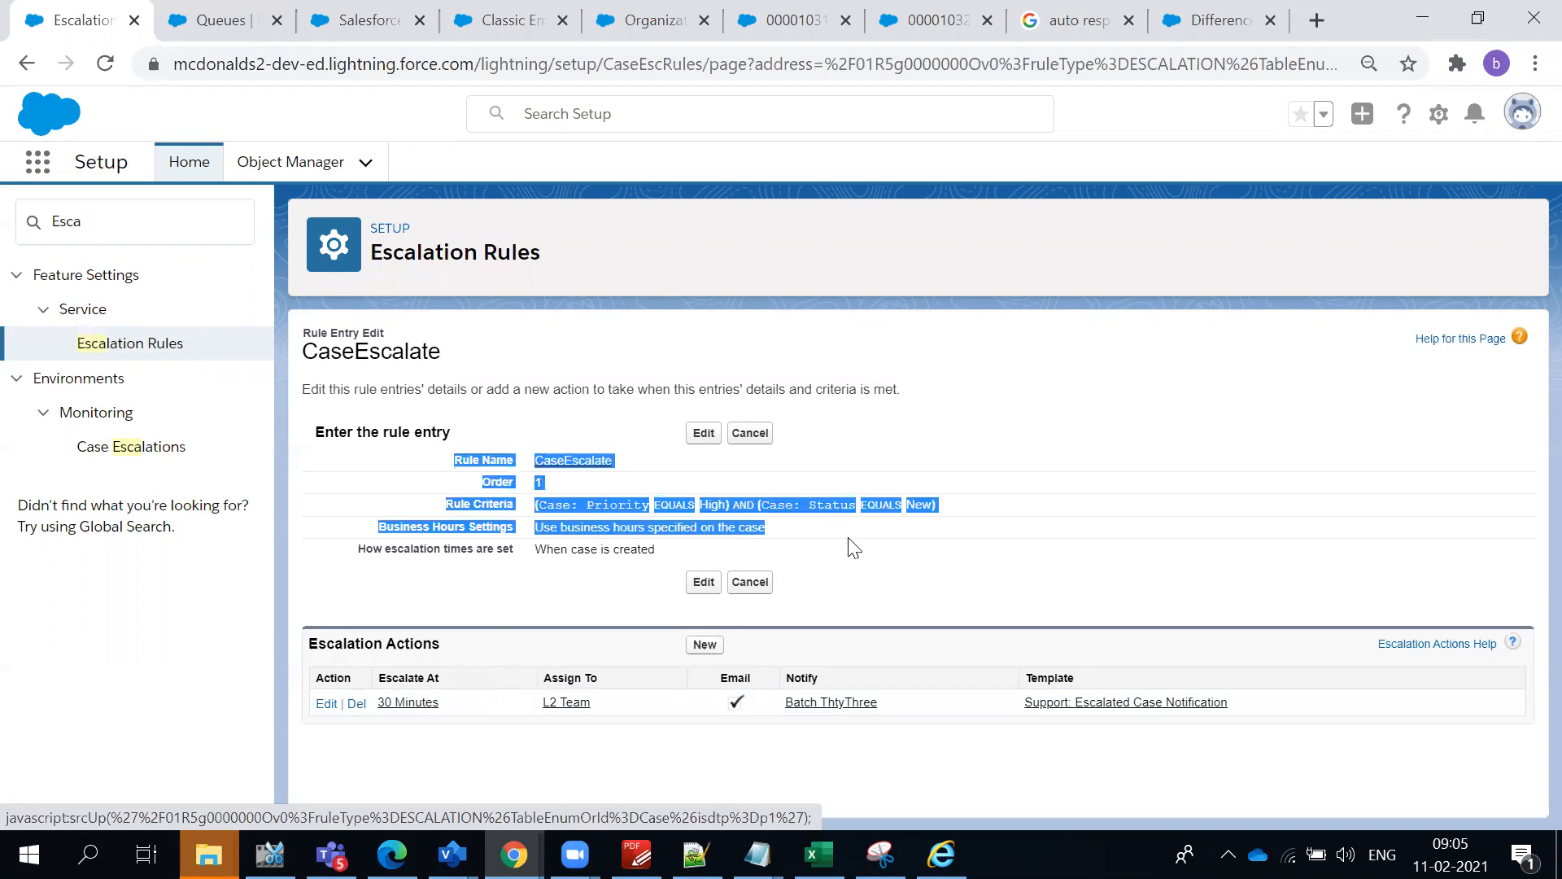
click(846, 548)
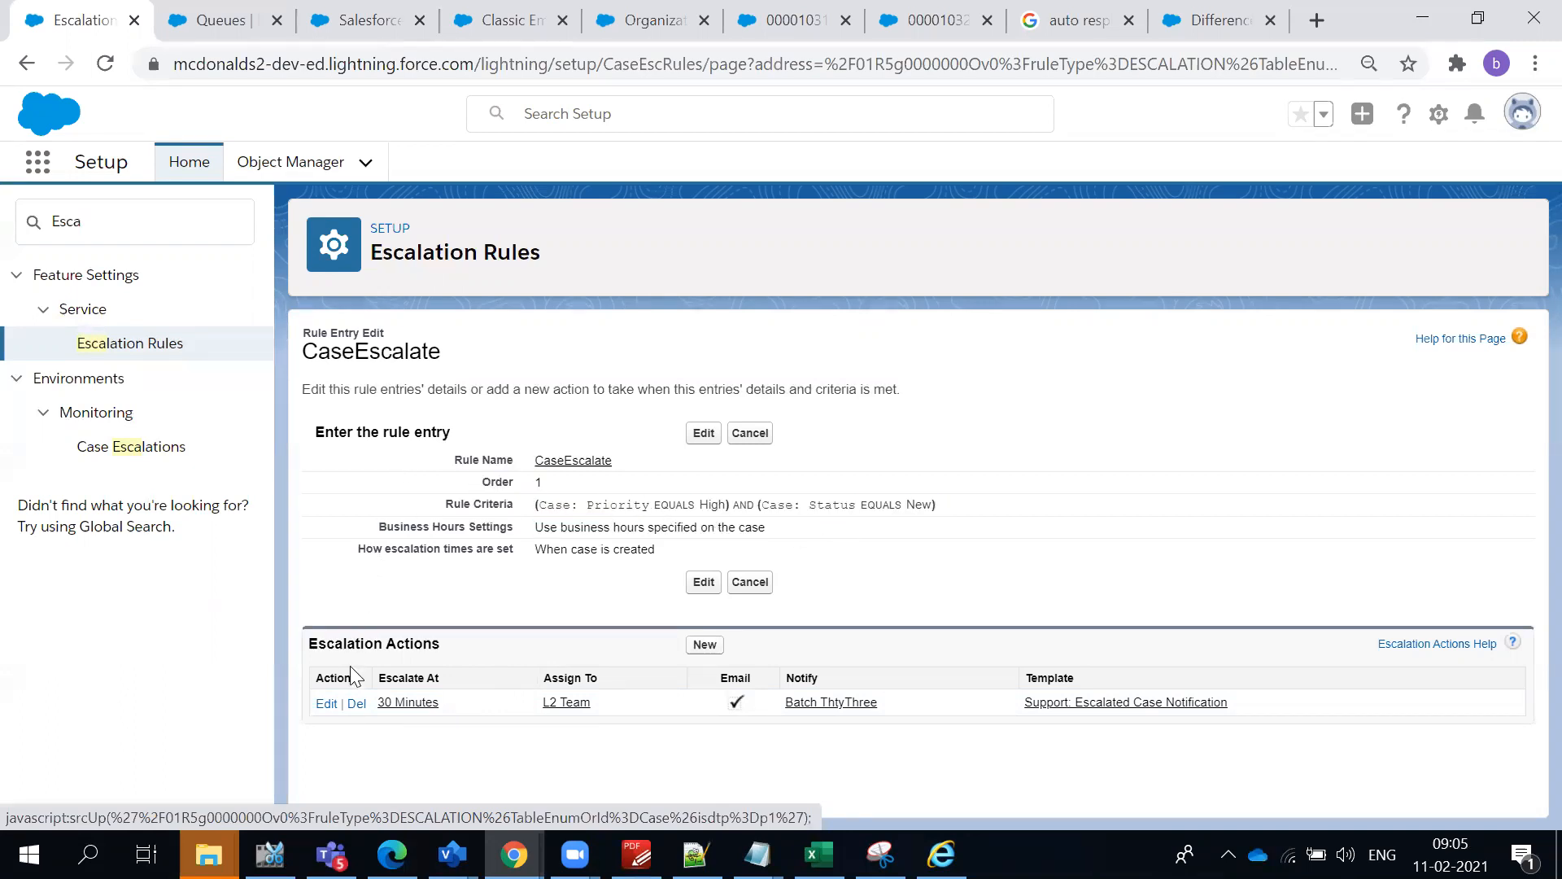
drag(347, 644, 631, 777)
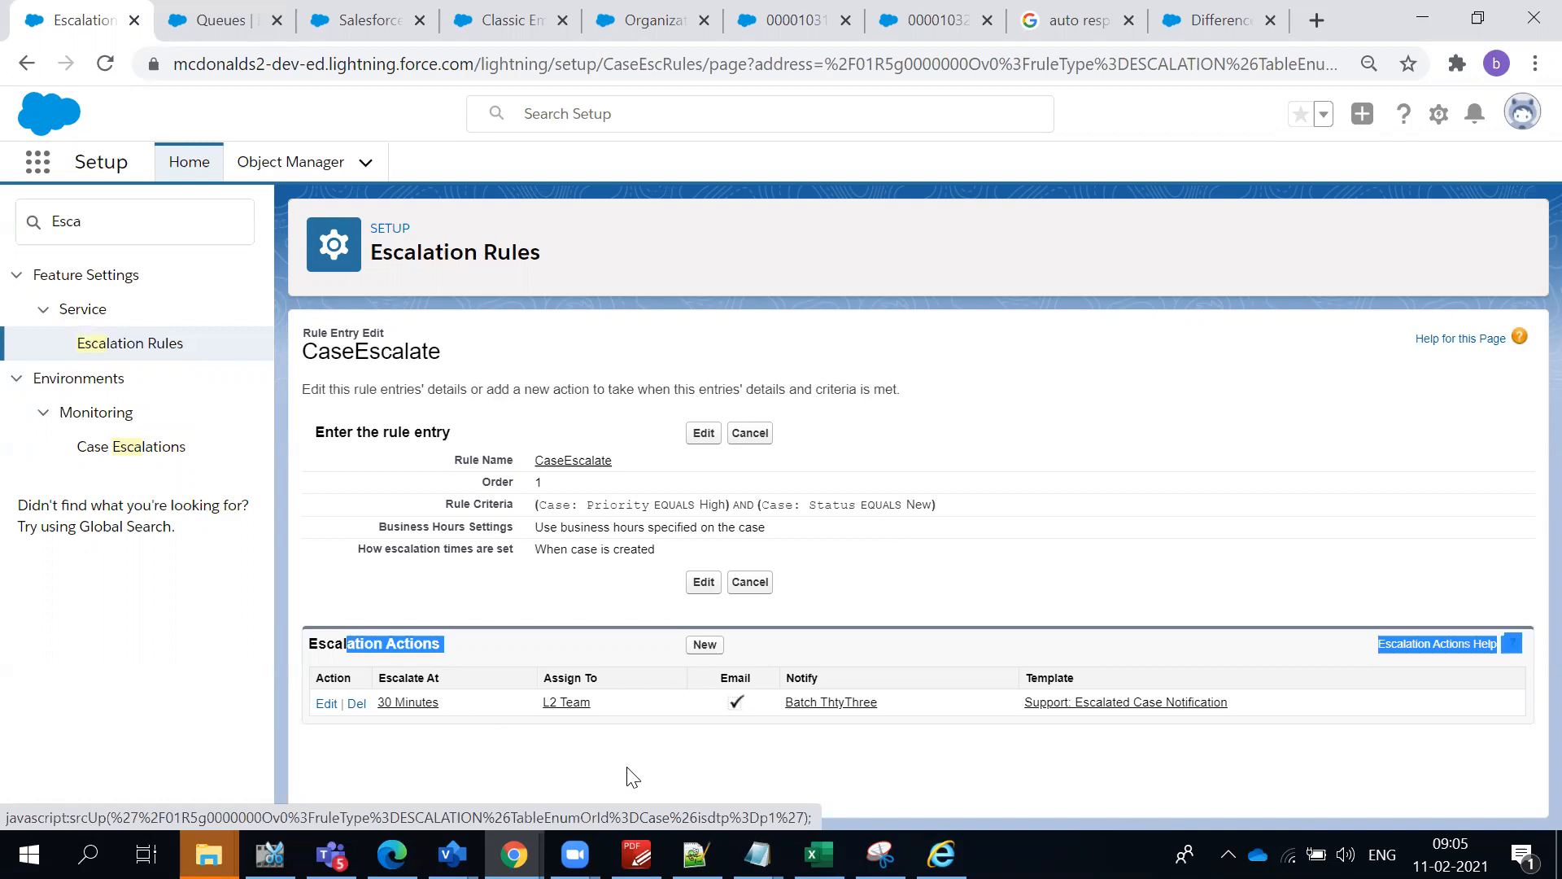
click(633, 775)
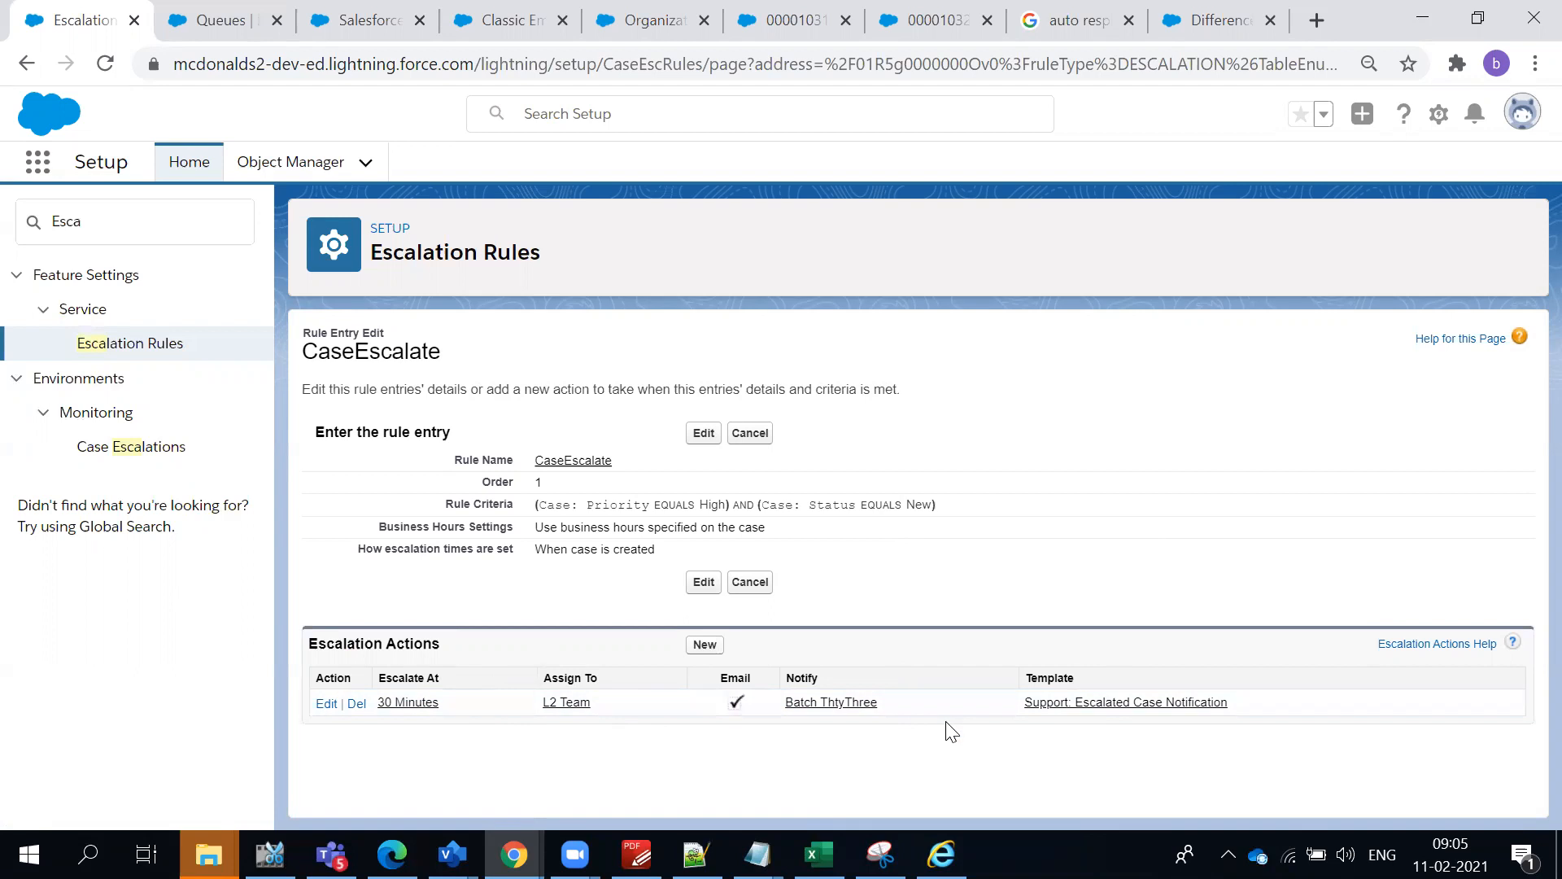
drag(1014, 506, 537, 501)
click(1163, 505)
click(704, 646)
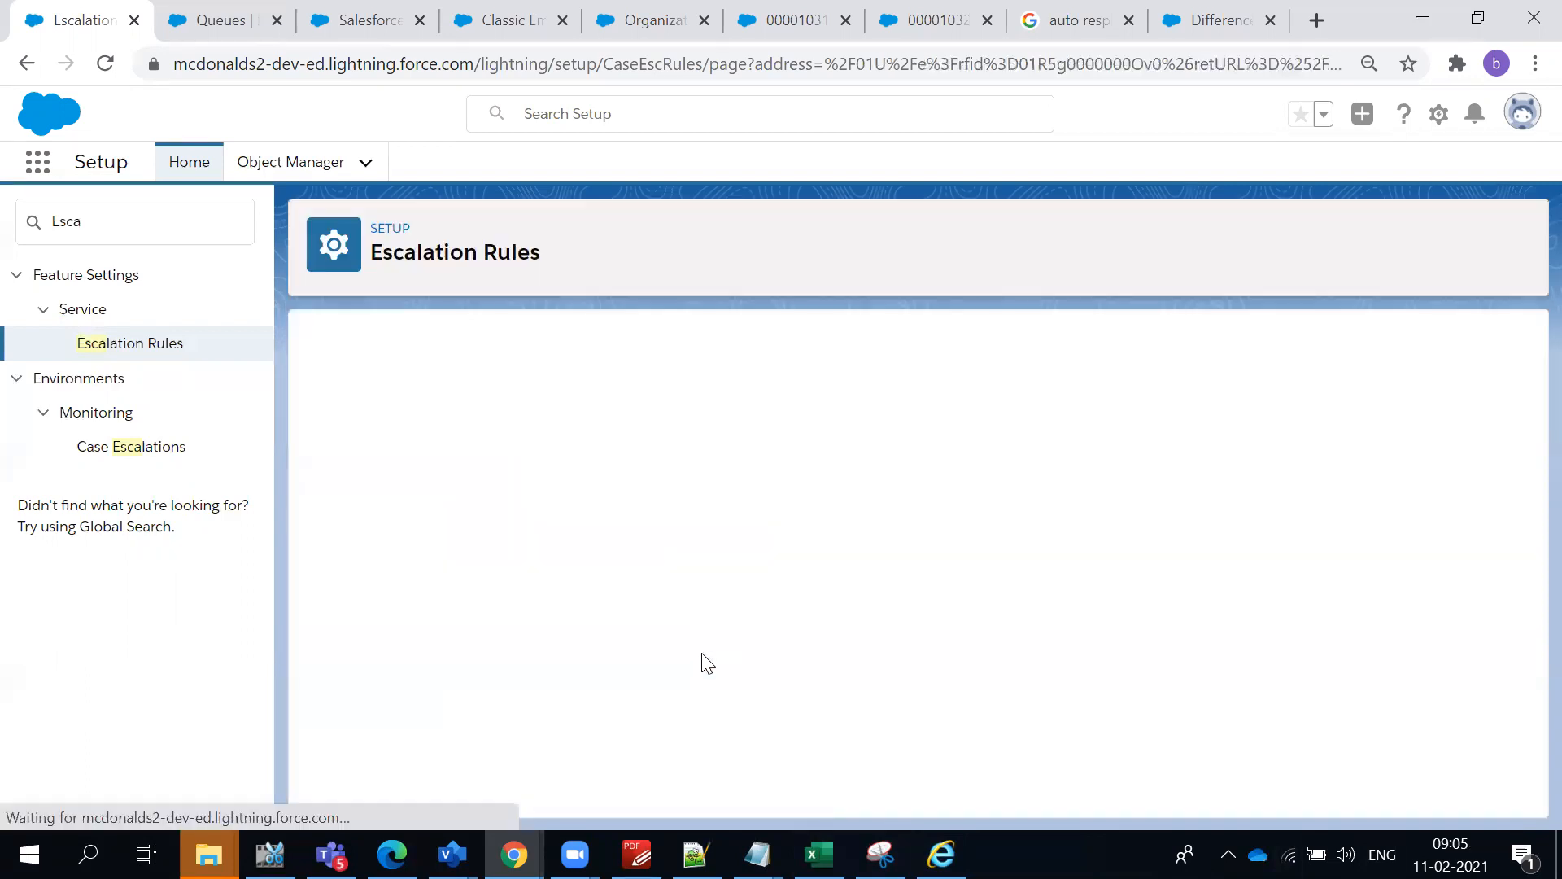
click(680, 467)
text(2)
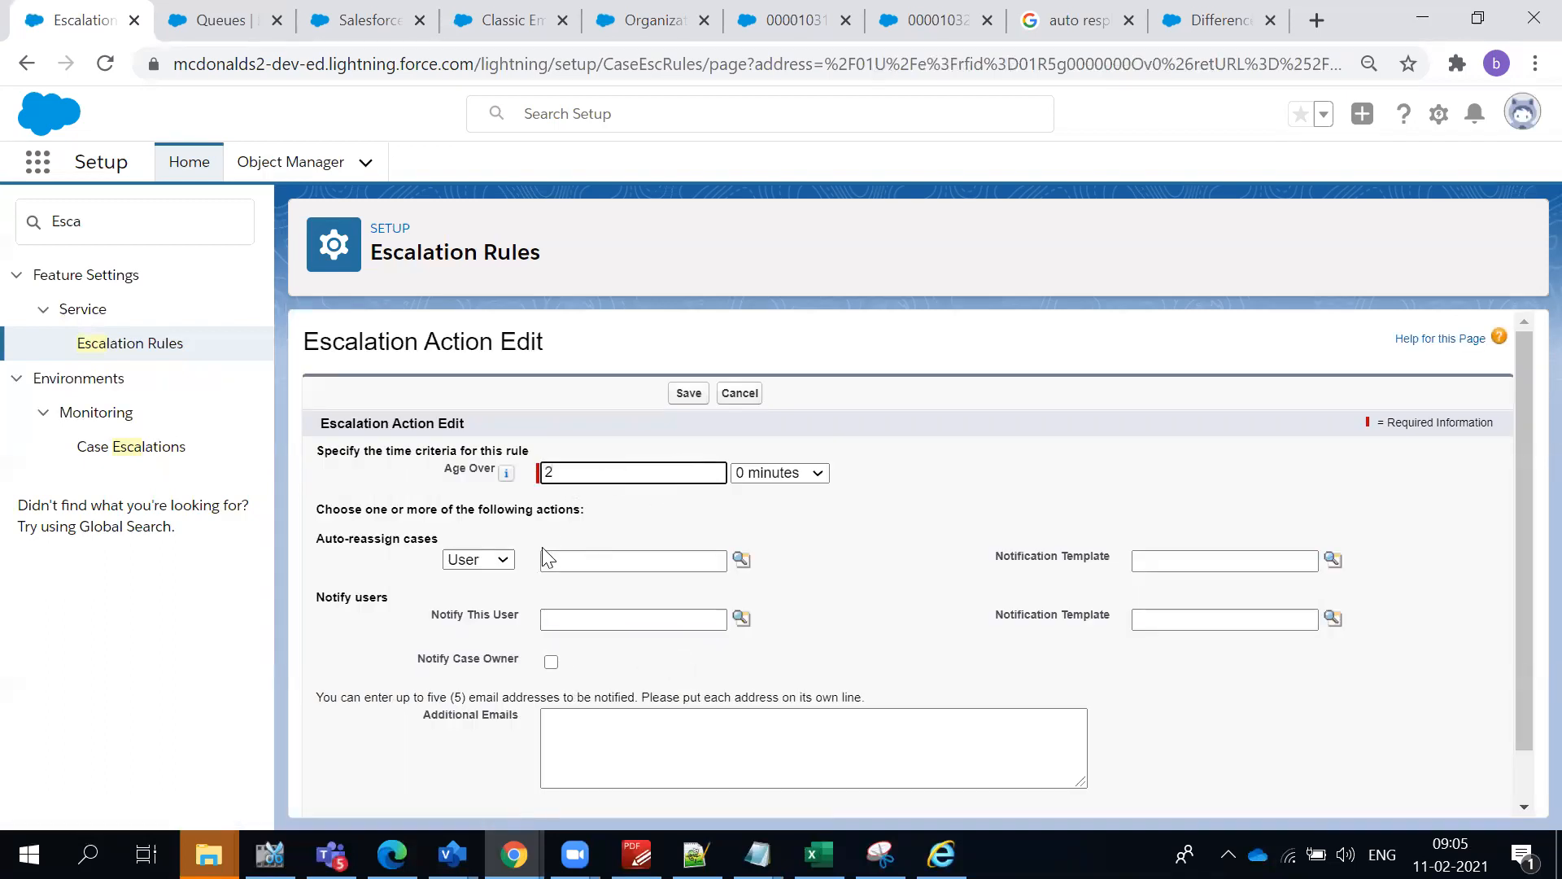
click(492, 561)
click(487, 597)
click(599, 562)
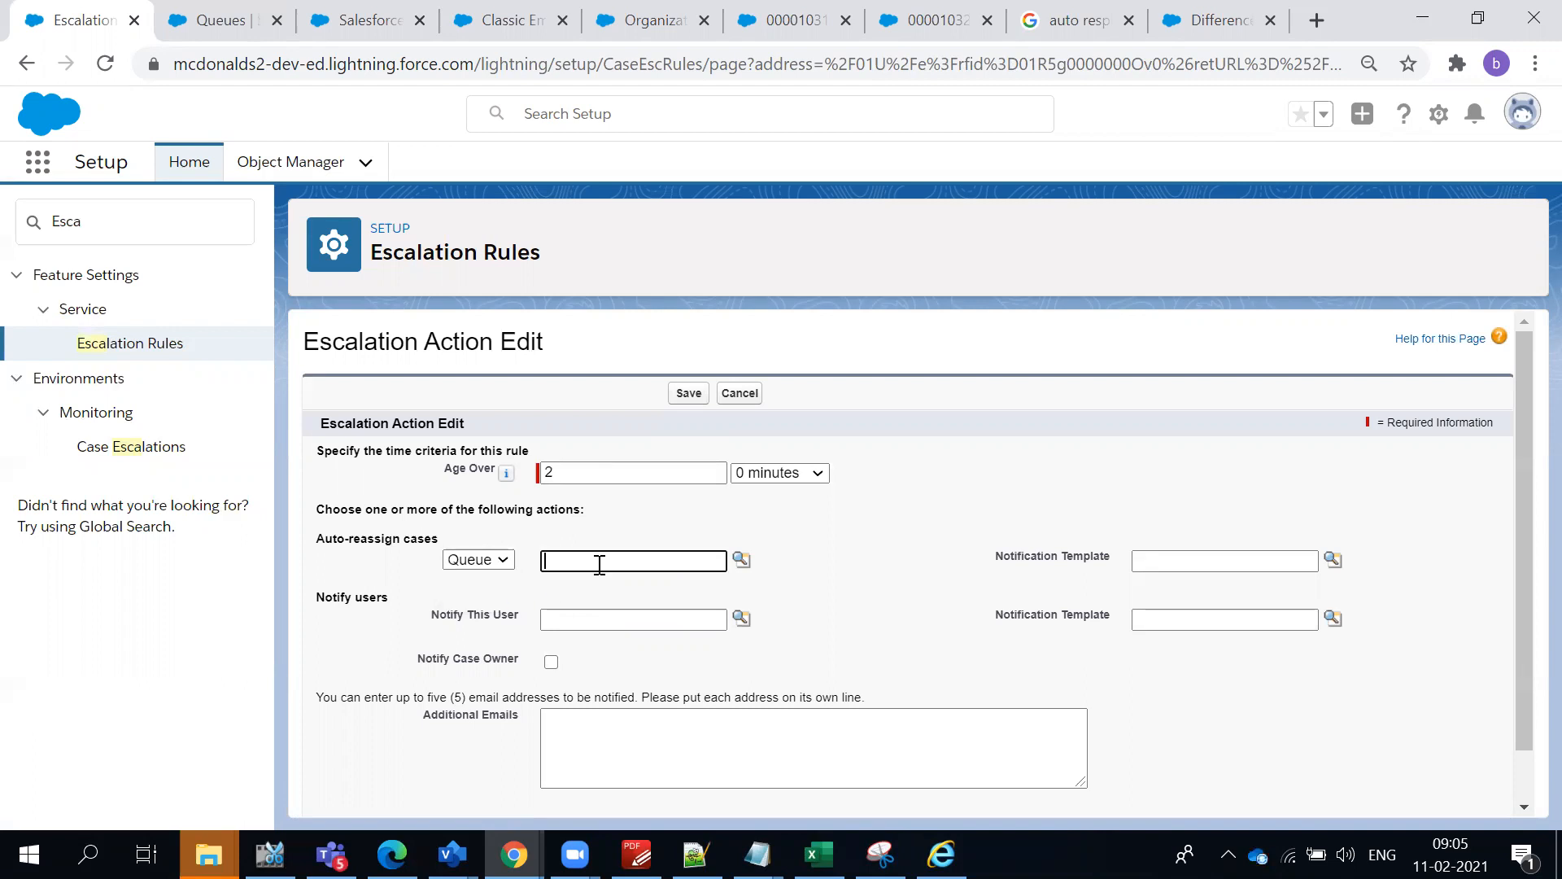
click(741, 561)
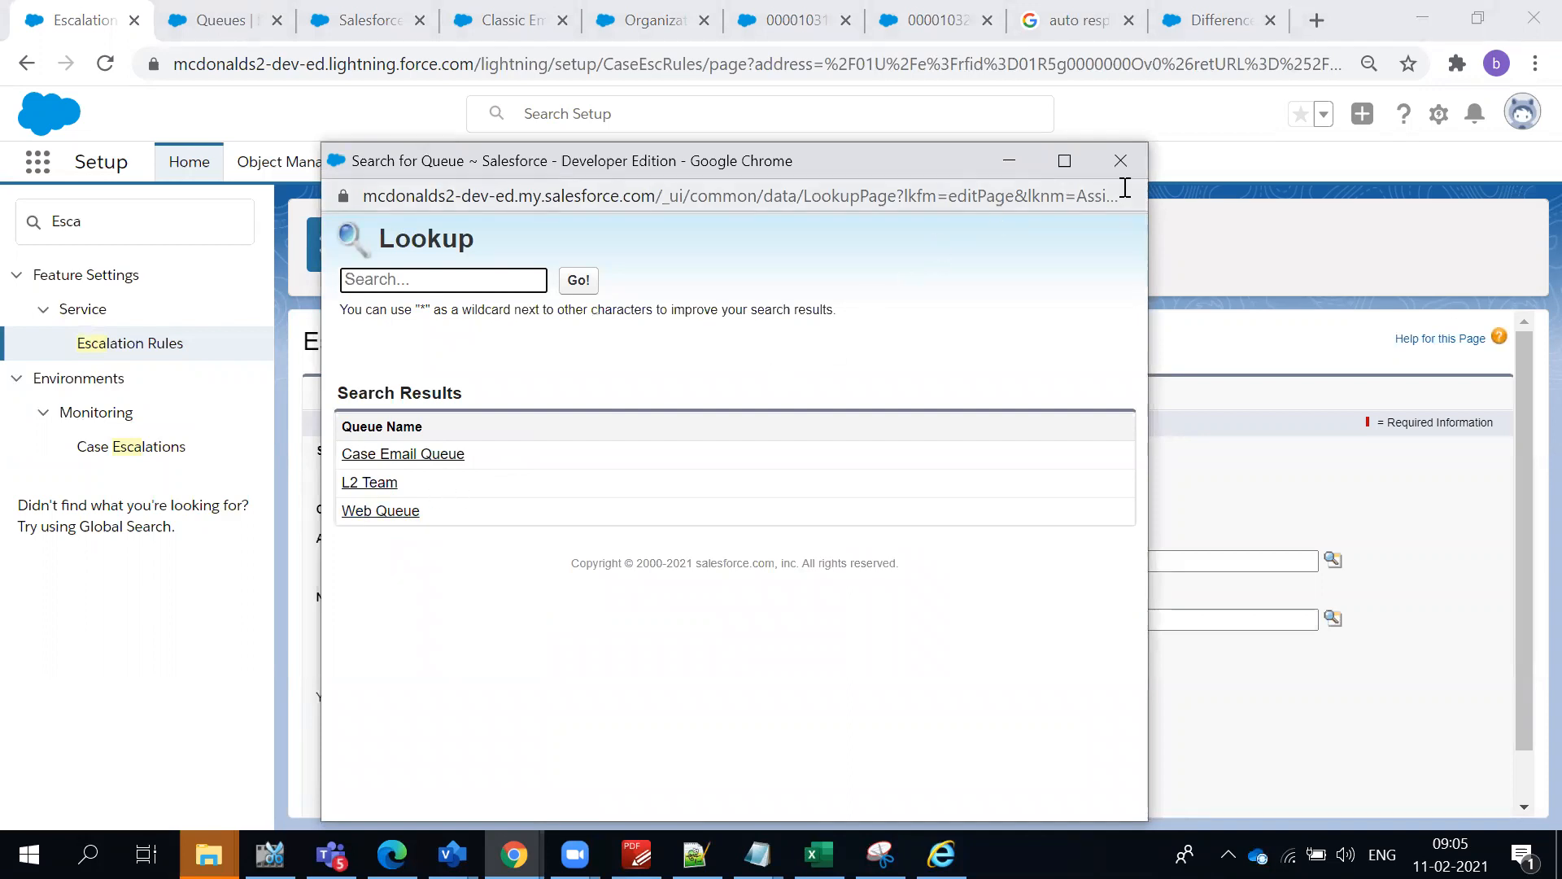
click(1120, 160)
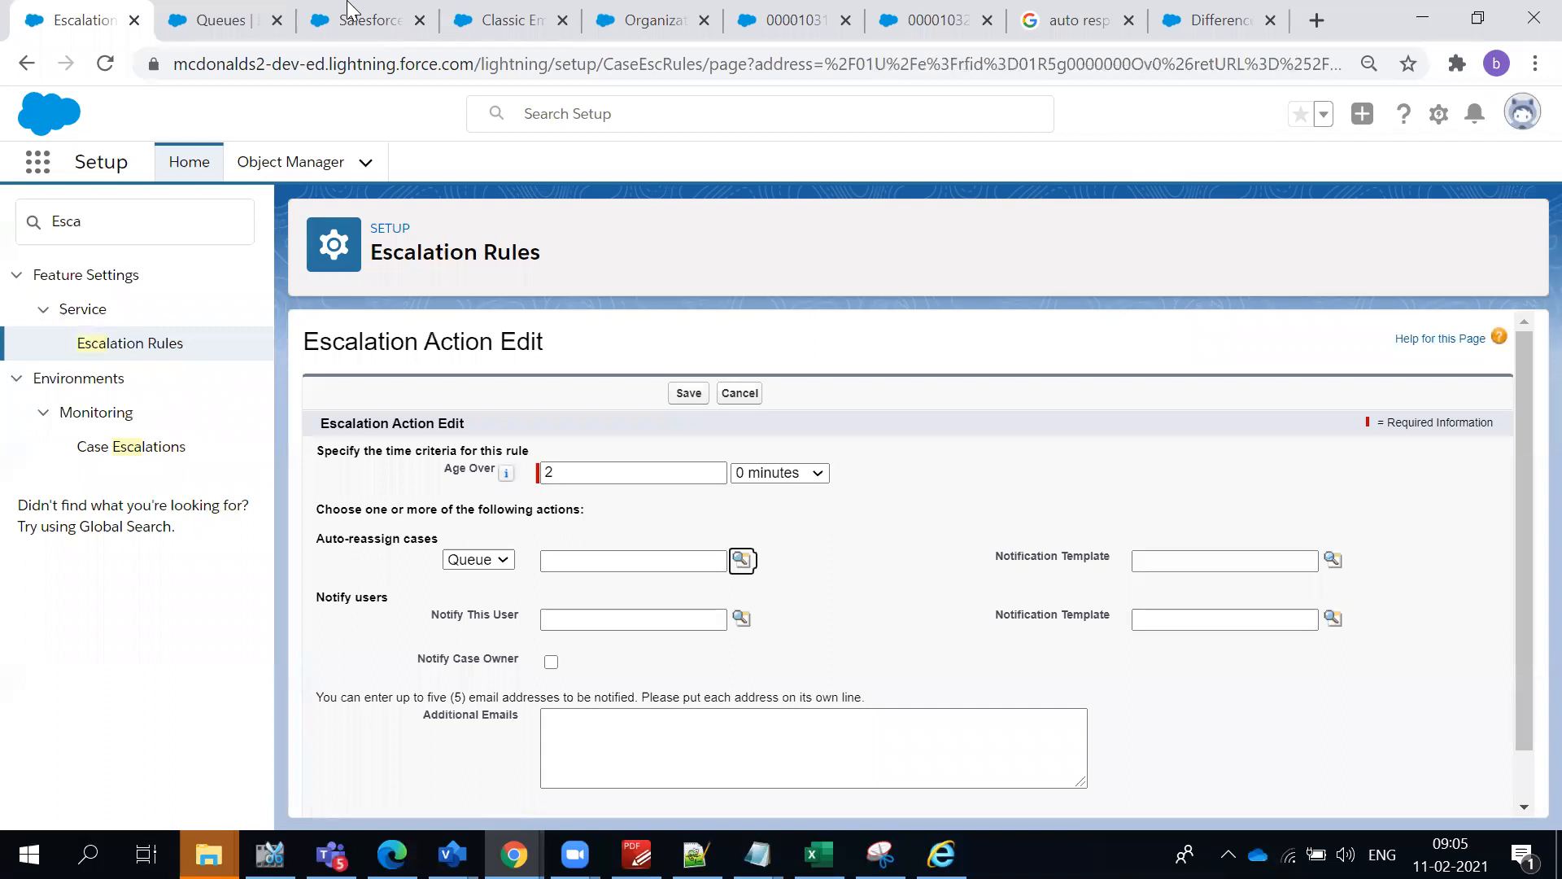
- Check the L2 Team queue's details and members, and discard the unsaved escalation action
click(219, 20)
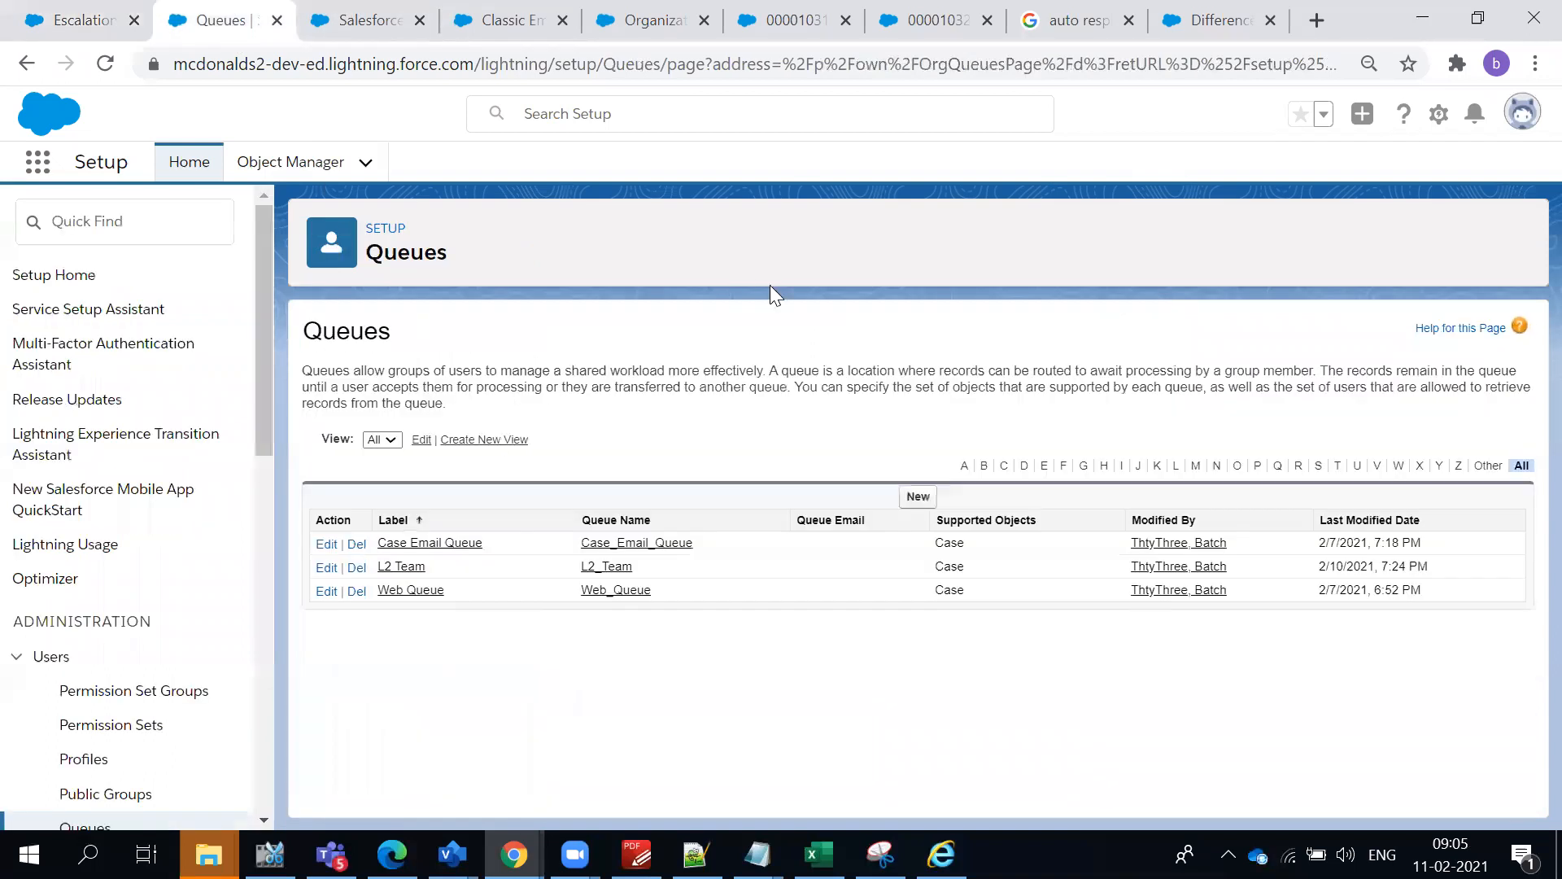
click(399, 570)
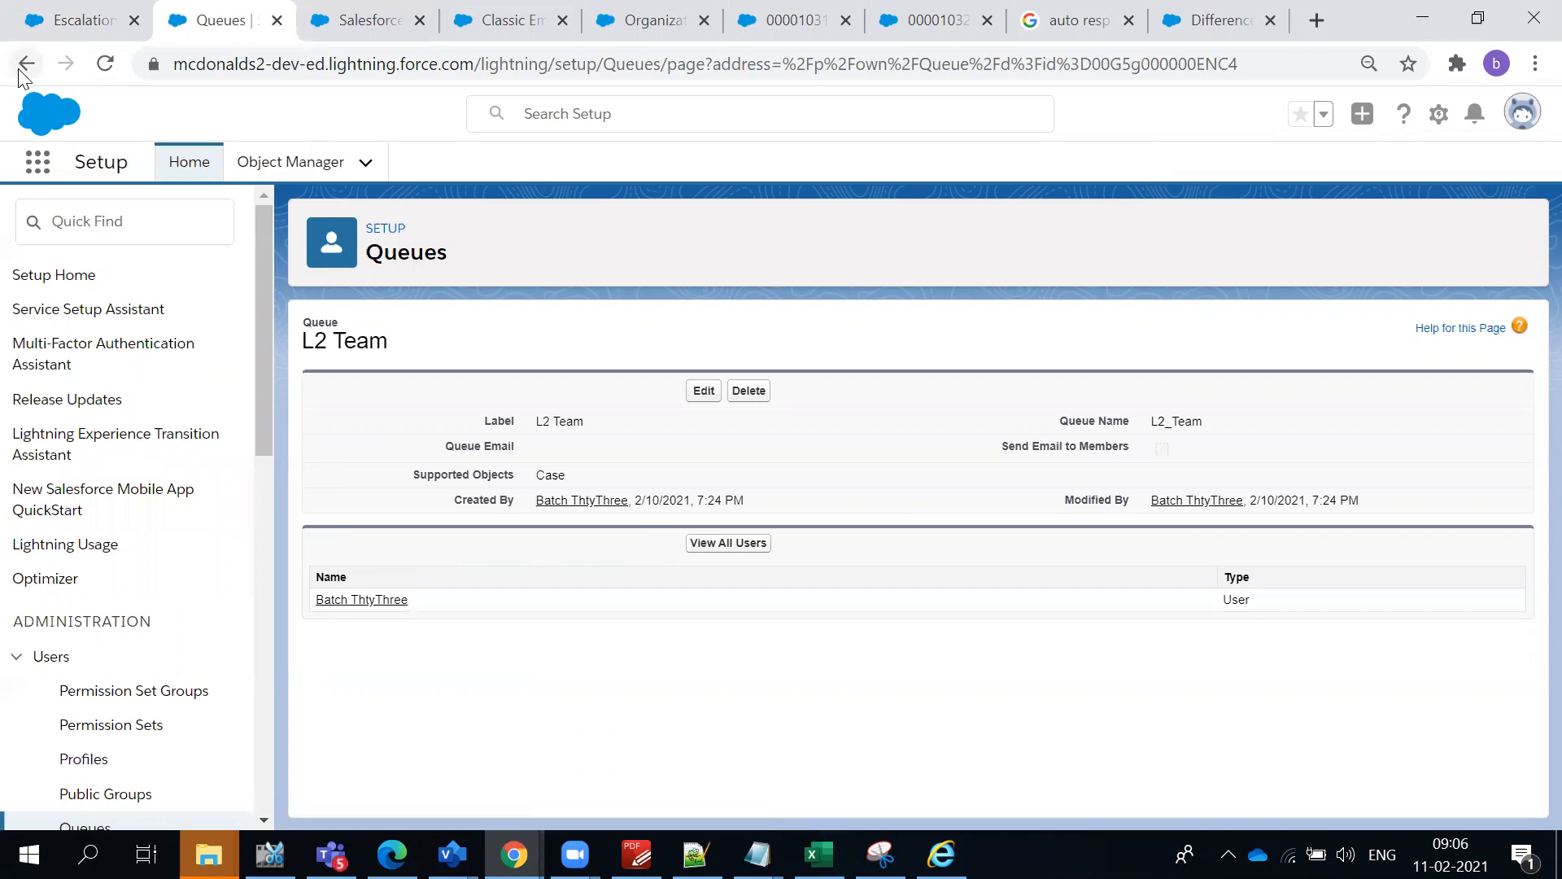
click(73, 20)
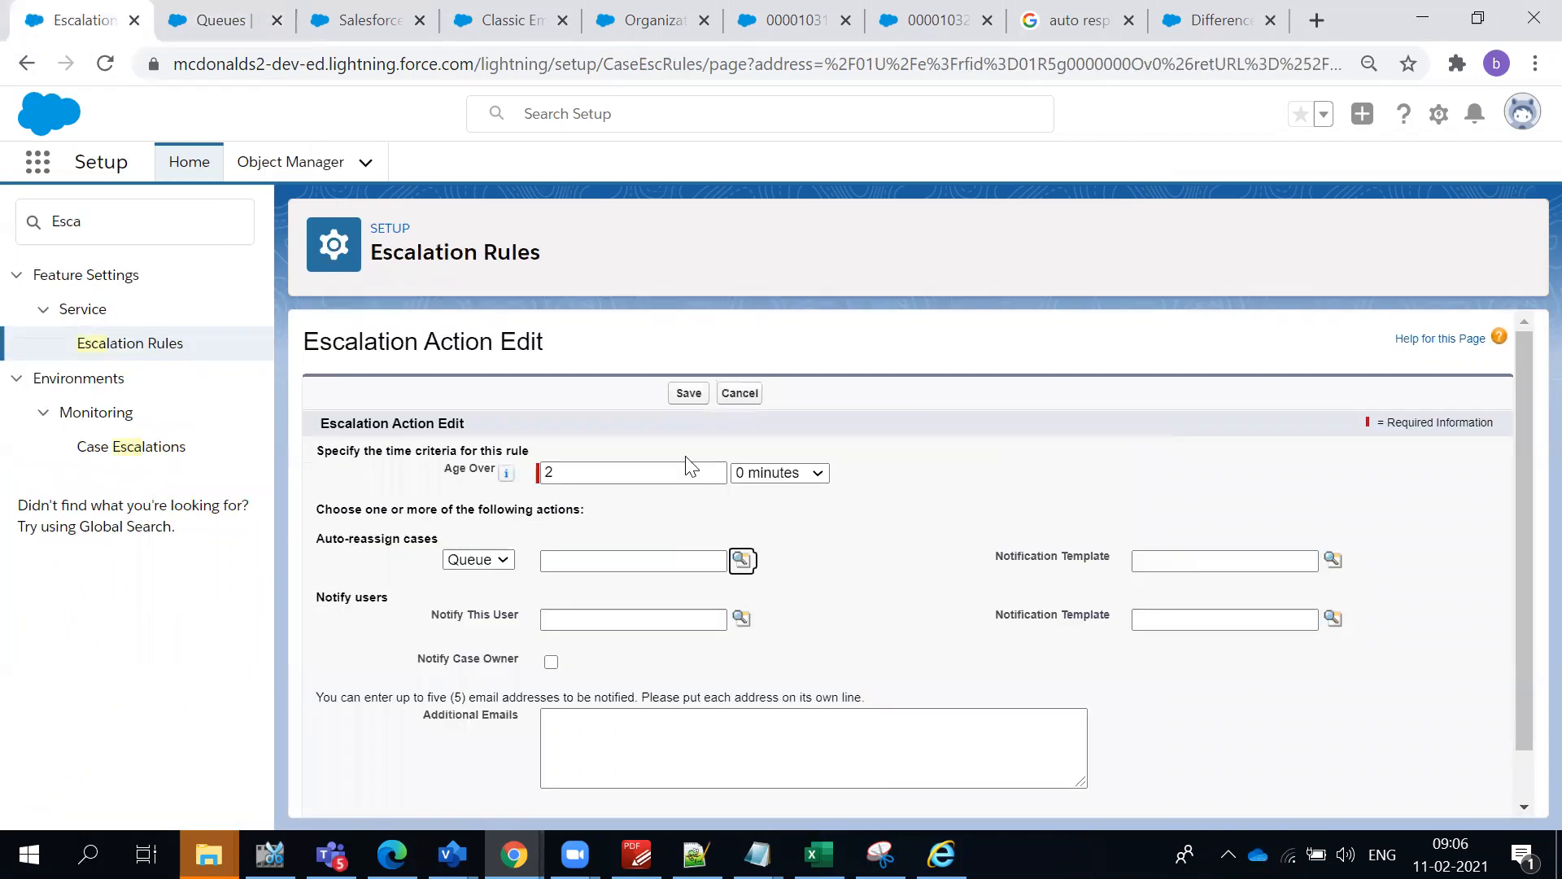
click(740, 393)
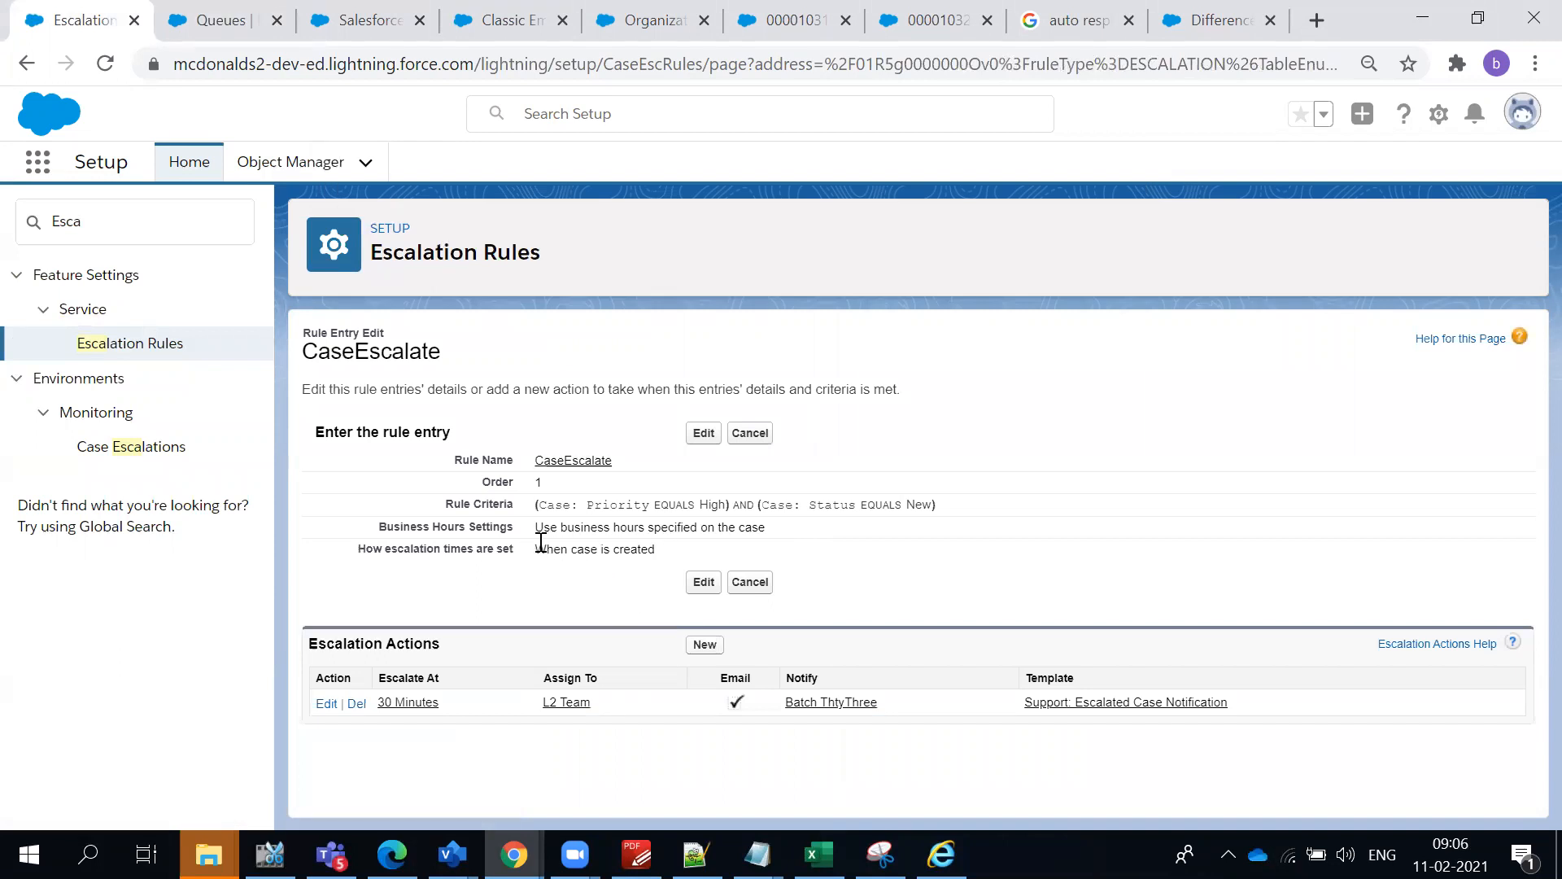
- Review how escalation times are set and the priority and status criteria of the CaseEscalate entry
drag(557, 542, 640, 550)
double_click(645, 549)
drag(690, 505, 925, 506)
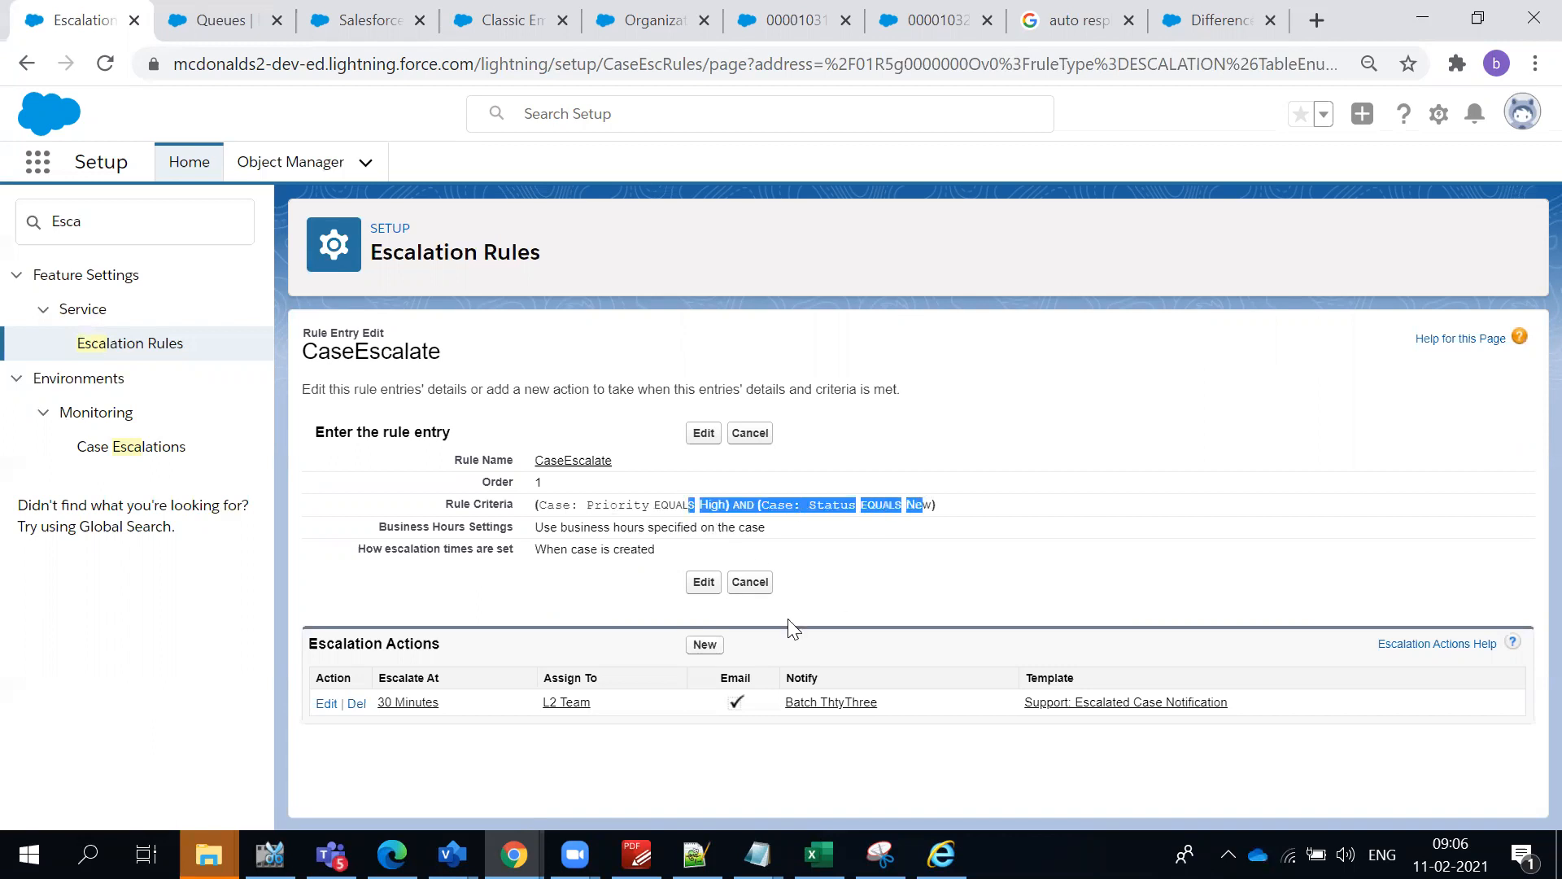
click(979, 552)
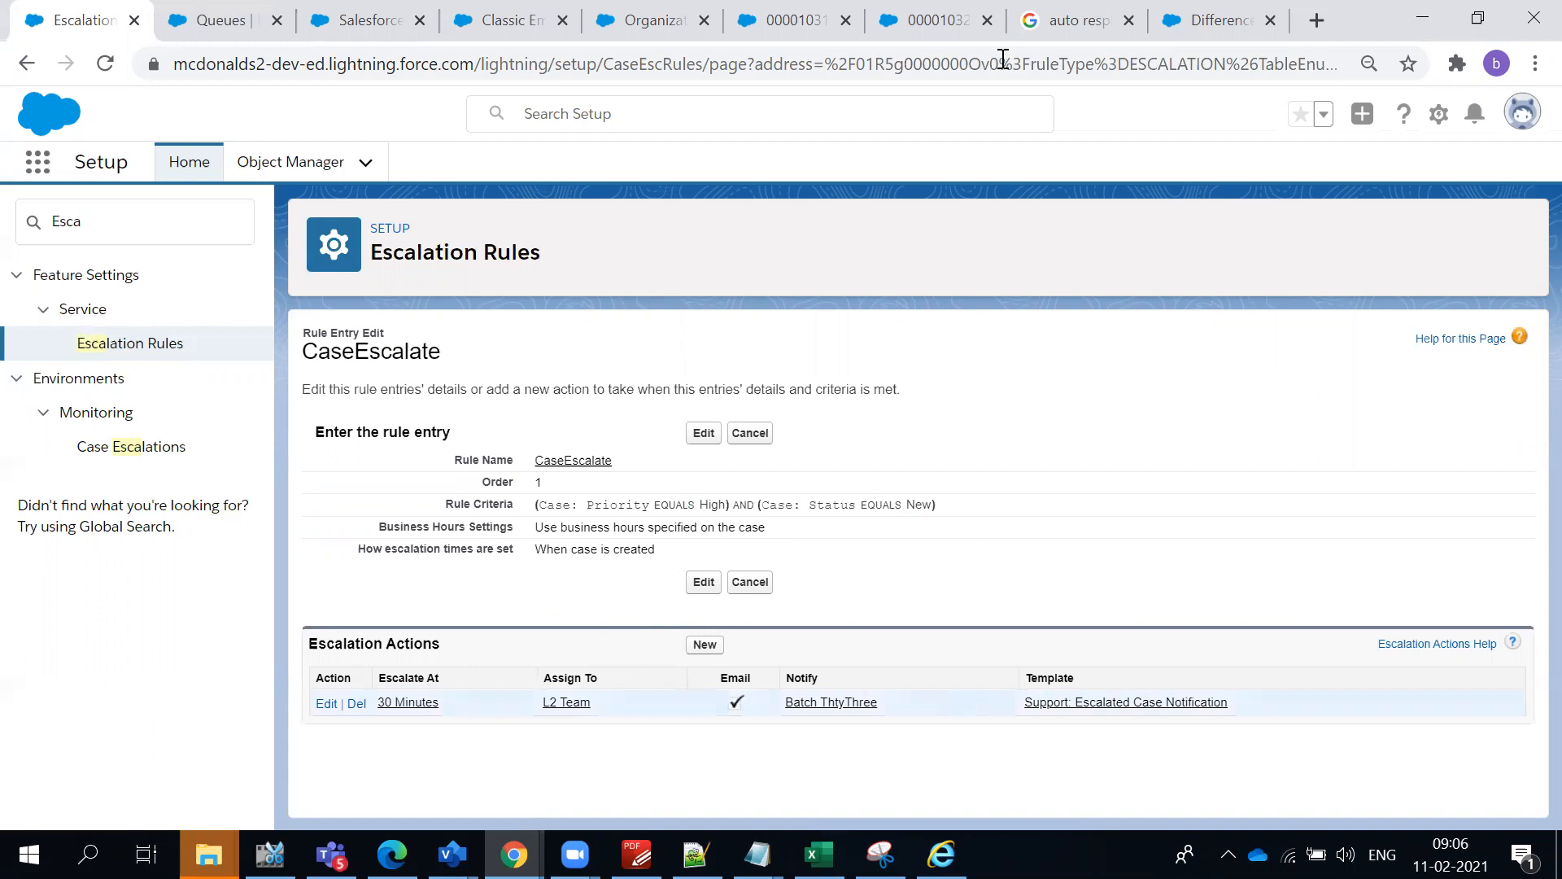
- Start a new case from the Service Console's case list, keeping the status New and setting the priority to High
click(936, 19)
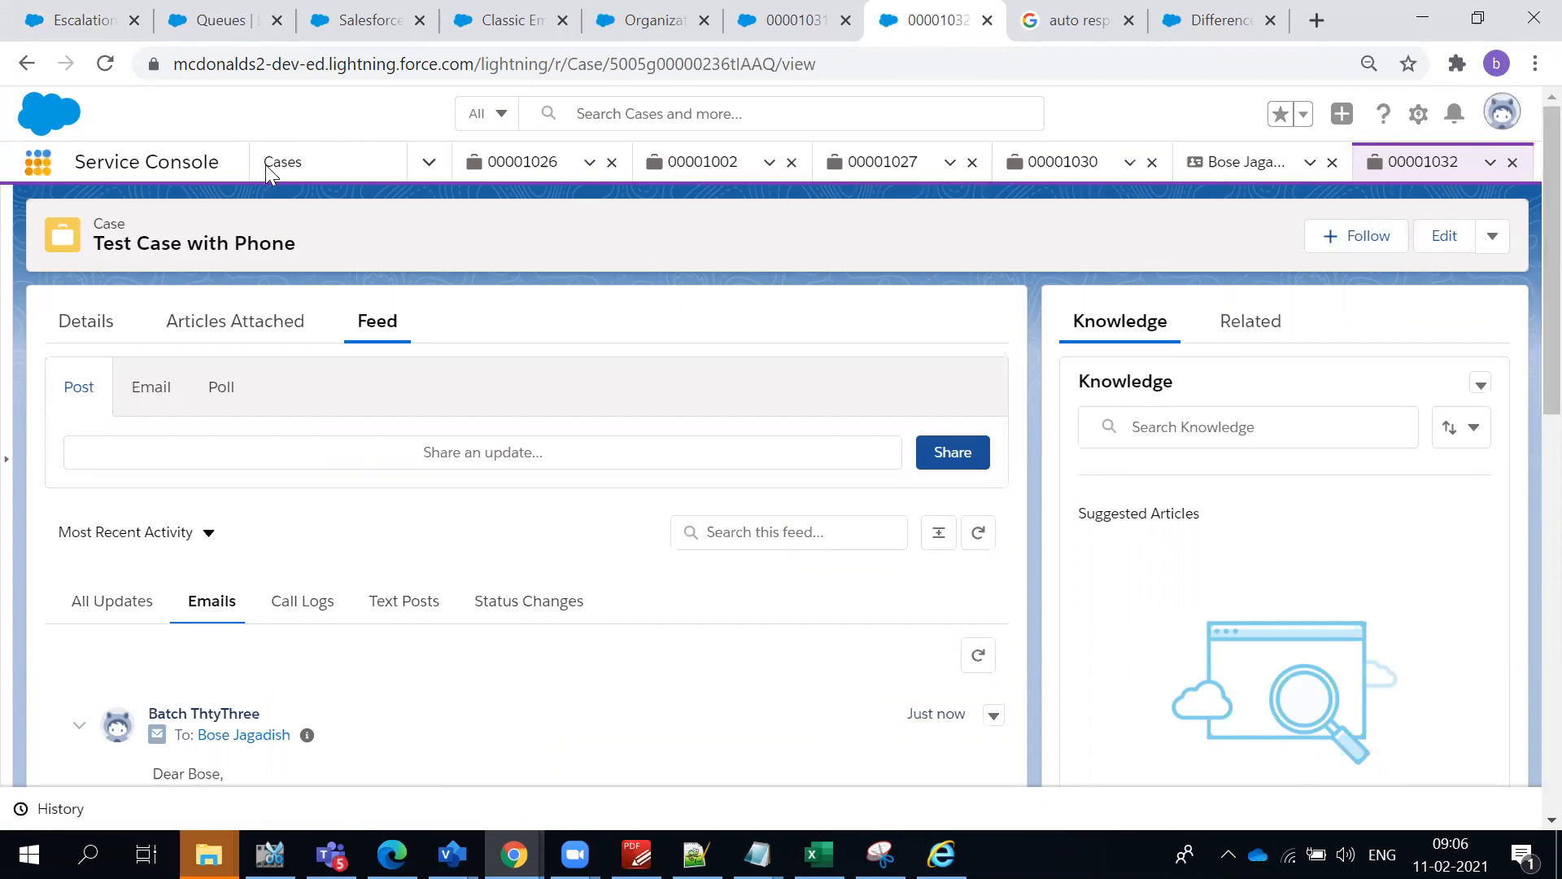
click(352, 160)
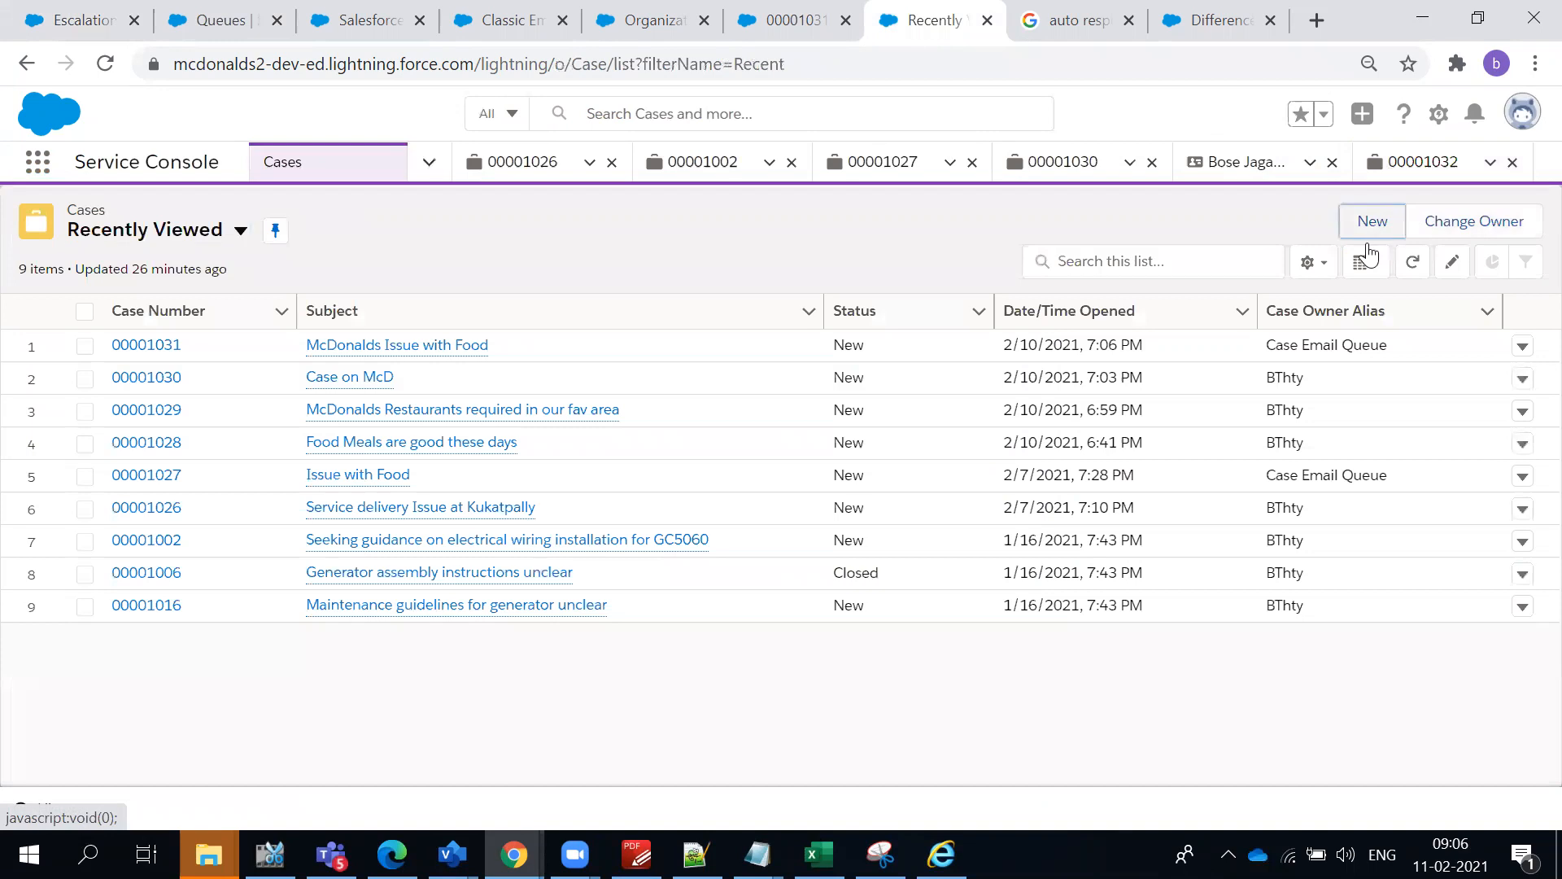
click(1368, 242)
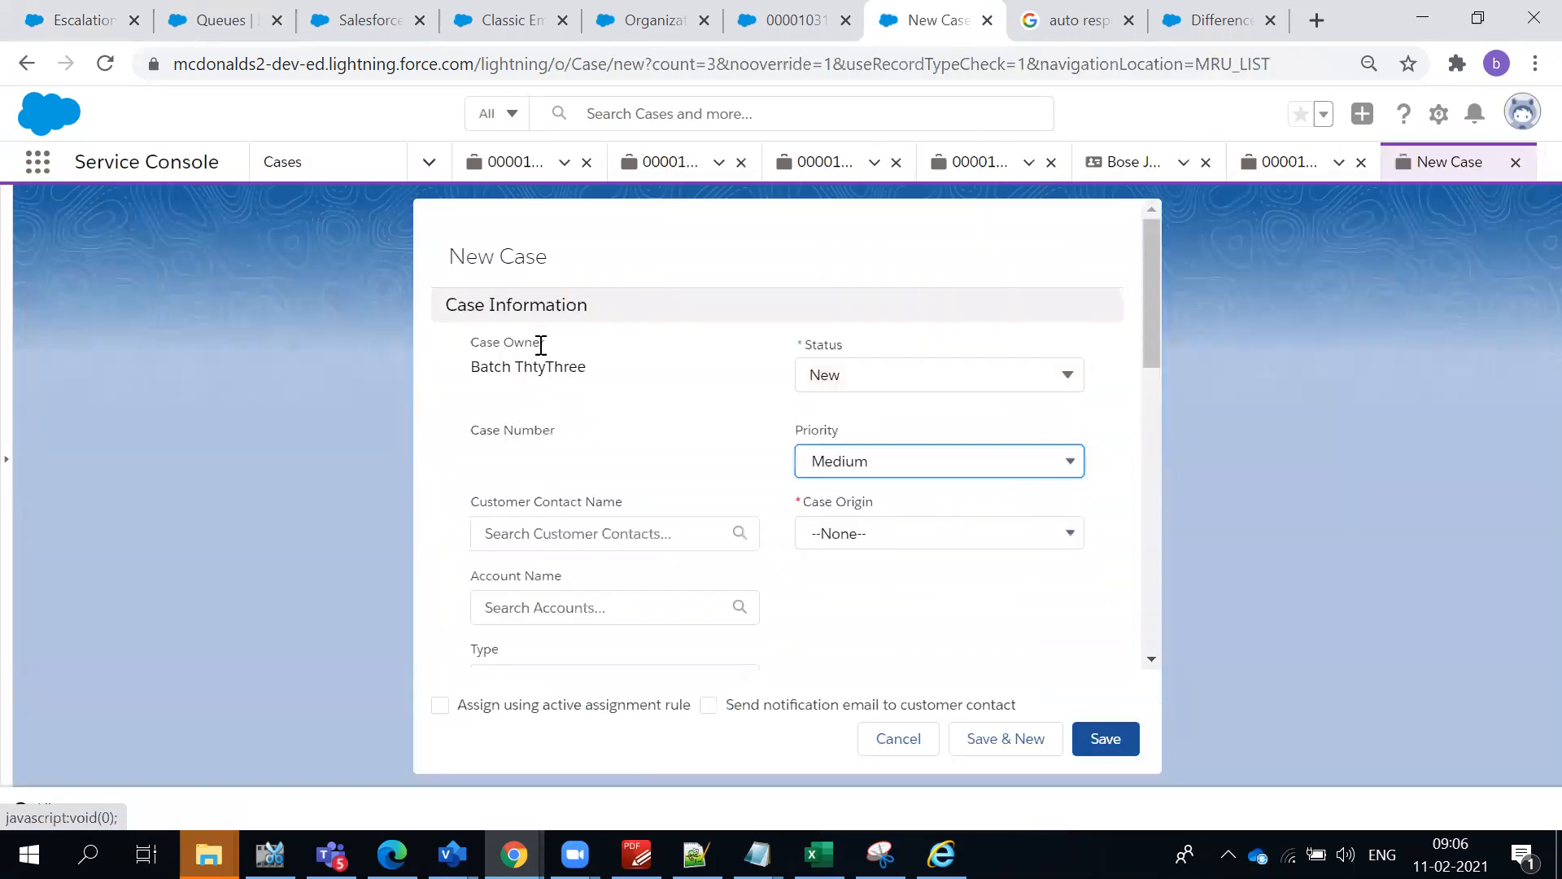
click(871, 376)
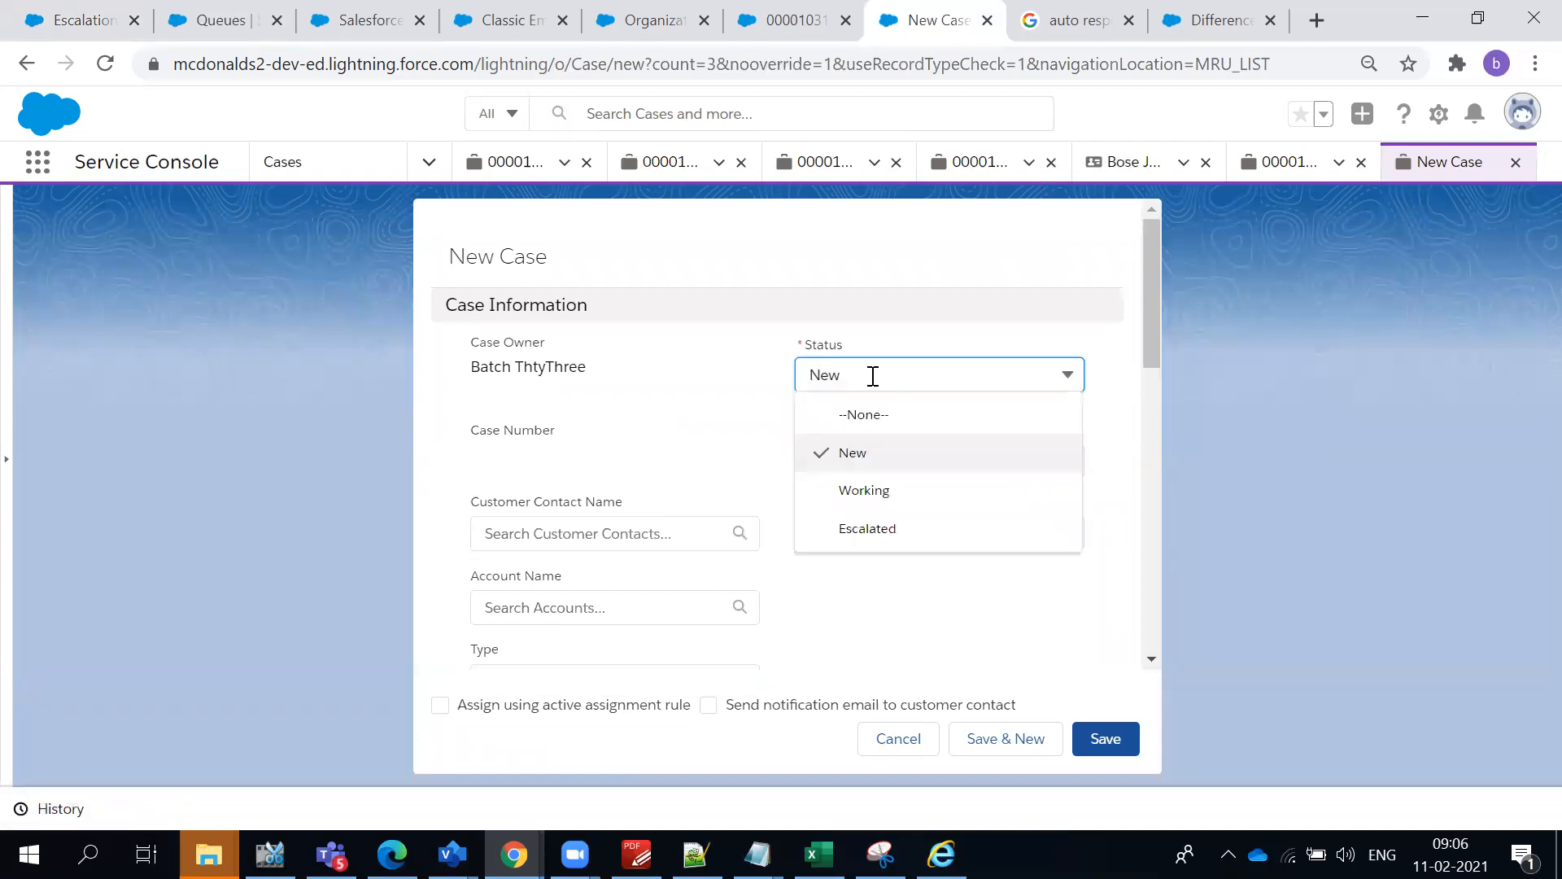
click(774, 371)
click(847, 464)
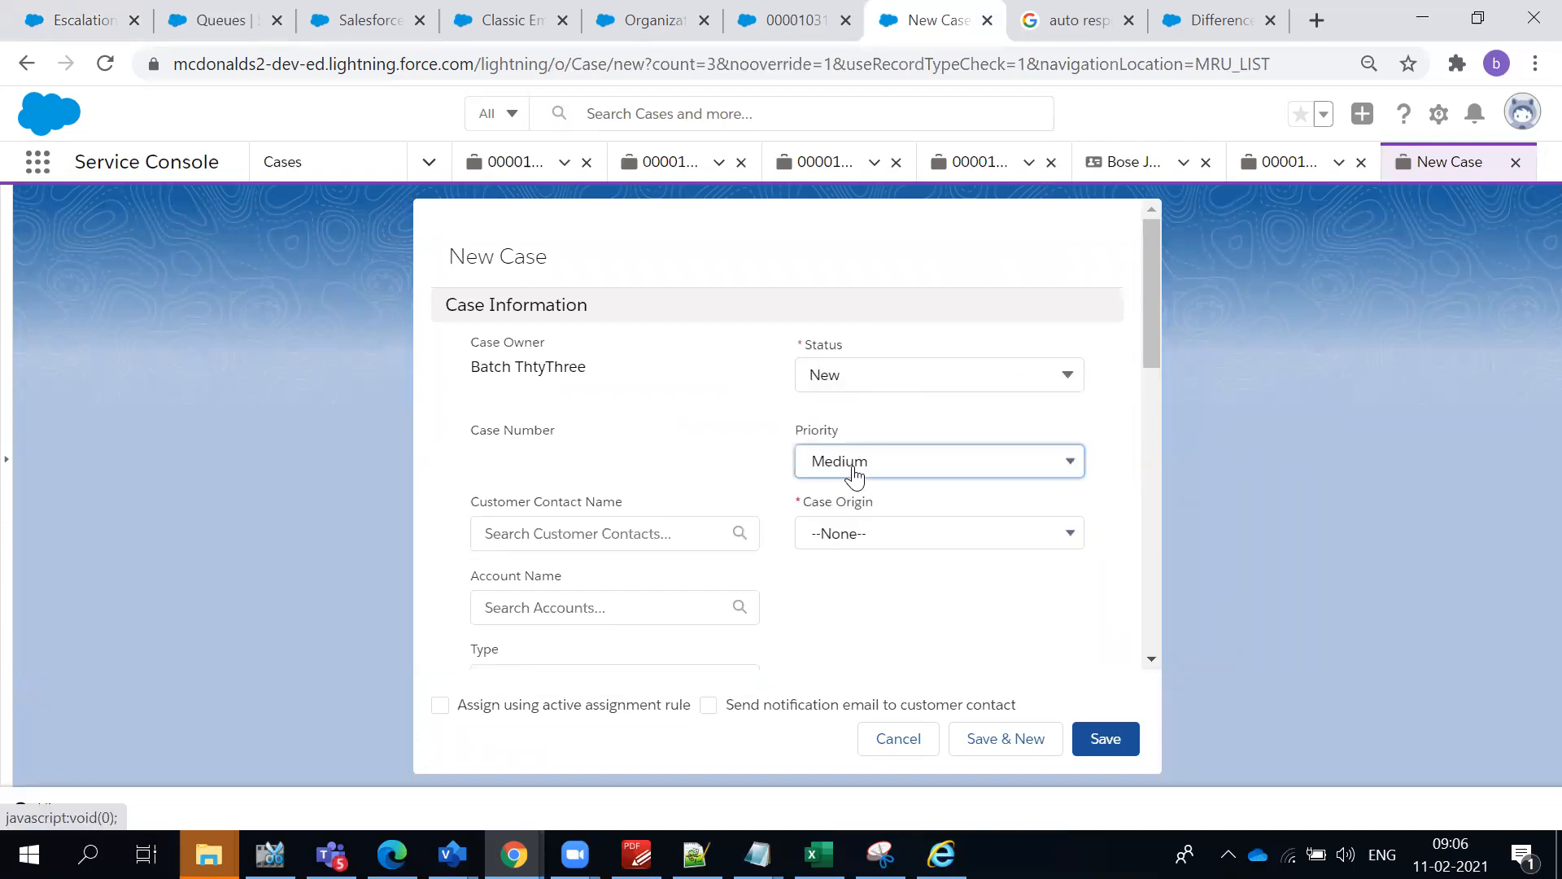
click(855, 544)
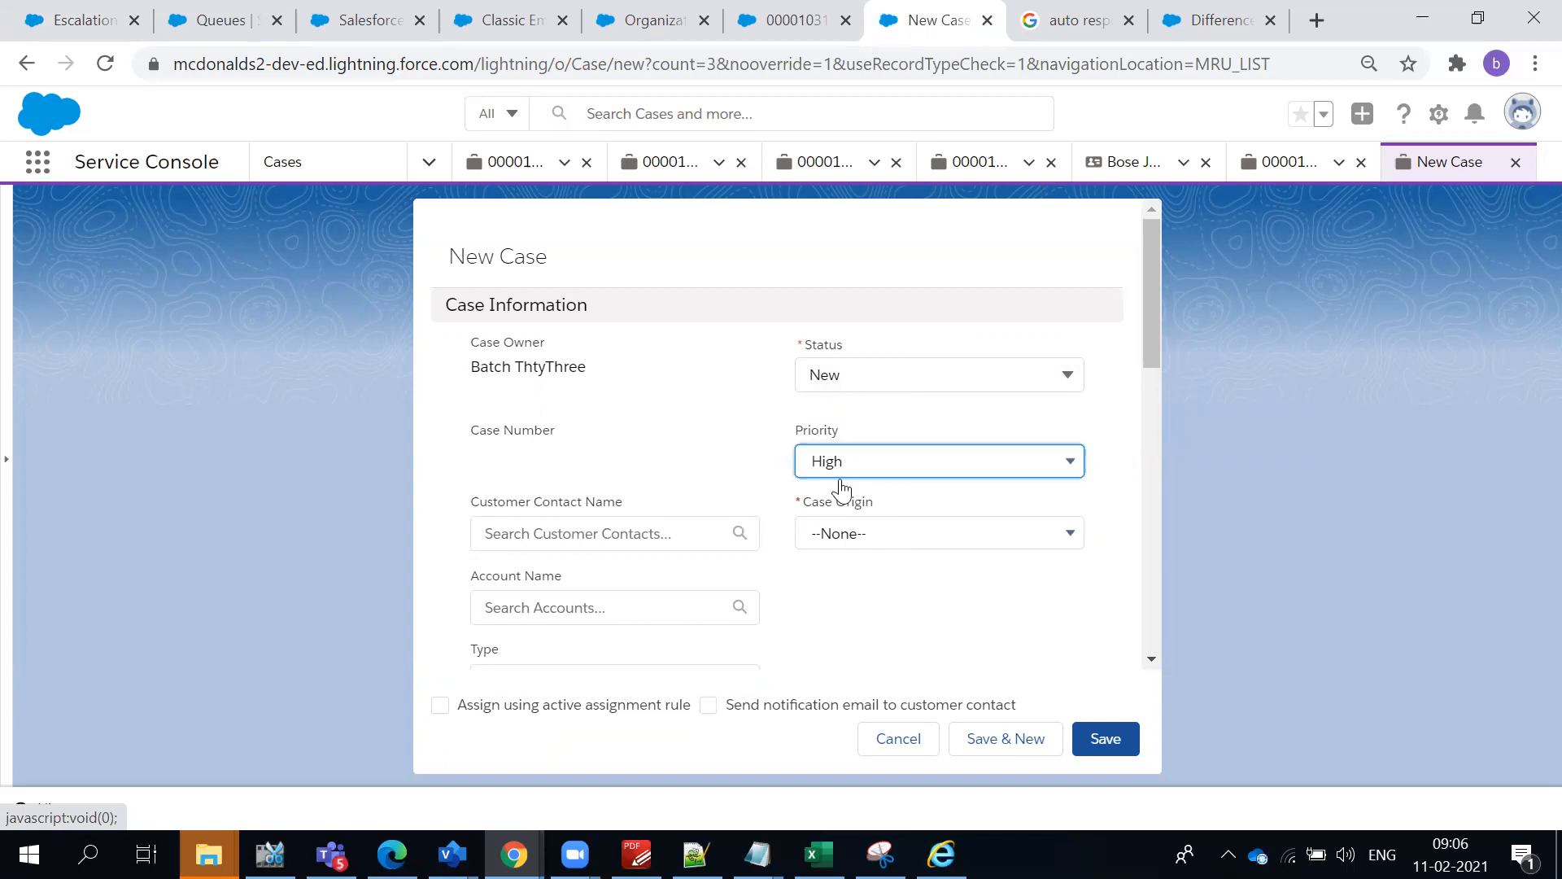
- Select the recent customer contact for the new case and set the case origin to Phone
click(650, 543)
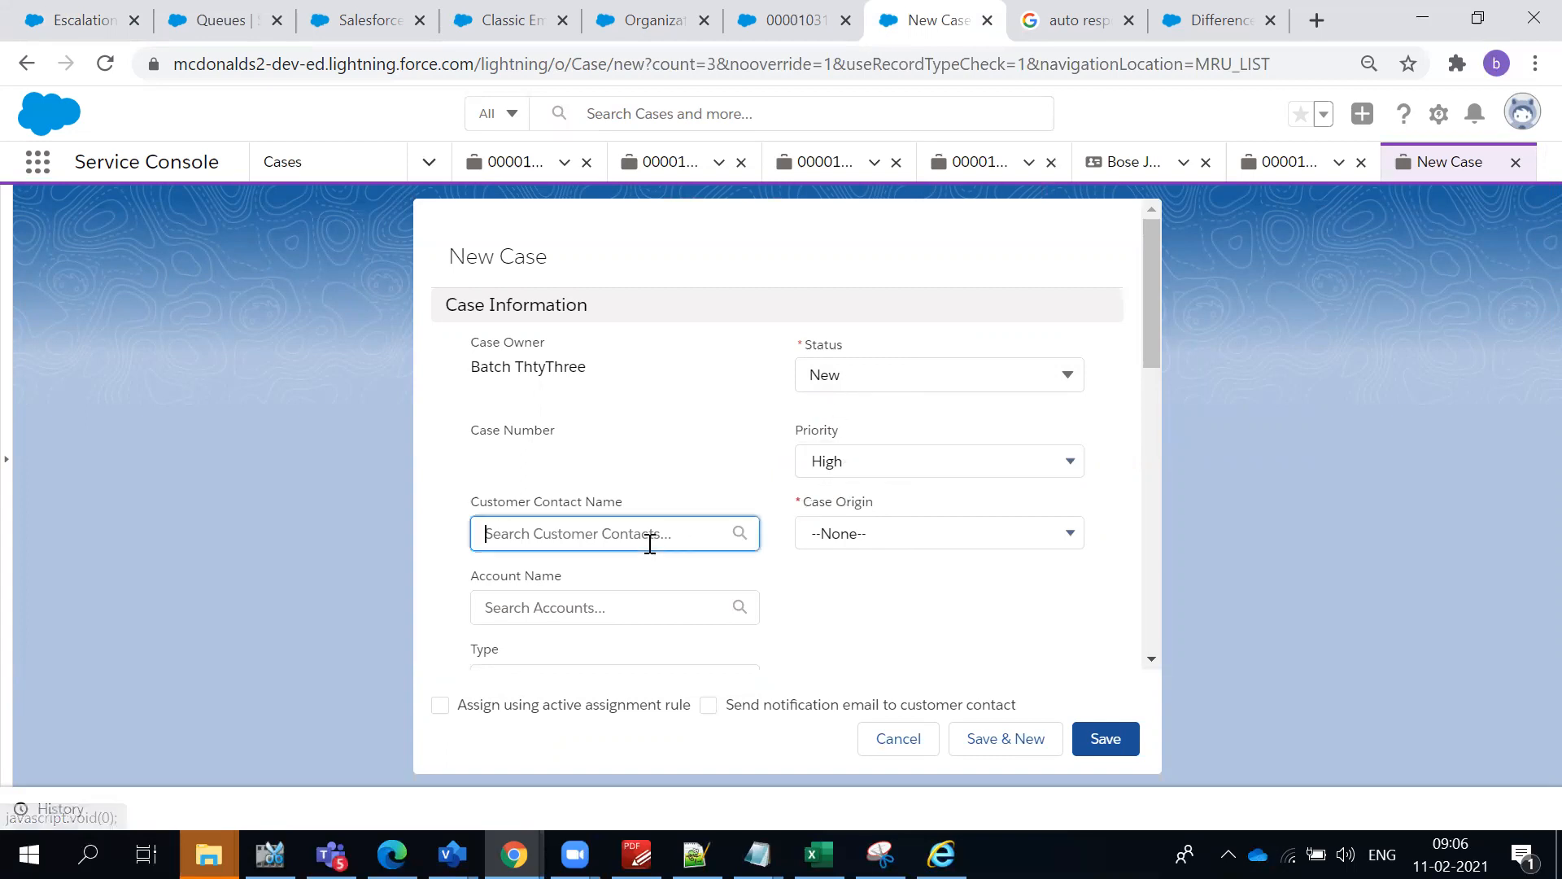
click(681, 569)
click(904, 546)
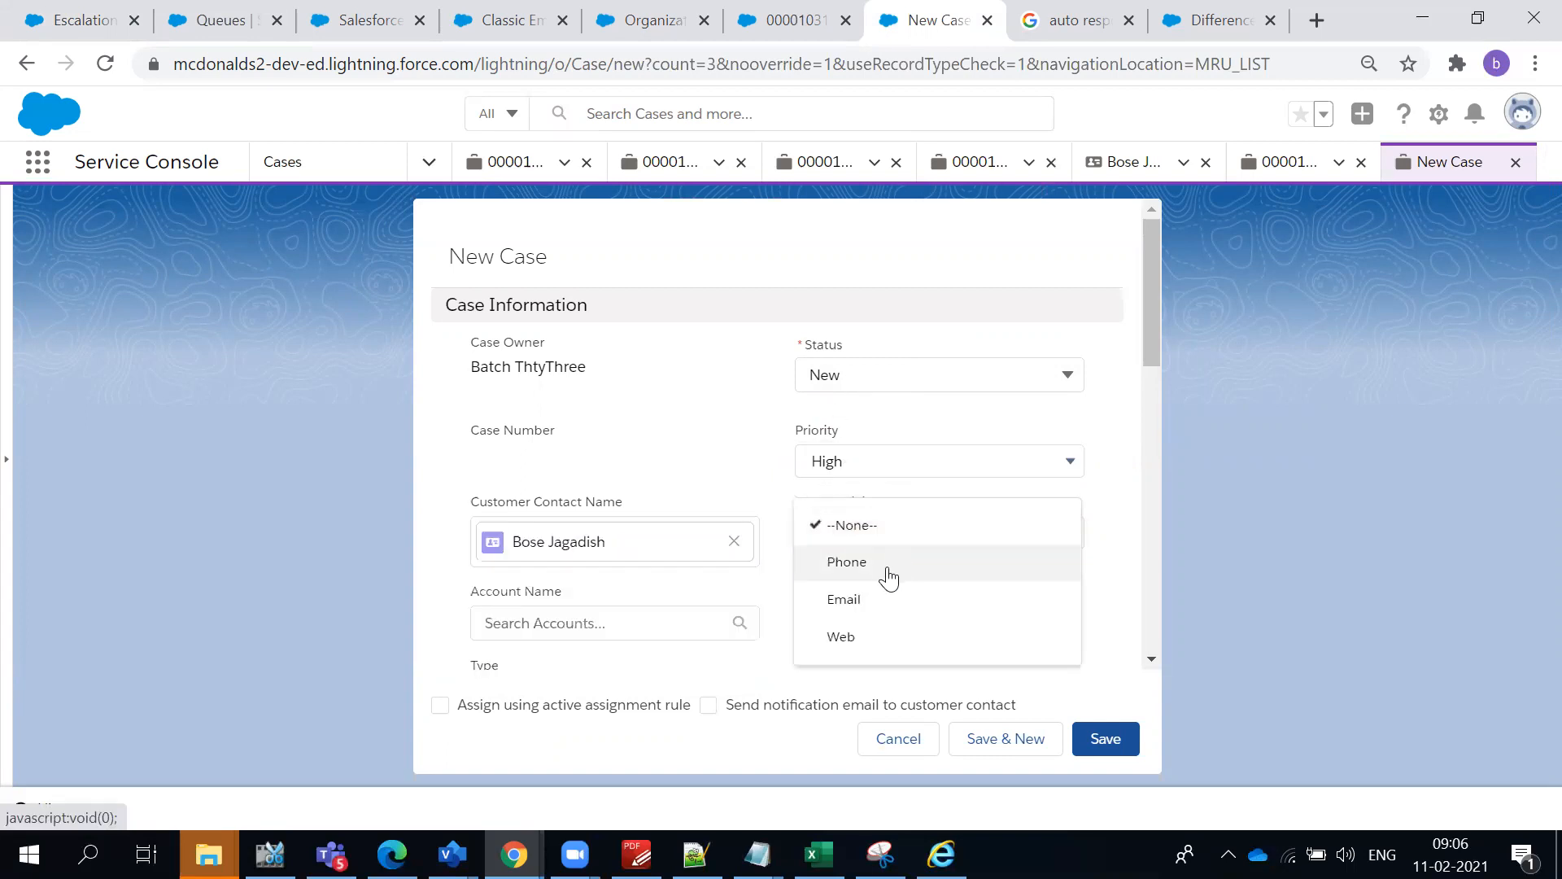
click(883, 574)
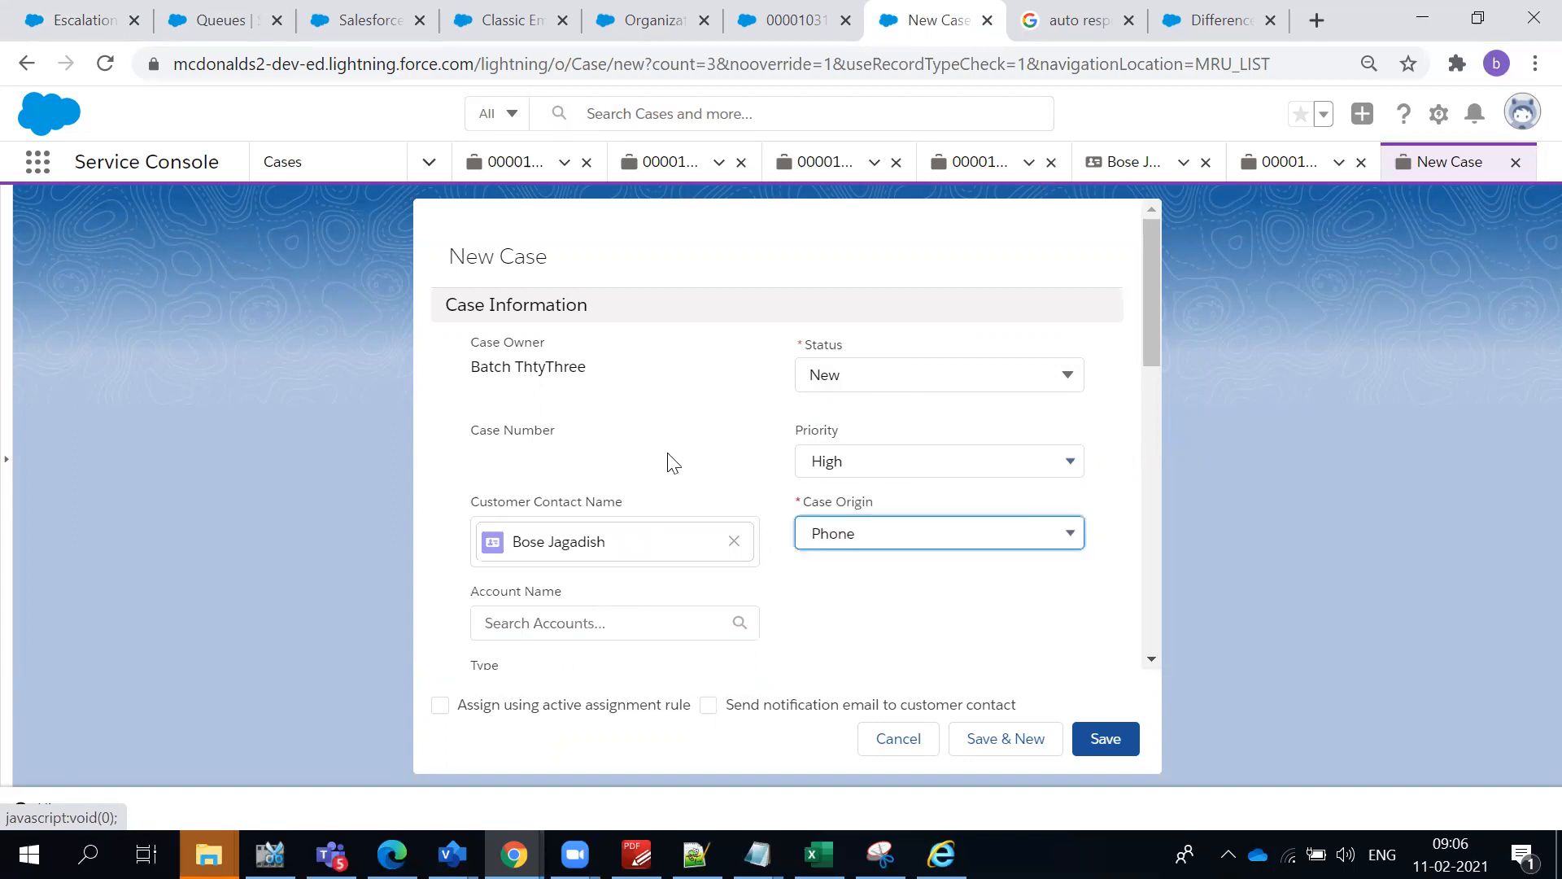
- Set the new case's account to the McDonalds Hyderabad account
scroll(846, 586, down, 2)
click(622, 504)
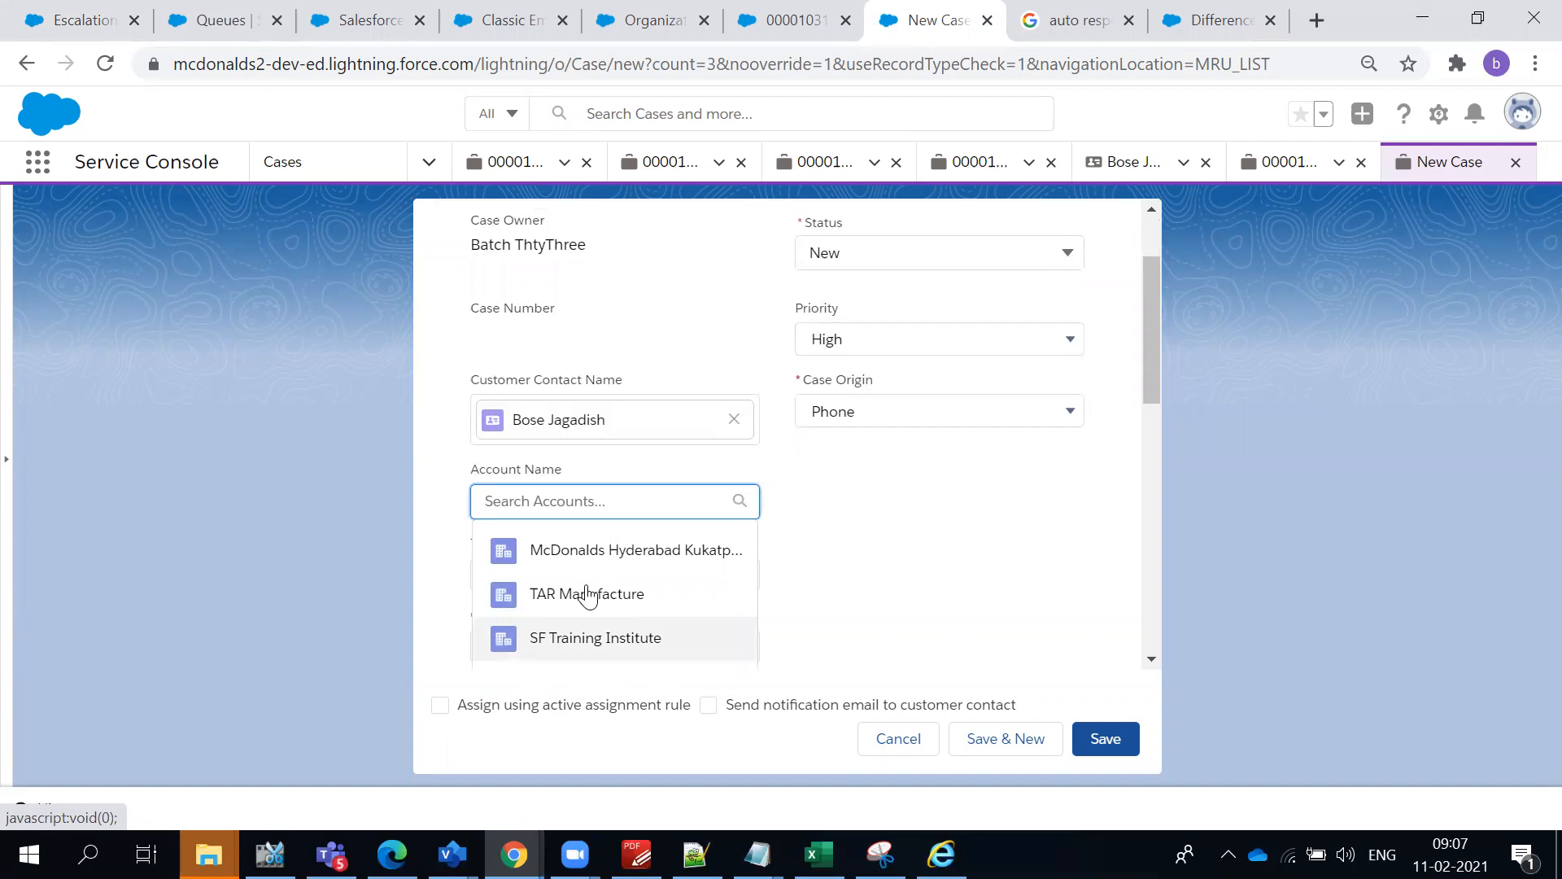
click(586, 554)
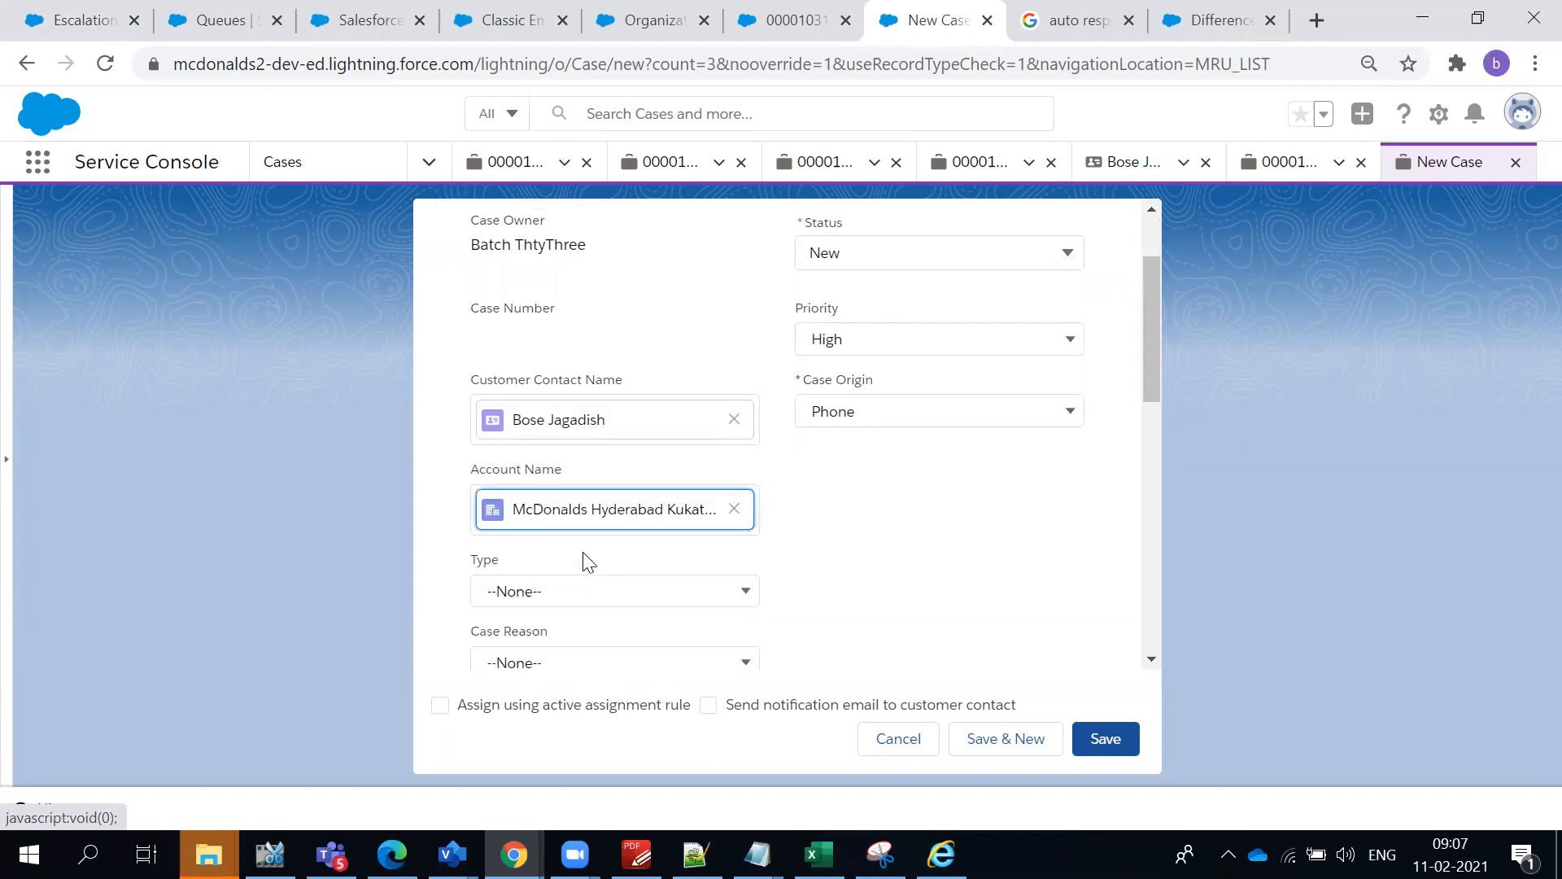
- Replace the new case's account with SF Training Institute and set the case type to Other
click(735, 511)
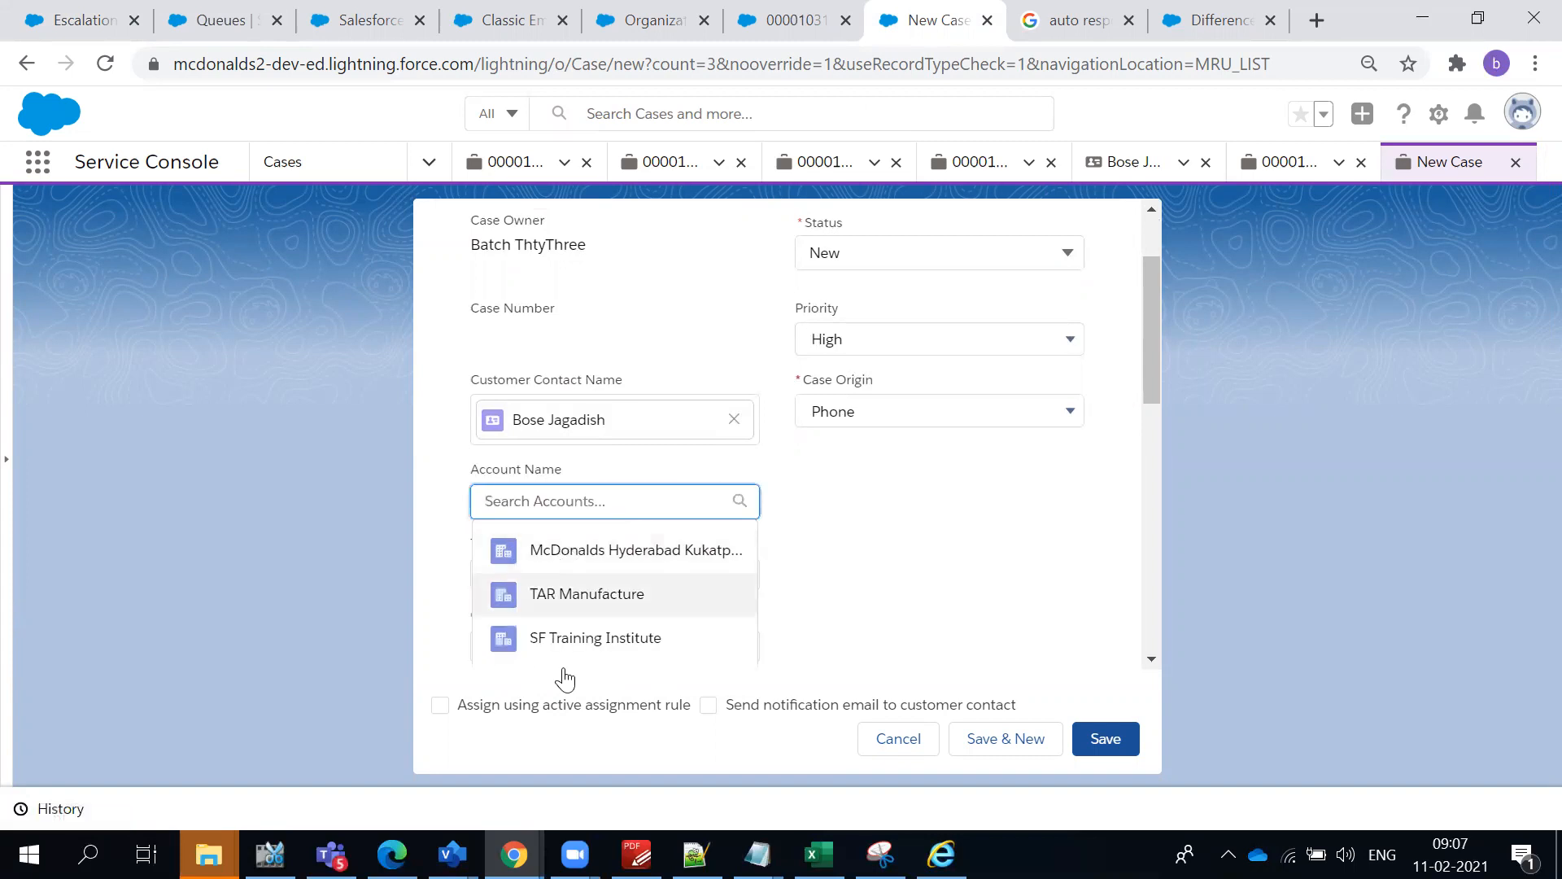
click(560, 639)
click(563, 603)
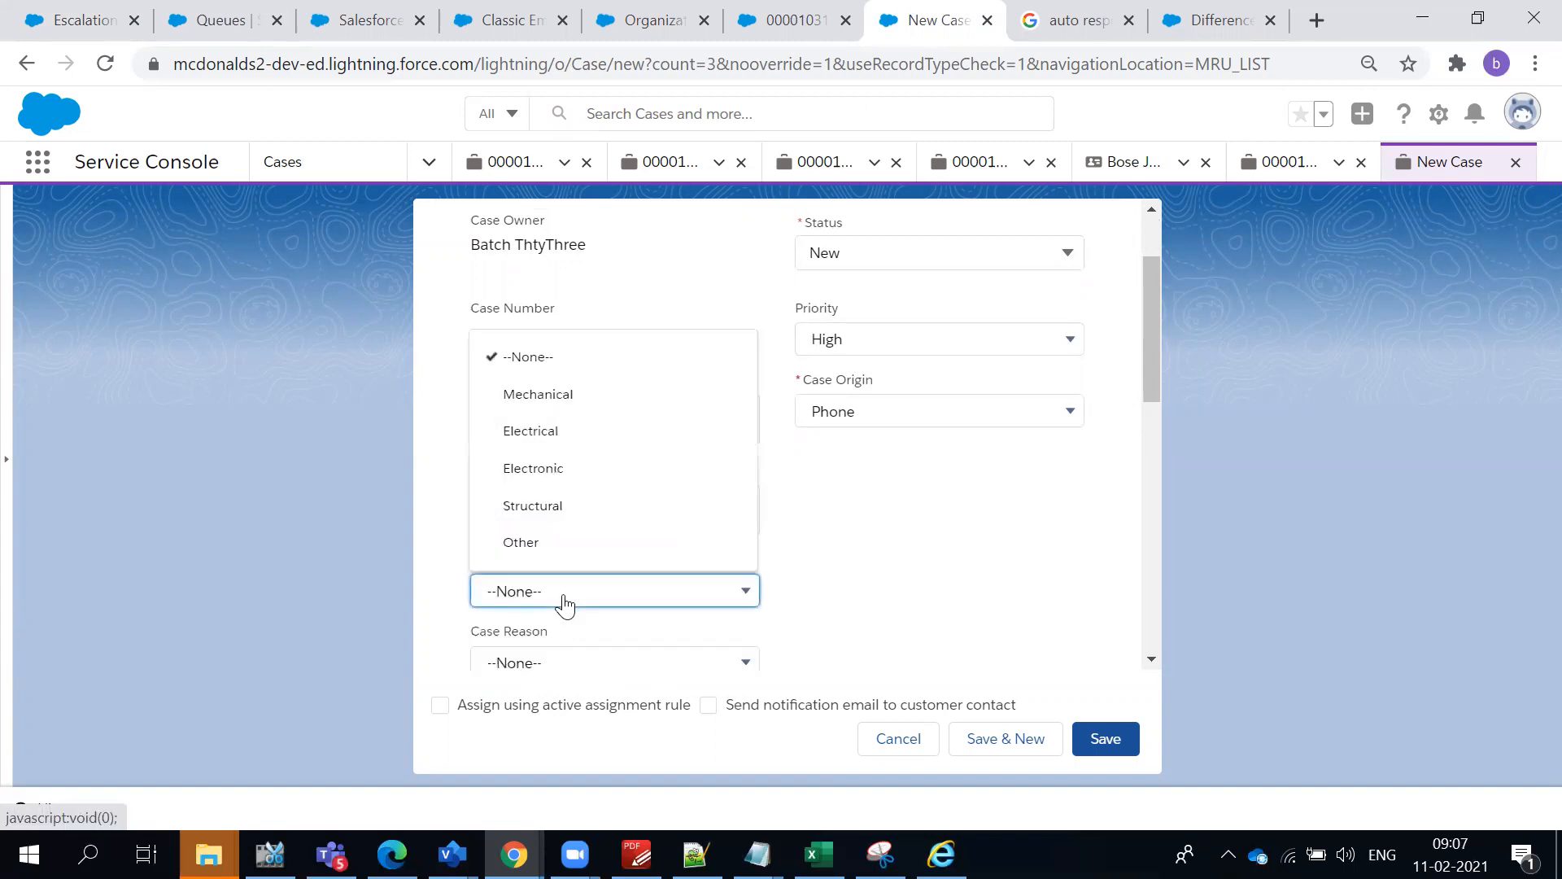
click(561, 509)
scroll(623, 545, down, 3)
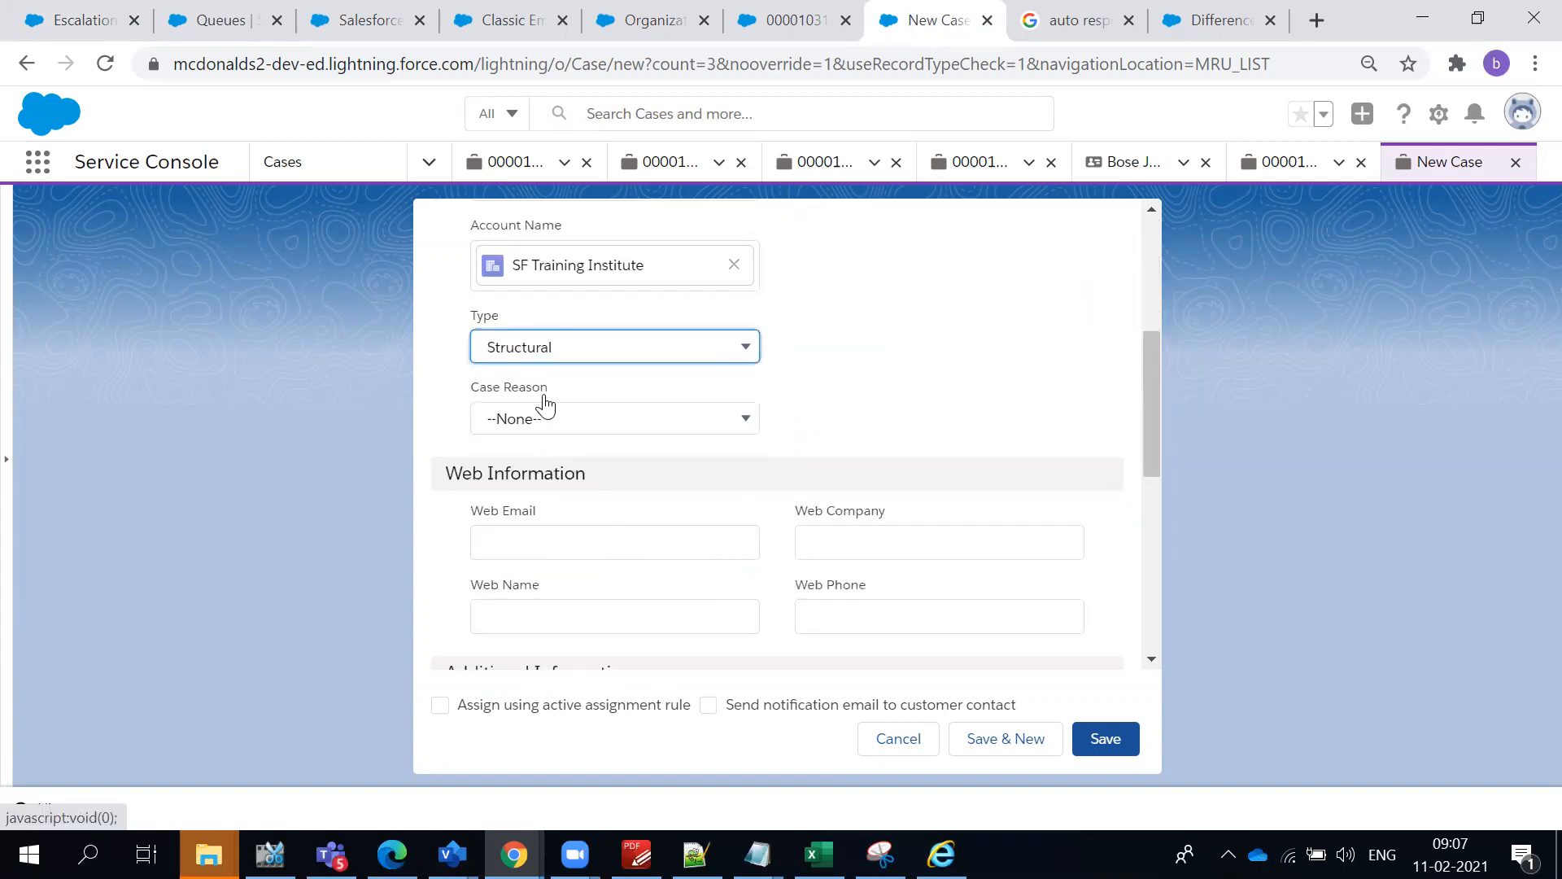
click(540, 358)
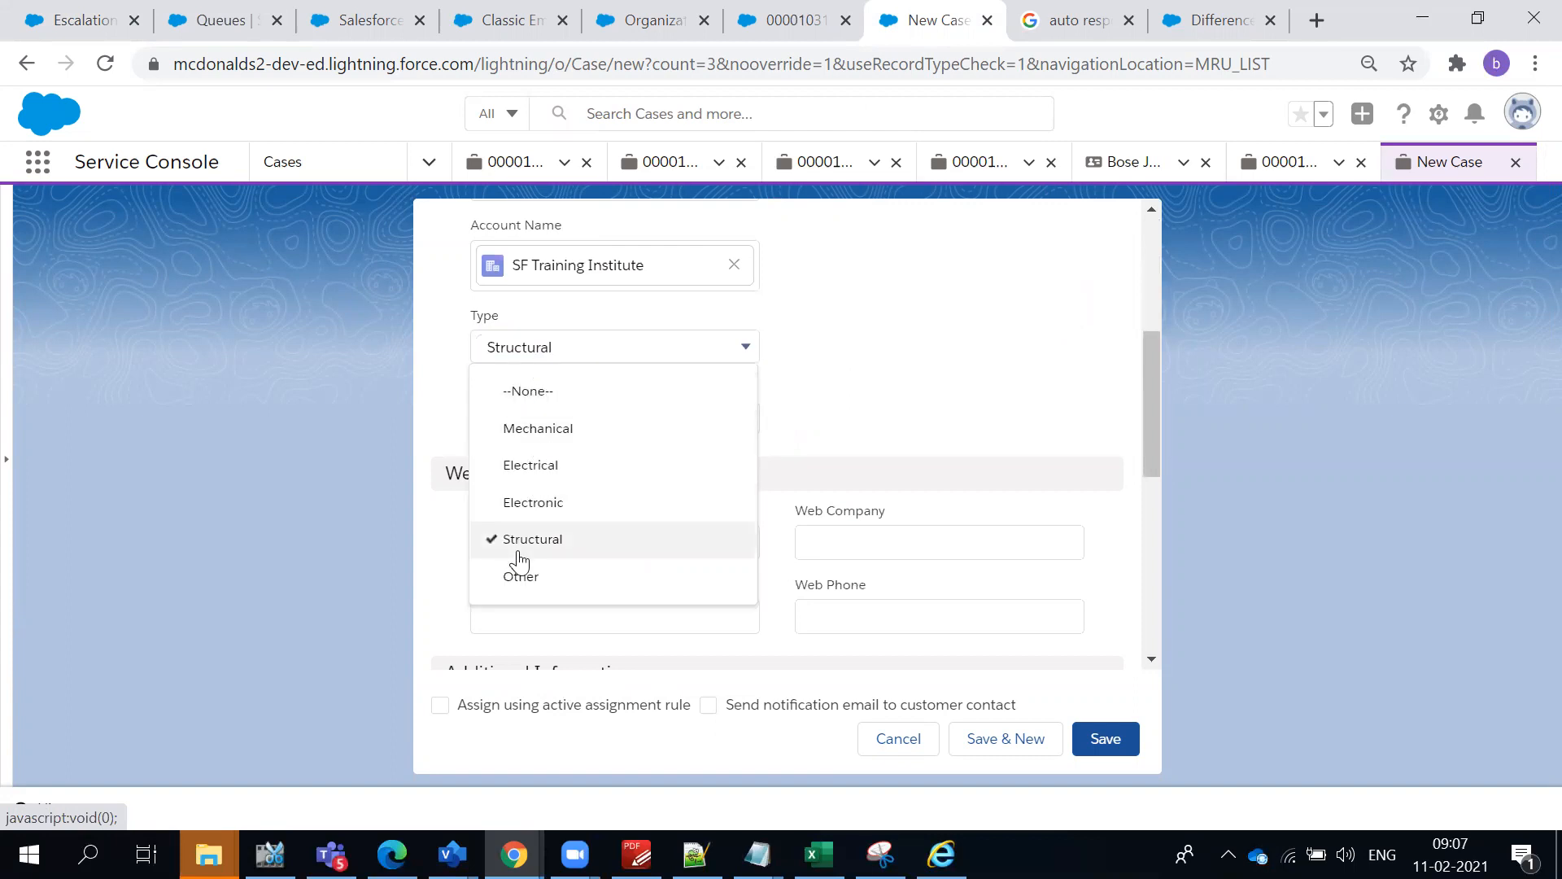
click(544, 571)
- Set the new case's reason to Other
click(552, 432)
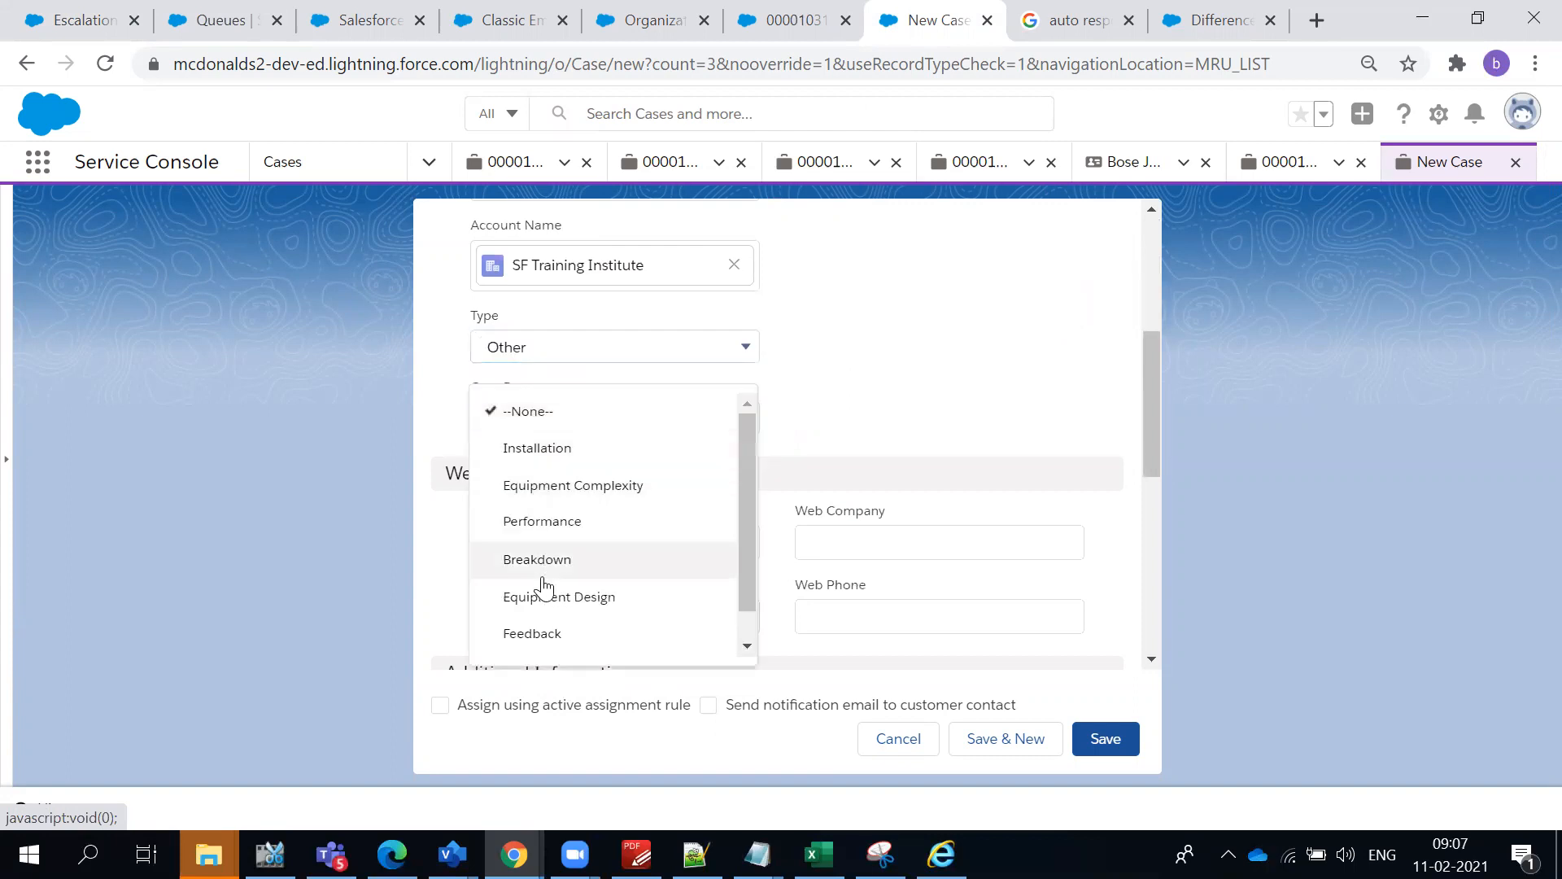
scroll(544, 643, down, 1)
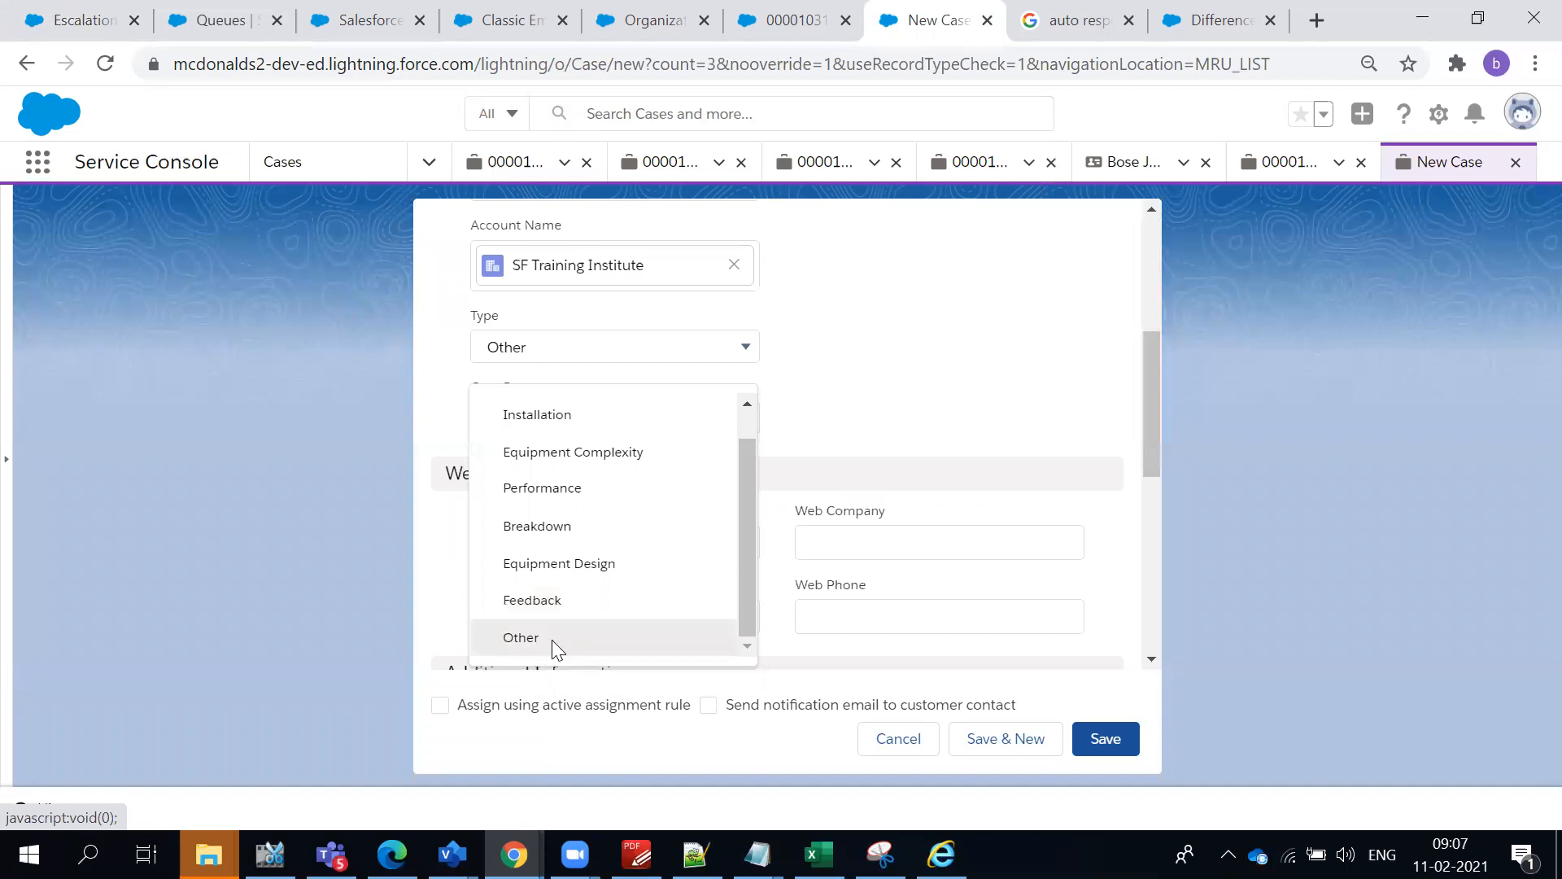
click(551, 640)
- Enter "Issue with Food Quality Delivered today" as both subject and description, and save the new case
scroll(621, 568, down, 5)
click(604, 565)
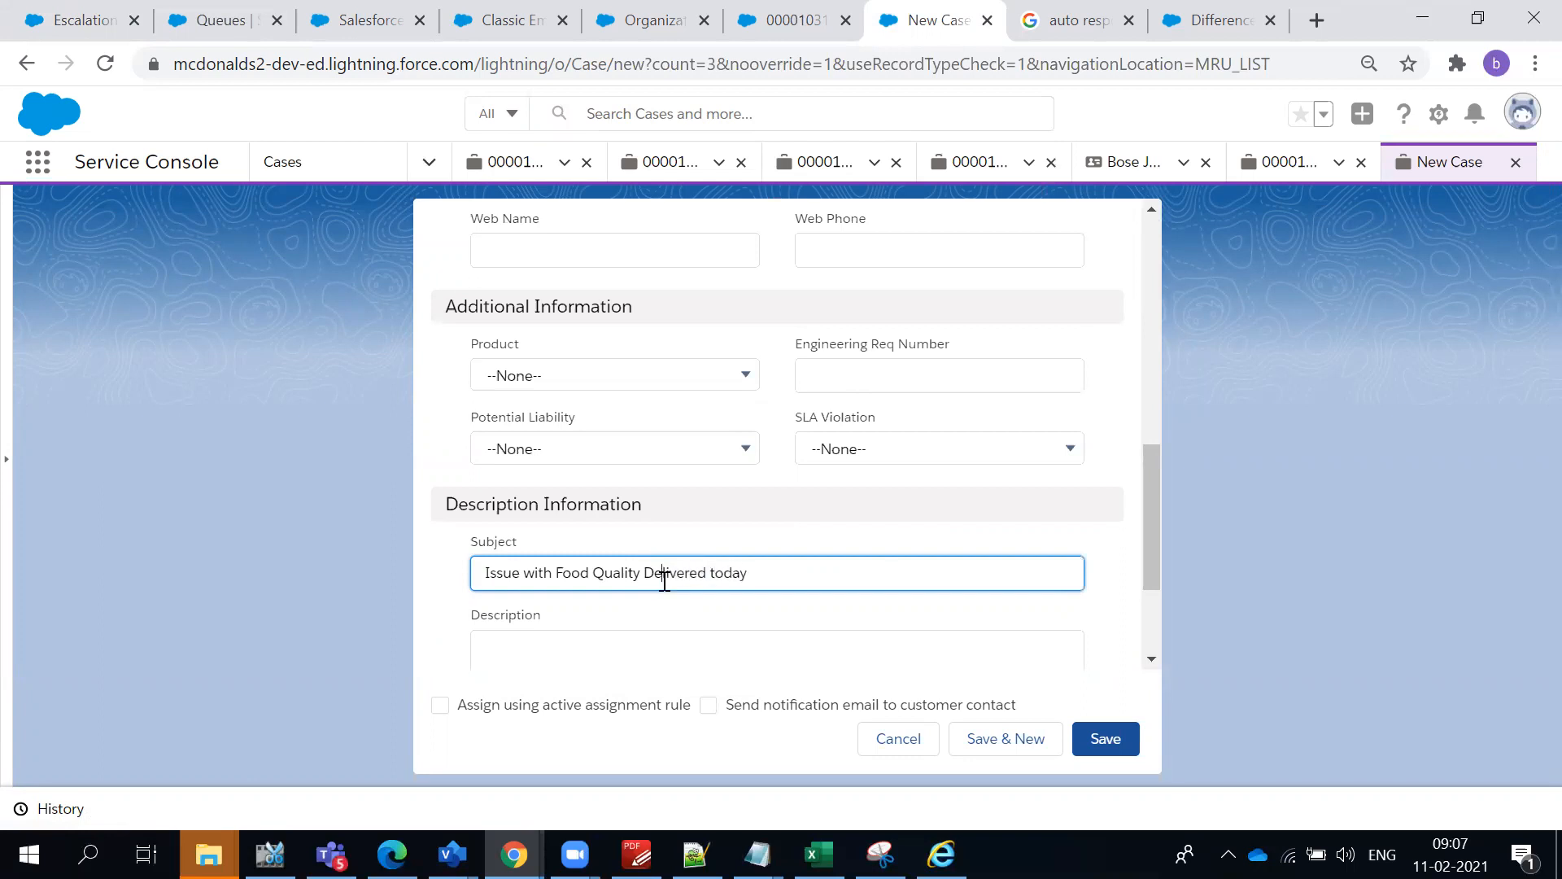
triple_click(669, 581)
key(ctrl+c)
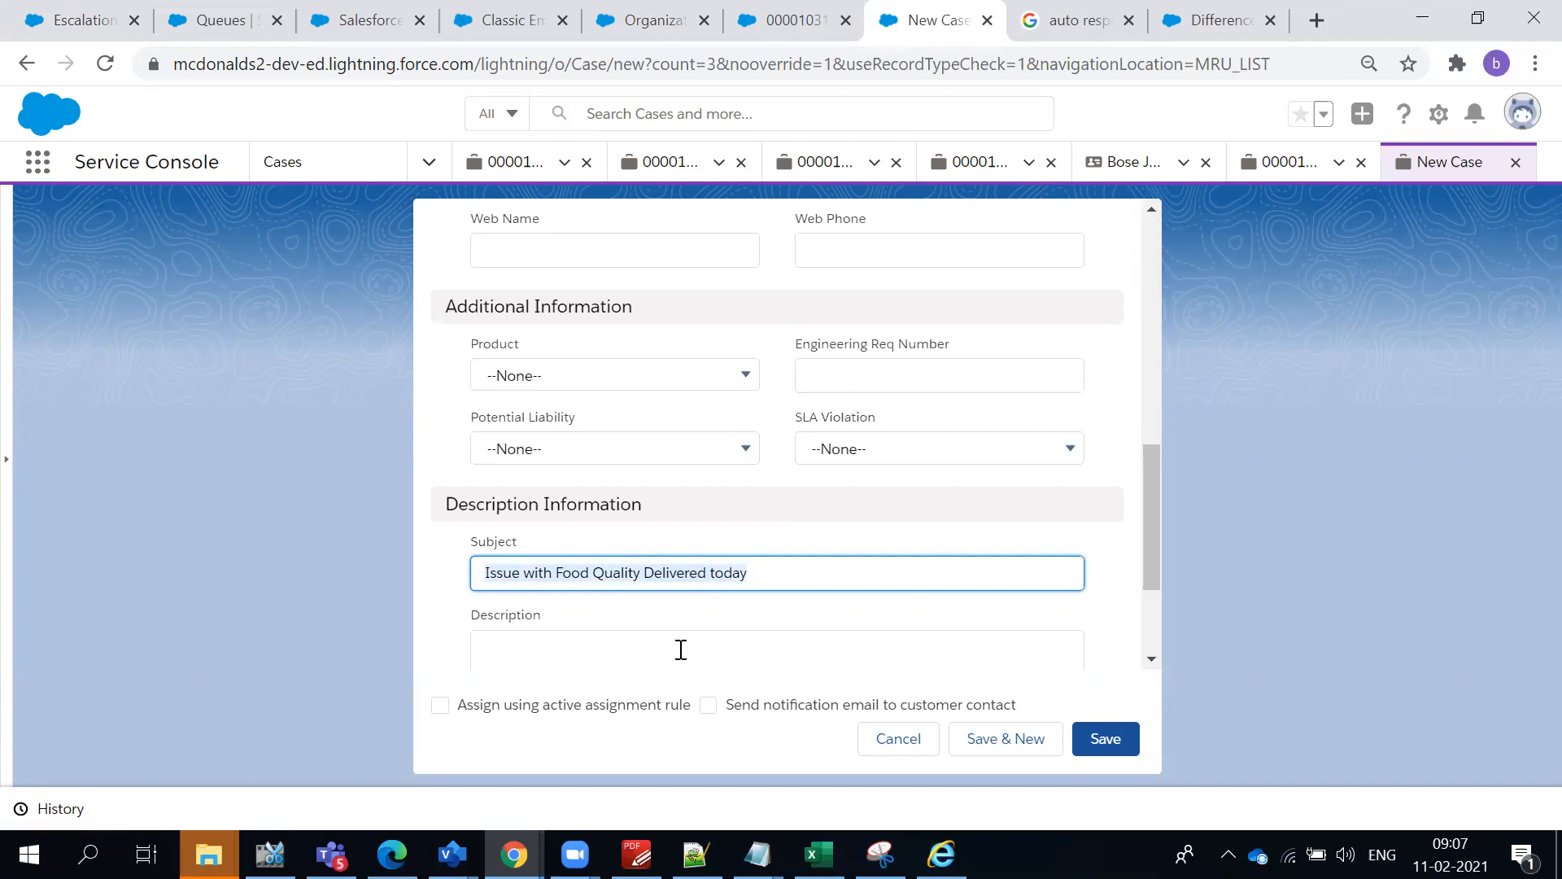
click(681, 649)
key(ctrl+v)
click(1090, 739)
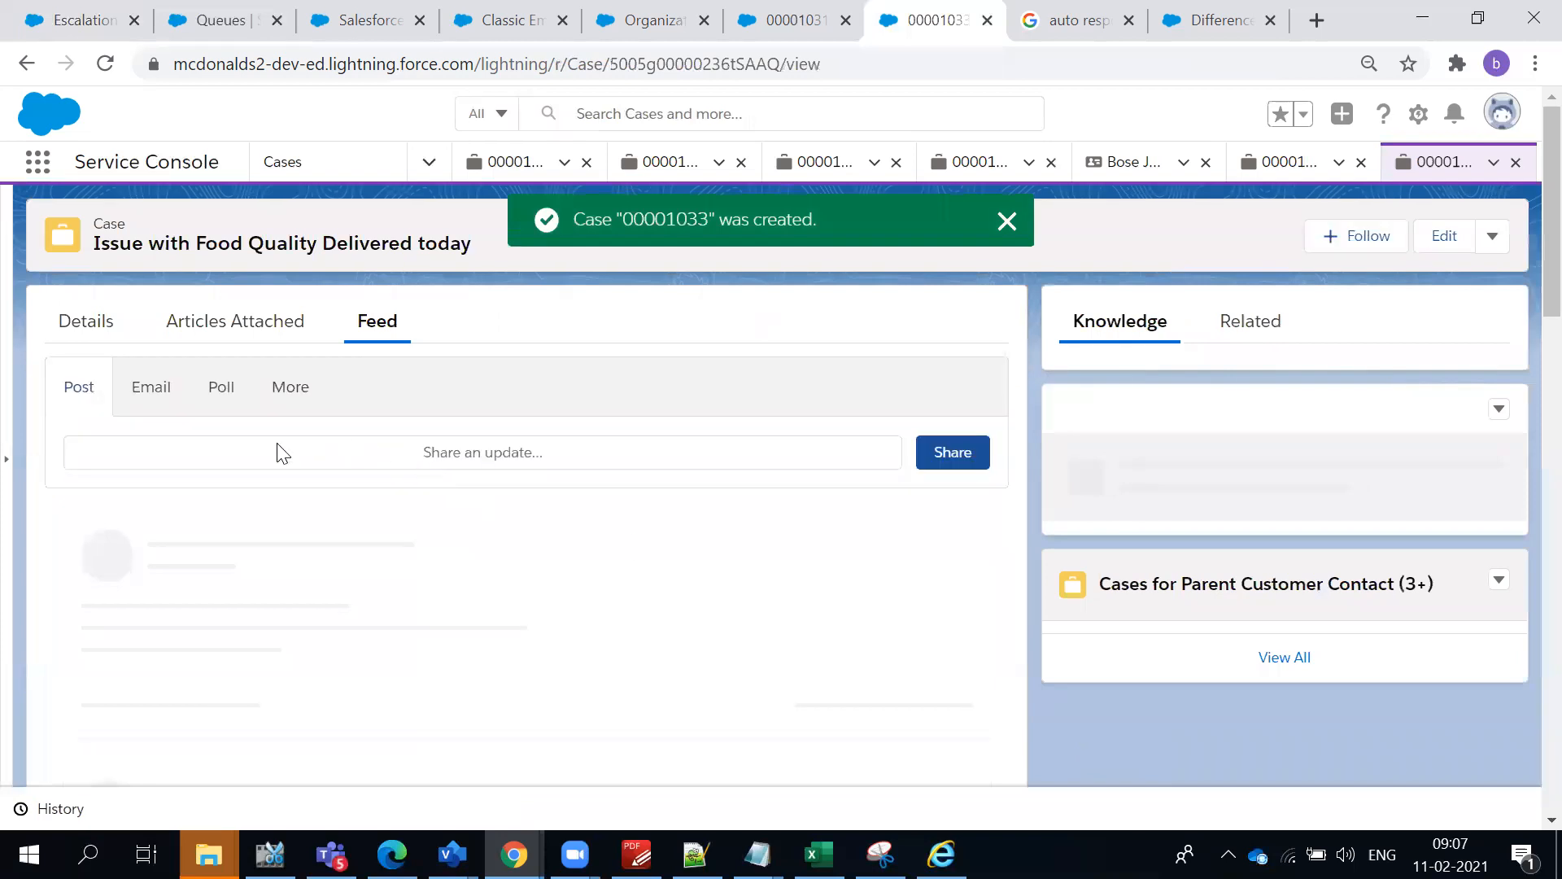
click(1006, 222)
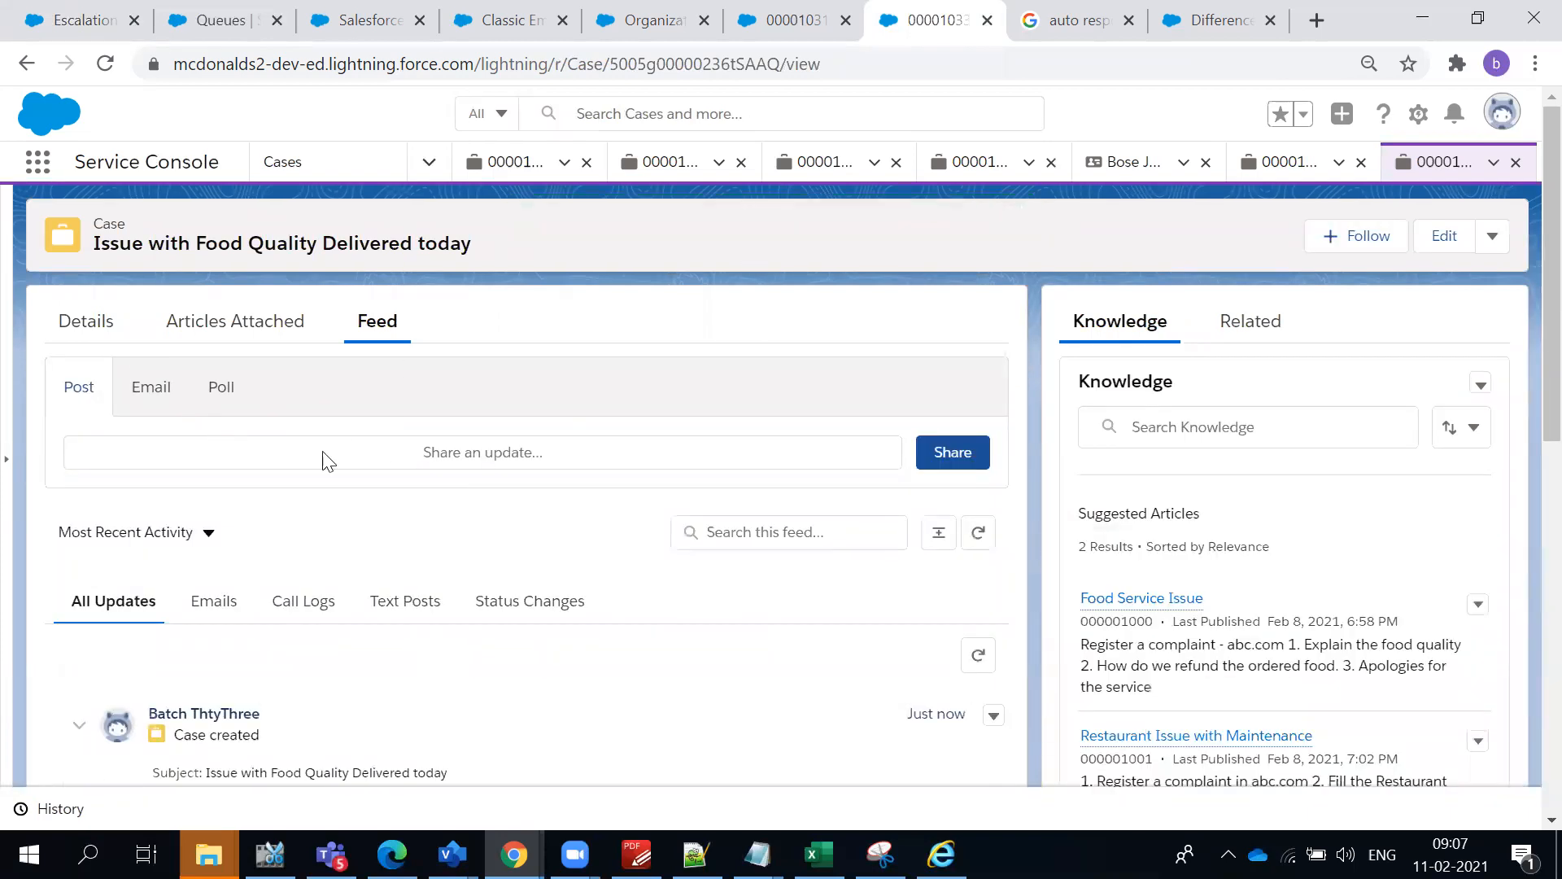
- Check the emails and all updates in the new case's feed
click(236, 620)
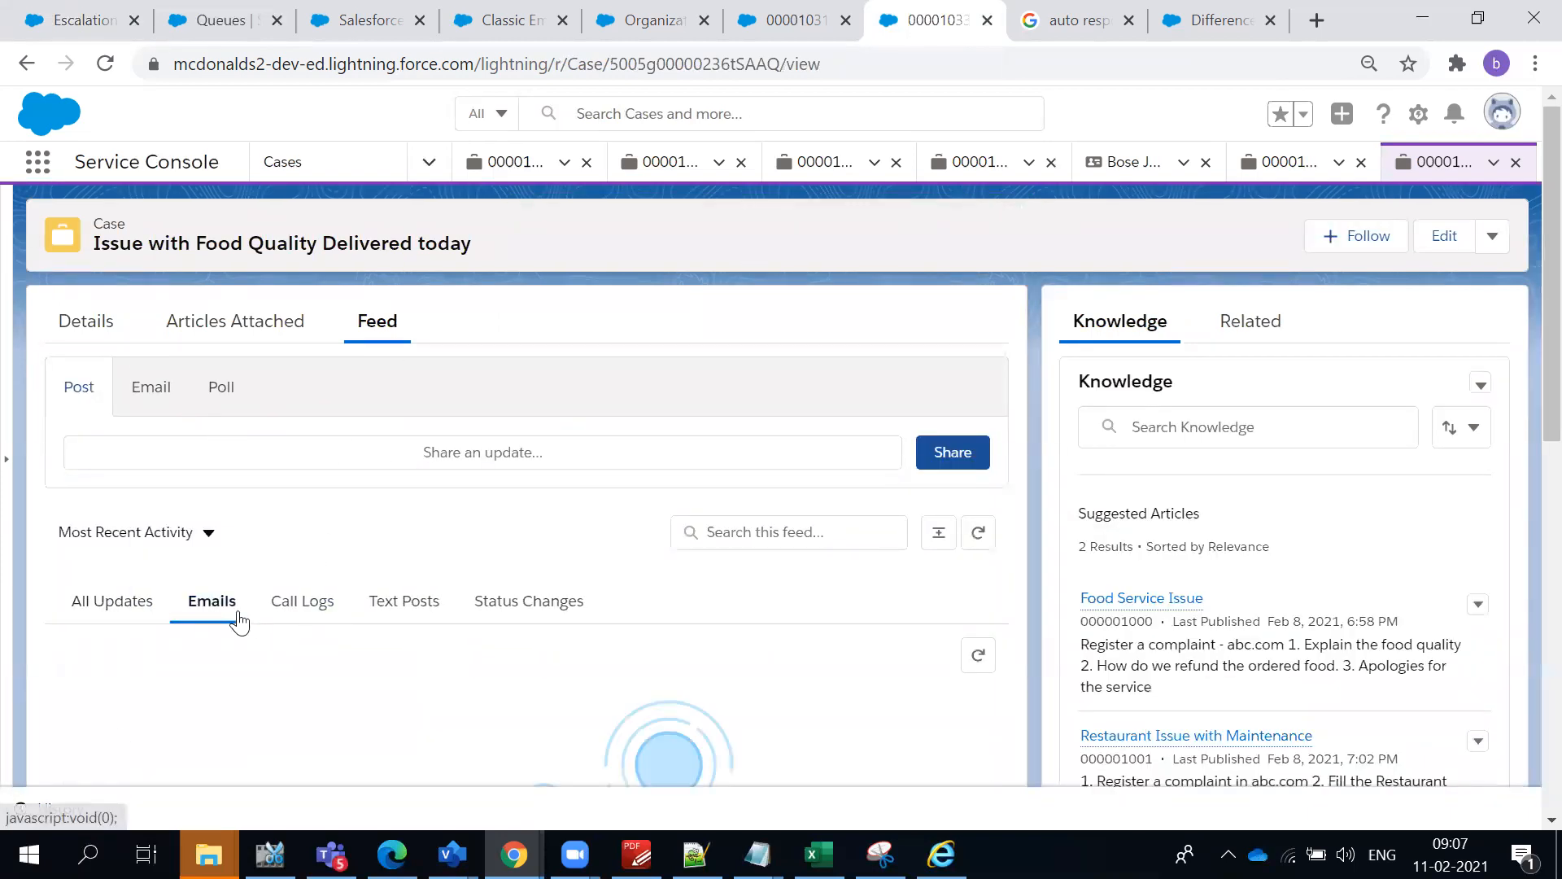
scroll(492, 685, down, 1)
click(124, 487)
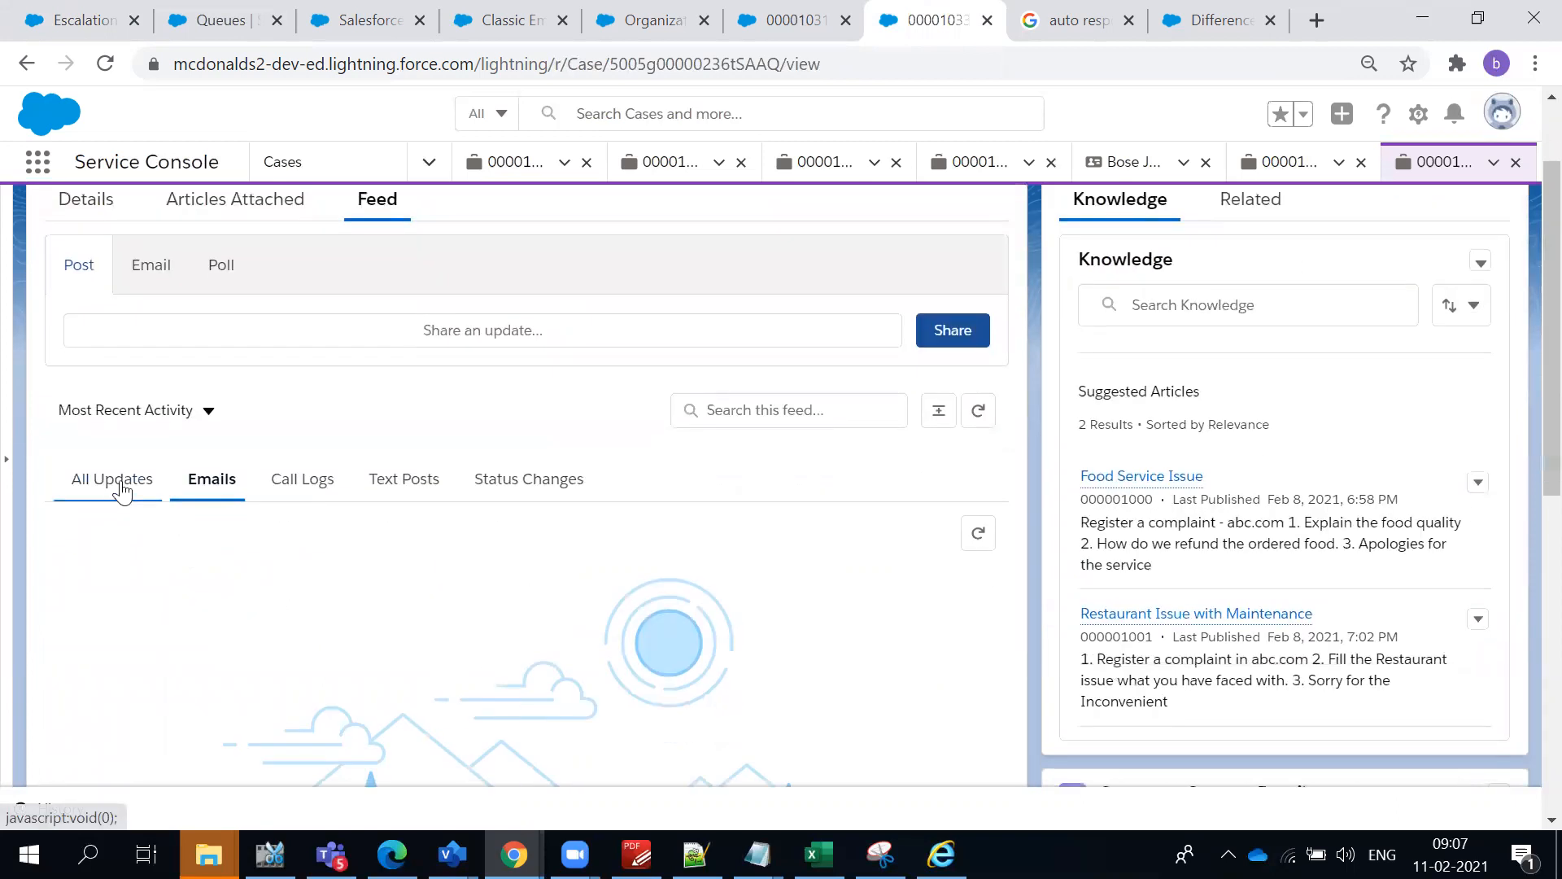
scroll(407, 647, down, 2)
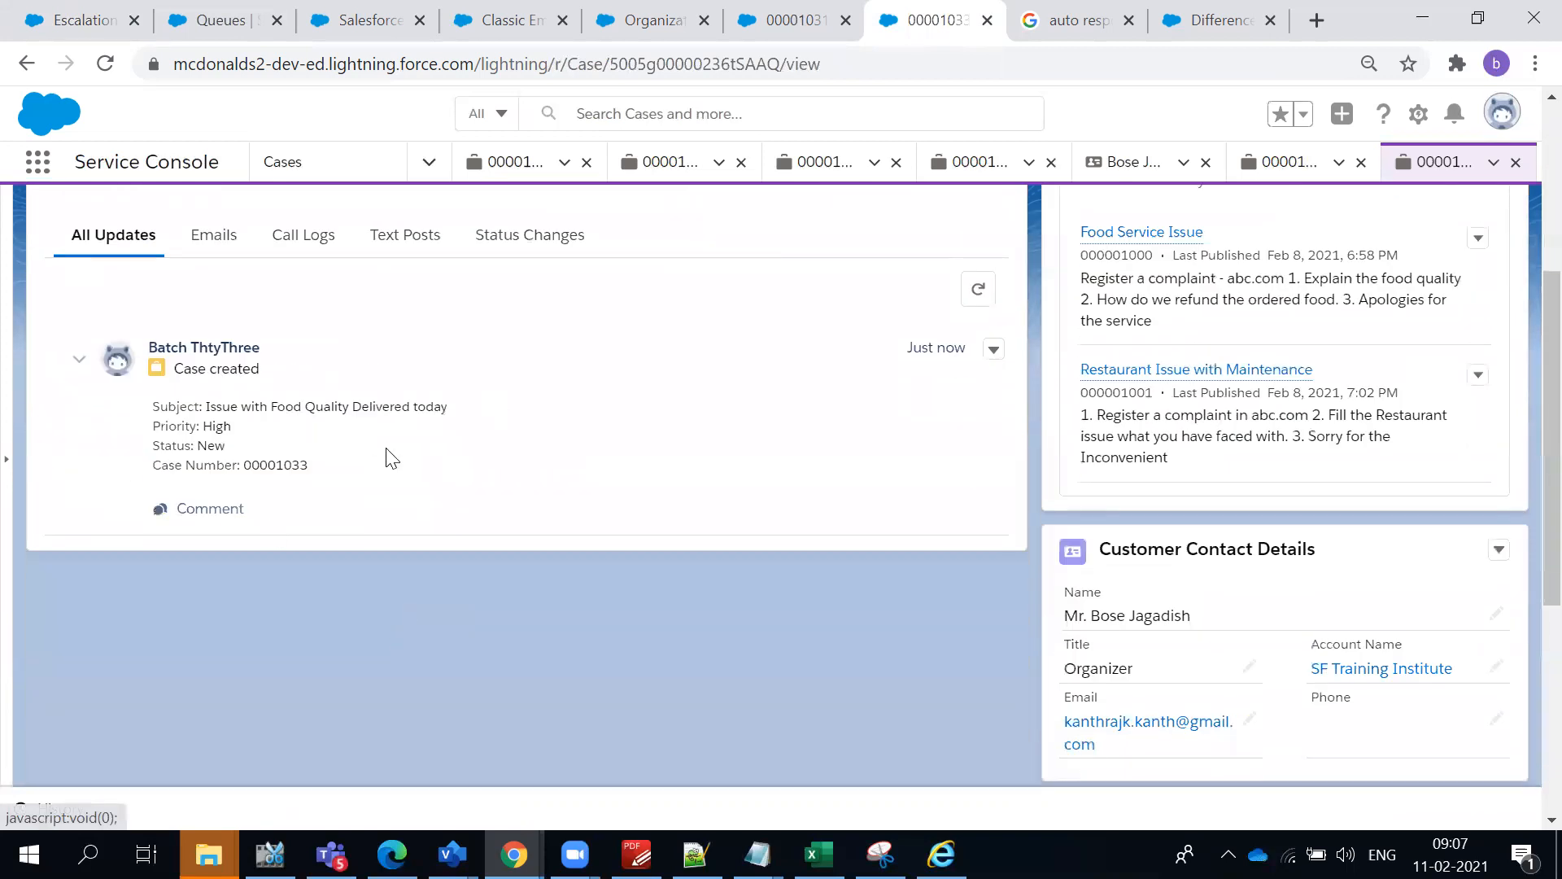
scroll(480, 459, up, 3)
- Review the new case's details, including its owner, status, priority, and opened and closed times
click(89, 327)
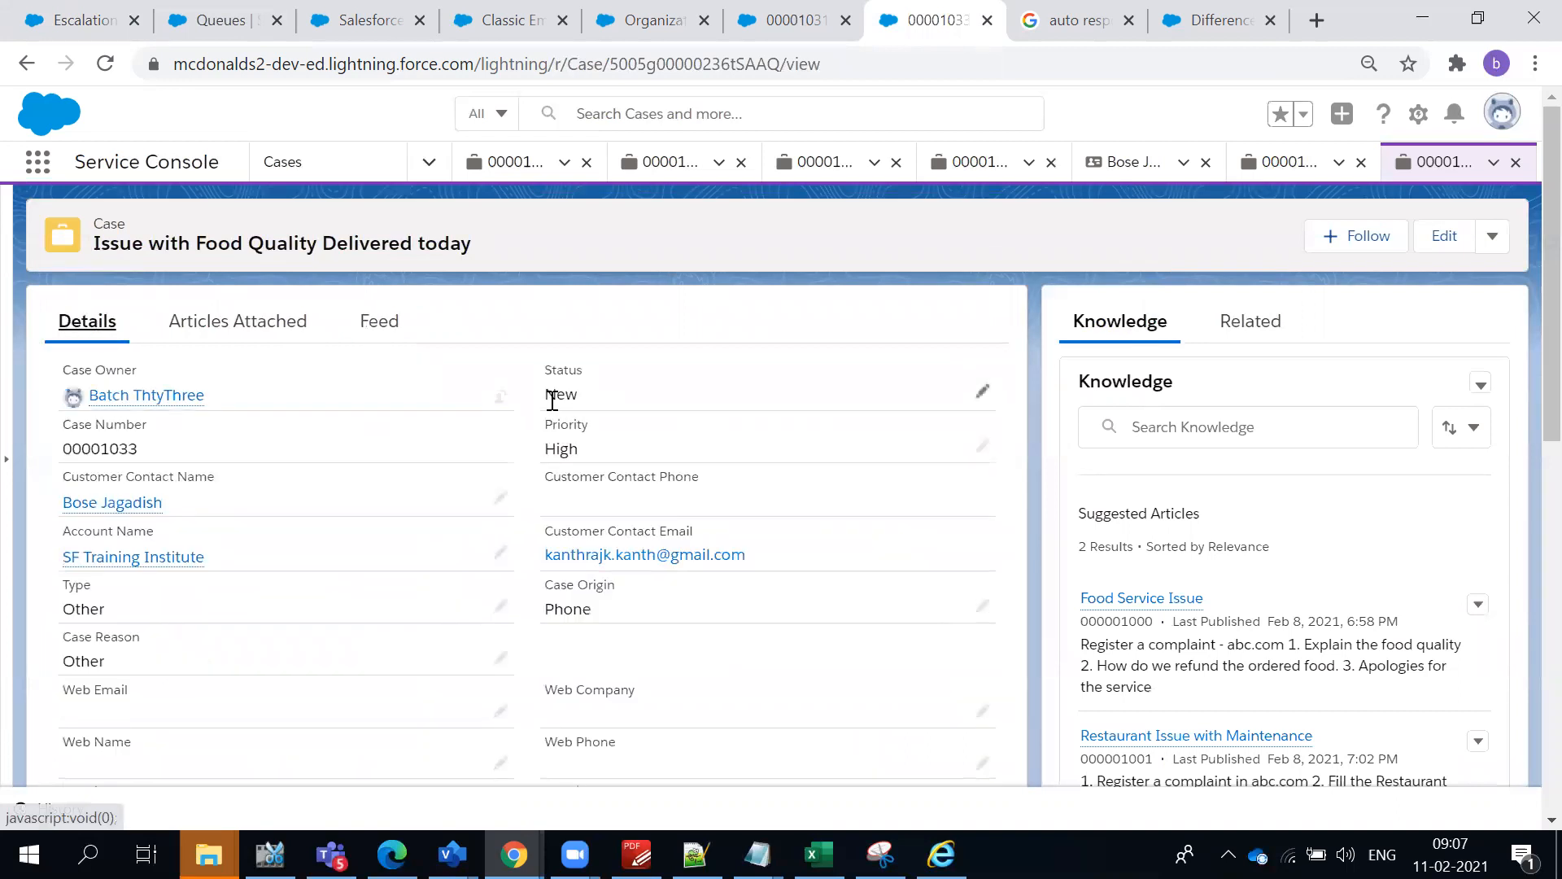
drag(550, 395, 573, 439)
scroll(667, 488, down, 3)
scroll(698, 510, down, 3)
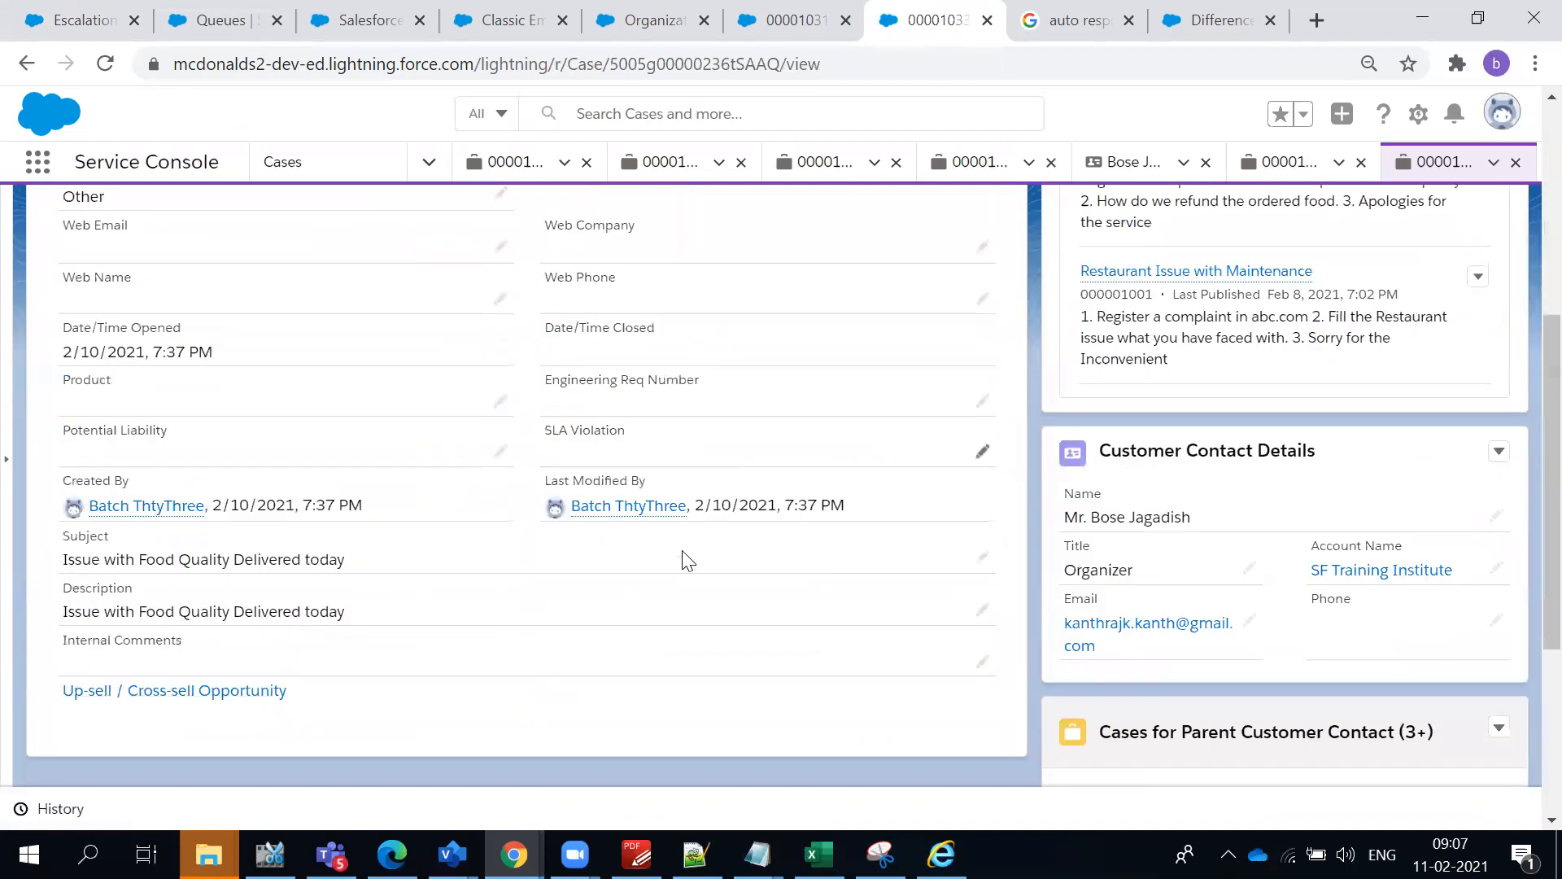
scroll(616, 416, up, 10)
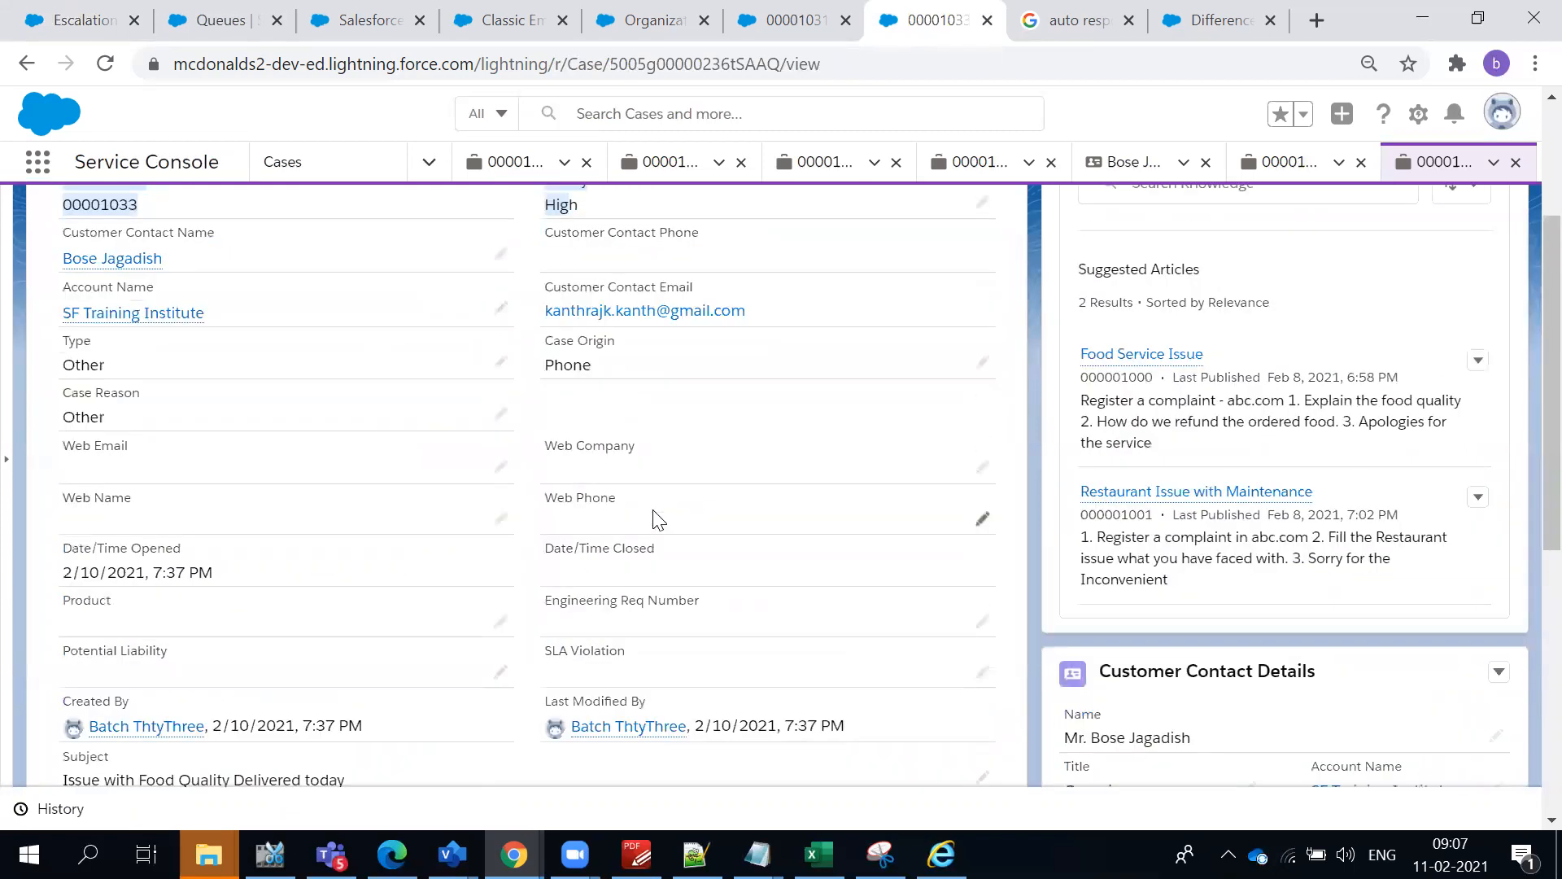
click(726, 364)
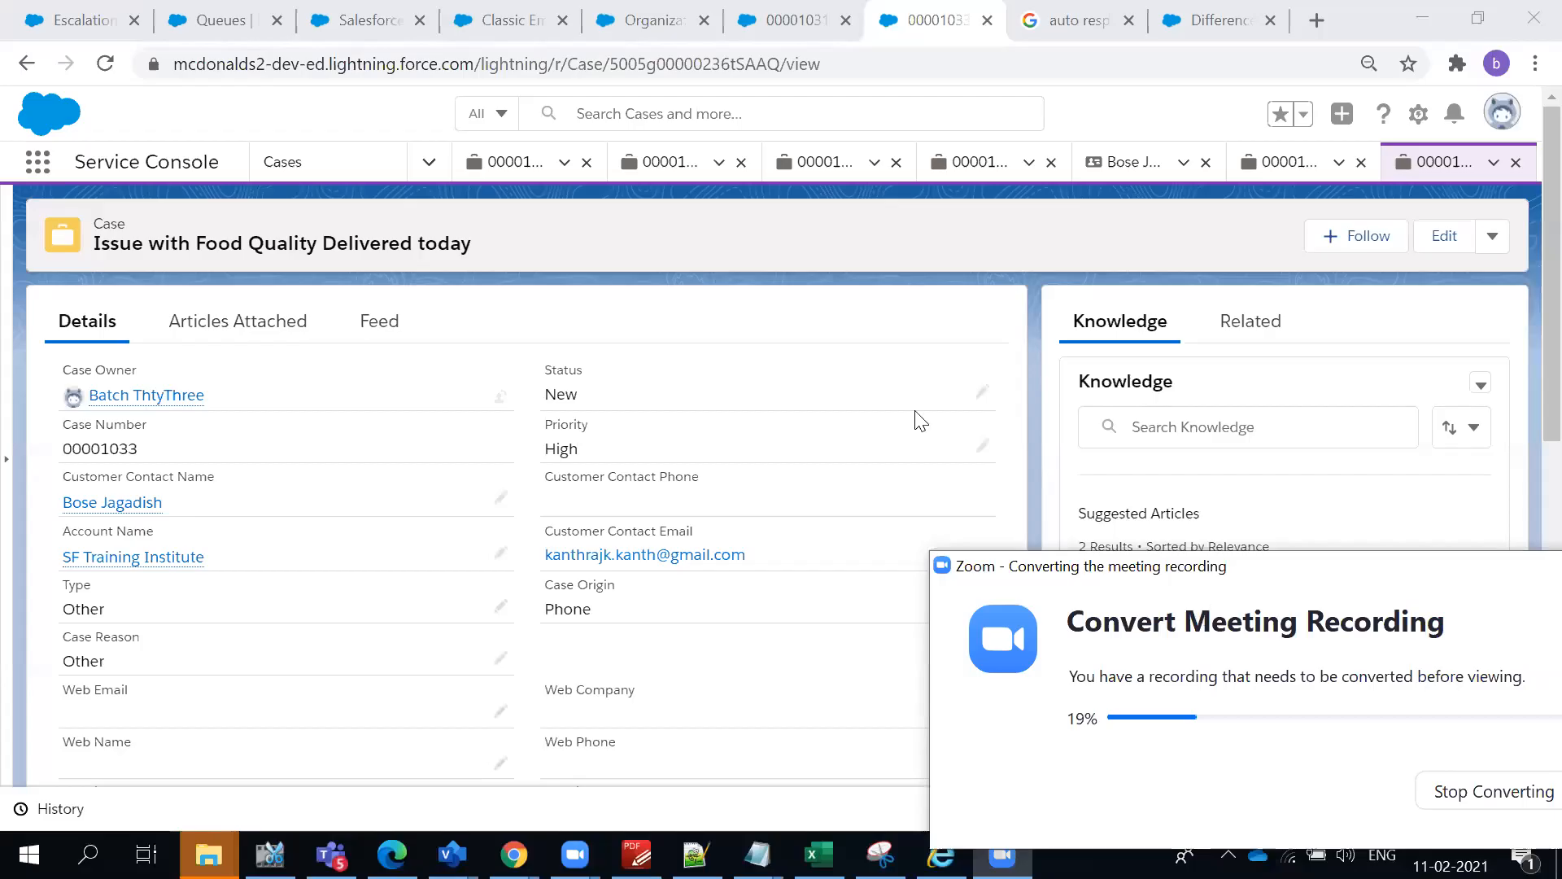
click(853, 358)
scroll(743, 646, down, 3)
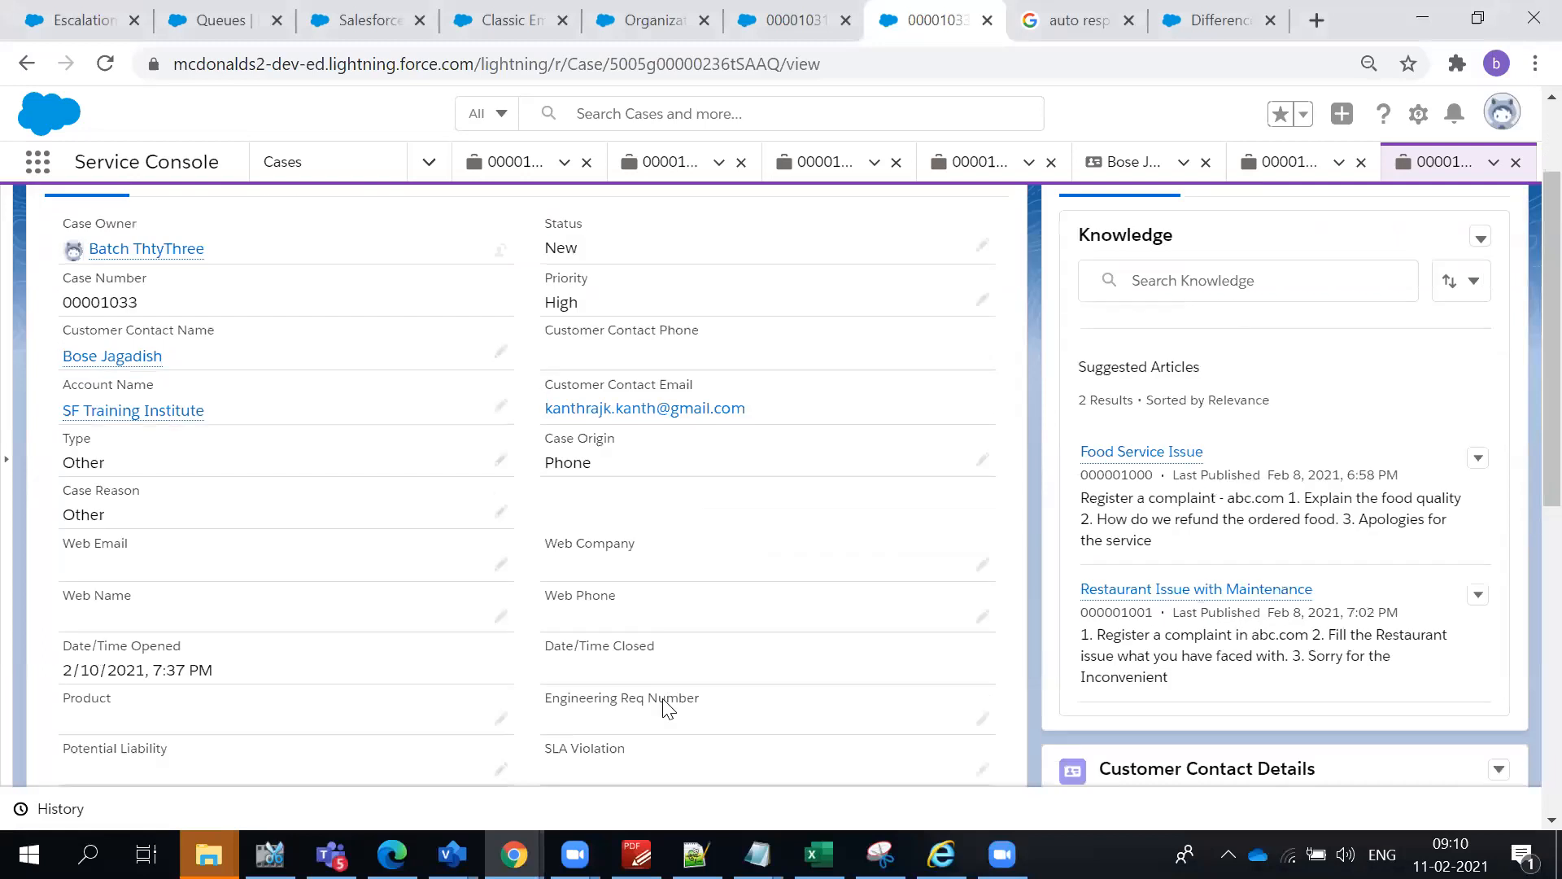
scroll(539, 730, up, 3)
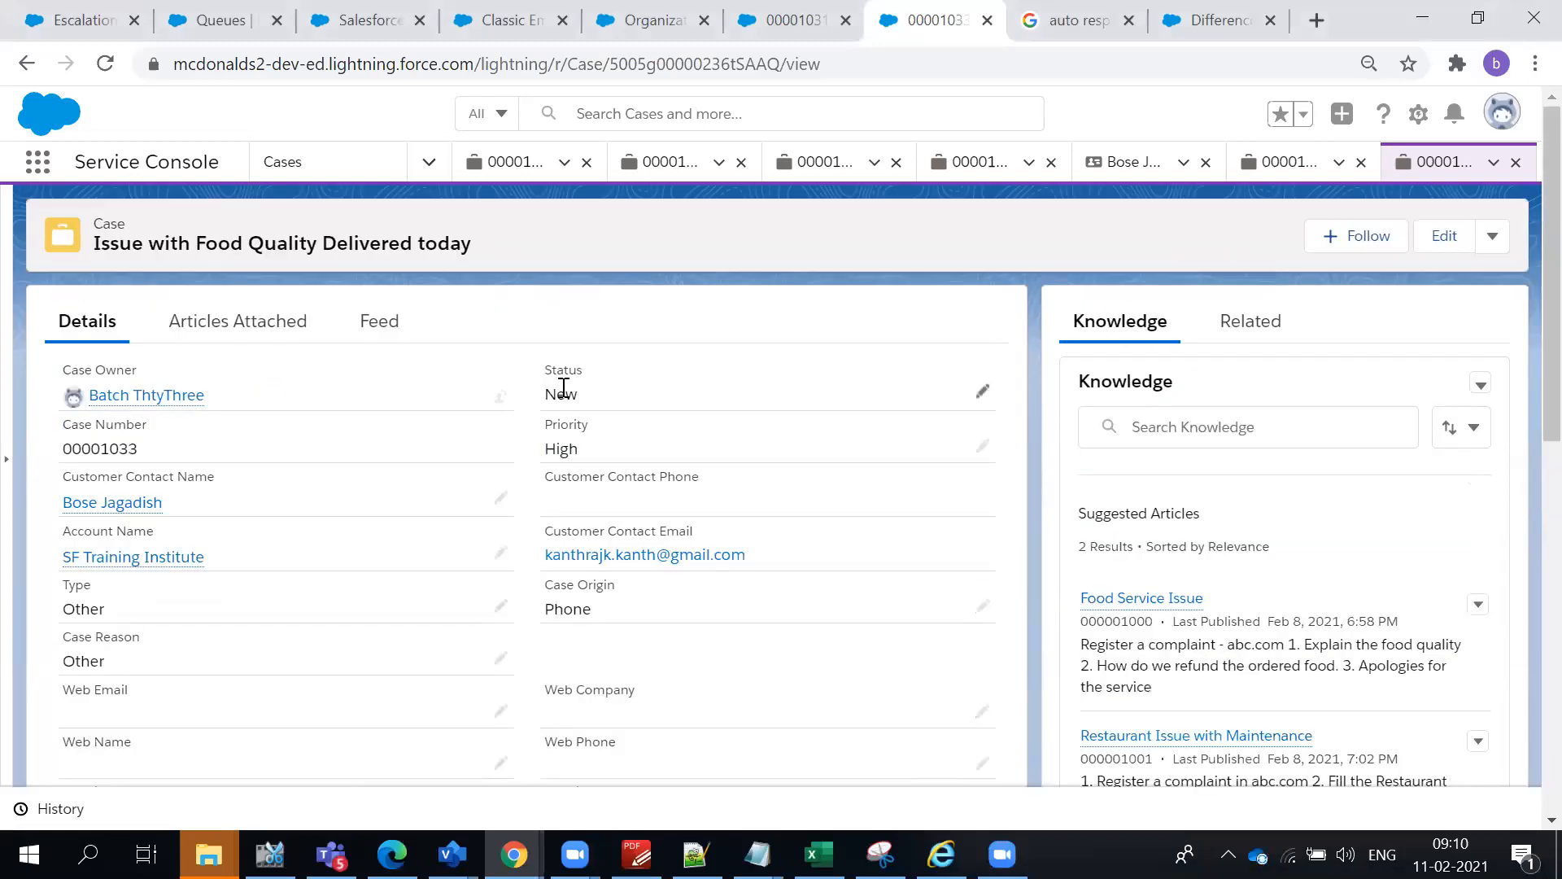
scroll(598, 595, down, 3)
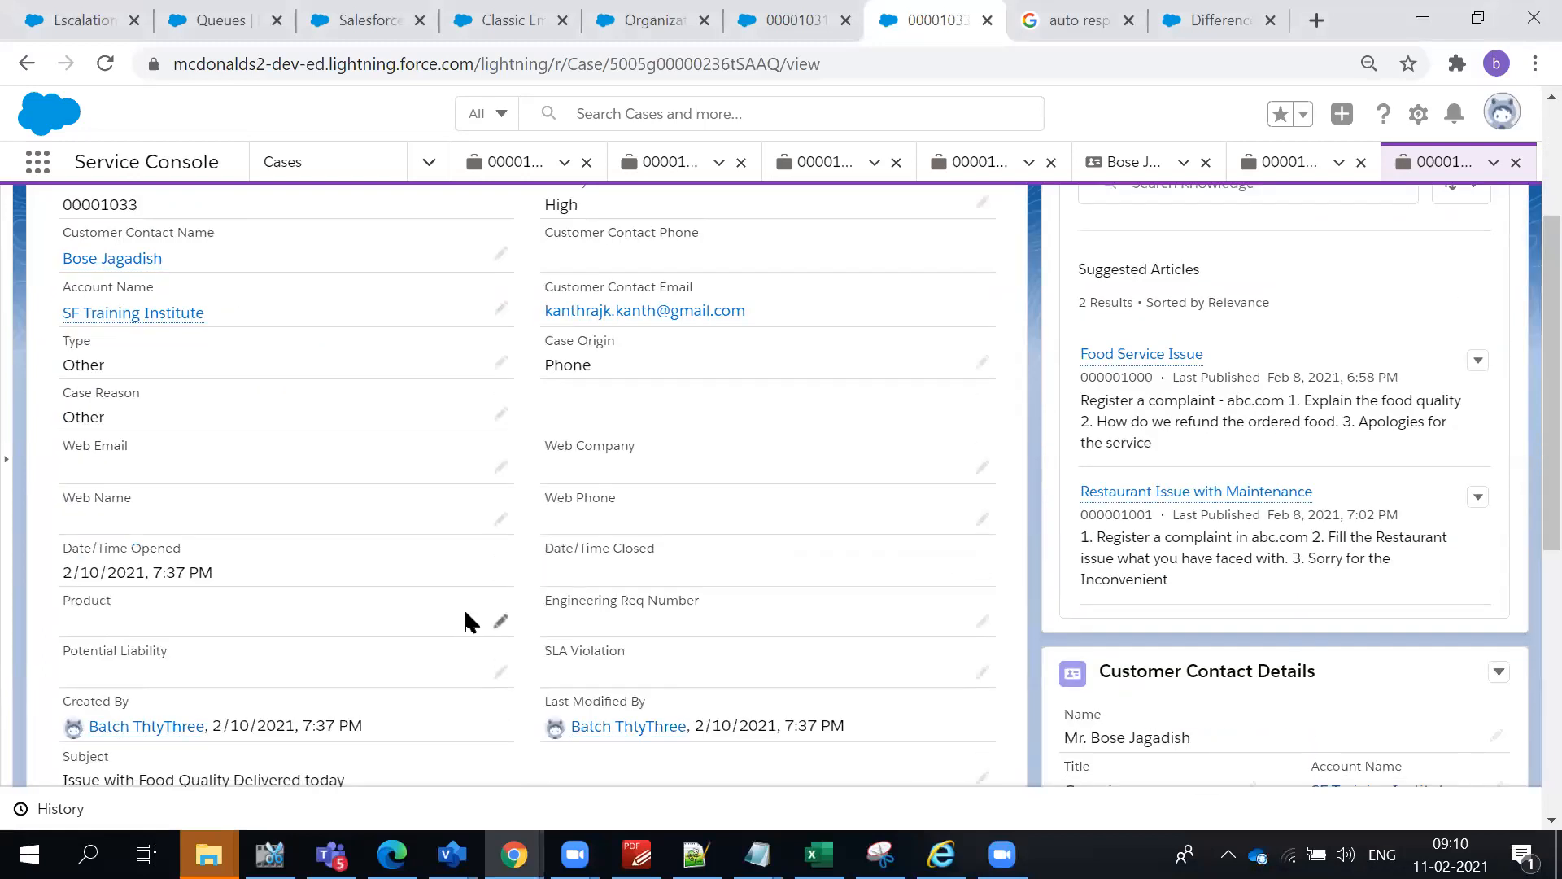
scroll(468, 626, down, 2)
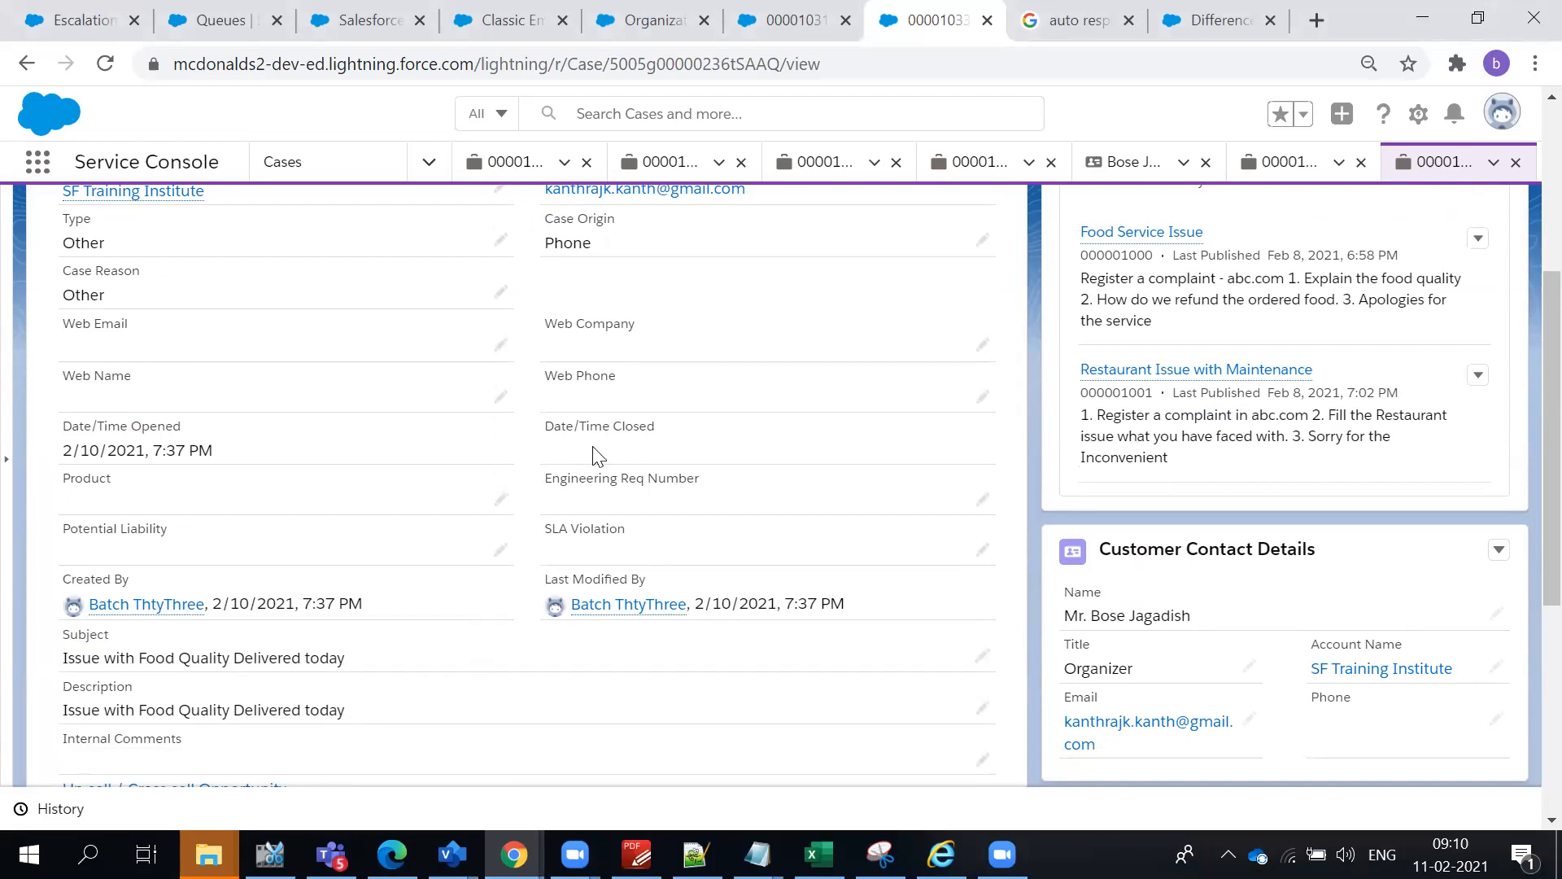
scroll(634, 499, up, 3)
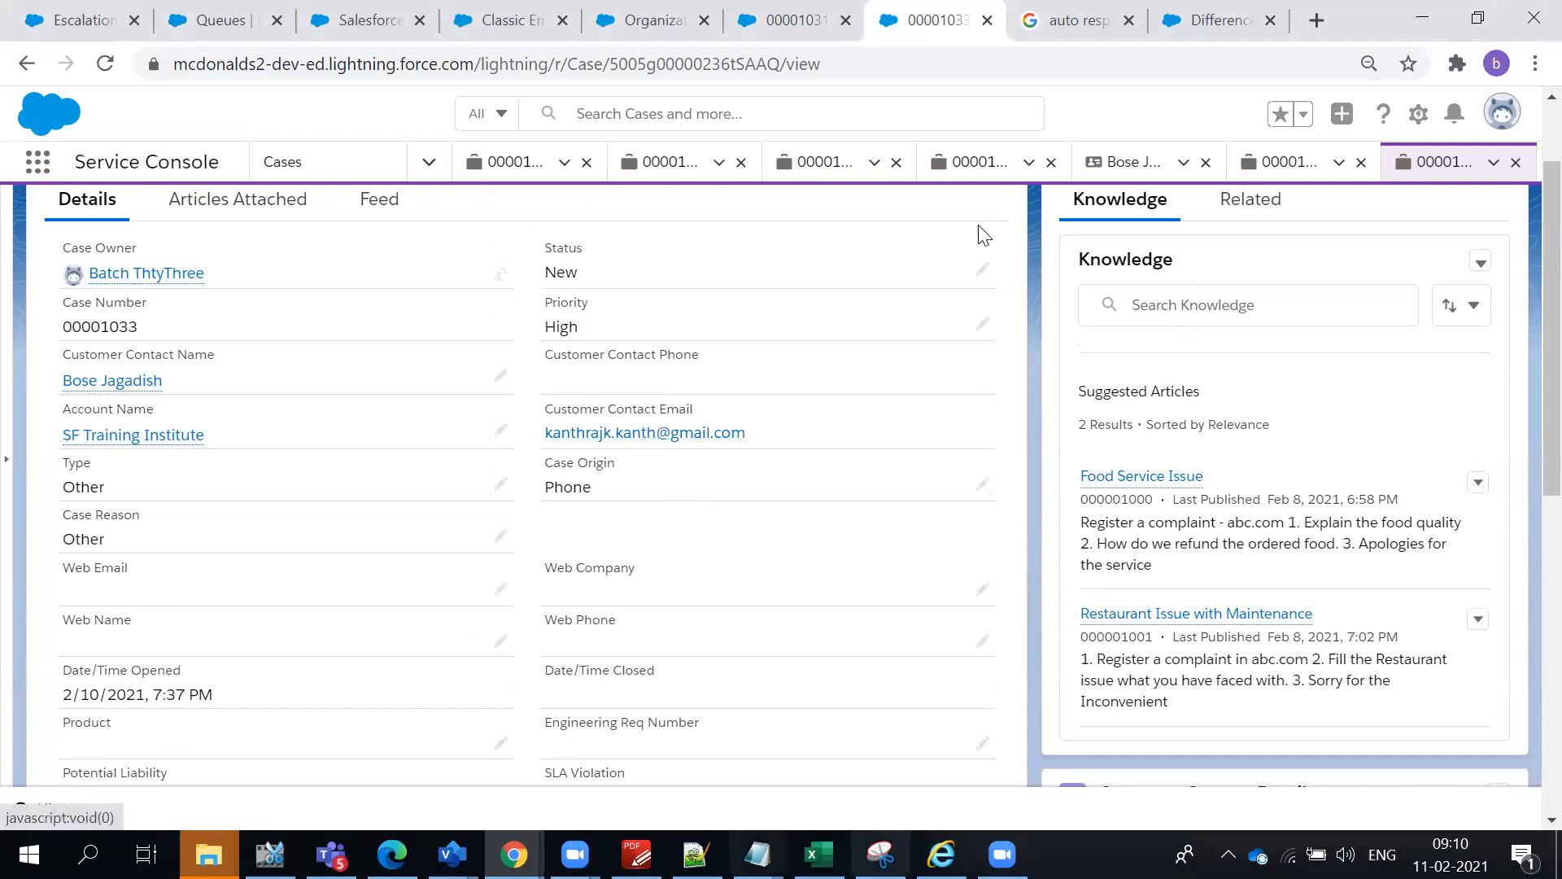
- Return to the CaseEscalate rule entry in Setup to examine its criteria and escalation action
click(1030, 101)
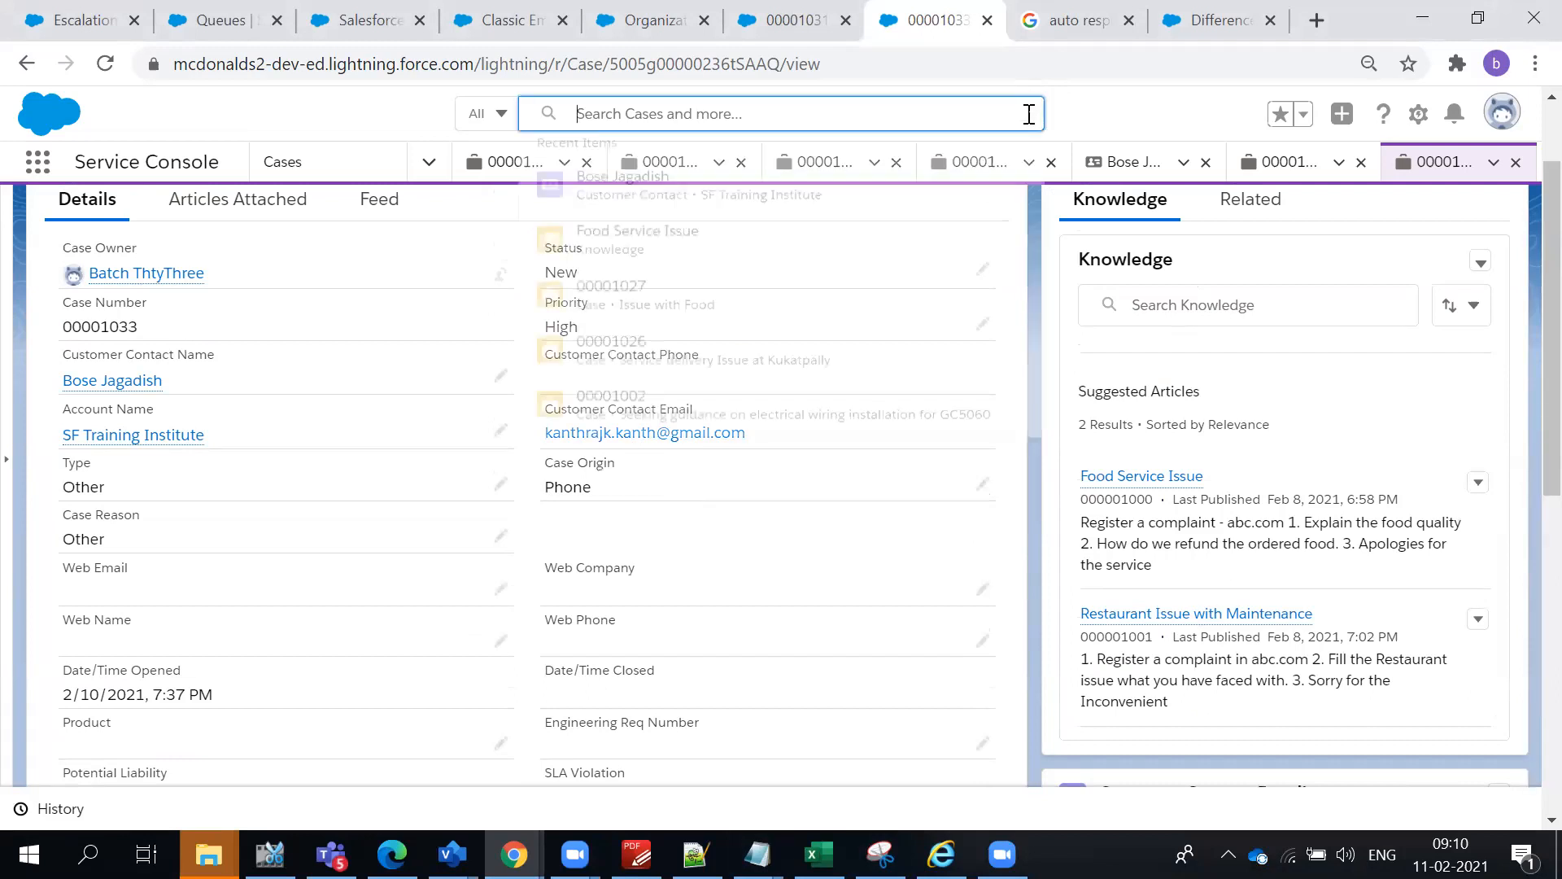
click(1117, 128)
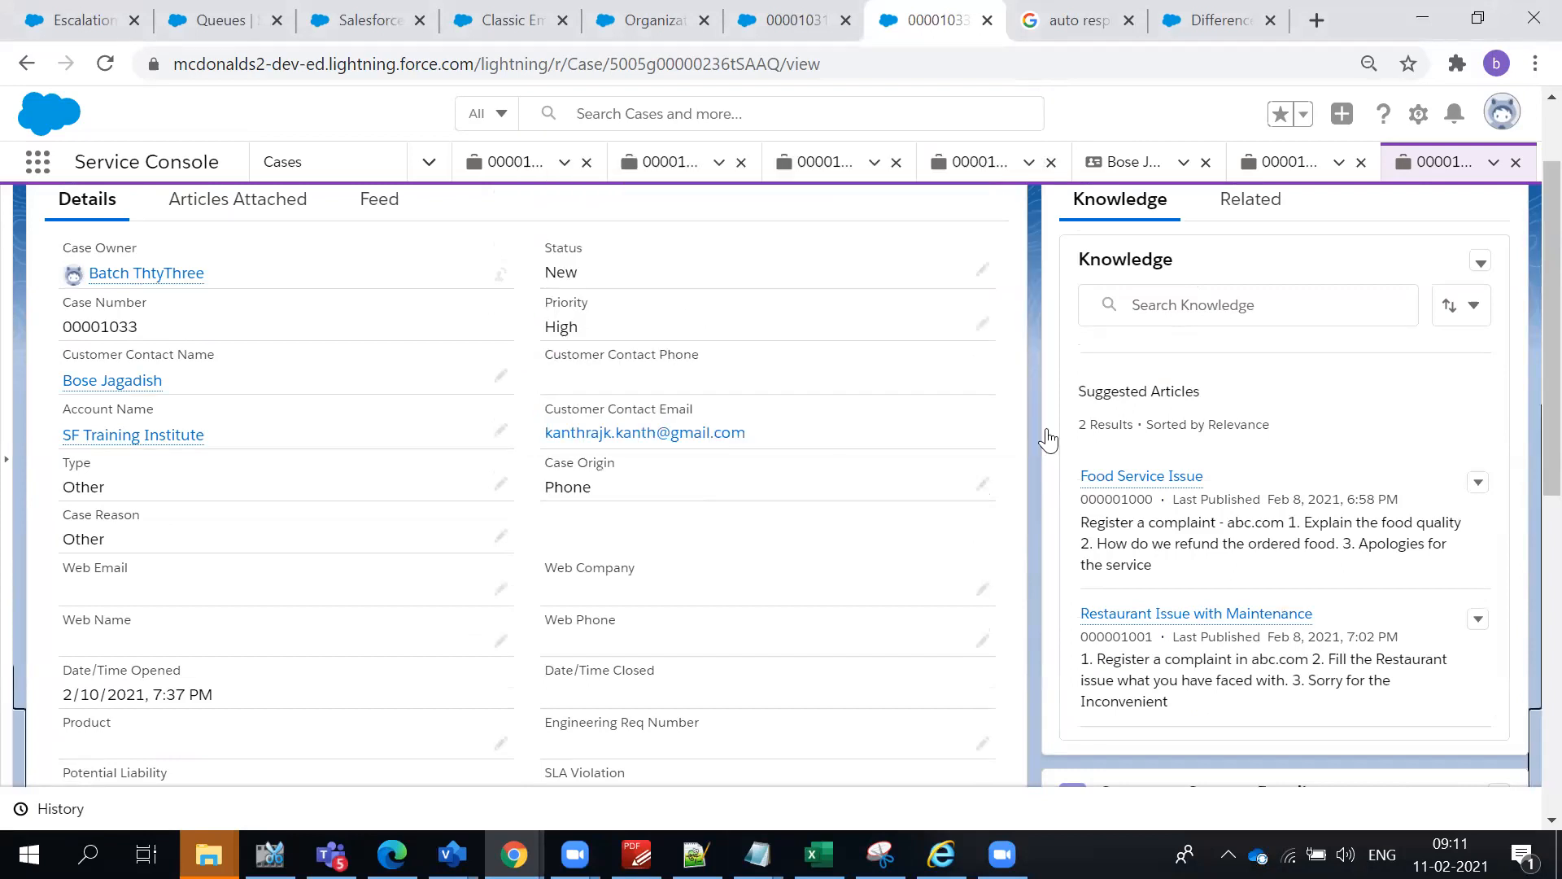
scroll(513, 374, up, 2)
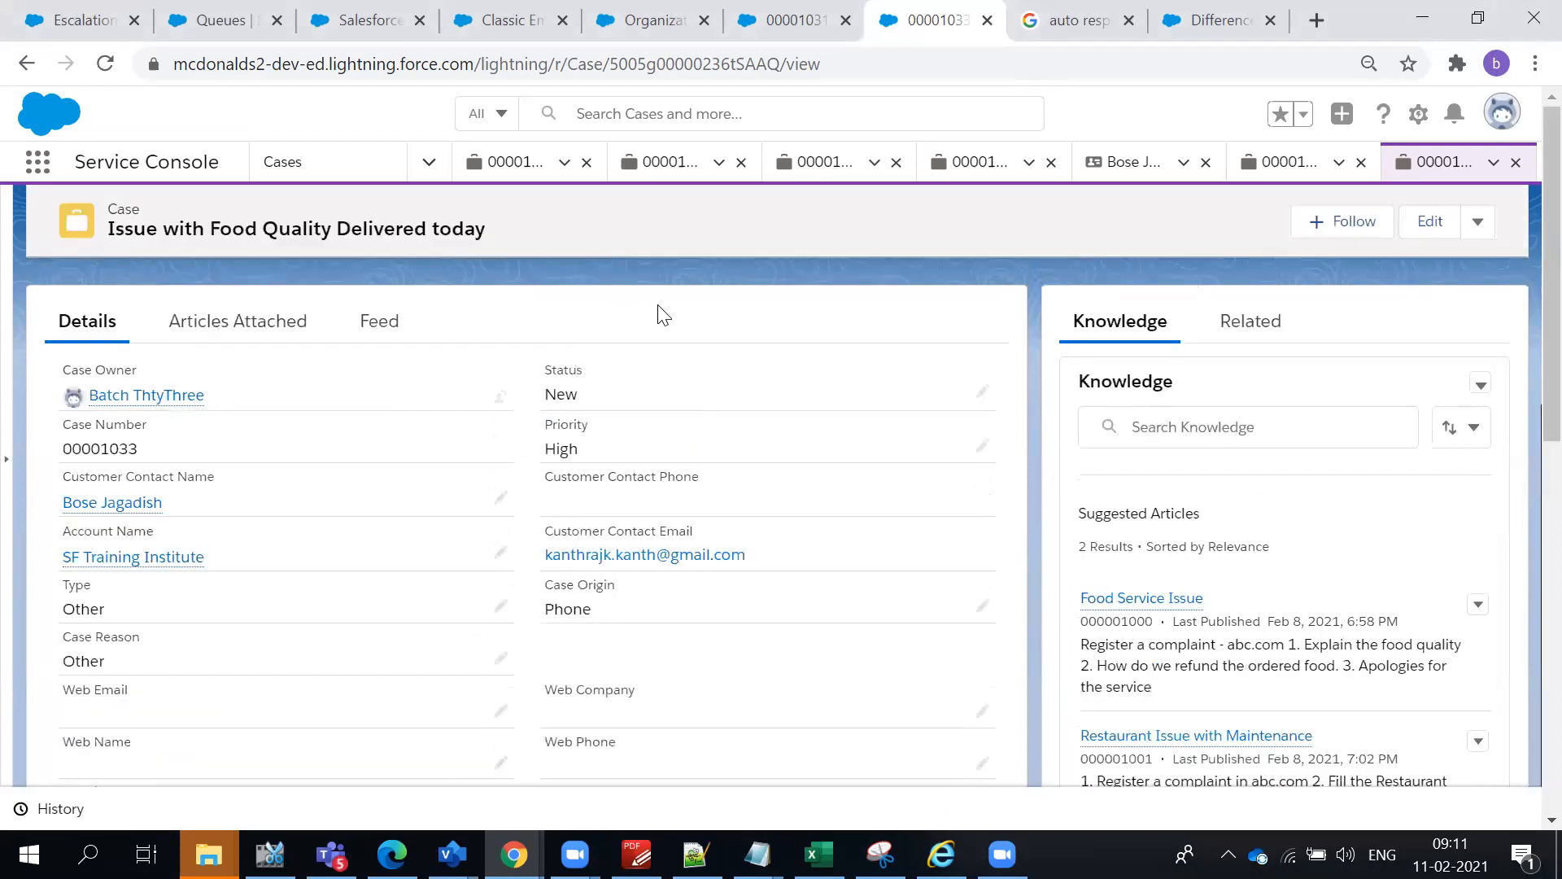
click(90, 20)
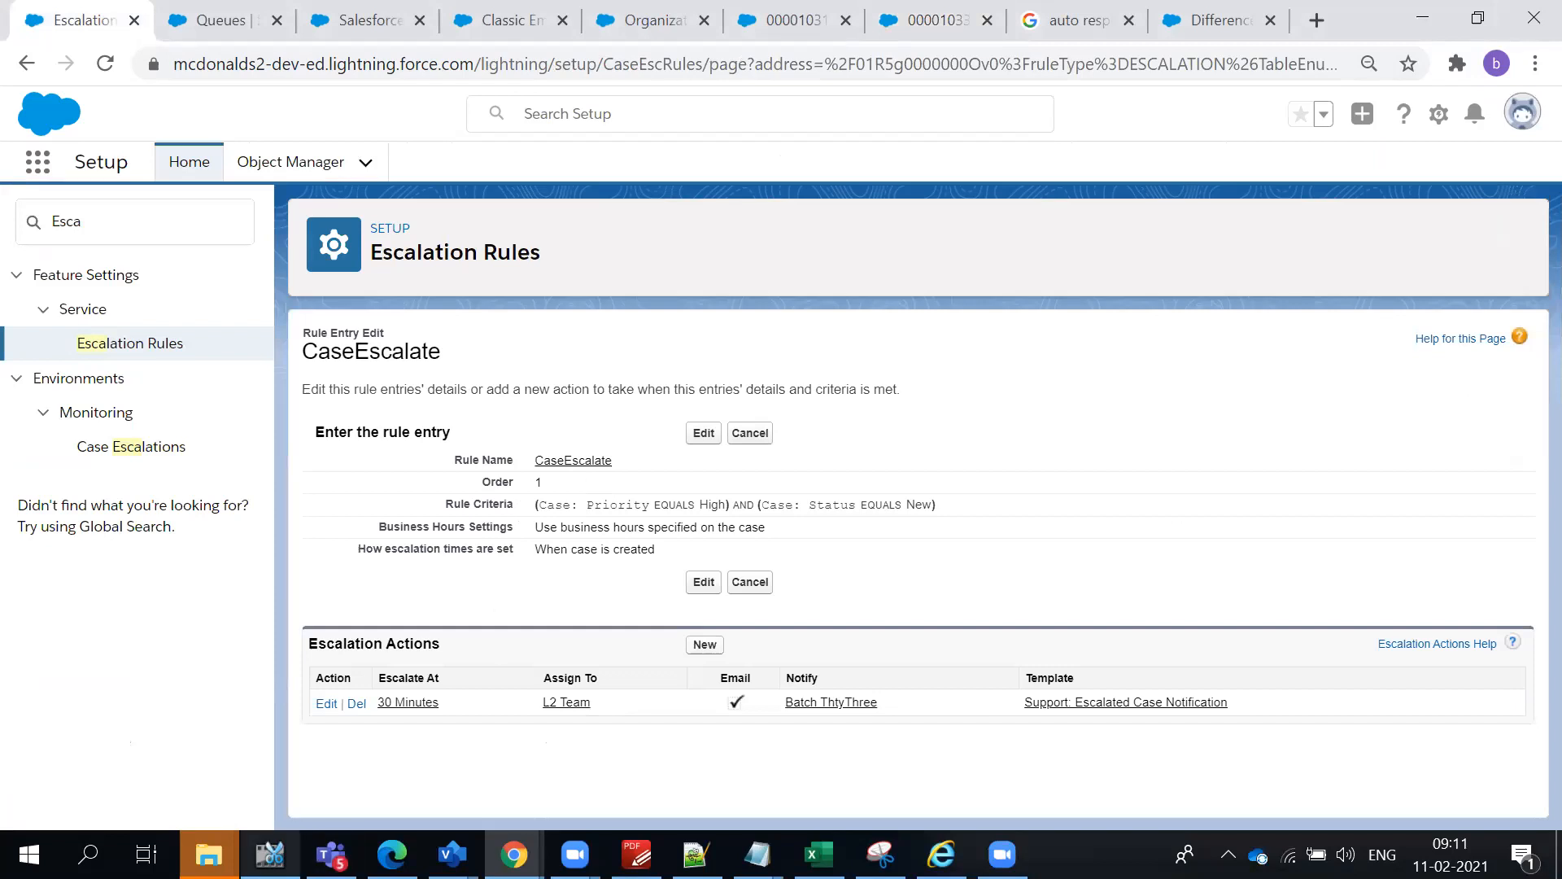
- Switch to the course outline in PDF-XChange Editor and highlight the assignment, auto response and escalation rule topics in turn
click(636, 854)
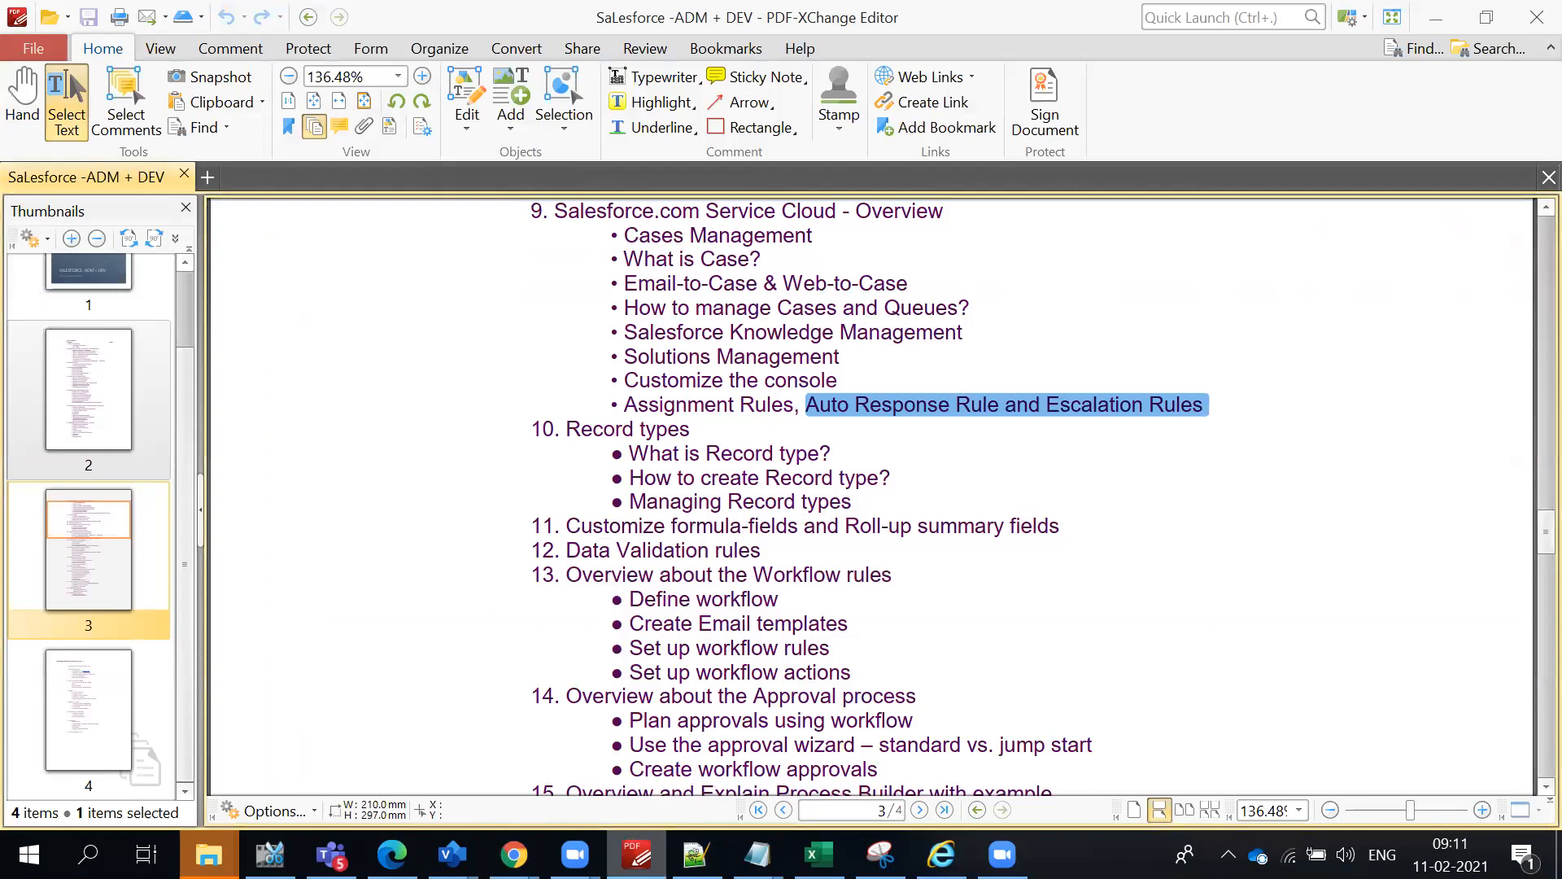
drag(621, 404, 1200, 410)
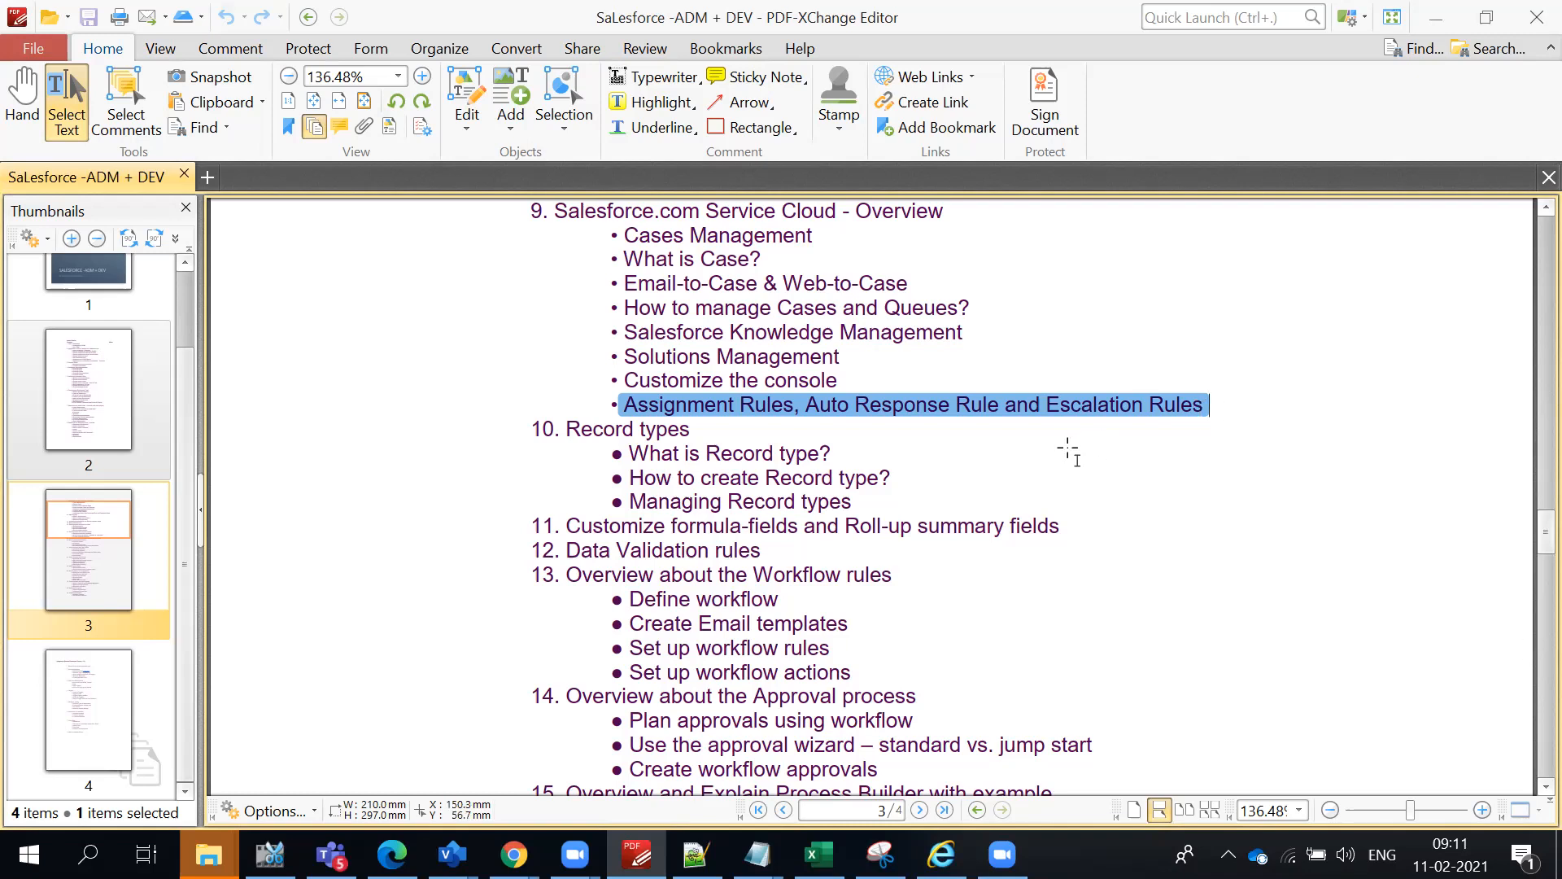
click(792, 440)
drag(625, 406, 994, 409)
click(798, 412)
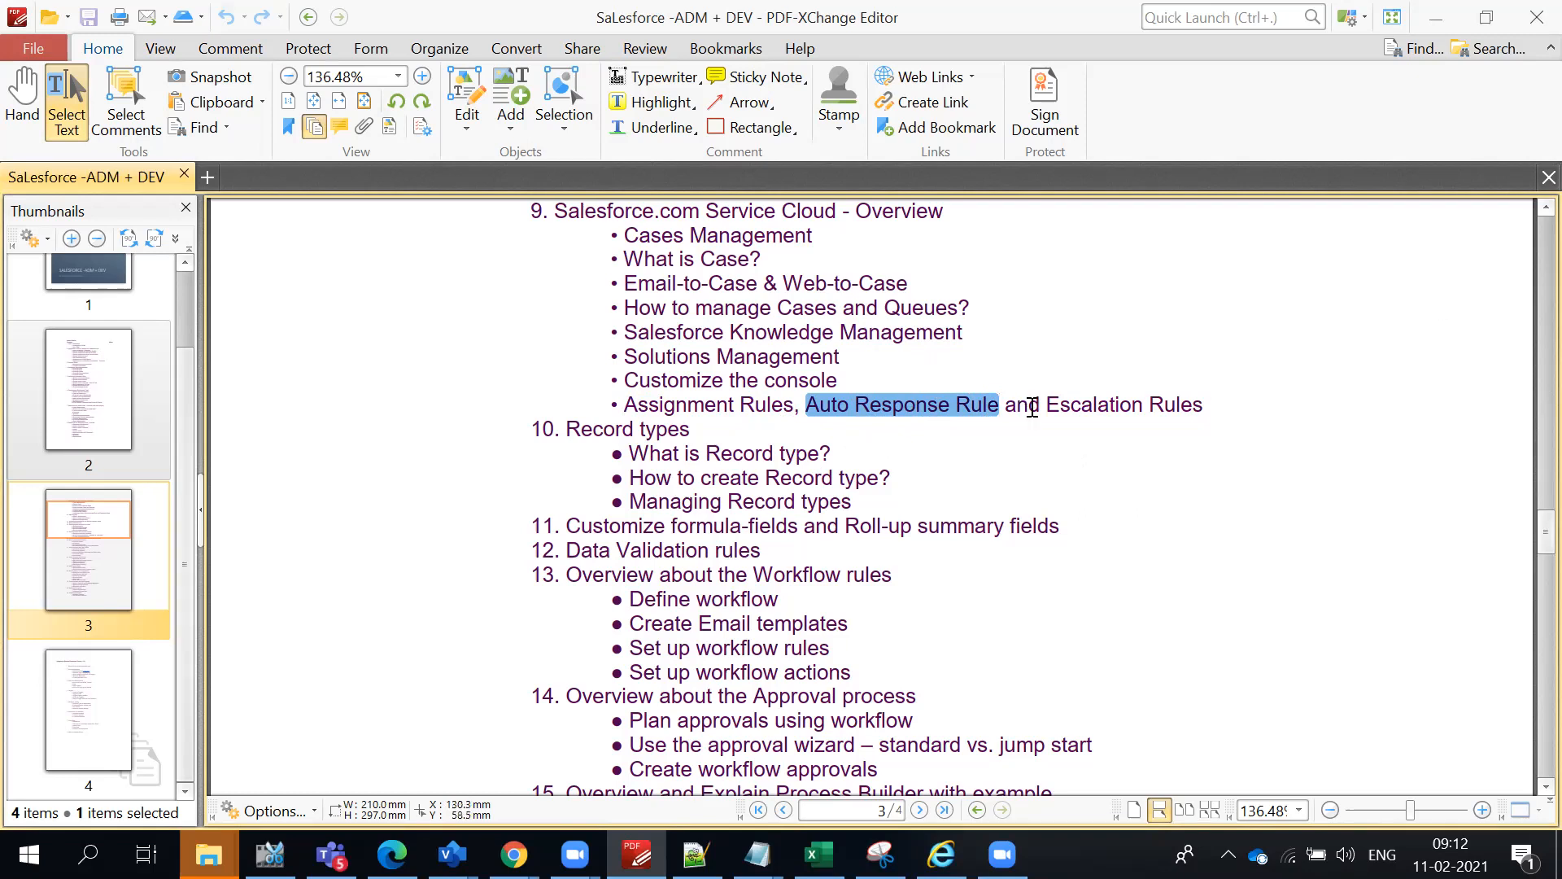
drag(1046, 404, 1203, 418)
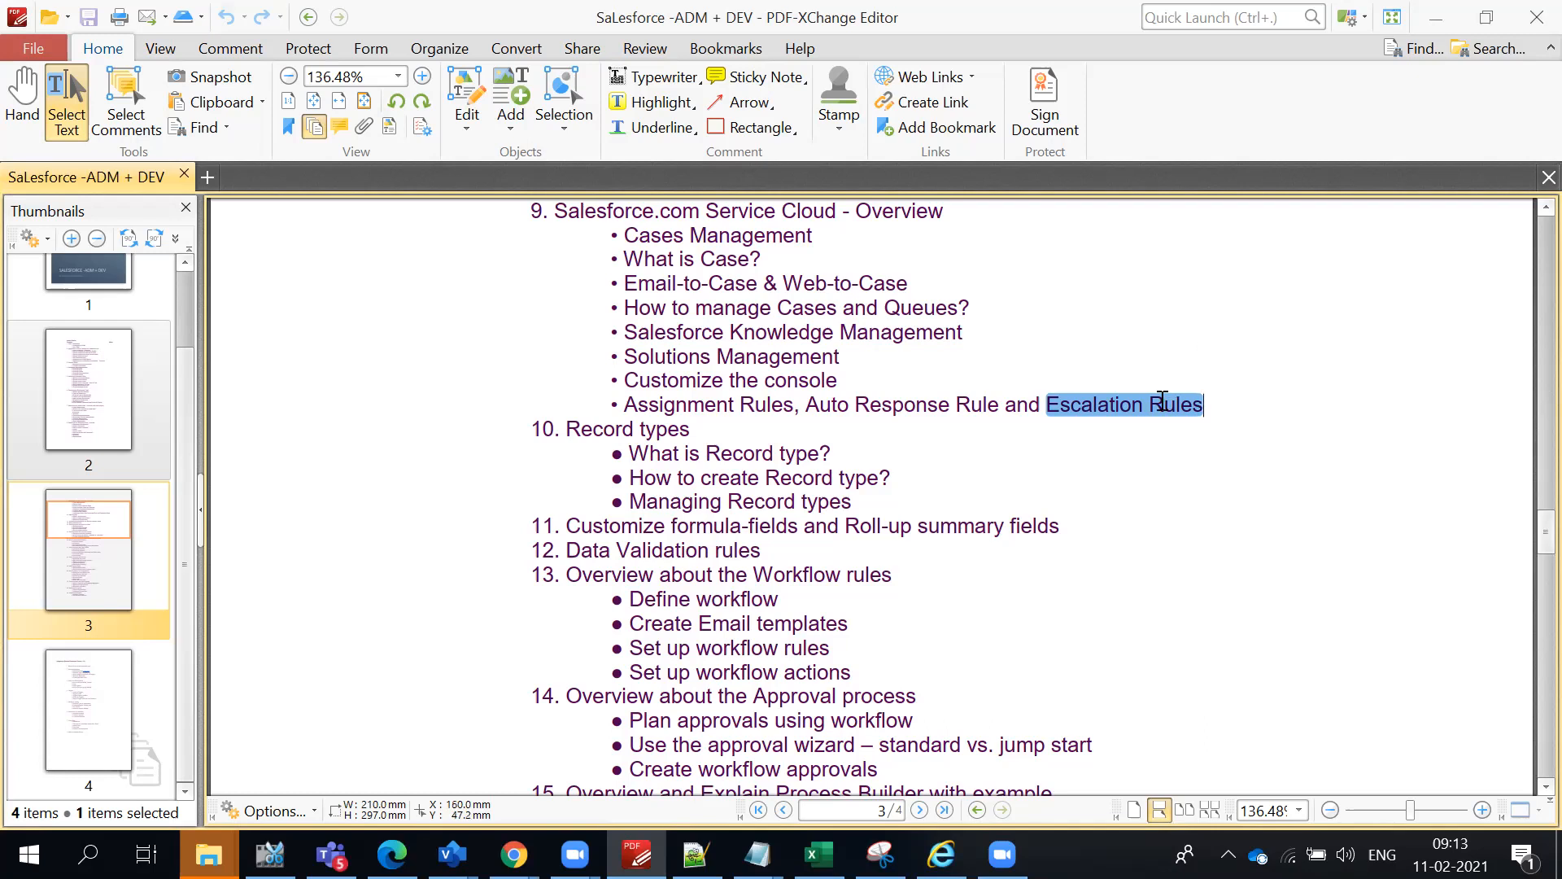
- Highlight the bullet on assignment, auto response and escalation rules in the course outline, then clear the selection
click(1038, 425)
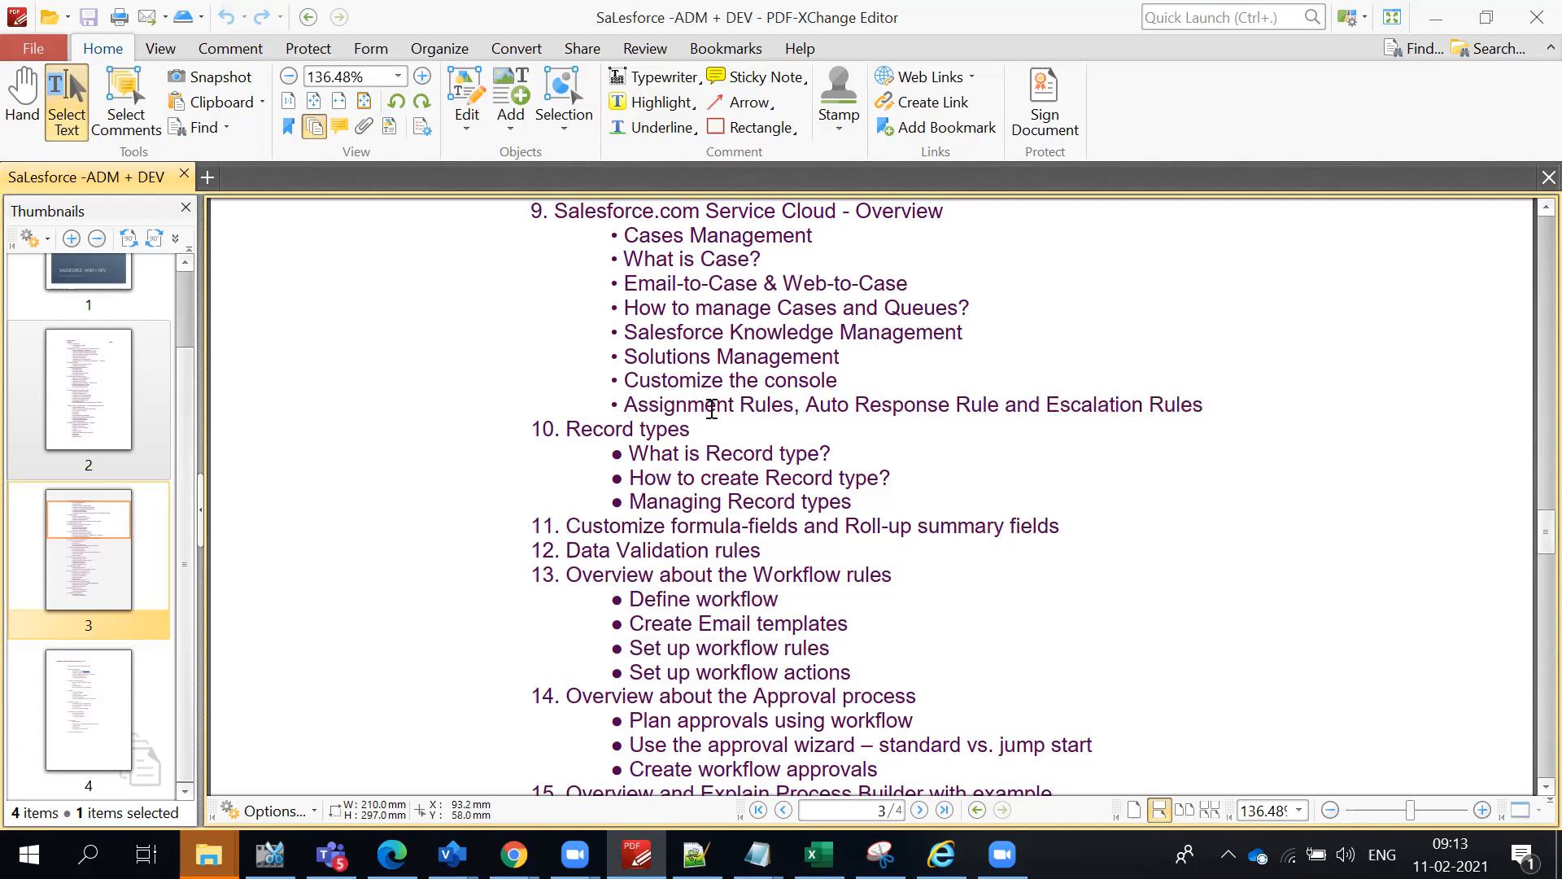
drag(624, 404, 944, 407)
click(824, 431)
drag(623, 404, 1273, 419)
click(1273, 419)
- Switch to Salesforce Setup in Chrome and open the Case Escalations monitoring page
key(alt+Tab)
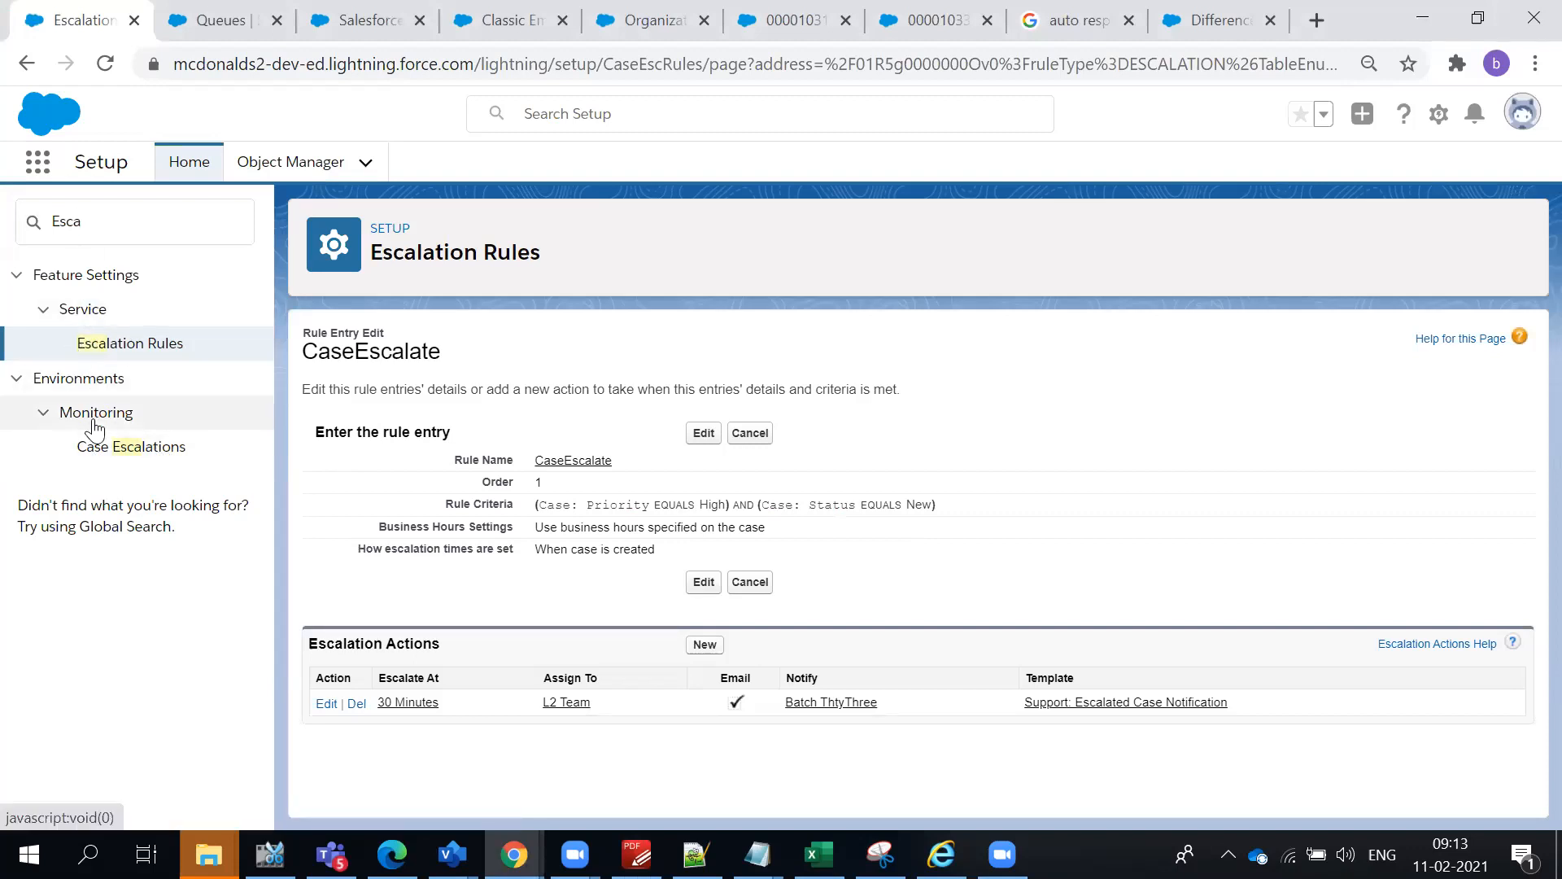
double_click(111, 227)
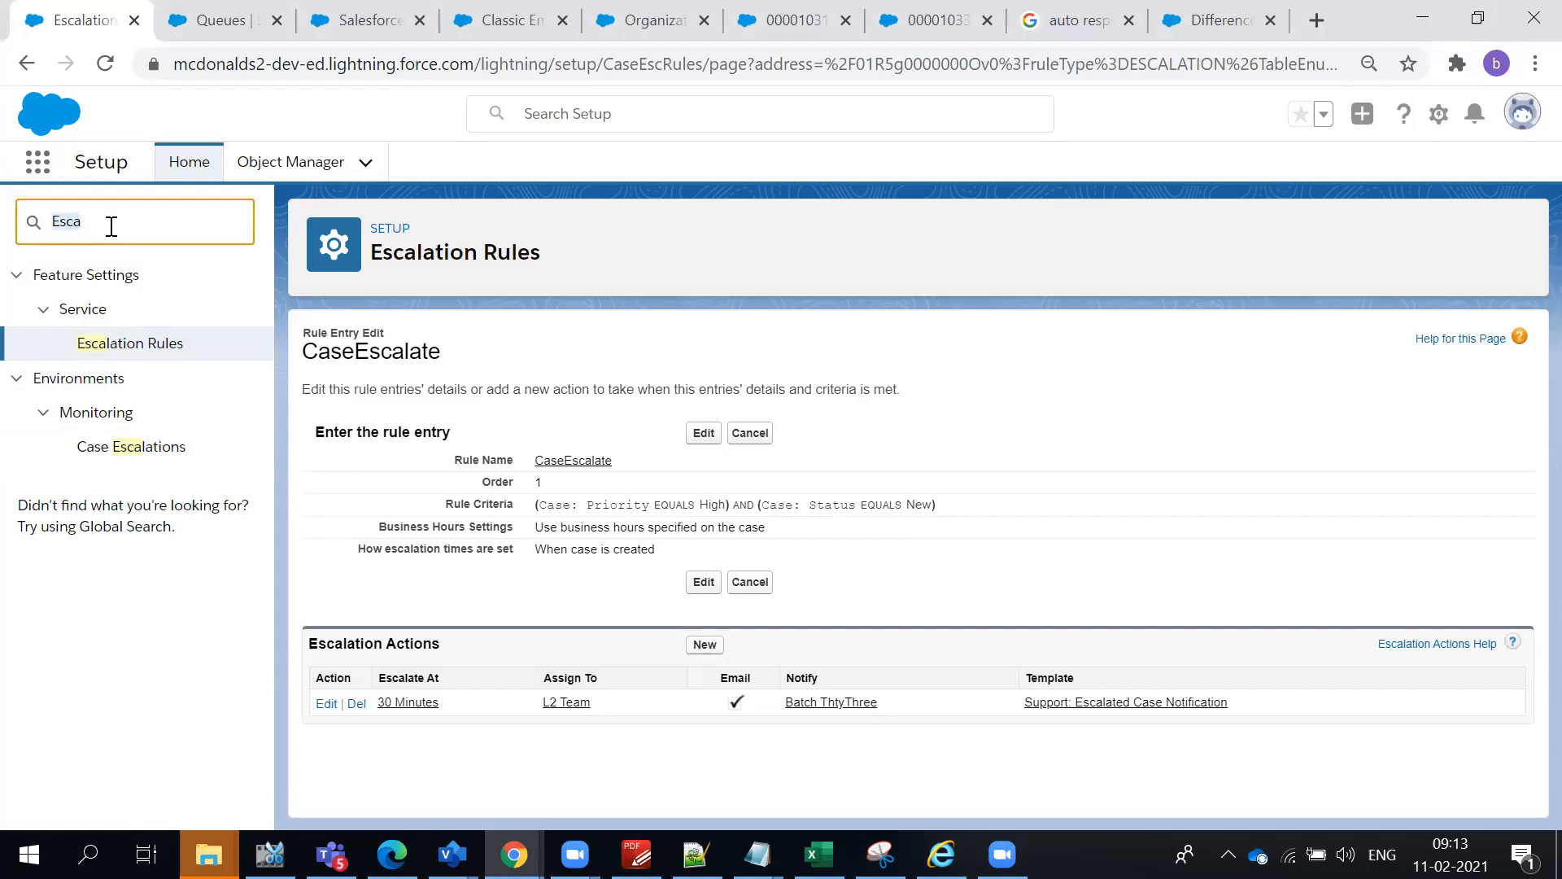
click(98, 461)
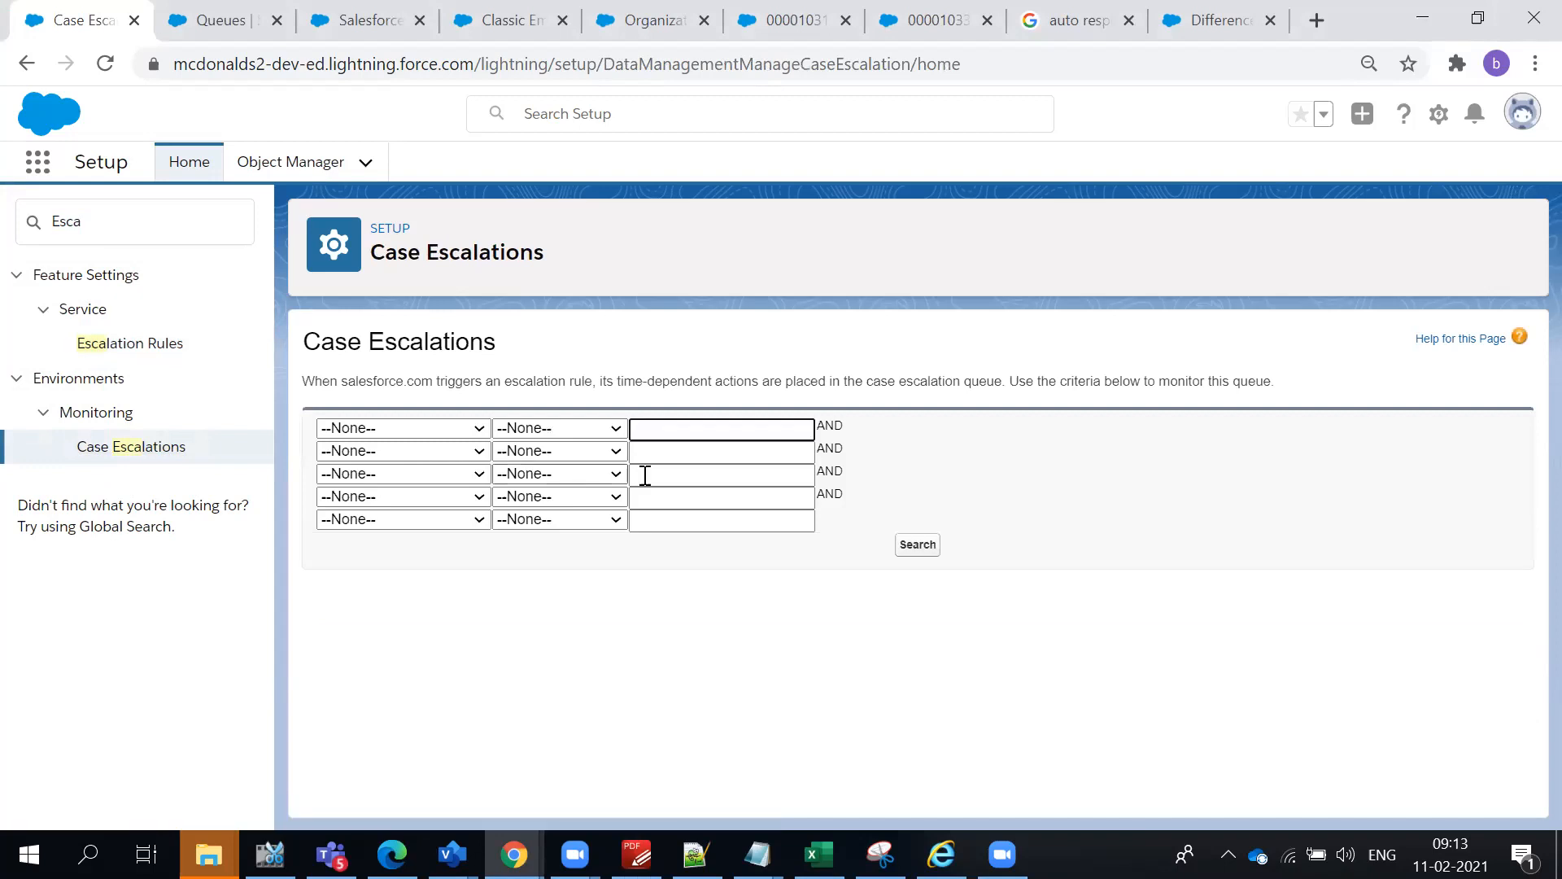
- Copy the rule name CaseEscalate from its rule entry and reopen the Case Escalations page
click(26, 65)
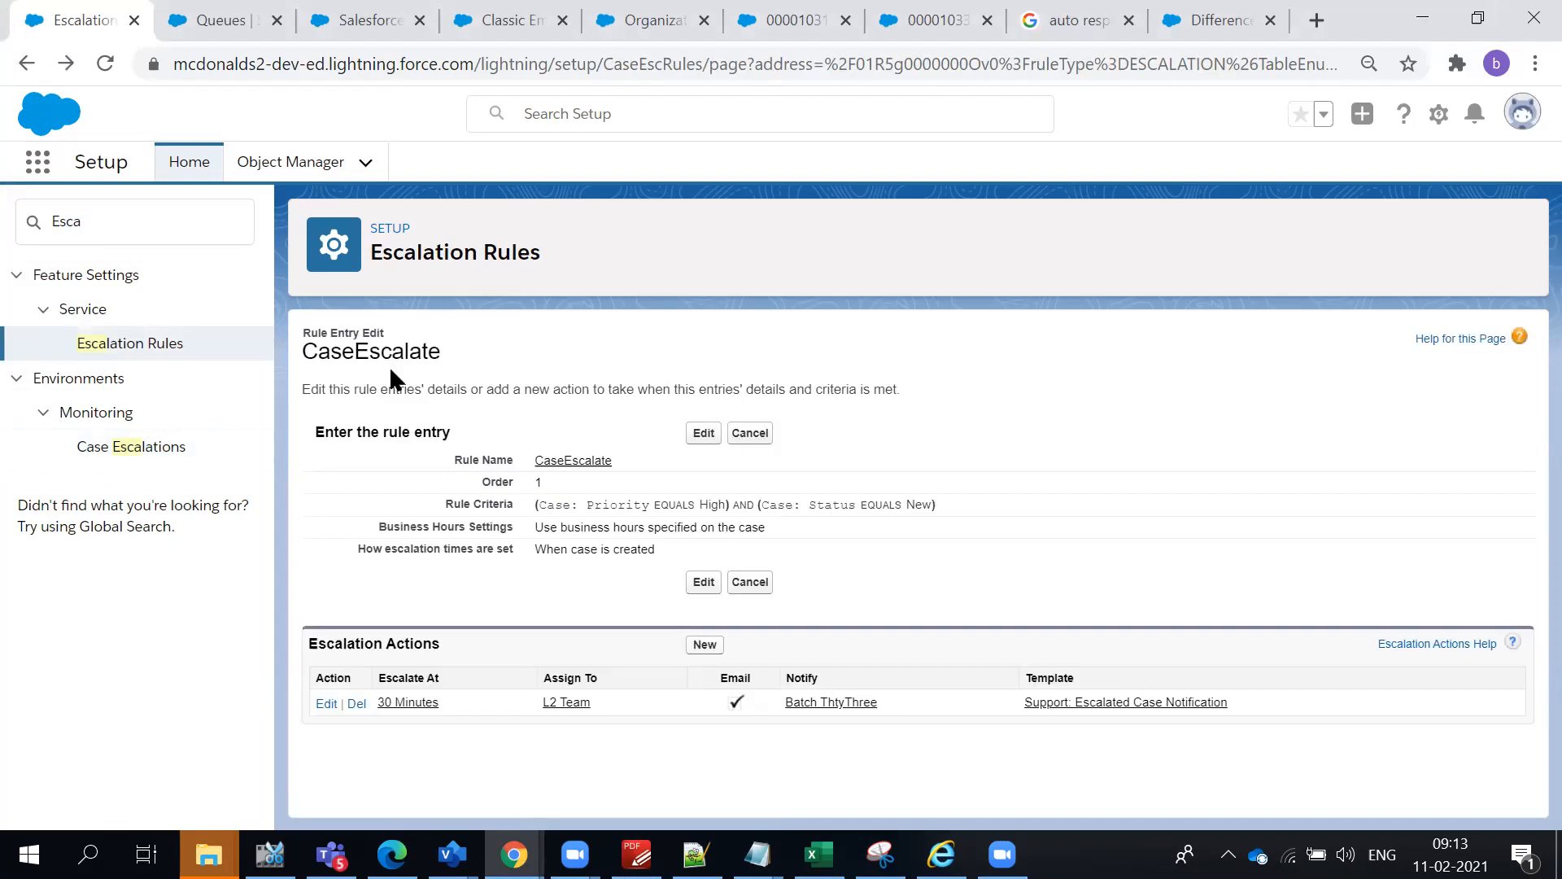
double_click(444, 364)
key(ctrl+c)
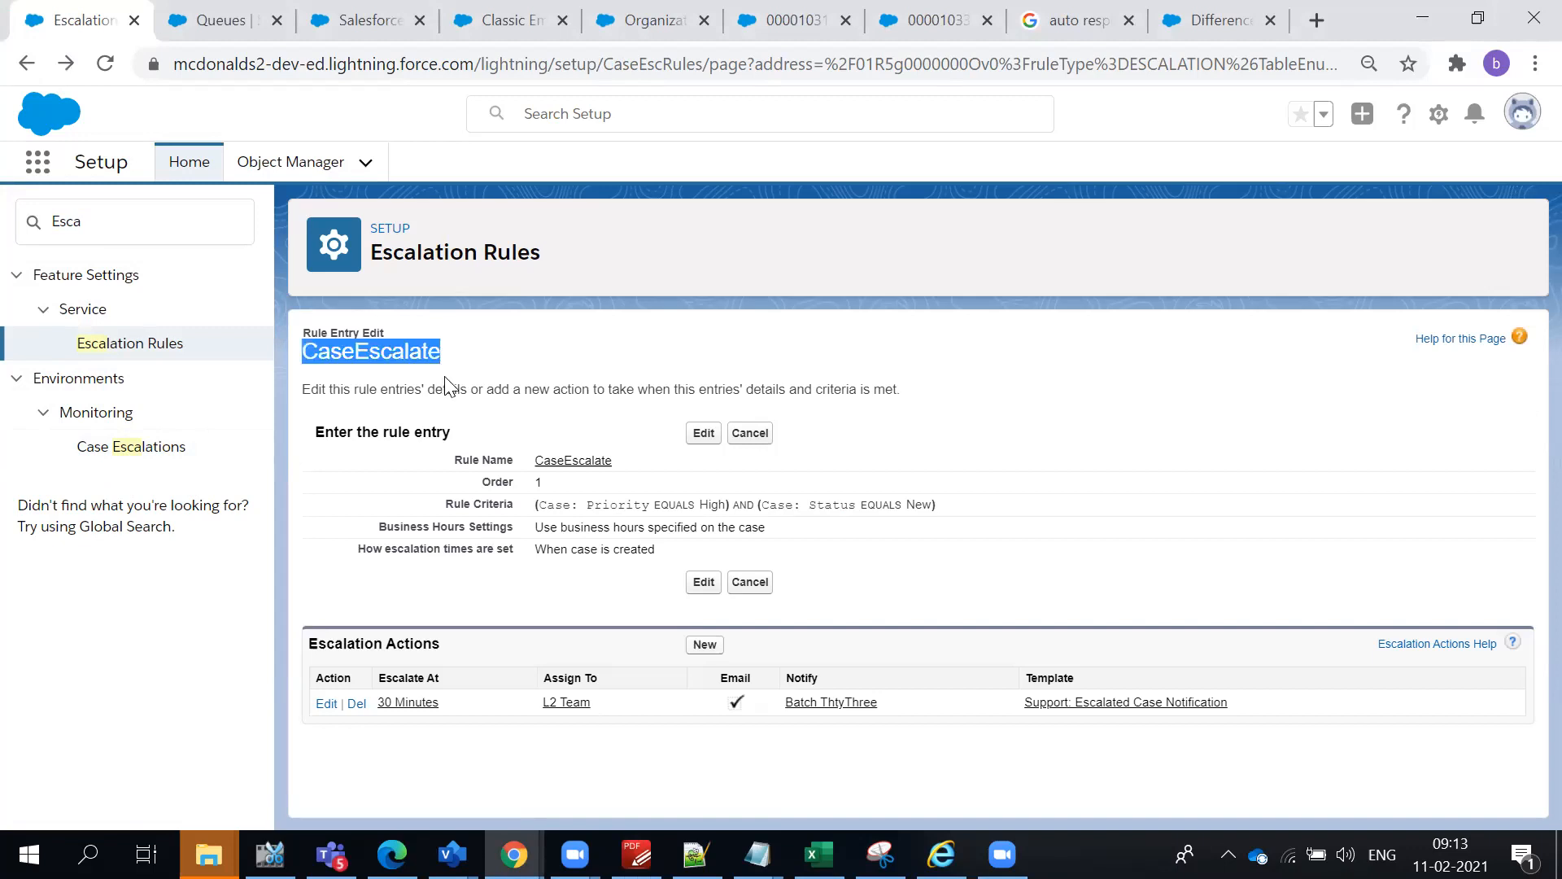
click(102, 446)
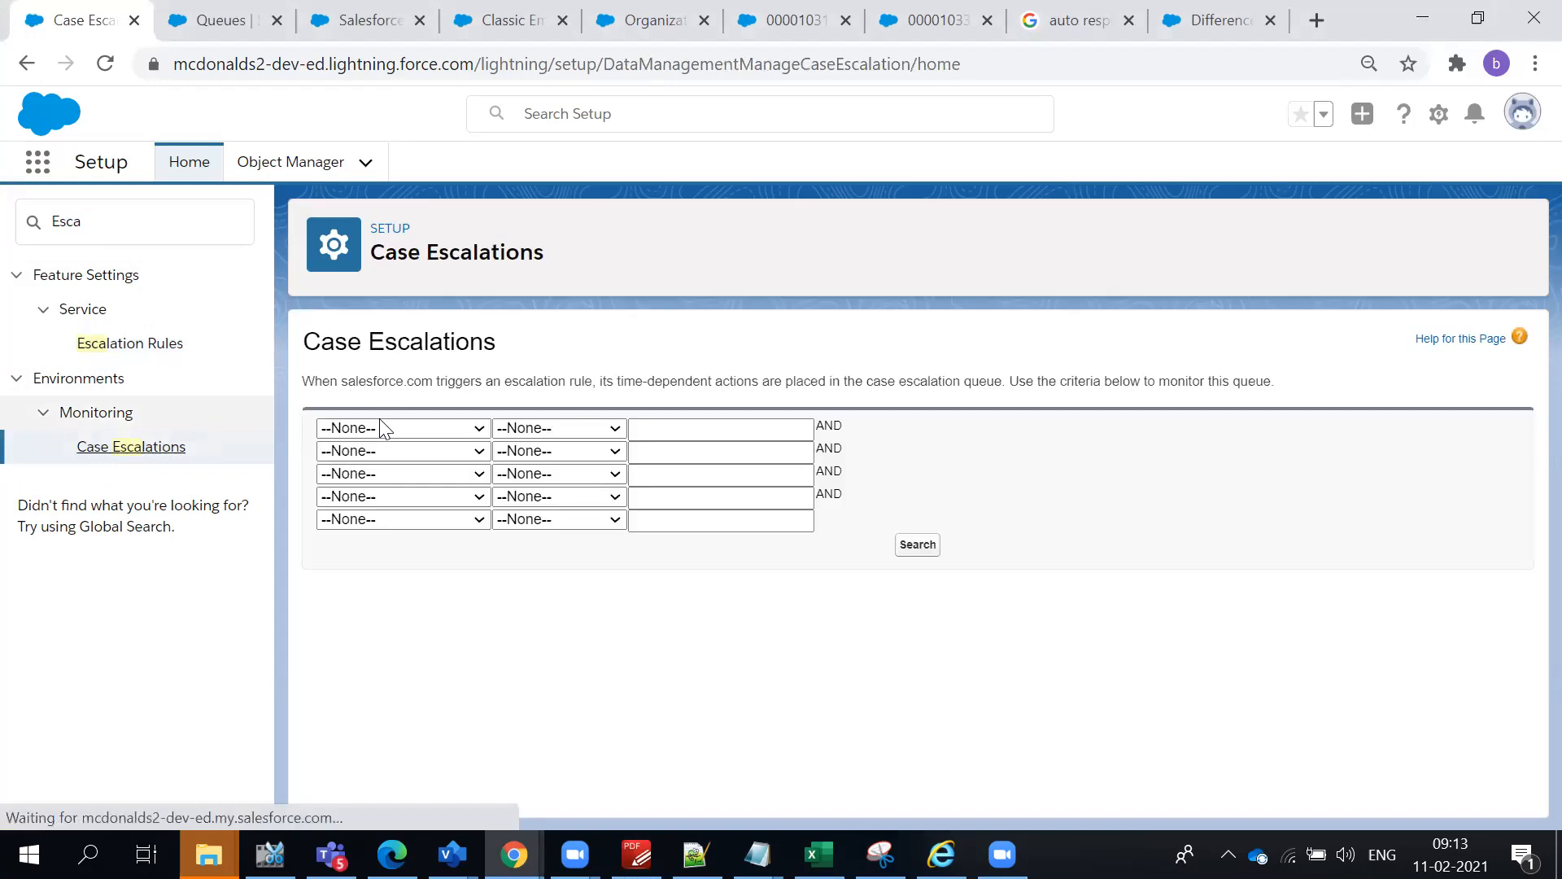
- Search the case escalation queue for entries where Escalation Rule equals CaseEscalate
click(389, 428)
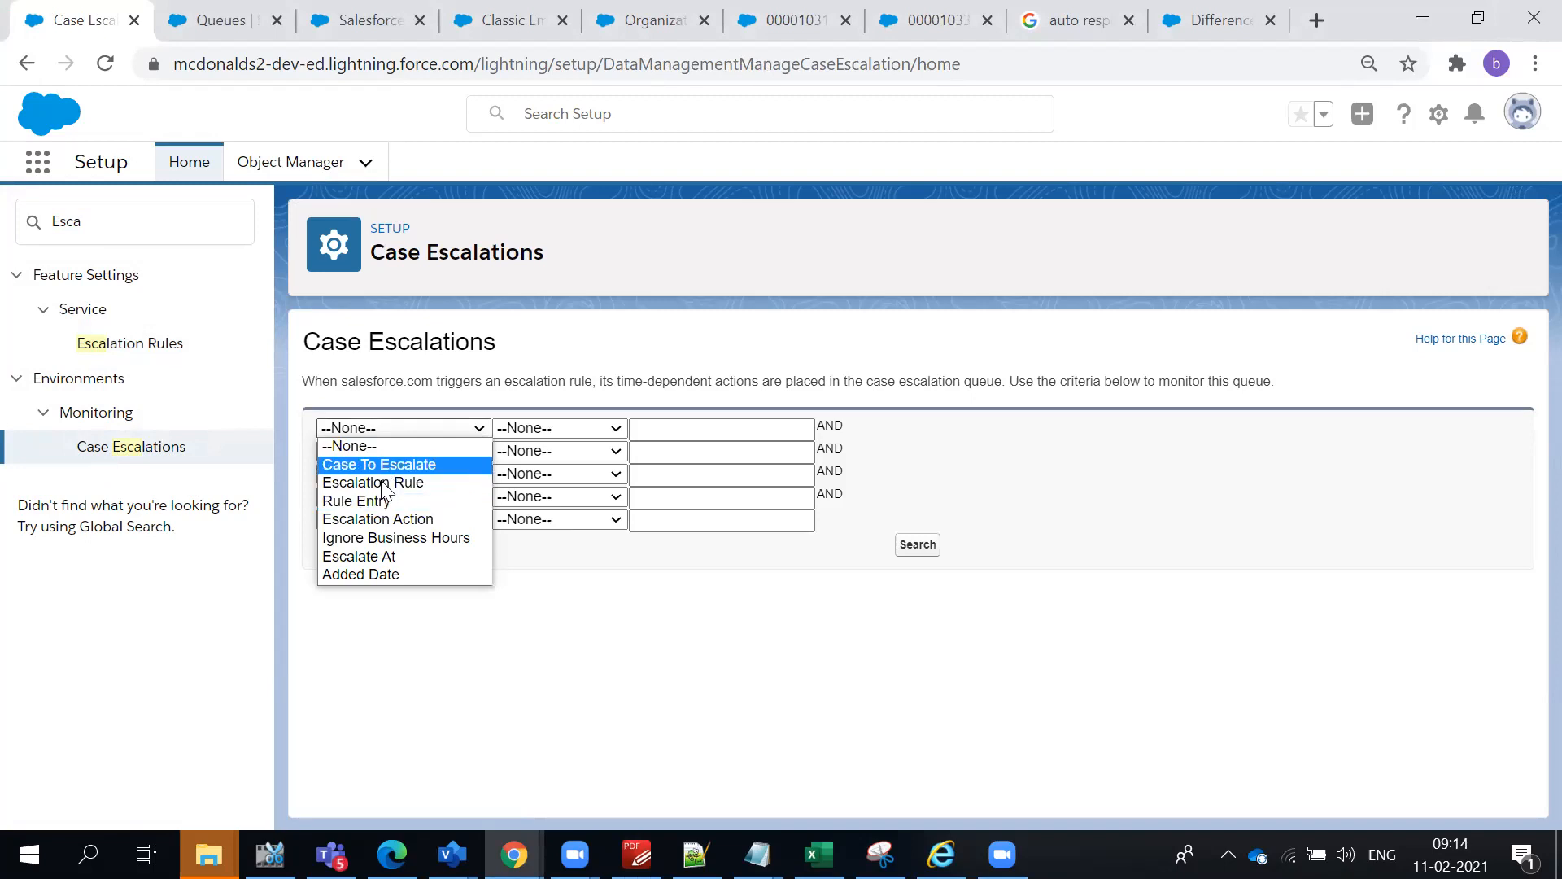
click(381, 481)
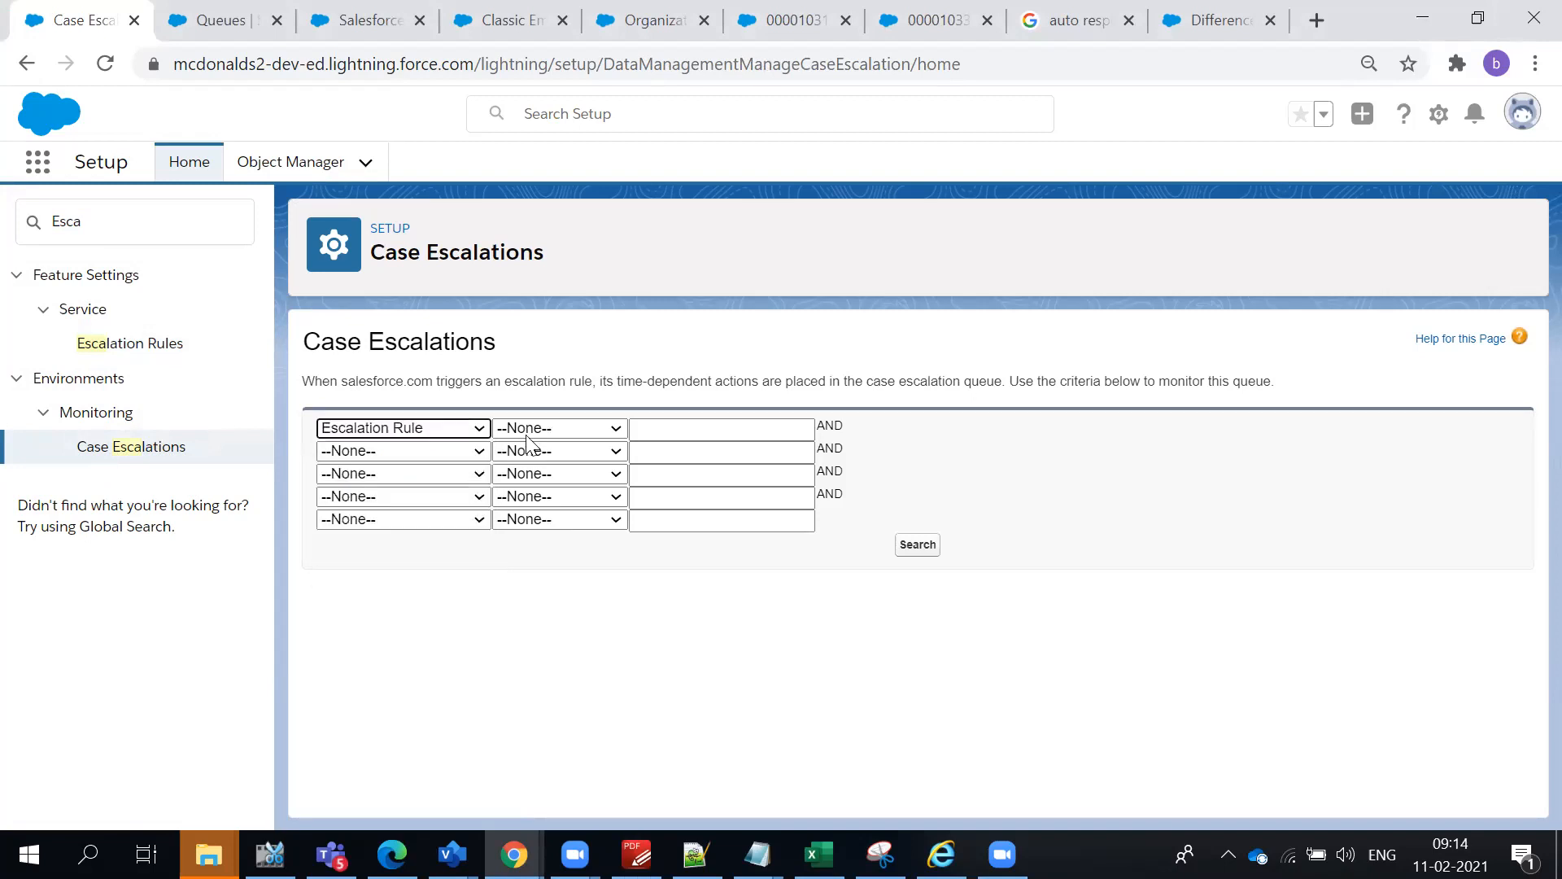
click(537, 428)
click(525, 466)
click(653, 431)
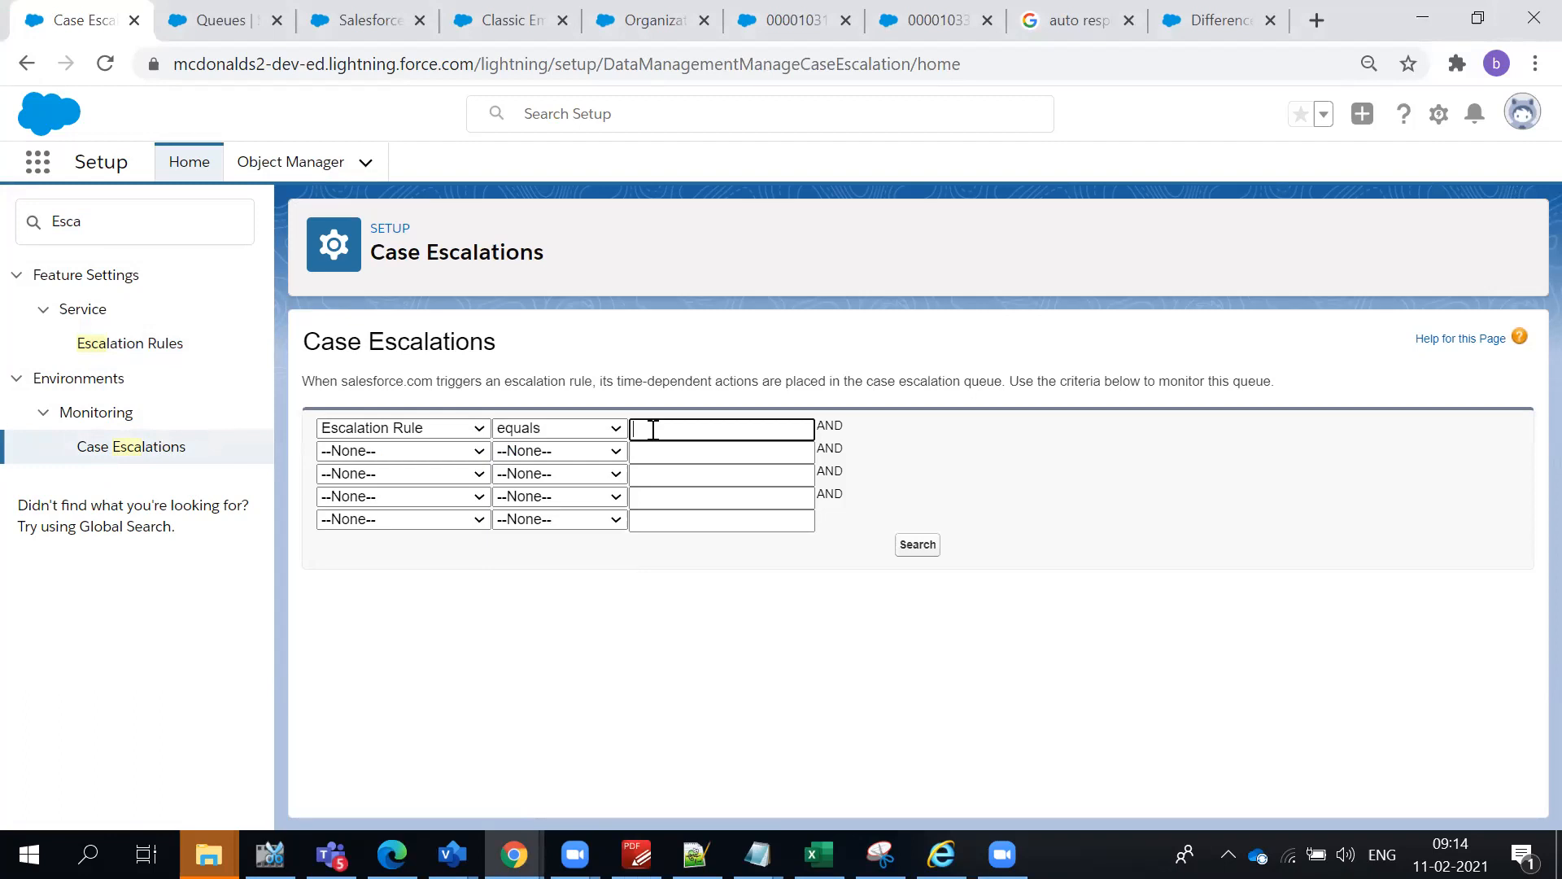
key(ctrl+v)
click(916, 545)
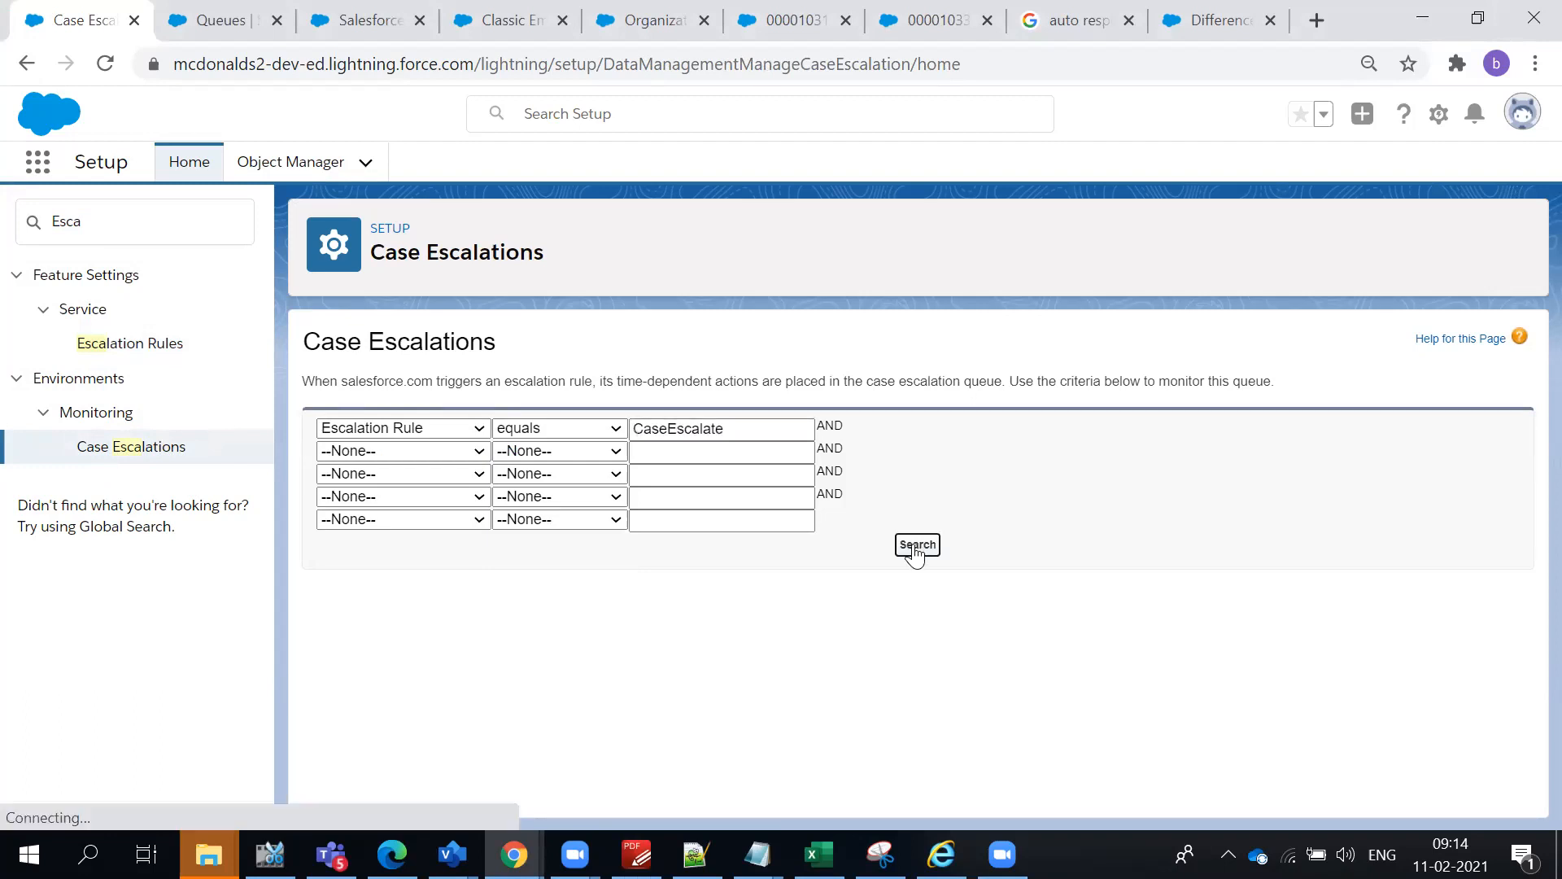
click(738, 762)
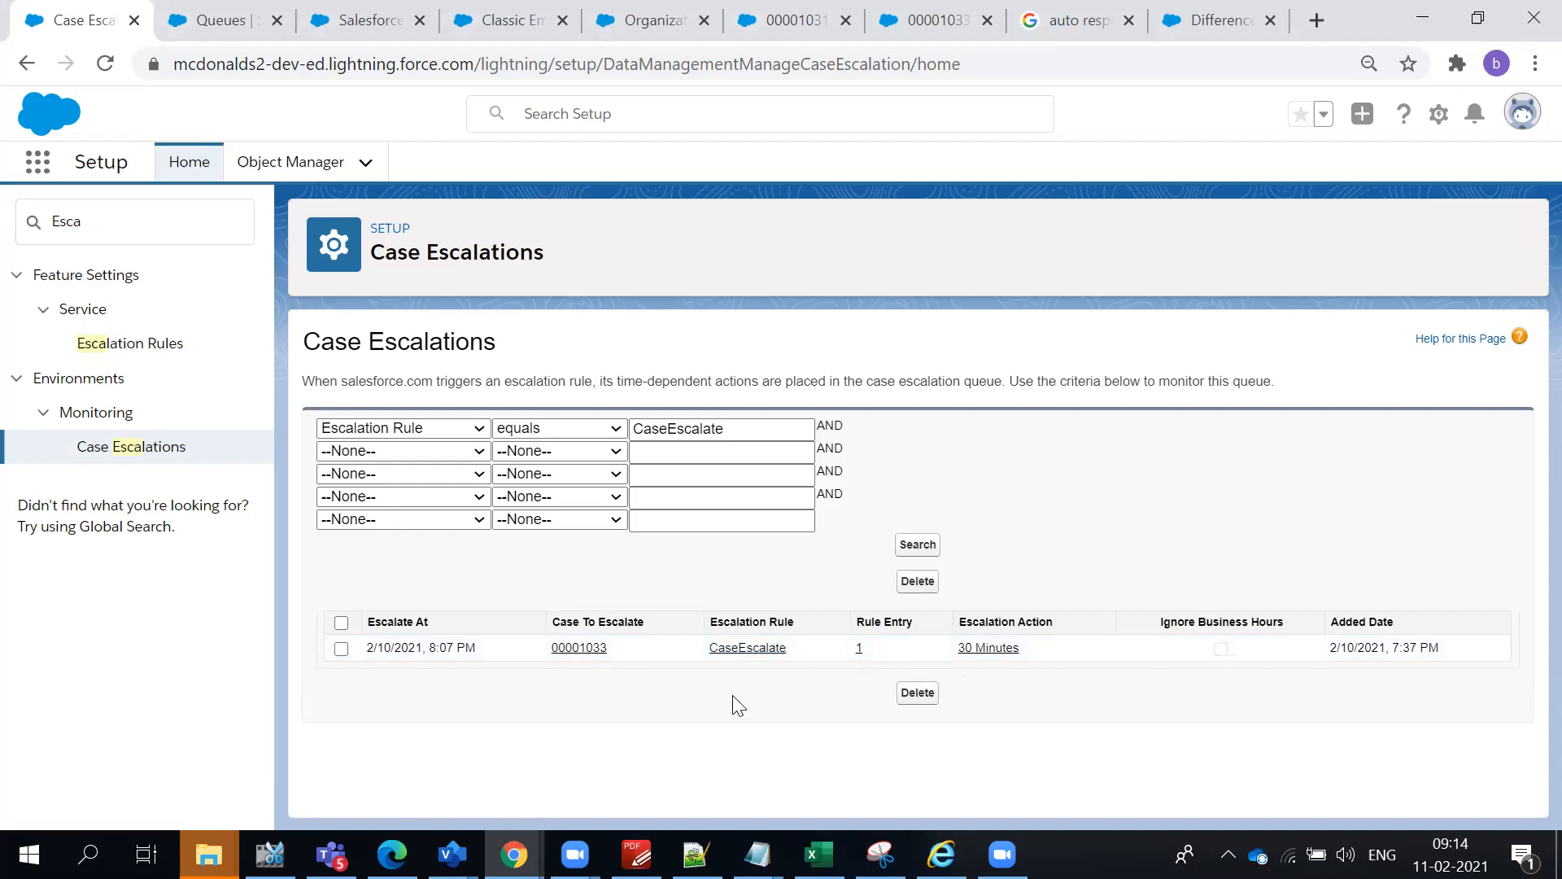
- Open the case listed in the escalation queue and review its details, including owner, status and priority
click(580, 647)
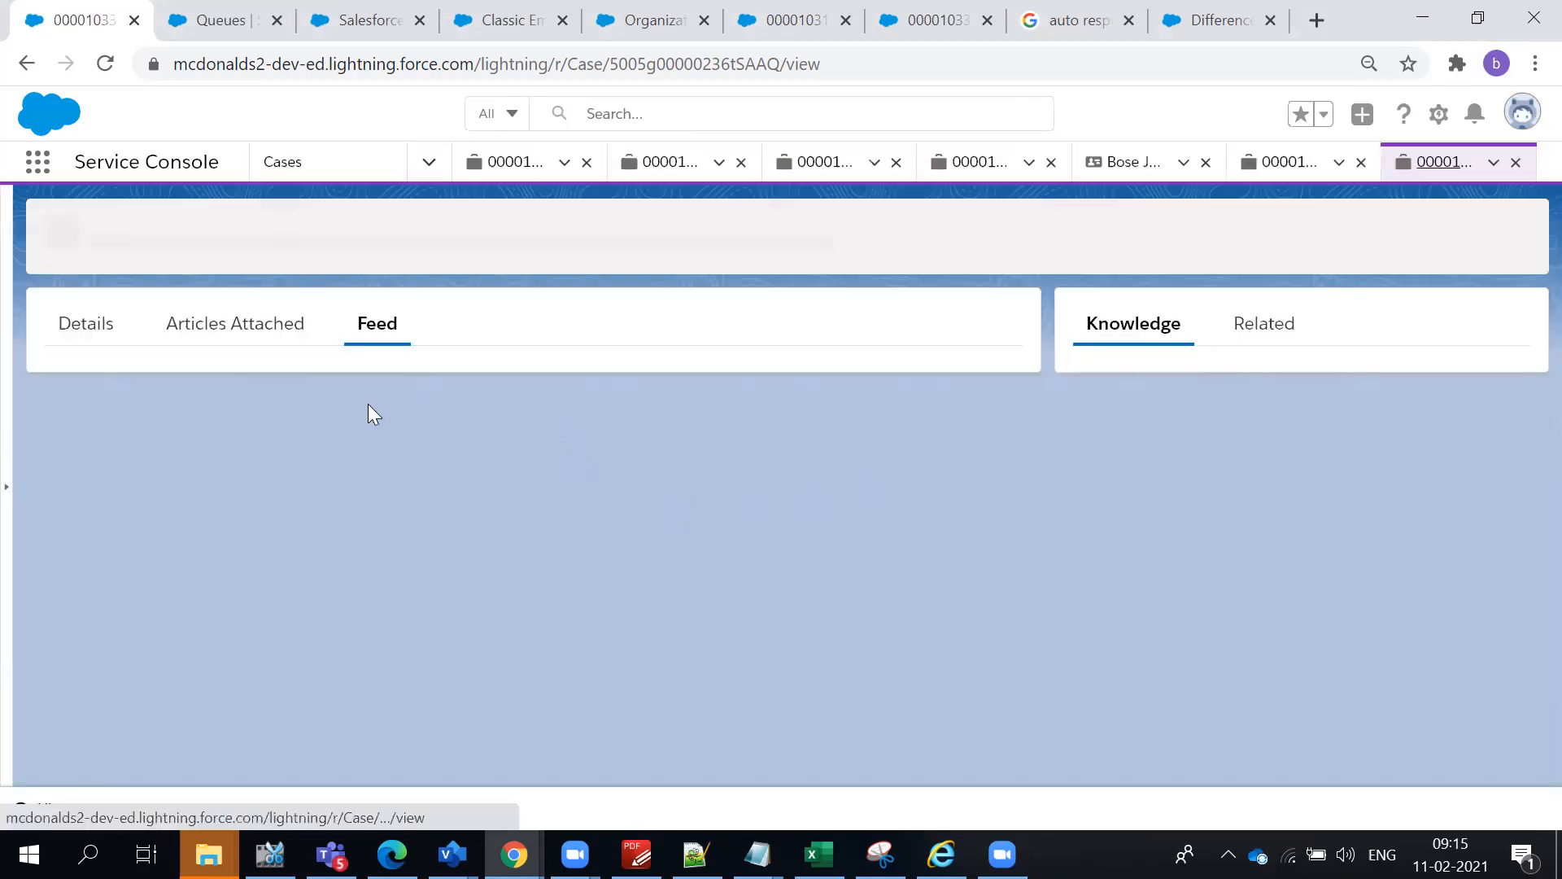
click(74, 335)
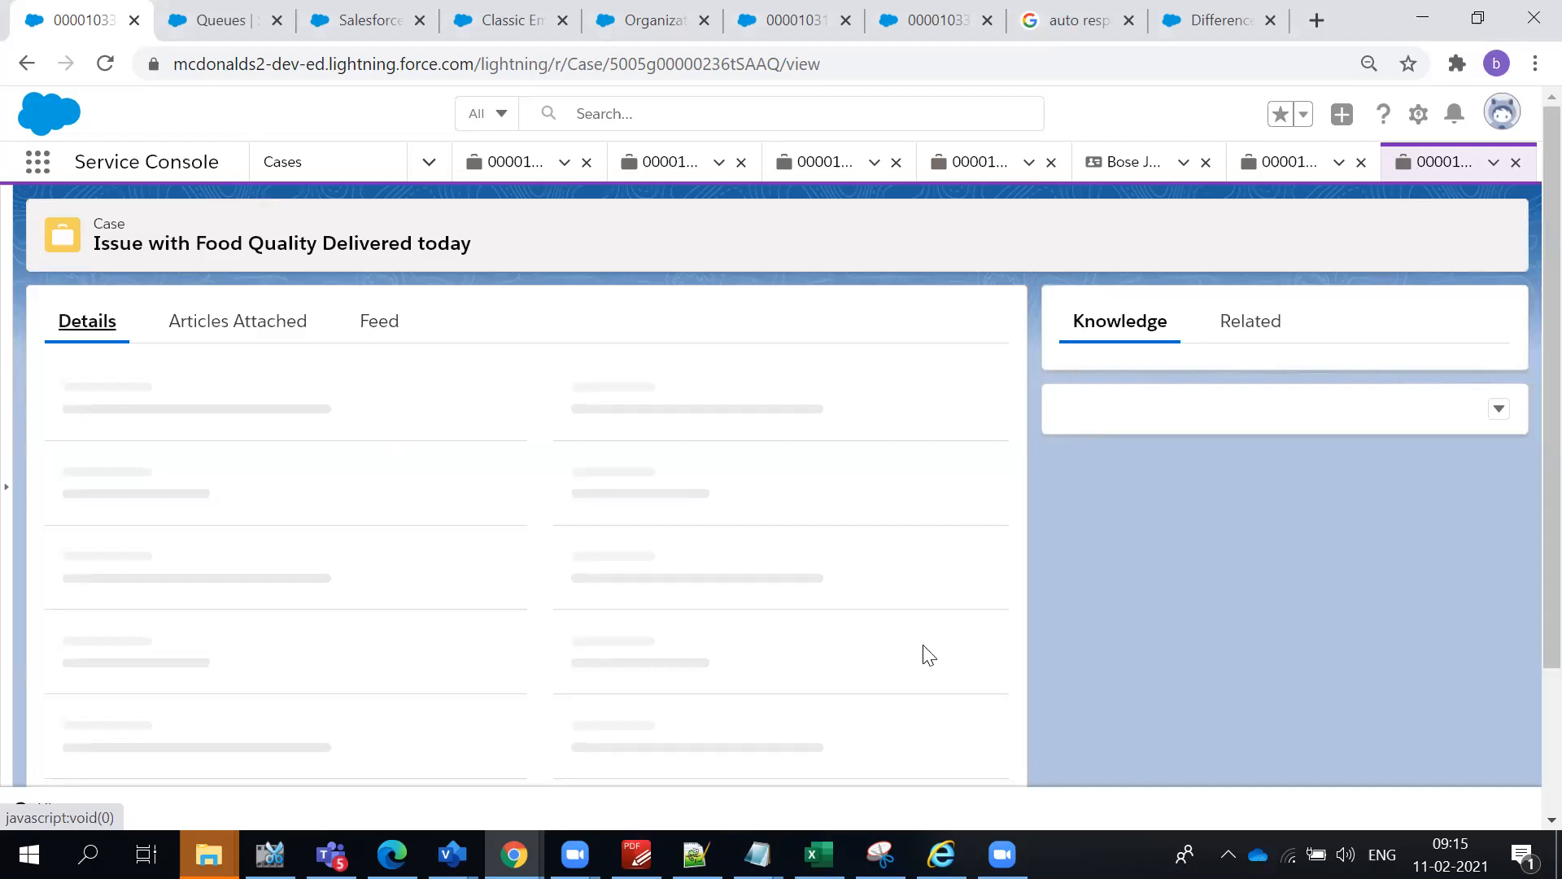
scroll(558, 390, down, 1)
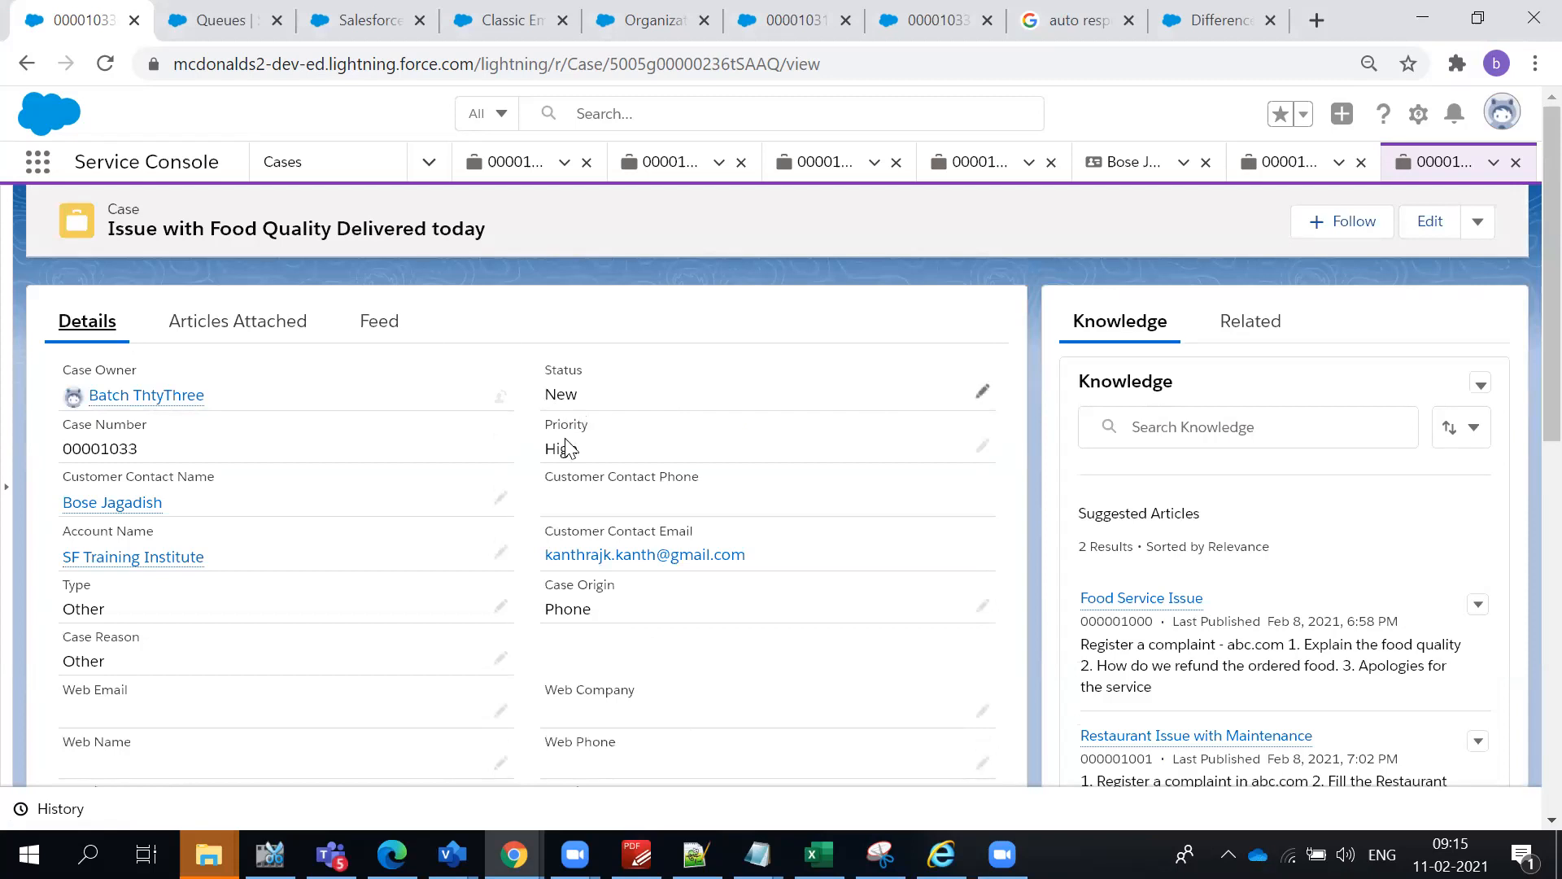
scroll(692, 496, down, 1)
scroll(778, 512, down, 10)
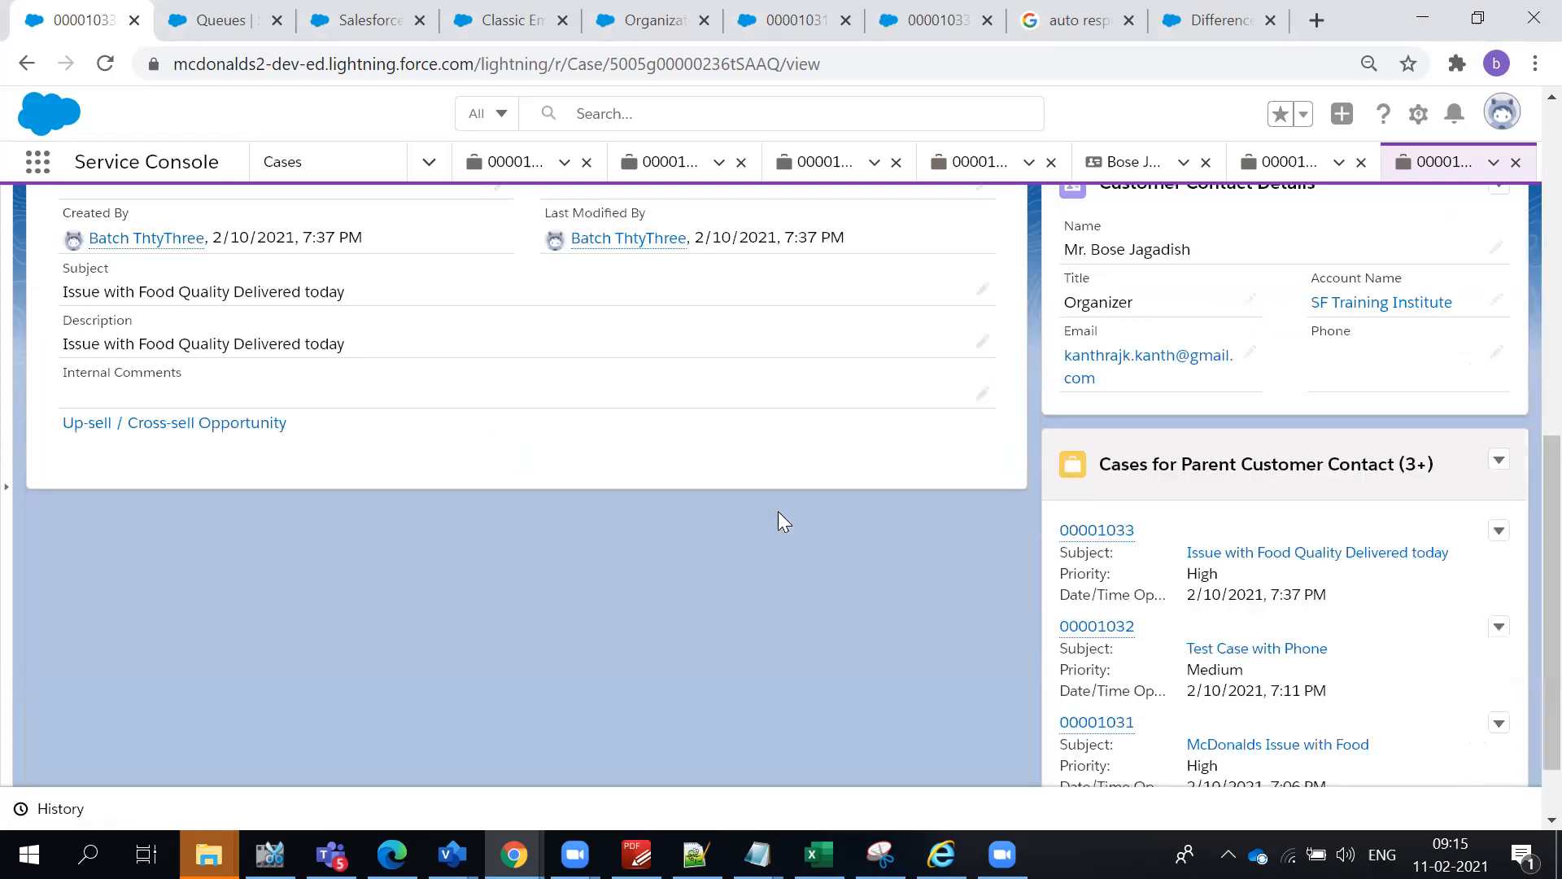
scroll(757, 513, up, 8)
scroll(676, 464, up, 2)
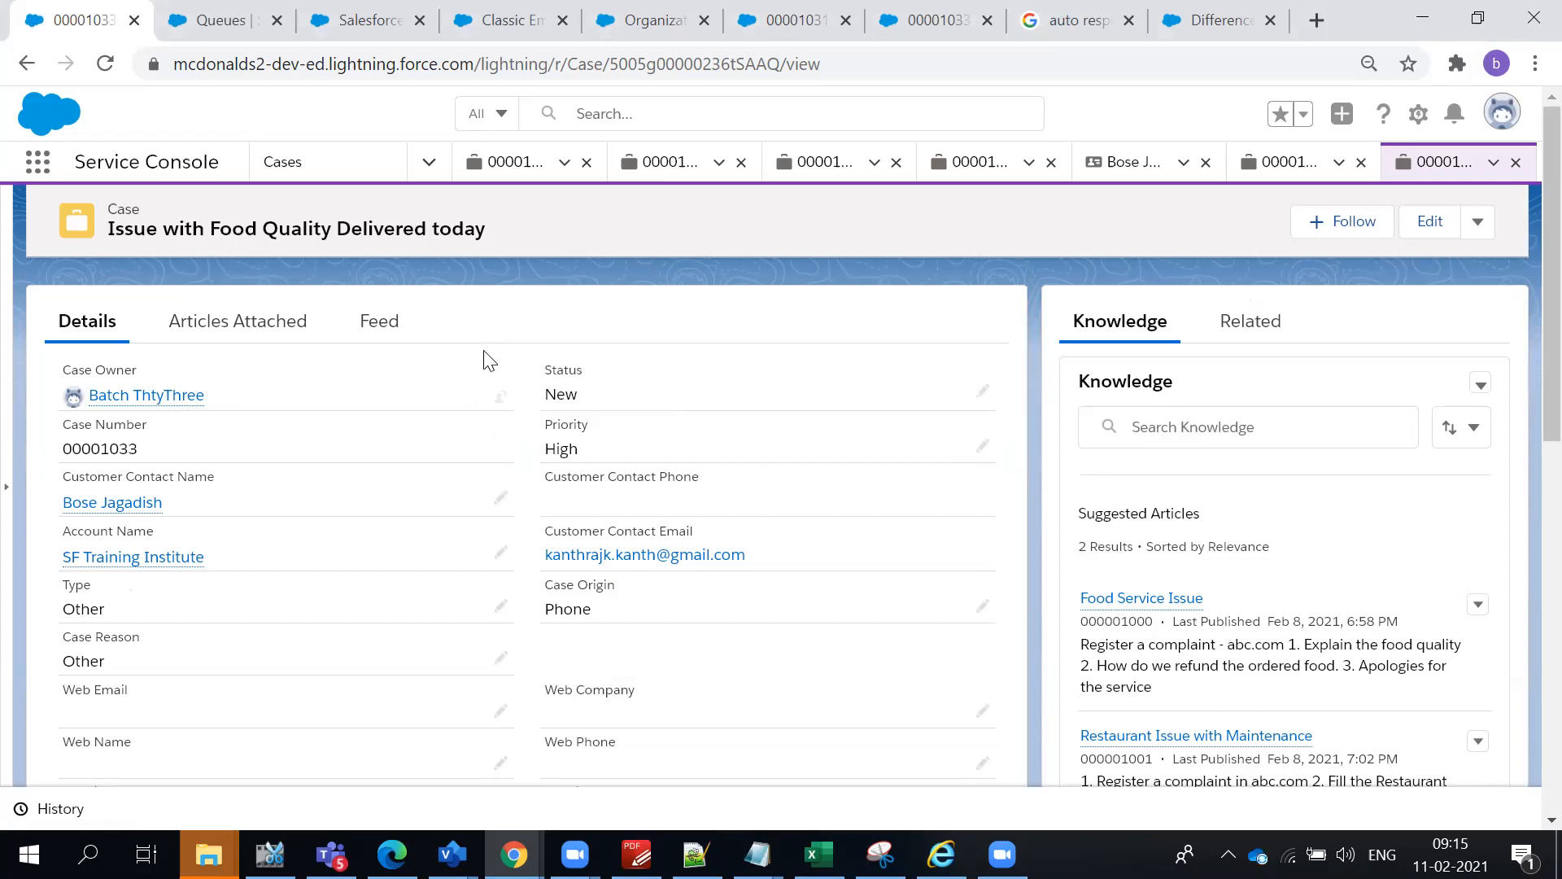
- Return to the Case Escalations page, highlight its heading and search Setup for "Esc"
click(13, 69)
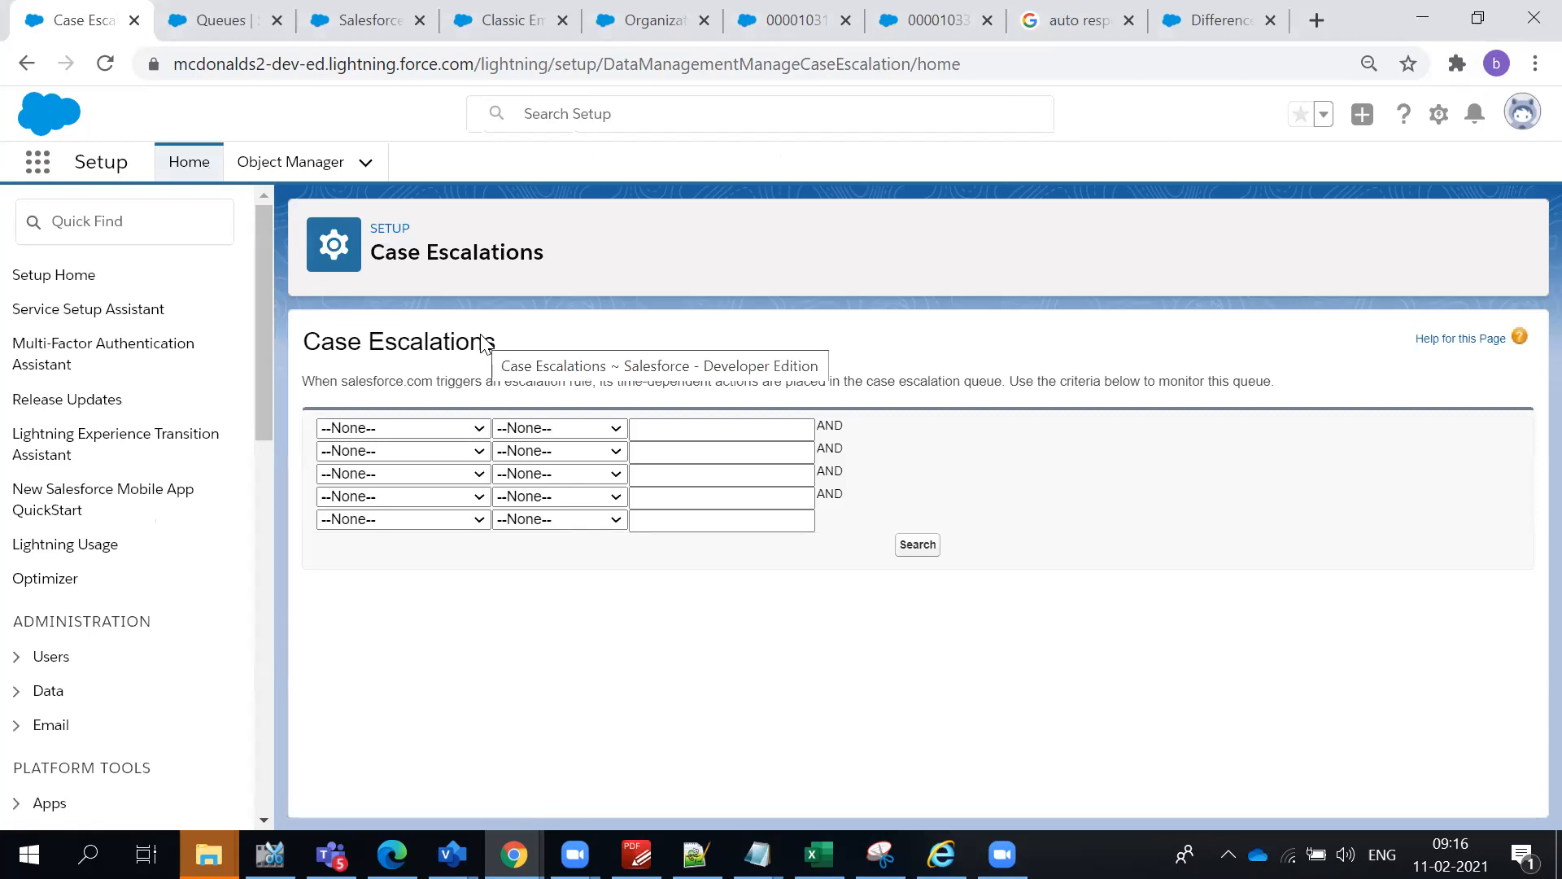
click(166, 227)
text(E)
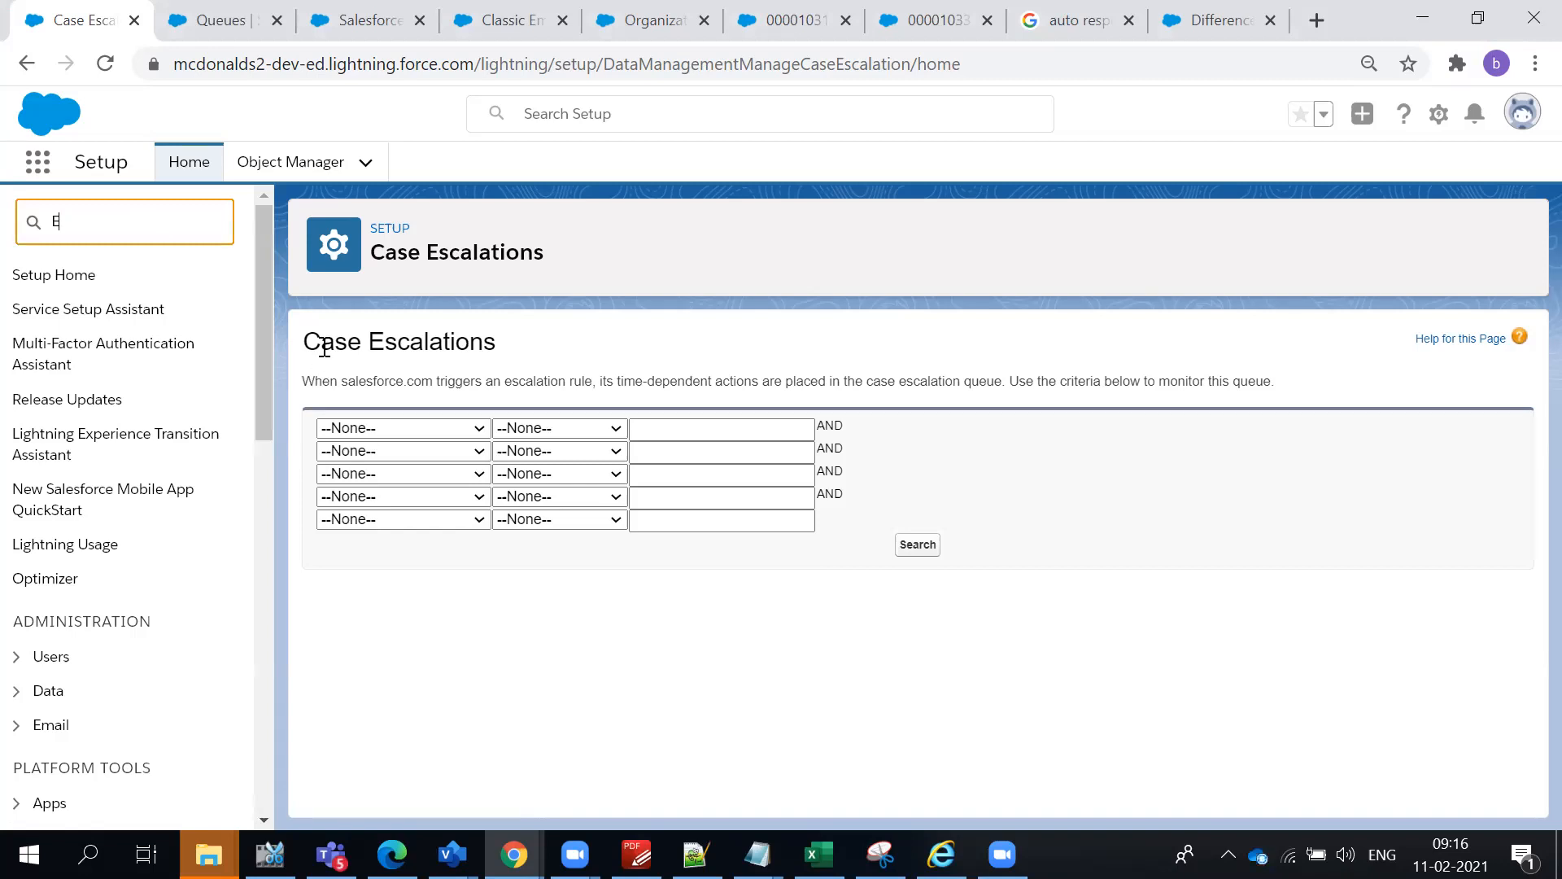
drag(324, 349, 472, 362)
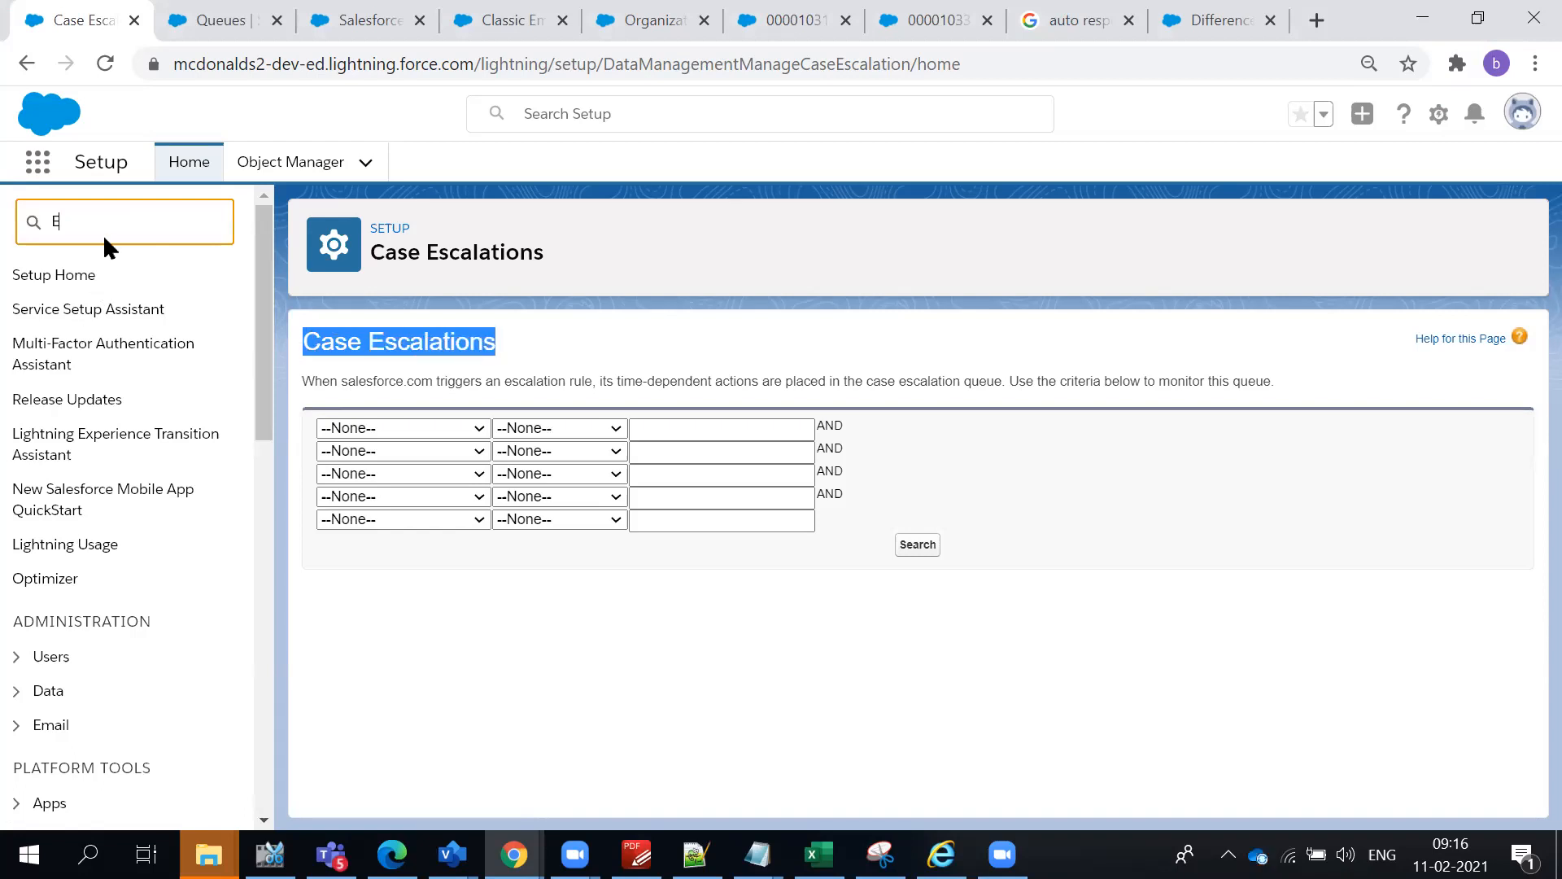
text(sc)
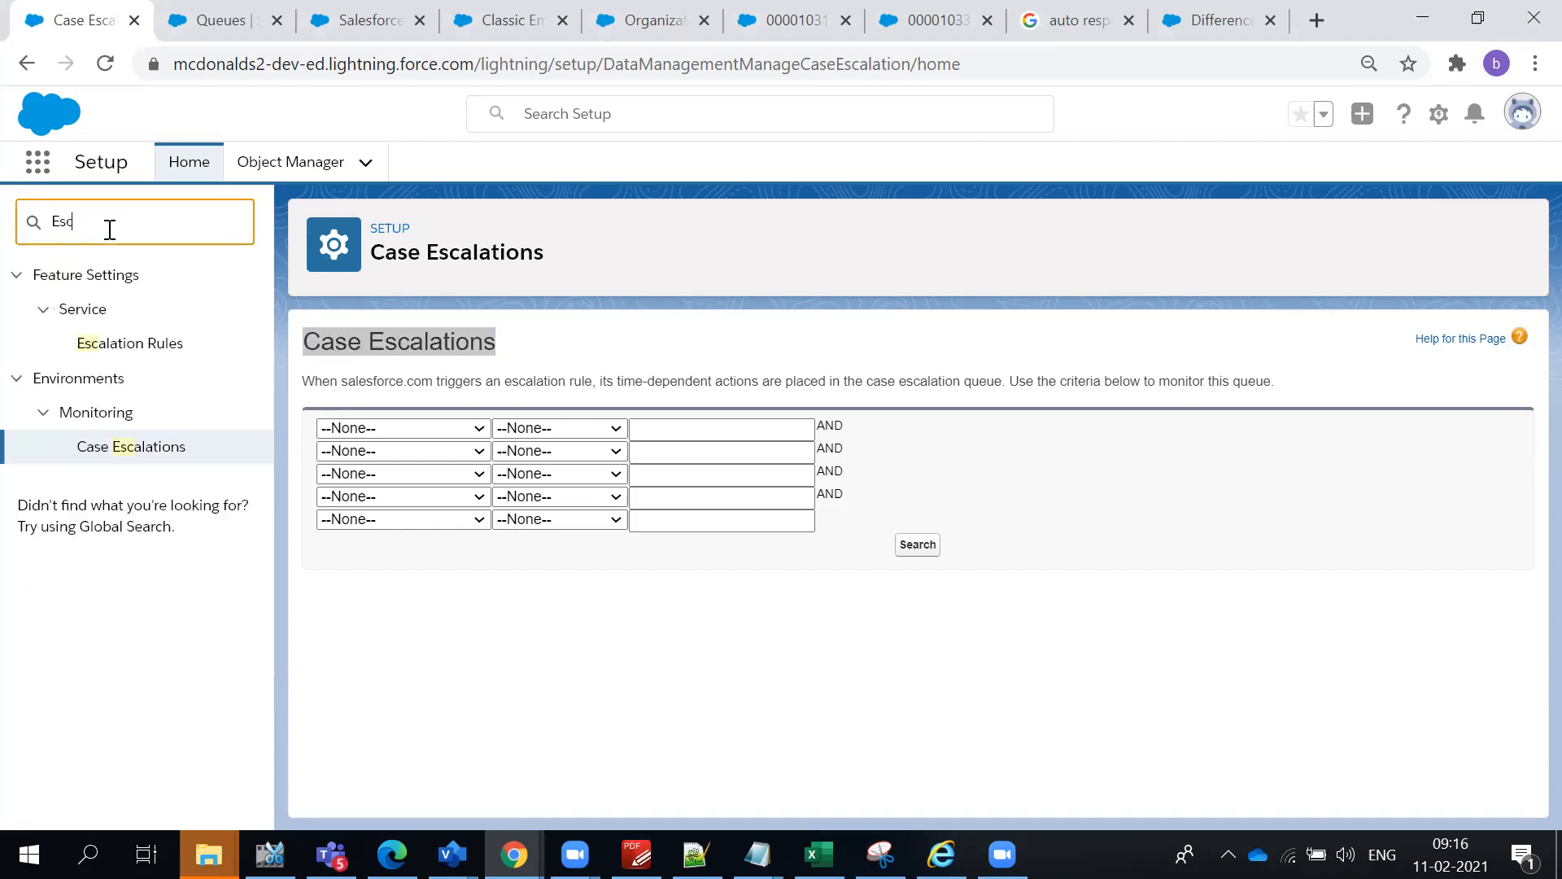
- Search Setup for "Auto" and look through the entries for the lead and case auto-response rules
double_click(110, 227)
text(Auto re)
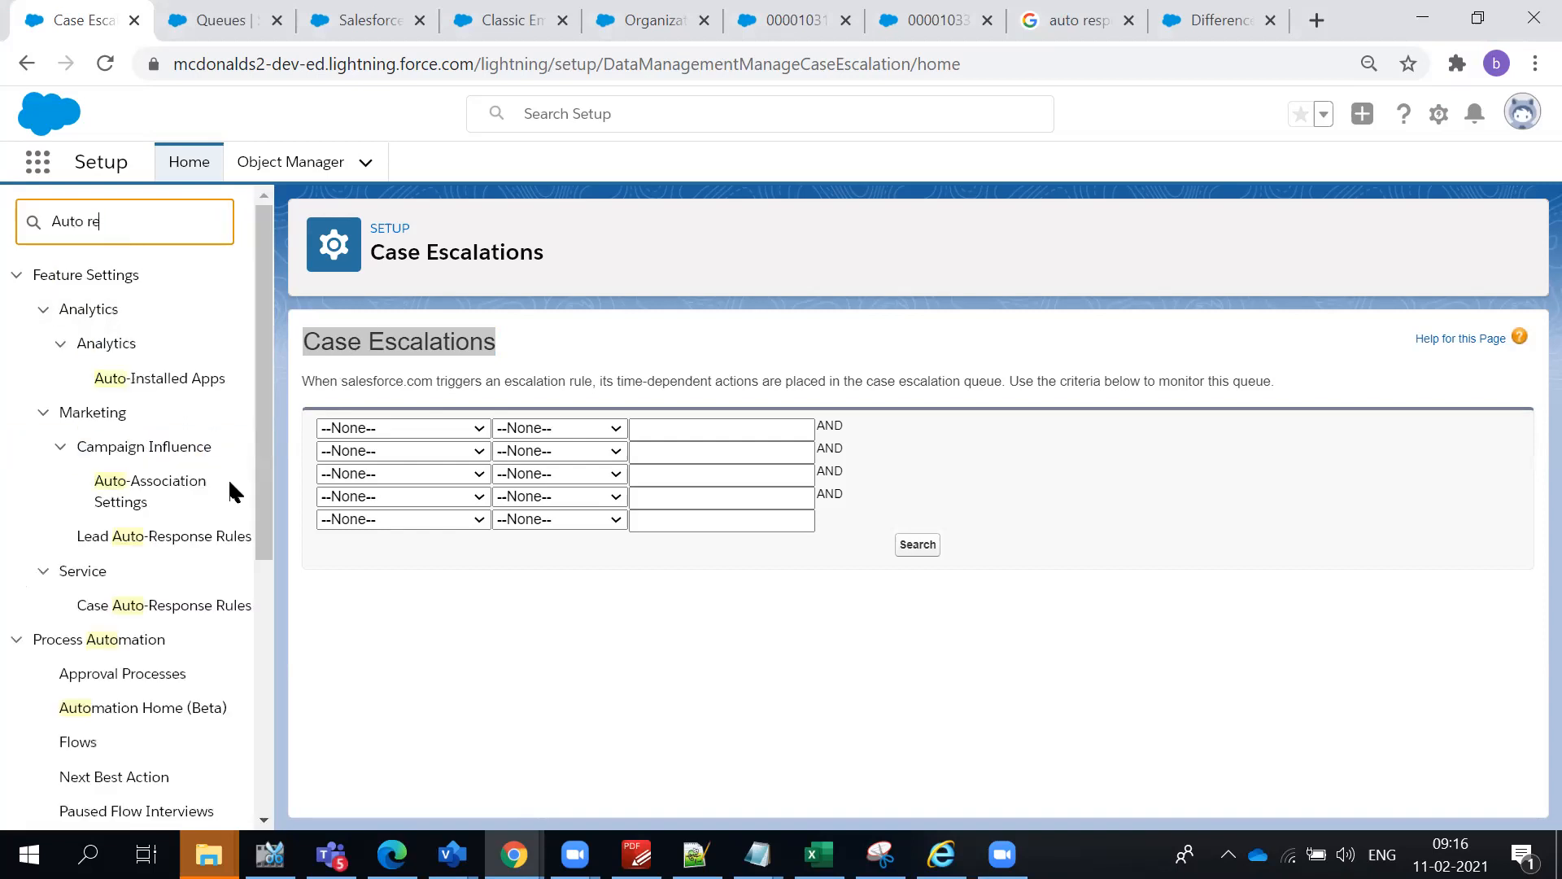
key(BackSpace)
key(BackSpace)
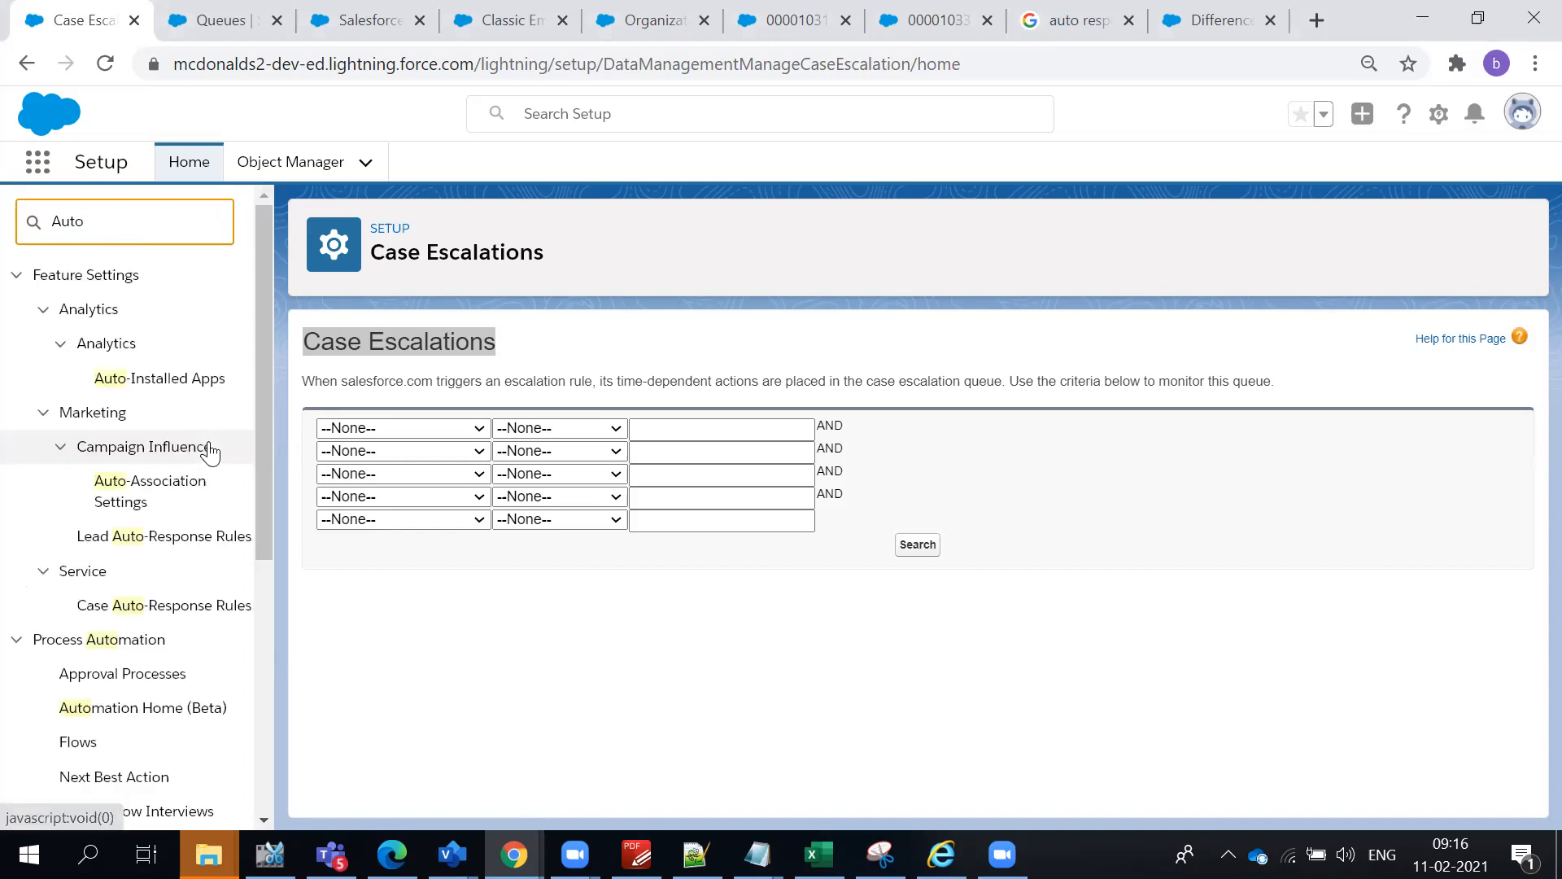
scroll(192, 499, down, 5)
scroll(189, 506, down, 1)
scroll(195, 488, up, 6)
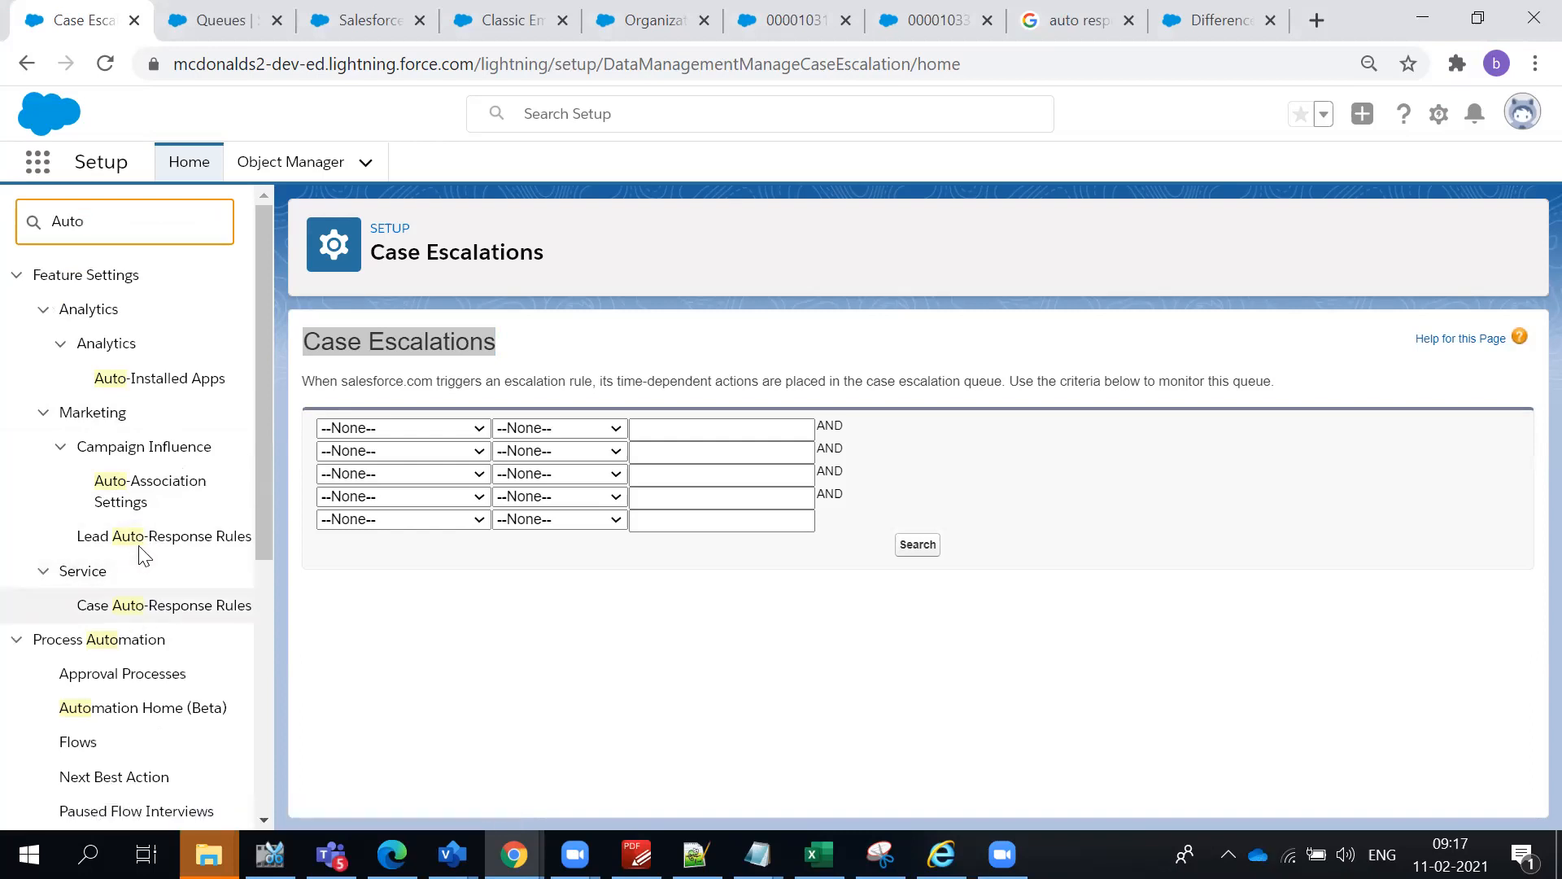
click(464, 624)
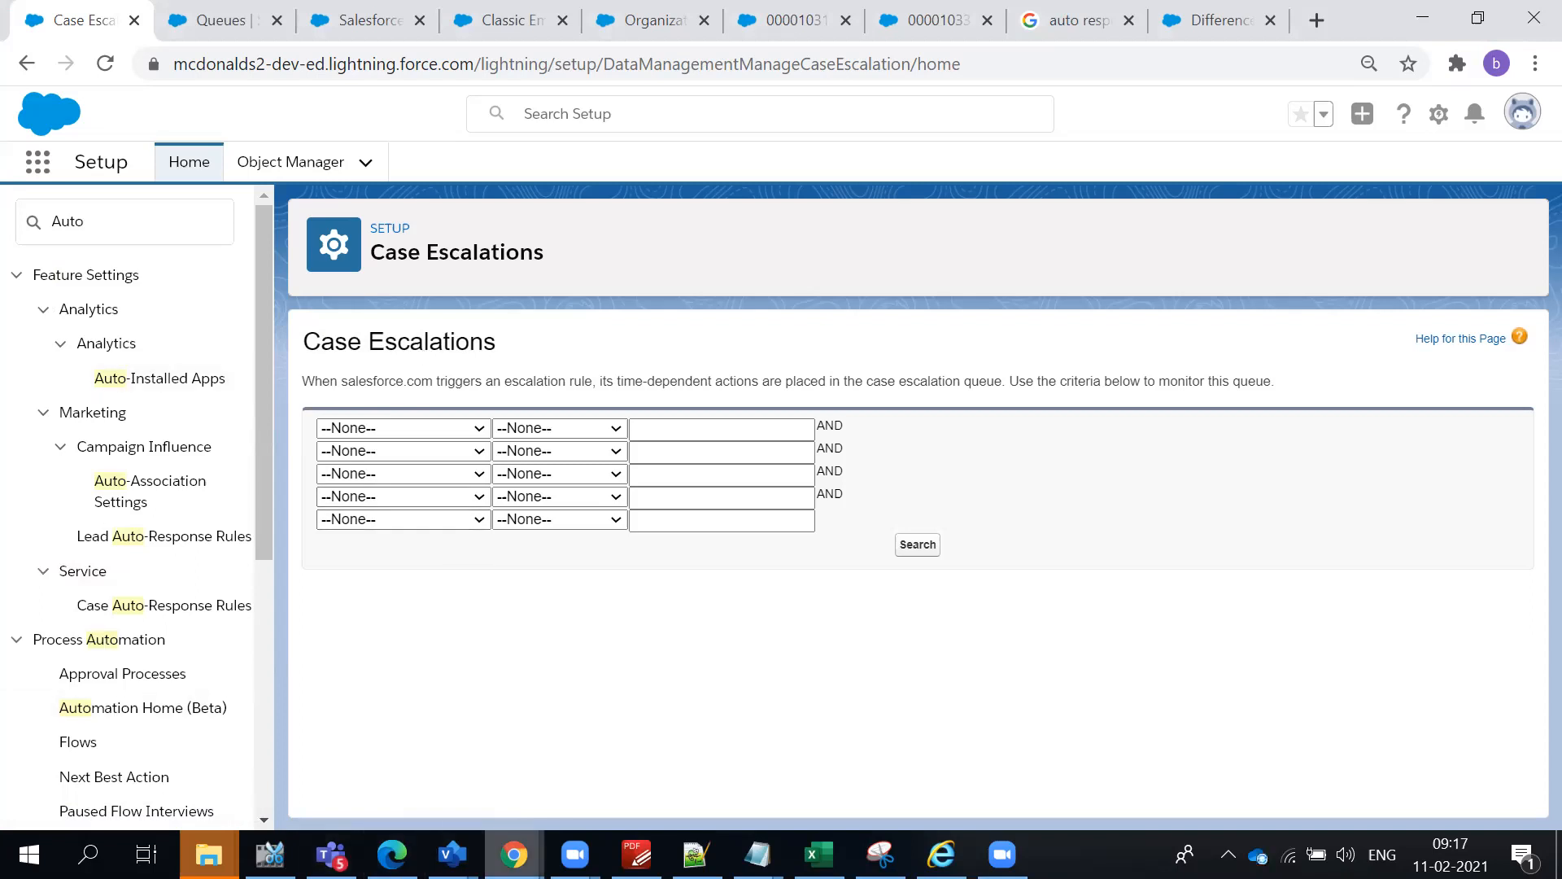
- Switch to the course outline in PDF-XChange Editor and highlight topics 13 to 15, from workflow rules to Process Builder
click(636, 855)
scroll(680, 549, down, 3)
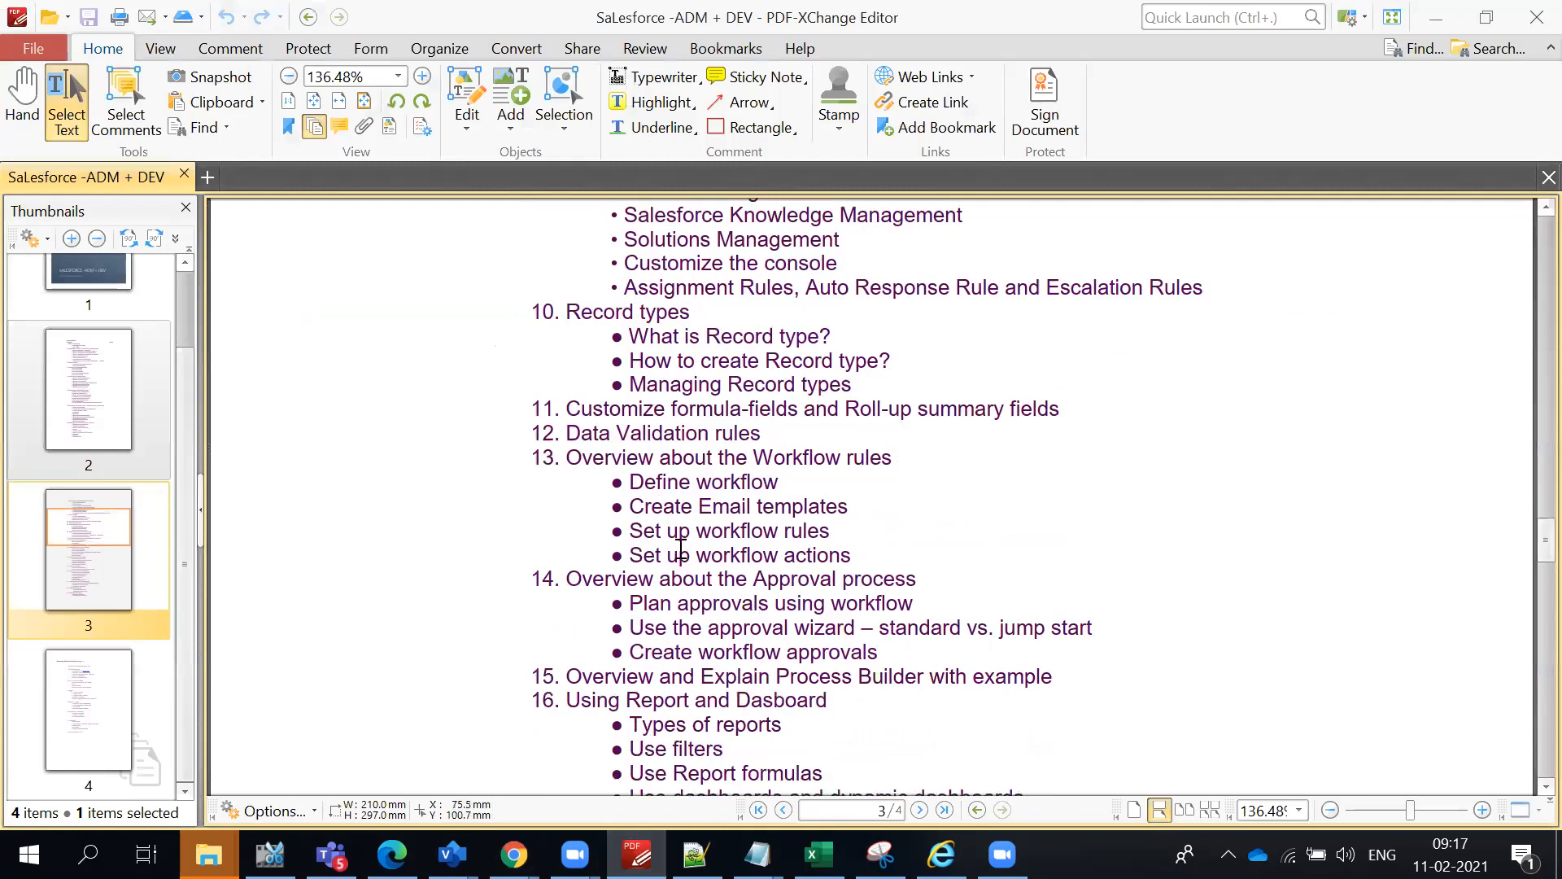
drag(741, 526, 1088, 676)
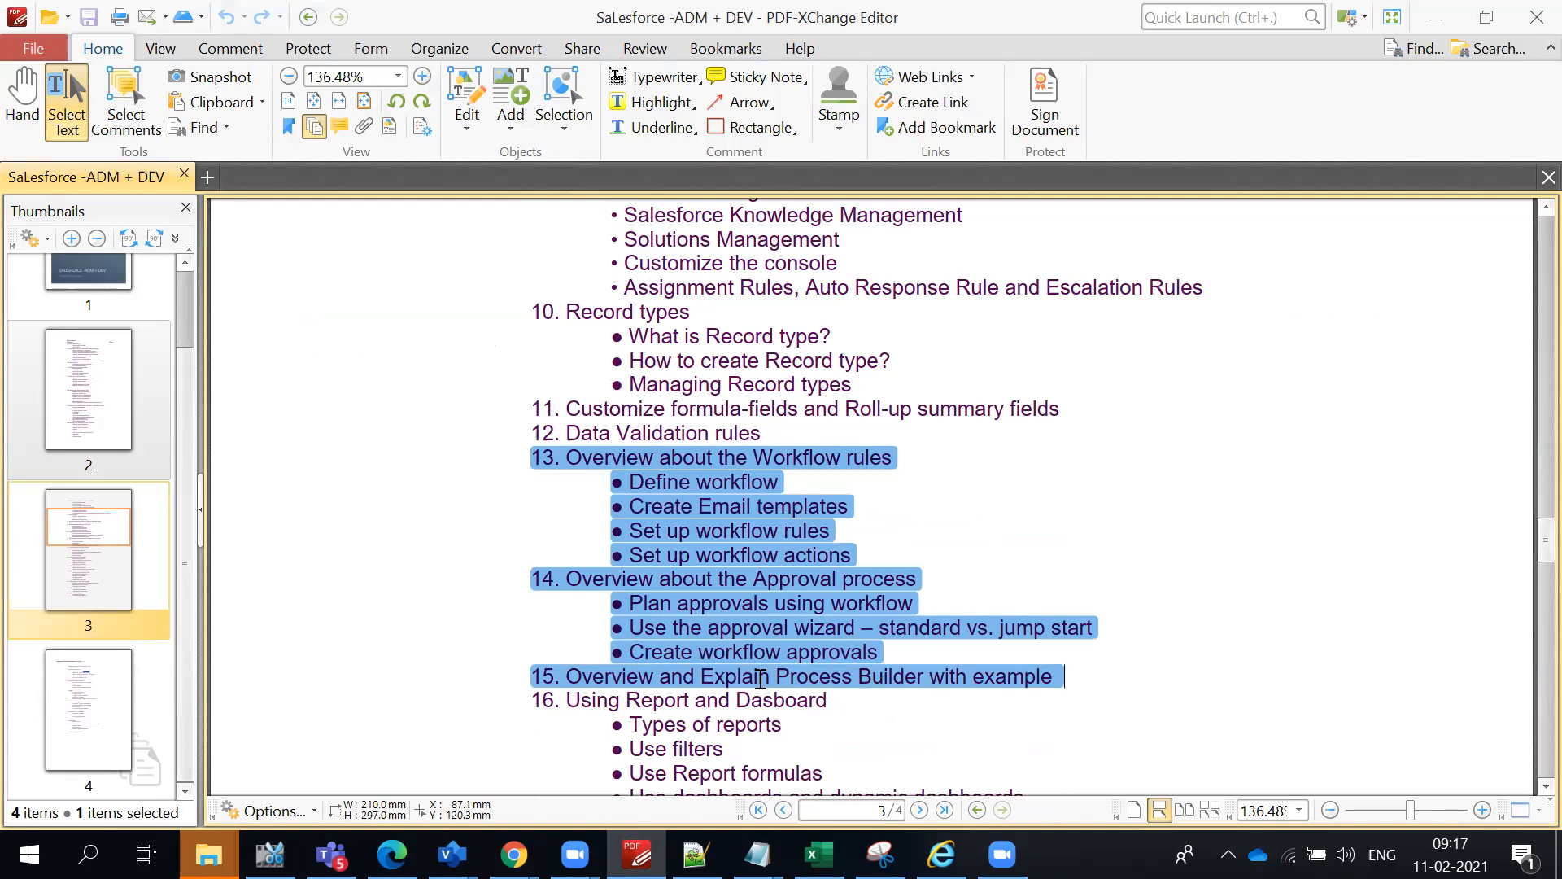
click(858, 517)
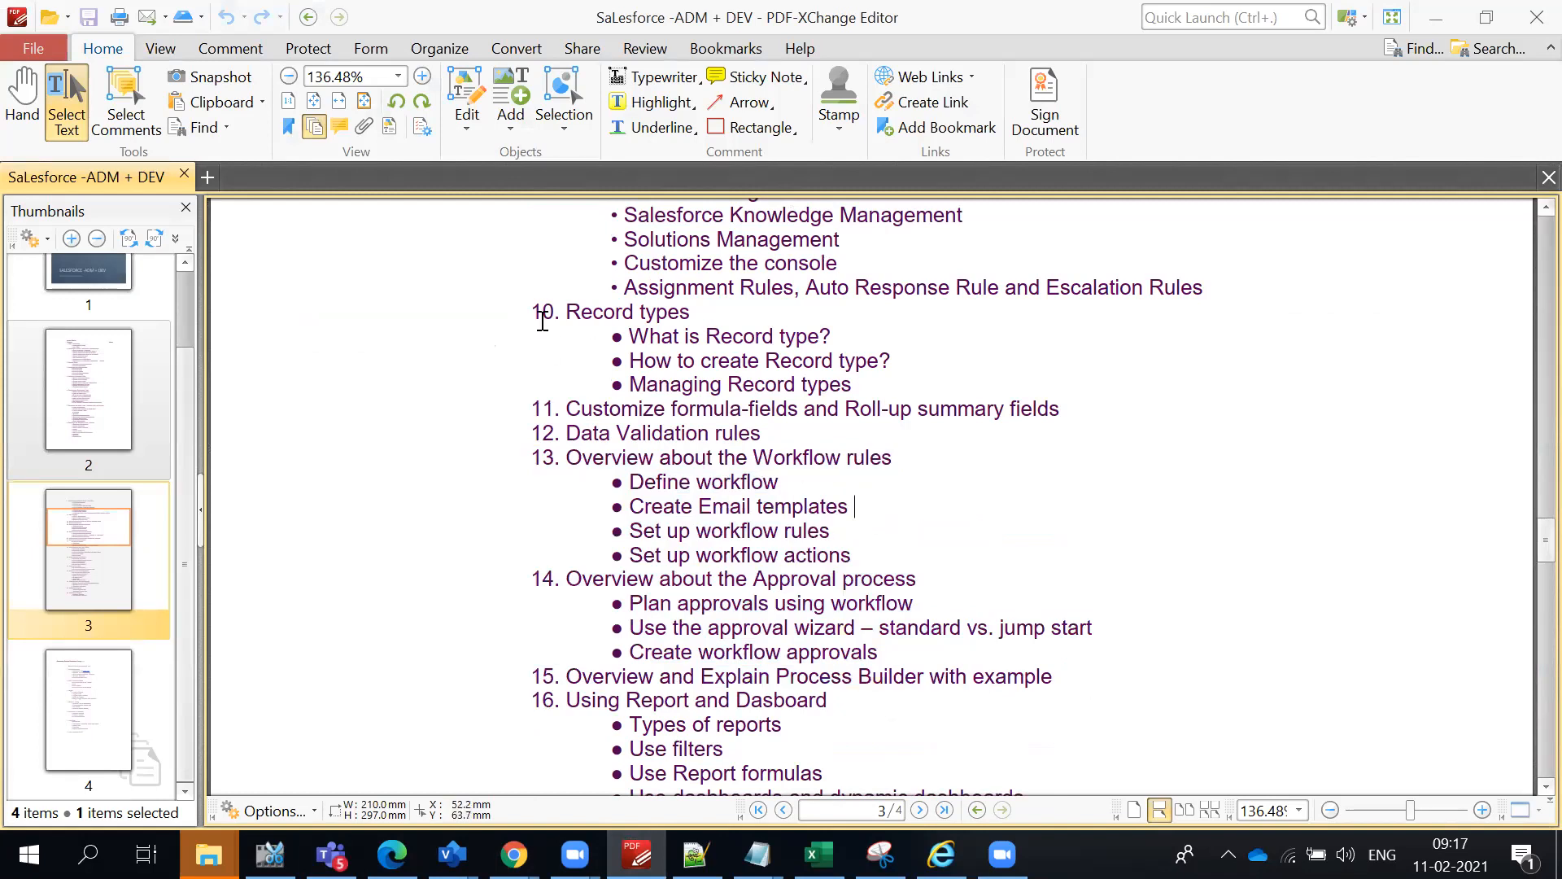
- Highlight topic 10, Record types, in the course outline and clear the selection
scroll(823, 444, up, 1)
drag(532, 371, 593, 371)
click(900, 452)
click(700, 394)
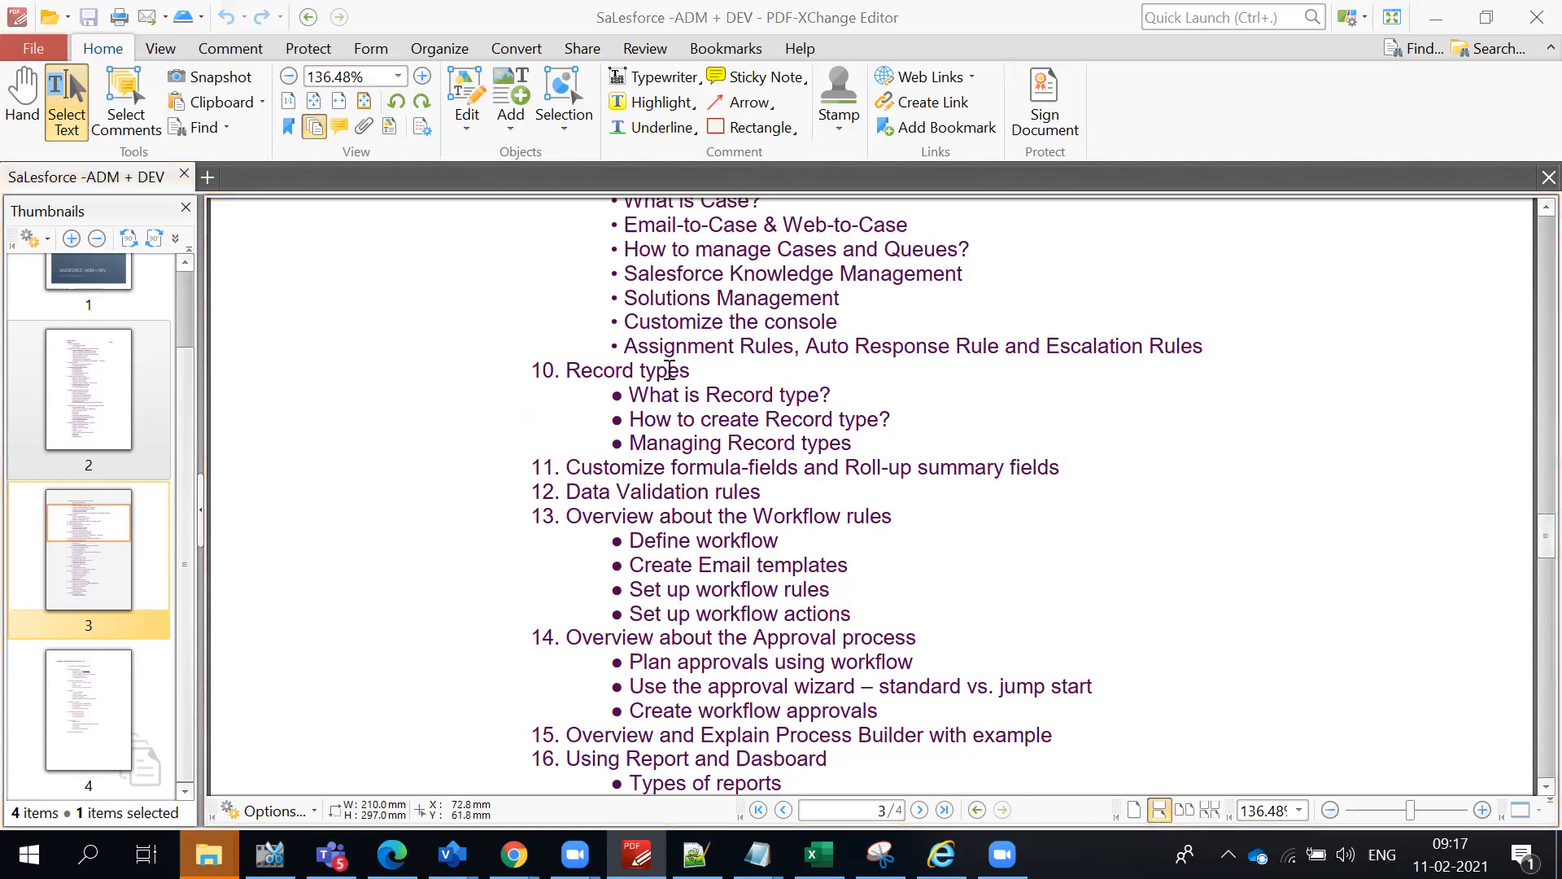
- Switch to Salesforce Setup in Chrome and view the Account object's page layouts in Object Manager
key(alt+Tab)
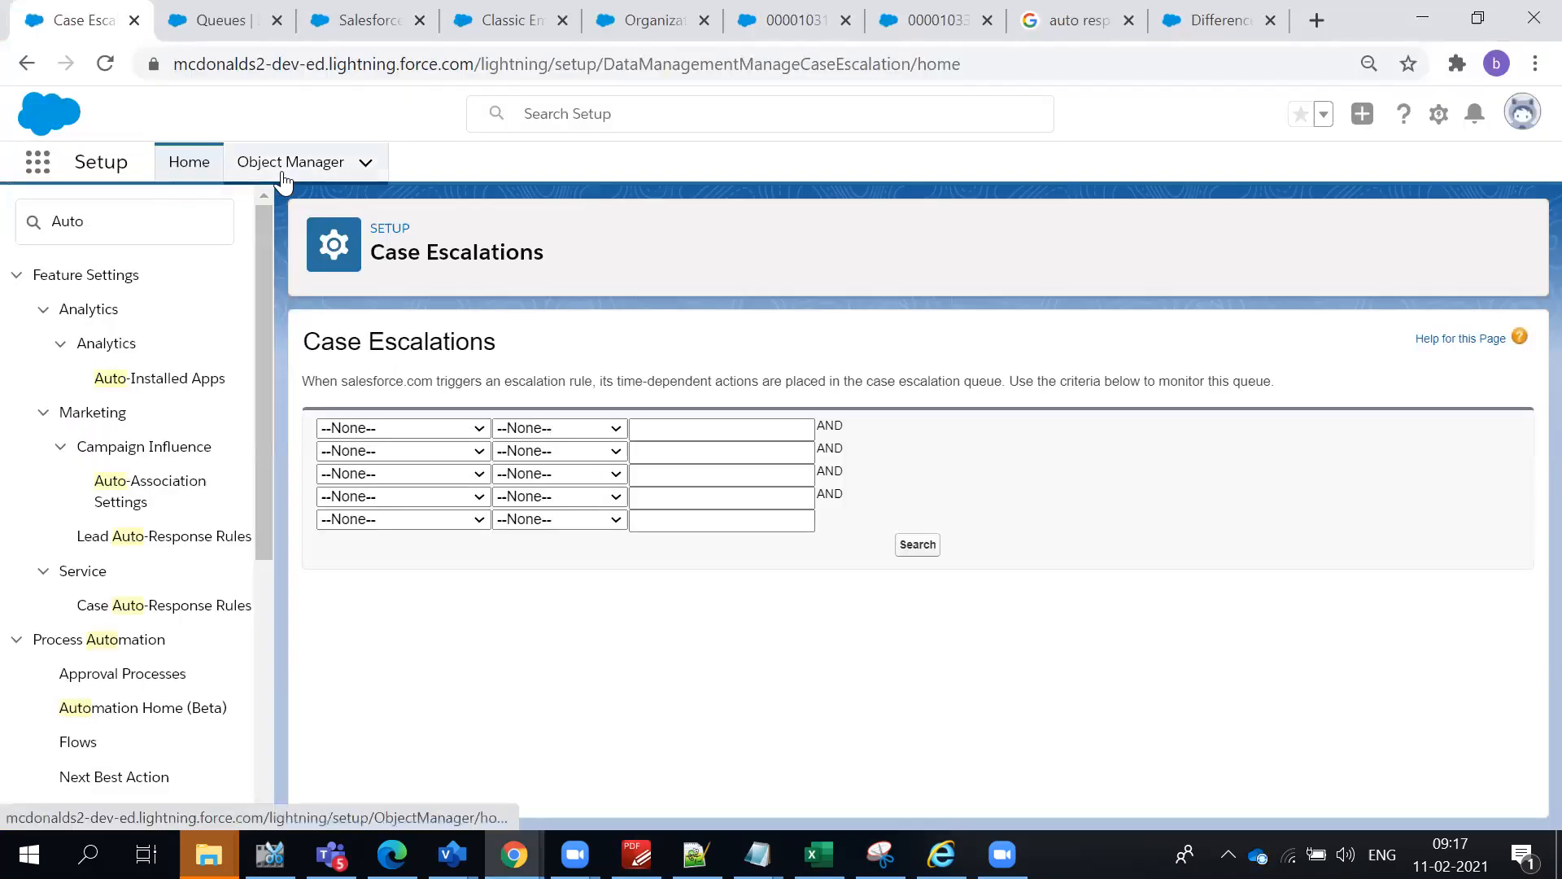
click(283, 177)
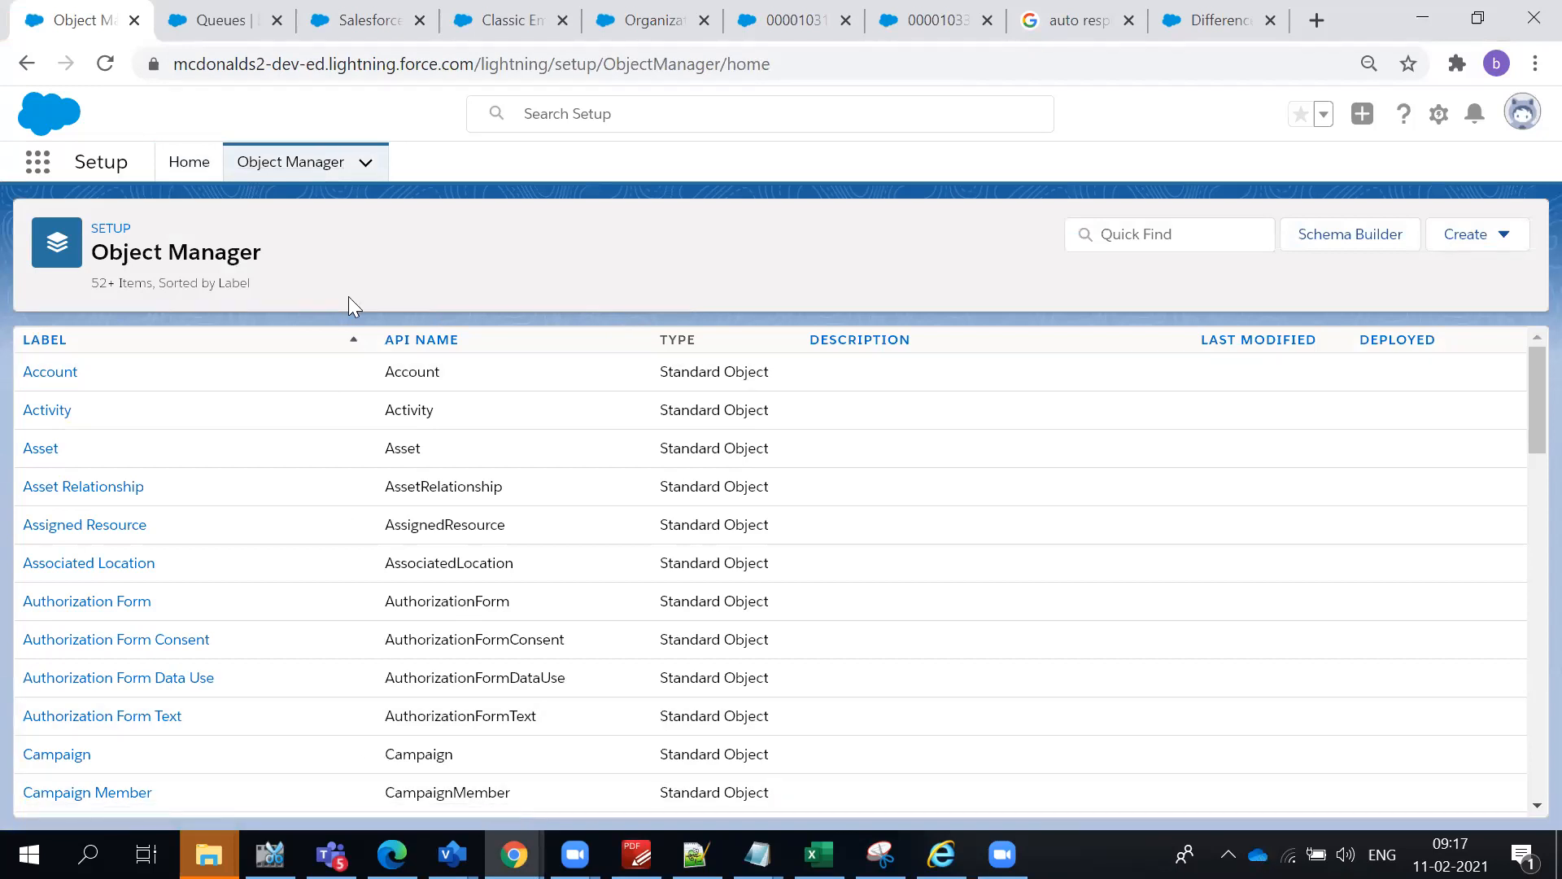
click(1180, 239)
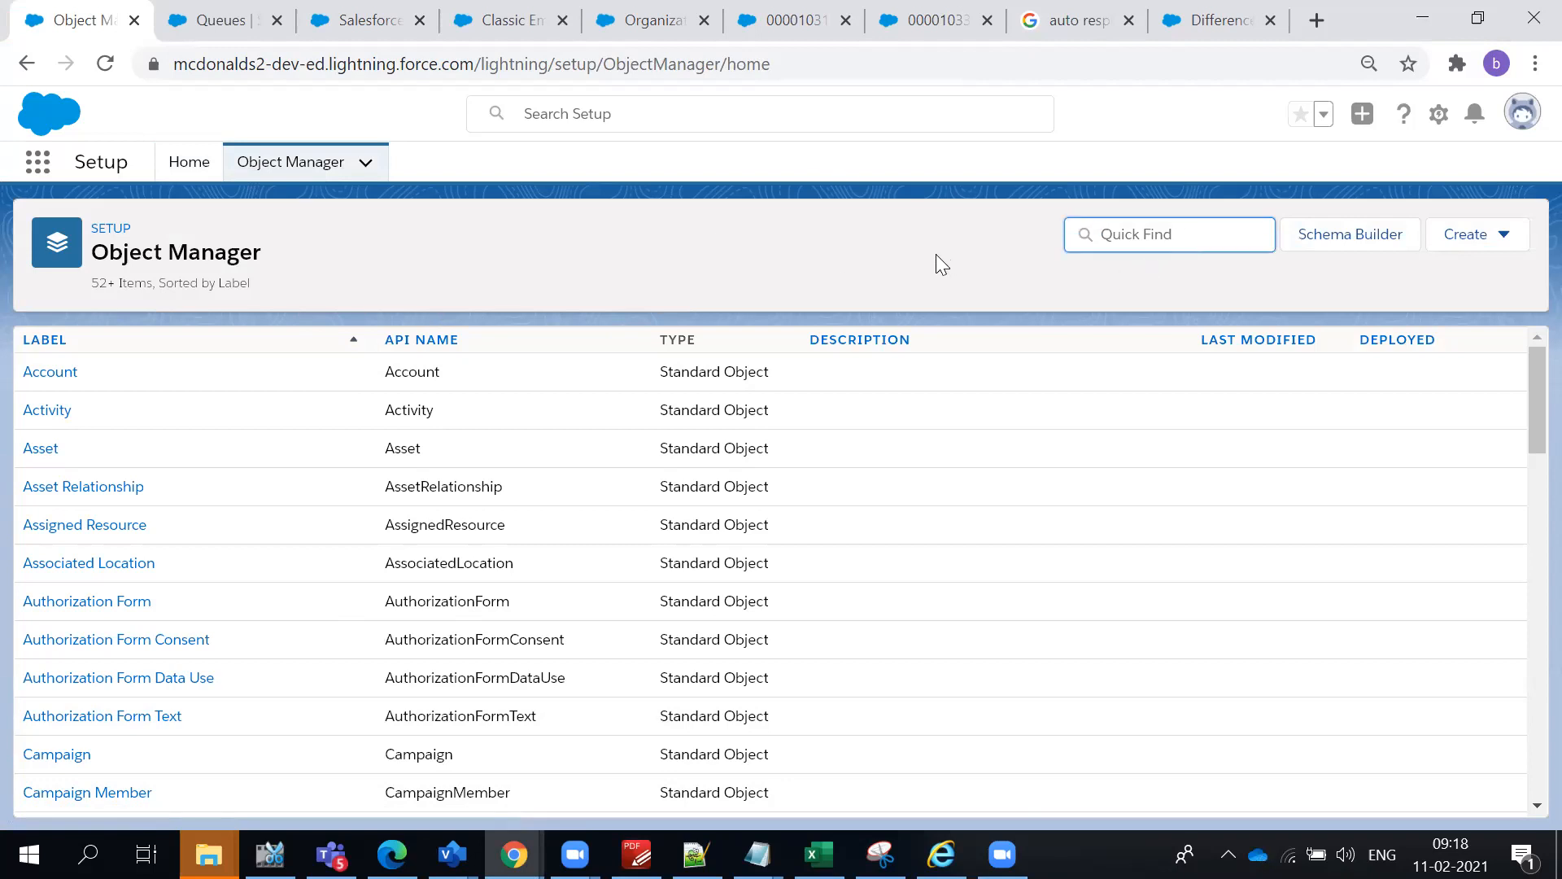
click(72, 371)
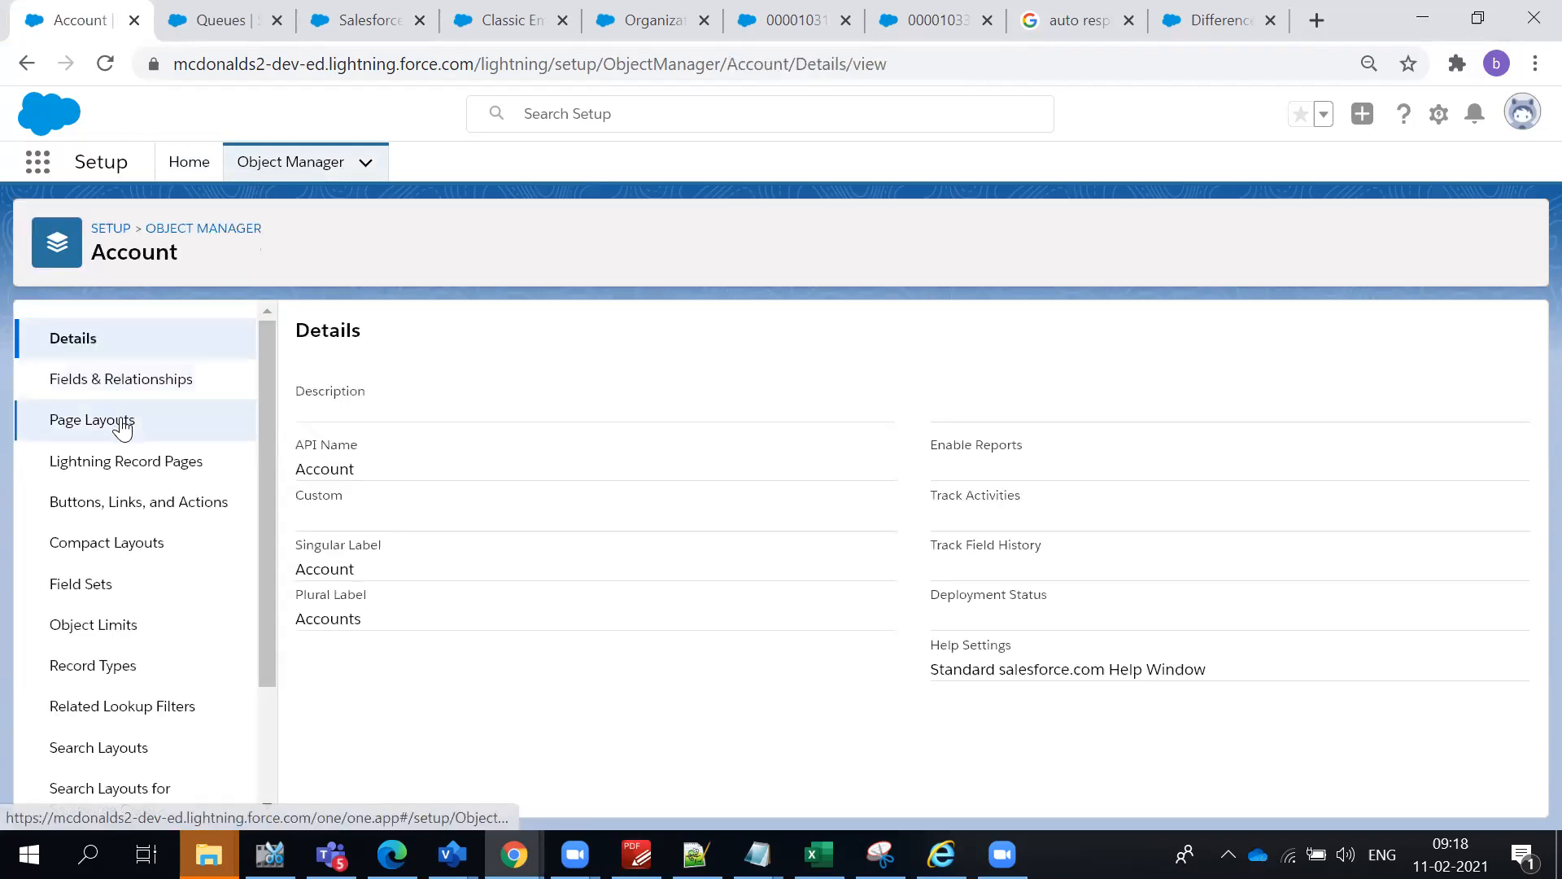
click(122, 422)
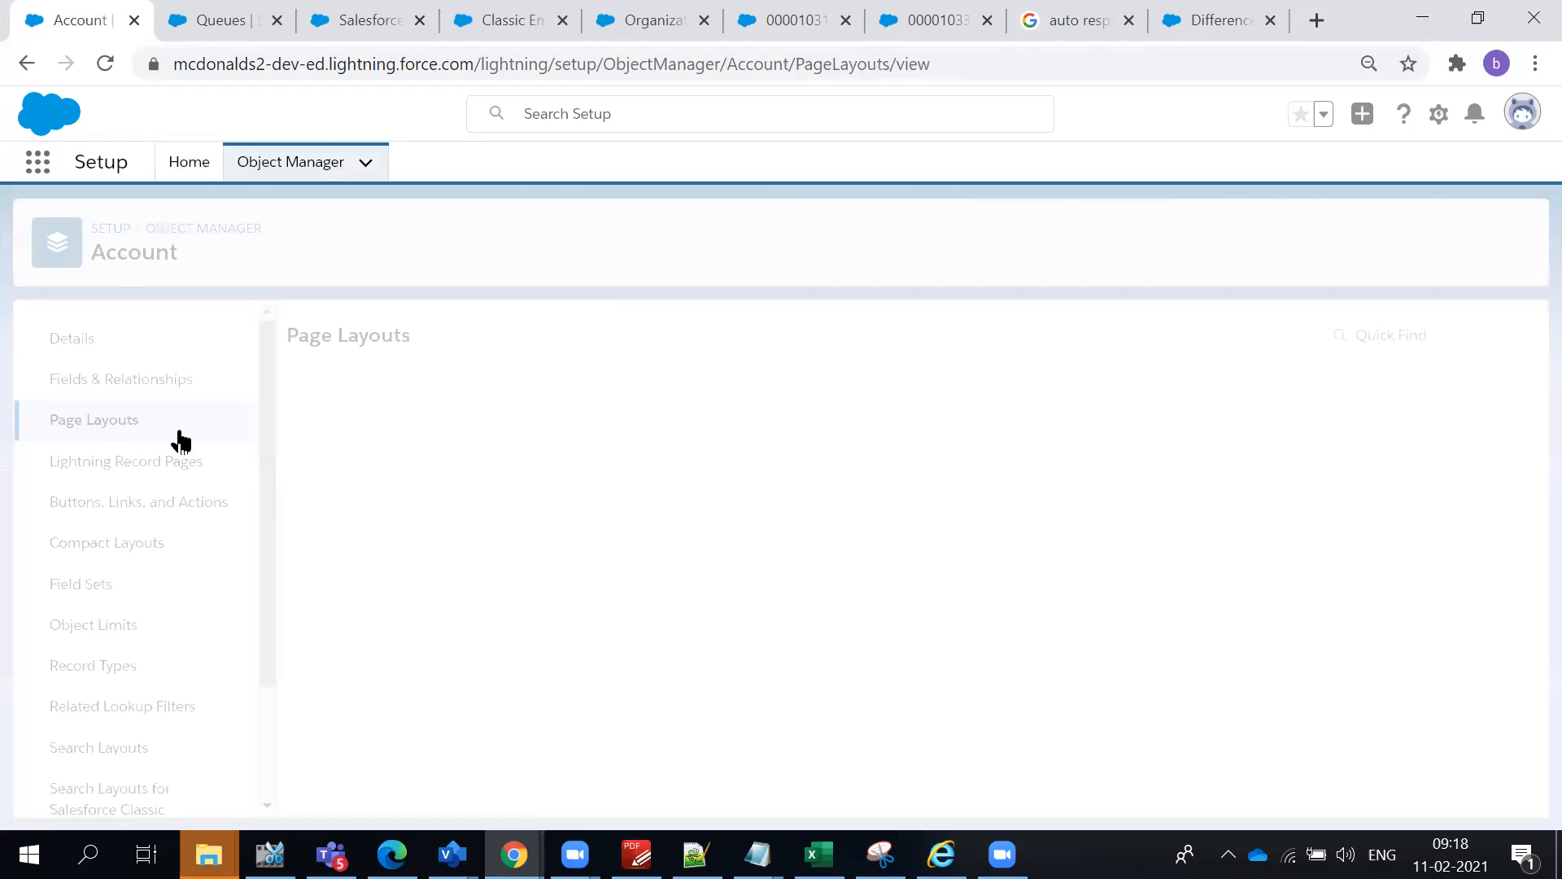
drag(394, 735, 362, 641)
click(568, 345)
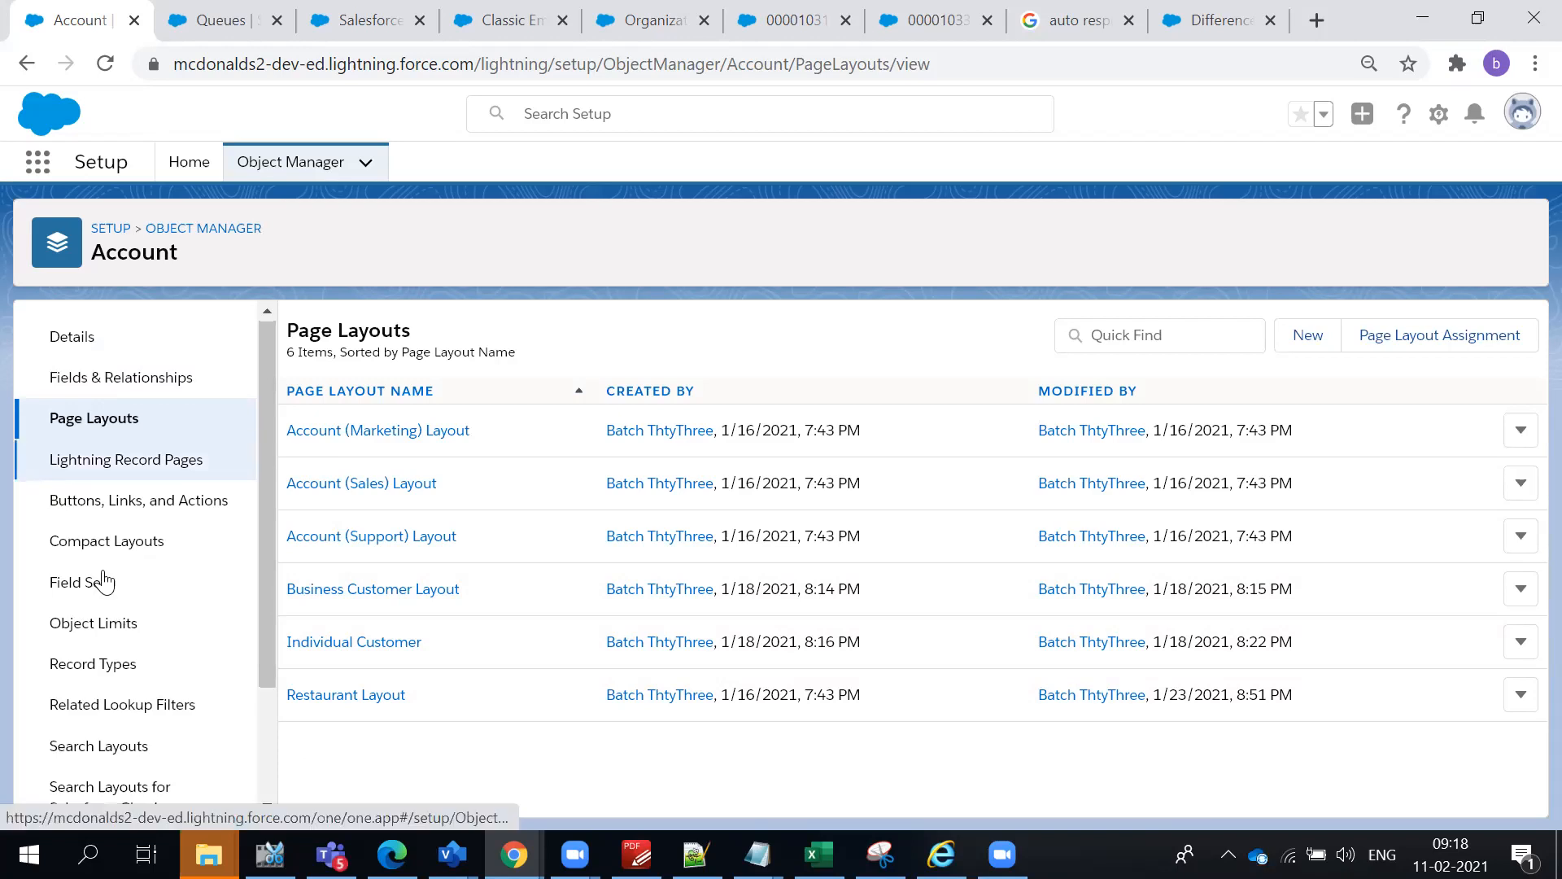
- View the Account object's record types, review the Restaurant record type's details and editable picklists, and return to the list
scroll(100, 566, down, 1)
click(93, 543)
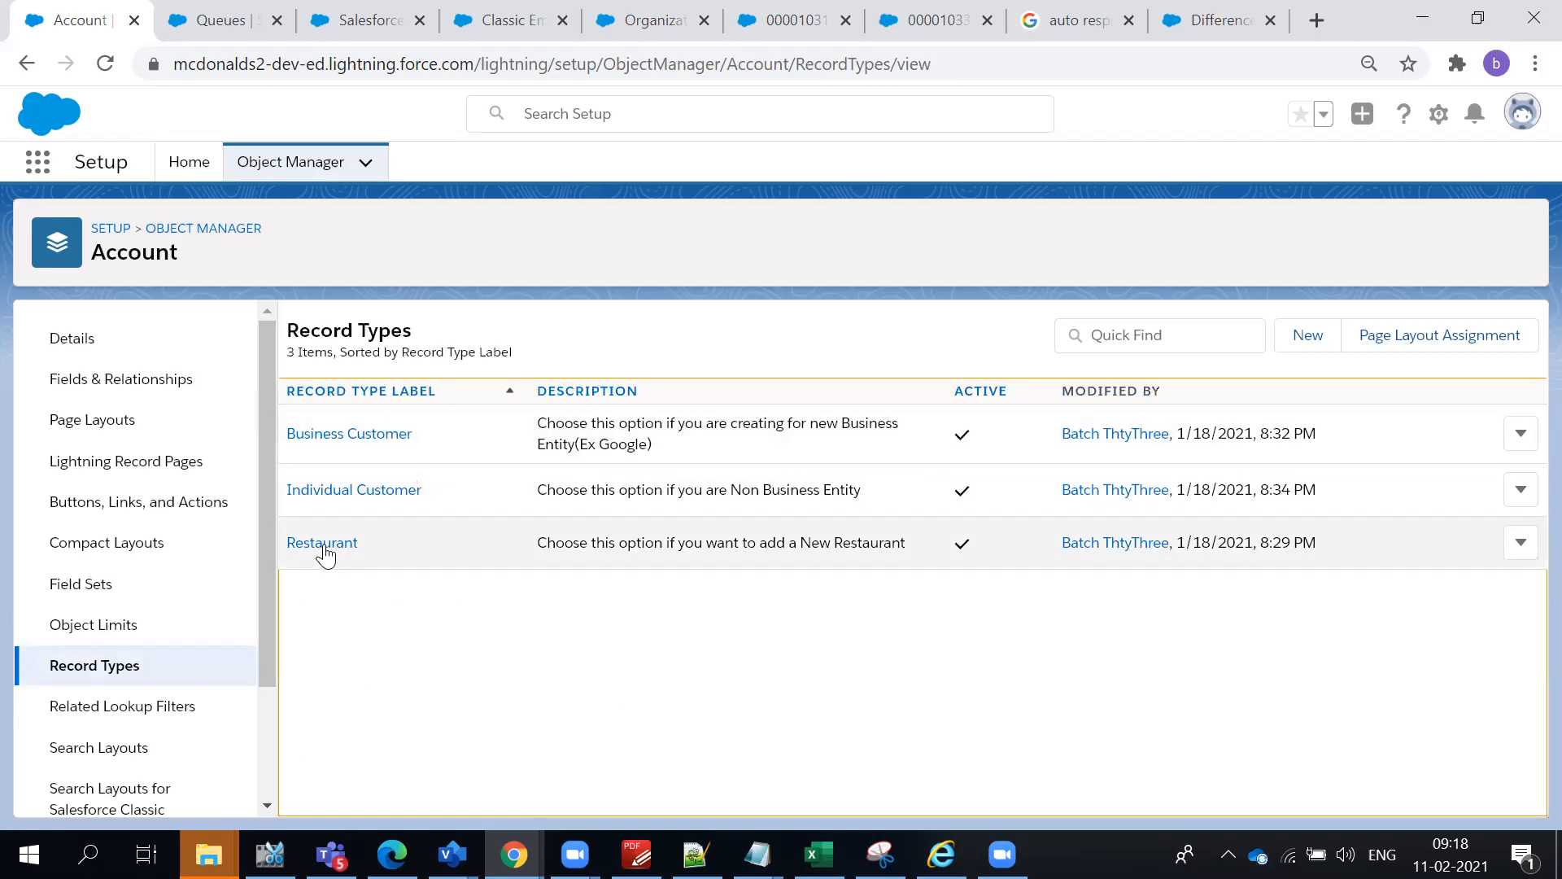
click(323, 543)
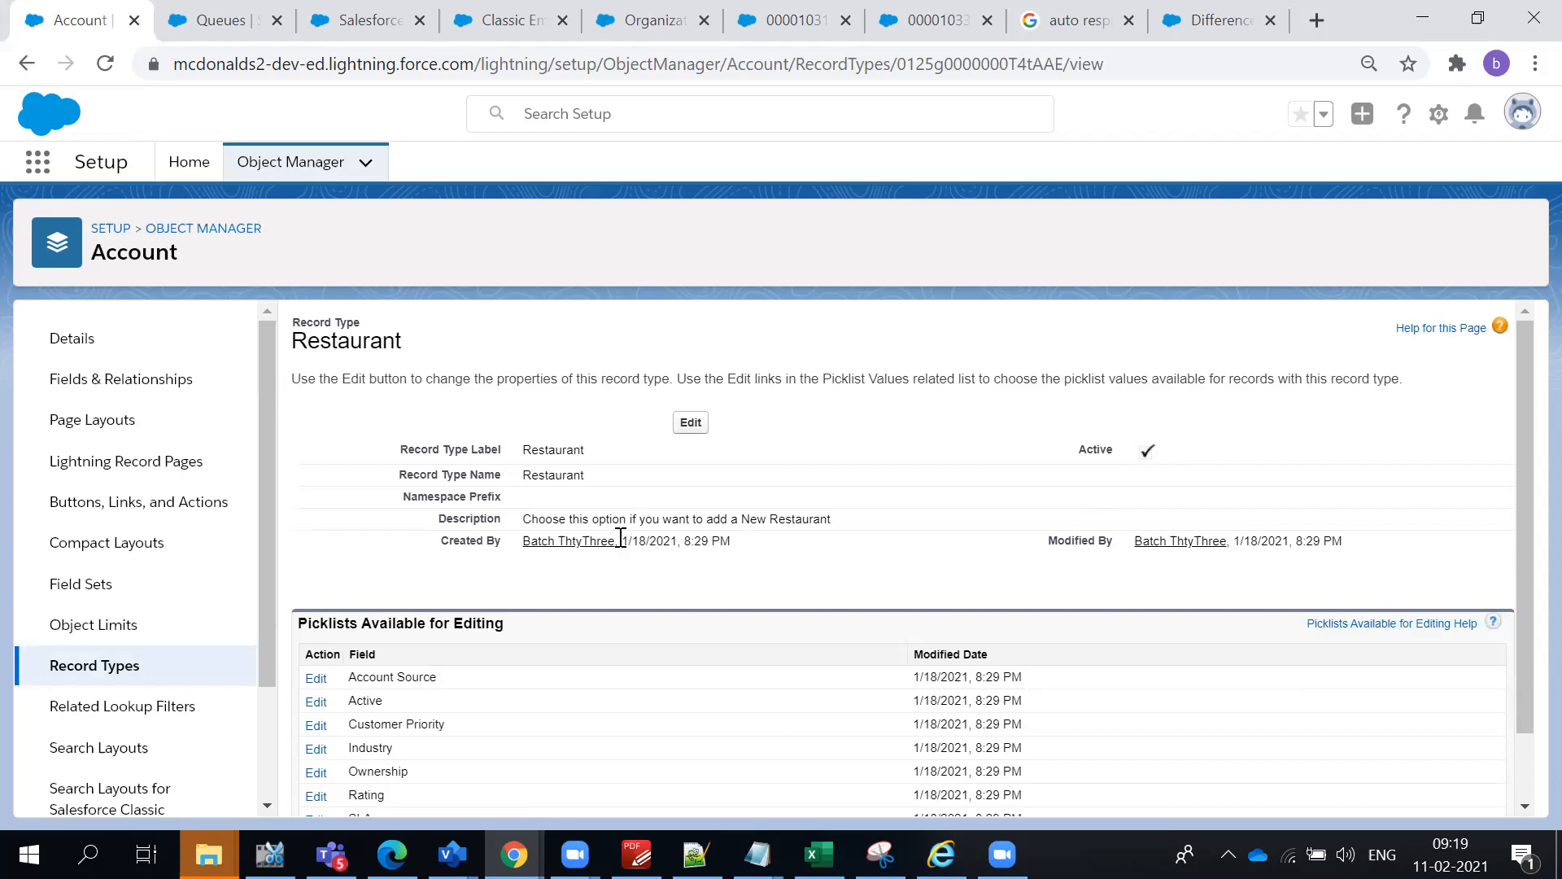
scroll(403, 383, down, 1)
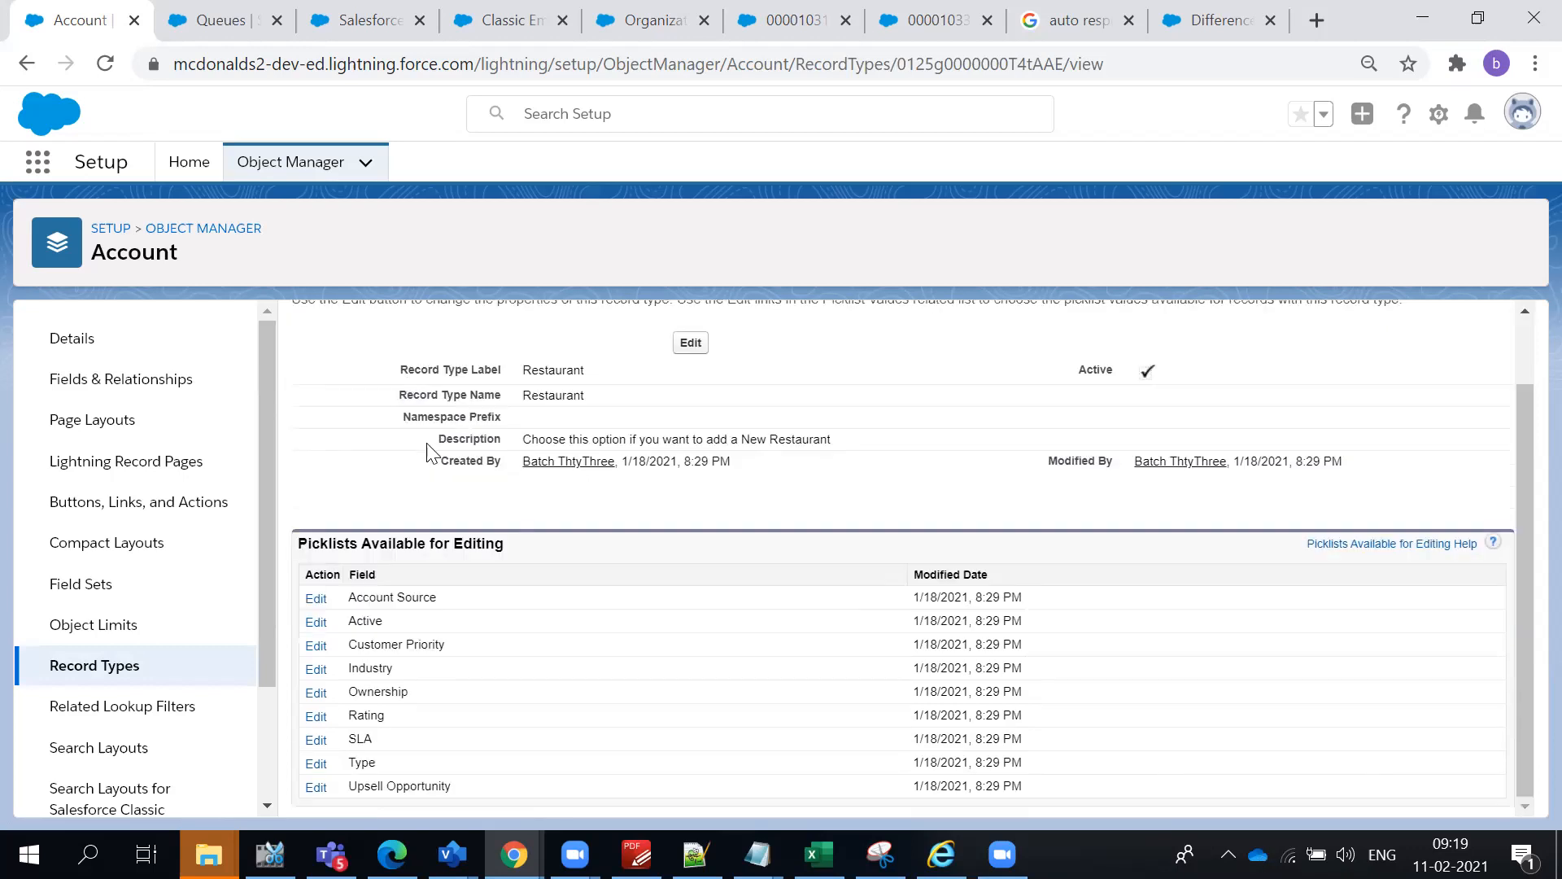
click(25, 65)
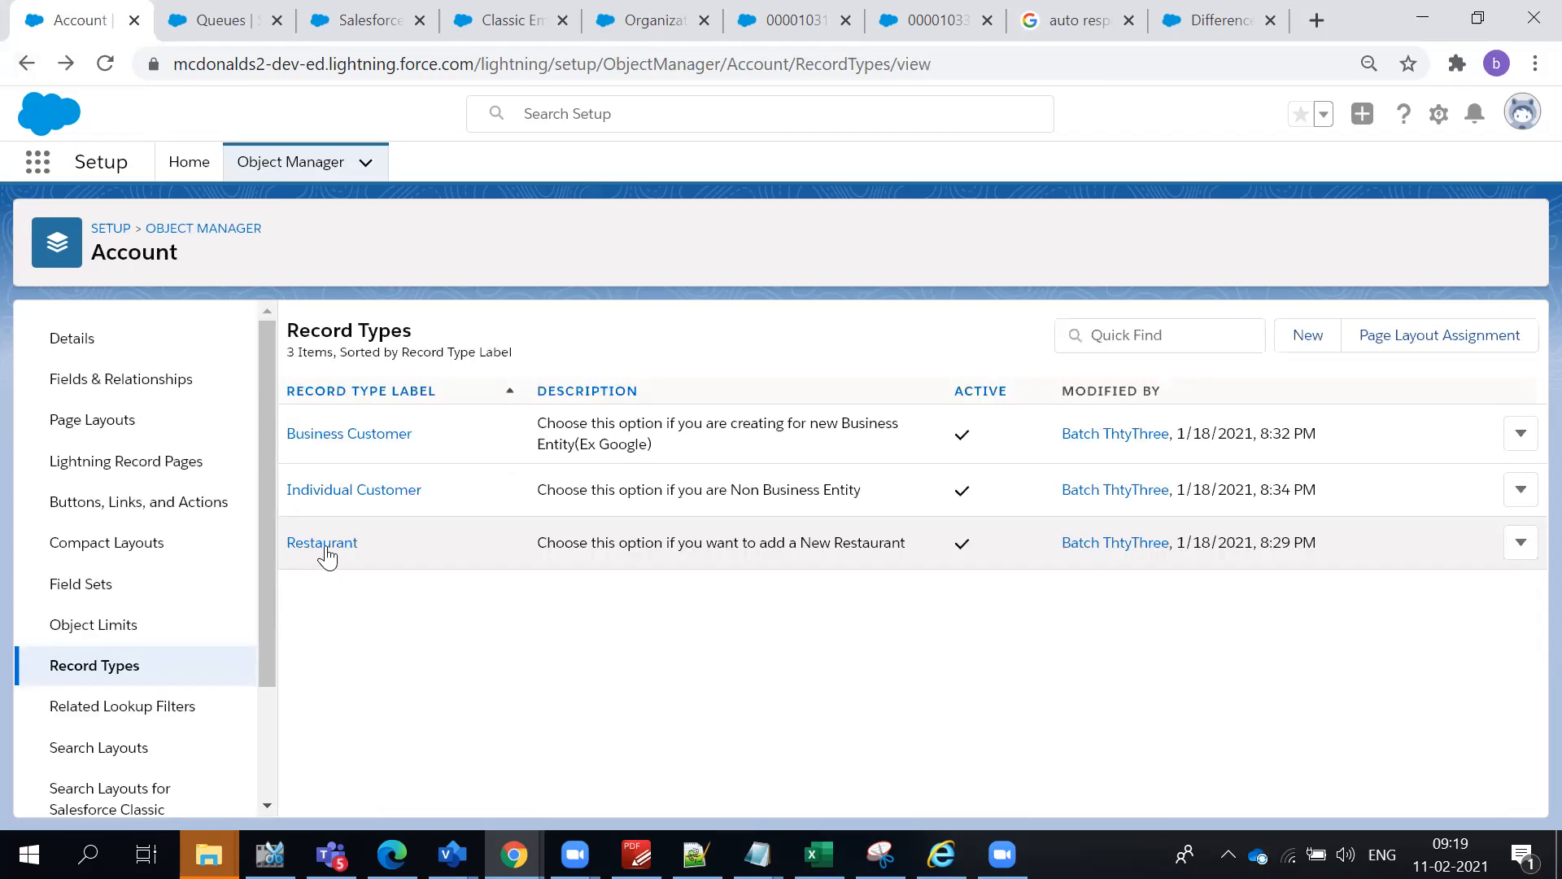
- Open the Account page layout assignment and examine which layout each profile gets for the Master, Business Customer, Individual Customer and Restaurant record types
click(1523, 547)
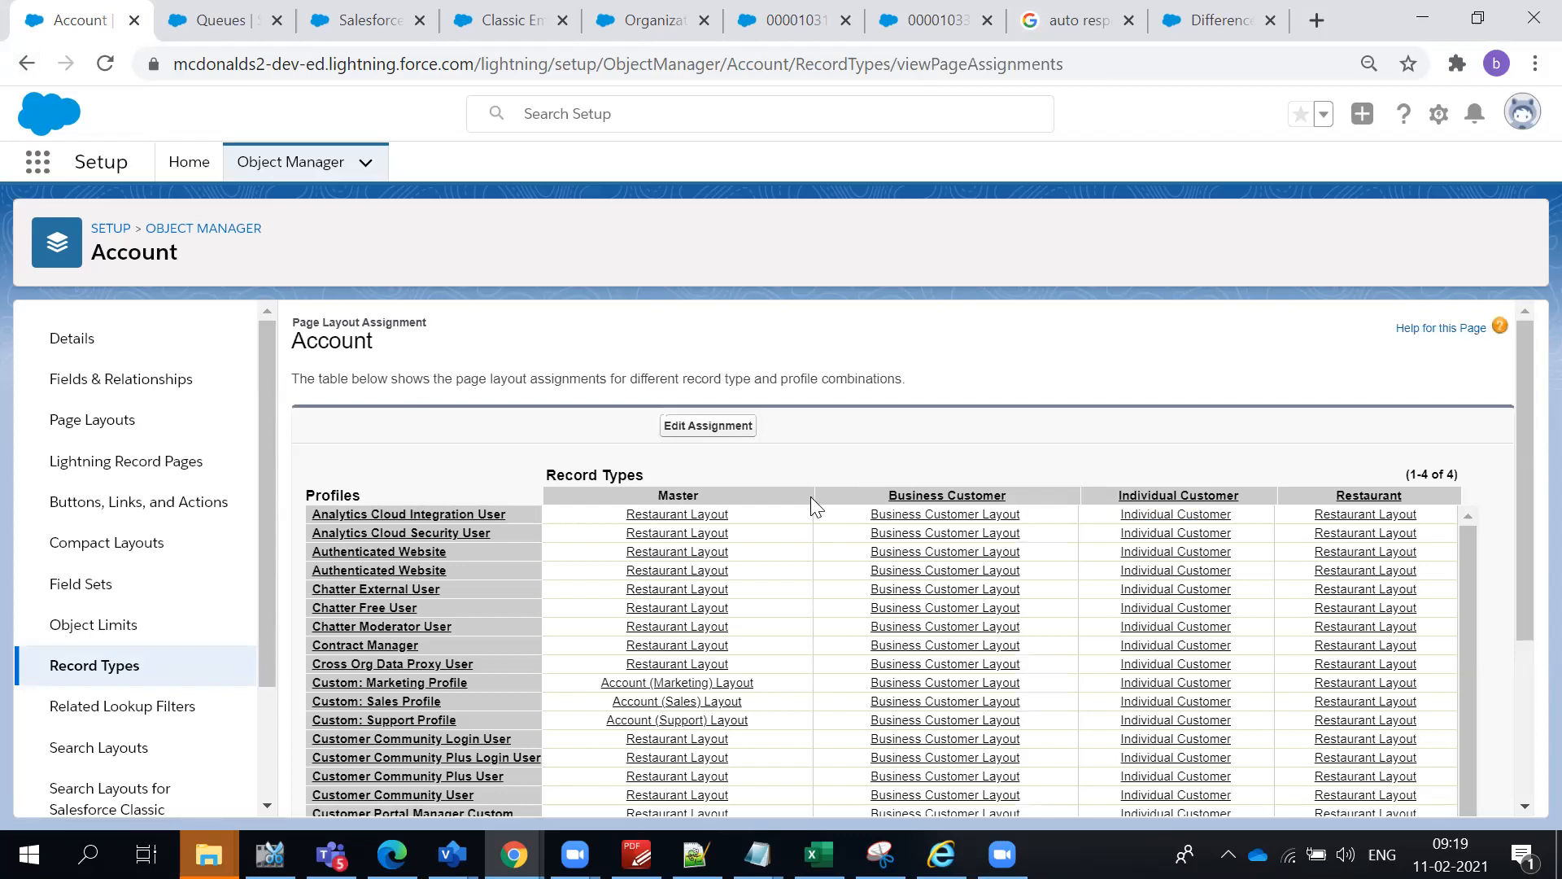
scroll(977, 390, down, 2)
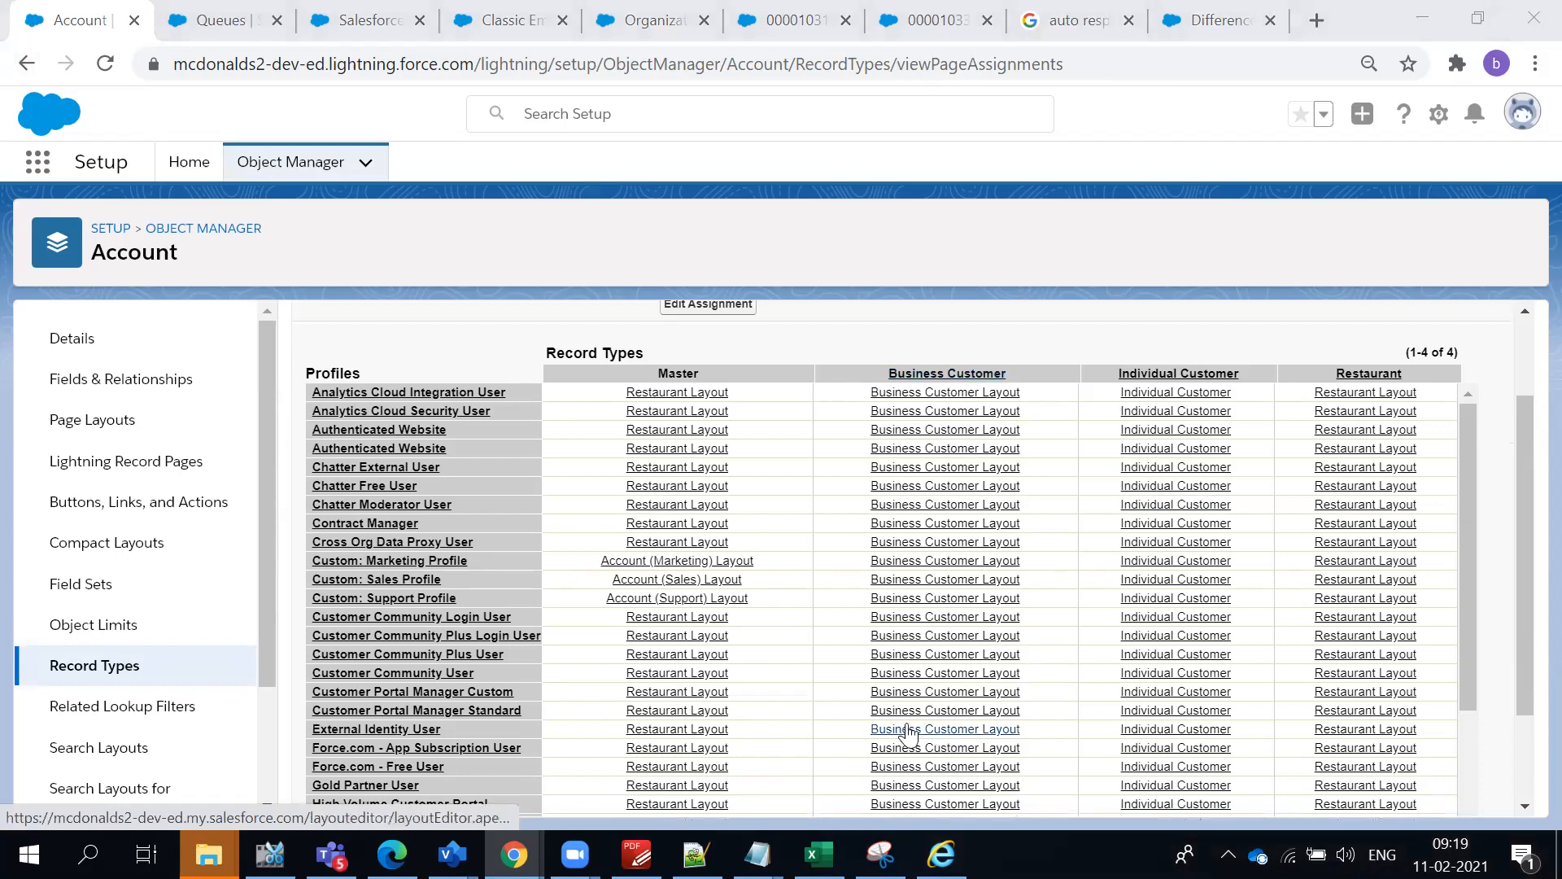
scroll(718, 697, down, 3)
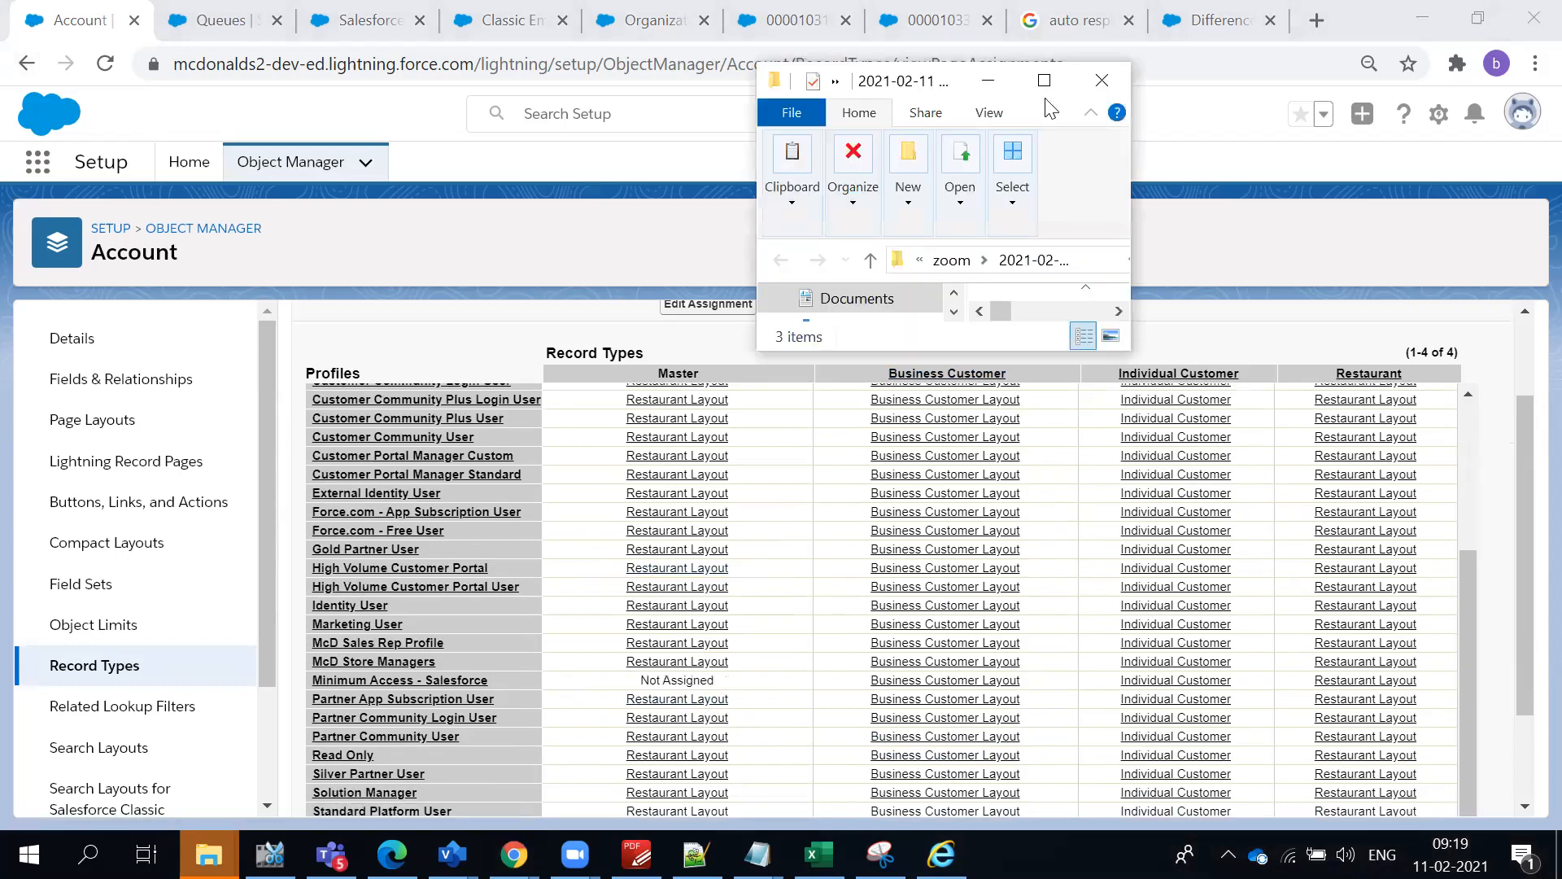
click(989, 81)
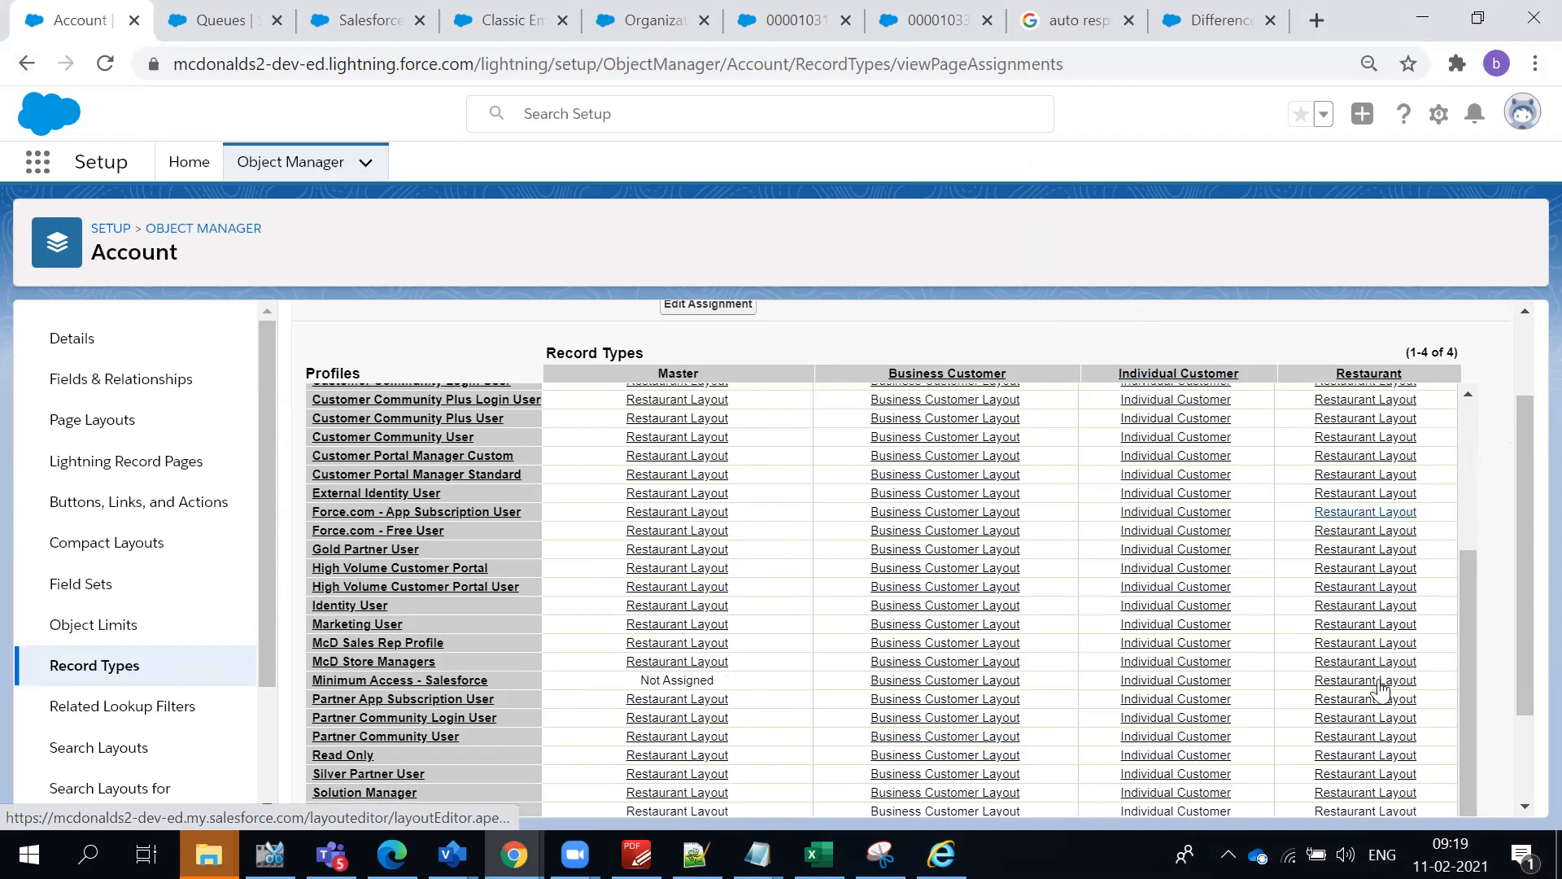
click(72, 356)
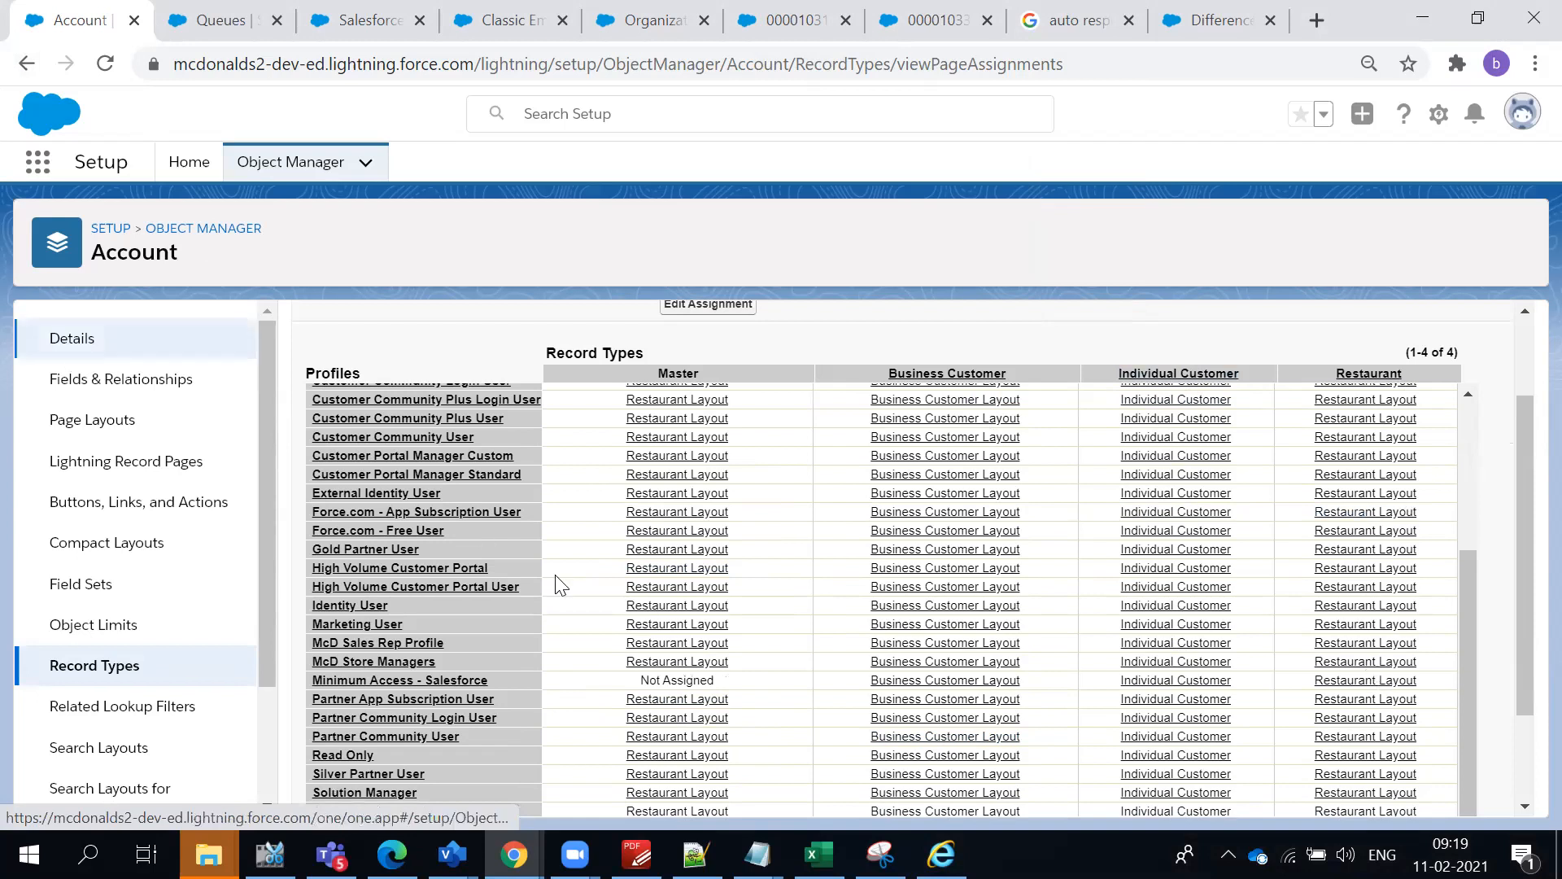
scroll(560, 584, up, 5)
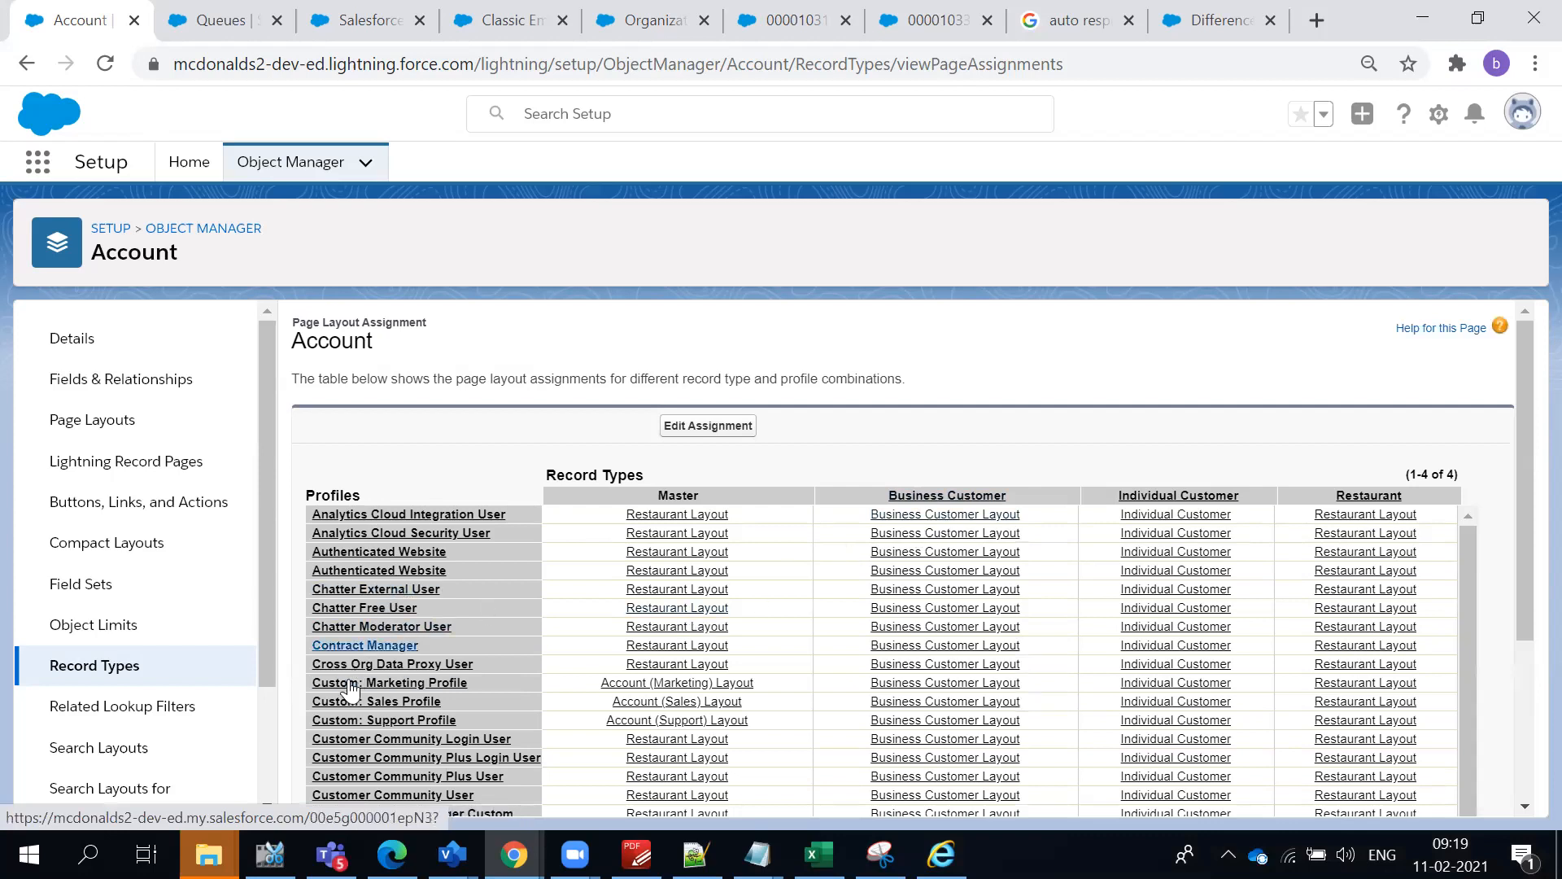
scroll(399, 716, down, 3)
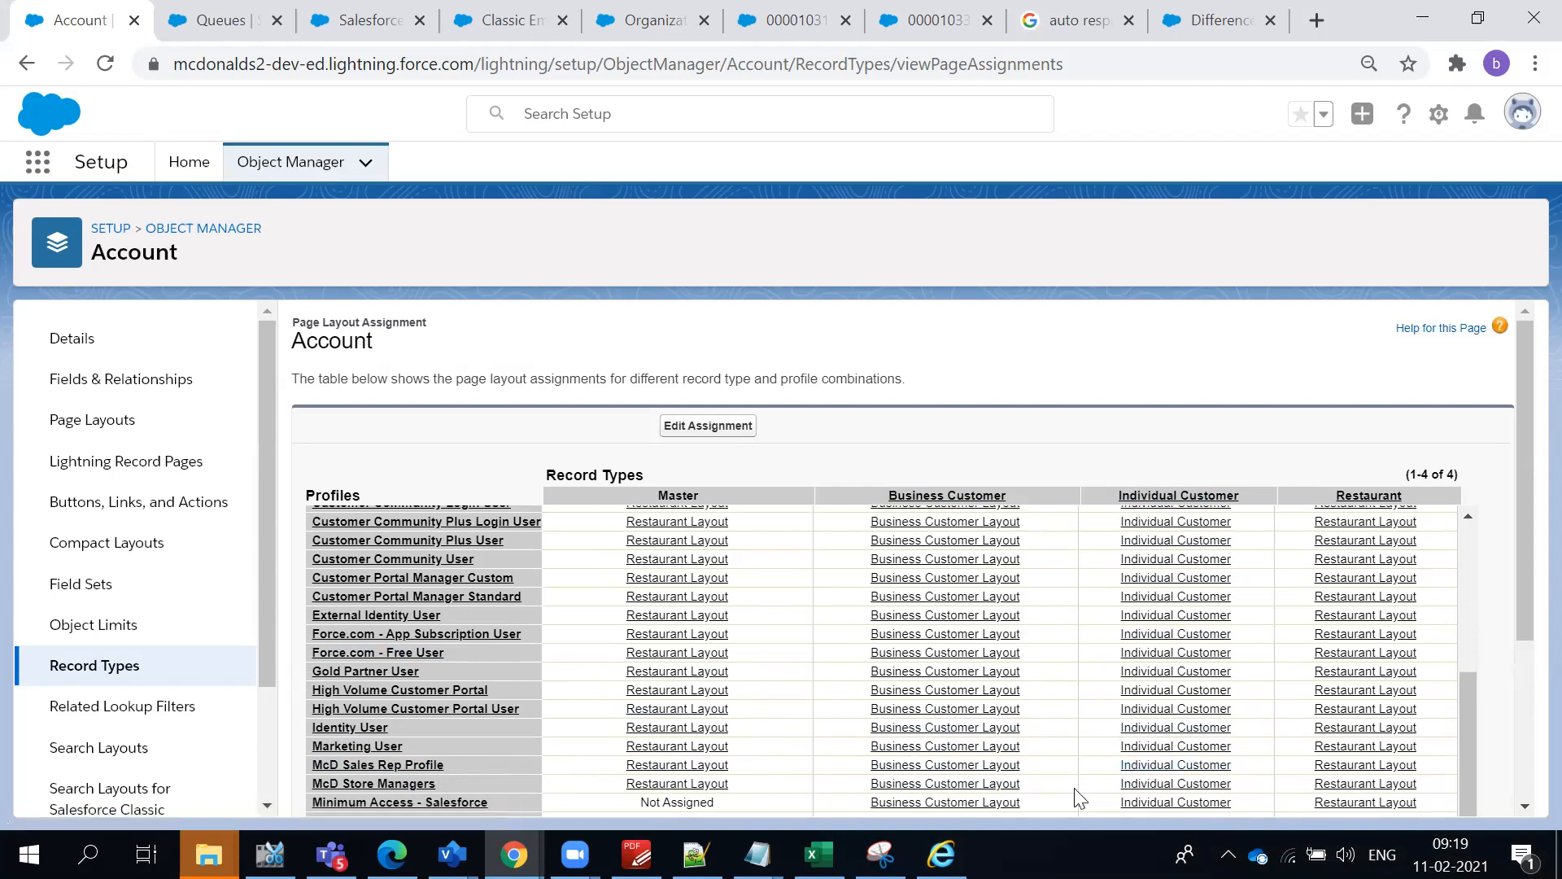
scroll(826, 622, down, 3)
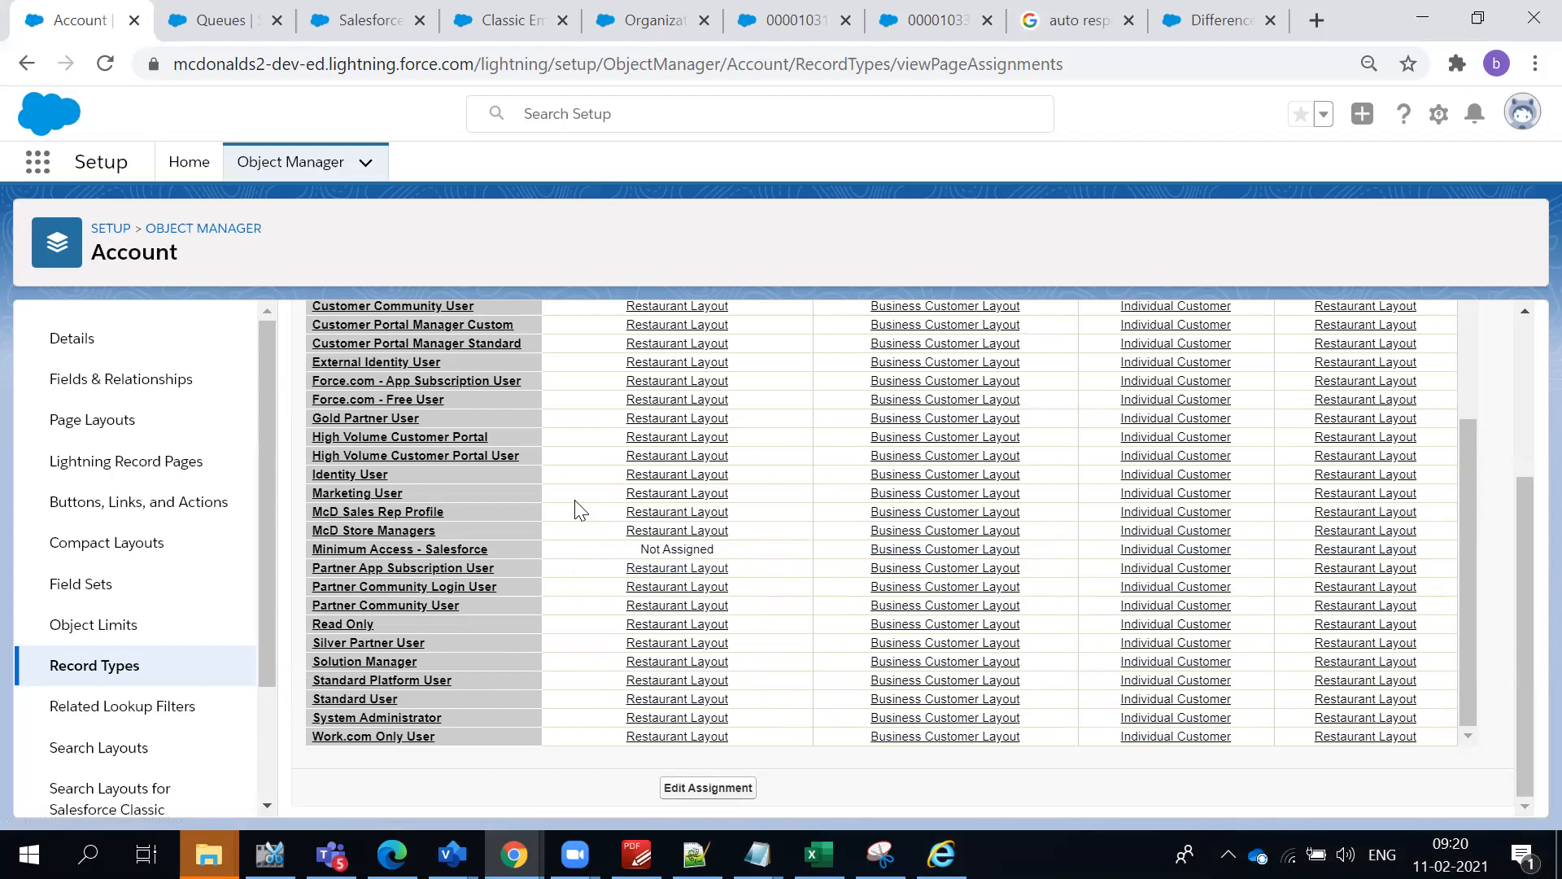
scroll(1091, 494, up, 10)
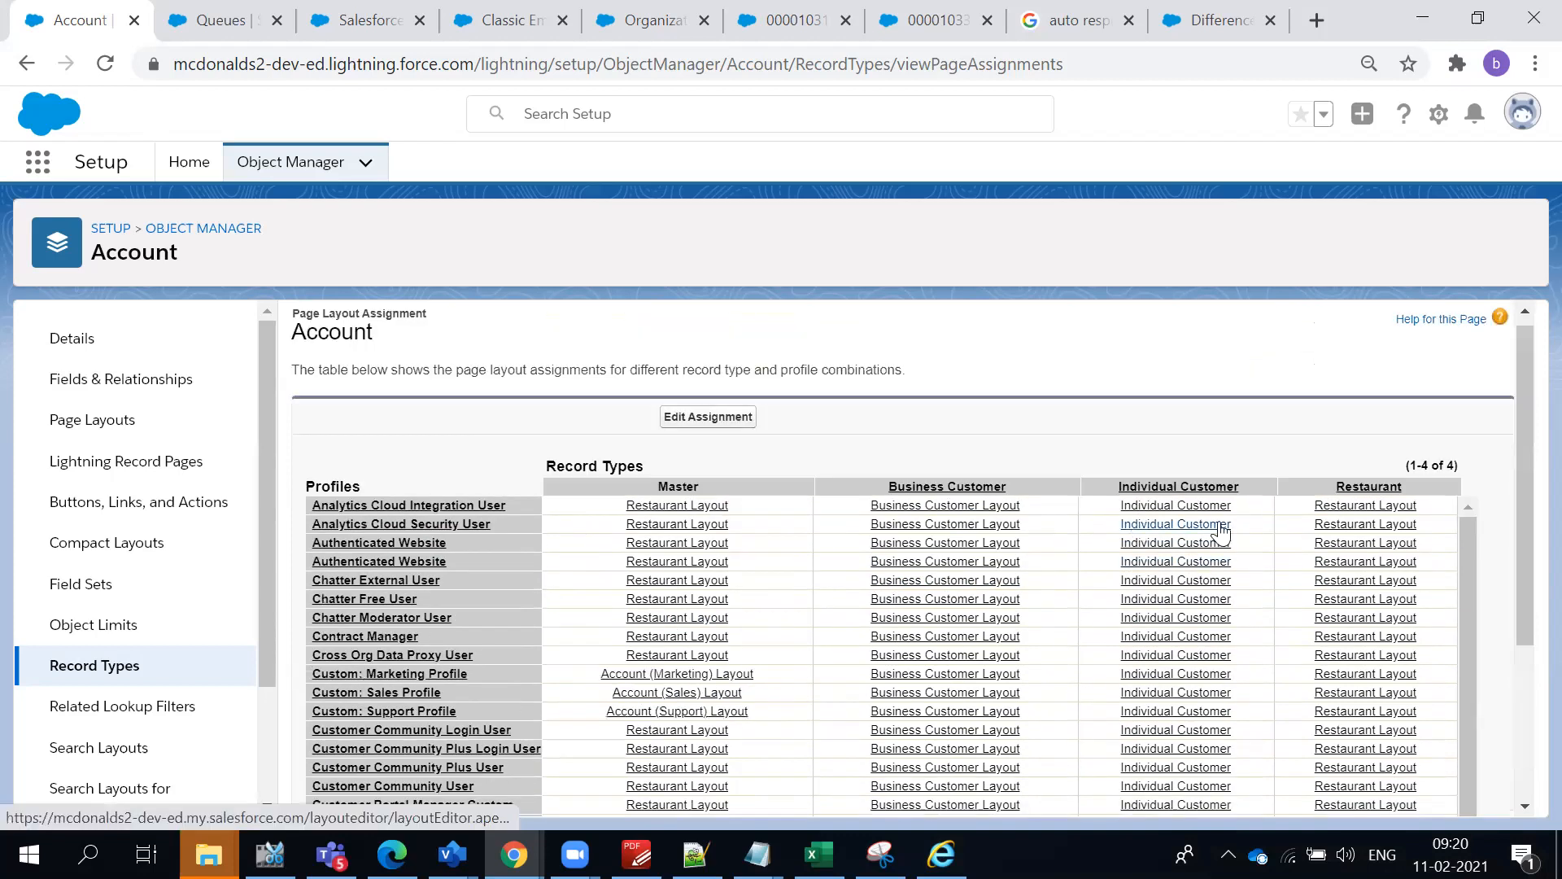
scroll(528, 773, down, 3)
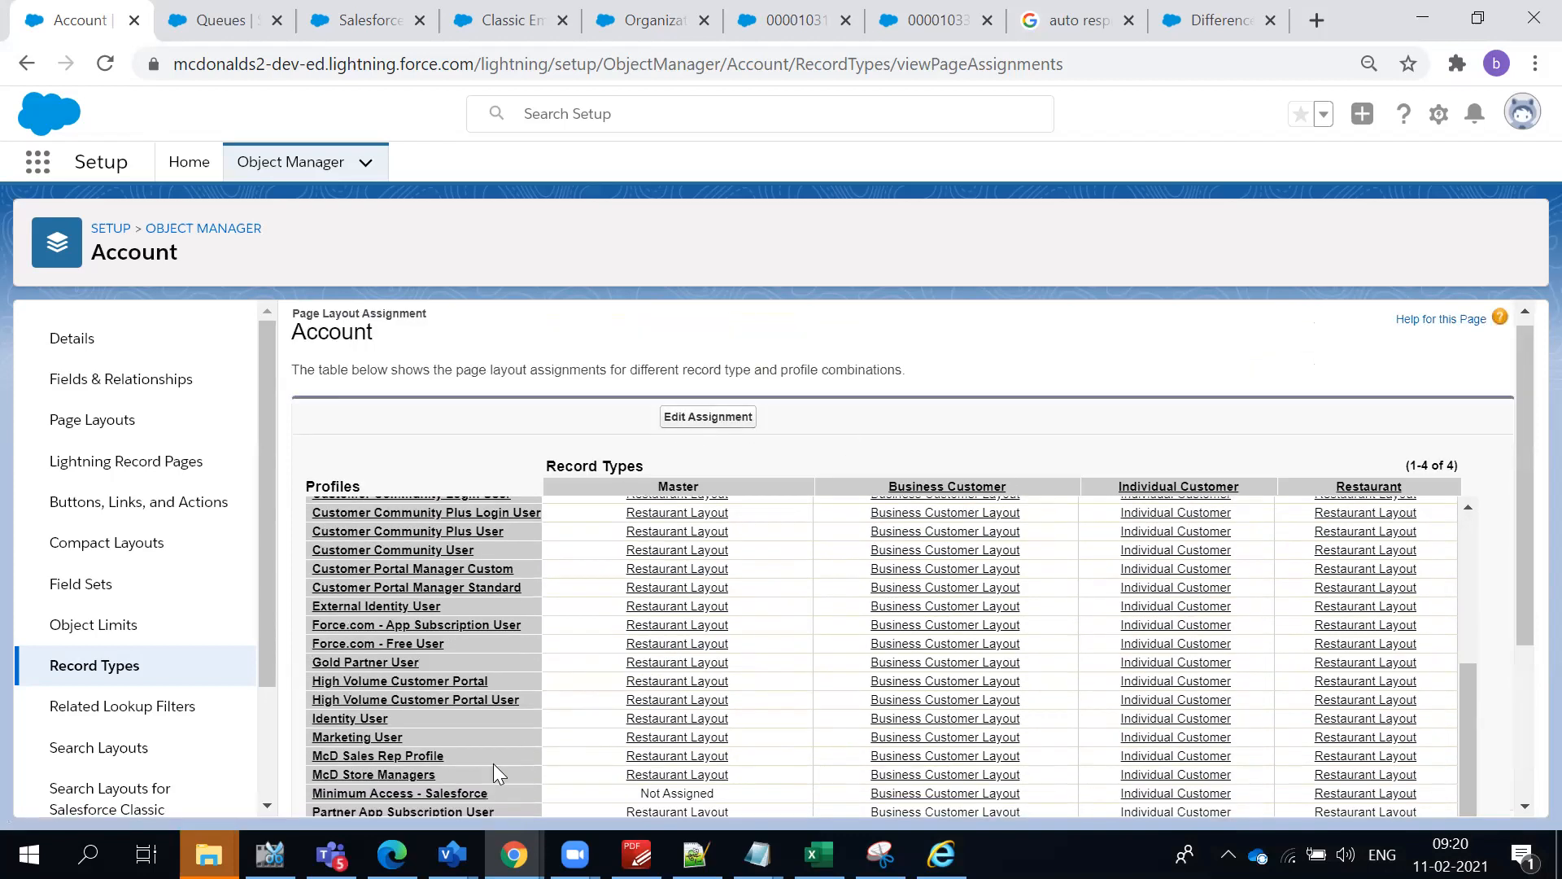
scroll(1204, 586, down, 2)
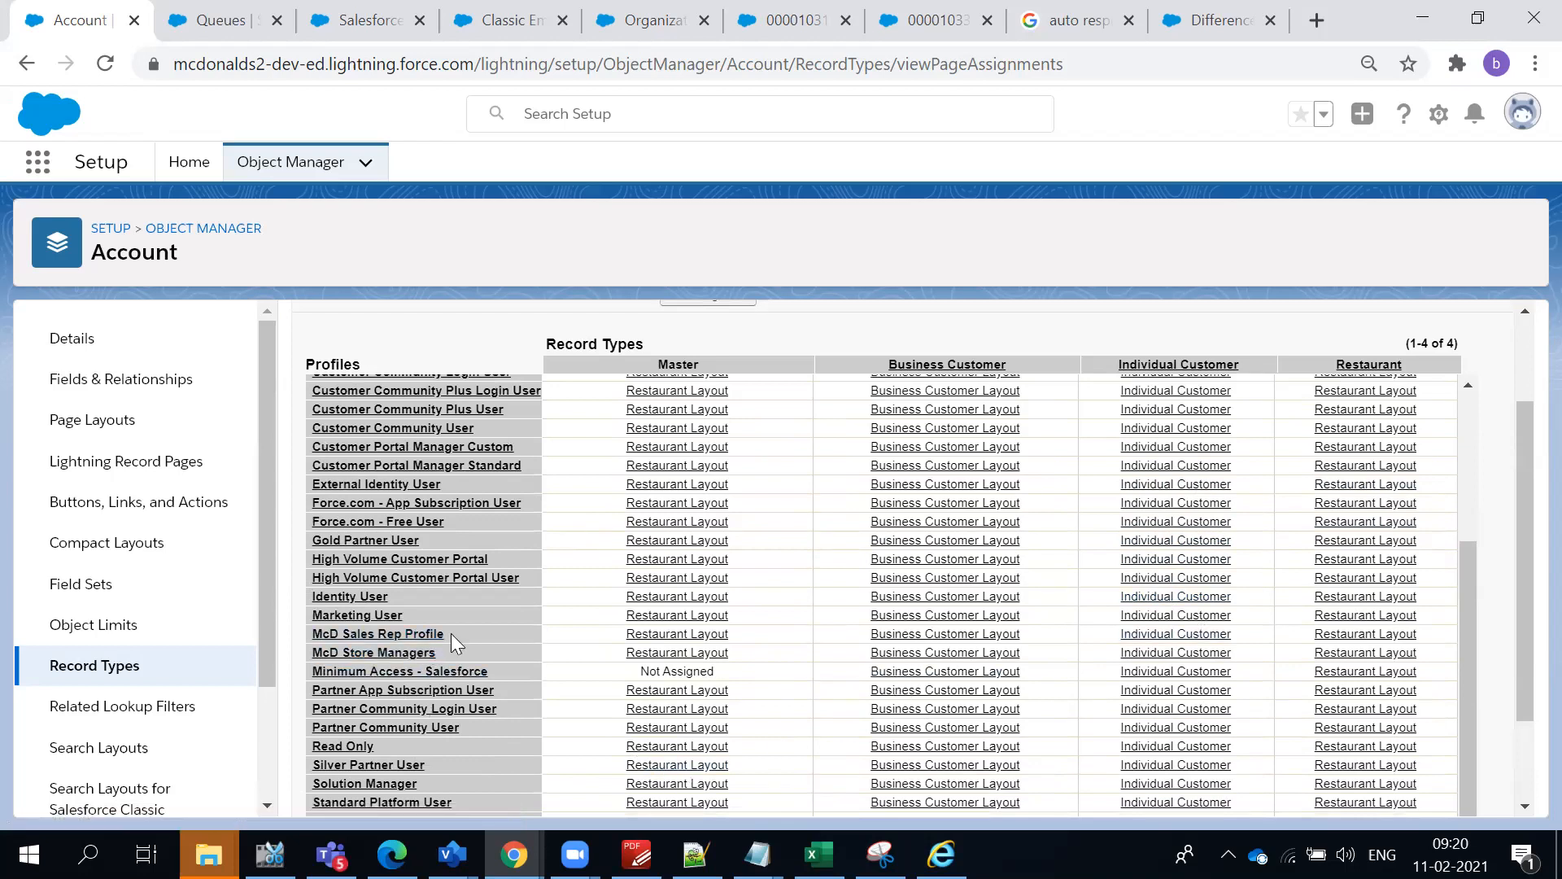
scroll(450, 633, up, 5)
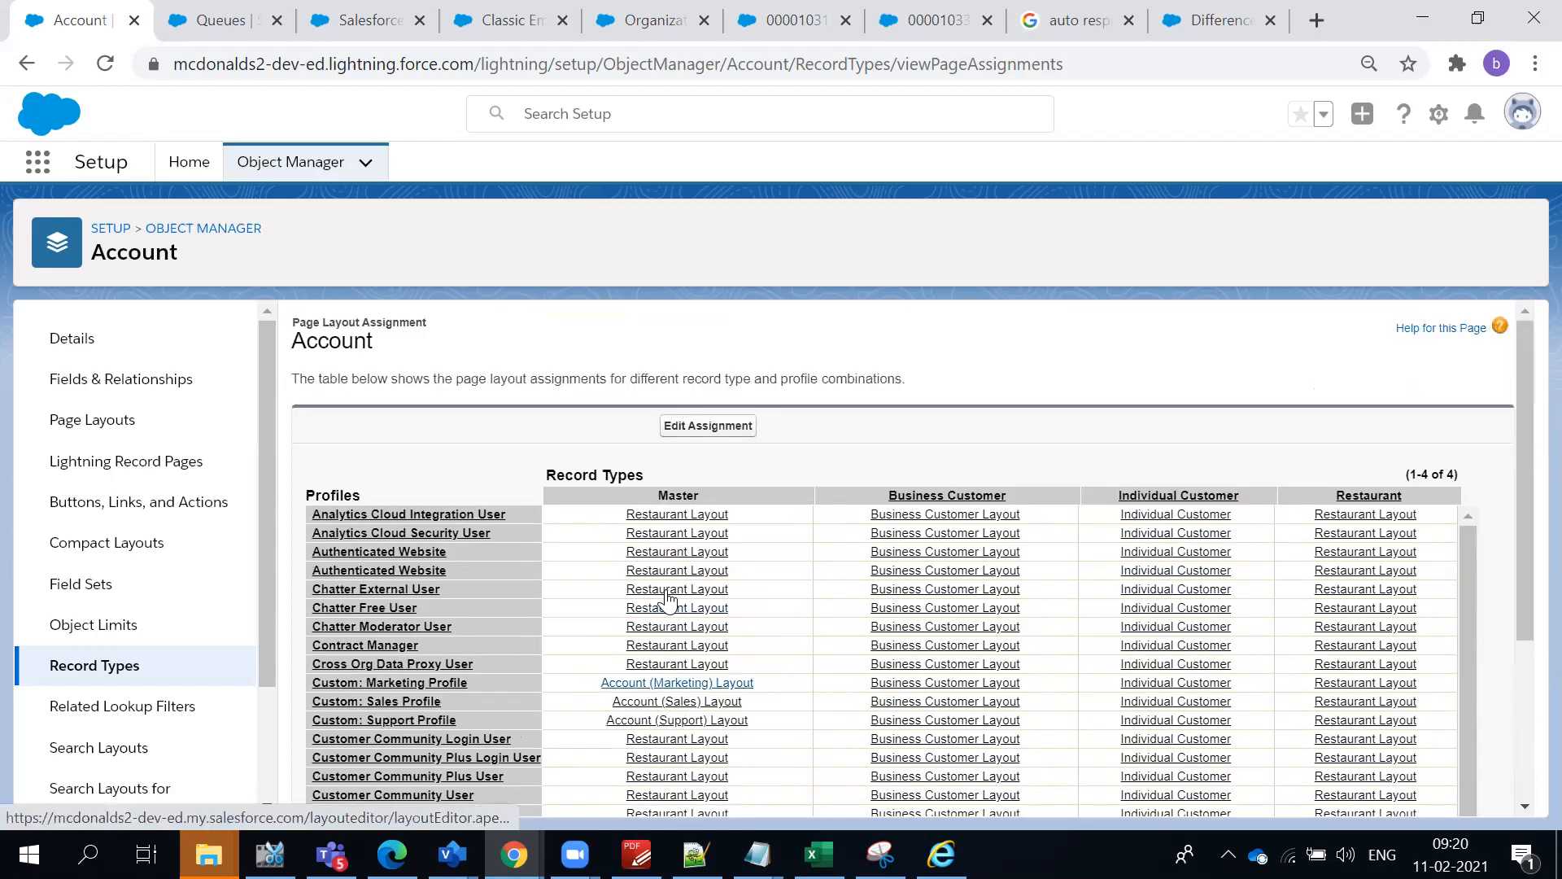
- Edit the page layout assignment so McD Sales Rep Profile uses Account (Support) Layout for the Restaurant record type
click(700, 434)
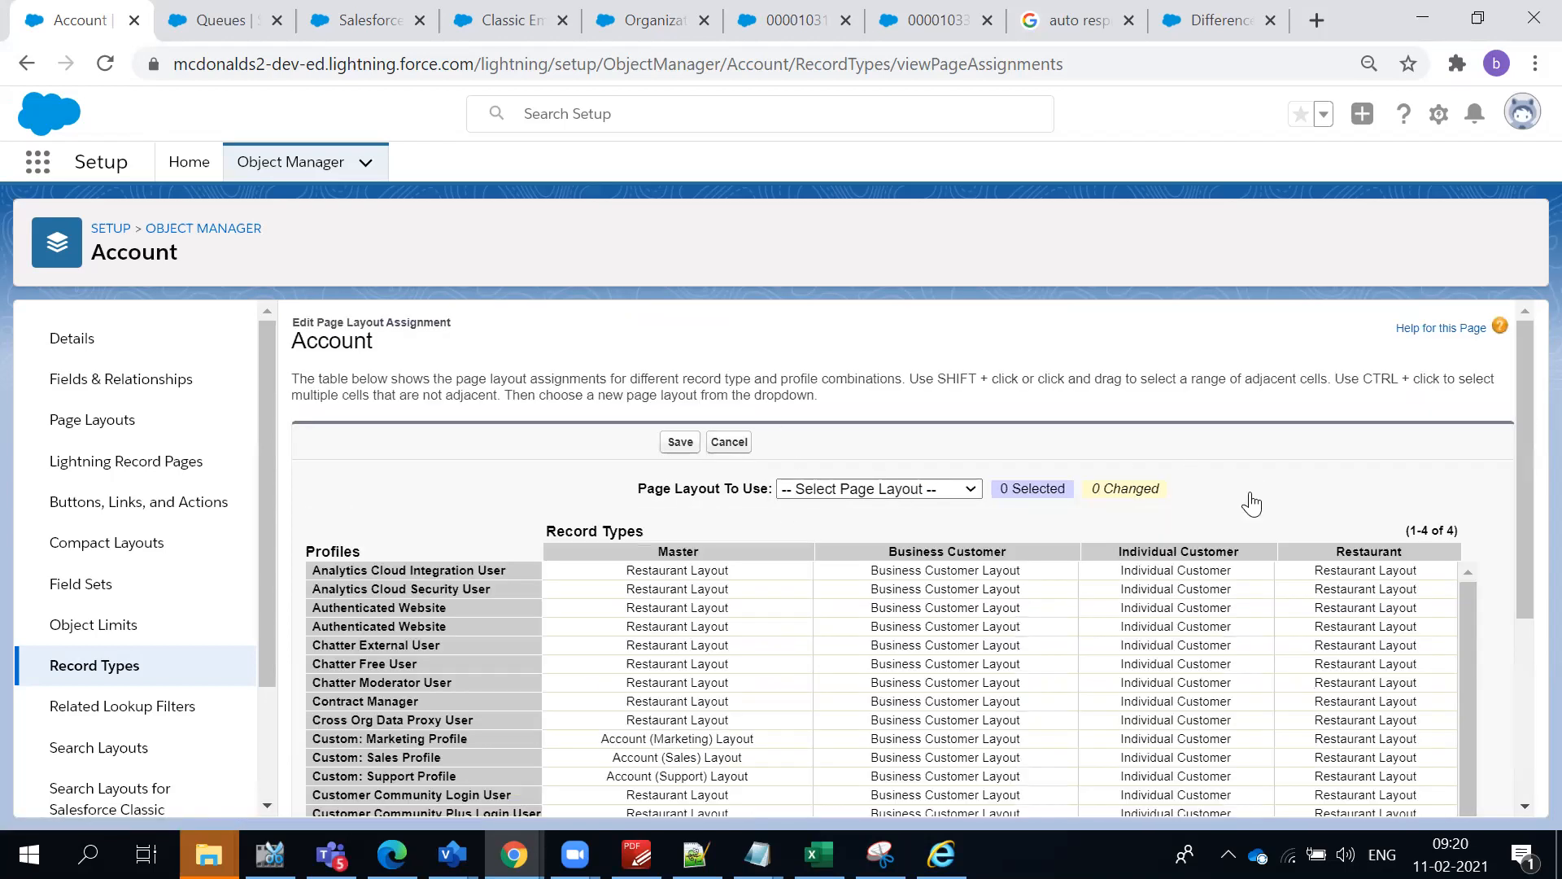
scroll(864, 584, down, 3)
click(1339, 648)
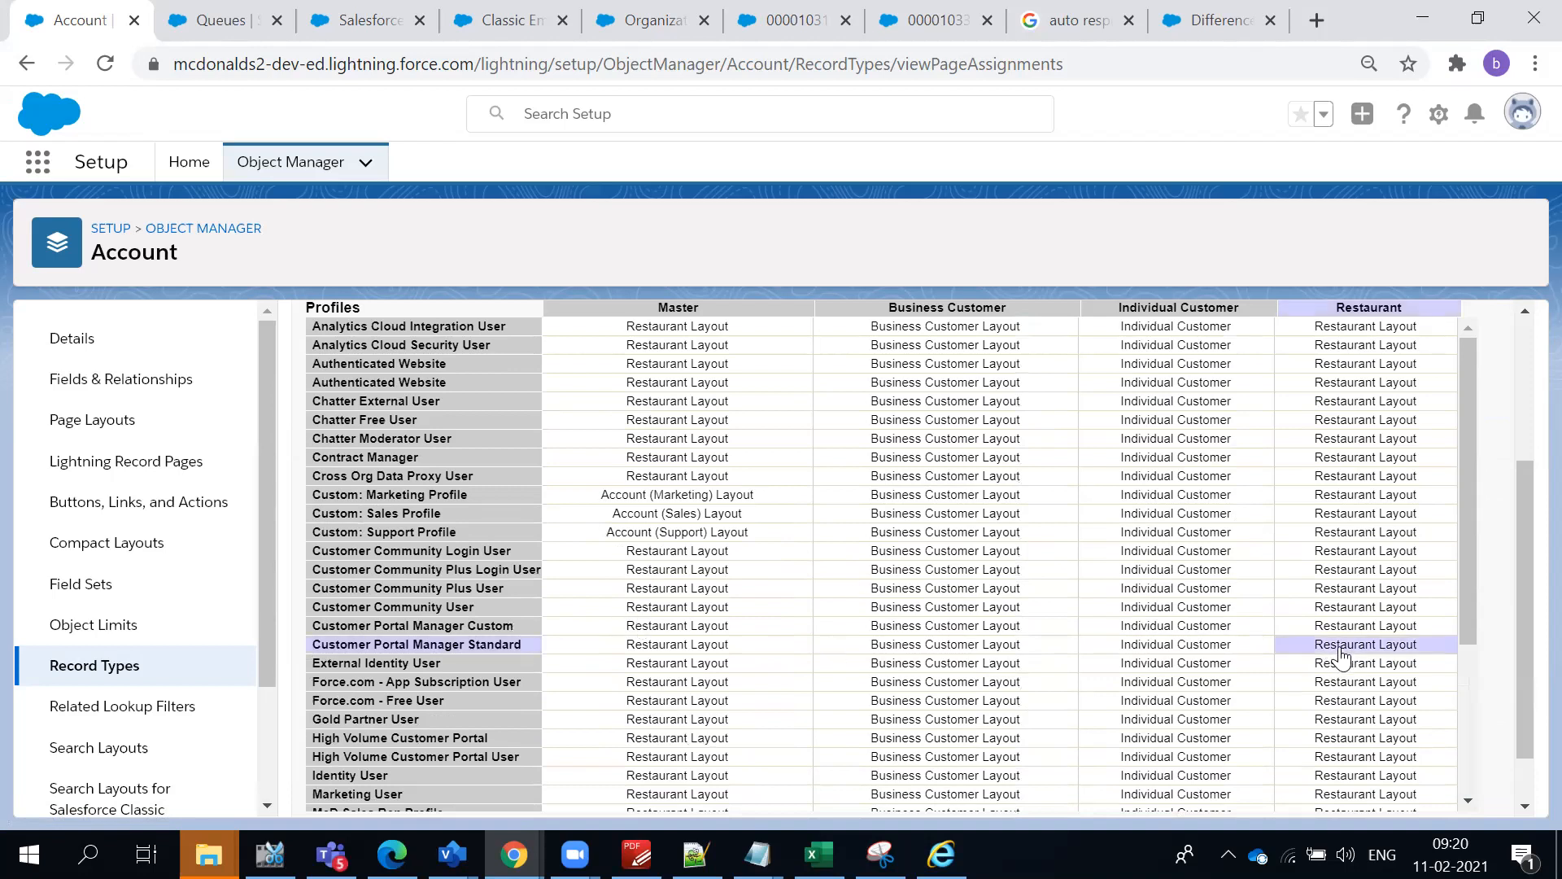
scroll(1339, 736, down, 3)
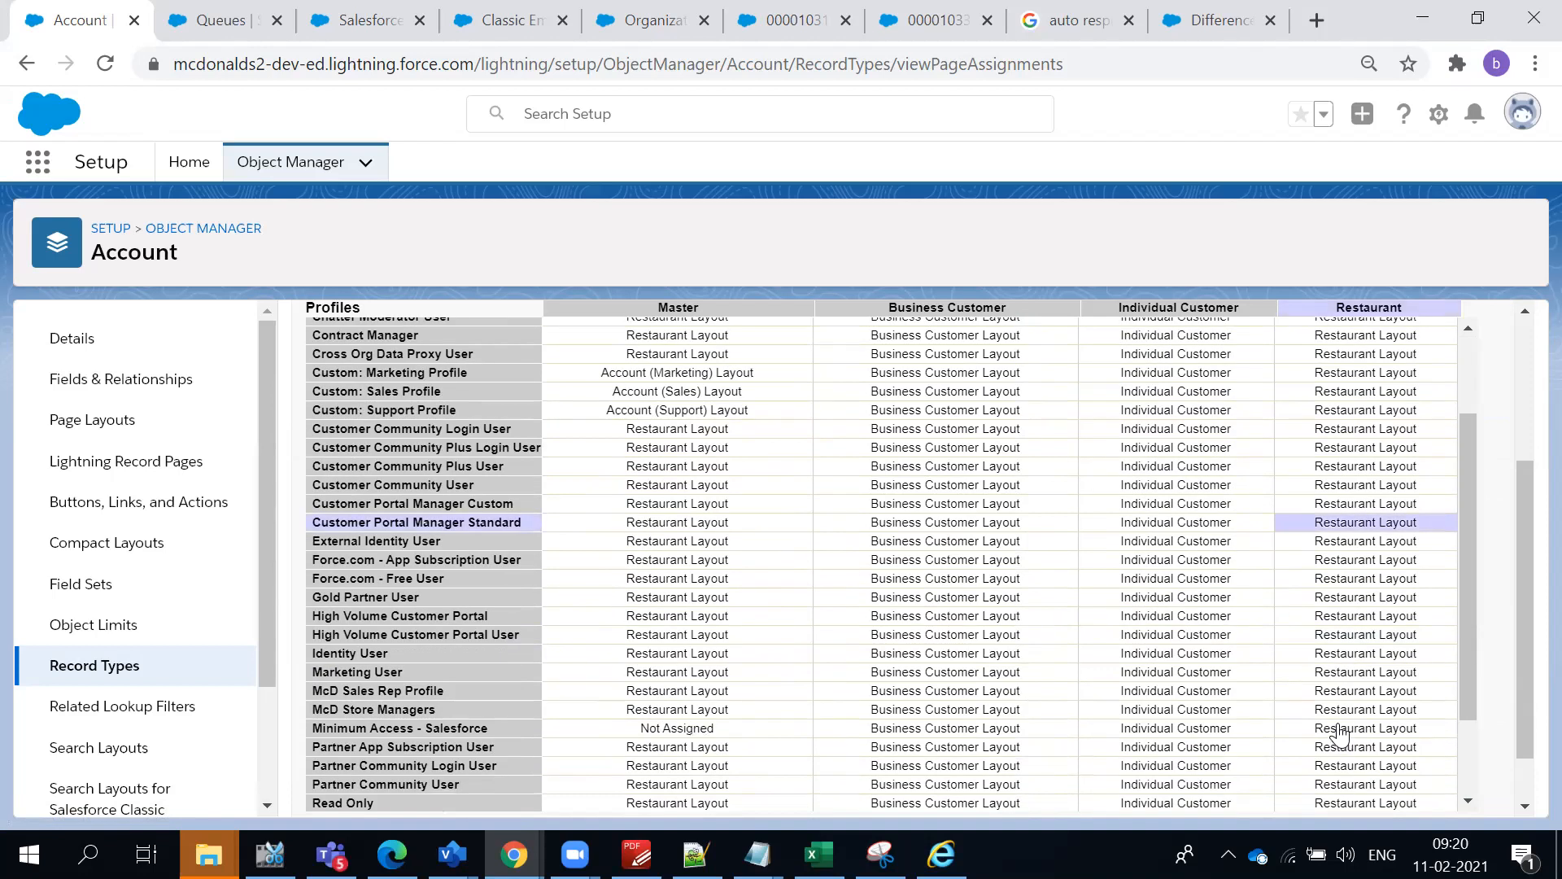
click(1346, 694)
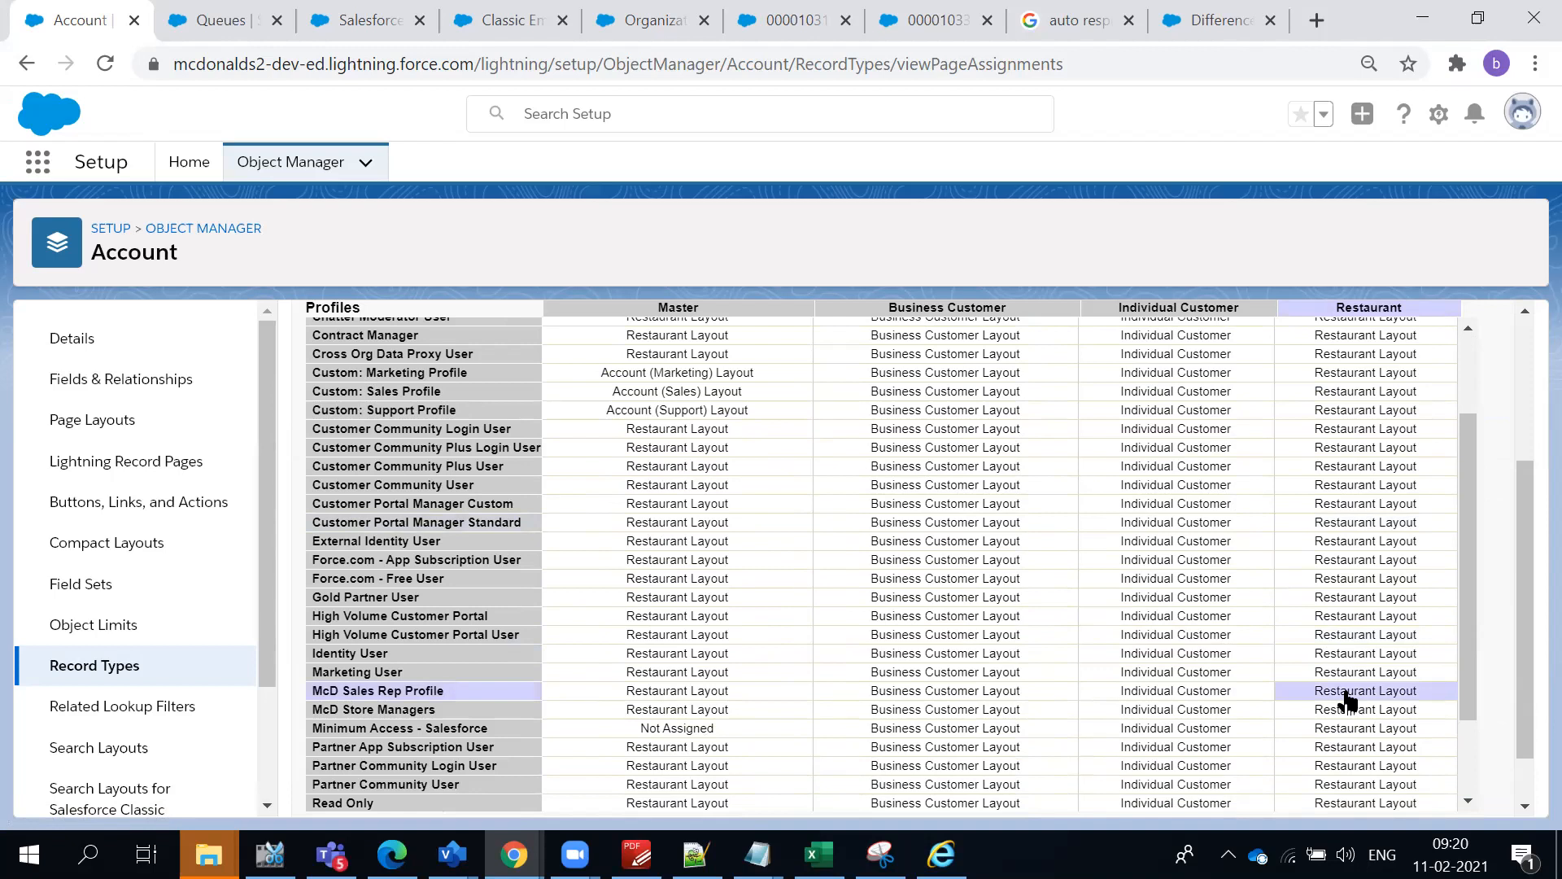
scroll(1346, 698, up, 6)
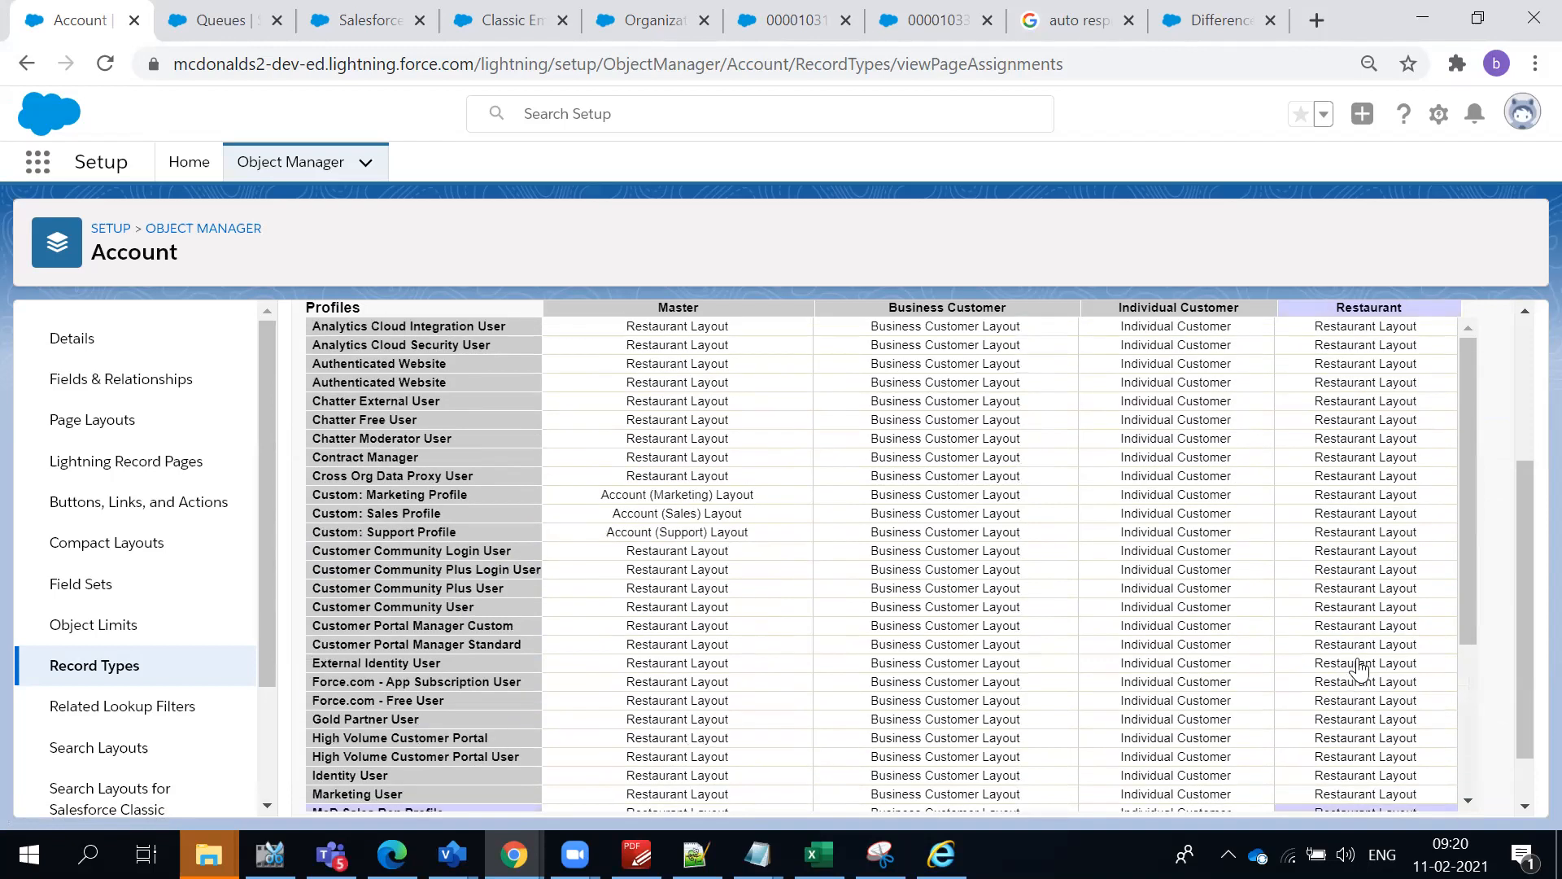
click(887, 492)
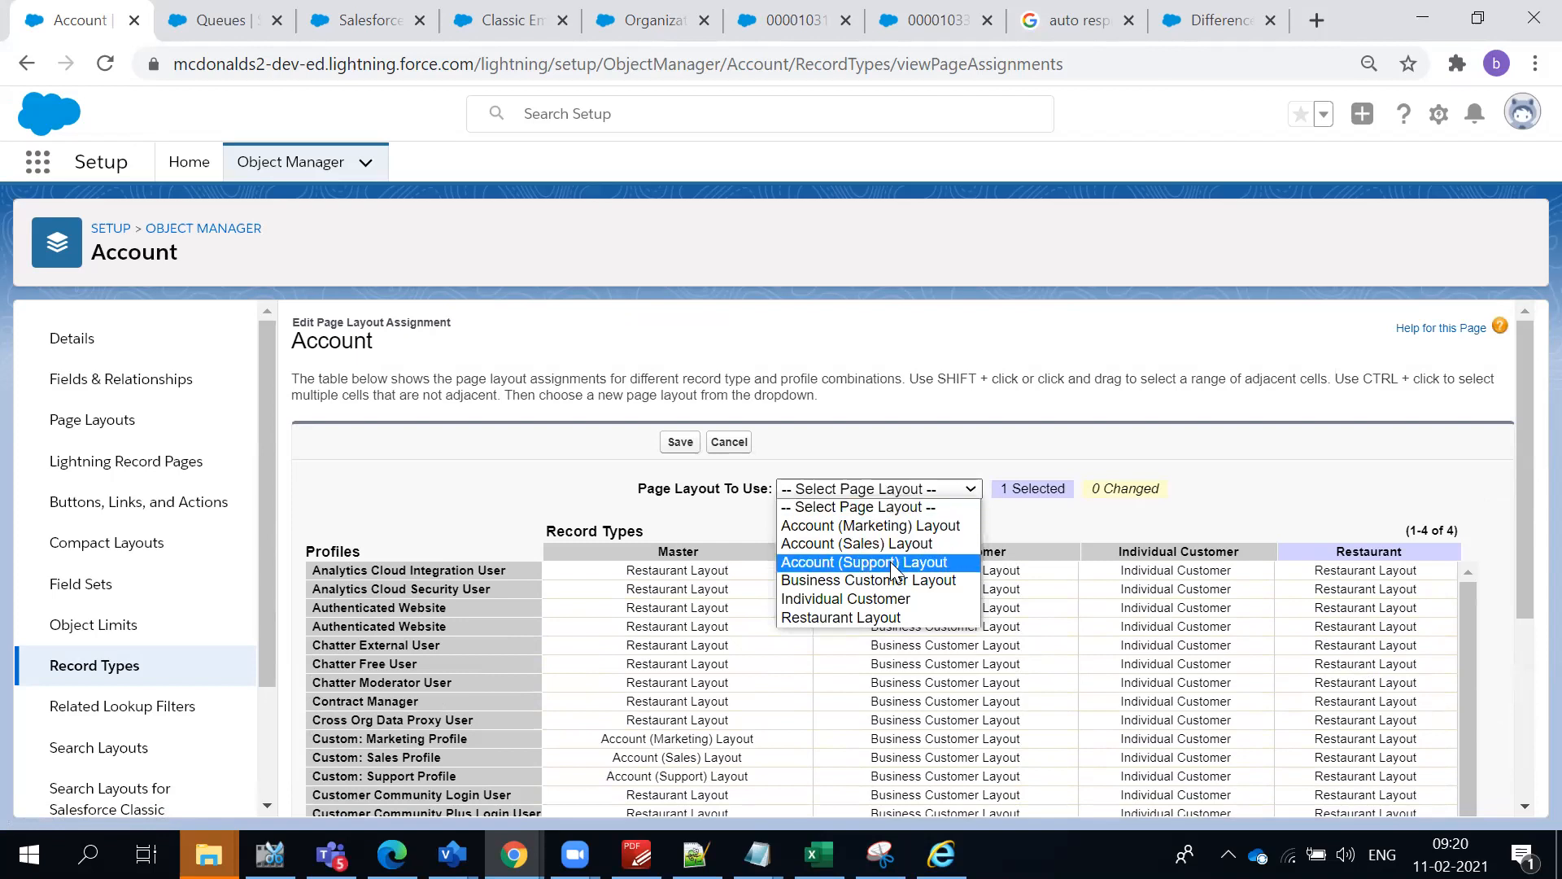
click(903, 505)
scroll(1228, 527, down, 10)
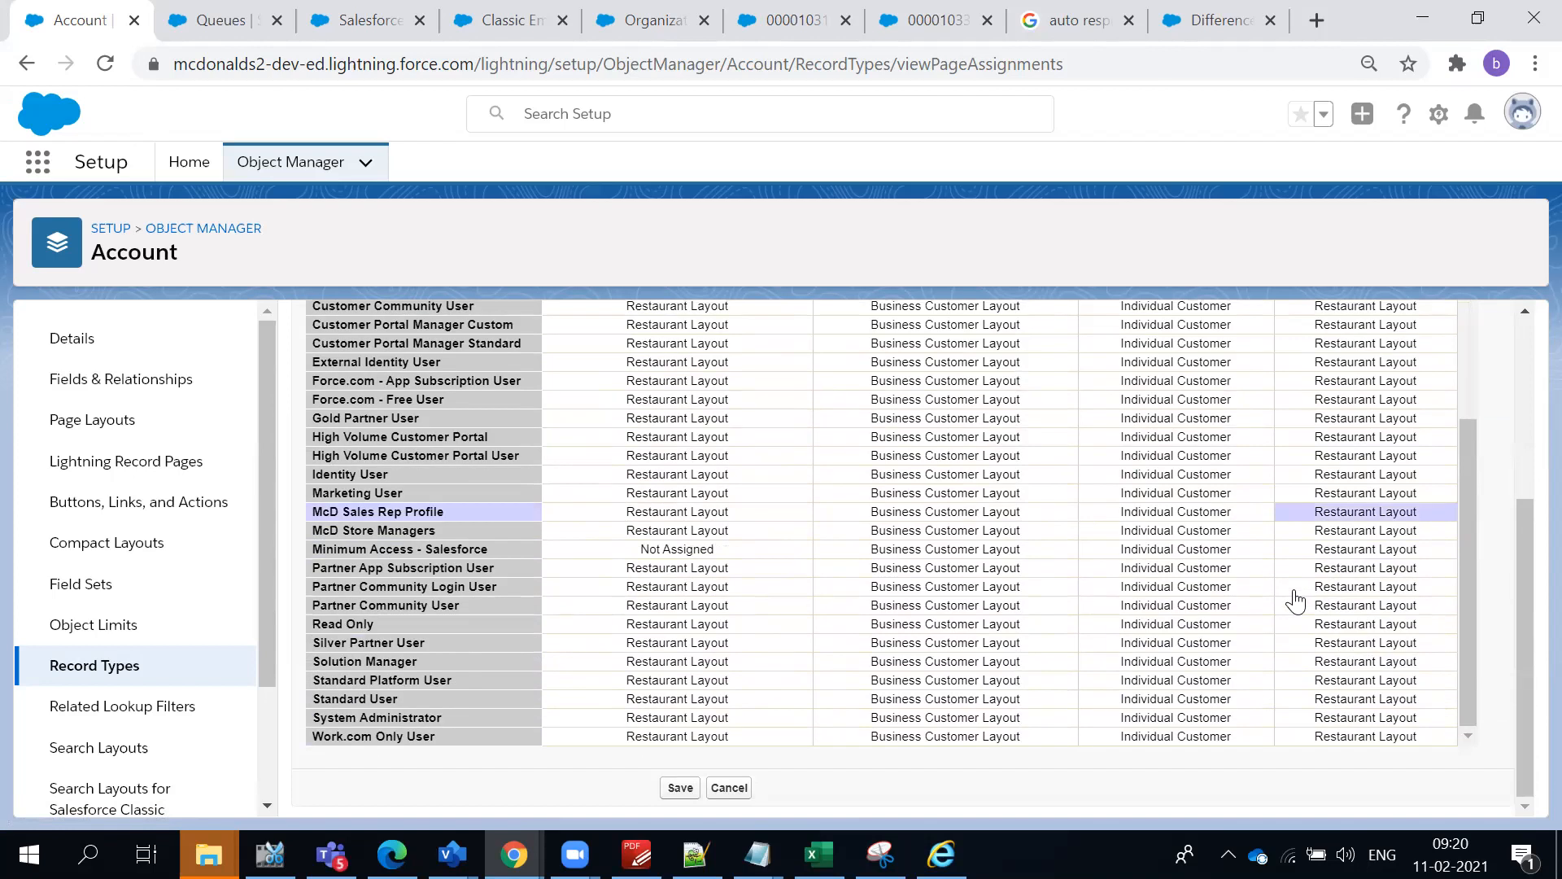
scroll(1294, 602, up, 3)
scroll(1180, 605, up, 5)
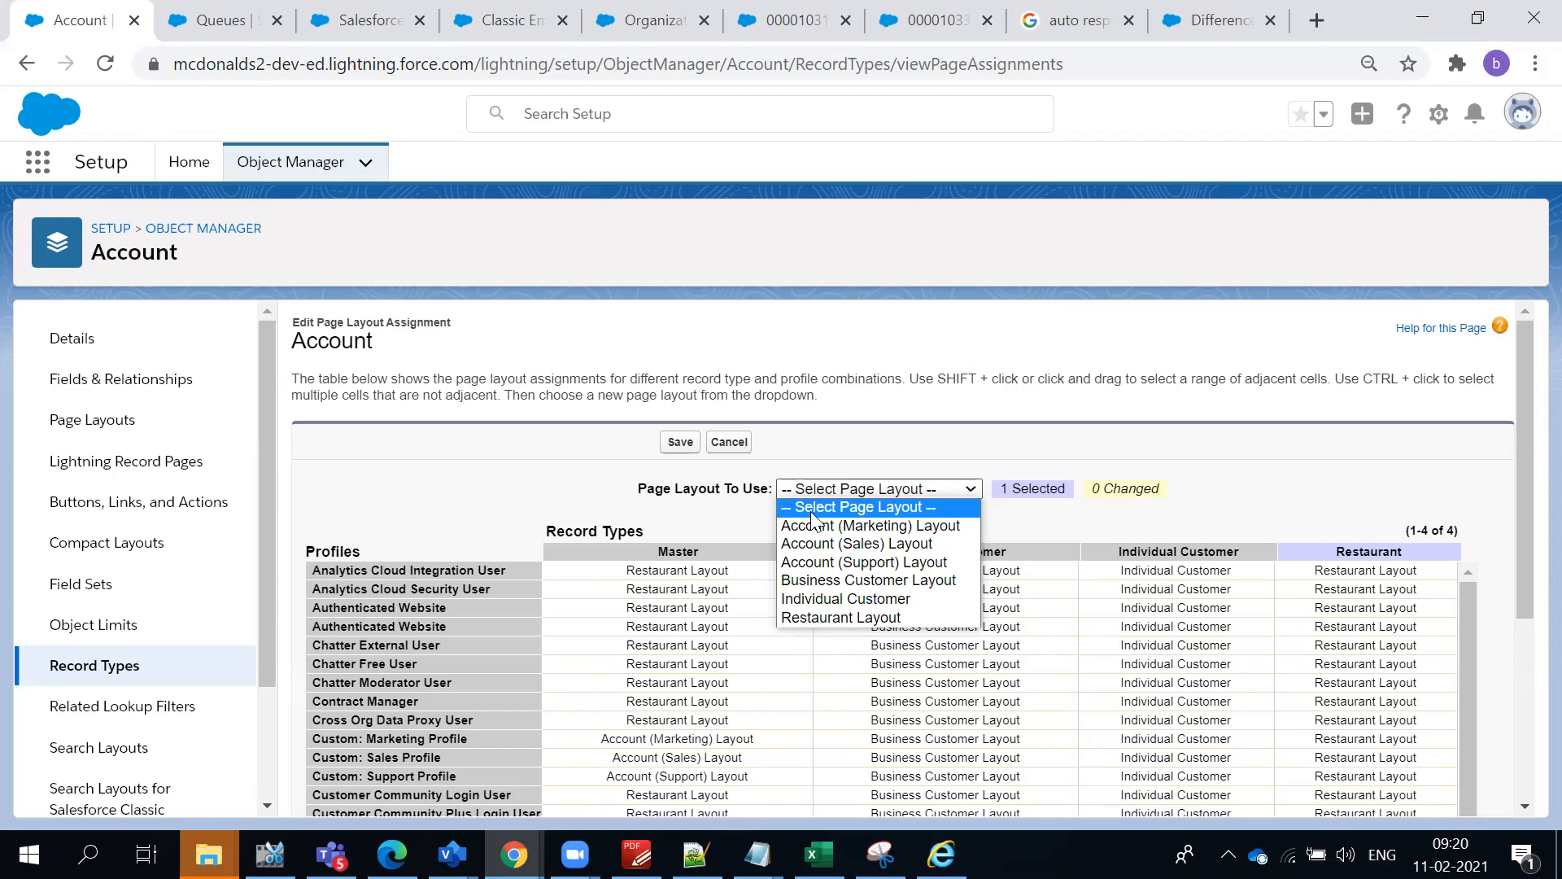
click(850, 562)
scroll(1253, 480, down, 4)
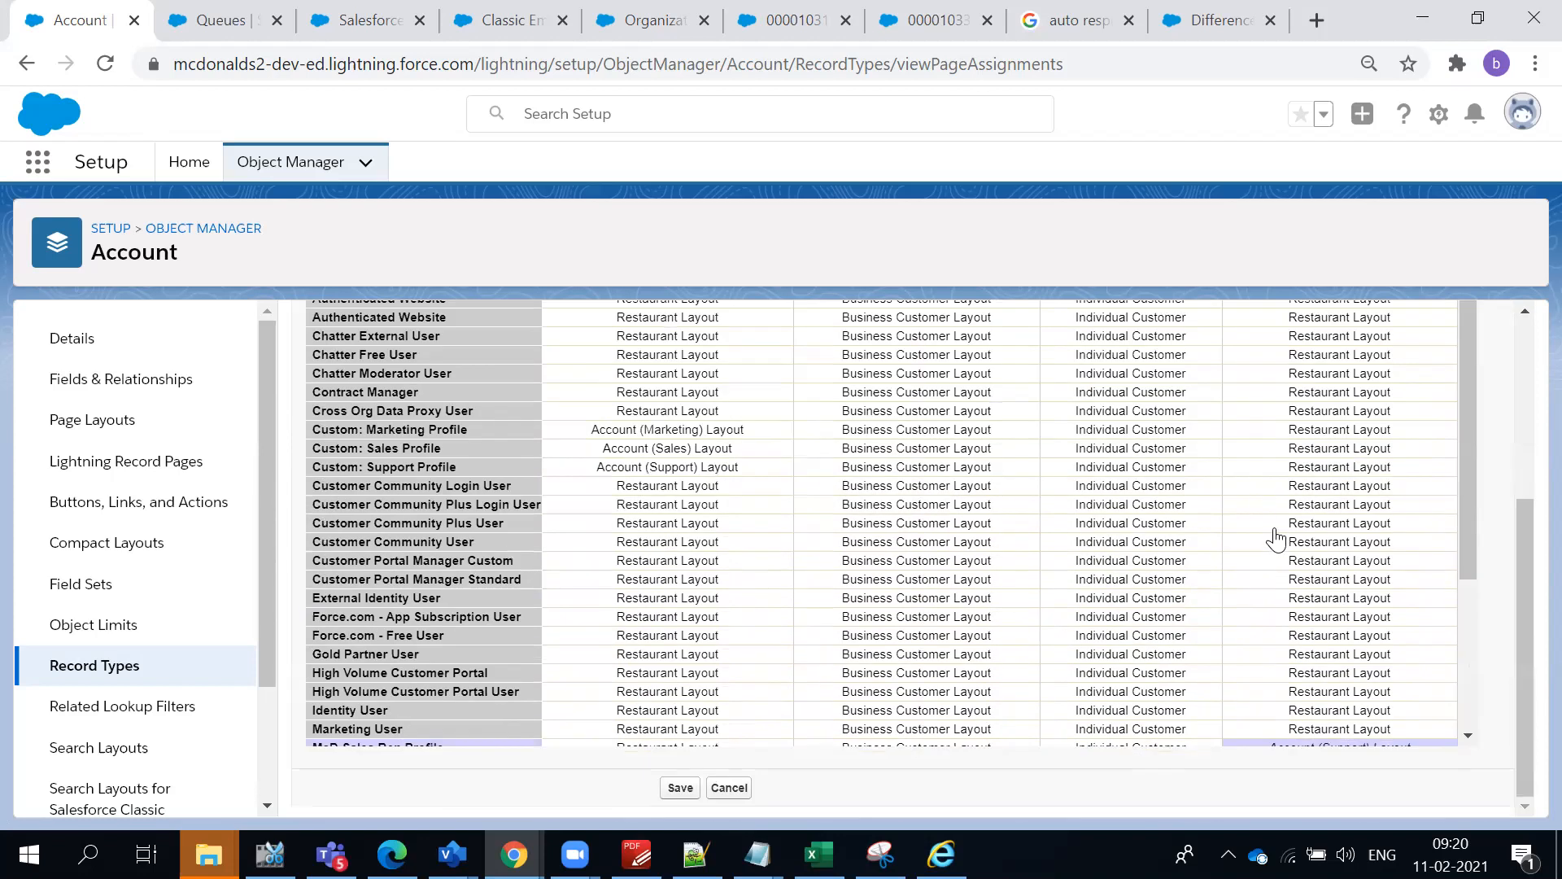
scroll(1275, 538, down, 2)
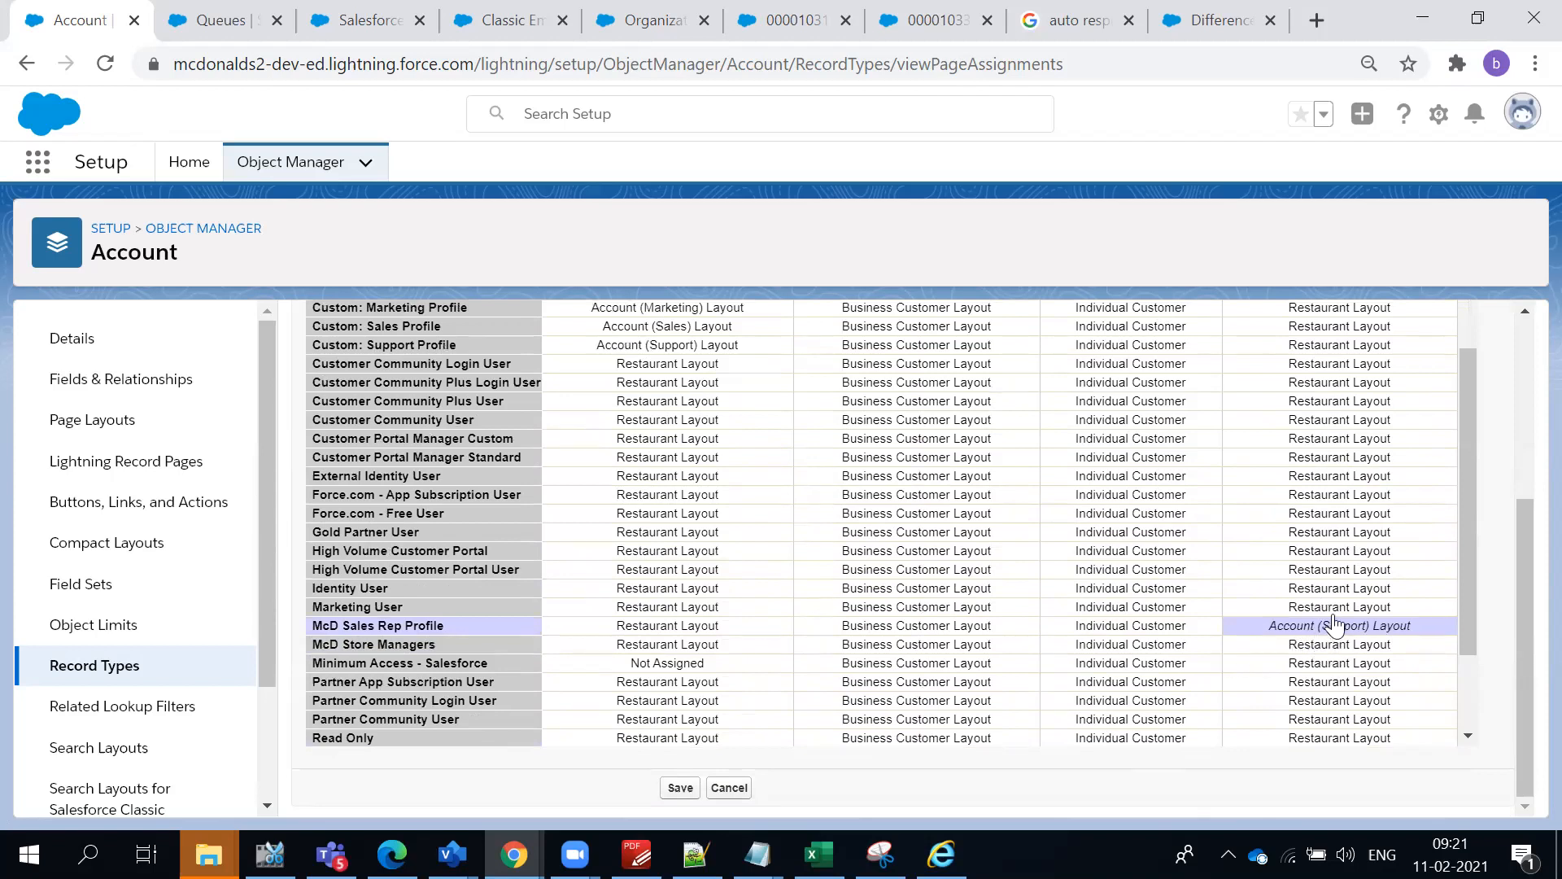
- Assign Account (Support) Layout to McD Sales Rep Profile for the Master record type
click(636, 626)
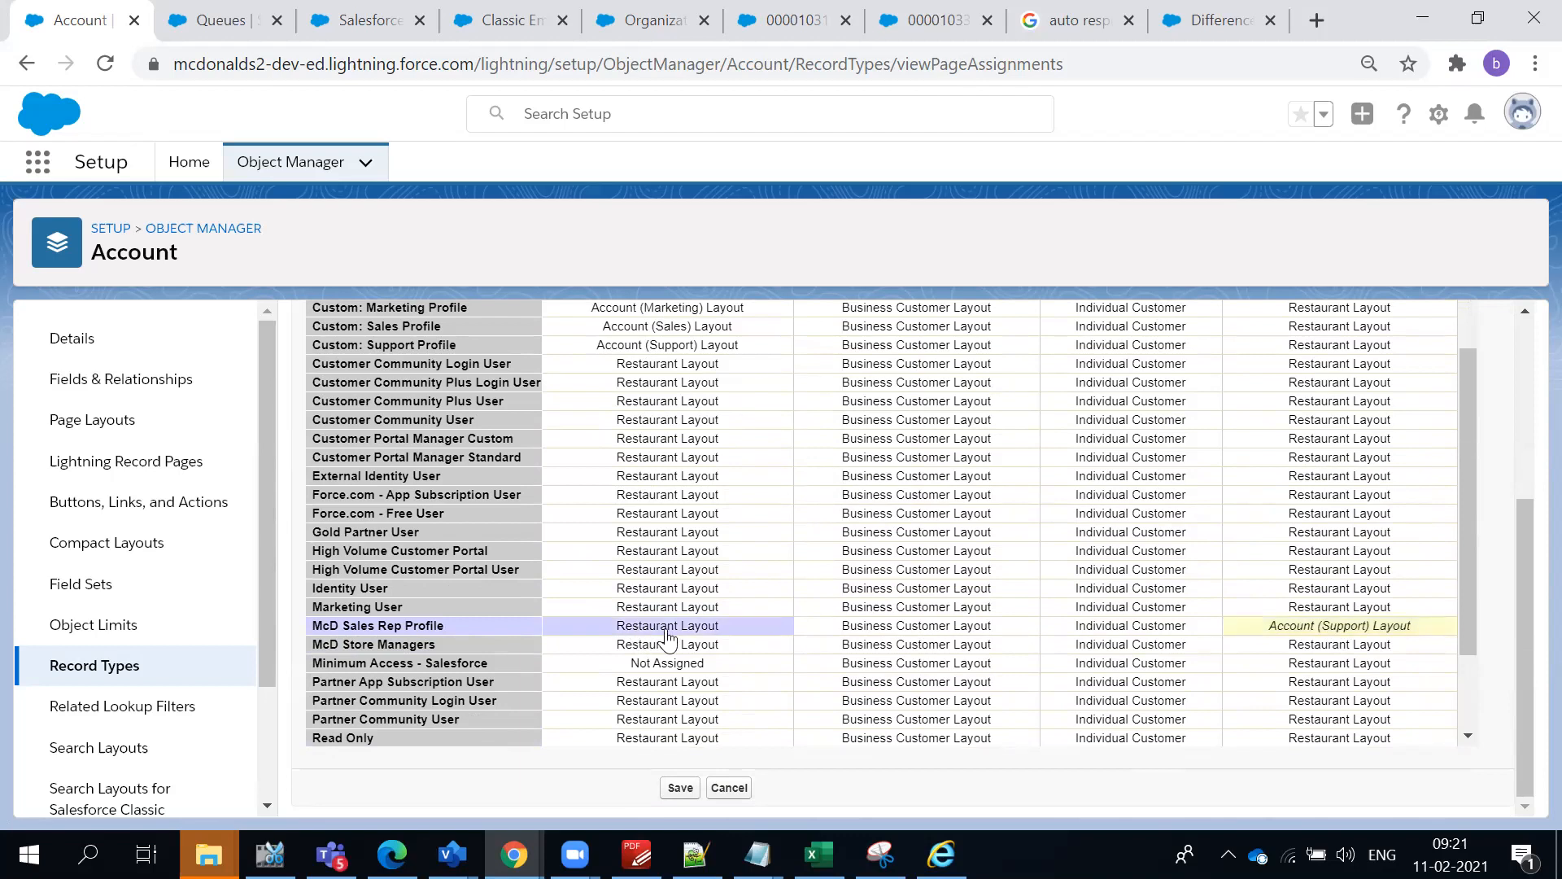
scroll(683, 635, up, 5)
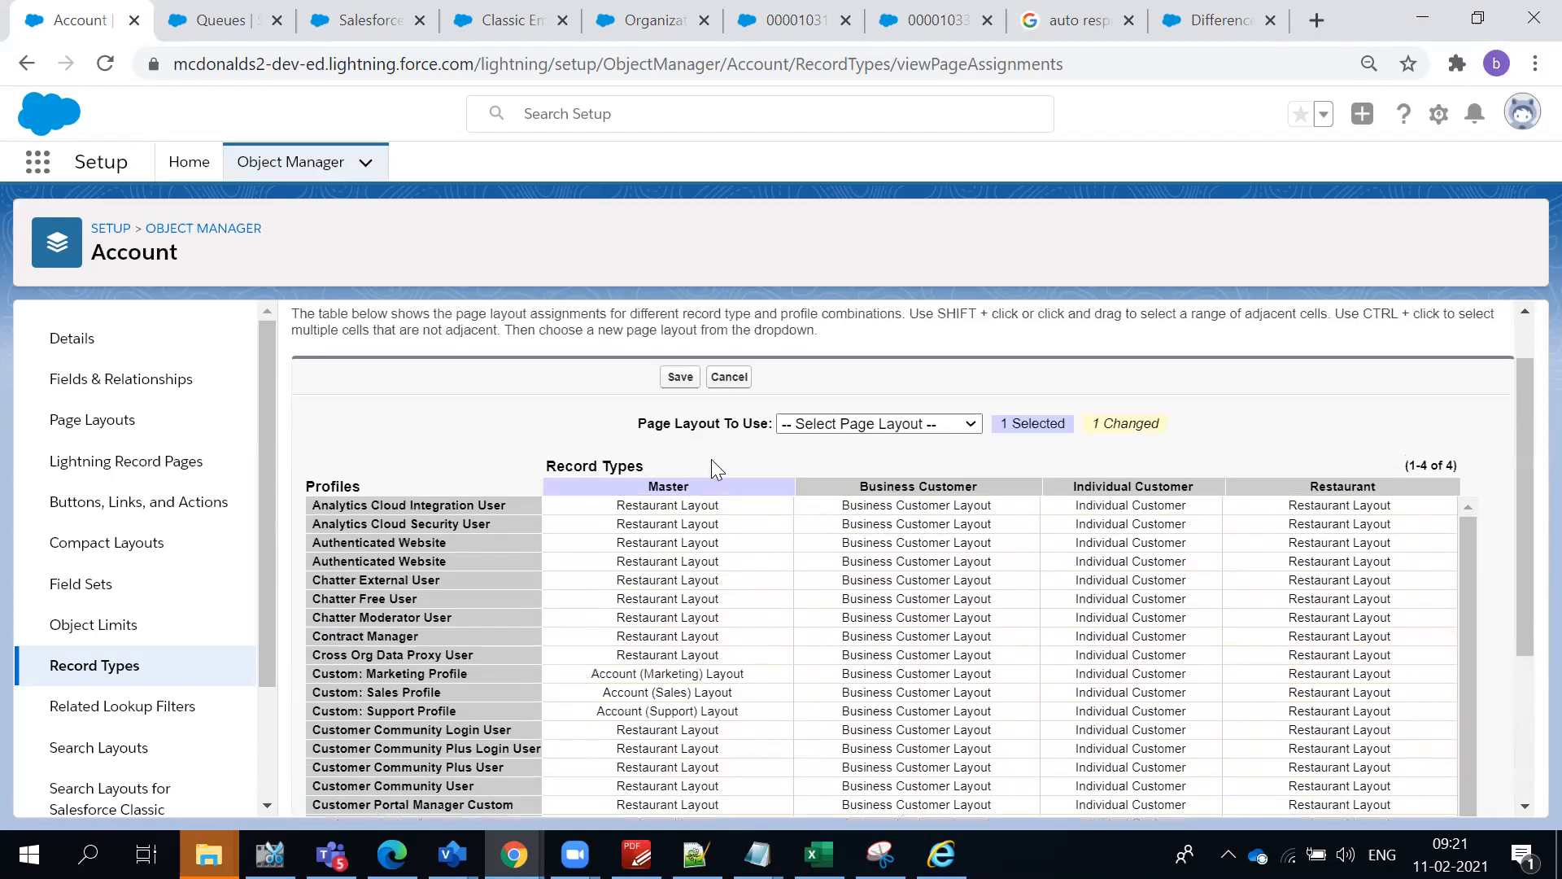
click(694, 488)
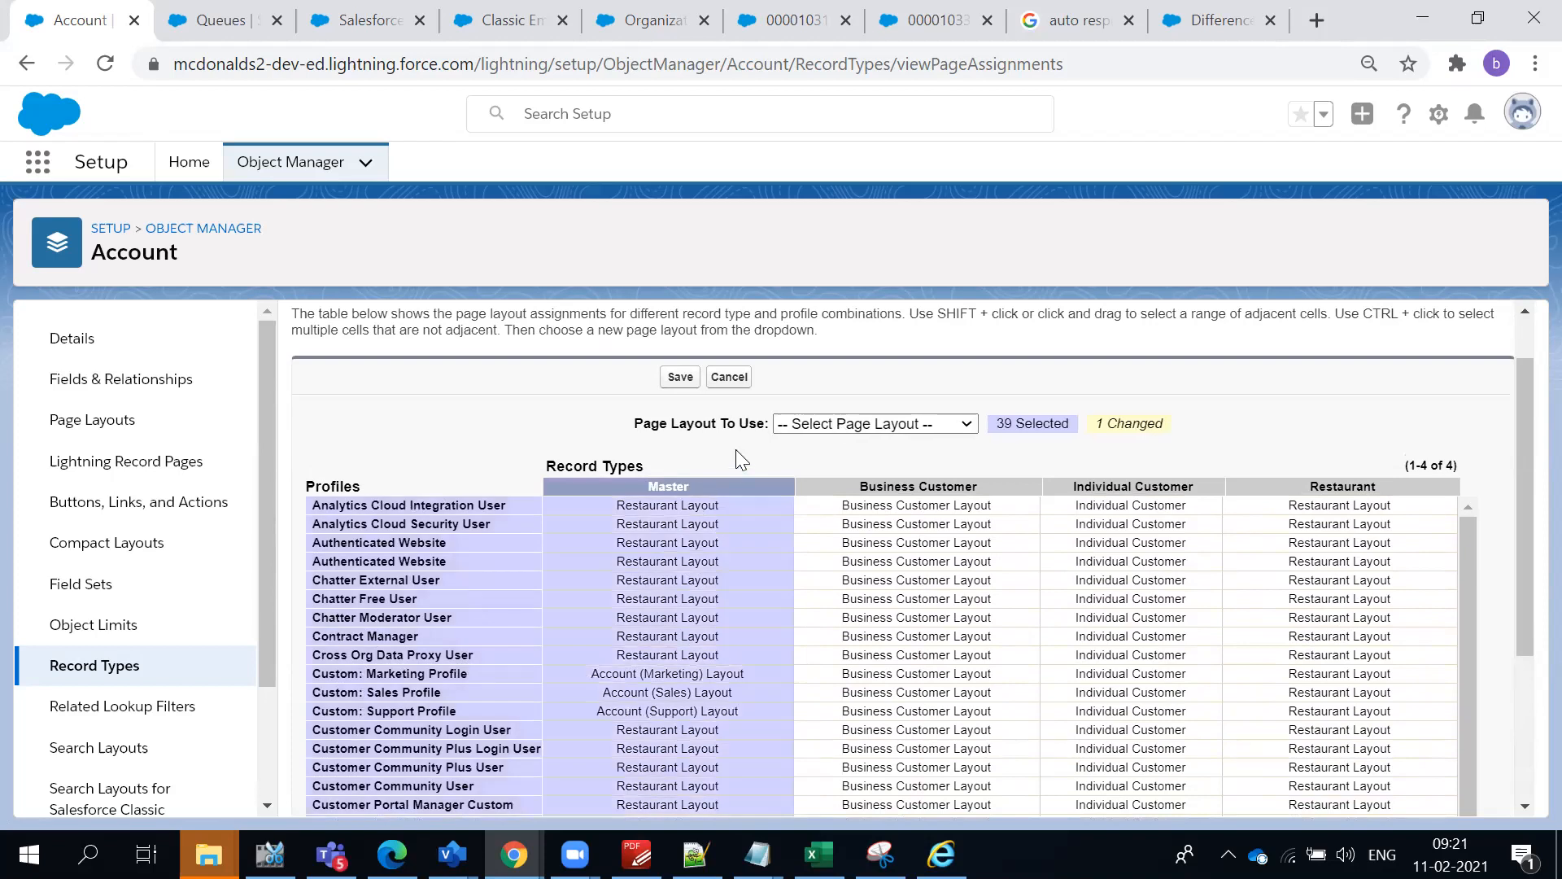
scroll(735, 449, down, 5)
click(701, 606)
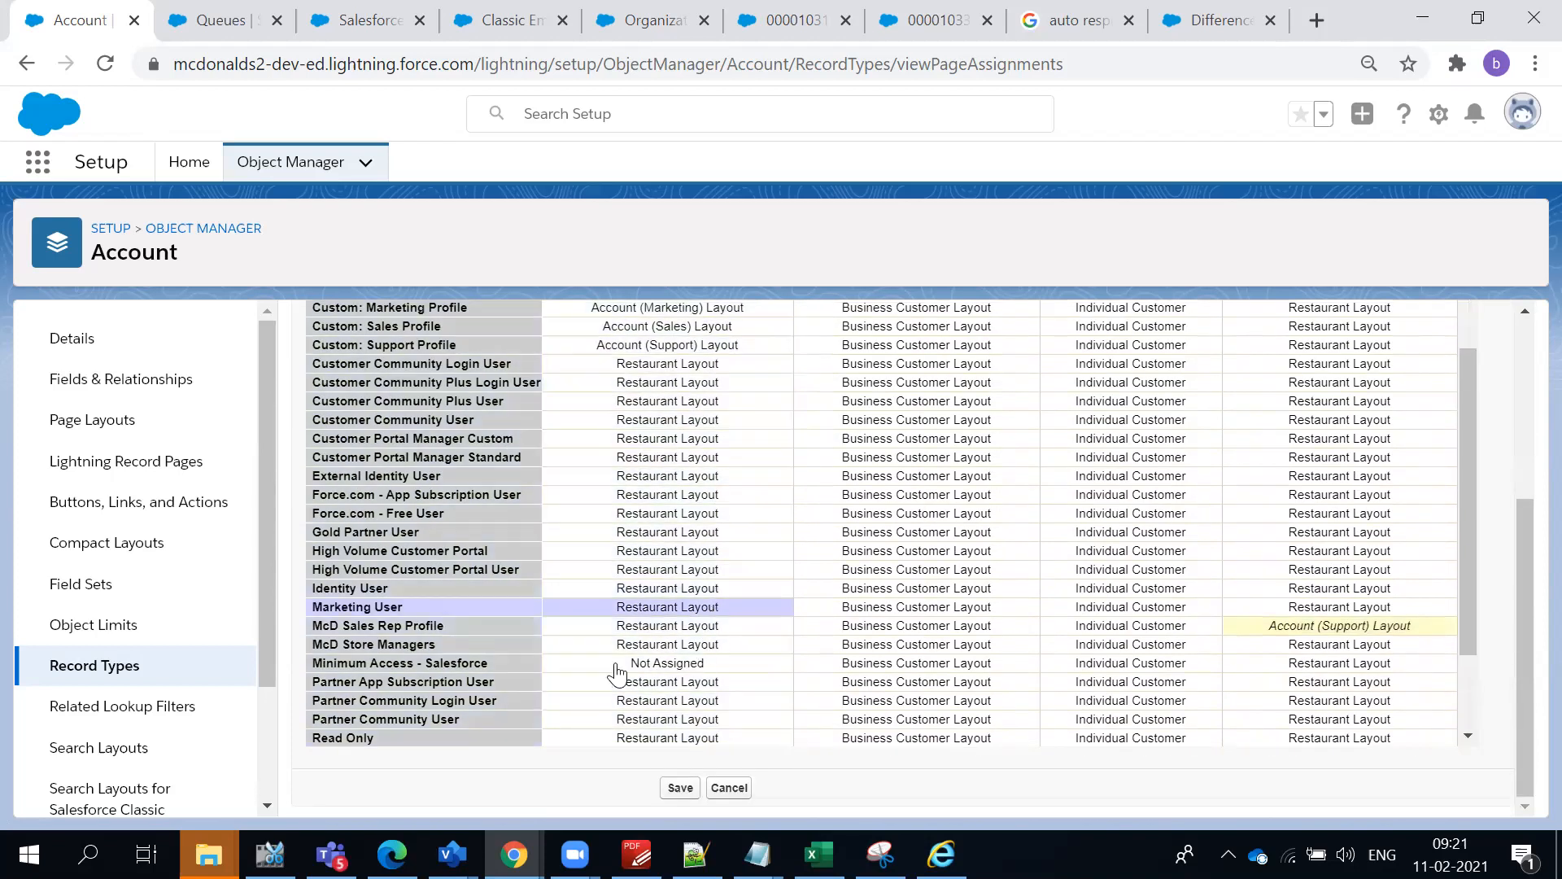
click(681, 628)
scroll(819, 627, up, 2)
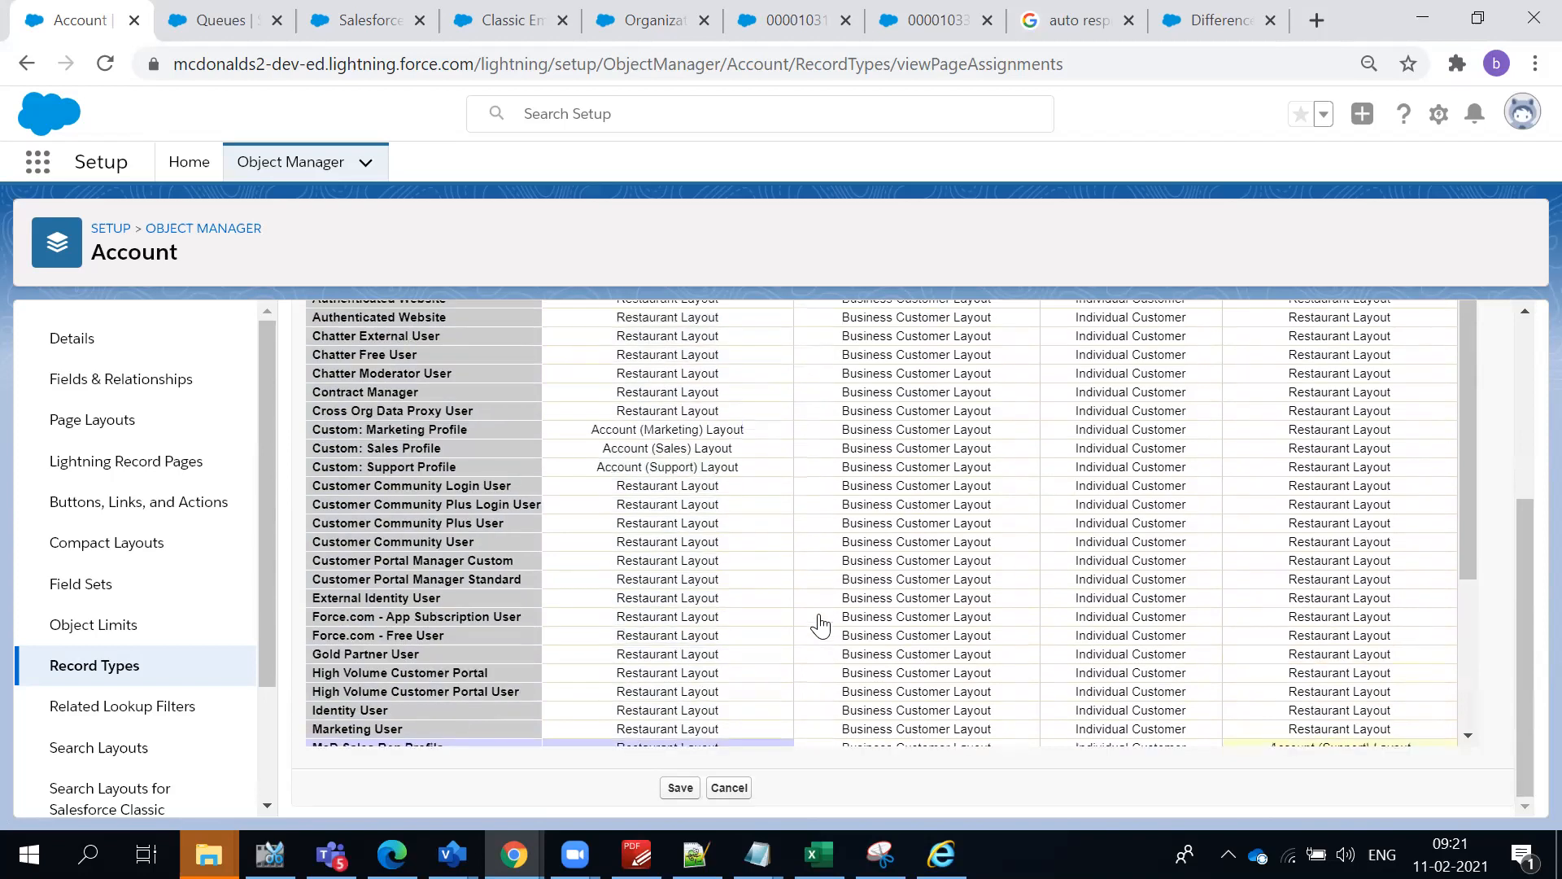
scroll(1430, 673, up, 5)
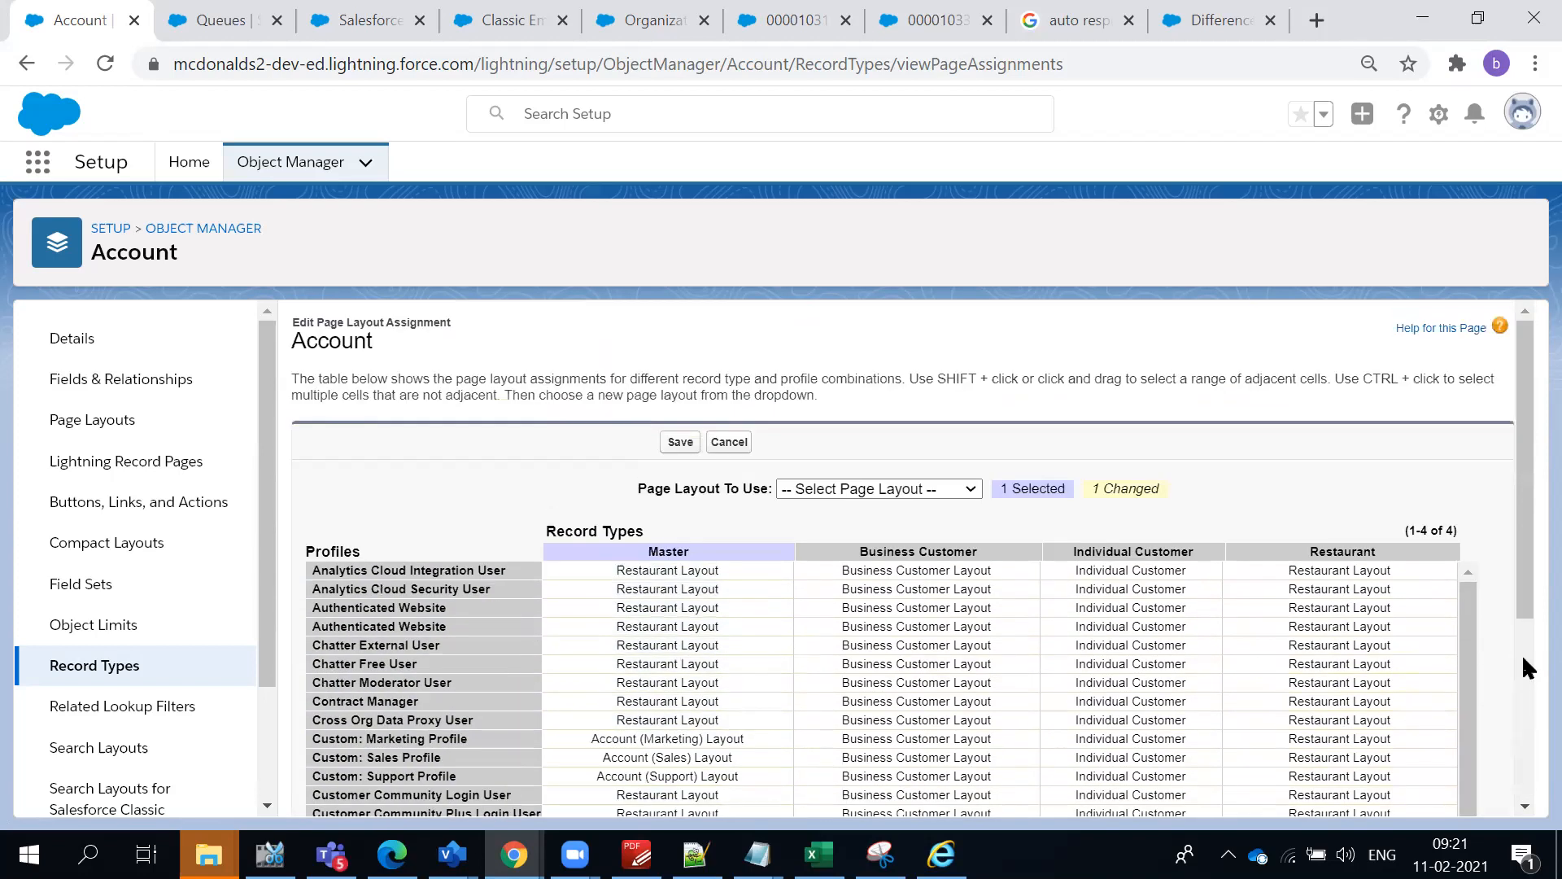
click(937, 491)
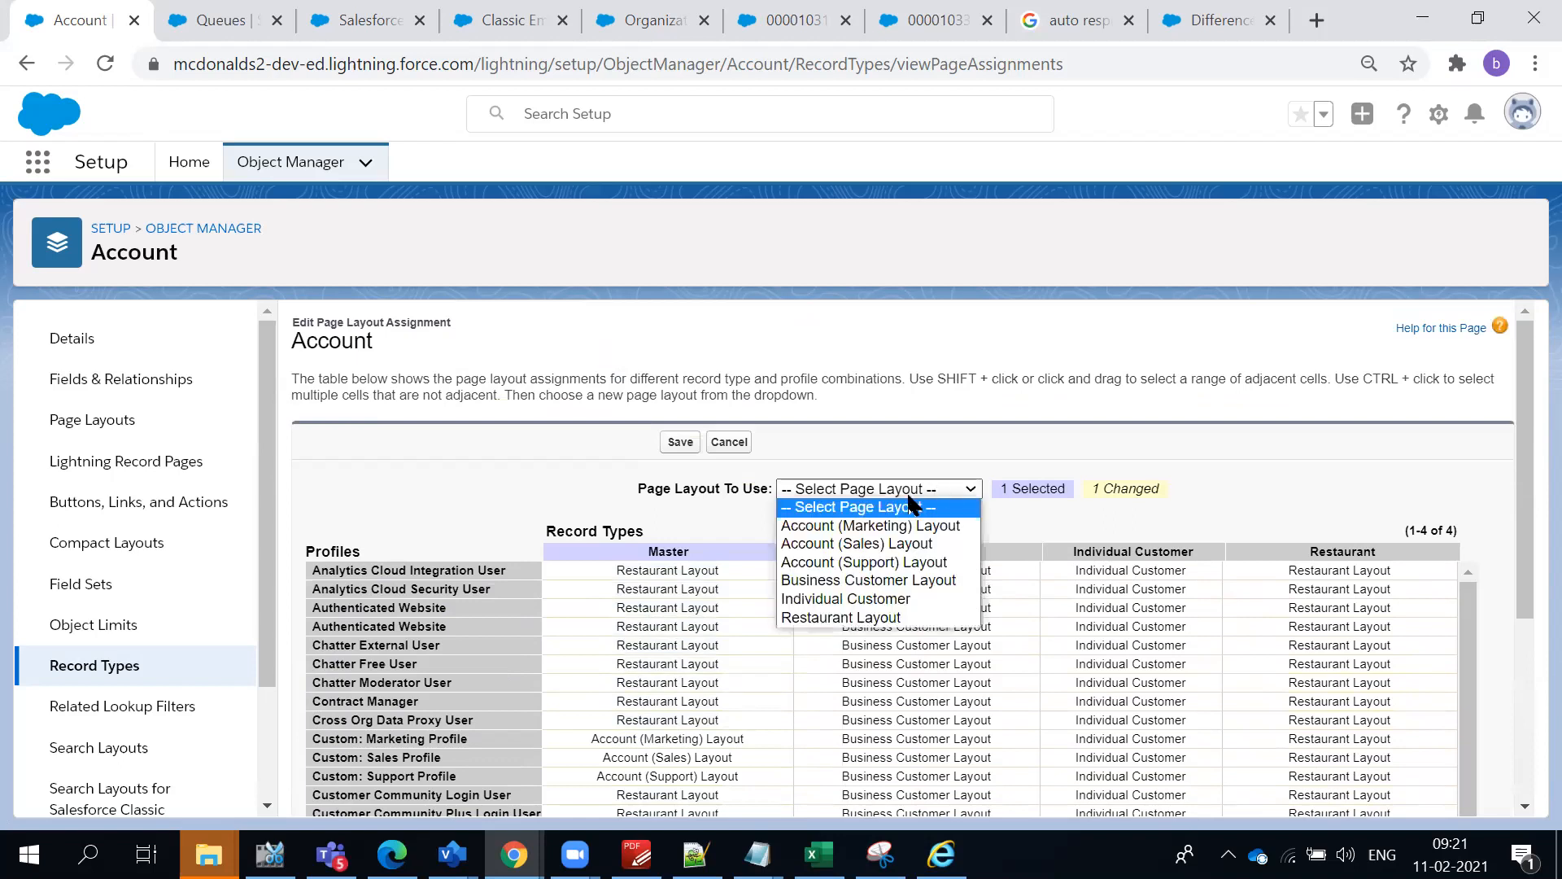
click(863, 563)
scroll(796, 519, down, 10)
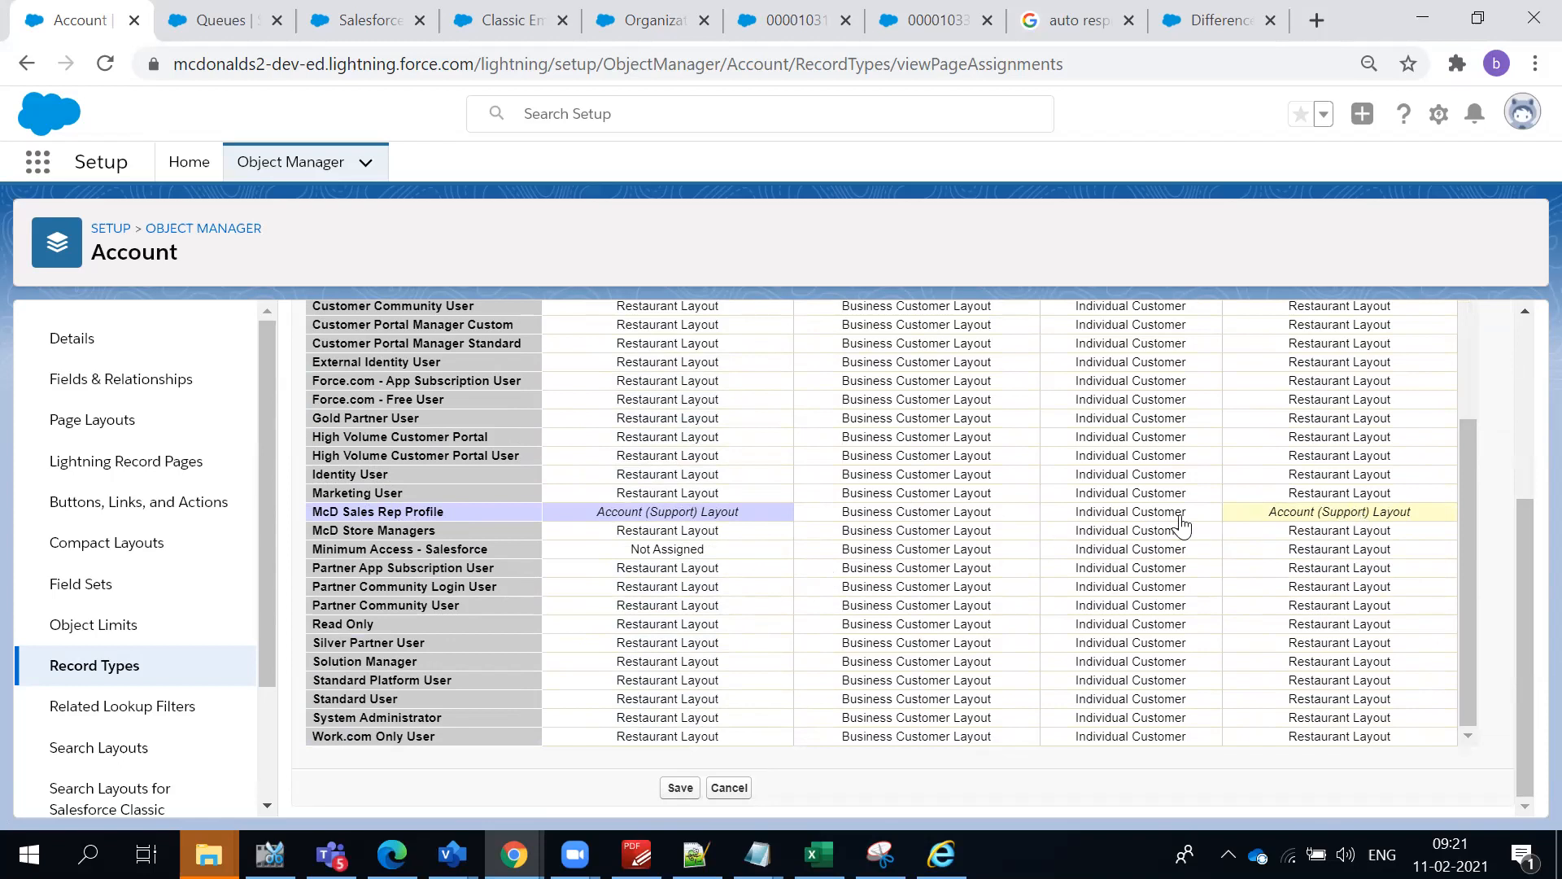
scroll(1057, 586, up, 3)
scroll(1149, 579, up, 2)
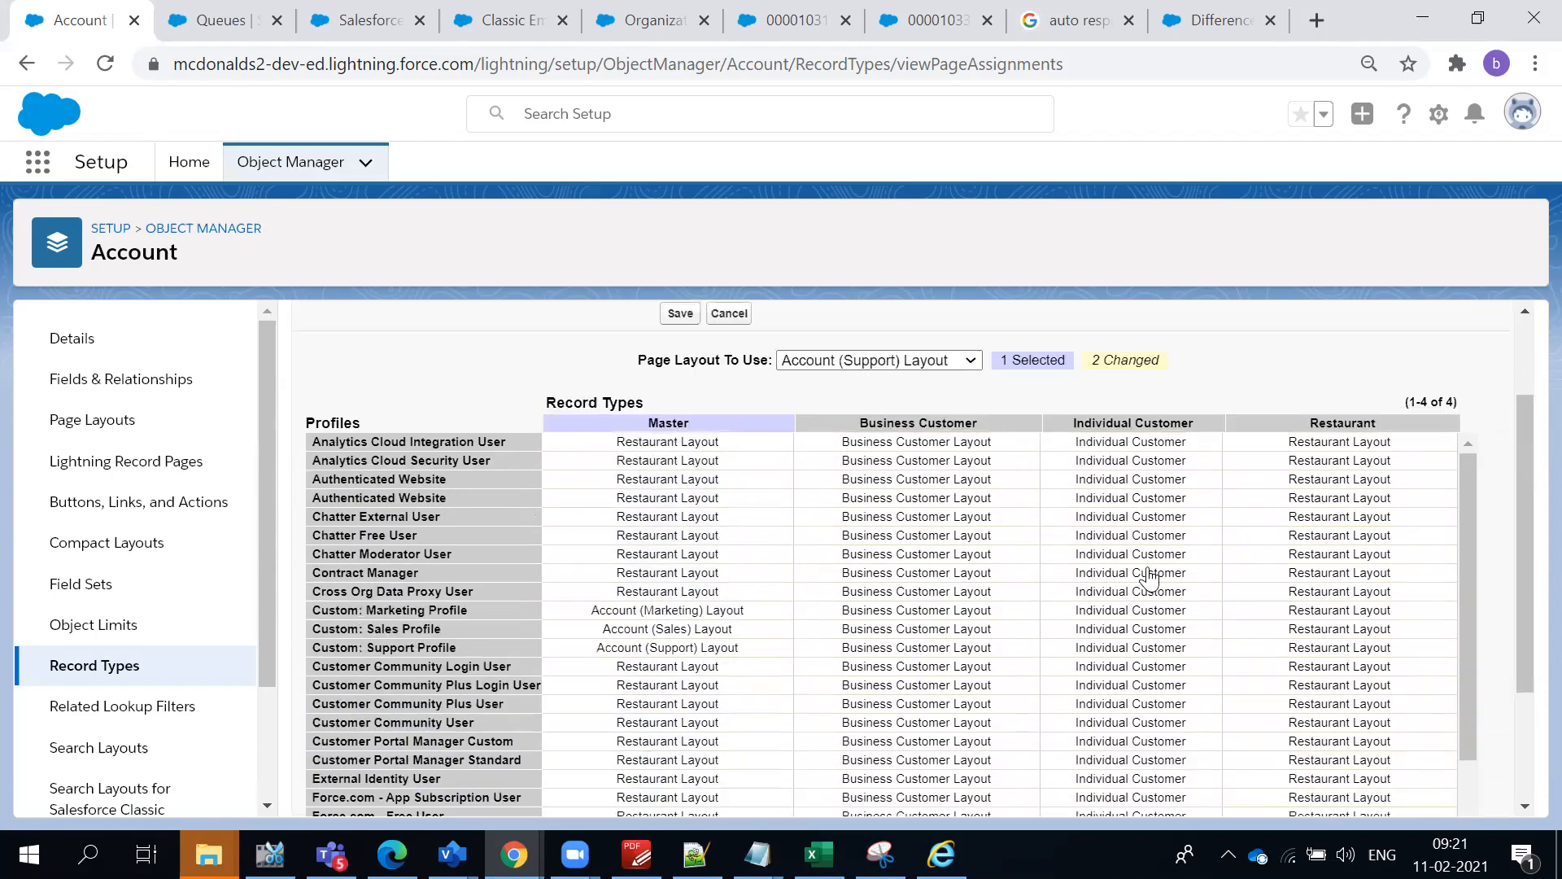
- Save the Account page layout assignment changes and check the McD Sales Rep Profile row in the assignment table
scroll(1148, 580, up, 2)
click(682, 444)
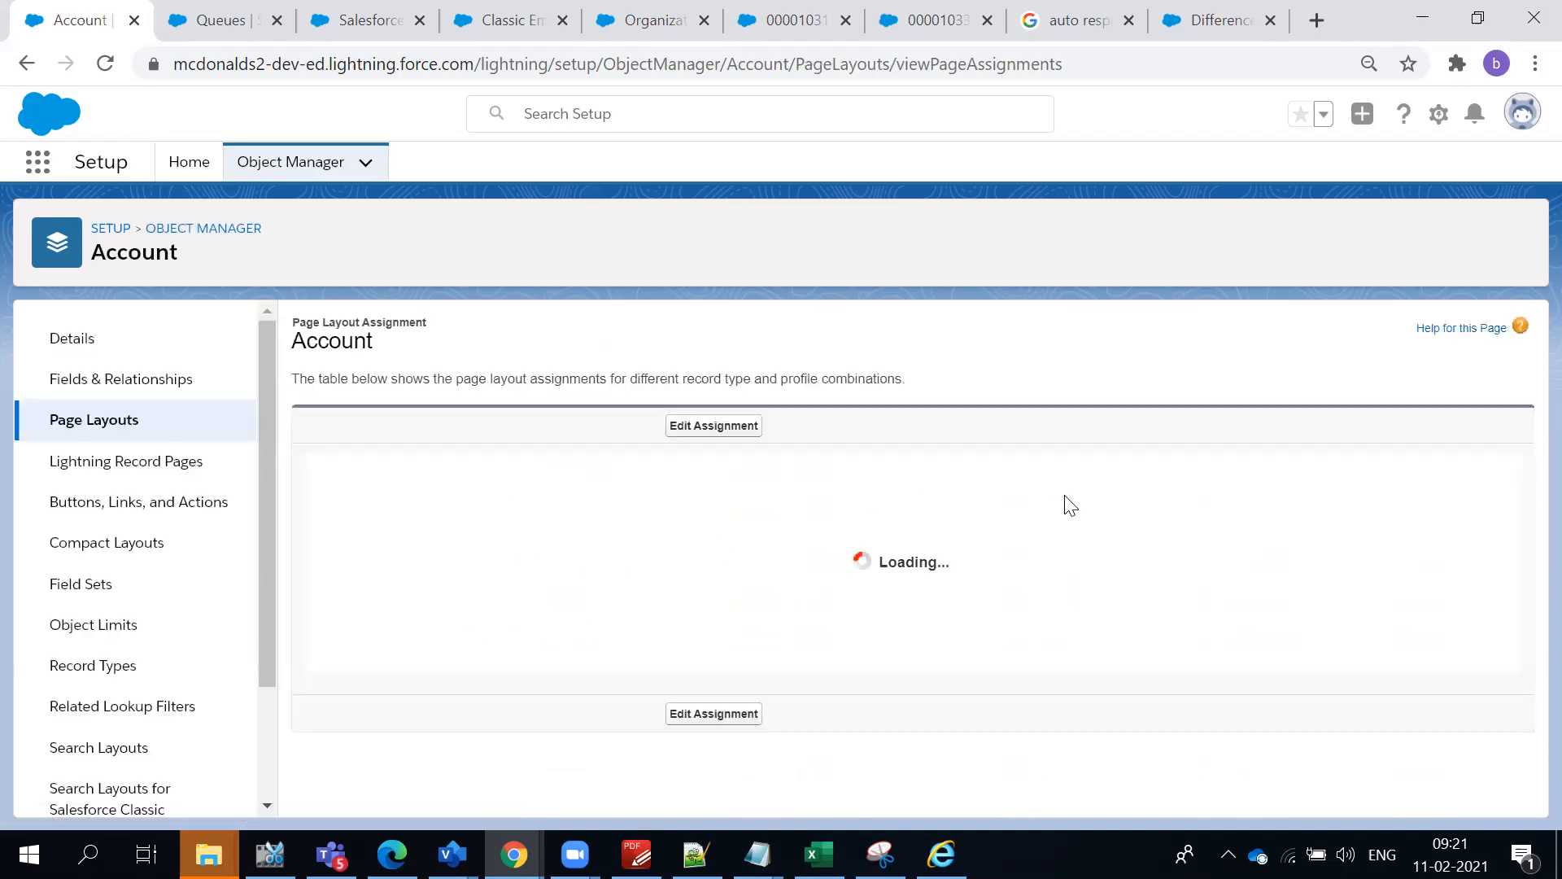
scroll(1050, 537, down, 3)
scroll(1044, 568, down, 3)
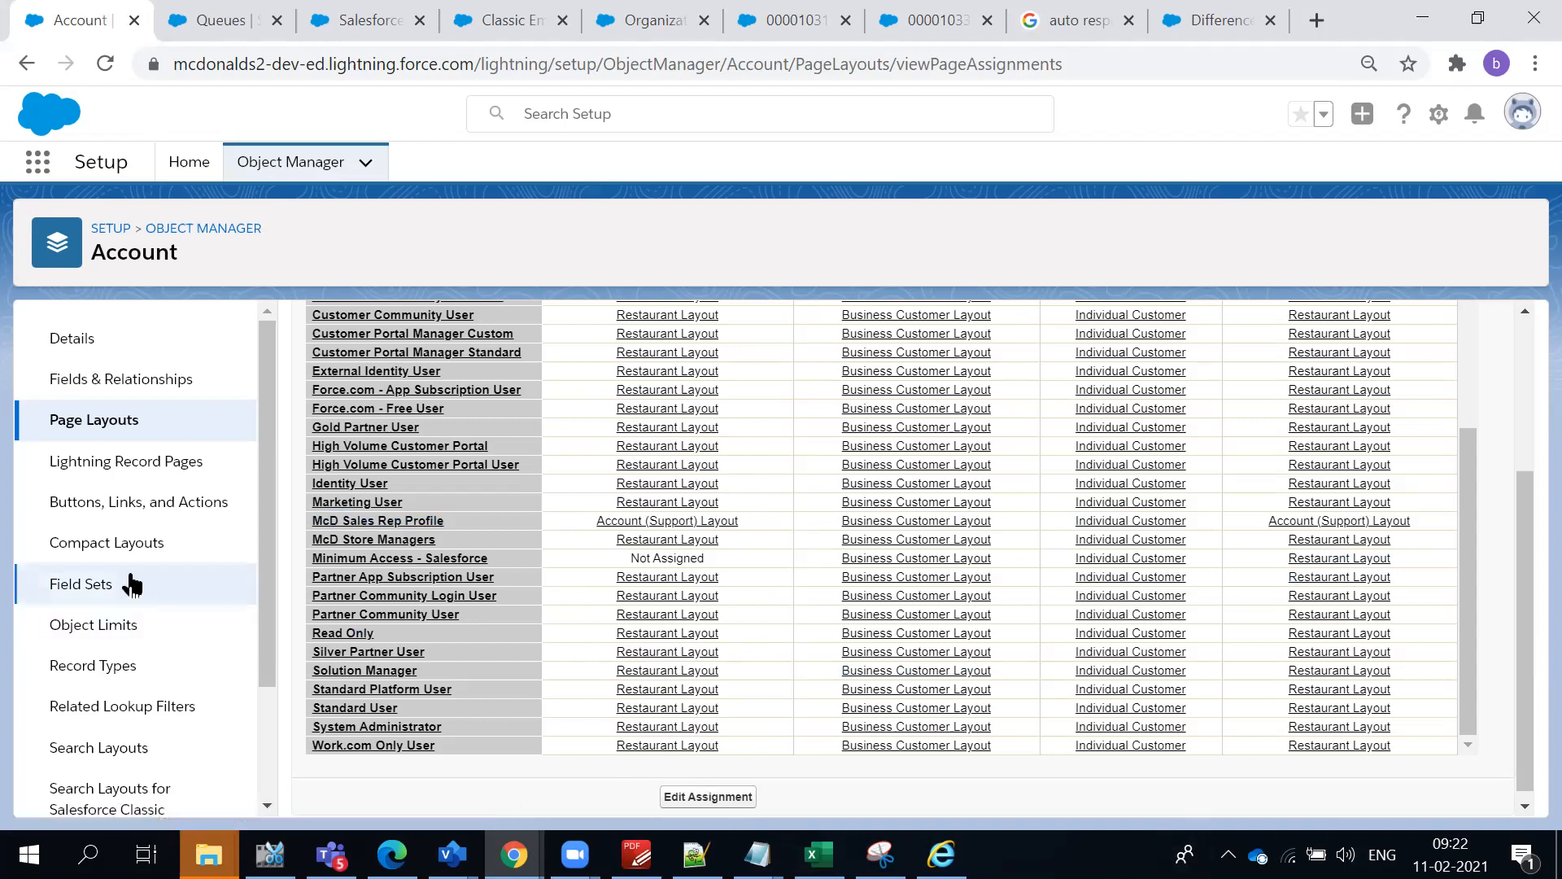
scroll(130, 488, down, 2)
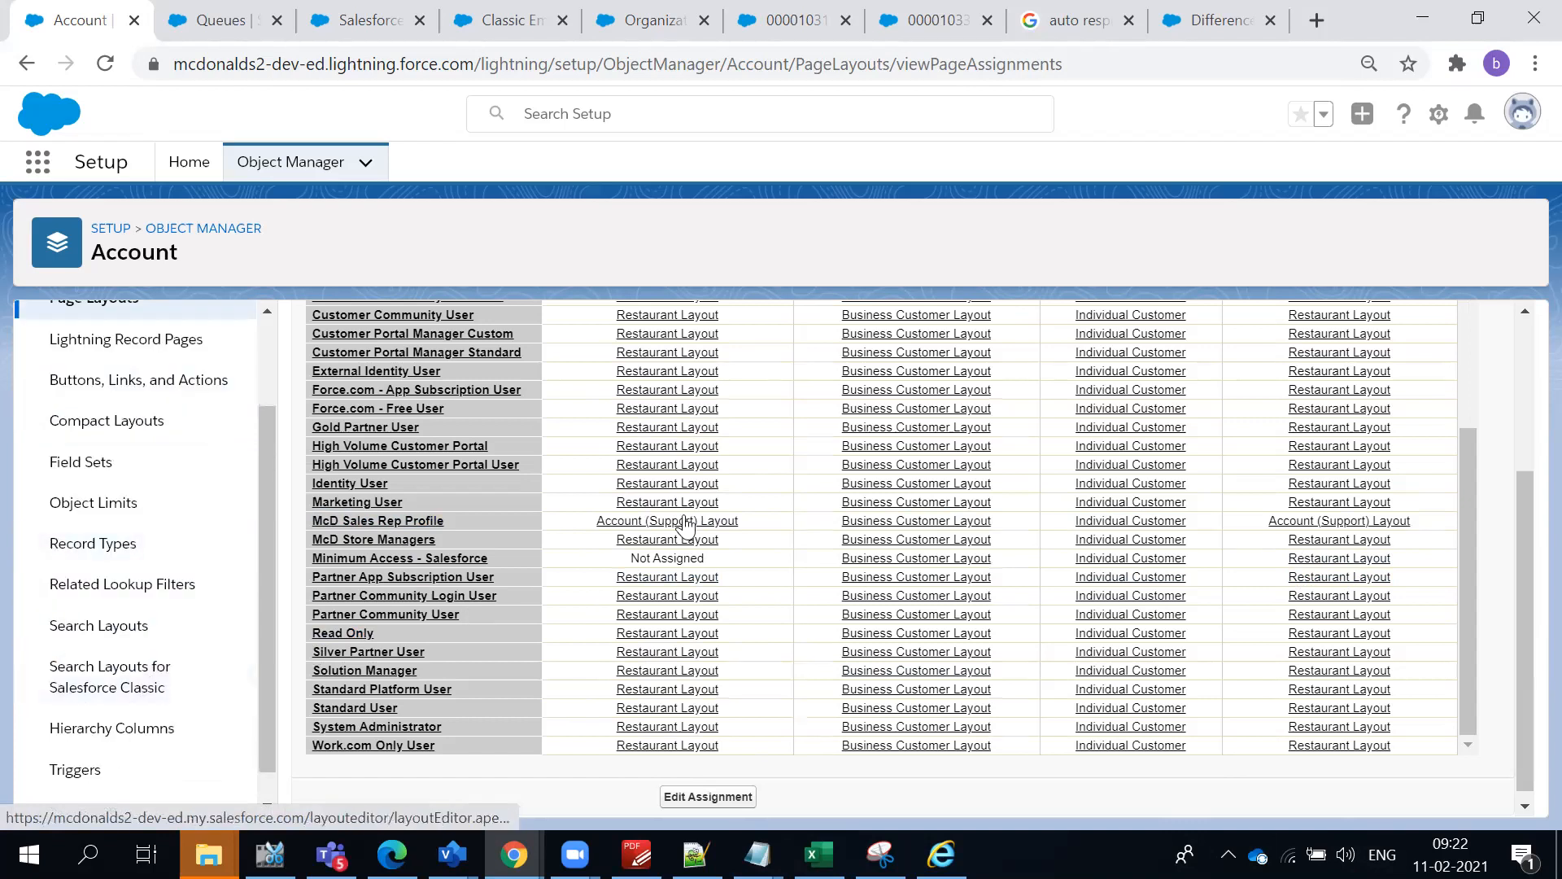
- Open the Account object's Restaurant record type, look over its editable picklists, and return to the record type list
click(135, 557)
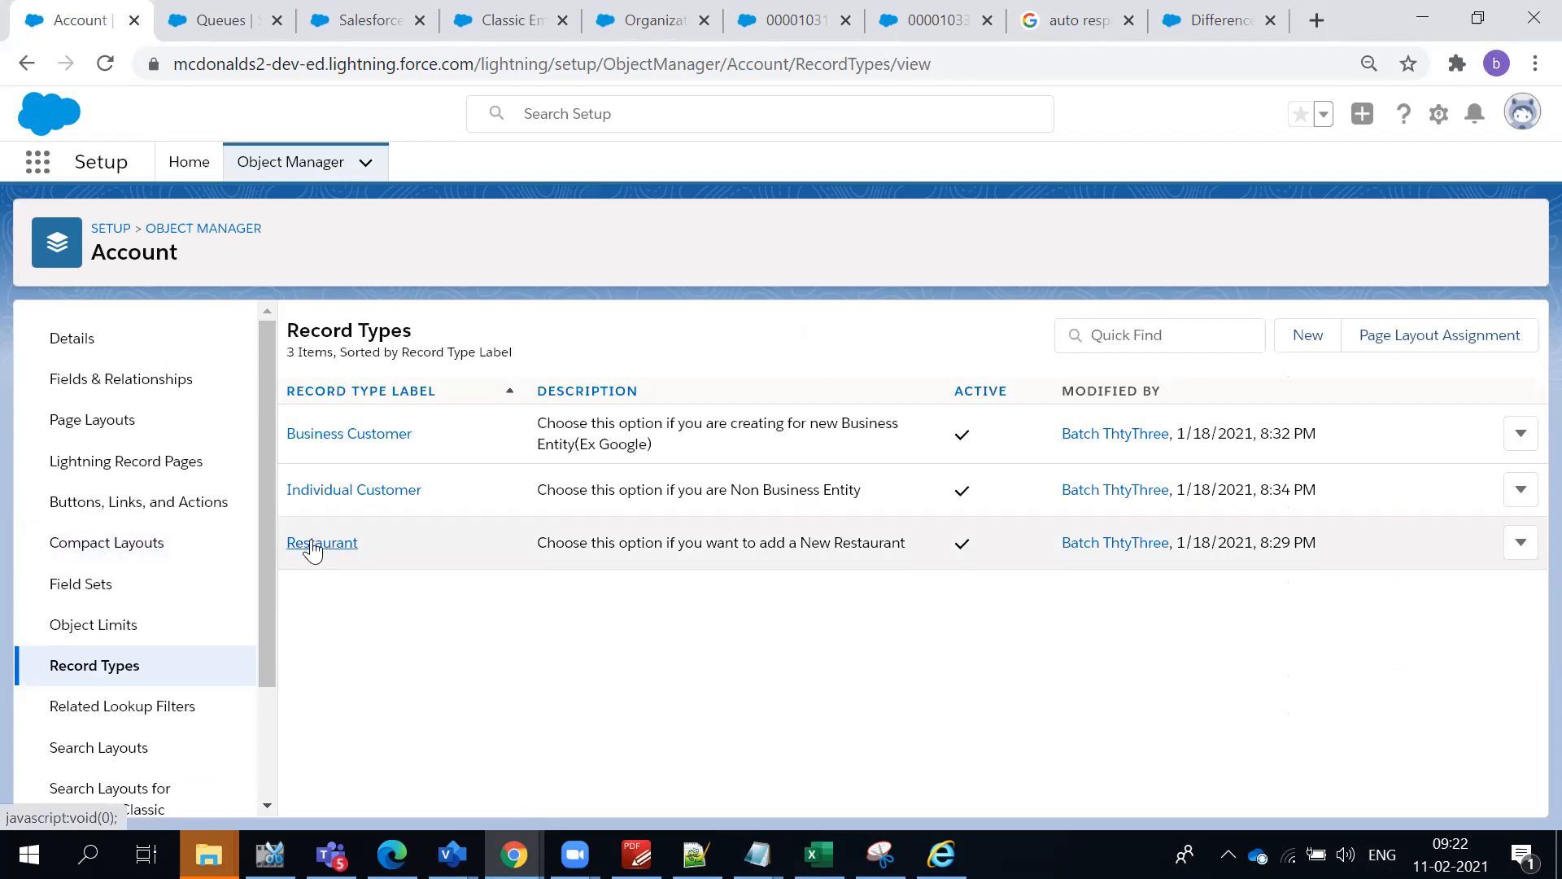
click(313, 547)
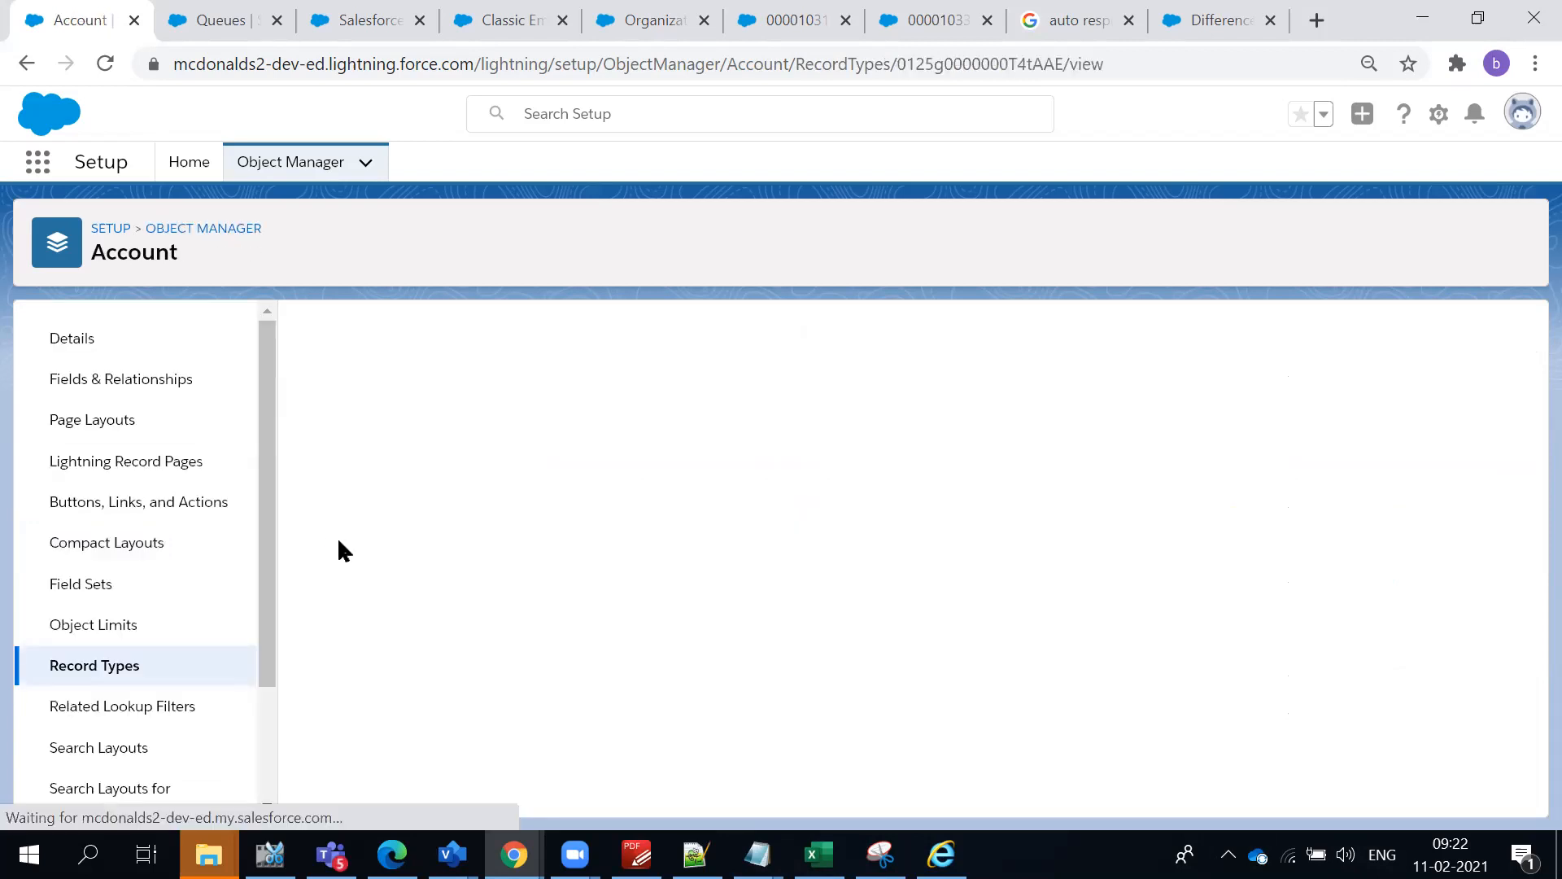
scroll(488, 676, down, 1)
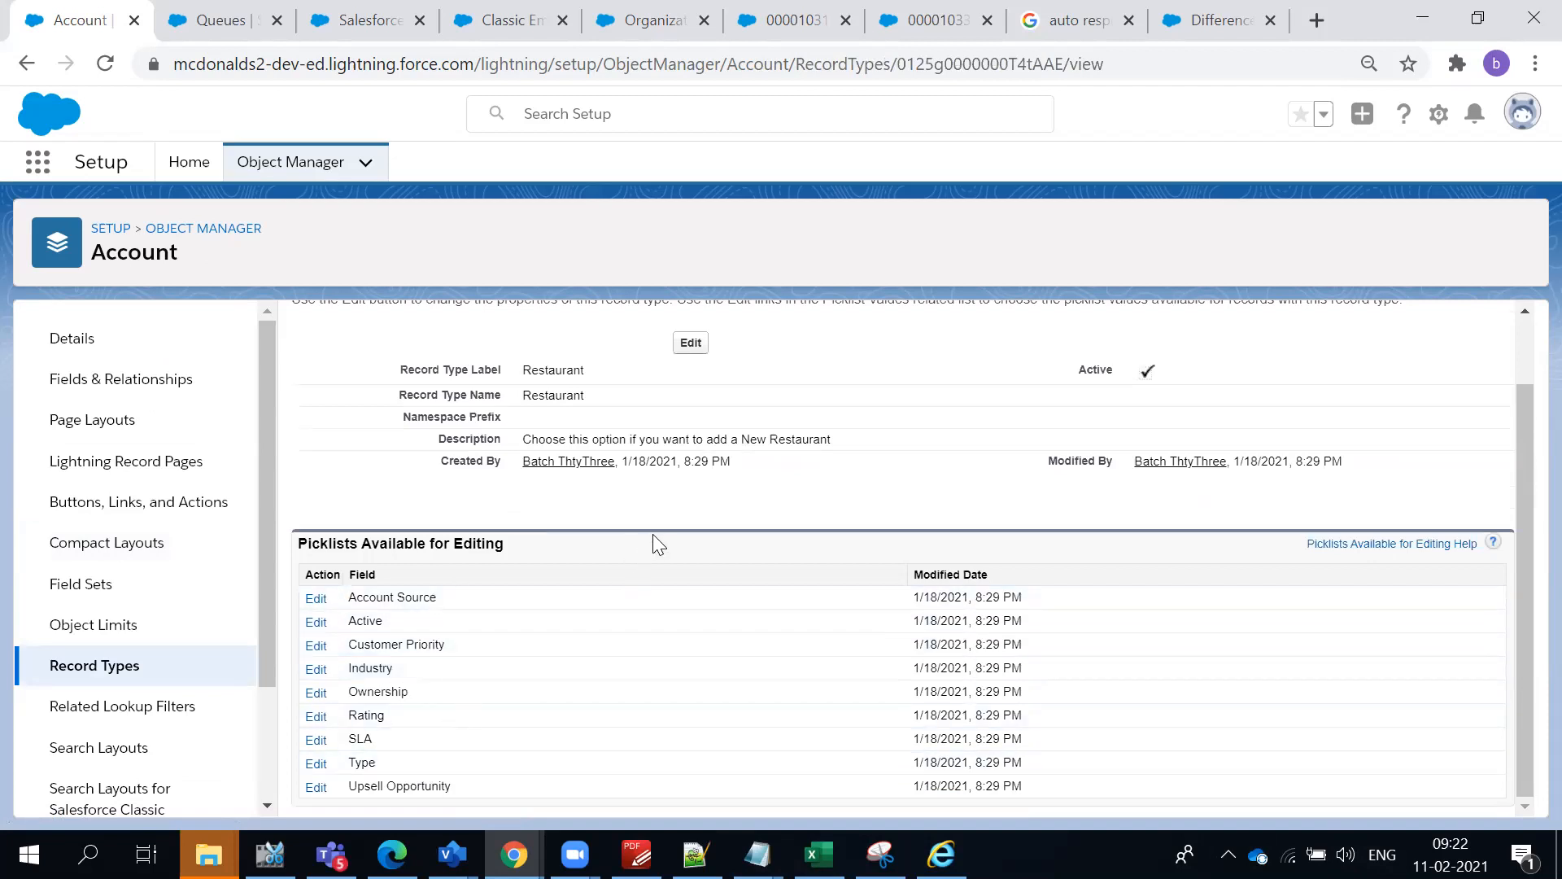
click(26, 64)
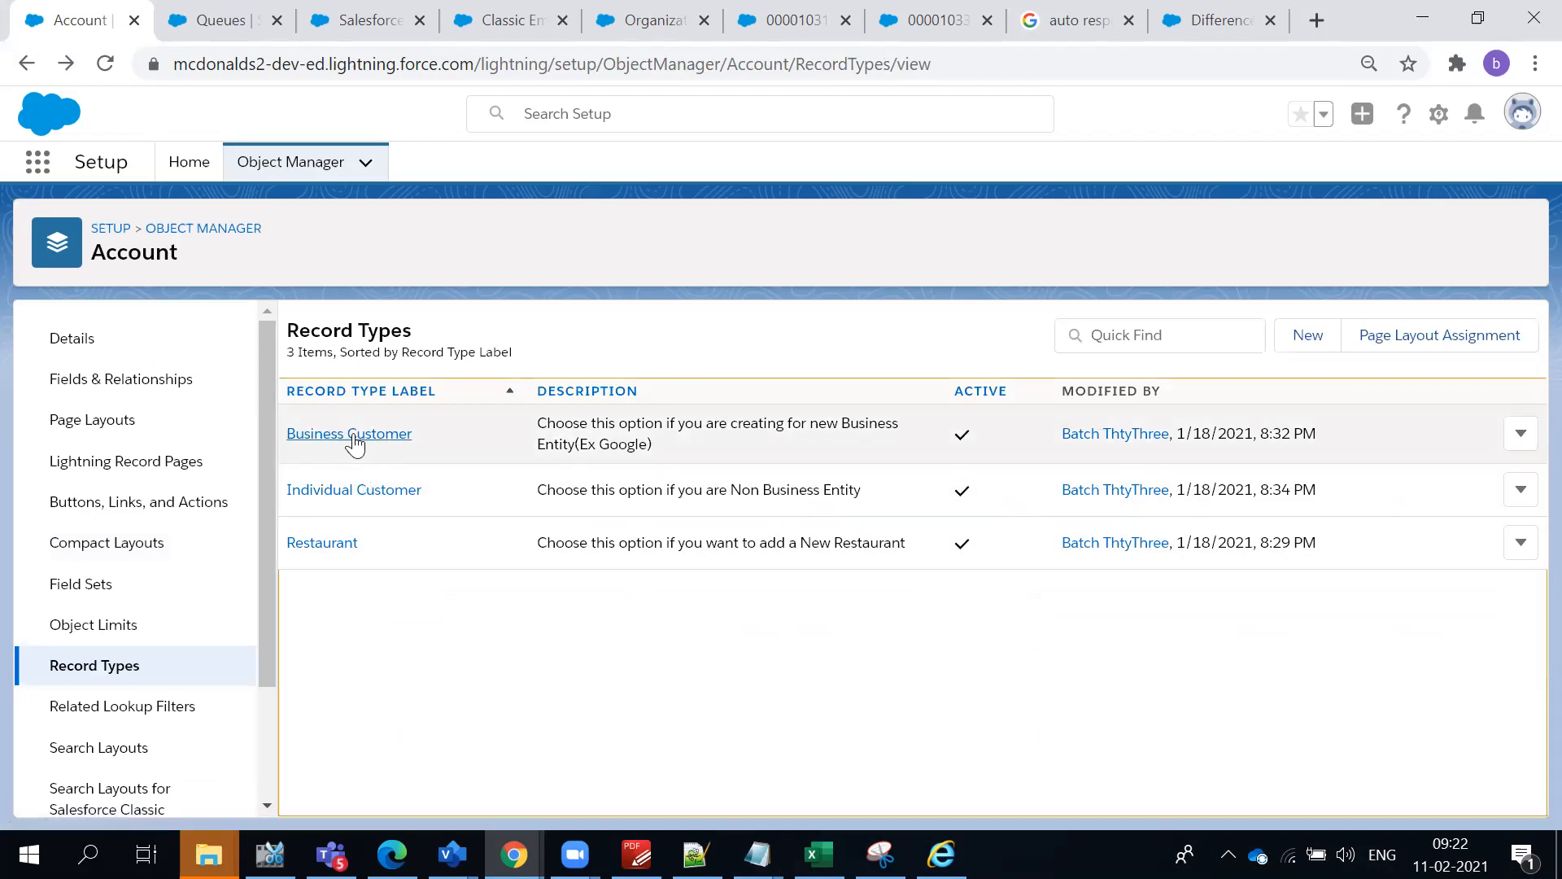
- Remove Partner Referral, Purchased List and Other from the Business Customer record type's selected Account Source values and save
click(353, 433)
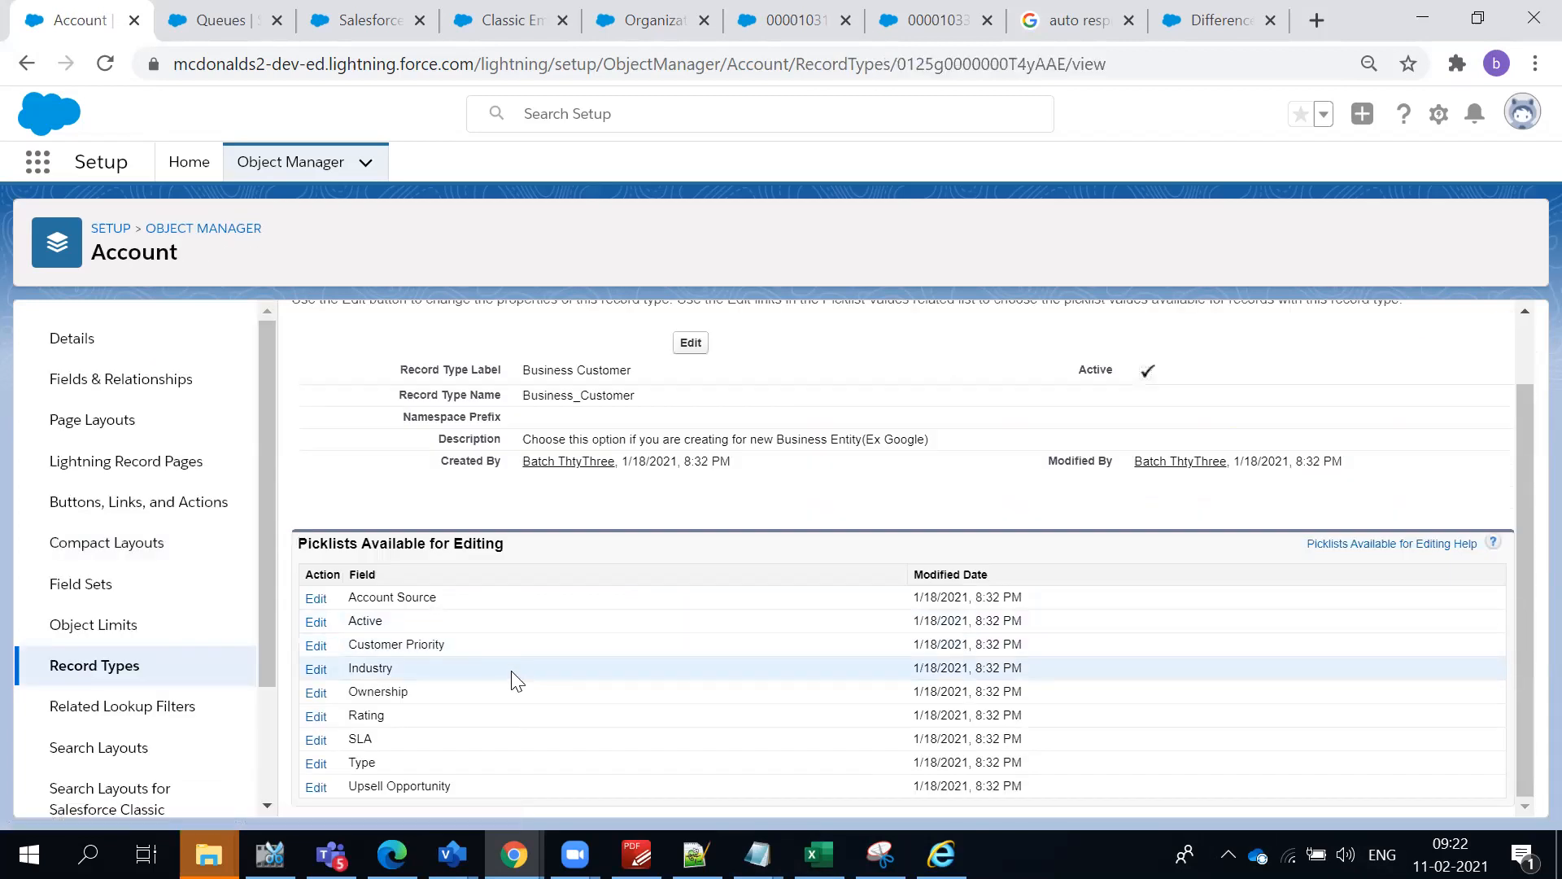
click(314, 598)
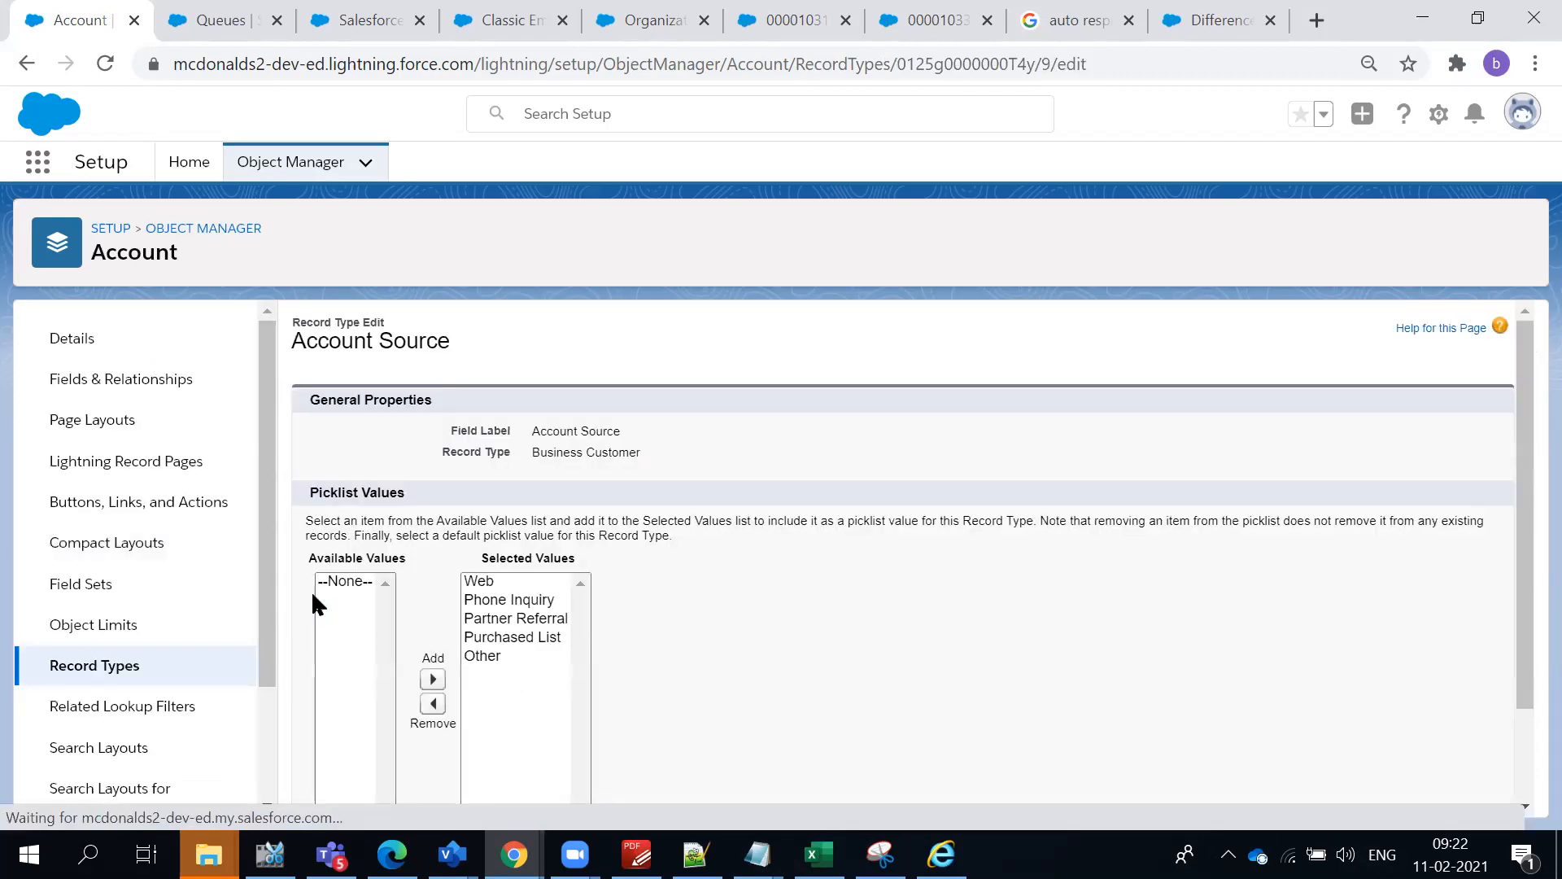
click(490, 638)
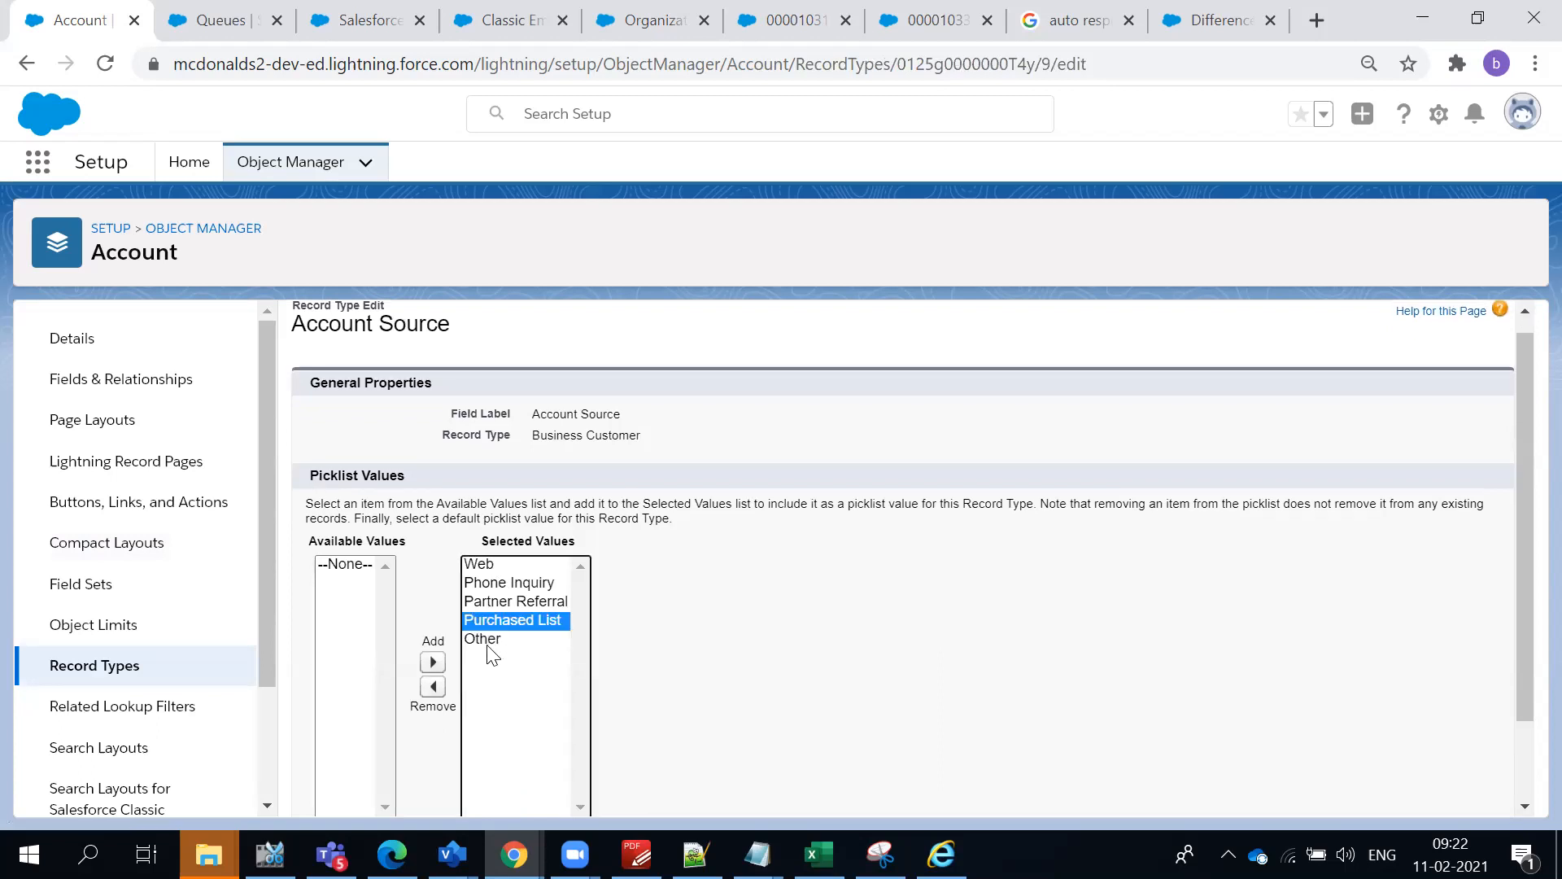
ctrl+click(490, 642)
ctrl+click(489, 606)
click(433, 686)
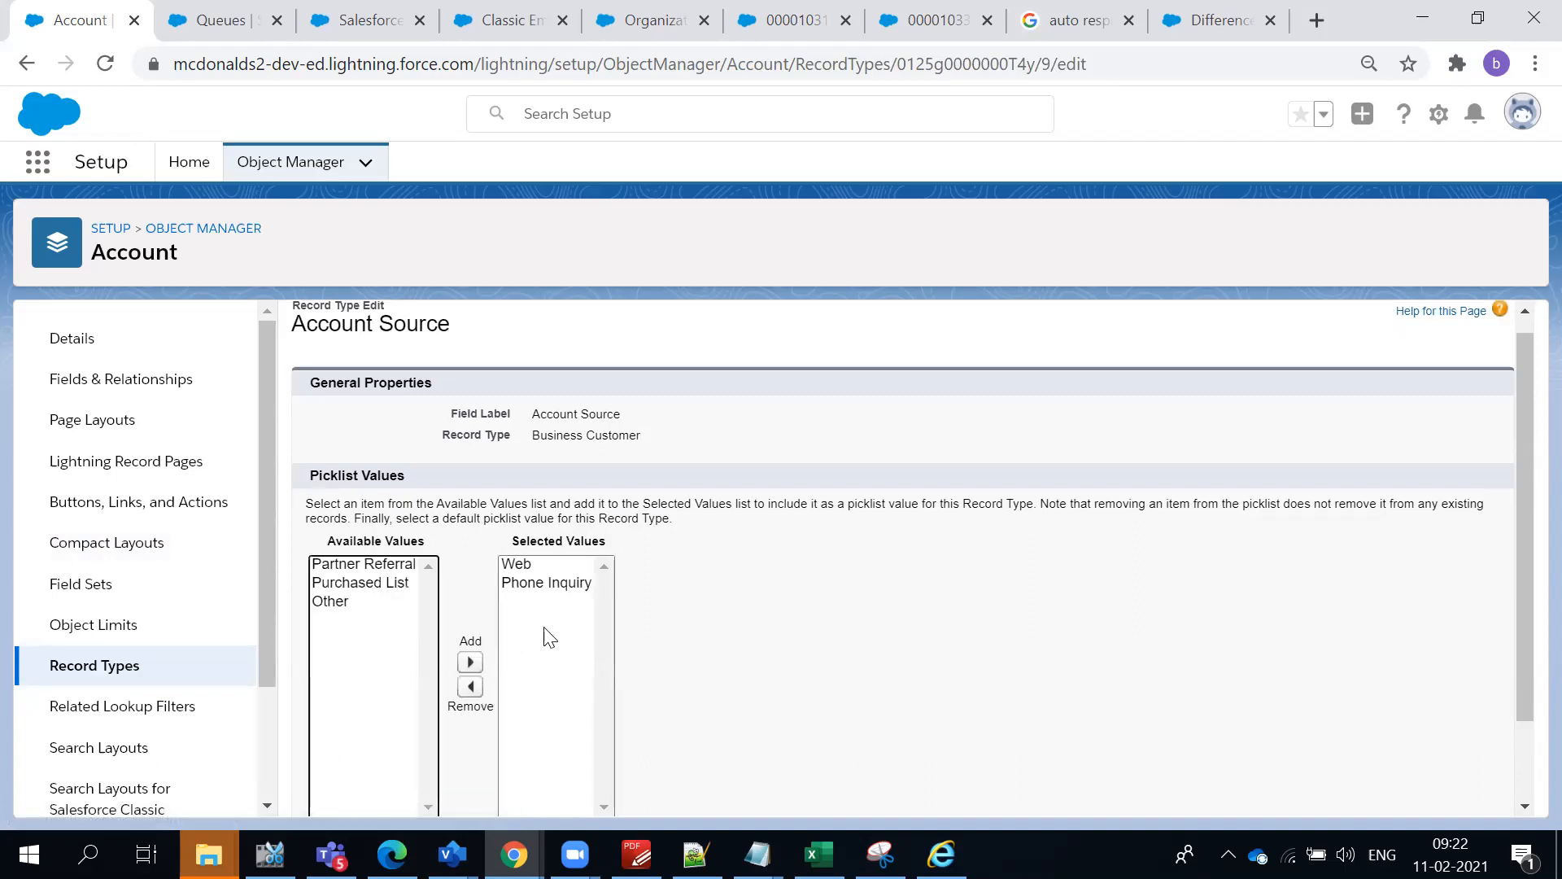
scroll(570, 456, up, 1)
double_click(569, 454)
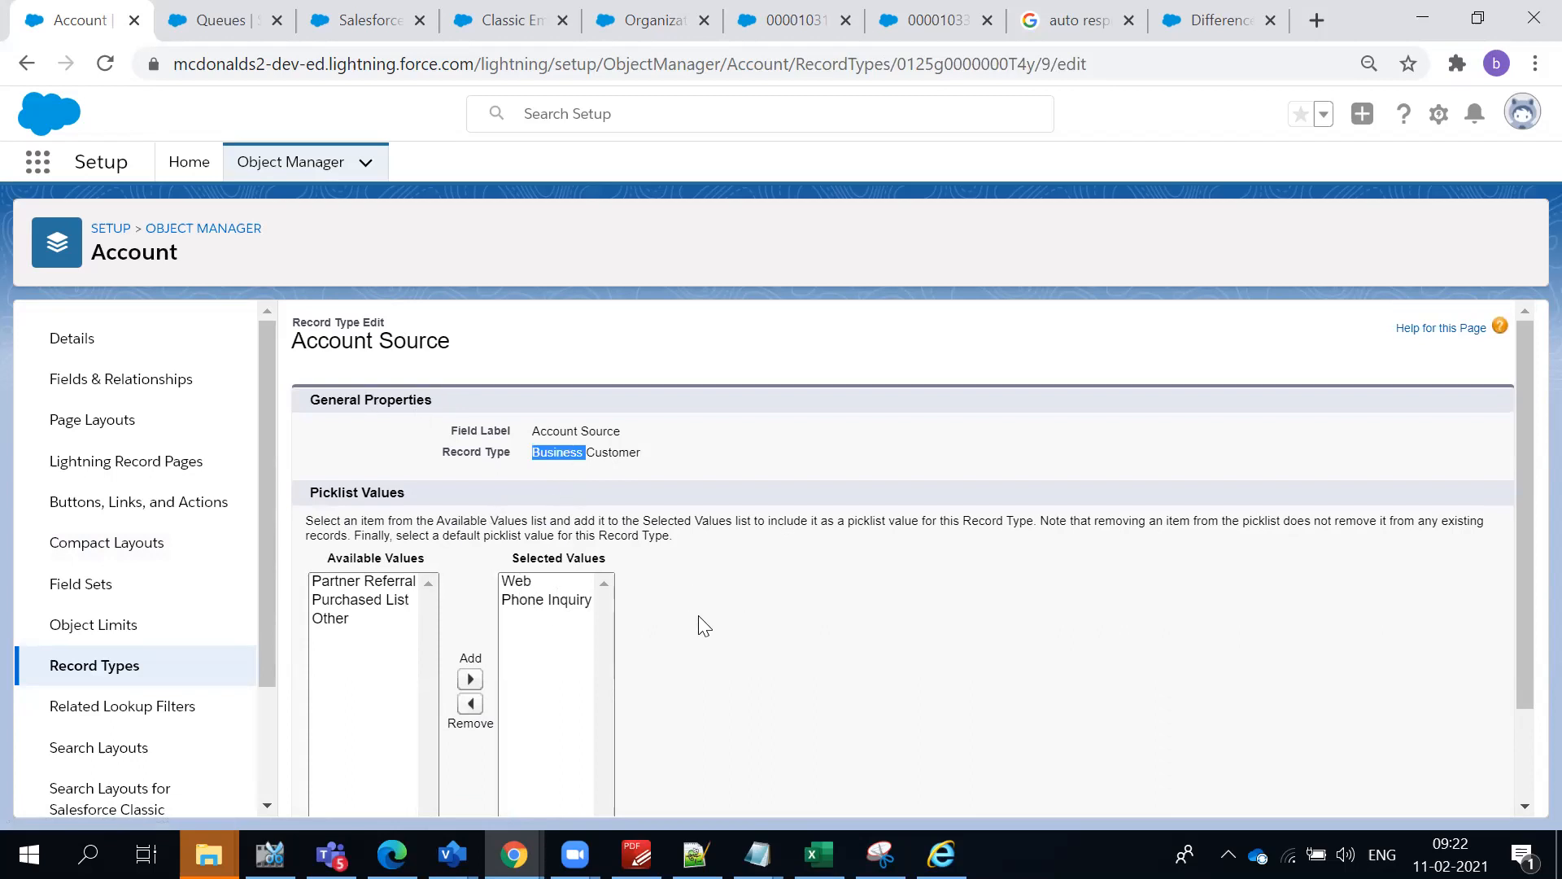
scroll(705, 626, down, 2)
click(659, 788)
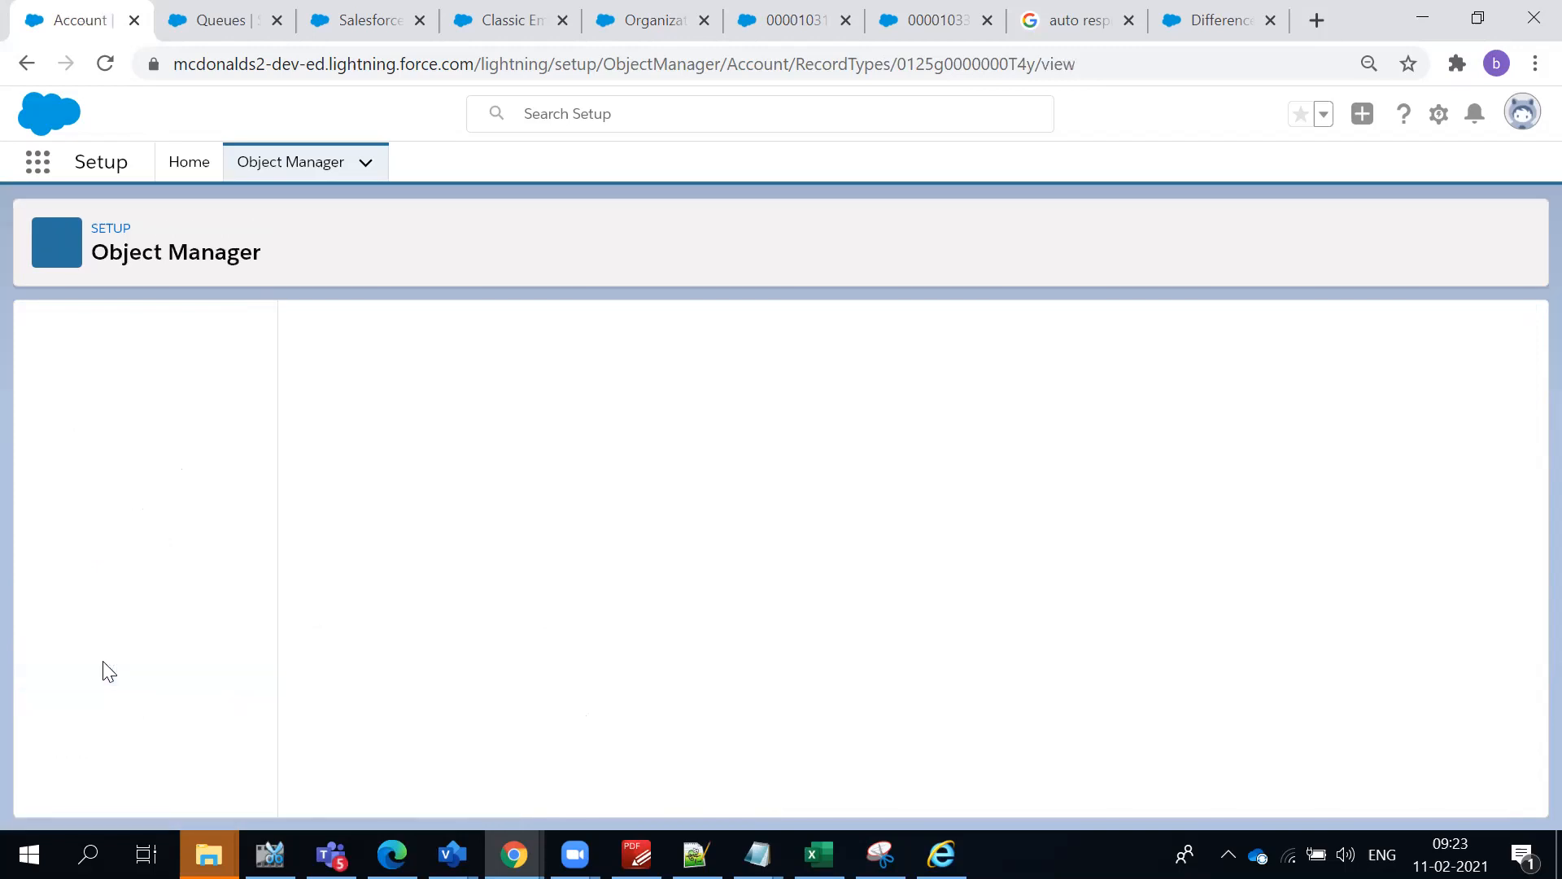
- Open the Individual Customer record type and examine its label and the picklists available for editing, especially Account Source
click(106, 672)
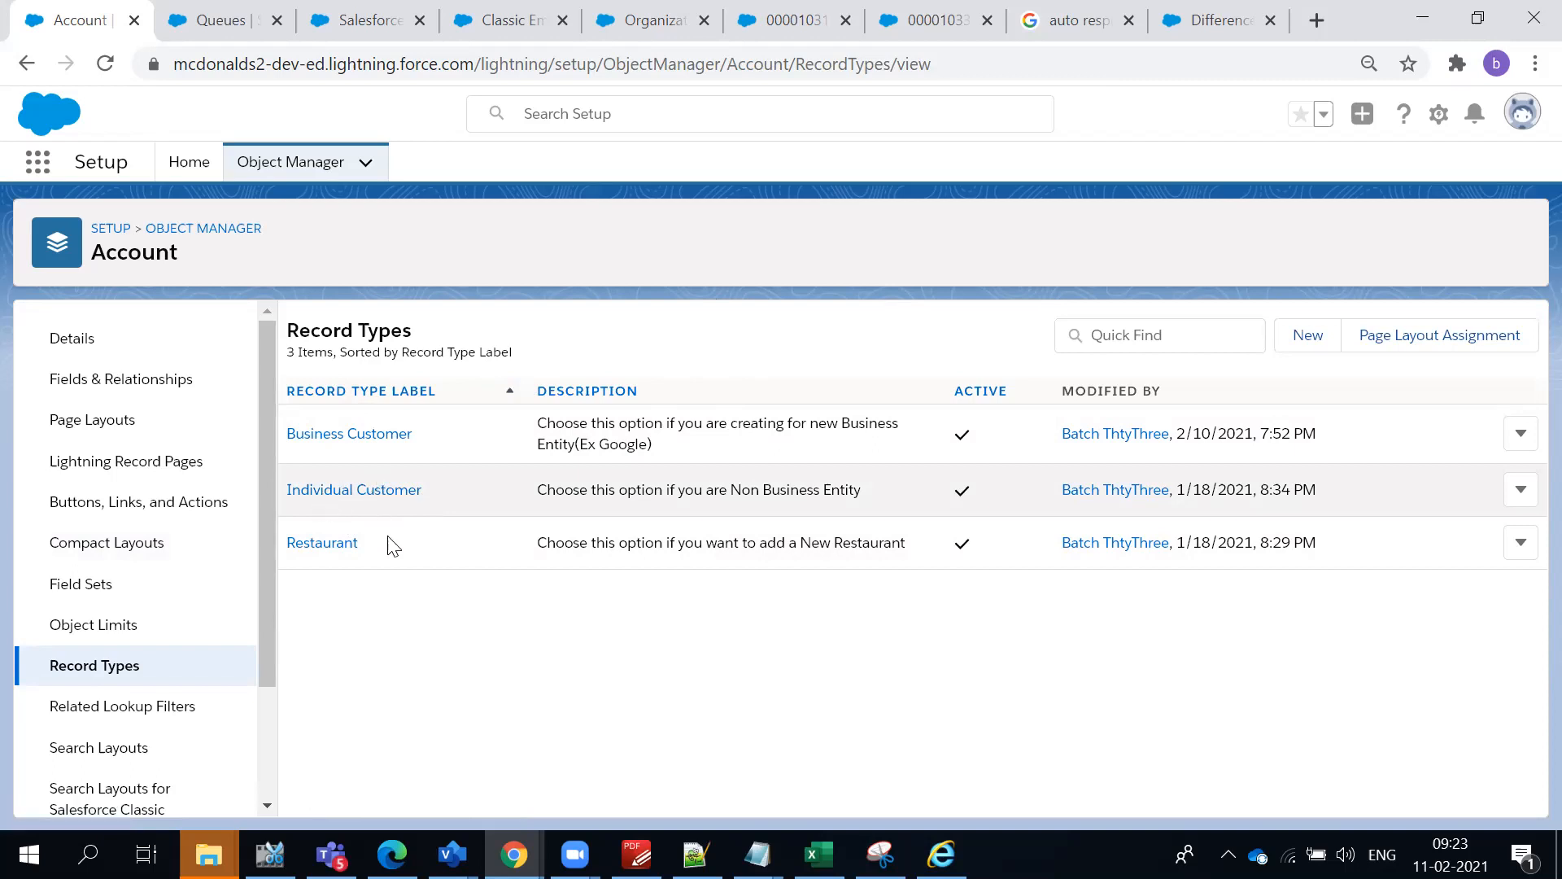
click(435, 629)
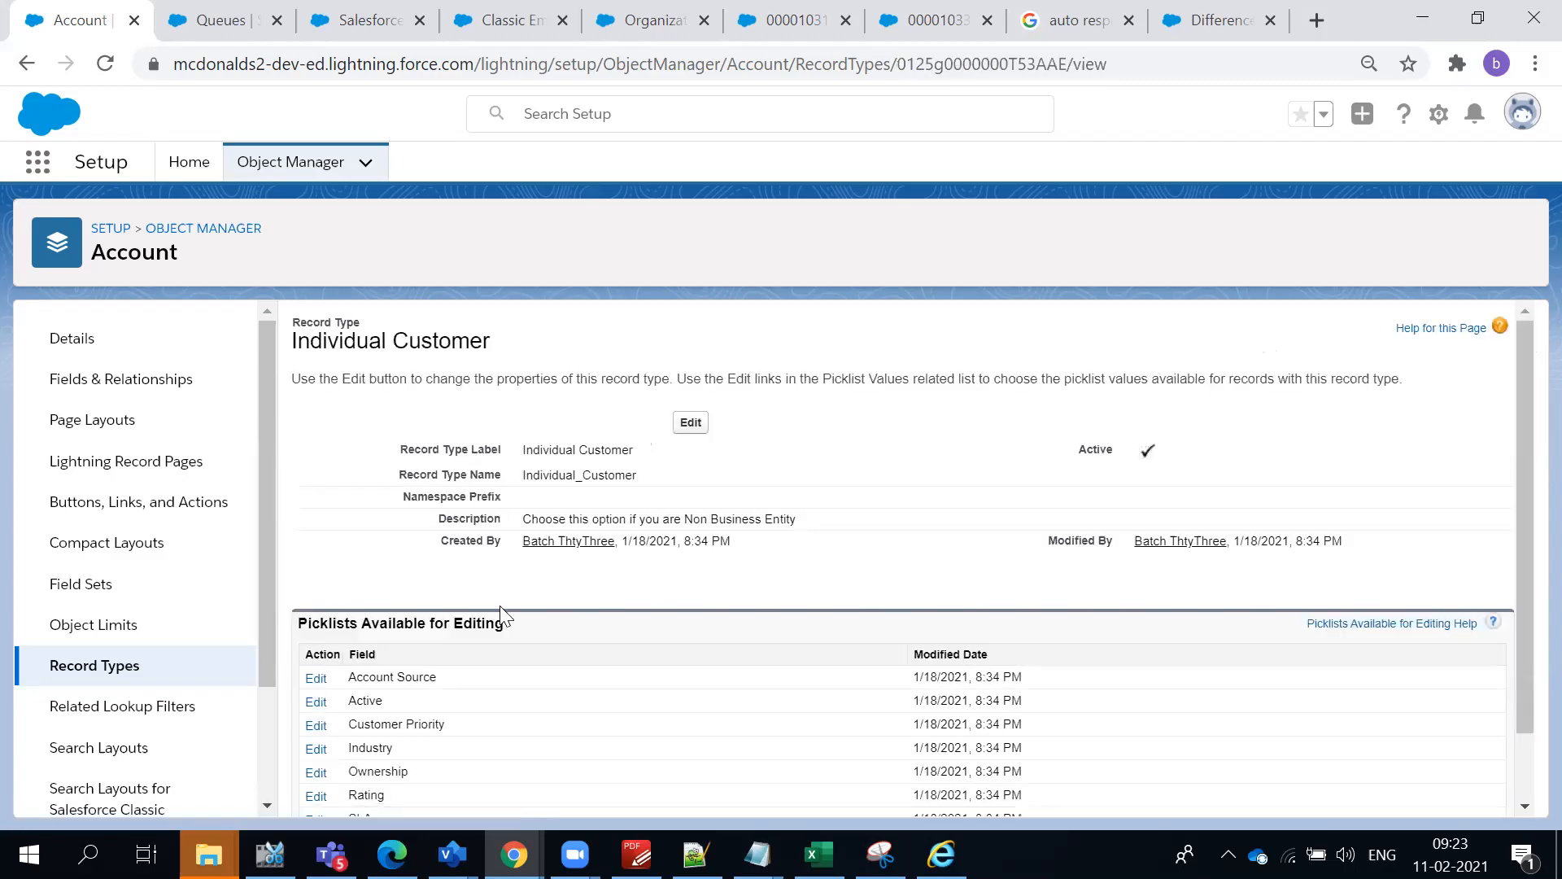
scroll(449, 616, down, 1)
triple_click(397, 599)
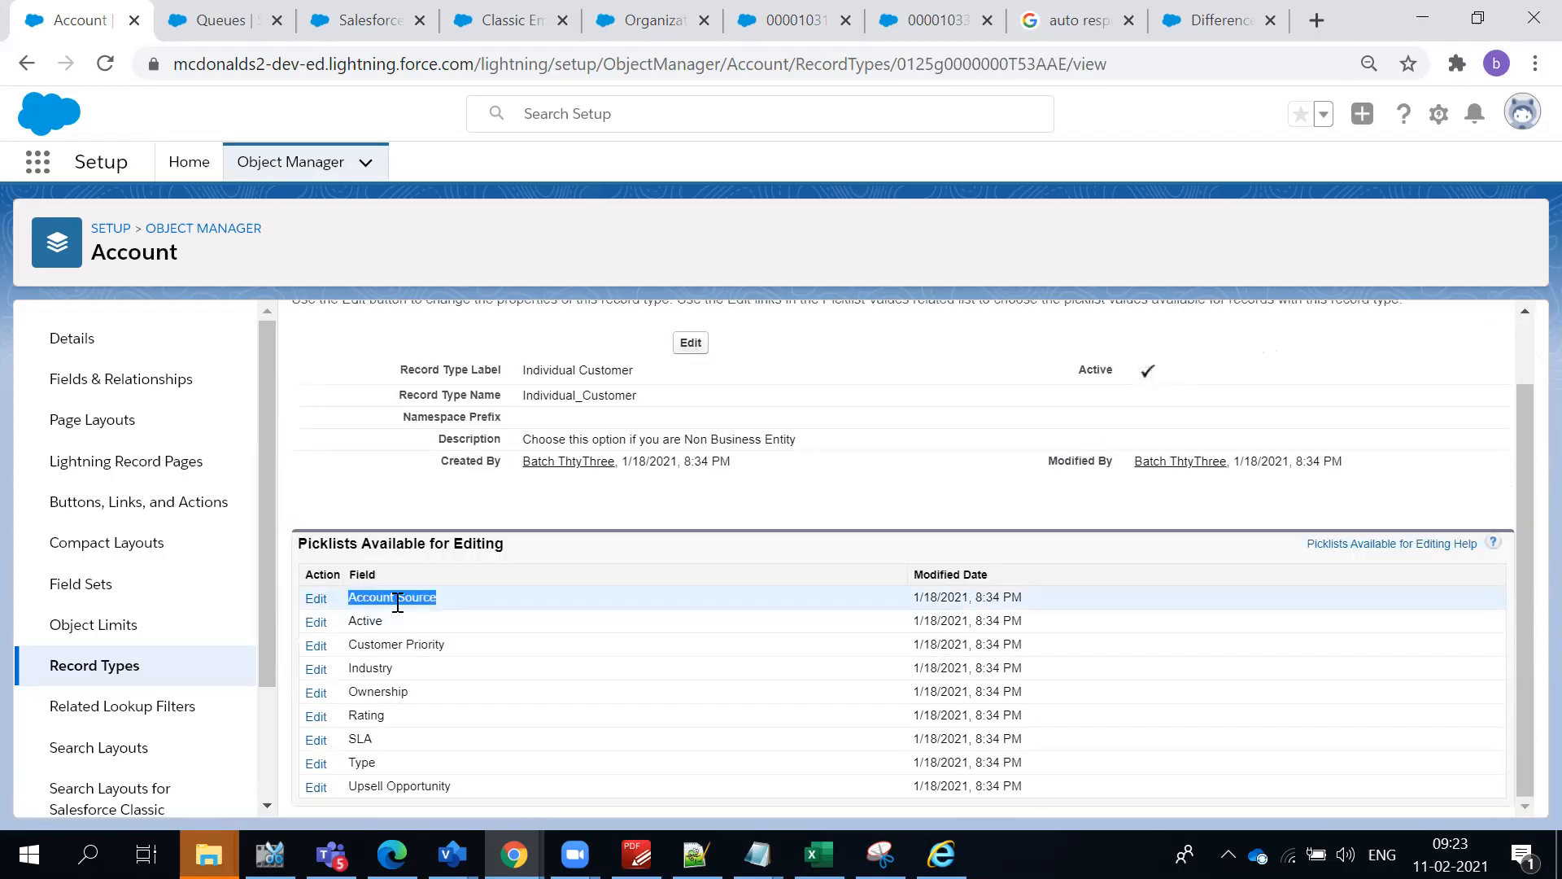
scroll(504, 570, up, 1)
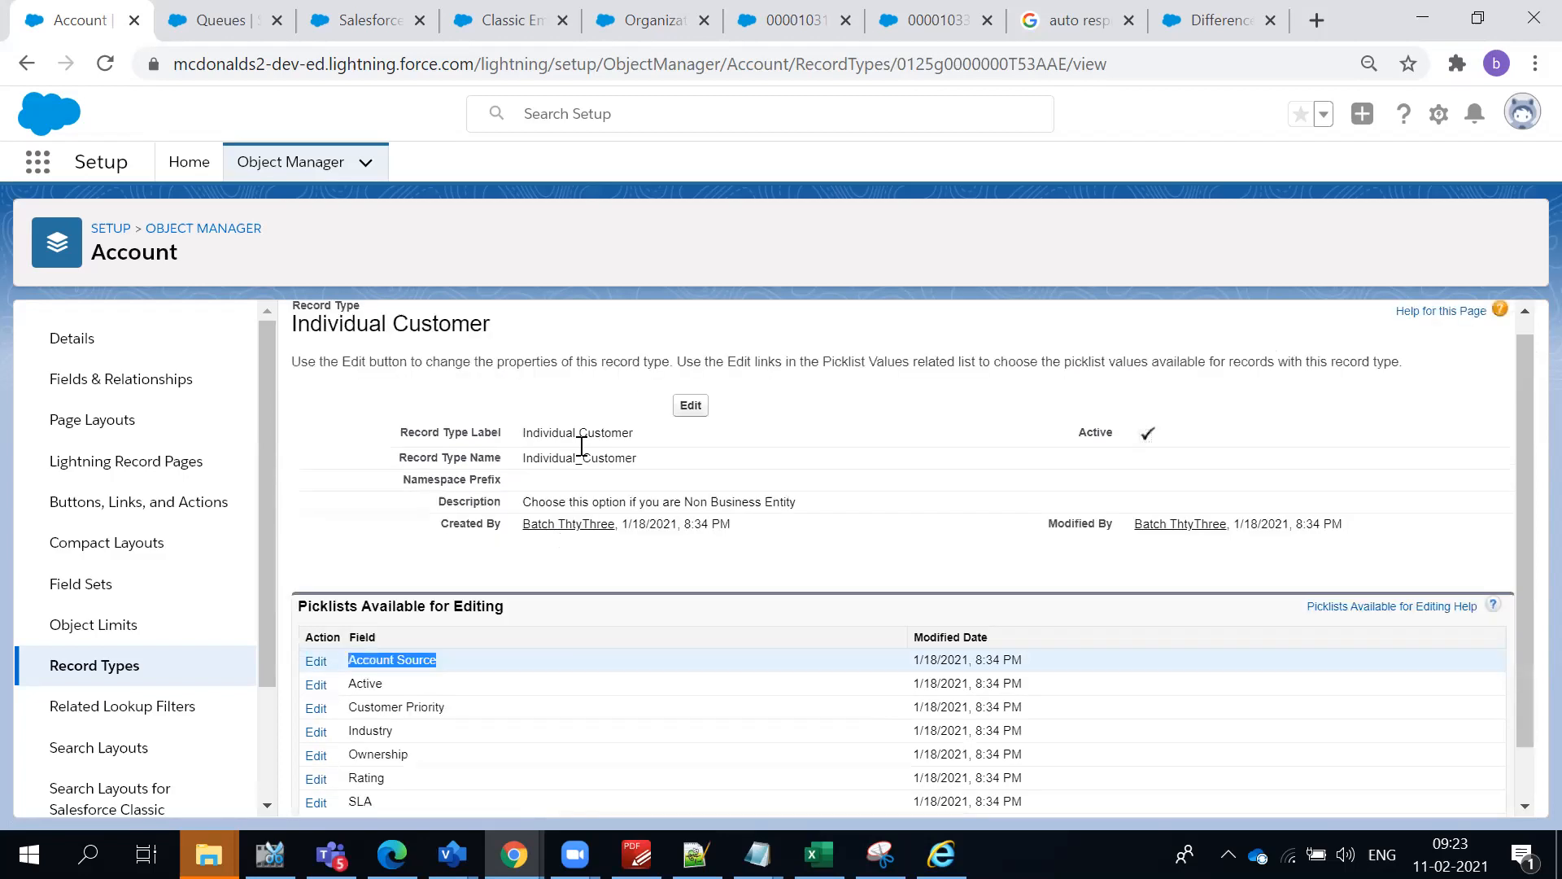
scroll(581, 447, up, 1)
triple_click(581, 447)
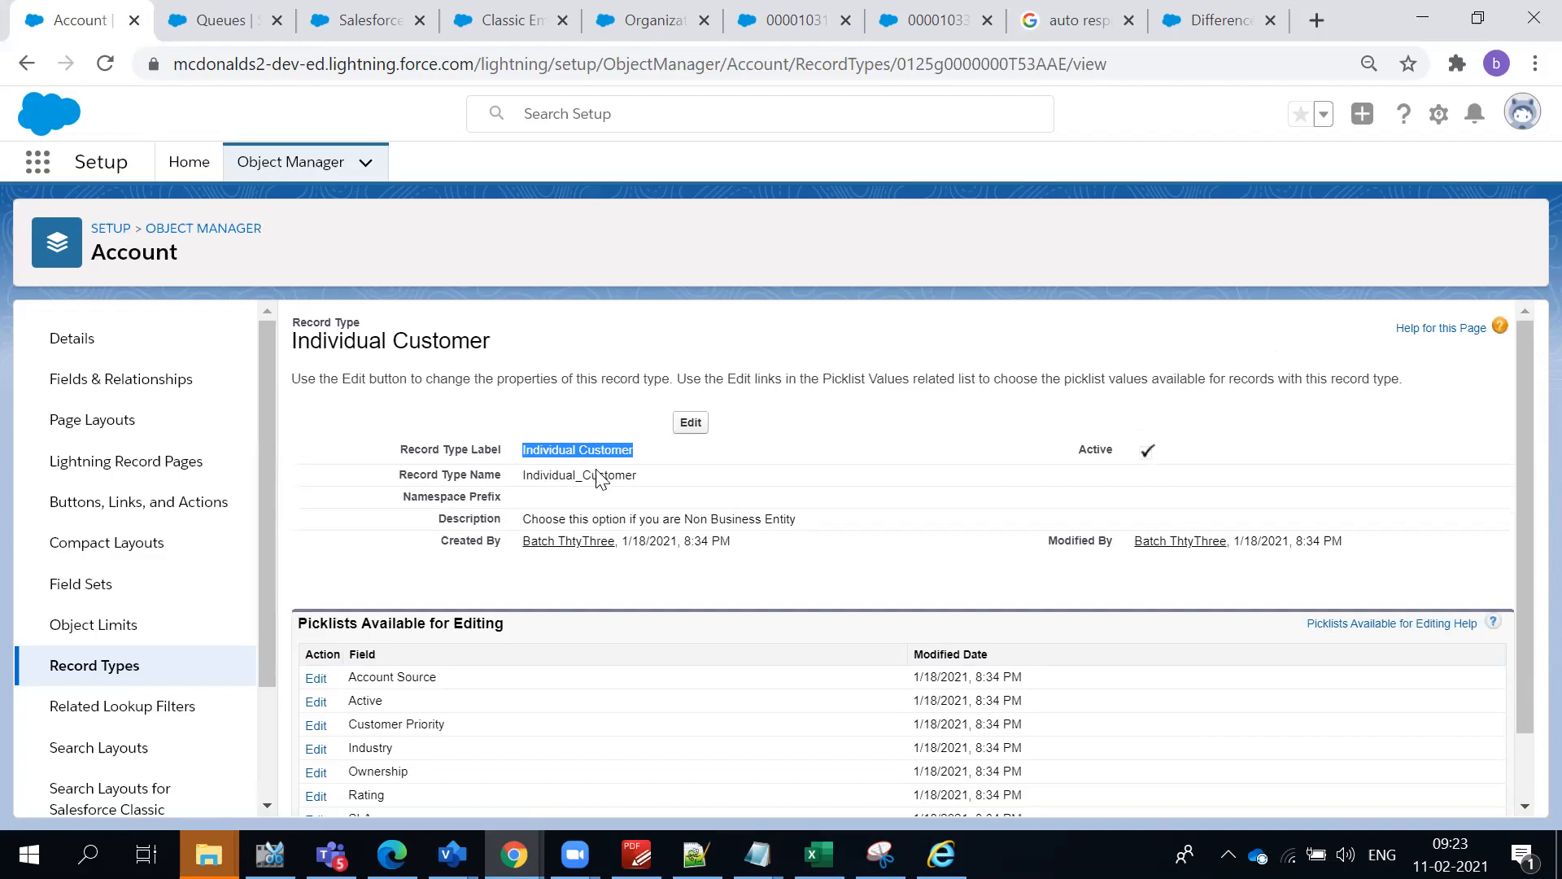
drag(460, 680, 335, 689)
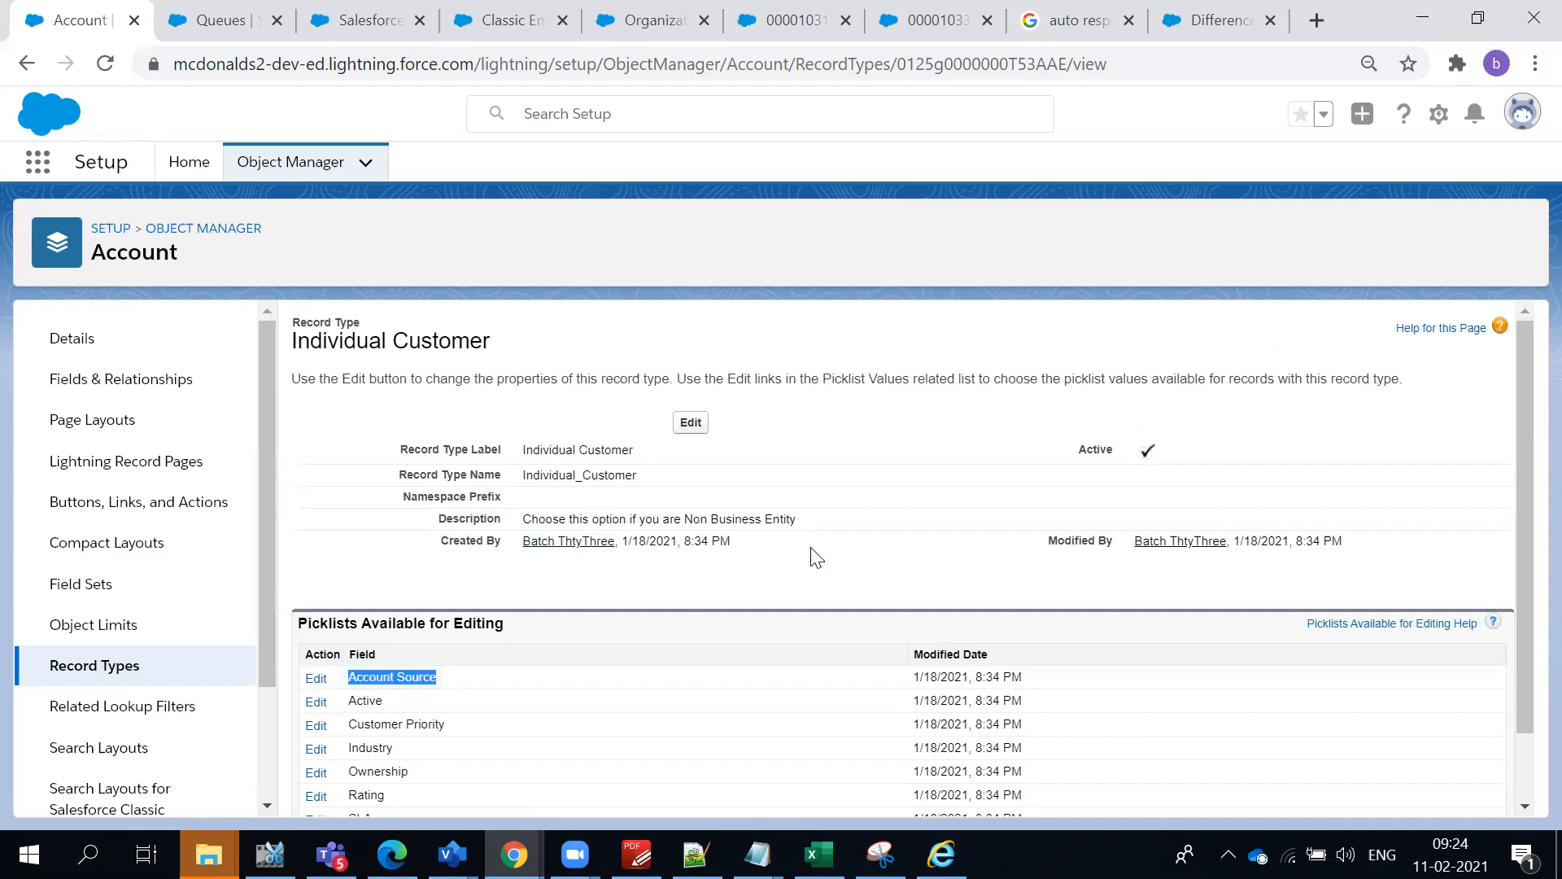
scroll(815, 557, down, 1)
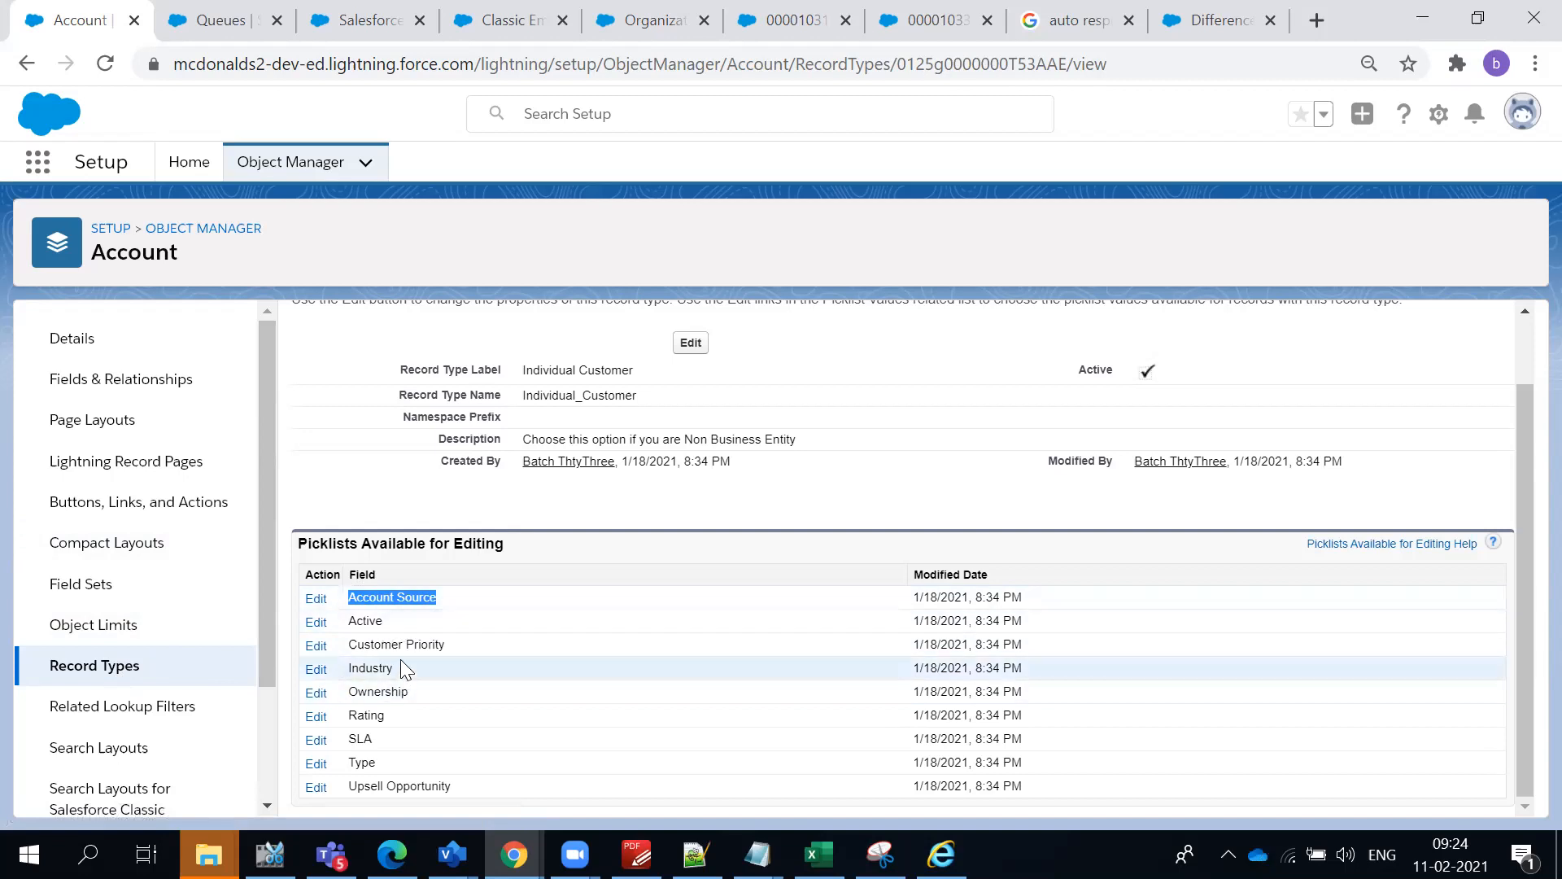
click(680, 480)
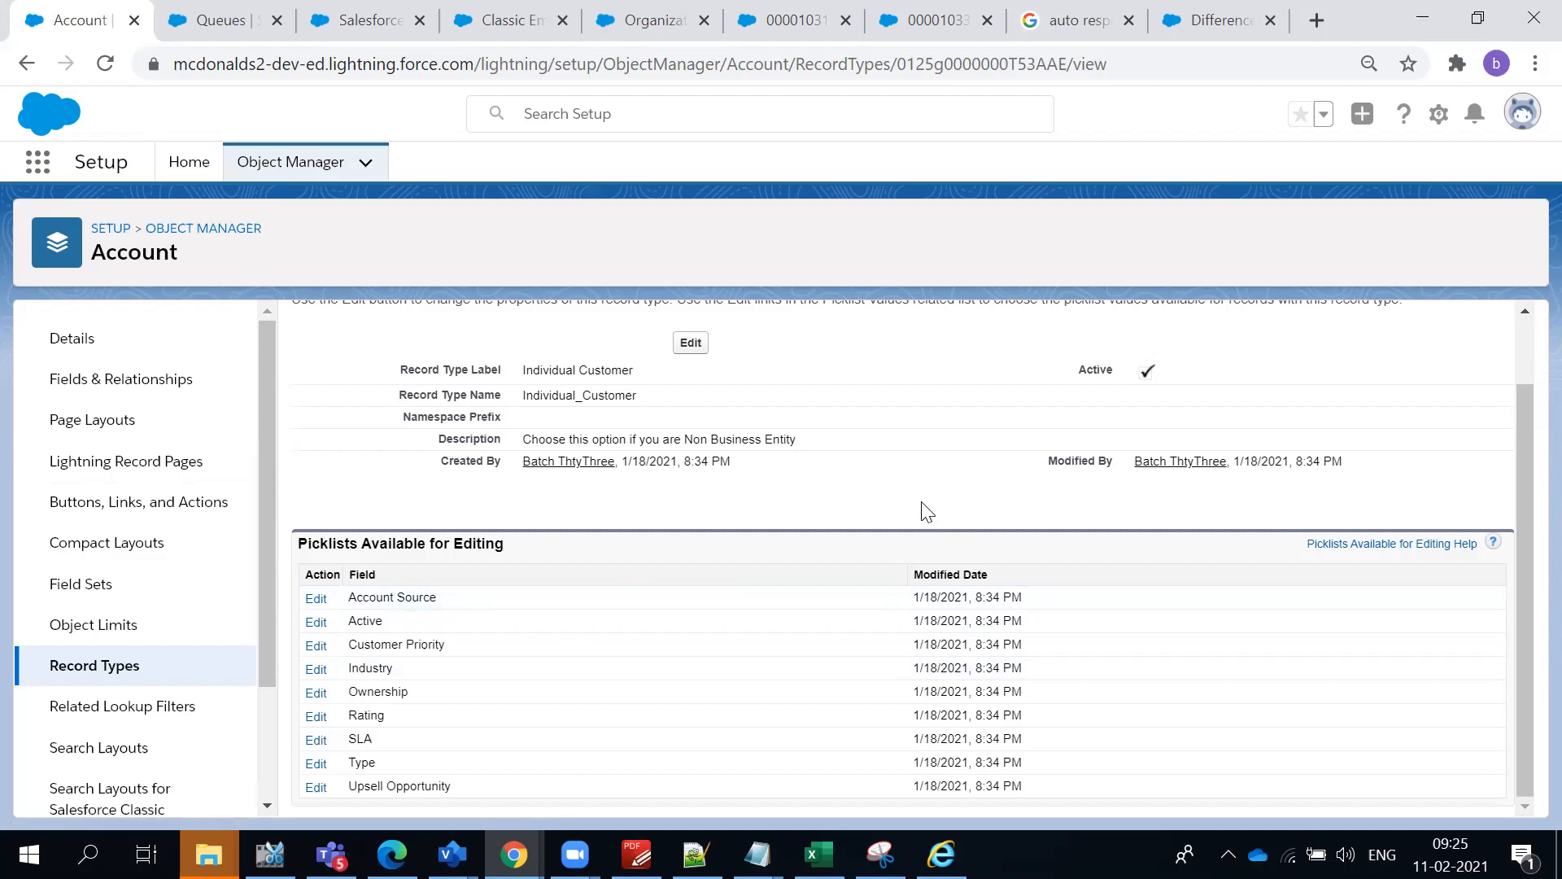
scroll(928, 513, up, 1)
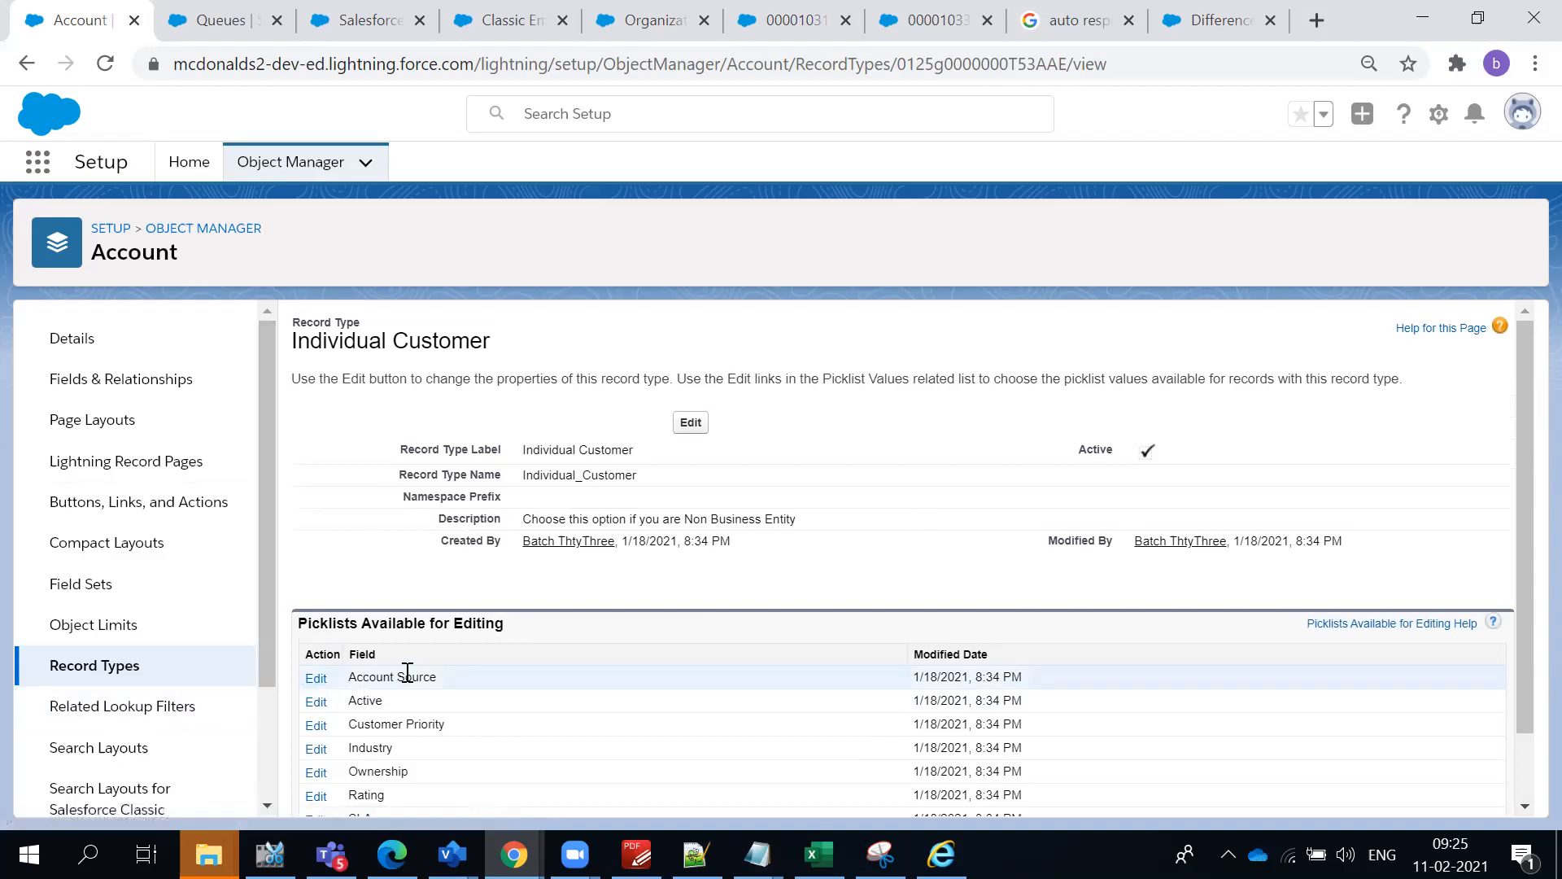
- Open the Account Source field among the Account fields and review its active and inactive picklist values
click(175, 384)
click(848, 331)
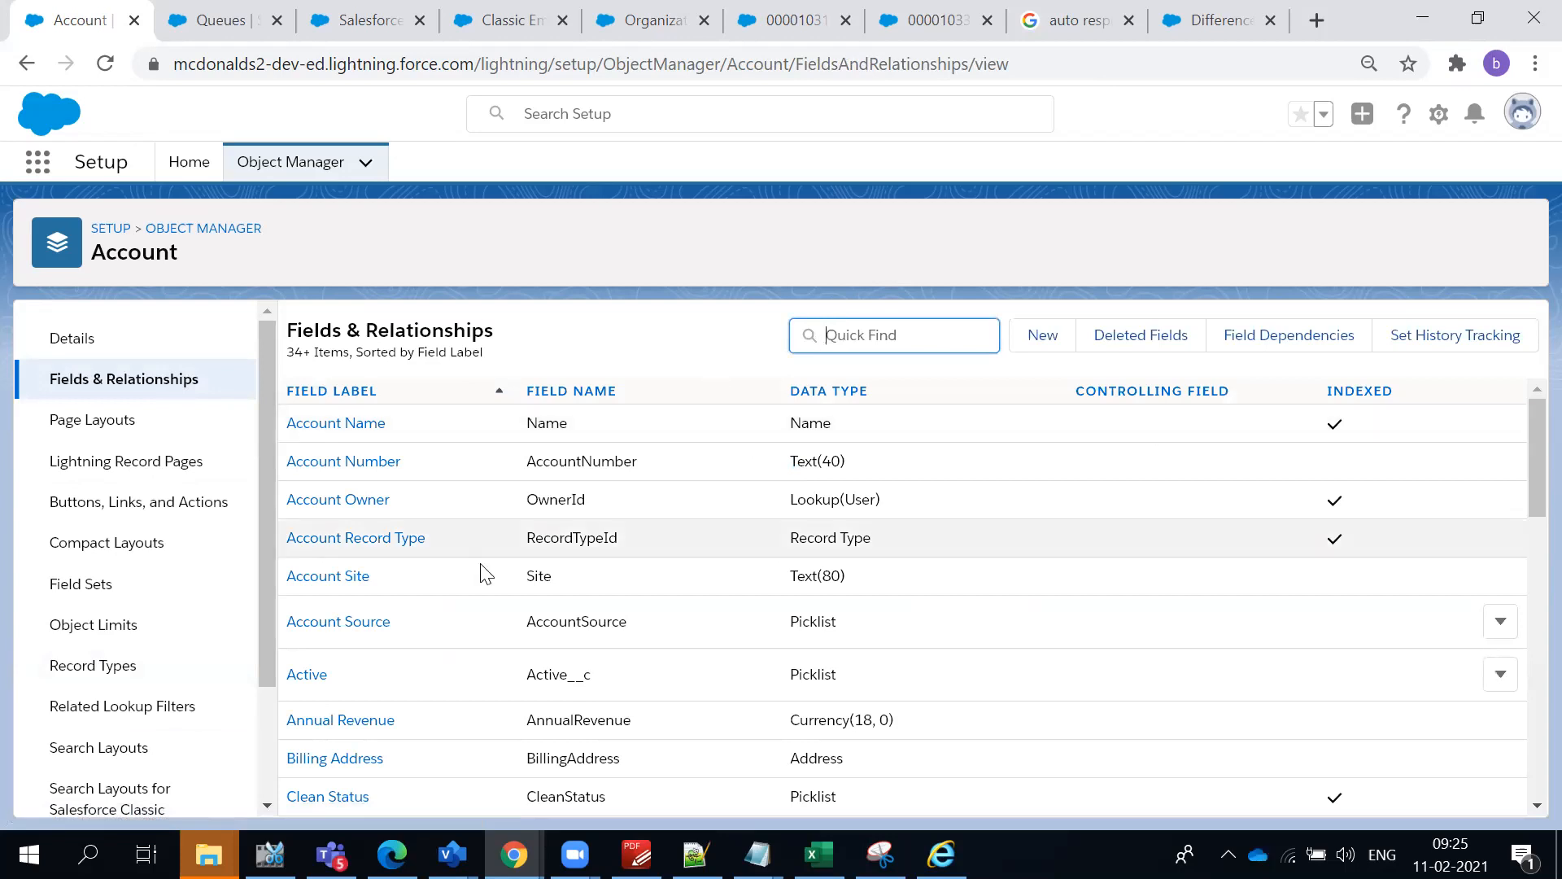
click(335, 623)
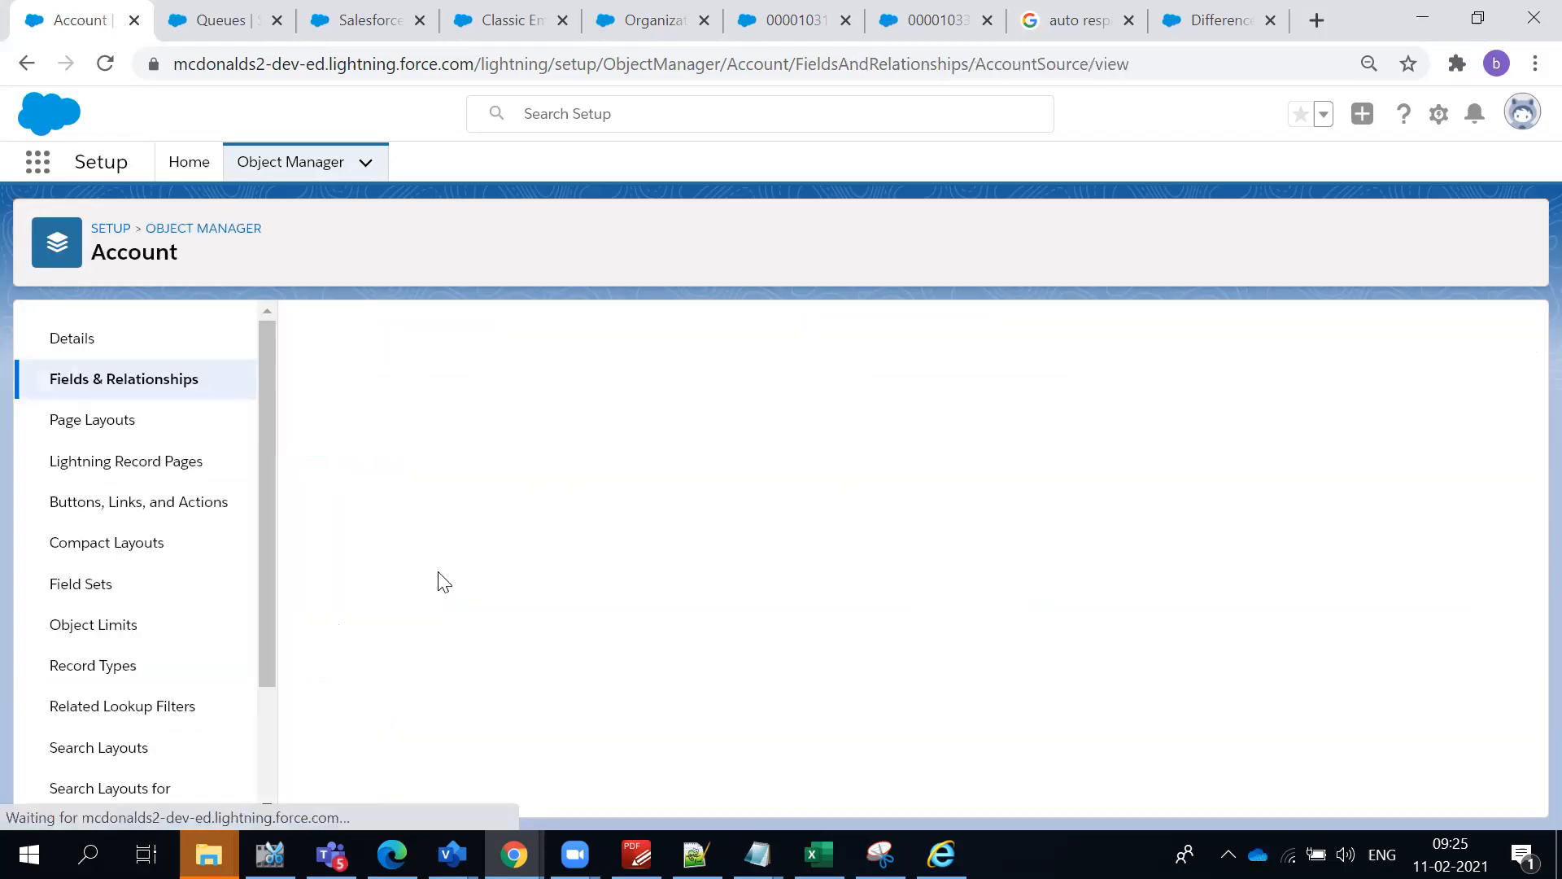
scroll(579, 547, down, 5)
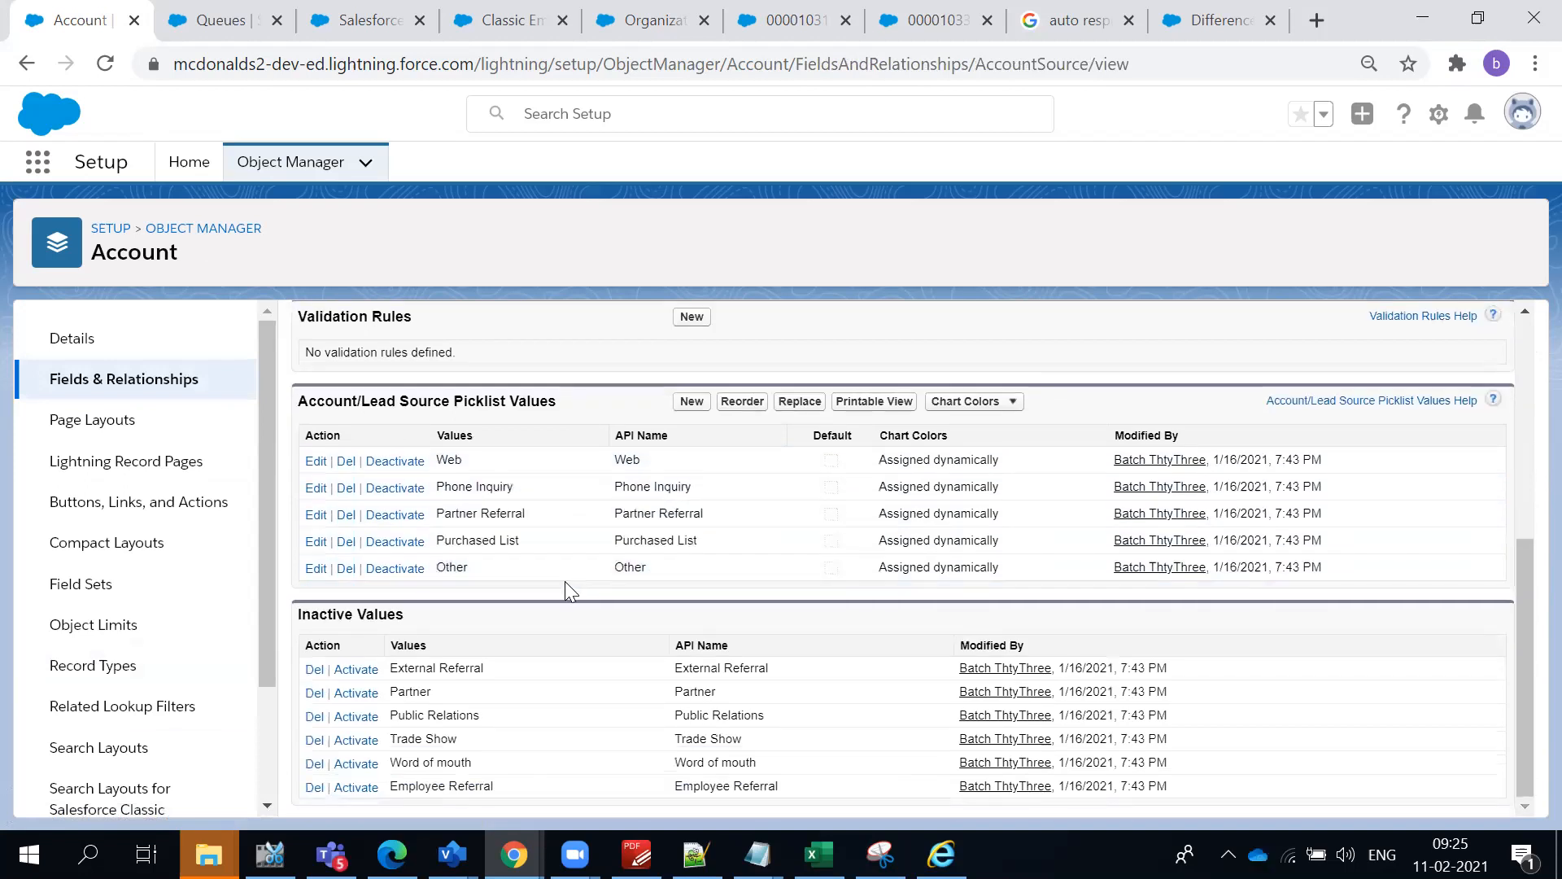
scroll(443, 537, up, 3)
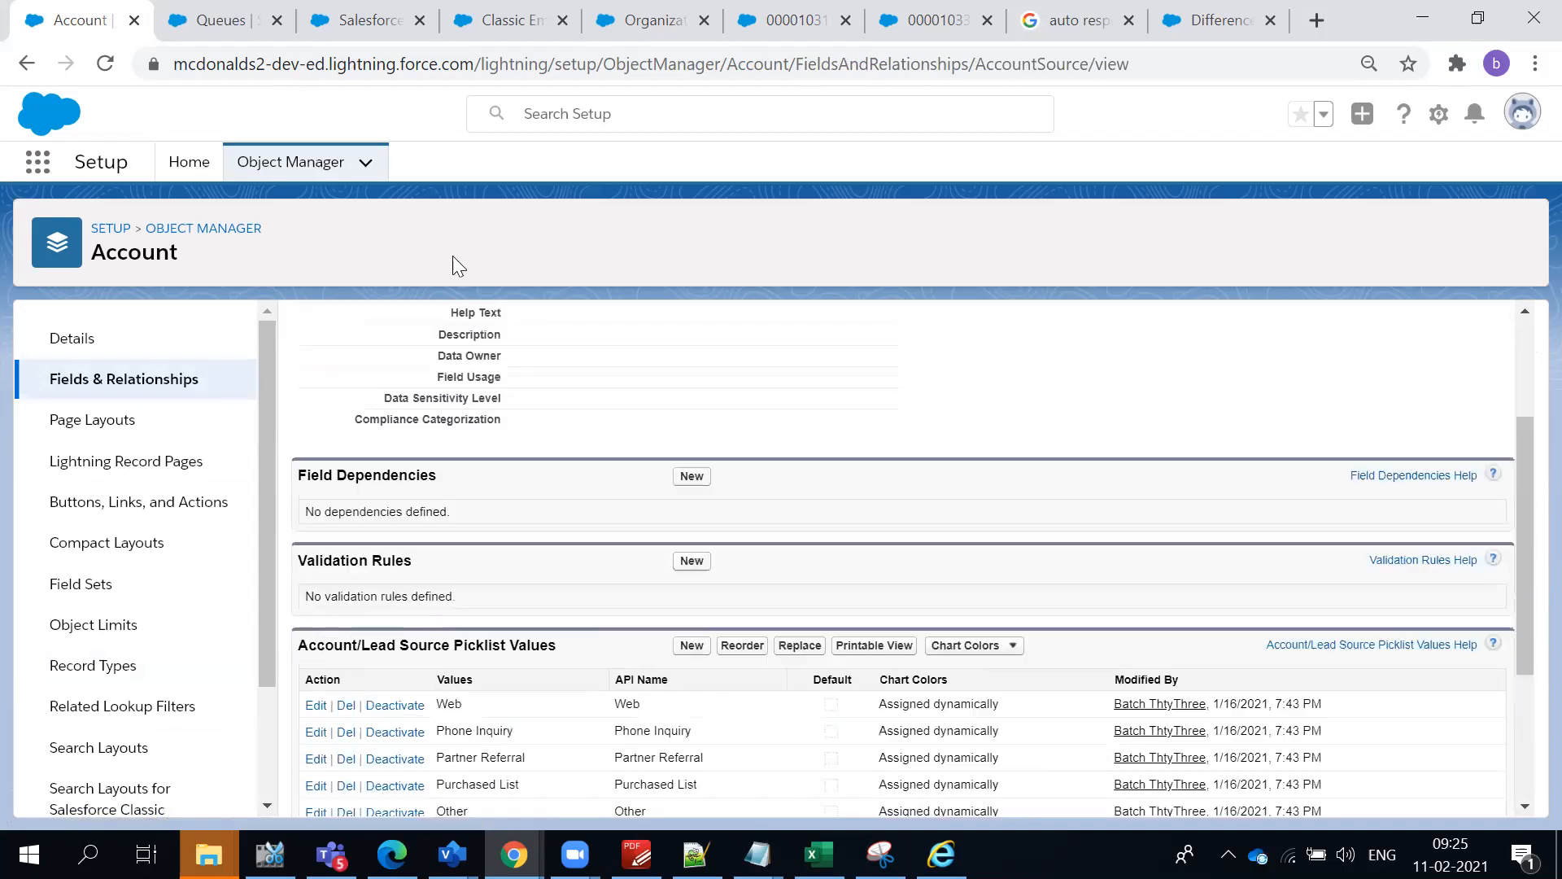
- Switch to the Service Console and show the McD Business Customers list view of accounts
click(203, 13)
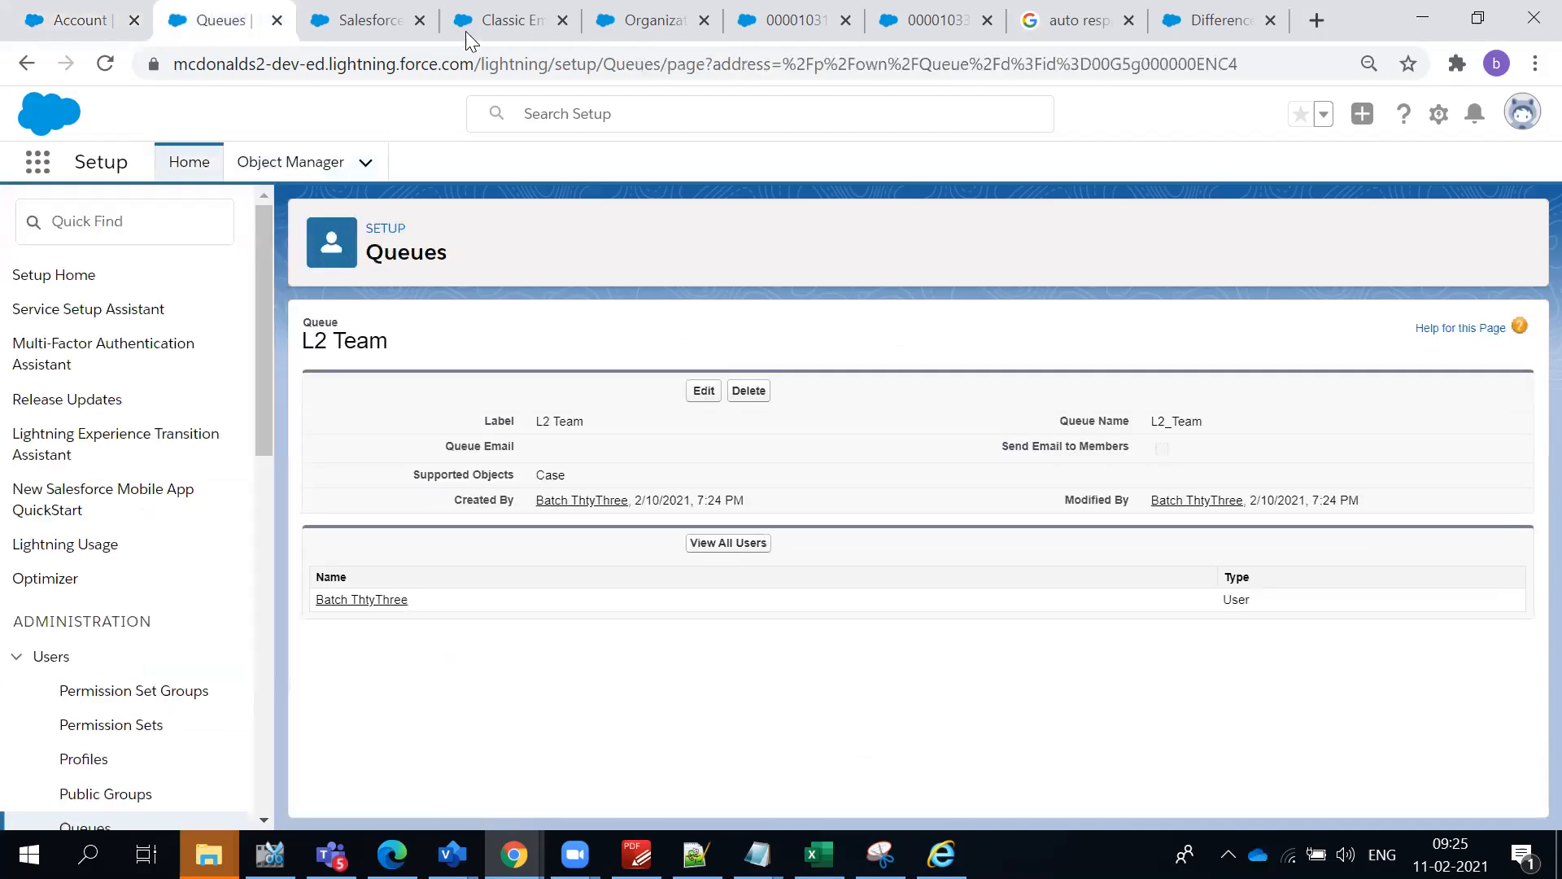
click(376, 24)
click(505, 24)
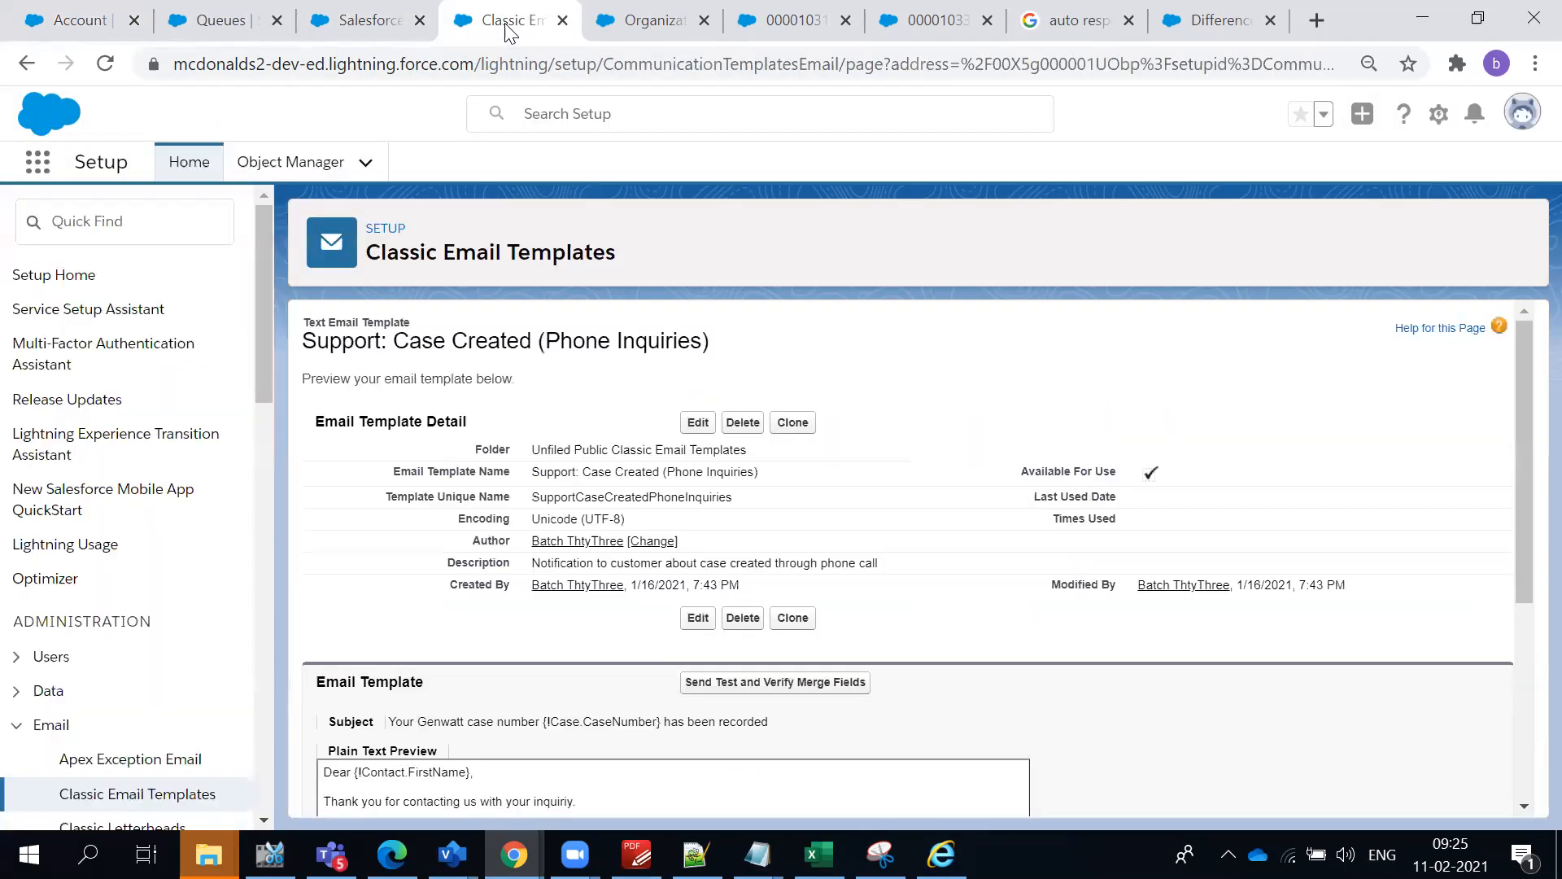
click(631, 25)
click(794, 21)
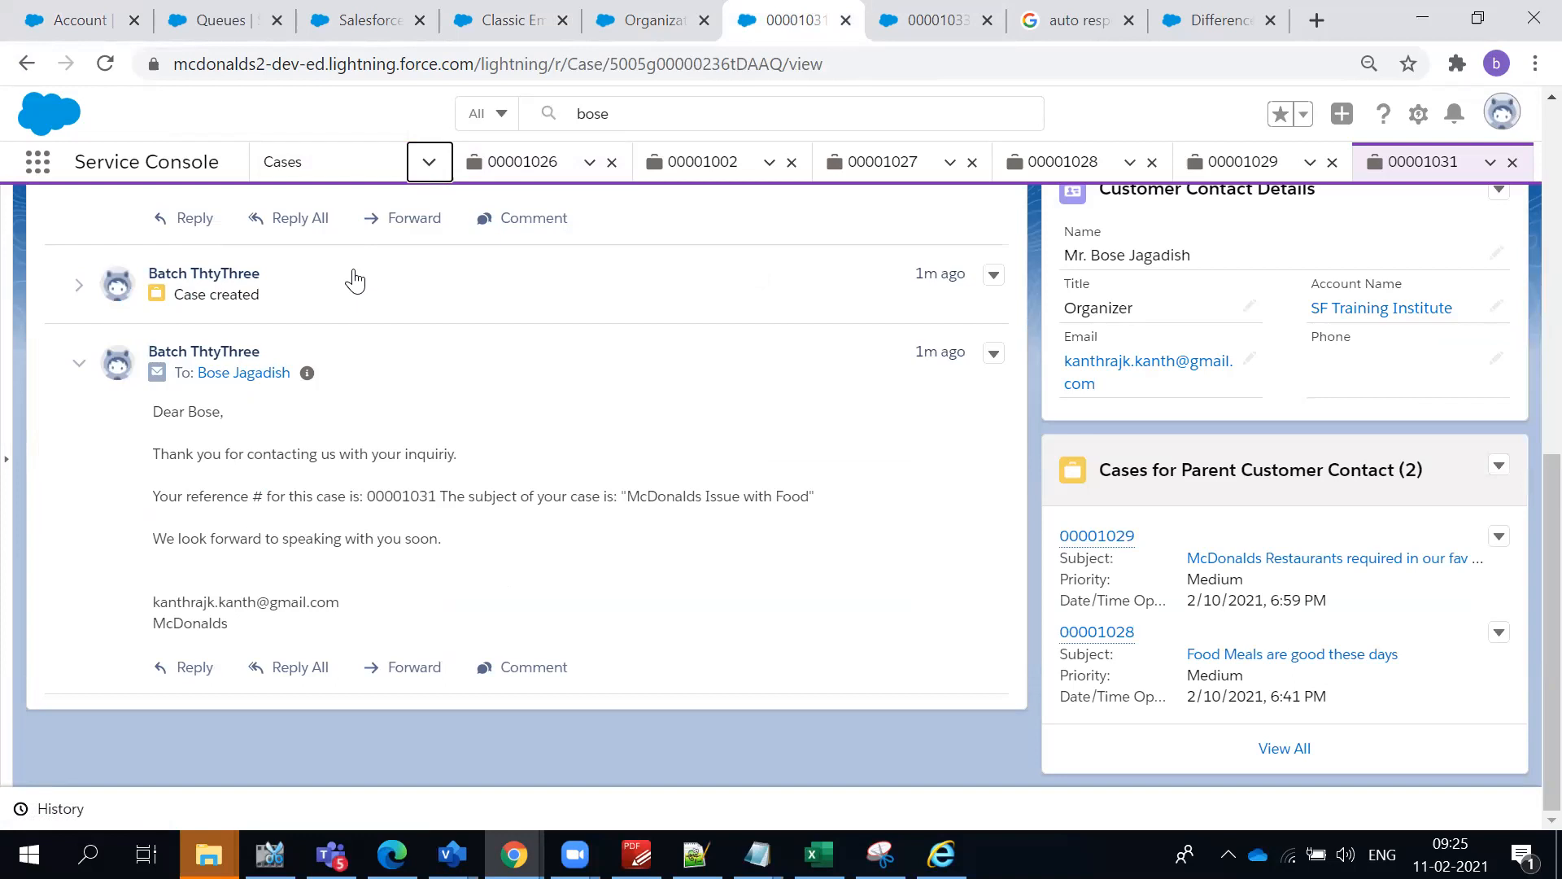
click(426, 171)
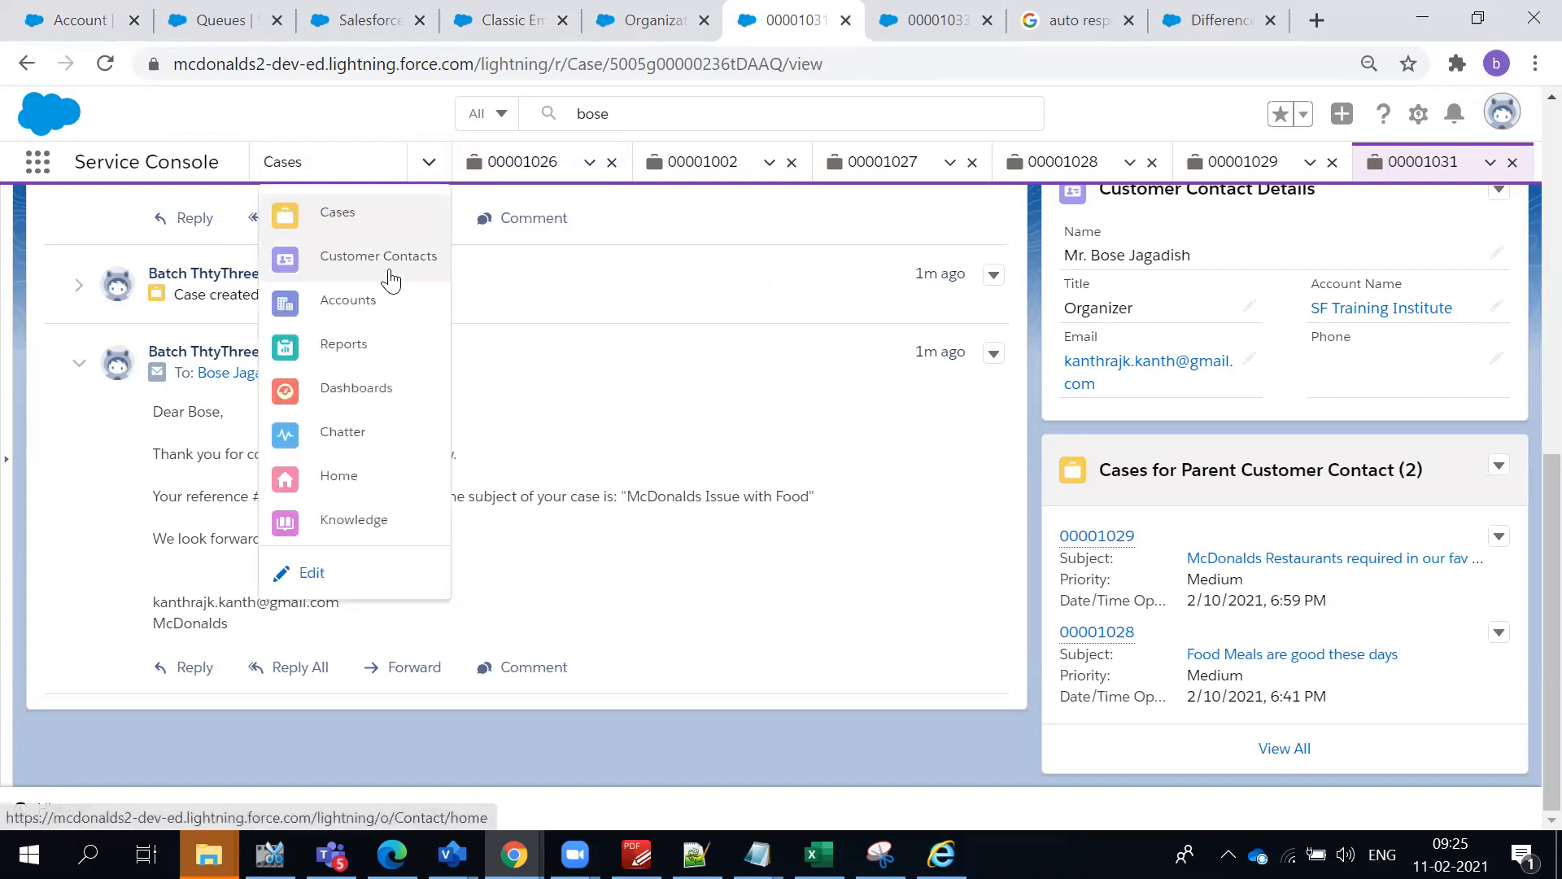
click(367, 304)
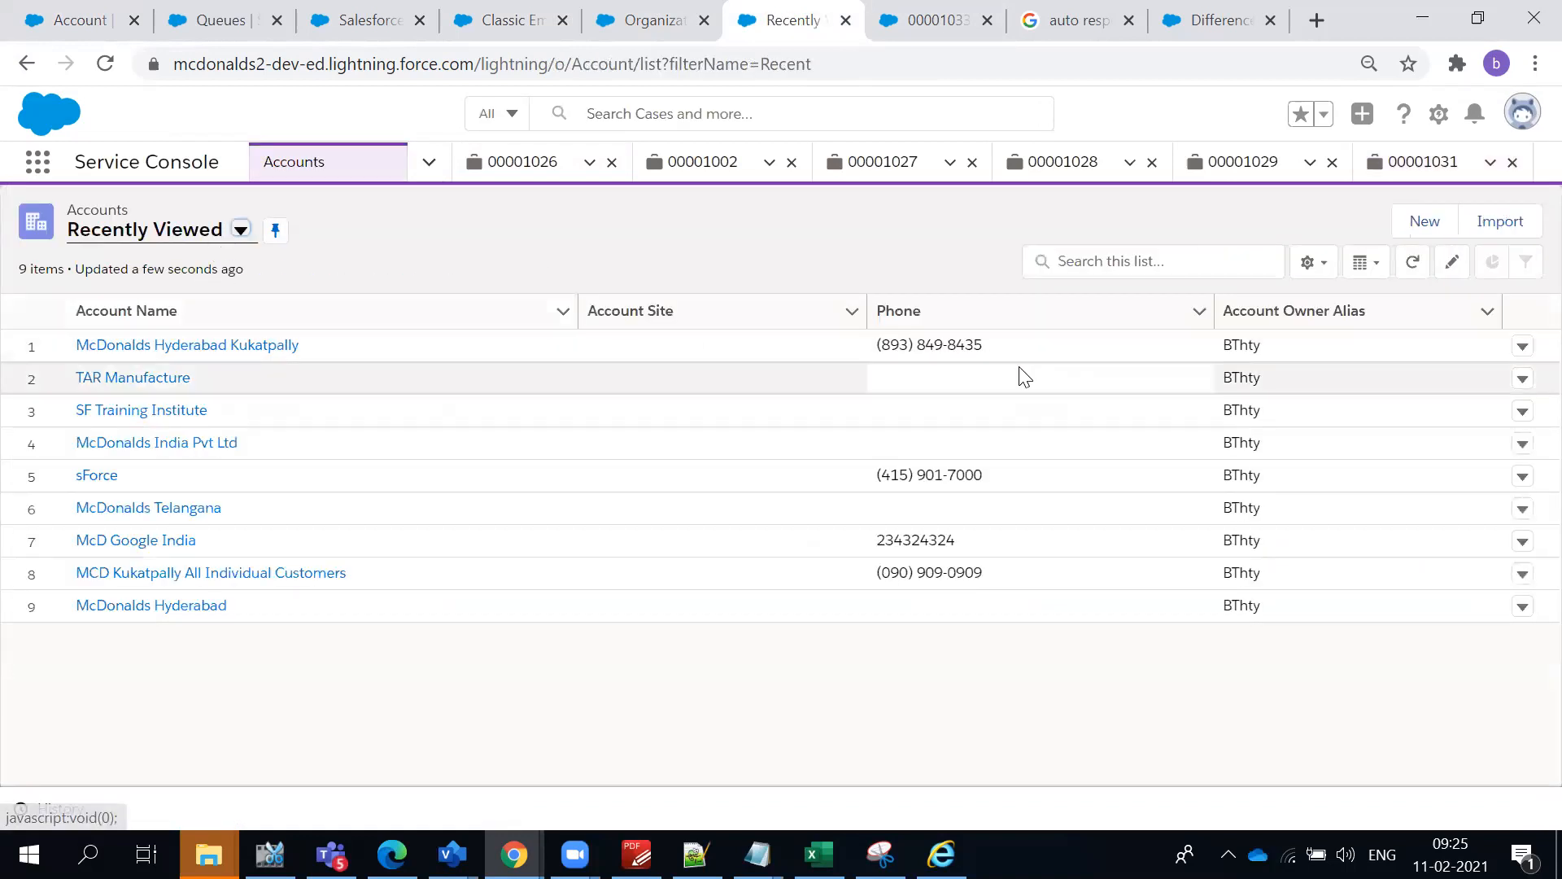
click(169, 343)
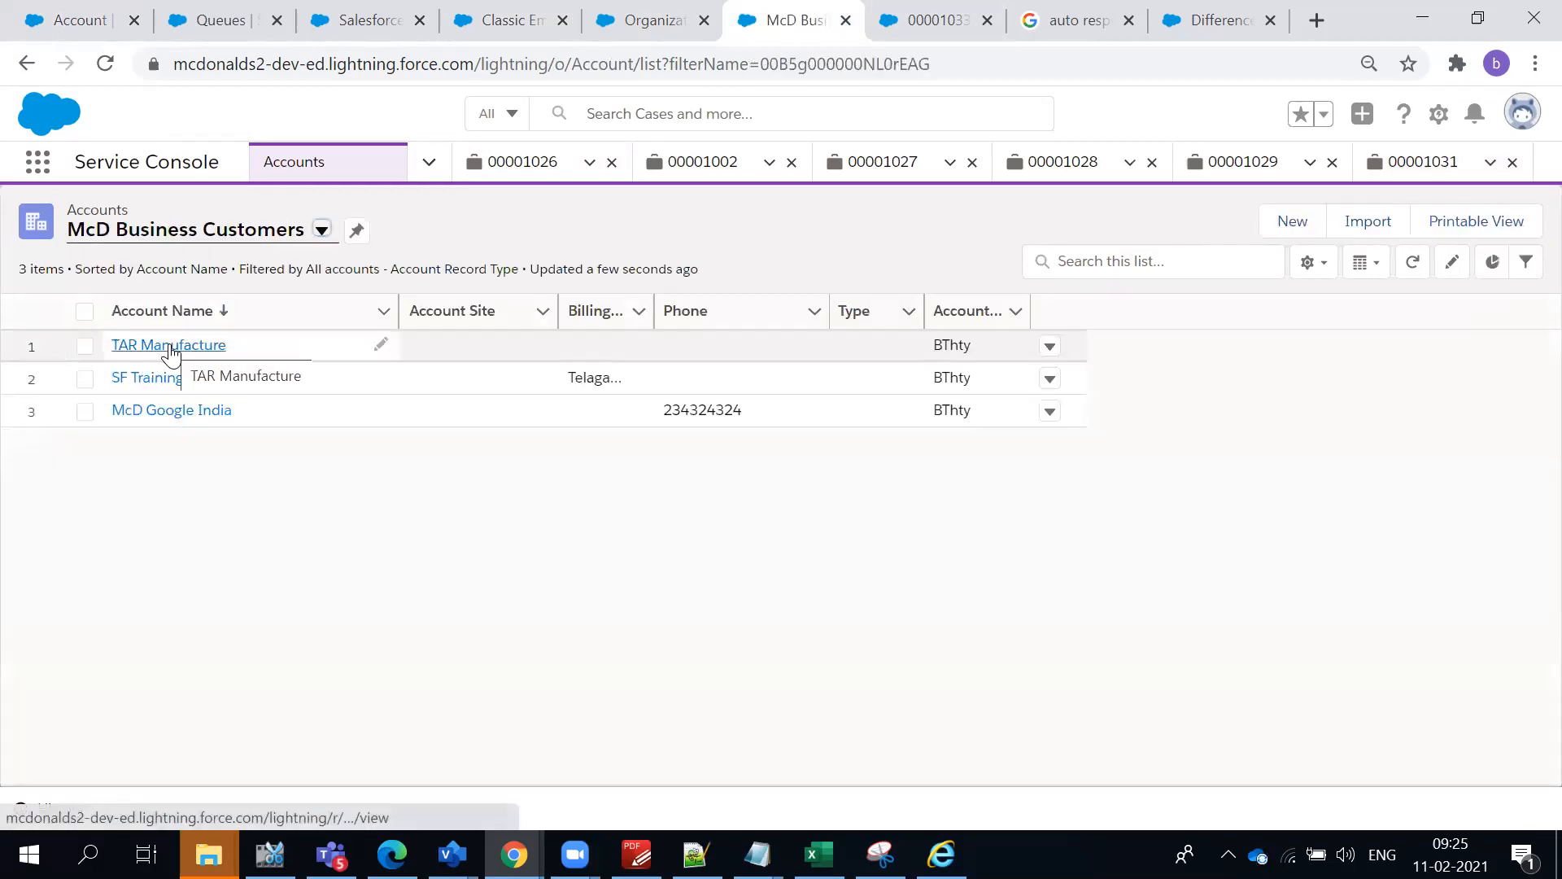
- Open the TAR Manufacture account and look through its detail fields
click(169, 345)
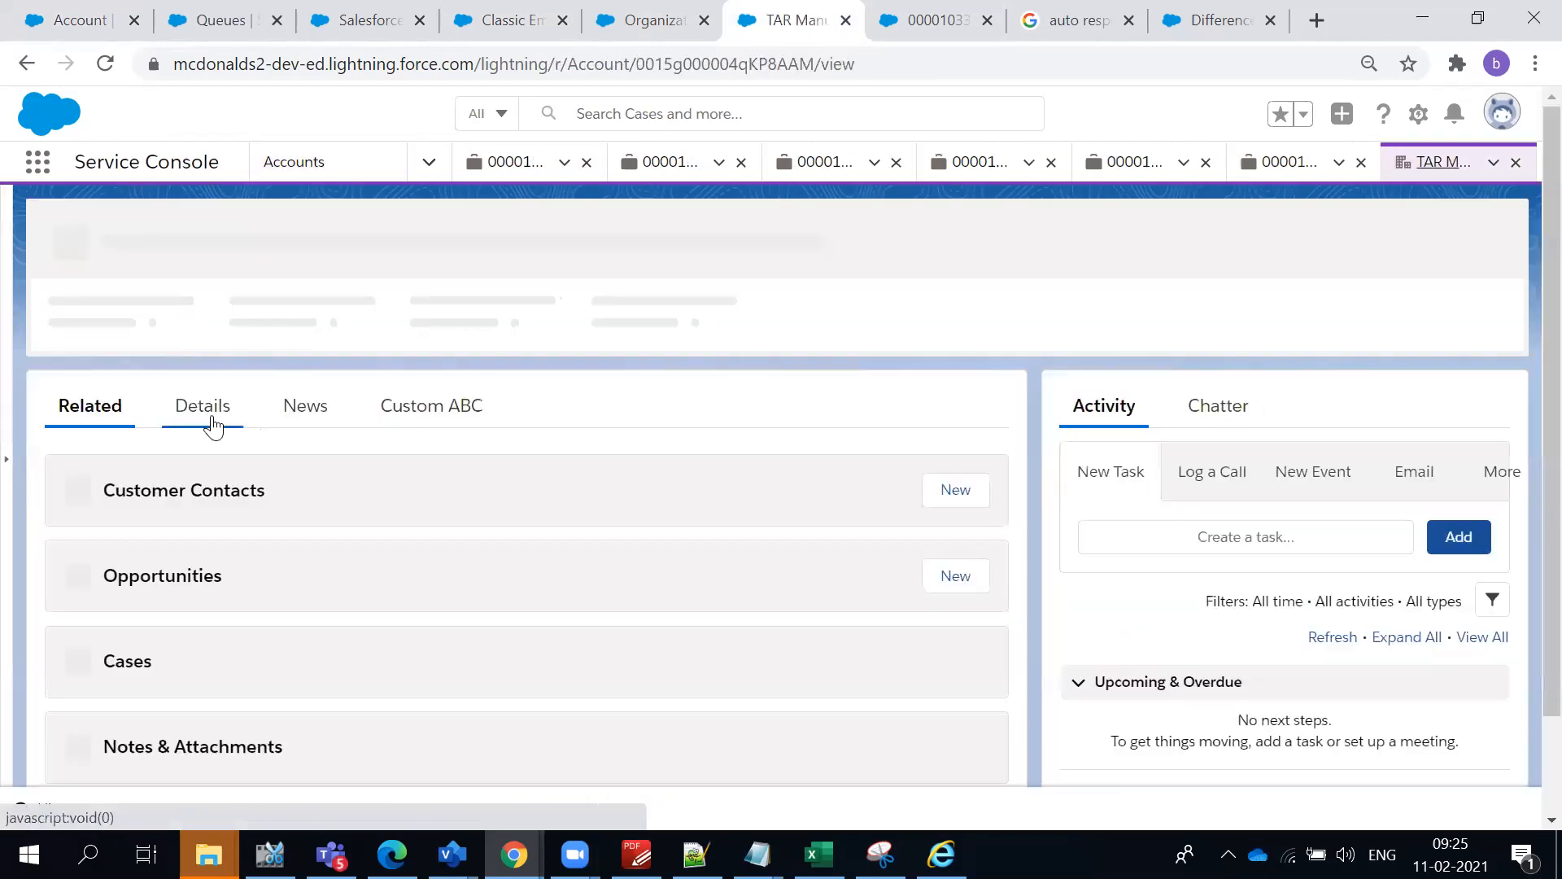
click(210, 419)
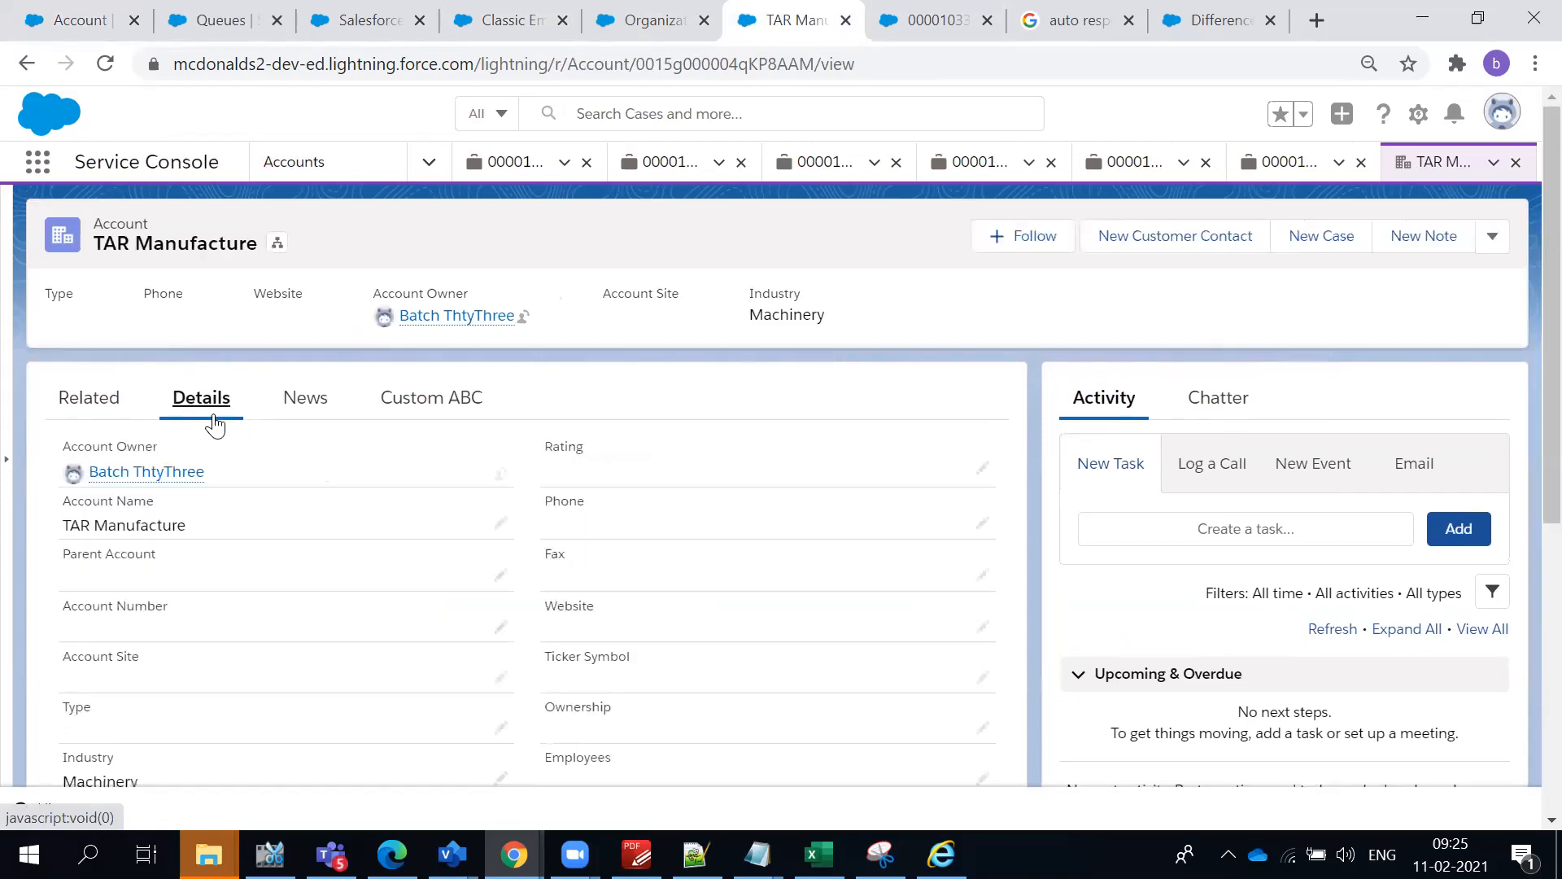
scroll(684, 569, down, 2)
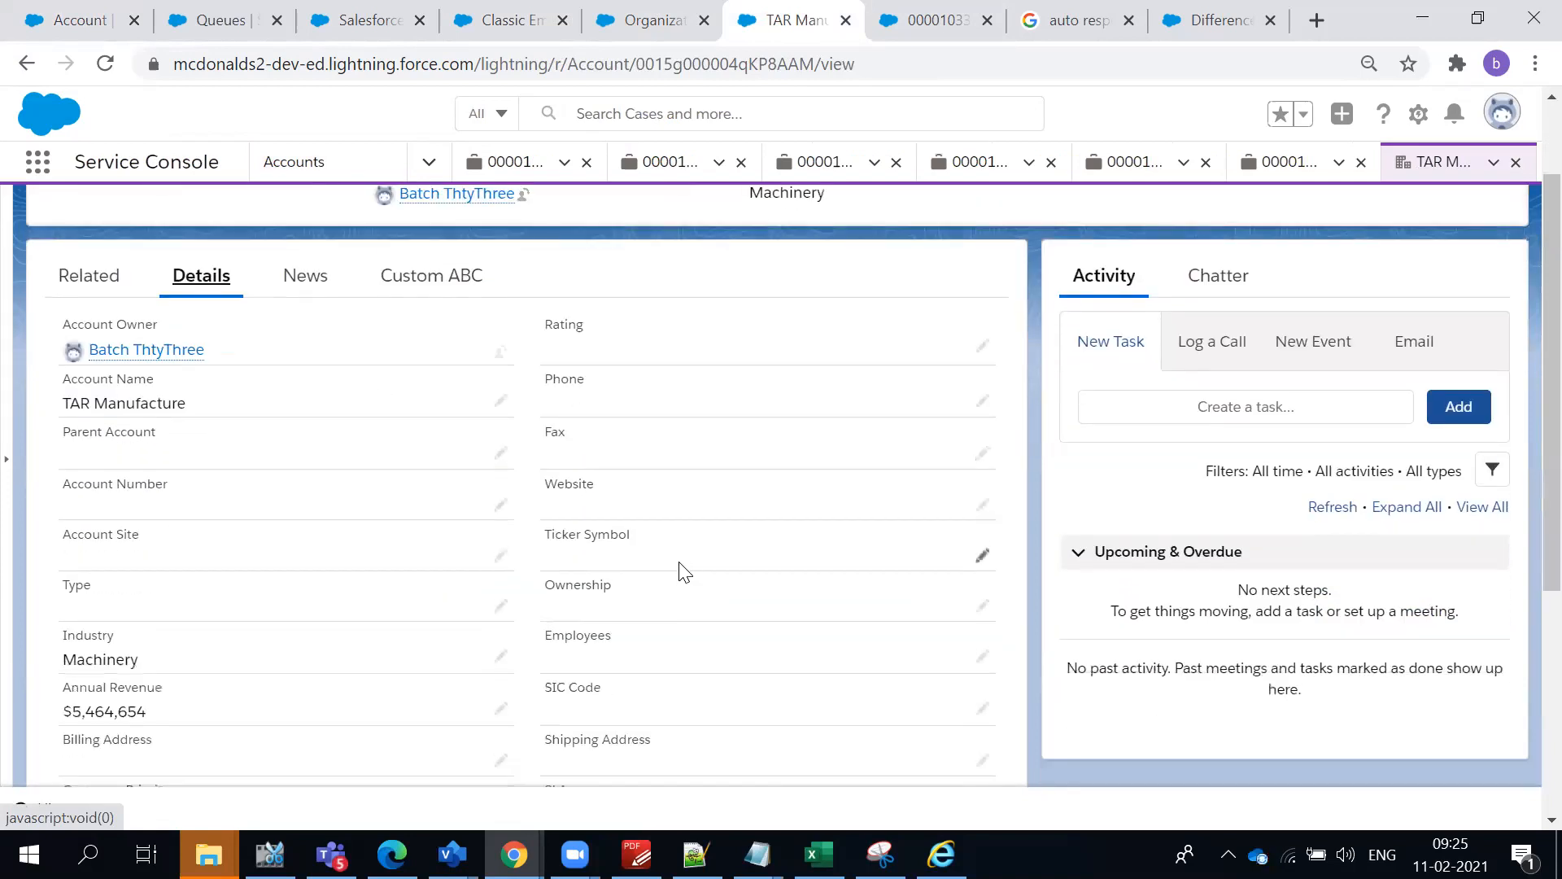
- Look through the TAR Manufacture account's detail fields and search the page for "Source"
scroll(677, 560, down, 5)
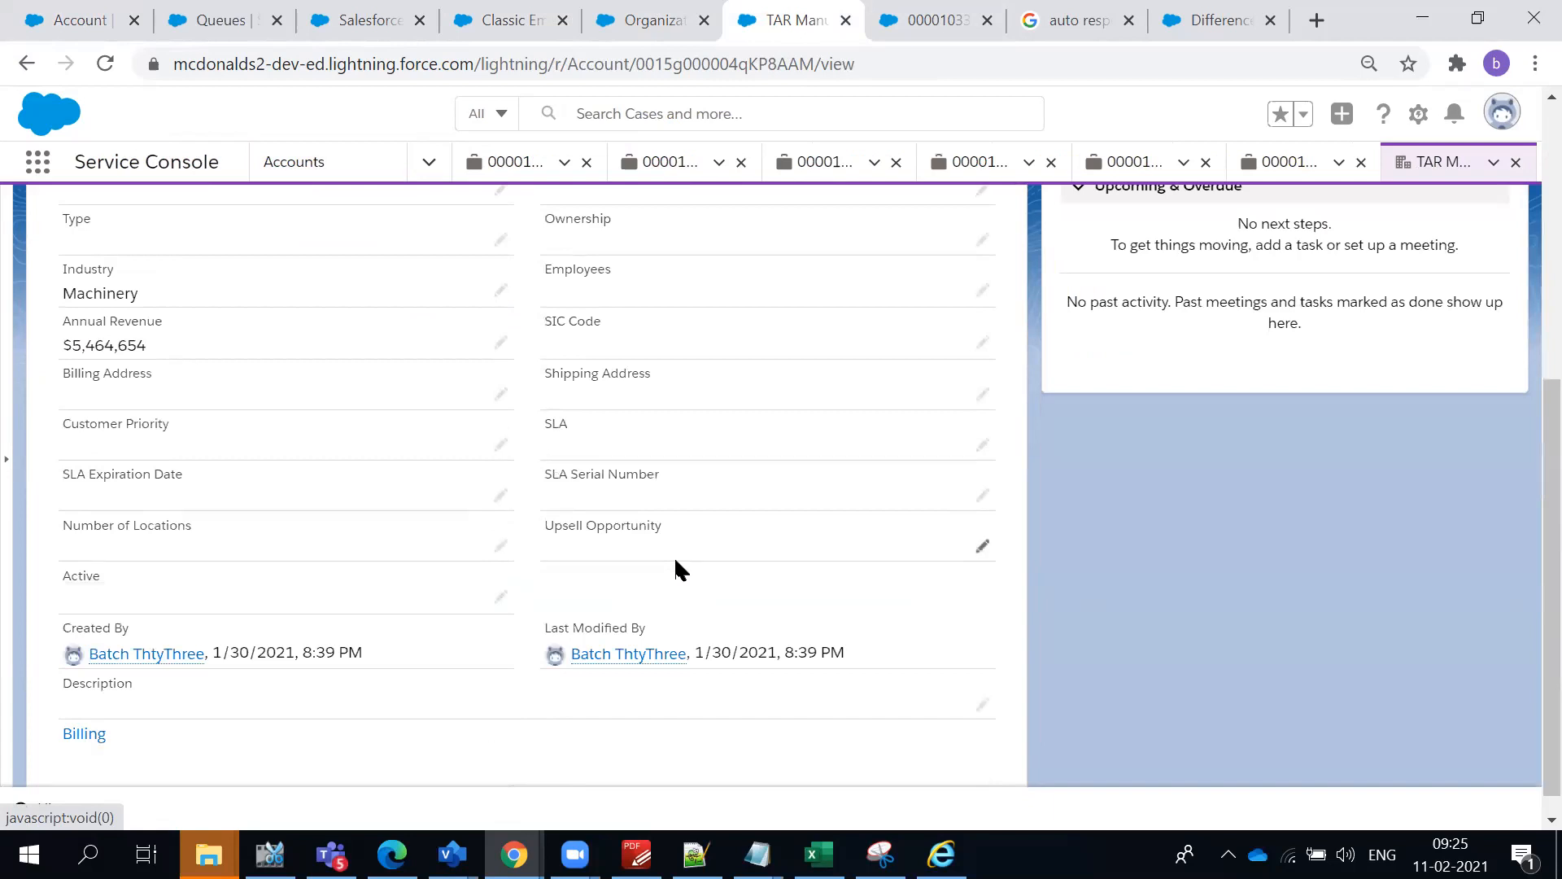
scroll(677, 563, up, 2)
scroll(677, 567, up, 3)
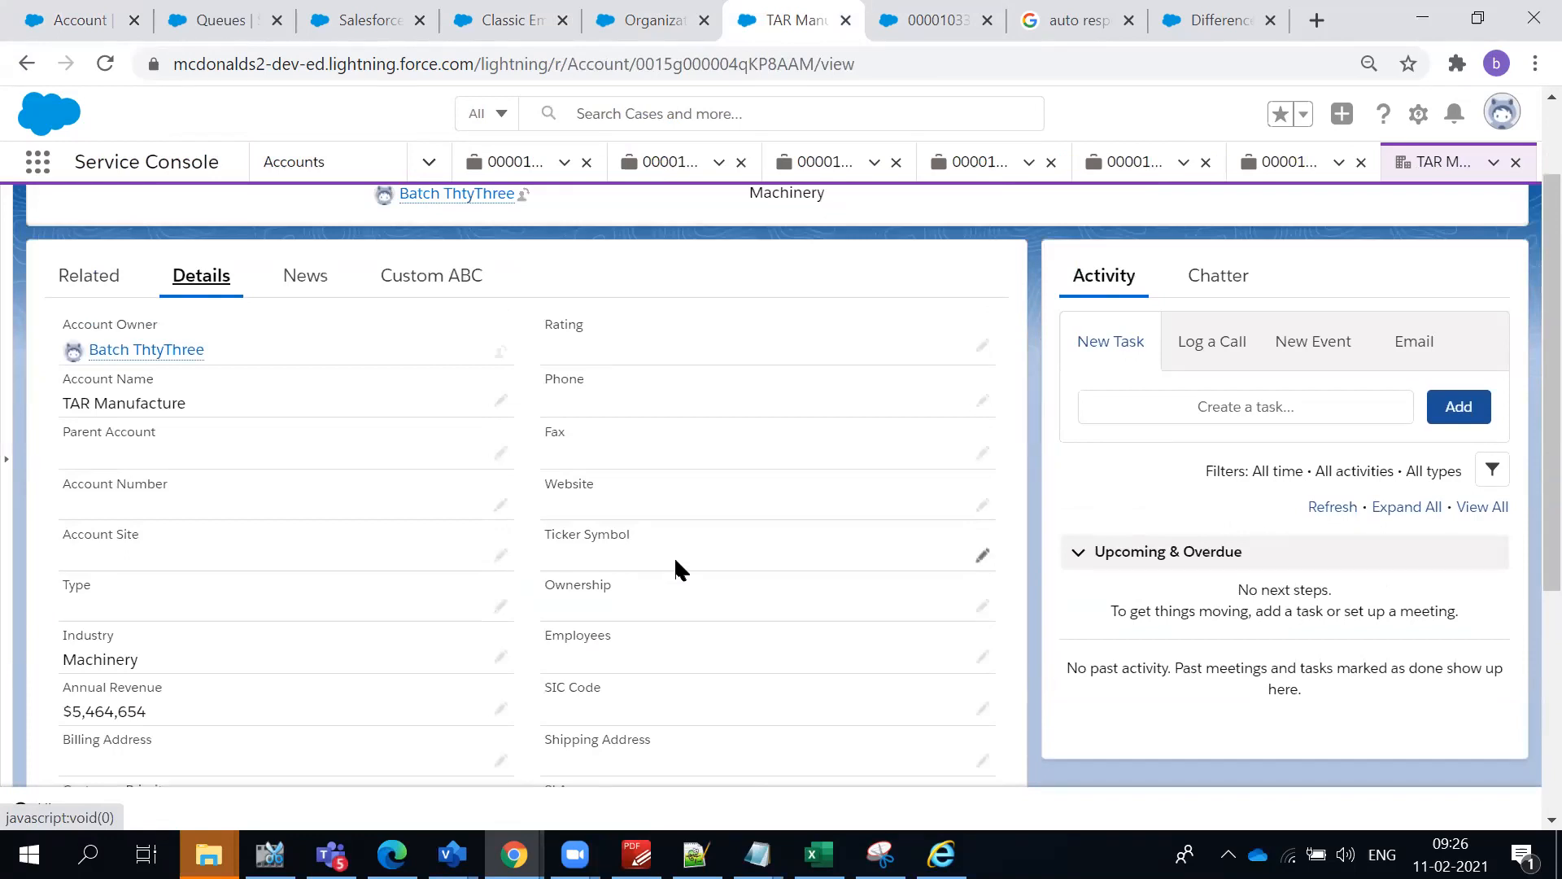
scroll(676, 560, down, 5)
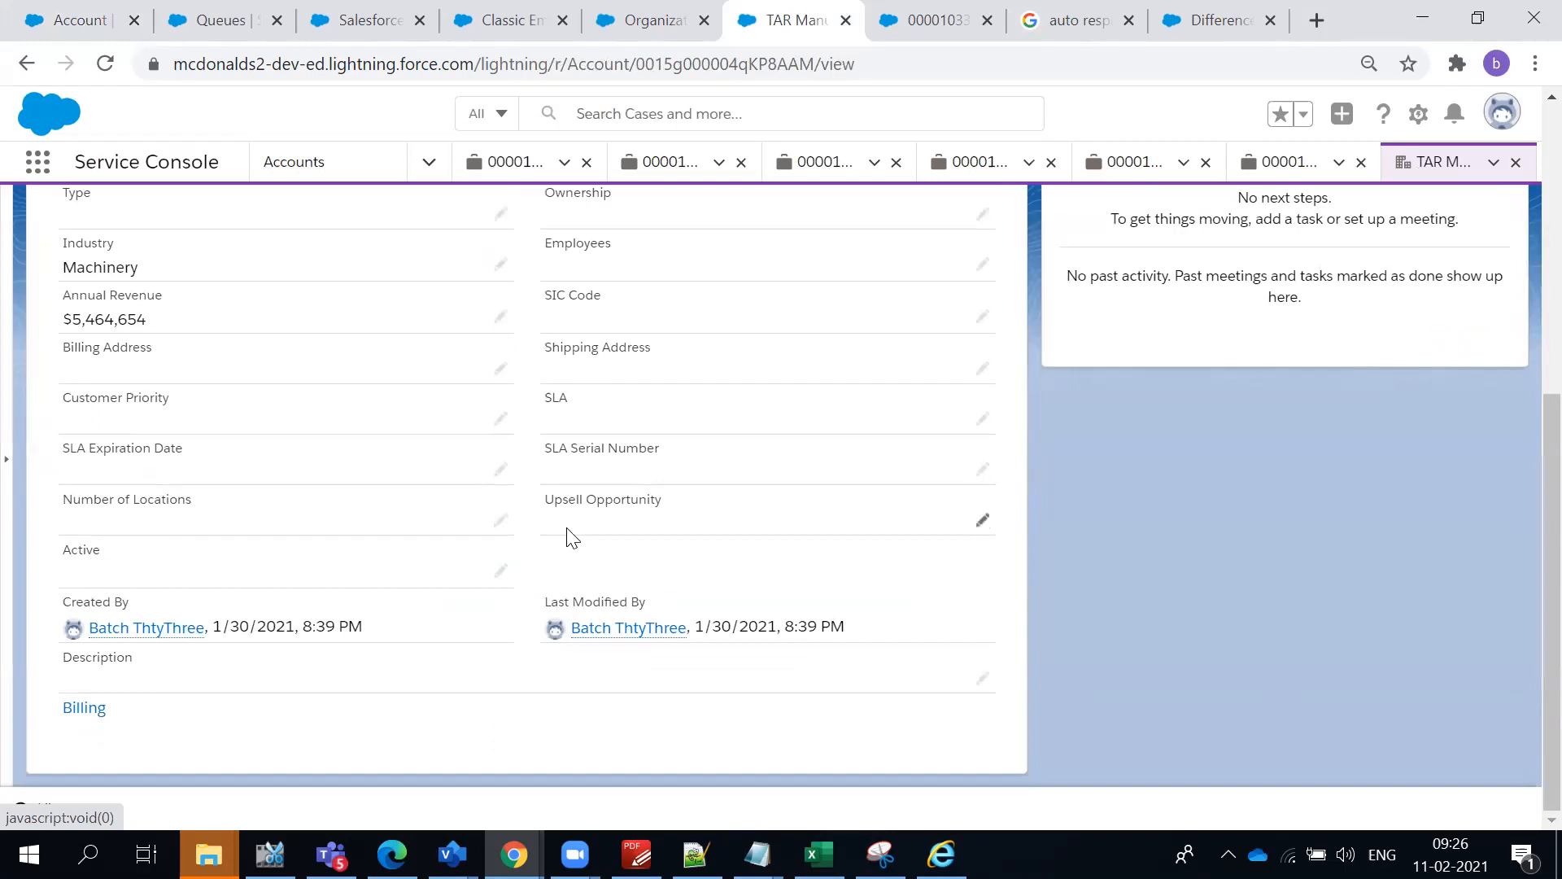
key(ctrl+f)
text(Source)
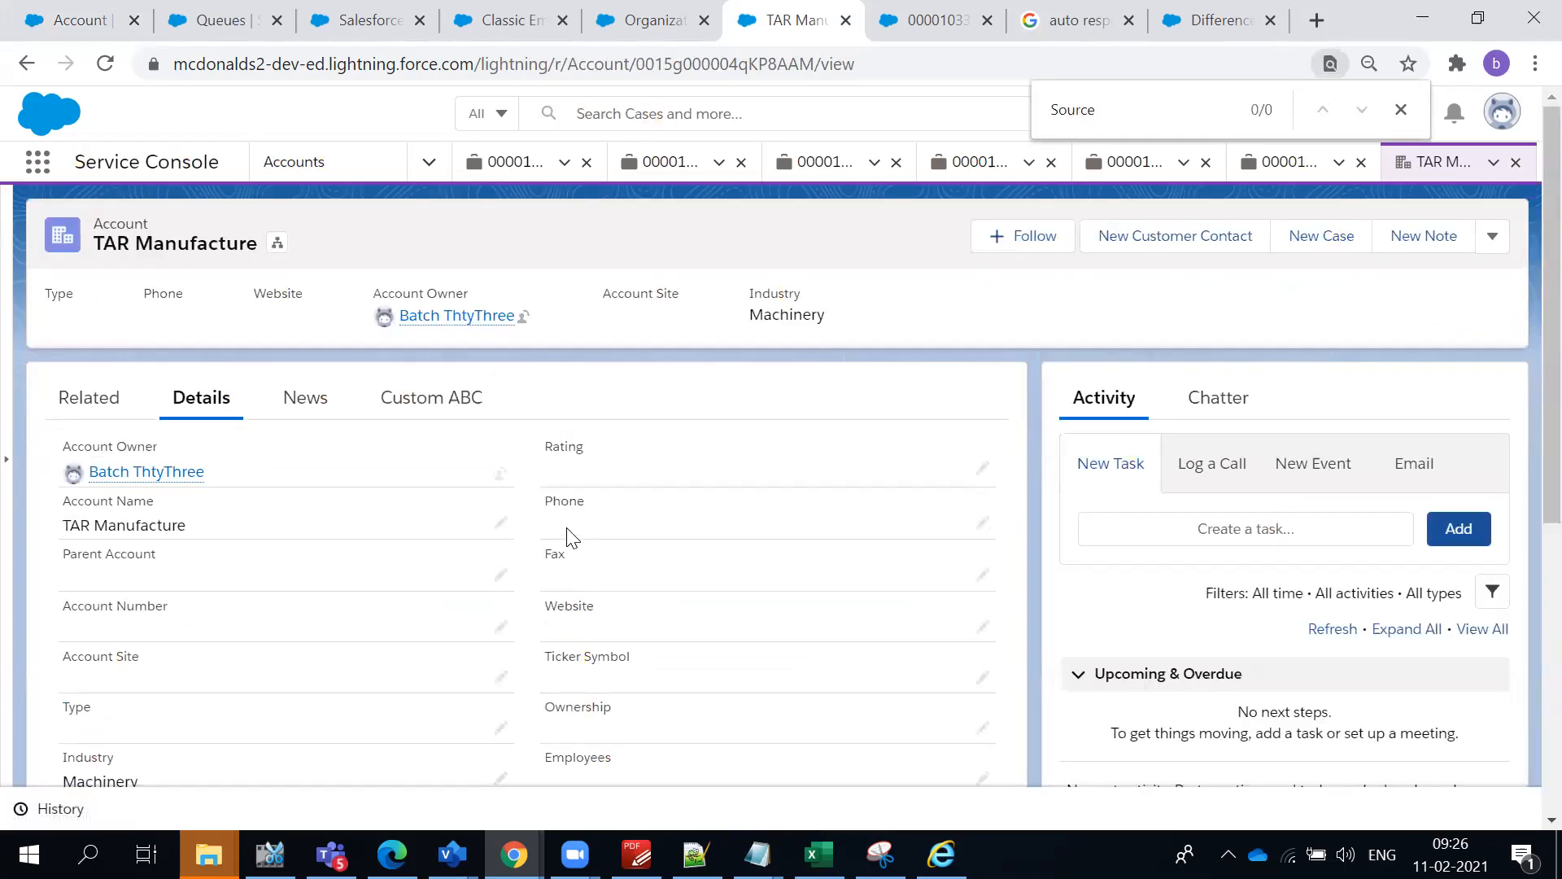
- Return to Setup and list the Account object's record types
click(90, 18)
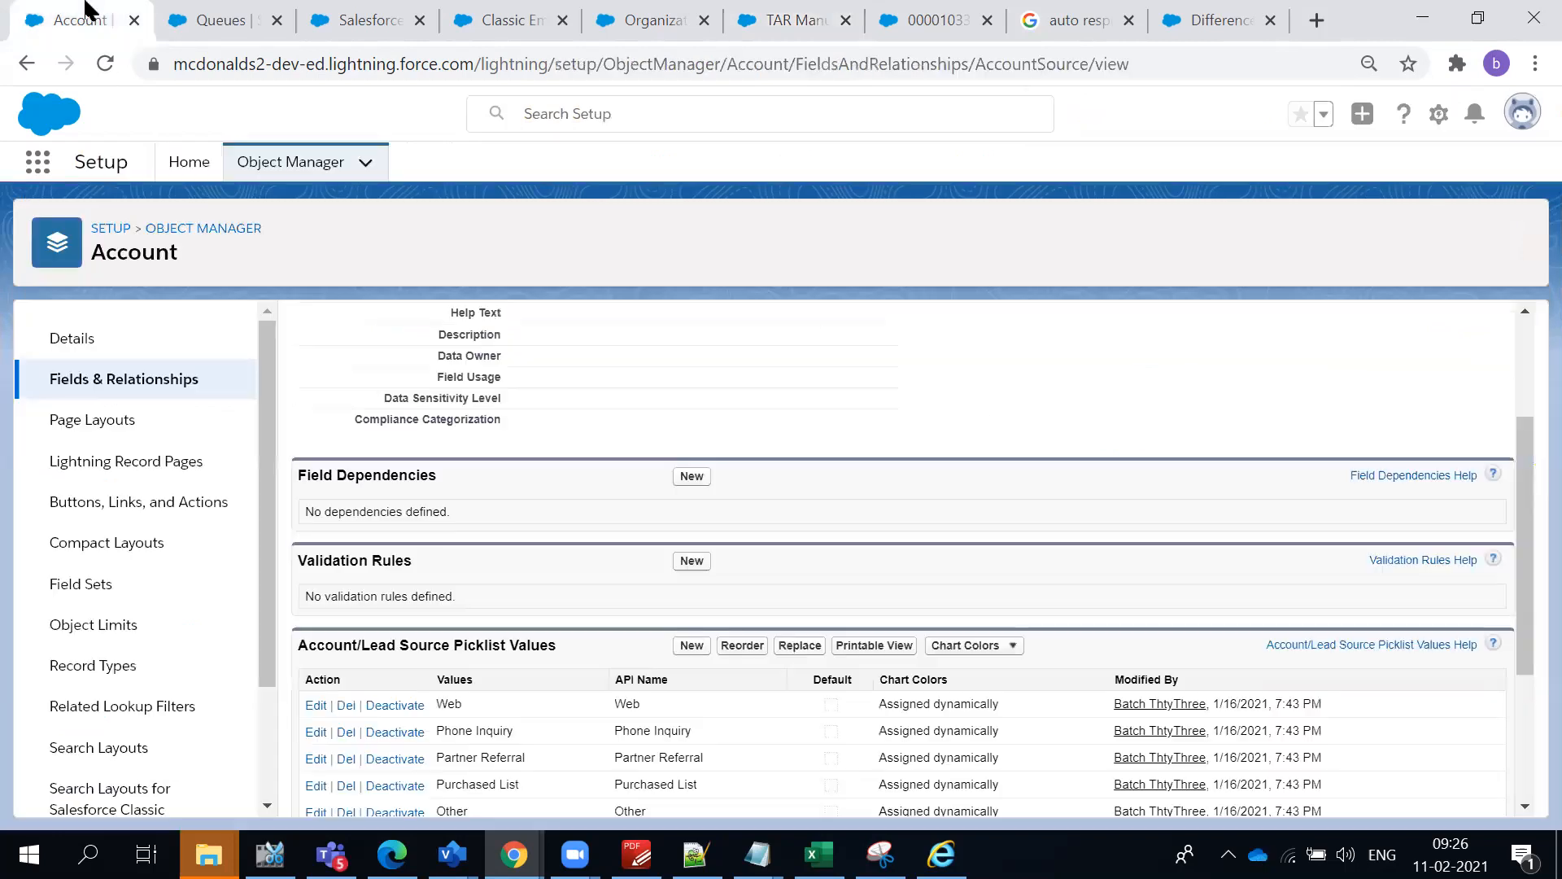
click(24, 63)
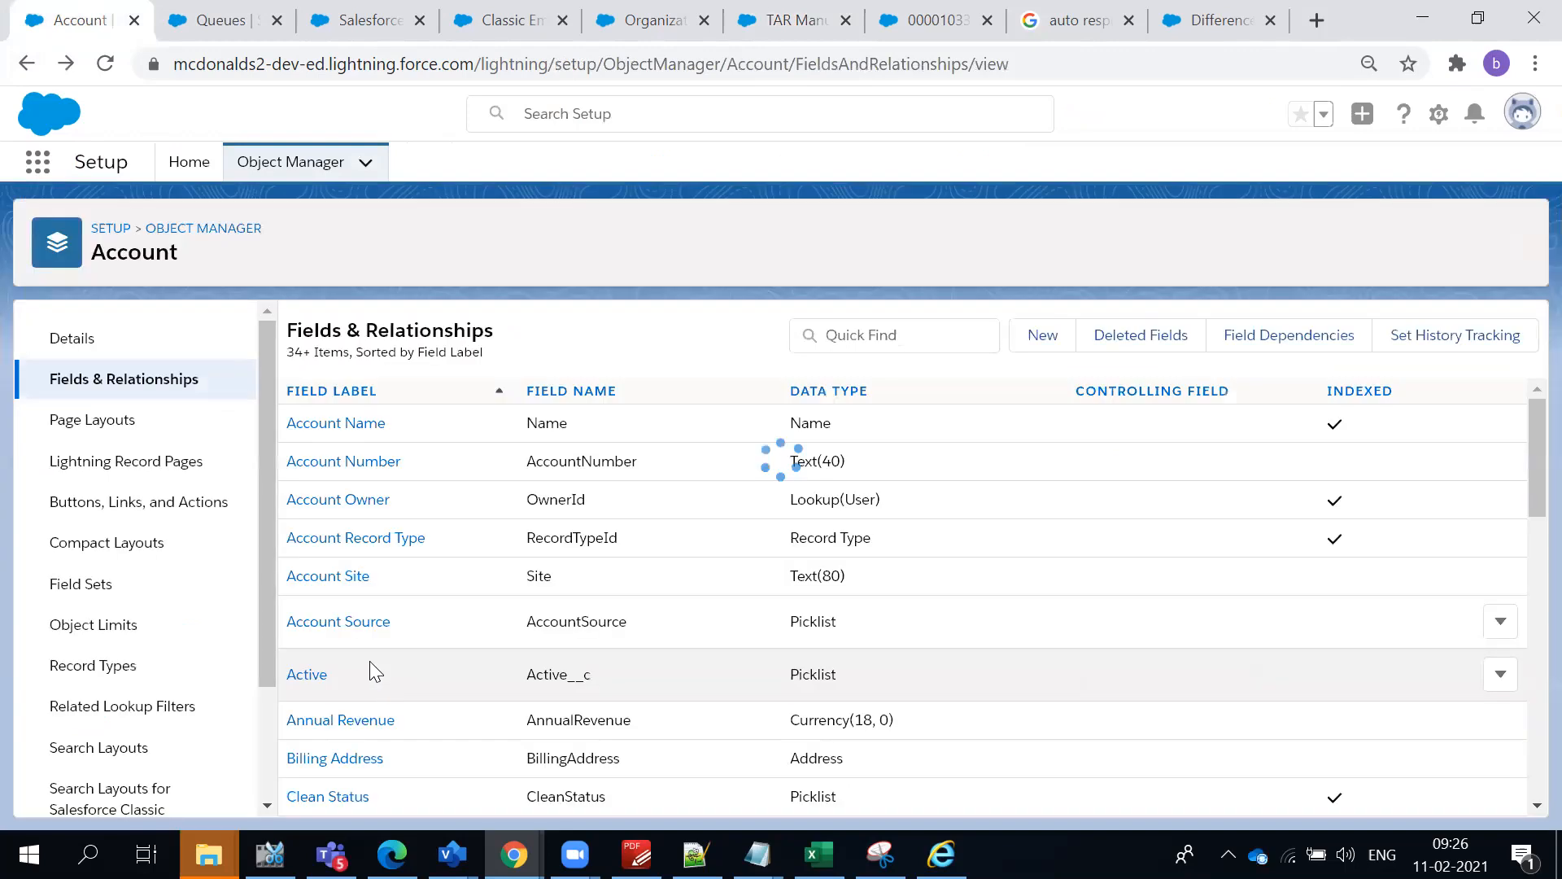
click(95, 675)
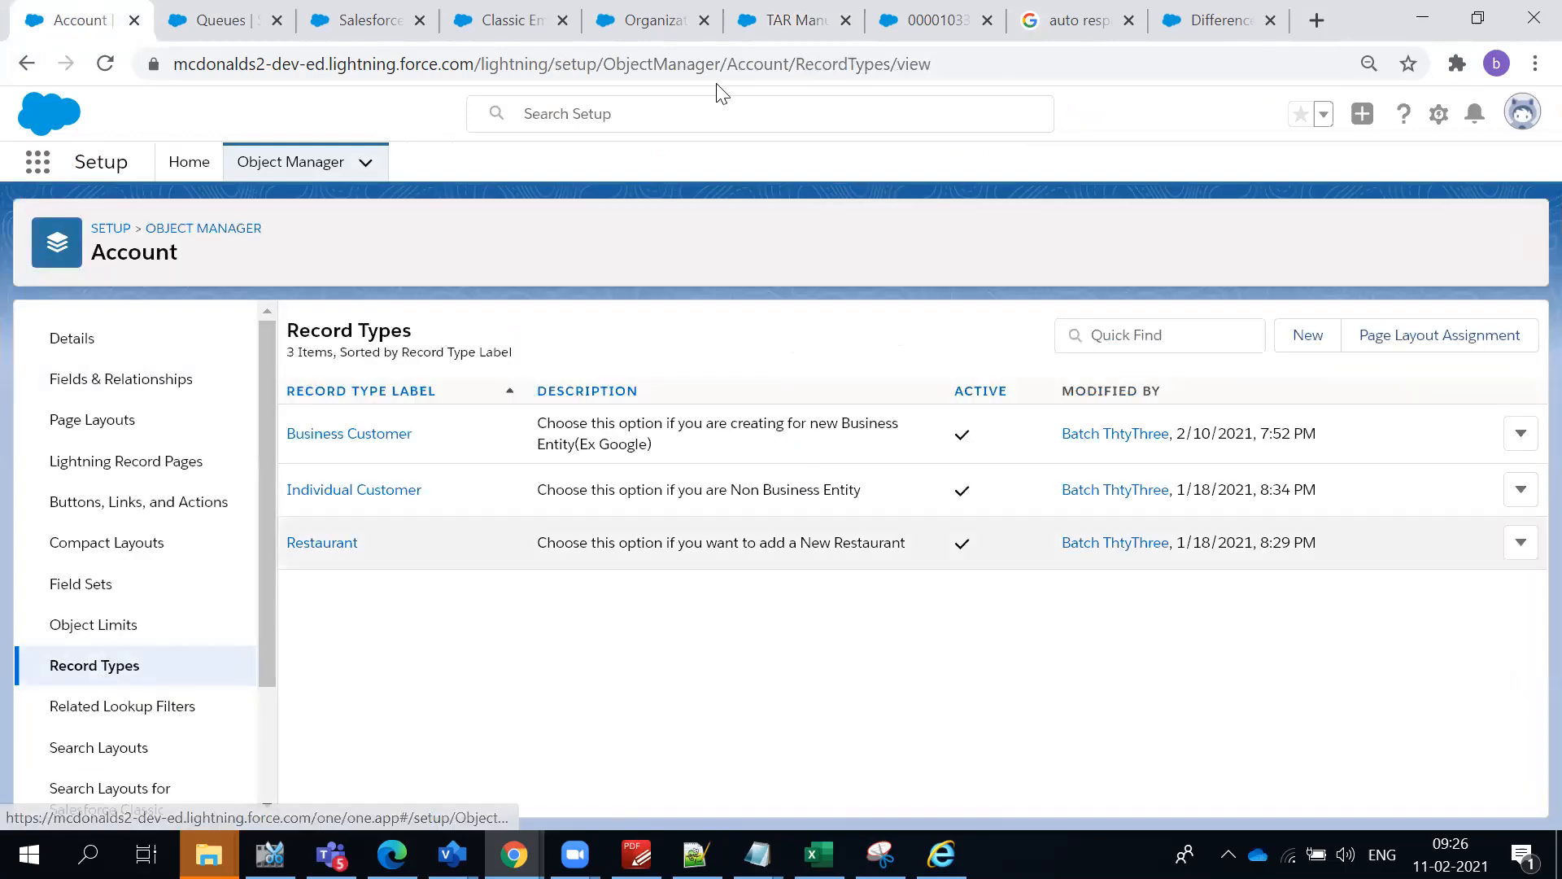
- Open the TAR Manufacture account's Type field for editing and show its available picklist values
click(799, 21)
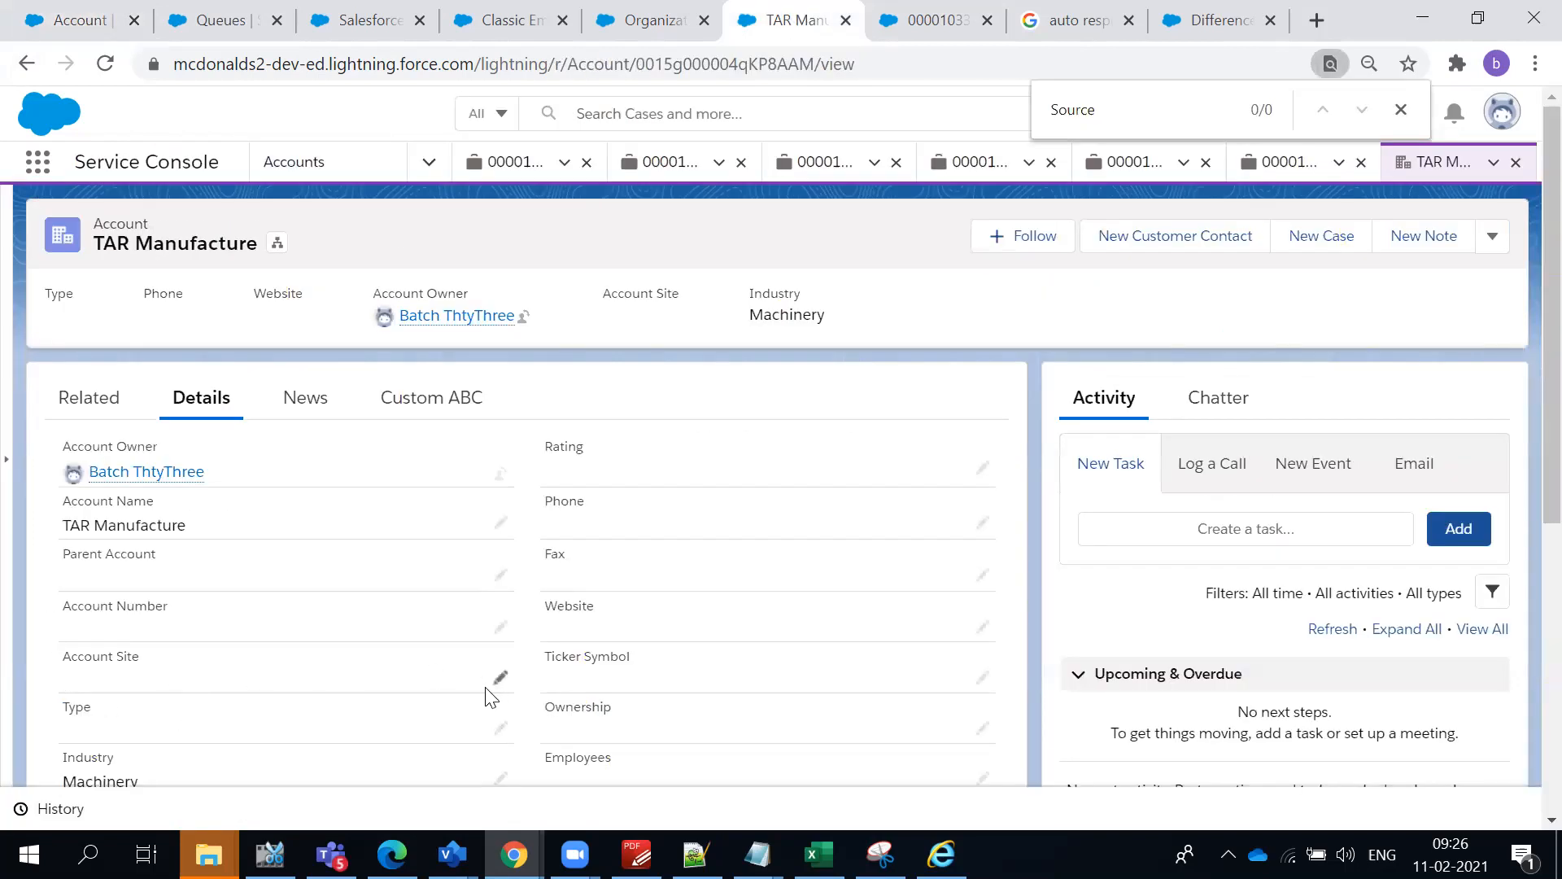
click(499, 735)
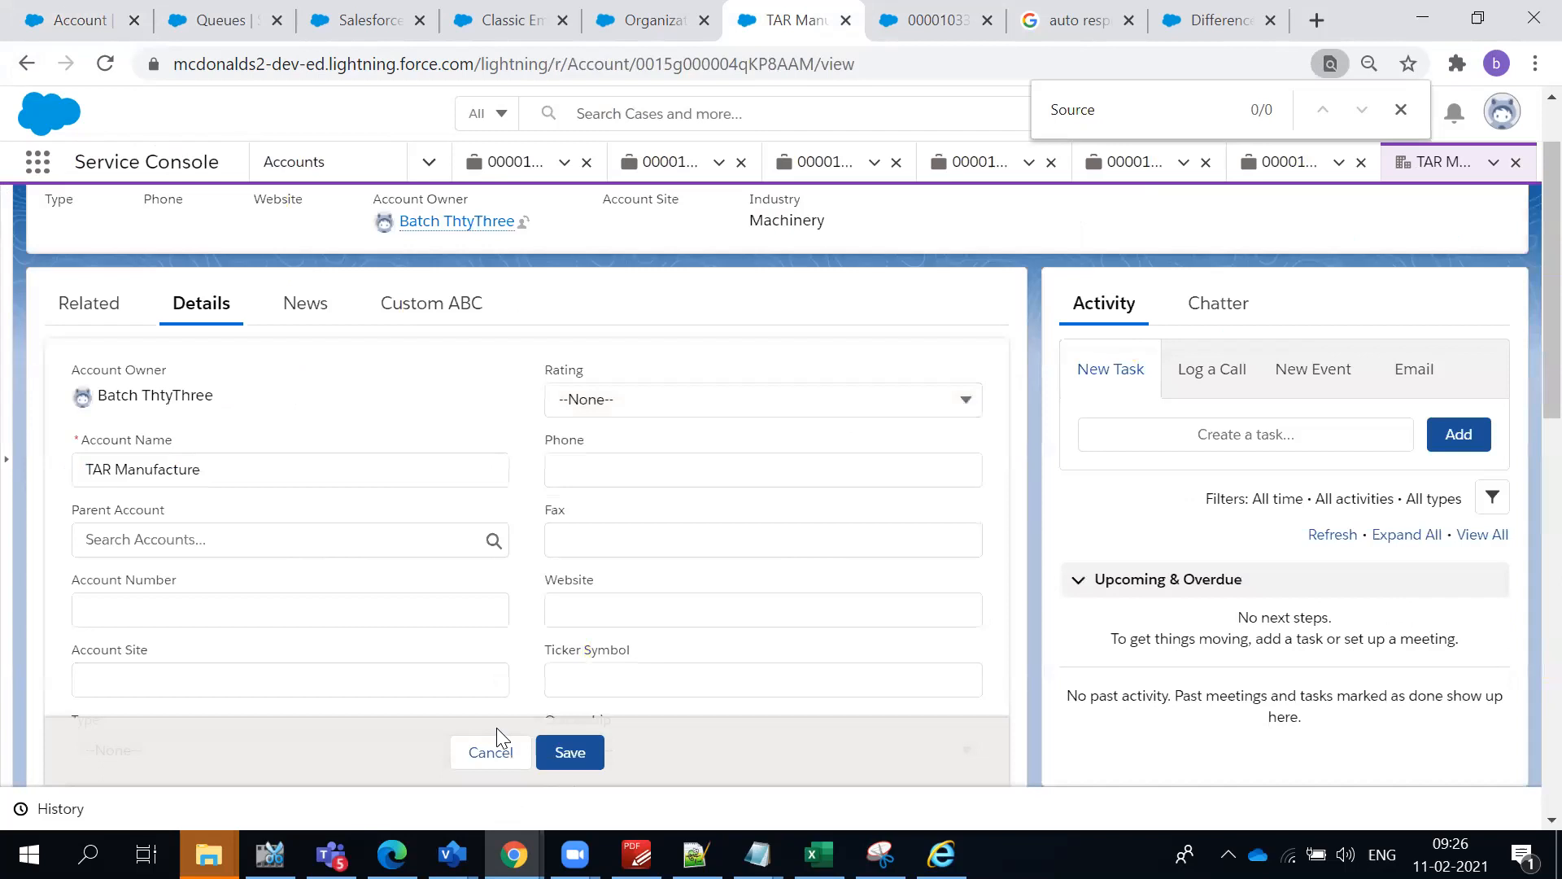
scroll(260, 586, down, 3)
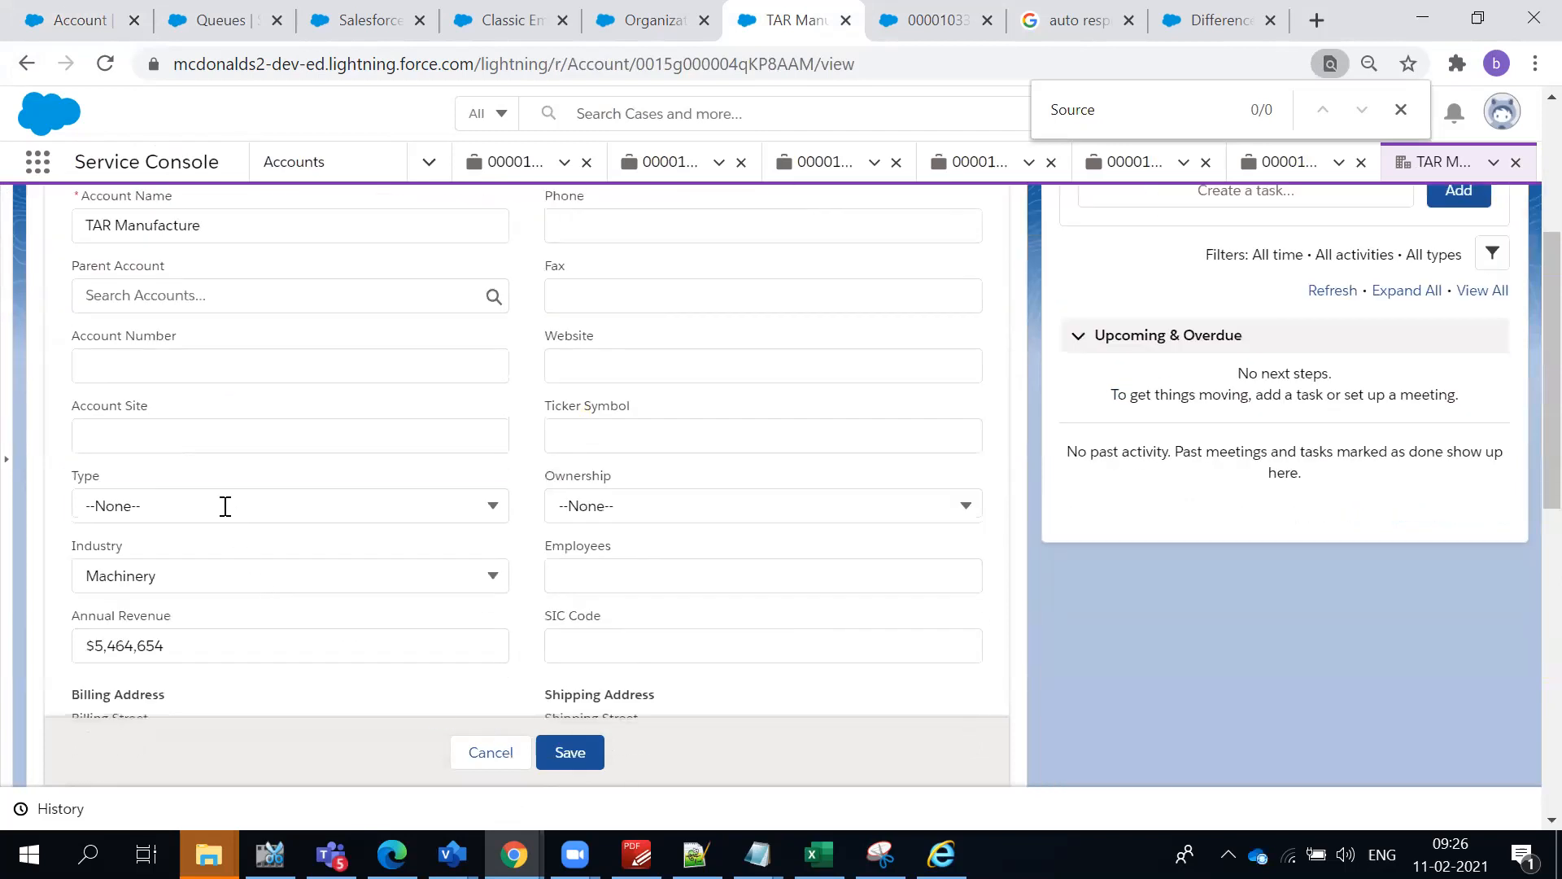
click(223, 506)
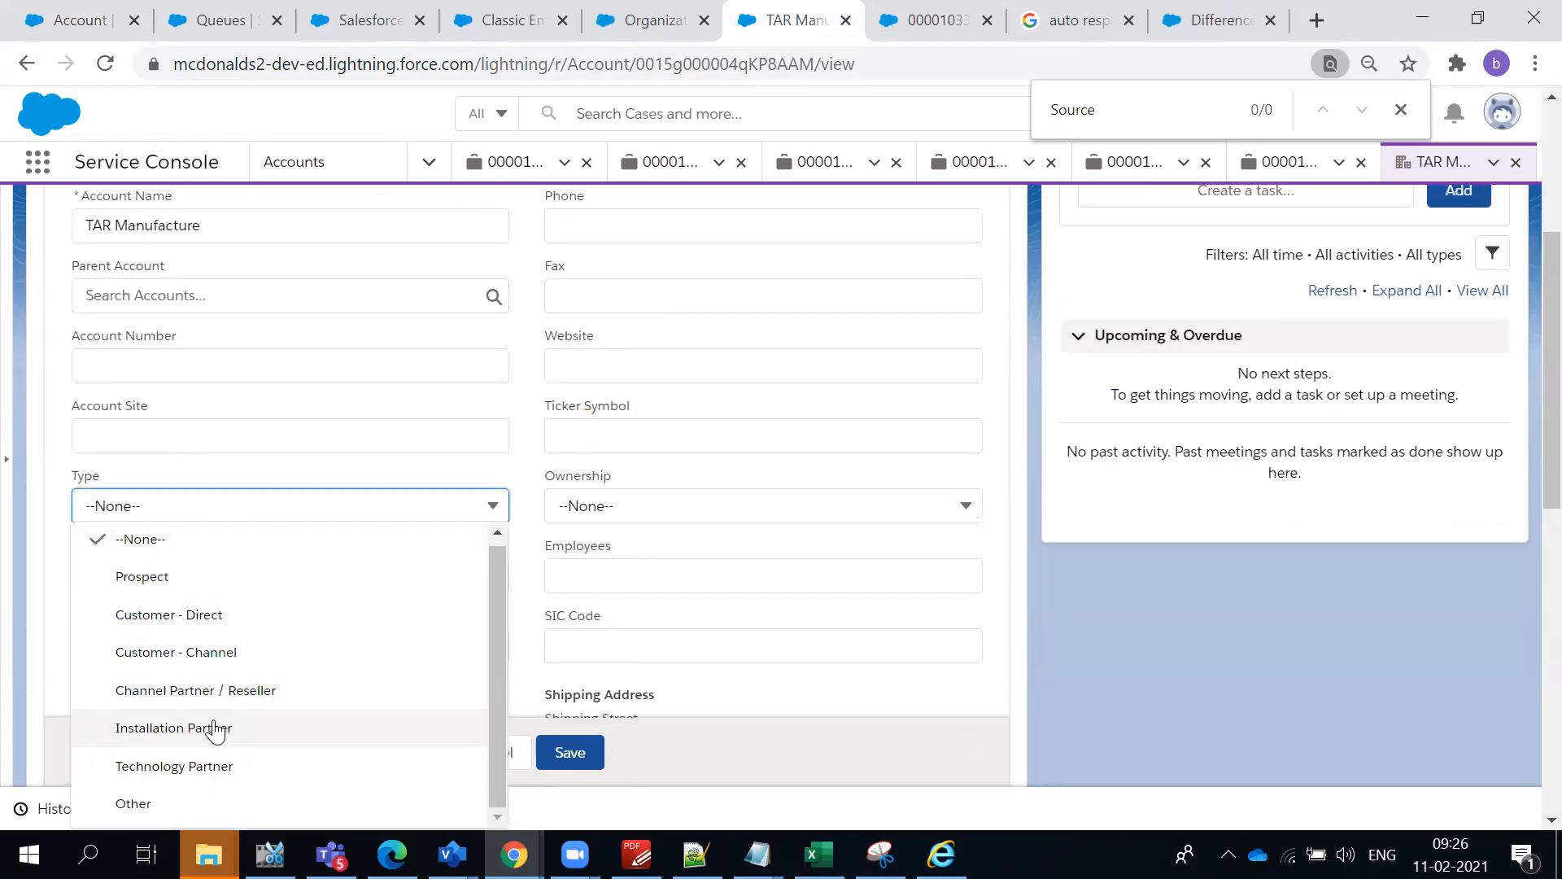
- In the Business Customer record type, remove Customer - Direct, Customer - Channel, Channel Partner / Reseller, Installation Partner and Technology Partner from the Type picklist and save
click(38, 16)
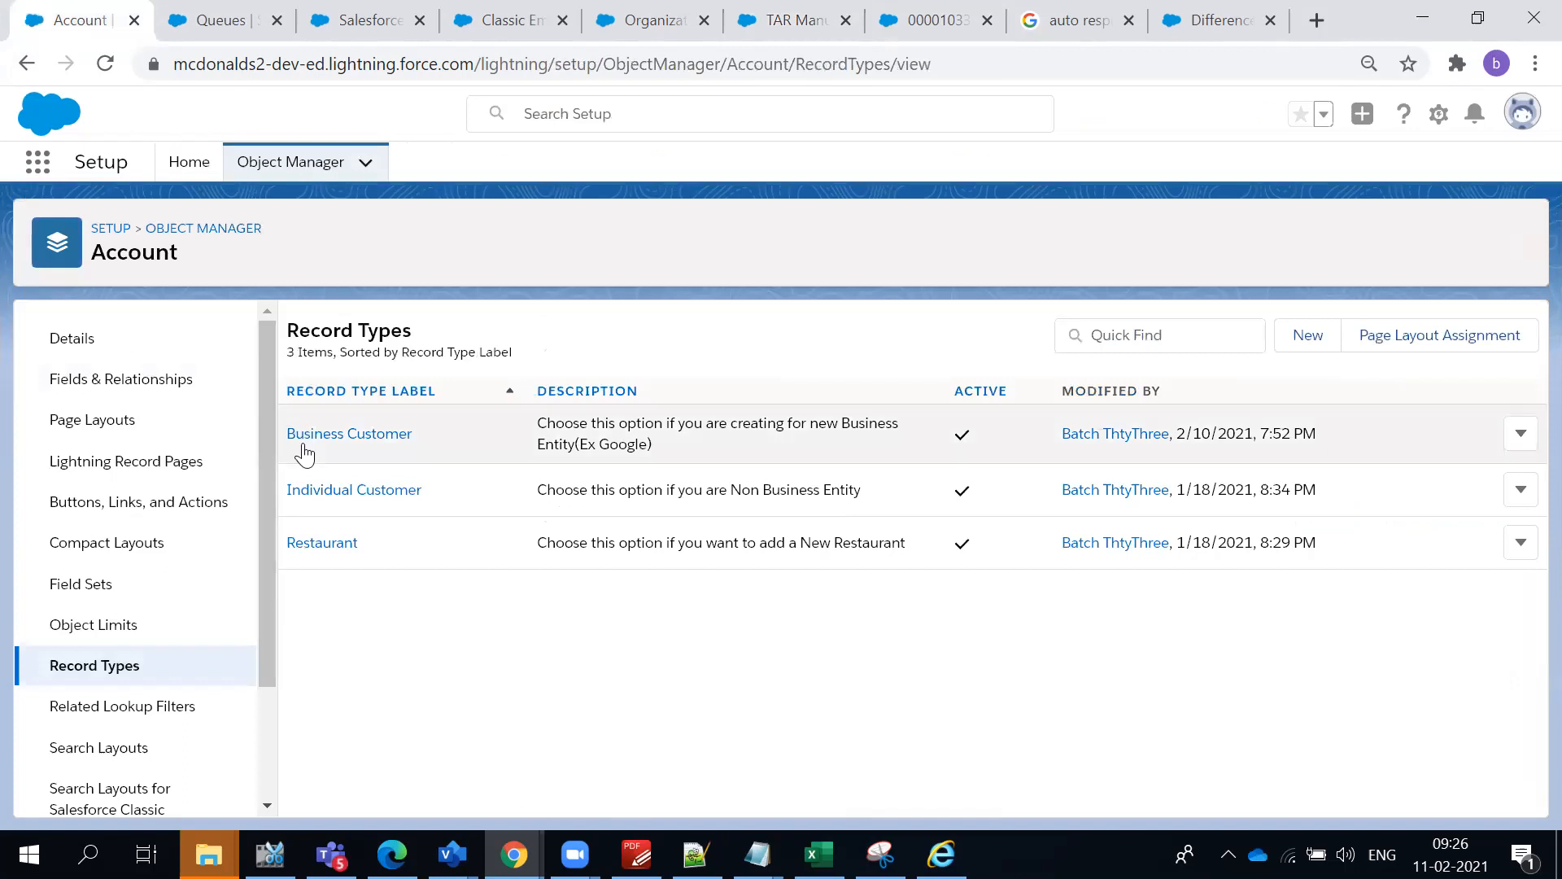
click(337, 434)
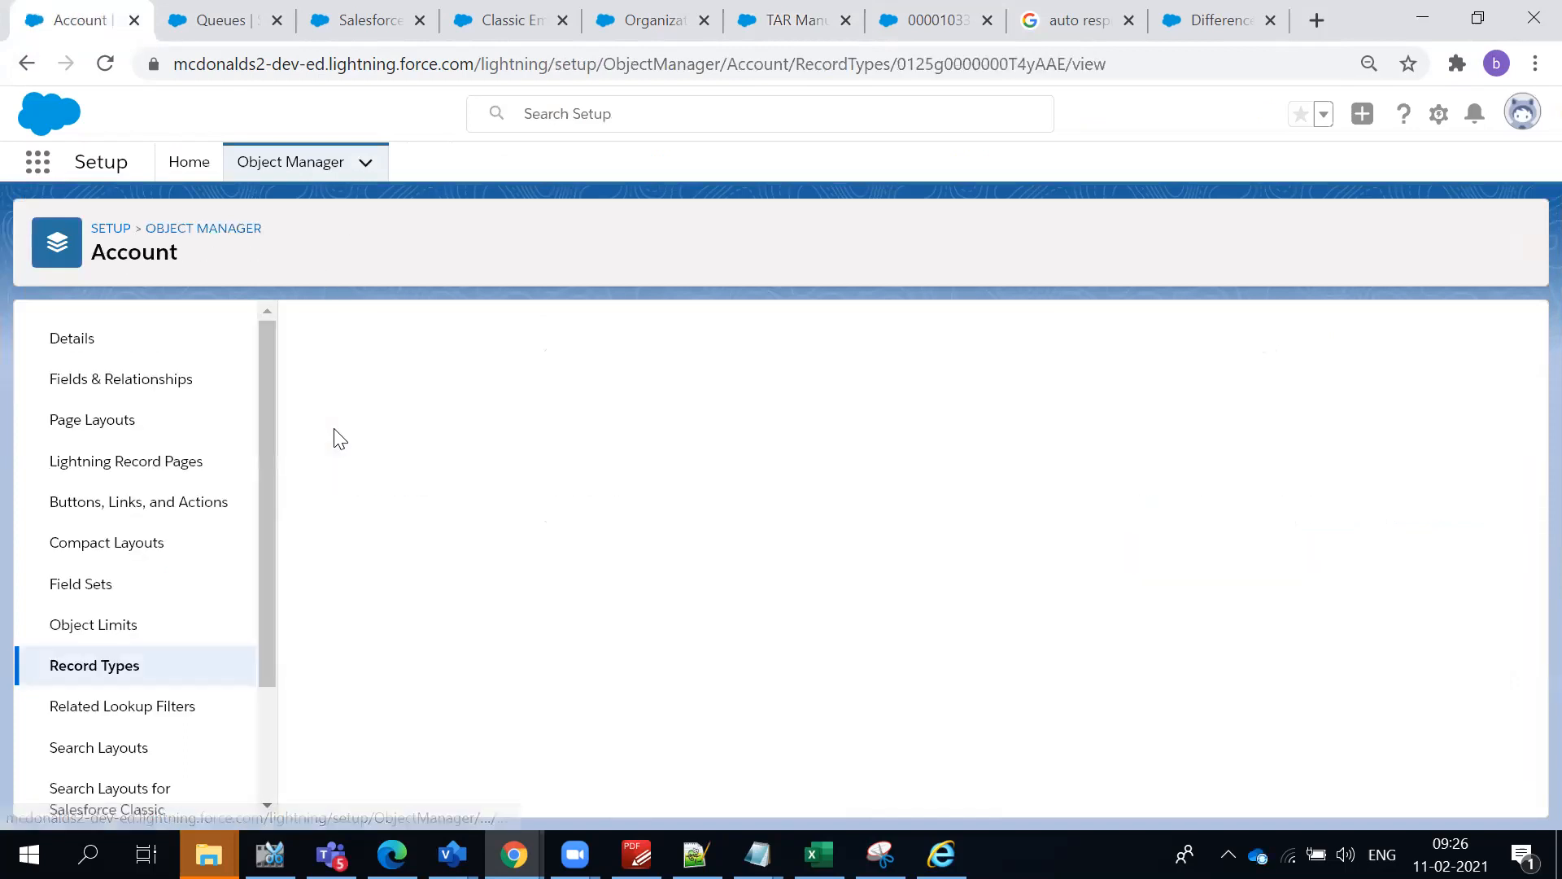
scroll(541, 648, down, 2)
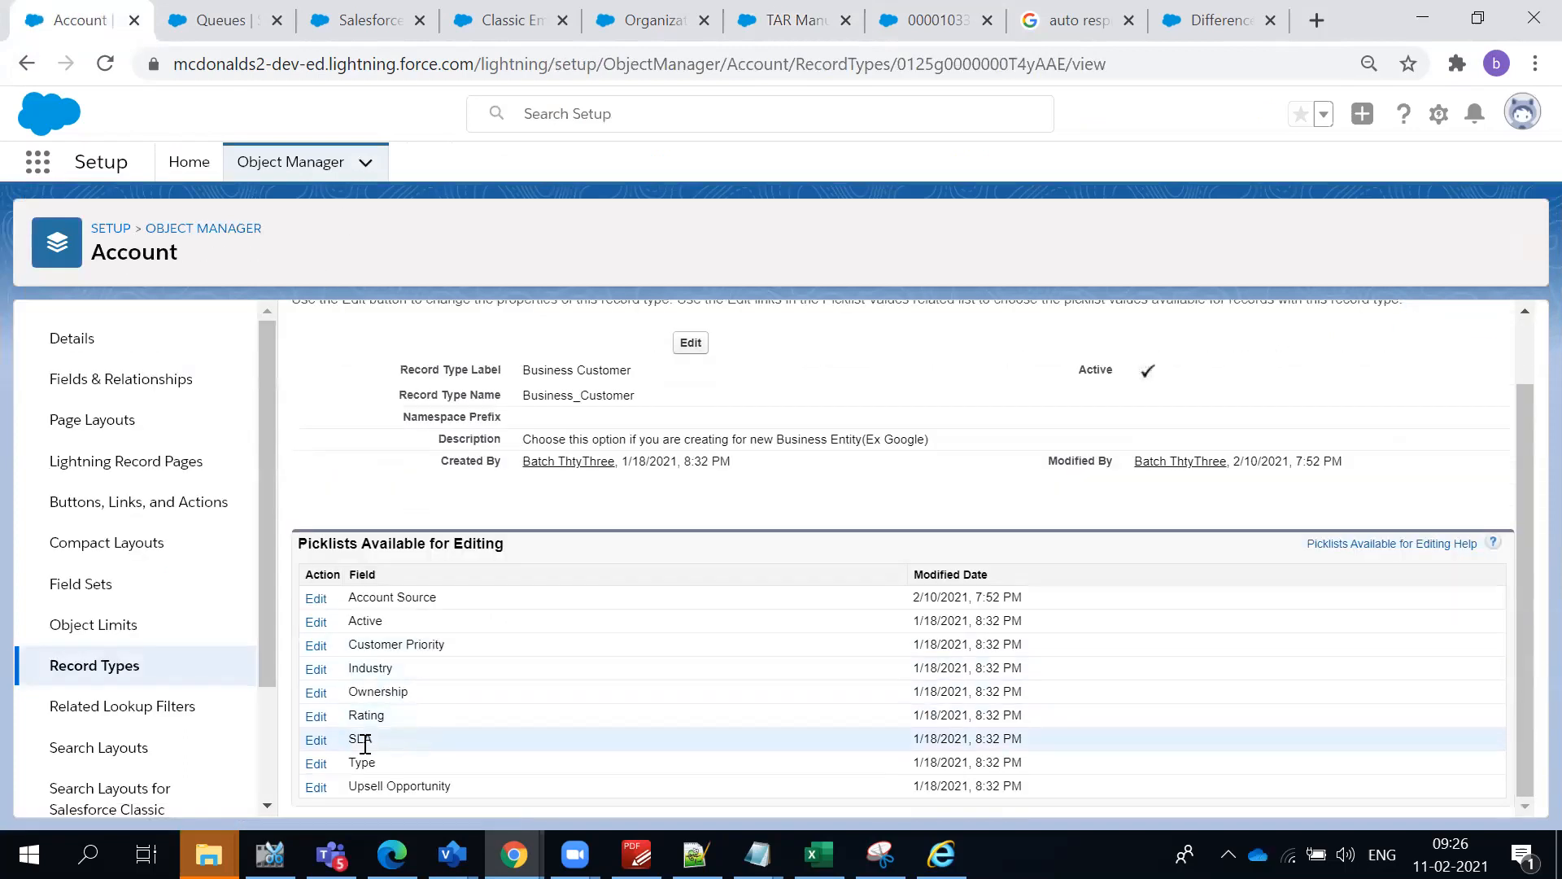
click(317, 762)
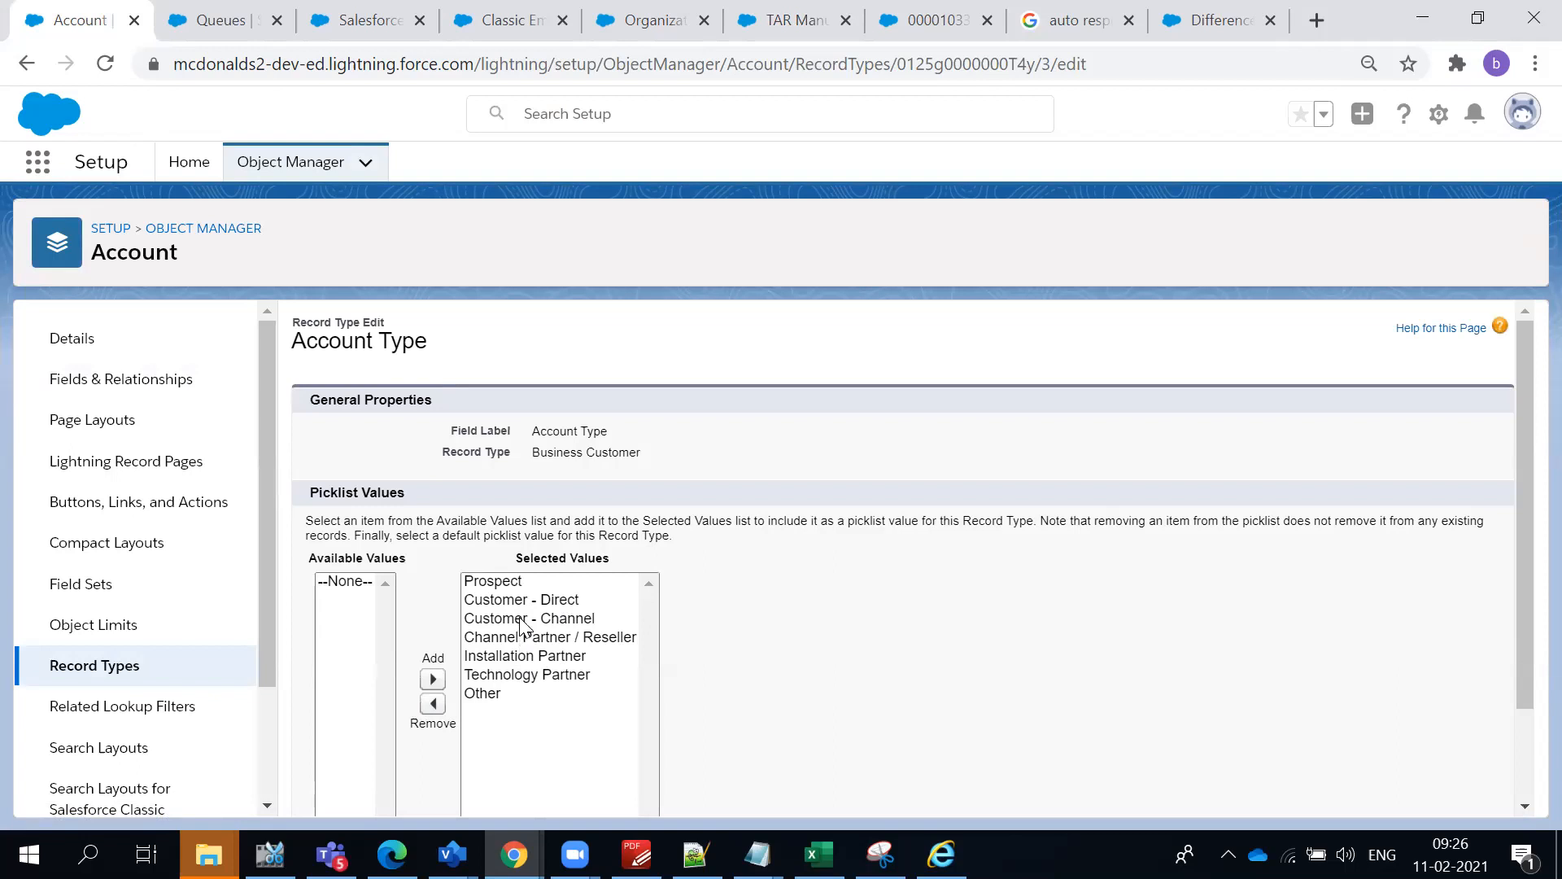
drag(521, 626, 522, 579)
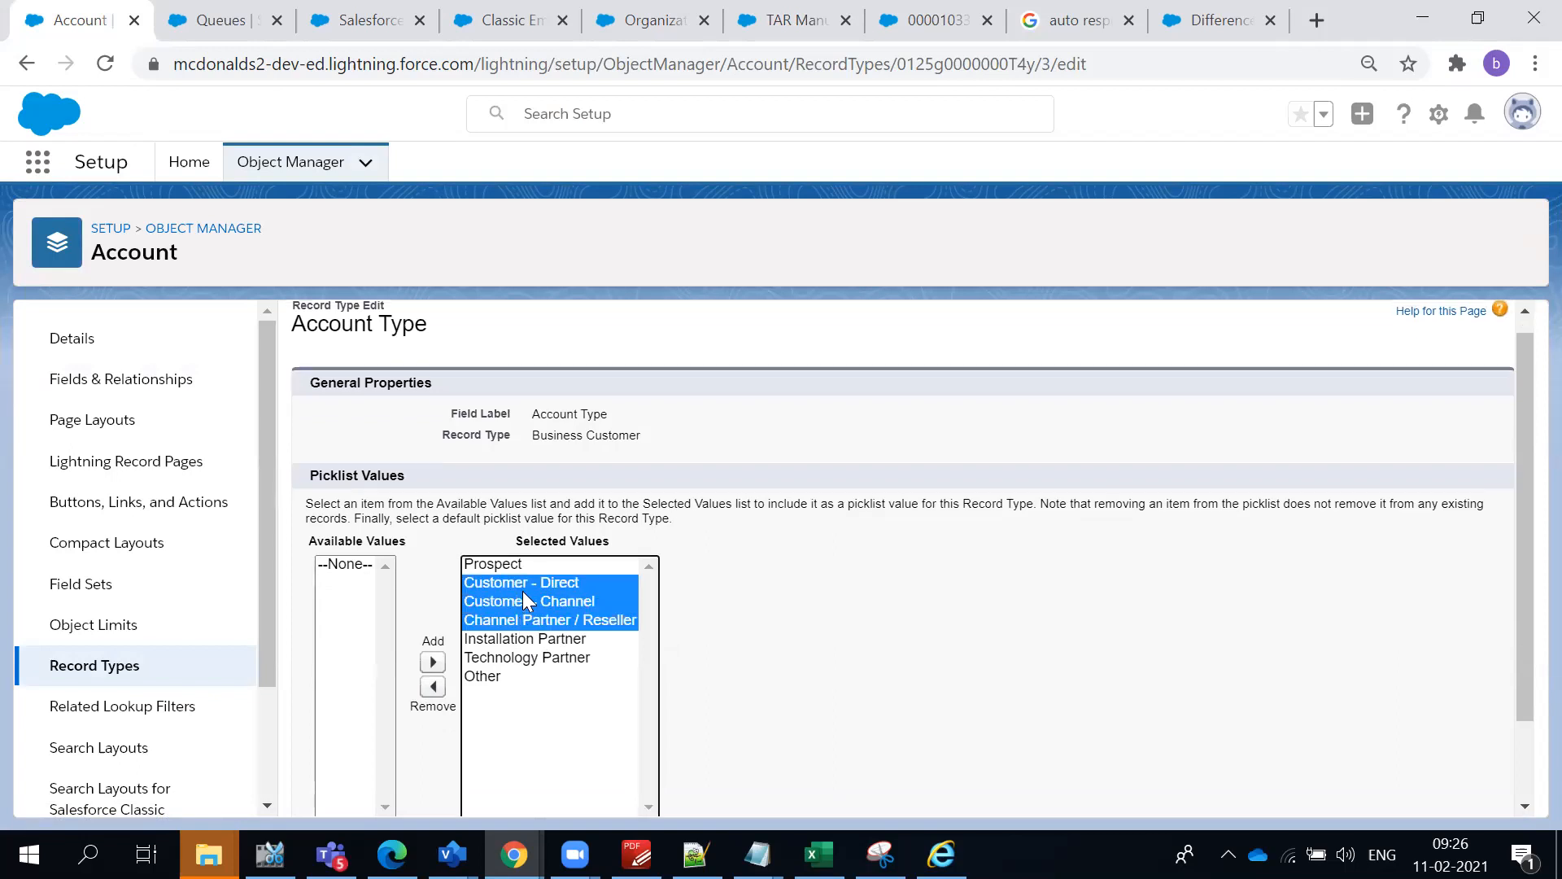
ctrl+click(529, 641)
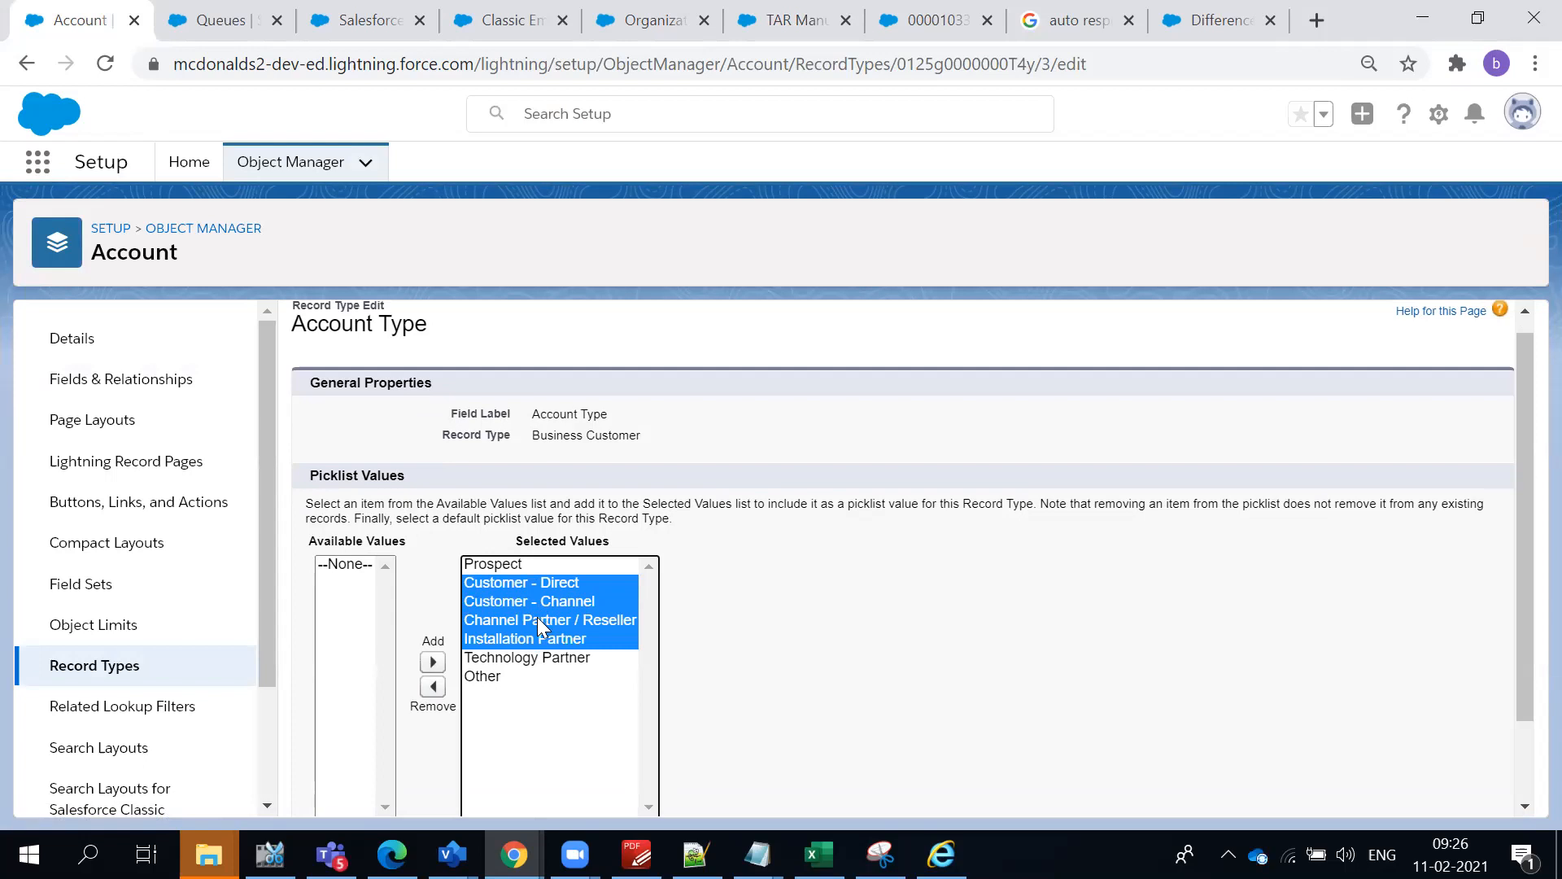
ctrl+click(518, 657)
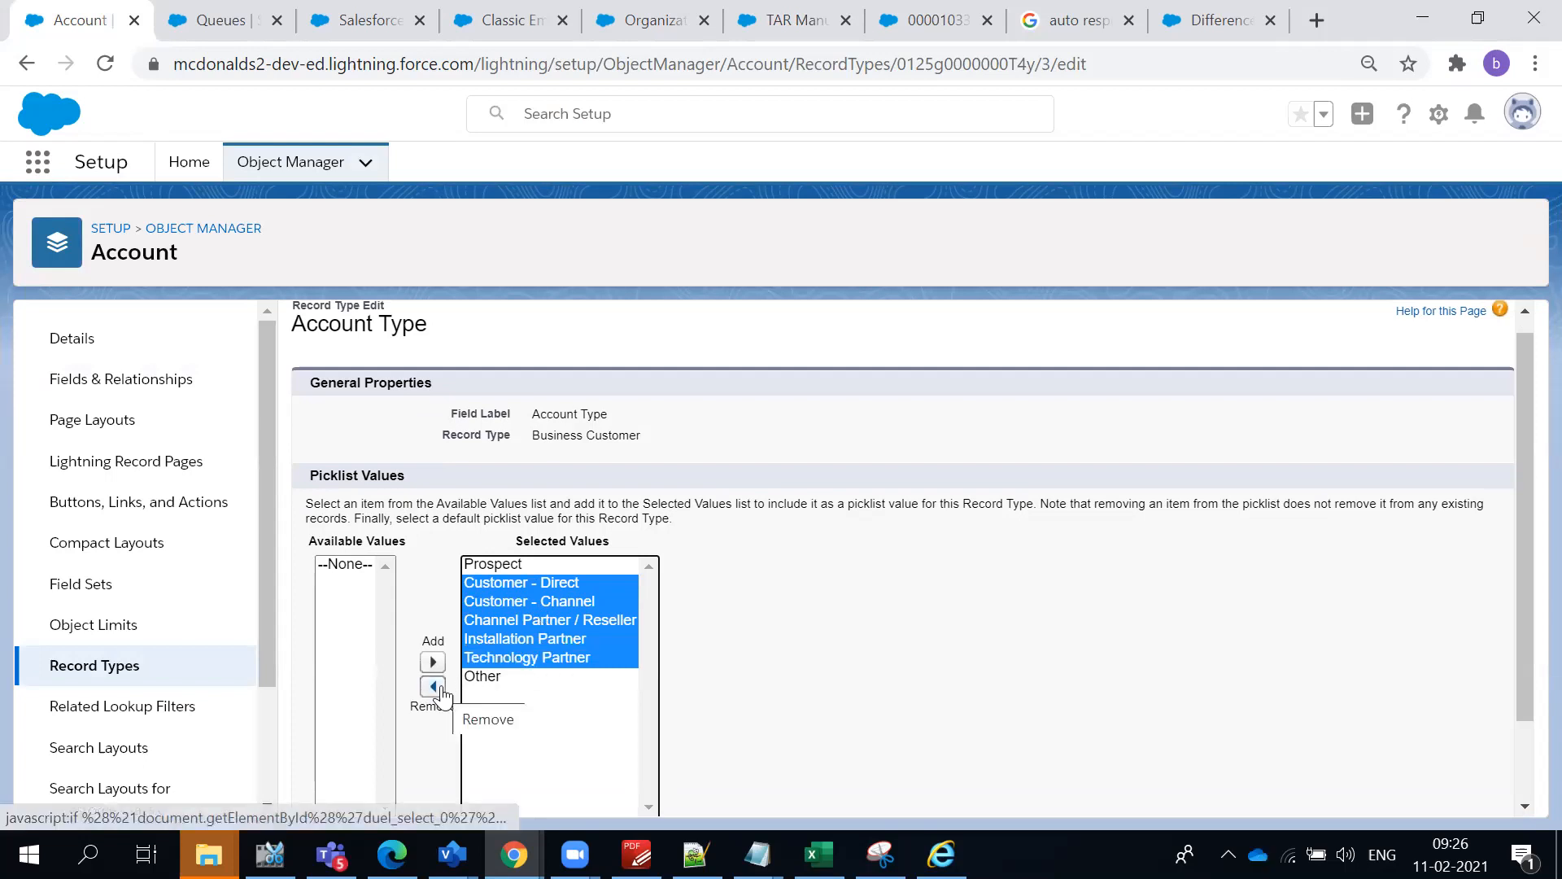
click(440, 692)
scroll(643, 602, down, 2)
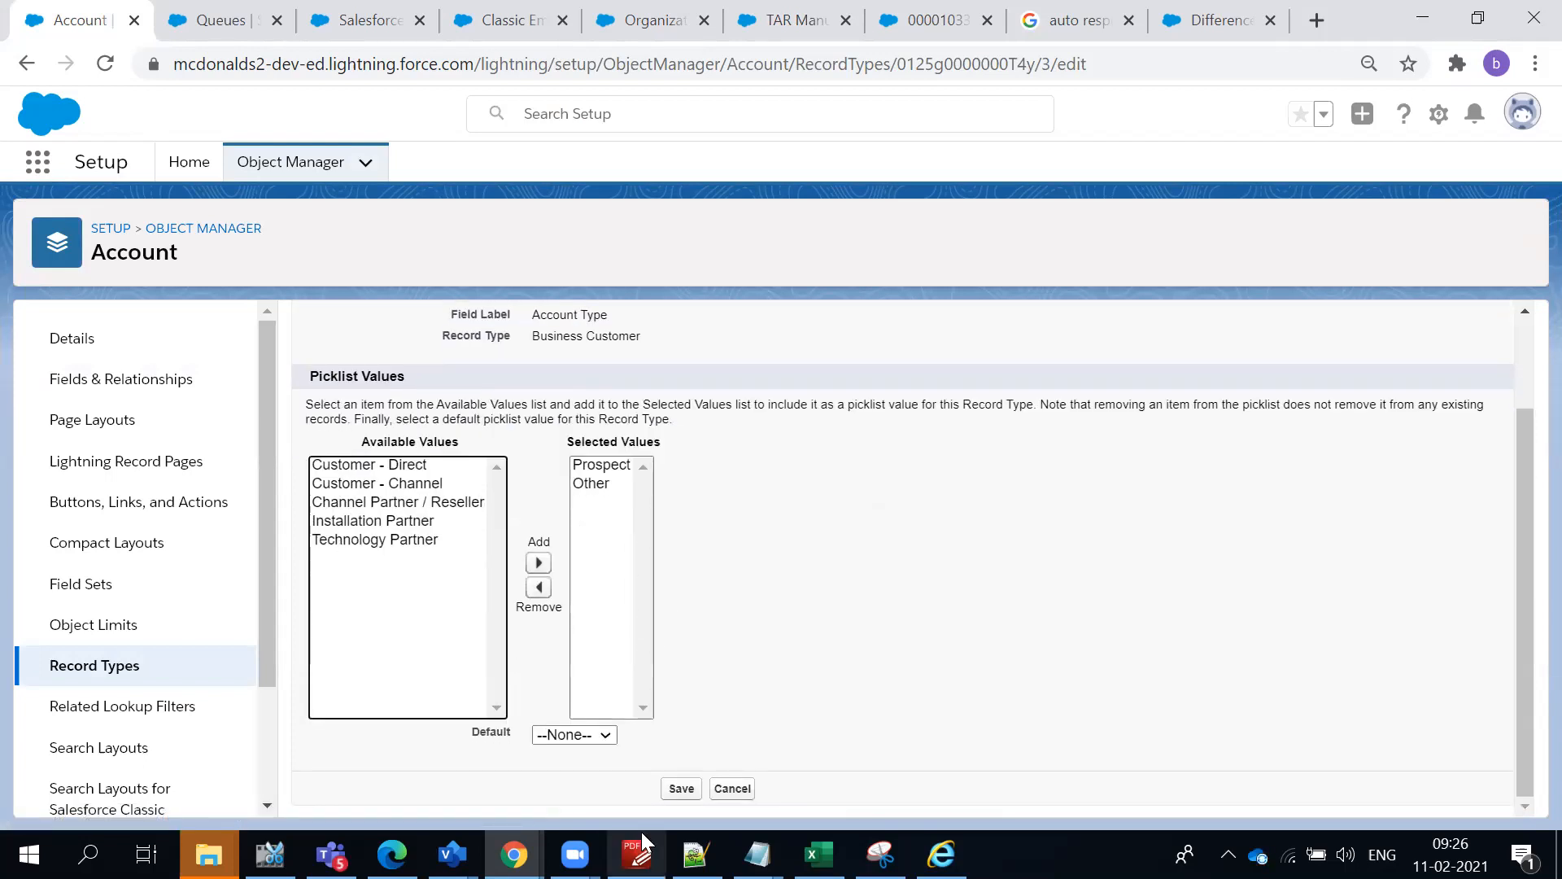
click(681, 788)
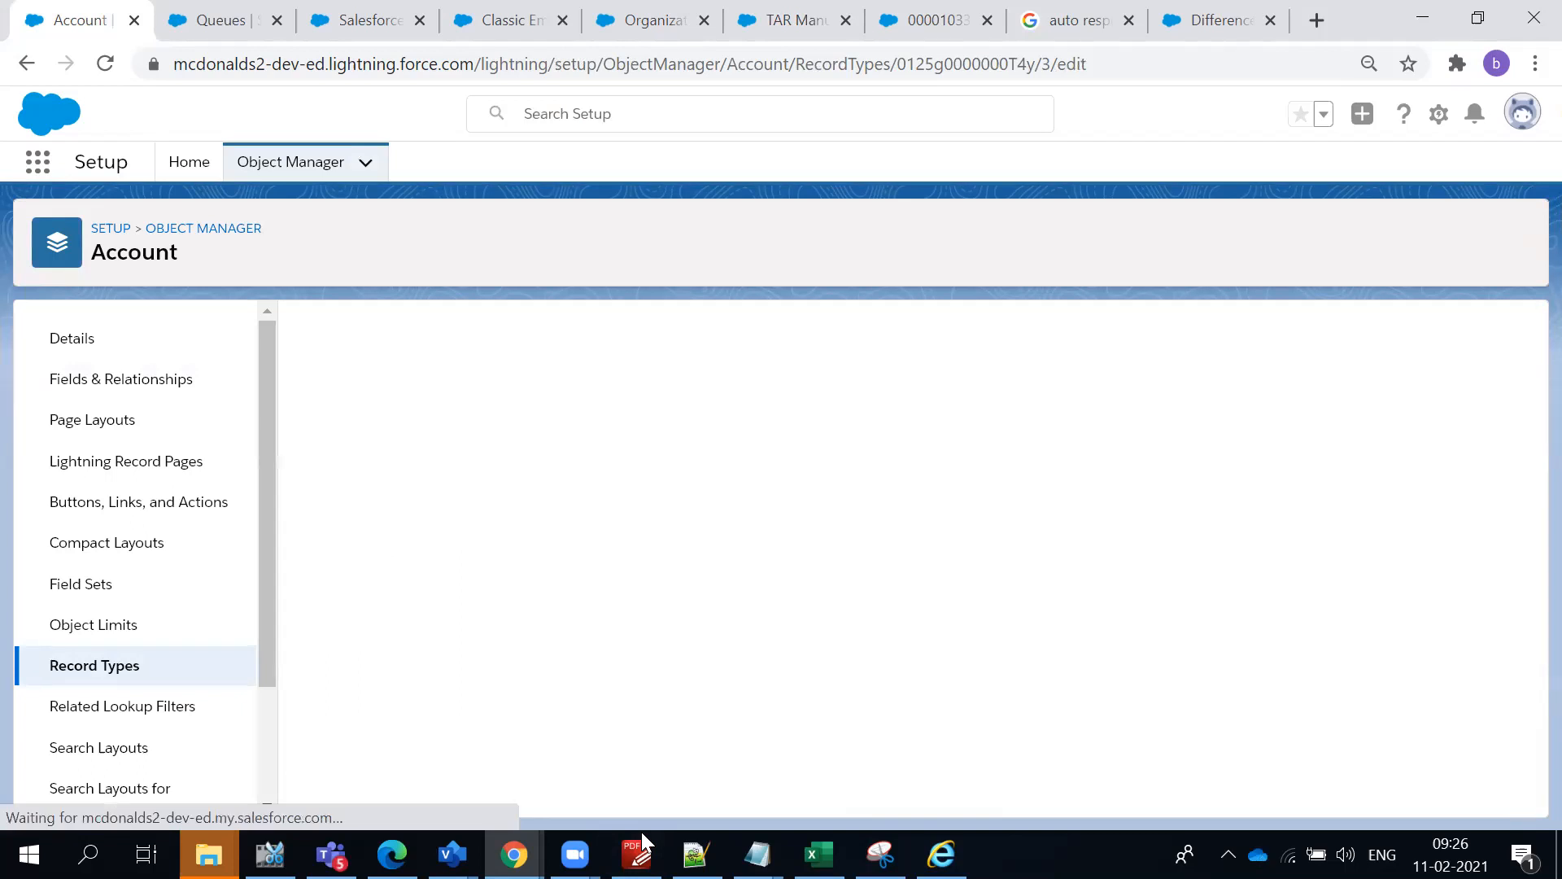
- Return to the TAR Manufacture account, recheck the Type picklist values in the open edit form, and cancel the edit
click(480, 17)
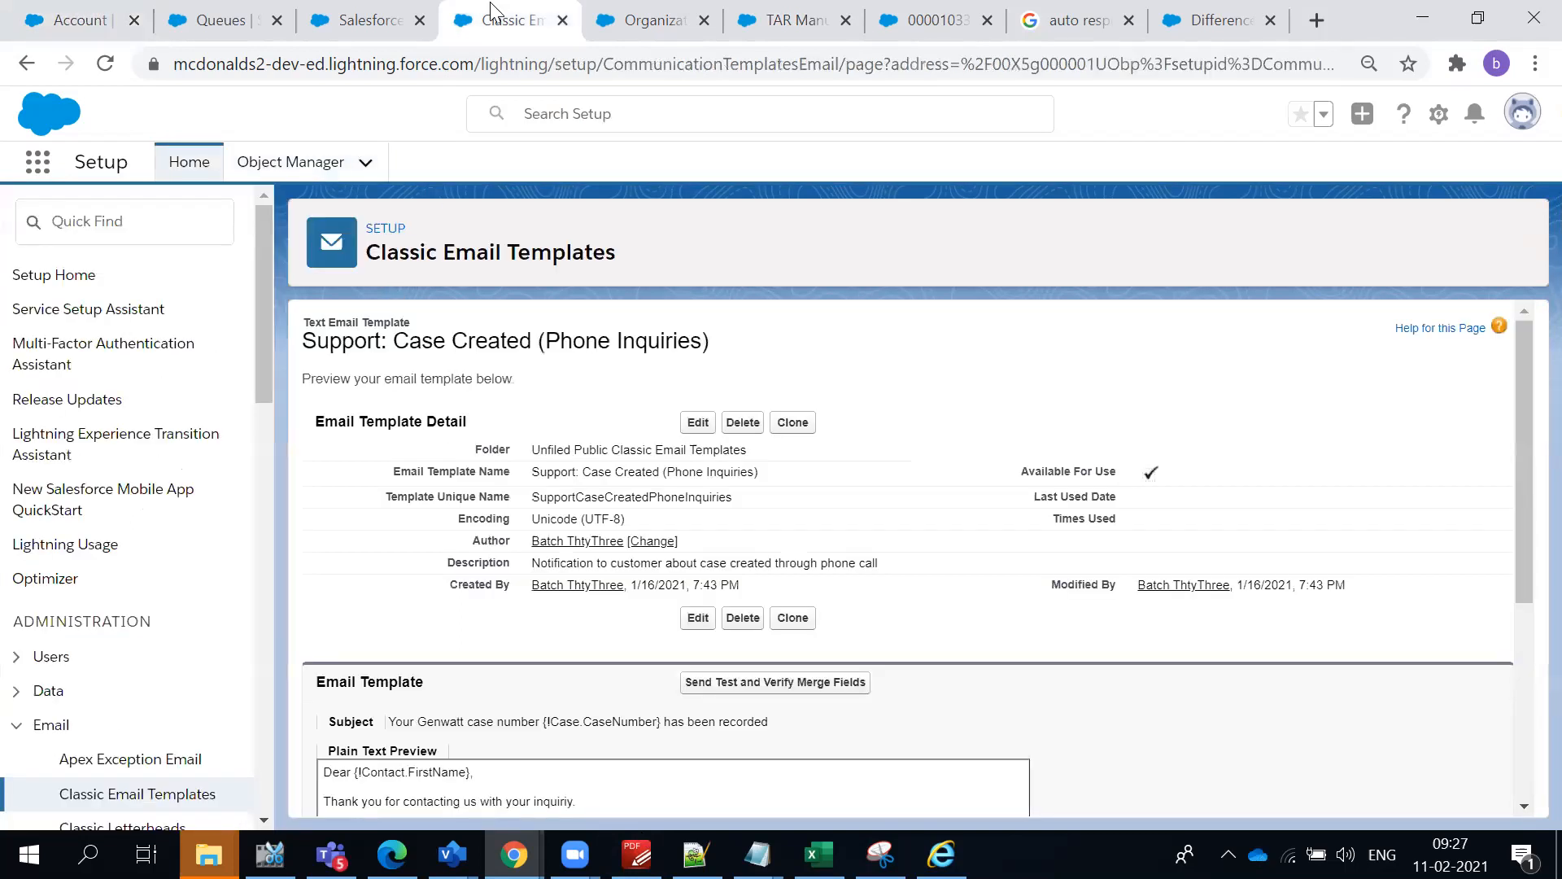
click(647, 18)
click(765, 18)
click(748, 78)
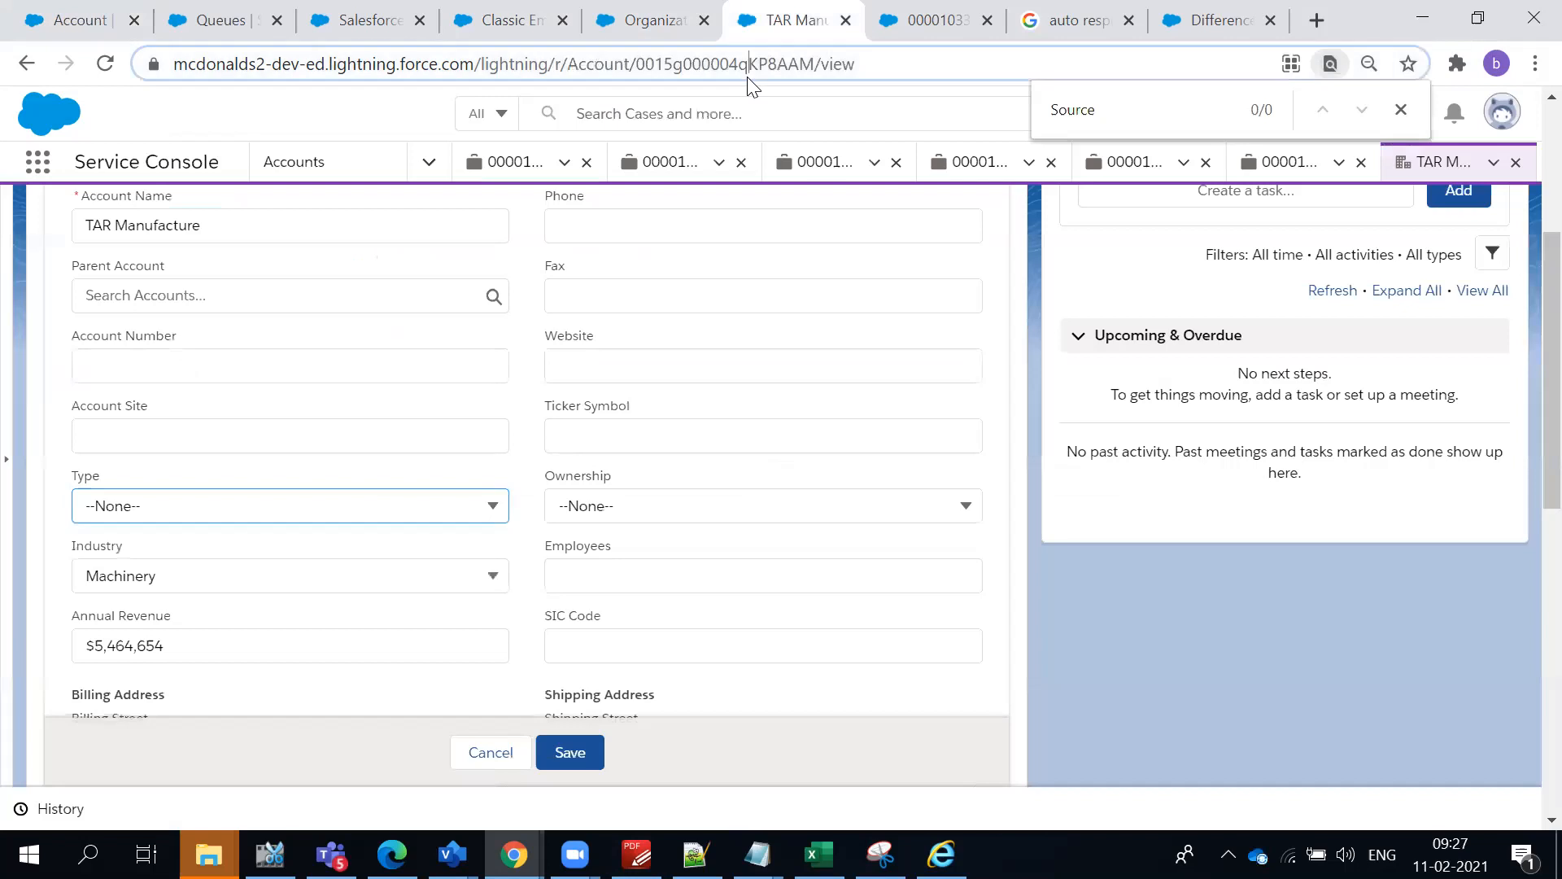
click(280, 495)
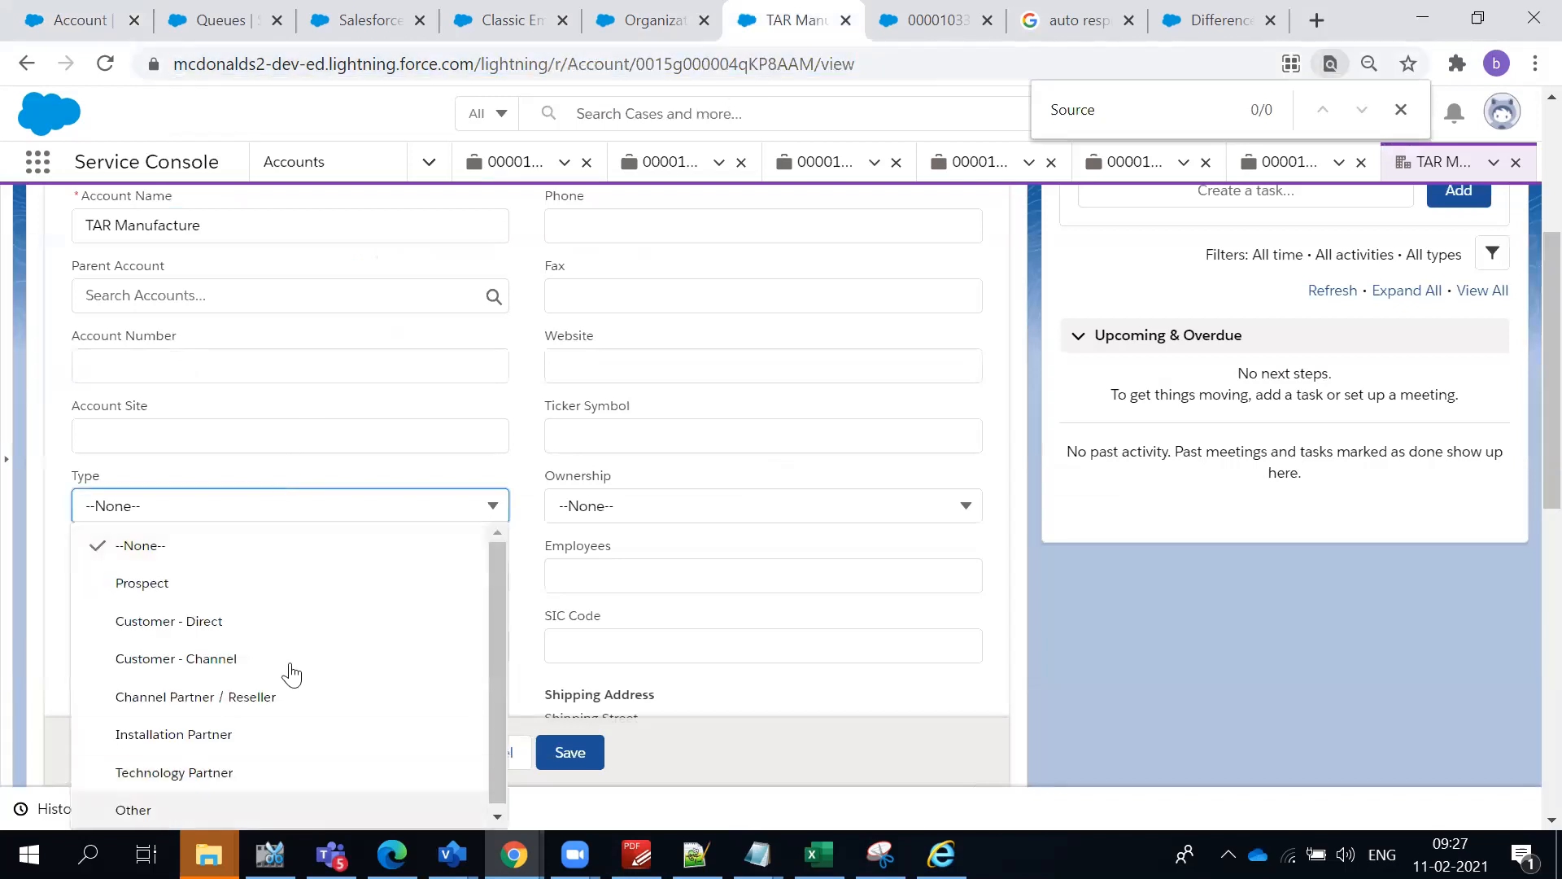
click(677, 656)
click(482, 762)
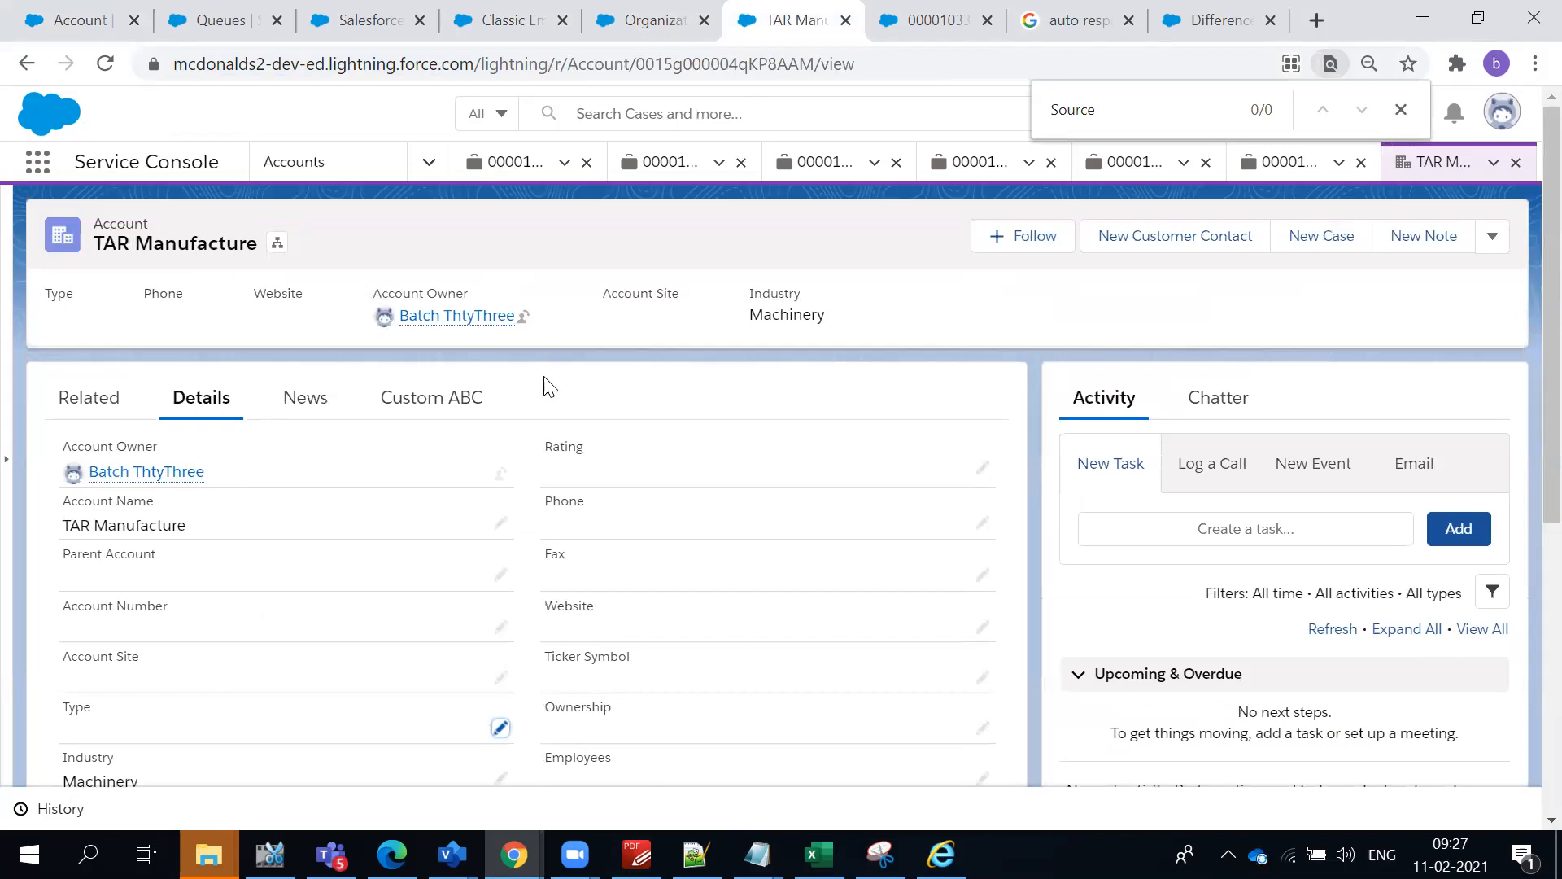
- Reload the TAR Manufacture account page and reopen its Type field for editing to examine the available values
click(701, 65)
key(Return)
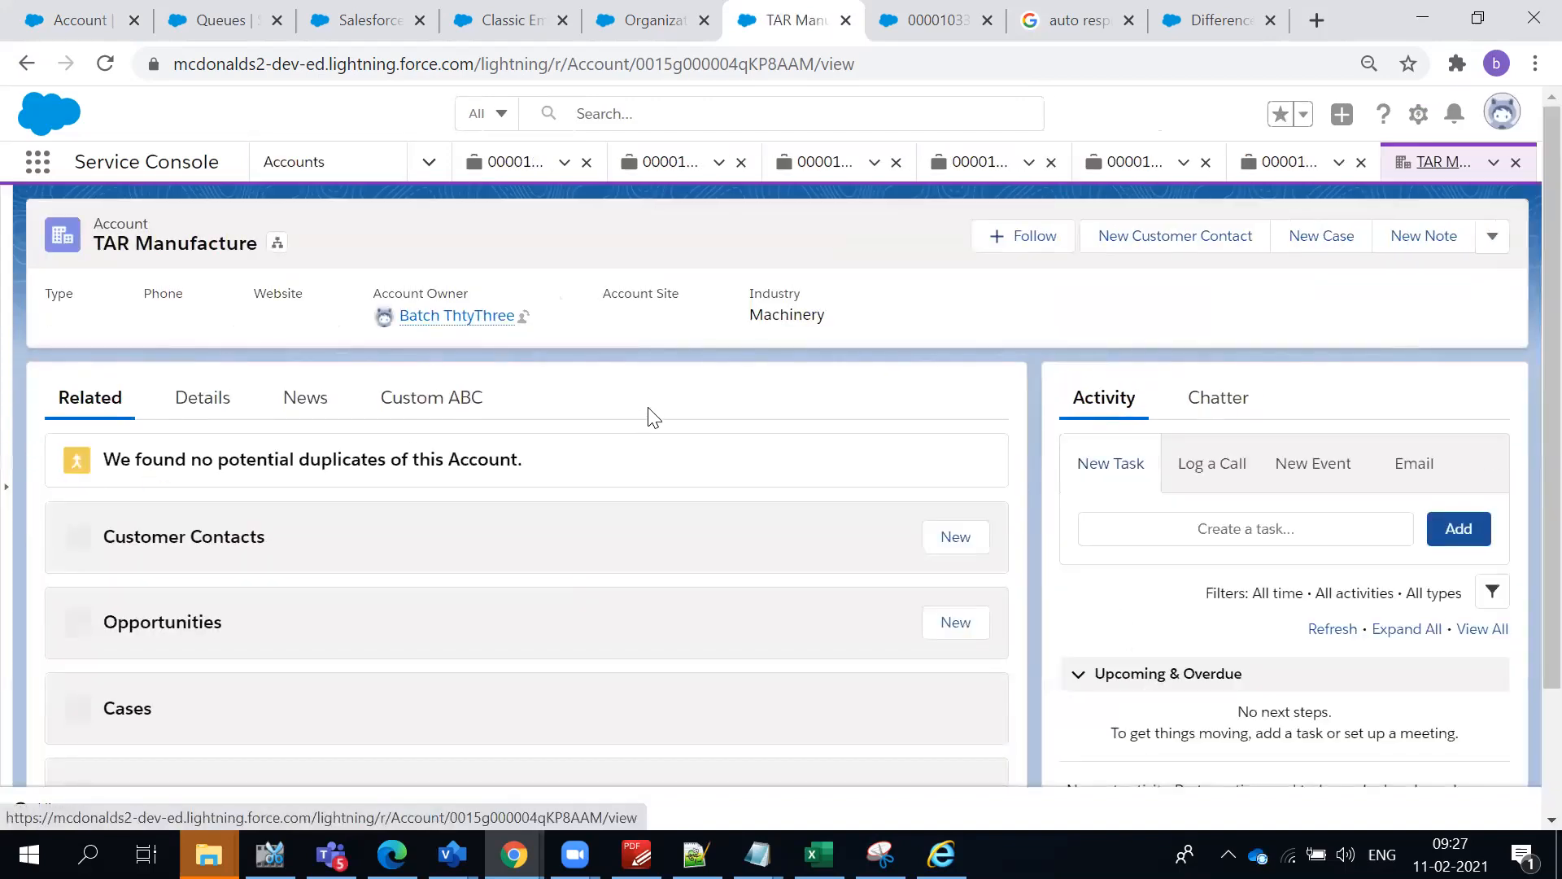
click(221, 400)
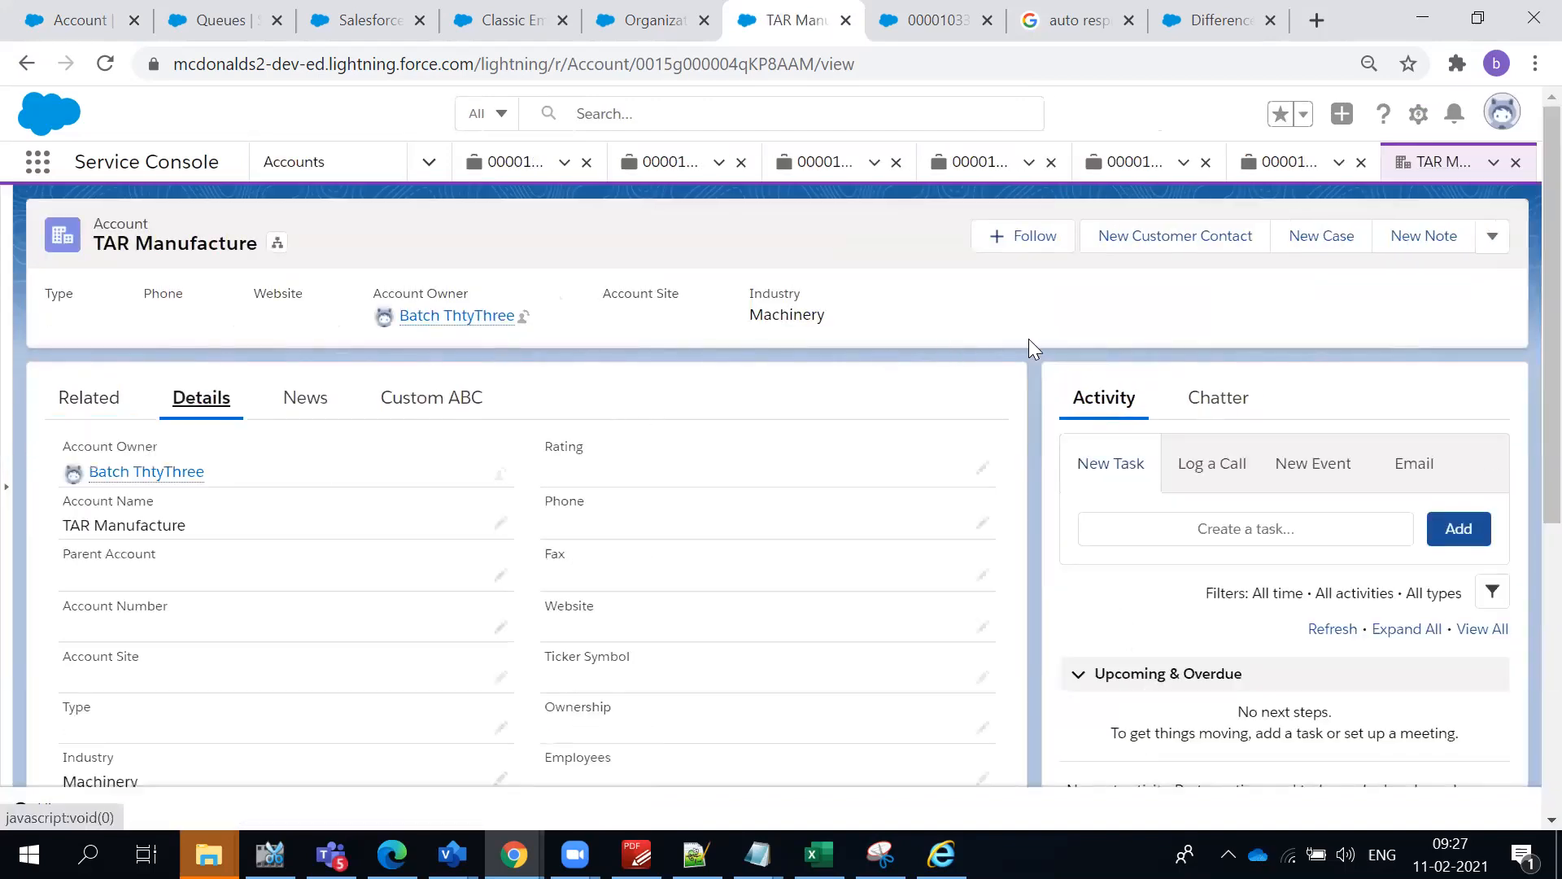
scroll(185, 634, down, 2)
scroll(188, 640, down, 3)
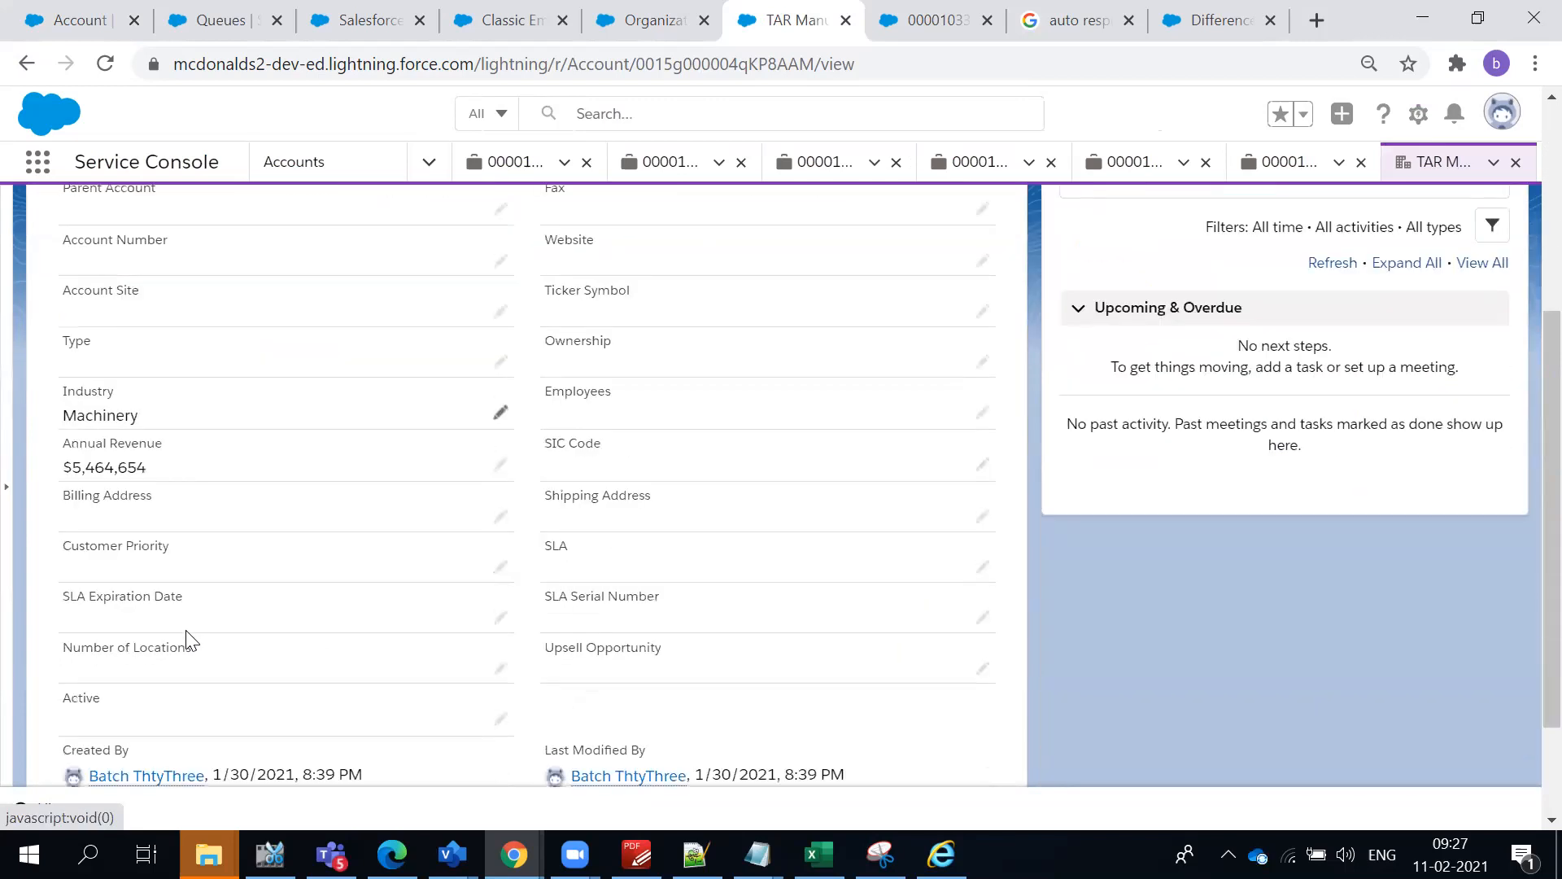
click(500, 362)
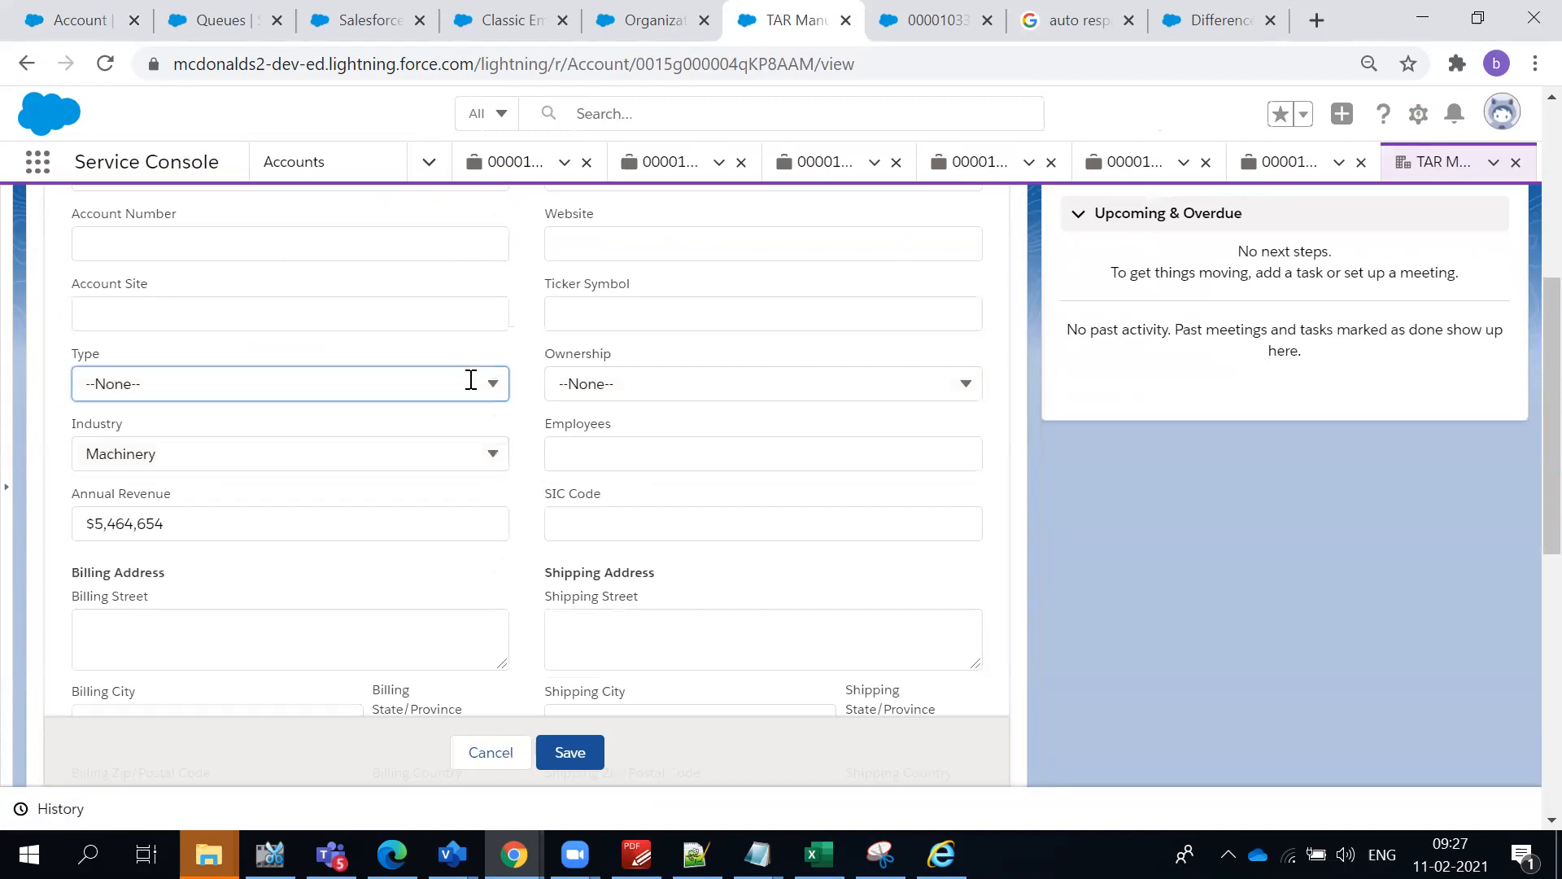
click(469, 380)
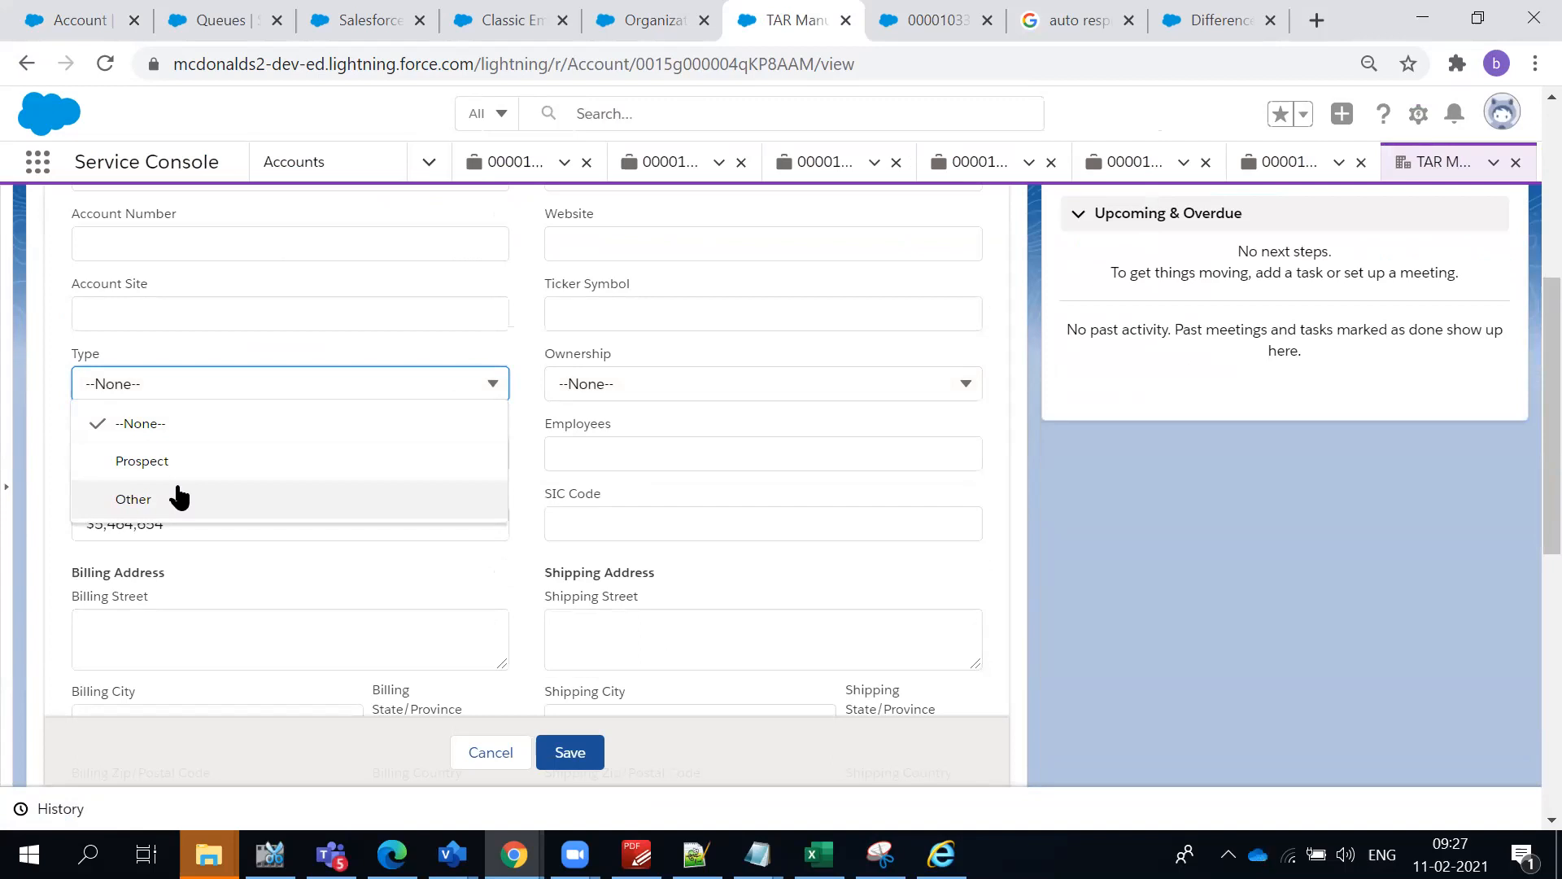
- Go to the Accounts list and switch it to the McD Restaurants list view
scroll(183, 325, up, 5)
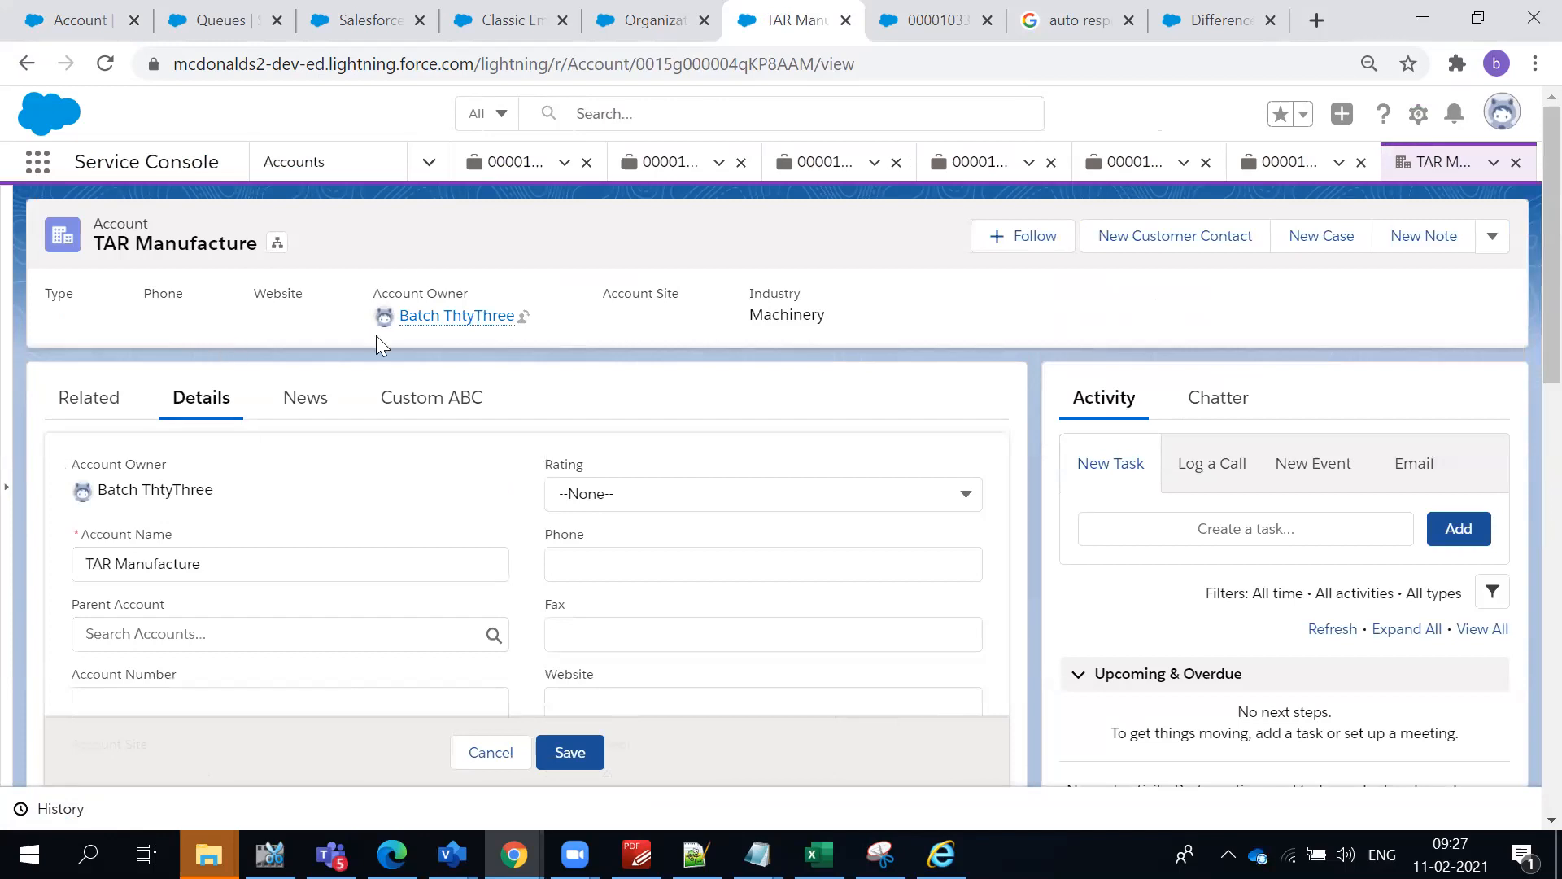
click(632, 39)
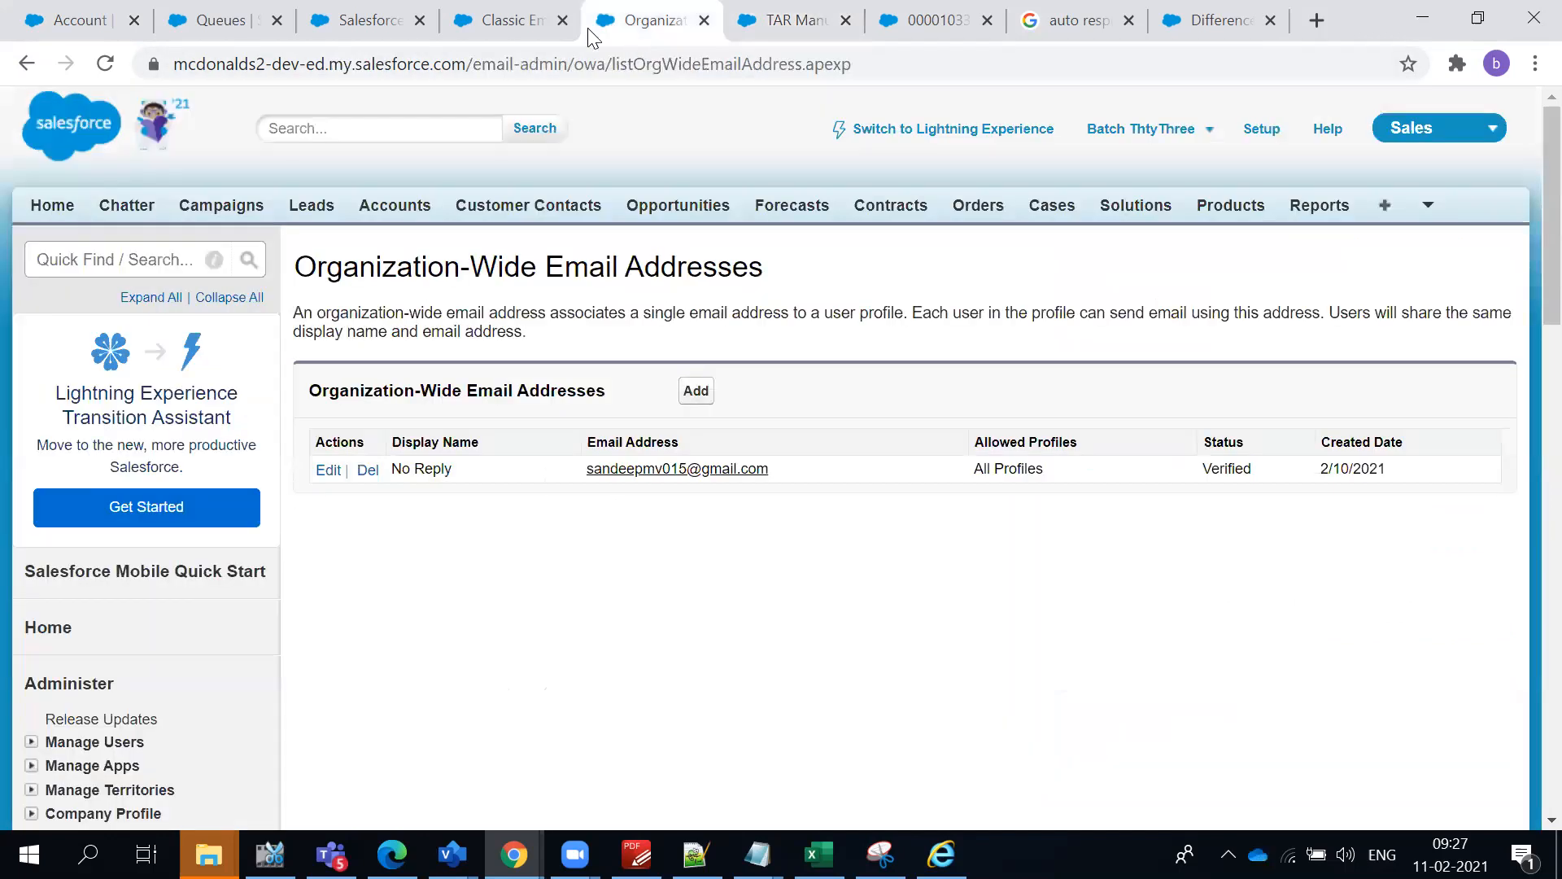
click(793, 22)
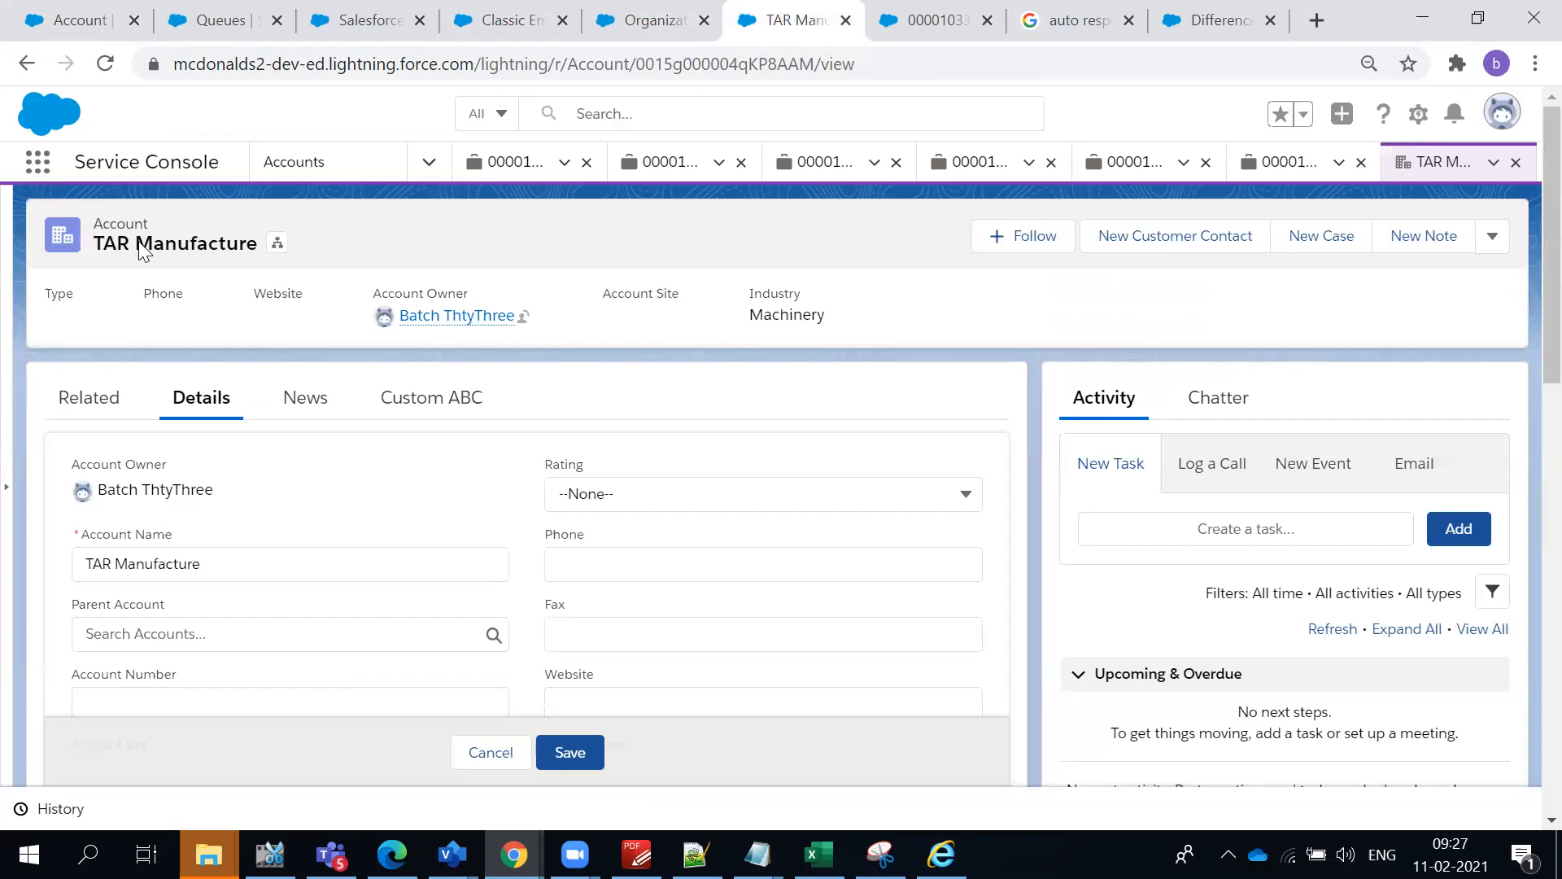
click(308, 167)
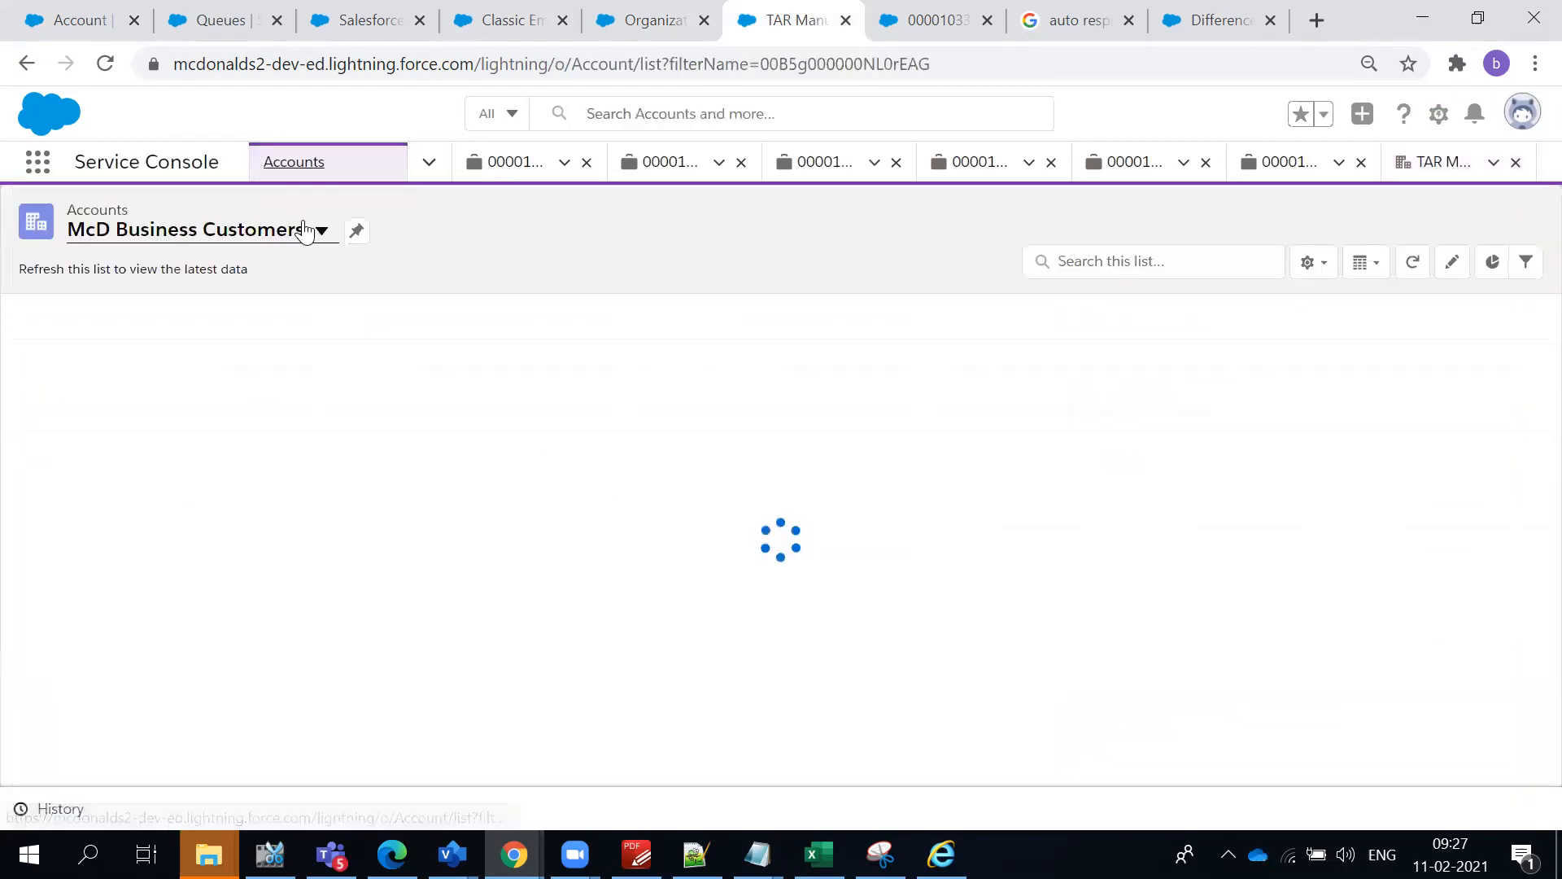
click(320, 236)
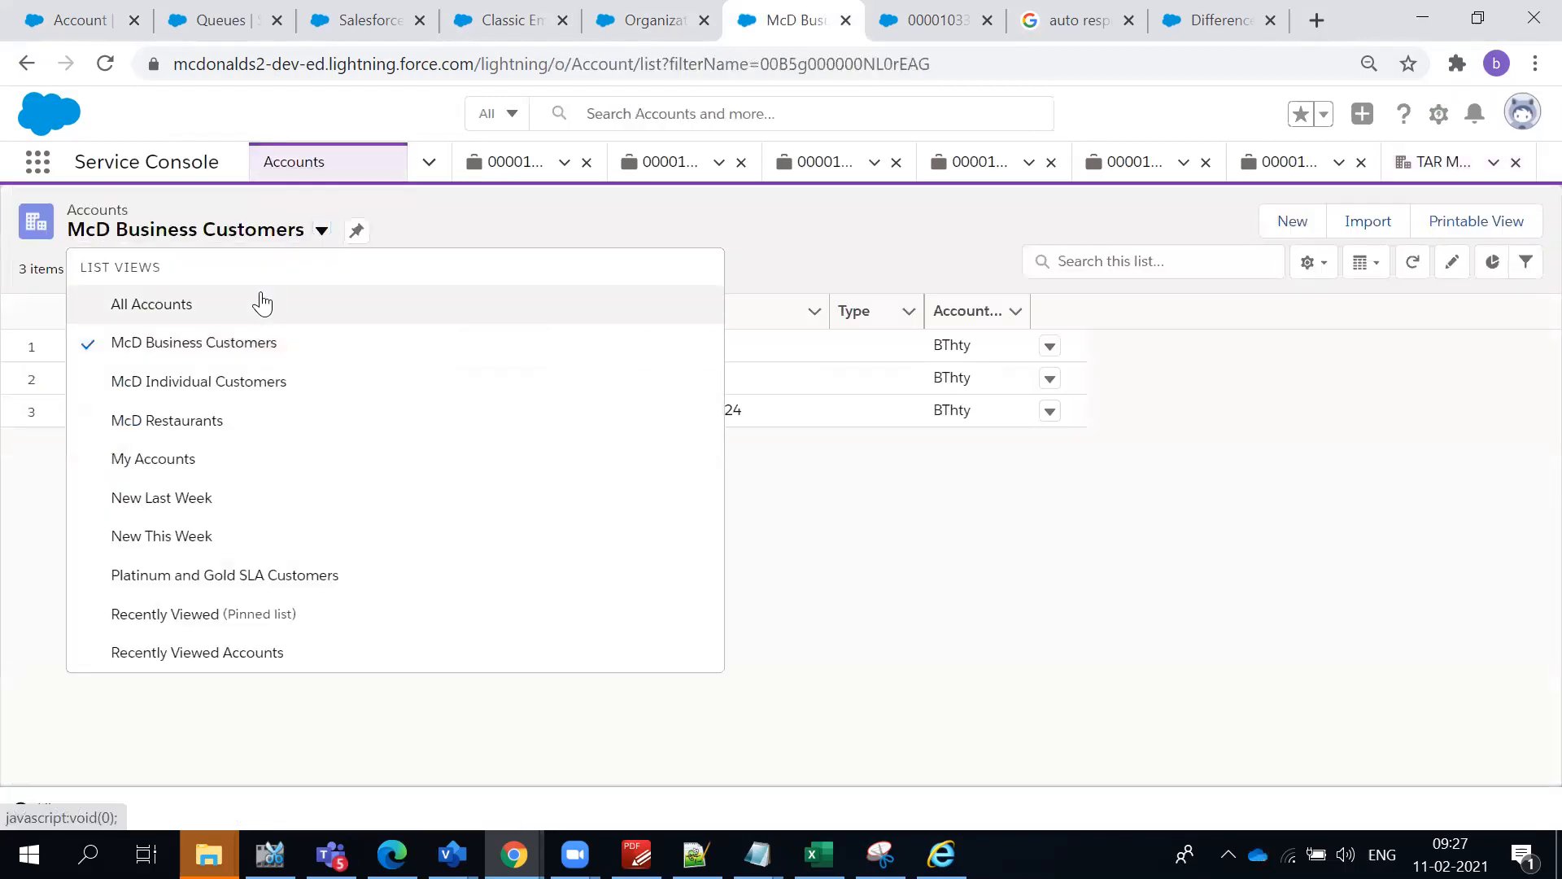
click(190, 420)
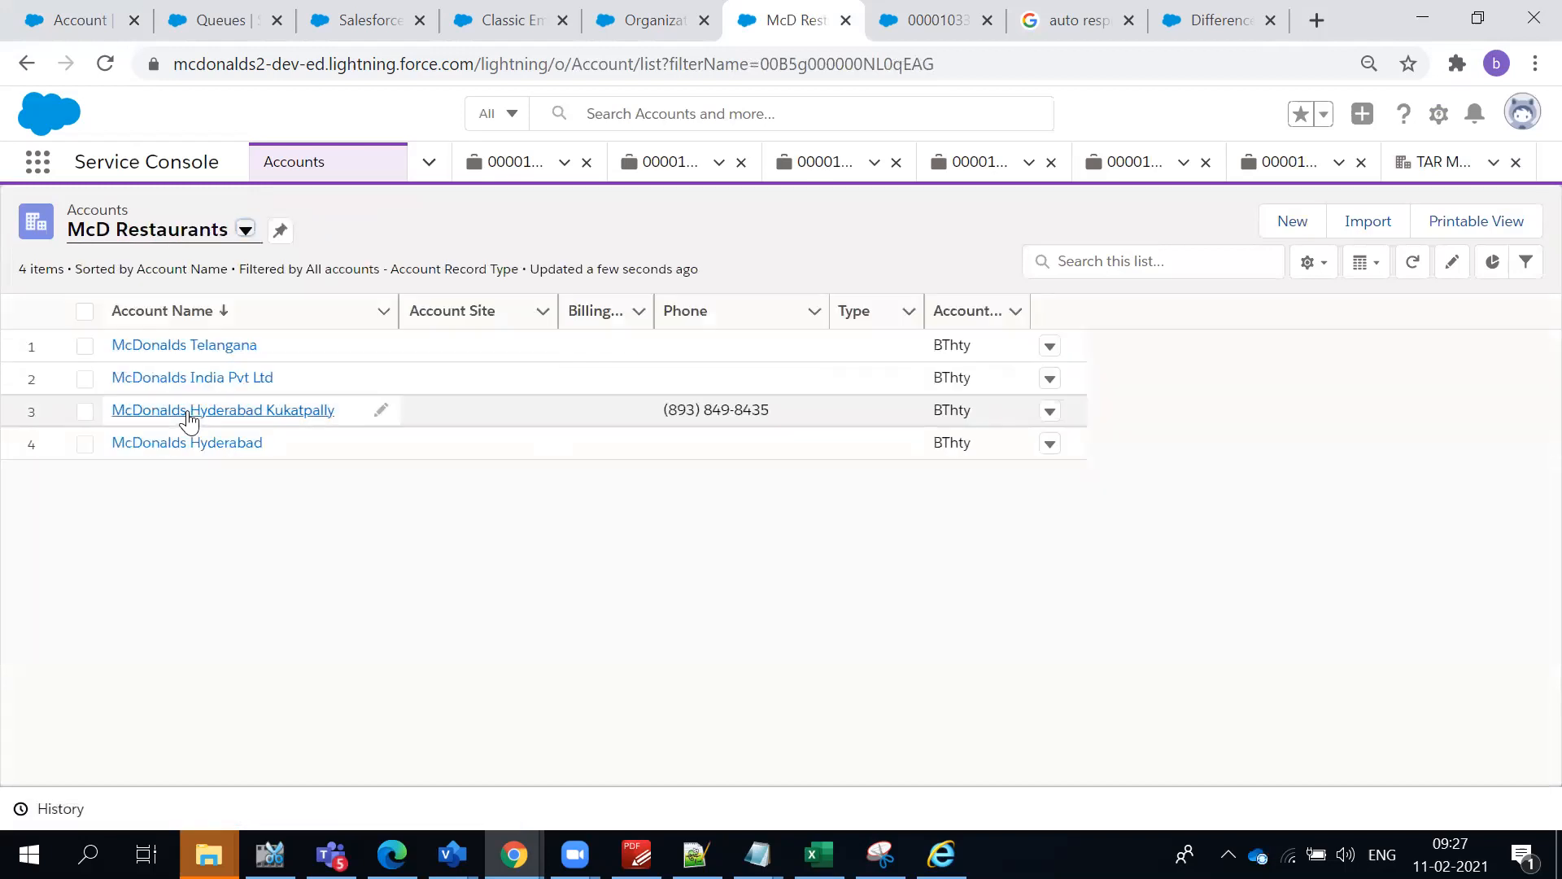
- Open the McDonalds Telangana account's details and put its Type field into editing to examine the available picklist values
click(191, 350)
click(201, 398)
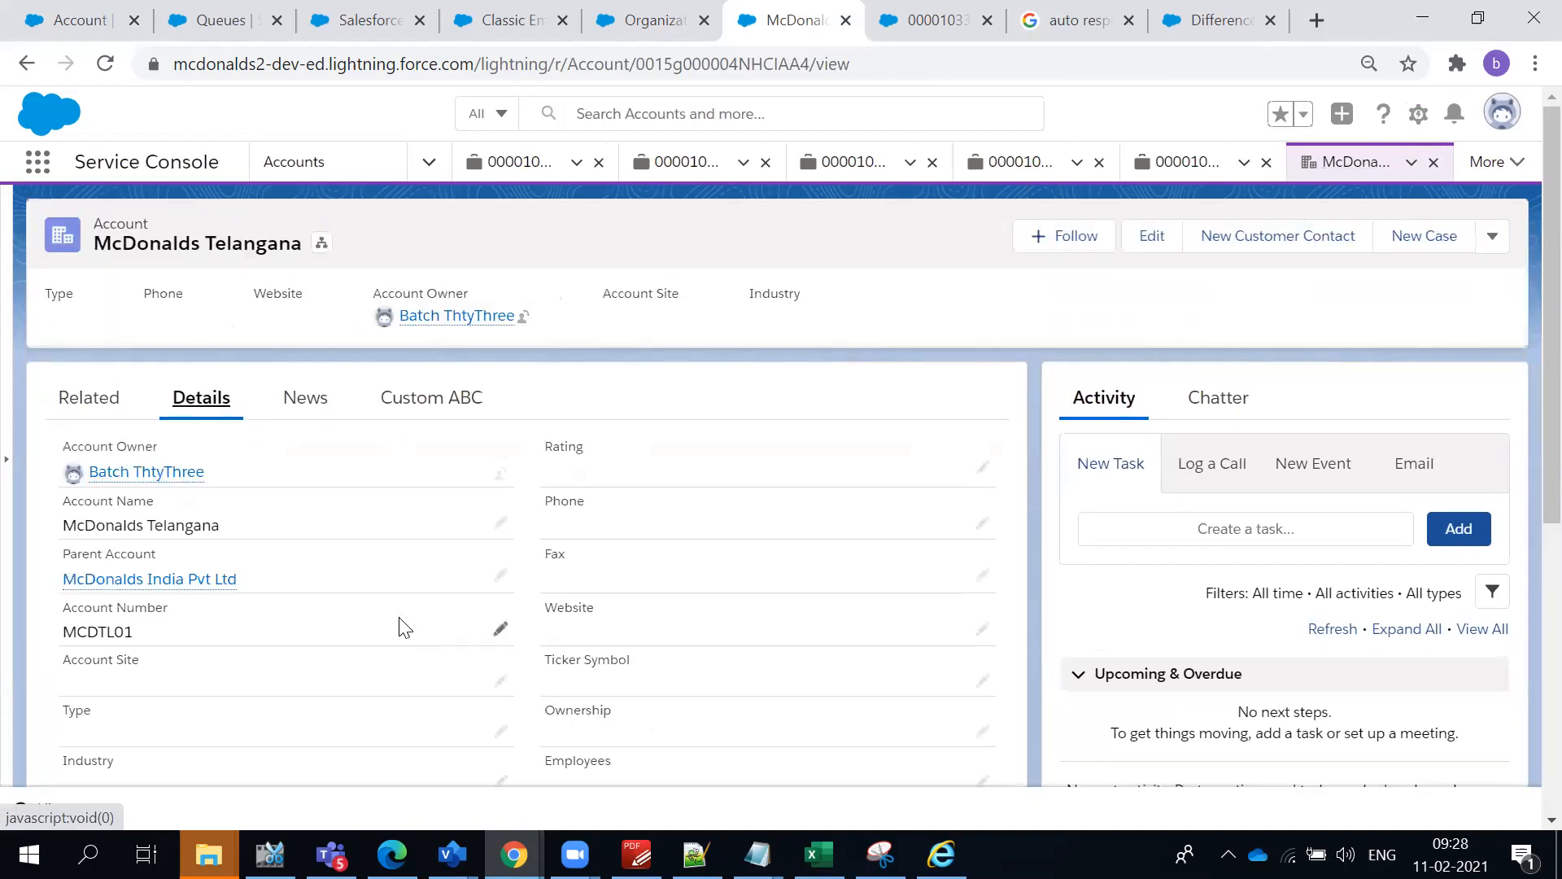
scroll(457, 602, down, 2)
click(498, 612)
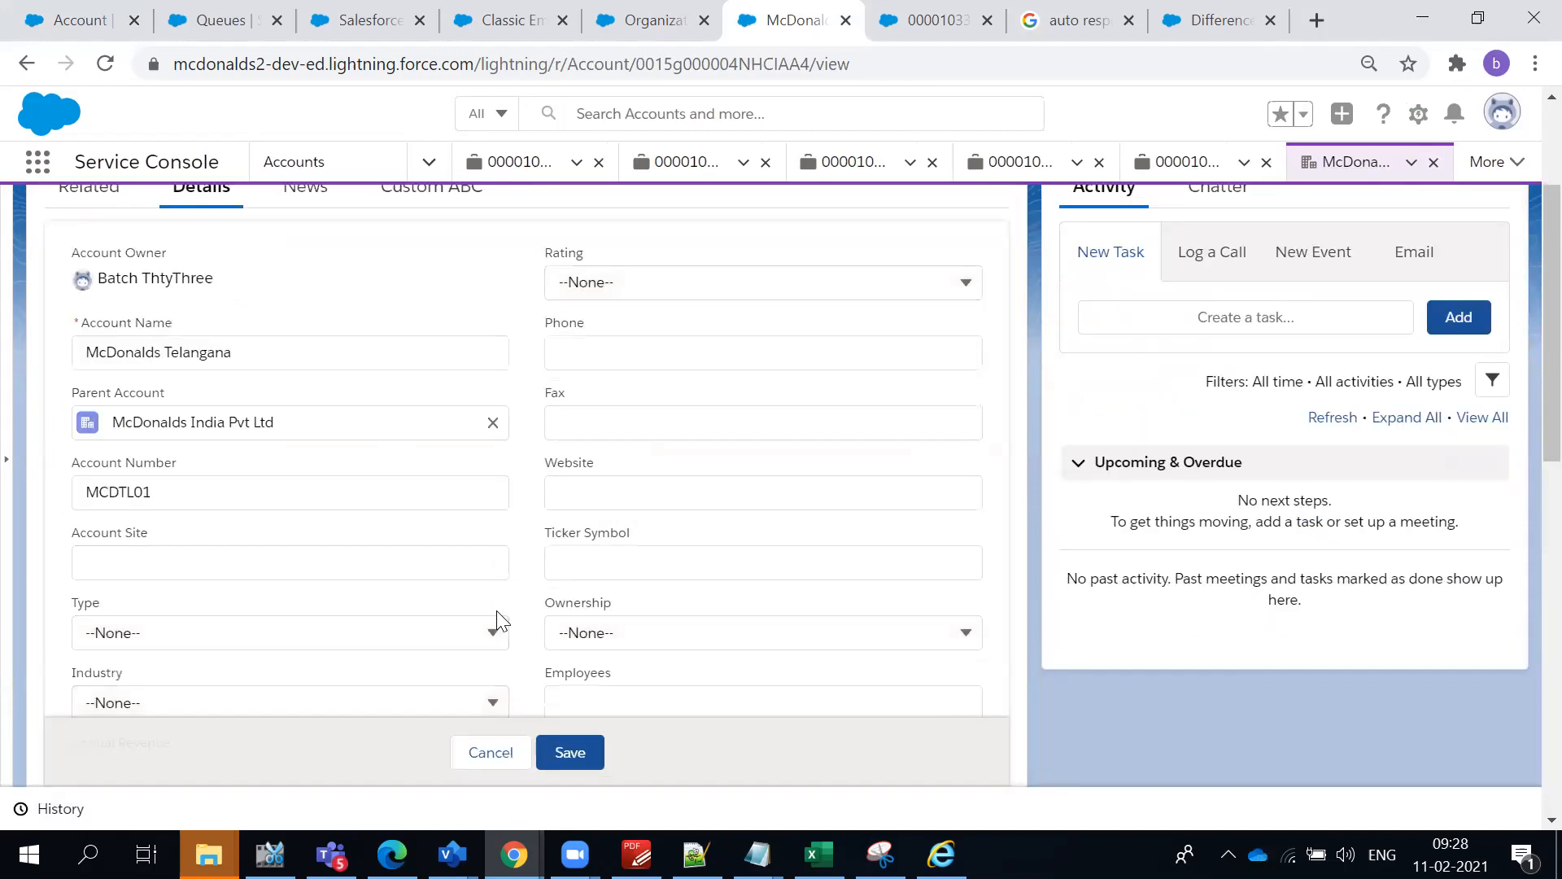
click(478, 635)
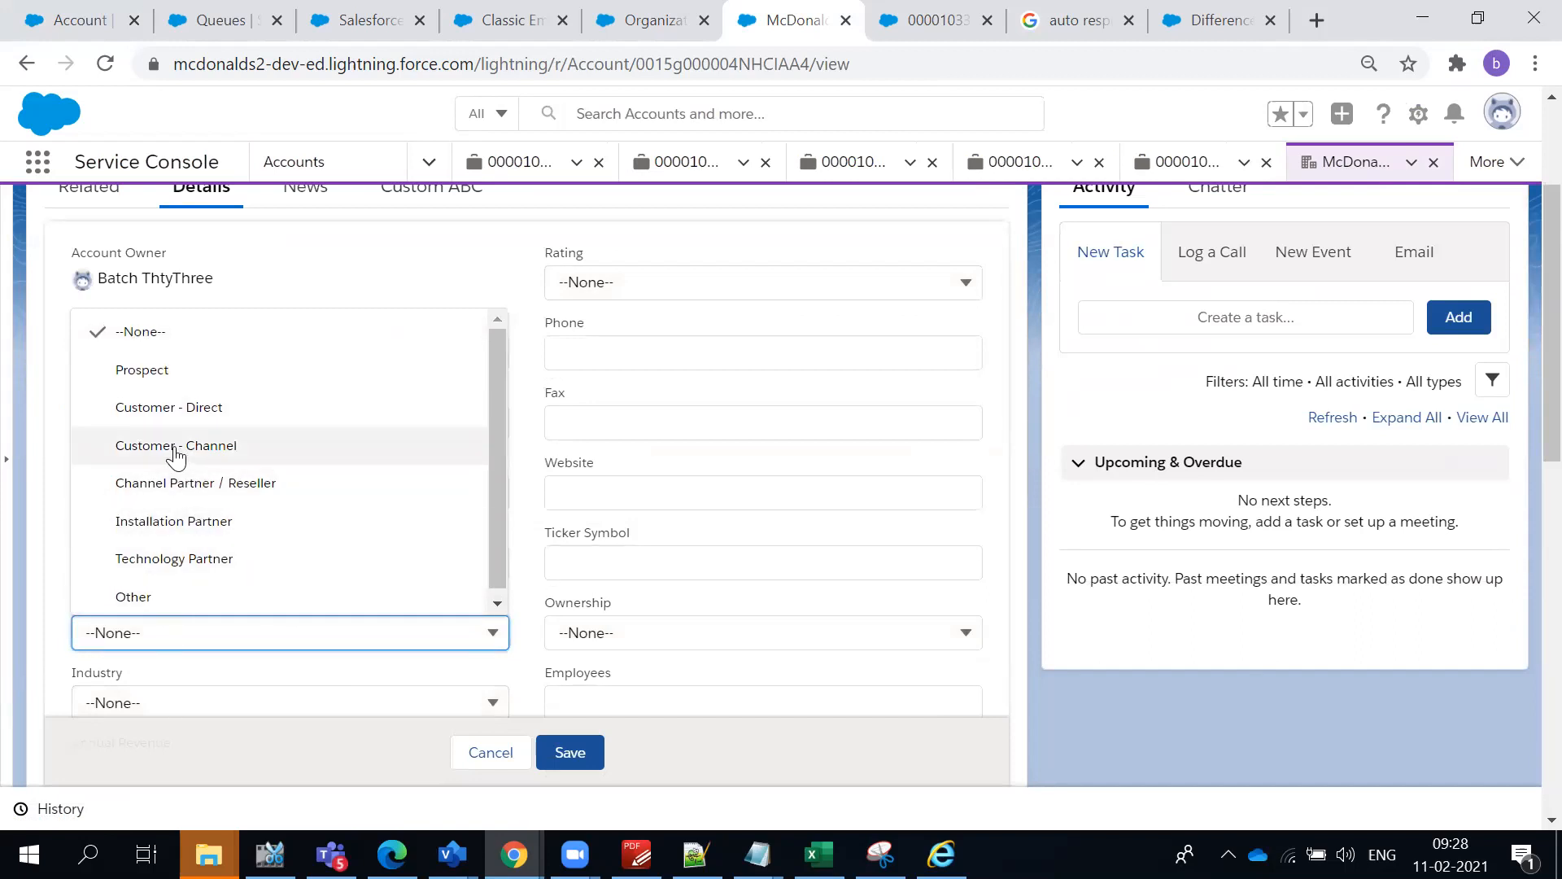
- Recheck the Type picklist values of McDonalds Telangana in the open edit form, and cancel the edit
click(442, 276)
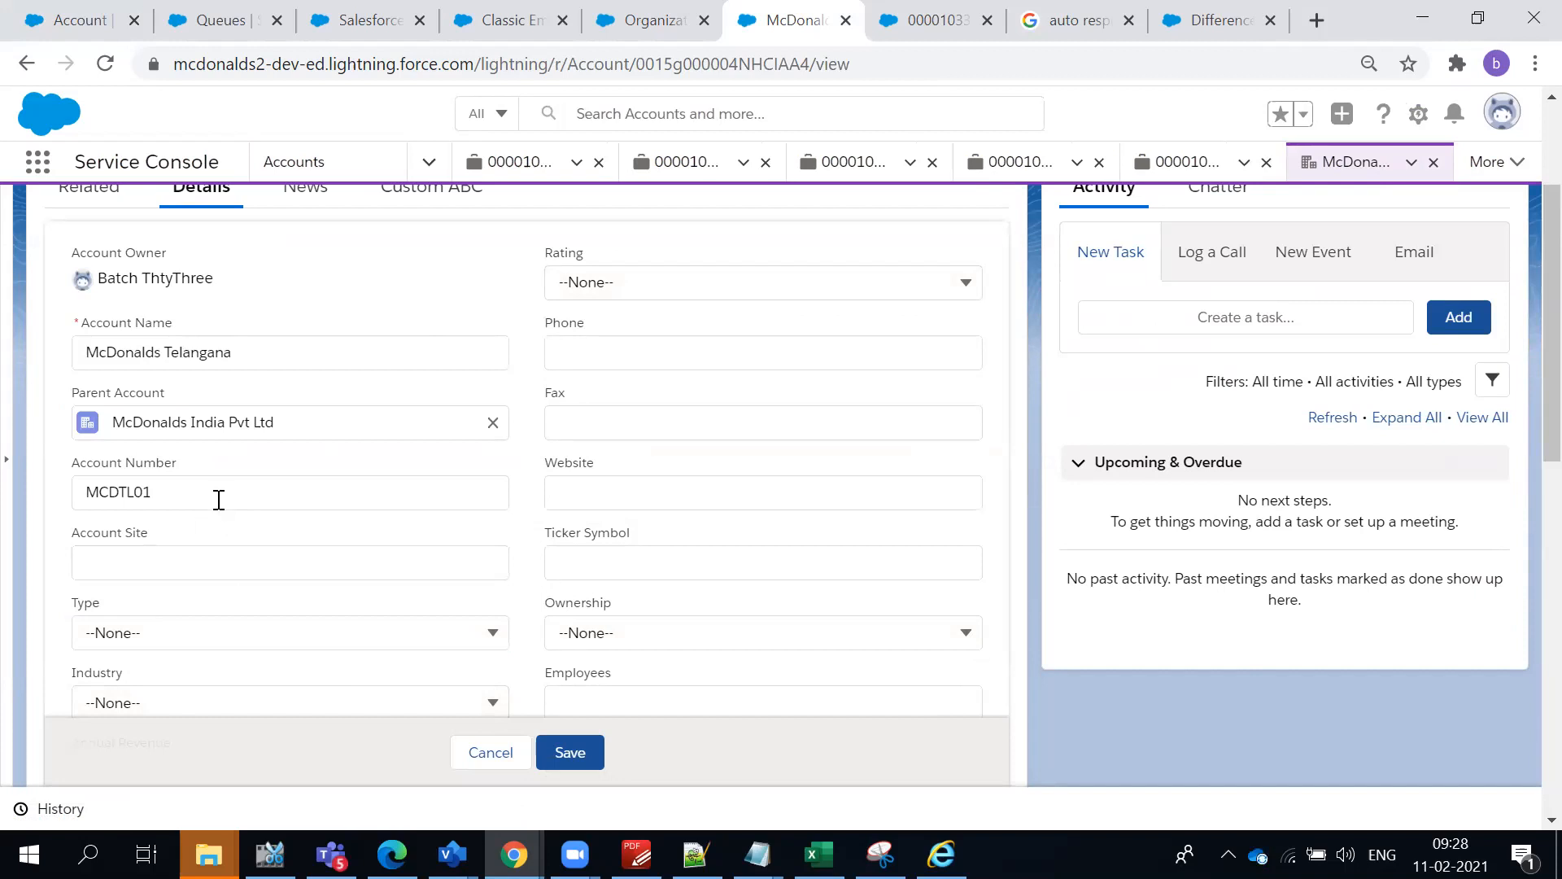
click(356, 632)
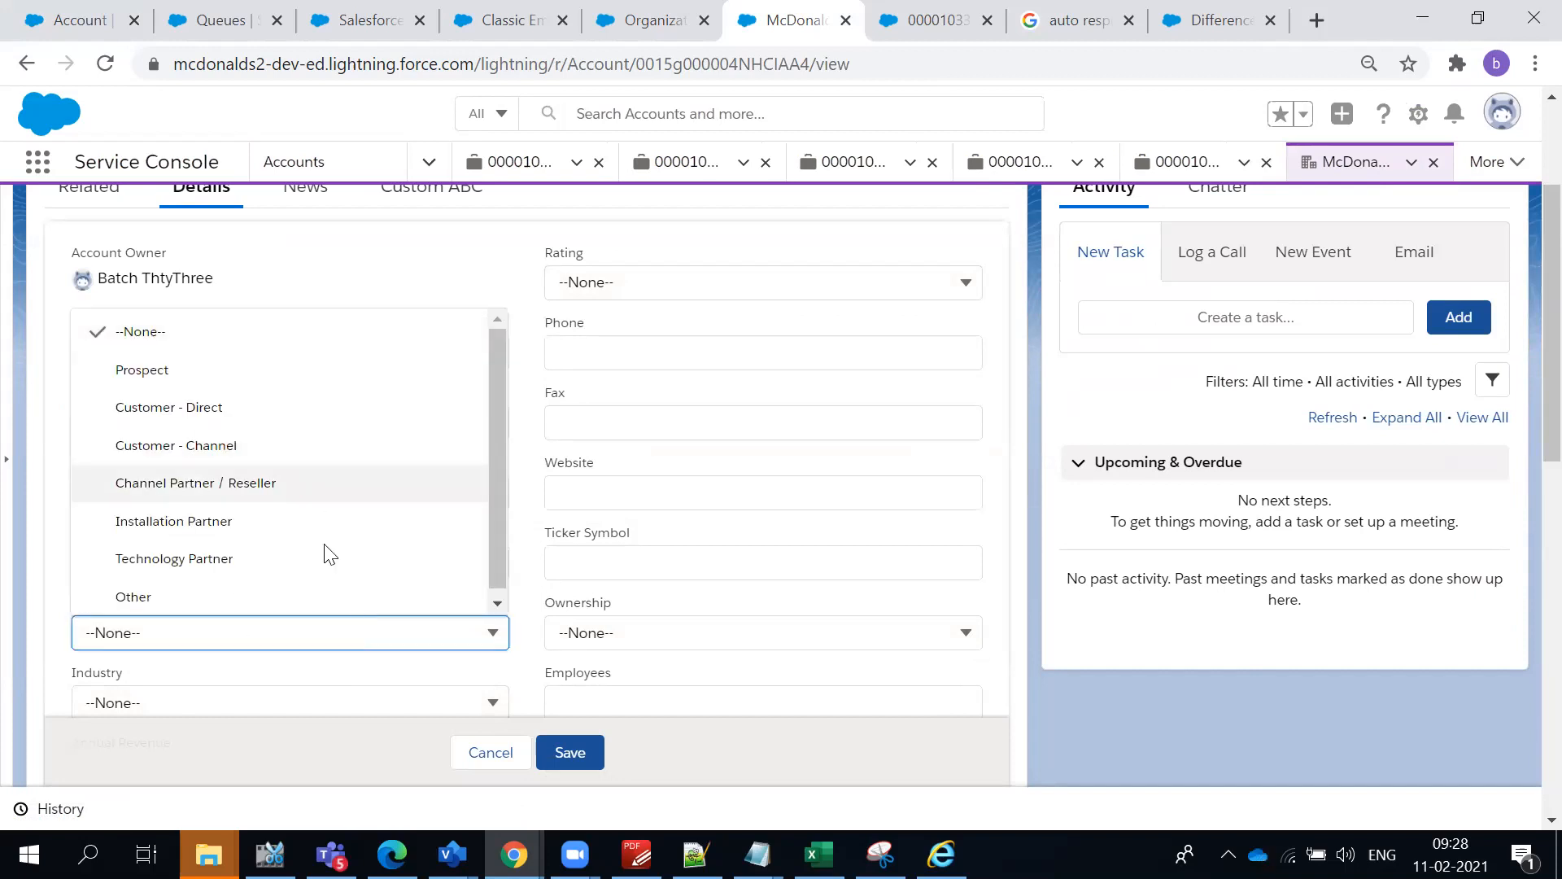
scroll(332, 516, up, 3)
click(515, 255)
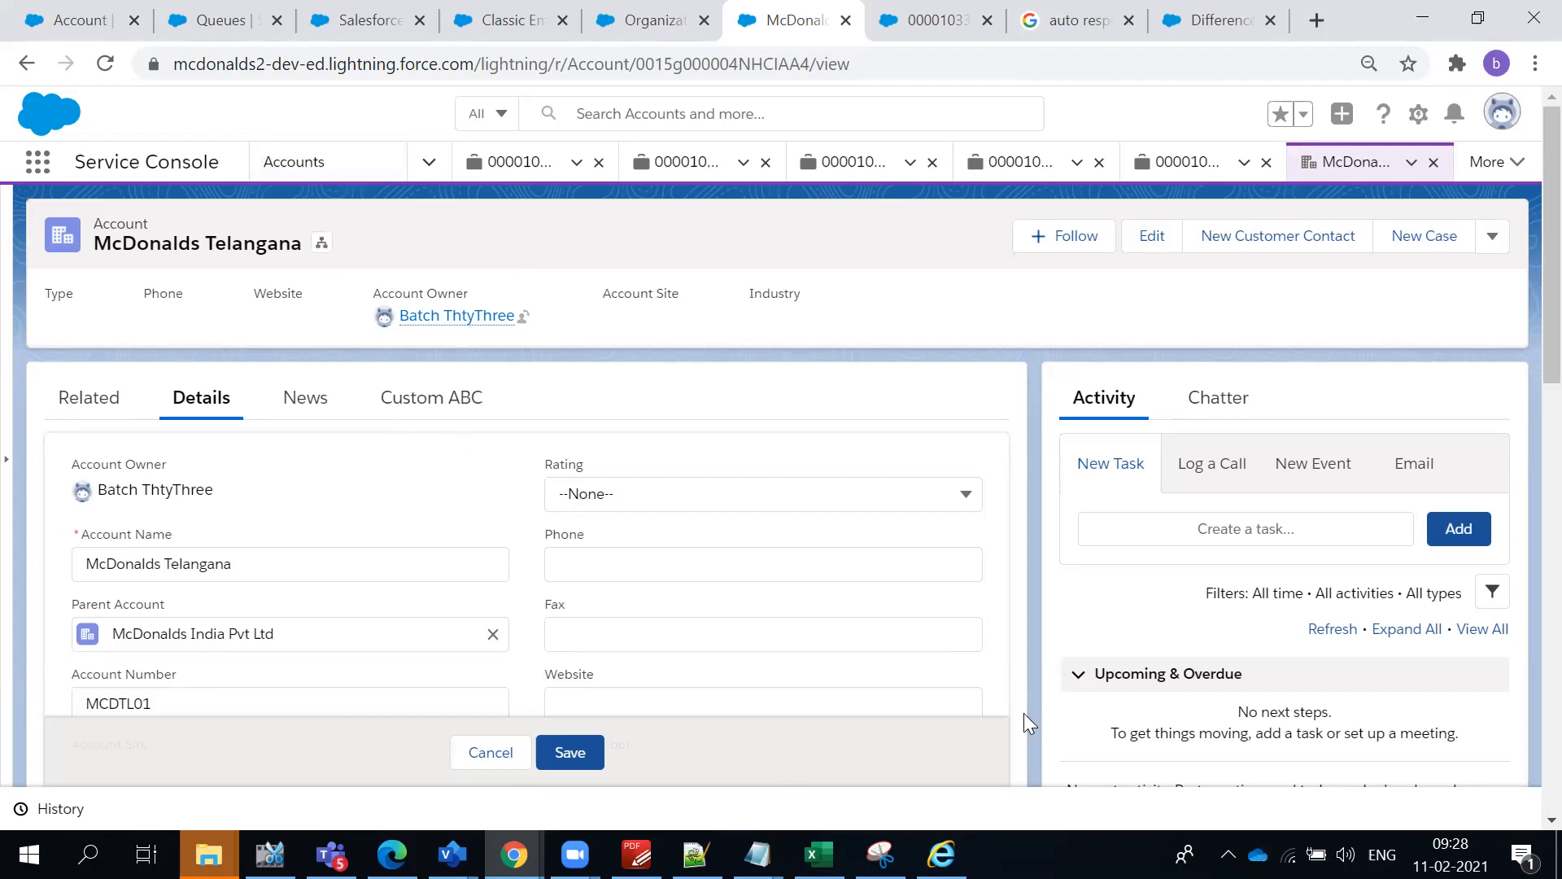
click(482, 755)
scroll(492, 728, down, 3)
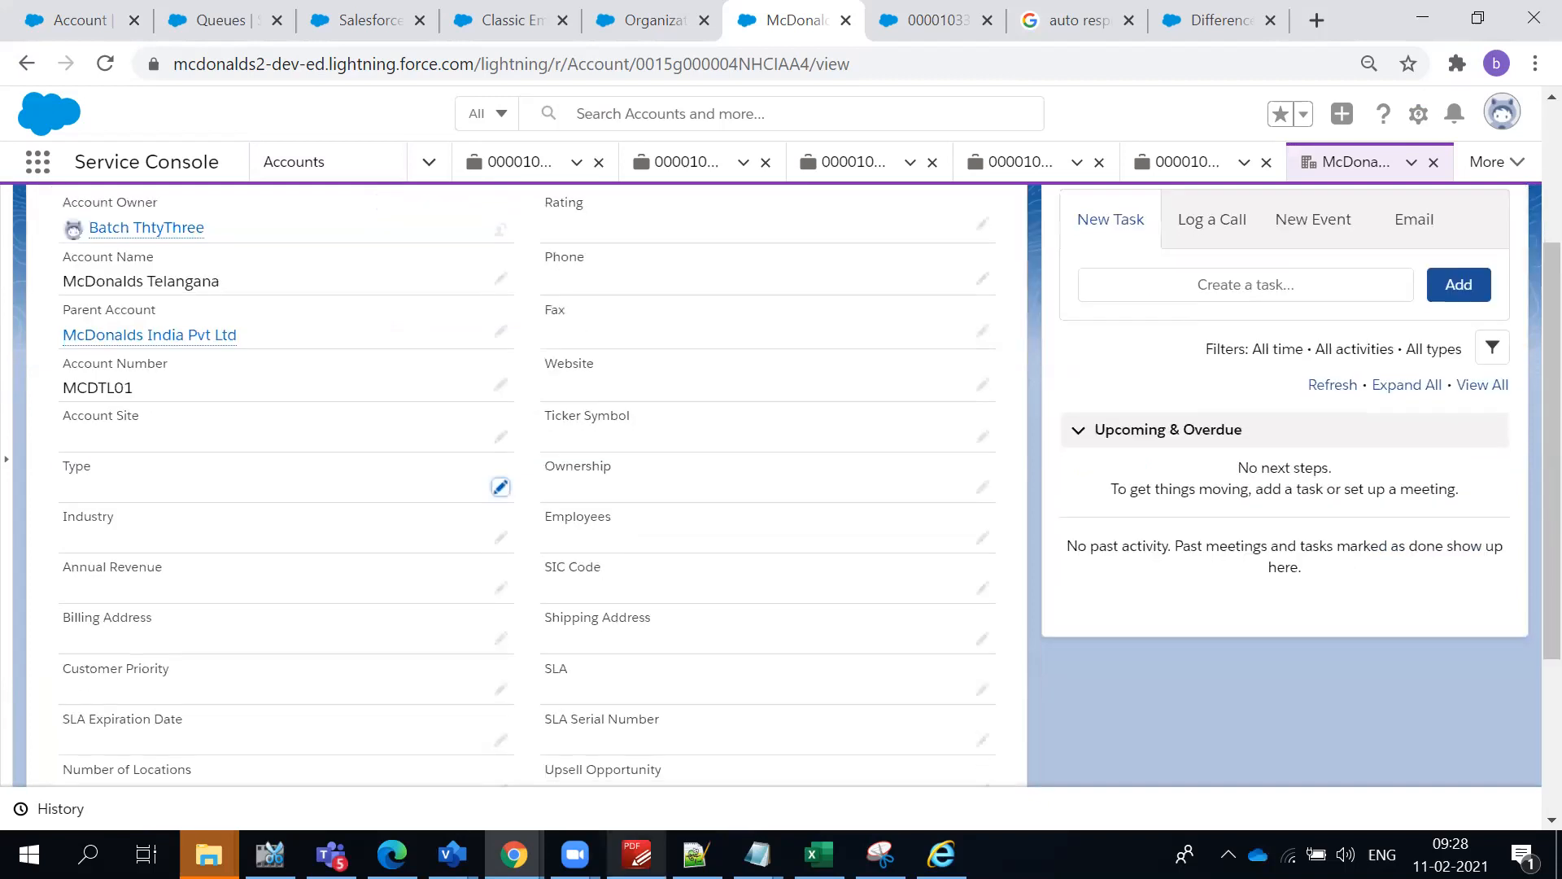
- Switch to the Salesforce course outline in PDF-XChange Editor and review topic 10, Record types, with its subtopics
click(636, 854)
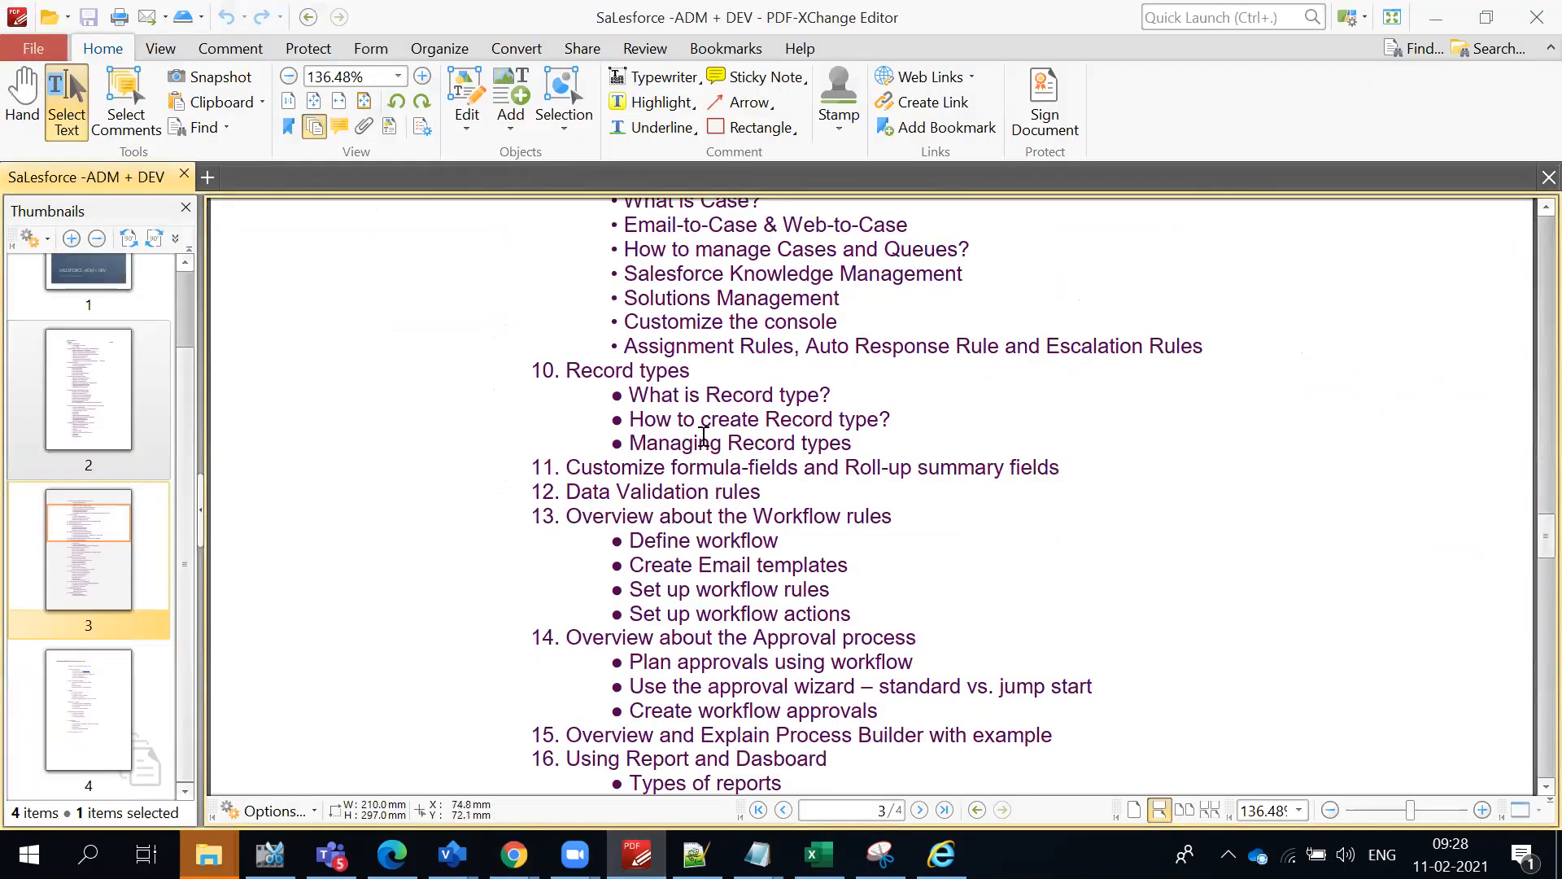
drag(854, 442, 597, 397)
click(778, 418)
scroll(732, 488, down, 3)
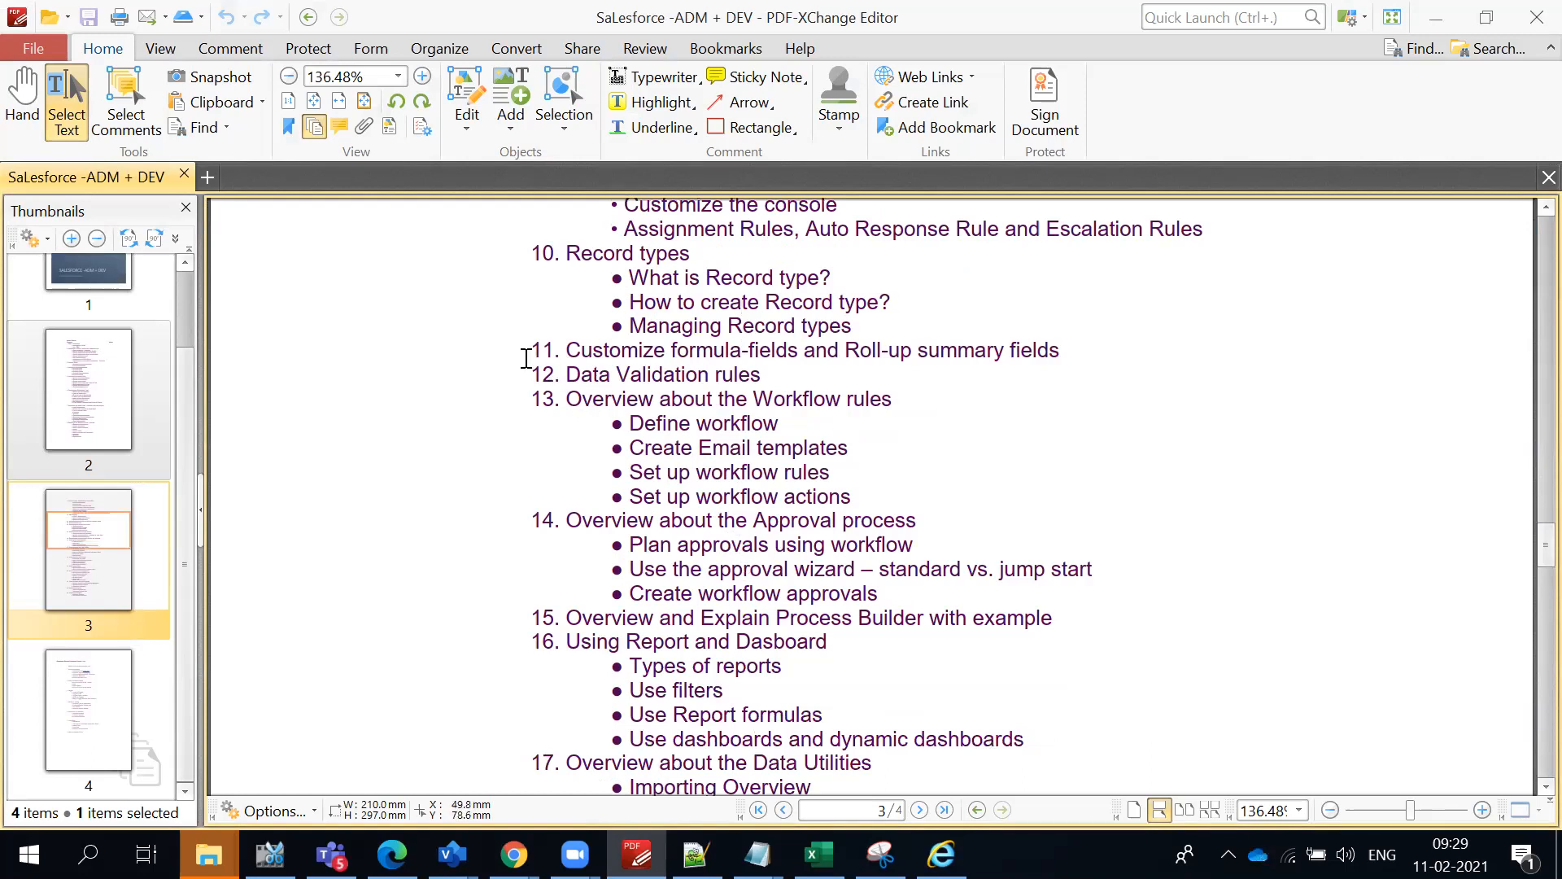
scroll(1245, 478, down, 2)
scroll(1247, 485, up, 2)
scroll(1246, 483, up, 2)
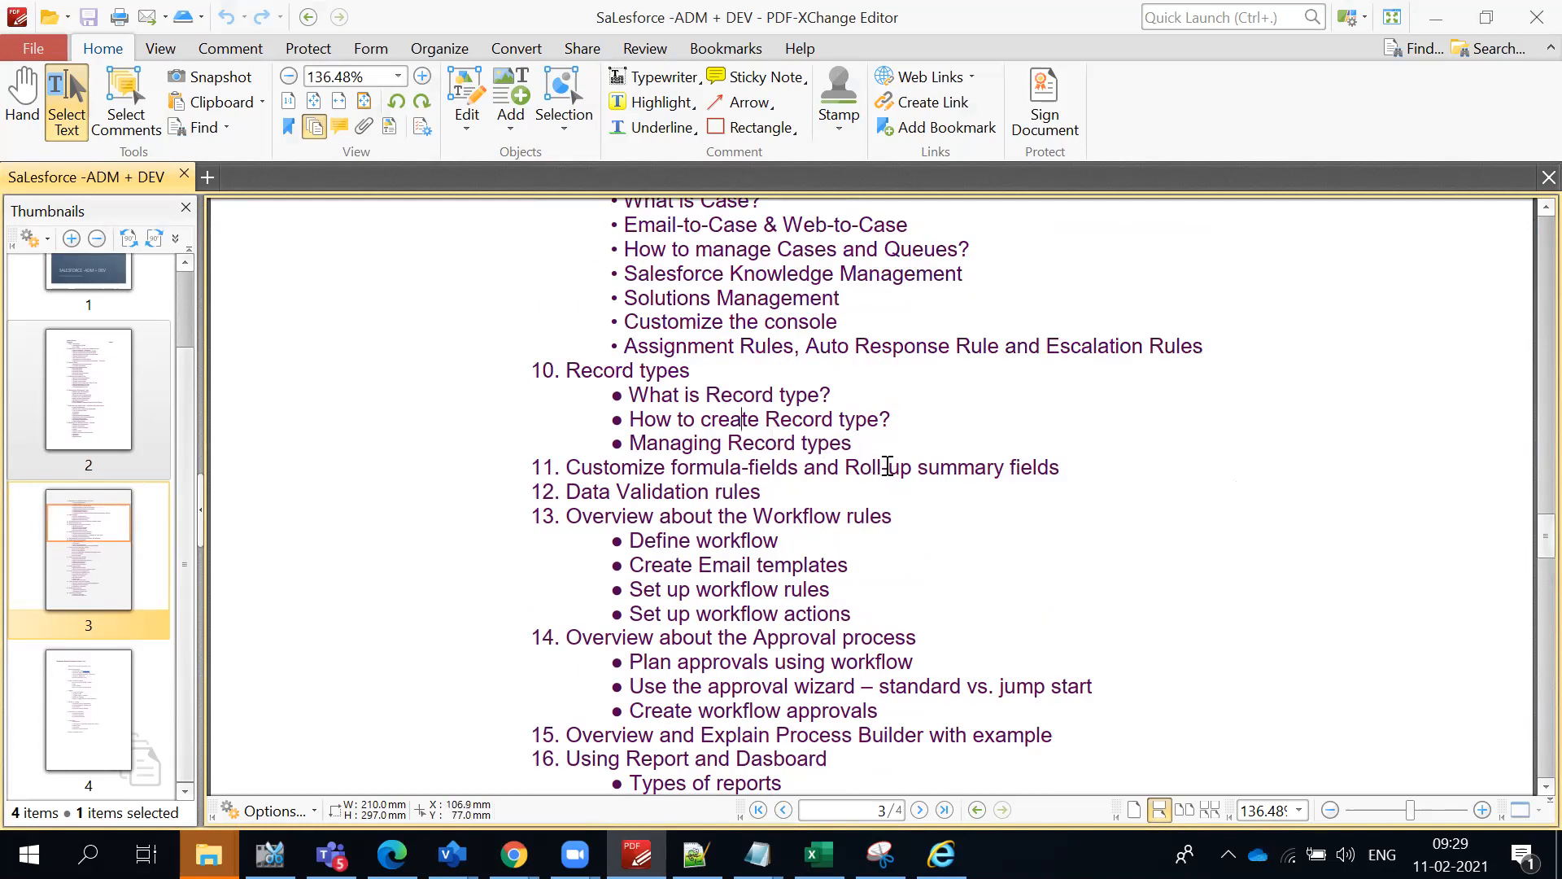
drag(881, 447, 534, 368)
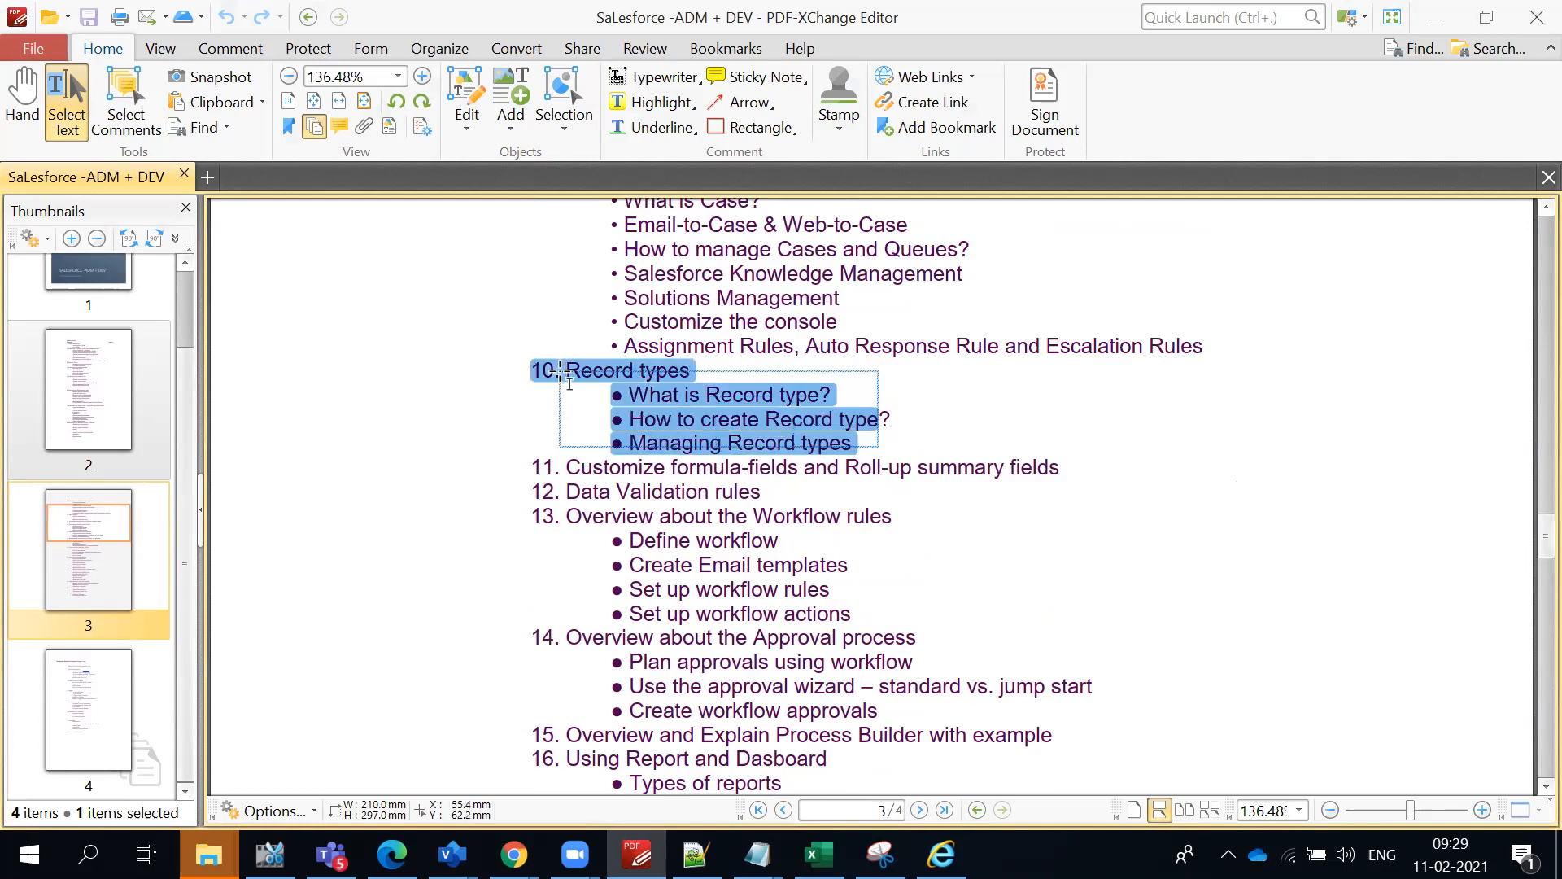
scroll(814, 494, up, 1)
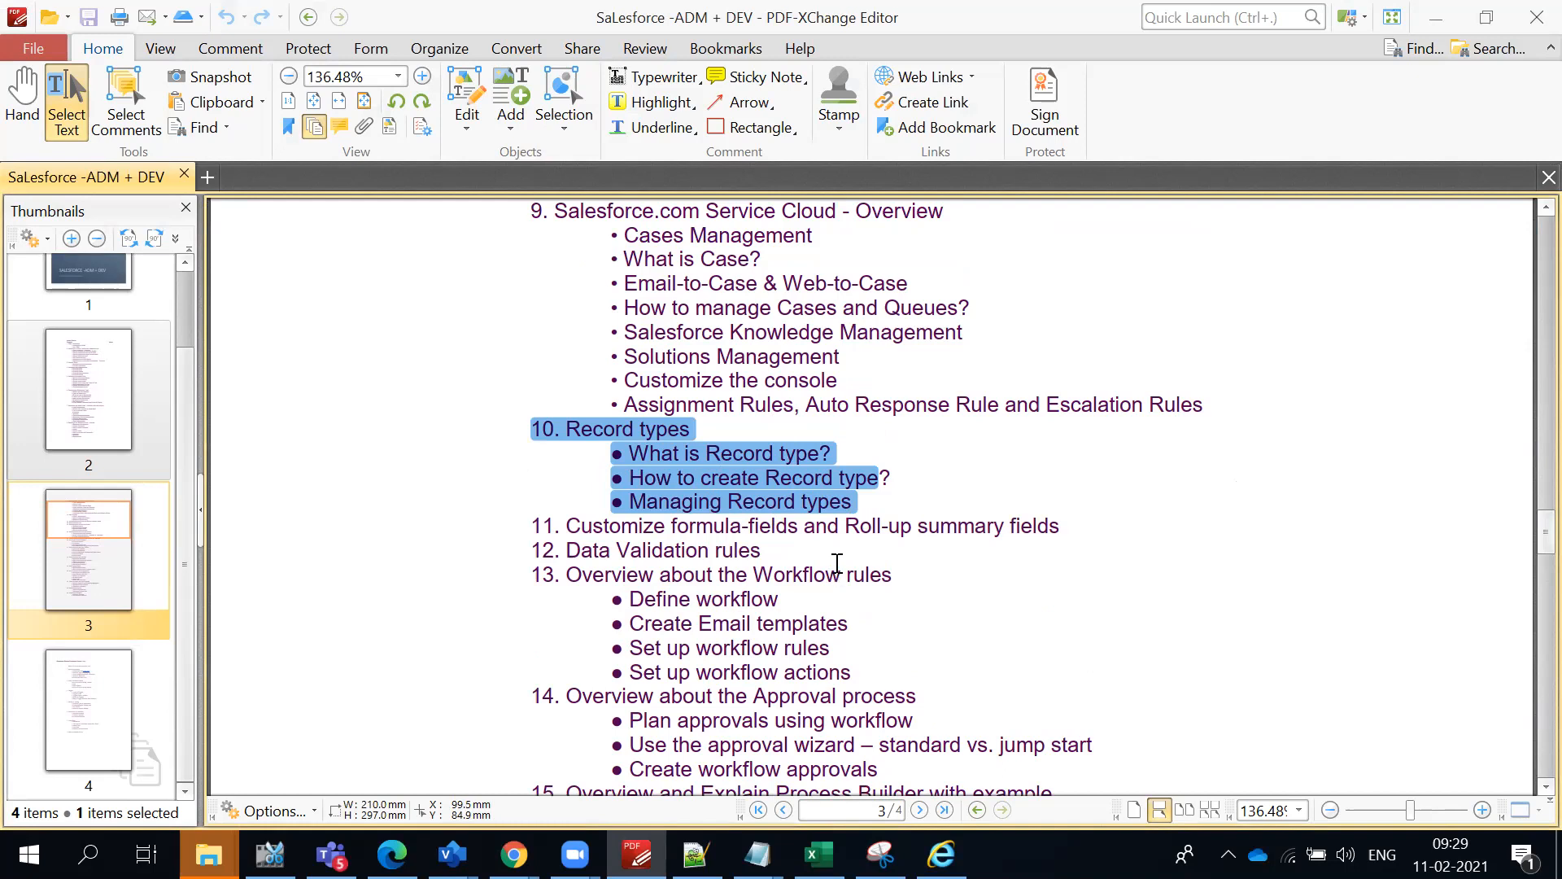
drag(869, 533, 517, 435)
click(672, 478)
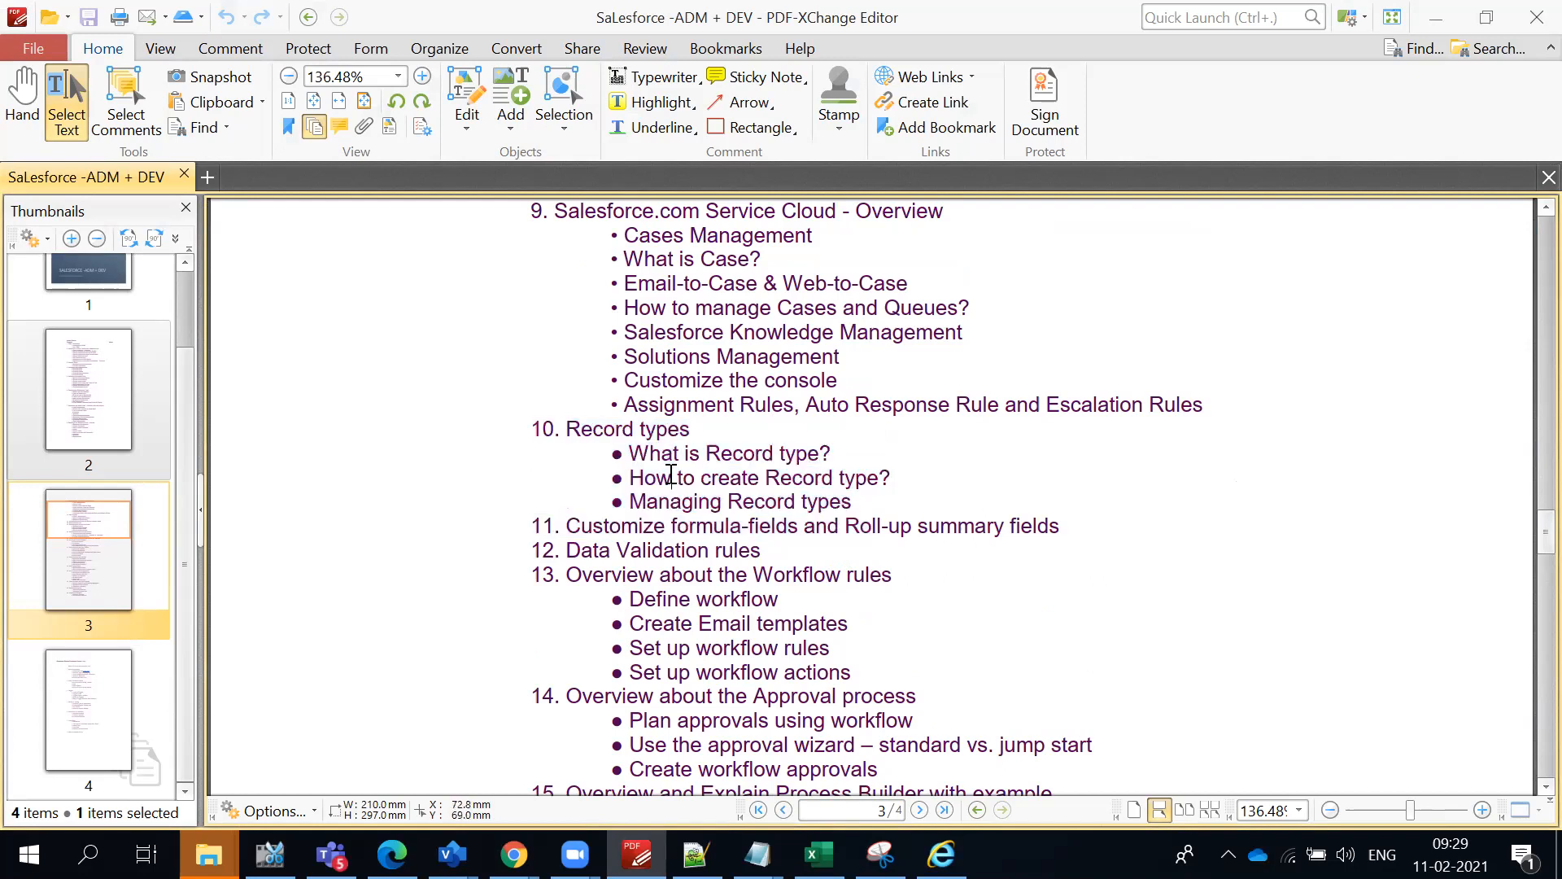
- Look through the outline topics after Record types and select the text of topics 20 to 23
scroll(706, 499, down, 2)
scroll(706, 499, down, 7)
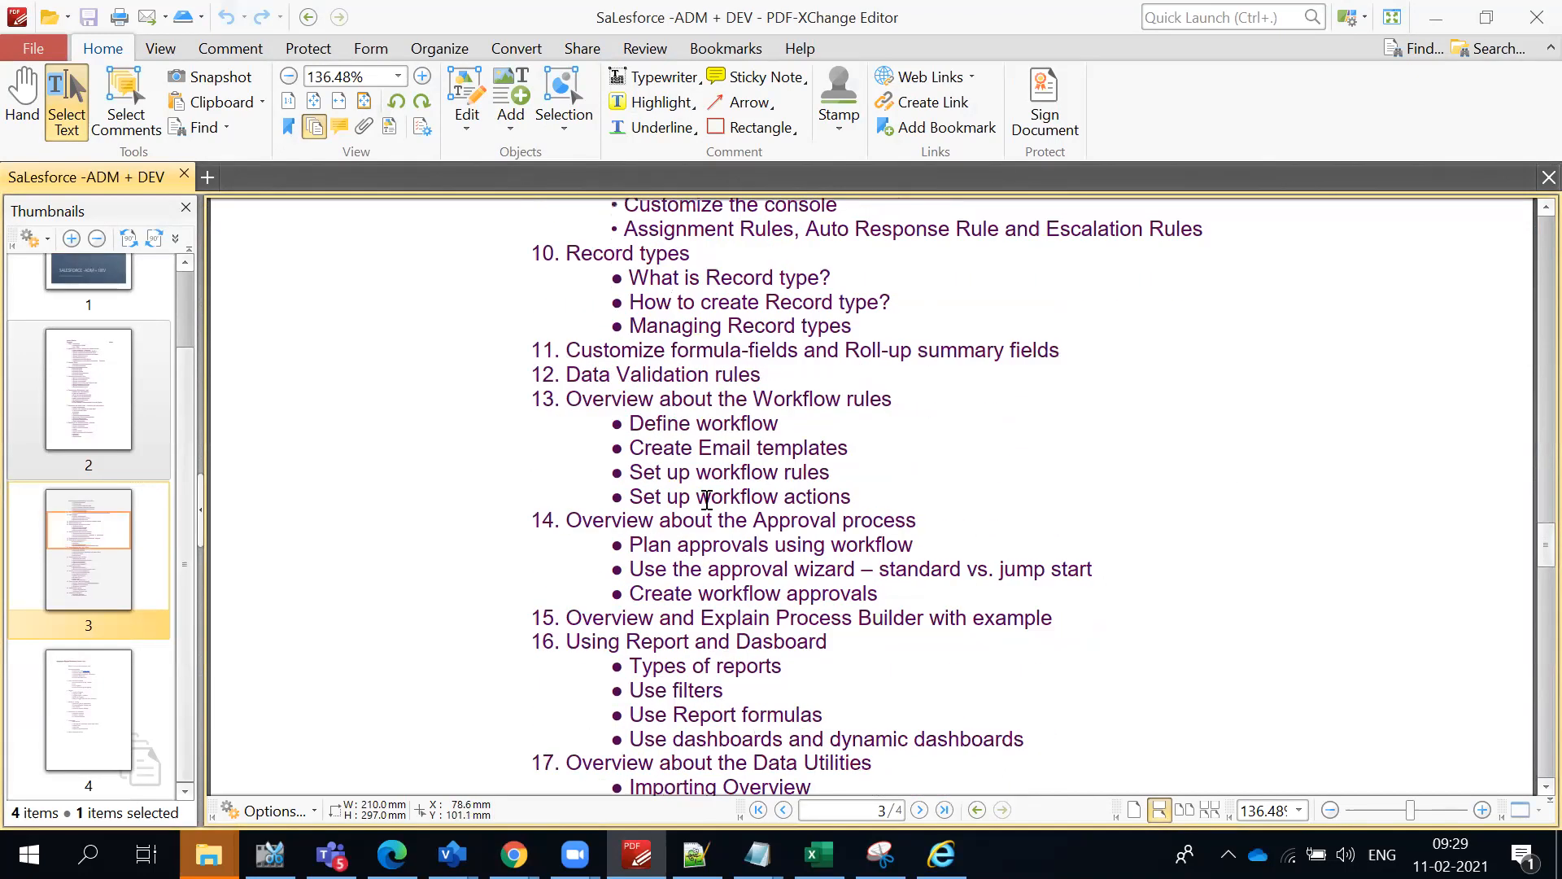
scroll(698, 541, down, 7)
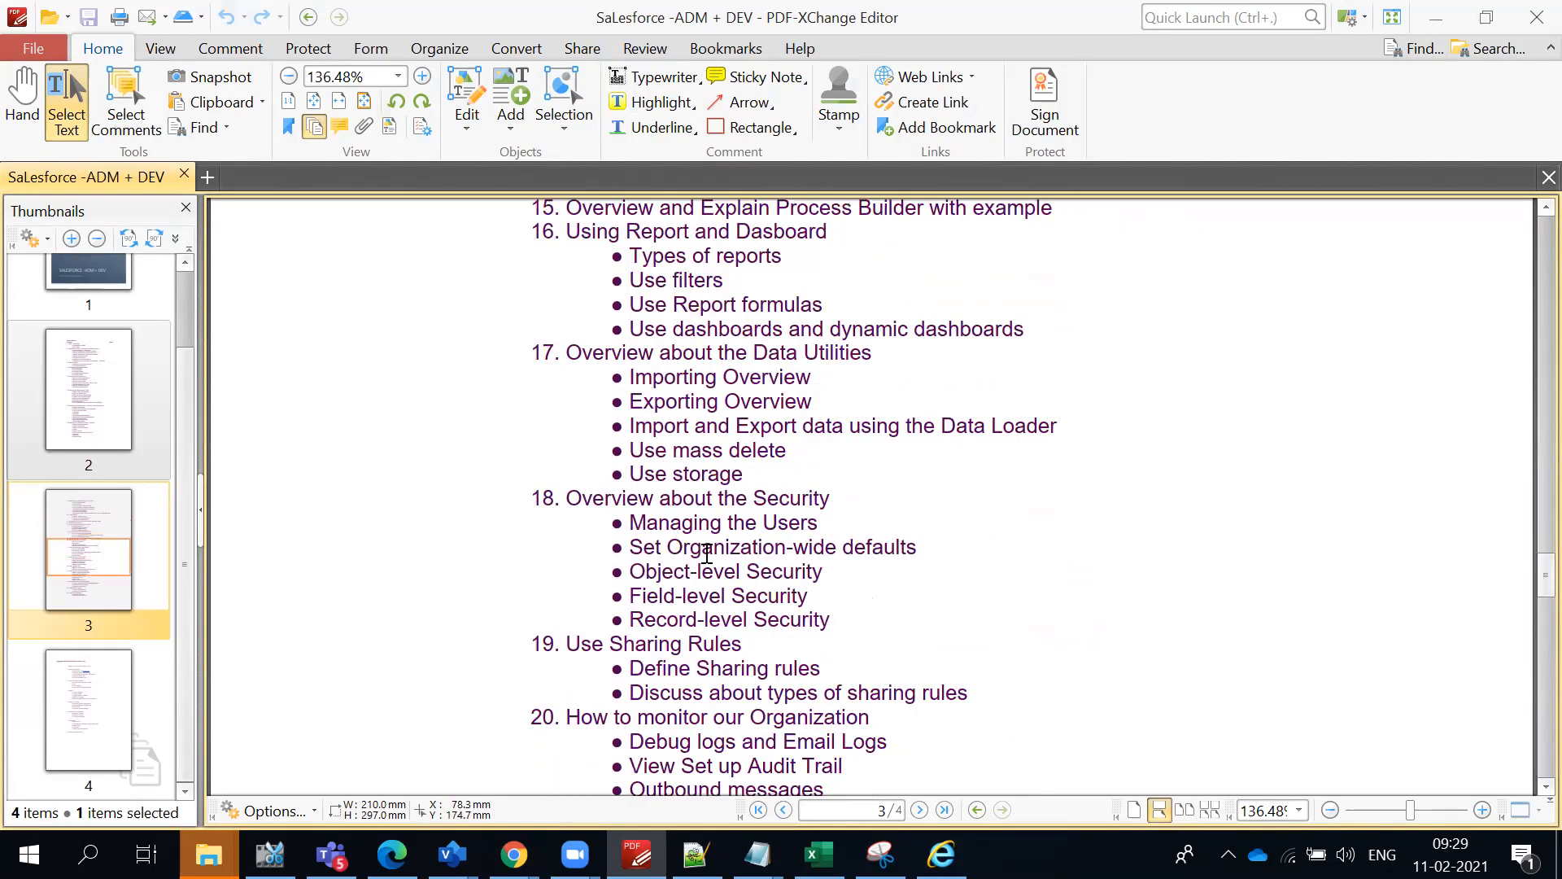
drag(550, 406, 798, 667)
scroll(861, 729, down, 2)
scroll(797, 667, up, 2)
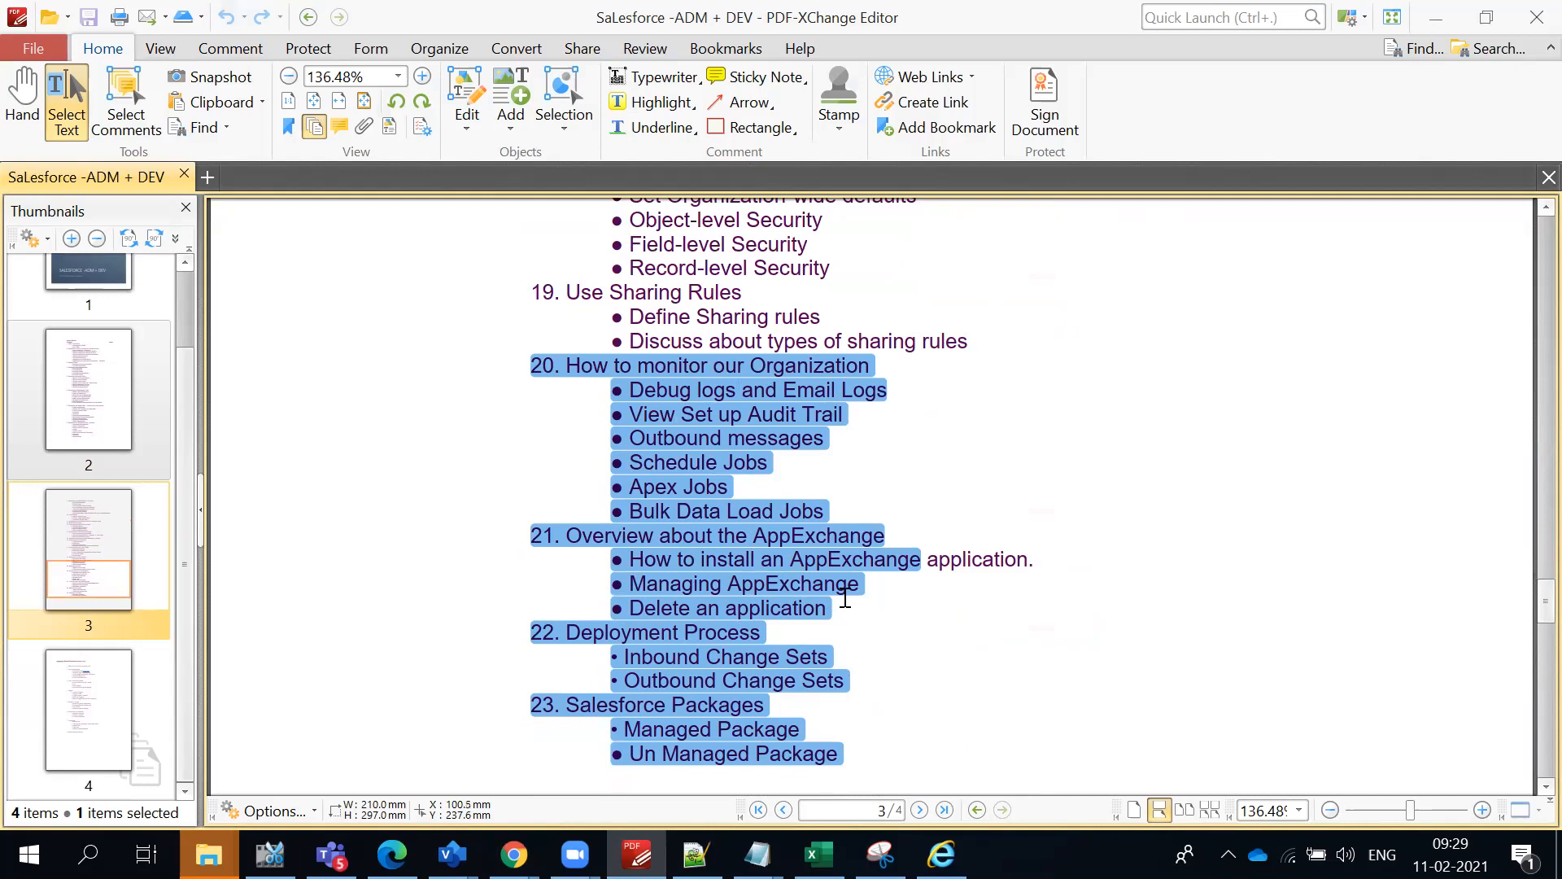
- Go back to topic 11 in the outline and select the text from there through topic 19, Use Sharing Rules
scroll(846, 598, up, 9)
scroll(824, 511, up, 1)
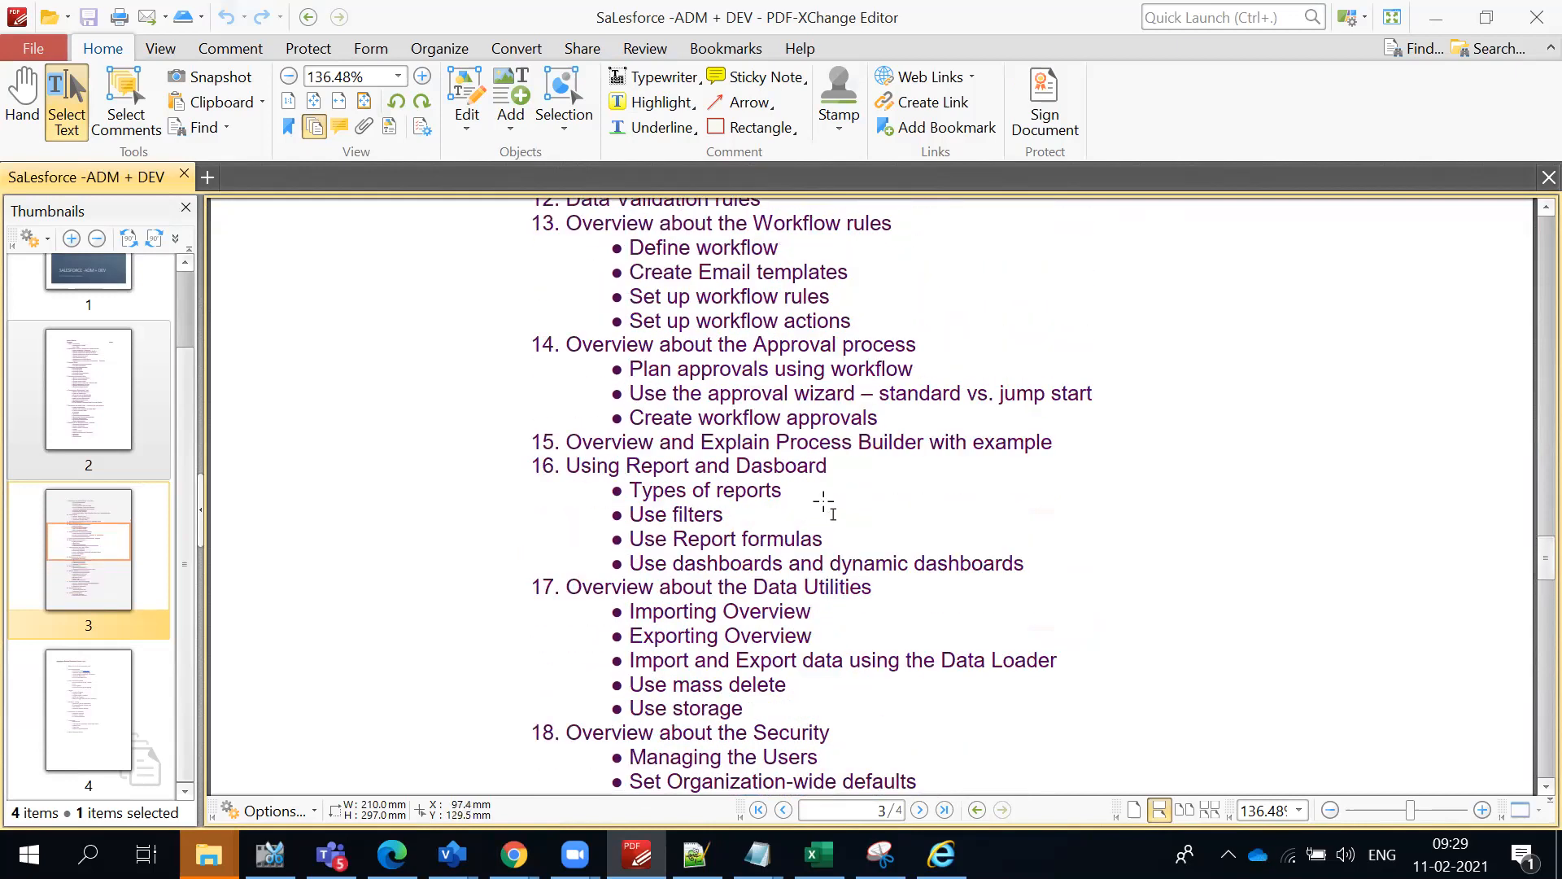
scroll(823, 503, up, 1)
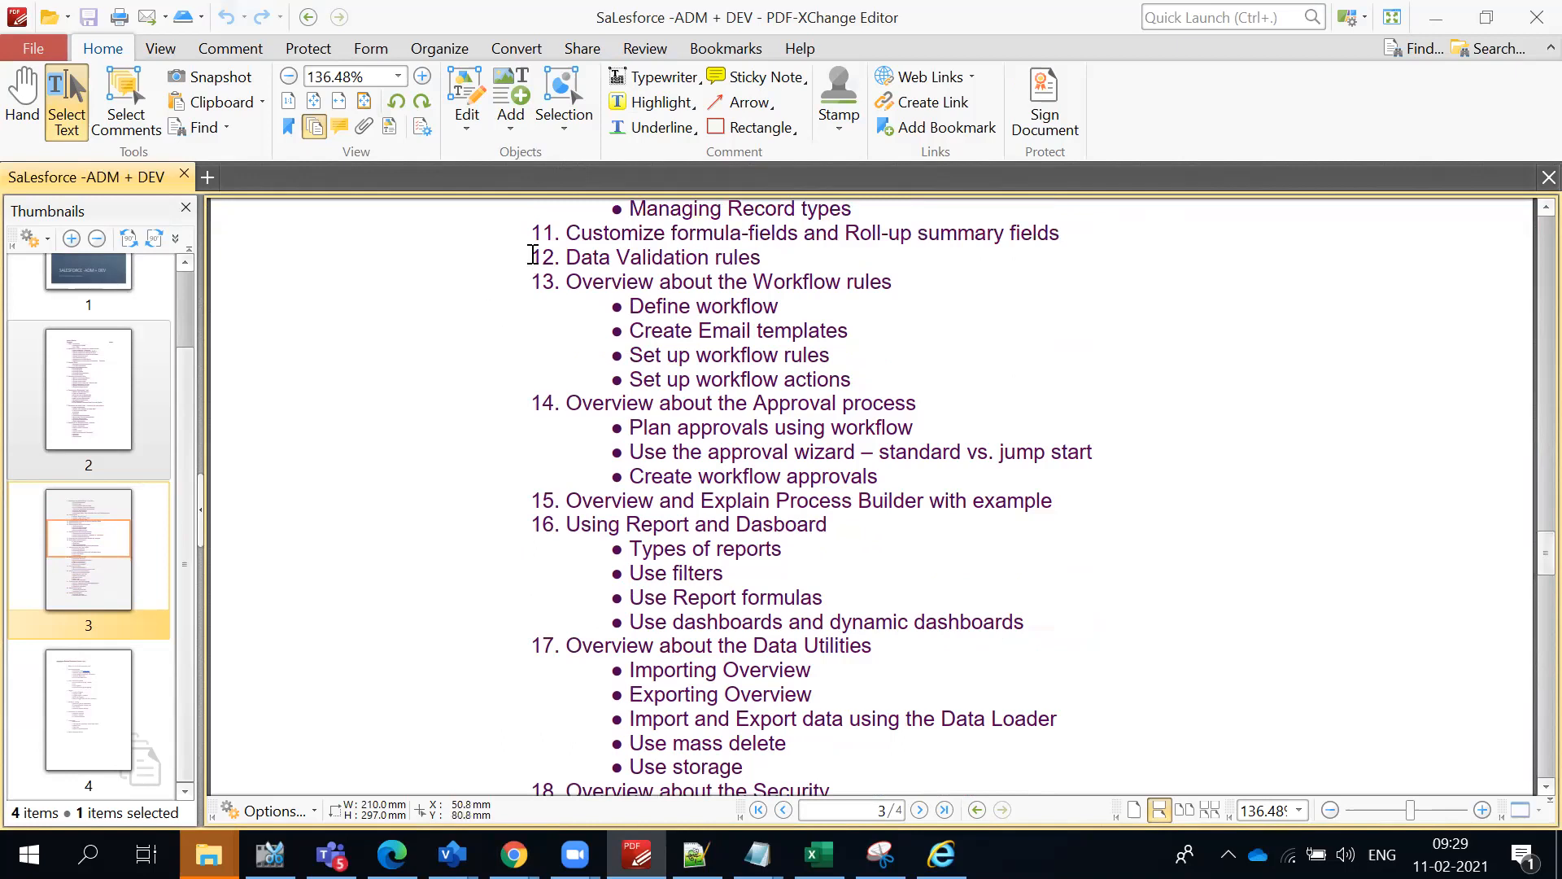
scroll(534, 261, up, 1)
click(530, 291)
drag(750, 394, 1045, 687)
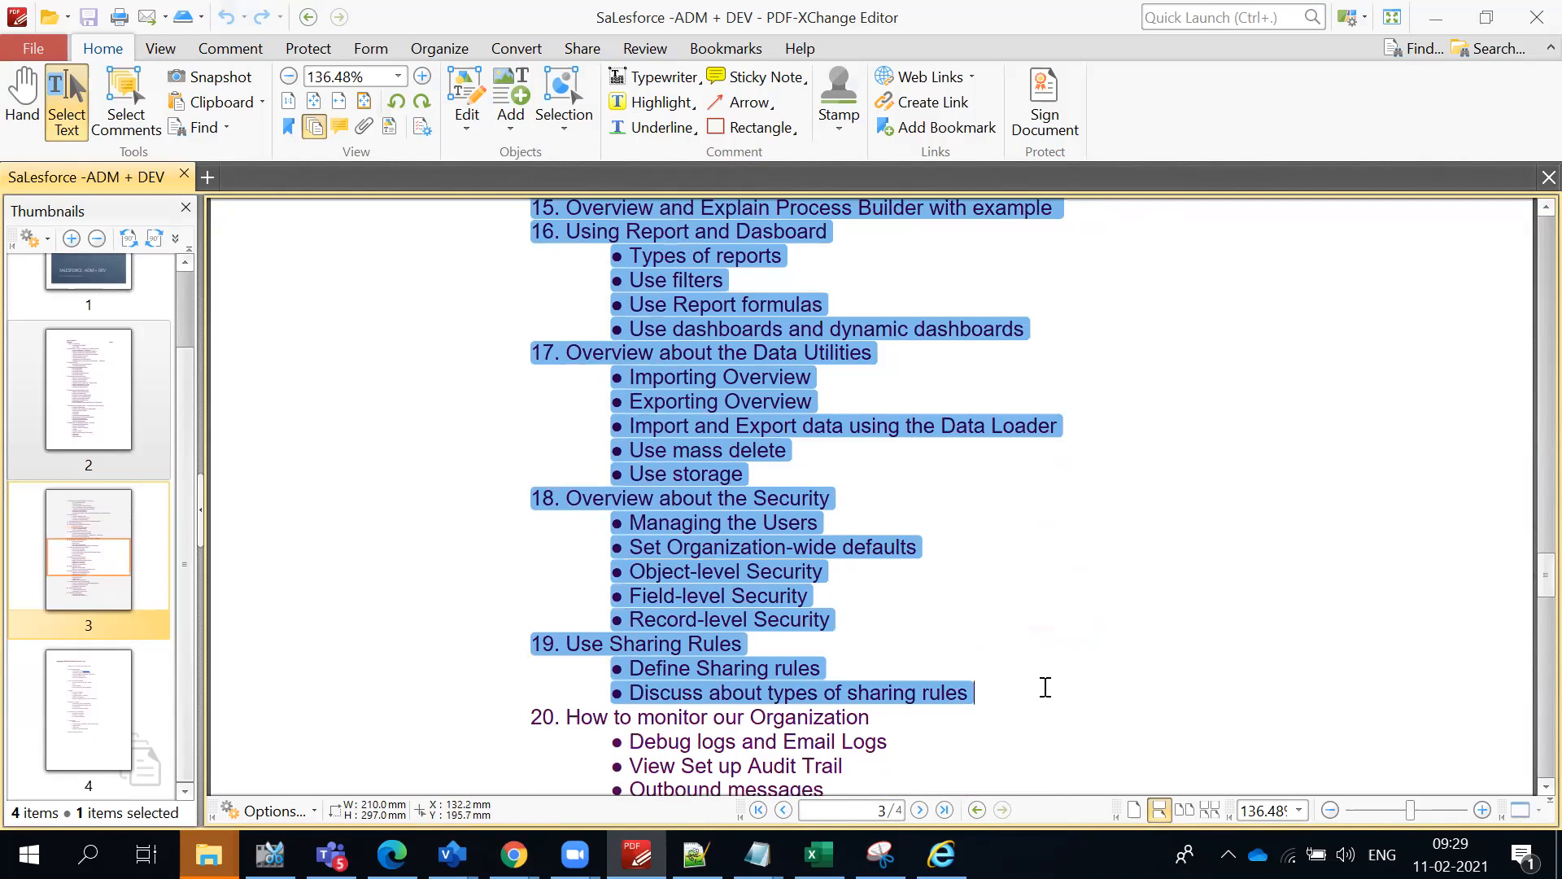
- Review the selected topics and select the text from topic 20, How to monitor our Organization, through Un Managed Package
scroll(1033, 673, up, 6)
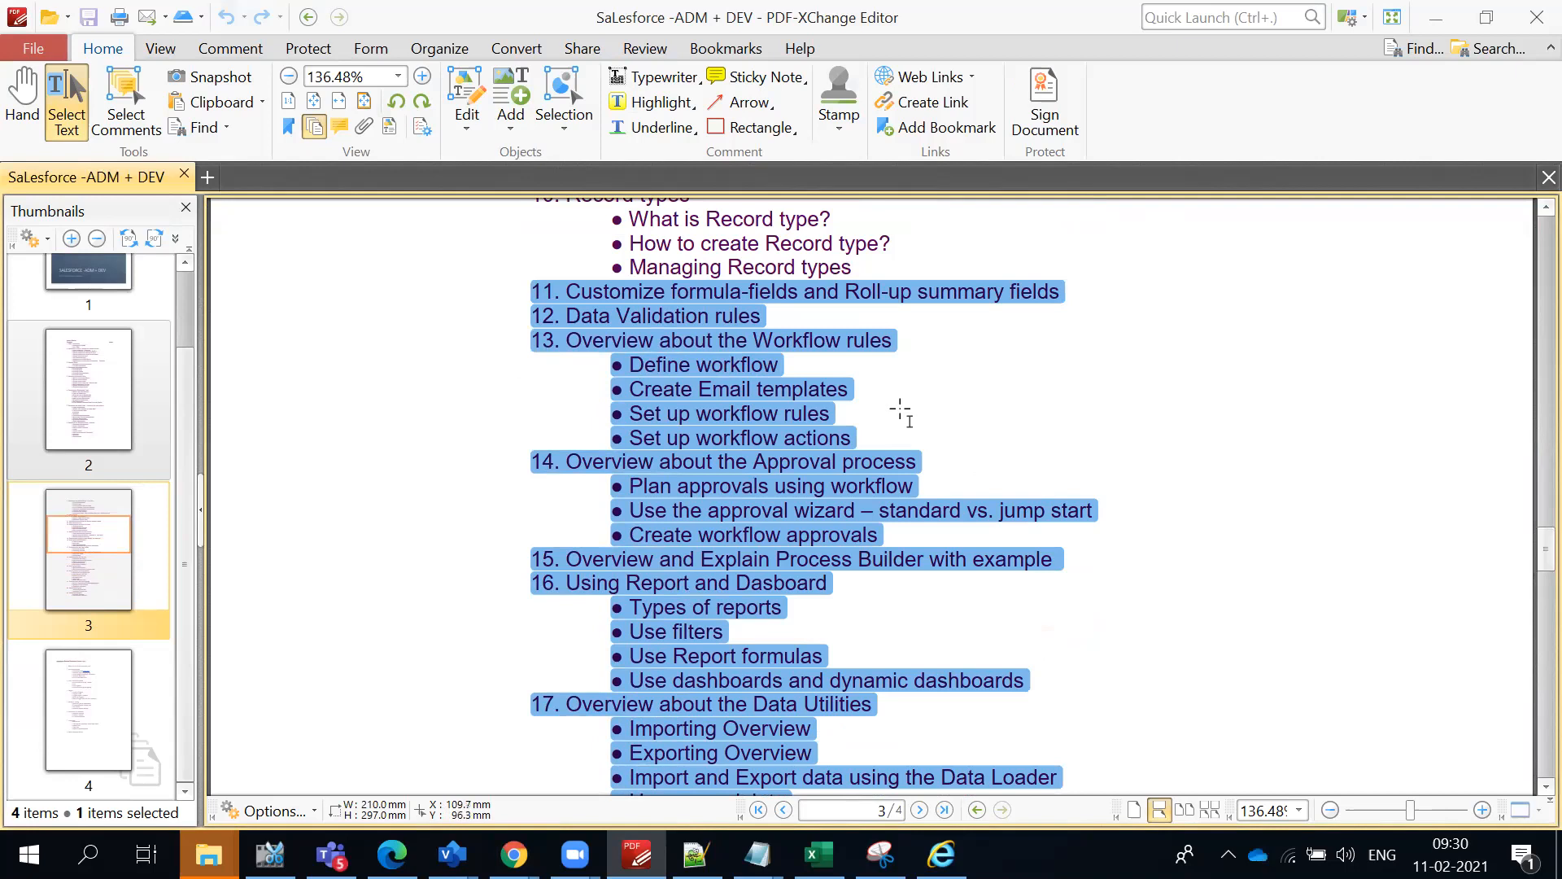
scroll(690, 490, down, 4)
scroll(690, 490, down, 2)
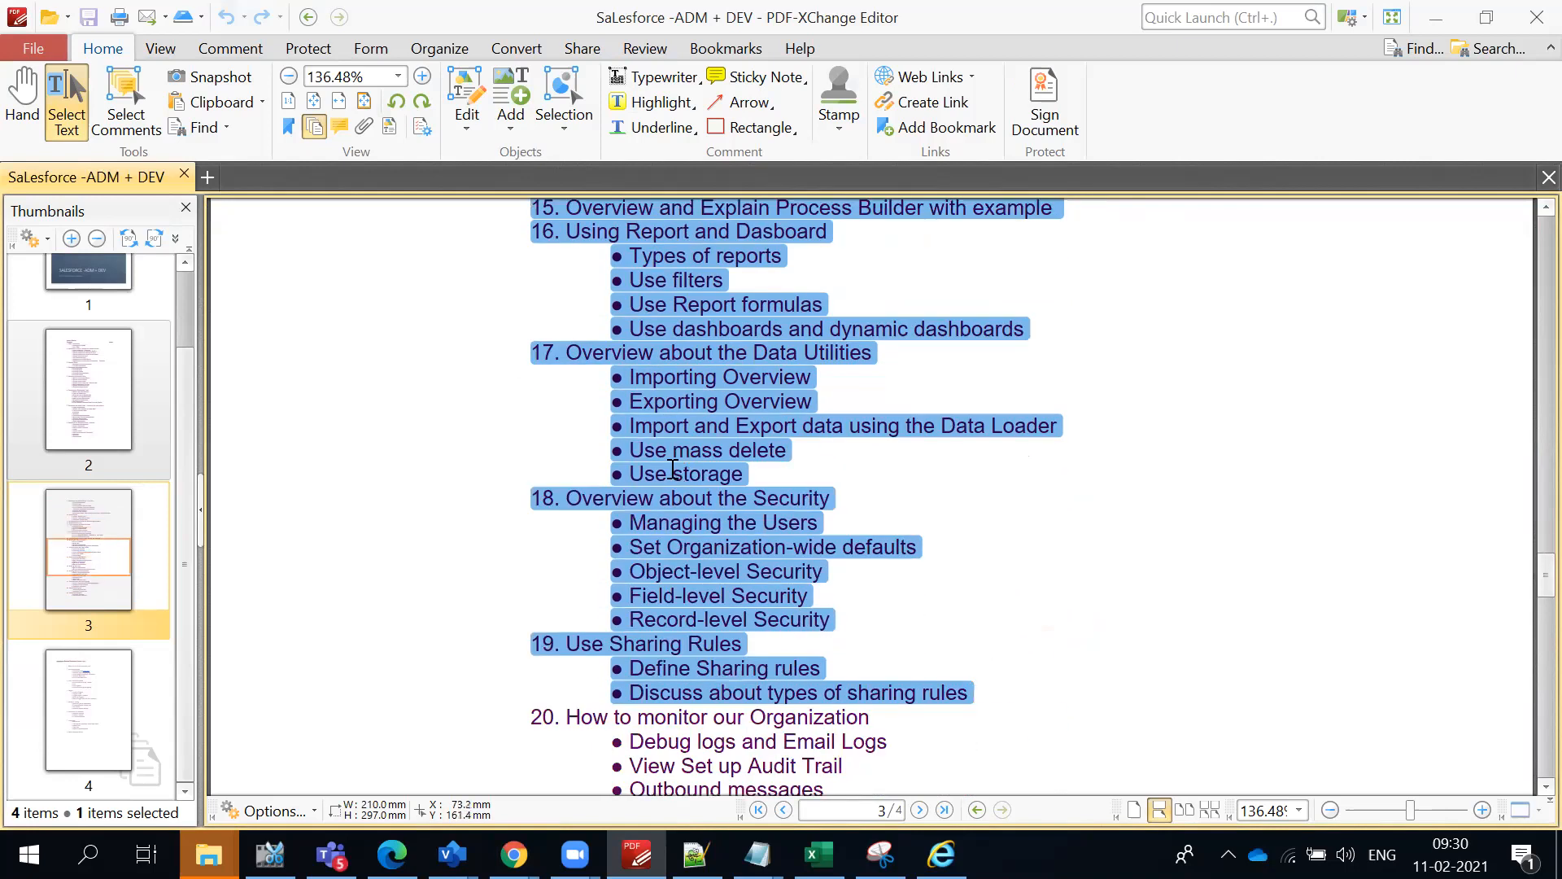
scroll(673, 470, down, 6)
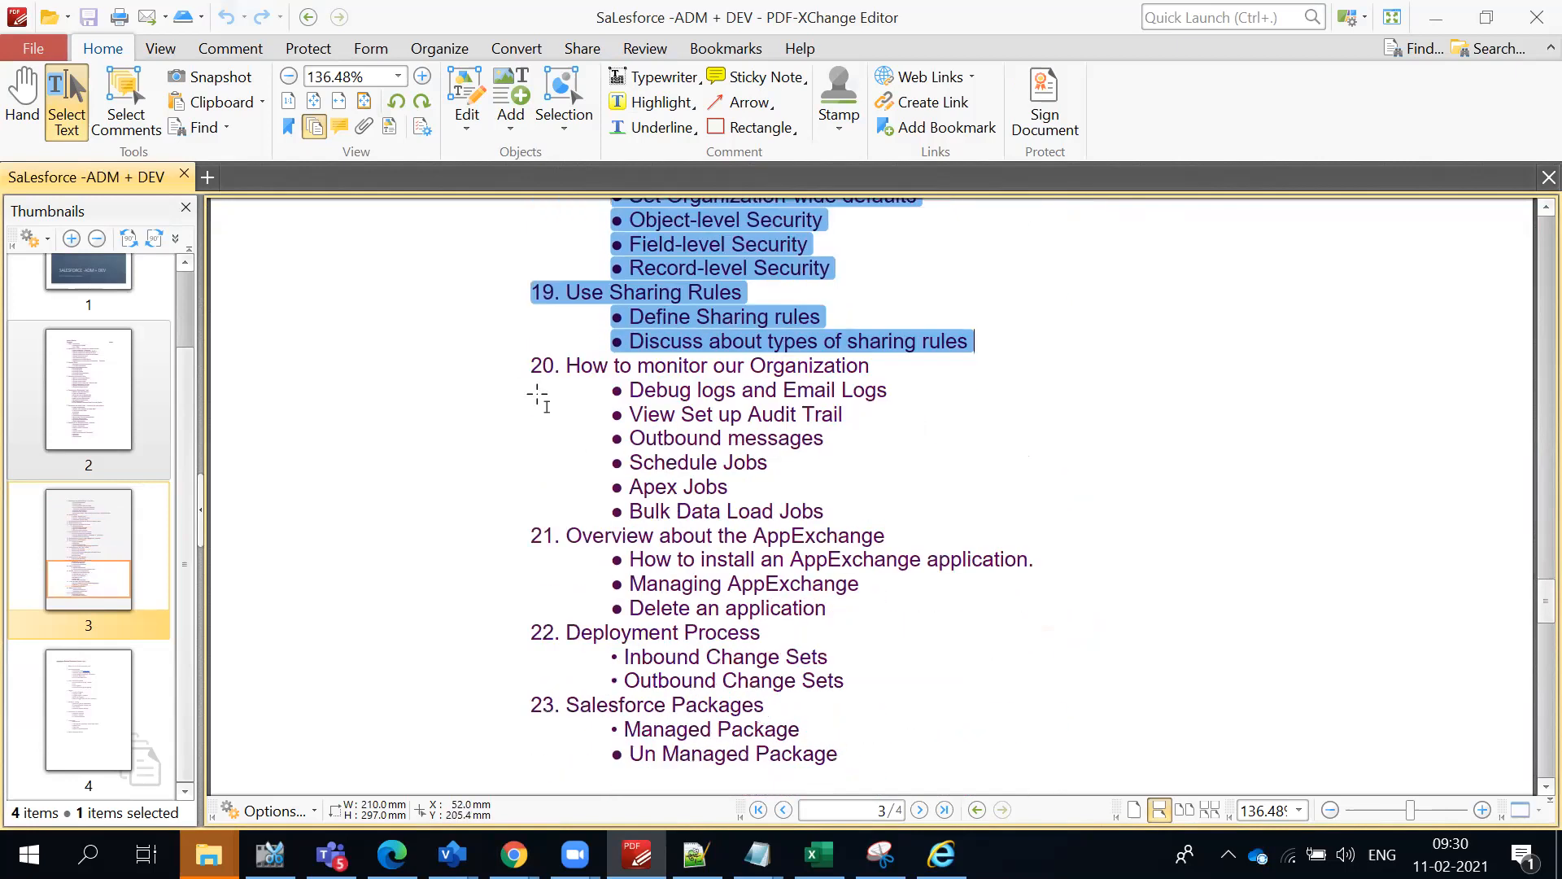
drag(533, 370, 827, 744)
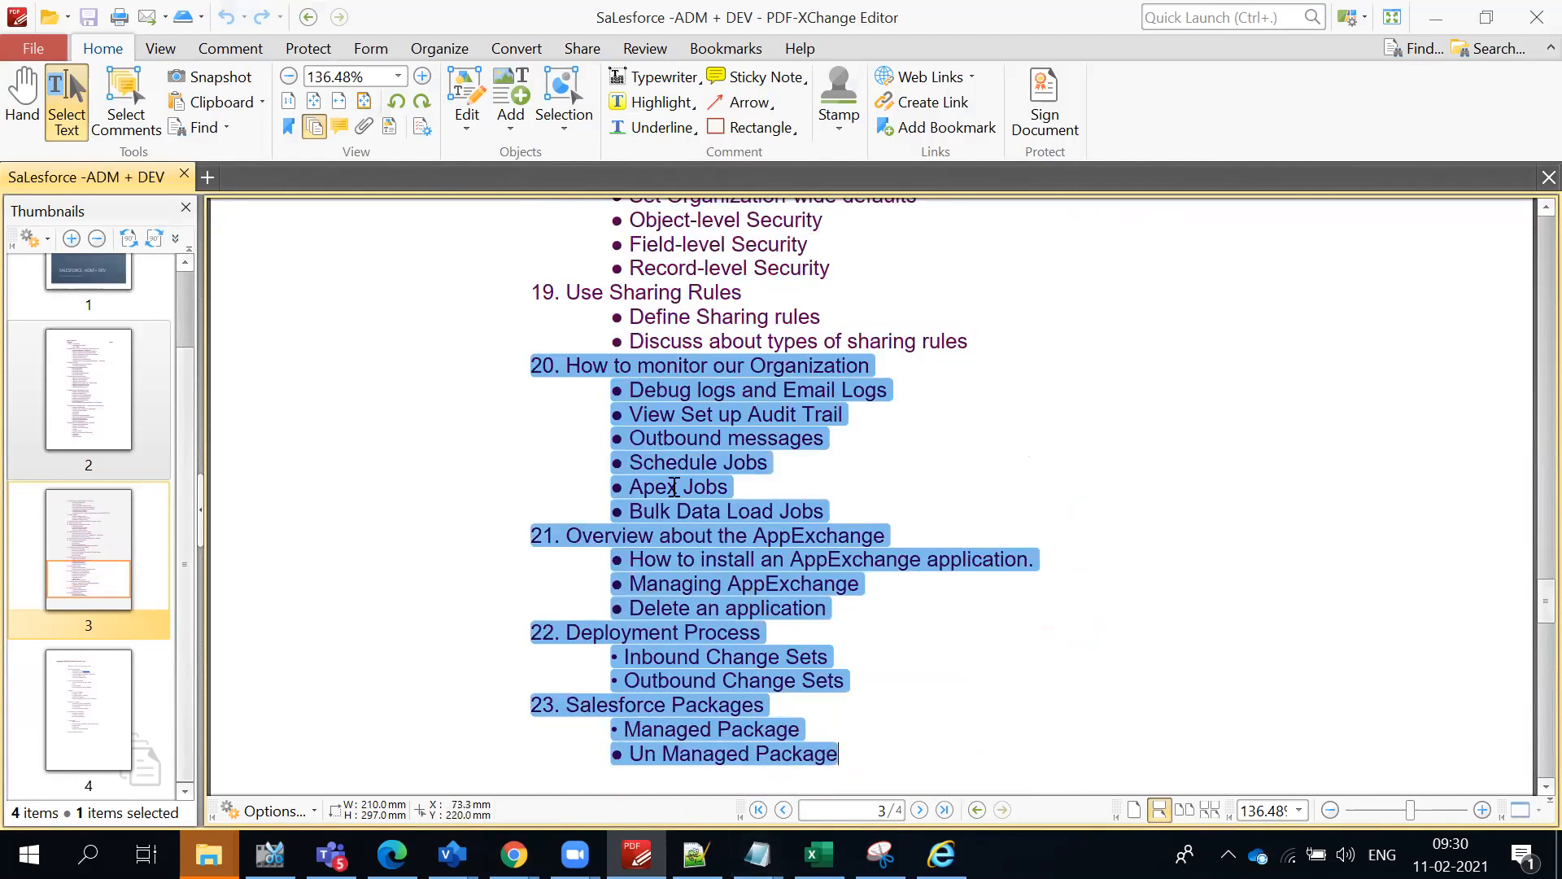
- Examine the remaining outline topics from Workflow rules through Salesforce Packages and the start of the Salesforce Classic Developer Course page
scroll(675, 486, up, 7)
scroll(678, 486, up, 3)
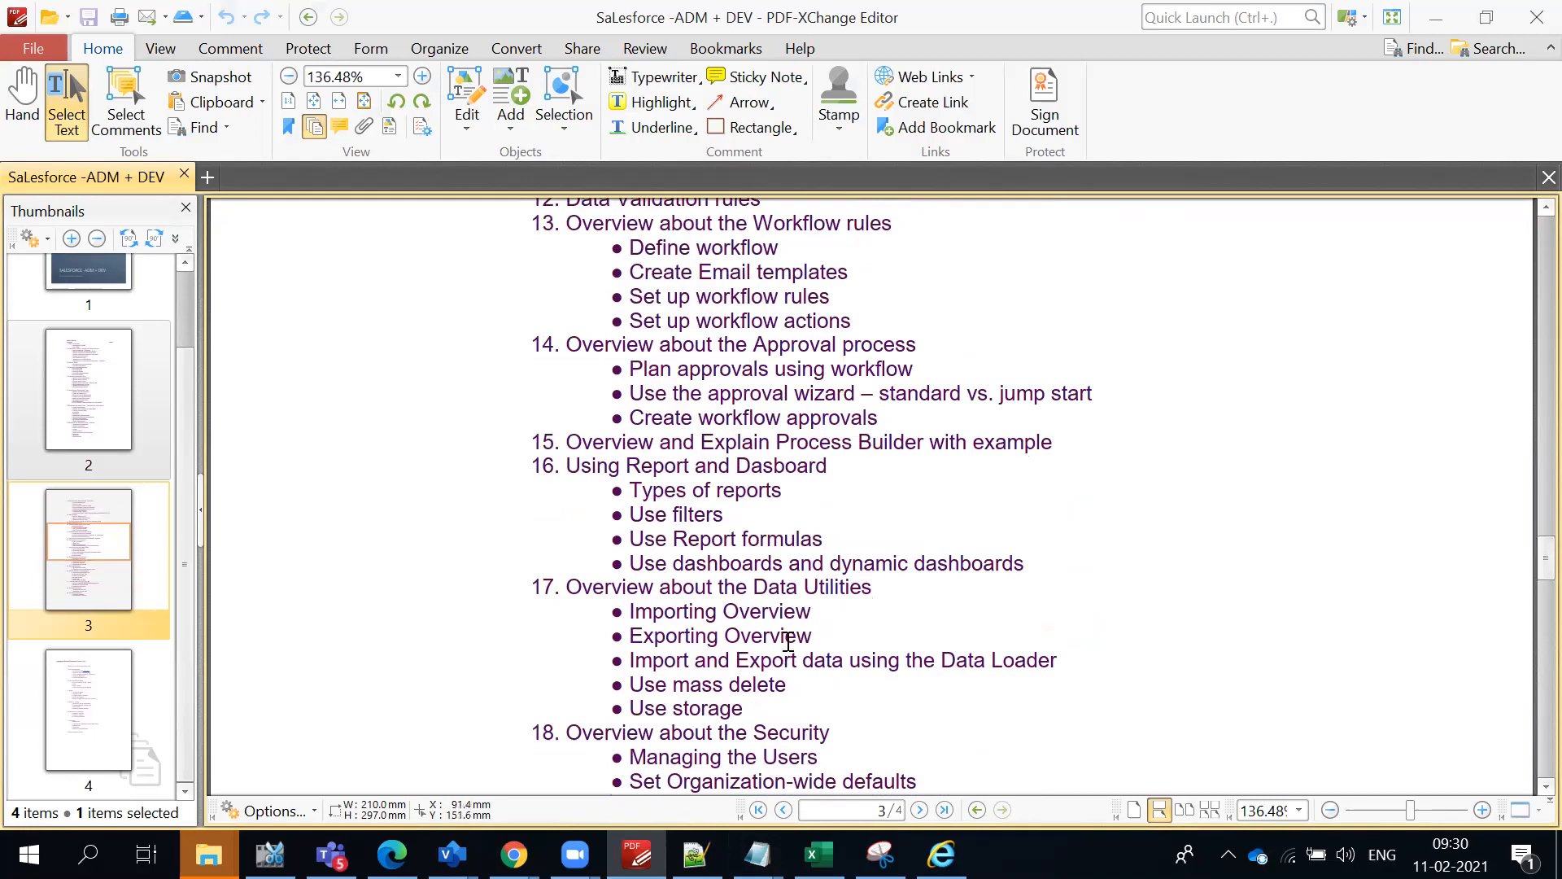
scroll(784, 637, down, 4)
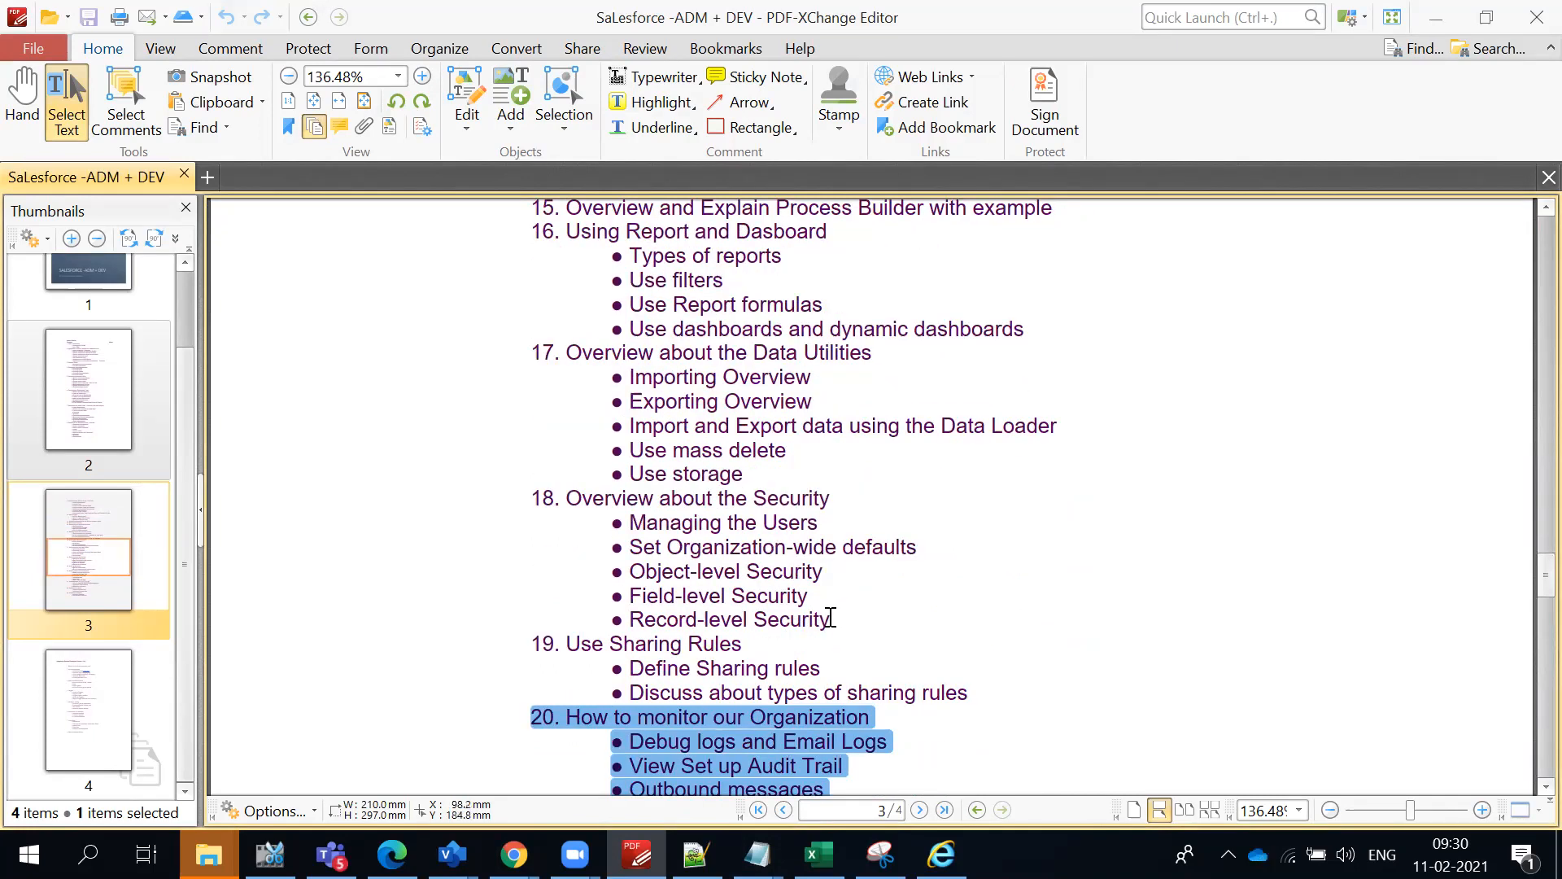
scroll(827, 609, down, 20)
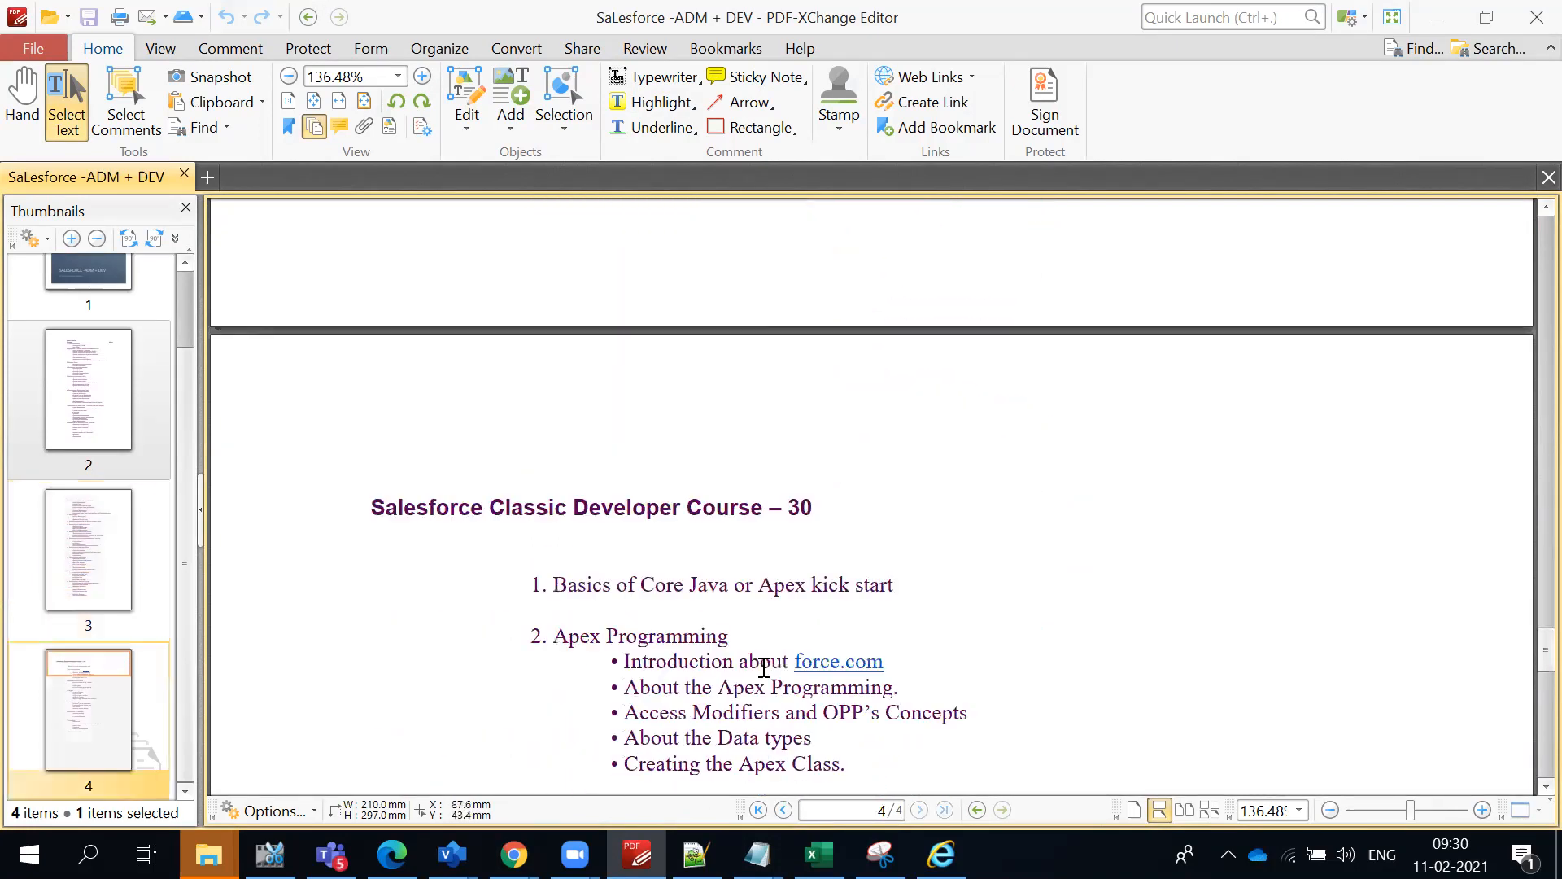
scroll(763, 667, up, 2)
scroll(771, 676, up, 5)
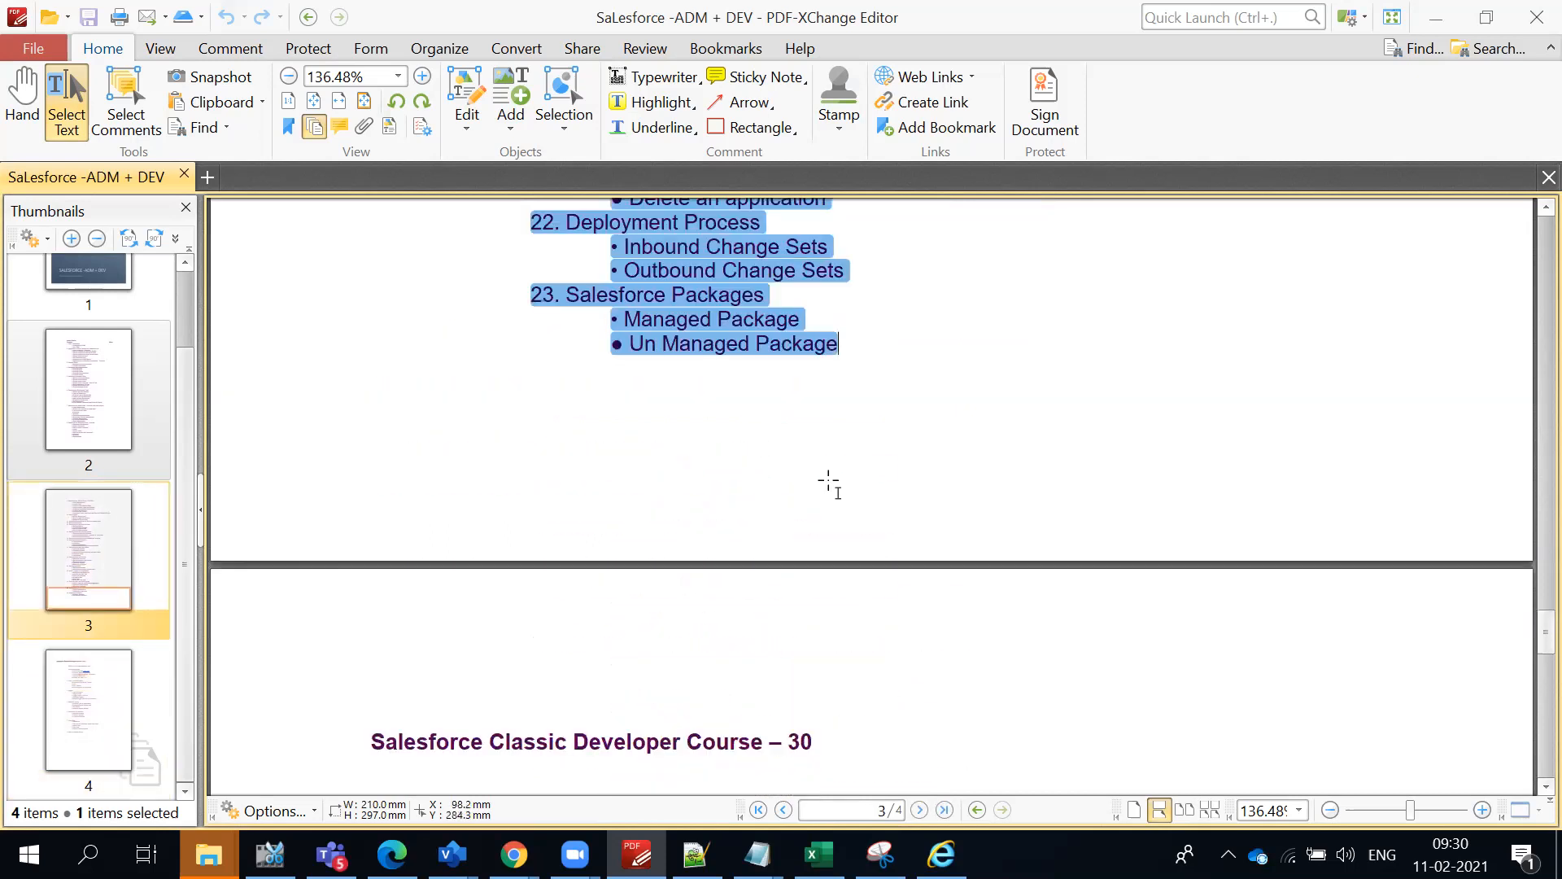
scroll(830, 547, up, 13)
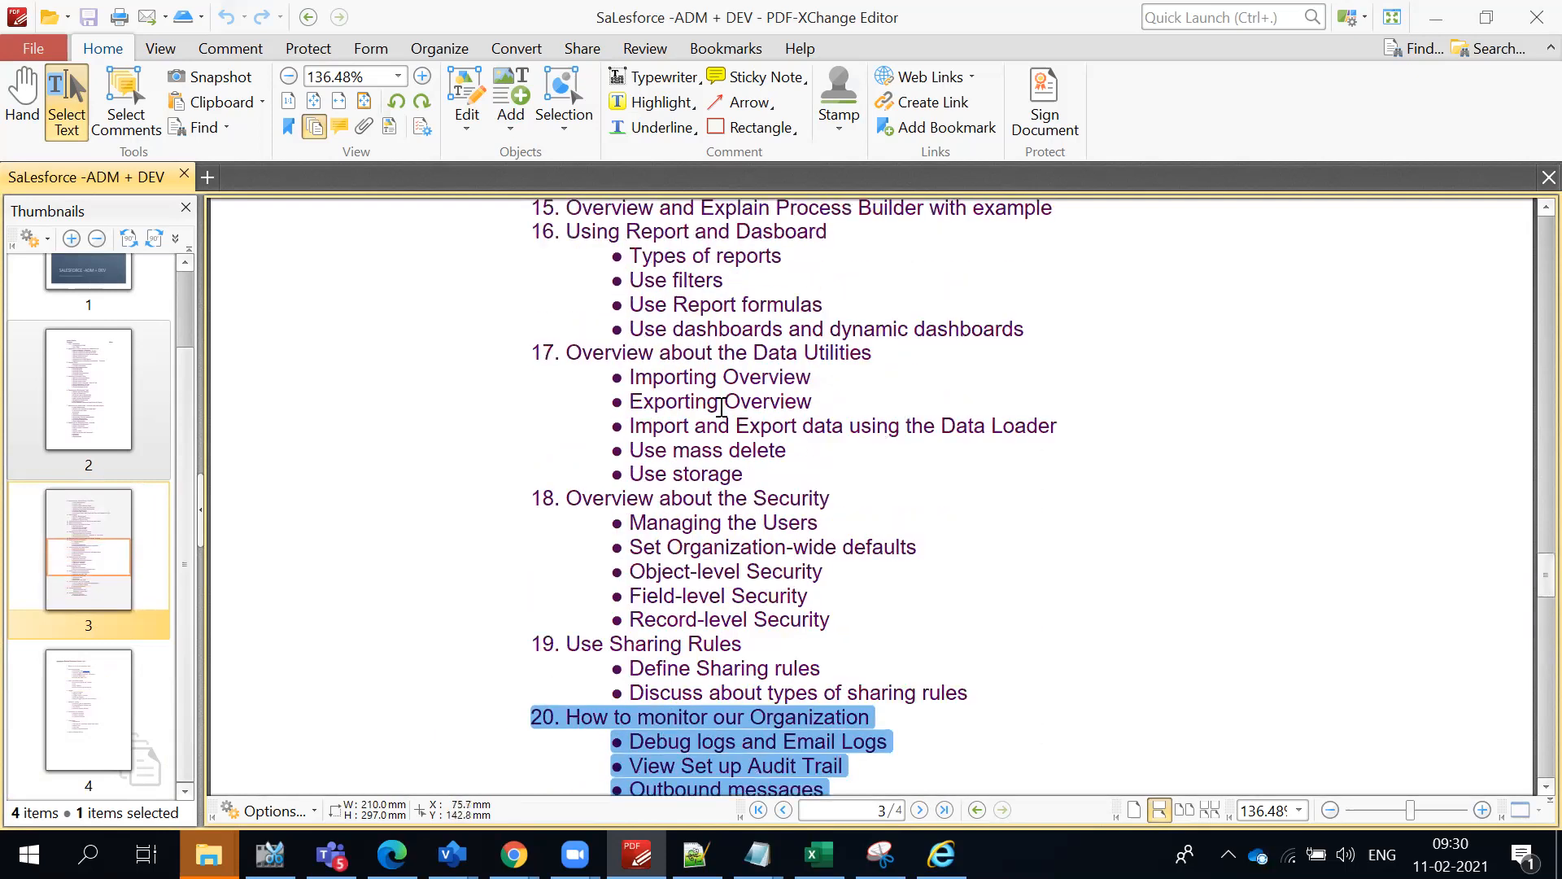
scroll(752, 423, down, 3)
scroll(752, 529, down, 10)
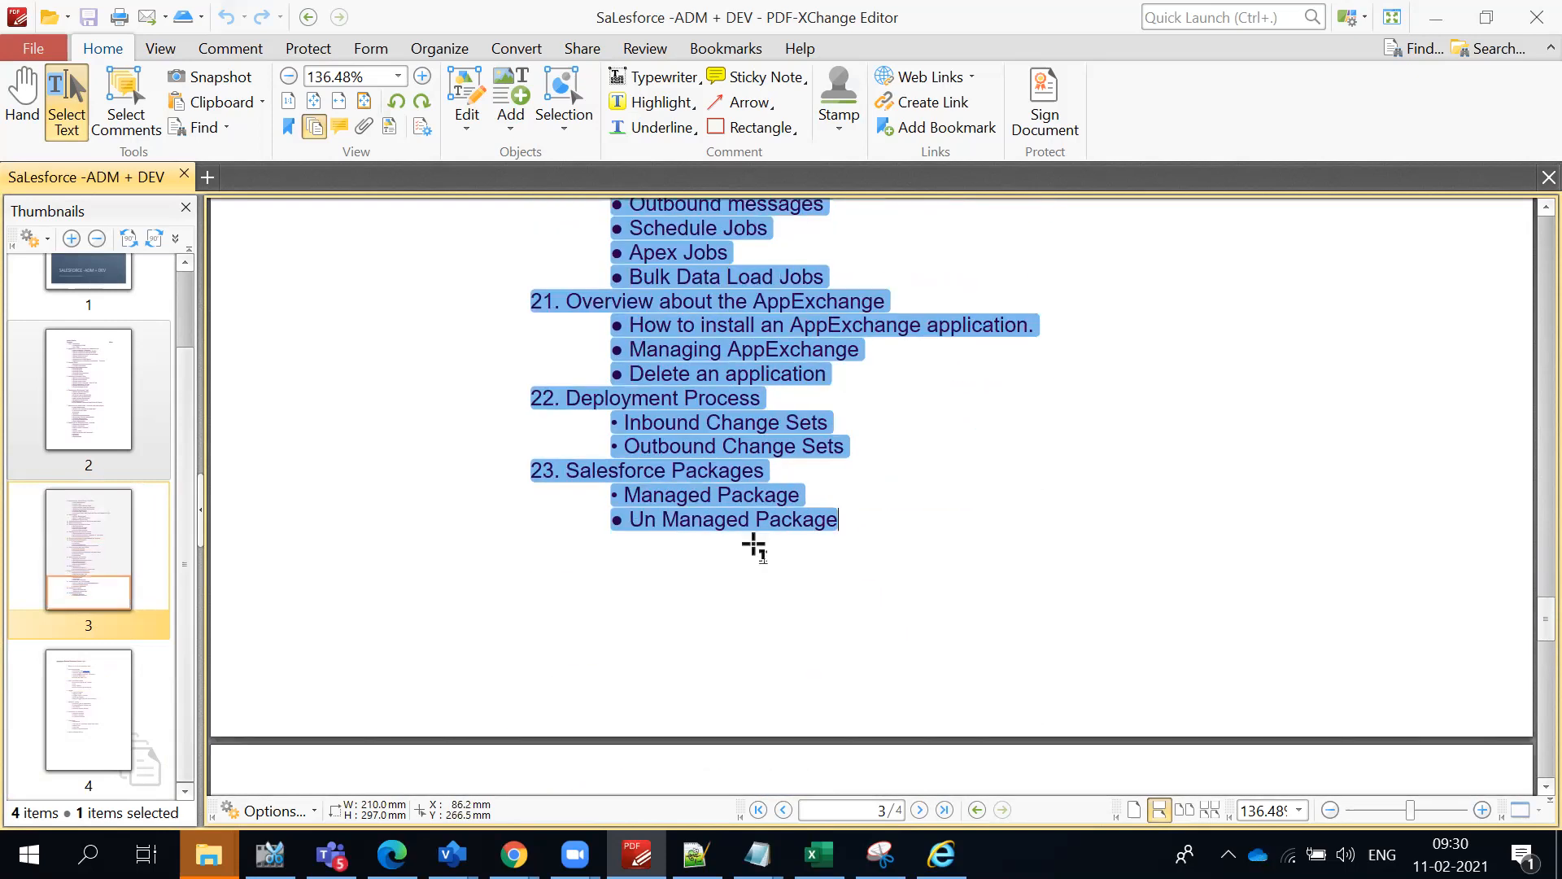
scroll(753, 554, up, 3)
scroll(756, 529, up, 3)
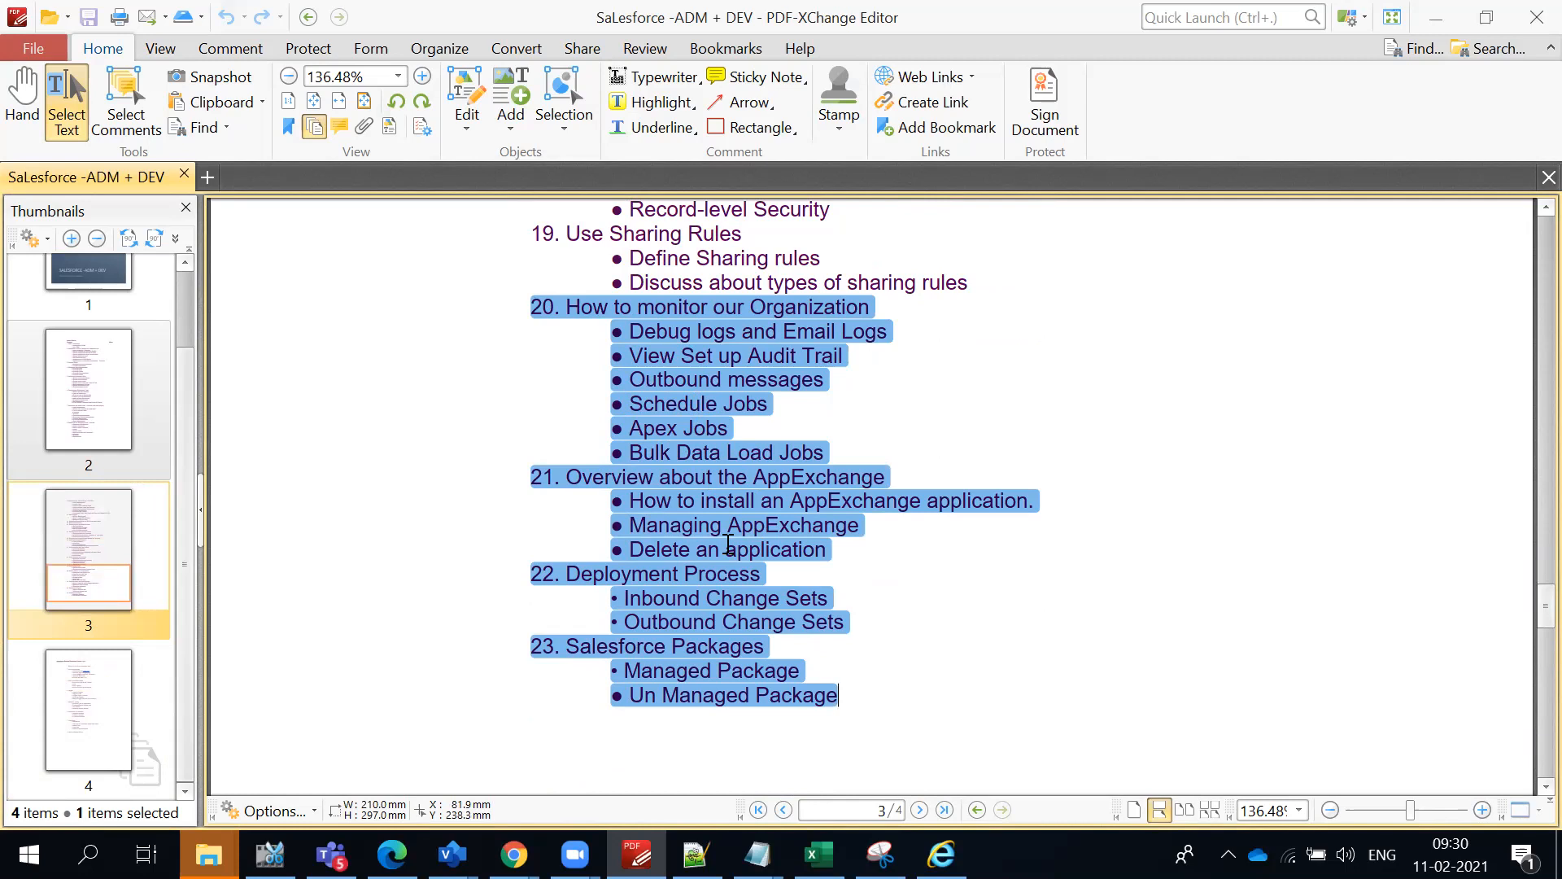
- Clear the text selection and look back over the outline up to topic 10, Record types
click(882, 359)
scroll(882, 350, up, 5)
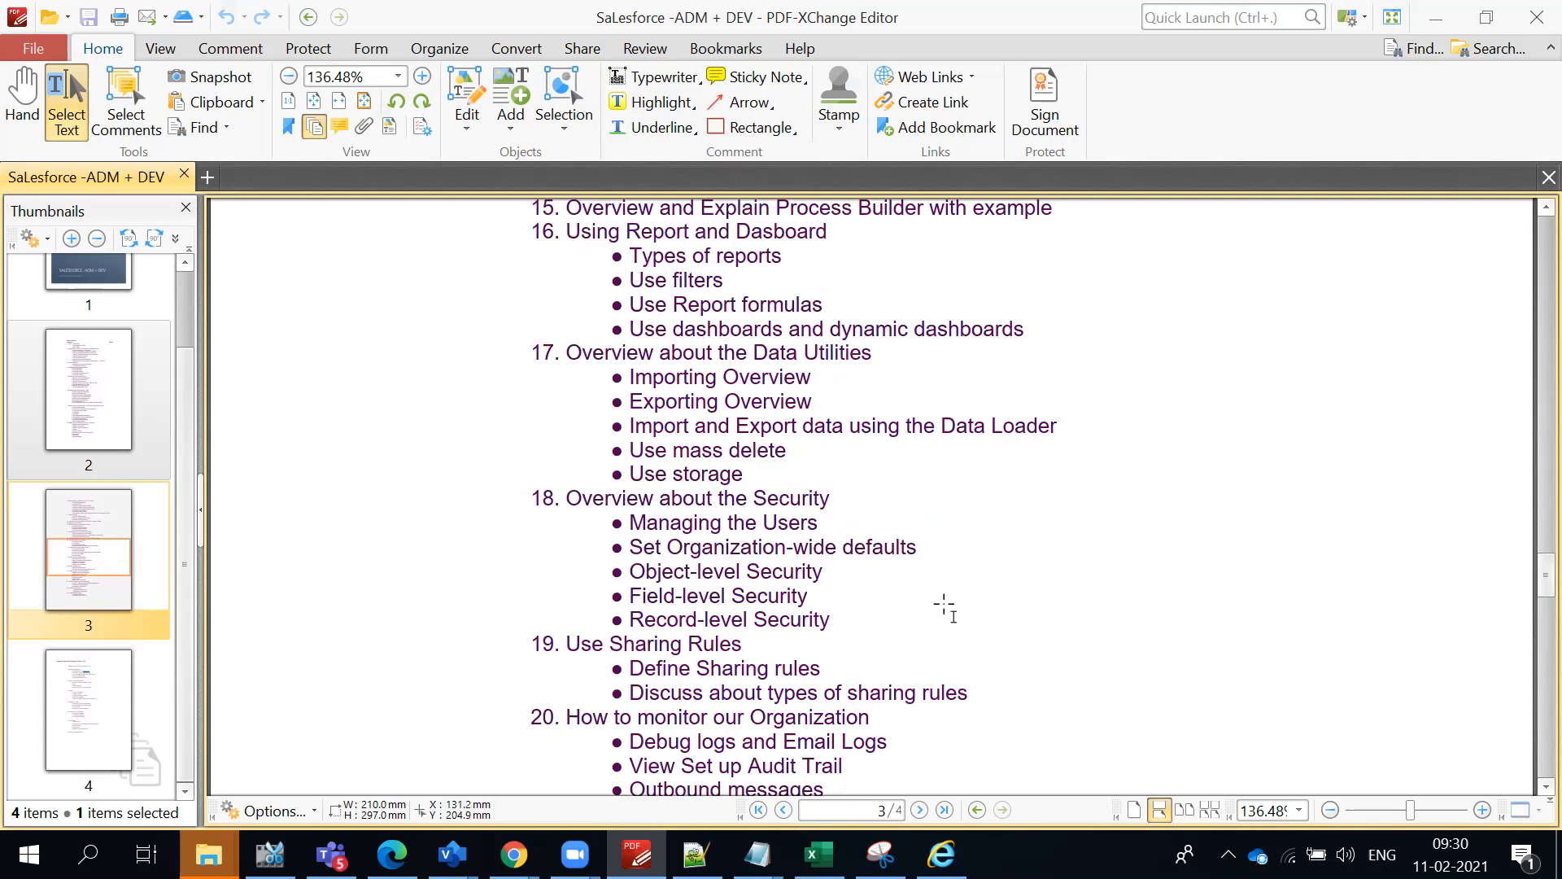
scroll(943, 606, up, 1)
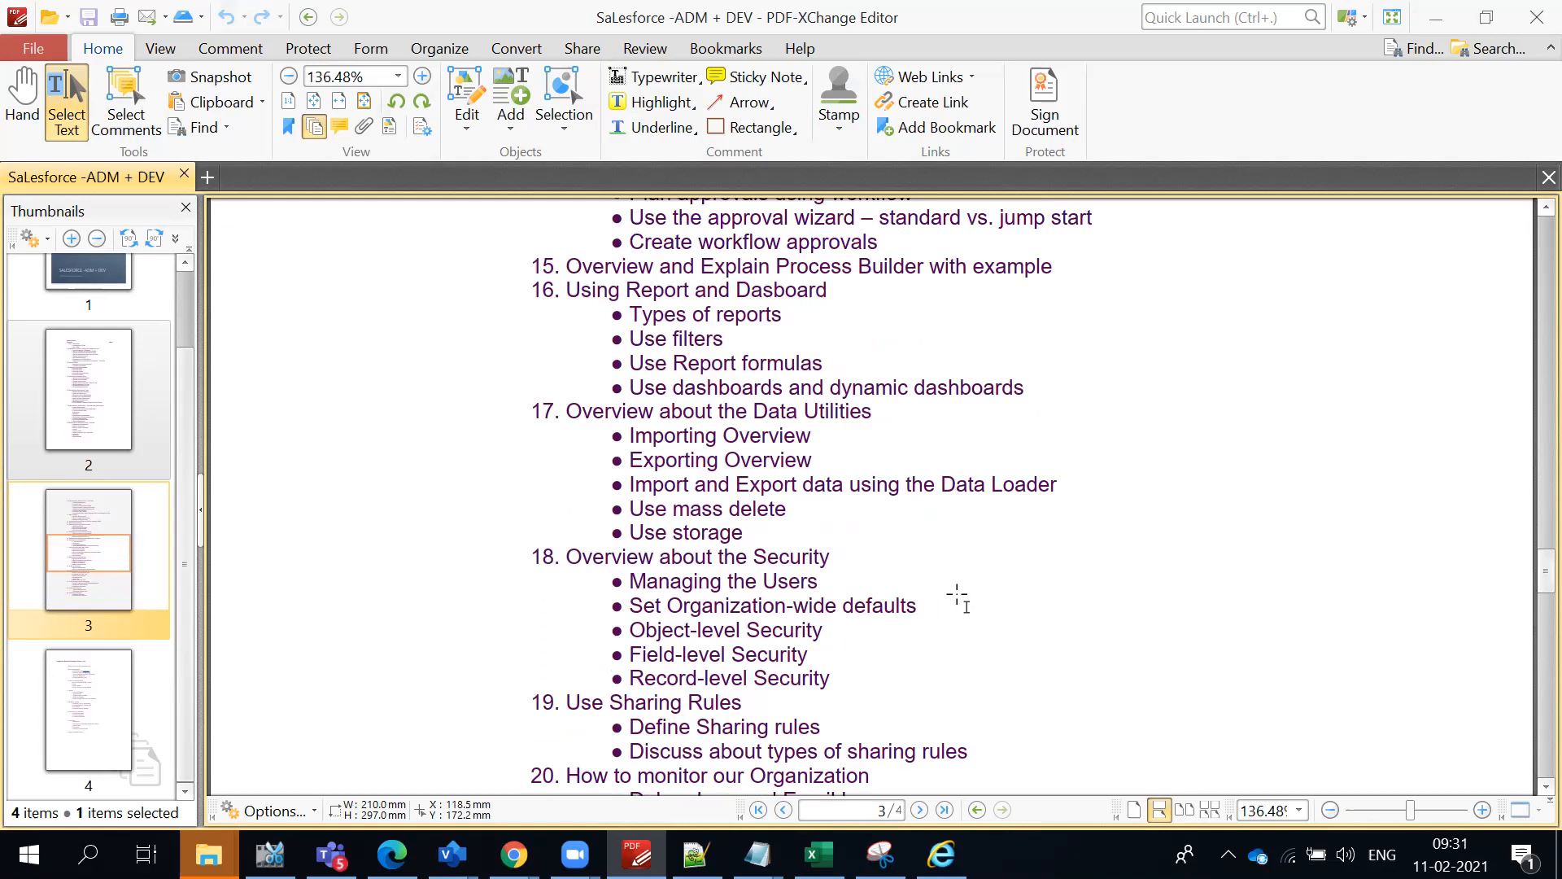
scroll(953, 598, up, 5)
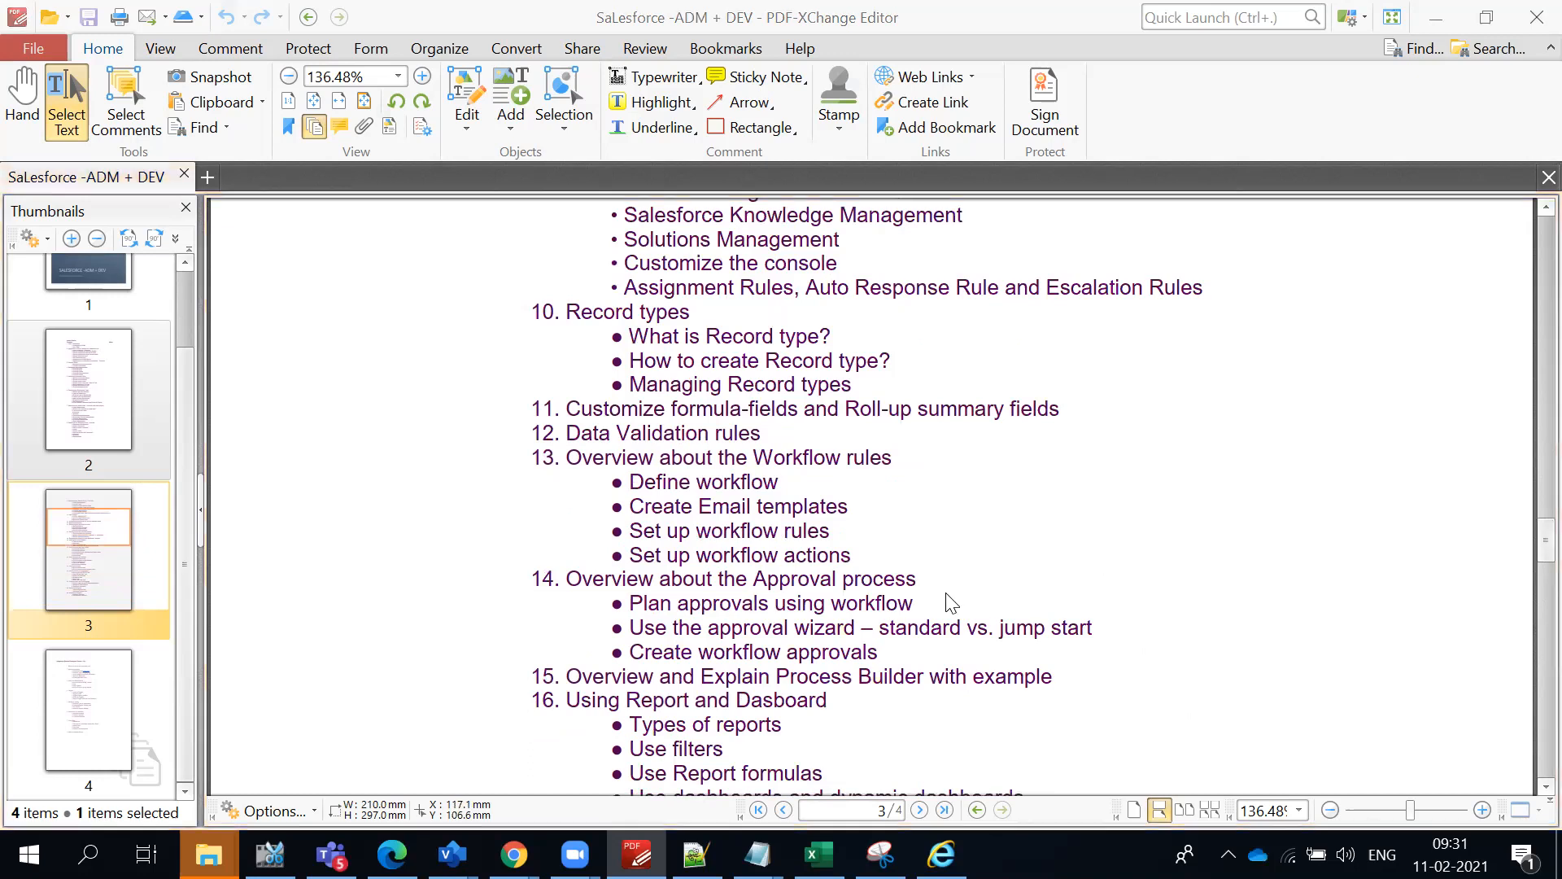
- Switch back to Chrome and return to the Business Customer record type page in the Account object setup
key(alt+Tab)
scroll(517, 584, up, 3)
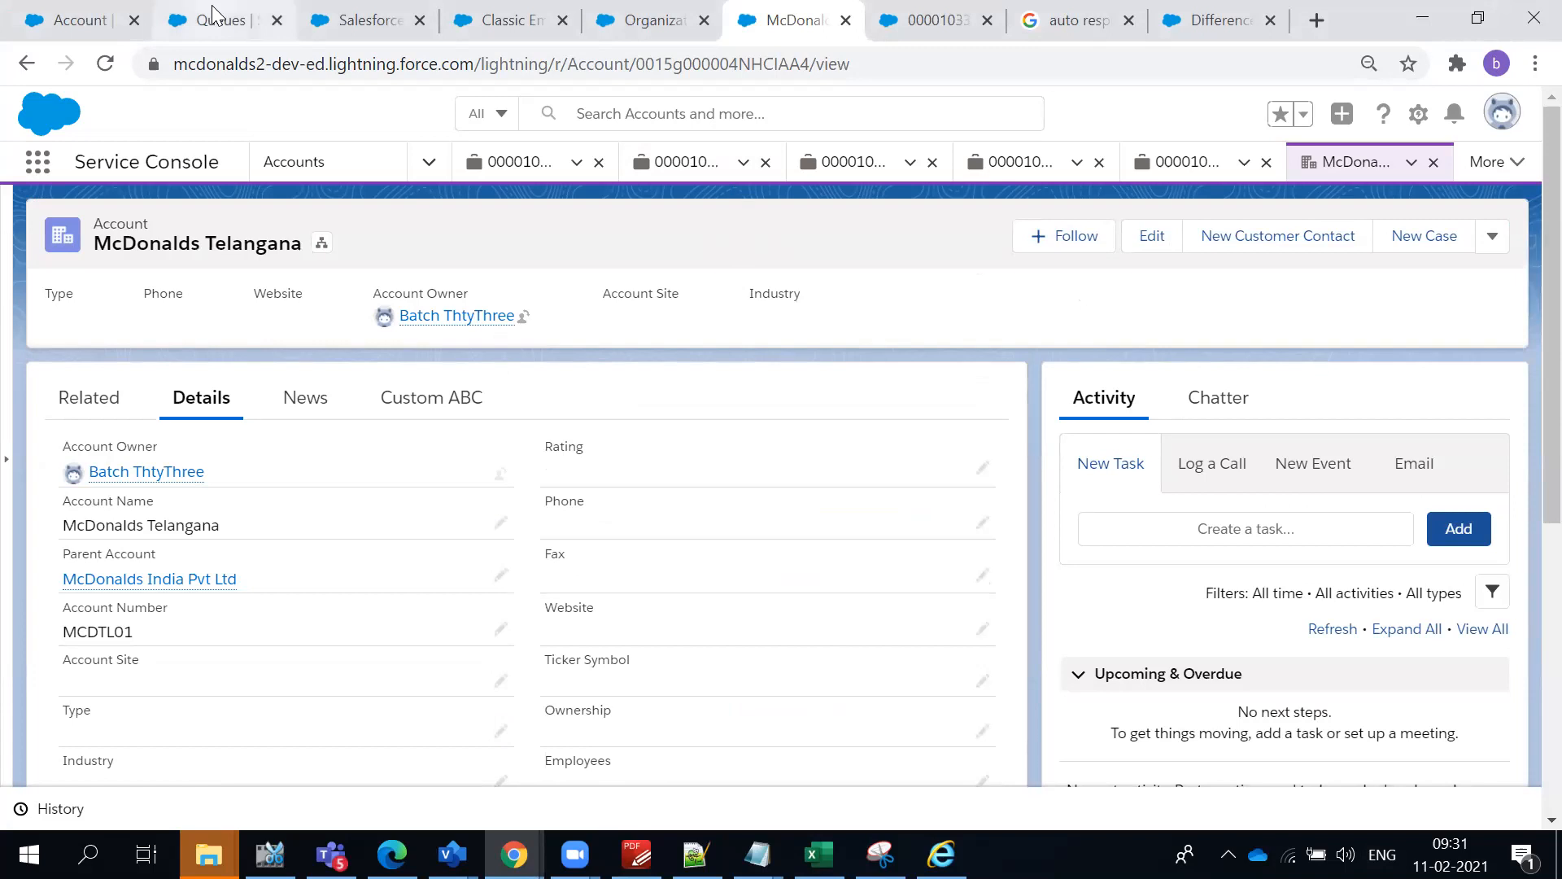
click(85, 19)
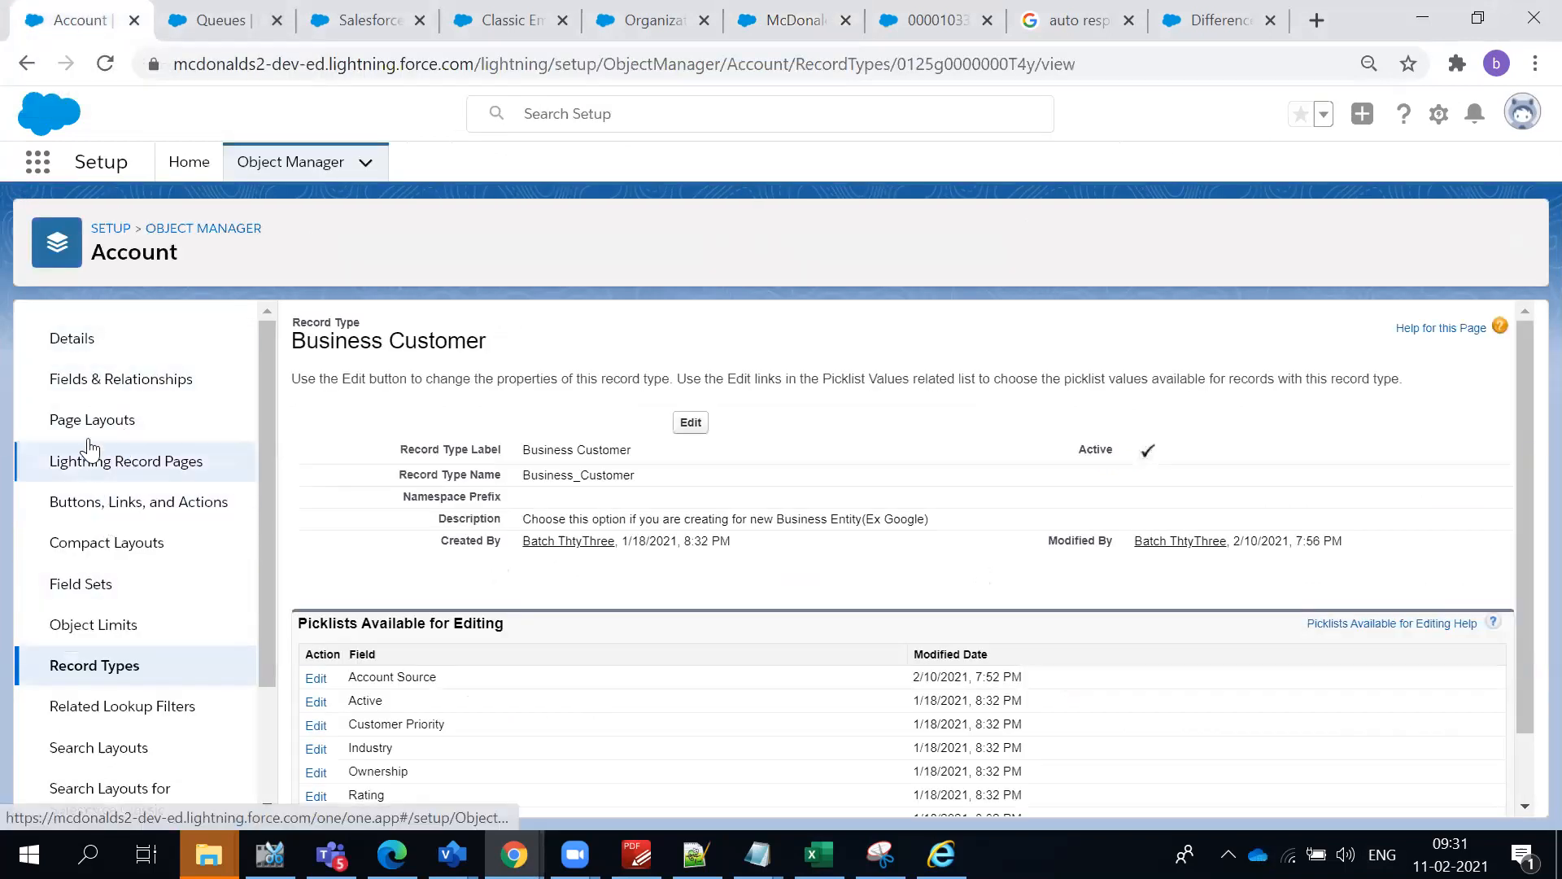
- Return to the Object Manager, search the objects for "contact" and open the Customer Contact object
click(195, 228)
click(1097, 237)
text(Clao)
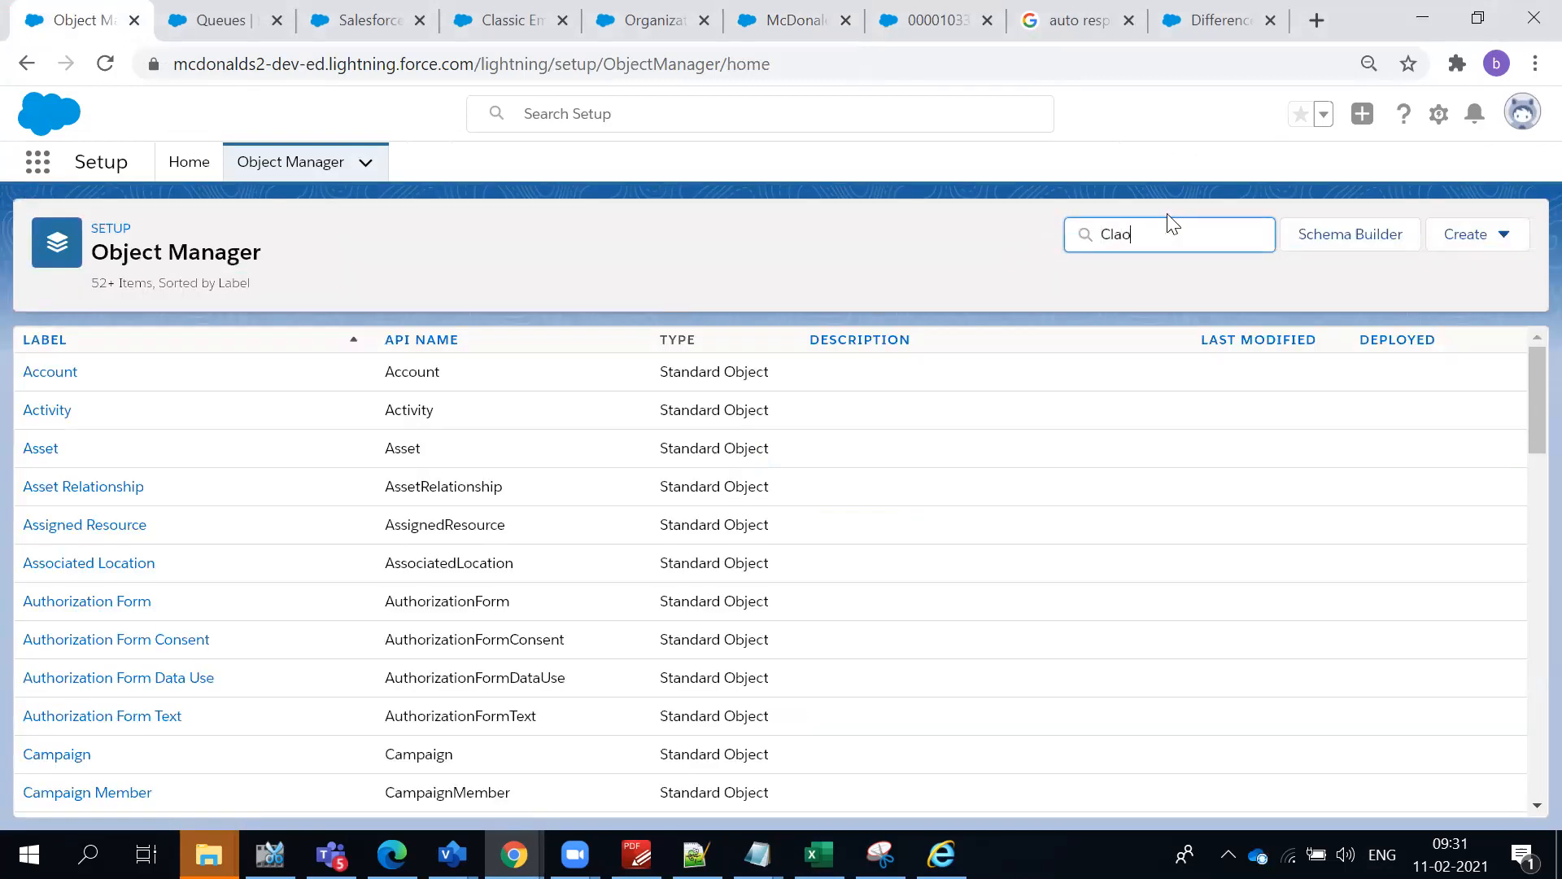
key(BackSpace)
key(BackSpace)
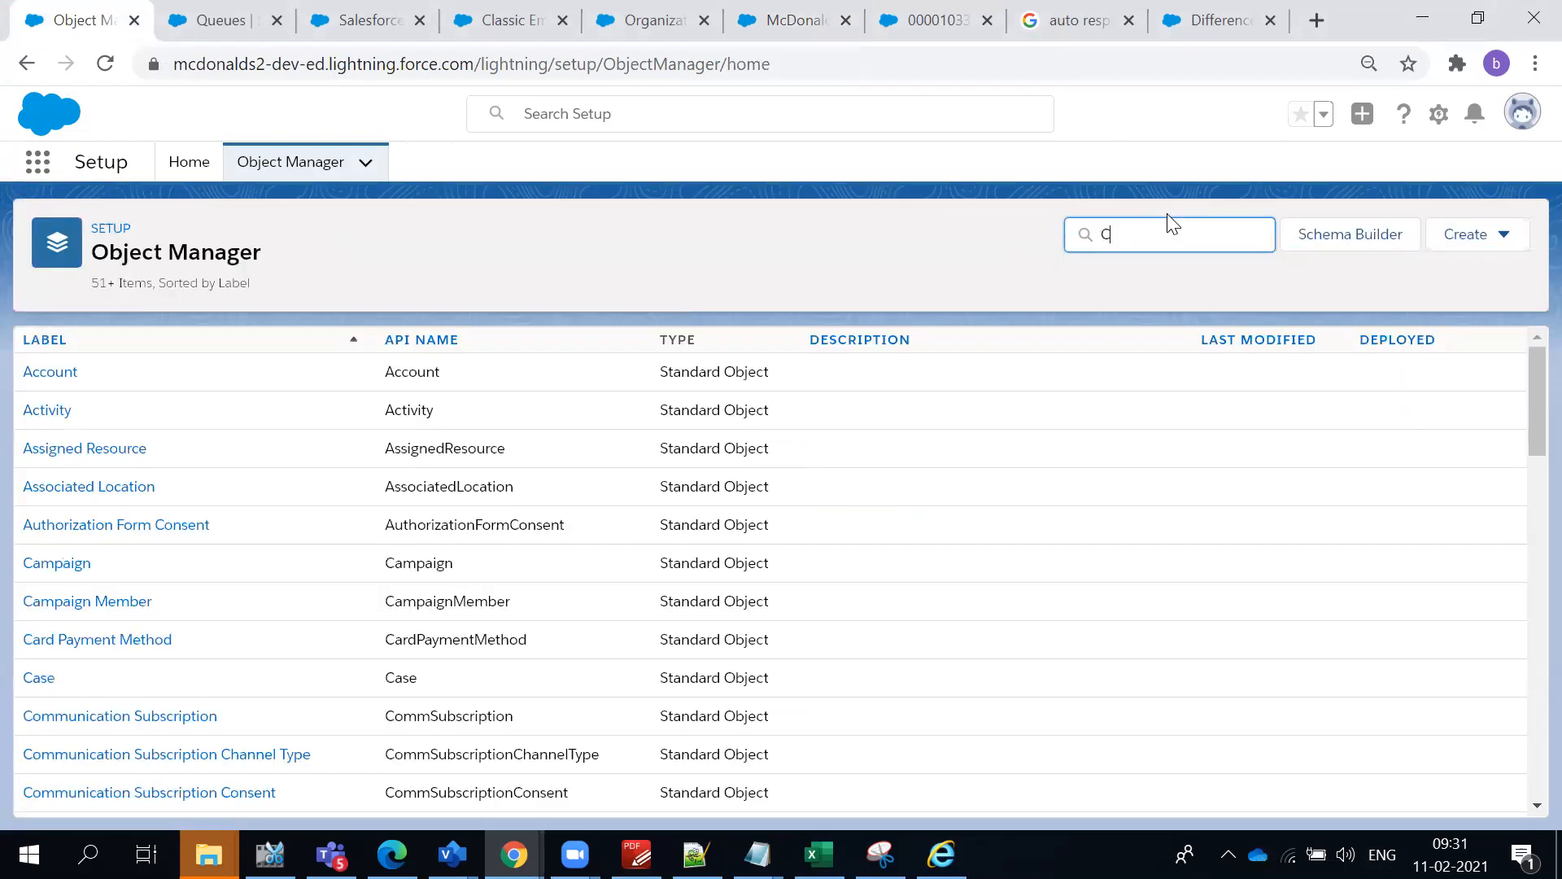
key(BackSpace)
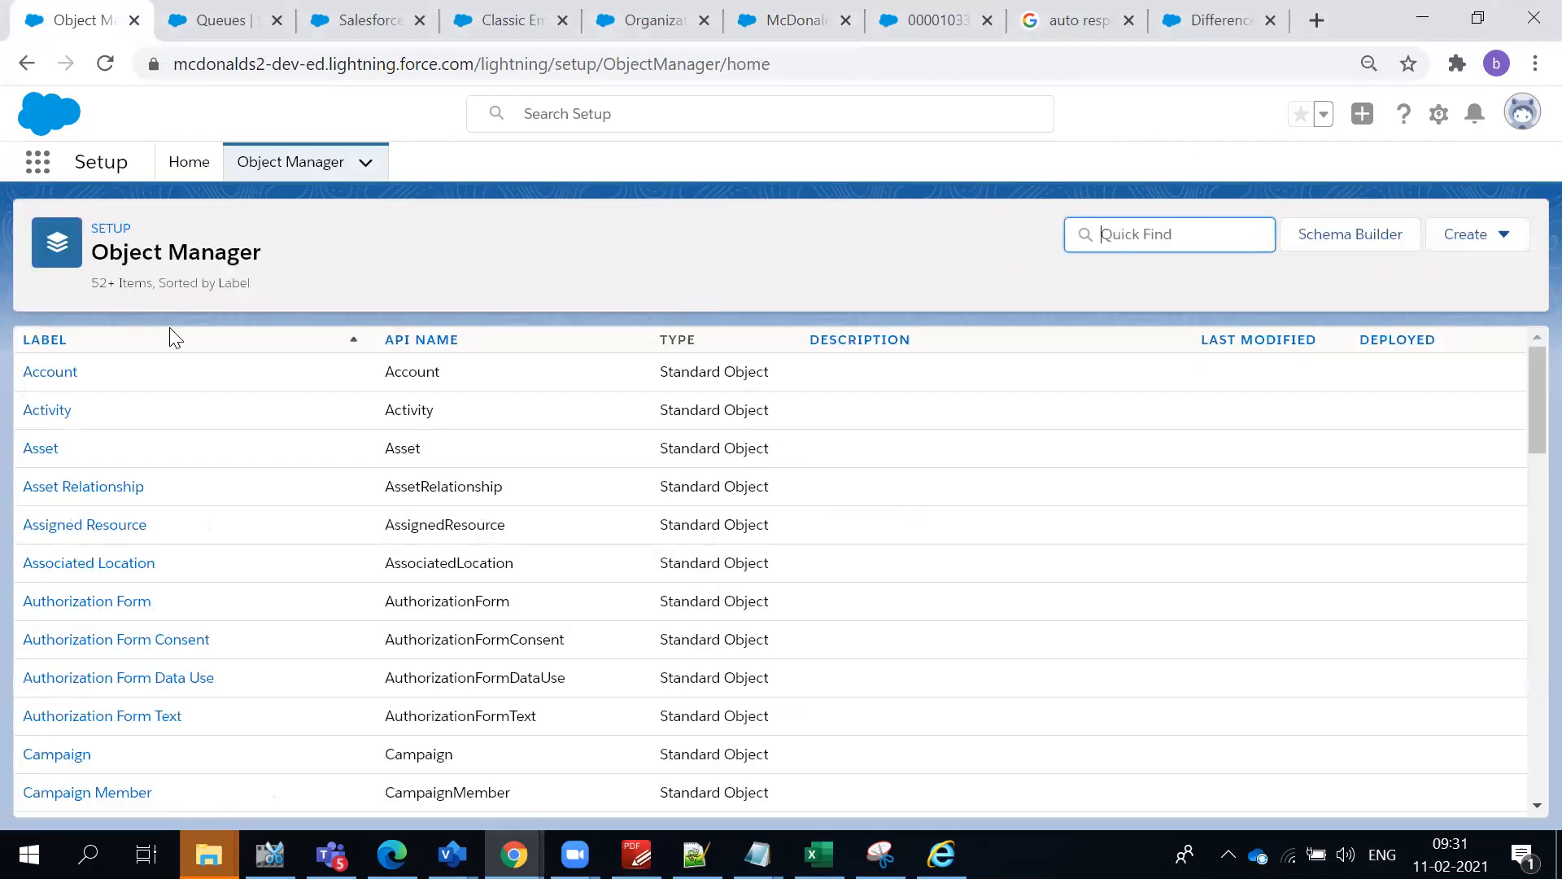
scroll(263, 521, down, 7)
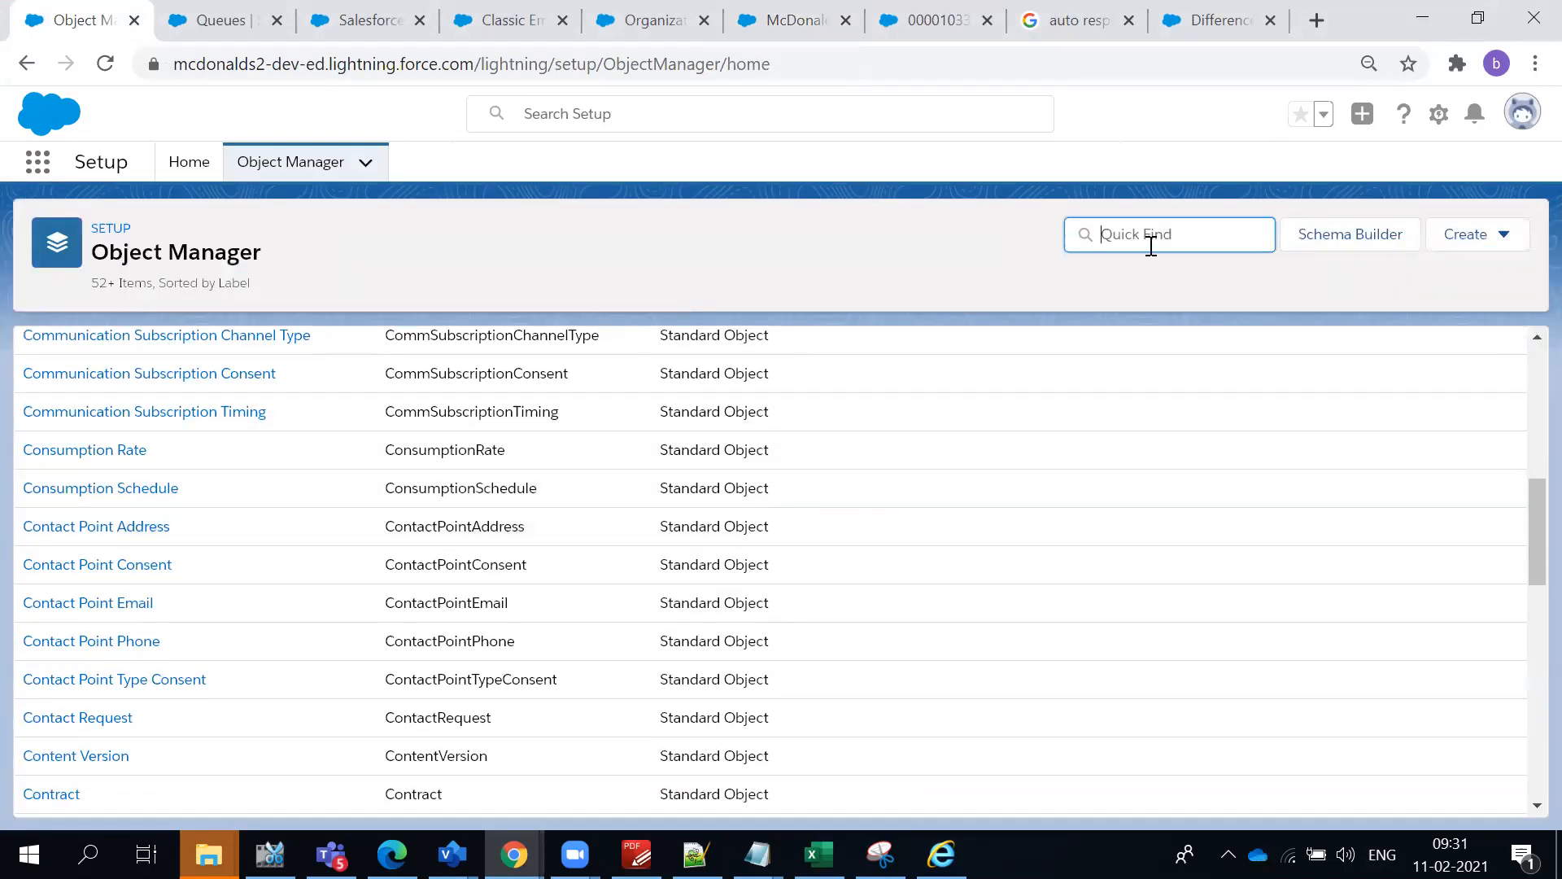
text(contact)
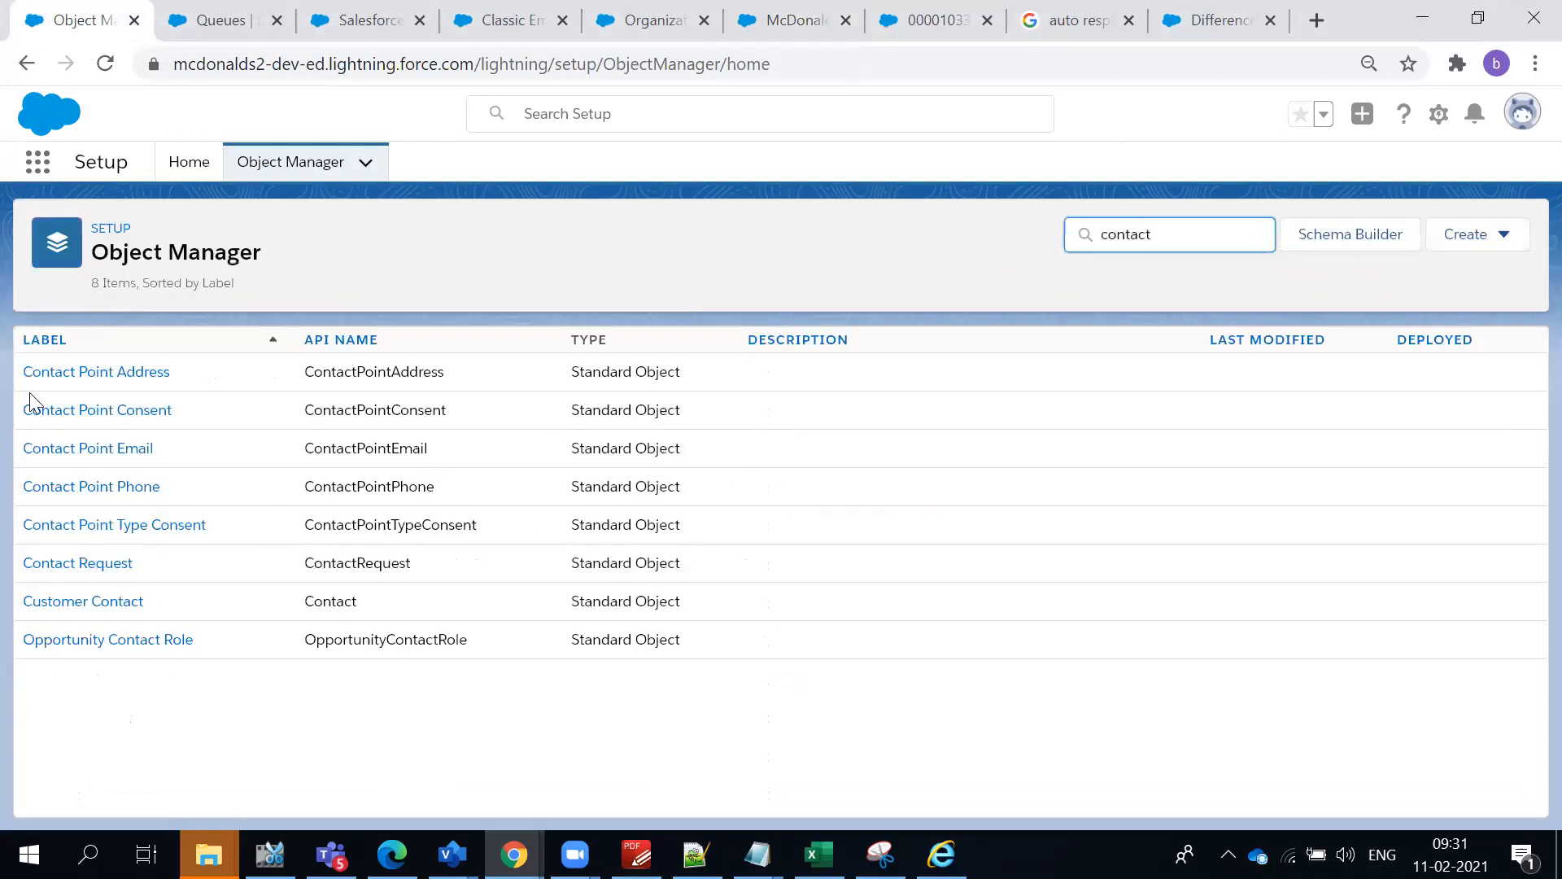
click(67, 606)
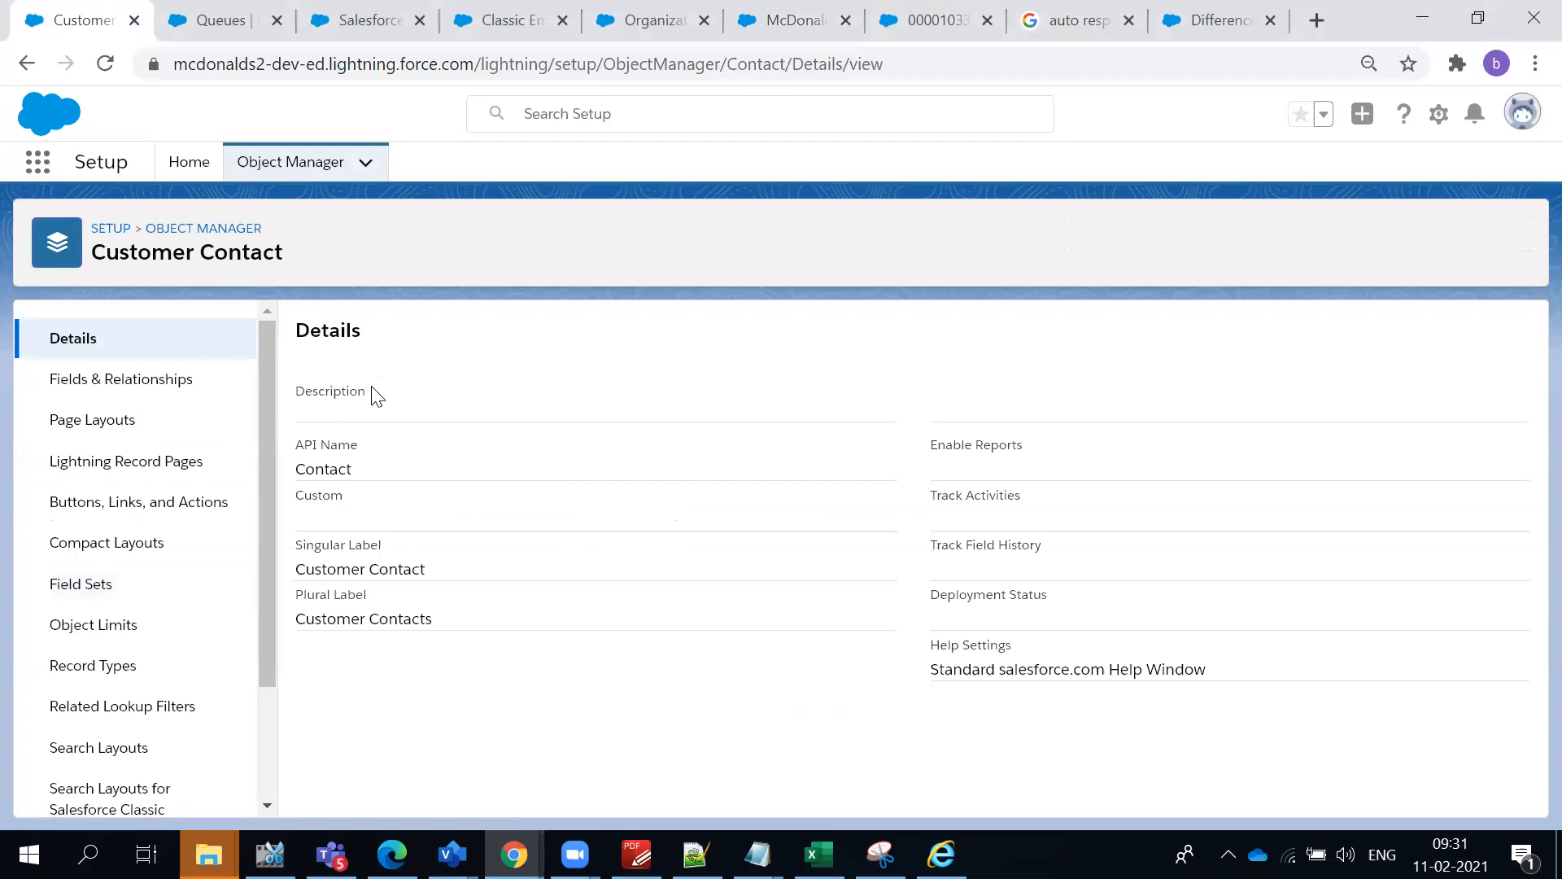
- Open the Customer Contact object's page layouts and examine the listed layouts
scroll(114, 439, down, 2)
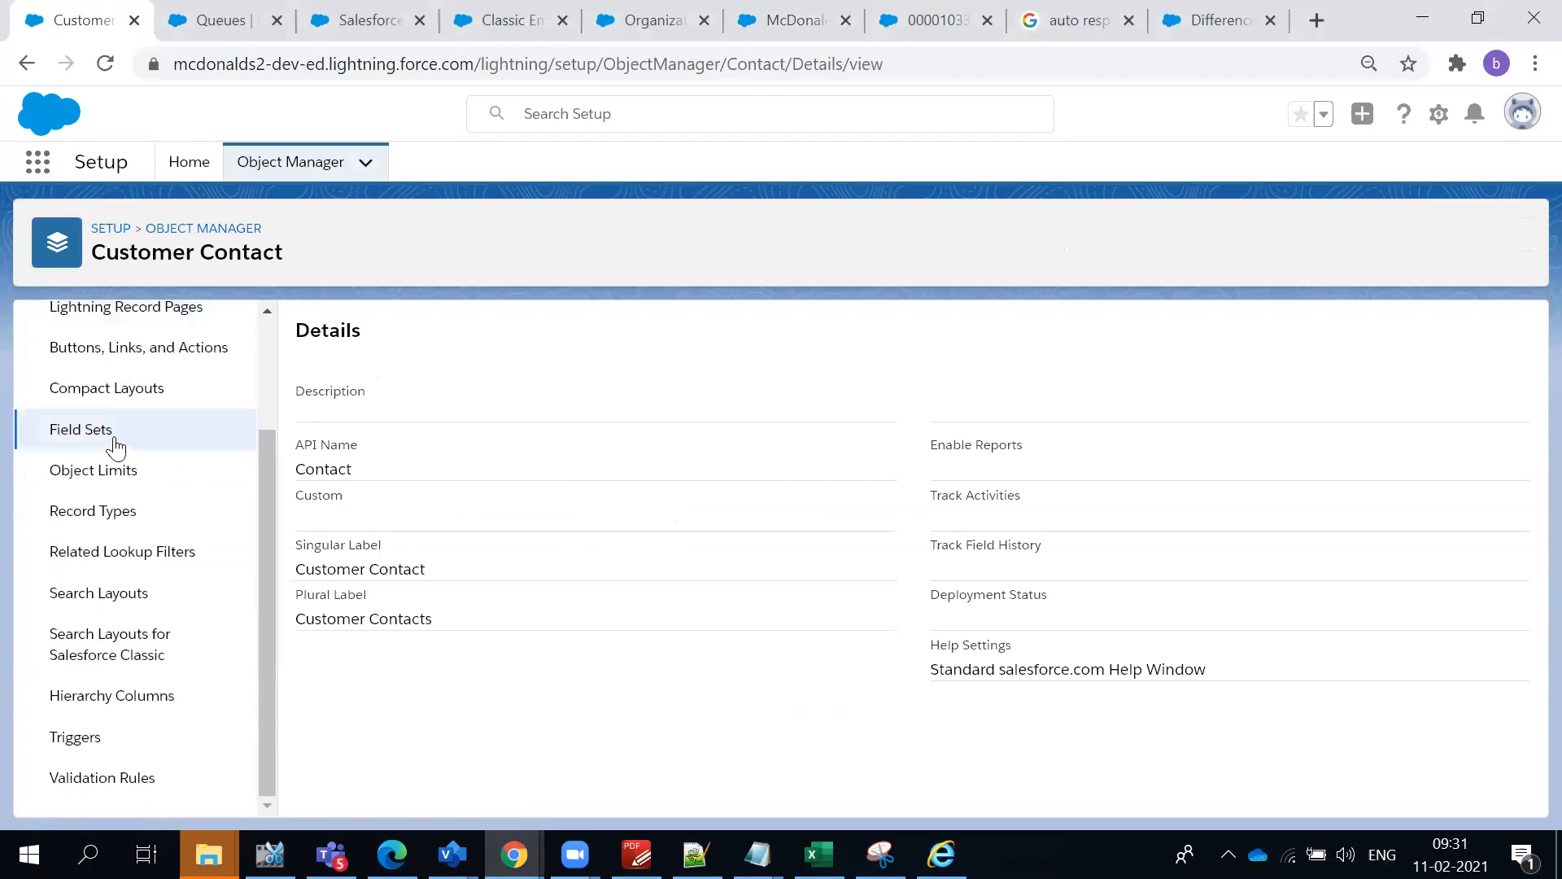
scroll(128, 610, up, 2)
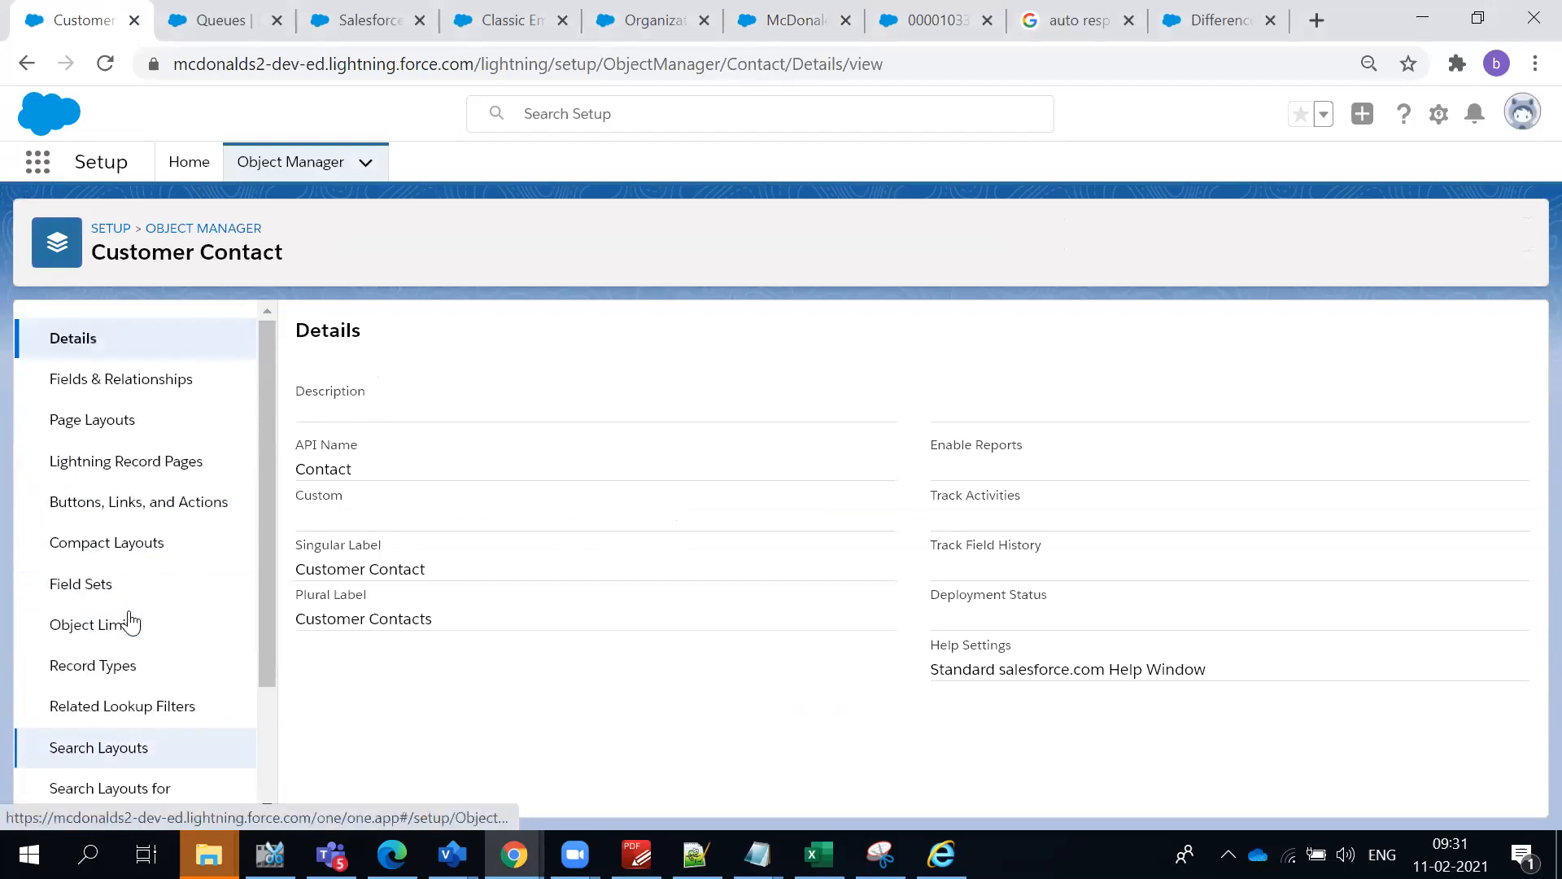
click(117, 428)
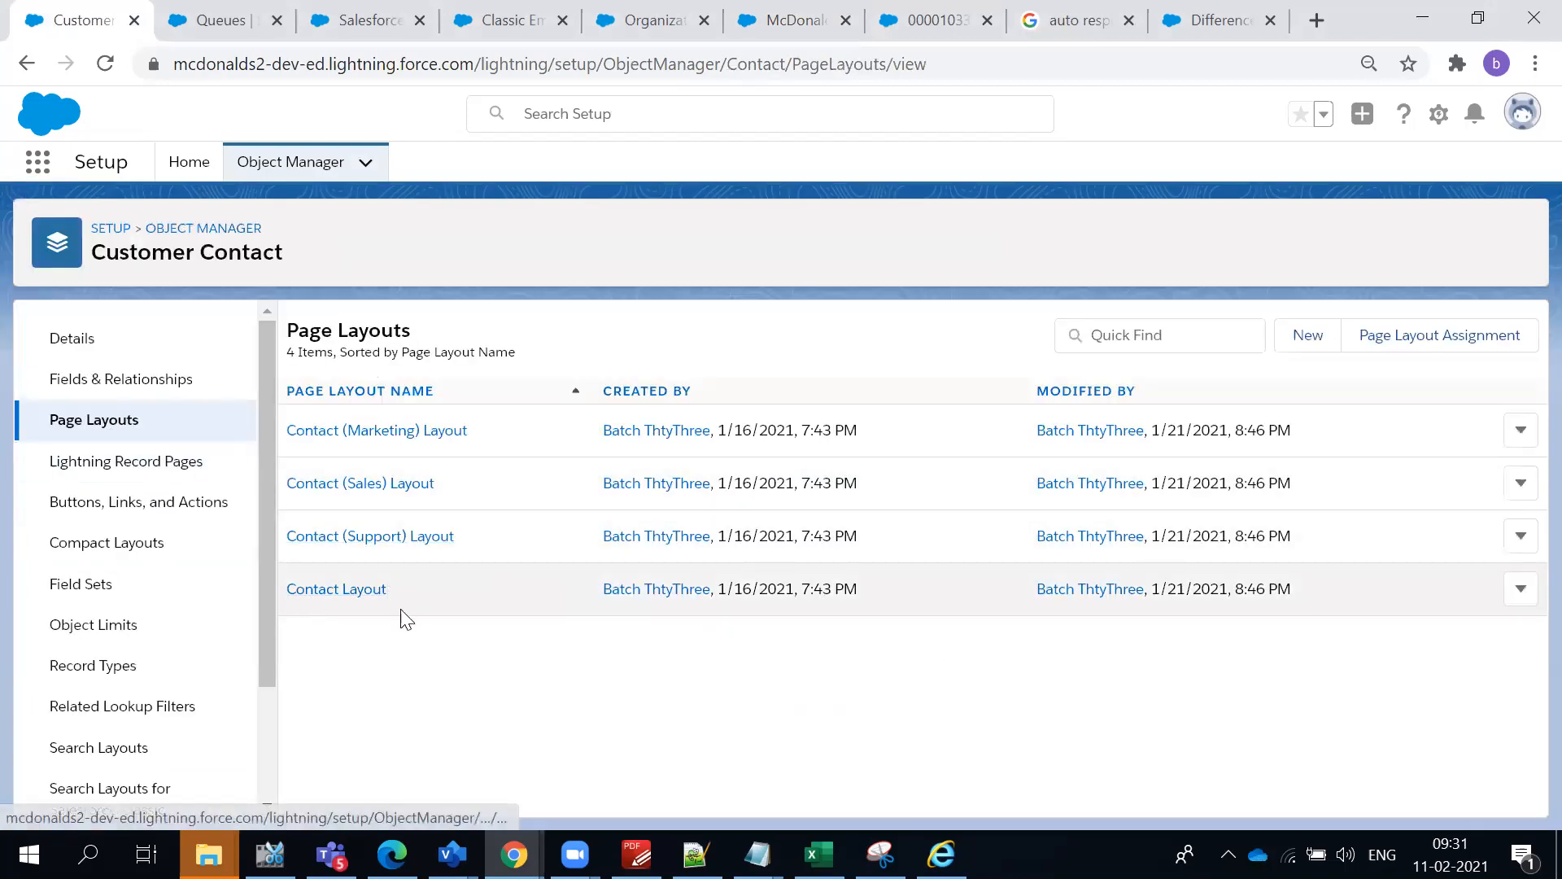
drag(1283, 643, 470, 587)
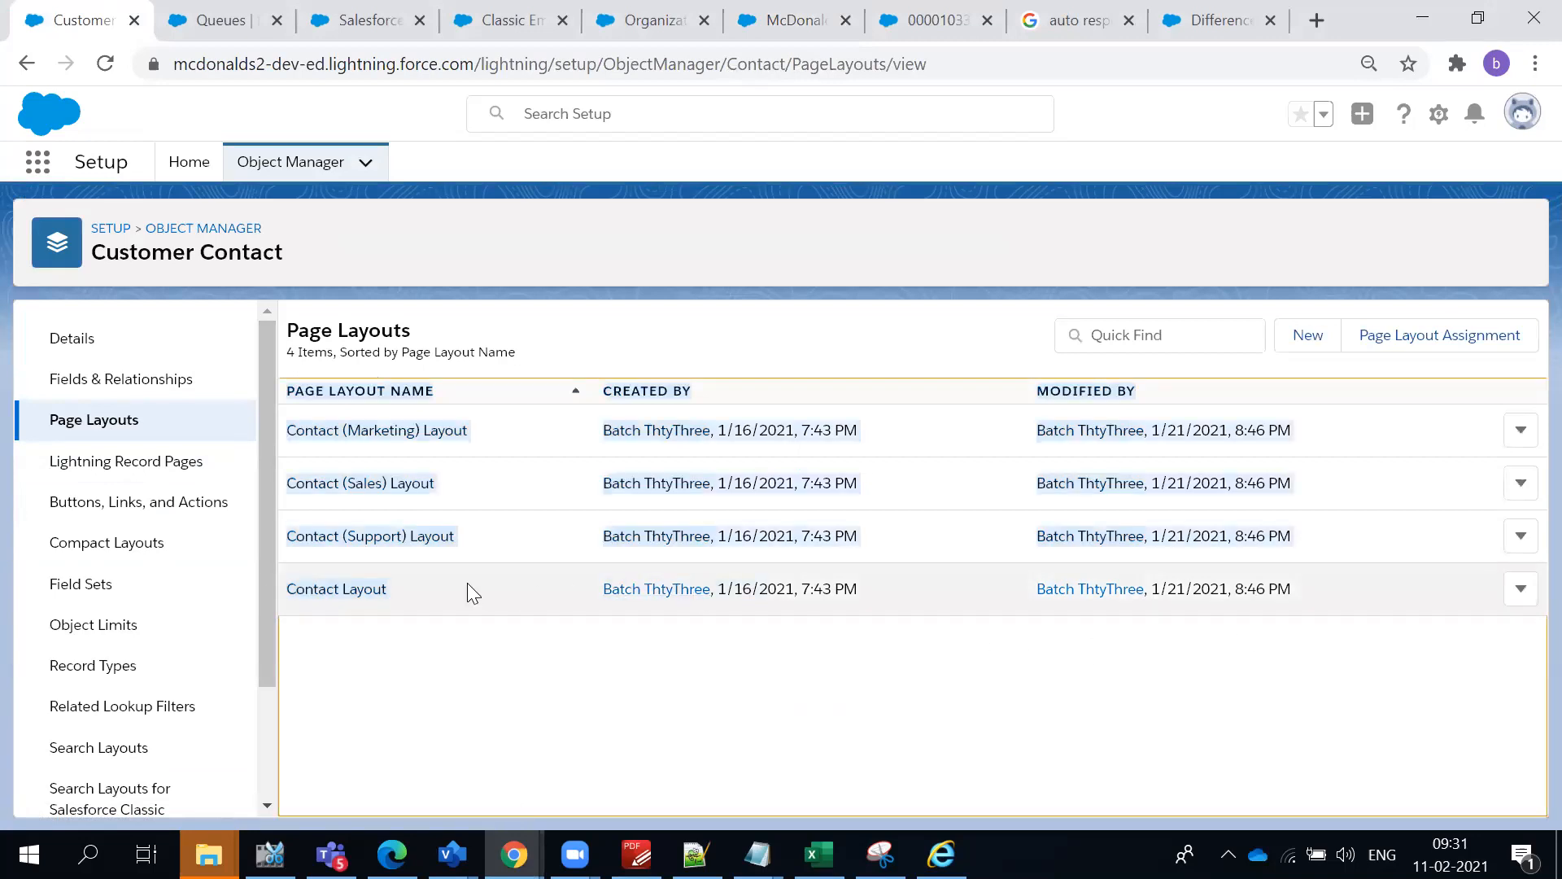
click(494, 314)
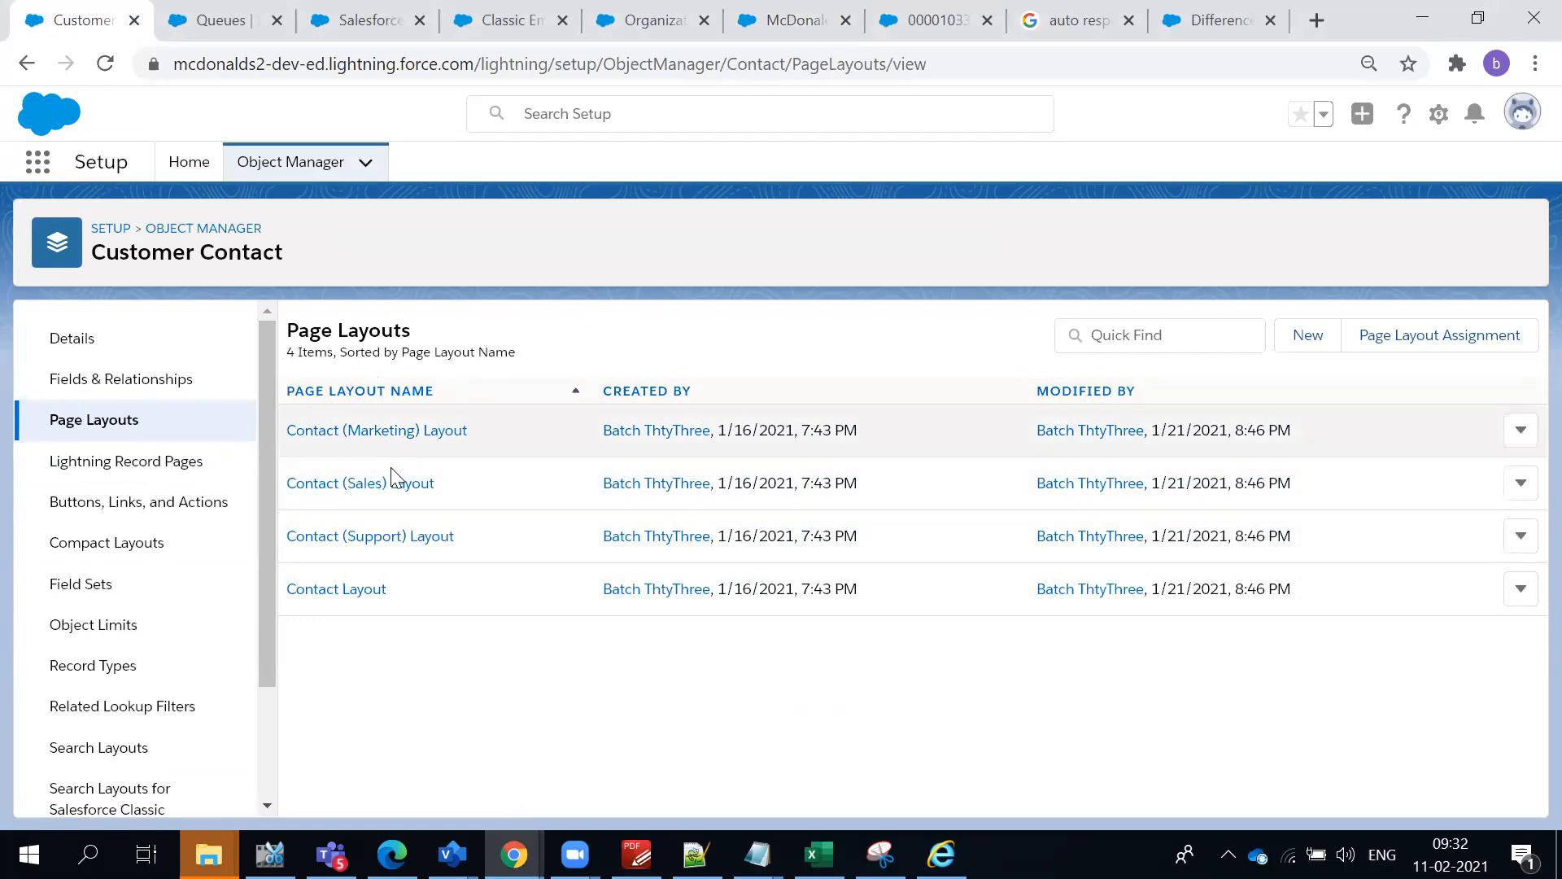
click(547, 688)
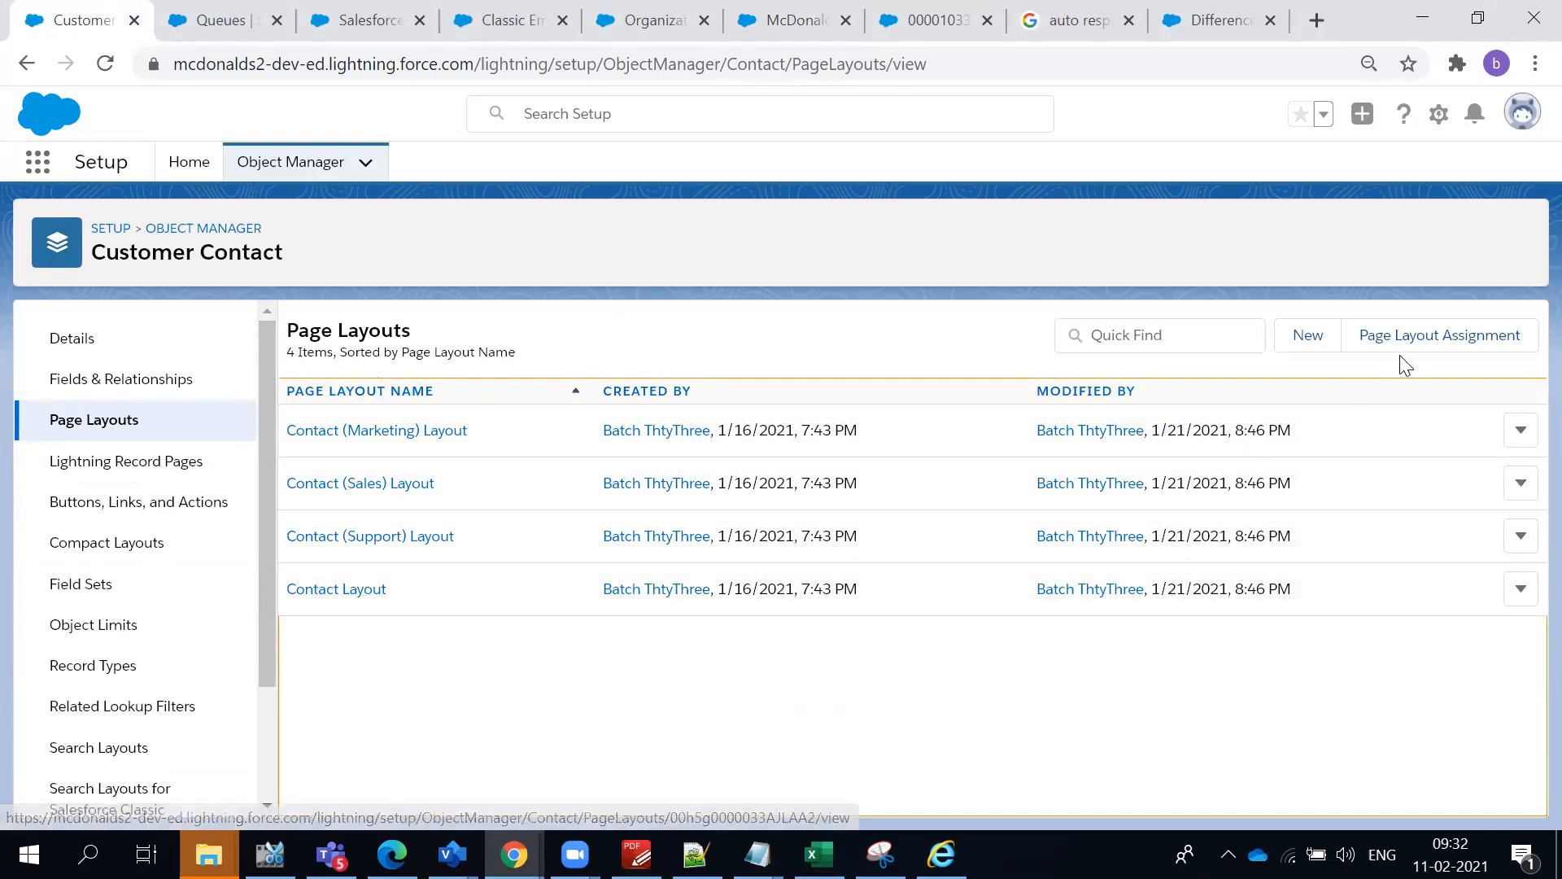
click(1307, 336)
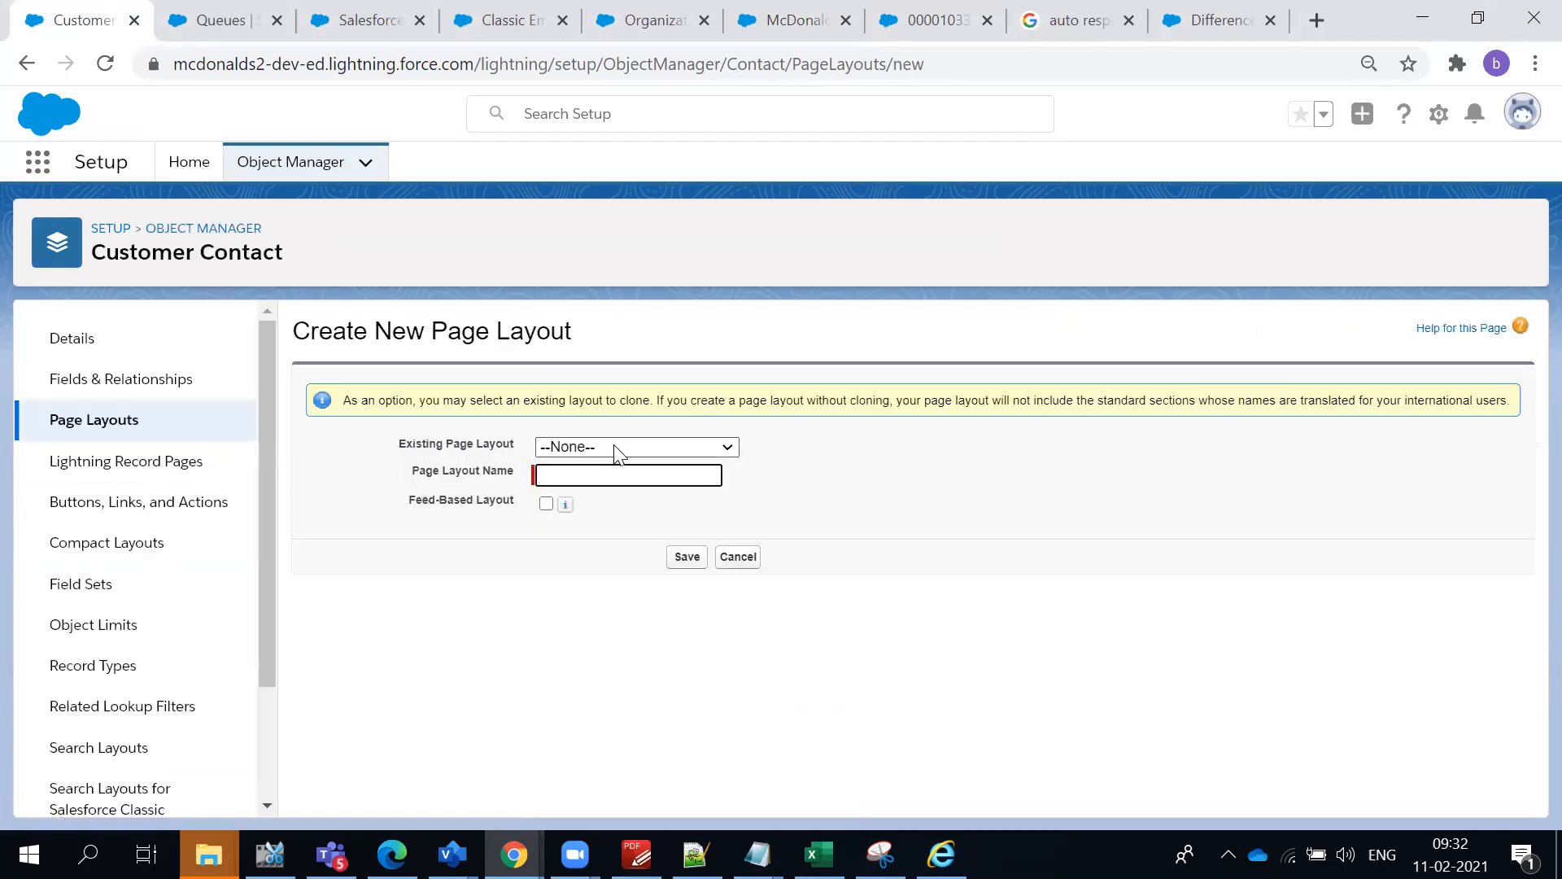
click(615, 446)
click(607, 541)
click(563, 474)
text(wewa)
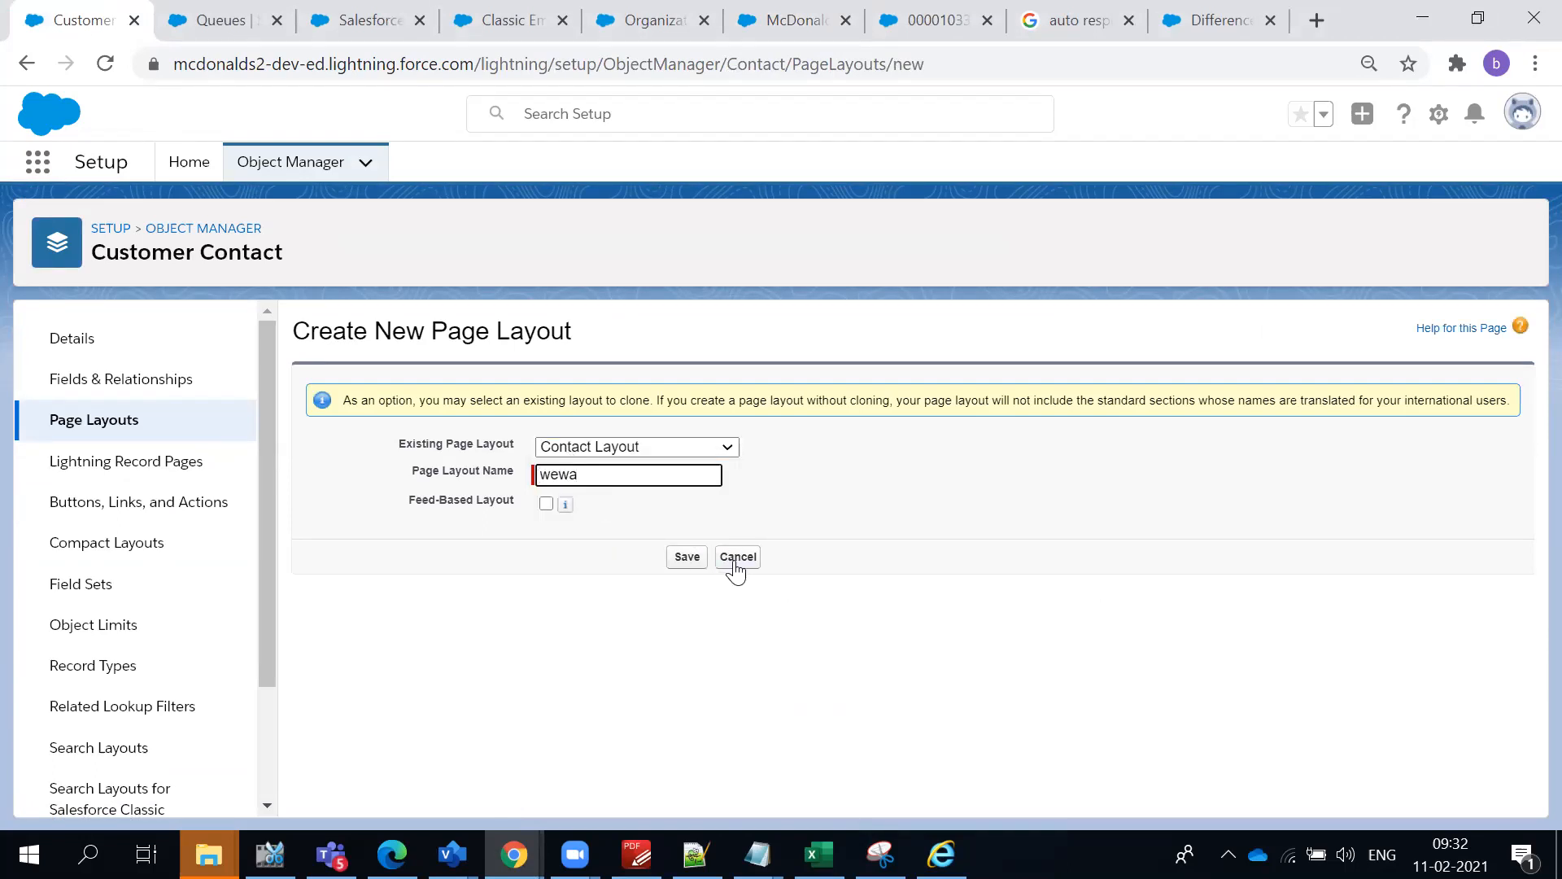
click(735, 560)
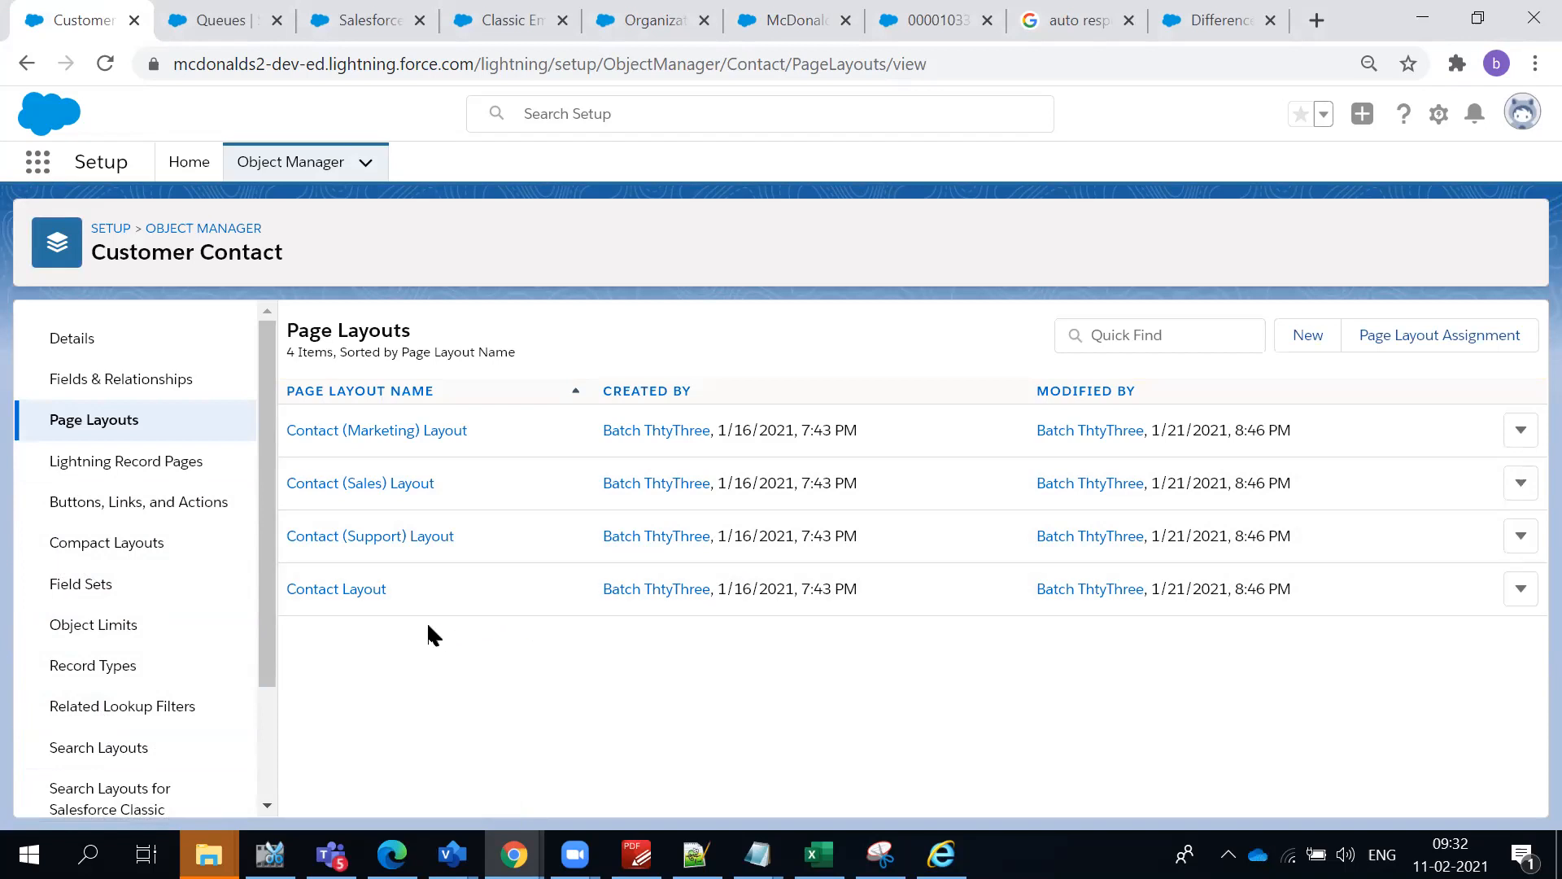
click(459, 693)
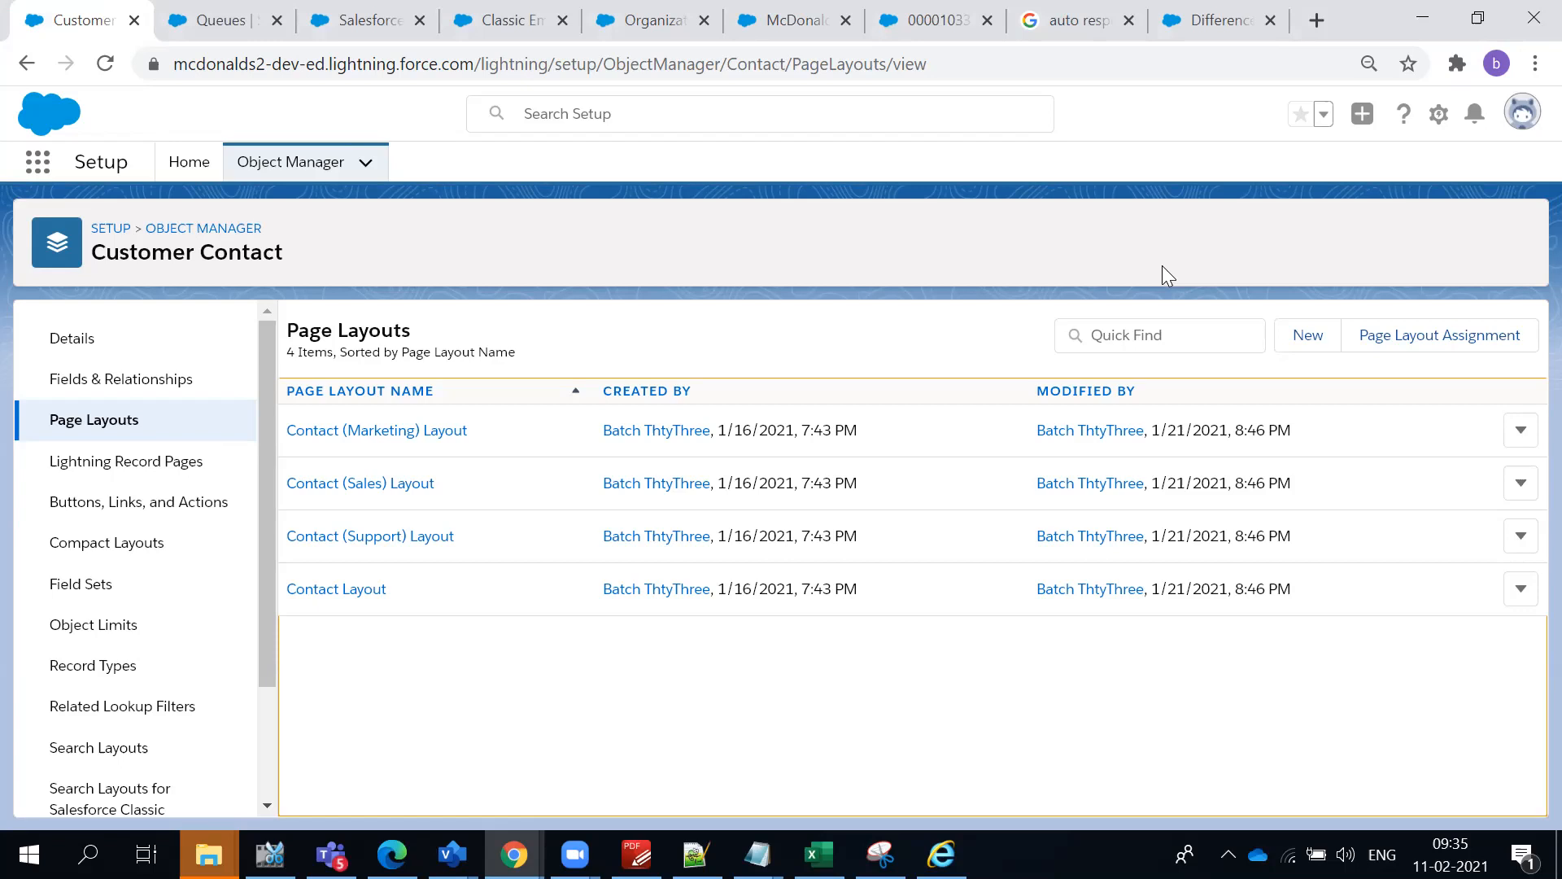
- Open a new browser window, go to the Salesforce login page and choose to log in with a different username
click(1535, 63)
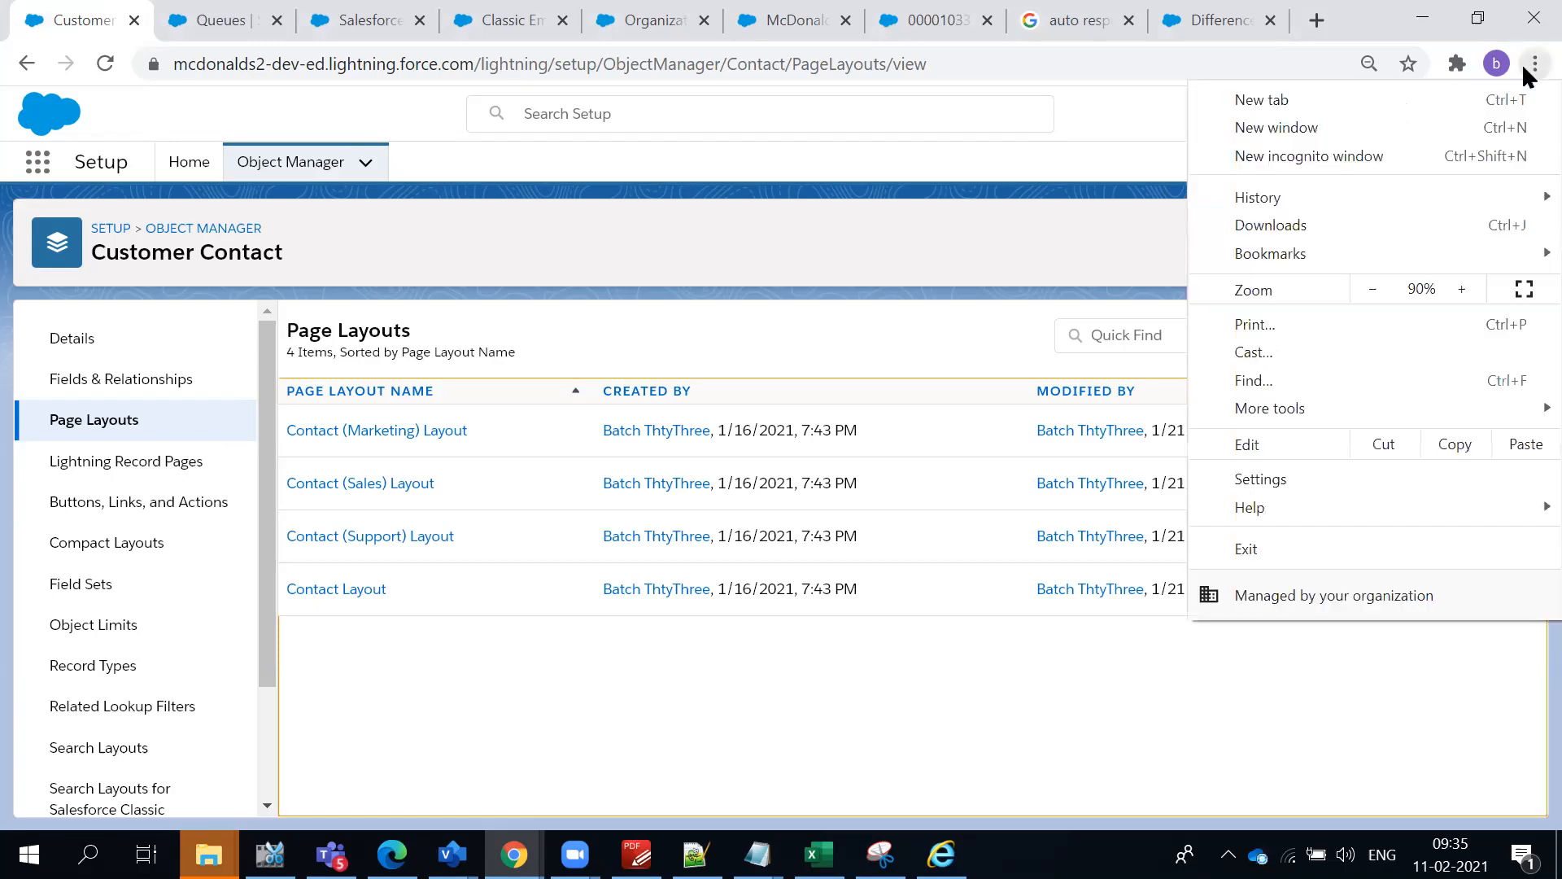
click(1379, 128)
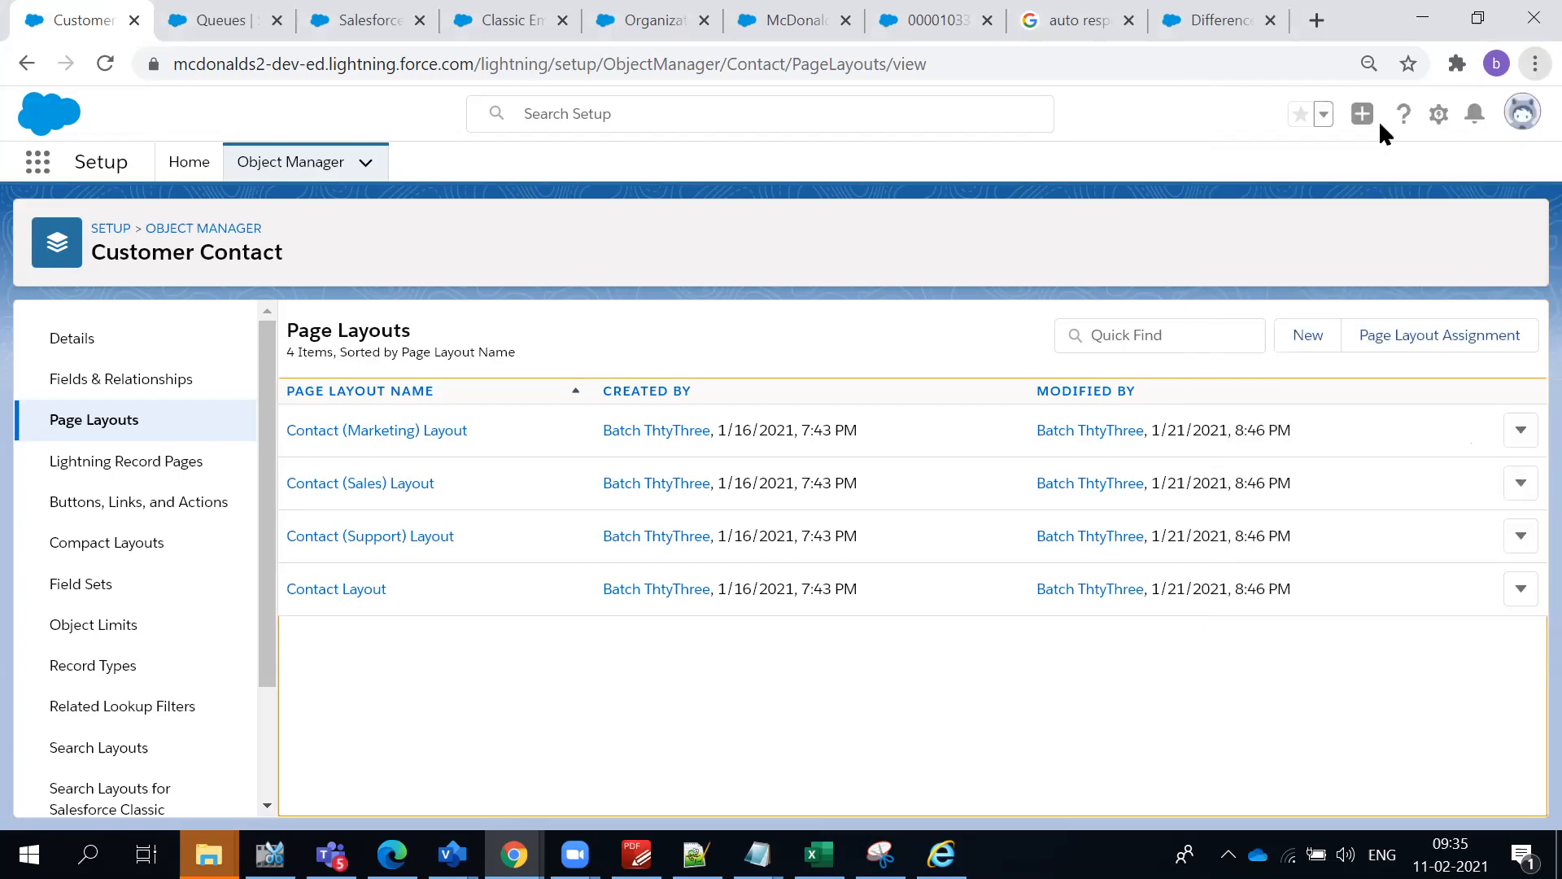
click(1150, 73)
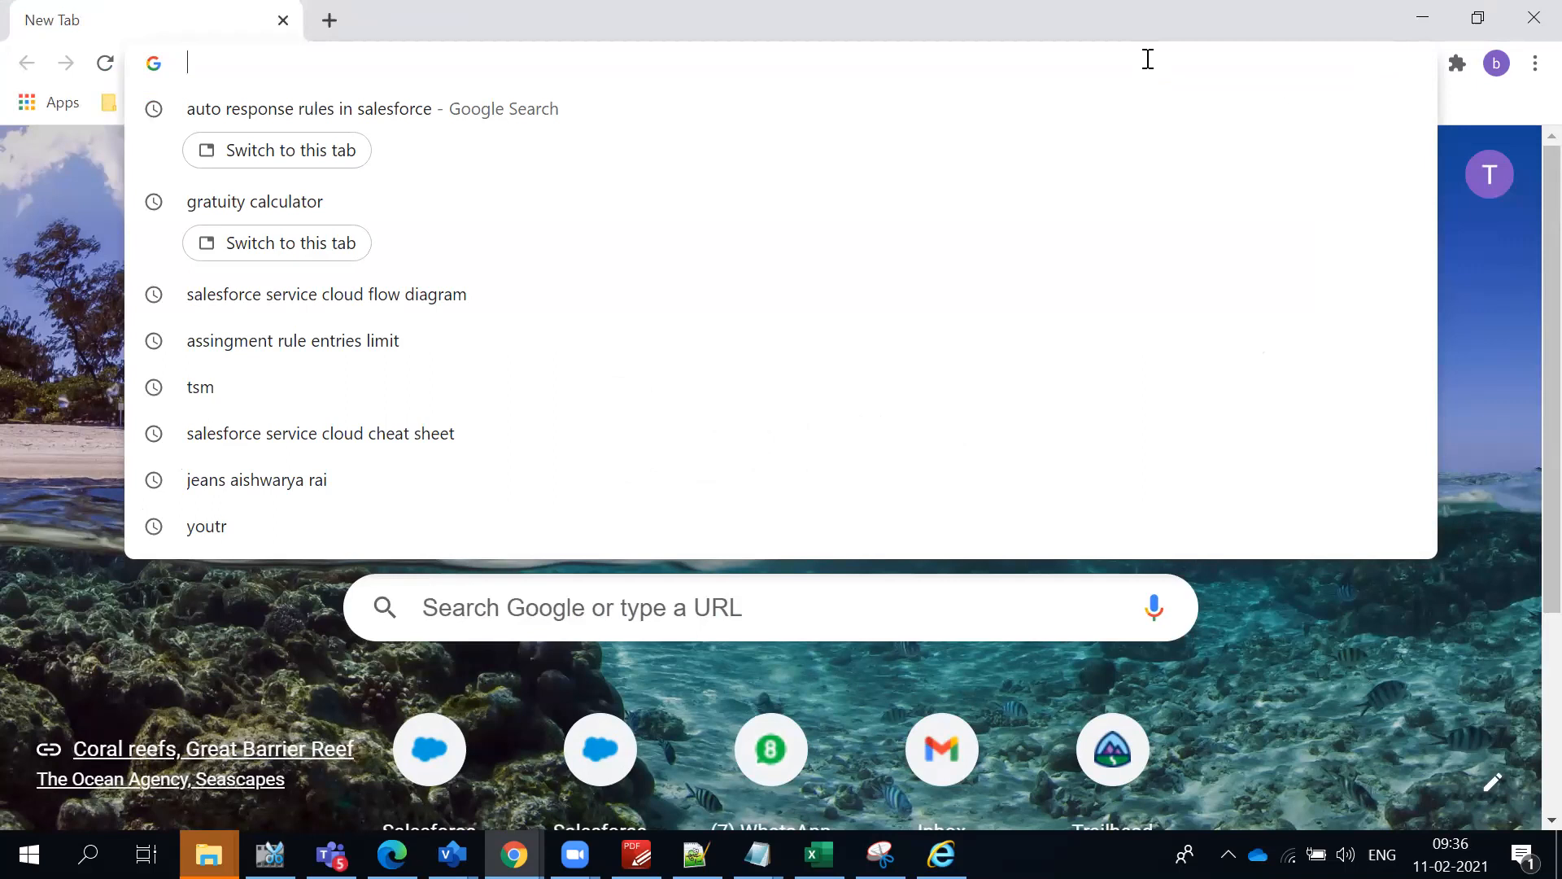
text(login.salesforce.com)
key(Return)
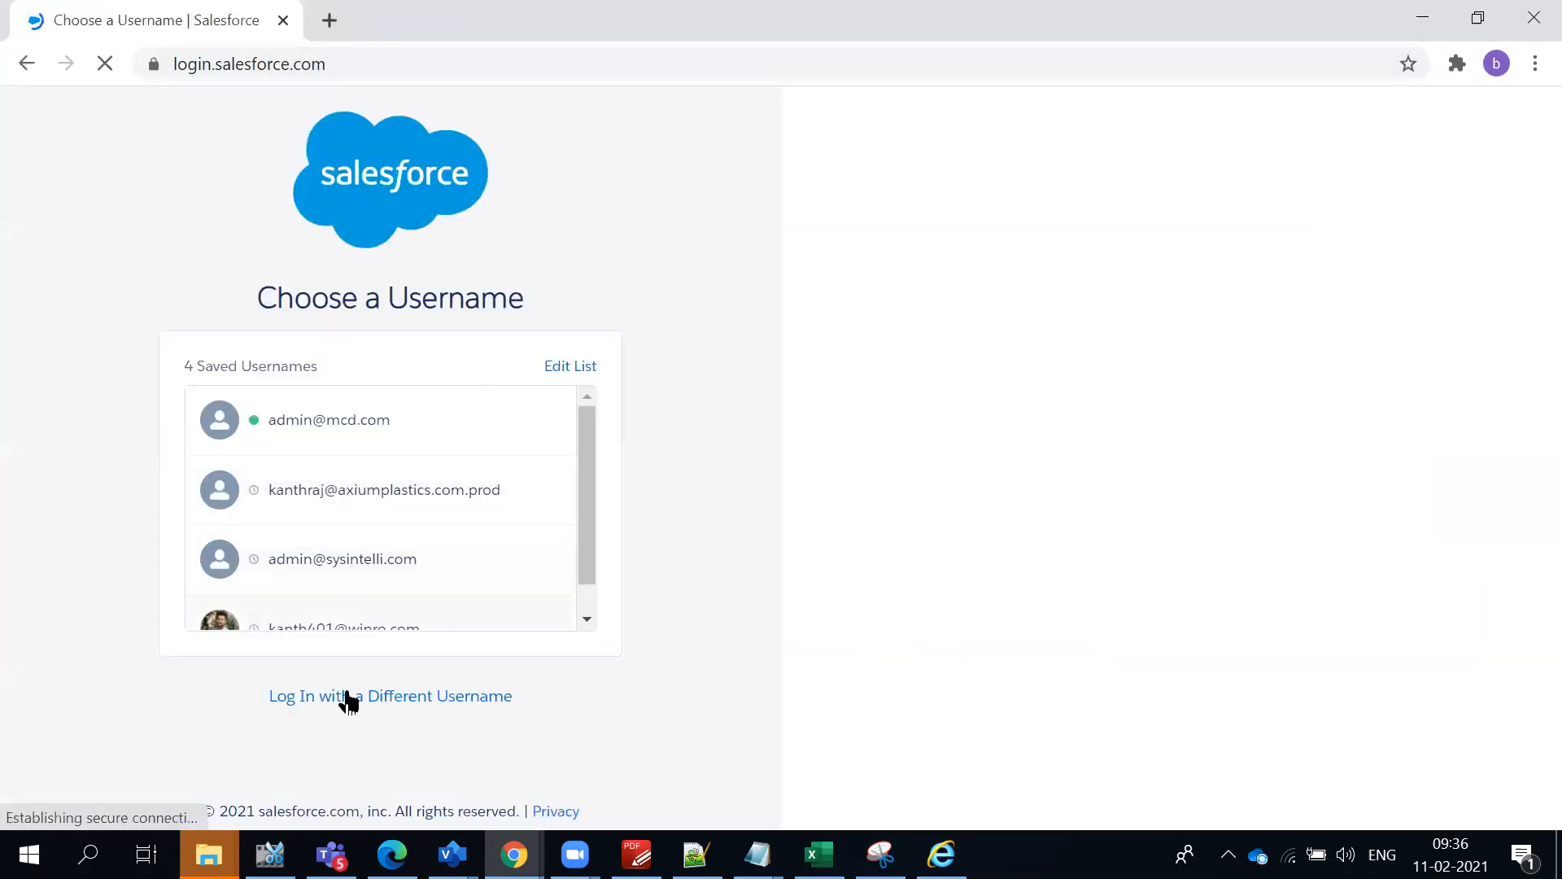
click(345, 696)
click(315, 369)
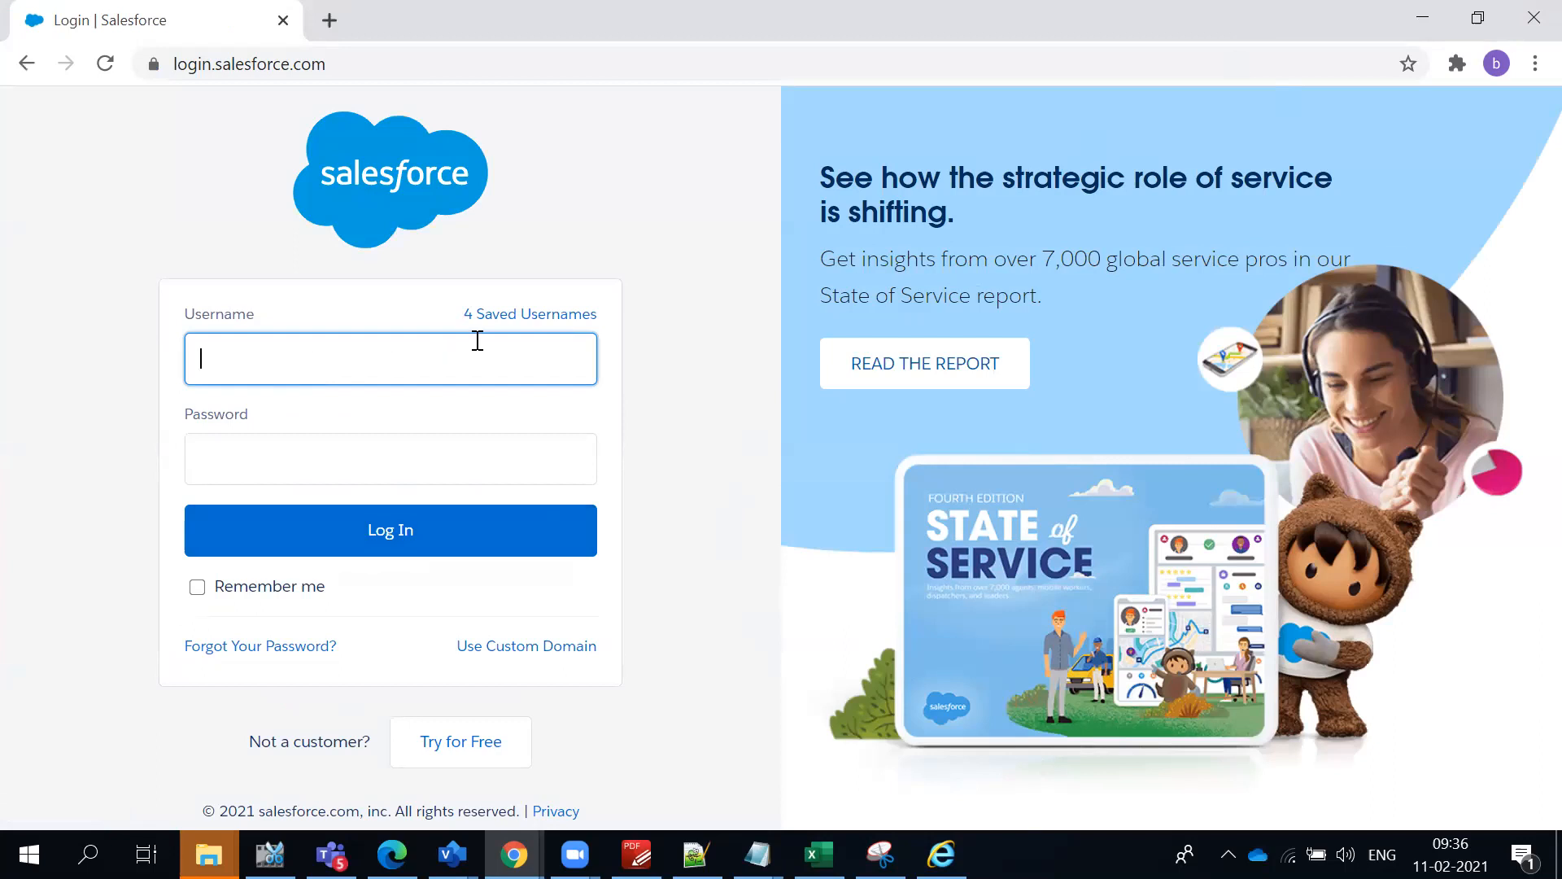
click(629, 253)
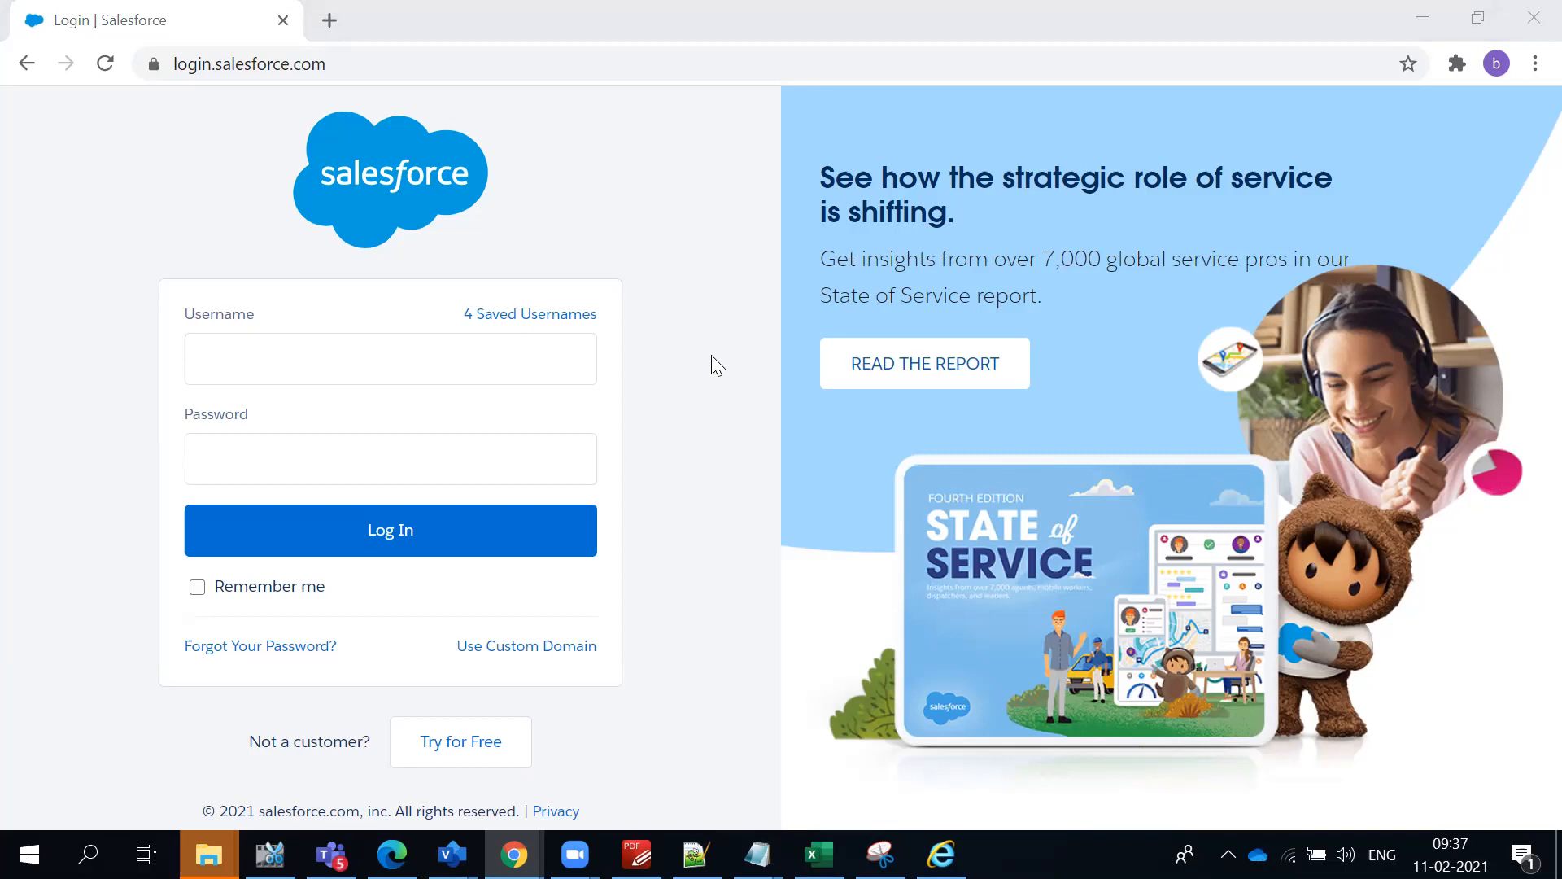
- Enter the sales agent's username and the account password and log in to Salesforce
click(408, 374)
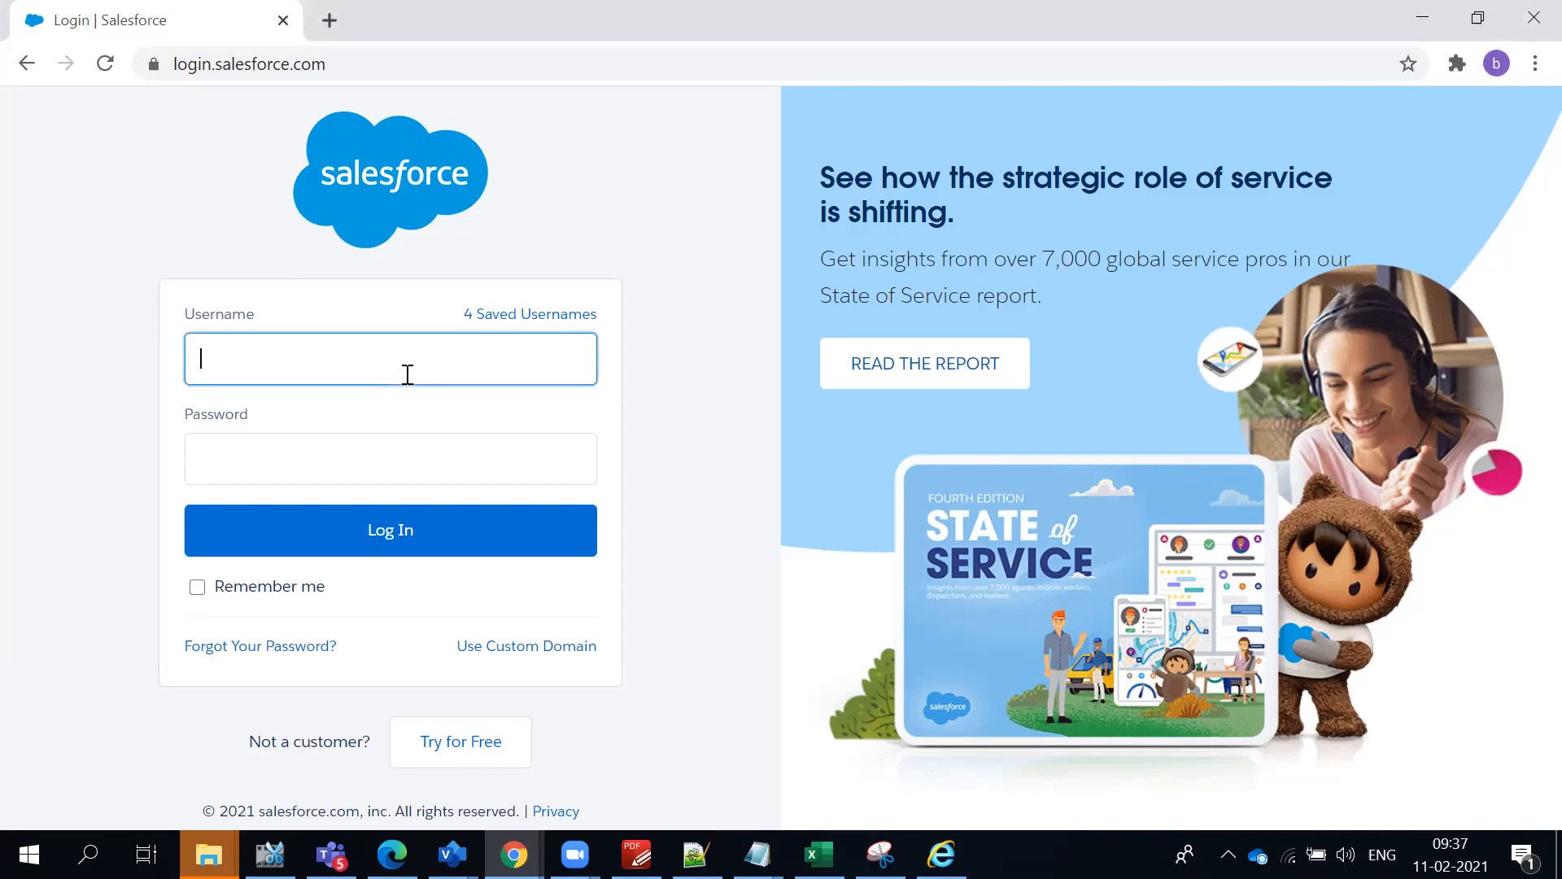
key(ctrl+v)
key(alt+Tab)
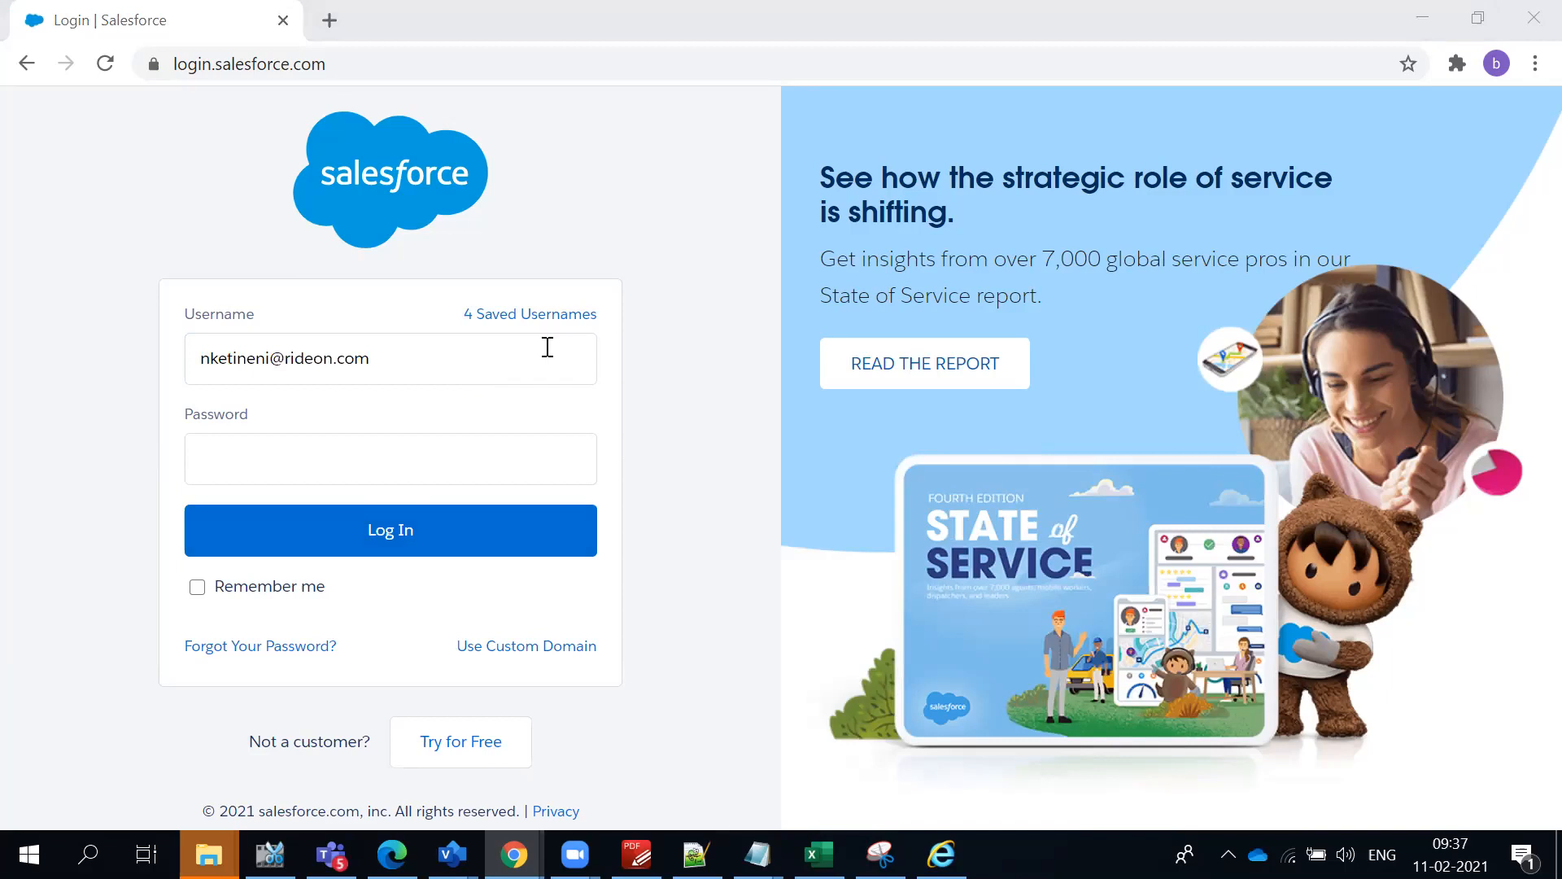
click(408, 456)
key(ctrl+v)
click(91, 470)
click(278, 519)
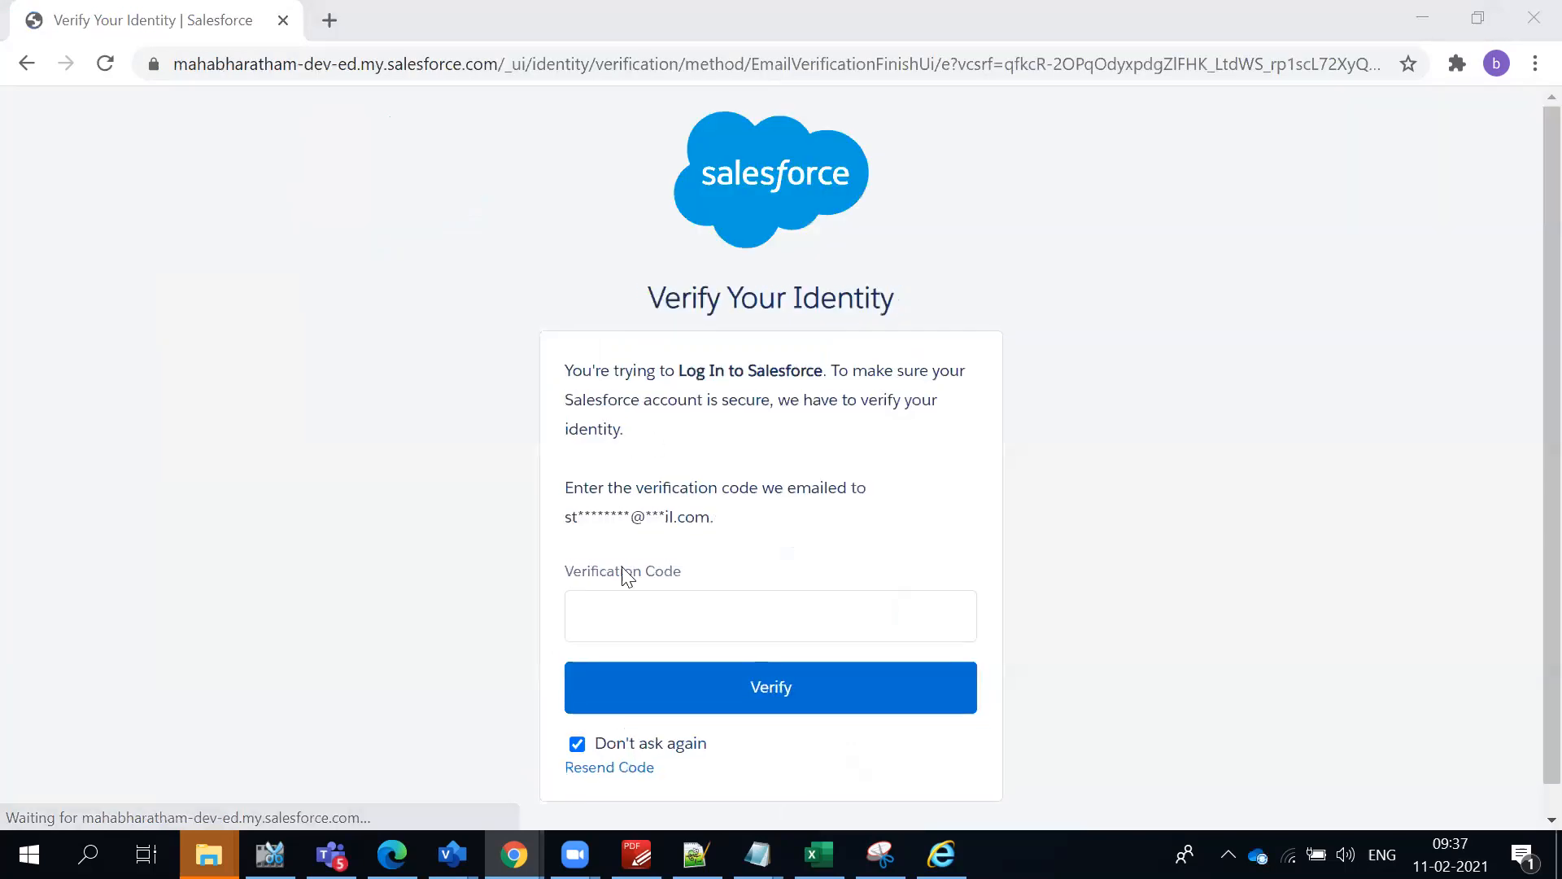
- Enter the emailed verification code and submit it to complete the login
click(718, 610)
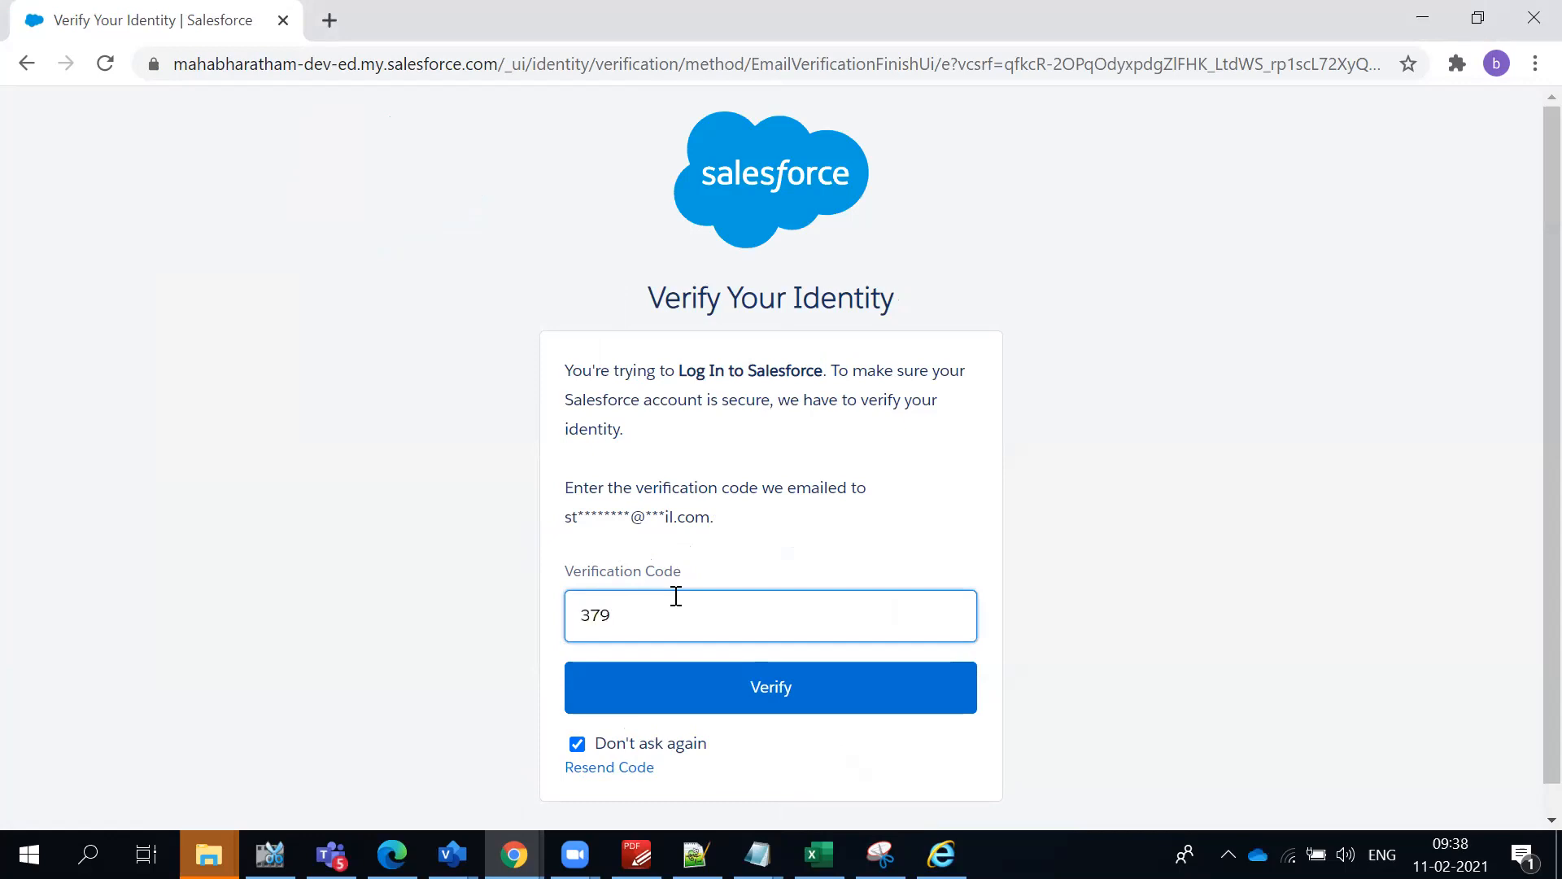
click(749, 722)
click(749, 712)
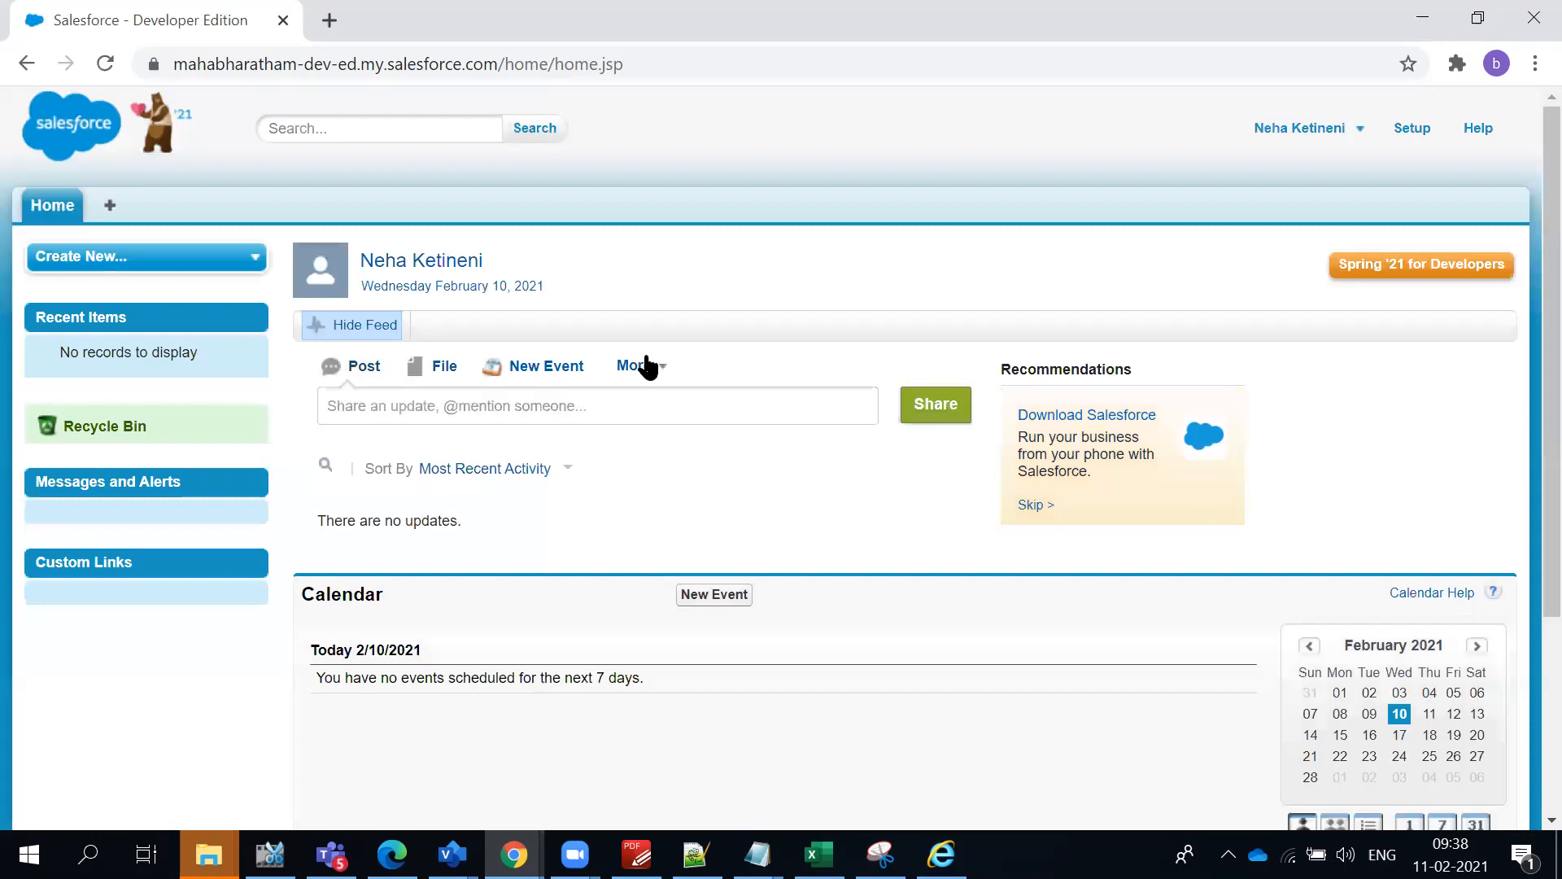
- Open the logged-in user's My Settings and go to Advanced User Details among the personal settings
click(1290, 140)
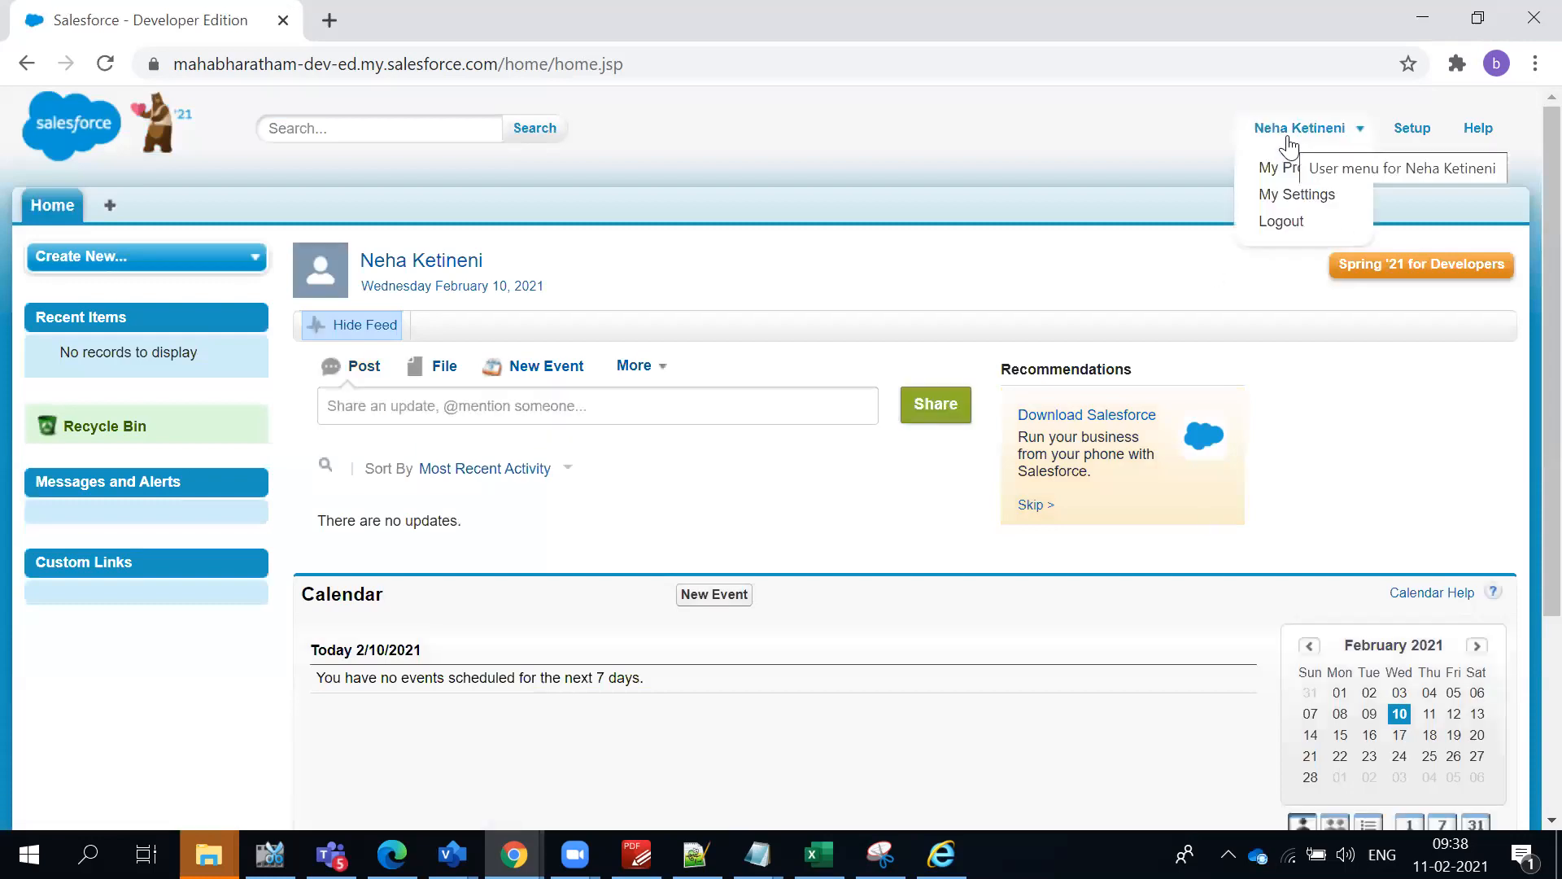
click(1284, 195)
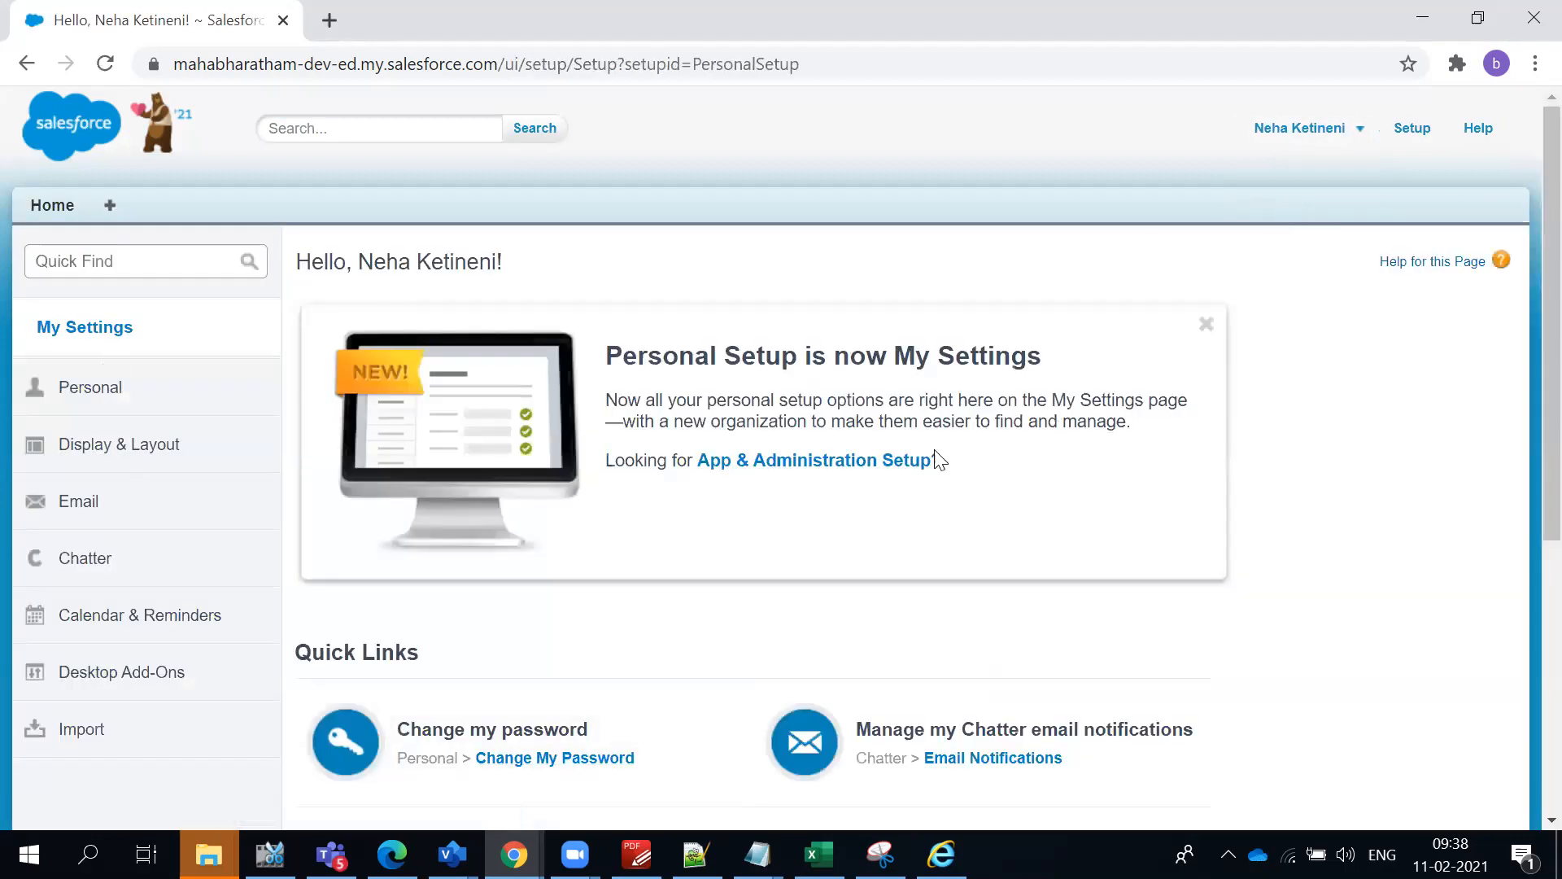
scroll(130, 767, down, 1)
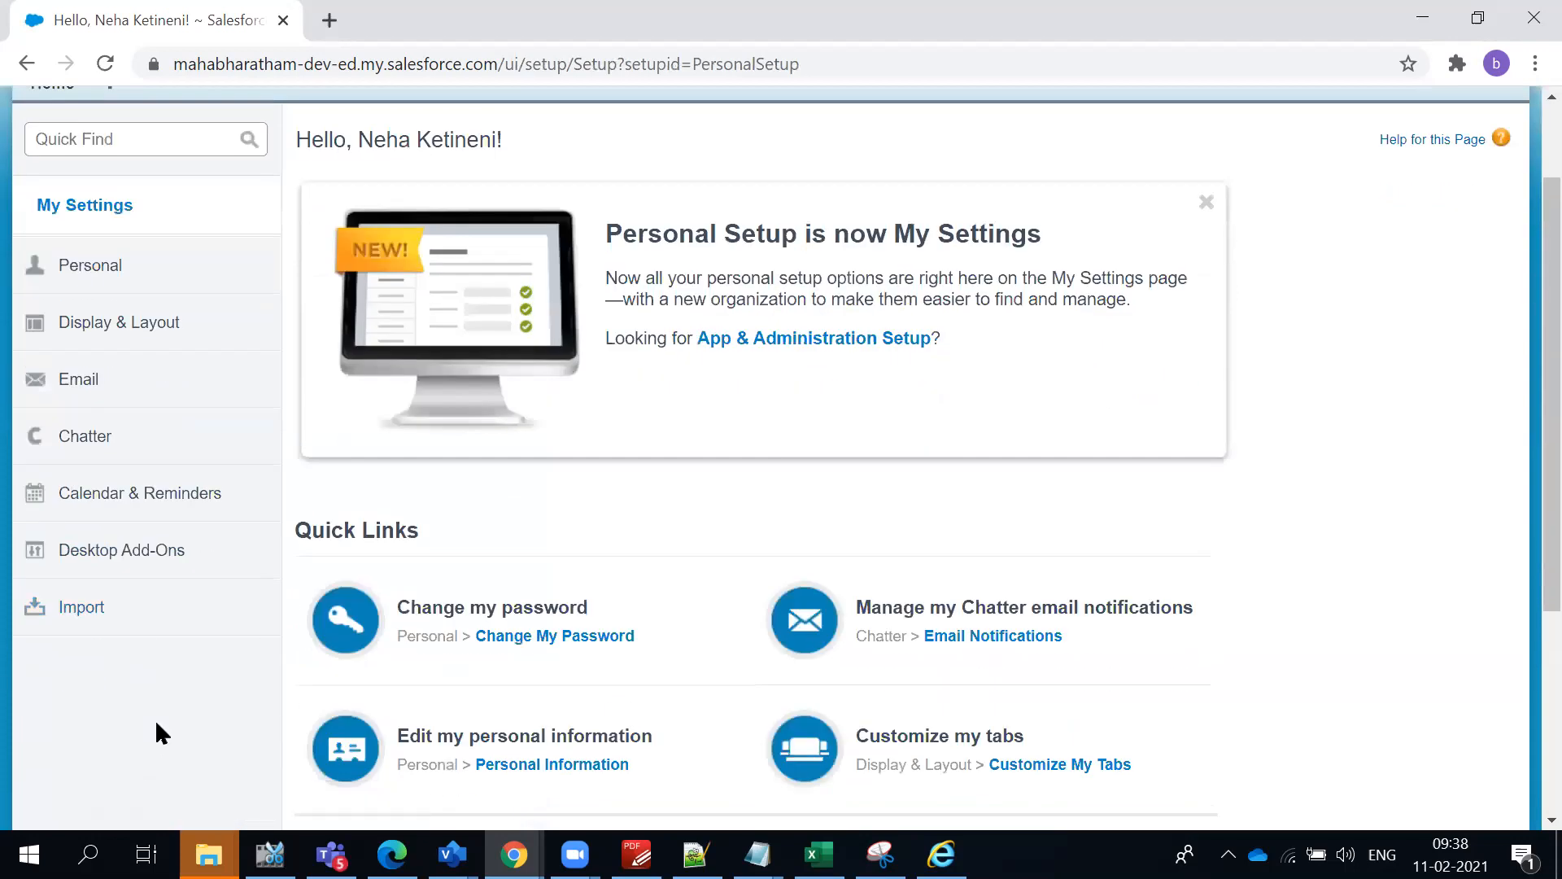
click(73, 265)
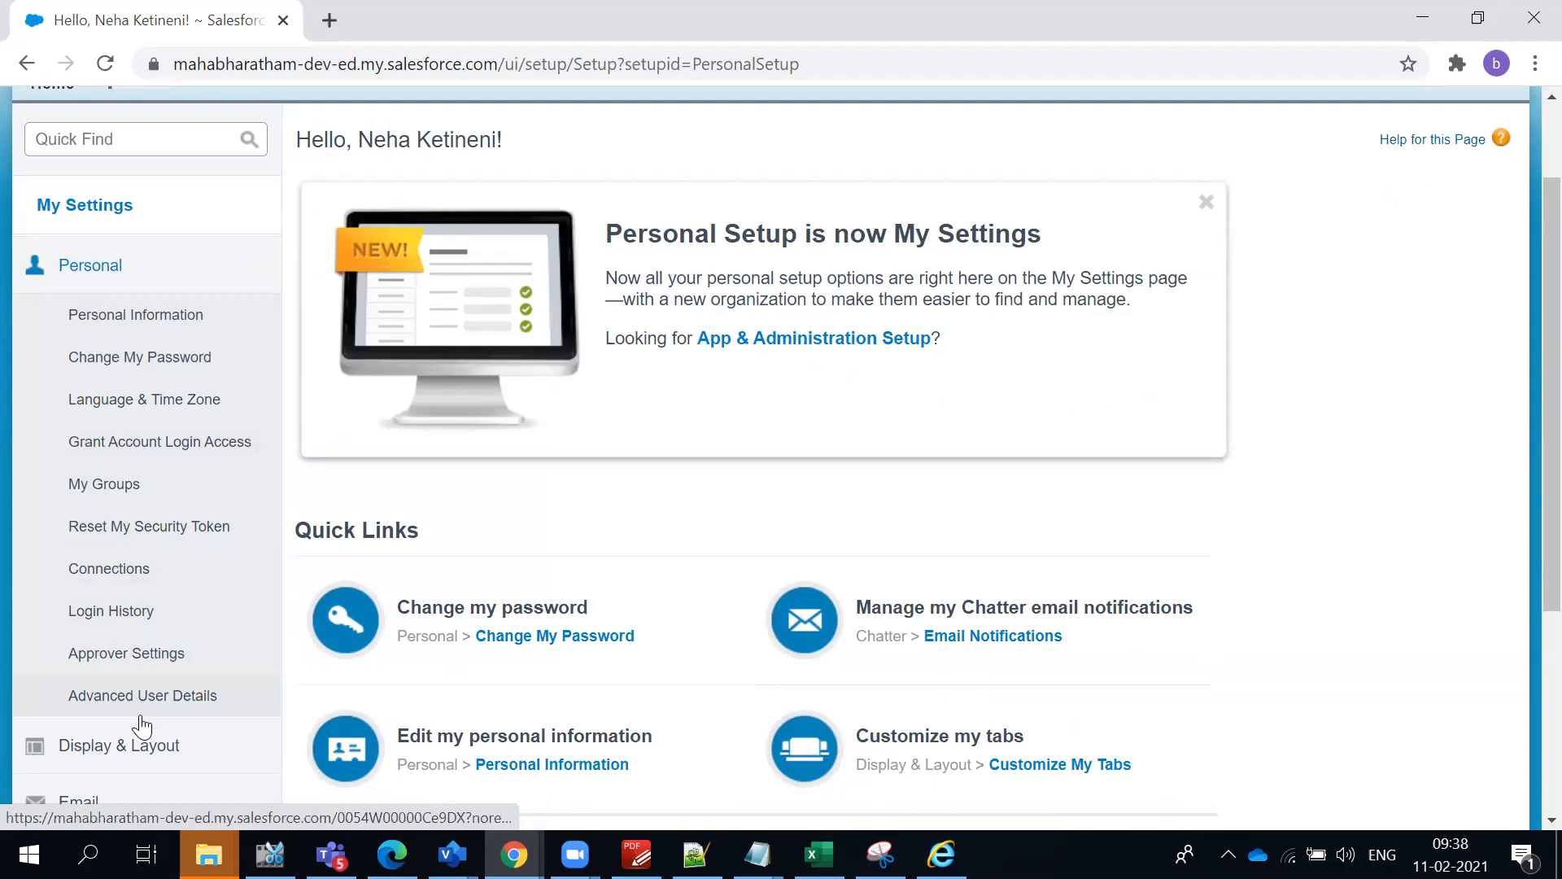
click(295, 737)
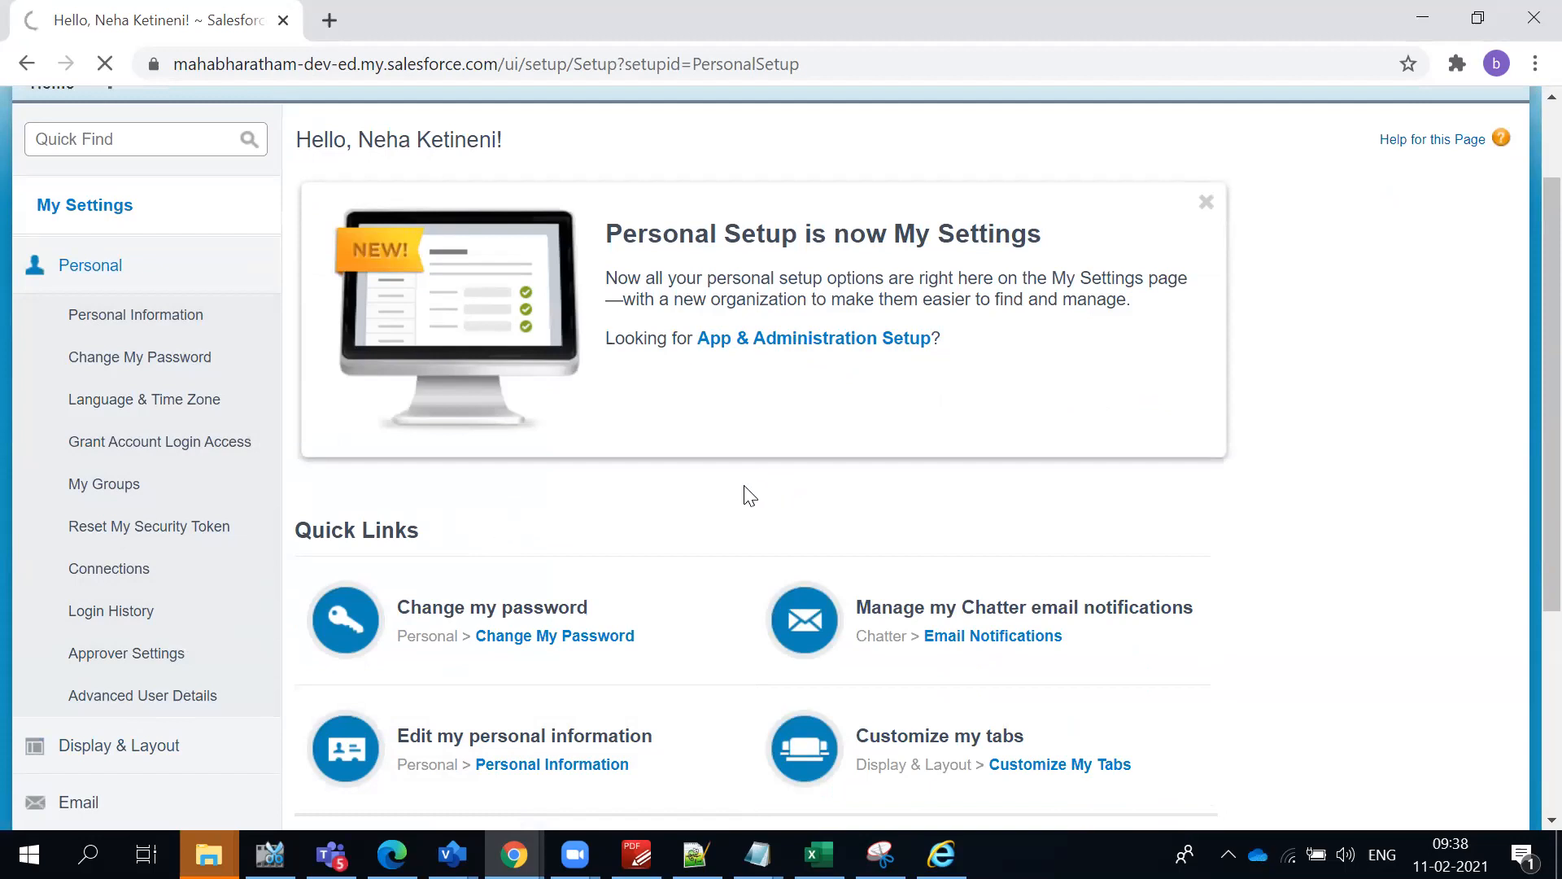
- Examine the user's advanced details and select the User License value
scroll(698, 749, down, 2)
scroll(567, 682, up, 3)
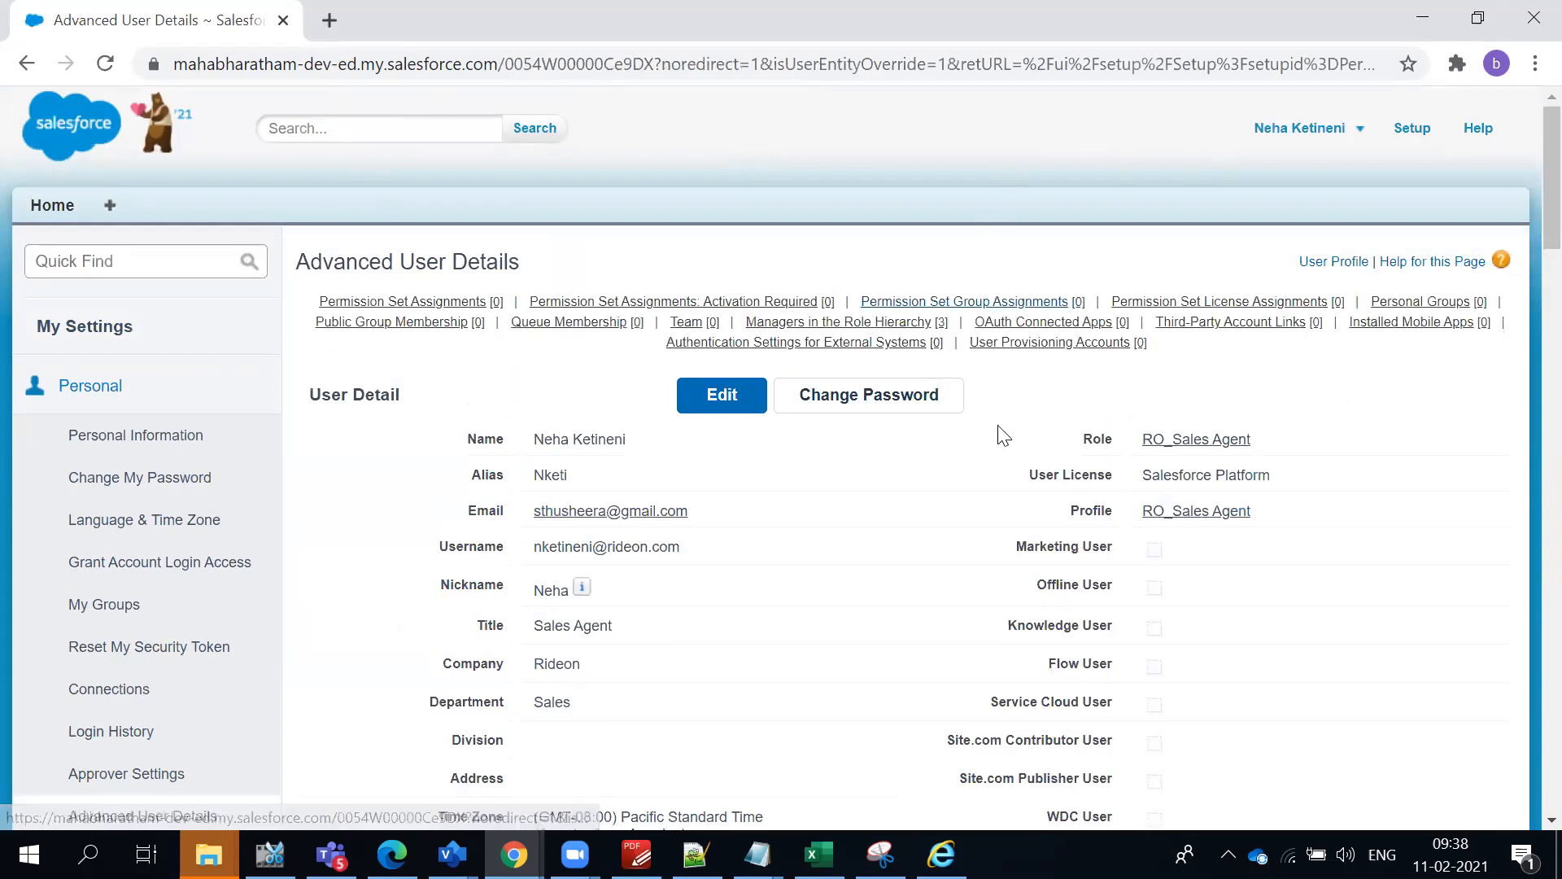
double_click(1197, 480)
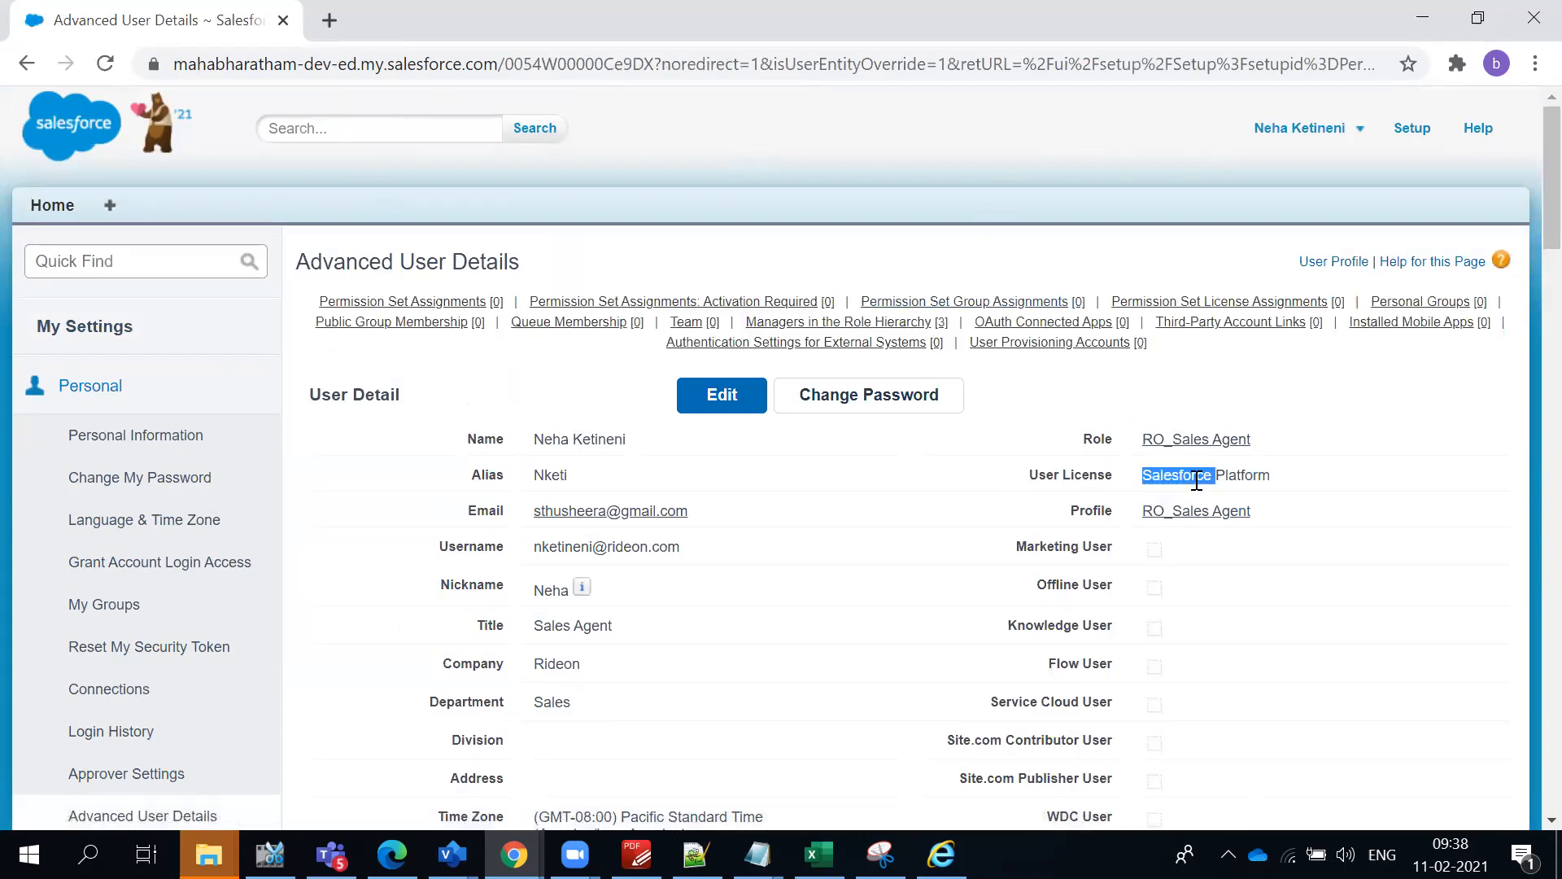
triple_click(1196, 480)
scroll(946, 625, down, 3)
scroll(946, 630, up, 3)
- Open Setup as the sales agent and go to the Users list under Manage Users
click(1405, 130)
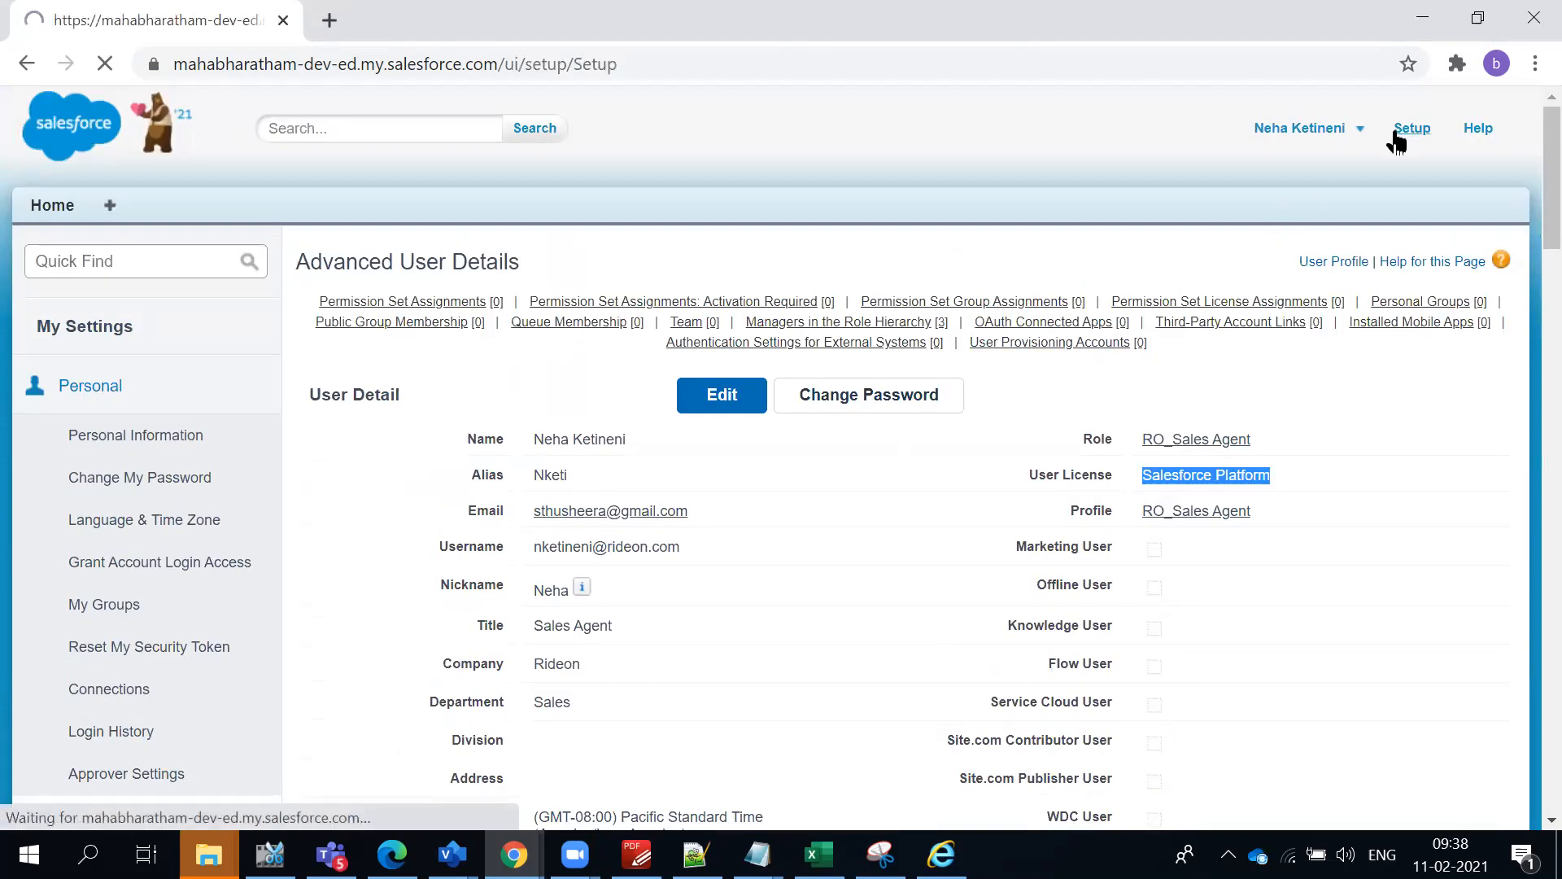
click(157, 261)
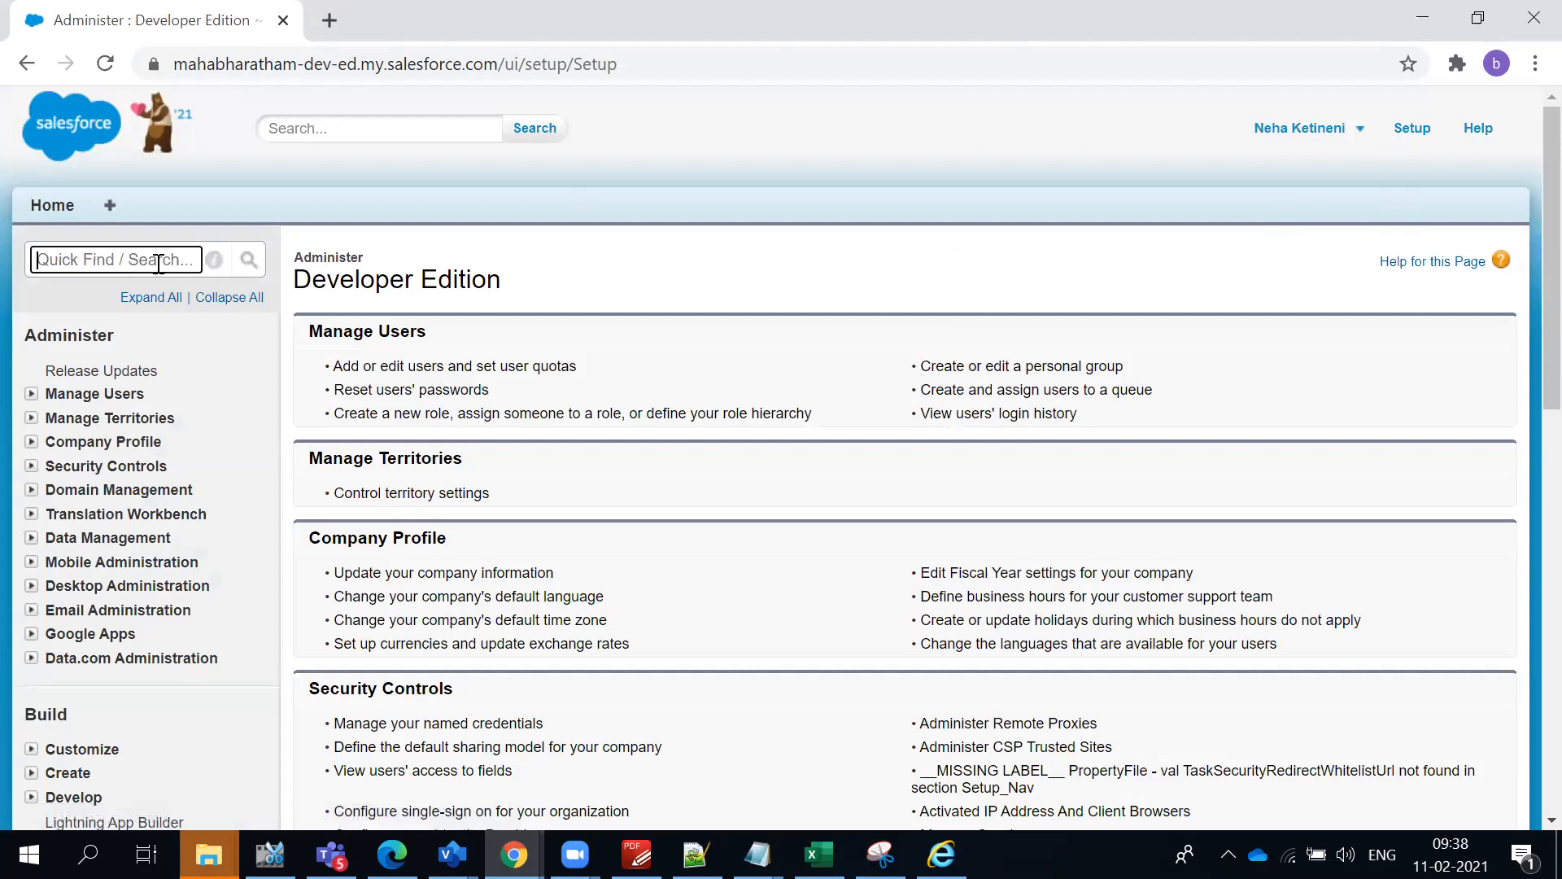
click(31, 394)
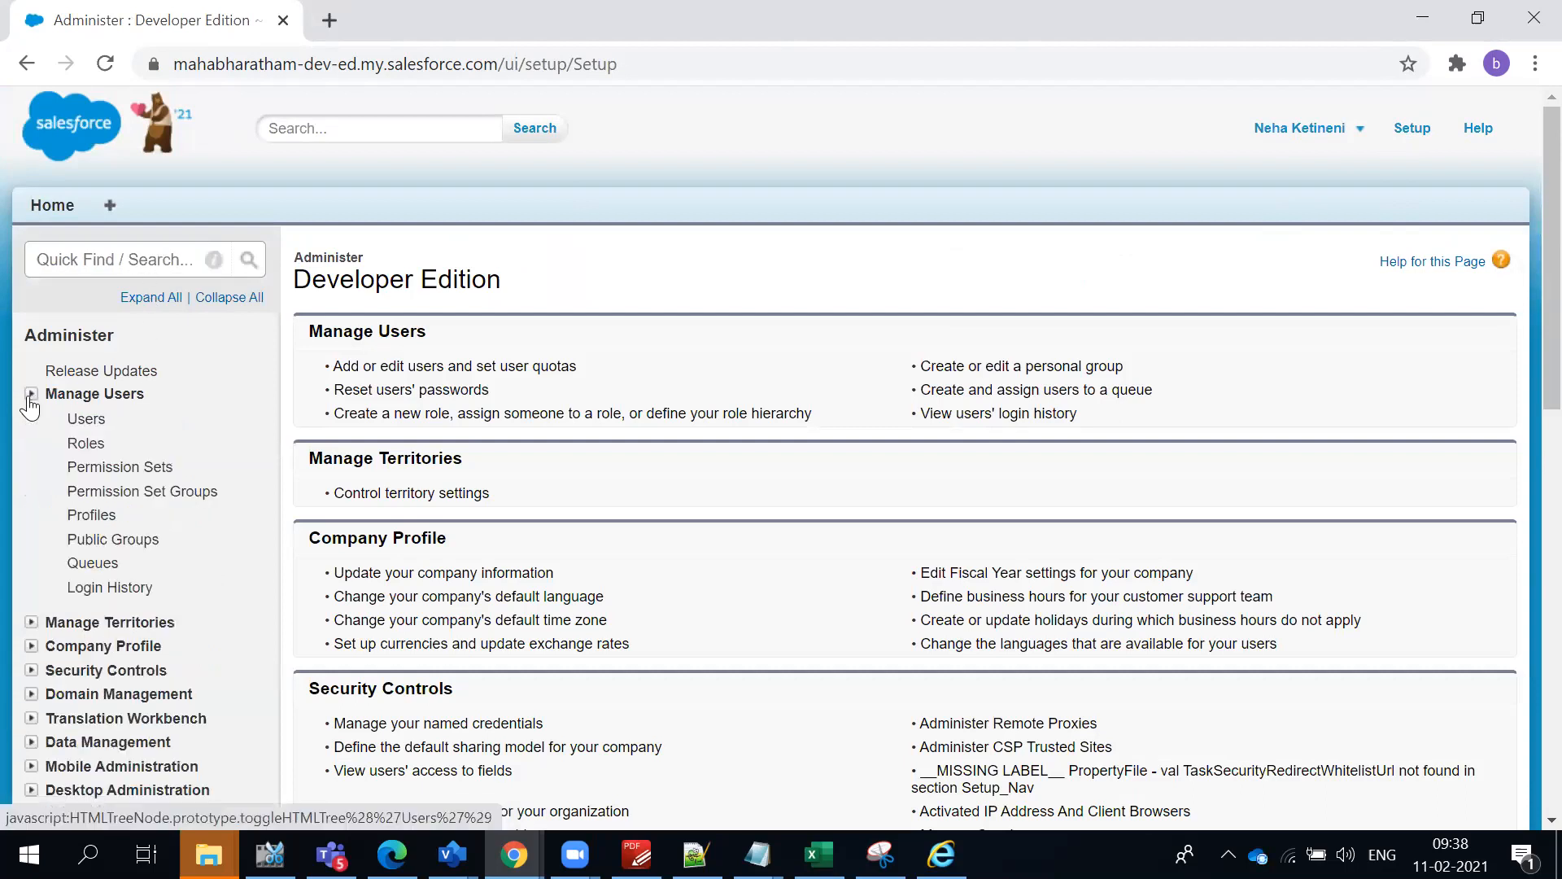
click(75, 420)
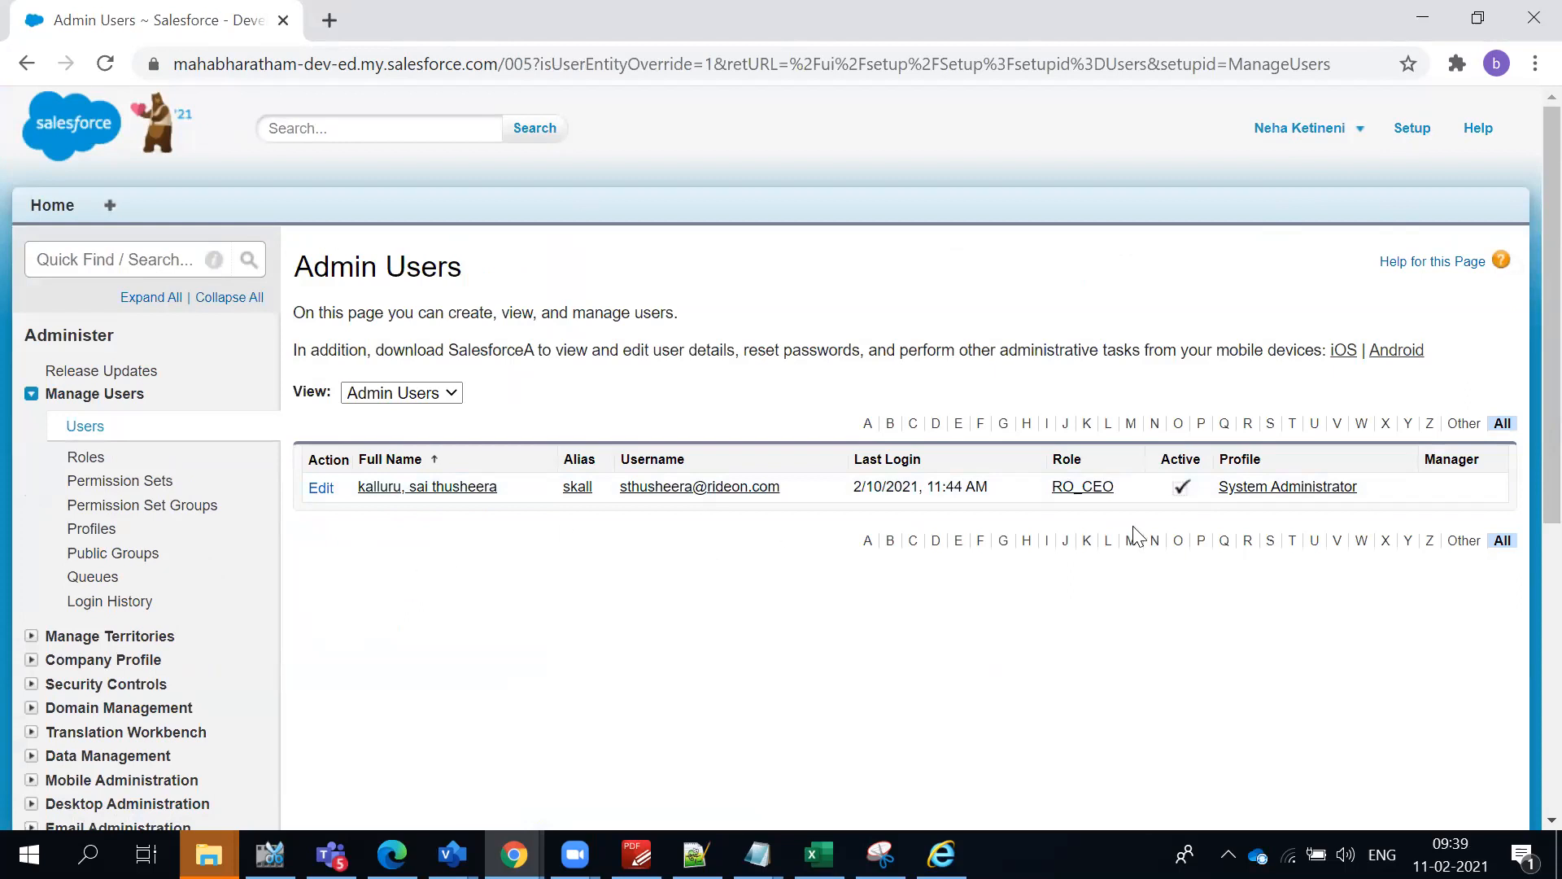
- Open the System Administrator user's record and examine its user details, last login and permission set assignments
click(377, 488)
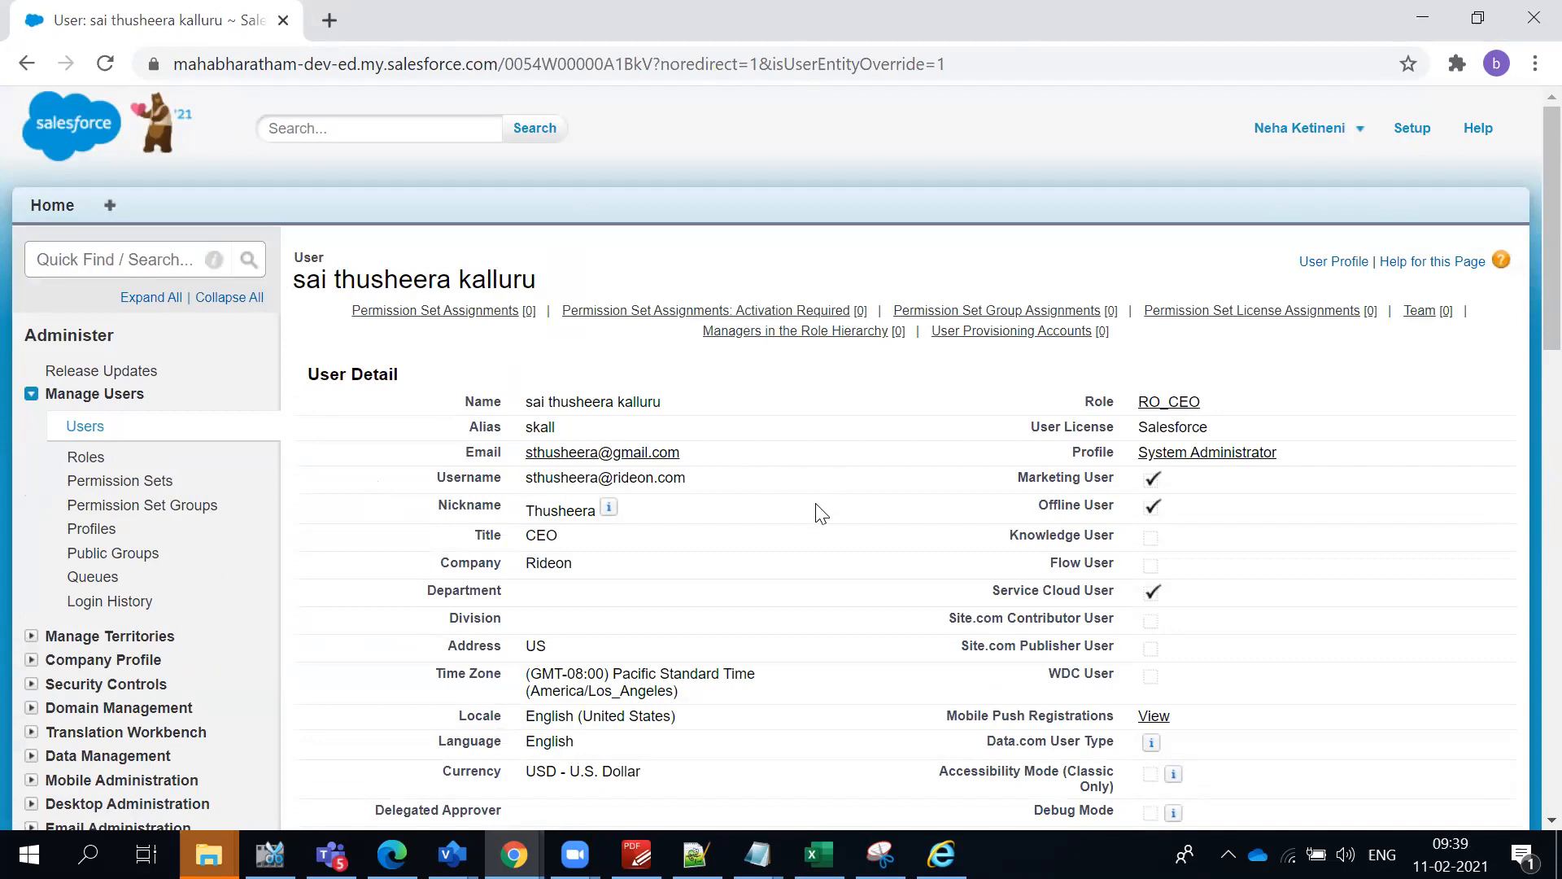
scroll(821, 512, down, 20)
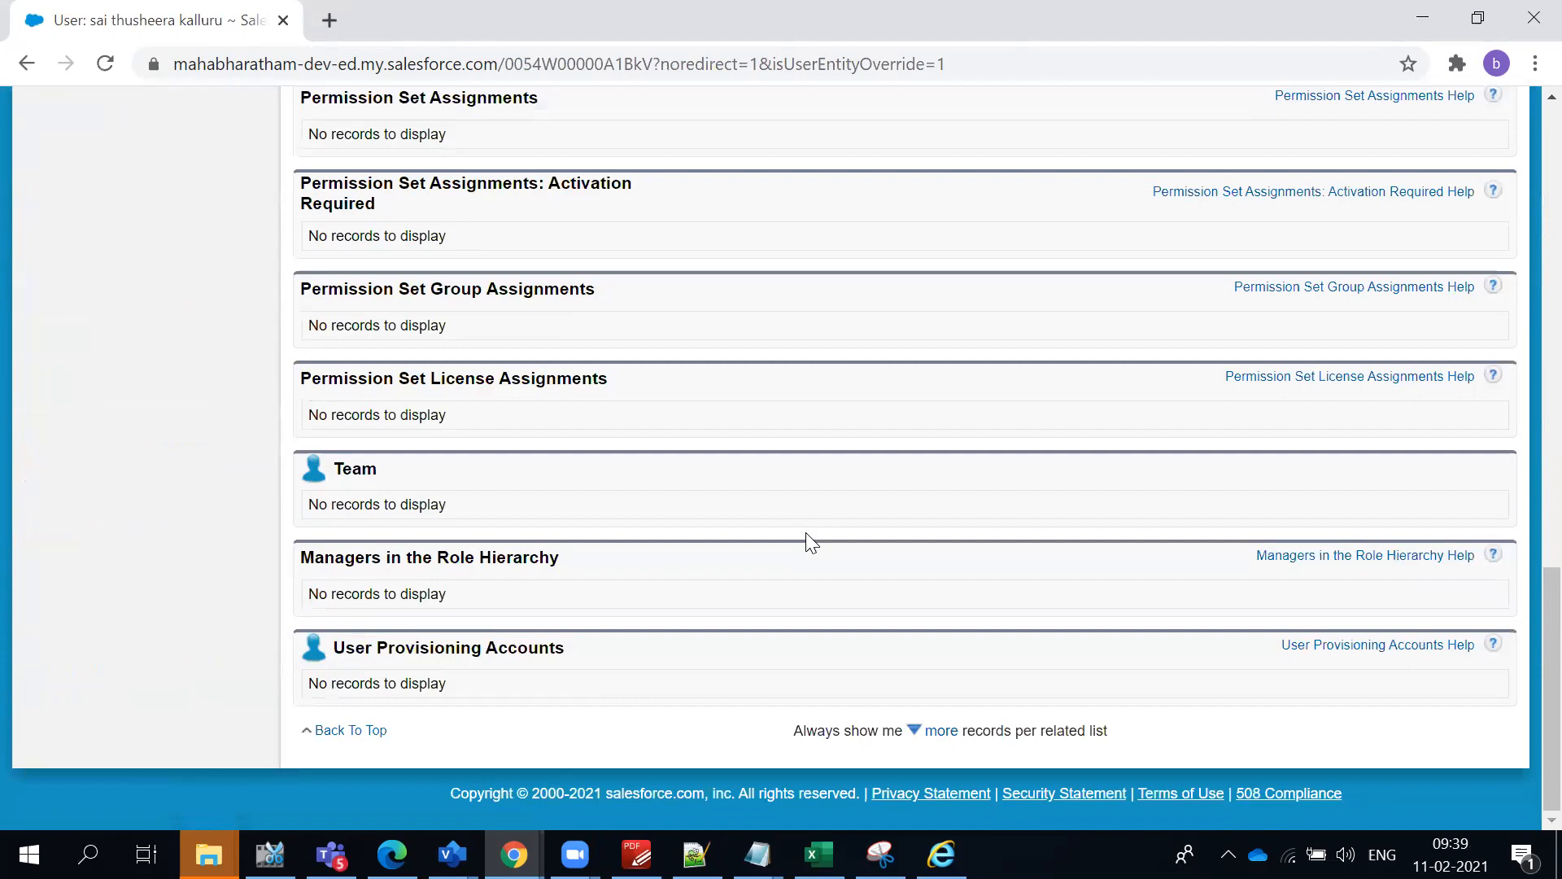
scroll(615, 606, up, 8)
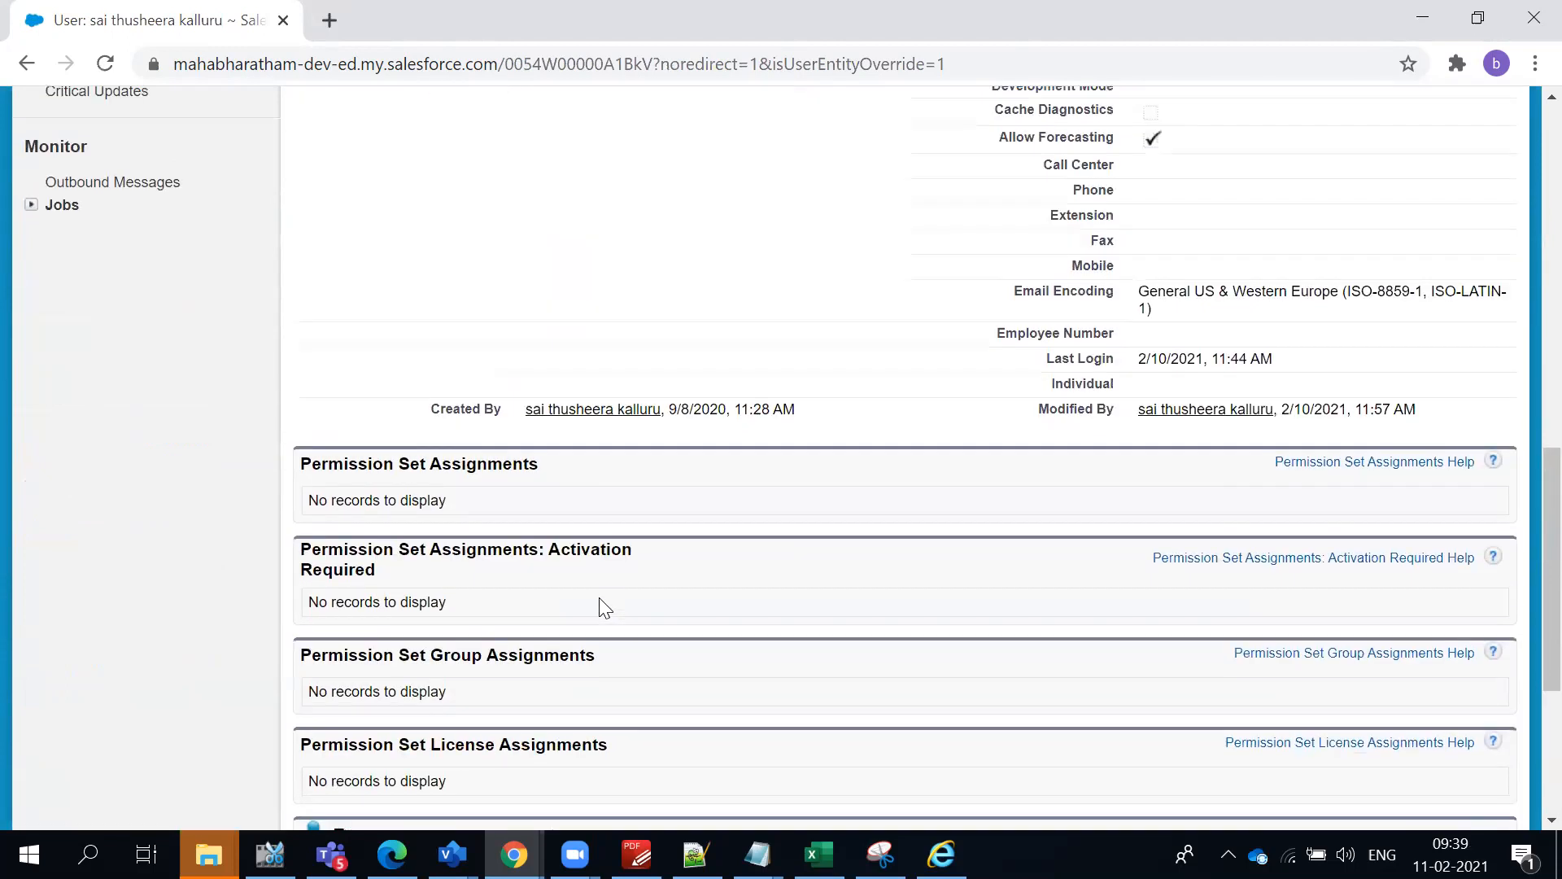
scroll(436, 450, up, 12)
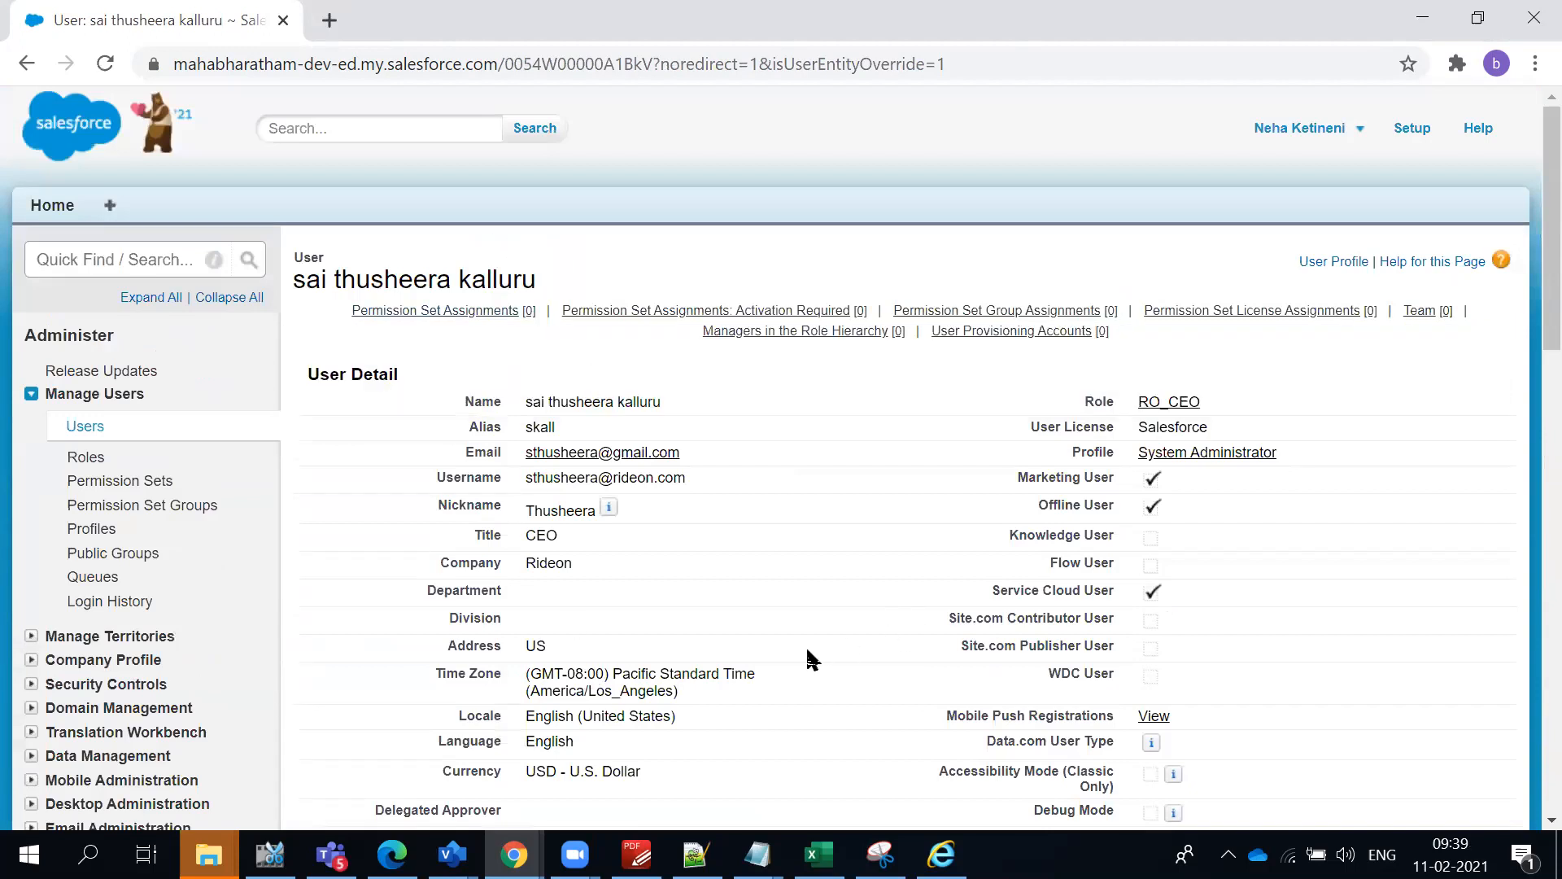
scroll(824, 612, down, 6)
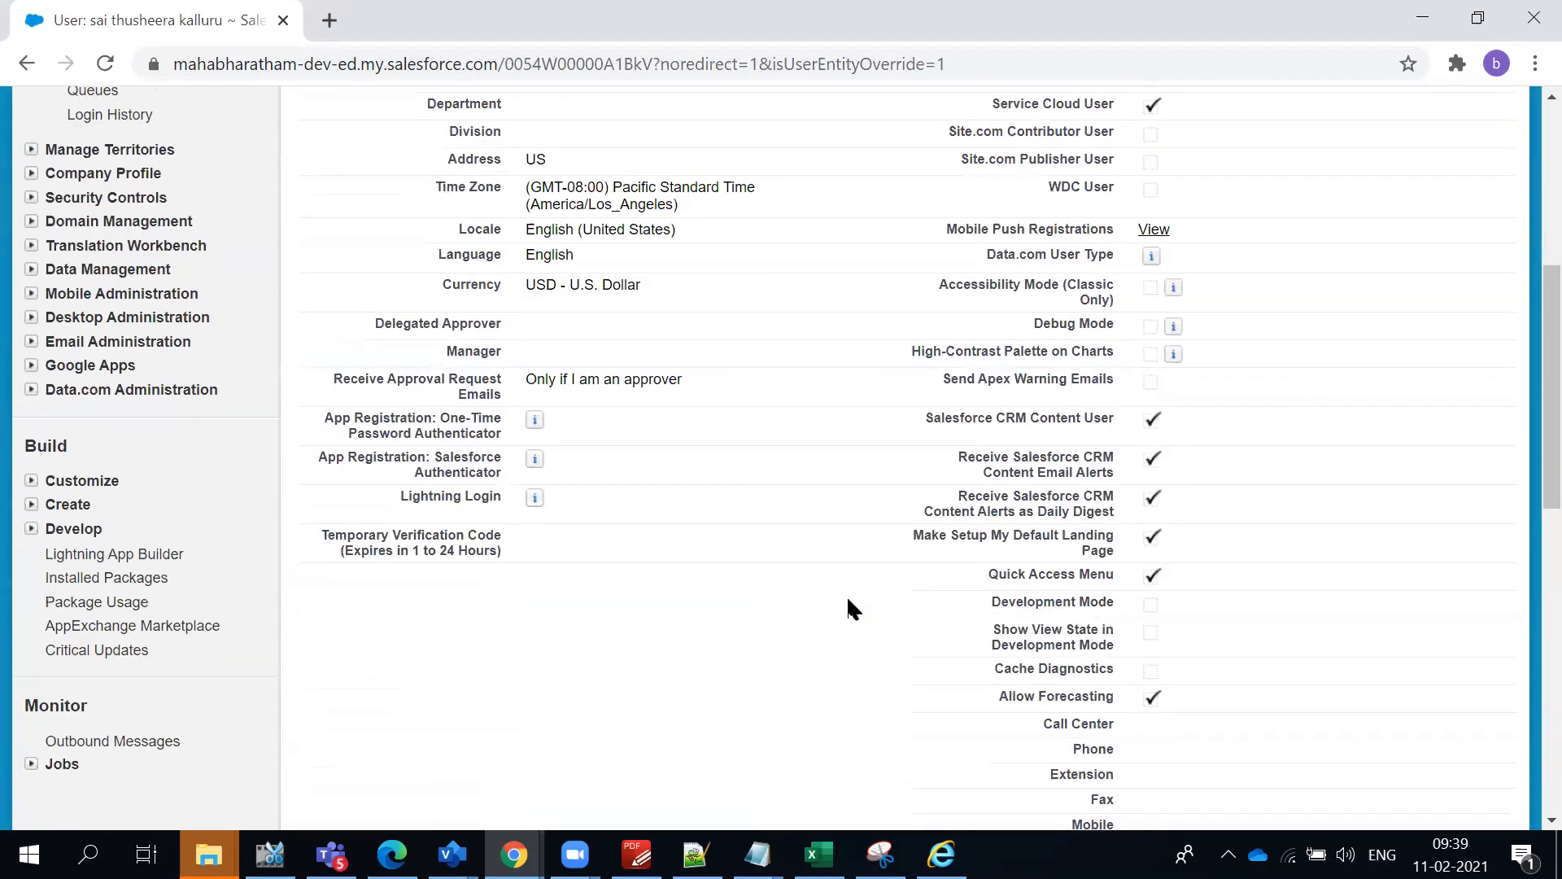
scroll(848, 618, down, 2)
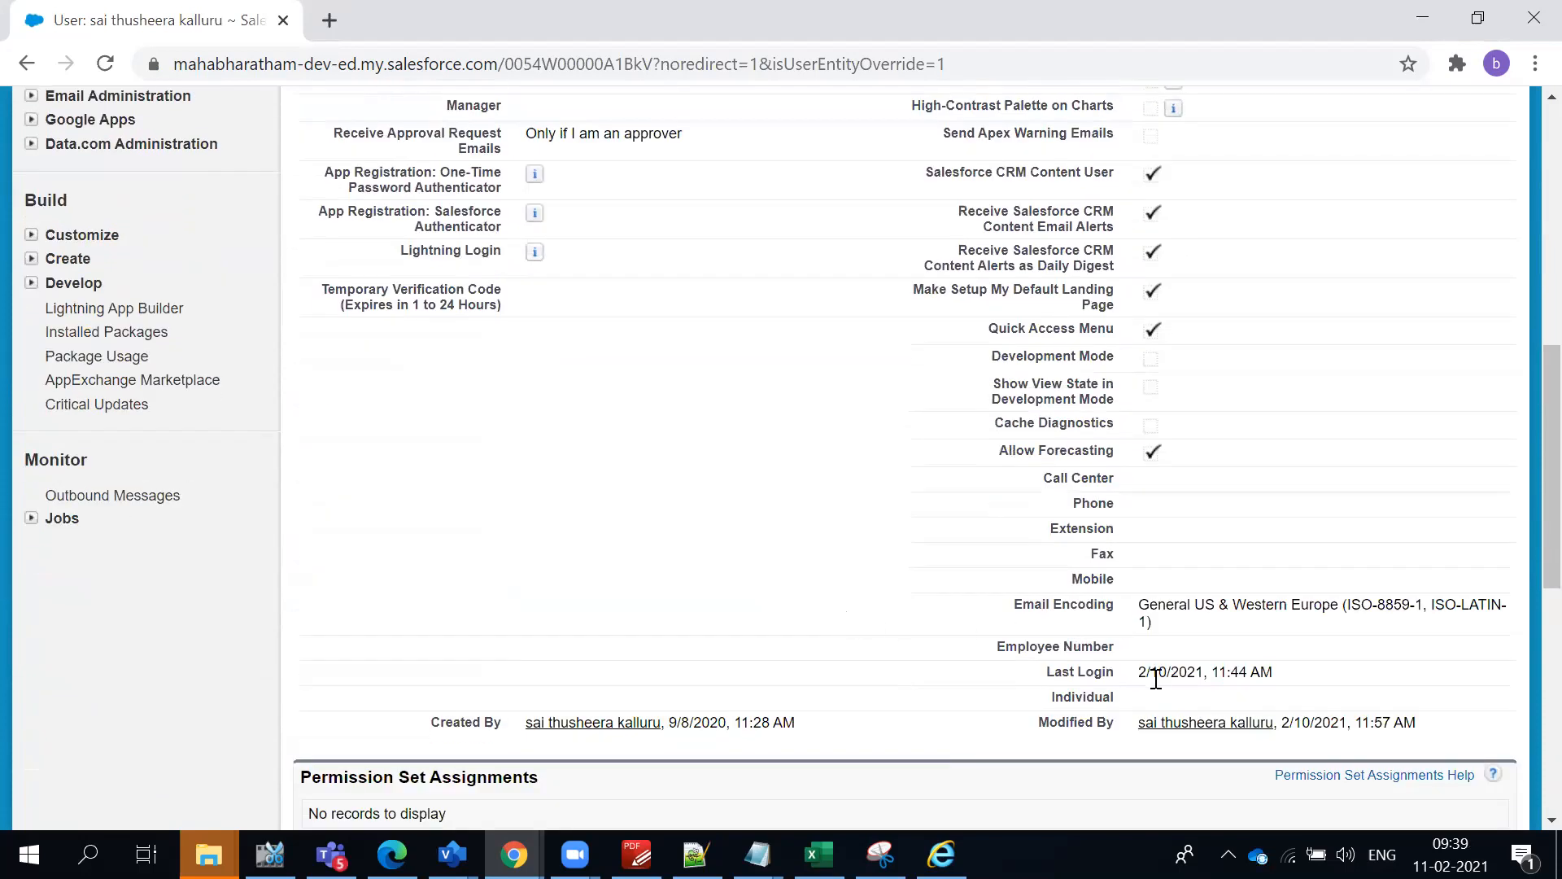
triple_click(1182, 678)
scroll(767, 573, up, 5)
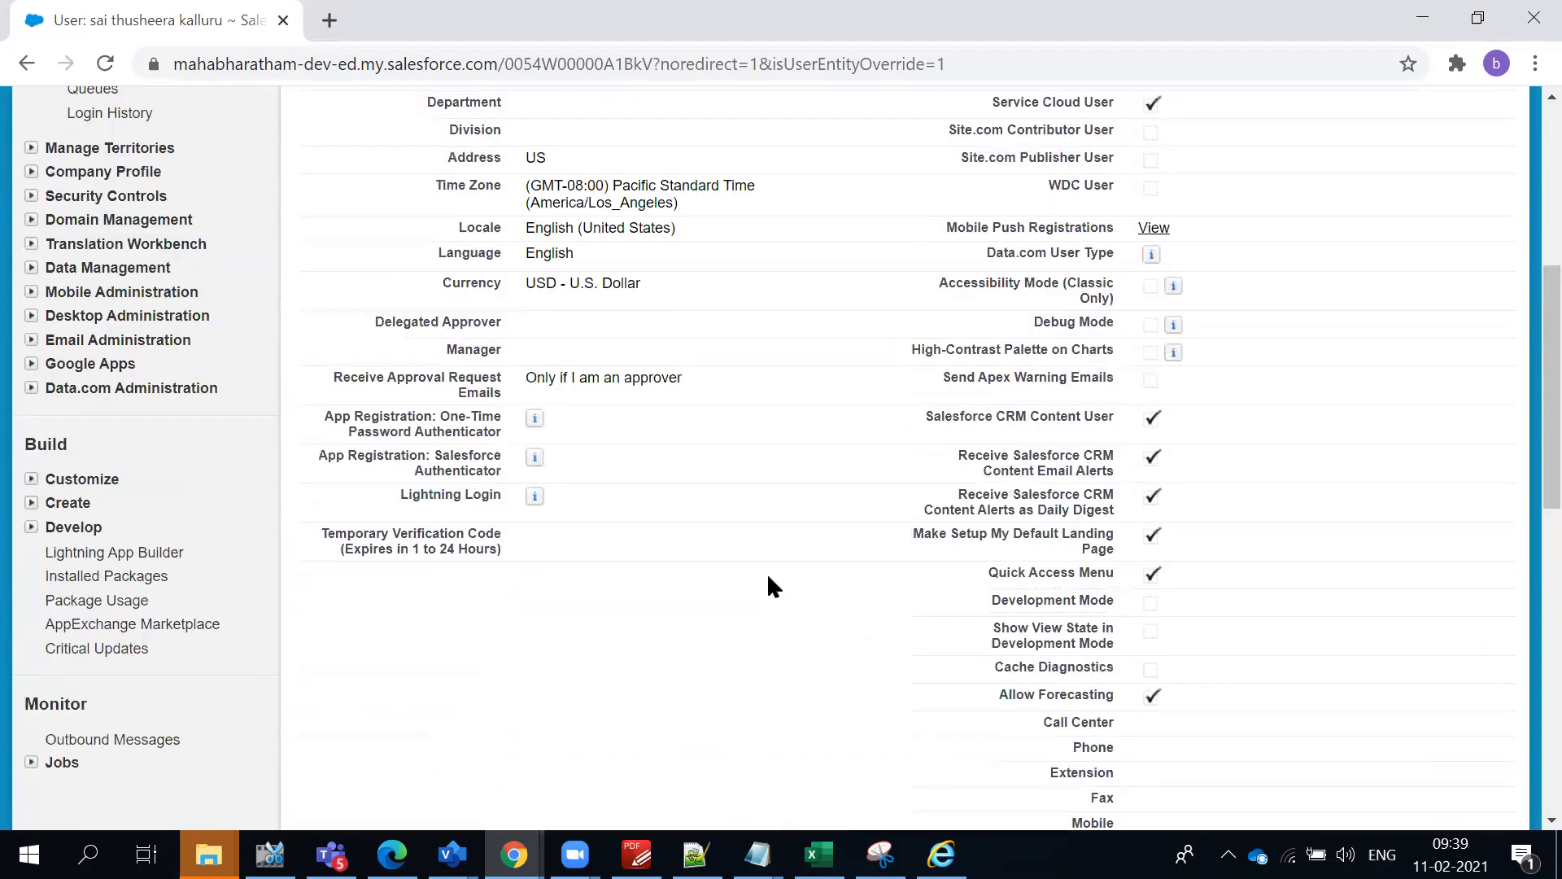
scroll(767, 577, up, 1)
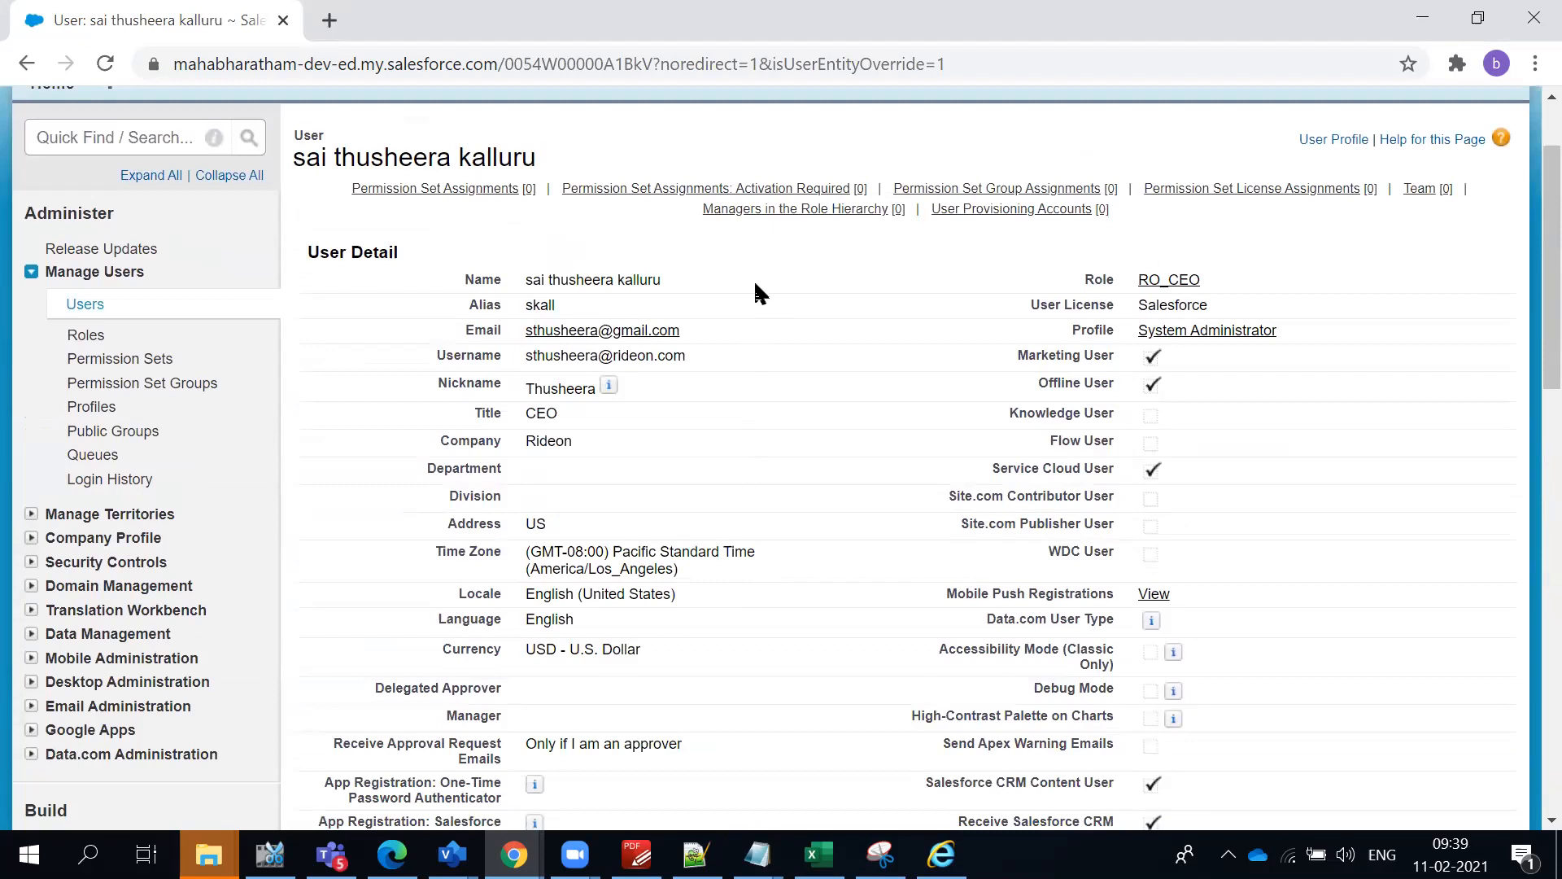
scroll(754, 293, up, 1)
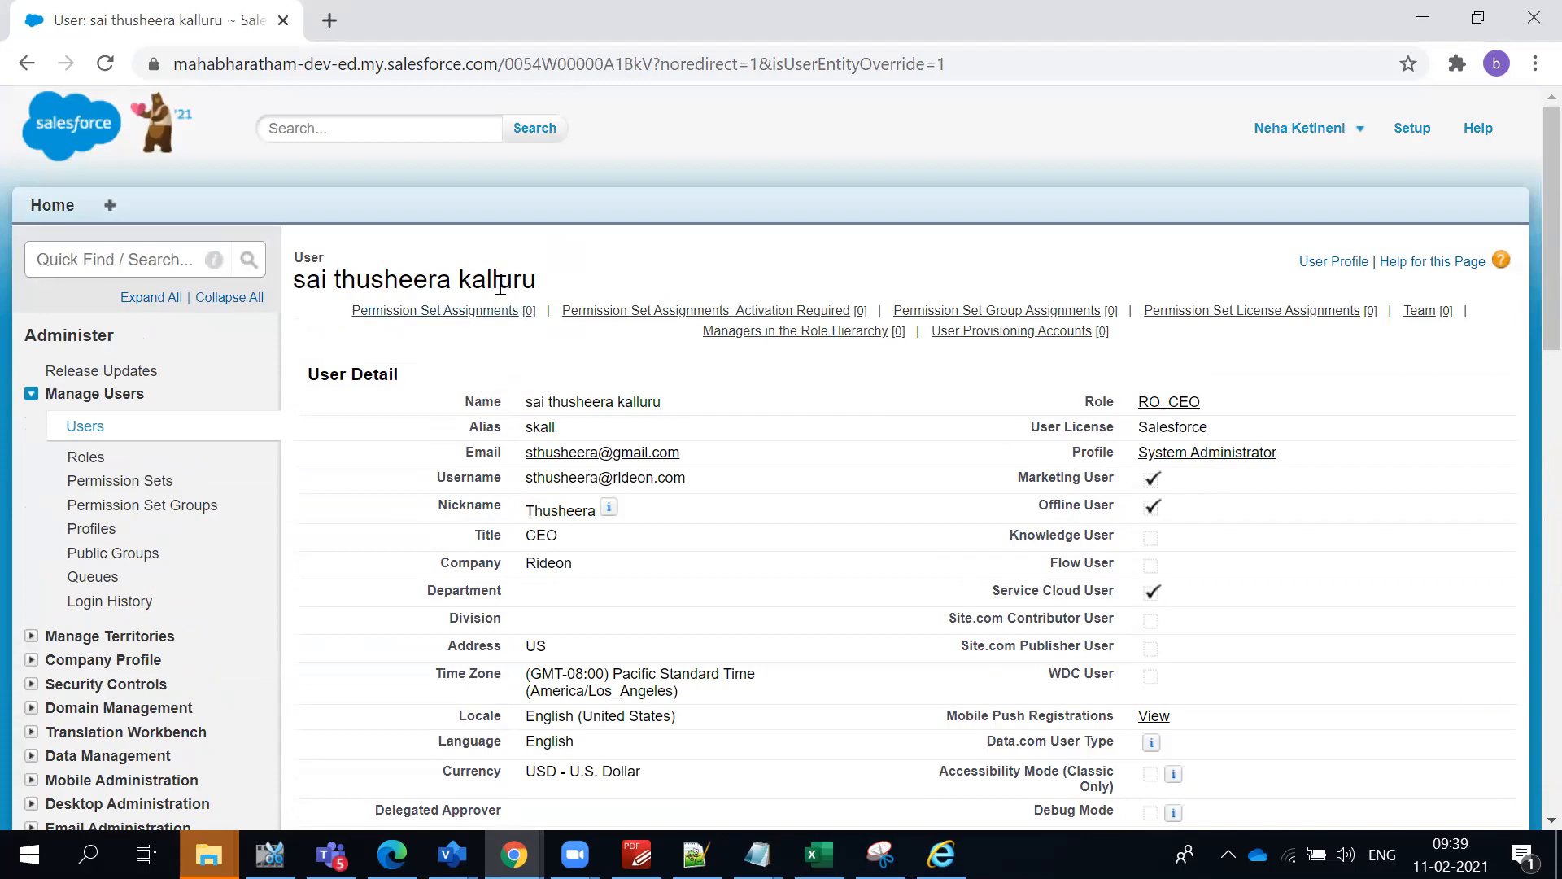
double_click(419, 285)
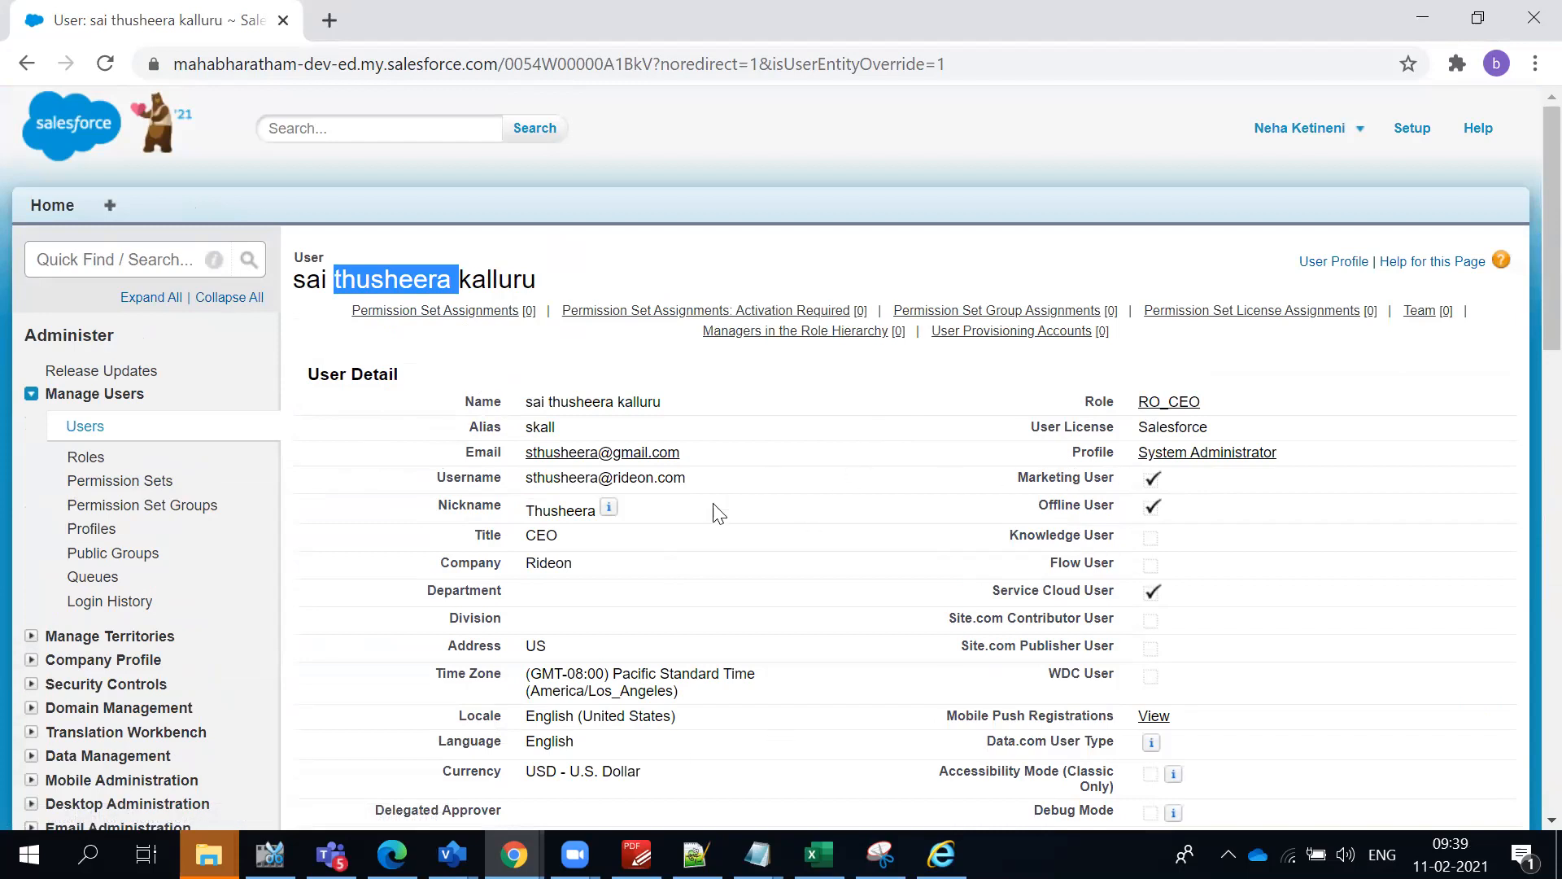
click(715, 538)
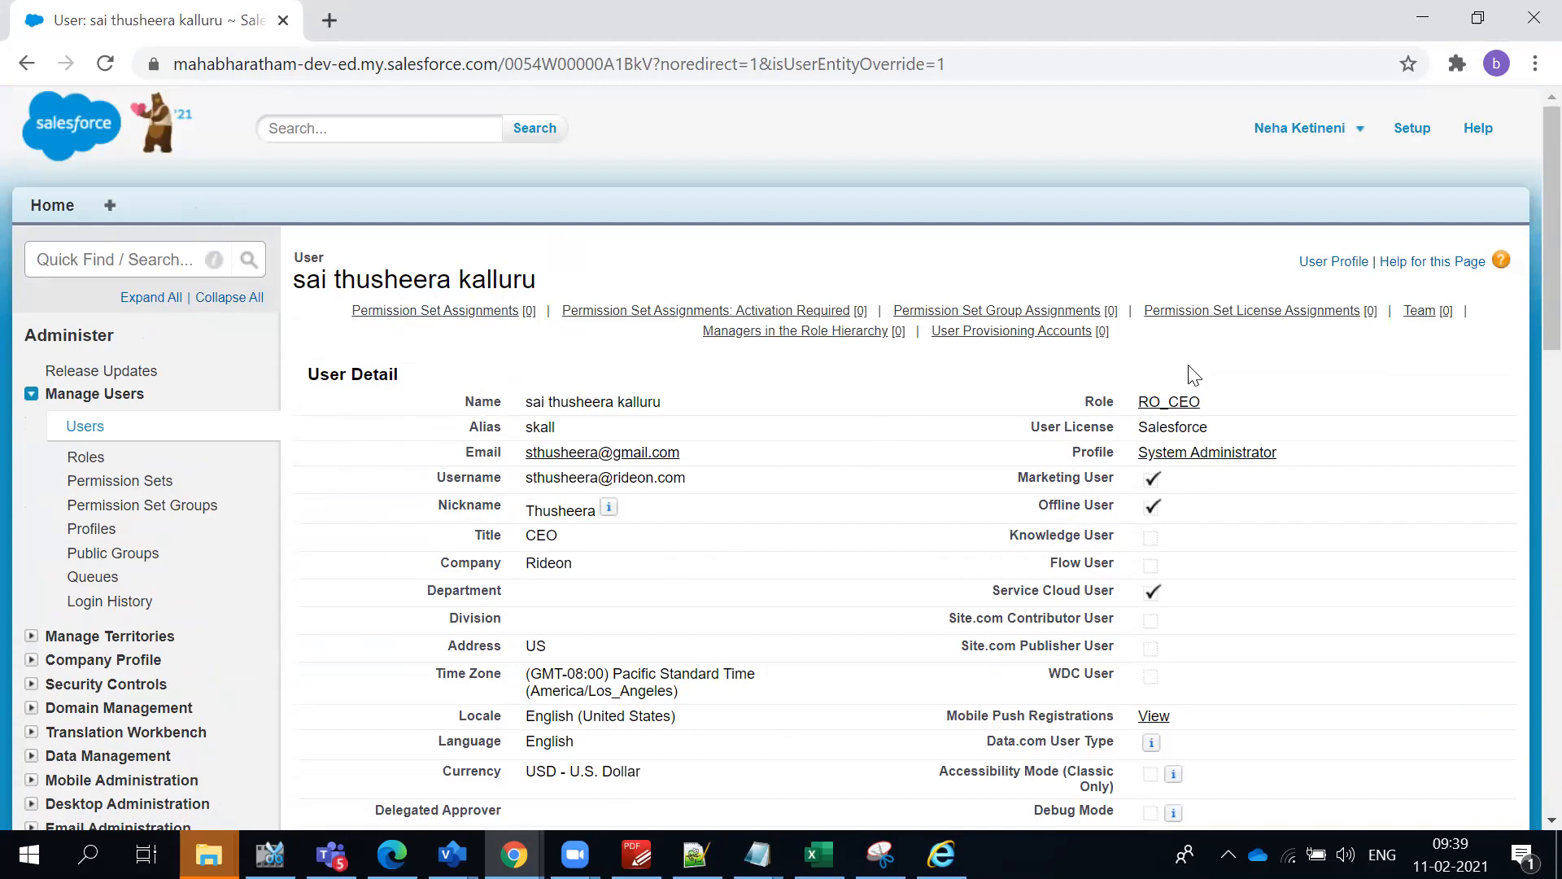
- Return to the Users list and switch its view to All Users to review every user's role and profile
click(85, 431)
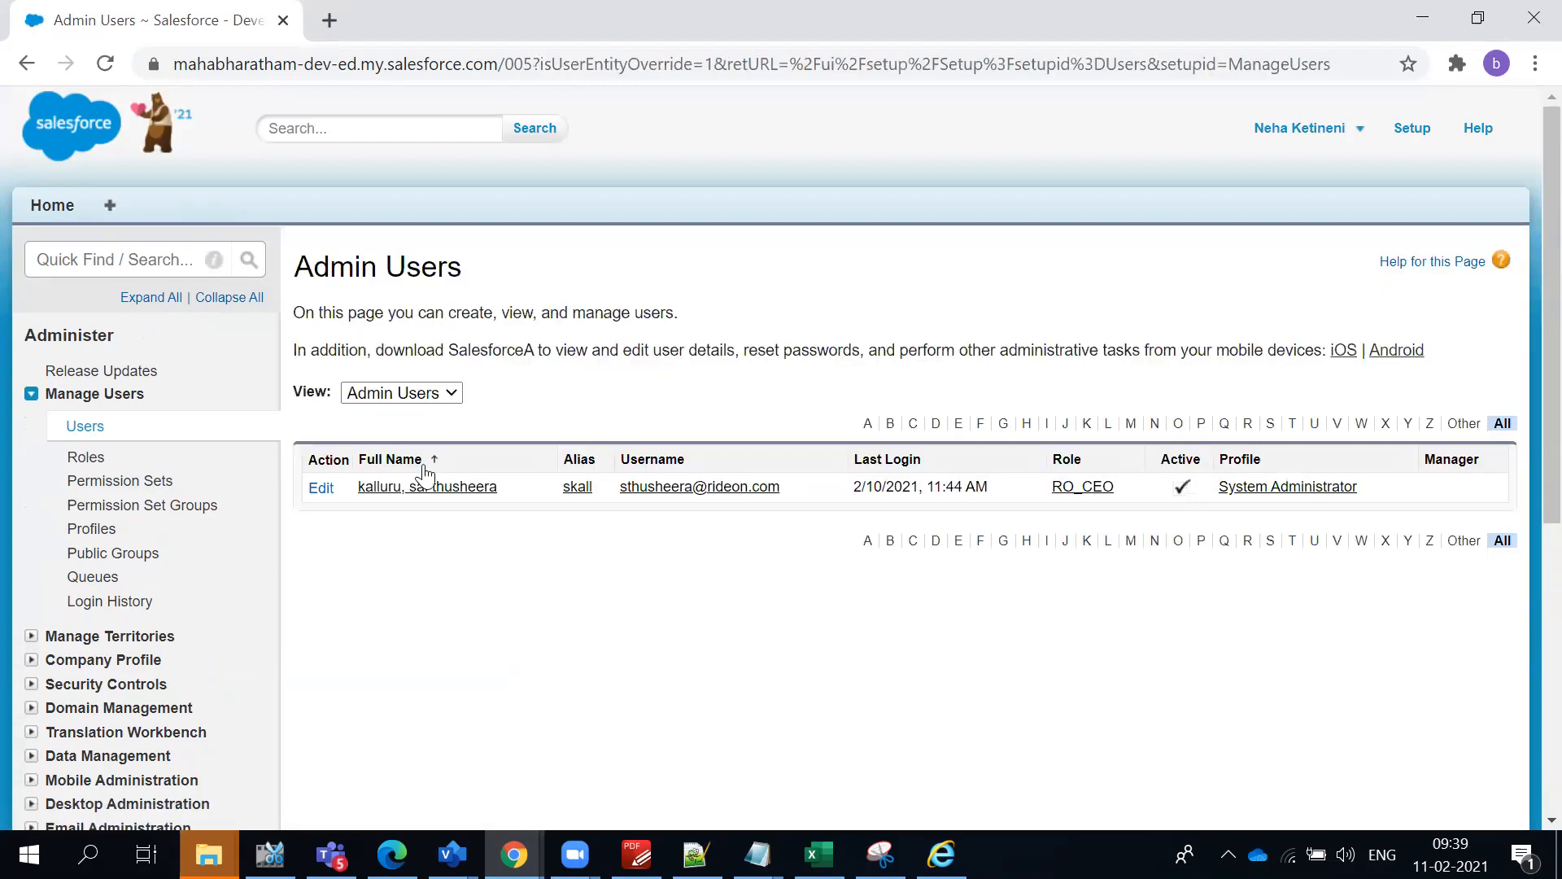
click(410, 394)
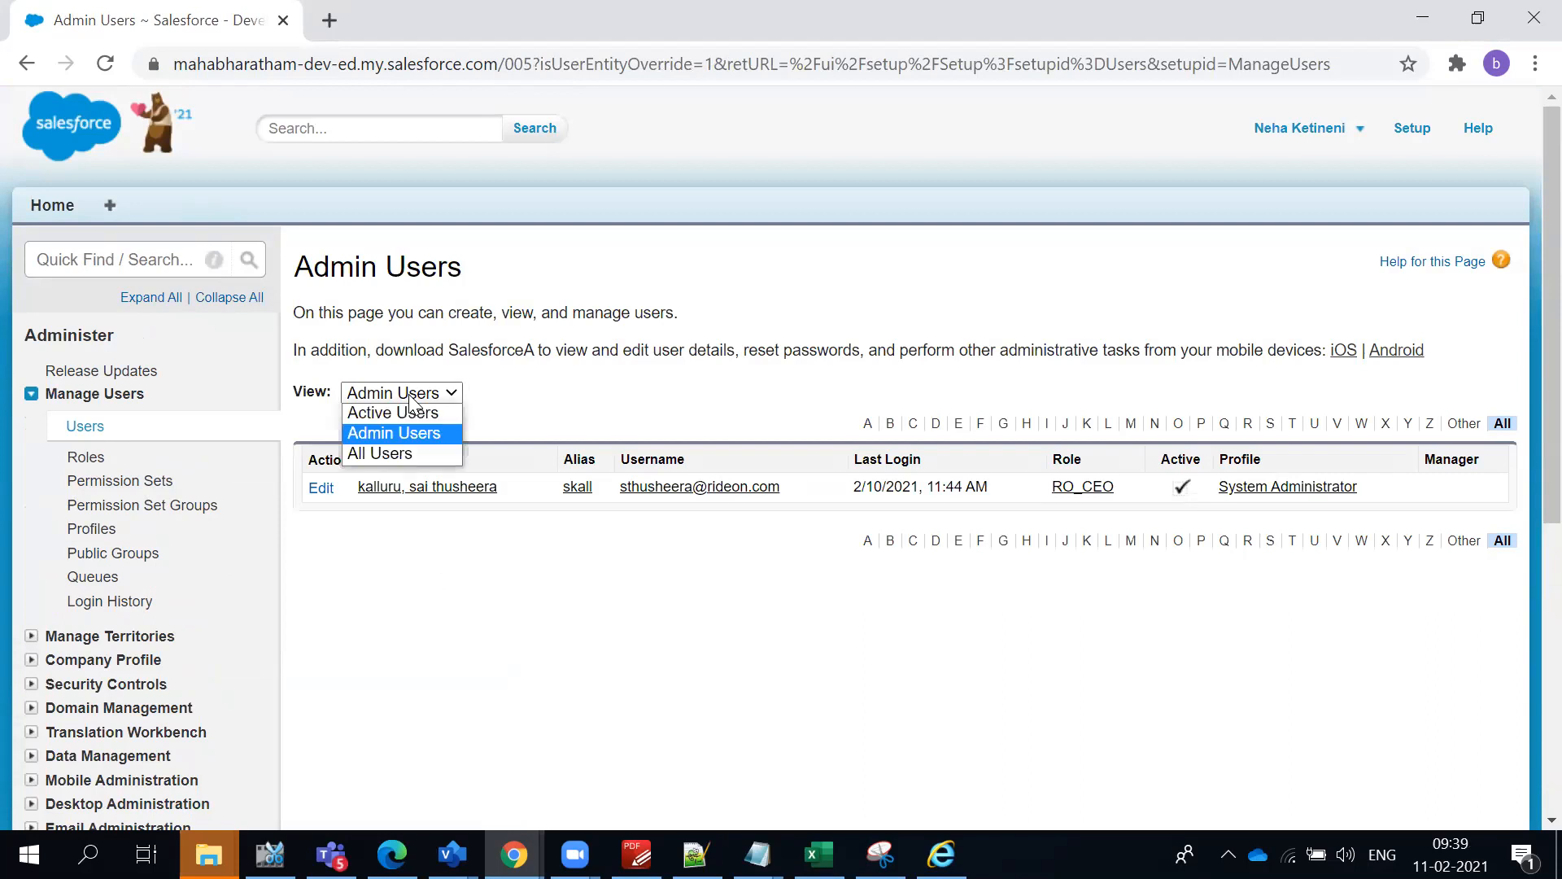
click(413, 396)
click(437, 396)
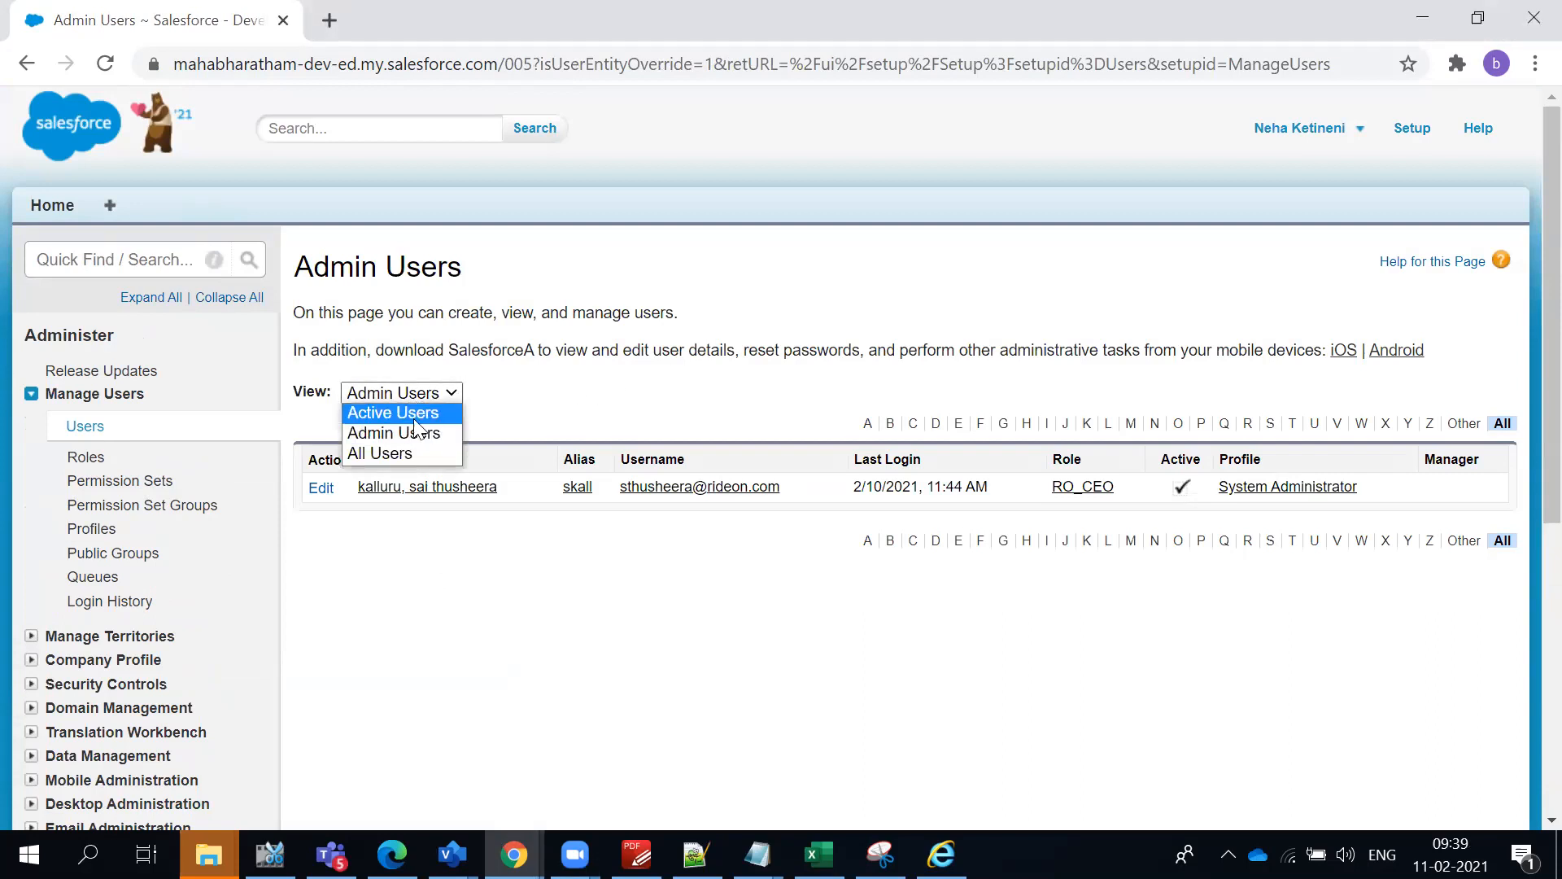
click(407, 454)
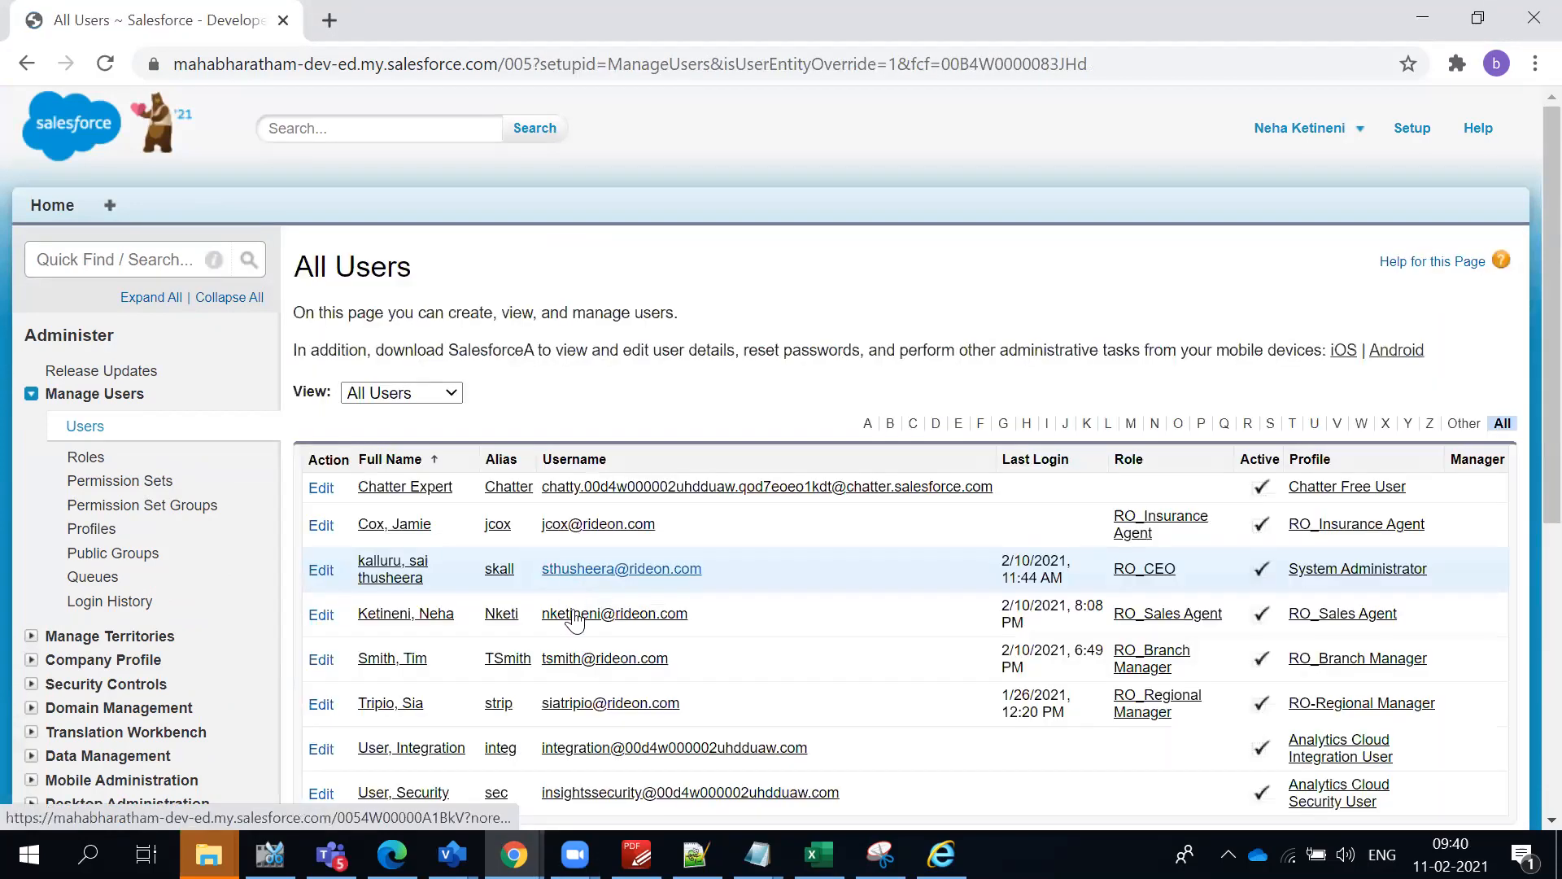
scroll(639, 635, down, 1)
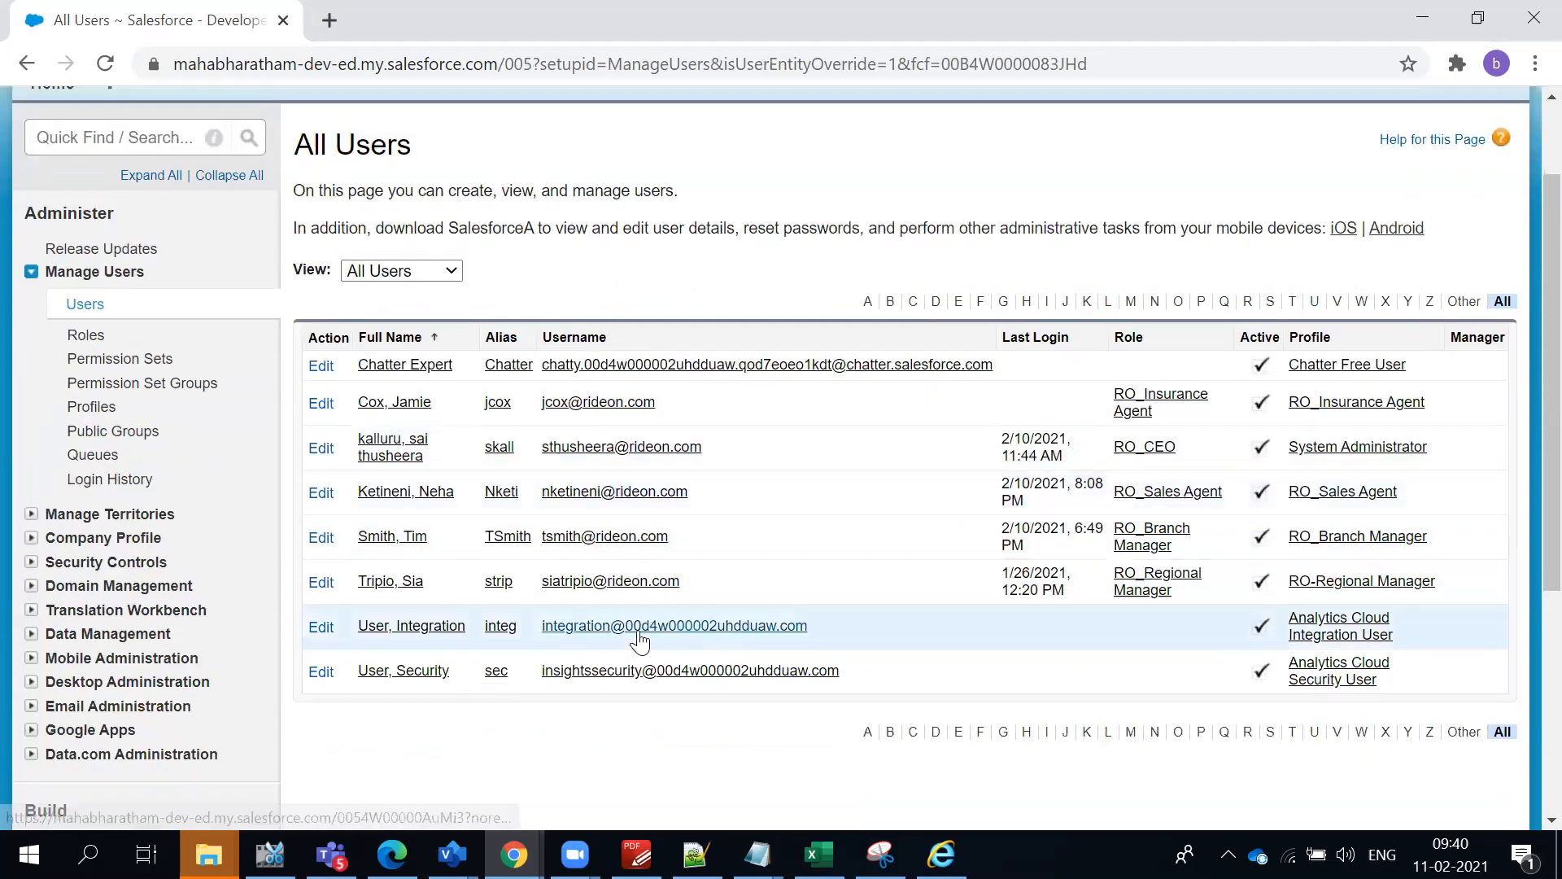
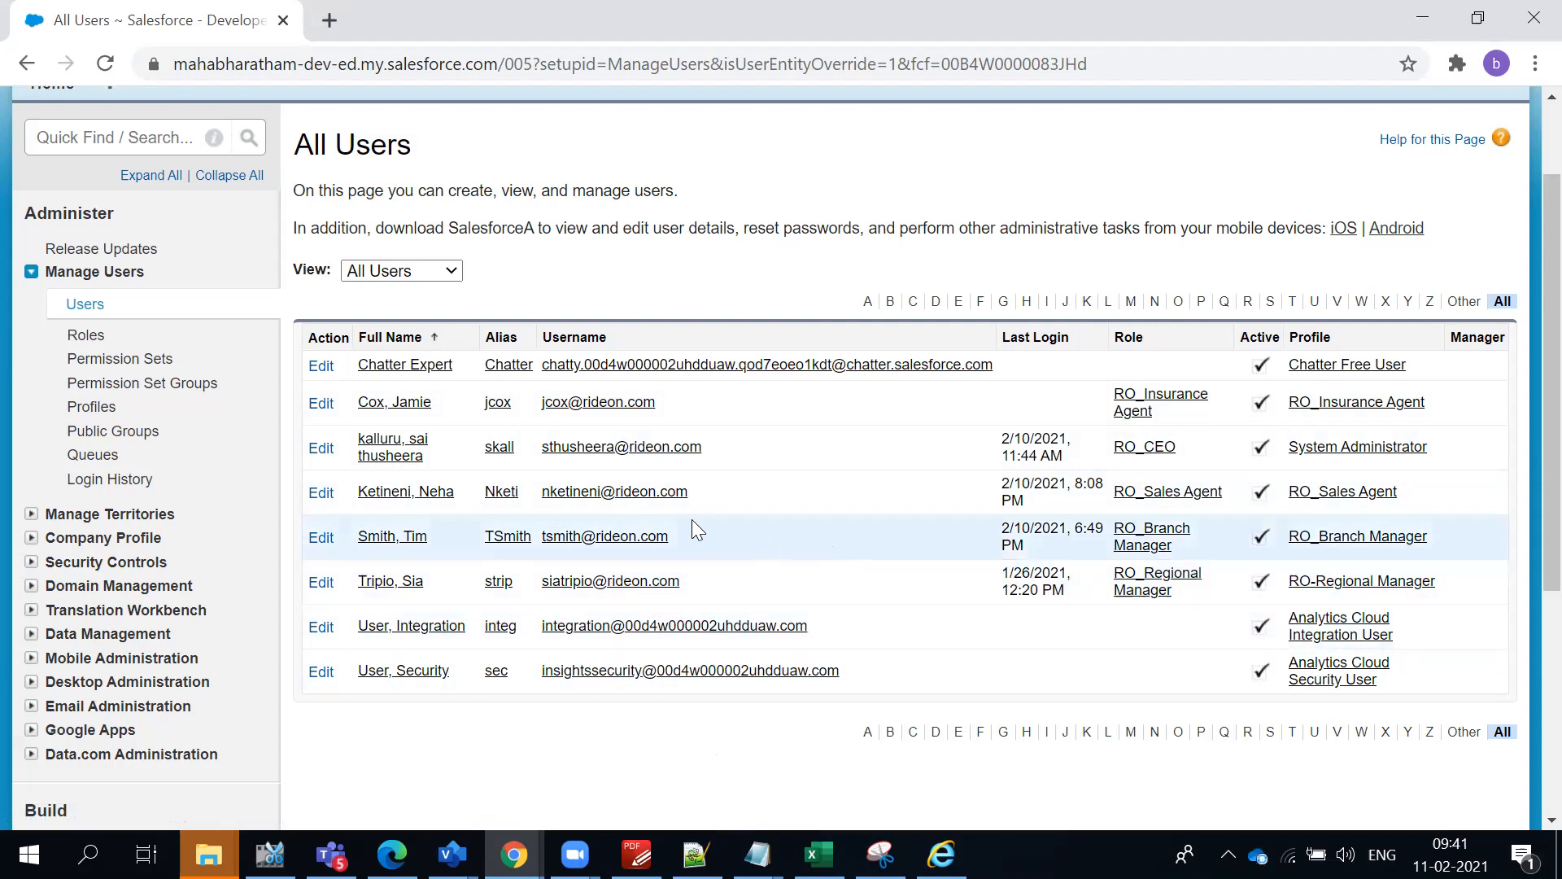
- Review the record of the user with the RO_CEO role and return to the All Users list
click(398, 456)
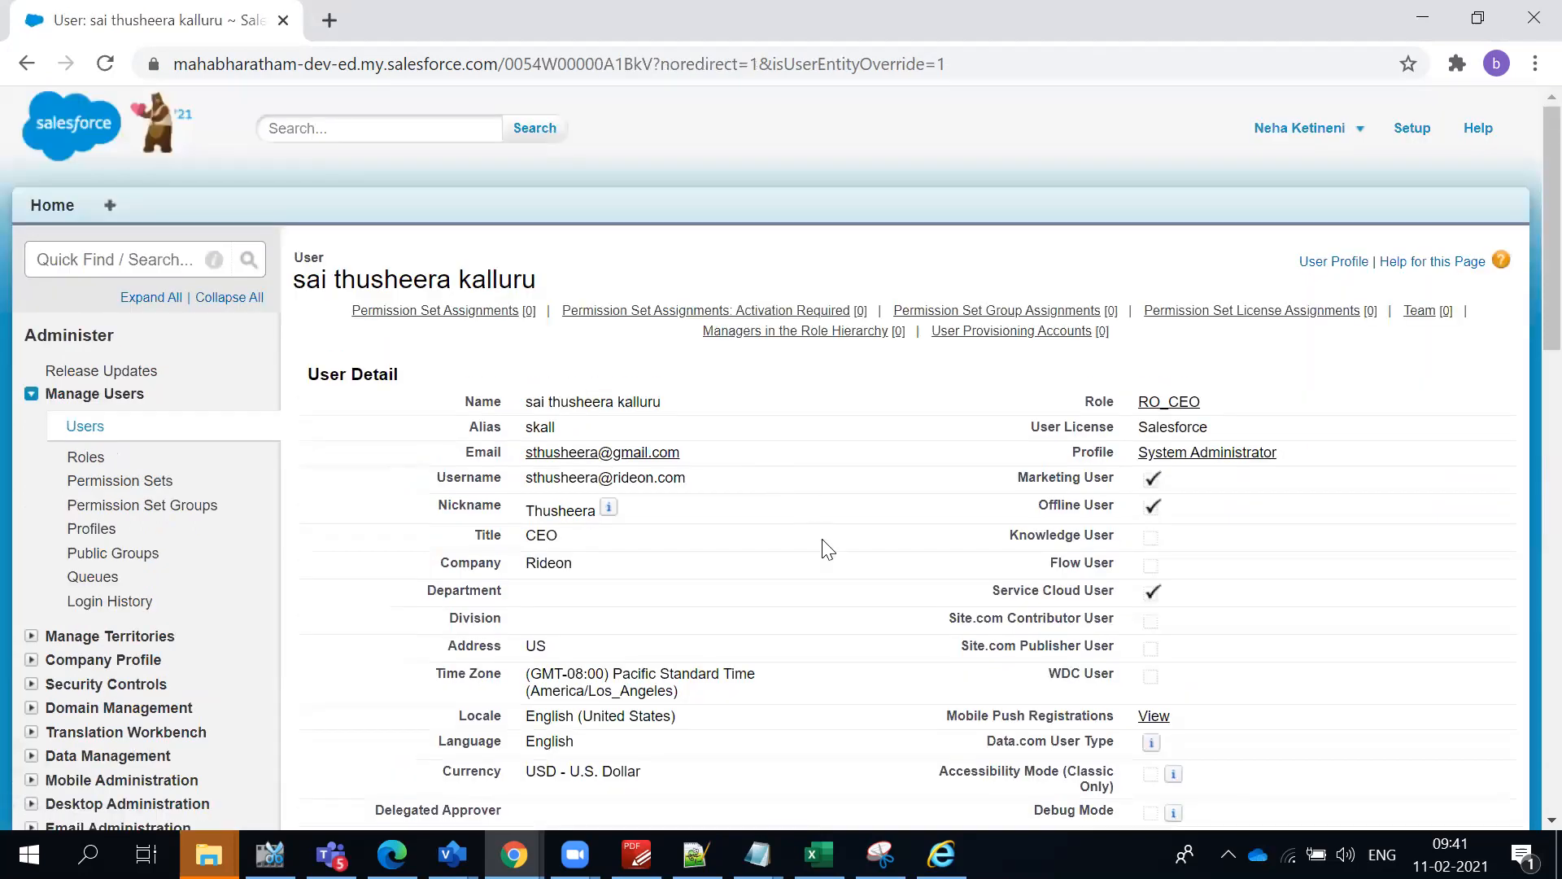
scroll(823, 547, down, 2)
scroll(830, 558, up, 2)
click(27, 63)
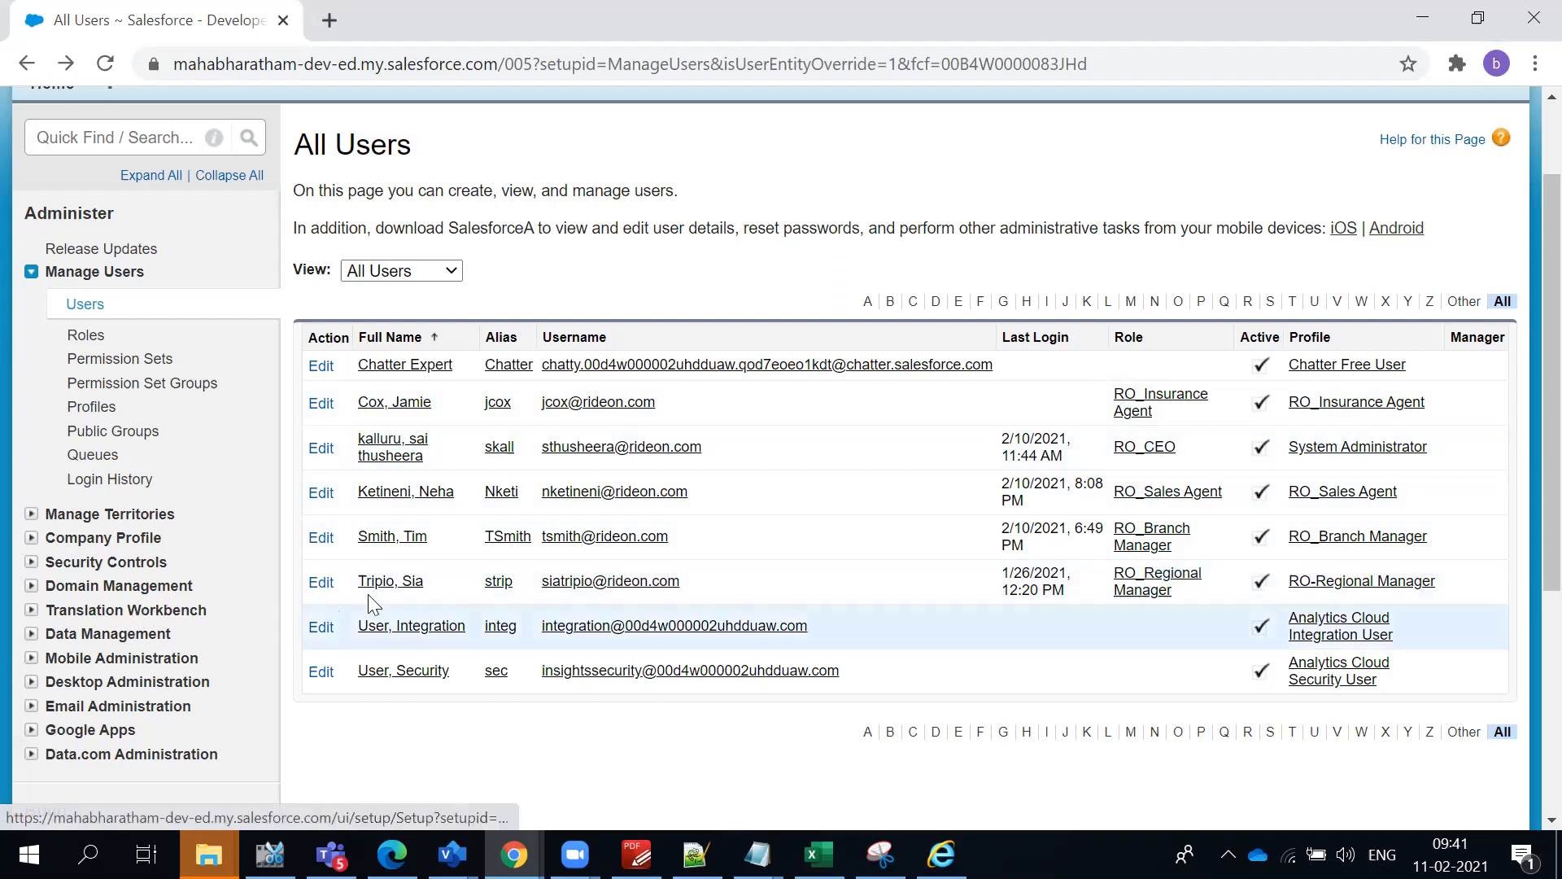
- Open the record of the user with the RO_Regional Manager role and review its User Detail section
click(410, 592)
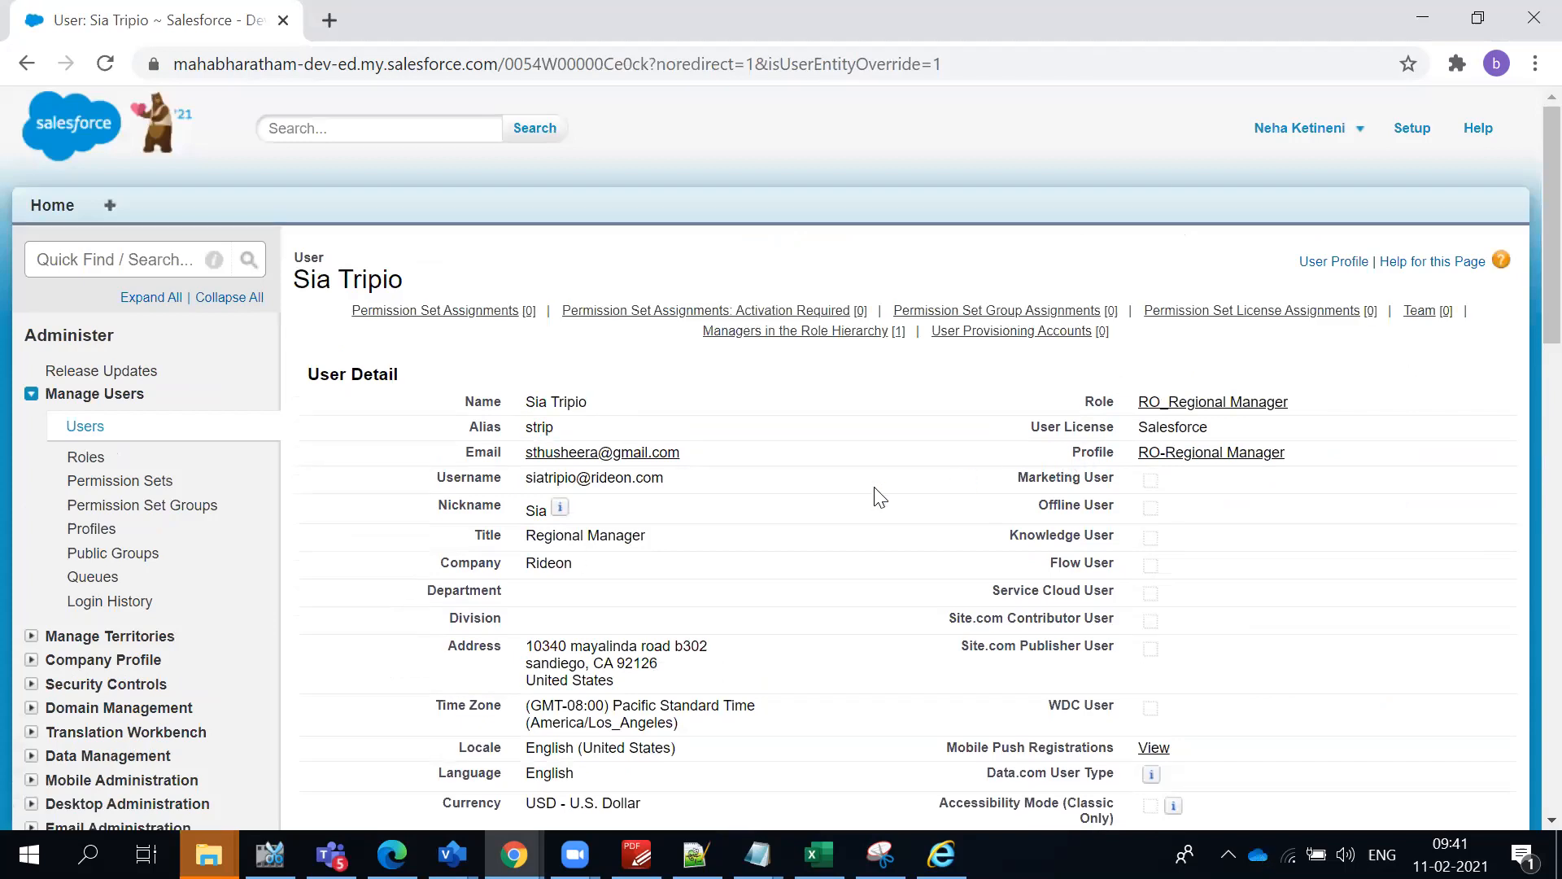
scroll(880, 498, down, 3)
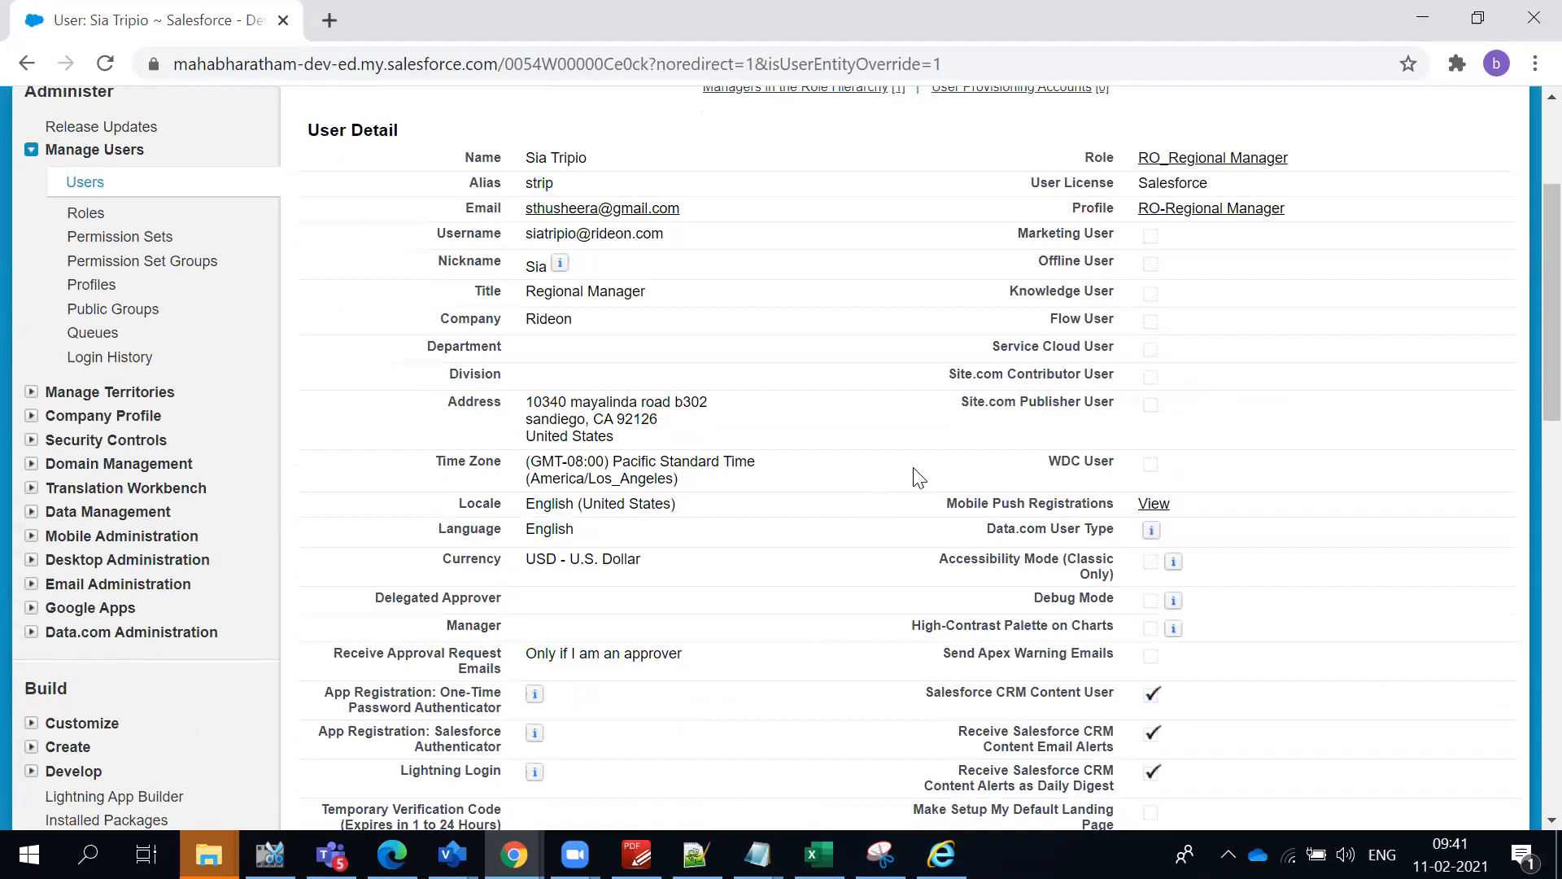
scroll(892, 418, down, 3)
scroll(906, 419, down, 12)
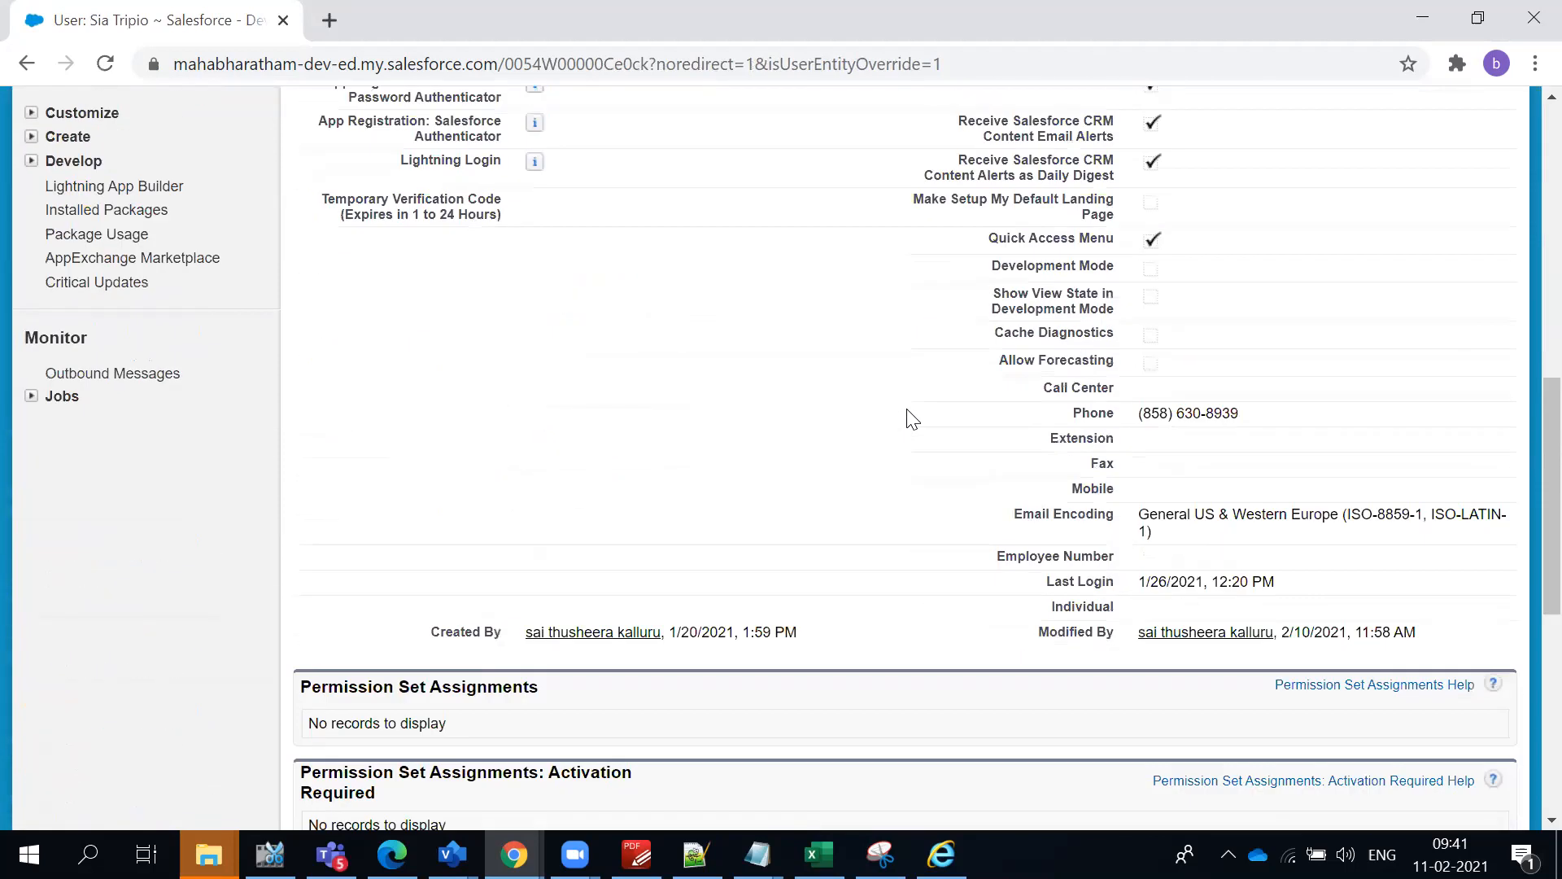
scroll(917, 418, up, 15)
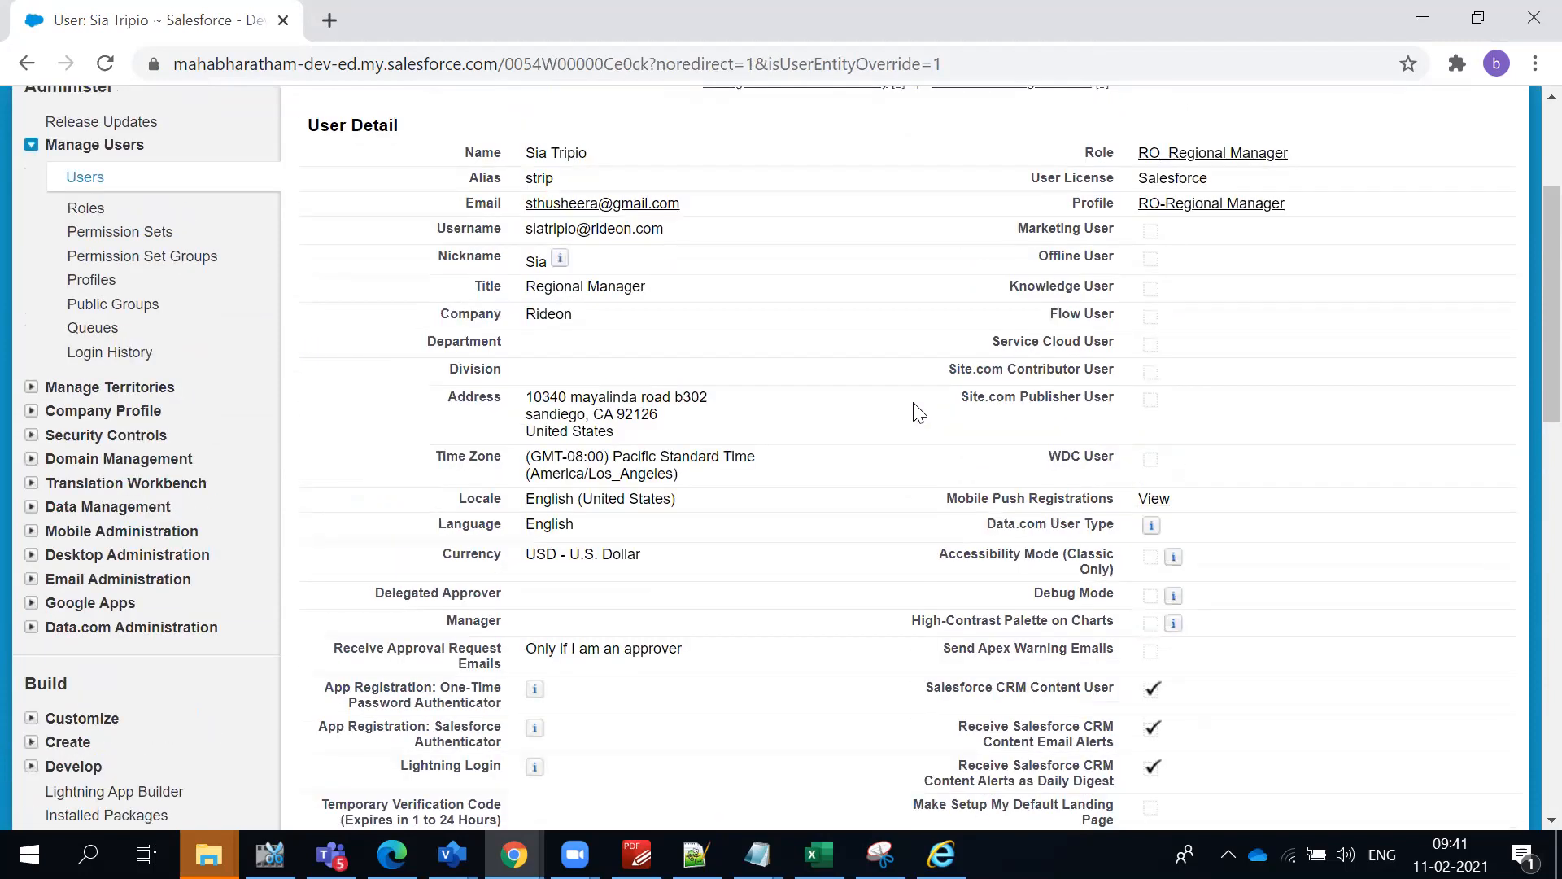
scroll(911, 401, up, 3)
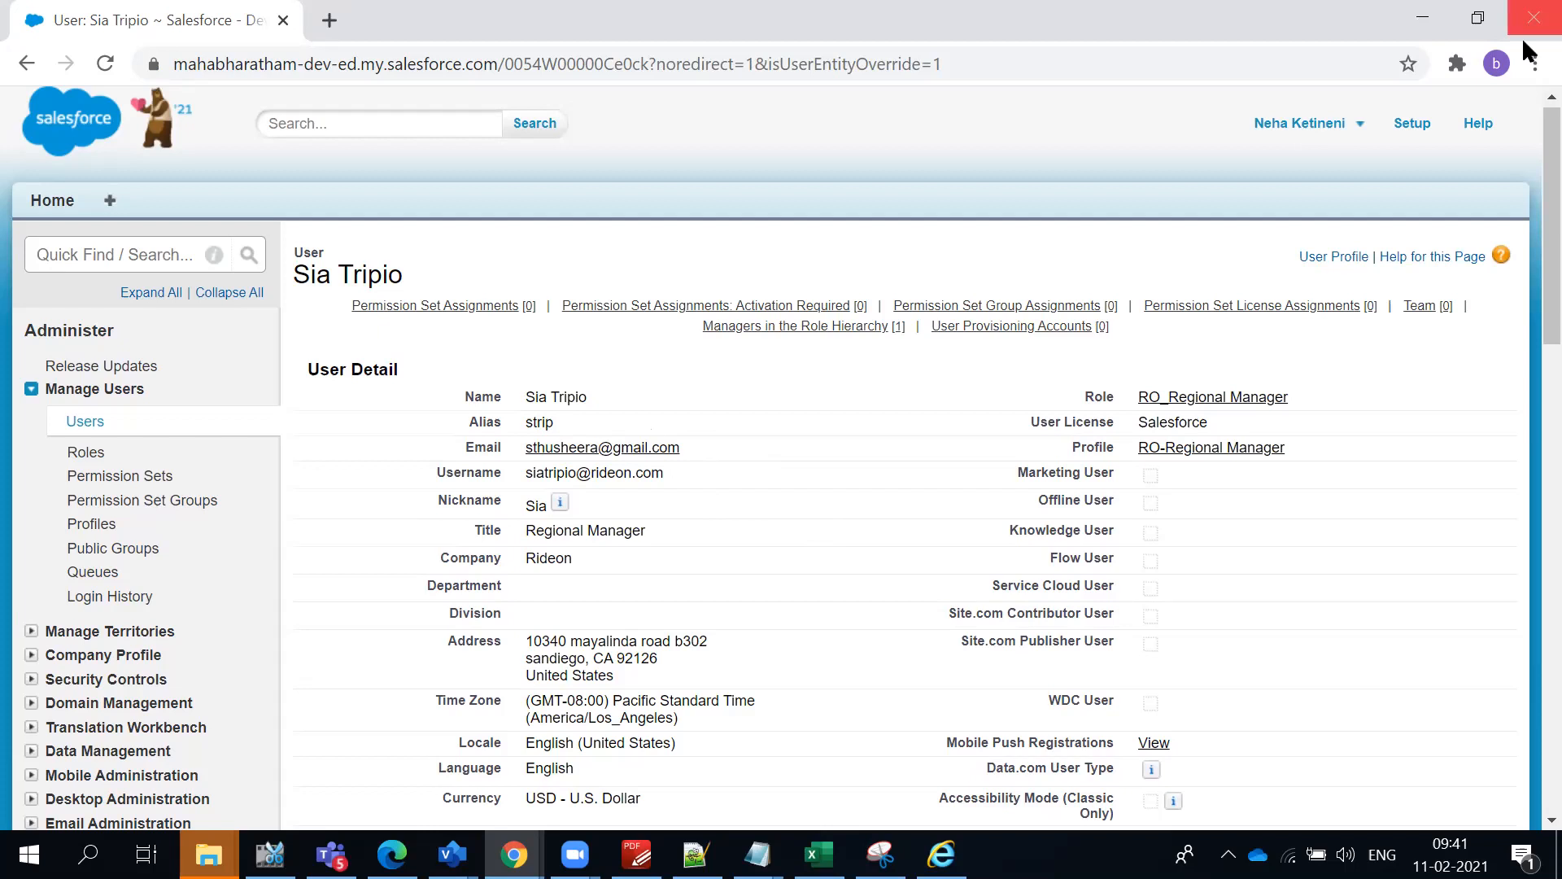
- Examine the User License and Profile fields on the regional manager's user record
double_click(1172, 418)
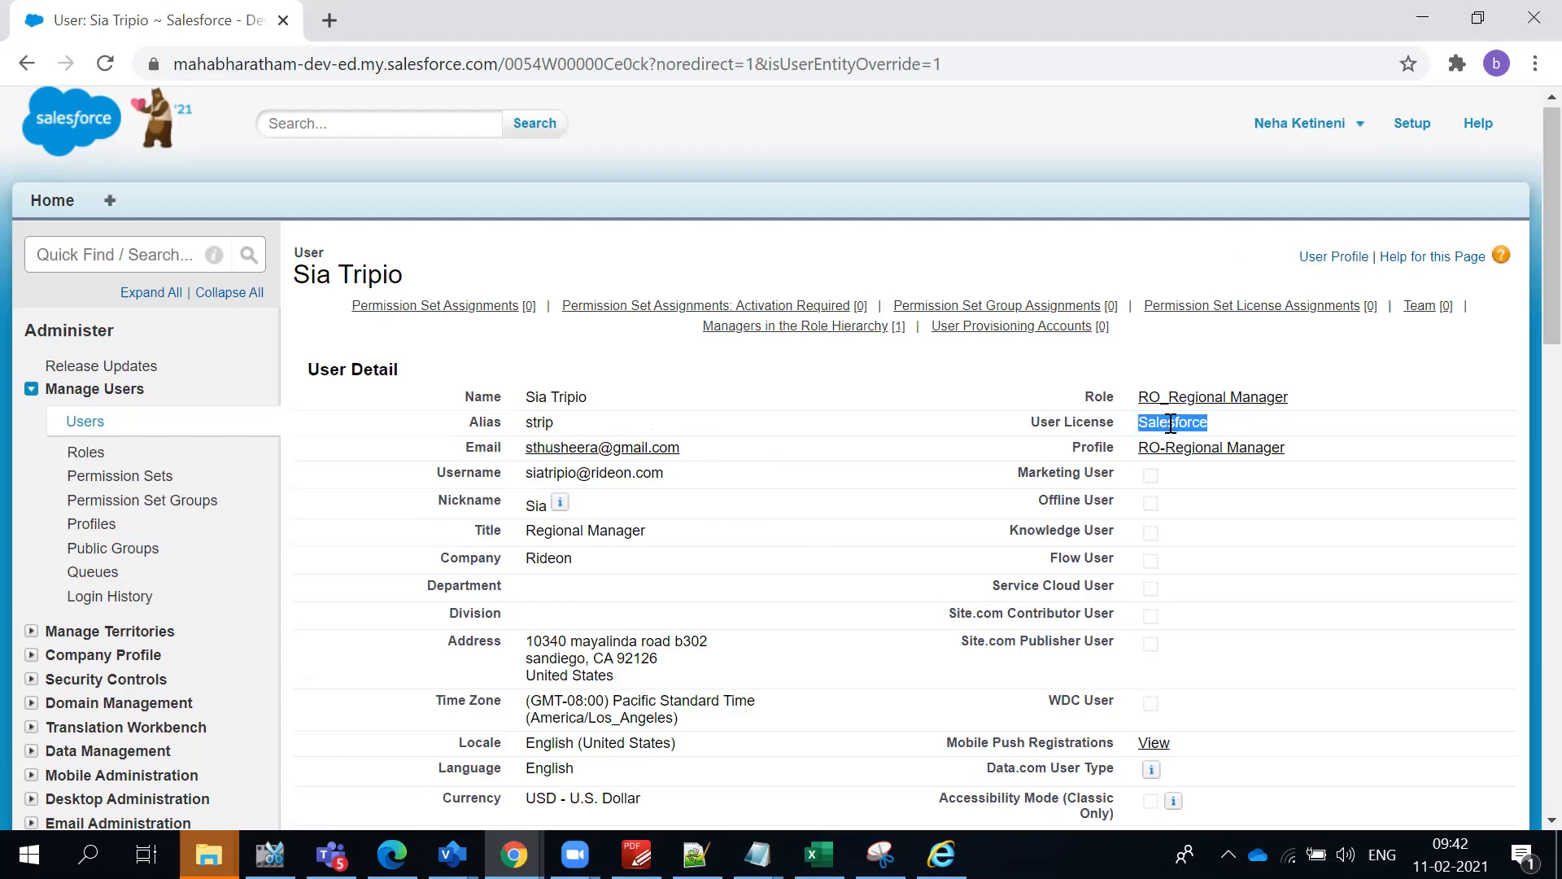
drag(1318, 449, 1135, 446)
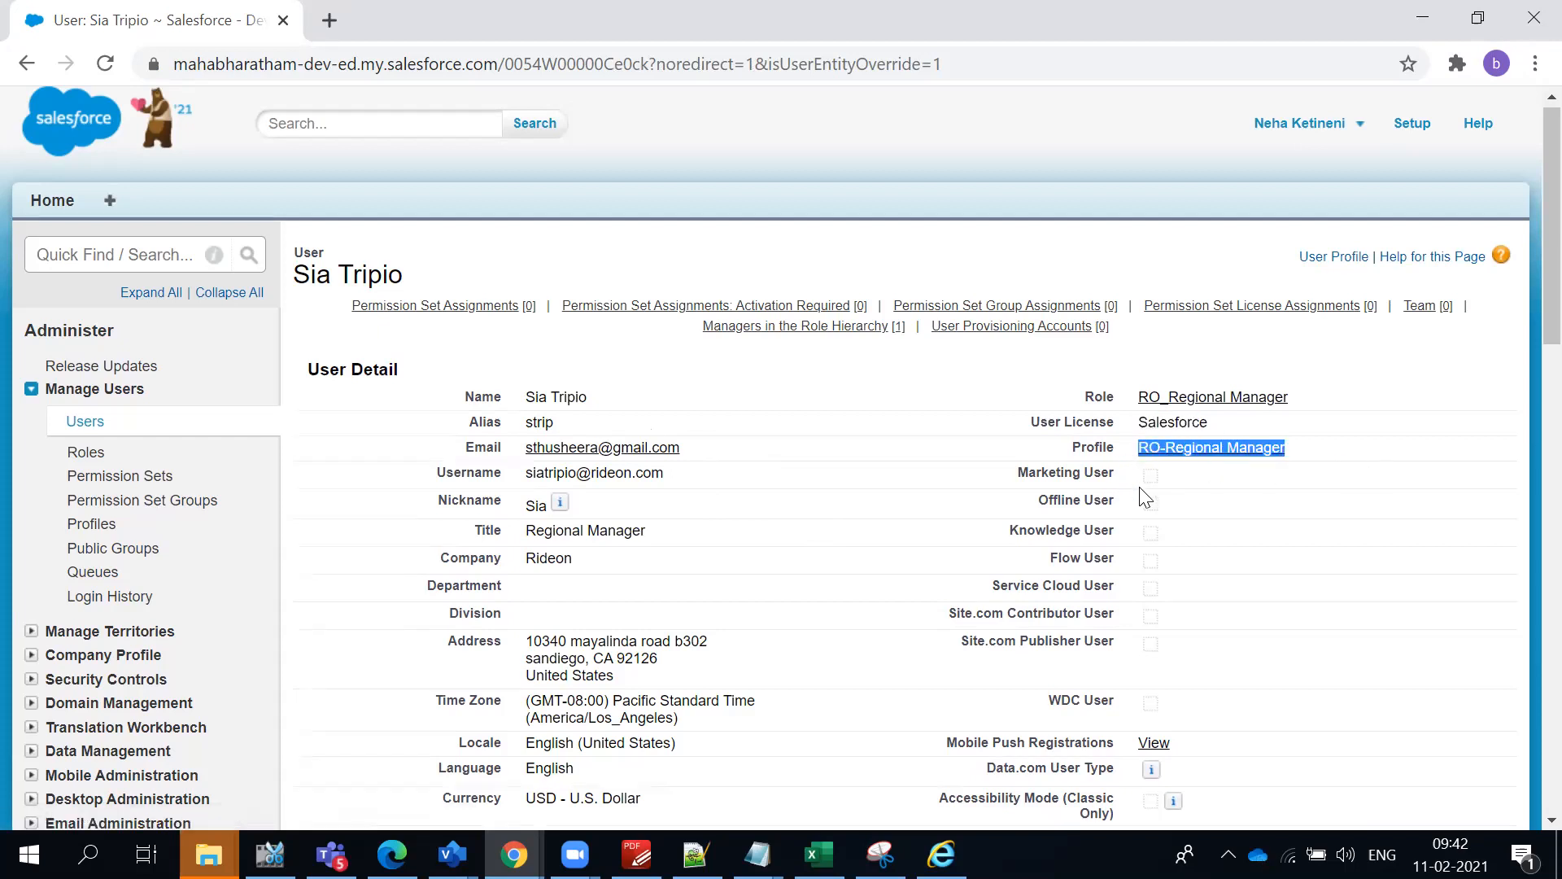
double_click(1174, 422)
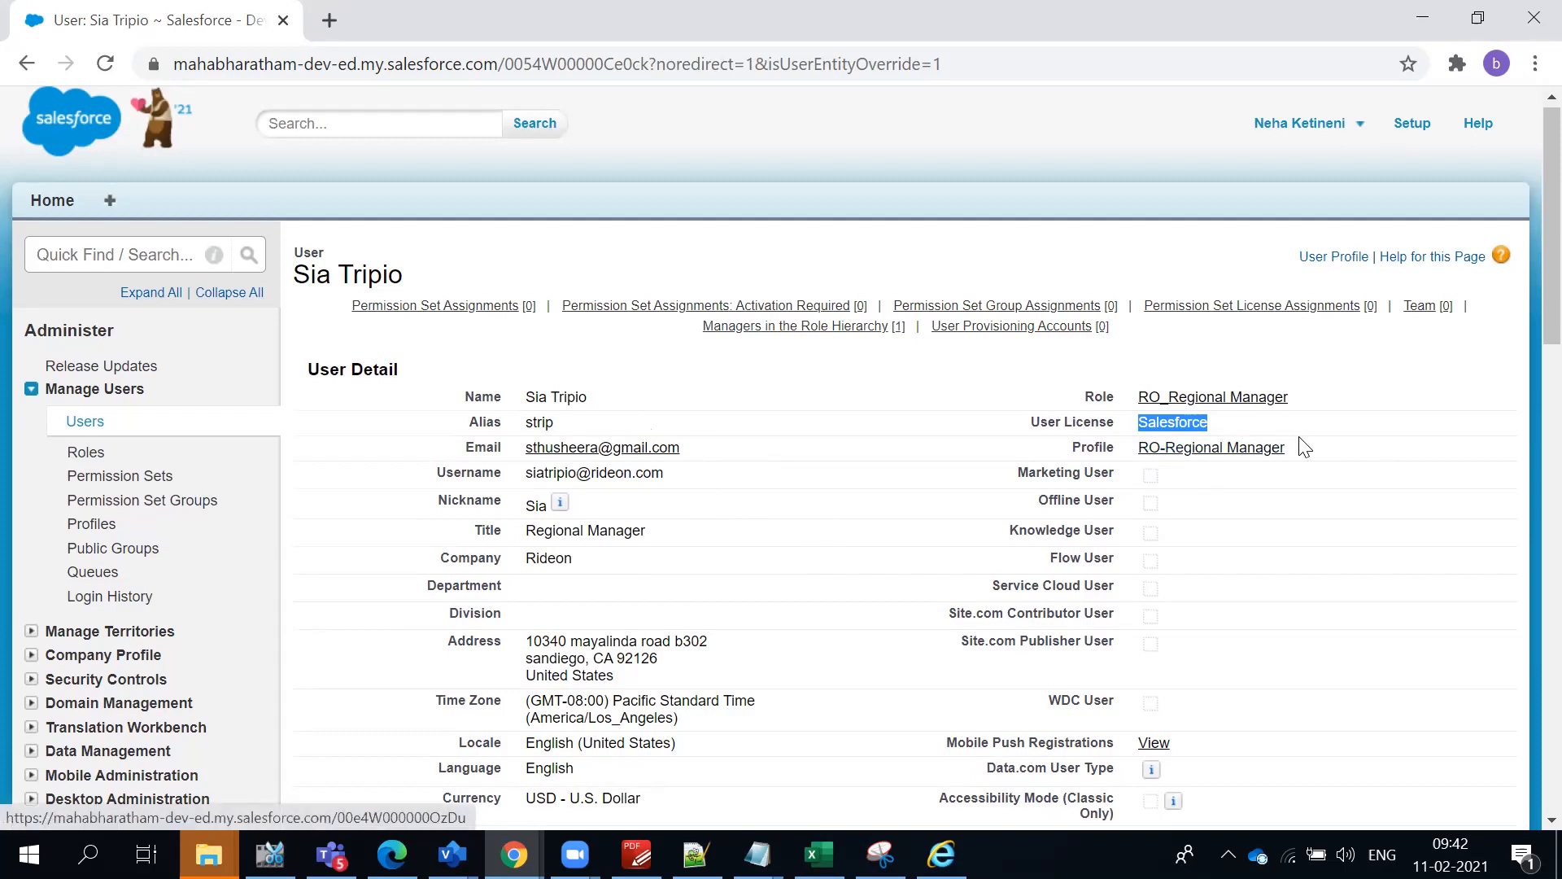
- Open the RO-Regional Manager profile and examine its page layouts, administrative and object permissions, and enabled access sections
click(1255, 449)
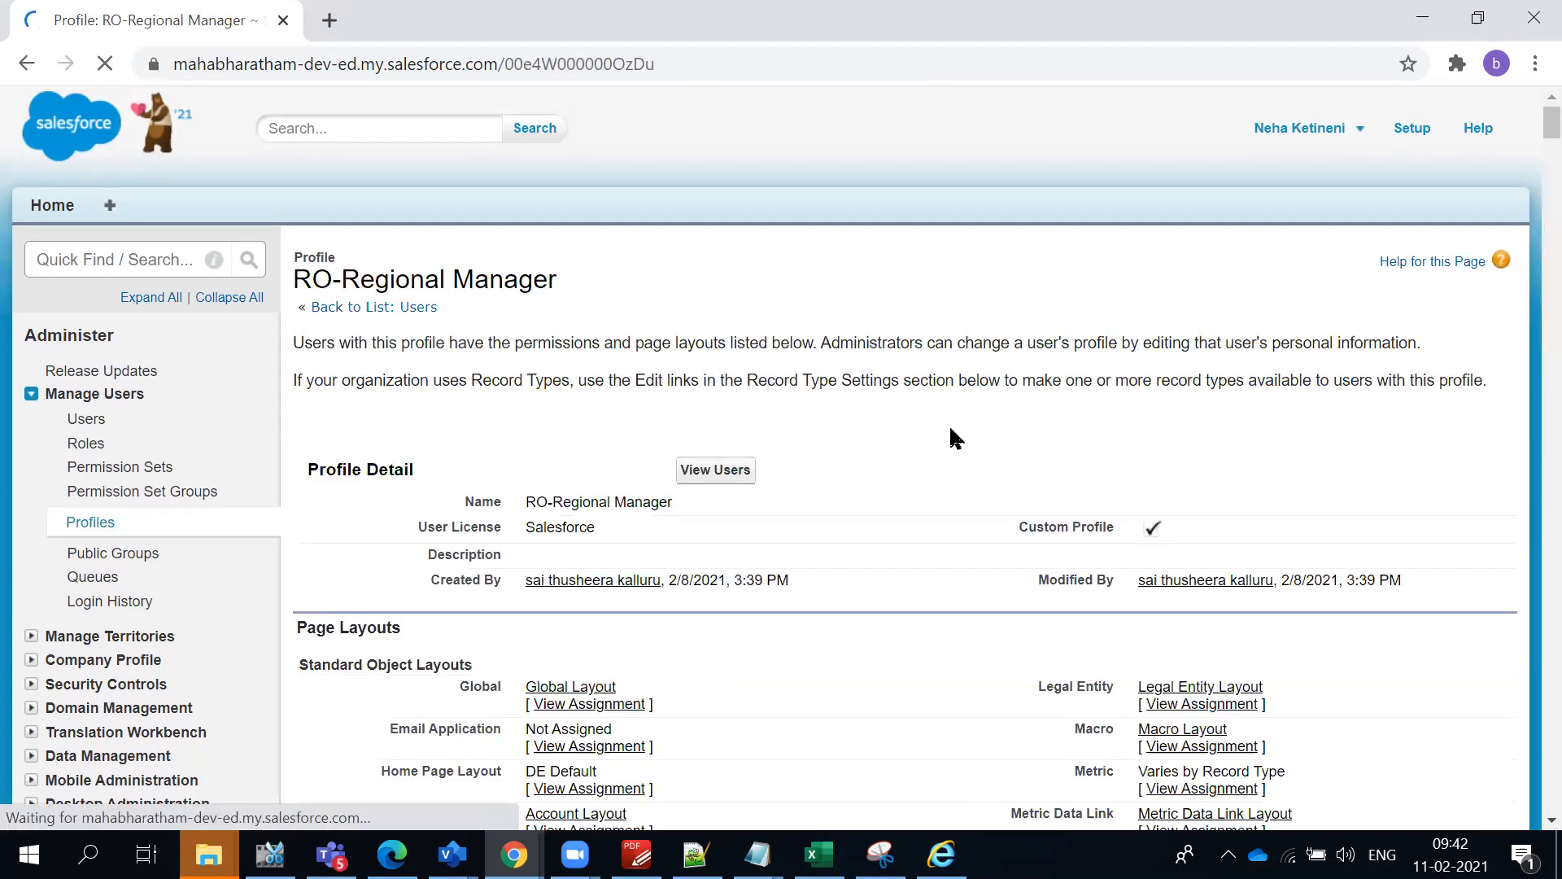
scroll(949, 425, down, 1)
scroll(948, 439, down, 10)
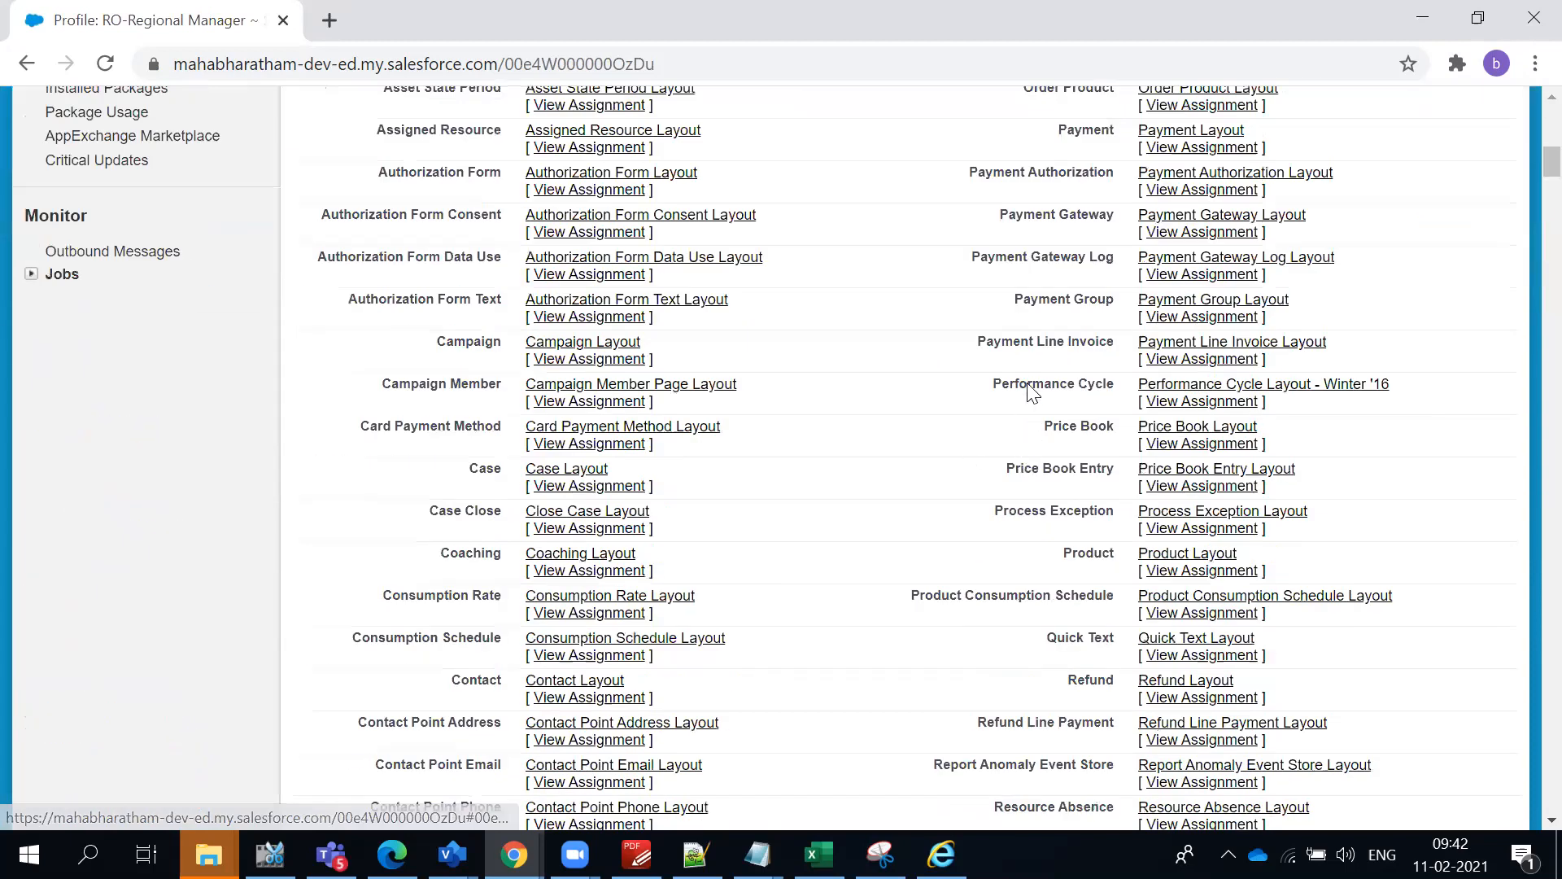
scroll(1032, 392, down, 15)
scroll(1028, 380, down, 20)
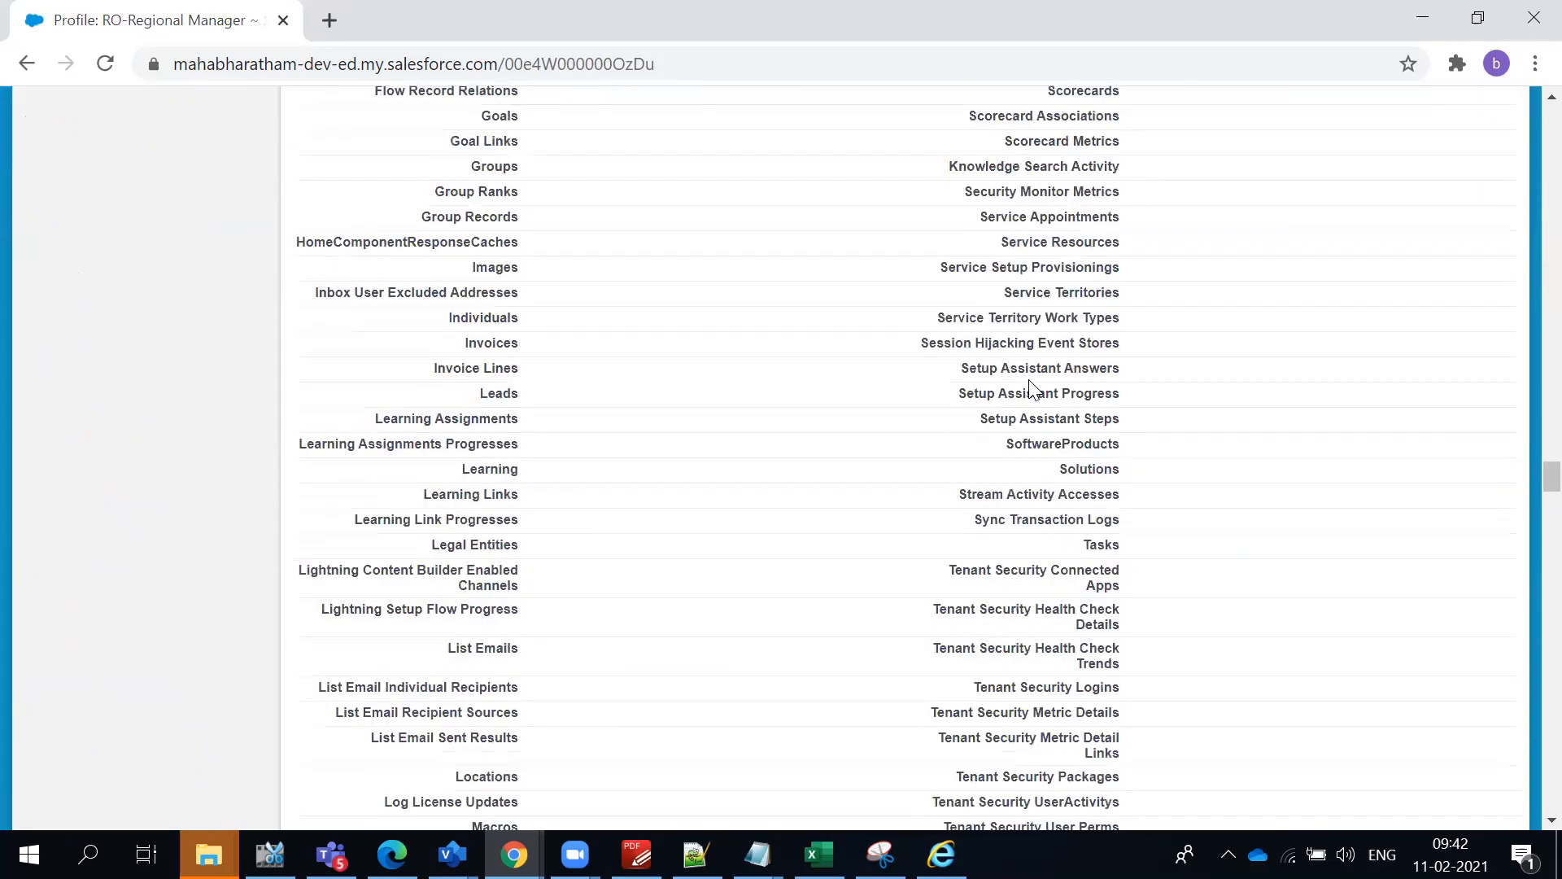
scroll(1030, 381, down, 12)
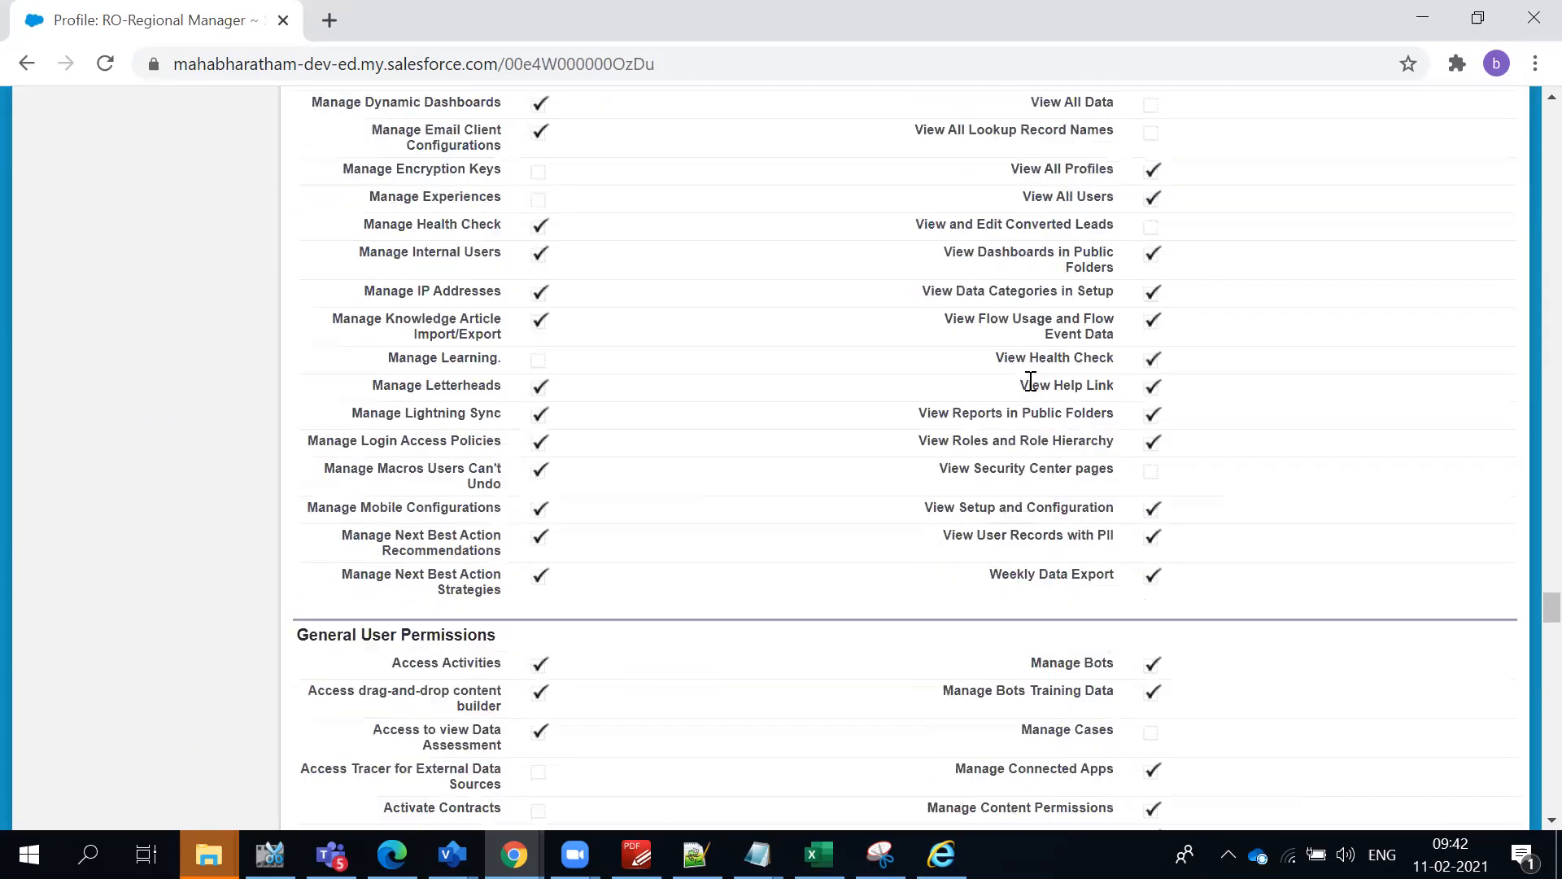
scroll(1030, 381, down, 20)
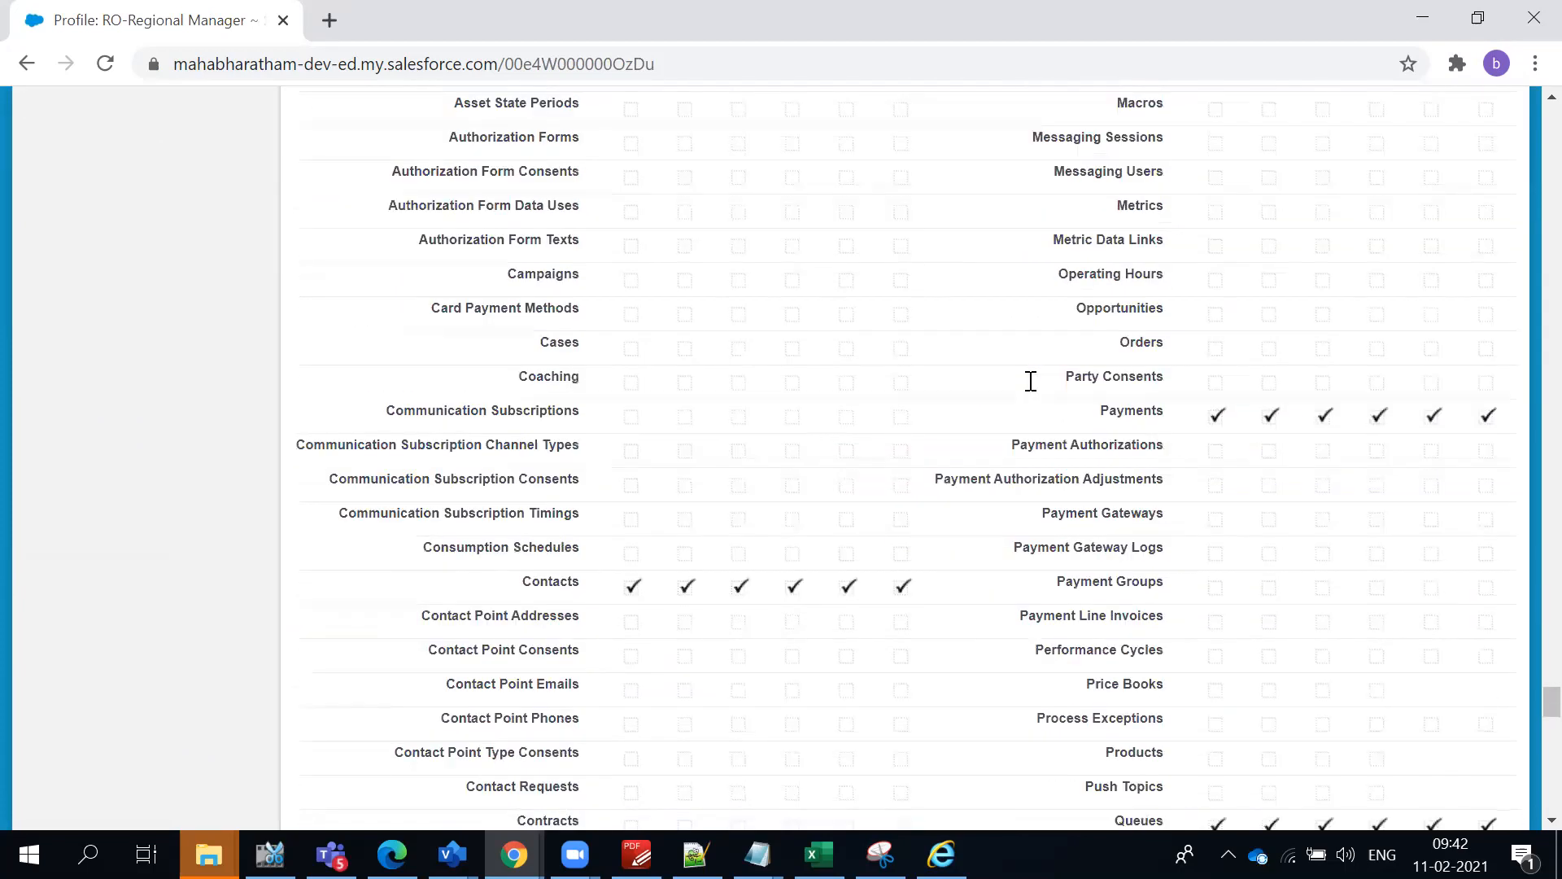
scroll(1030, 385, down, 7)
scroll(1030, 391, up, 3)
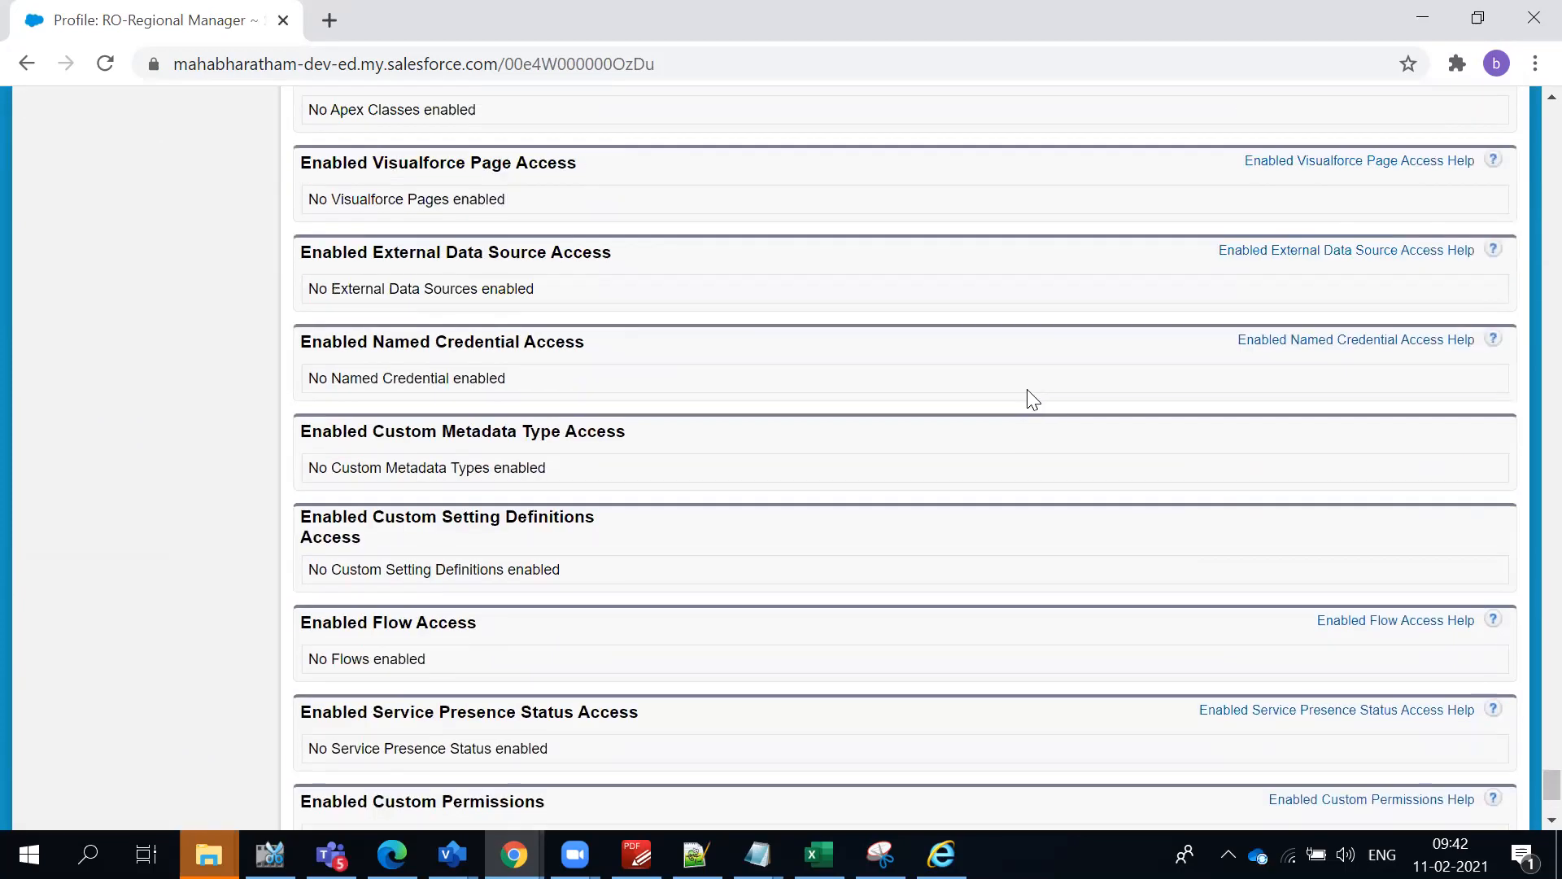
- Go back to the regional manager's user record, checking the All Users list on the way
click(27, 64)
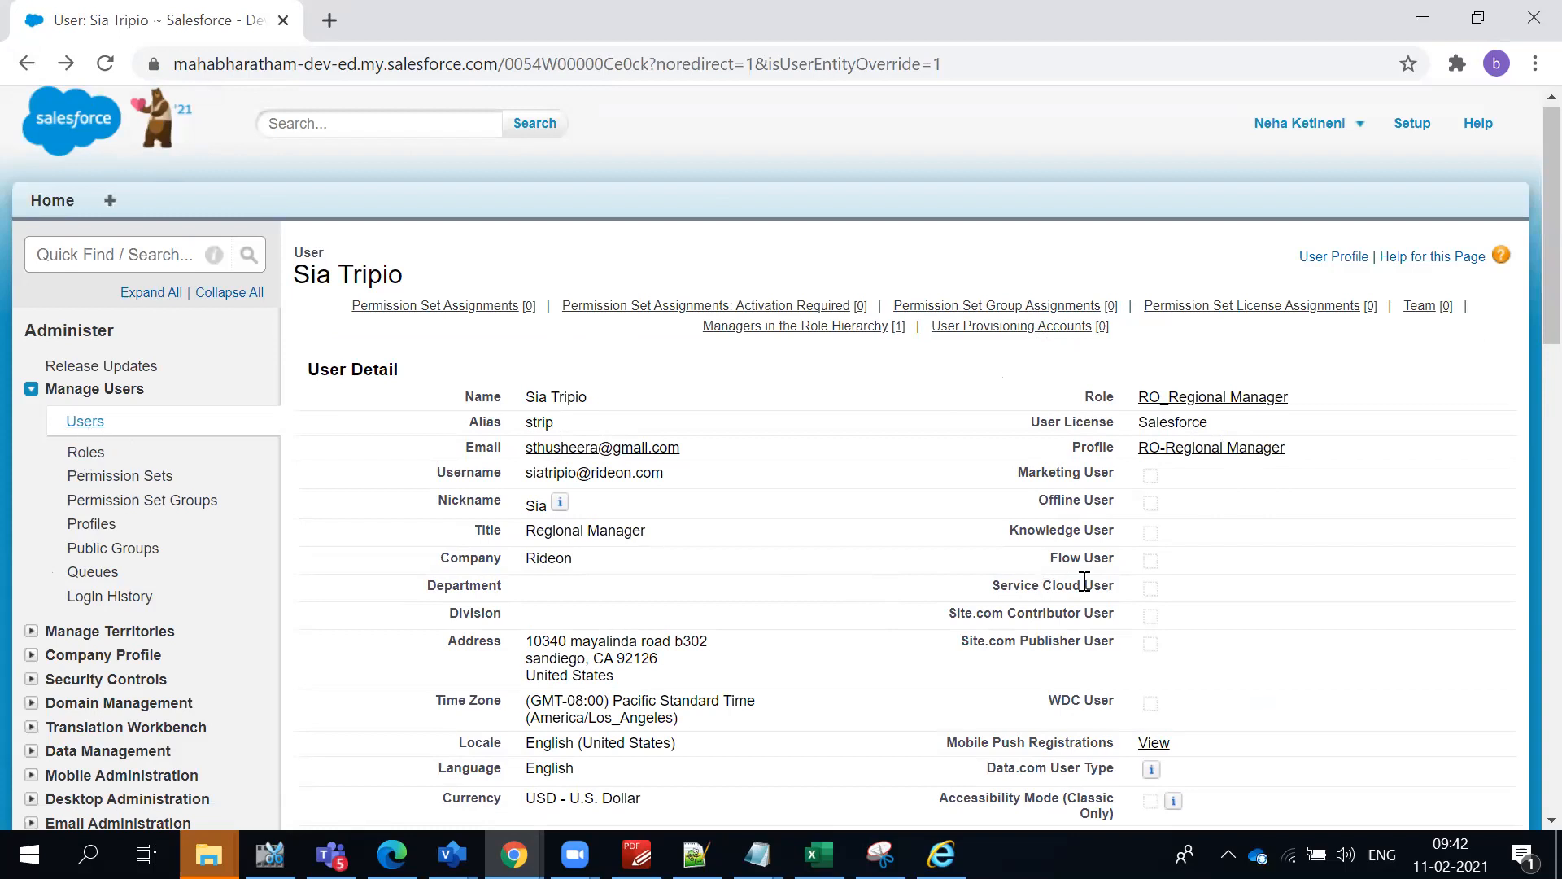
click(69, 424)
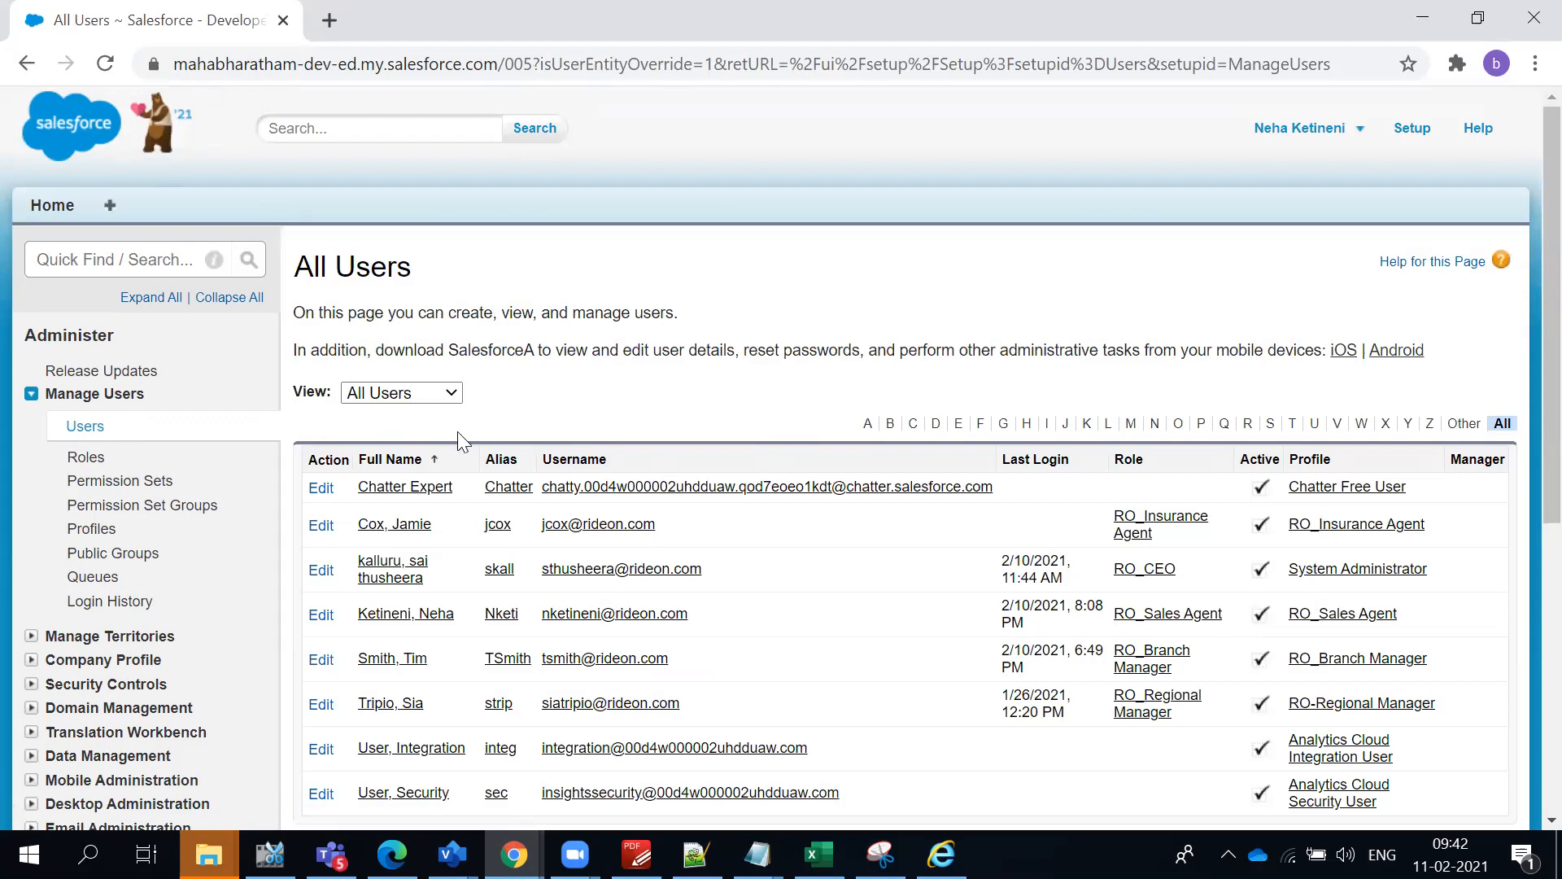
click(25, 65)
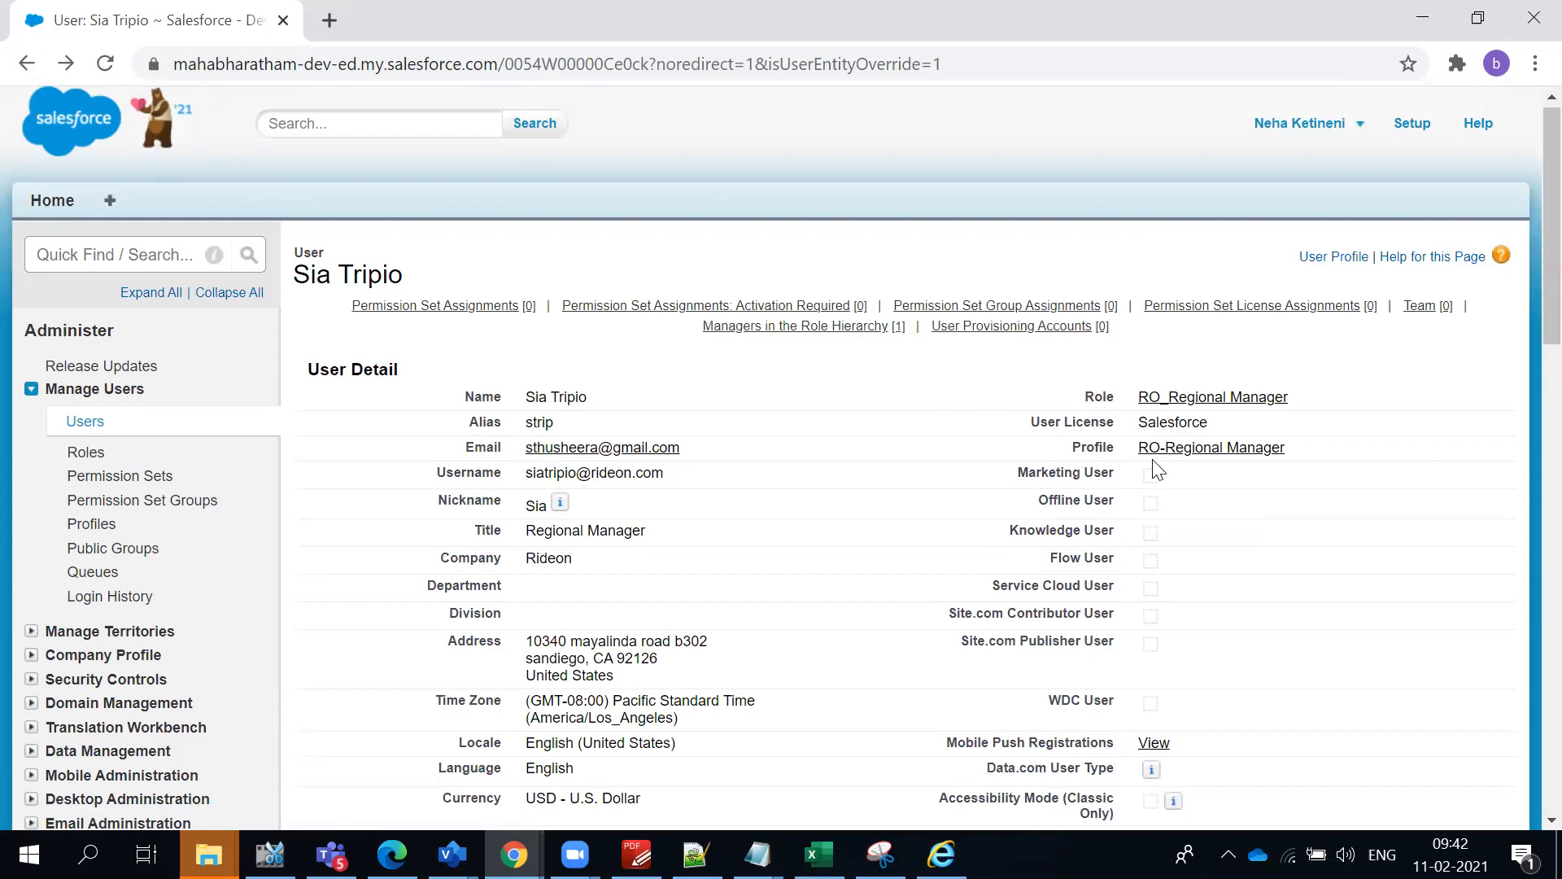
- Open the RO-Regional Manager profile from the user record and examine its name and the introductory text on permissions and page layouts
click(1186, 451)
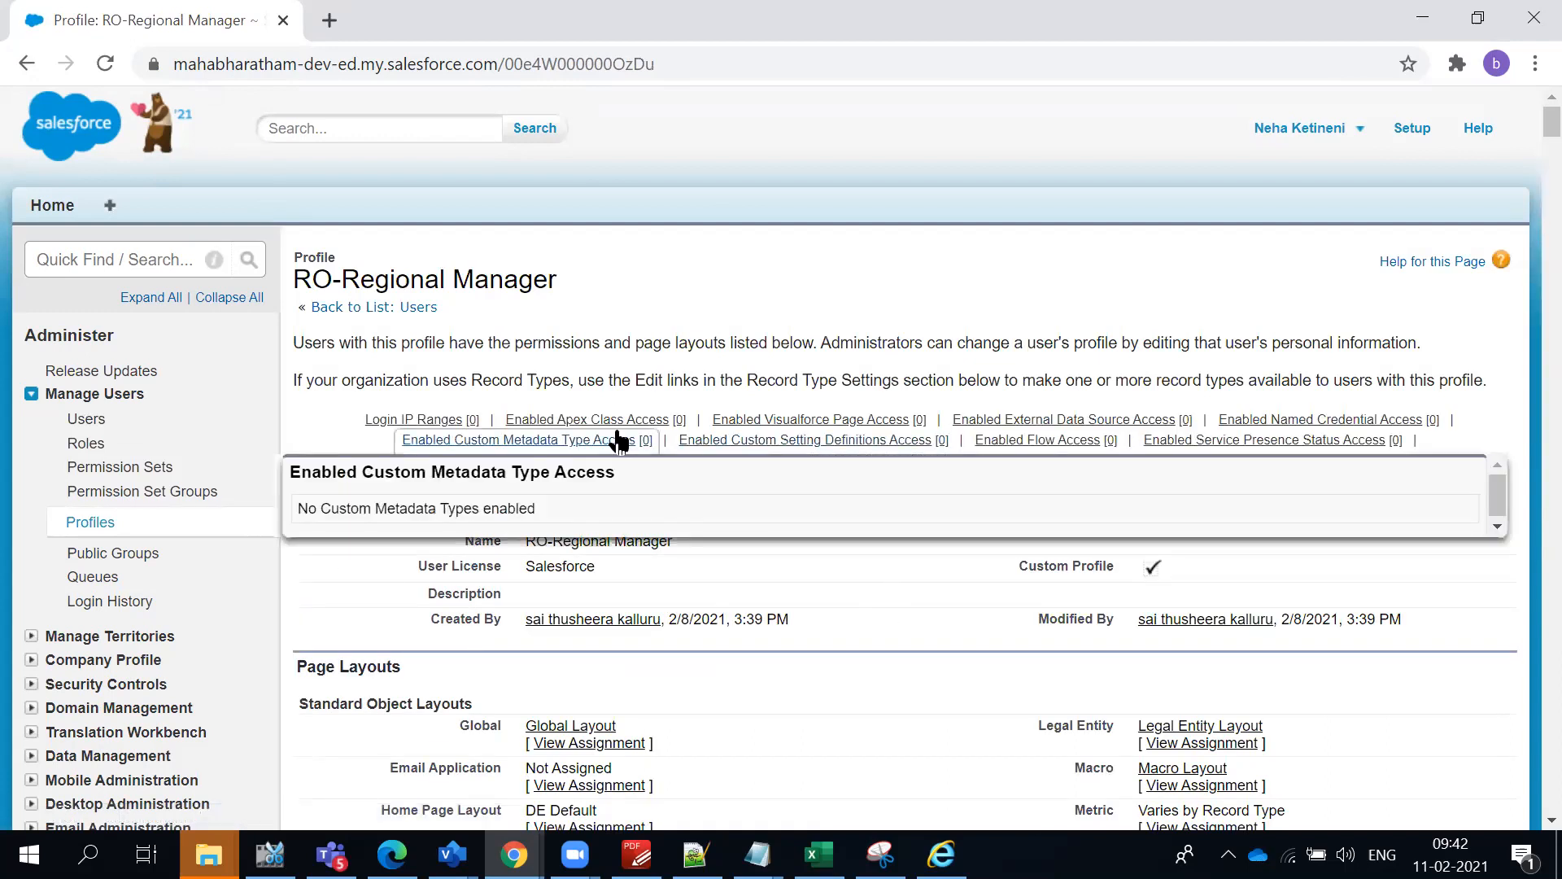
triple_click(511, 340)
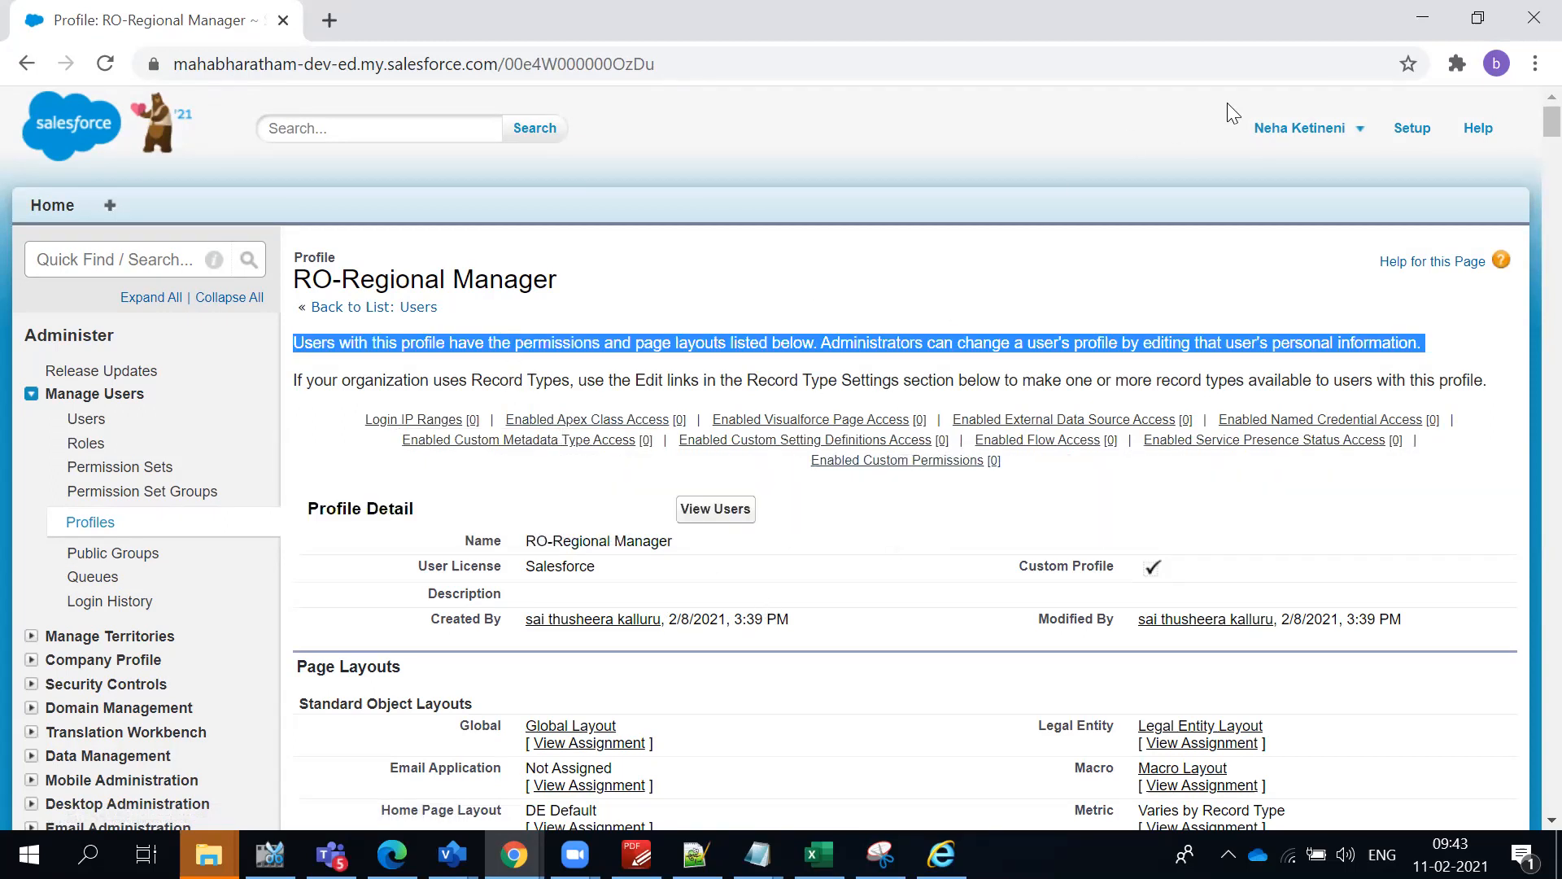
click(1335, 126)
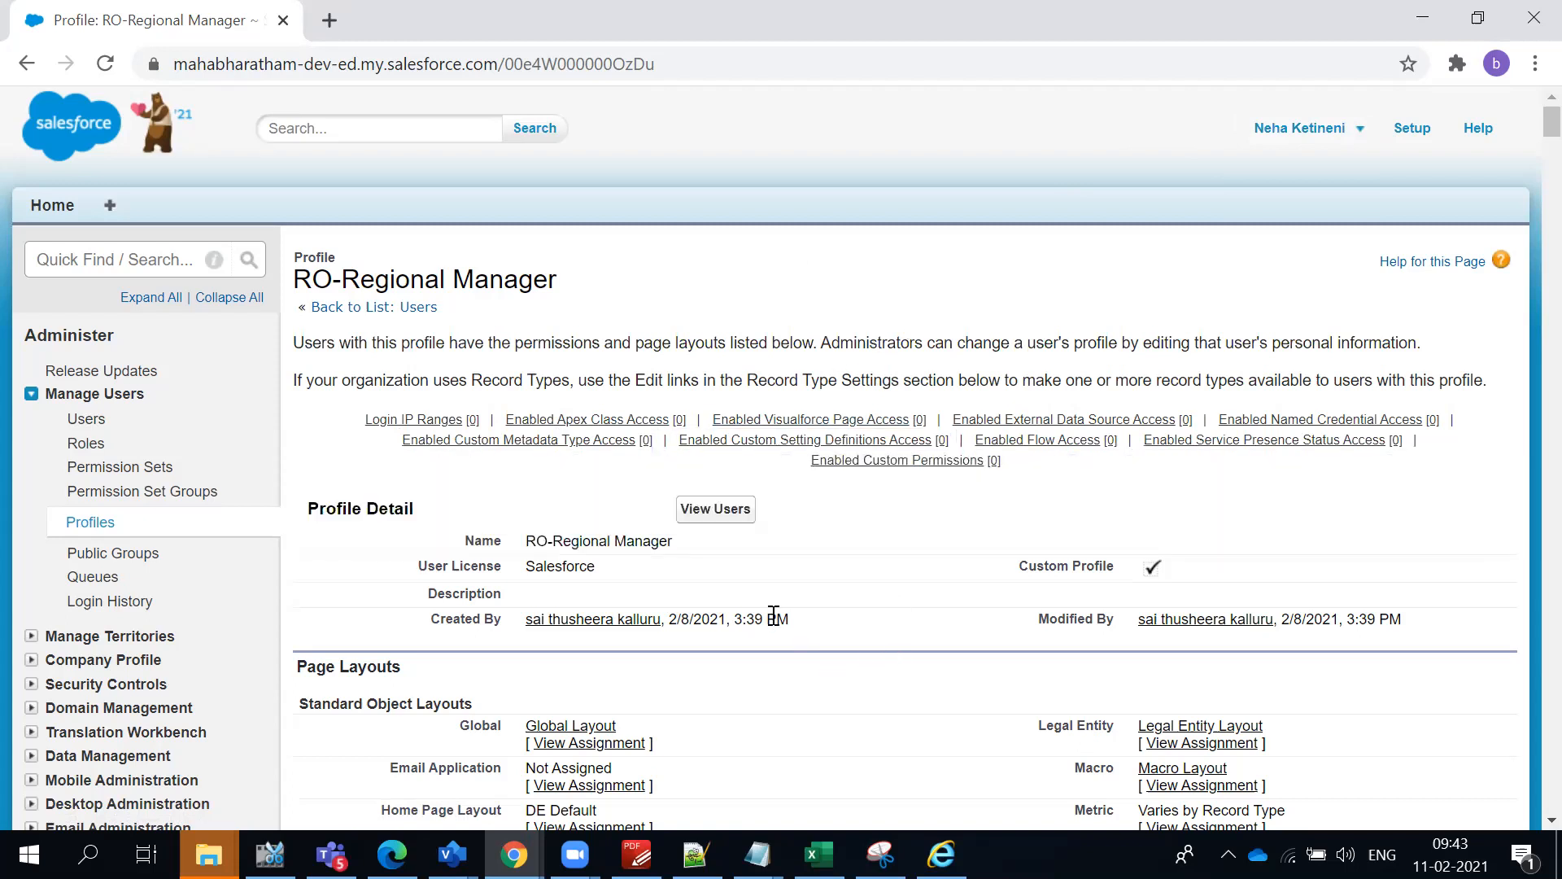
scroll(829, 648, down, 1)
scroll(911, 585, down, 2)
scroll(847, 516, up, 2)
triple_click(800, 347)
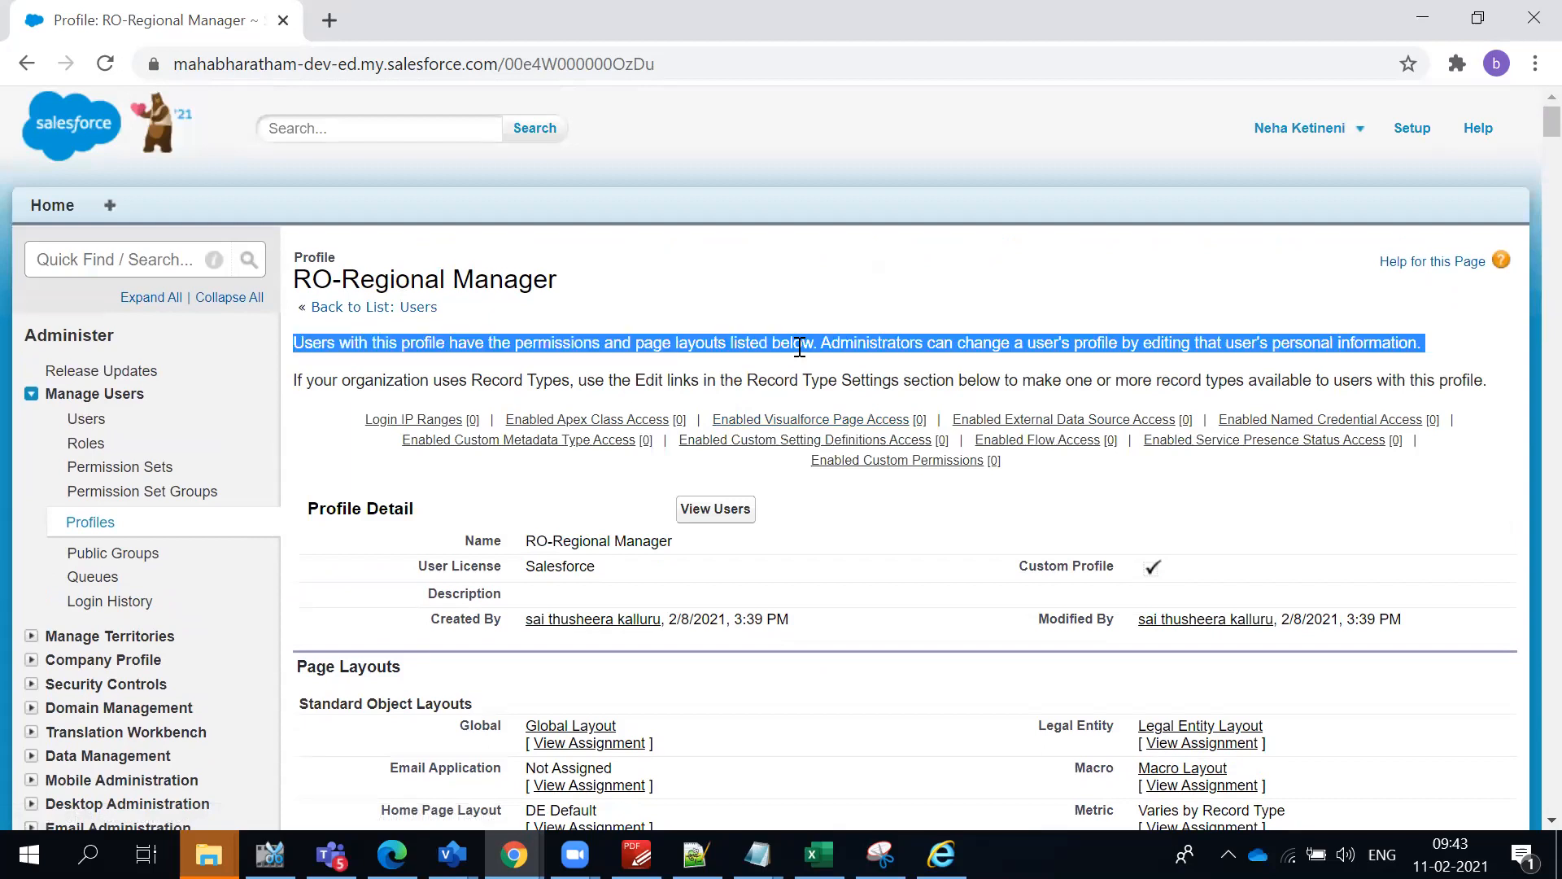
mouse_move(822, 440)
click(626, 224)
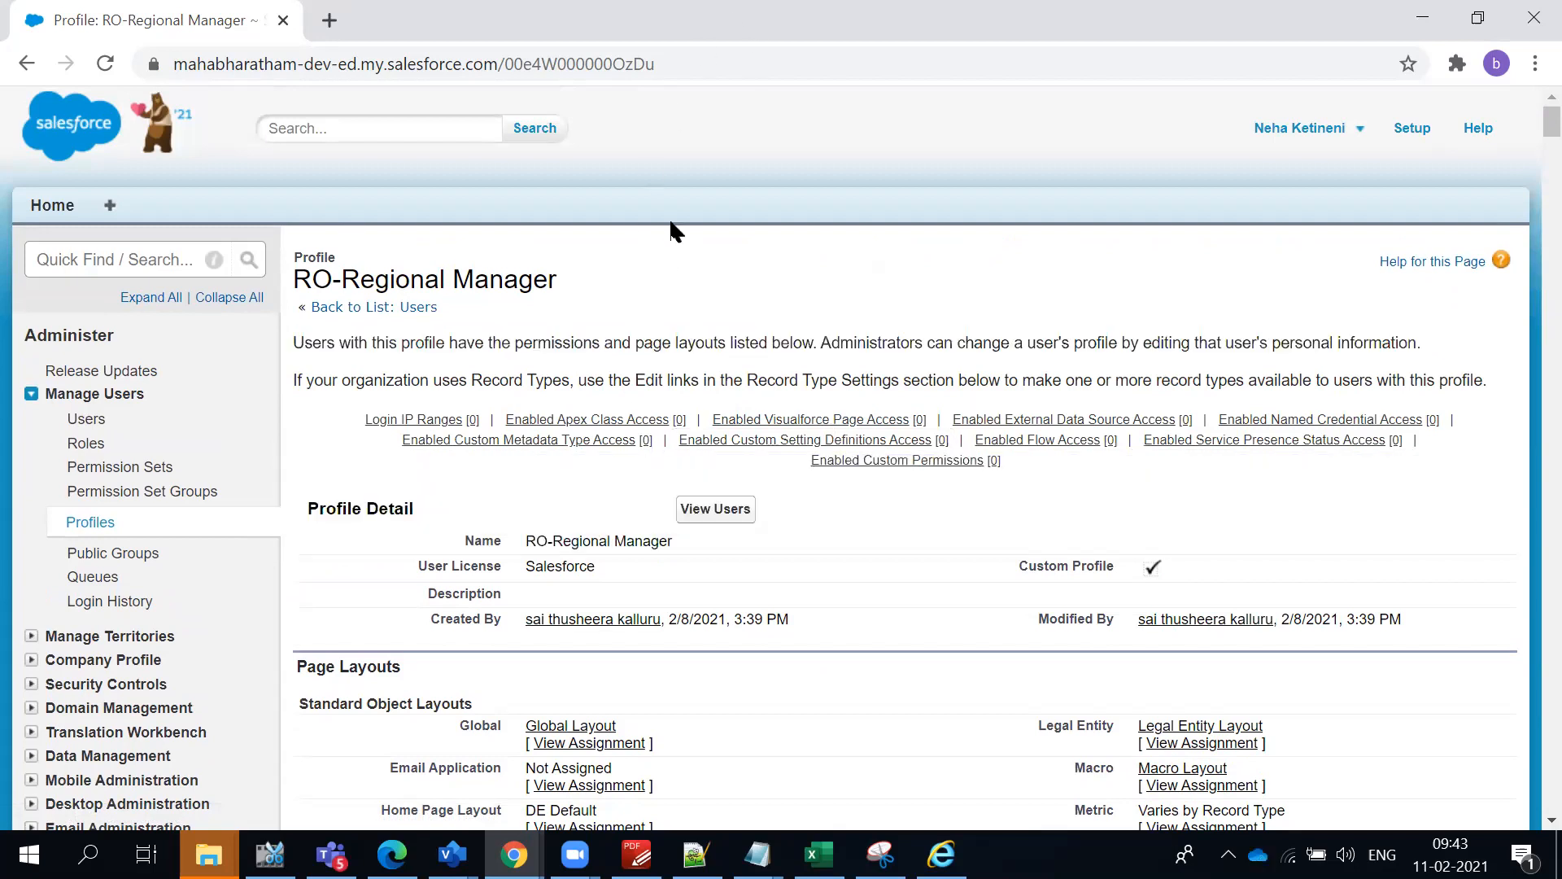
triple_click(452, 291)
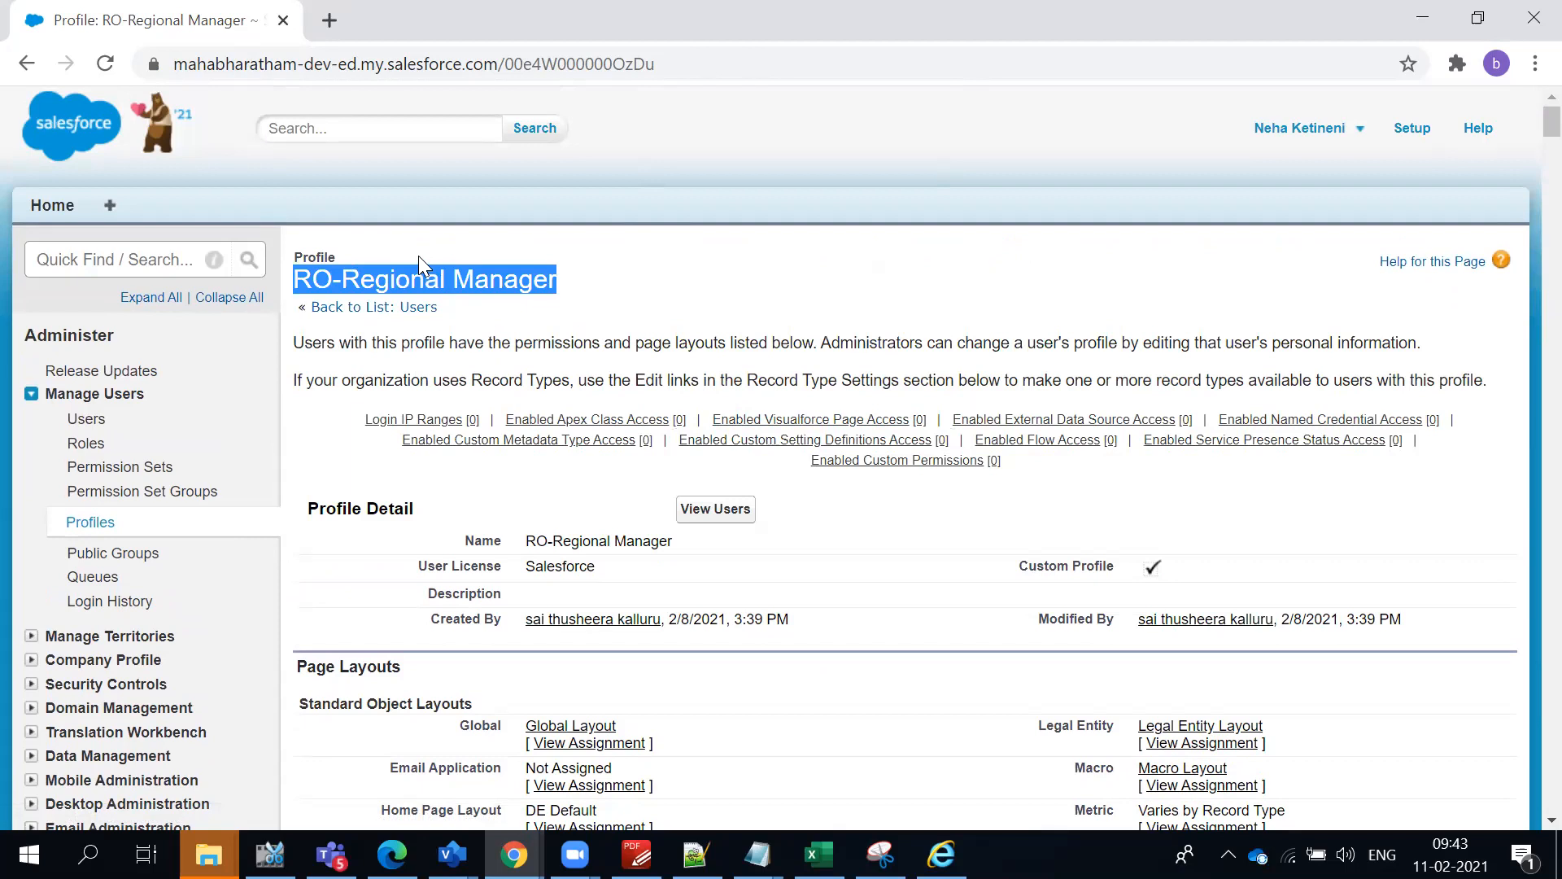
- Return to the regional manager's user record and look through its detail fields again
click(27, 63)
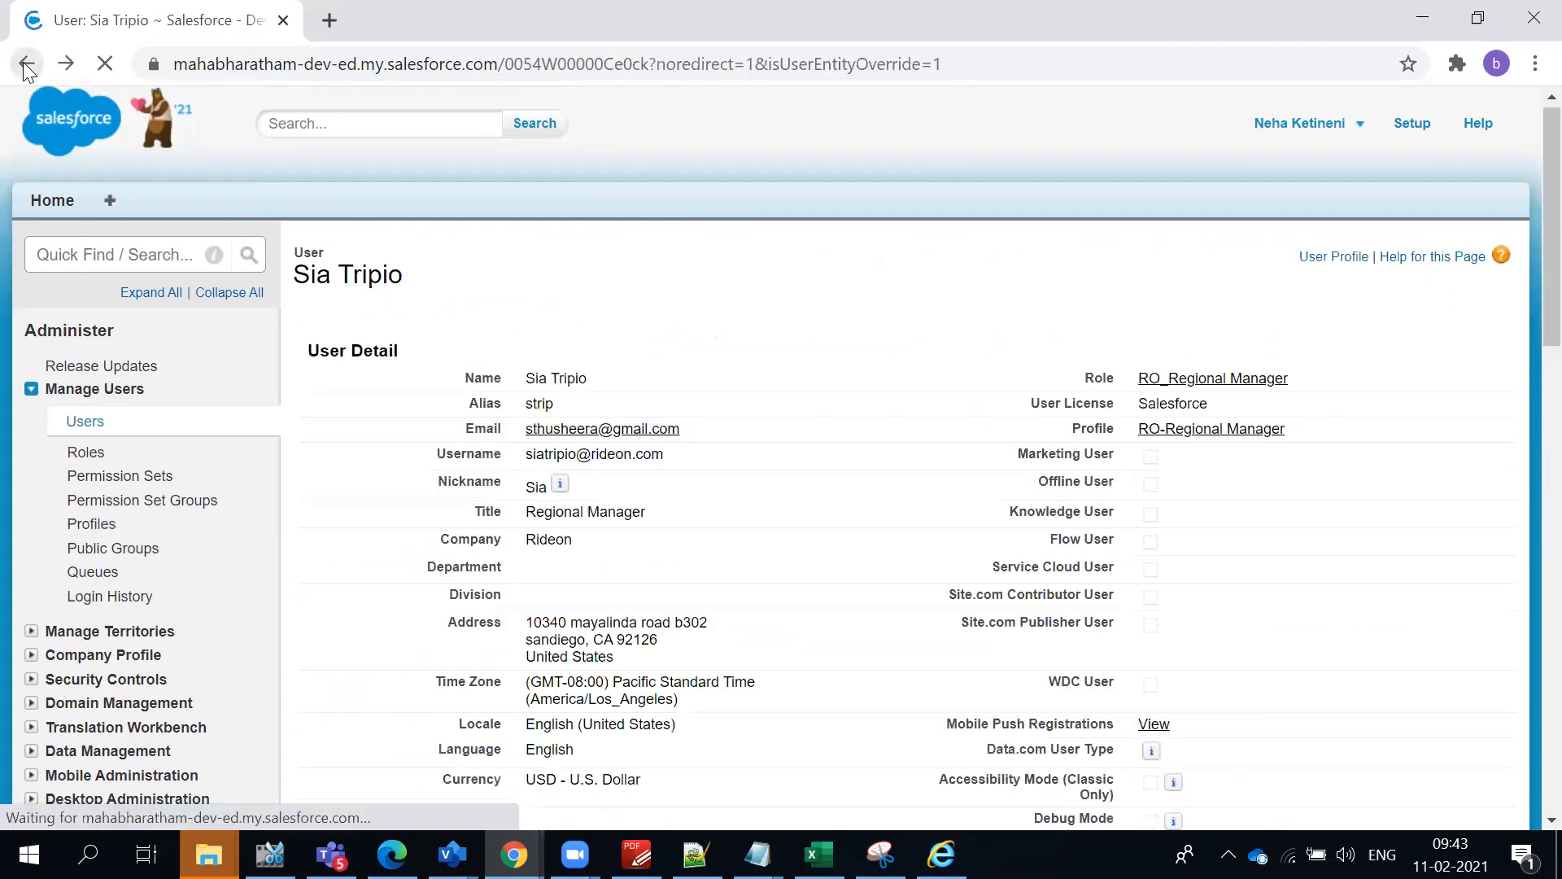
scroll(886, 449, down, 1)
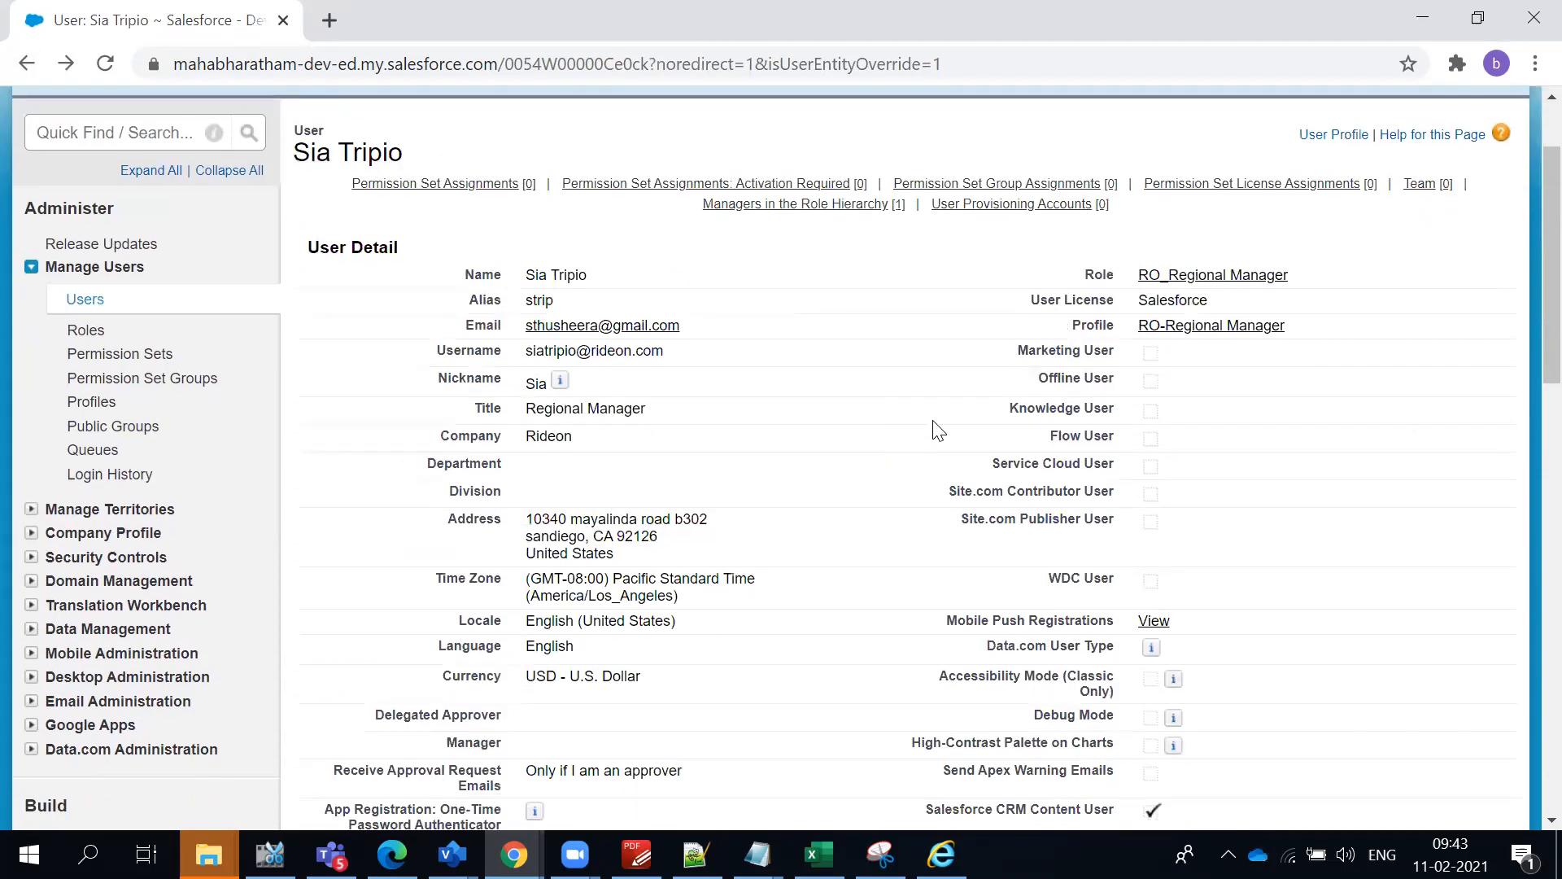
scroll(932, 464, down, 5)
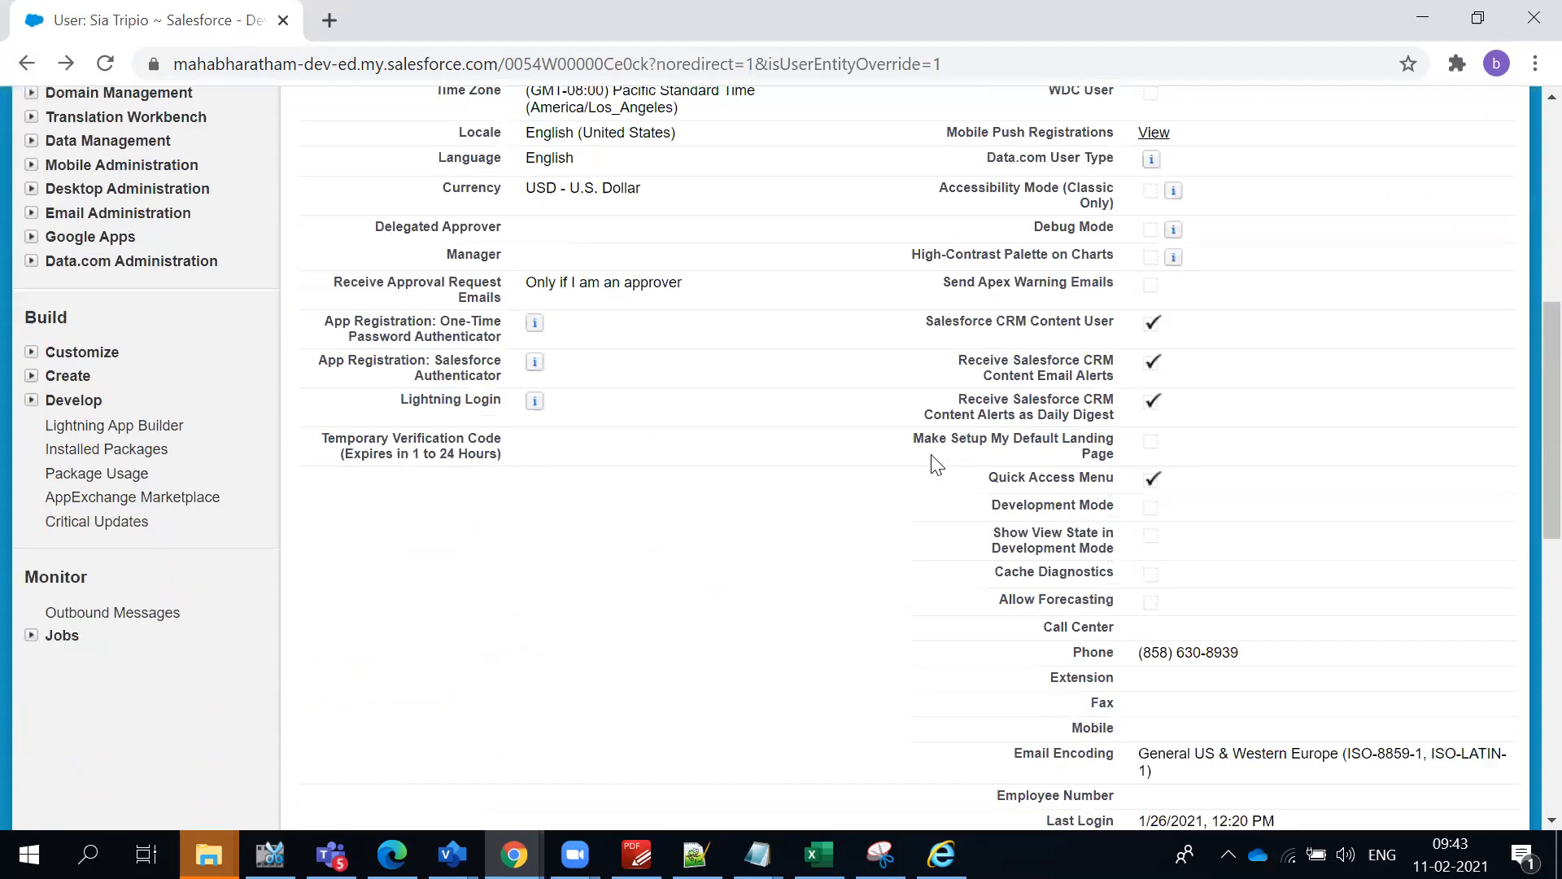
scroll(936, 464, up, 7)
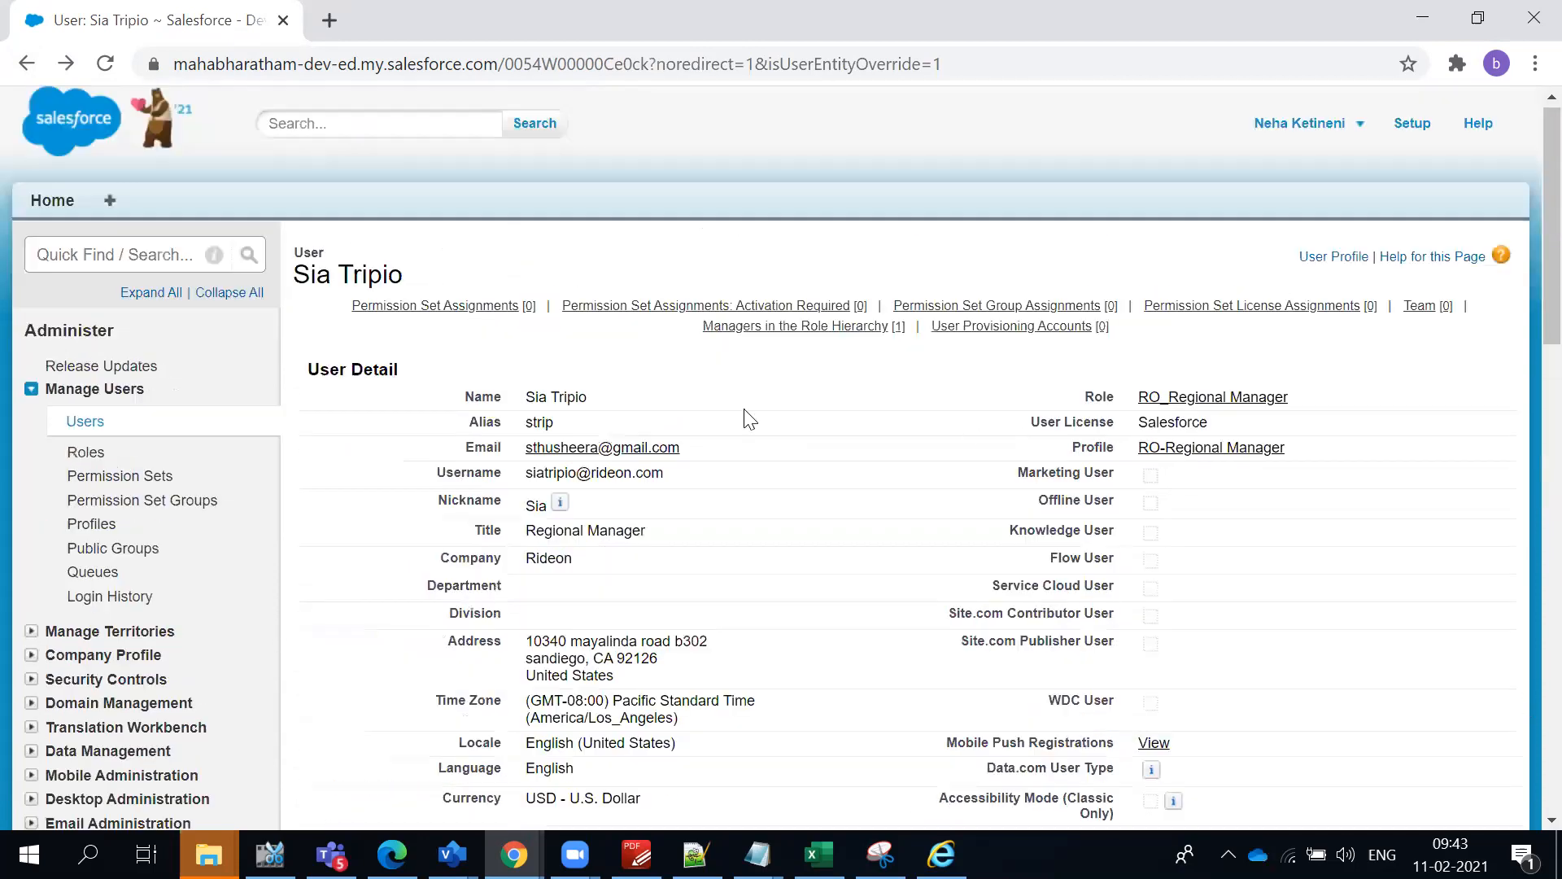
- Reopen the RO-Regional Manager profile and review its Profile Detail and Standard Object Layouts sections
click(1202, 455)
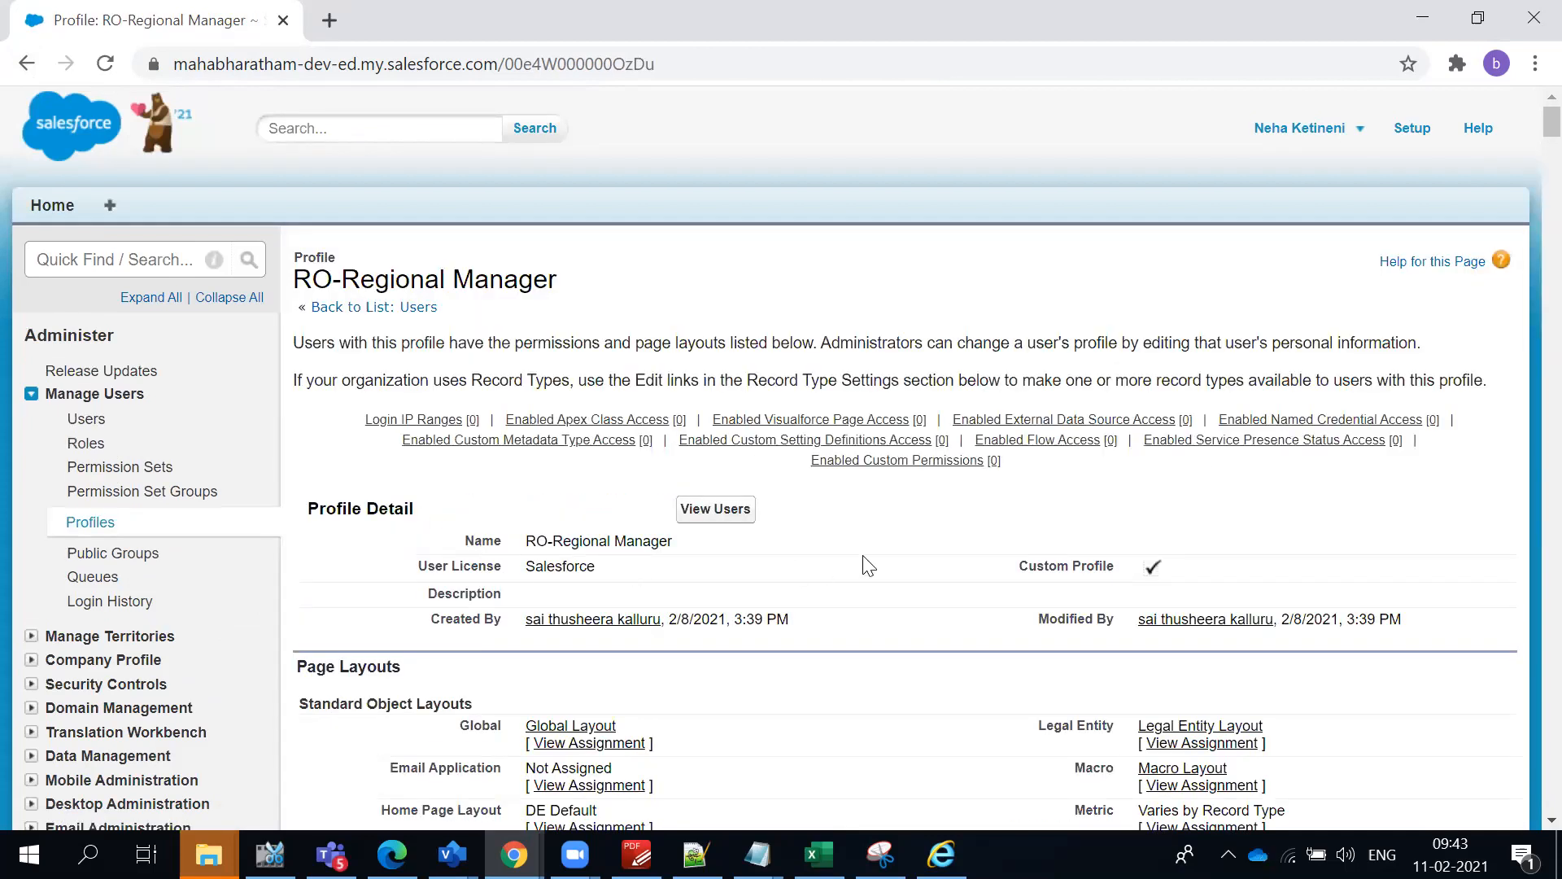
scroll(960, 579, down, 3)
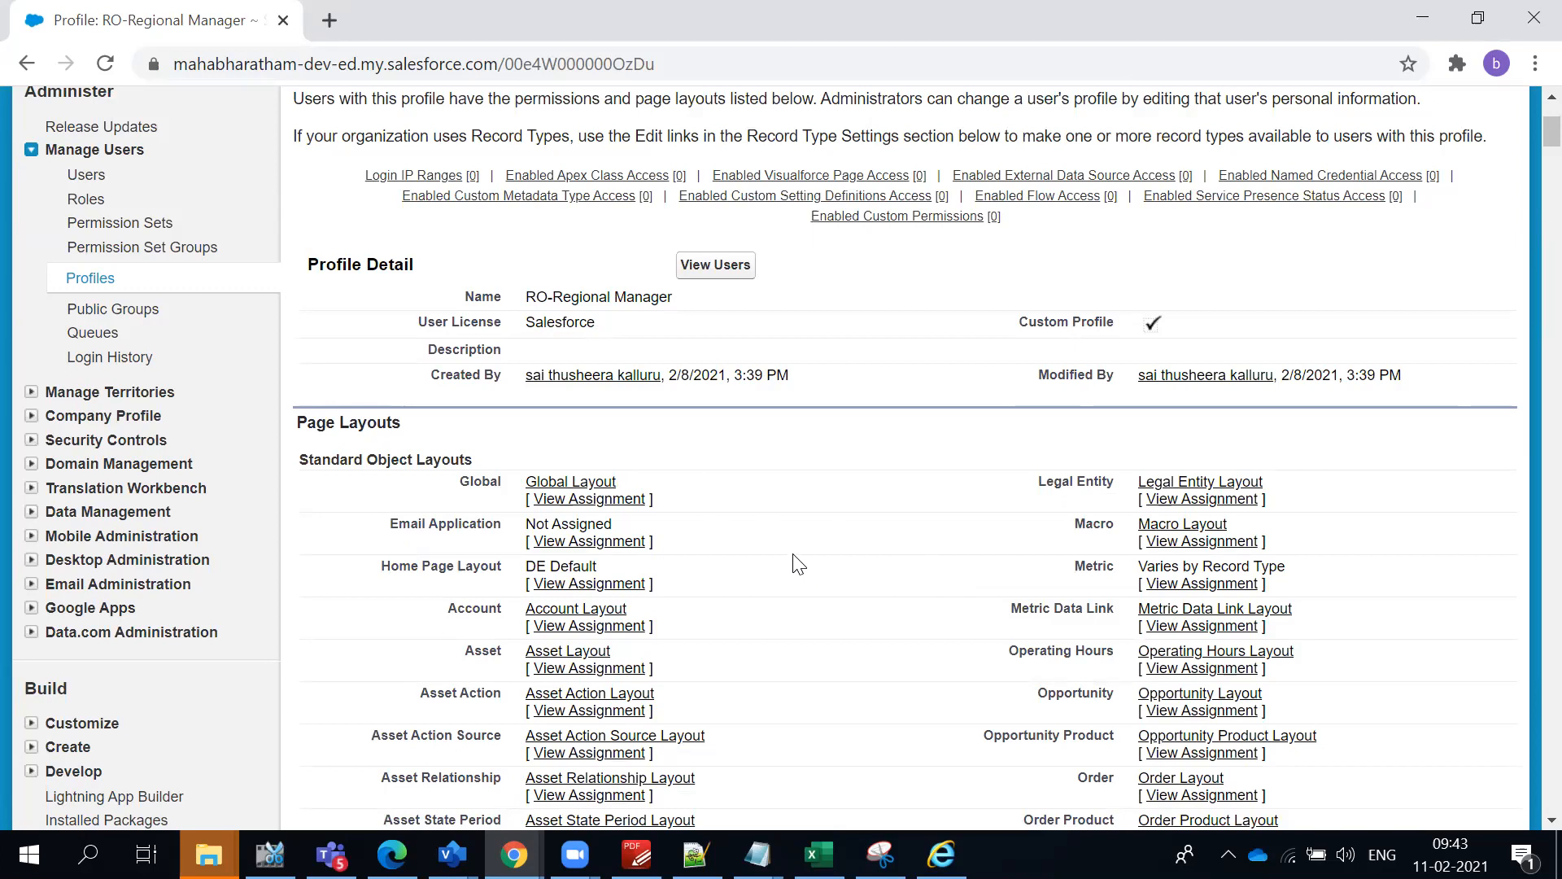
scroll(798, 564, down, 18)
scroll(797, 557, up, 16)
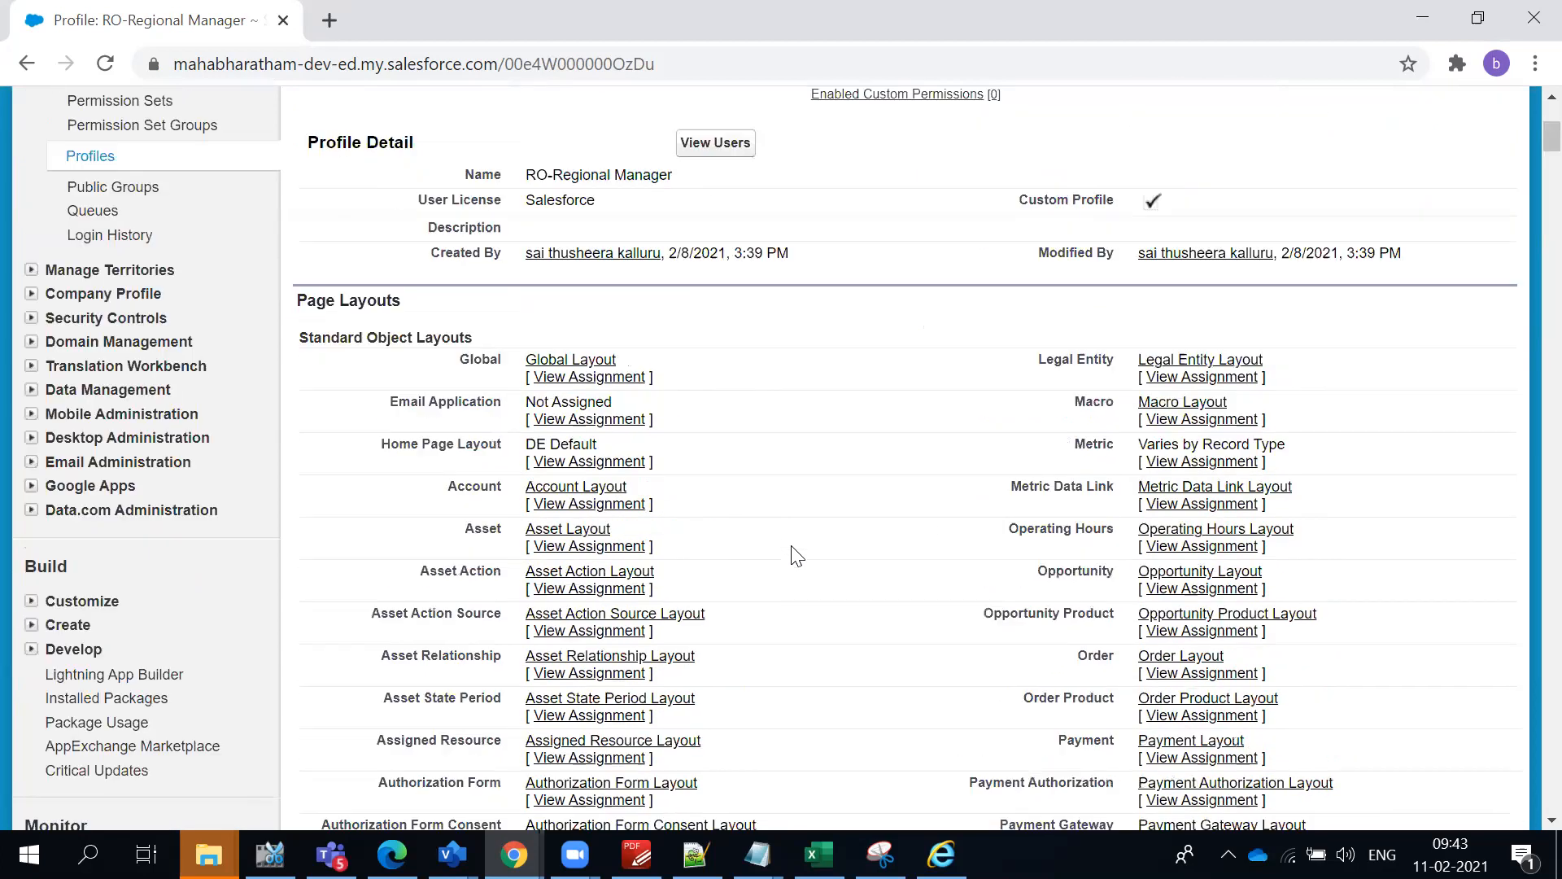
scroll(795, 554, up, 1)
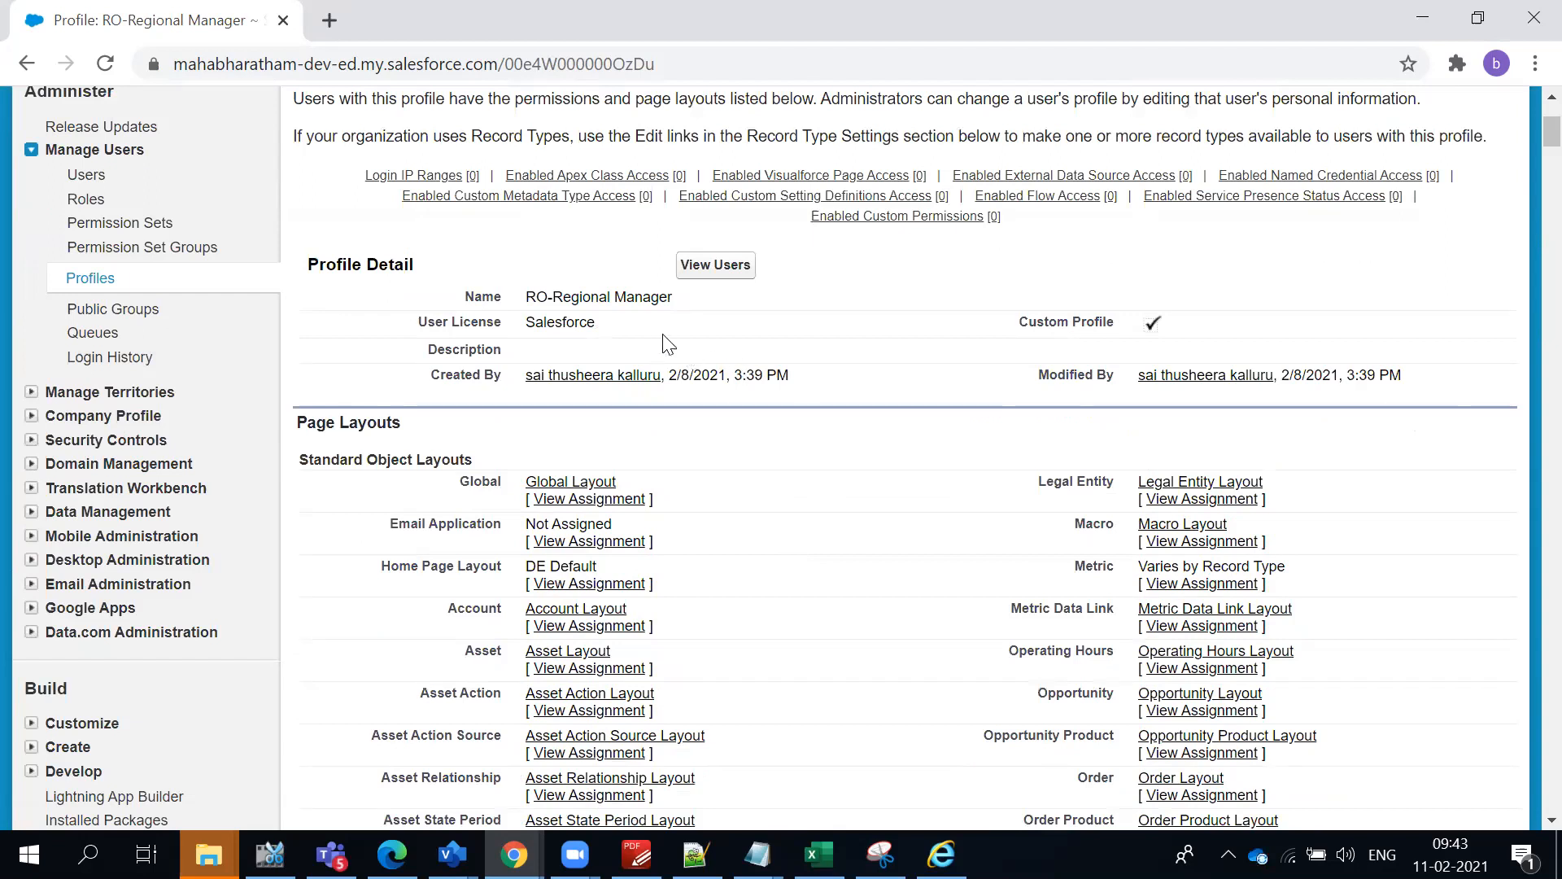
- View the users assigned to the RO-Regional Manager profile and return to the All Users list
triple_click(637, 298)
click(723, 270)
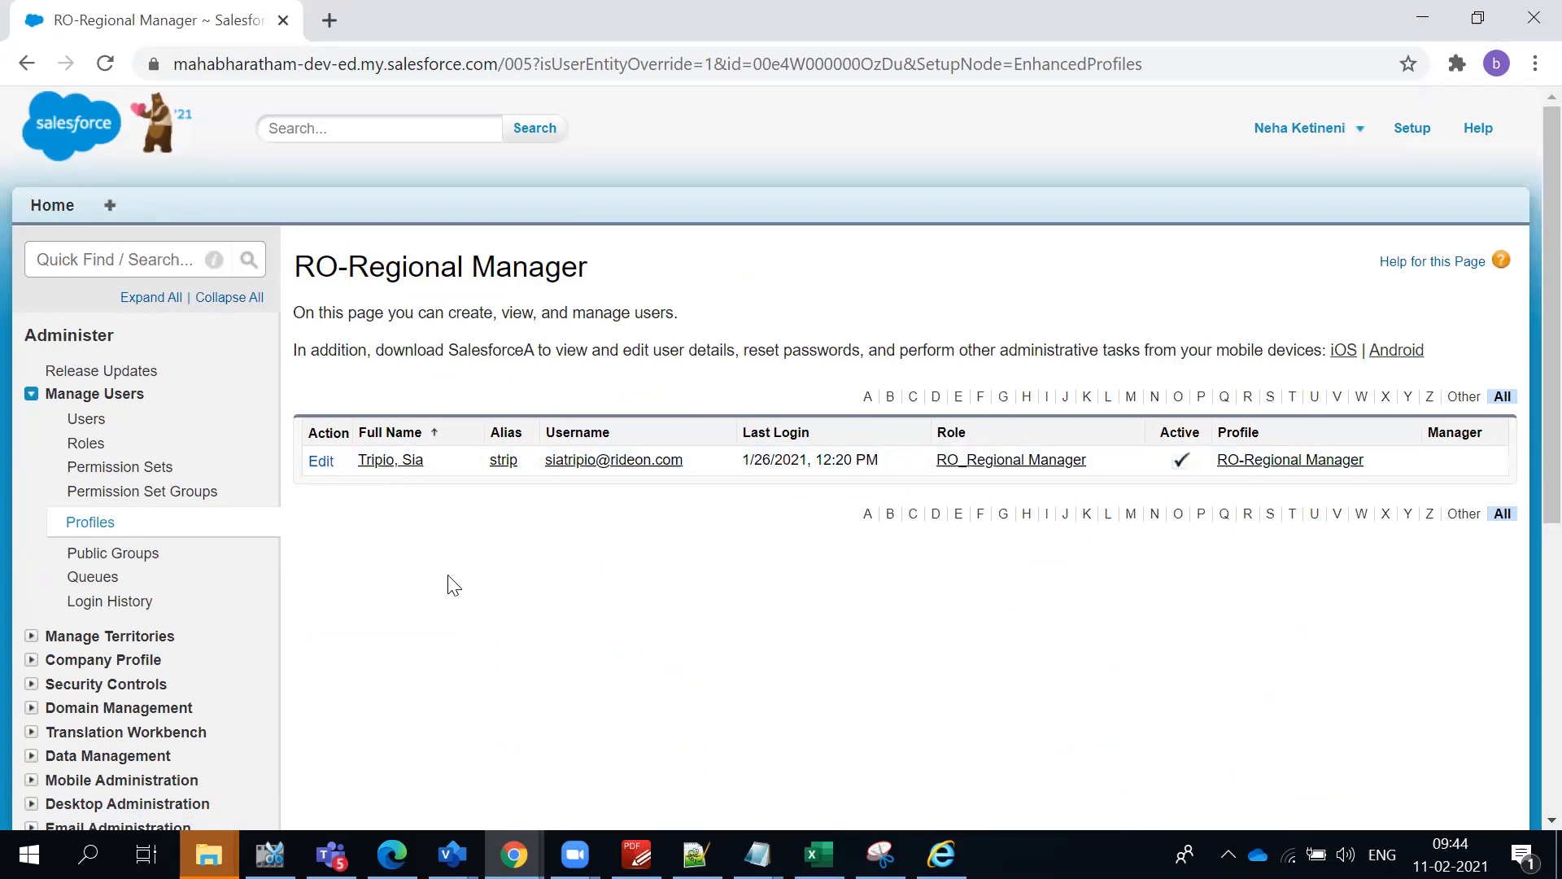
click(83, 419)
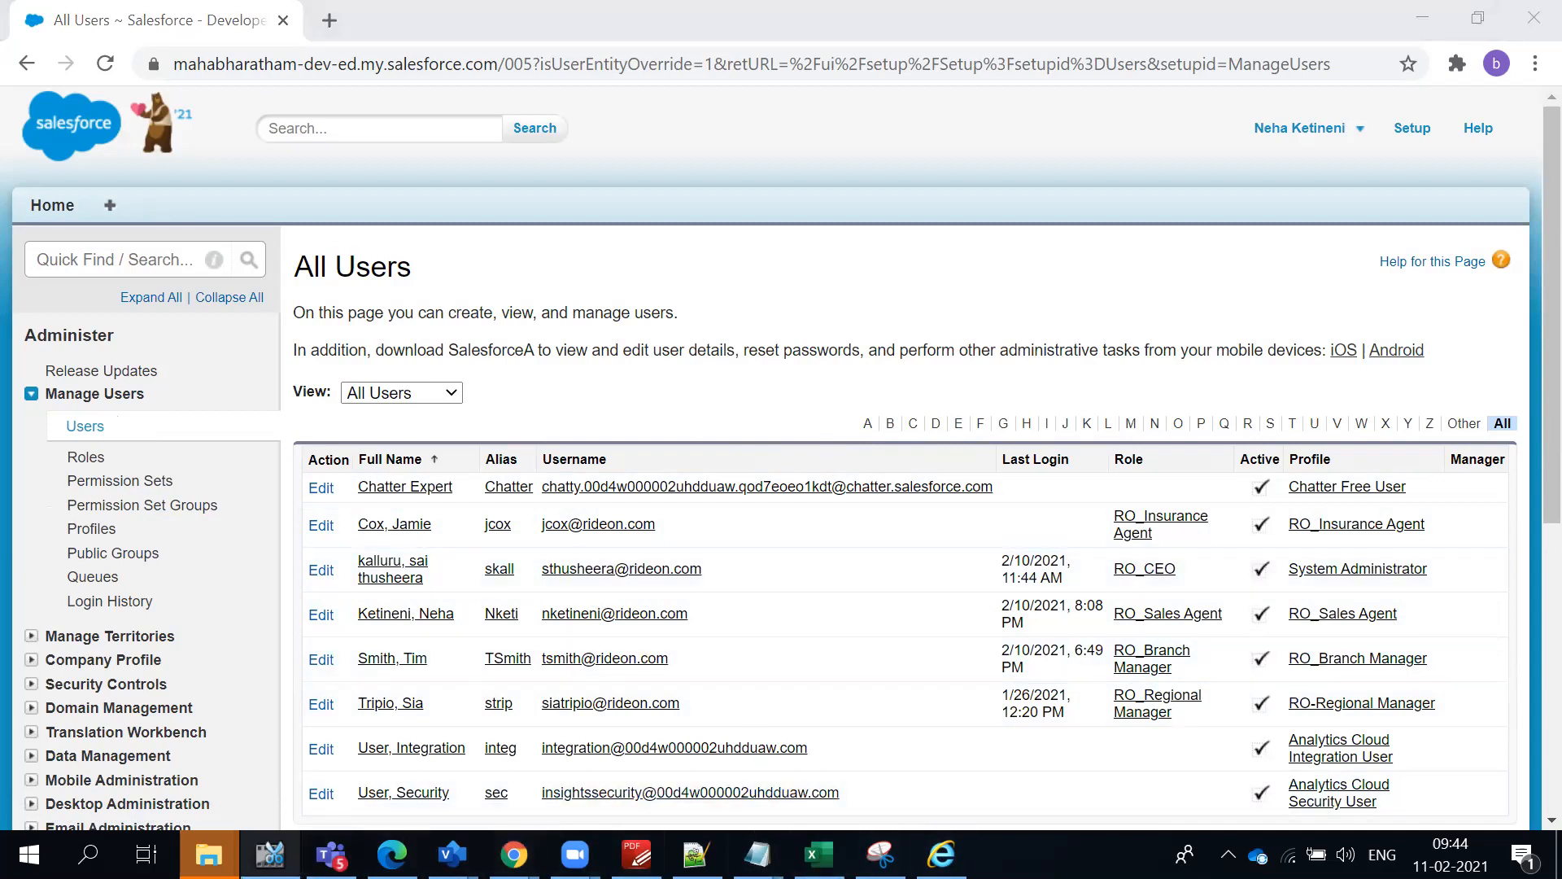
click(854, 376)
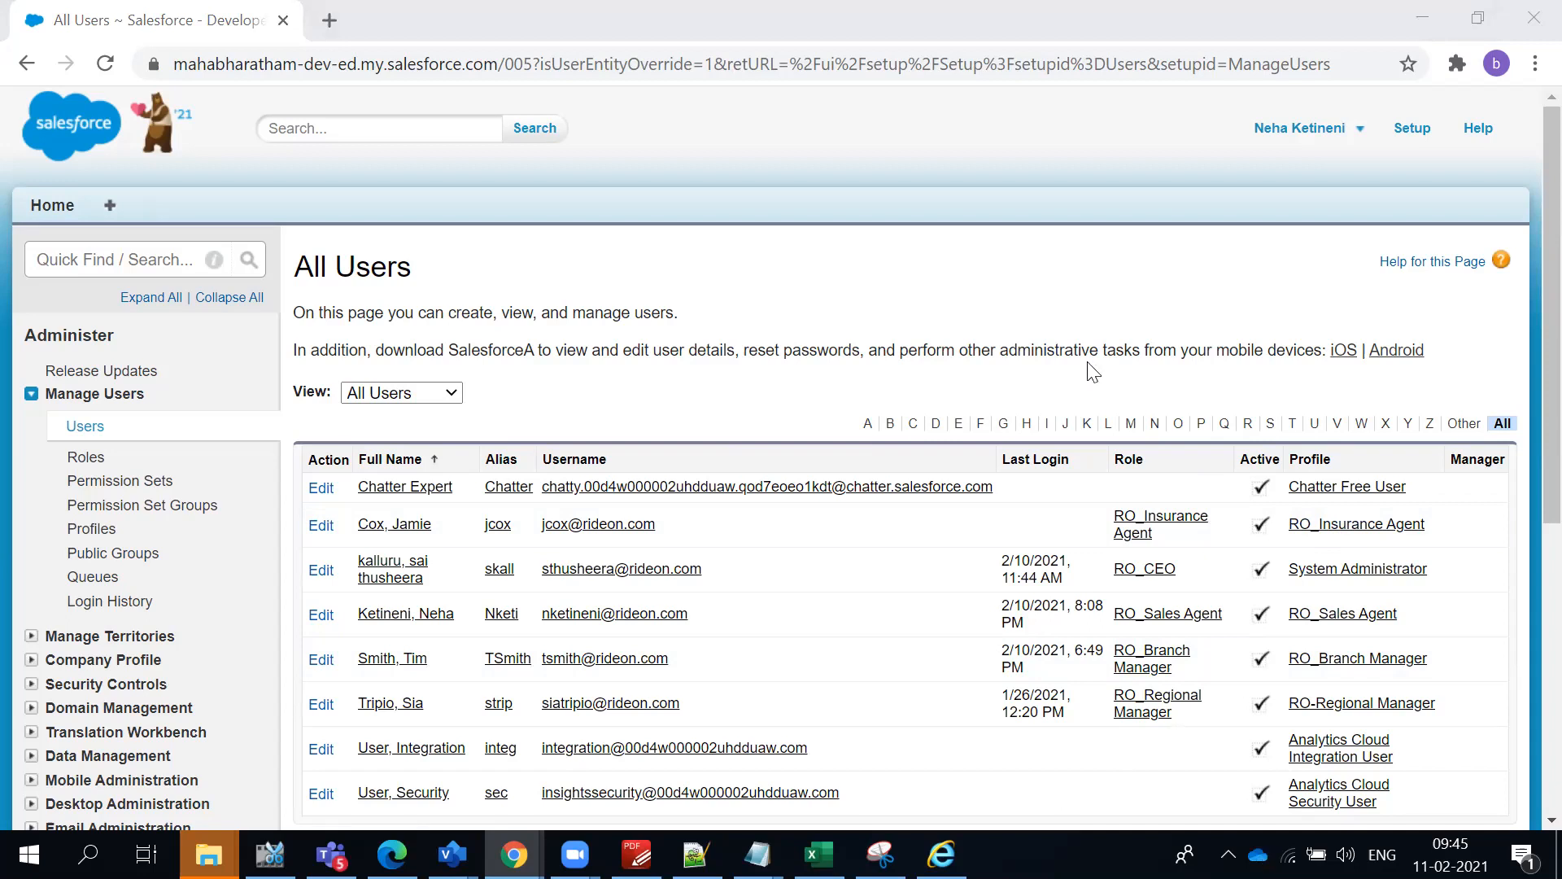
click(877, 232)
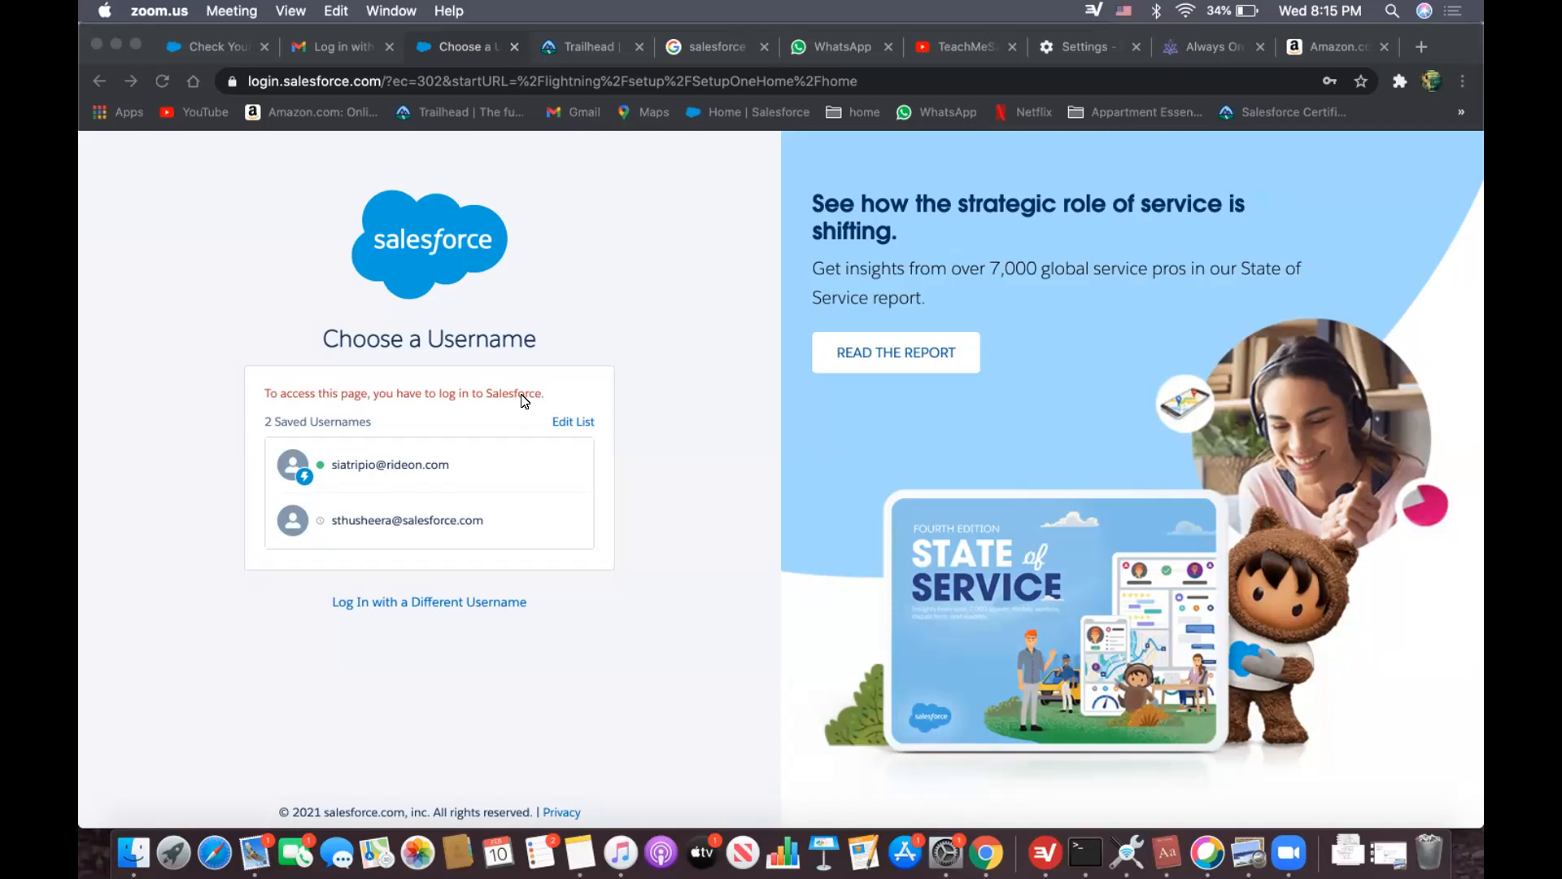
- Try to log in to Salesforce with the regional manager's saved username
click(461, 479)
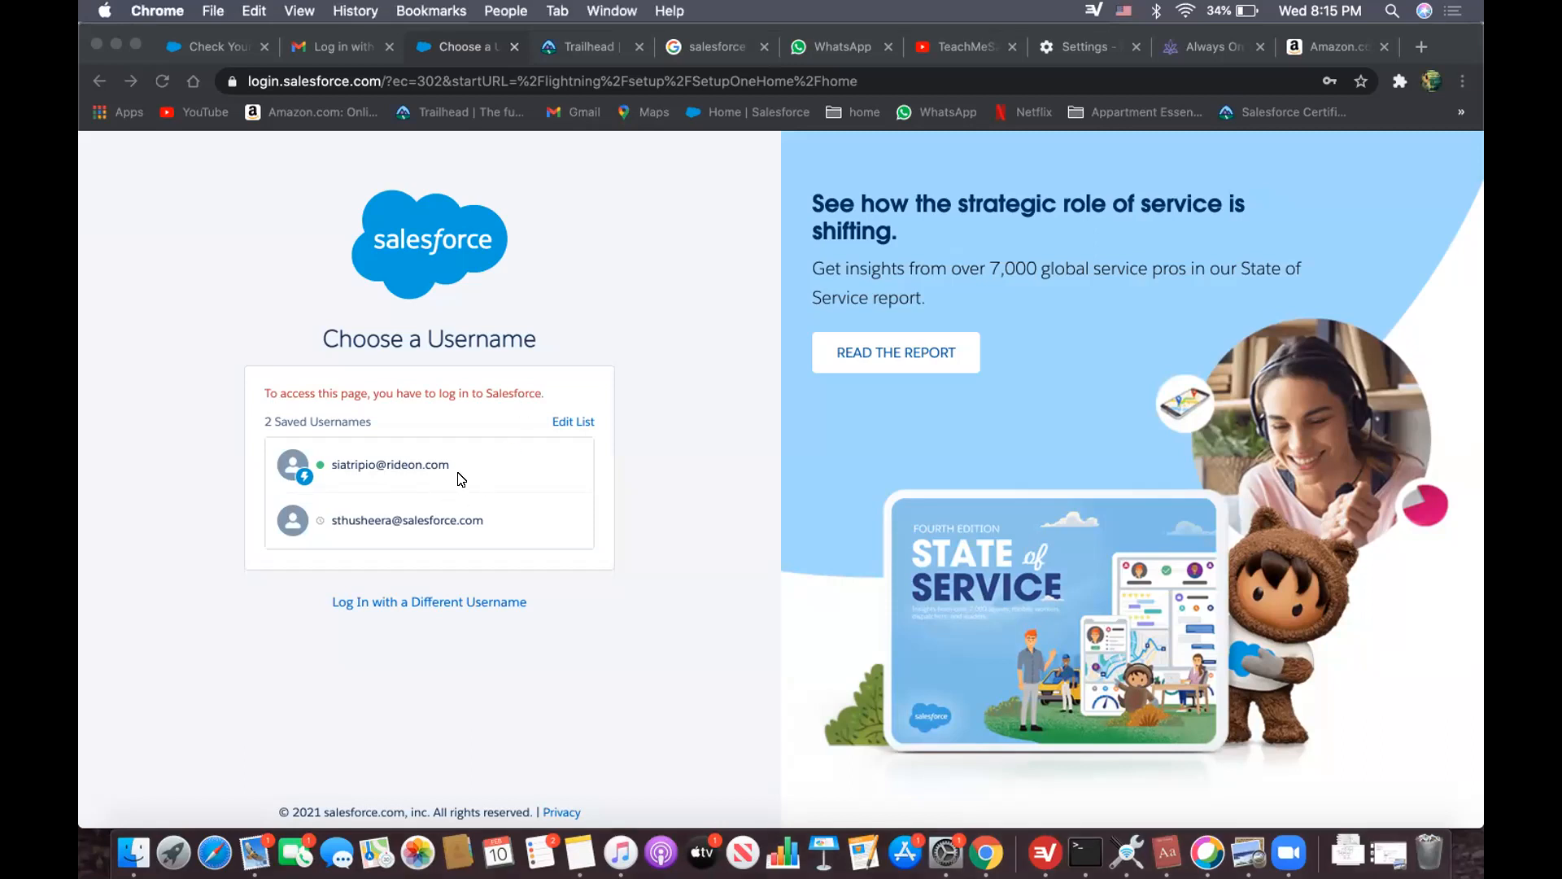
click(411, 471)
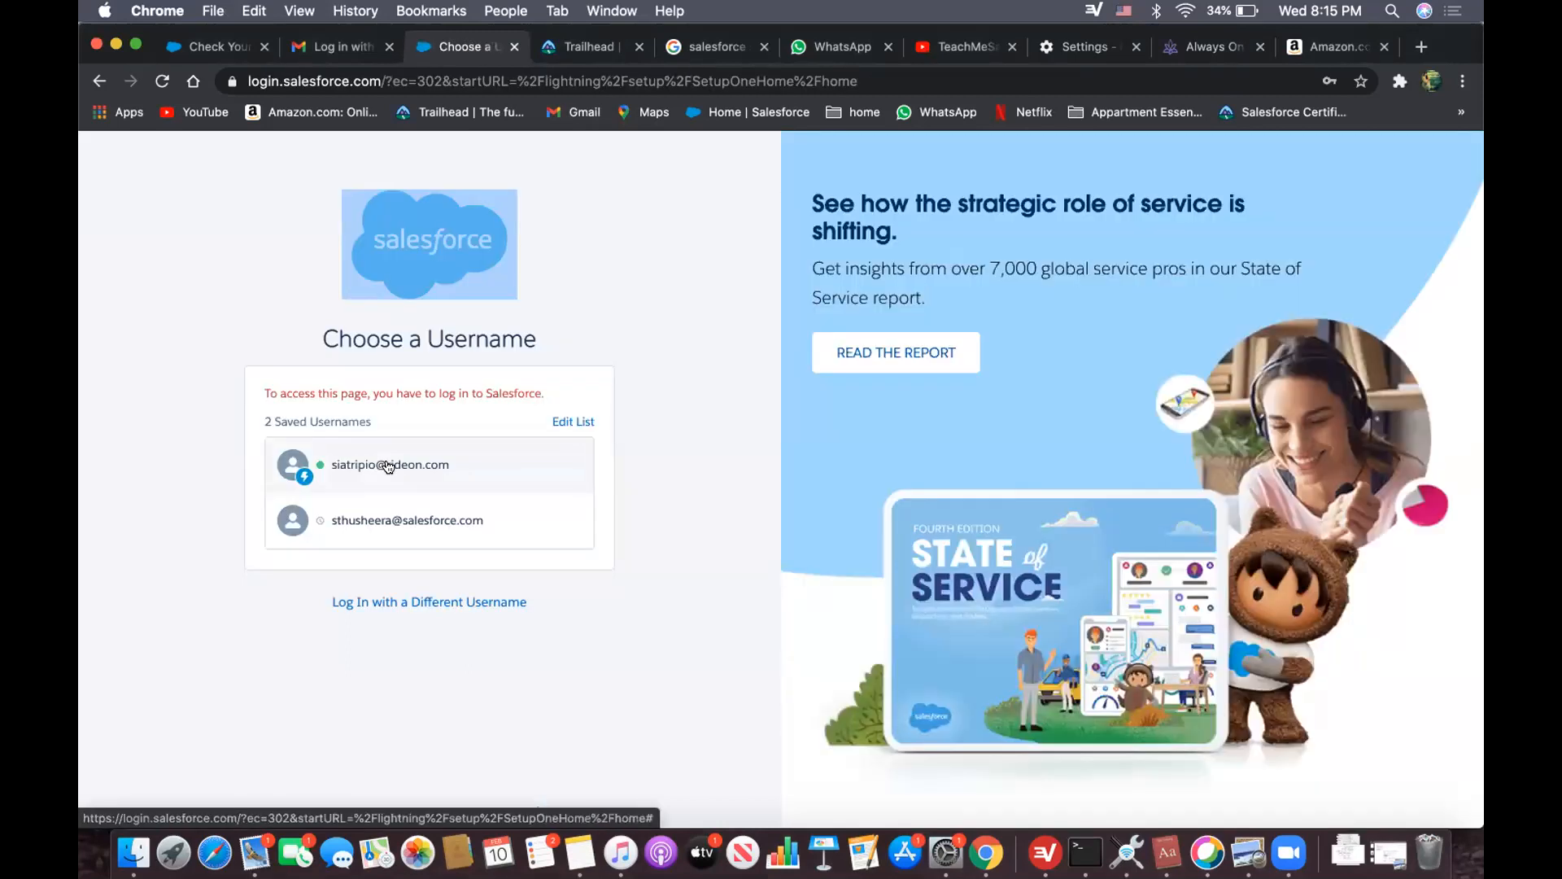
click(388, 466)
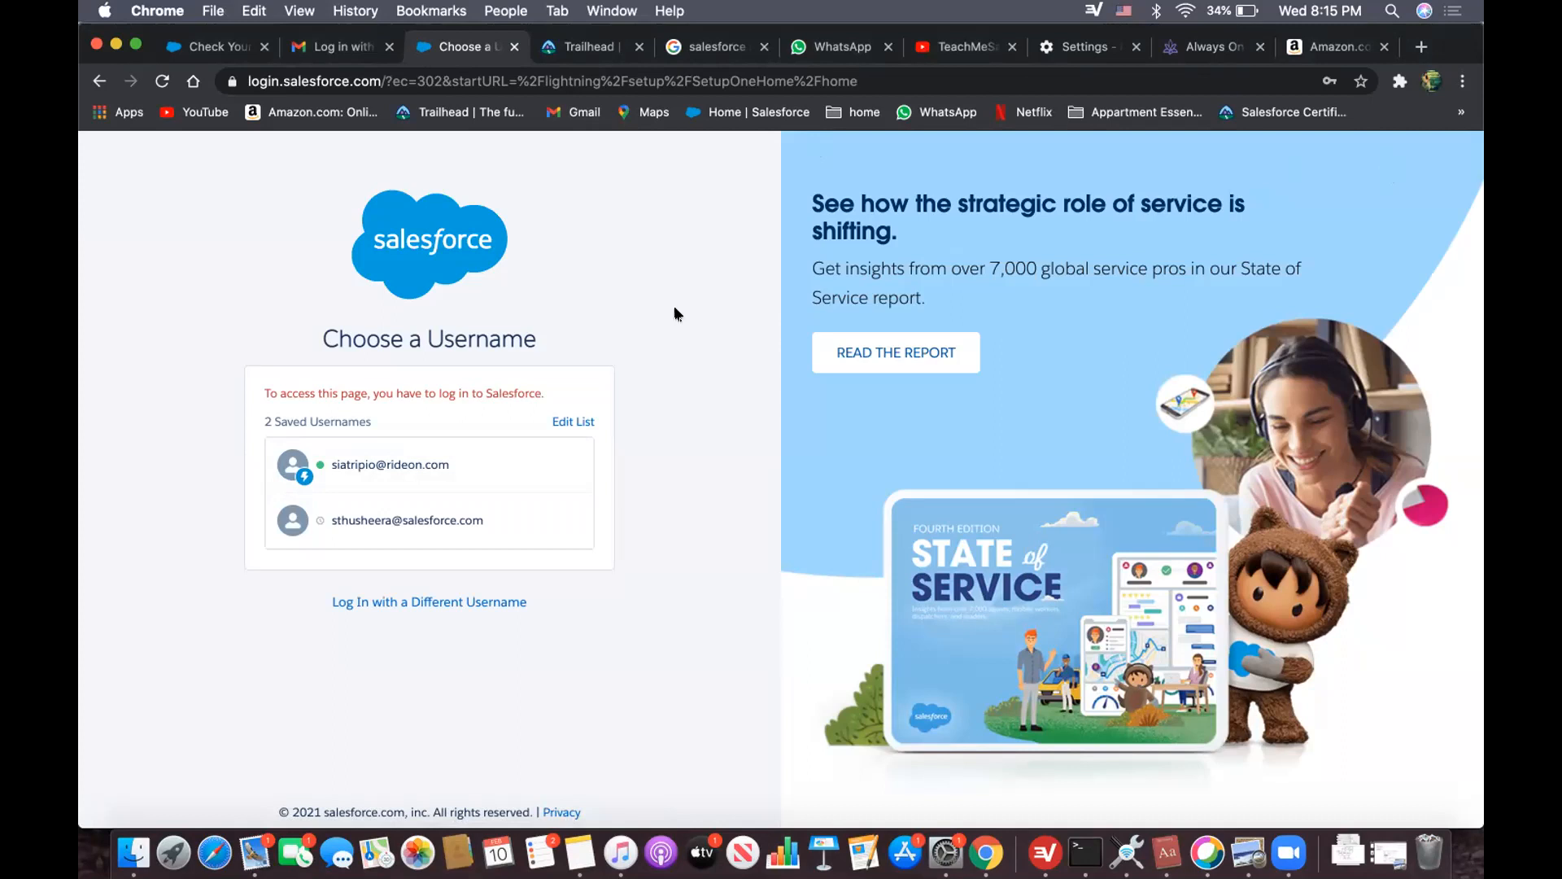
- Check the new username in the Salesforce username-change email in Gmail
click(325, 44)
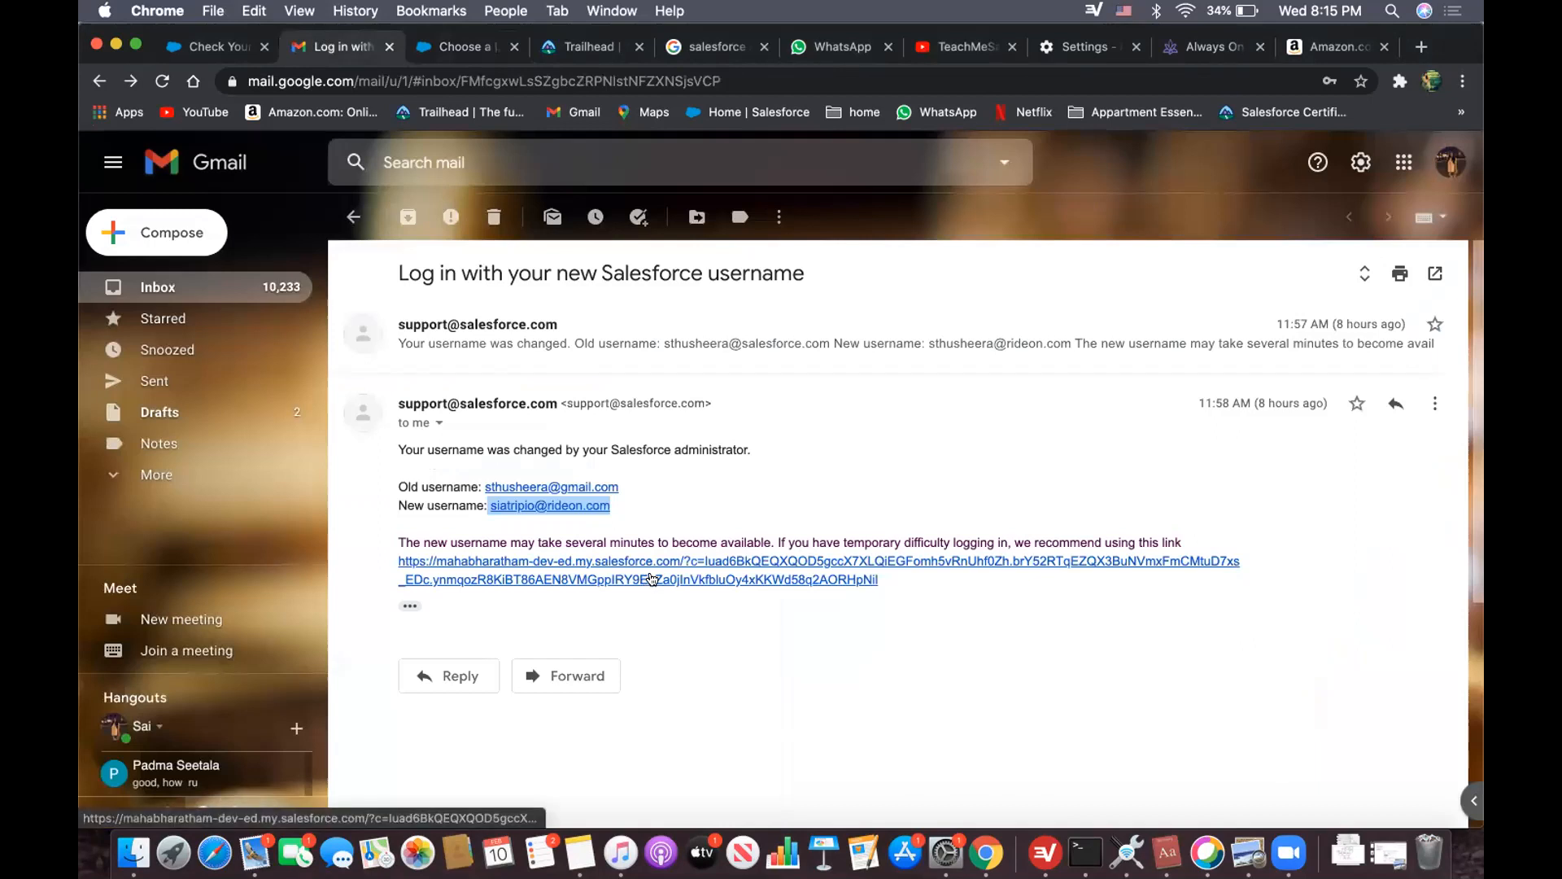
click(676, 628)
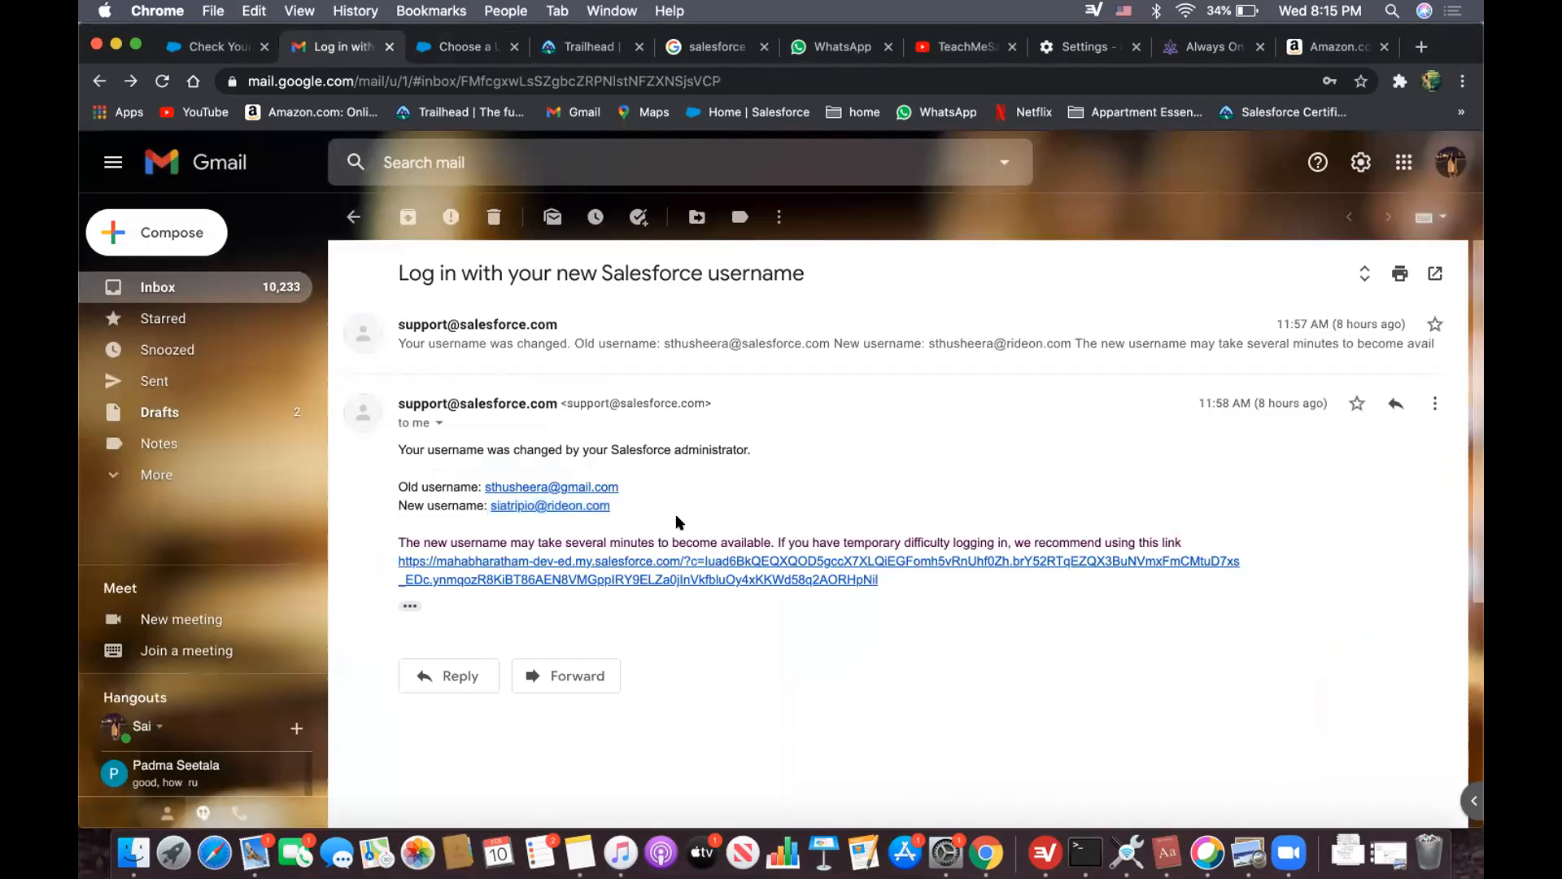
- Detach a new browser tab into its own window and open a new incognito window
click(1421, 48)
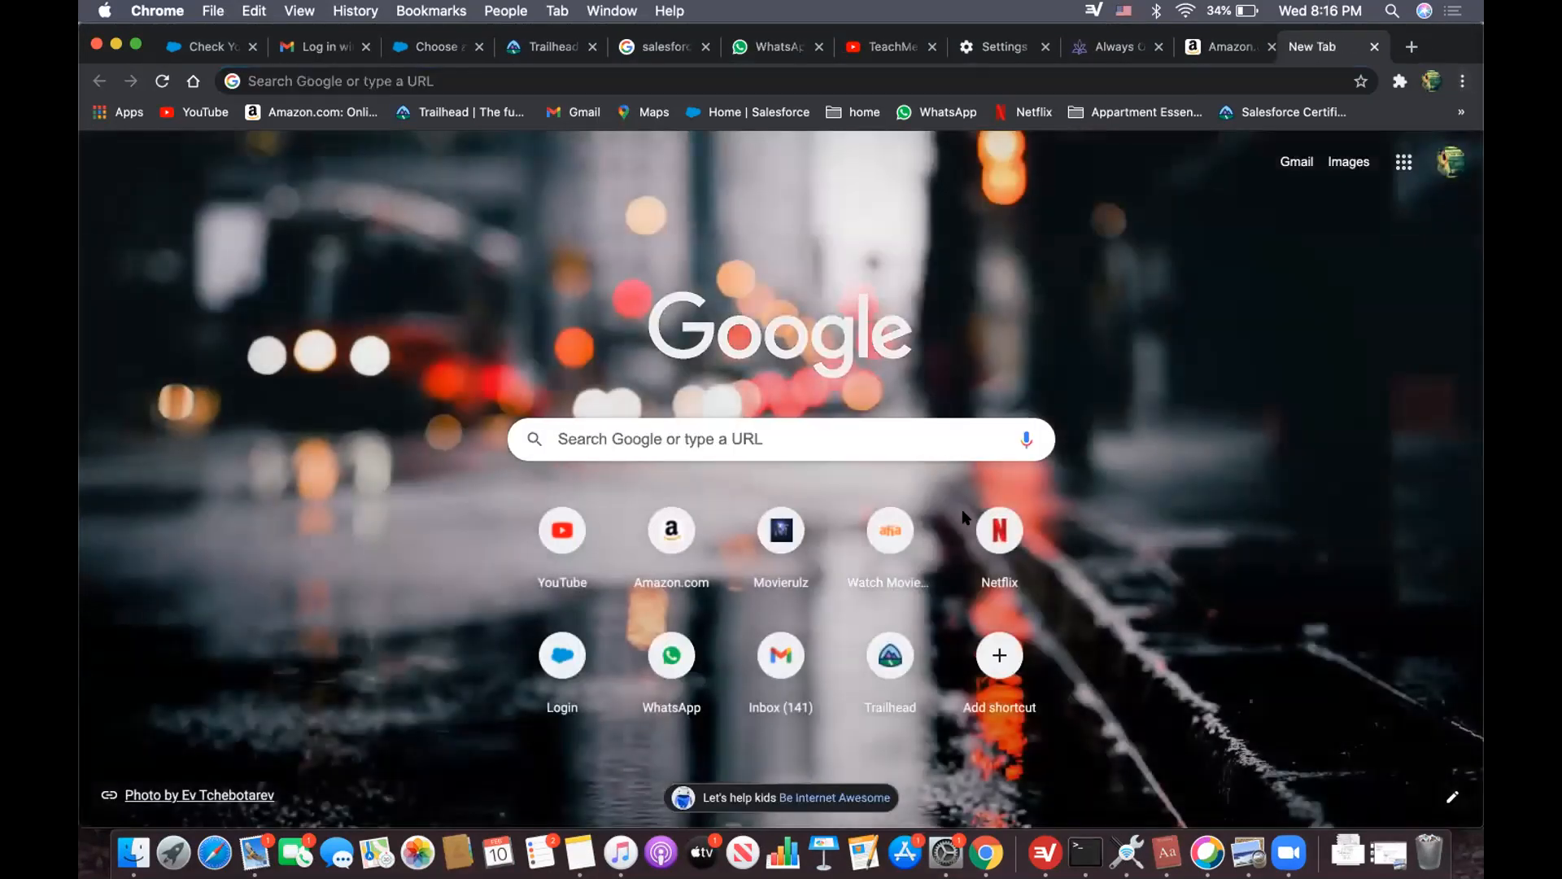
drag(1331, 47, 965, 517)
double_click(801, 510)
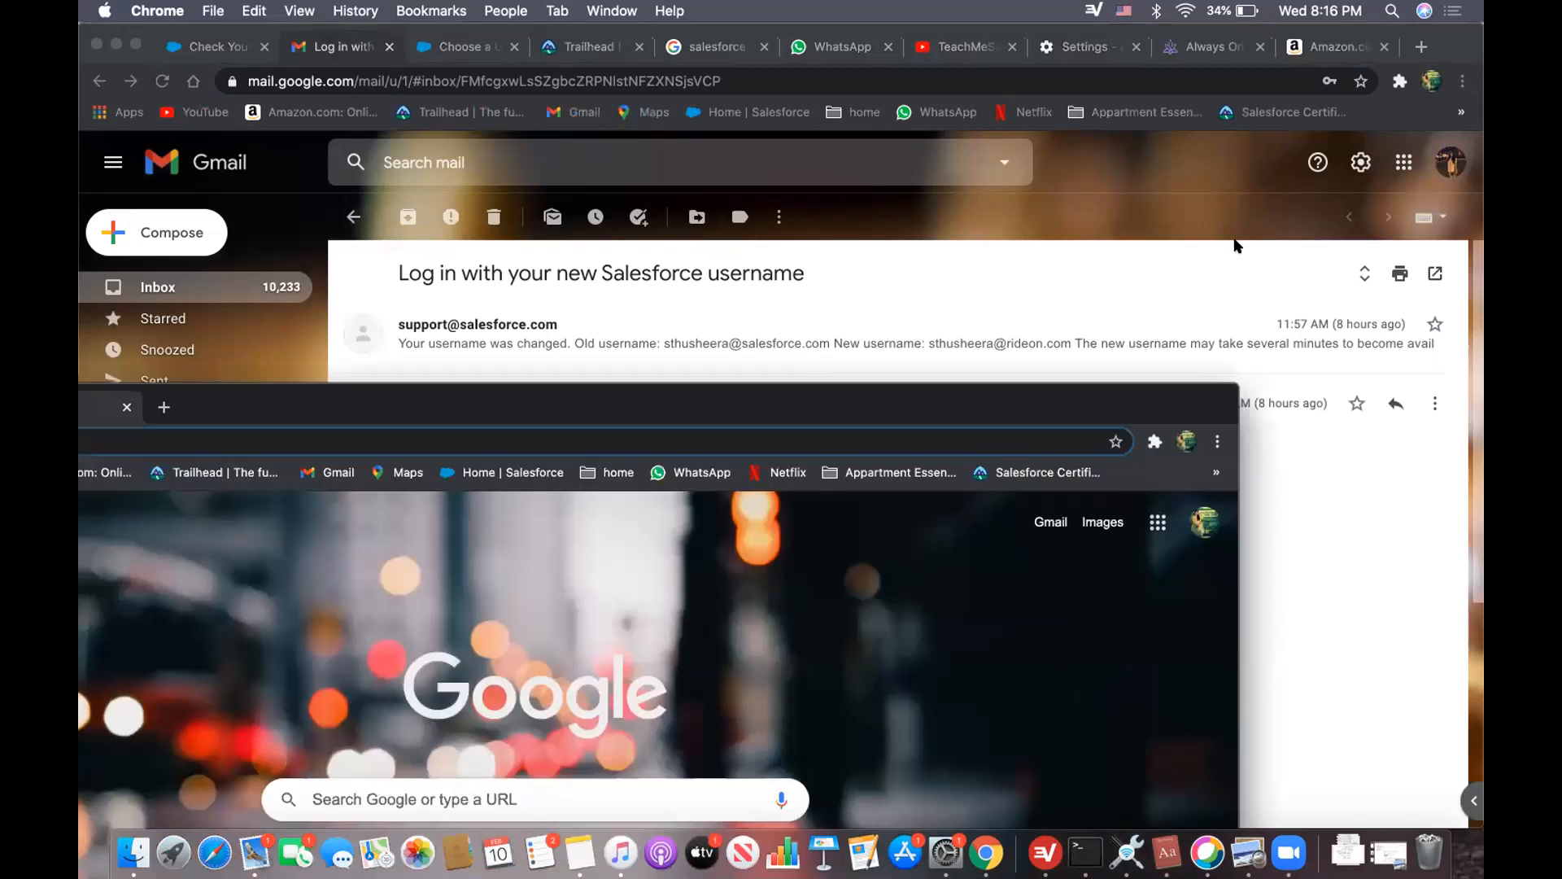
click(1462, 81)
click(1318, 171)
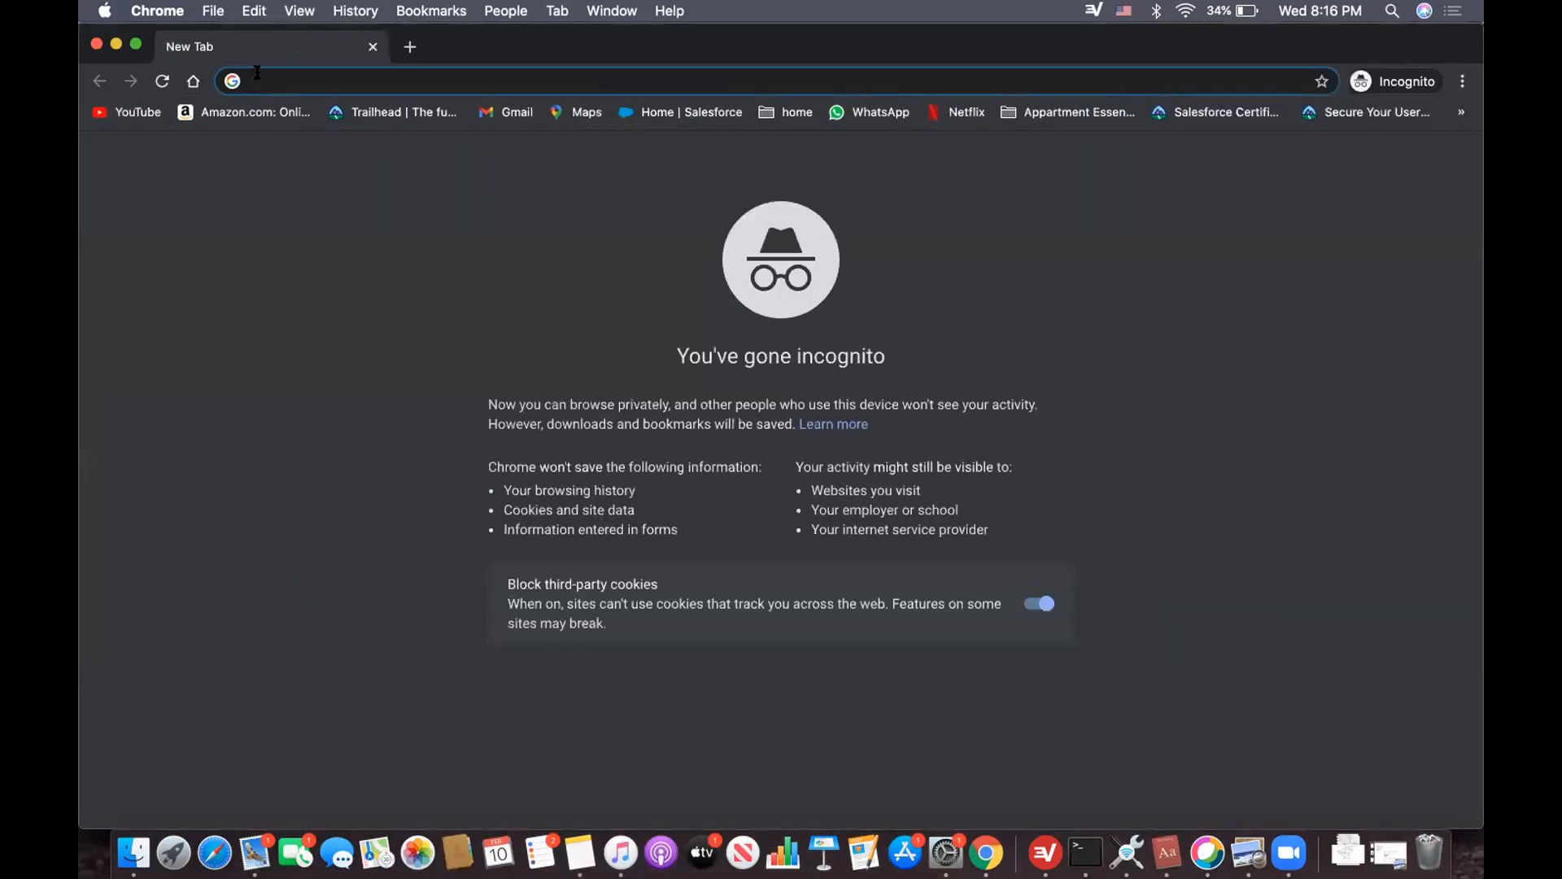
- Go to login.salesforce.com in the incognito window
text(login)
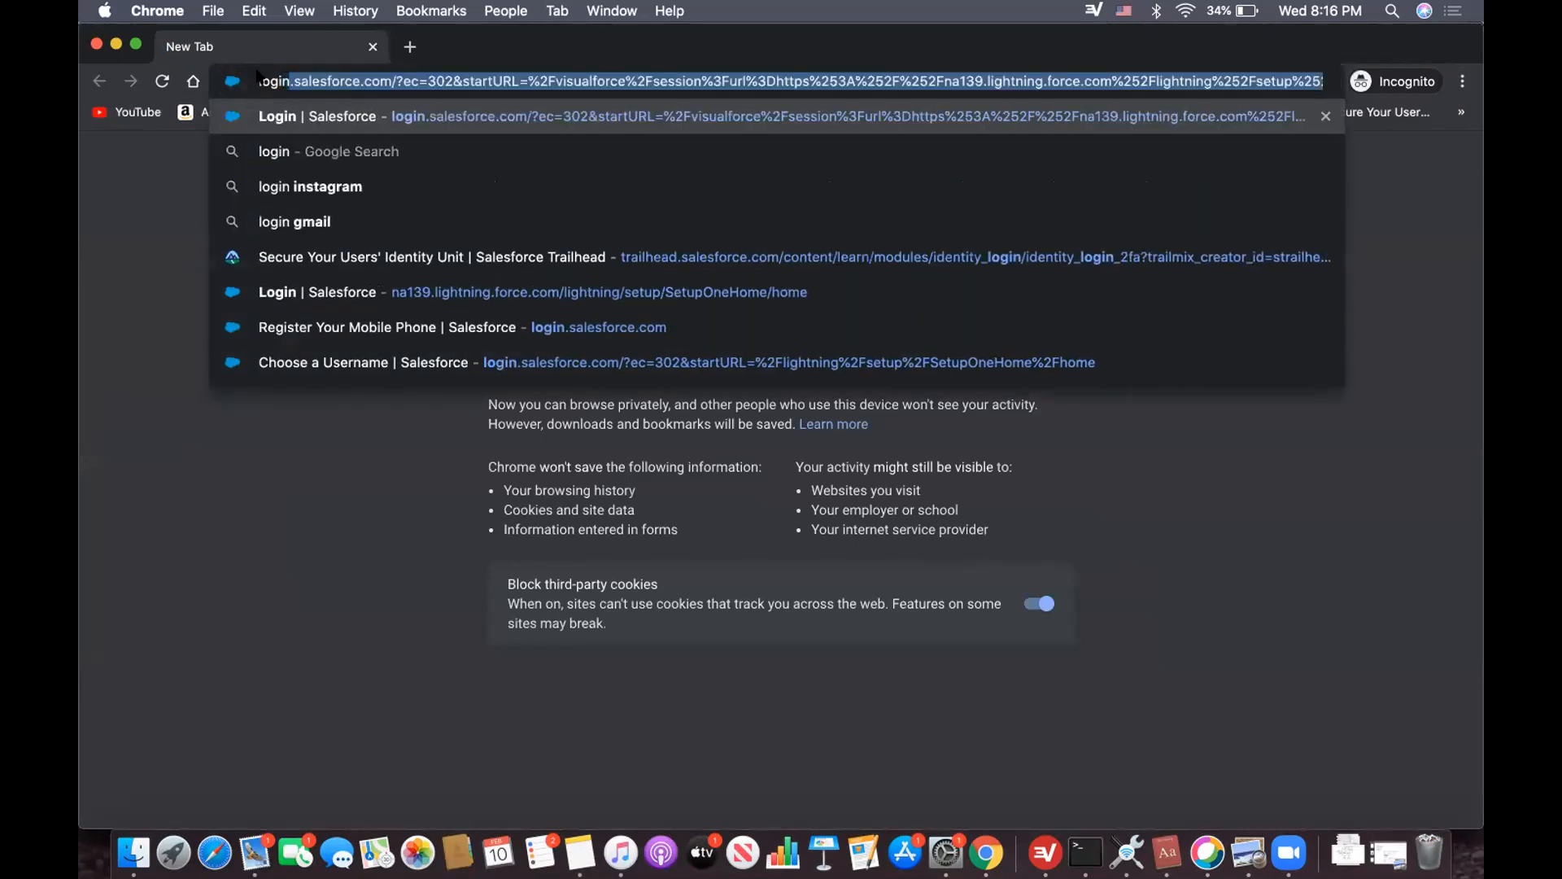
text(.salesforce)
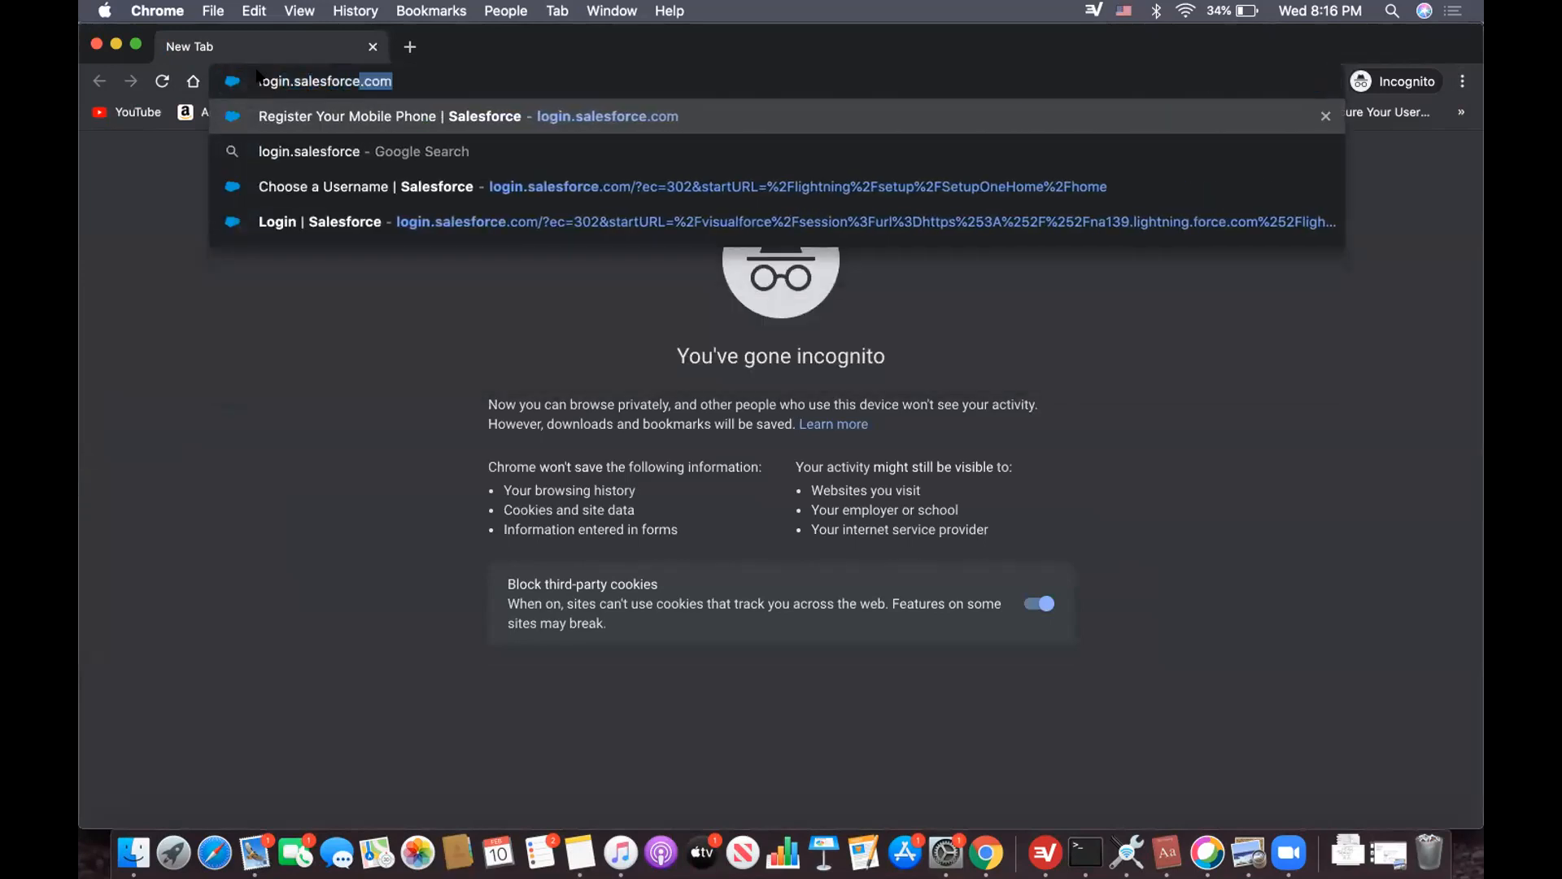
text(.com)
key(Return)
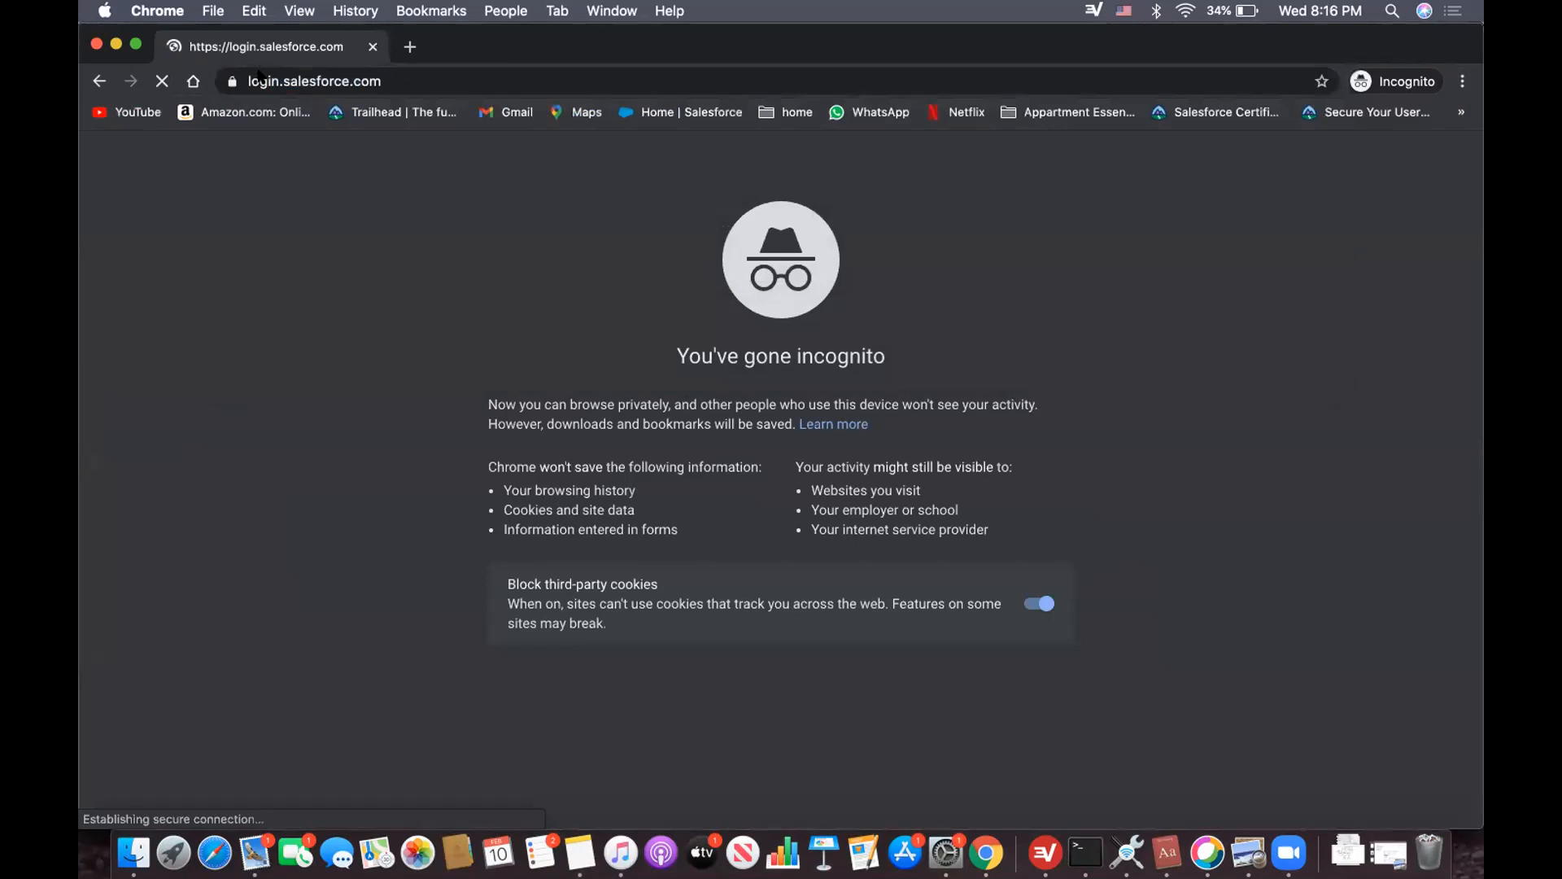
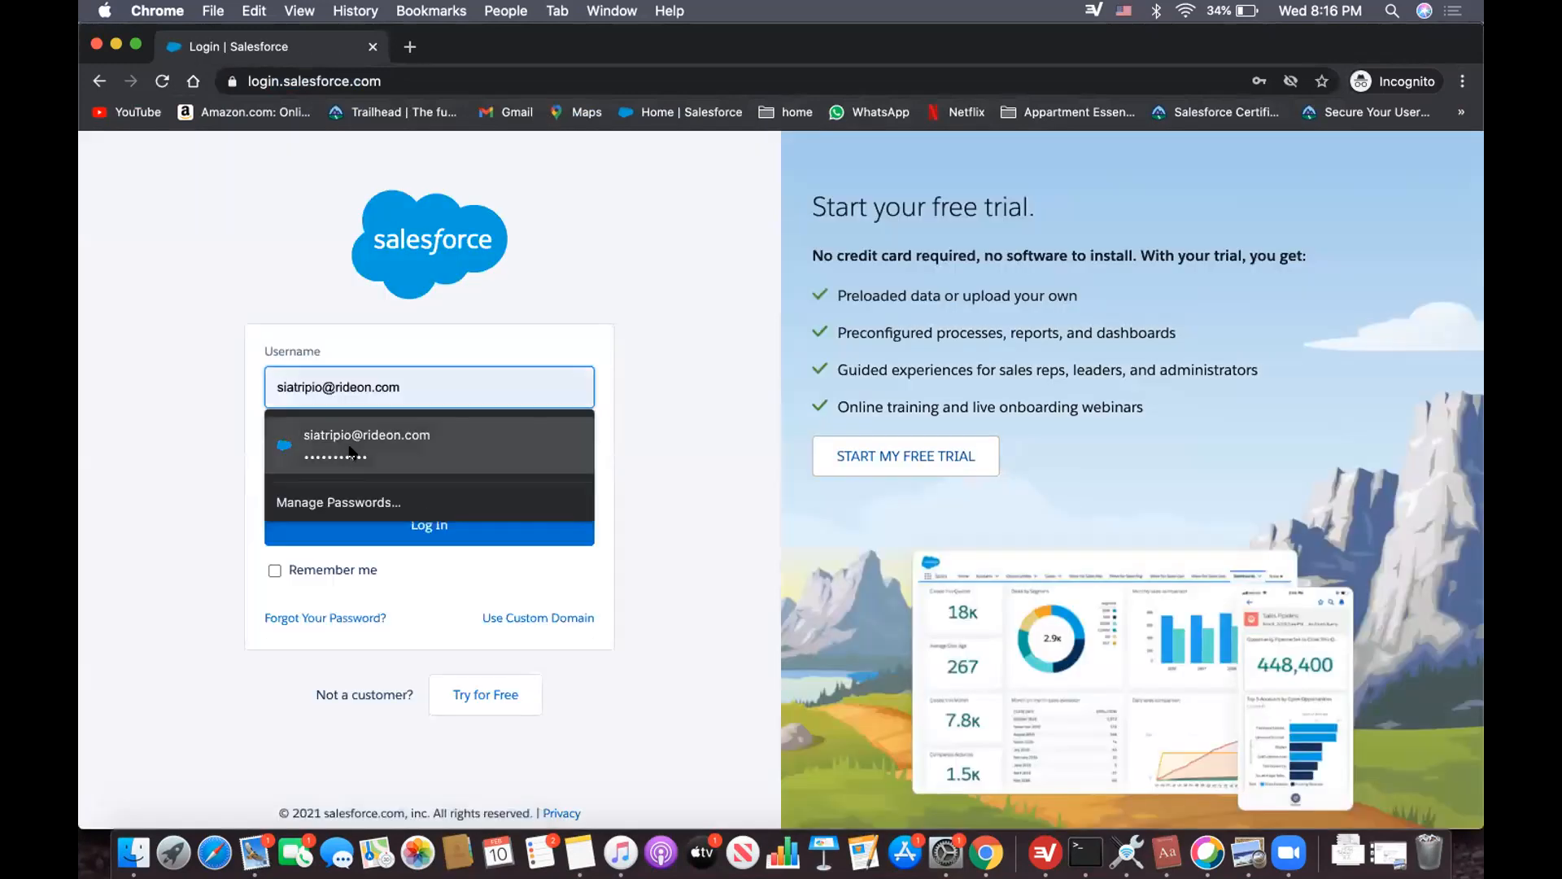
- Fill in the regional manager's username and password from the saved credentials and log in to Salesforce
click(351, 452)
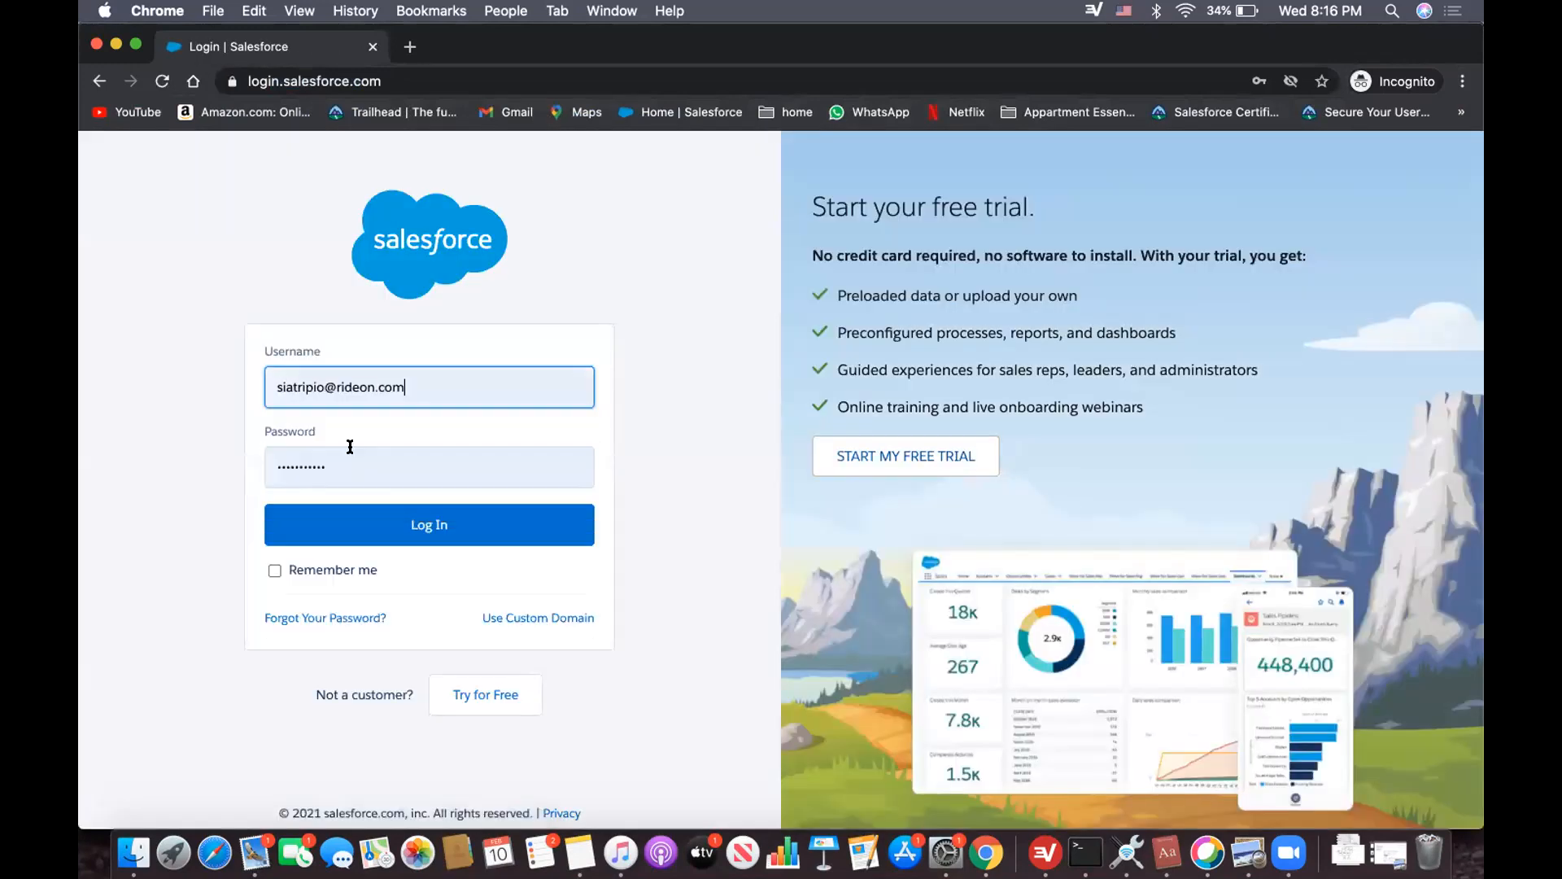
click(366, 520)
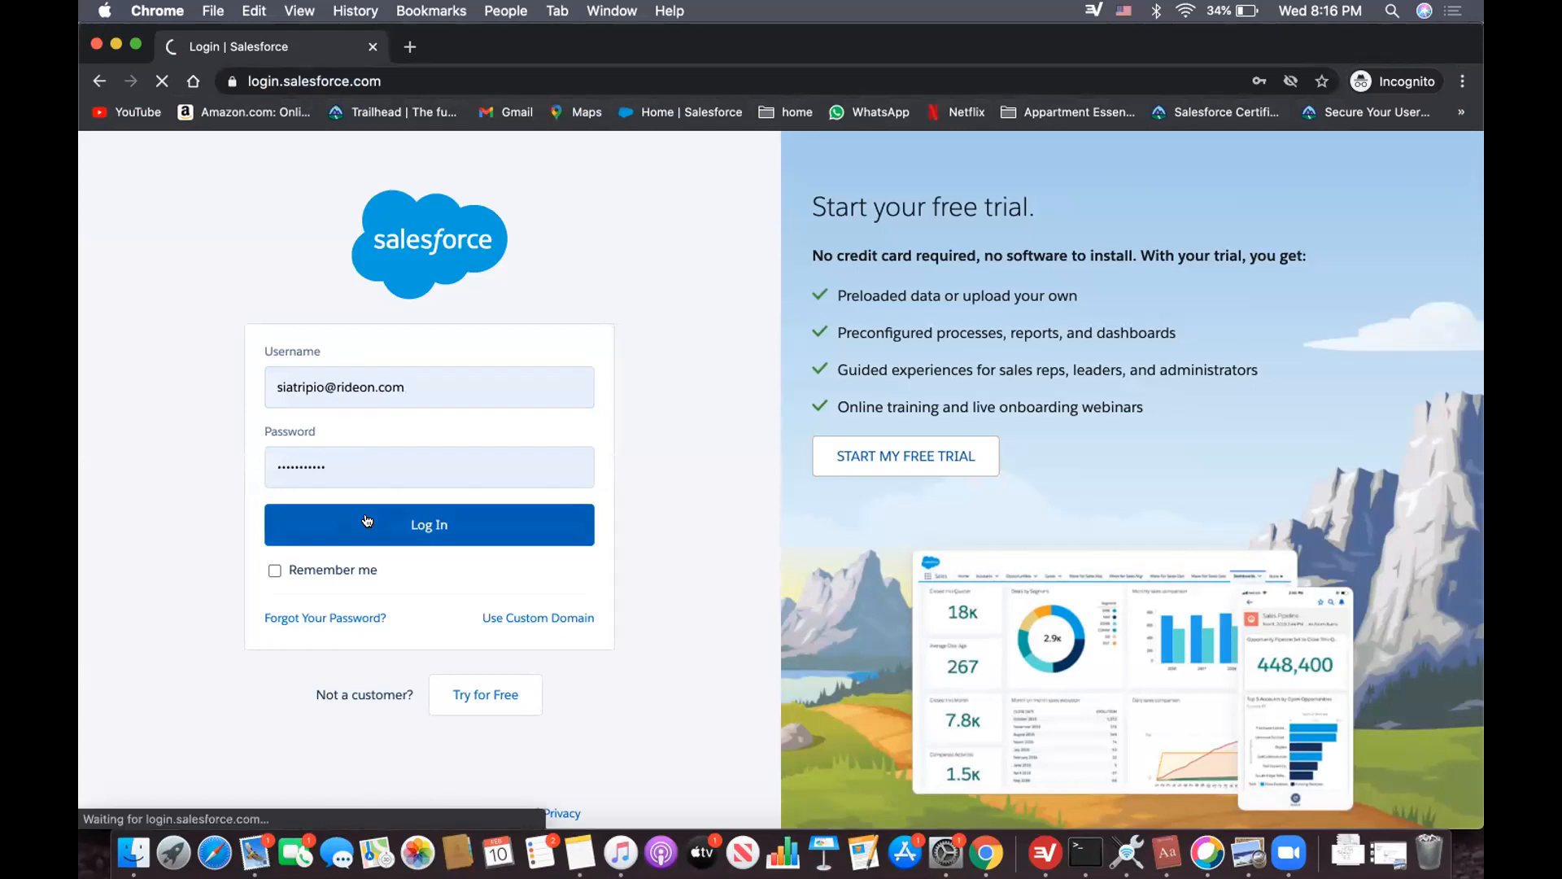